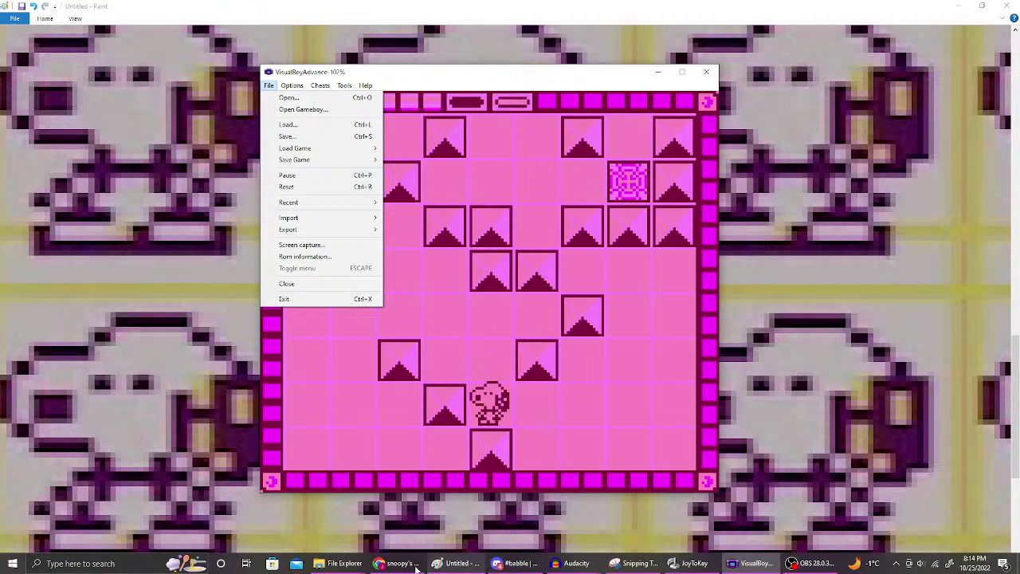
- Switch to Chrome, search Google Images for "chartreuse" in a new tab, and enlarge Canva's yellow-green swatch as a color reference
click(398, 564)
key(ctrl+t)
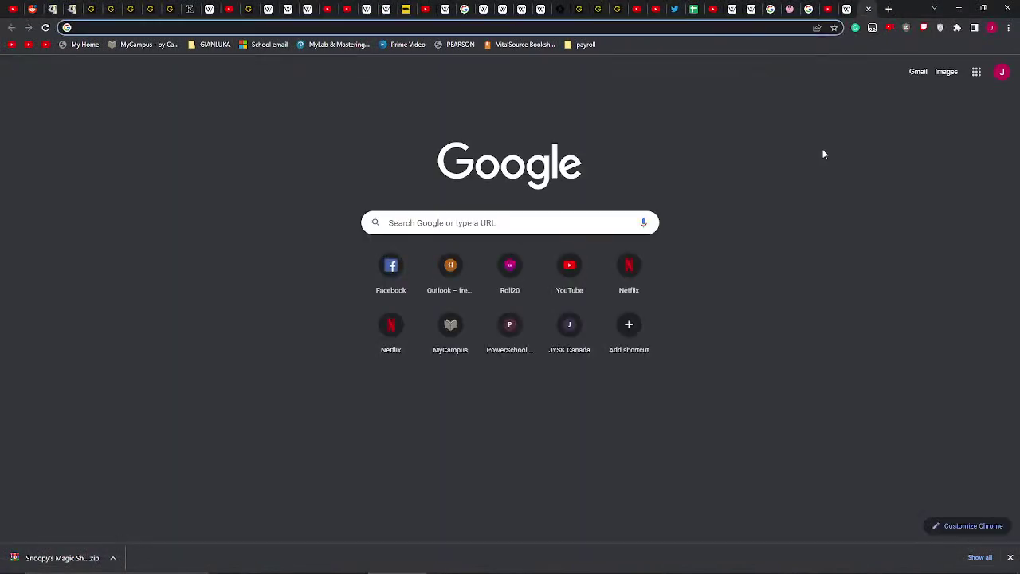
text(chart)
text(reuse)
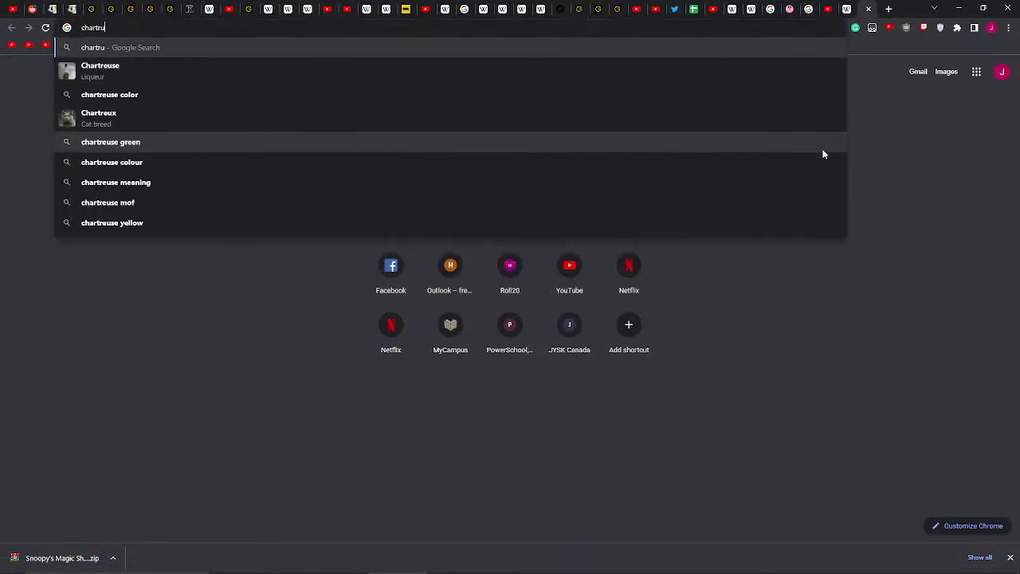
key(Return)
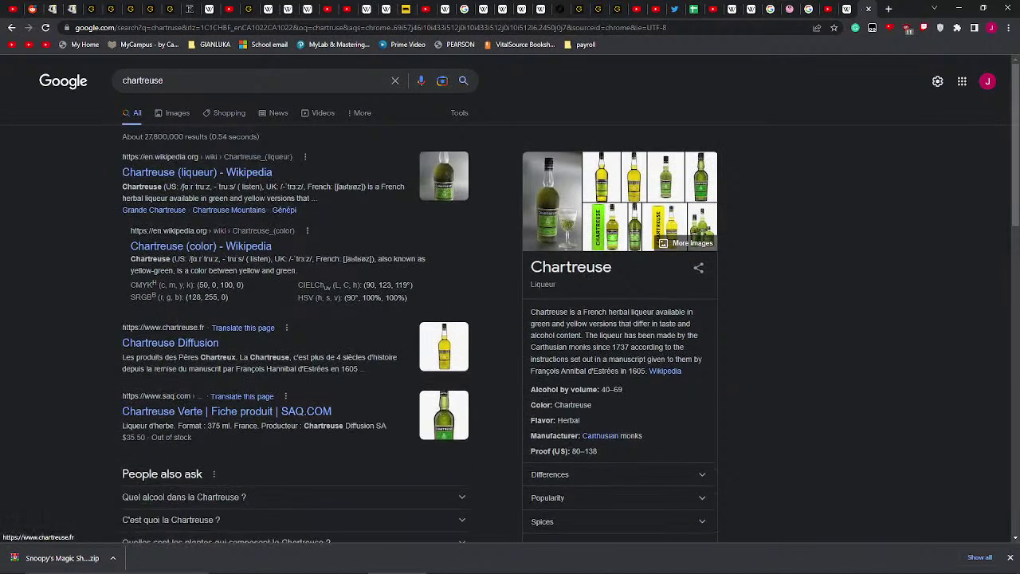
click(177, 114)
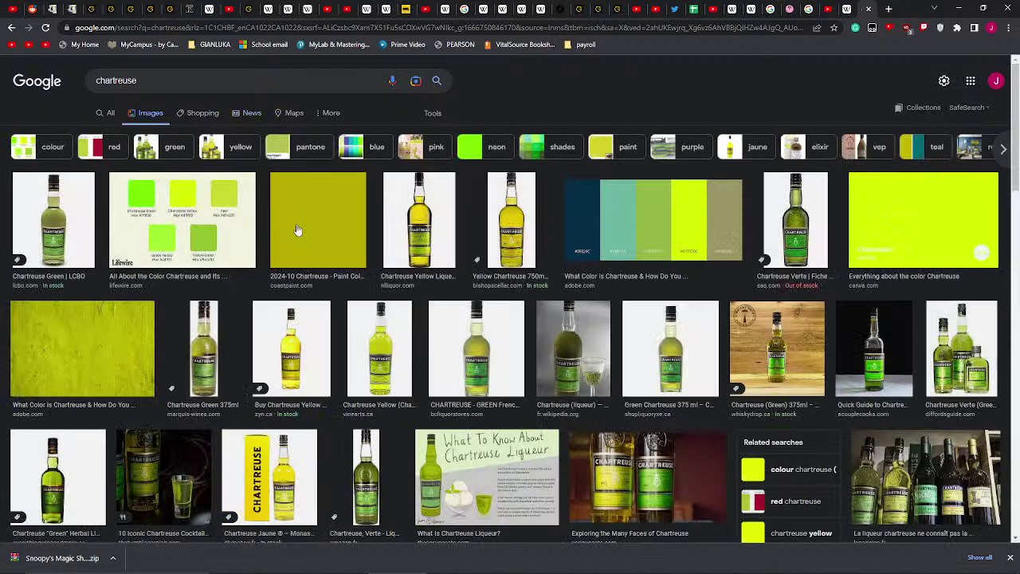
click(891, 201)
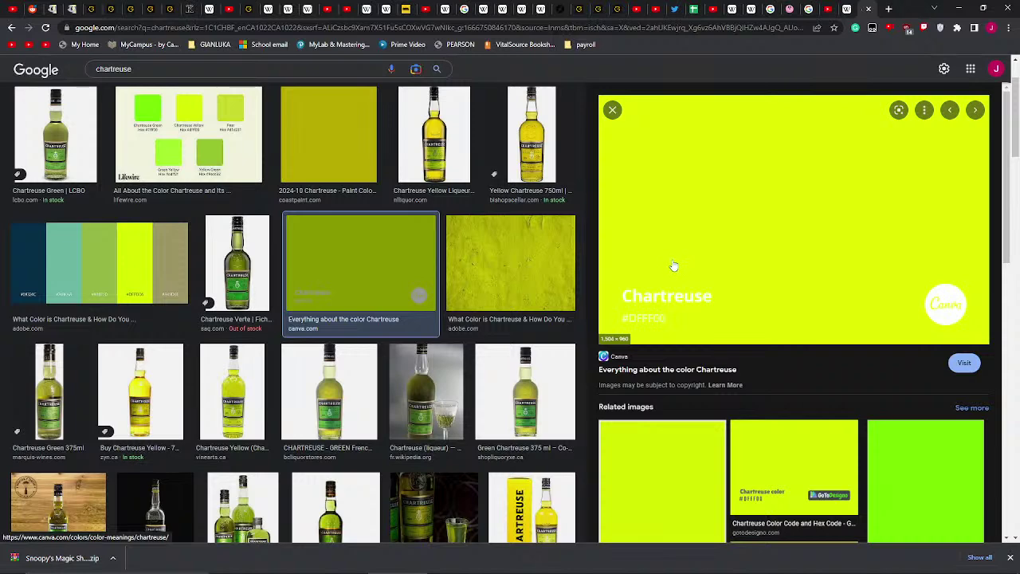
- Switch to VisualBoyAdvance and open the Gameboy mono color settings
mouse_move(685, 567)
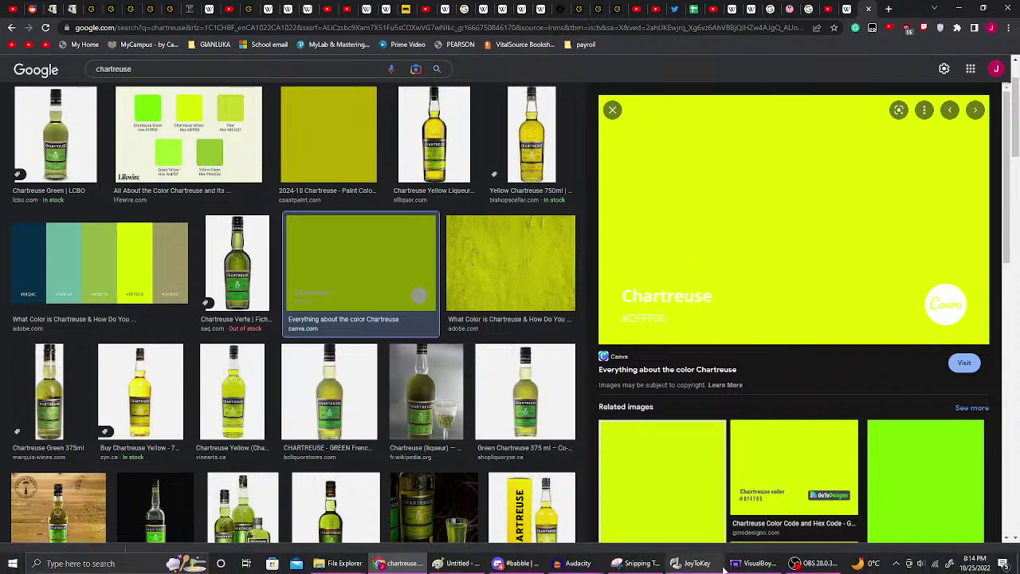
click(772, 567)
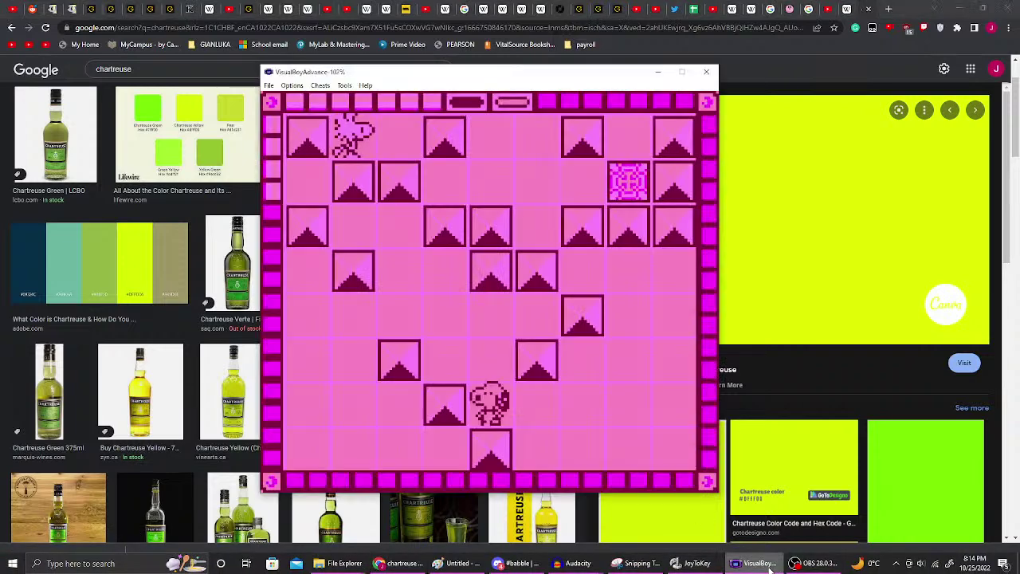
click(270, 85)
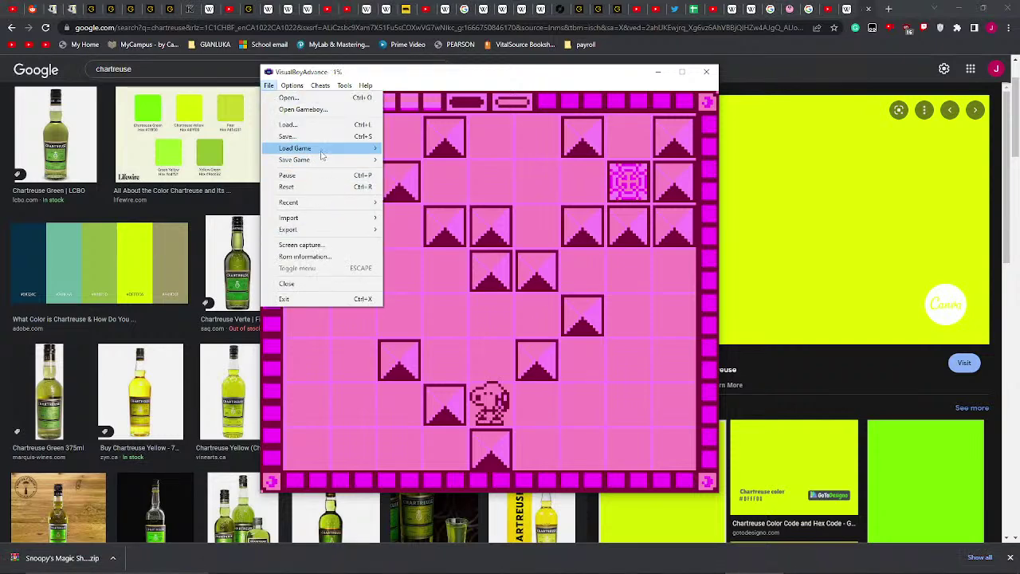
mouse_move(291, 86)
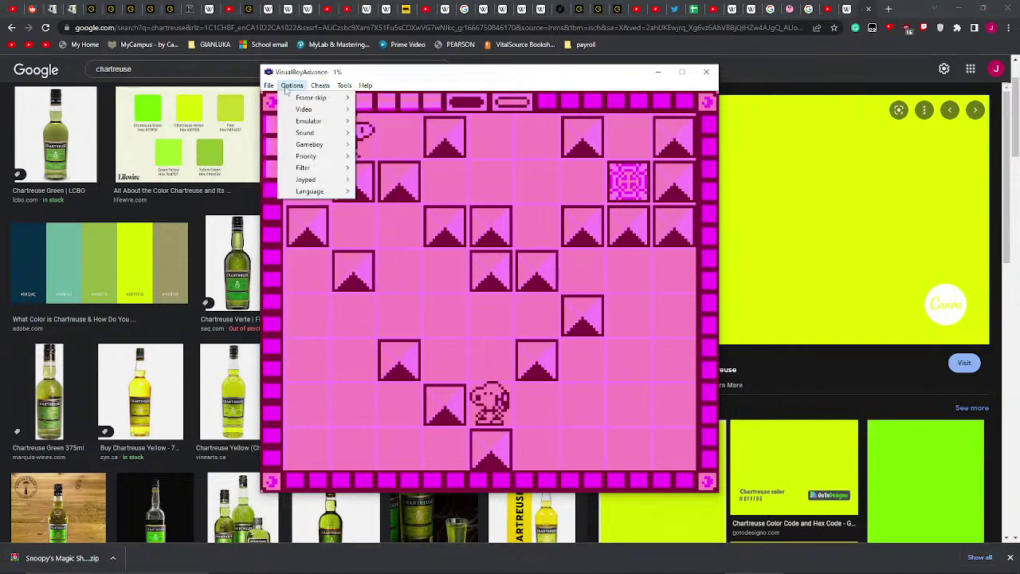
mouse_move(325, 148)
click(387, 285)
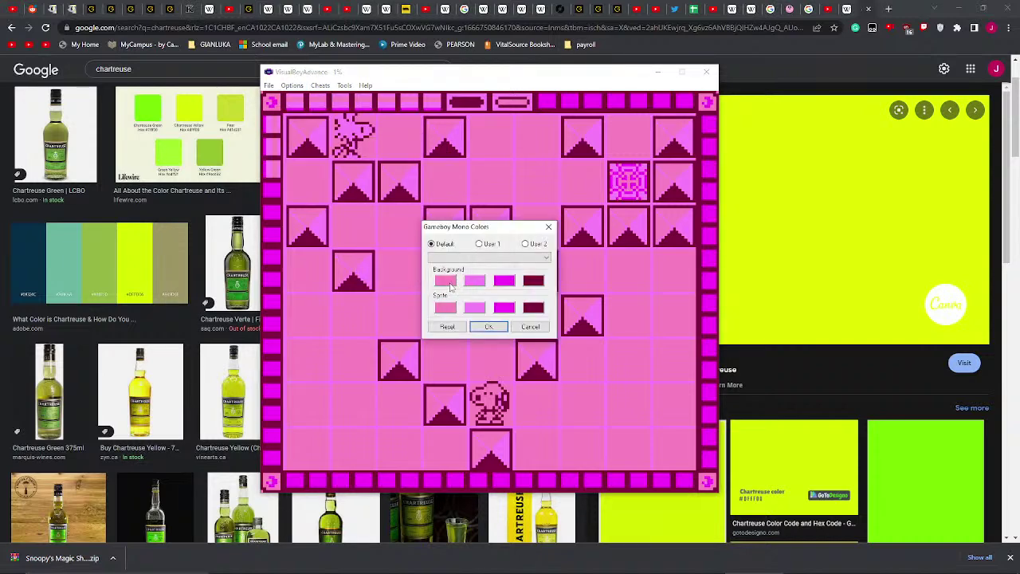
- Set the first sprite color to a near-white pink with red 255, green 234 and blue 234
click(447, 309)
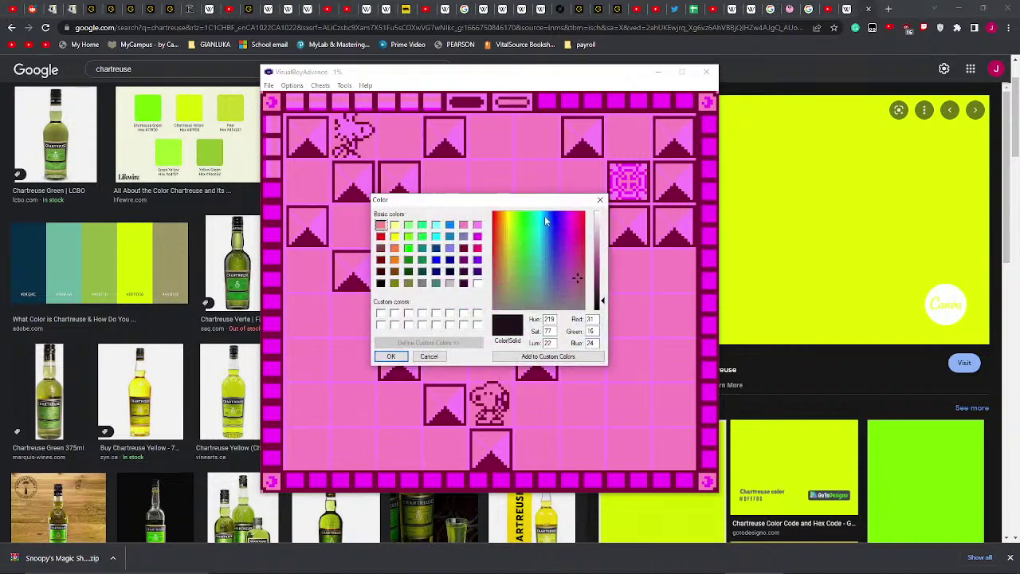
click(599, 199)
click(472, 280)
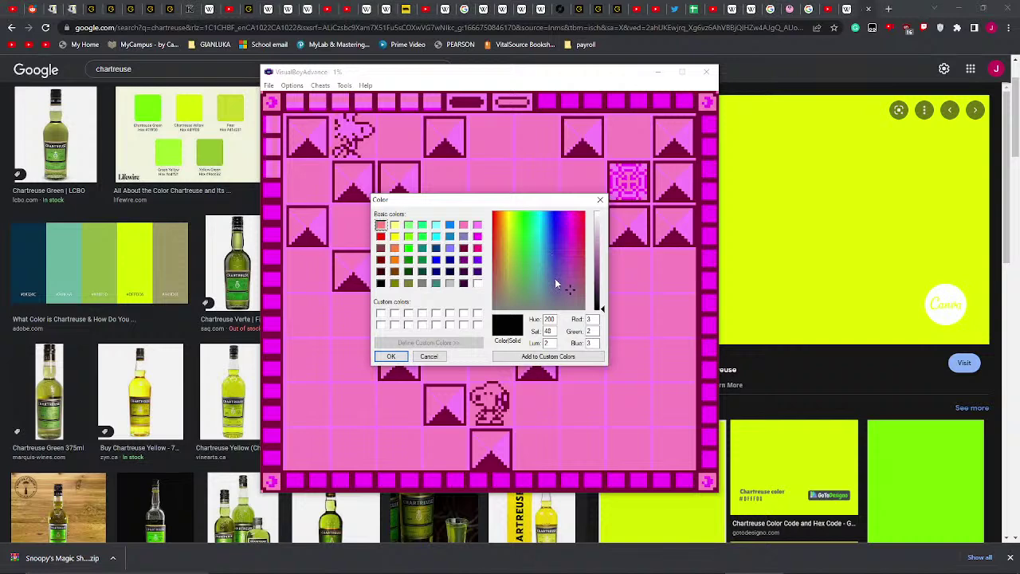
drag(557, 284, 602, 216)
click(602, 229)
click(536, 216)
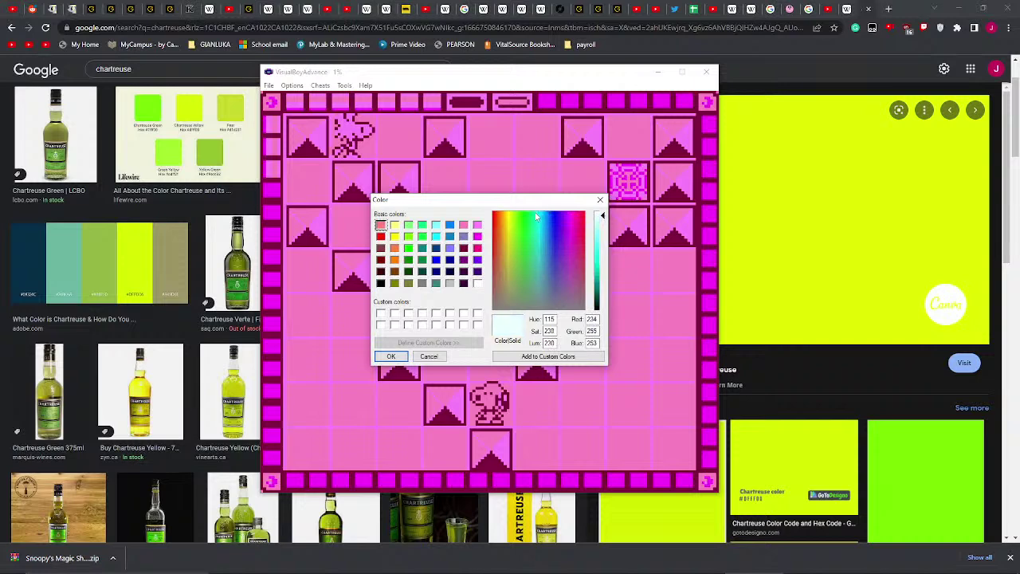
drag(536, 216, 494, 213)
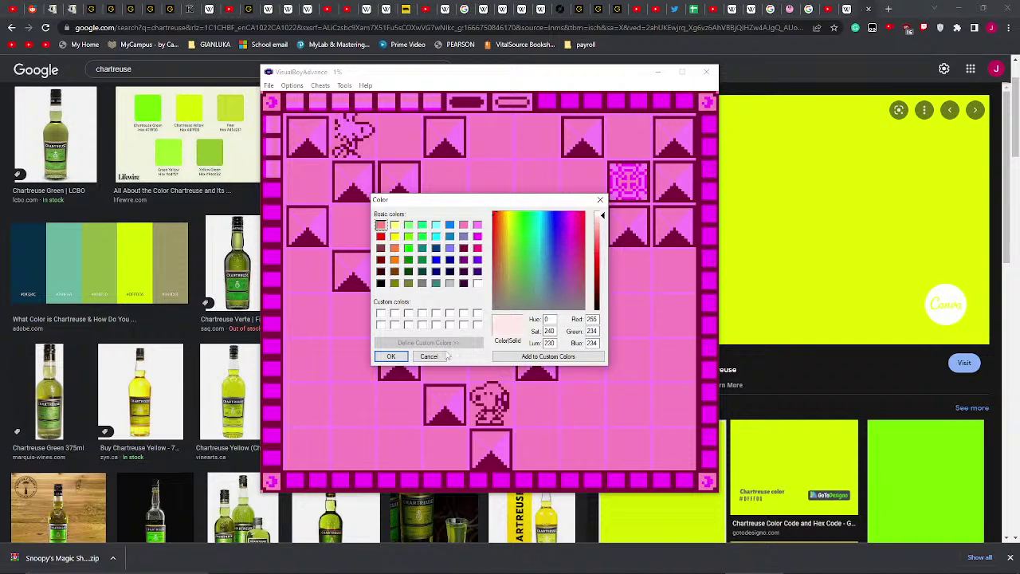
click(391, 356)
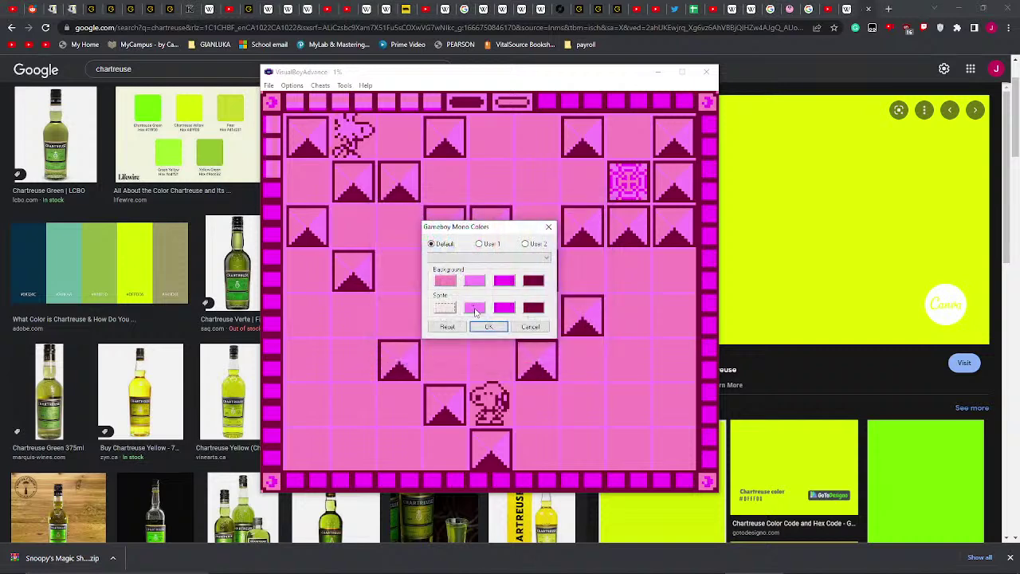
- Set the second sprite color to a bright chartreuse of about red 193, green 251 and blue 21
click(475, 308)
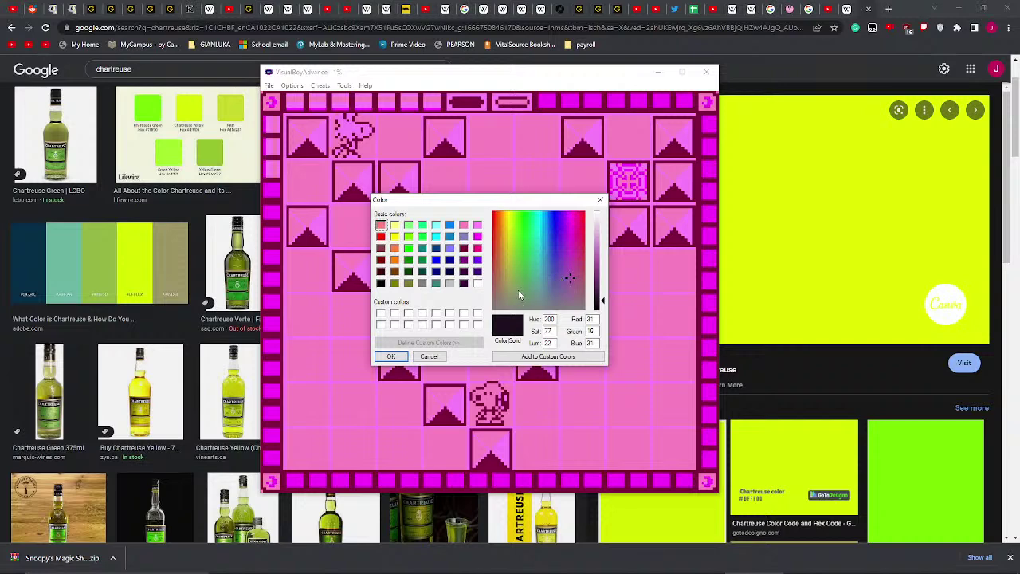
click(518, 217)
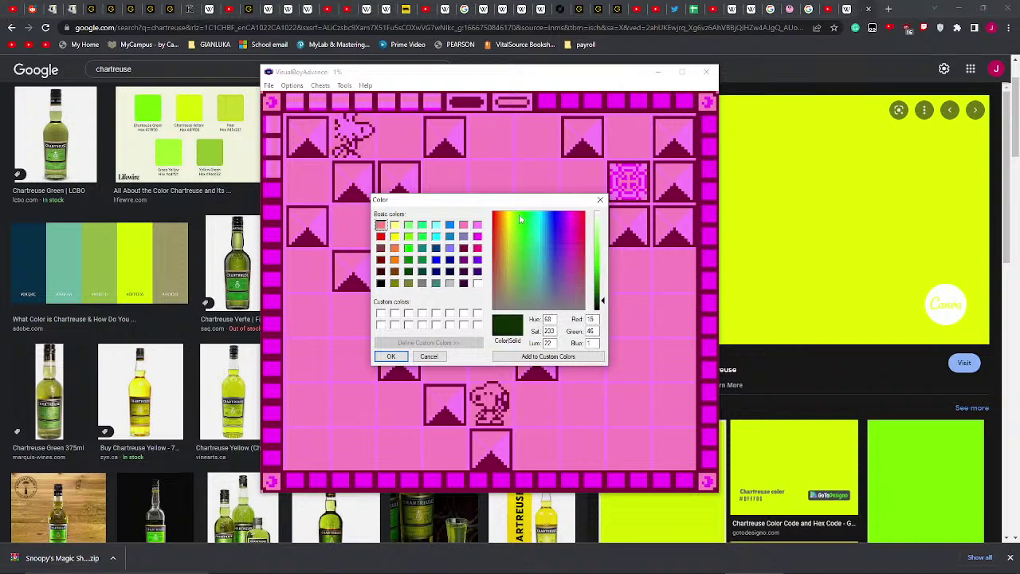
drag(600, 259, 602, 233)
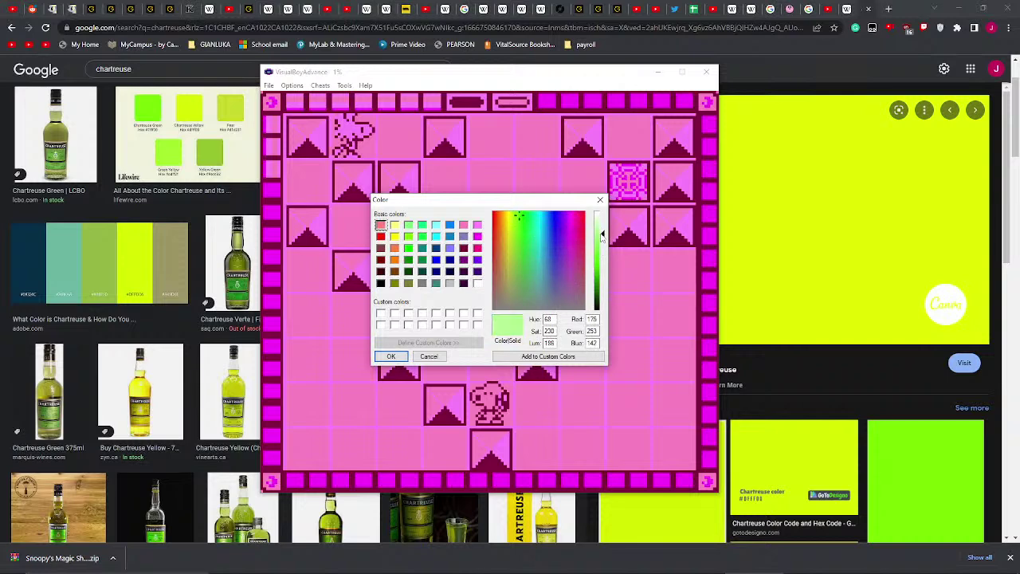
click(514, 236)
drag(603, 233, 603, 257)
click(517, 219)
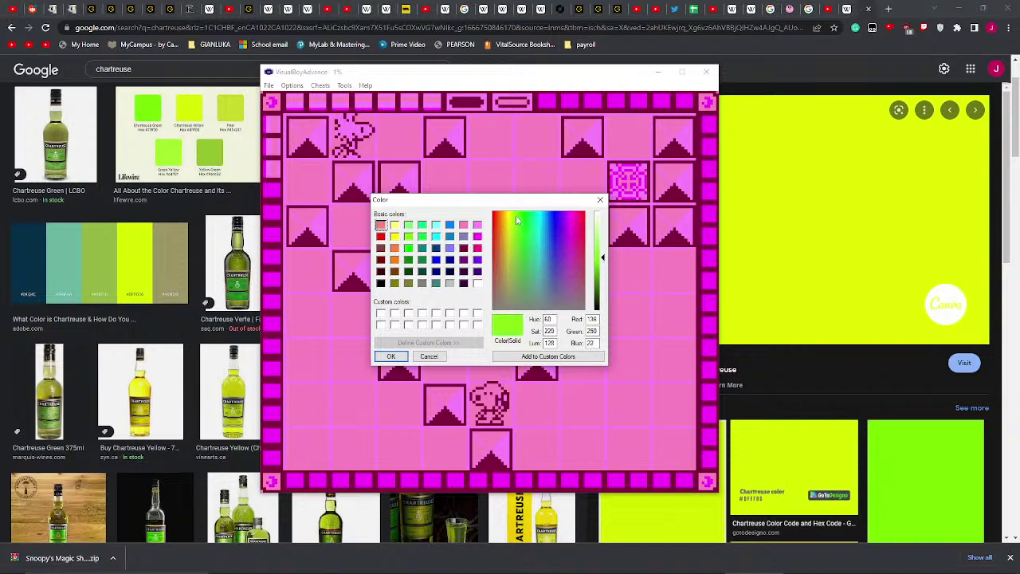
drag(518, 220, 514, 218)
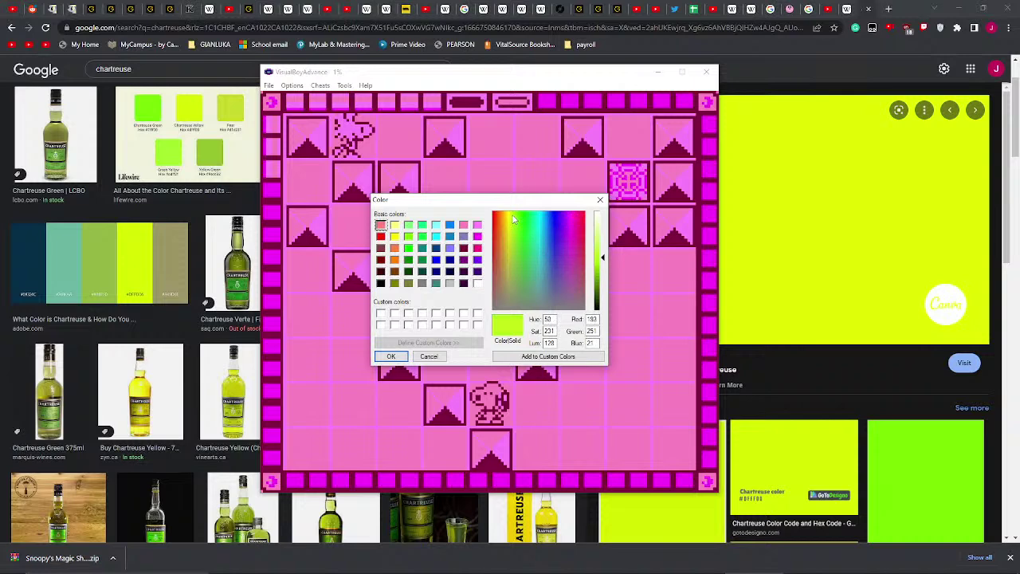
drag(605, 265, 603, 255)
click(391, 356)
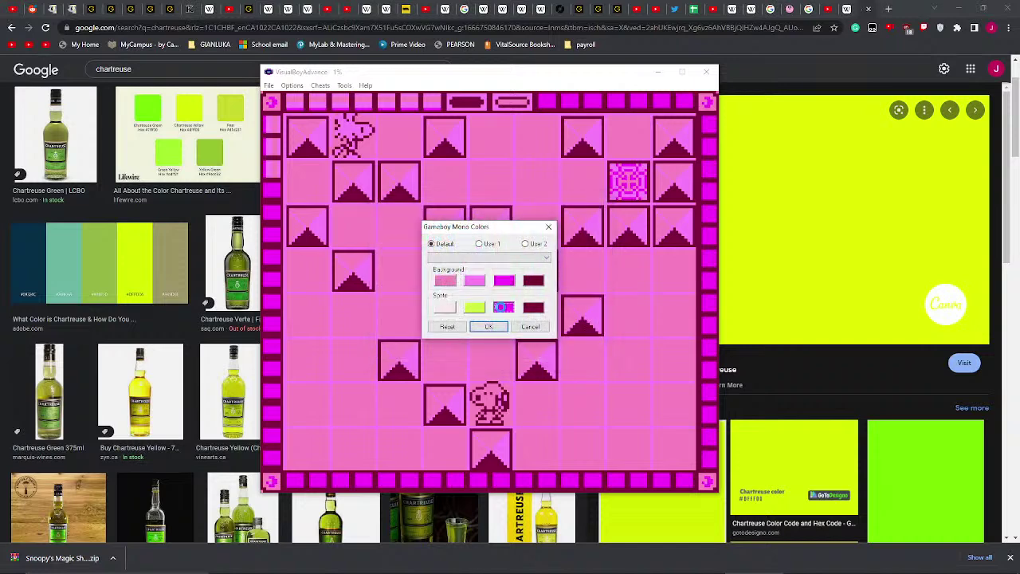
click(504, 308)
drag(571, 219, 560, 223)
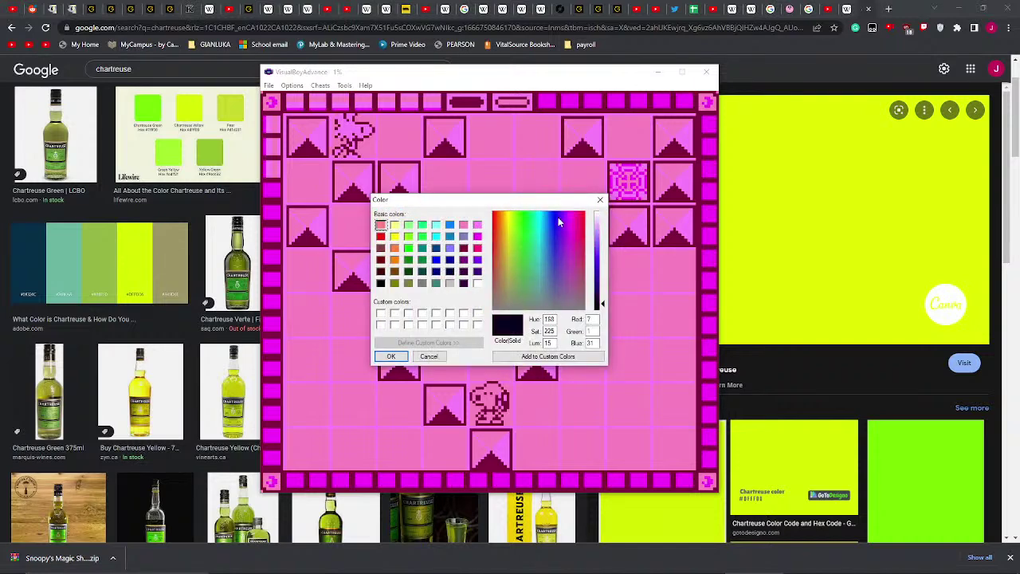
click(430, 356)
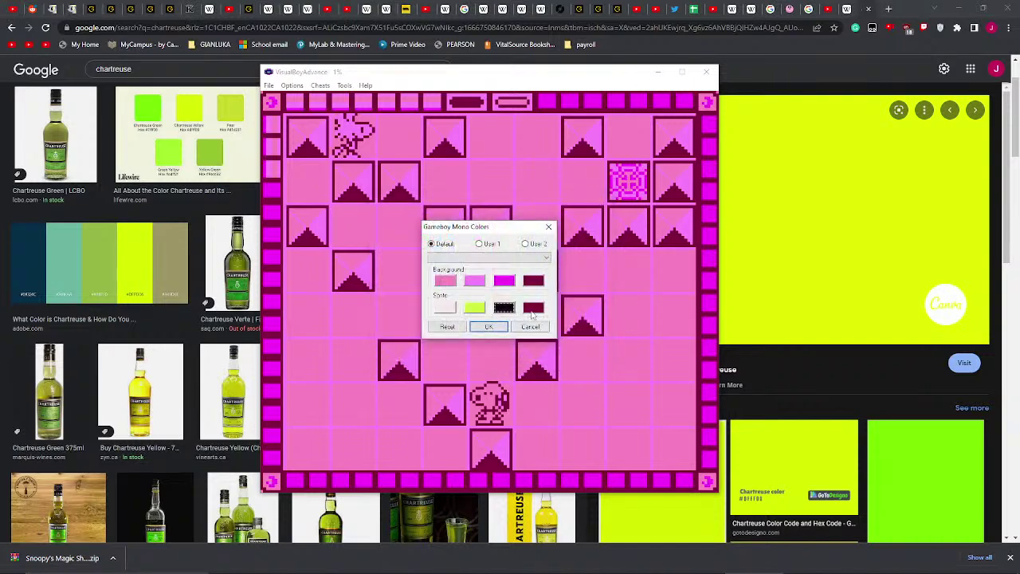
- Set the fourth sprite color to dark blue with hue 152, saturation 200 and luminosity 55
click(533, 308)
drag(529, 223, 551, 226)
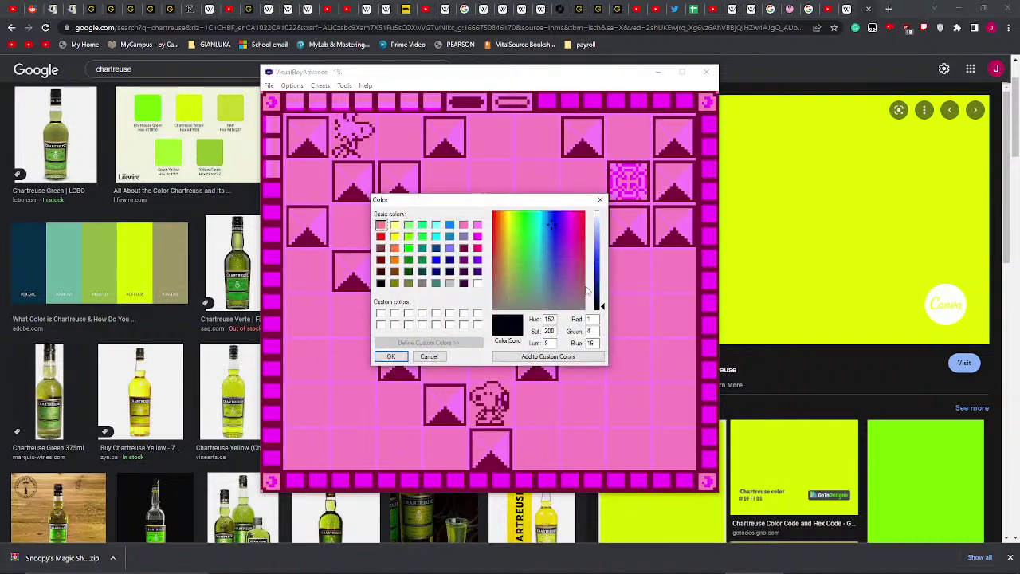
drag(596, 295, 598, 288)
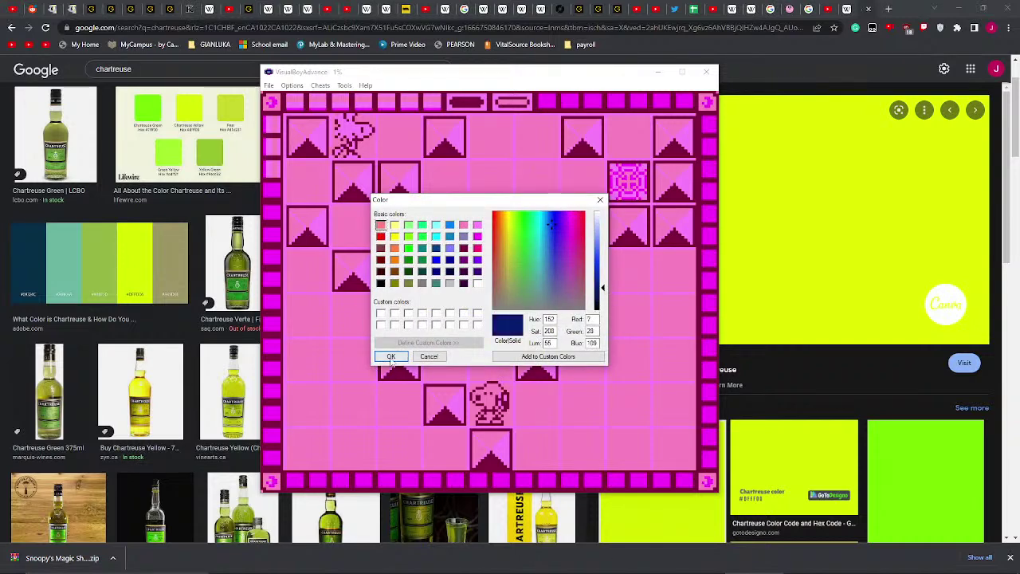
click(391, 356)
- Set the third sprite color to a strong, medium-dark red
click(504, 308)
click(516, 228)
click(494, 217)
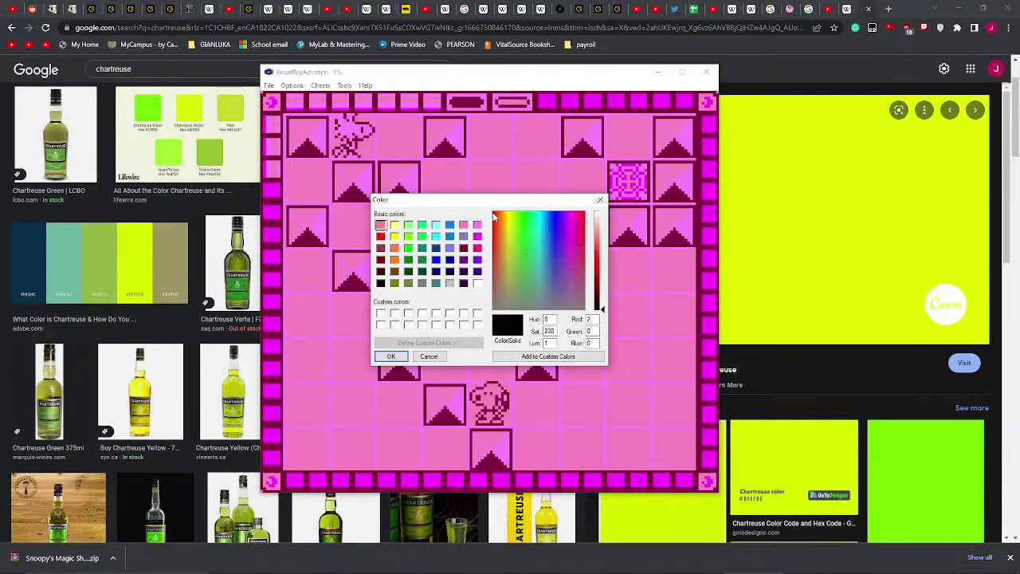
mouse_move(595, 254)
mouse_down()
mouse_move(604, 244)
mouse_move(605, 270)
mouse_up()
click(391, 356)
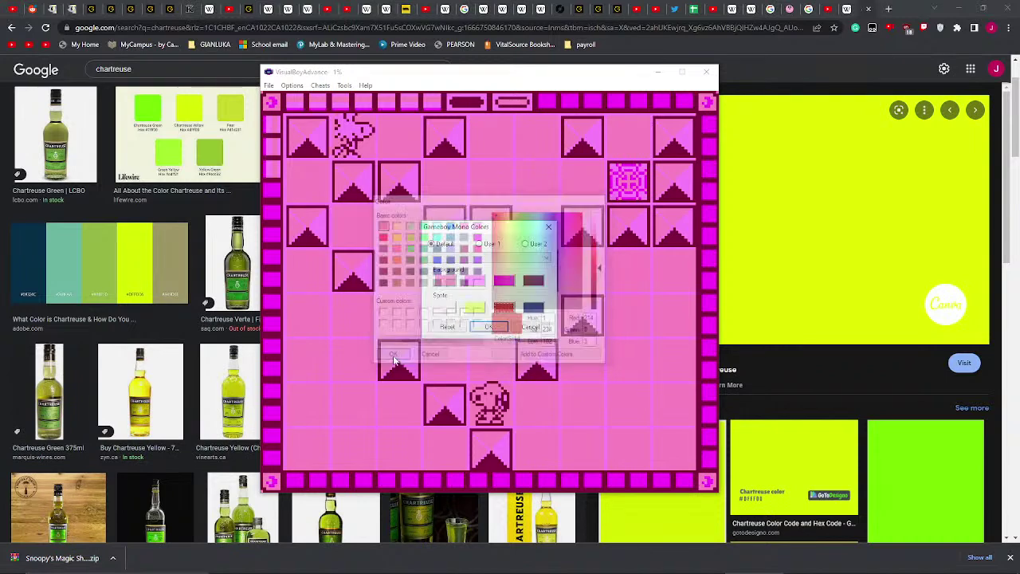
click(462, 315)
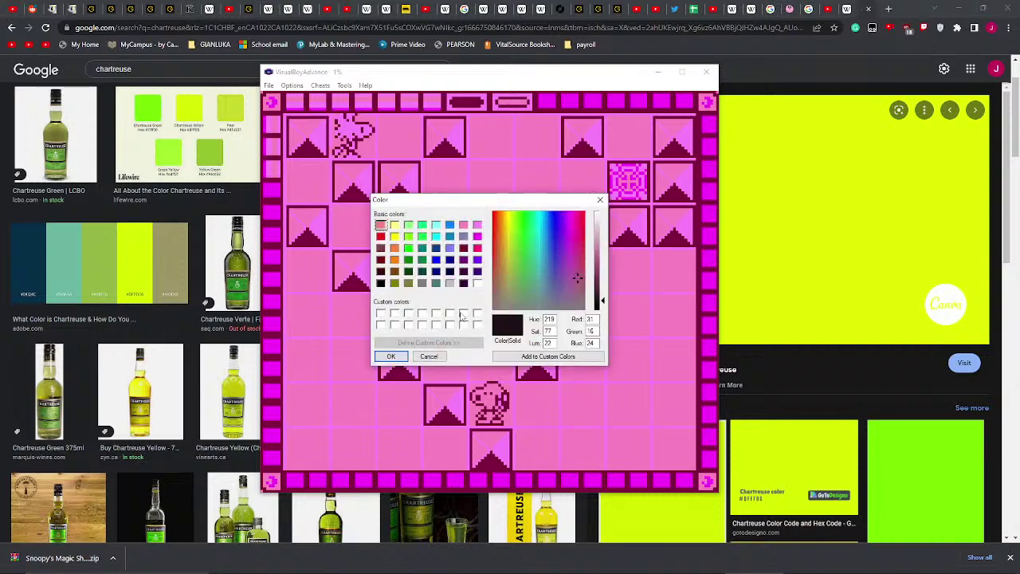
click(520, 221)
click(600, 199)
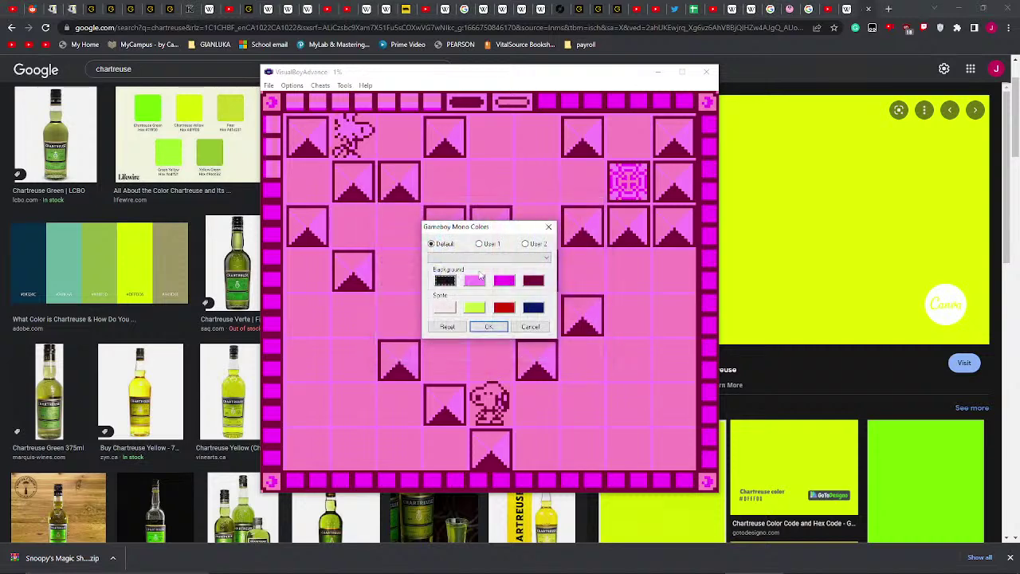
click(448, 282)
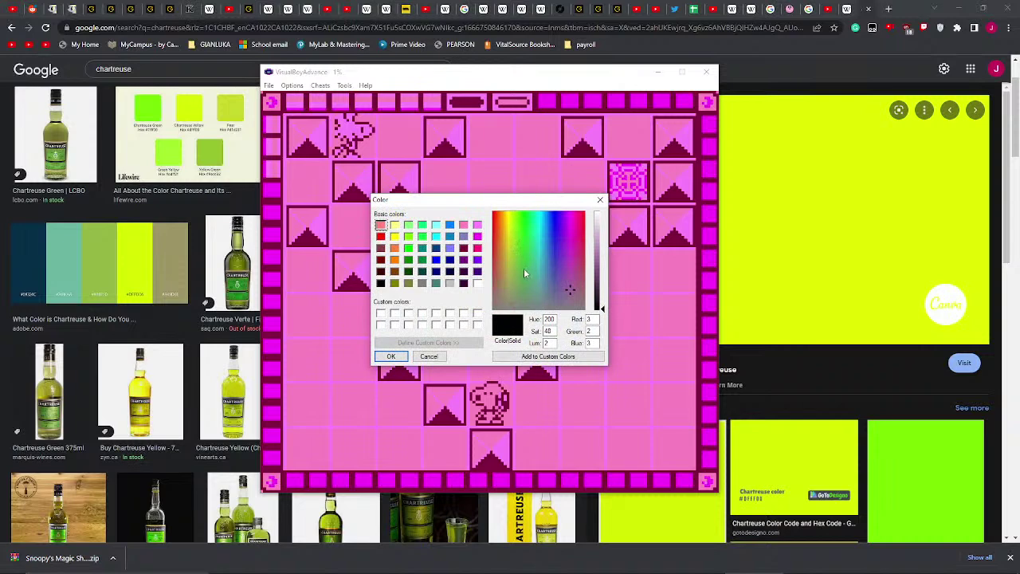
click(529, 271)
click(494, 218)
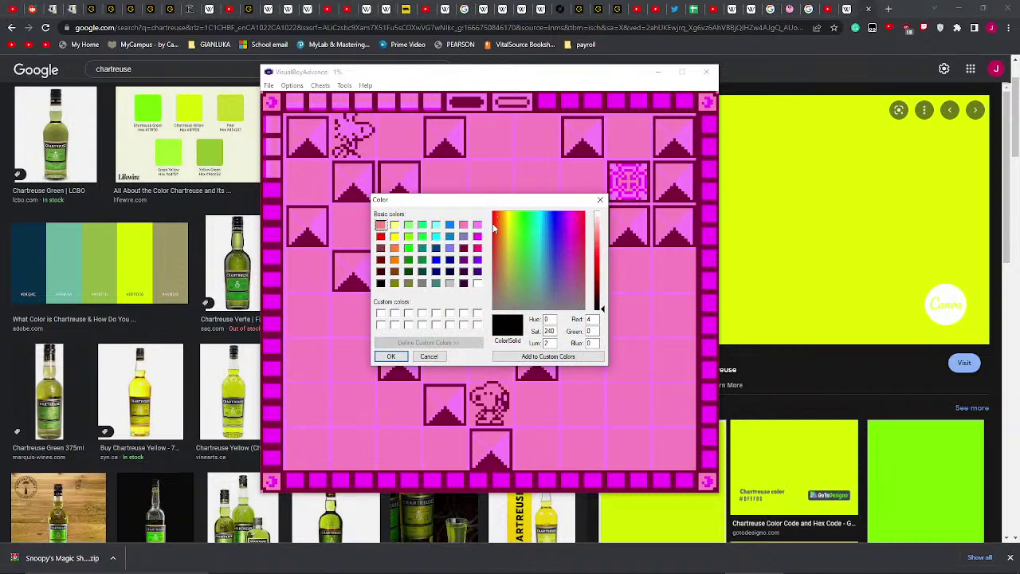
click(600, 199)
- Set the second background color to a near-white pink with hue 0, saturation 240 and luminosity 231
click(494, 274)
click(494, 307)
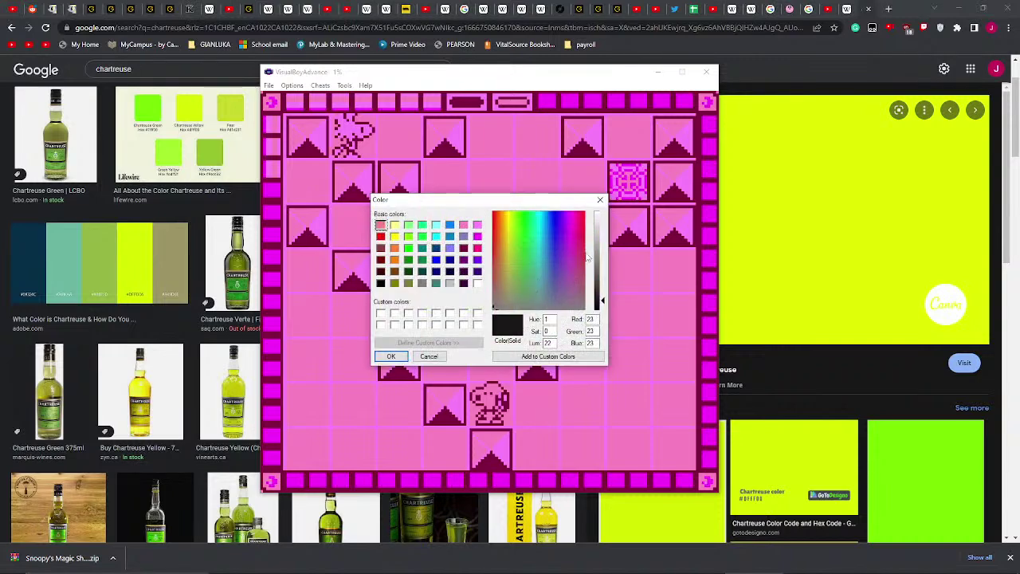
drag(598, 253, 603, 216)
drag(514, 243, 492, 210)
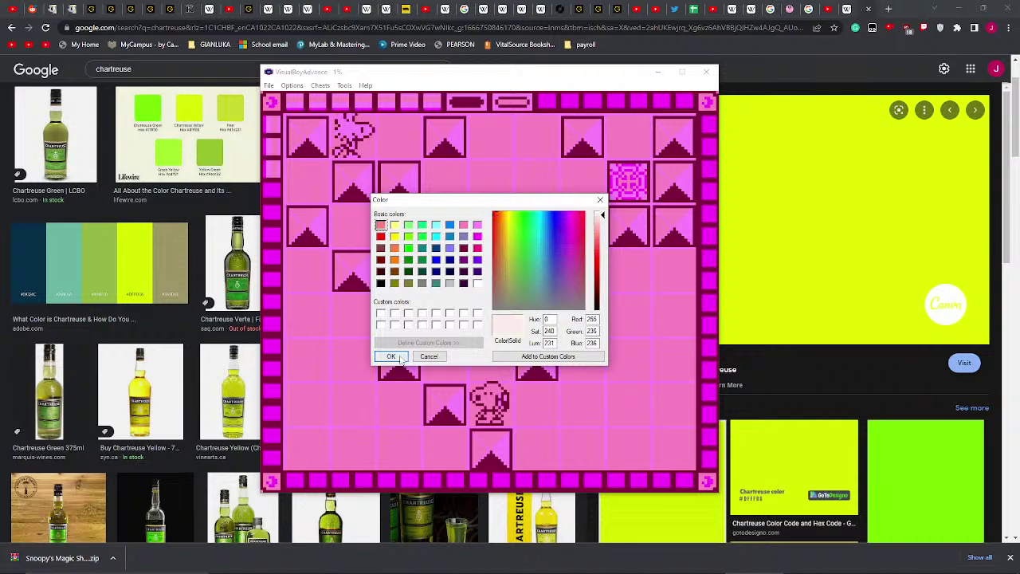
click(391, 356)
- Set the first background color to a pale, near-white pink with hue 0 and saturation 240
click(487, 270)
click(492, 212)
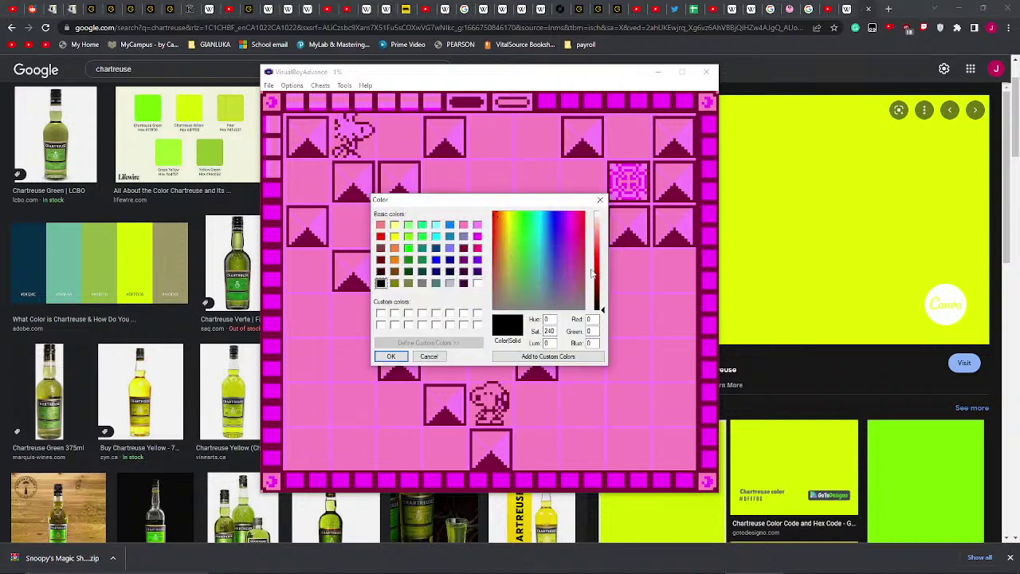
drag(603, 274, 601, 219)
click(396, 357)
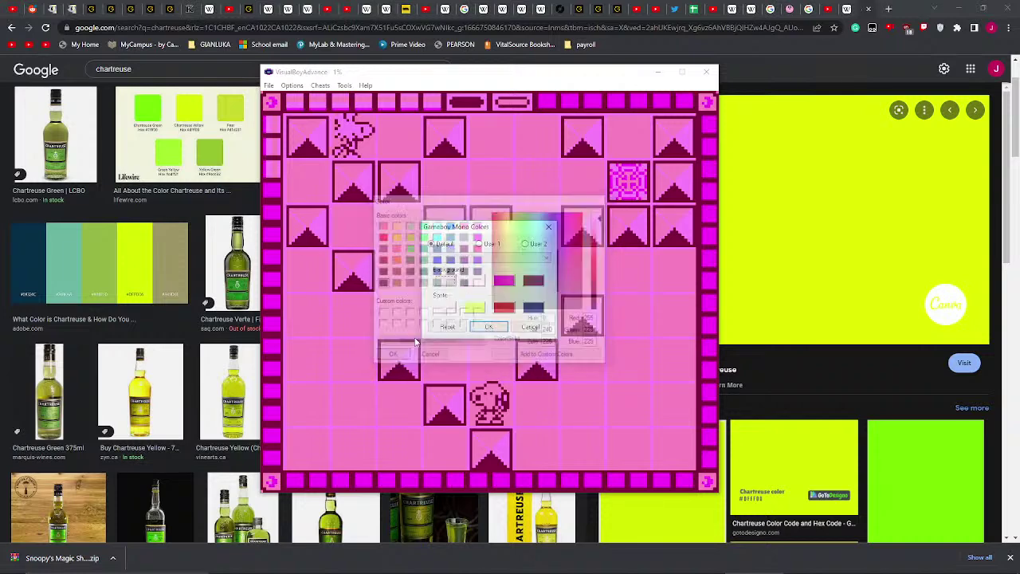
- Set the second background color to dark gray and the first background color to pale pink with hue 0, saturation 240 and luminosity 226
click(481, 288)
click(392, 357)
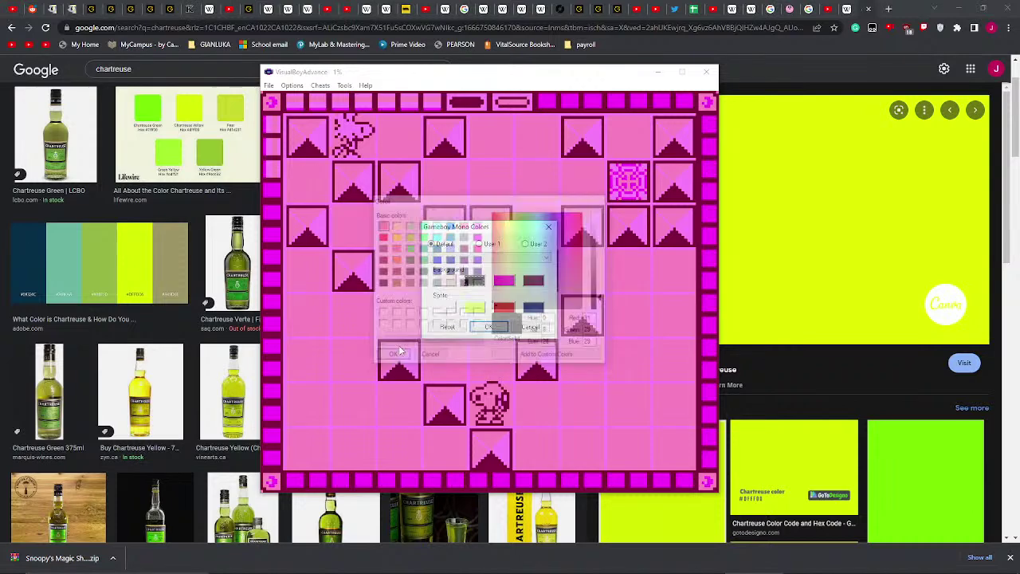
click(444, 307)
click(492, 212)
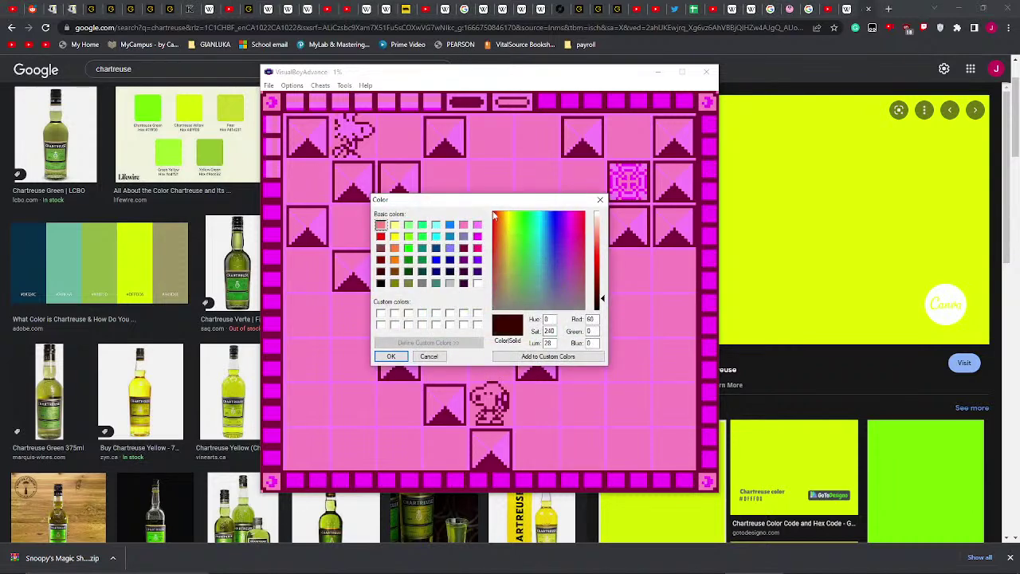
click(602, 219)
click(603, 220)
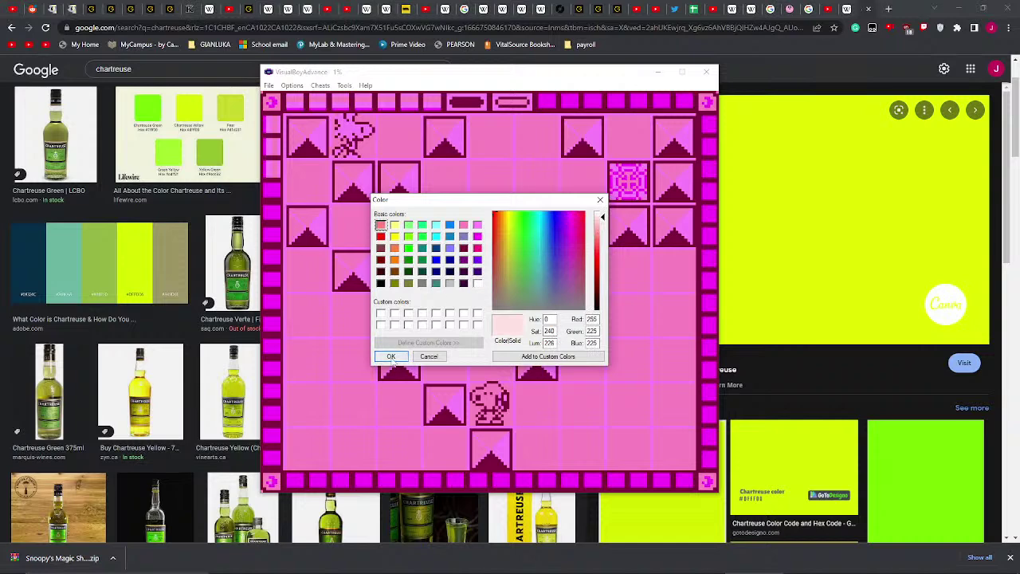
click(603, 215)
click(391, 356)
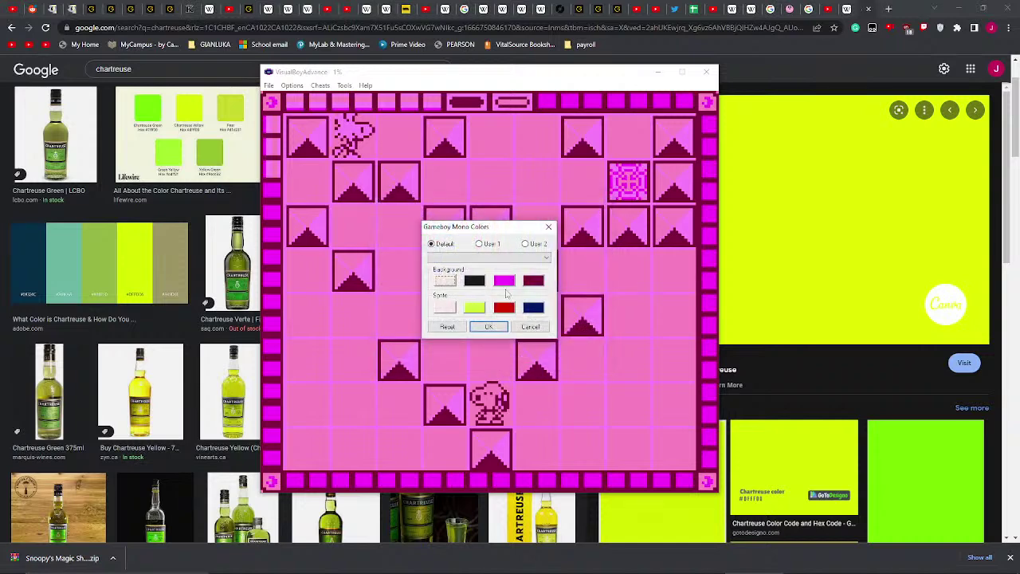
- Set the second background color to a light yellow-green with hue 61 and saturation 220
click(486, 282)
click(516, 216)
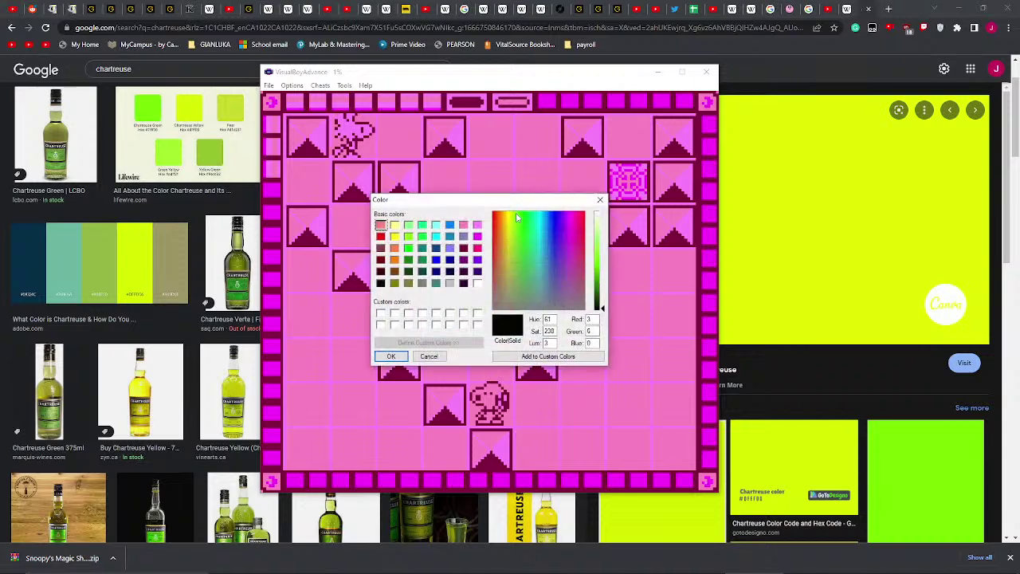
click(603, 238)
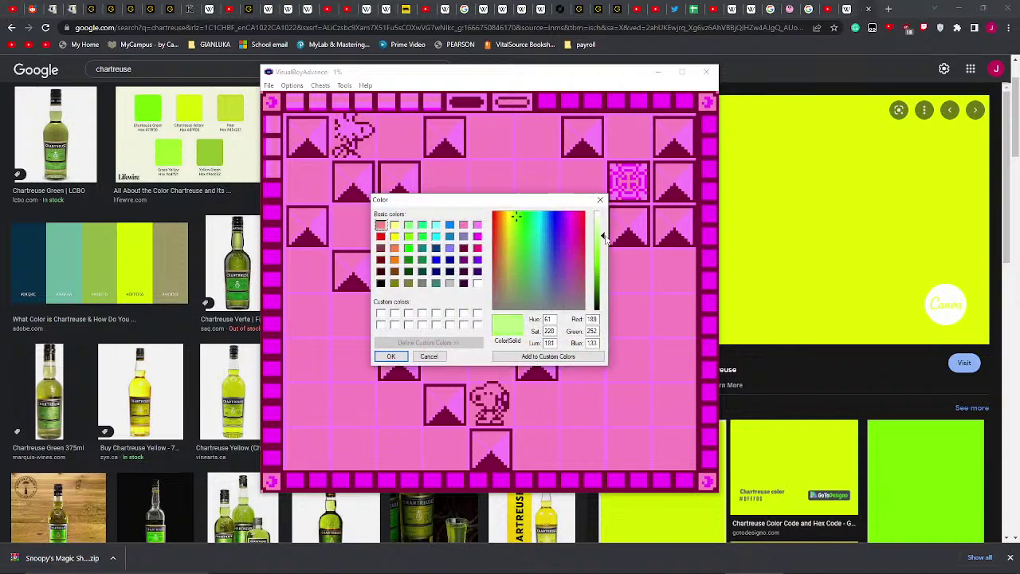
drag(604, 237, 604, 240)
click(392, 357)
click(475, 281)
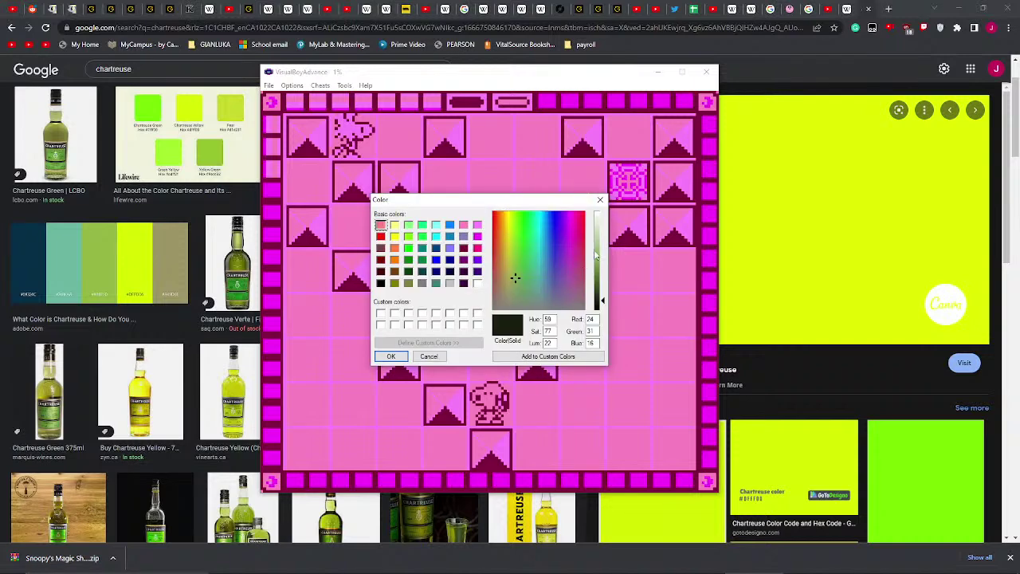
click(603, 241)
click(511, 234)
drag(511, 234, 512, 220)
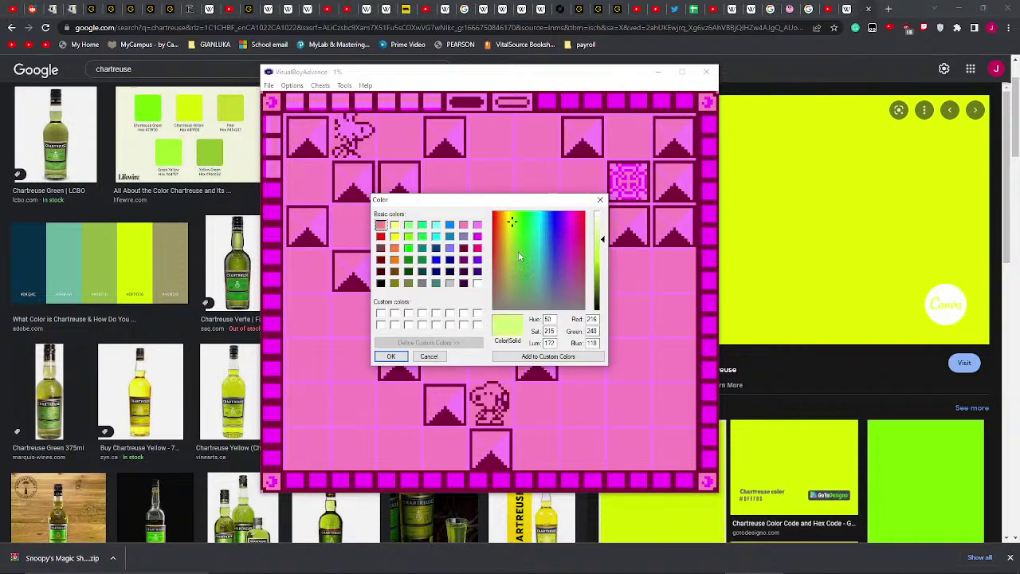
click(603, 243)
click(430, 357)
click(471, 259)
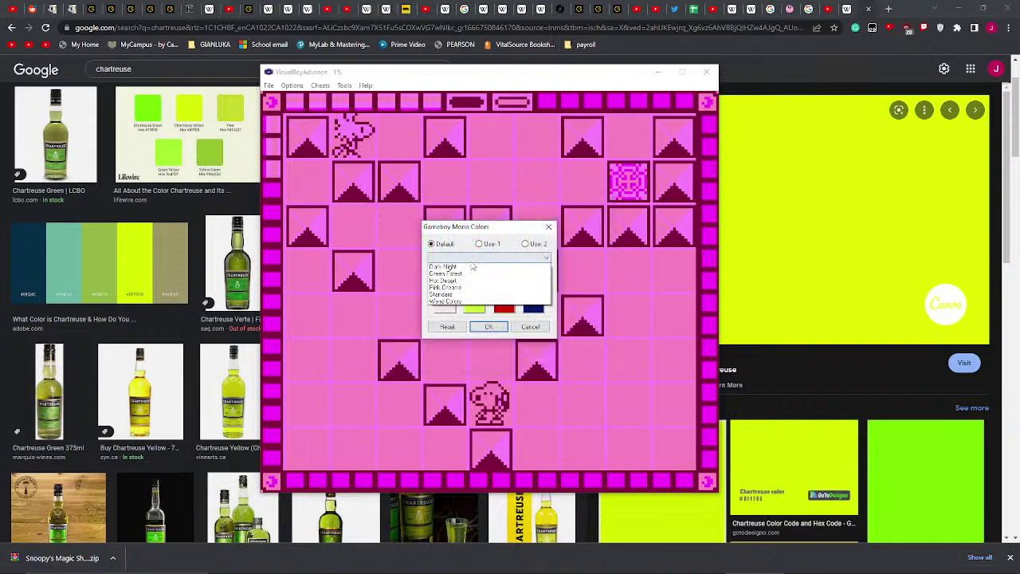
click(459, 257)
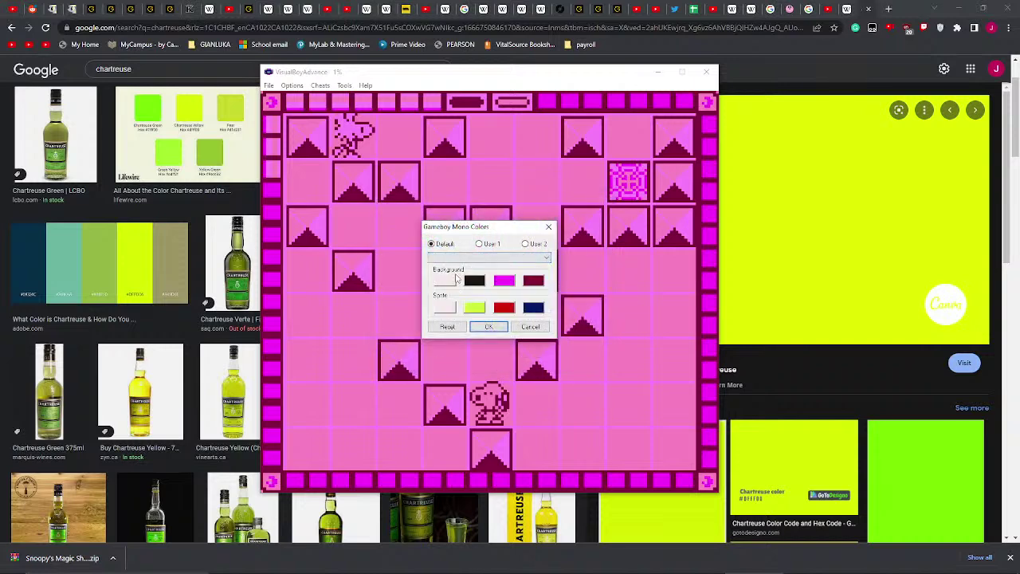
click(474, 282)
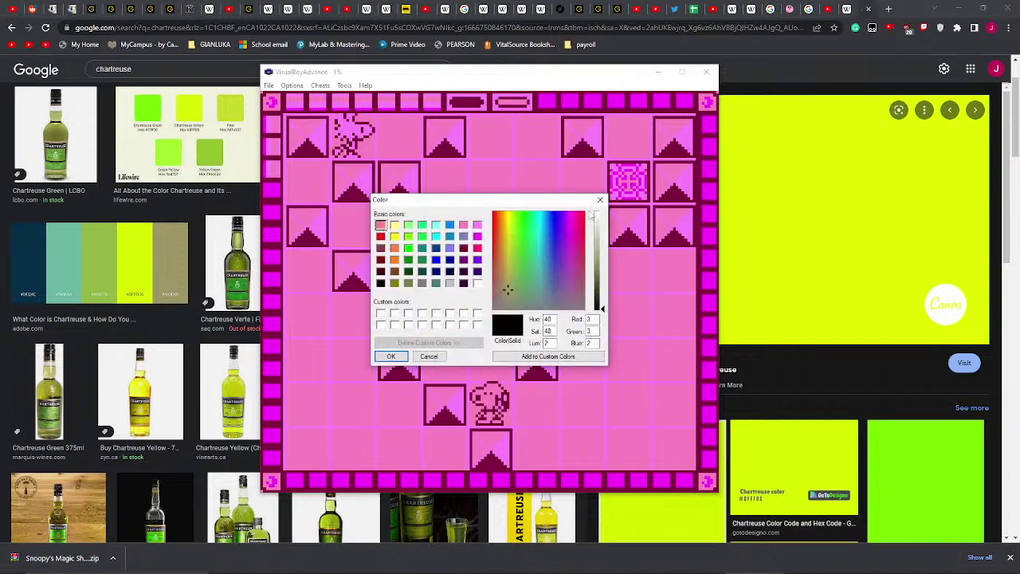
click(600, 199)
- Set the first sprite and first background colors to pale pinks with hue 0 and saturation 240, giving the background luminosity 226
click(449, 308)
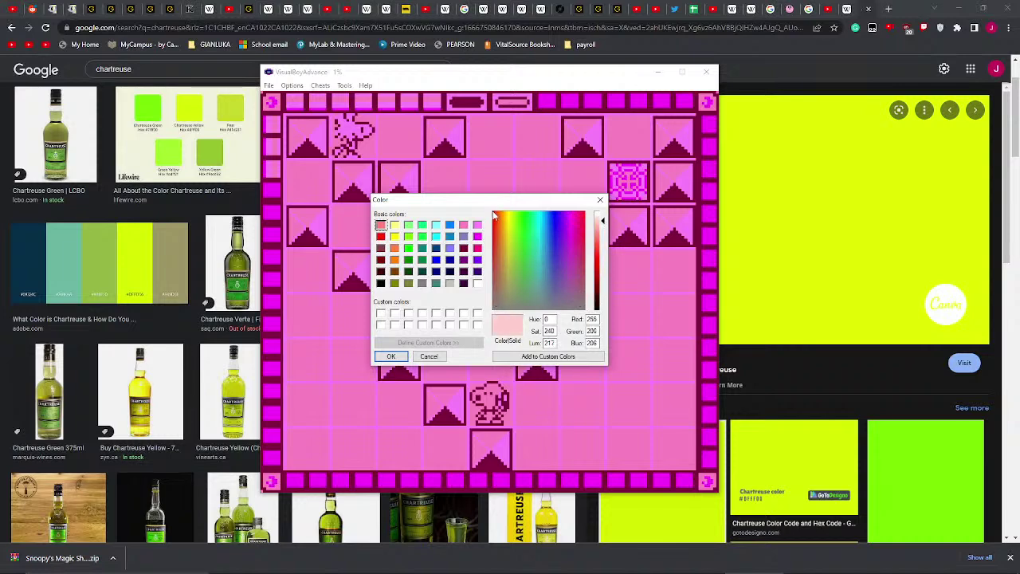
click(391, 357)
click(444, 282)
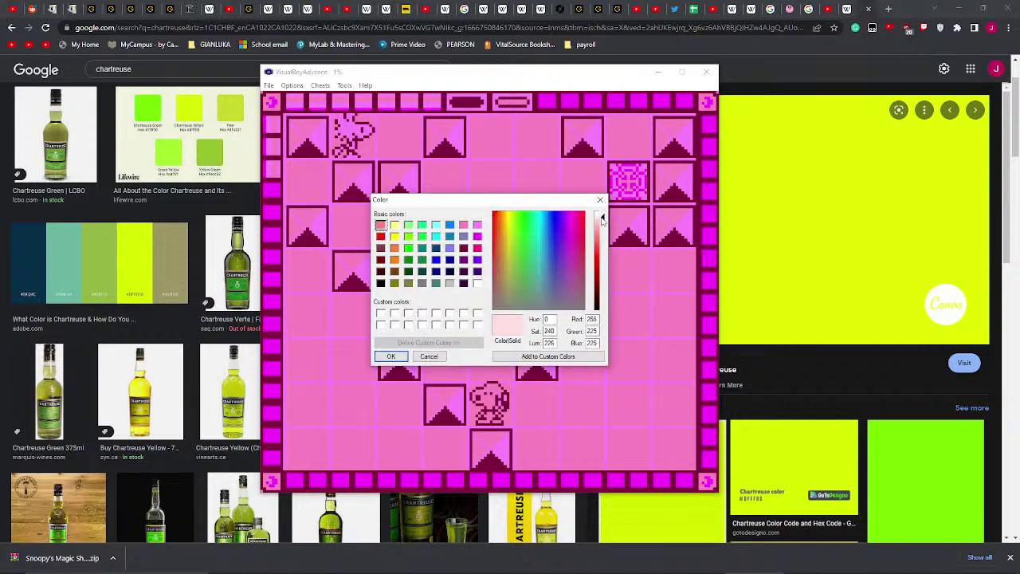
click(391, 357)
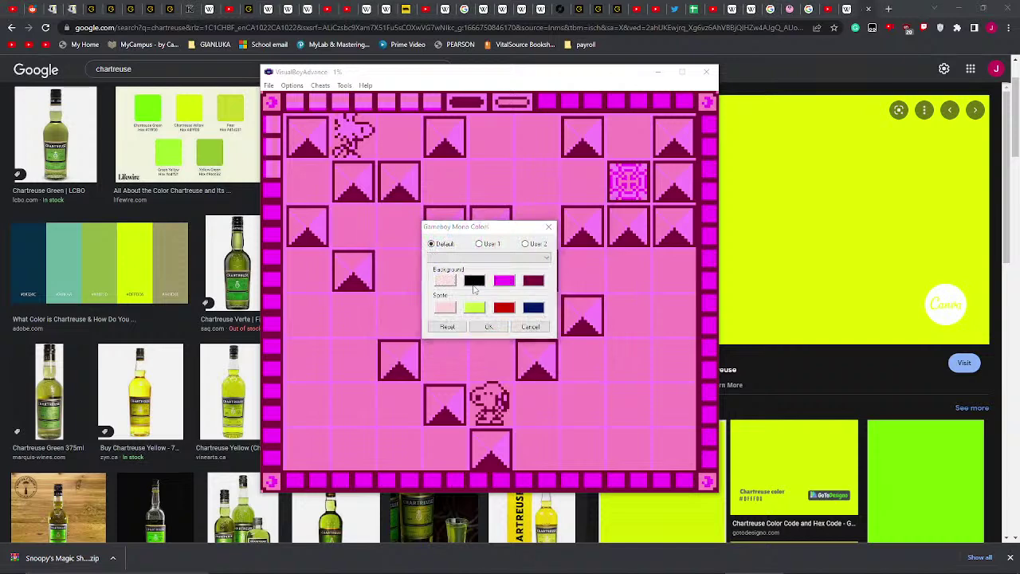
- Set the second background color to light yellow-green with hue 52 and the third to a strong red with hue 0 and saturation 240
click(474, 281)
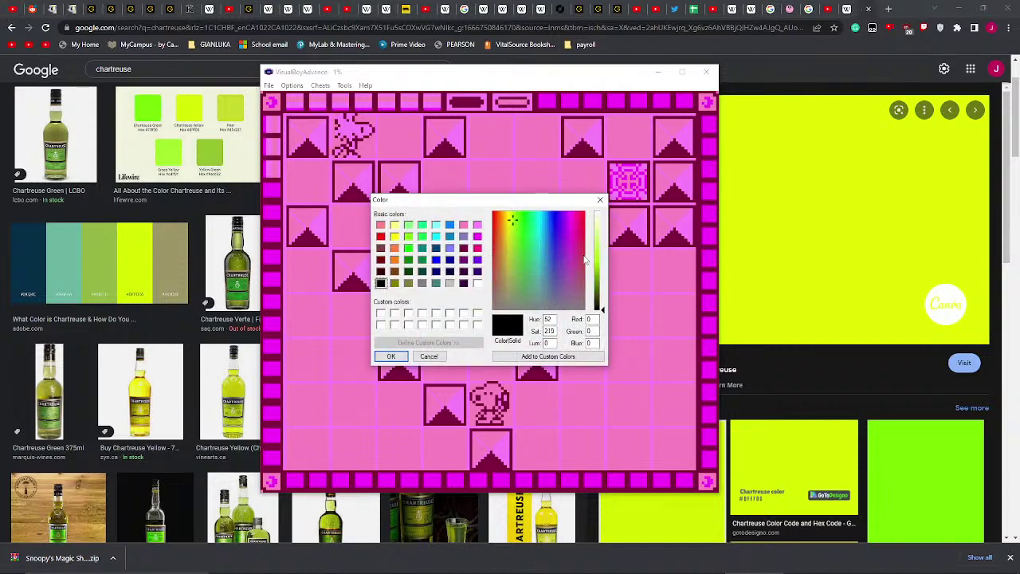
click(405, 357)
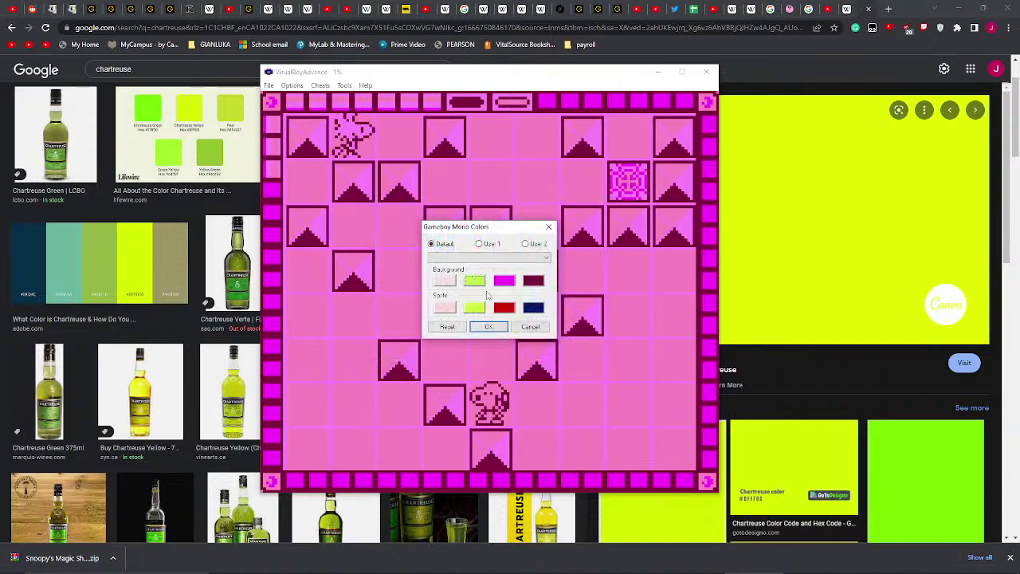
click(504, 280)
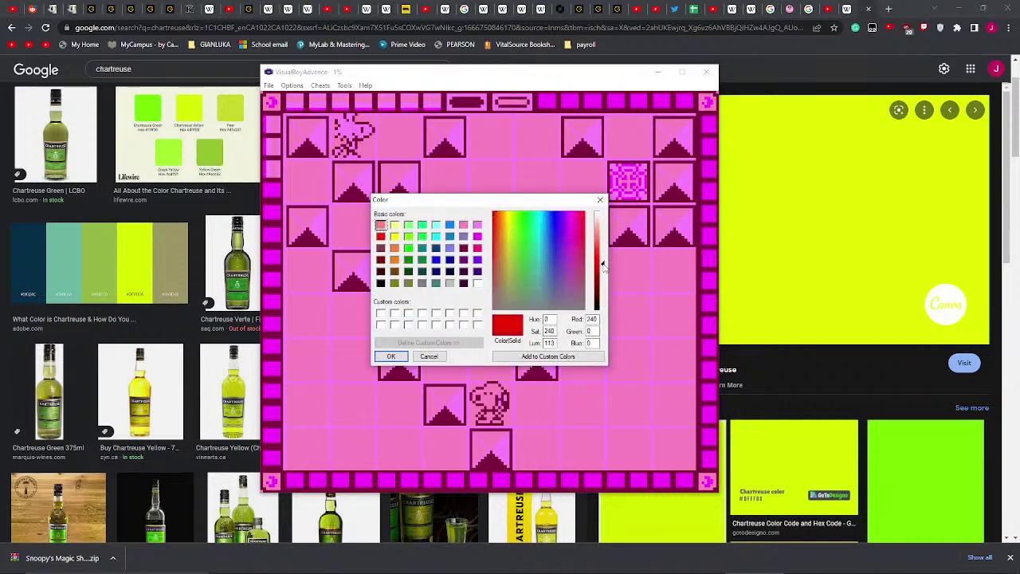
click(392, 356)
- Set the fourth background color to dark blue with hue 162 and saturation 240, and apply the custom palette to the game
click(546, 281)
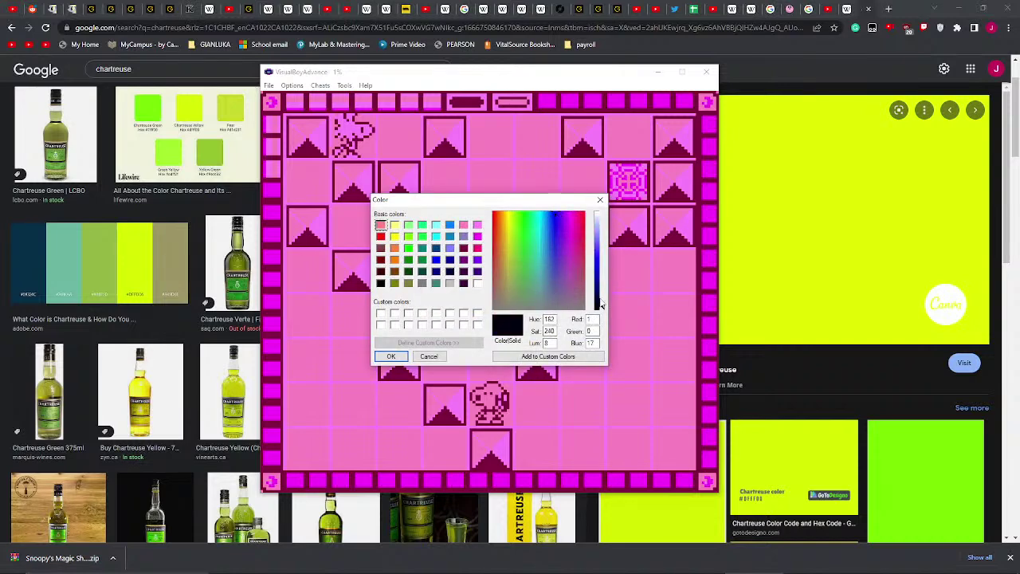
click(391, 356)
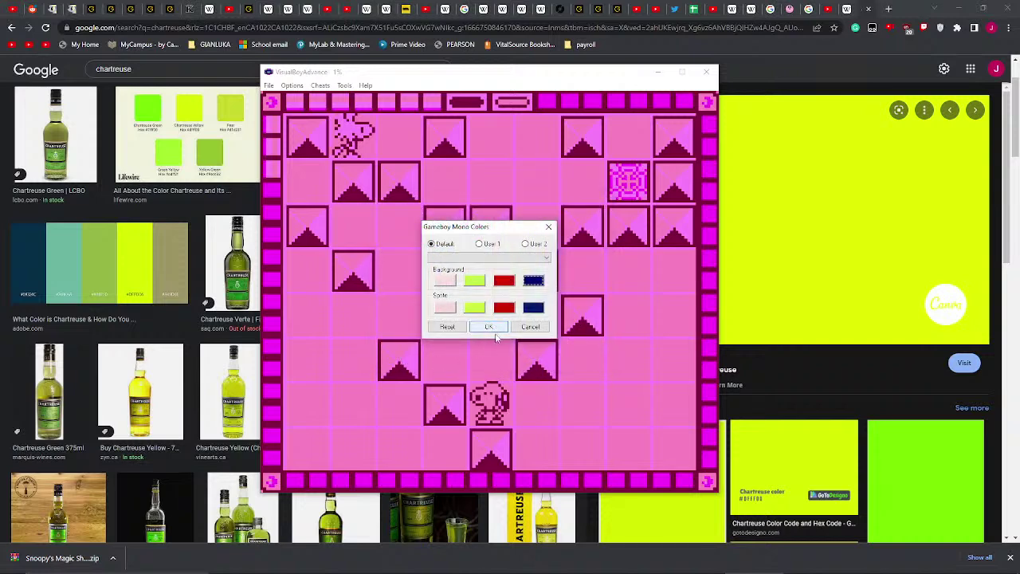
click(494, 331)
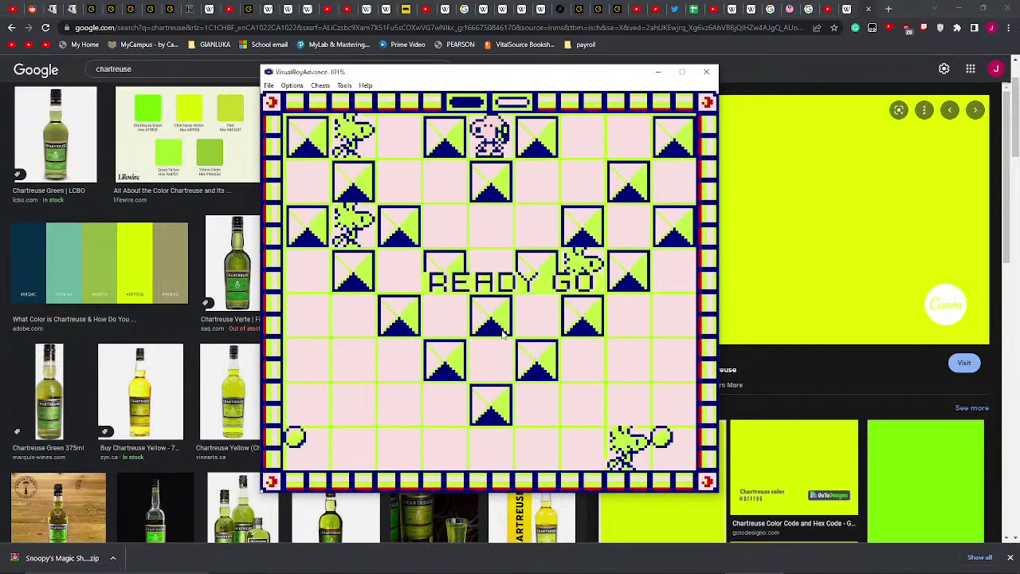
- Push the top-row block beside Snoopy one square right and guide him around the blocks to collect the top-row Woodstock
key(Right)
key(Down)
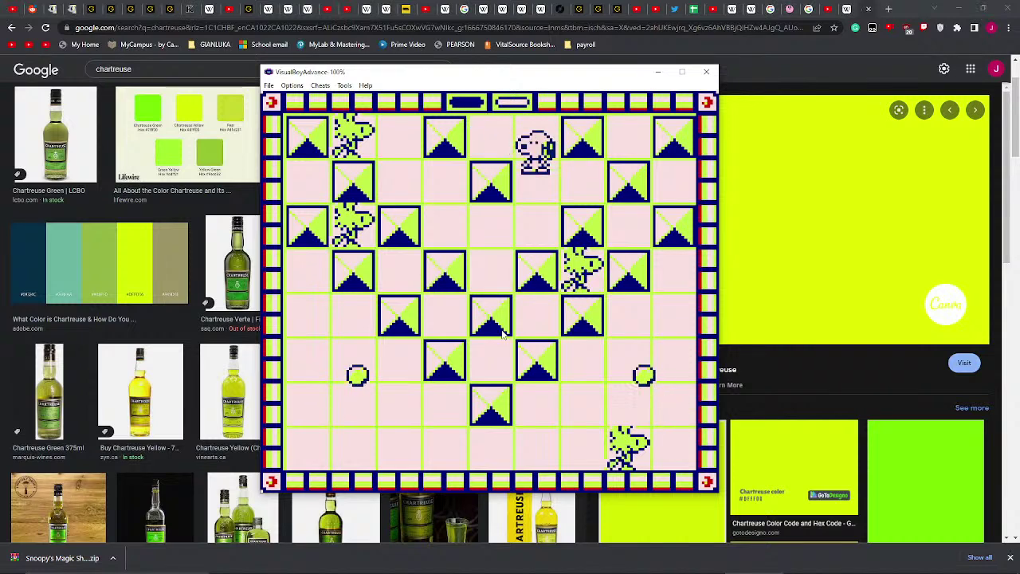
key(Left)
key(Left)
key(Up)
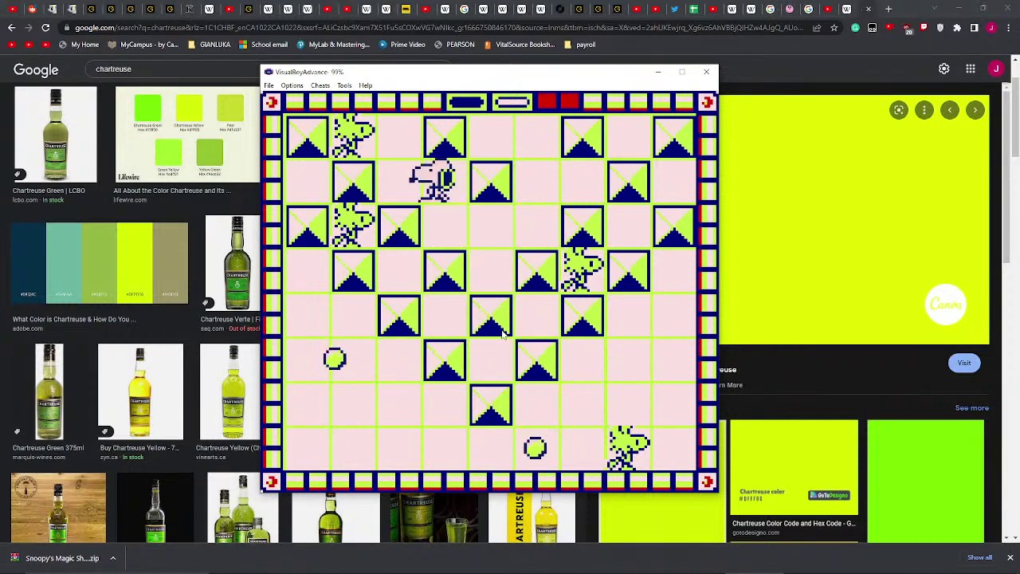
key(Left)
key(Up)
key(Down)
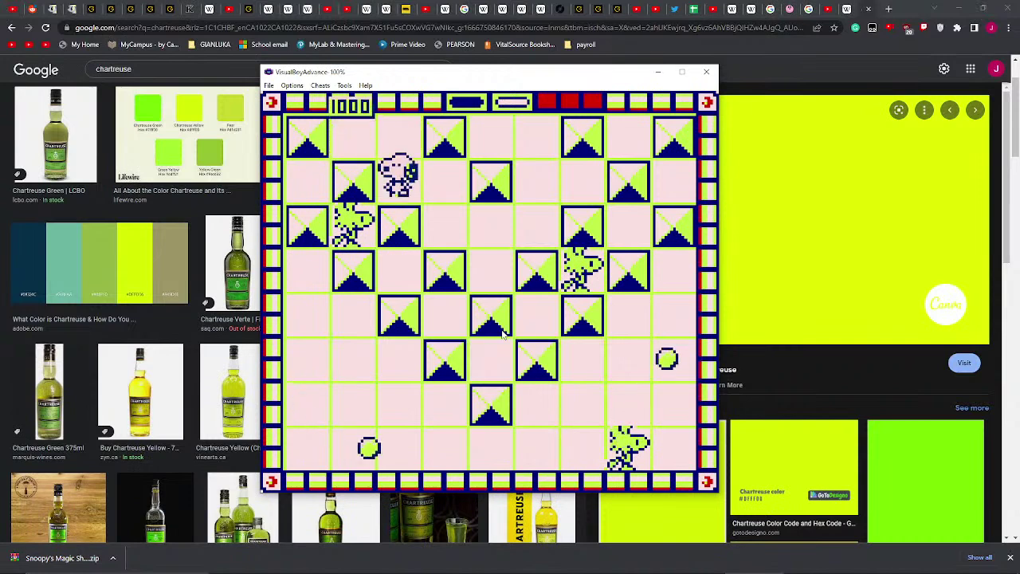
- Push the middle second-row block down one square and the second-row block near the board's right edge one square right
key(Right)
key(Down)
key(Right)
key(Up)
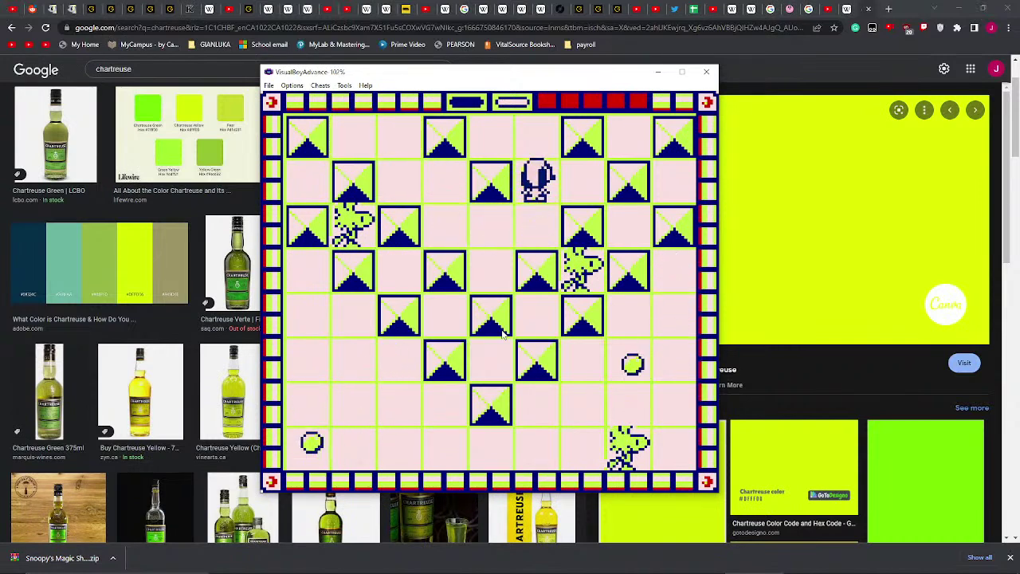
key(Left)
key(Down)
key(Right)
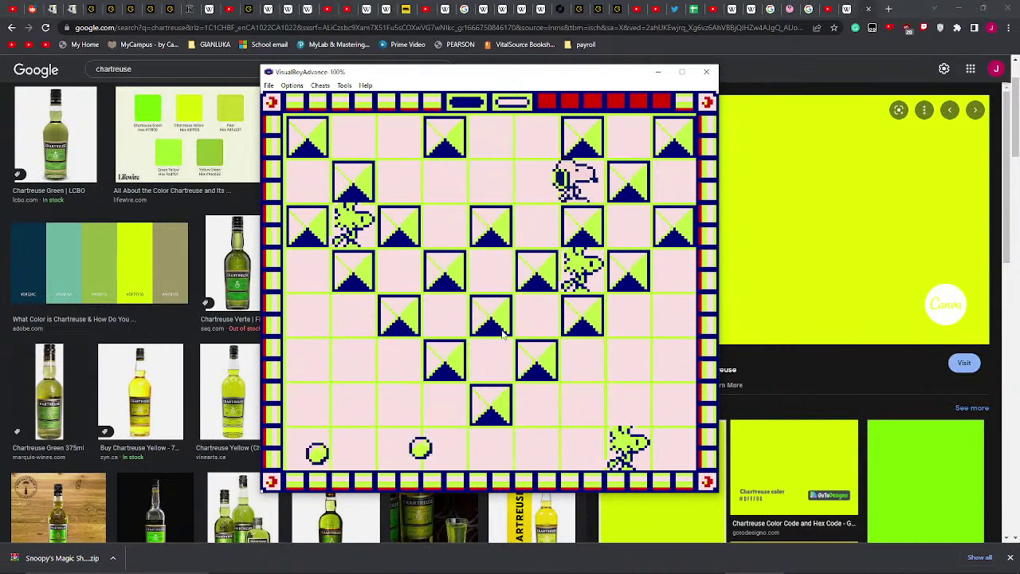
key(Right)
key(Up)
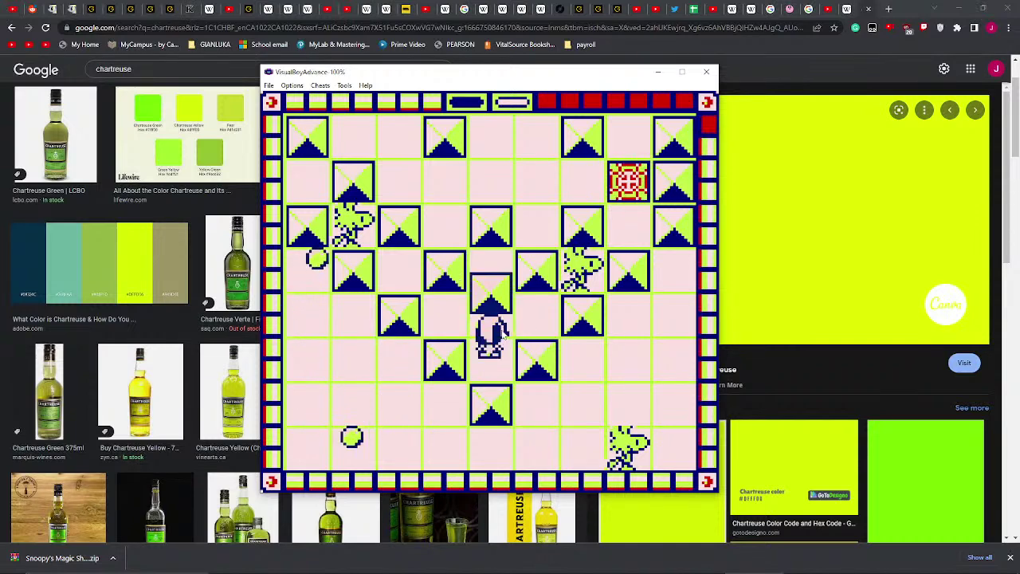
- Push the center block up one square and the block at its lower left down one, guiding Snoopy around them
key(Left)
key(Down)
key(Down)
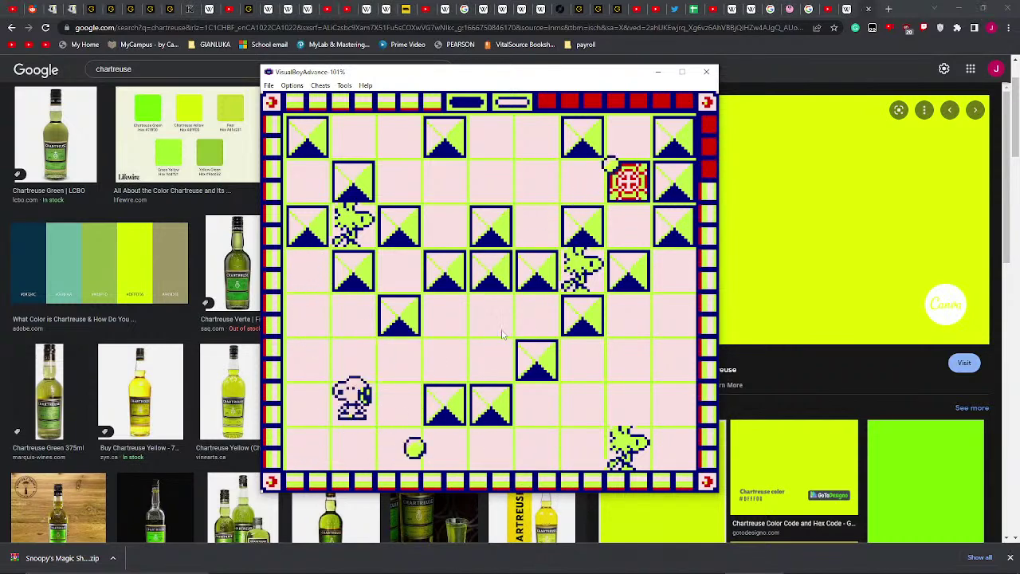
key(Right)
key(Right)
key(Left)
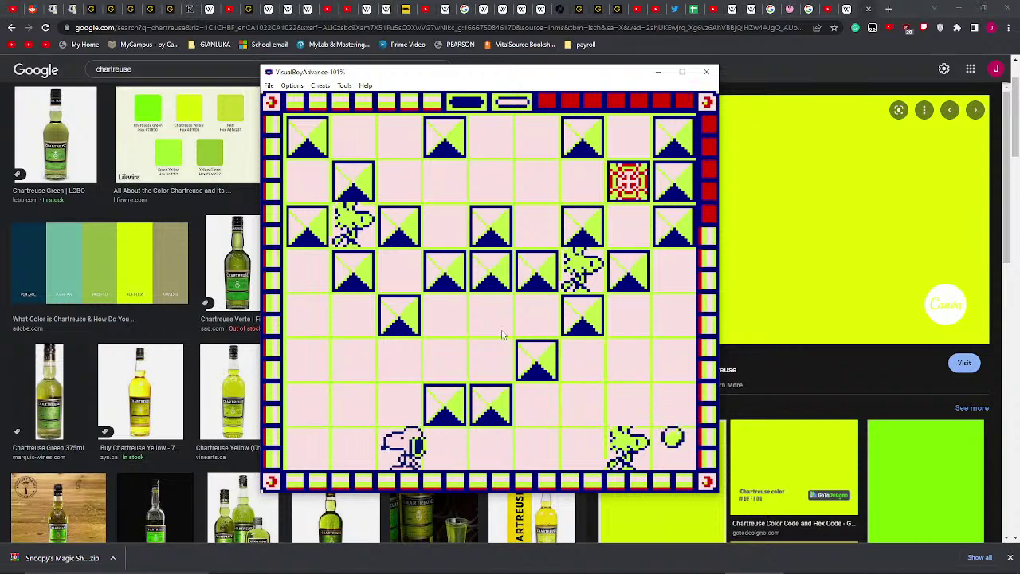
key(Up)
key(Right)
key(Up)
key(Left)
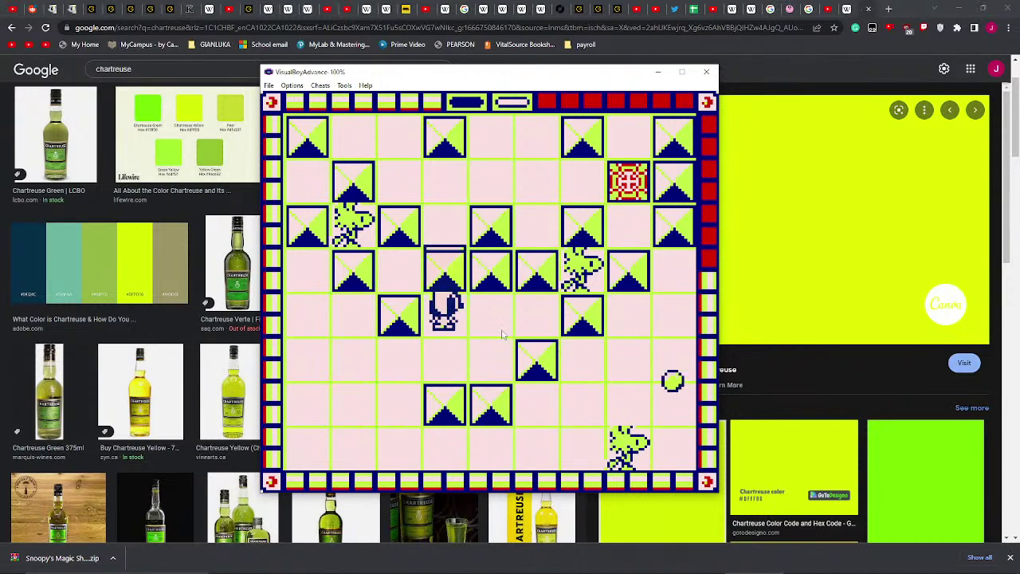
- Push the blocks walling in the third-row Woodstock upward and collect it with Snoopy
key(Up)
key(Left)
key(Up)
key(Left)
key(Right)
key(Down)
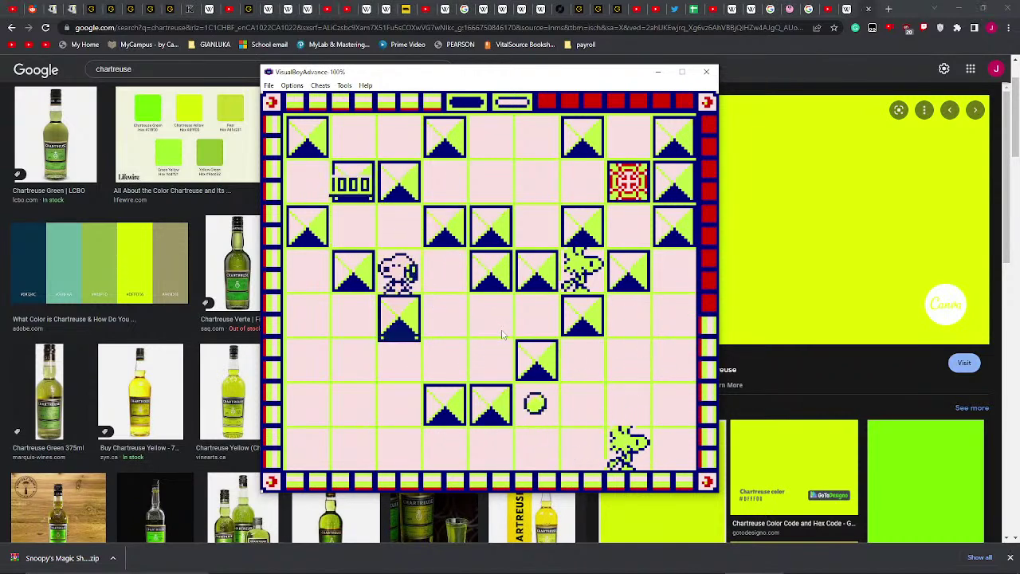
- Guide Snoopy down through the board's center toward the Woodstock in the bottom row
key(Right)
key(Up)
key(Down)
key(Right)
key(Right)
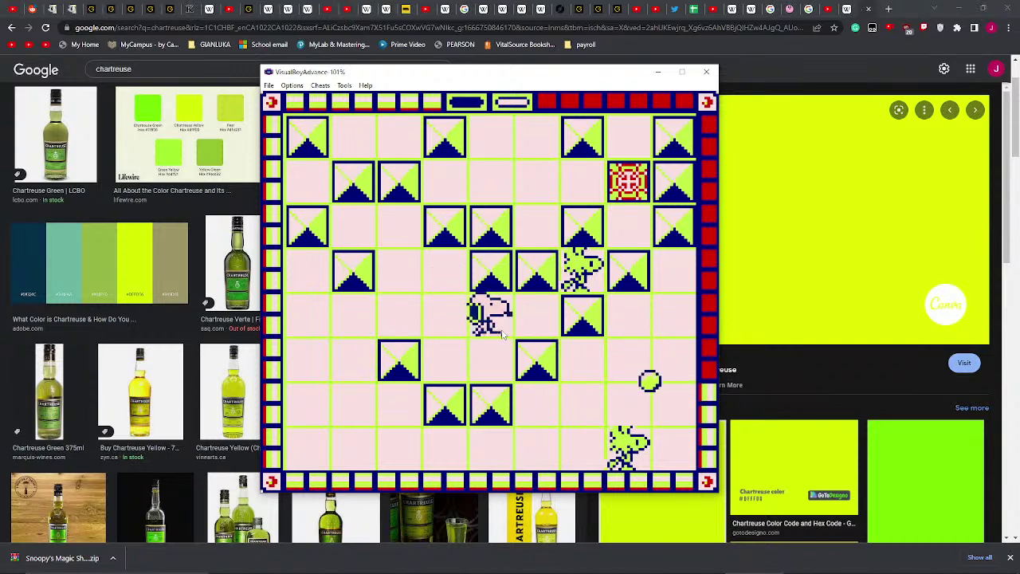
key(Left)
key(Down)
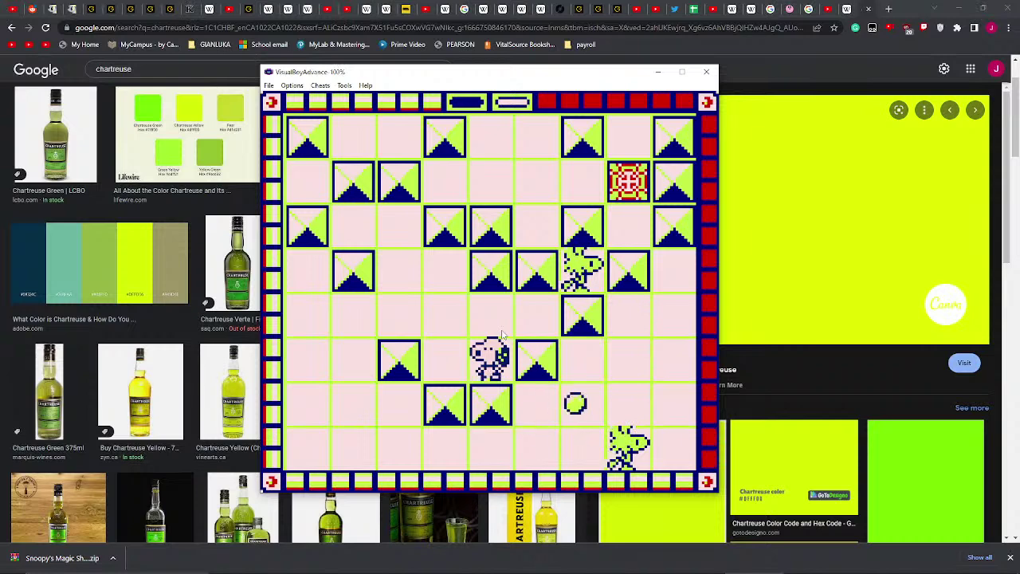
key(Down)
key(Right)
key(Right)
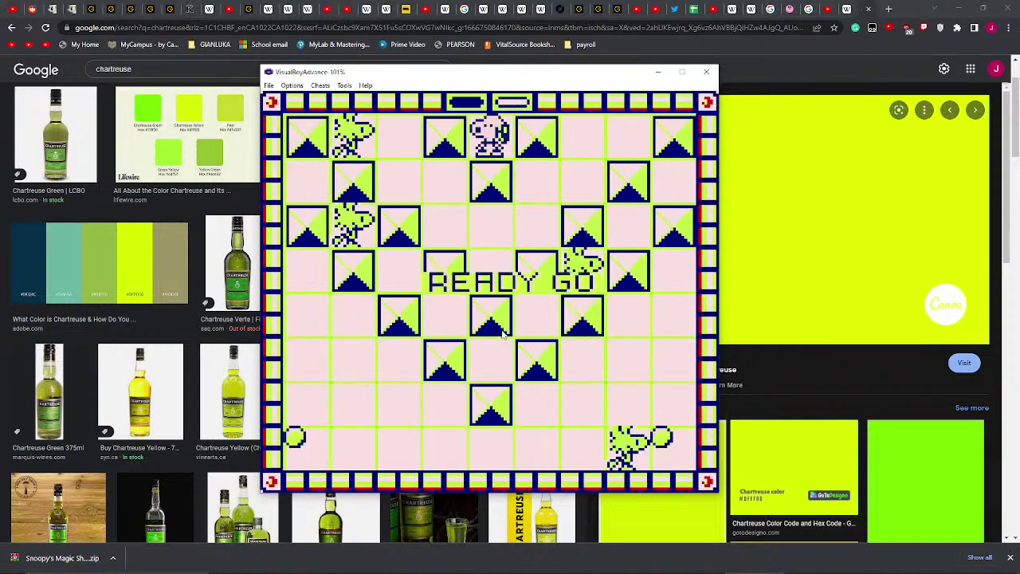
- Push the top-row block beside Snoopy one square right and collect the top-row Woodstock
key(Right)
key(Down)
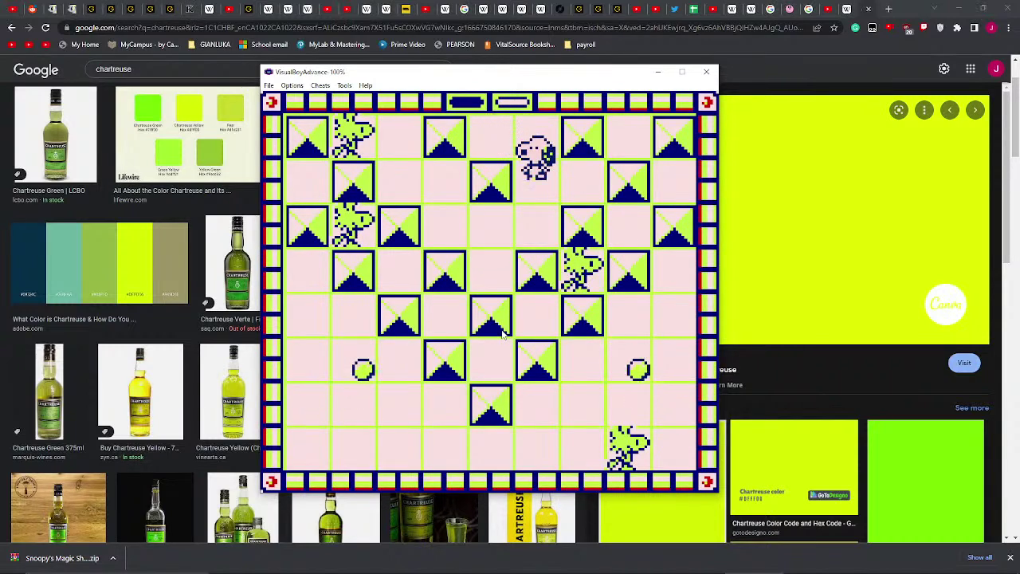
key(Left)
key(Up)
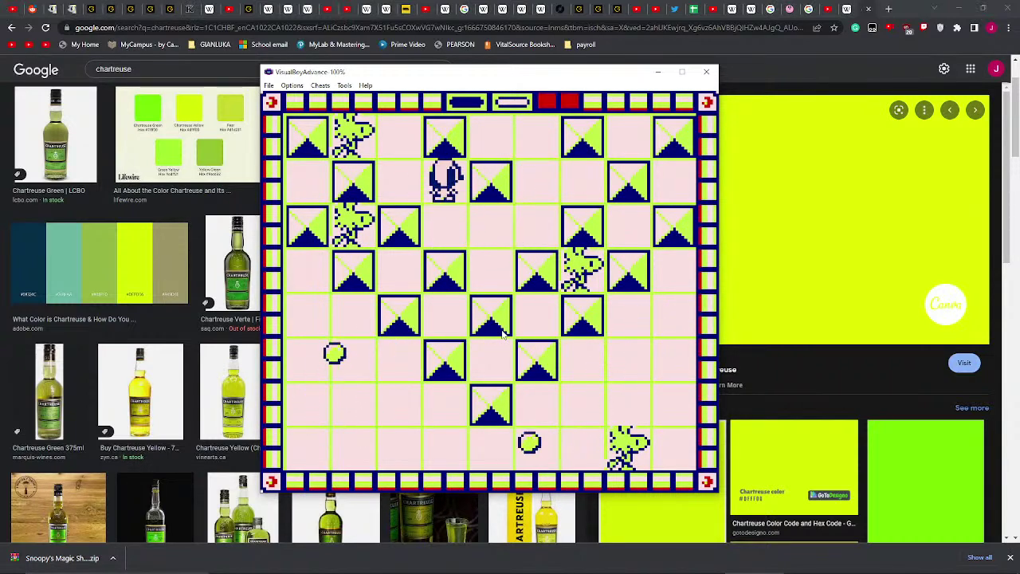
key(Left)
key(Left)
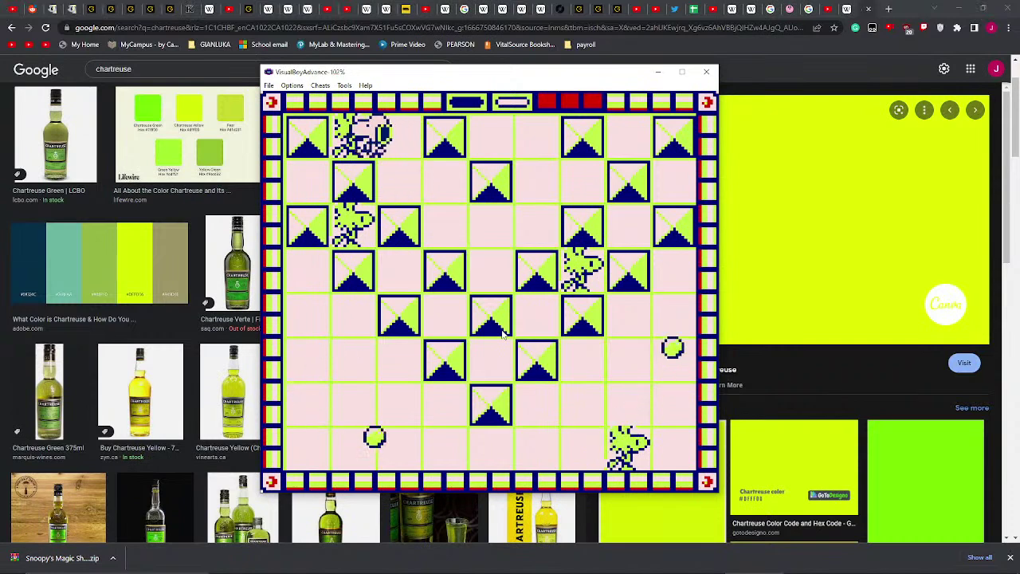
- Push the middle second-row block down one square and the second-row block near the board's right edge one square right
key(Right)
key(Down)
key(Right)
key(Down)
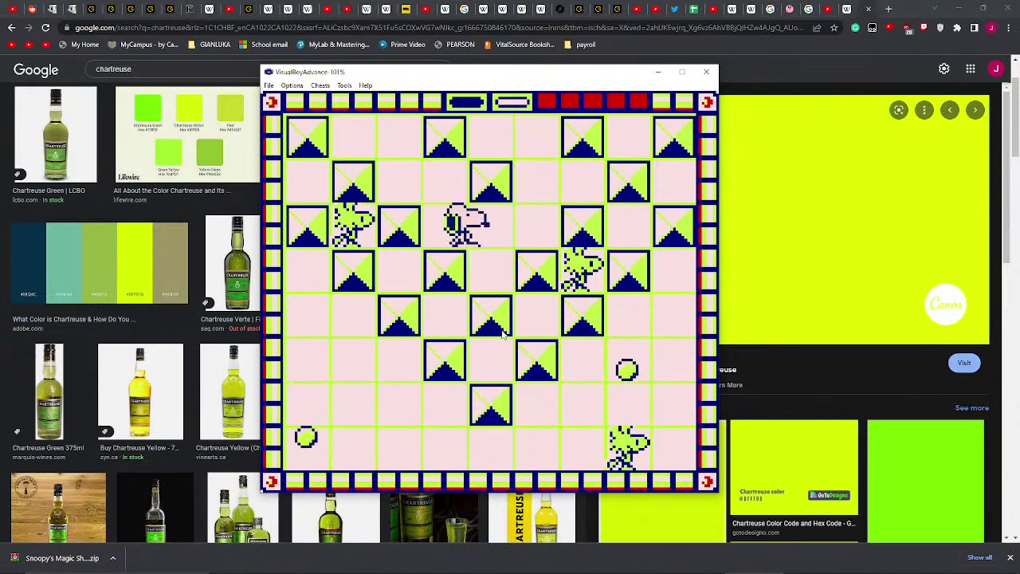
key(Right)
key(Up)
key(Up)
key(Left)
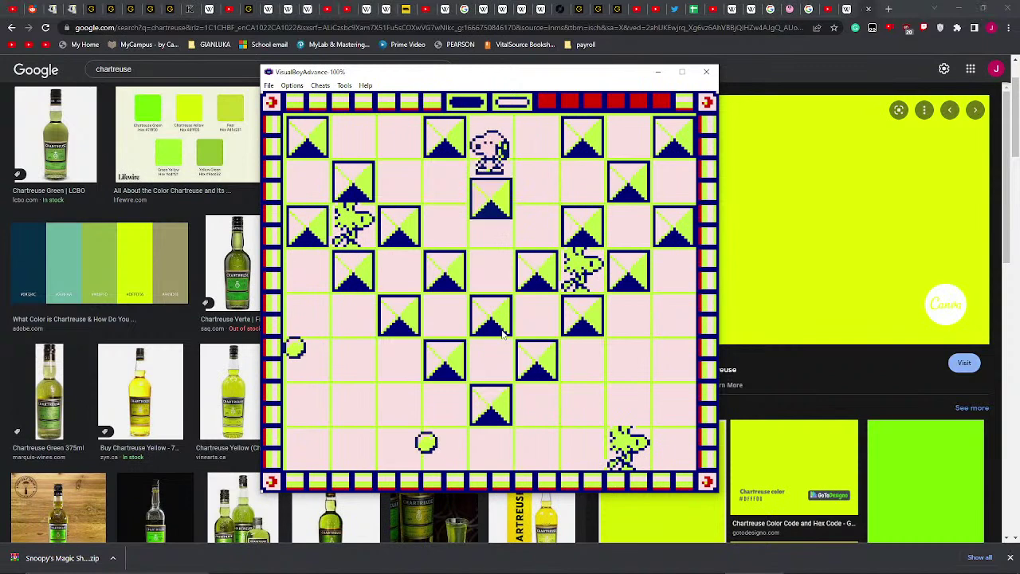
key(Down)
key(Right)
key(Right)
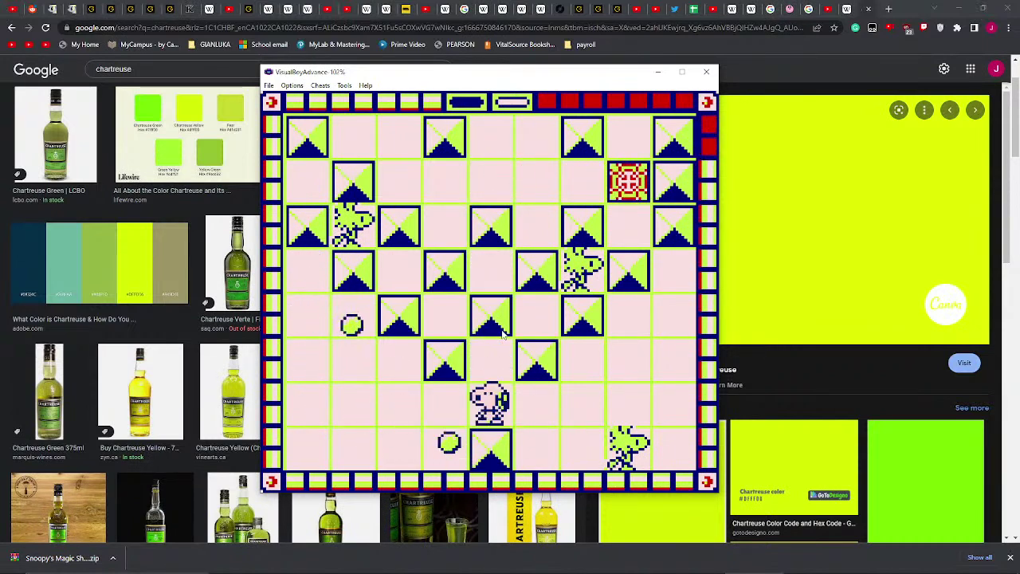
- Try to guide Snoopy past the bouncing balls in the board's lower center
key(Left)
key(Left)
key(Up)
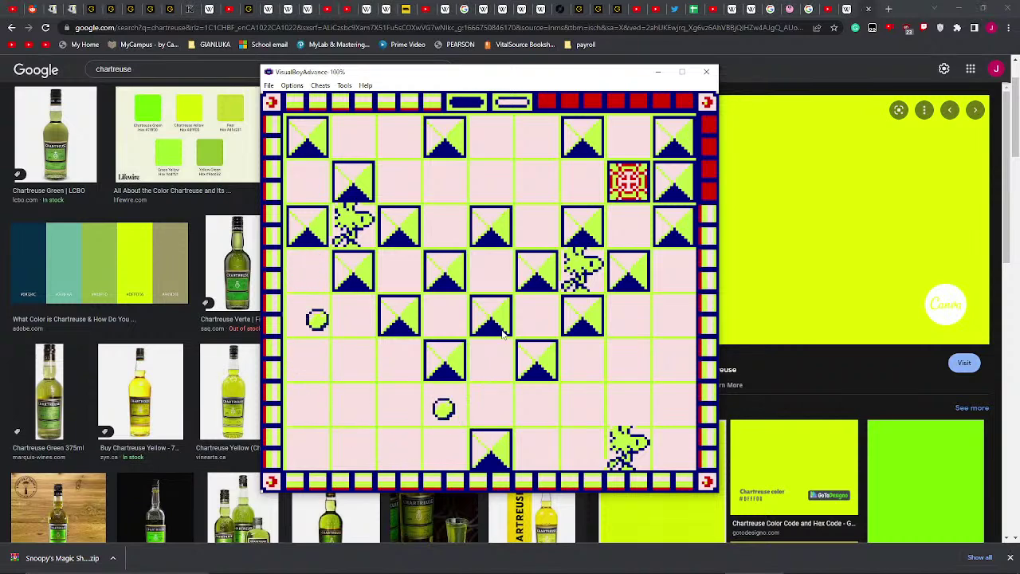
key(Down)
key(Up)
key(Right)
key(Down)
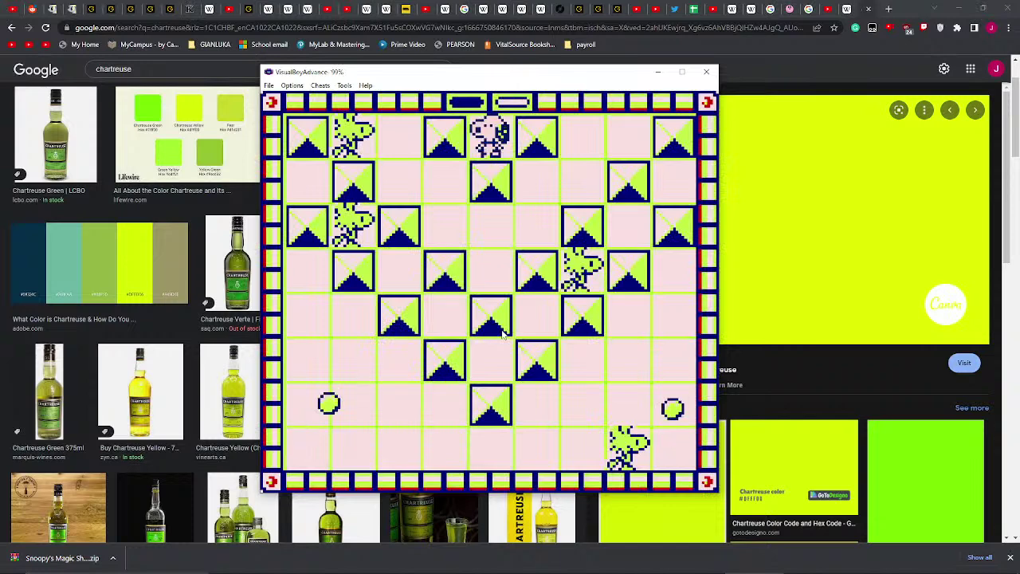
- Shift the top-row block next to Snoopy one square right and guide Snoopy around to collect the top-row Woodstock
key(Right)
key(Down)
key(Left)
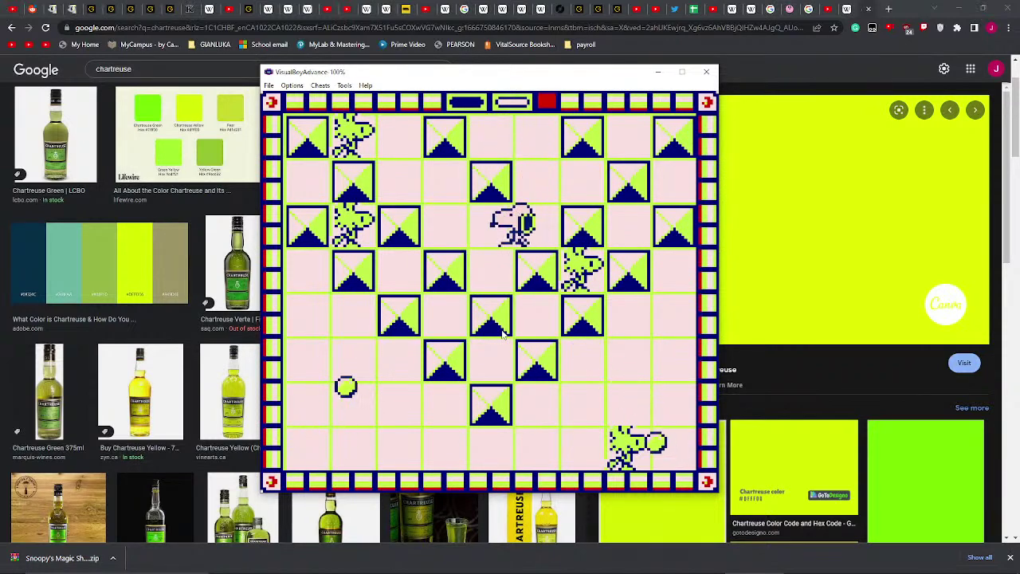
key(Up)
key(Left)
key(Up)
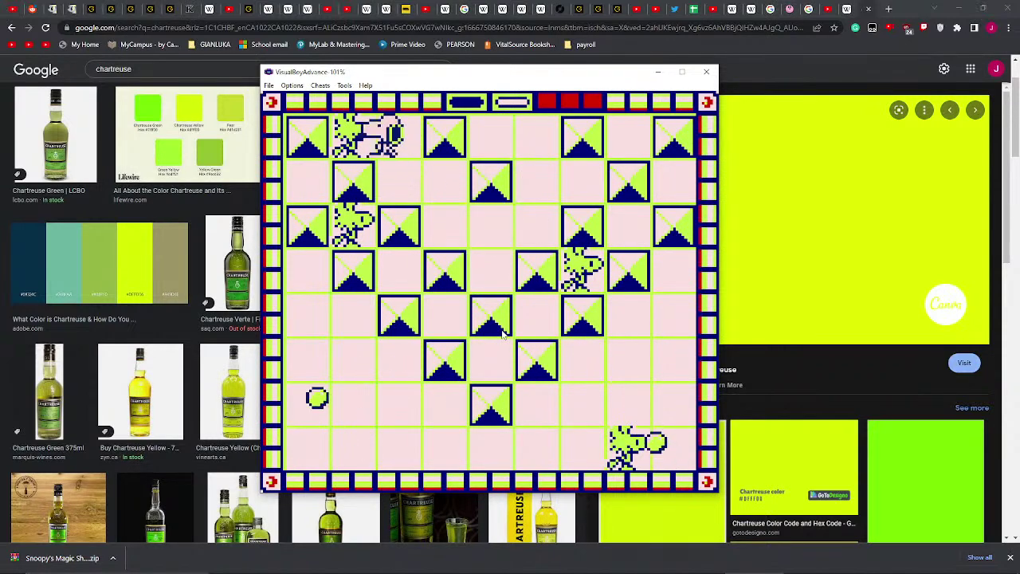
- Move the middle second-row block down one square and the second-row block near the board's right edge one square right
key(Right)
key(Down)
key(Right)
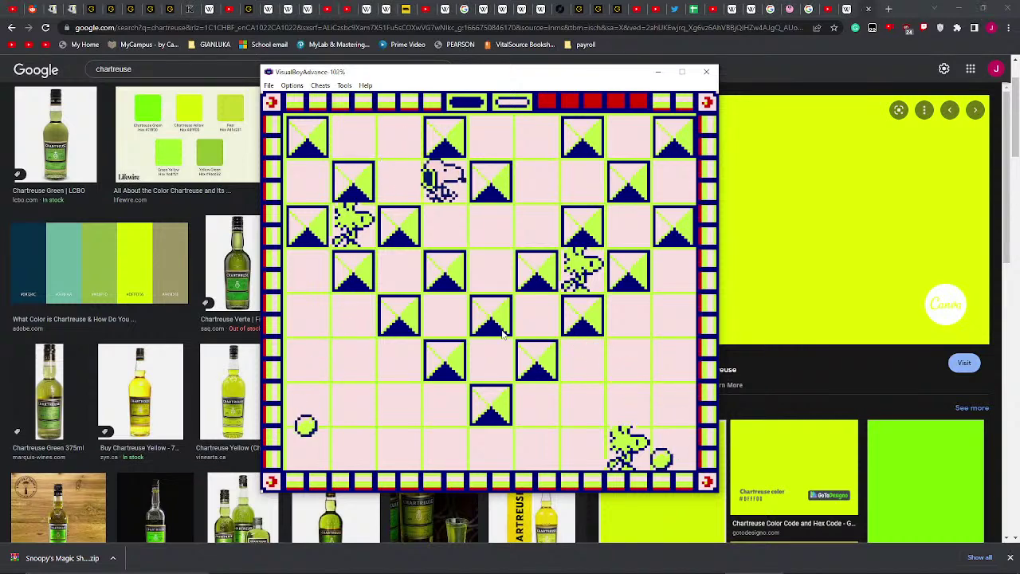
key(Down)
key(Right)
key(Up)
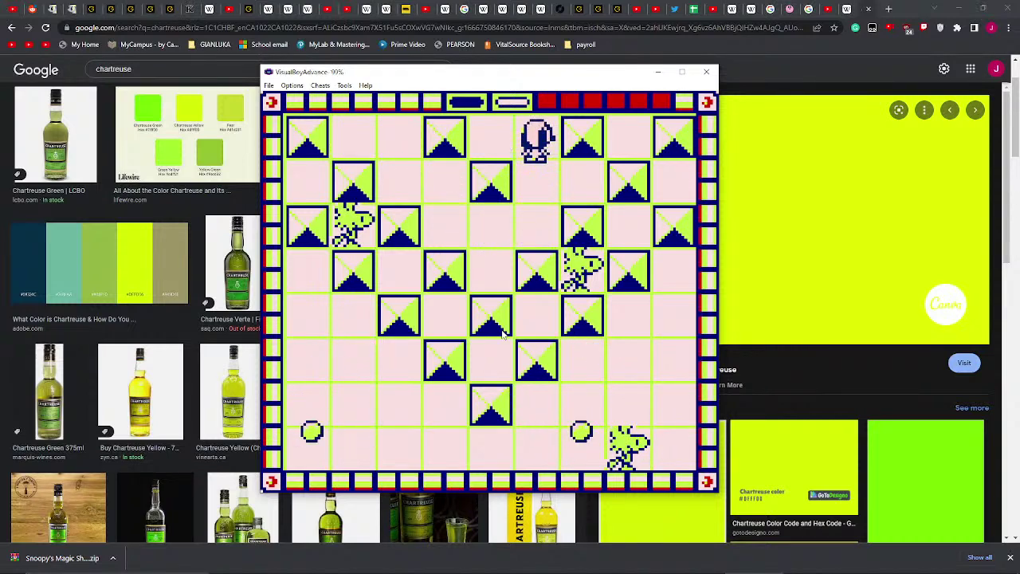
key(Left)
key(Down)
key(Right)
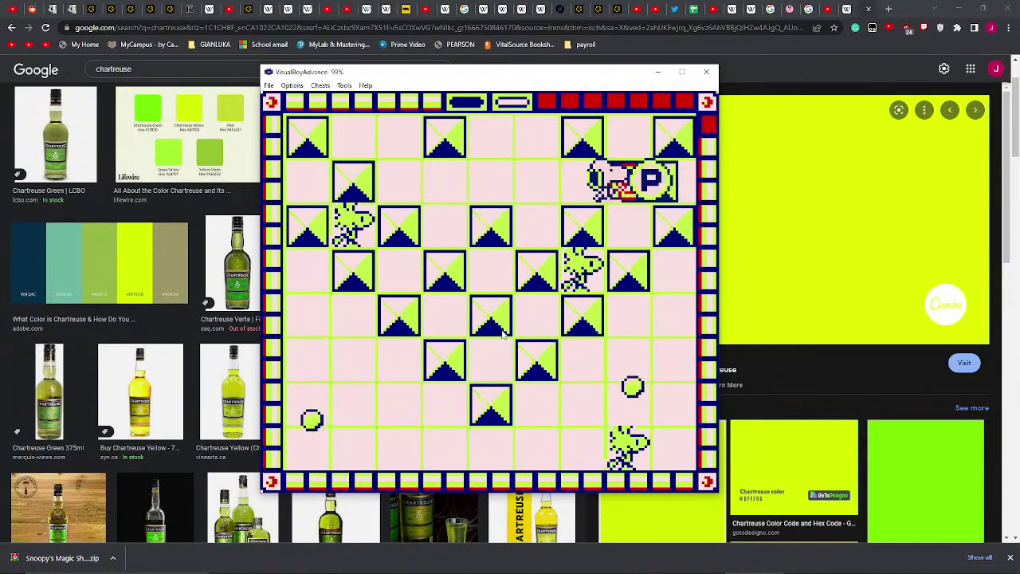
- Push the lower center block down into the bottom row and collect the P item at the fourth row's right end
key(Down)
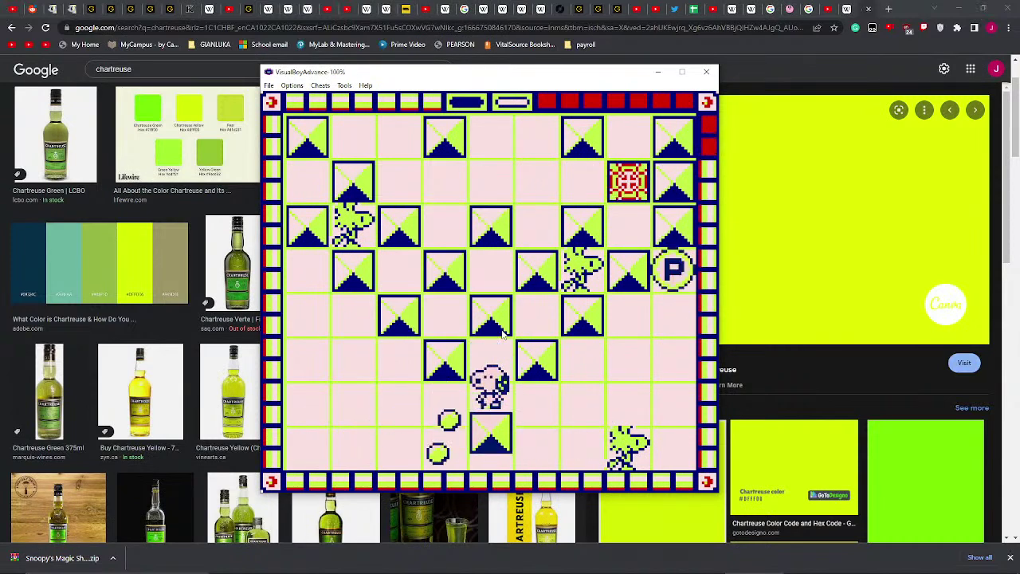
key(Right)
key(Up)
key(Right)
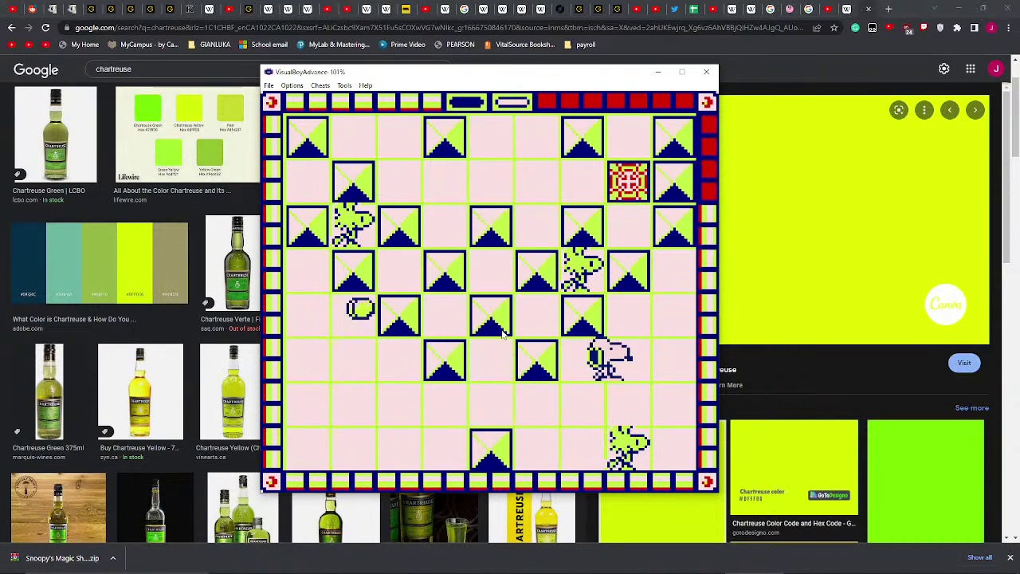
key(Right)
key(Up)
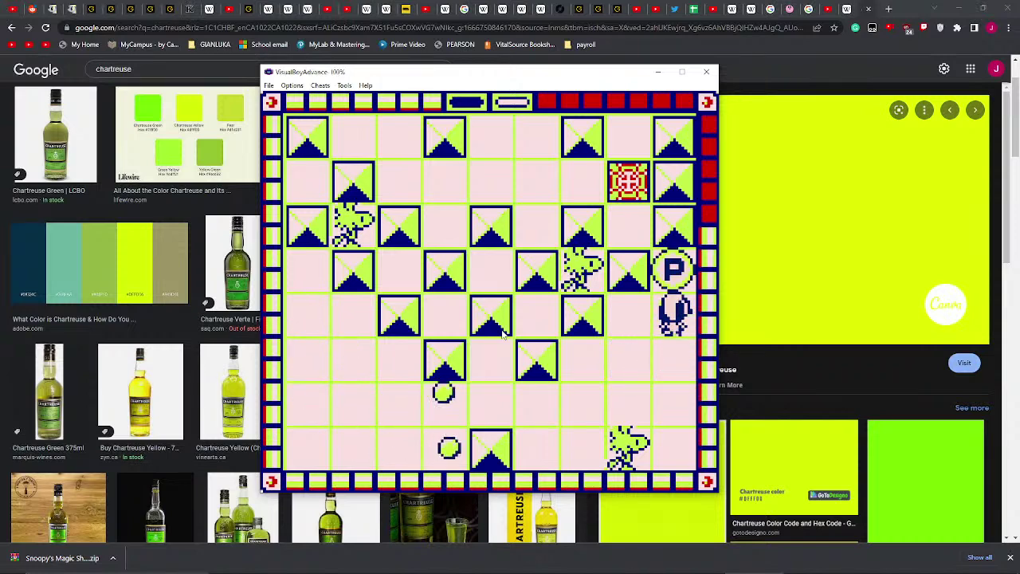
key(Up)
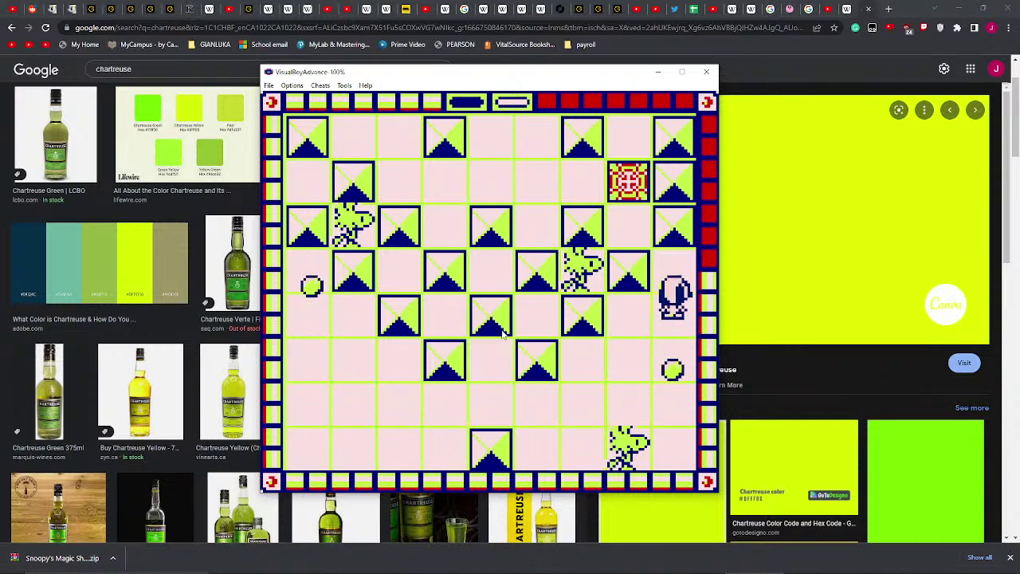
key(Down)
key(Left)
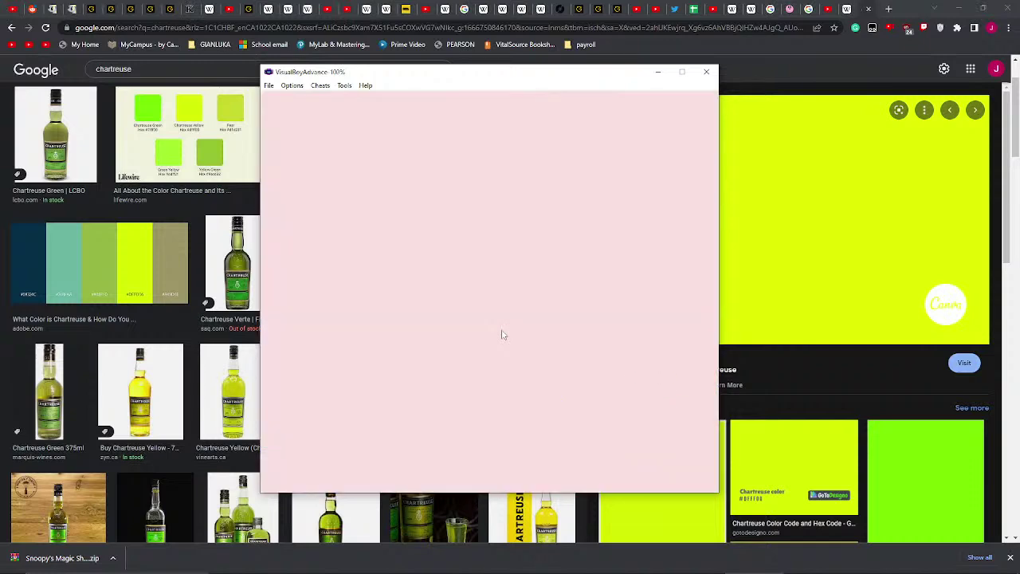
- Push the top-row block beside Snoopy's start one square right and collect the Woodstock in the top row
key(Right)
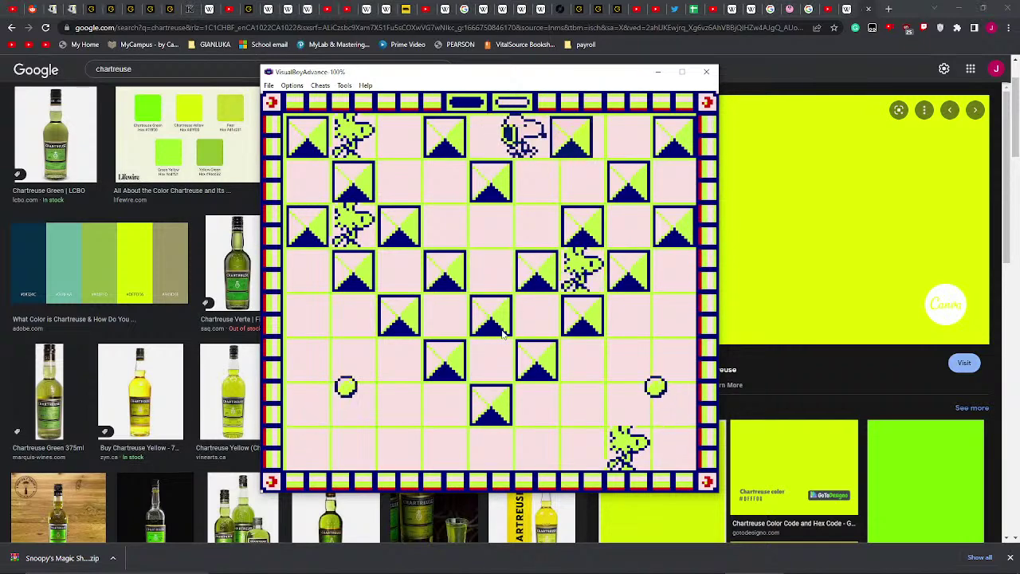
key(Down)
key(Left)
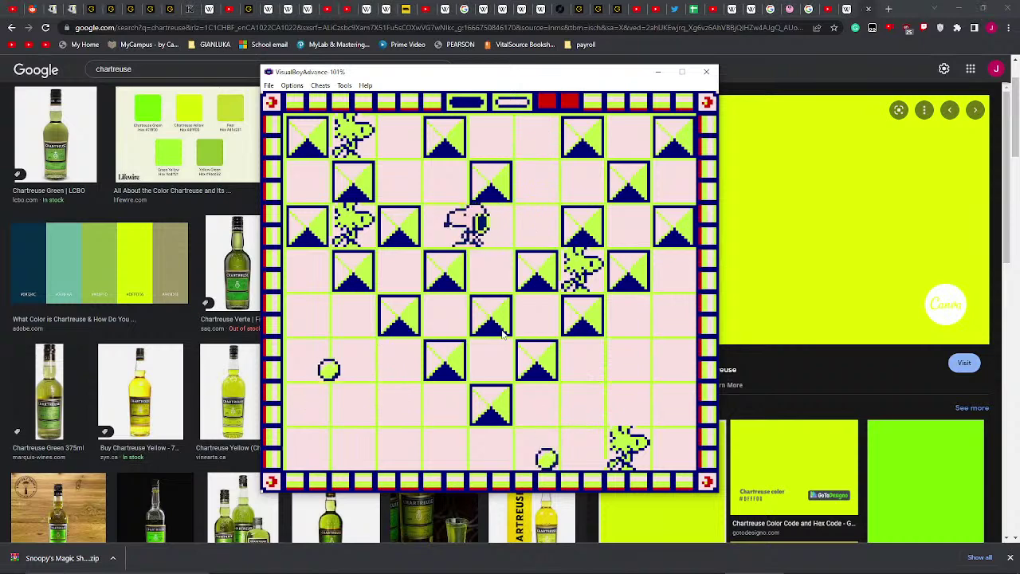
key(Up)
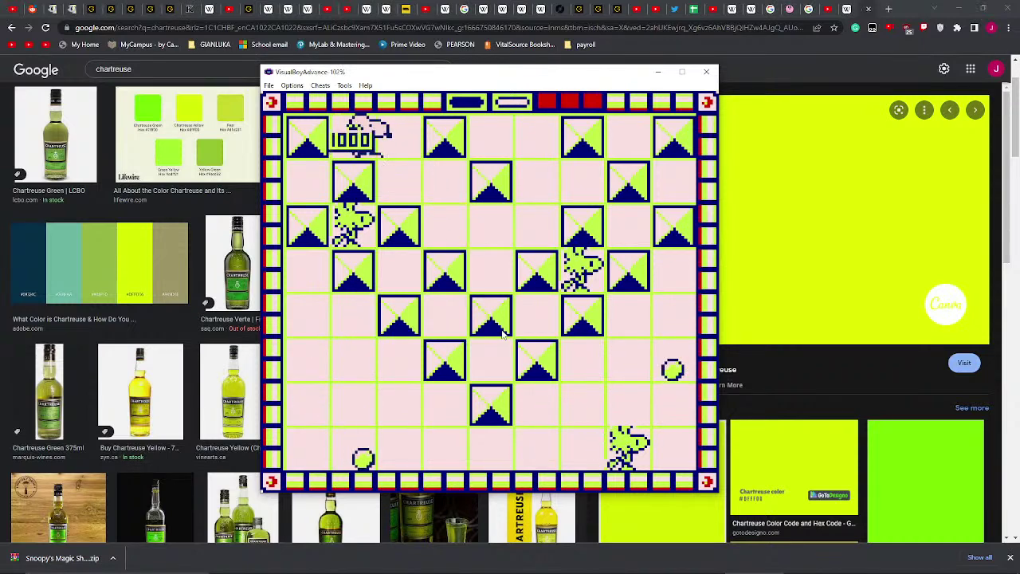
- Guide Snoopy back around to the top row and push the middle second-row block down one square
key(Right)
key(Down)
key(Right)
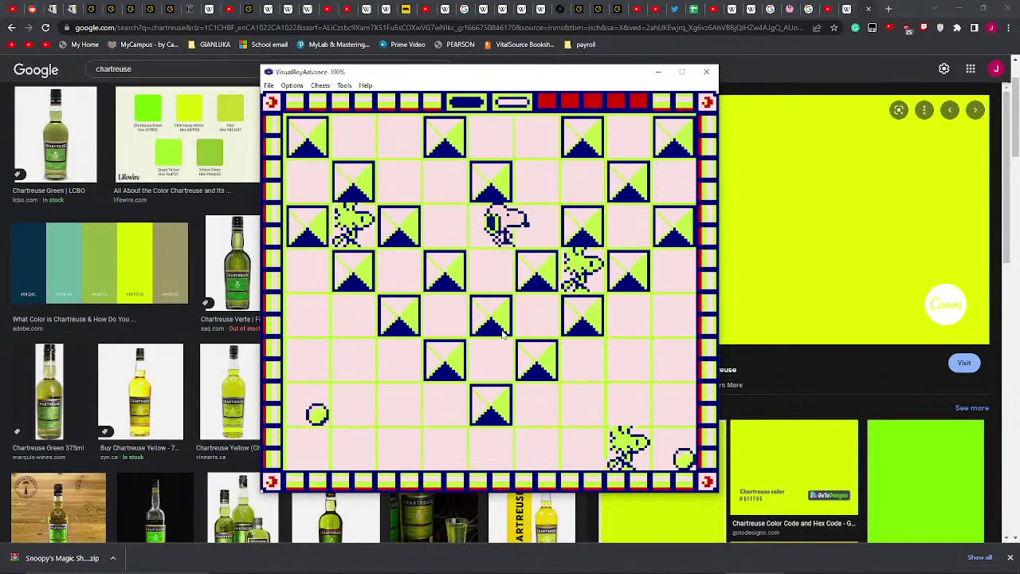
key(Up)
key(Left)
key(Down)
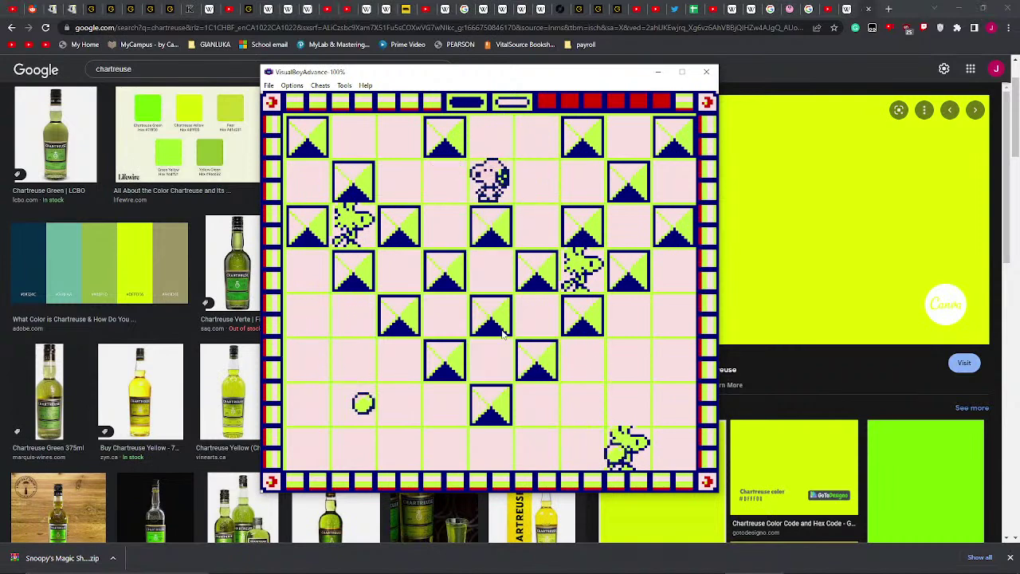
- Guide Snoopy along the second row and push the block near its right end against the board's edge
key(Right)
key(Left)
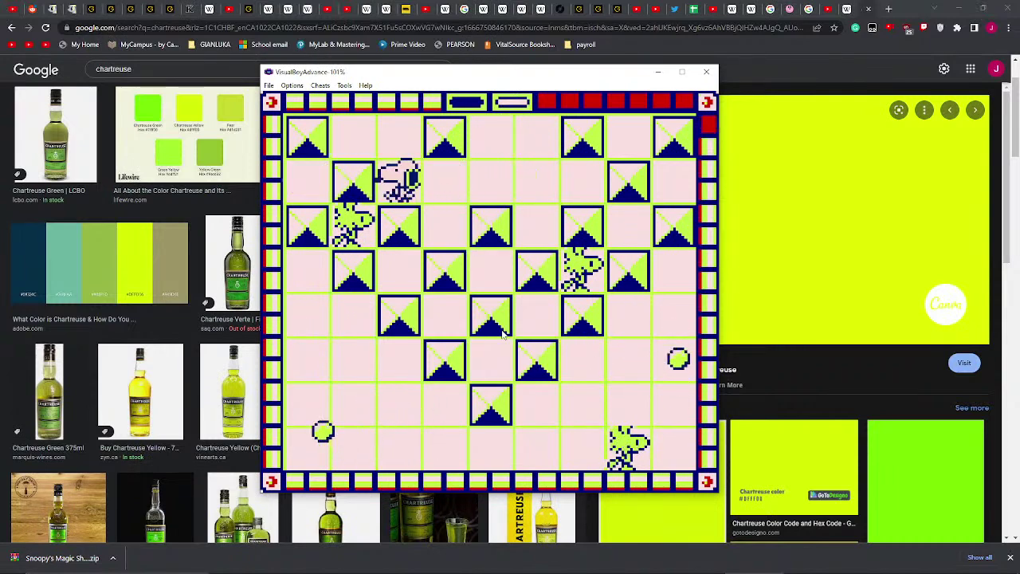
key(Left)
key(Right)
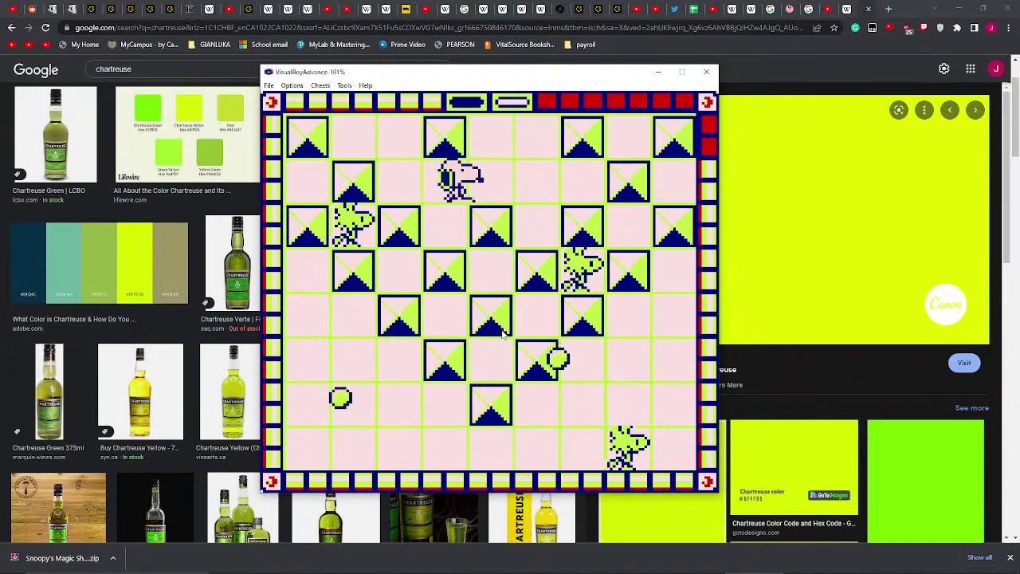
key(Right)
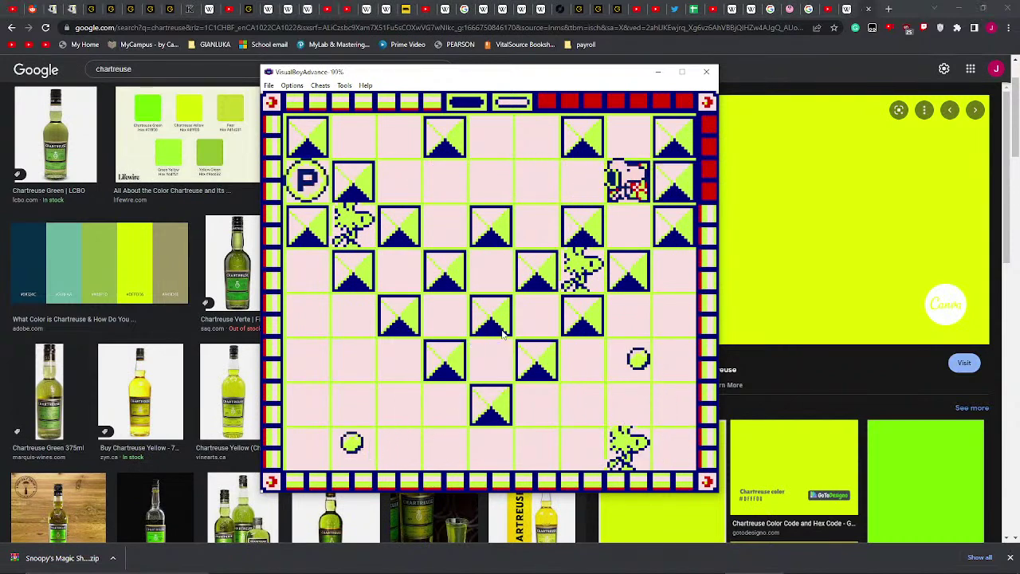
- Push the center block and the two blocks walling in the third-row Woodstock up one square each, and collect that Woodstock
key(Left)
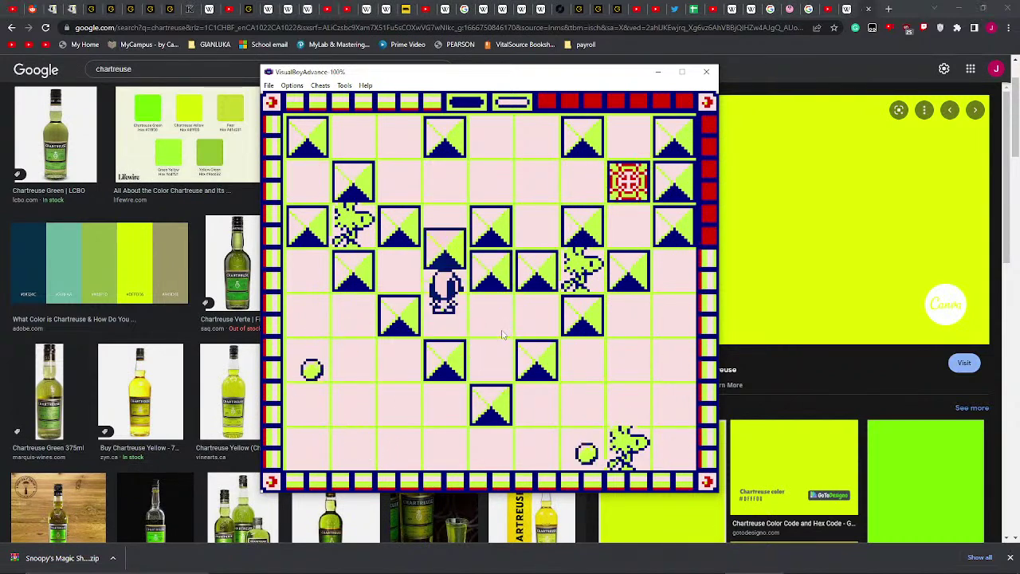
key(Up)
key(Left)
key(Right)
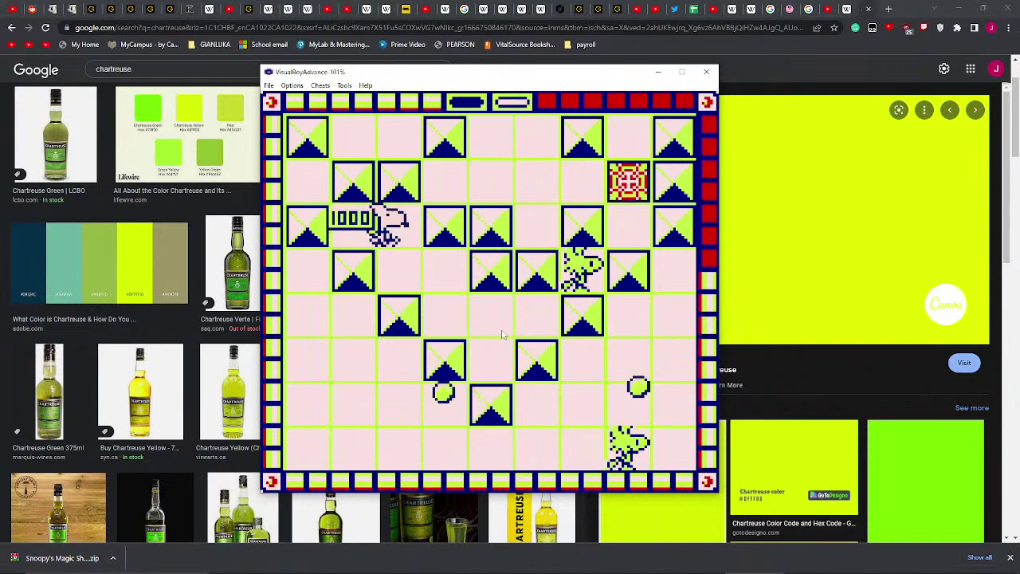
- Guide Snoopy down through the board's center and push the seventh-row block down into the bottom row
key(Down)
key(Right)
key(Down)
key(Right)
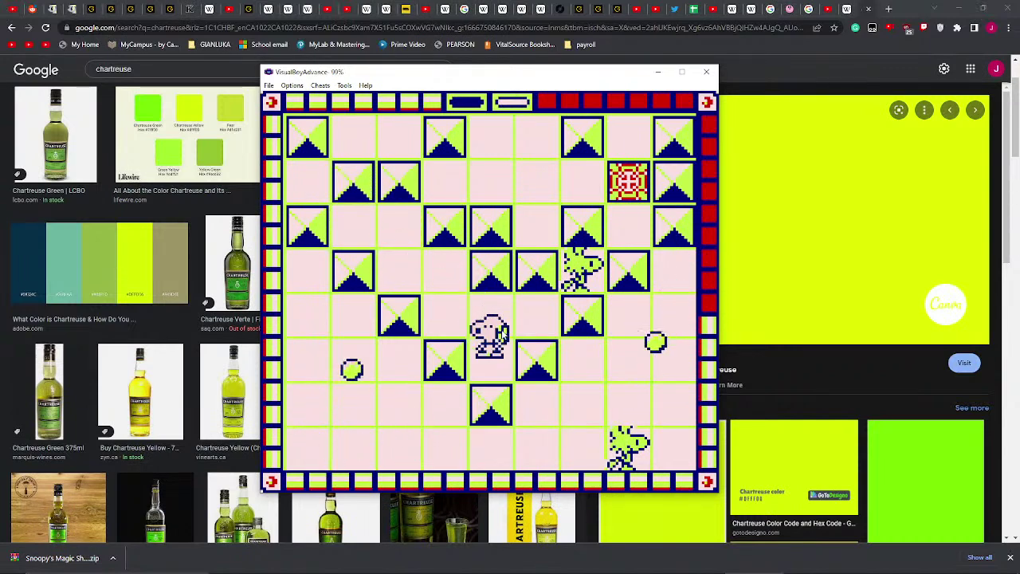
key(Down)
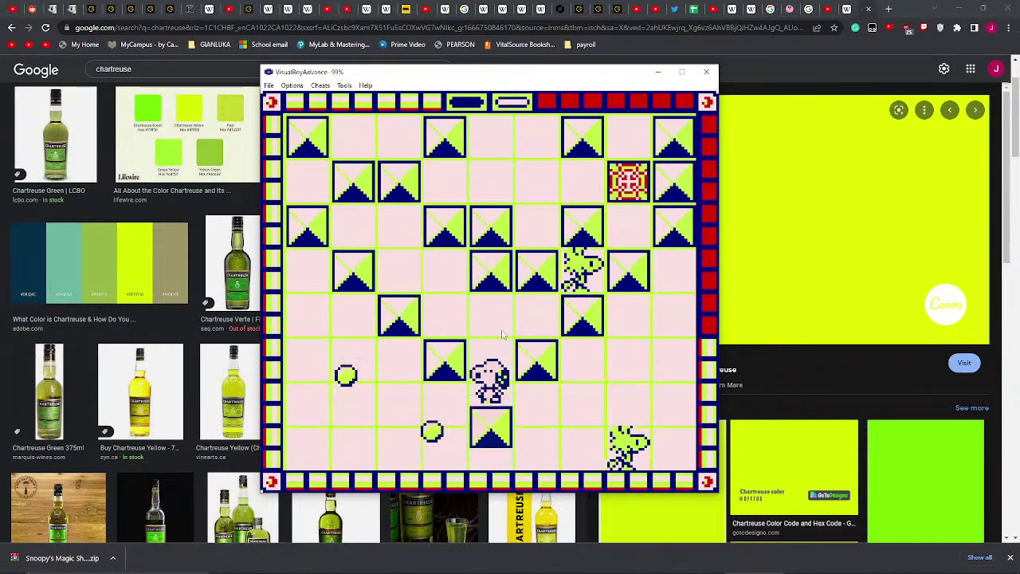
- Collect the bottom-row Woodstock and the remaining fourth-row Woodstock with Snoopy to clear the level
key(Right)
key(Down)
key(Right)
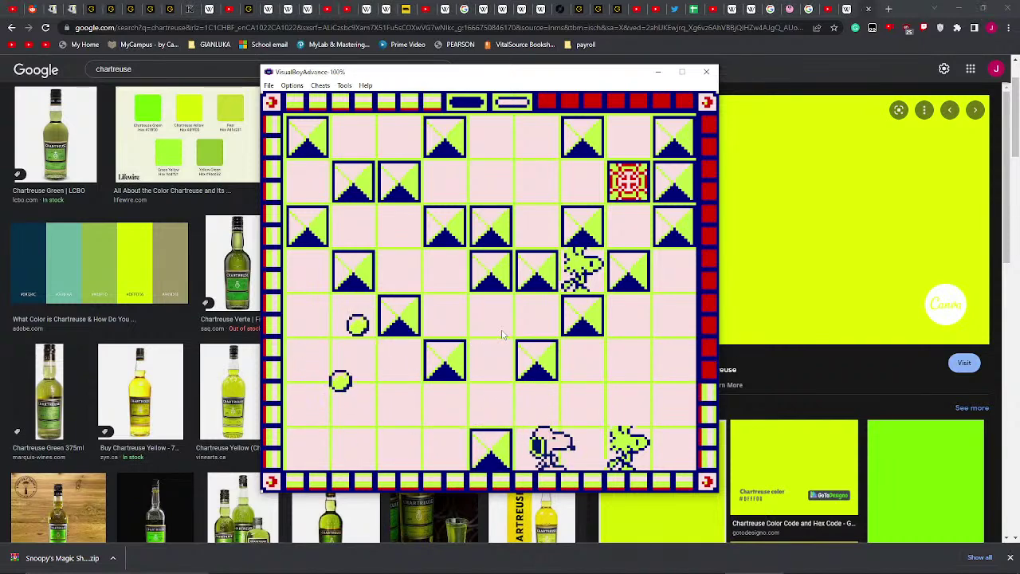
key(Up)
key(Up)
key(Left)
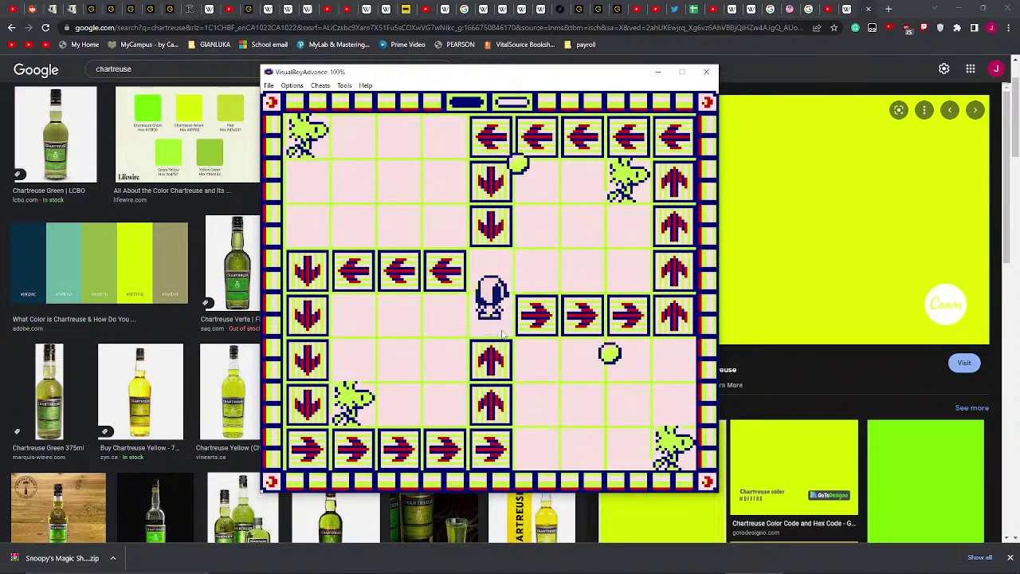
- Collect the second-row Woodstock in the arrow-tile level and ride the top-row arrows left to the corner Woodstock
key(Right)
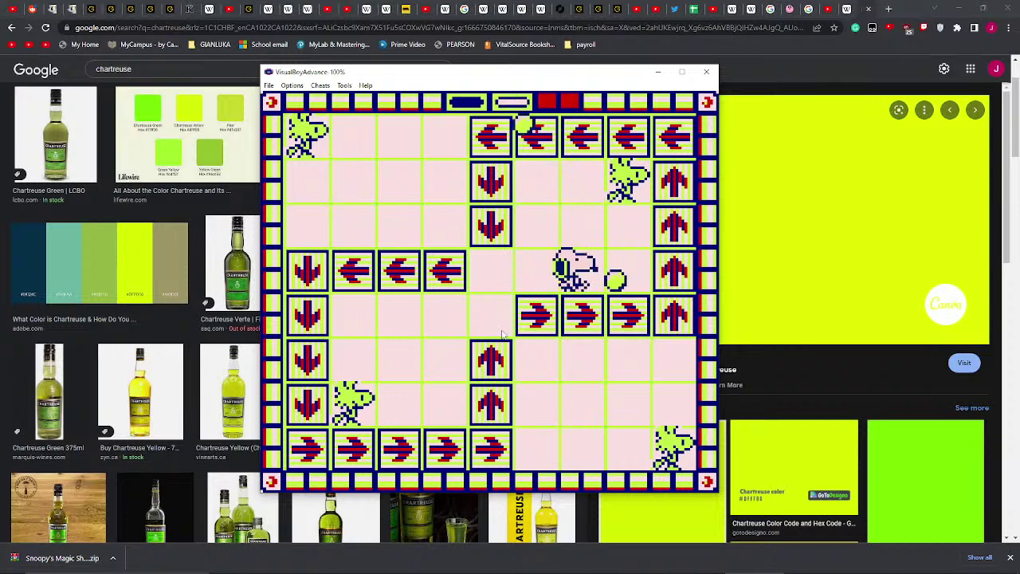
key(Up)
key(Right)
key(Up)
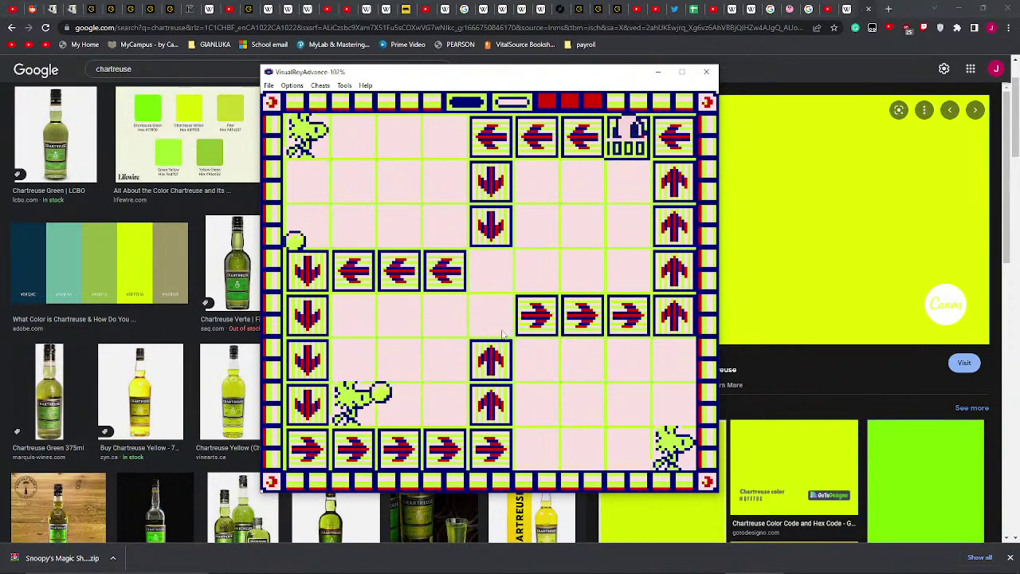
key(Left)
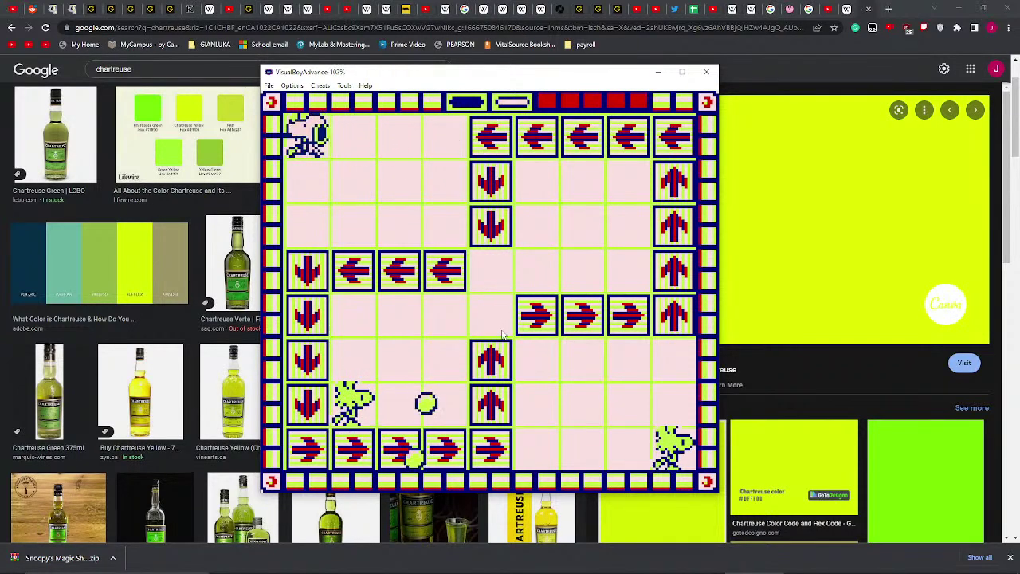
- Guide Snoopy out of the upper-left corner and along the arrow tiles to collect the bottom-row corner Woodstock
key(Right)
key(Down)
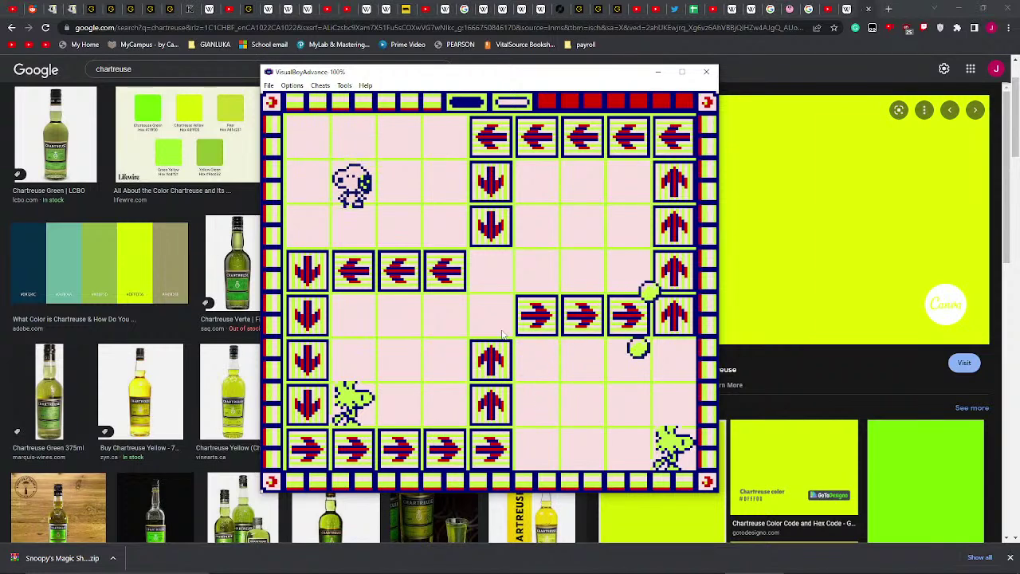
key(Down)
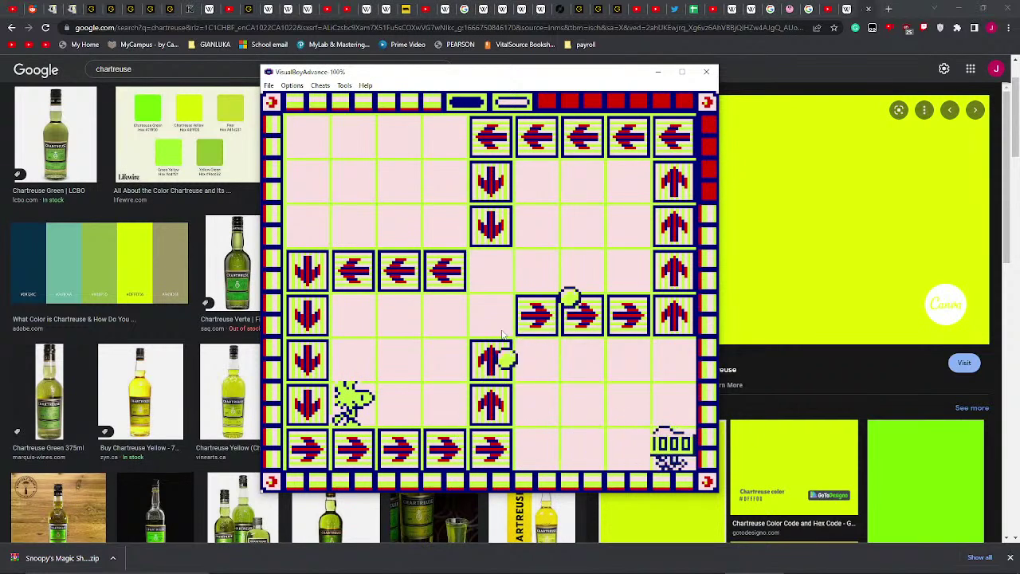
- Ride the arrow tiles around the board with Snoopy and try to reach the remaining seventh-row Woodstock
key(Left)
key(Up)
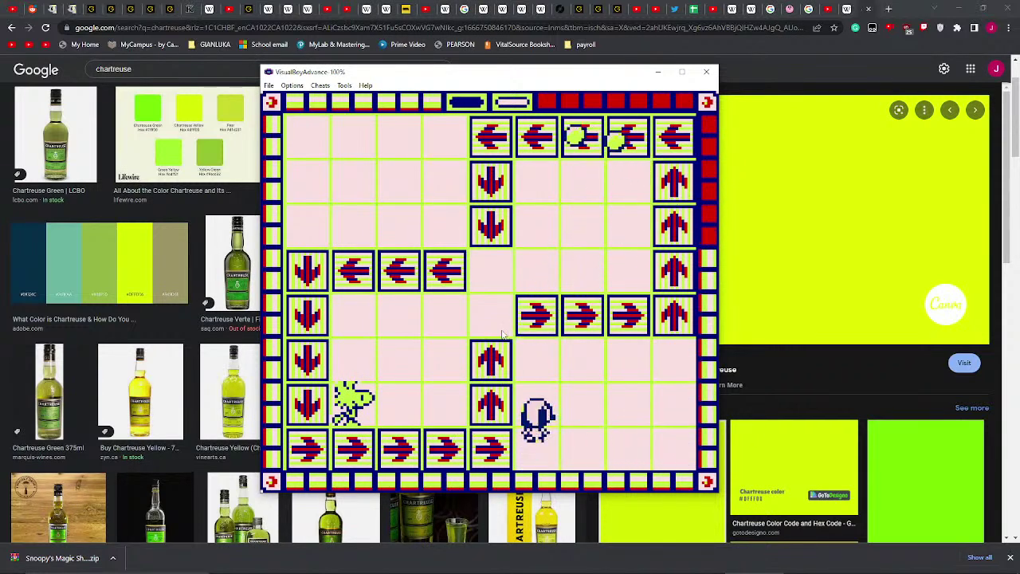
key(Up)
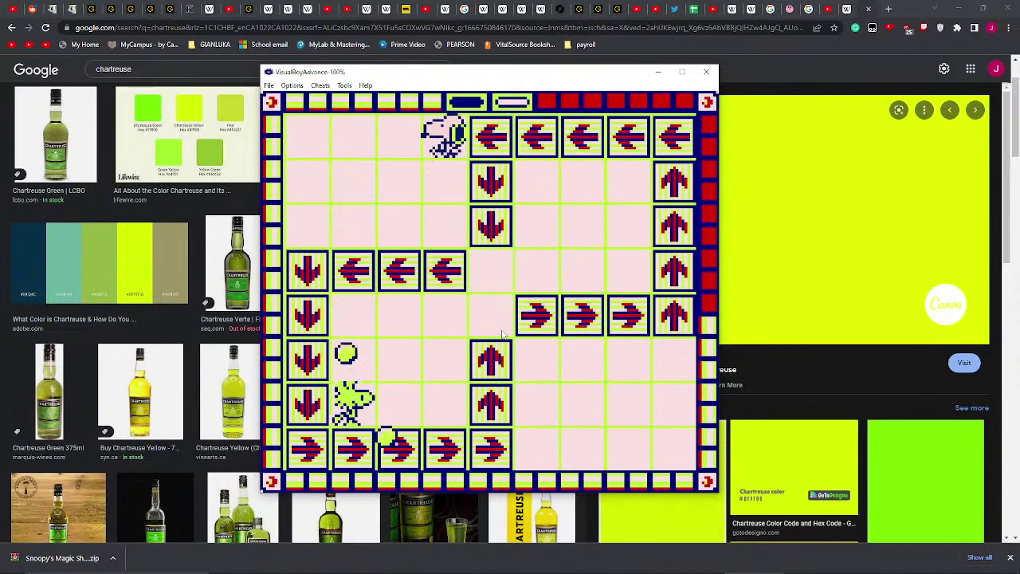
key(Down)
key(Right)
key(Left)
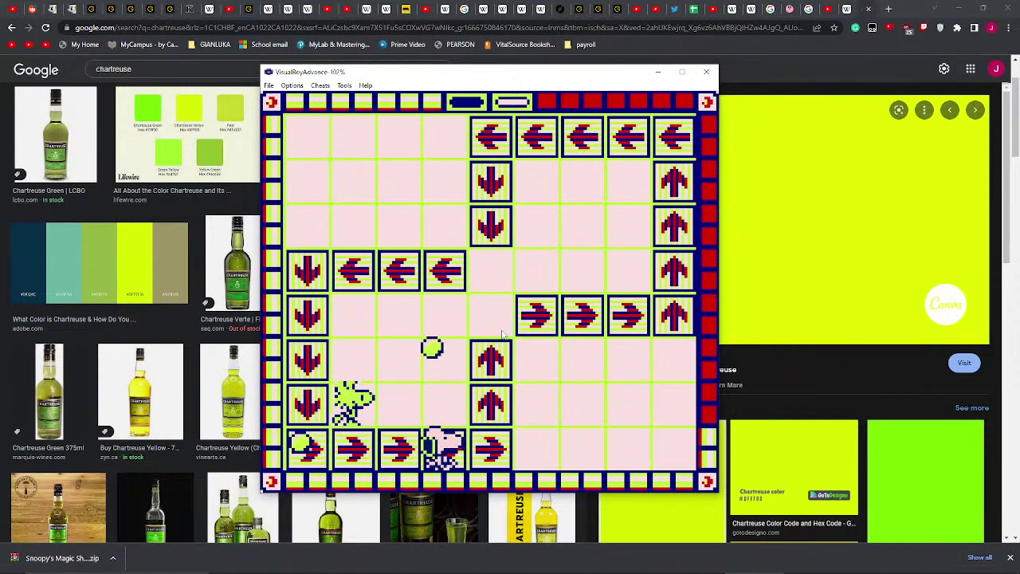
key(Right)
key(Up)
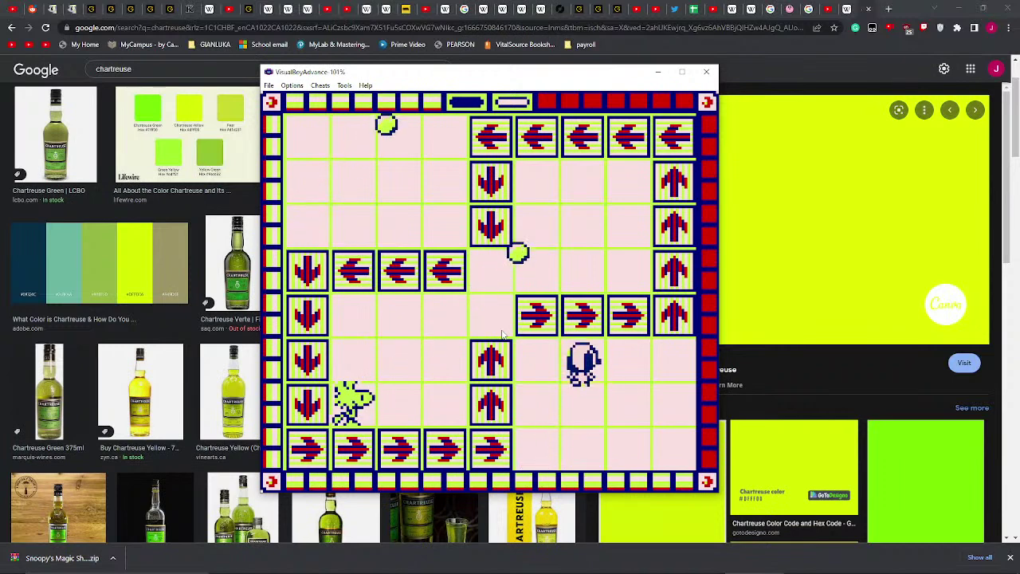
key(Up)
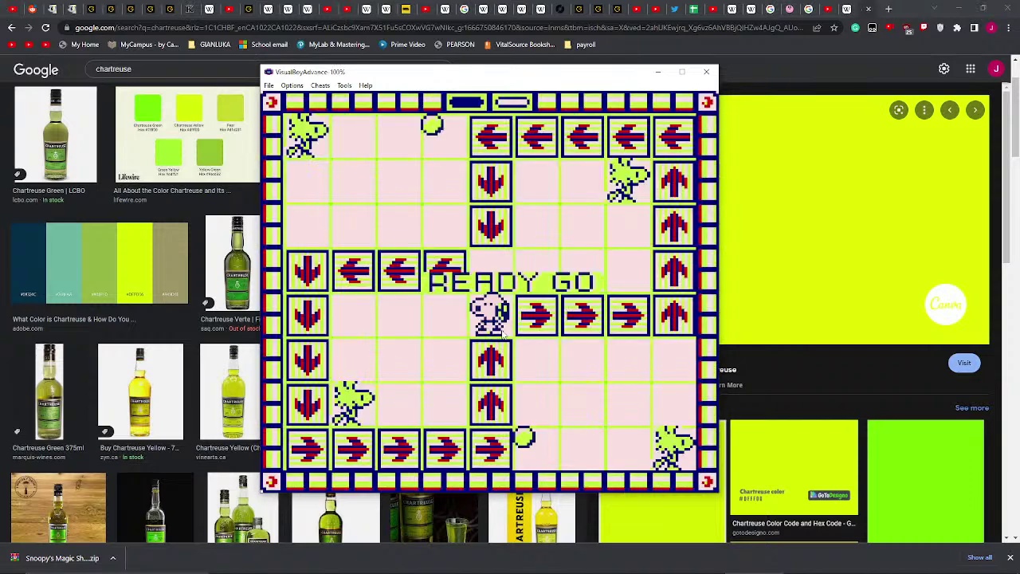
- Collect the seventh-row Woodstock in the restarted level, cross the board's center and collect the second-row Woodstock
key(Left)
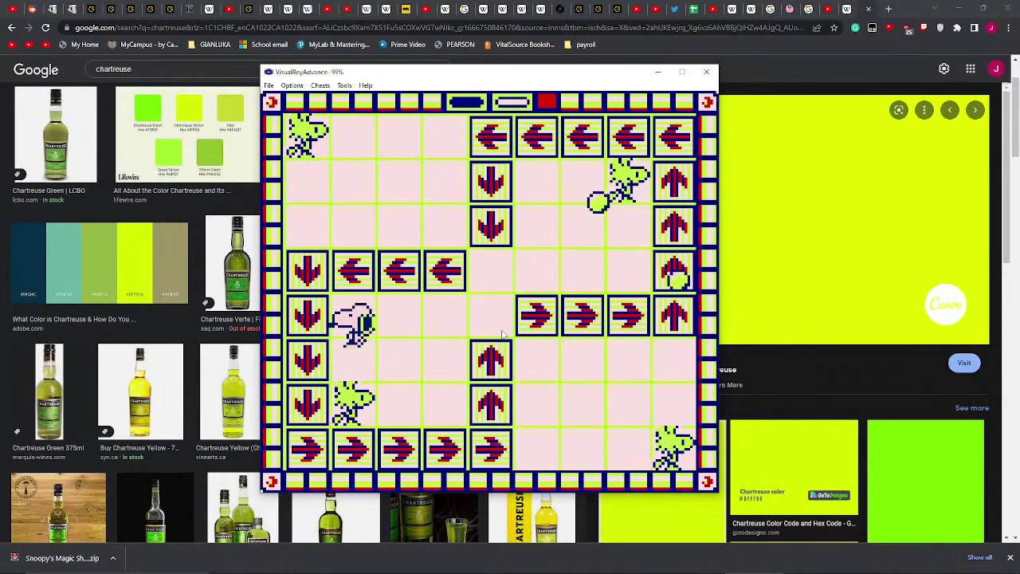
key(Up)
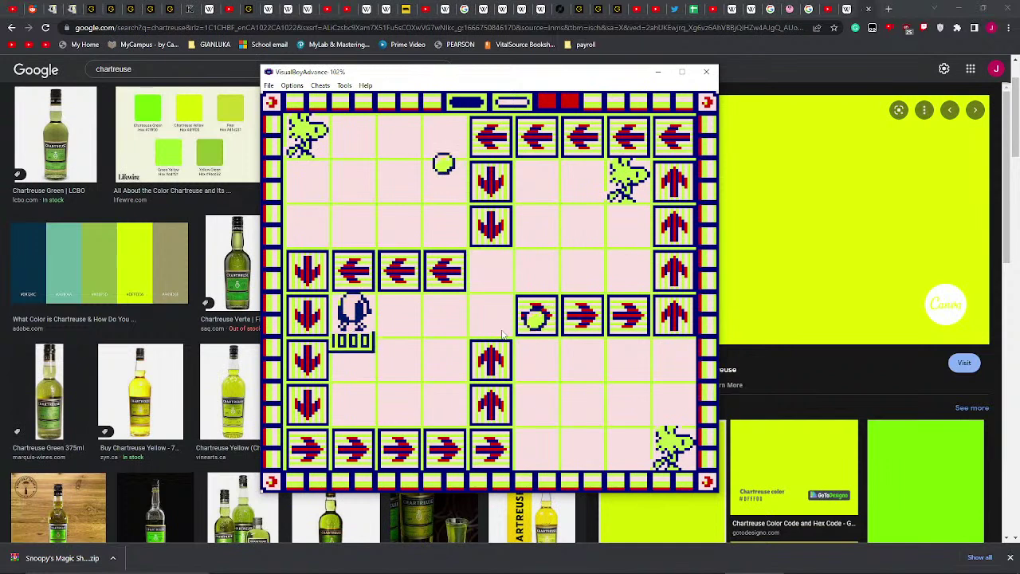
key(Right)
key(Up)
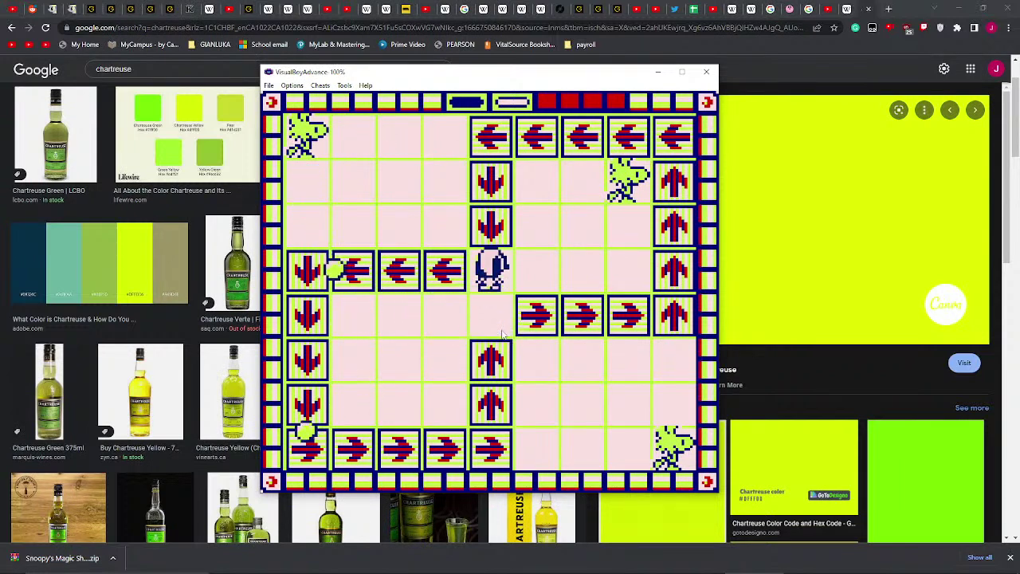
key(Right)
key(Up)
key(Right)
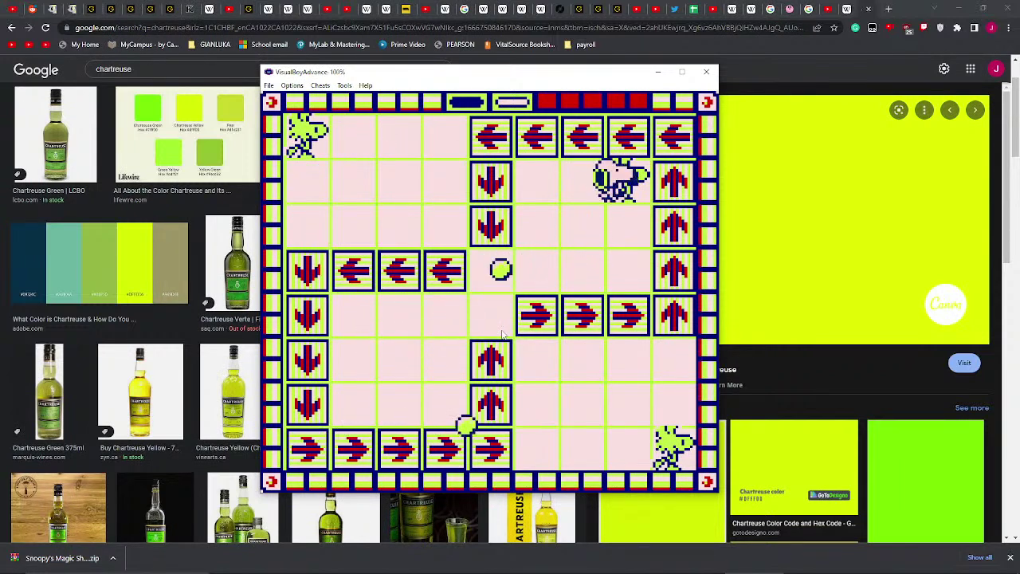
- Ride the top-row arrows left to the corner Woodstock and try to head down the board from there
key(Up)
key(Left)
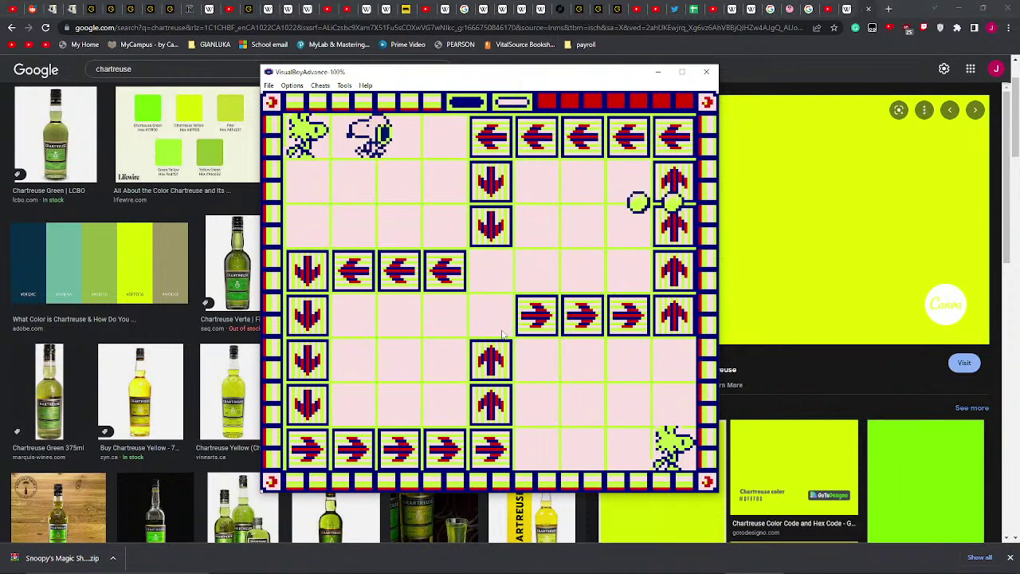
key(Down)
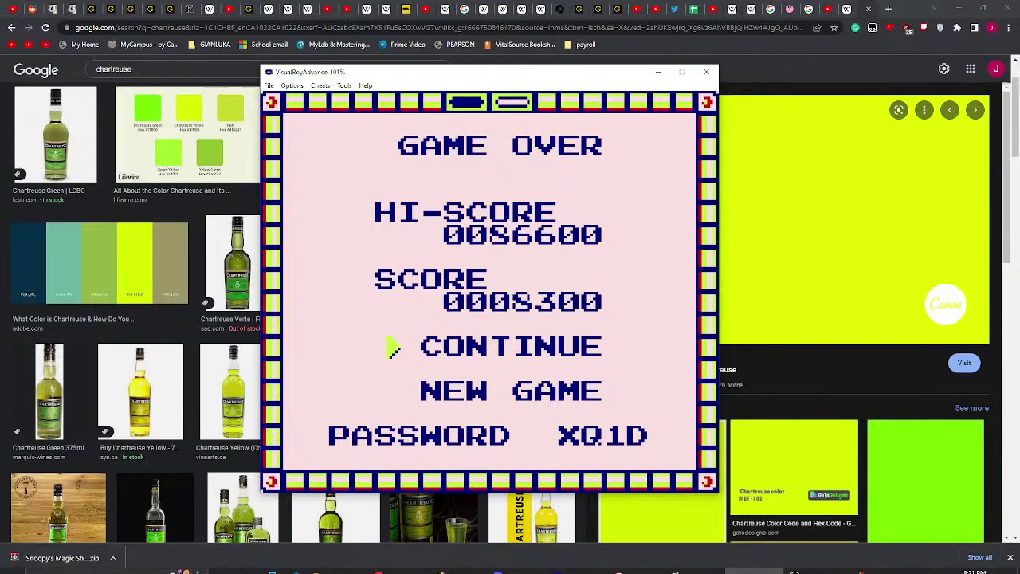
- Bring up the enlarged Snoopy image in Paint, switch back to VisualBoyAdvance and continue the game from the Game Over screen
click(457, 563)
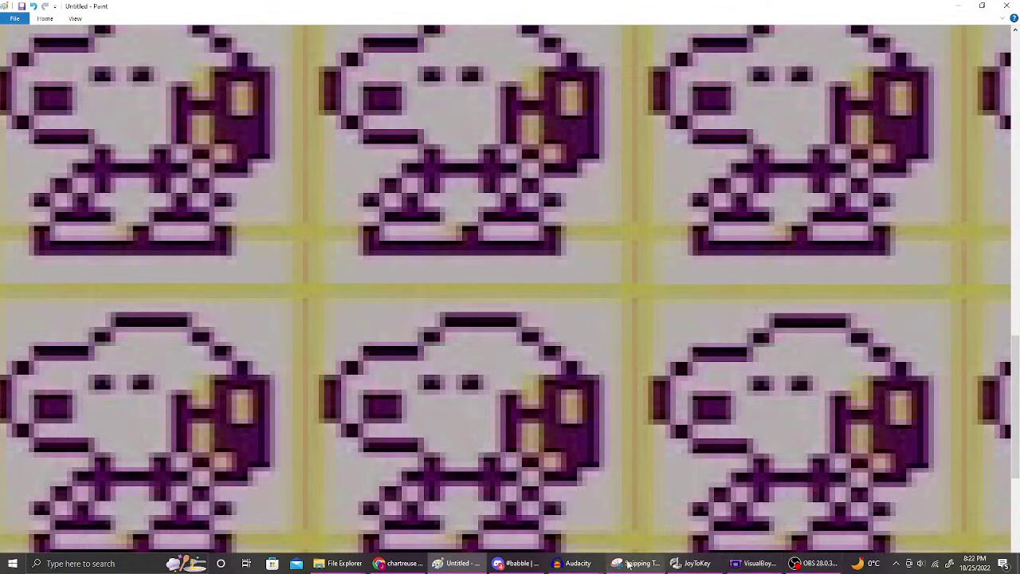
click(756, 564)
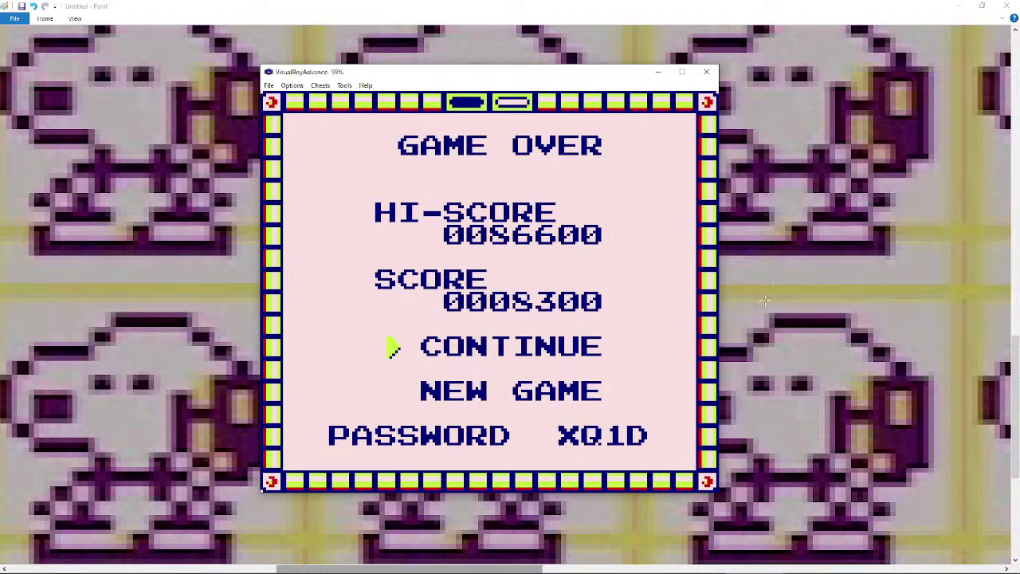
key(Return)
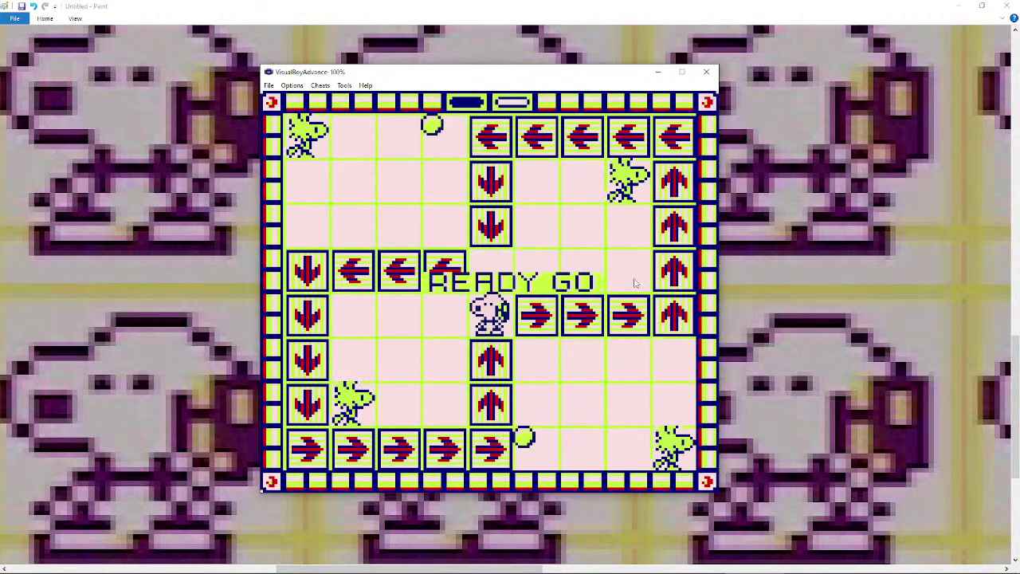
- Ride the arrow tiles to collect the top-row corner Woodstock first and the bottom-row corner Woodstock second
key(Right)
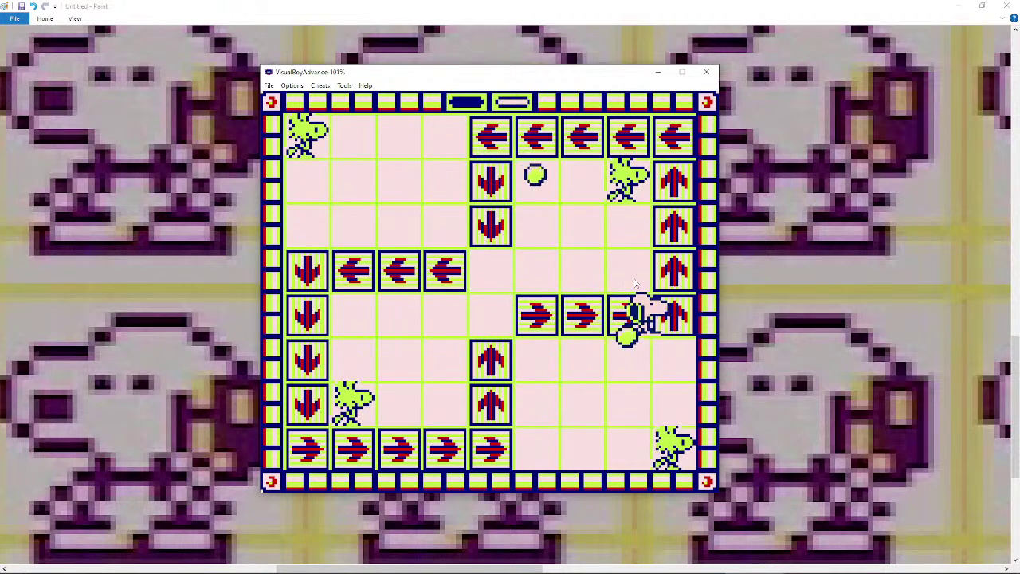
key(Left)
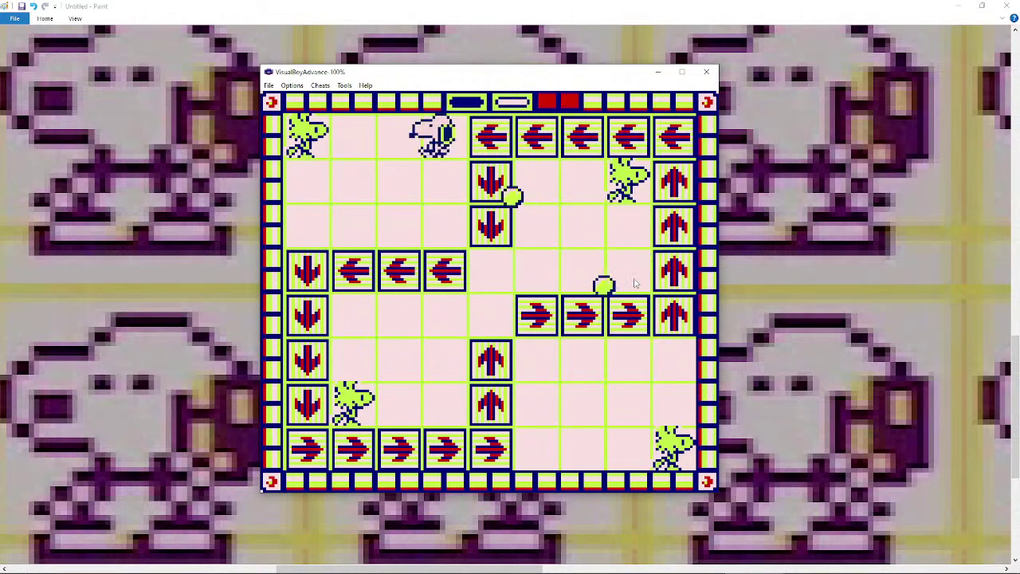
key(Down)
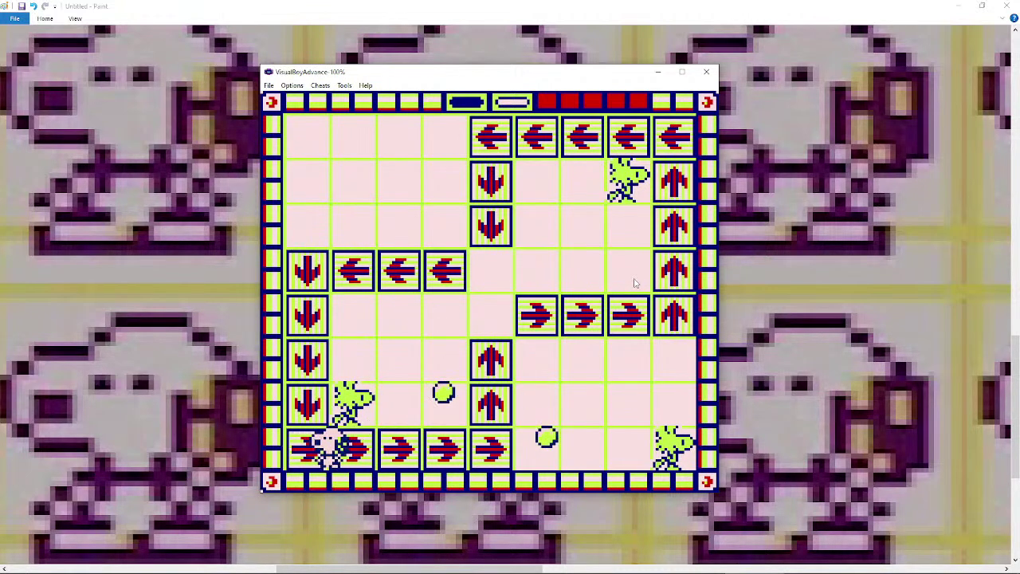
key(Right)
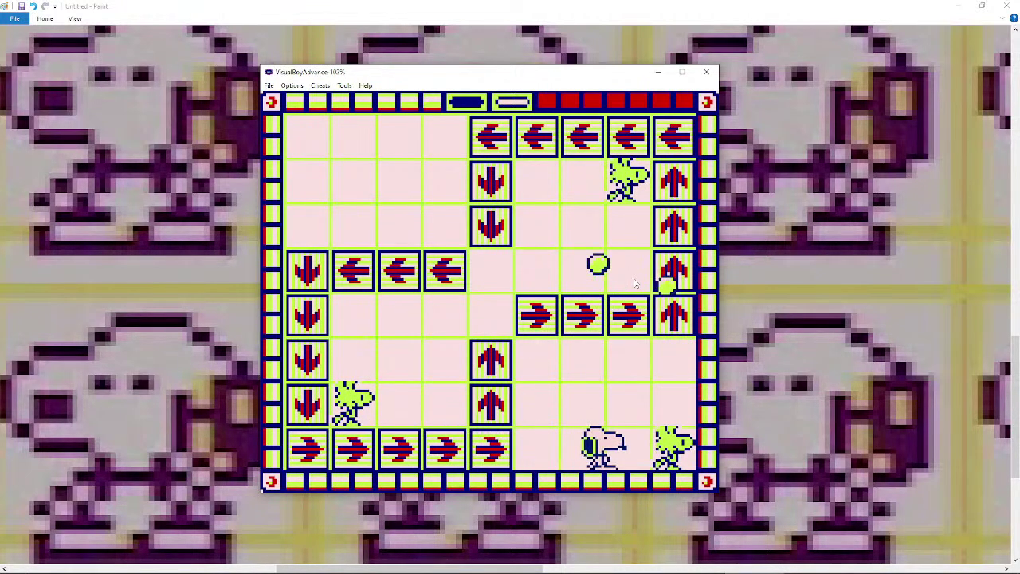
key(Left)
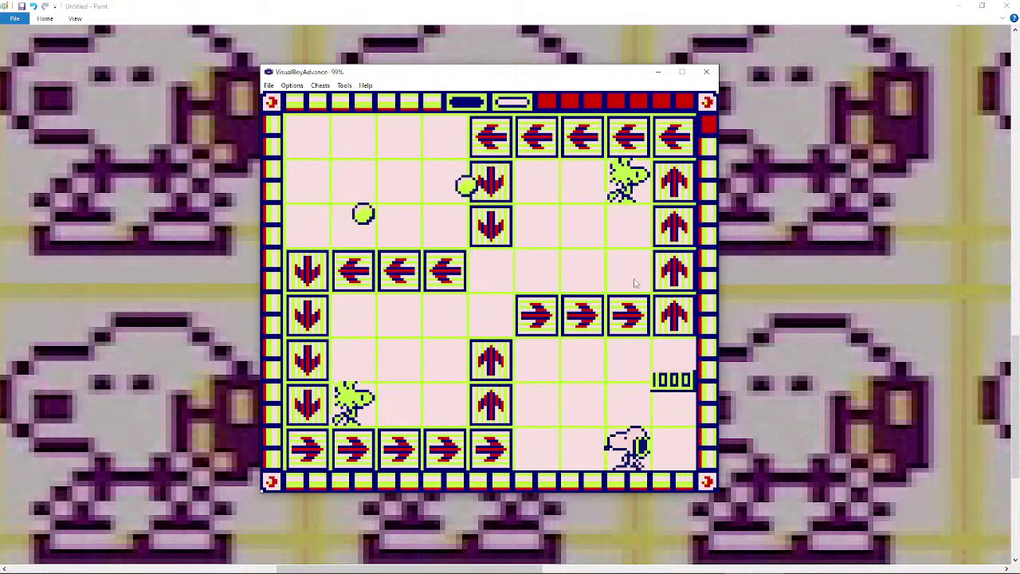
- Ride the top-row arrows back around to the board's center and try to reach the seventh-row Woodstock
key(Up)
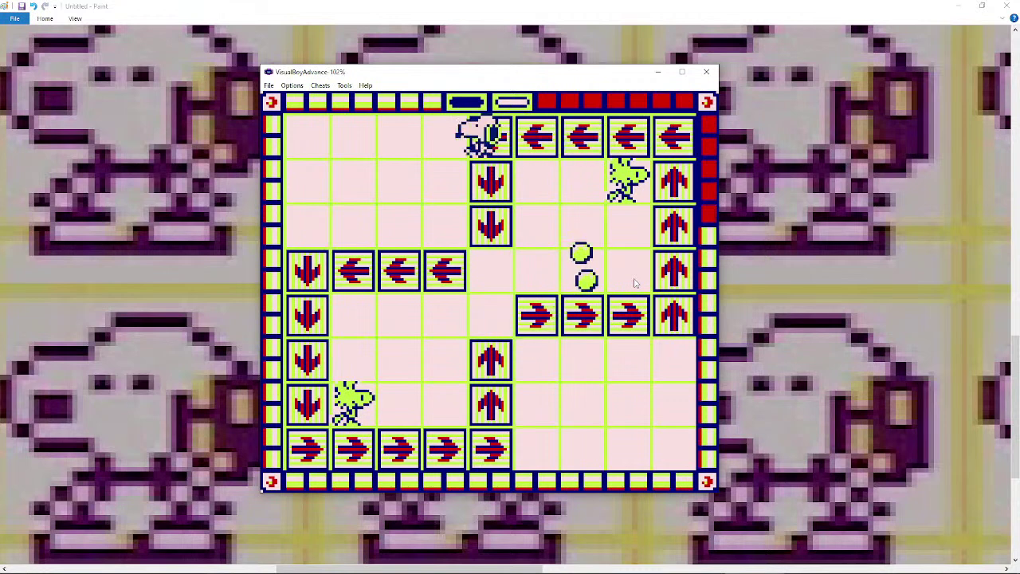
key(Down)
key(Right)
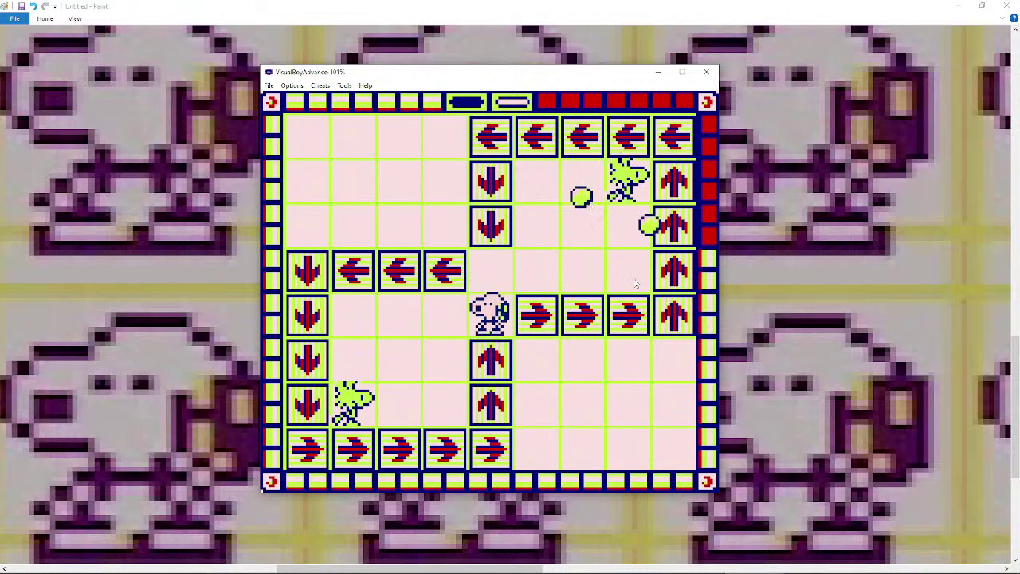
key(Left)
key(Down)
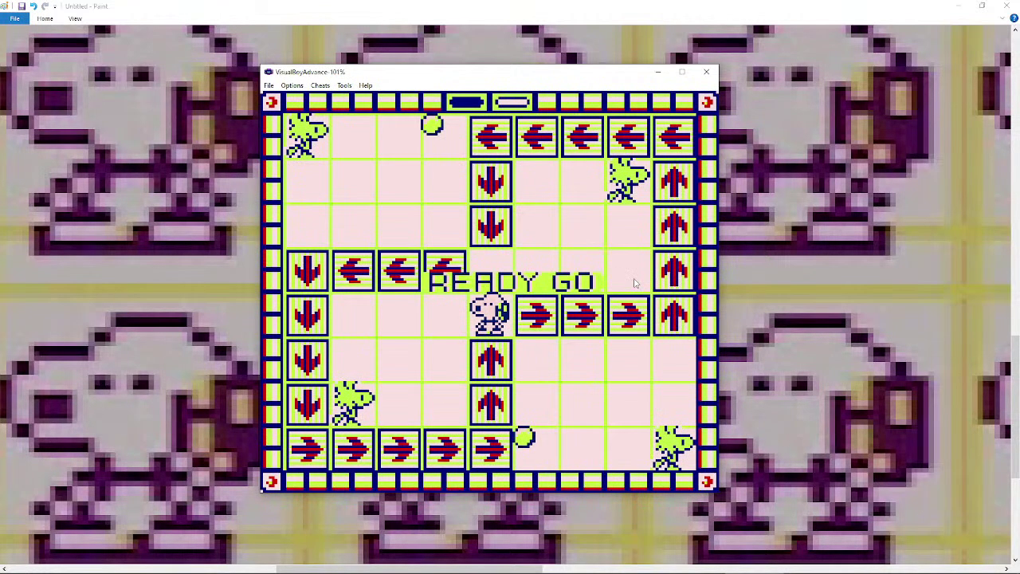
- Collect the seventh-row Woodstock, cross the fourth row with Snoopy and collect the second-row Woodstock
key(Left)
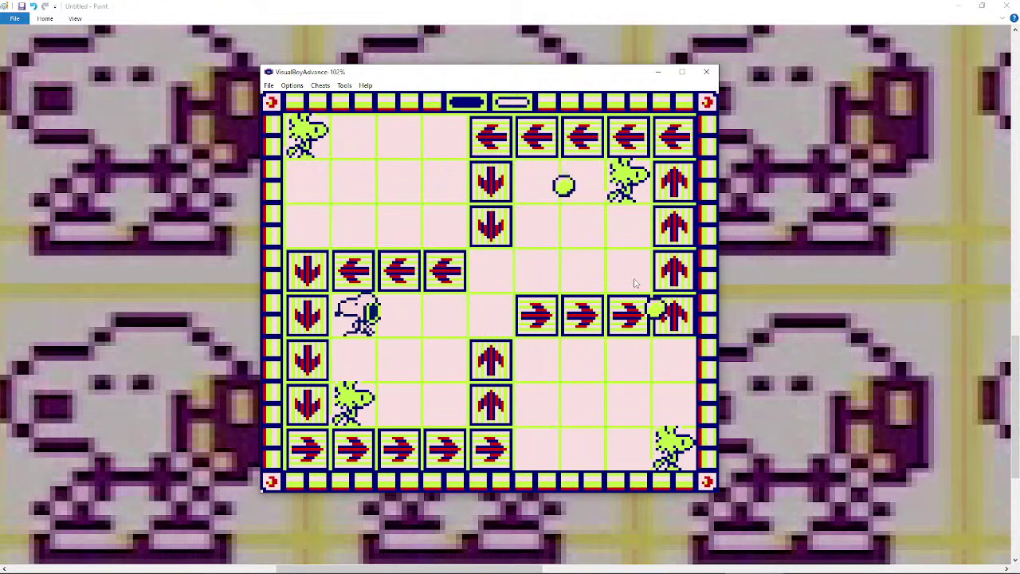
key(Down)
key(Up)
key(Right)
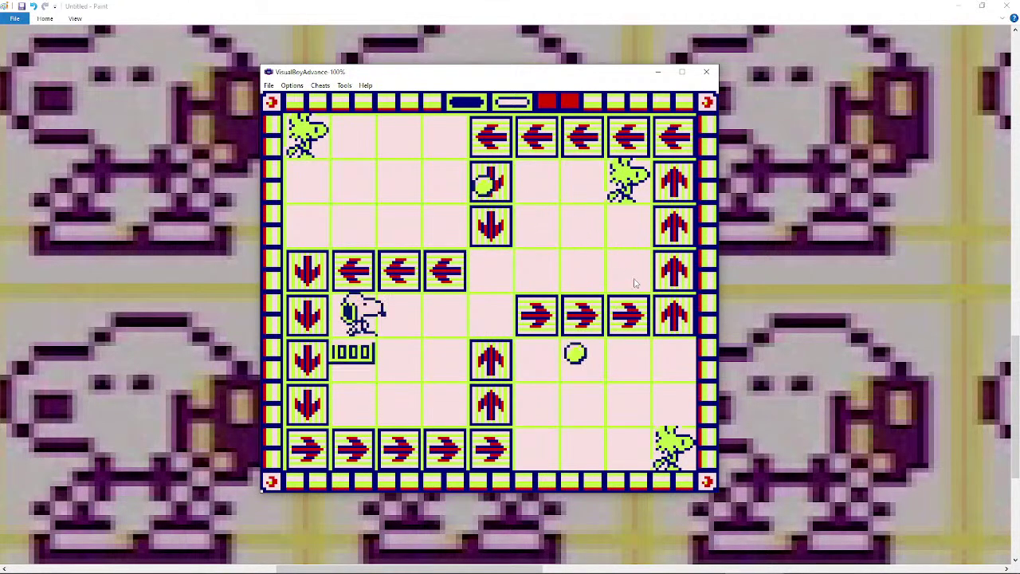
key(Right)
key(Right)
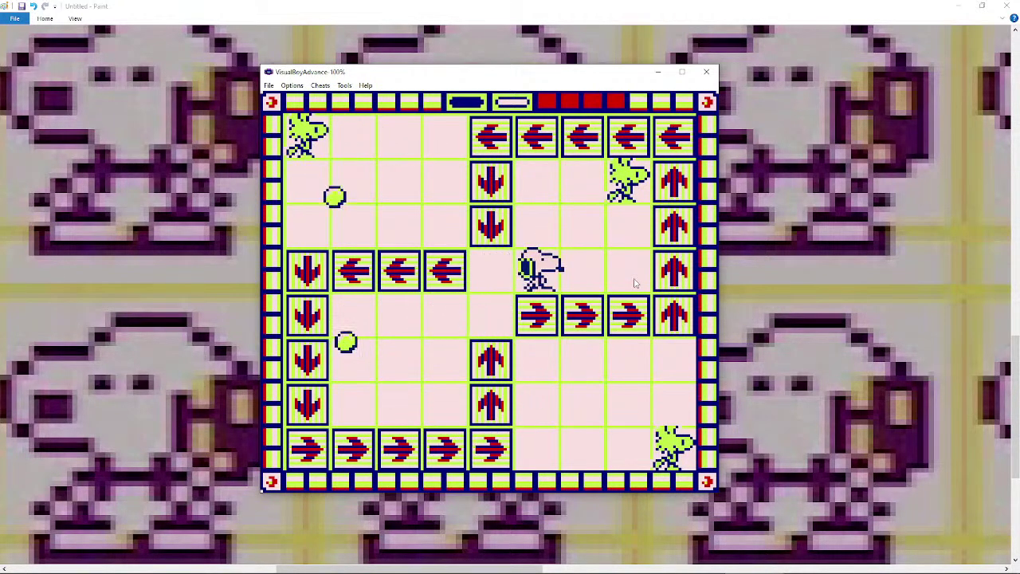
key(Up)
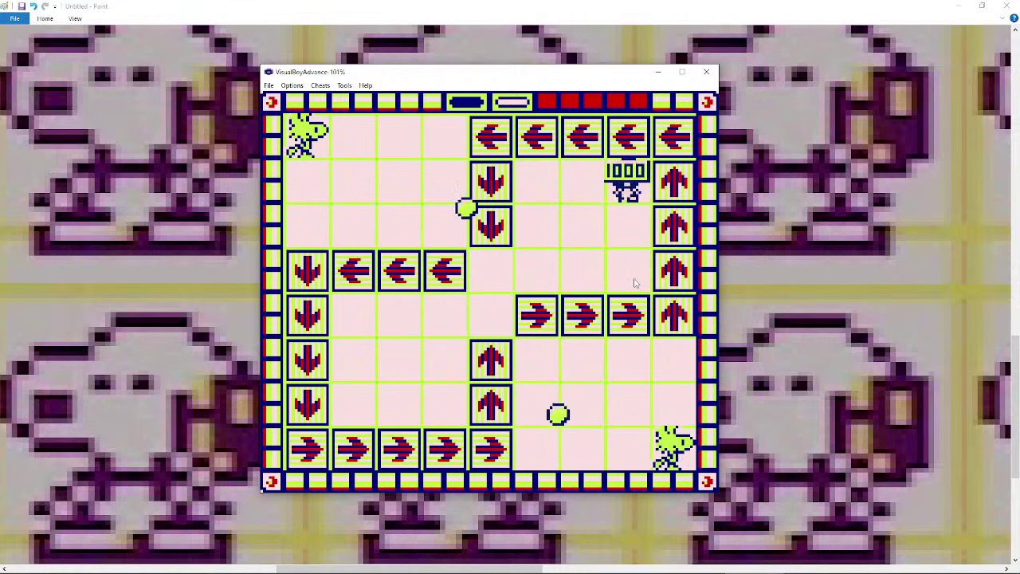
- Move Snoopy onto the top-row arrows and try to collect the corner Woodstock and head down
key(Up)
key(Left)
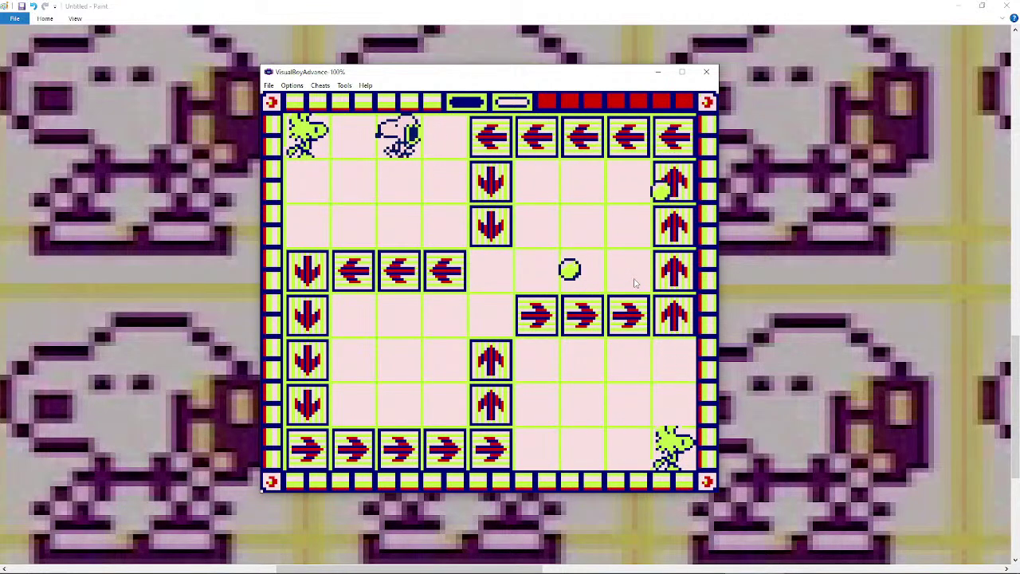
key(Down)
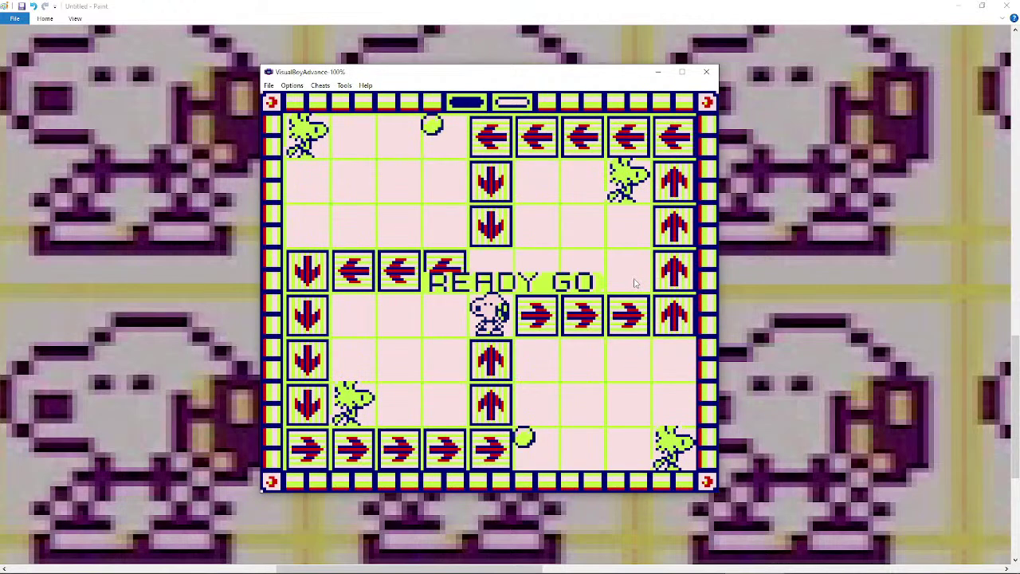
- Guide Snoopy left along the fifth row, collect the seventh-row Woodstock and return toward the center
key(Left)
key(Down)
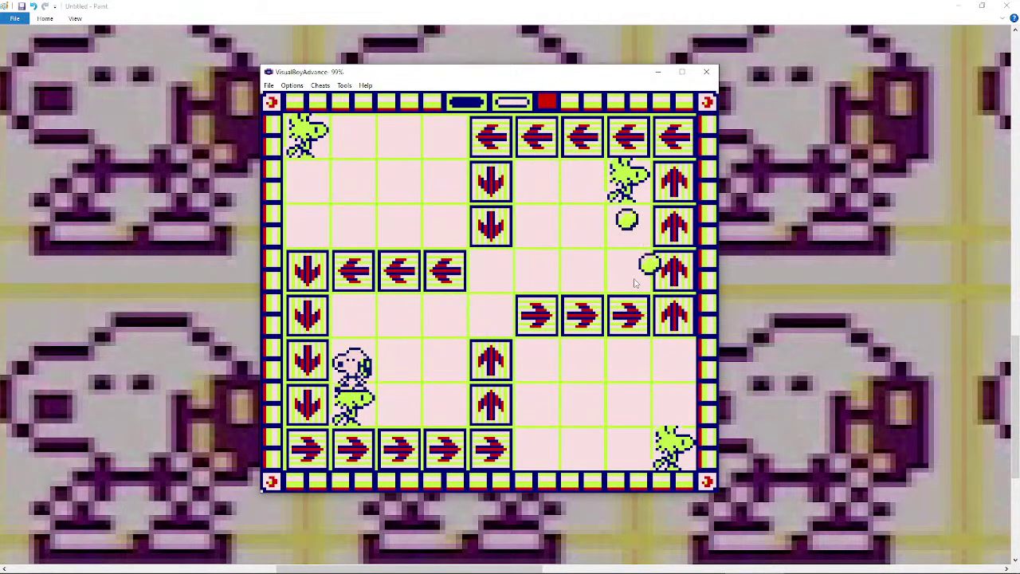
key(Up)
key(Right)
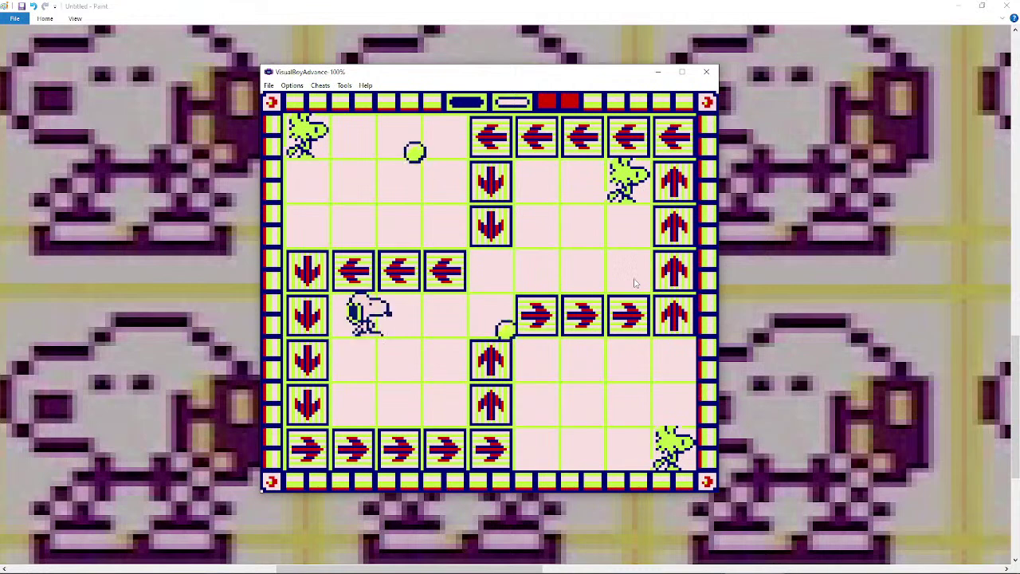
- Collect the second-row Woodstock and ride the top-row arrows left to collect the corner Woodstock
key(Up)
key(Right)
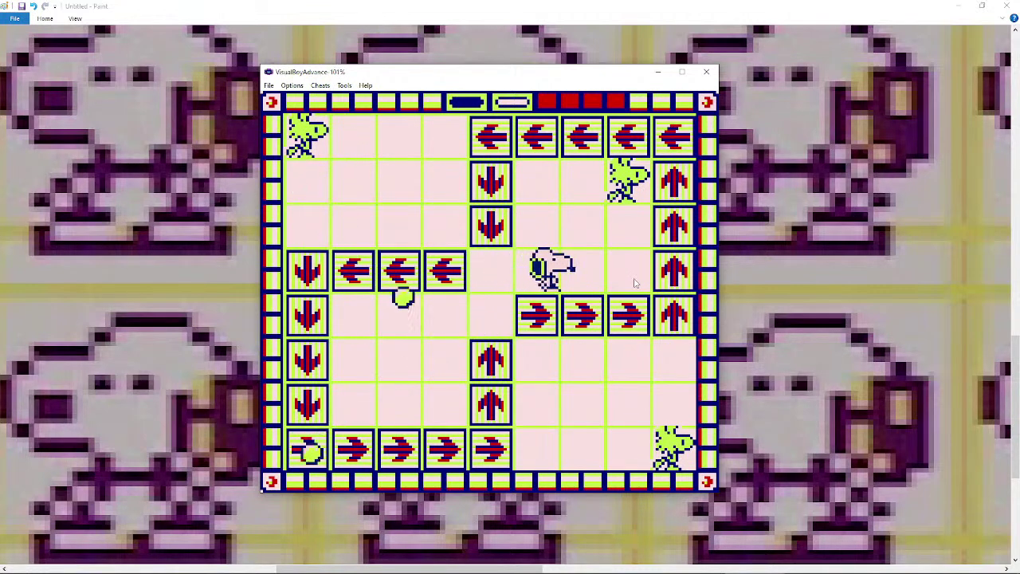
key(Up)
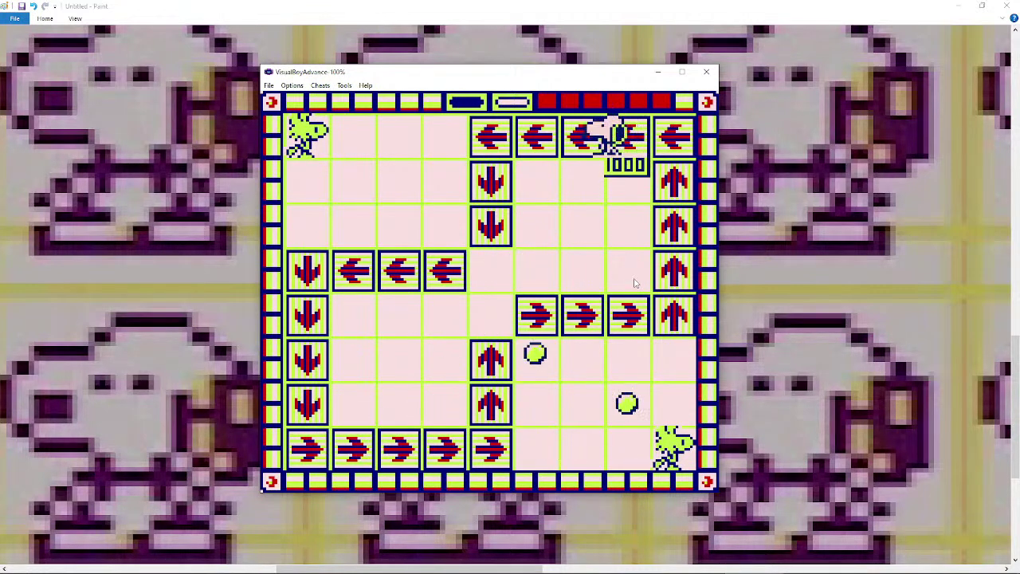
key(Left)
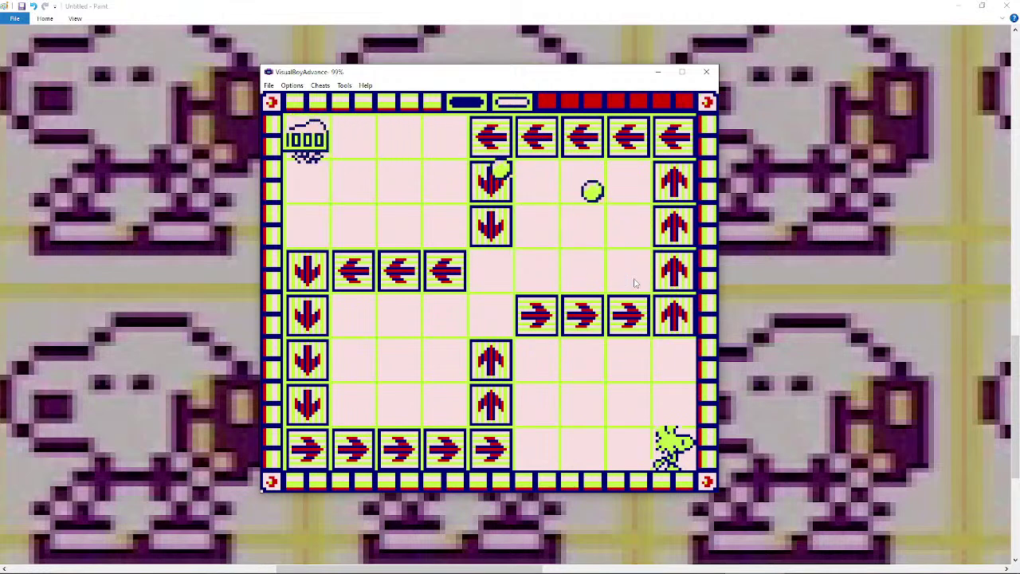
- Ride the arrows down the left column and right along the bottom row to collect the last corner Woodstock
key(Down)
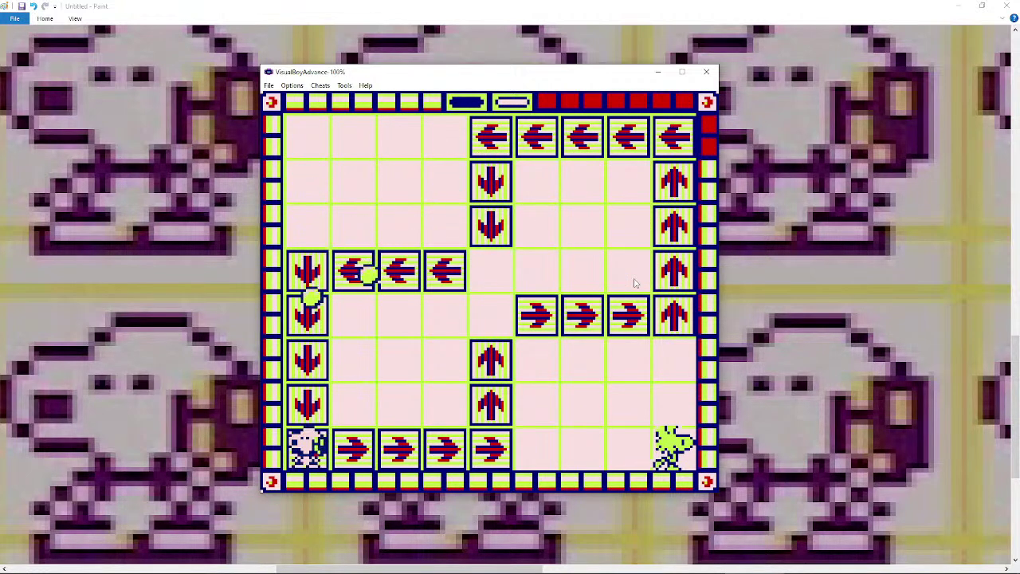
key(Right)
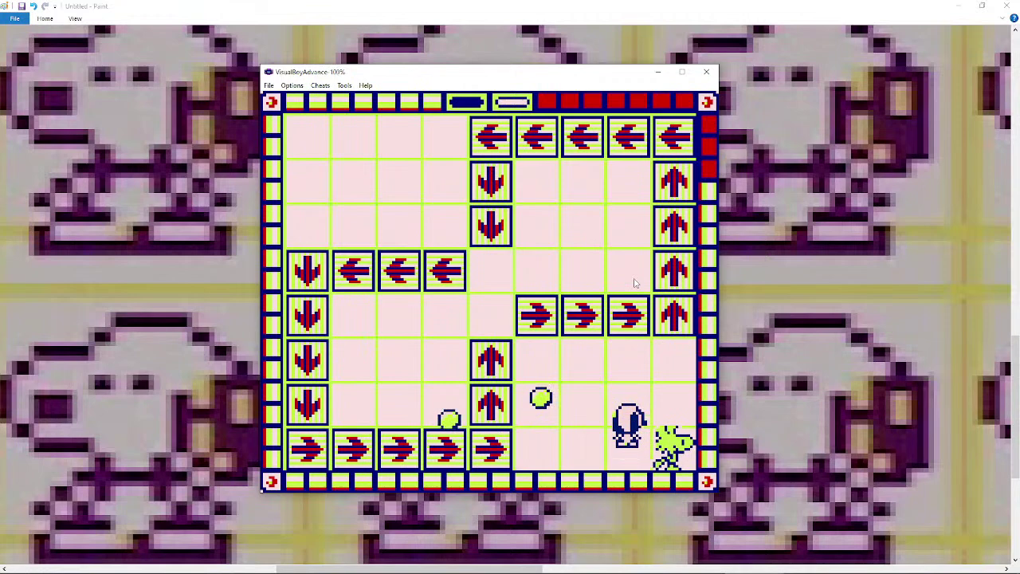
key(Right)
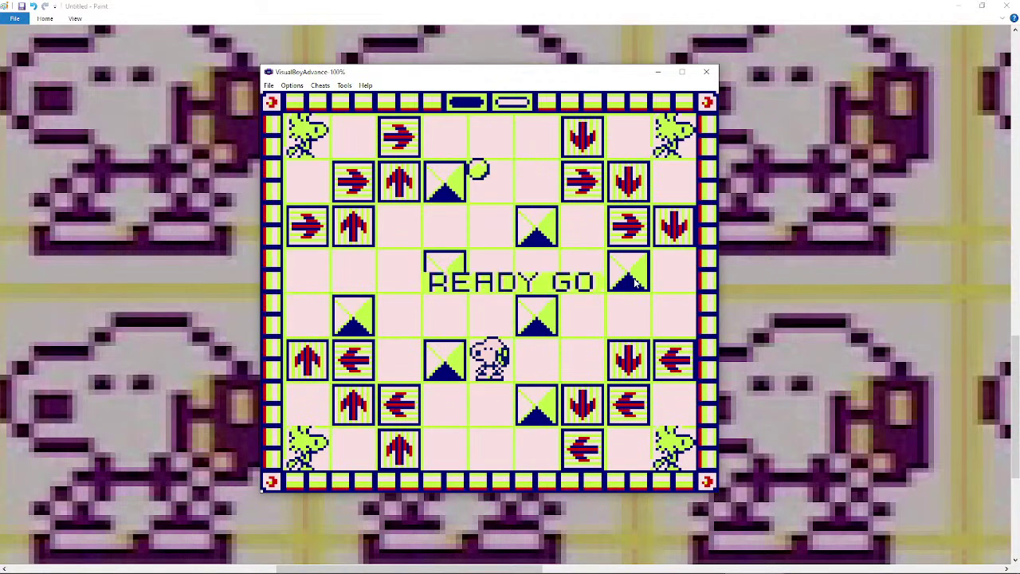
- Try to guide Snoopy through the new level along the top row
key(Down)
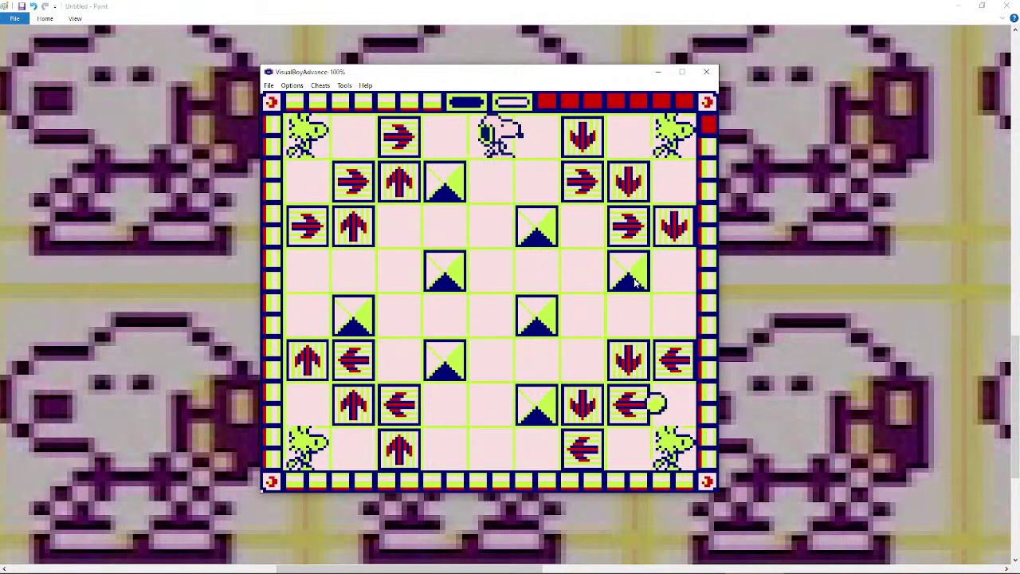
key(Right)
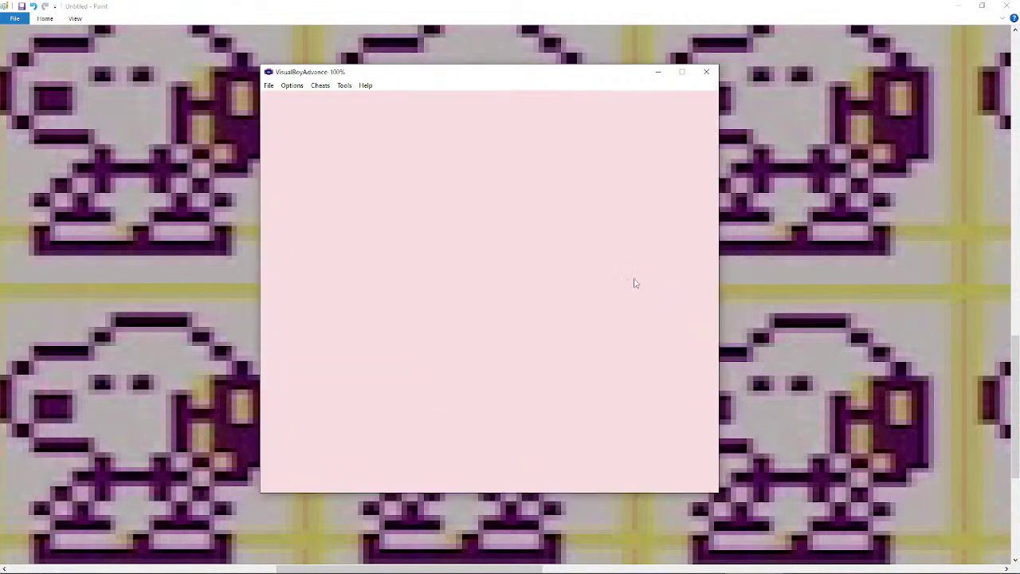
- Push the fifth-row block in the second column down one cell and collect the bottom-left Woodstock
key(Up)
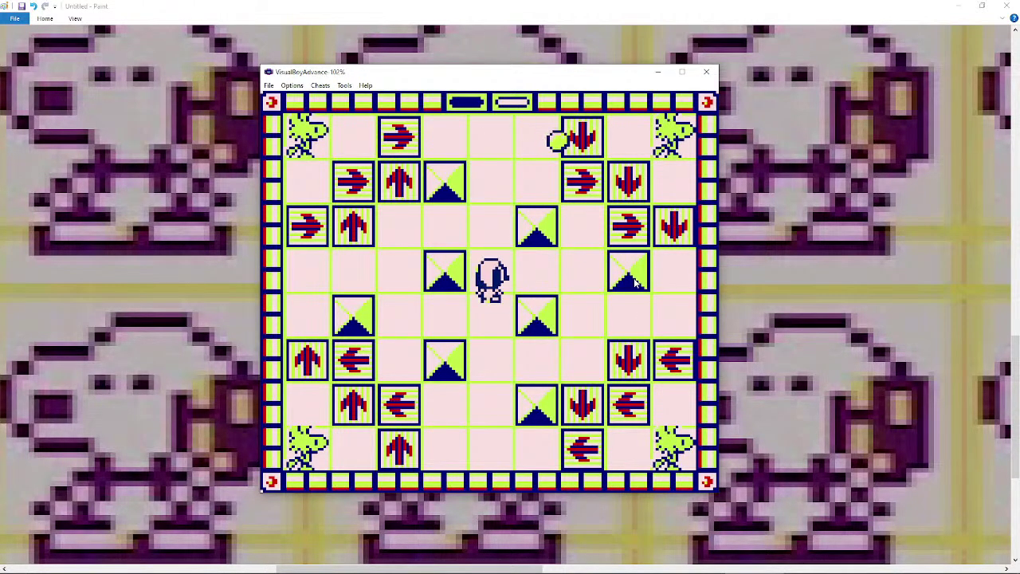
key(Left)
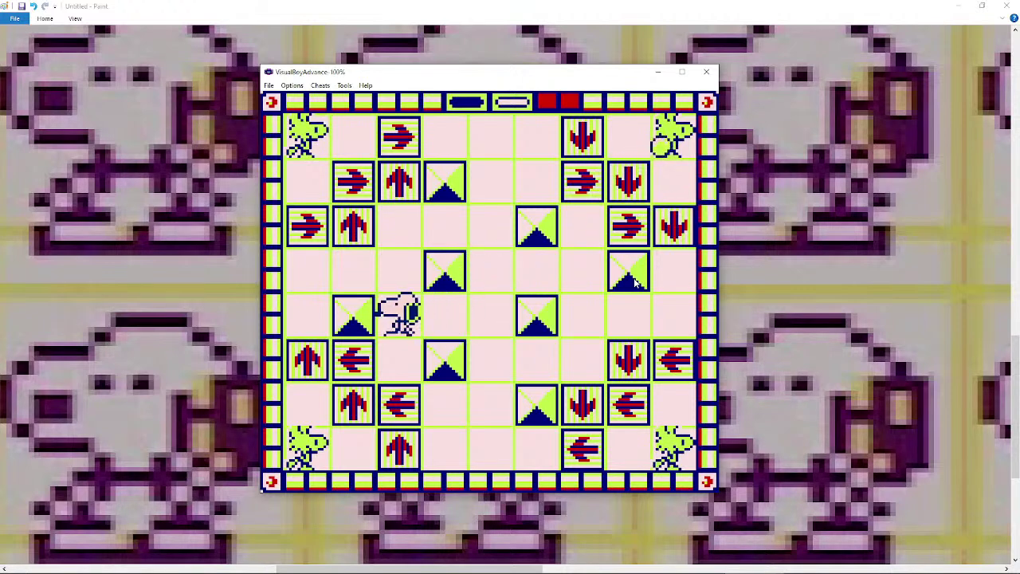
key(Left)
key(Down)
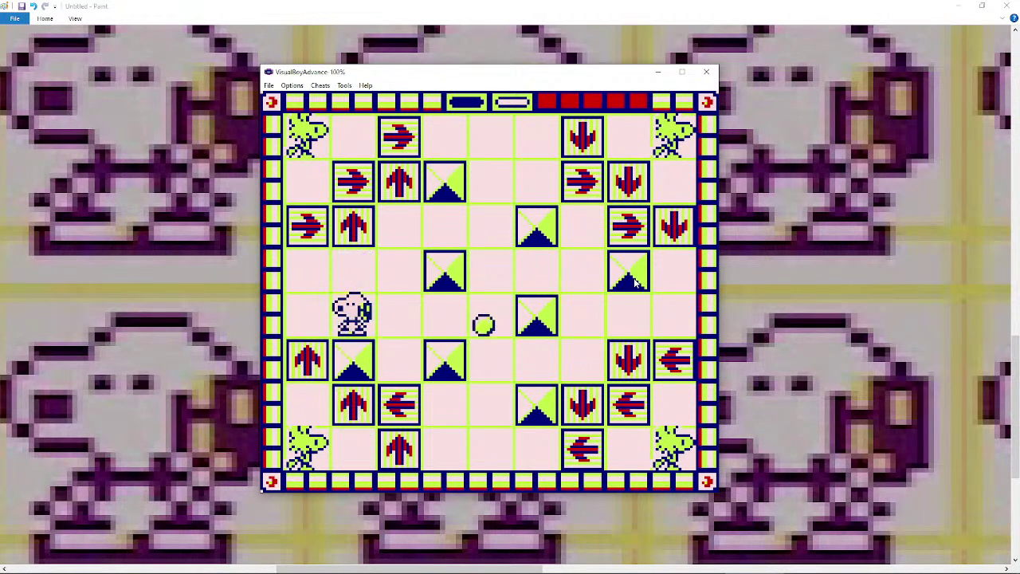
key(Right)
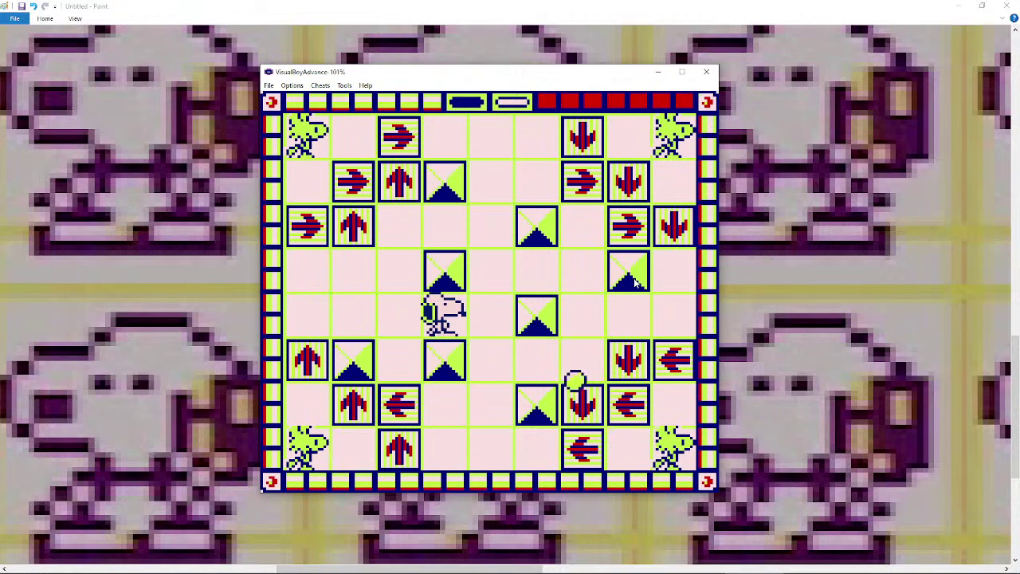
key(Left)
key(Down)
key(Left)
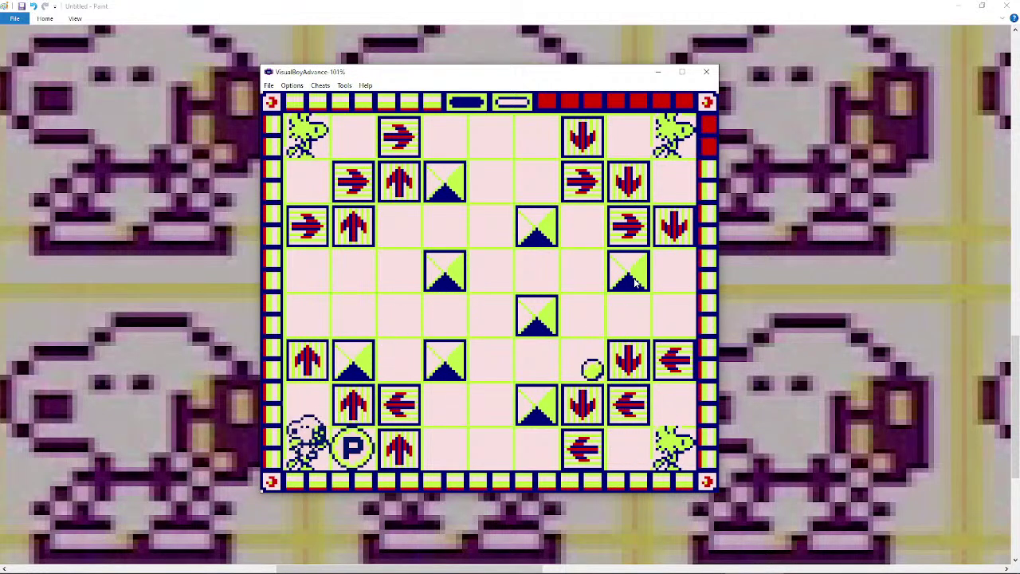
- Push the second-column block back up and ride the arrows up the left side and across the top row
key(Right)
key(Up)
key(Left)
key(Up)
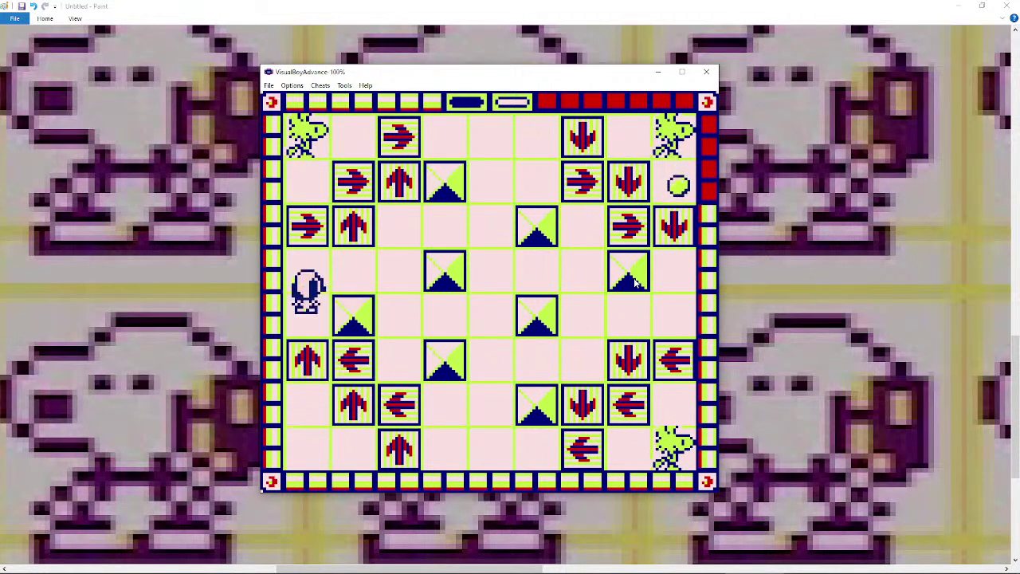
key(Right)
key(Down)
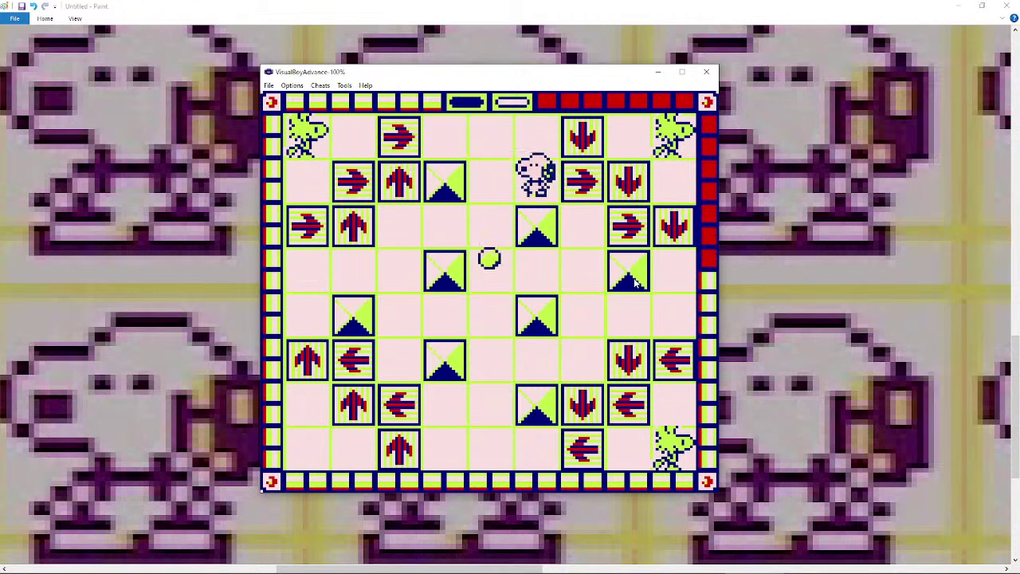
- Push the second-row block left onto the up arrow and collect the top-left Woodstock
key(Left)
key(Down)
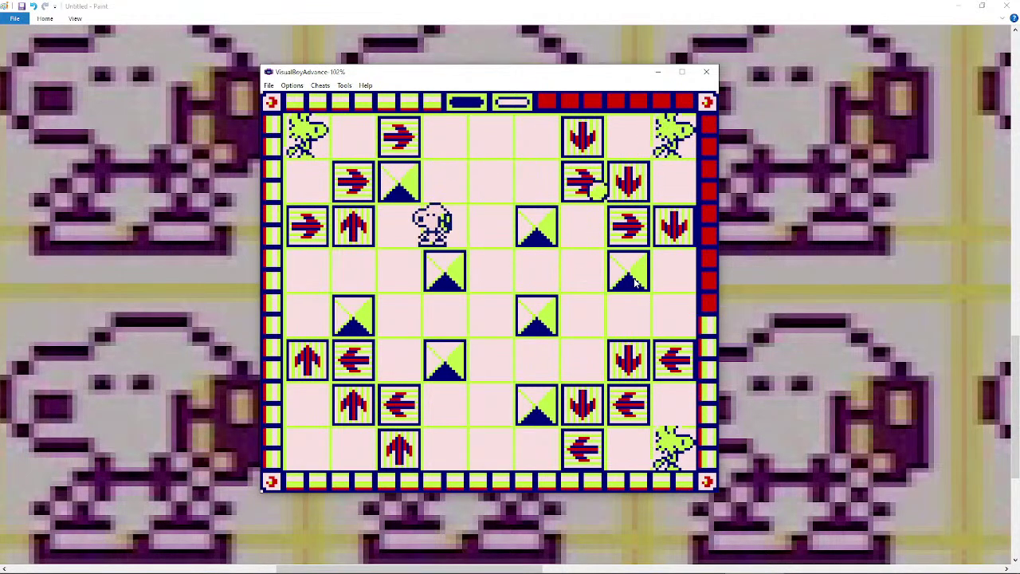
key(Left)
key(Up)
key(Left)
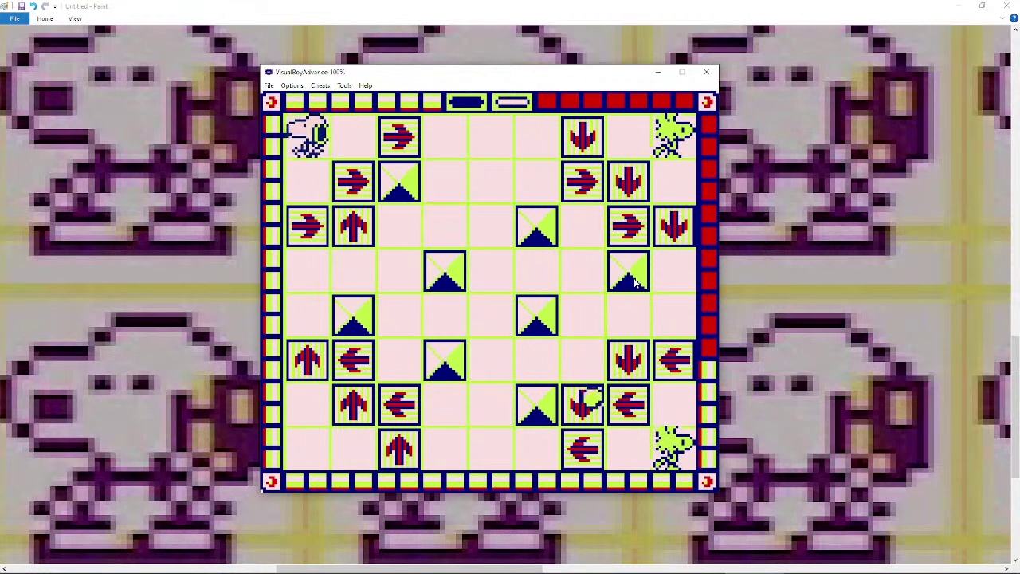
- Bring Snoopy back across the center and push the fourth-row block in the eighth column up onto the arrow
key(Right)
key(Down)
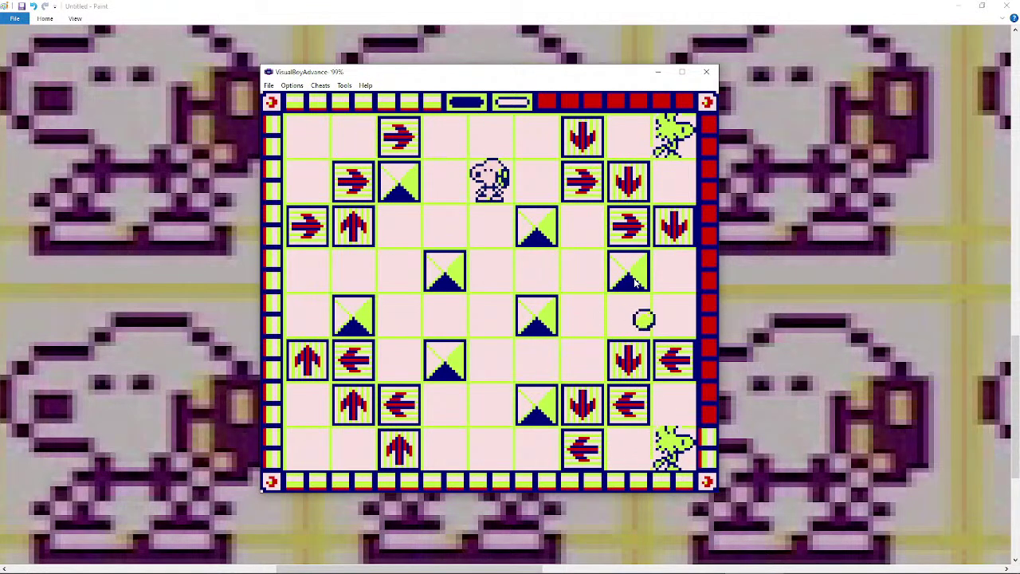
key(Down)
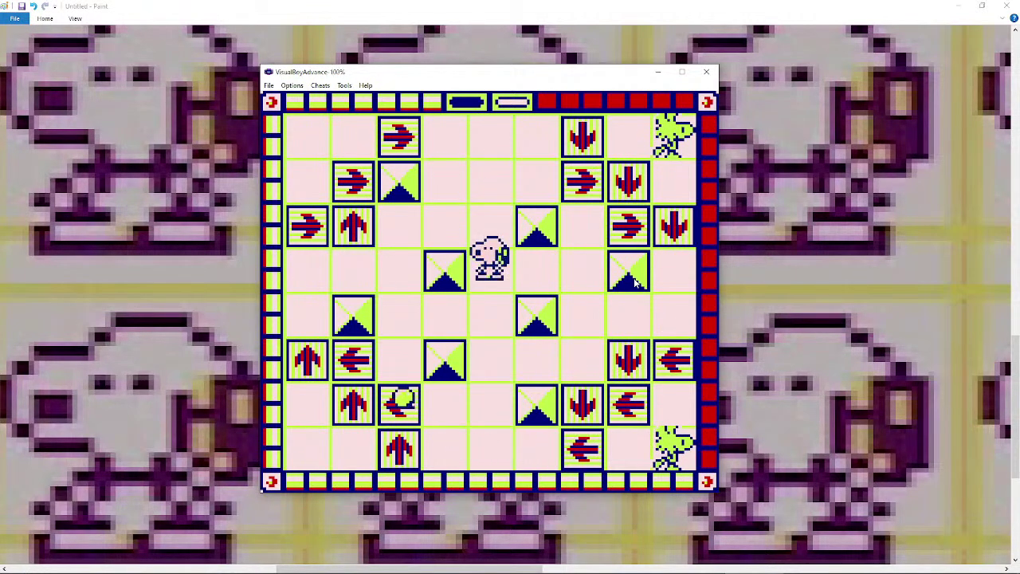
key(Right)
key(Down)
key(Right)
key(Up)
key(Left)
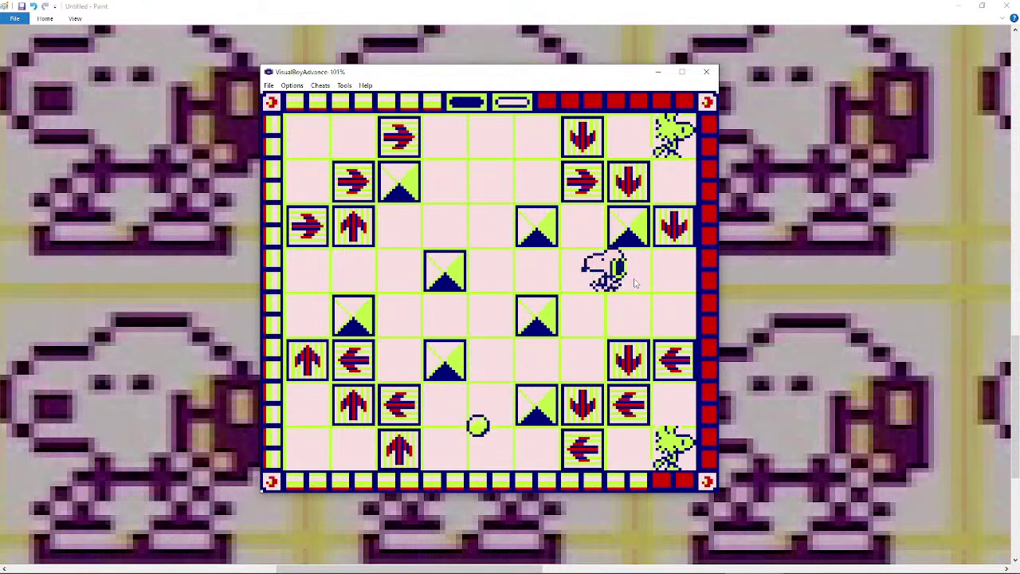
- Collect the top-right Woodstock and bring Snoopy down the right column to the fifth row
key(Up)
key(Right)
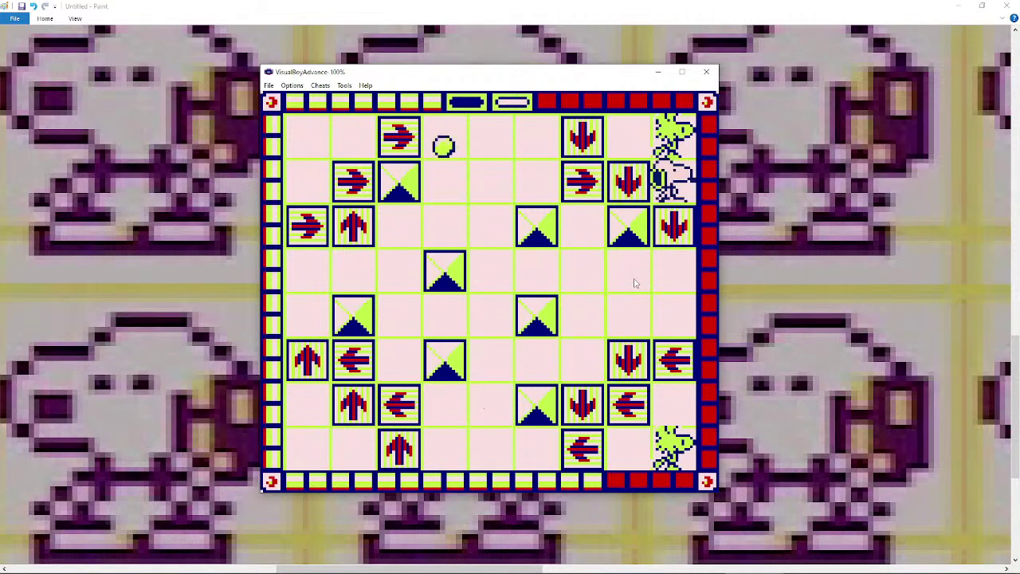
key(Down)
key(Left)
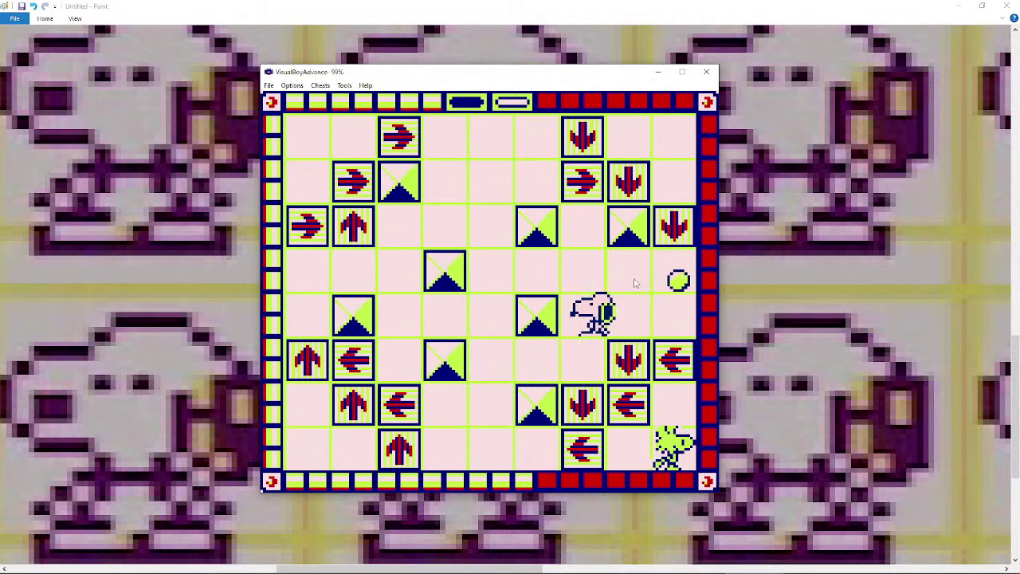
- Push the seventh-row block right onto the down arrow and collect the bottom-right Woodstock to finish the level
key(Down)
key(Up)
key(Right)
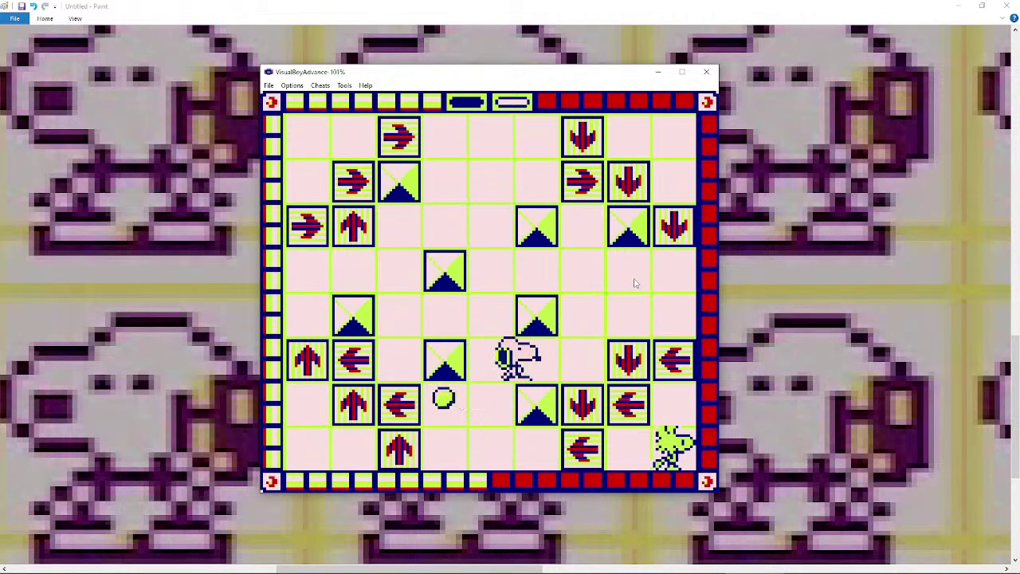
key(Right)
key(Up)
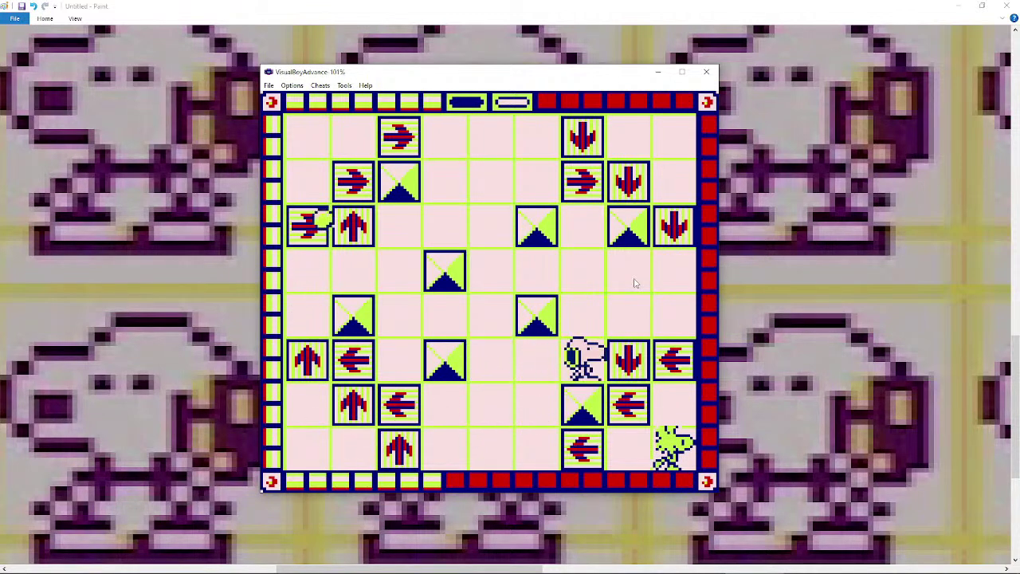
key(Right)
key(Down)
key(Right)
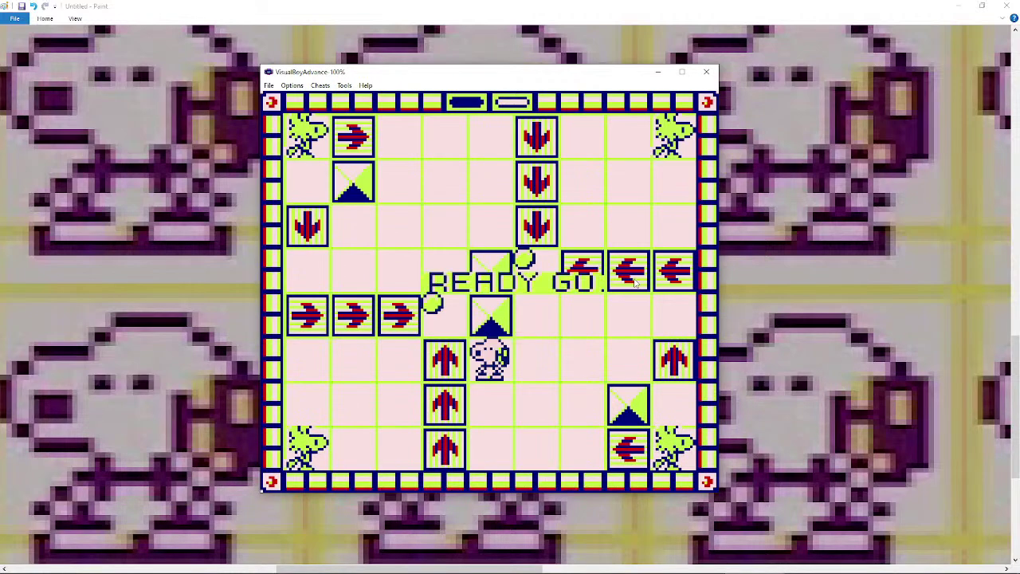
- Try to push the eighth-column block down onto the bottom-row arrow, collect the bottom-right Woodstock and head up
key(Right)
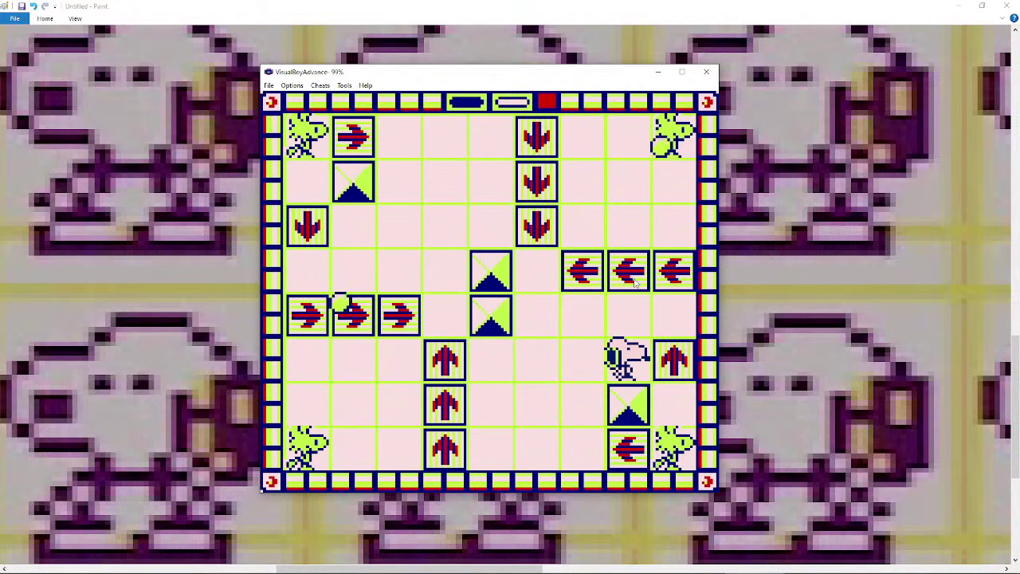
key(Down)
key(Right)
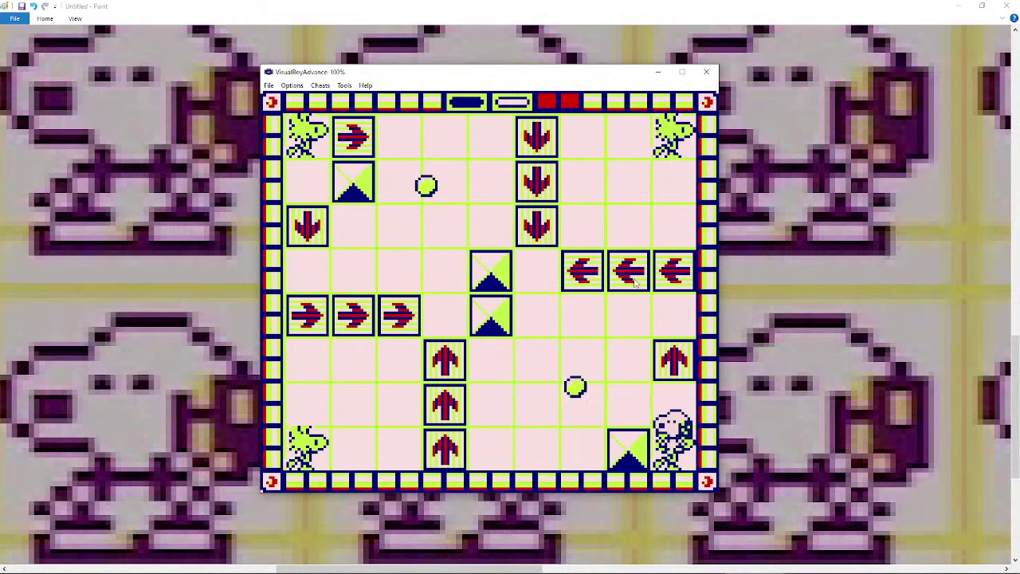
key(Up)
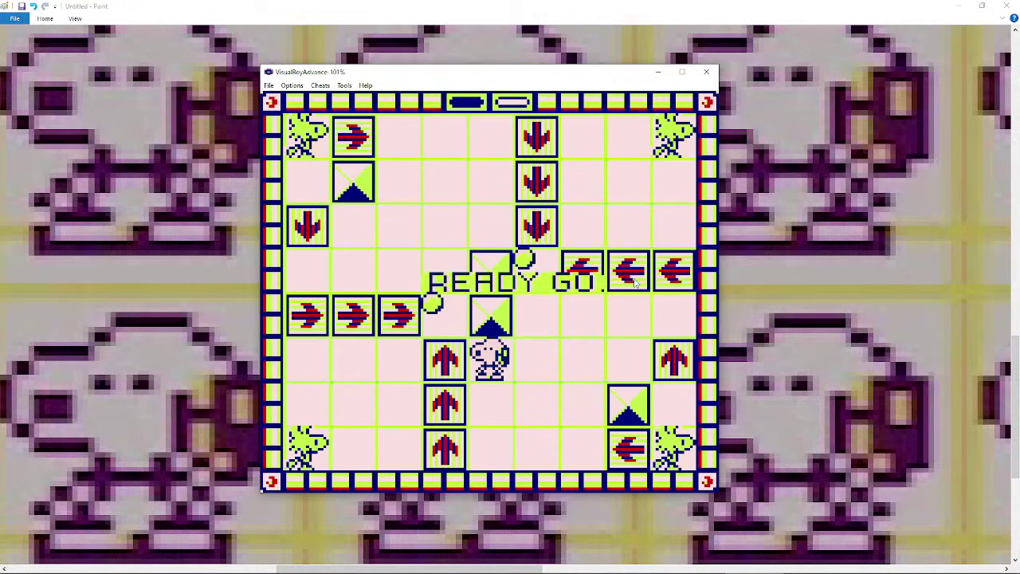
- Push the fifth-row block left one cell so it sits above the column of up arrows
key(Right)
key(Up)
key(Left)
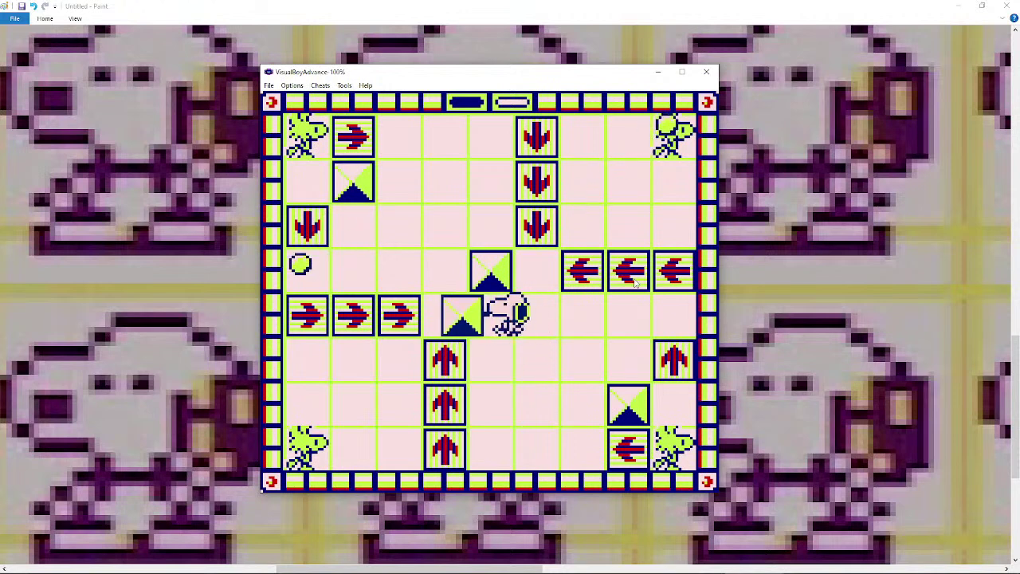
key(Down)
key(Right)
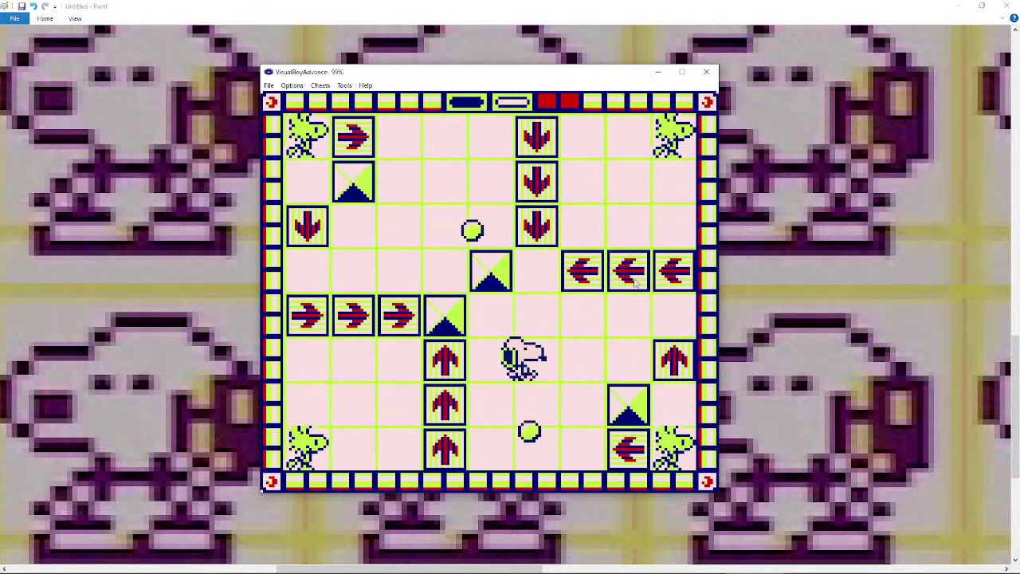
- Cross the up arrow in the sixth row with Snoopy and collect the bottom-left Woodstock
key(Left)
key(Down)
key(Left)
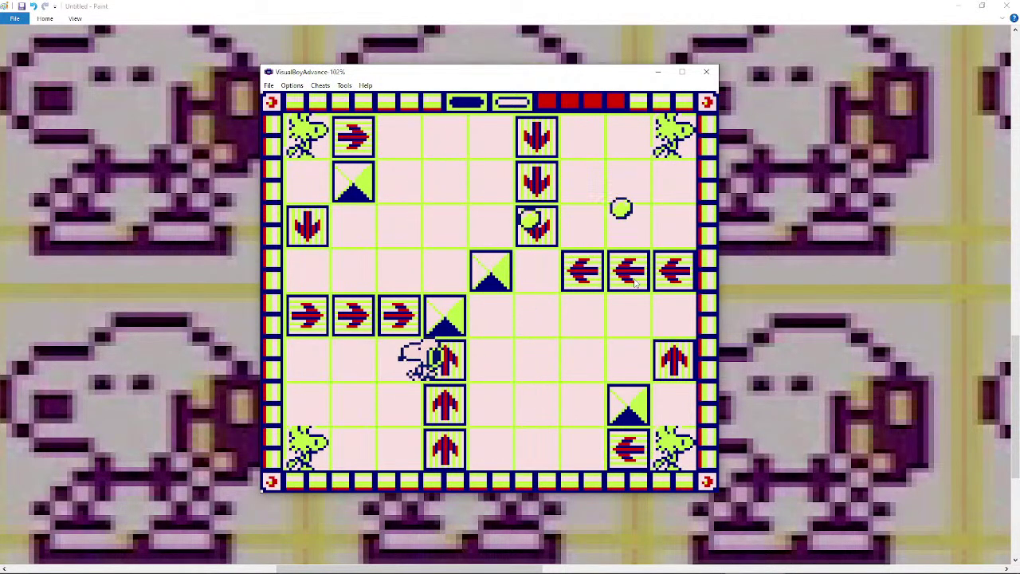
key(Down)
key(Down)
key(Left)
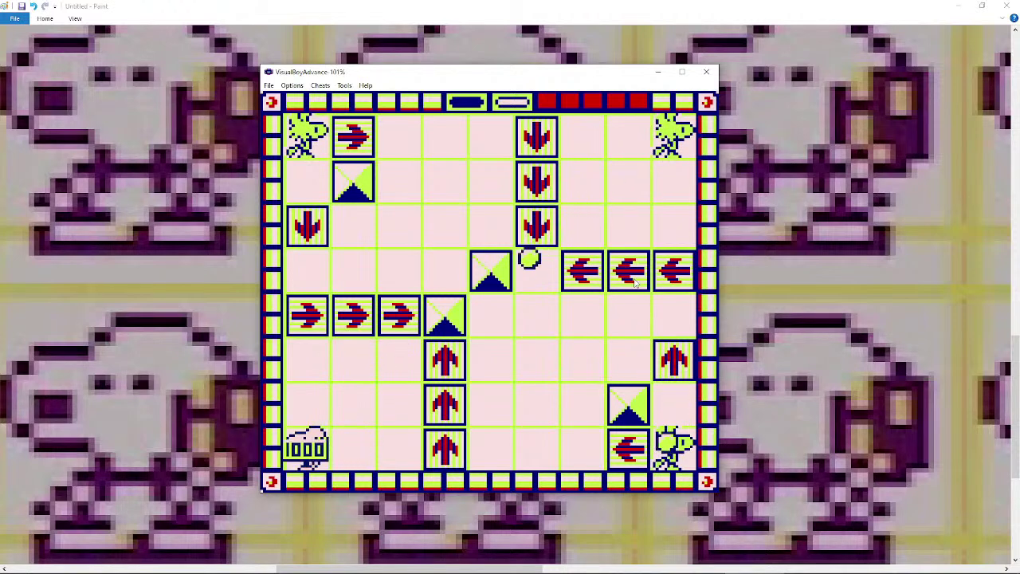
- Push the second-column block up onto the top-row arrow and collect the top-left Woodstock
key(Up)
key(Up)
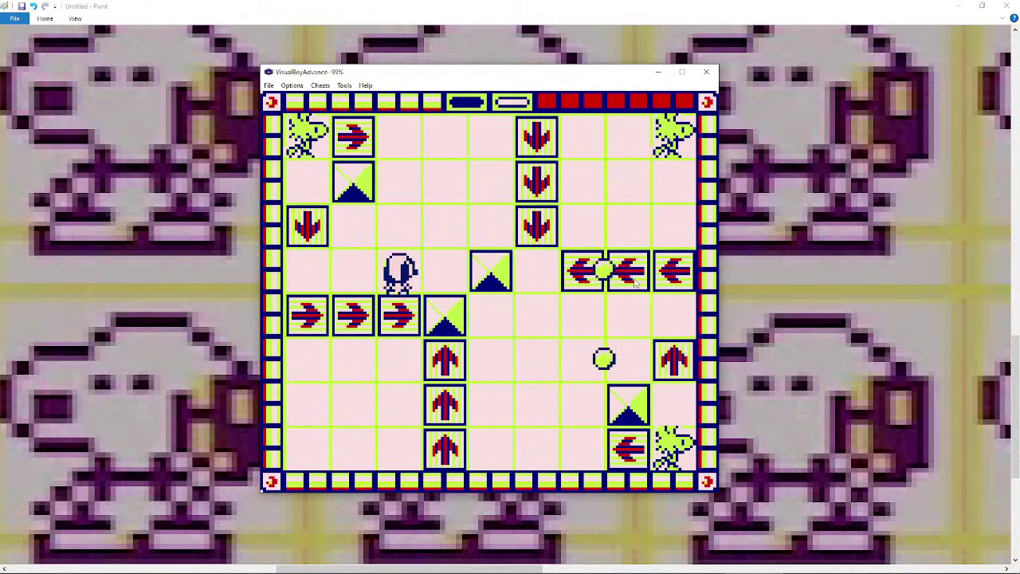
key(Left)
key(Up)
key(Left)
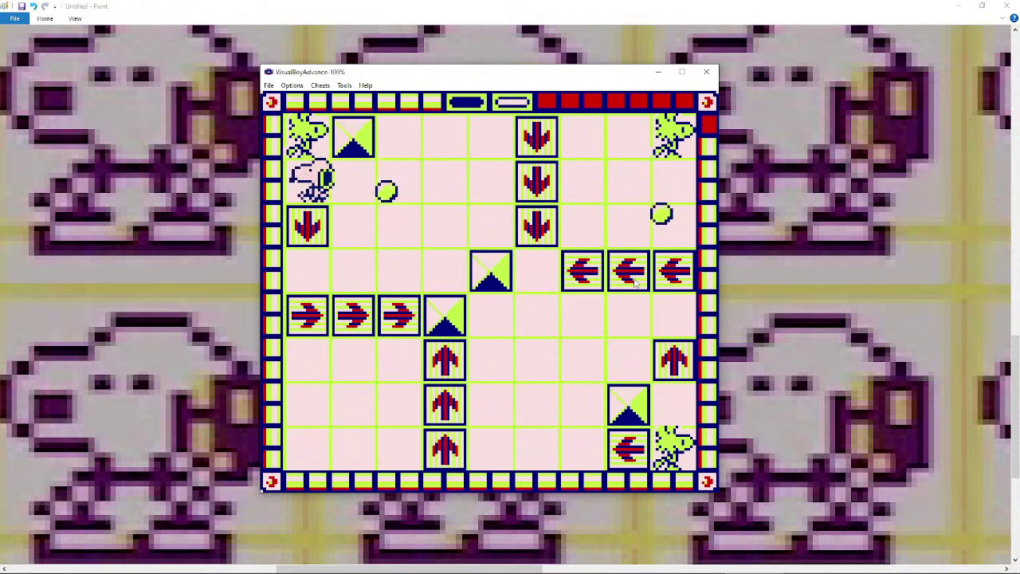
key(Up)
- Ride the fifth-row right arrows to push that row's block right one cell, and push the fourth-row block right beneath the down arrows
key(Down)
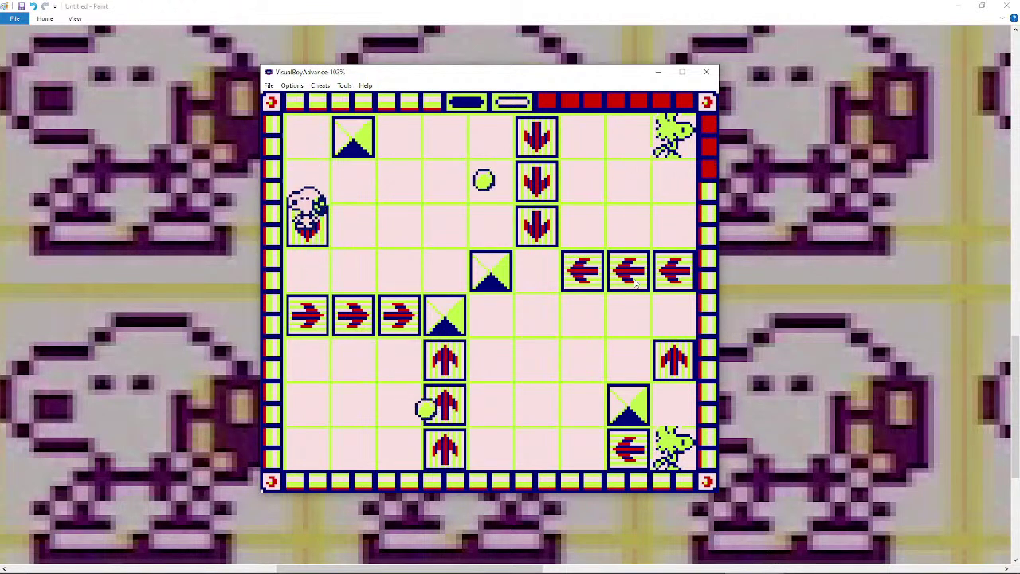
key(Down)
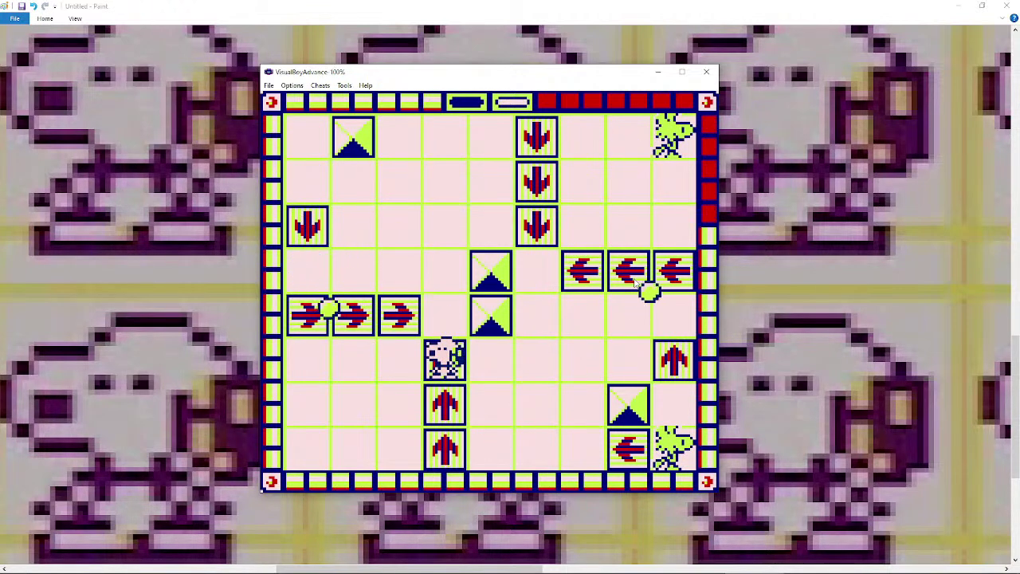
key(Up)
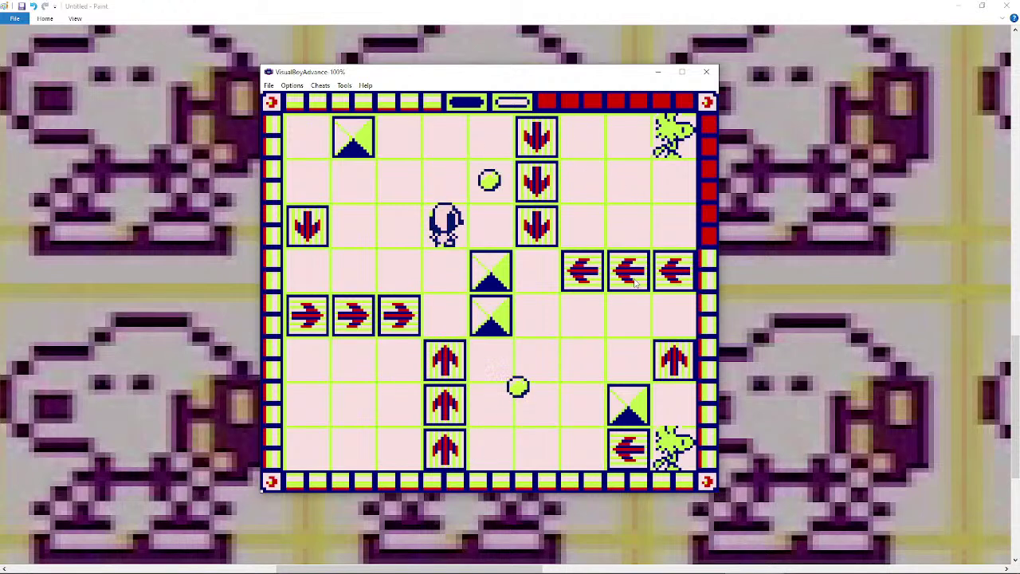
key(Left)
key(Right)
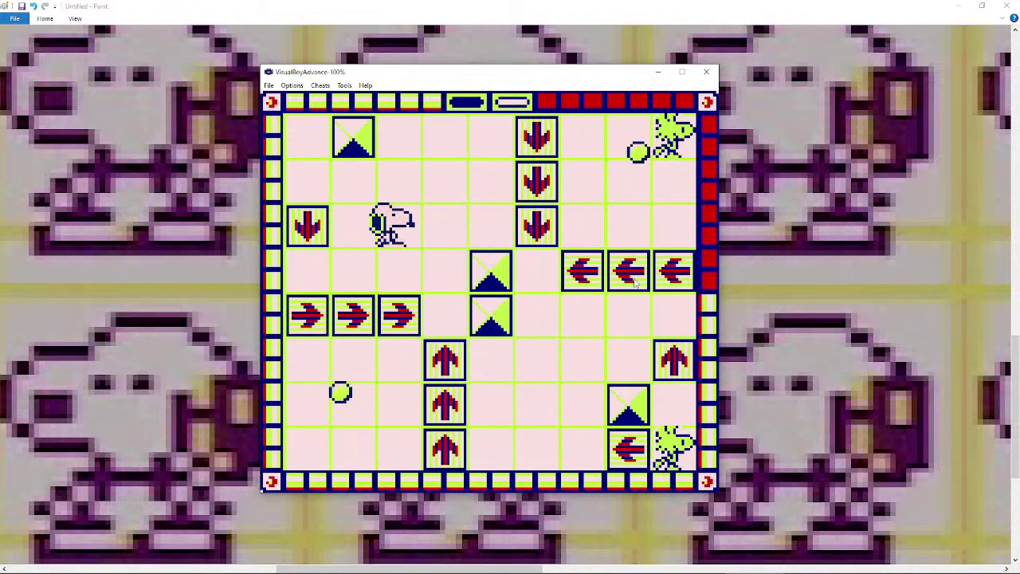
key(Down)
key(Right)
- Cross the column of down arrows with Snoopy and collect the top-right Woodstock
key(Up)
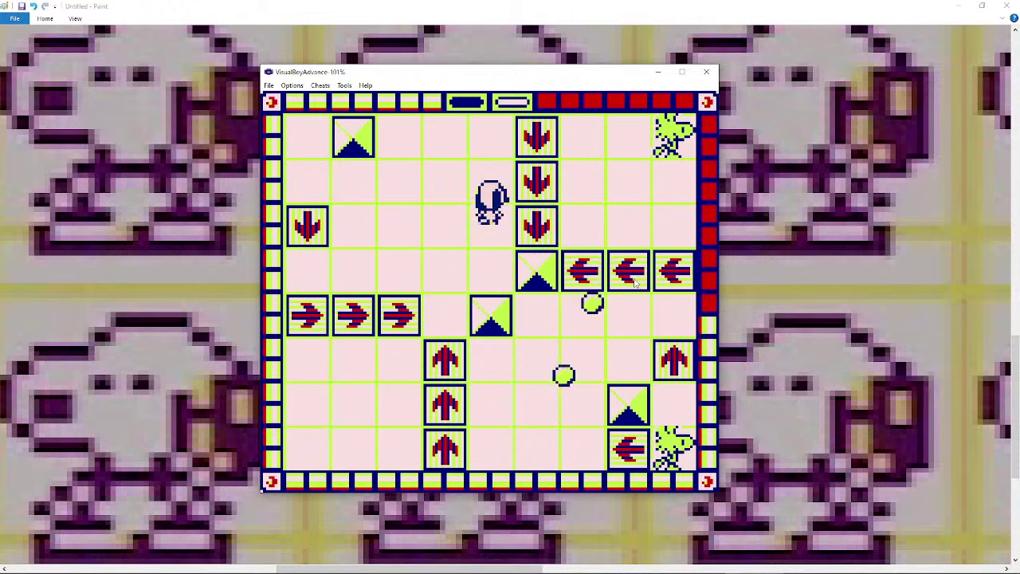
key(Right)
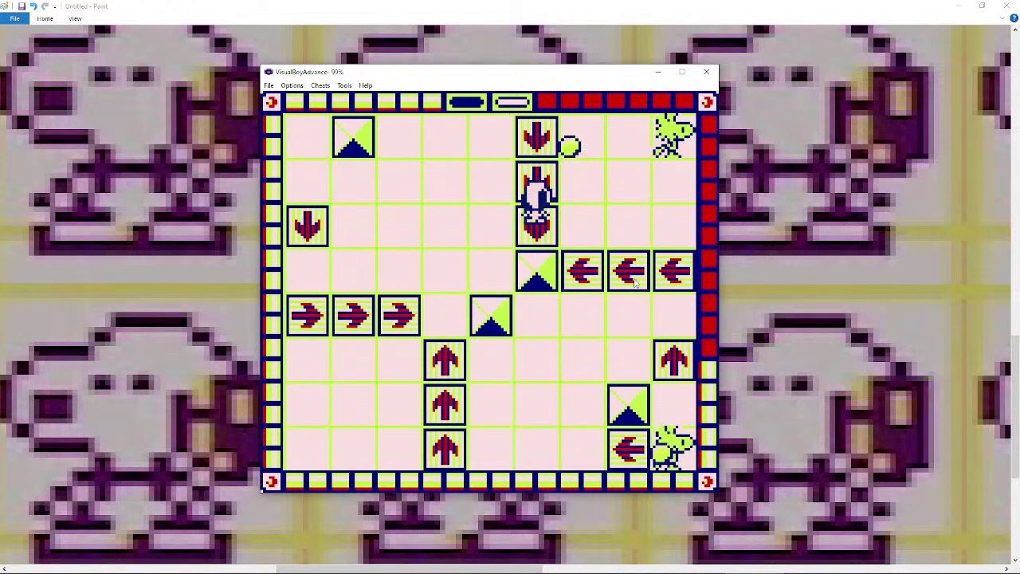
key(Right)
key(Up)
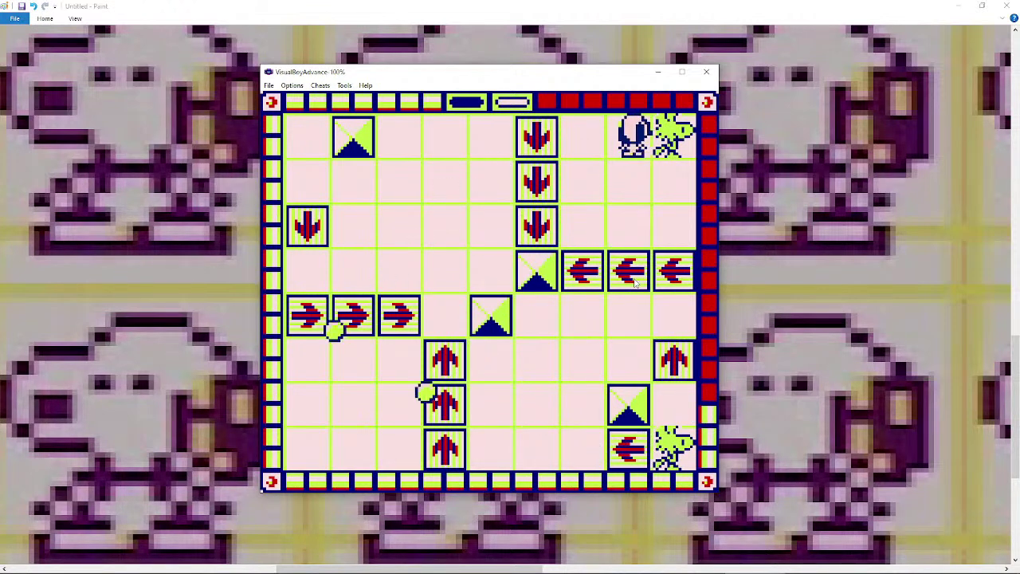
key(Right)
- Push the eighth-column block down onto the bottom-row arrow and collect the bottom-right Woodstock to finish the level
key(Down)
key(Down)
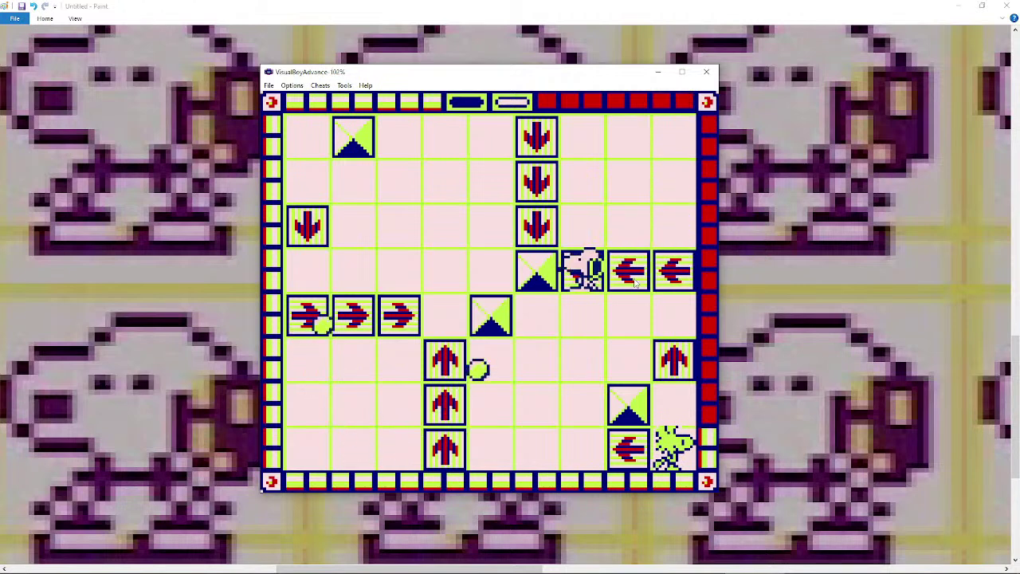
key(Down)
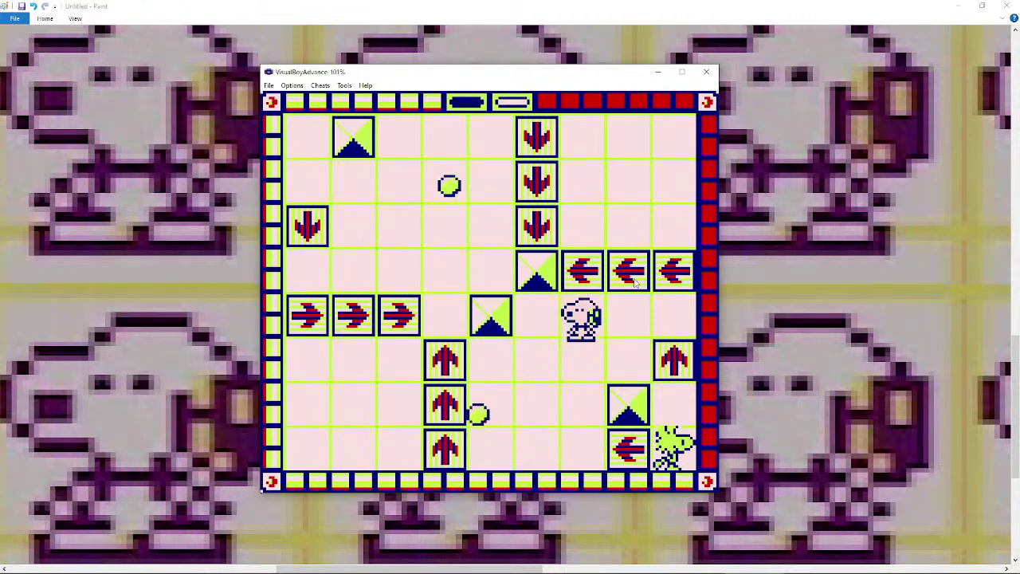
key(Right)
key(Down)
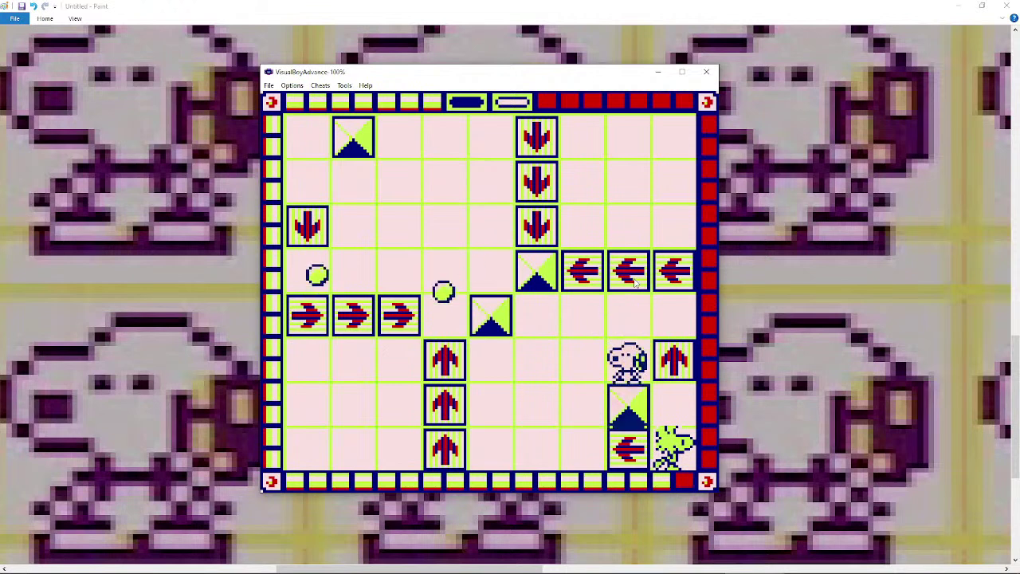
key(Right)
key(Down)
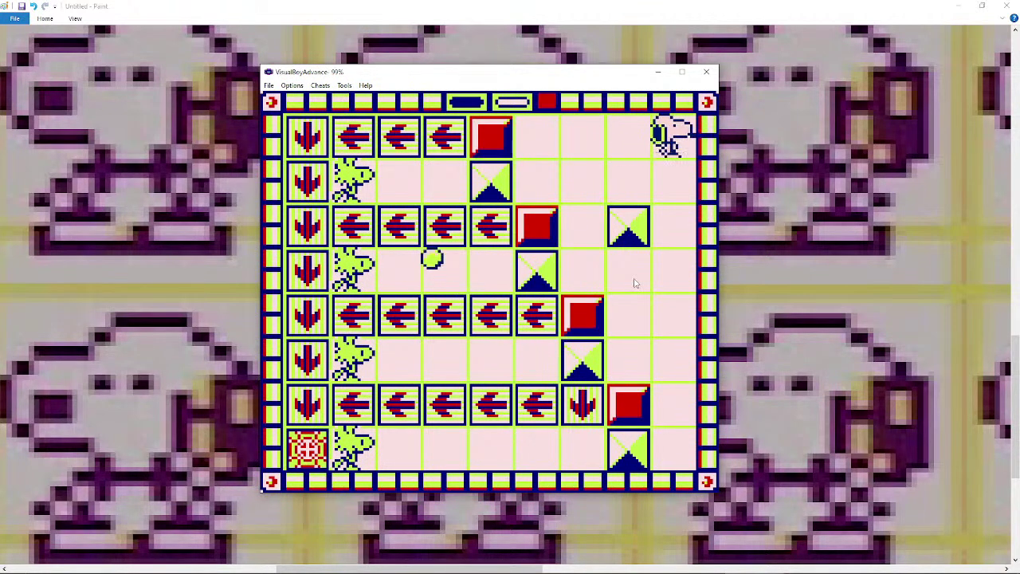
- Try to push the second-row block down onto the third-row arrow and collect the second-row Woodstock
key(Down)
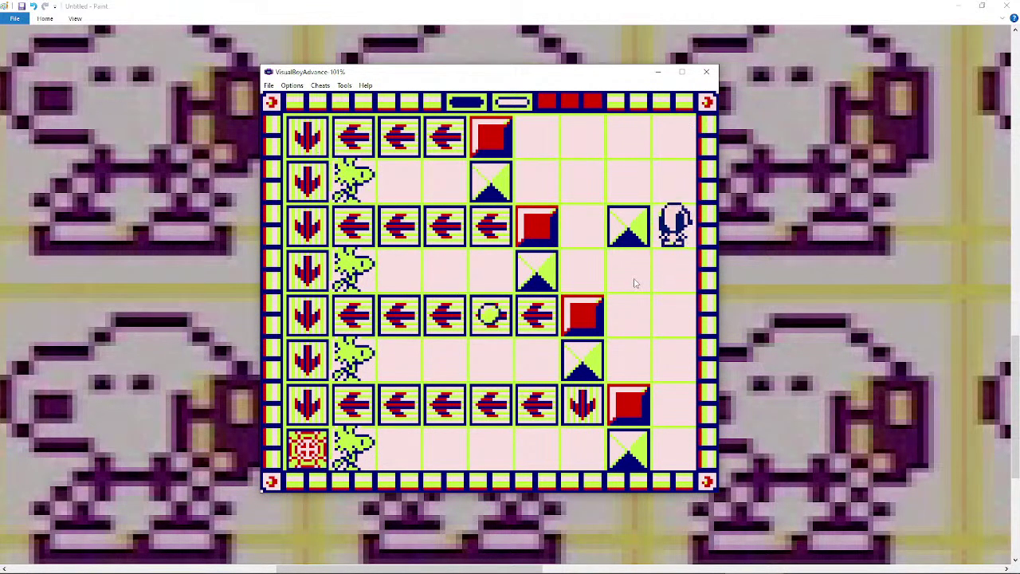
key(Left)
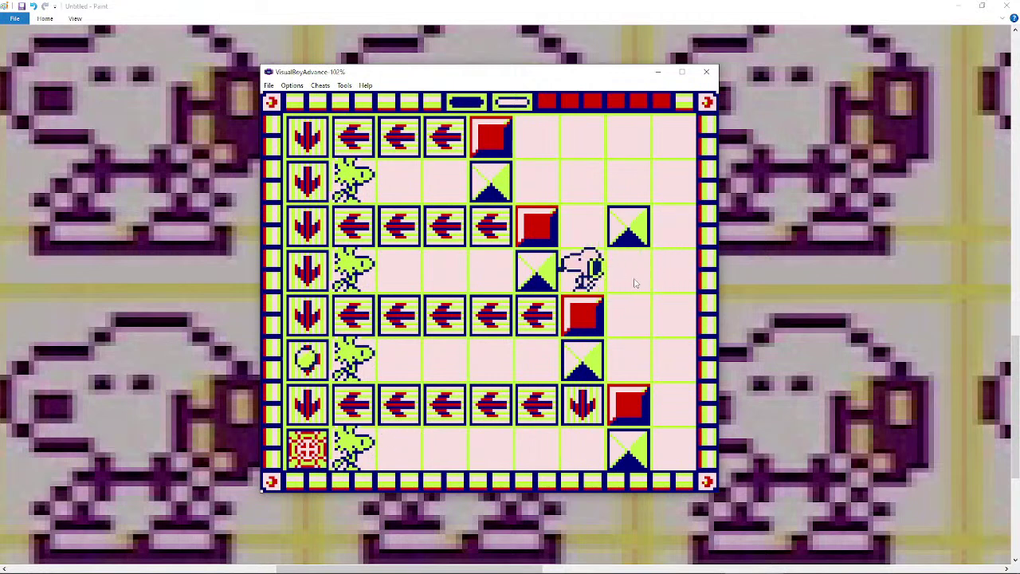
key(Down)
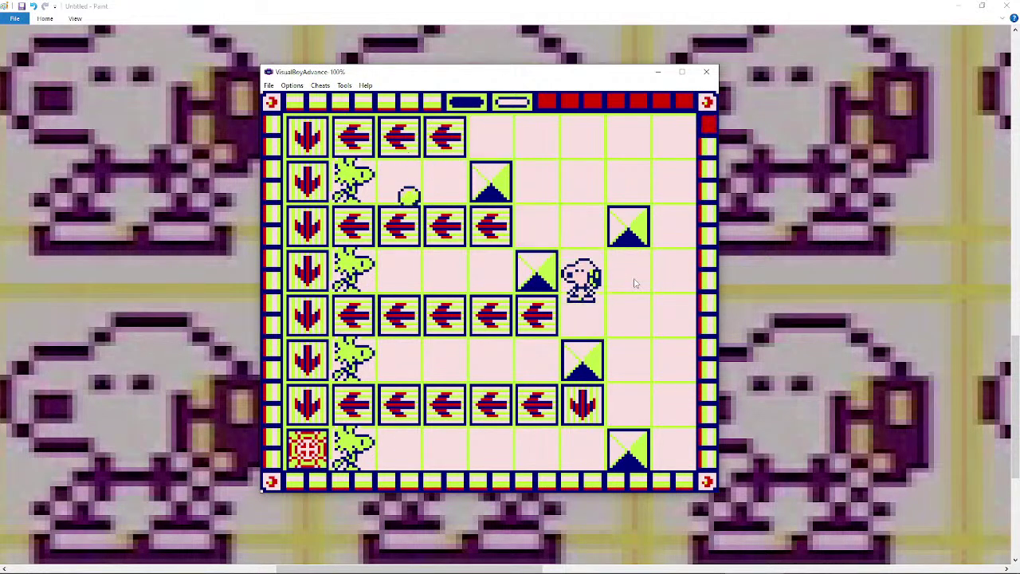
key(Left)
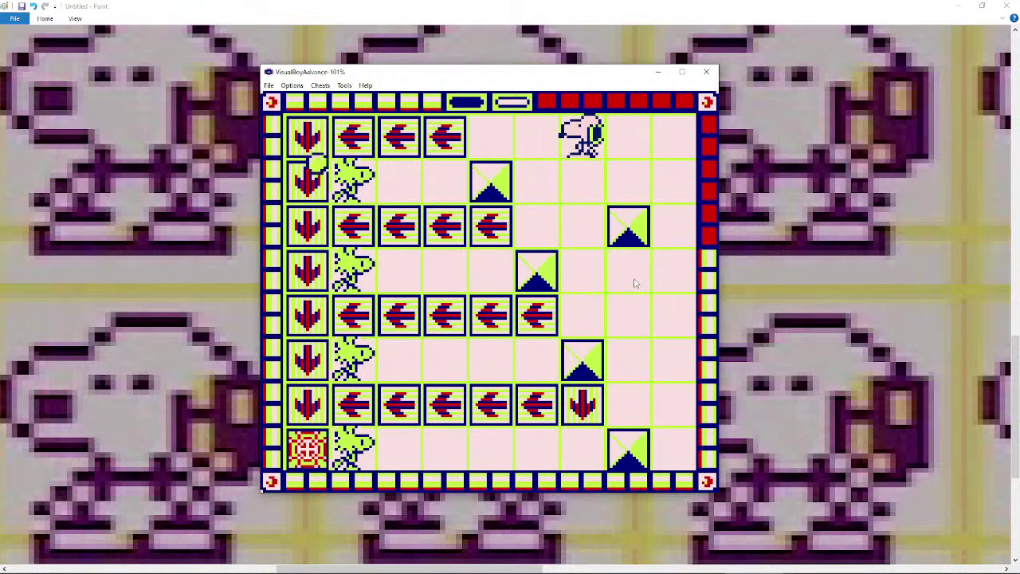
key(Left)
key(Down)
key(Left)
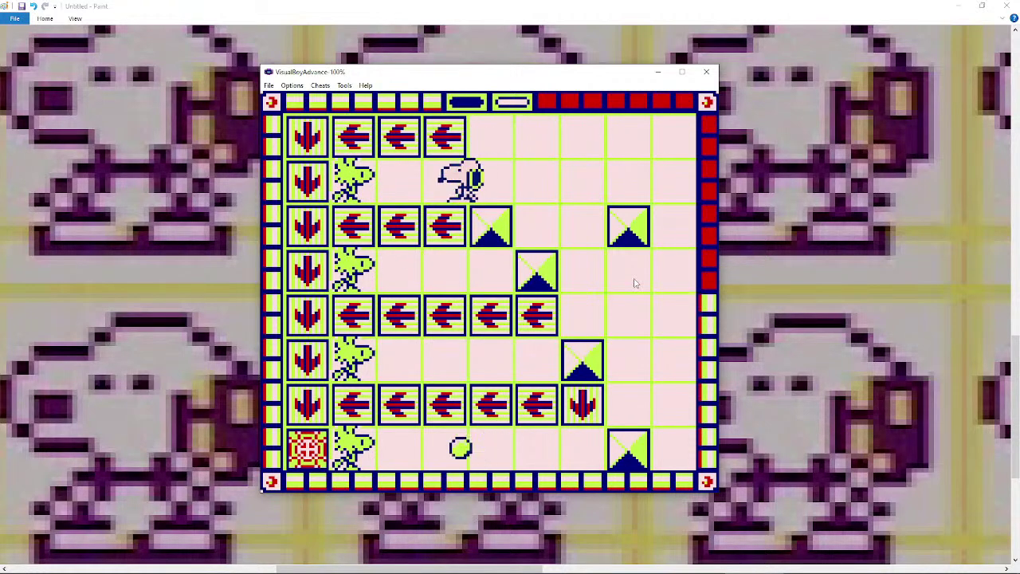
- Try to push the fourth-row block down onto the fifth-row arrow, collect the fourth-row Woodstock and head back right
key(Right)
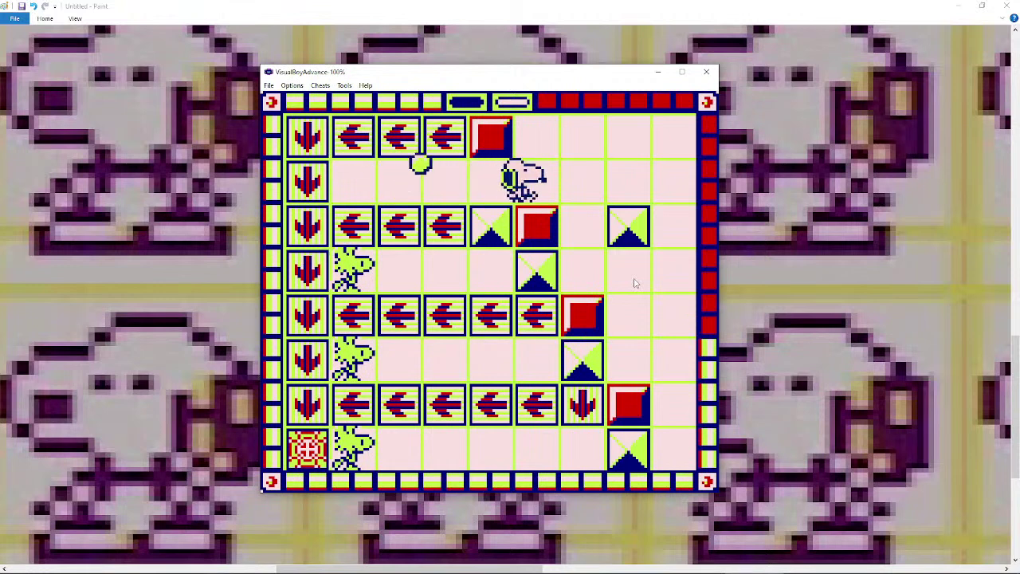
key(Left)
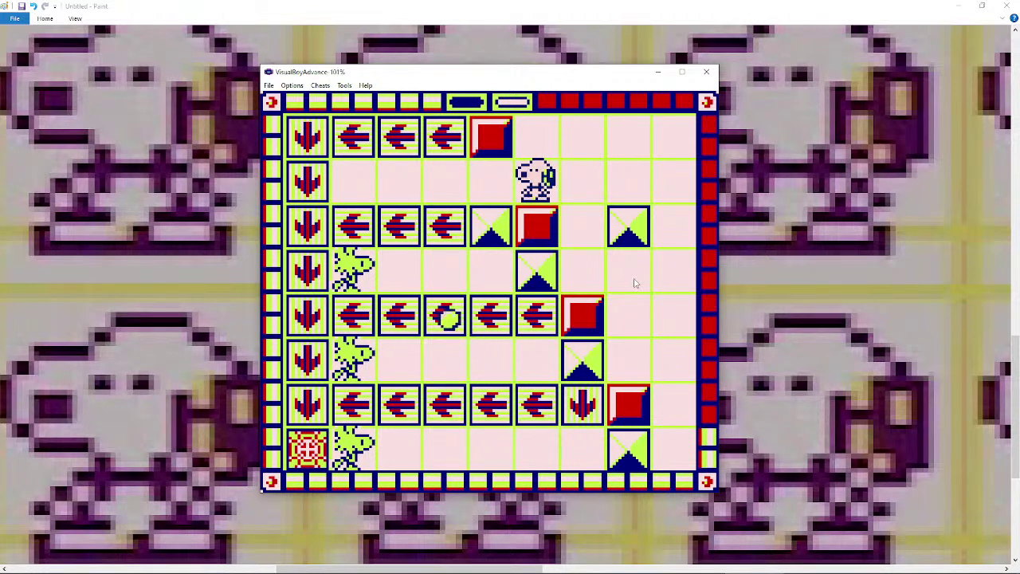
key(Down)
key(Left)
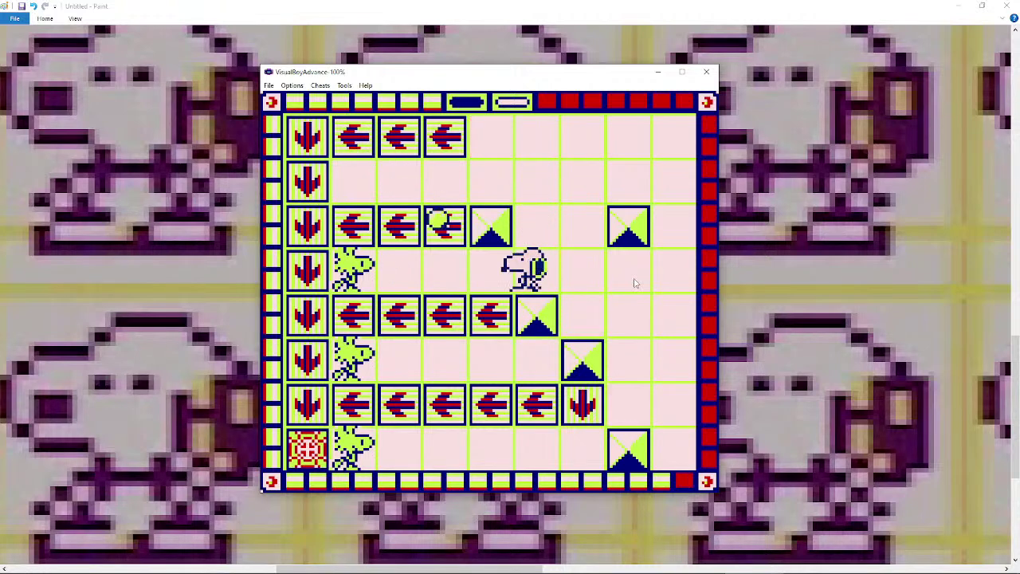
key(Left)
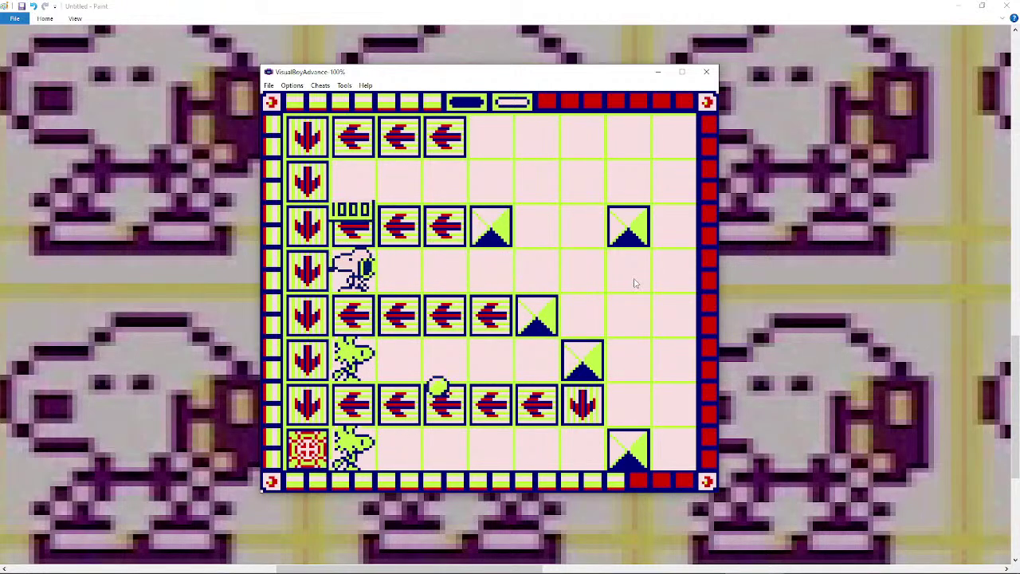
key(Right)
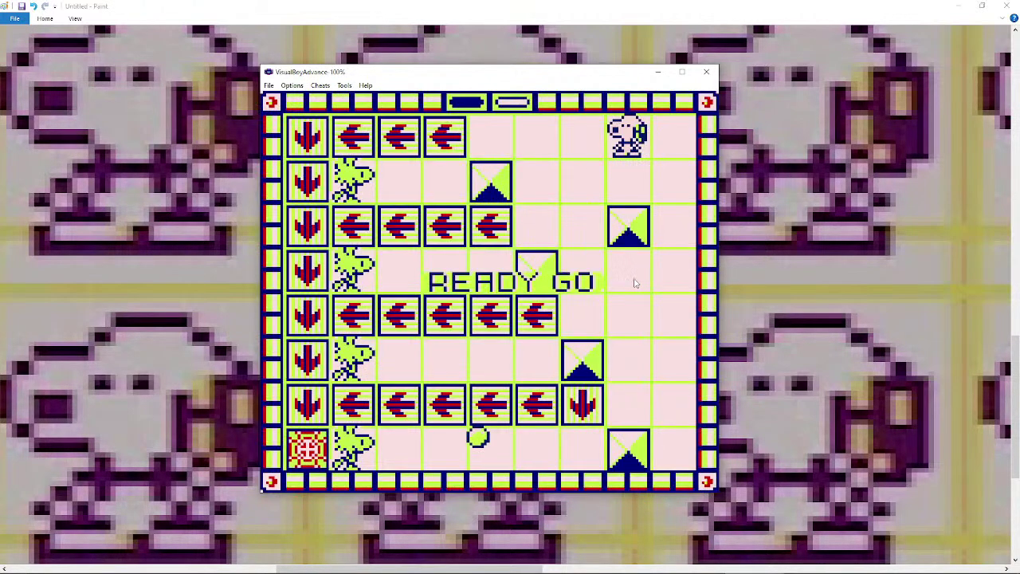
- In the restarted level, push the fifth-column block down onto the third-row arrow and collect the second-row Woodstock
key(Left)
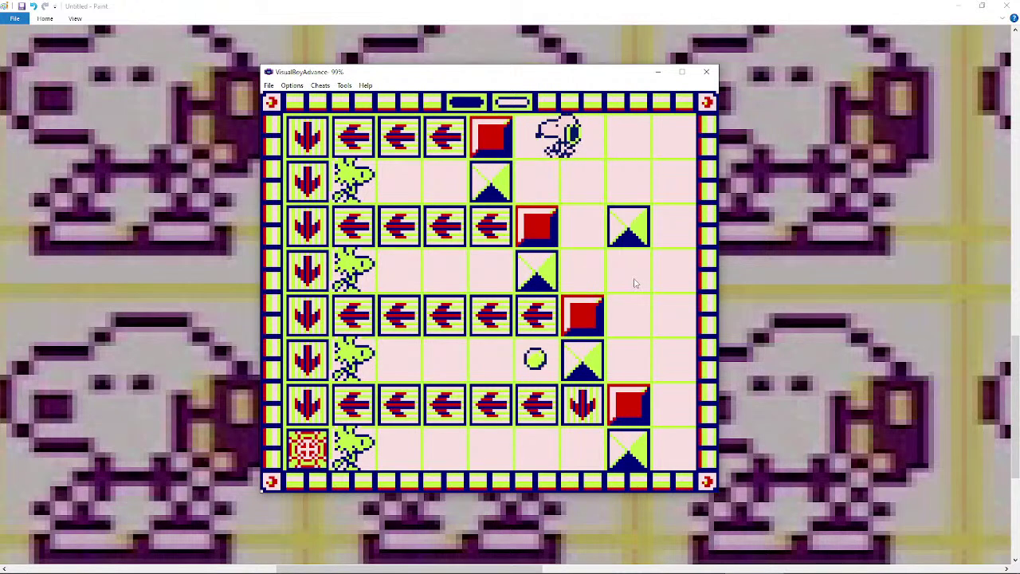
key(Left)
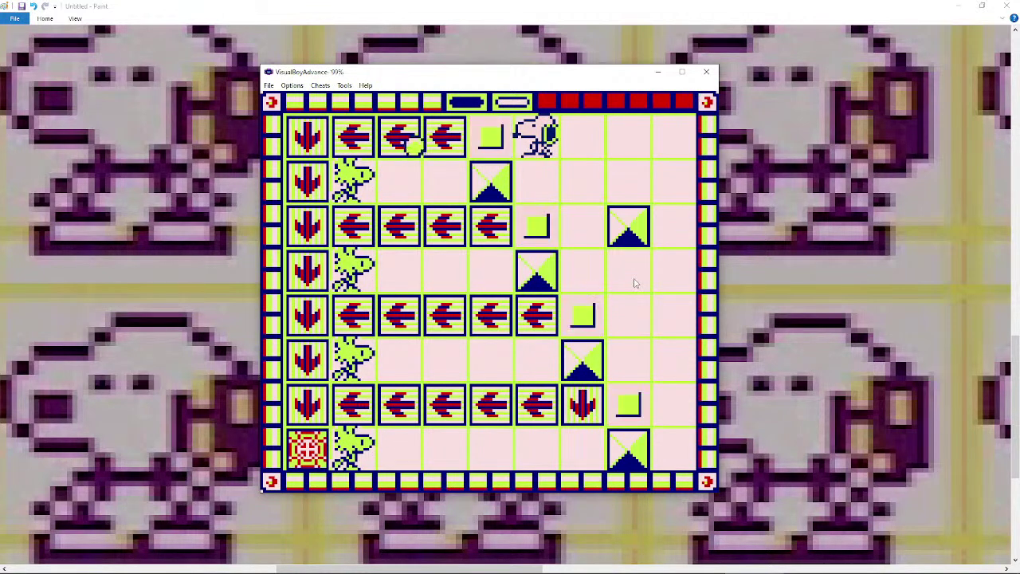
key(Left)
key(Down)
key(Left)
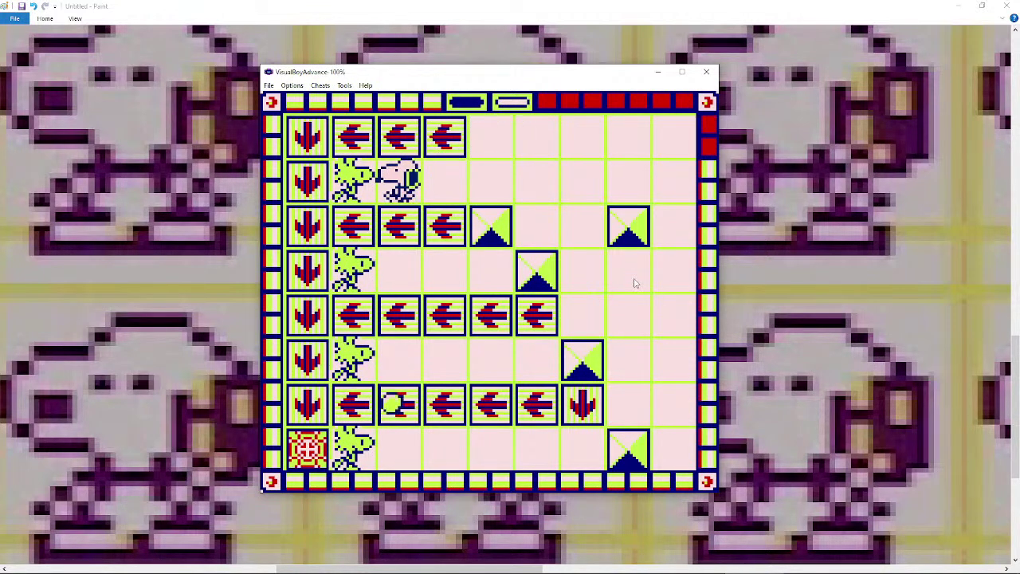
- Push the sixth-column block down onto the fifth-row arrow and collect the fourth-row Woodstock
key(Right)
key(Down)
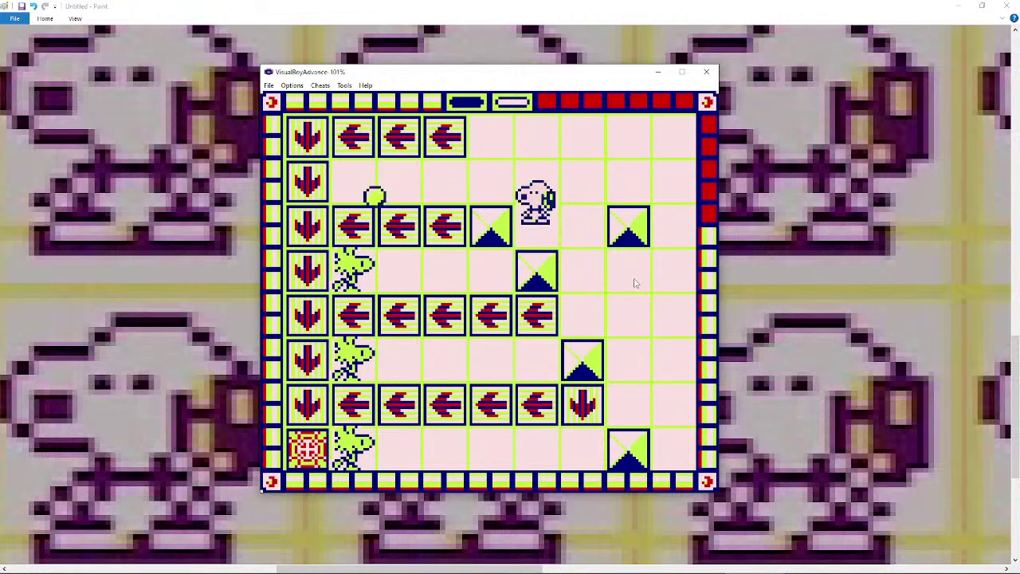
key(Left)
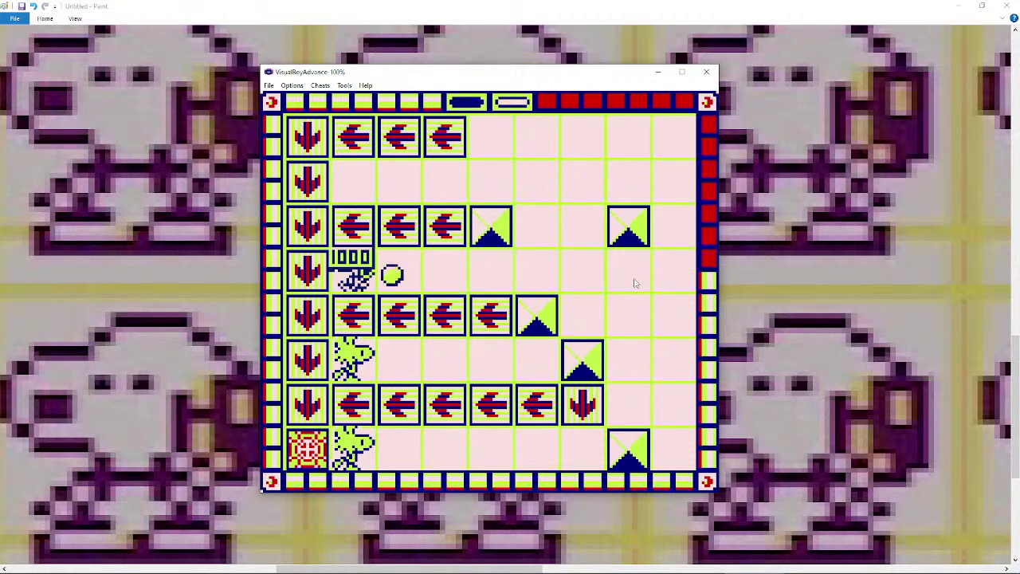
- Push the seventh-column block down onto the seventh-row down arrow and collect the sixth-row Woodstock
key(Right)
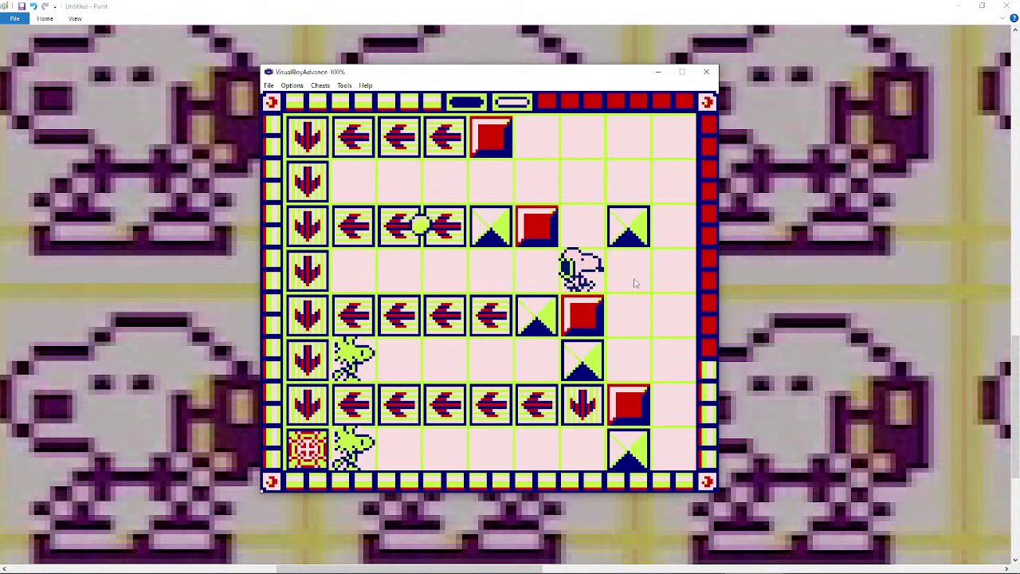
key(Down)
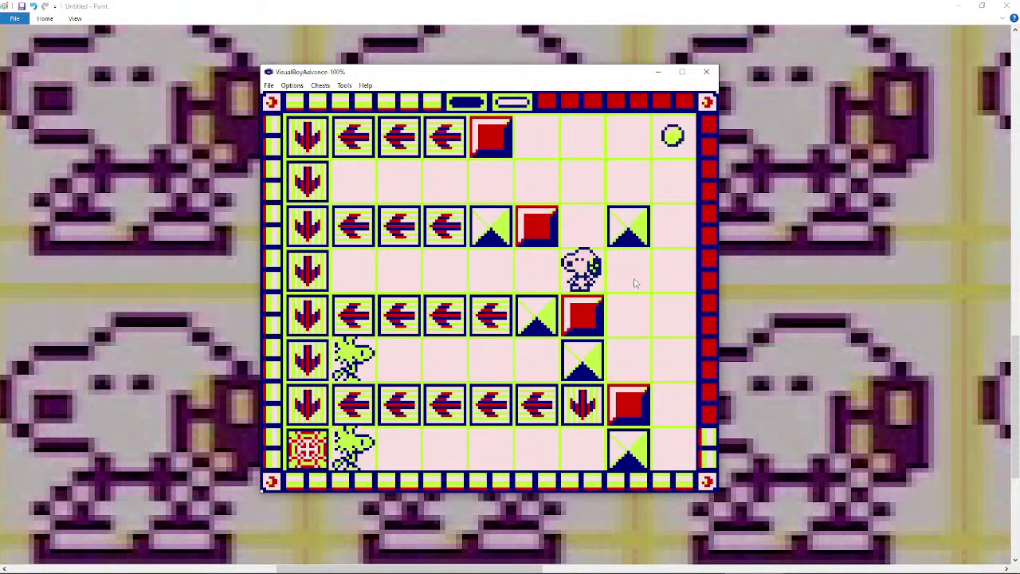
key(Right)
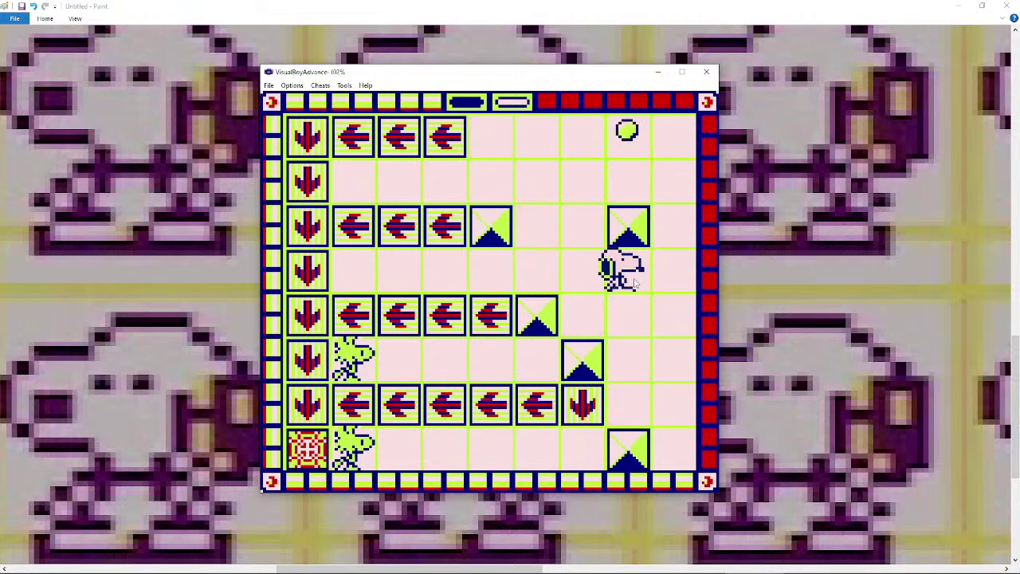
key(Down)
key(Left)
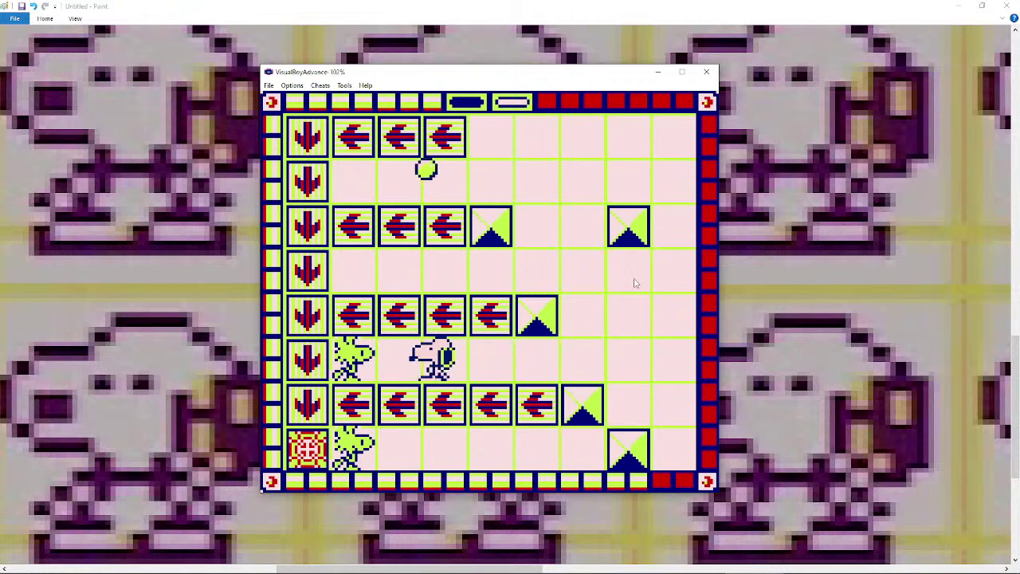
- Bring Snoopy around to the bottom-right corner of the board, facing the bottom-row block
key(Right)
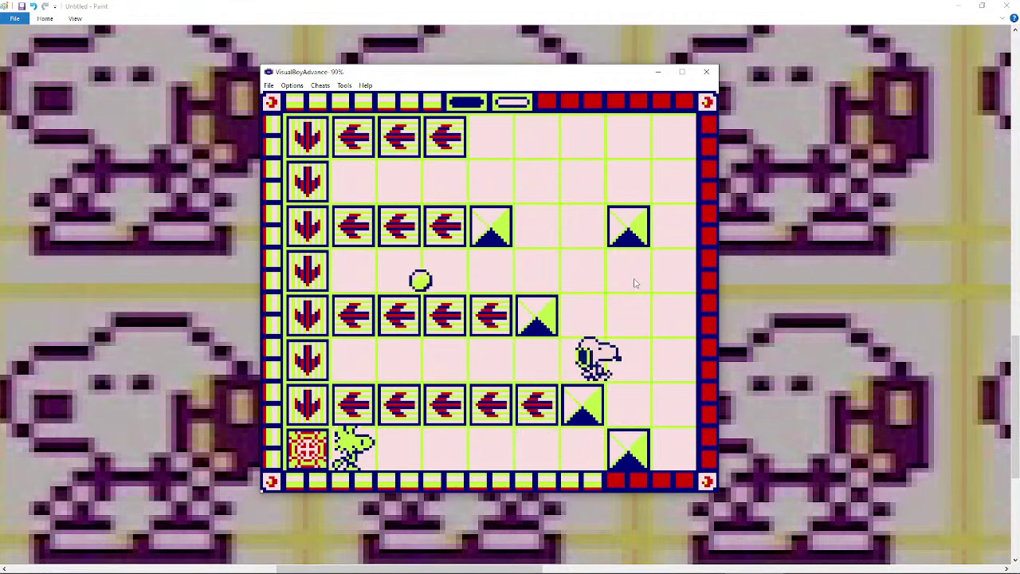
key(Down)
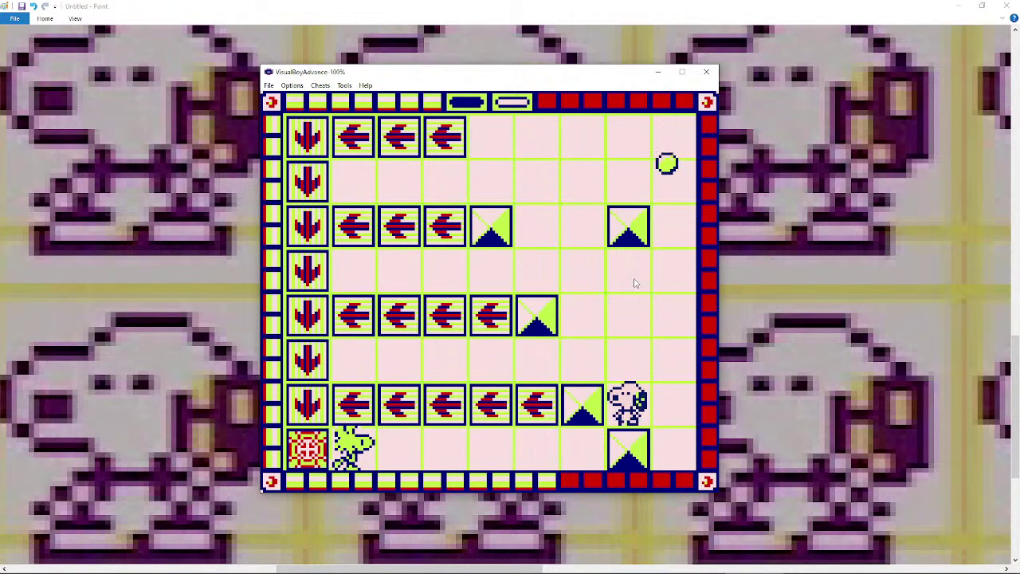
key(Up)
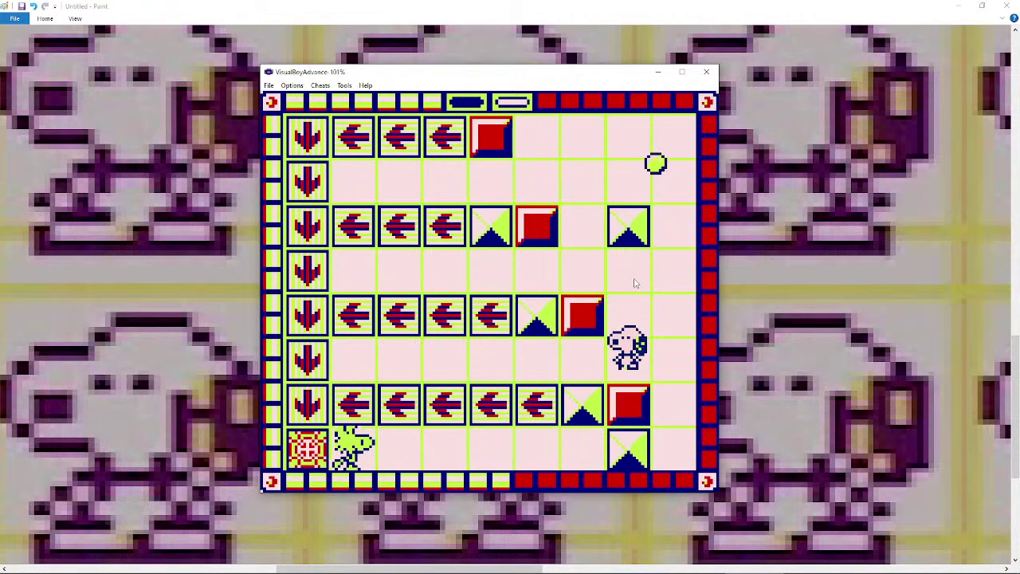
key(Left)
key(Down)
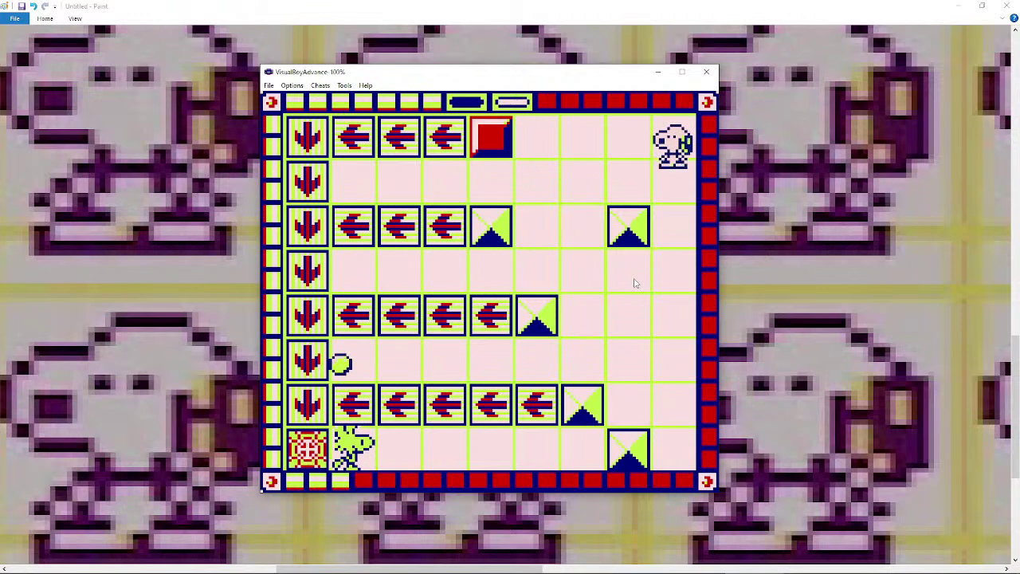
key(Down)
key(Left)
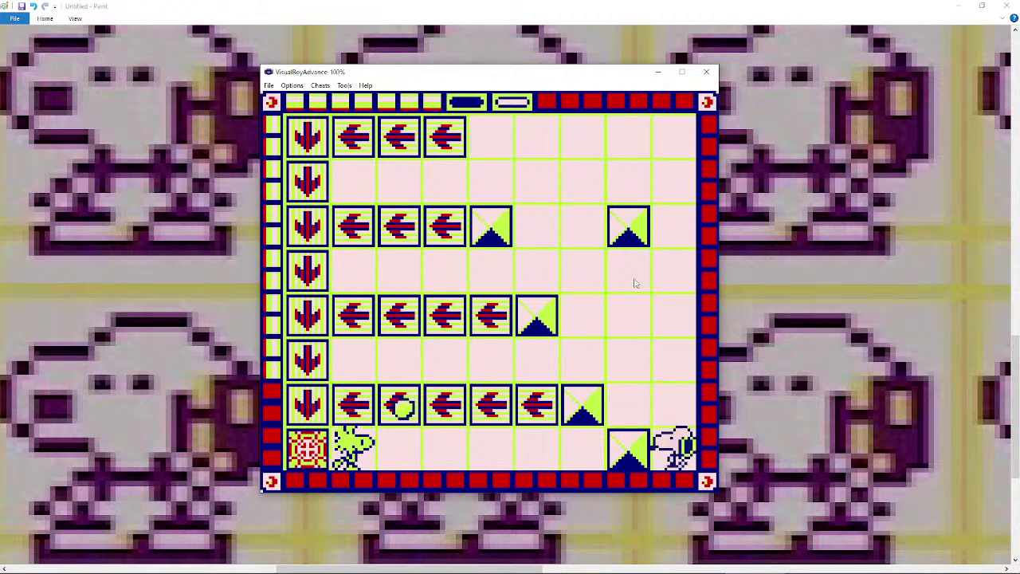
- Walk Snoopy left along the sixth row, return to its right end and pause the game
key(Up)
key(Left)
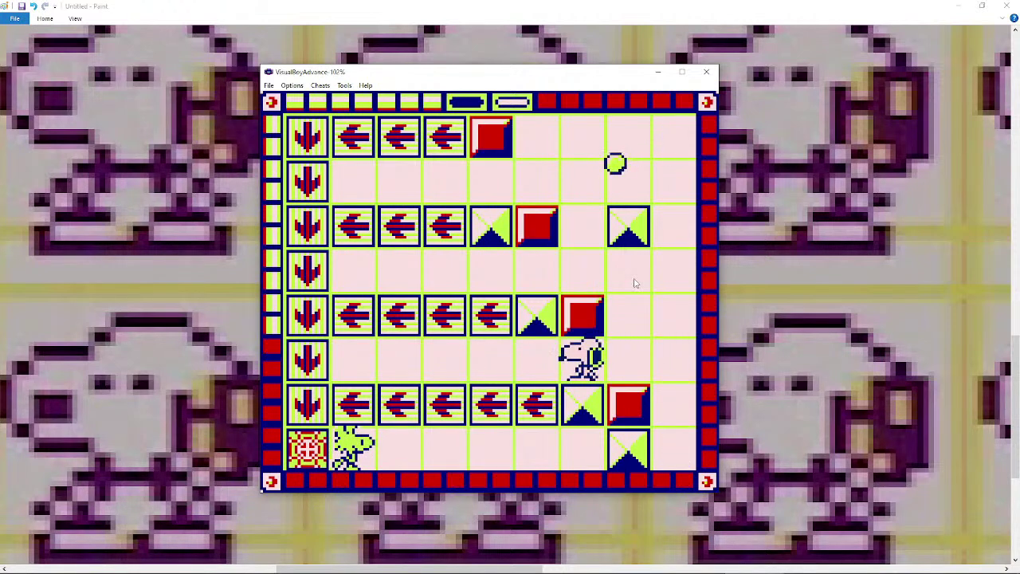
key(Left)
key(Left)
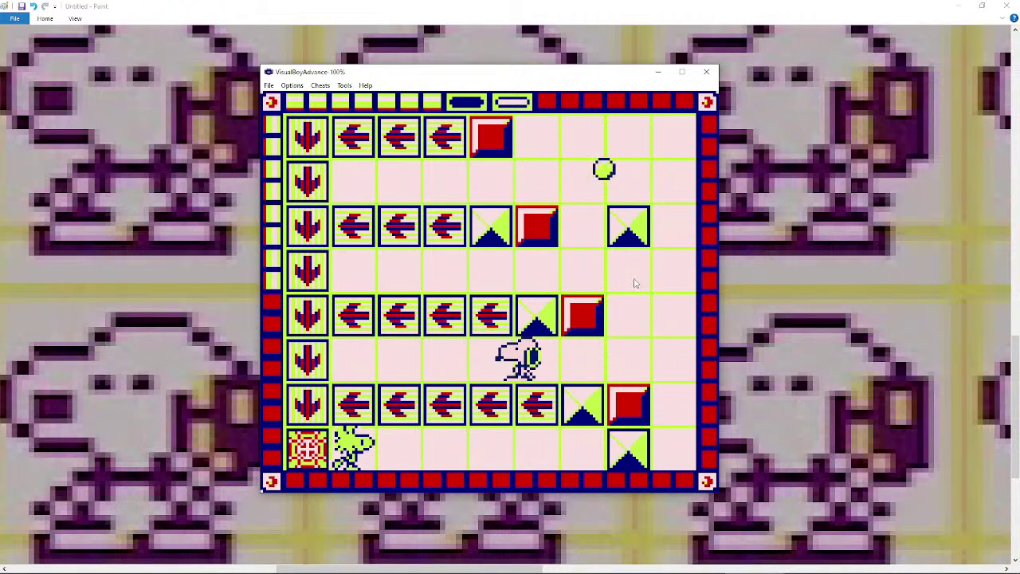
key(Right)
key(Right)
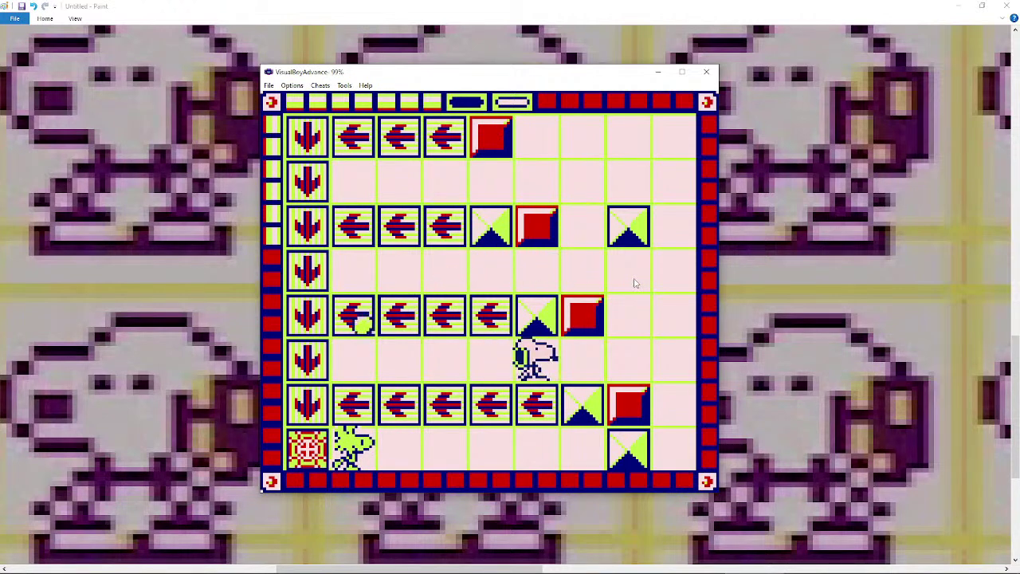
key(Right)
key(Right)
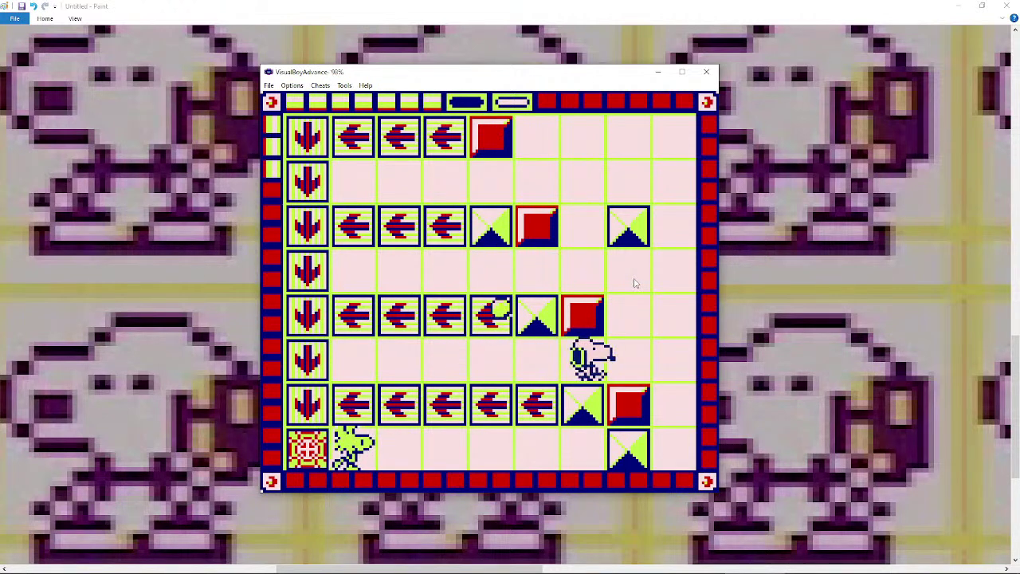
key(Return)
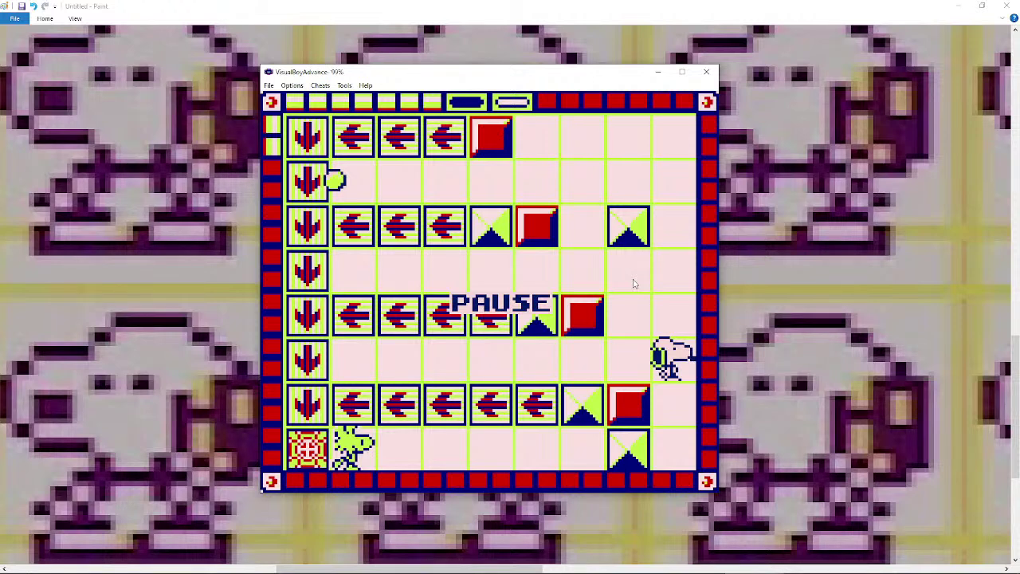
- Resume the game and take Snoopy up to the fourth row, then head back down the board
key(Return)
key(Up)
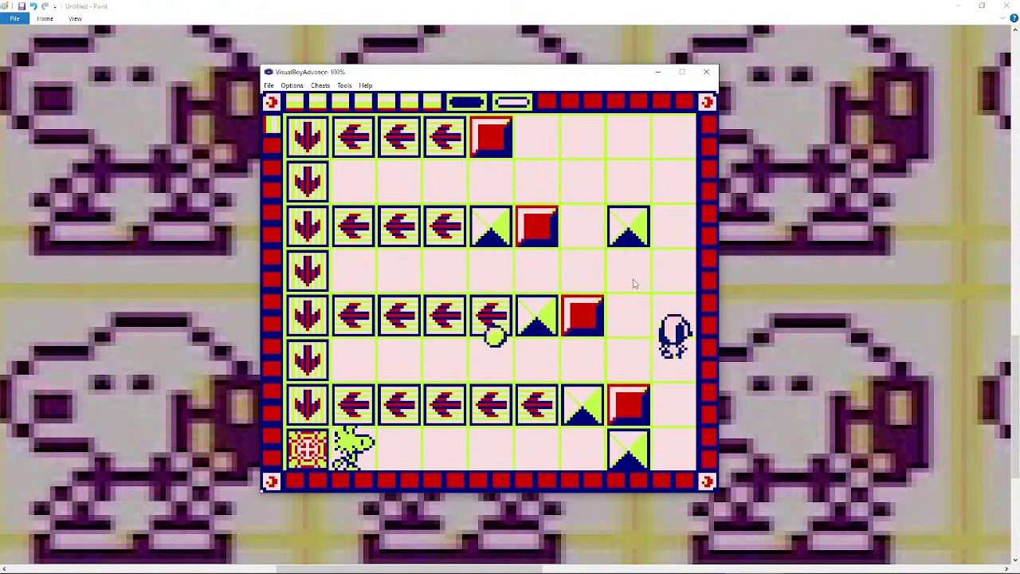
key(Left)
key(Right)
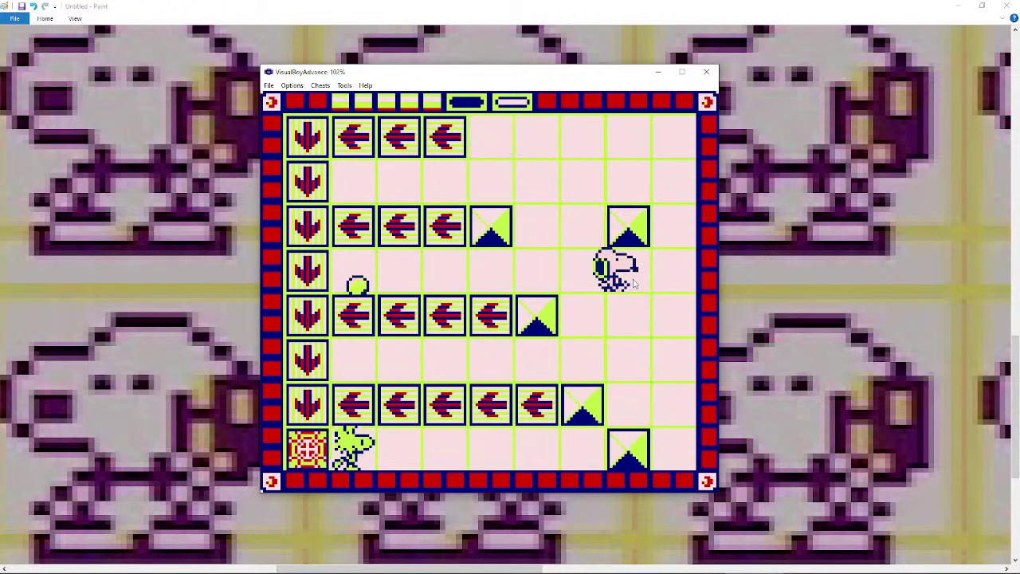
key(Down)
key(Down)
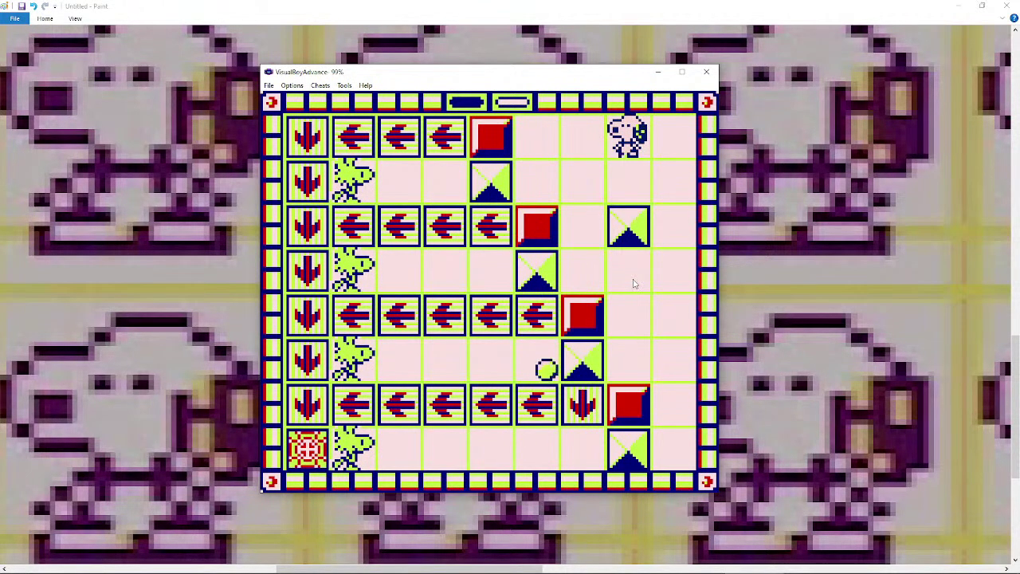
- In the restarted level, bring Snoopy from the top row to the second row beside the fifth-column block
key(Left)
key(Left)
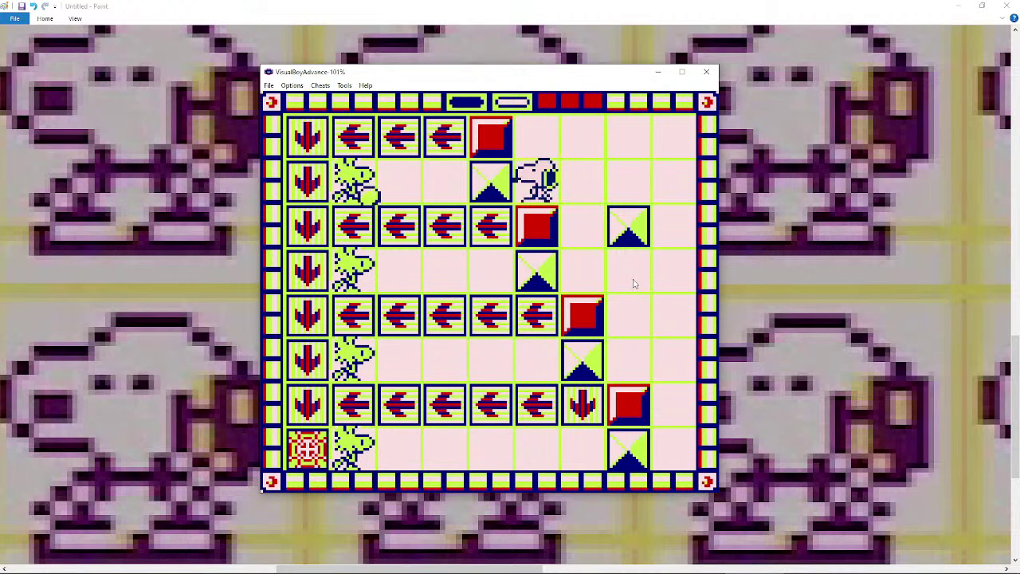
key(Right)
key(Down)
key(Left)
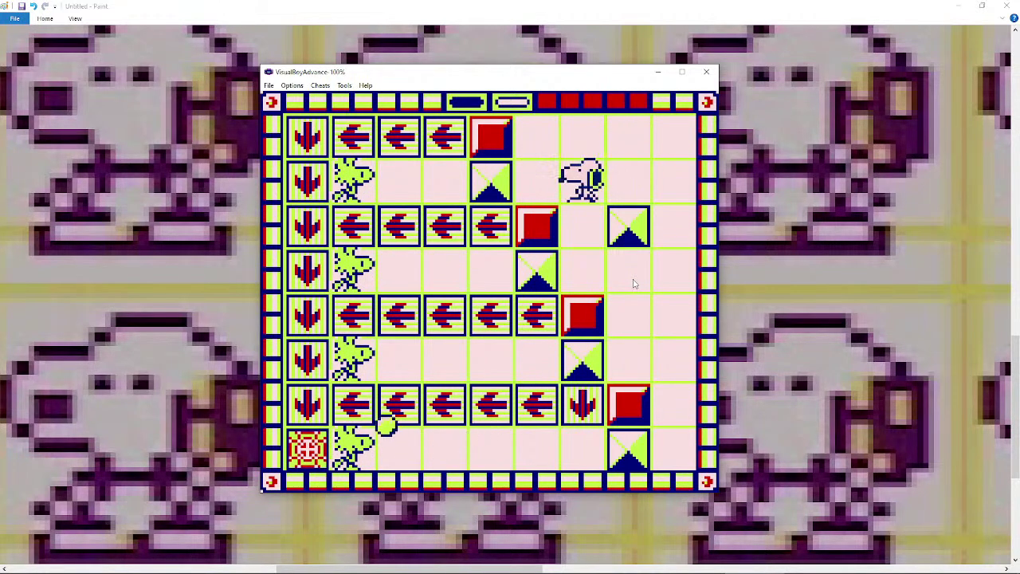
- Take Snoopy down around the seventh-column block and push it down onto the seventh-row down arrow
key(Down)
key(Right)
key(Down)
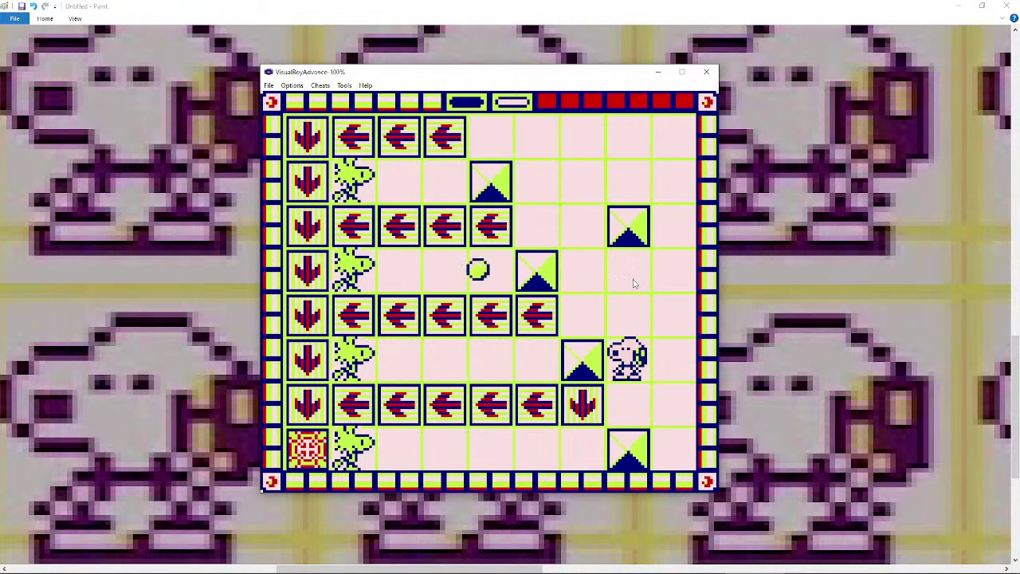
key(Up)
key(Left)
key(Down)
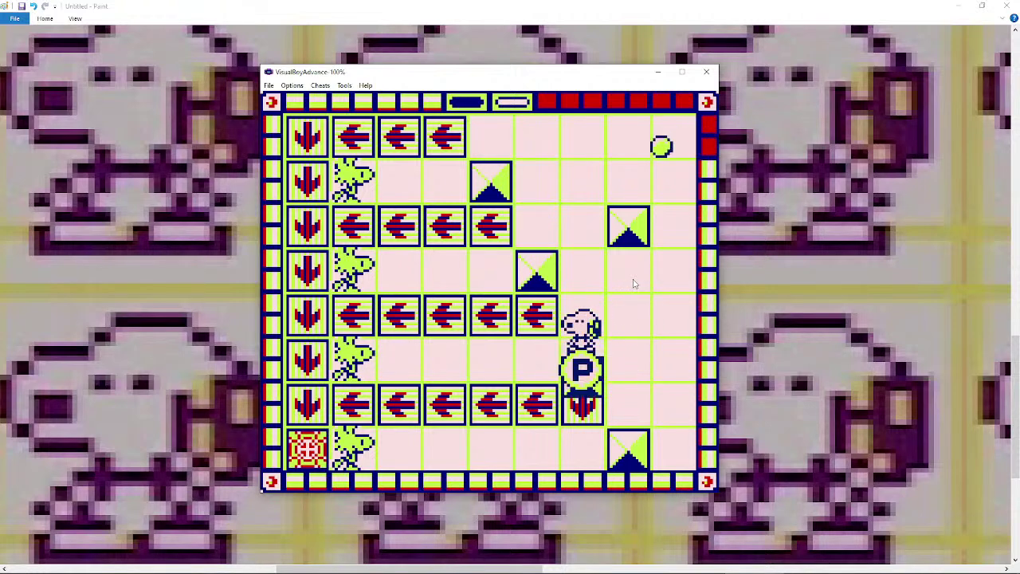
- Walk Snoopy around the pushed block on the seventh row, then left along the sixth row
key(Right)
key(Down)
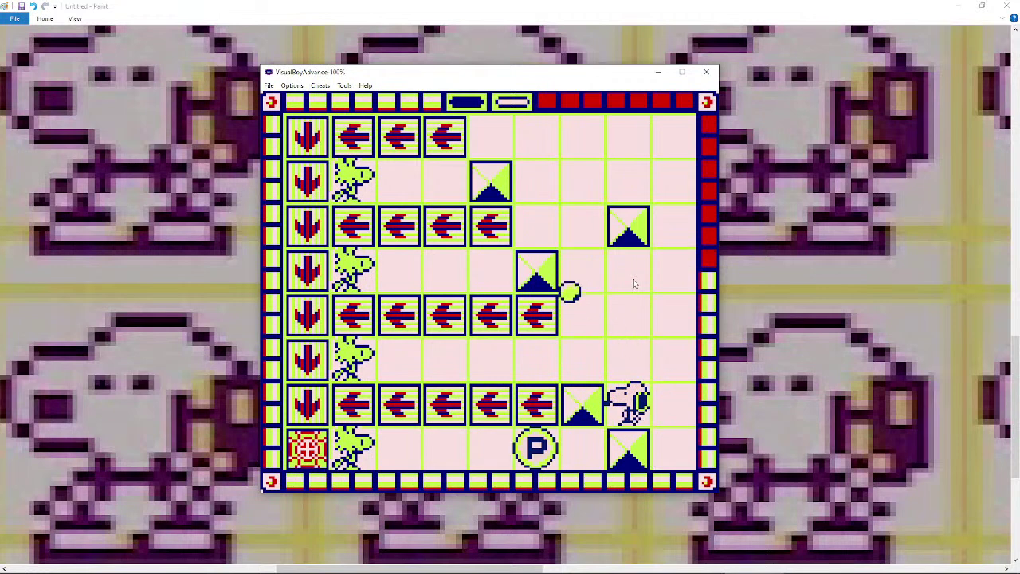
key(Up)
key(Left)
key(Left)
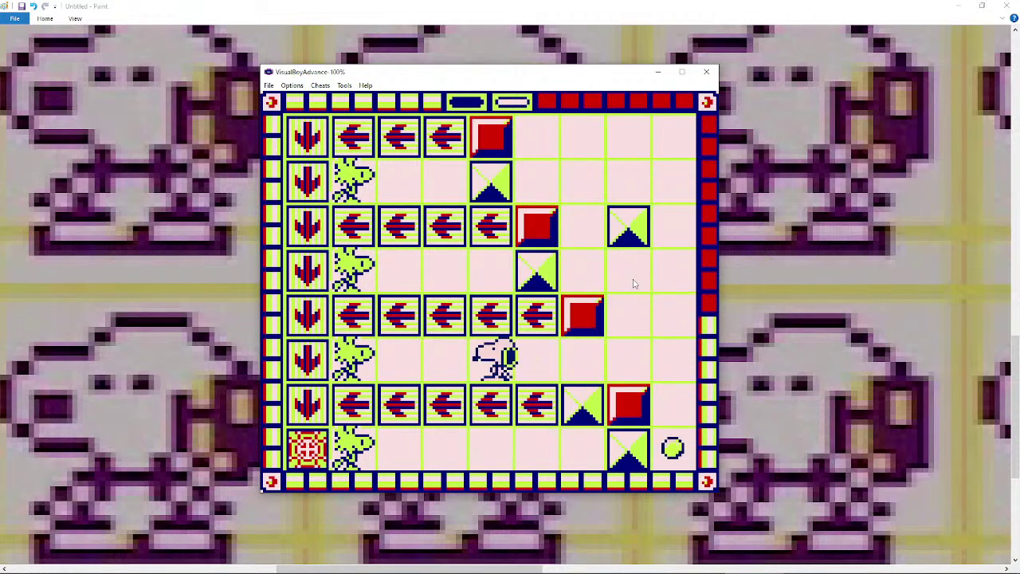
- Step Snoopy down onto the seventh-row left arrows and ride them to the bottom-left corner tile
key(Down)
key(Left)
key(Left)
key(Left)
key(Left)
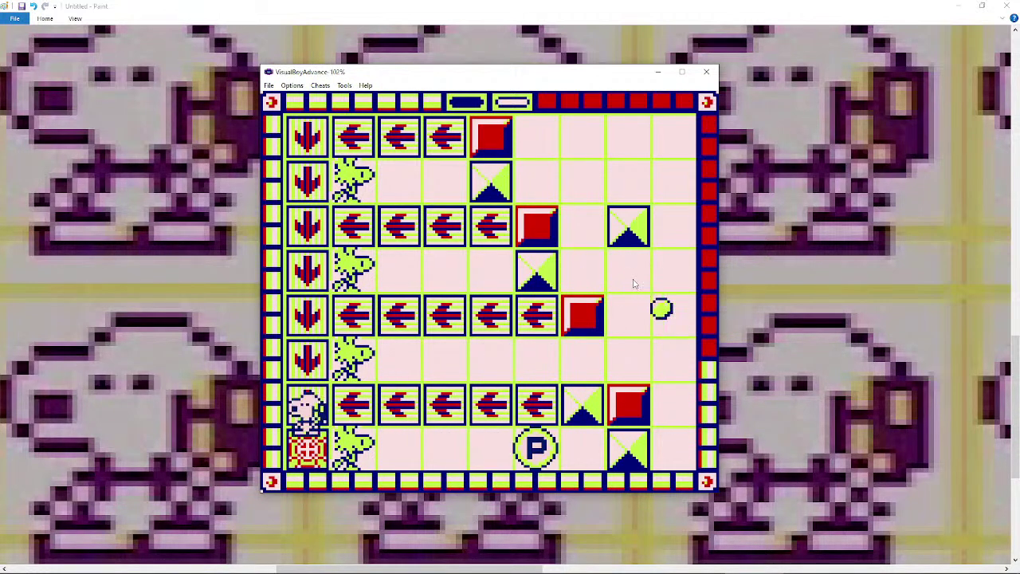
key(Down)
- Run Snoopy left along the top row toward its arrows, repeating the run from the top-right corner
key(Left)
key(Left)
key(Left)
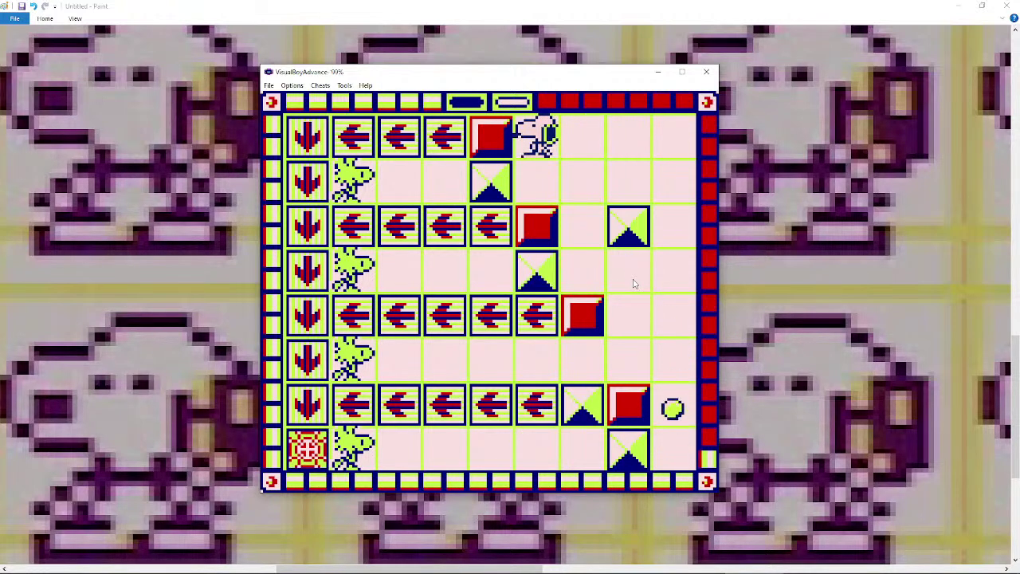
key(Left)
key(Left)
key(Left)
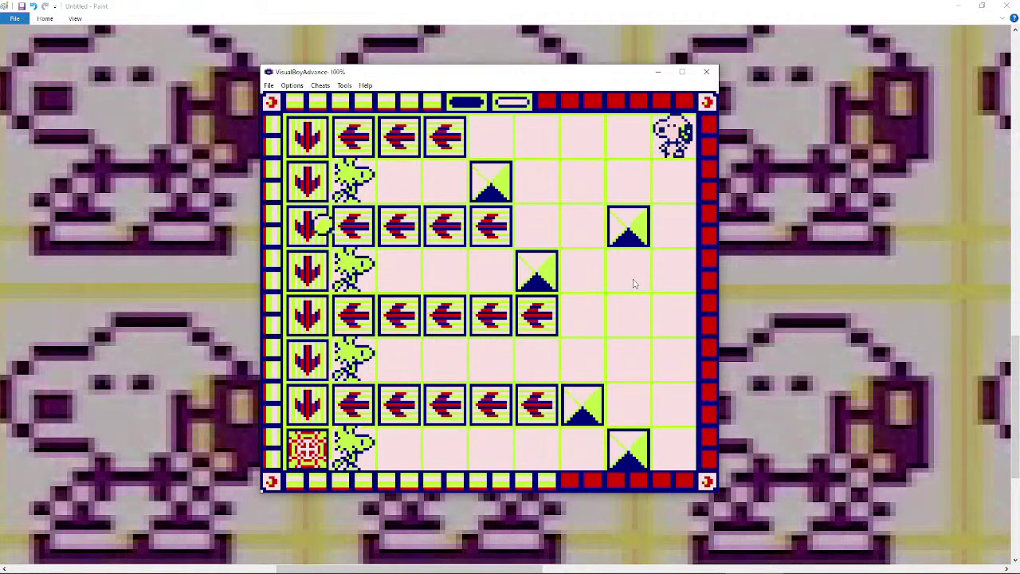
key(Left)
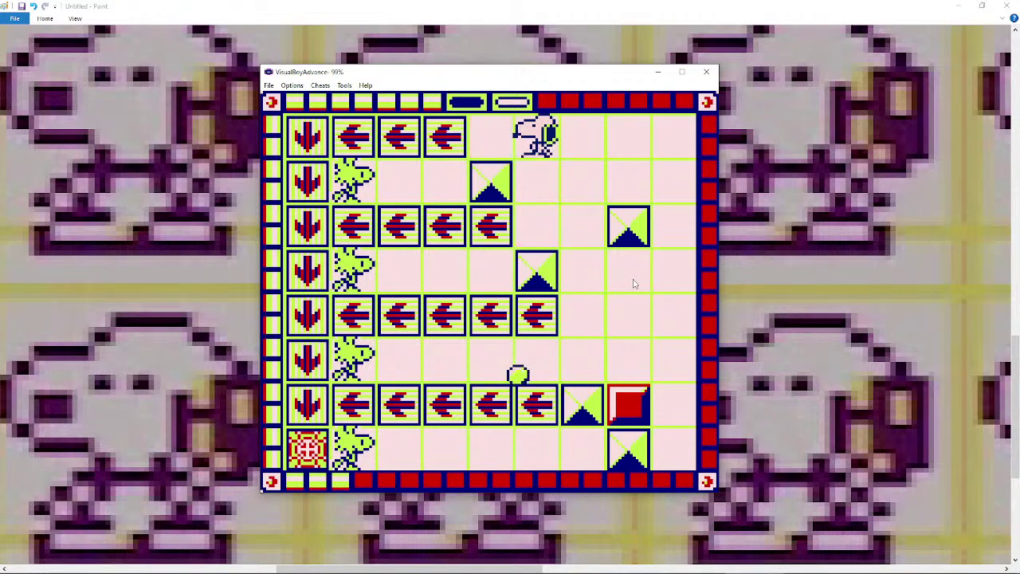
- Push the fifth-column block down onto the third-row arrow and collect the second-row Woodstock
key(Left)
key(Down)
key(Left)
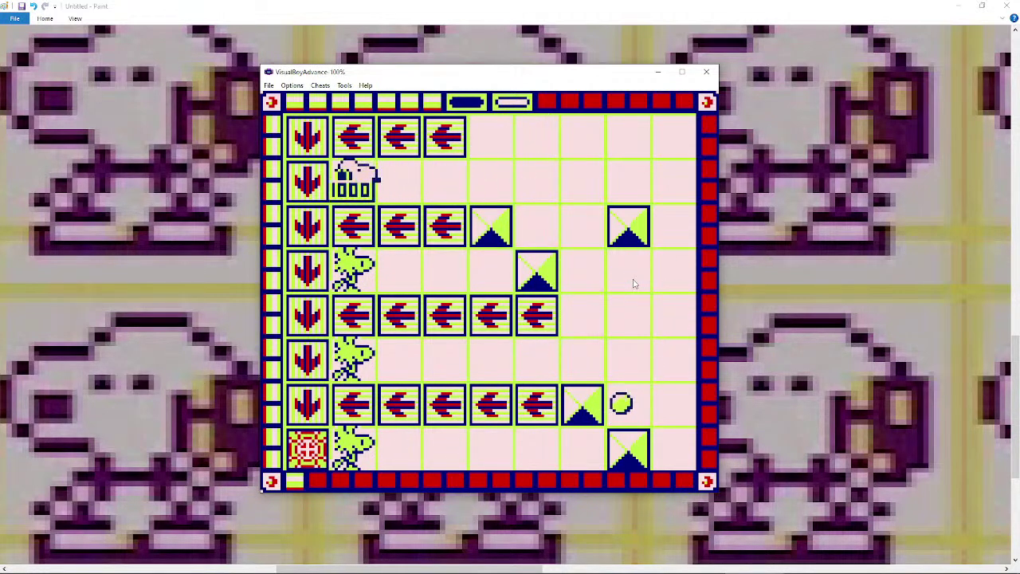
- Push the sixth-column block down onto the fifth-row arrow and collect the fourth-row Woodstock
key(Right)
key(Down)
key(Left)
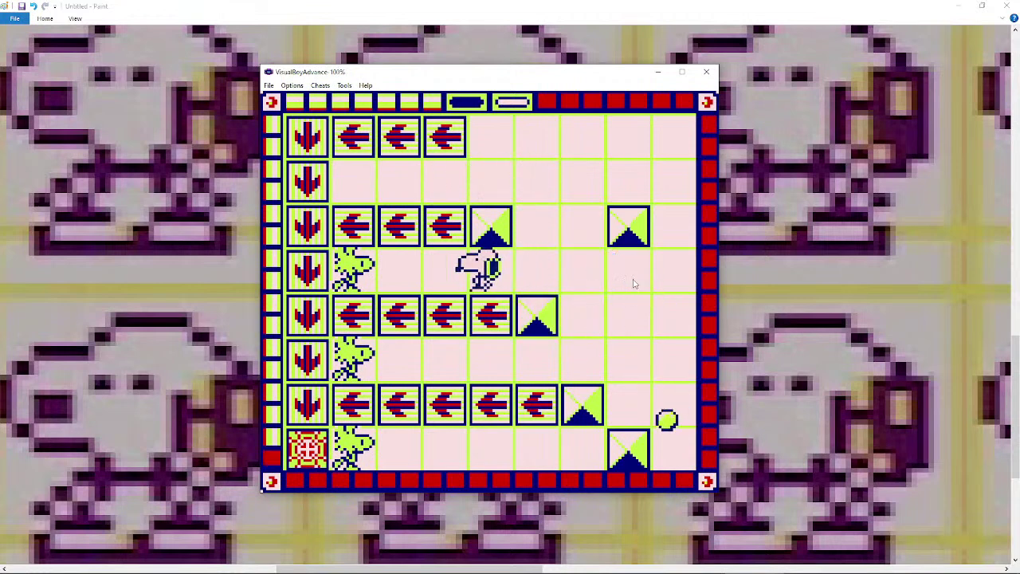
key(Right)
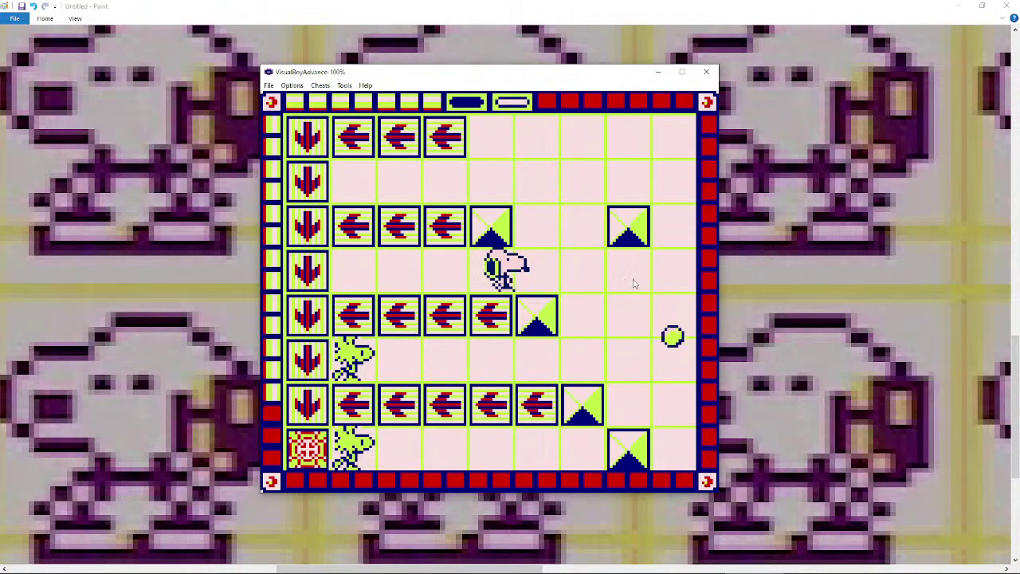
- Bring Snoopy down to the sixth row, collect the Woodstock there and return to the right
key(Down)
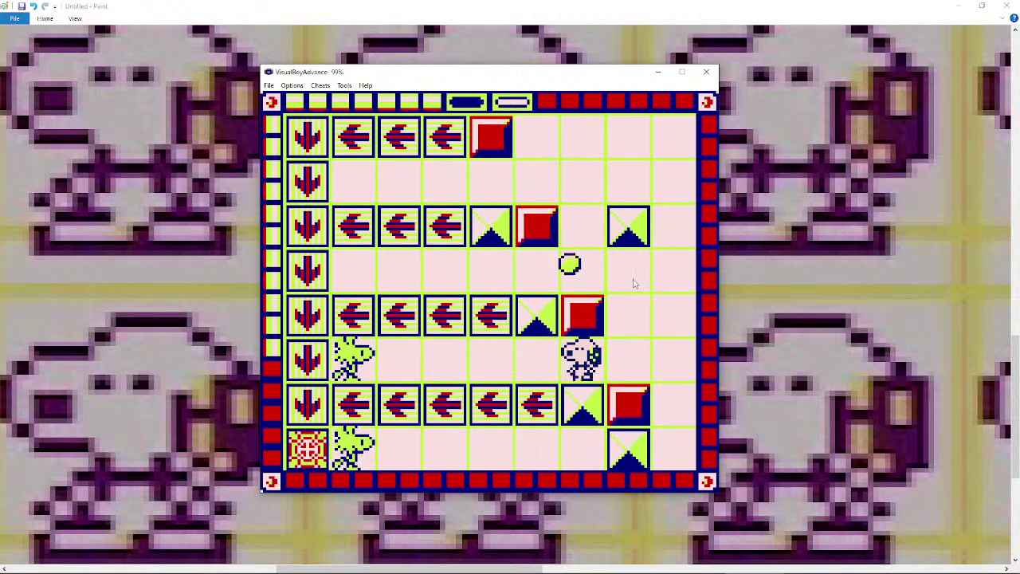
key(Right)
key(Left)
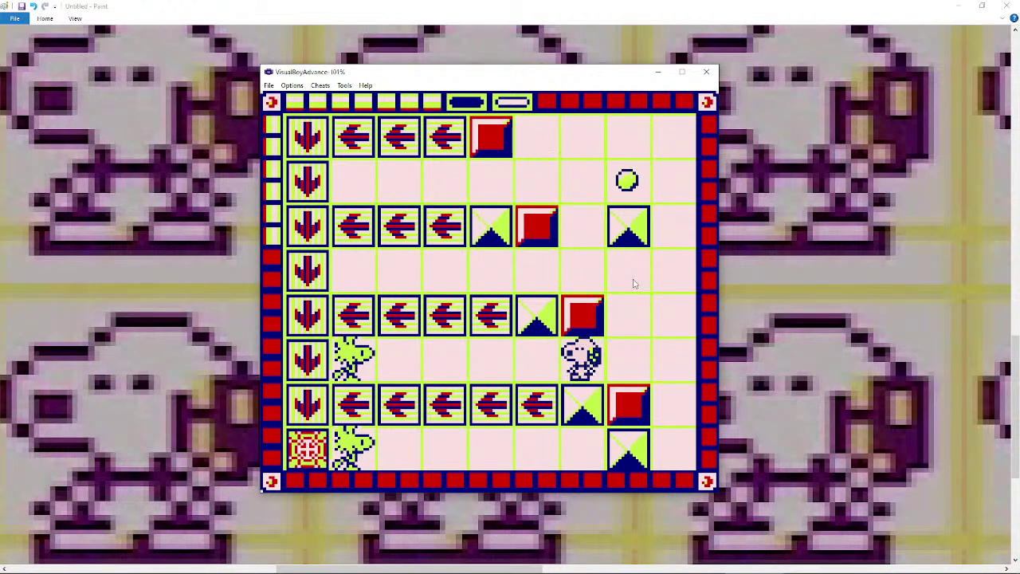
key(Left)
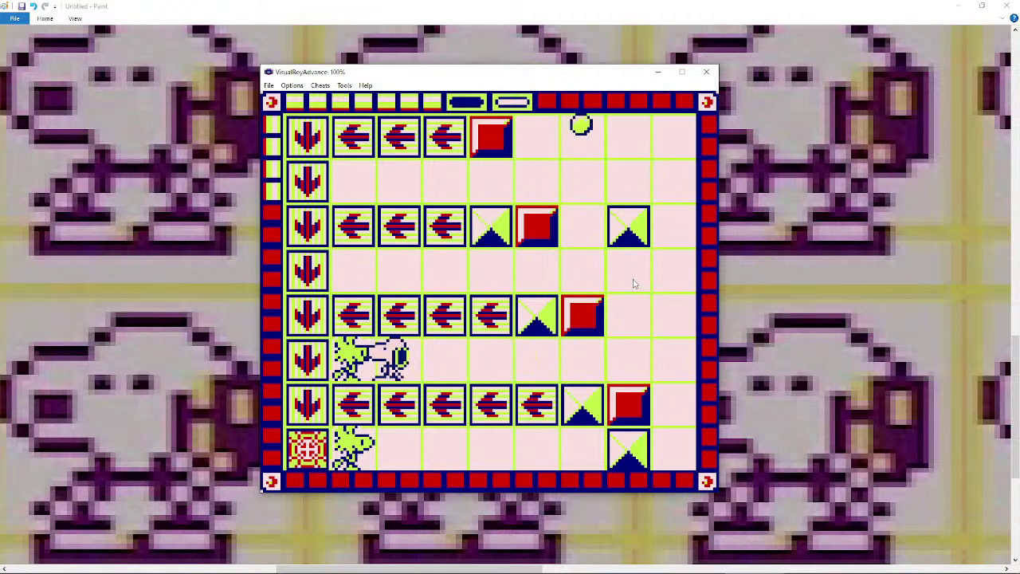
key(Right)
key(Right)
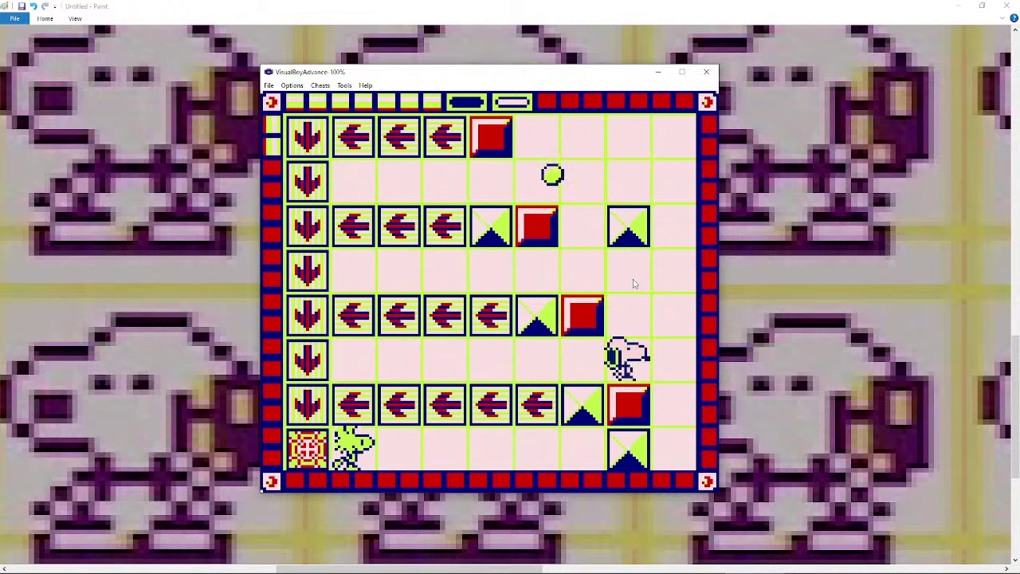
- Move Snoopy down to the seventh row above the bottom-row block, then try going around its right side
key(Left)
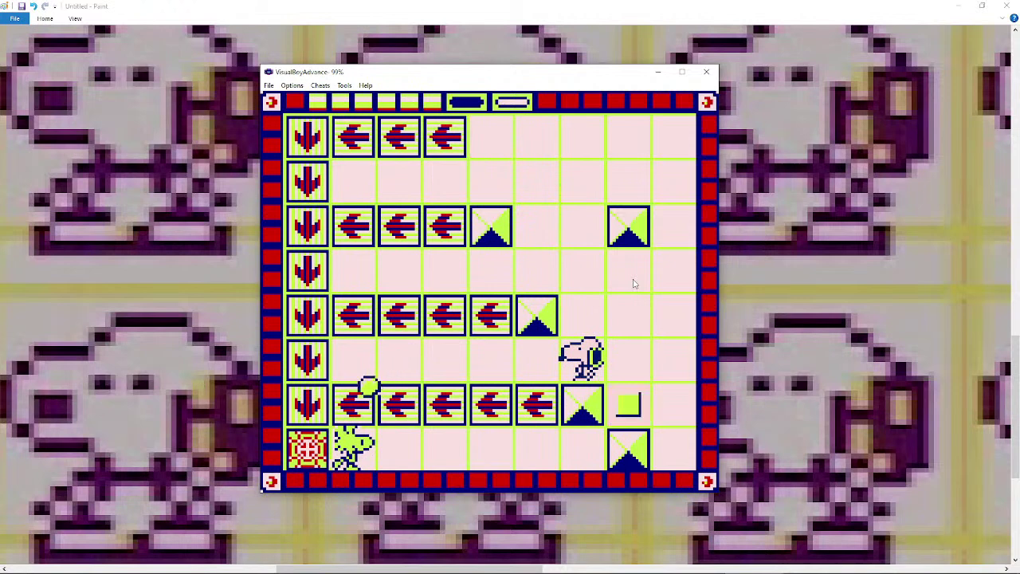
key(Right)
key(Down)
key(Left)
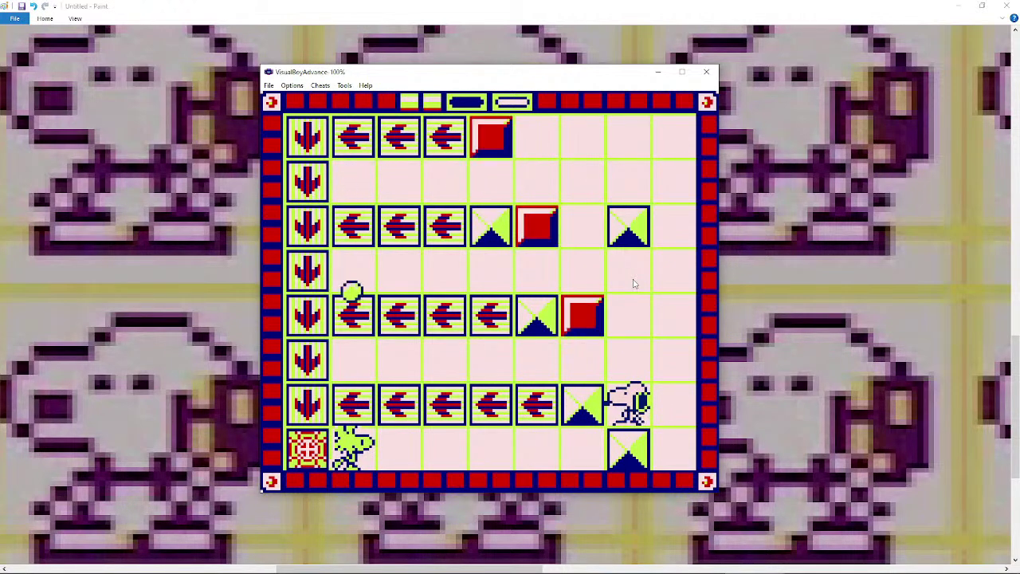
key(Right)
key(Down)
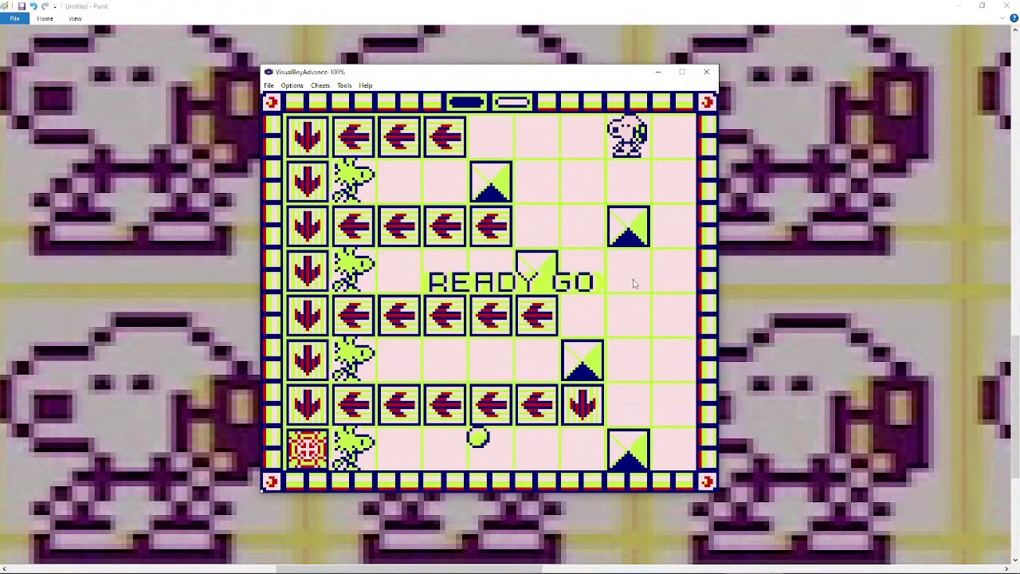
- In the newly restarted level, bring Snoopy down past the third-row block to the fourth row, beside the sixth-column block
key(Down)
key(Left)
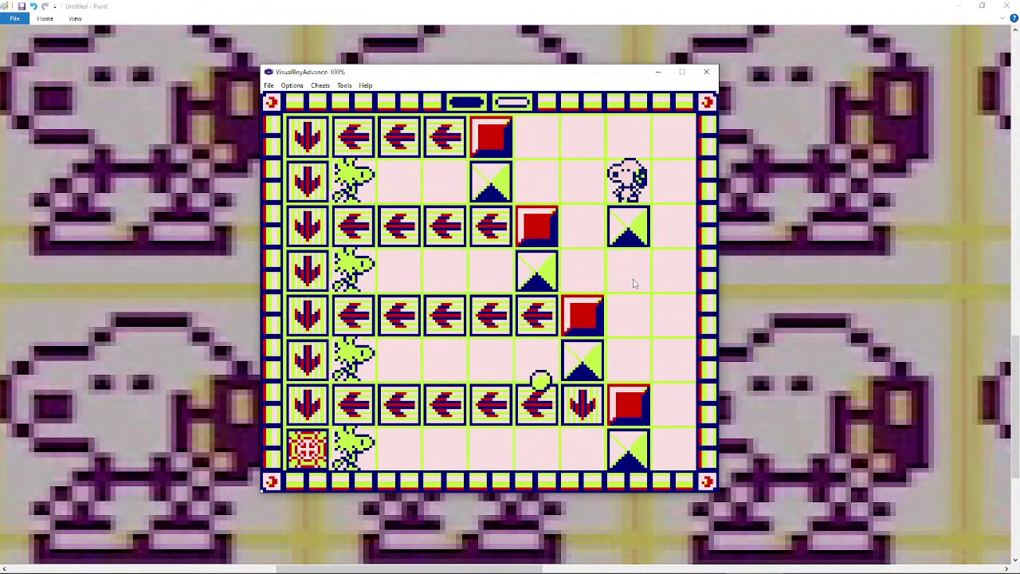
key(Down)
key(Up)
key(Down)
key(Down)
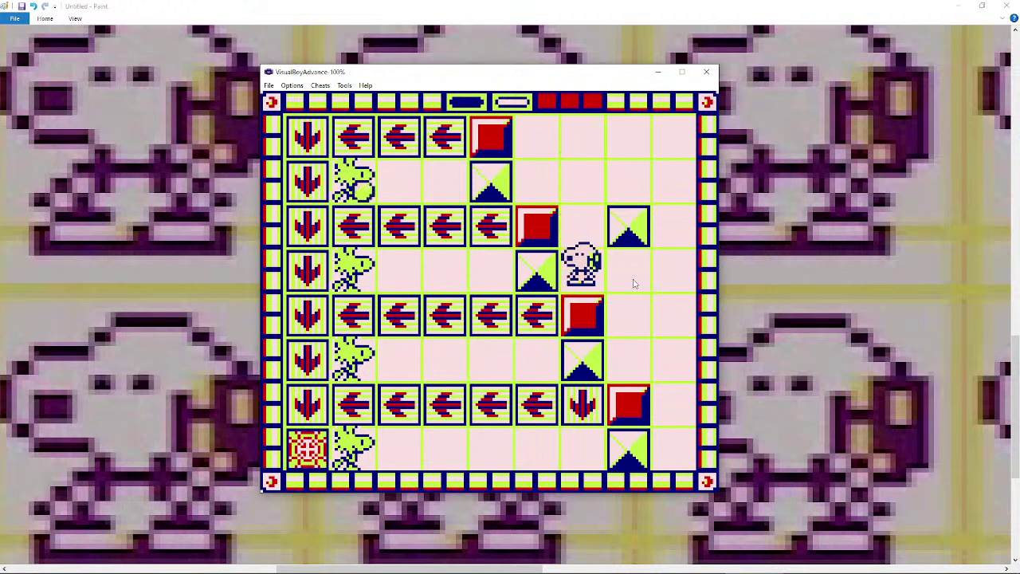
- Take Snoopy around to the right side of the third-row, eighth-column block, facing it
key(Right)
key(Right)
key(Up)
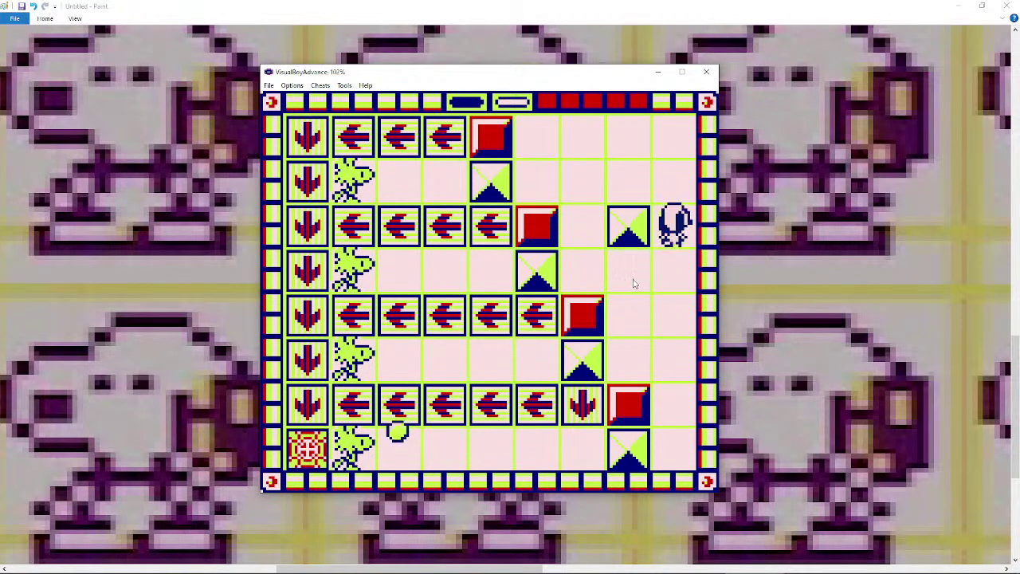
key(Down)
key(Down)
key(Up)
key(Up)
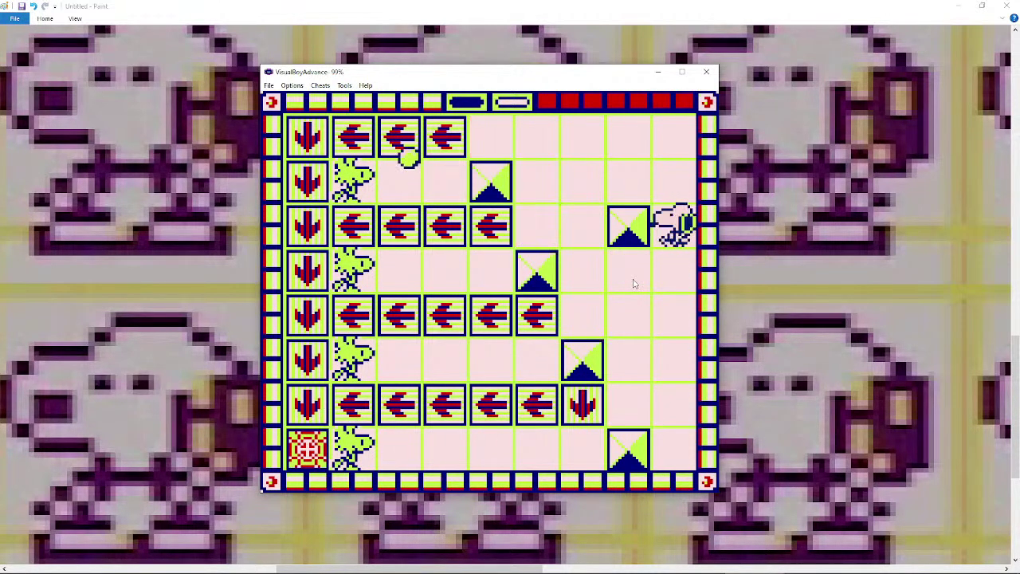
- Walk Snoopy down the ninth column to the bottom-right corner beside the bottom-row block
key(Down)
key(Down)
key(Down)
key(Down)
key(Down)
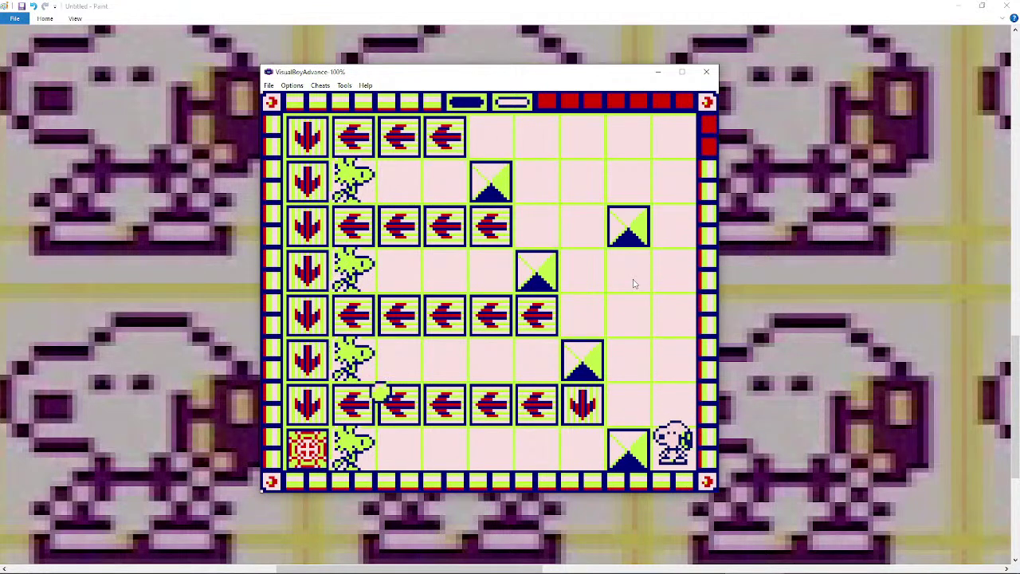
- Cross the seventh row over the down arrow to reach the left side of the bottom-row block
key(Up)
key(Left)
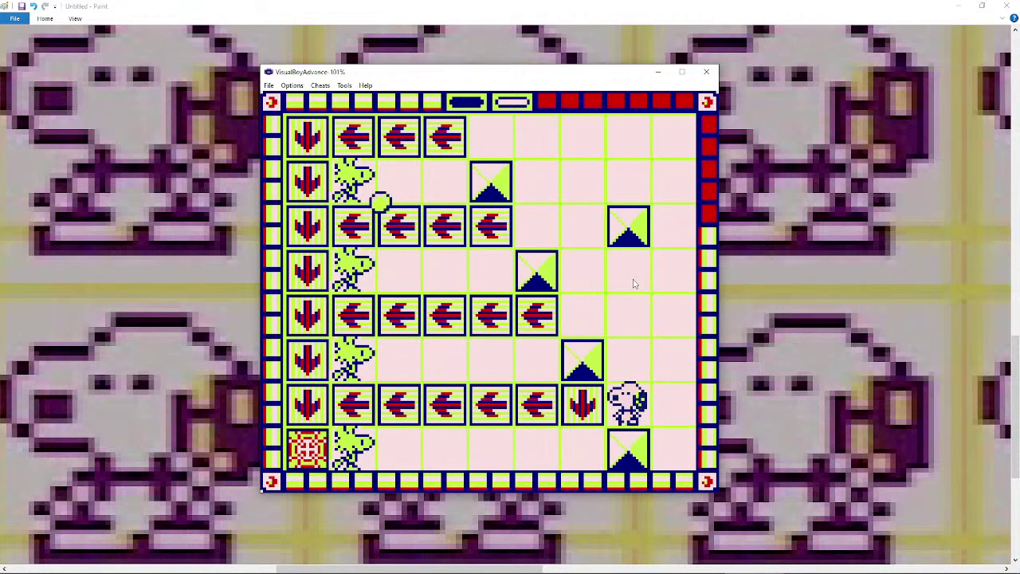
key(Left)
key(Down)
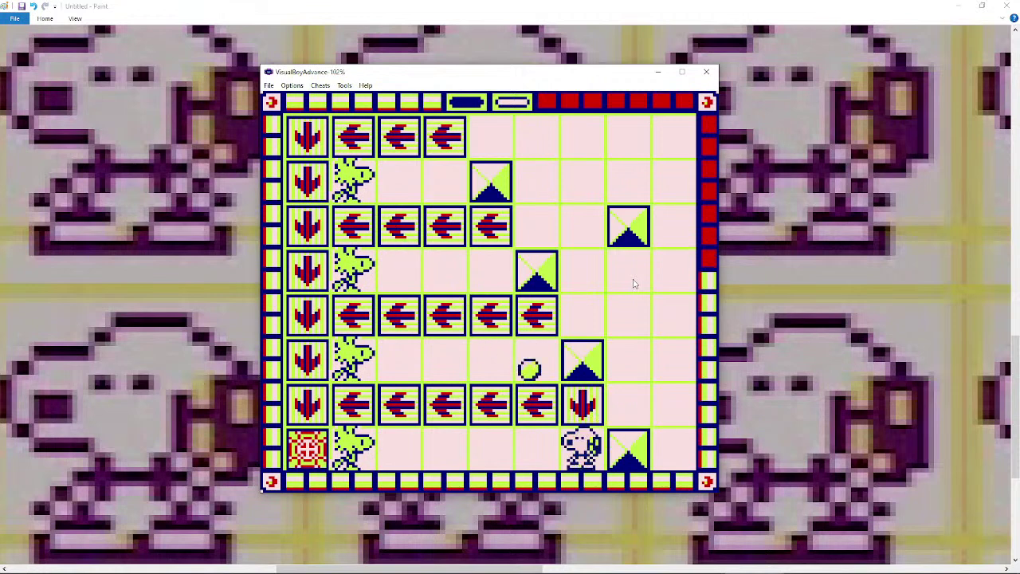
- Walk Snoopy left along the bottom row to collect the Woodstock and enter the corner warp tile
key(Left)
key(Left)
key(Left)
key(Left)
key(Left)
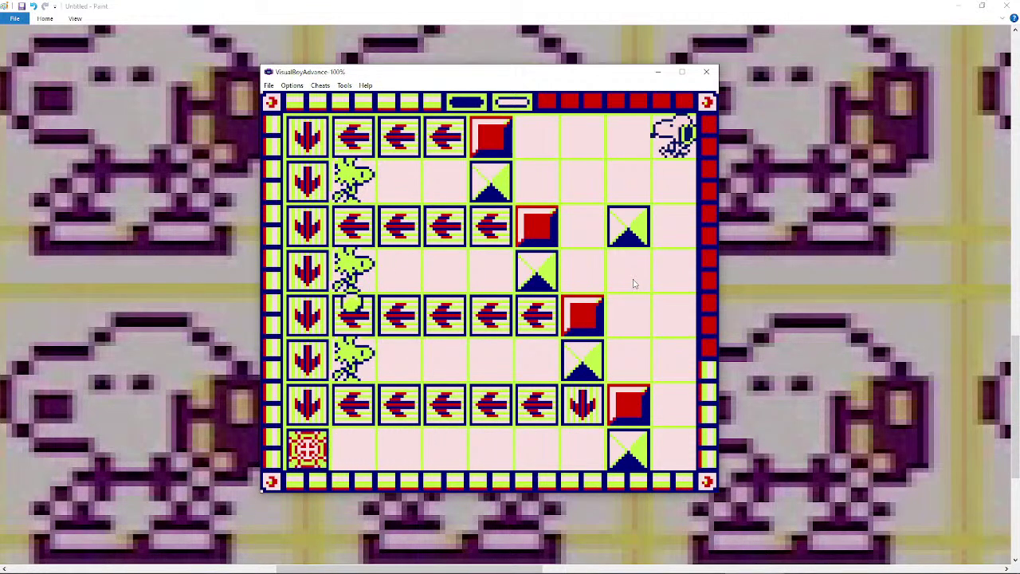
- Walk Snoopy left along the top row to the red block in the fifth column
key(Left)
key(Left)
key(Left)
key(Left)
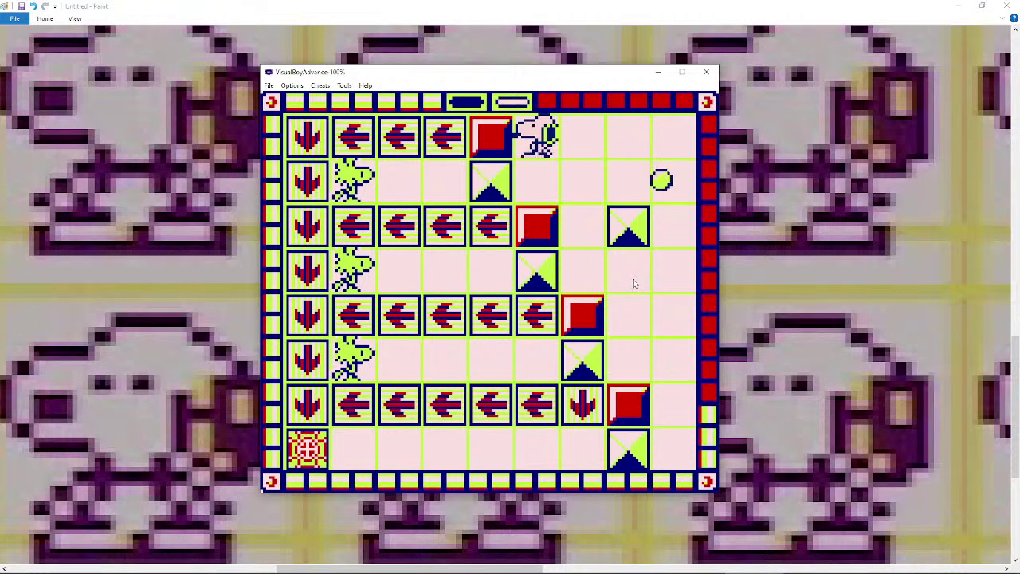
key(Left)
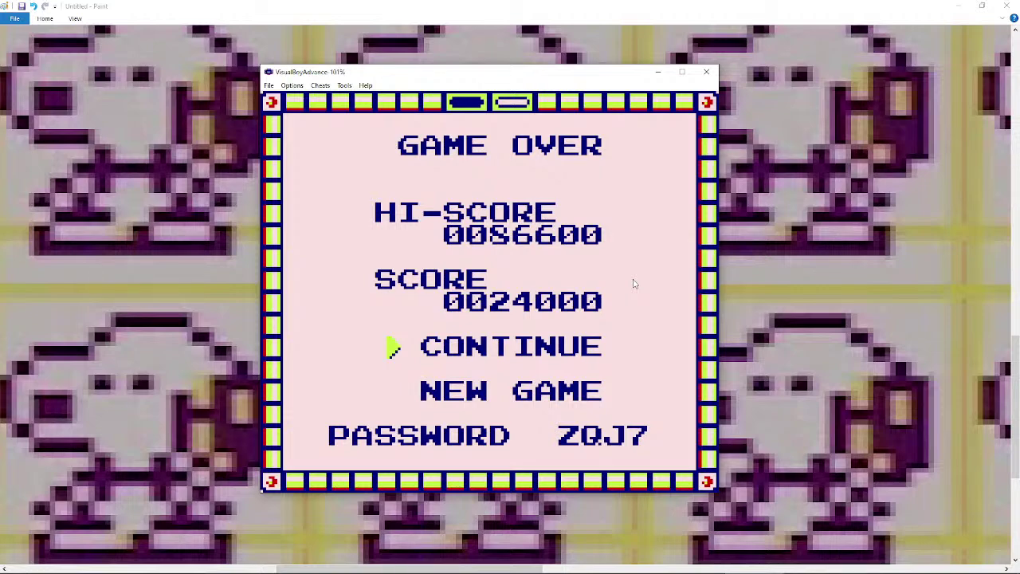
- Continue the game and walk Snoopy down the ninth column to the bottom corner beside the eighth-column block
key(Return)
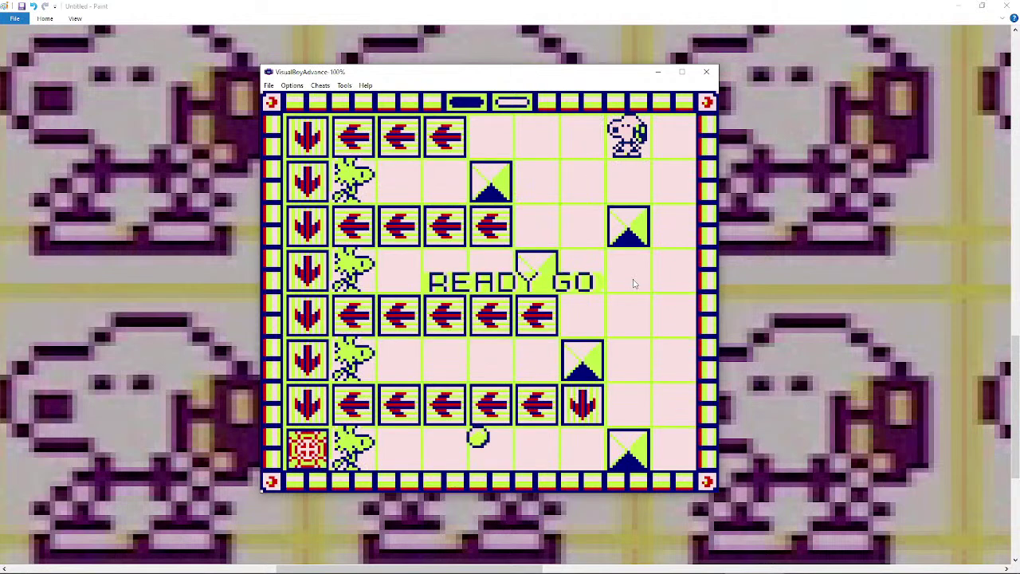
key(Right)
key(Down)
key(Down)
key(Down)
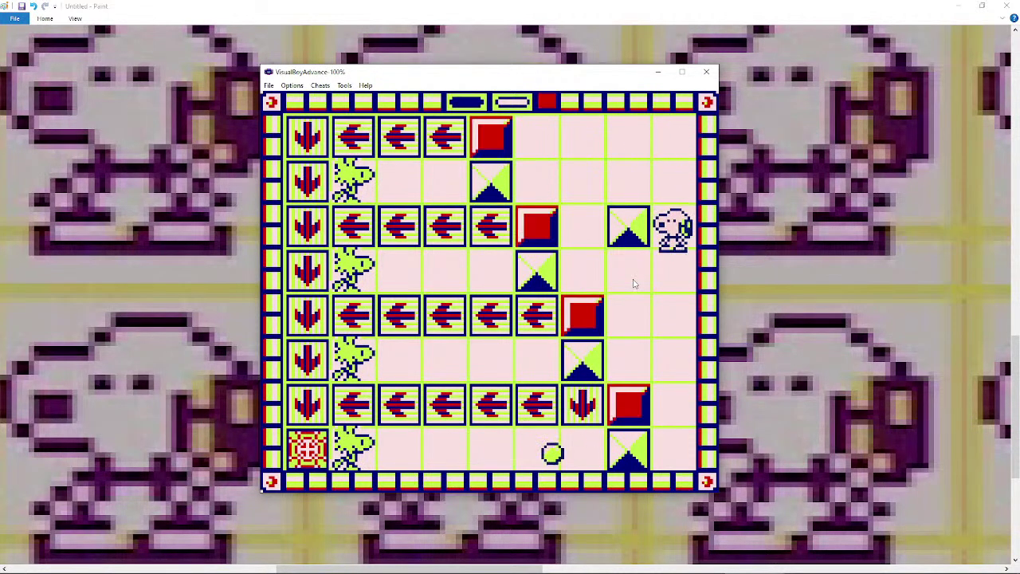
key(Down)
key(Down)
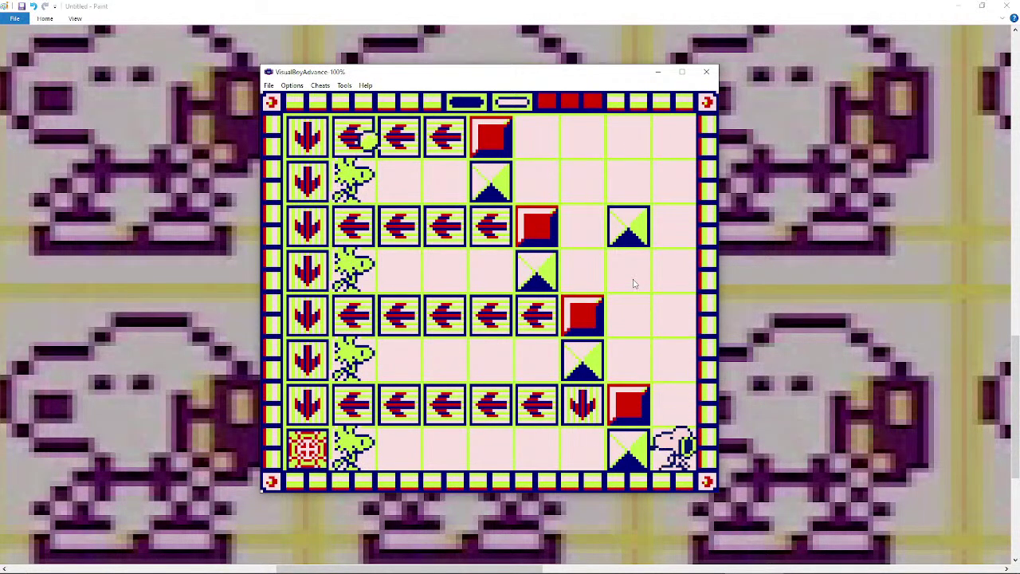
- Take Snoopy back up to the sixth row, then over the seventh-row down arrow to collect the bottom-row Woodstock
key(Up)
key(Left)
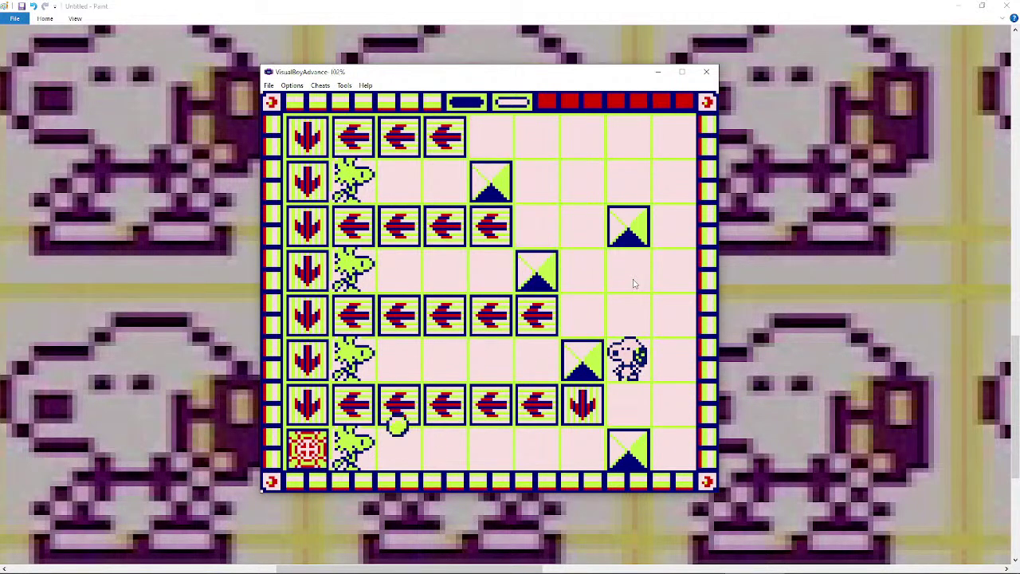
key(Down)
key(Left)
key(Left)
key(Left)
key(Left)
key(Left)
key(Left)
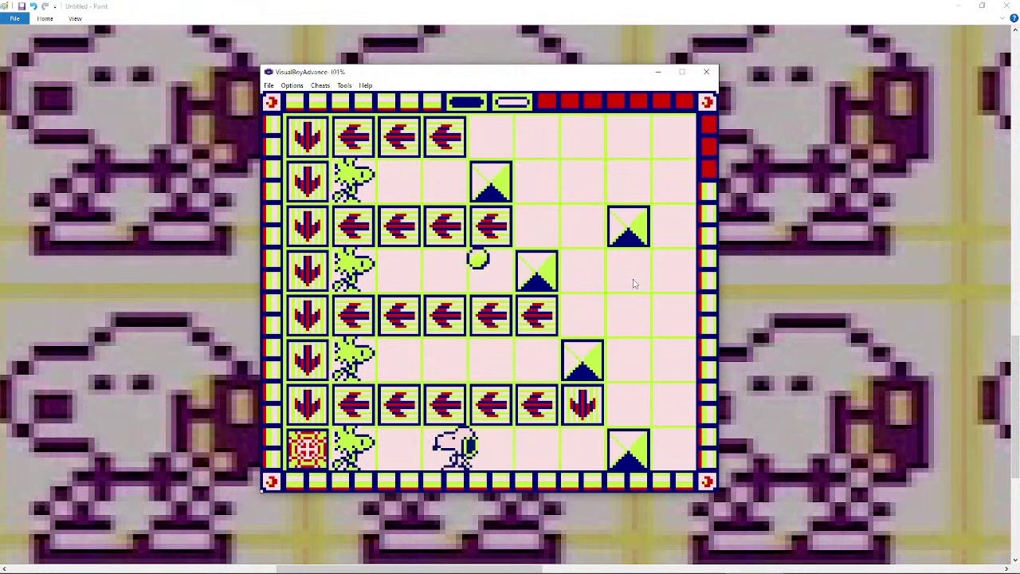
key(Right)
key(Right)
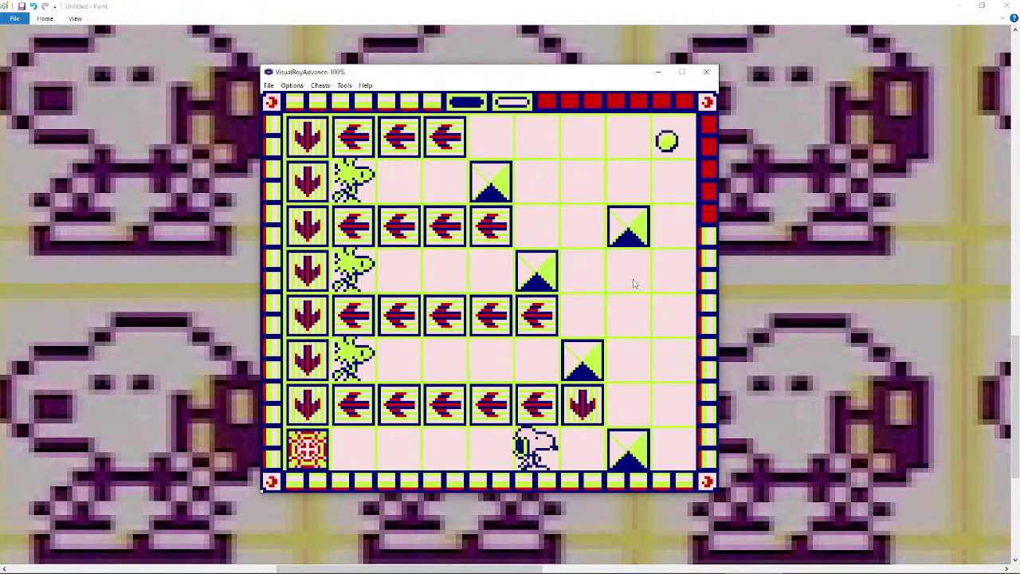
- Enter the warp tile at the end of the bottom row and head left along the top row toward the fifth column
key(Left)
key(Left)
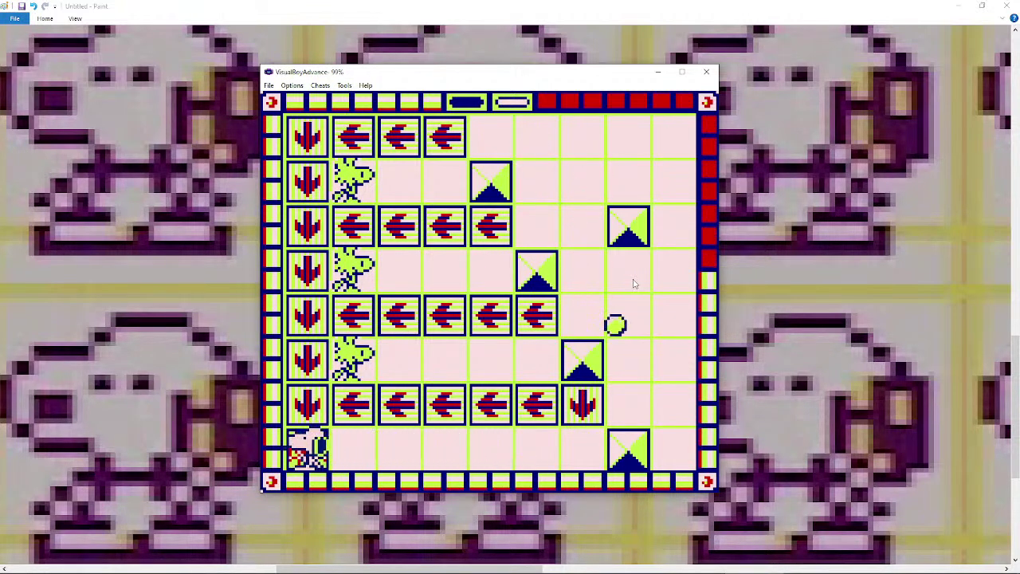
key(Left)
key(Left)
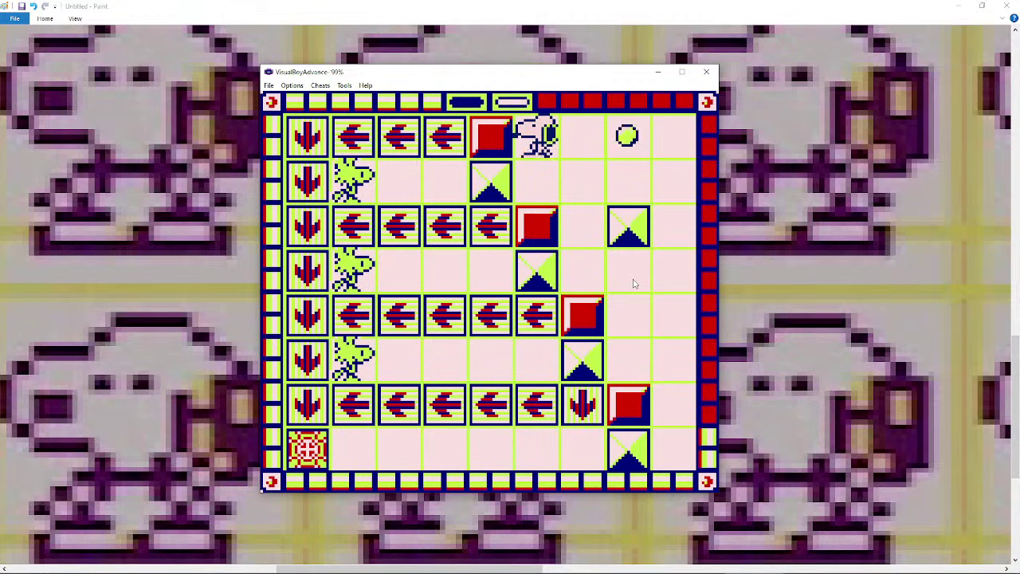
key(Left)
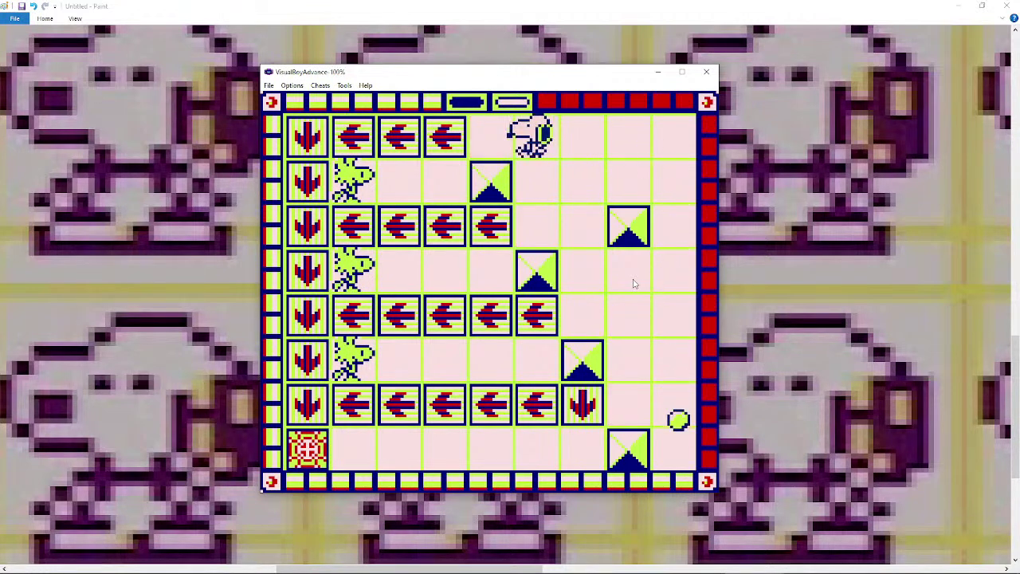
- Push the second-row block down onto the third row's last arrow and collect the second-row Woodstock
key(Down)
key(Left)
key(Left)
key(Left)
key(Right)
key(Right)
key(Right)
key(Right)
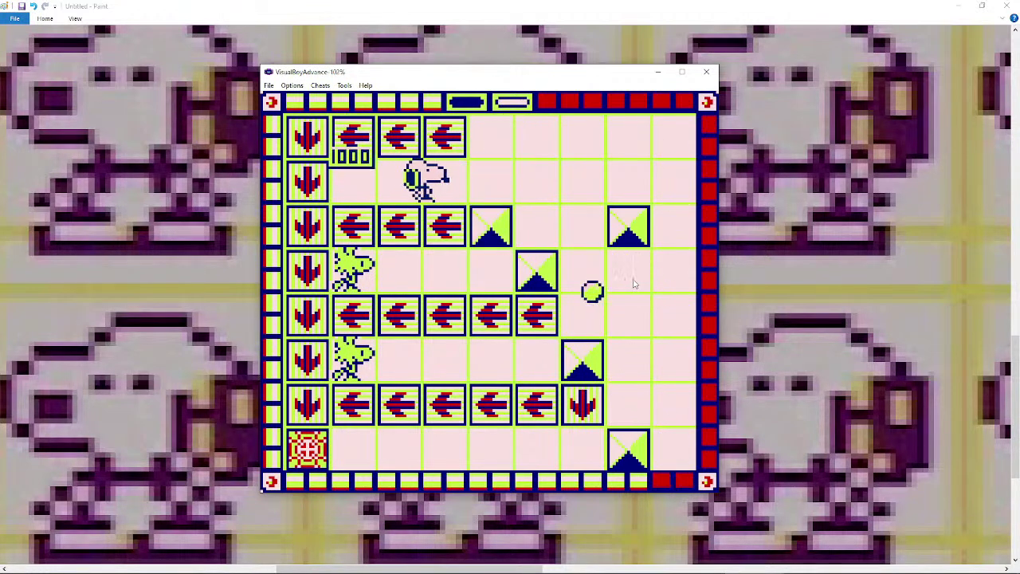
- Push the fourth-row block down onto the fifth row's last arrow and head left toward the fourth-row Woodstock
key(Down)
key(Left)
key(Left)
key(Left)
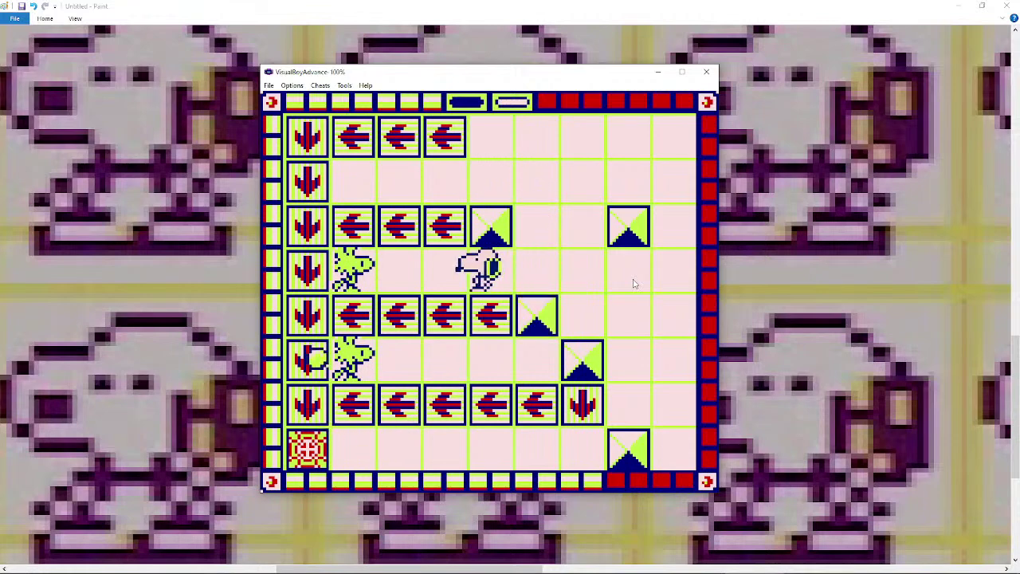
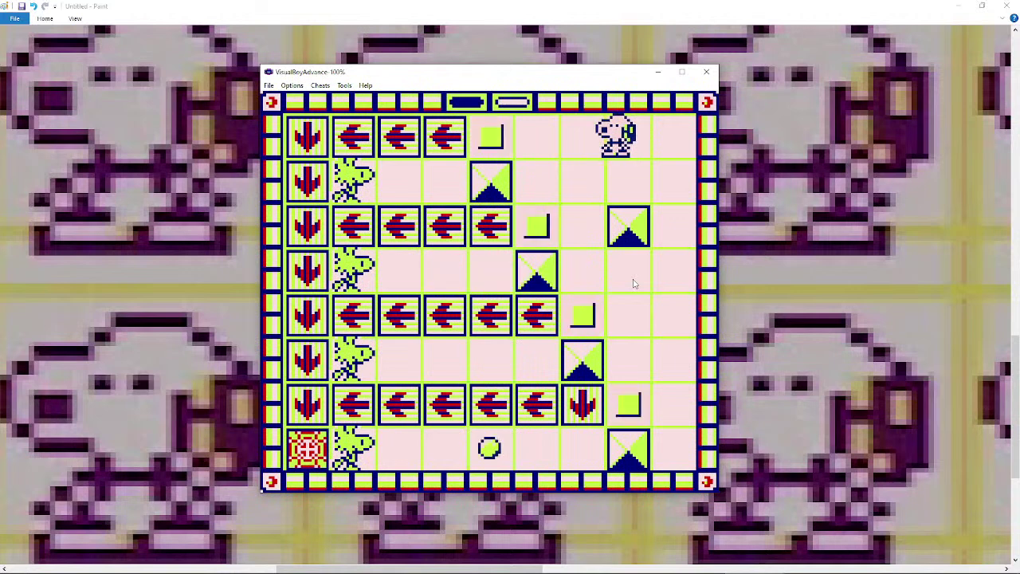
- In the restarted level, bring Snoopy down to the sixth-row block and over the down arrow toward the bottom-row Woodstock
key(Left)
key(Down)
key(Down)
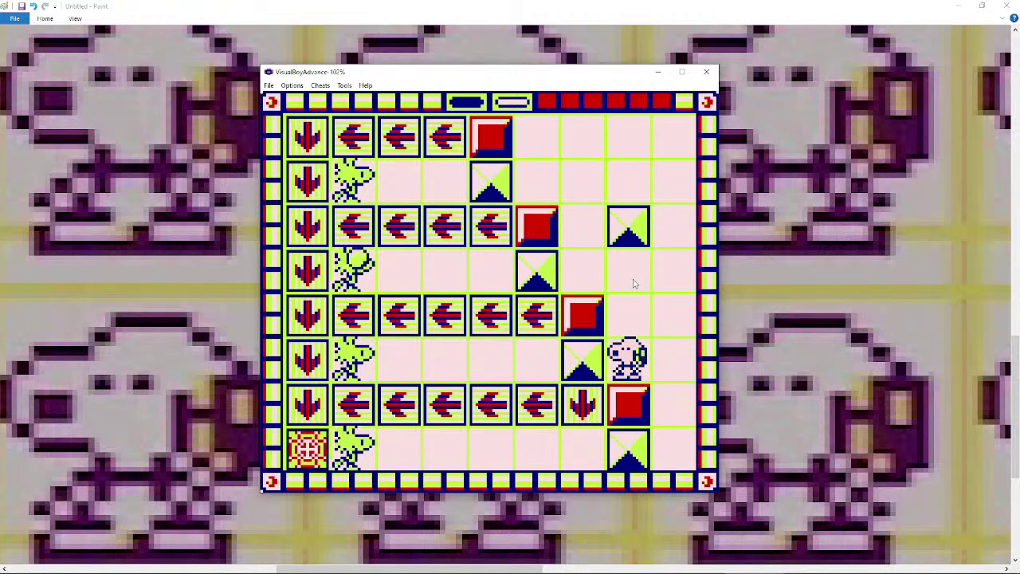
key(Down)
key(Left)
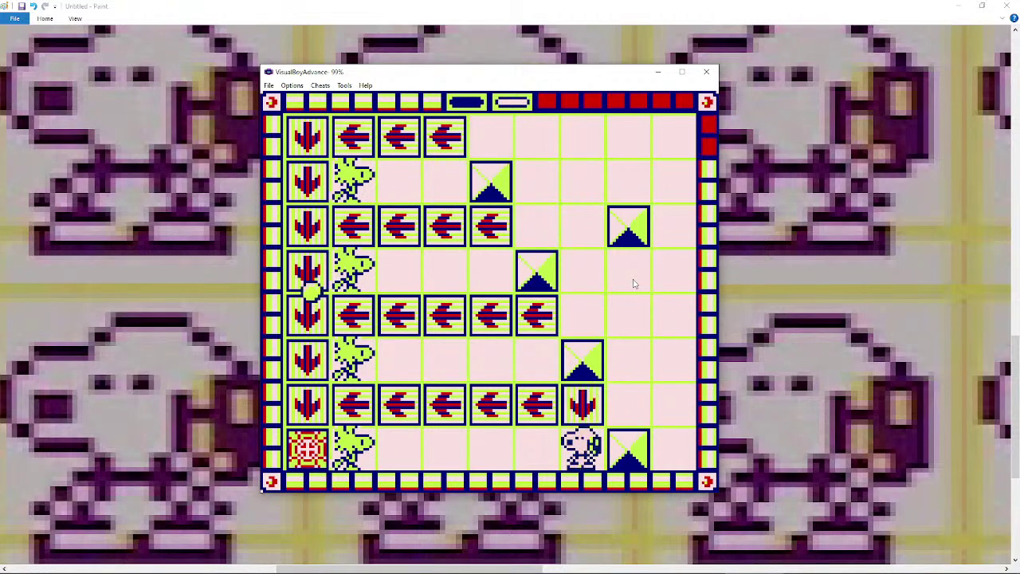
key(Left)
key(Left)
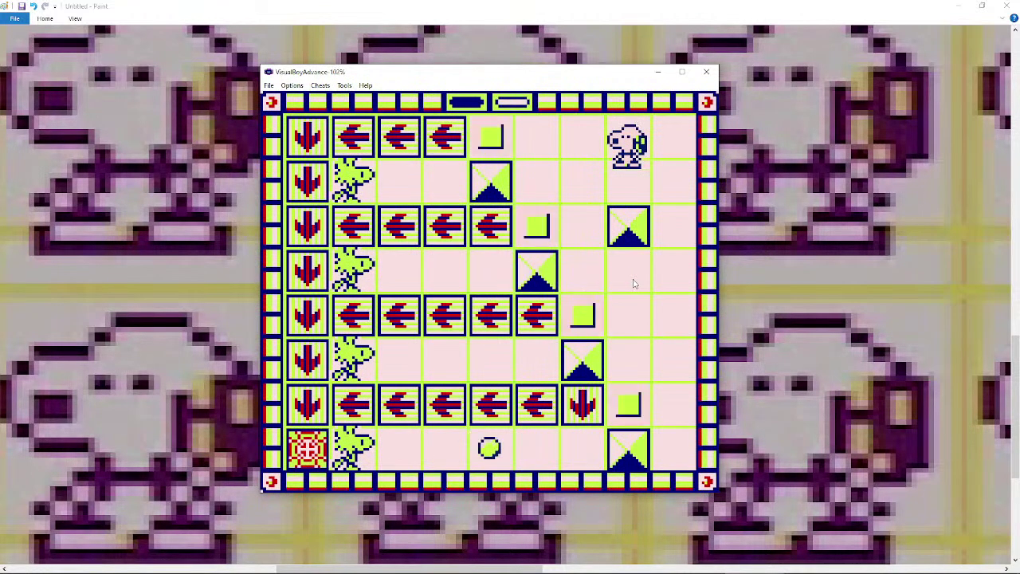
- Retry the level, taking Snoopy past the sixth-row block and across the seventh-row down arrow into the bottom row
key(Right)
key(Down)
key(Left)
key(Down)
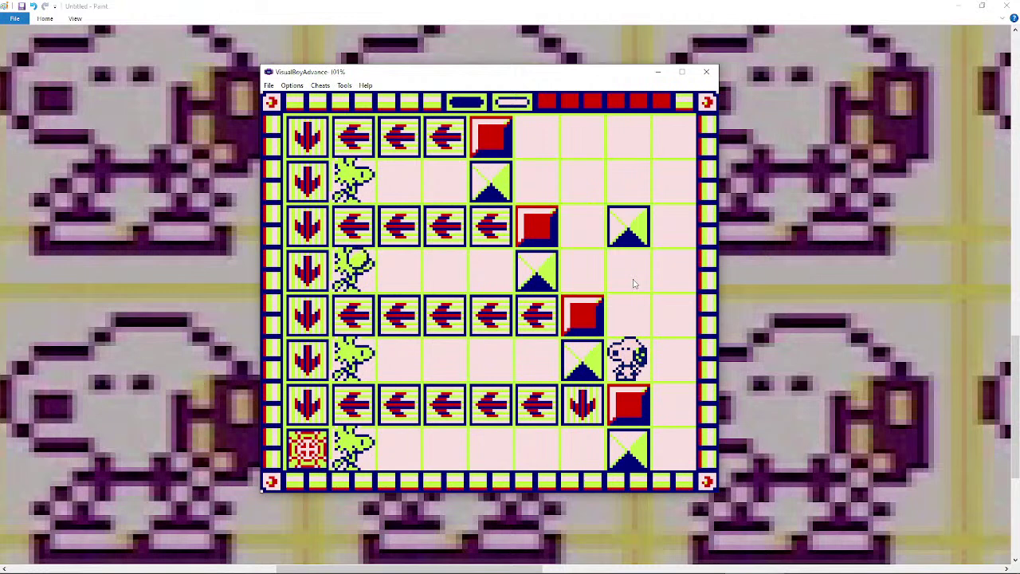
key(Down)
key(Left)
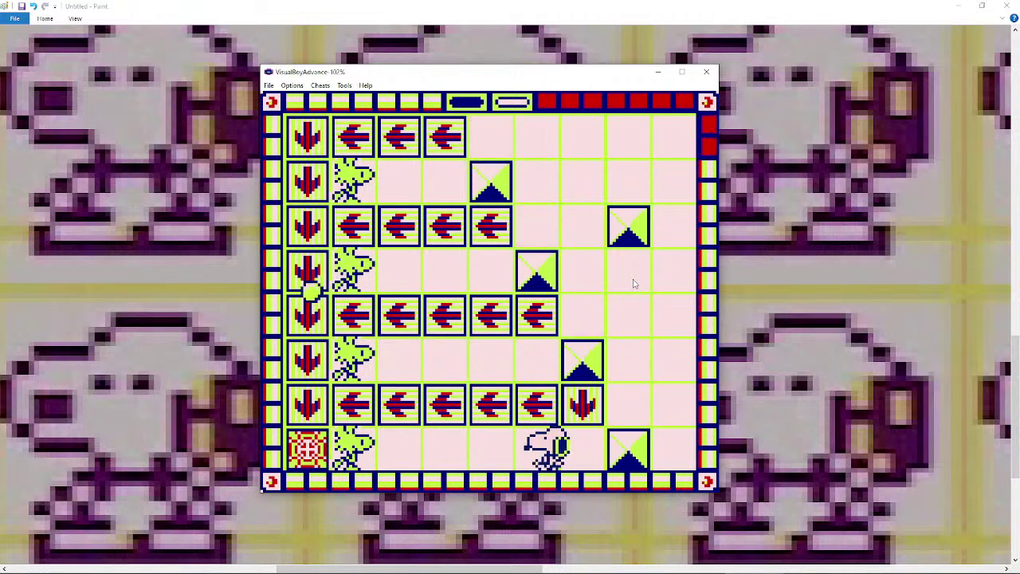
key(Right)
key(Left)
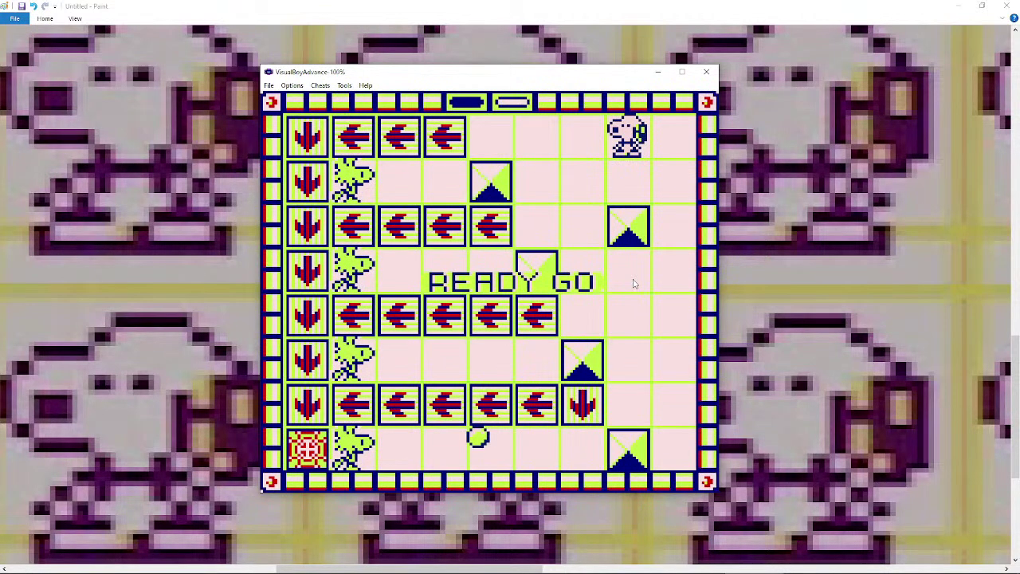
- In the newly restarted level, walk Snoopy down the ninth column and stop at the right side of the sixth-row block
key(Right)
key(Down)
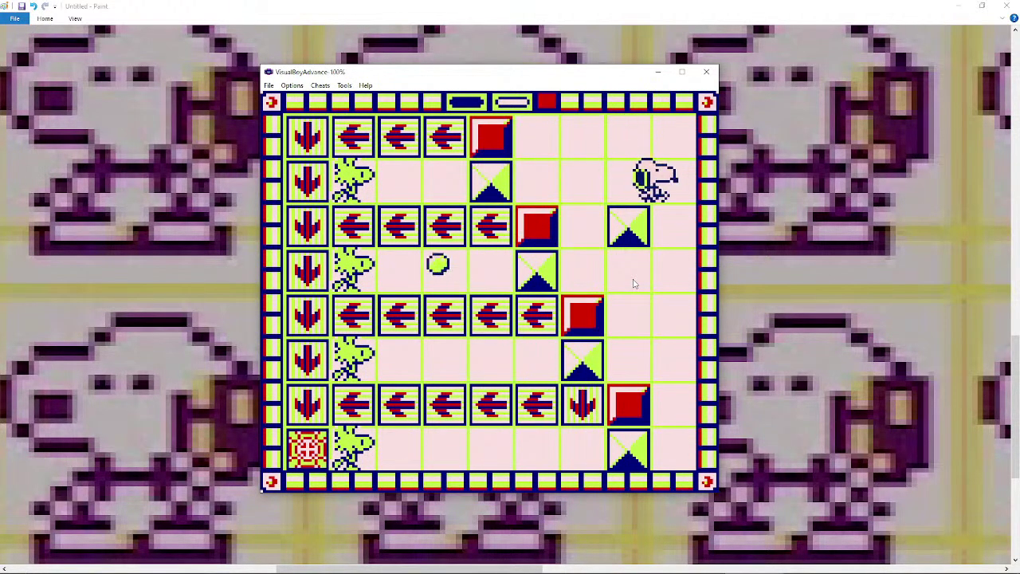
key(Up)
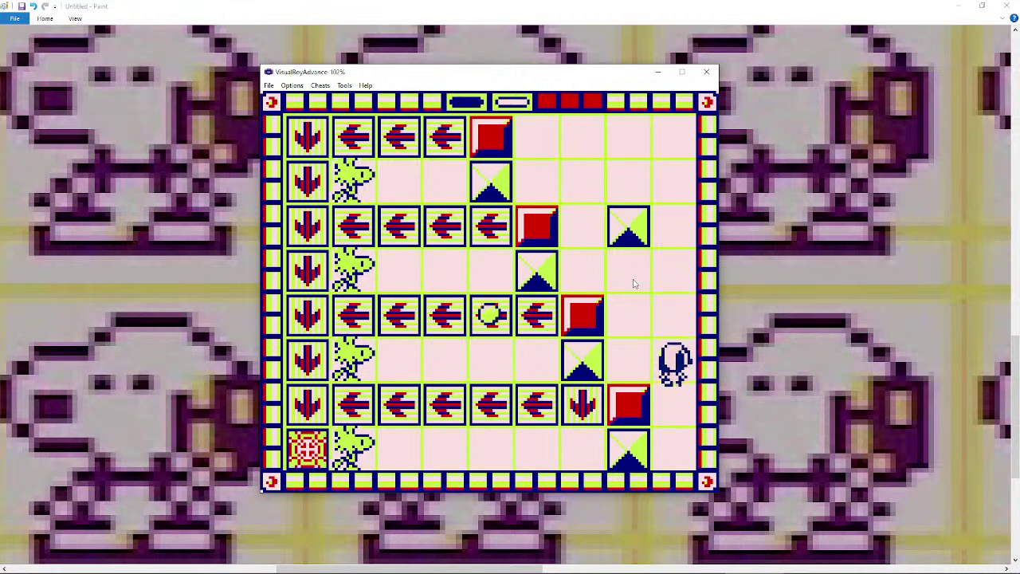
key(Left)
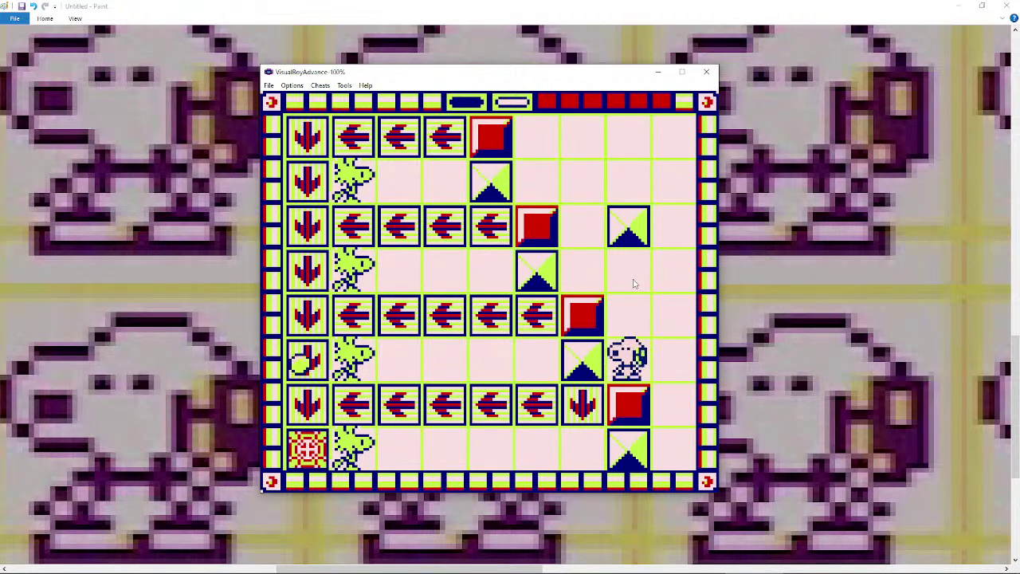
- Collect the bottom-row Woodstock by way of the seventh-row down arrow and warp to the top row
key(Down)
key(Left)
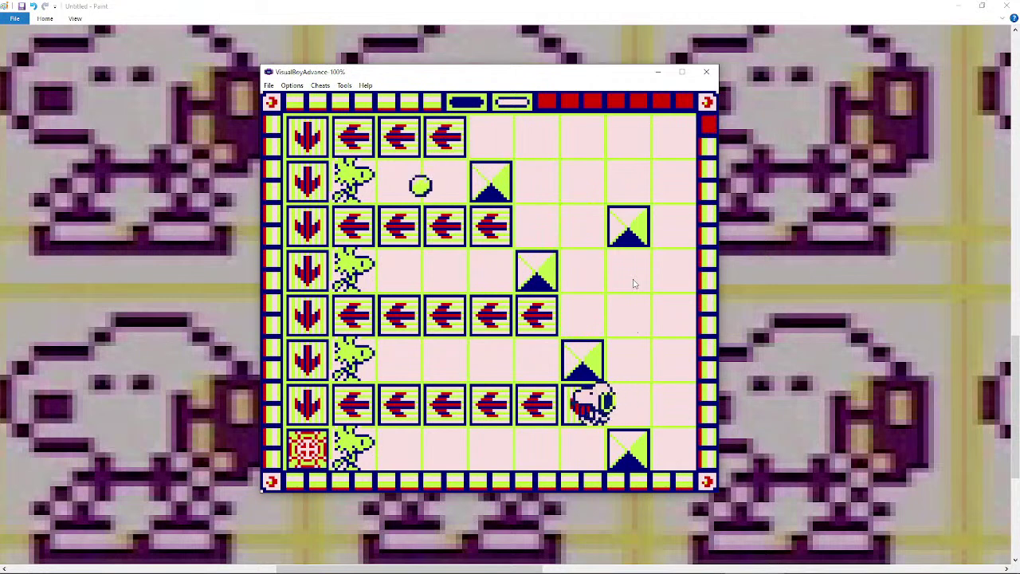
key(Right)
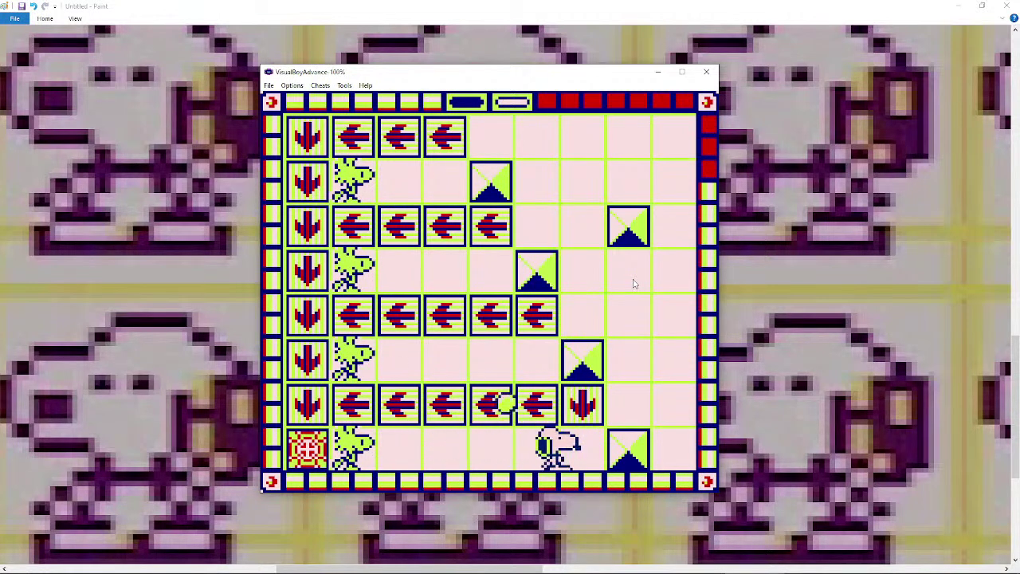
key(Left)
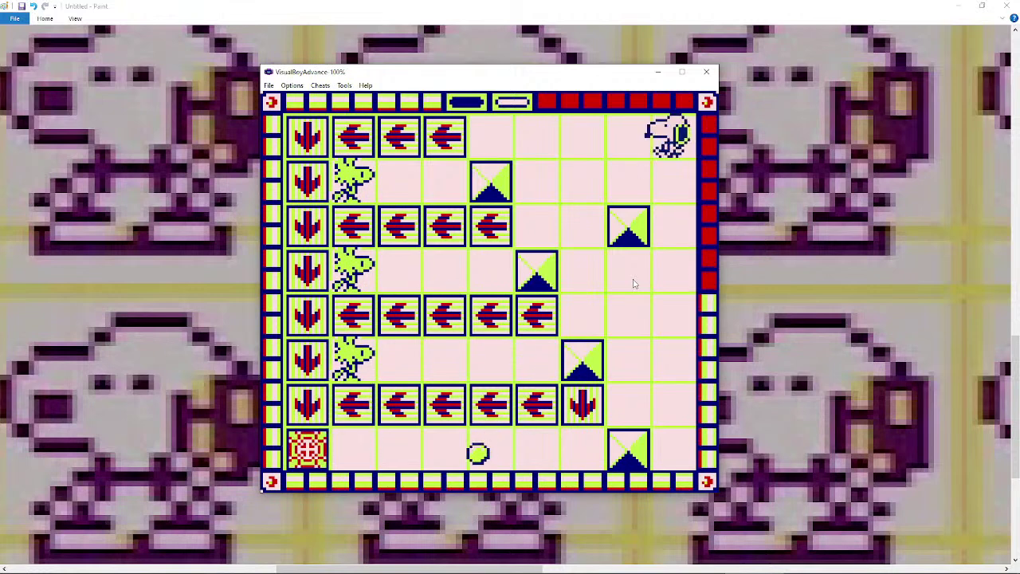
key(Left)
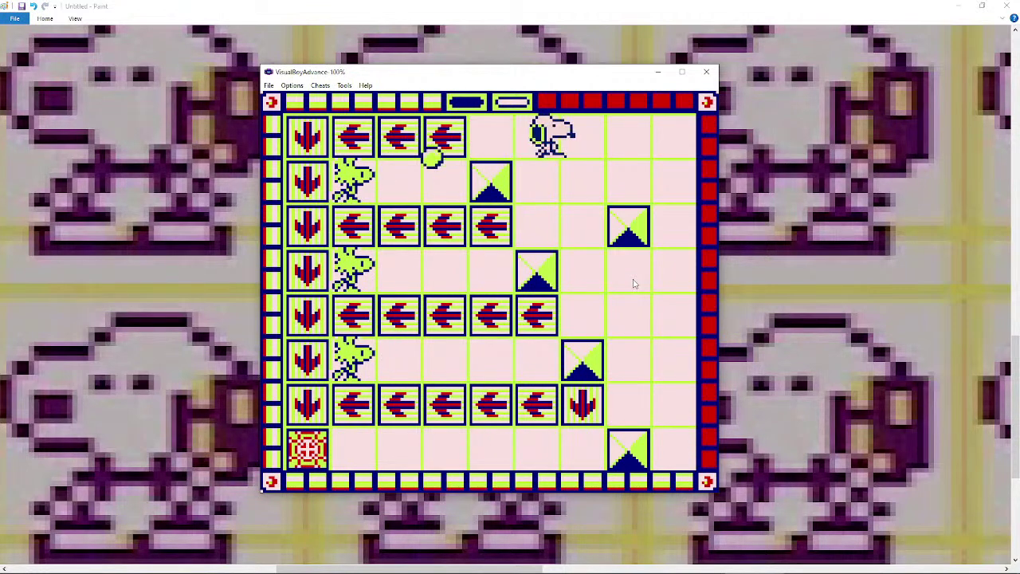
- Push the second-row block down onto the third row and collect the second-row Woodstock
key(Right)
key(Left)
key(Down)
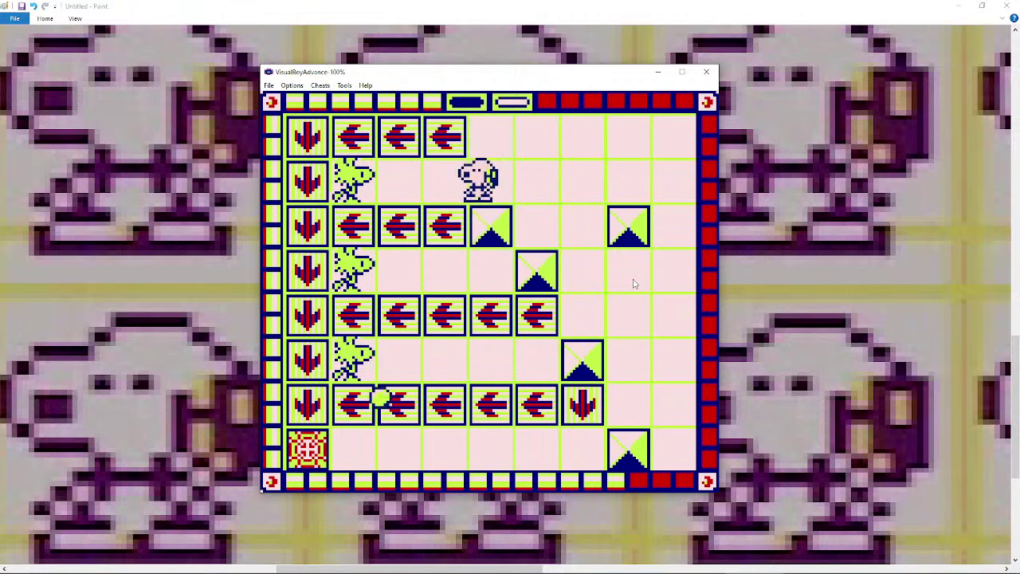
key(Left)
key(Right)
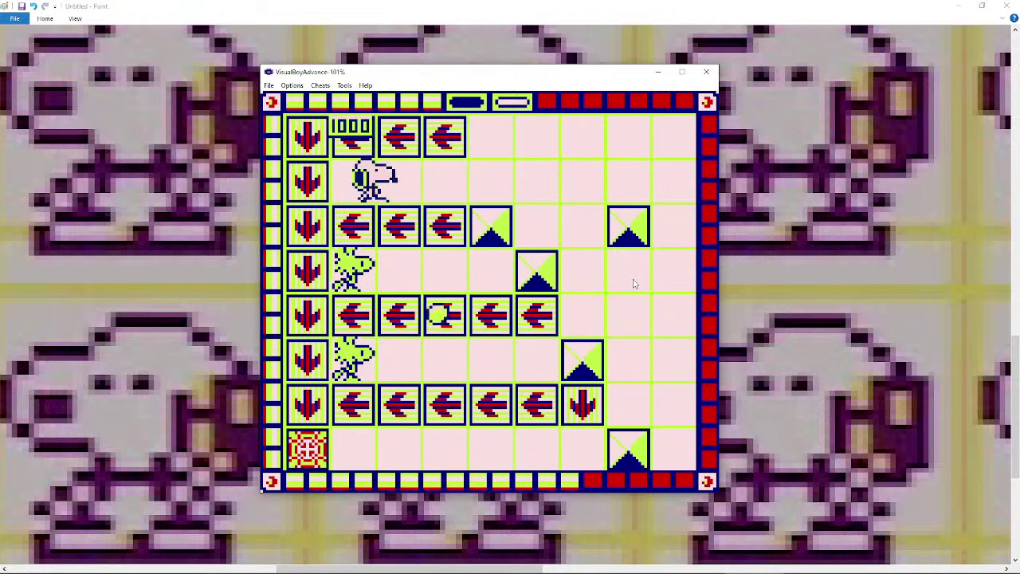
- Push the fourth-row block down onto the fifth row and collect the fourth-row Woodstock
key(Down)
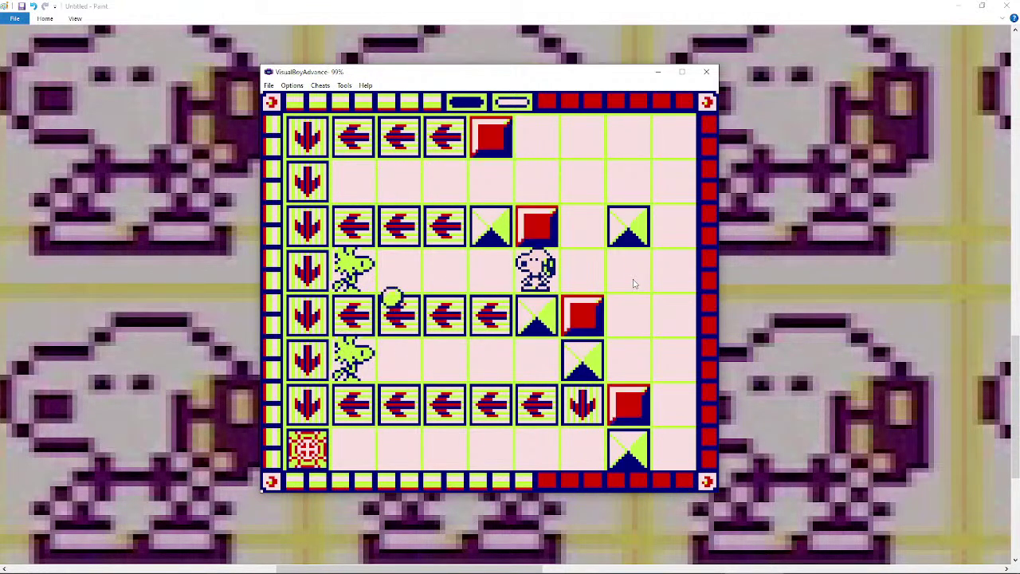
key(Right)
key(Left)
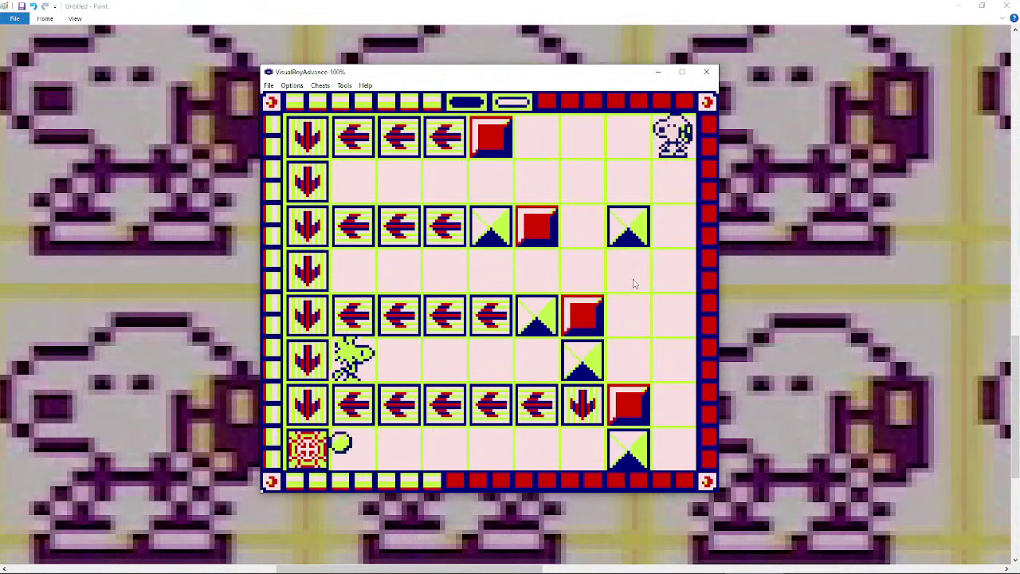
- Walk Snoopy down the ninth column, around to the fifth-row red block, and up below the third-row, eighth-column block
key(Down)
key(Down)
key(Left)
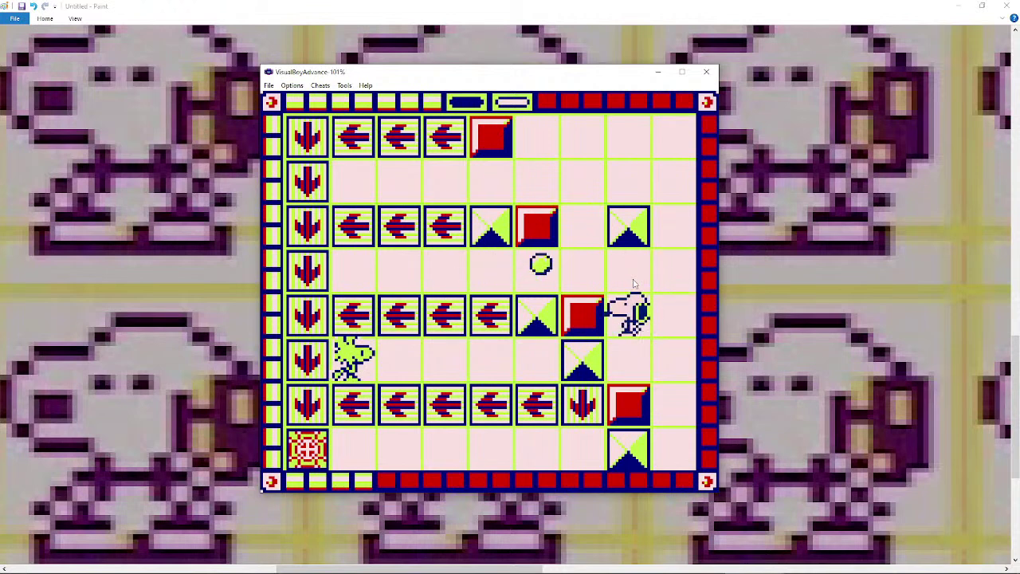
key(Down)
key(Up)
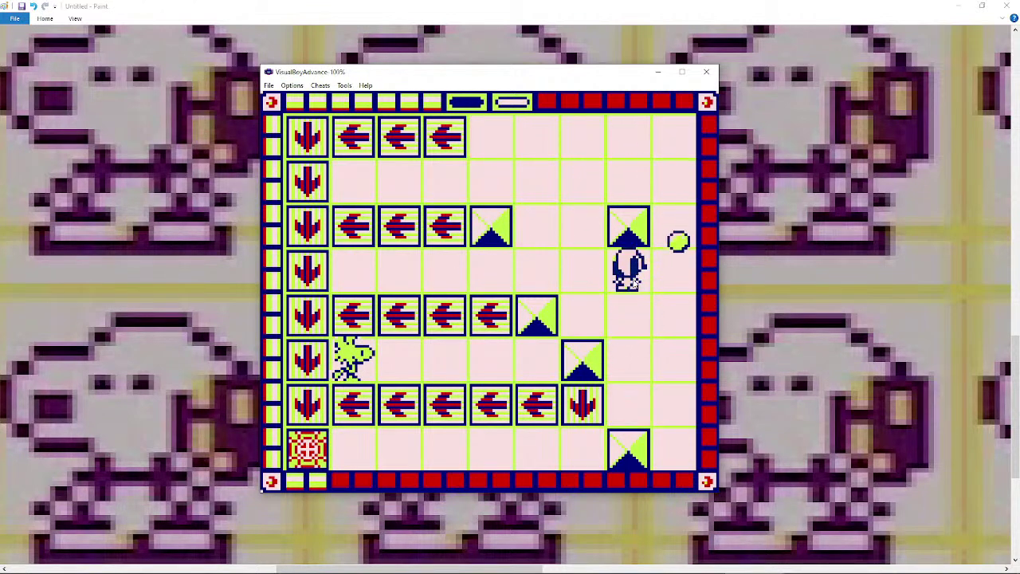
- Push the sixth-row block down onto the seventh row and collect the sixth-row Woodstock
key(Down)
key(Left)
key(Down)
key(Left)
key(Left)
key(Left)
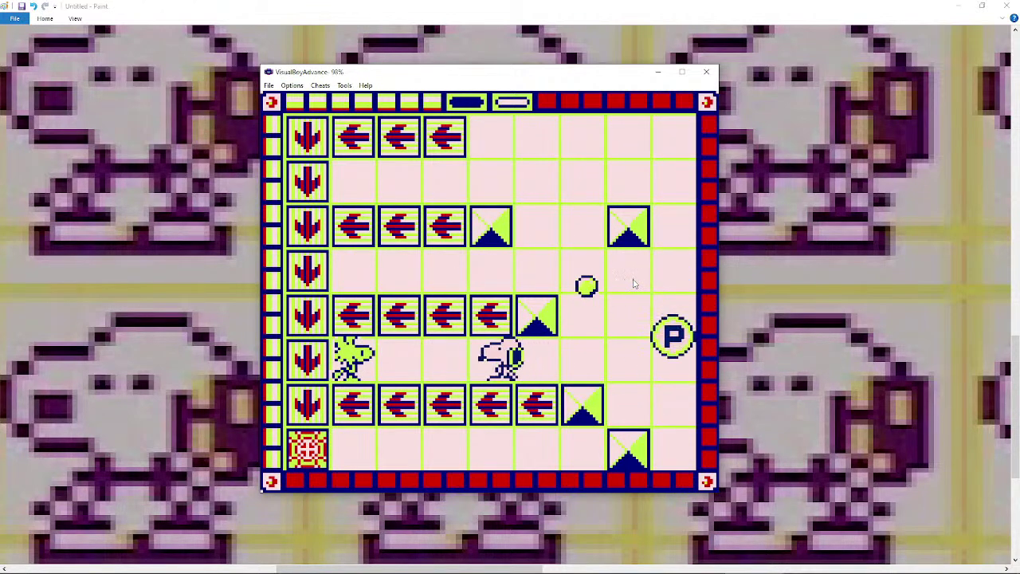
key(Left)
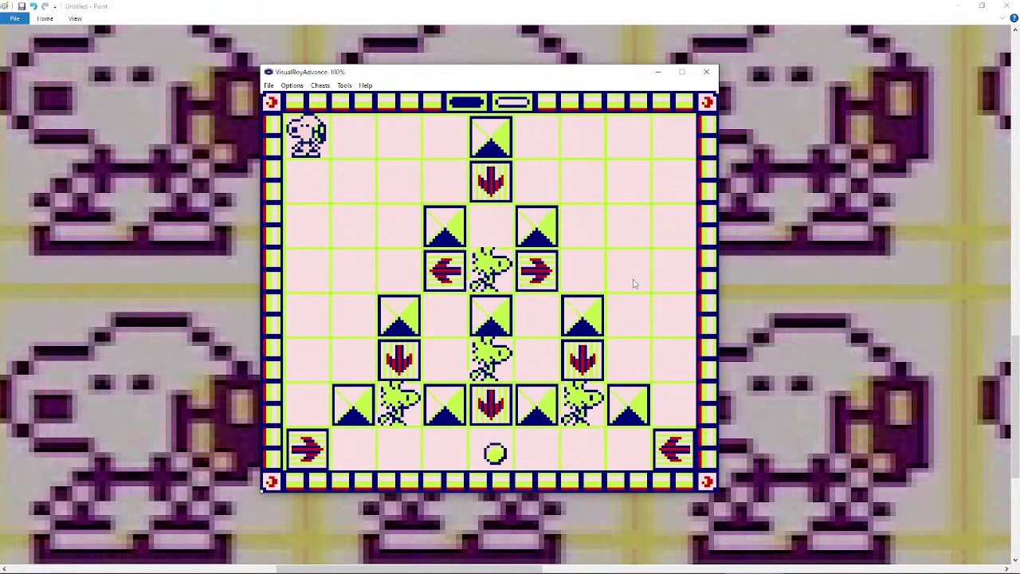
- Walk Snoopy down the first column and along the bottom row, collecting the seventh-row Woodstocks in the third and seventh columns
key(Down)
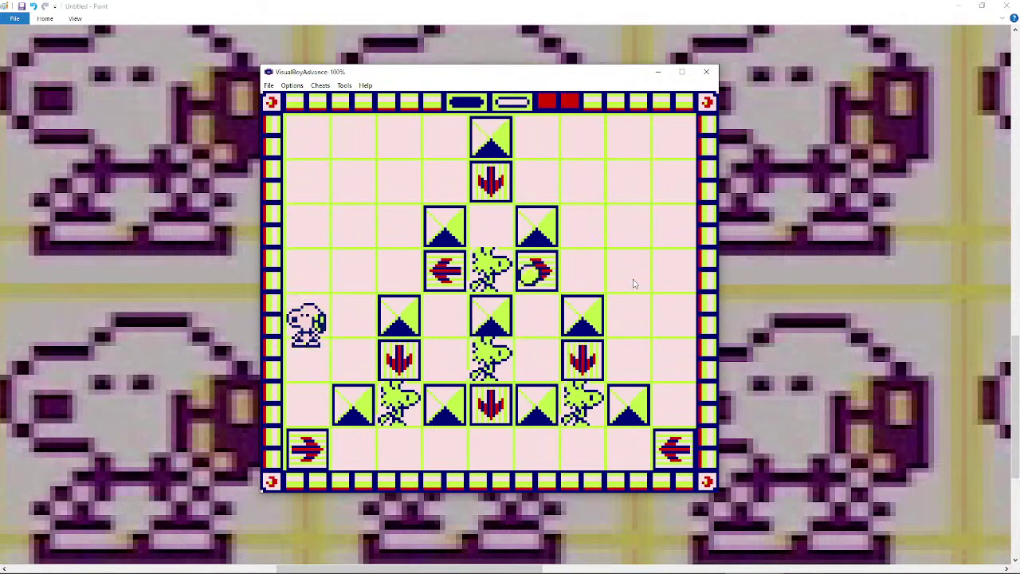
key(Right)
key(Right)
key(Right)
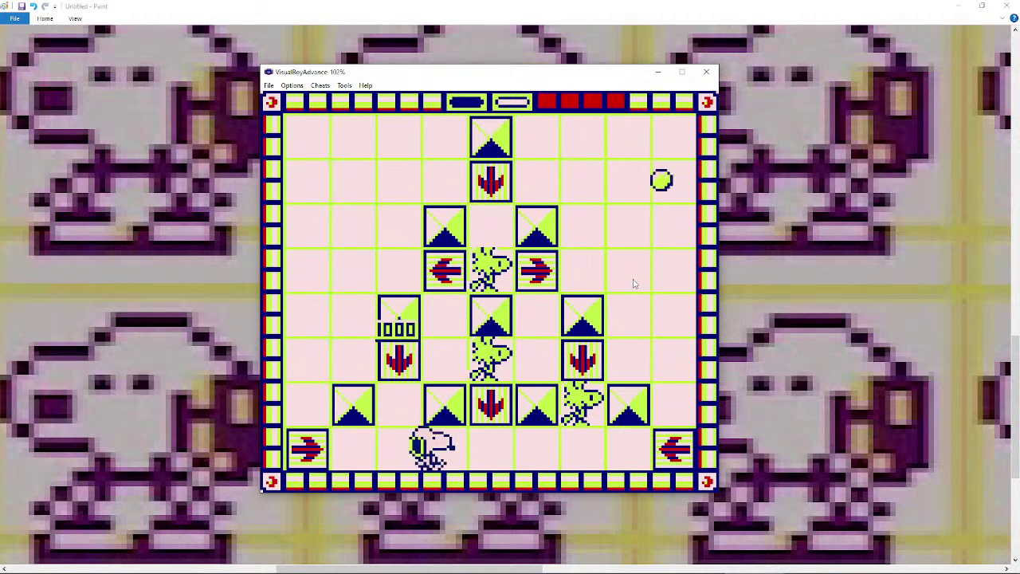
key(Right)
key(Up)
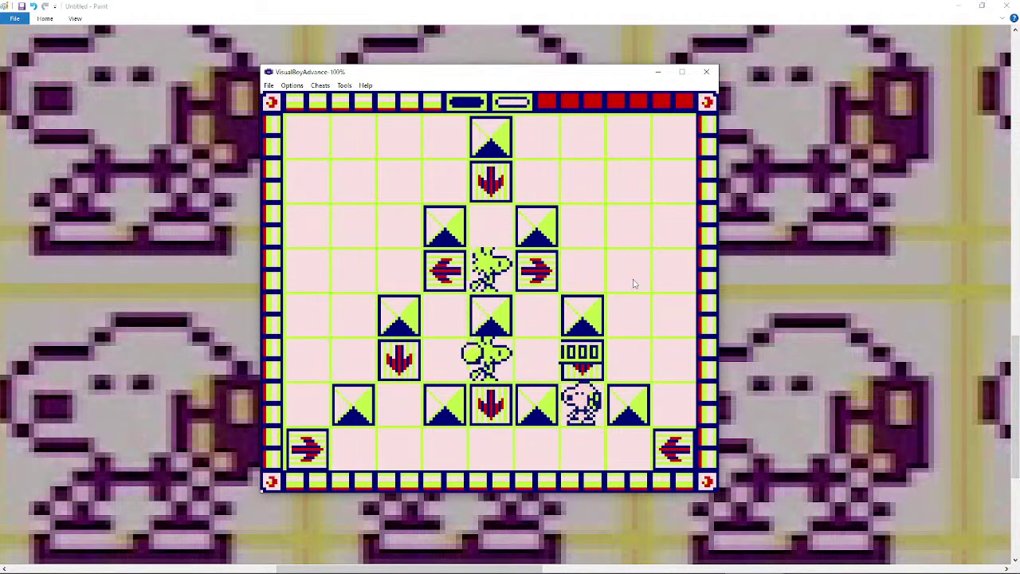
- Try to push the fifth-row, seventh-column block up and the seventh-row, sixth-column block sideways
key(Right)
key(Right)
key(Up)
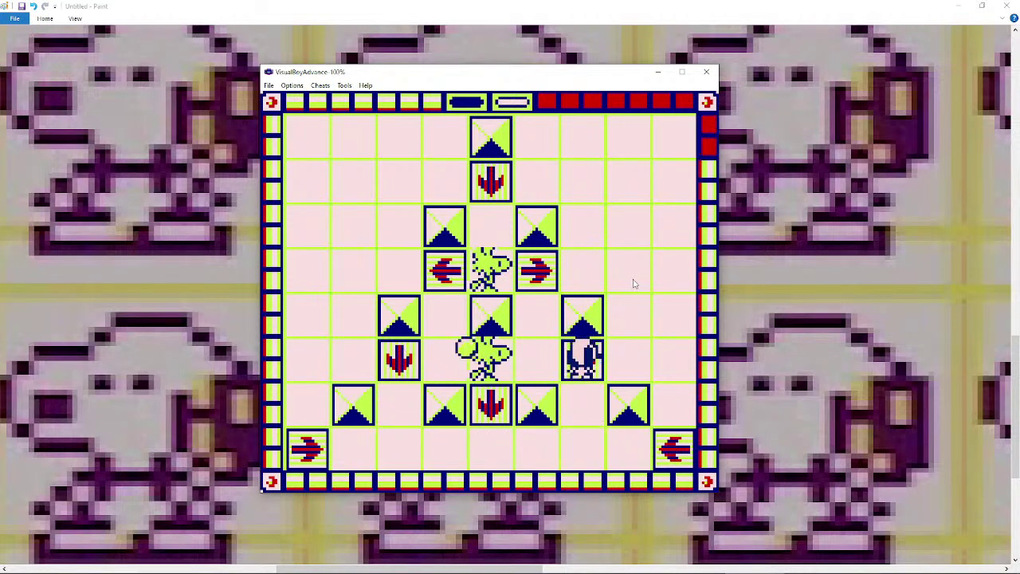
key(Right)
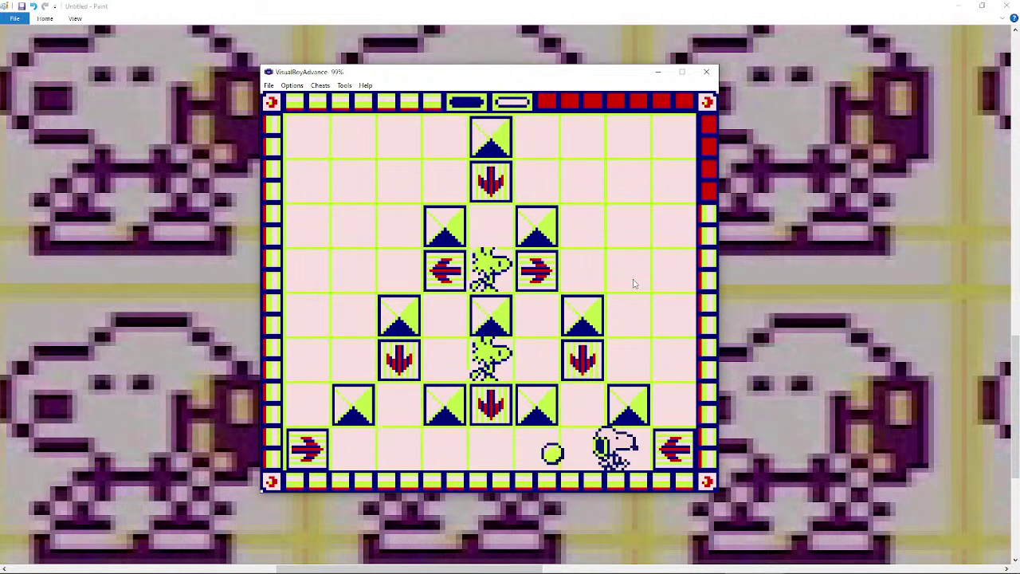
key(Left)
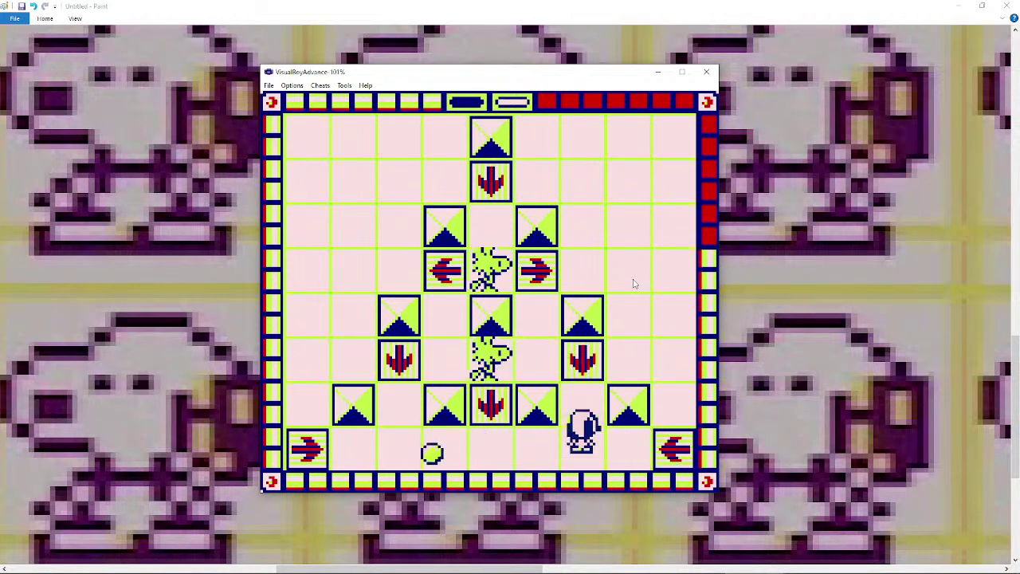
key(Up)
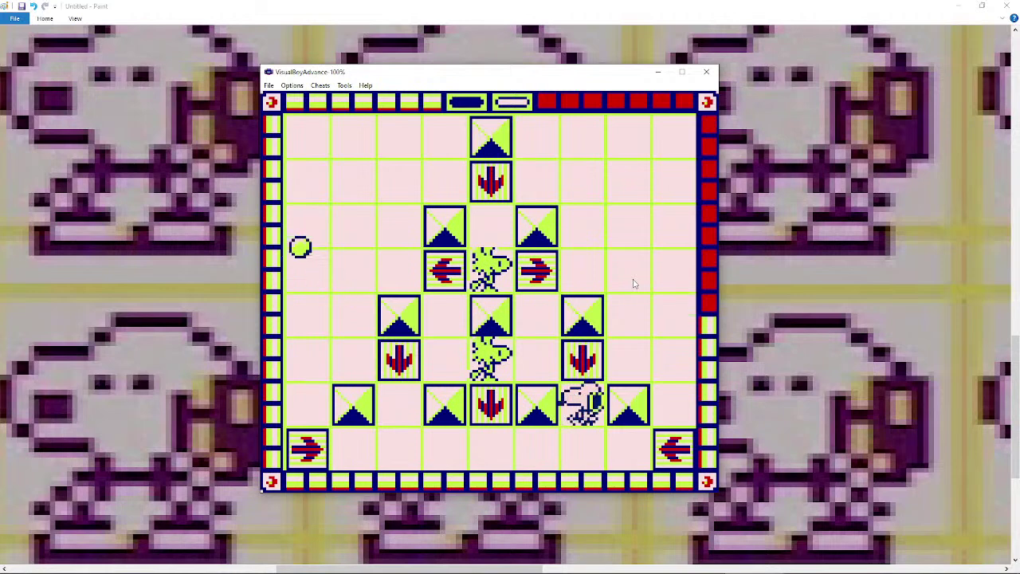
- Push the seventh-row, fourth-column block up, warp from the tile beneath it, and collect the fourth-row Woodstock through the second-row down arrow
key(Down)
key(Left)
key(Up)
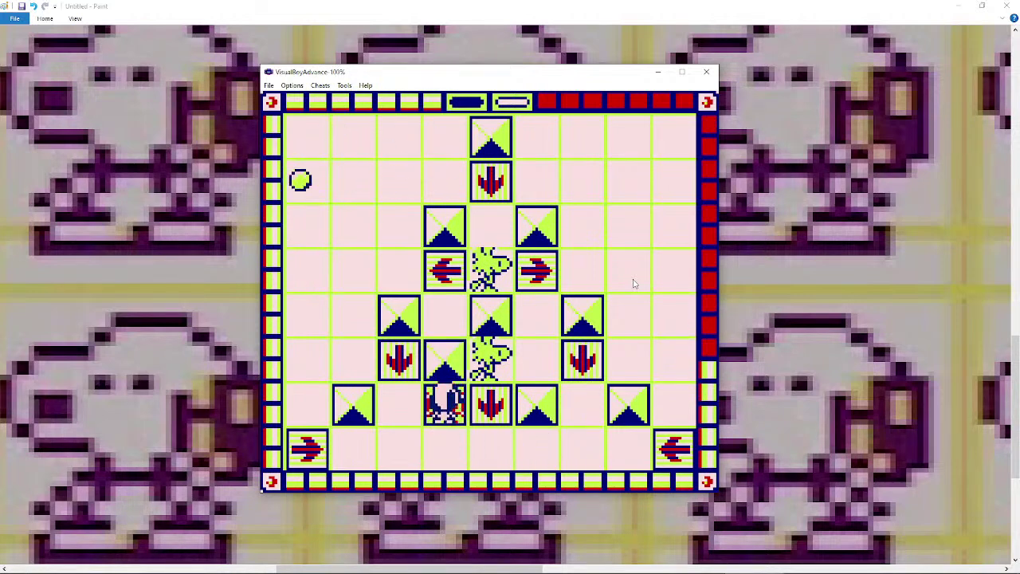
key(Right)
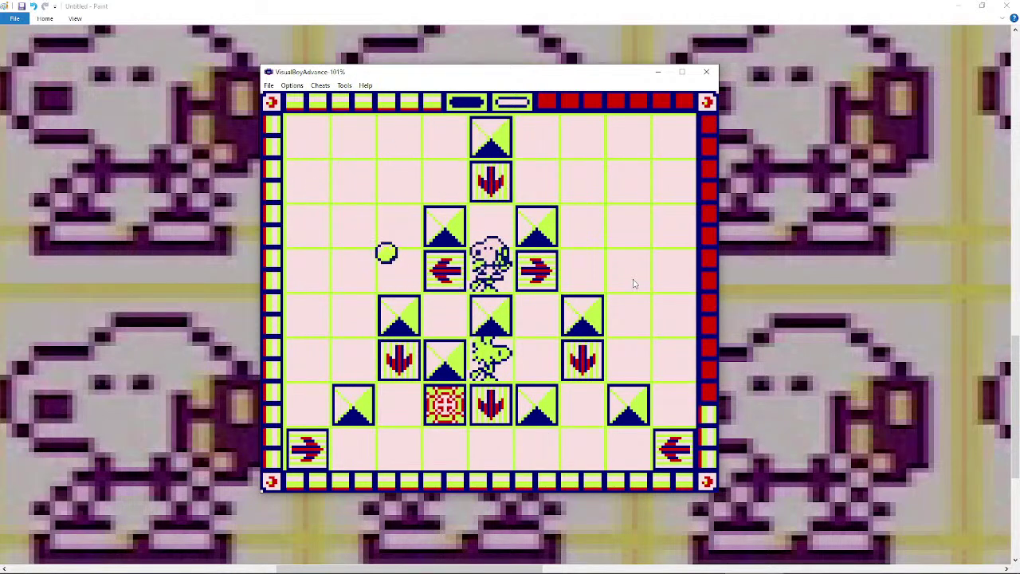
- Leave through the fourth-row right arrow and walk Snoopy down to the sixth row beside the seventh-column down arrow
key(Right)
key(Down)
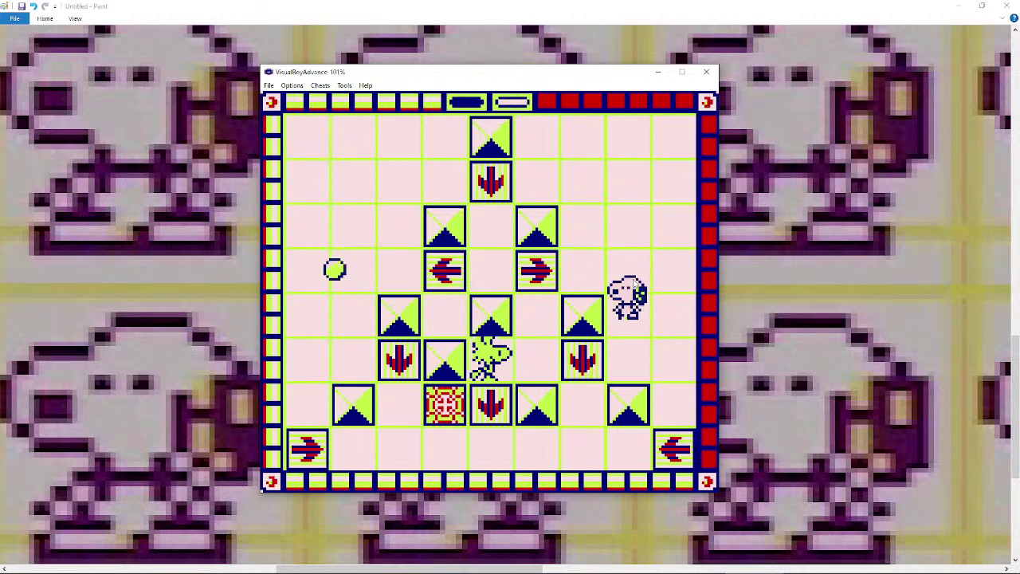
key(Down)
key(Right)
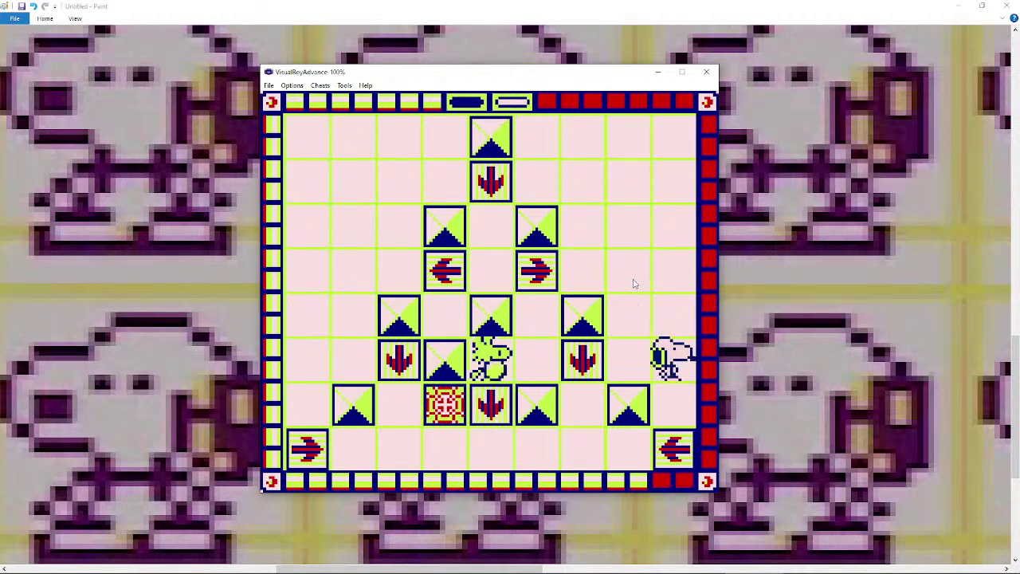
key(Left)
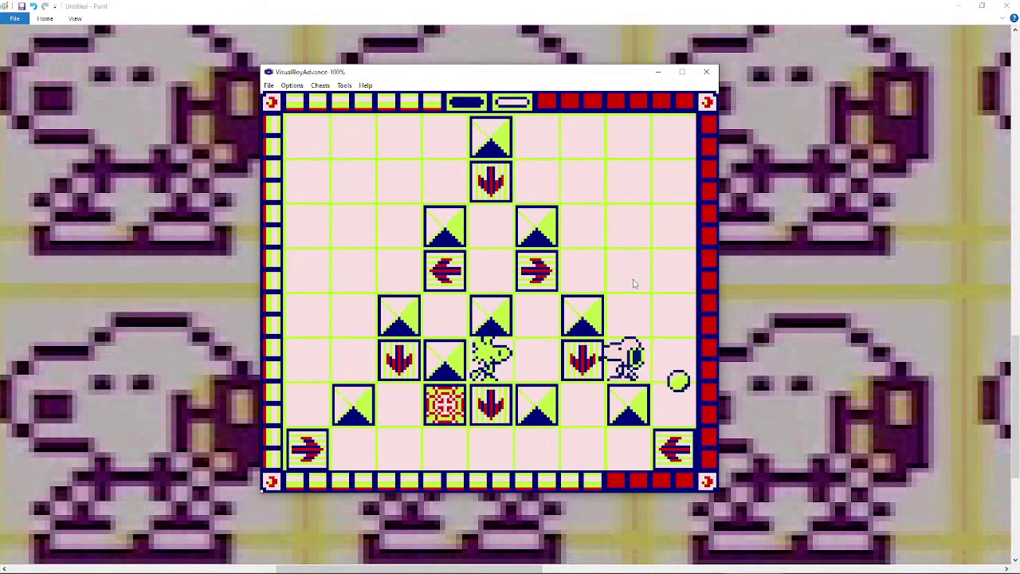
- Return Snoopy to the seventh-row warp tile and warp to the second row
key(Left)
key(Left)
key(Up)
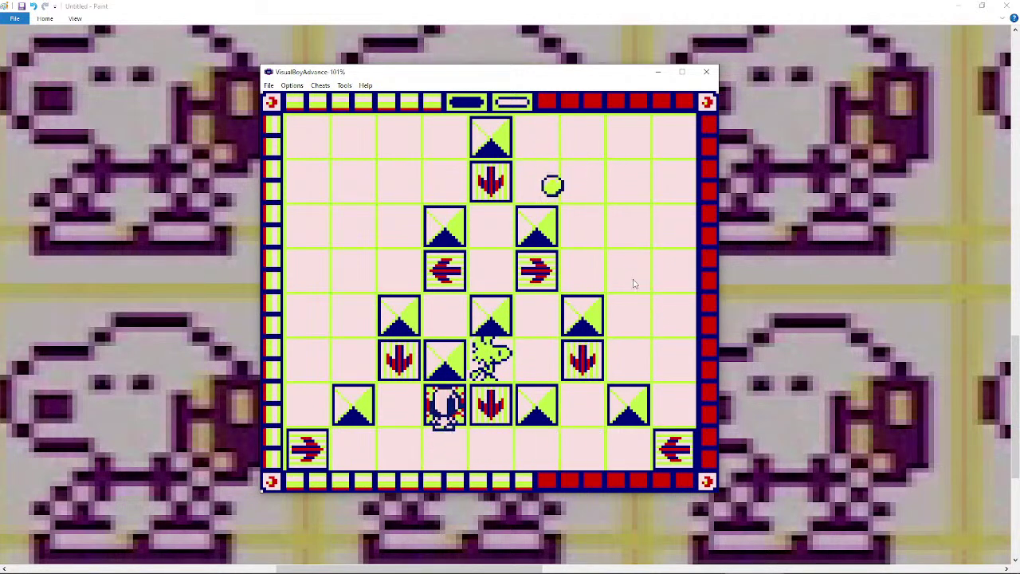
key(Right)
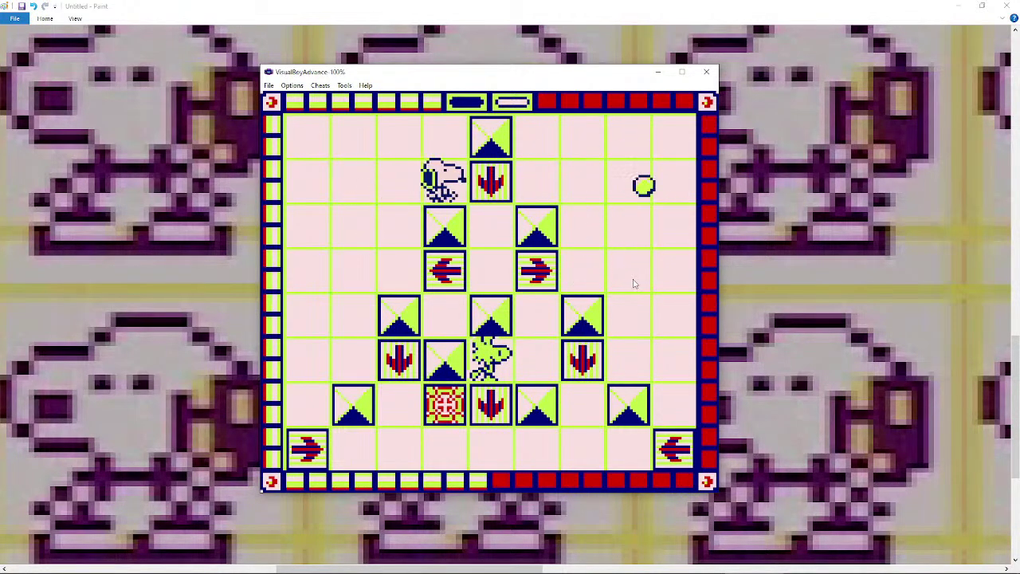
- Try to push the third-row, fourth-column block from its side while circling Snoopy past the second-row down arrow
key(Left)
key(Down)
key(Right)
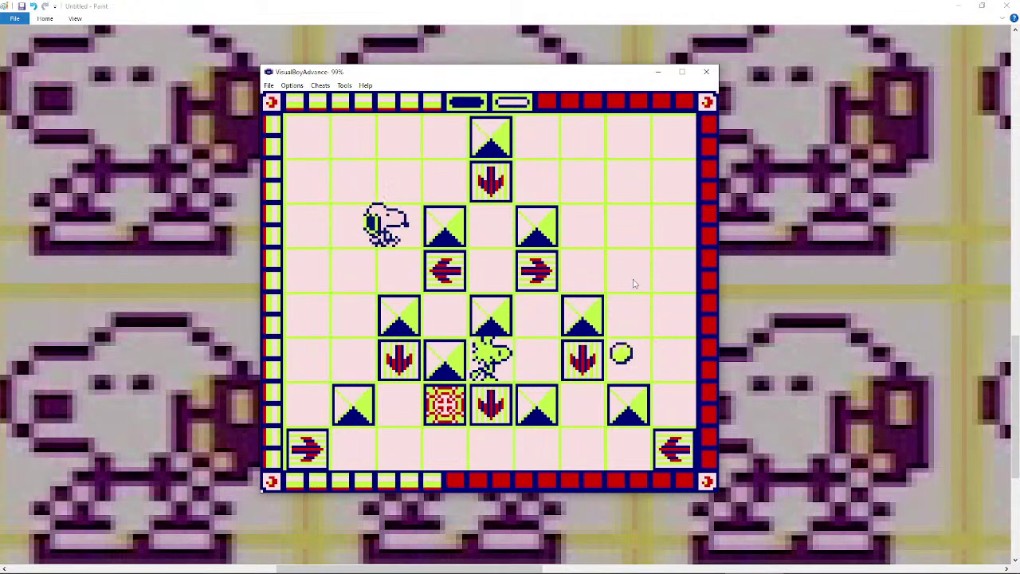
key(Down)
key(Up)
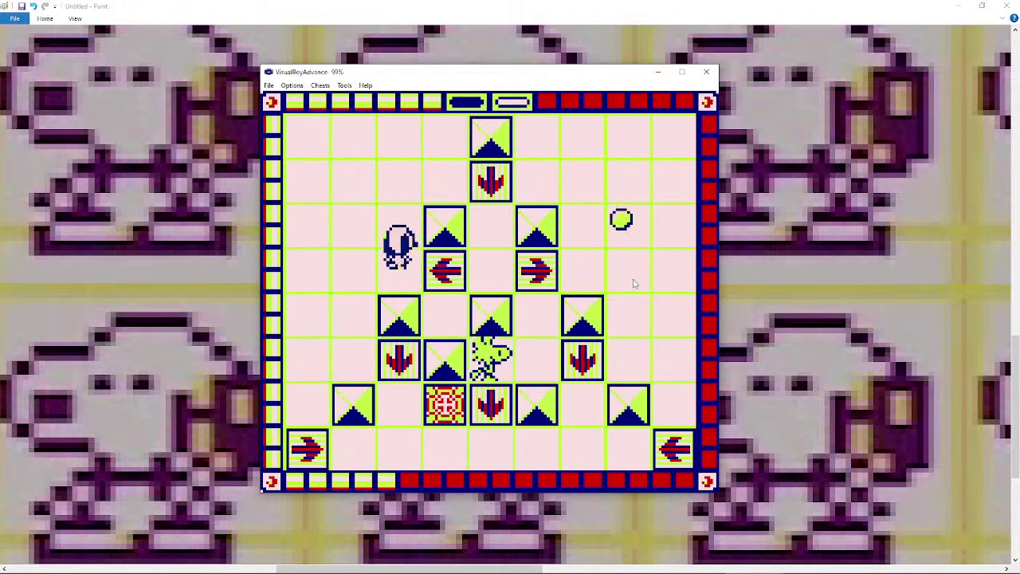
key(Up)
key(Right)
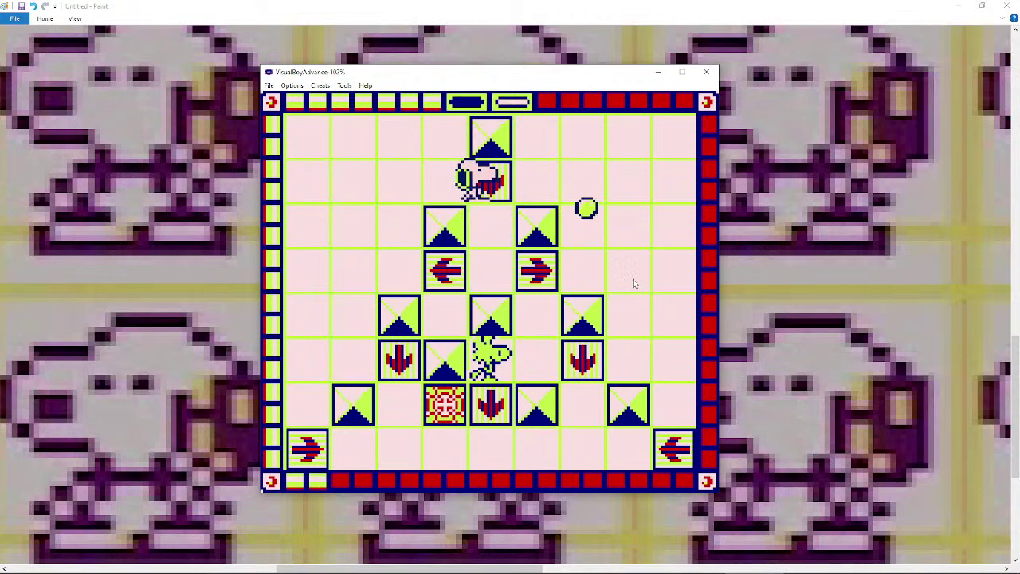
key(Left)
key(Up)
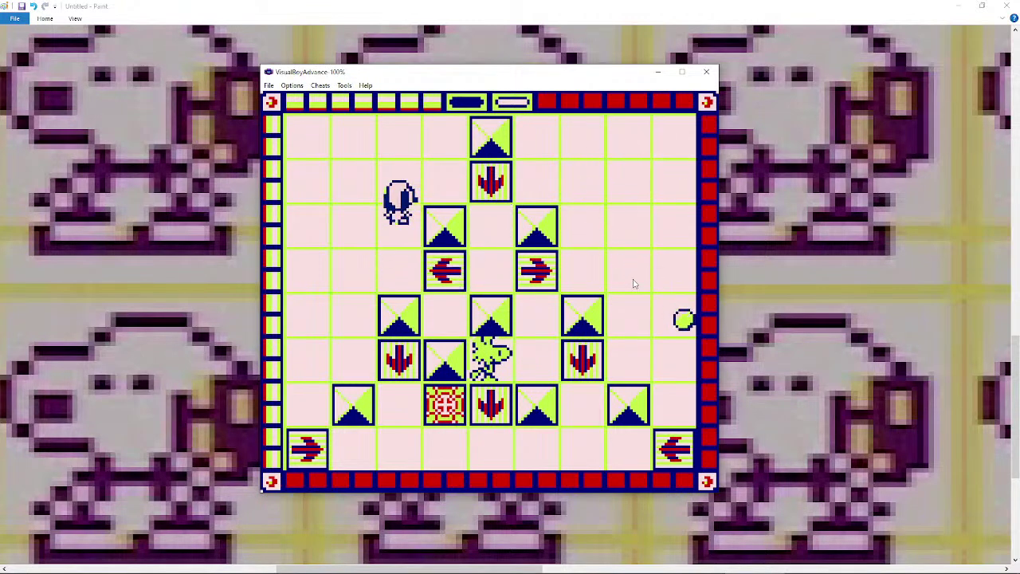
key(Right)
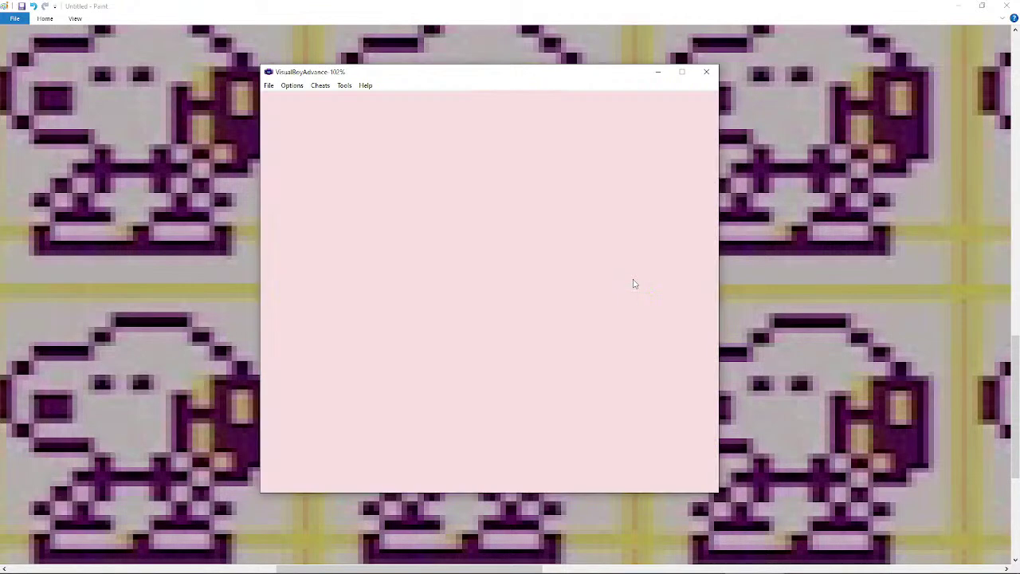
- Collect the fourth-row Woodstock by way of the second-row down arrow and leave through the fourth-row left arrow
key(Right)
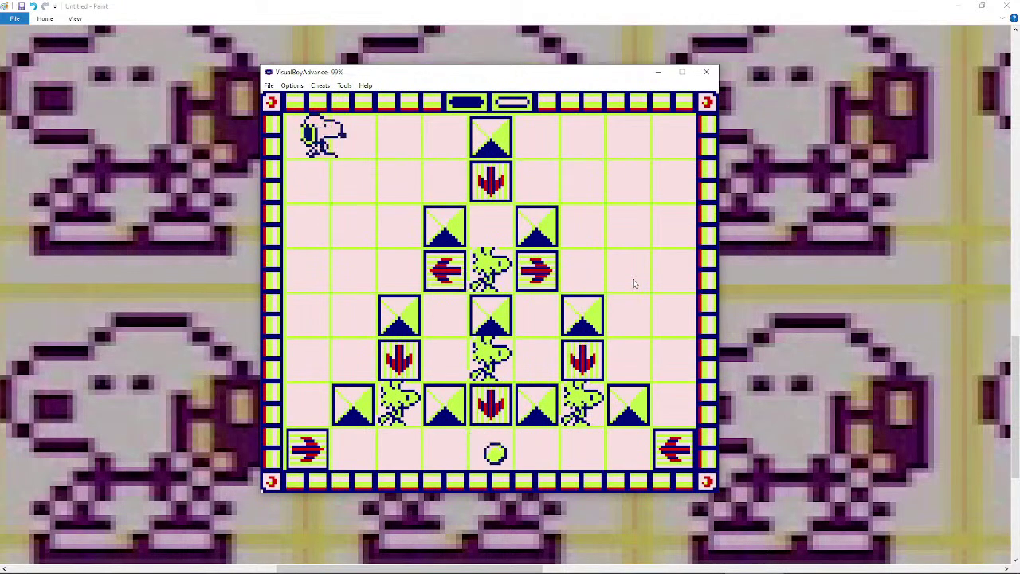
key(Down)
key(Right)
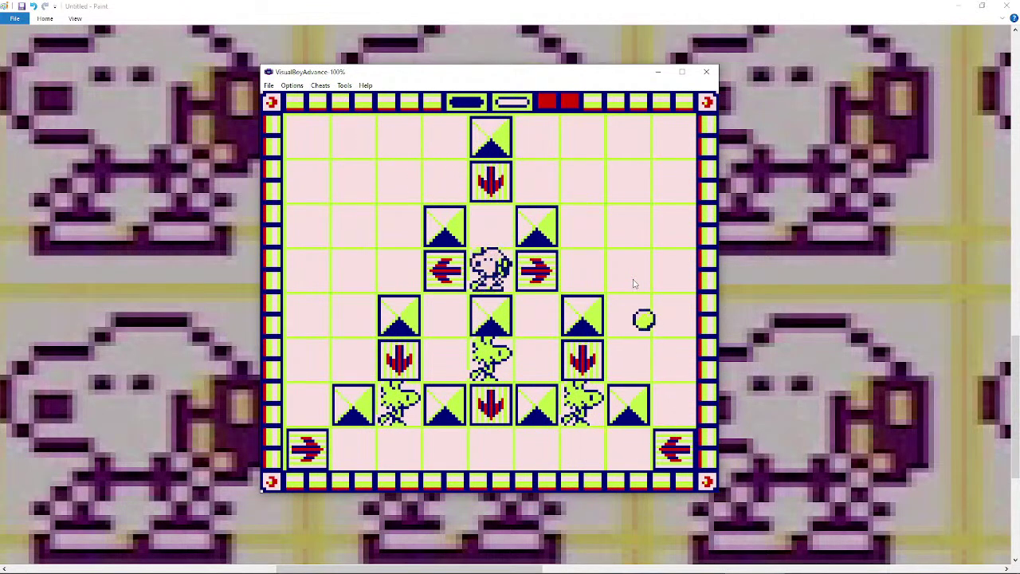
key(Left)
key(Down)
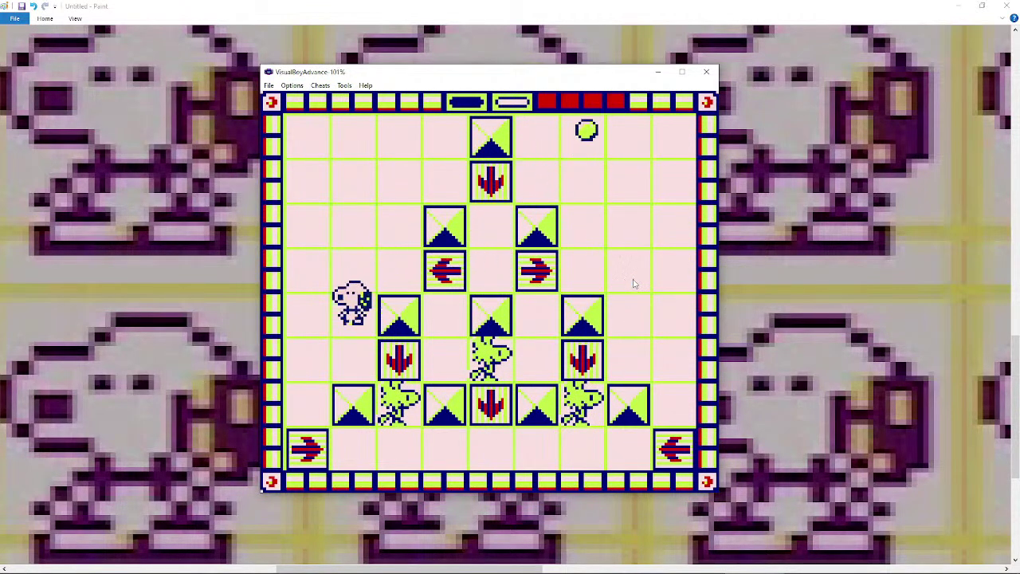
- Collect the seventh-row Woodstocks in the third and seventh columns from the bottom row
key(Right)
key(Right)
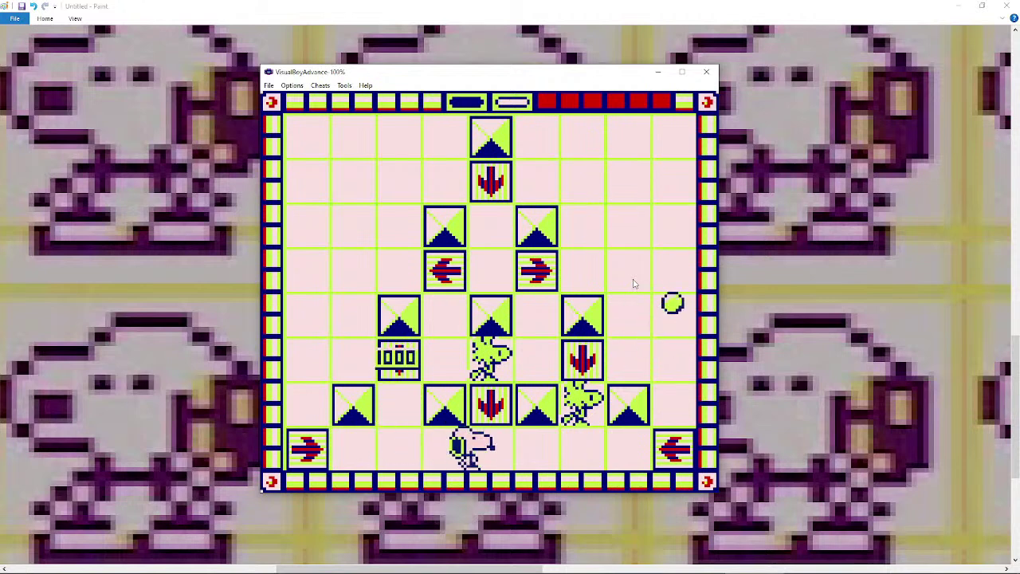
key(Up)
key(Down)
- Try to push the seventh-row blocks in the sixth and eighth columns up from the bottom row
key(Left)
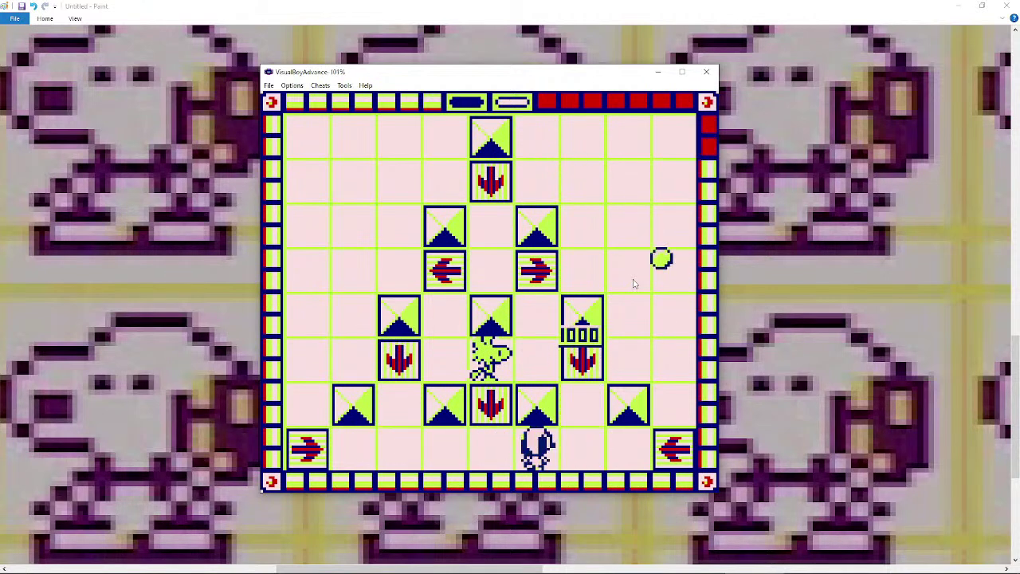
key(Up)
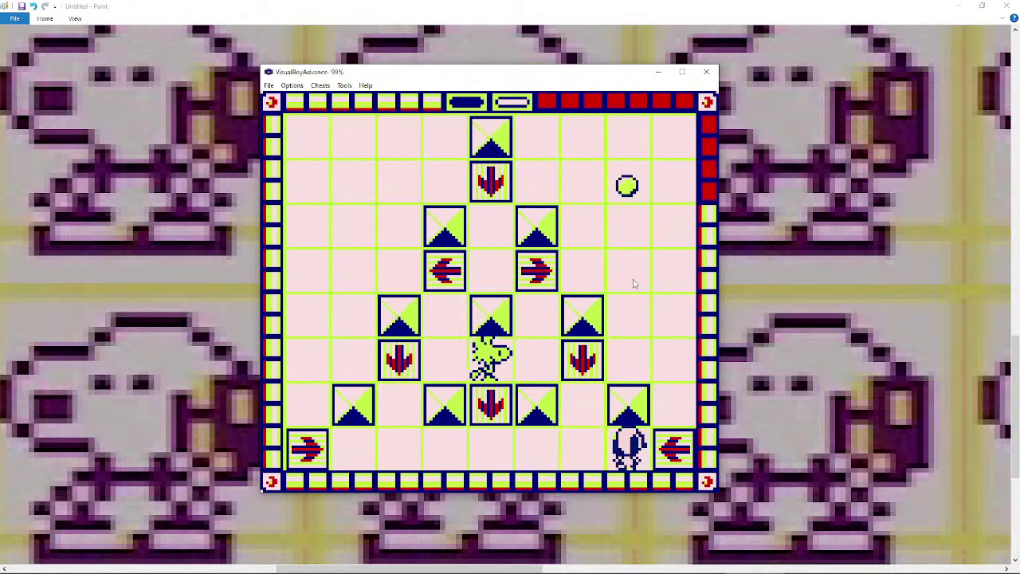
key(Left)
key(Up)
key(Down)
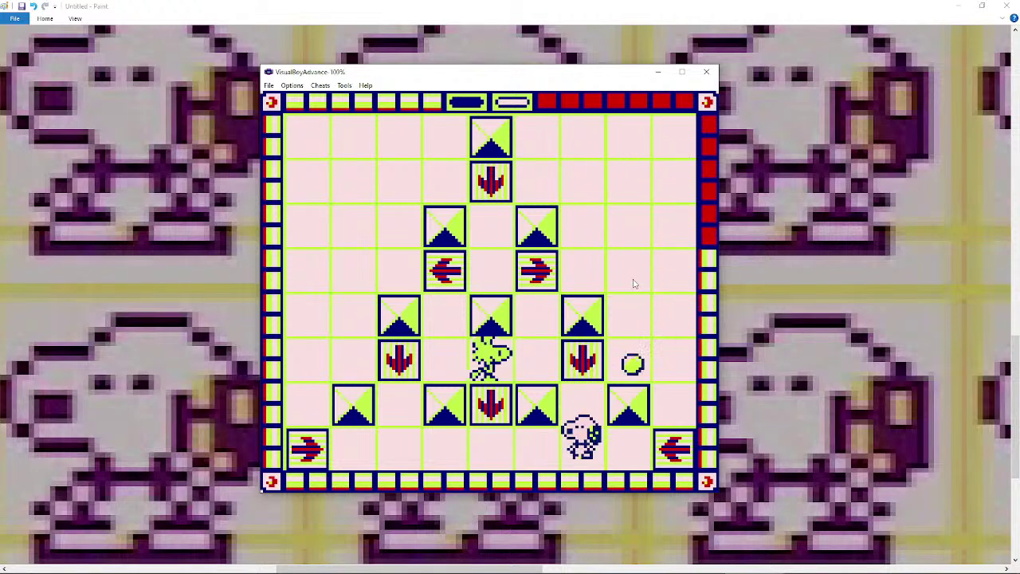
- Push the seventh-row, fourth-column block up and warp to the second row from the tile beneath it
key(Left)
key(Left)
key(Left)
key(Up)
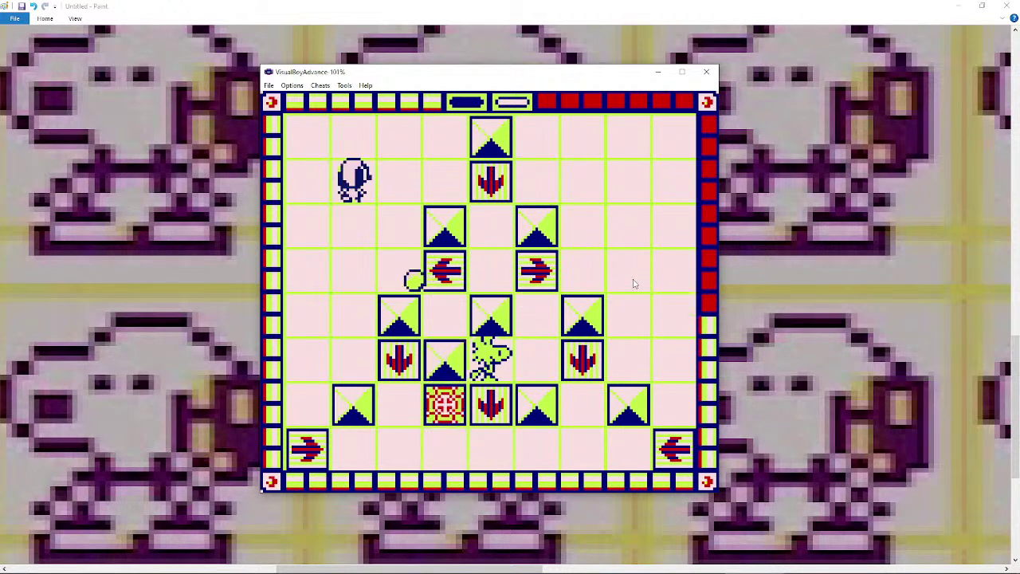
- Walk Snoopy from the warp exit down around the blocks and along the bottom row to the seventh column
key(Down)
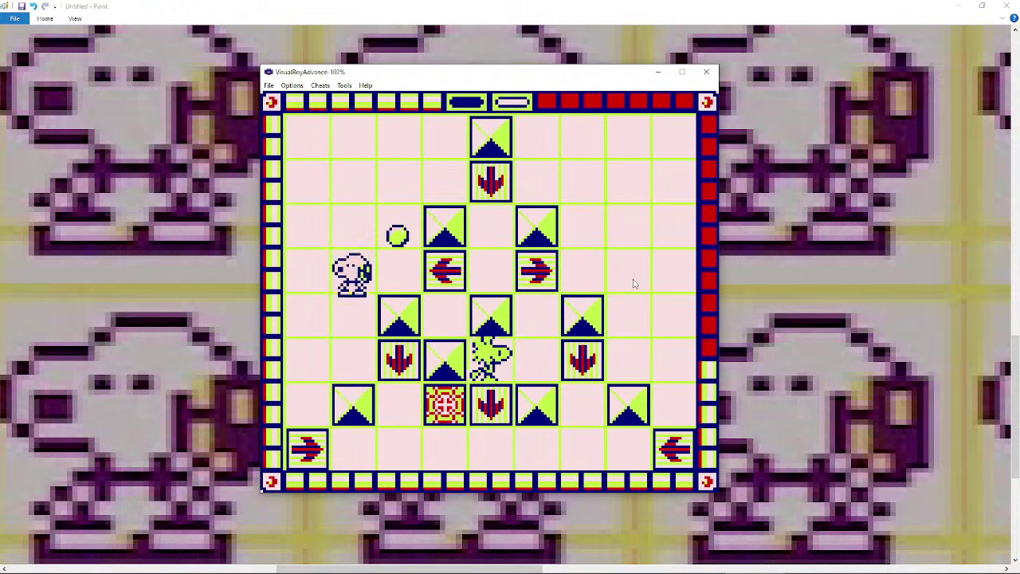
key(Left)
key(Down)
key(Right)
key(Right)
key(Right)
key(Right)
key(Right)
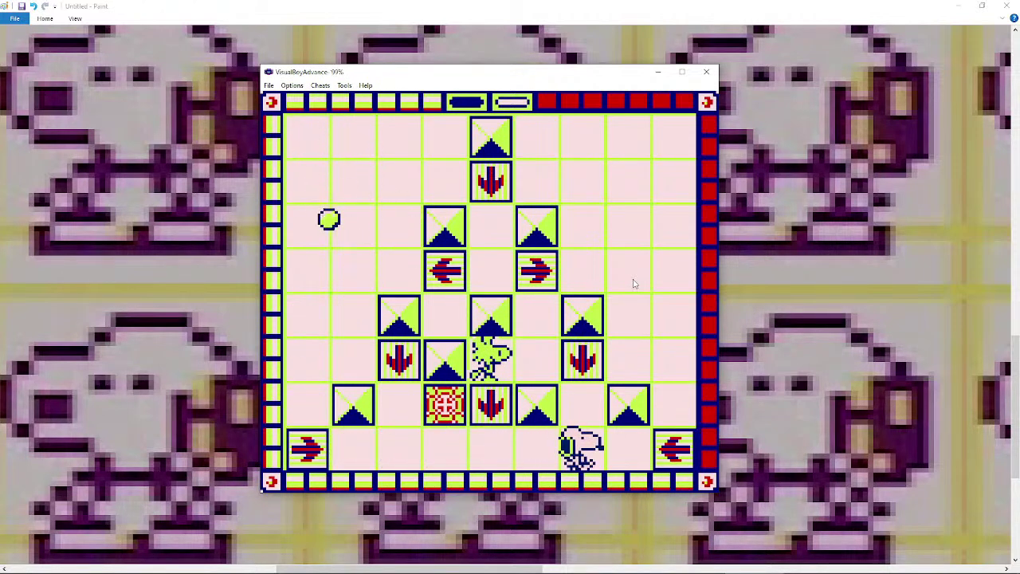
- Try to push the seventh-row, sixth-column block left from the gap beside it and walk Snoopy to the bottom-row left arrow
key(Up)
key(Up)
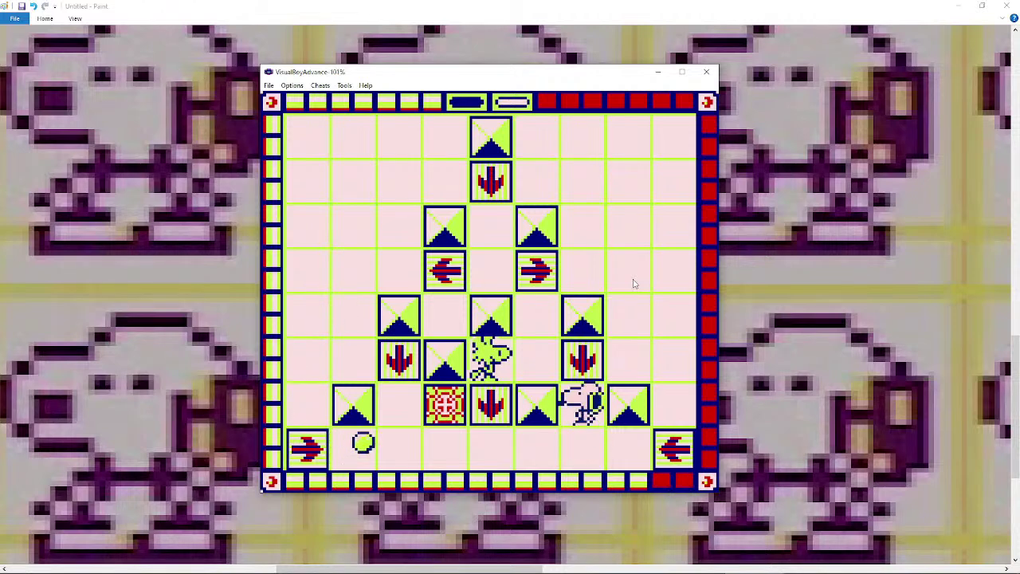
key(Down)
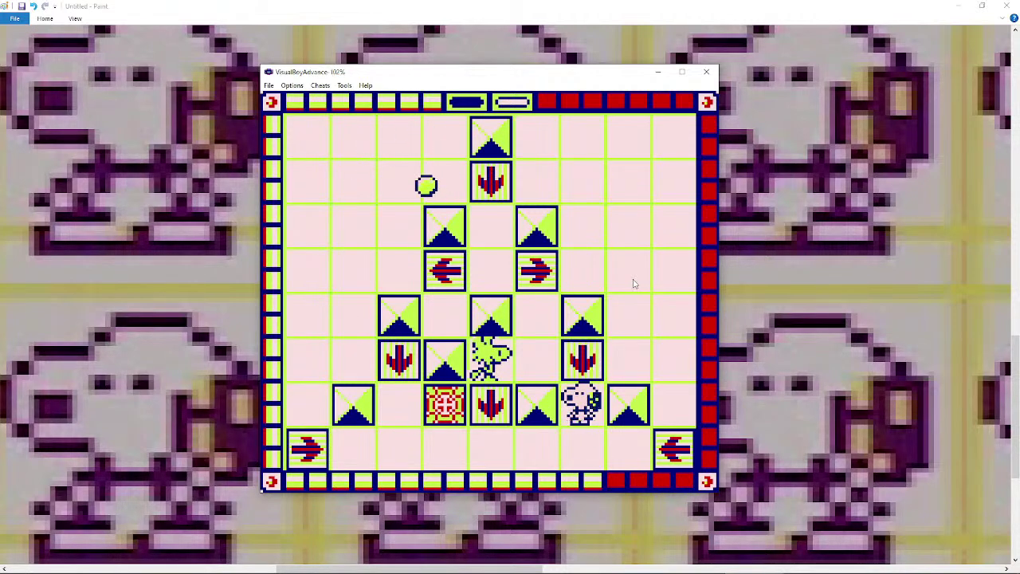
key(Down)
key(Right)
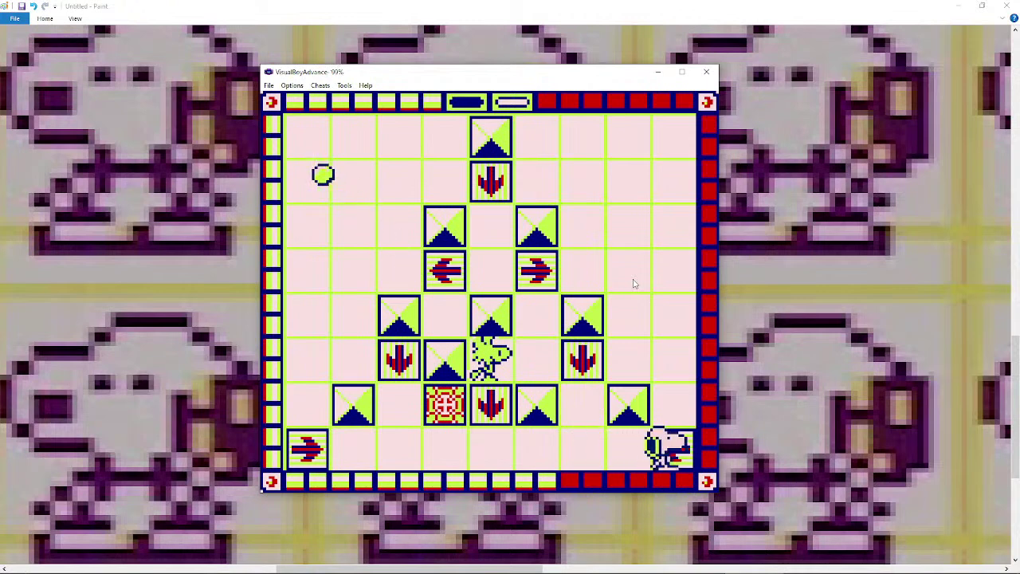
- Walk Snoopy left along the bottom row and up onto the warp tile in the seventh row, fourth column
key(Left)
key(Left)
key(Left)
key(Left)
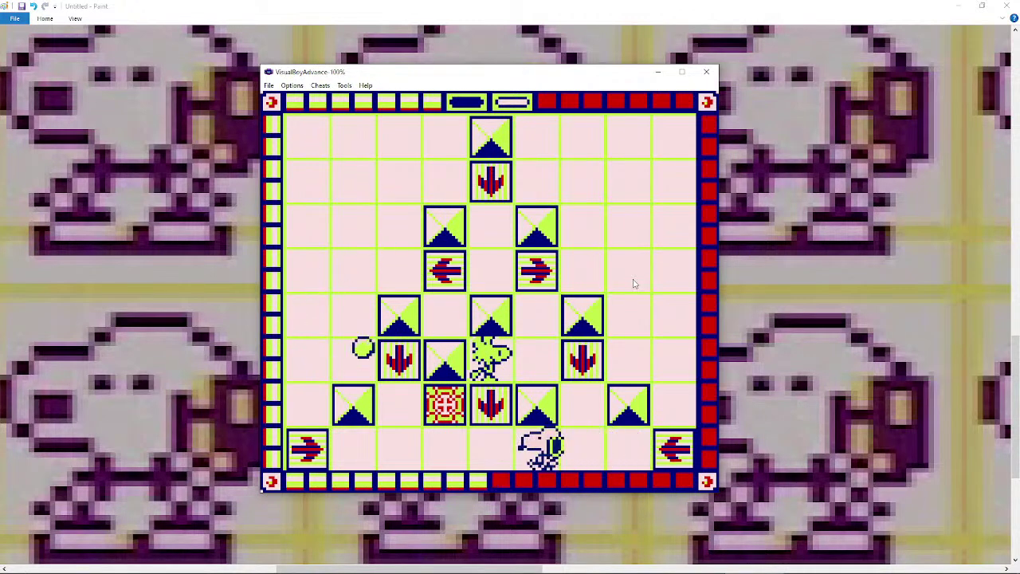
key(Up)
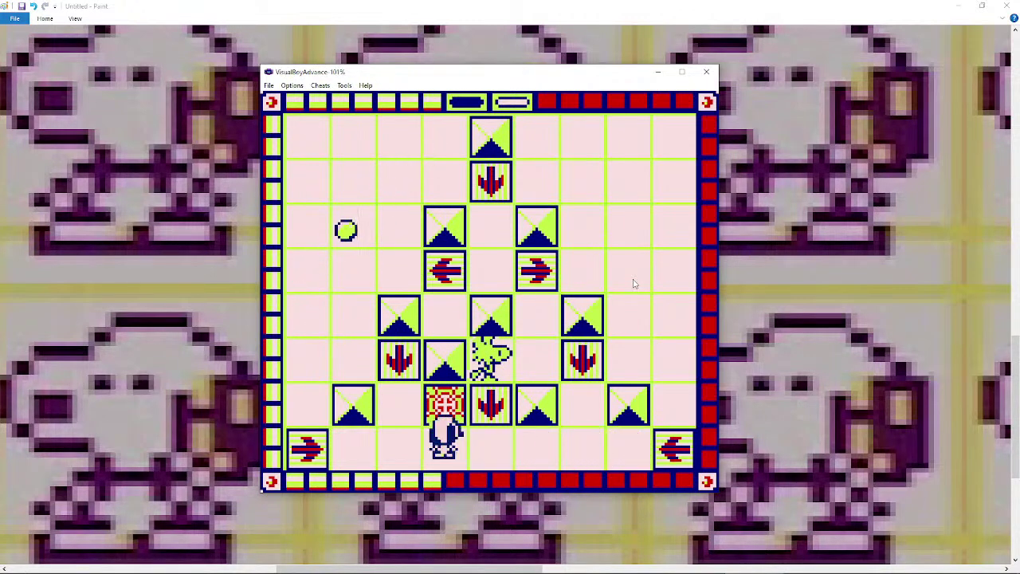
- Move Snoopy from the warp exit through the second-row down arrow and left through the fourth-row left arrow
key(Right)
key(Right)
key(Right)
key(Down)
key(Down)
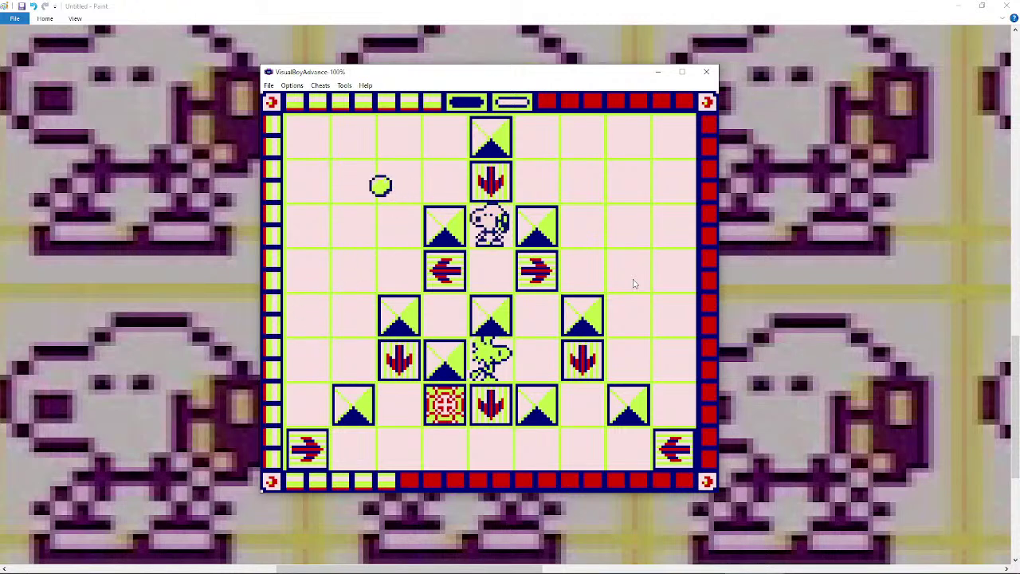
key(Left)
key(Left)
key(Left)
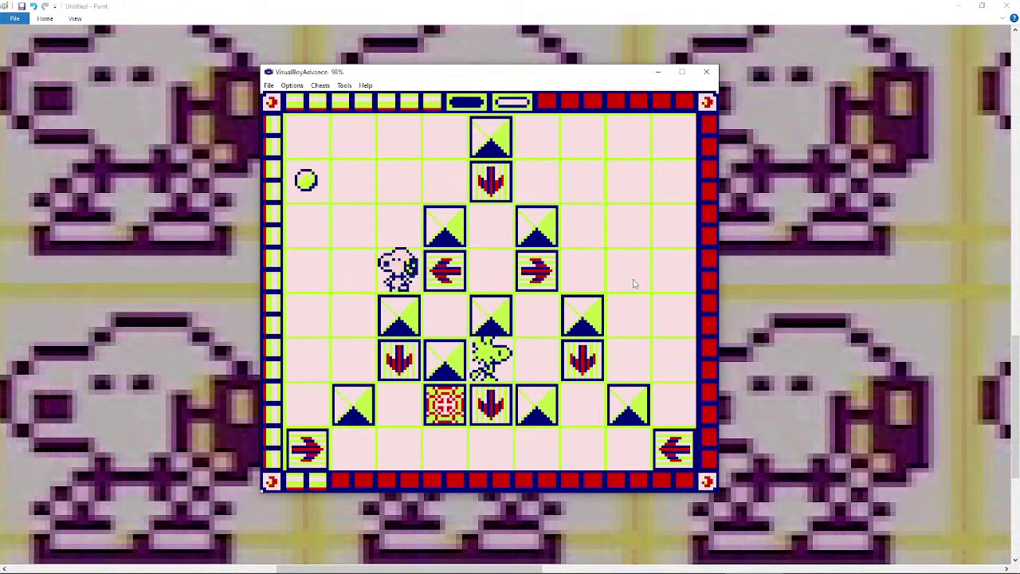
- Try to push the fifth-row, third-column block down and pass back through the left arrow, and walk Snoopy to the first column
key(Down)
key(Up)
key(Right)
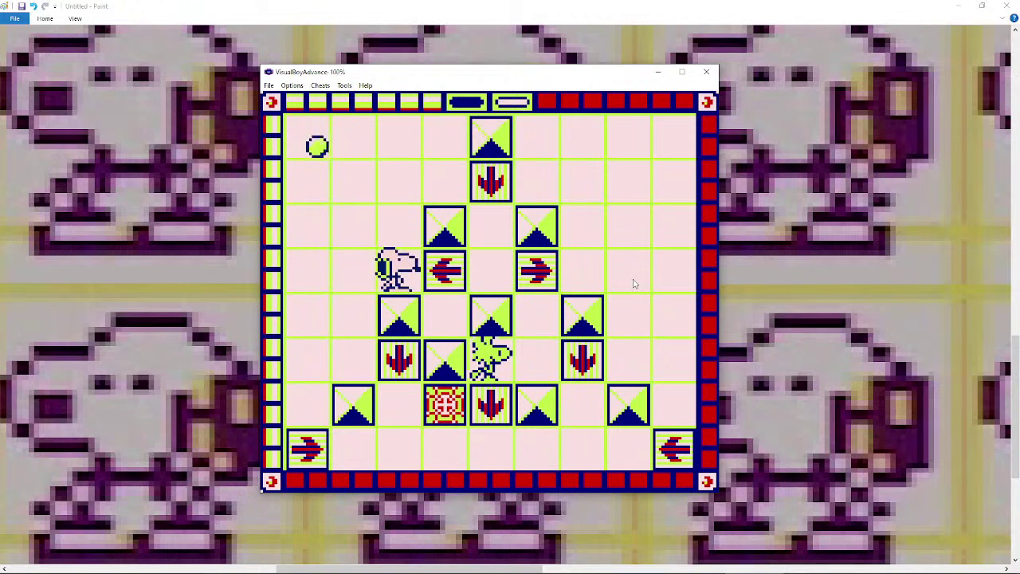
key(Left)
key(Left)
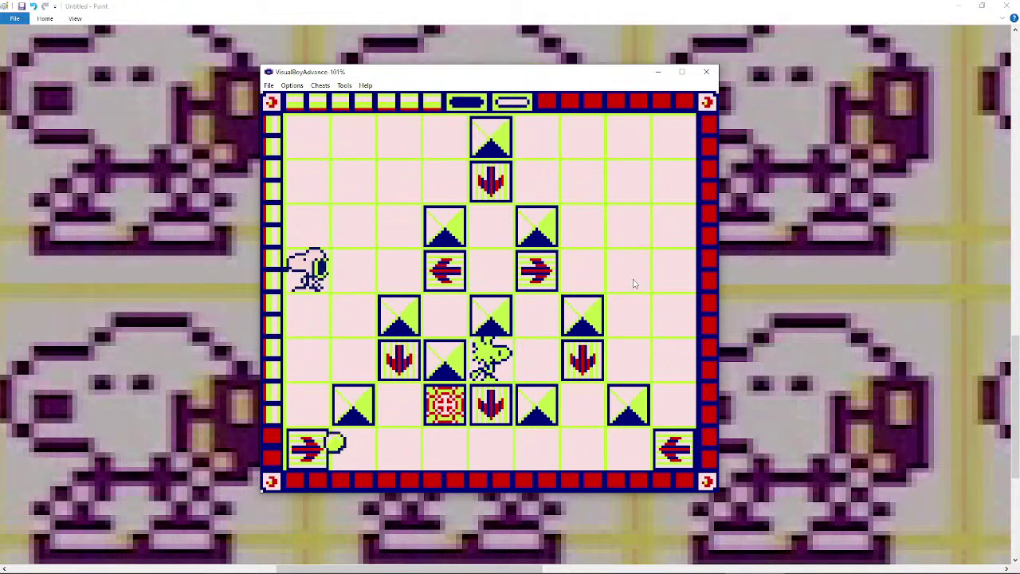
- Walk Snoopy down the first column, push the seventh-row, second-column block one tile right, and move to the bottom row
key(Down)
key(Right)
key(Left)
key(Down)
key(Down)
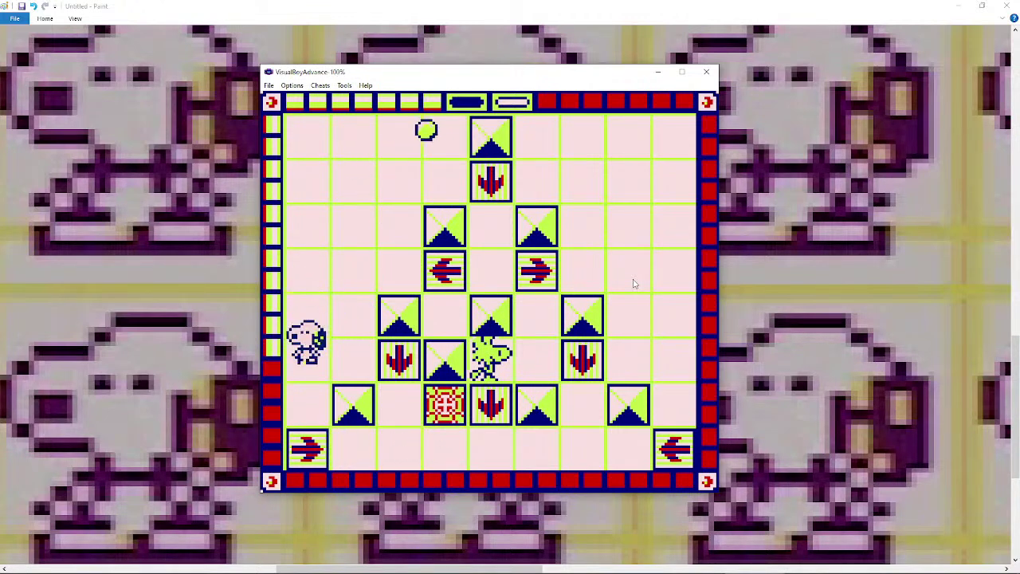
key(Right)
key(Down)
key(Right)
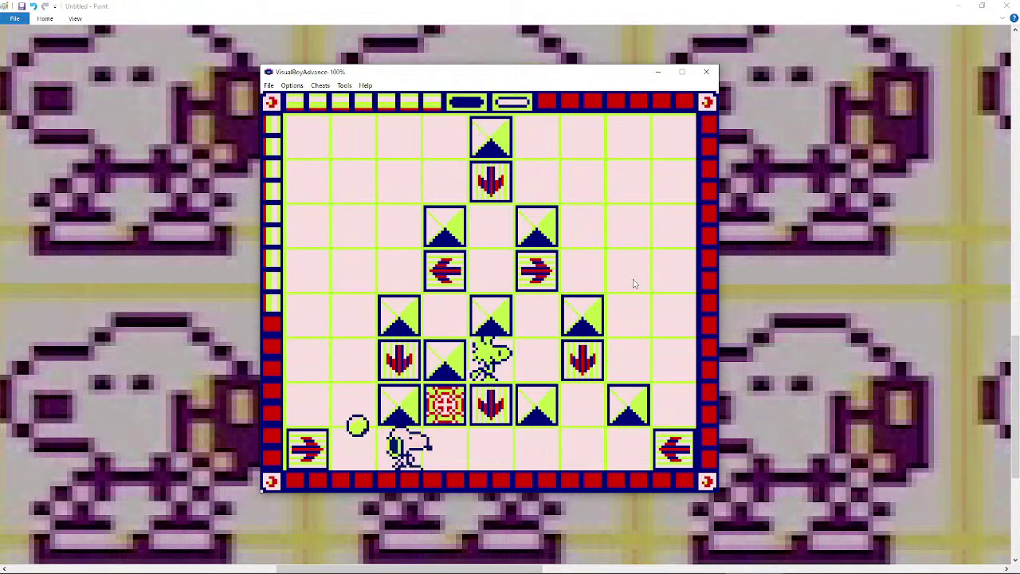
- Move Snoopy right along the bottom row and enter the warp tile above its fourth column
key(Right)
key(Right)
key(Up)
key(Left)
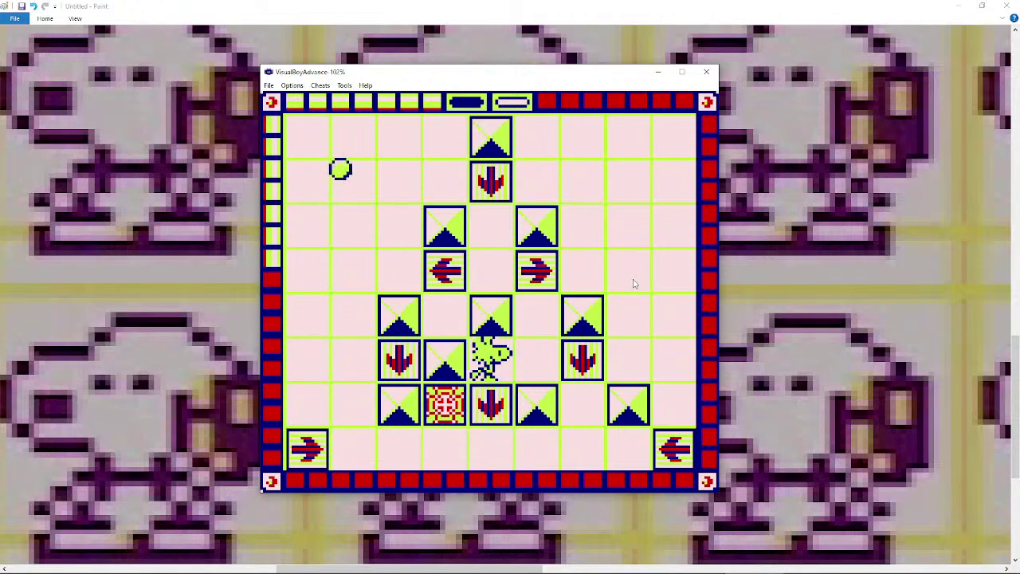
key(Left)
key(Left)
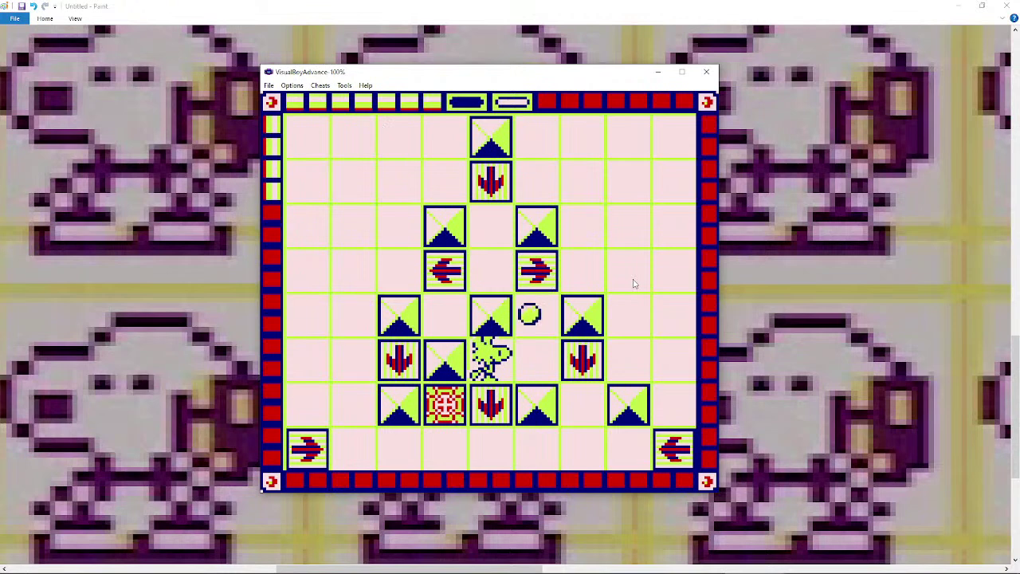
- Walk Snoopy from the second-row warp exit through the down arrow and right through the fourth-row right arrow
key(Right)
key(Up)
key(Right)
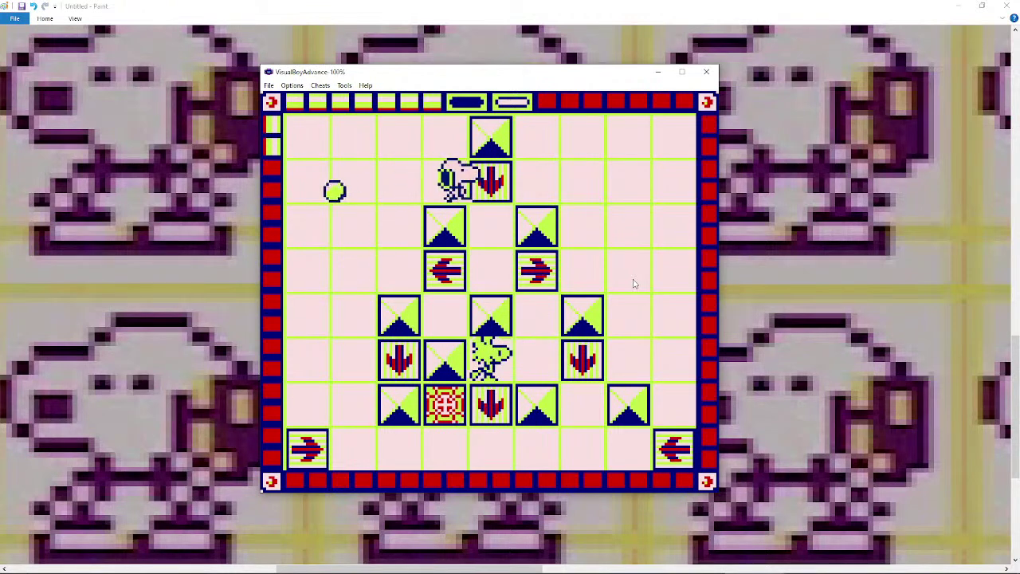
key(Down)
key(Right)
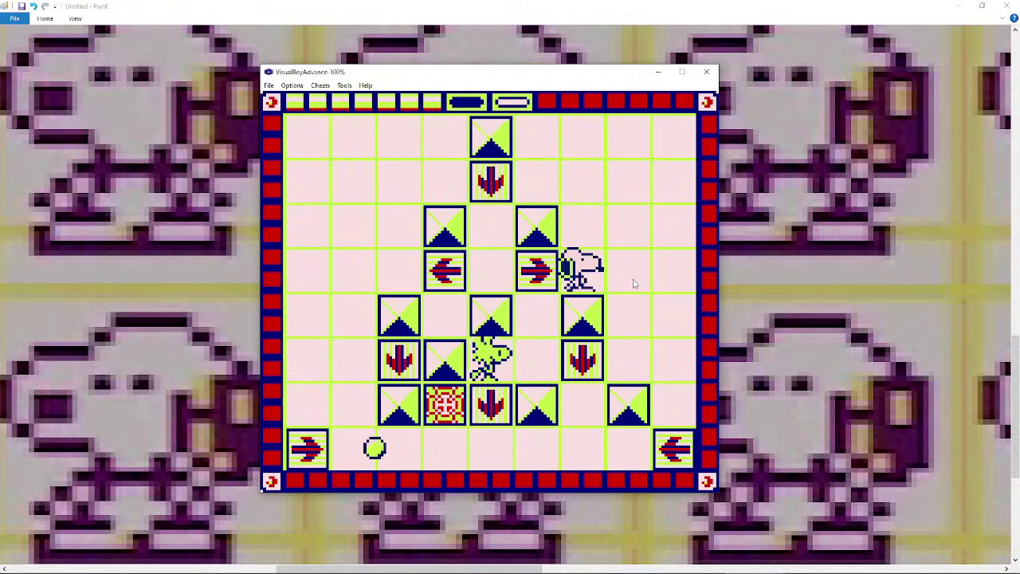
- Walk Snoopy down to the seventh-row, seventh-column gap and try to push the sixth-column block left
key(Right)
key(Down)
key(Down)
key(Left)
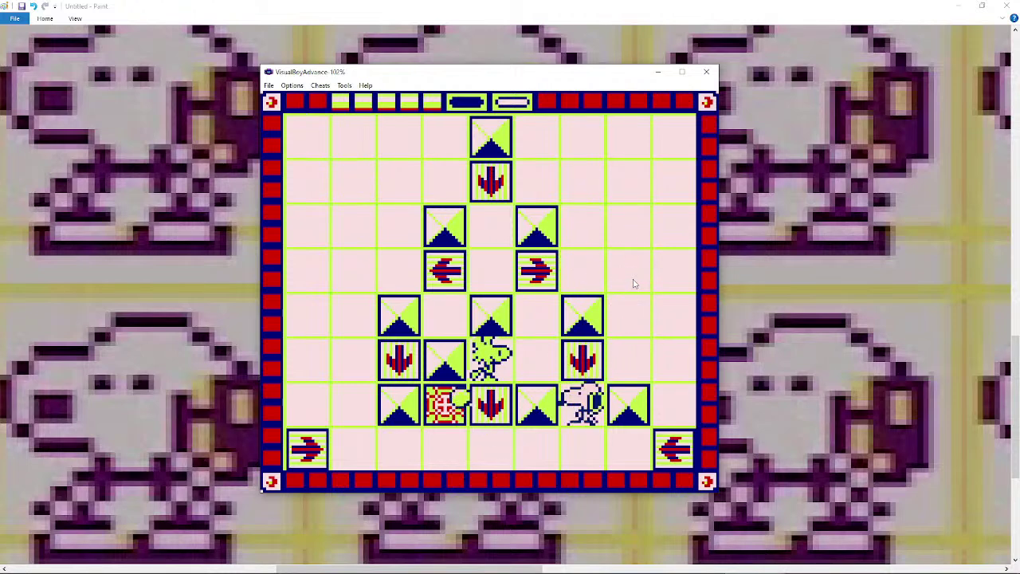
- Walk Snoopy from the gap to the bottom-row left arrow and back left along the bottom row
key(Right)
key(Right)
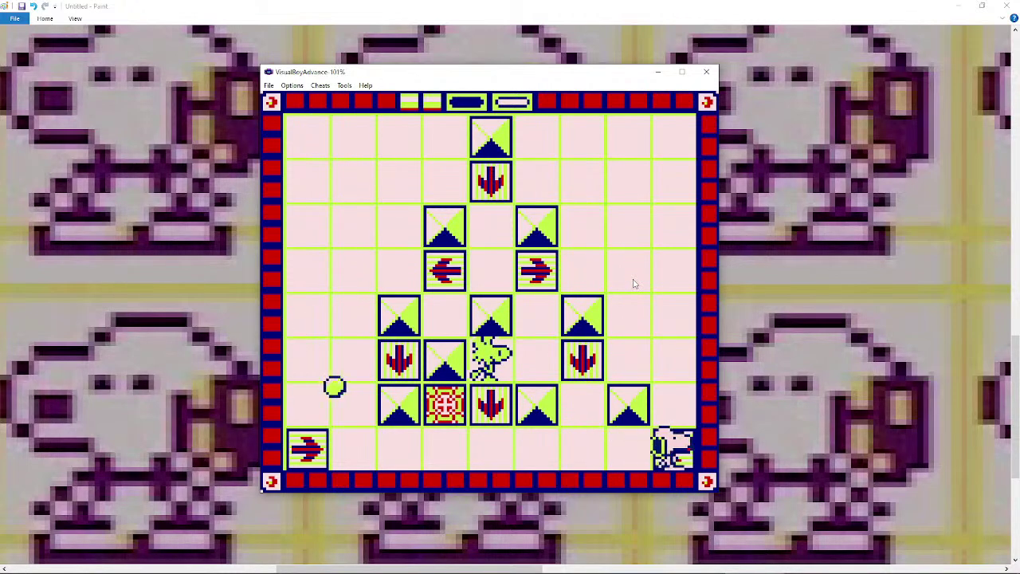
key(Left)
key(Left)
key(Up)
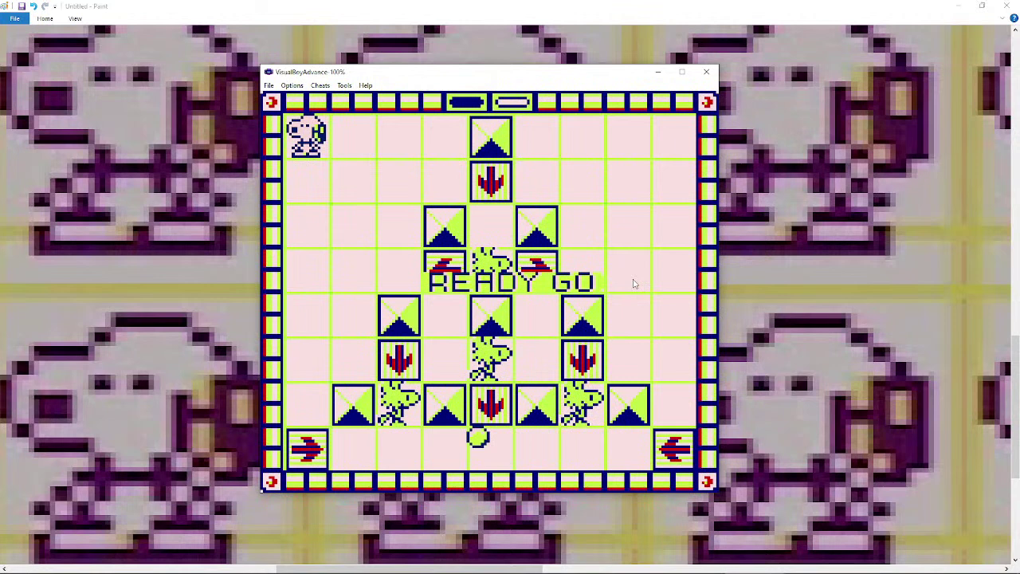
- Walk Snoopy from the start through the second-row down arrow, collect the fourth-row Woodstock, and exit through the left arrow
key(Down)
key(Right)
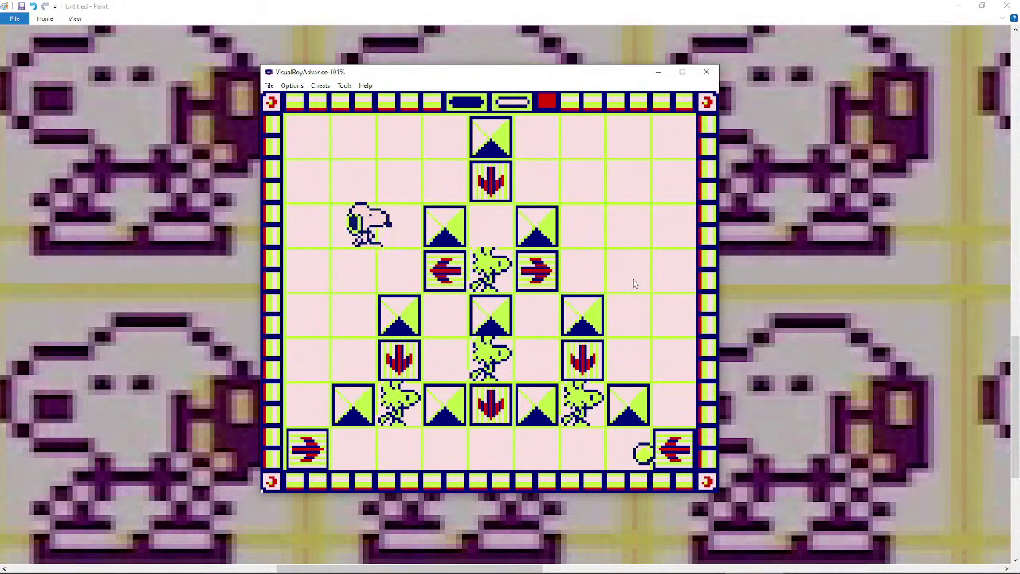
key(Up)
key(Right)
key(Down)
key(Left)
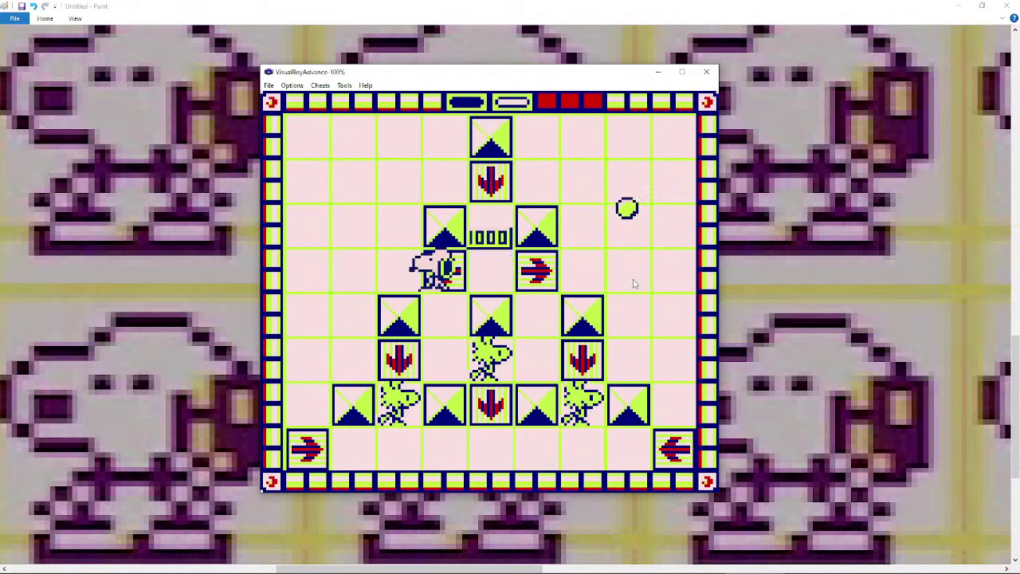
- Collect the seventh-row Woodstocks in the third and seventh columns, passing through the third-column down arrow and along the bottom row
key(Down)
key(Right)
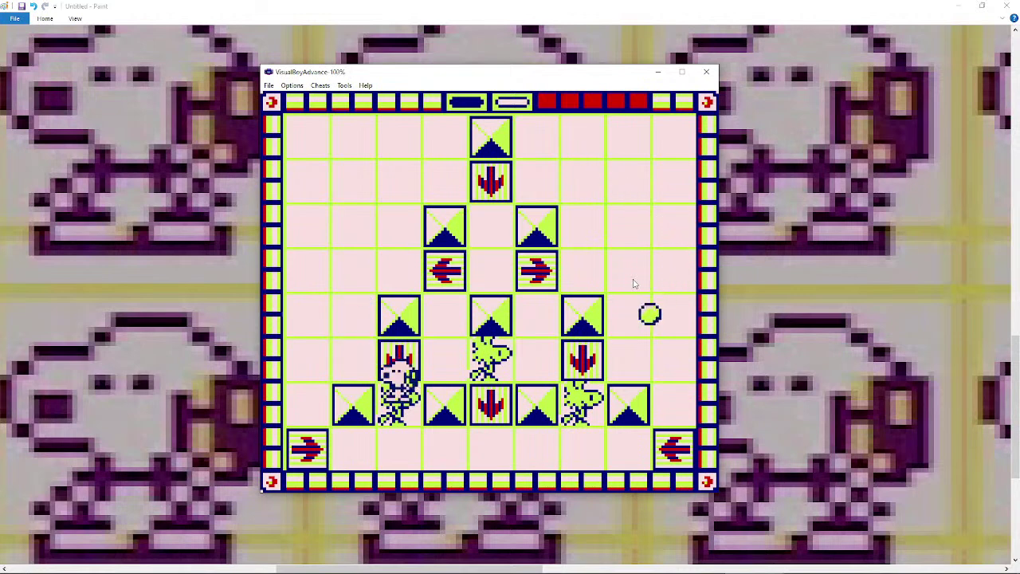
key(Down)
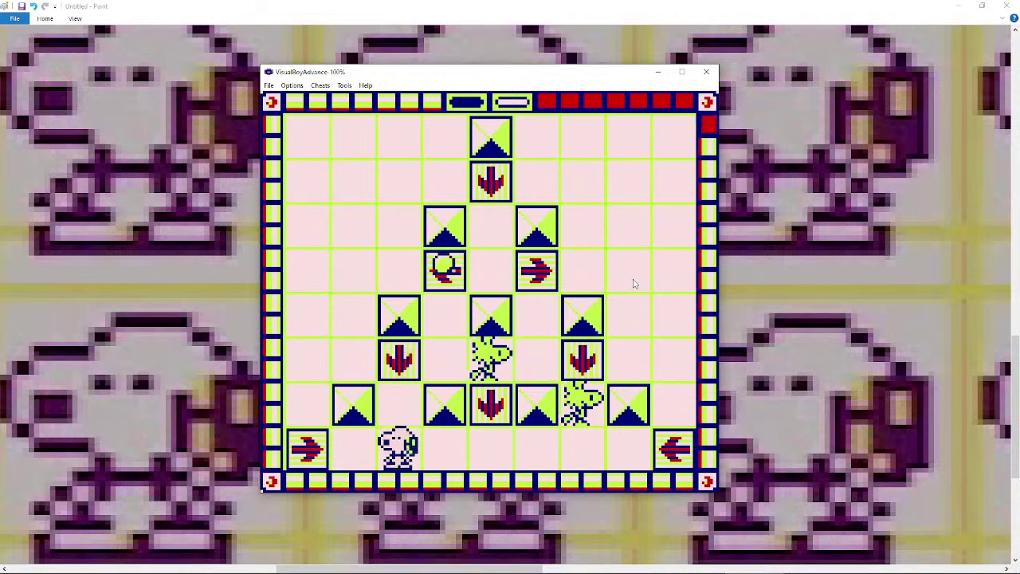
key(Right)
key(Up)
key(Down)
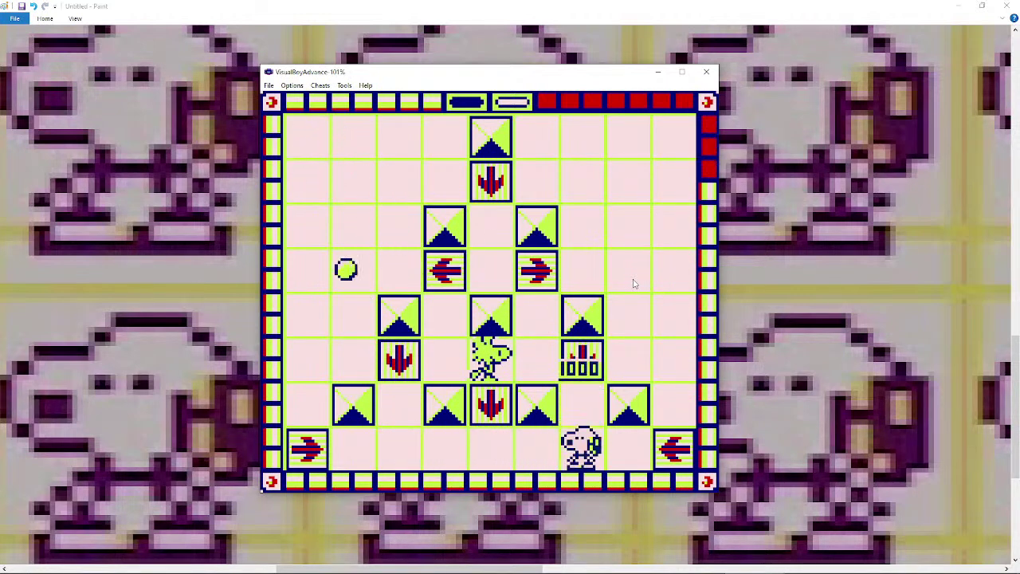
- Try to push the sixth-column block left from the seventh-column gap, and move Snoopy back left along the bottom row
key(Right)
key(Left)
key(Up)
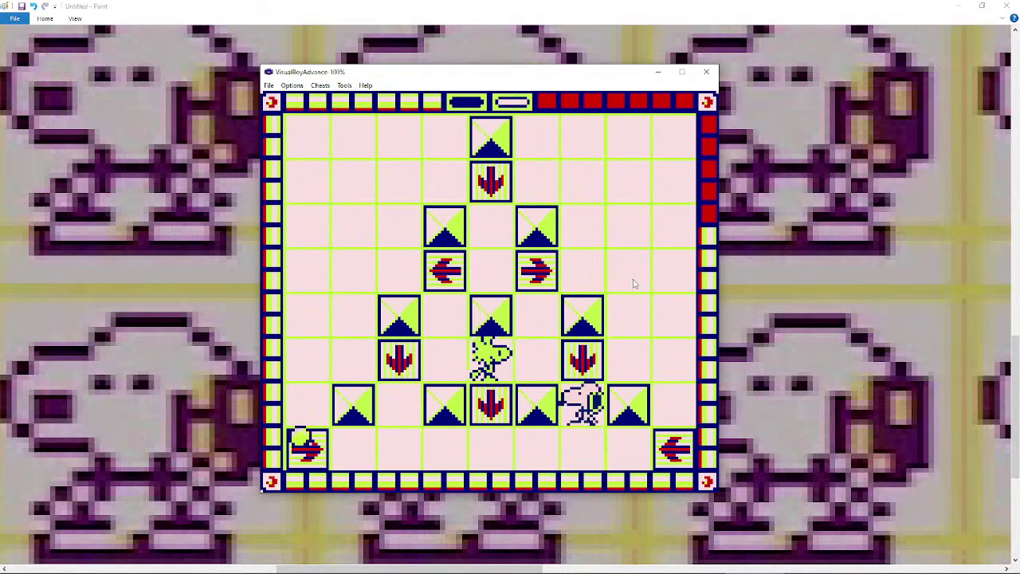
key(Down)
key(Left)
key(Left)
key(Up)
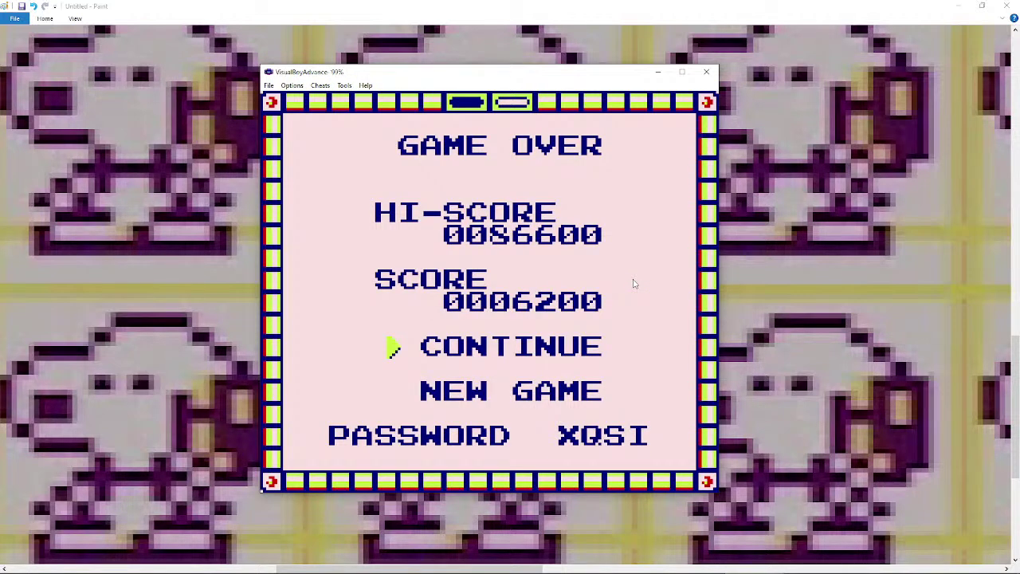
- Continue the game from the game-over screen and pause the restarted level
key(Return)
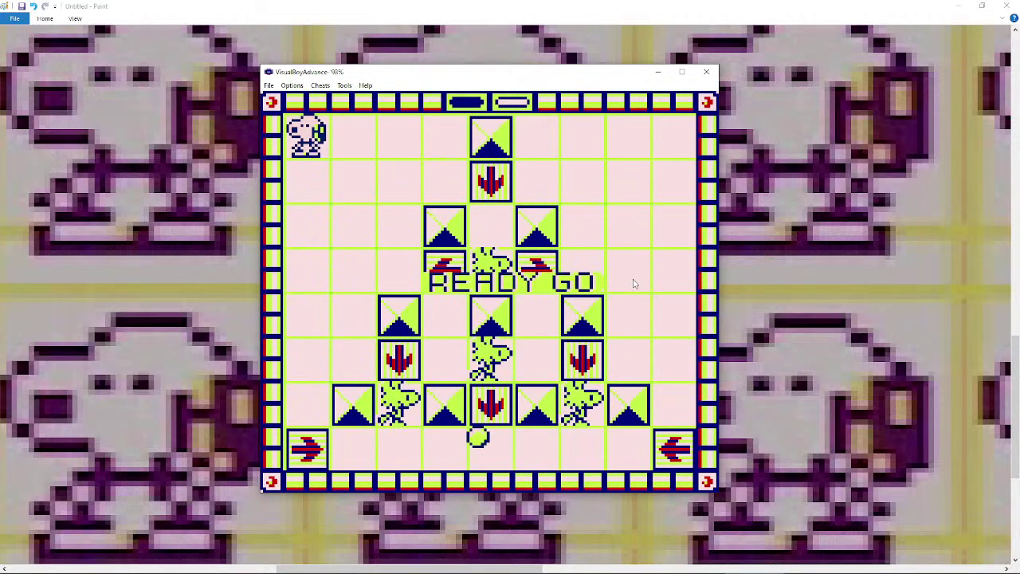
key(Return)
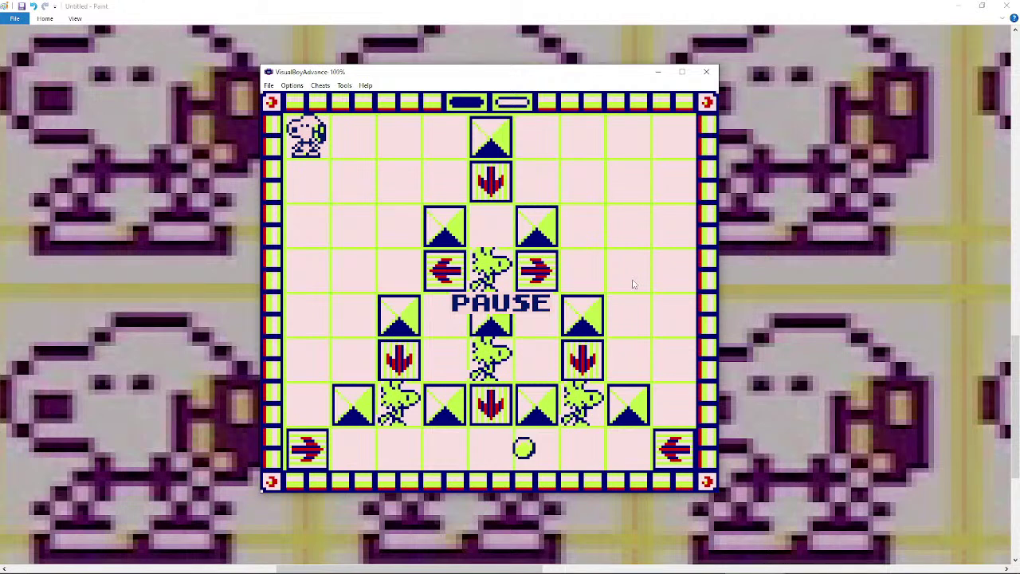
- Switch to Chrome and view the livestream's chat and analytics in YouTube Studio
click(401, 565)
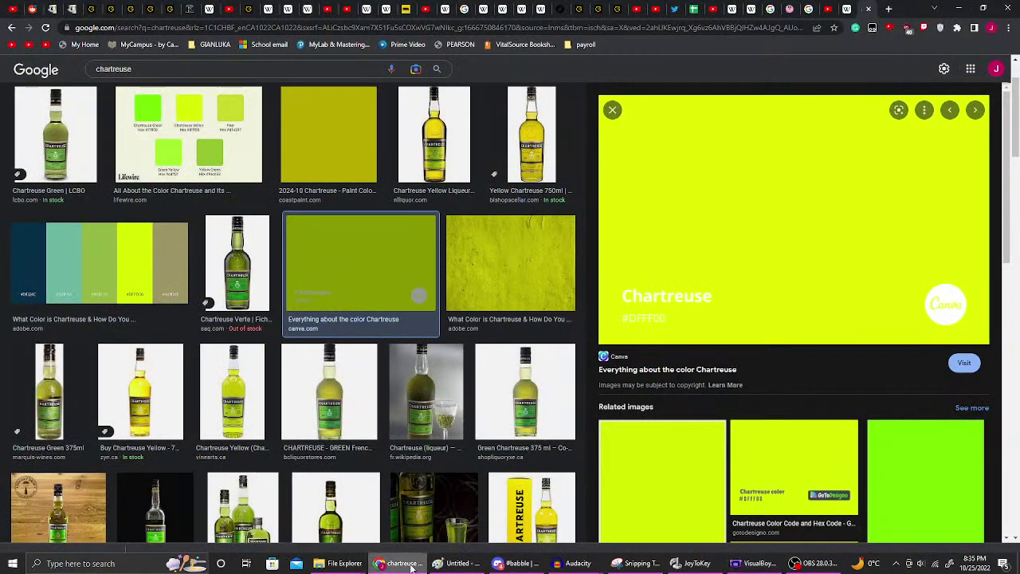
click(826, 8)
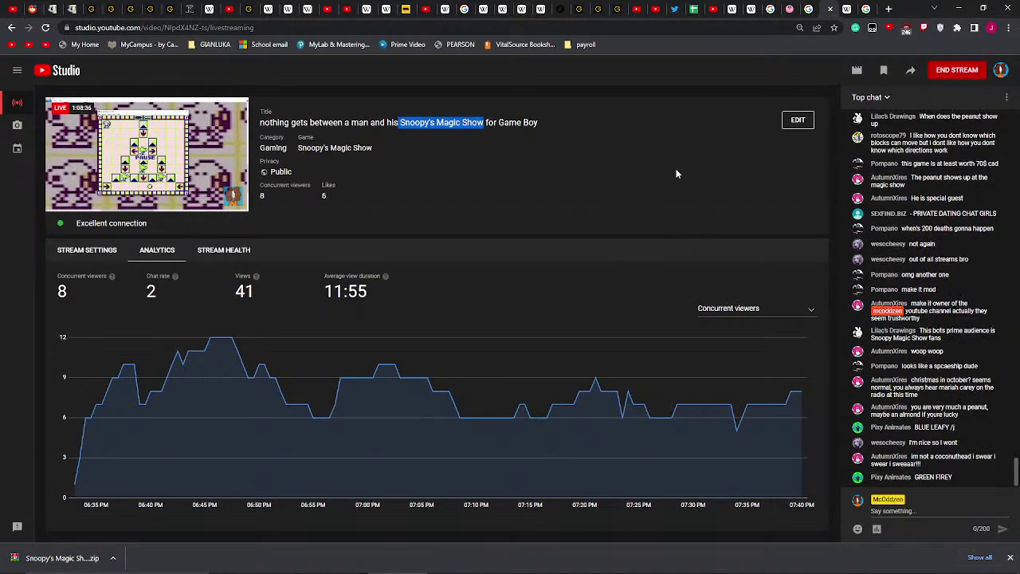
- Close the downloads bar, browse the Animated films recommendations on YouTube's home page, and view the open "The Origin of Every Soyjak: Explained" video
click(712, 8)
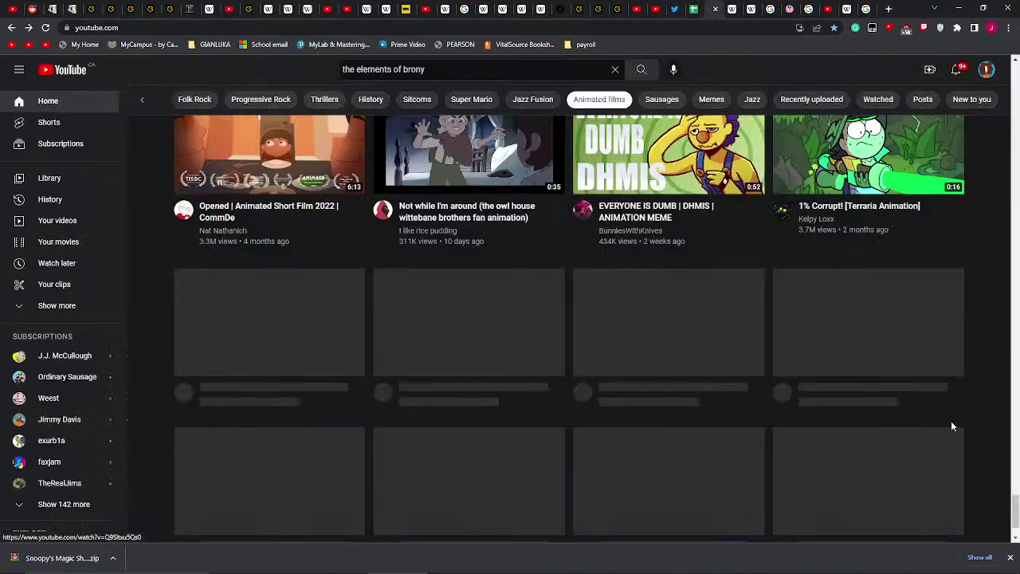
click(1009, 557)
scroll(881, 342, up, 4)
scroll(880, 341, down, 10)
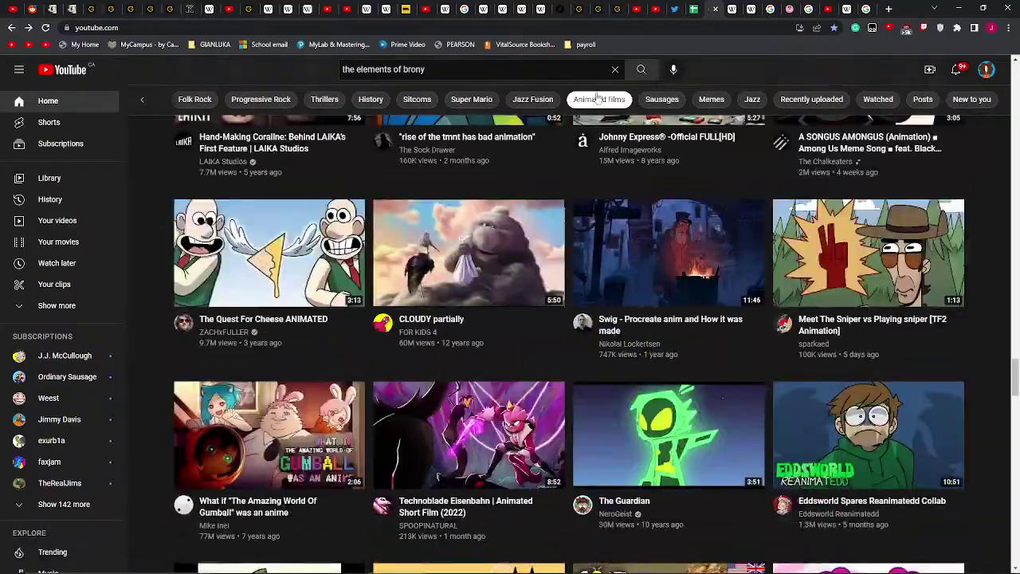
click(597, 99)
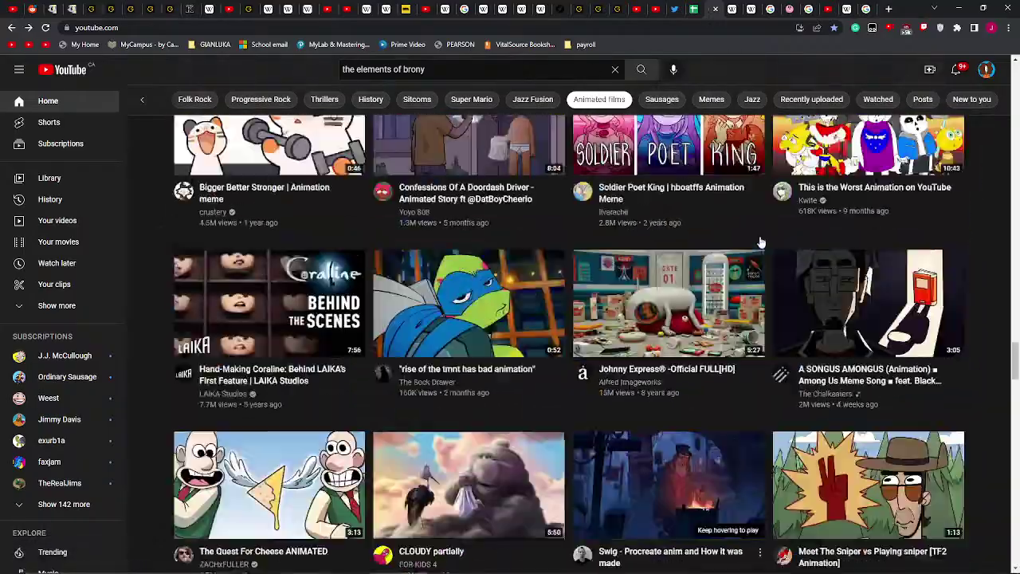
scroll(765, 226, down, 8)
scroll(765, 226, up, 15)
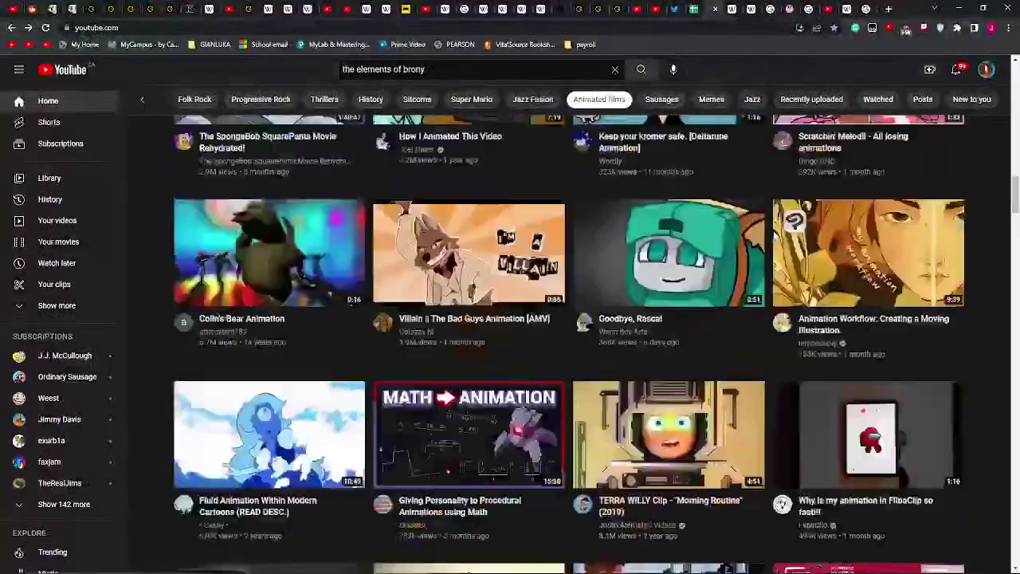
scroll(759, 231, down, 10)
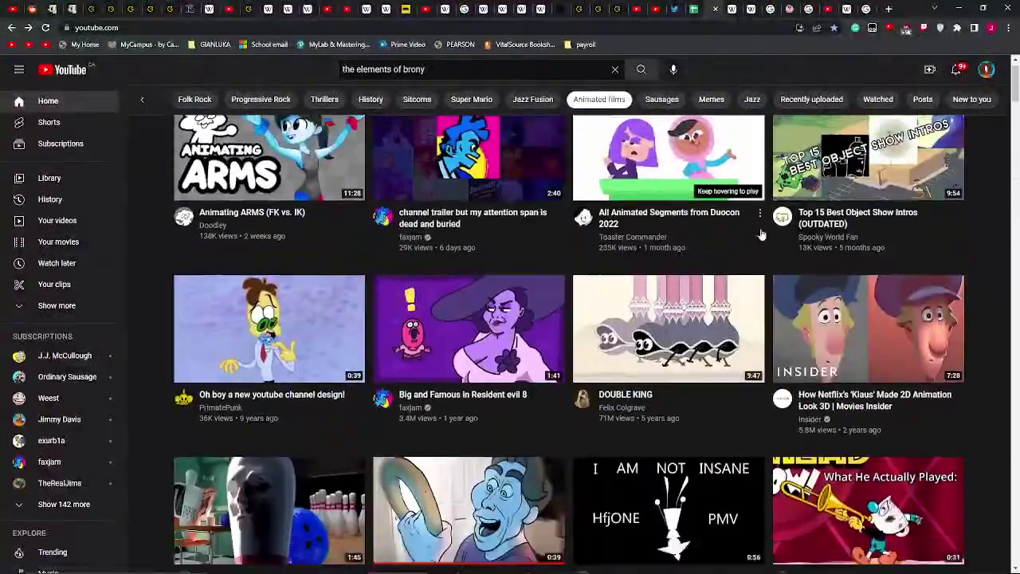
scroll(887, 295, down, 12)
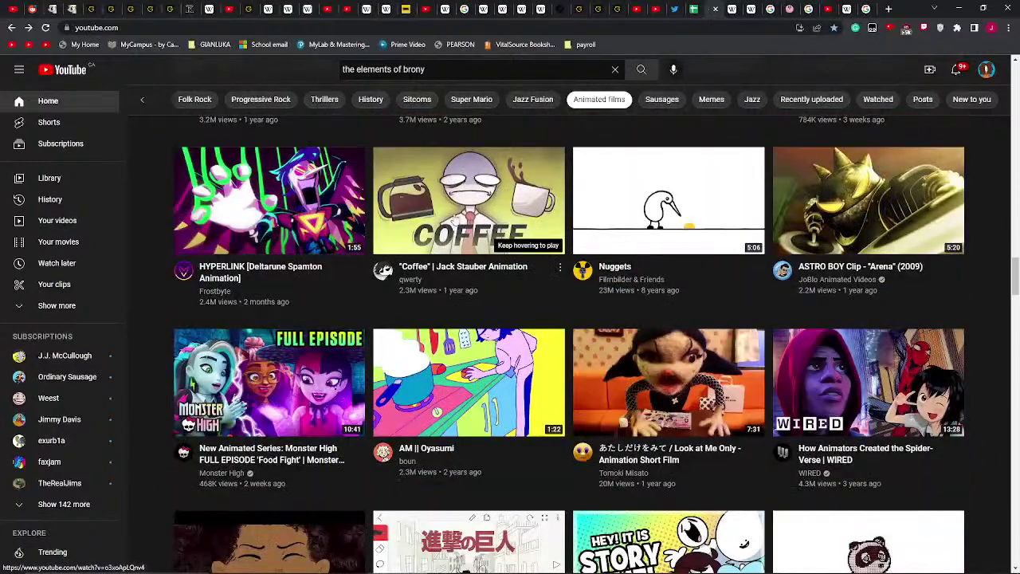
scroll(526, 271, down, 5)
scroll(470, 273, down, 5)
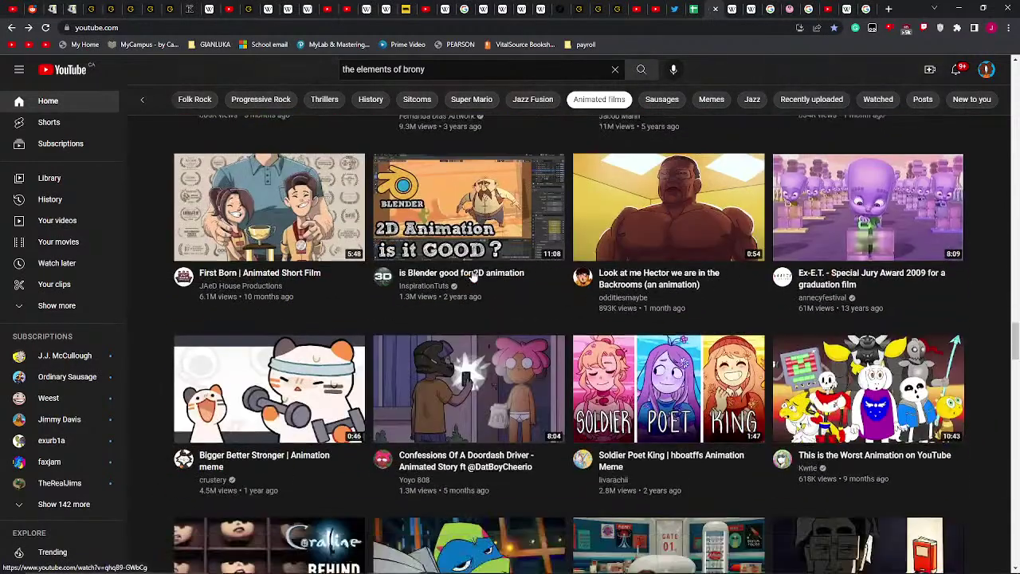
scroll(558, 207, down, 3)
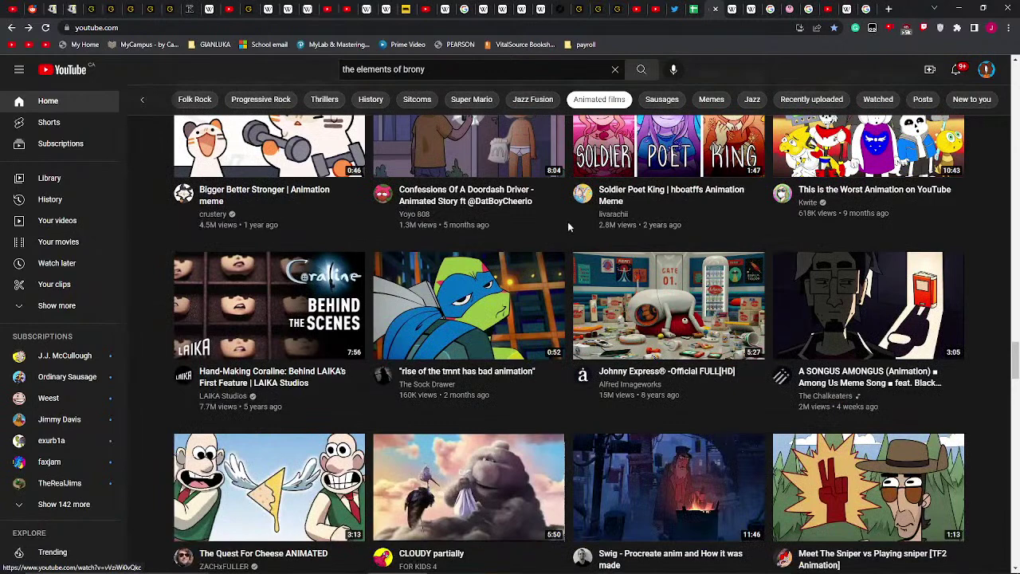
click(641, 7)
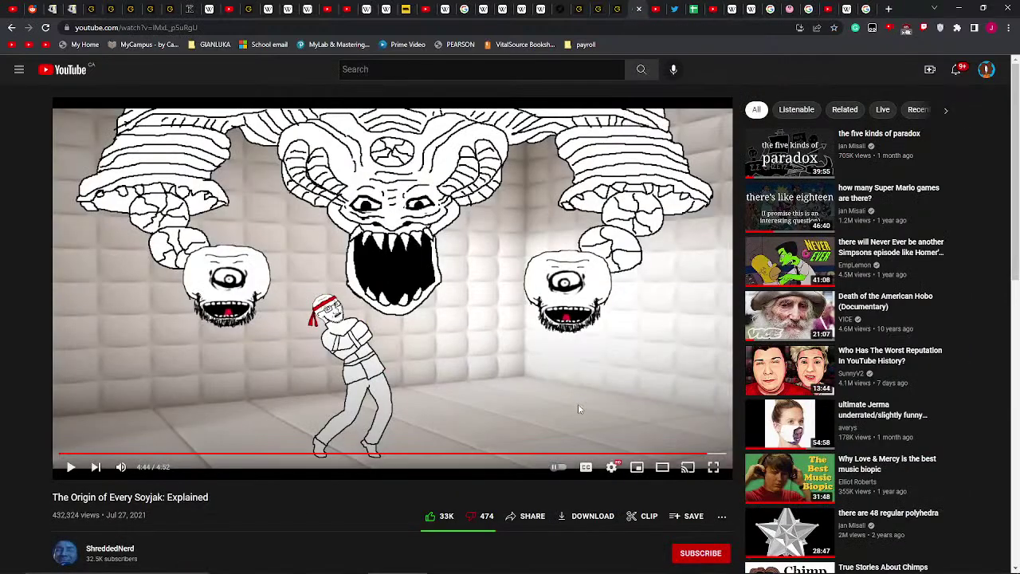
- Leave the Soyjak video for YouTube's home page and search for "humany"
scroll(578, 403, down, 3)
scroll(578, 403, up, 2)
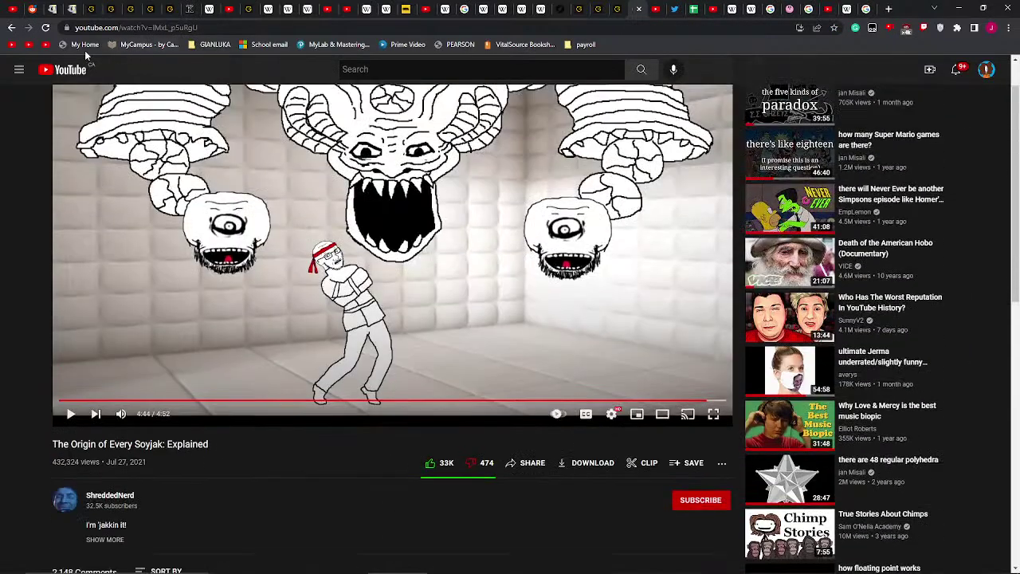
click(61, 72)
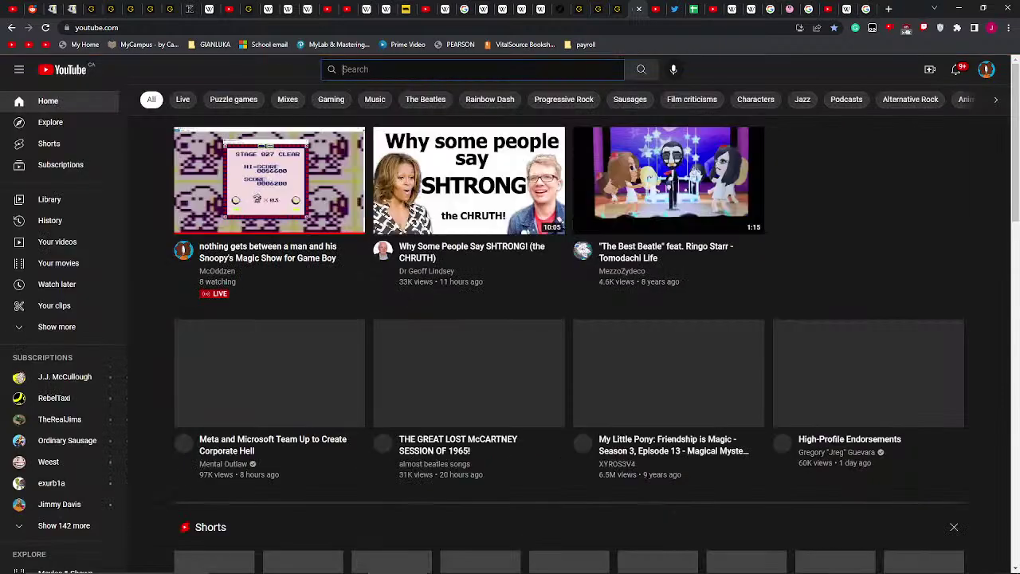
text(hum)
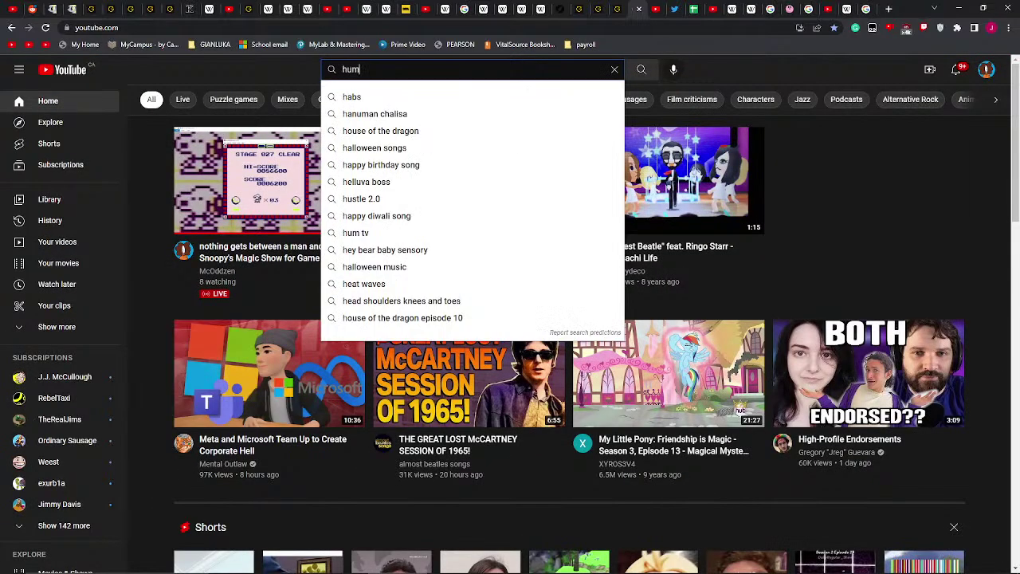
text(any)
key(Return)
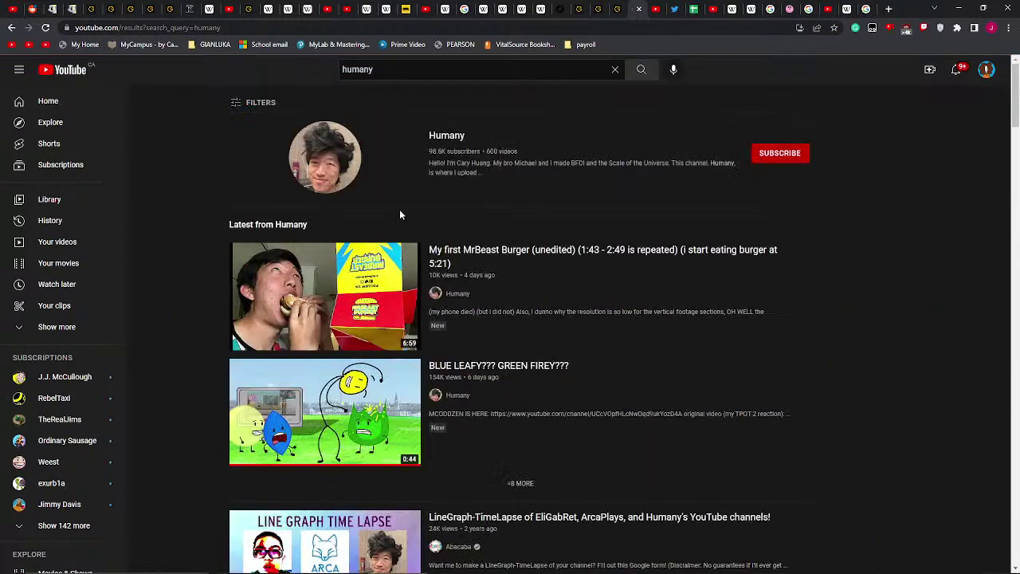
- Open the Humany channel from the search results and view its uploaded videos
click(321, 161)
click(315, 302)
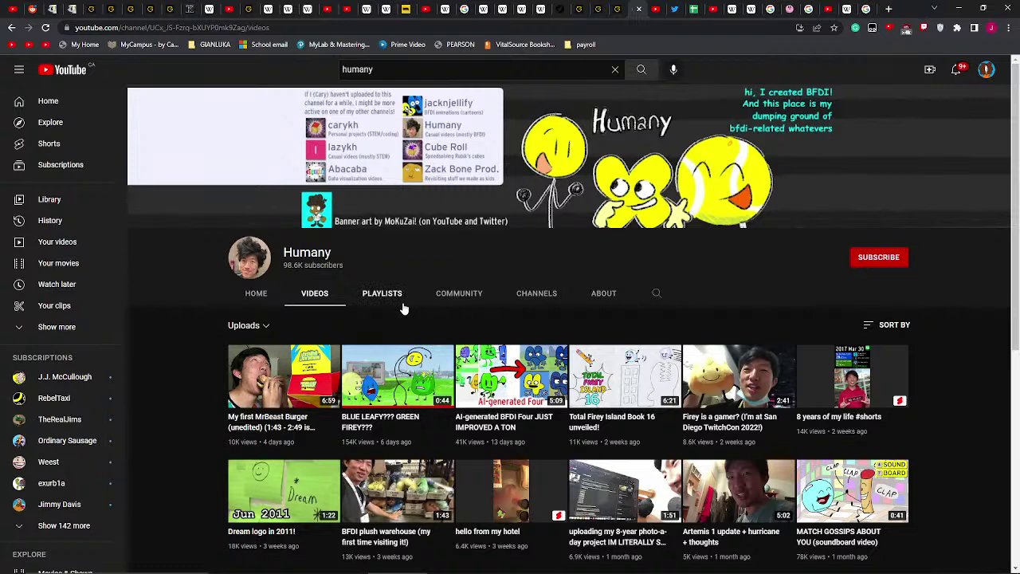
mouse_move(505, 407)
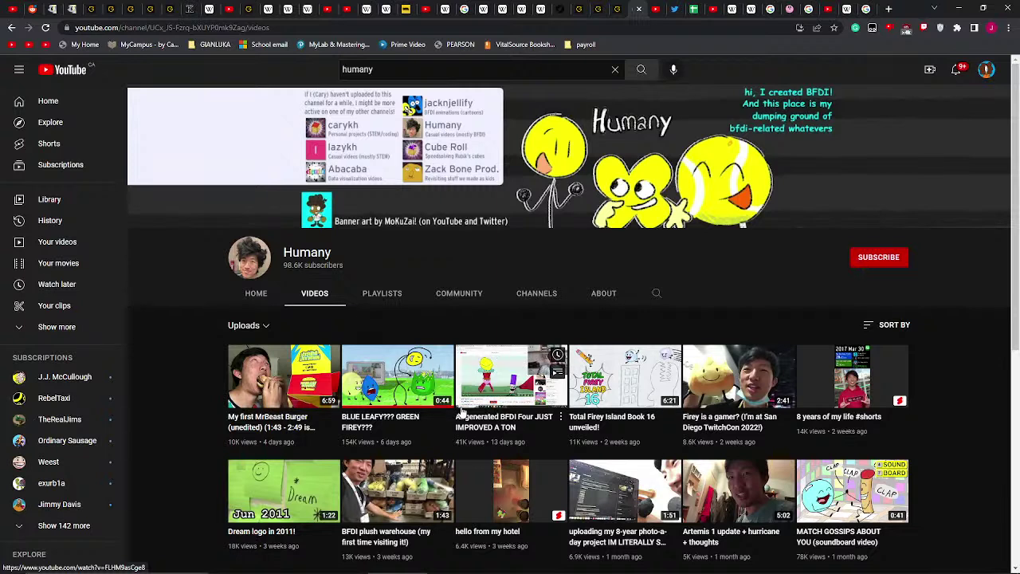
mouse_move(434, 420)
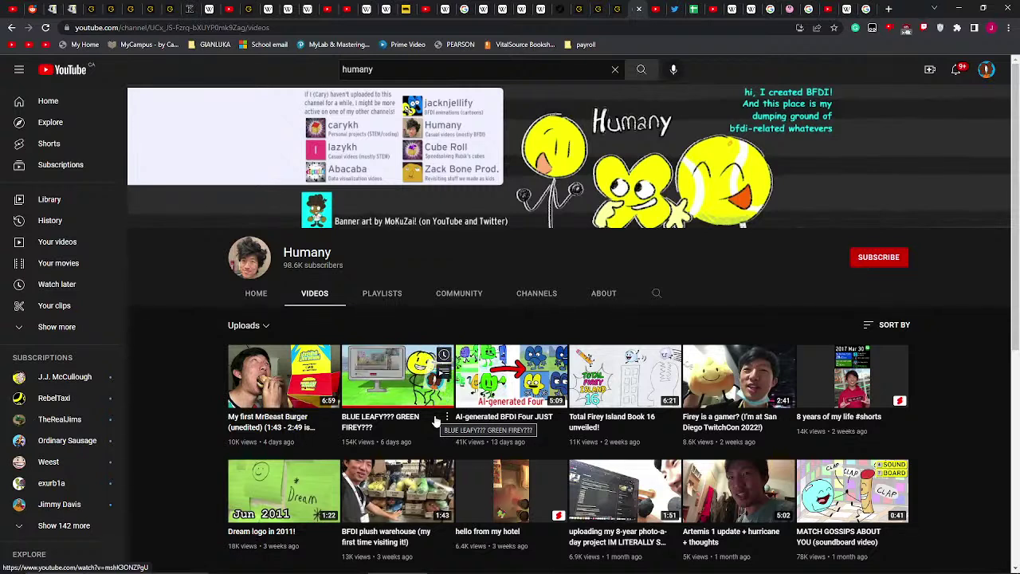
- Switch to VisualBoyAdvance to check the paused game, and return to the Humany channel's uploads in Chrome
click(753, 566)
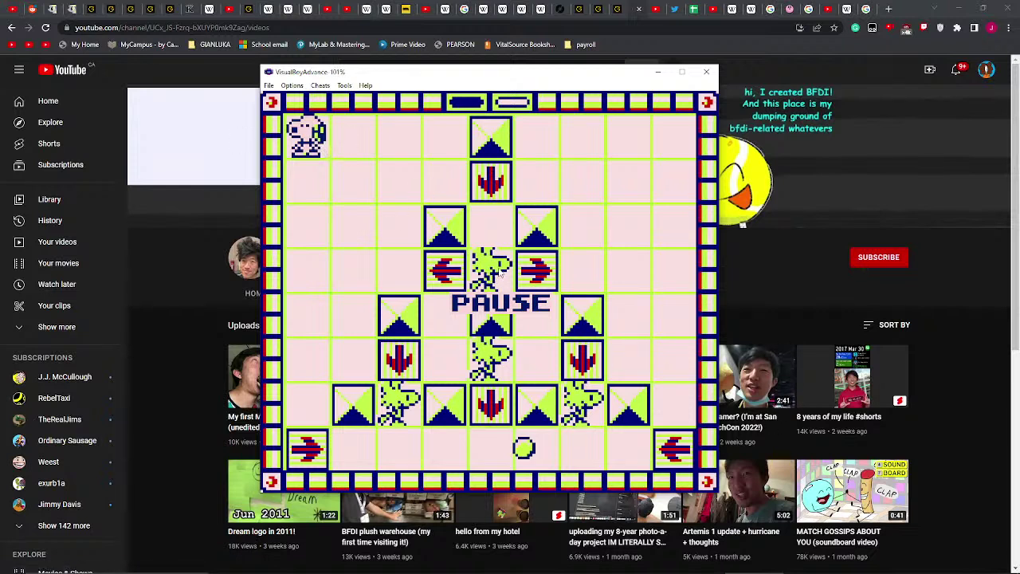
click(753, 280)
scroll(389, 375, down, 2)
scroll(389, 375, up, 2)
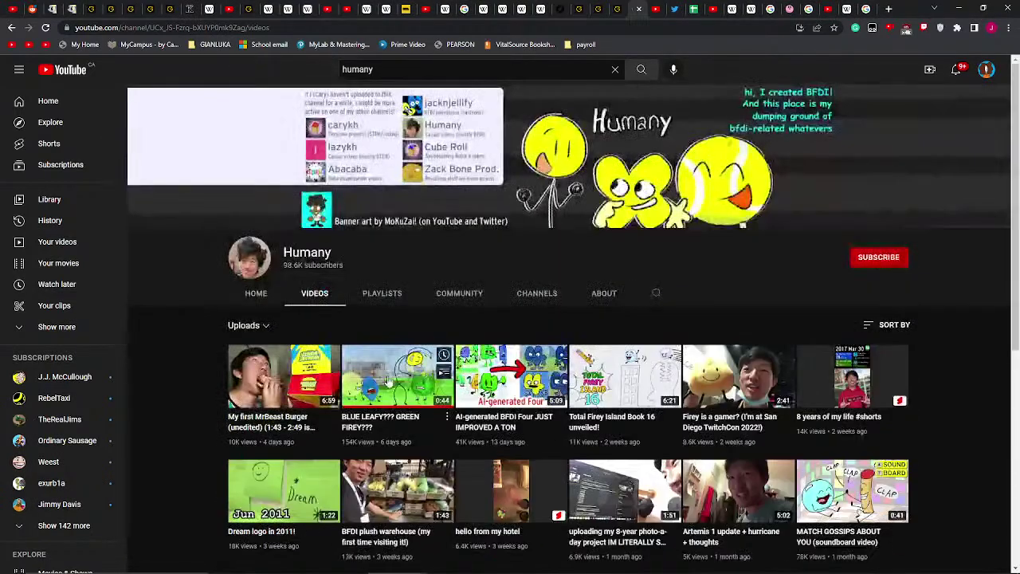
- Open Humany's "BLUE LEAFY??? GREEN FIREY???" video, play it in short bursts and pause at 0:04
click(389, 377)
click(391, 375)
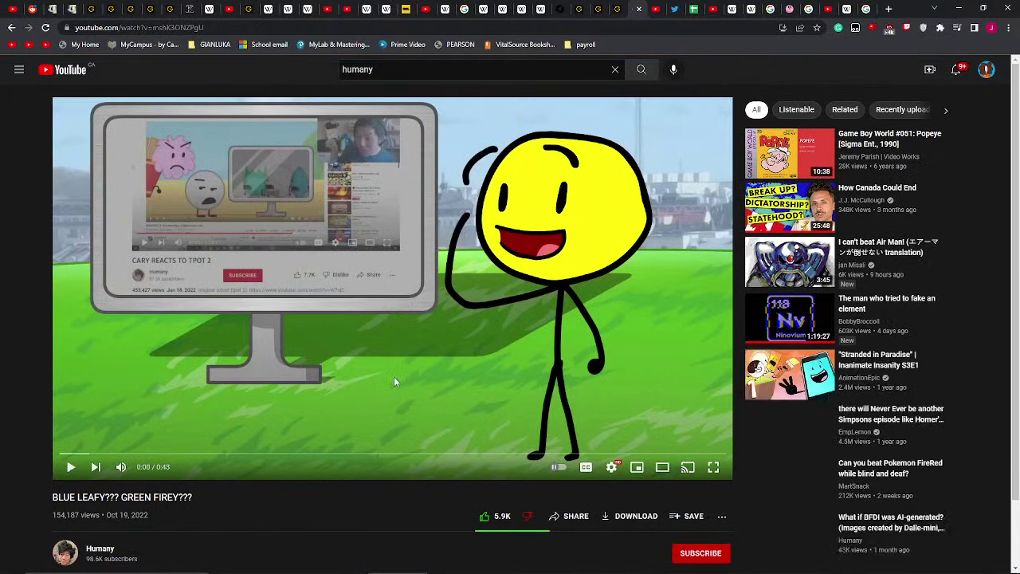
click(405, 386)
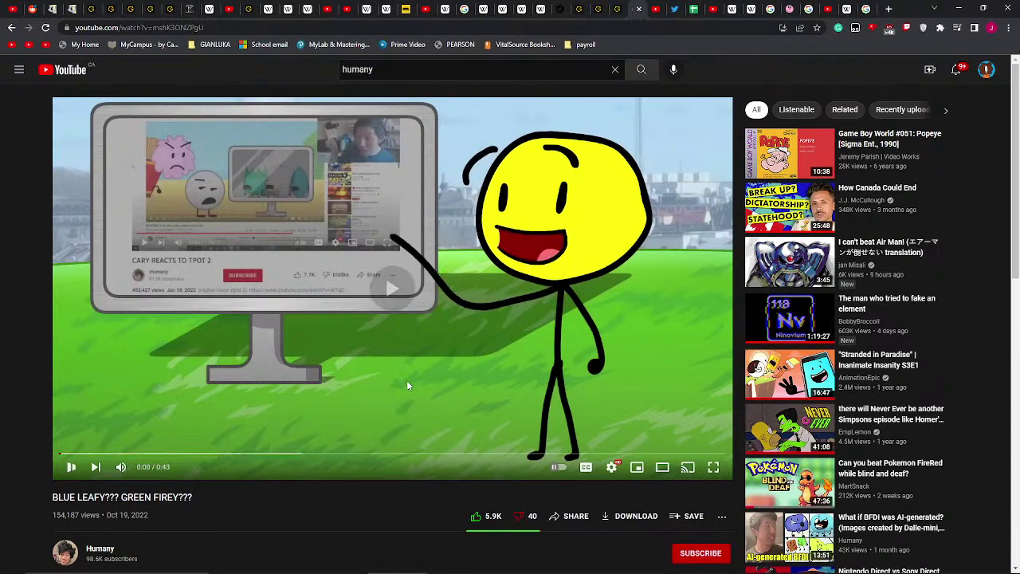
click(406, 386)
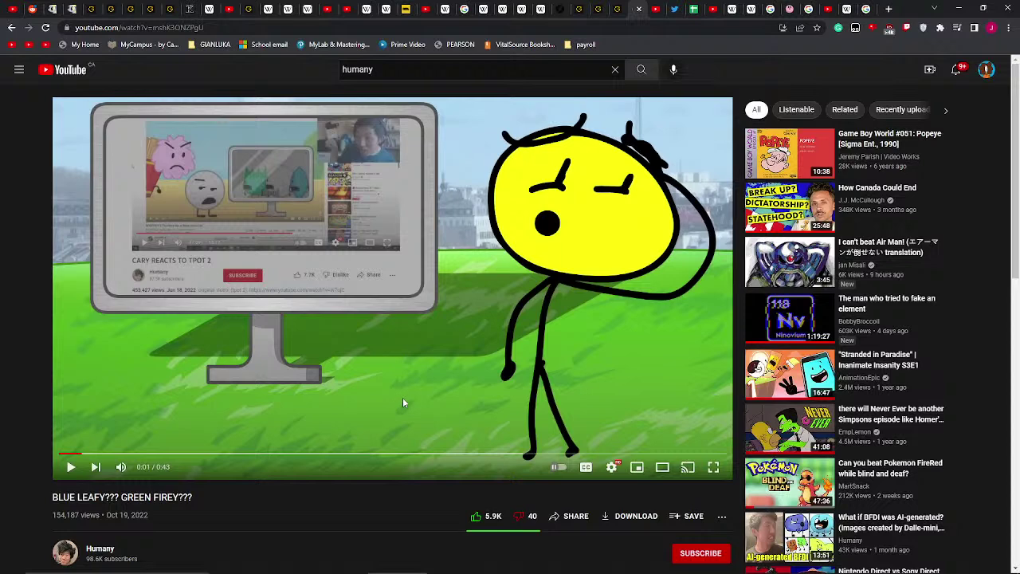
click(413, 342)
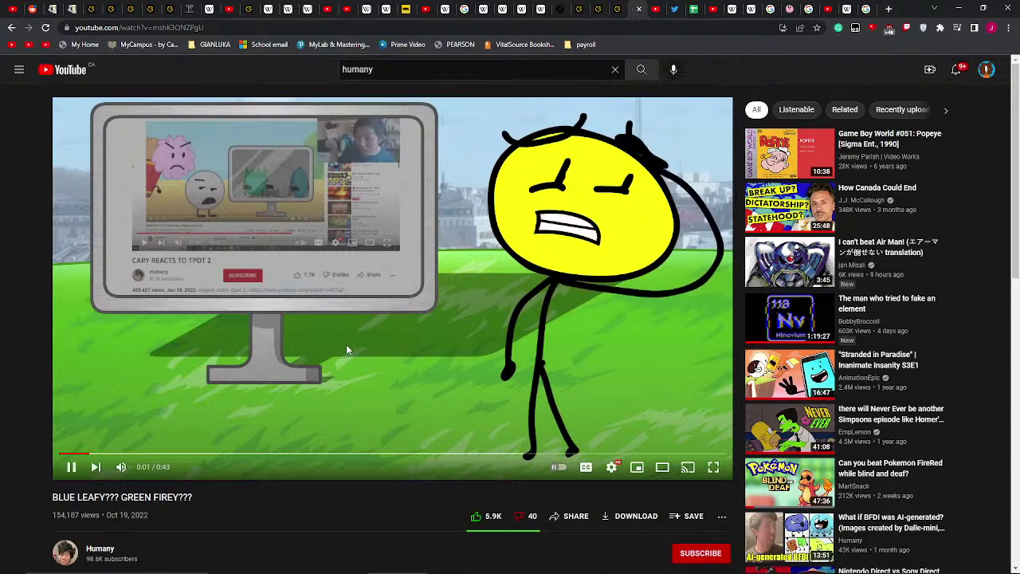
click(351, 341)
click(354, 342)
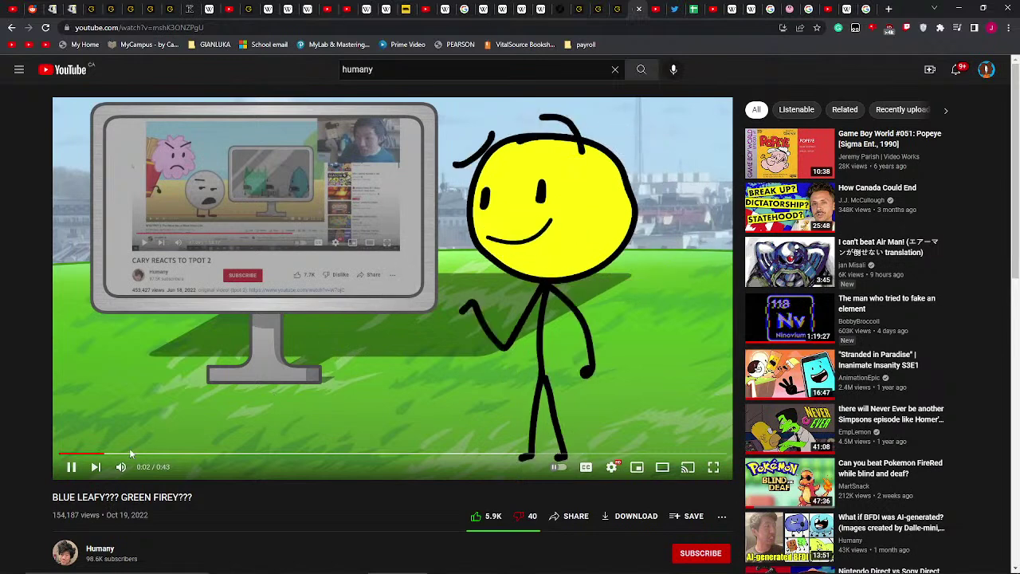
key(space)
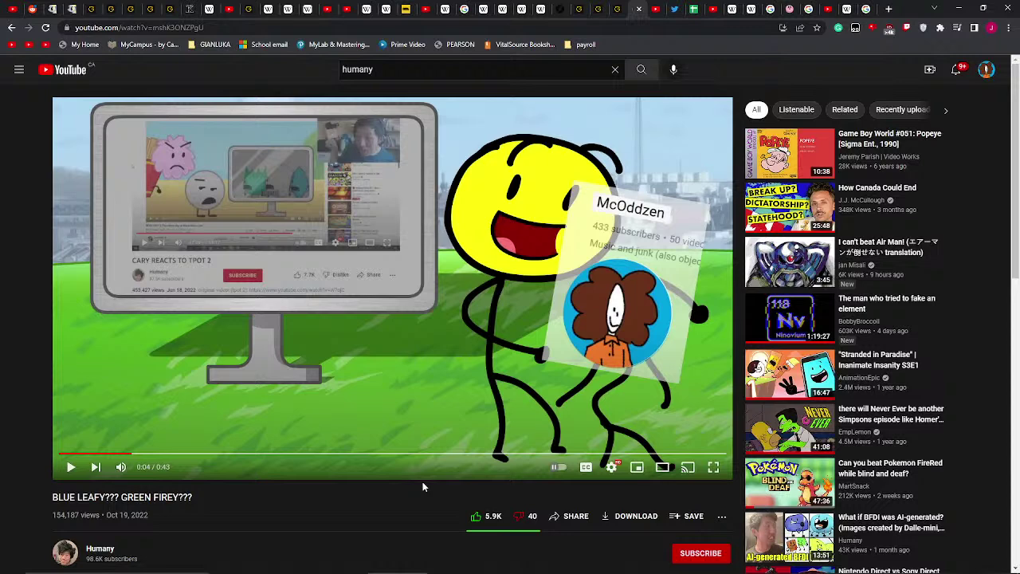
- Rewind the video to 0:03, replay the McOddzen shout-out and pause at 0:05
click(113, 452)
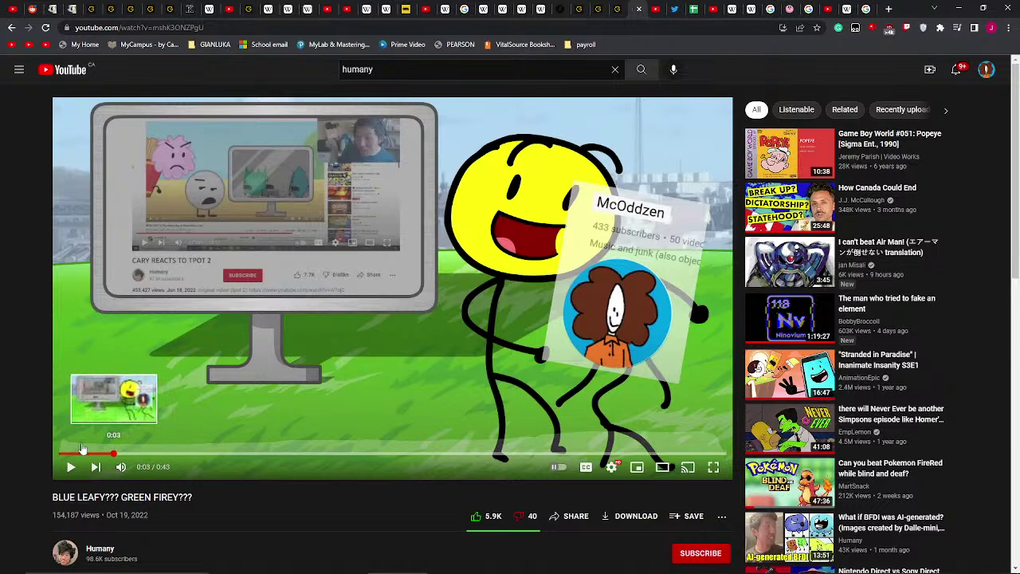
click(238, 404)
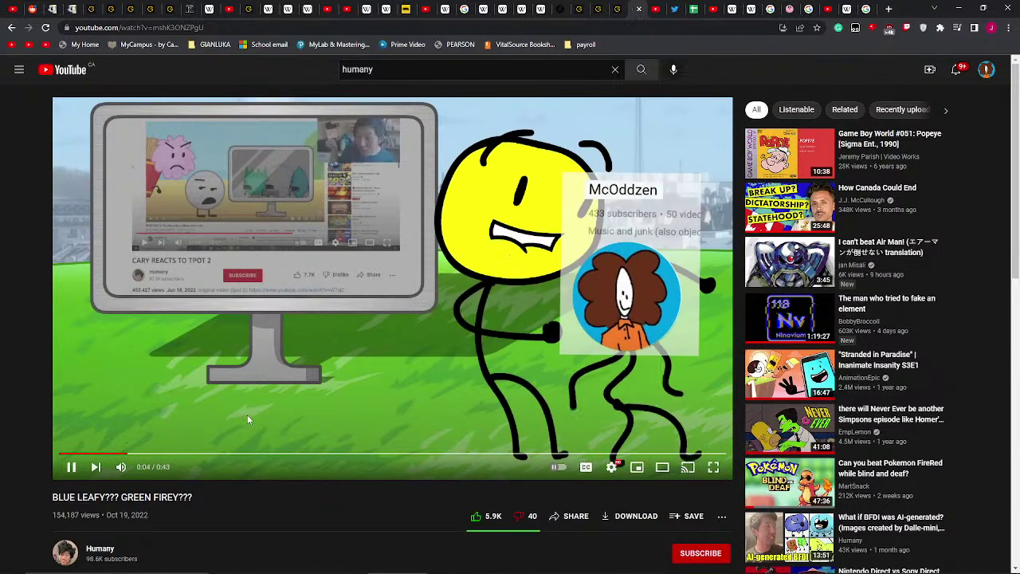
click(270, 405)
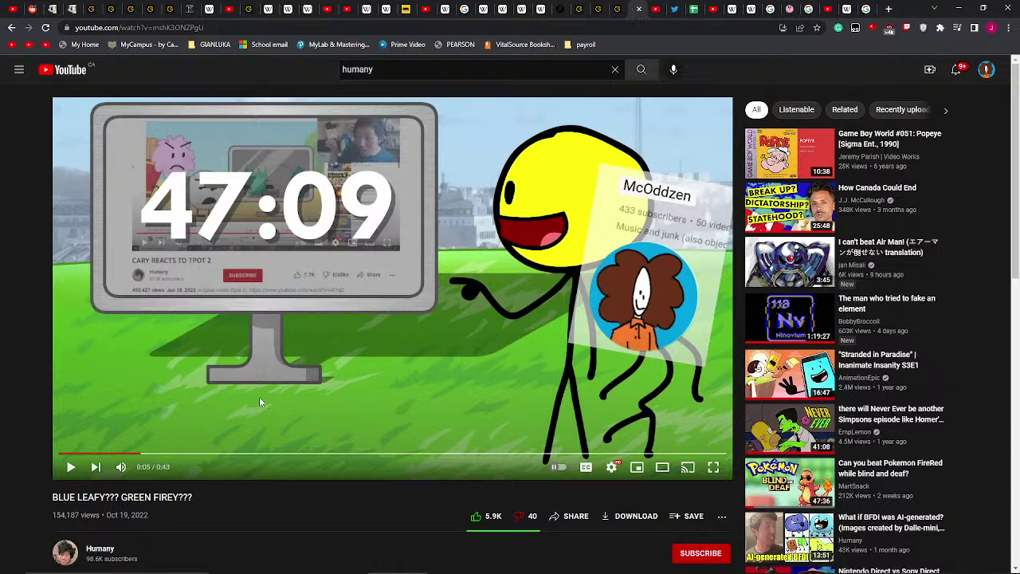
- Continue playing the video to the "CARY REACTS TO TPOT 2" shot and pause at 0:21
click(252, 392)
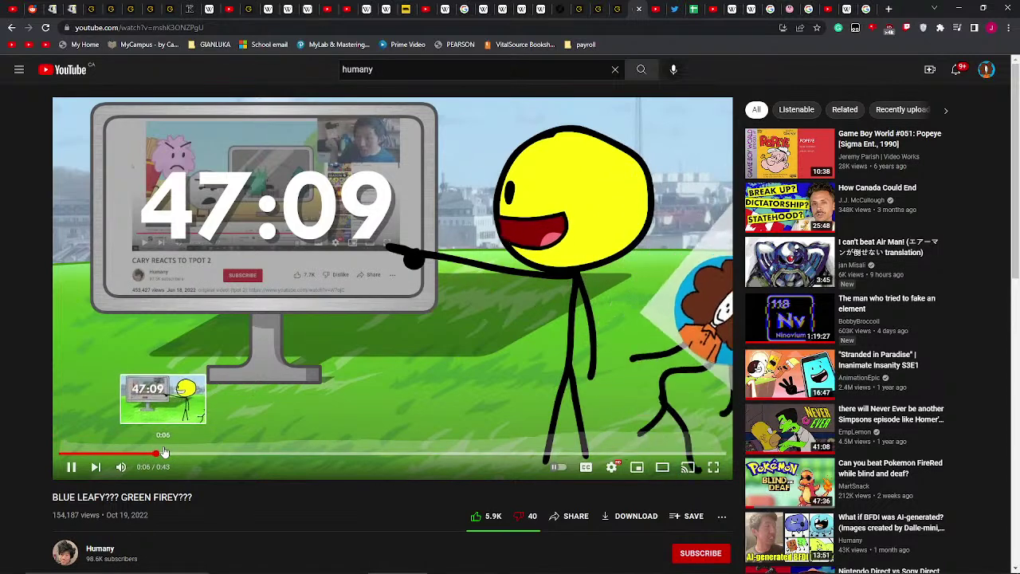
click(214, 421)
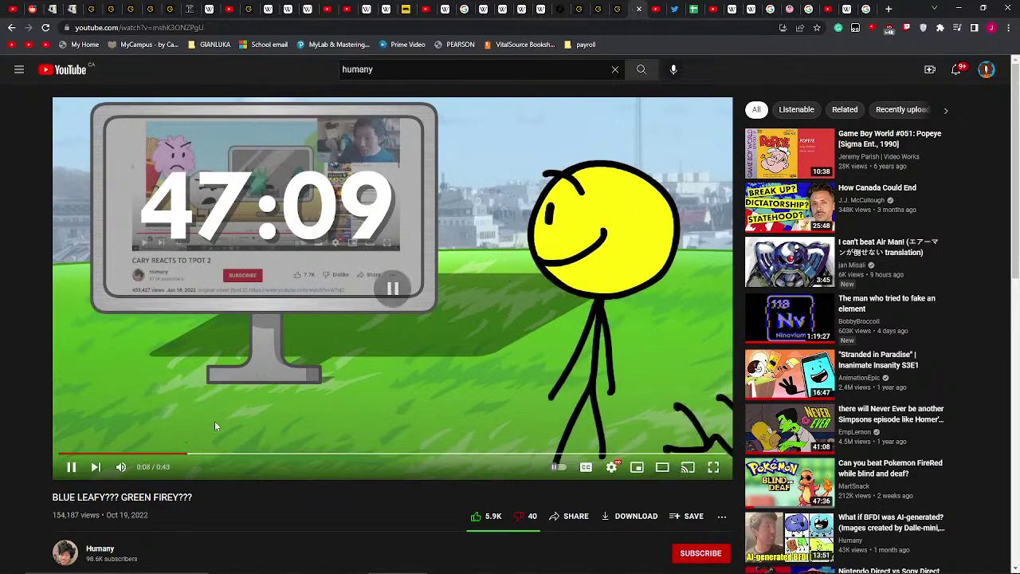
click(214, 420)
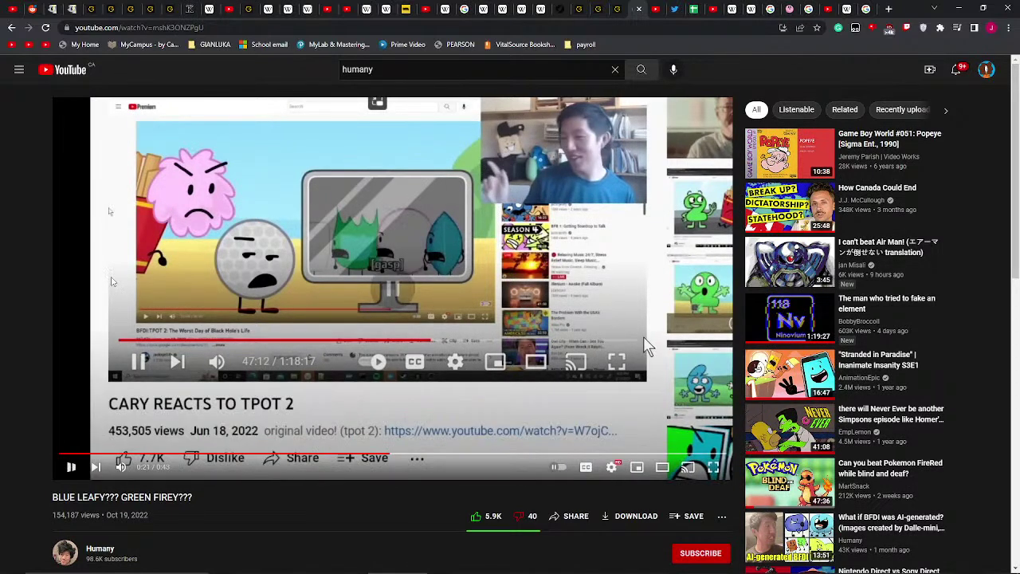
click(643, 336)
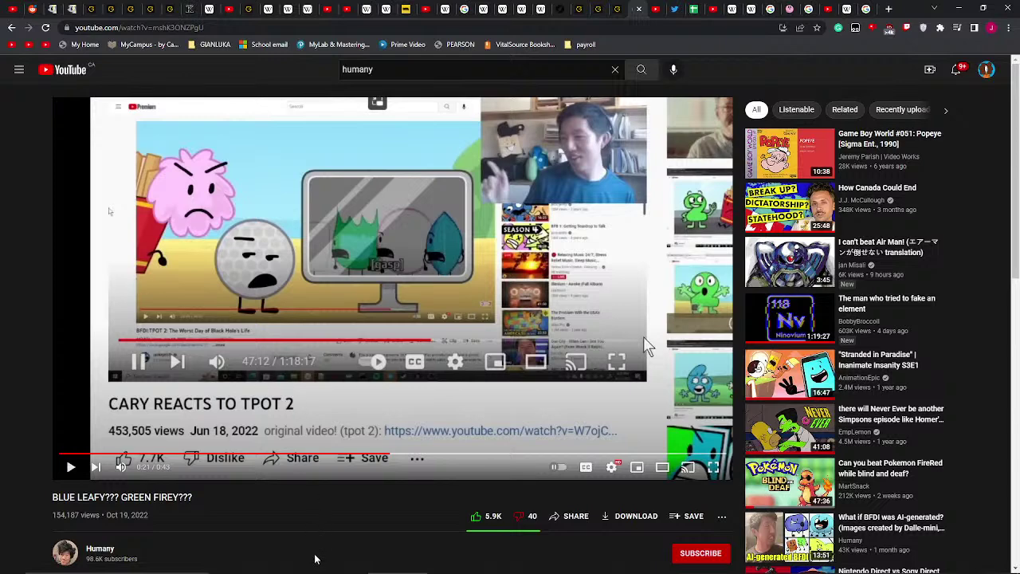
- Check the system clock, highlight the video's upload date, and browse its description and viewer comments
mouse_move(352, 571)
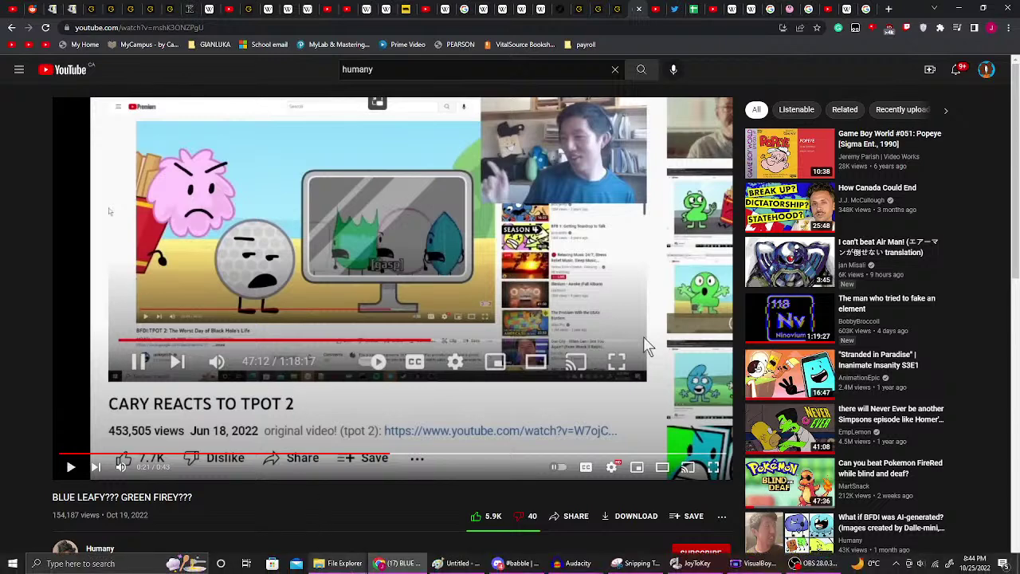
drag(149, 515, 80, 515)
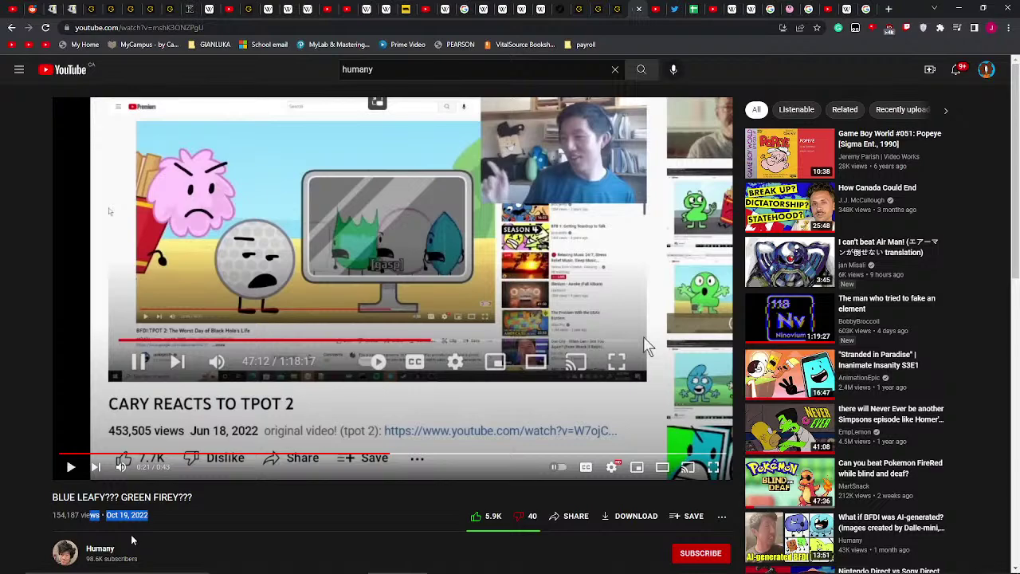
scroll(125, 542, down, 4)
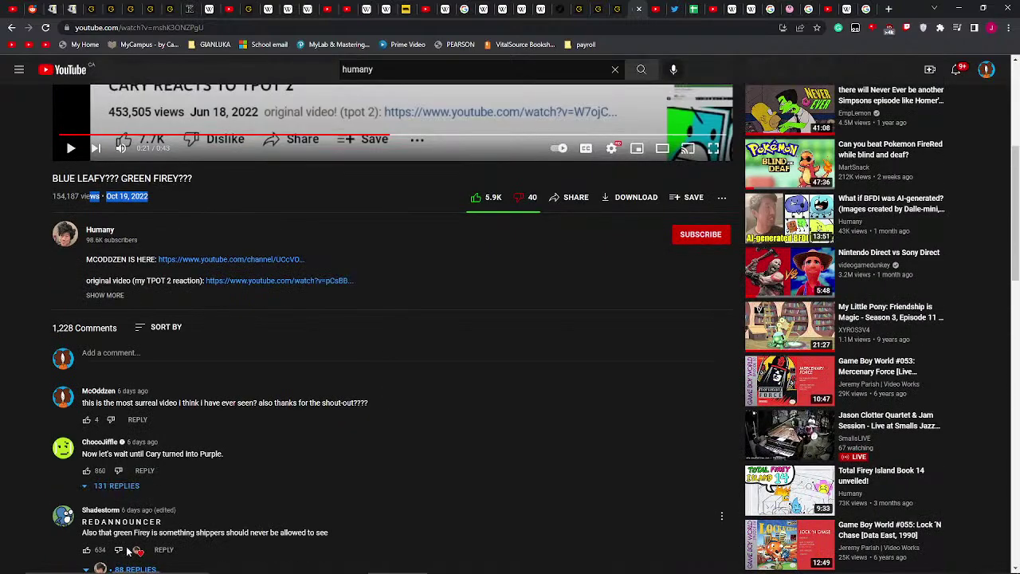
scroll(131, 549, down, 3)
scroll(135, 547, up, 7)
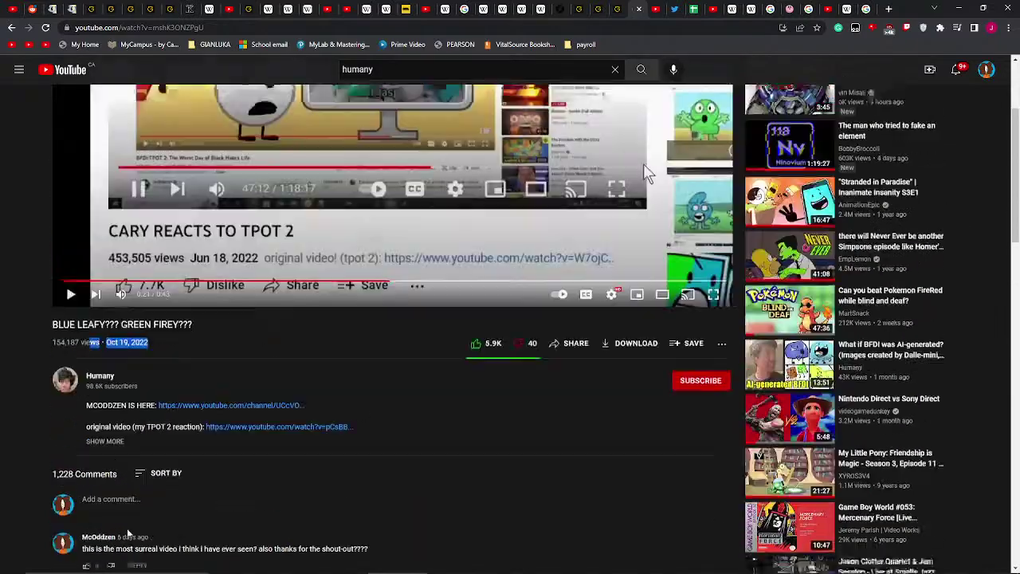
scroll(142, 543, down, 5)
scroll(144, 543, down, 5)
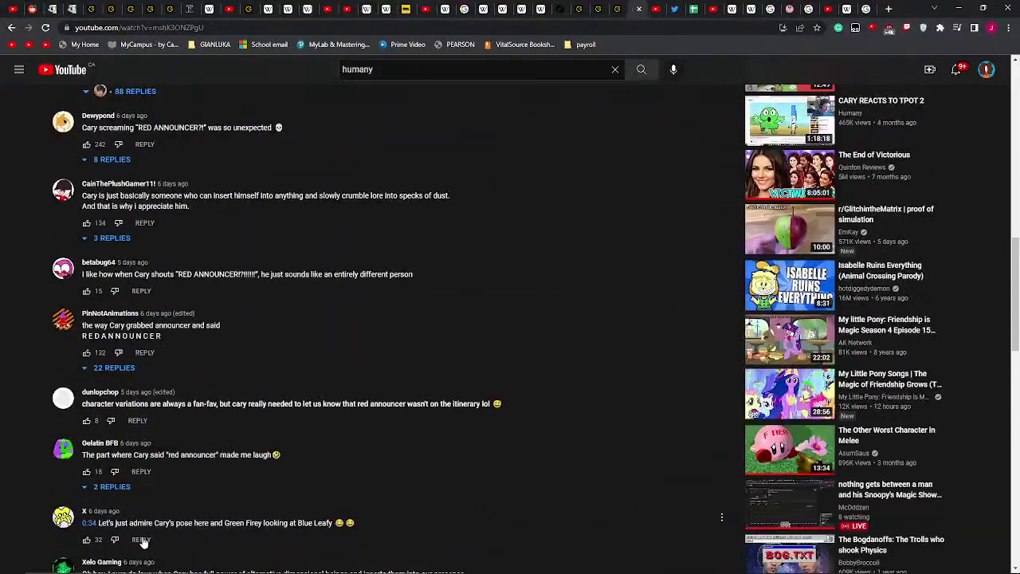
scroll(142, 541, up, 10)
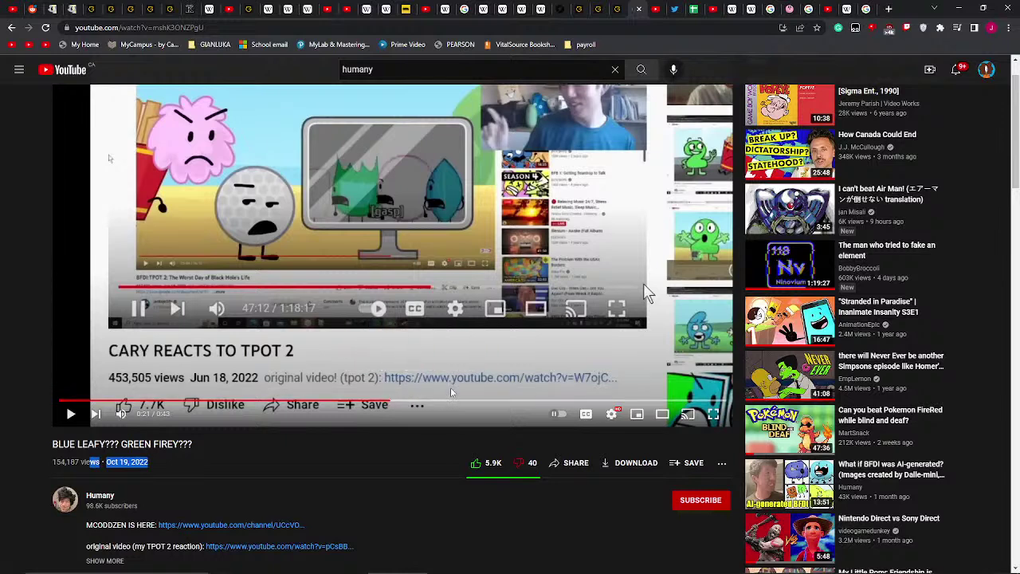
- Return to the player, replay the McOddzen shout-out from 0:03 and pause at 0:05
scroll(355, 408, up, 1)
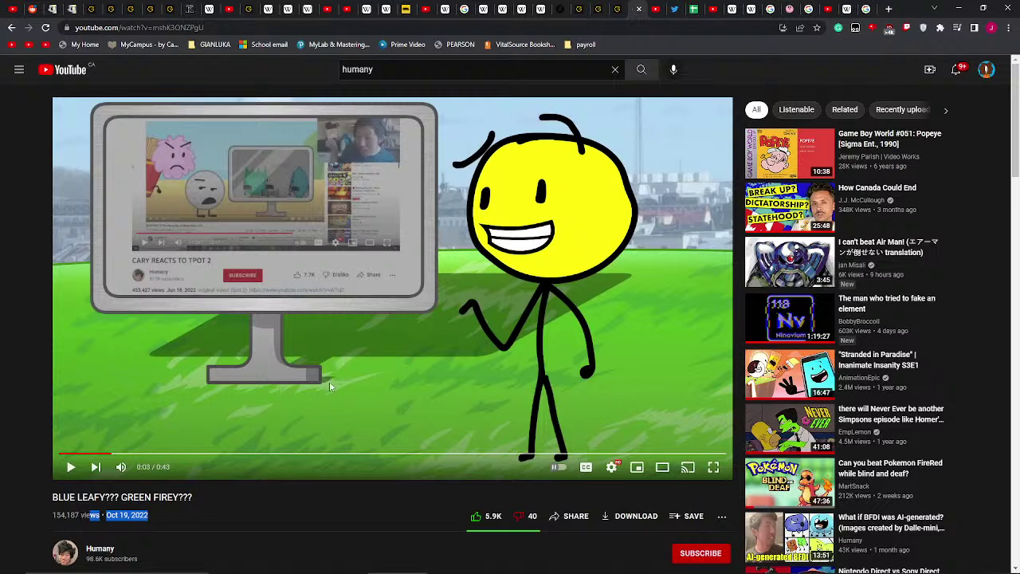
click(225, 416)
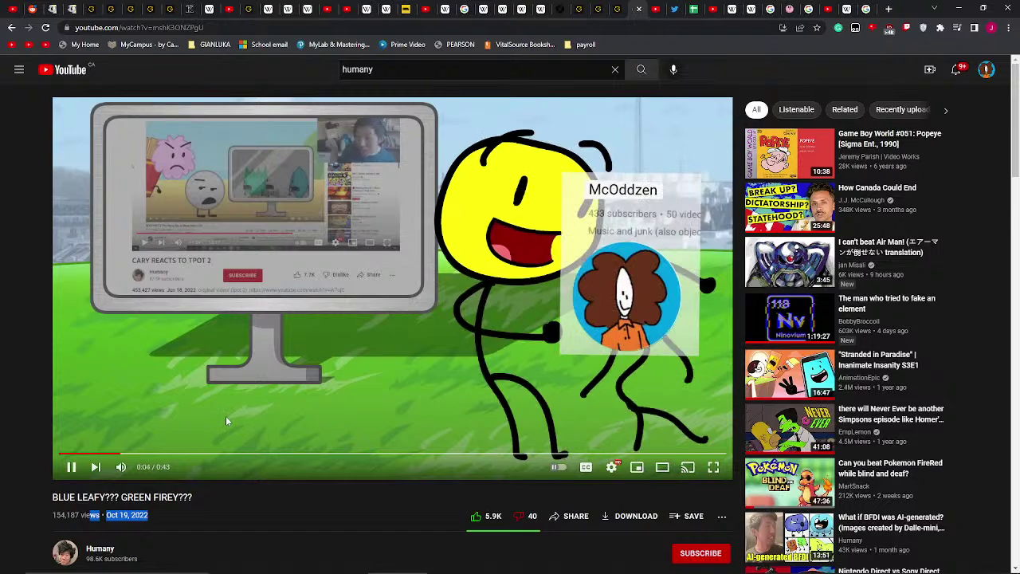
click(274, 436)
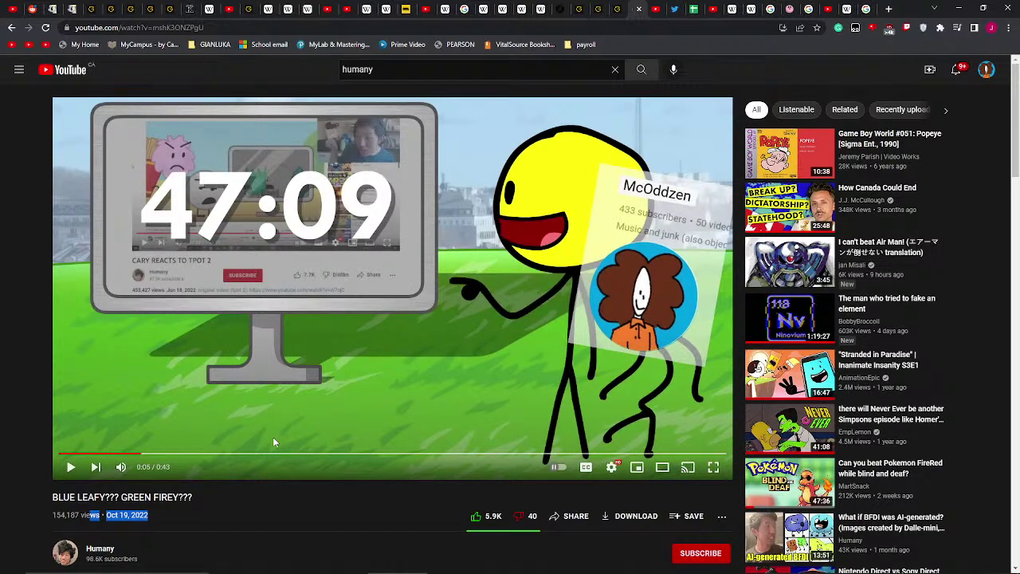
- Highlight the description's McOddzen line and the view count, and open the linked McOddzen channel in a new tab
scroll(343, 422, down, 3)
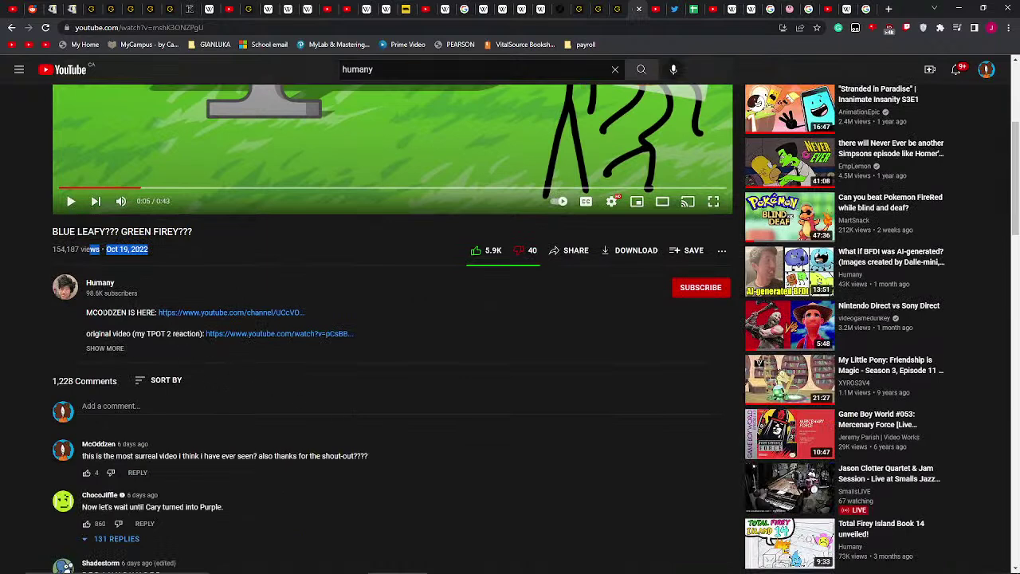
drag(103, 313, 306, 313)
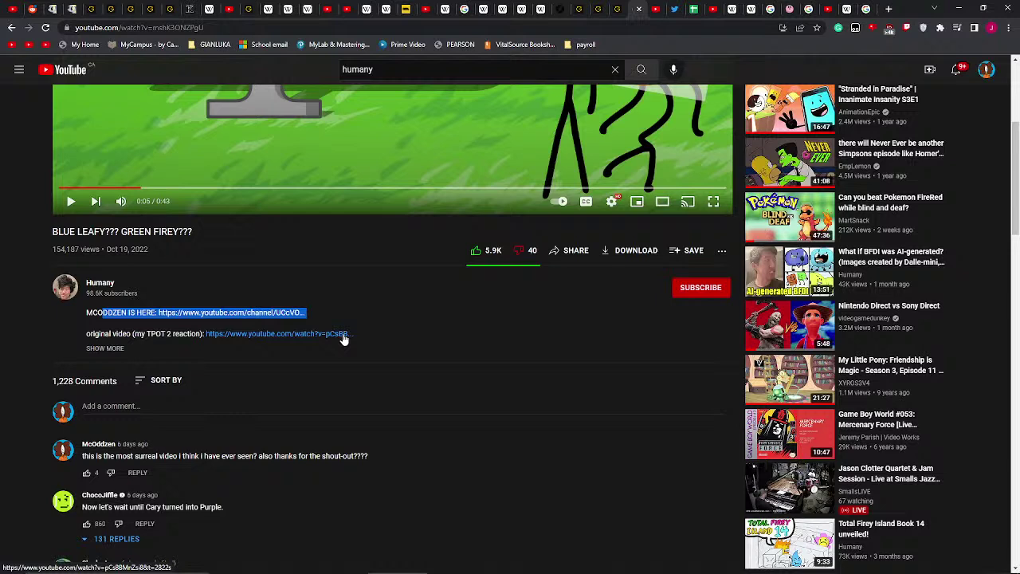
drag(50, 249, 97, 250)
middle_click(232, 313)
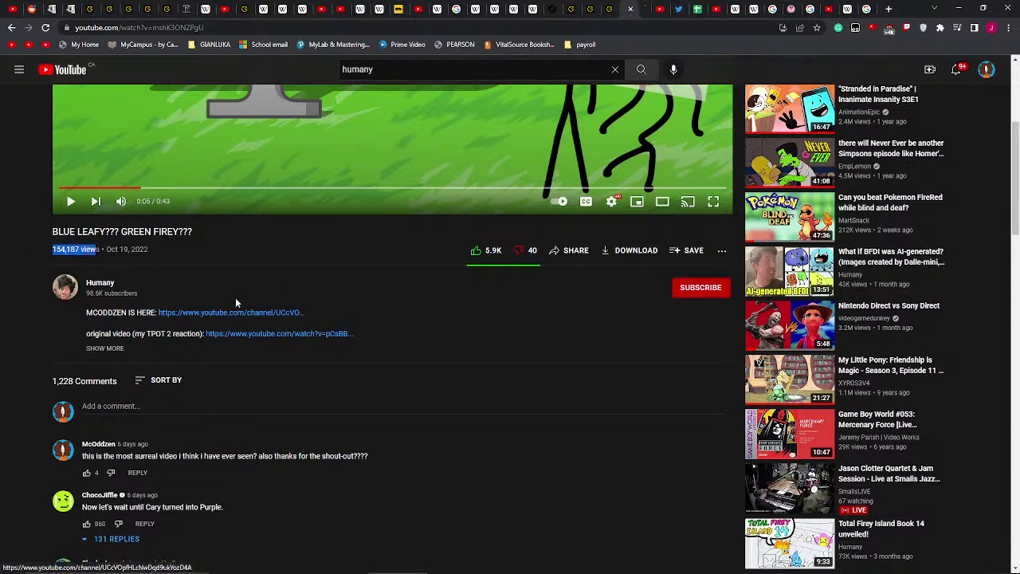
click(645, 8)
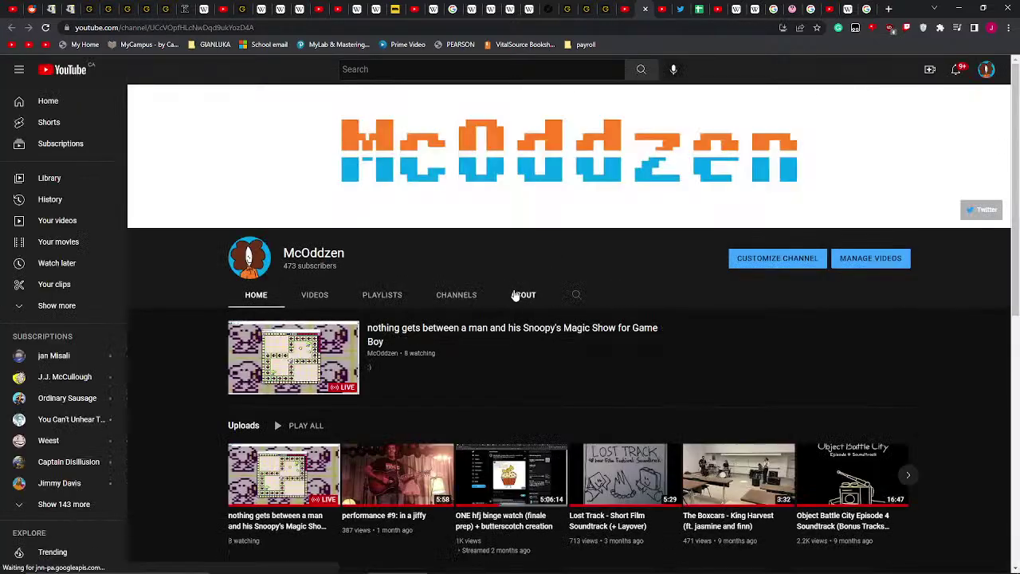
- Highlight the McOddzen channel's subscriber count, then open its video management page and browse the uploads
double_click(287, 267)
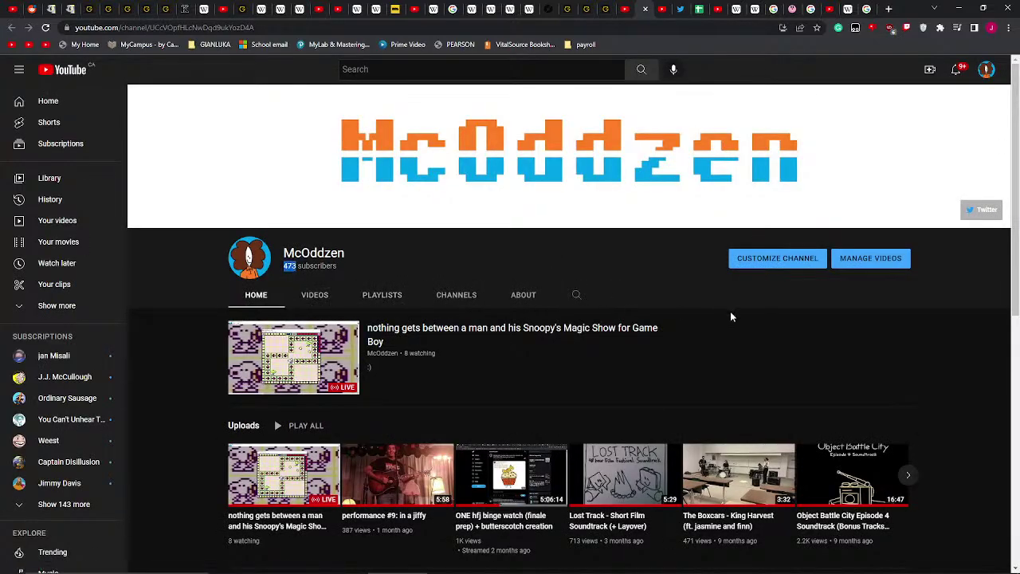
click(868, 265)
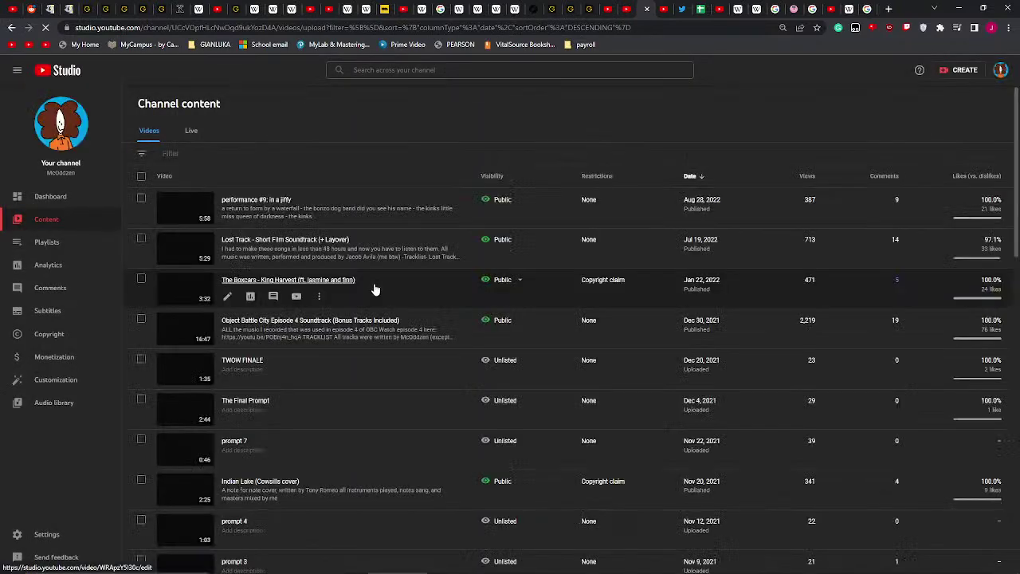
scroll(375, 288, down, 2)
scroll(374, 289, up, 2)
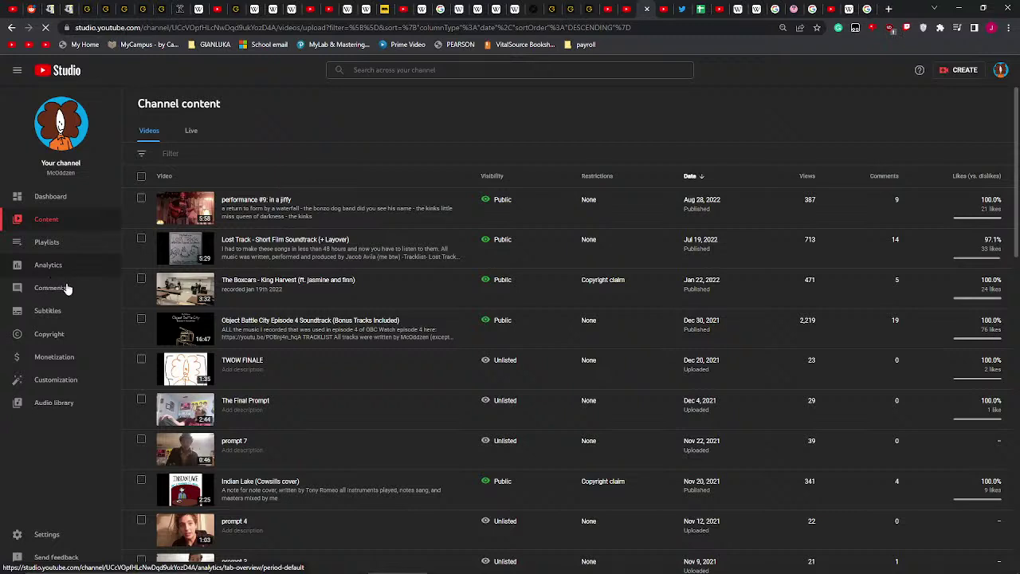
- Open the channel analytics with the live subscriber count and examine the channel growth chart for the last 28 days
click(68, 271)
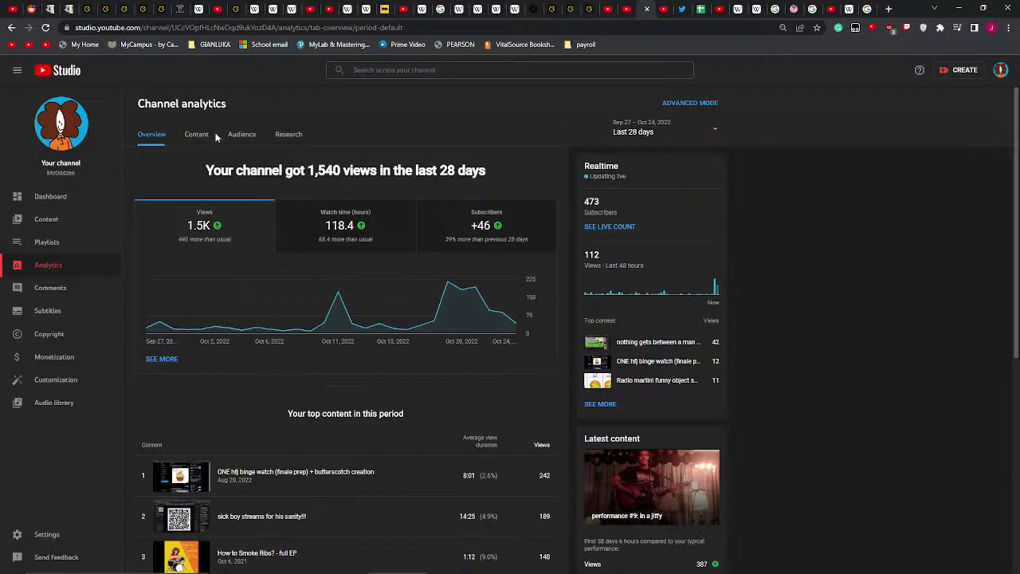
click(612, 236)
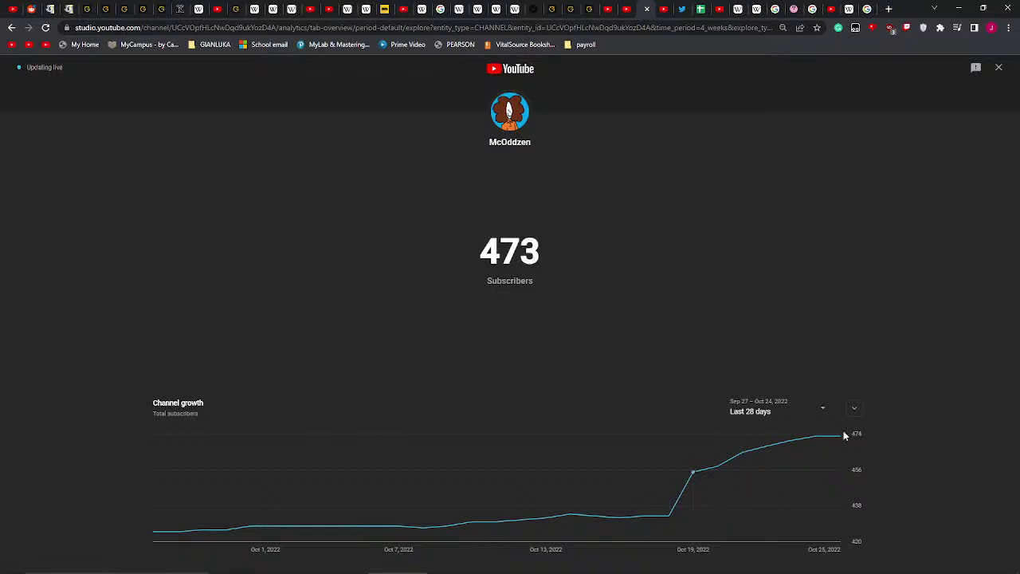
mouse_move(741, 446)
mouse_move(838, 434)
mouse_move(667, 568)
mouse_move(817, 433)
right_click(588, 301)
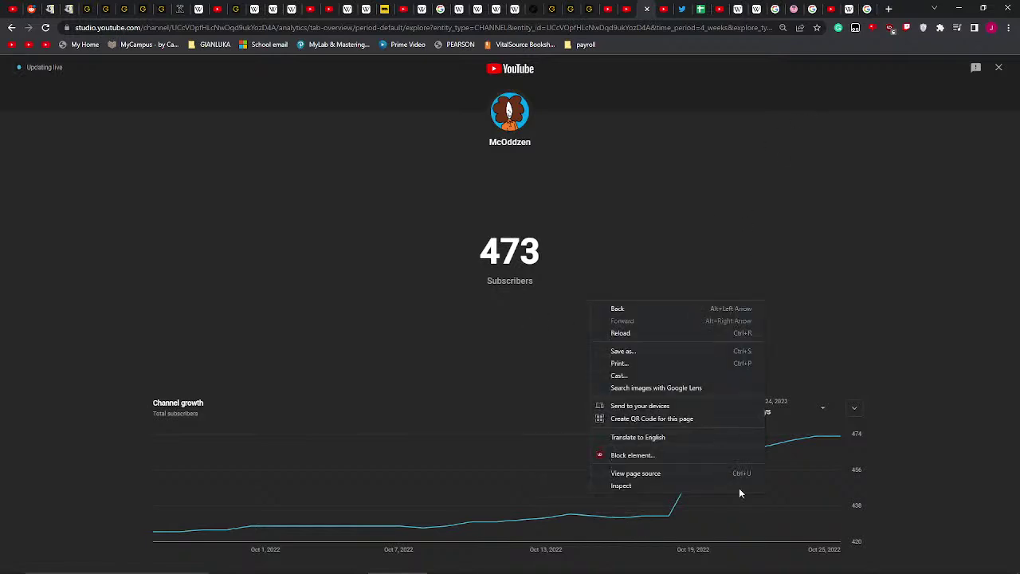
click(924, 349)
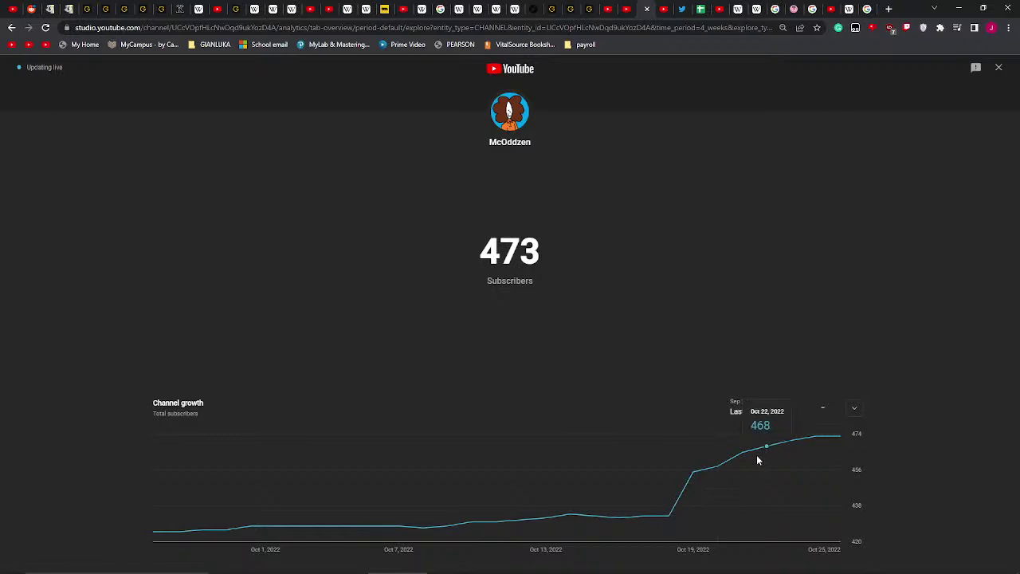
mouse_move(785, 563)
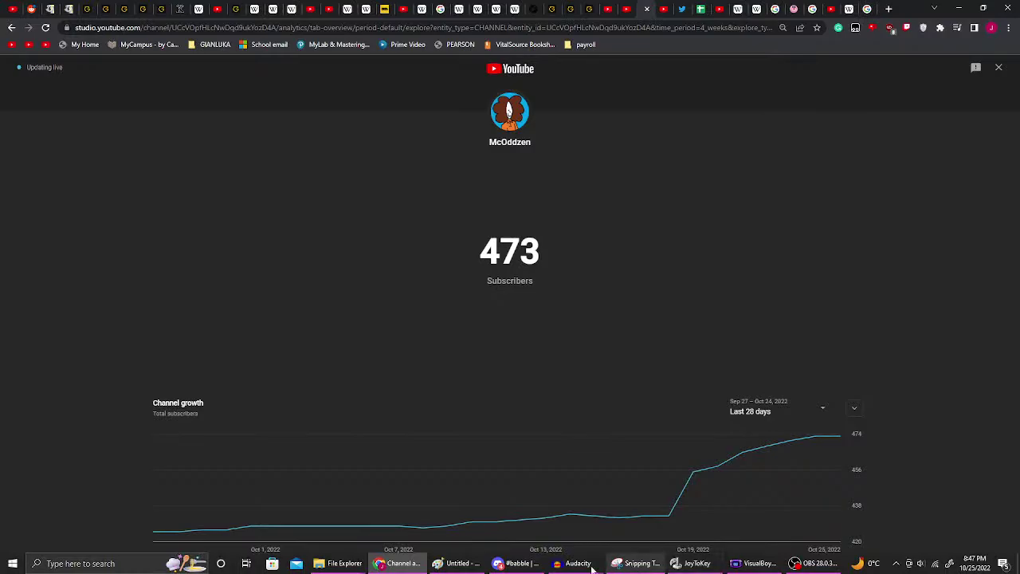
- Switch back to VisualBoyAdvance with the Snoopy picture in Paint behind it, and resume the paused level
click(457, 564)
click(754, 564)
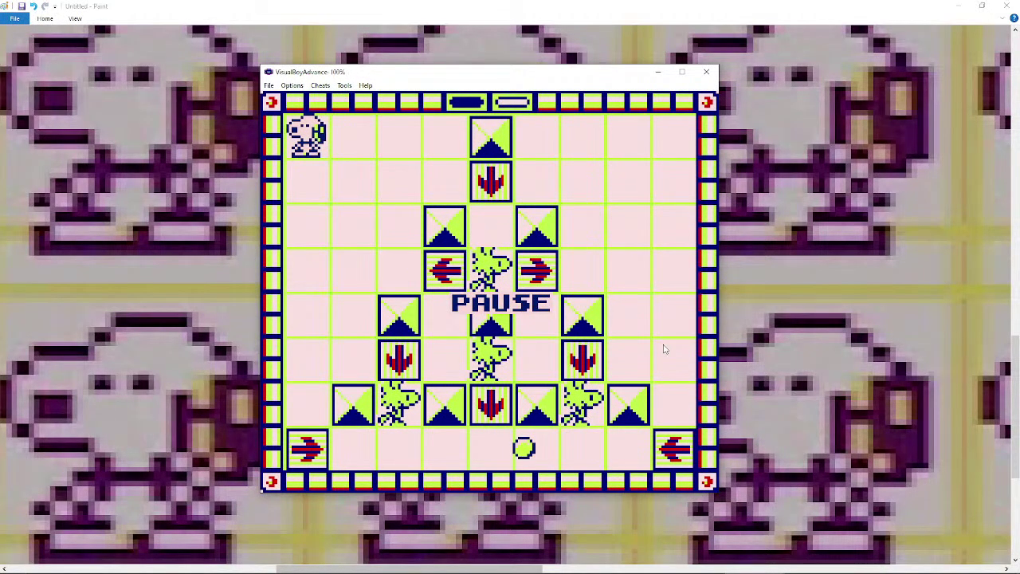
key(Return)
- Try to guide Snoopy from the upper-left corner of the board across and down toward the highest Woodstock
key(Right)
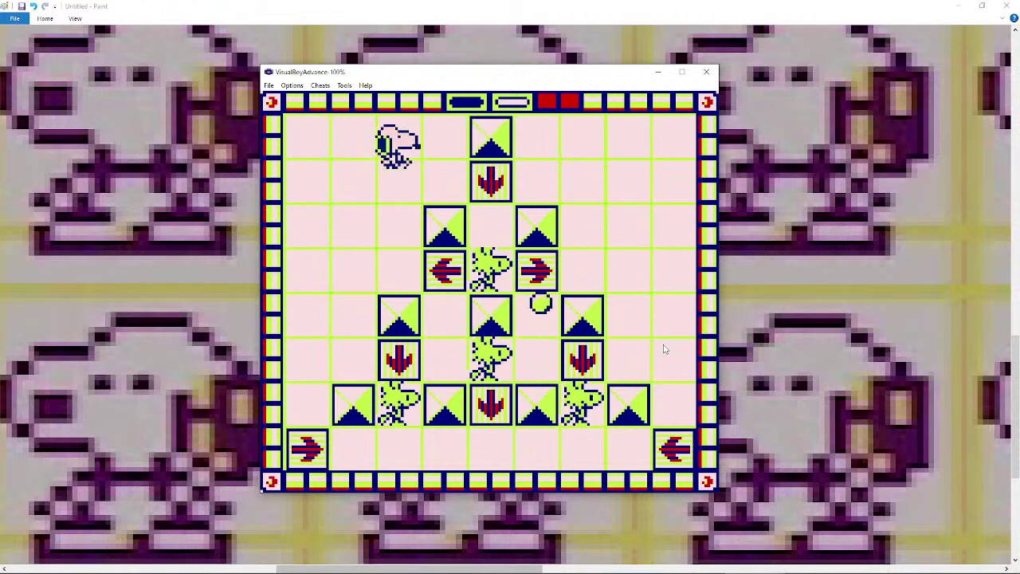
key(Down)
key(Right)
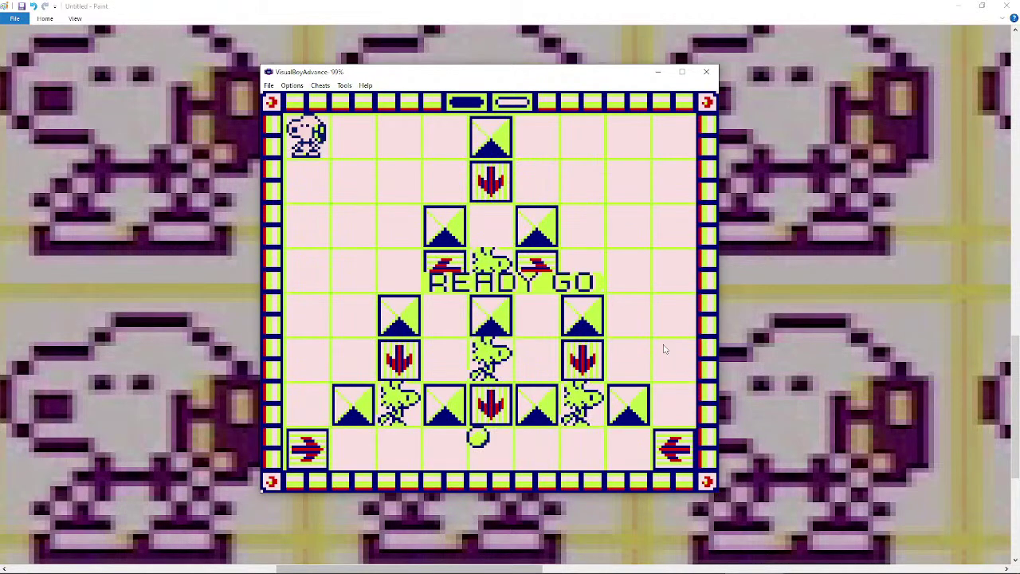
- Guide Snoopy around the blocks and arrow tiles to collect the highest Woodstock and the two in the lower row while avoiding the ball
key(Right)
key(Down)
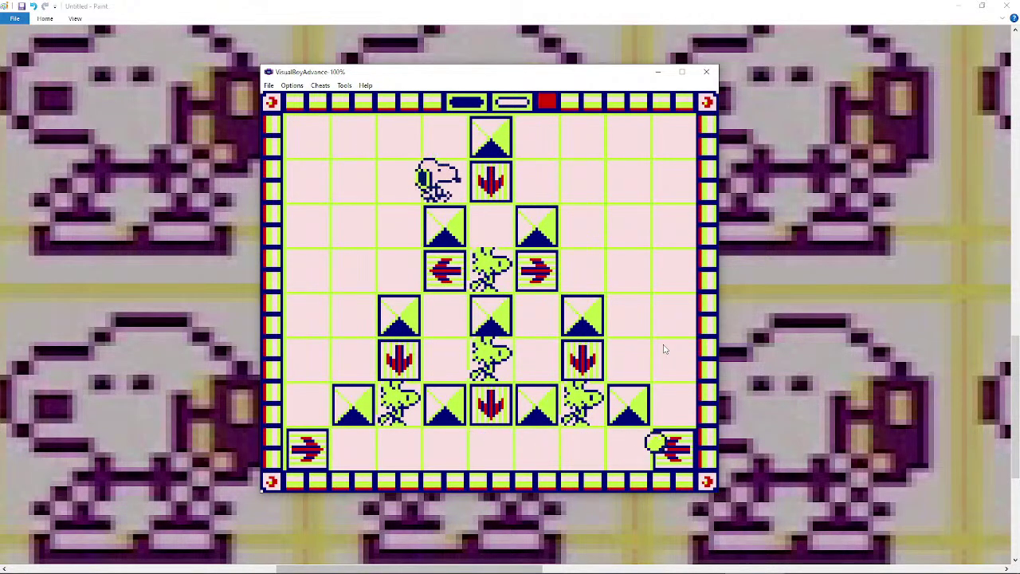
key(Down)
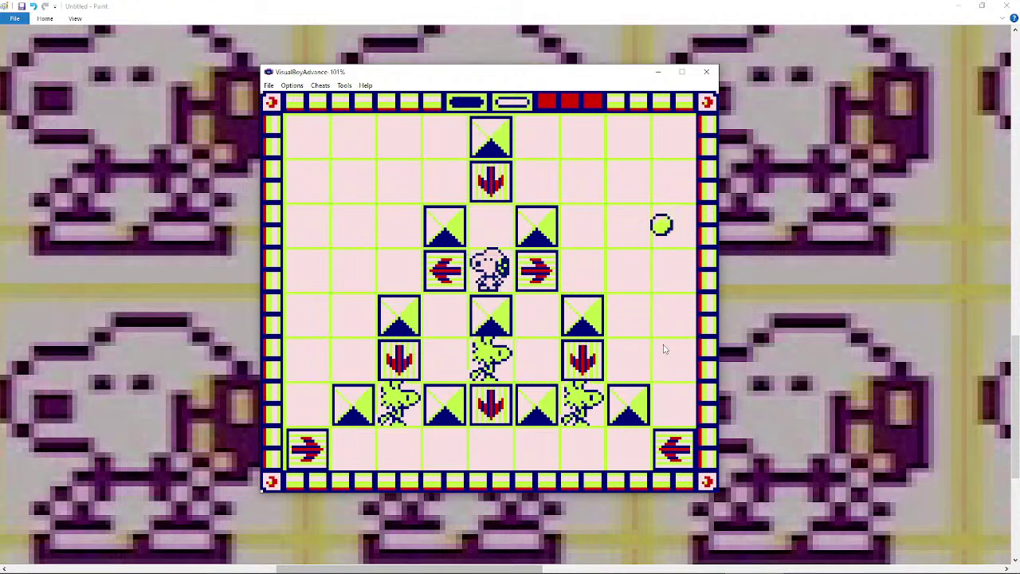
key(Left)
key(Down)
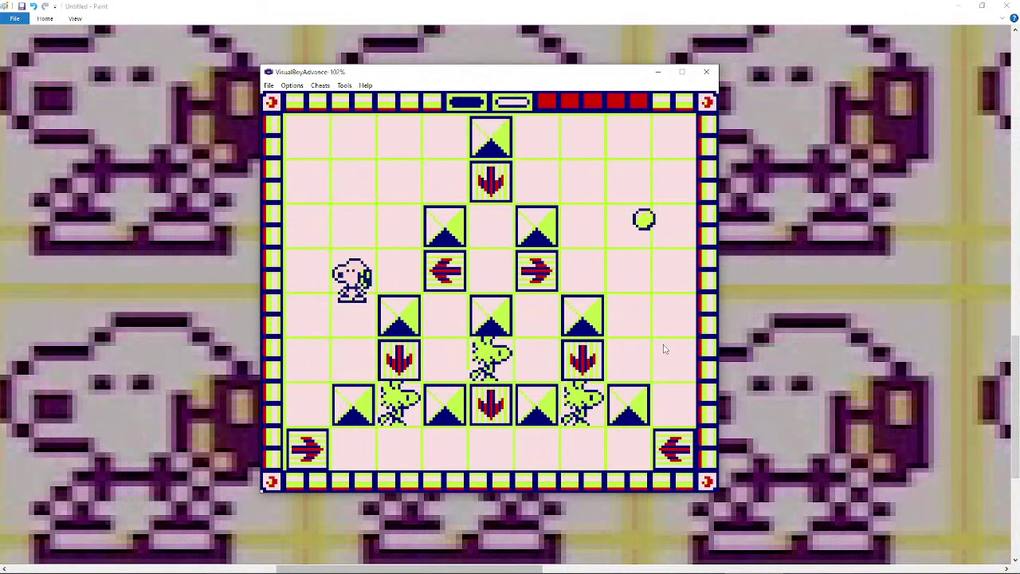
key(Right)
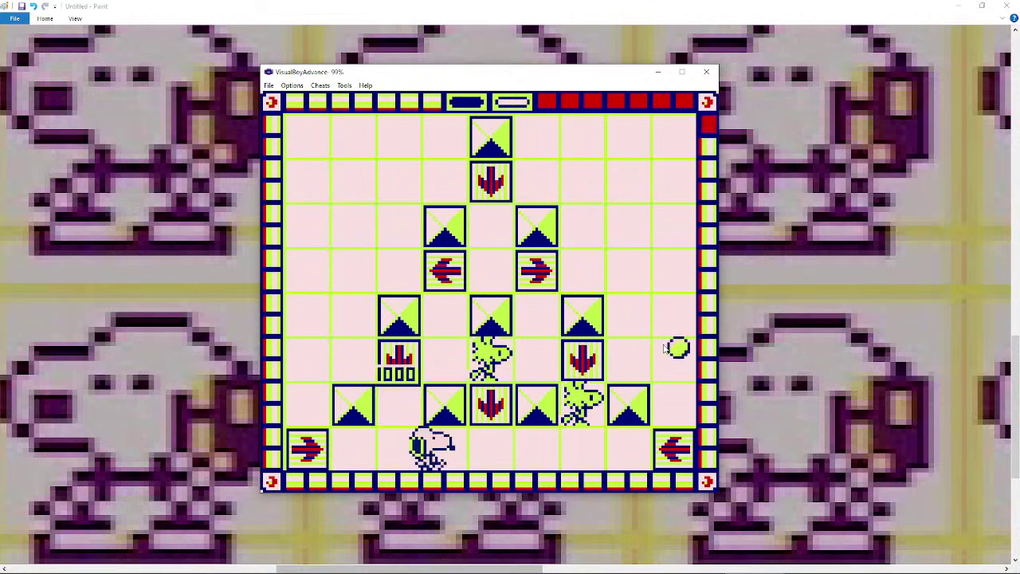
key(Up)
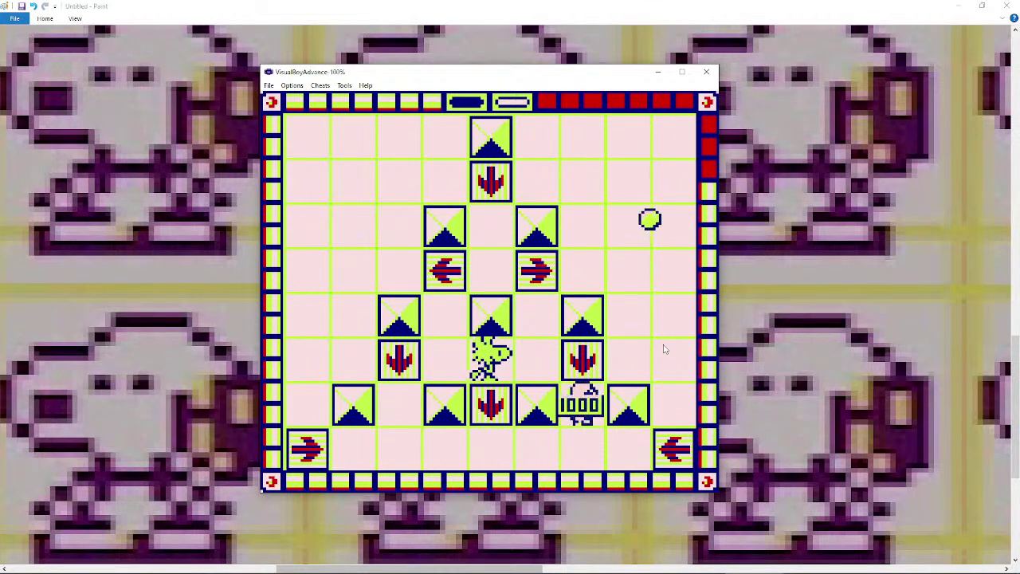
- Try to get Snoopy to the remaining centre Woodstock by moving around the blocks in the bottom two rows
key(Left)
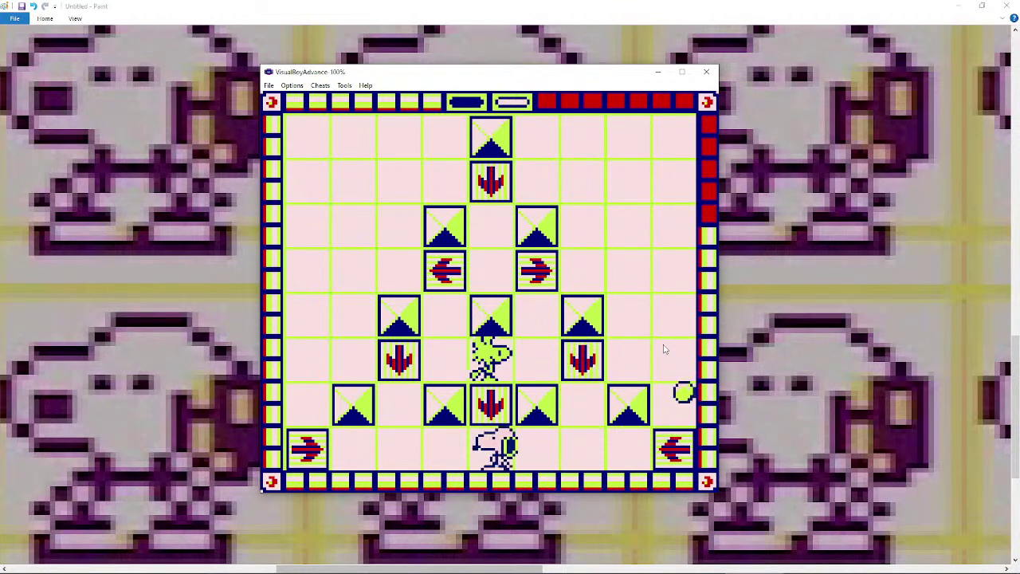
key(Right)
key(Right)
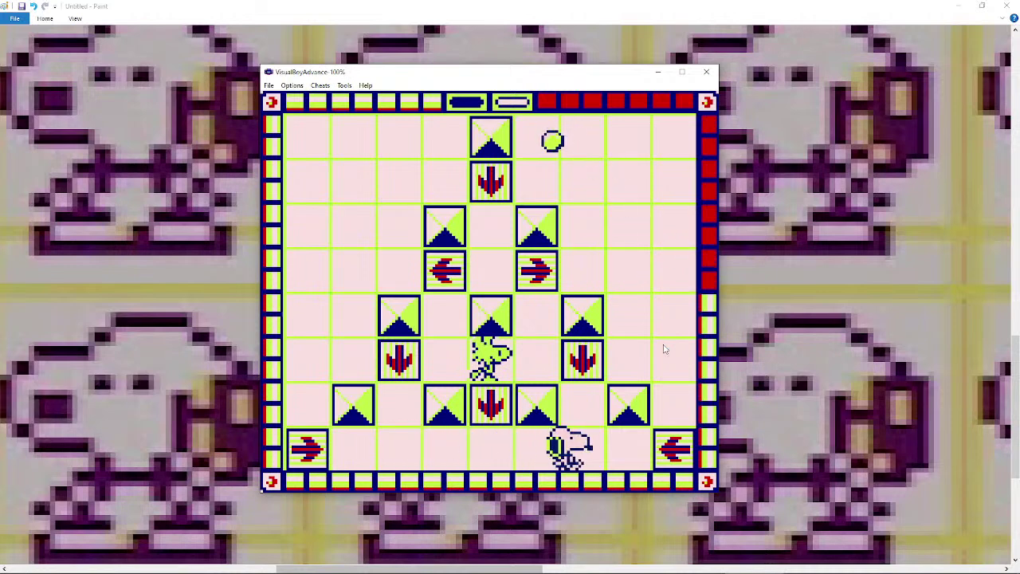
key(Left)
key(Up)
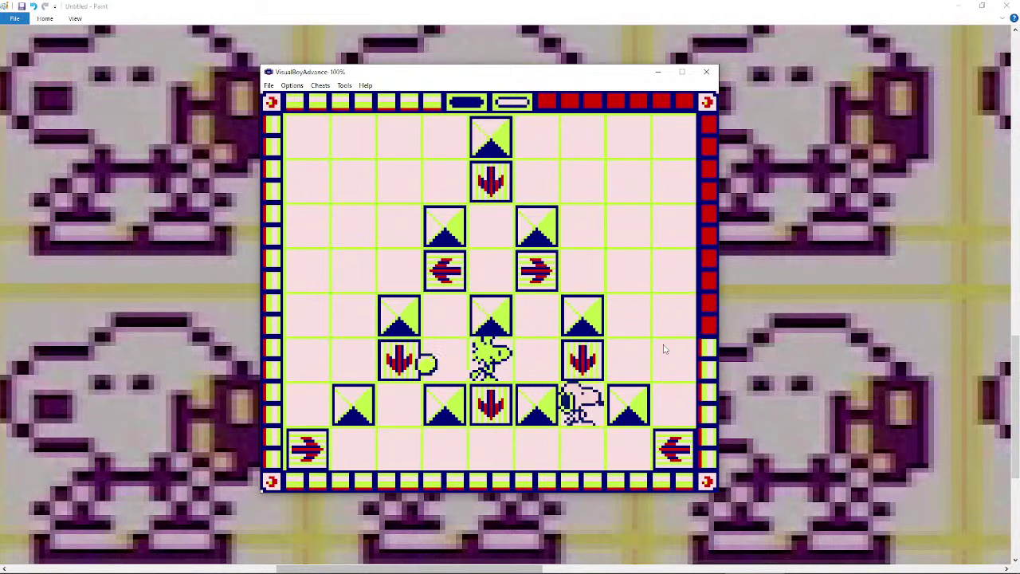
key(Left)
key(Right)
key(Left)
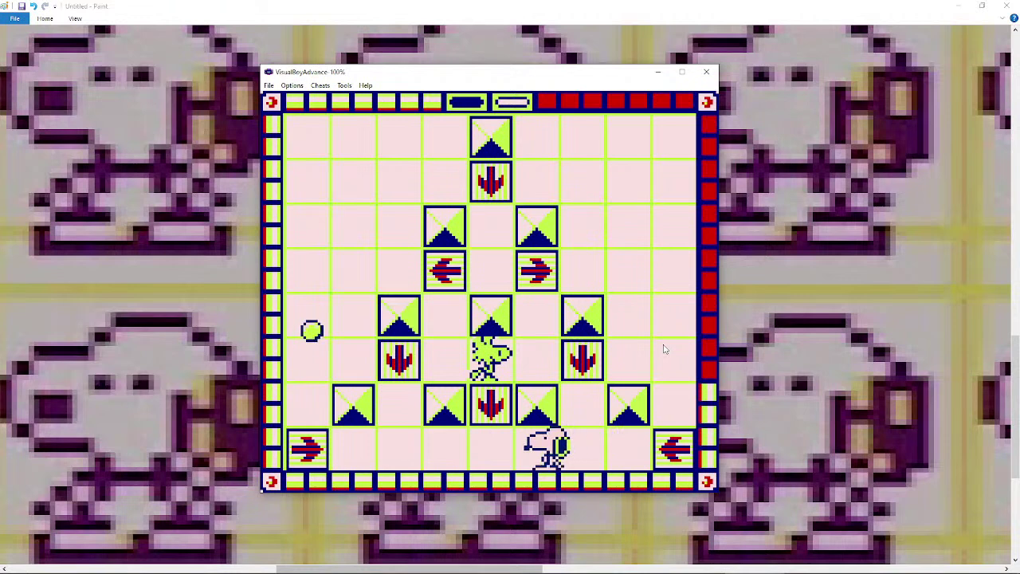
key(Up)
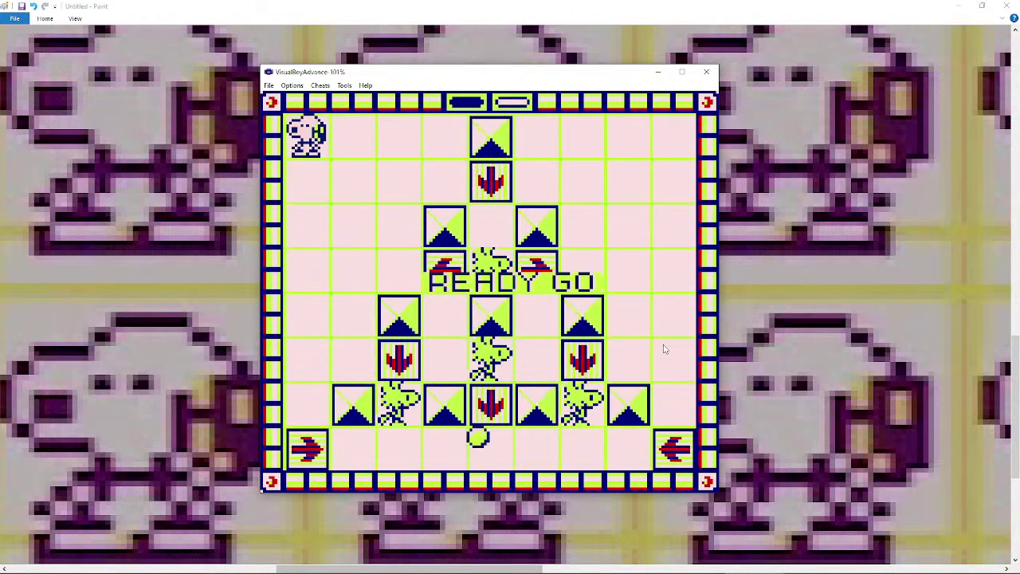
- Try to collect the Woodstock between the sideways arrow tiles, then lead Snoopy through the right-pointing arrow towards the board's lower-right corner
key(Right)
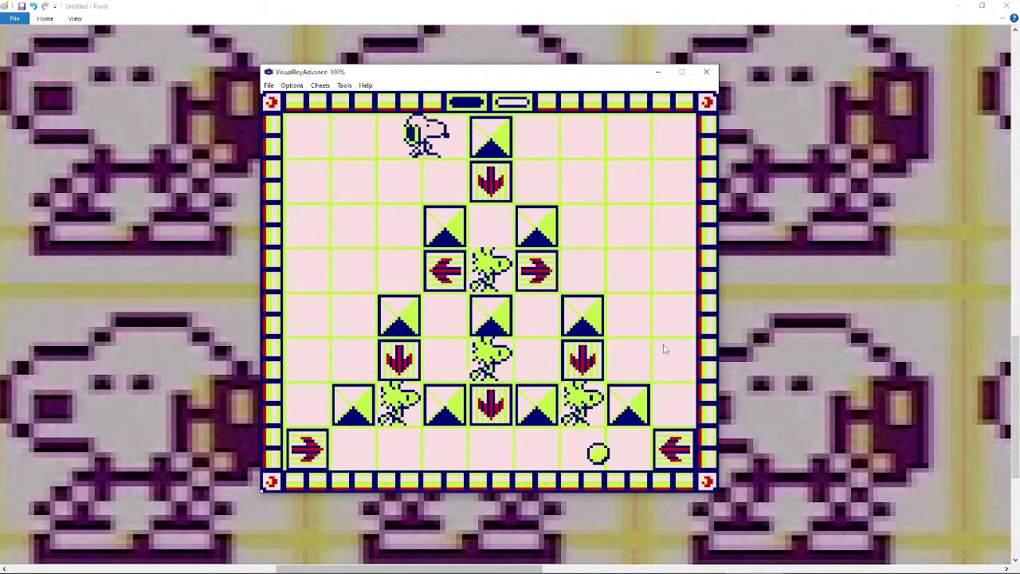
key(Down)
key(Down)
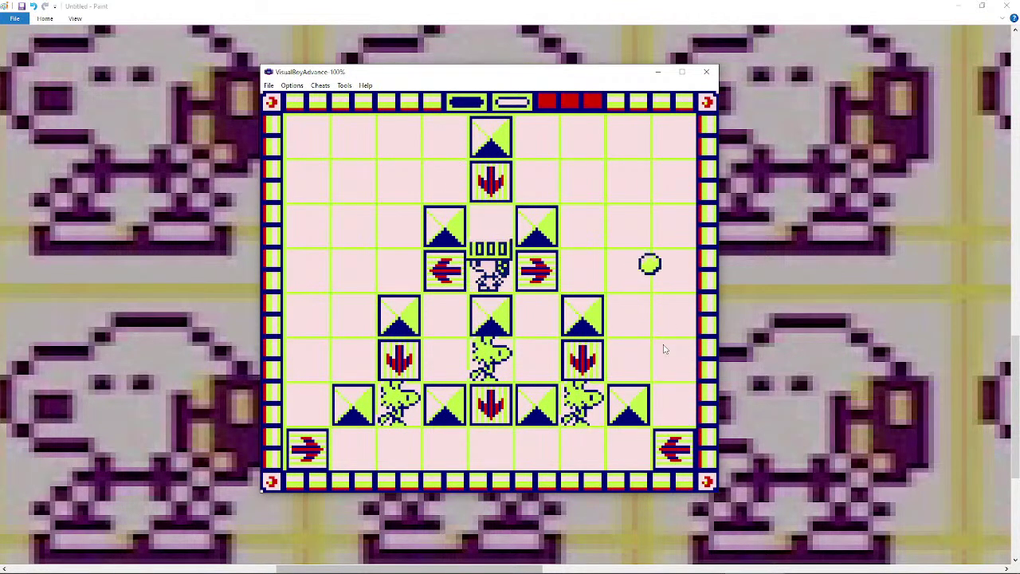
key(Right)
key(Down)
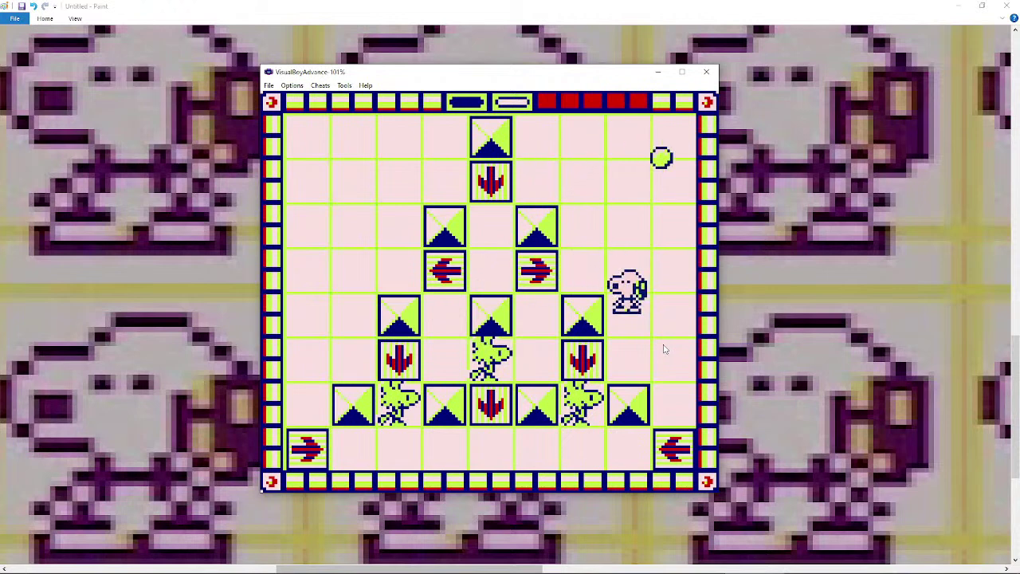
key(Left)
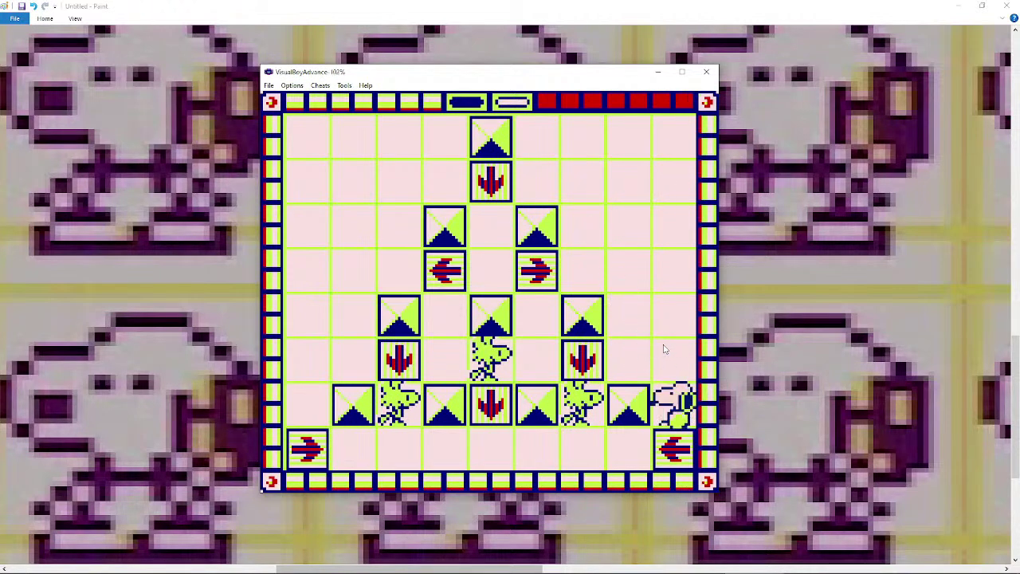
key(Down)
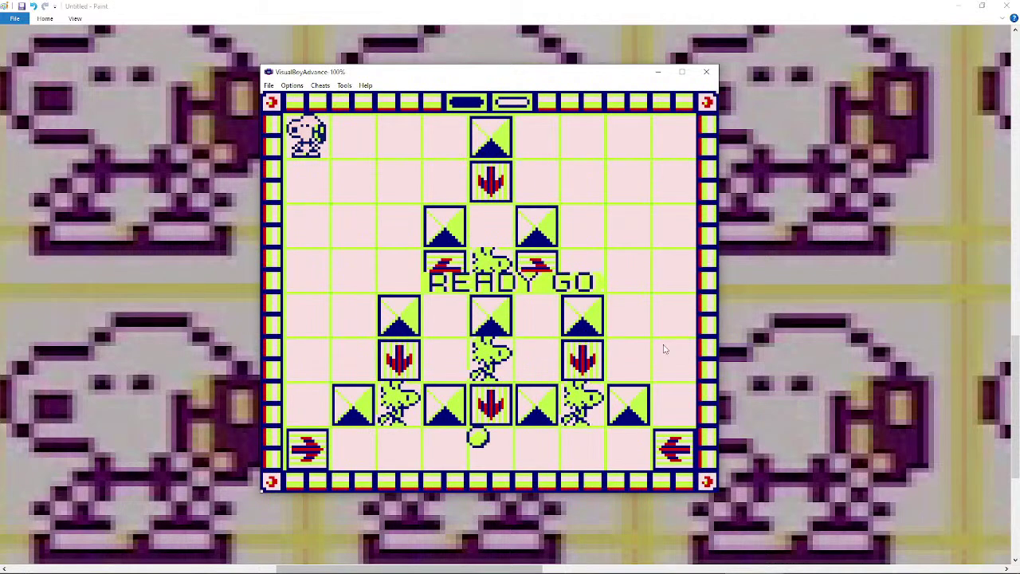
- Collect the Woodstock between the sideways arrow tiles, then the lower-left Woodstock by leaving through the left-pointing arrow
key(Right)
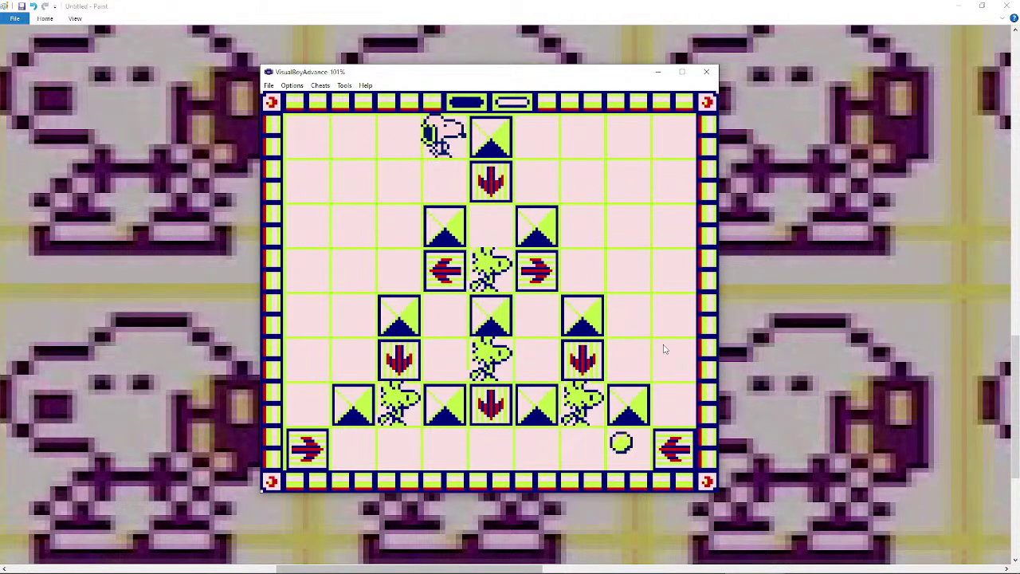
key(Down)
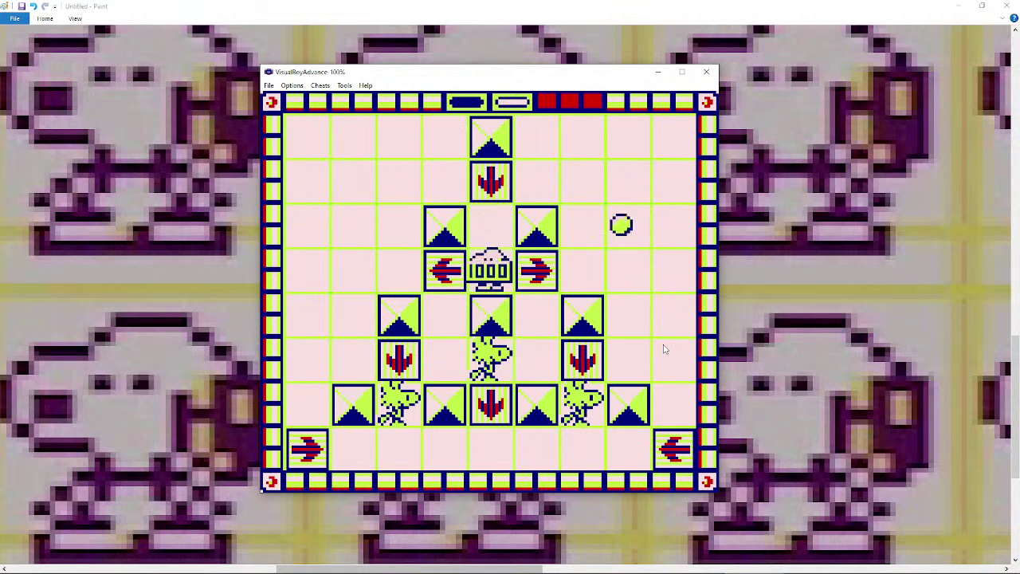
key(Left)
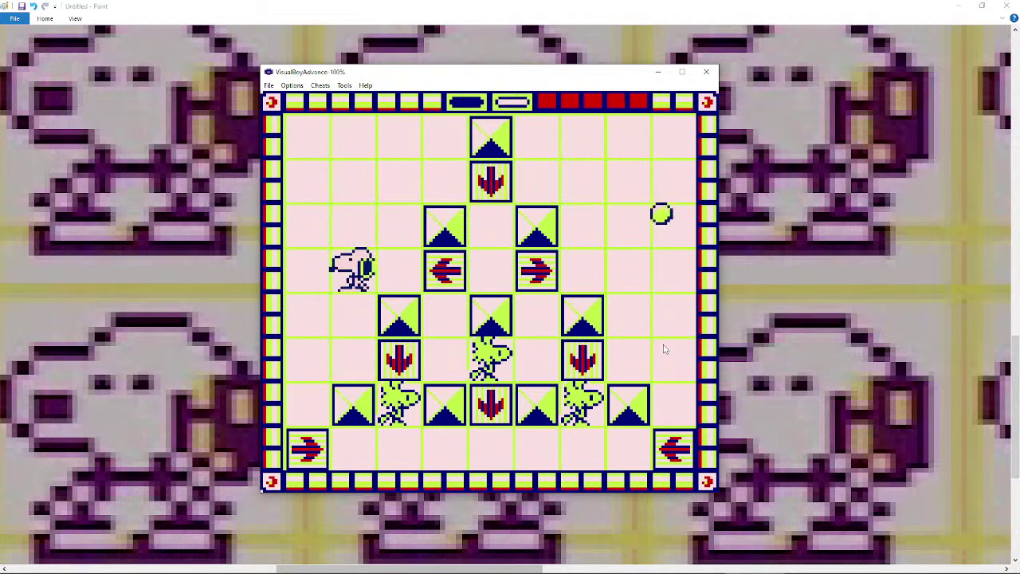
key(Down)
key(Down)
key(Right)
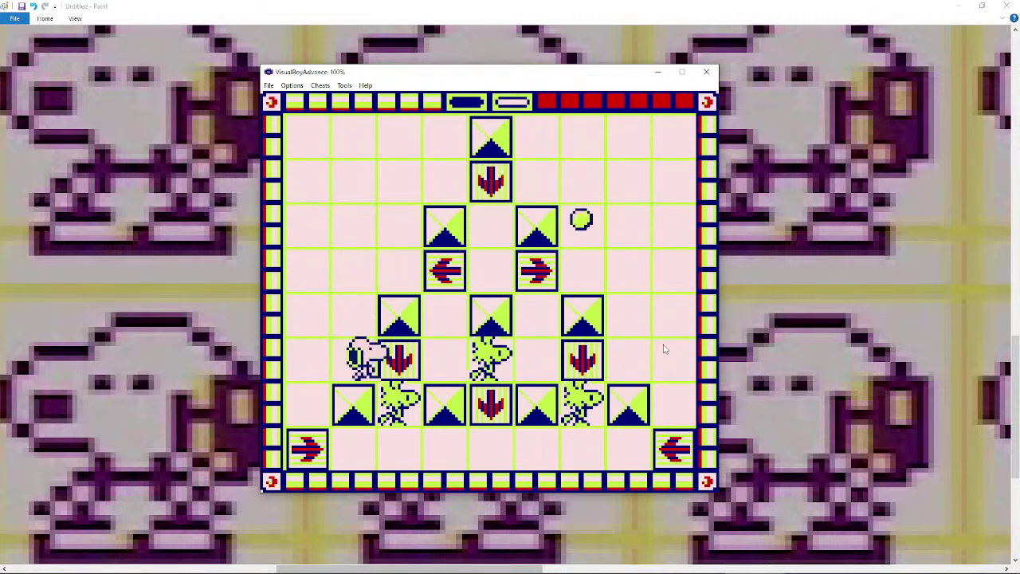
key(Left)
key(Right)
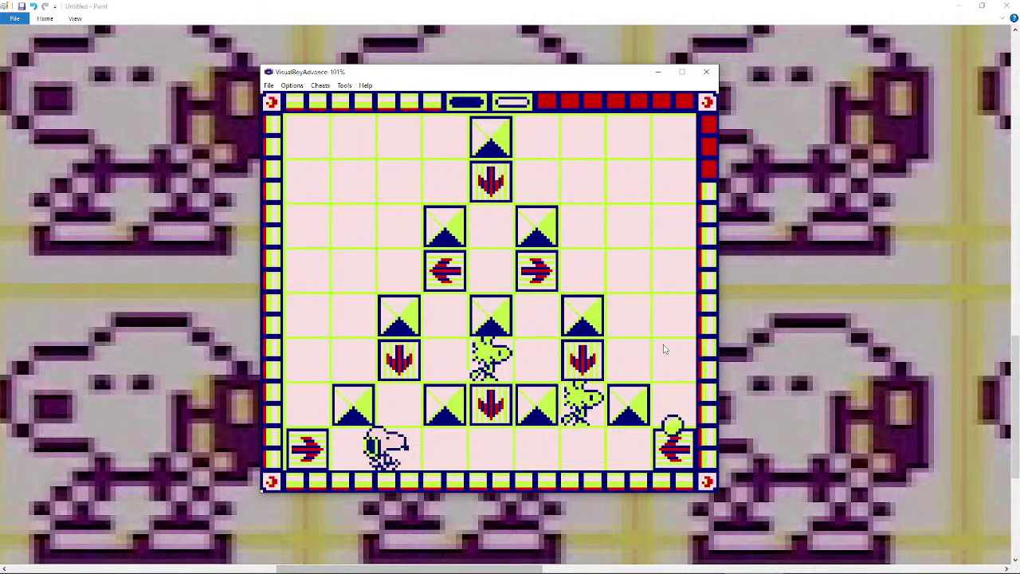
- Push the block beside the lower centre down-arrow up one cell from the bottom row
key(Left)
key(Right)
key(Up)
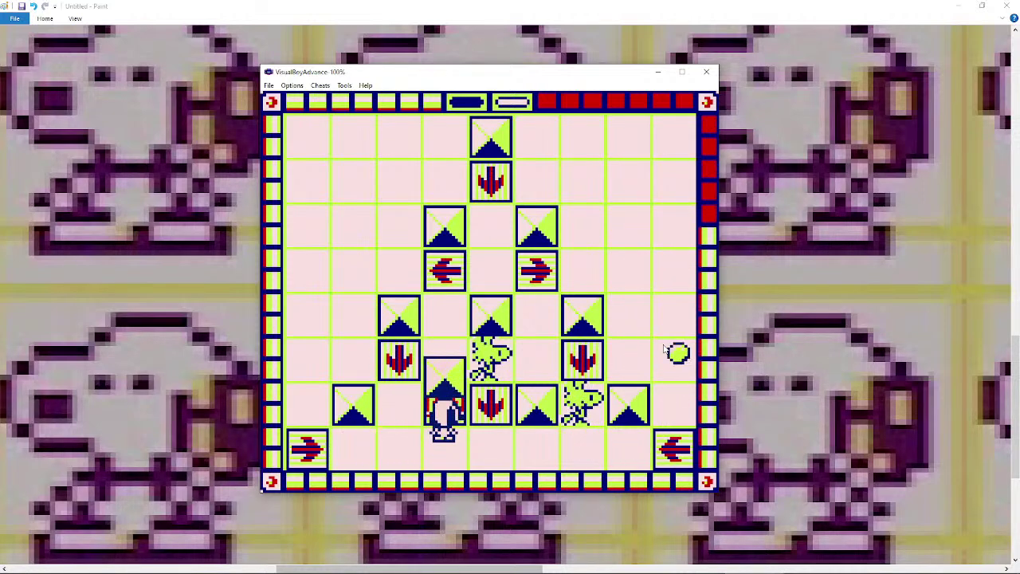
- Lead Snoopy around the upper blocks and through the right-pointing arrow to collect the lower-right Woodstock
key(Down)
key(Right)
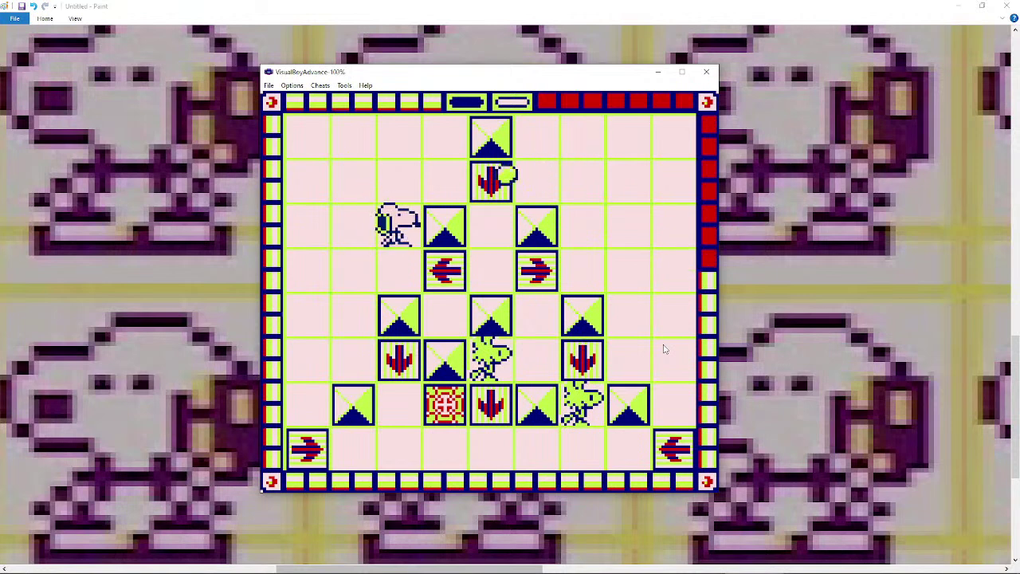
key(Up)
key(Right)
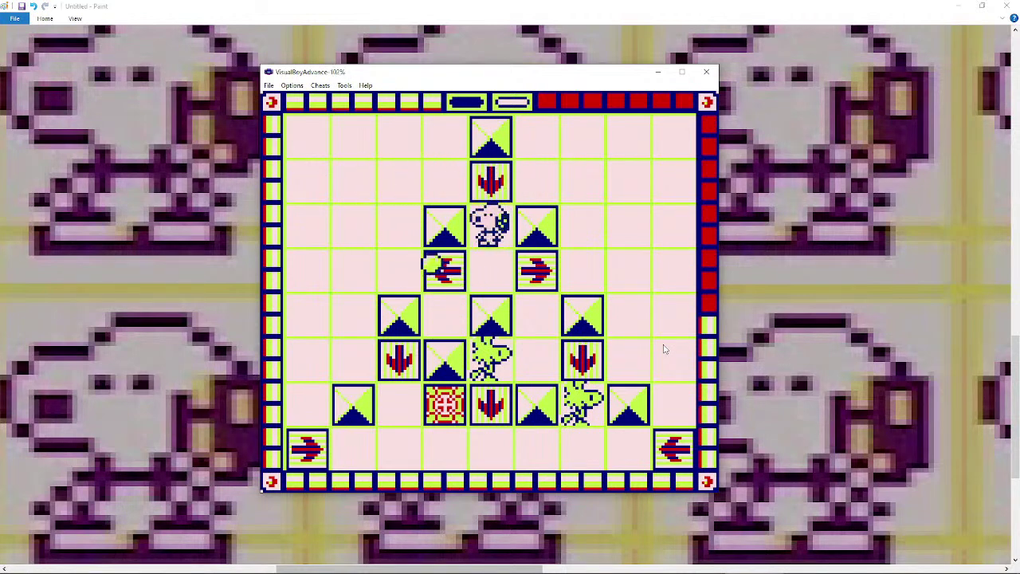
key(Right)
key(Right)
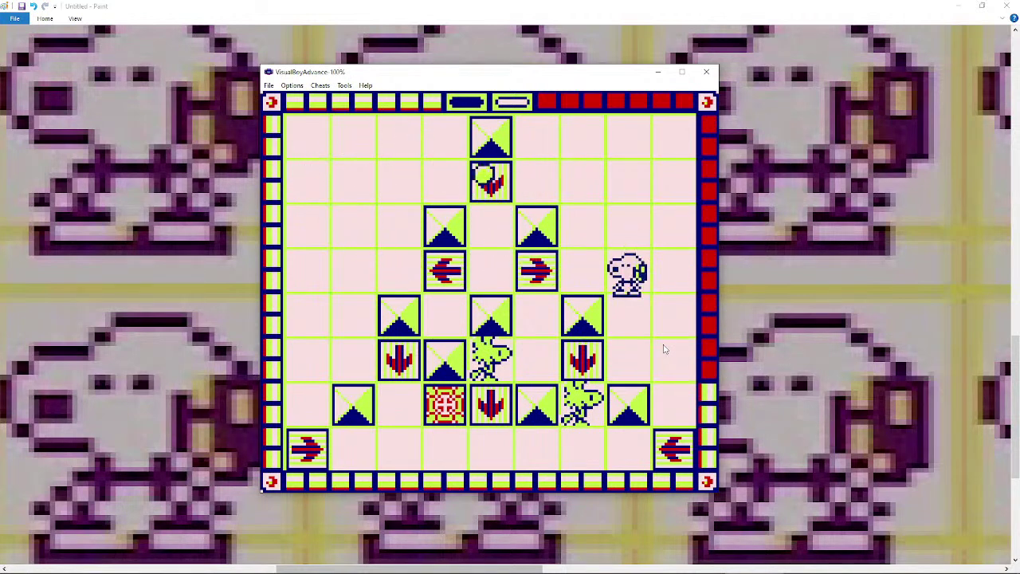
key(Down)
key(Down)
key(Left)
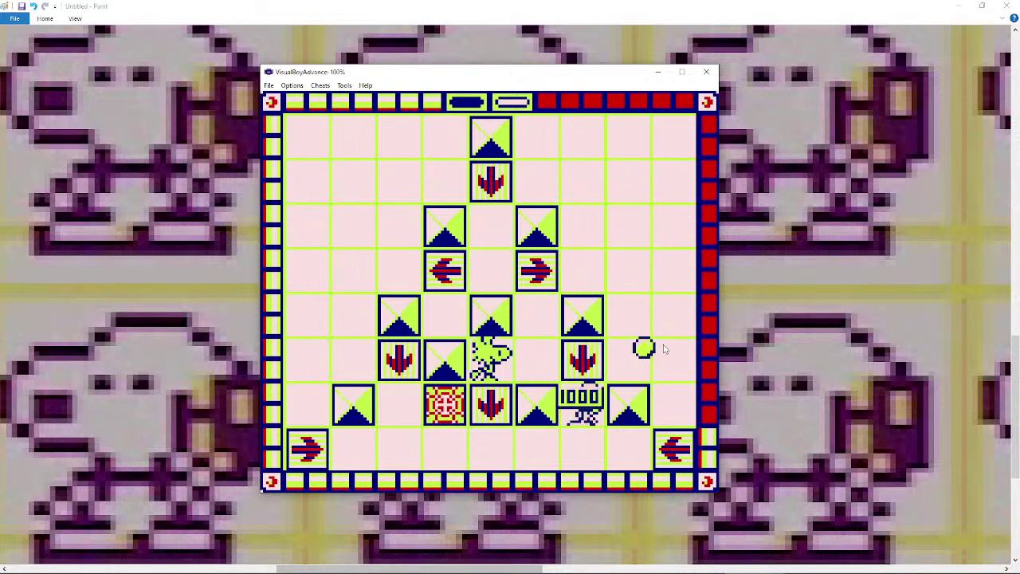
- Bring Snoopy along the bottom row and around the board's left side, then push the lower-left block one cell right
key(Right)
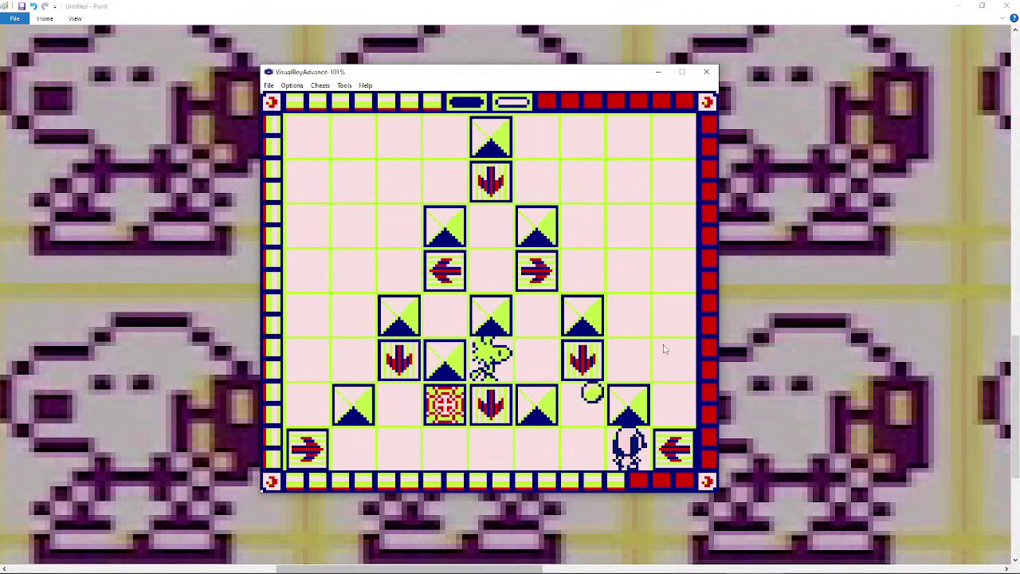
key(Right)
key(Right)
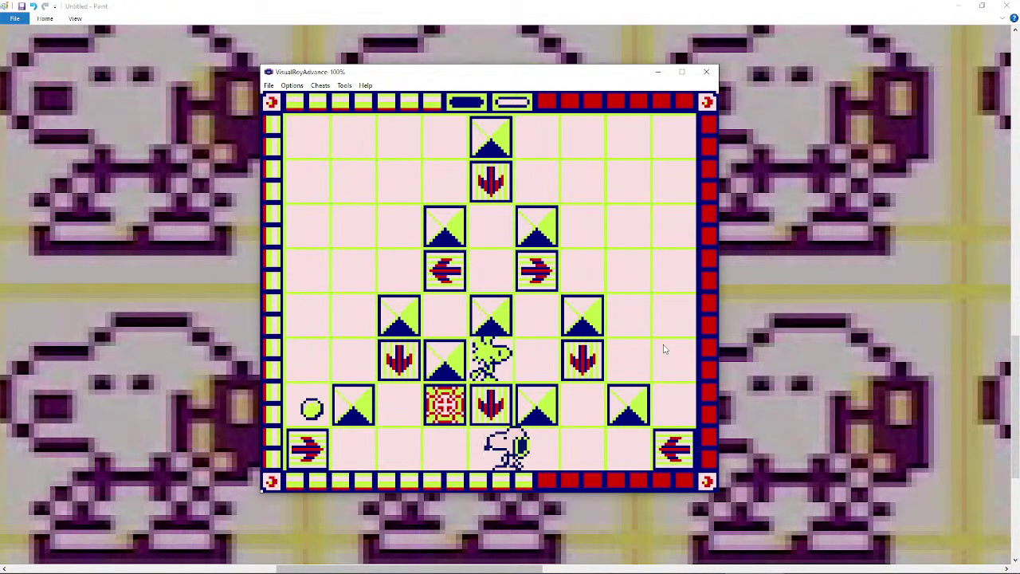
key(Up)
key(Left)
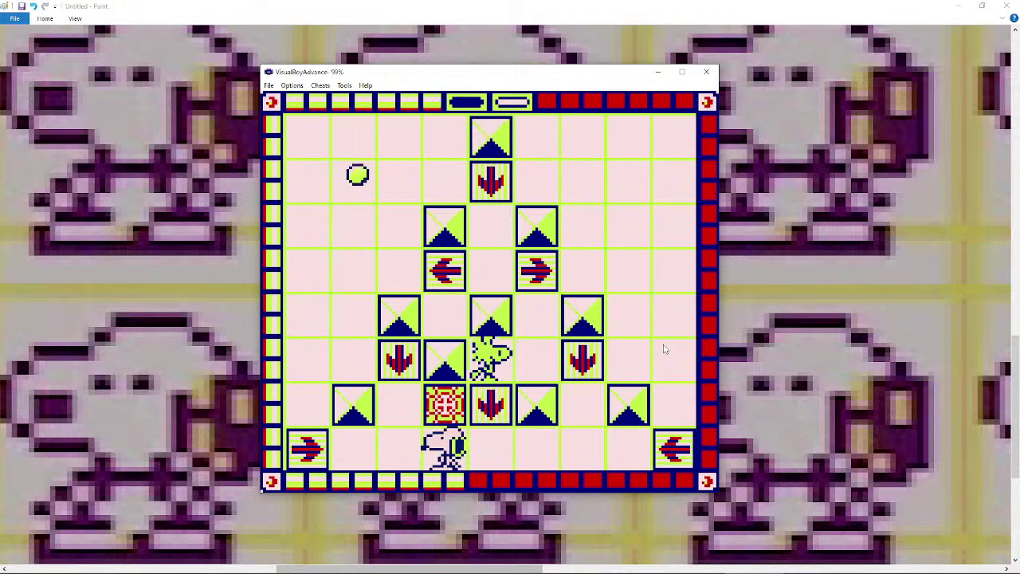
key(Up)
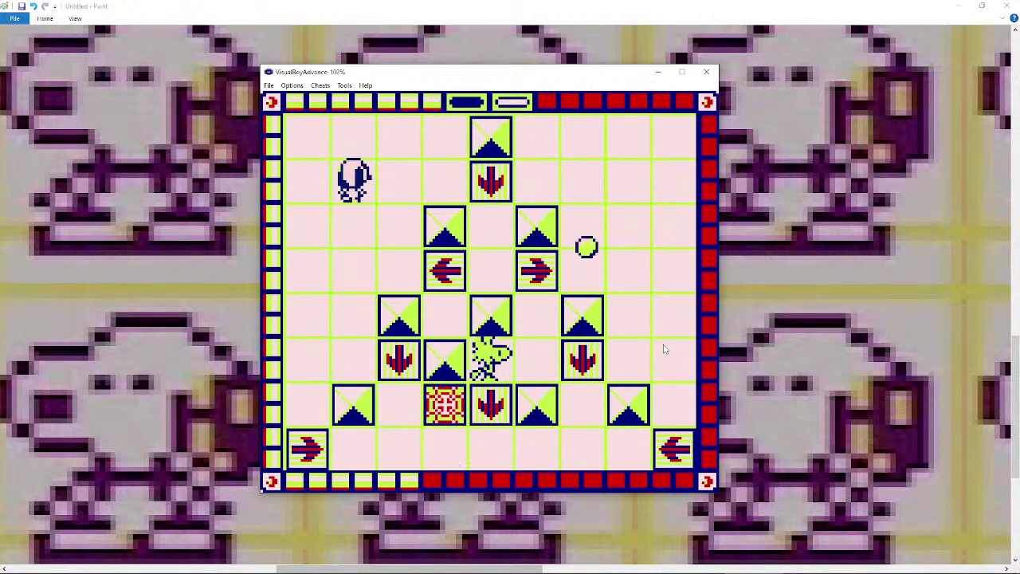
key(Down)
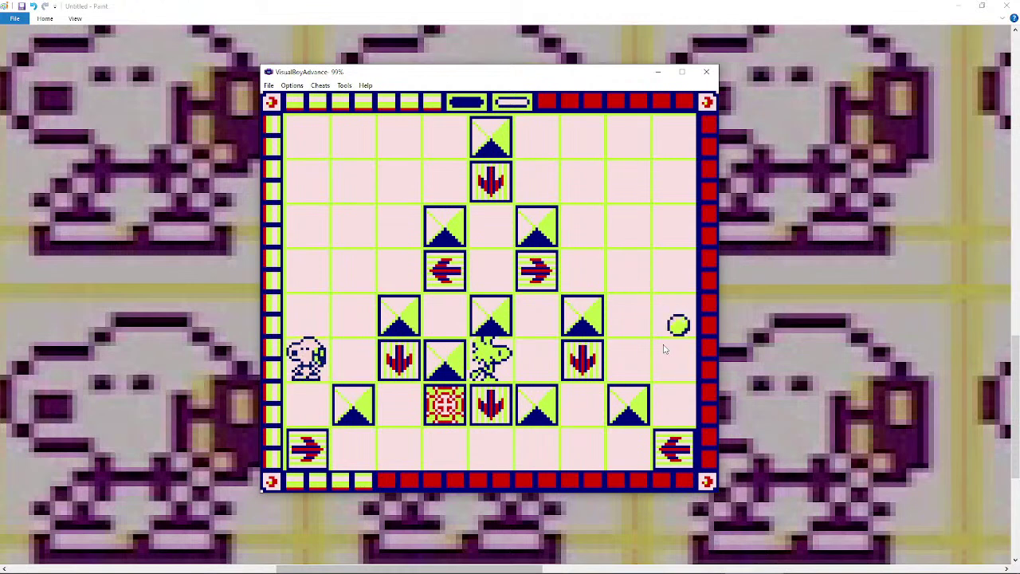
key(Right)
key(Up)
key(Right)
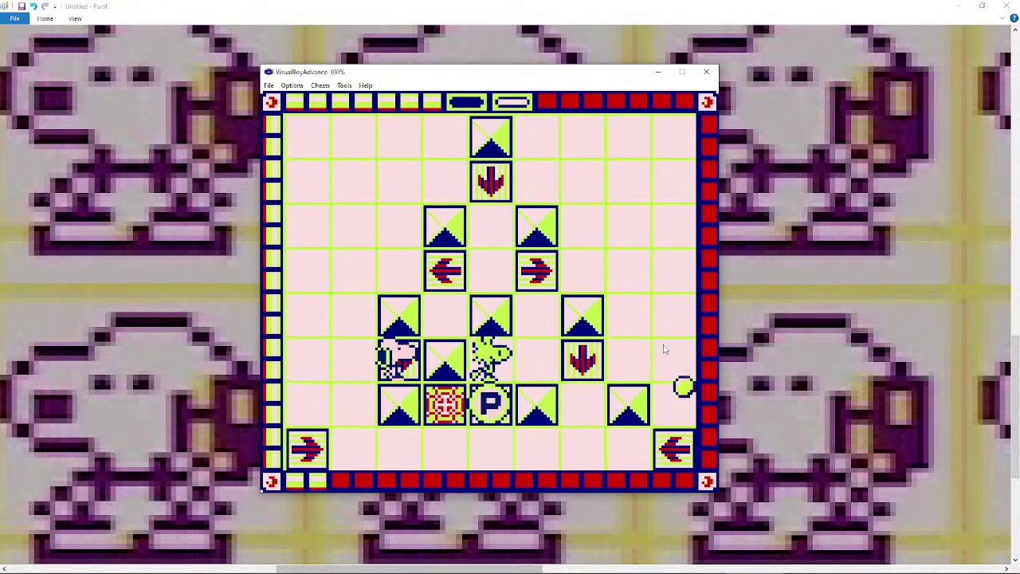
- Lead Snoopy over the upper centre and through the right-pointing arrow, then push the lower-right block one cell left
key(Up)
key(Up)
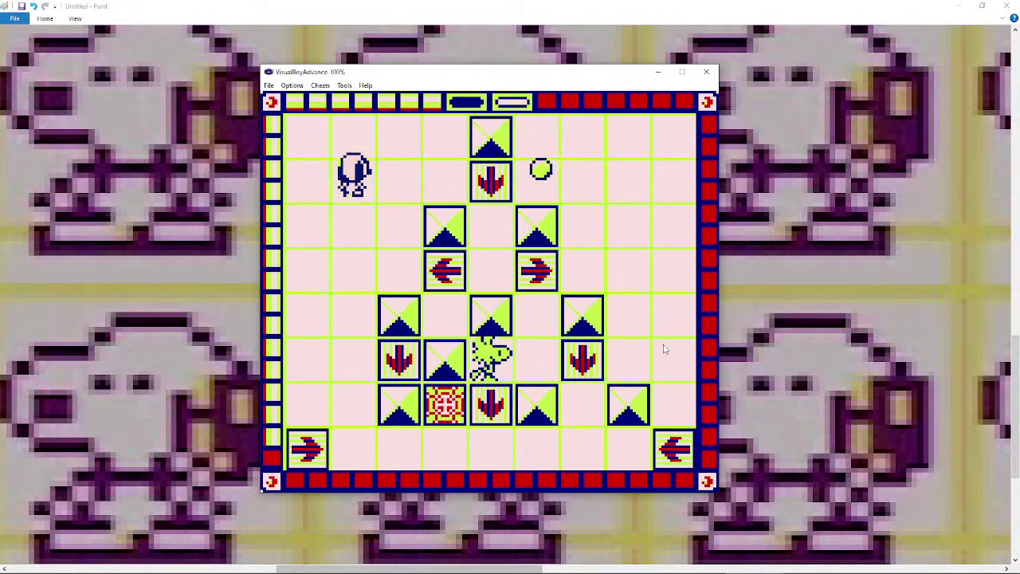
key(Right)
key(Down)
key(Right)
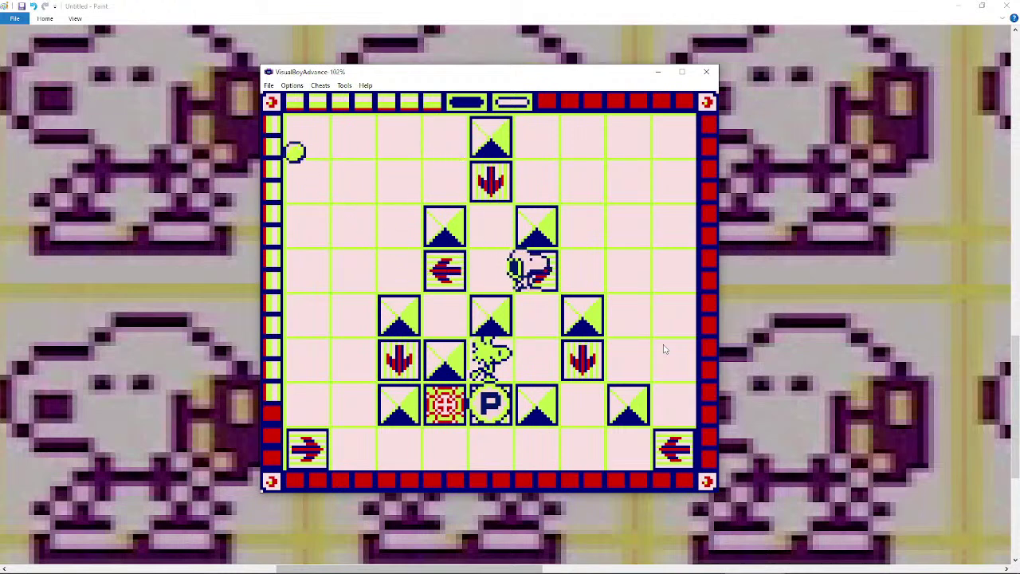
key(Down)
key(Down)
key(Left)
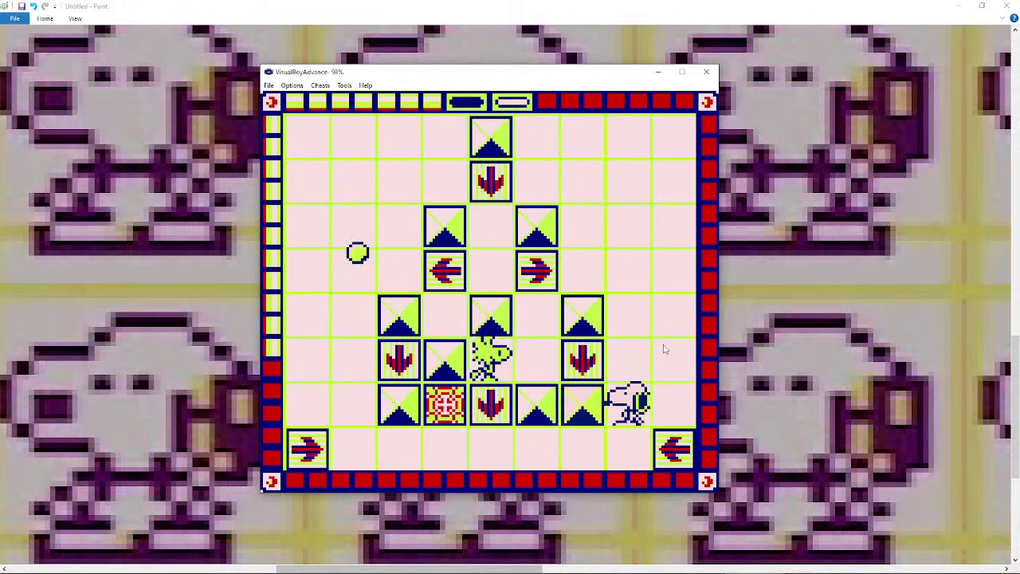
- Approach the centre Woodstock from the right through the row above the pushed block and collect it to finish the level
key(Up)
key(Left)
key(Left)
key(Left)
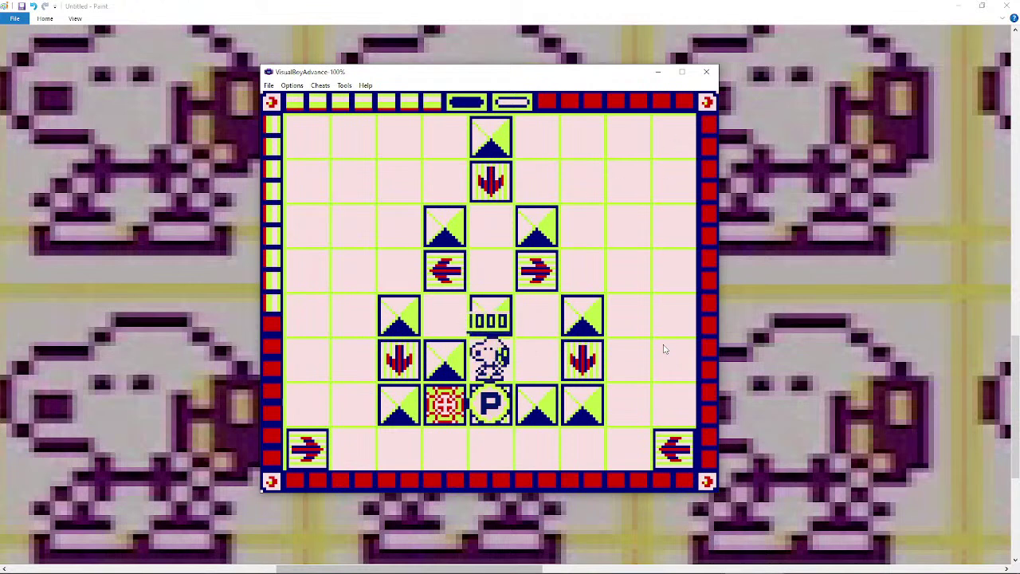
key(Up)
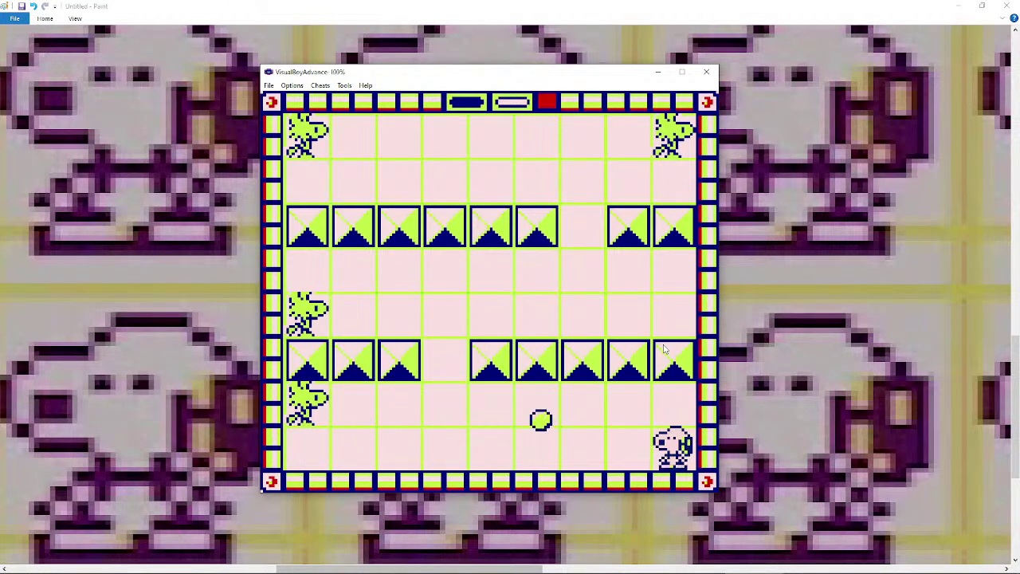
- Try the new level by leading Snoopy from the lower-right corner to the lower-left Woodstock while avoiding the ball
key(Left)
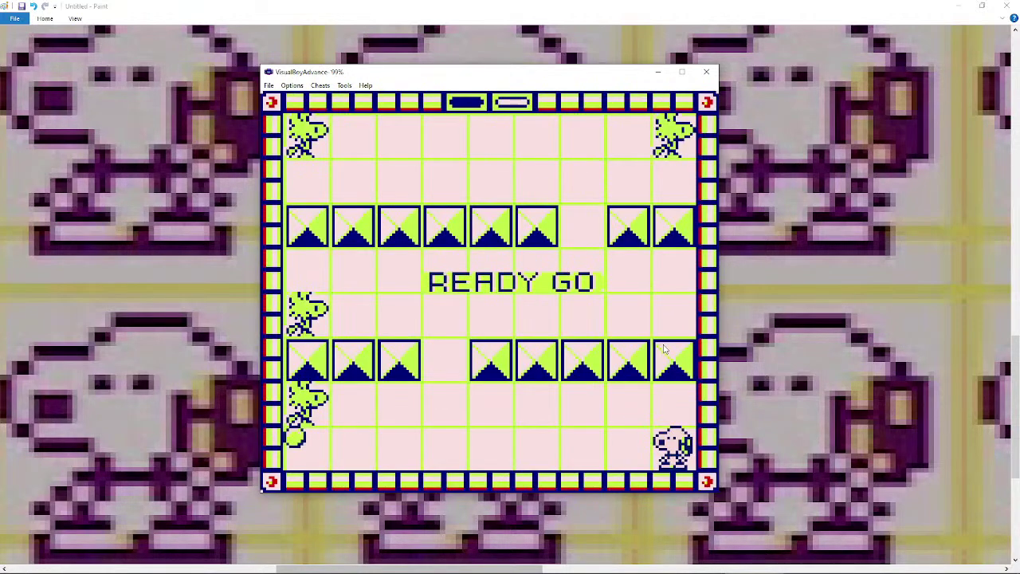
key(Left)
key(Left)
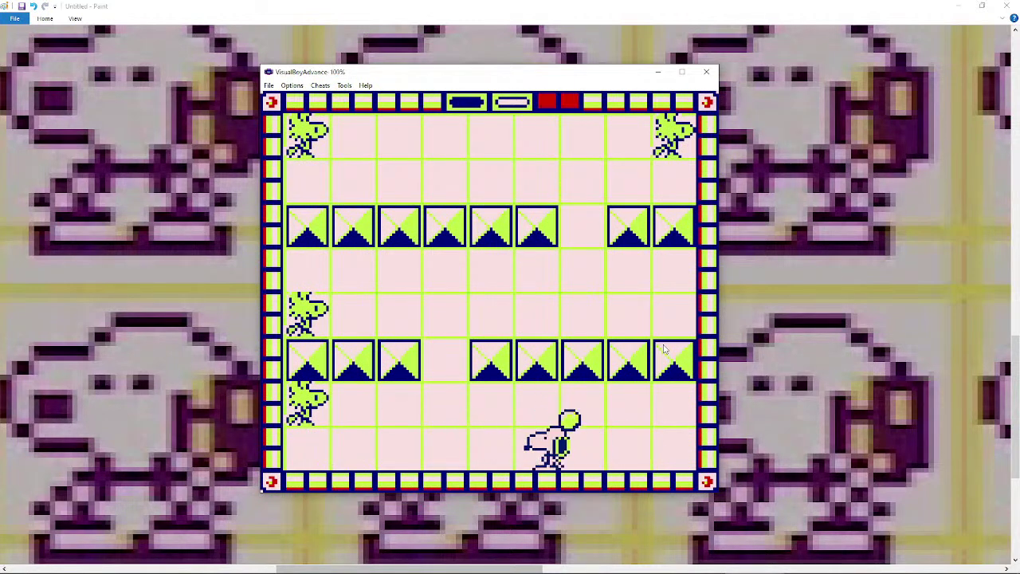
key(Up)
key(Left)
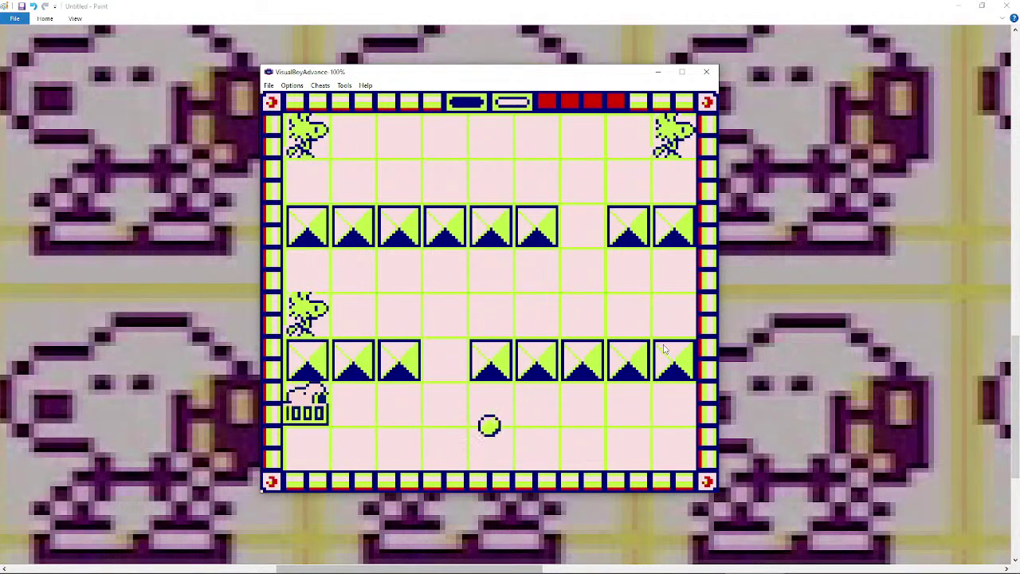
key(Down)
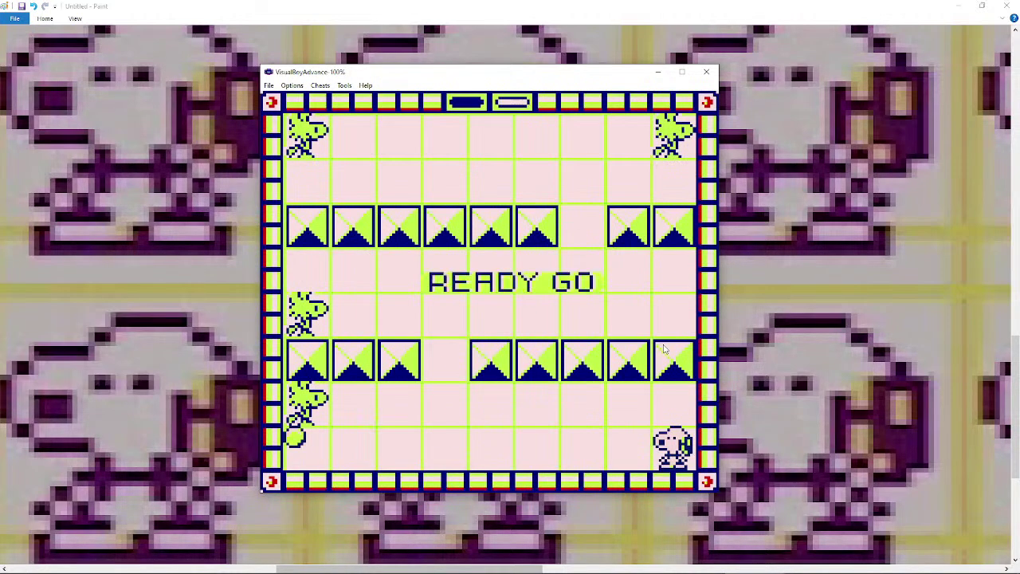
- Try leading Snoopy from the lower-right corner along the bottom row, dodging the ball on the way to the lower-left Woodstock
key(Left)
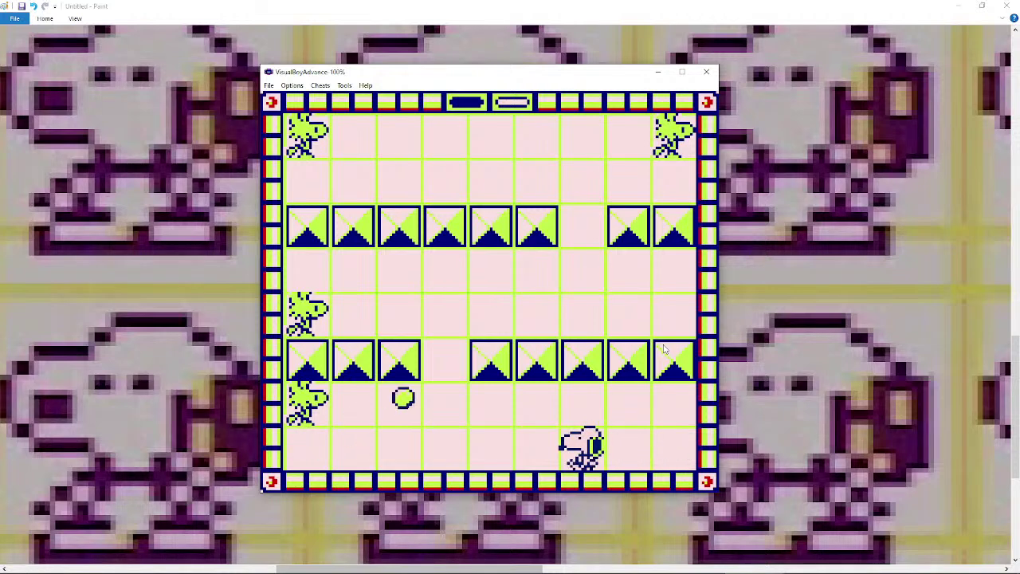
key(Right)
key(Left)
key(Left)
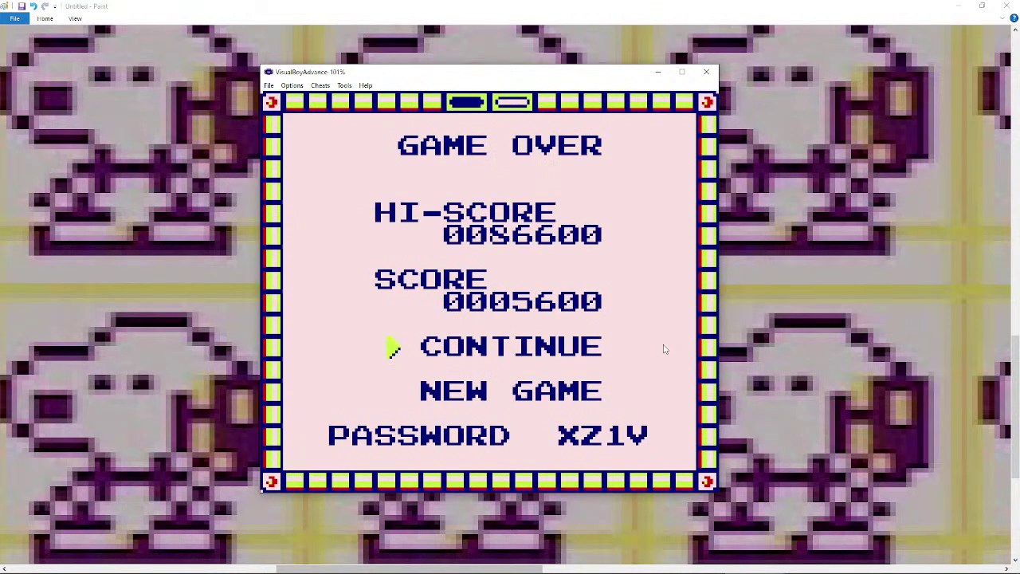
- Continue the game and retry the run along the bottom row, moving Snoopy up beside the lower-left Woodstock
key(Return)
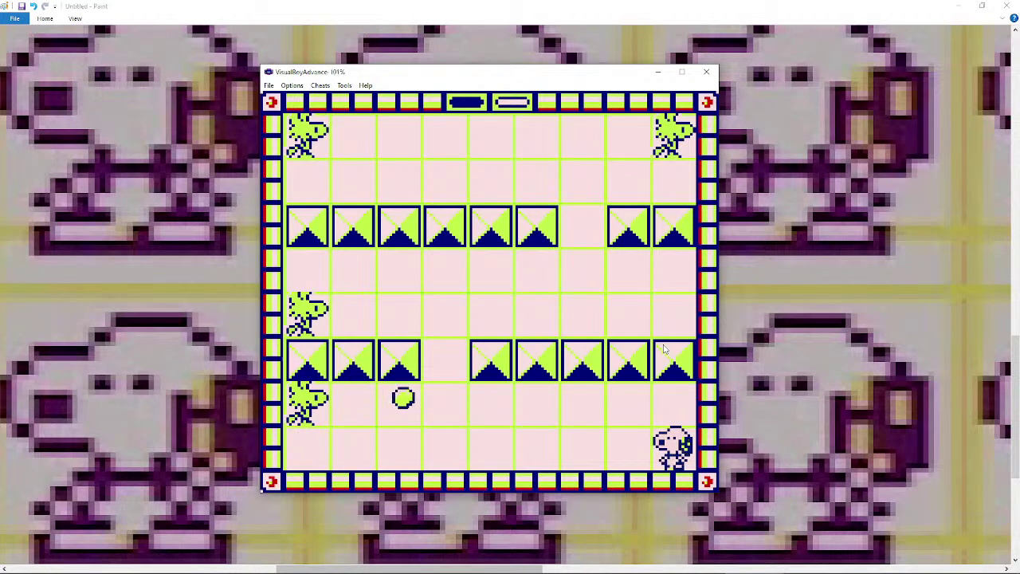
key(Left)
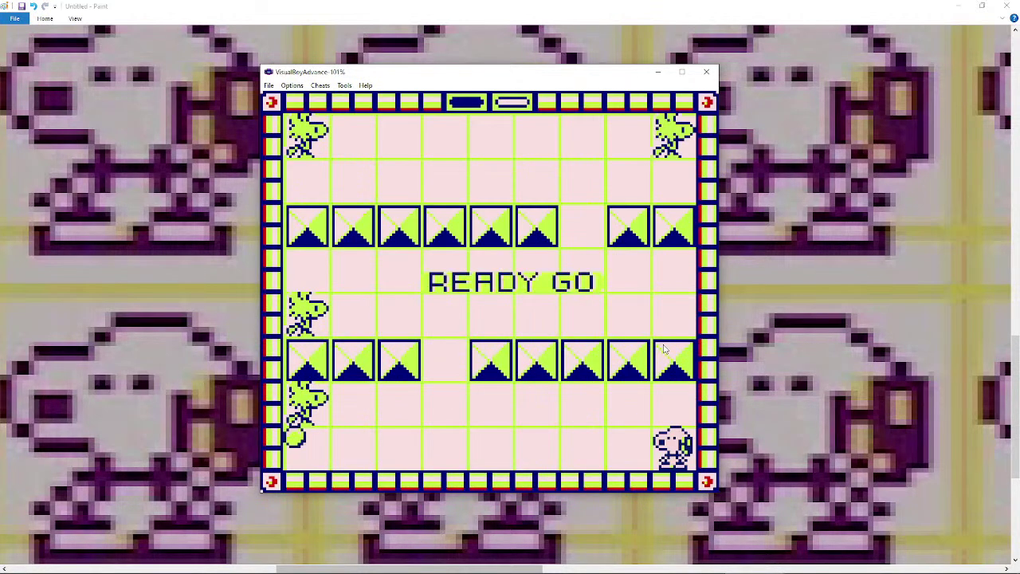
key(Left)
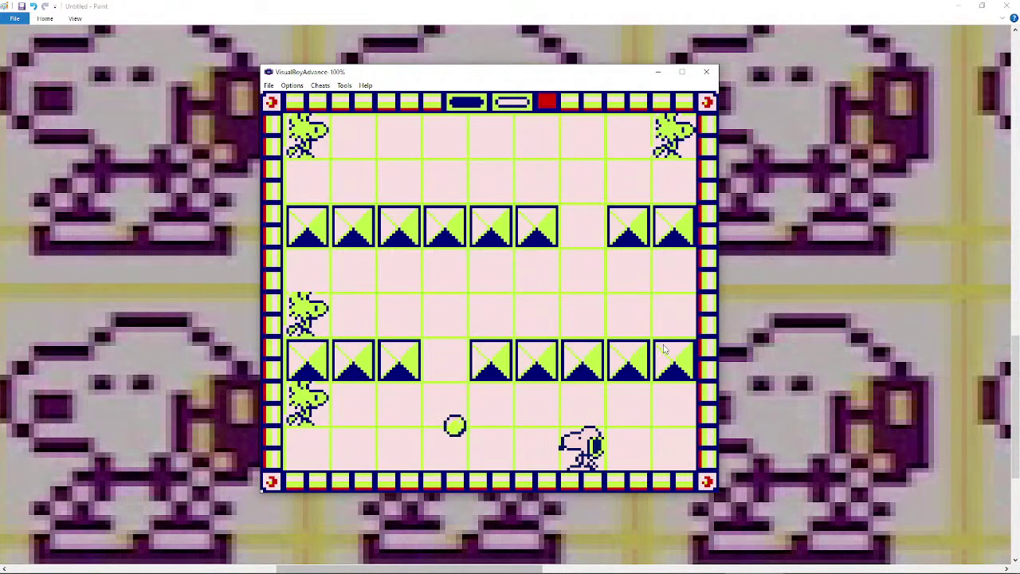
key(Left)
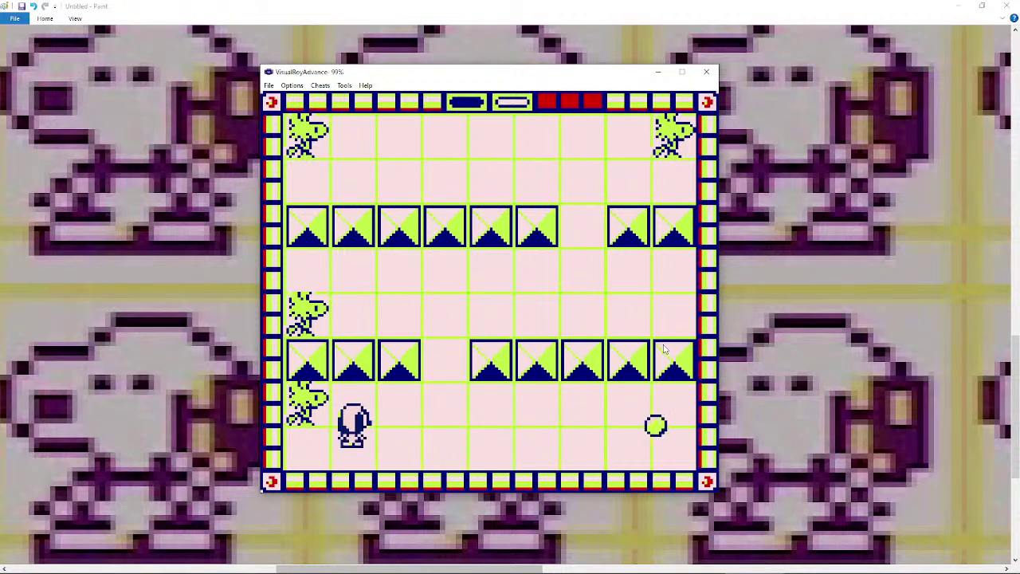
key(Right)
key(Up)
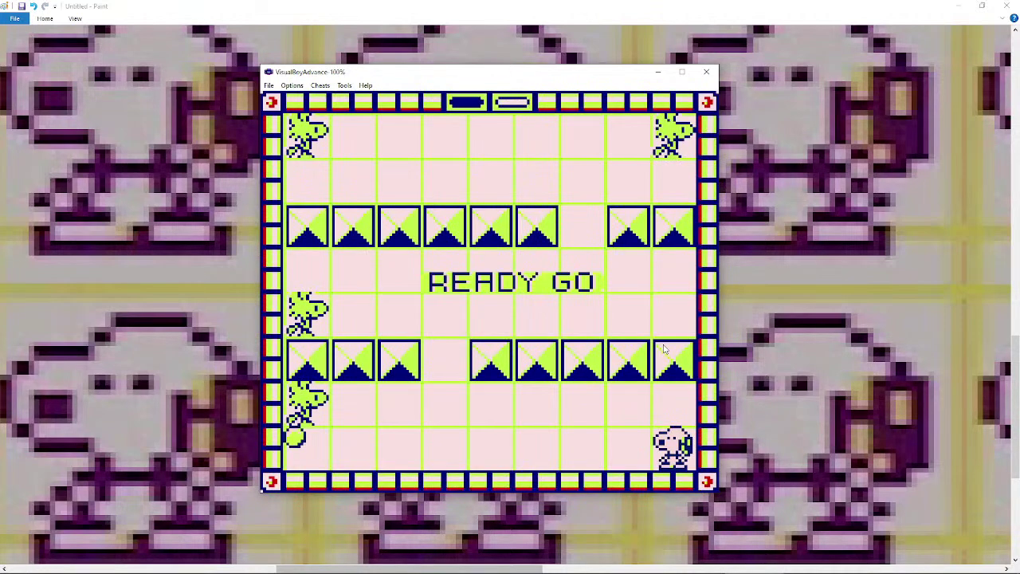
- Try leading Snoopy along the second row from the bottom, backing away from the approaching ball
key(Up)
key(Left)
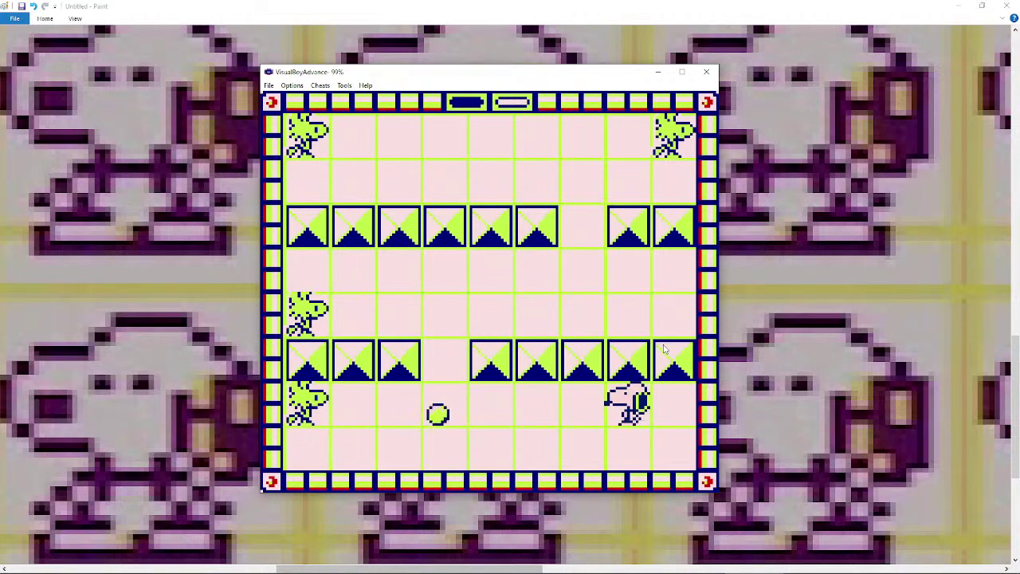
key(Right)
key(Down)
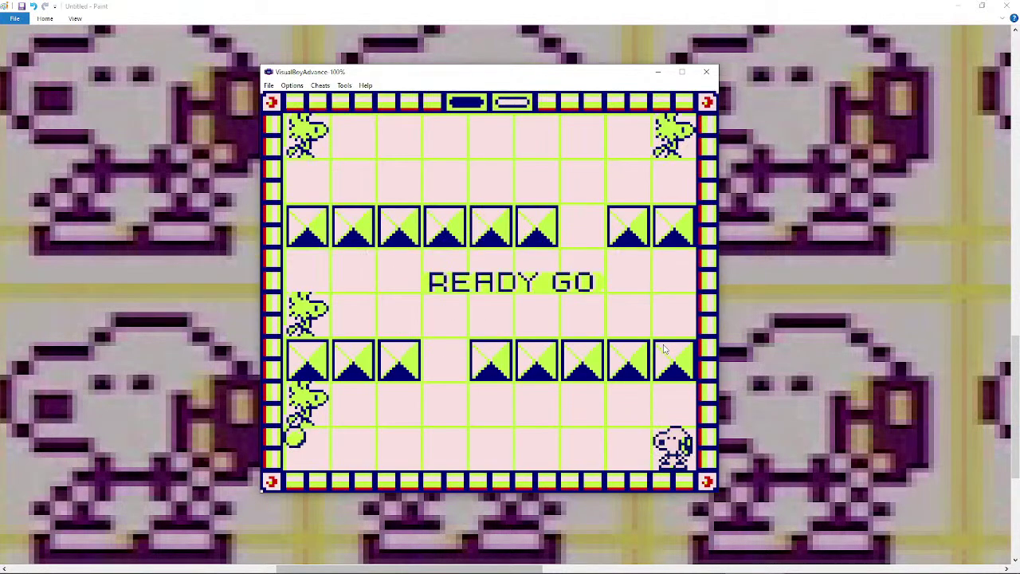
- Try running Snoopy along the bottom row beneath the ball and up to the lower-left Woodstock
key(Left)
key(Right)
key(Left)
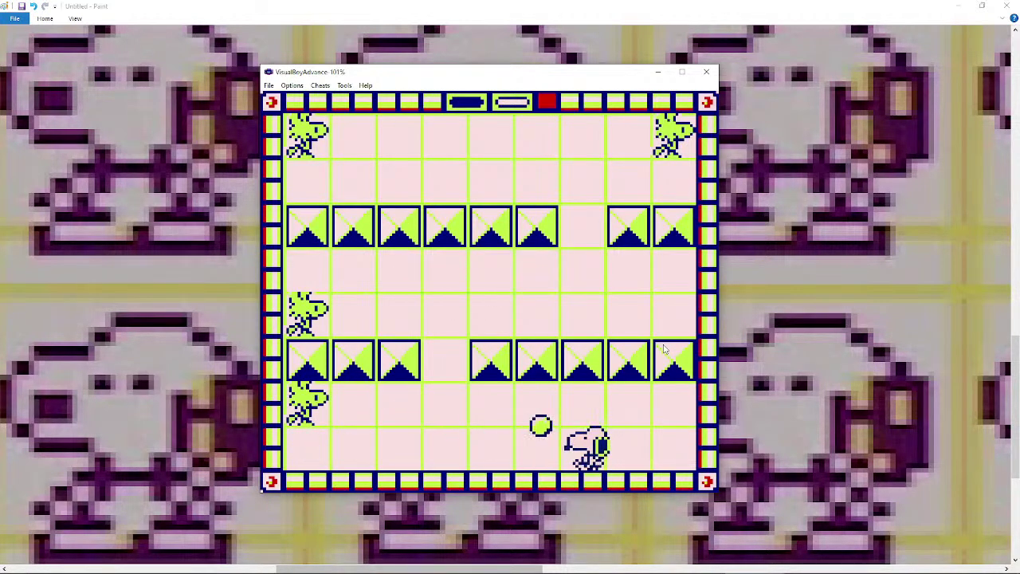
key(Left)
key(Up)
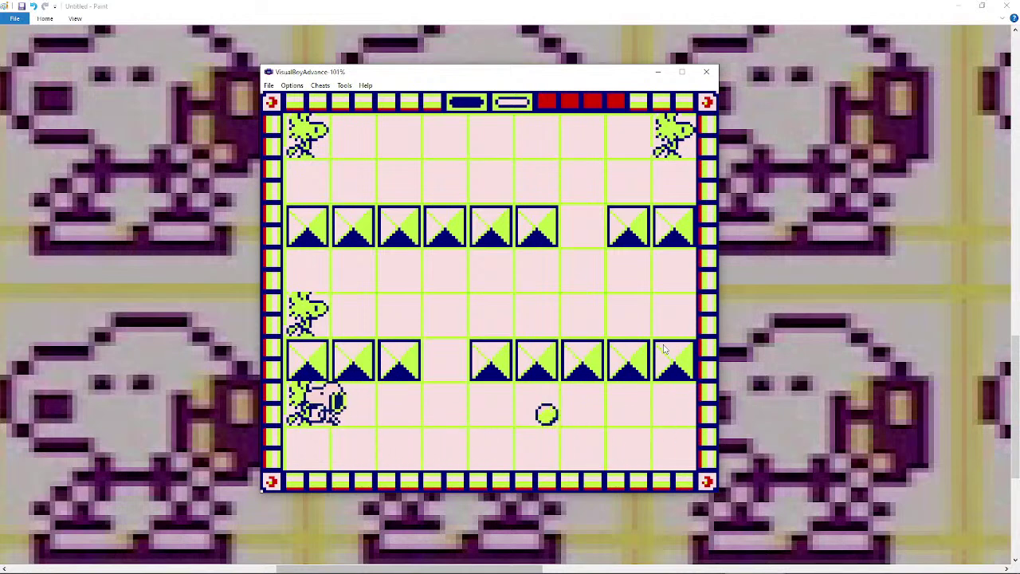
key(Right)
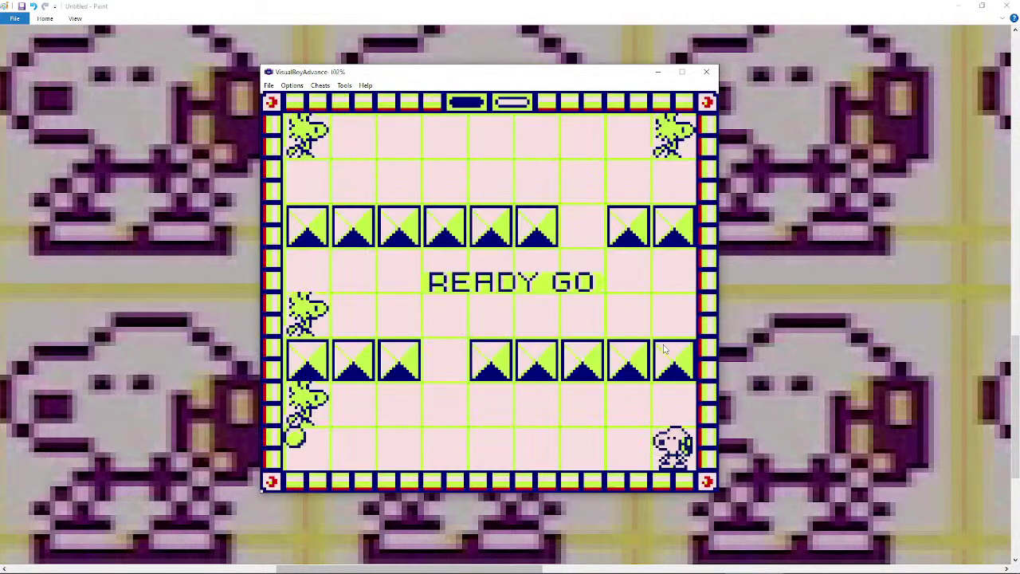
- Try dodging the ball near the lower-right corner before heading left along the bottom row
key(Left)
key(Up)
key(Down)
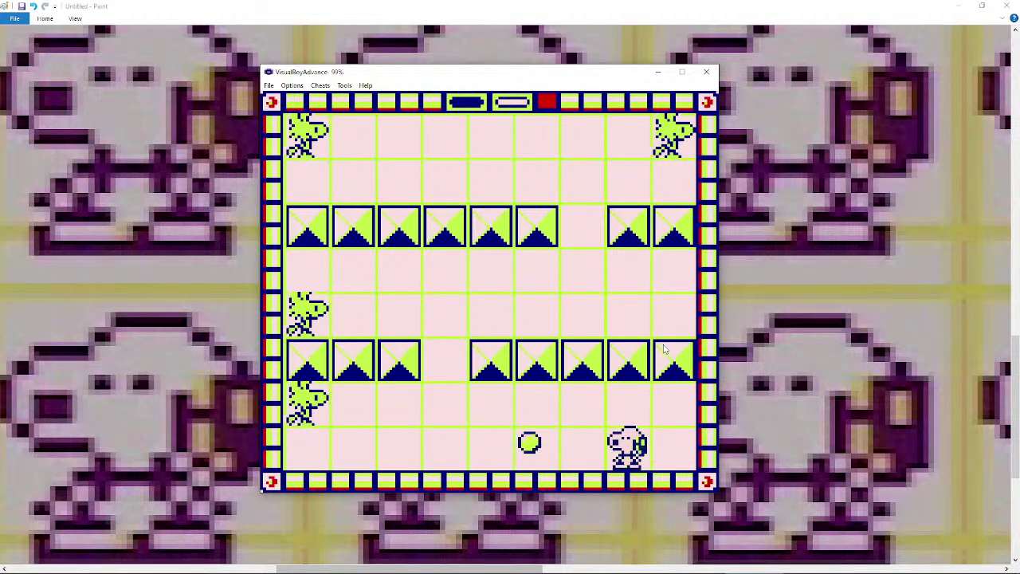
key(Left)
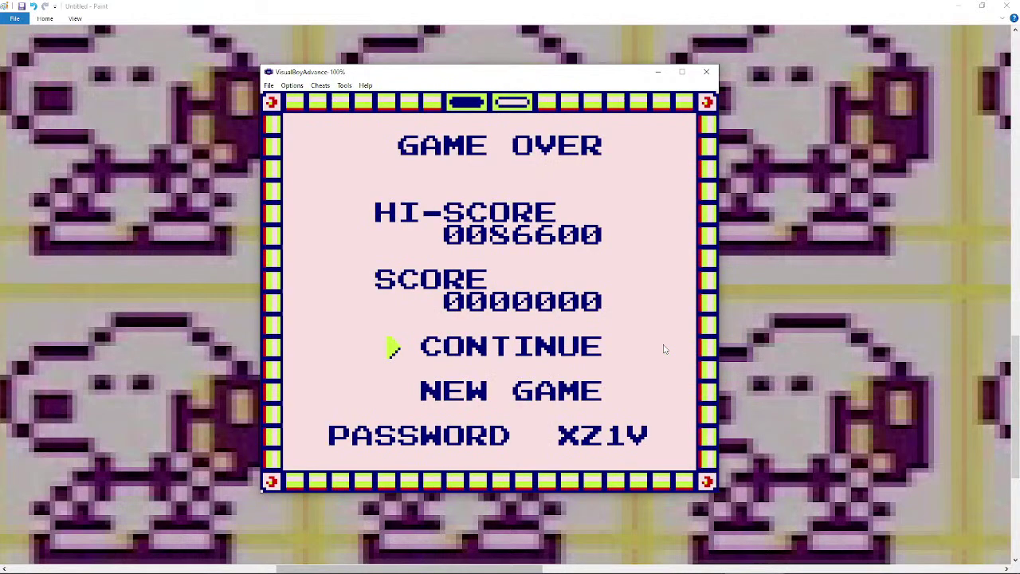
- Continue the game, try collecting the lower-left Woodstock via the bottom row, and head back right
key(Return)
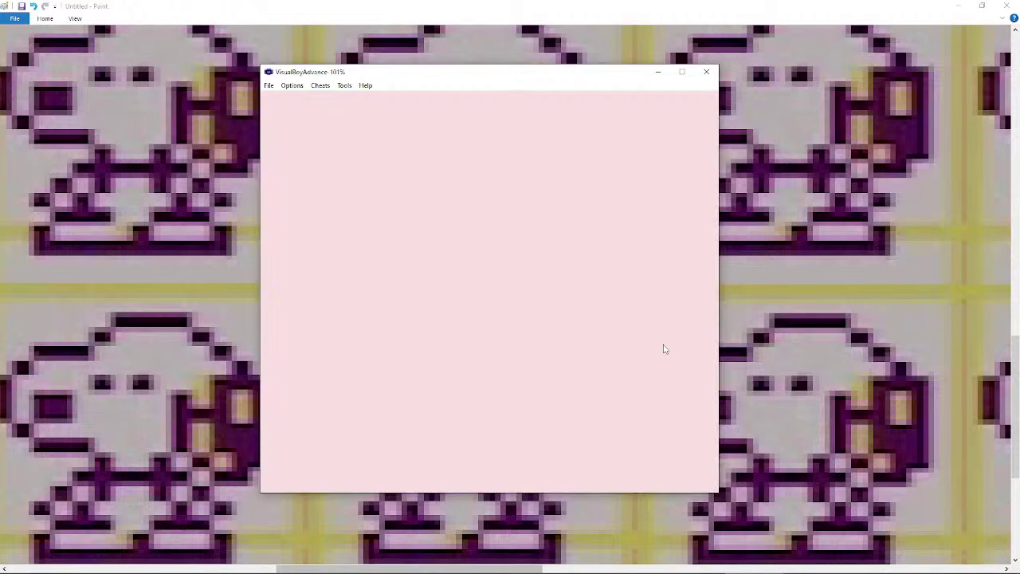
key(Left)
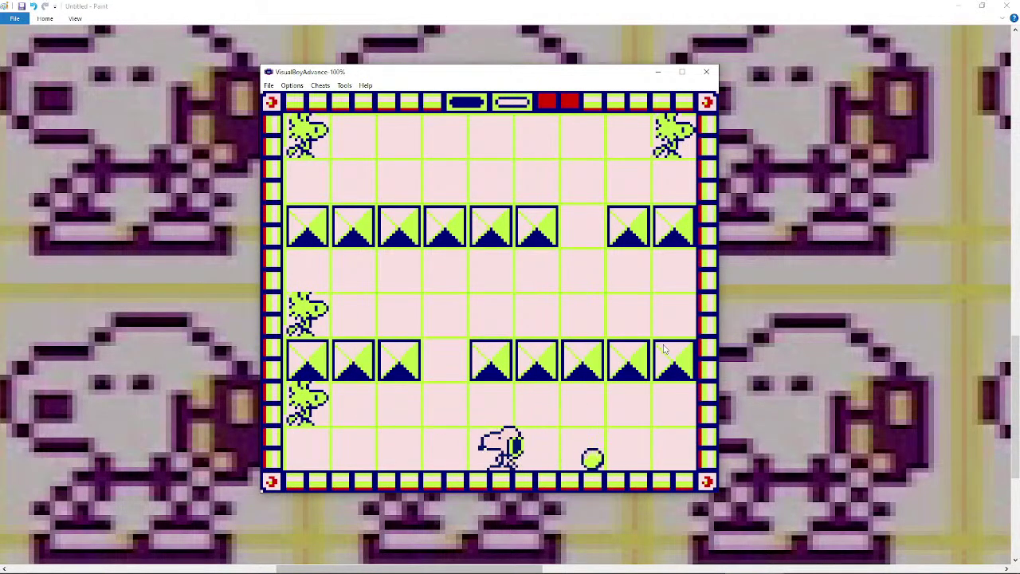
key(Up)
key(z)
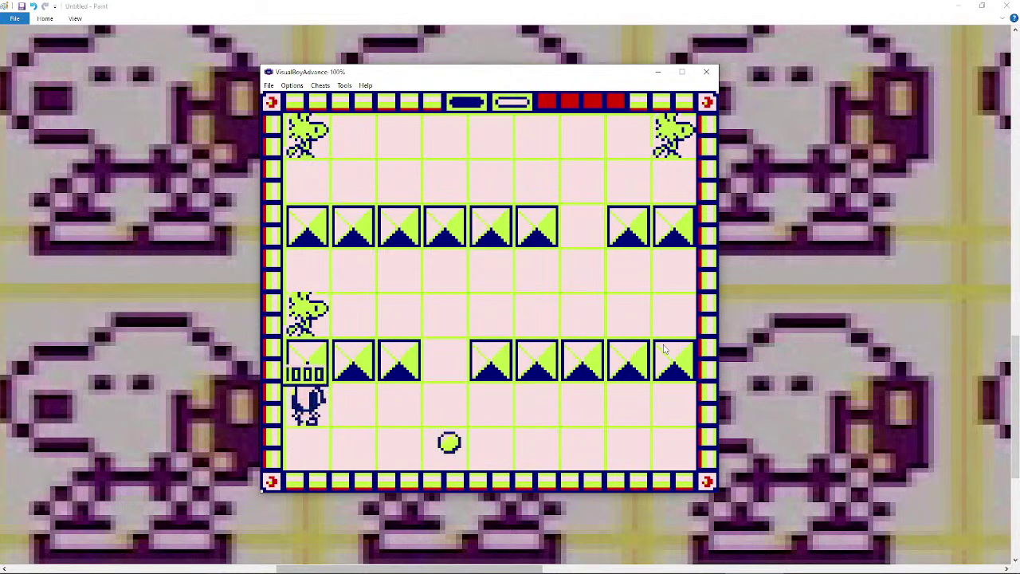
key(Right)
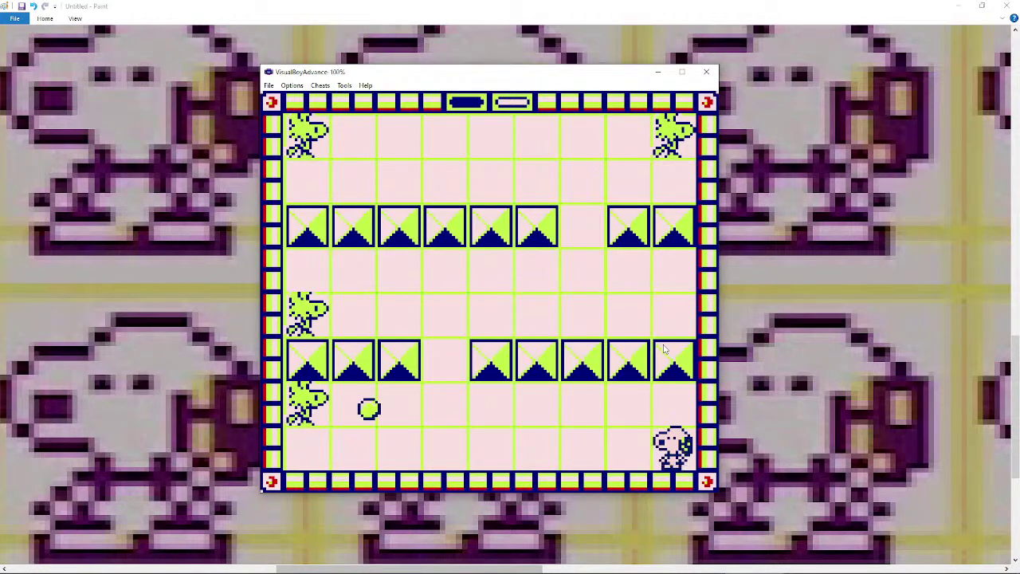
- Try heading left along the second row from the bottom and dodging the ball by moving down
key(Left)
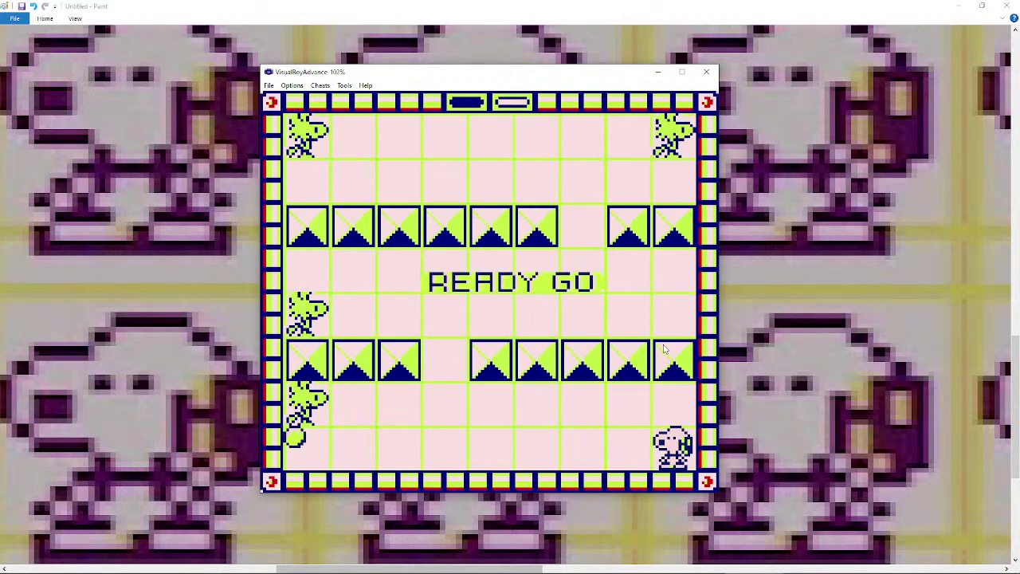
key(Up)
key(Left)
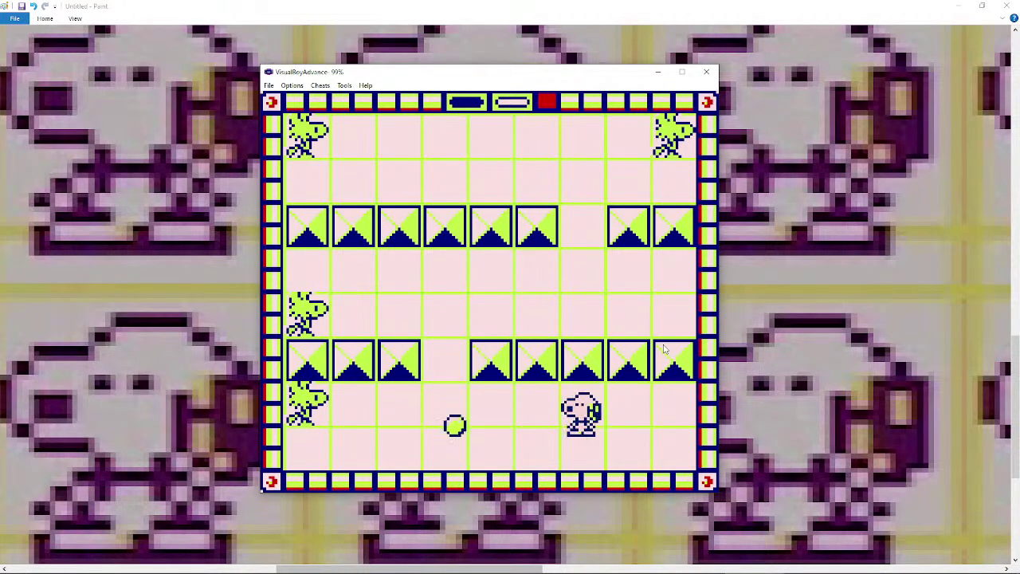
key(Down)
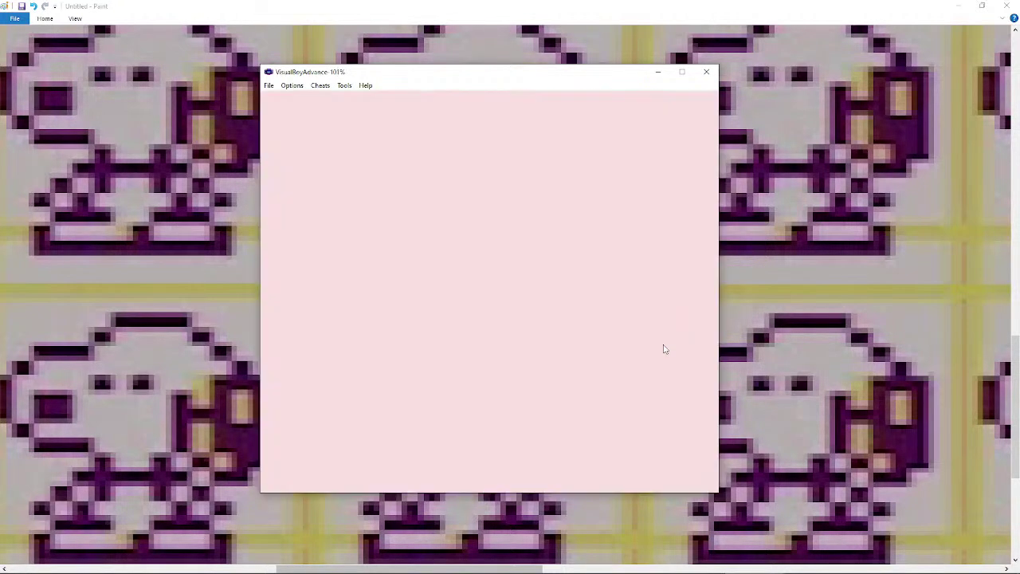
- Try collecting the lower-left Woodstock via the second row from the bottom and returning right towards the gap in the lower blocks
key(Up)
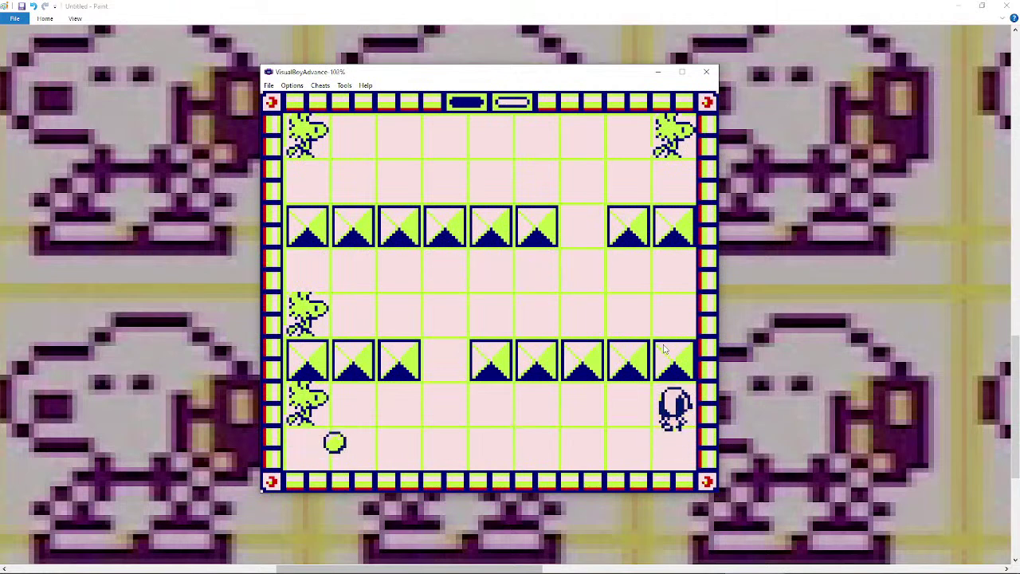
key(Left)
key(Left)
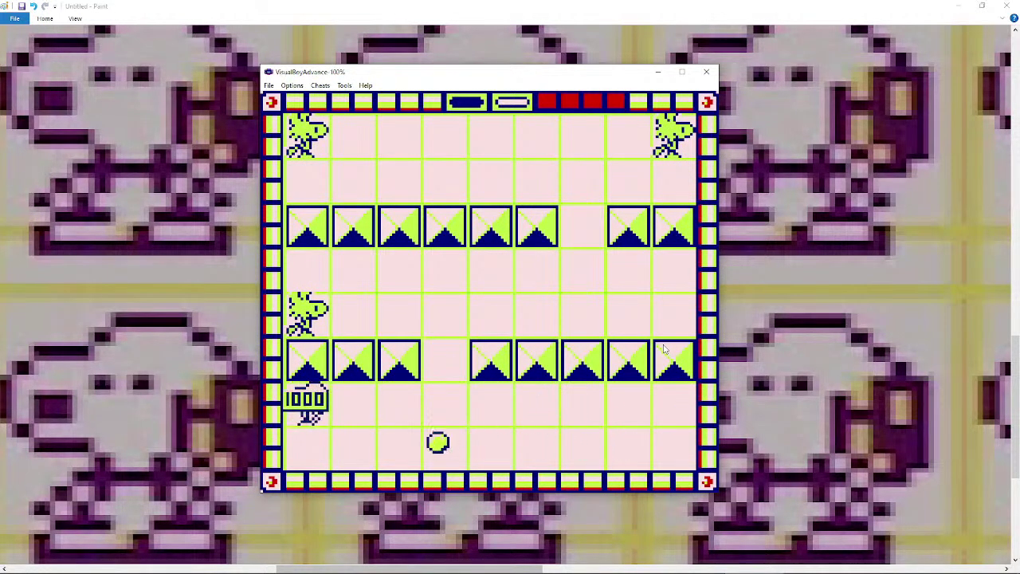
key(Up)
key(Right)
key(Right)
key(Up)
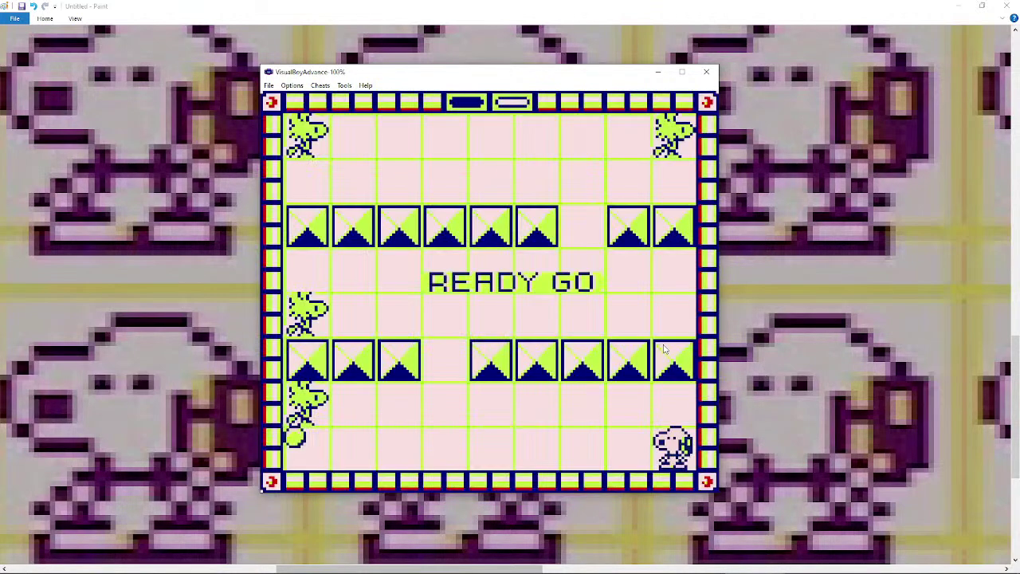
- Retry the approach to the lower-left Woodstock along the row directly beneath the lower blocks
key(Up)
key(Left)
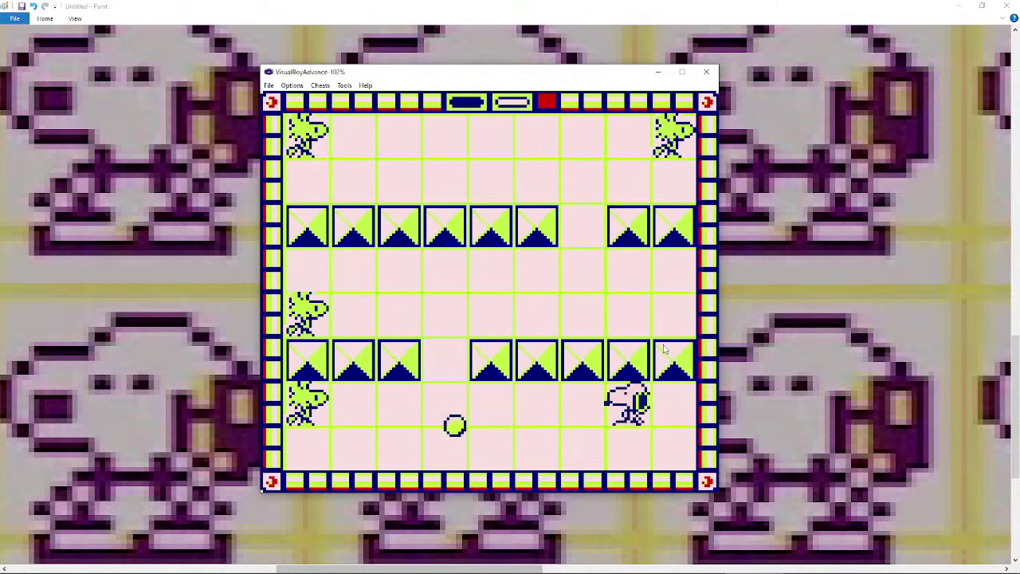
key(Left)
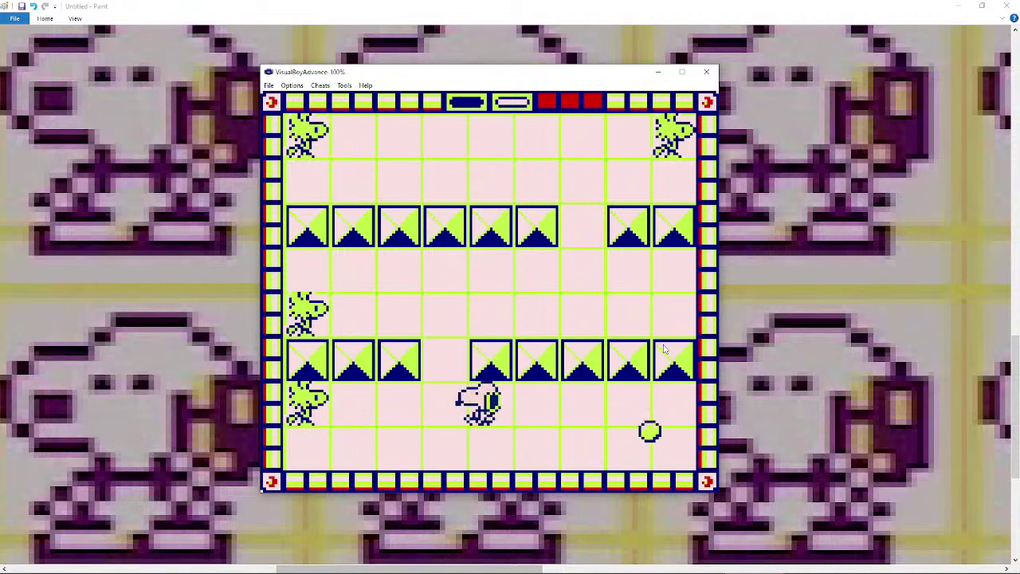
key(z)
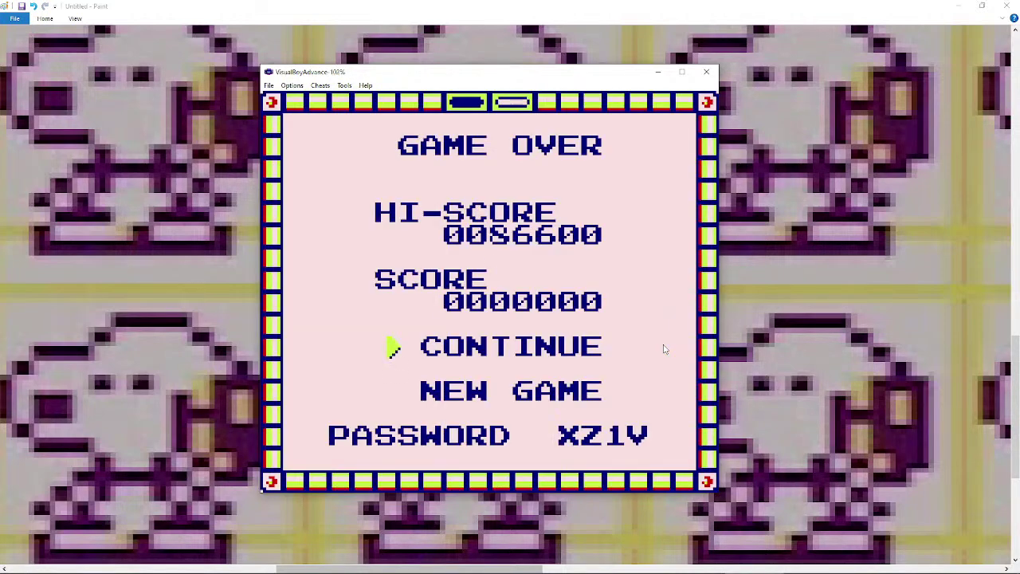
- Continue the game and retry the route from the lower-right corner towards the lower-left Woodstock
key(Return)
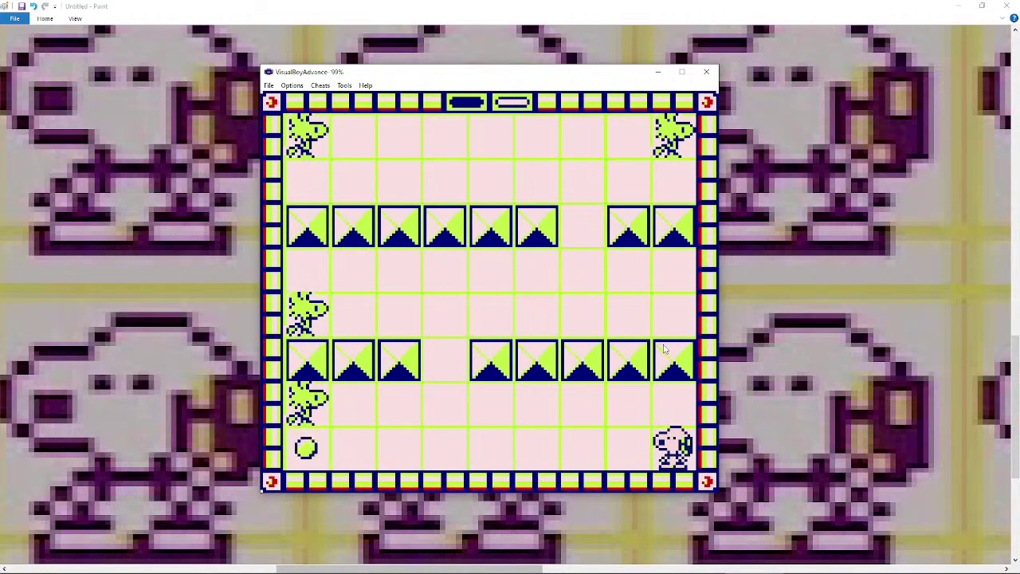
key(Up)
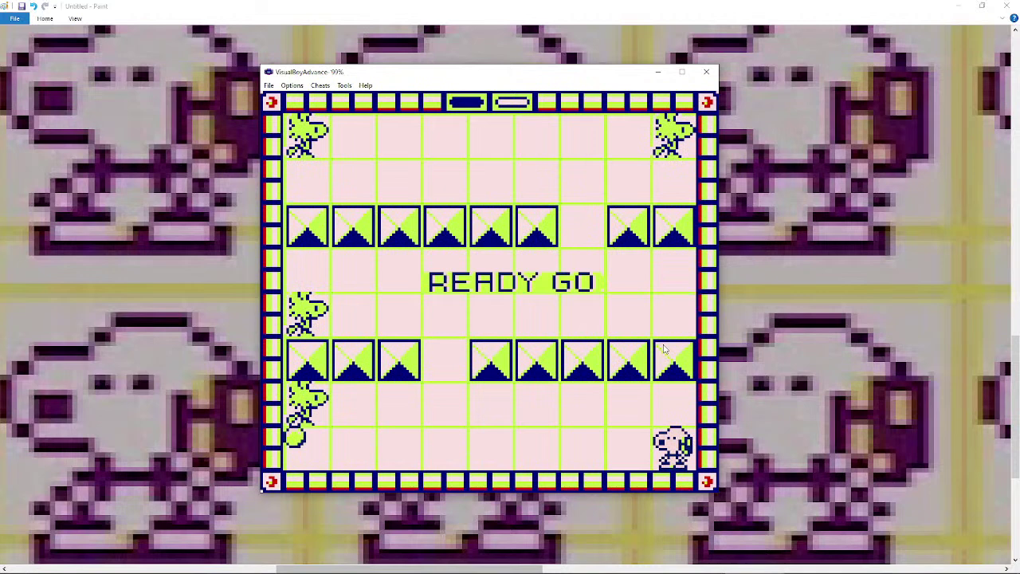
key(Left)
key(Left)
key(Left)
key(Left)
- Run Snoopy along the bottom row to collect the lower-left Woodstock, then push the lower row's third block one cell up
key(Left)
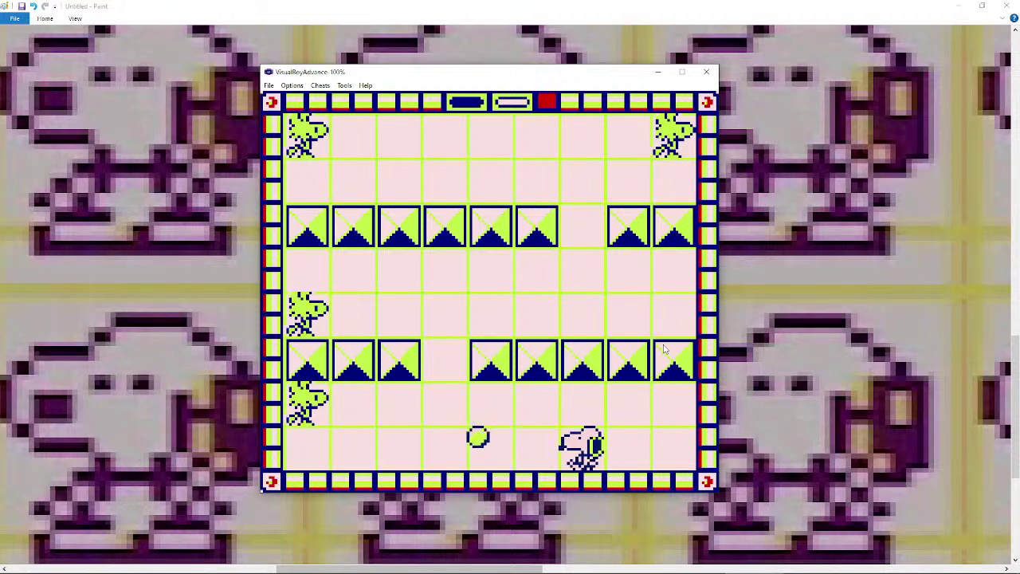
key(Left)
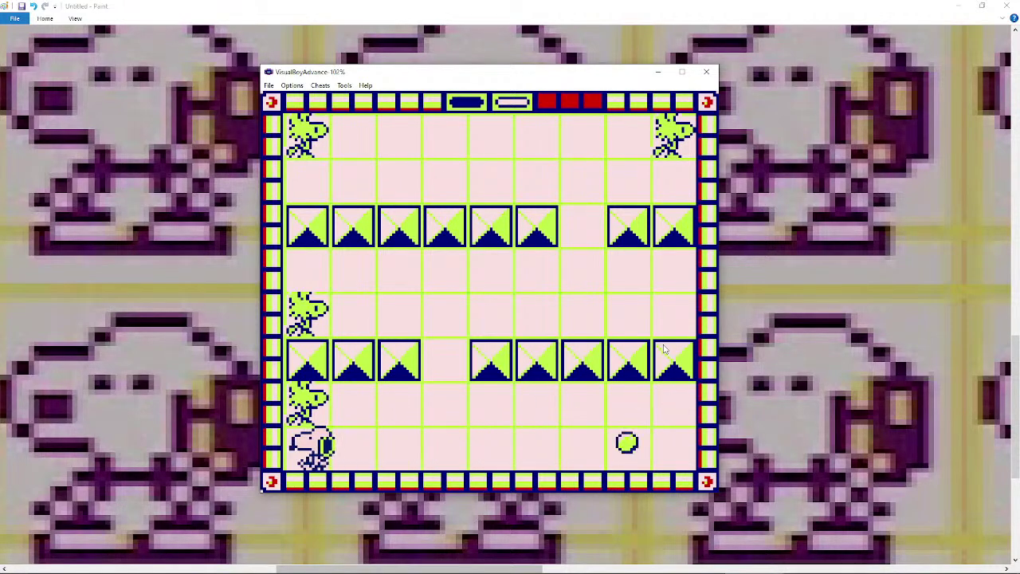
key(Up)
key(Right)
key(Up)
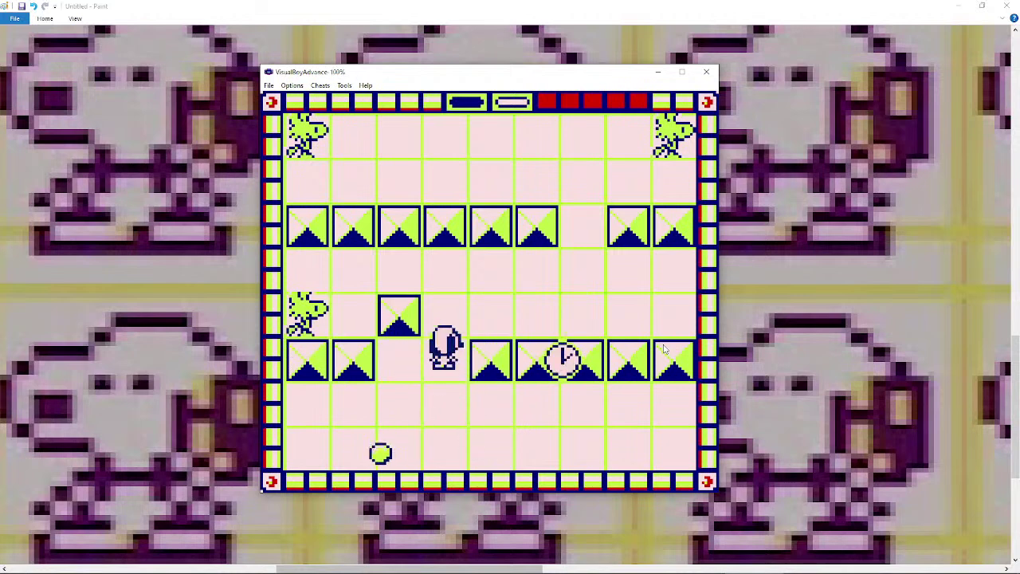
- Lead Snoopy up through the lower gap and around the pushed block to collect the Woodstock above the lower-left blocks
key(Up)
key(Left)
key(Down)
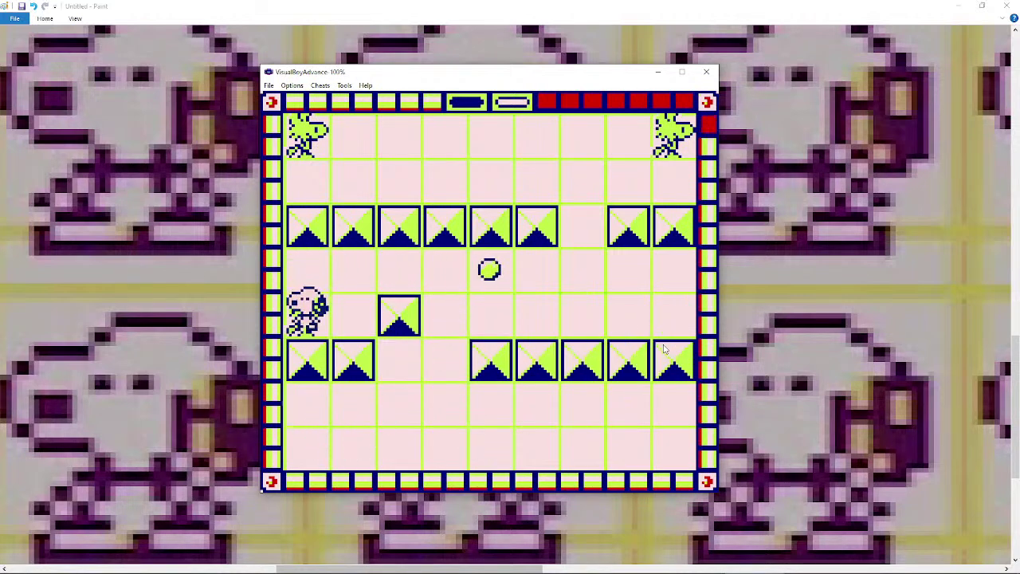
- Move Snoopy above the displaced block in the left half and push it back down into the lower row
key(Up)
key(Right)
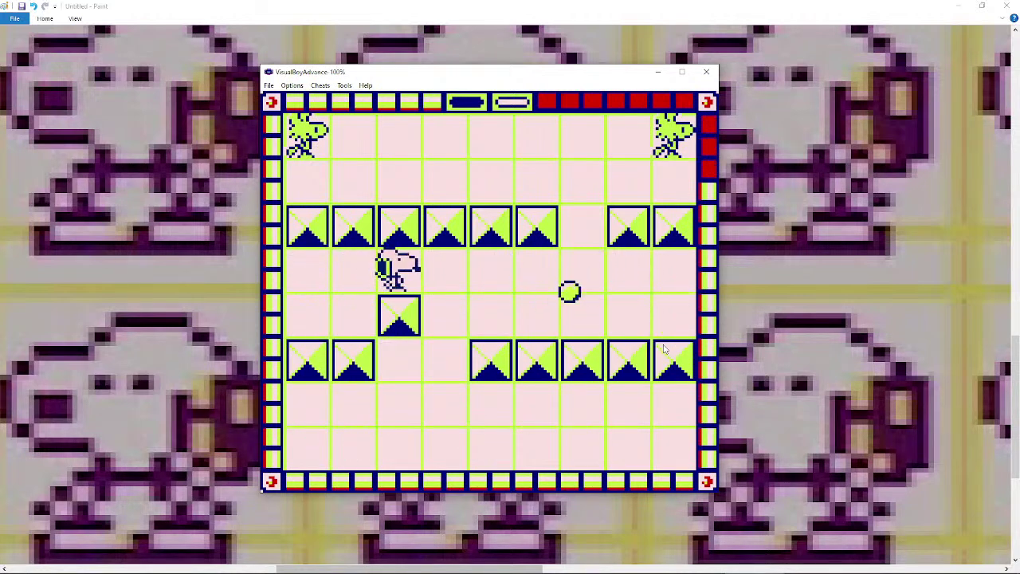
key(Left)
key(Right)
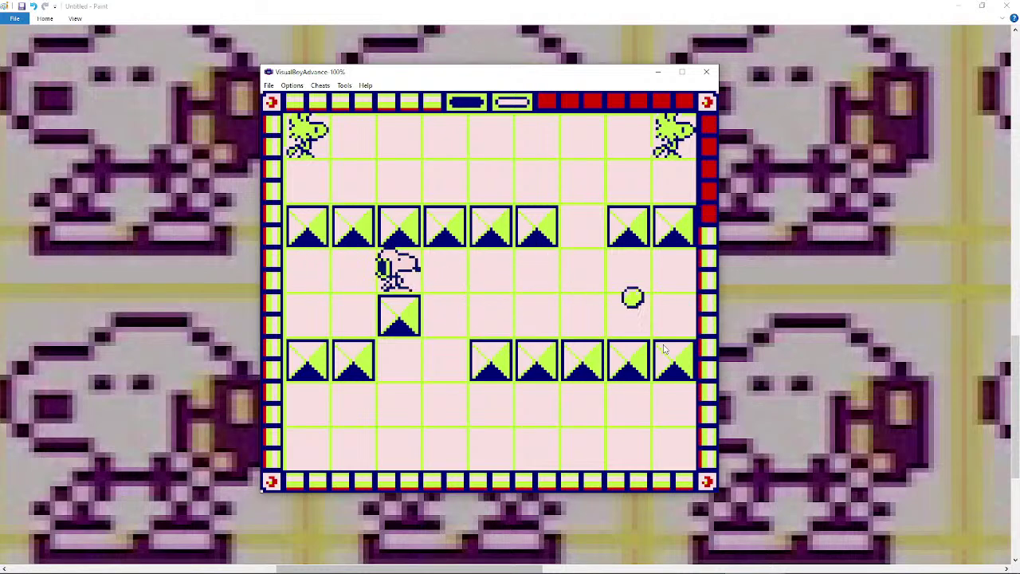
key(Down)
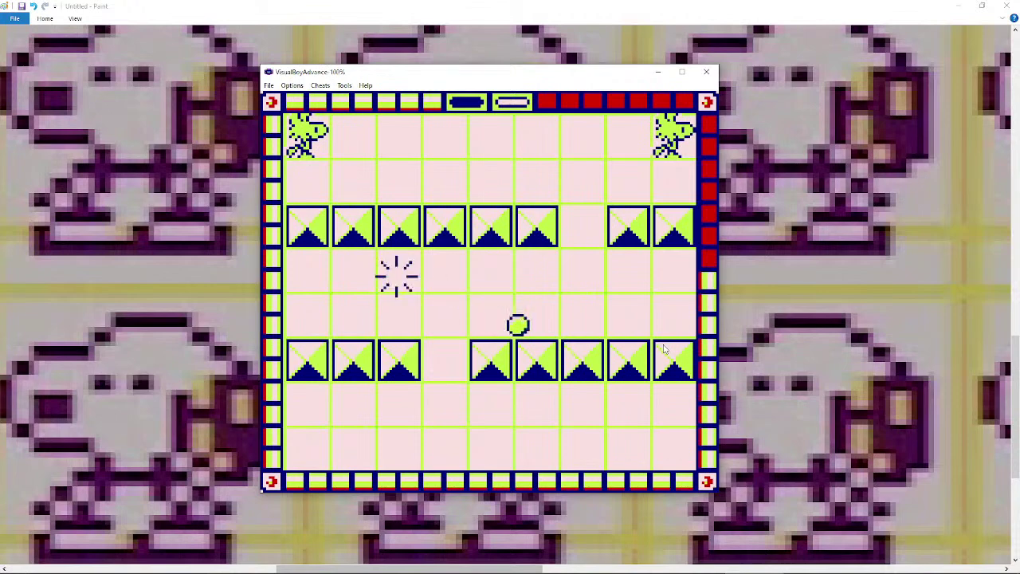
- Restart the level, collect the lower-left Woodstock via the bottom row, and push the lower row's third block one cell up
key(Return)
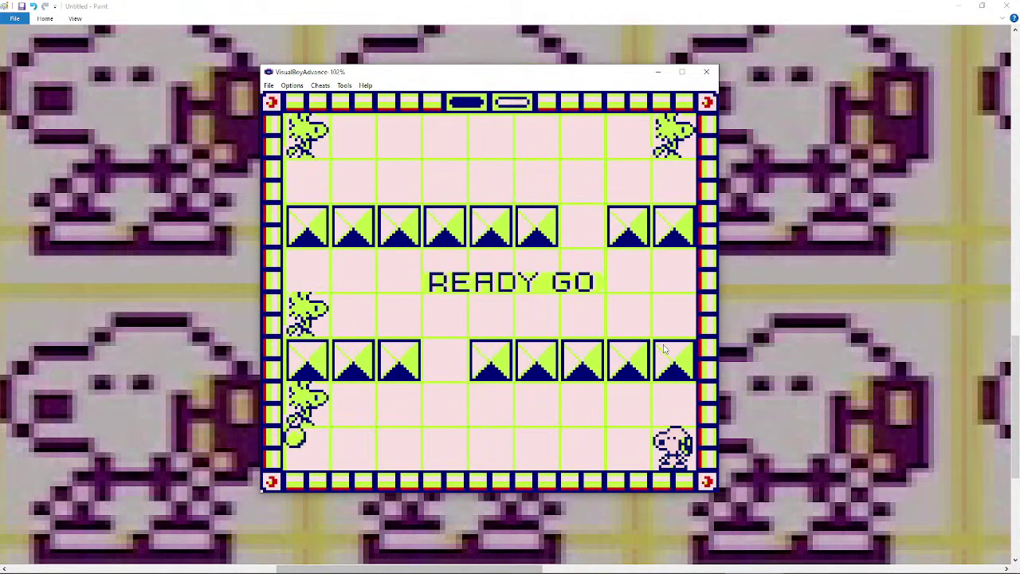
key(Left)
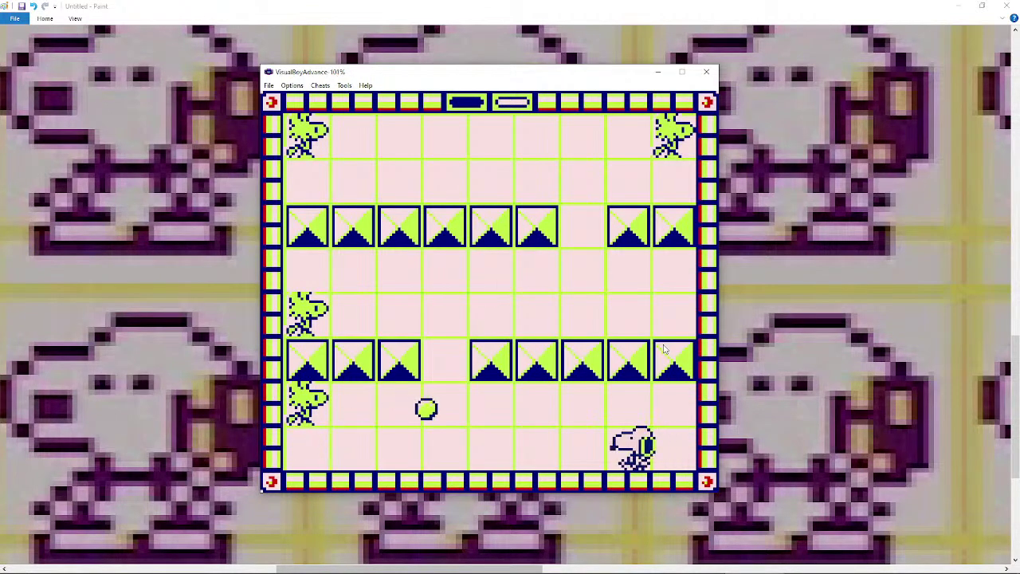
key(Left)
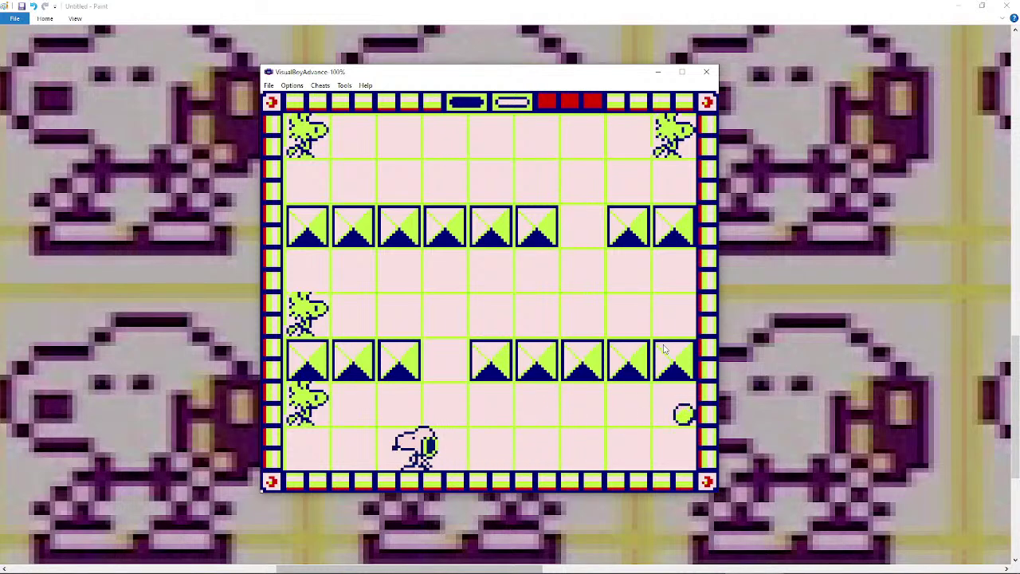
key(Up)
key(Right)
key(Up)
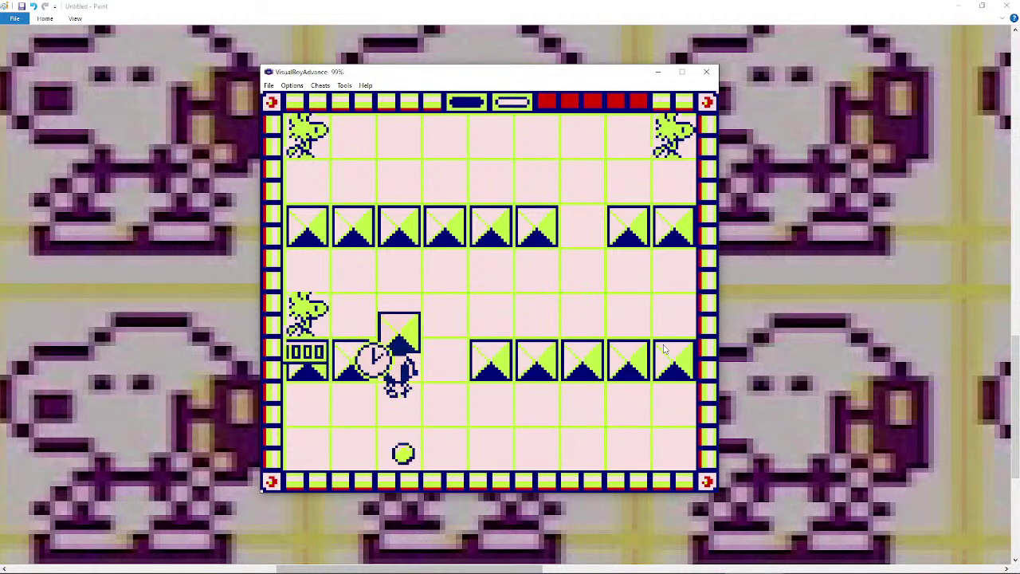
- Lead Snoopy around the raised block to collect the Woodstock above the lower-left blocks, and push the block back into its row
key(Right)
key(Up)
key(Left)
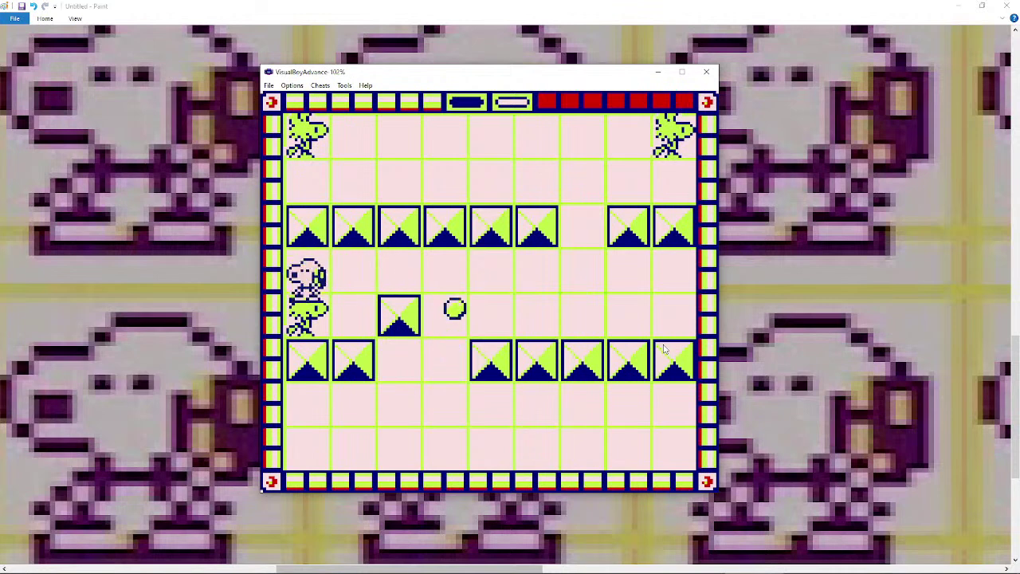
key(Right)
key(Down)
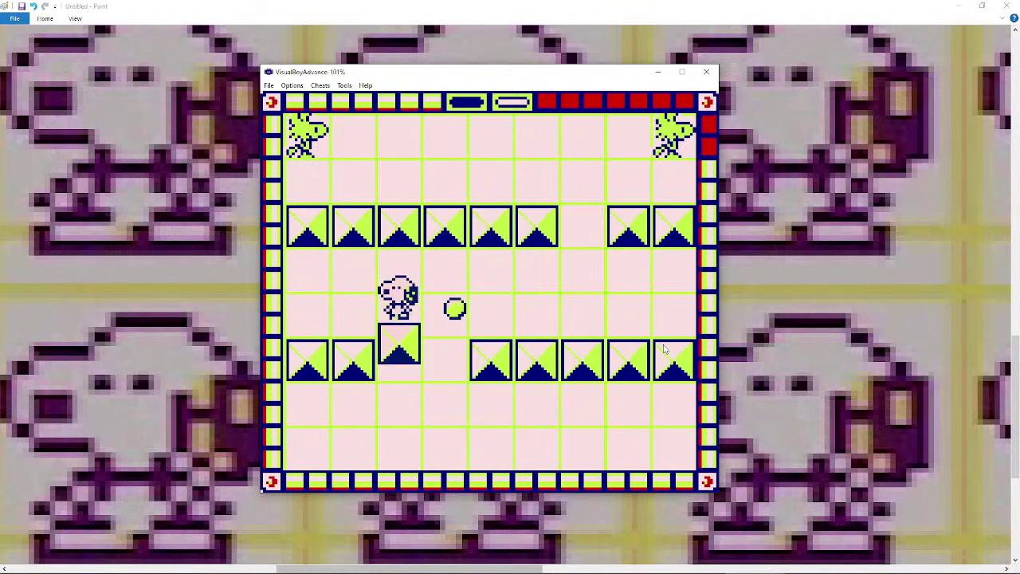
- Take Snoopy through the gap in the upper block row and collect the Woodstocks in the top-right and top-left corners
key(Right)
key(Up)
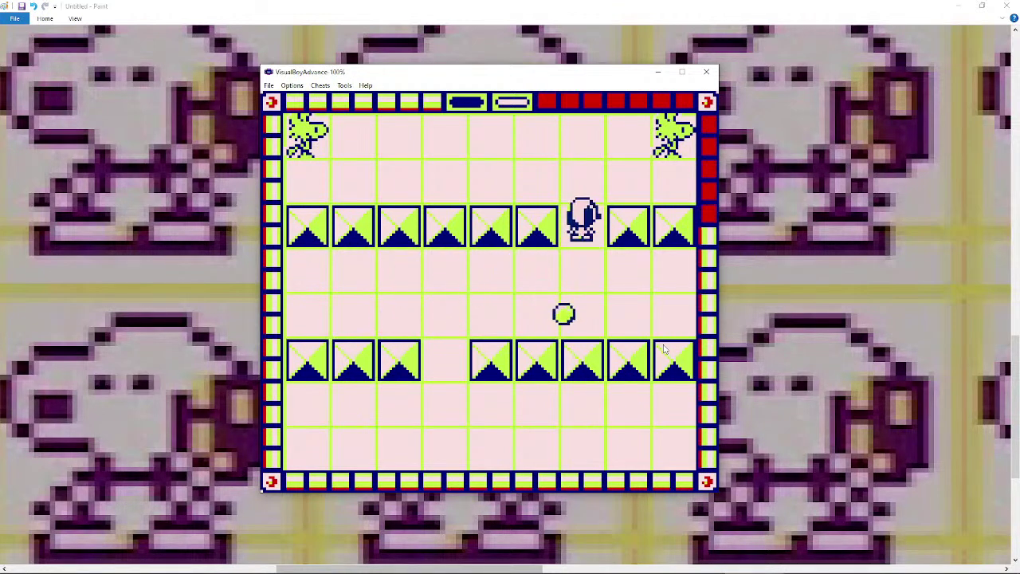
key(Right)
key(Up)
key(Left)
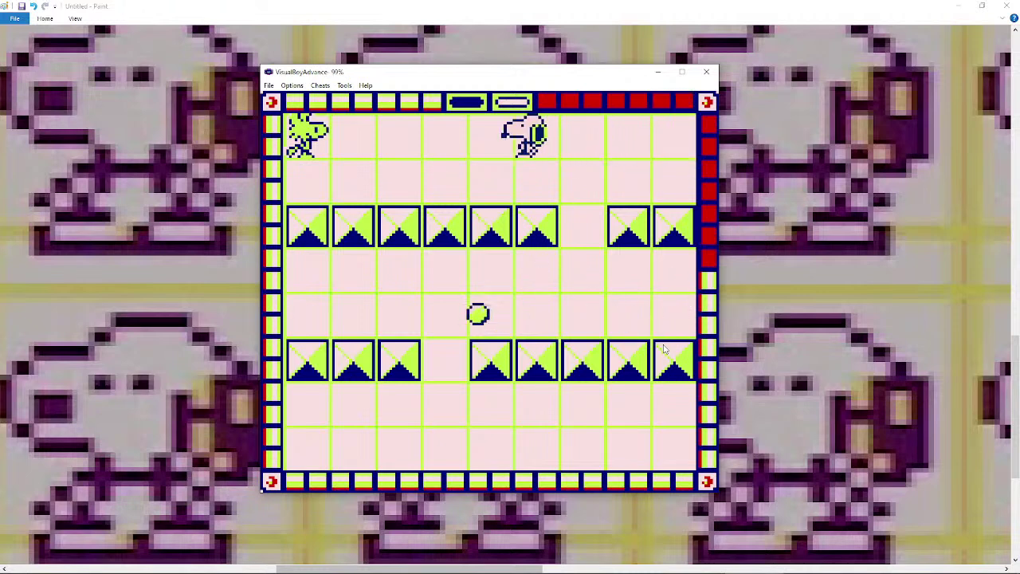
key(Left)
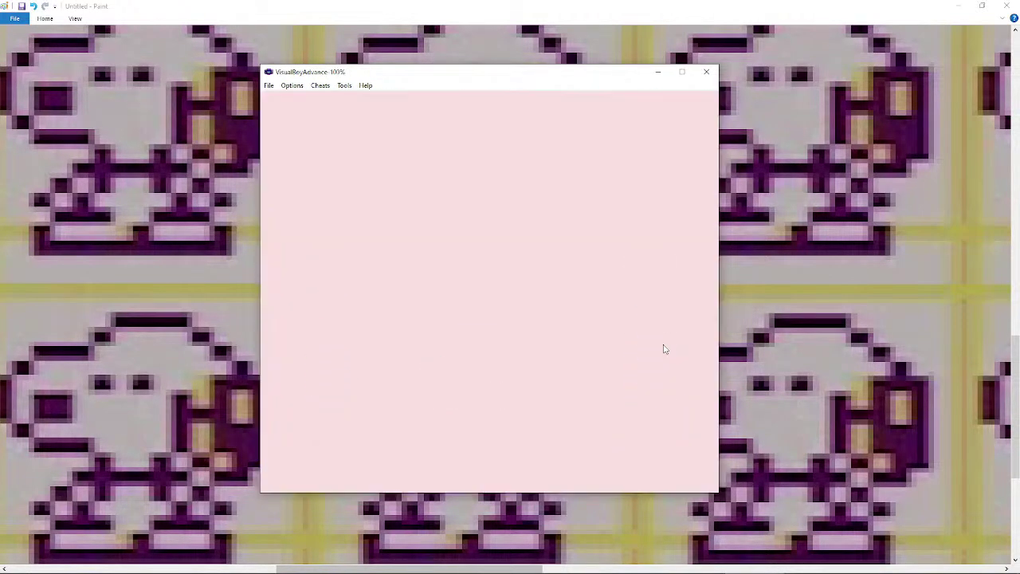
- Run Snoopy clockwise around the outer edge over the arrow tiles to collect all four Woodstocks
key(Right)
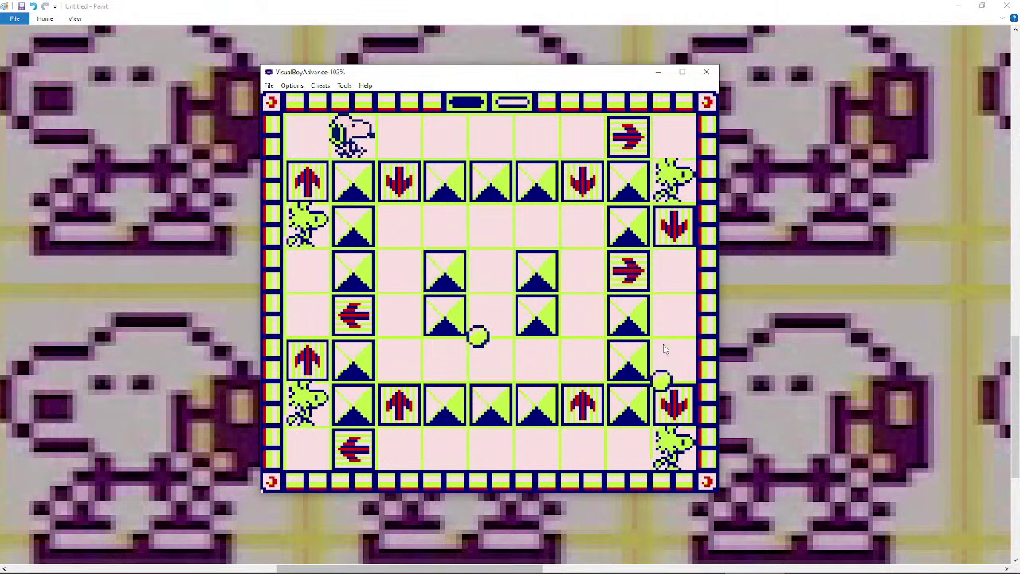
key(Right)
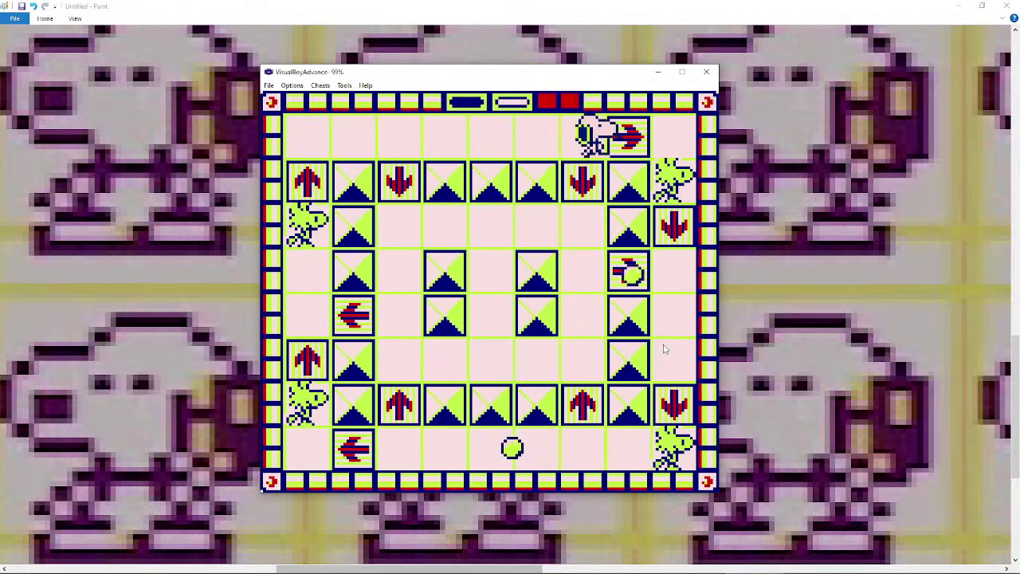
key(Down)
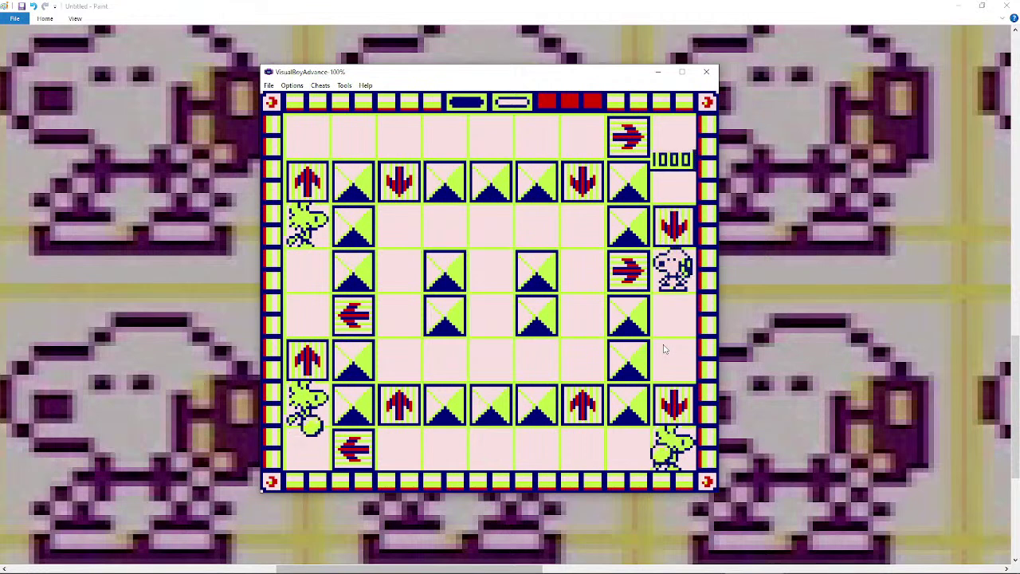
key(Left)
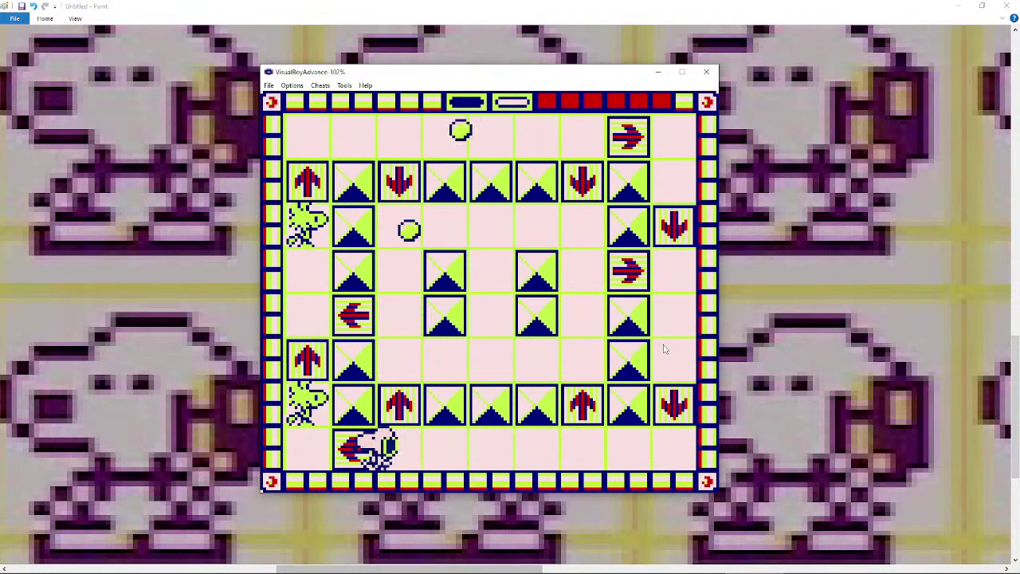
key(Up)
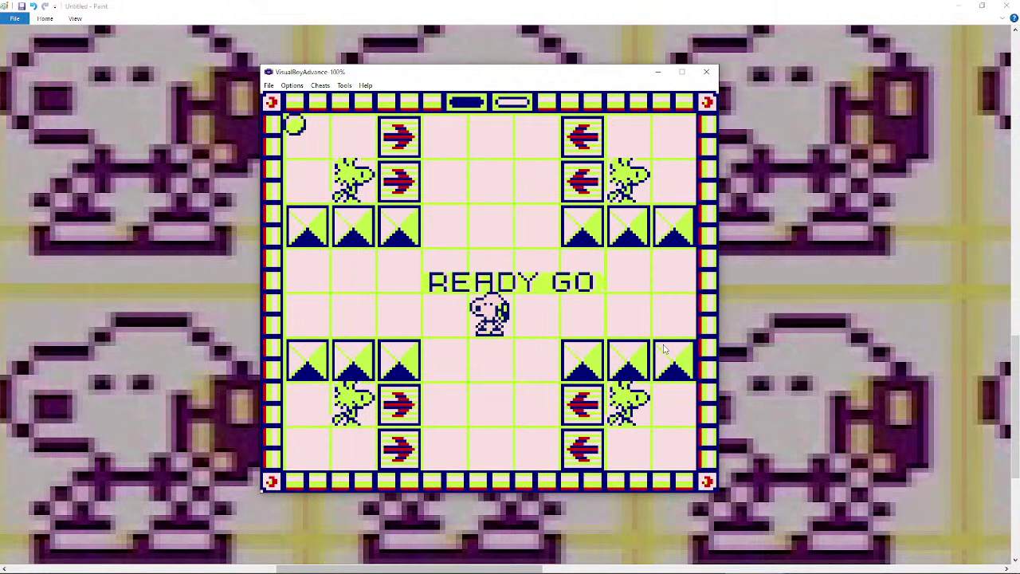
- Bring Snoopy to the left wall and push the outermost block of the lower-left group one cell down
key(Down)
key(Left)
key(Left)
key(Left)
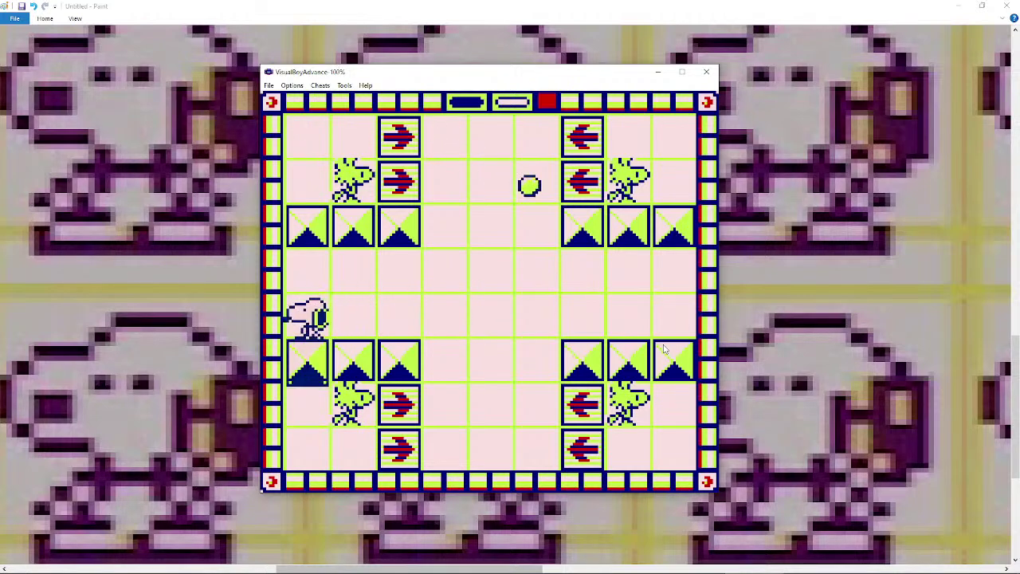
key(Down)
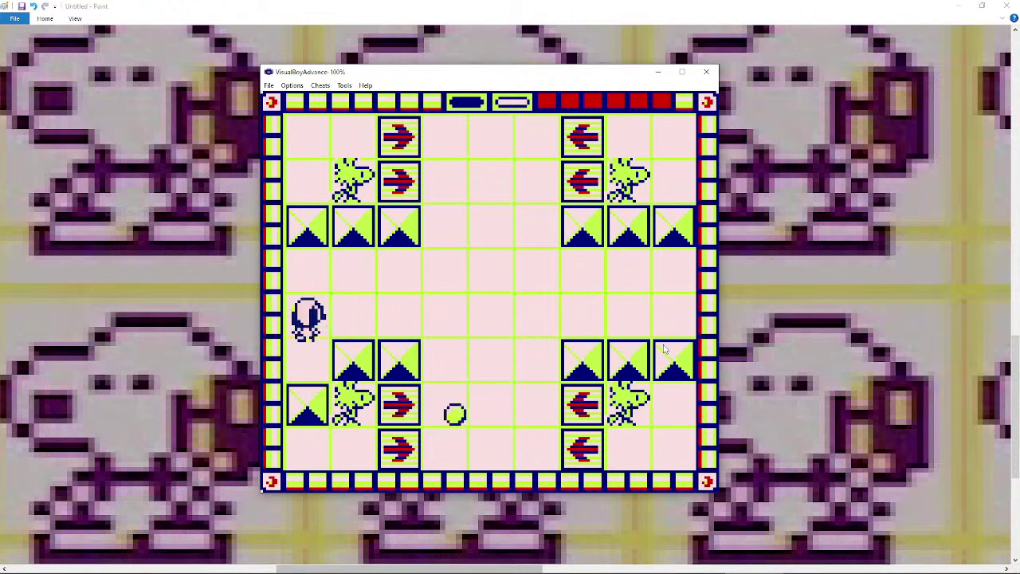
- Push the lower-left group's inner block down onto the arrow tile and try to reach the Woodstock from the inner side
key(Right)
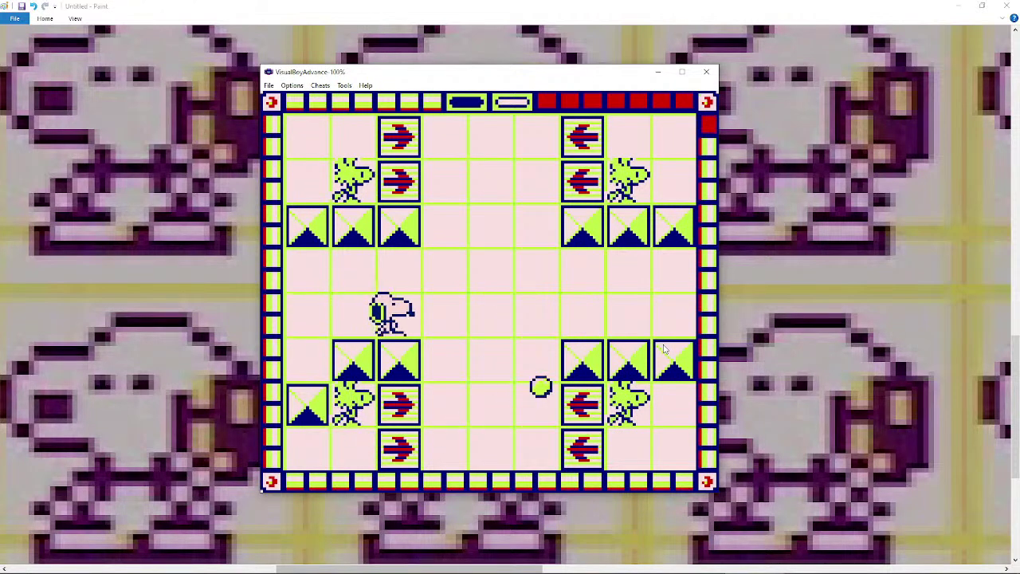
key(Down)
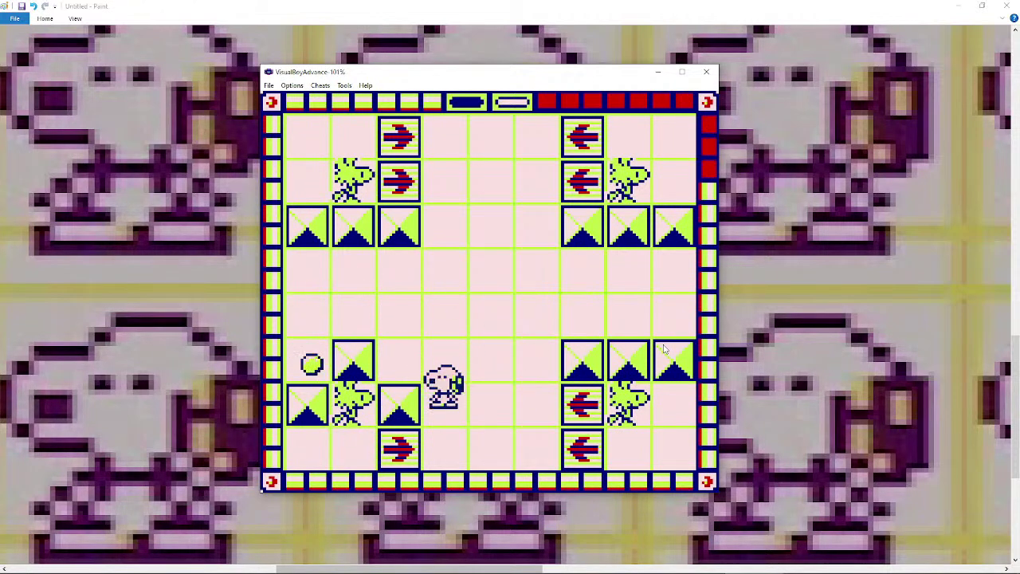
key(Left)
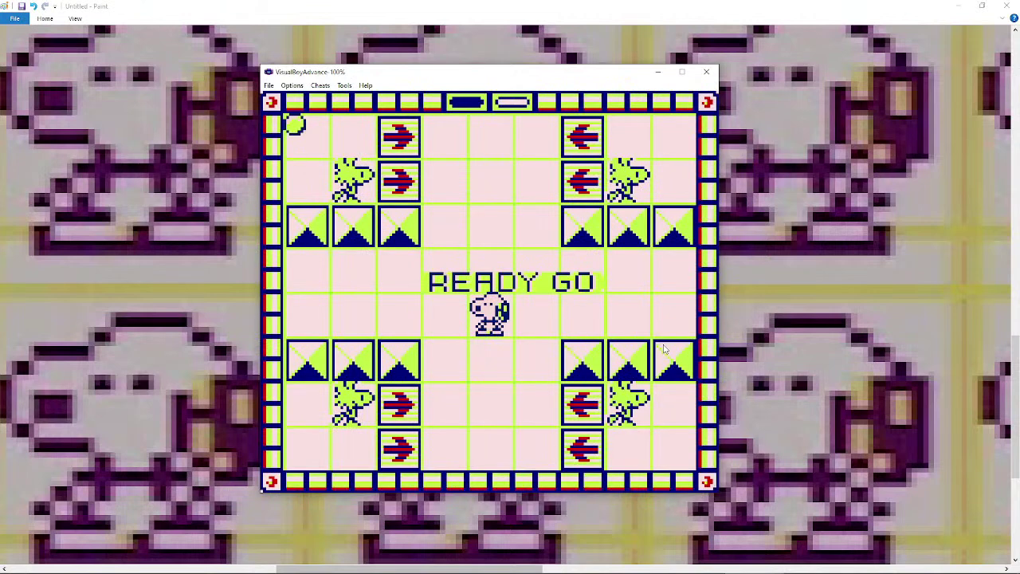
- Retry the level, push the lower-left group's outer and inner blocks down and its middle block left, and collect the Woodstock there
key(Left)
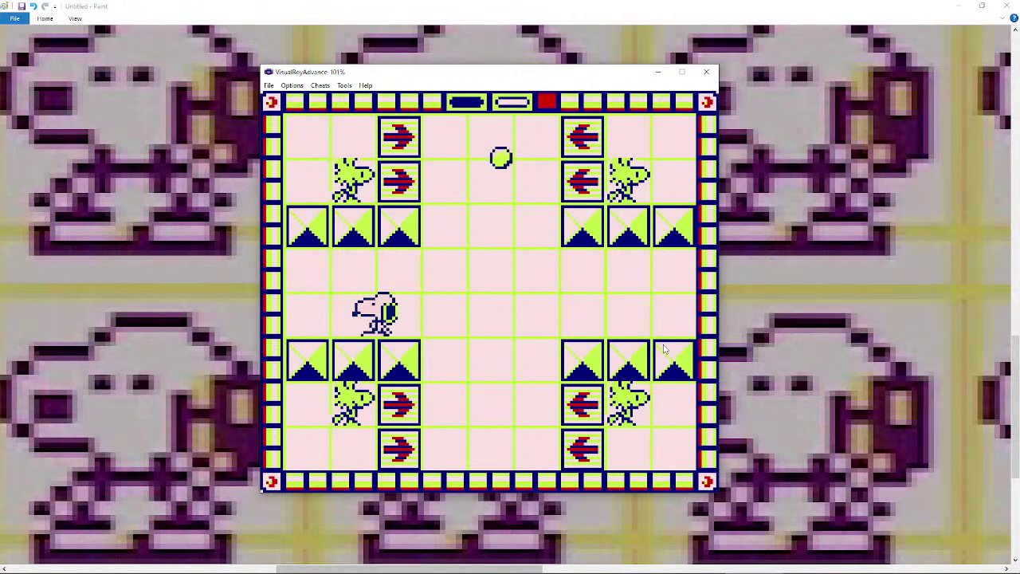
key(Down)
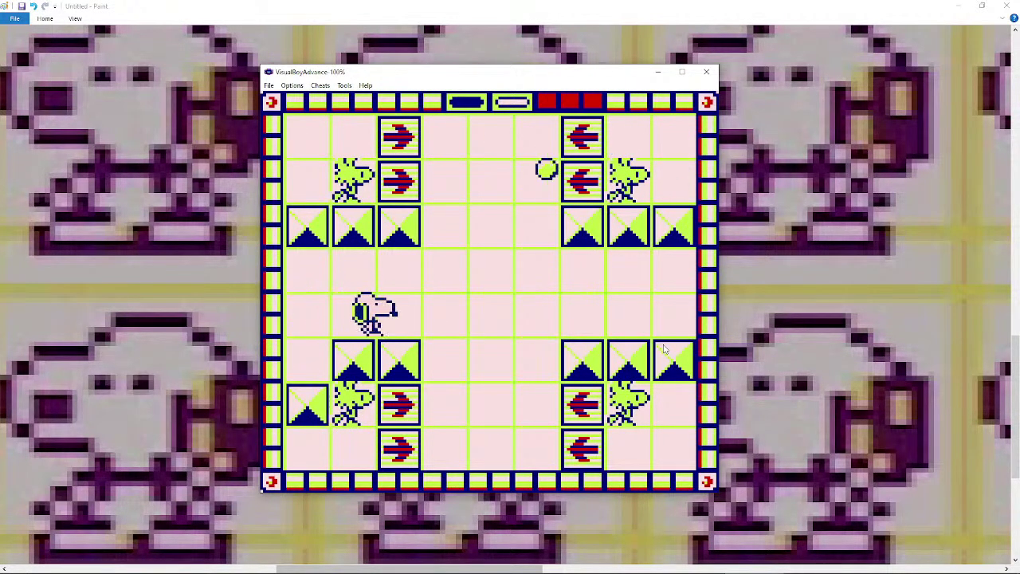
key(Down)
key(Left)
key(Down)
key(Right)
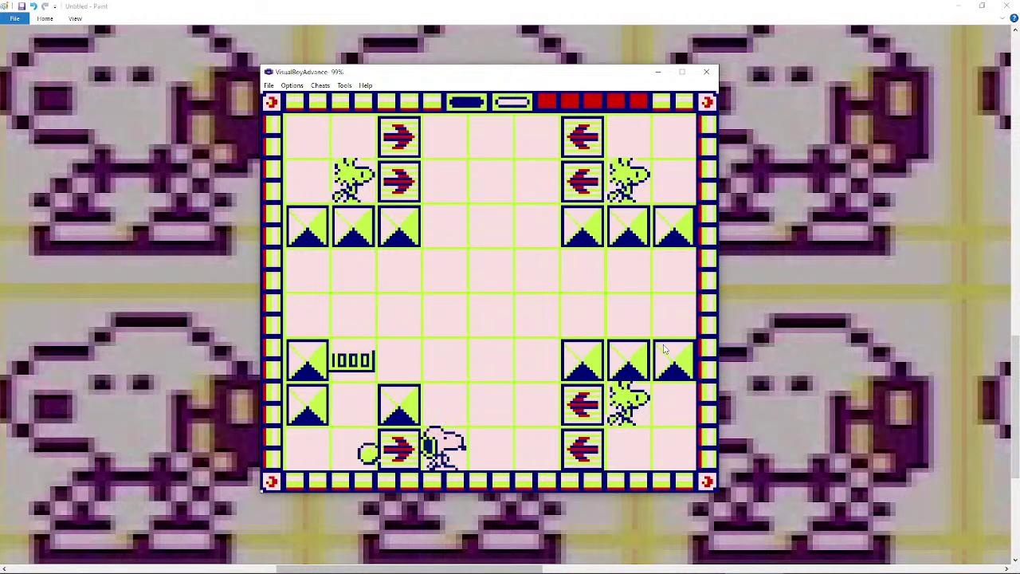
- Lead Snoopy to the right wall and push the outermost lower-right block one cell down and the outermost upper-right block one cell up
key(Right)
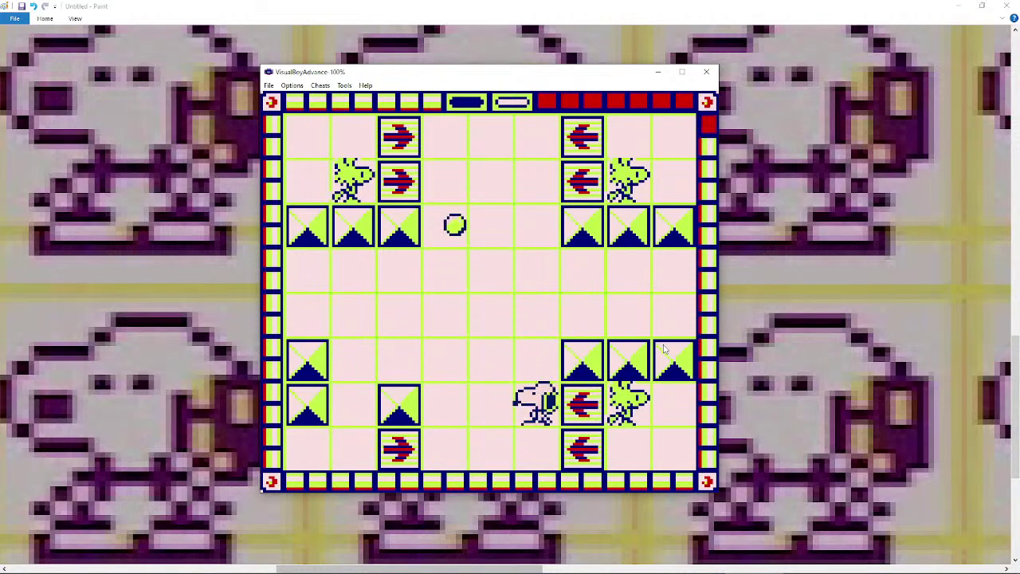
key(Right)
key(Right)
key(Right)
key(Down)
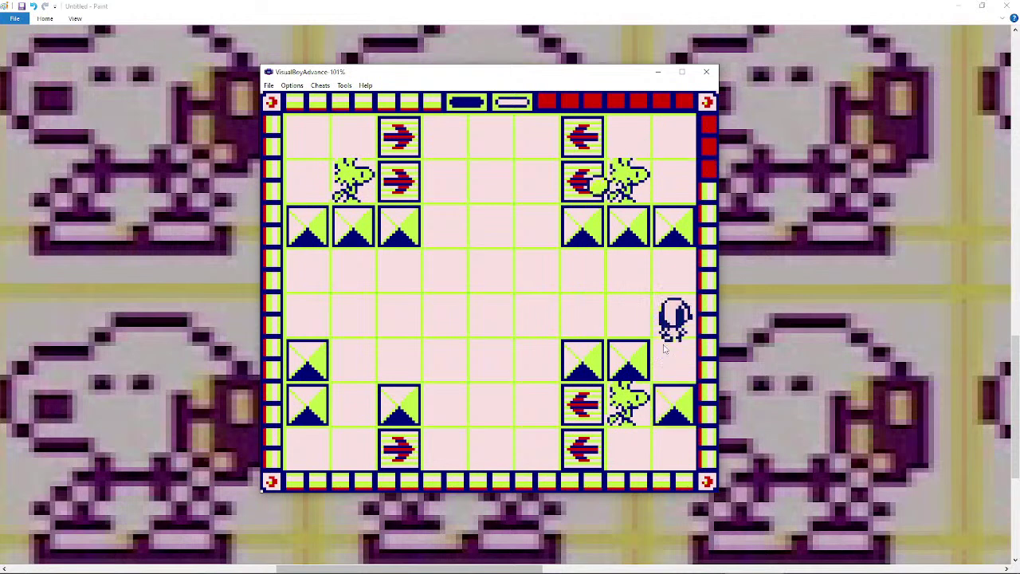
key(Up)
- Push the lower-right group's inner block down onto the arrow tile and its middle block right, and collect the Woodstock behind them
key(Down)
key(Down)
key(Left)
key(Left)
key(Down)
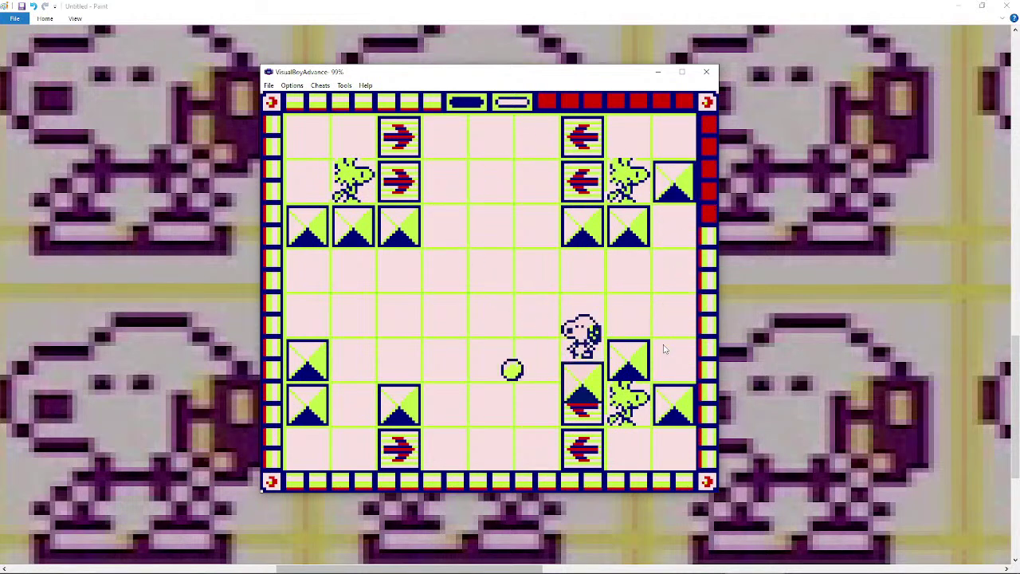
key(Left)
key(Down)
key(Right)
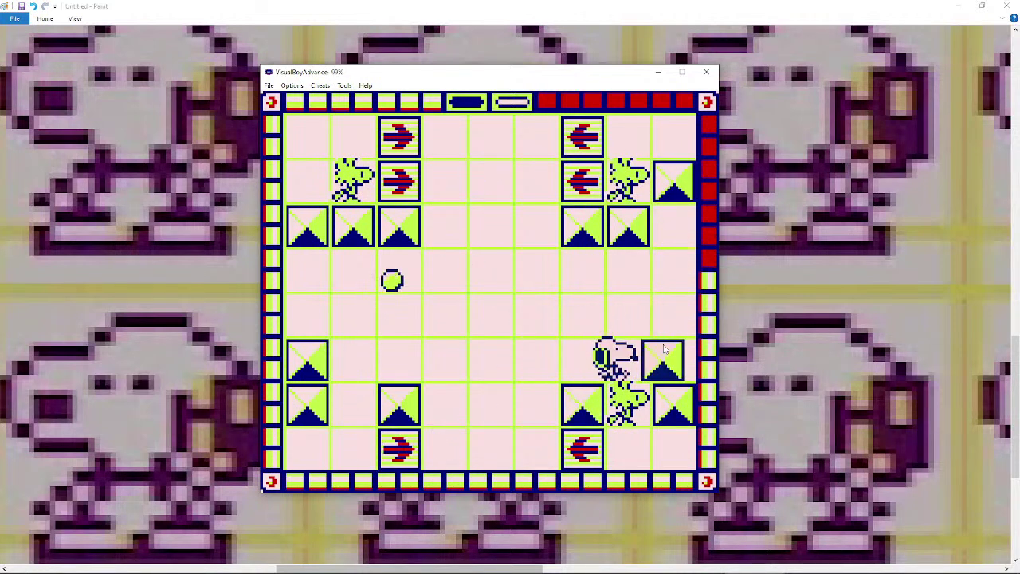
key(Down)
- Push the upper-right group's inner block up onto the arrow tile and its middle block right, and collect the Woodstock there
key(Up)
key(Up)
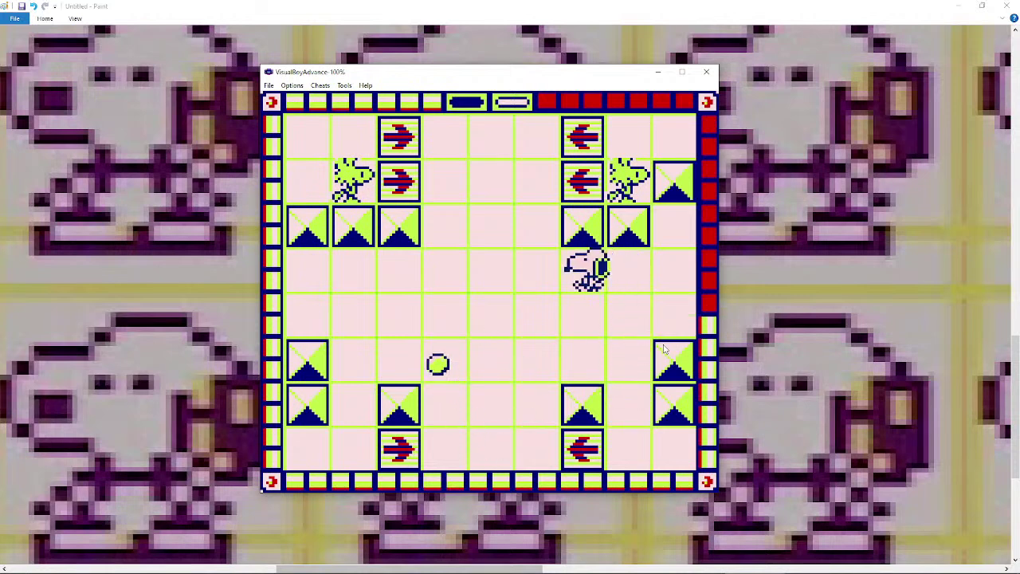
key(Up)
key(Right)
key(Up)
key(Up)
- Push the upper-left group's outer and inner blocks up and its middle block left, and collect the last Woodstock
key(Left)
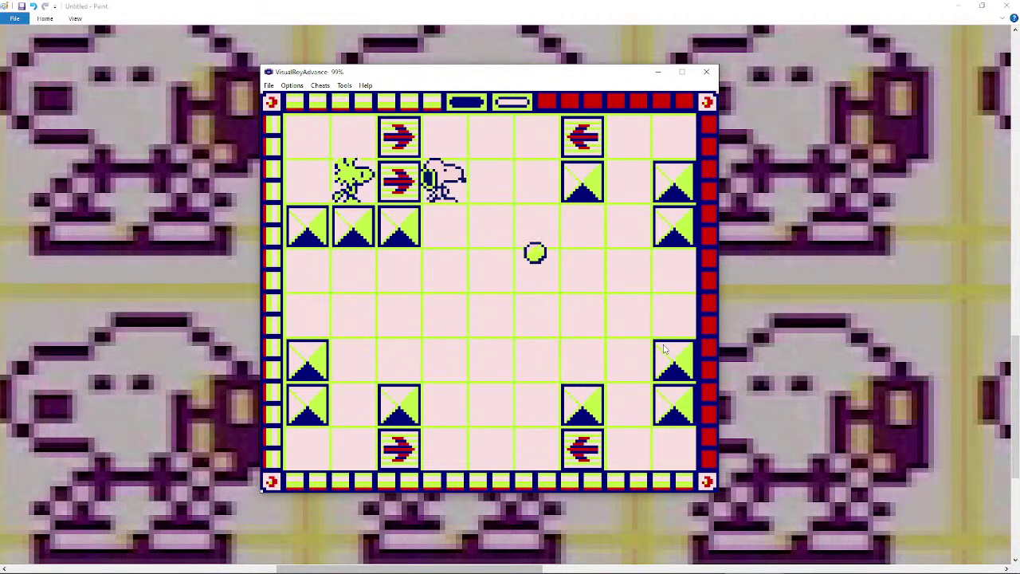
key(Down)
key(Left)
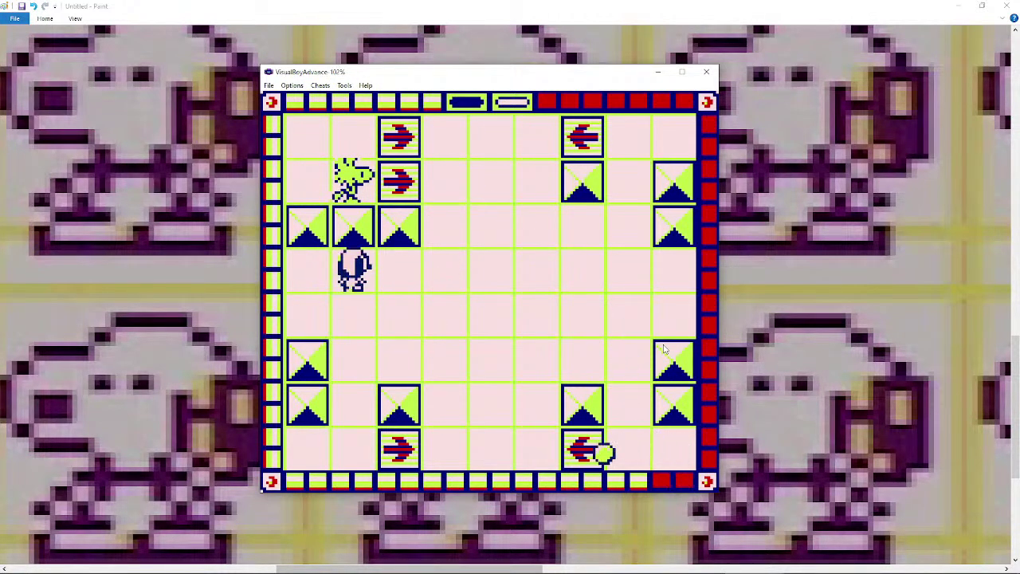
key(Up)
key(Right)
key(Up)
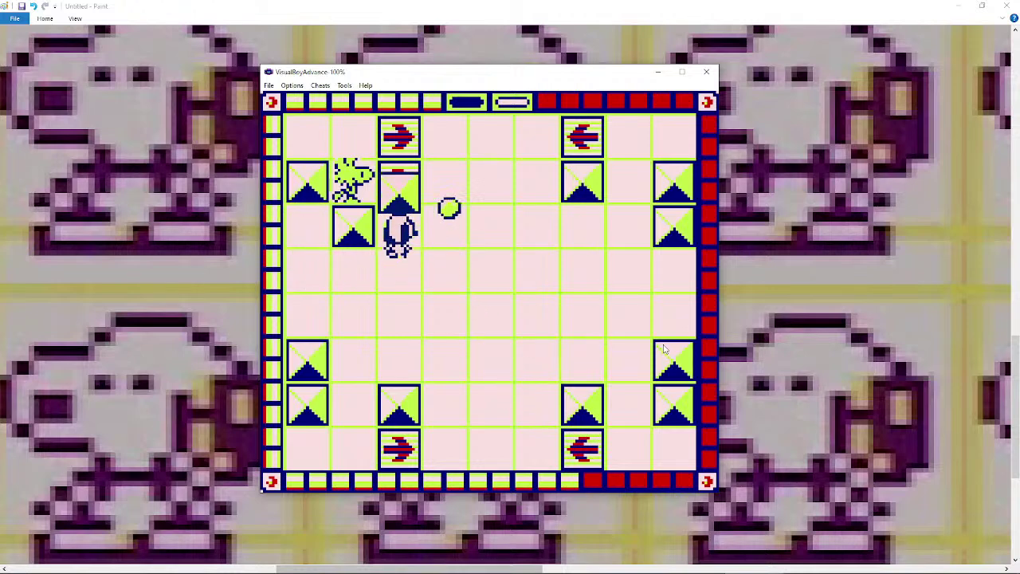
key(Left)
key(Up)
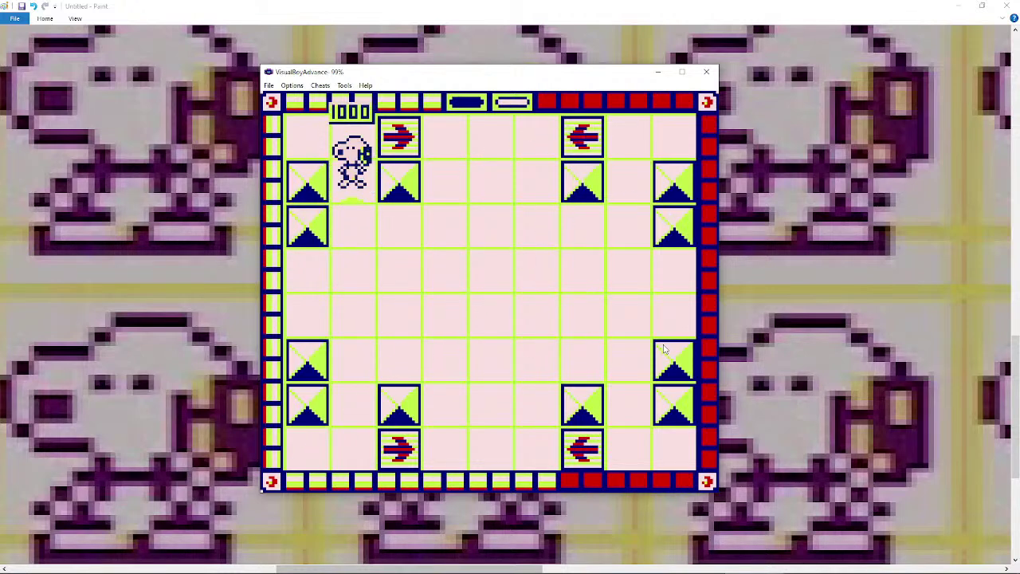
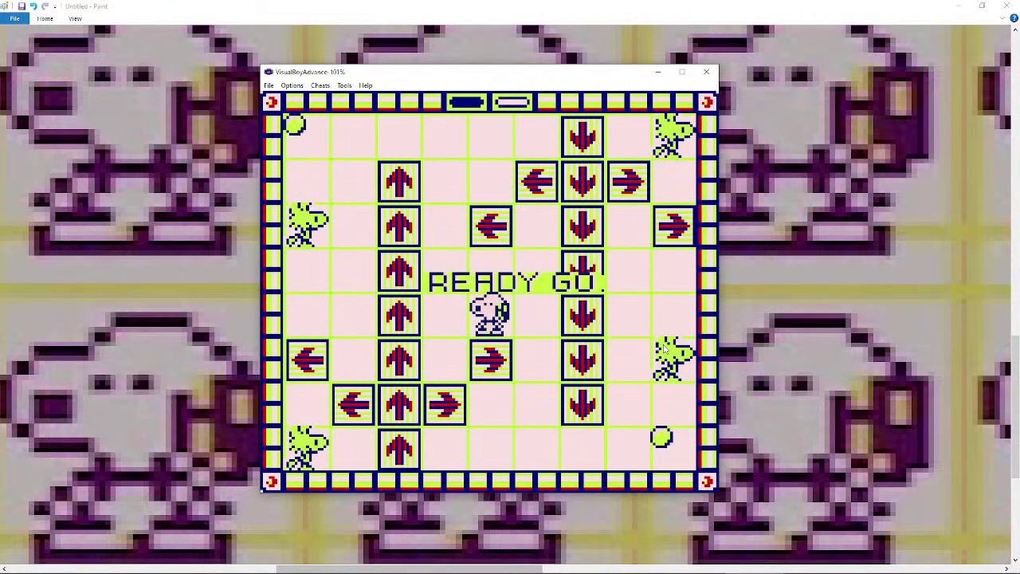
- Try to collect the two right-wall Woodstocks by way of the bottom row and bring Snoopy back left
key(Right)
key(Down)
key(Right)
key(Down)
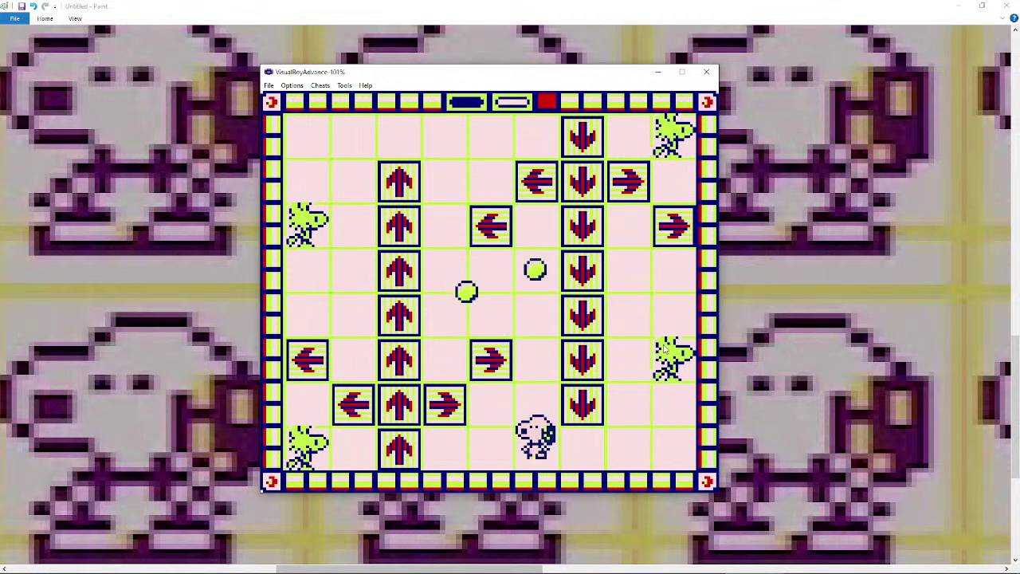
key(Right)
key(Up)
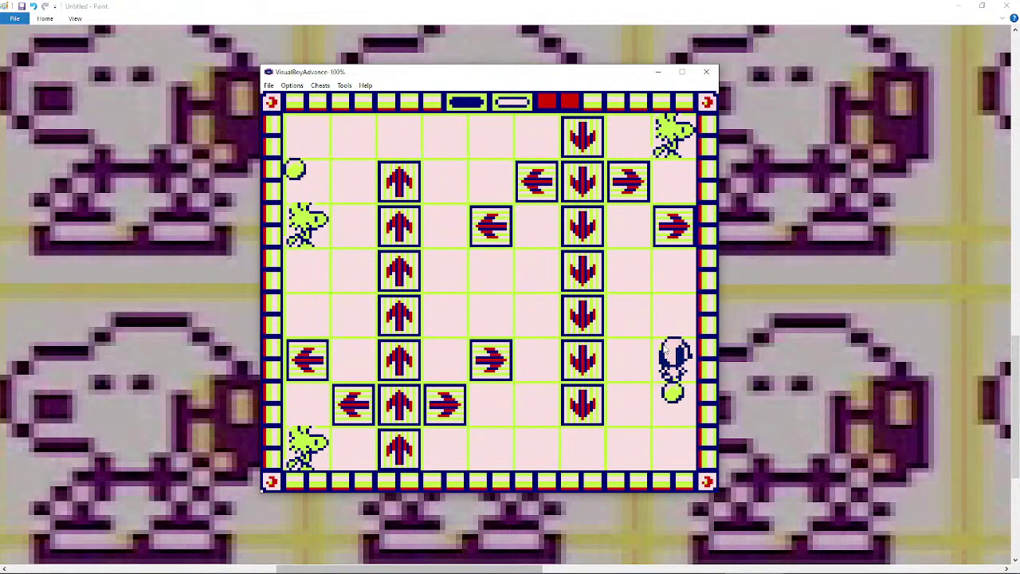
key(Up)
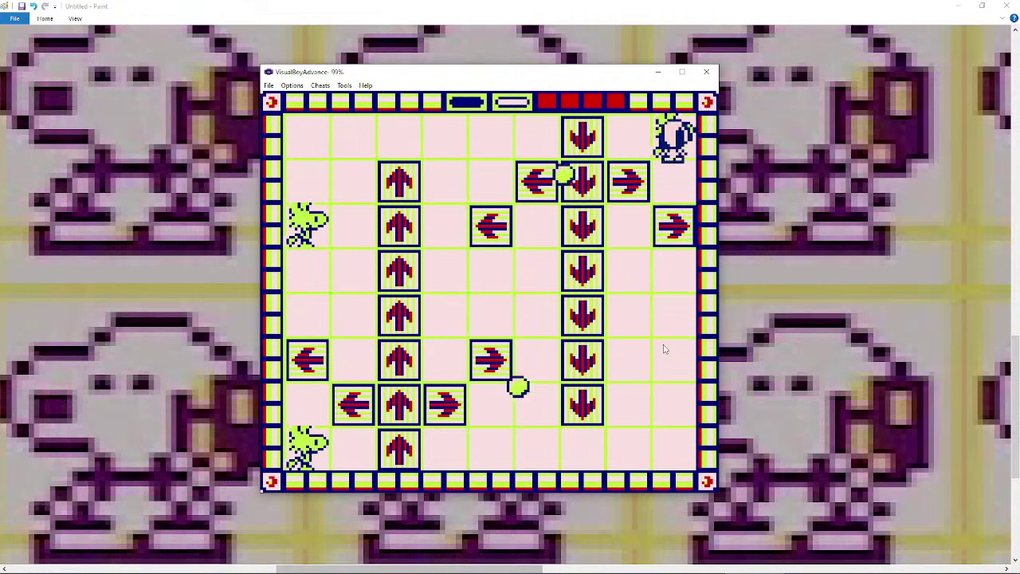
key(Left)
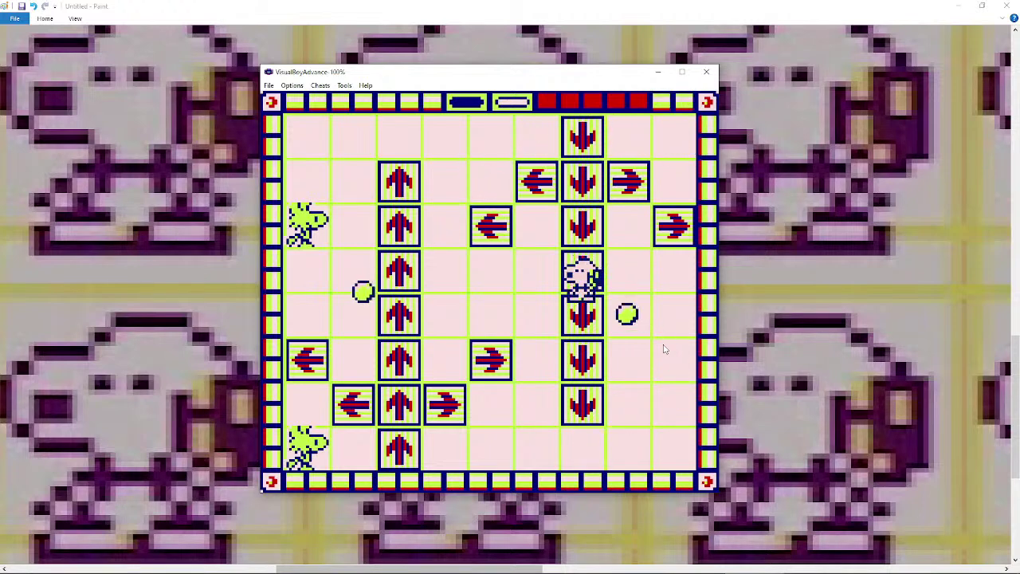
key(Left)
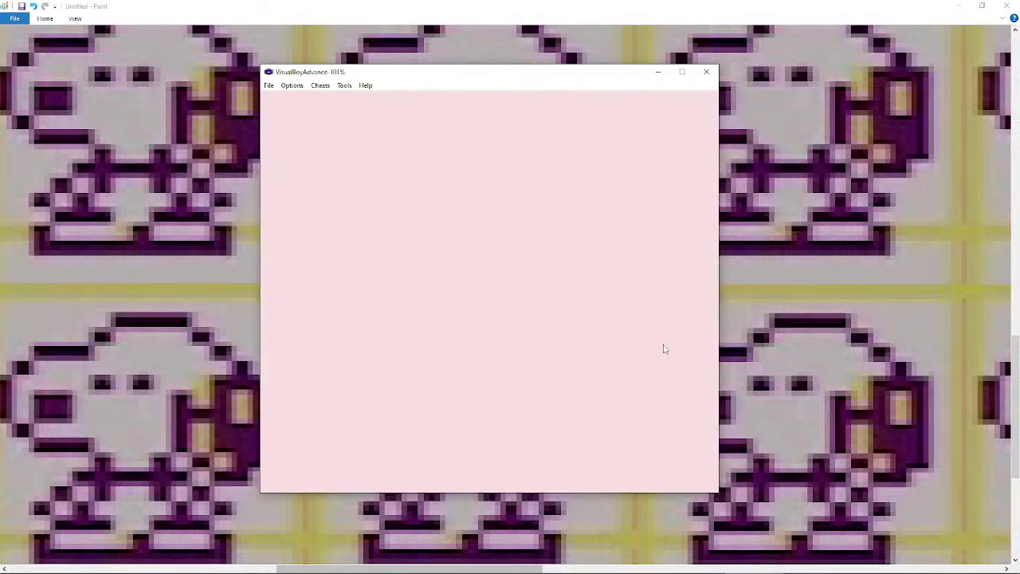
- Try the arrow-tile level again, taking Snoopy along the bottom row and up the right wall for the two Woodstocks there
key(Right)
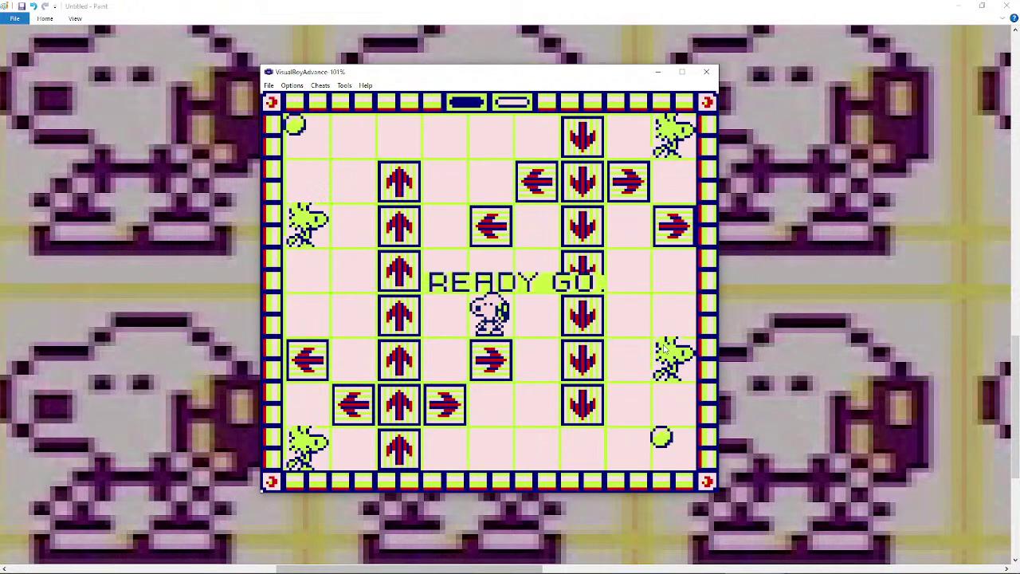
key(Right)
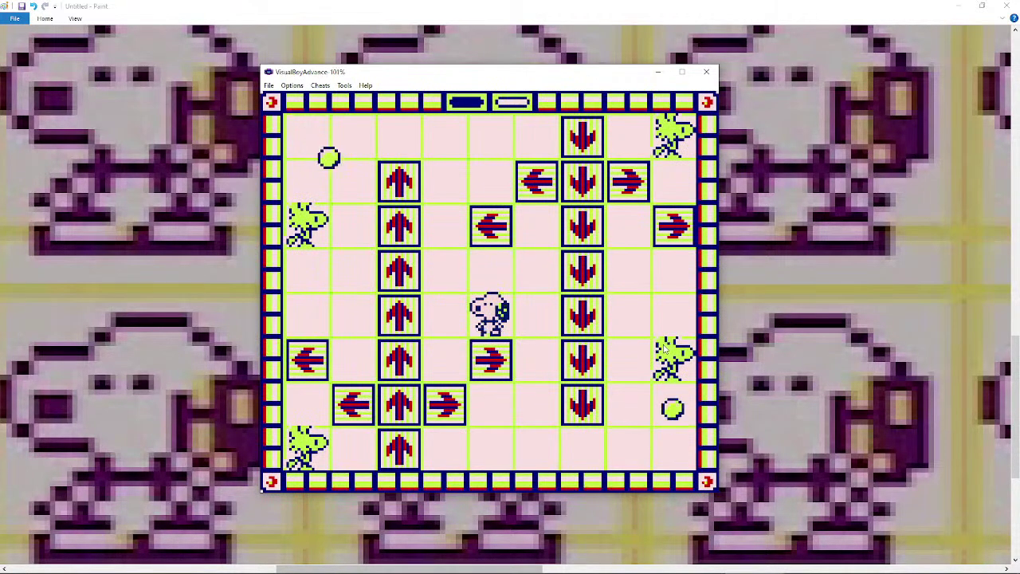
key(Down)
key(Left)
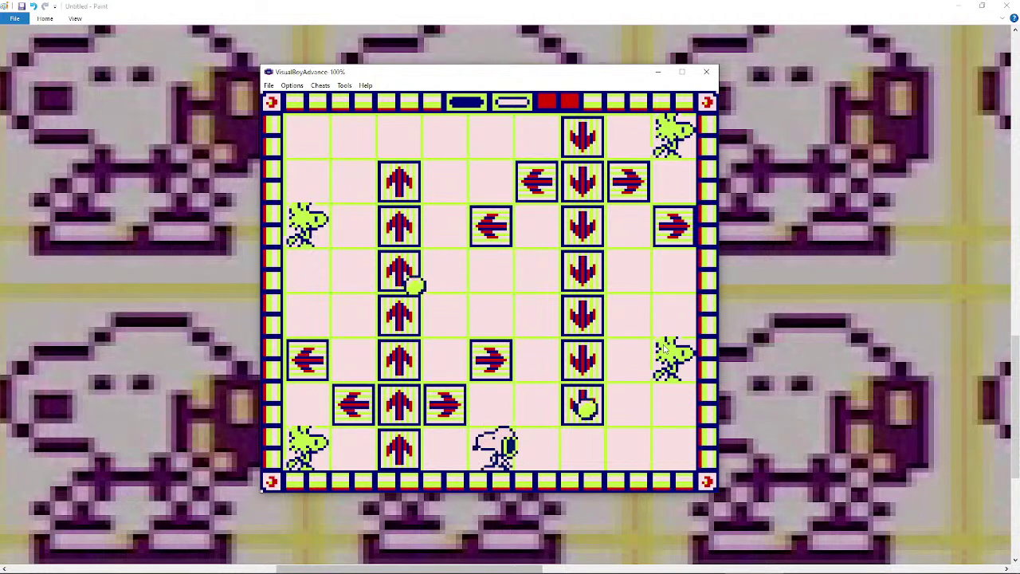
key(Right)
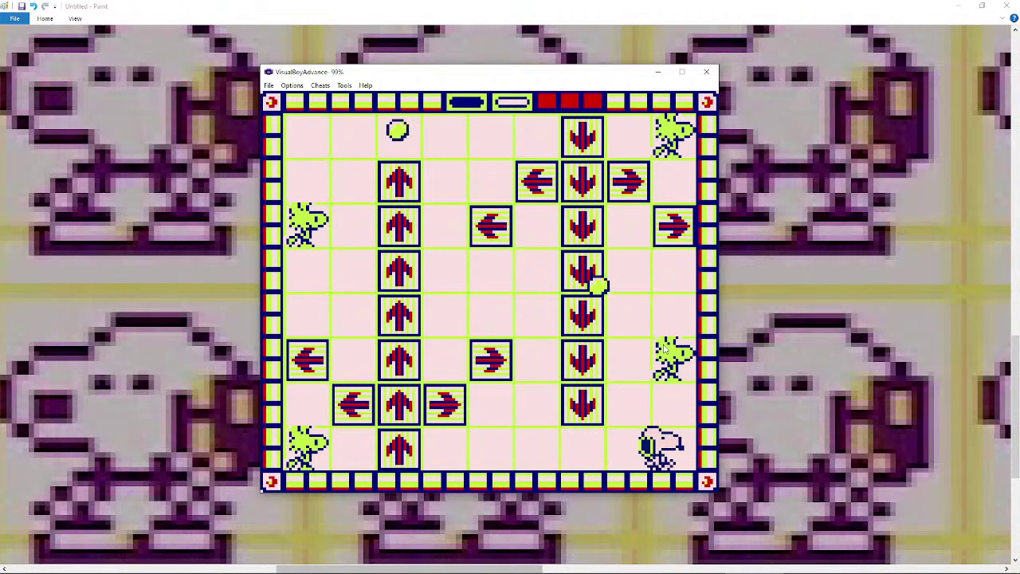
key(Up)
key(Up)
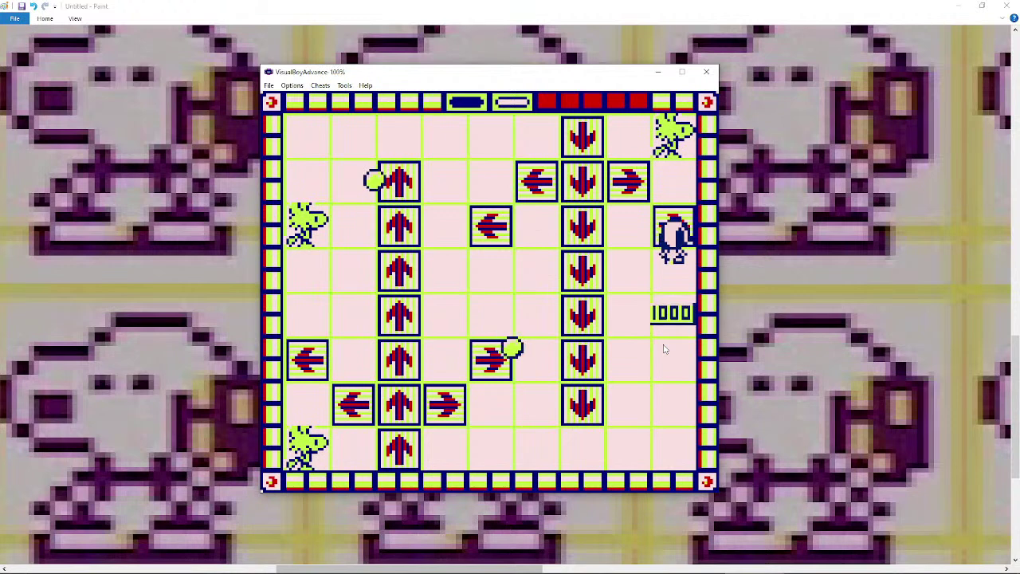
key(Left)
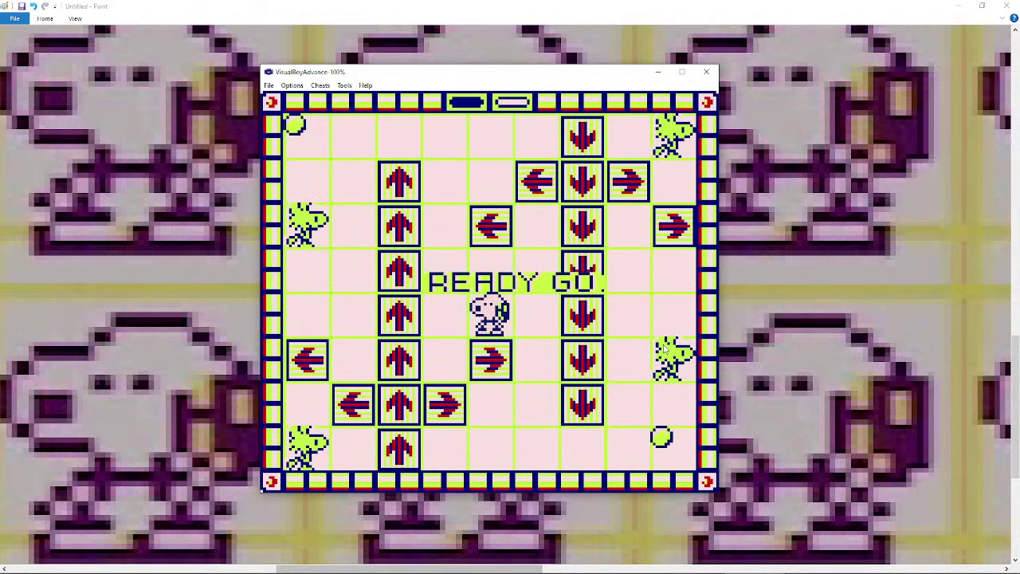
- Try to reach the left-side Woodstocks by riding the up-arrow column to the top row
key(Down)
key(Right)
key(Down)
key(Left)
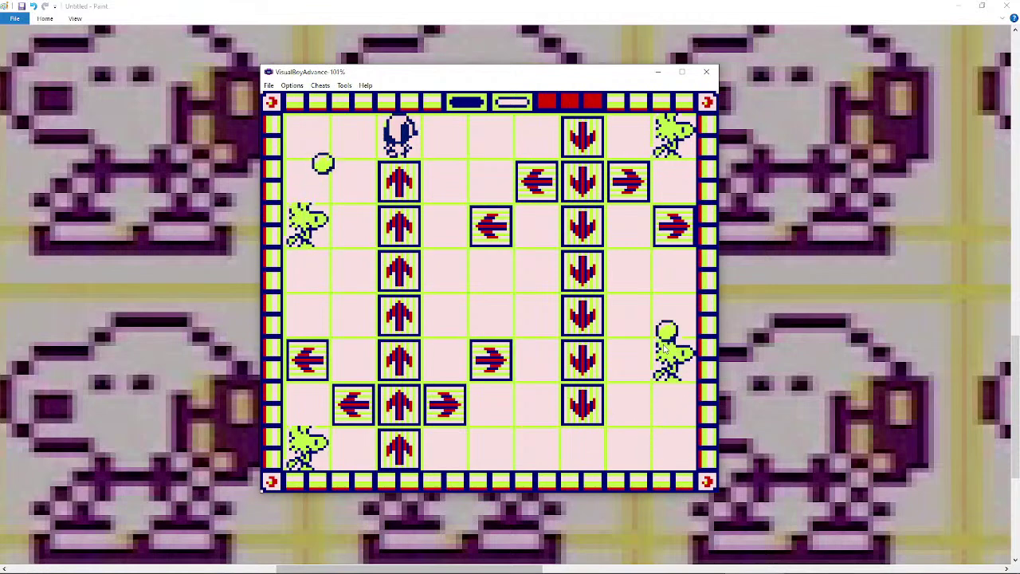
key(Down)
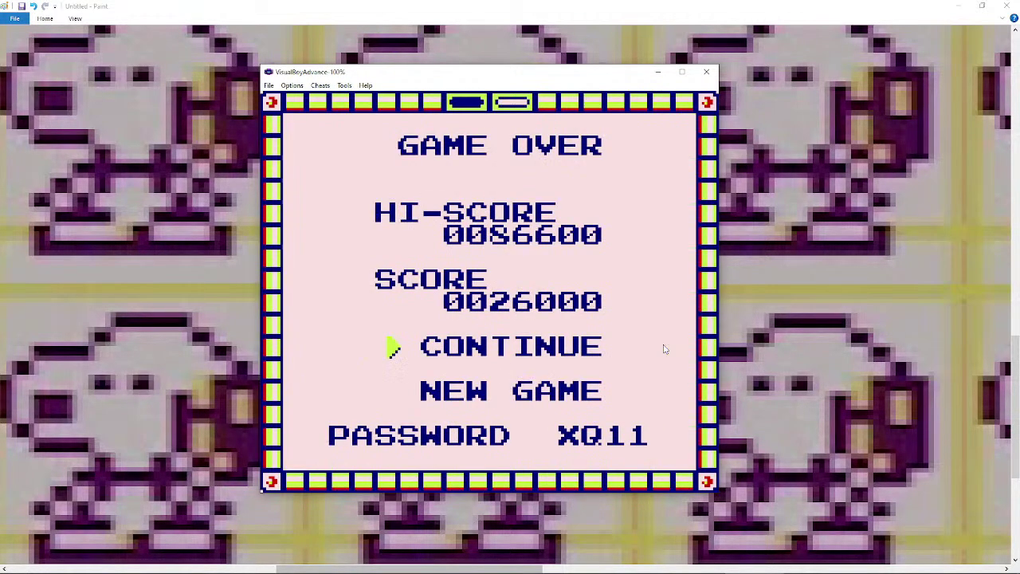
- Continue the game and lead Snoopy up between the two arrow columns, away from the bouncing balls
key(Return)
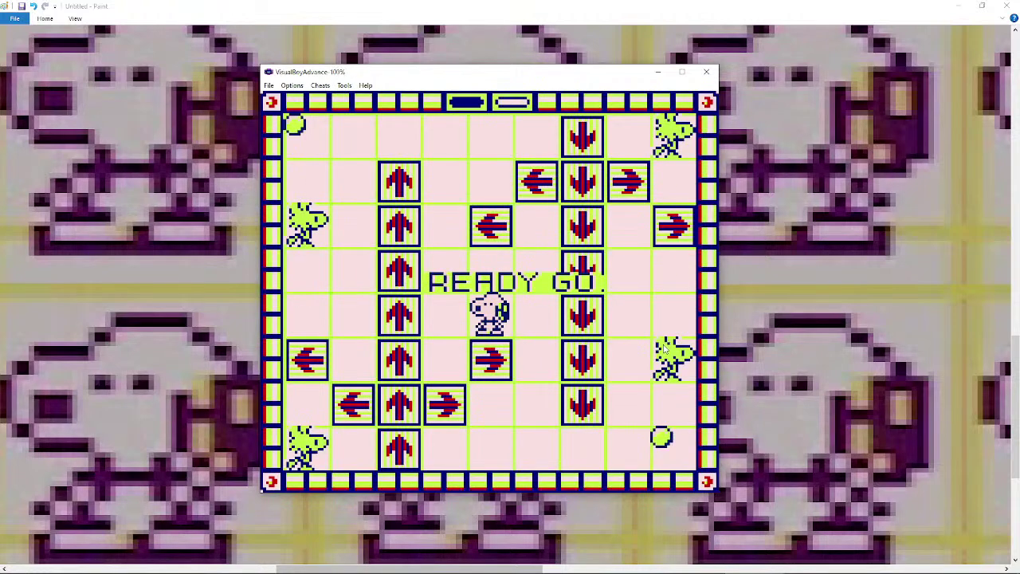
key(Left)
key(Up)
key(Up)
key(Right)
key(Up)
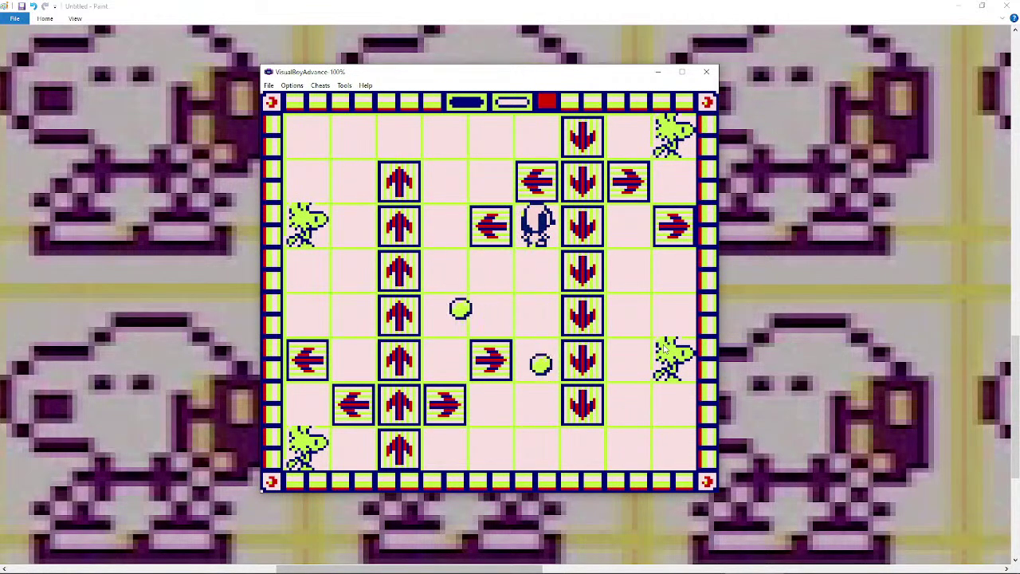
- Lead Snoopy along the top row to the left wall and down it, collecting both Woodstocks there
key(Down)
key(Left)
key(Up)
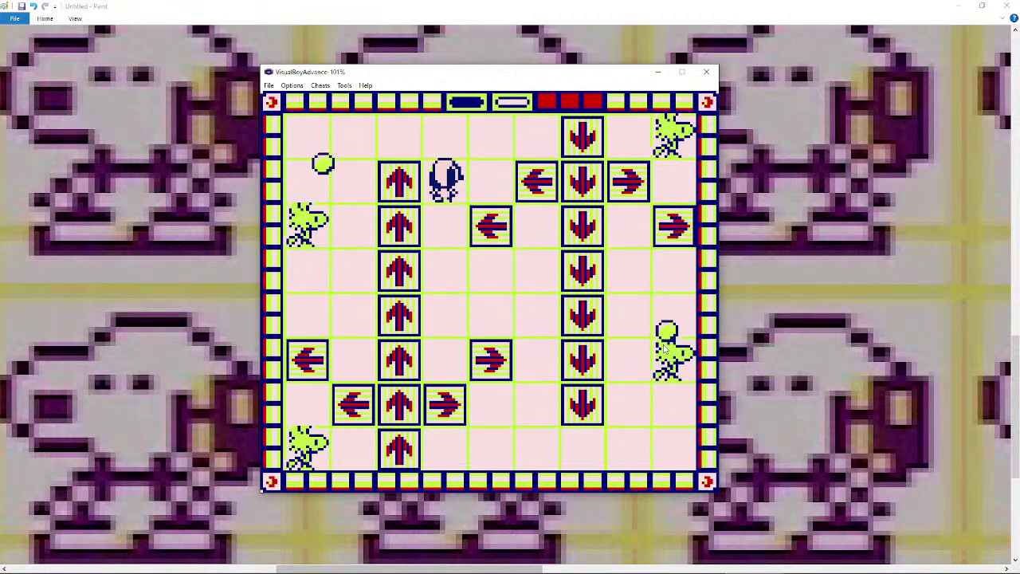
key(Up)
key(Left)
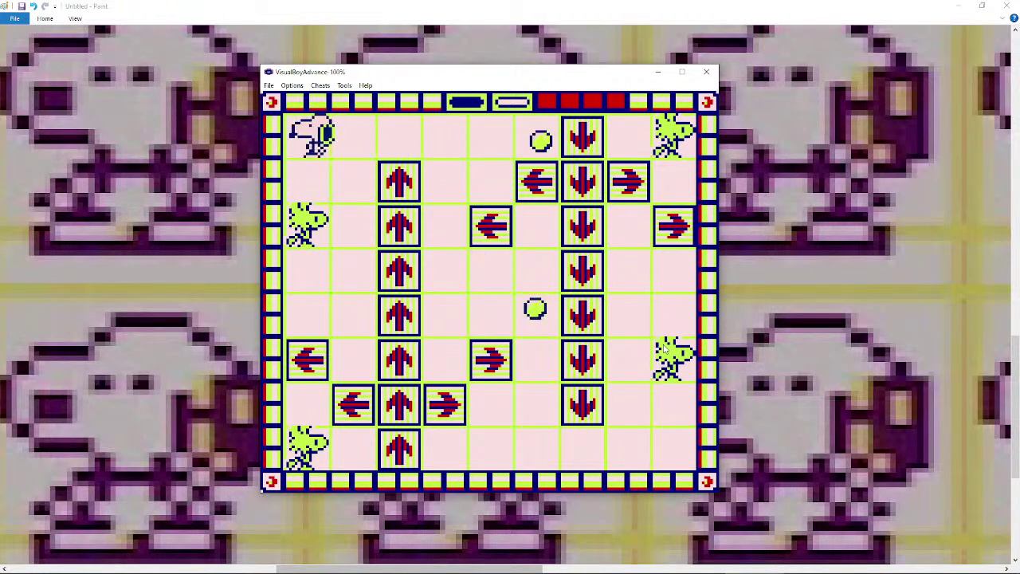
key(Down)
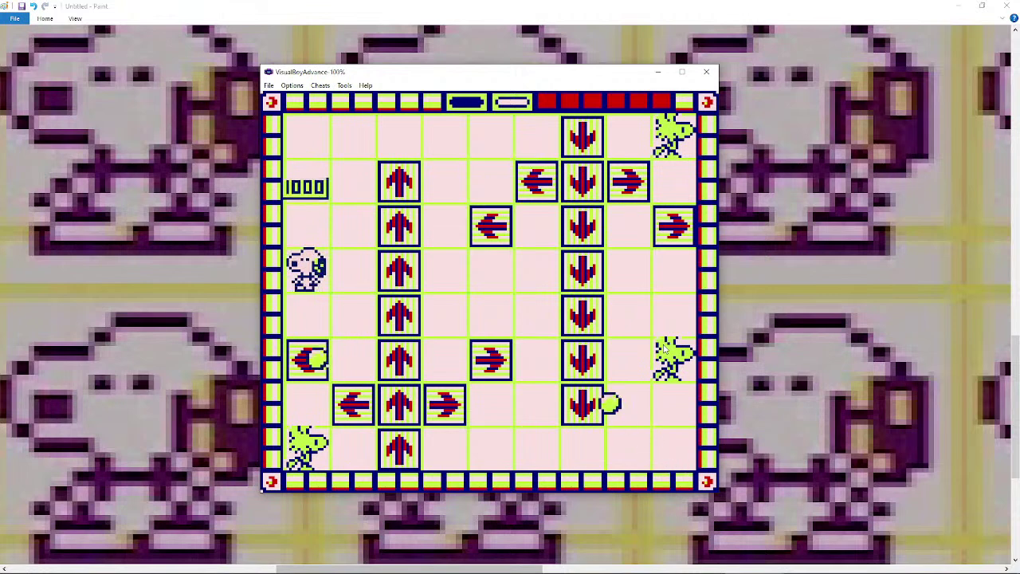
key(Down)
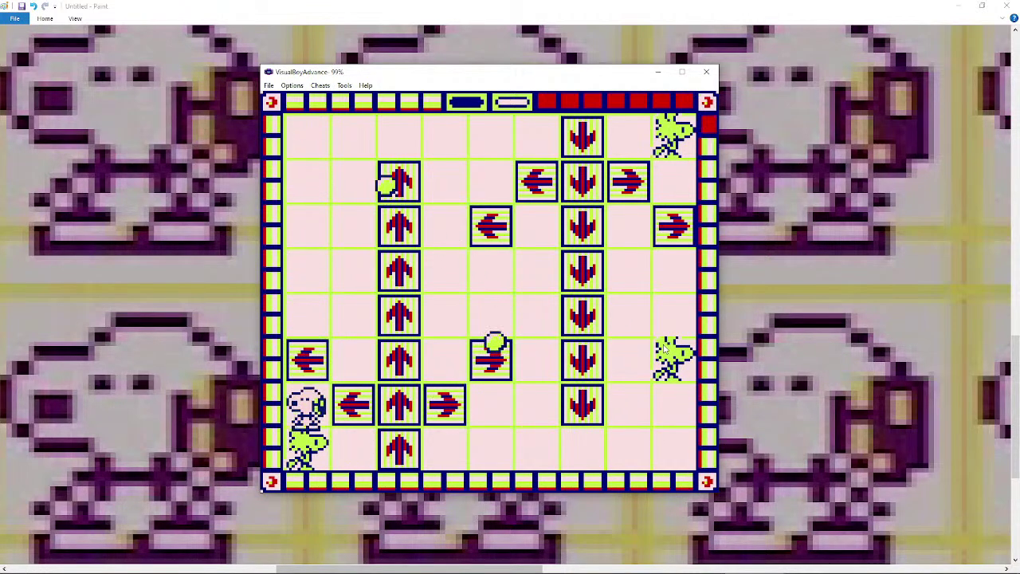
- Take Snoopy over the up-arrow and down-arrow columns to the right wall and collect both Woodstocks there
key(Right)
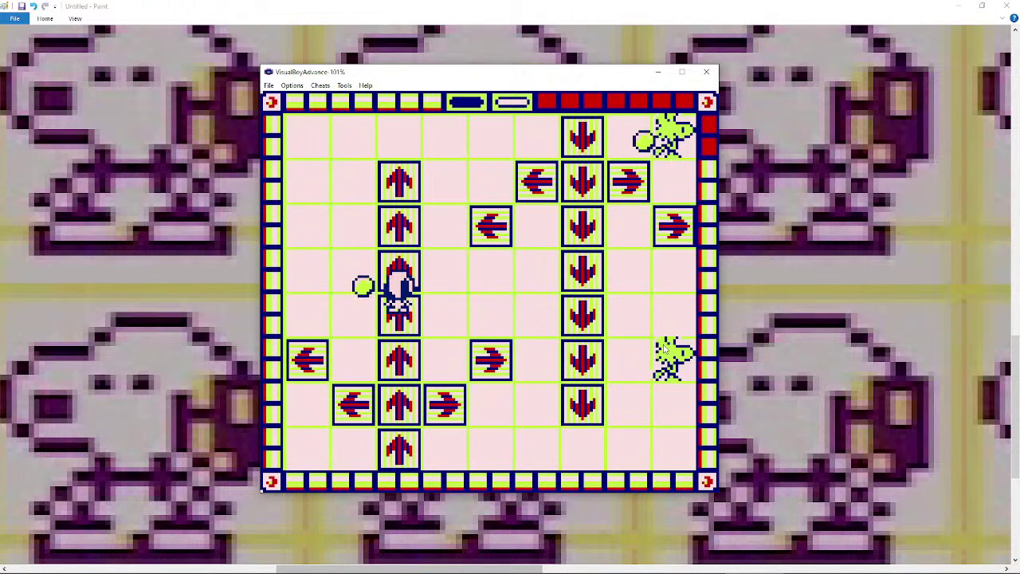
key(Right)
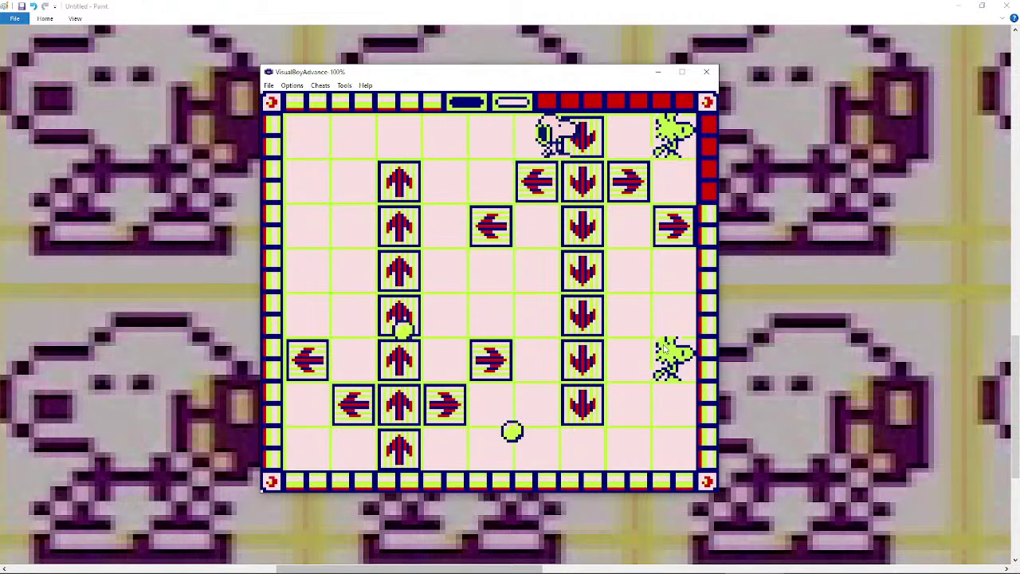
key(Right)
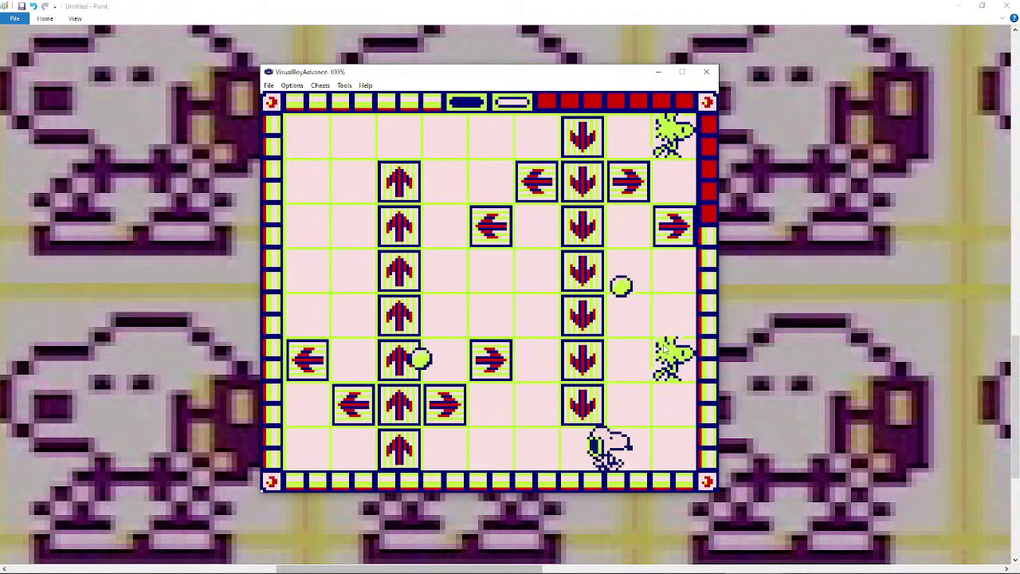
key(Up)
key(Right)
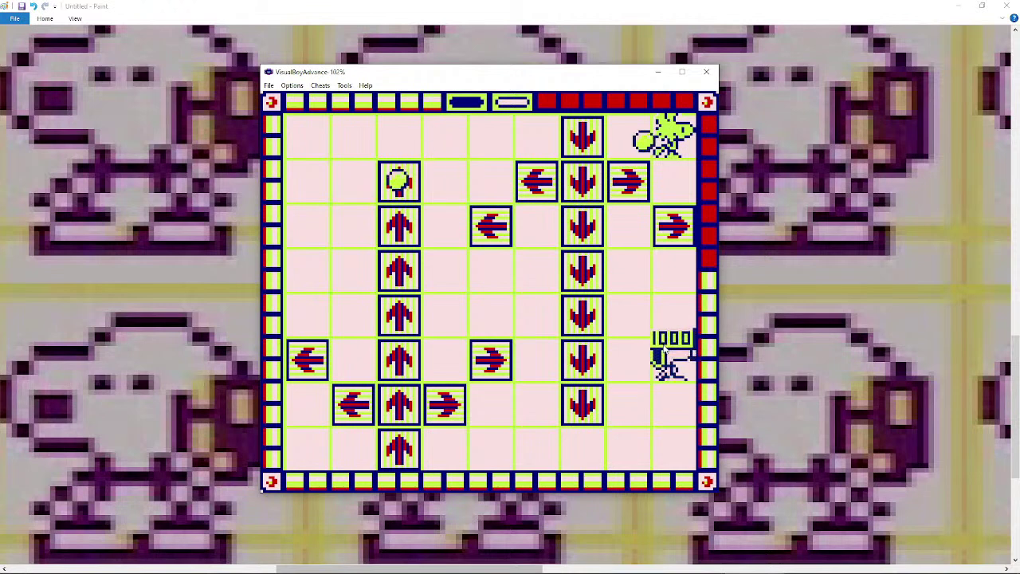
key(Up)
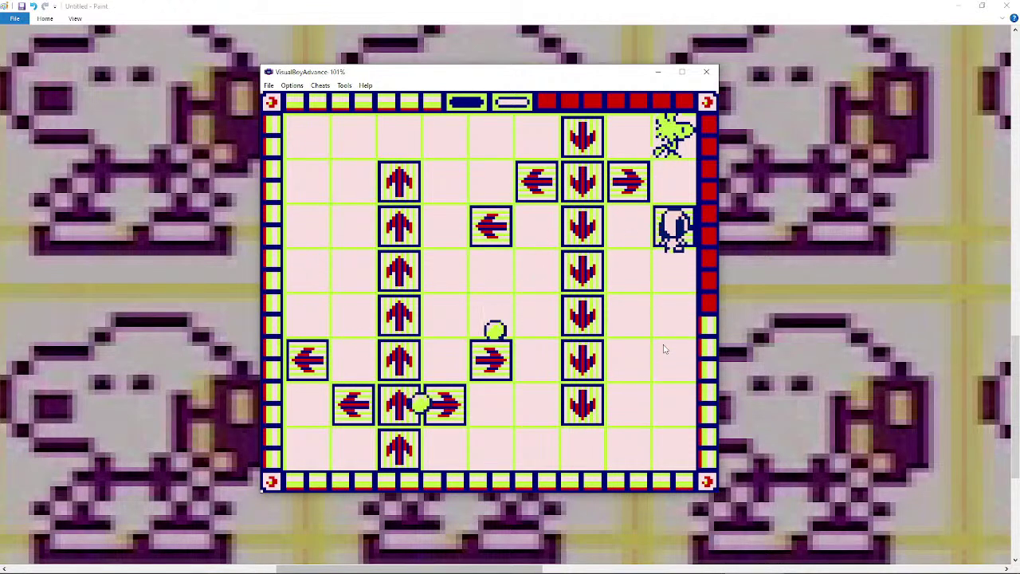
key(Up)
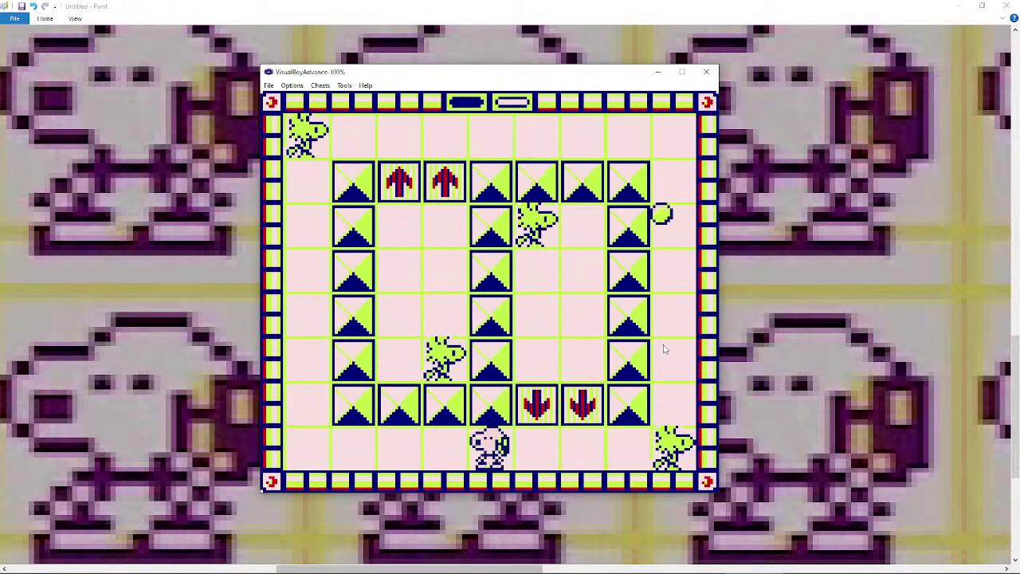
- Dodge the ball along the bottom row and collect the Woodstock in the lower-right corner
key(Left)
key(Up)
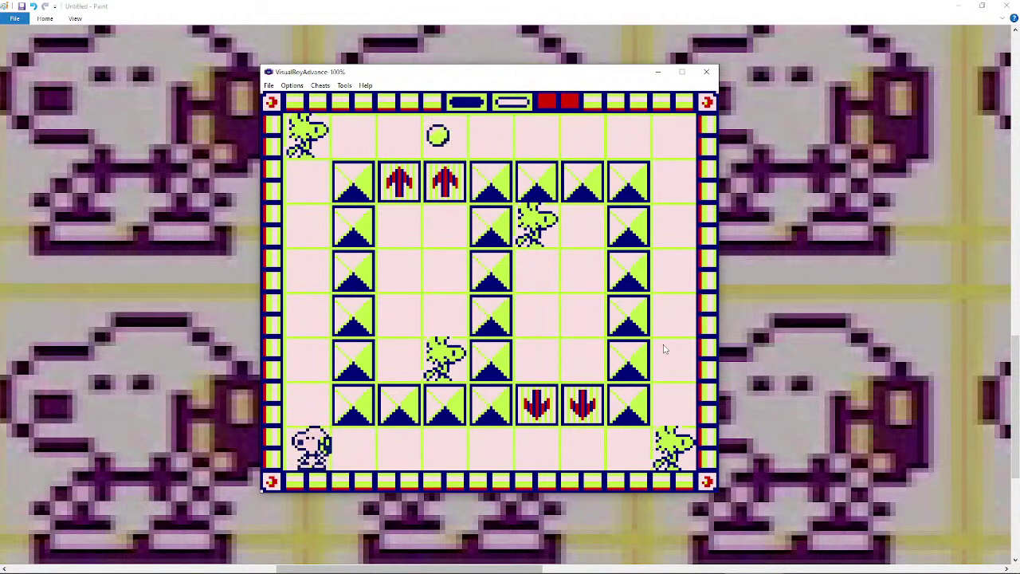
key(Right)
key(Right)
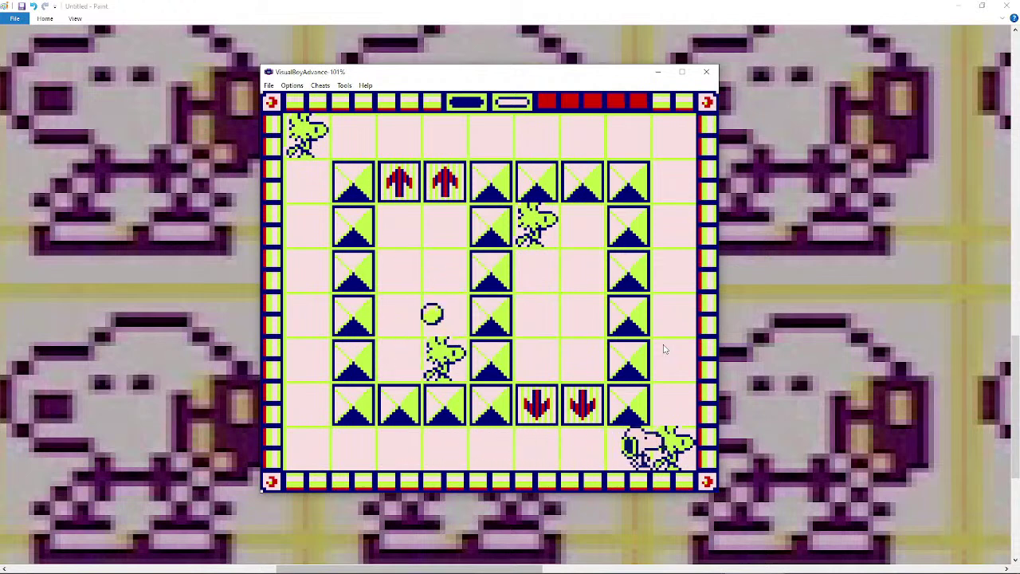
- Lead Snoopy up the right wall and along the top row to collect the Woodstock in the upper-left corner
key(Up)
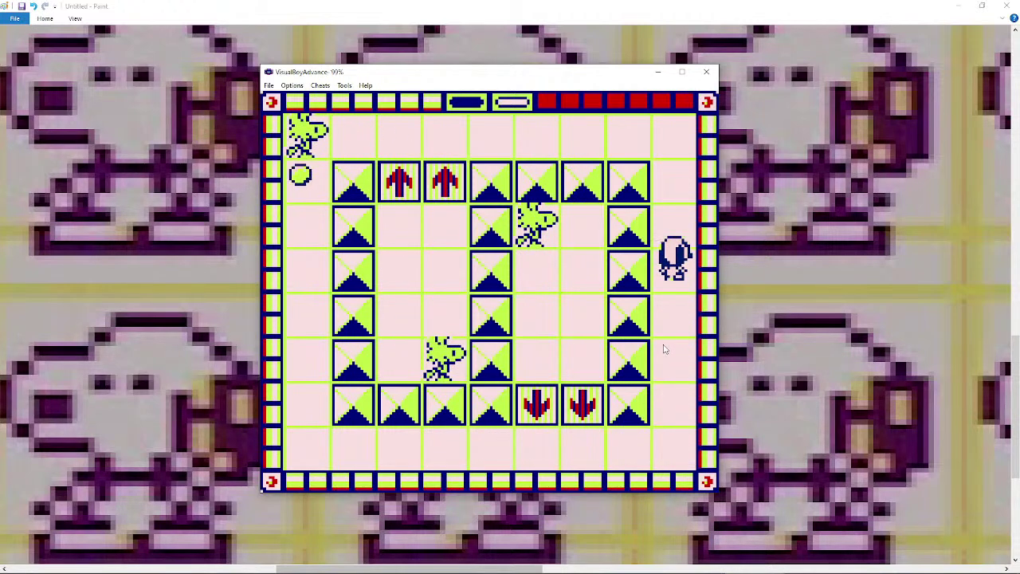
key(Up)
key(Left)
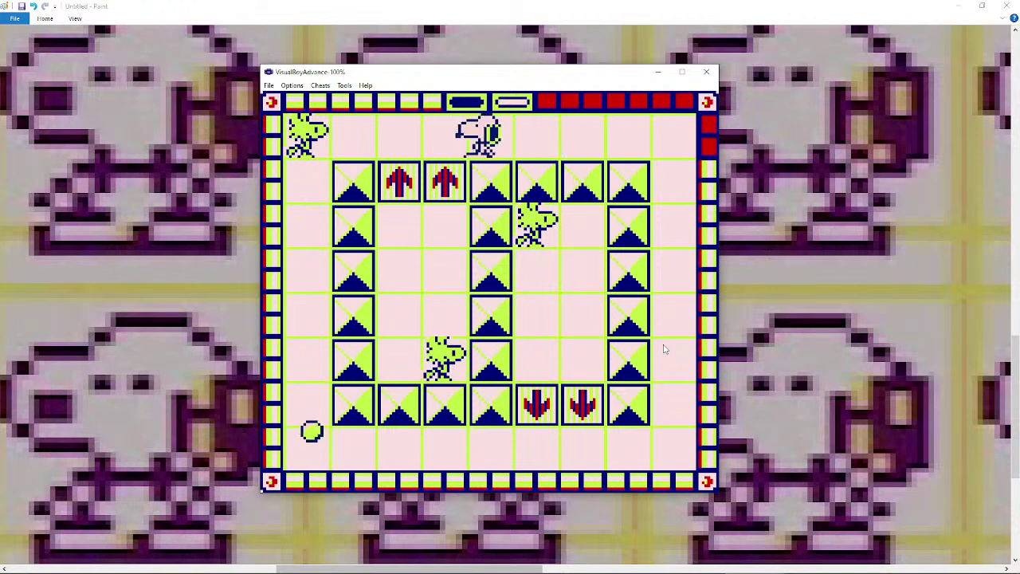
- Return Snoopy to the right wall and push the rightmost block column's third block from the top one cell left
key(Right)
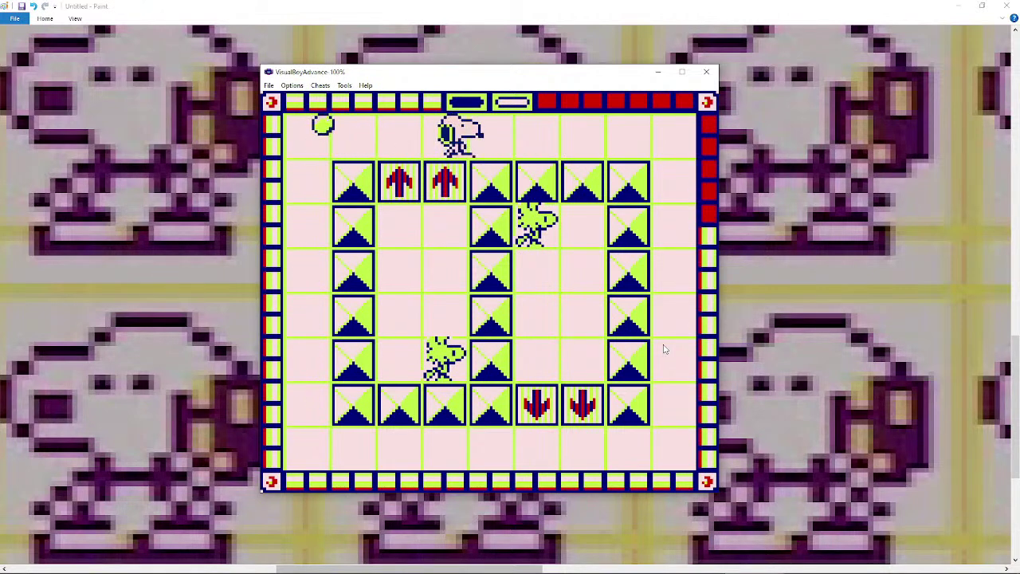
key(Down)
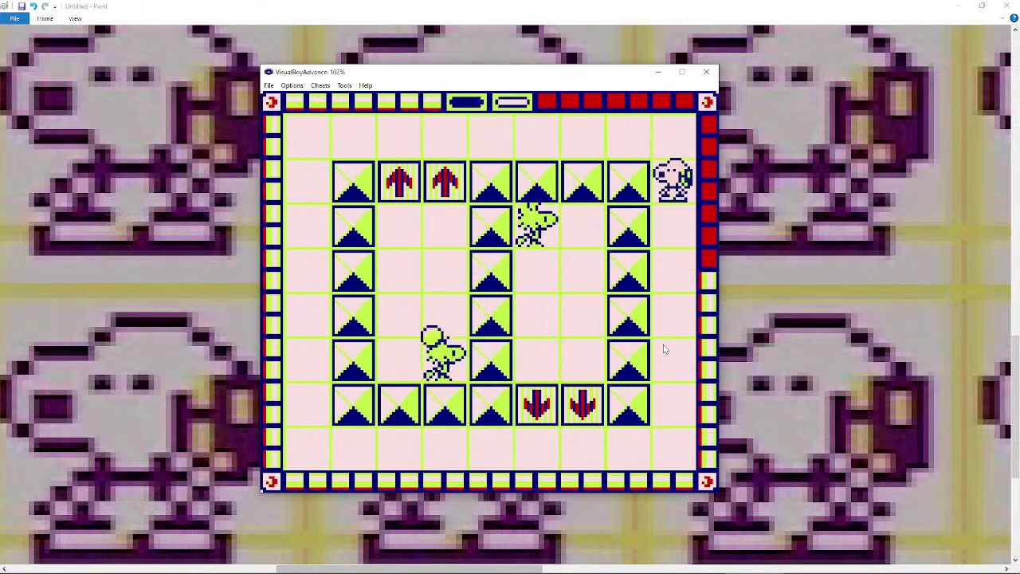
key(Left)
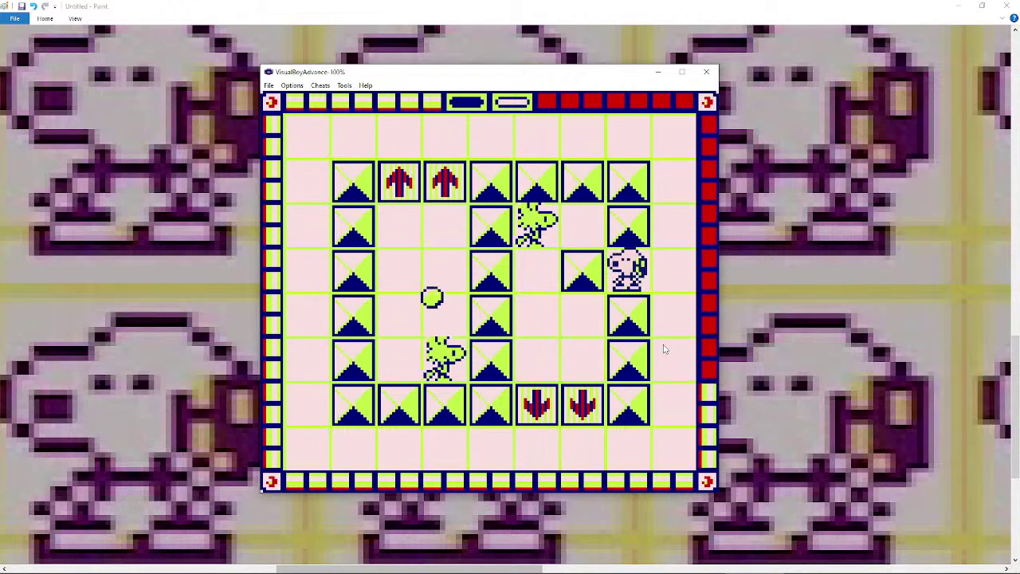
- Push the rightmost block column's fifth block and its fourth block one cell left
key(Right)
key(Down)
key(Left)
key(Right)
key(Up)
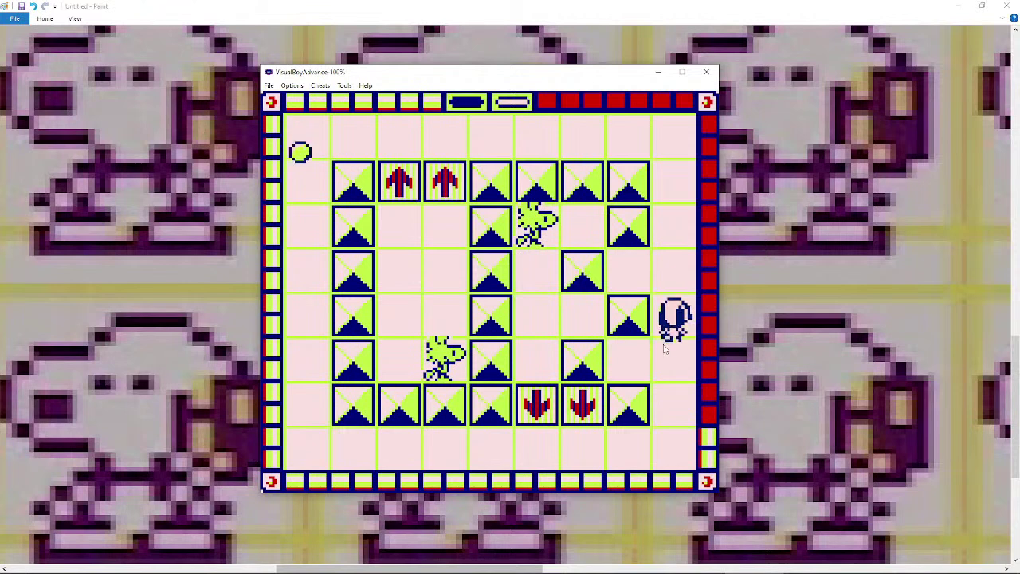
key(Left)
- Move Snoopy through the gap opened in the rightmost block column and back out to the right wall
key(Up)
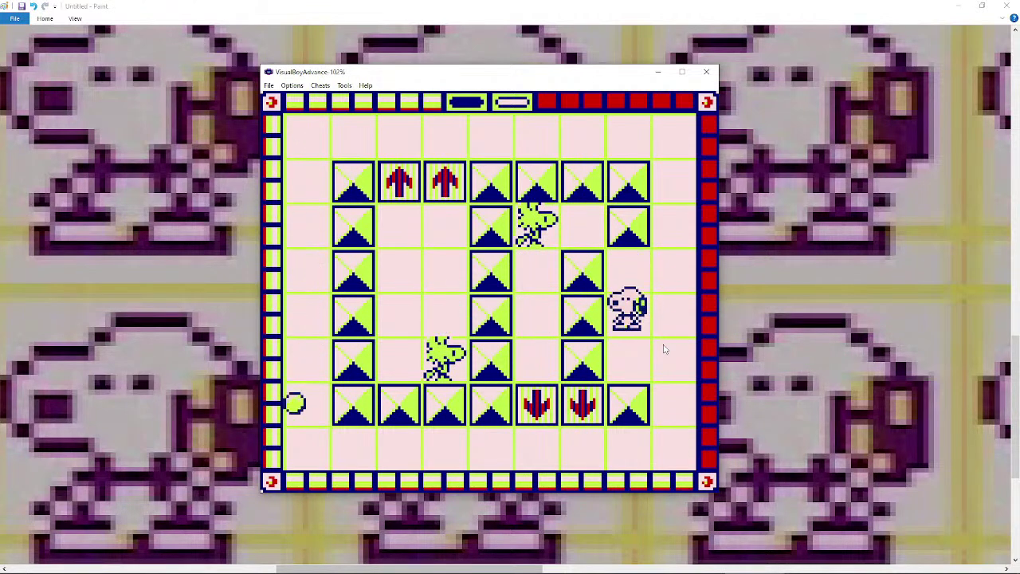
key(Down)
key(Up)
key(Up)
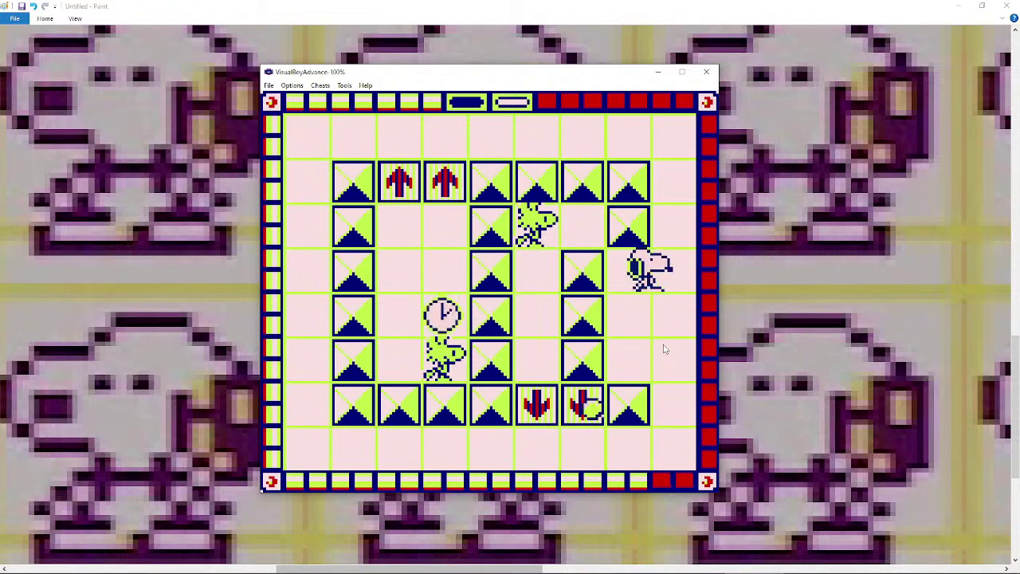
- Try to lead Snoopy left along the top row, and retreat to the right wall ahead of the ball
key(Up)
key(Left)
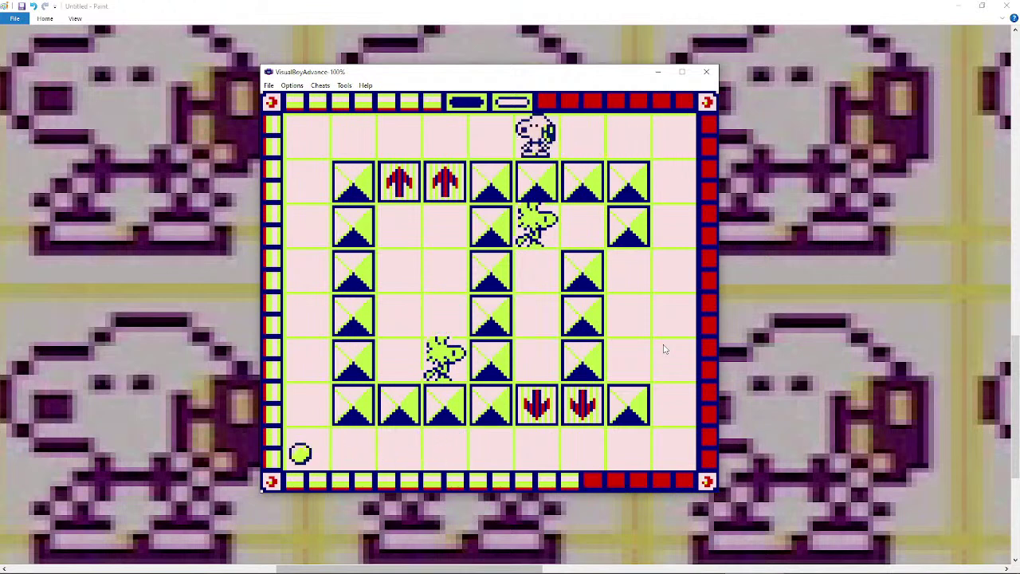
key(Right)
key(Left)
key(Right)
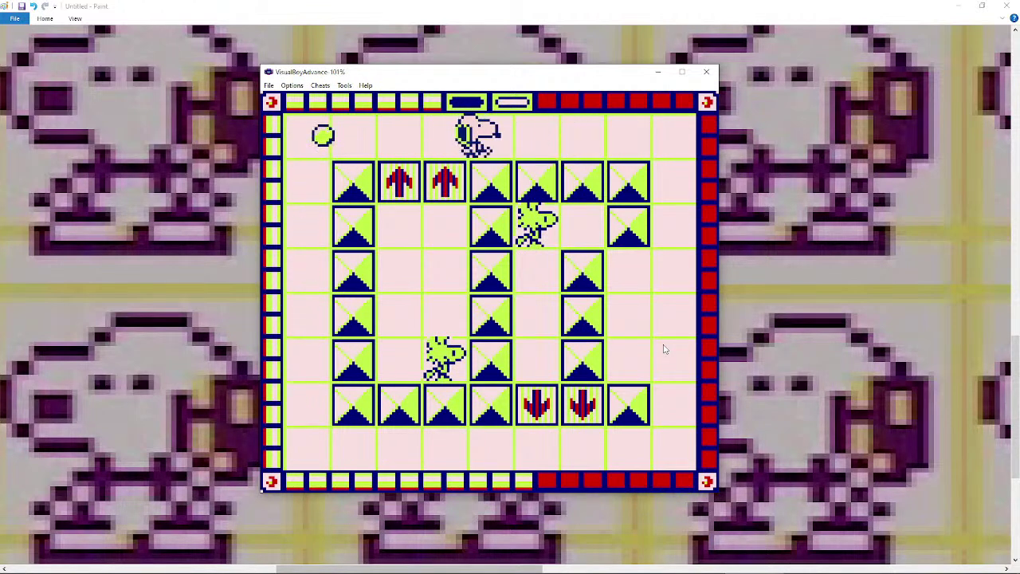
key(Right)
key(Down)
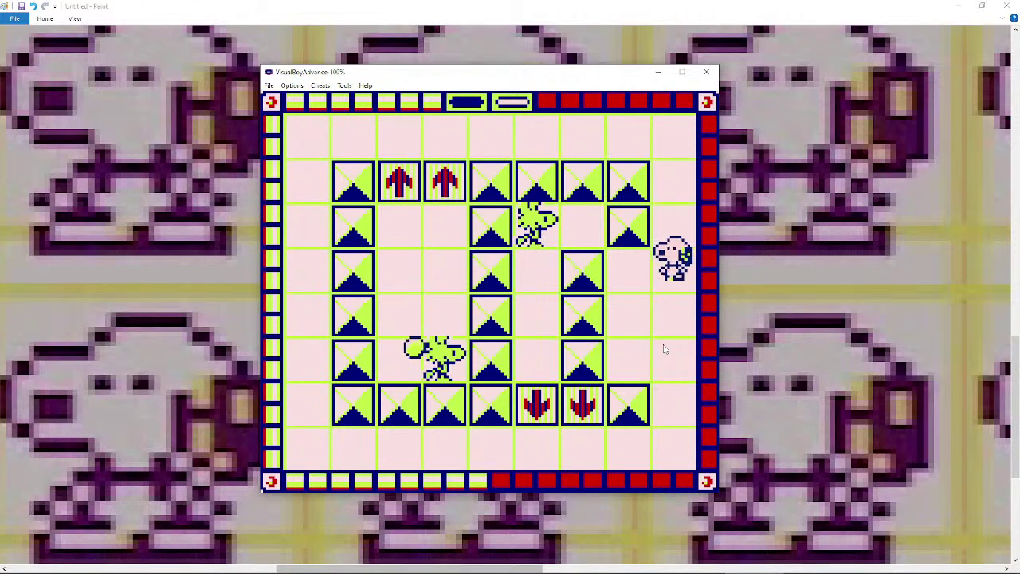
- Lead Snoopy over the down-arrow tile and left along the bottom row to the lower end of the left wall
key(Left)
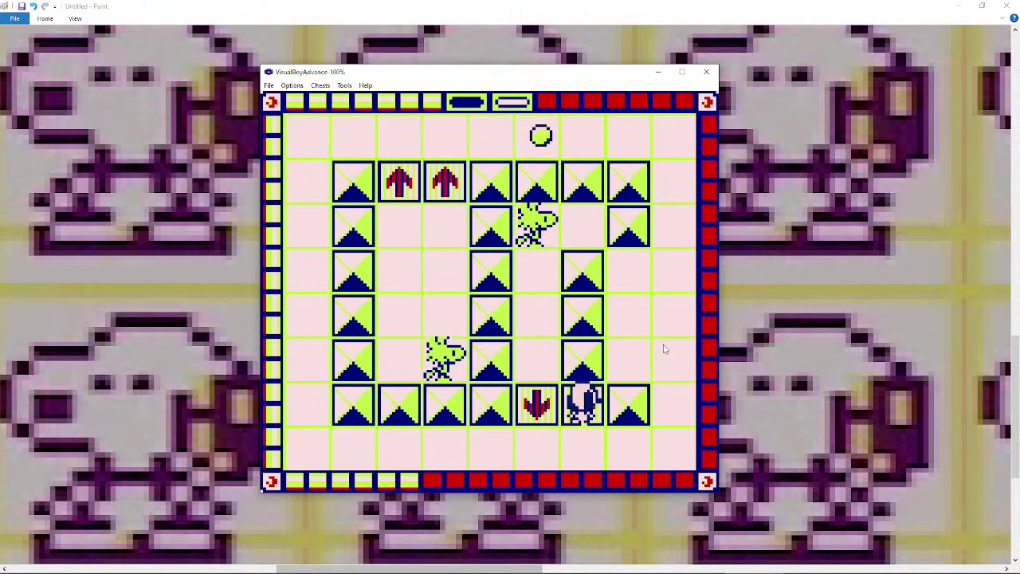
key(Left)
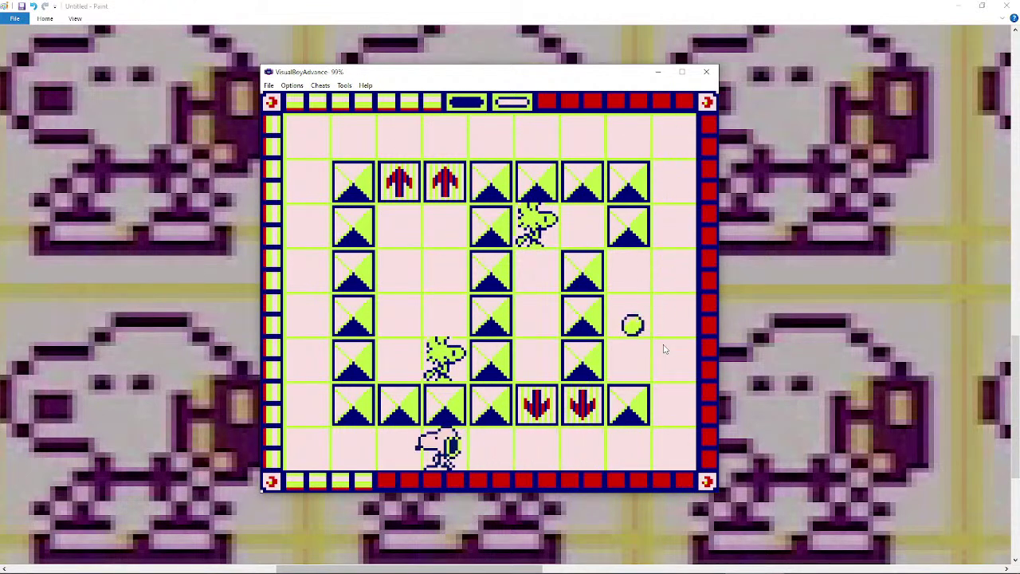
key(Left)
key(Left)
key(Up)
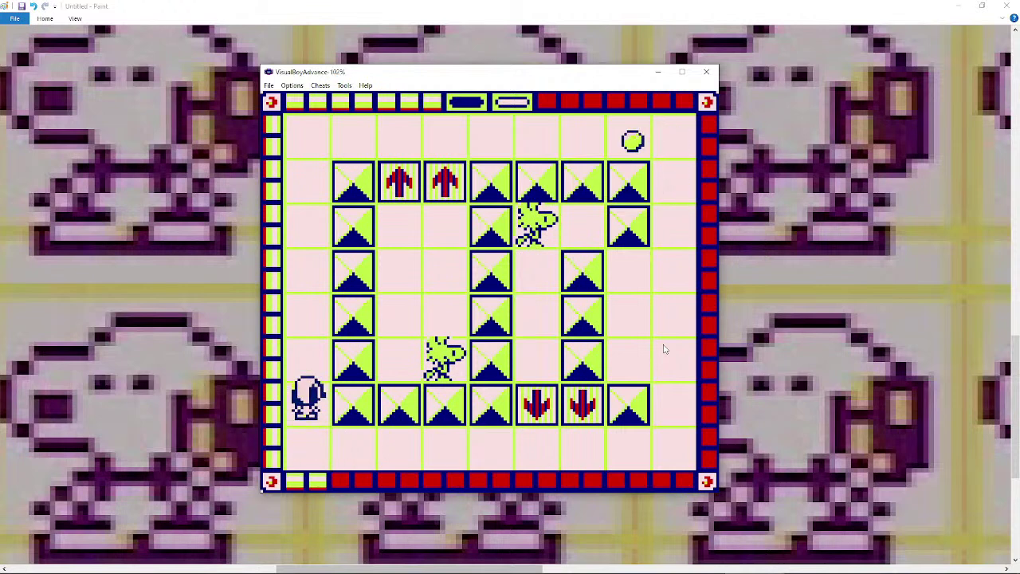
- Push the leftmost column's fifth block one cell right and take the uncovered warp tile to the upper Woodstock
key(Right)
key(Left)
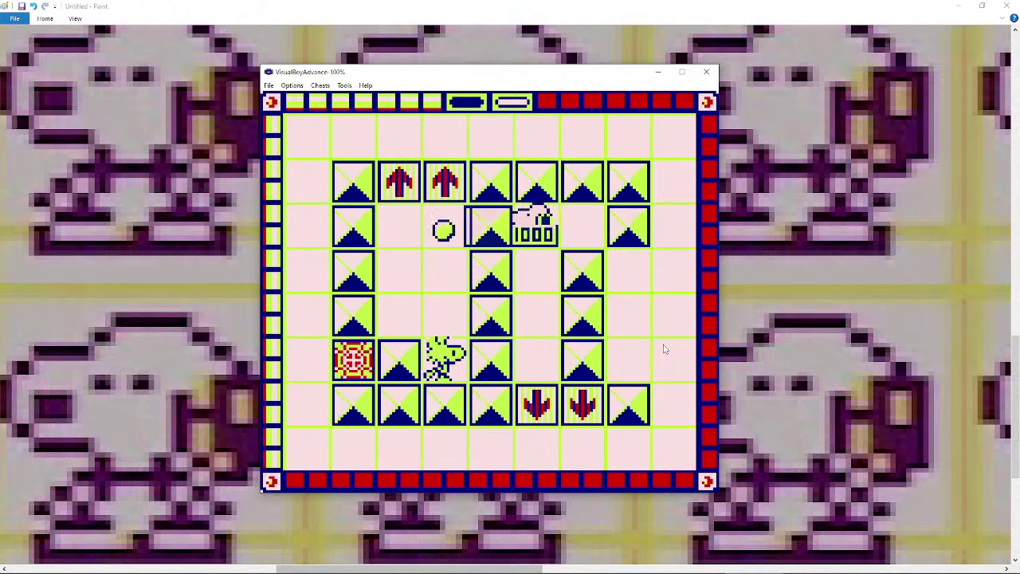
key(Down)
key(Up)
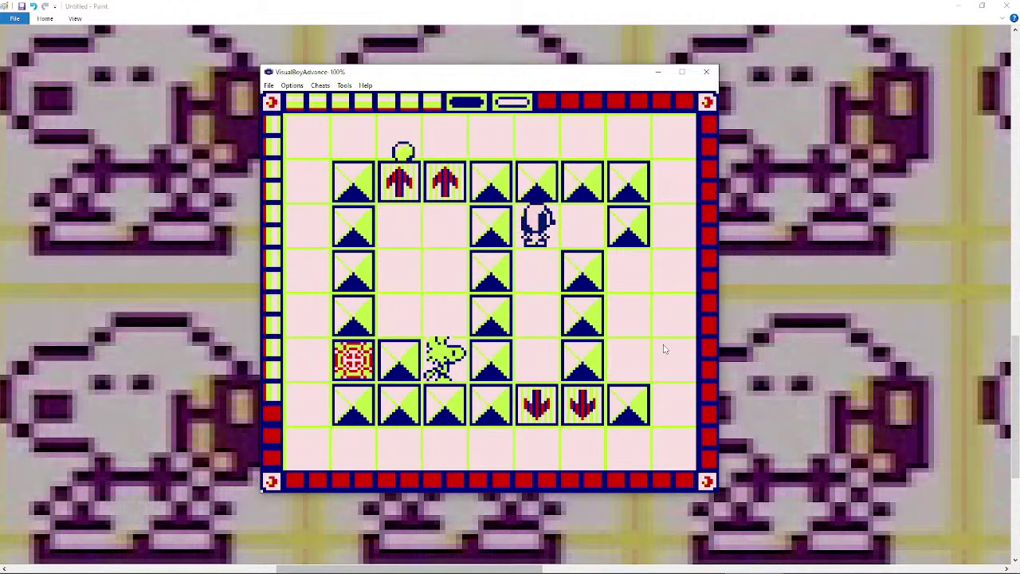
- Push the middle column's second and fourth blocks one cell left and its third block one cell up
key(Left)
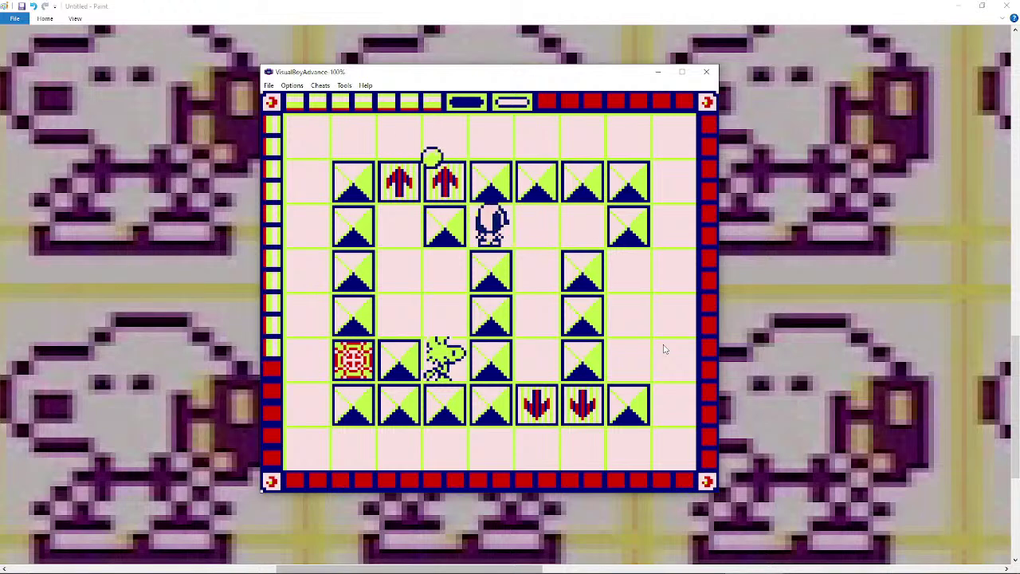
key(Right)
key(Down)
key(Down)
key(Left)
key(Up)
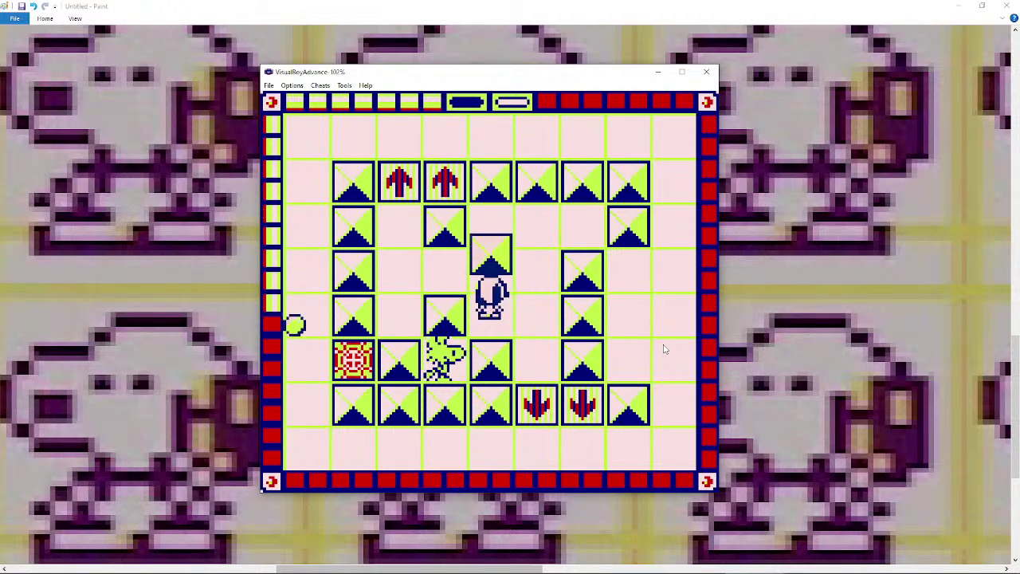
- Circle left around the shifted block, push it one cell right, and collect the last Woodstock below it
key(Left)
key(Down)
key(Right)
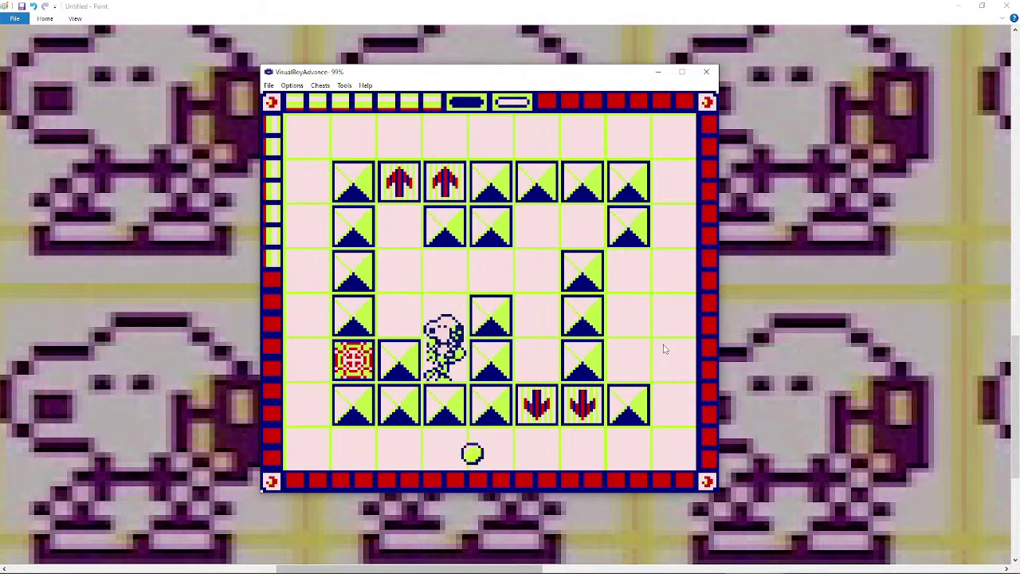
key(Up)
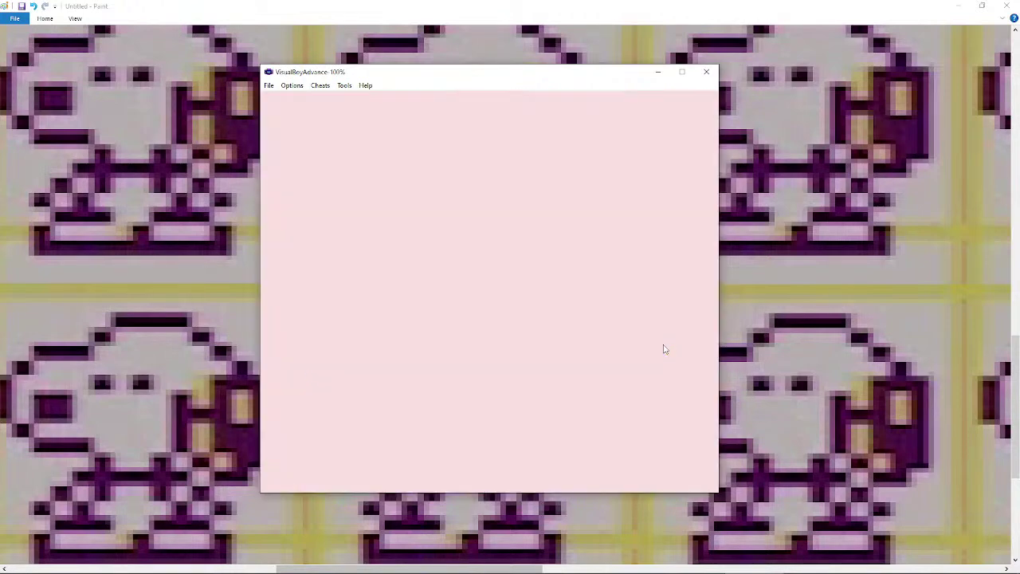
- Push the block beside Snoopy one cell right and take the uncovered warp tile to the upper-left Woodstock
key(Right)
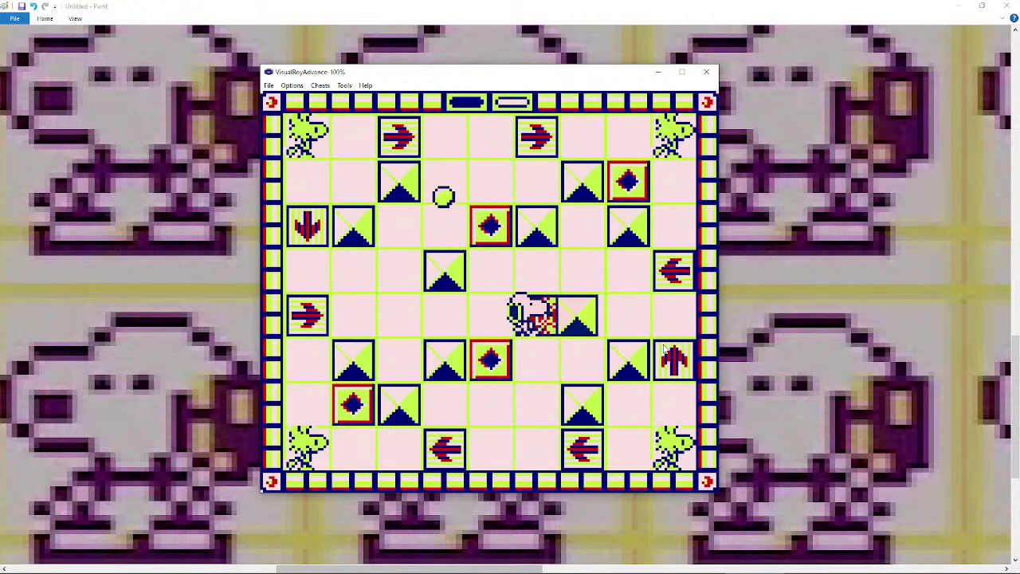
key(Up)
key(Left)
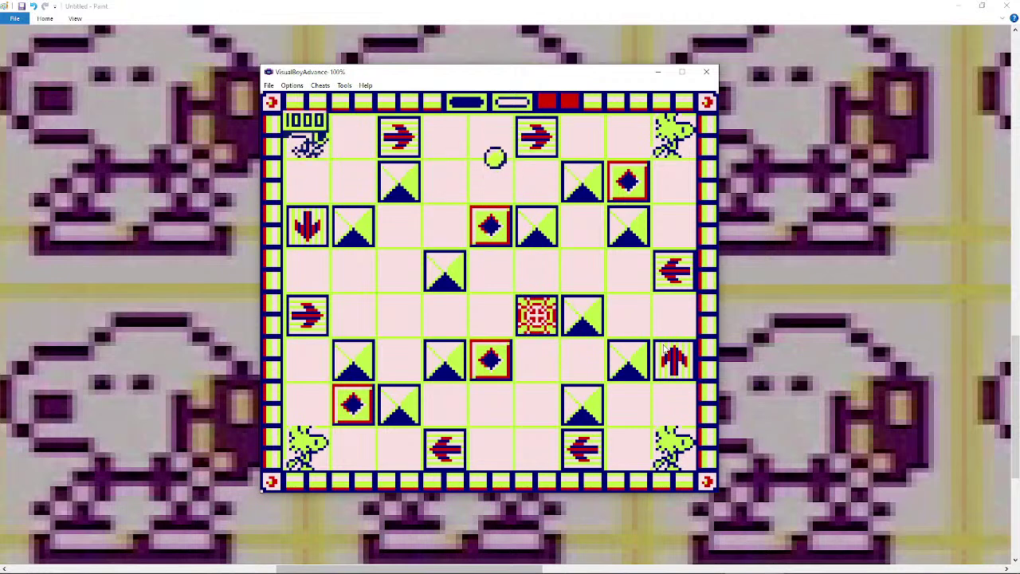
- Guide Snoopy down to the middle, across the red diamond tile and left along the bottom row to the lower-left Woodstock
key(Down)
key(Down)
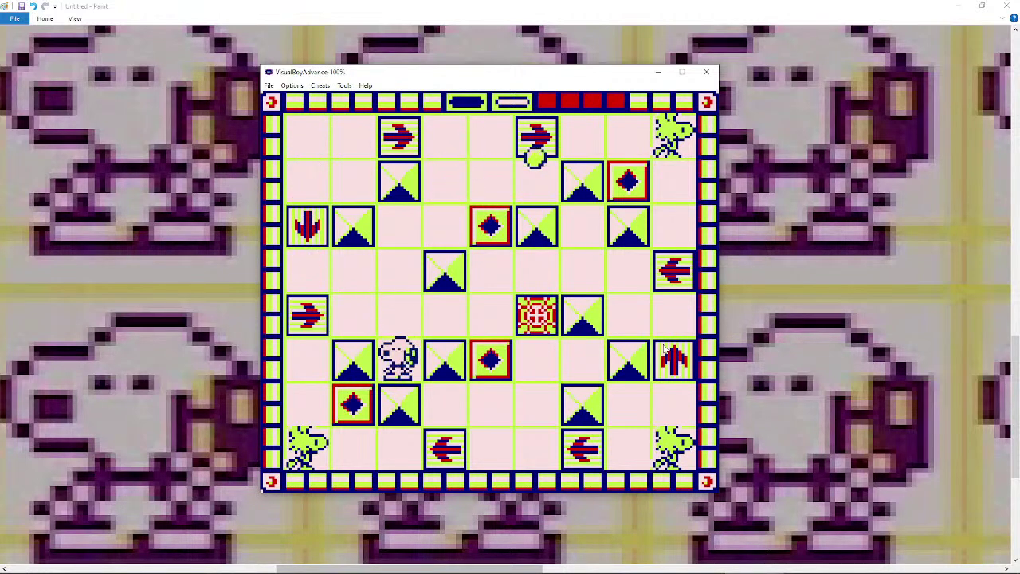
key(Up)
key(Right)
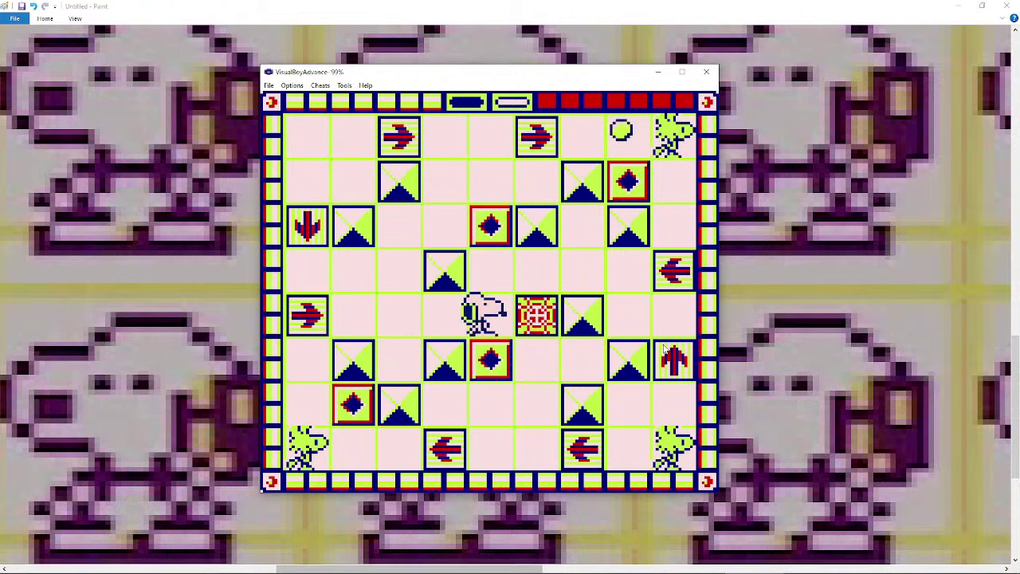
key(Down)
key(Left)
key(Down)
key(Left)
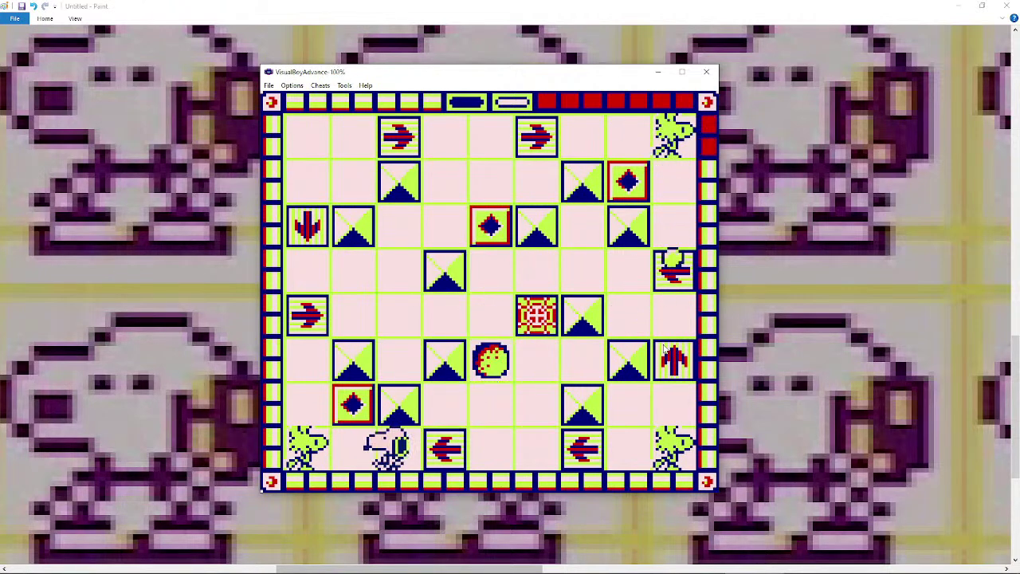
- Bring Snoopy up to the top row and ride the right-arrow tiles to collect the upper-right Woodstock
key(Up)
key(Up)
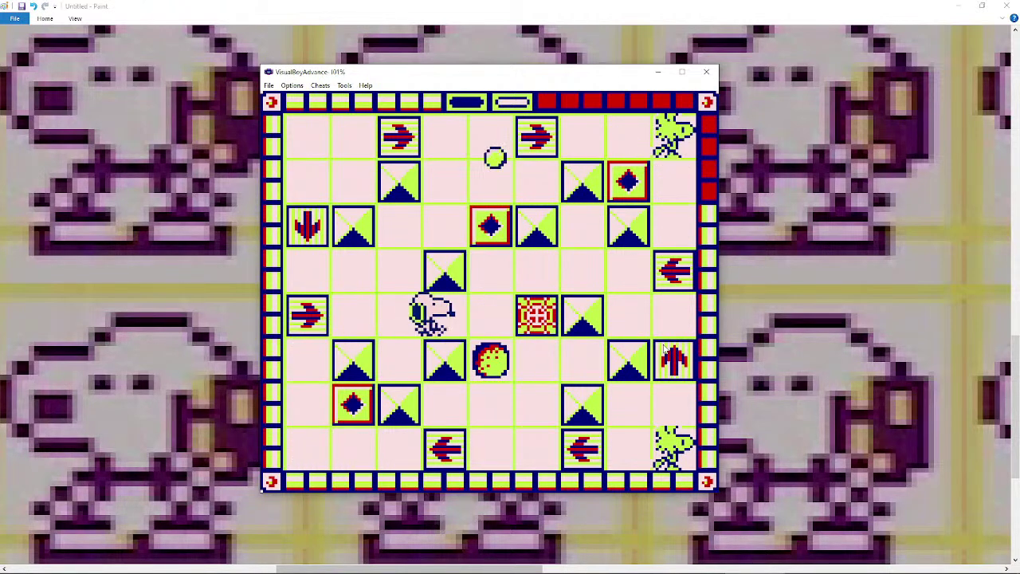
key(Down)
key(Down)
key(Right)
key(Up)
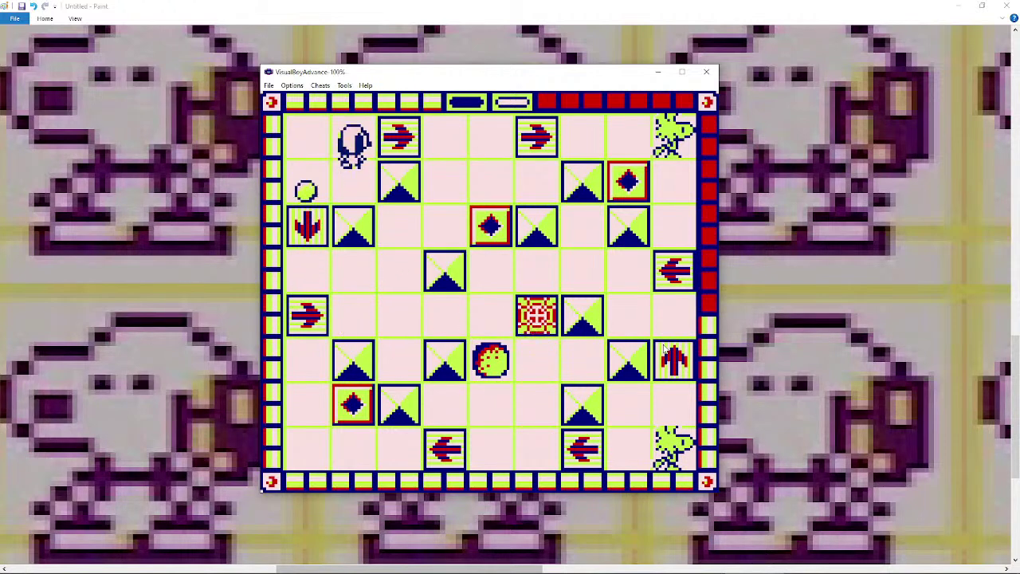
key(Right)
key(Down)
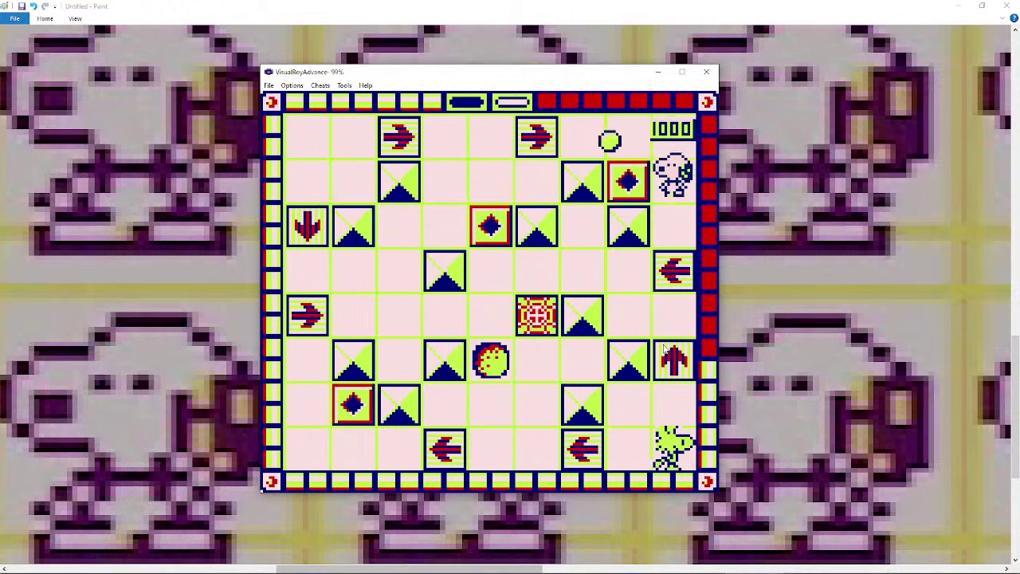
- Try to lead Snoopy down from the upper-right corner toward the last Woodstock in the lower-right corner
key(Down)
key(Left)
key(Left)
key(Up)
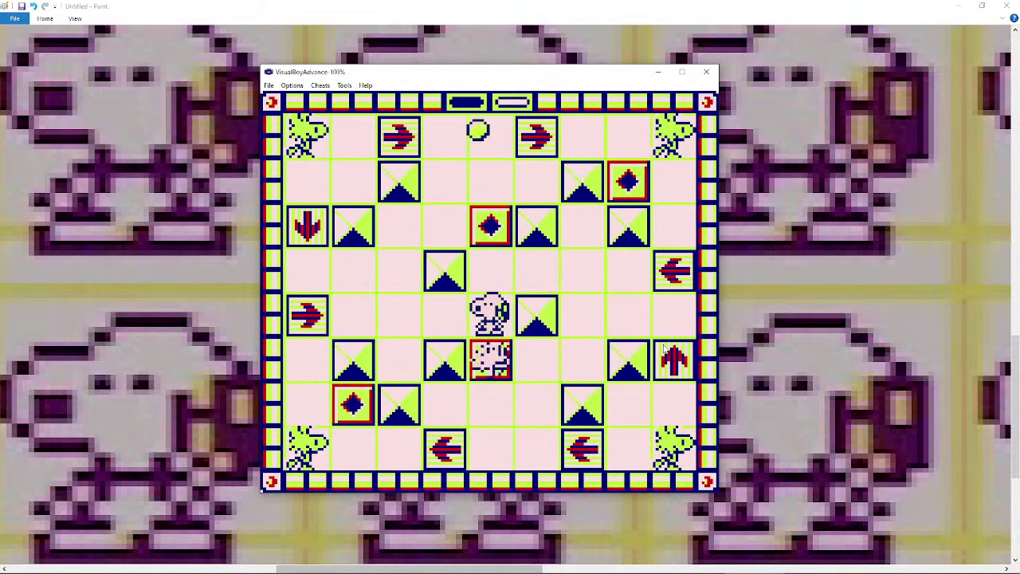
- Try starting with the lower-left Woodstock by crossing the red diamond tile below Snoopy and following the bottom row left
key(Down)
key(Left)
key(Left)
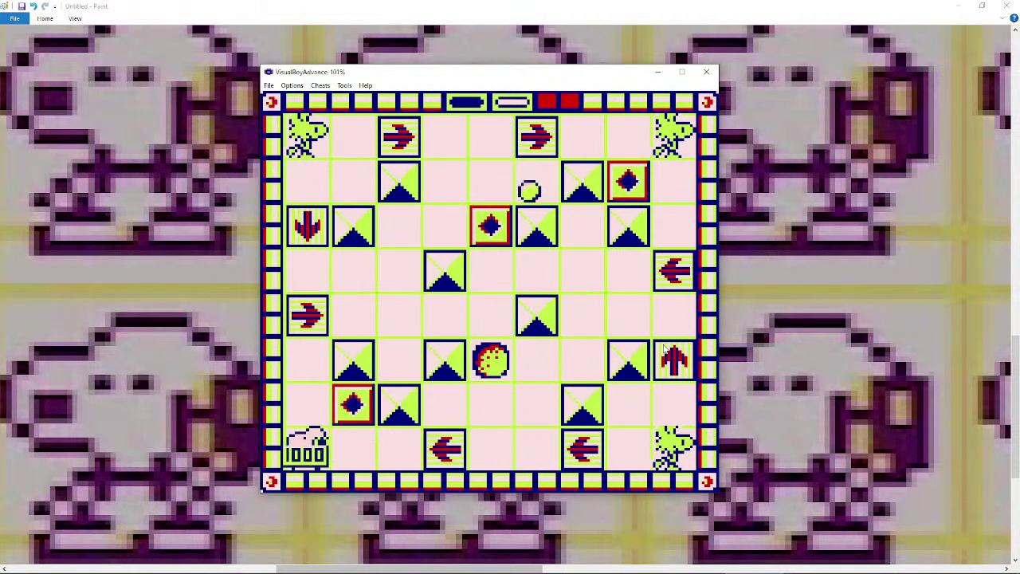
key(Up)
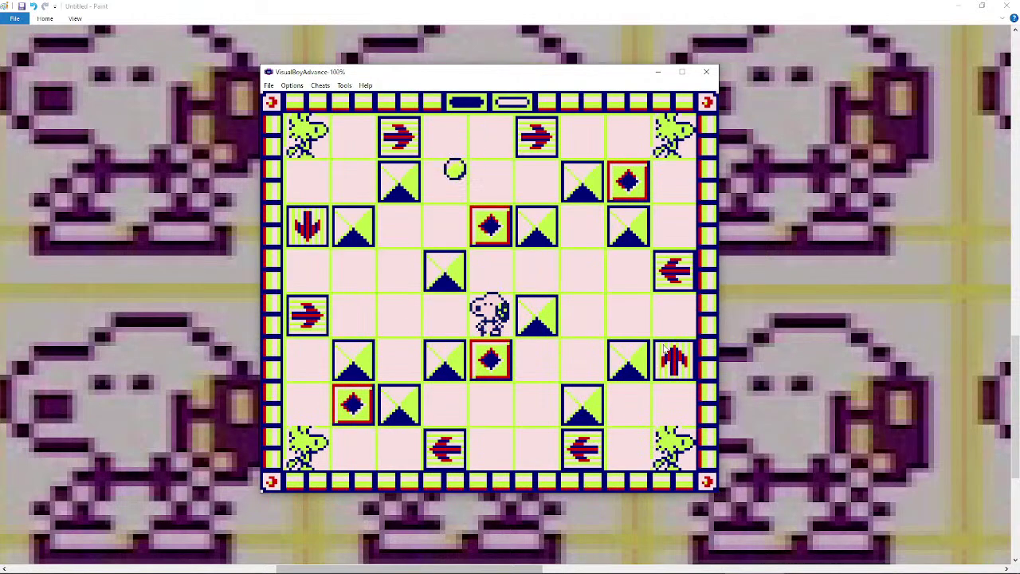
- Try the lower-left Woodstock first again, going down across the red diamond tile and along the bottom row
key(Down)
key(Left)
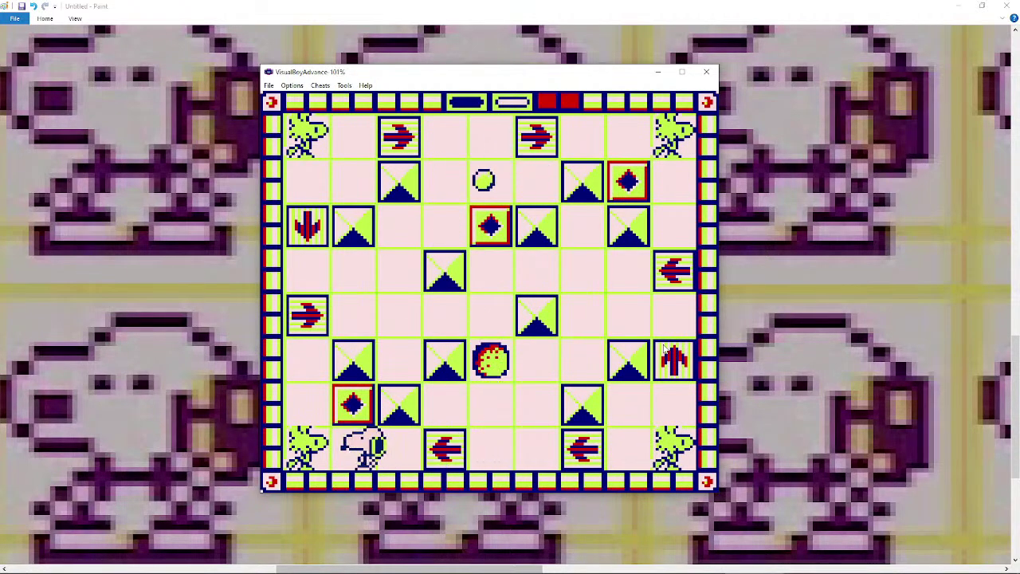
key(Up)
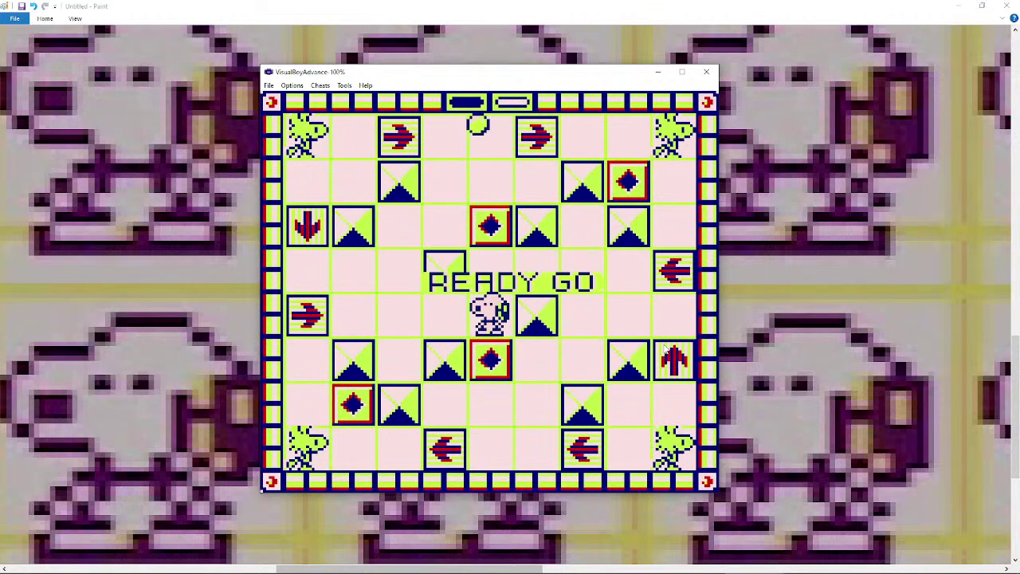
- Collect the upper-left Woodstock through the warp under the block beside Snoopy, and the upper-right one along the top arrow tiles
key(Right)
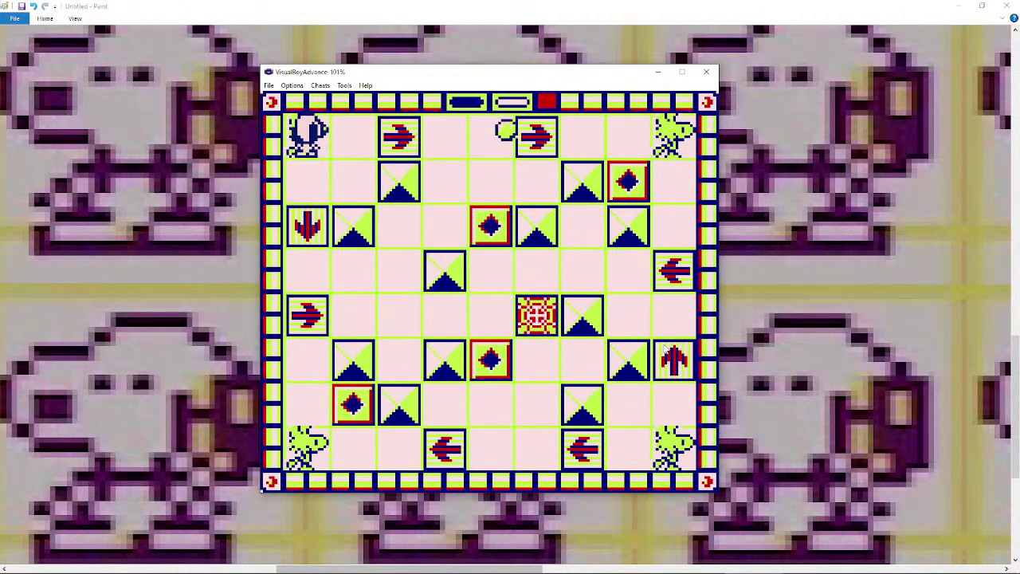
key(Right)
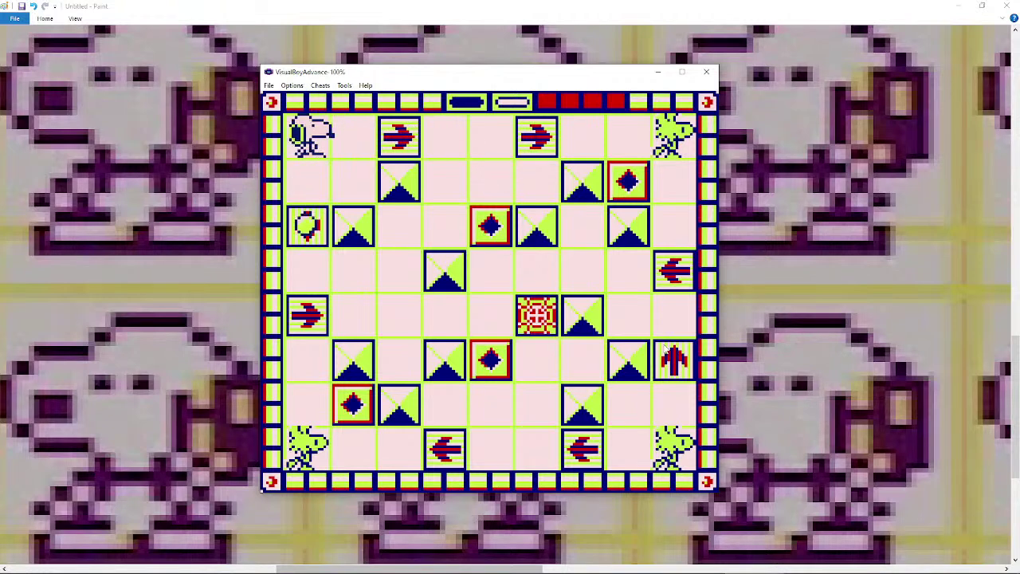
key(Right)
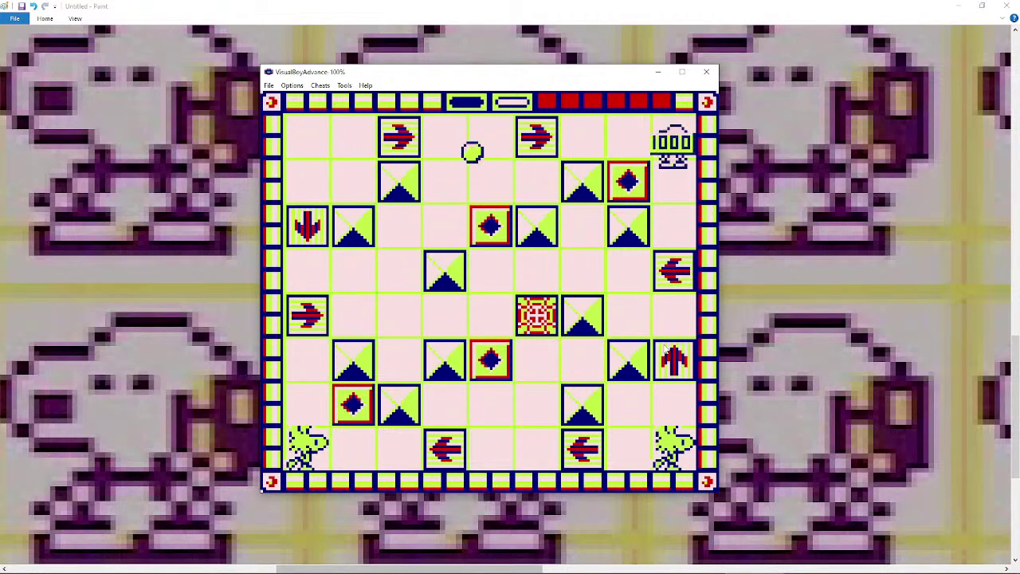
- Push the shifted block back over the warp, push the lower block onto the left-arrow tile, and collect the lower-right Woodstock
key(Down)
key(Left)
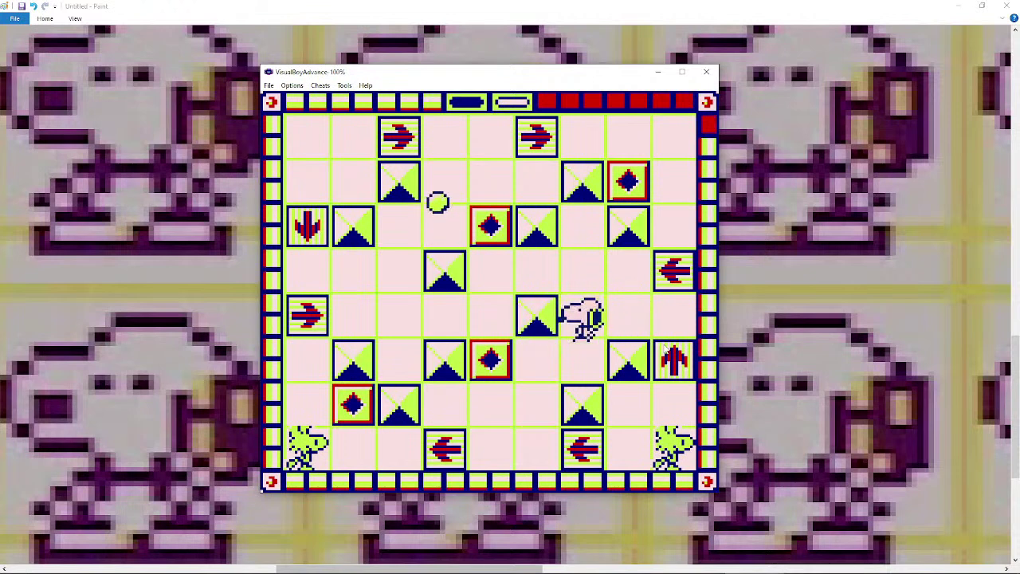
key(Down)
key(Left)
key(Right)
key(Down)
key(Right)
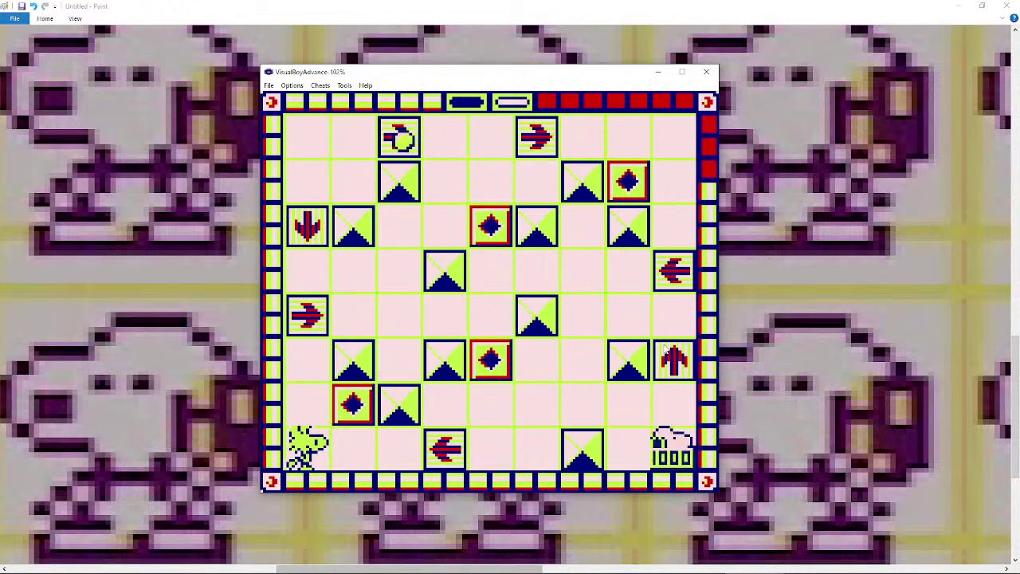
- Lead Snoopy around the lowered block and left along the bottom row to collect the final Woodstock in the lower-left corner
key(Up)
key(Left)
key(Down)
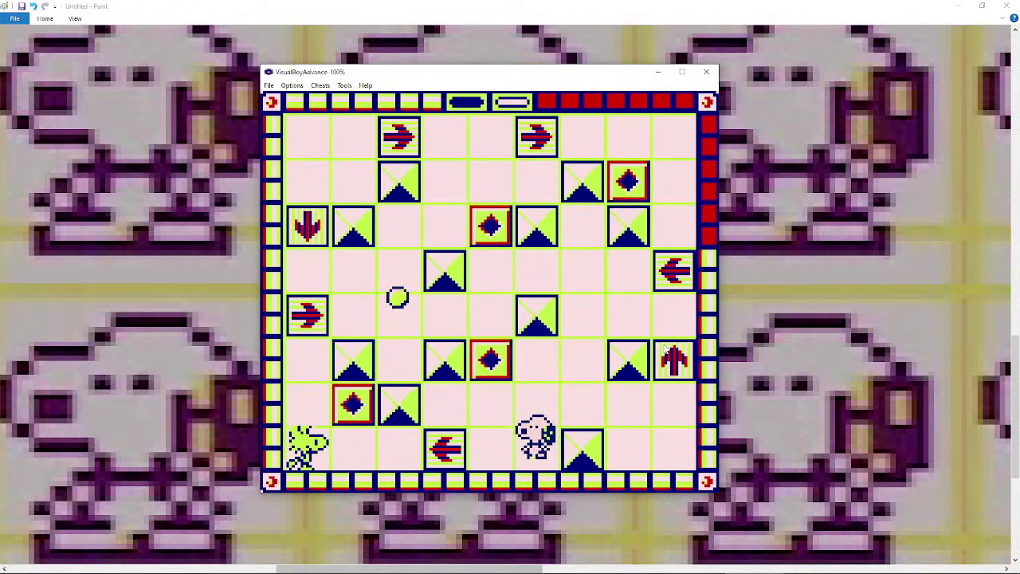
key(Left)
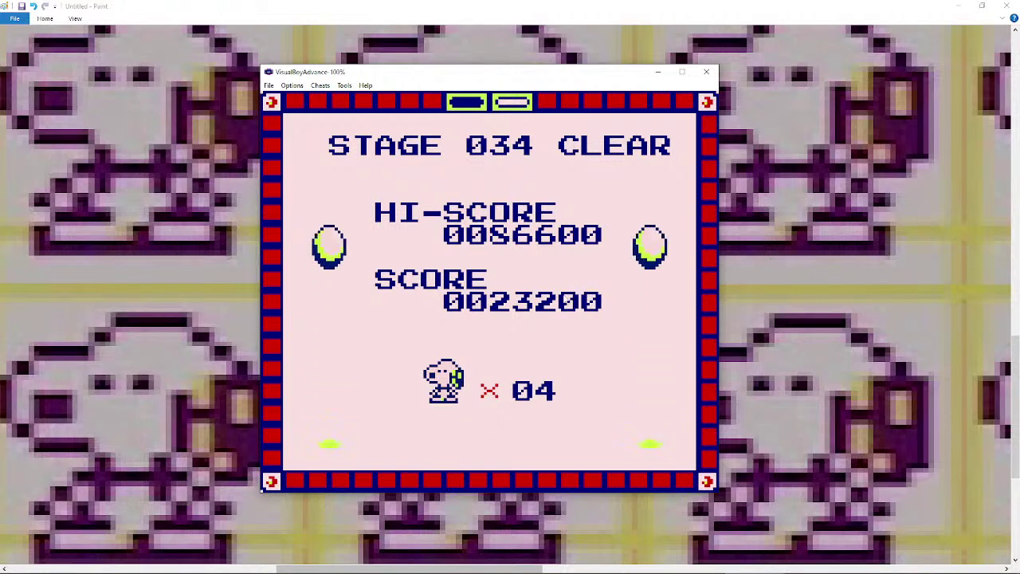
- Switch to the Paint window showing the enlarged Snoopy sprites
click(769, 345)
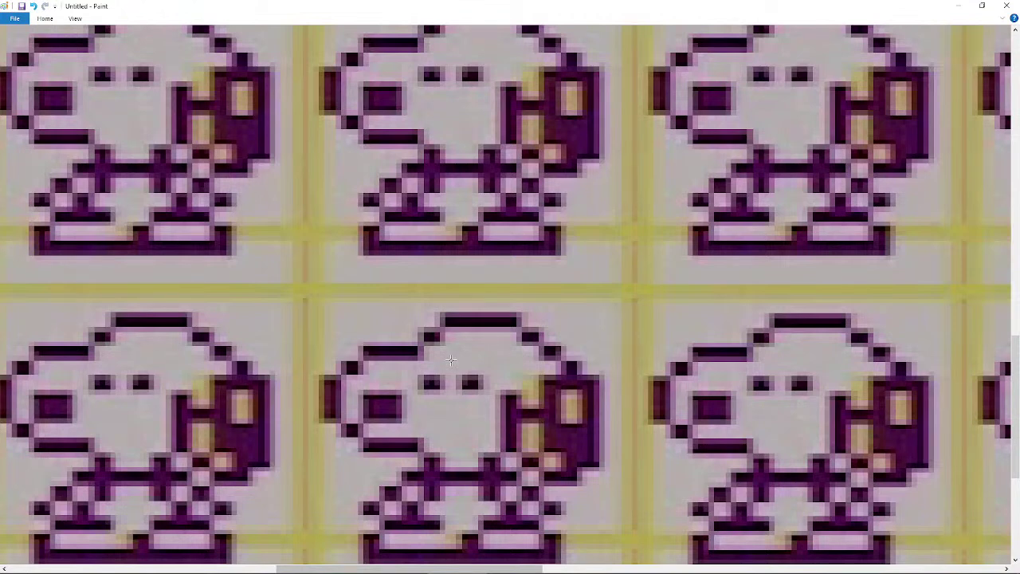
- Switch to Chrome and check the channel's live subscriber count and growth graph in YouTube Studio
mouse_move(414, 566)
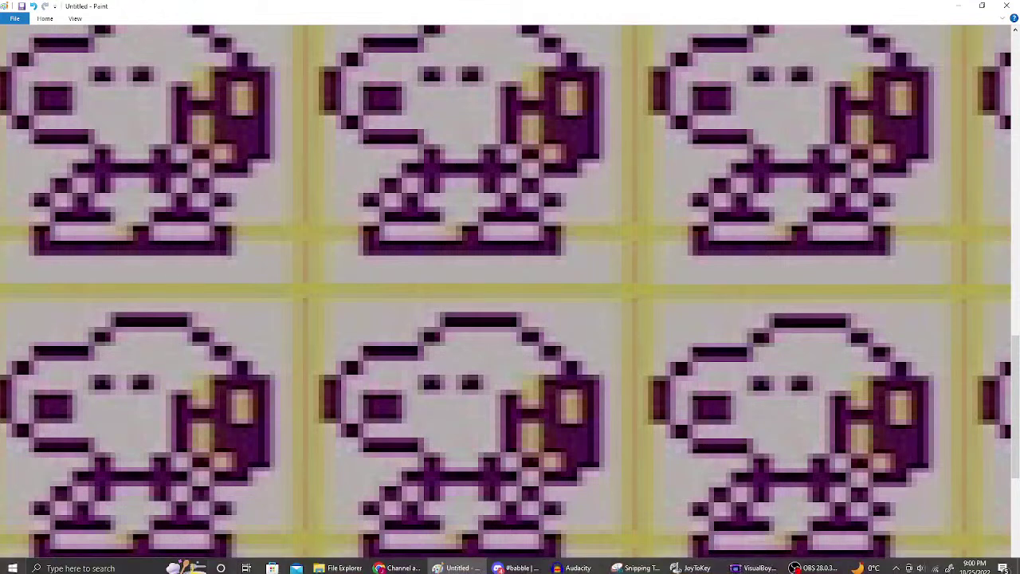
click(414, 566)
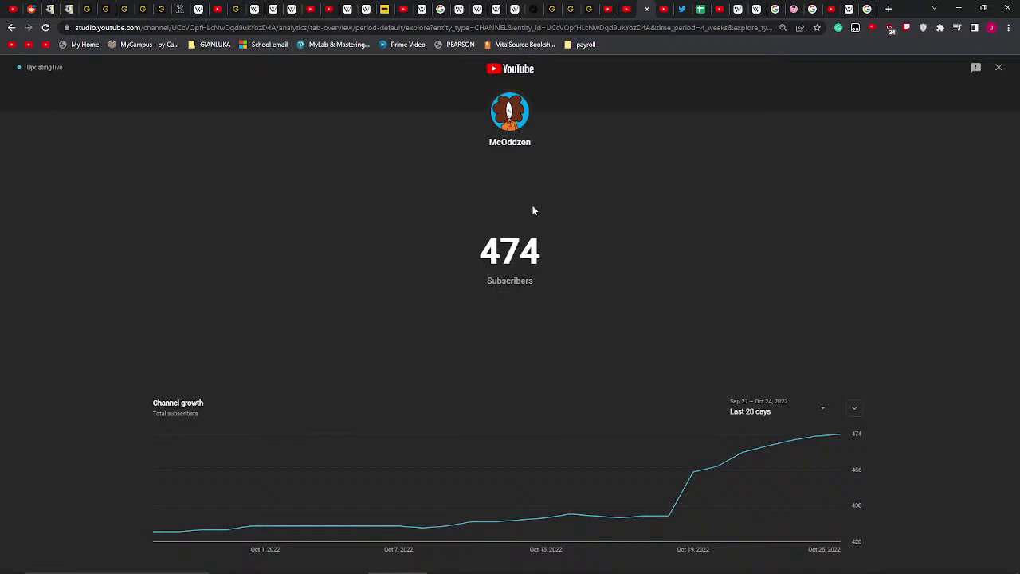
double_click(510, 251)
click(621, 258)
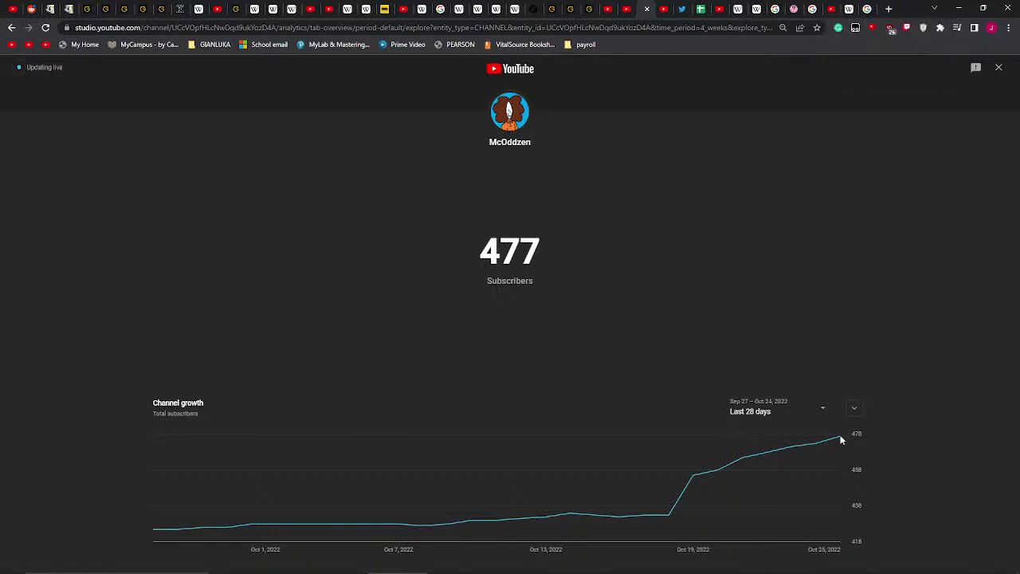
mouse_move(840, 438)
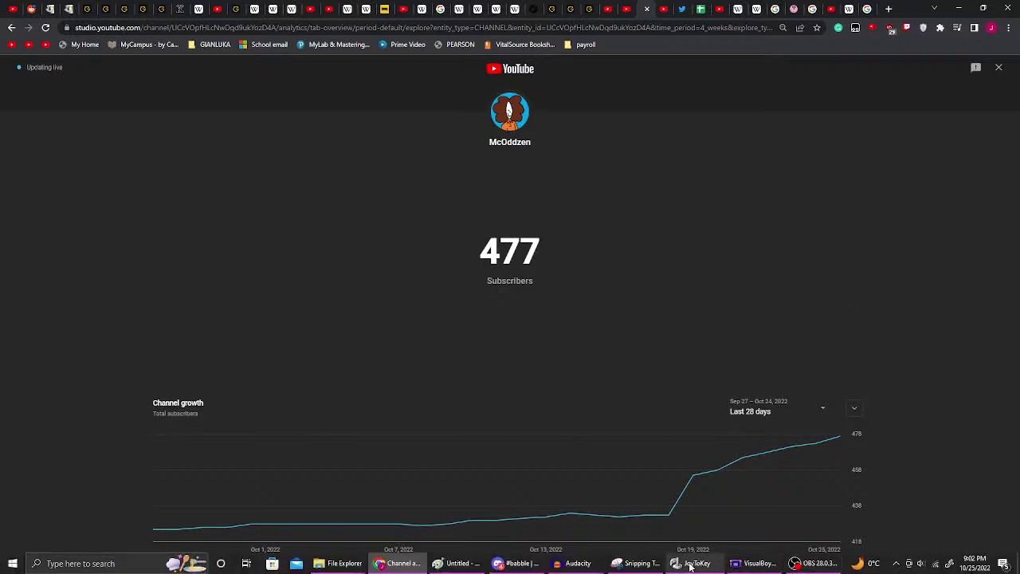
- Check the VisualBoyAdvance game window, return to the live subscriber count, and view the livestream dashboard in YouTube Studio
click(755, 564)
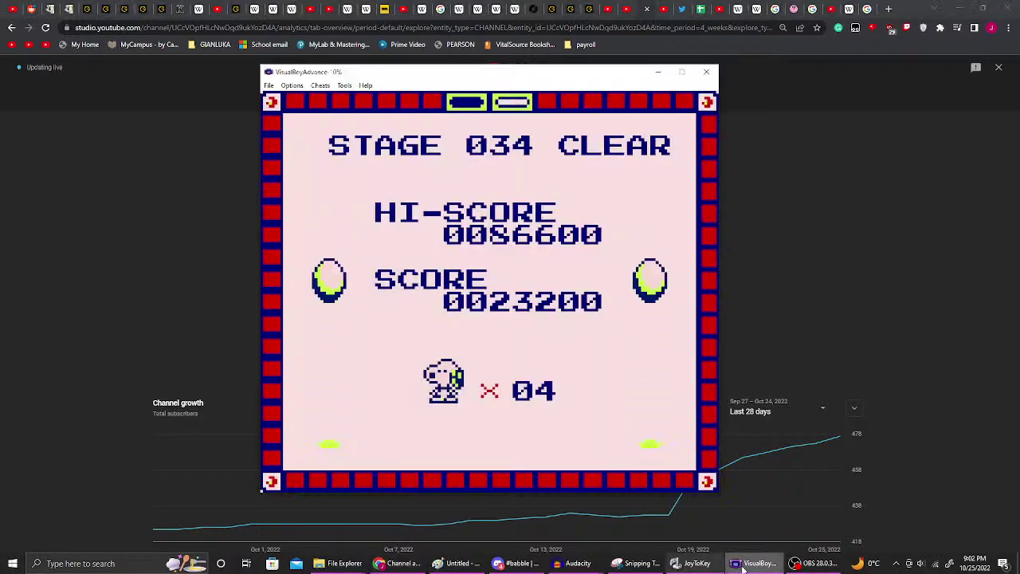
click(757, 503)
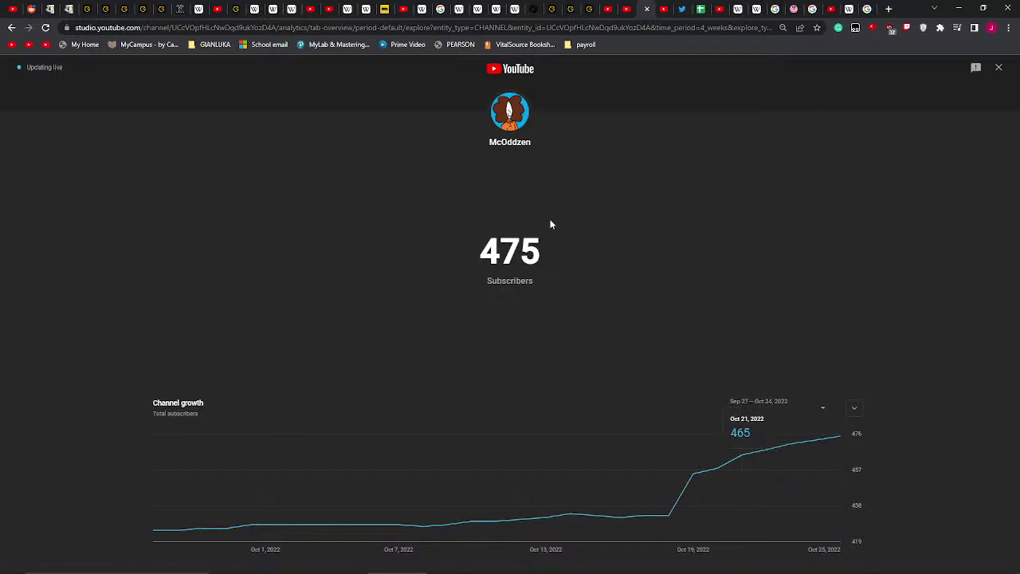
double_click(510, 252)
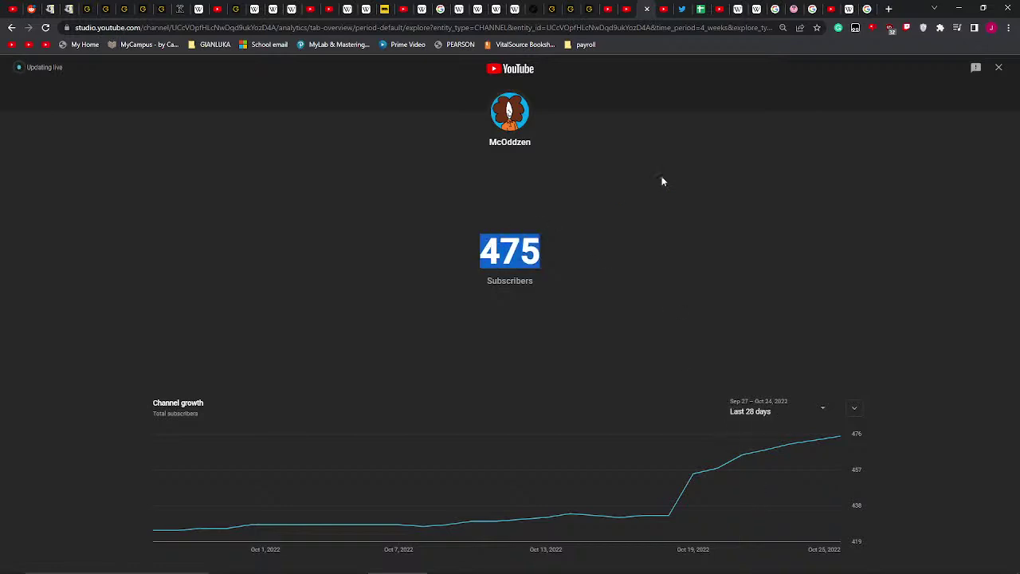
click(831, 10)
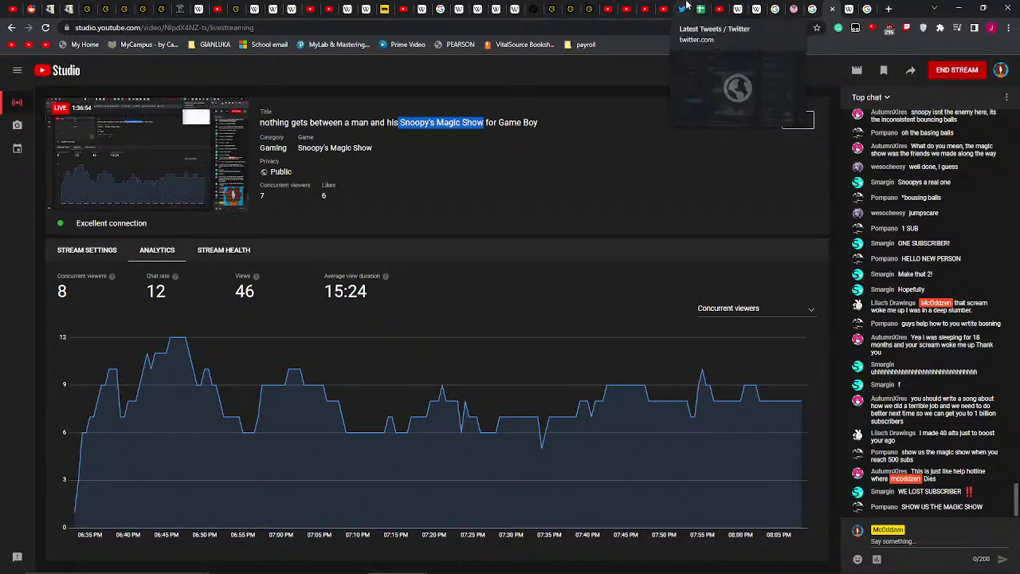
- Open the list of followed accounts from the own Twitter profile and browse through it
click(687, 6)
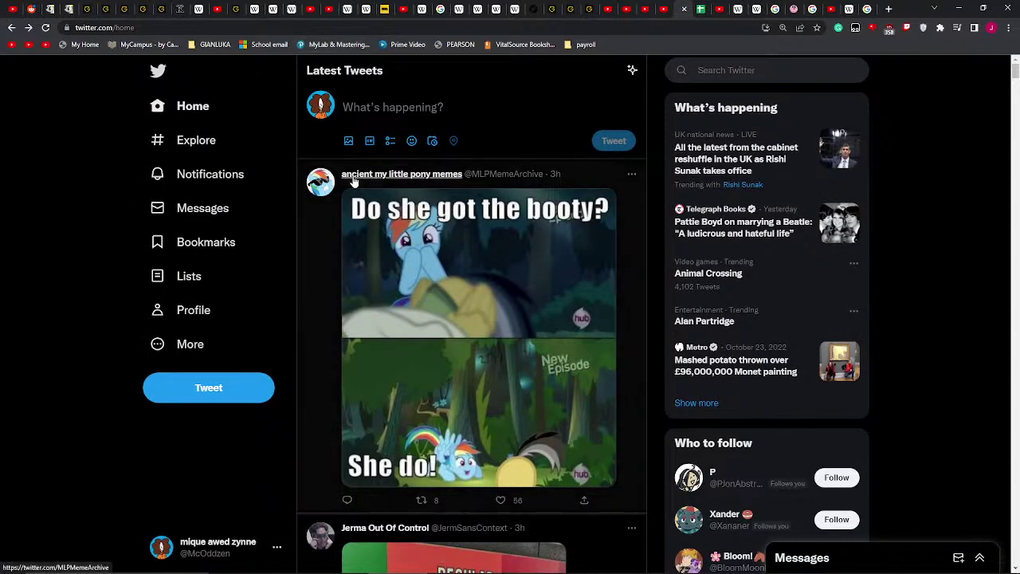
mouse_move(358, 180)
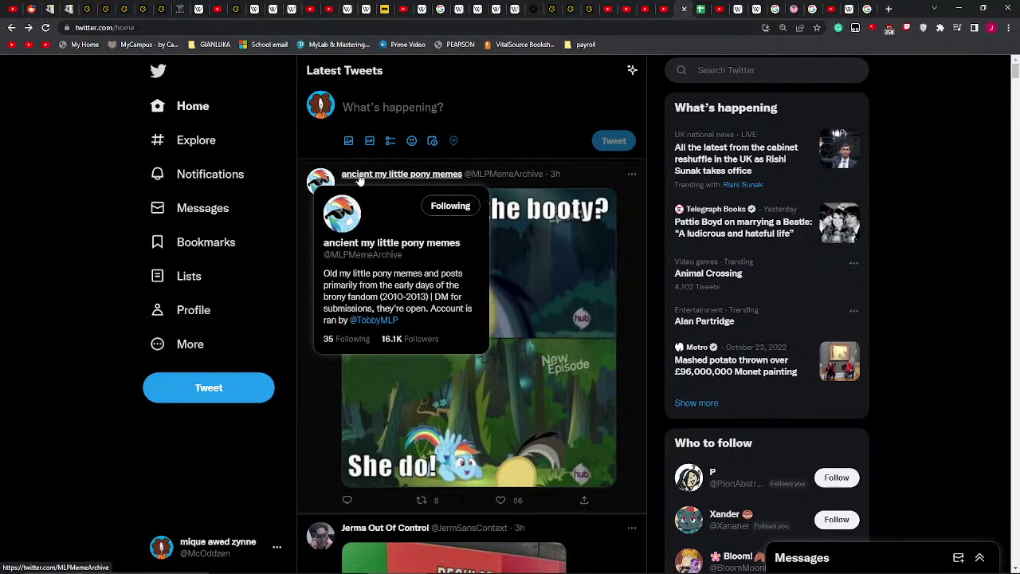
scroll(366, 191, down, 3)
scroll(366, 192, up, 3)
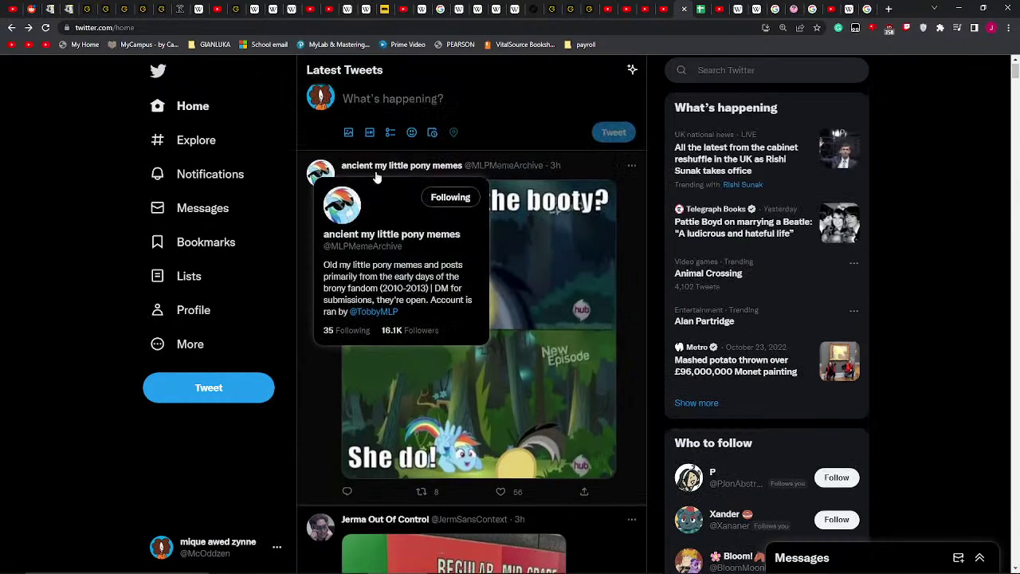
click(322, 99)
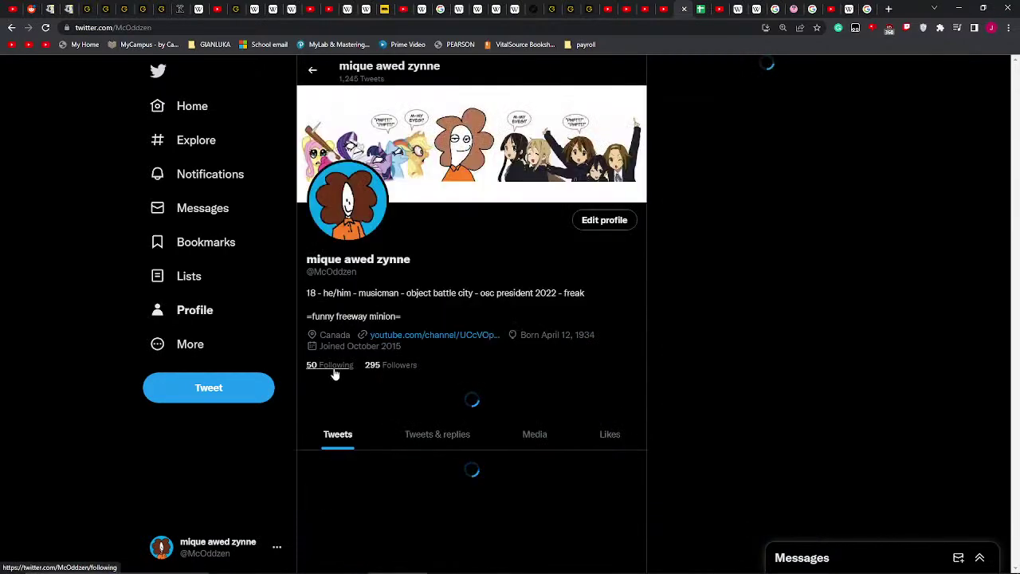
click(335, 365)
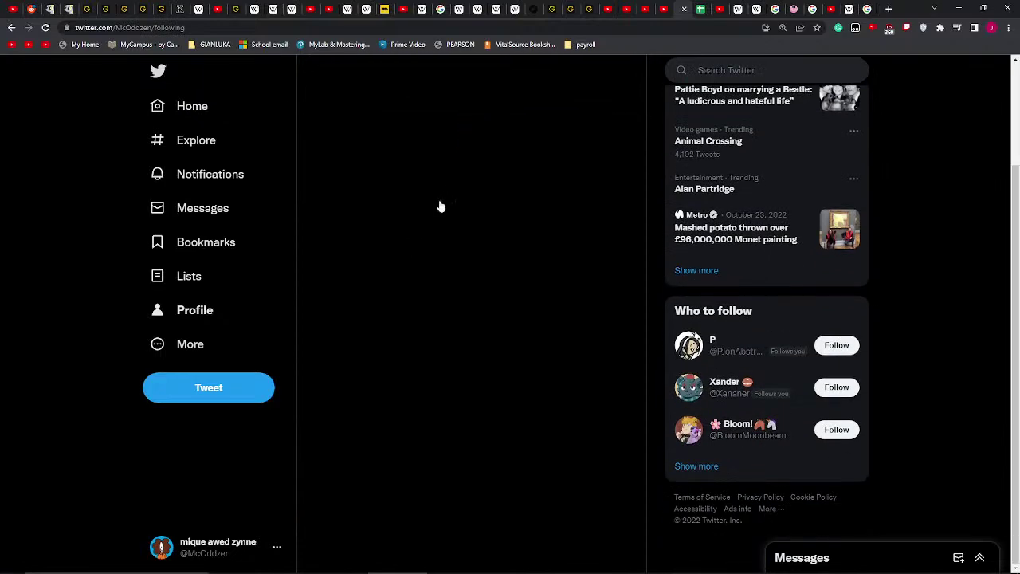
scroll(440, 207, down, 8)
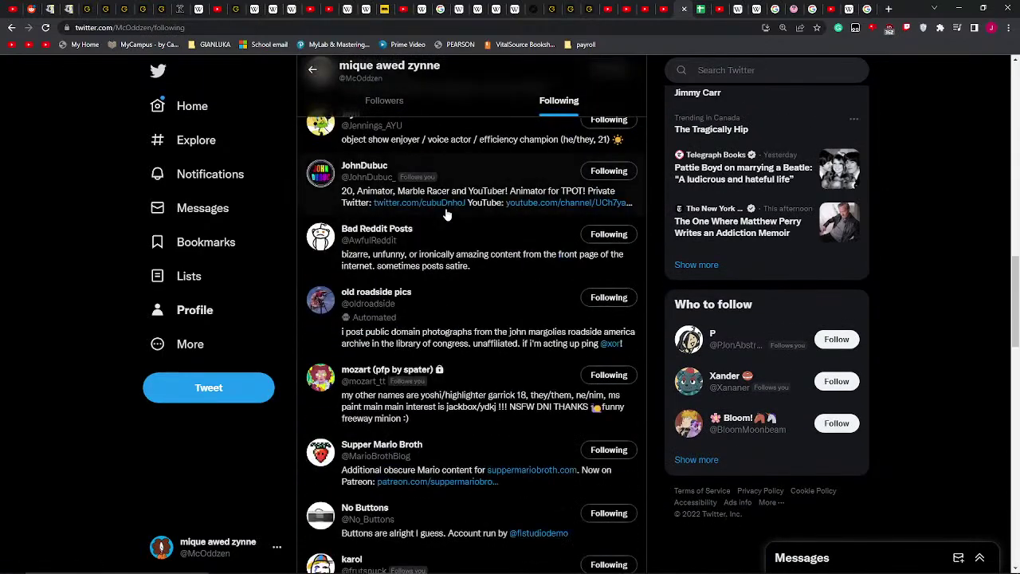
scroll(446, 214, down, 7)
scroll(356, 266, down, 5)
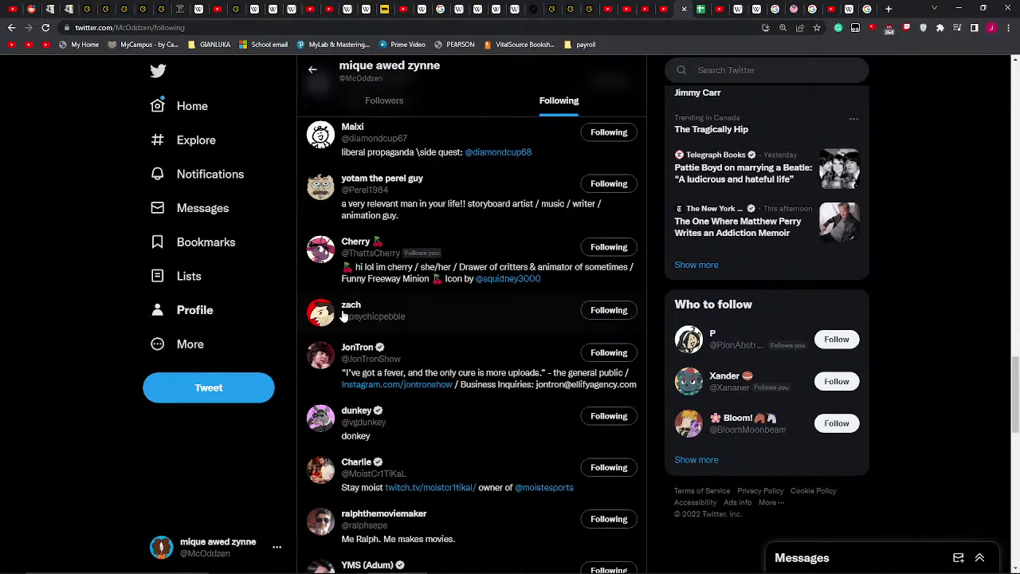
- Open the followed critter artist's profile and enlarge the MS Paintober 2022 prompt list image from the posts
click(321, 255)
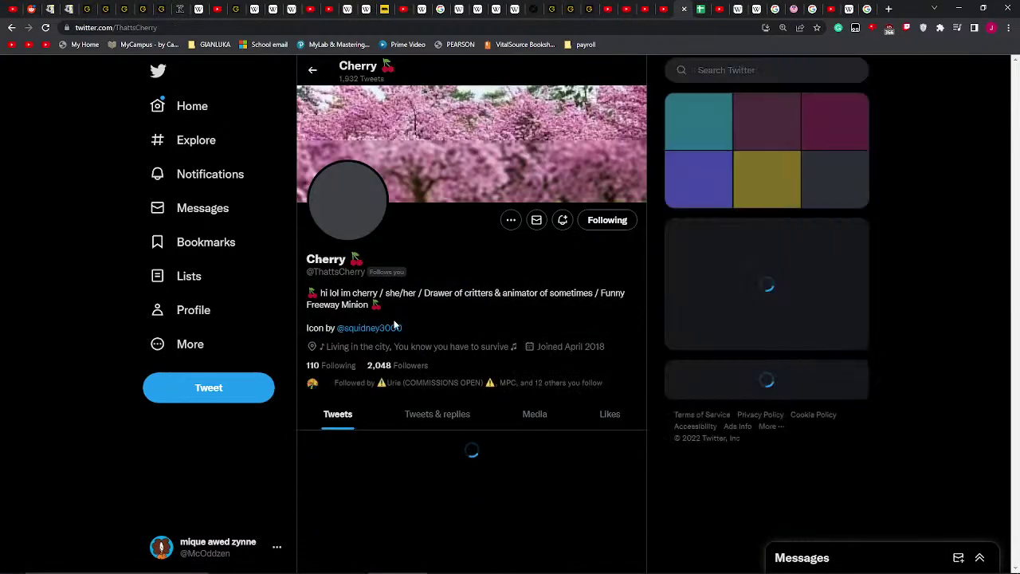
scroll(410, 322, down, 4)
scroll(416, 319, down, 12)
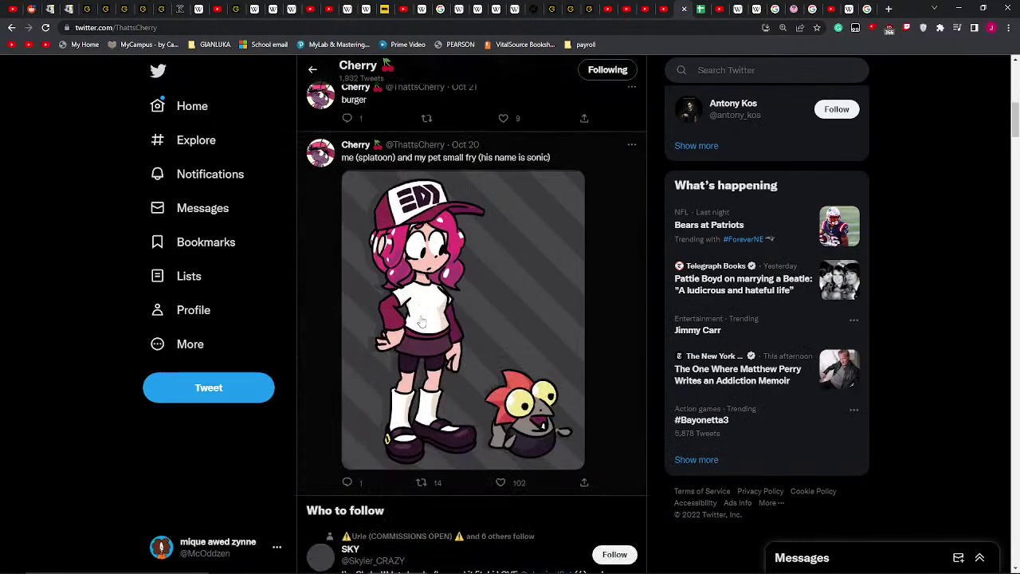
scroll(420, 318, down, 5)
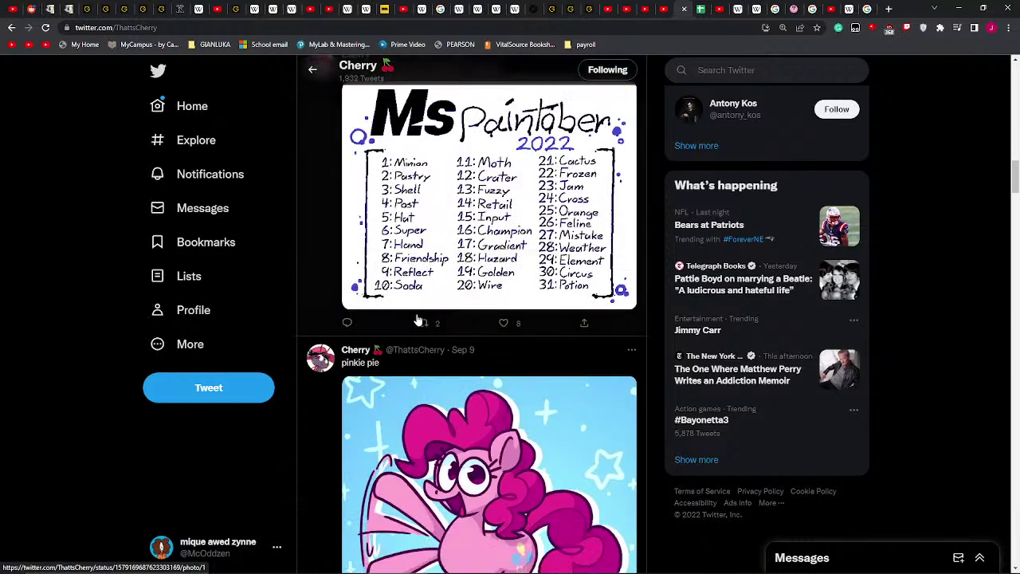
scroll(420, 319, down, 3)
scroll(420, 320, up, 5)
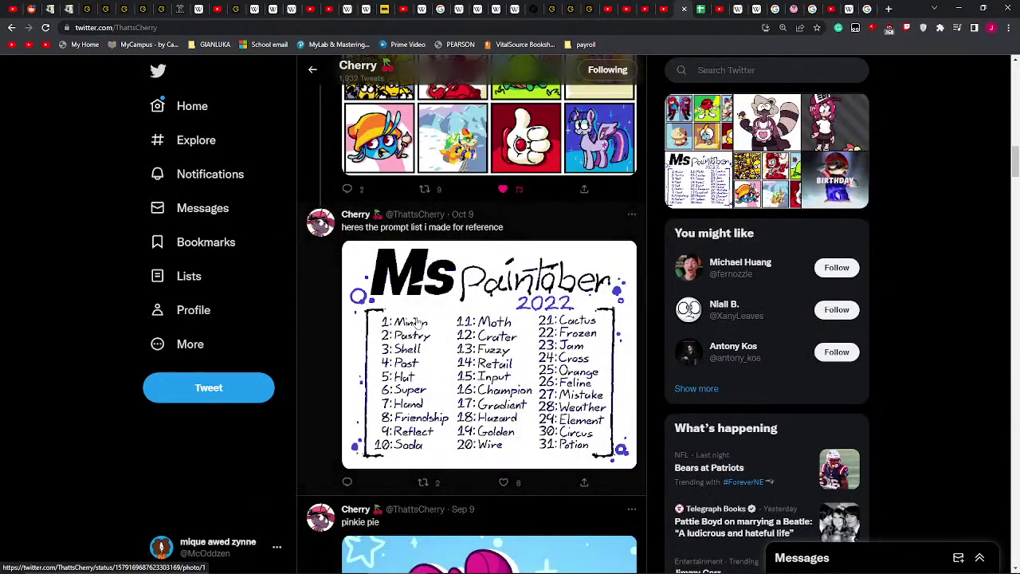
click(420, 321)
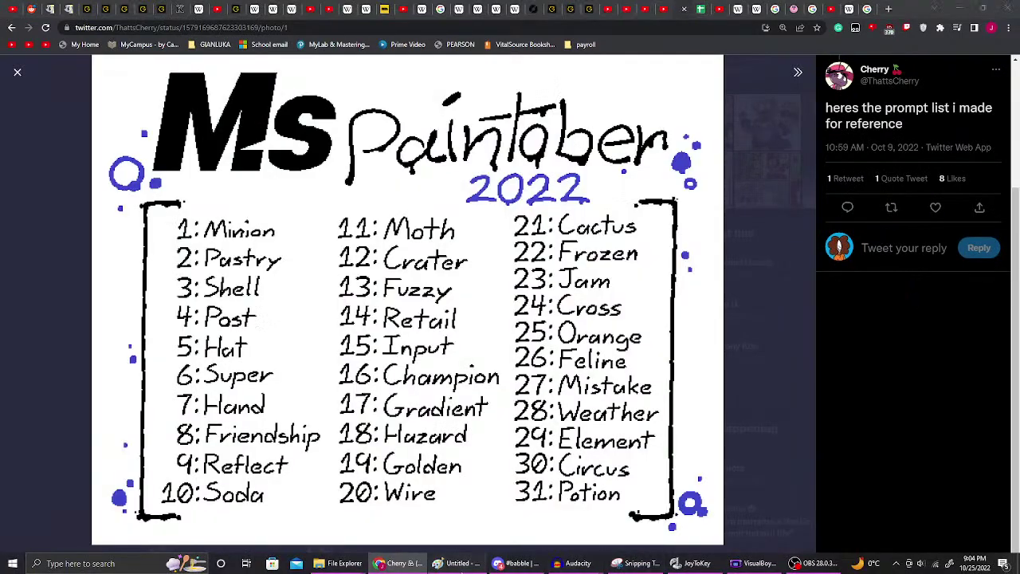
- Switch to Paint and look over the cartoon banner artwork and the grid of Snoopy sprites below it
click(458, 563)
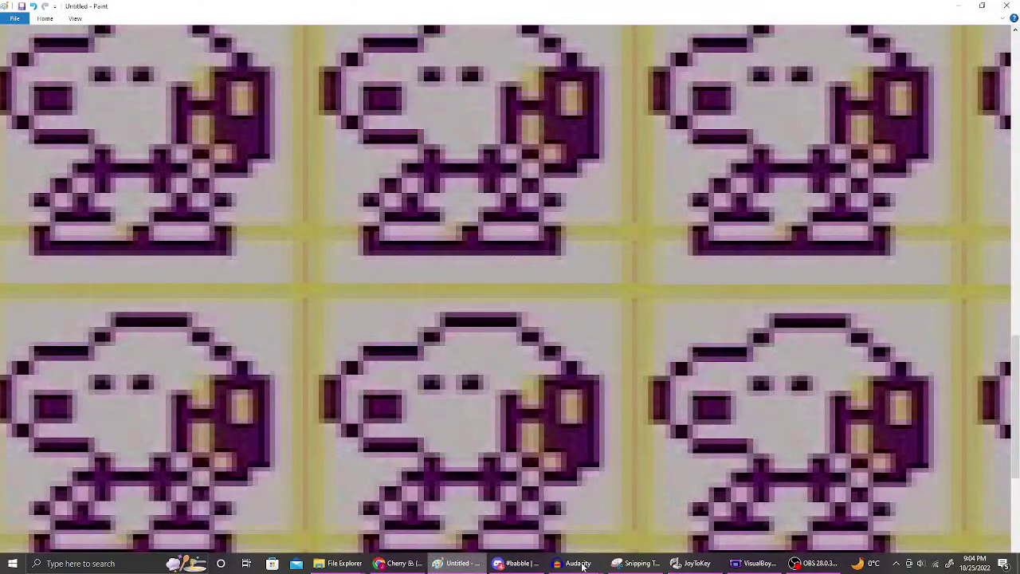
scroll(611, 416, down, 10)
scroll(611, 416, up, 10)
scroll(611, 416, up, 7)
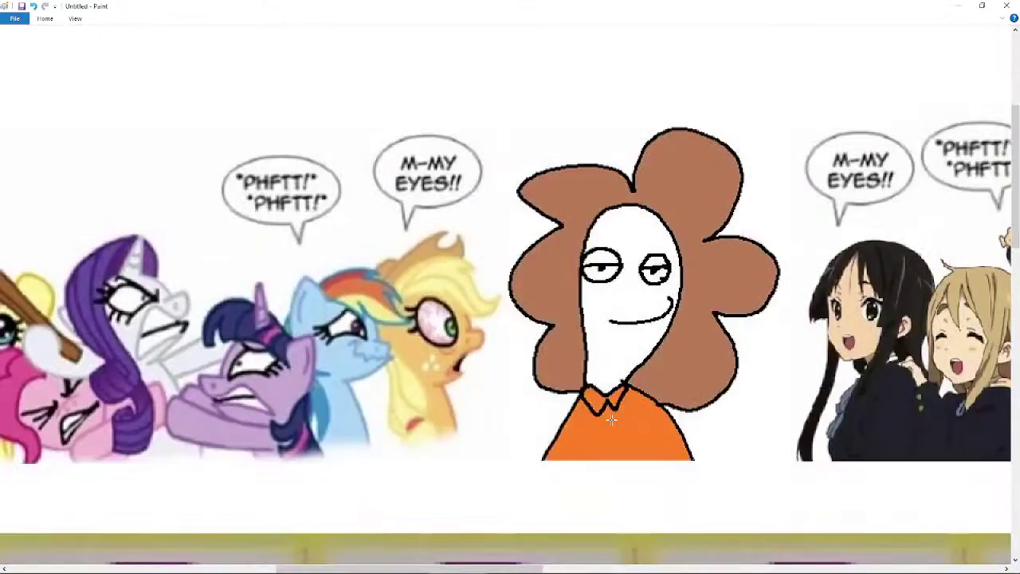
scroll(611, 421, down, 2)
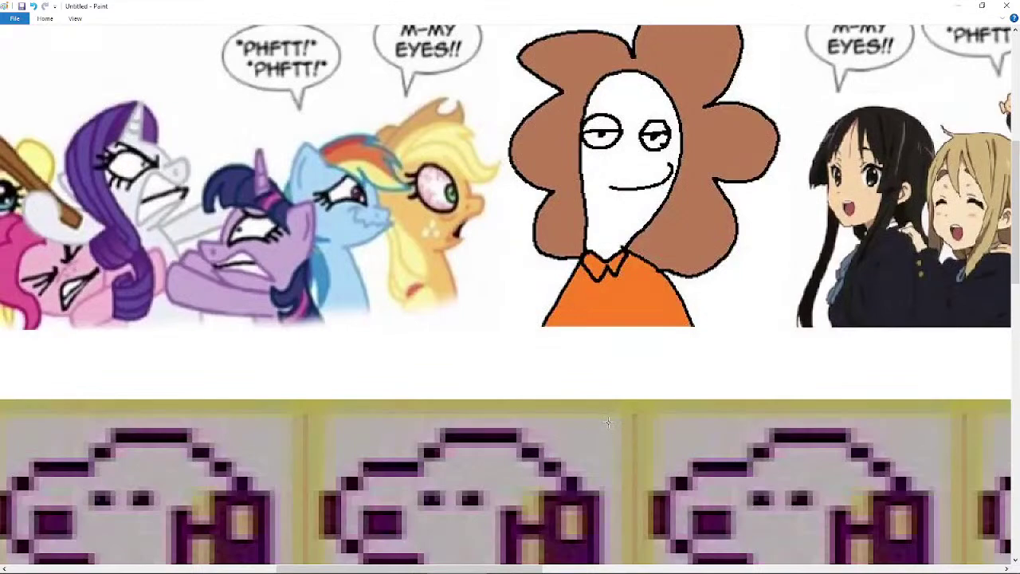
scroll(608, 422, down, 3)
scroll(608, 423, up, 3)
scroll(608, 422, down, 7)
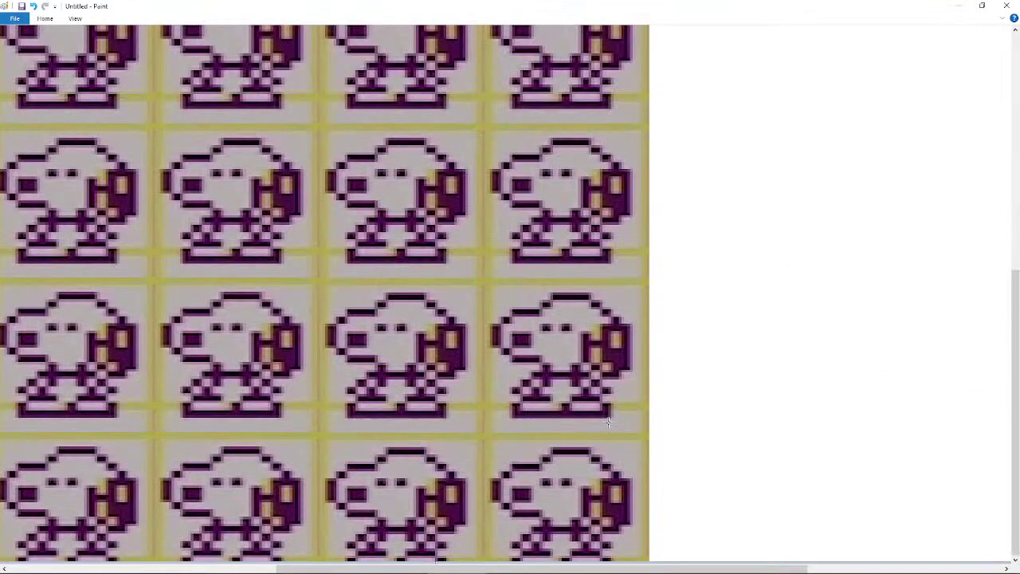
- Bring the full width of the banner artwork above the Snoopy sprites into view
mouse_move(626, 569)
mouse_down()
mouse_move(470, 567)
mouse_move(604, 558)
mouse_move(600, 540)
mouse_up()
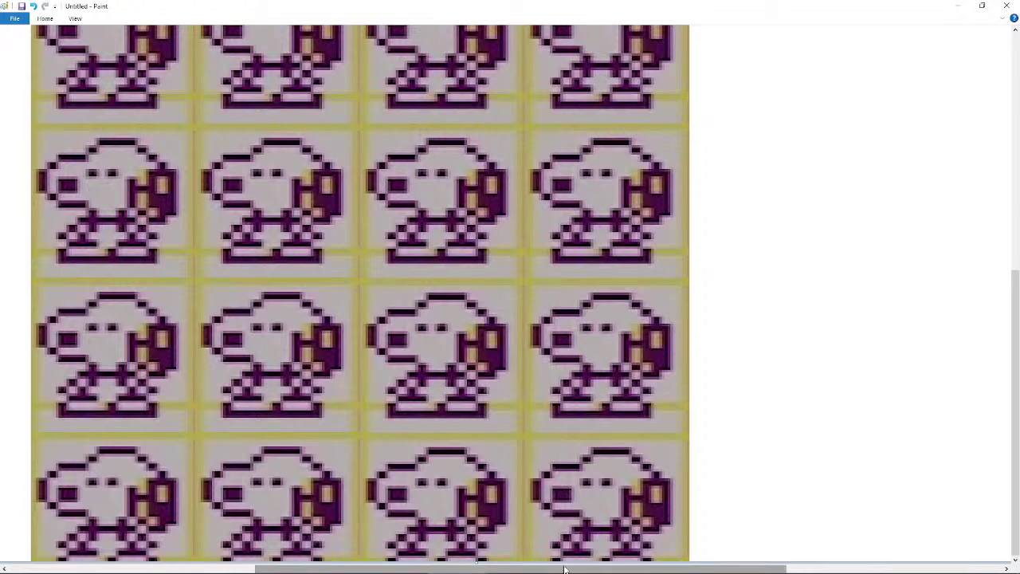
mouse_move(589, 573)
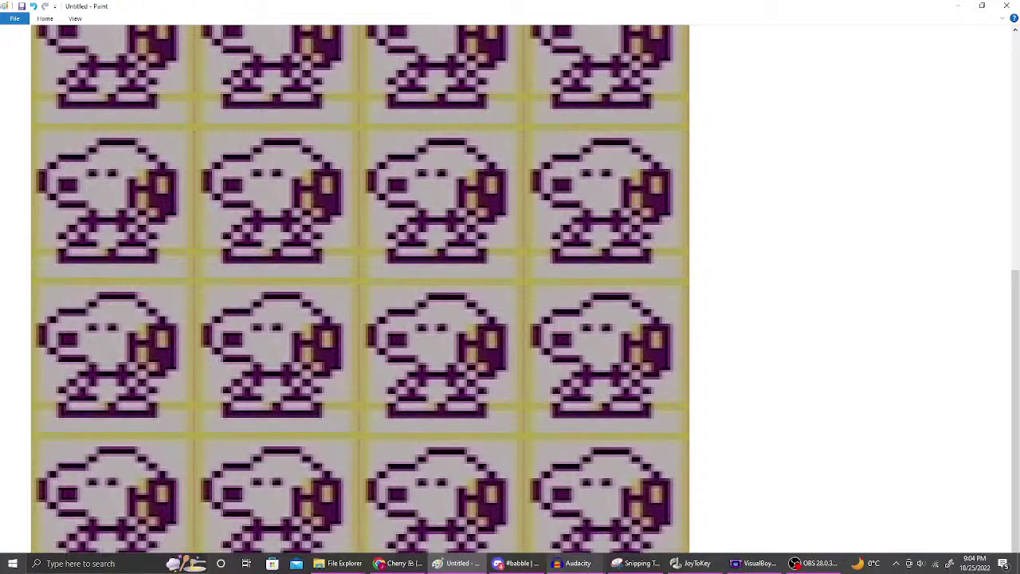
scroll(594, 502, up, 5)
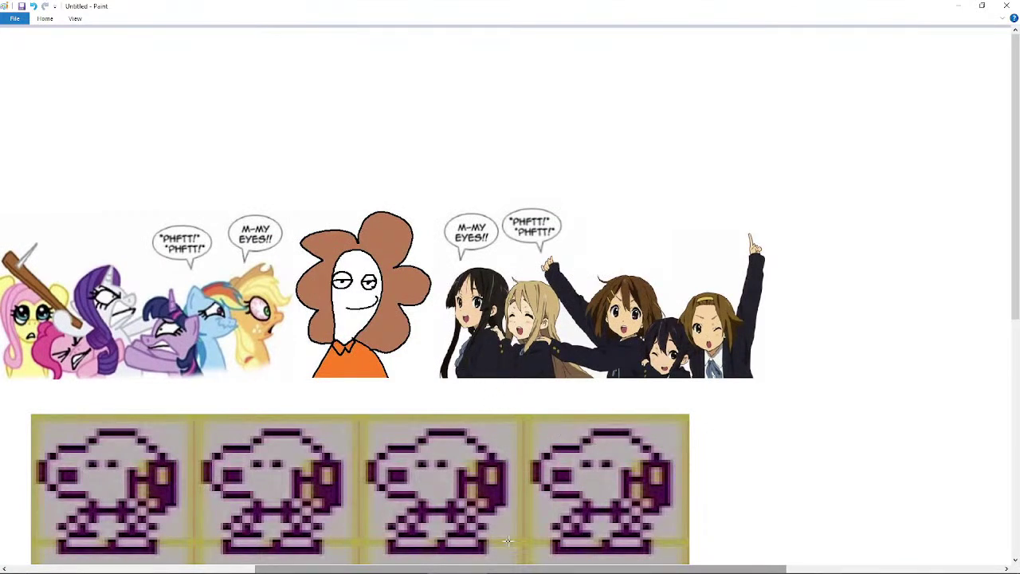
drag(510, 569, 489, 569)
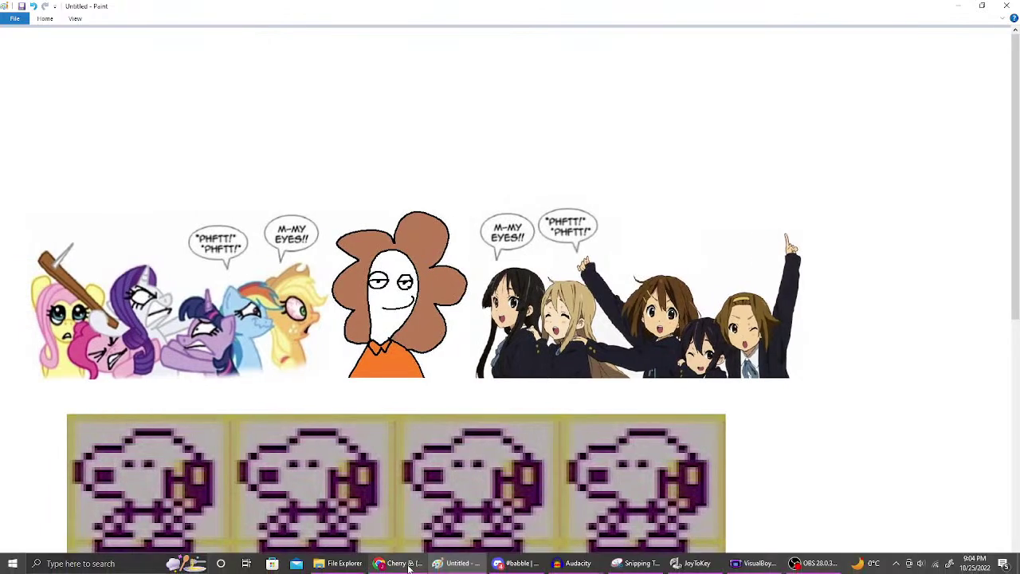
- Return to Chrome and enlarge the header image of the own Twitter profile
click(403, 564)
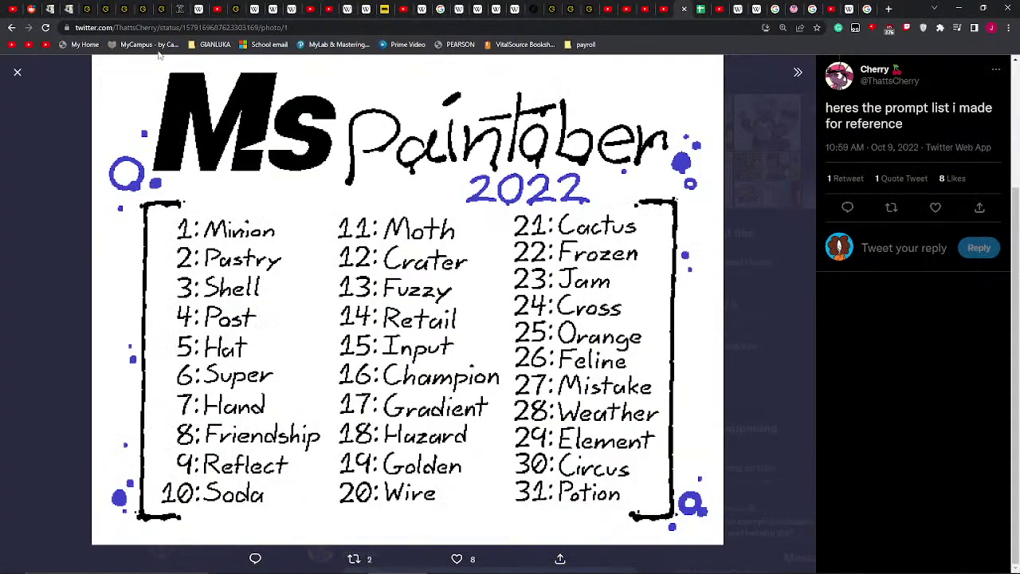
click(686, 8)
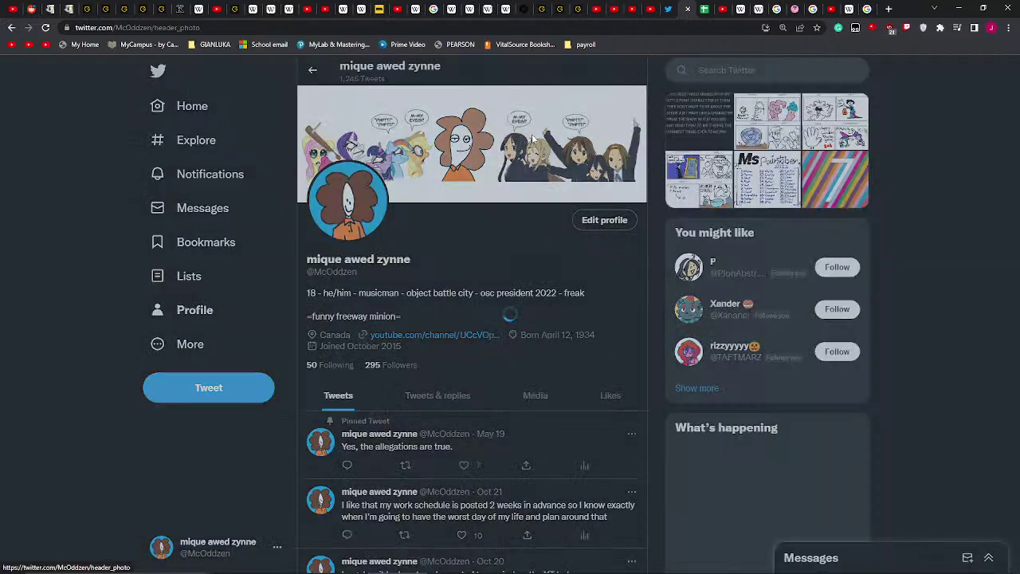
click(533, 141)
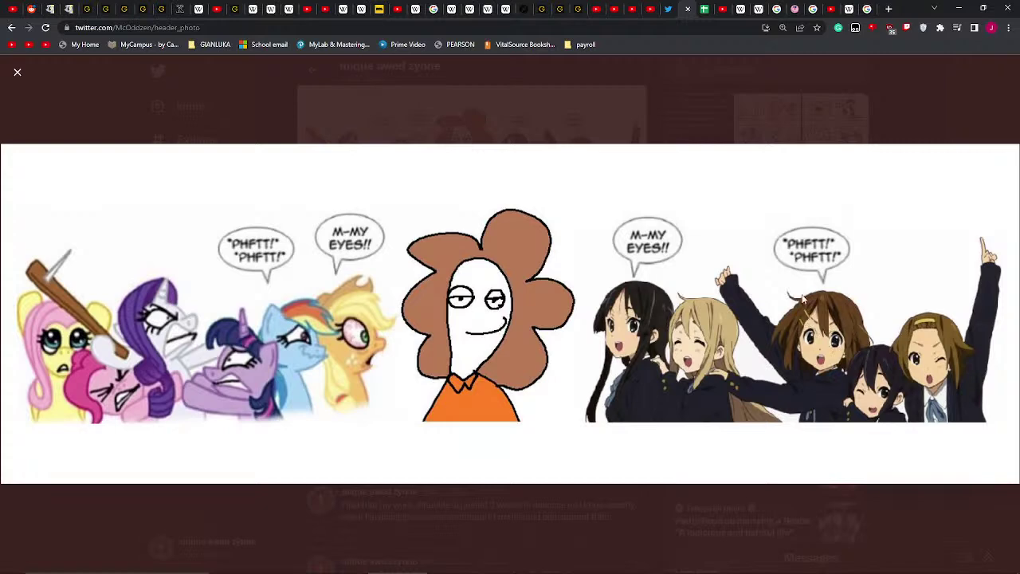
- Switch to Paint and examine the banner's characters and speech bubbles up close, from the ponies to the anime girls
click(459, 563)
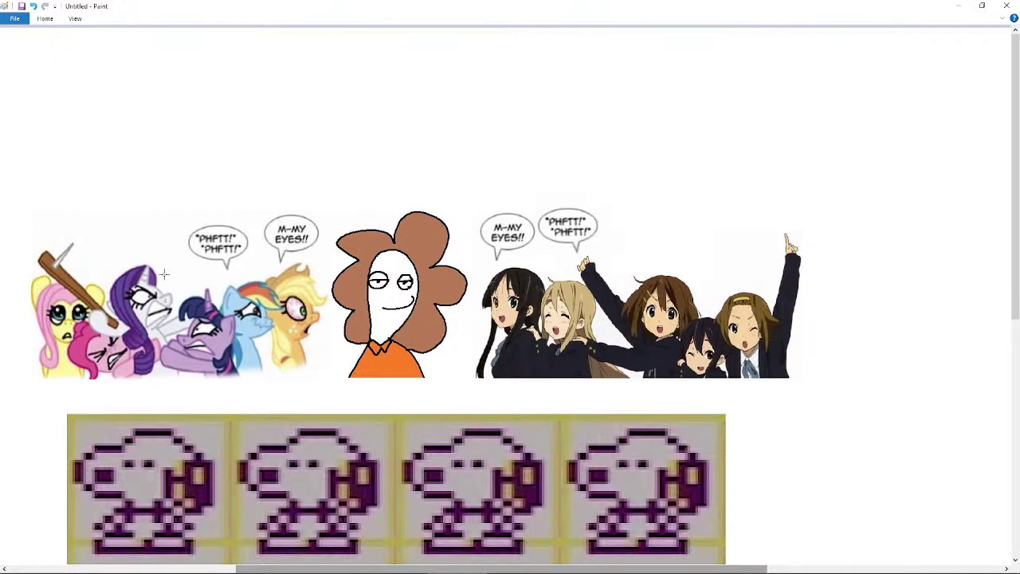
scroll(207, 226, up, 2)
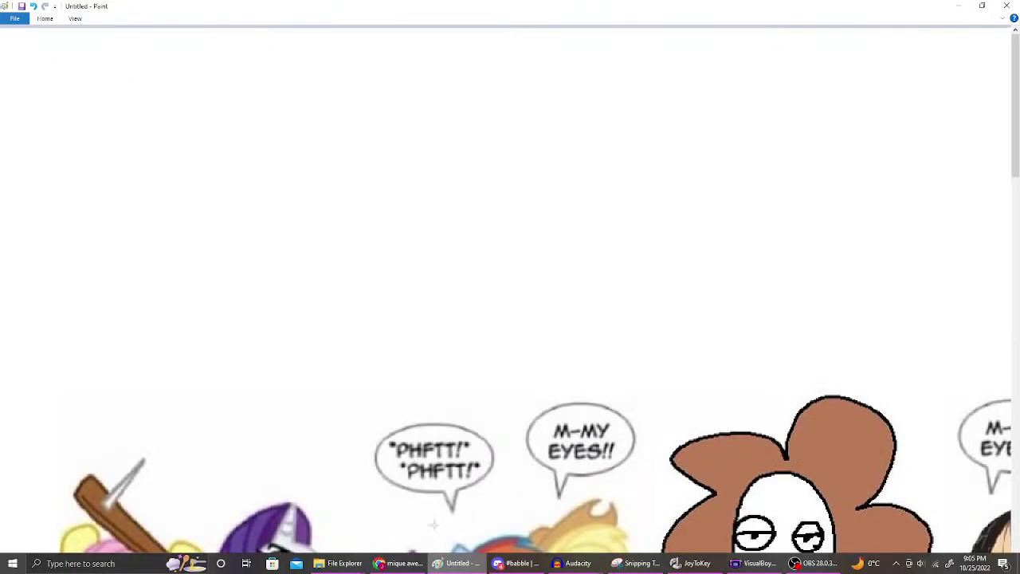
scroll(442, 463, down, 3)
scroll(442, 462, up, 3)
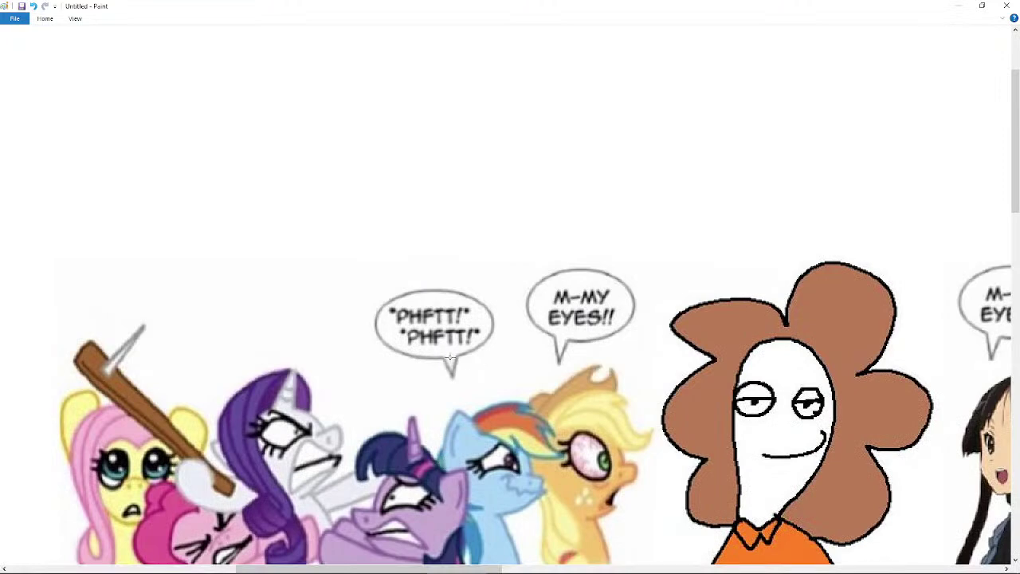
scroll(526, 512, right, 5)
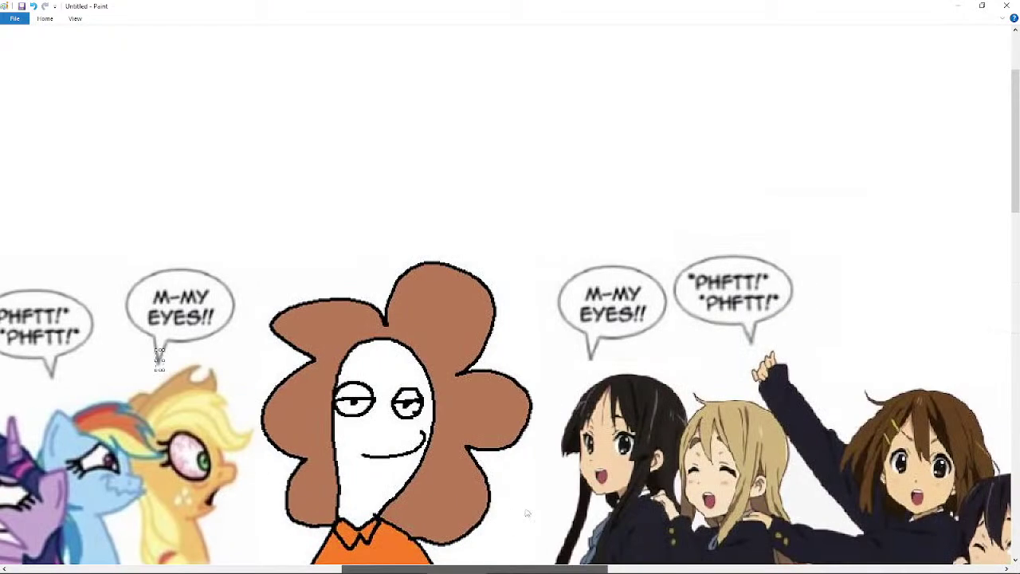
- Cut the "*PHFTT!* *PHFTT!*" text out of the speech bubble above the blonde anime girl
scroll(526, 513, right, 2)
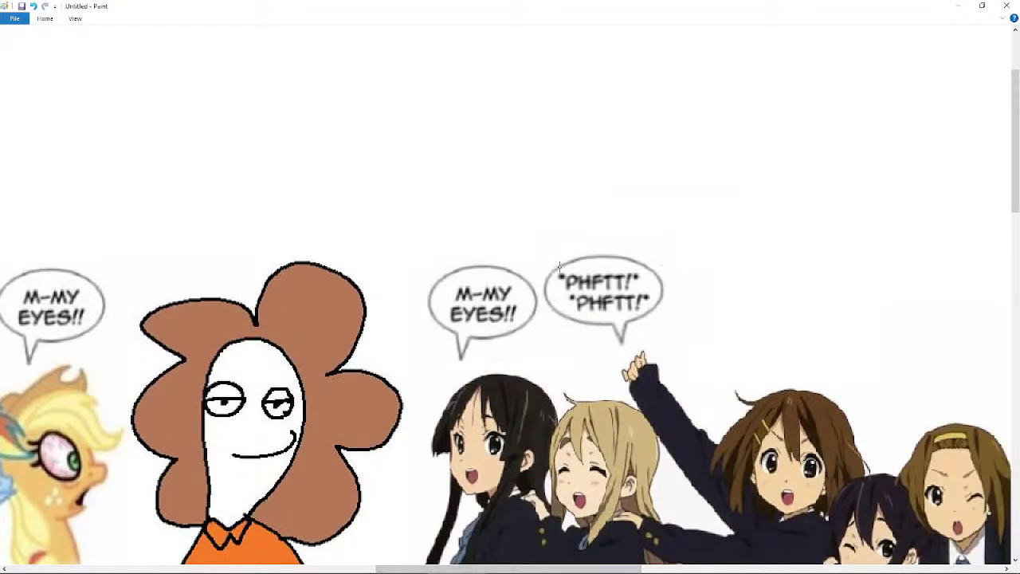
drag(557, 272, 651, 310)
right_click(586, 308)
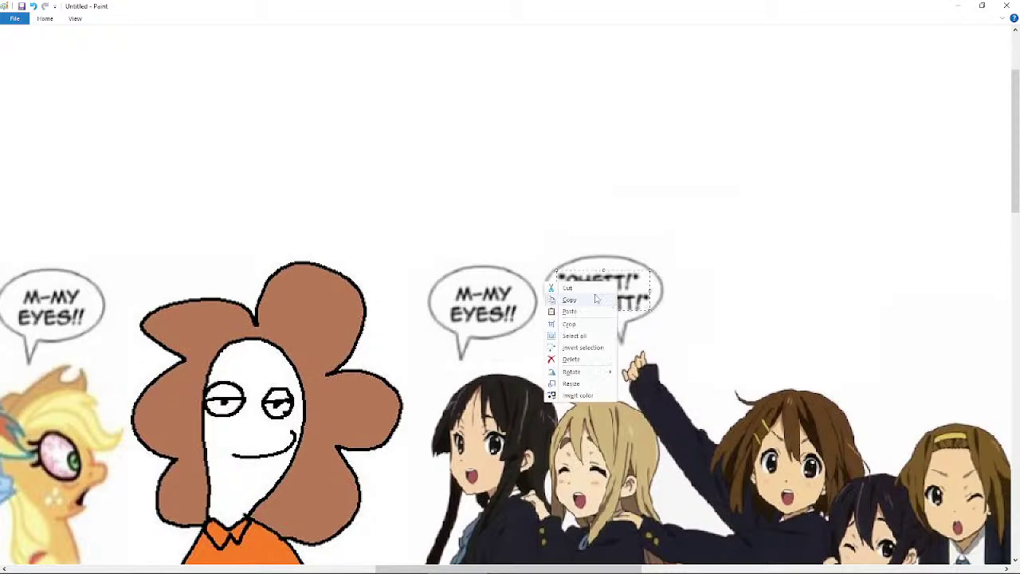
click(594, 288)
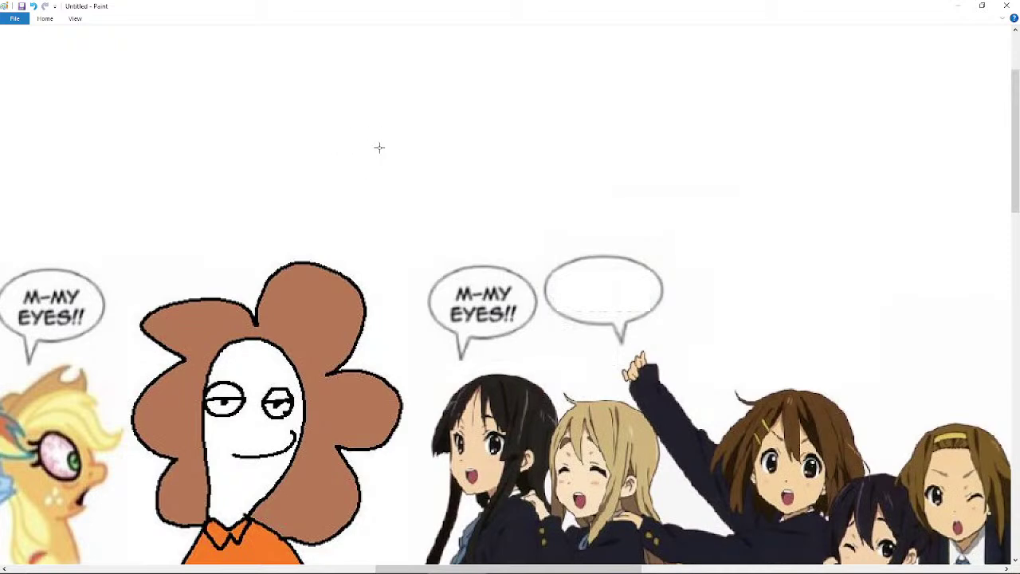
- Flip the emptied speech bubble horizontally and shift it slightly up, above the blonde anime girl
drag(537, 255, 688, 348)
right_click(559, 290)
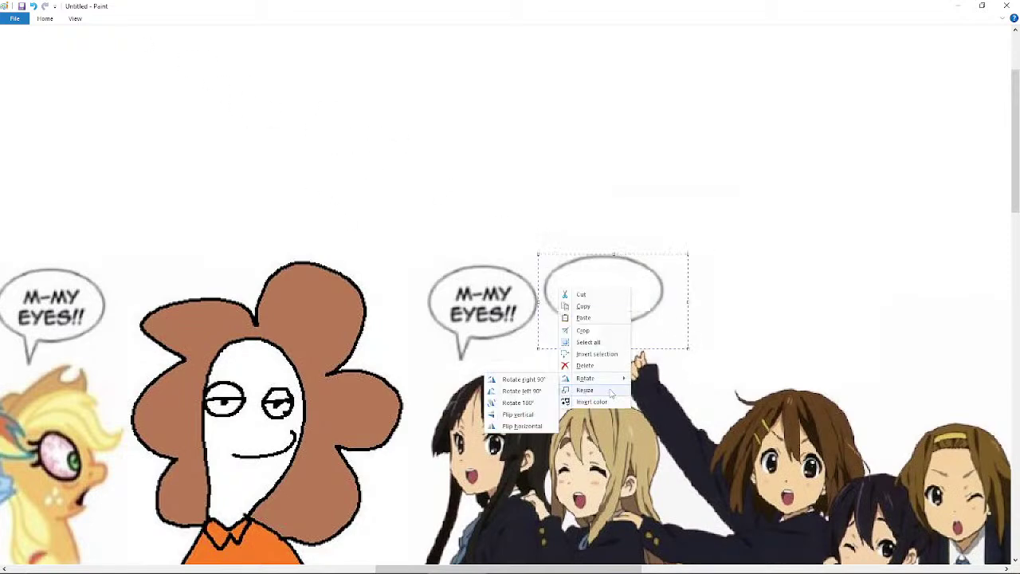
mouse_move(615, 379)
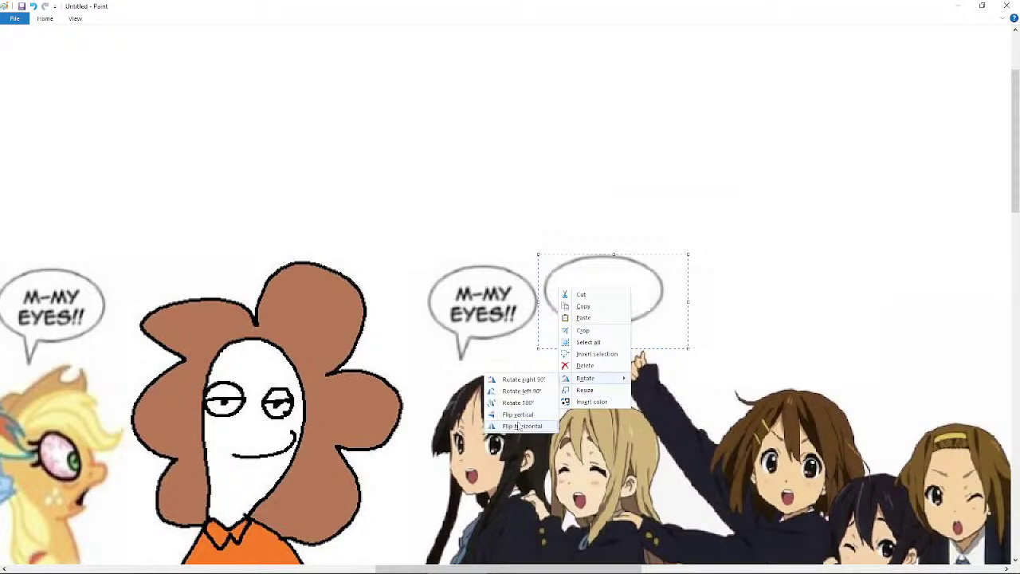
click(522, 426)
mouse_move(643, 302)
mouse_down()
mouse_move(633, 295)
mouse_move(644, 291)
mouse_up()
- Toggle the transparent selection option, reselect the flipped empty bubble and nudge it slightly down and to the left
click(54, 19)
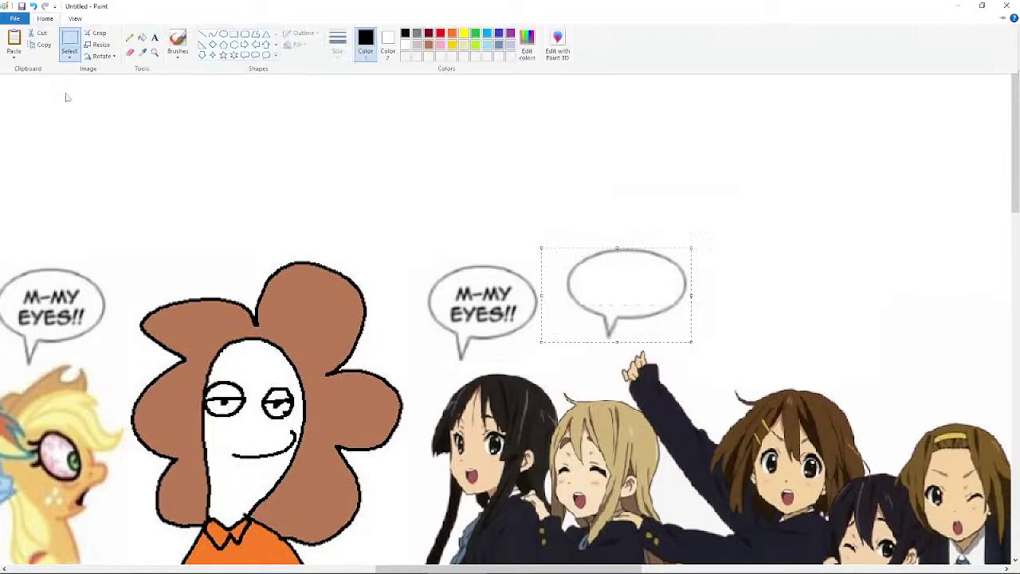
click(69, 56)
click(70, 156)
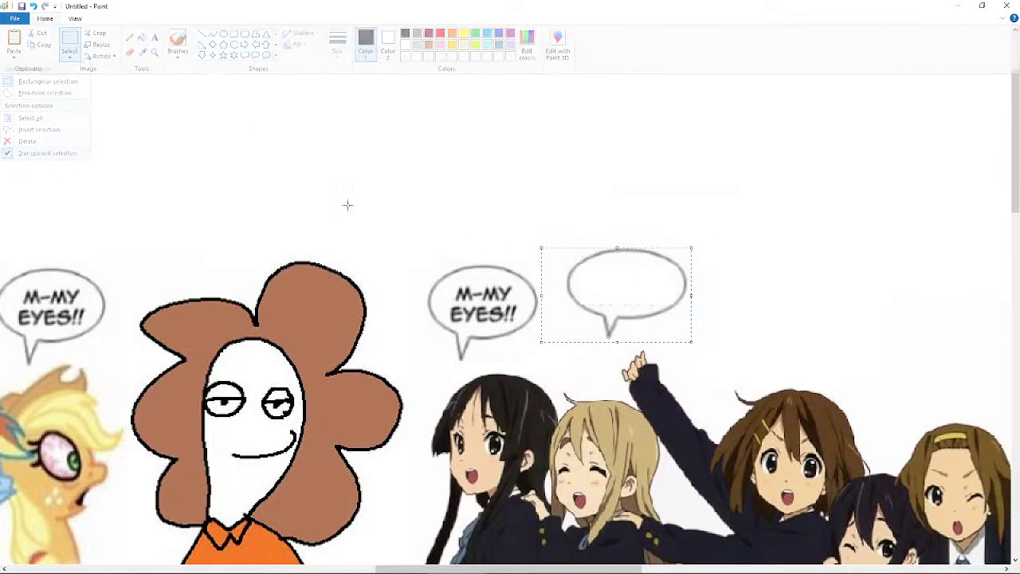
click(584, 191)
drag(566, 243, 758, 343)
mouse_move(707, 296)
mouse_down()
mouse_move(695, 294)
mouse_move(704, 300)
mouse_up()
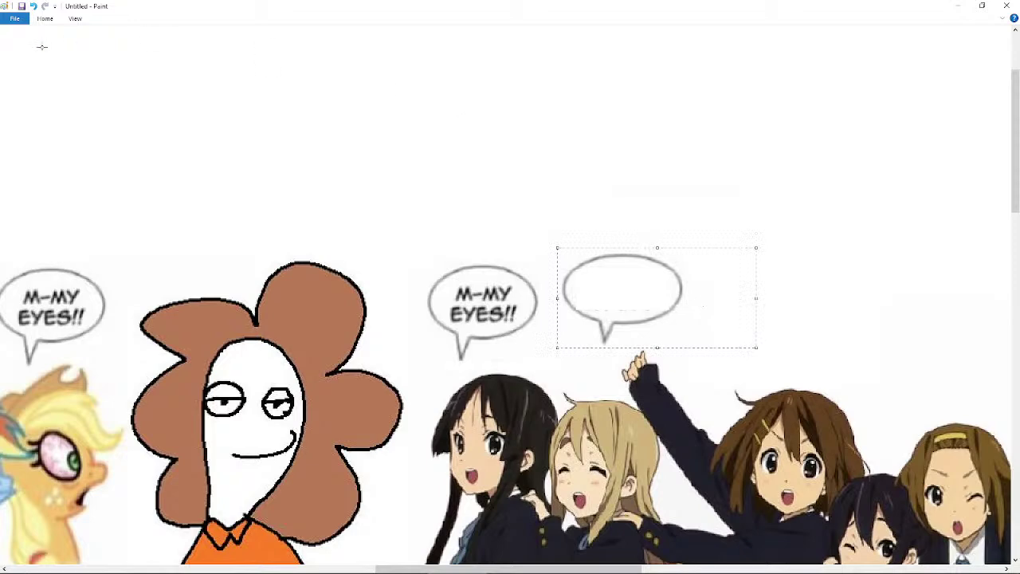
- Paste the "*PHFTT!* *PHFTT!*" text and place it inside the flipped empty bubble
click(15, 19)
click(362, 98)
click(45, 18)
click(17, 38)
drag(48, 48, 622, 281)
click(743, 238)
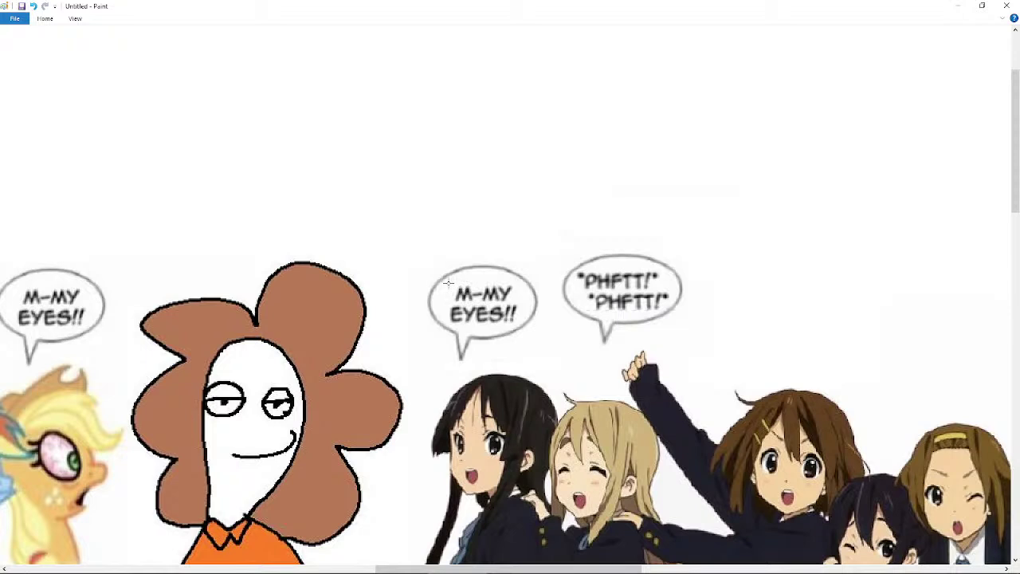
- Cut the "M-MY EYES!!" text out of the speech bubble above the black-haired anime girl
drag(486, 306, 520, 327)
right_click(497, 309)
click(448, 325)
click(445, 262)
drag(446, 281, 520, 327)
right_click(494, 306)
click(443, 311)
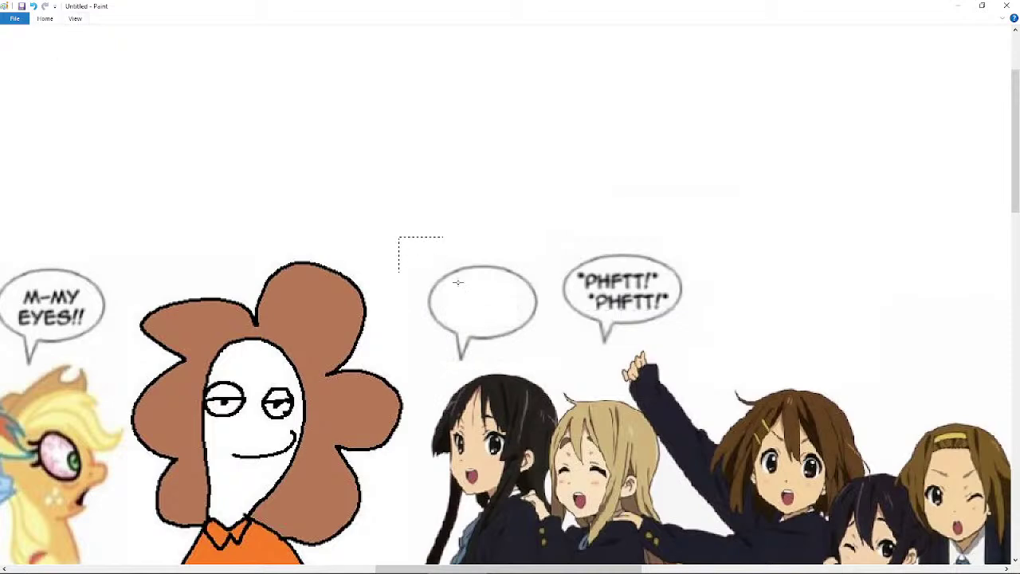
- Flip the emptied bubble above the black-haired girl horizontally and move it back into place
drag(458, 282, 550, 365)
right_click(441, 330)
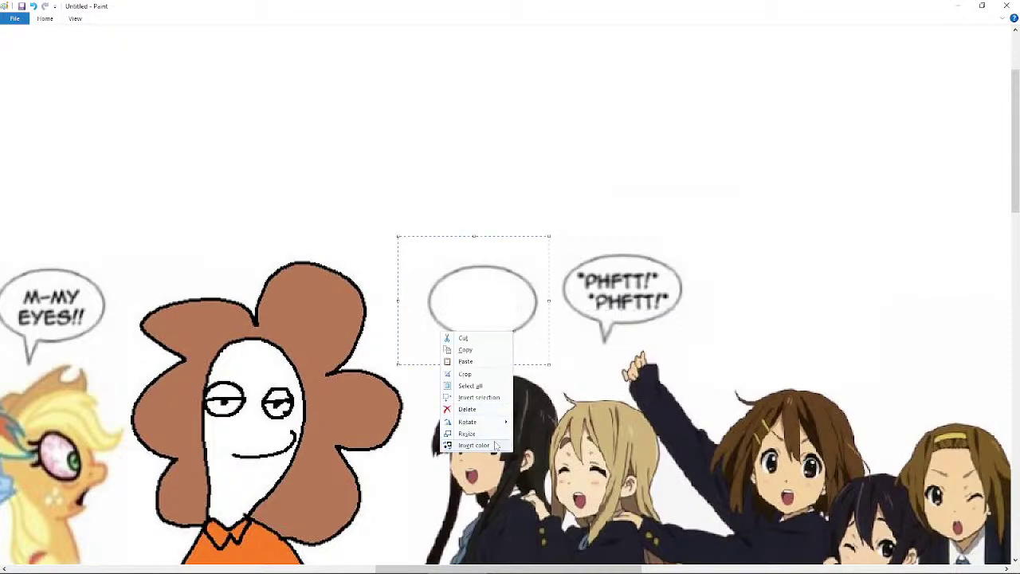
mouse_move(500, 422)
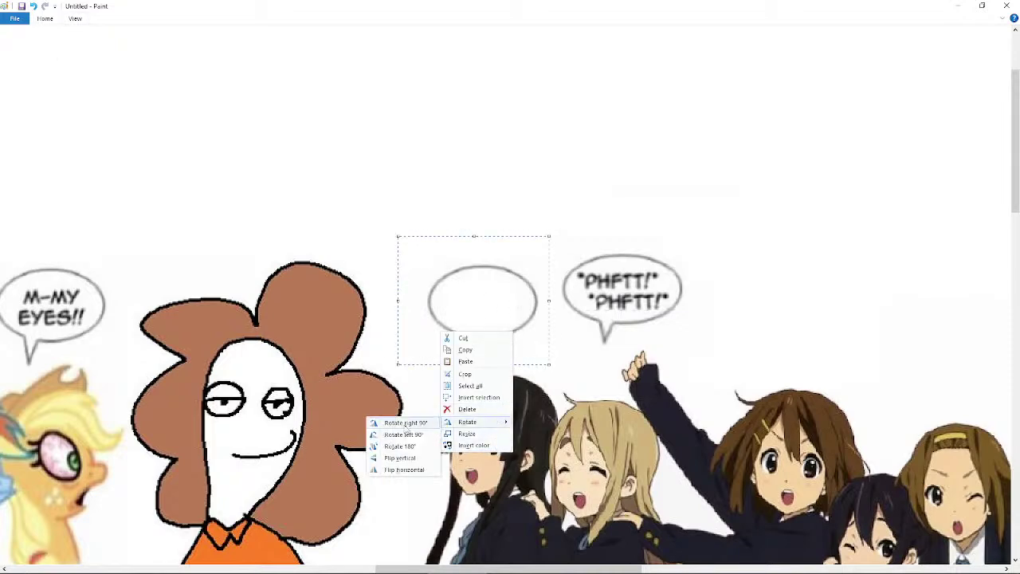
click(403, 469)
drag(507, 293, 518, 291)
- Reselect the flipped bubble and nudge it slightly to the right above the black-haired girl
click(592, 224)
drag(531, 253, 410, 362)
mouse_move(431, 330)
mouse_down()
mouse_move(455, 330)
mouse_move(440, 333)
mouse_up()
click(704, 223)
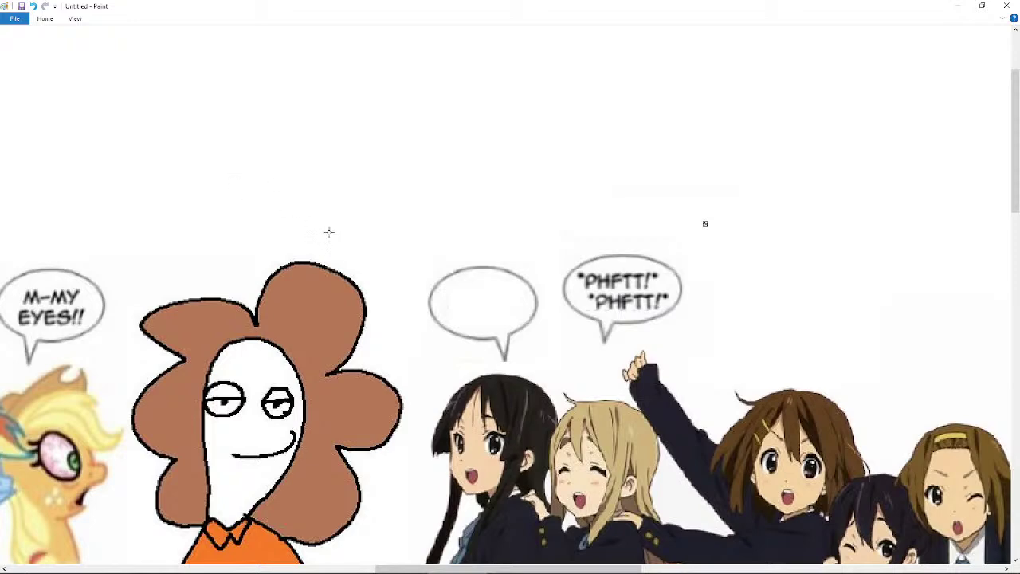
mouse_move(434, 246)
mouse_down()
mouse_move(504, 285)
mouse_move(428, 244)
mouse_move(542, 363)
mouse_up()
drag(503, 336, 510, 336)
click(148, 96)
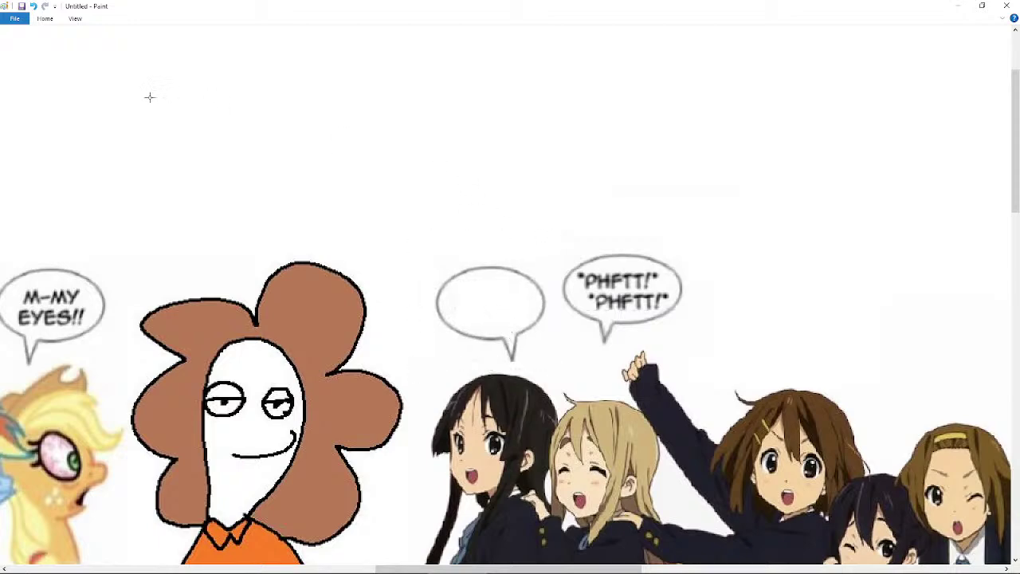
- Paste the "M-MY EYES!!" text and place it inside the flipped bubble above the black-haired girl
click(45, 18)
click(13, 53)
drag(36, 55, 495, 314)
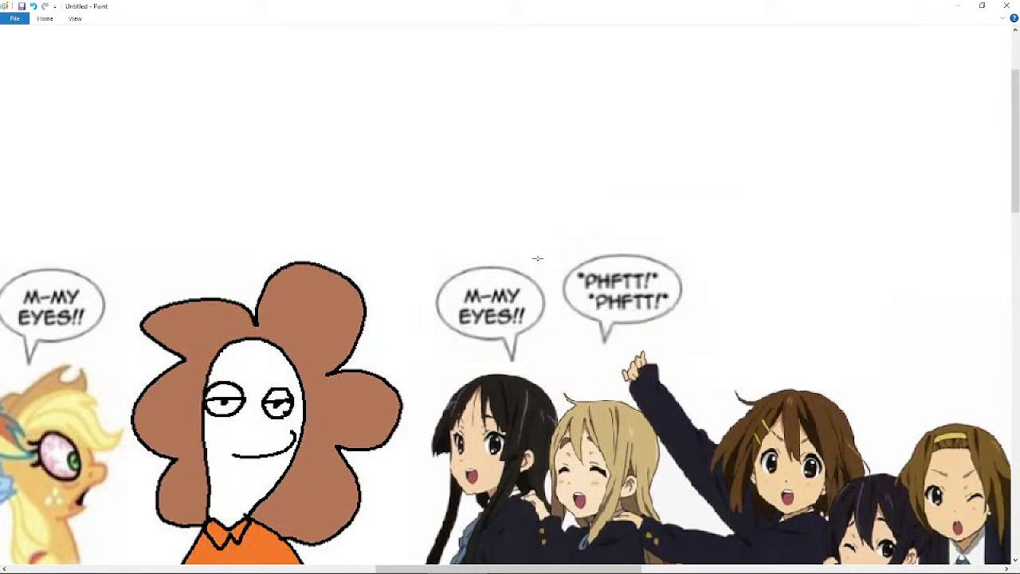
- Select the photo of the bald man in glasses beside the banner and copy it
scroll(538, 258, down, 3)
scroll(536, 262, up, 2)
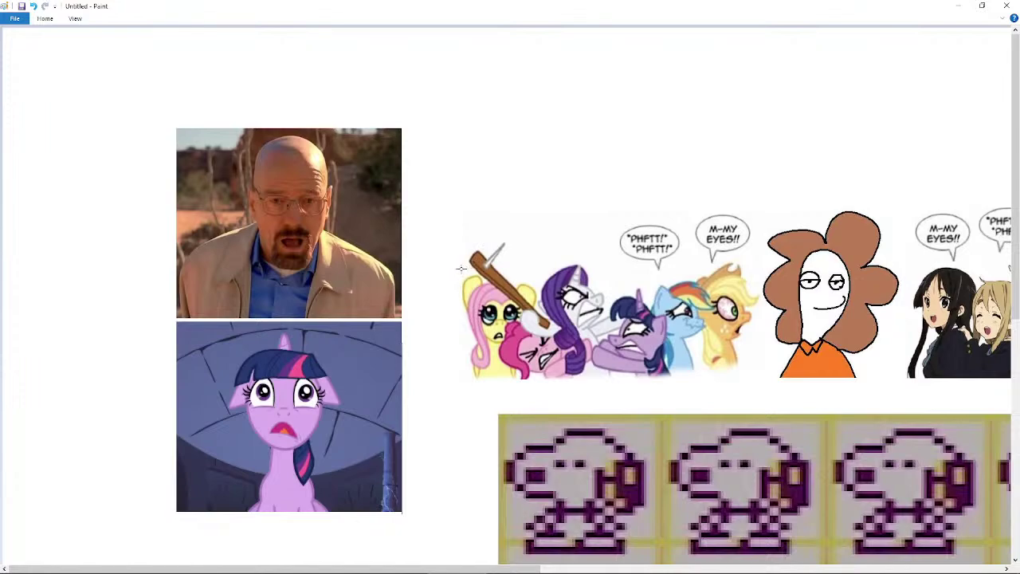
scroll(461, 269, up, 3)
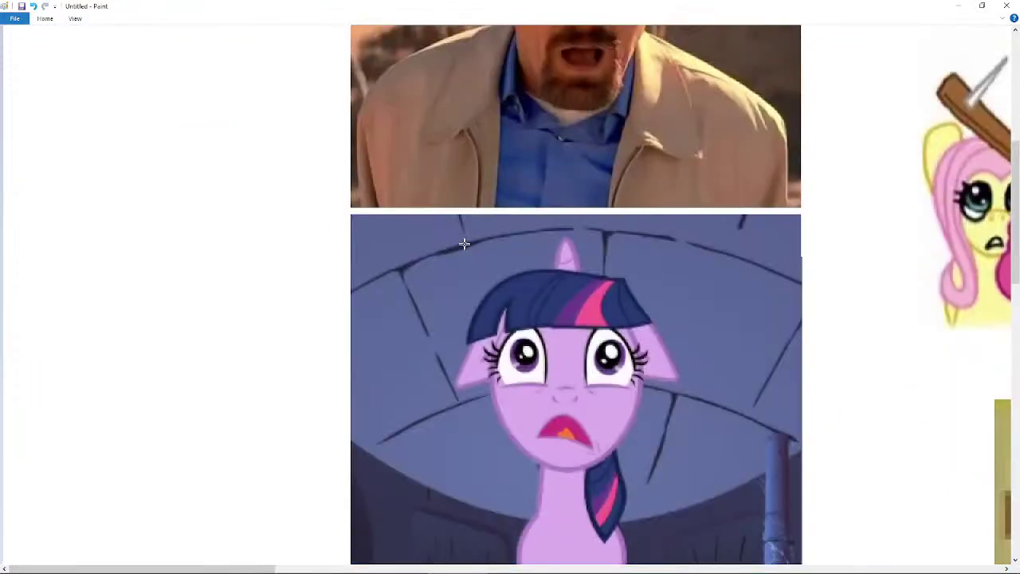
scroll(458, 244, down, 4)
ctrl+scroll(461, 242, down, 2)
scroll(461, 241, up, 5)
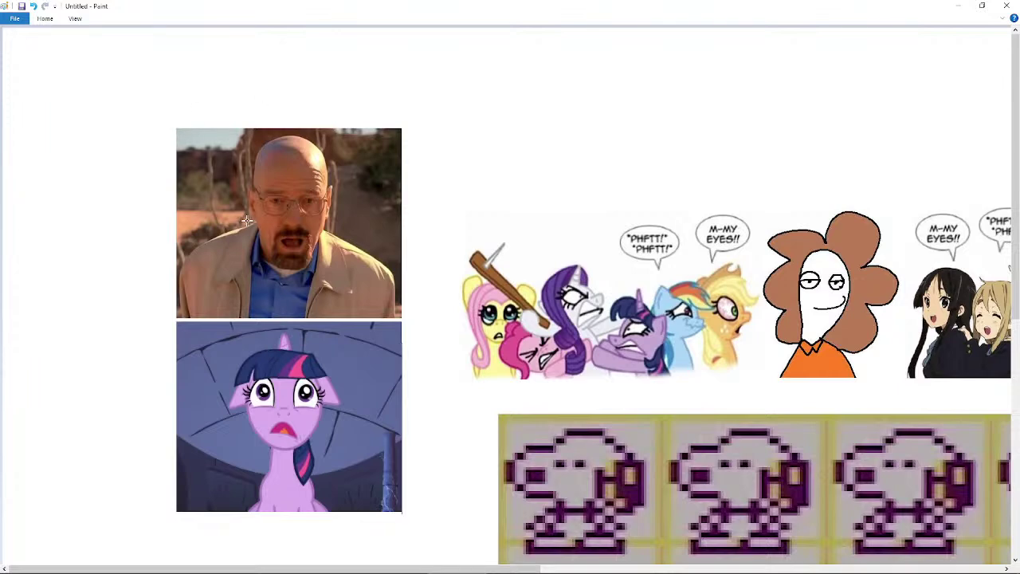
scroll(248, 219, up, 1)
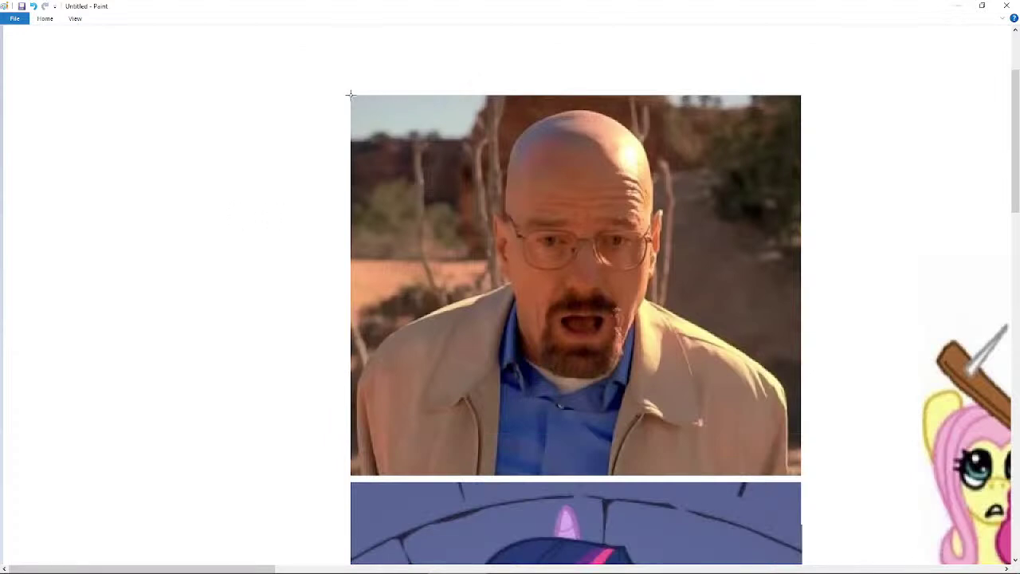
drag(351, 95, 801, 475)
right_click(642, 364)
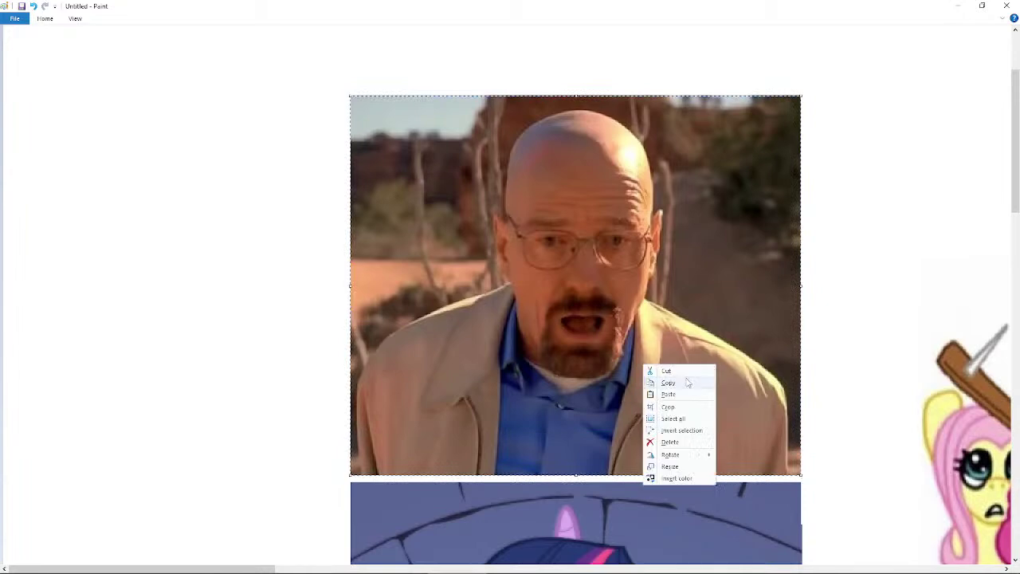
click(688, 381)
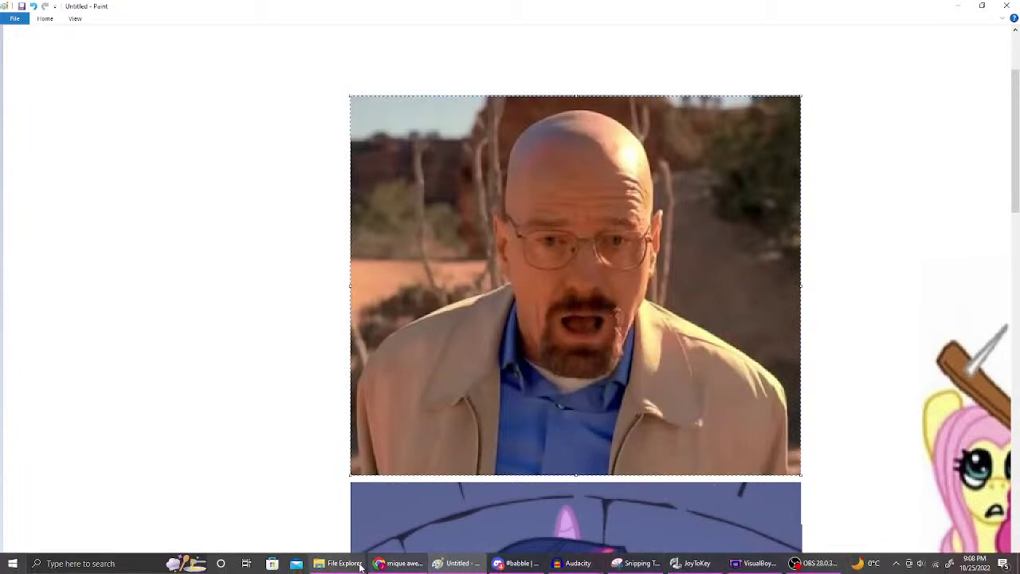
- Switch to Chrome, close the enlarged header image, start a new tweet and paste the bald man's photo into it
click(400, 563)
click(532, 99)
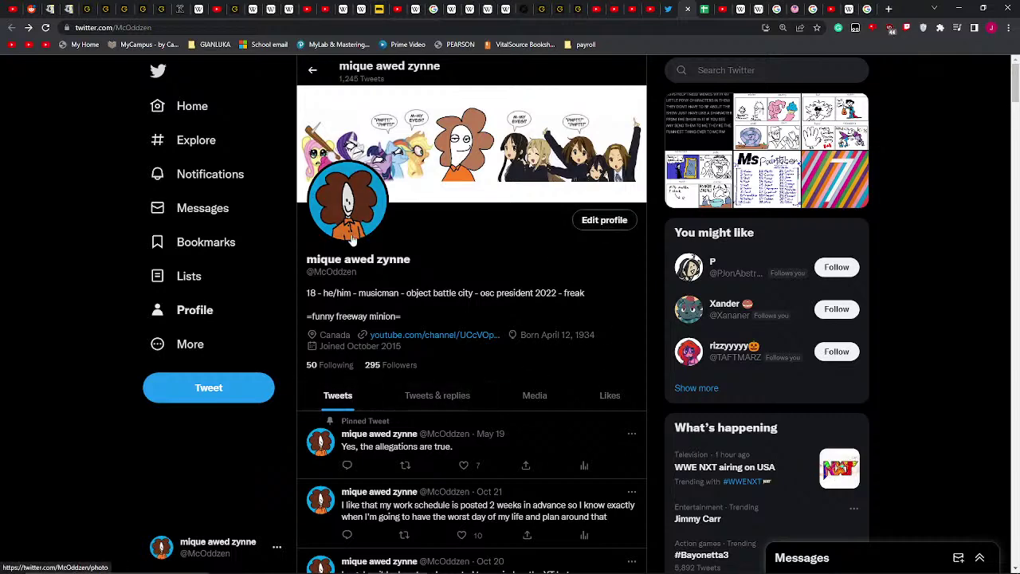
click(240, 396)
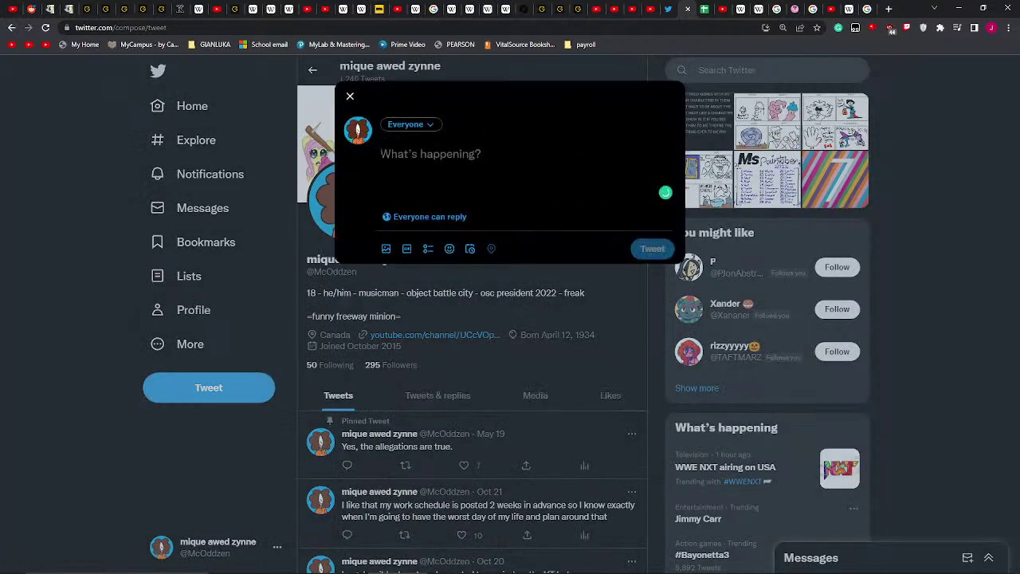
right_click(437, 164)
click(491, 250)
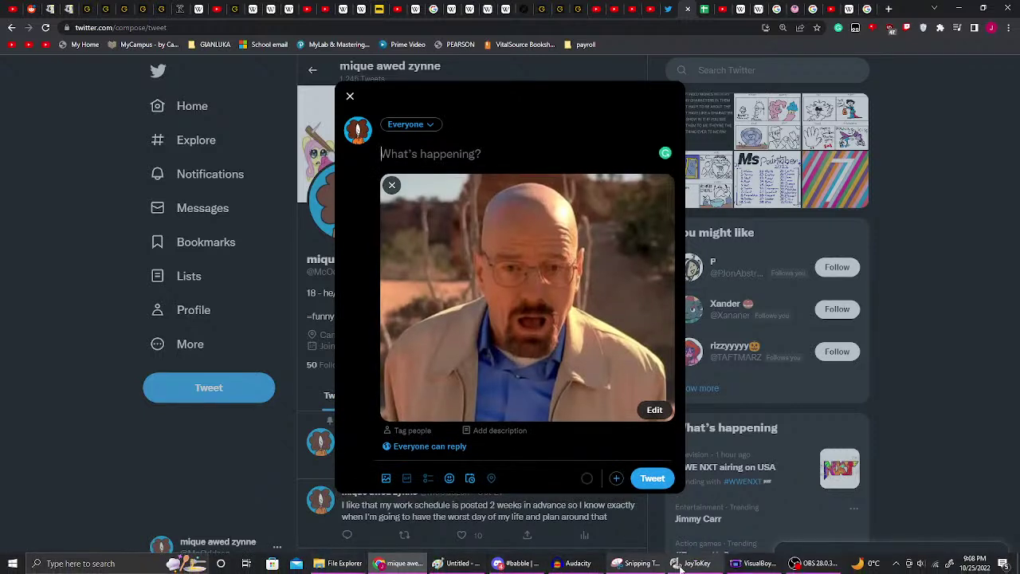
- Switch to Paint and copy the picture of the shocked purple pony below the bald man's photo
click(458, 564)
scroll(516, 469, down, 5)
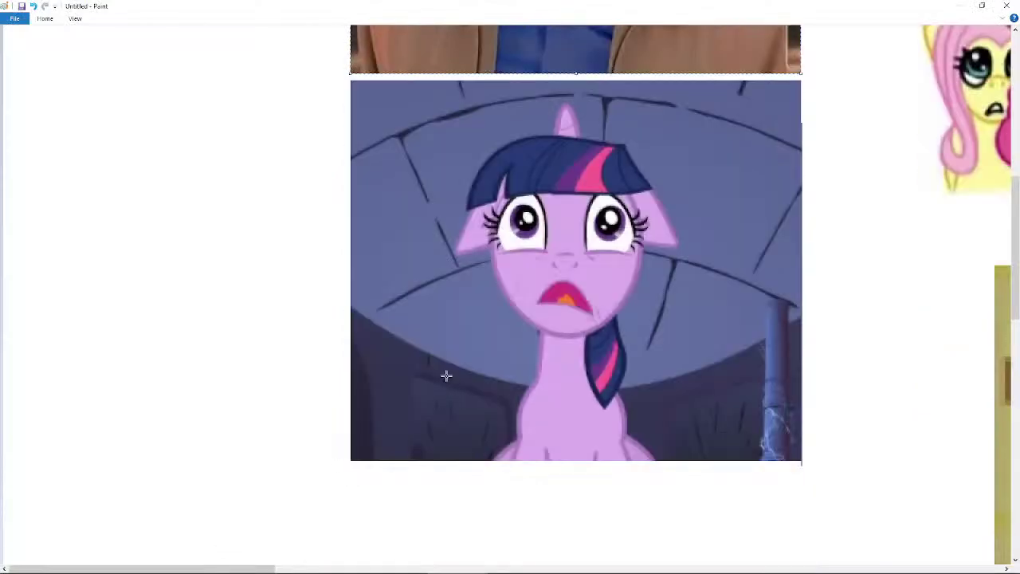
click(346, 84)
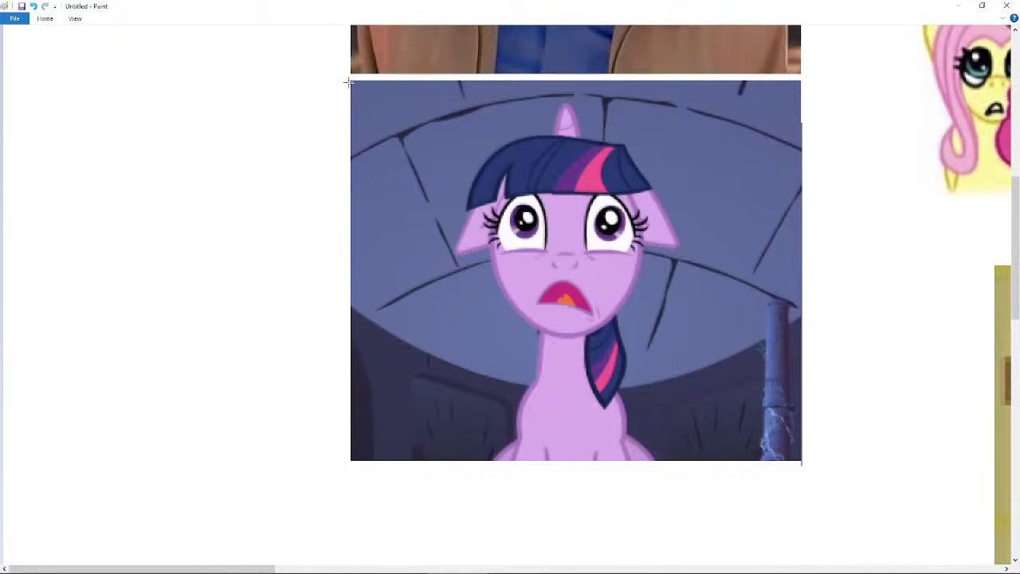
drag(351, 80, 802, 460)
right_click(618, 350)
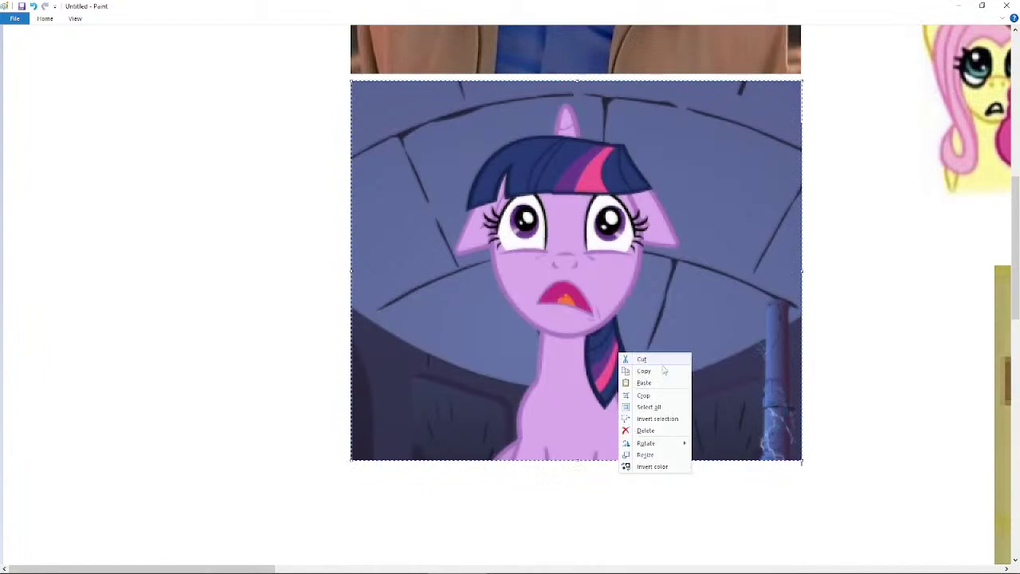
click(638, 369)
- Return to Chrome, paste the purple pony picture into the tweet as its second image and post it
click(398, 566)
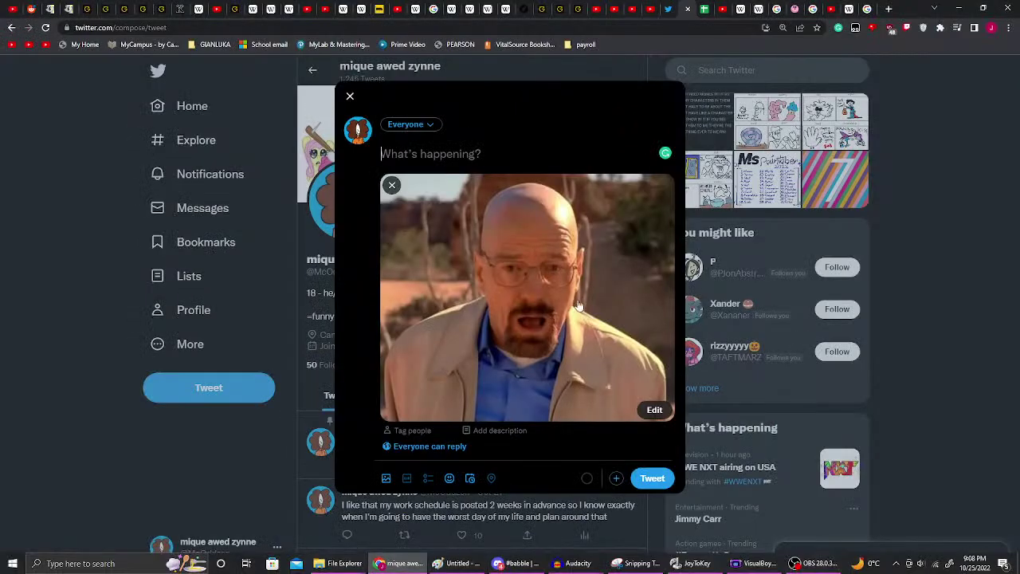
right_click(535, 160)
click(584, 241)
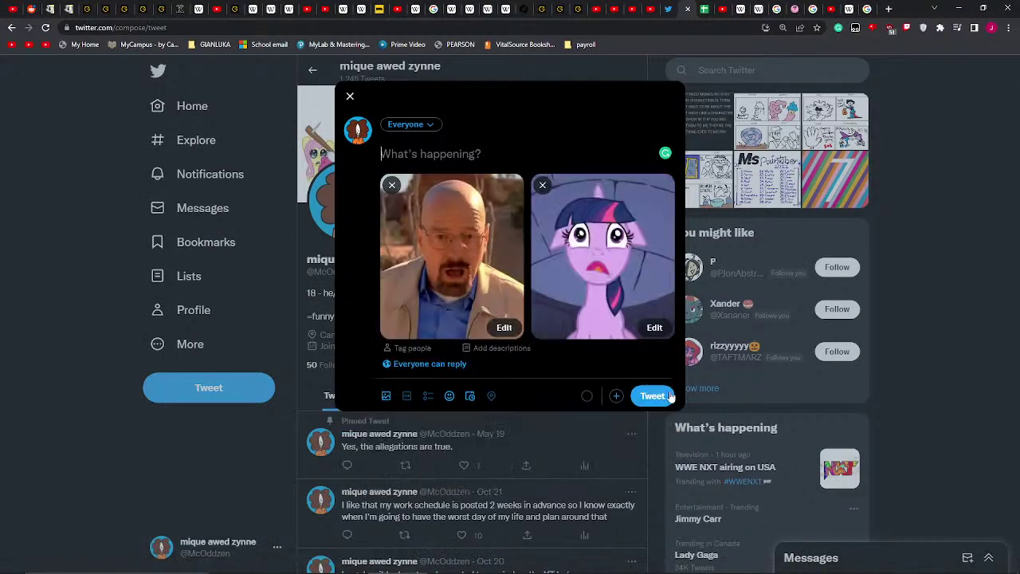
click(652, 396)
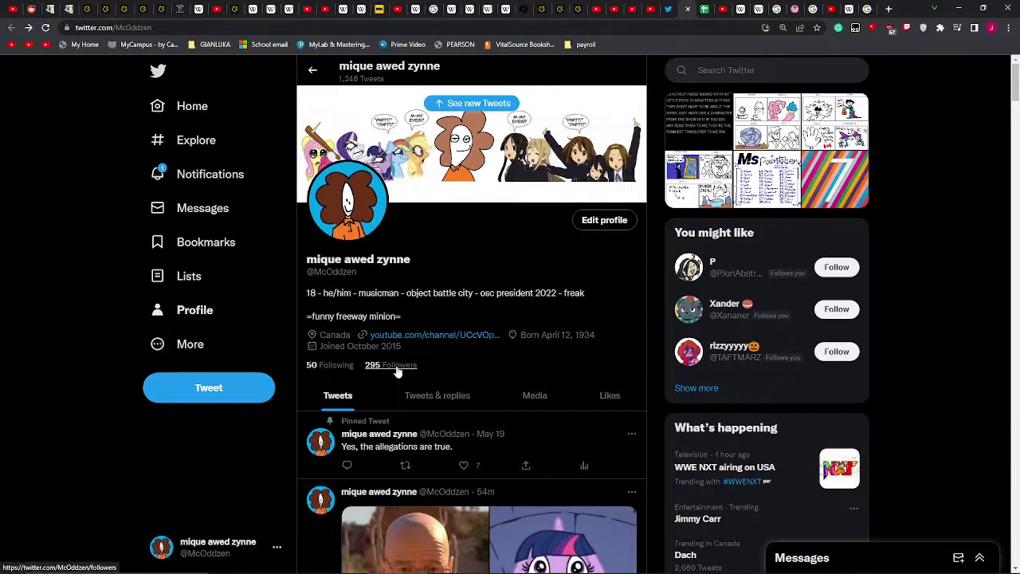
- Open the posted tweet with the man and pony images and like the reply about the "coconut head coorperation"
scroll(395, 375, down, 3)
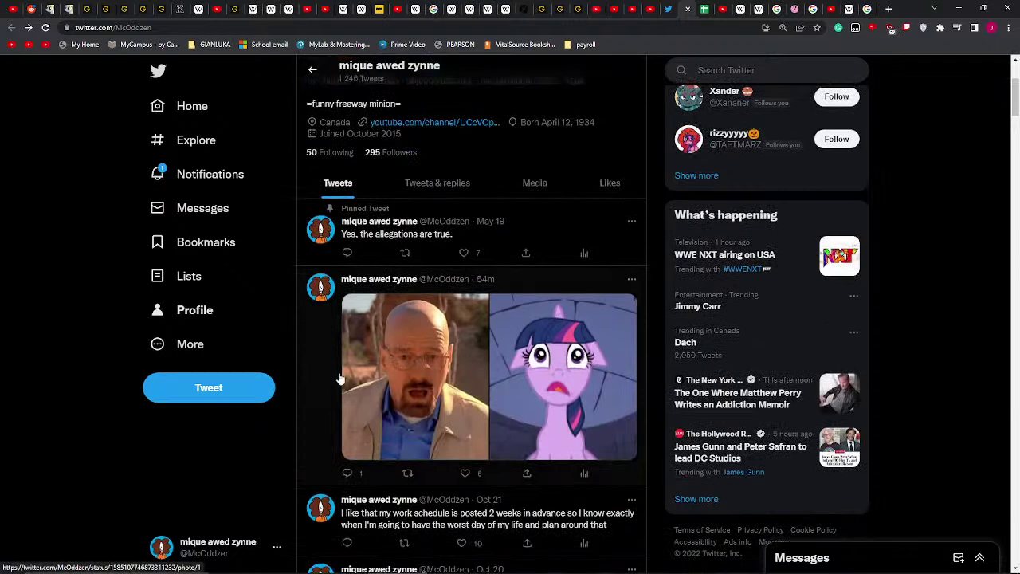
click(322, 378)
scroll(372, 303, down, 1)
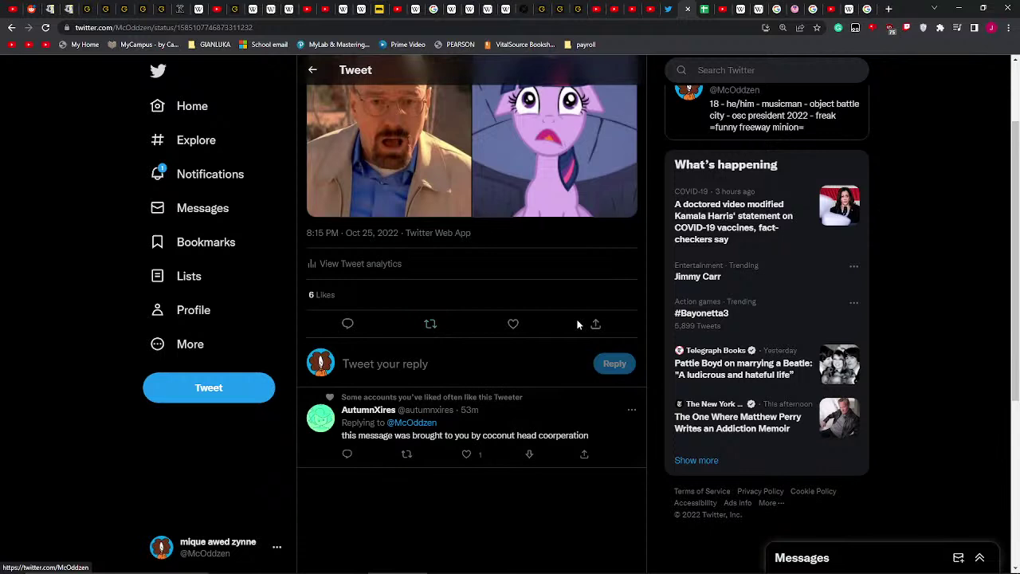
click(467, 454)
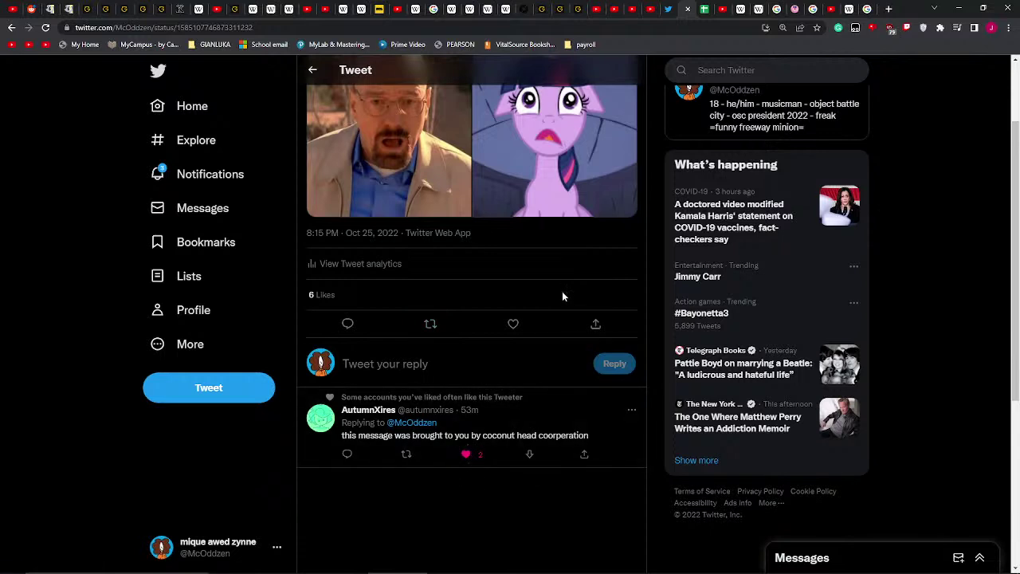
- Open the notifications and view the latest one about a like on the tweet's reply
click(216, 174)
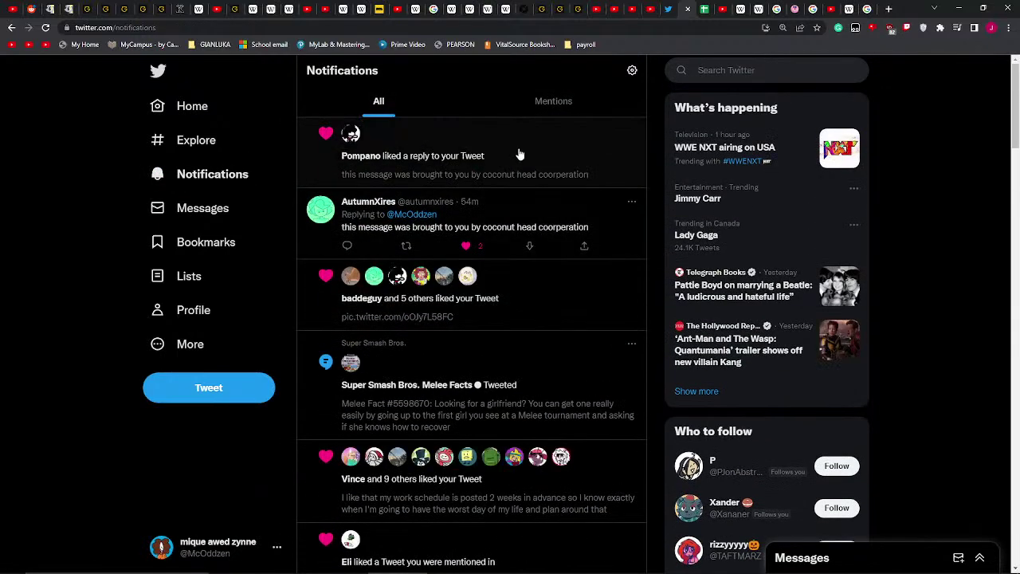
click(518, 152)
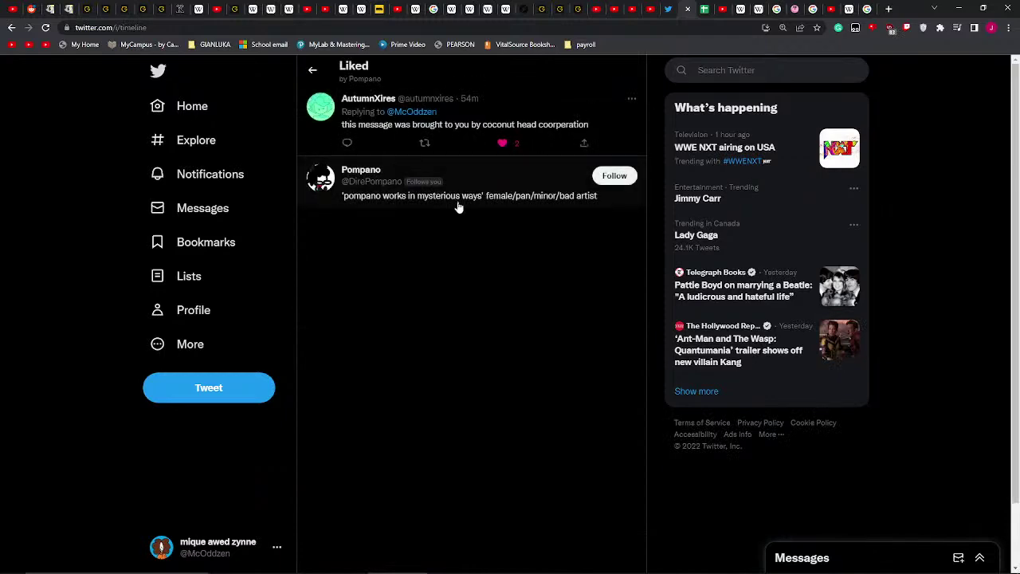
- Return to the original man and pony tweet and check its likes, retweets and replies
click(518, 113)
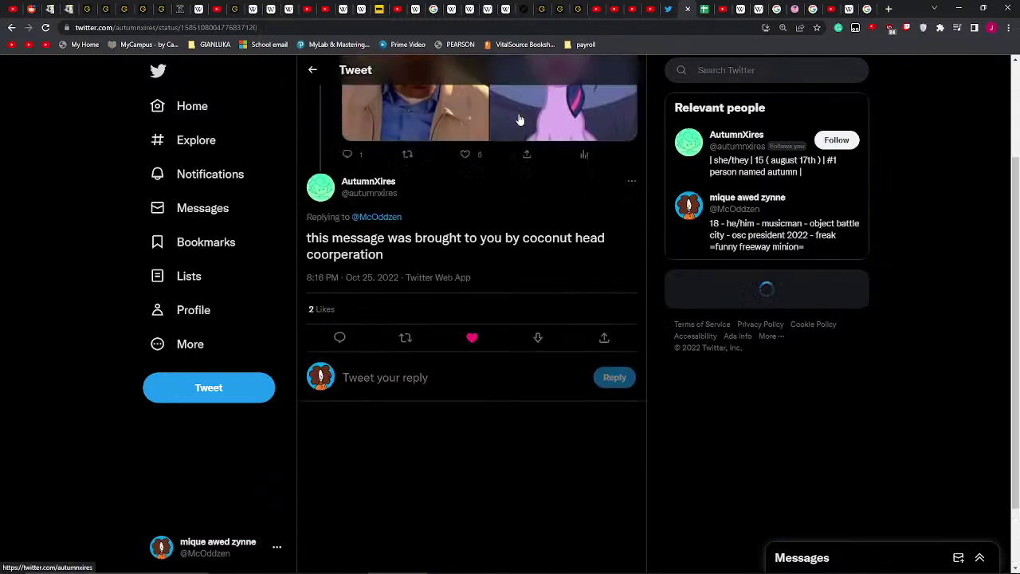
click(319, 205)
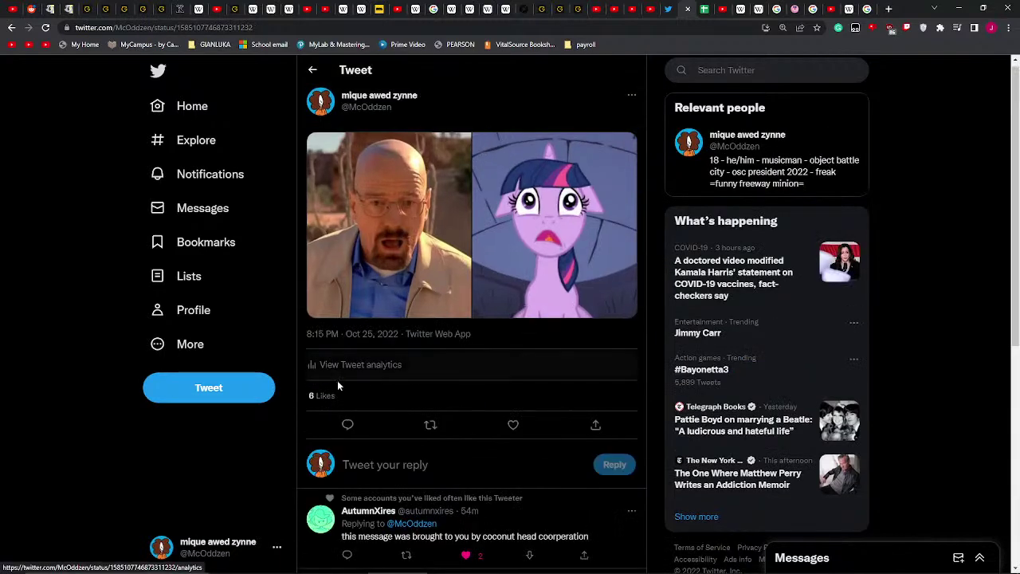
drag(346, 400, 302, 399)
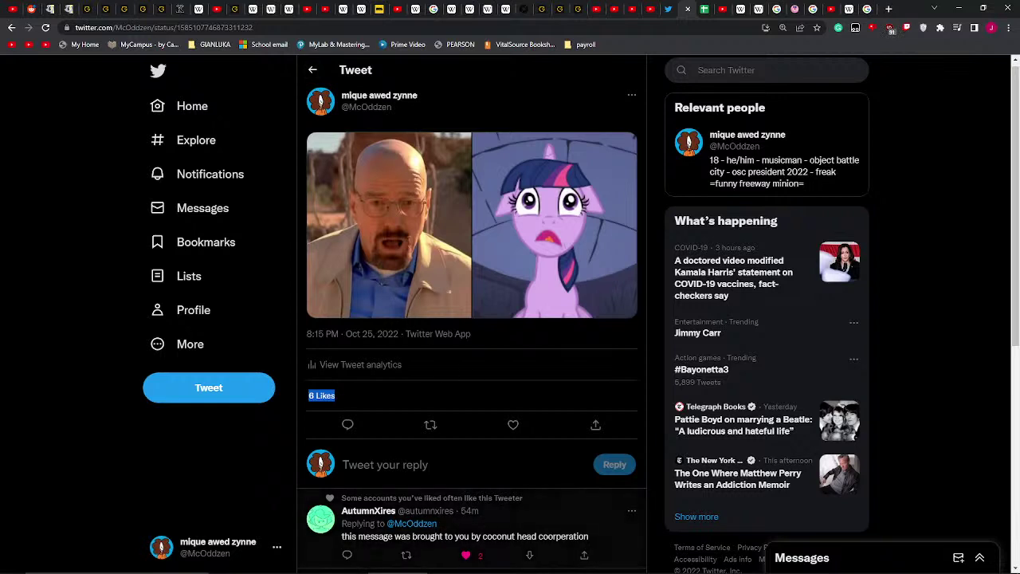
mouse_move(542, 568)
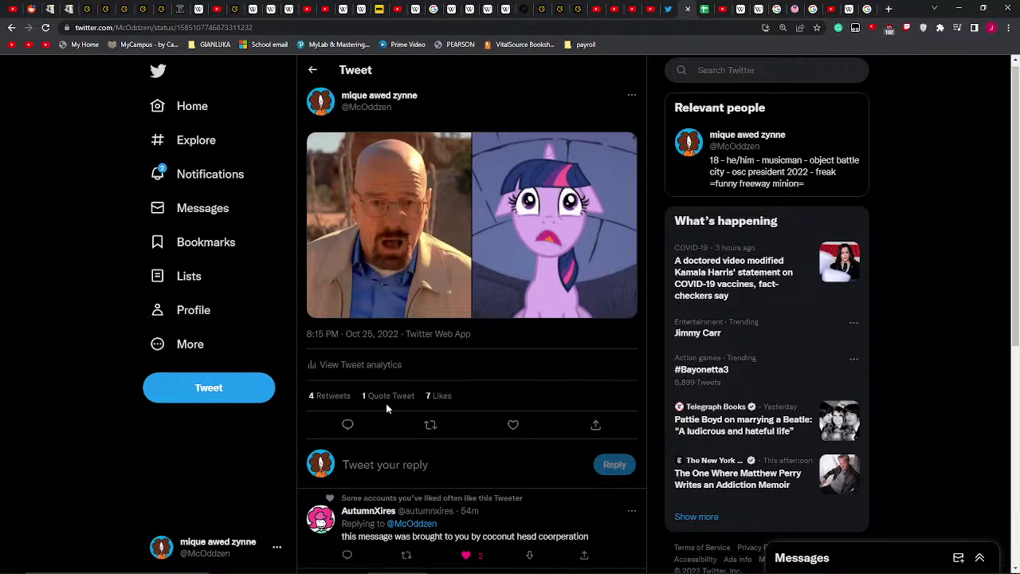
scroll(399, 413, down, 4)
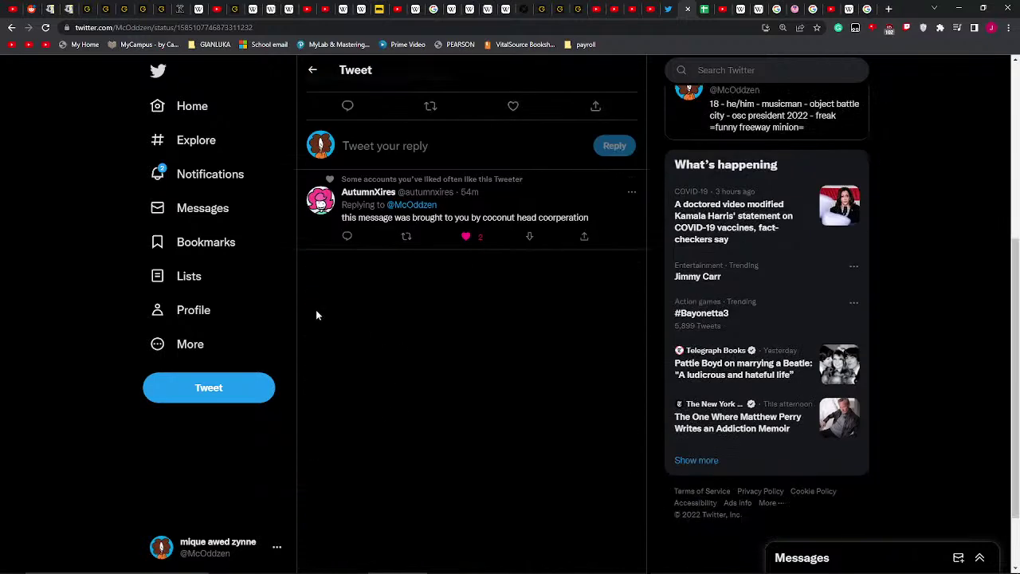
- Reopen the tweet through the notifications, like the reply about Snoopy's magic show and return to the tweet
click(211, 174)
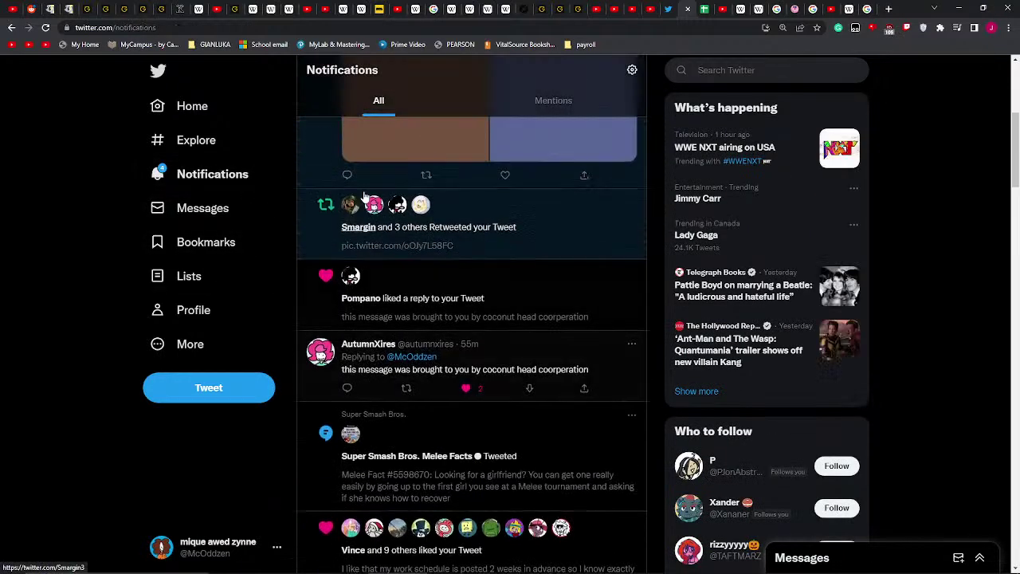
click(494, 239)
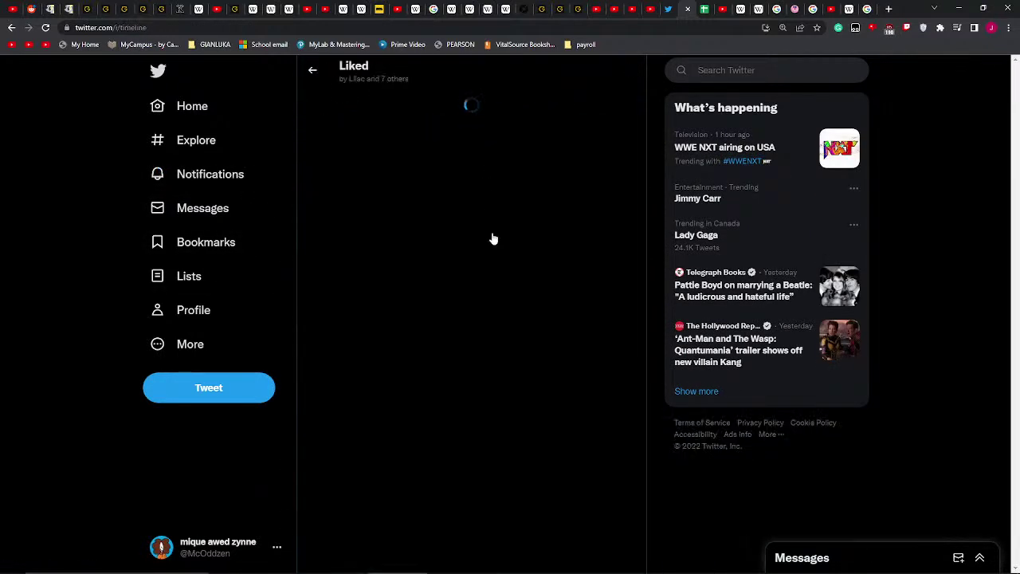
click(332, 190)
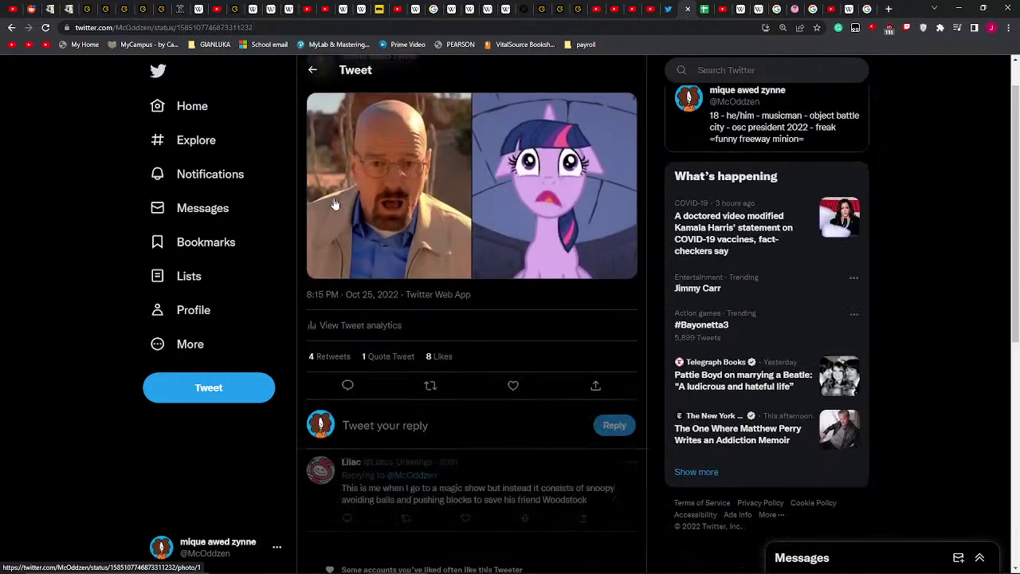
scroll(335, 205, down, 3)
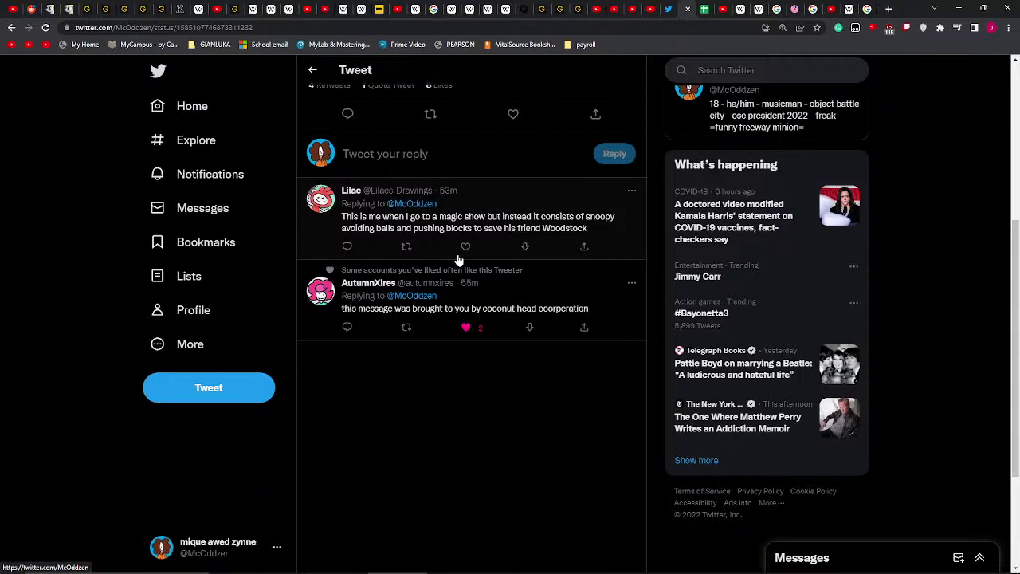
scroll(459, 260, up, 1)
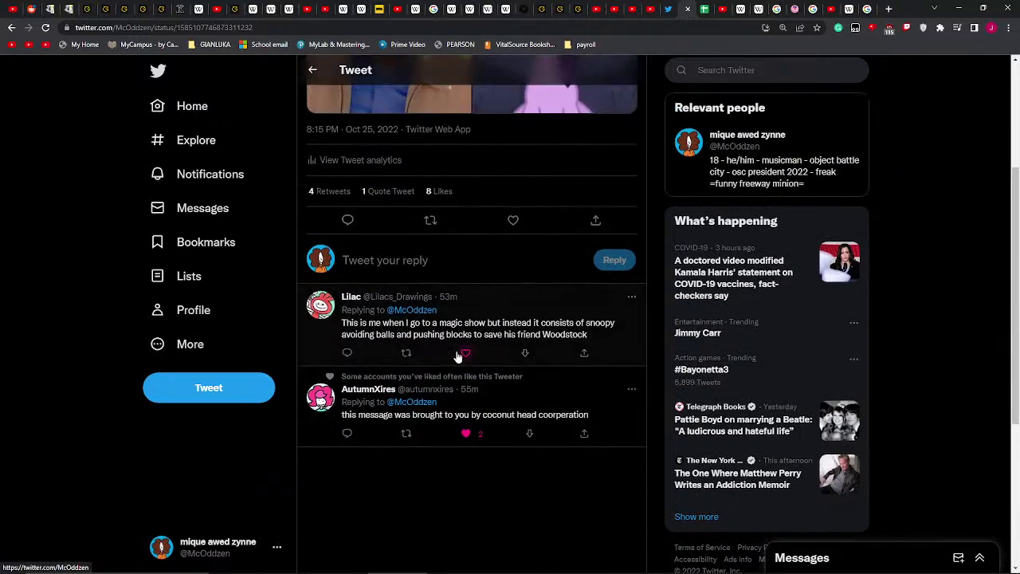
click(448, 297)
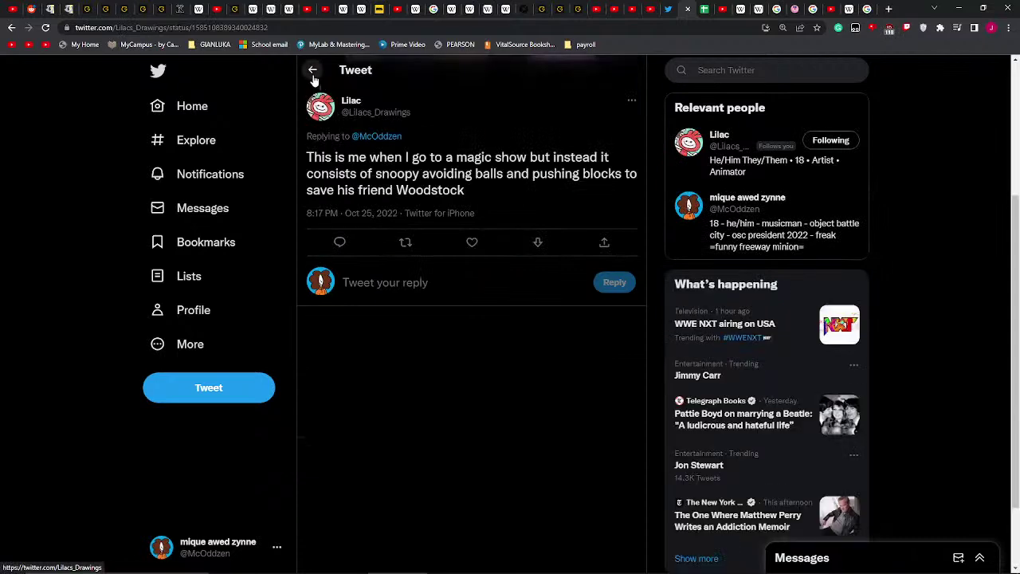
click(313, 73)
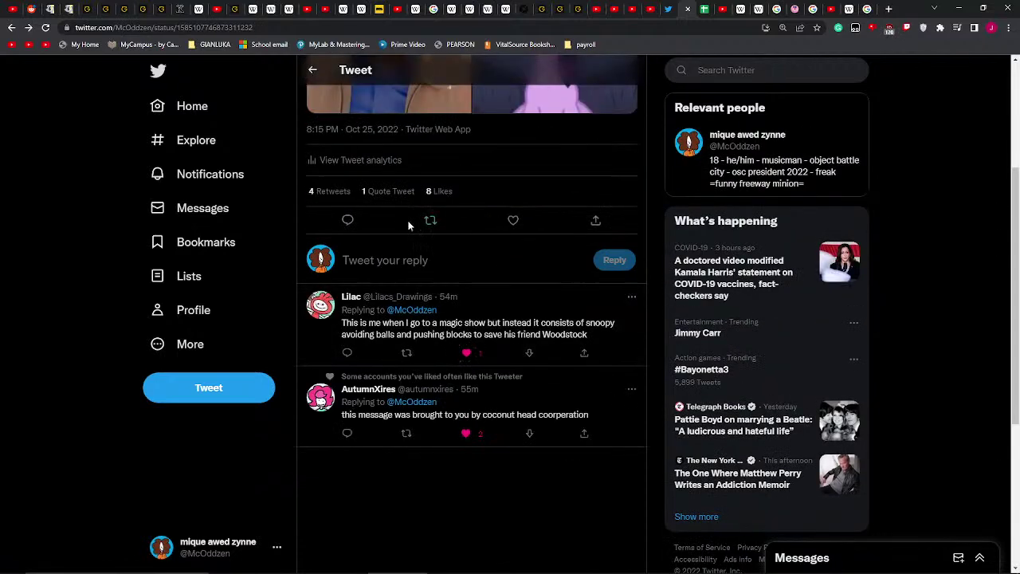
- View the tweet's quote tweets and like the one reading "Only 6 people will get this but who cares"
click(388, 192)
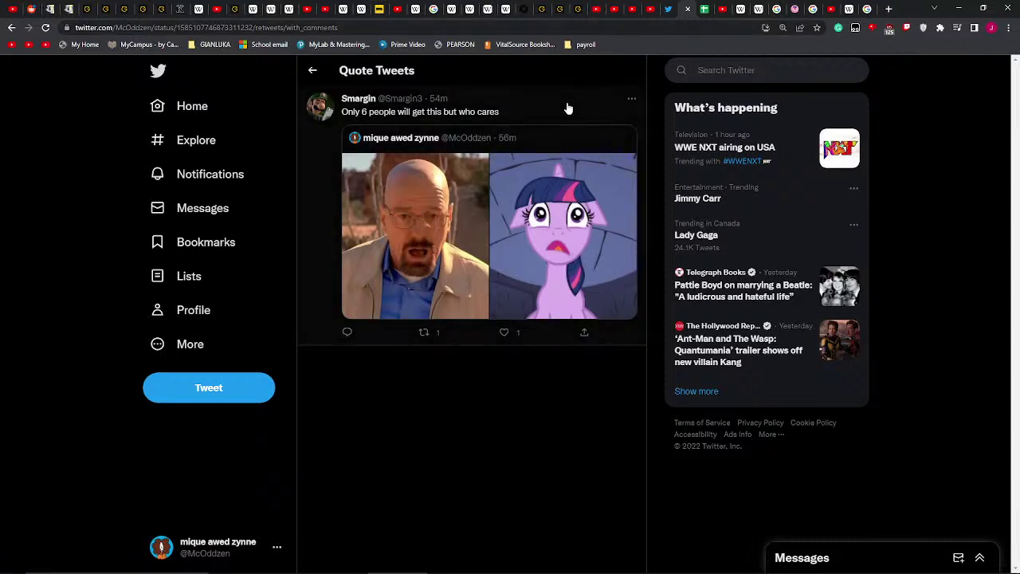
click(505, 332)
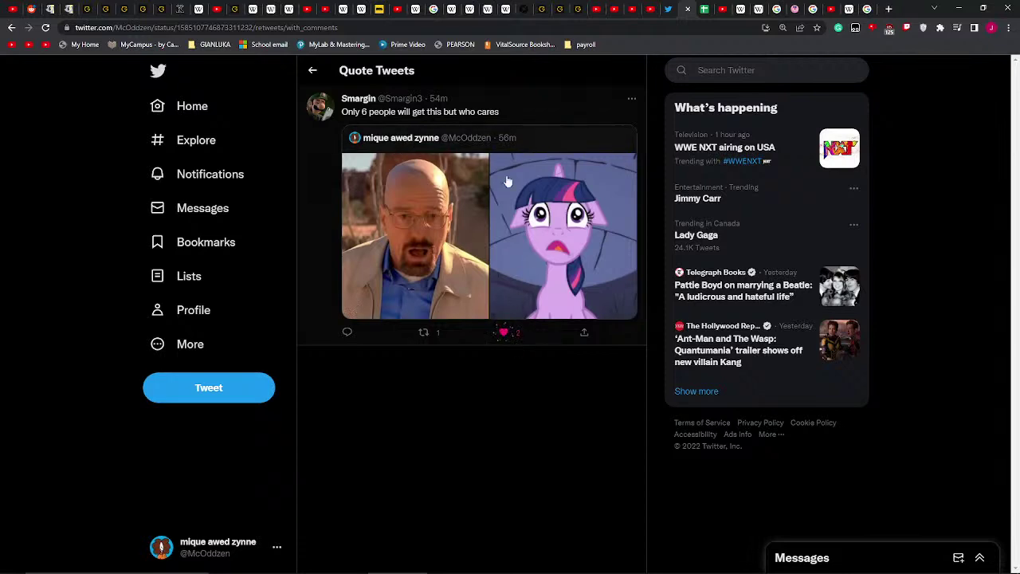
click(519, 152)
- Find the "happened to my buddy eric" reply through the notifications and like it in the magic show reply's thread
click(212, 183)
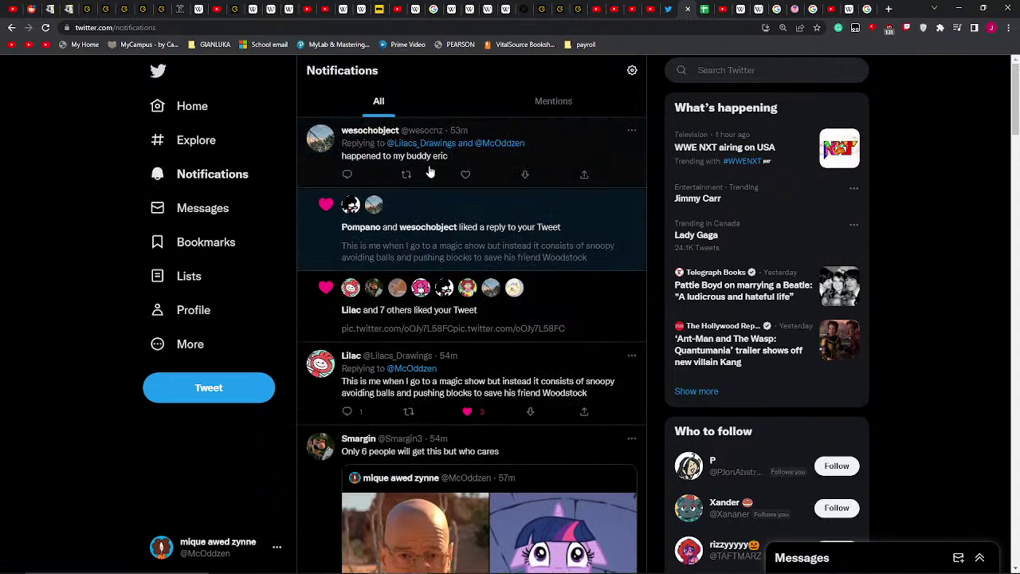
click(430, 171)
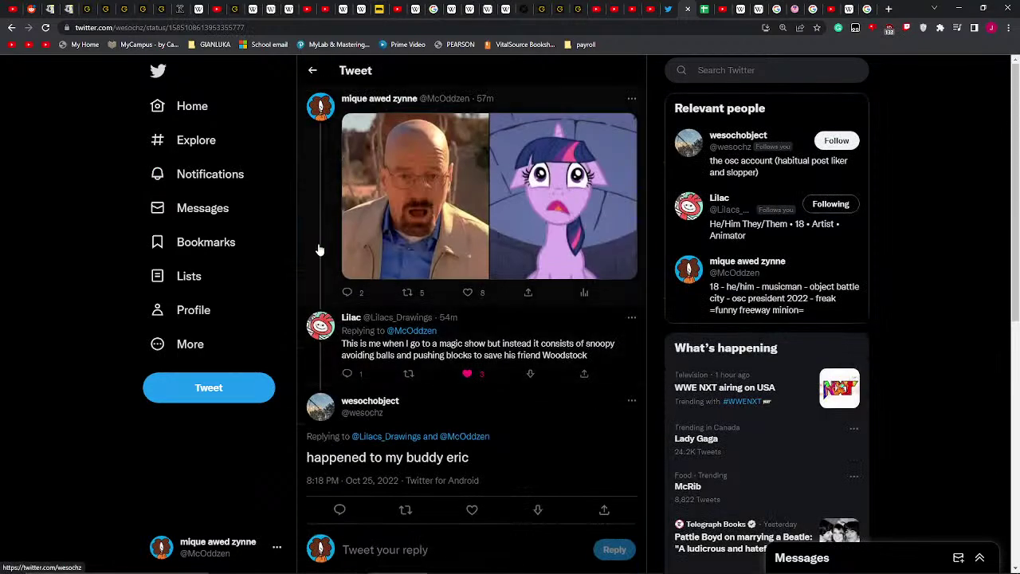
click(505, 364)
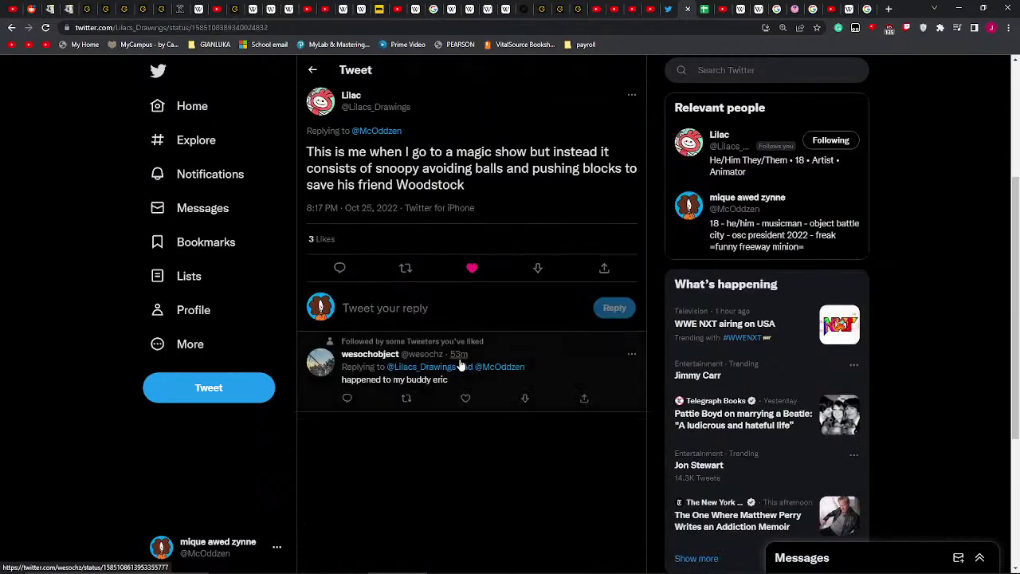
scroll(460, 364, down, 3)
scroll(462, 365, up, 3)
scroll(458, 355, down, 1)
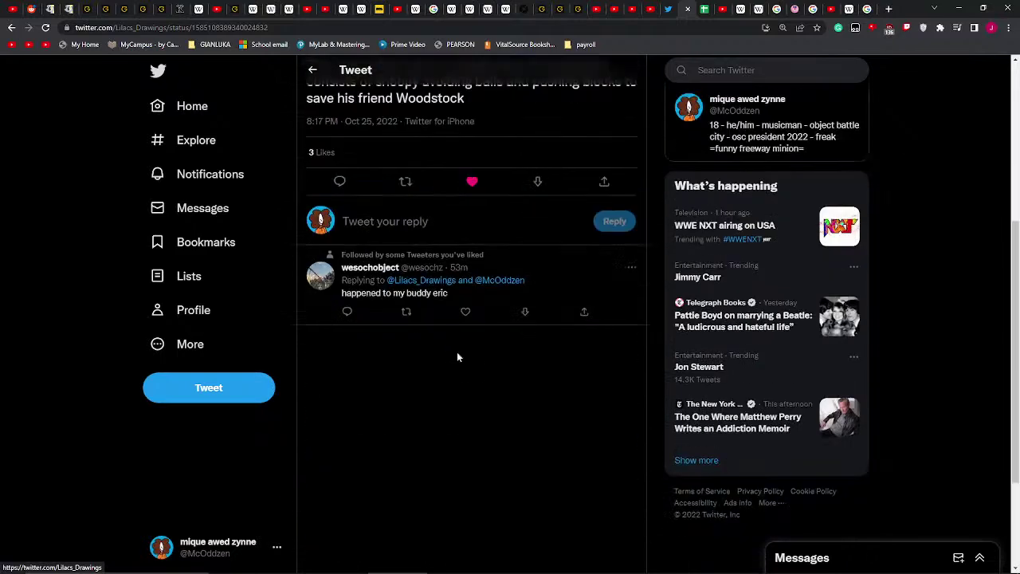
click(462, 311)
scroll(462, 310, up, 5)
- Go back through the original tweet to the magic show reply's thread and like "Did it happen roughly 34 times"
click(310, 200)
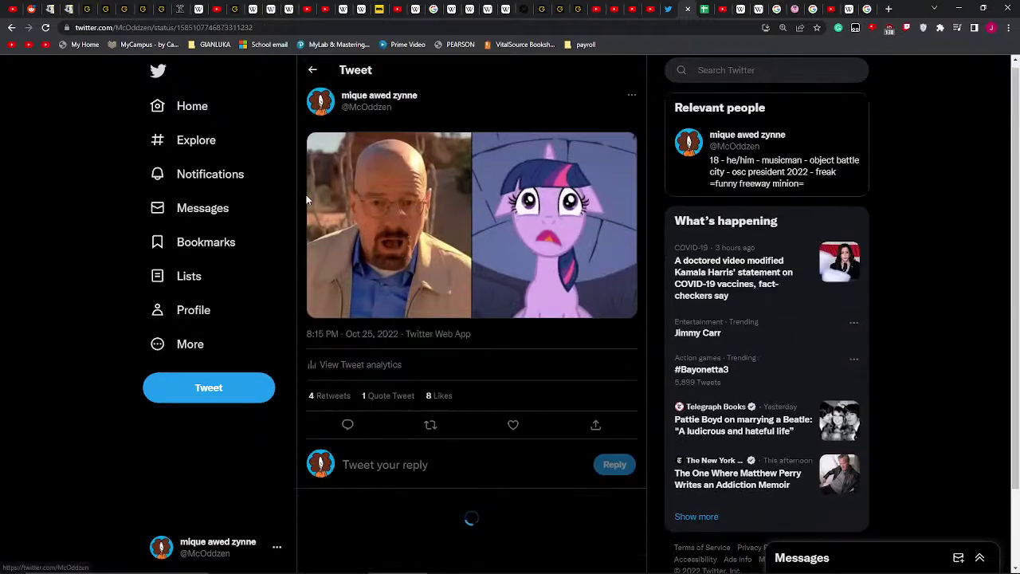
scroll(364, 324, down, 4)
scroll(374, 319, up, 2)
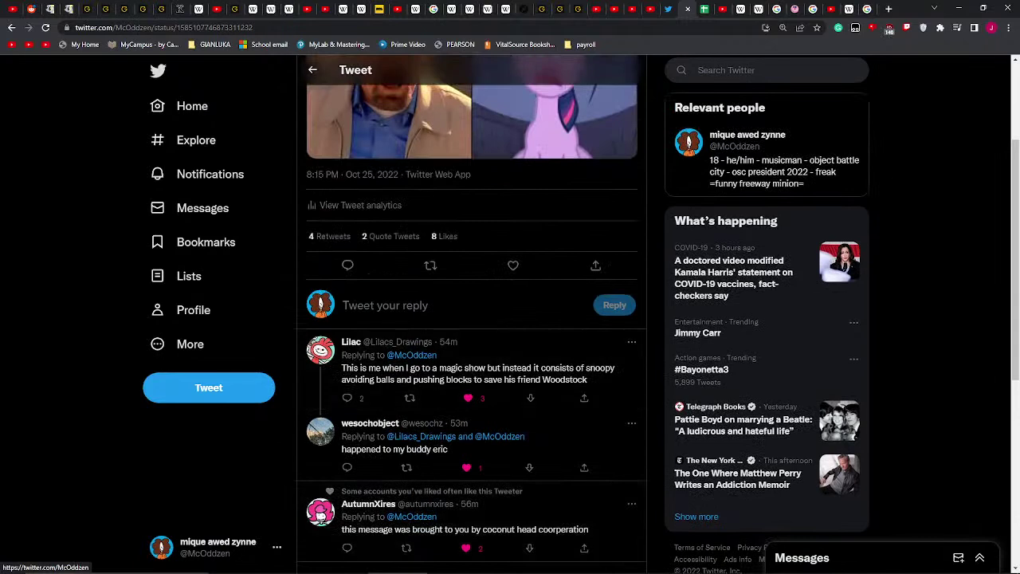
click(436, 385)
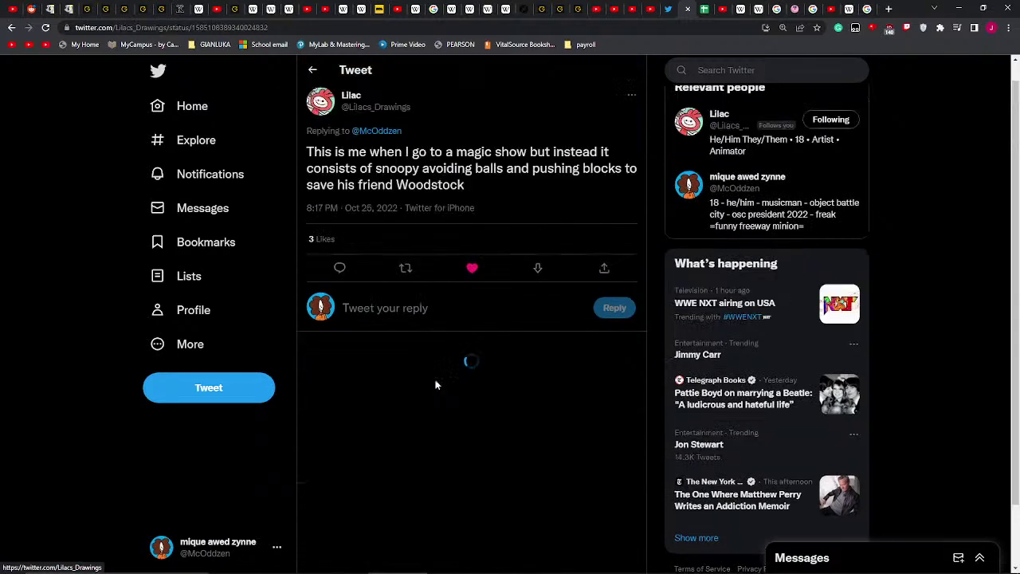
scroll(437, 381, down, 4)
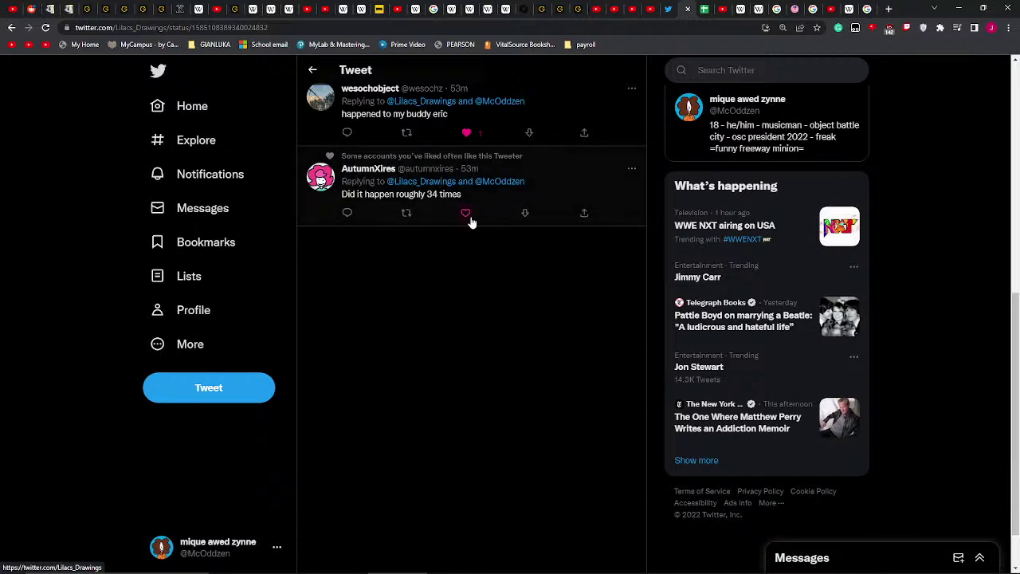
click(467, 214)
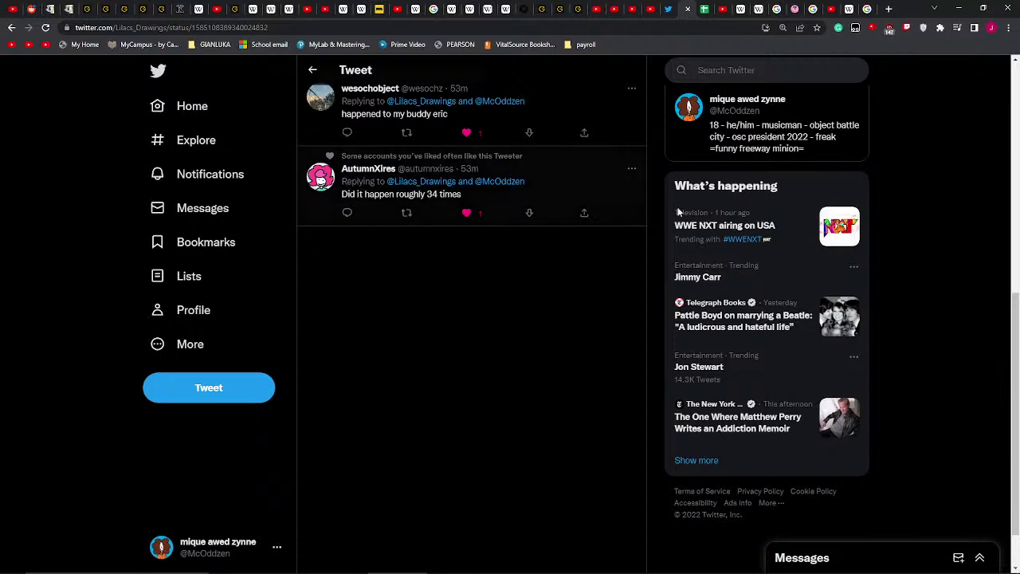
- Open the trending topic Jimmy Carr and read through its top tweets about the art-destroying show
click(692, 278)
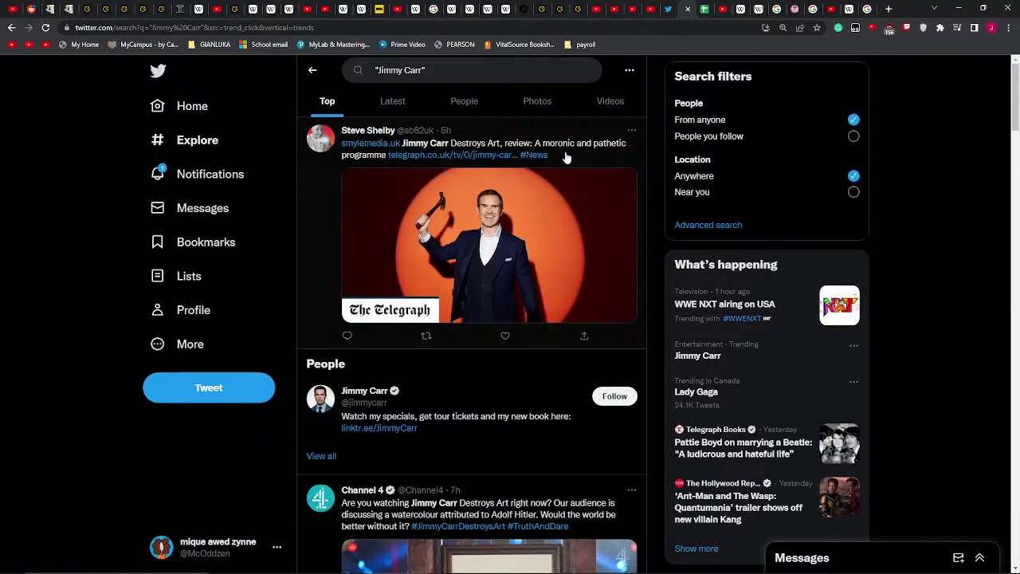
scroll(352, 159, down, 4)
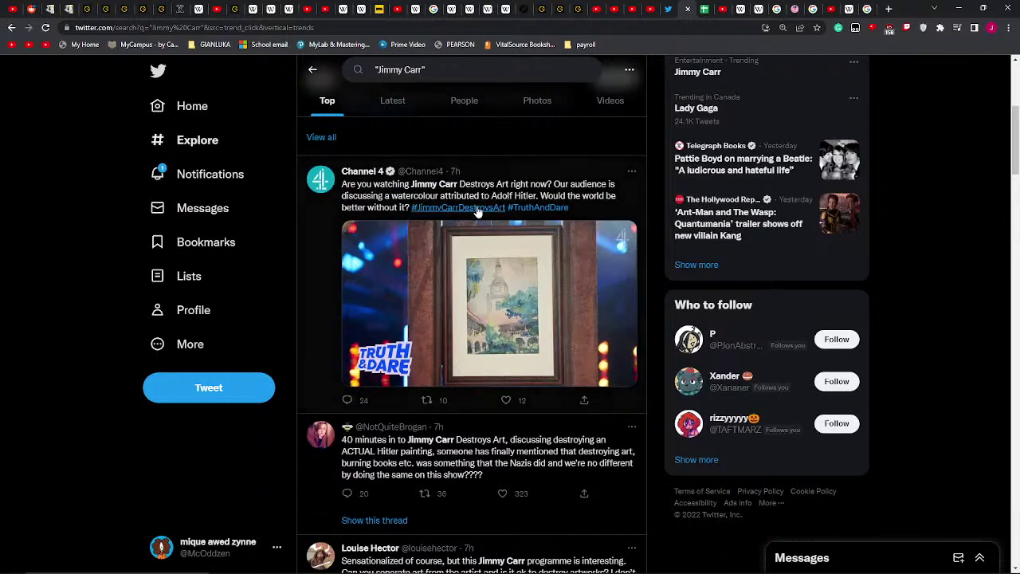
scroll(434, 223, down, 1)
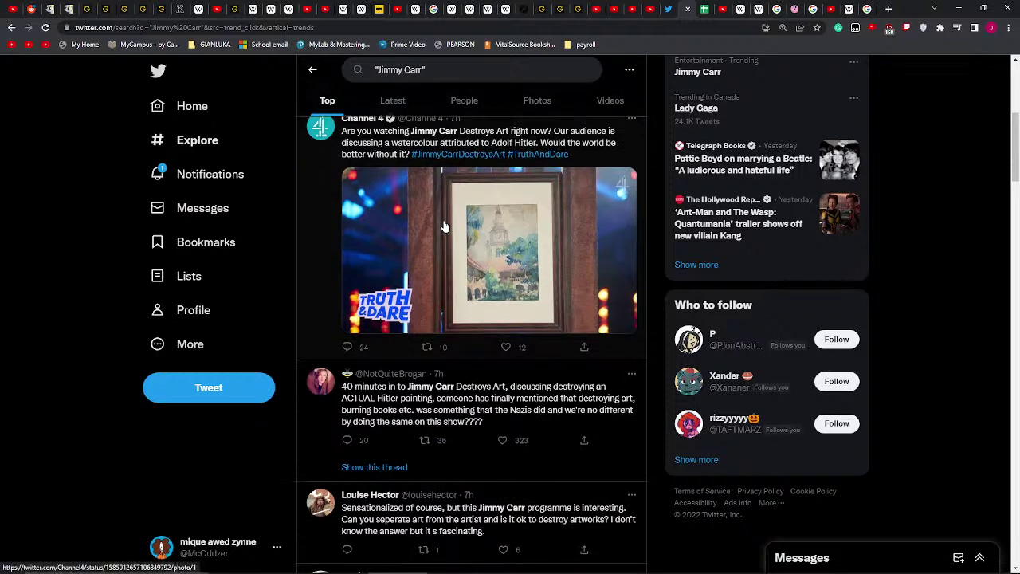
scroll(446, 225, down, 2)
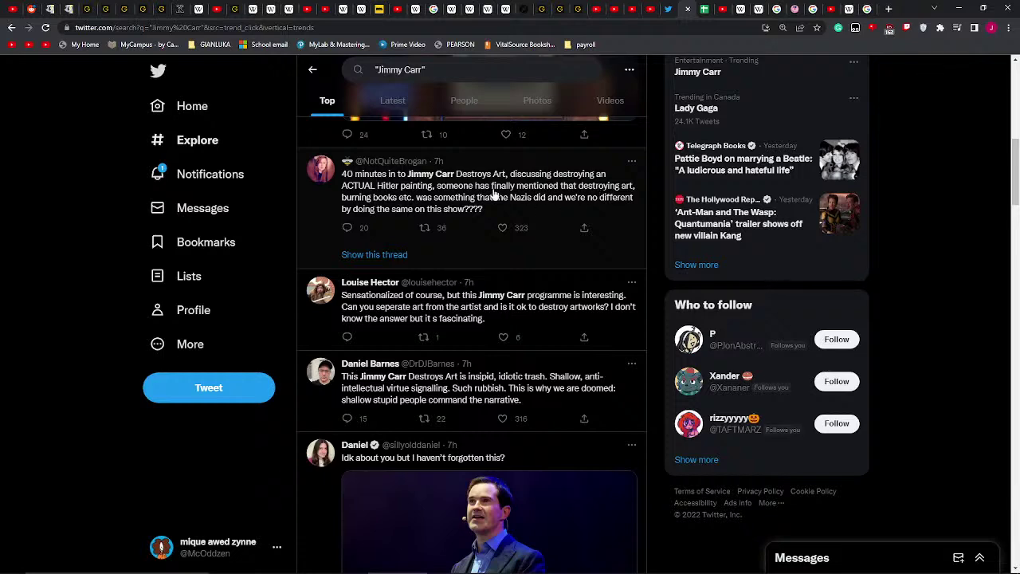
drag(491, 187, 539, 188)
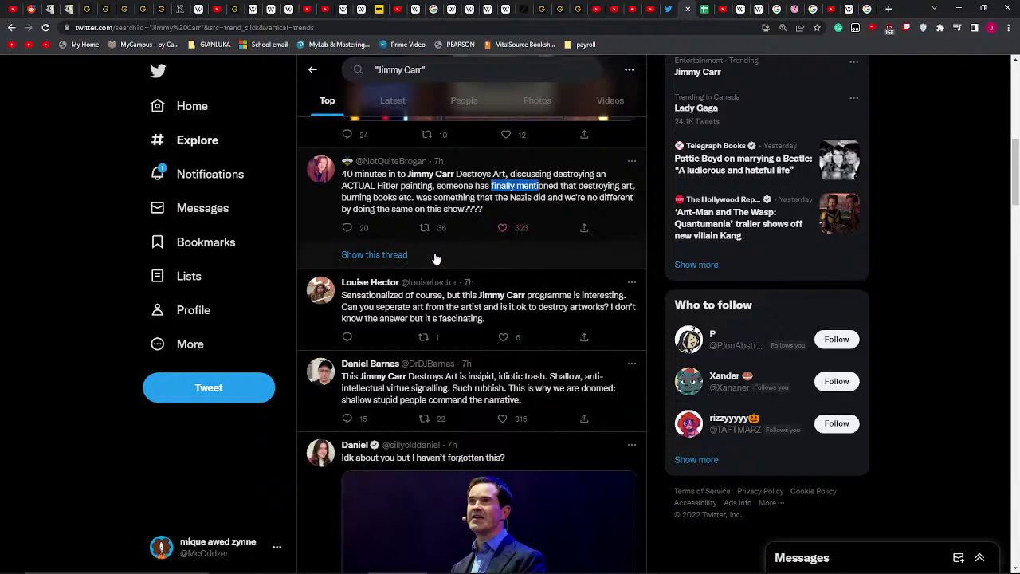
scroll(440, 254, down, 3)
scroll(440, 253, down, 3)
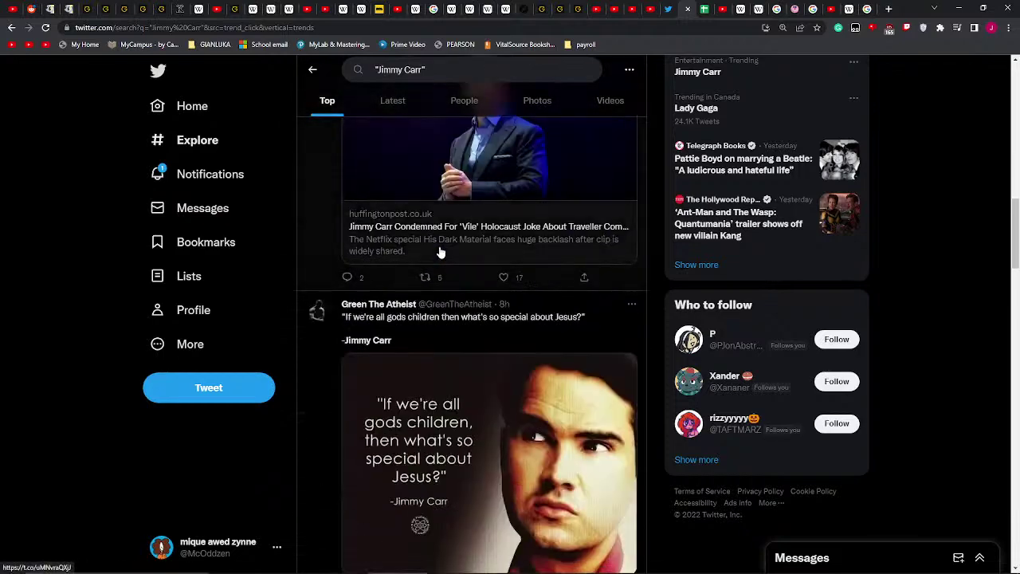
scroll(356, 216, down, 1)
scroll(356, 216, down, 3)
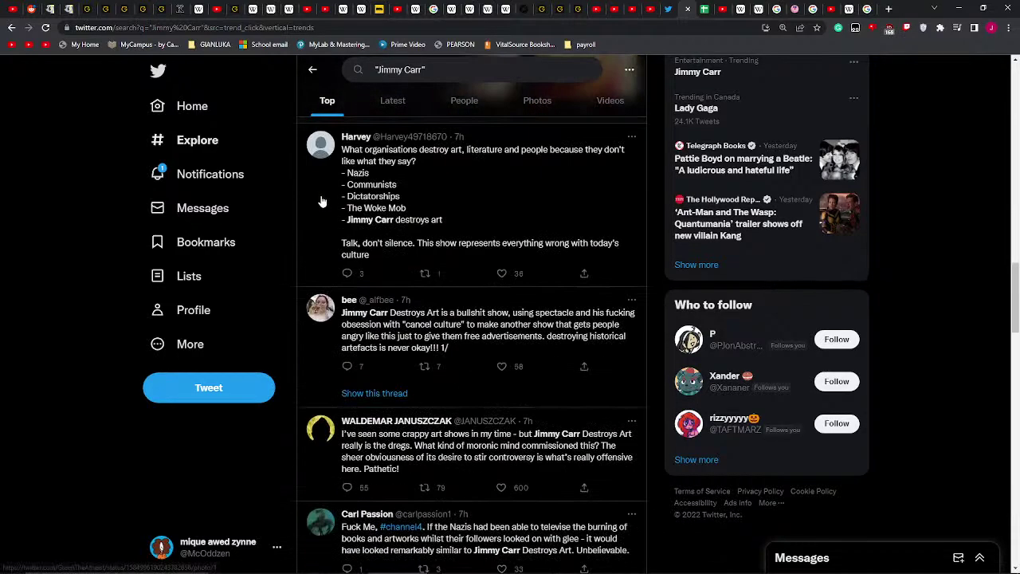
scroll(340, 218, down, 2)
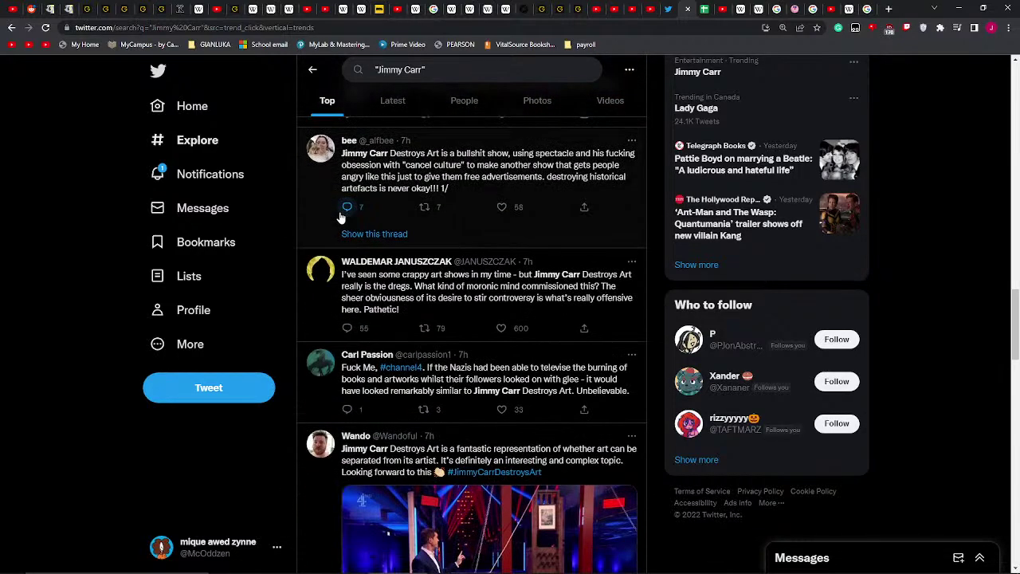
scroll(341, 216, up, 10)
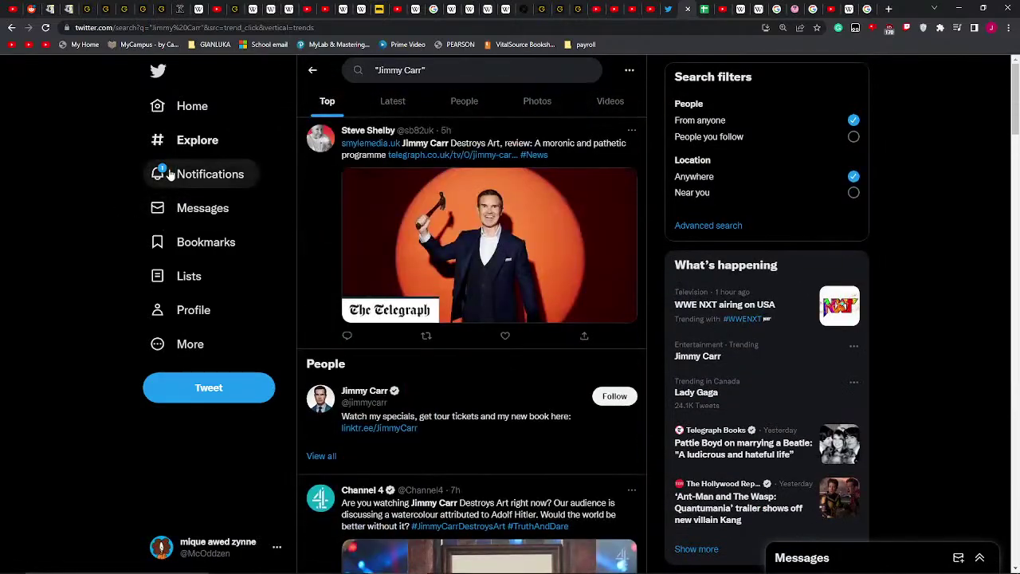
- Return to the notifications and open the reply "Me on my way pre-order Snoopy's Magic Show"
click(206, 174)
scroll(544, 184, up, 1)
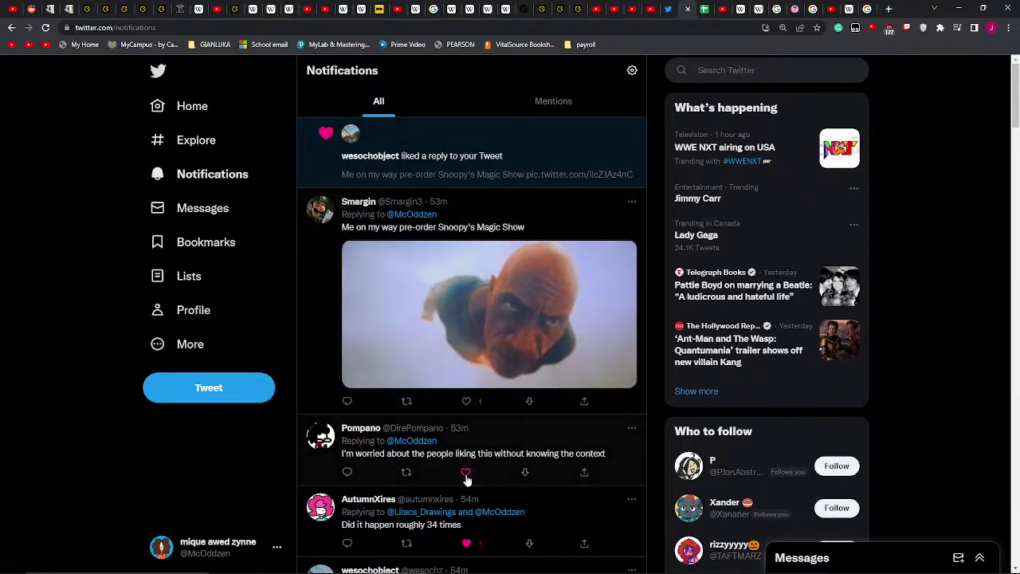
click(570, 164)
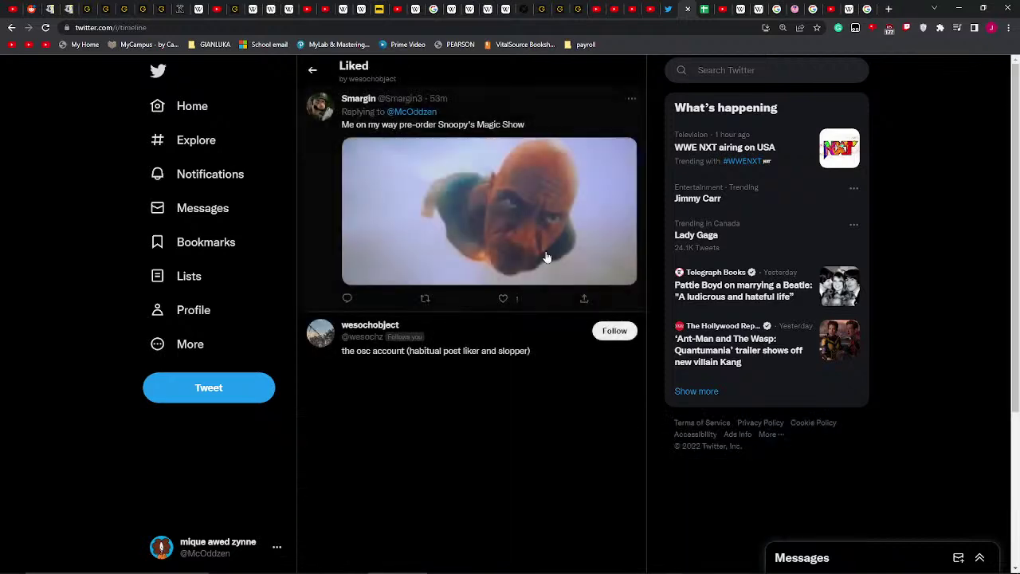
click(483, 121)
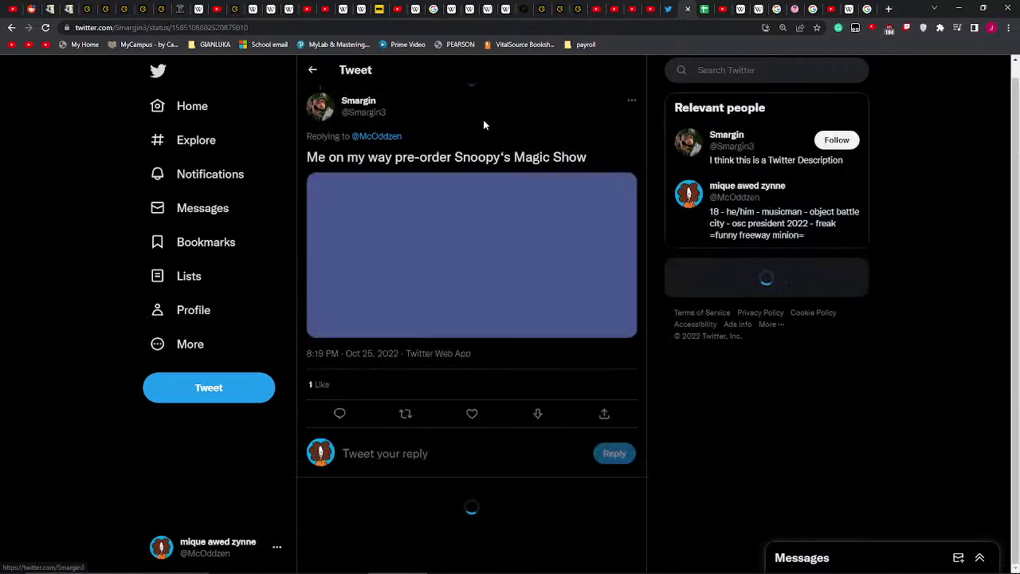
- Go back to the original two-image tweet and like the reply "Me on my way pre-order Snoopy's Magic Show" in its thread
click(314, 207)
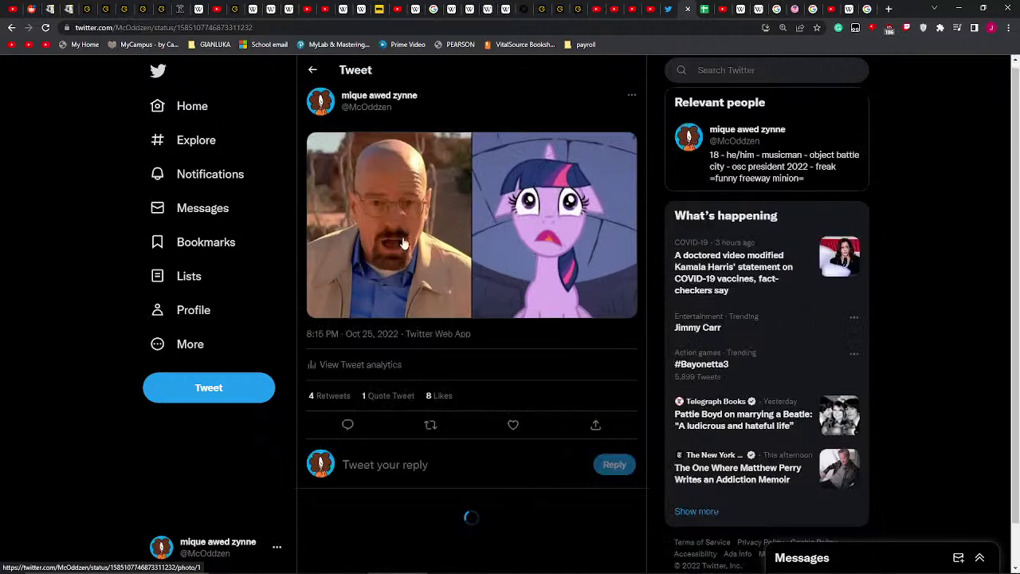
scroll(435, 272, down, 5)
scroll(470, 253, down, 3)
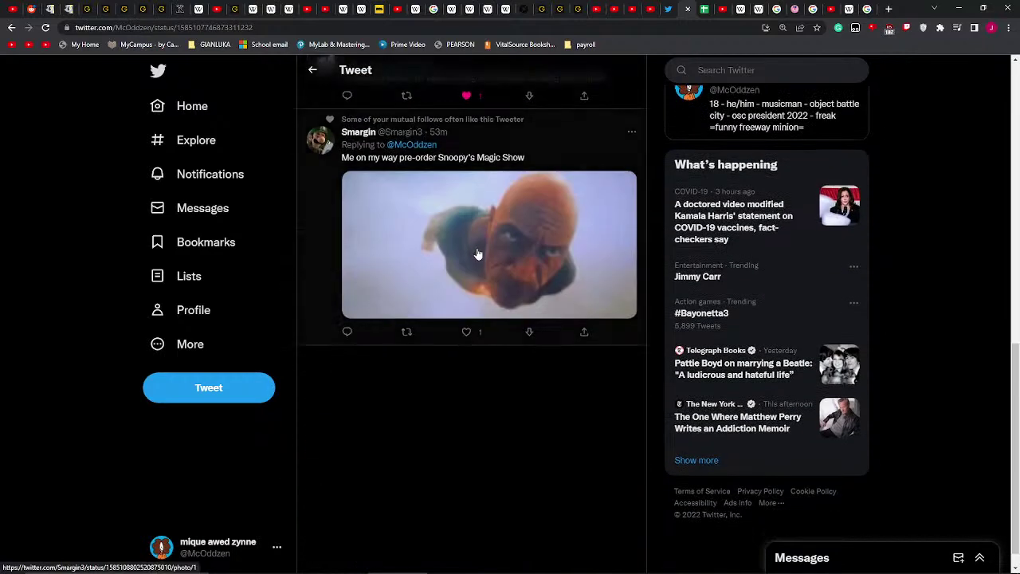
scroll(474, 295, up, 2)
scroll(473, 323, down, 2)
click(468, 310)
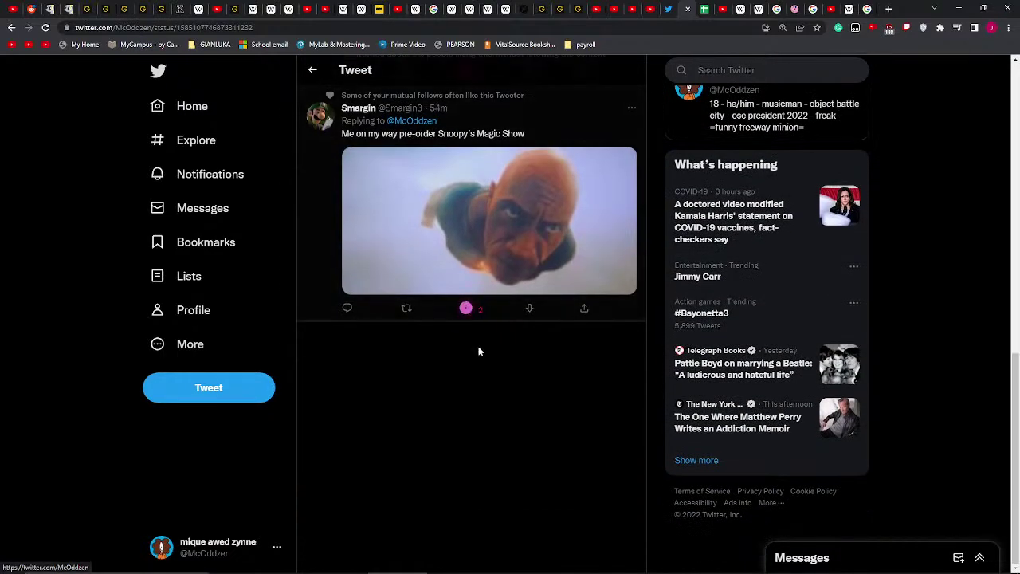
scroll(480, 355, up, 1)
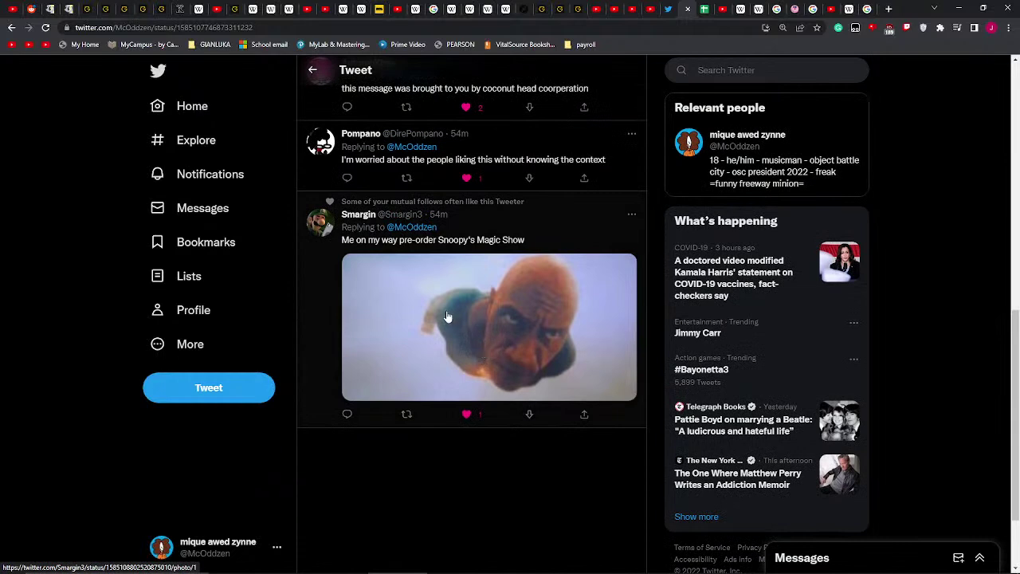
- Open the account's own profile from the two-image tweet and look over its latest tweets
scroll(447, 315, up, 8)
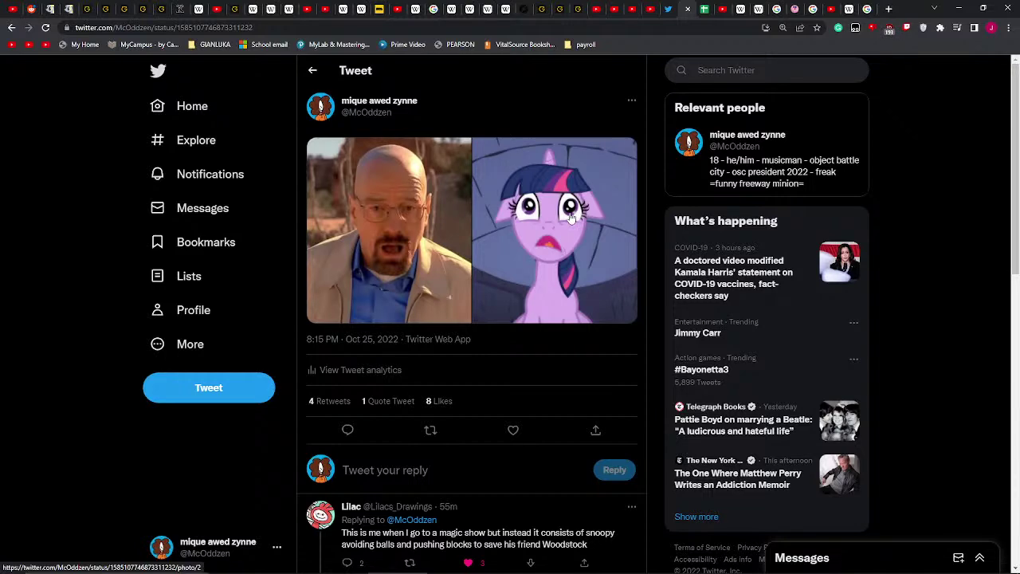
scroll(487, 199, down, 1)
scroll(470, 195, up, 1)
click(309, 105)
scroll(518, 223, down, 7)
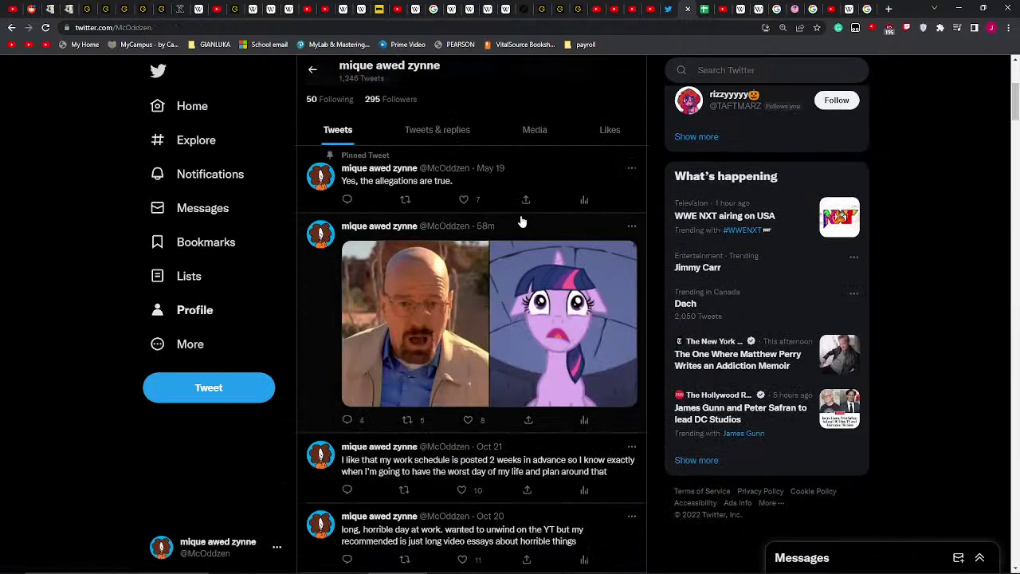
scroll(484, 219, up, 3)
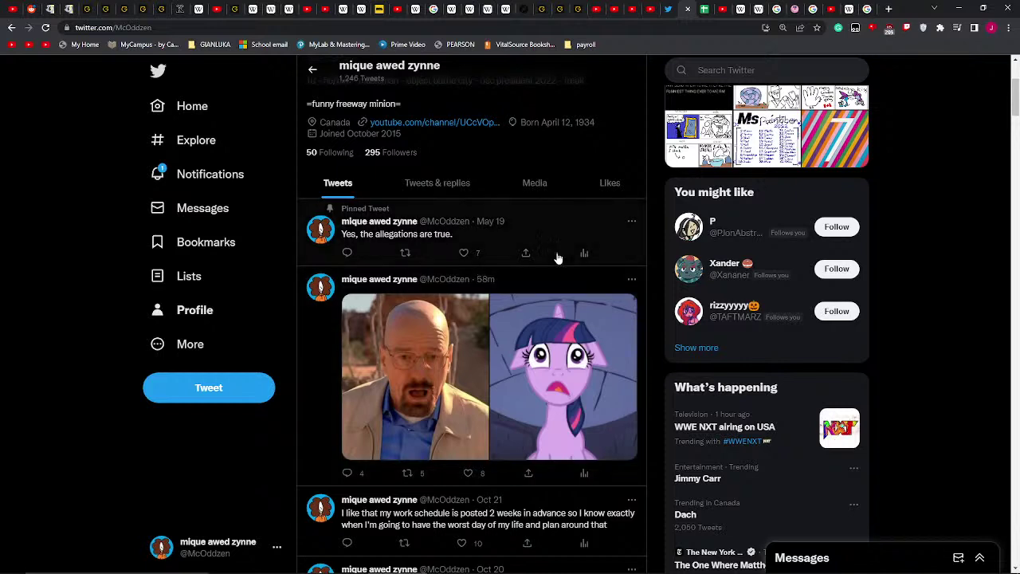
- Switch to VisualBoyAdvance to check the game's stage screen and return to the Twitter profile in the browser
mouse_move(795, 565)
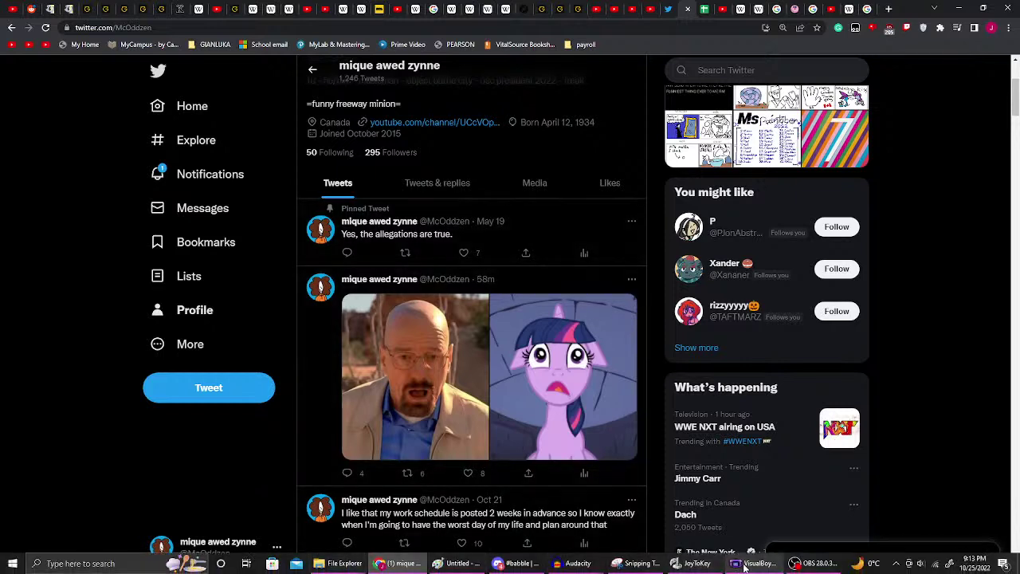
click(745, 566)
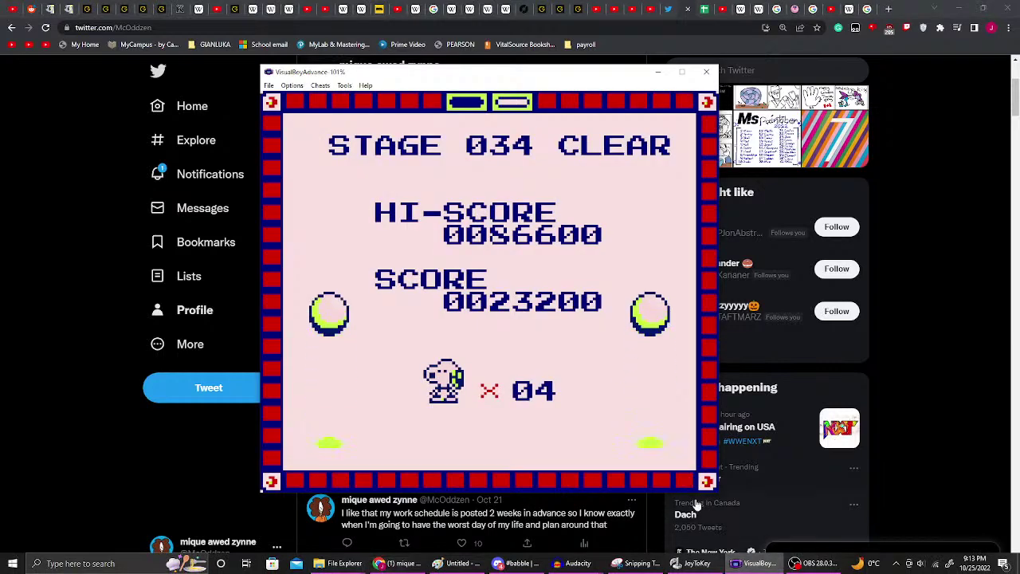
click(916, 294)
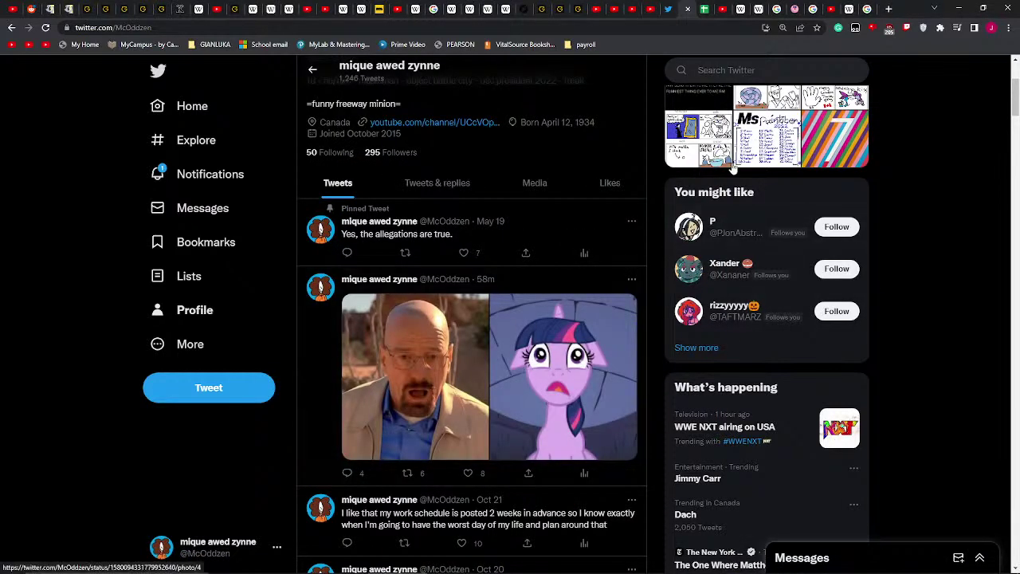
mouse_move(558, 567)
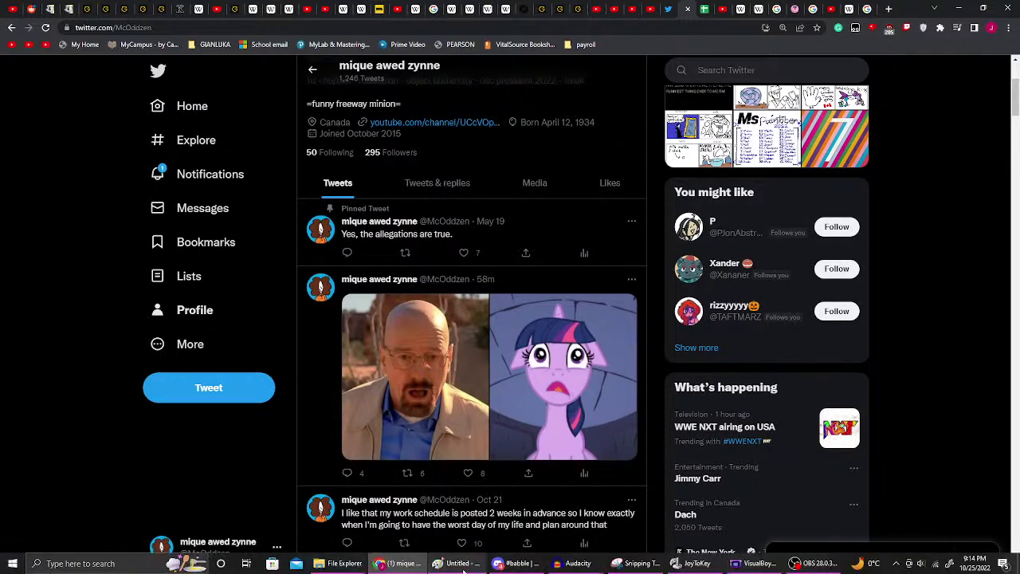
mouse_move(462, 571)
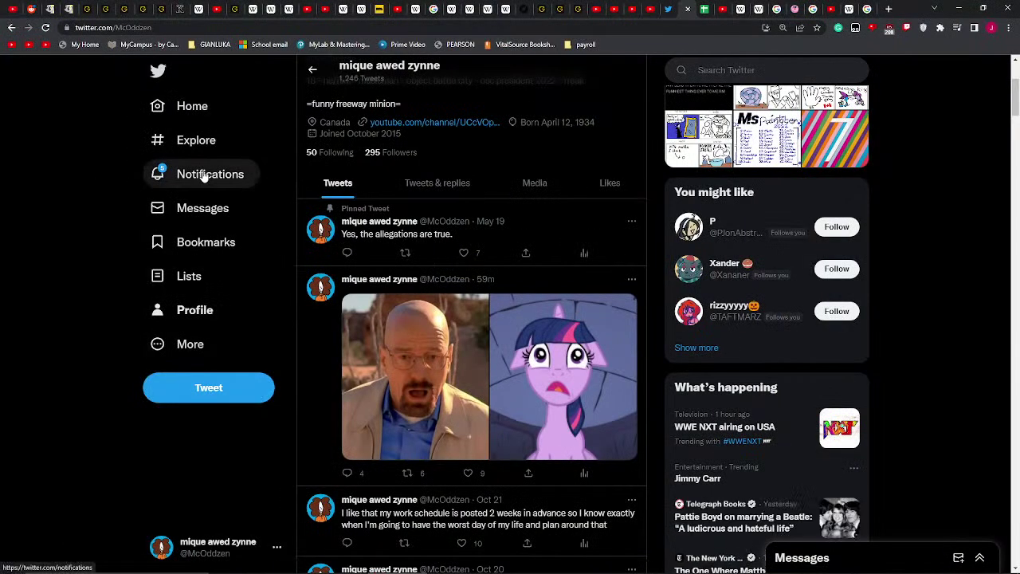
- Check the new notifications, open the retweeted tweet from them and return to the account's own profile
click(204, 173)
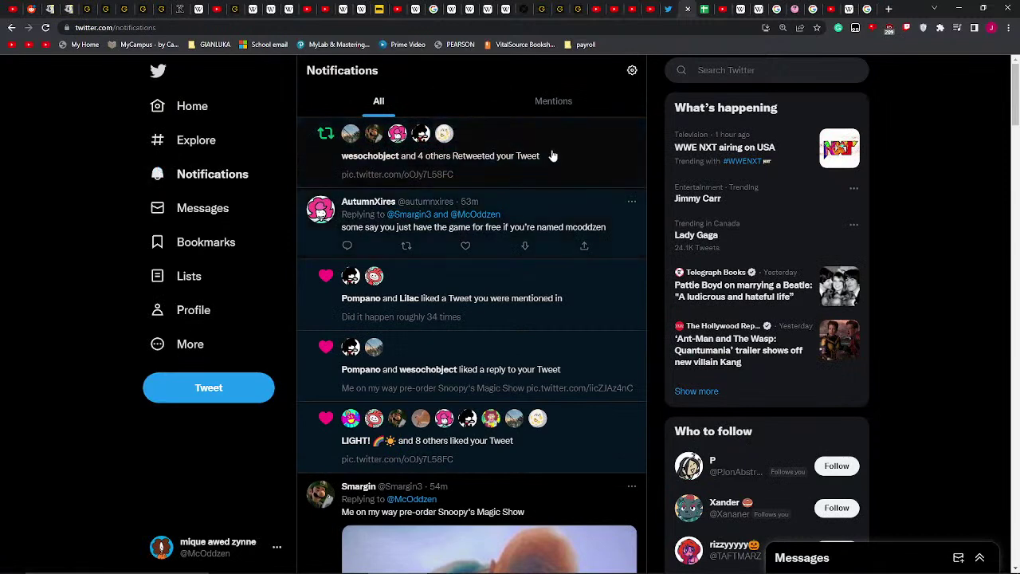
click(552, 155)
click(319, 199)
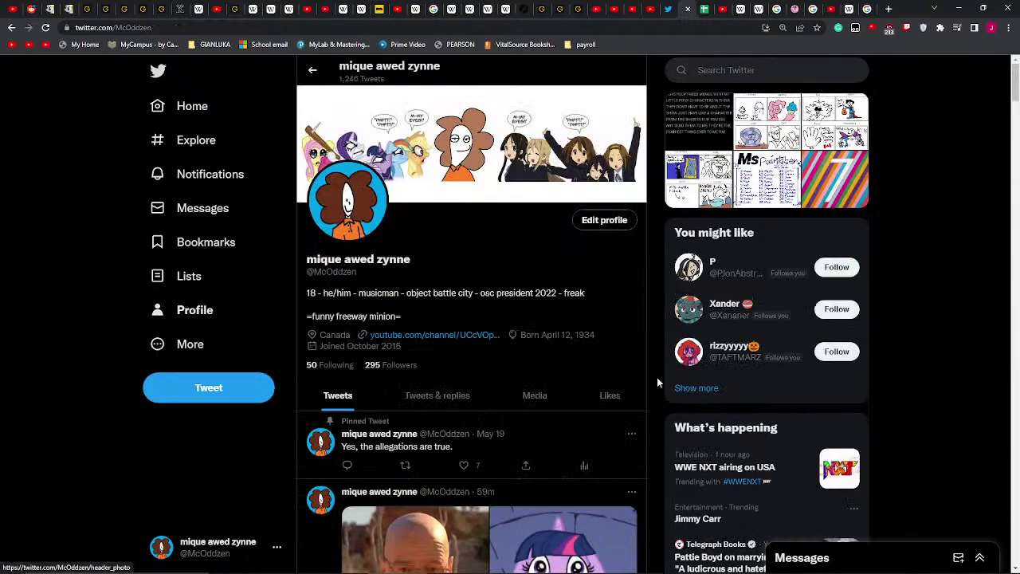
scroll(716, 295, down, 4)
scroll(443, 239, up, 5)
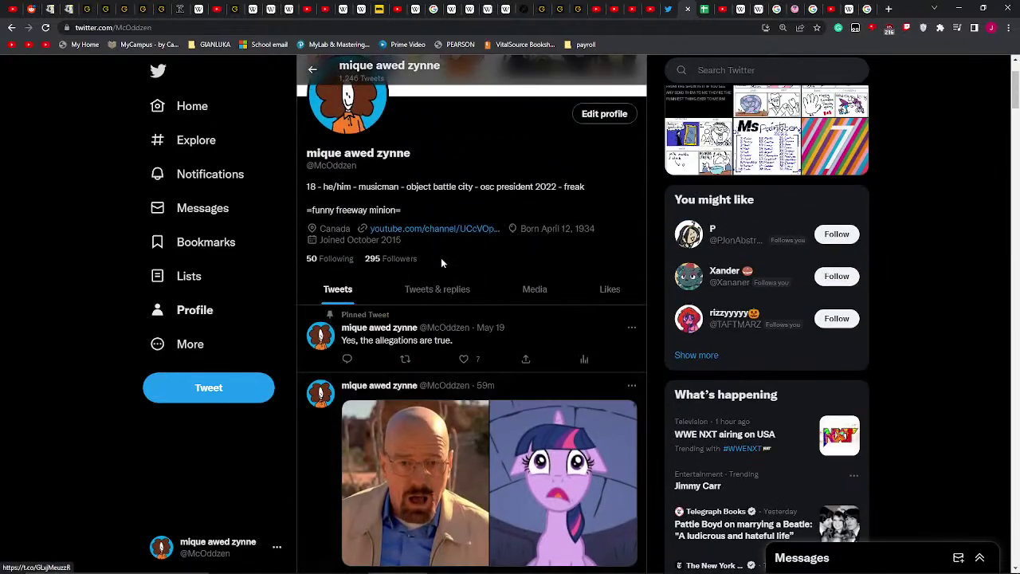
- Compare the profile's tweets and replies with its media posts, ending on the media posts
click(438, 289)
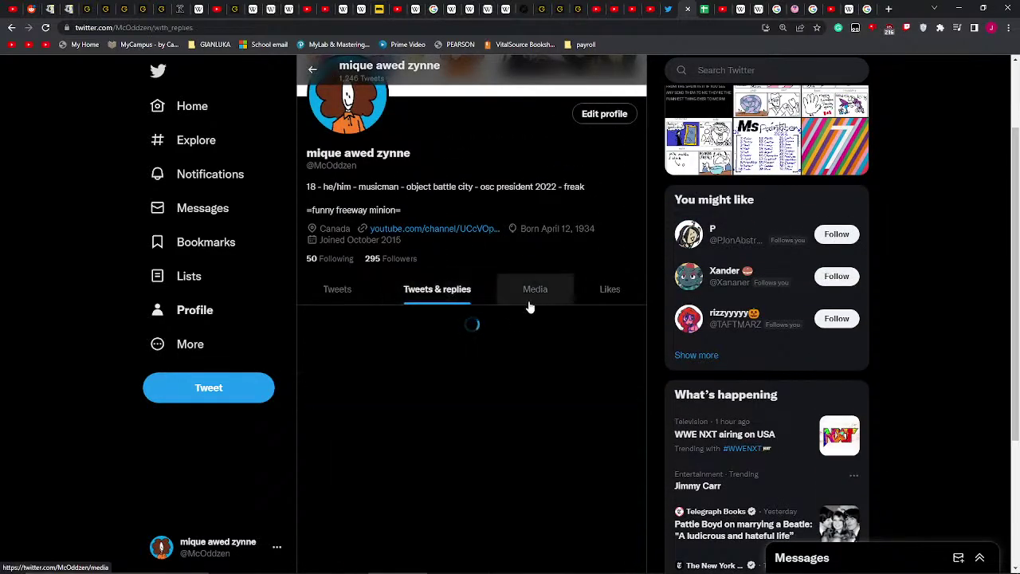
scroll(425, 506, down, 2)
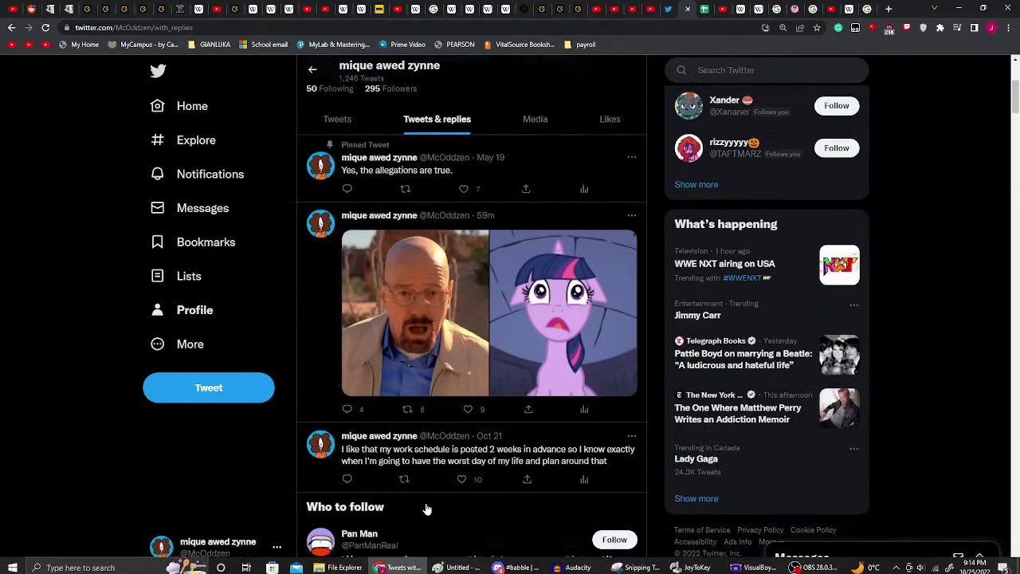
scroll(494, 335, up, 1)
click(532, 249)
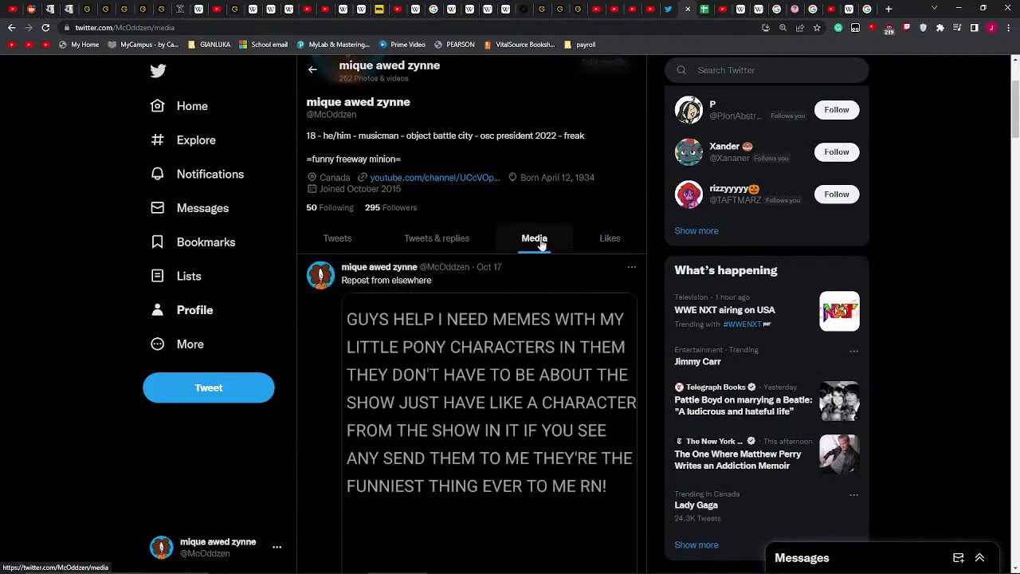
click(469, 236)
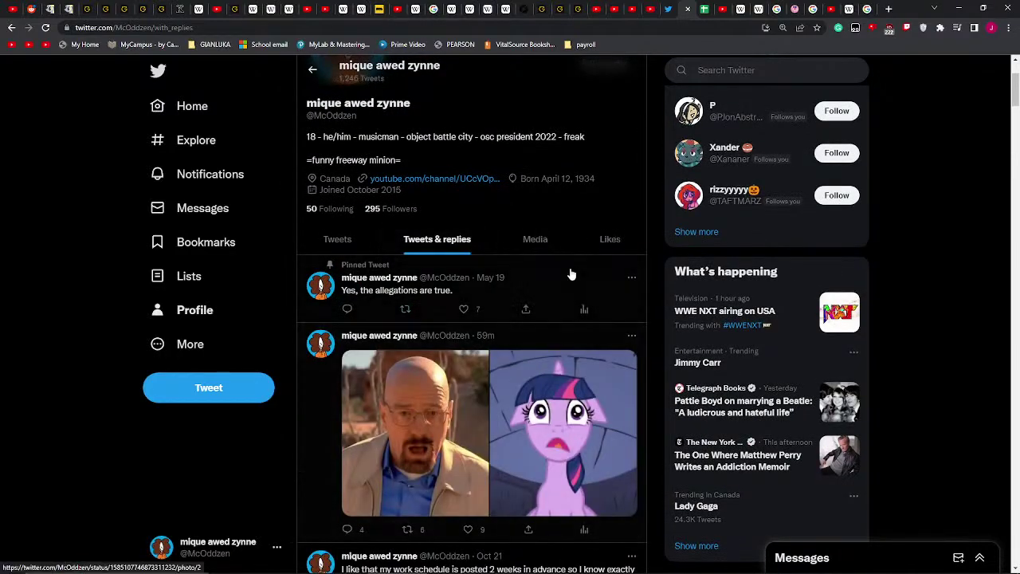
click(538, 248)
- Browse the media posts down to the October 12 drawings tweet and view its Ms Paintober 2022 list full size
scroll(526, 295, down, 10)
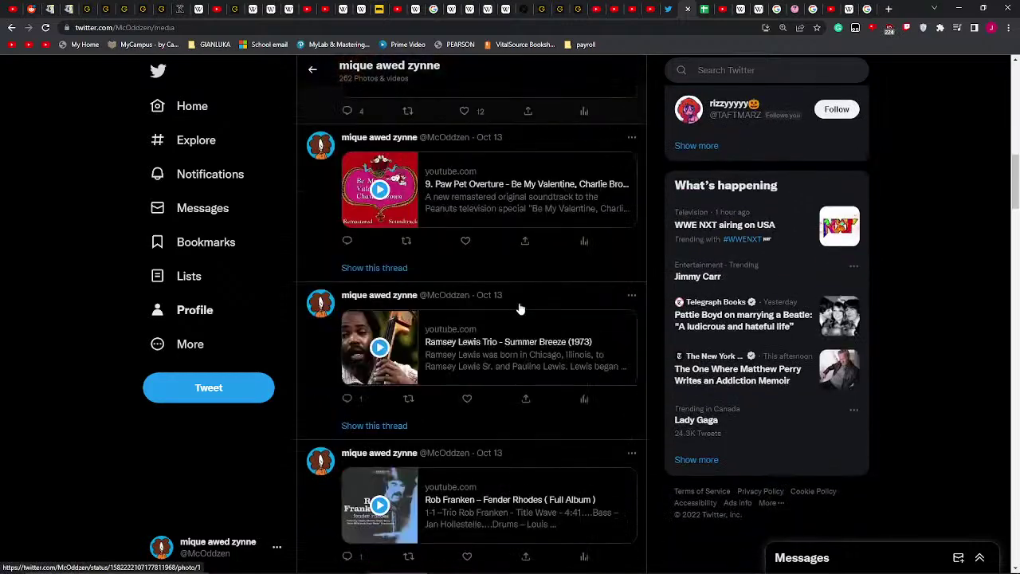
scroll(519, 308, down, 4)
scroll(599, 388, down, 3)
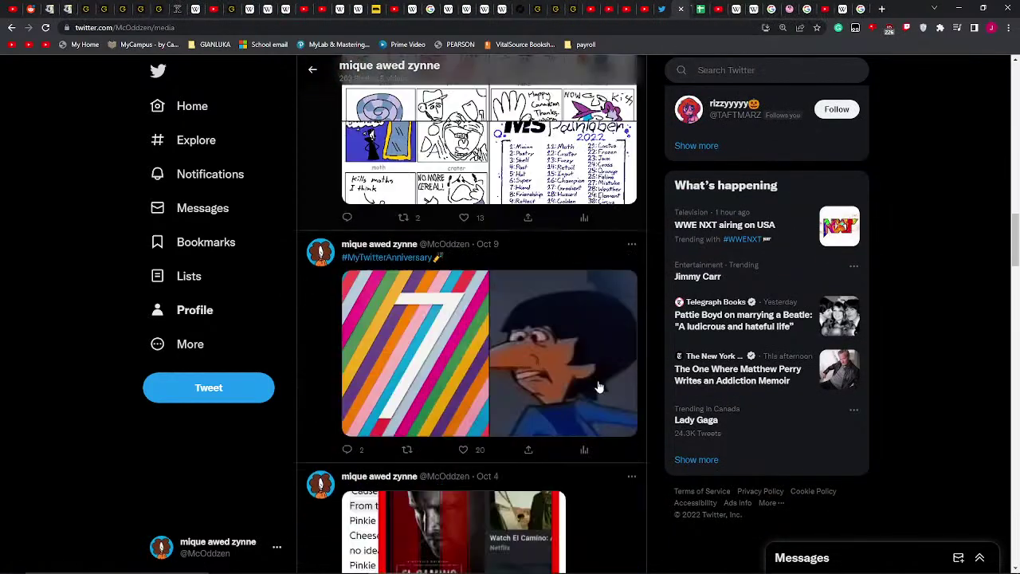
scroll(599, 386, up, 1)
click(521, 280)
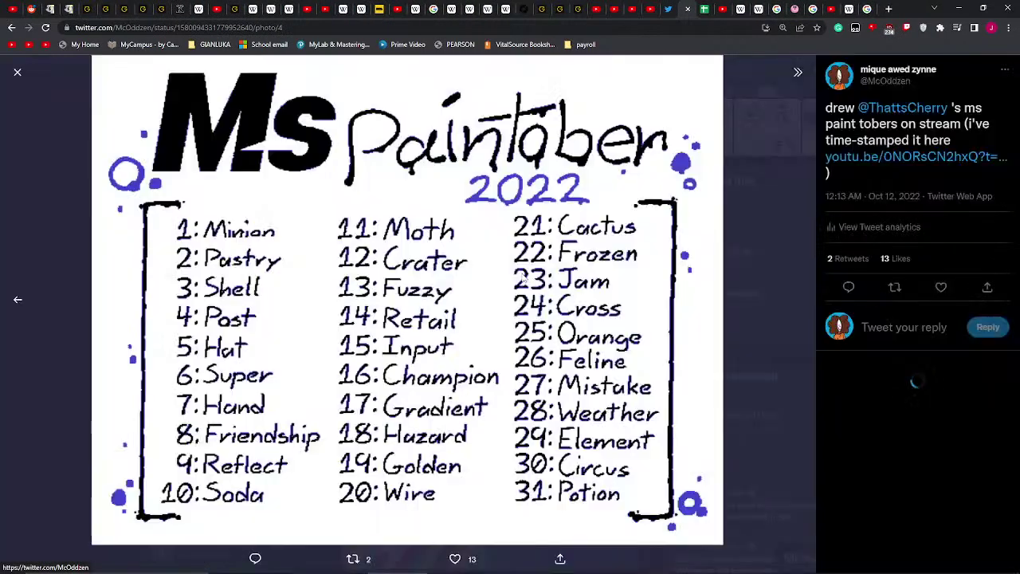
key(Escape)
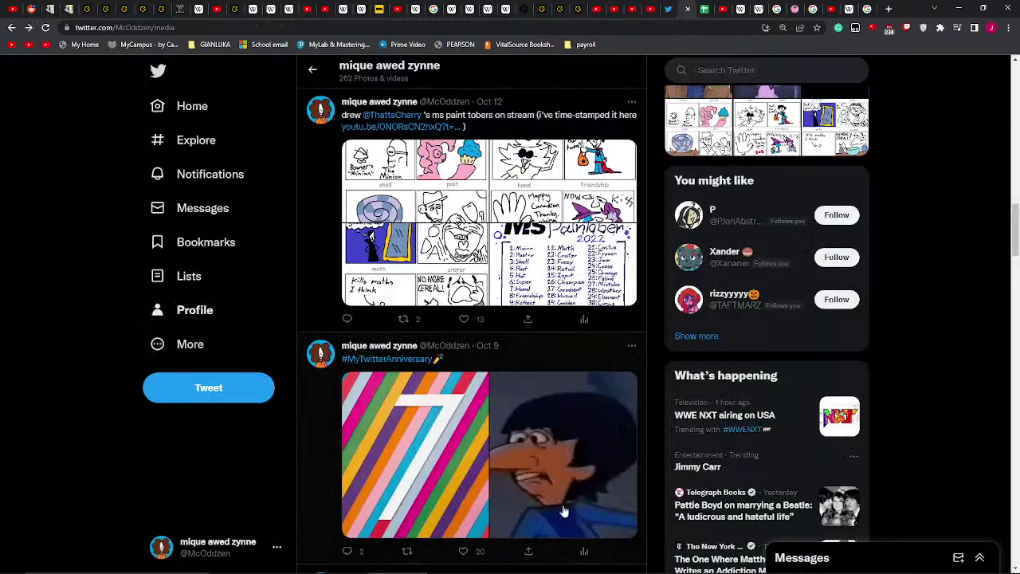
- Switch to Paint, look over the whole canvas and the recent pictures, and return to the browser
mouse_move(539, 570)
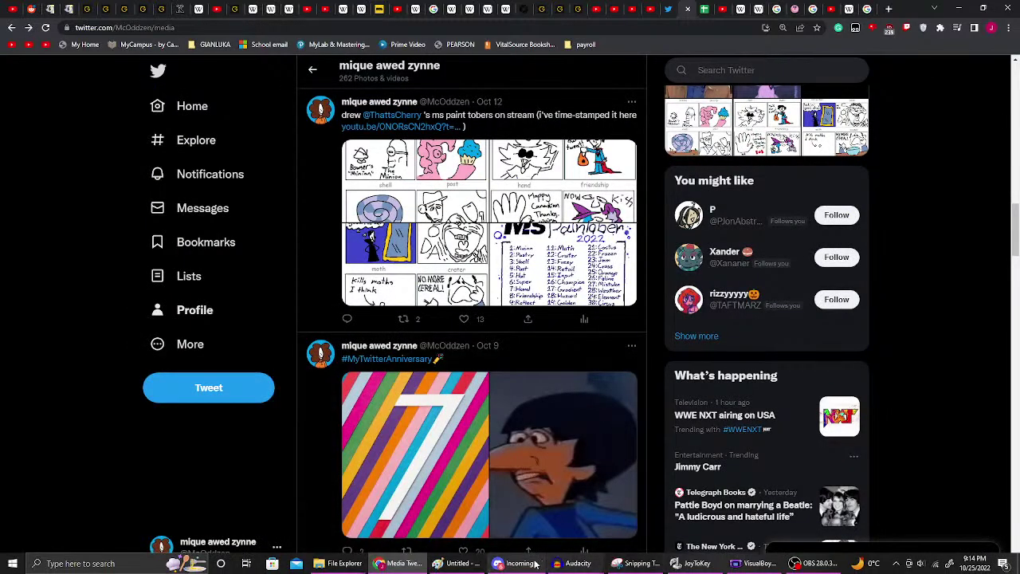
click(455, 564)
scroll(523, 407, down, 5)
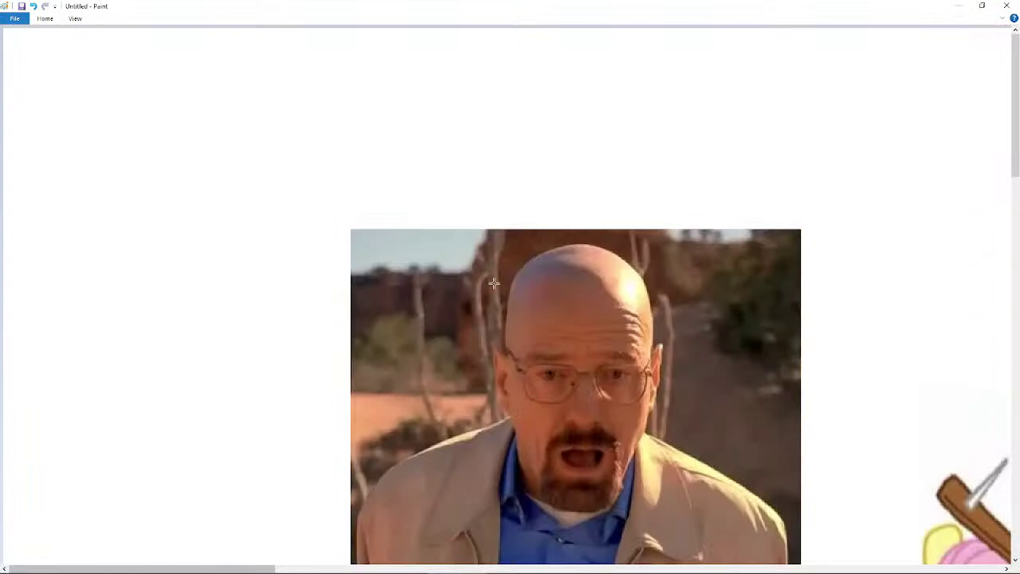
scroll(494, 319, down, 3)
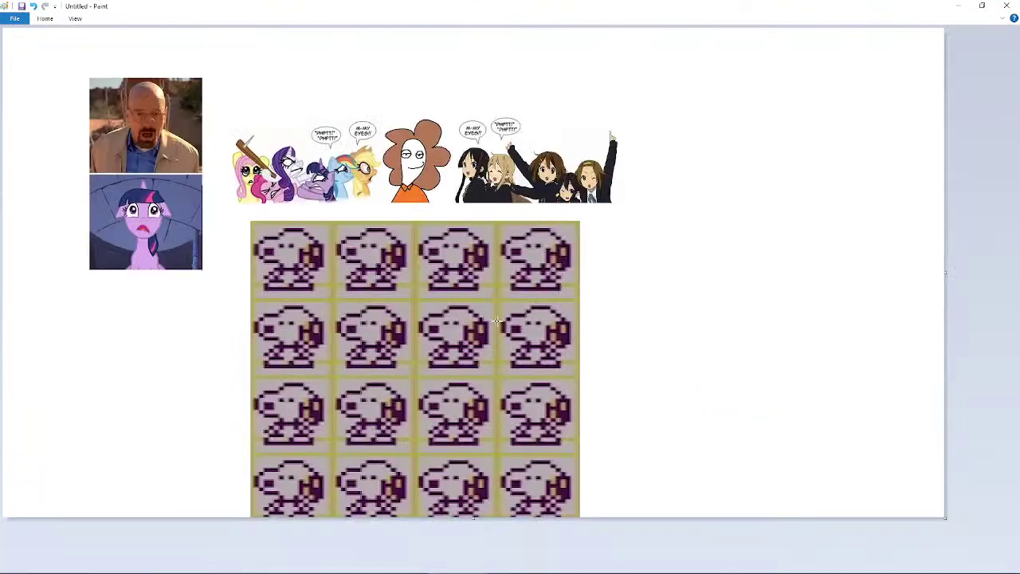
click(12, 18)
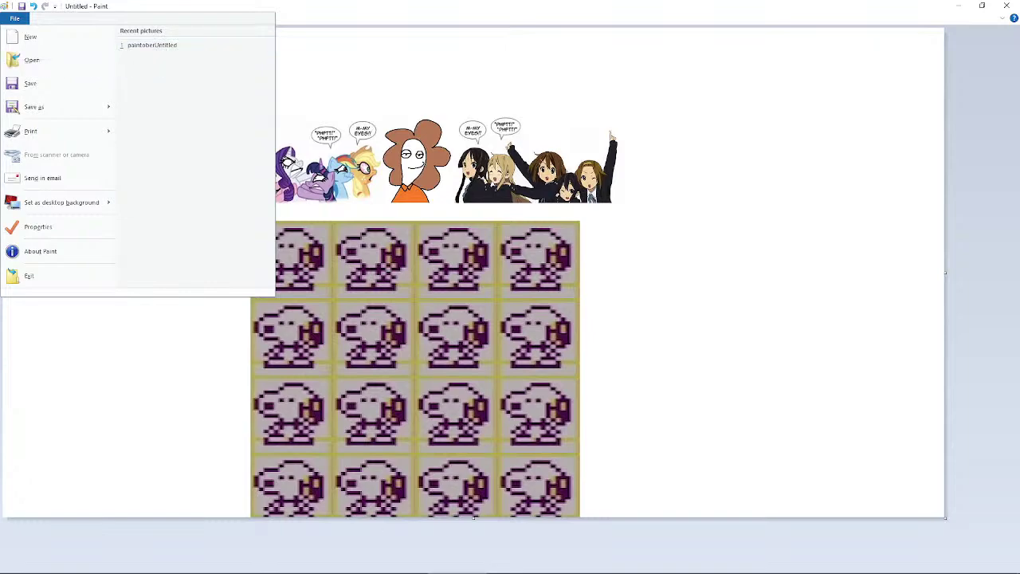
mouse_move(490, 565)
click(392, 565)
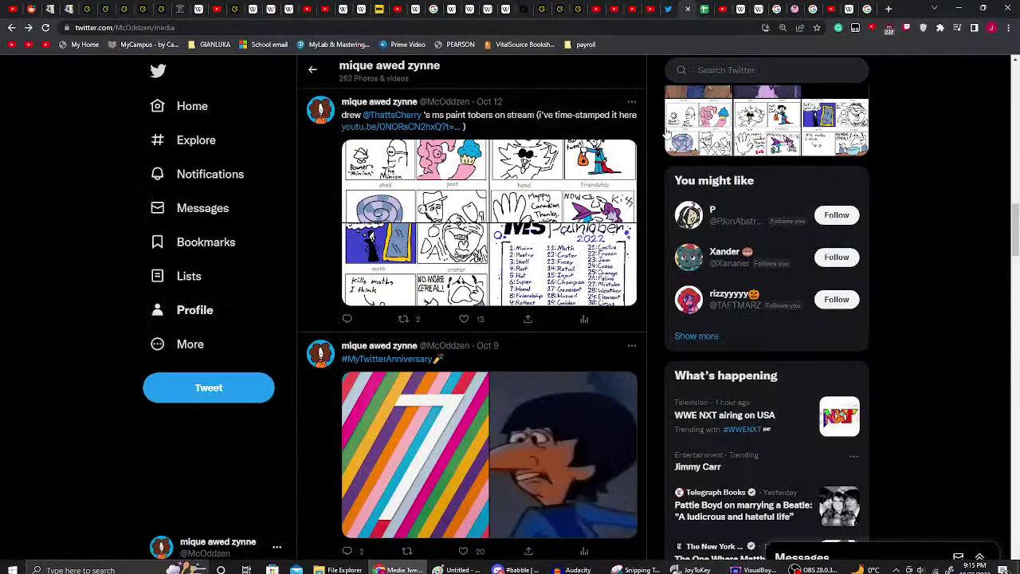
- Open the followed Minecraft streamer's Twitch channel in a new browser tab
click(887, 11)
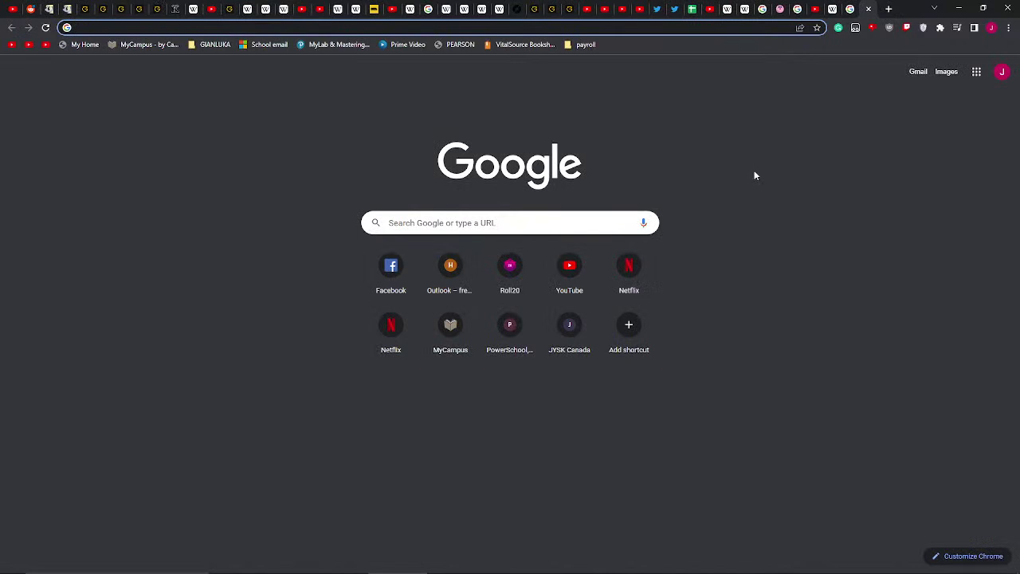
text(twitch)
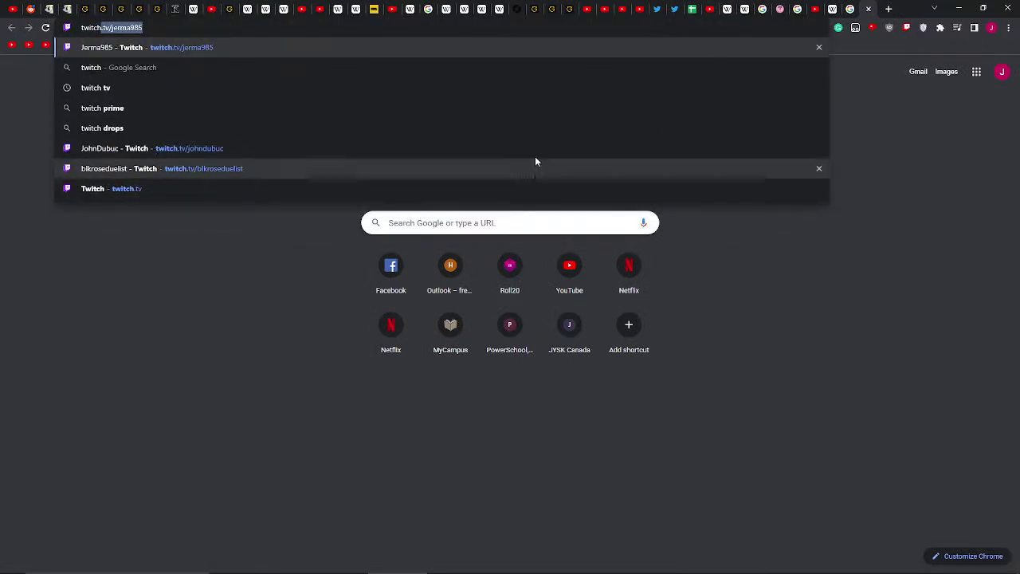
click(511, 160)
click(511, 163)
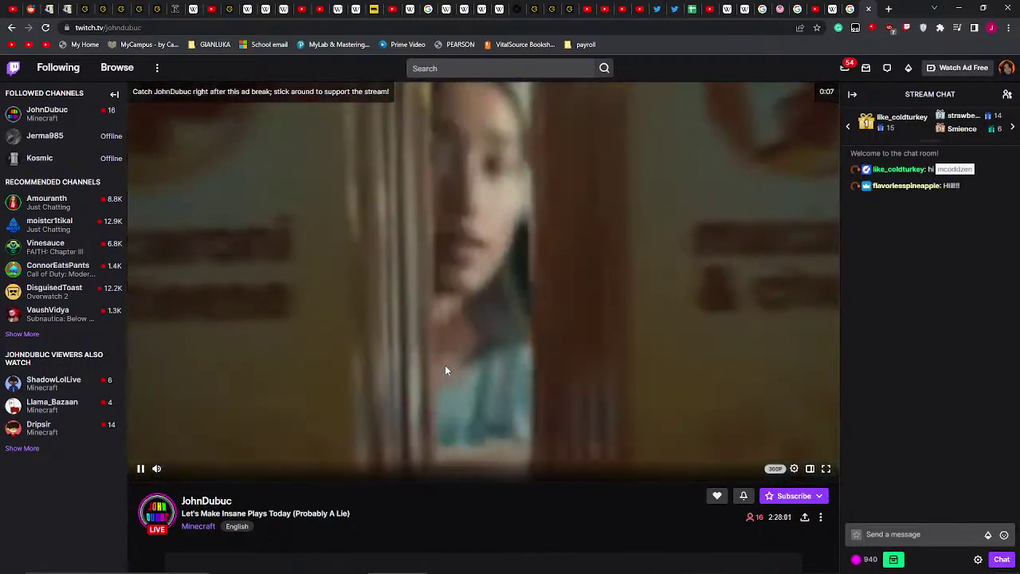
- Look over the channel's about section, rules and links below the stream, and return to the live video
scroll(445, 366, down, 2)
scroll(445, 365, down, 3)
scroll(445, 363, up, 3)
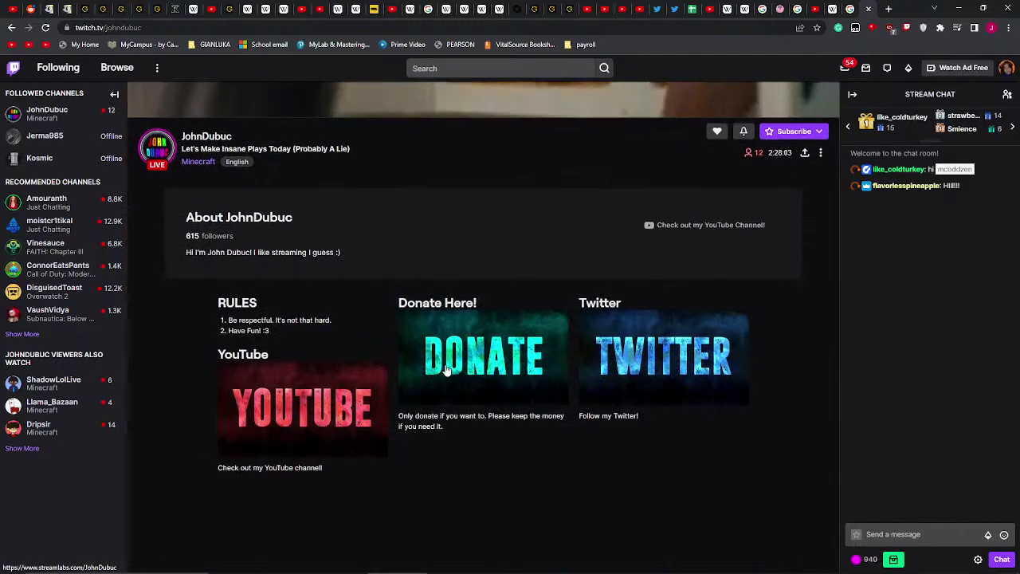
scroll(444, 364, up, 2)
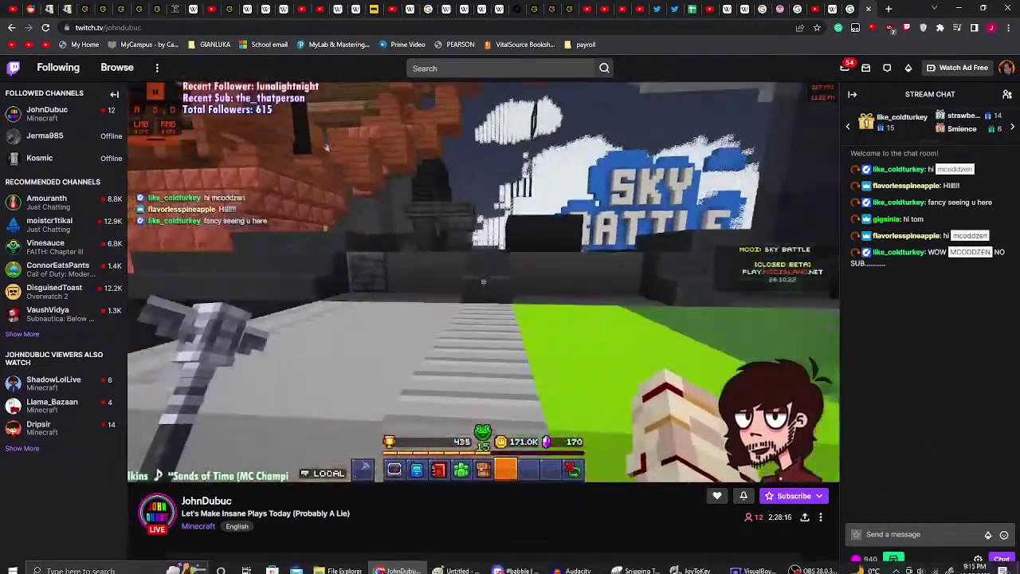
- Switch to Discord and bring up the babble channel of the Mcoddzen & Friends server
mouse_move(519, 563)
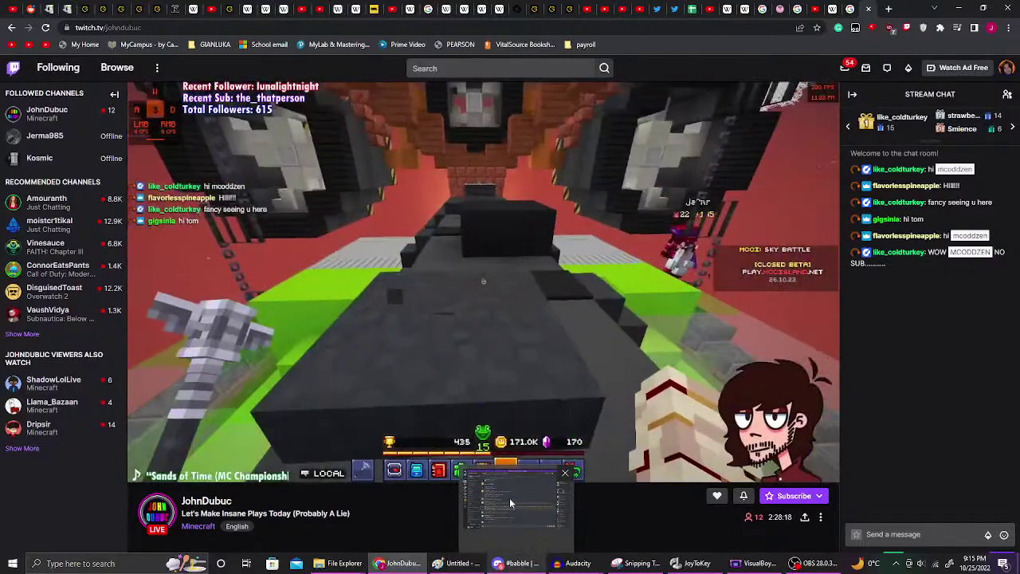
click(509, 498)
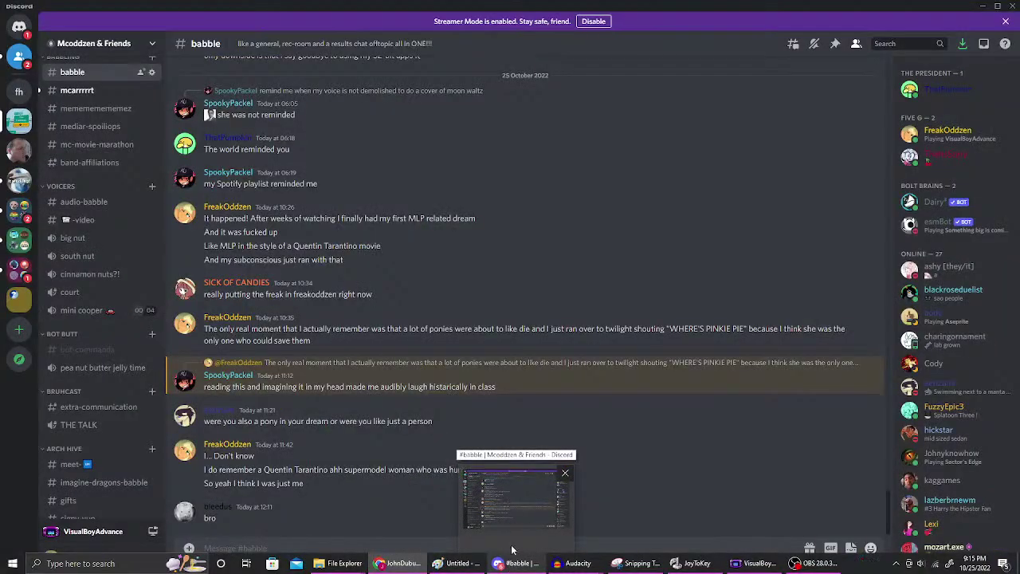
- Switch to the browser to watch the Twitch stream, and return to the latest messages in Discord's babble channel
click(399, 563)
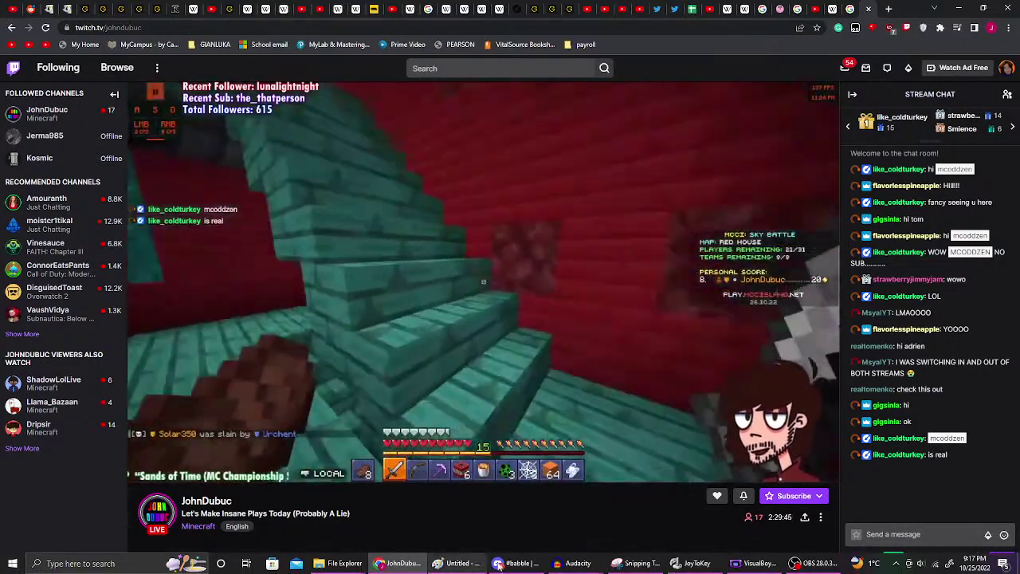
mouse_move(511, 564)
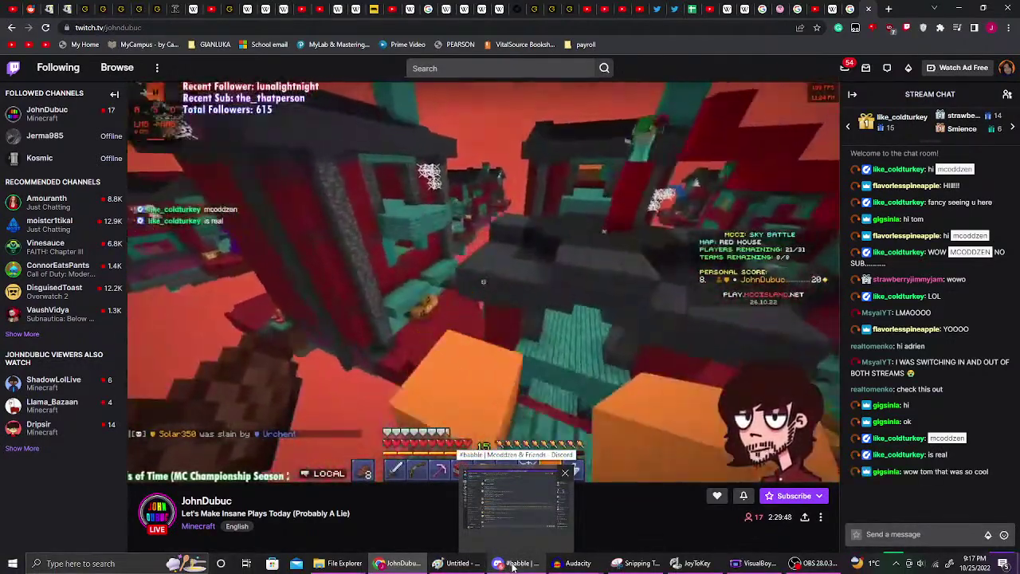
click(504, 493)
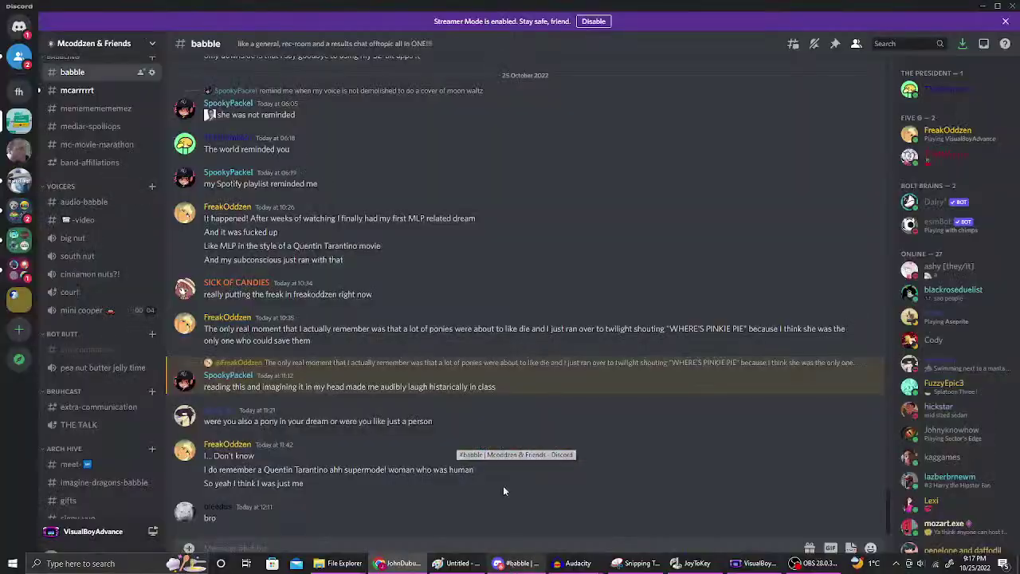
scroll(511, 385, up, 3)
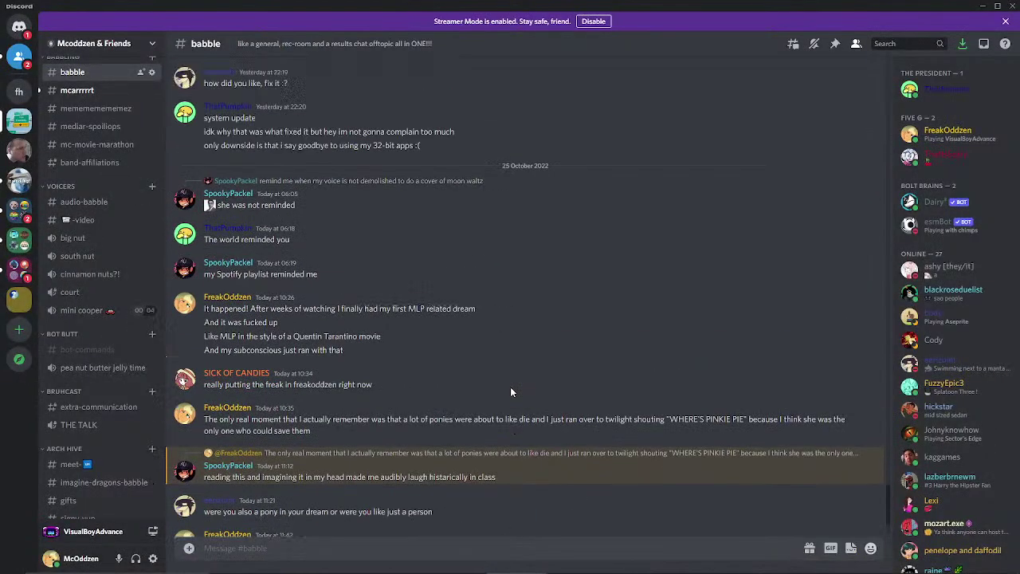
scroll(511, 391, down, 3)
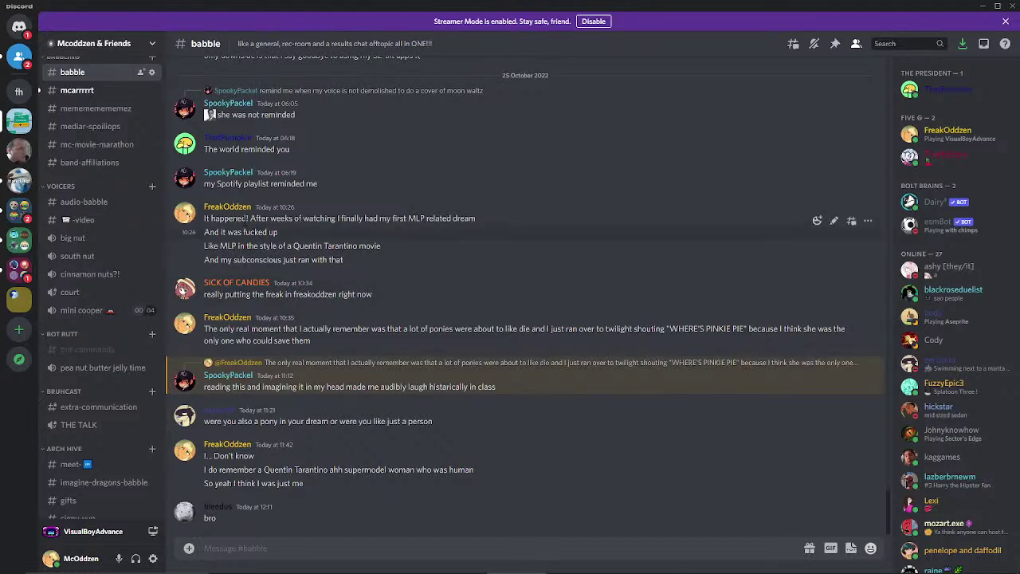
- Read through the babble messages about the MLP dream, from "It happened!" to the "WHERE'S PINKIE PIE" line, highlighting passages along the way
double_click(226, 219)
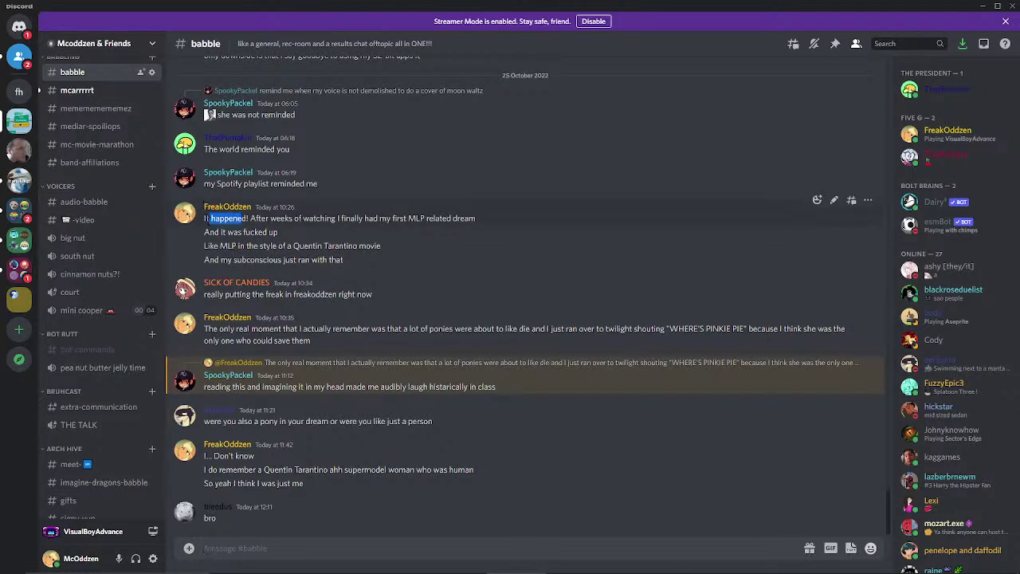
key(ctrl+shift+Right)
key(ctrl+shift+Right)
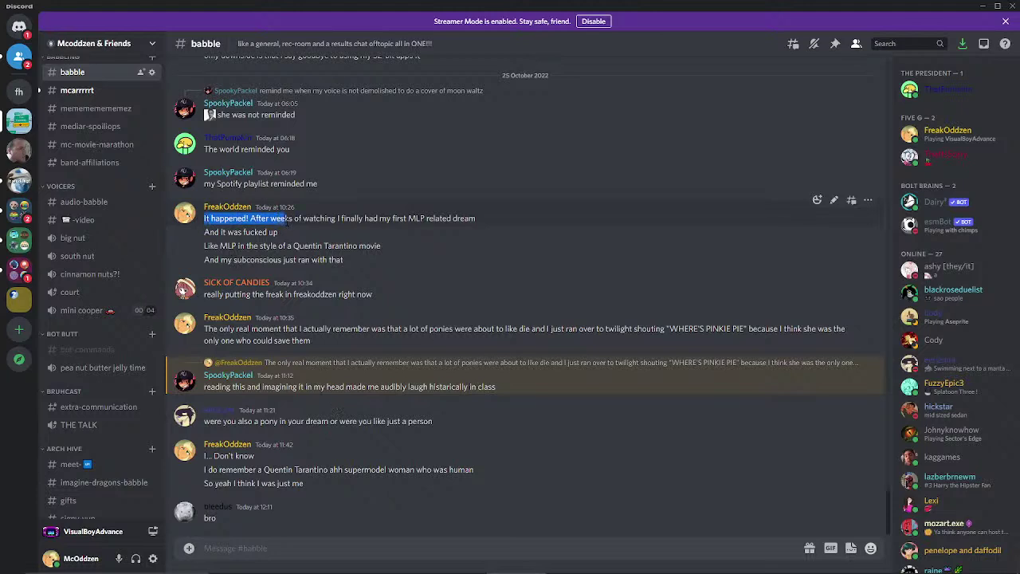
click(302, 218)
drag(334, 218, 396, 219)
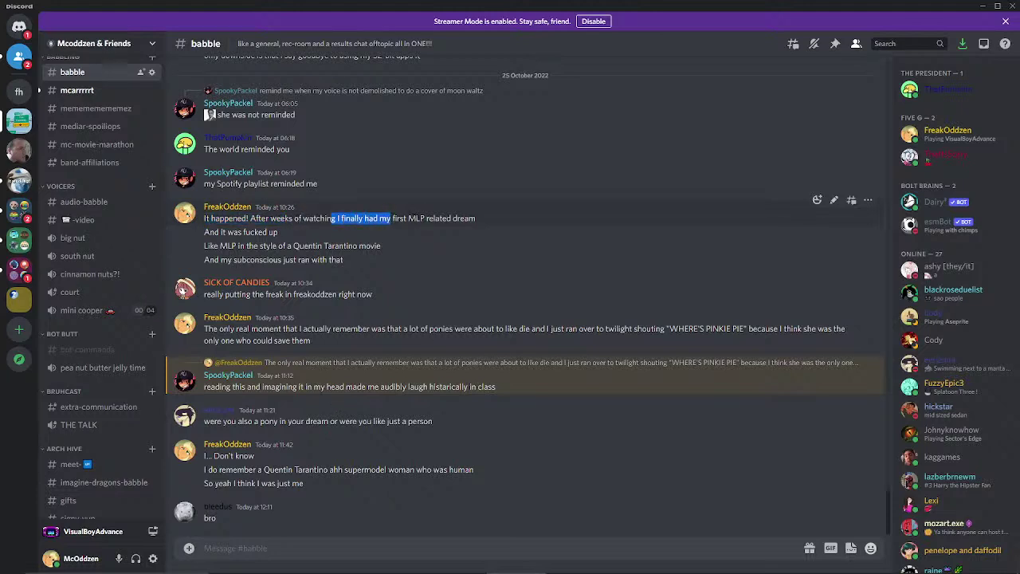
drag(475, 219, 370, 219)
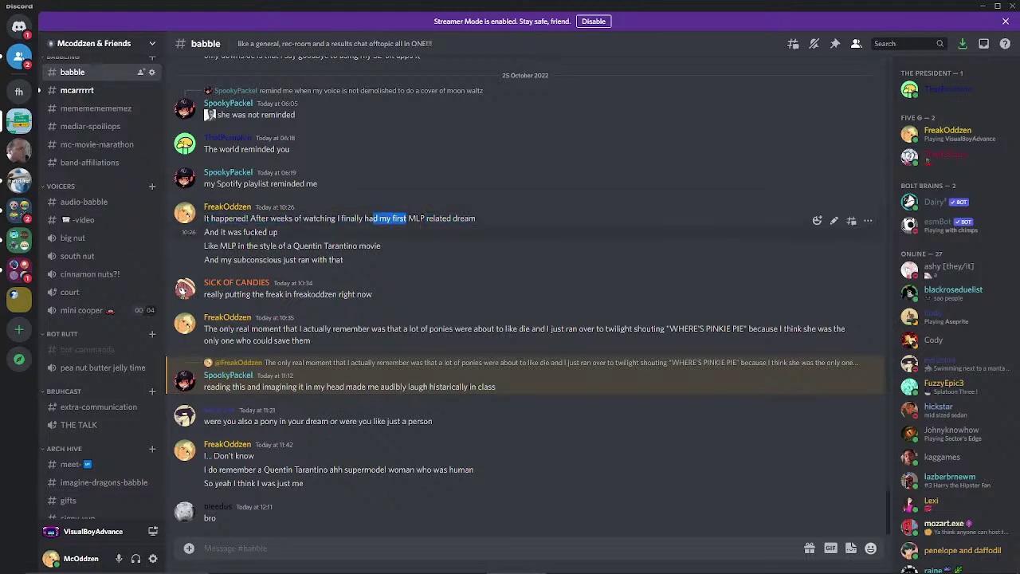
drag(257, 232, 386, 263)
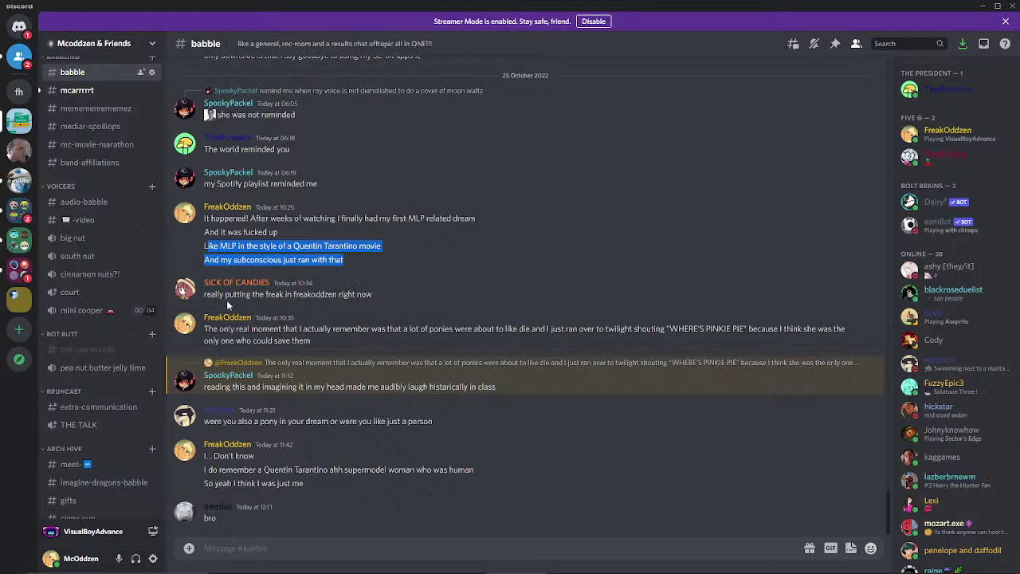
drag(219, 294, 373, 294)
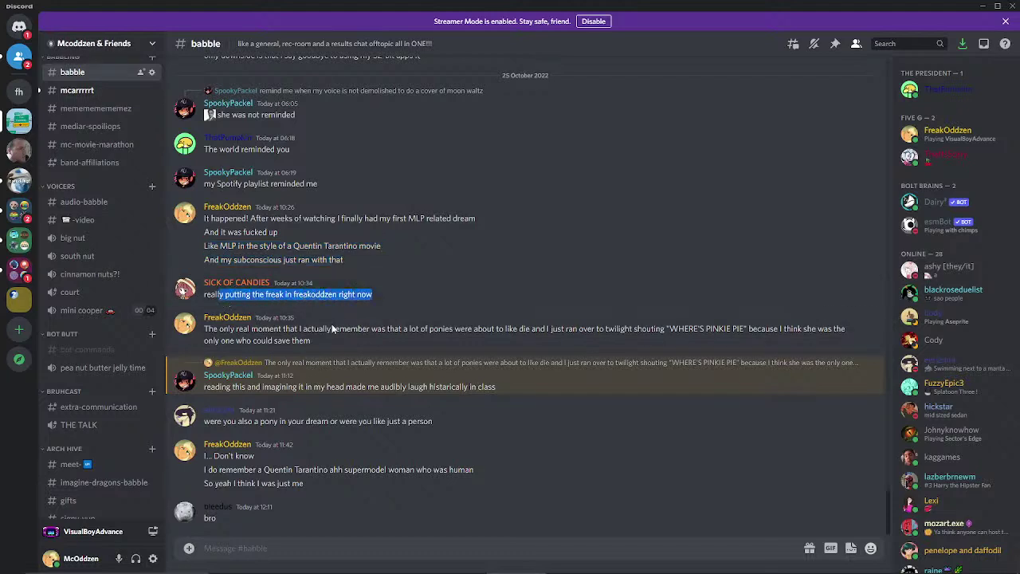
drag(205, 328, 408, 329)
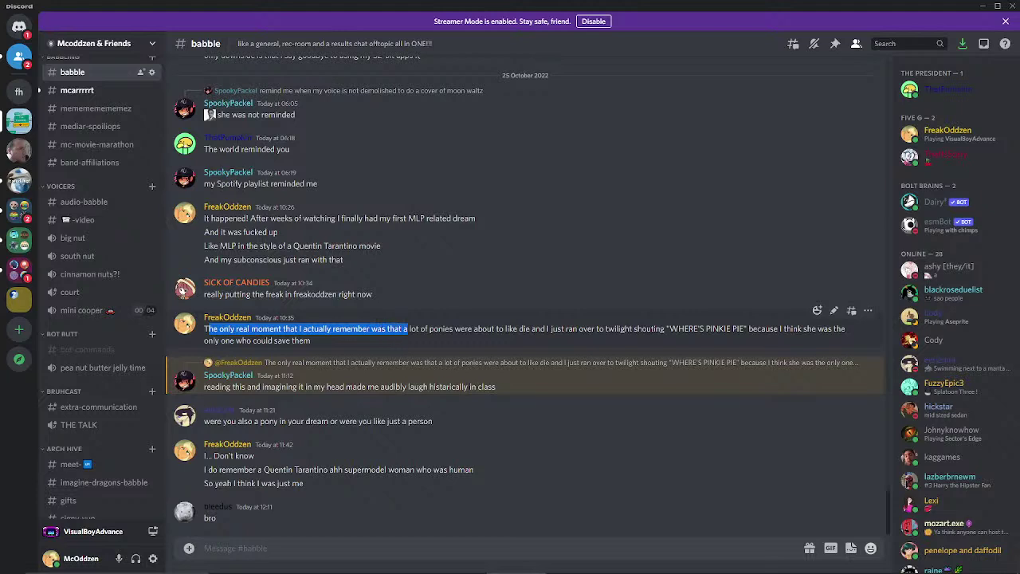
click(474, 325)
drag(530, 328, 543, 329)
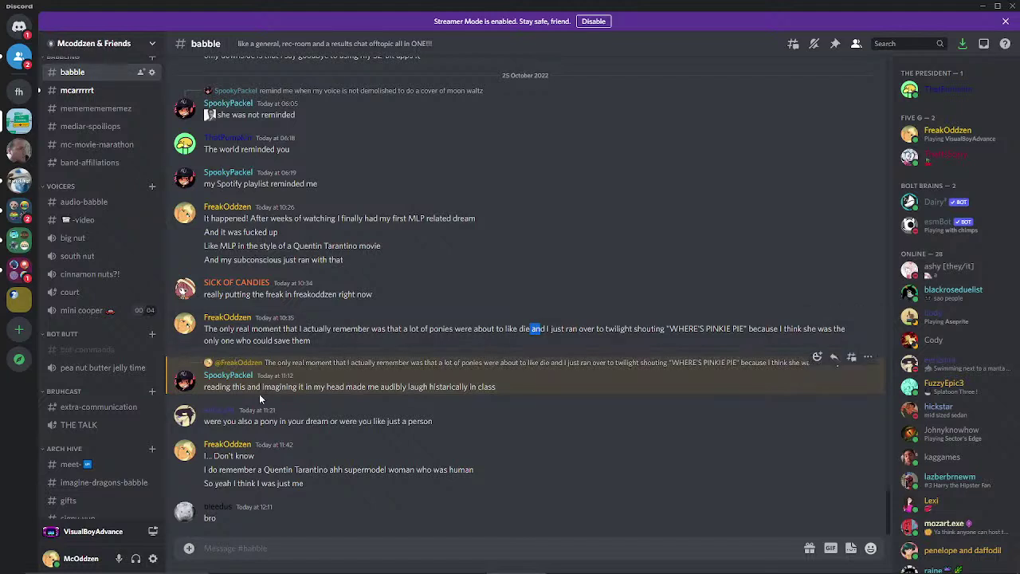
- Read the remaining replies to the dream story, and view the poster's profile card and banner before closing it
drag(198, 385, 506, 388)
click(512, 381)
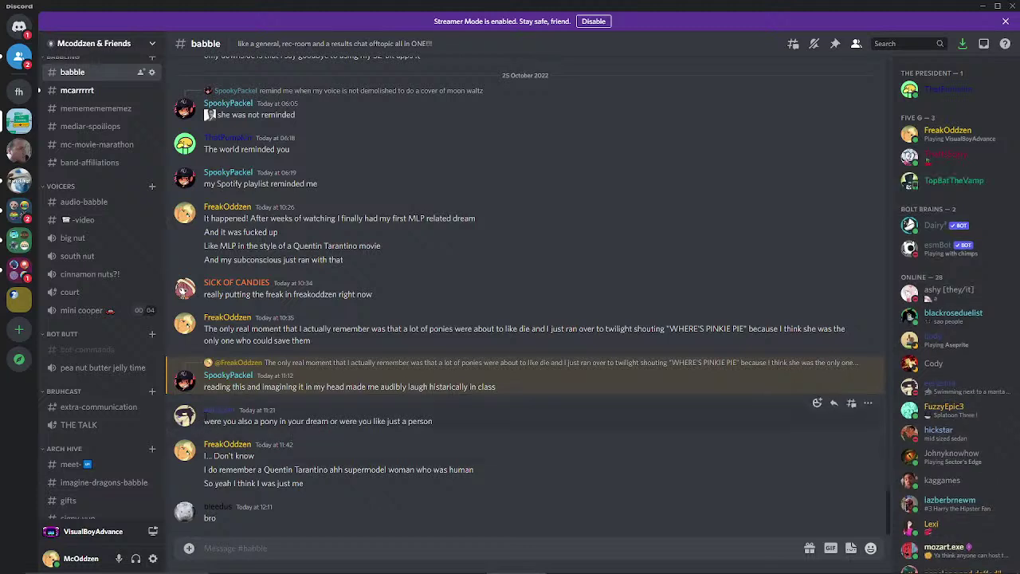
drag(199, 419, 442, 421)
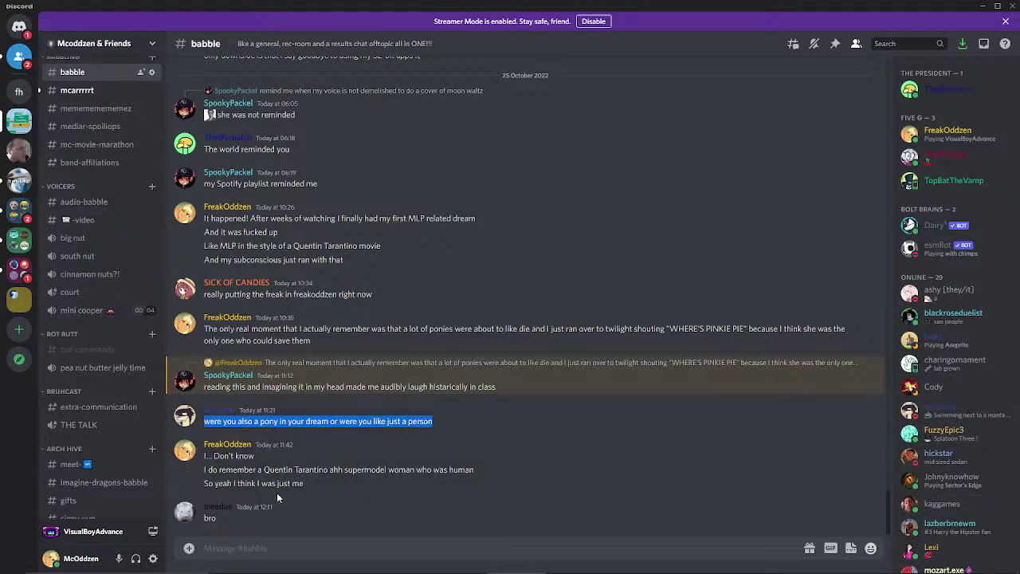
drag(257, 469, 415, 472)
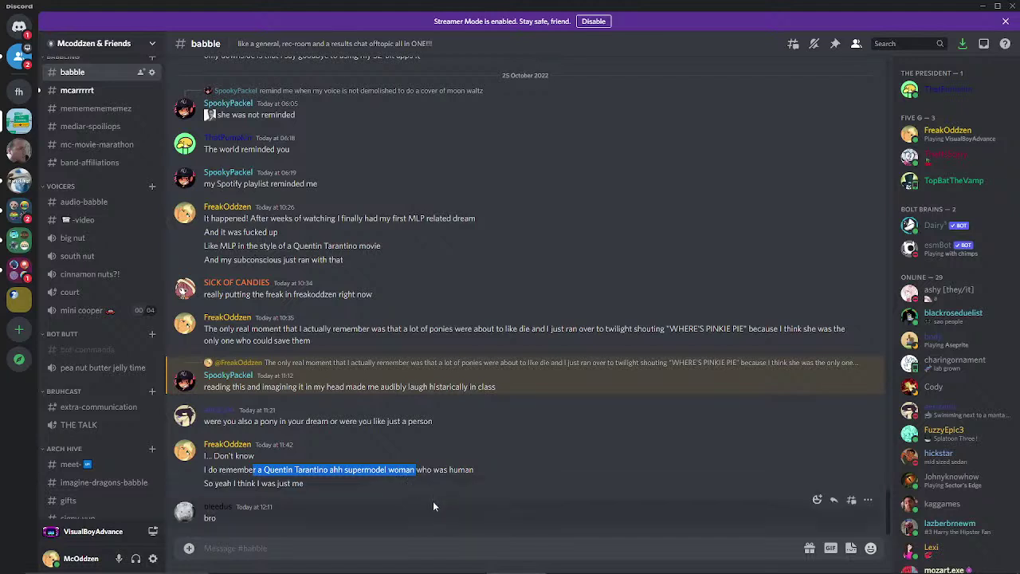
triple_click(355, 484)
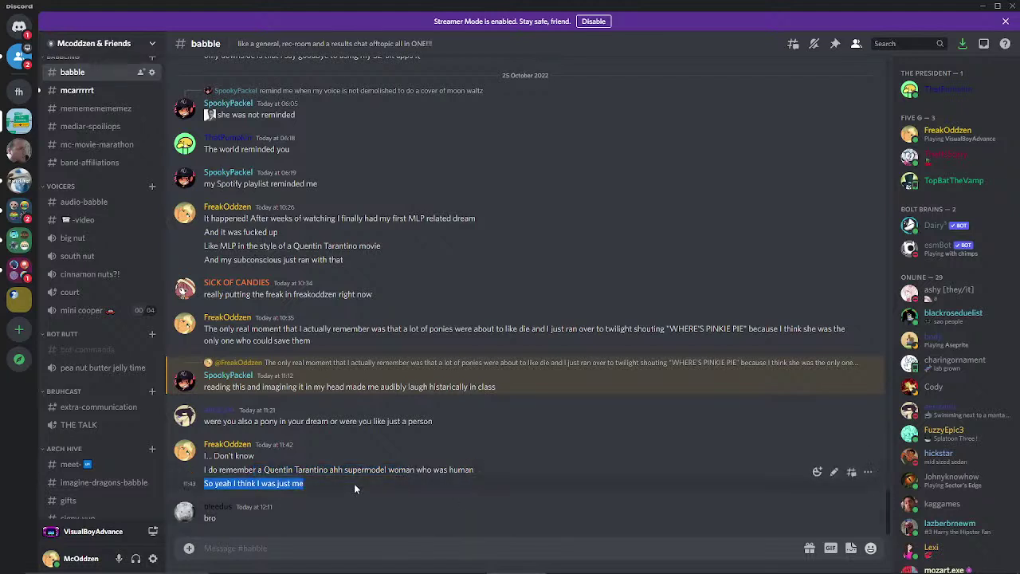
click(276, 489)
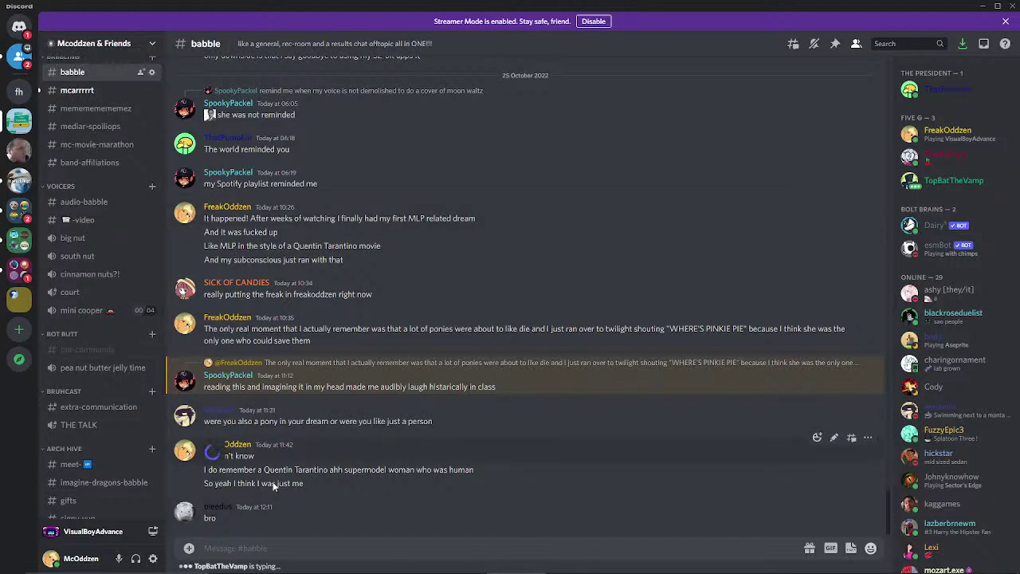
click(223, 446)
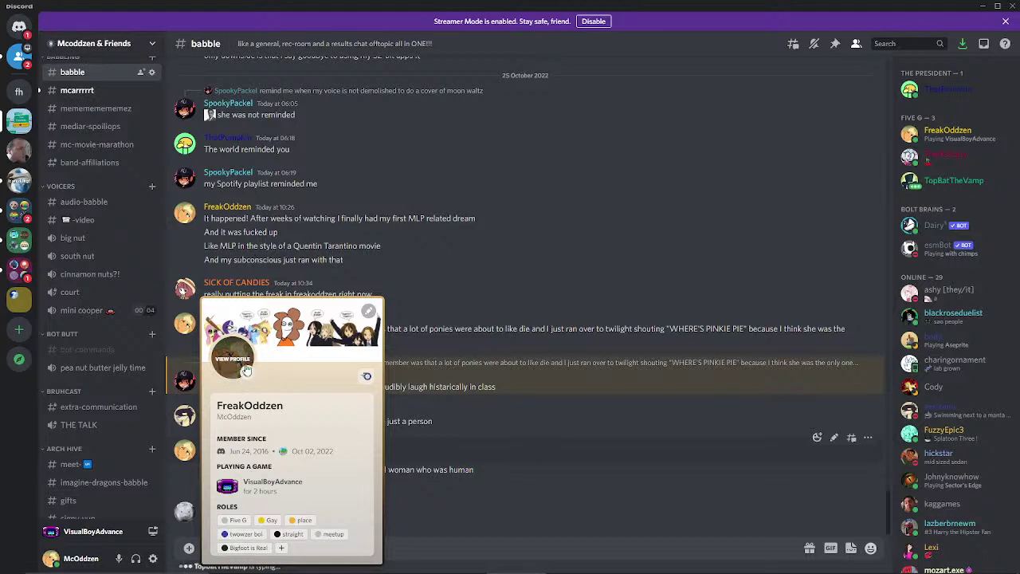
click(486, 415)
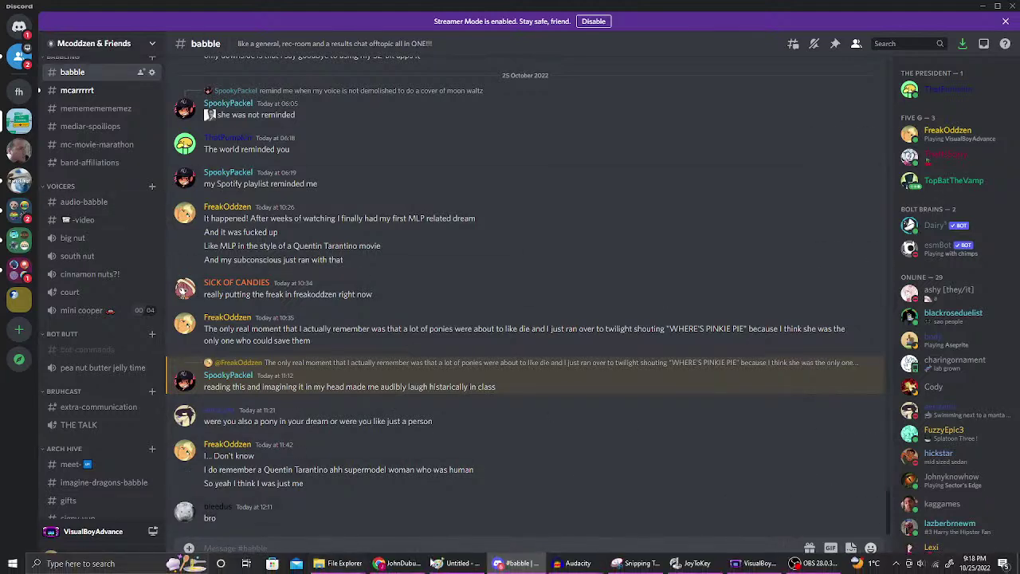
- Switch to Paint and open the recent picture paintoberUntitled, saving the current canvas as the PNG "asfasafsfas" in Pictures
click(456, 564)
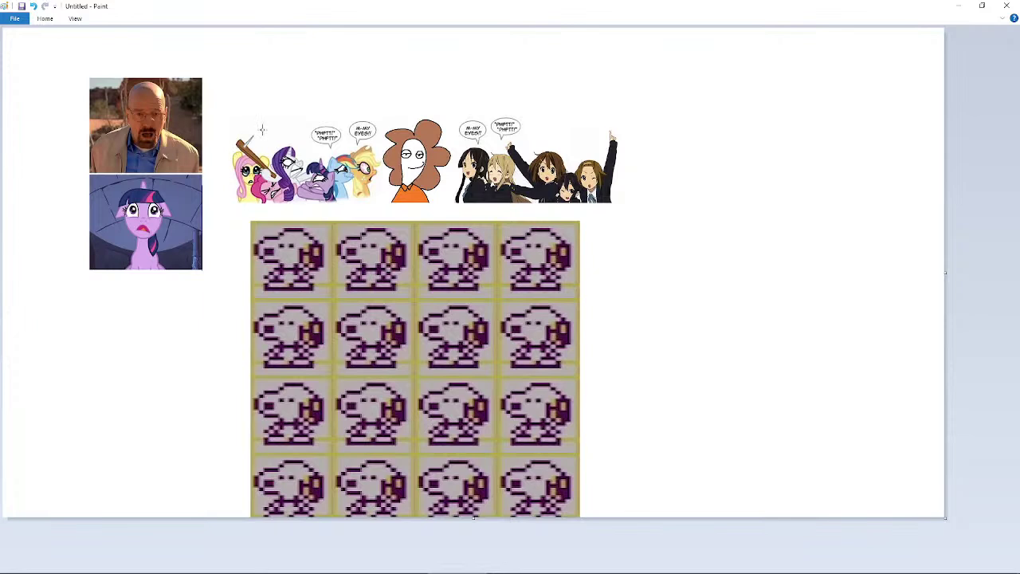
click(15, 18)
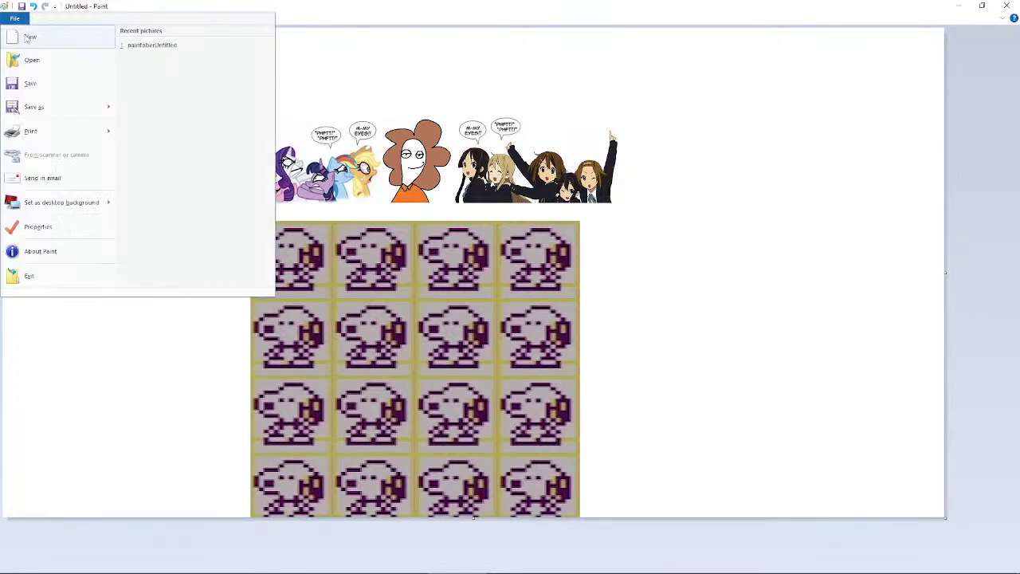
click(152, 45)
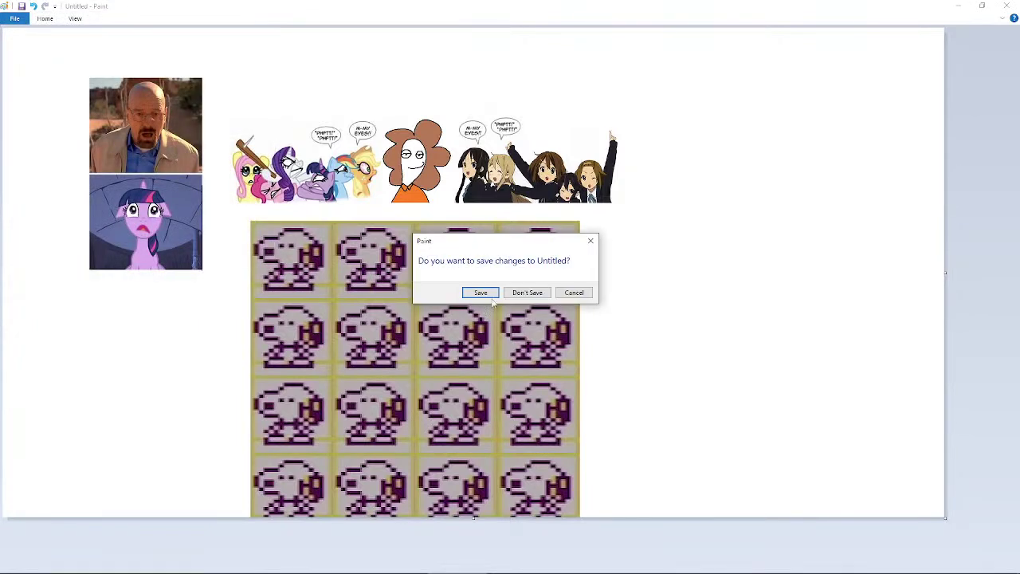
click(510, 293)
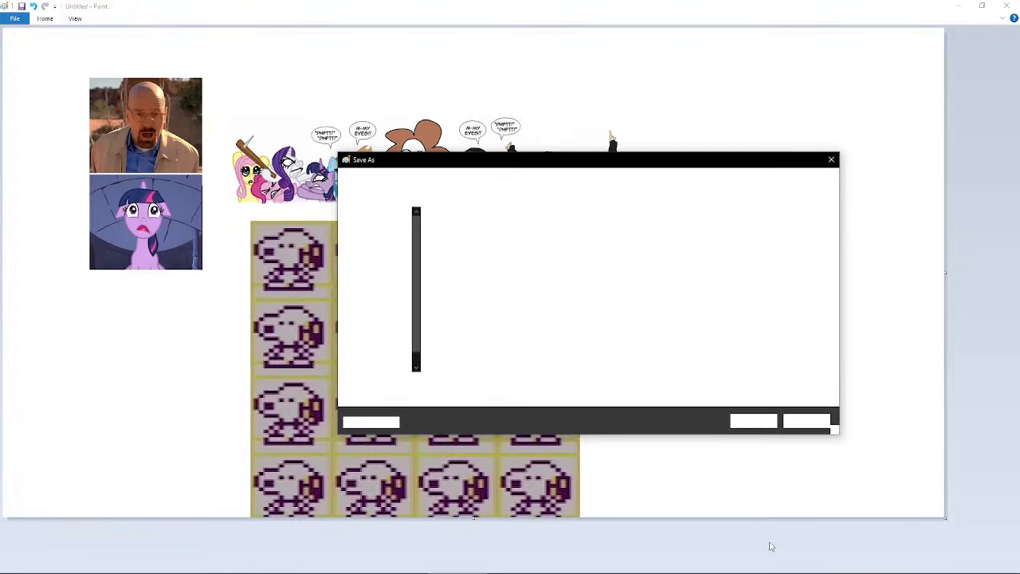
text(asfsafsfas)
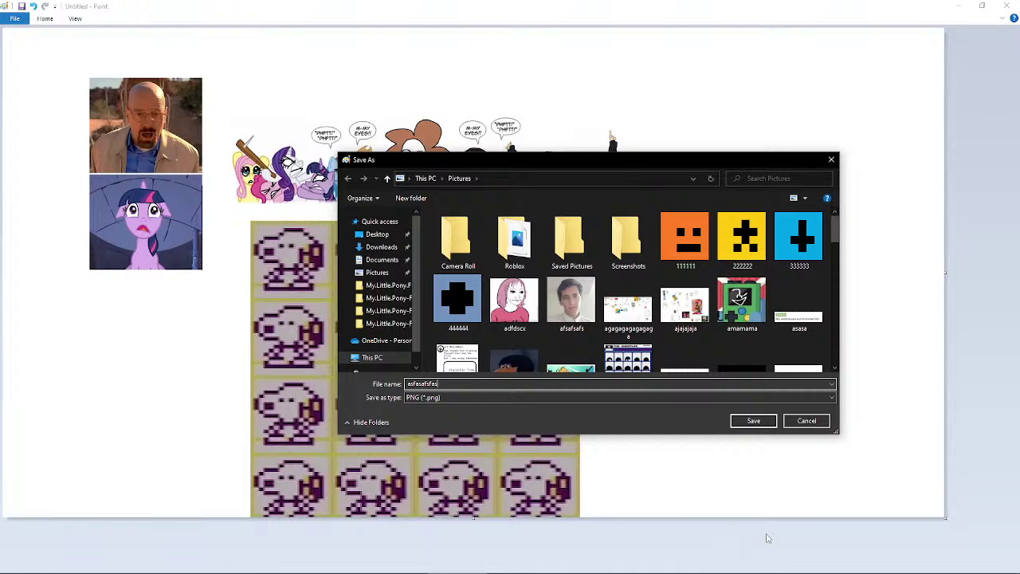
click(753, 421)
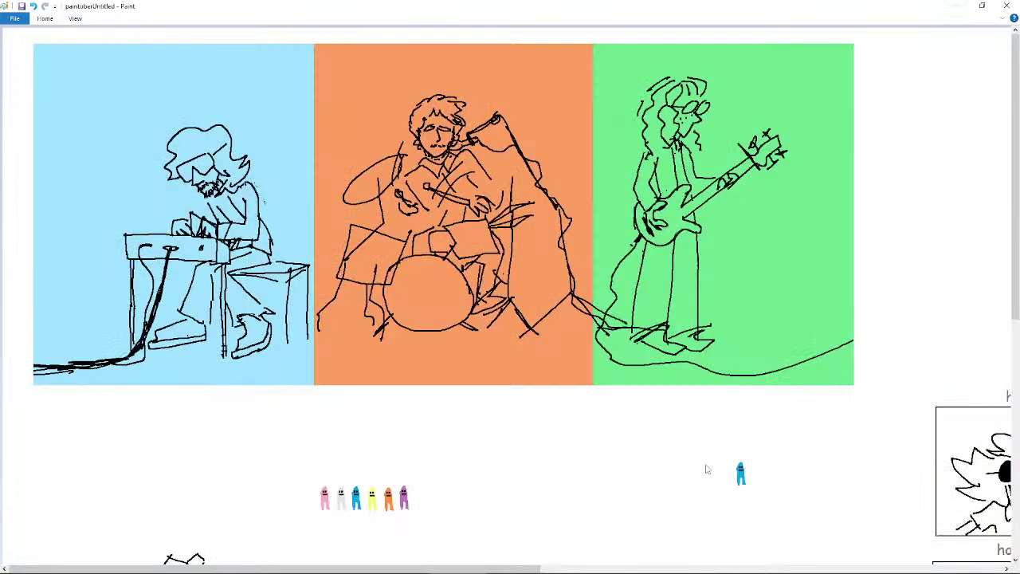
- Move the three-panel band drawing into the upper-left corner of the canvas
scroll(627, 517, down, 5)
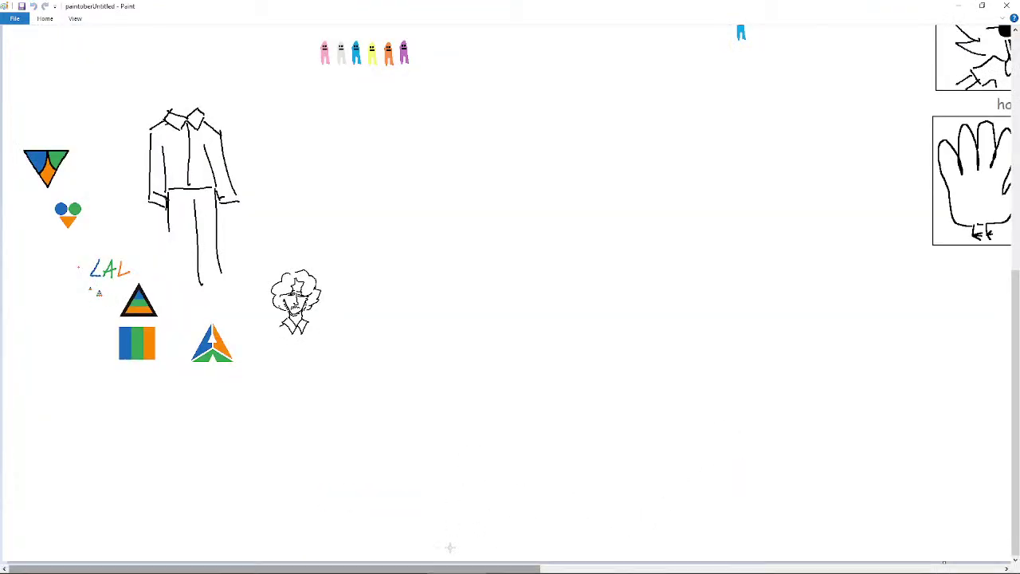
drag(463, 571, 817, 498)
drag(605, 568, 713, 550)
scroll(580, 449, up, 10)
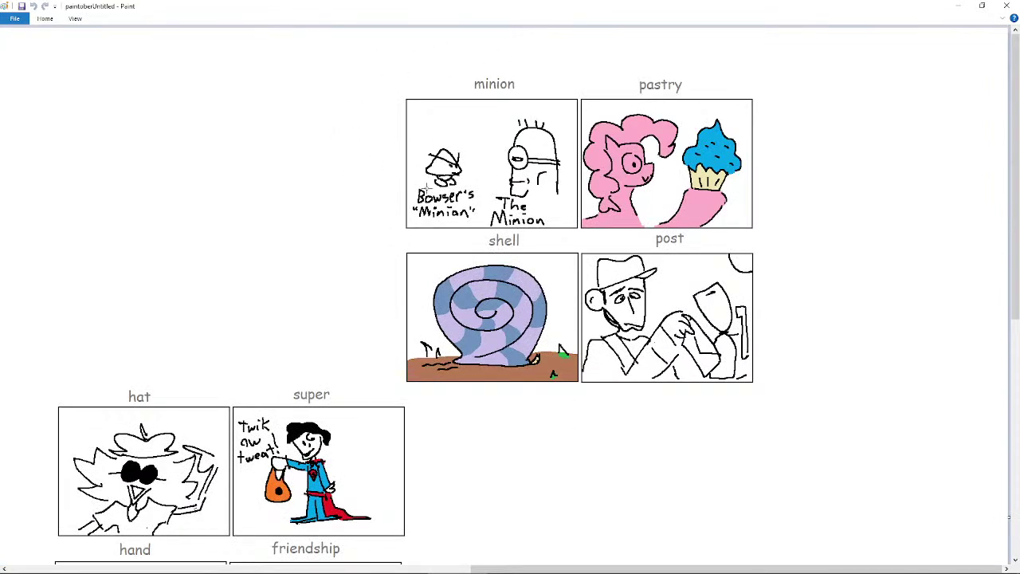
scroll(431, 217, down, 2)
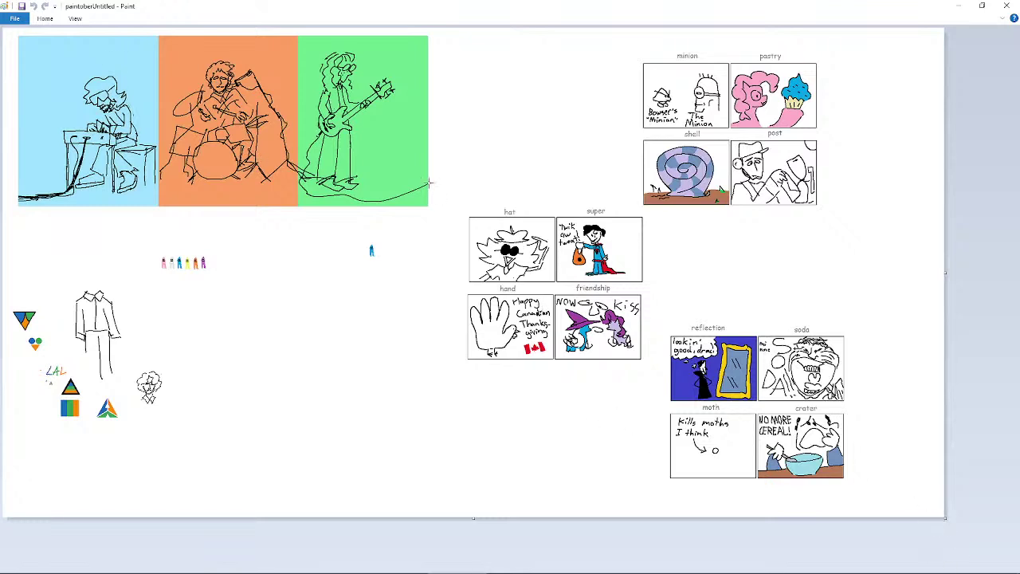
drag(433, 208, 212, 97)
drag(56, 14, 9, 24)
mouse_move(299, 100)
mouse_down()
mouse_move(215, 132)
mouse_move(258, 128)
mouse_move(259, 298)
mouse_move(301, 110)
mouse_up()
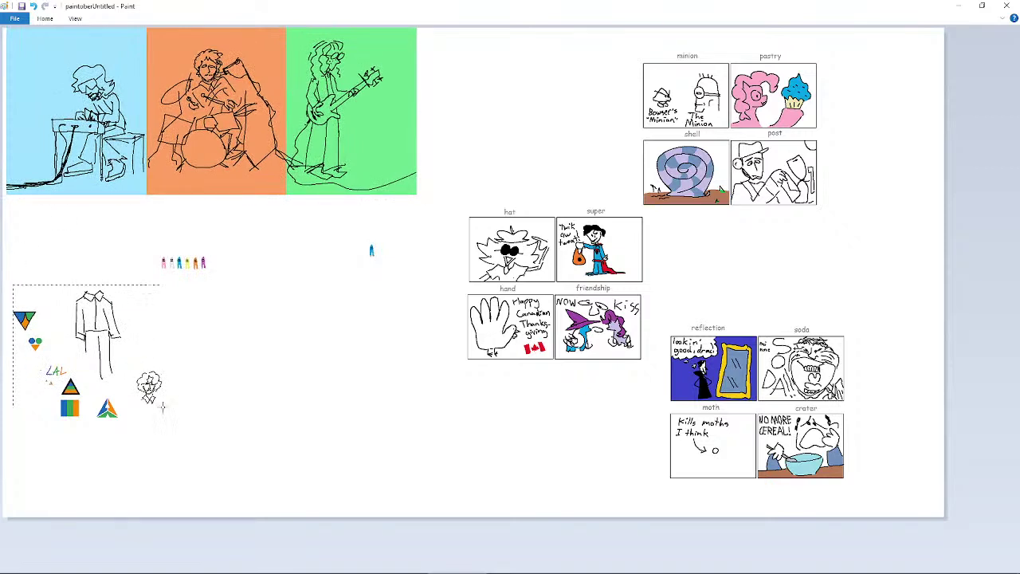
- Move the suit, head and logo sketches and the three-panel band drawing off the canvas past its bottom edge
drag(162, 408, 208, 444)
drag(148, 319, 203, 556)
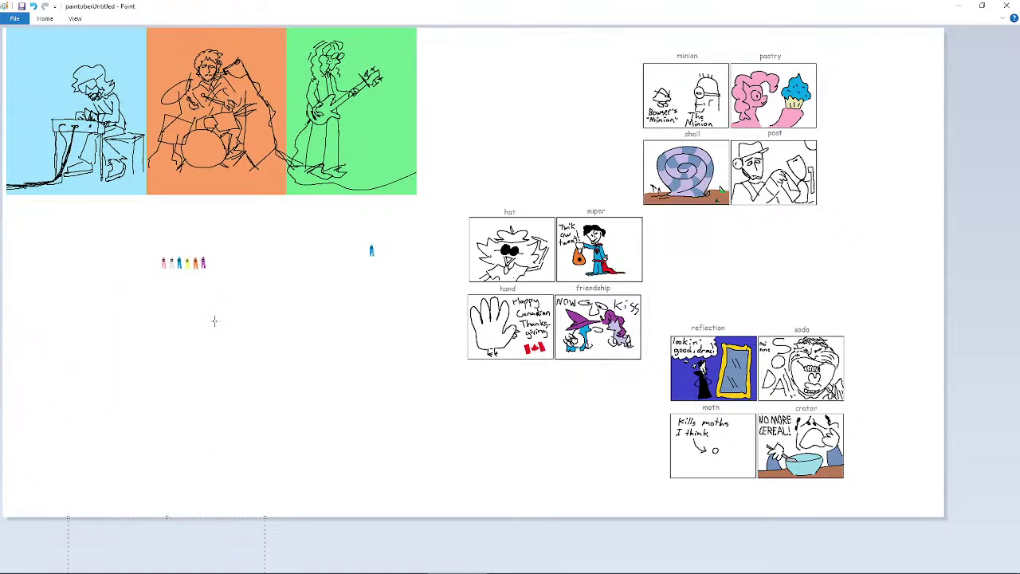
drag(437, 201, 86, 3)
drag(75, 41, 252, 560)
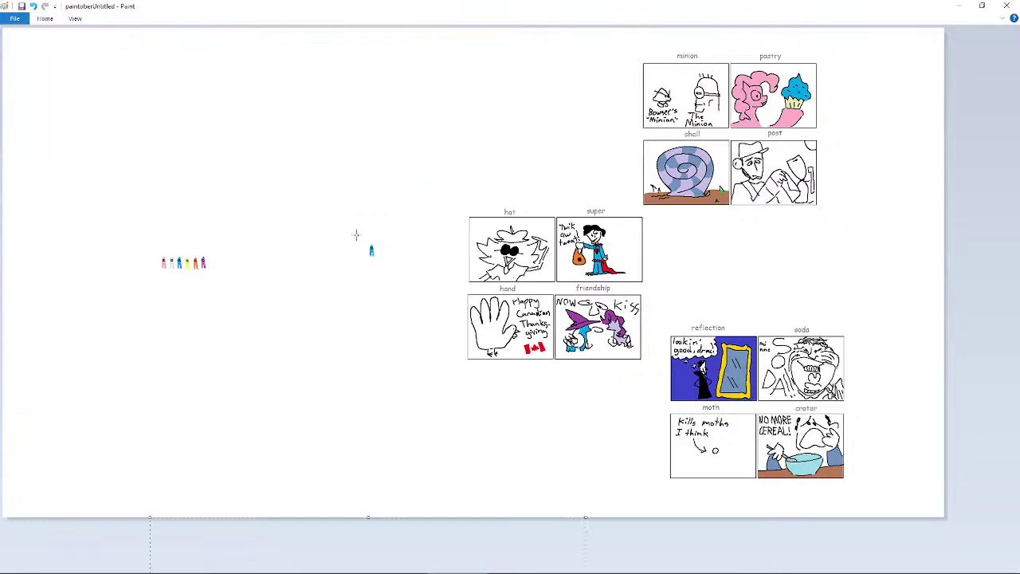
- Gather the small coloured figures and move them together into the upper-left corner of the canvas
mouse_move(356, 234)
mouse_down()
mouse_move(403, 295)
mouse_move(250, 268)
mouse_move(238, 278)
mouse_up()
drag(123, 236, 327, 321)
mouse_move(175, 235)
mouse_down()
mouse_move(409, 271)
mouse_move(588, 204)
mouse_move(24, 72)
mouse_move(97, 47)
mouse_move(74, 43)
mouse_up()
- Stack the minion-pastry-shell-post panels above the hat-super-hand-friendship panels near the canvas's left side, switching on transparent selection between the two moves
drag(634, 72, 868, 207)
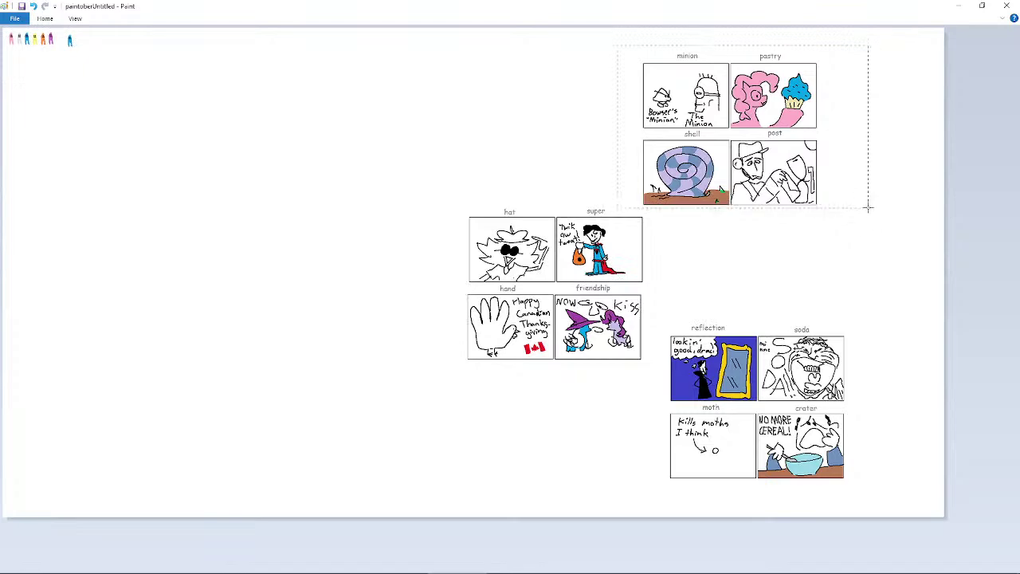
drag(526, 144, 275, 131)
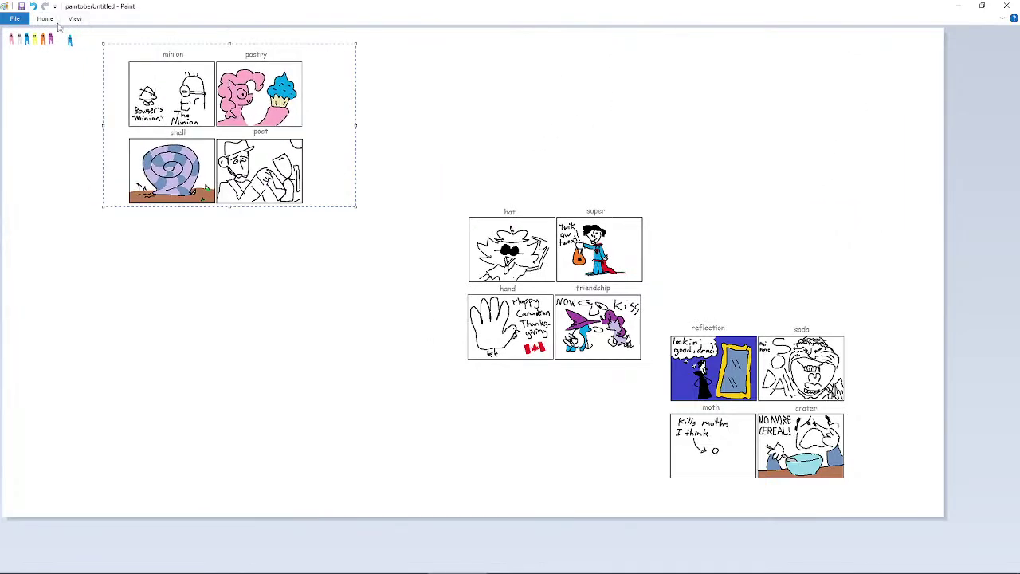
click(48, 18)
click(69, 54)
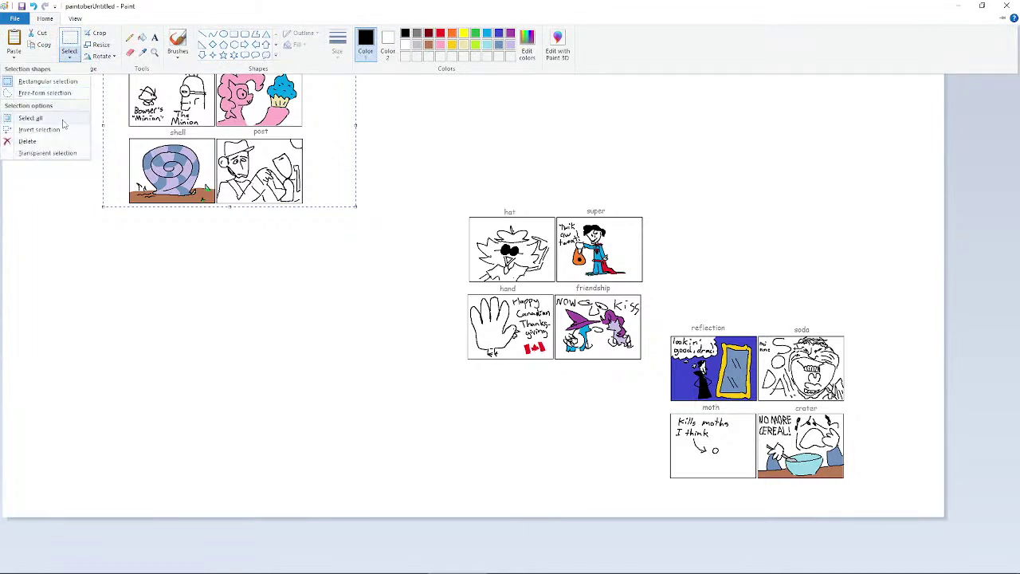
click(47, 153)
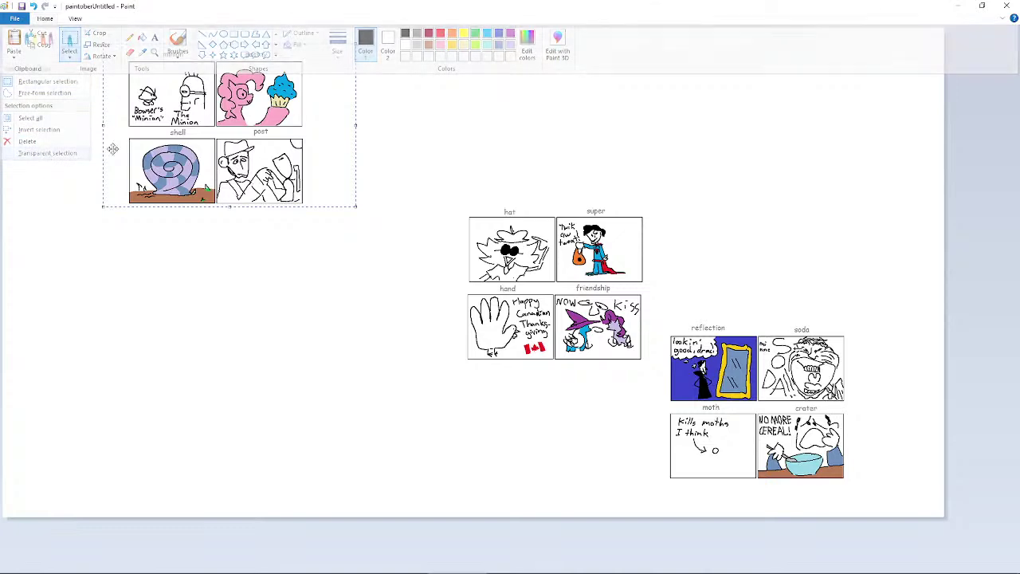
drag(430, 189, 661, 402)
drag(568, 283, 262, 289)
- Switch to Discord, read the newest message about a dream in the babble channel, and return to Paint
mouse_move(590, 567)
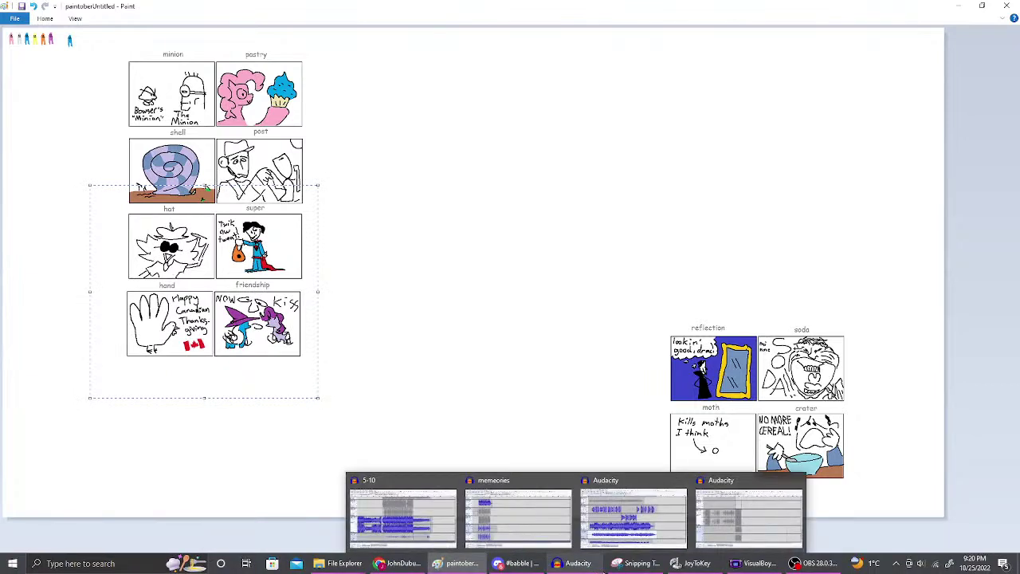
click(505, 567)
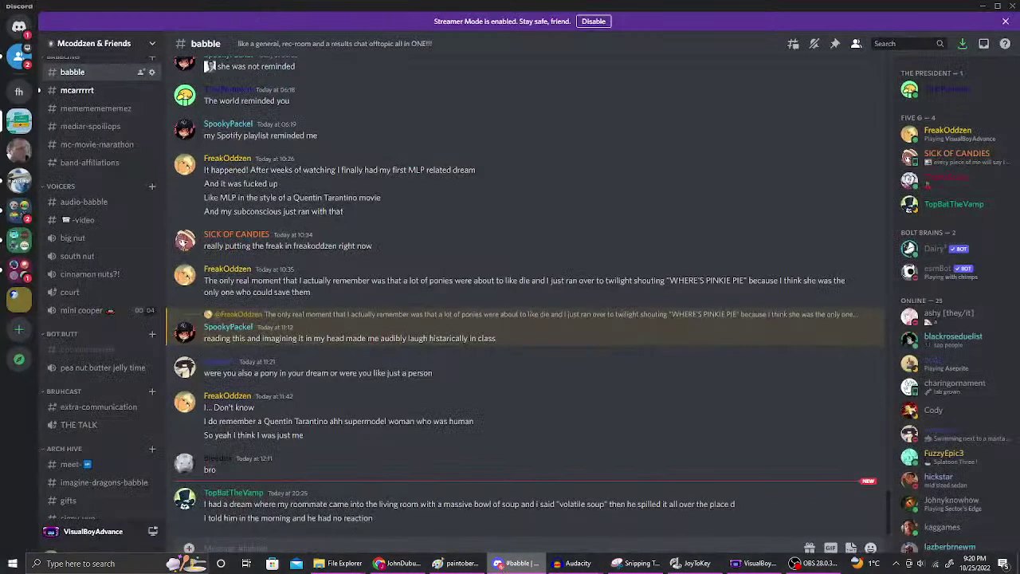
drag(223, 504, 413, 503)
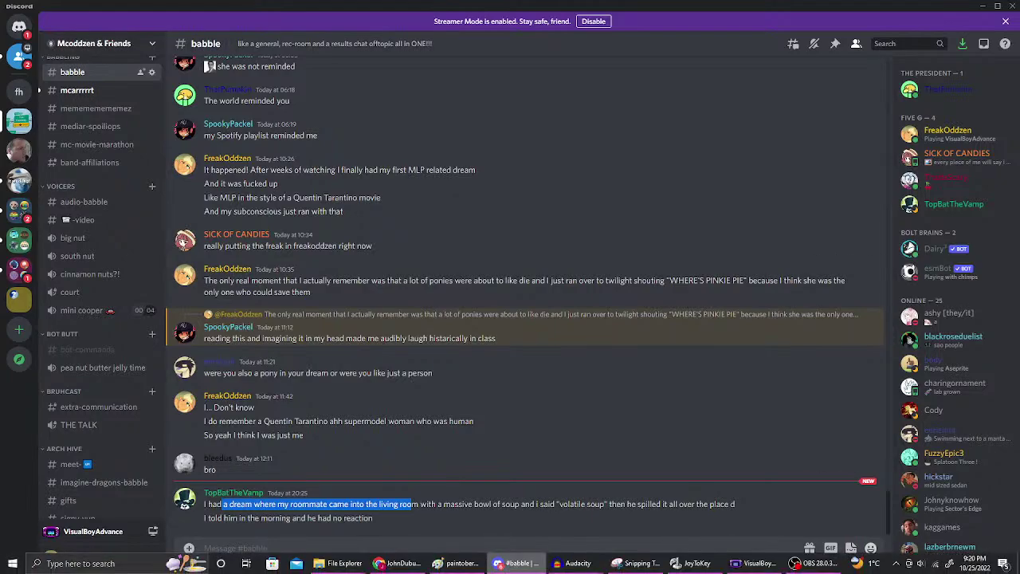
click(475, 564)
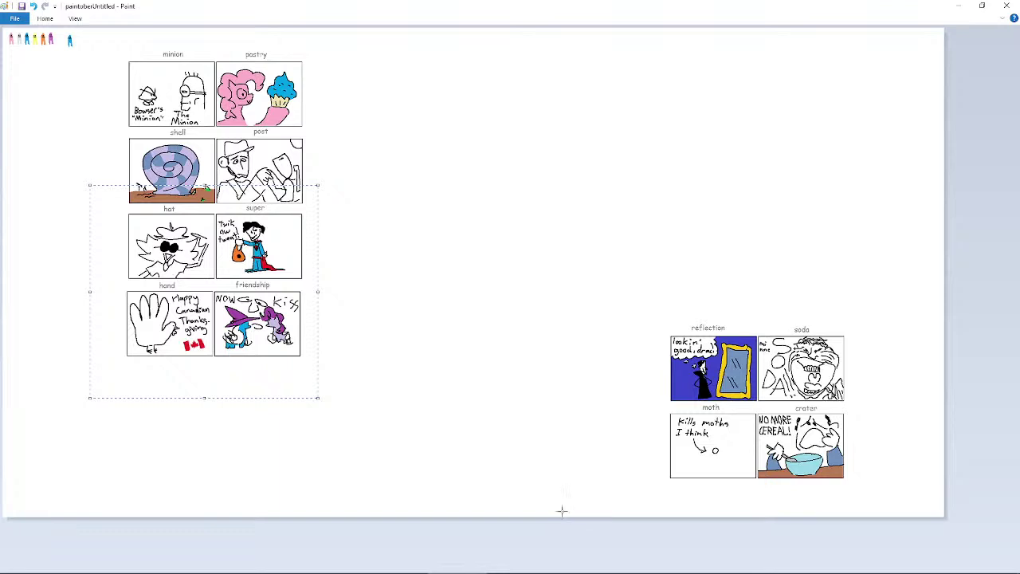
- Move the reflection, soda, moth and crater panels directly beneath the hand and friendship panels
drag(646, 307, 892, 503)
drag(867, 462, 157, 479)
click(573, 346)
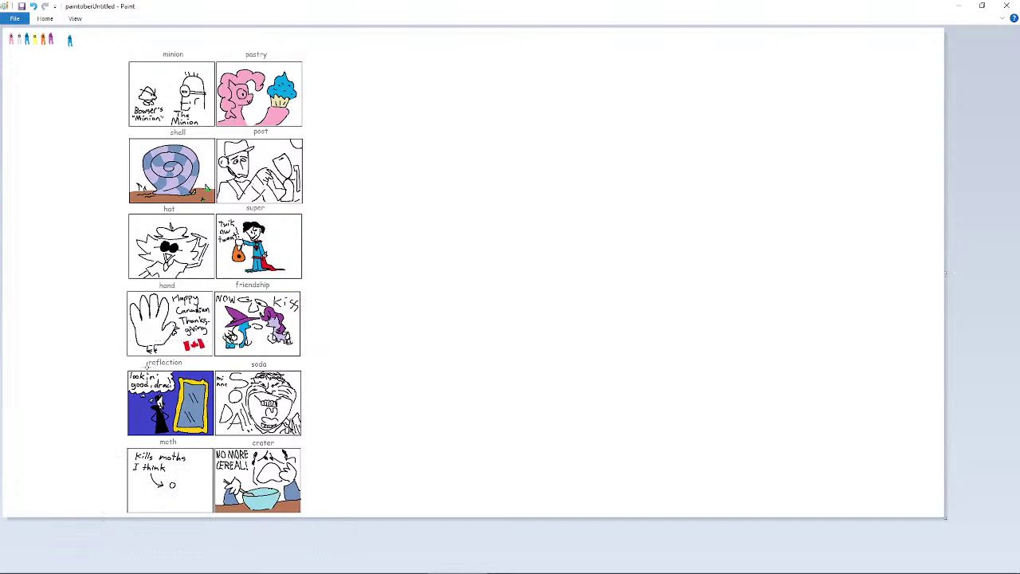
- Copy the moth panel without its label and paste it beside the pastry panel
ctrl+scroll(226, 357, up, 2)
scroll(237, 369, down, 5)
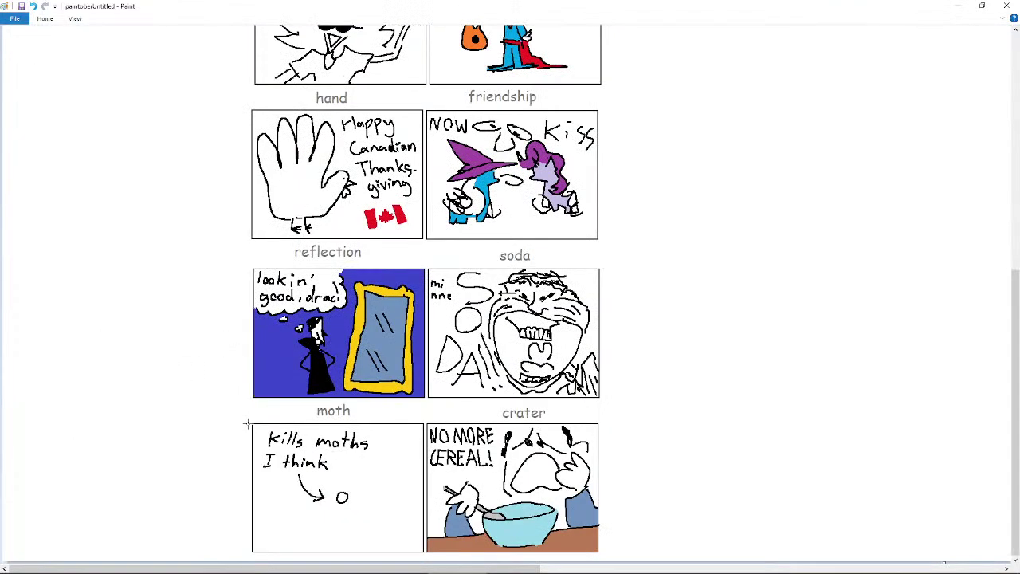
drag(248, 421, 423, 553)
right_click(381, 501)
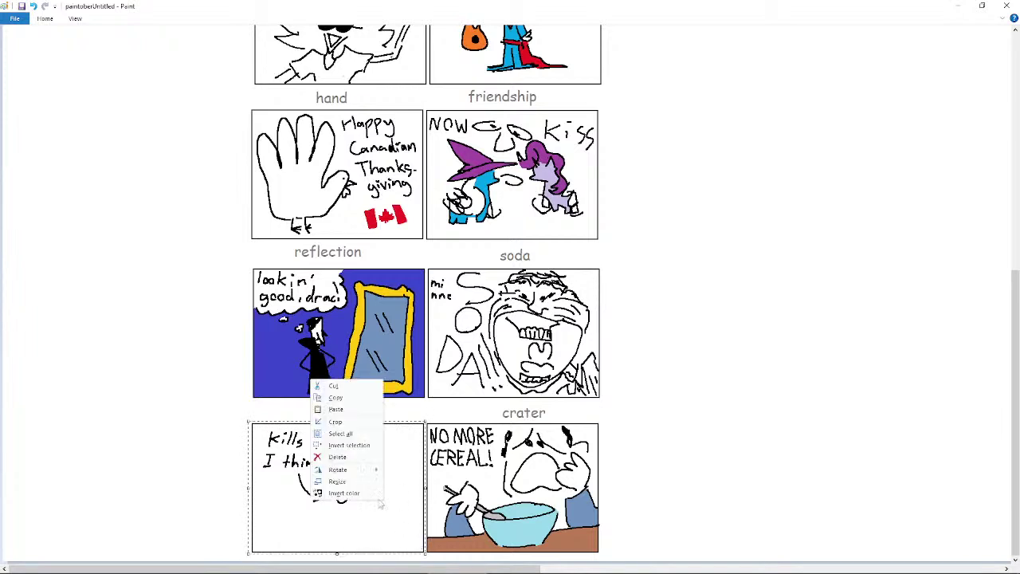
click(352, 397)
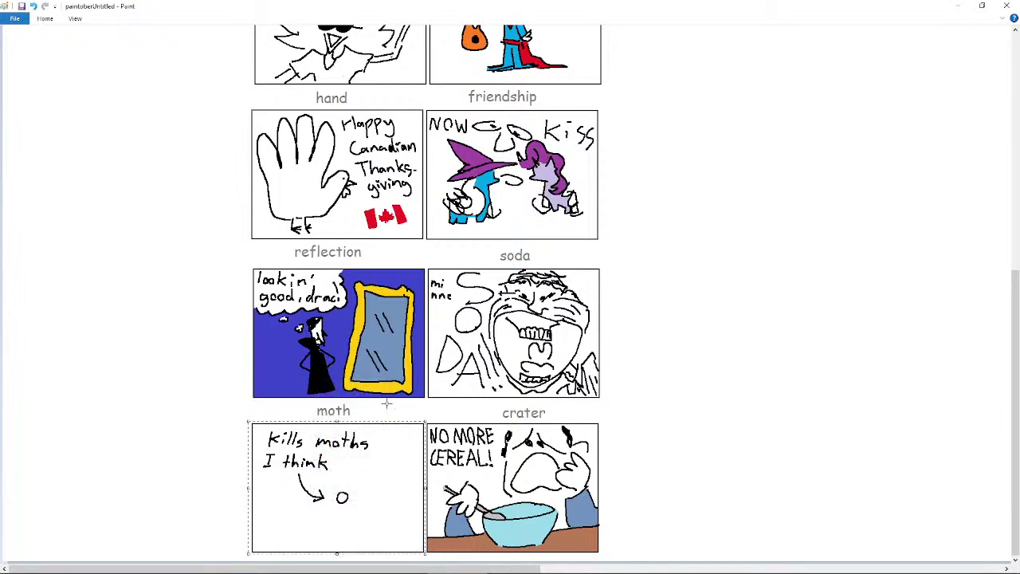
scroll(386, 405, down, 1)
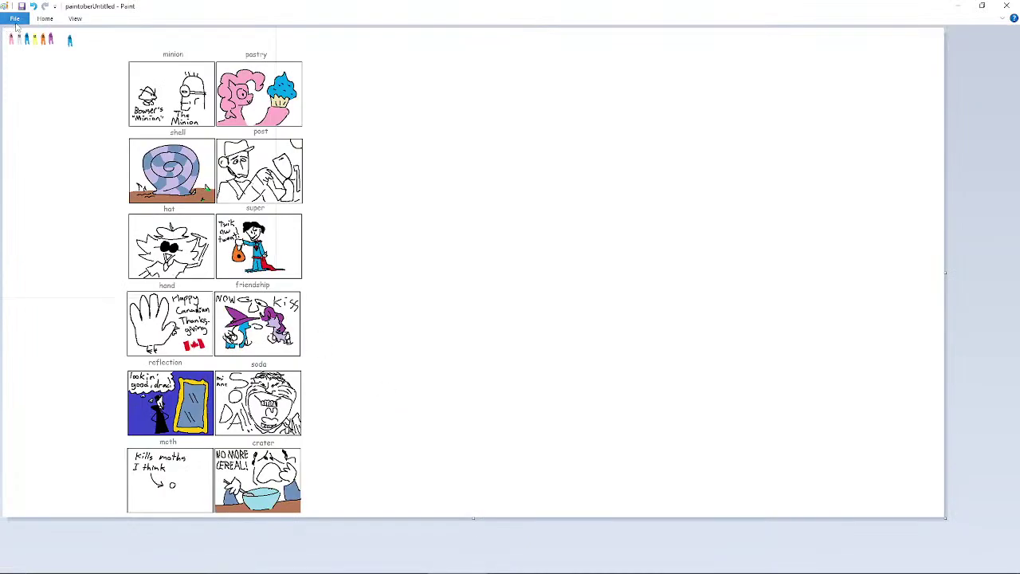
click(14, 17)
click(321, 60)
click(14, 40)
drag(55, 90, 371, 132)
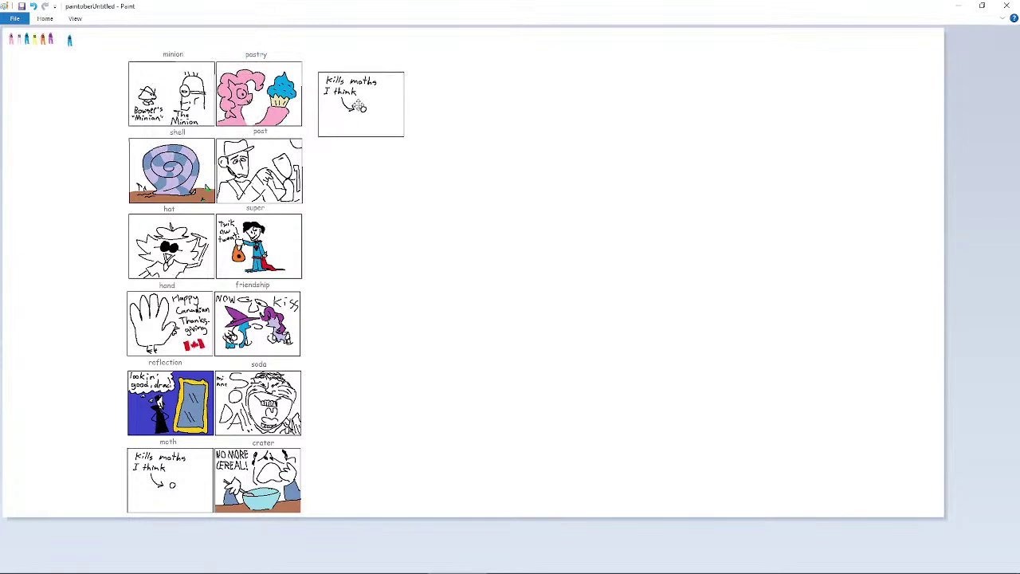
- Erase the writing inside the pasted moth frame and move the blank frame away from the pastry panel
scroll(372, 132, up, 1)
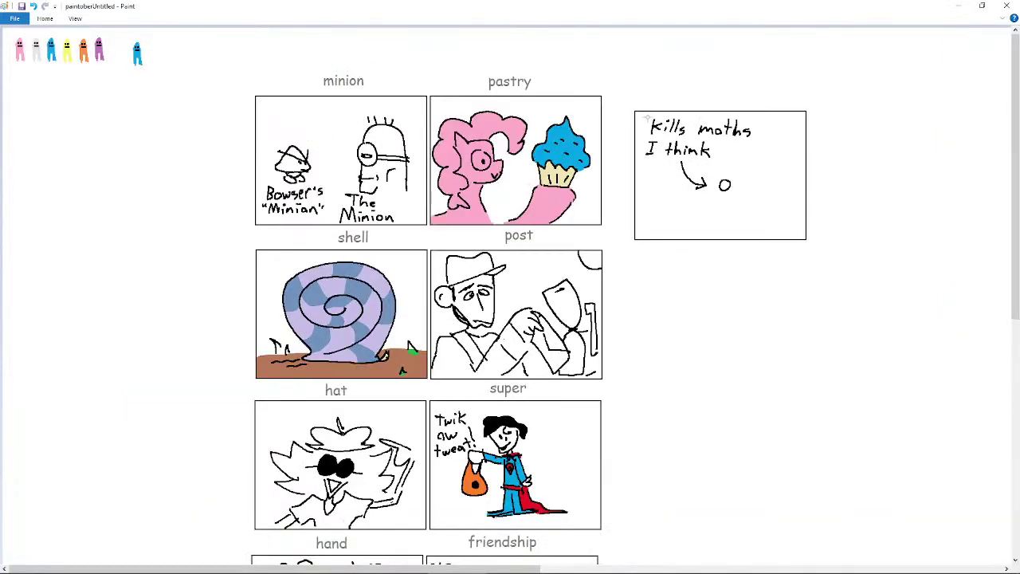
mouse_move(647, 116)
mouse_down()
mouse_move(735, 169)
mouse_move(763, 204)
mouse_move(792, 212)
mouse_move(640, 113)
mouse_up()
right_click(601, 134)
click(616, 139)
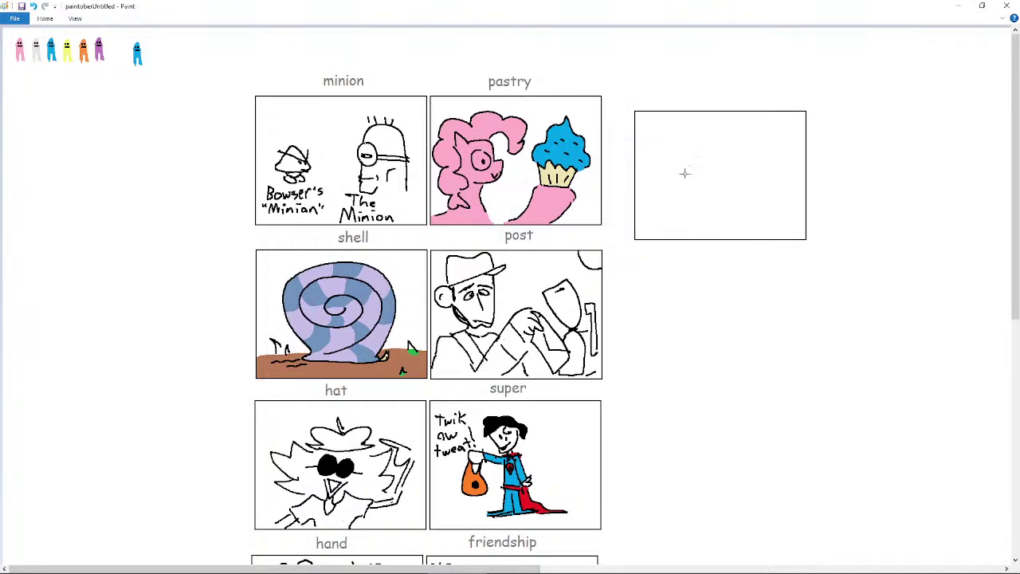
drag(626, 100, 871, 314)
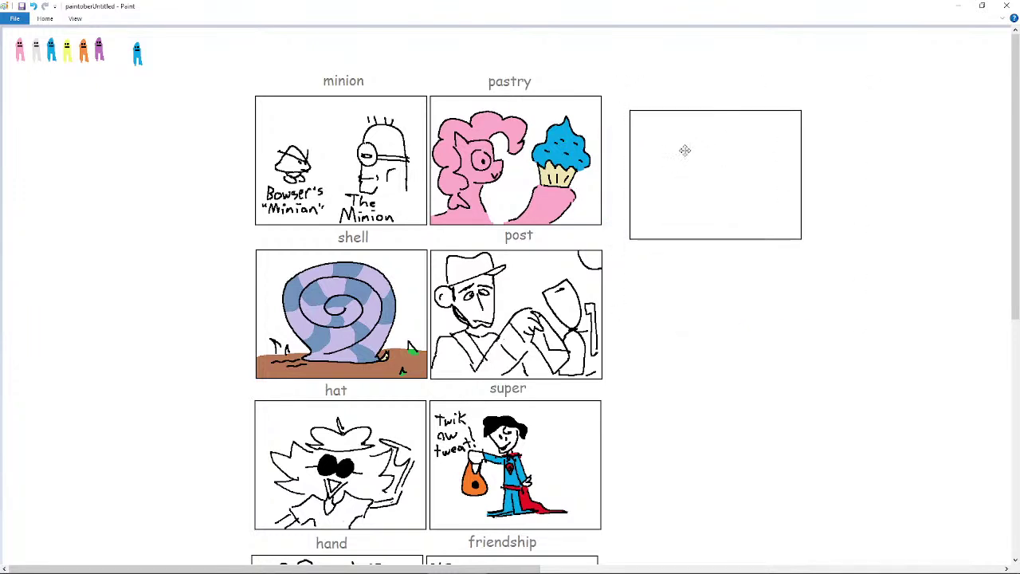
drag(685, 152, 732, 212)
- Check the current time and date in the system calendar
mouse_move(662, 569)
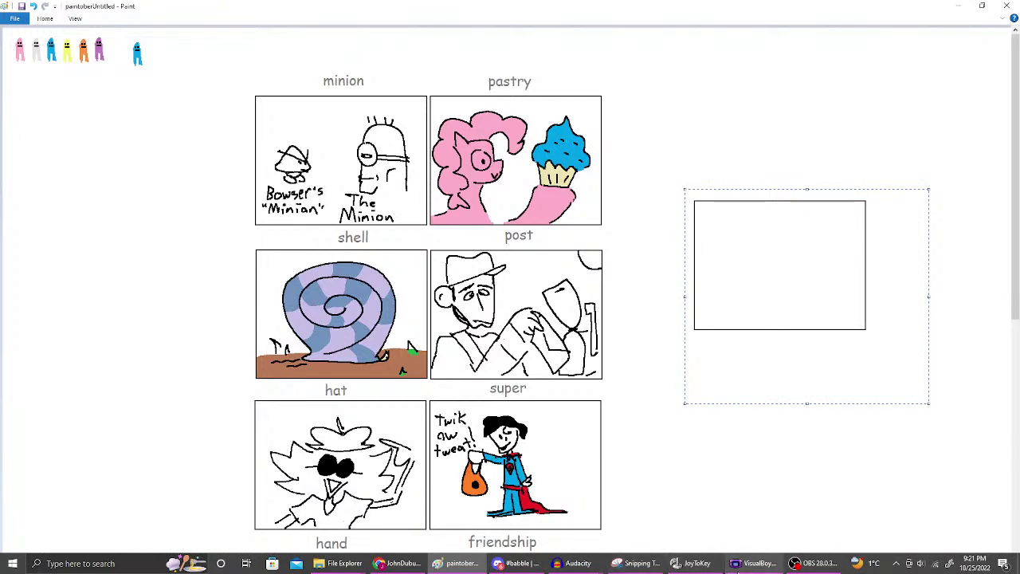
mouse_move(739, 571)
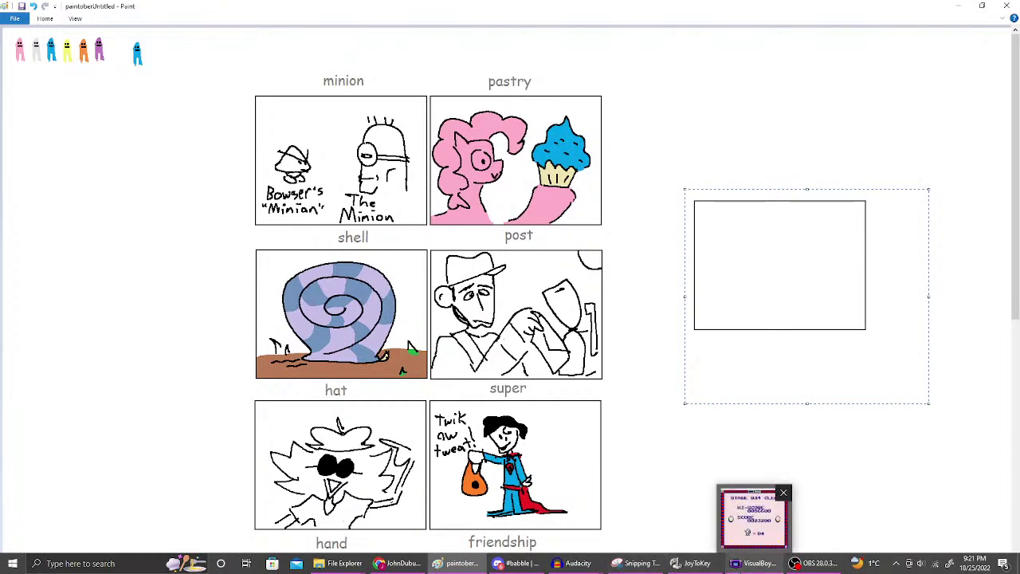
click(624, 346)
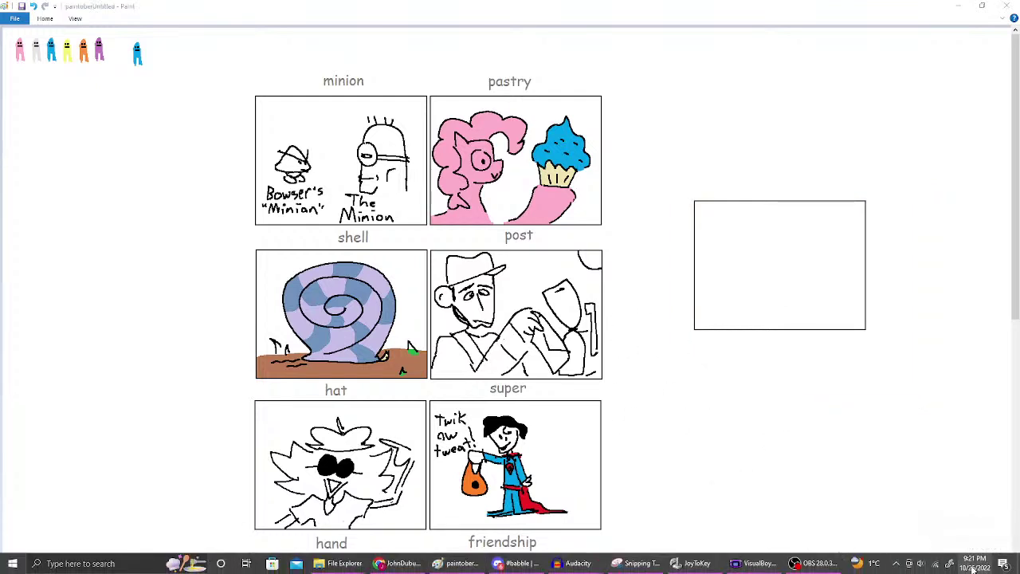
click(974, 563)
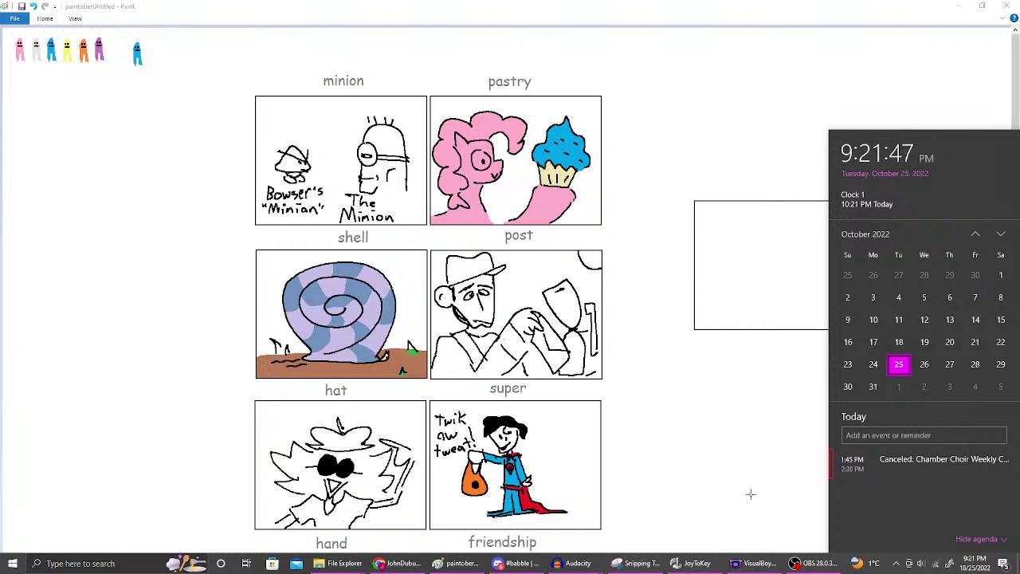
click(676, 194)
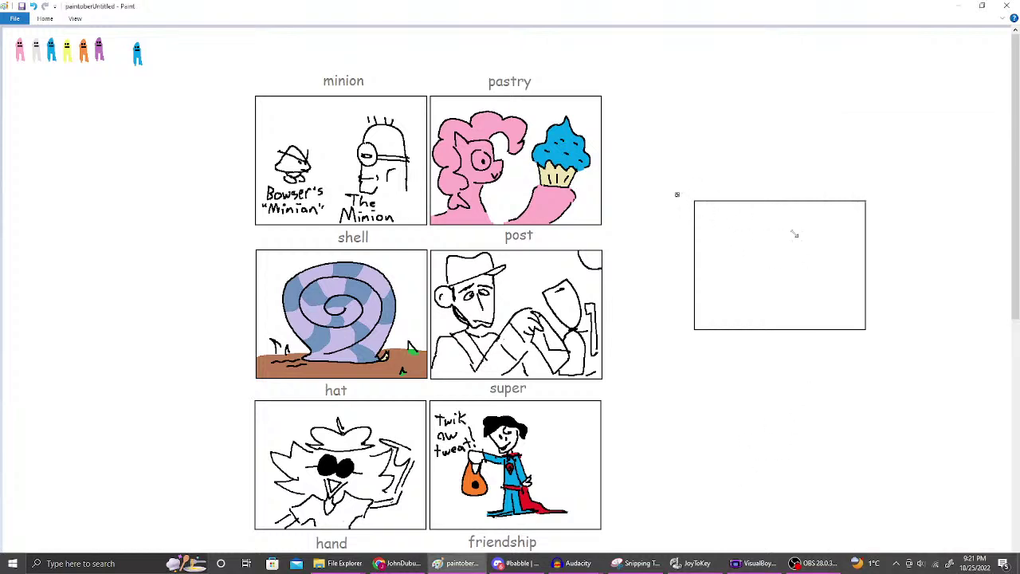
- Copy the blank frame and move it up close beside the pastry panel
mouse_move(931, 348)
mouse_down()
mouse_move(628, 182)
mouse_move(663, 183)
mouse_up()
right_click(668, 204)
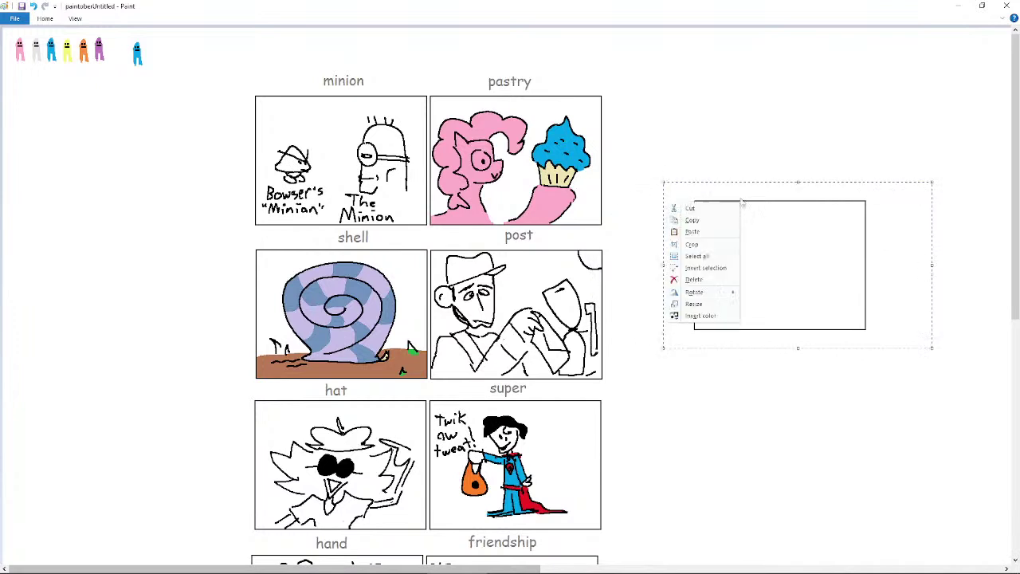
click(706, 219)
click(13, 18)
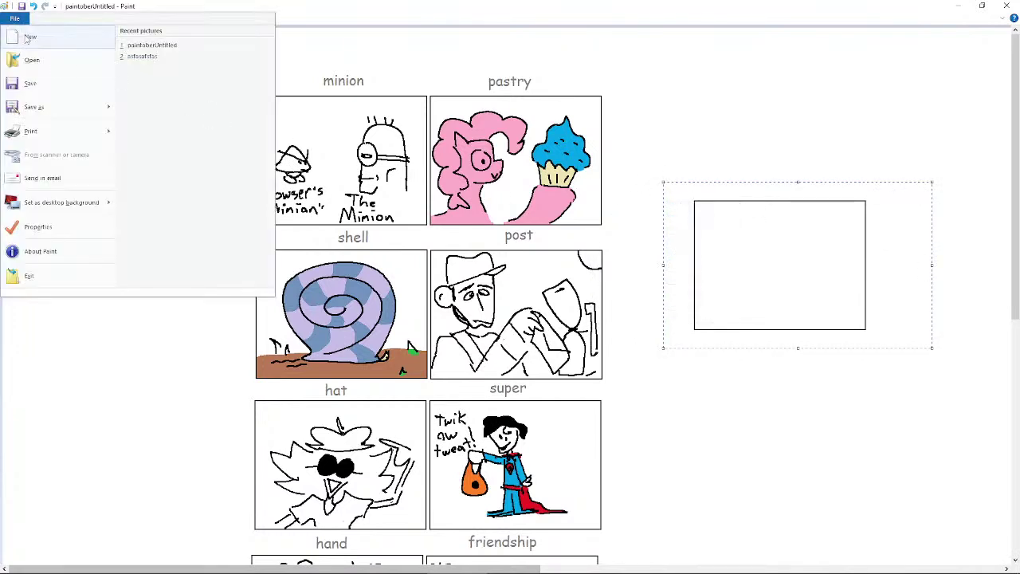
double_click(138, 12)
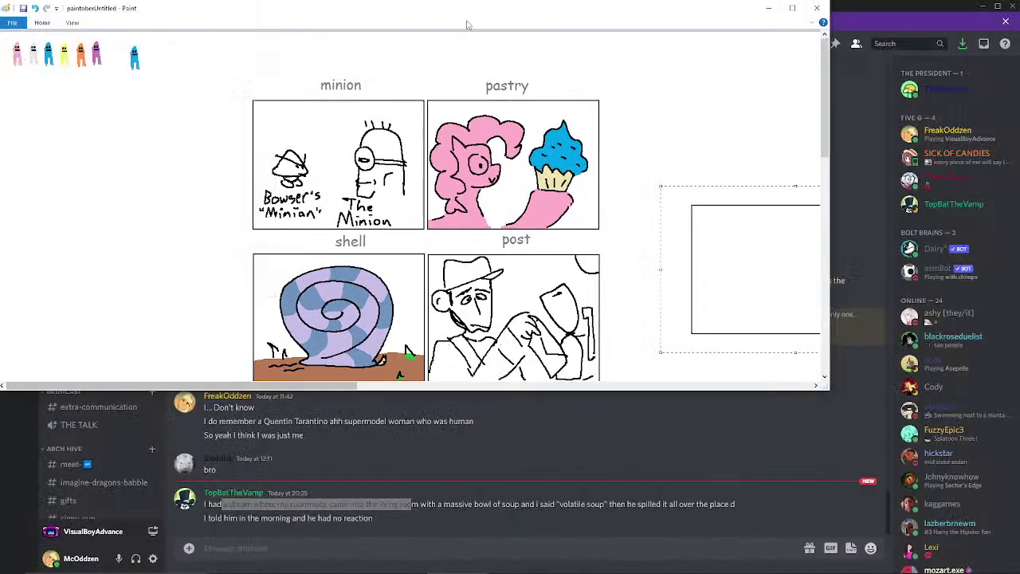
drag(550, 8, 595, 1)
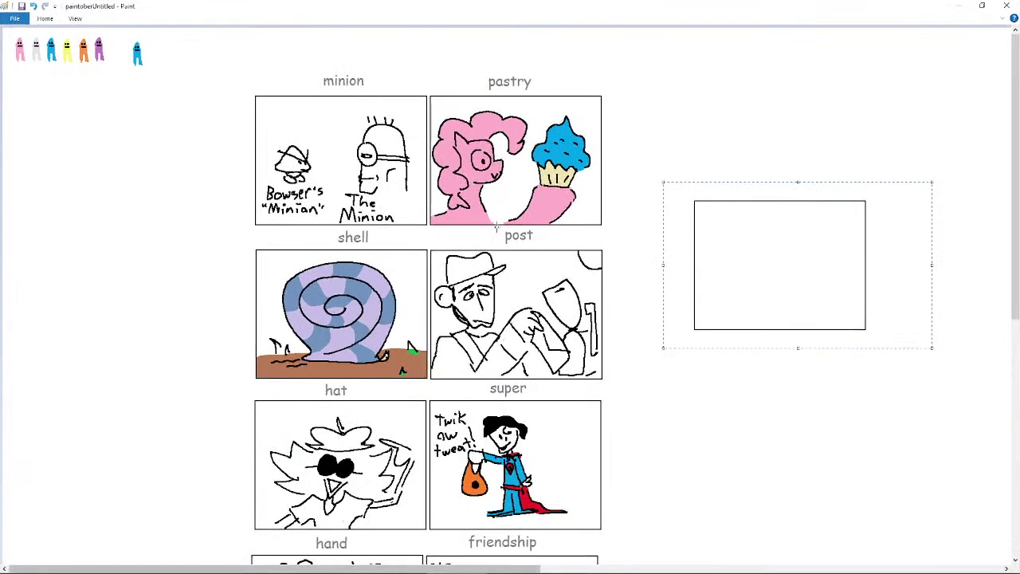
mouse_move(779, 289)
mouse_down()
mouse_move(681, 198)
mouse_move(701, 191)
mouse_up()
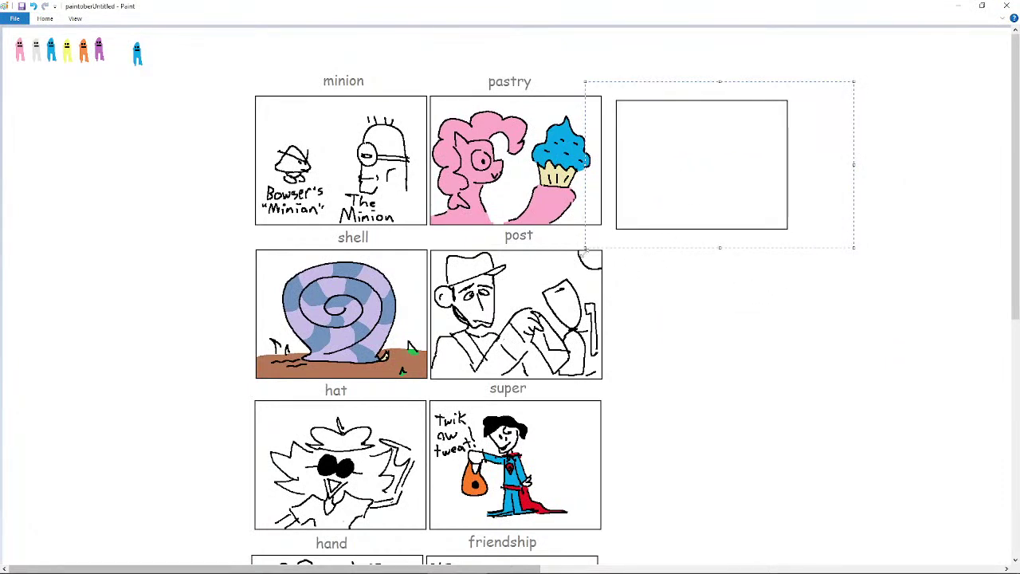
- Turn off the minimized ribbon so that the tools stay displayed
scroll(631, 259, down, 1)
click(14, 17)
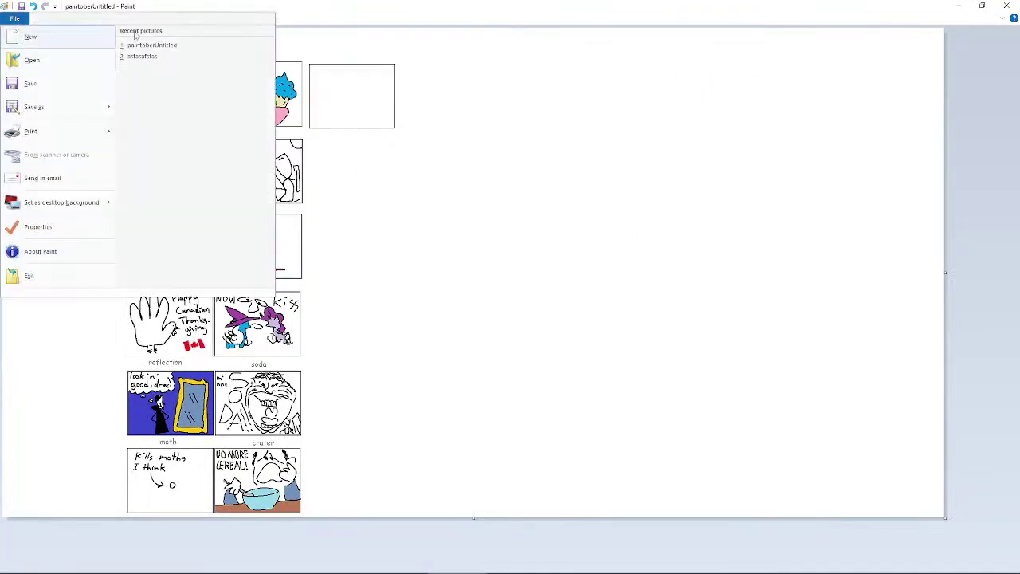
click(353, 14)
click(43, 19)
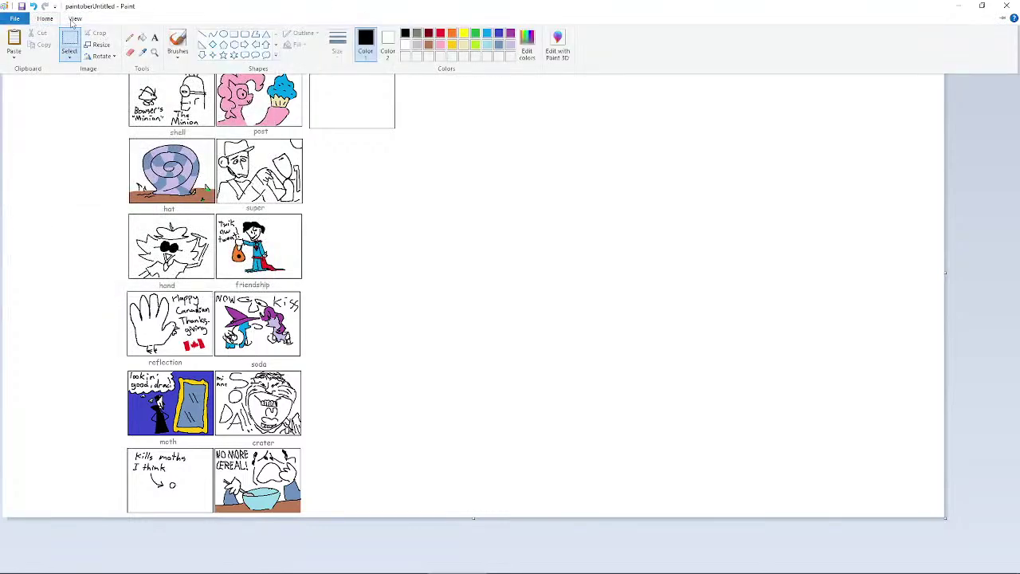
click(74, 19)
click(45, 18)
click(55, 6)
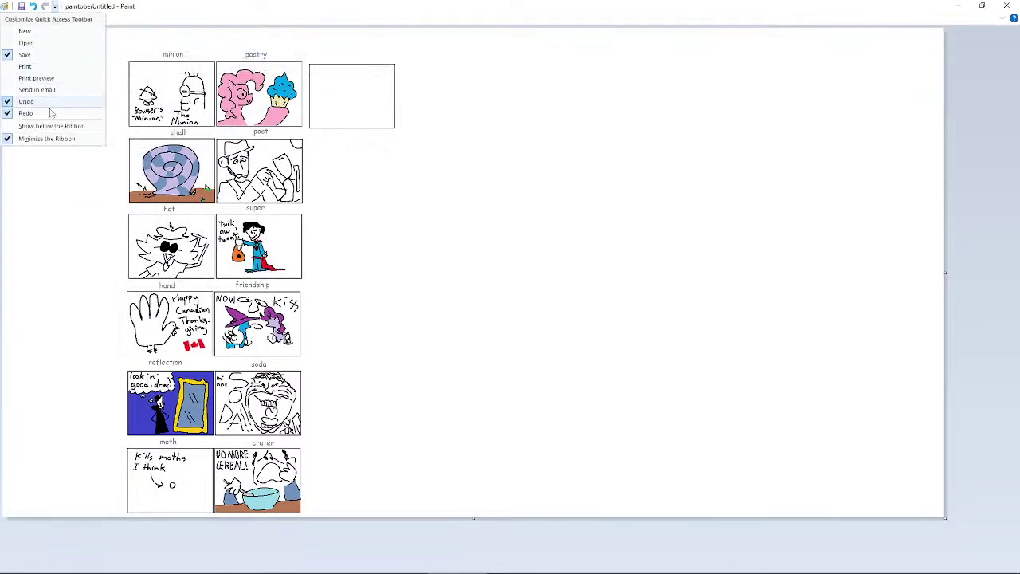
click(52, 140)
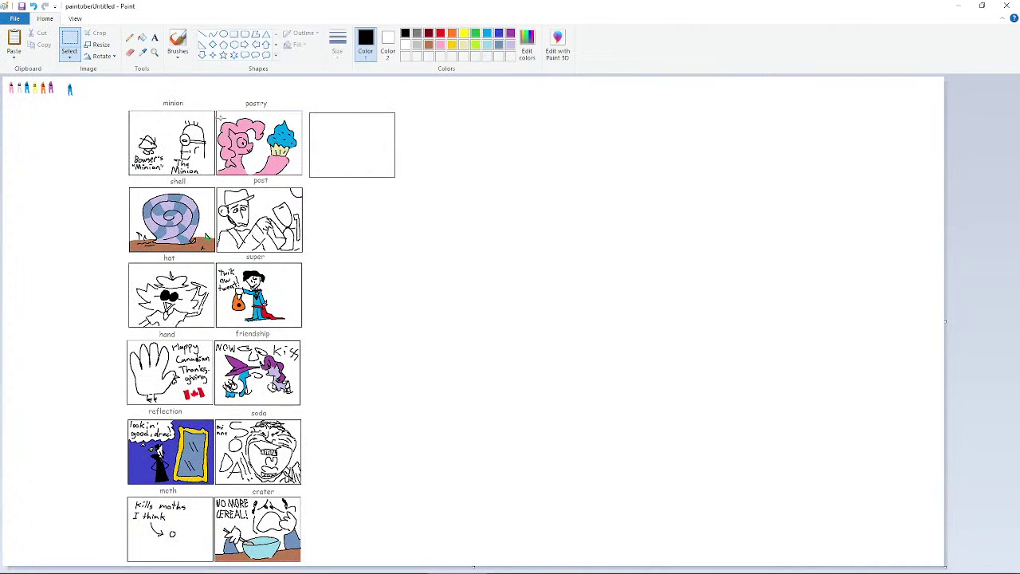
- Show the status bar, leaving rulers and gridlines hidden, and bring back the drawing tools
click(76, 19)
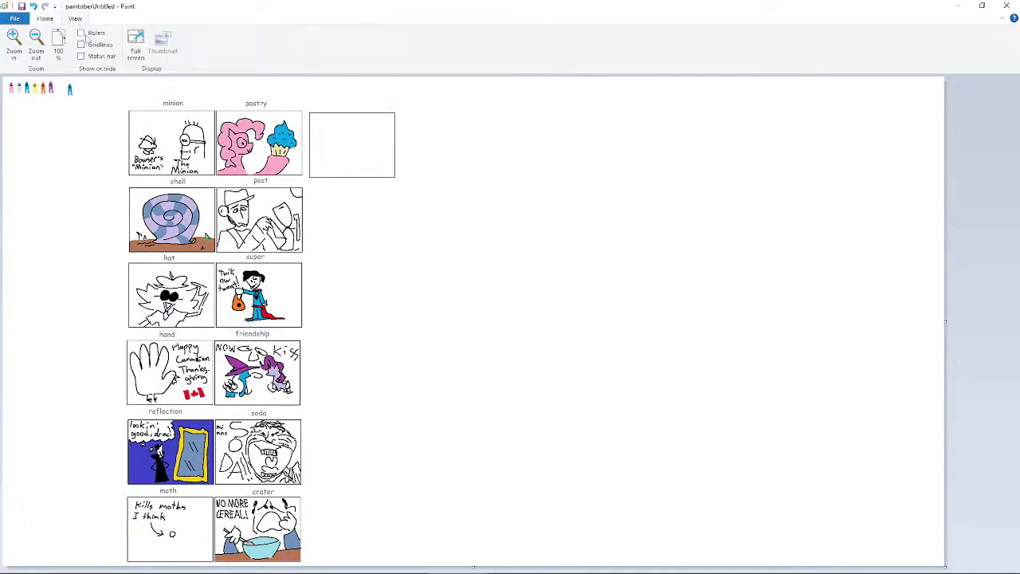
click(101, 57)
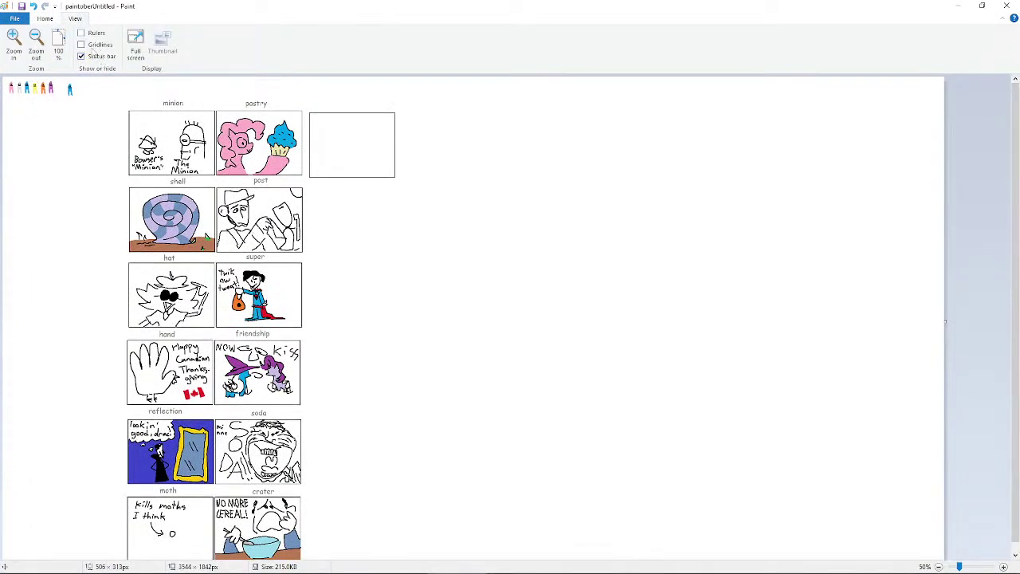
click(97, 46)
click(97, 46)
click(95, 33)
click(95, 34)
click(43, 19)
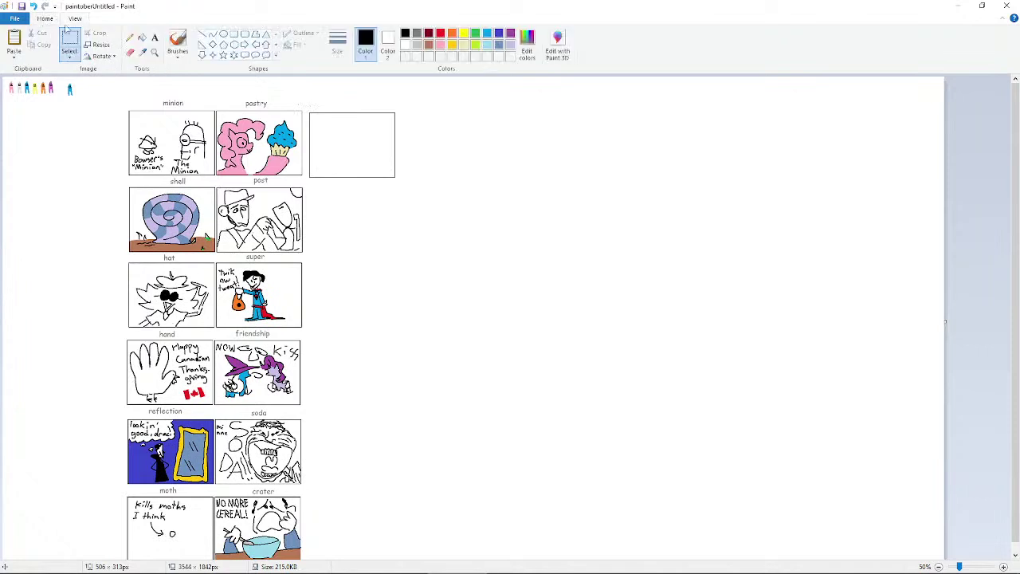
- Nudge the blank frame beside the pastry panel slightly closer so that it lines up with that row
key(ctrl+Page_Up)
drag(612, 144, 809, 308)
drag(755, 261, 748, 255)
- Copy the blank frame and place the copy beside the post panel, directly below the original
right_click(691, 195)
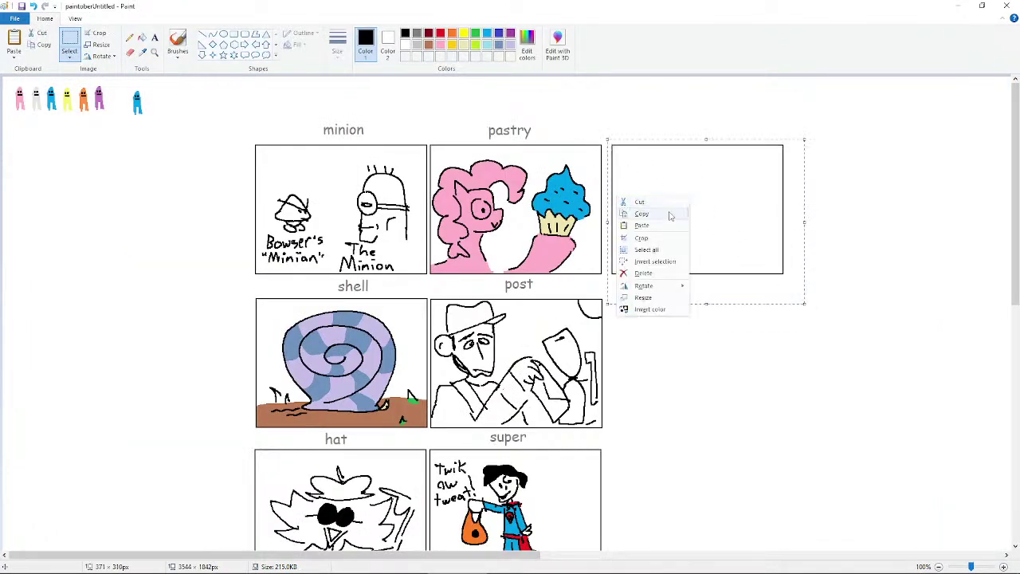
click(642, 213)
click(13, 44)
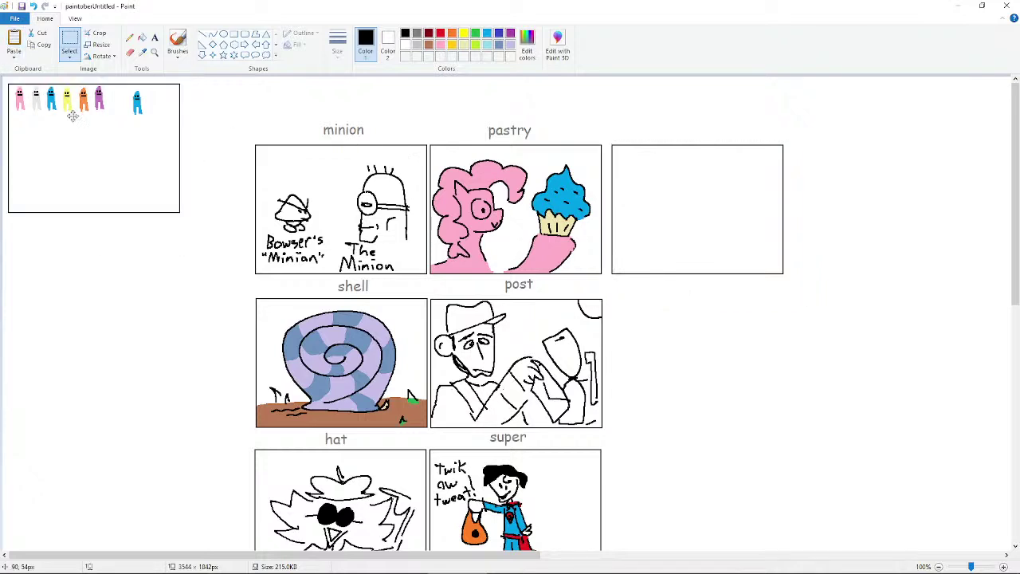
mouse_move(35, 91)
mouse_down()
mouse_move(633, 327)
mouse_move(638, 312)
mouse_up()
scroll(571, 322, up, 1)
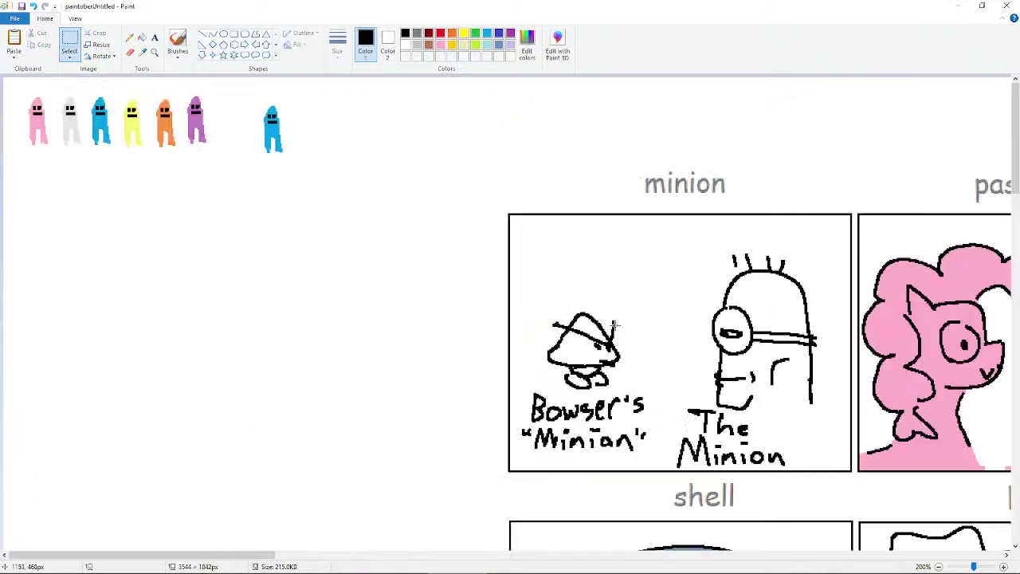
scroll(613, 323, down, 2)
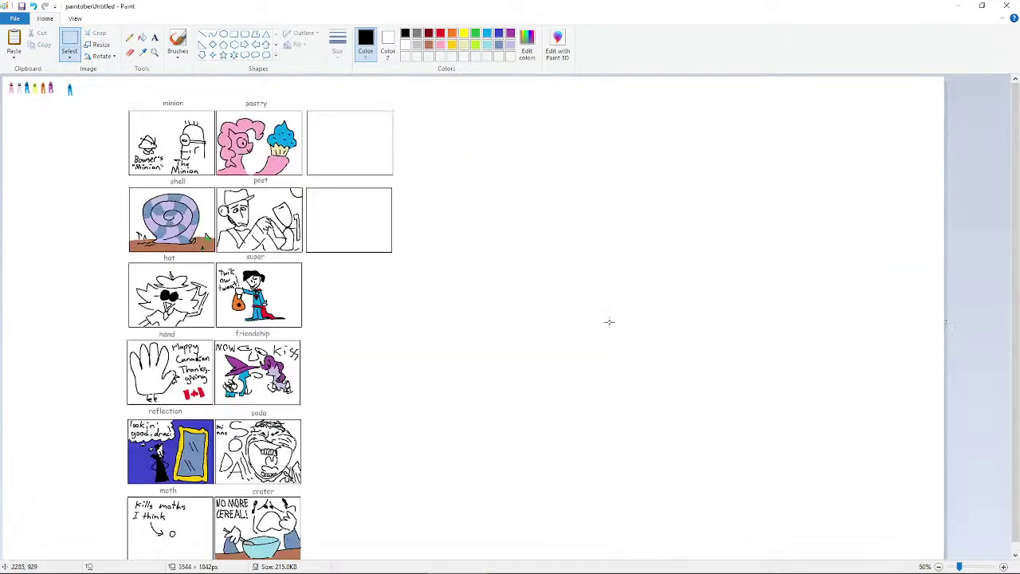
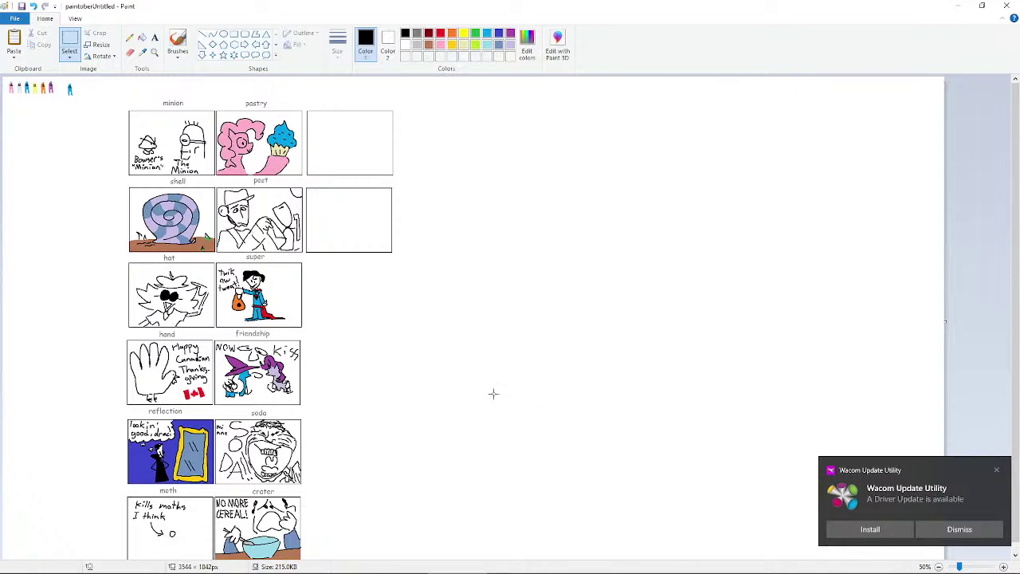
- Look over the drawing panels at 200% zoom, ending at the blank frame beside the pastry panel
scroll(383, 426, up, 1)
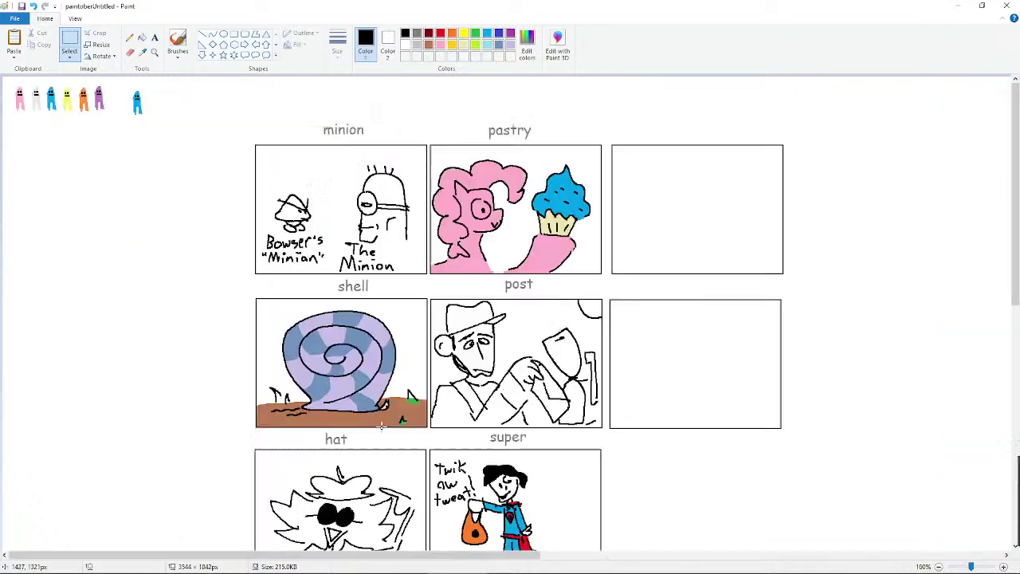
scroll(382, 426, up, 1)
scroll(393, 416, down, 5)
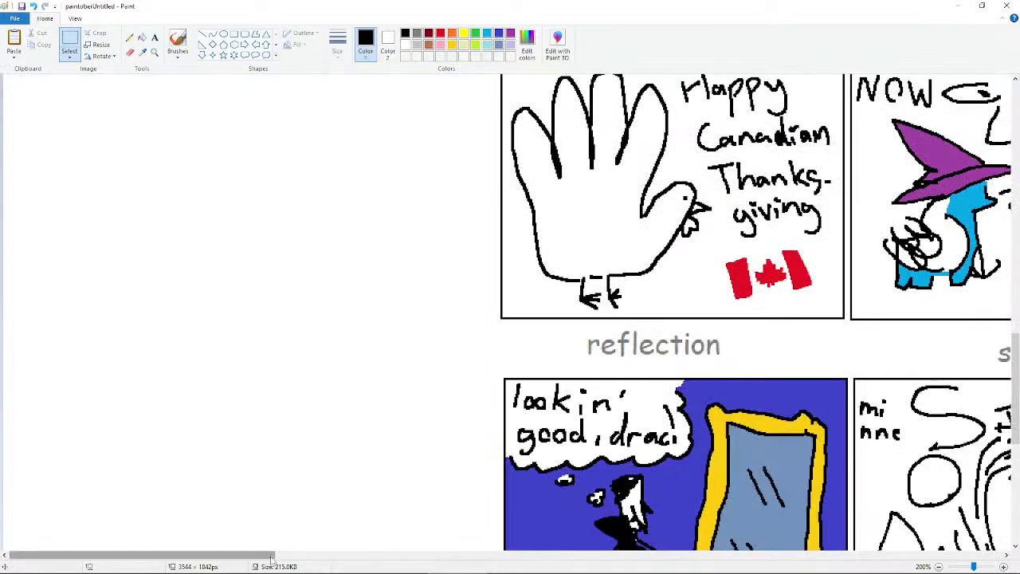
drag(271, 561, 507, 561)
scroll(514, 476, down, 10)
scroll(508, 478, up, 2)
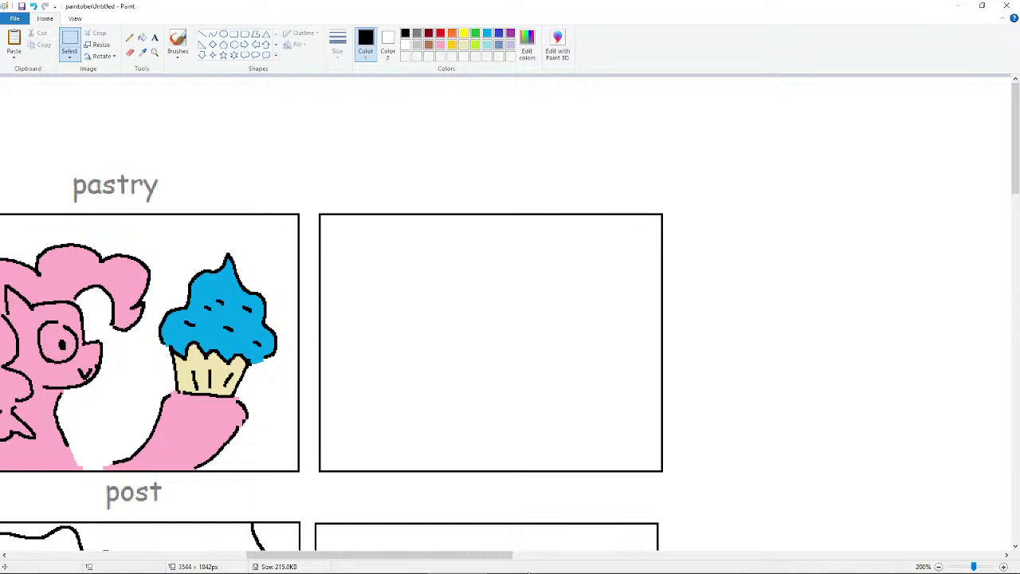
- Switch to VisualBoyAdvance to check the Snoopy game, and return to the paintober drawing in Paint
mouse_move(512, 569)
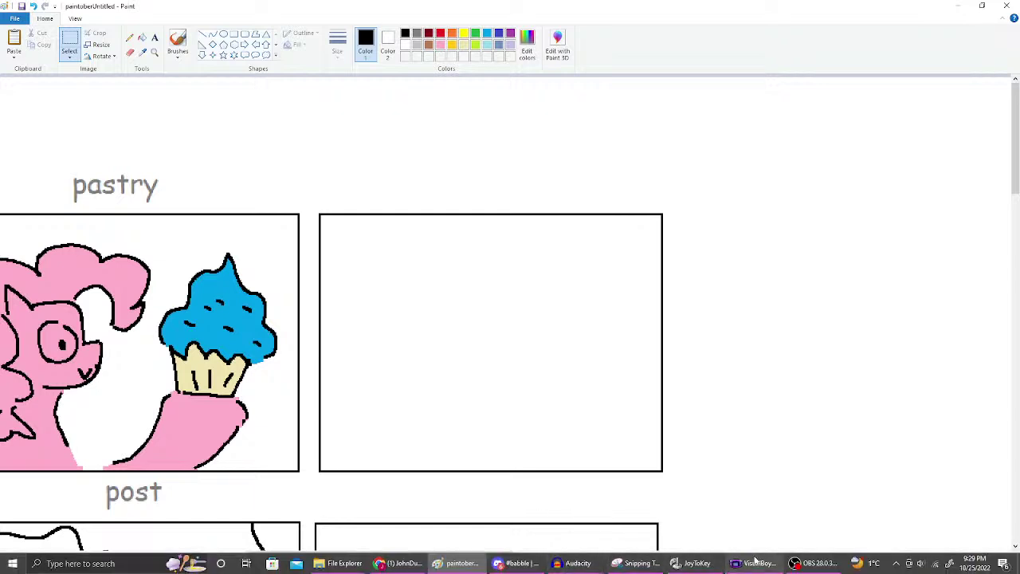
click(756, 564)
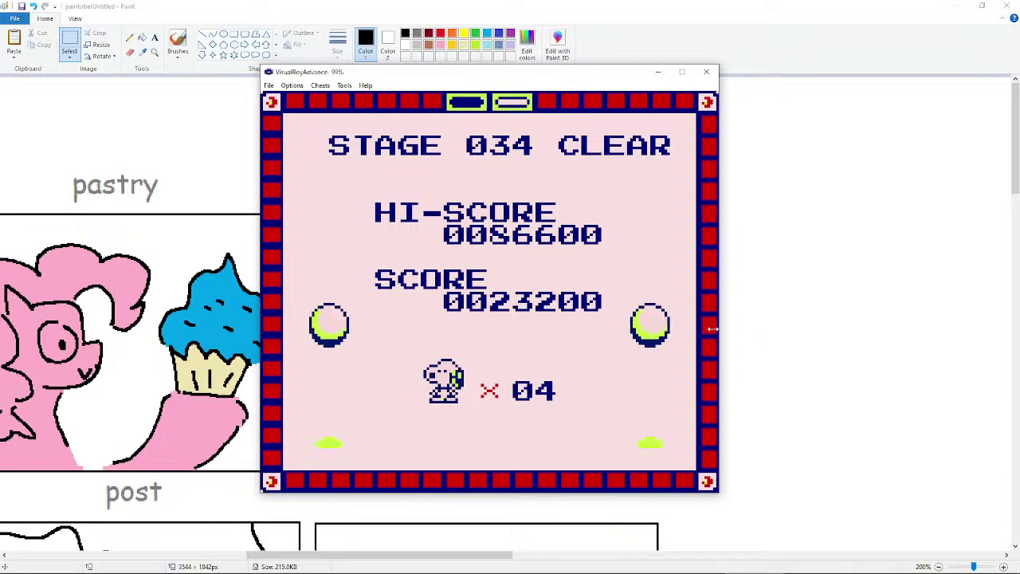
click(727, 299)
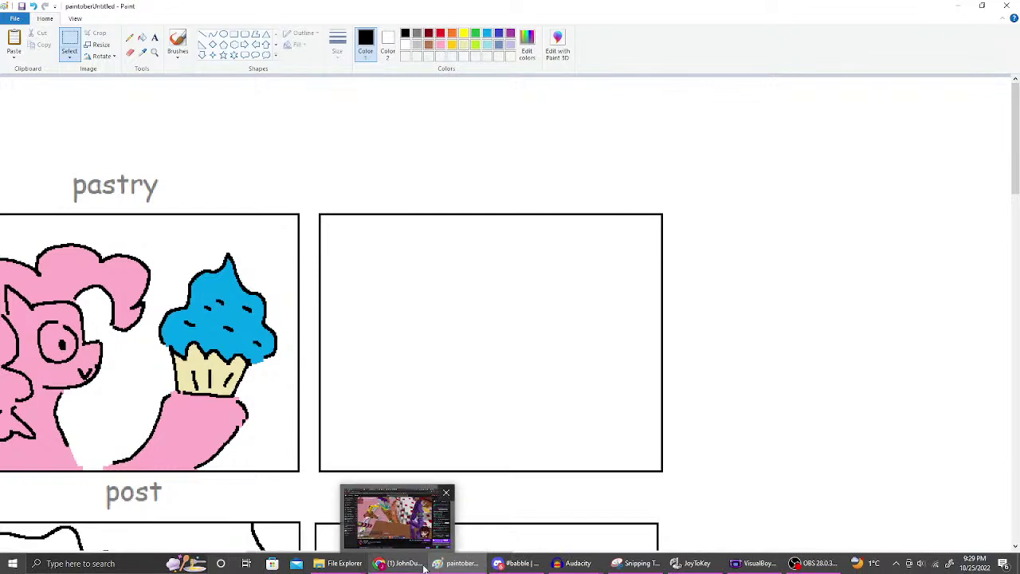
mouse_move(439, 568)
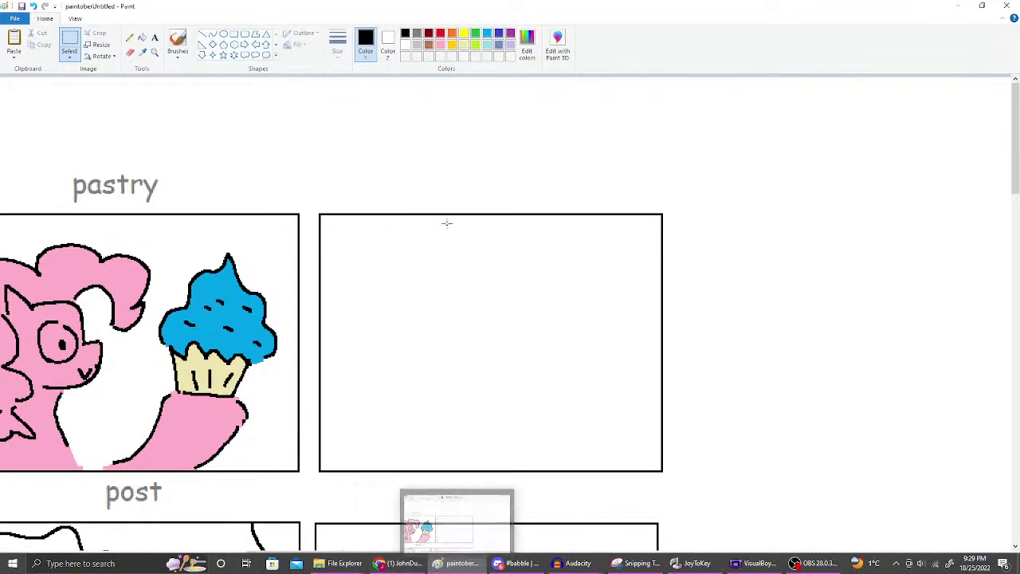
- Switch to Chrome, view the Twitter media page with the paintober tweet, and open a new browser tab
click(386, 567)
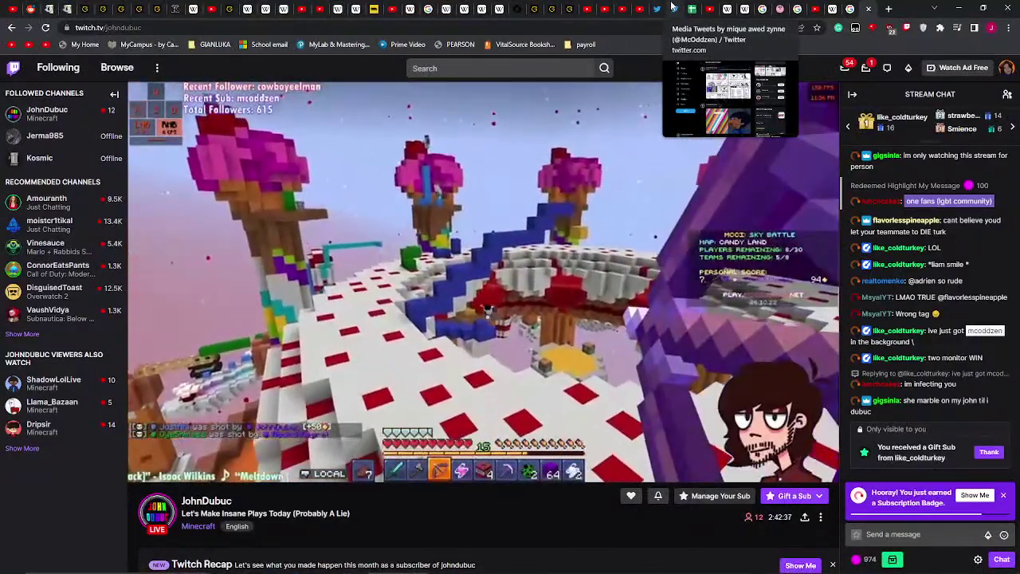
click(672, 8)
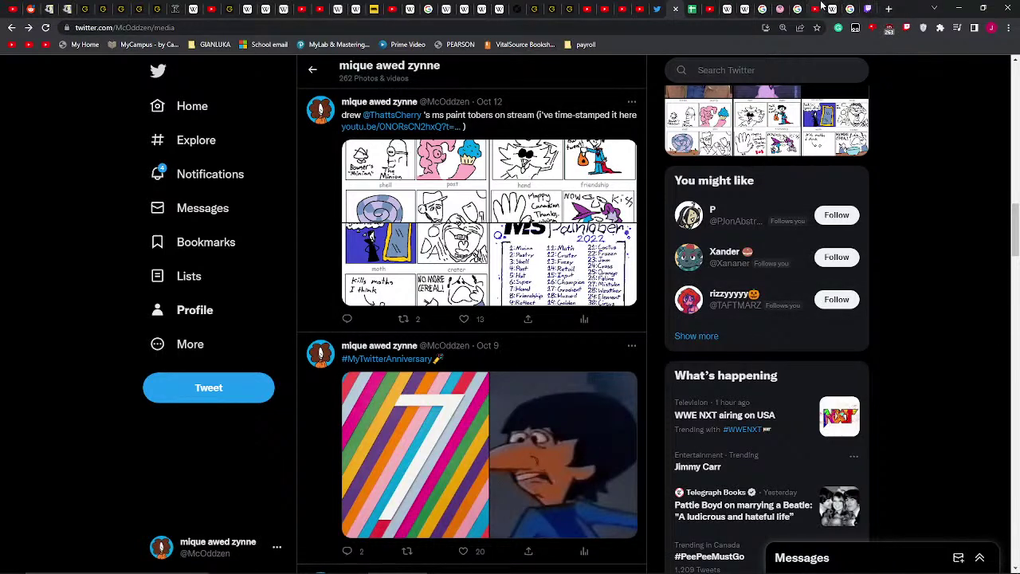
click(889, 9)
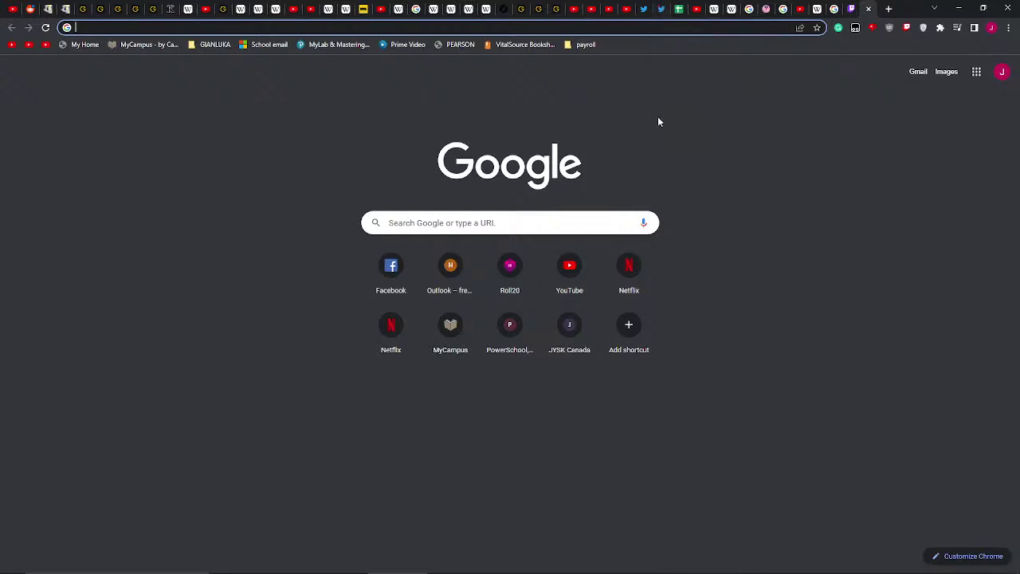
- Switch to the Twitter tab, check the notifications and open the retweeted tweet pairing a bald man with a purple pony
click(658, 9)
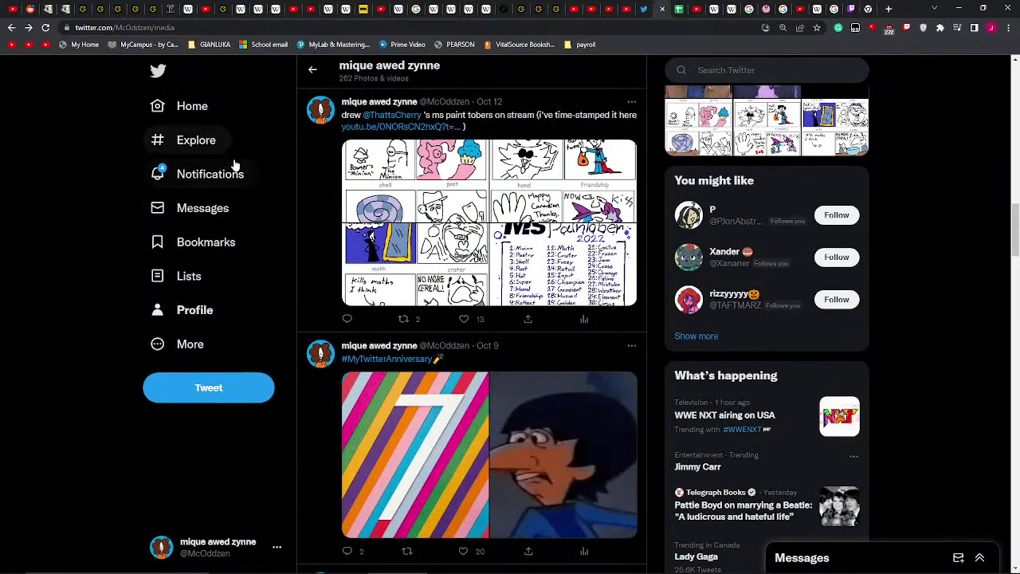
click(239, 175)
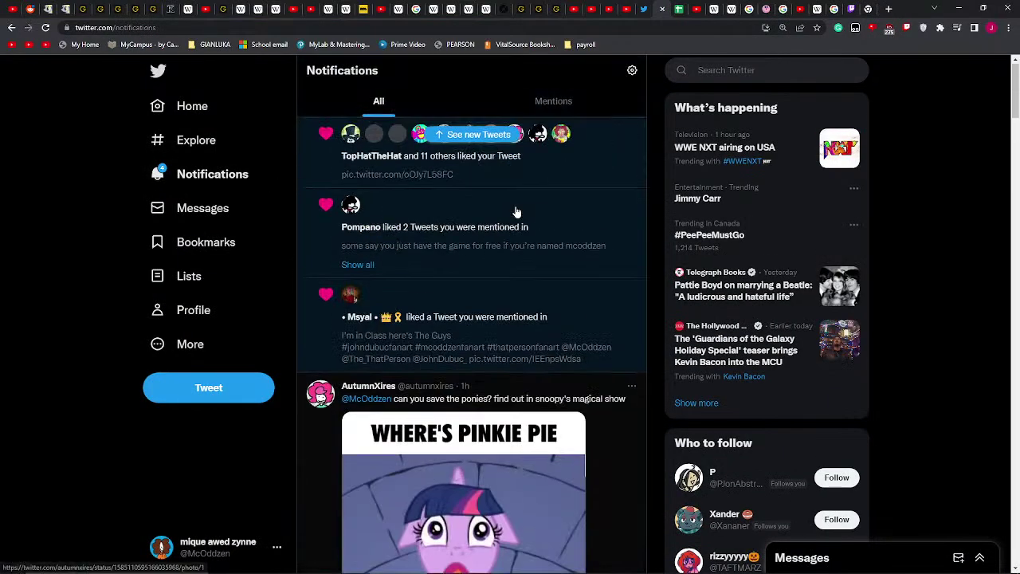
scroll(510, 276, down, 3)
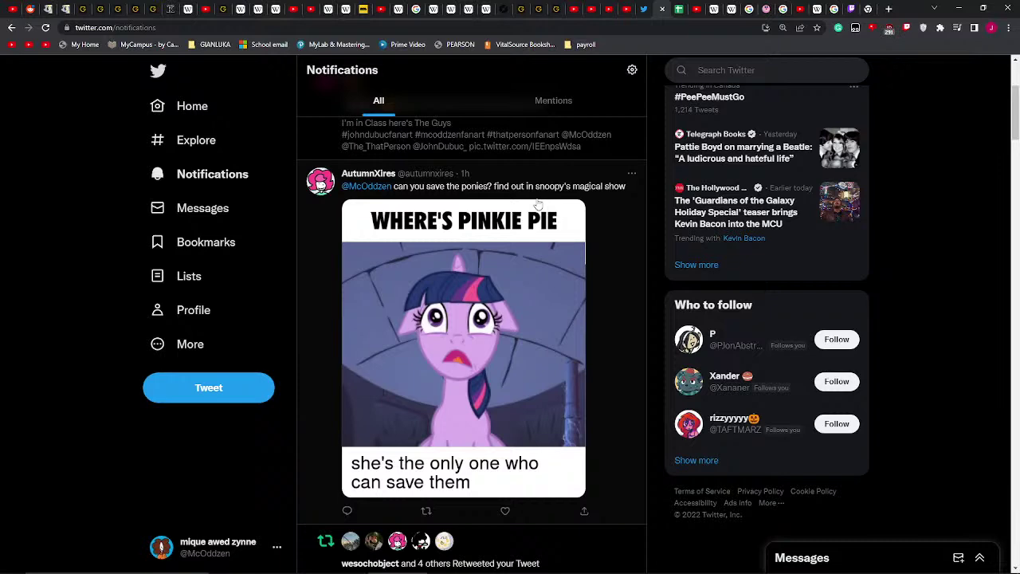
scroll(530, 196, up, 4)
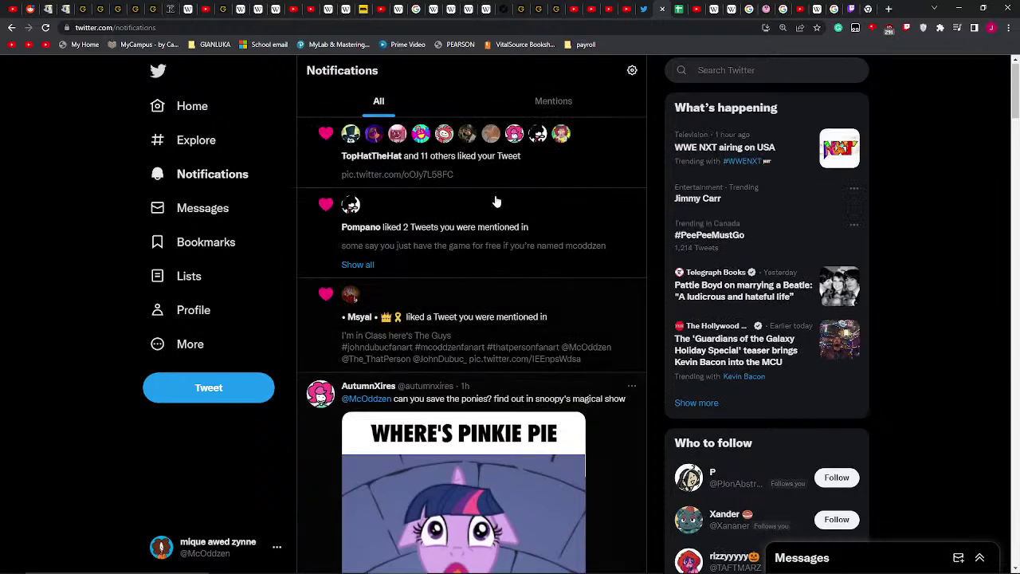
click(522, 180)
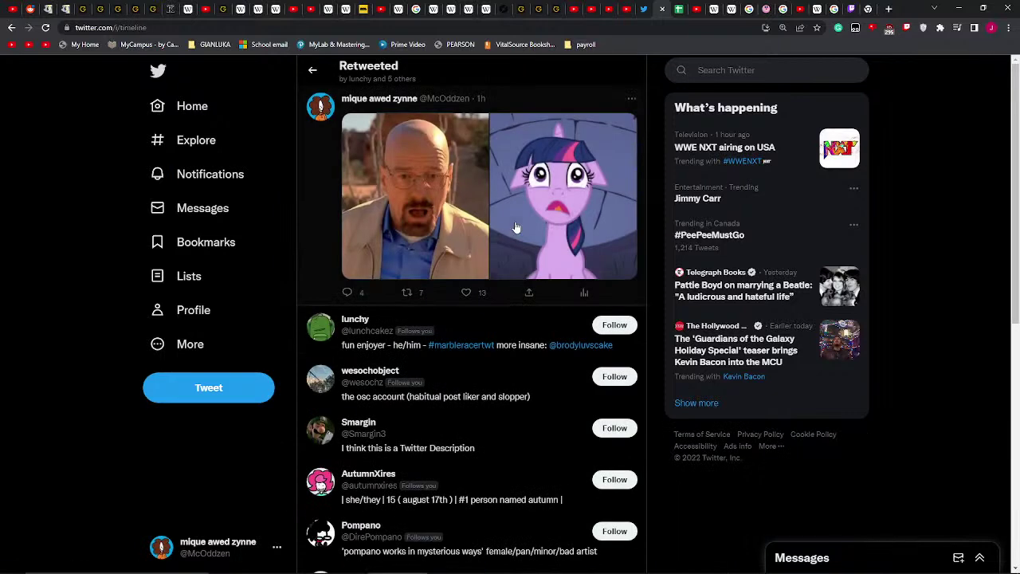
click(323, 199)
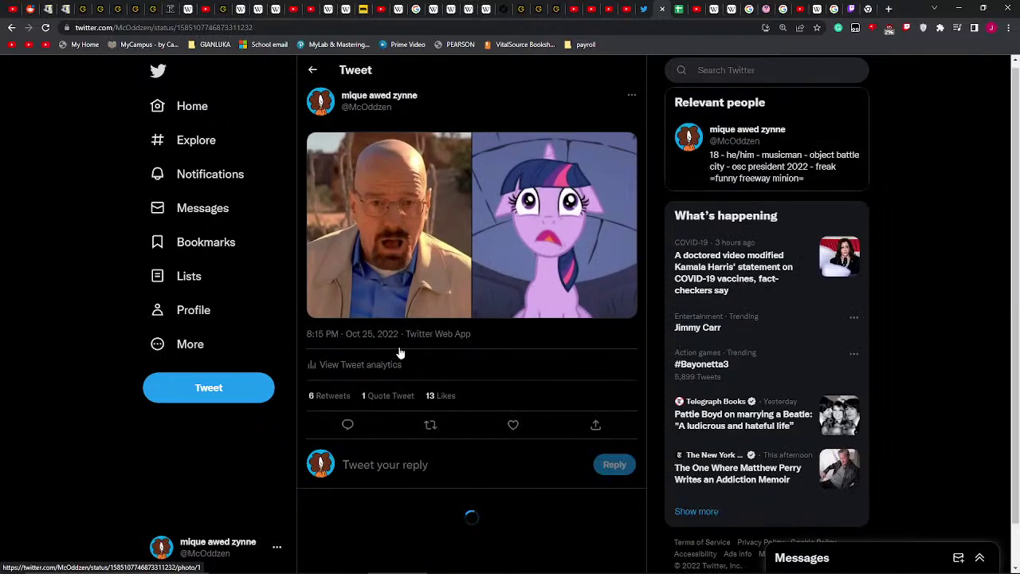
- Read the replies to the tweet, view the "some say you just have the game for free" reply and return to the tweet
scroll(403, 359, down, 3)
scroll(411, 275, down, 9)
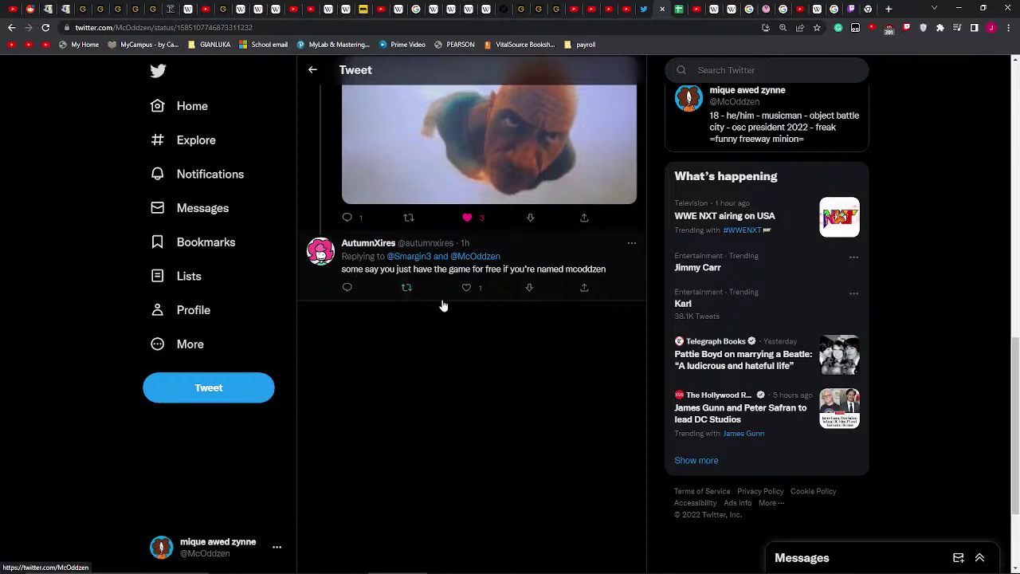
scroll(455, 231, up, 8)
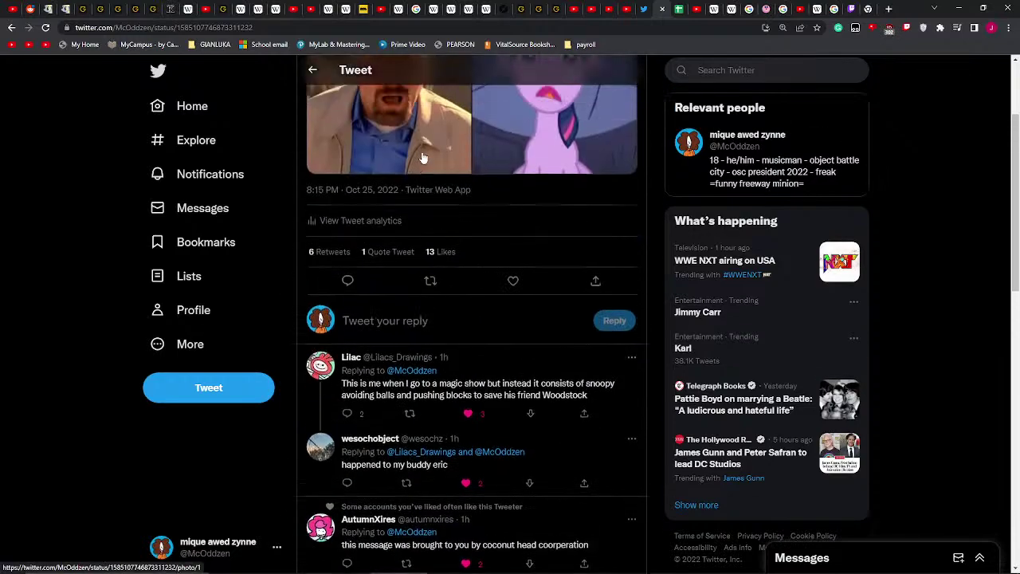
scroll(455, 231, down, 3)
scroll(489, 353, down, 4)
click(460, 354)
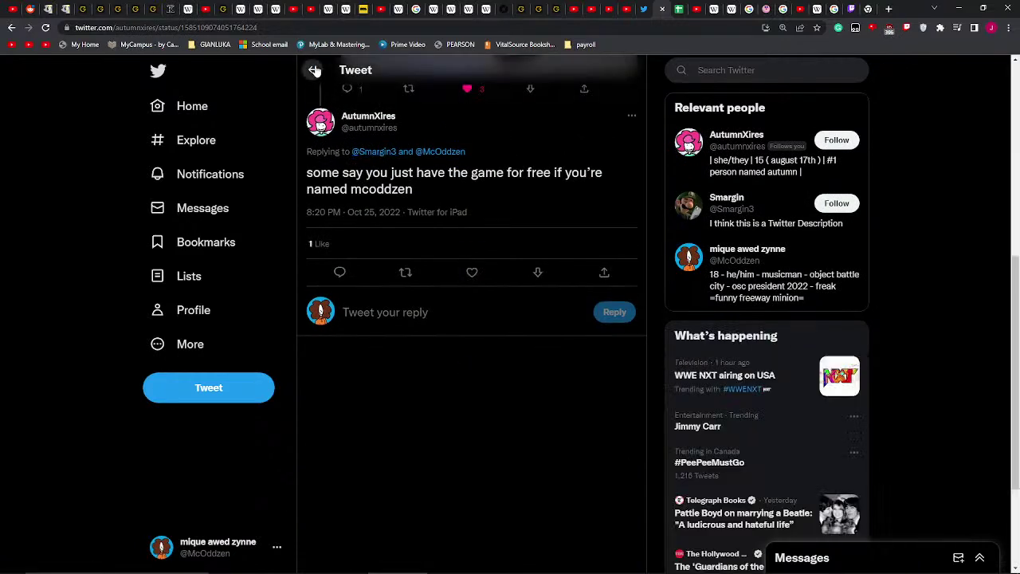
key(alt+Left)
scroll(420, 230, up, 6)
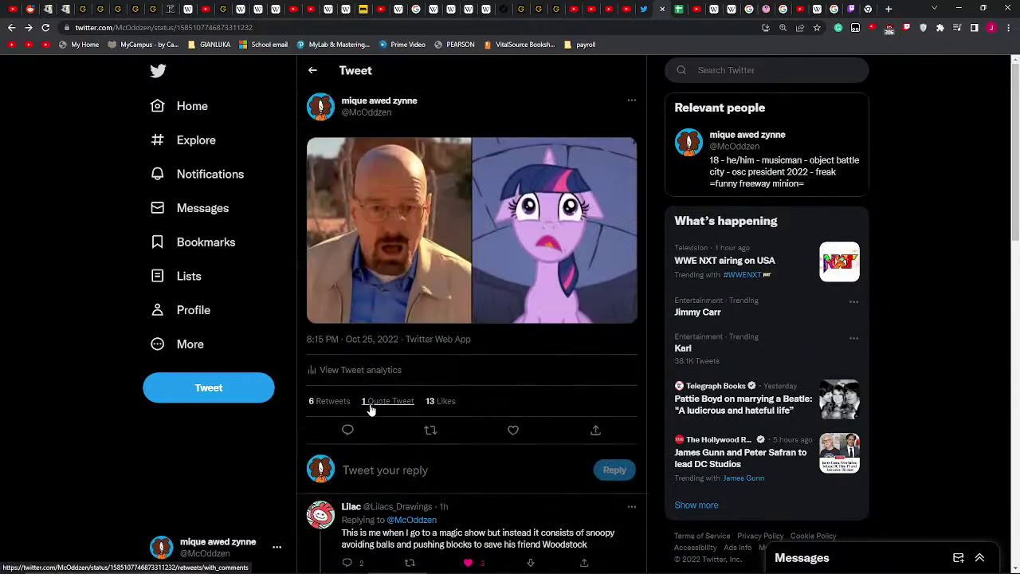
- View the tweet's quote tweets and the accounts that retweeted it, and return to the notifications
click(370, 406)
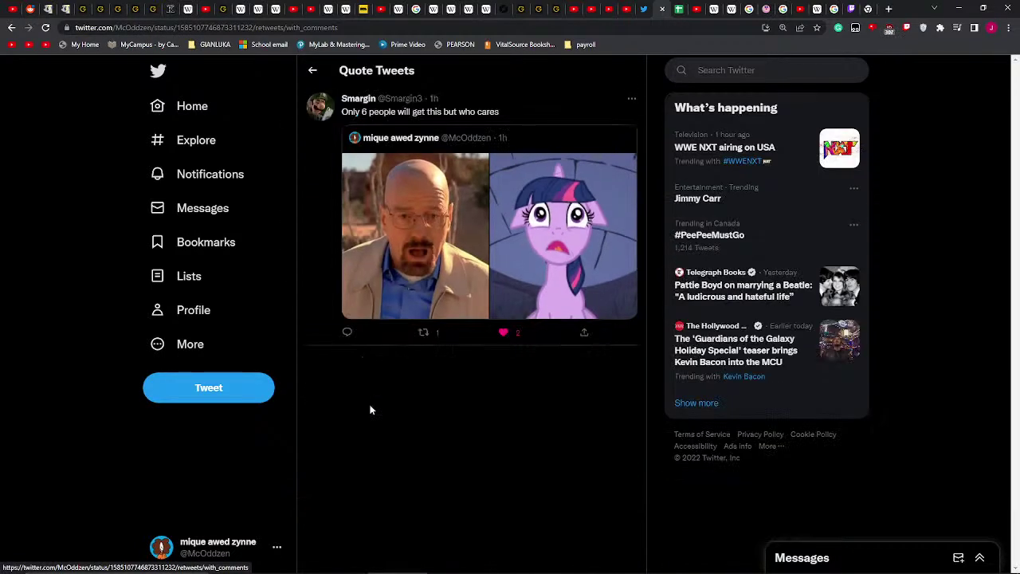
click(316, 72)
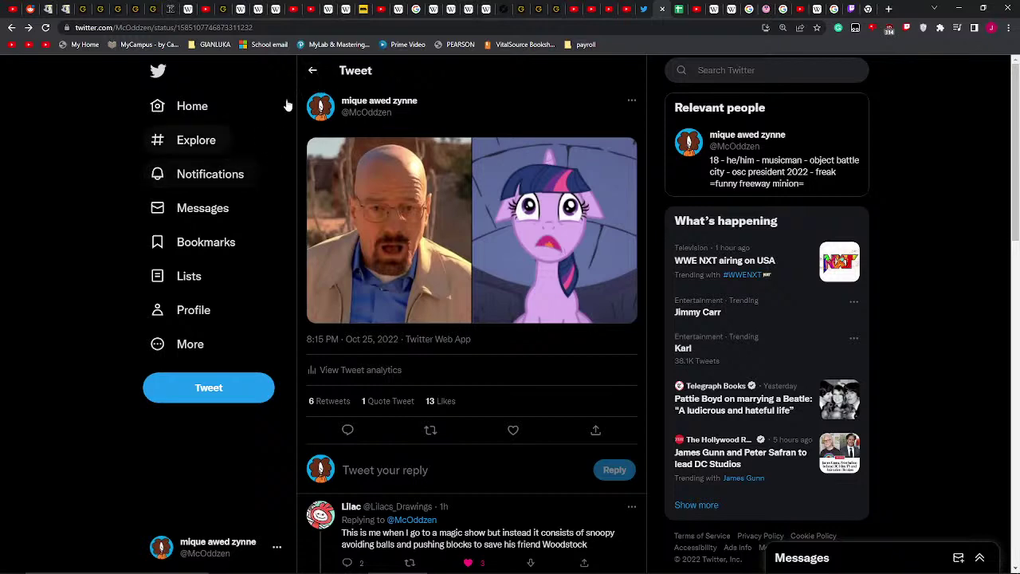
click(312, 70)
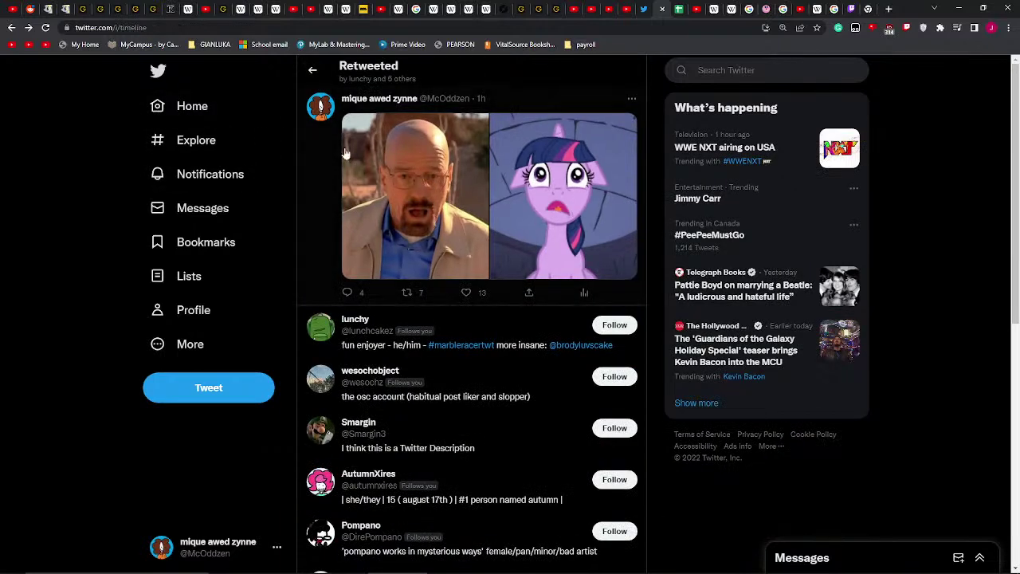
scroll(334, 227, down, 3)
scroll(339, 221, up, 3)
click(313, 70)
- Examine the recent notifications, including the "WHERE'S PINKIE PIE" mention and the replies about Snoopy's Magic Show
scroll(422, 255, down, 7)
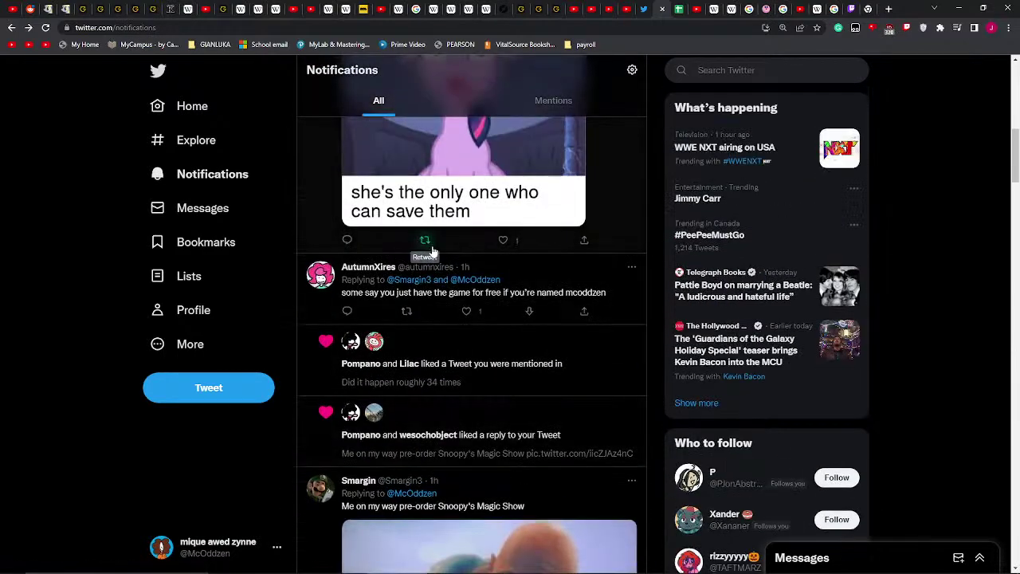
scroll(430, 462, down, 4)
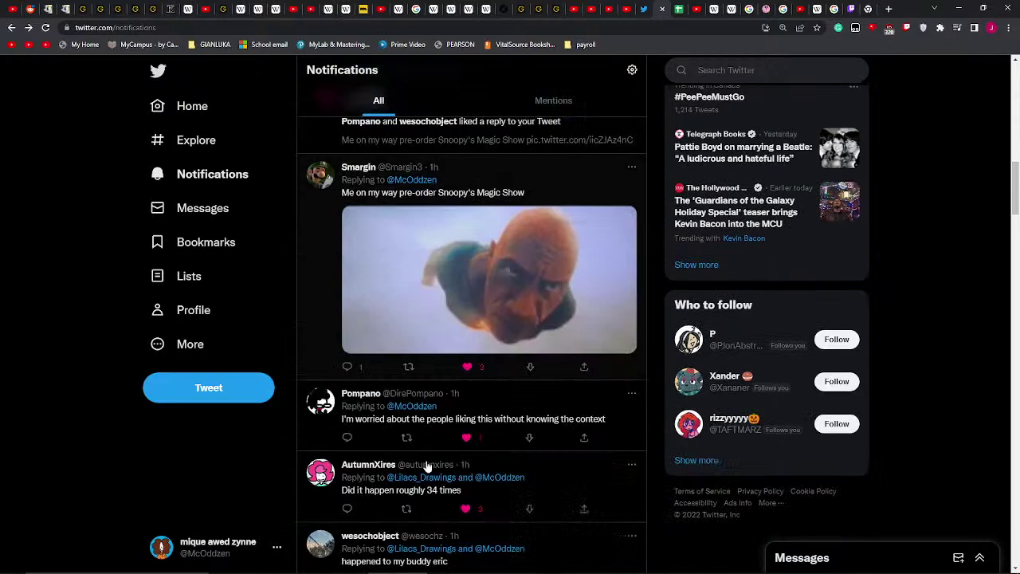
scroll(433, 462, up, 5)
scroll(434, 460, down, 5)
scroll(447, 462, up, 10)
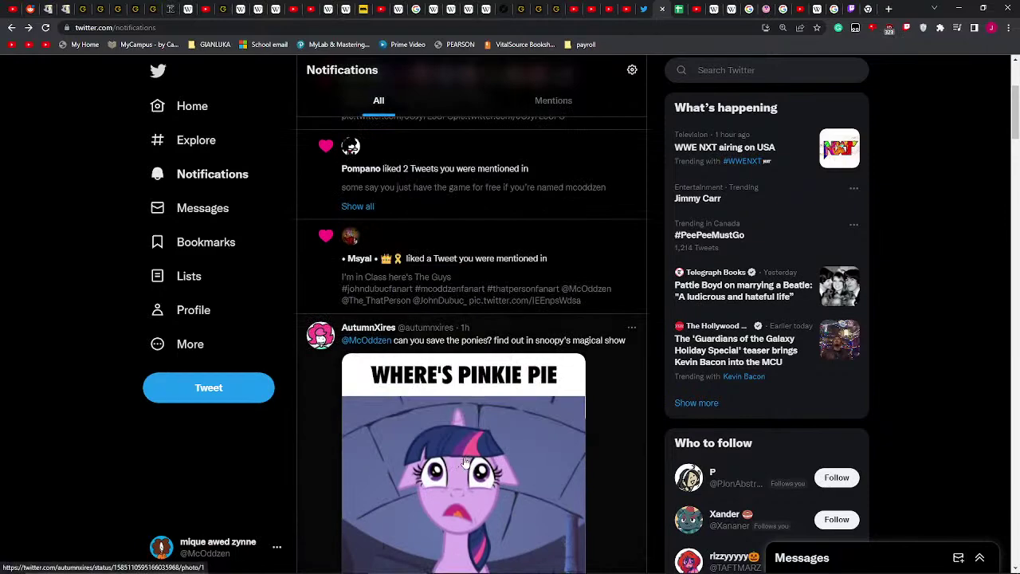
scroll(460, 465, down, 3)
scroll(466, 418, up, 3)
scroll(472, 415, down, 3)
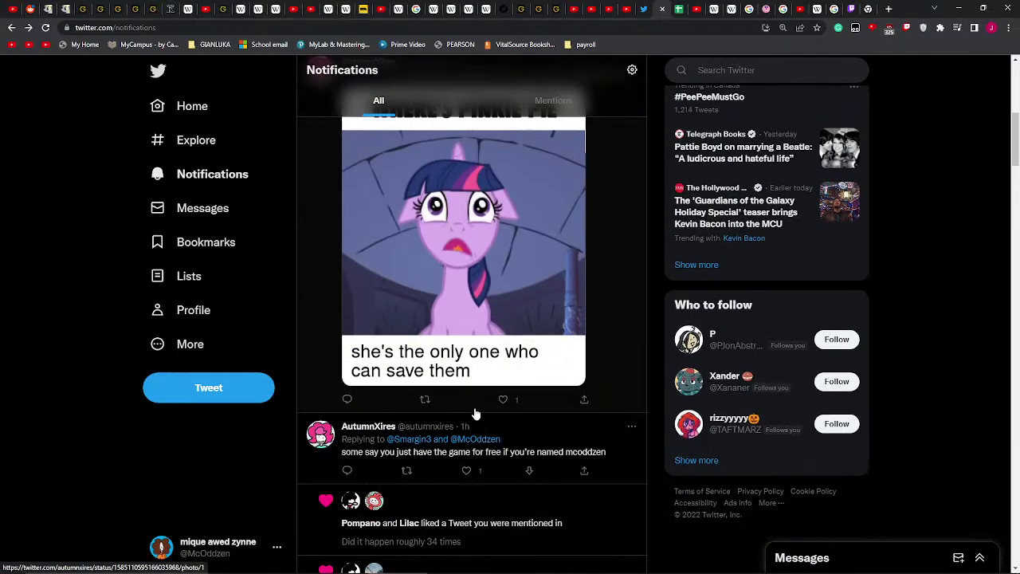
scroll(430, 338, up, 2)
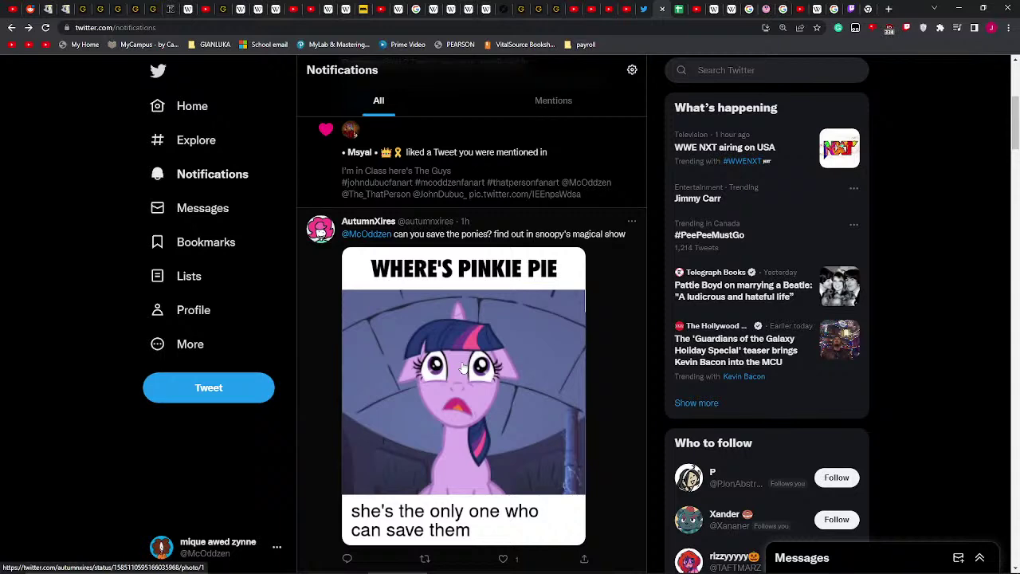
scroll(463, 367, down, 2)
scroll(505, 420, down, 2)
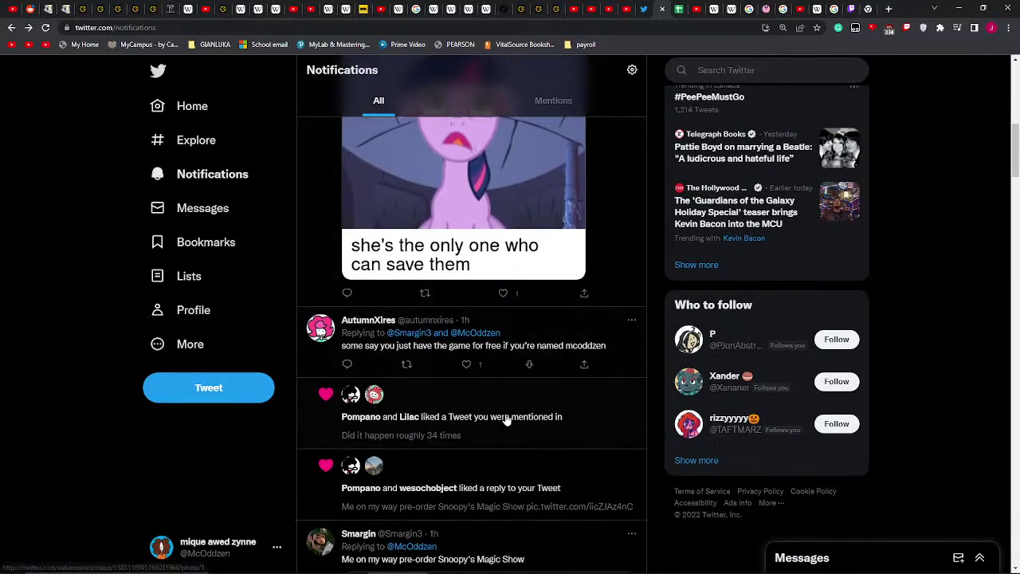
scroll(506, 420, down, 2)
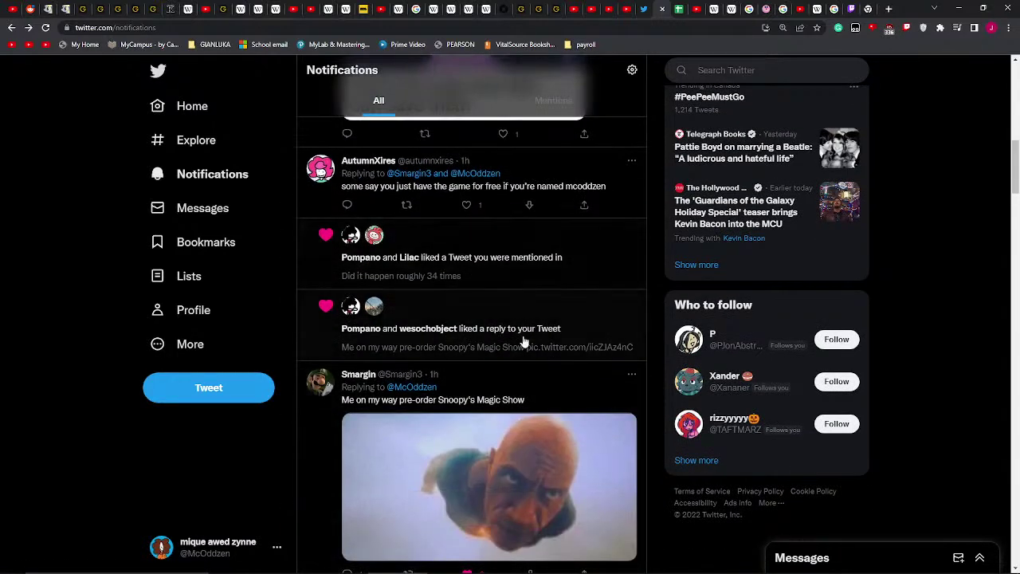
scroll(542, 359, up, 4)
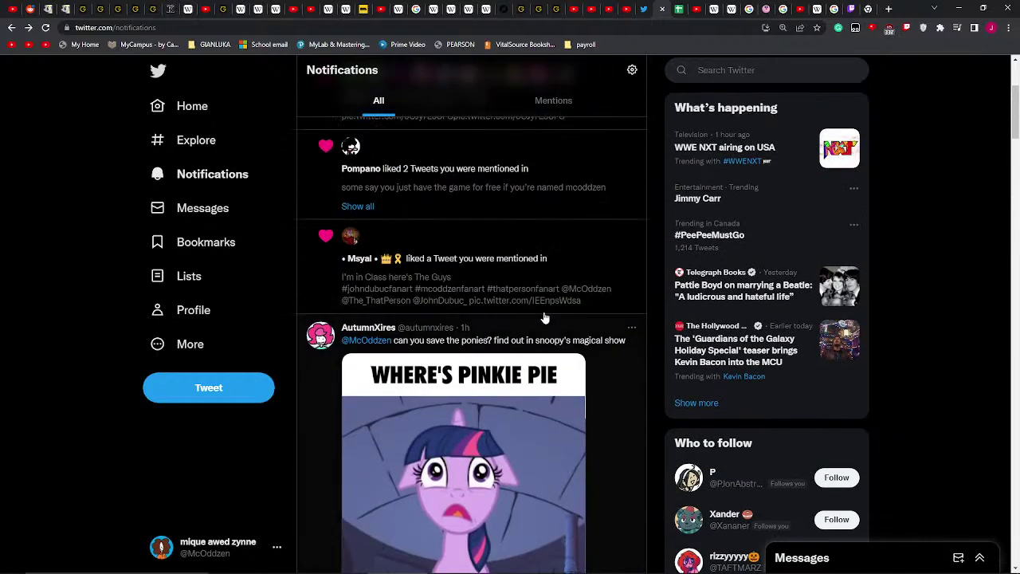
scroll(544, 317, up, 3)
- Check who liked the "WHERE'S PINKIE PIE" mention and return to the notifications
click(358, 183)
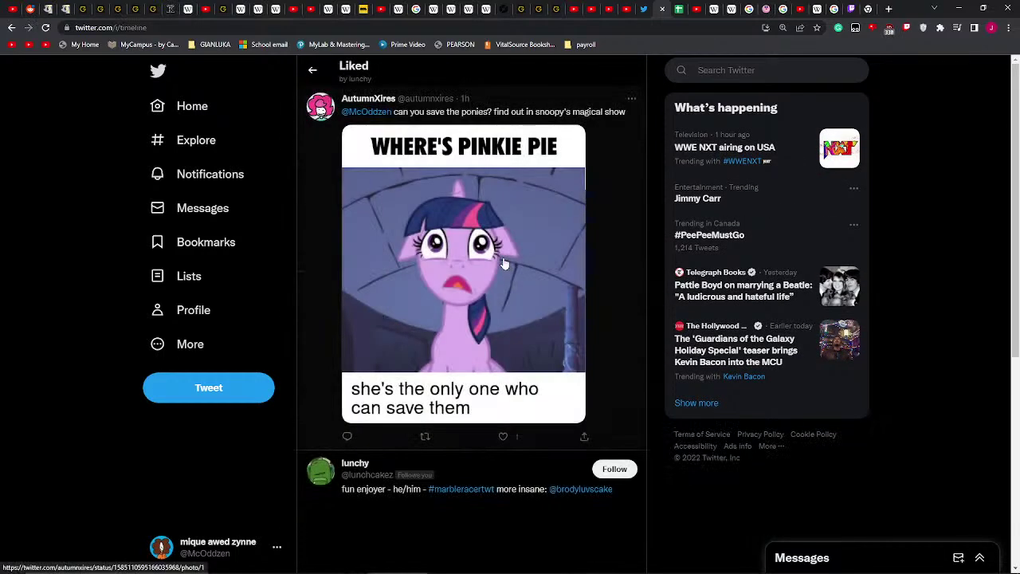
scroll(495, 335, down, 2)
scroll(481, 385, up, 2)
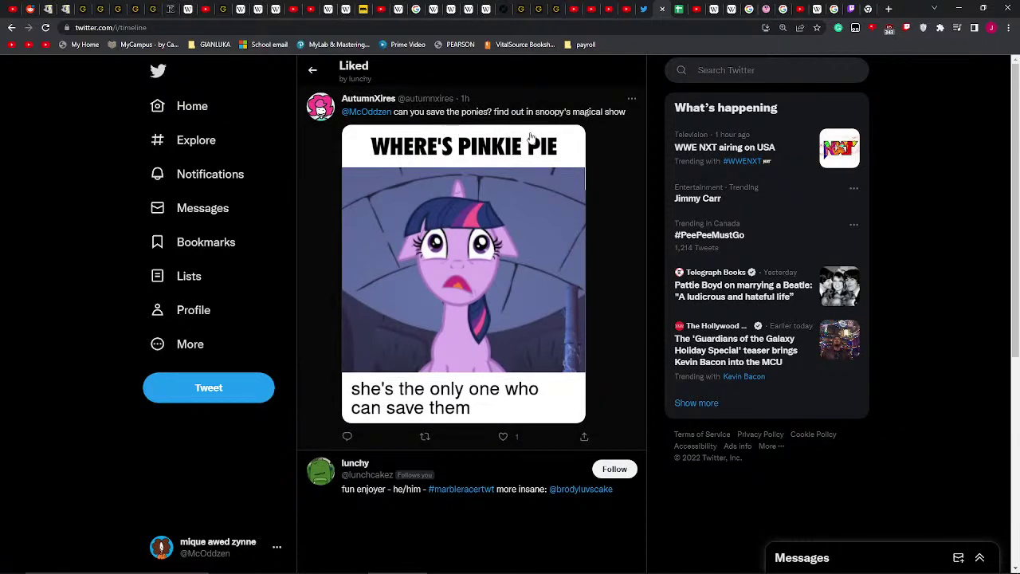
click(313, 70)
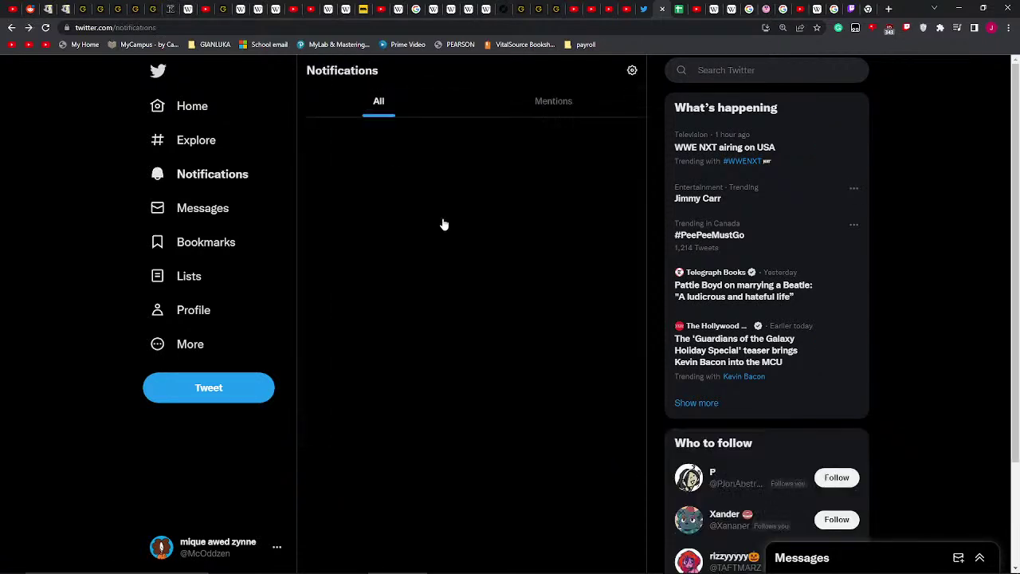
- Check who retweeted and who liked the bald man and pony tweet
click(565, 247)
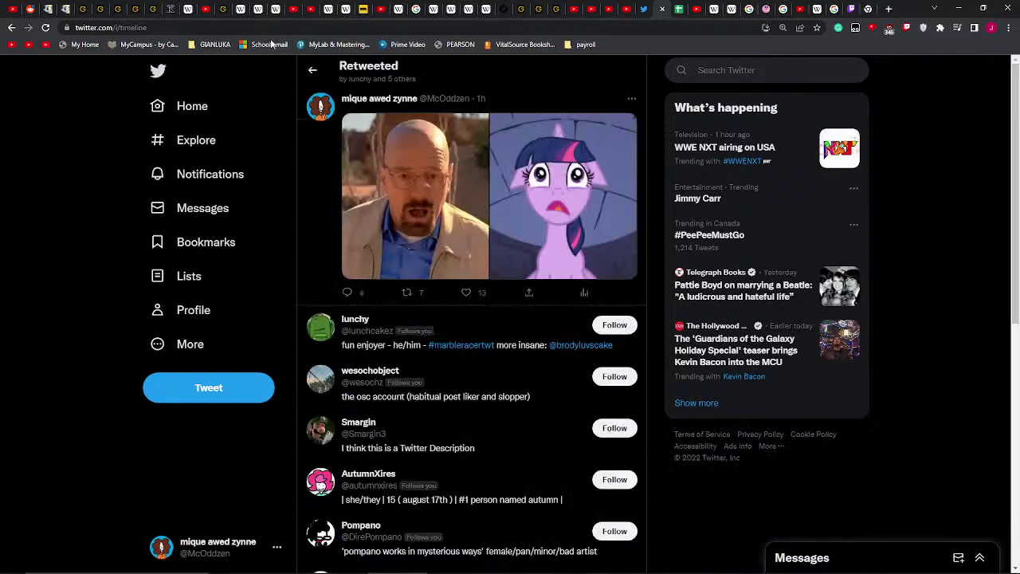
click(311, 71)
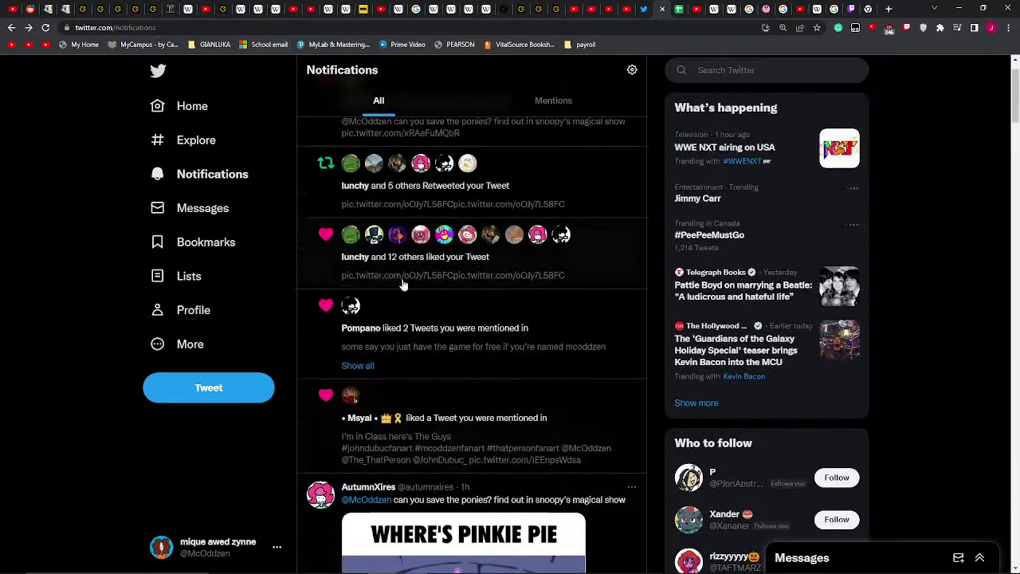
click(427, 275)
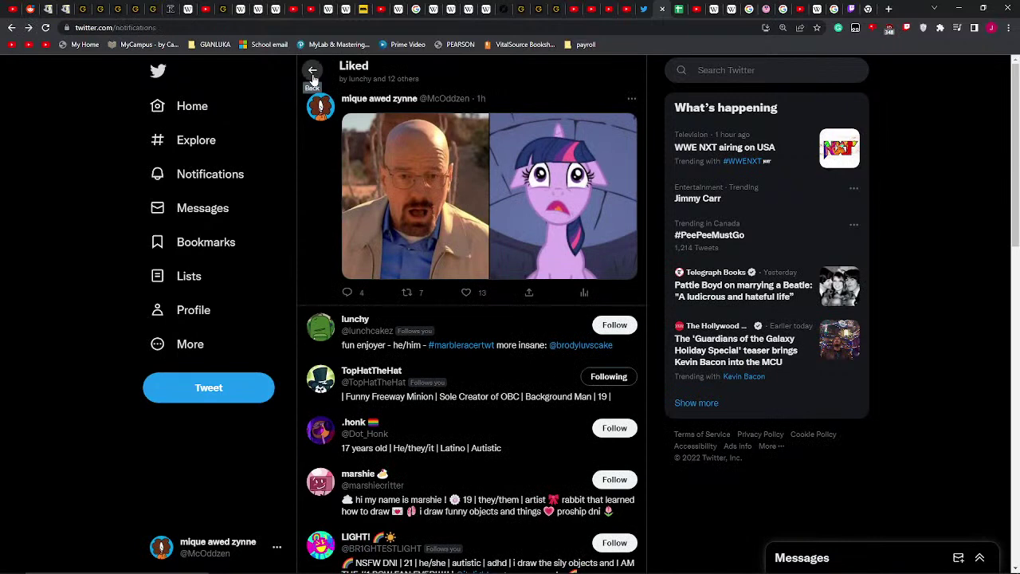
click(313, 72)
- Open the notification about two liked mentions, like the "some say you just have the game for free" reply and return to the notifications
click(409, 343)
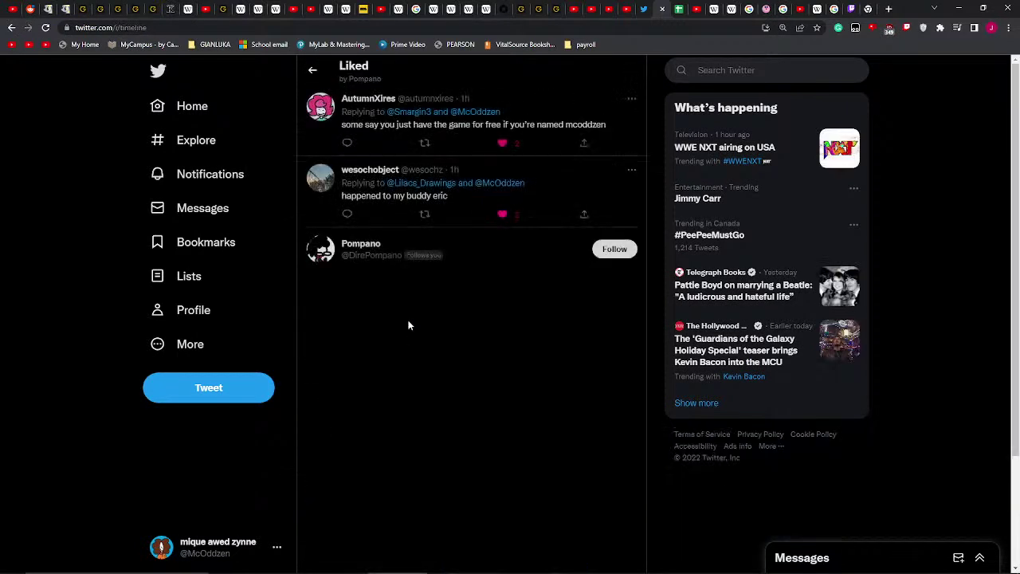
click(313, 72)
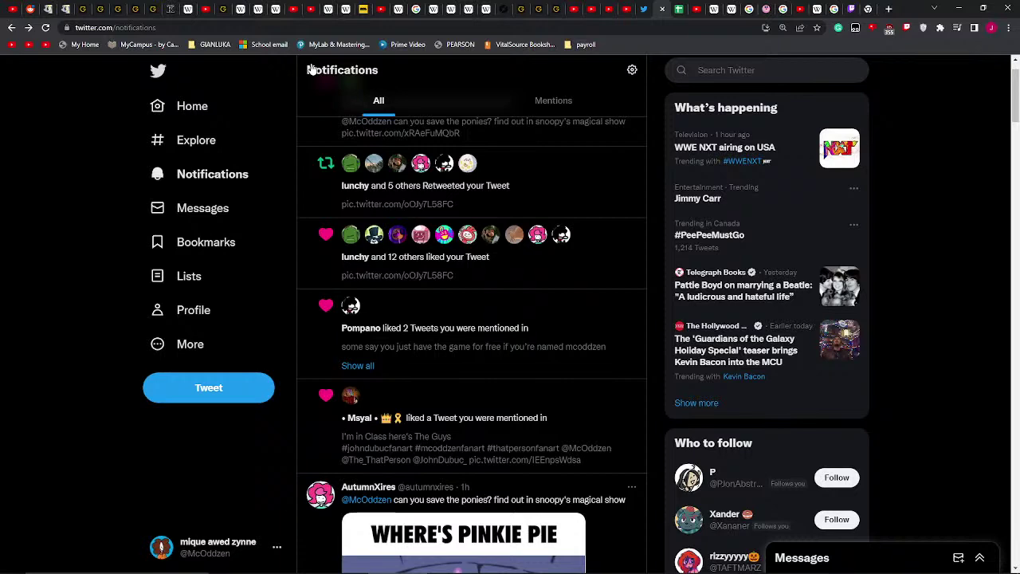
- Open the "WHERE'S PINKIE PIE" image full size, like its tweet and close the image
scroll(397, 204, down, 5)
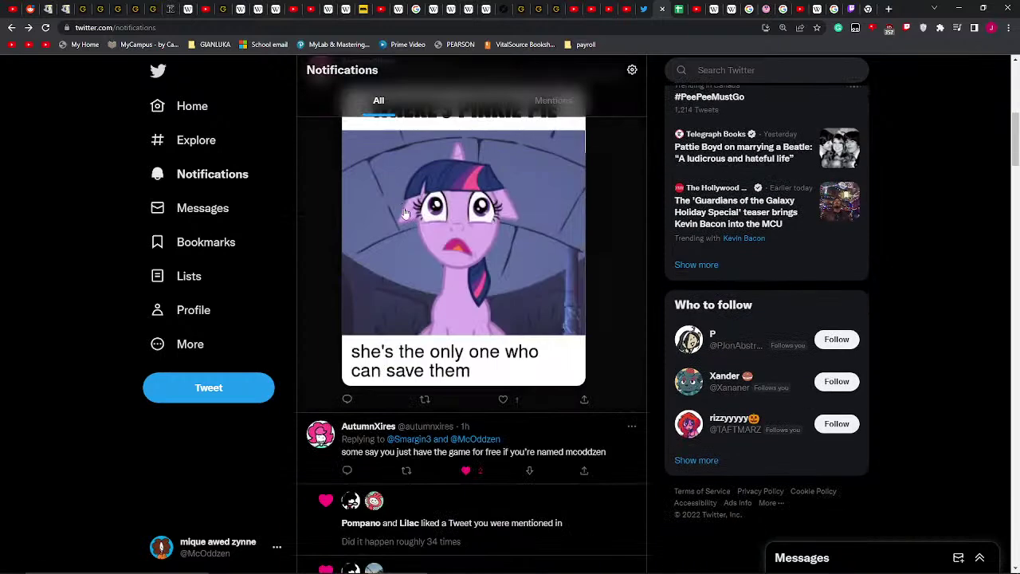
scroll(397, 204, up, 1)
click(397, 204)
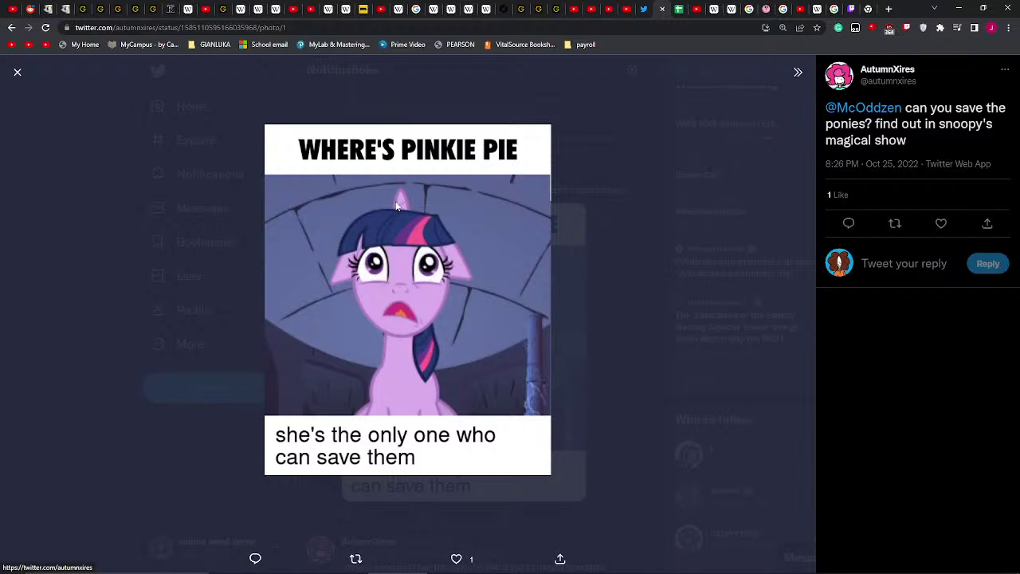
click(941, 224)
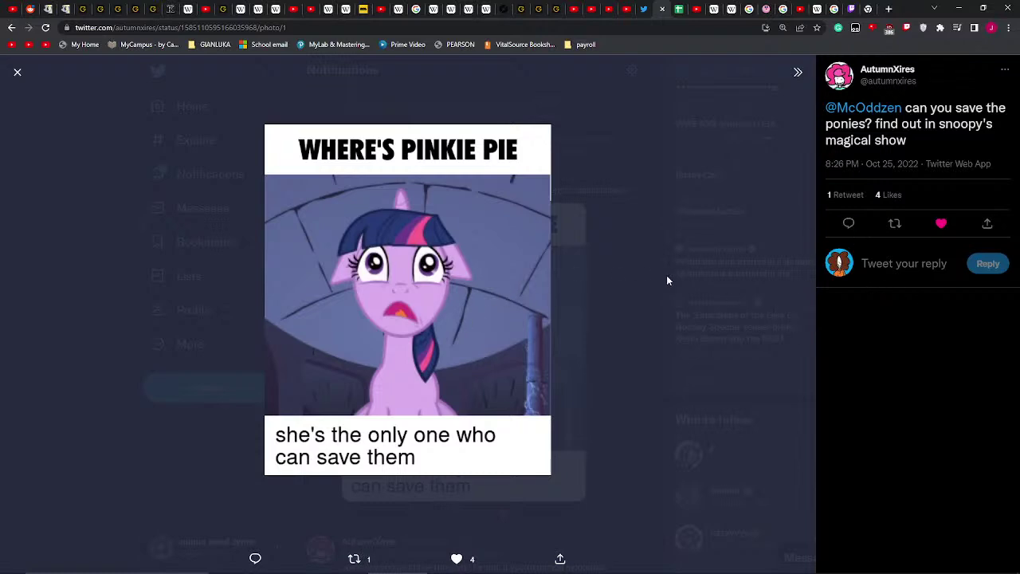
click(594, 325)
- Retweet the "WHERE'S PINKIE PIE" tweet from its newest like notification, look through its likers and return to the notifications
scroll(539, 337, up, 5)
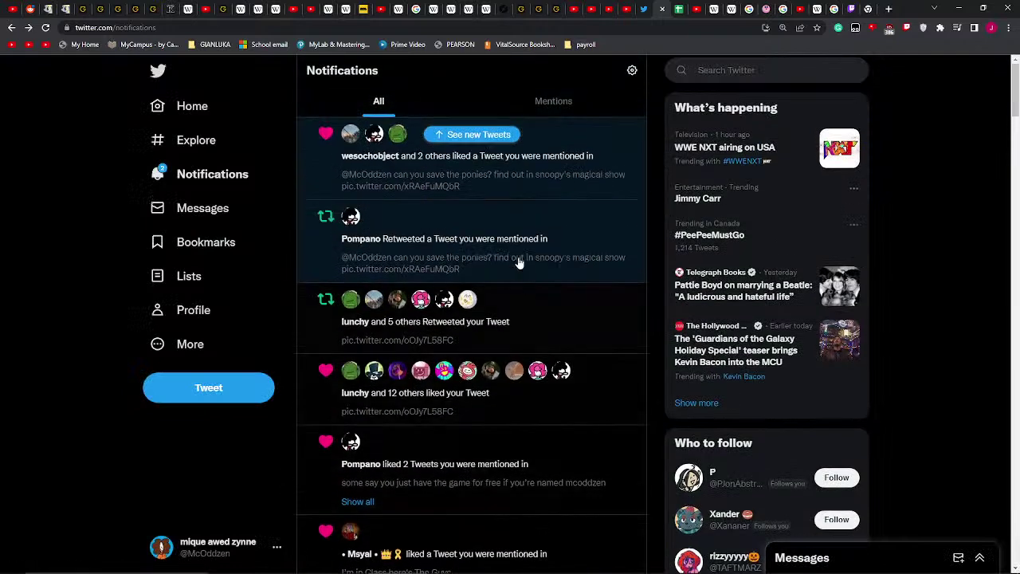
click(525, 181)
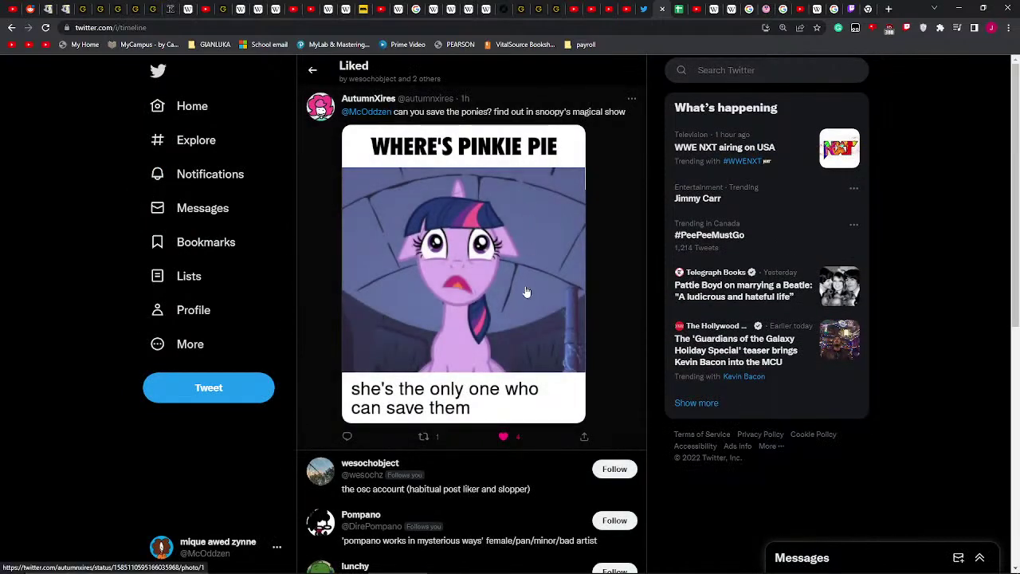
click(423, 437)
click(420, 455)
scroll(445, 187, down, 3)
scroll(445, 187, up, 3)
click(314, 70)
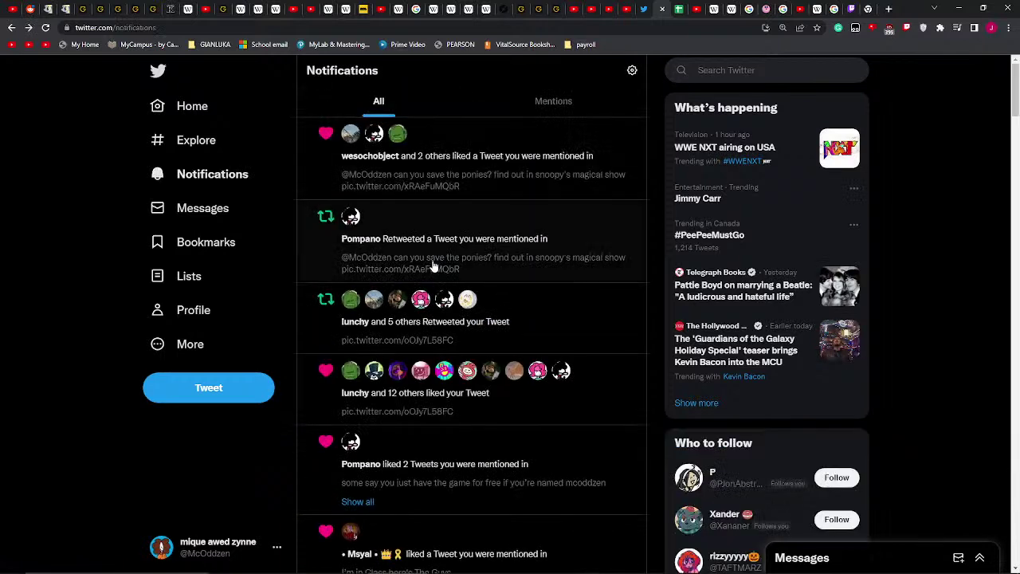
- Open the bald man and pony tweet from the notification about its retweets
scroll(433, 268, down, 1)
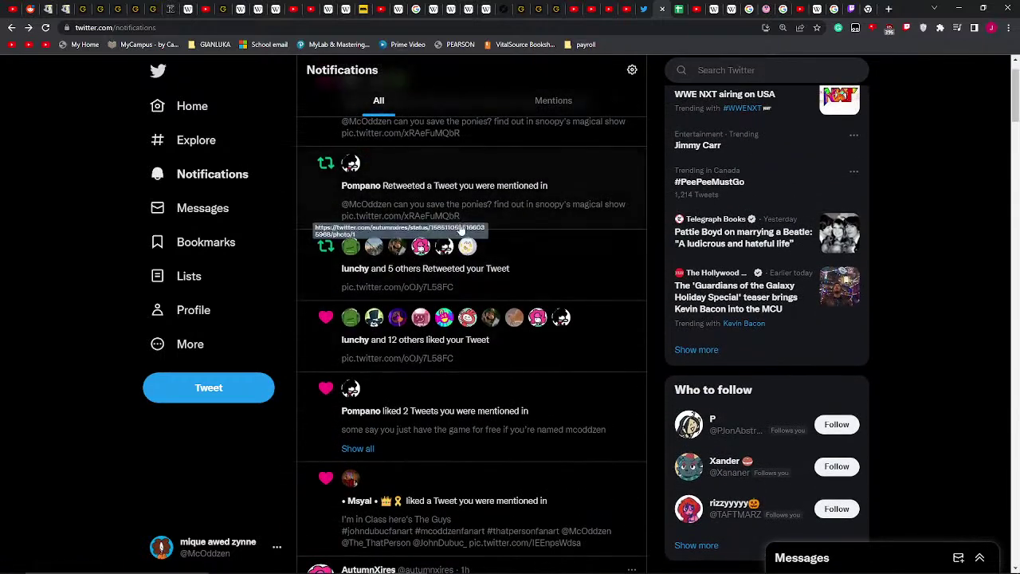
click(610, 279)
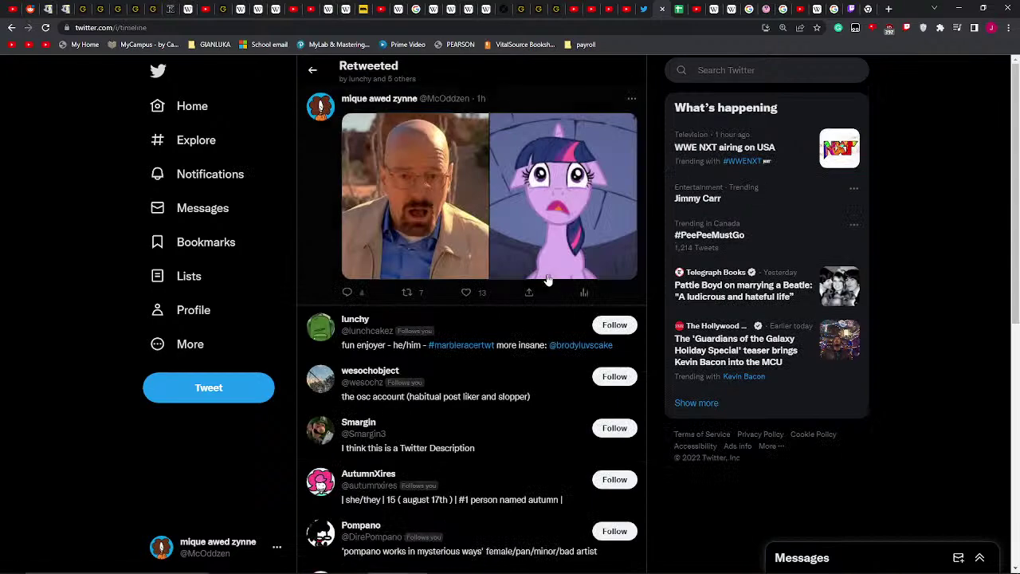
click(326, 215)
scroll(415, 303, down, 1)
- Look through the accounts that liked the tweet and read all of its replies
click(446, 312)
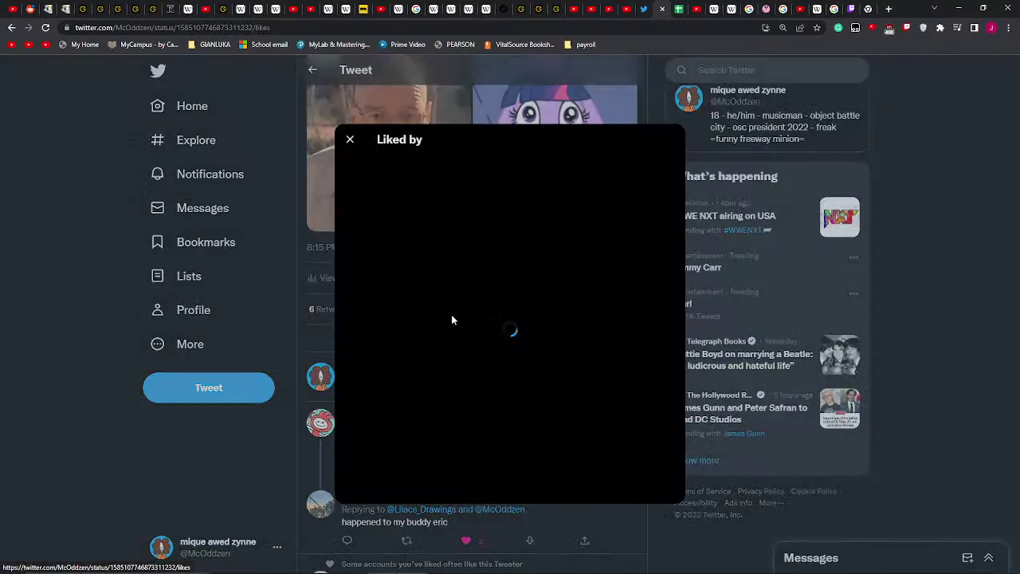
key(Escape)
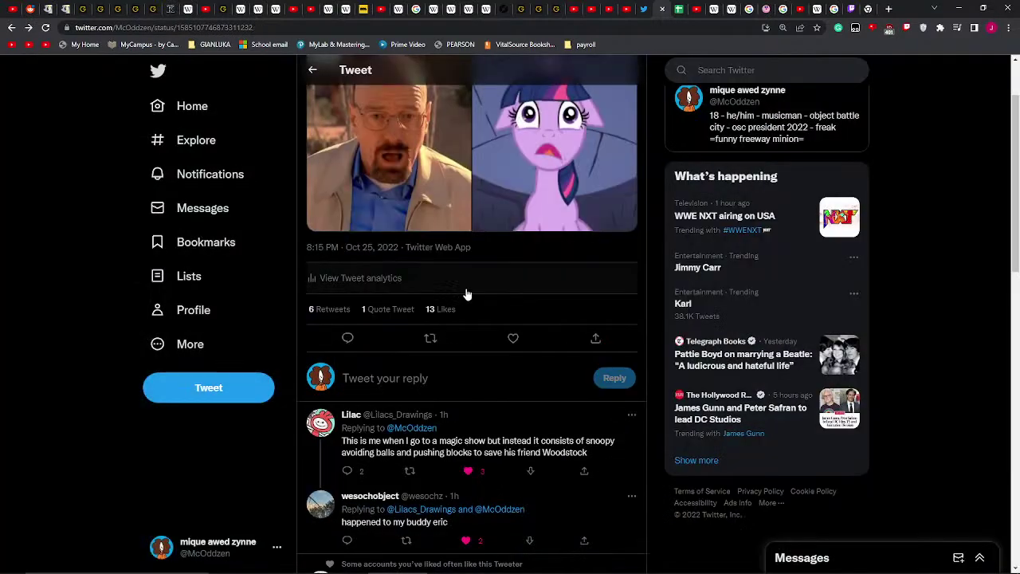
click(451, 311)
scroll(462, 278, down, 10)
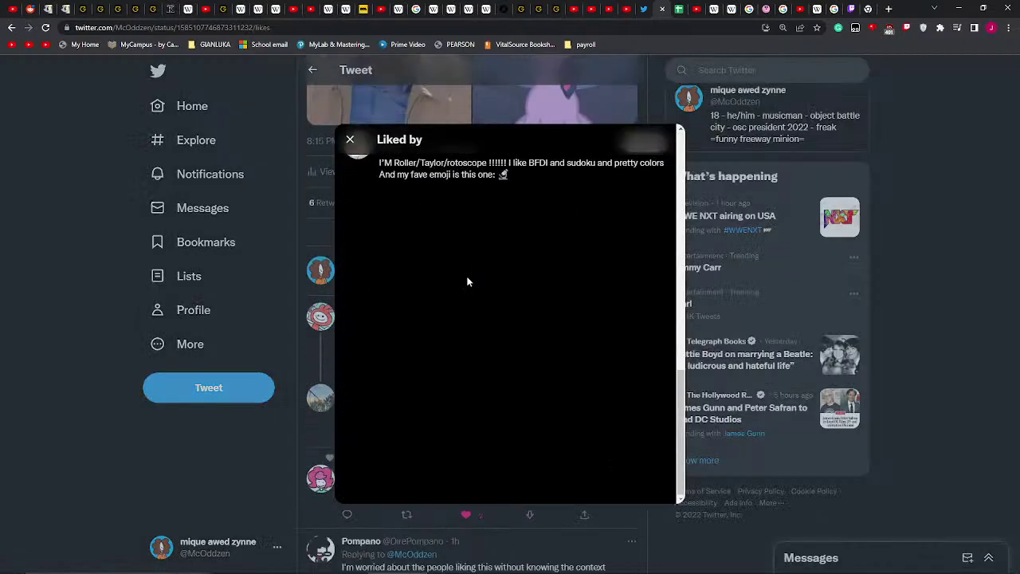
scroll(565, 324, up, 10)
click(839, 275)
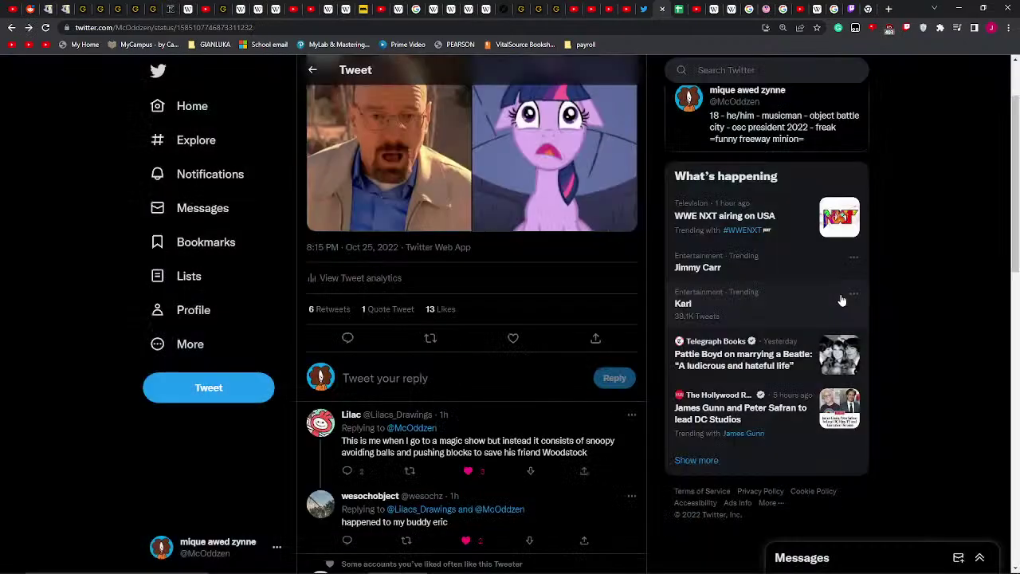
scroll(582, 338, down, 9)
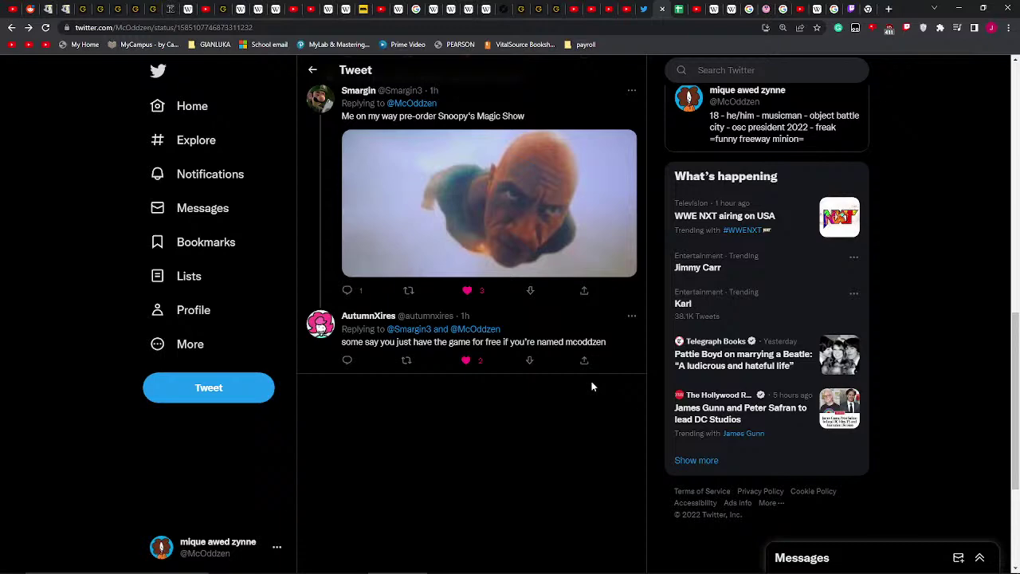
scroll(594, 354, up, 9)
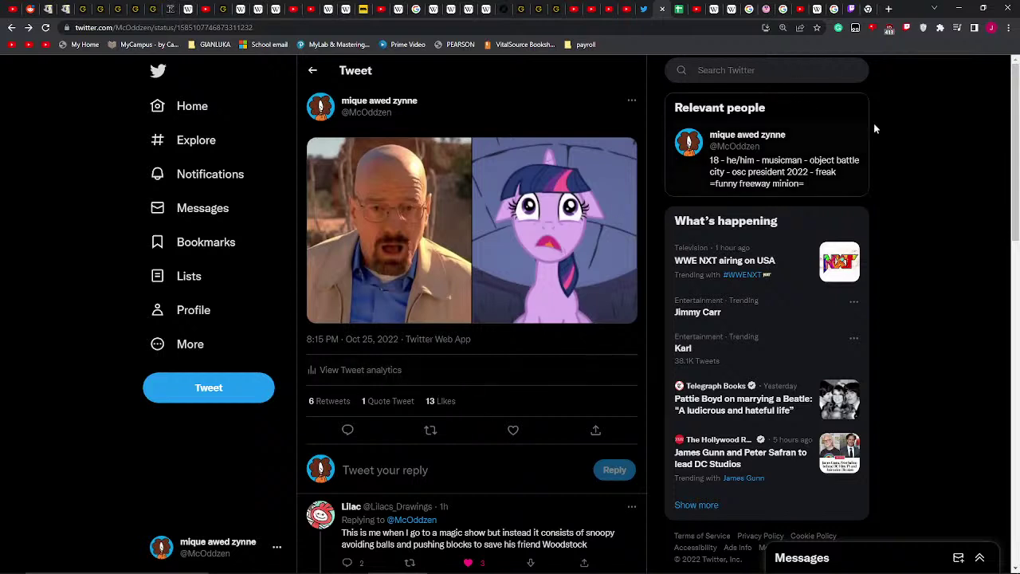
- Check the McOddzen live subscriber count, the channel page and the "BLUE LEAFY??? GREEN FIREY???" video on YouTube
mouse_move(851, 8)
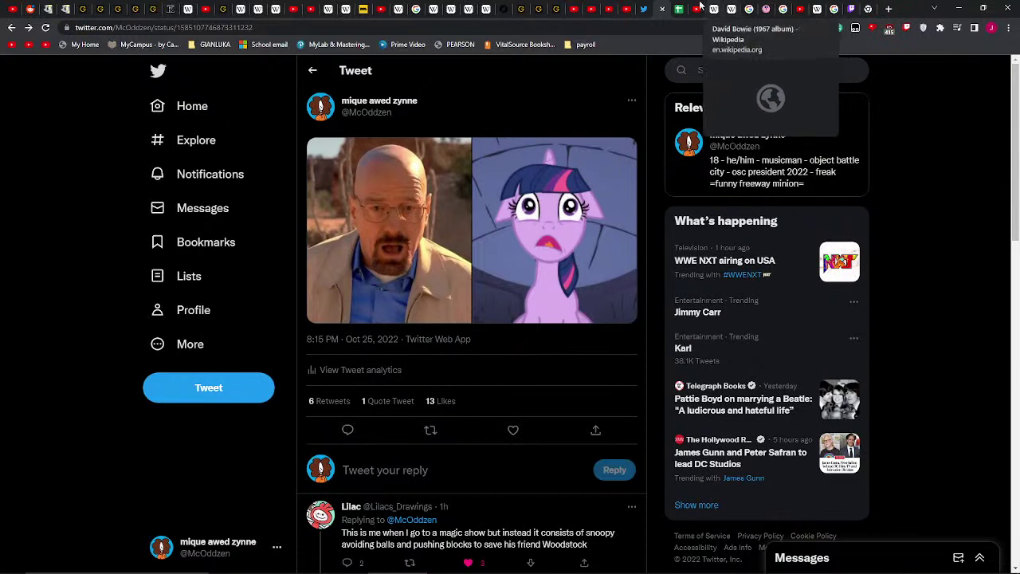
mouse_move(630, 5)
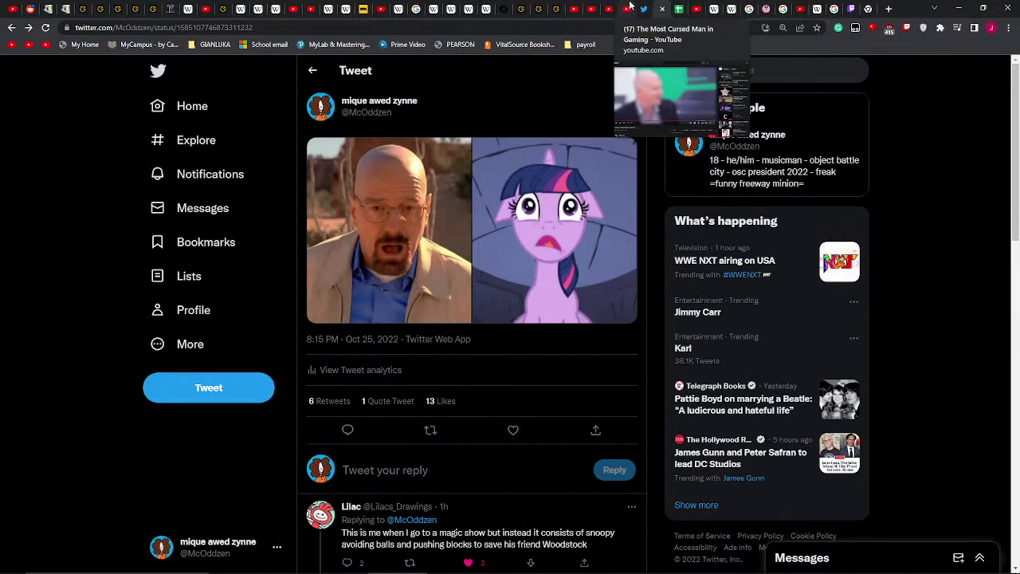
click(605, 8)
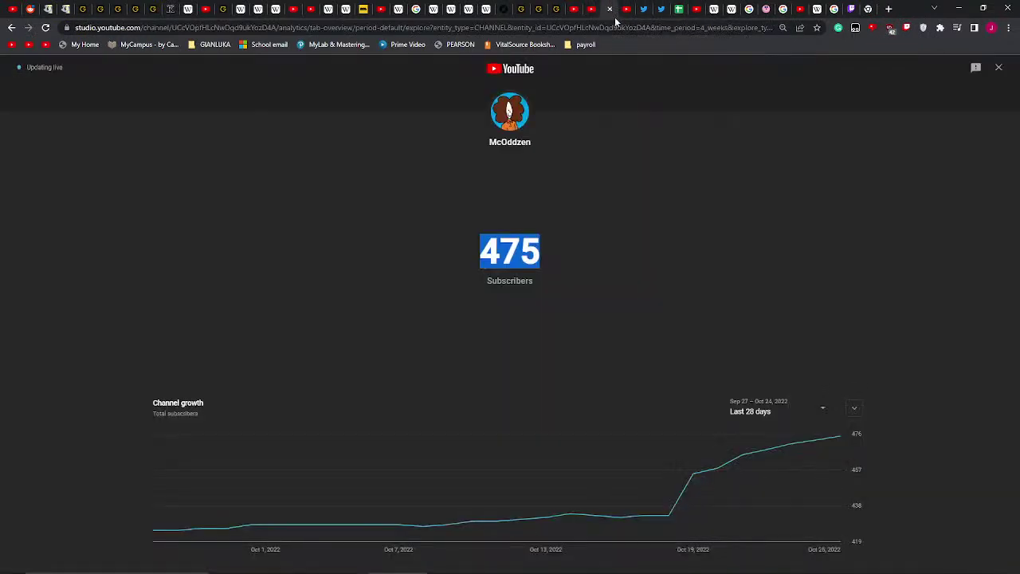
click(629, 305)
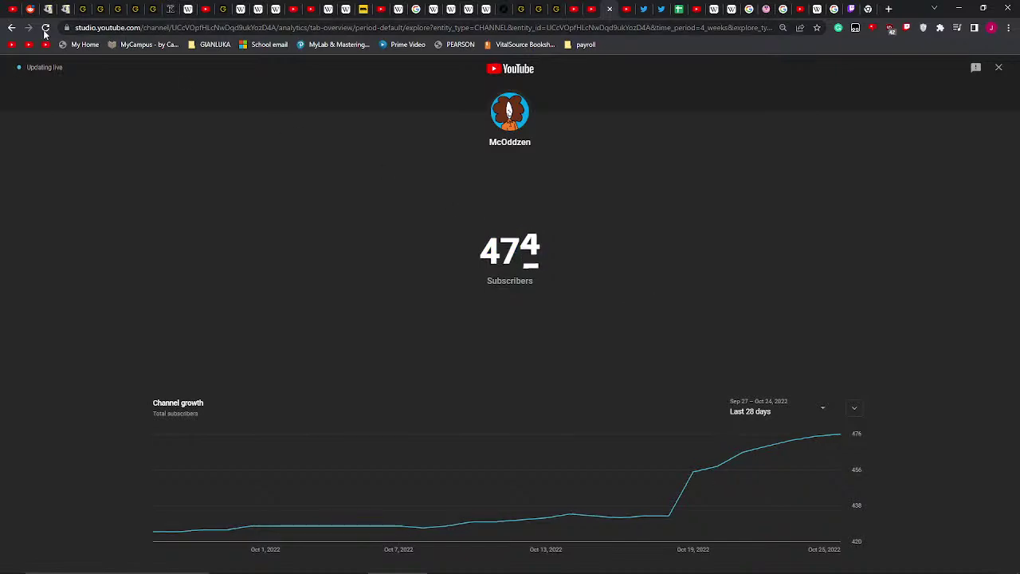
click(586, 8)
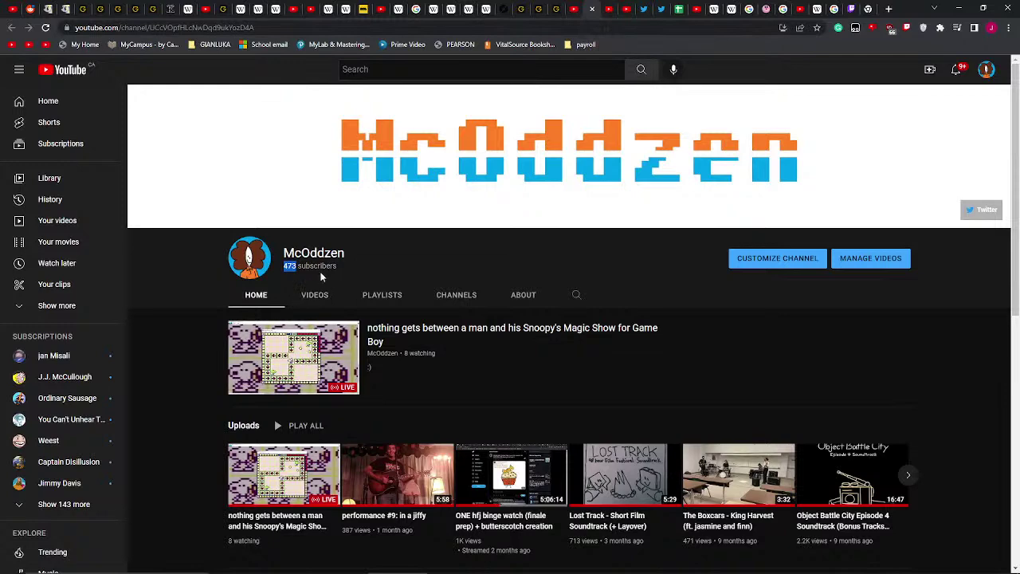
click(580, 10)
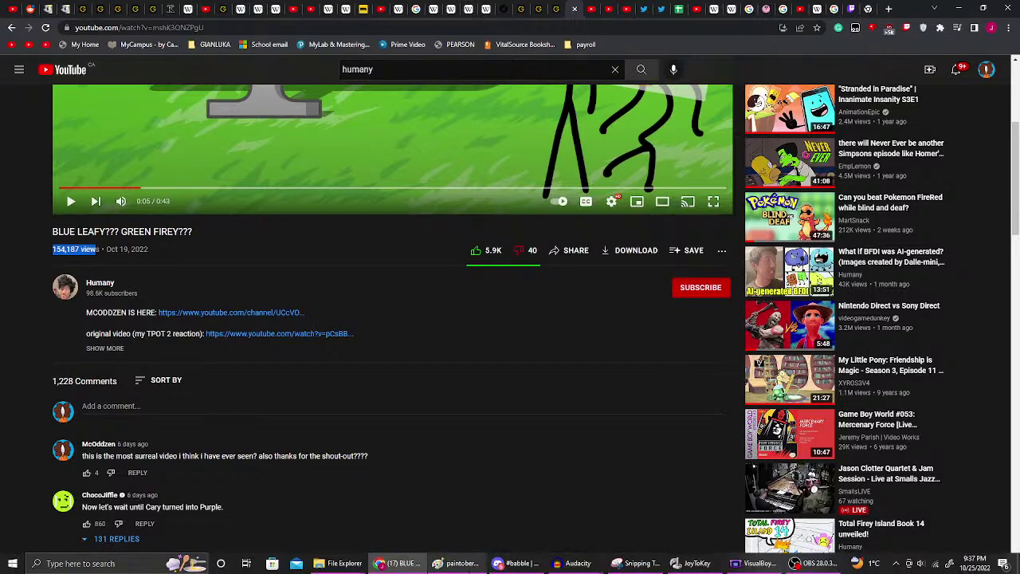
- Switch to the paintober drawing in Paint and look over its grid of captioned drawings and empty panels
click(462, 569)
scroll(518, 377, down, 10)
scroll(503, 305, up, 7)
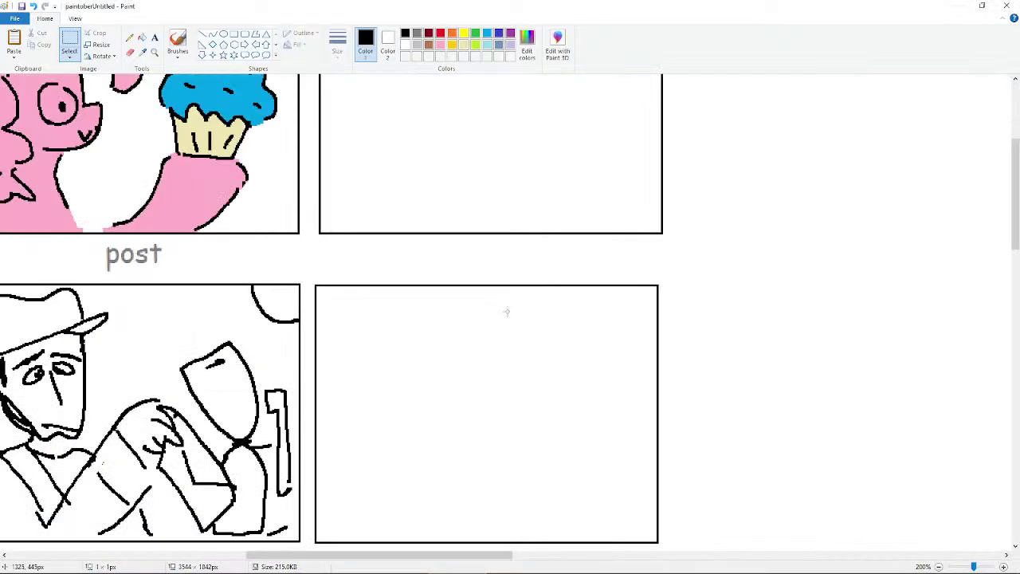
scroll(506, 311, down, 2)
scroll(350, 226, up, 3)
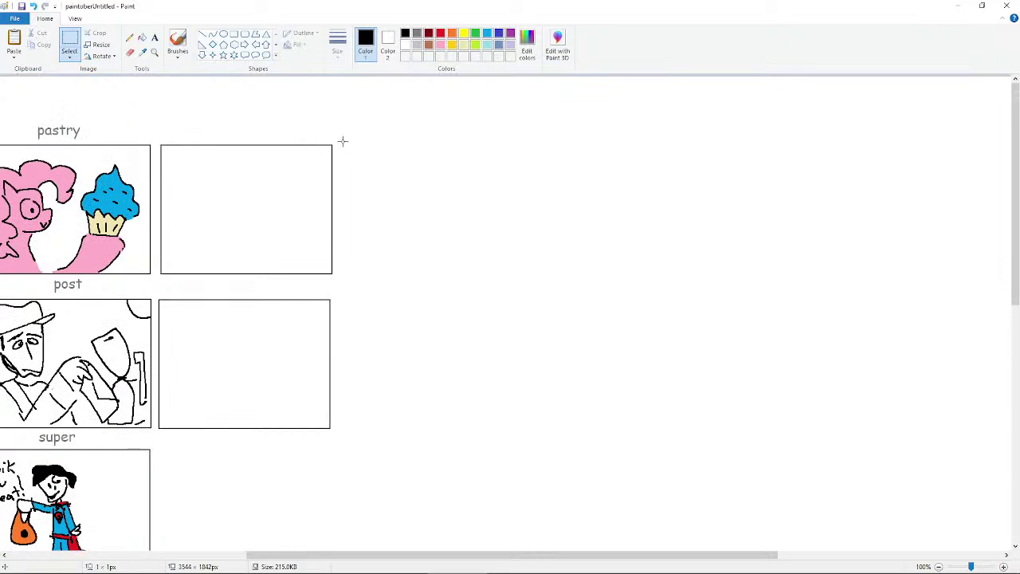
scroll(496, 492, down, 8)
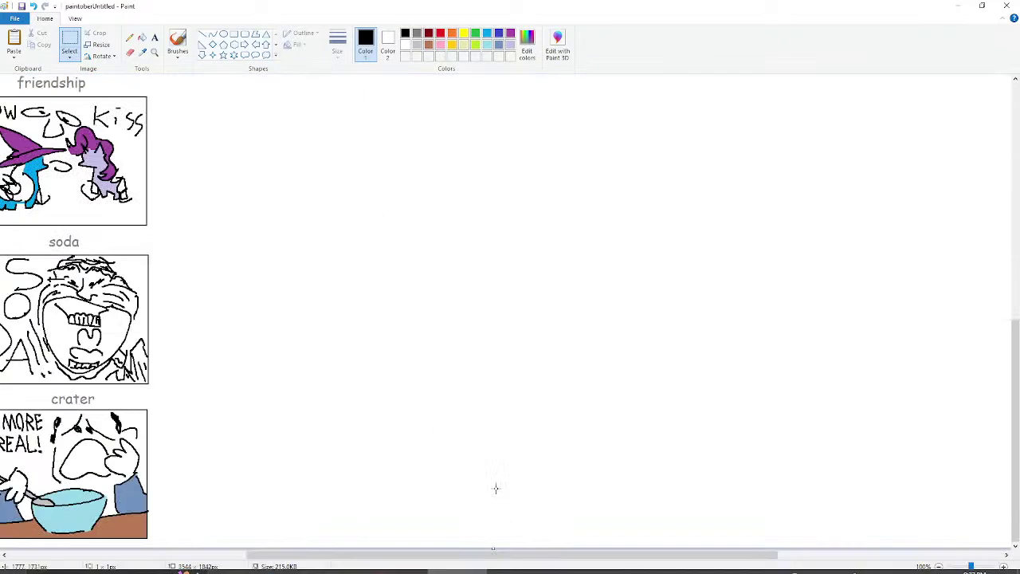
scroll(446, 423, left, 3)
scroll(403, 363, up, 8)
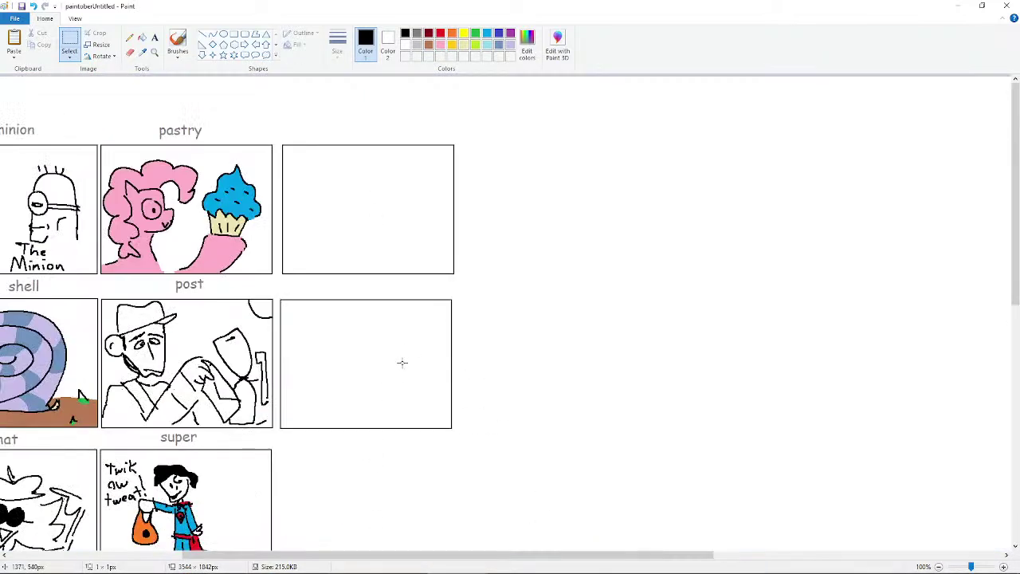
- Copy an empty panel and place the pasted copy beside the blank panel in the pastry row
drag(470, 139, 283, 472)
drag(504, 149, 321, 284)
drag(486, 120, 272, 473)
click(14, 43)
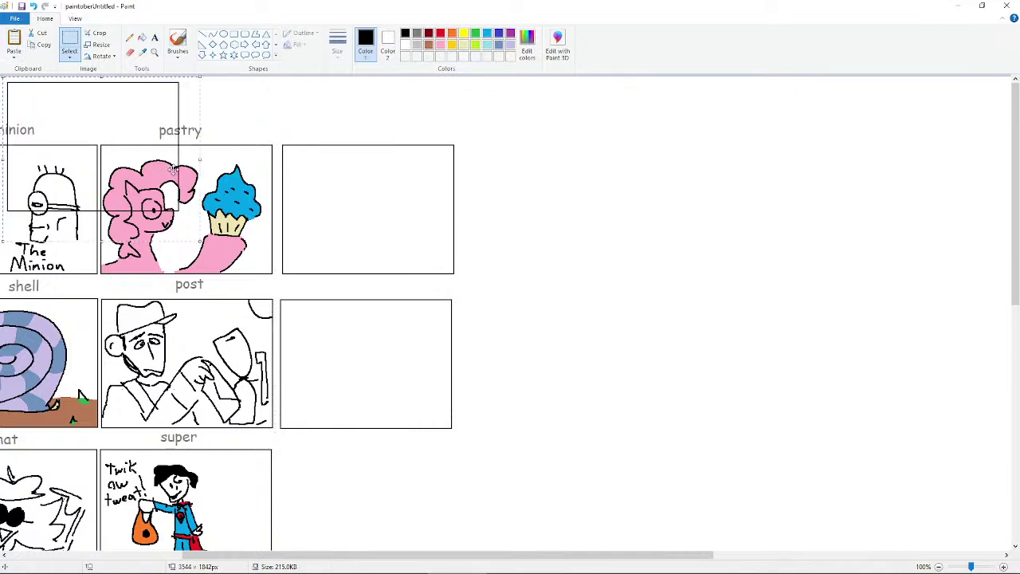
drag(172, 170, 611, 230)
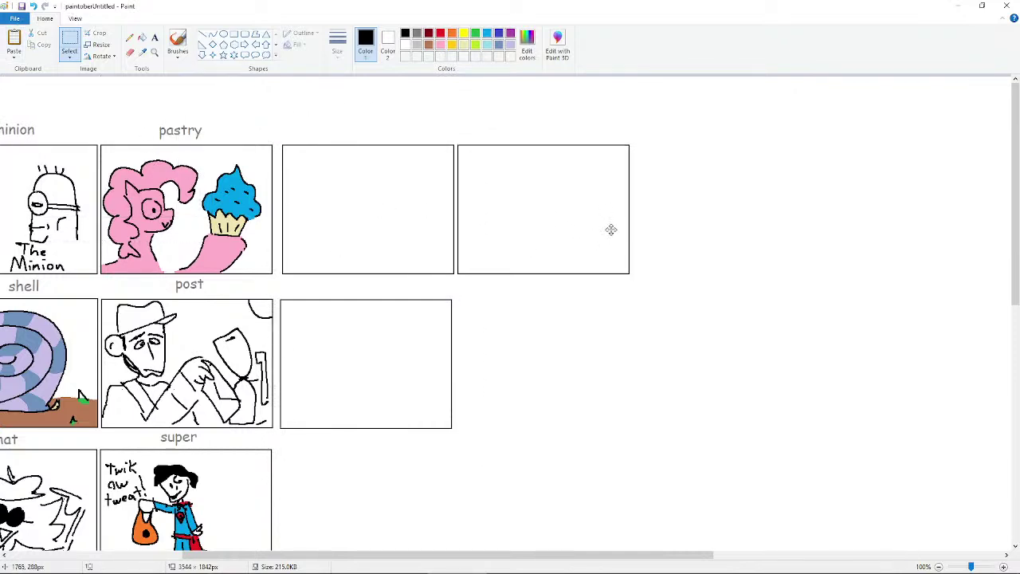
- Paste another empty panel and align it beside the blank panel in the post row
click(14, 44)
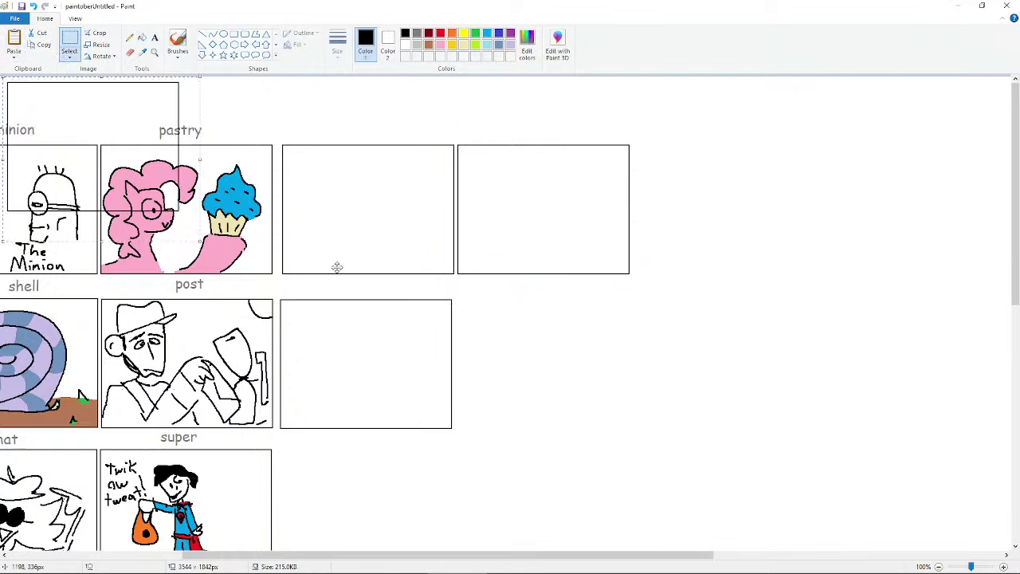
drag(337, 268, 514, 358)
key(Escape)
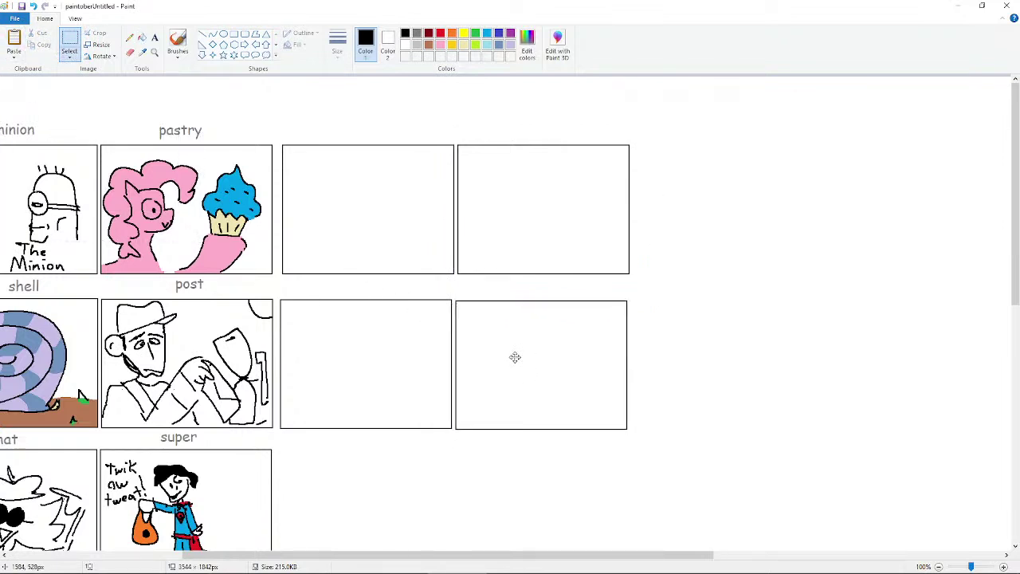
key(ctrl+z)
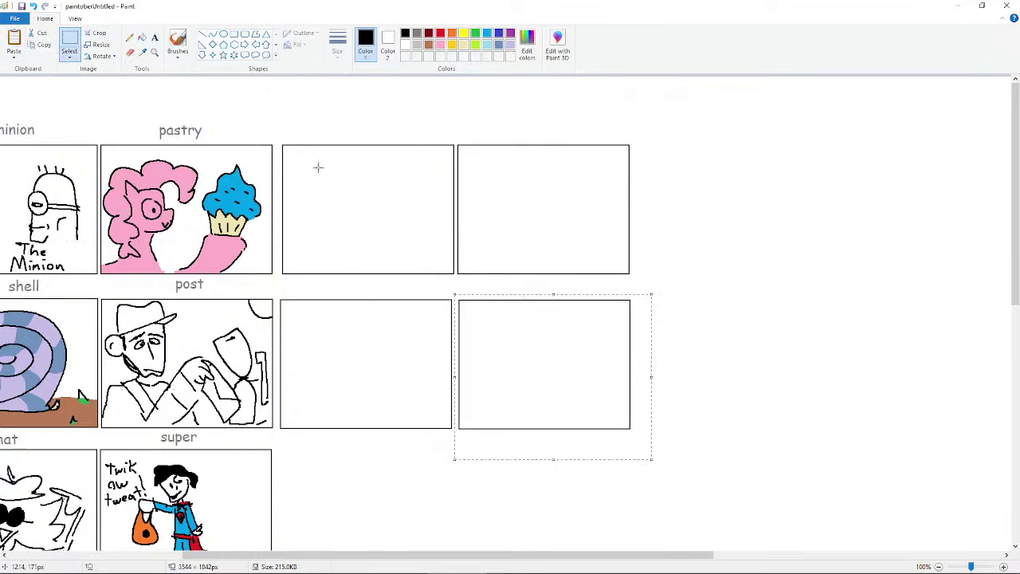
- Paste two empty panels side by side in the row of the super drawing
click(14, 43)
drag(42, 100, 313, 232)
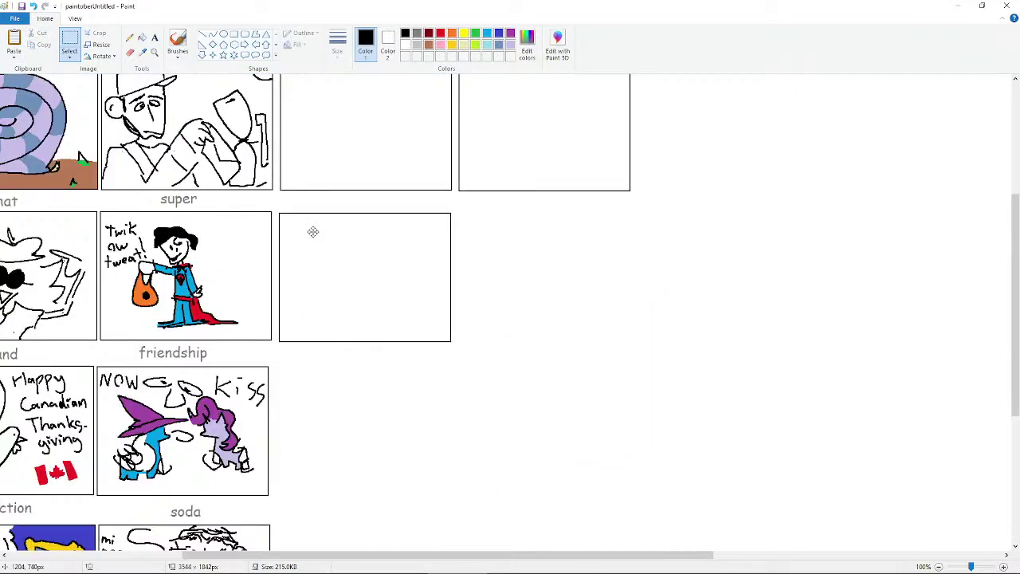
click(14, 44)
drag(80, 117, 531, 251)
- Paste two more empty panels side by side in the row of the friendship drawing
scroll(369, 207, up, 3)
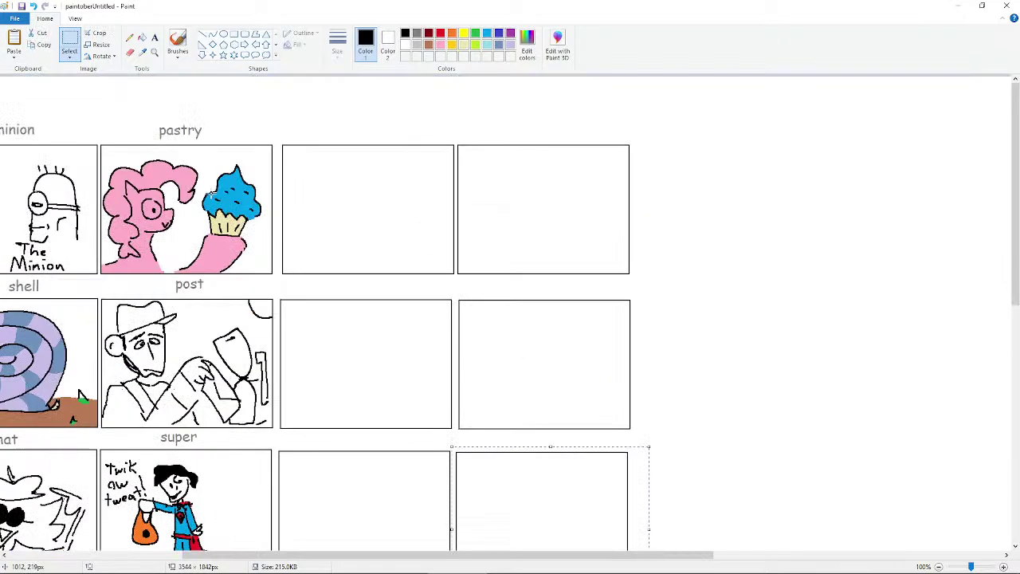
click(14, 43)
drag(80, 120, 341, 178)
scroll(334, 309, down, 5)
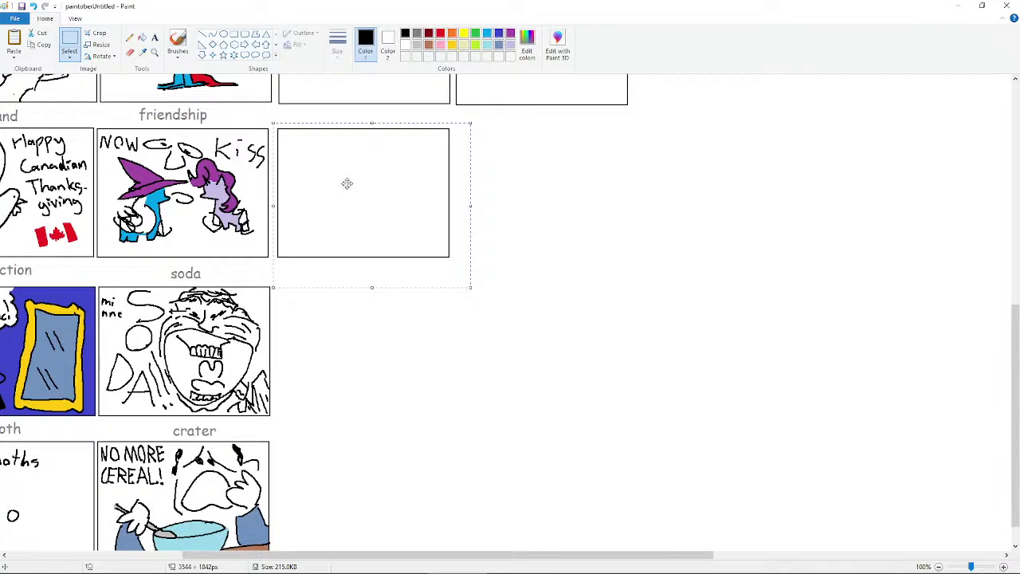
scroll(351, 176, up, 3)
click(14, 43)
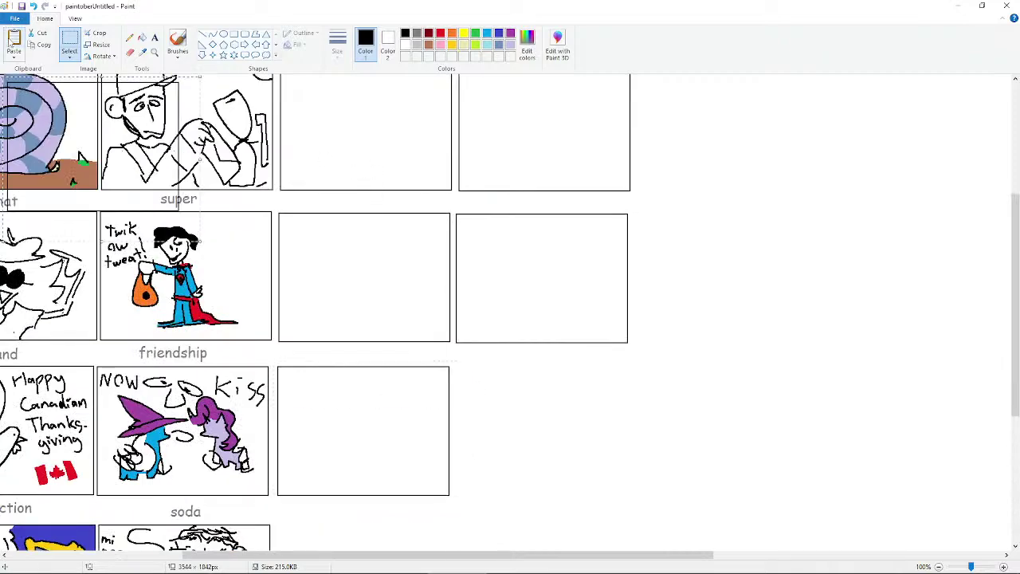
drag(78, 117, 526, 403)
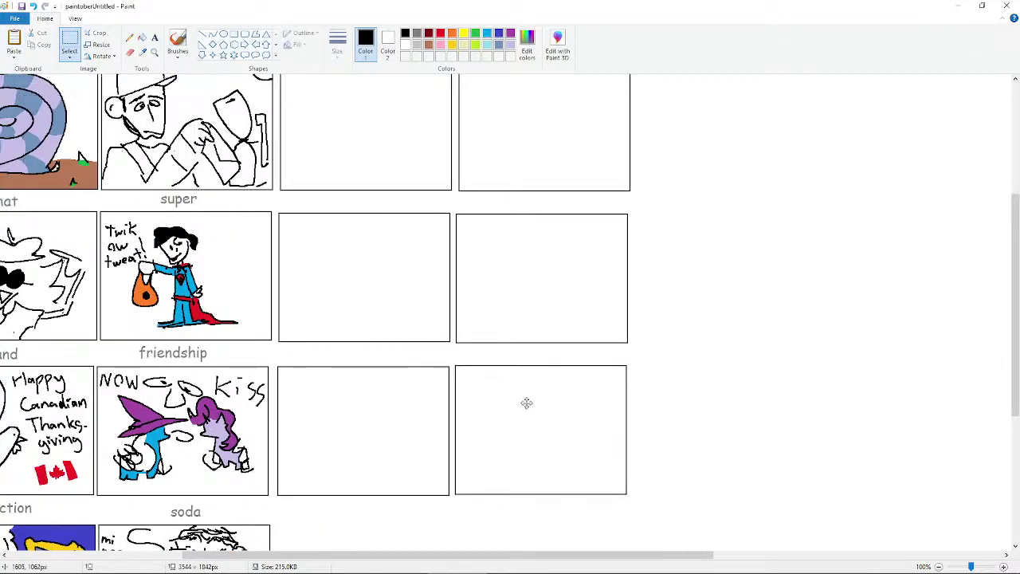
- Copy the block of four empty panels from the pastry and post rows and place it beside the soda and crater drawings
scroll(526, 403, up, 3)
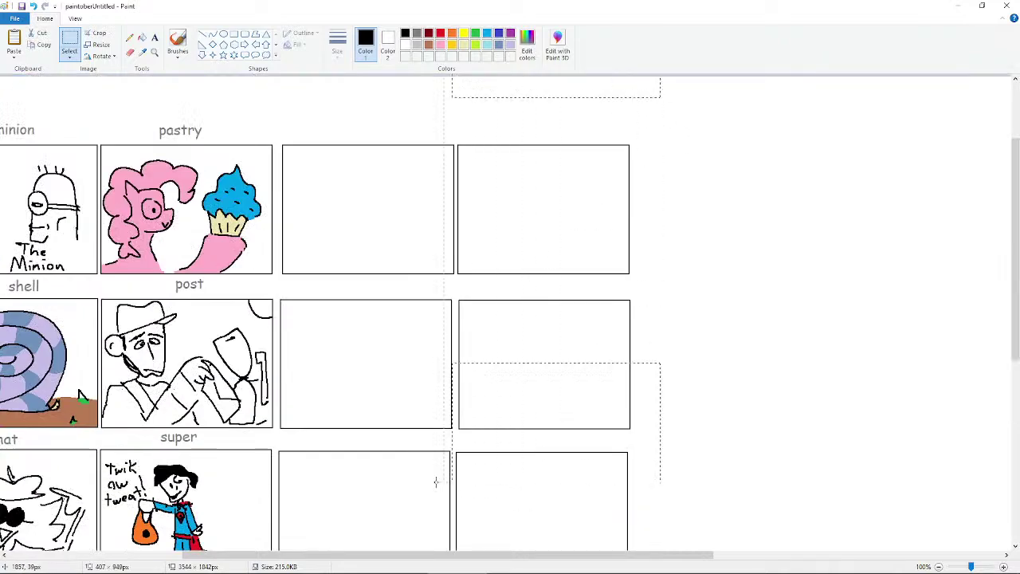
scroll(436, 482, down, 6)
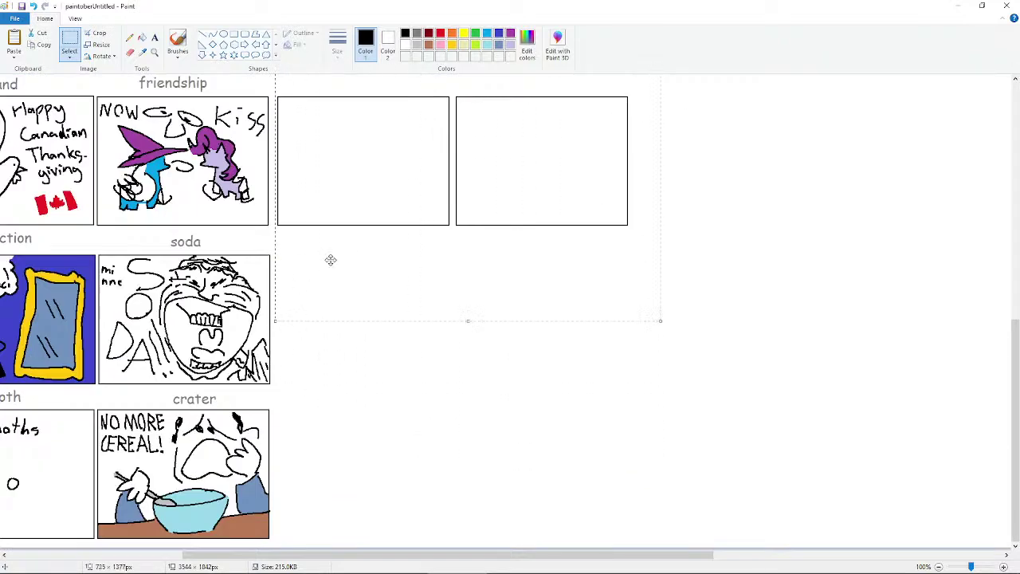
scroll(363, 257, up, 6)
right_click(307, 252)
click(365, 275)
scroll(407, 284, down, 6)
key(ctrl+v)
drag(402, 242, 506, 354)
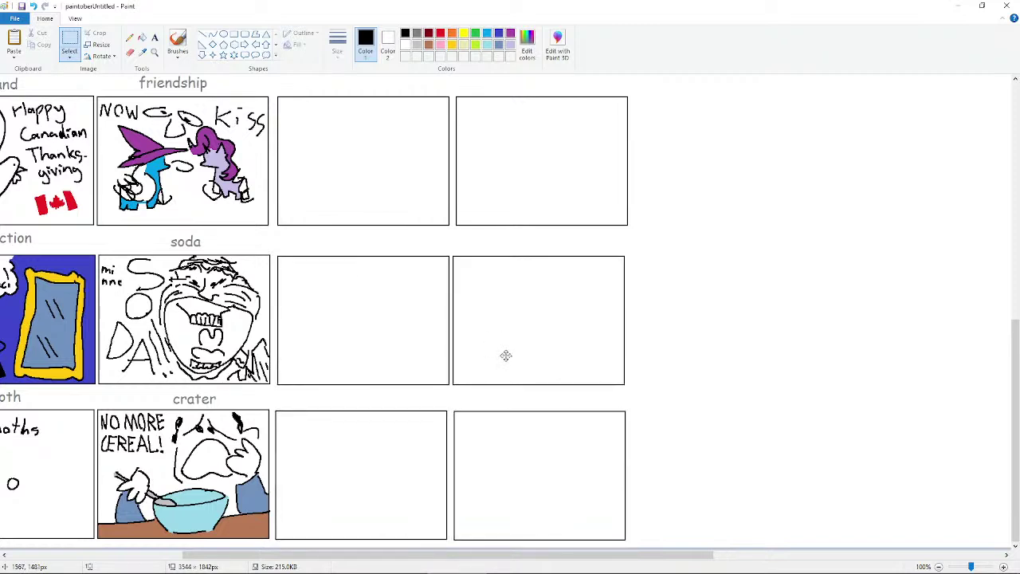
click(583, 306)
- Cut the outer empty panel in the crater row and paste it back slightly closer to the neighbouring blank panel
drag(454, 405, 650, 543)
right_click(585, 484)
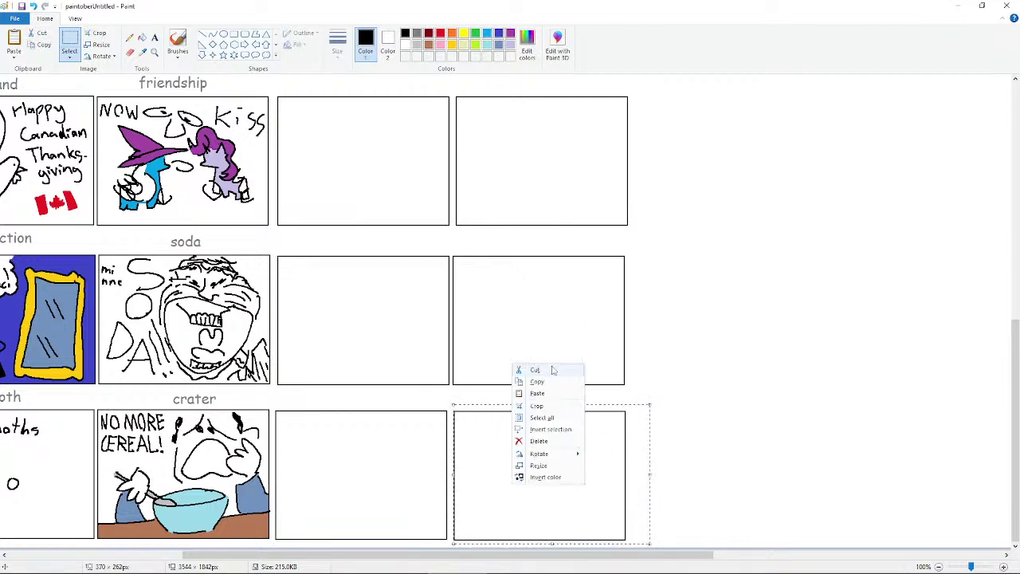
click(534, 370)
scroll(569, 365, up, 5)
scroll(569, 357, down, 5)
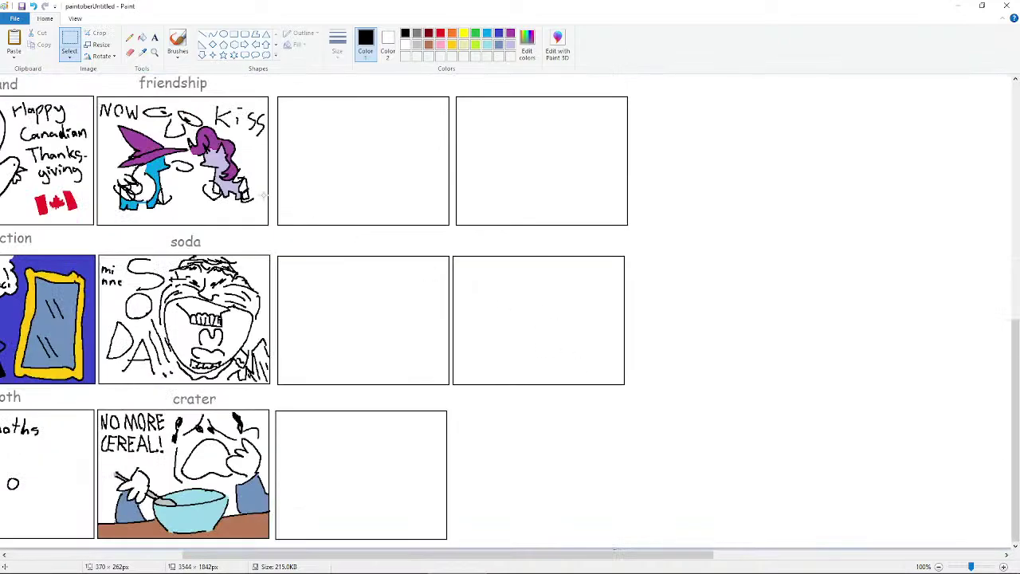
click(14, 41)
drag(79, 160, 522, 483)
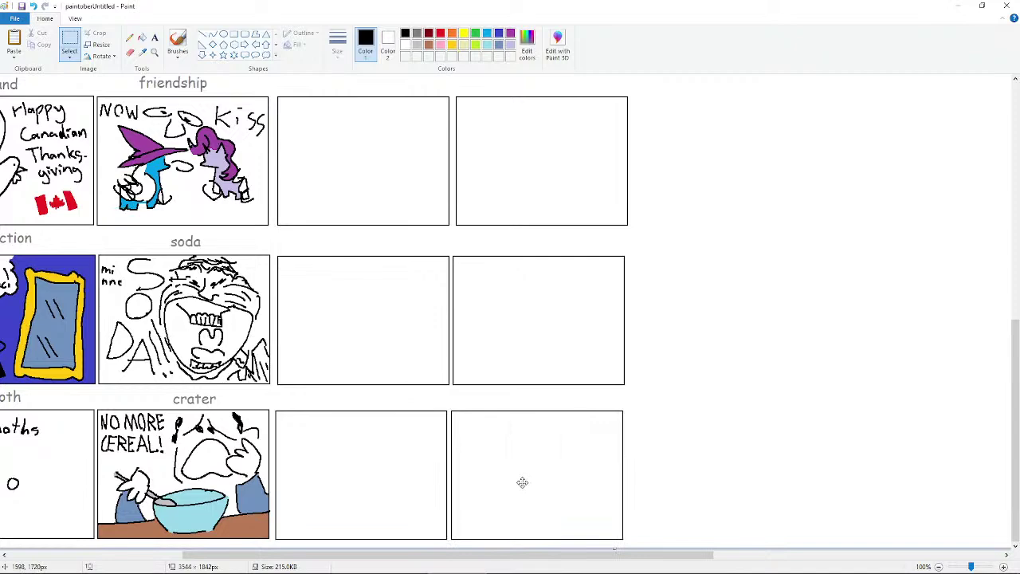
- Paste another empty panel at the outer end of the pastry row, aligned beside the two blank panels
scroll(522, 482, up, 5)
click(13, 42)
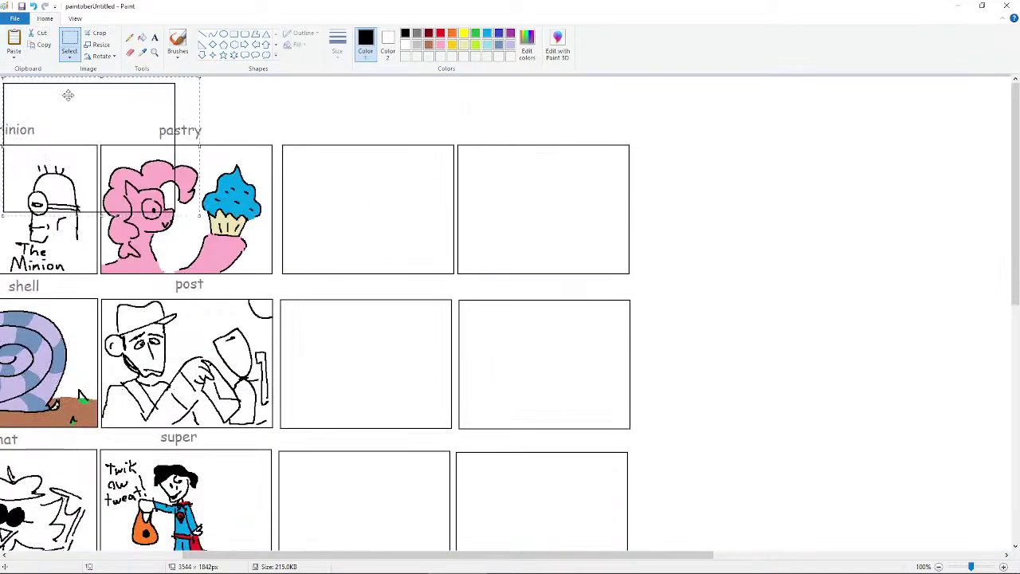
drag(68, 95, 721, 221)
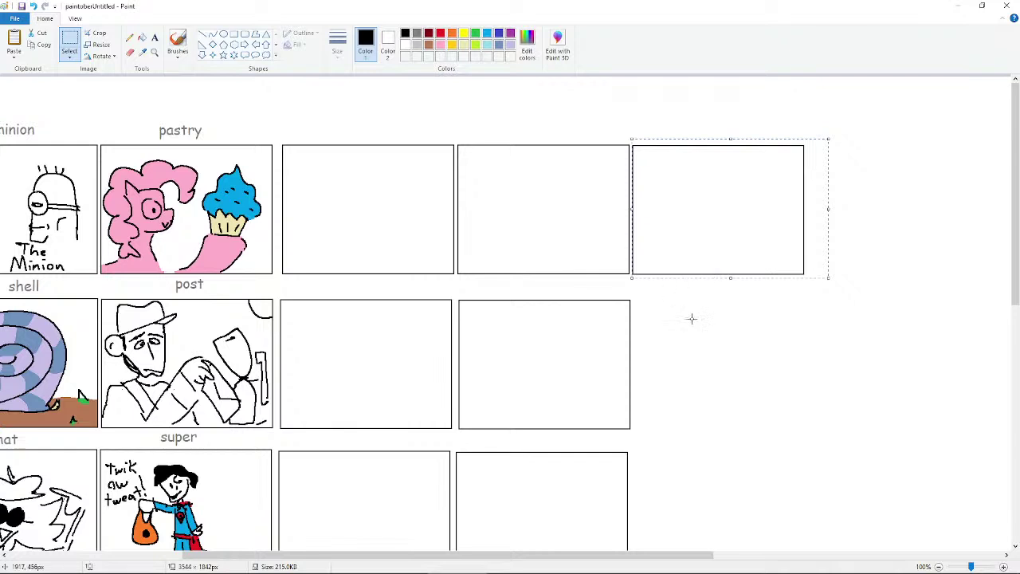
click(679, 359)
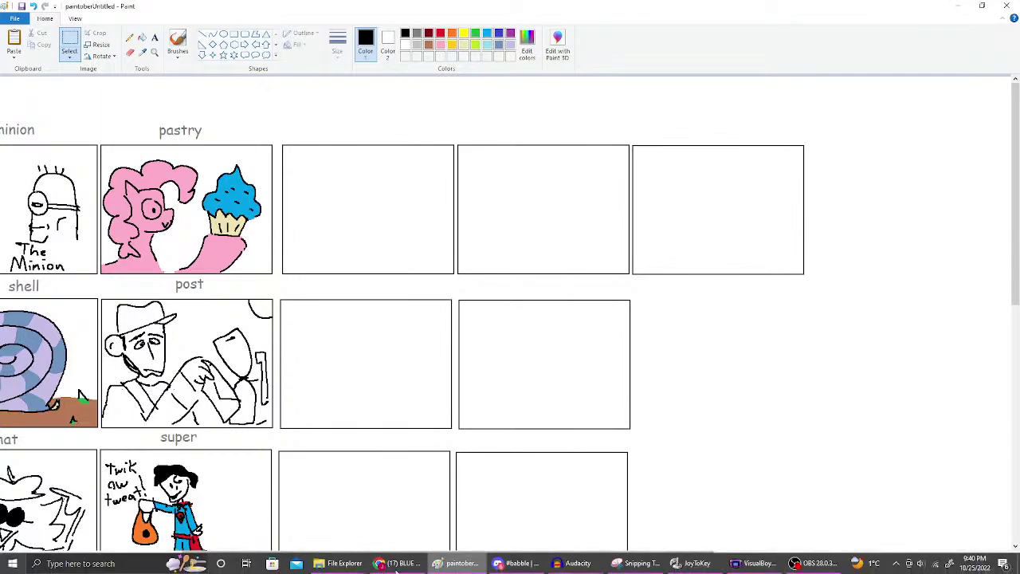
- Switch to Chrome, search for a 6 minutes timer in a new tab, and reset the countdown to its full time
click(396, 562)
click(886, 9)
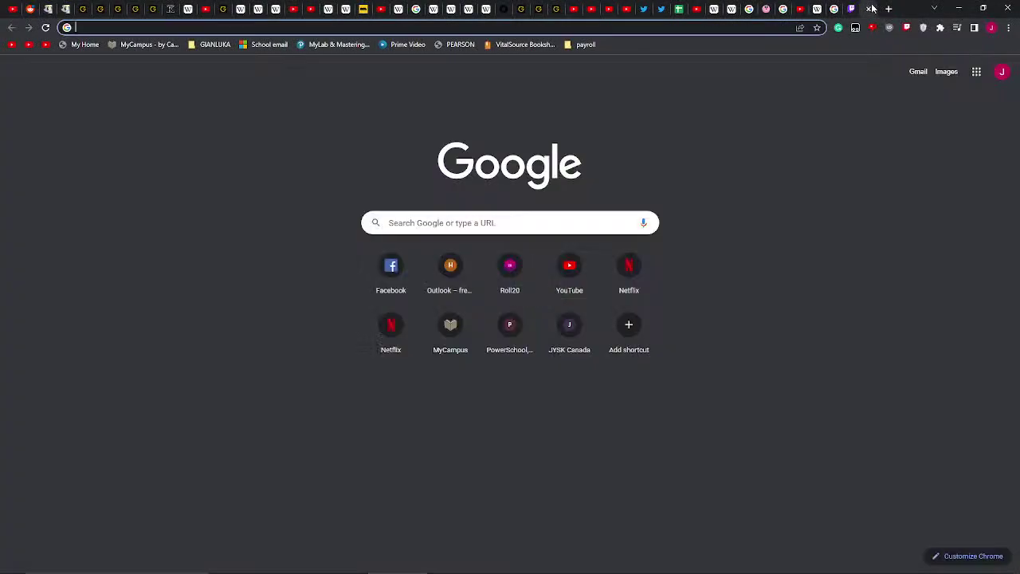
click(507, 229)
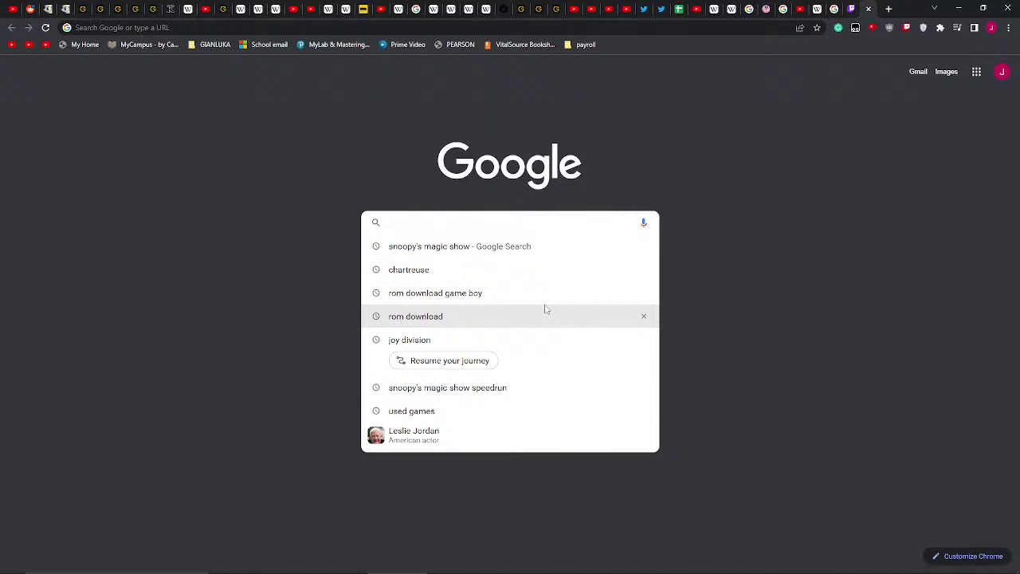
text(6 m)
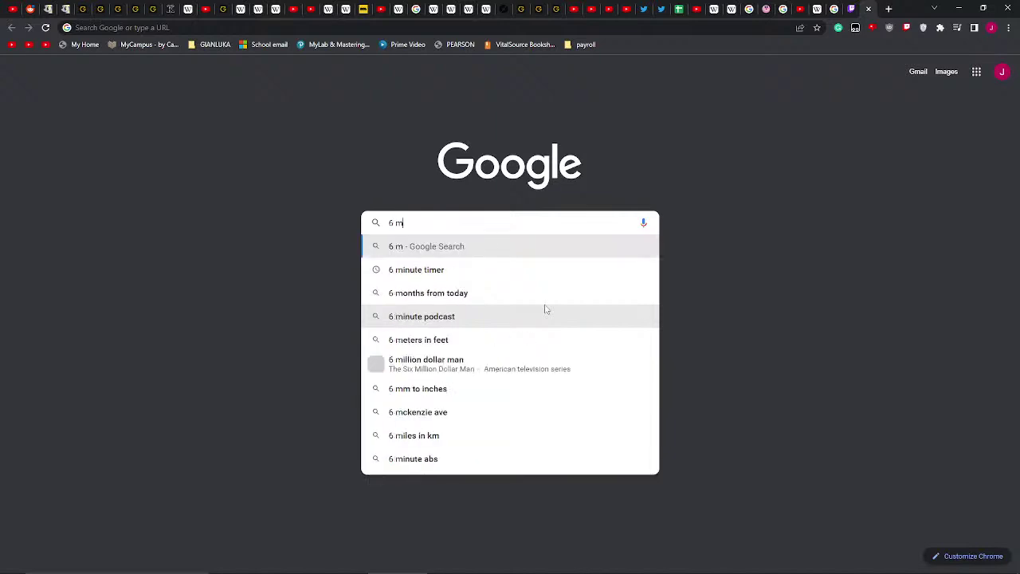
text(inutes)
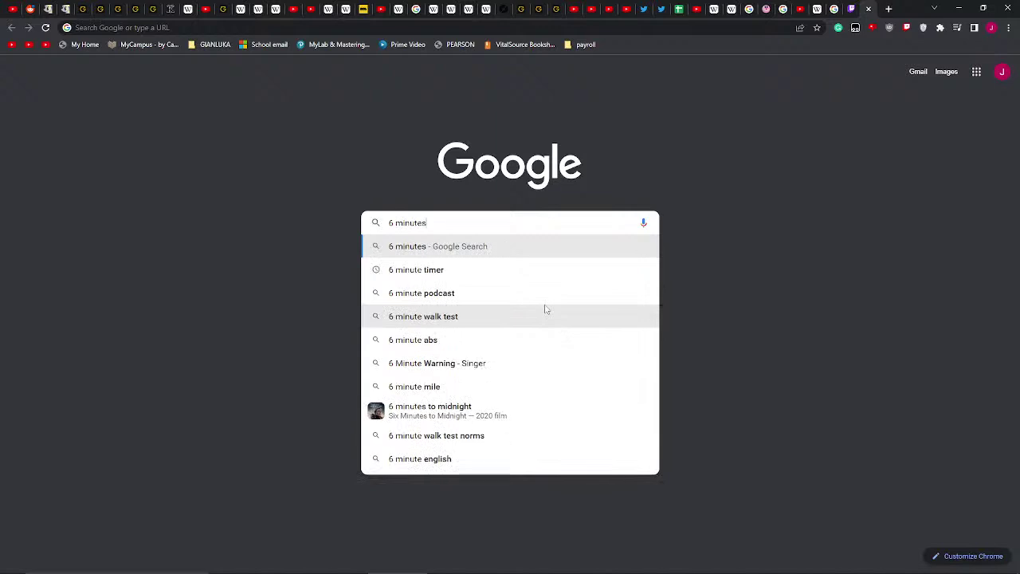
click(470, 294)
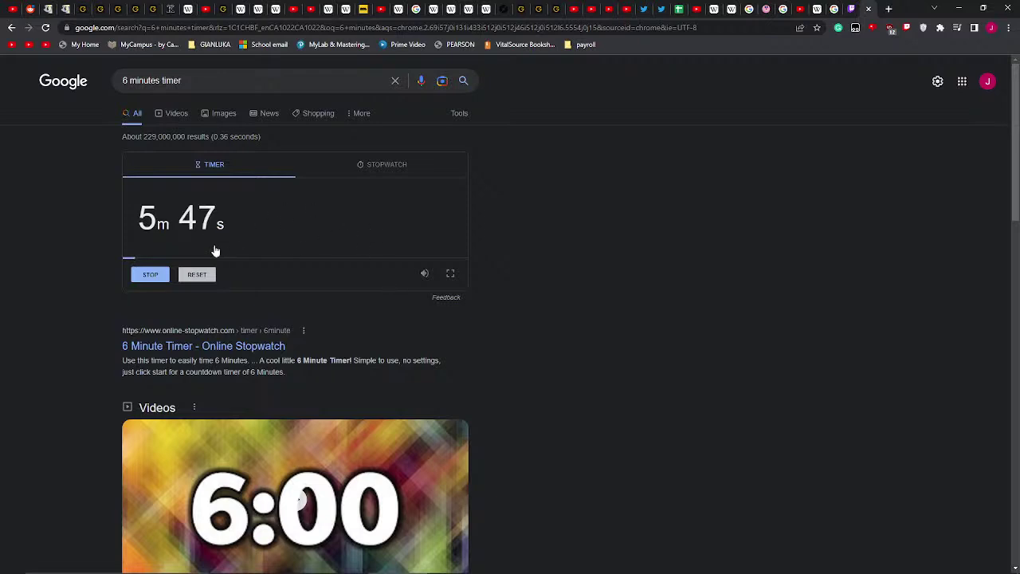
click(150, 274)
click(191, 276)
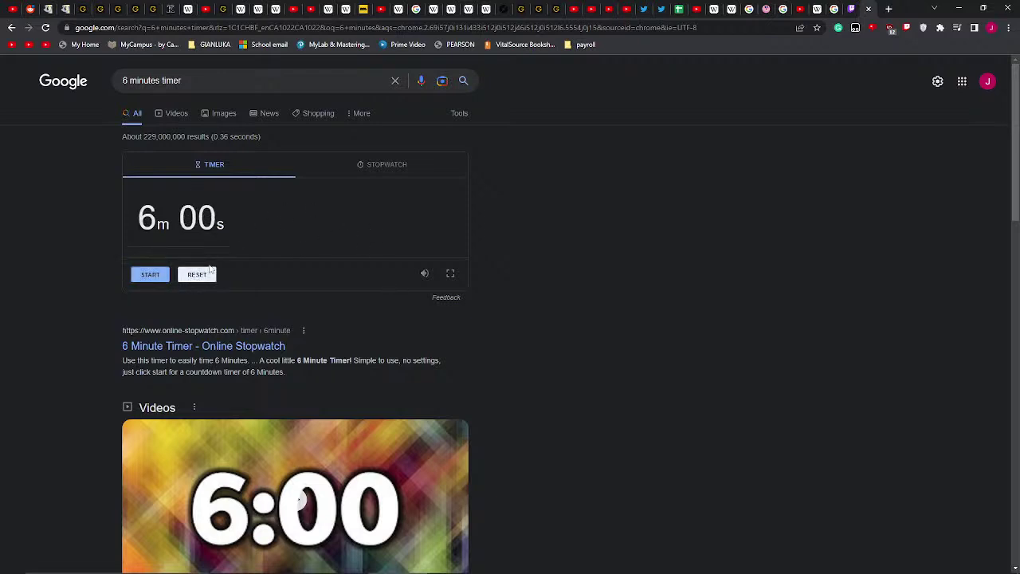
- Check the Twitter notifications and the likes on the picture tweet, and return to the timer page
mouse_move(659, 9)
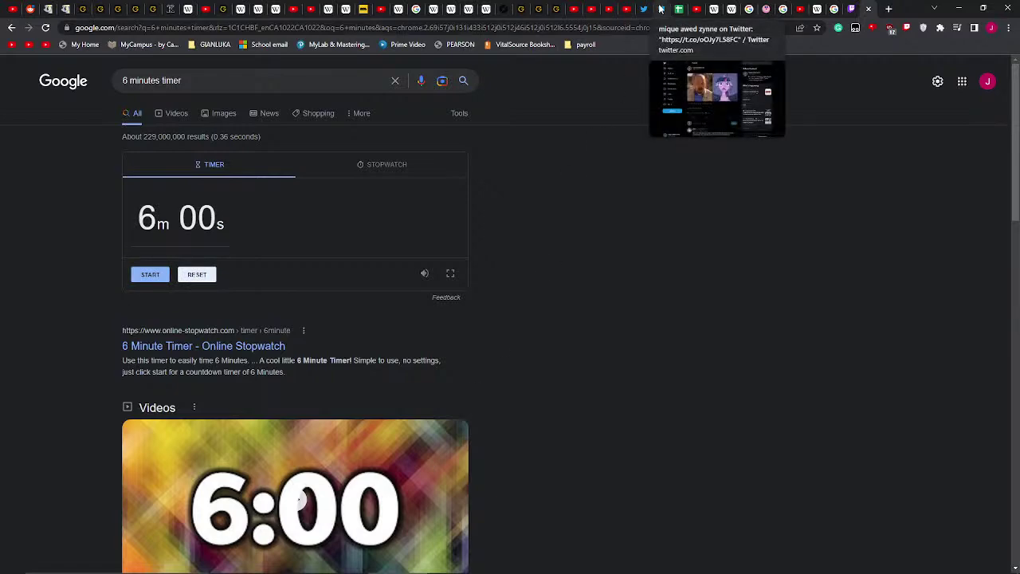
click(659, 10)
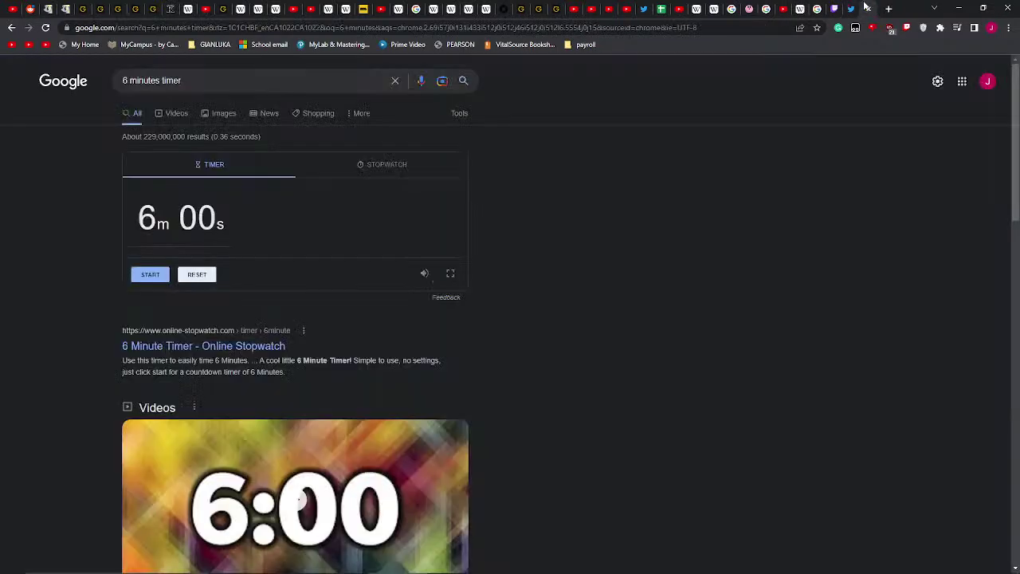
click(868, 9)
click(852, 10)
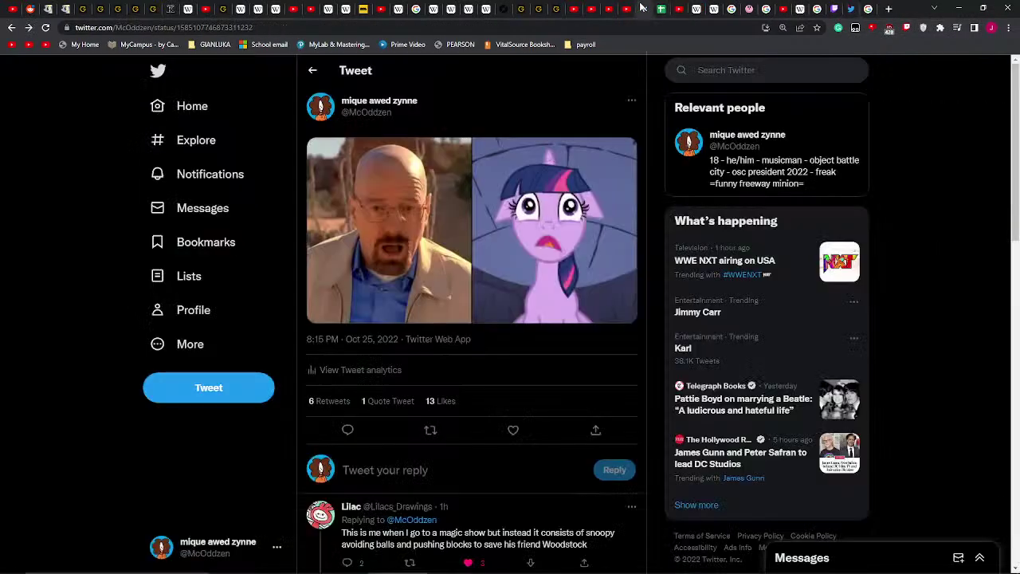
click(644, 9)
click(195, 172)
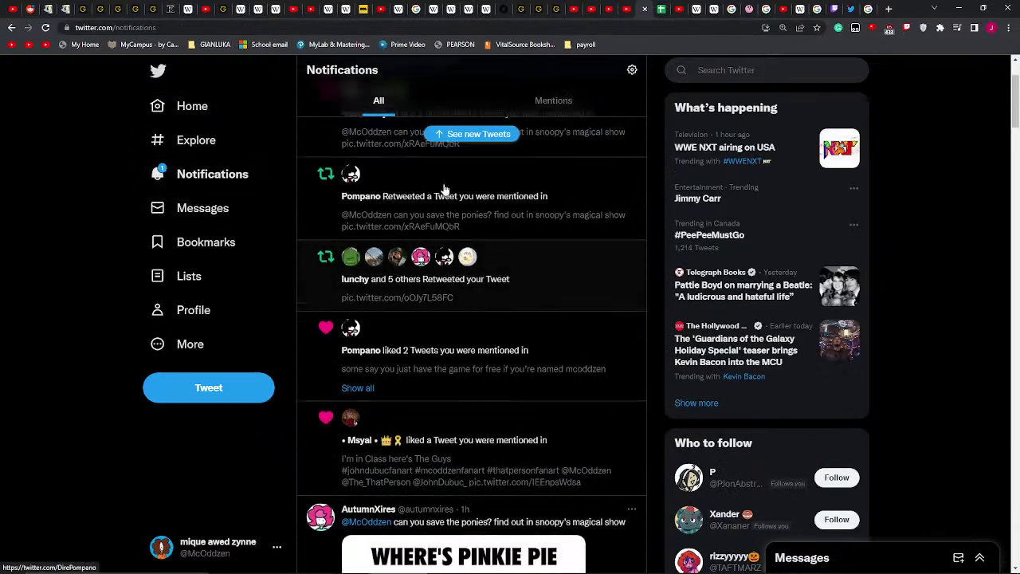
click(476, 182)
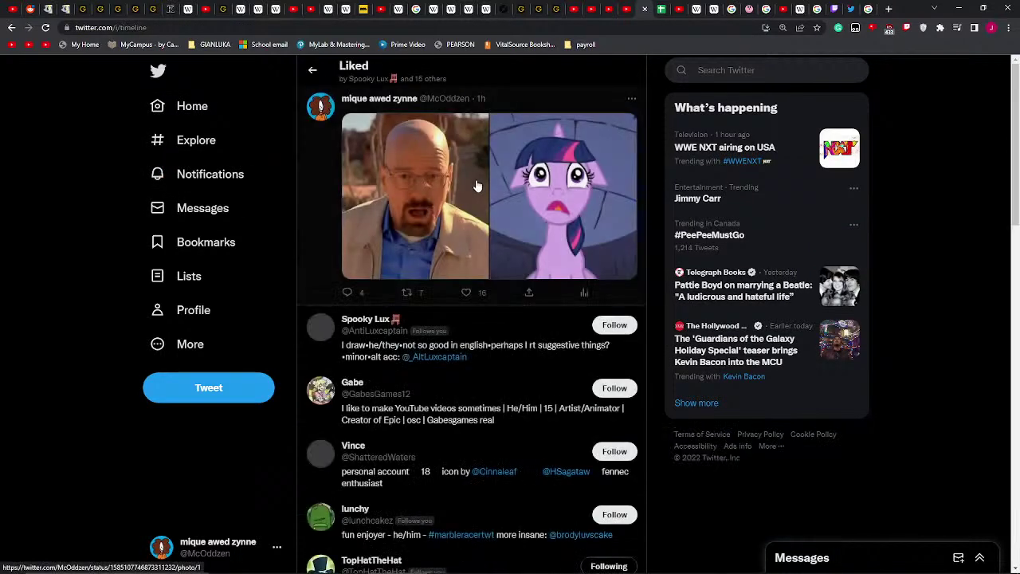
click(312, 231)
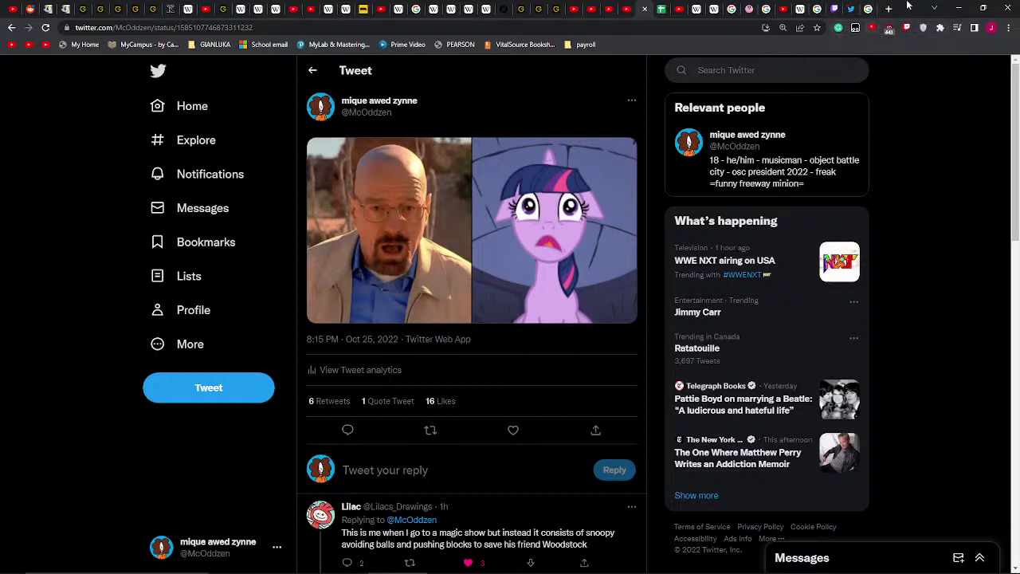
click(869, 9)
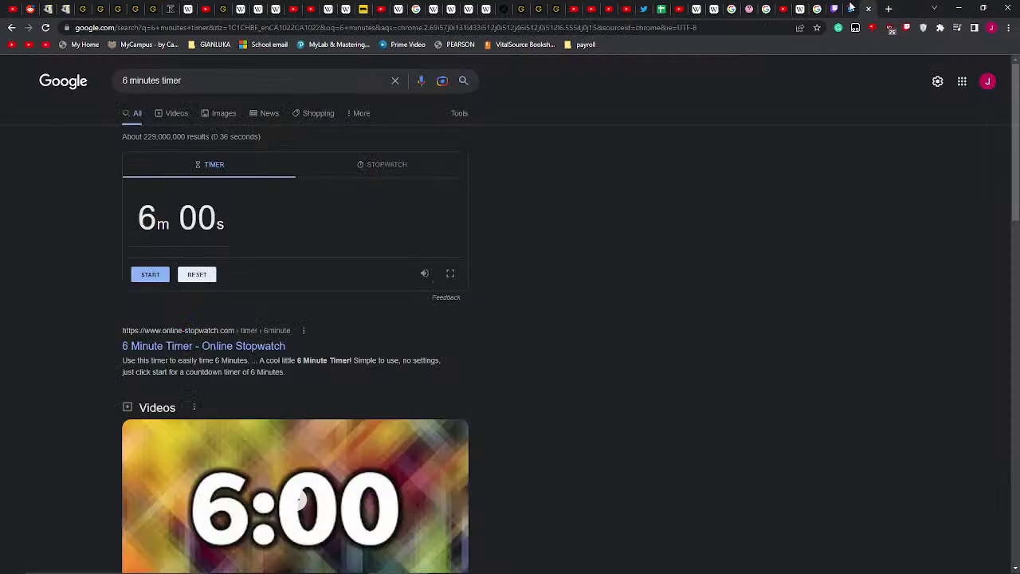
- Search YouTube for "snoopy's magic show soundtrack", replacing the earlier search text on the video page
click(677, 8)
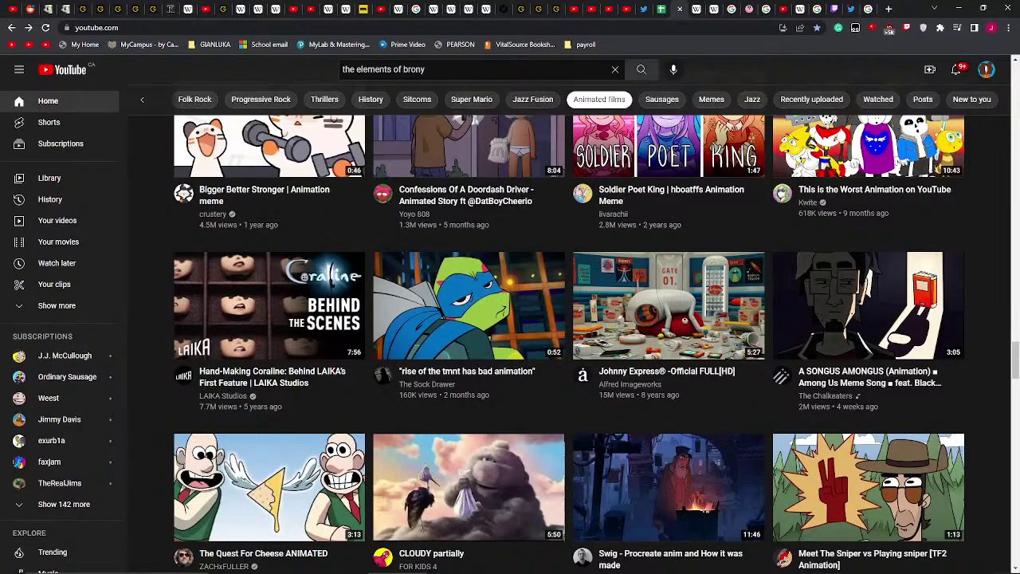
click(574, 9)
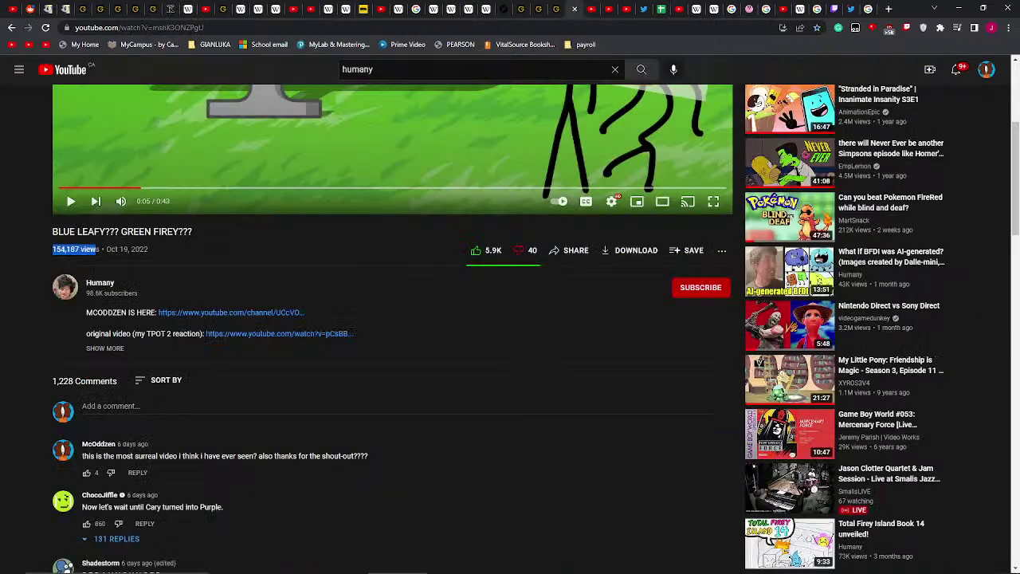
key(slash)
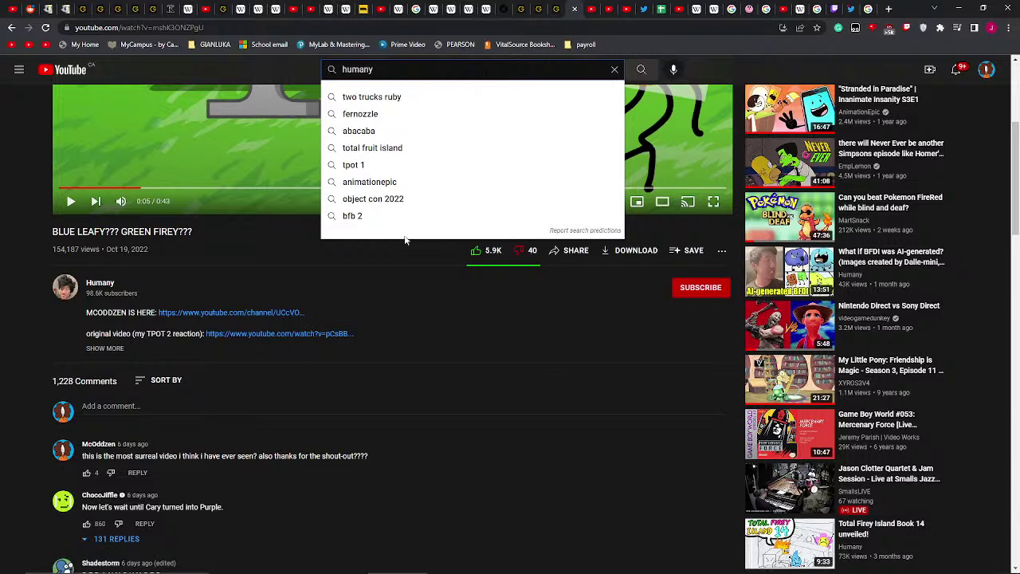
key(ctrl+a)
key(BackSpace)
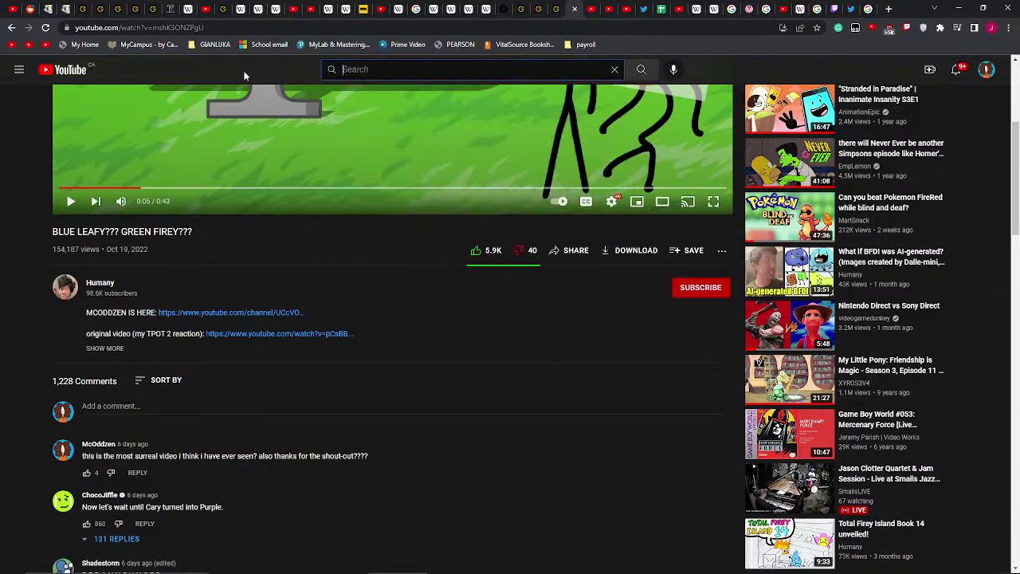
text(snoop)
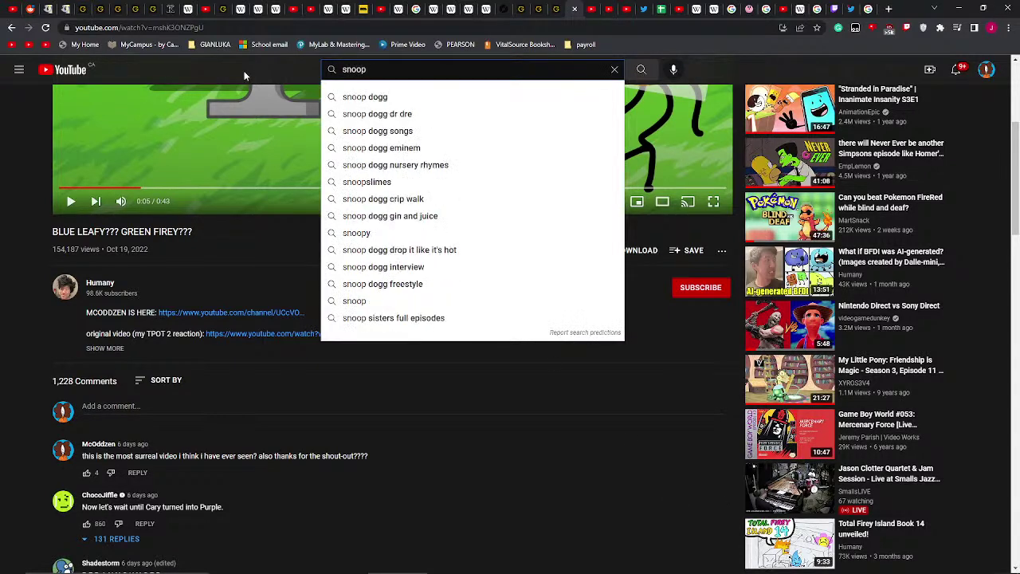
text(y's )
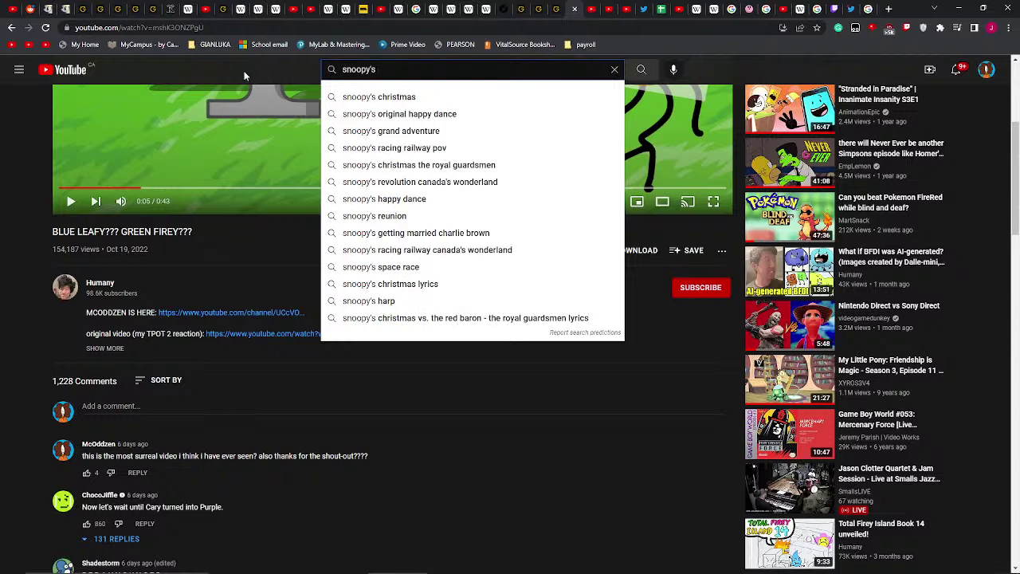
text(magic)
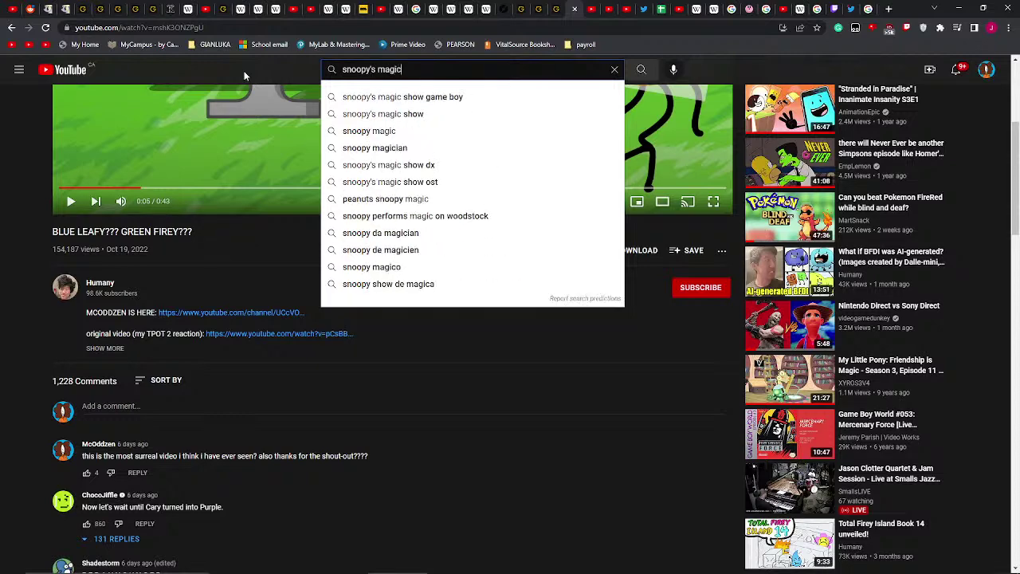
text( show s)
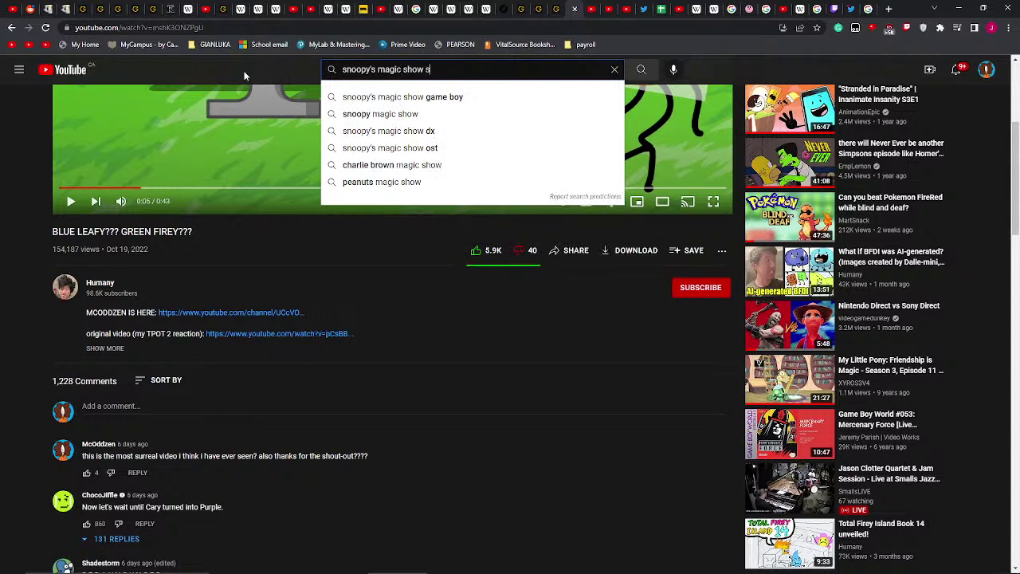
text(oun)
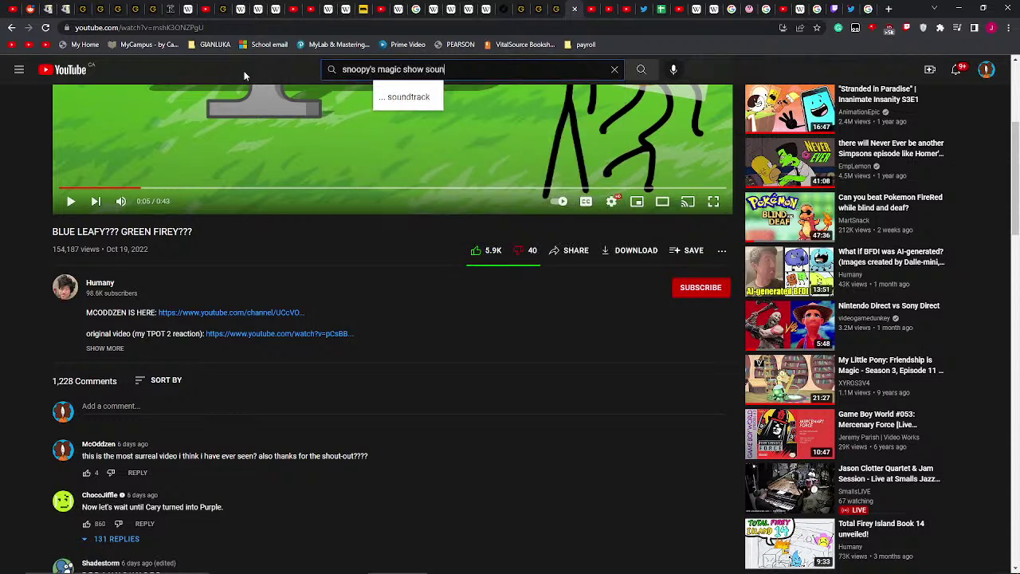
text(dtrack)
key(Return)
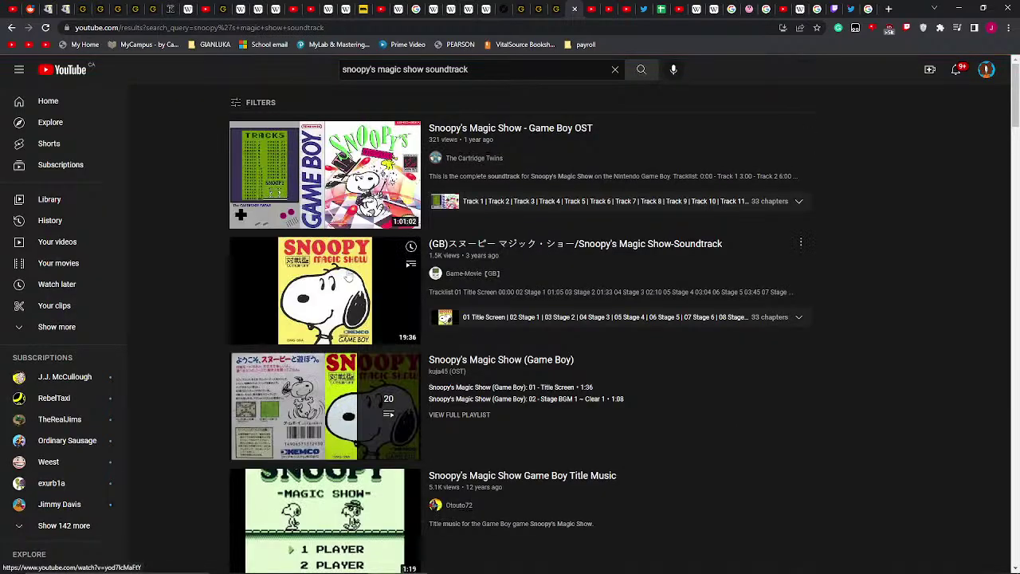
- Play the "Snoopy's Magic Show - Game Boy OST" video and lower its volume
click(348, 226)
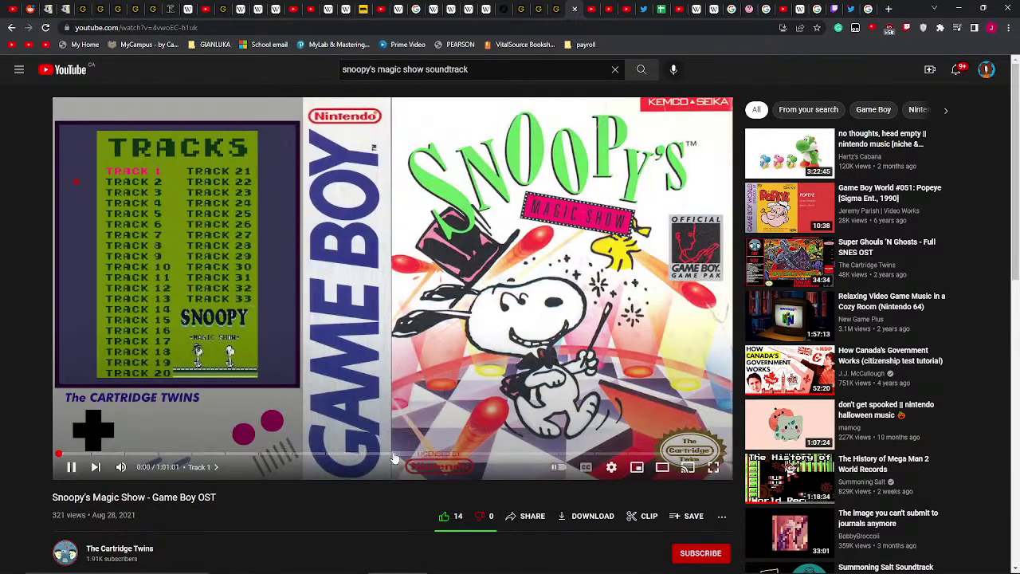
mouse_move(121, 467)
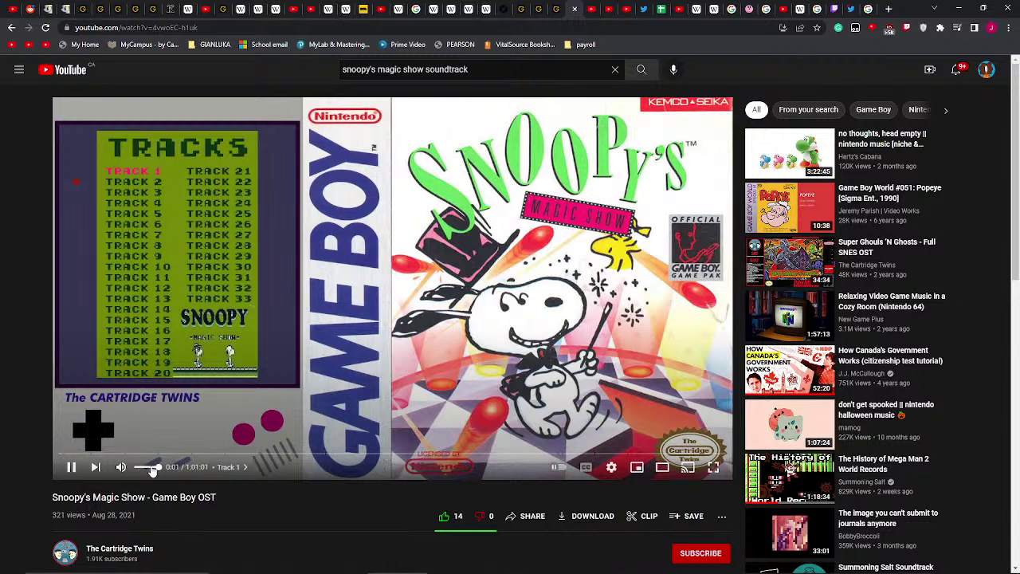
drag(151, 468, 142, 477)
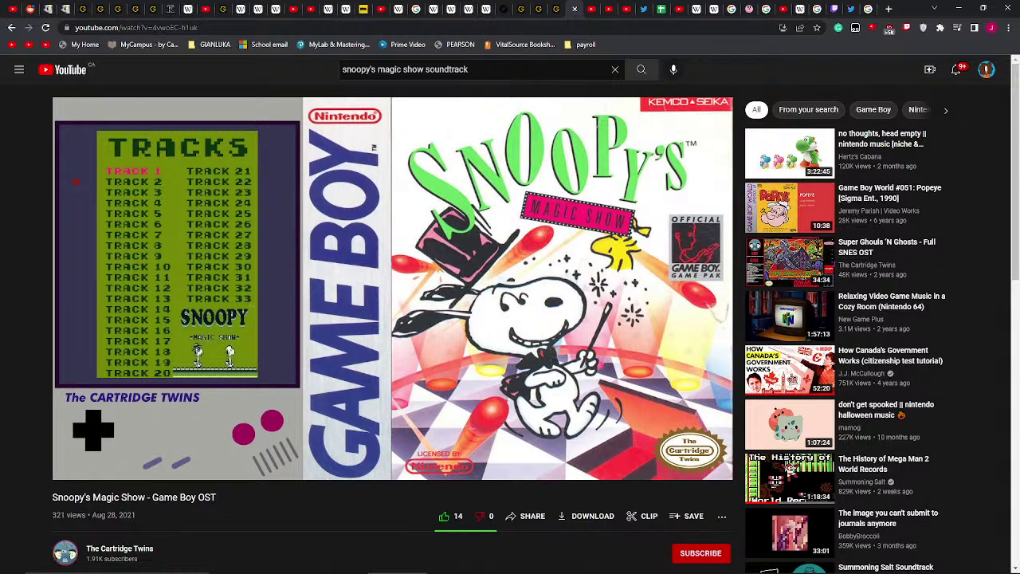
- Review the MS Paintober 2022 prompt list on Twitter and start the 6-minute timer
click(849, 9)
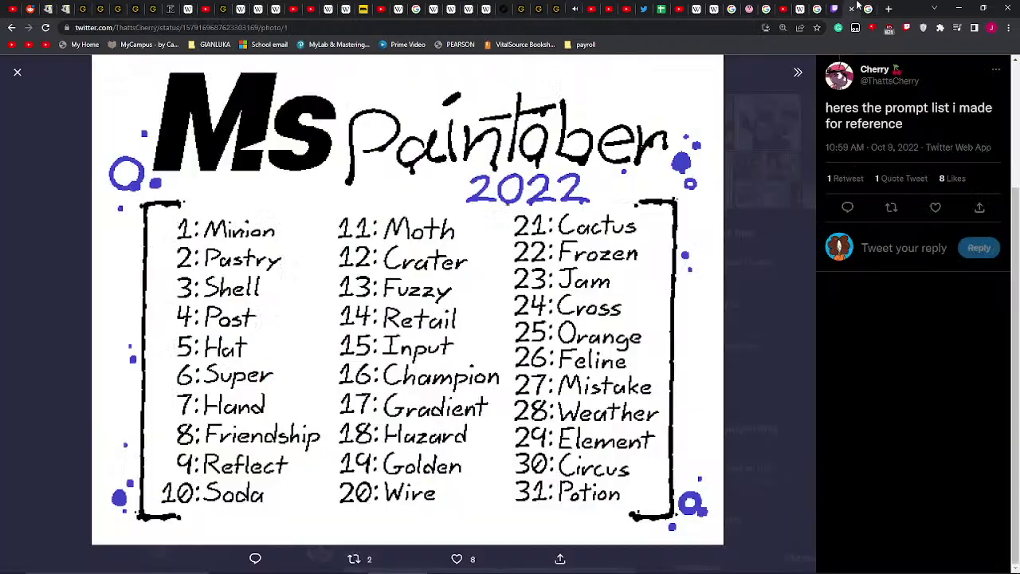
click(855, 9)
click(841, 9)
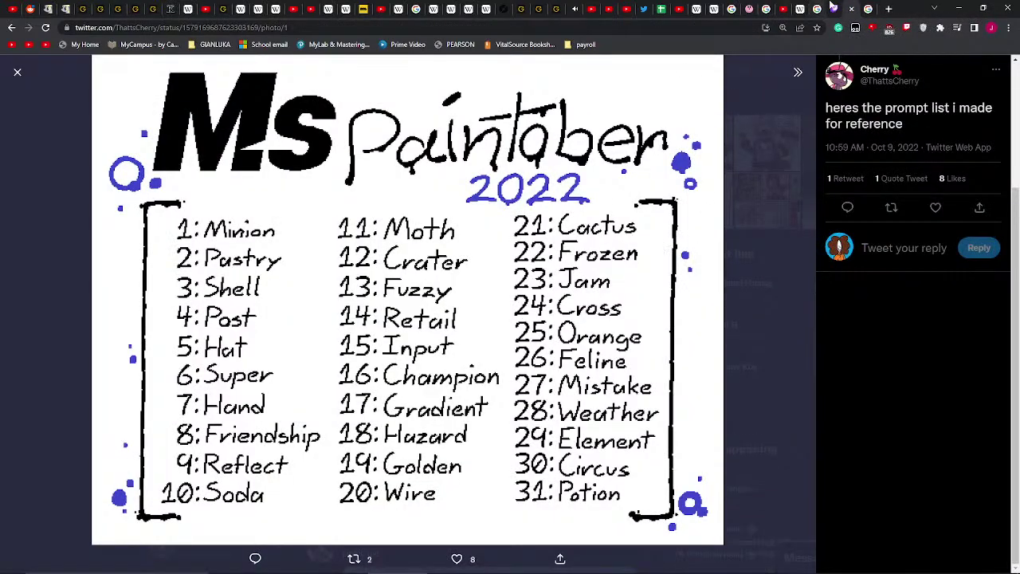
click(857, 9)
click(153, 278)
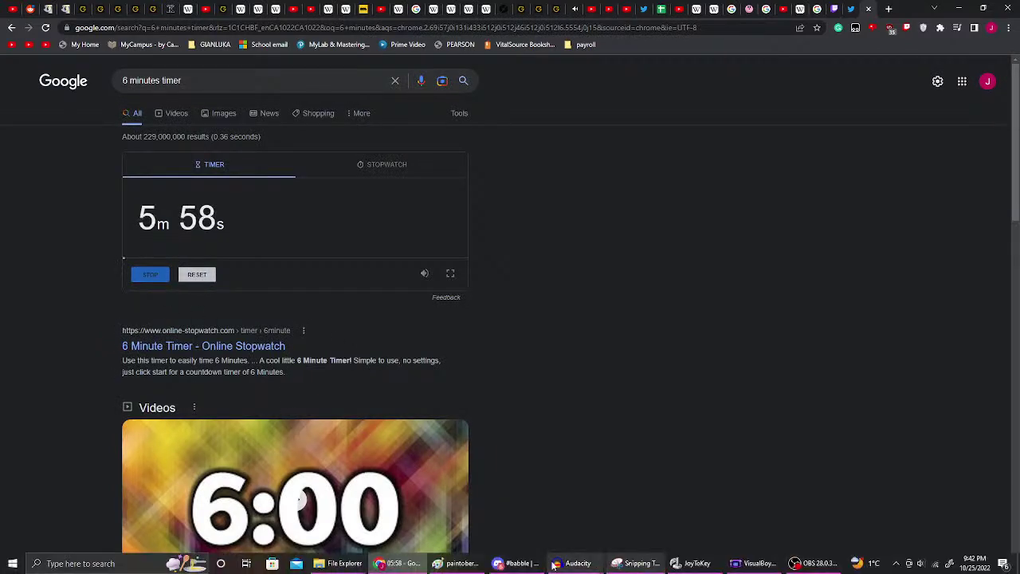
- Switch to Paint and select the Pencil tool with the pastry row magnified to 200%
click(457, 565)
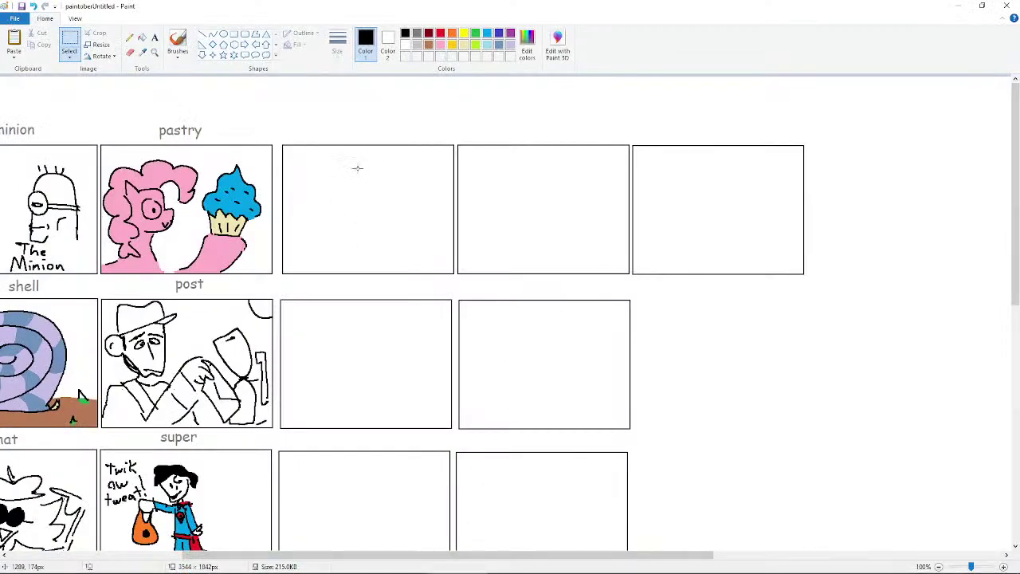
scroll(357, 167, up, 1)
click(129, 38)
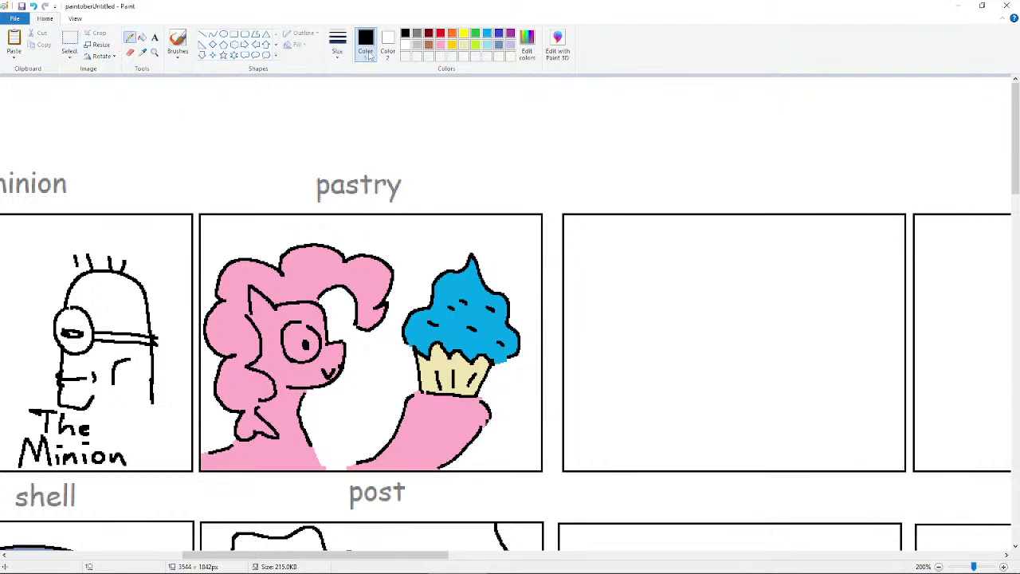
click(337, 44)
click(339, 94)
drag(626, 296, 638, 327)
key(ctrl+z)
- Choose a different line thickness for the Pencil and bring the first empty panel beside the pastry drawing into view
click(336, 48)
click(315, 111)
drag(371, 555, 451, 555)
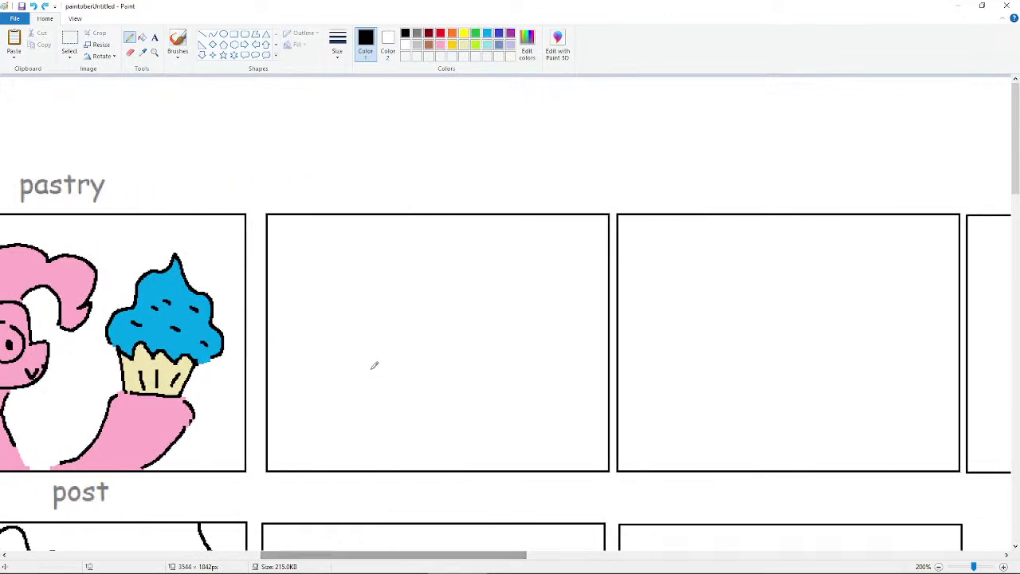
- Magnify the canvas to 300% and center the first empty panel beside the pastry drawing
ctrl+scroll(387, 367, up, 2)
ctrl+scroll(398, 372, down, 1)
scroll(456, 396, up, 2)
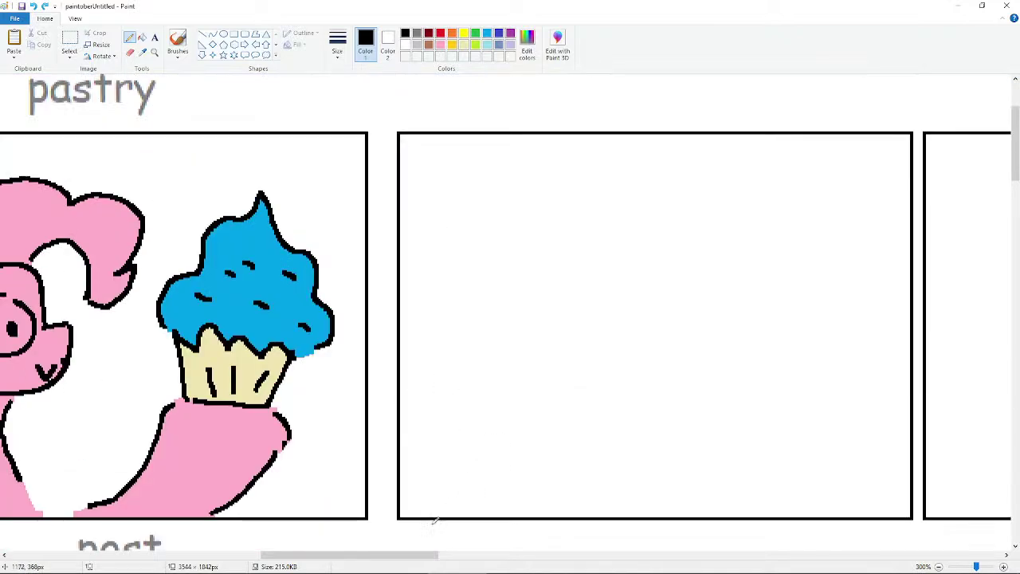
drag(414, 557, 468, 544)
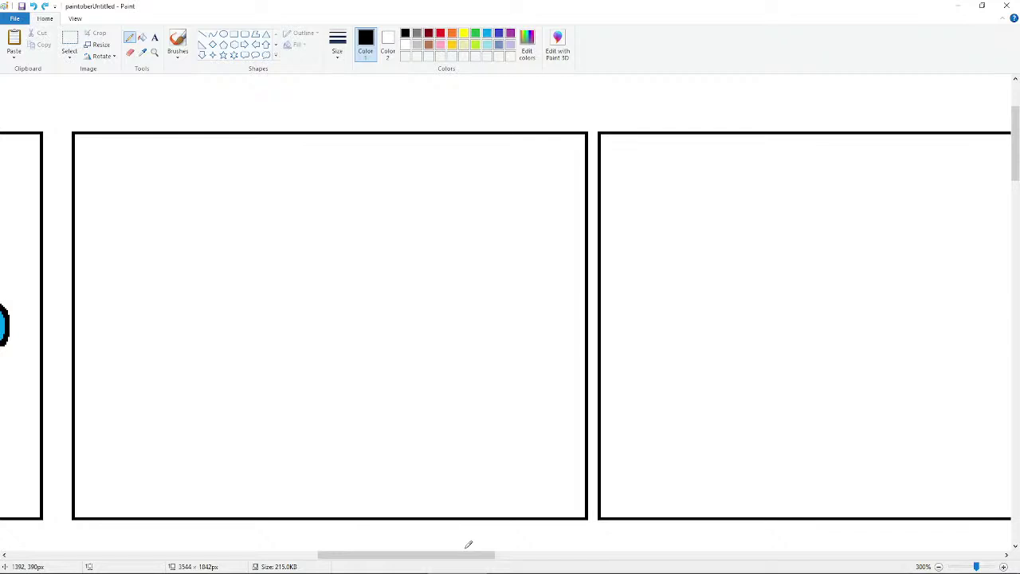
drag(369, 128, 357, 151)
drag(355, 285, 421, 268)
key(ctrl+z)
mouse_move(386, 200)
mouse_down()
mouse_move(346, 212)
mouse_move(338, 257)
mouse_up()
key(ctrl+z)
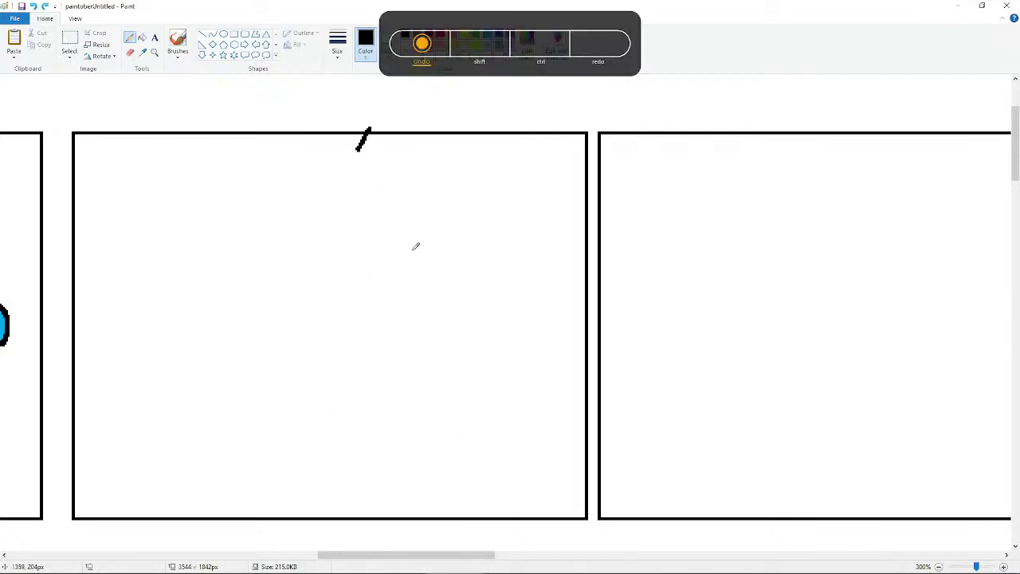
key(ctrl+z)
mouse_move(289, 252)
mouse_down()
mouse_move(273, 217)
mouse_move(238, 238)
mouse_move(271, 288)
mouse_up()
key(ctrl+z)
mouse_move(297, 243)
mouse_down()
mouse_move(256, 221)
mouse_move(242, 233)
mouse_move(241, 272)
mouse_move(265, 287)
mouse_move(276, 281)
mouse_move(276, 298)
mouse_move(272, 290)
mouse_move(261, 307)
mouse_move(268, 358)
mouse_move(313, 369)
mouse_up()
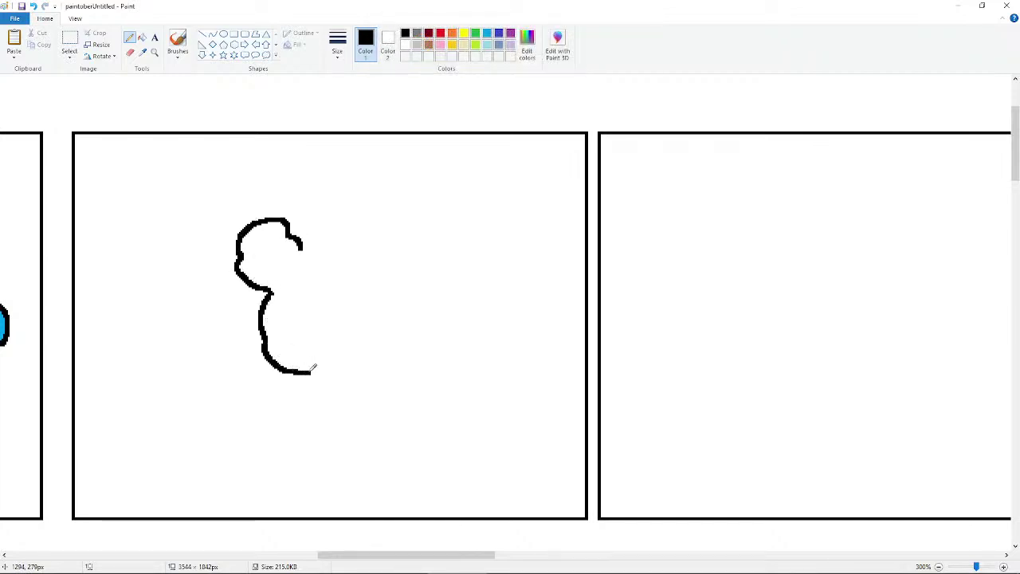
mouse_move(303, 247)
mouse_down()
mouse_move(367, 236)
mouse_move(396, 244)
mouse_move(317, 248)
mouse_move(339, 251)
mouse_move(398, 227)
mouse_move(431, 247)
mouse_move(438, 269)
mouse_move(403, 296)
mouse_up()
key(ctrl+z)
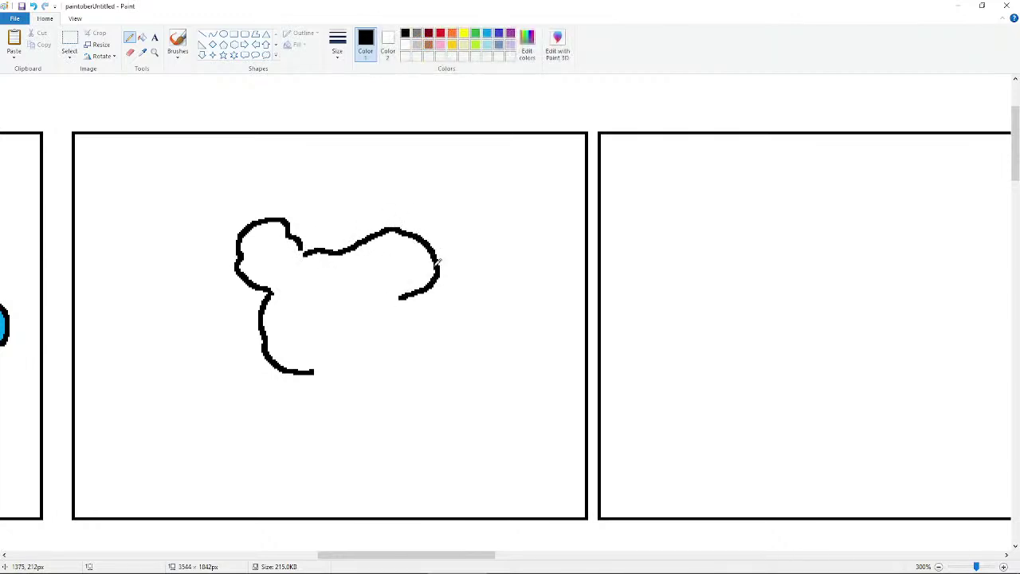
key(ctrl+z)
key(ctrl+z)
key(ctrl+z)
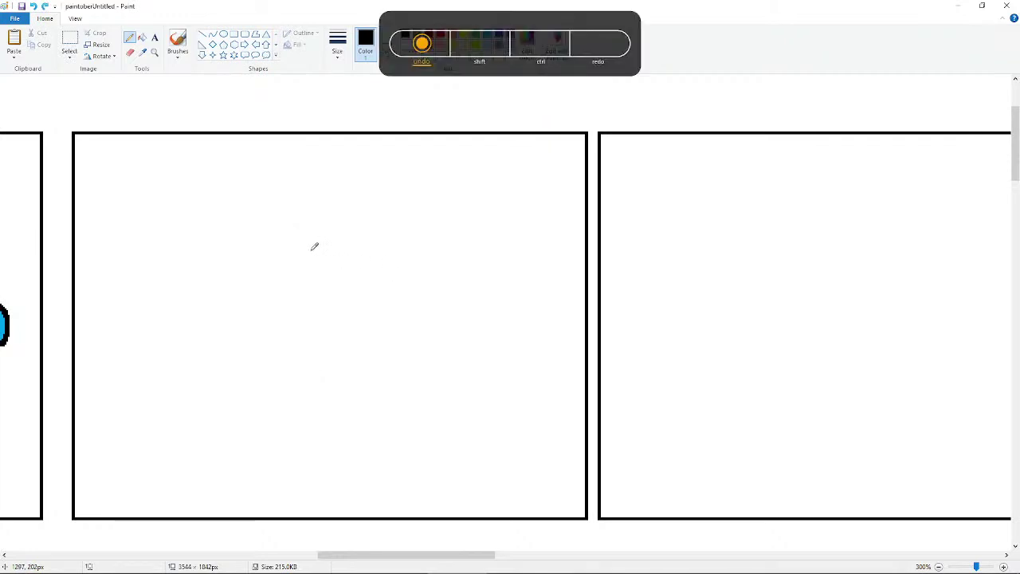
- Draw a teddy bear's head in the empty panel with two round ears, dot eyes and a round muzzle with a filled nose
mouse_move(311, 250)
mouse_down()
mouse_move(360, 253)
mouse_move(414, 302)
mouse_up()
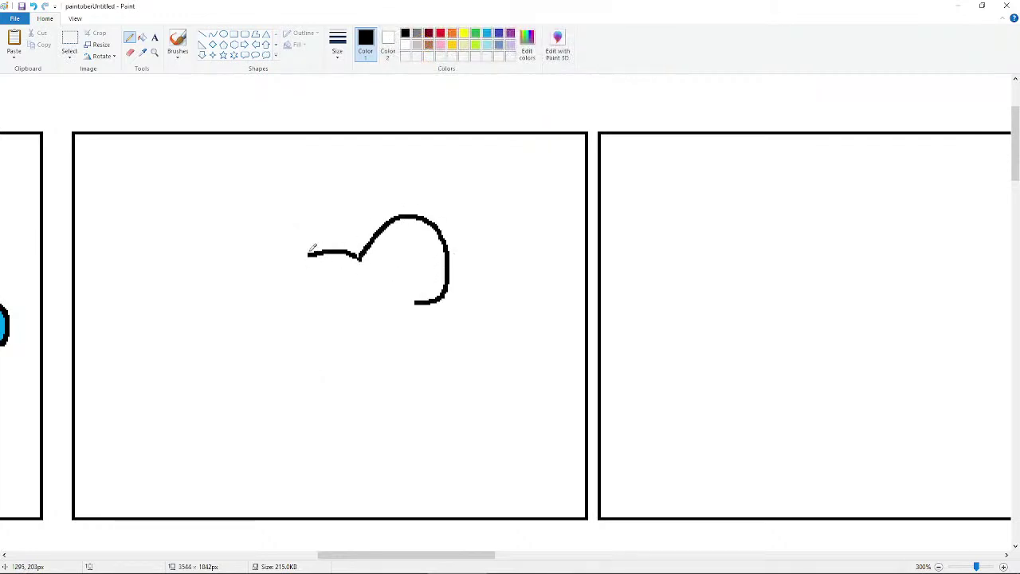
drag(312, 248, 293, 314)
key(ctrl+z)
mouse_move(315, 252)
mouse_down()
mouse_move(235, 271)
mouse_move(302, 362)
mouse_move(344, 369)
mouse_up()
key(ctrl+z)
mouse_move(264, 311)
mouse_down()
mouse_move(268, 326)
mouse_move(391, 359)
mouse_move(414, 334)
mouse_move(328, 351)
mouse_move(371, 326)
mouse_move(331, 327)
mouse_move(371, 330)
mouse_move(341, 354)
mouse_move(351, 354)
mouse_move(334, 328)
mouse_move(351, 334)
mouse_up()
key(ctrl+z)
key(ctrl+z)
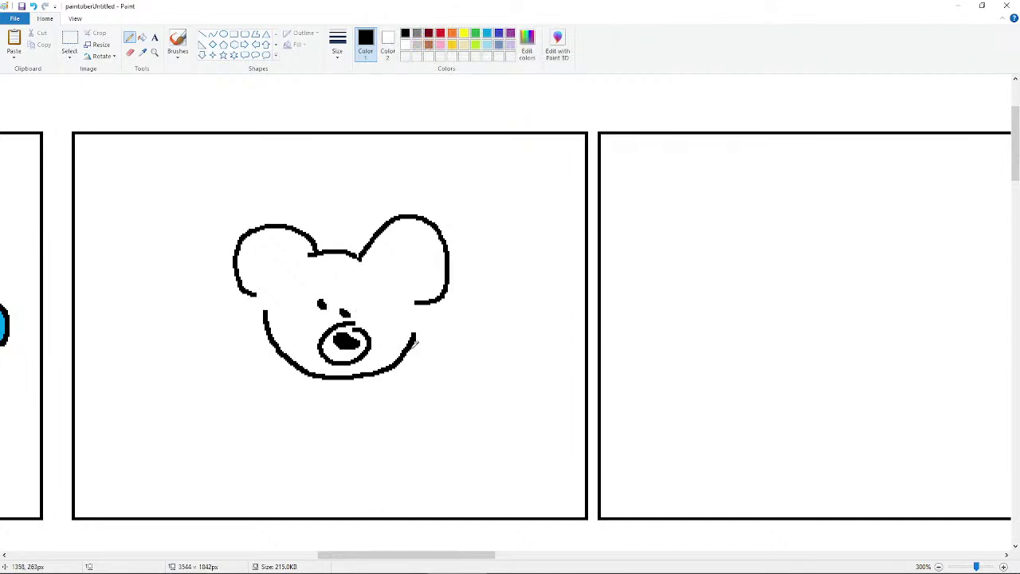
mouse_move(416, 333)
mouse_down()
mouse_move(421, 306)
mouse_move(421, 335)
mouse_up()
key(ctrl+z)
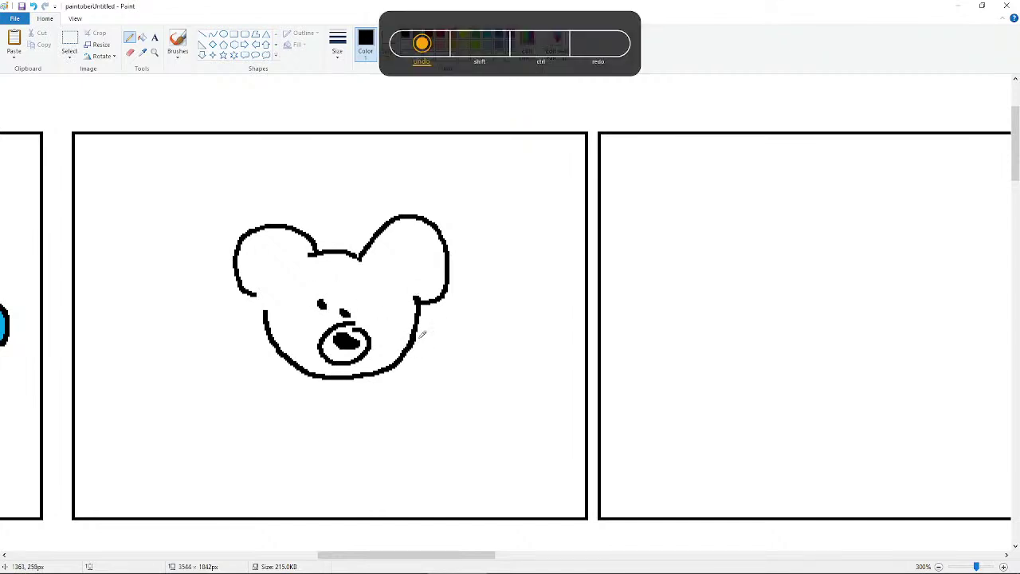
- Add a curved inner line to each of the bear's ears
mouse_move(284, 250)
mouse_down()
mouse_move(266, 251)
mouse_move(273, 291)
mouse_up()
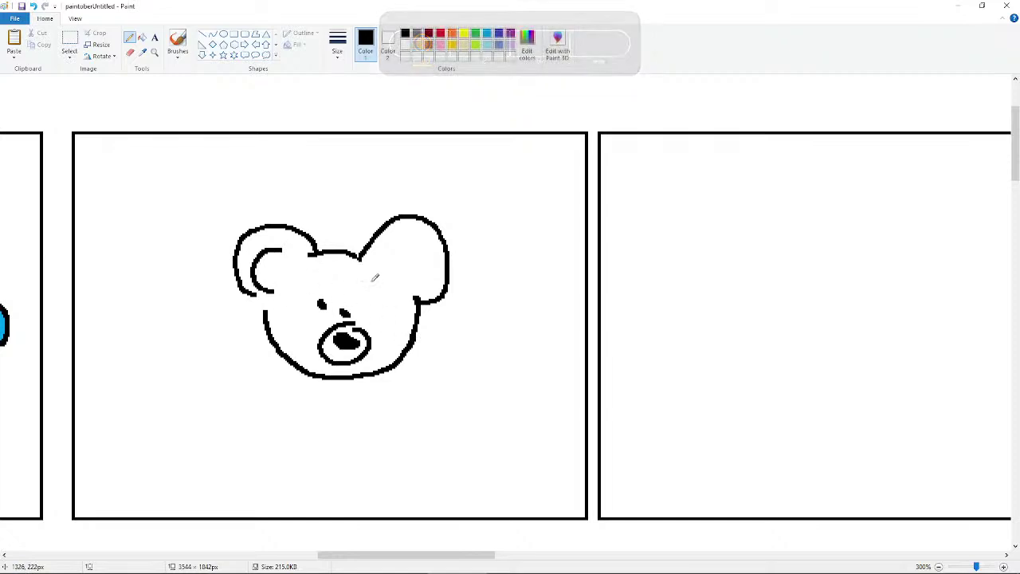
mouse_move(389, 253)
mouse_down()
mouse_move(430, 291)
mouse_move(404, 236)
mouse_up()
key(ctrl+z)
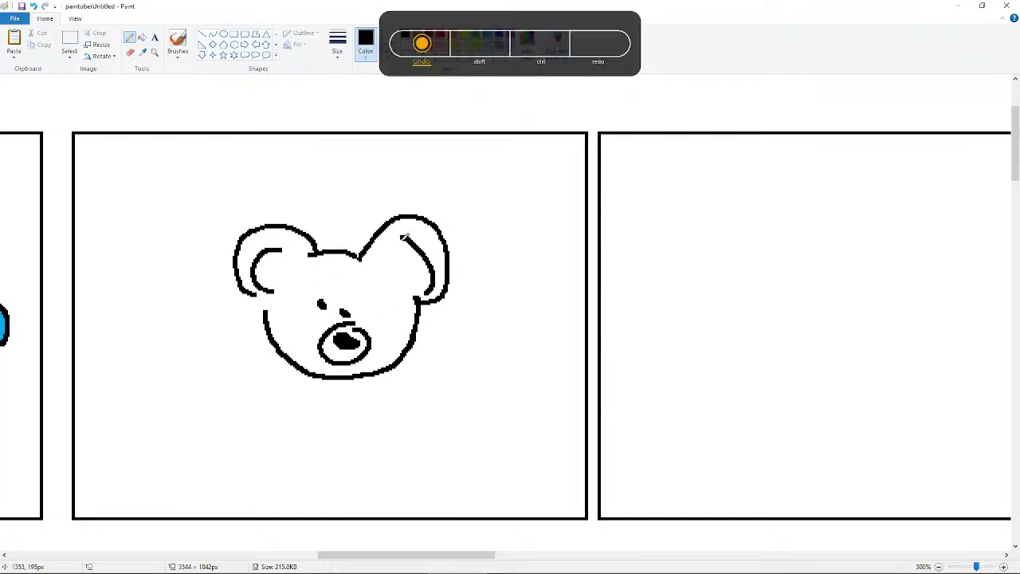
key(ctrl+z)
drag(413, 287, 402, 234)
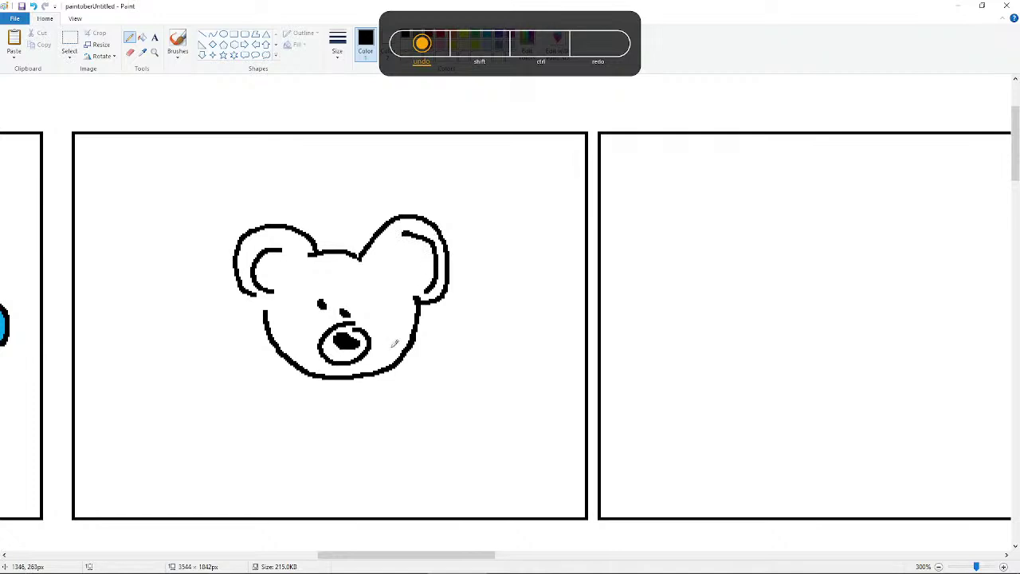
mouse_move(305, 374)
mouse_down()
mouse_move(268, 437)
mouse_move(312, 448)
mouse_up()
key(ctrl+z)
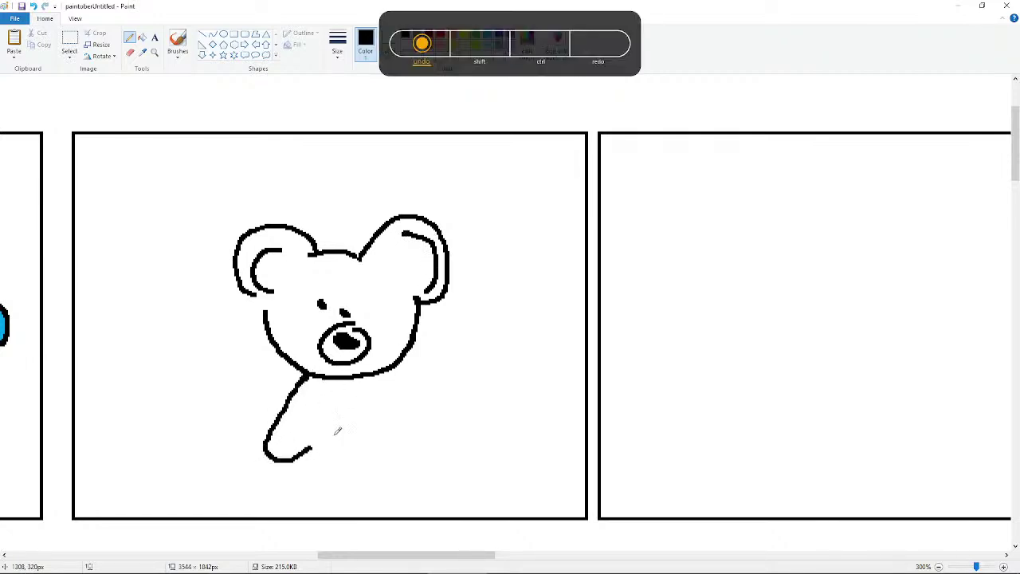
mouse_move(398, 366)
mouse_down()
mouse_move(440, 446)
mouse_move(448, 433)
mouse_move(401, 458)
mouse_up()
key(ctrl+z)
key(ctrl+z)
key(ctrl+z)
key(ctrl+z)
key(ctrl+z)
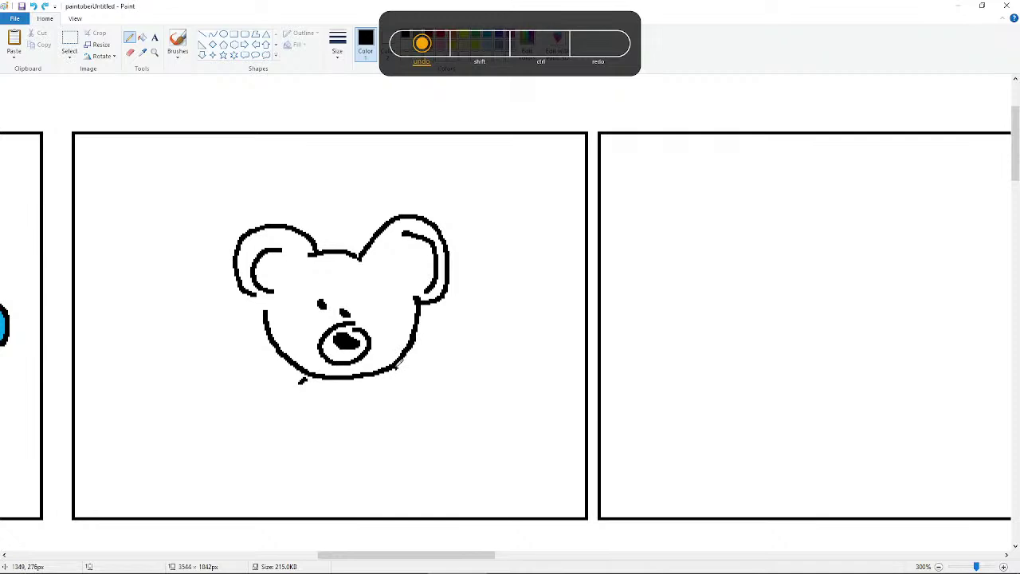
- Draw the bear's two rounded arms sloping outward from below its head
drag(396, 366, 454, 393)
mouse_move(300, 378)
mouse_down()
mouse_move(279, 407)
mouse_move(286, 423)
mouse_move(310, 426)
mouse_up()
key(ctrl+z)
key(ctrl+z)
mouse_move(311, 372)
mouse_down()
mouse_move(275, 411)
mouse_move(279, 443)
mouse_move(303, 447)
mouse_up()
mouse_move(453, 390)
mouse_down()
mouse_move(458, 414)
mouse_move(434, 432)
mouse_up()
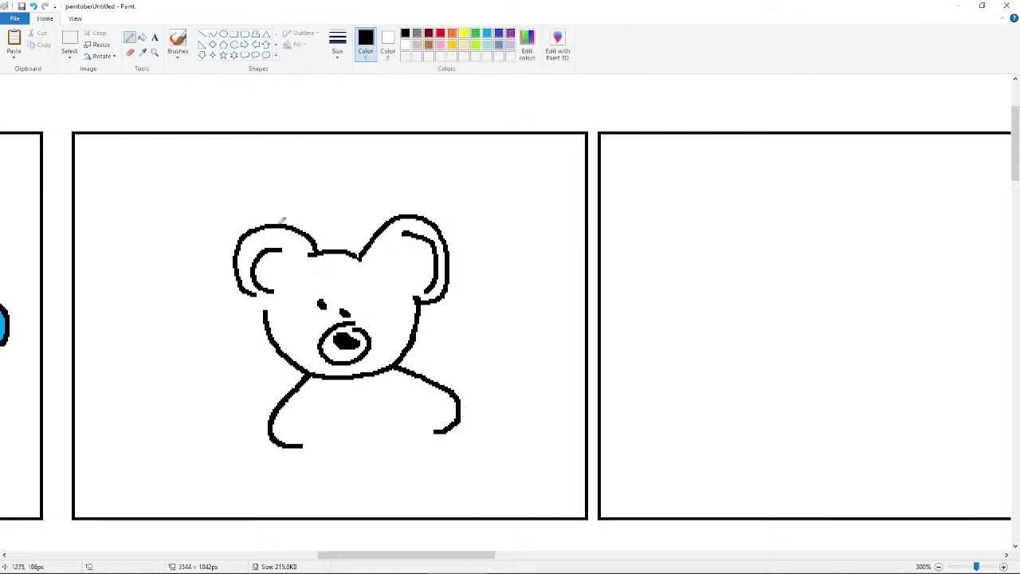
- Select the whole bear drawing and move it slightly higher in the panel
click(69, 40)
drag(217, 194, 495, 460)
drag(355, 326, 338, 275)
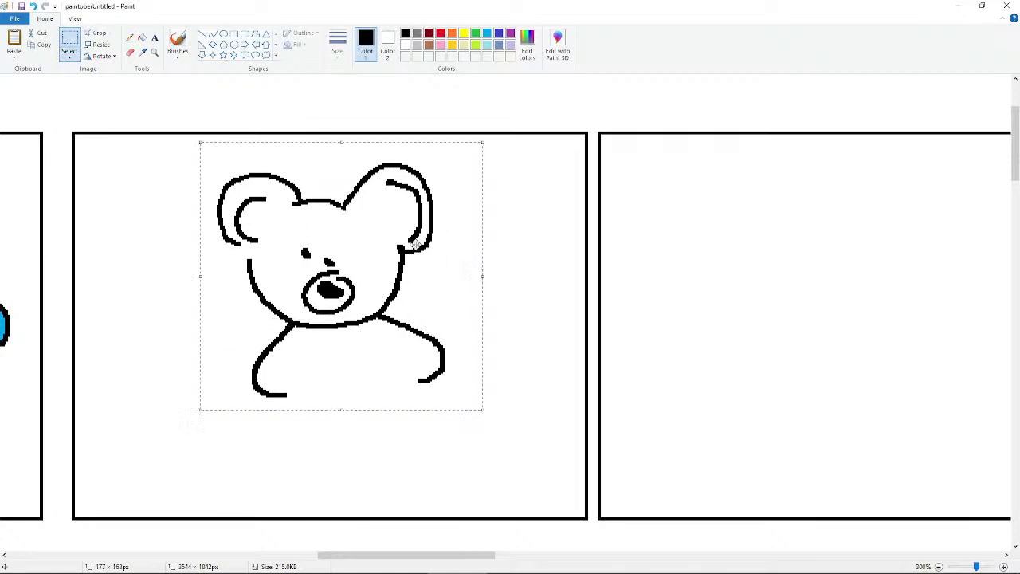
- Draw the bear's two legs with the Pencil and add a curved hand outline beside its left leg
click(130, 38)
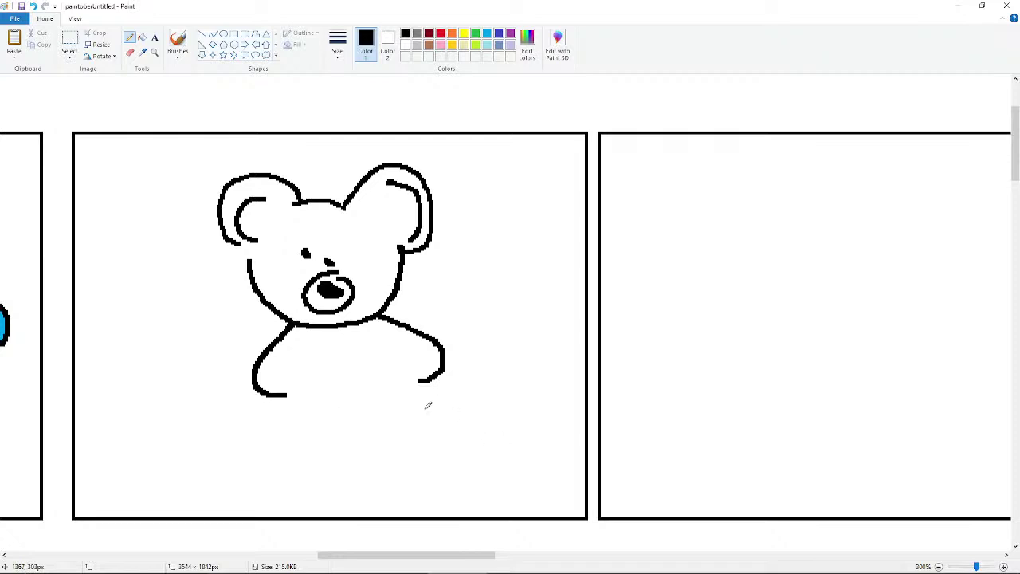
mouse_move(296, 387)
mouse_down()
mouse_move(269, 453)
mouse_move(301, 472)
mouse_move(352, 448)
mouse_move(285, 396)
mouse_move(283, 466)
mouse_move(364, 434)
mouse_move(276, 449)
mouse_move(361, 426)
mouse_move(357, 434)
mouse_move(415, 451)
mouse_move(446, 437)
mouse_move(421, 398)
mouse_up()
key(ctrl+z)
key(ctrl+z)
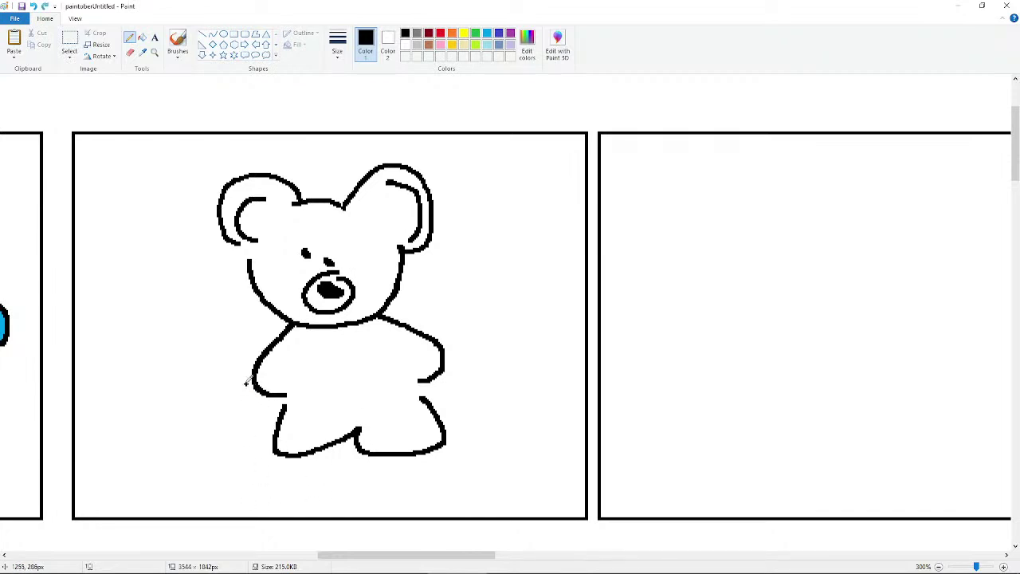
mouse_move(245, 383)
mouse_down()
mouse_move(242, 412)
mouse_move(269, 430)
mouse_up()
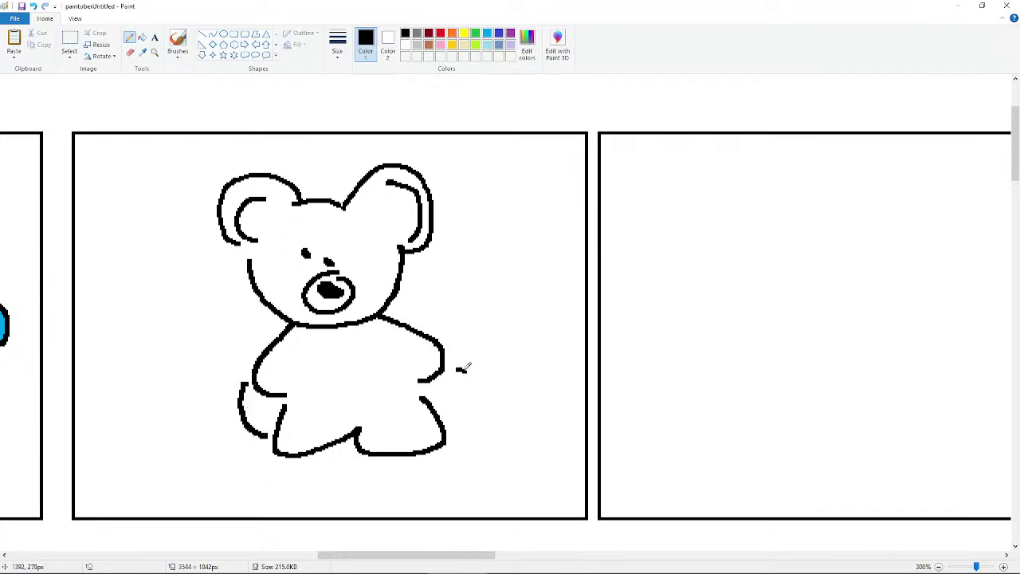
mouse_move(475, 392)
mouse_down()
mouse_move(501, 348)
mouse_move(462, 364)
mouse_move(483, 354)
mouse_move(461, 328)
mouse_move(519, 358)
mouse_up()
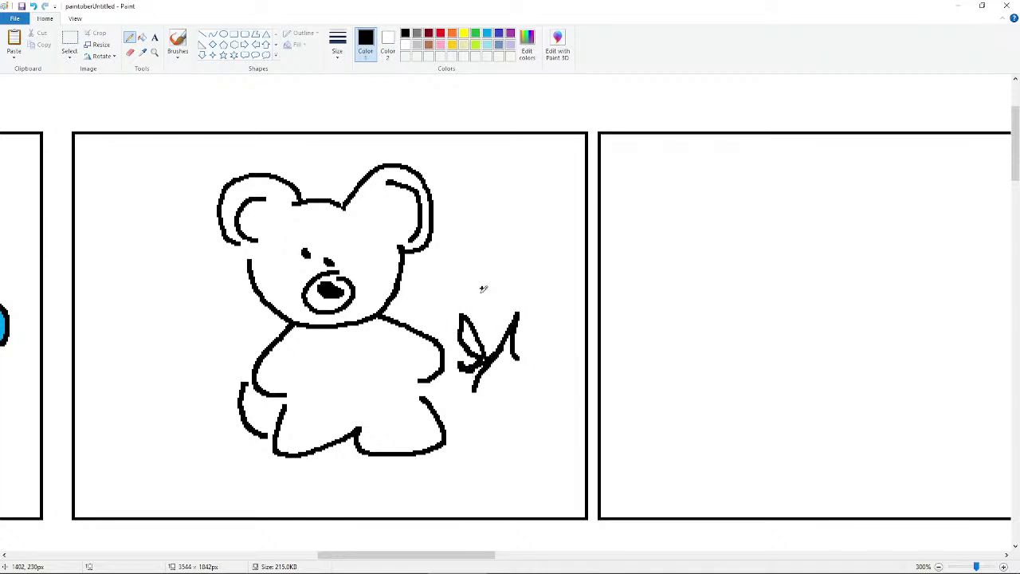
key(ctrl+z)
key(ctrl+z)
key(ctrl+z)
key(ctrl+z)
- Draw a matching curved hand outline at the bear's right side and an outer forearm line from each hand
drag(446, 360, 452, 427)
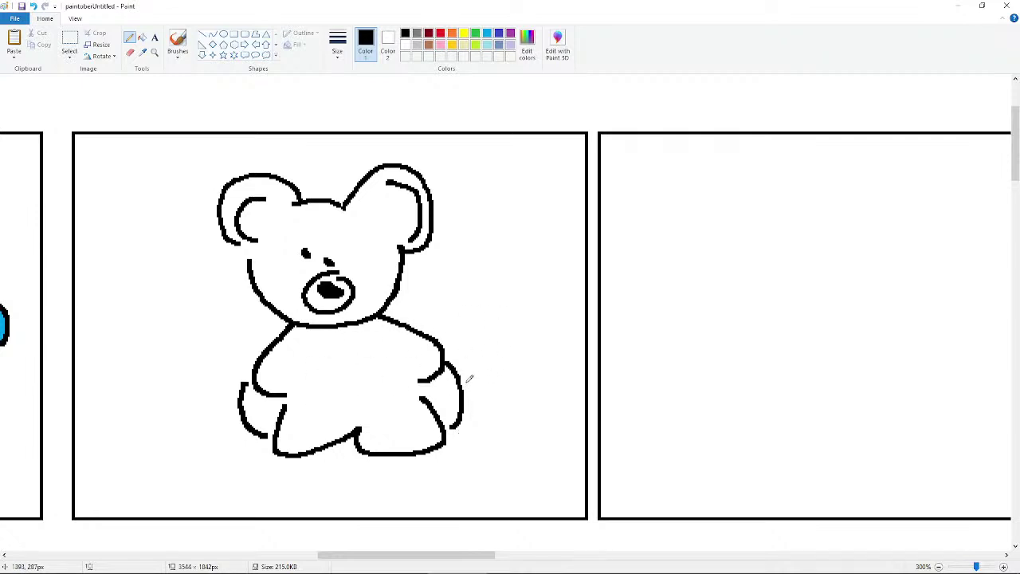
drag(470, 379, 546, 431)
key(ctrl+z)
drag(467, 385, 530, 454)
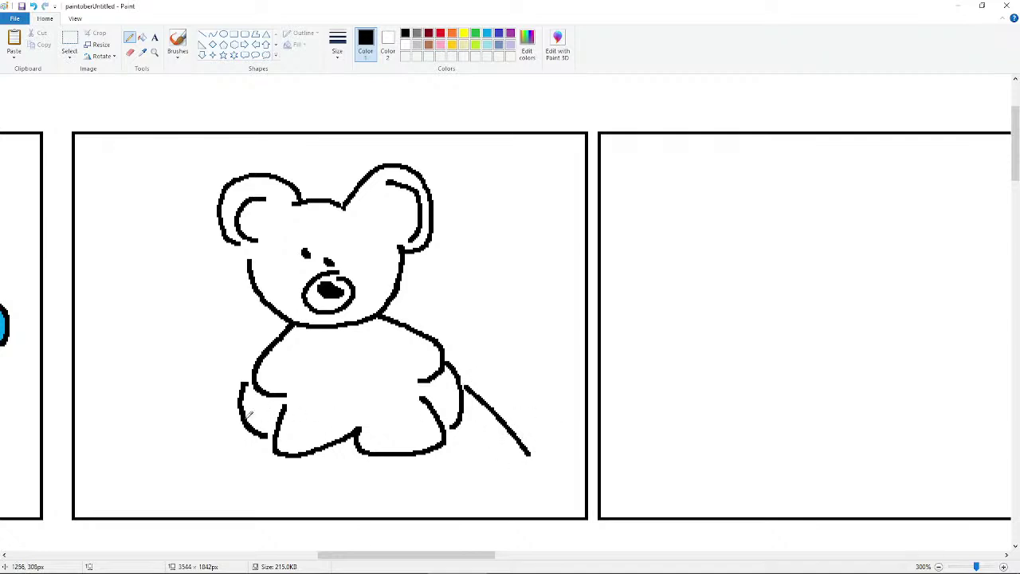
drag(243, 410, 233, 473)
- Draw a small face with two dot eyes and a V-shaped smile below the bear's right leg
mouse_move(353, 502)
mouse_down()
mouse_move(377, 486)
mouse_move(443, 488)
mouse_up()
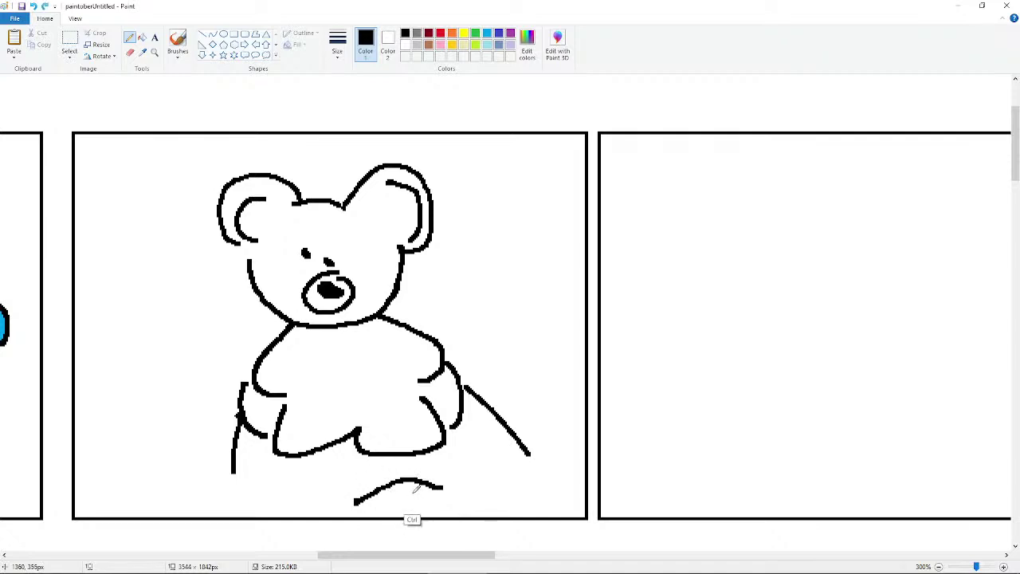
key(ctrl+z)
mouse_move(405, 474)
mouse_down()
mouse_move(432, 479)
mouse_move(410, 513)
mouse_move(432, 515)
mouse_move(422, 492)
mouse_move(475, 508)
mouse_up()
key(ctrl+z)
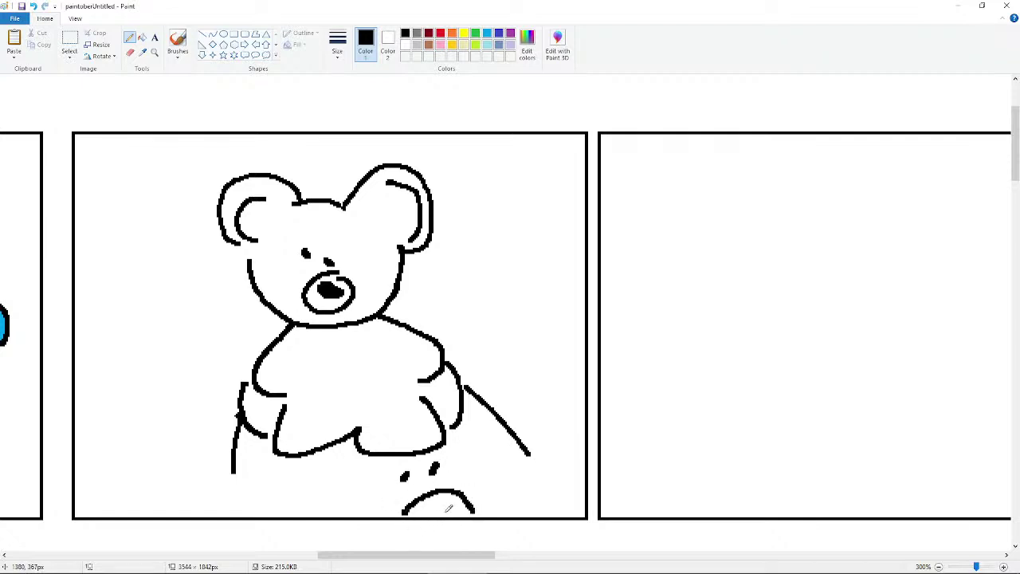
key(ctrl+z)
mouse_move(406, 504)
mouse_down()
mouse_move(454, 487)
mouse_move(443, 510)
mouse_up()
key(ctrl+z)
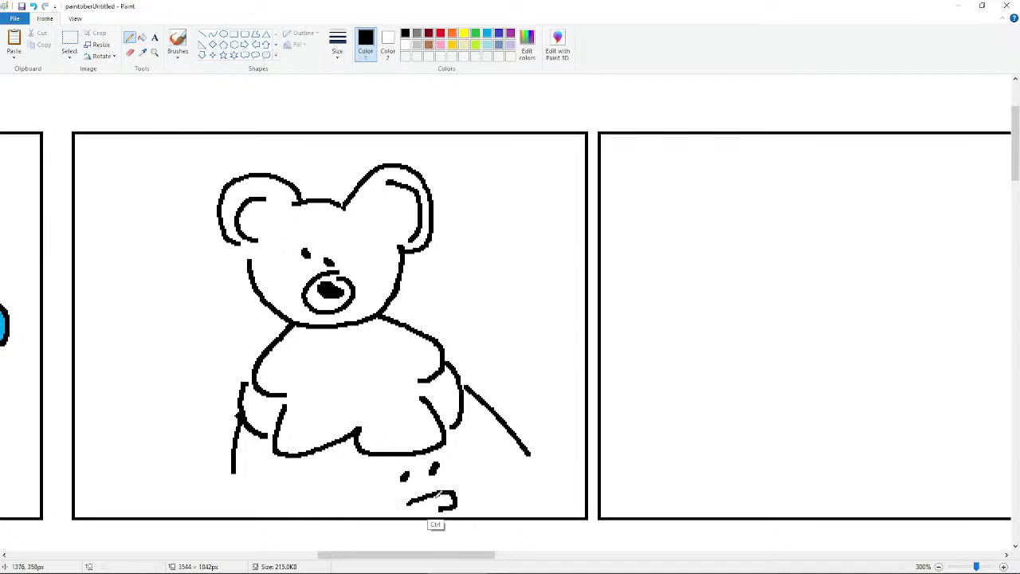
key(ctrl+z)
mouse_move(371, 472)
mouse_down()
mouse_move(447, 489)
mouse_move(467, 461)
mouse_up()
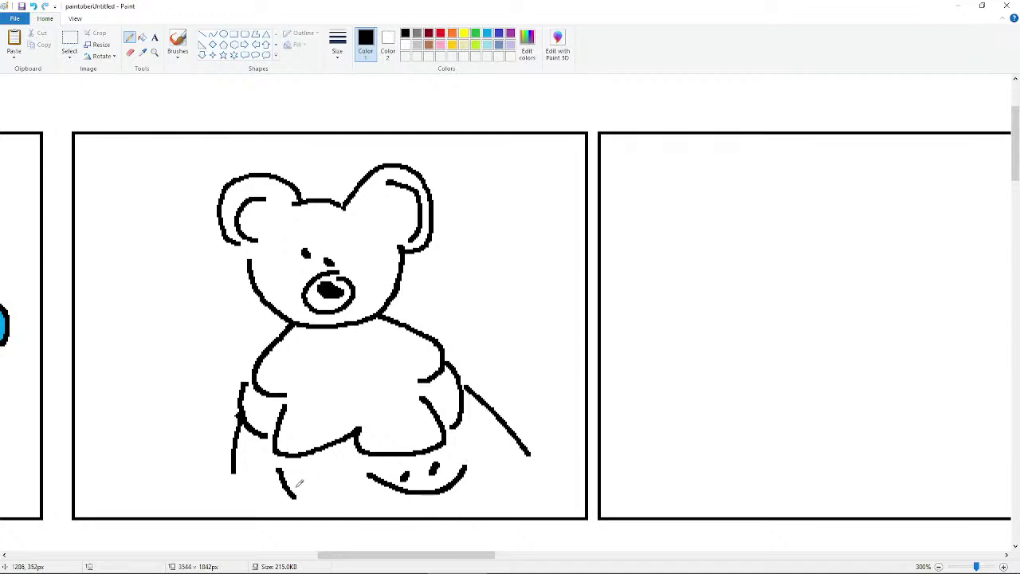
key(ctrl+z)
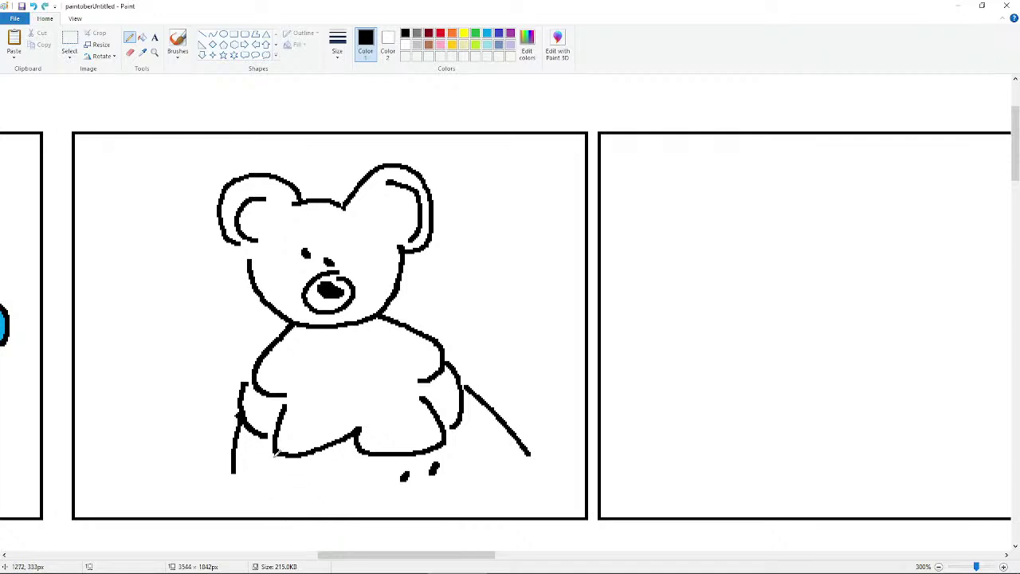
mouse_move(388, 482)
mouse_down()
mouse_move(406, 512)
mouse_move(465, 475)
mouse_up()
key(ctrl+z)
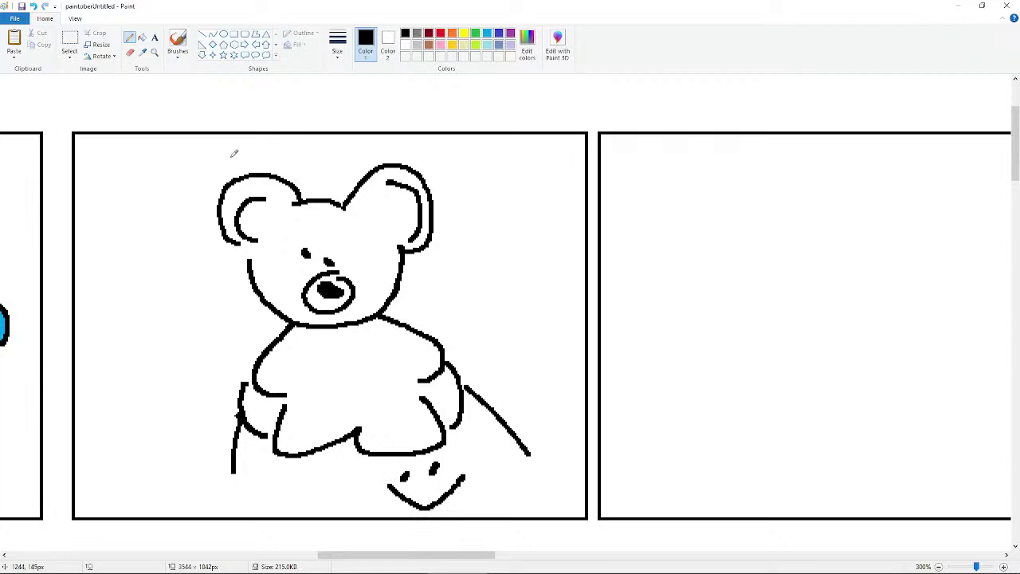
- Erase the left forearm line and redraw it slanting inward to the panel's lower edge
click(131, 54)
mouse_move(231, 440)
mouse_down()
mouse_move(232, 451)
mouse_move(230, 423)
mouse_move(231, 432)
mouse_up()
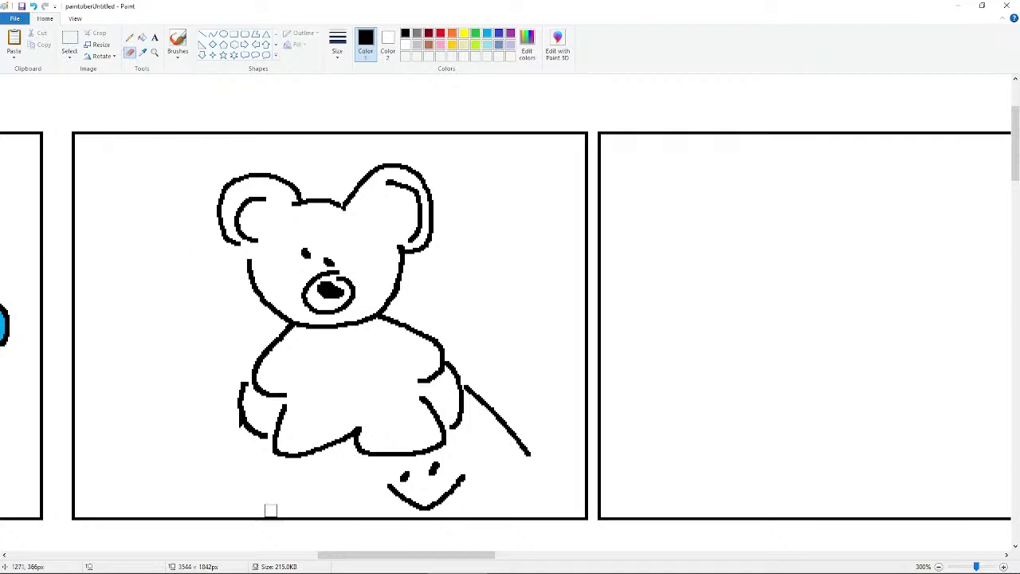
click(131, 38)
mouse_move(242, 416)
mouse_down()
mouse_move(243, 435)
mouse_move(289, 496)
mouse_up()
key(ctrl+z)
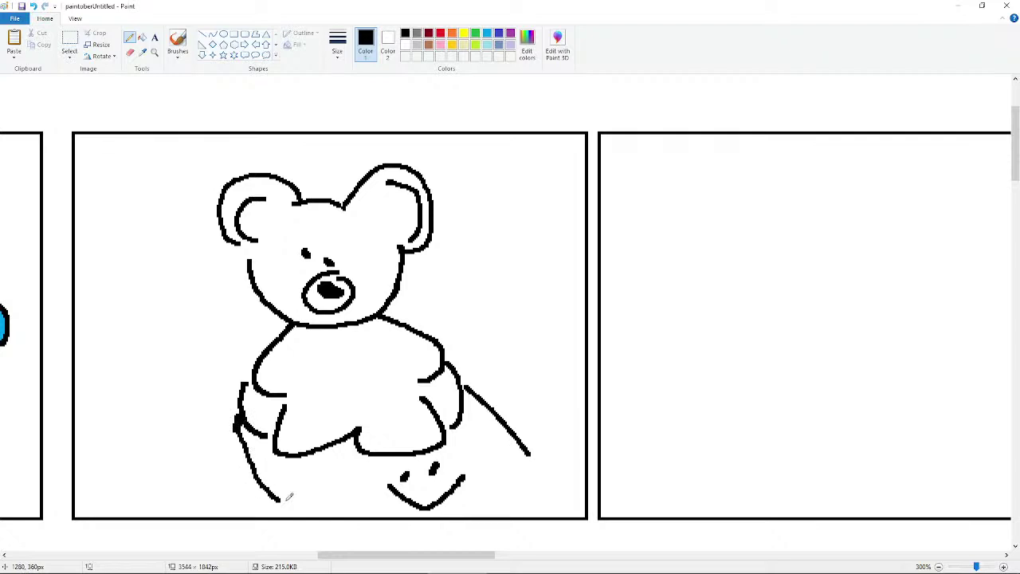
key(ctrl+z)
drag(238, 418, 279, 512)
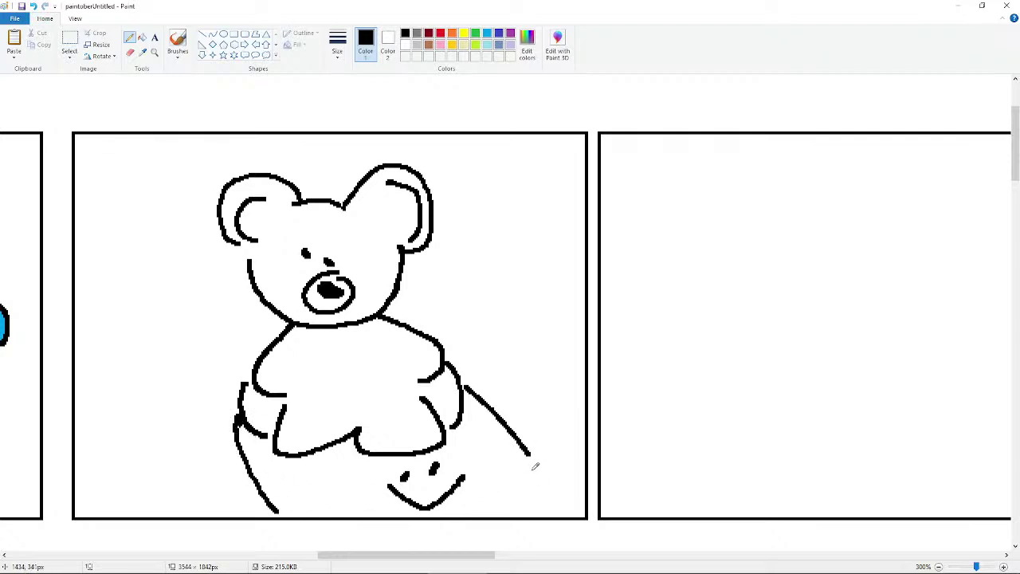
- Extend the right outer forearm line and draw the inner line of both forearms
mouse_move(535, 466)
mouse_down()
mouse_move(547, 462)
mouse_move(562, 496)
mouse_up()
key(ctrl+z)
drag(460, 449, 500, 510)
mouse_move(308, 460)
mouse_down()
mouse_move(368, 528)
mouse_move(375, 511)
mouse_up()
key(ctrl+z)
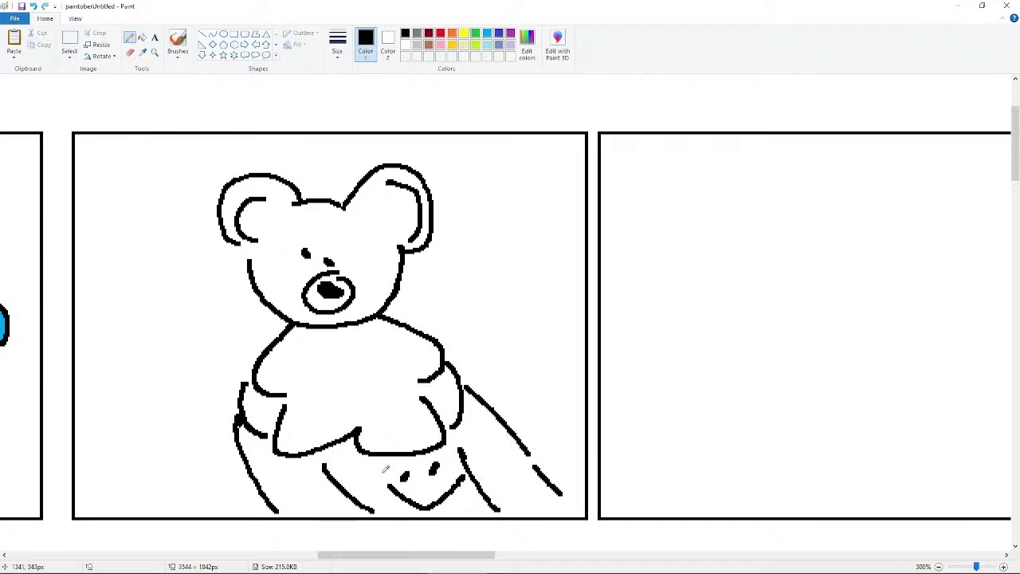
- Draw a curved line along the left of the smiling face and a short line at the end of the right inner forearm line
mouse_move(393, 457)
mouse_down()
mouse_move(376, 468)
mouse_move(397, 467)
mouse_up()
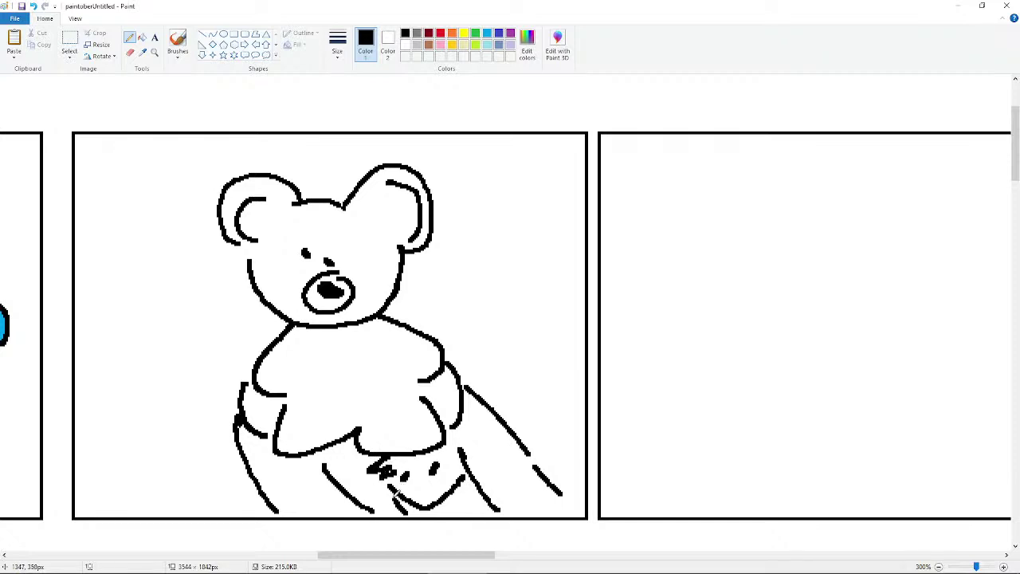
drag(385, 483, 400, 515)
key(ctrl+z)
key(ctrl+z)
mouse_move(389, 459)
mouse_down()
mouse_move(371, 512)
mouse_move(389, 517)
mouse_up()
key(ctrl+z)
key(ctrl+z)
drag(391, 457, 373, 511)
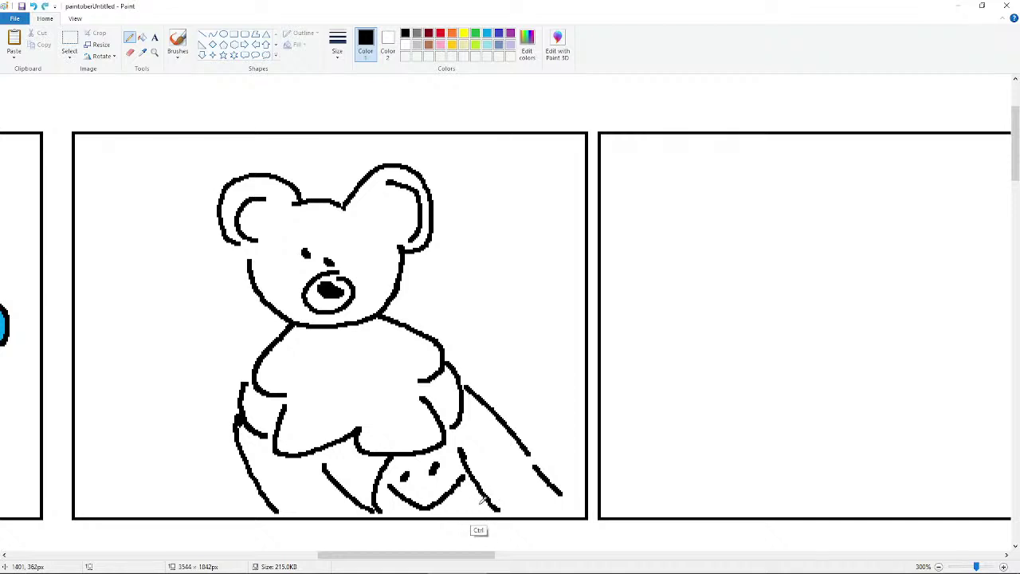
drag(454, 517, 491, 497)
key(ctrl+z)
- Draw the head of a small bird-like figure with a tuft and a big rounded nose beside the bear
mouse_move(333, 568)
mouse_move(153, 311)
mouse_down()
mouse_move(190, 330)
mouse_move(176, 346)
mouse_move(153, 343)
mouse_move(147, 334)
mouse_move(160, 312)
mouse_move(130, 278)
mouse_up()
key(ctrl+z)
mouse_move(152, 313)
mouse_down()
mouse_move(151, 278)
mouse_move(143, 308)
mouse_move(129, 294)
mouse_move(126, 321)
mouse_move(111, 315)
mouse_move(129, 329)
mouse_move(117, 339)
mouse_move(156, 304)
mouse_move(162, 272)
mouse_move(140, 308)
mouse_move(139, 288)
mouse_move(132, 305)
mouse_move(110, 306)
mouse_move(129, 331)
mouse_move(110, 358)
mouse_up()
key(ctrl+z)
key(ctrl+z)
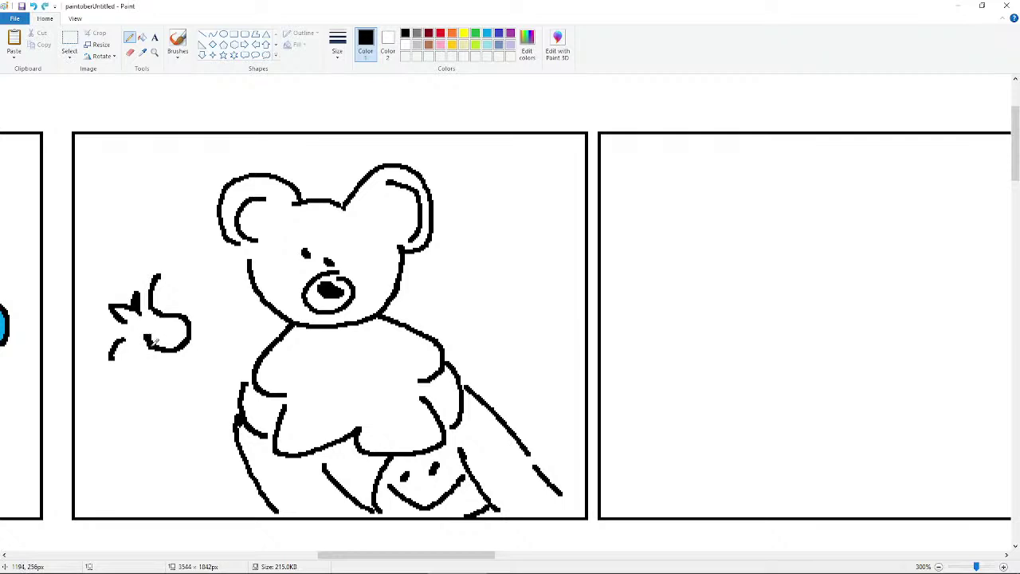
- Draw the small figure's chest, legs and two feet below its head
mouse_move(151, 339)
mouse_down()
mouse_move(161, 355)
mouse_move(147, 344)
mouse_move(129, 361)
mouse_move(140, 344)
mouse_move(156, 389)
mouse_move(144, 397)
mouse_move(142, 356)
mouse_move(148, 380)
mouse_move(129, 386)
mouse_move(123, 370)
mouse_move(126, 410)
mouse_move(122, 399)
mouse_move(140, 409)
mouse_move(113, 403)
mouse_move(124, 393)
mouse_move(156, 397)
mouse_move(143, 385)
mouse_up()
key(ctrl+z)
key(ctrl+z)
key(ctrl+z)
key(ctrl+z)
key(ctrl+z)
key(ctrl+z)
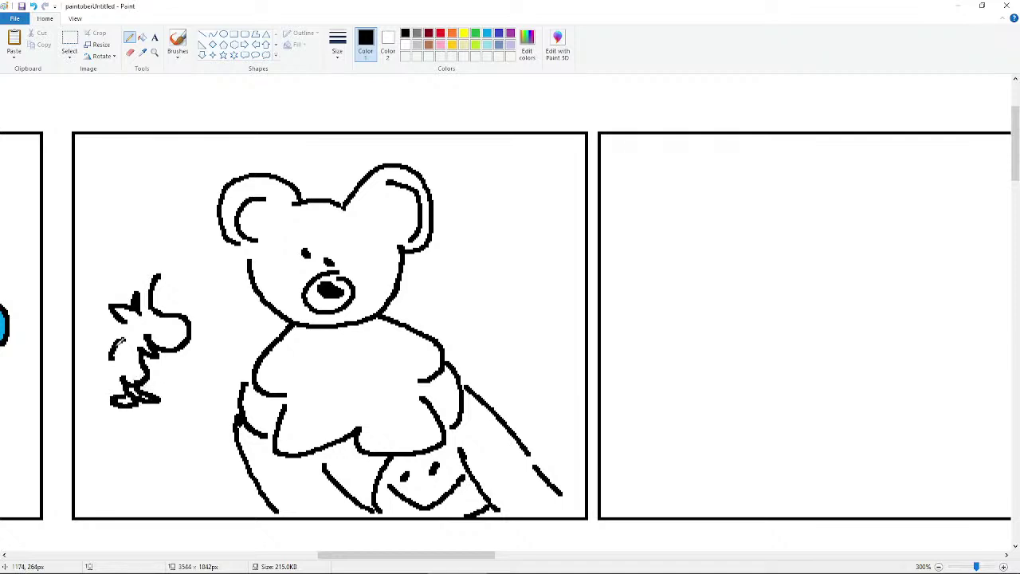
- Add a wing and a dot eye to the small figure beside the bear
mouse_move(123, 340)
mouse_down()
mouse_move(112, 366)
mouse_move(134, 355)
mouse_move(145, 367)
mouse_move(112, 384)
mouse_move(114, 367)
mouse_move(145, 338)
mouse_move(126, 353)
mouse_up()
key(ctrl+z)
key(ctrl+z)
key(ctrl+z)
key(ctrl+z)
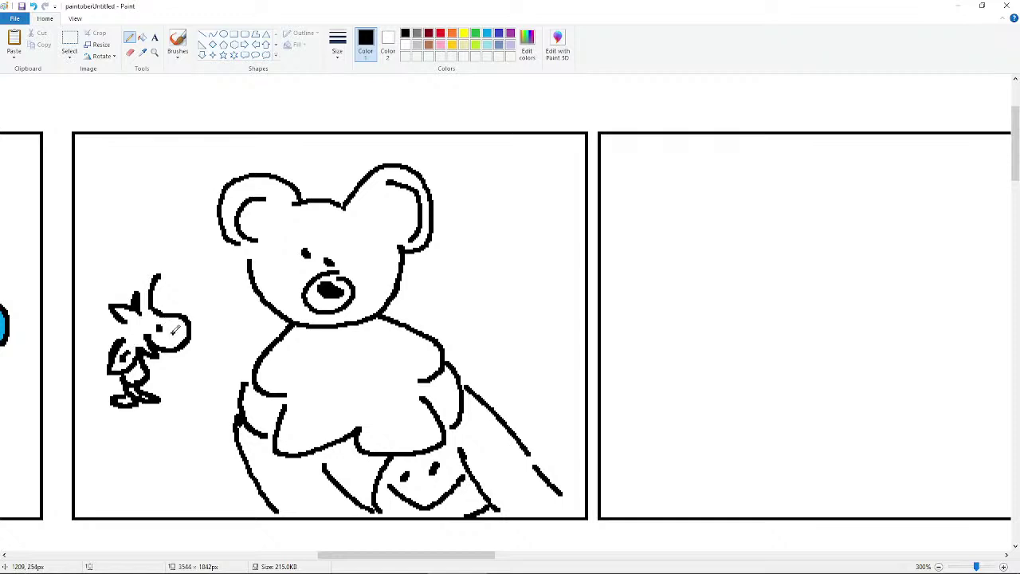
key(ctrl+z)
key(ctrl+z)
- Select the whole small figure beside the bear and delete it
click(69, 40)
drag(89, 275, 186, 422)
mouse_move(188, 238)
mouse_down()
mouse_move(141, 364)
mouse_move(204, 262)
mouse_move(91, 410)
mouse_move(95, 422)
mouse_up()
right_click(136, 374)
click(126, 384)
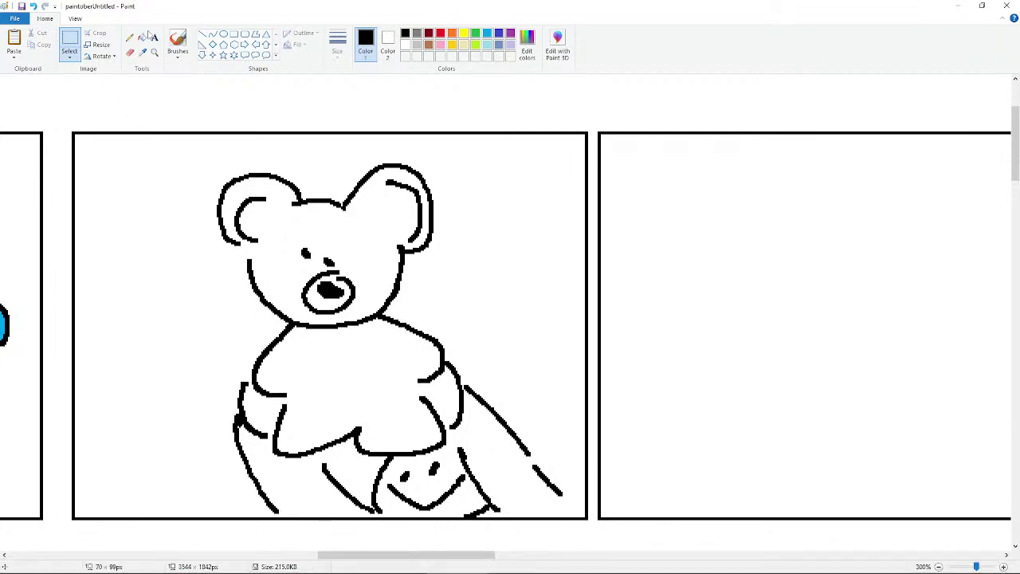
- Set the eraser colour to brown and close the bear's outline gaps below the left ear, under both arms and at the snout
click(130, 51)
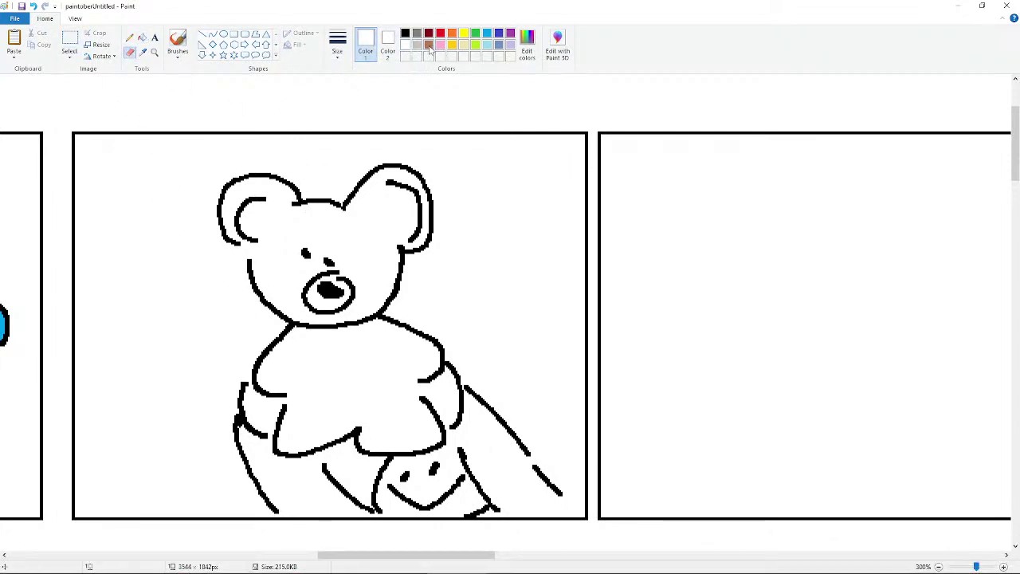
click(428, 44)
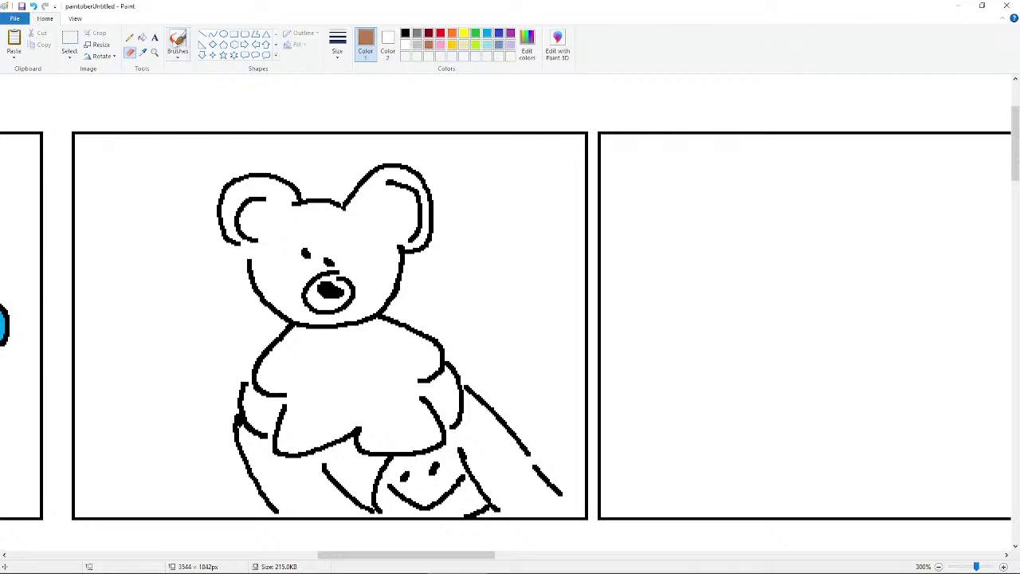
click(405, 45)
click(387, 44)
click(428, 44)
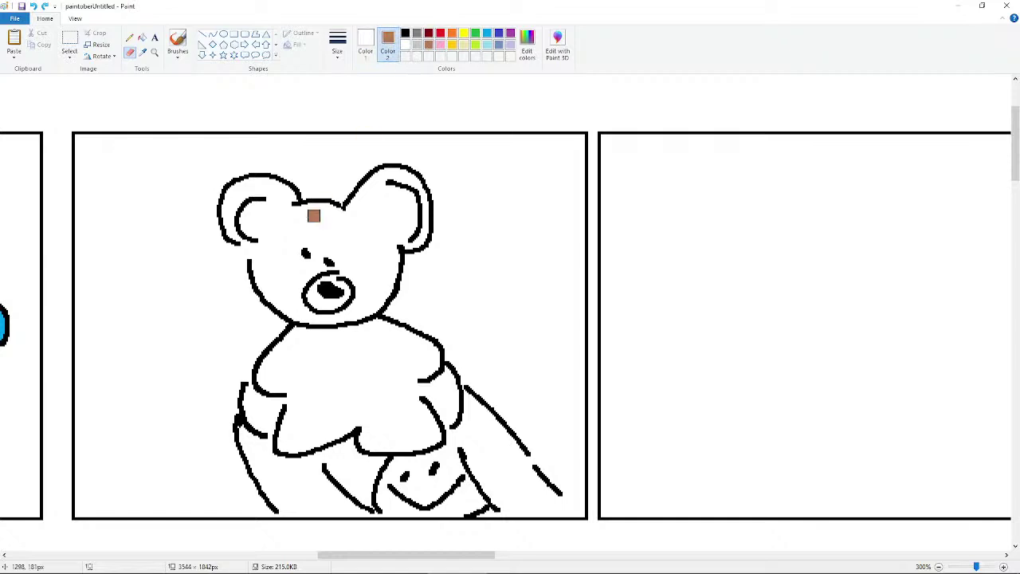
drag(247, 243, 249, 251)
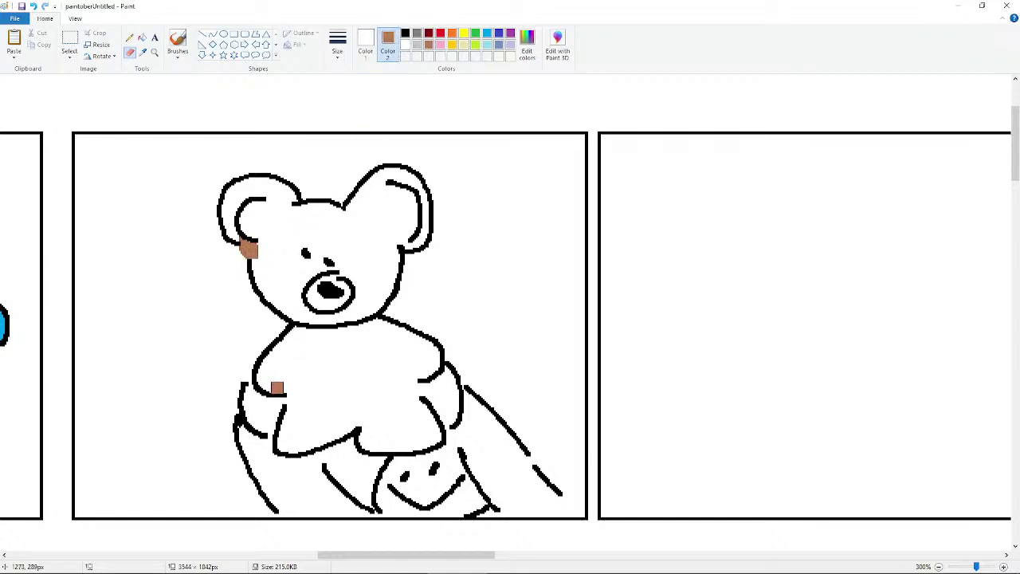
click(290, 404)
drag(412, 392, 420, 393)
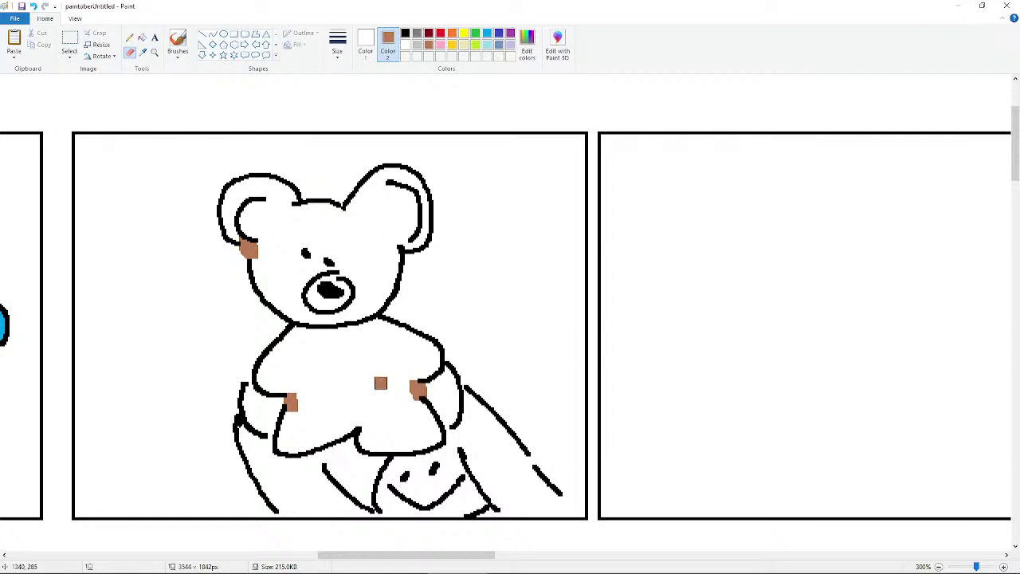
click(344, 270)
- Fill the bear's head and ears with brown and its snout with light yellow
click(141, 37)
right_click(343, 234)
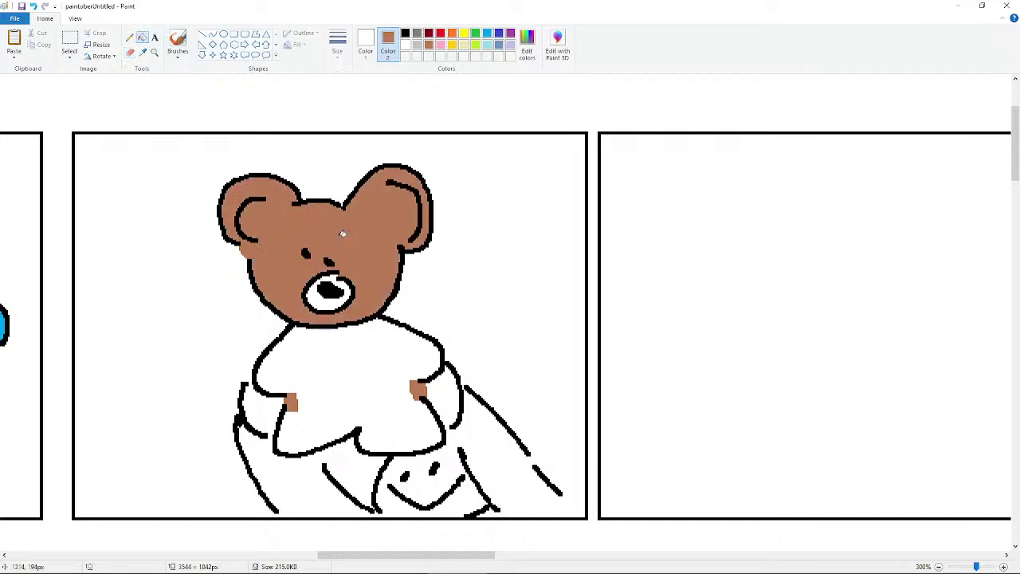
click(464, 46)
right_click(331, 300)
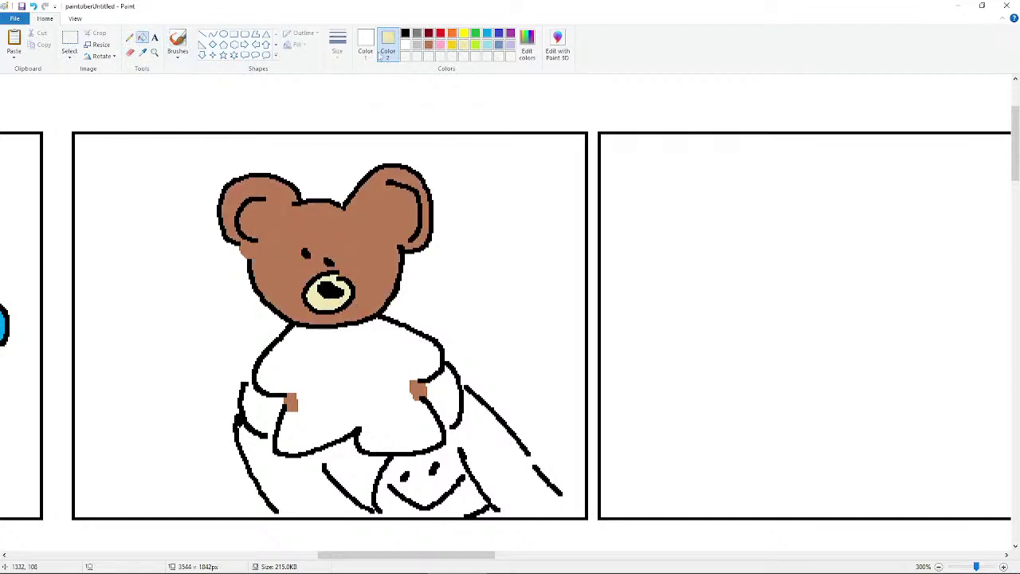
- Draw a thick brown oval ring on the bear's torso to outline a belly patch
click(429, 45)
click(130, 52)
mouse_move(359, 351)
mouse_down()
mouse_move(329, 351)
mouse_move(323, 381)
mouse_move(368, 394)
mouse_move(372, 367)
mouse_move(332, 343)
mouse_move(302, 387)
mouse_move(340, 410)
mouse_move(381, 405)
mouse_move(372, 357)
mouse_move(344, 338)
mouse_up()
key(ctrl+z)
key(ctrl+z)
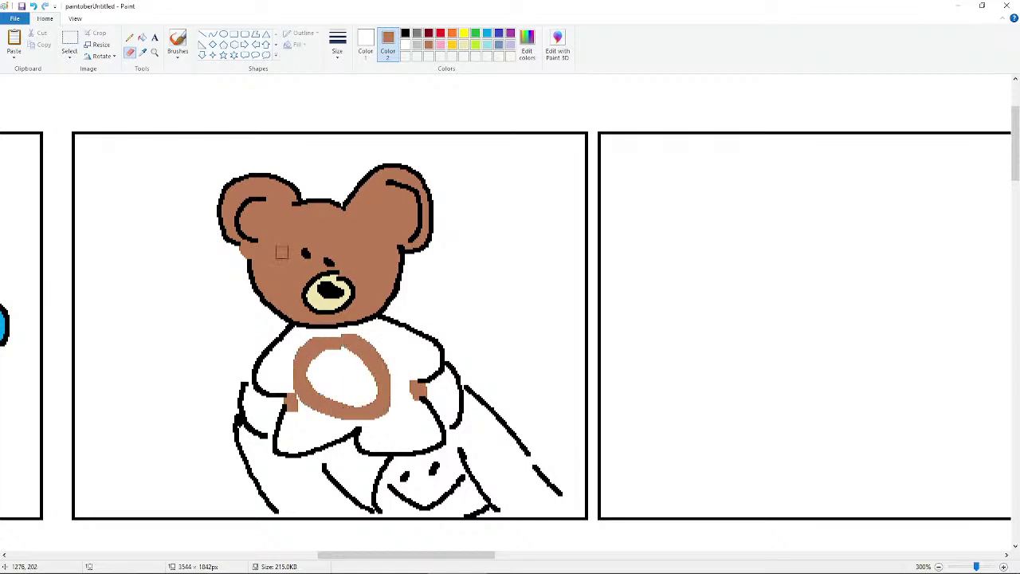
- Fill the bear's body with brown and the oval belly patch with light yellow
click(142, 38)
right_click(277, 352)
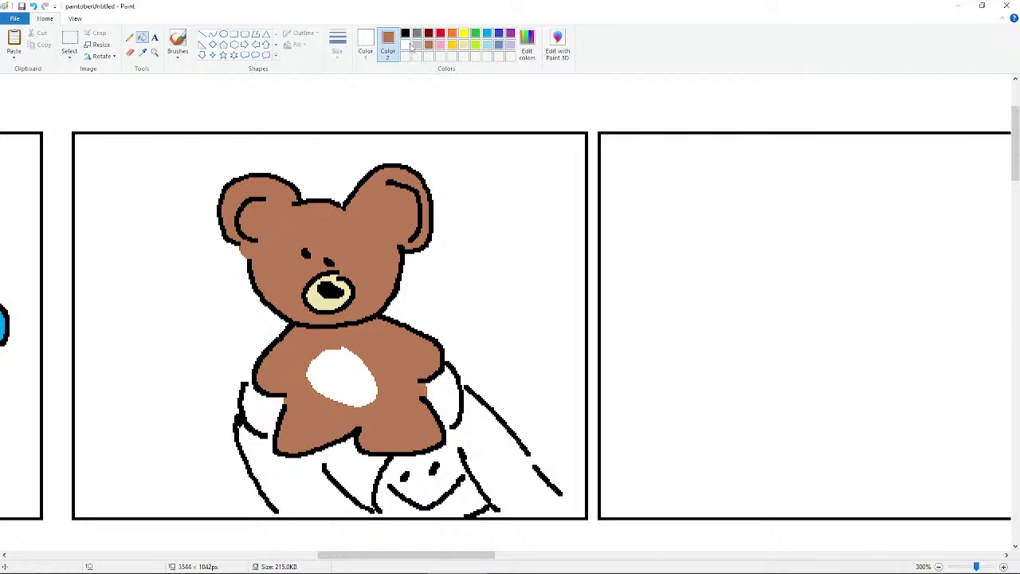
click(463, 44)
right_click(372, 391)
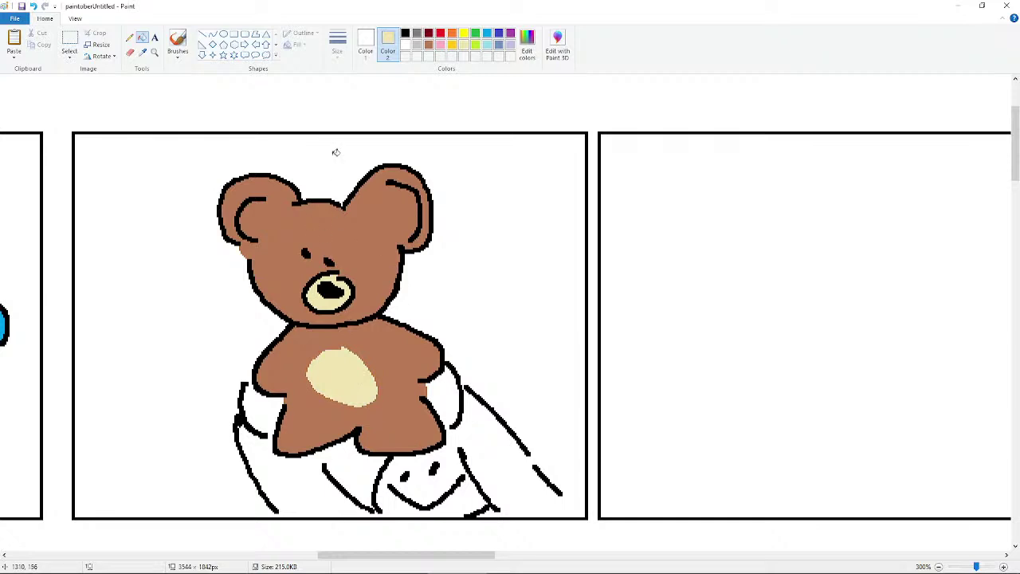
- Set the eraser colour to red and close the outline gaps of both sleeves at the wrists, edges and panel border
click(440, 33)
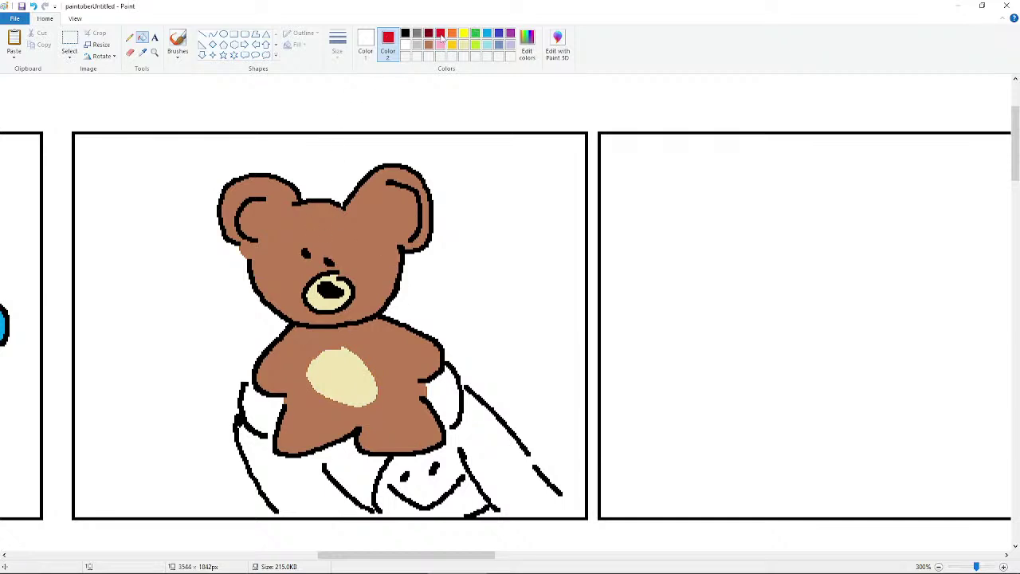
click(130, 52)
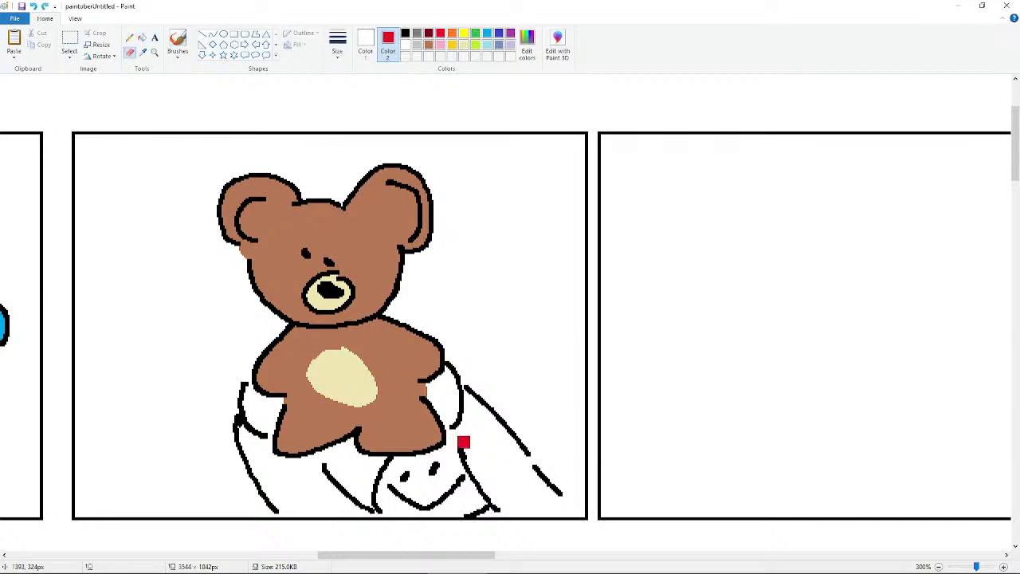
drag(464, 441, 463, 452)
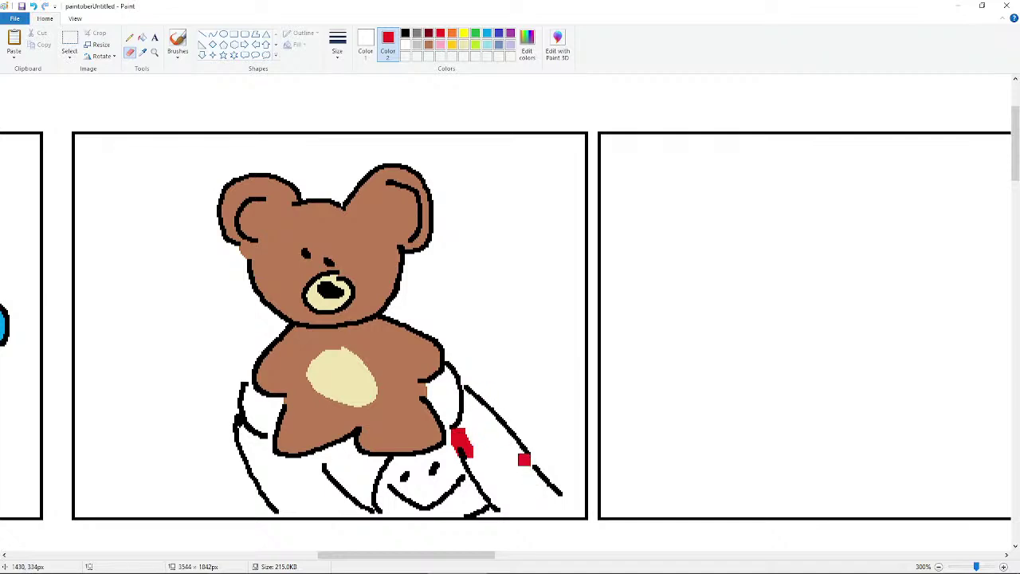
drag(523, 459, 564, 514)
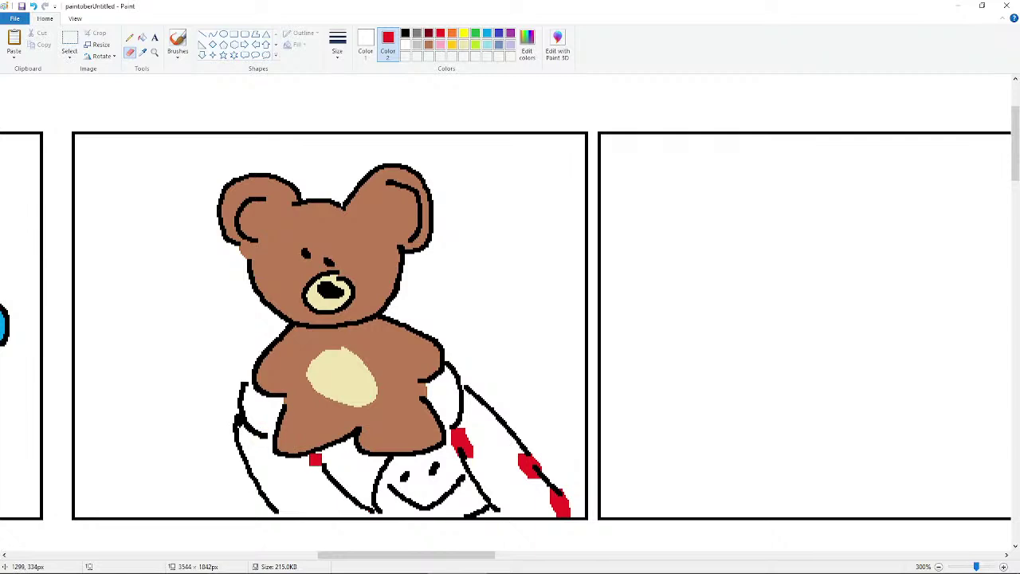
drag(315, 460, 322, 468)
click(268, 442)
click(239, 429)
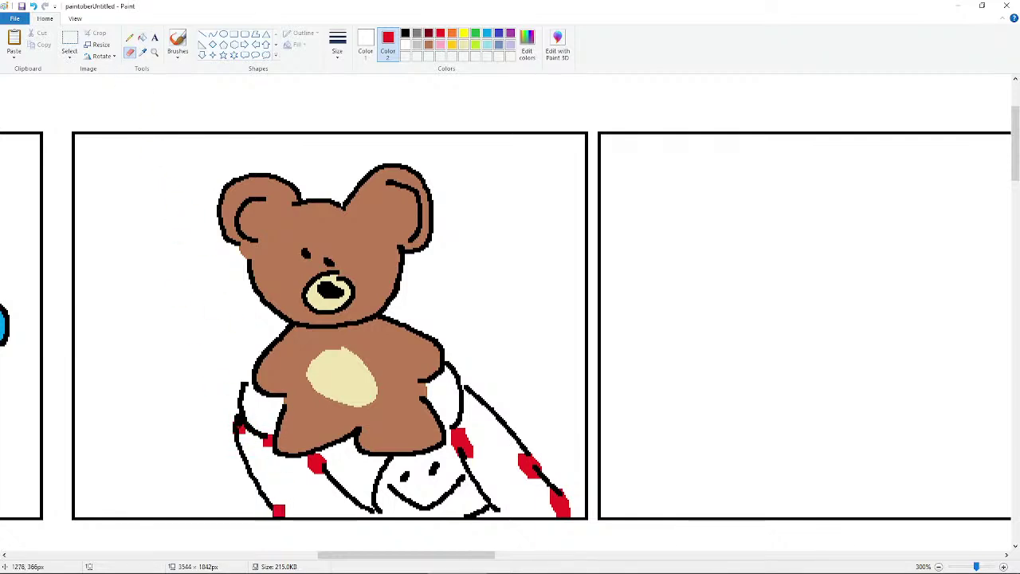
click(278, 511)
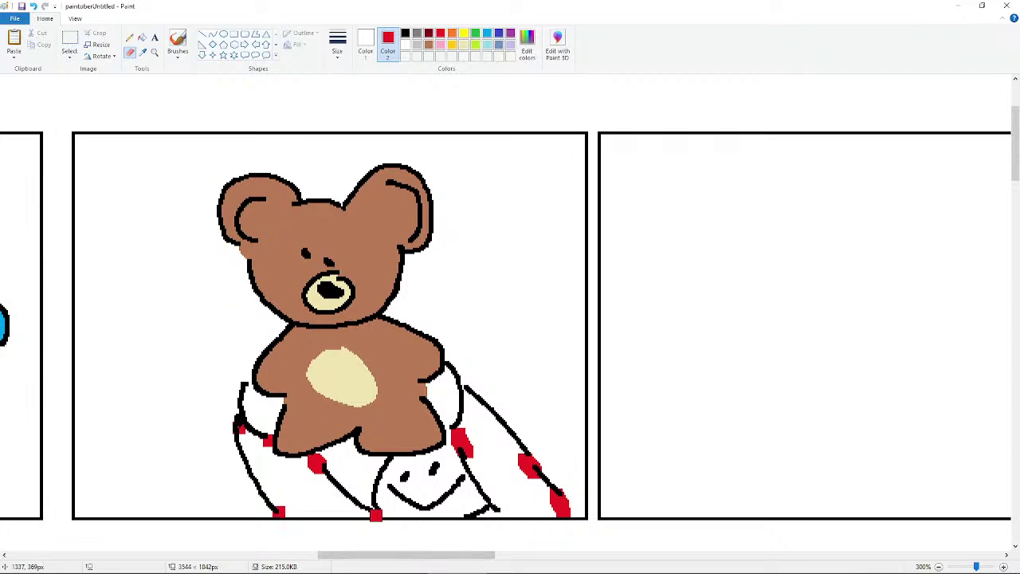
click(375, 514)
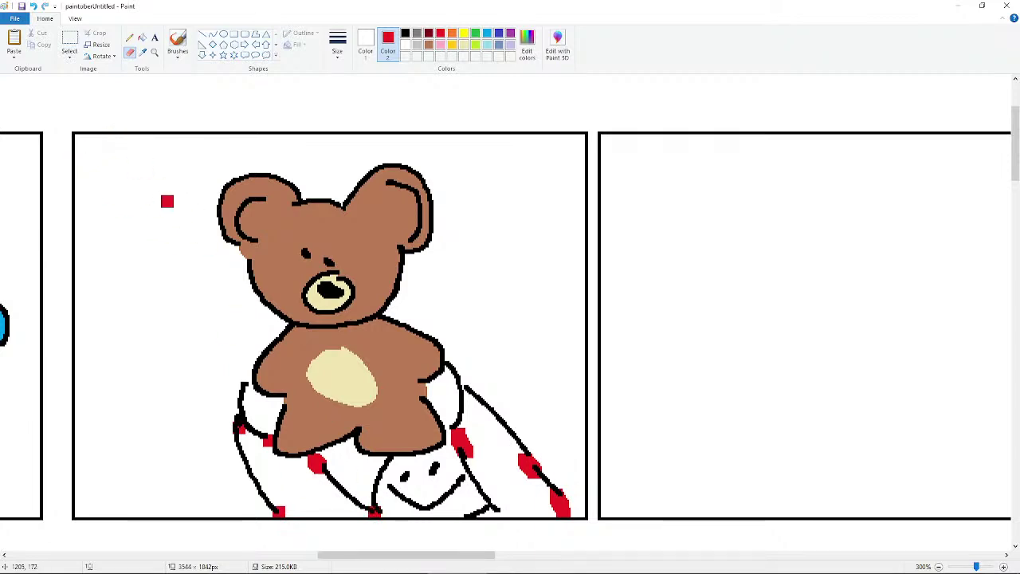
- Fill both sleeves of the figure holding the bear with red
click(141, 38)
right_click(284, 492)
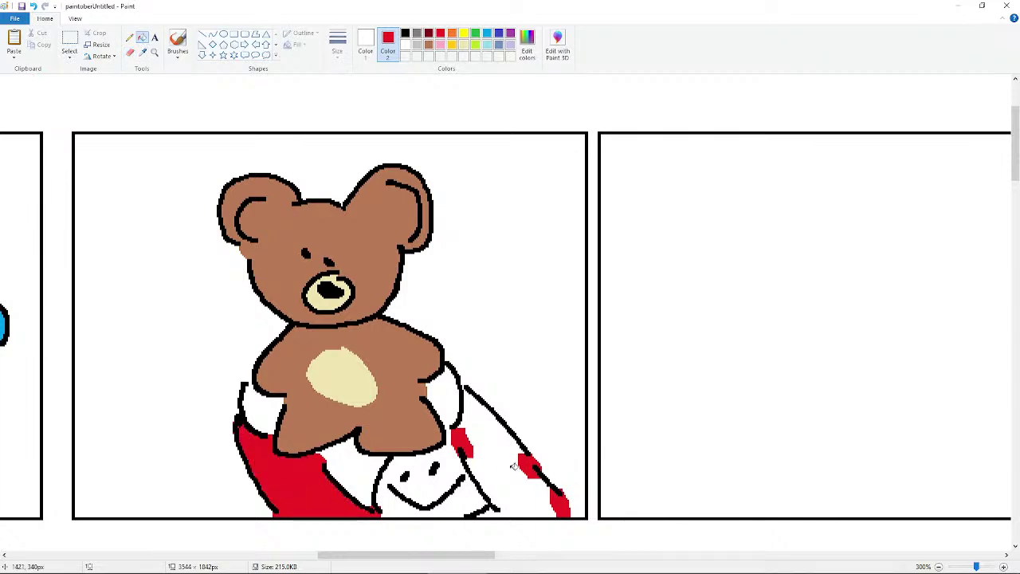
right_click(514, 466)
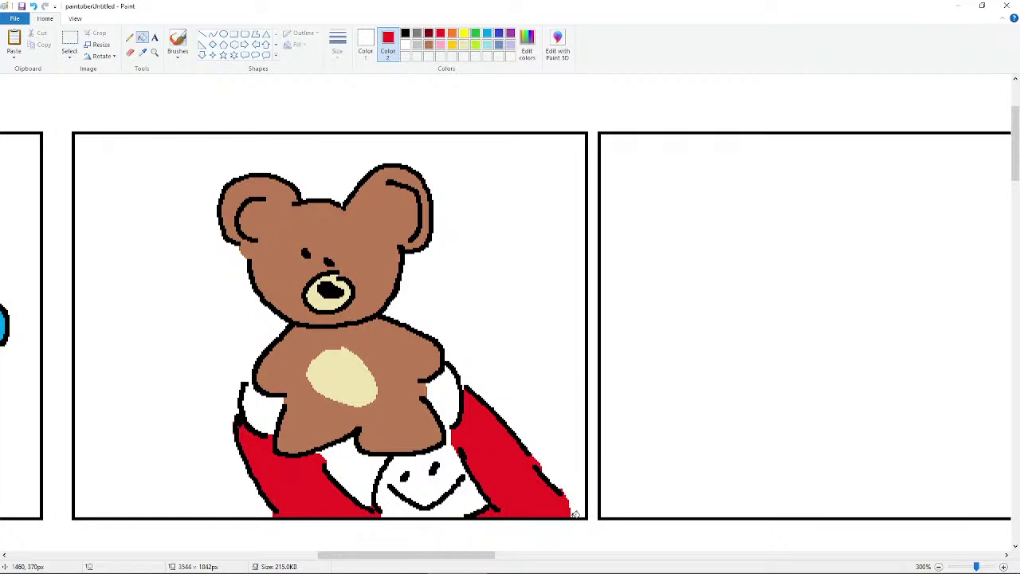
- Switch to the browser and reset the timer to 6 minutes
mouse_move(795, 571)
click(396, 566)
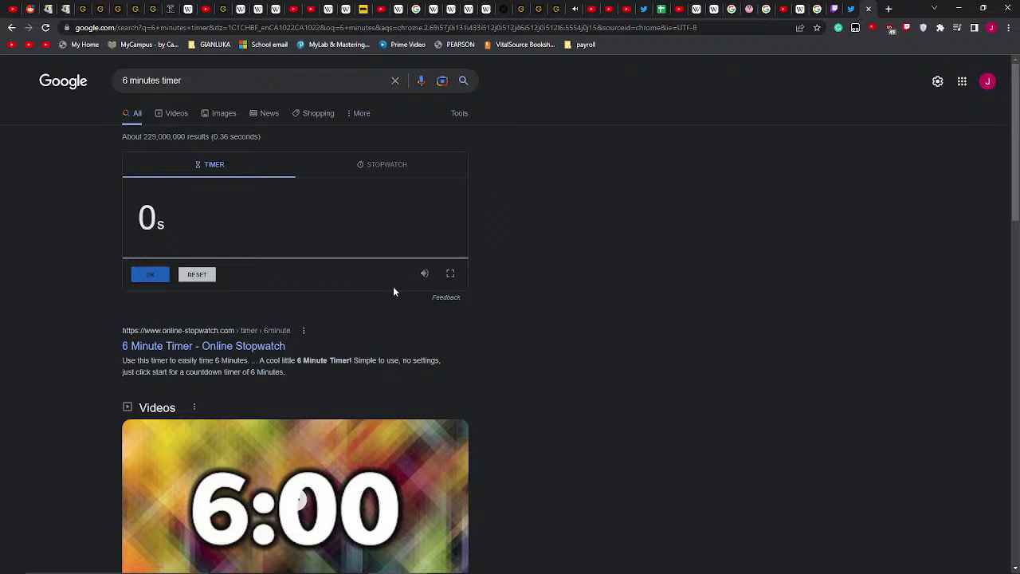
click(197, 274)
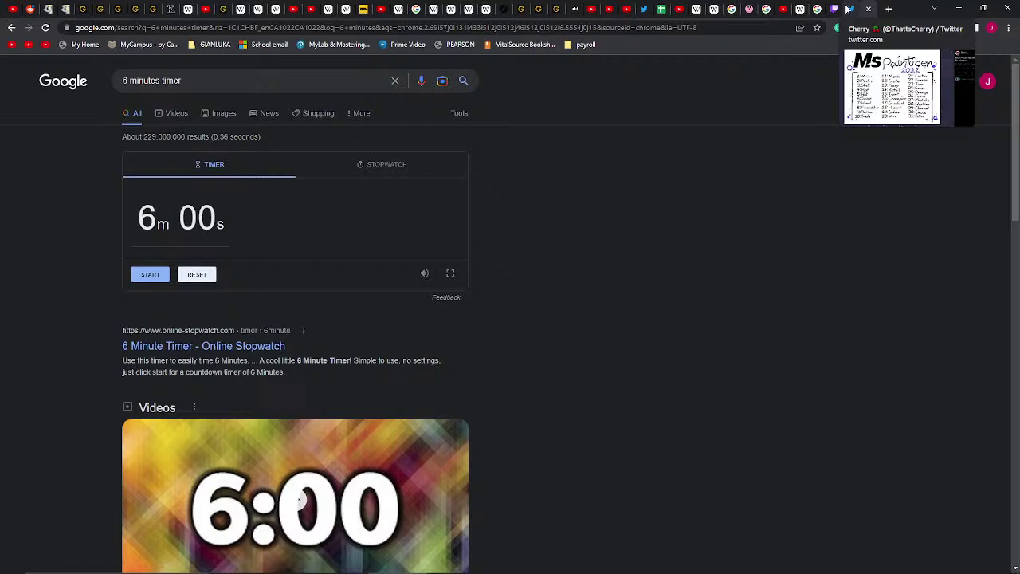
- Resume the Snoopy's Magic Show soundtrack video and return to the Ms Paintober 2022 prompt list
click(563, 9)
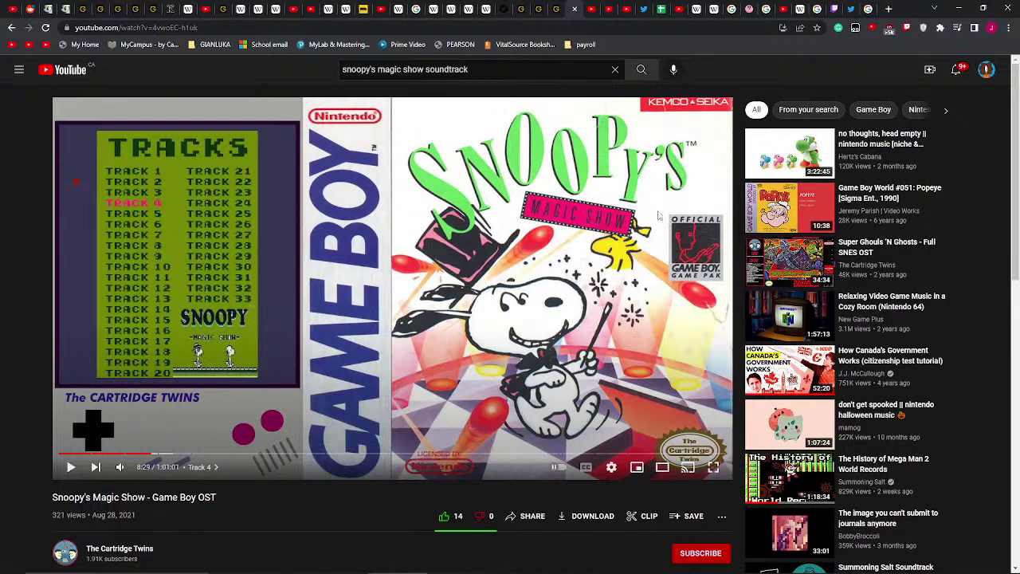
click(657, 215)
click(859, 9)
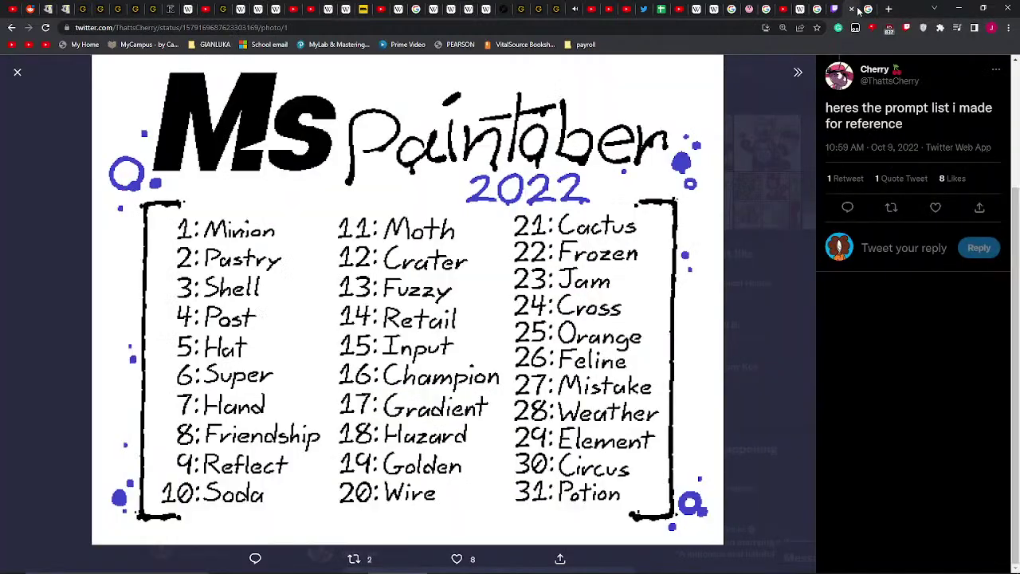
- Check the prompt list once more for the next prompt and start the 6-minute timer
click(869, 9)
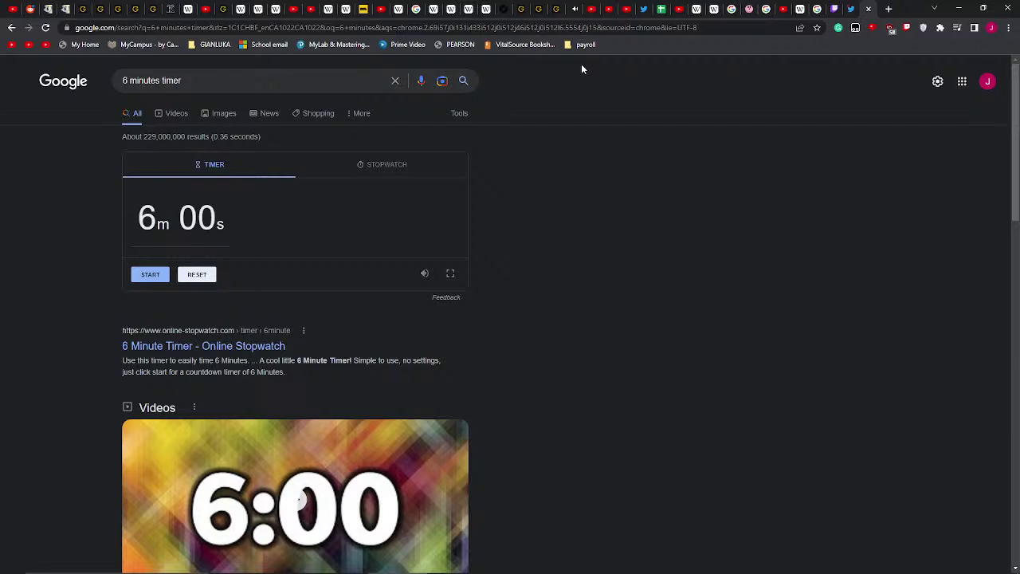
click(837, 9)
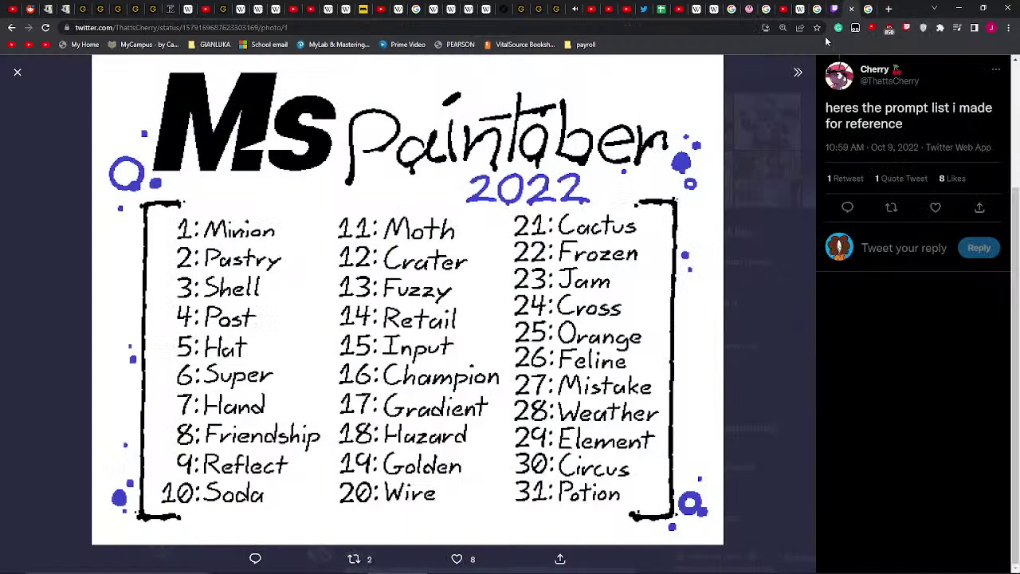
mouse_move(588, 567)
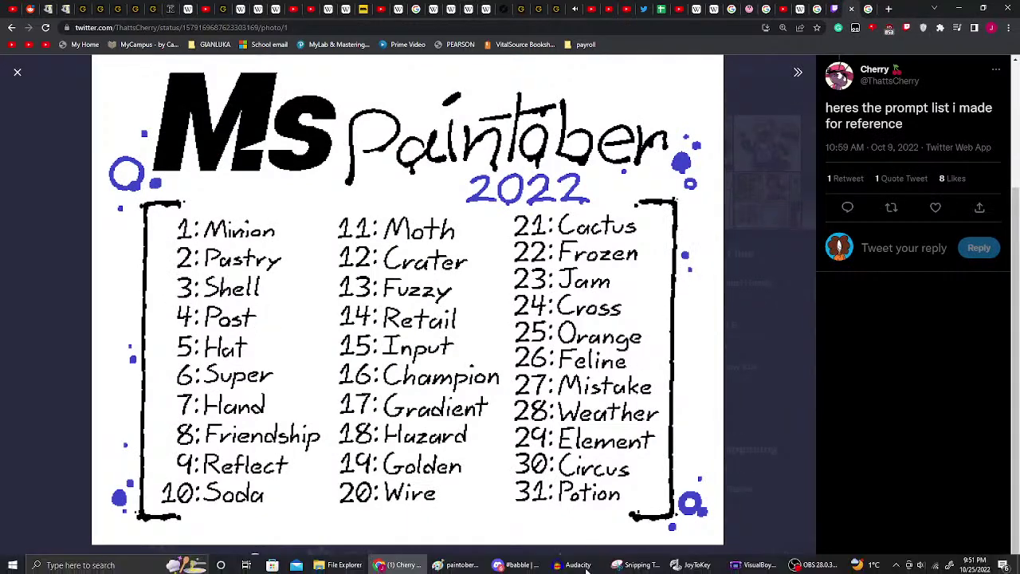
key(ctrl+Tab)
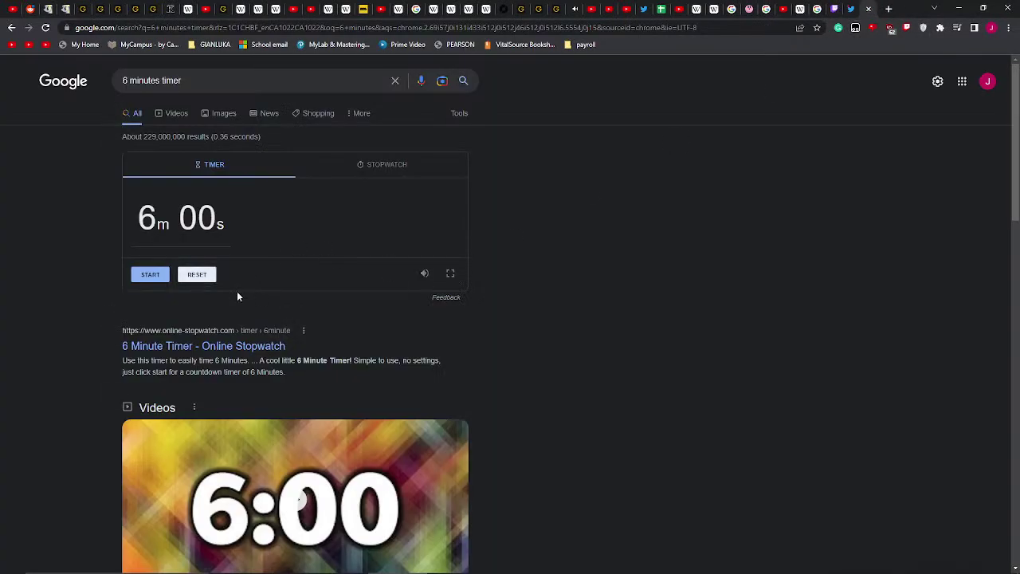
click(166, 279)
- Switch to Paint, go to the empty panel right of the bear and set up the Pencil with black
mouse_move(616, 570)
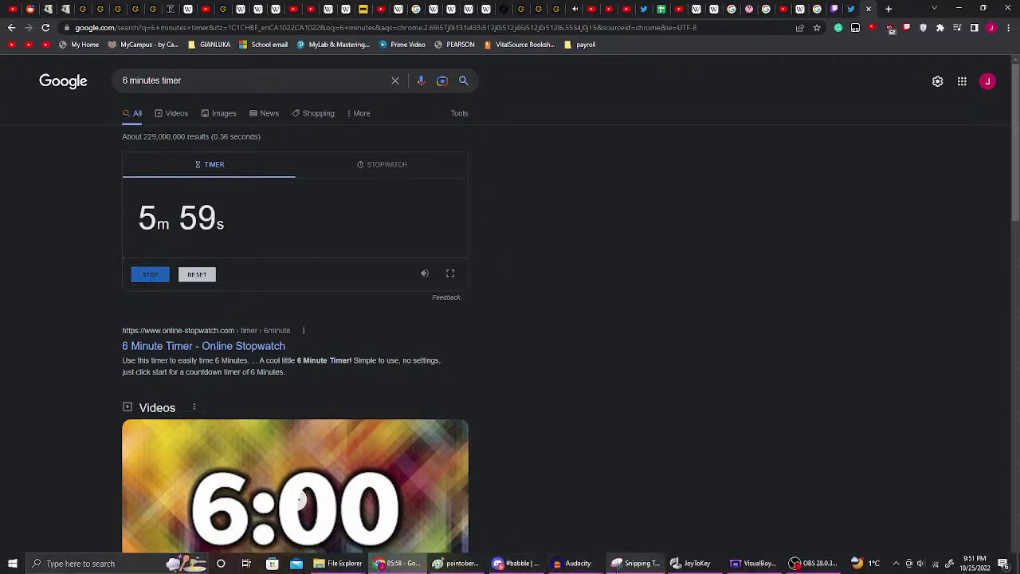
click(467, 567)
drag(497, 555, 540, 556)
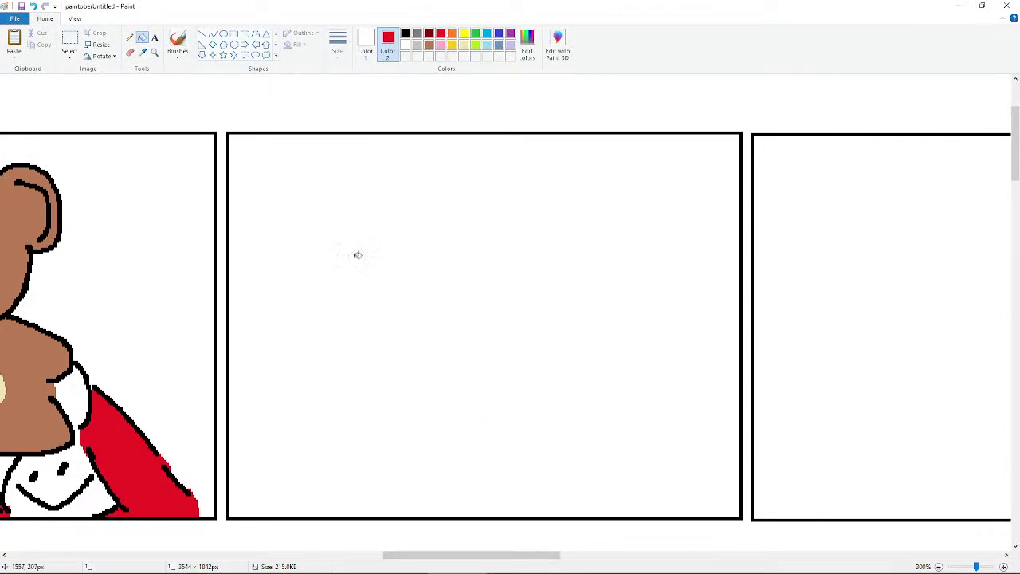
click(130, 37)
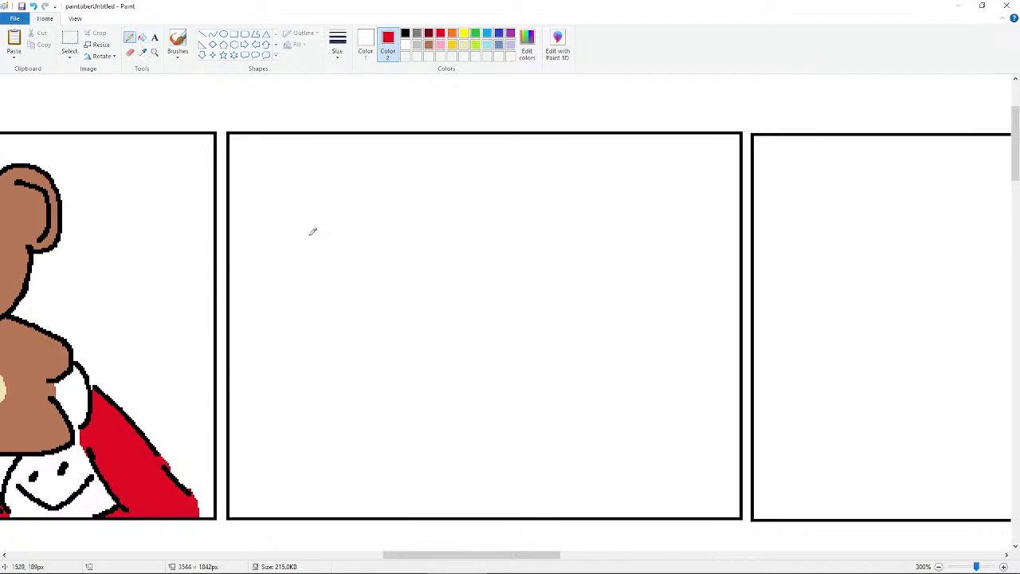
click(370, 51)
click(405, 33)
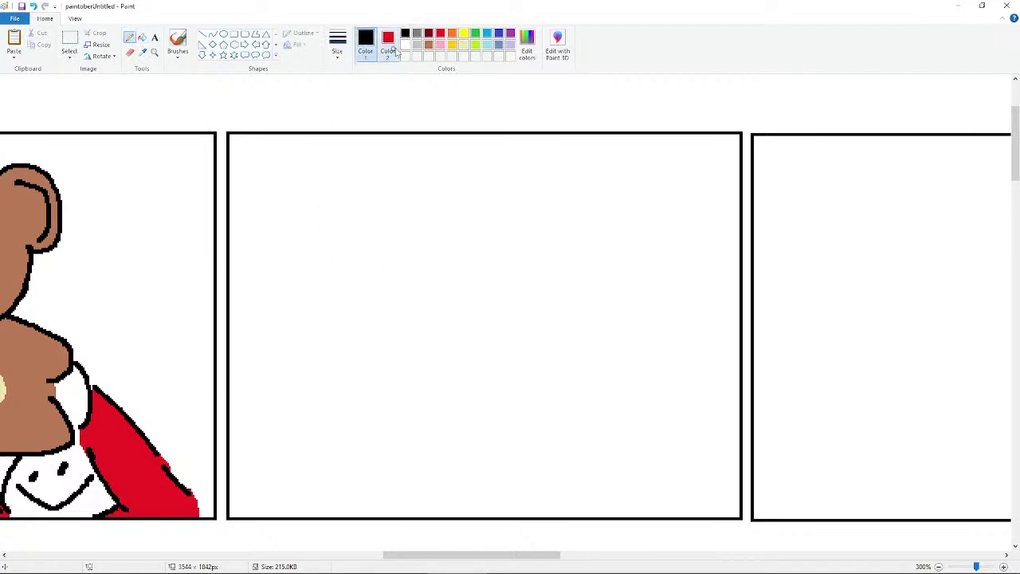
- Set the secondary colour to white and sketch a small pony's snout, body and legs in the upper left of the empty panel
click(388, 48)
click(404, 45)
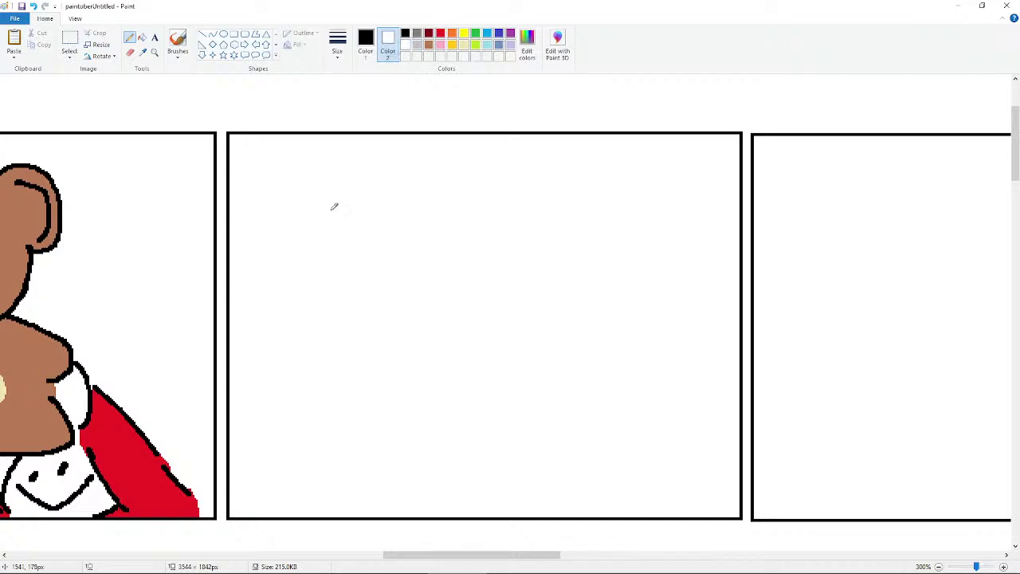
mouse_move(334, 209)
mouse_down()
mouse_move(310, 234)
mouse_move(334, 244)
mouse_up()
key(ctrl+z)
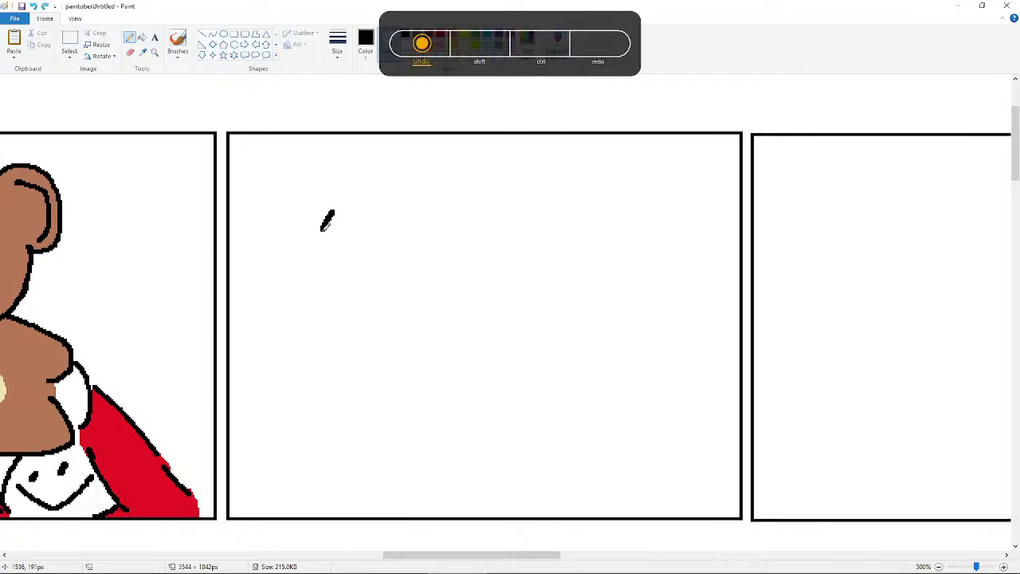
key(ctrl+z)
mouse_move(325, 216)
mouse_down()
mouse_move(335, 253)
mouse_move(351, 248)
mouse_move(347, 264)
mouse_move(354, 249)
mouse_move(344, 295)
mouse_move(360, 283)
mouse_move(360, 296)
mouse_move(399, 299)
mouse_move(398, 289)
mouse_move(412, 297)
mouse_move(410, 251)
mouse_move(372, 255)
mouse_move(378, 230)
mouse_up()
key(ctrl+z)
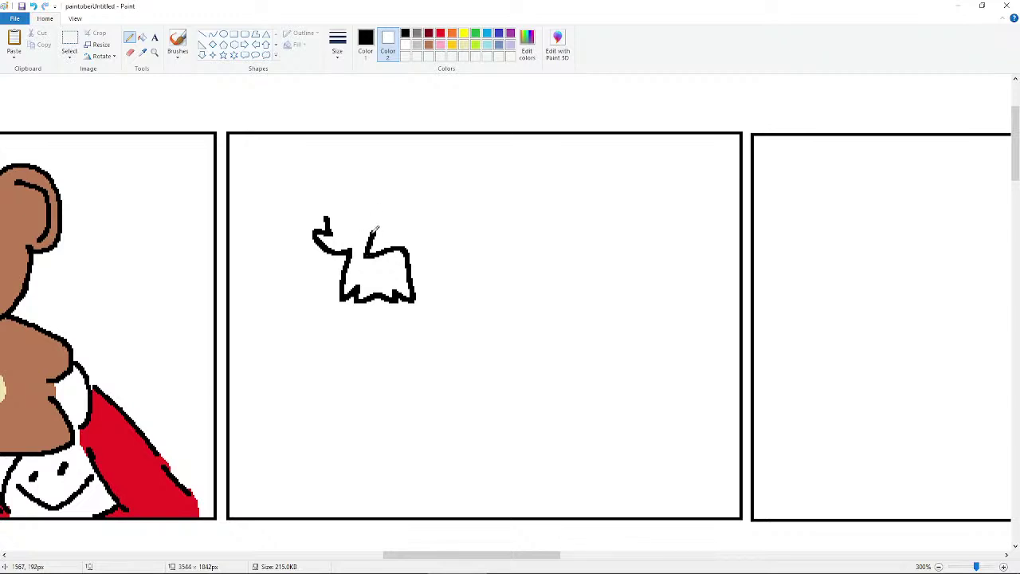
- Redraw the pony's belly line as an arch between its legs, and add its eyes and a fluffy curly mane
drag(372, 288, 388, 287)
key(ctrl+z)
mouse_move(384, 284)
mouse_down()
mouse_move(379, 296)
mouse_move(389, 287)
mouse_move(398, 295)
mouse_move(378, 298)
mouse_move(382, 279)
mouse_move(402, 272)
mouse_move(412, 230)
mouse_move(446, 242)
mouse_move(443, 271)
mouse_up()
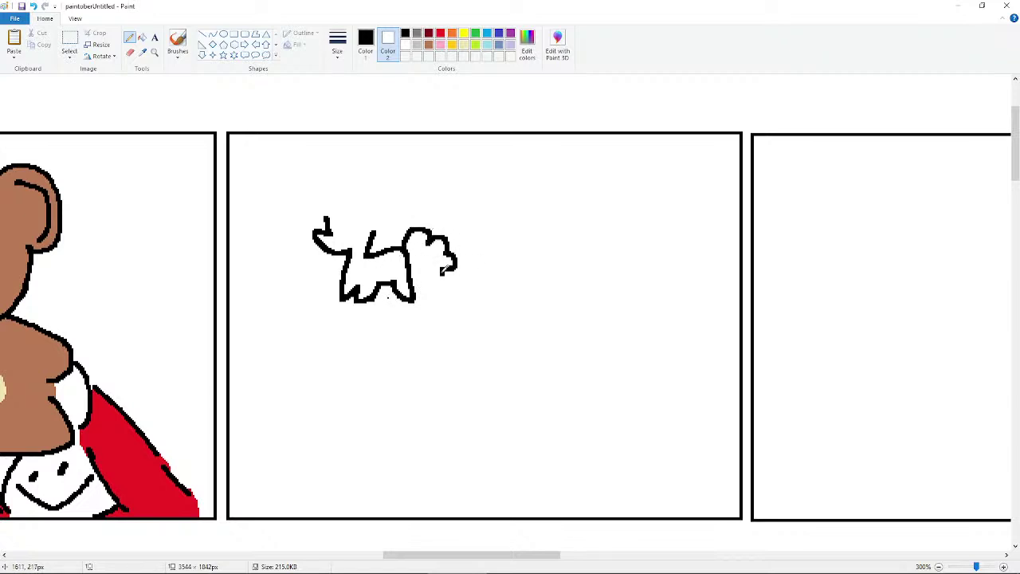
key(ctrl+z)
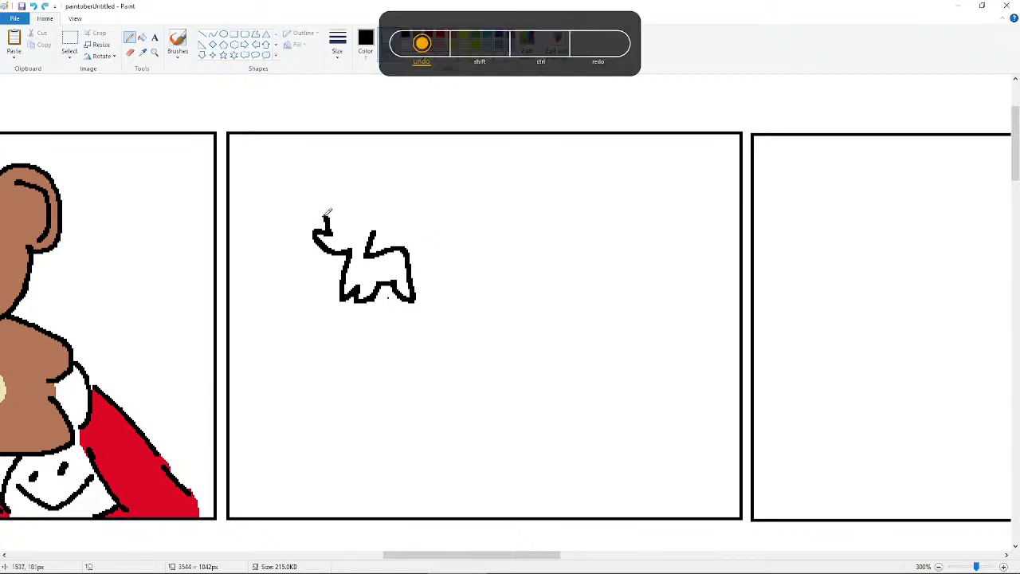
mouse_move(328, 211)
mouse_down()
mouse_move(309, 224)
mouse_move(296, 213)
mouse_move(300, 194)
mouse_move(328, 169)
mouse_move(379, 176)
mouse_move(396, 233)
mouse_move(364, 208)
mouse_move(330, 217)
mouse_move(344, 234)
mouse_up()
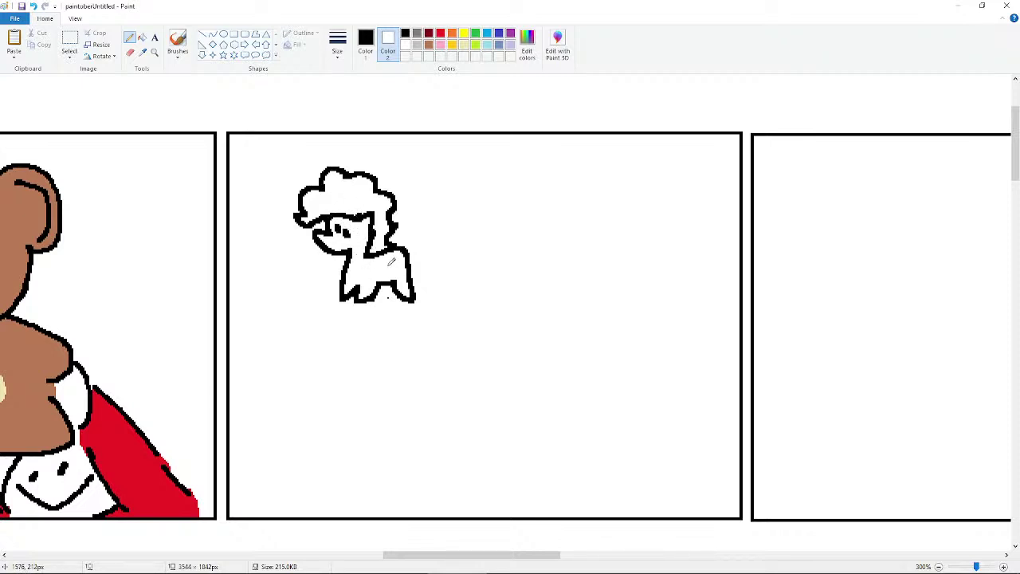
- Duplicate the pony drawing and place the copy in the lower right of the panel
click(69, 44)
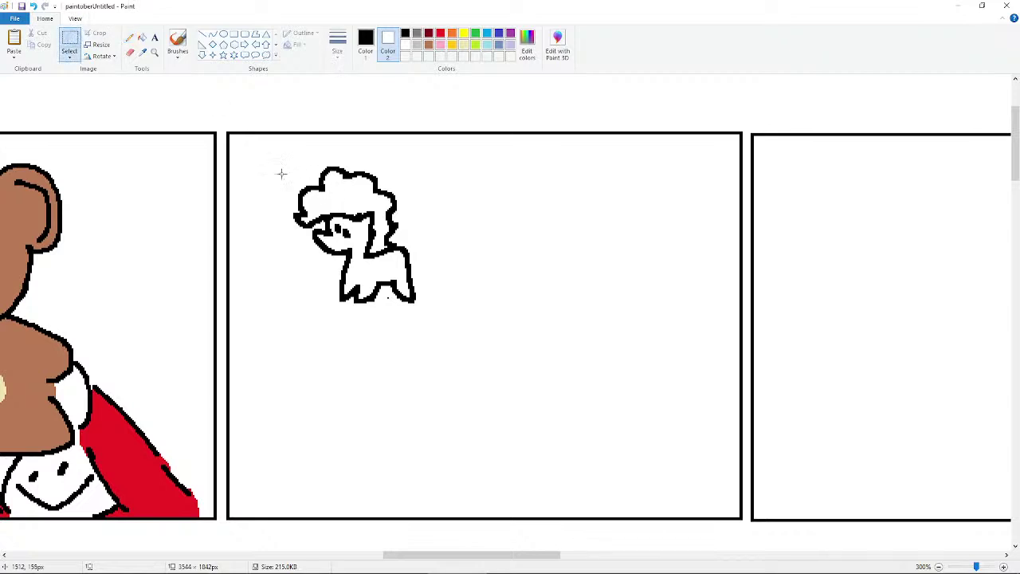
drag(274, 174, 252, 154)
click(528, 341)
right_click(364, 192)
click(336, 199)
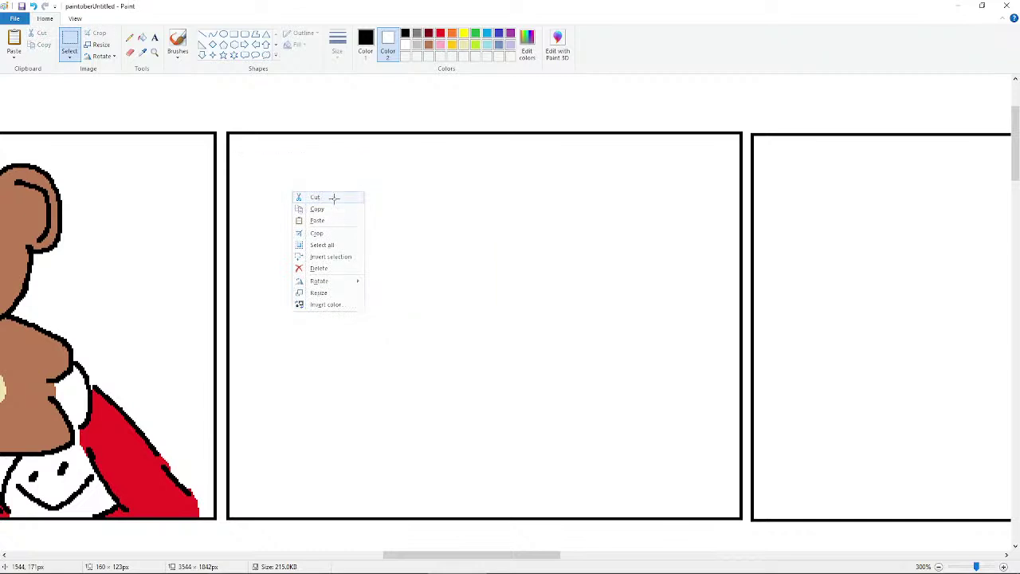
click(33, 7)
click(15, 43)
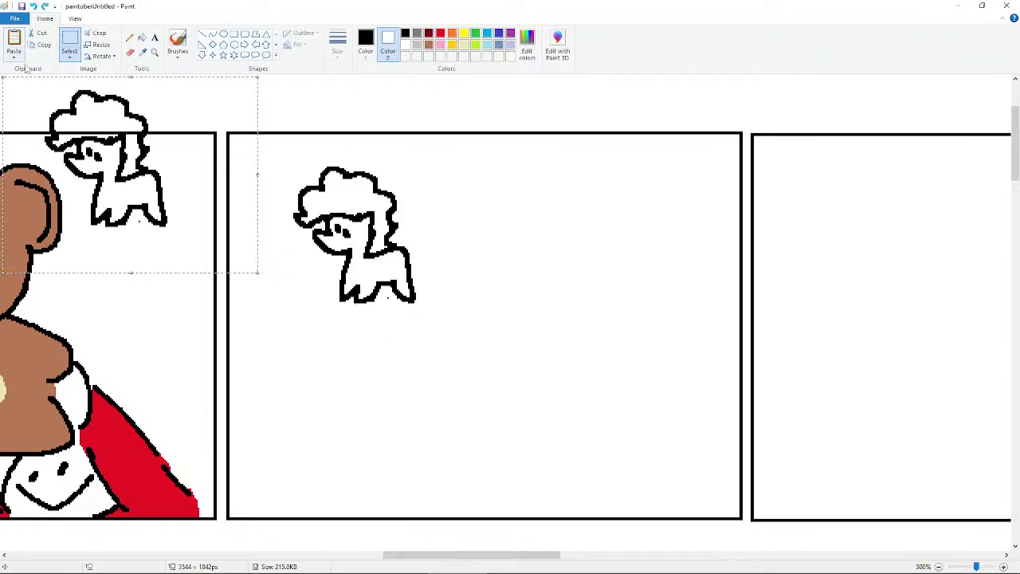
drag(103, 160, 562, 389)
- Move the original pony slightly left and shift its copy a little further down and right
mouse_move(274, 166)
mouse_down()
mouse_move(432, 323)
mouse_move(292, 149)
mouse_move(278, 152)
mouse_up()
click(453, 316)
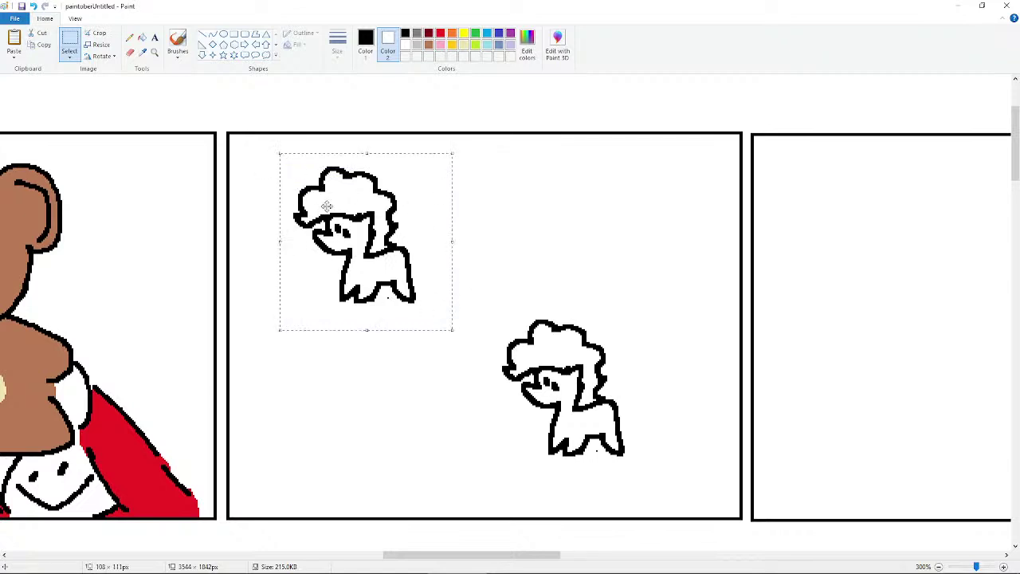
drag(327, 206, 296, 212)
drag(471, 302, 645, 494)
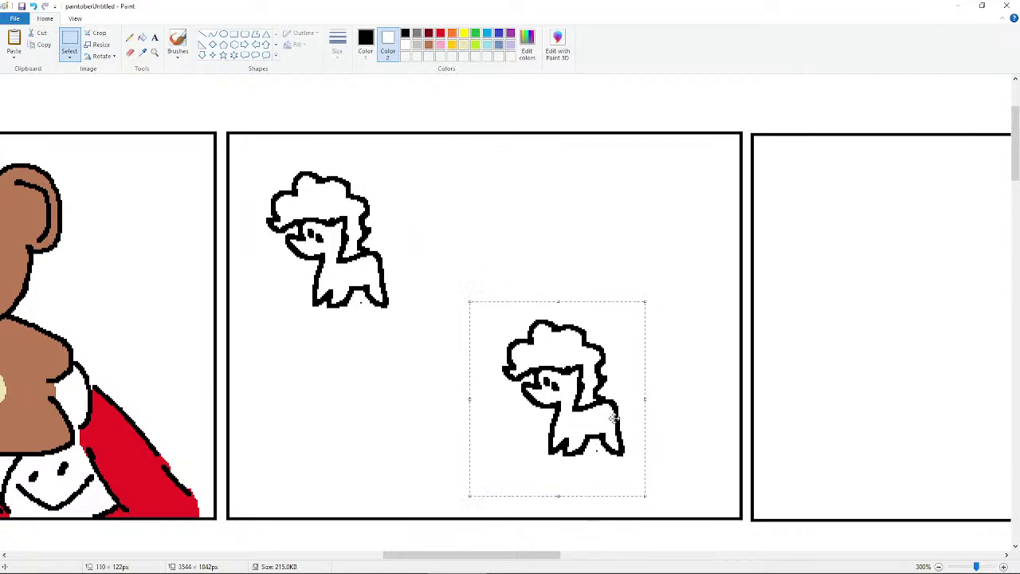
drag(612, 414, 632, 427)
- Draw a mouse-pointer arrow to the right of the upper pony with the Pencil and give it a curly mane
click(129, 38)
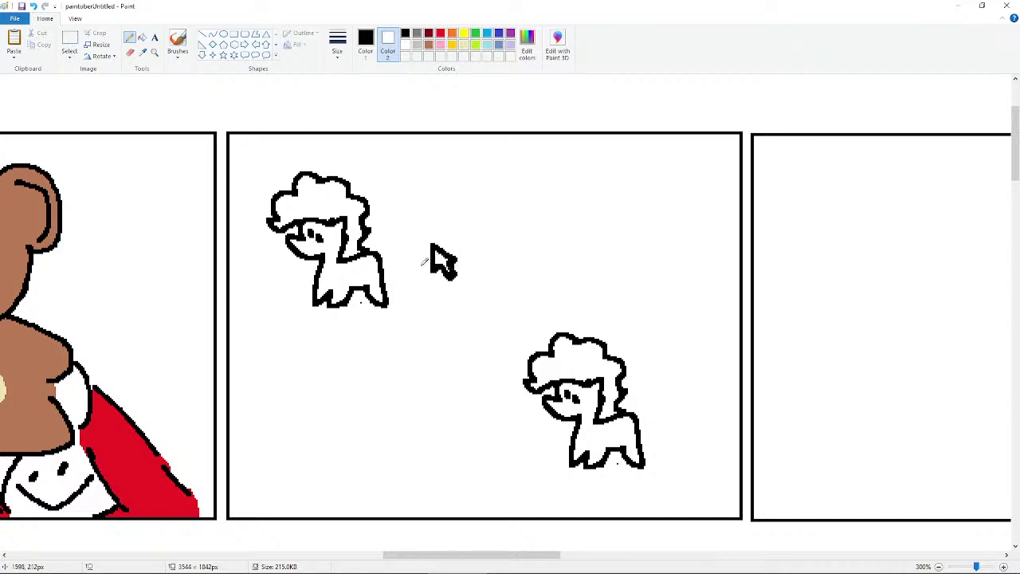
mouse_move(421, 233)
mouse_down()
mouse_move(436, 216)
mouse_move(471, 236)
mouse_move(479, 264)
mouse_move(469, 271)
mouse_up()
mouse_move(421, 231)
mouse_down()
mouse_move(407, 255)
mouse_move(421, 259)
mouse_up()
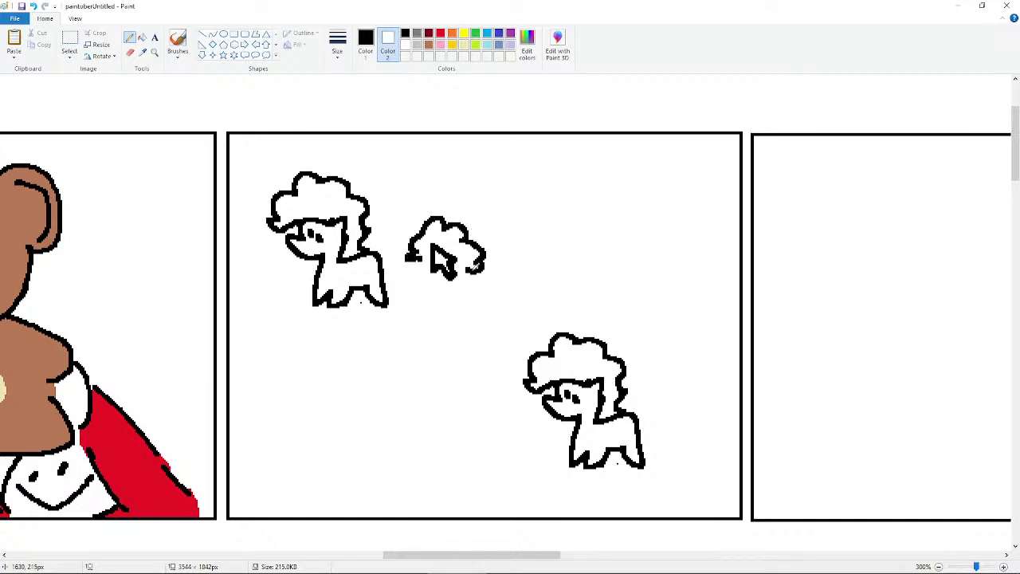
key(ctrl+z)
key(ctrl+z)
key(ctrl+z)
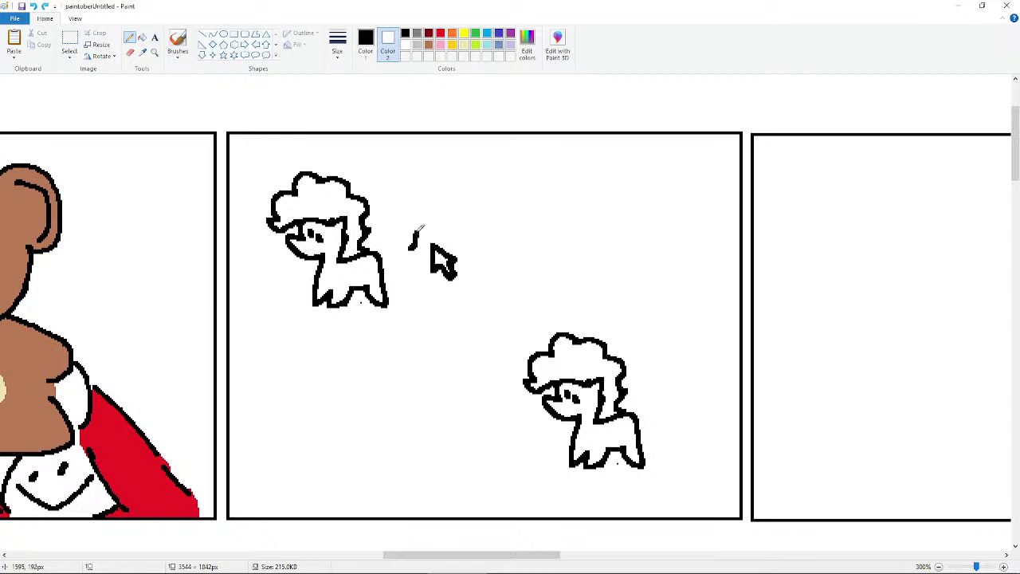
mouse_move(420, 228)
mouse_down()
mouse_move(453, 217)
mouse_move(483, 238)
mouse_move(467, 262)
mouse_move(463, 250)
mouse_move(435, 258)
mouse_up()
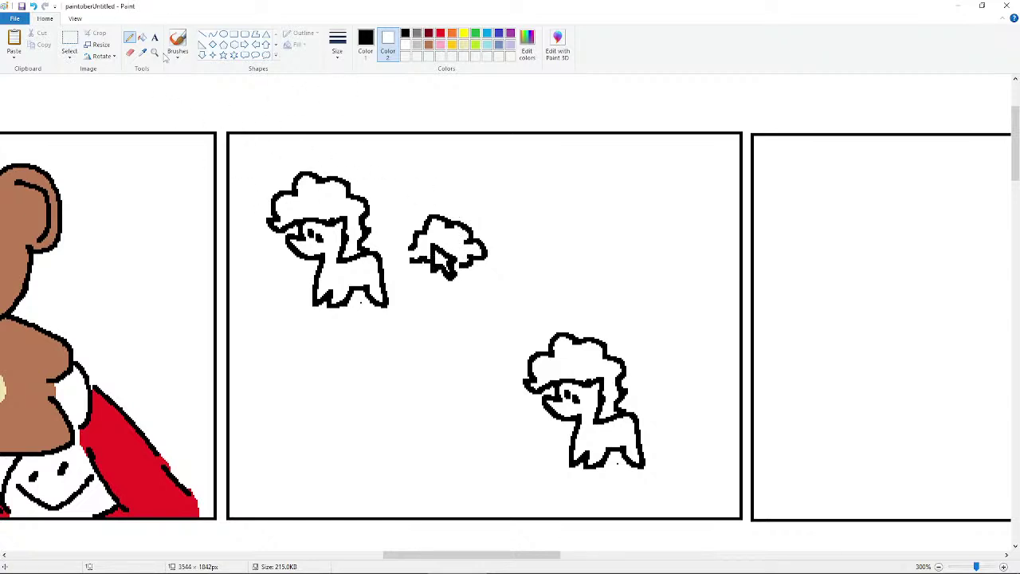
- Set the primary colour to pink and fill the upper pony's mane and body
click(415, 46)
click(365, 44)
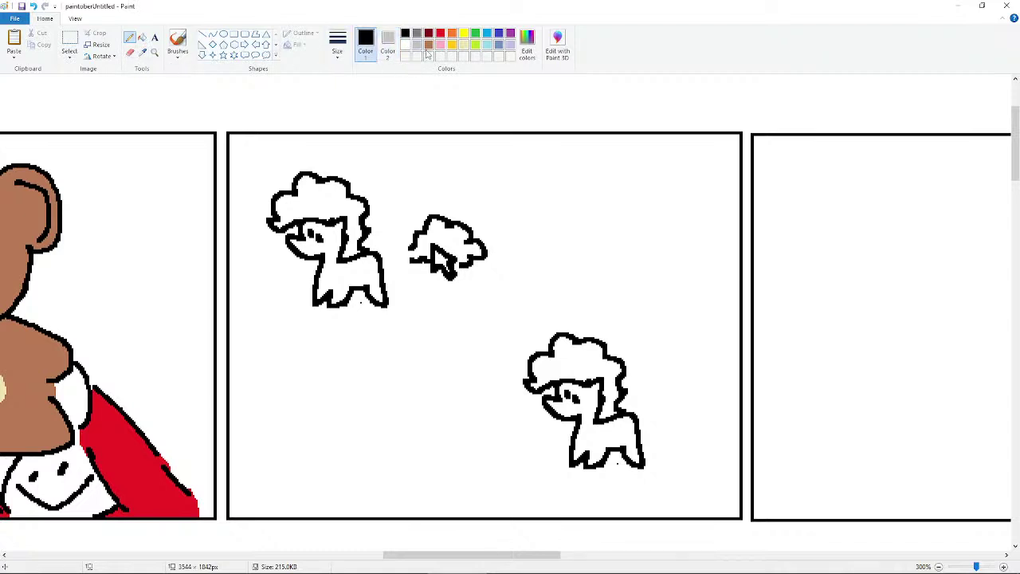
click(419, 45)
click(440, 45)
click(143, 38)
click(333, 201)
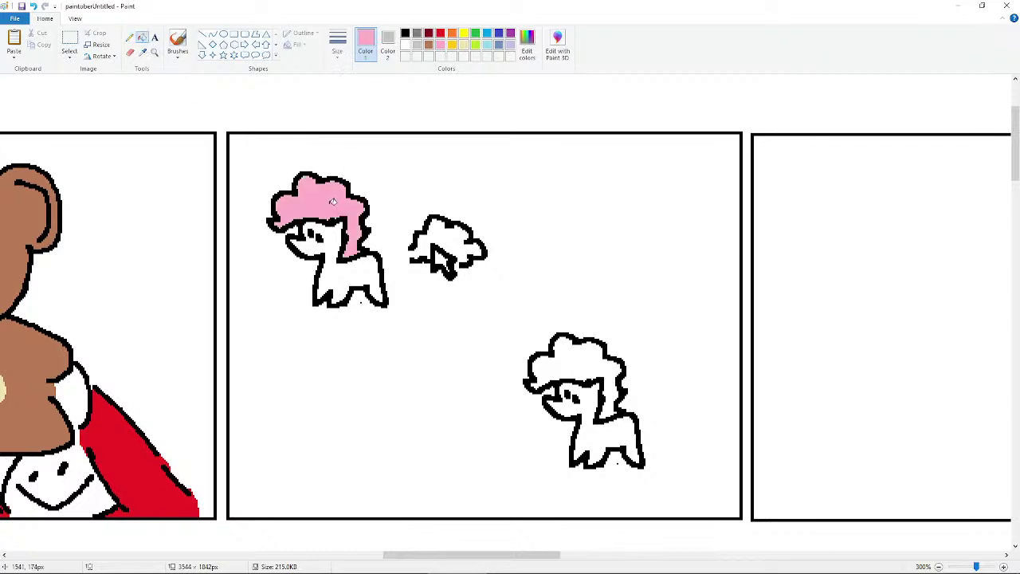
click(332, 231)
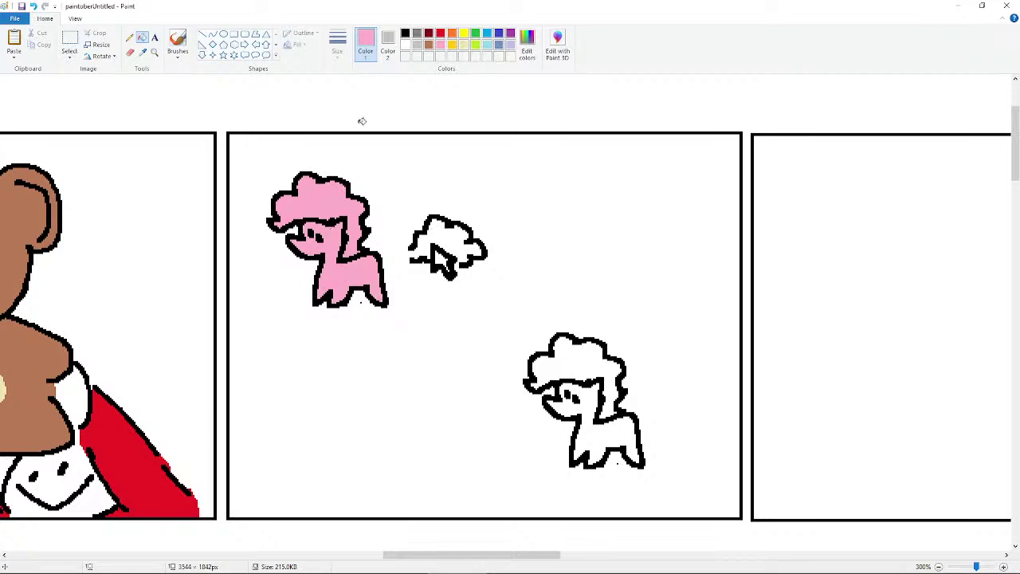
- Close the gap in the mouse pointer's mane outline with pink and fill the mane pink
click(130, 37)
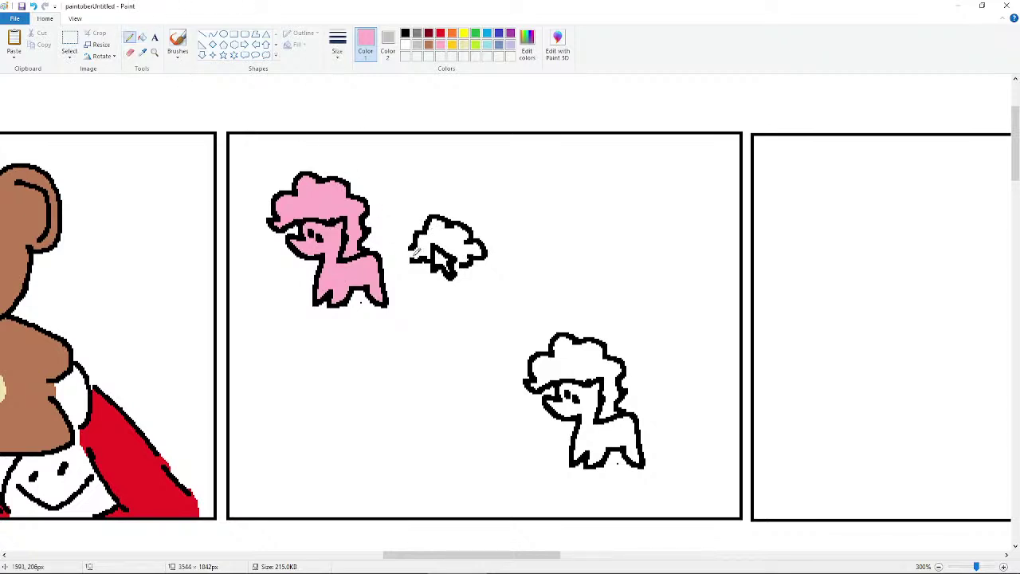
click(143, 38)
click(437, 238)
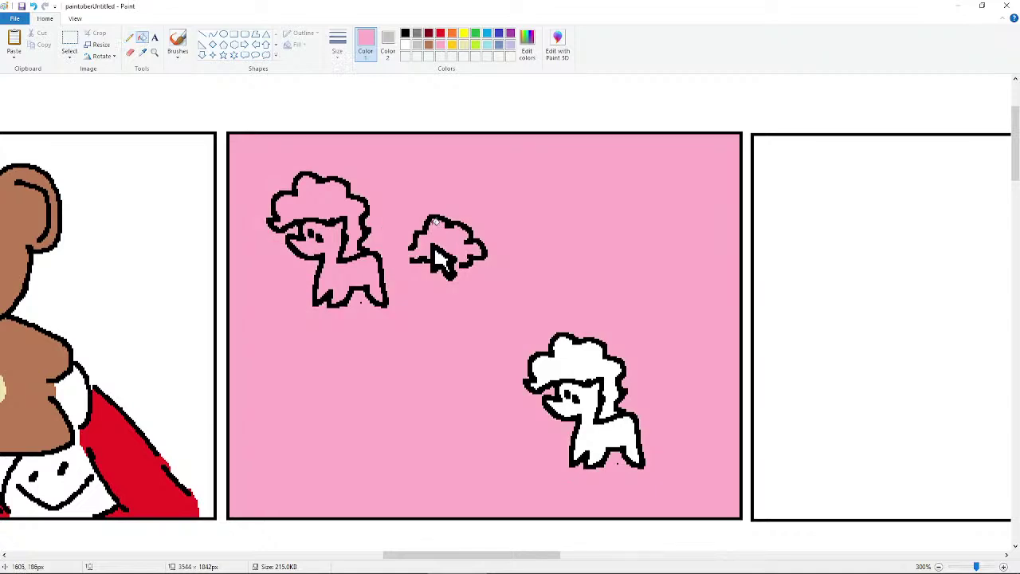
key(ctrl+z)
click(130, 37)
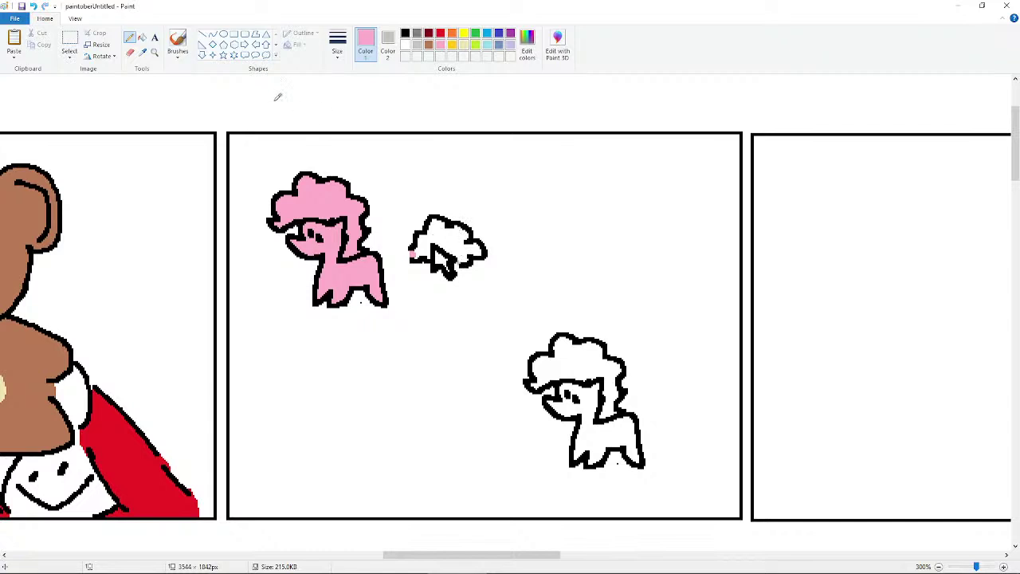
click(143, 38)
click(458, 234)
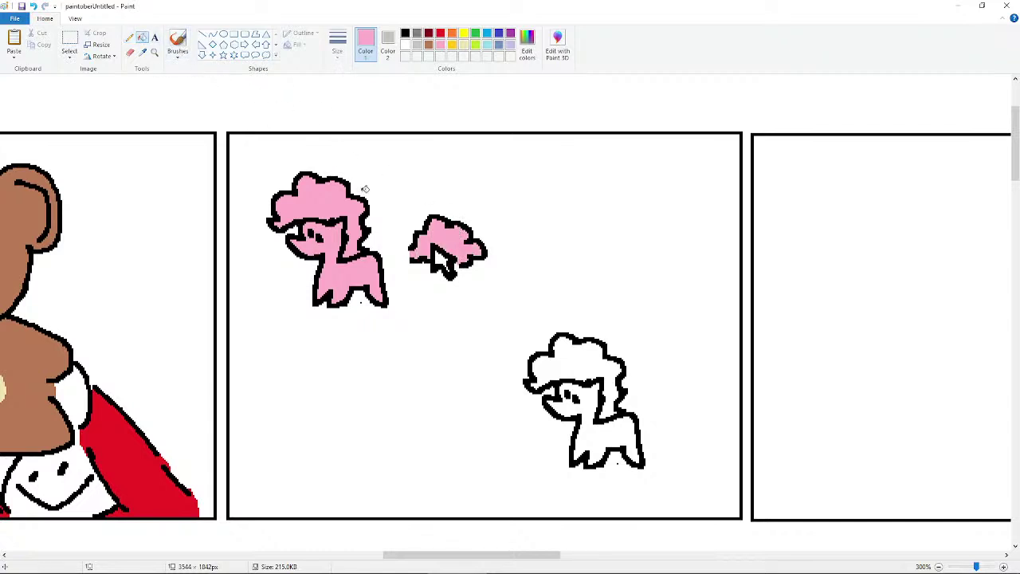
click(70, 40)
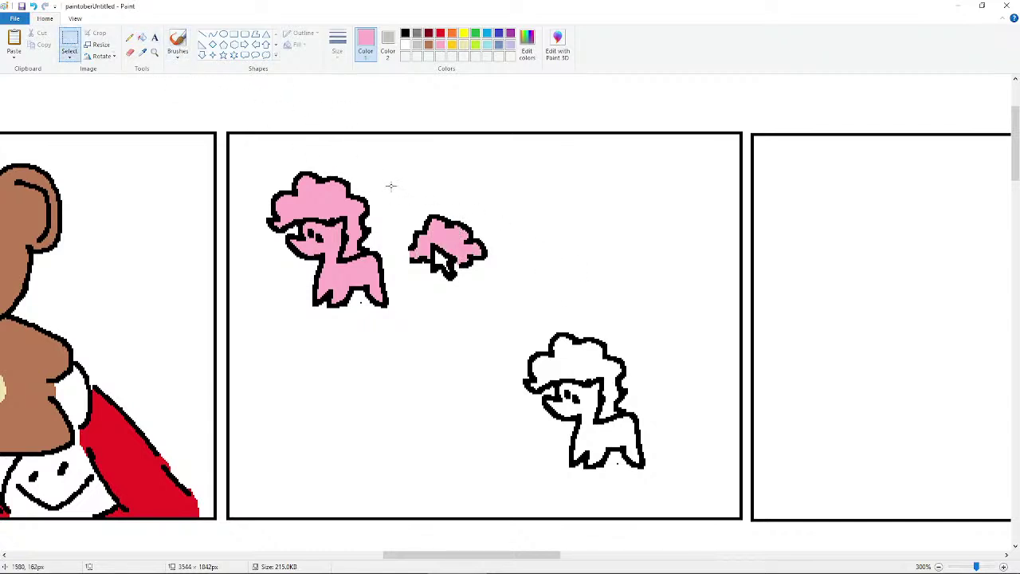
drag(386, 192, 539, 295)
click(645, 268)
drag(386, 206, 557, 289)
drag(508, 251, 510, 251)
key(Escape)
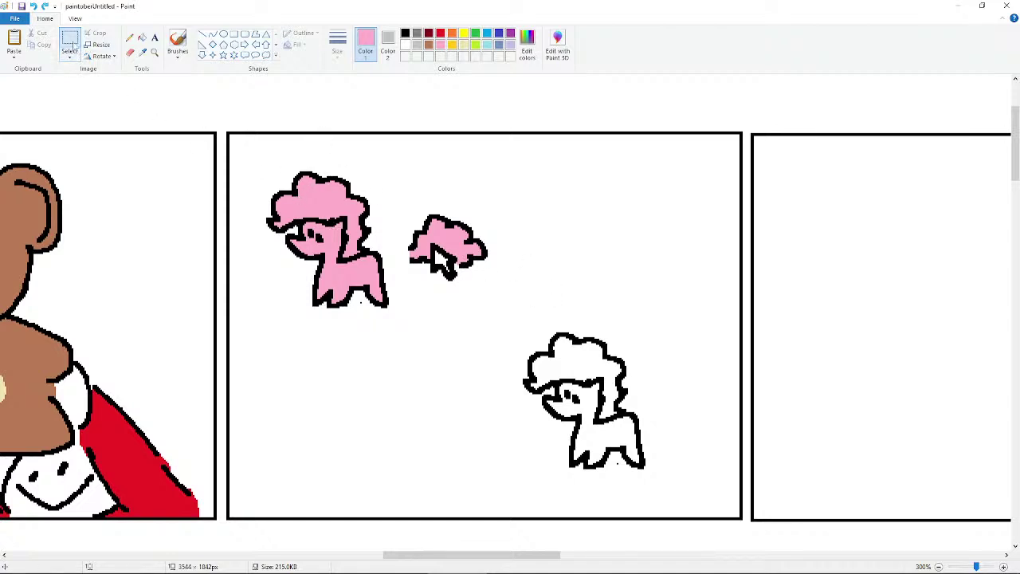
- Fill the lower pony's mane and body with the same pink
click(143, 38)
click(595, 369)
click(588, 399)
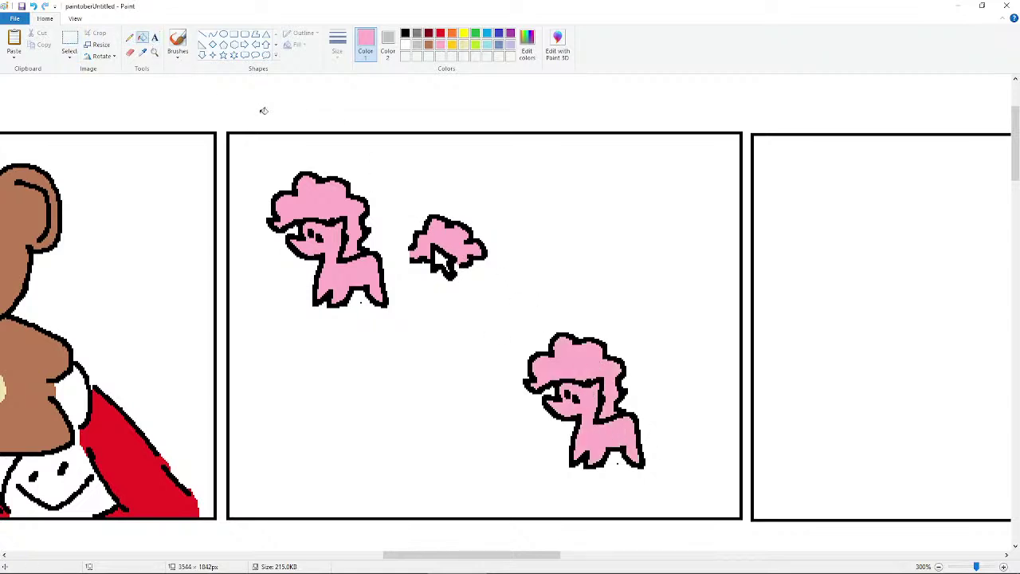
- Copy the pink-maned mouse pointer and place the duplicate beside the lower pony
click(130, 38)
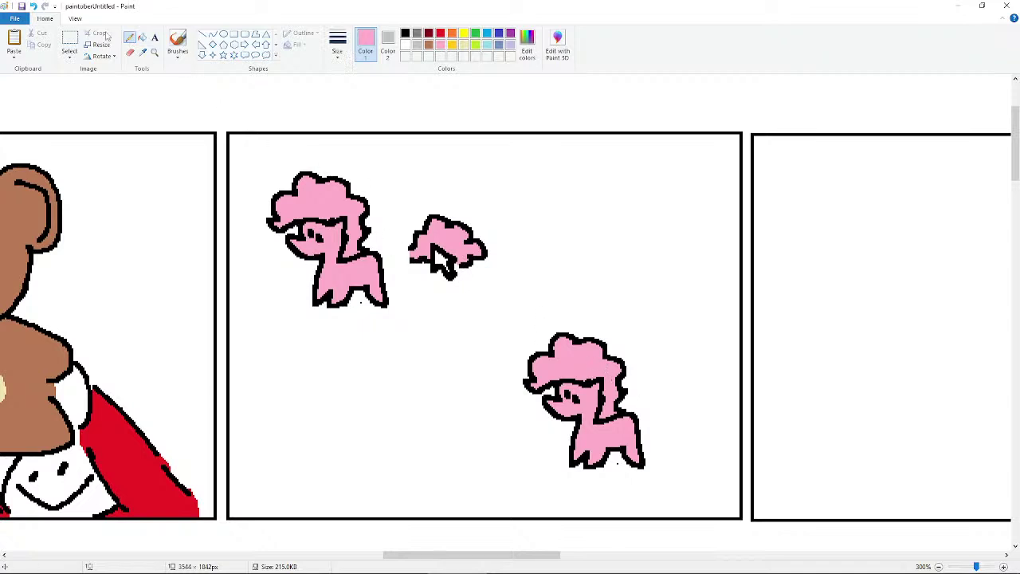
click(69, 41)
drag(388, 201, 518, 299)
right_click(396, 236)
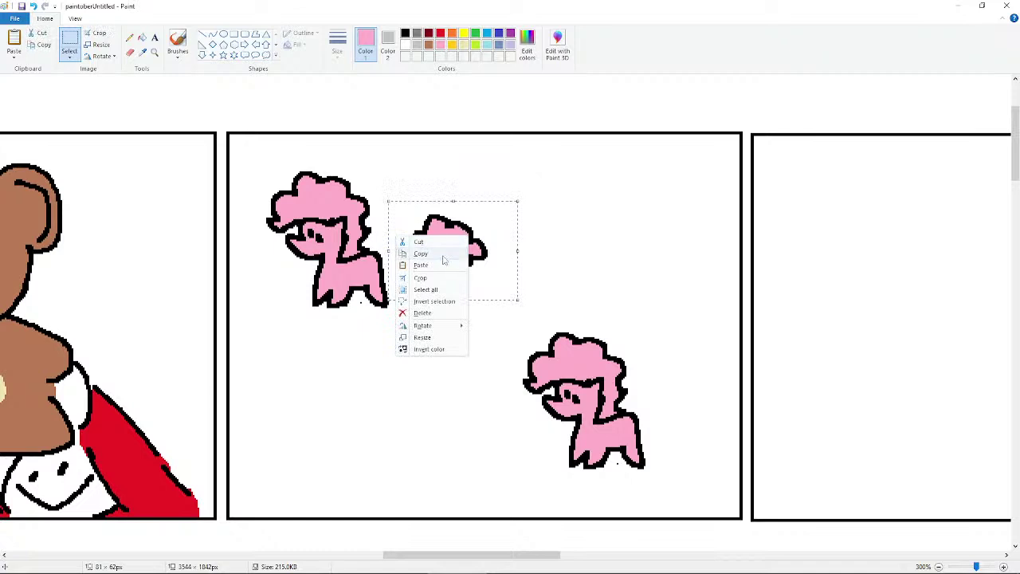
click(439, 254)
click(14, 43)
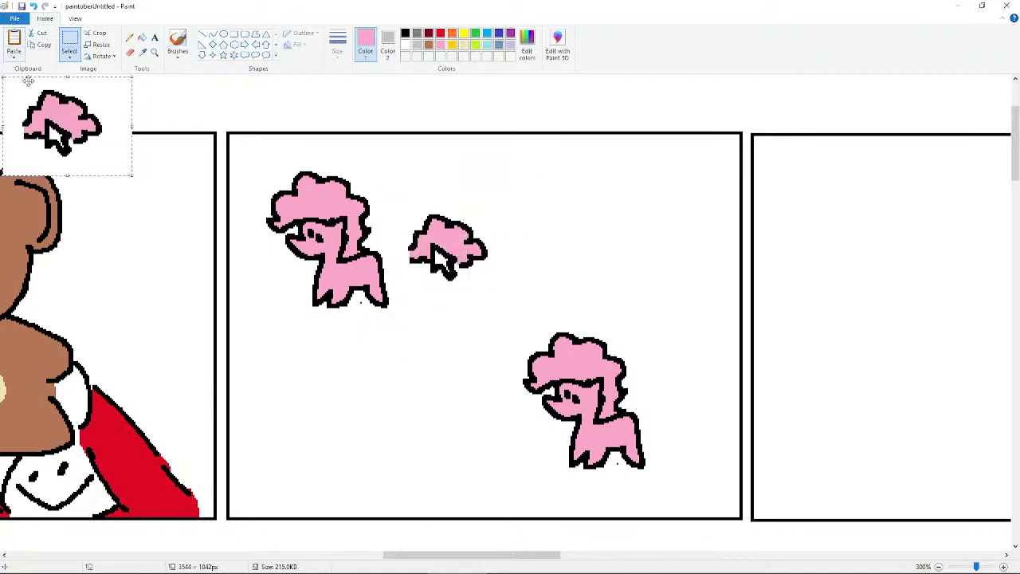
drag(59, 122, 669, 415)
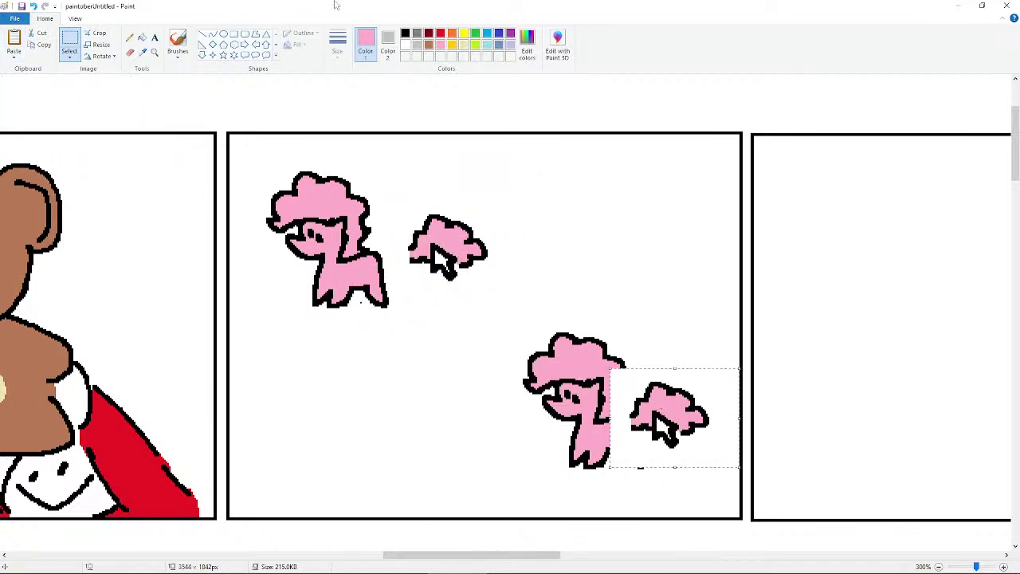
- Set the secondary colour to white, switch off transparent selection and move the duplicated mouse pointer just above the lower pony
click(387, 46)
click(69, 58)
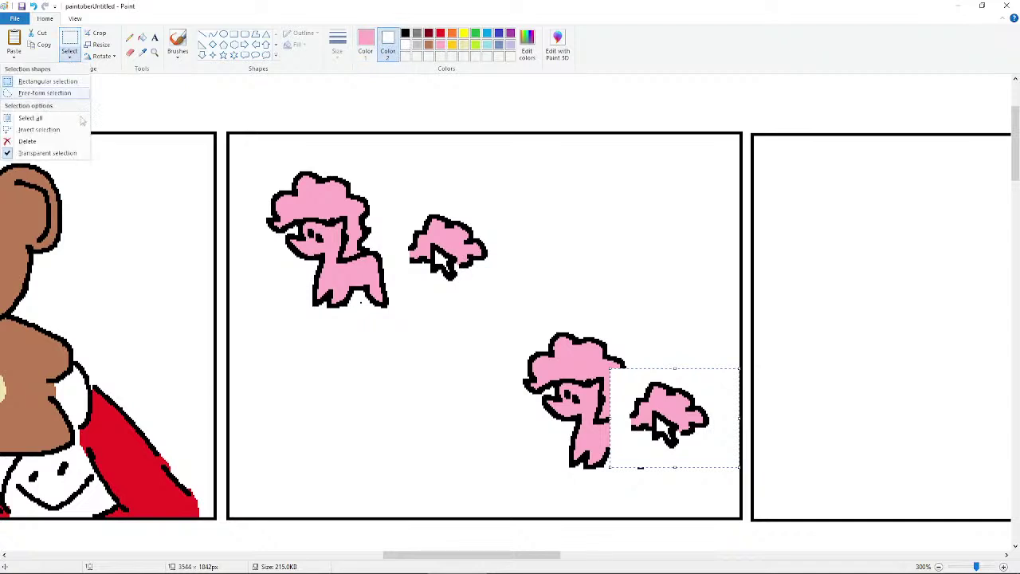
click(50, 152)
drag(662, 407, 614, 255)
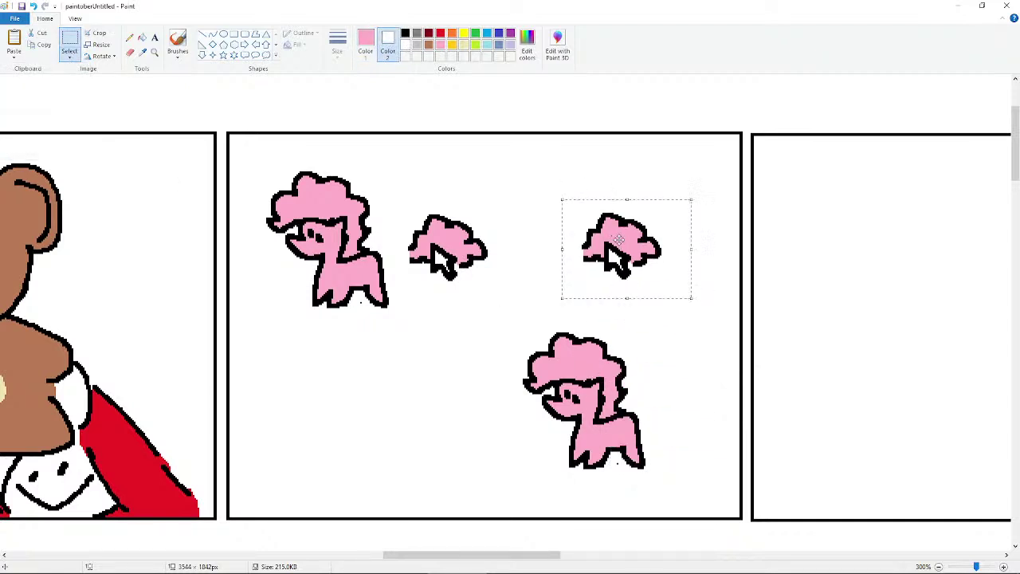
click(535, 203)
drag(560, 194, 672, 278)
mouse_move(620, 258)
mouse_down()
mouse_move(699, 416)
mouse_move(681, 419)
mouse_move(604, 268)
mouse_move(613, 260)
mouse_up()
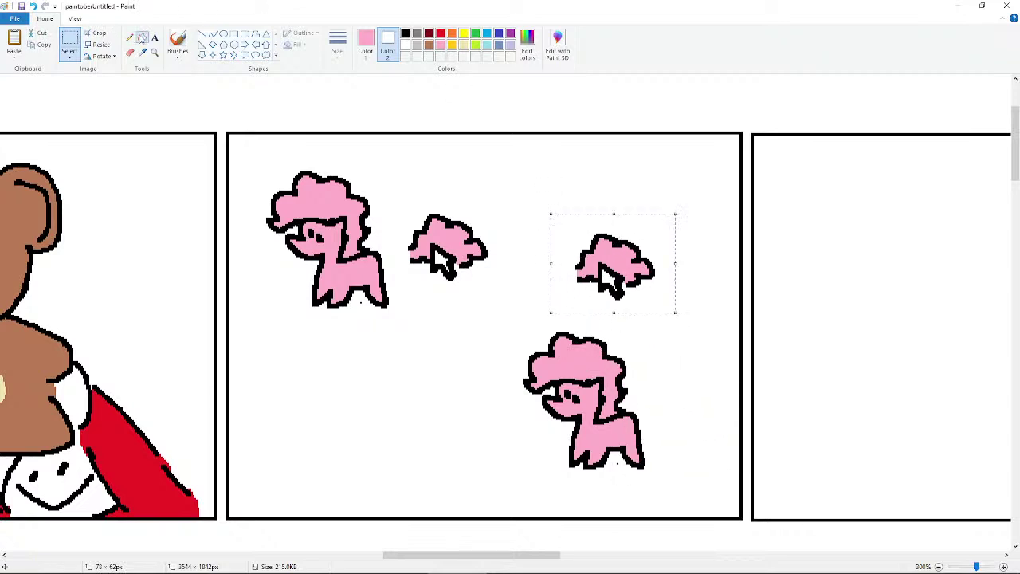
- Turn transparent selection on and move the duplicated pink-maned pointer against the lower pony's rear as its tail
click(142, 37)
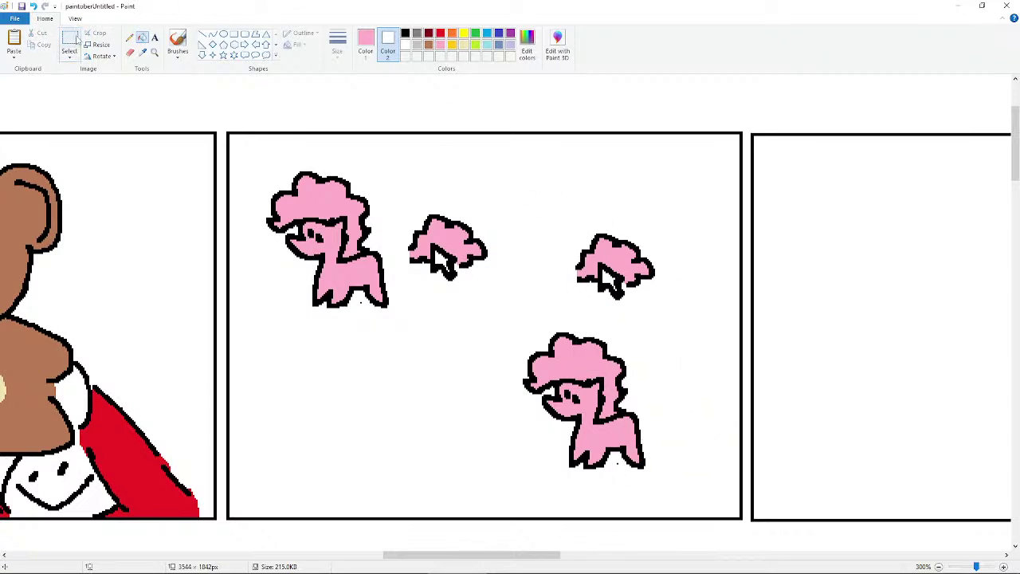
click(77, 60)
click(82, 152)
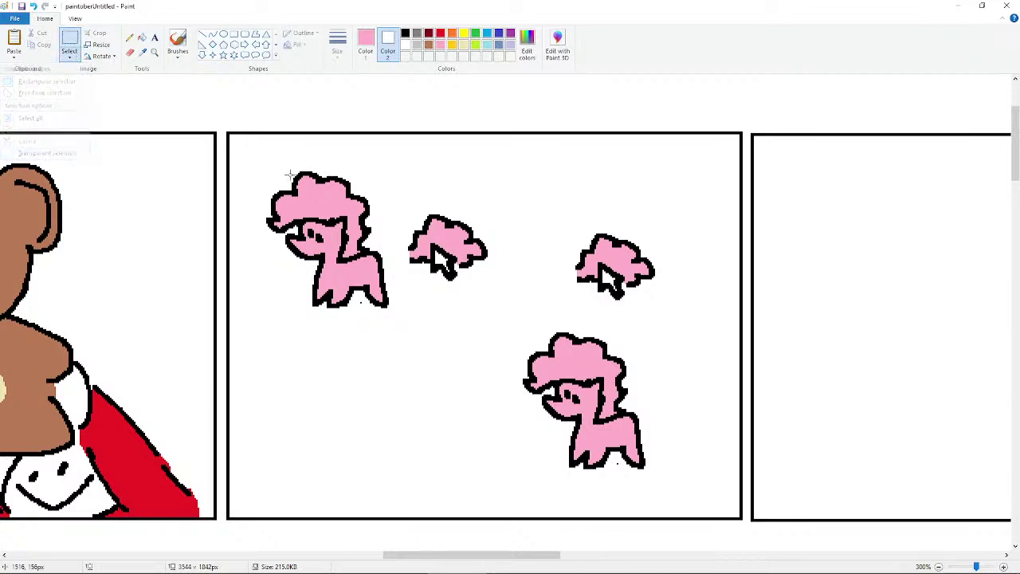
drag(513, 202, 683, 329)
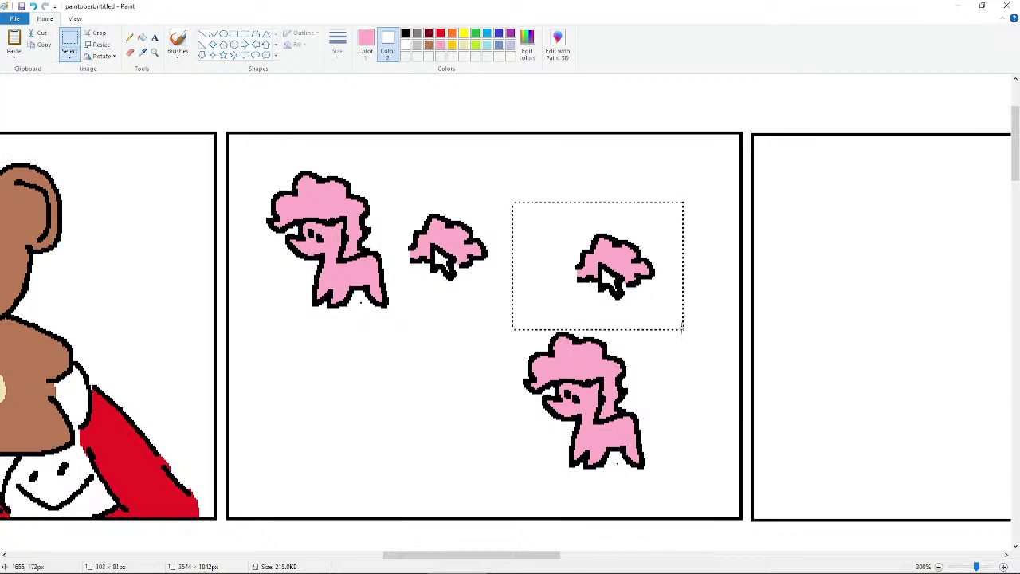
drag(600, 227, 660, 378)
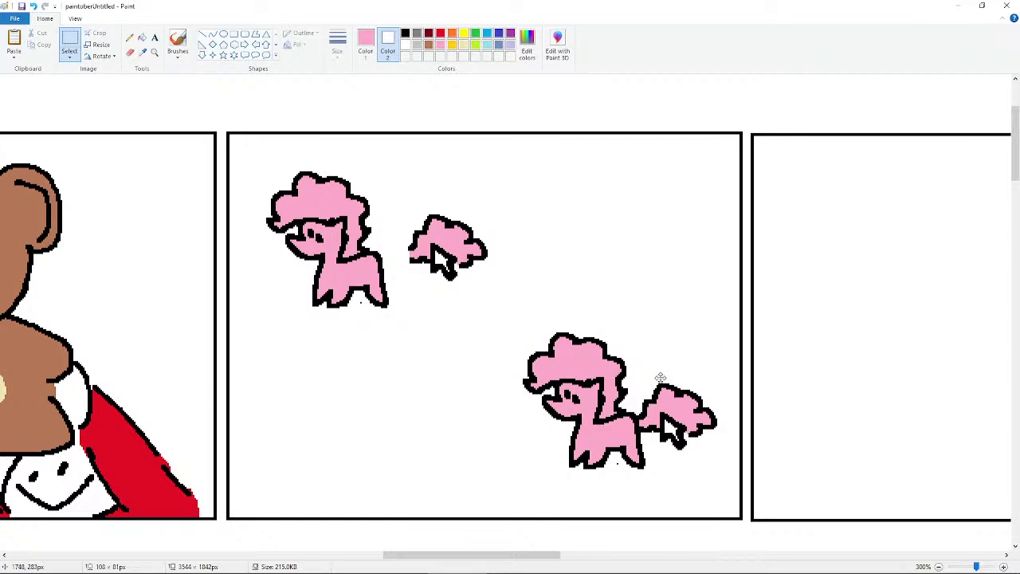
click(680, 287)
- Cut the white mouse pointer out of the lower pony's tail and place it just below the tail
click(129, 37)
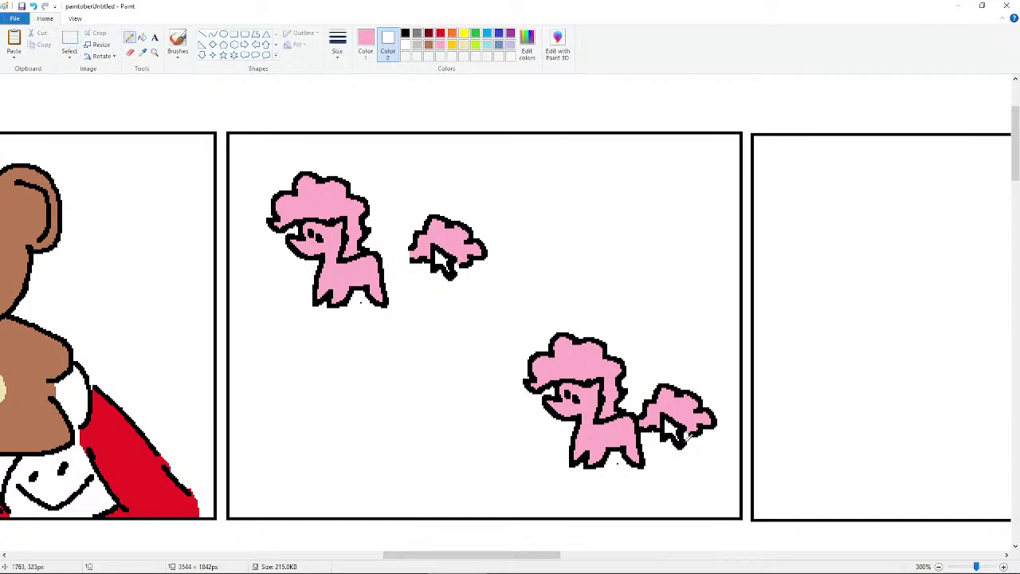
click(69, 41)
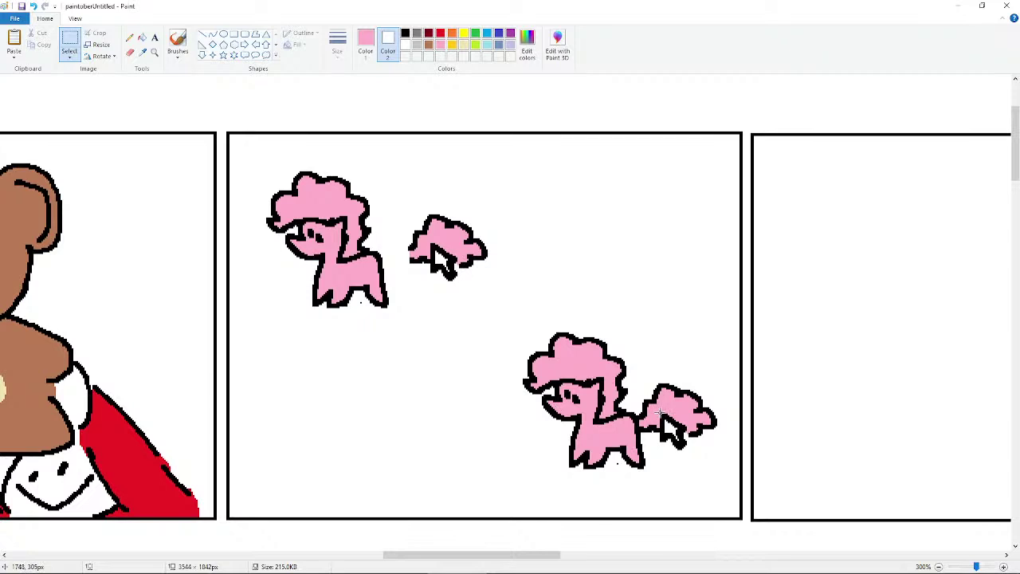
mouse_move(659, 410)
mouse_down()
mouse_move(683, 463)
mouse_move(697, 460)
mouse_move(663, 417)
mouse_up()
drag(657, 412, 687, 451)
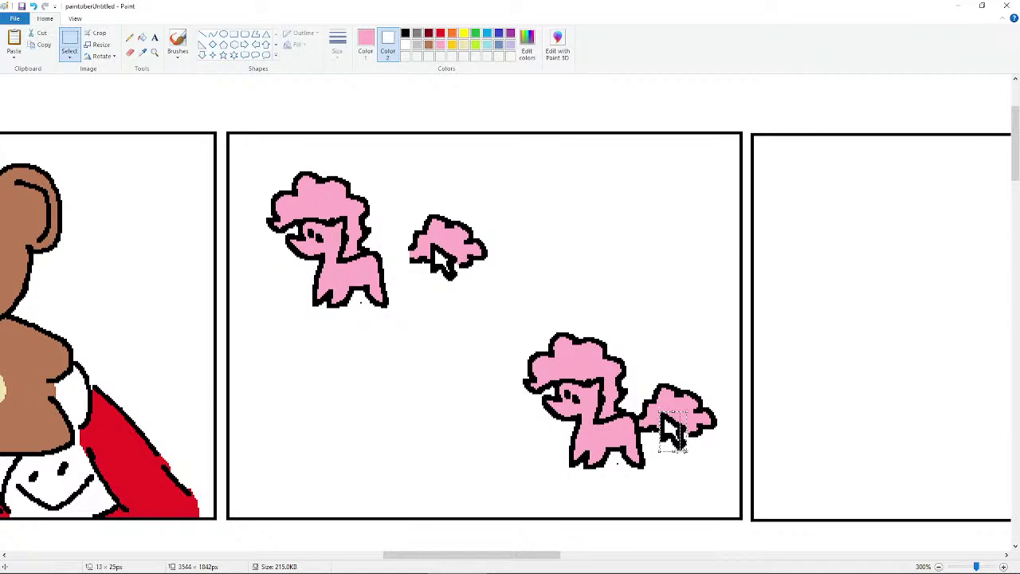
drag(663, 416, 677, 451)
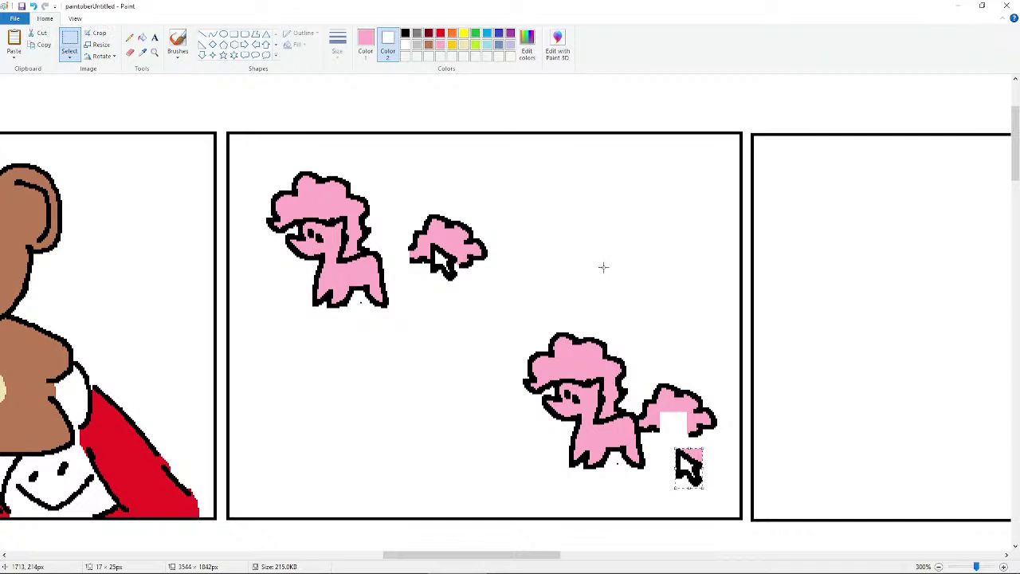
- Set the drawing colour to black and try redrawing the tail's missing lower outline, undoing the trial strokes
click(130, 38)
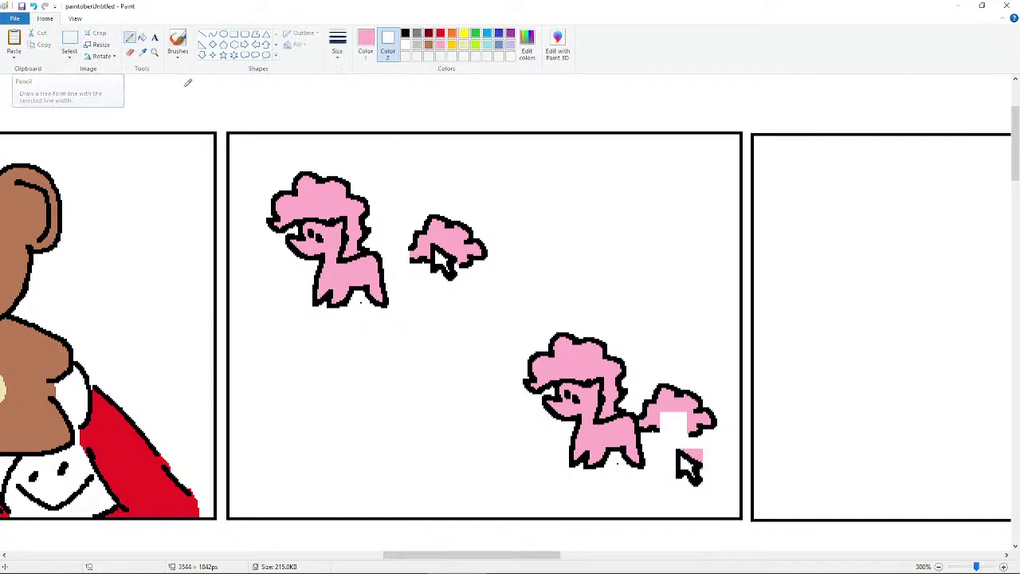
drag(696, 428, 682, 435)
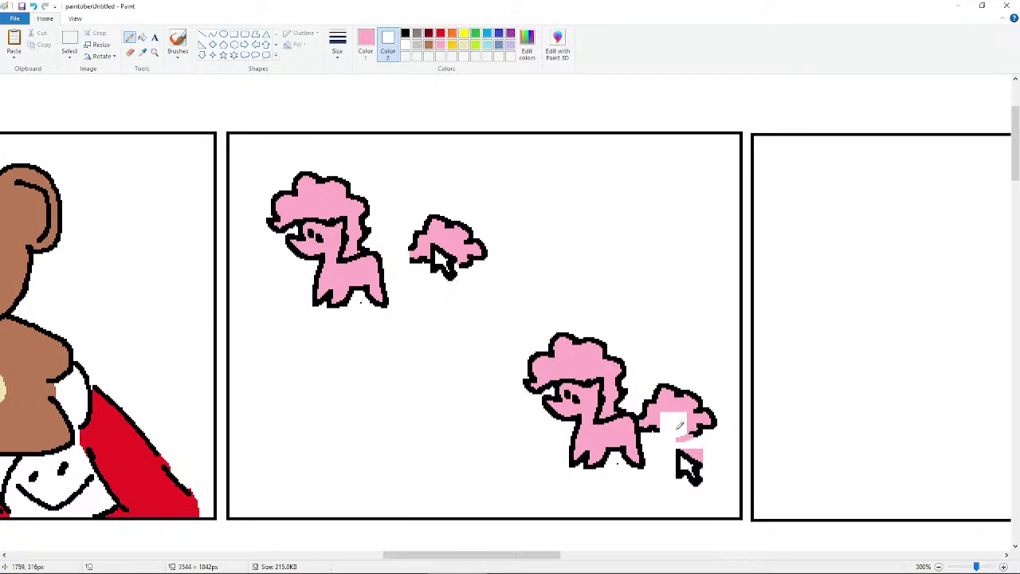
click(365, 44)
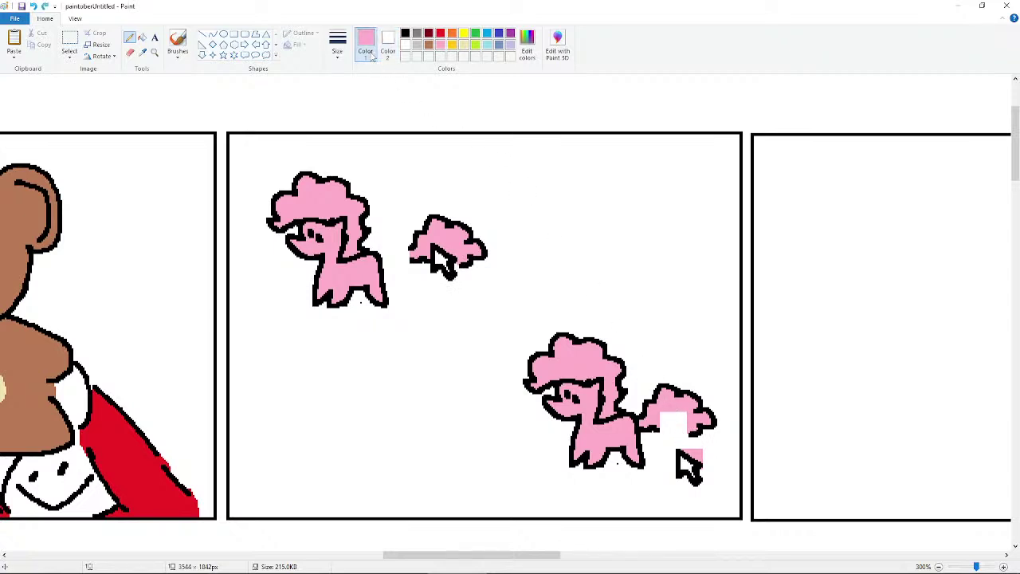
click(405, 33)
mouse_move(662, 428)
mouse_down()
mouse_move(676, 438)
mouse_move(695, 432)
mouse_up()
key(ctrl+z)
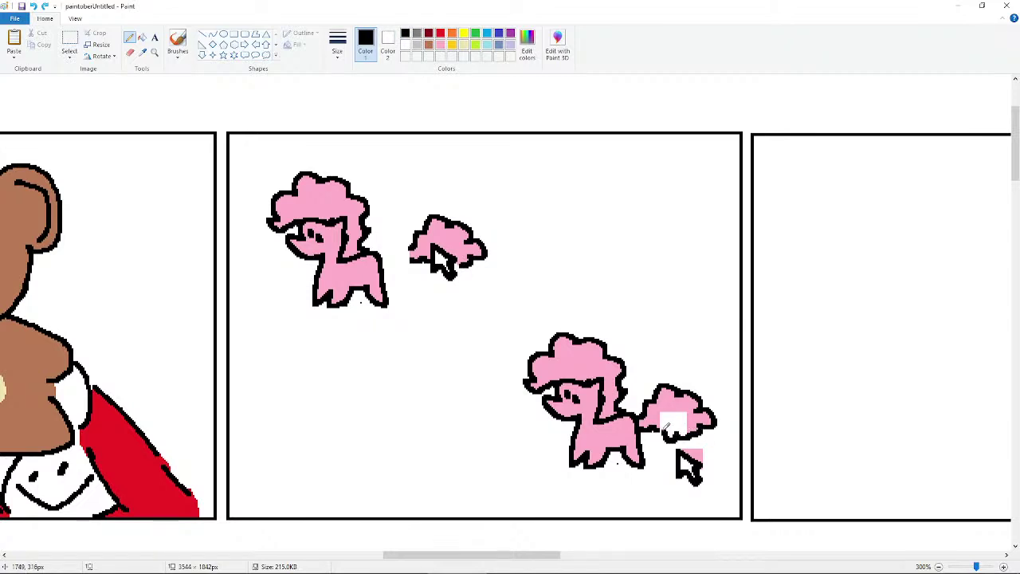
key(ctrl+z)
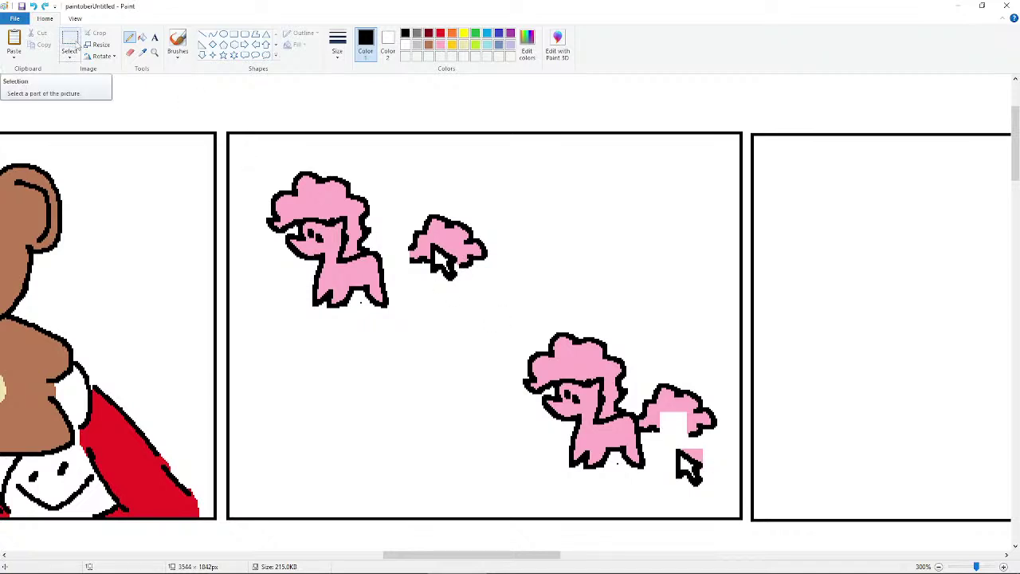
- Erase the leftover pink patch beside the separated mouse pointer
click(130, 53)
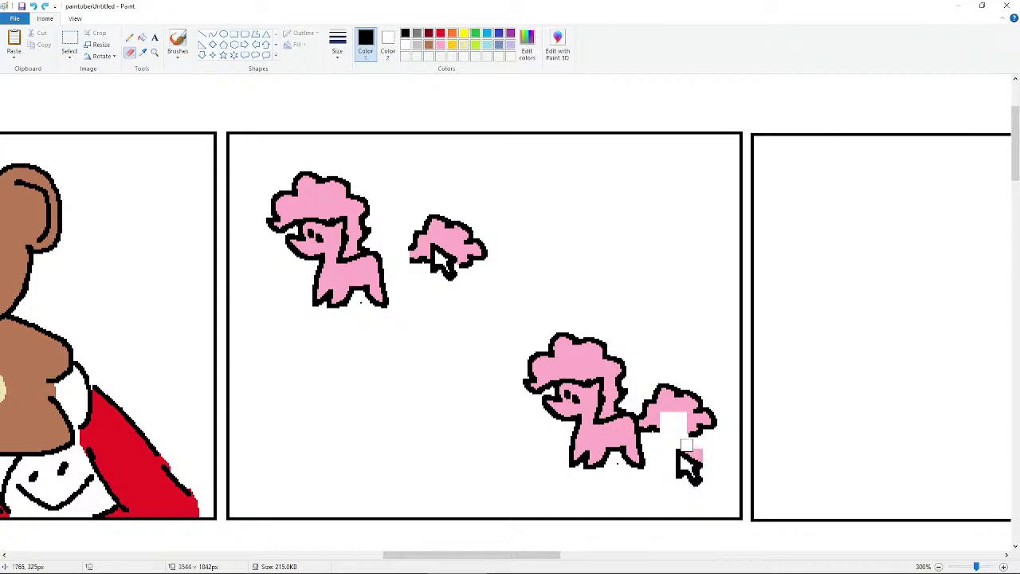
drag(687, 443, 709, 459)
mouse_move(757, 570)
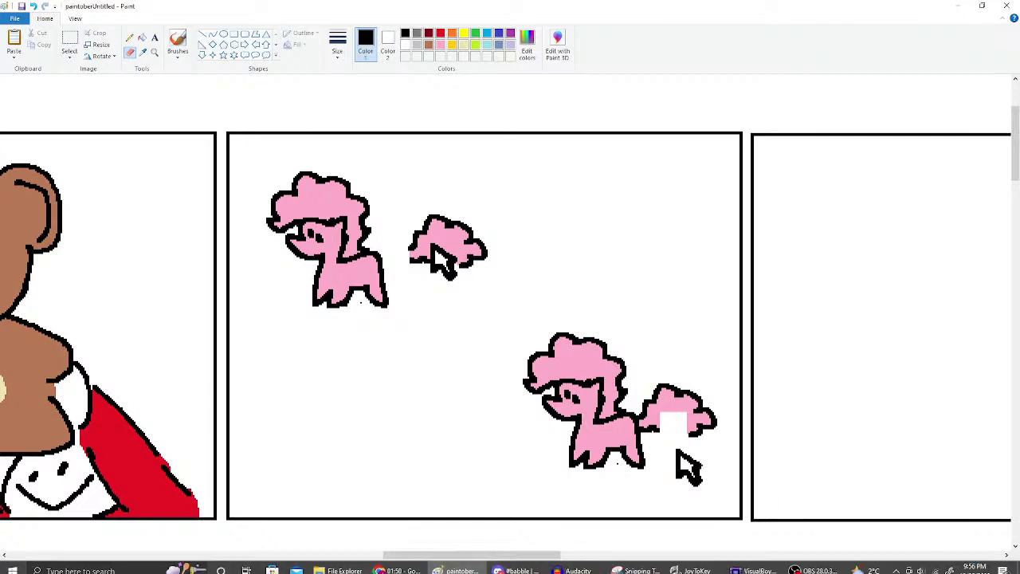
- Close the tail's lower outline with a wavy black pencil stroke and fill the white hole with pink
click(130, 37)
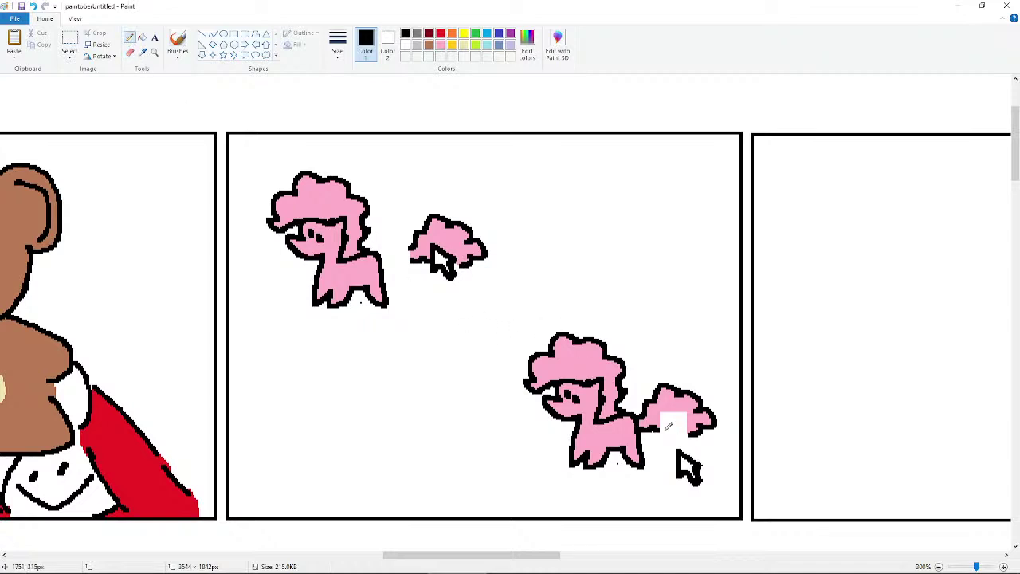
drag(663, 432, 697, 438)
click(441, 44)
click(142, 37)
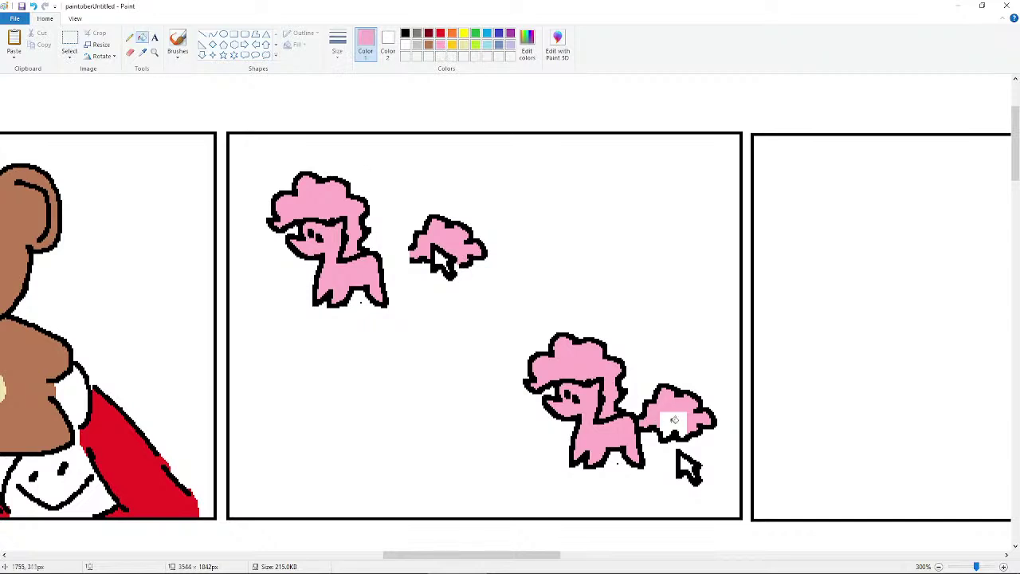
click(674, 420)
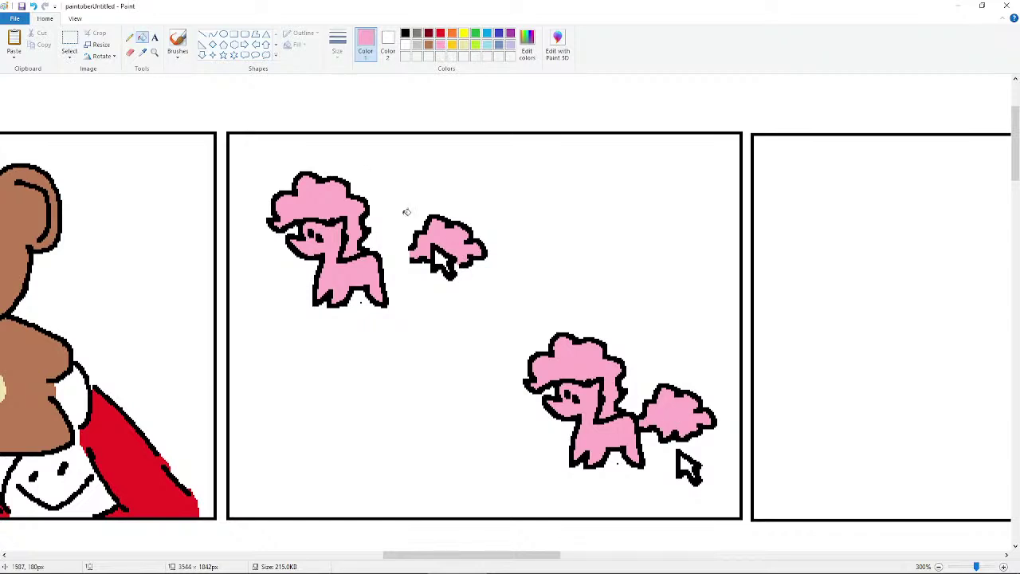
- Erase the stray dots beneath both ponies and shift the lower pony, tail and pointer slightly to the left
click(129, 52)
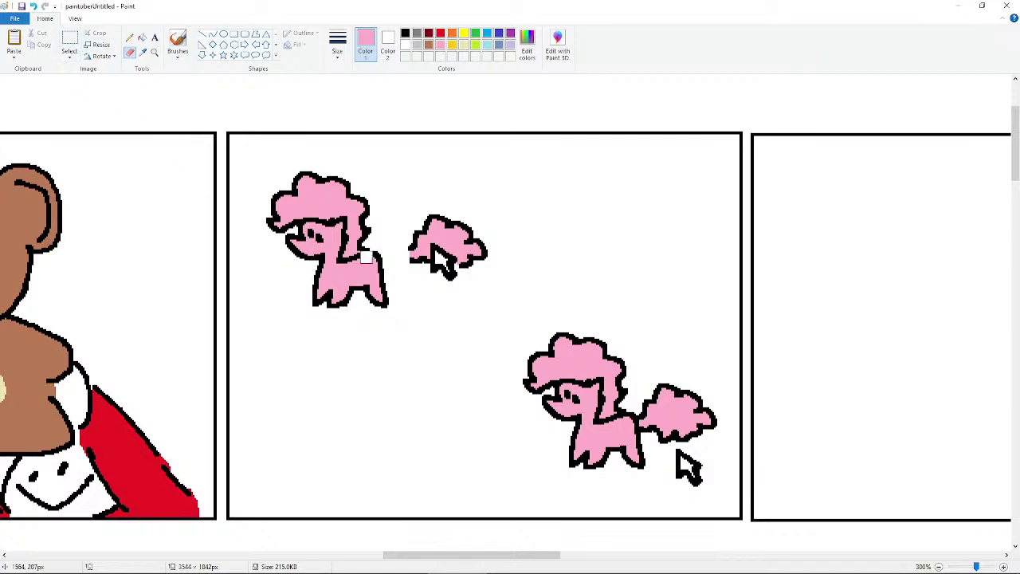
click(69, 42)
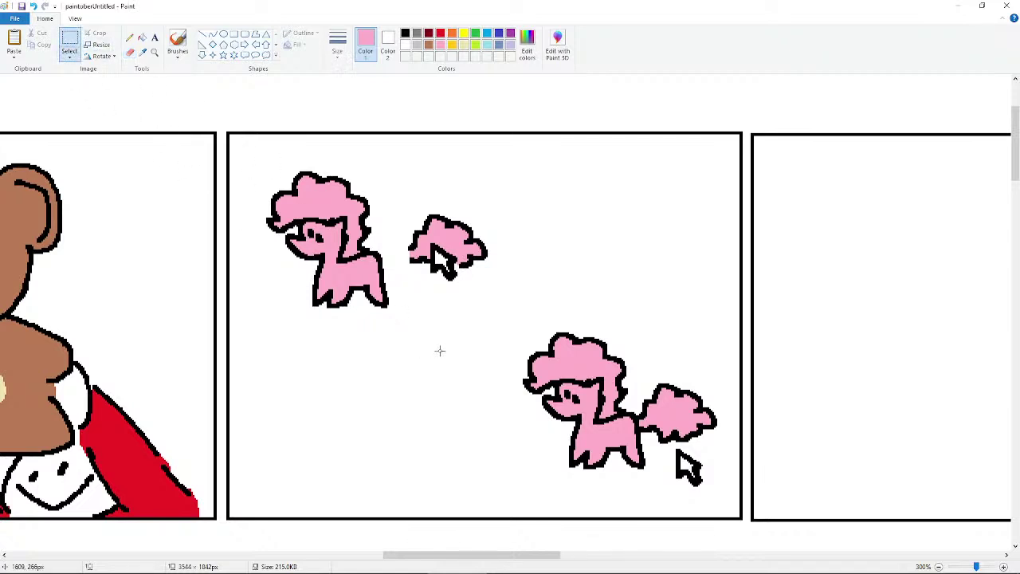
drag(473, 319, 726, 500)
mouse_move(688, 450)
mouse_down()
mouse_move(666, 446)
mouse_move(622, 405)
mouse_up()
click(549, 264)
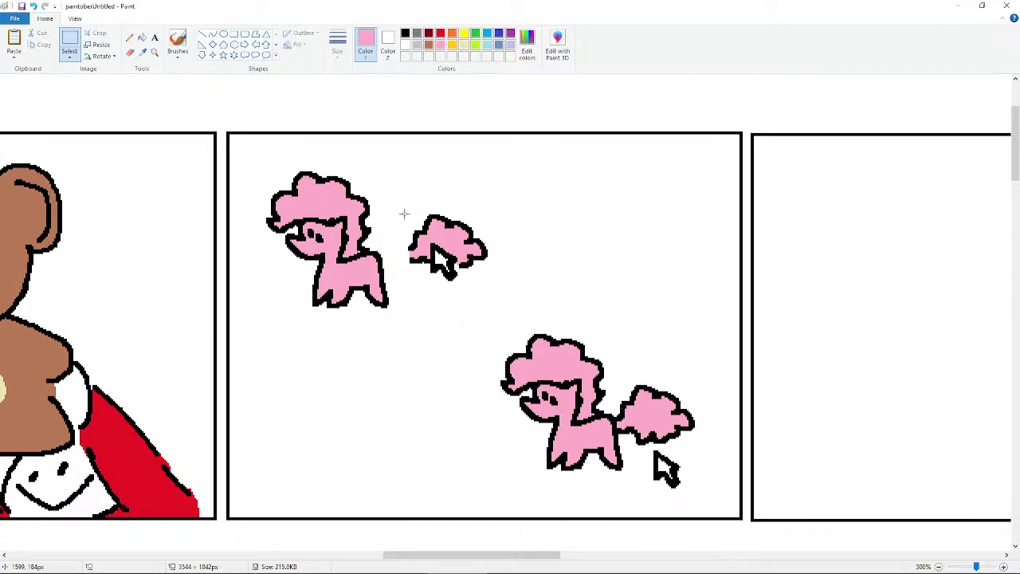
- Draw two black motion lines behind the upper pink-maned pointer and short accent marks around the lower pony's tail
click(129, 38)
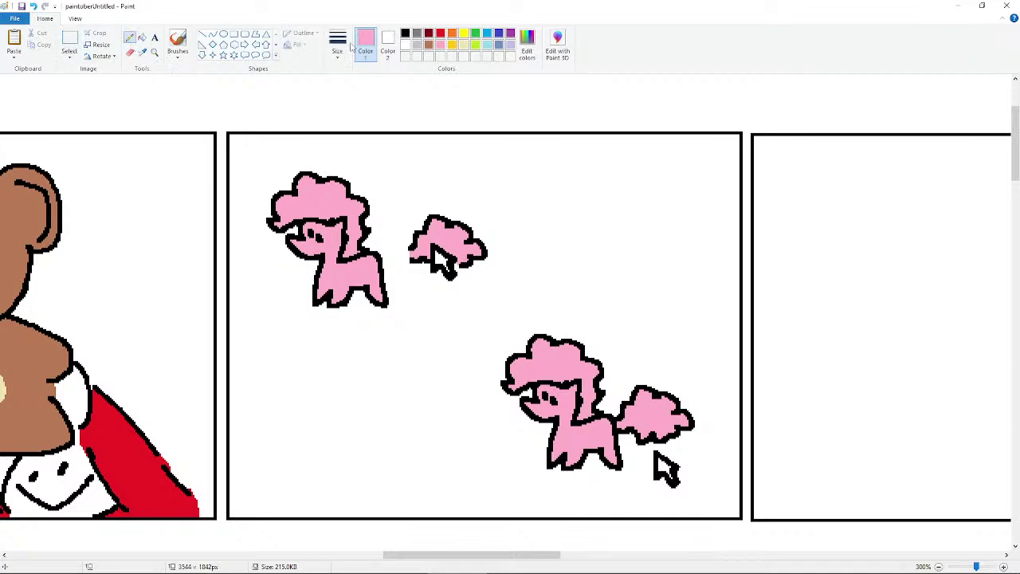
click(405, 33)
mouse_move(501, 242)
mouse_down()
mouse_move(519, 276)
mouse_move(526, 247)
mouse_move(527, 262)
mouse_up()
key(ctrl+z)
key(ctrl+z)
key(ctrl+z)
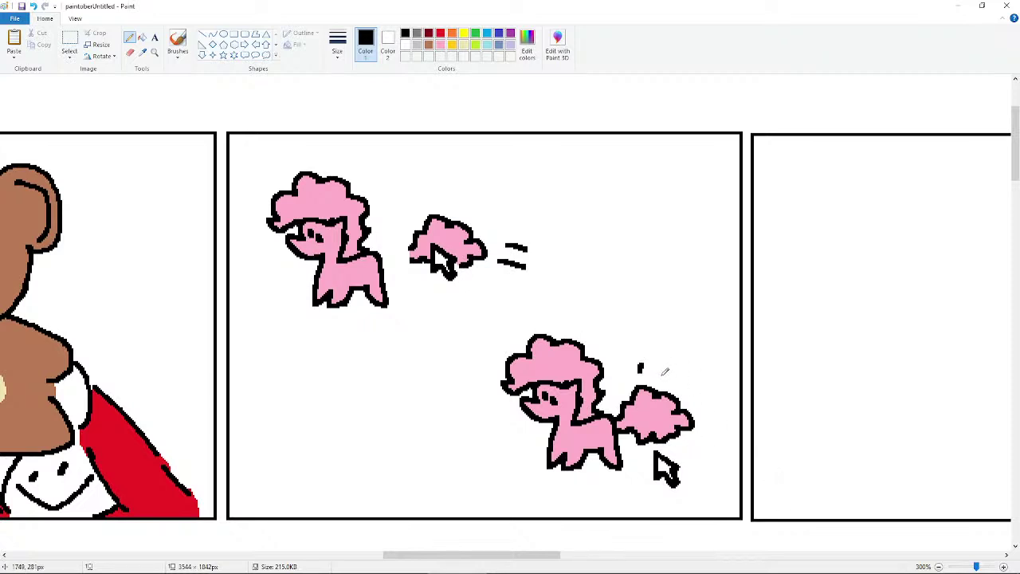
drag(660, 374, 670, 374)
ctrl+scroll(494, 402, down, 1)
ctrl+scroll(494, 402, up, 1)
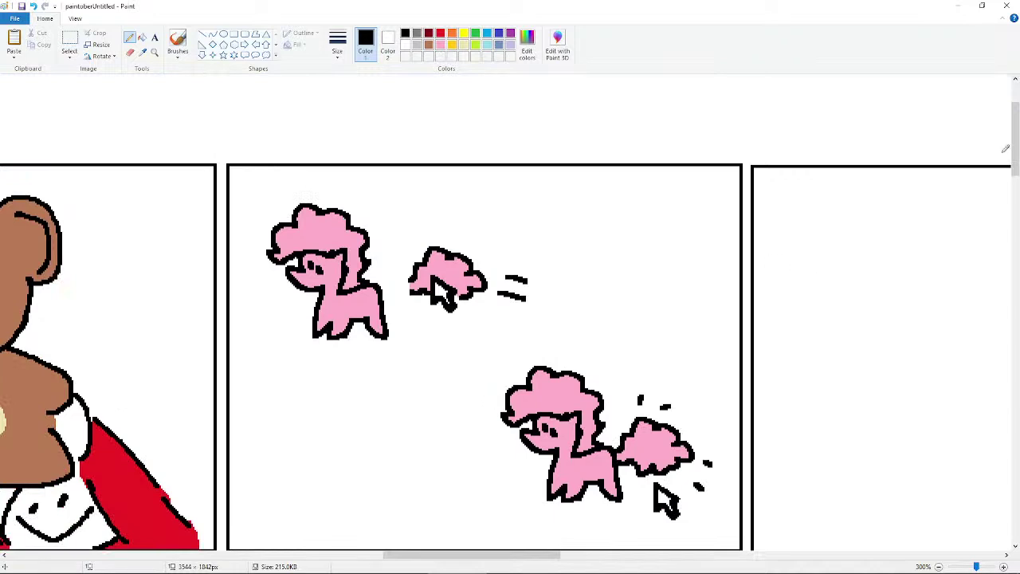
- Draw a straight black diagonal about 319 × 121 px across the panel between the ponies, using the second-thinnest line width
scroll(1006, 148, down, 3)
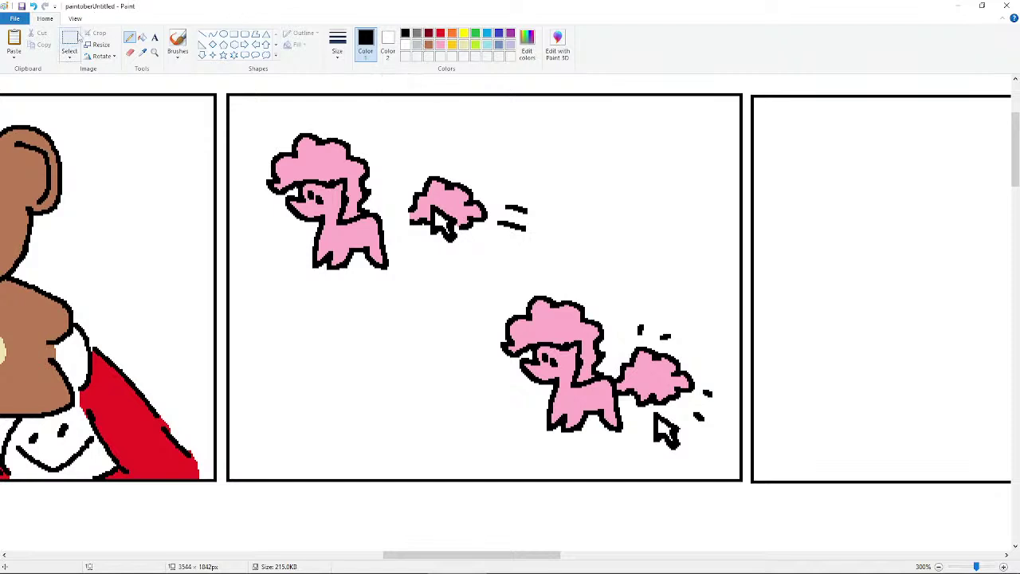
click(203, 34)
mouse_move(225, 360)
mouse_down()
mouse_move(628, 224)
mouse_move(736, 174)
mouse_move(229, 364)
mouse_up()
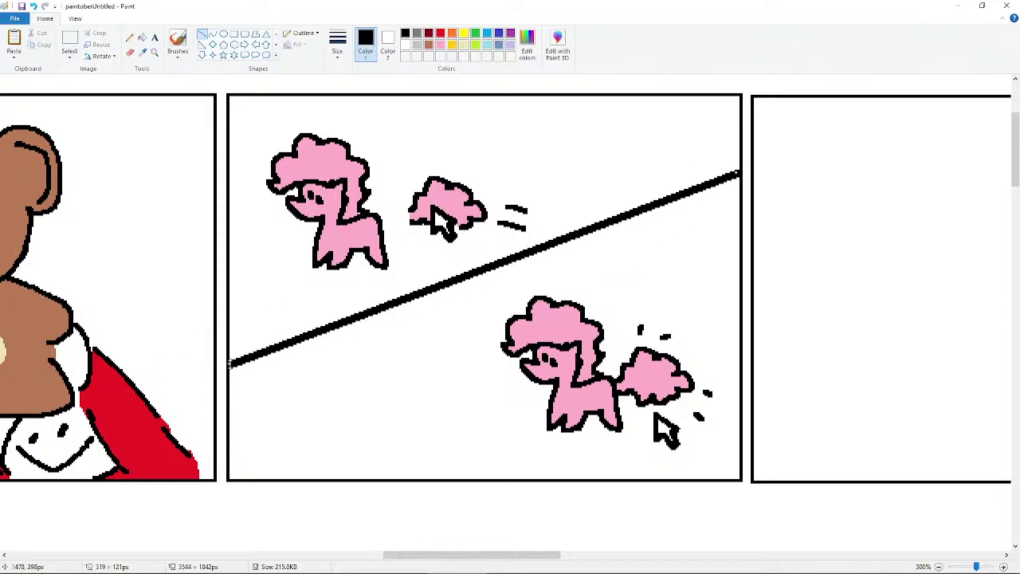
click(337, 44)
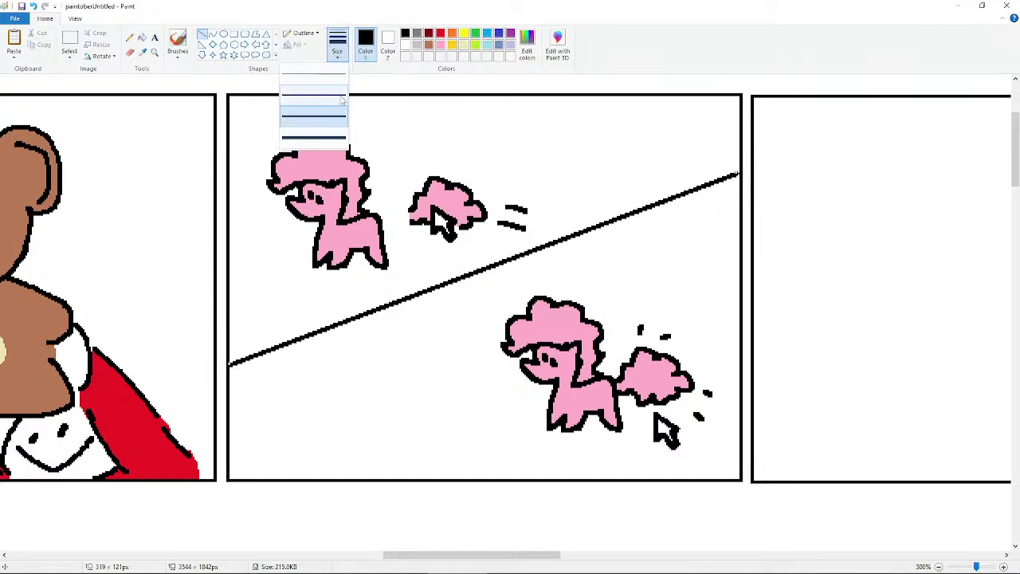
click(342, 100)
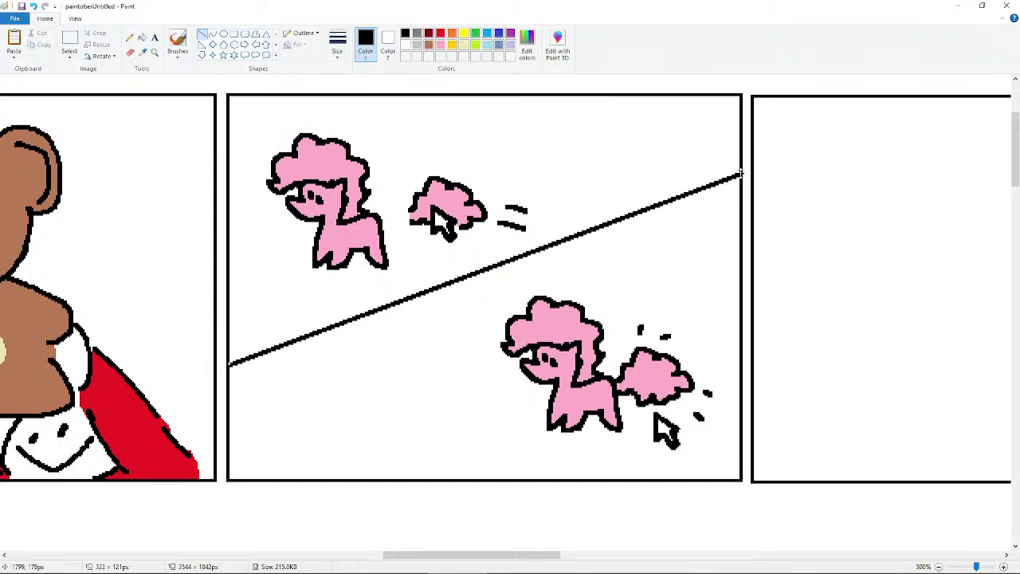
- Adjust the diagonal line's upper end to meet the panel's right border and nudge the line slightly down
drag(740, 172, 740, 173)
key(Down)
key(Down)
key(Down)
key(Down)
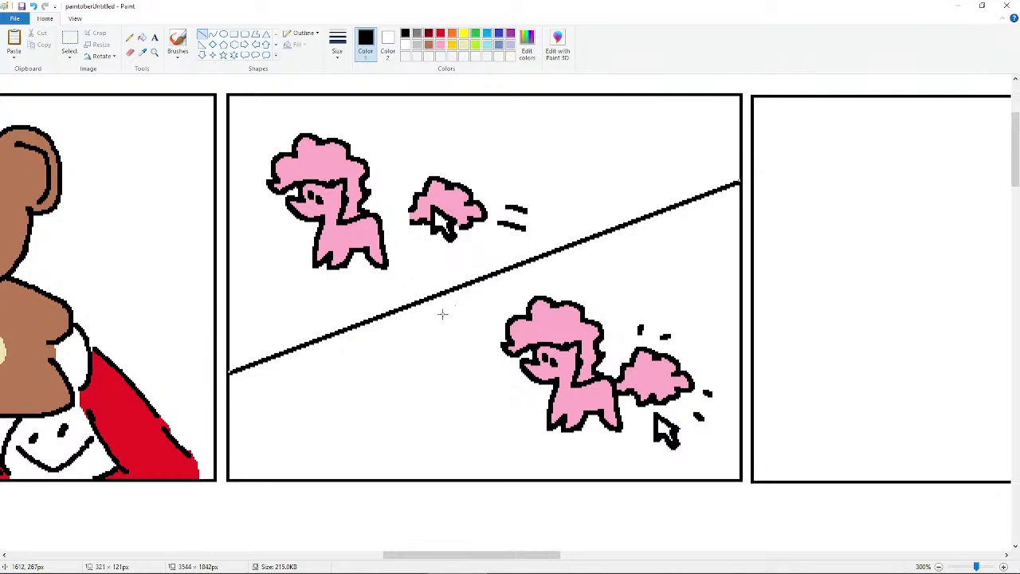
click(515, 165)
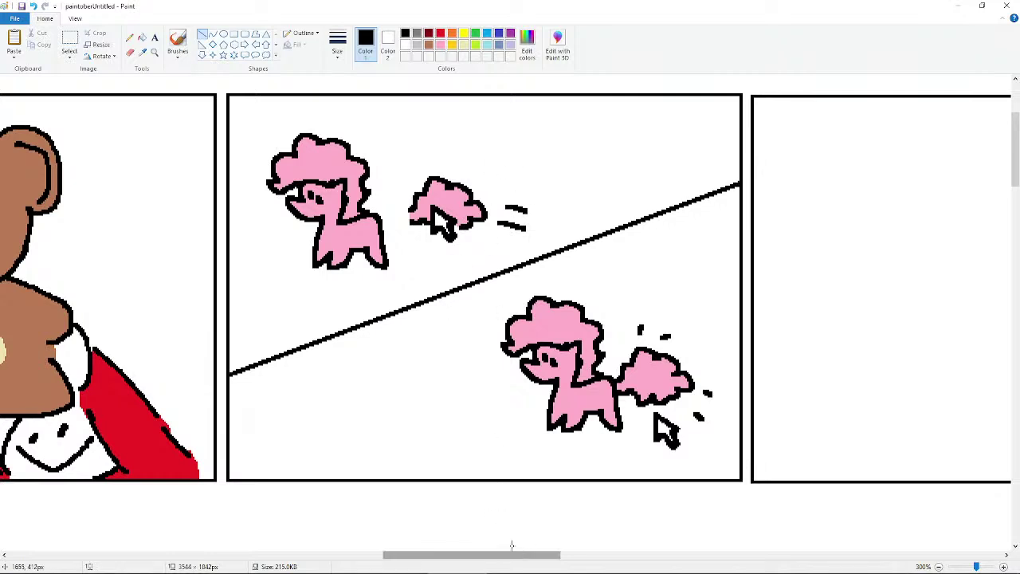
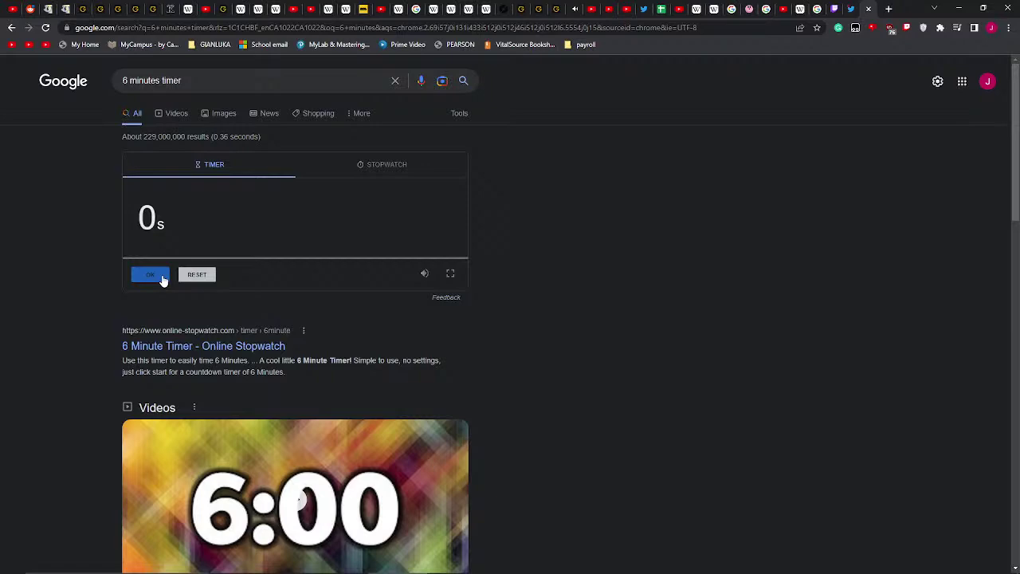
- Switch to the browser and check the soundtrack video, the 6-minute timer, the Ms Paintober 2022 prompt list and the open tweet
click(562, 9)
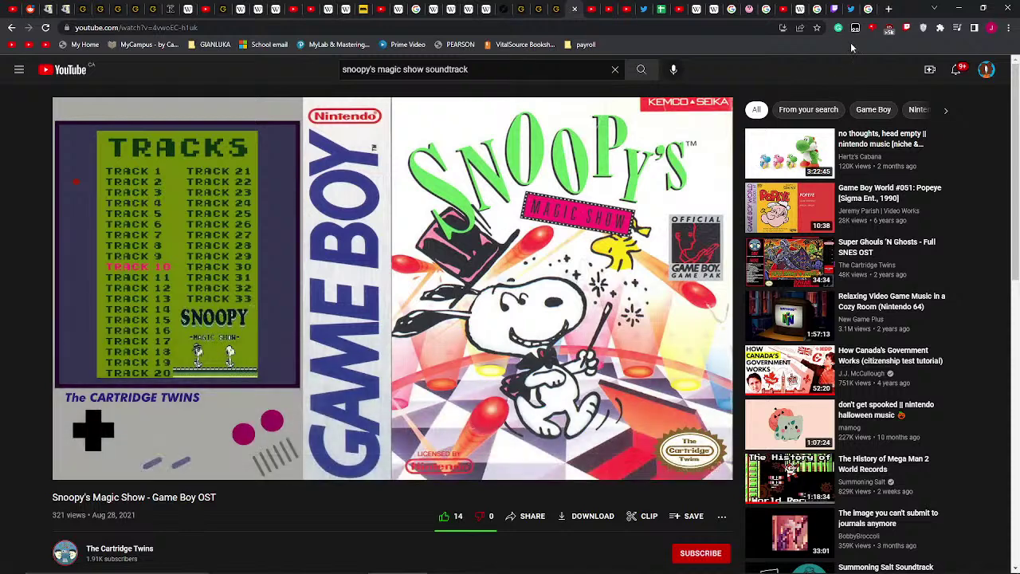
click(860, 9)
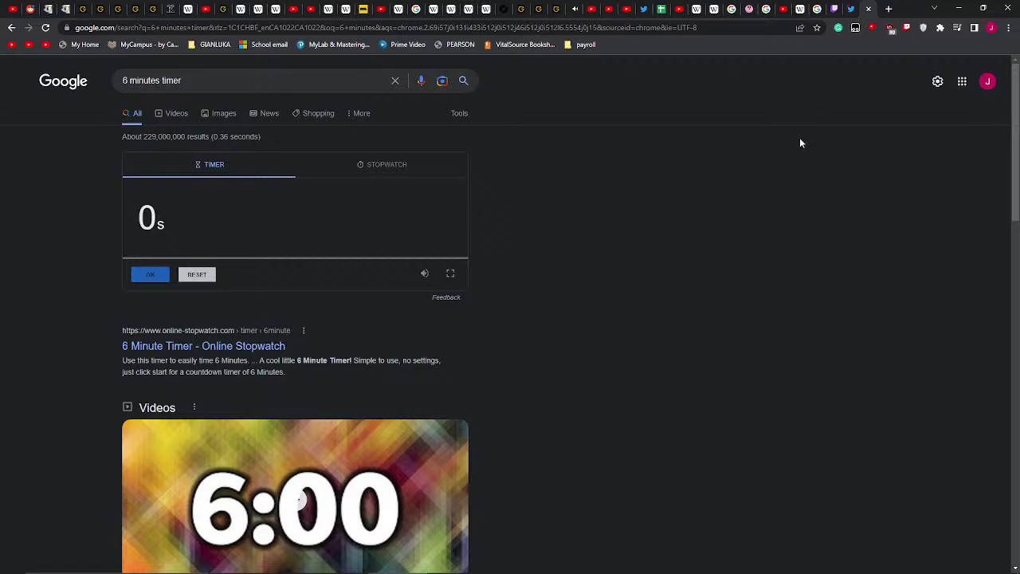
click(849, 10)
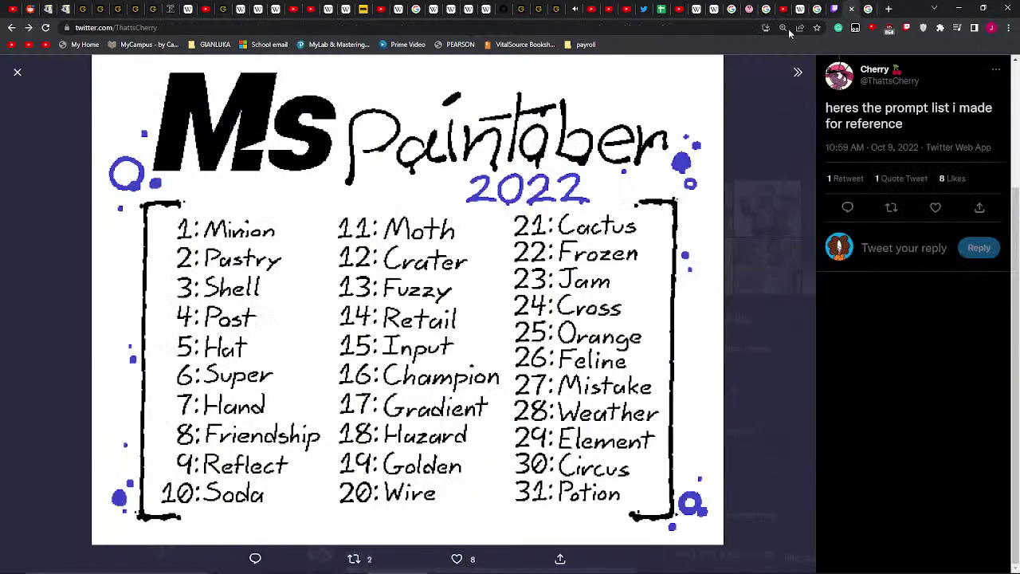
key(Escape)
click(646, 9)
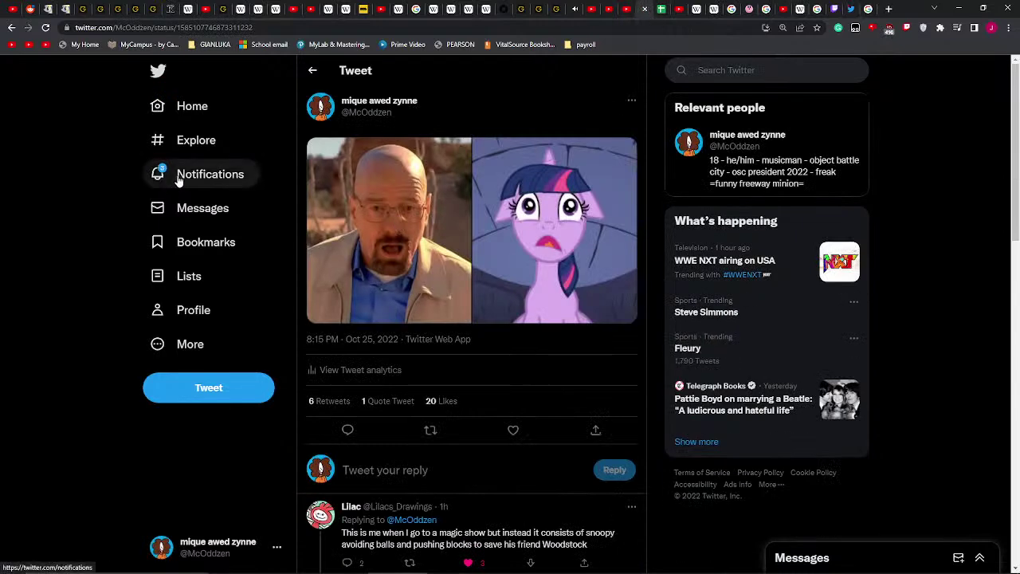
- Open the Twitter notifications and compare the pony-and-pointer reply with the pink pony panel in Paint
click(148, 174)
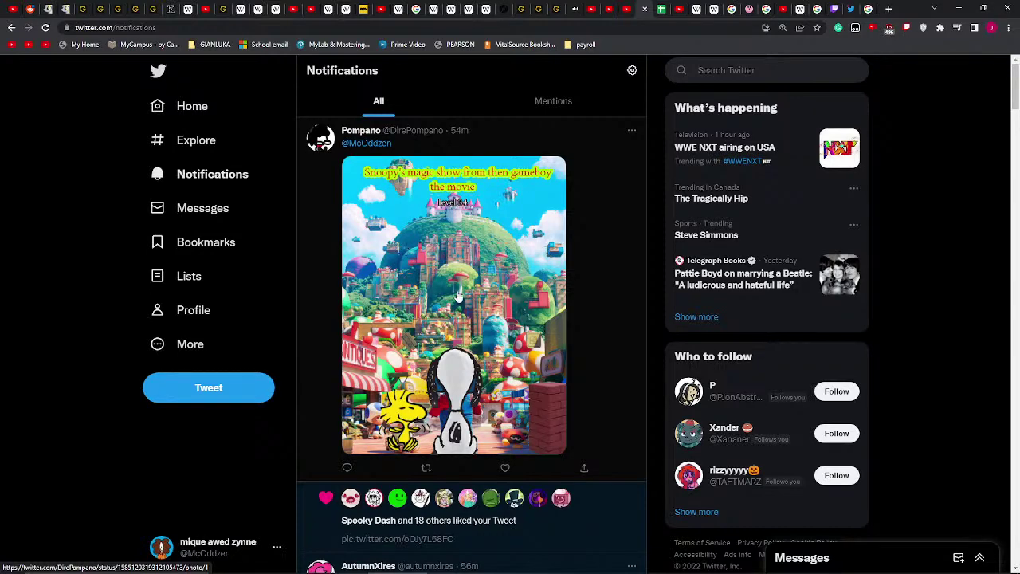
scroll(459, 307, down, 3)
scroll(463, 351, down, 1)
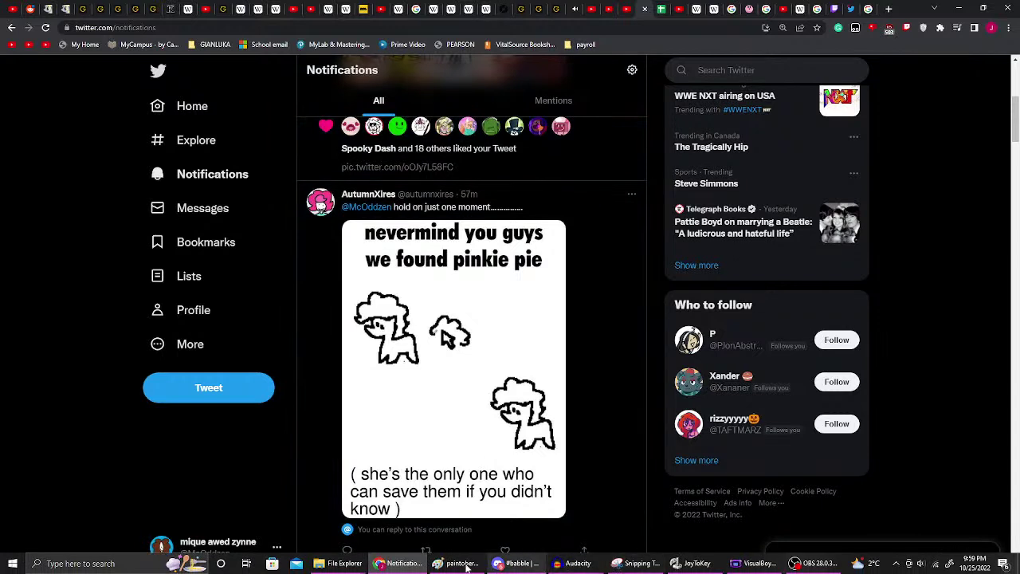
click(455, 564)
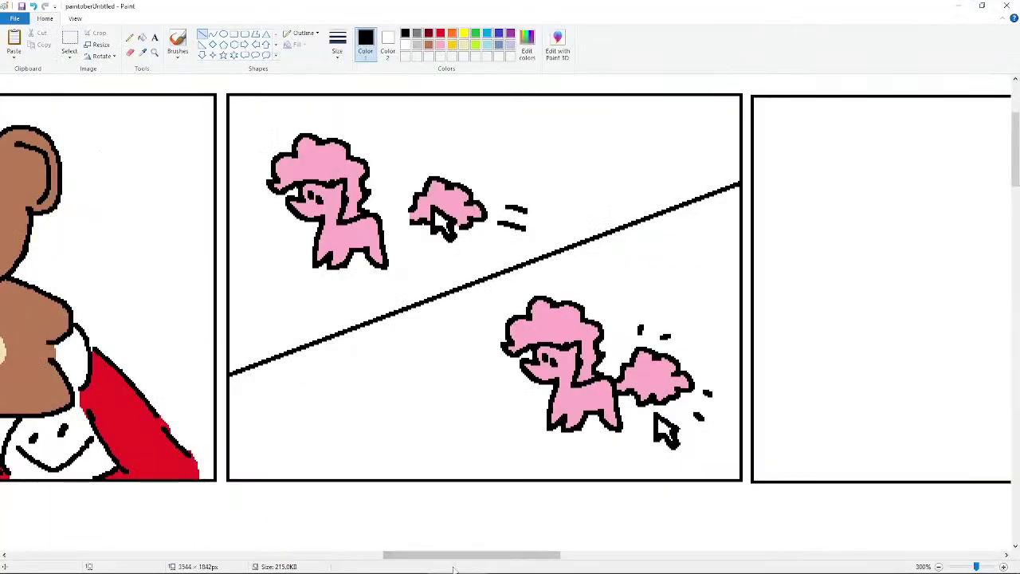
click(420, 566)
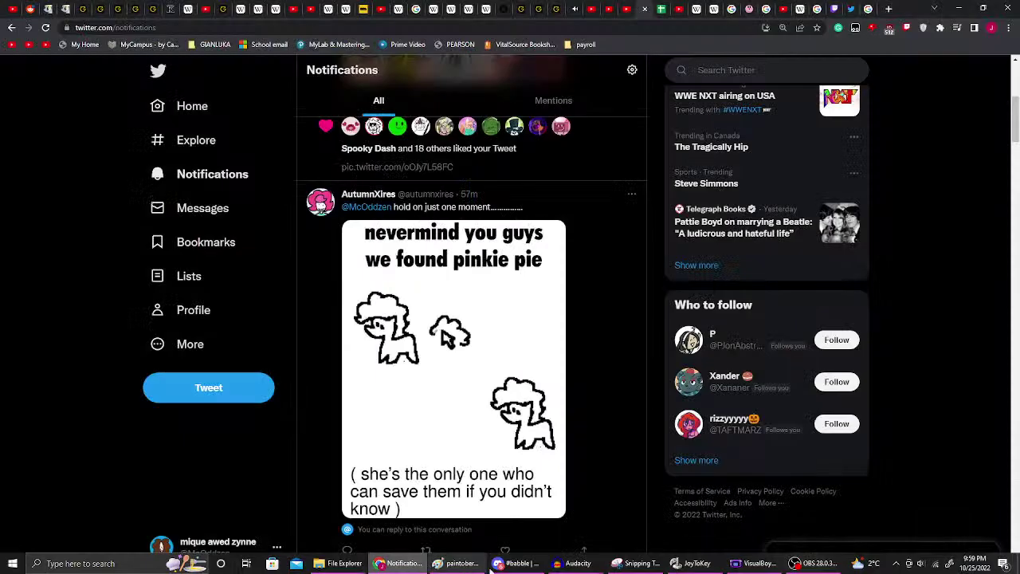
click(518, 564)
click(412, 567)
scroll(478, 359, up, 2)
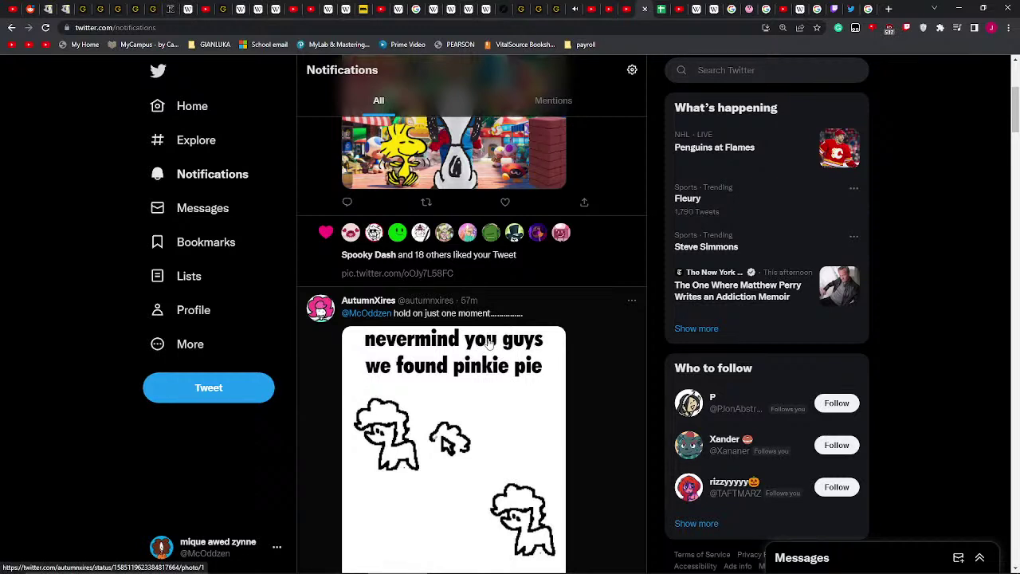
scroll(488, 338, down, 5)
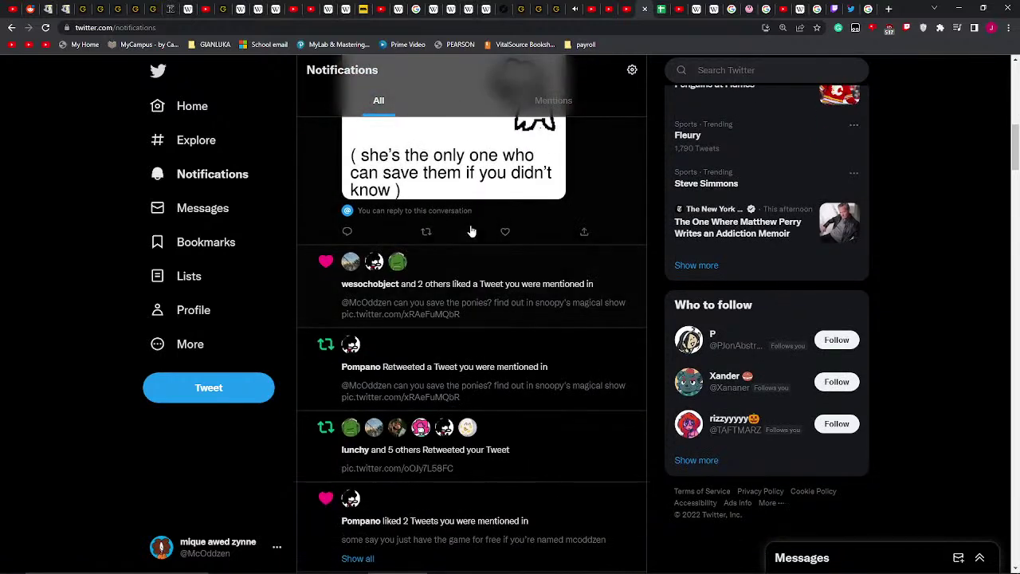
- Like the pony reply "hold on just one moment" and the Snoopy's magic show poster reply in the notifications
click(504, 232)
scroll(477, 279, up, 4)
scroll(482, 288, down, 5)
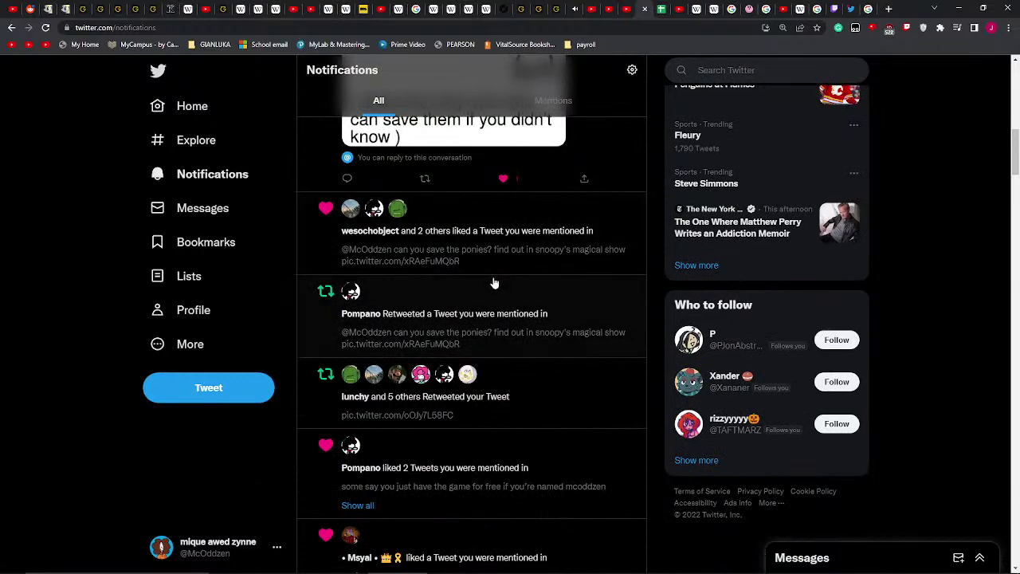
click(488, 268)
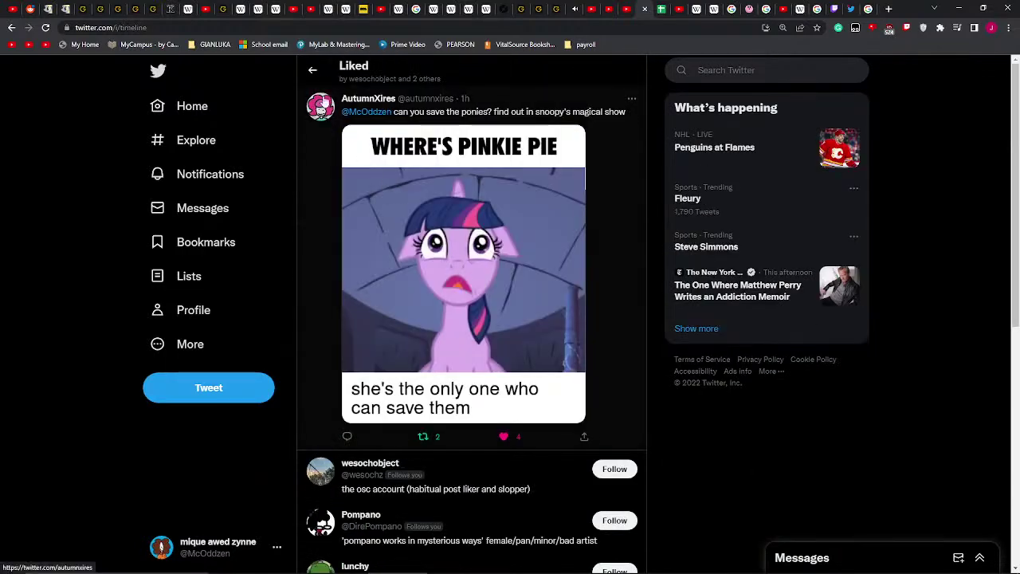
click(312, 70)
scroll(448, 229, up, 3)
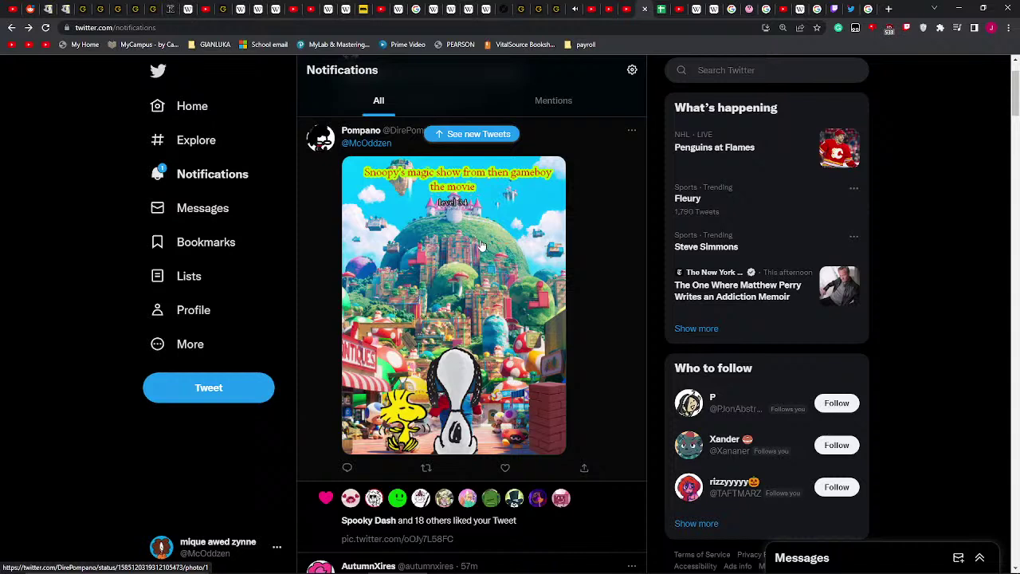
click(505, 468)
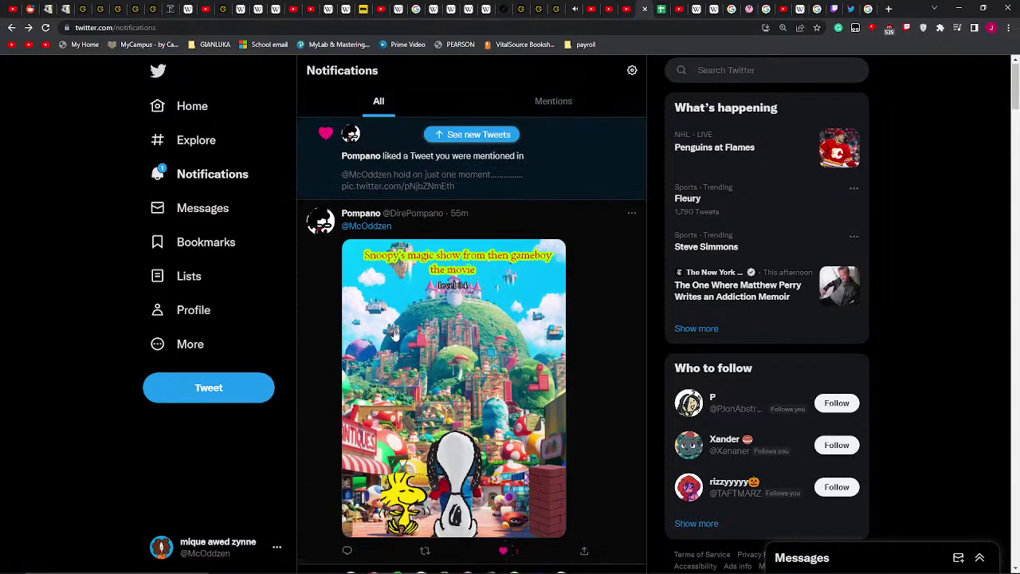
- View the liked pony tweet on its own and compare it with the panels in Paint, ending at the blank panel in the row below
click(510, 183)
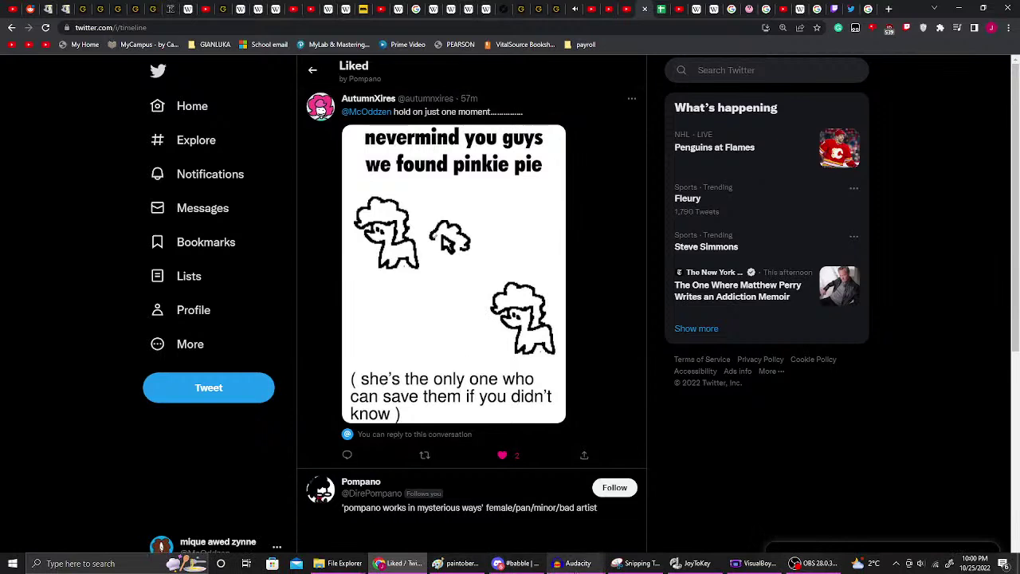
click(466, 565)
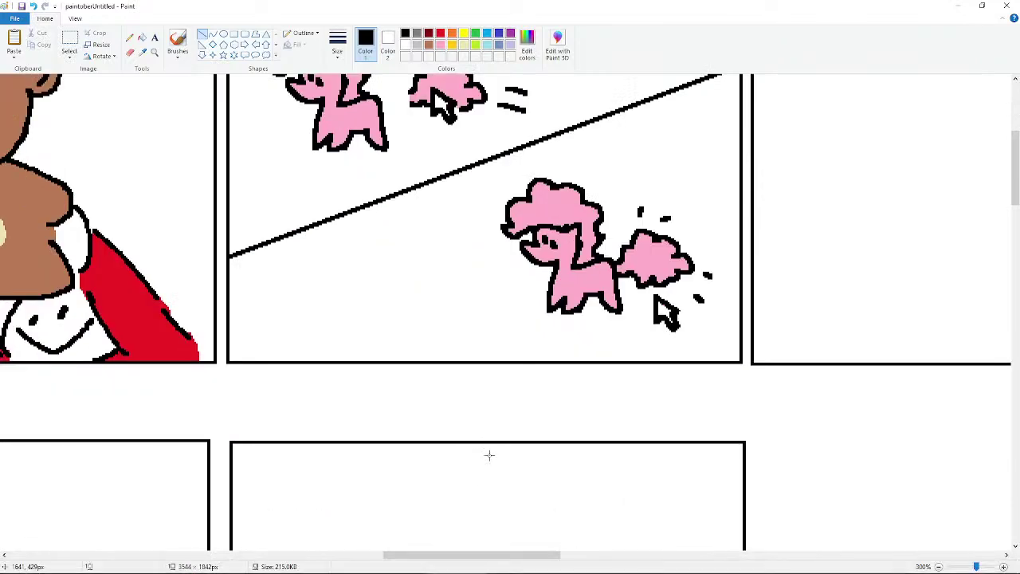
drag(494, 553, 408, 549)
scroll(498, 488, down, 3)
scroll(498, 488, down, 2)
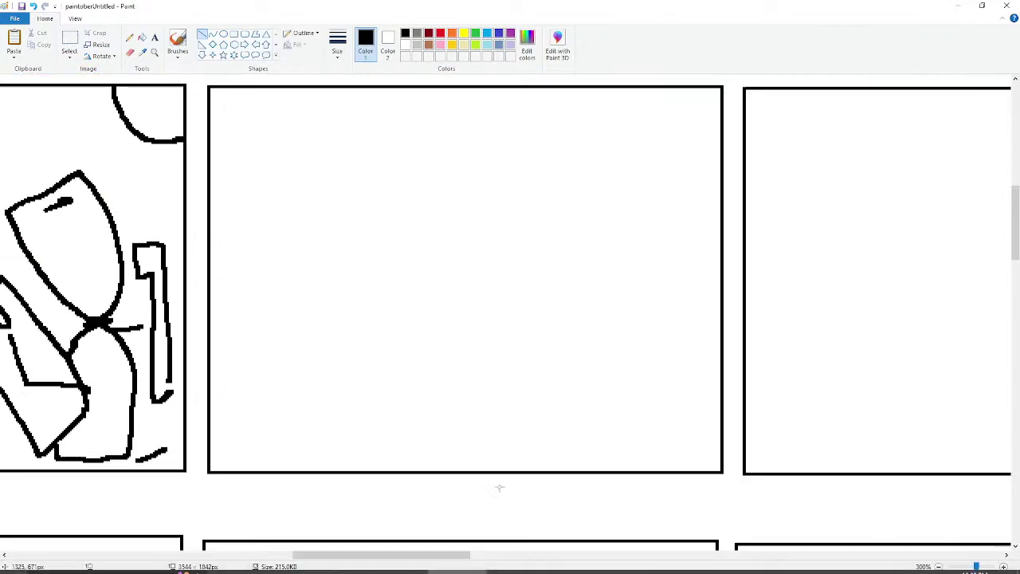
- Switch to the browser, reset the 6-minute timer and open the Ms Paintober 2022 prompt list image at full size
click(402, 563)
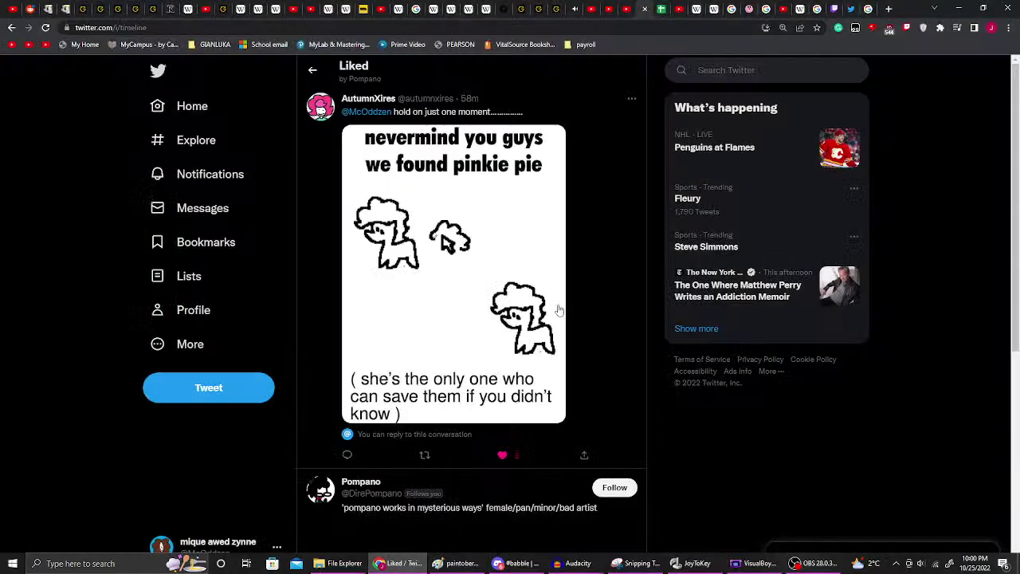
click(872, 7)
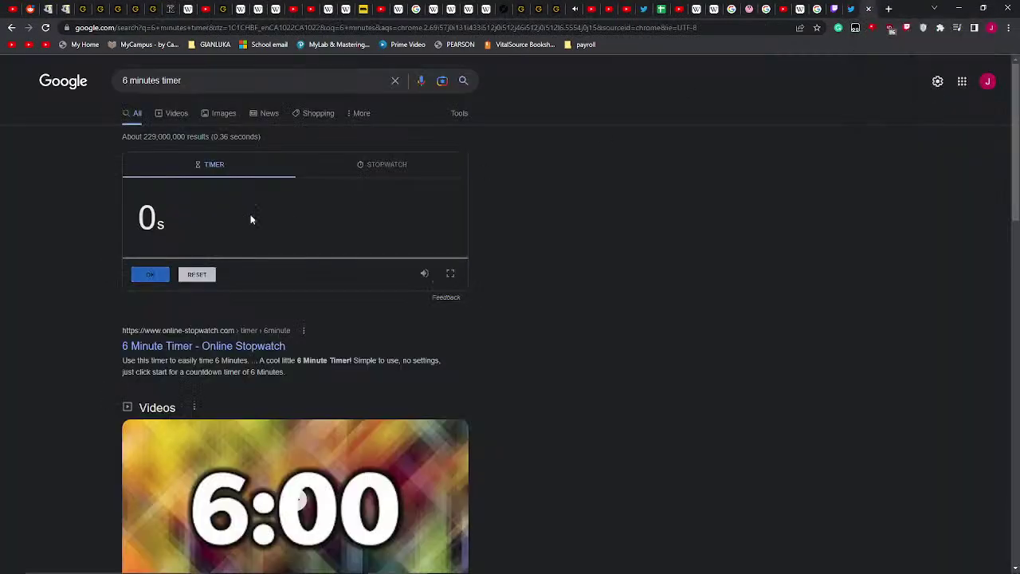
click(209, 275)
click(850, 8)
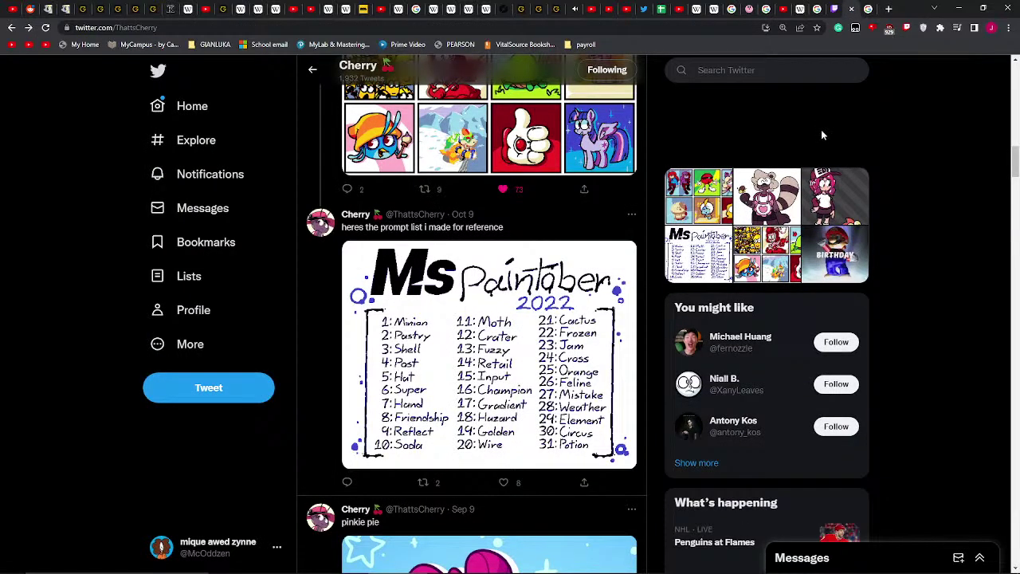
click(871, 8)
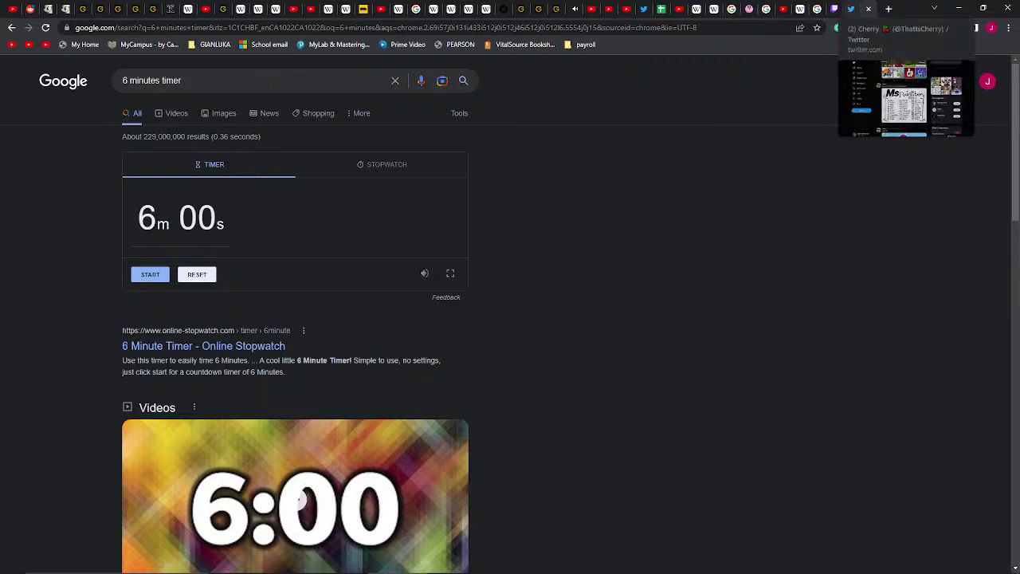
click(850, 15)
click(548, 326)
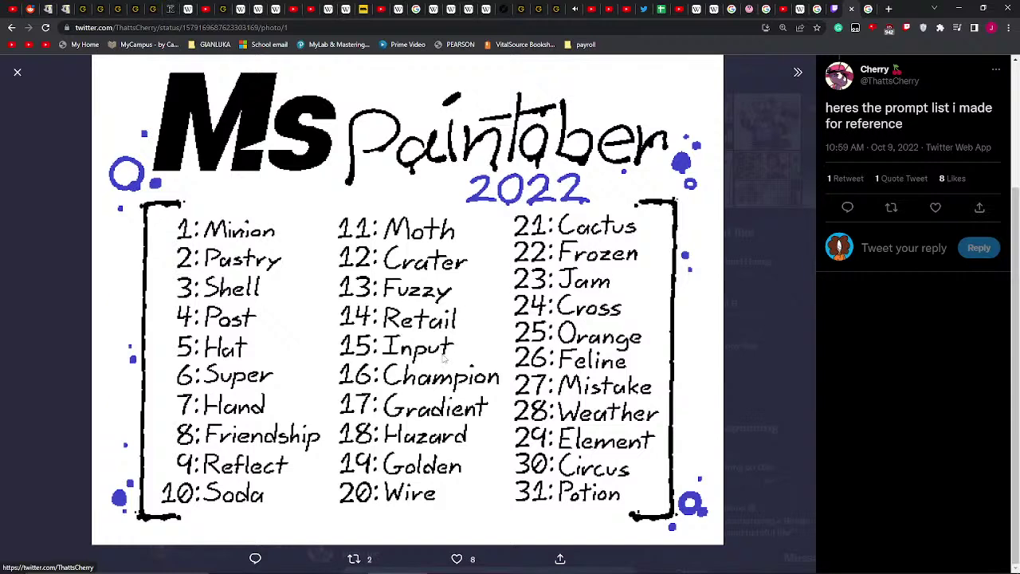
- Start the 6-minute timer and switch to Paint
click(870, 9)
click(163, 274)
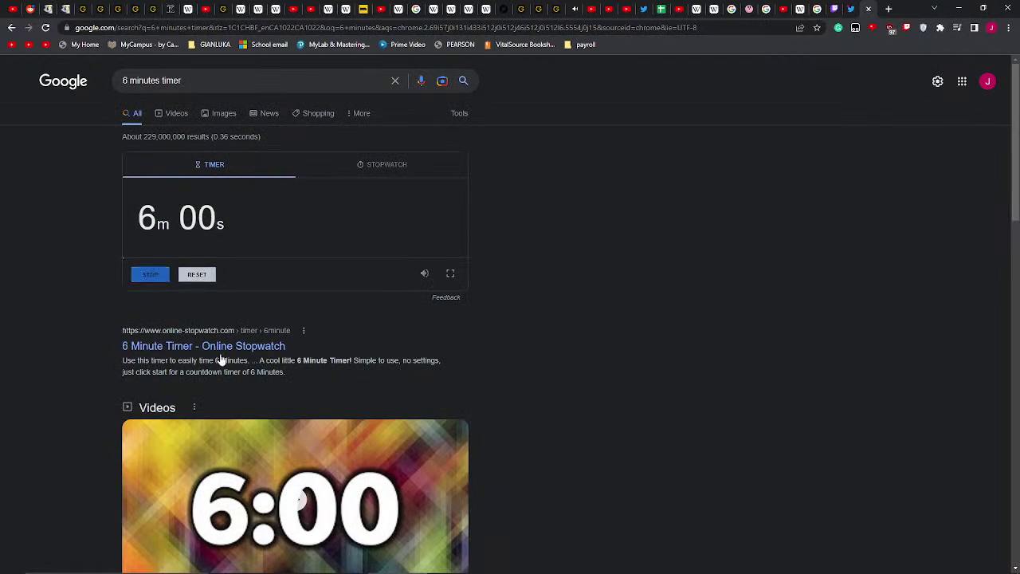
mouse_move(399, 568)
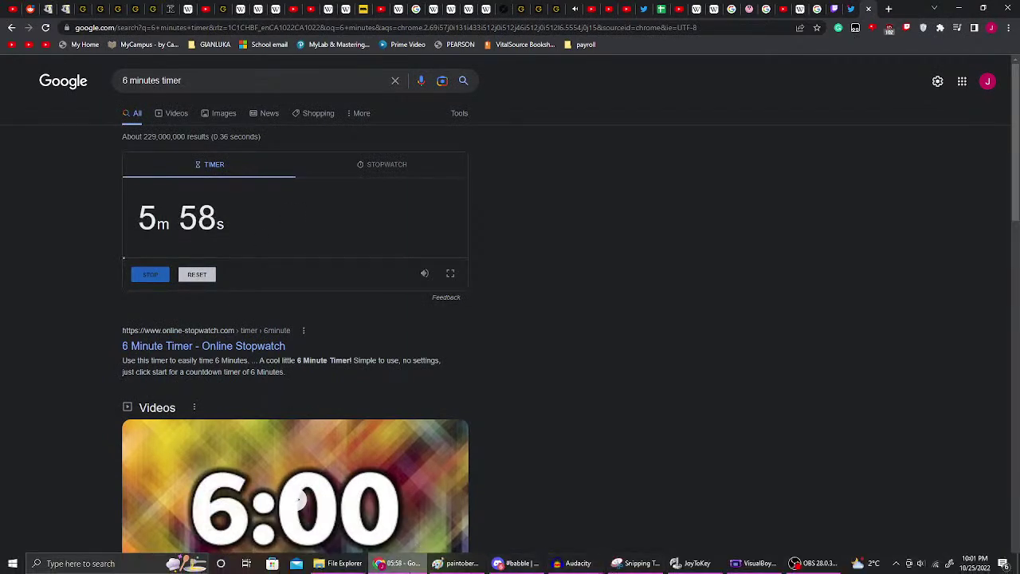
click(461, 564)
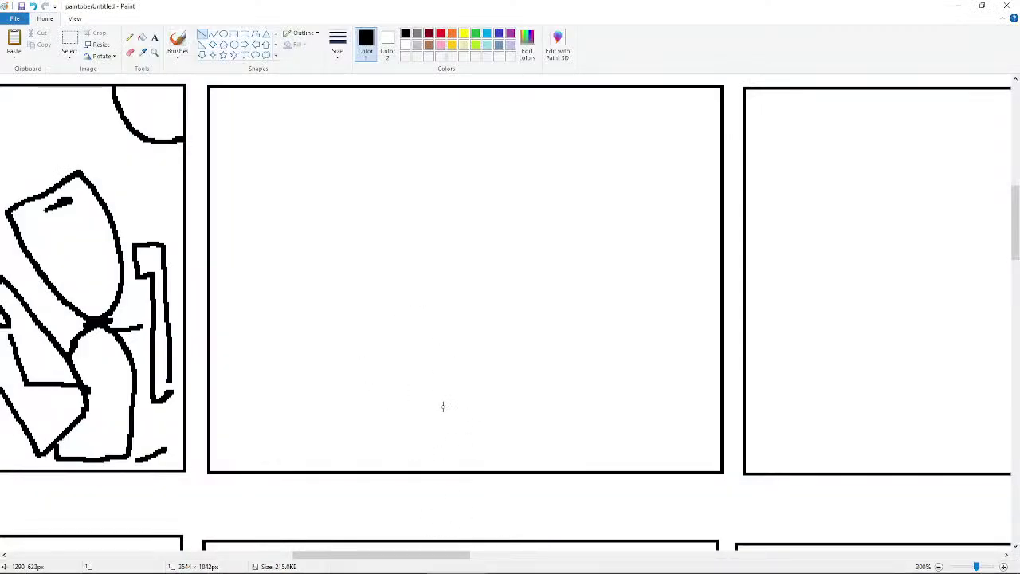
- Sketch in black pencil a curved base, an upright post with a round knob, and a curved line rising to a tall oval
click(130, 38)
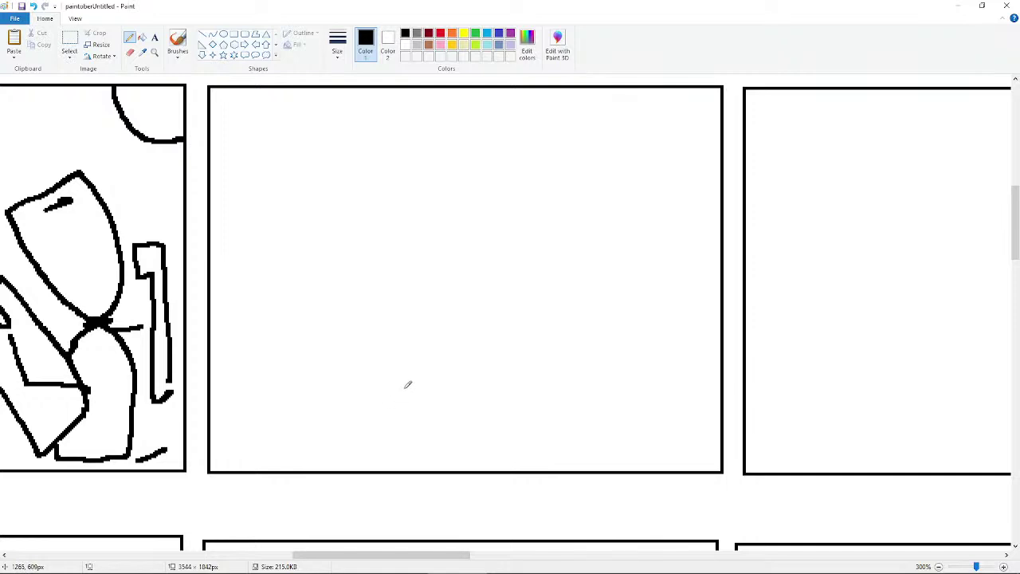
mouse_move(305, 444)
mouse_down()
mouse_move(432, 451)
mouse_move(319, 427)
mouse_move(359, 419)
mouse_move(417, 431)
mouse_move(430, 447)
mouse_up()
mouse_move(358, 421)
mouse_down()
mouse_move(356, 328)
mouse_move(379, 342)
mouse_move(384, 422)
mouse_up()
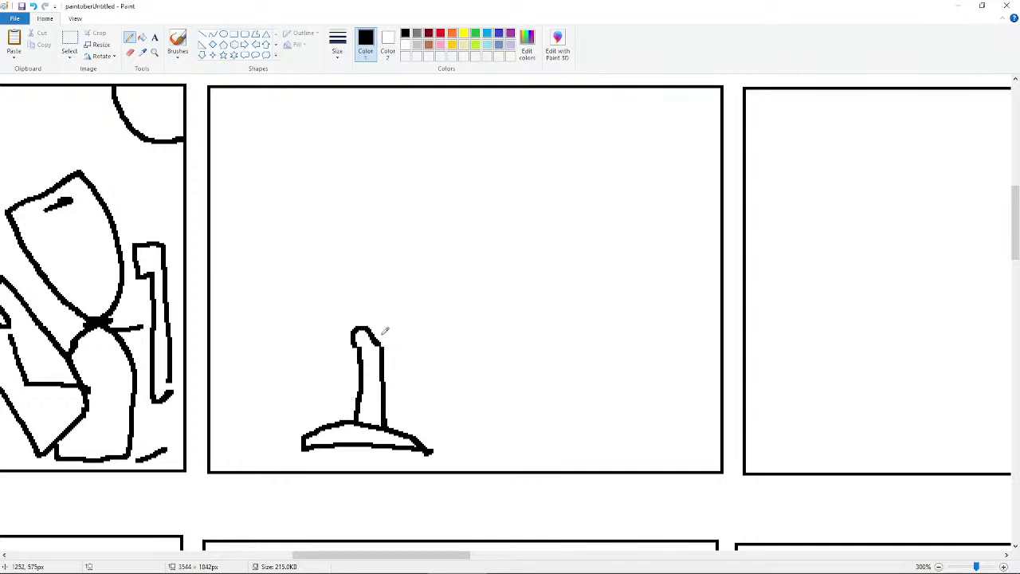
drag(362, 337, 337, 333)
mouse_move(374, 345)
mouse_down()
mouse_move(344, 357)
mouse_move(356, 335)
mouse_up()
mouse_move(384, 386)
mouse_down()
mouse_move(350, 391)
mouse_move(394, 382)
mouse_move(392, 406)
mouse_move(376, 391)
mouse_move(427, 384)
mouse_move(447, 363)
mouse_move(465, 308)
mouse_move(455, 211)
mouse_move(422, 166)
mouse_move(394, 209)
mouse_move(457, 280)
mouse_up()
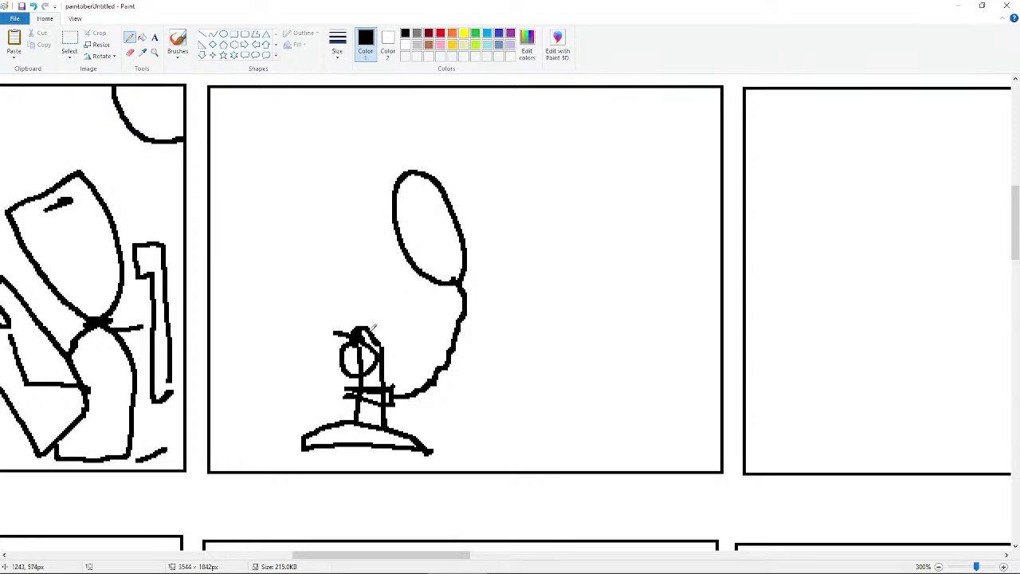
- Draw a tilted rounded square beside the oval, with a small tilted block and dense hatched strokes joining it to the post
mouse_move(355, 323)
mouse_down()
mouse_move(396, 314)
mouse_move(404, 332)
mouse_move(384, 295)
mouse_up()
mouse_move(406, 341)
mouse_down()
mouse_move(436, 320)
mouse_move(418, 282)
mouse_up()
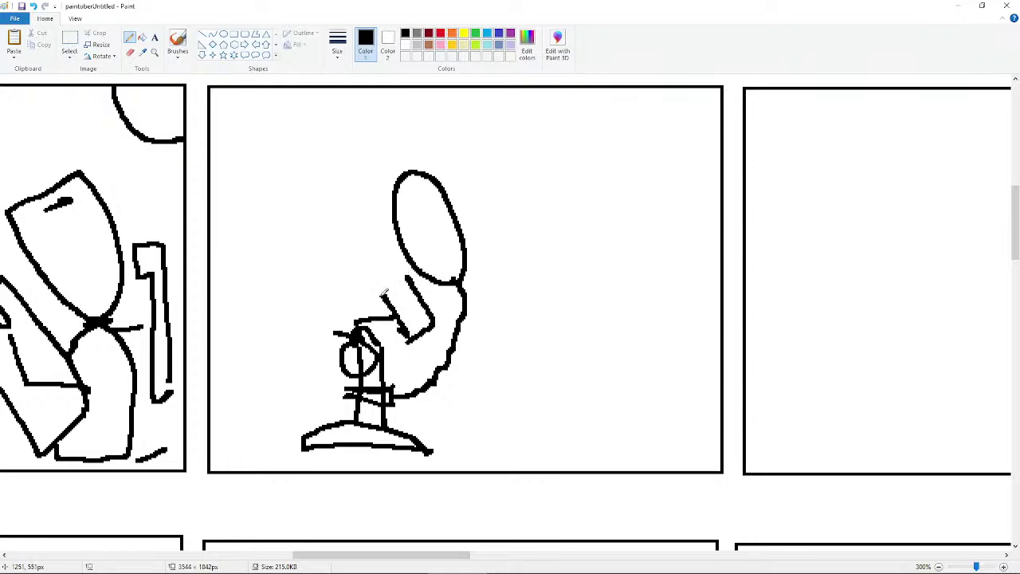
mouse_move(384, 293)
mouse_down()
mouse_move(357, 280)
mouse_move(337, 243)
mouse_move(373, 215)
mouse_move(400, 227)
mouse_move(422, 301)
mouse_move(382, 299)
mouse_move(415, 279)
mouse_up()
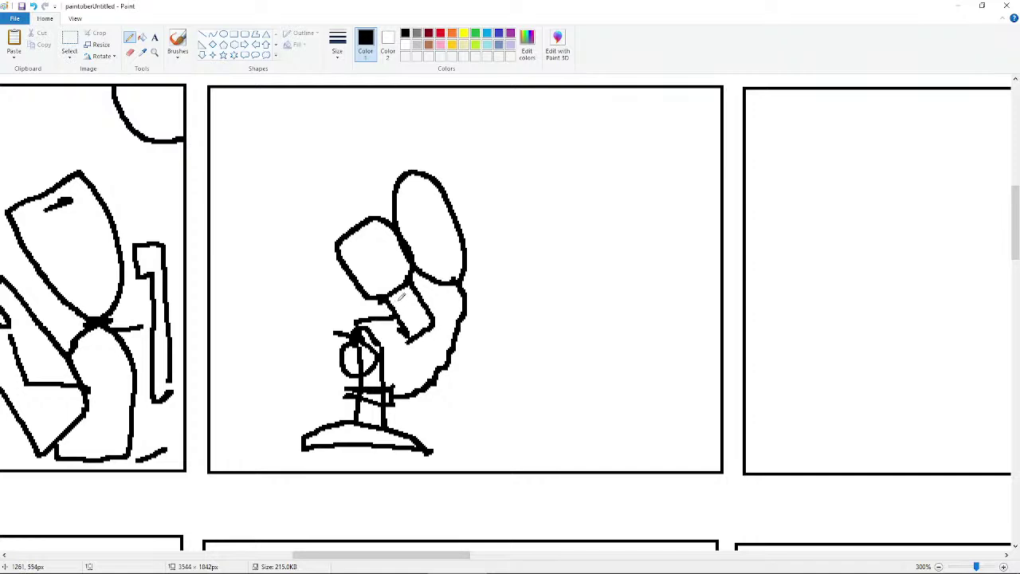
mouse_move(403, 297)
mouse_down()
mouse_move(373, 316)
mouse_move(355, 313)
mouse_move(385, 308)
mouse_move(367, 316)
mouse_move(384, 339)
mouse_move(400, 320)
mouse_move(419, 325)
mouse_move(434, 297)
mouse_move(450, 298)
mouse_move(427, 271)
mouse_move(426, 297)
mouse_move(393, 297)
mouse_move(407, 305)
mouse_move(415, 295)
mouse_move(412, 308)
mouse_move(444, 295)
mouse_up()
mouse_move(364, 314)
mouse_down()
mouse_move(397, 327)
mouse_move(410, 320)
mouse_up()
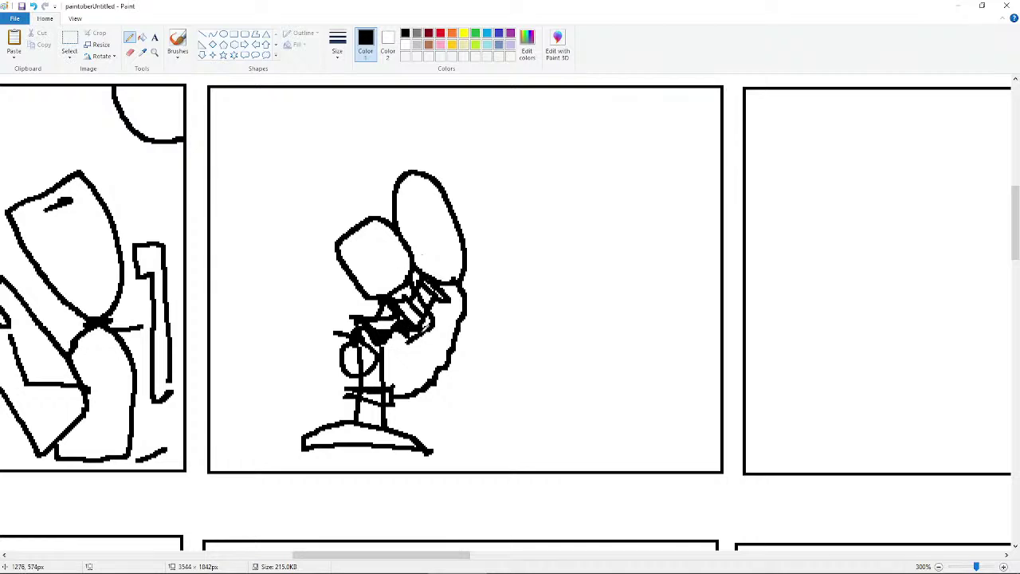
- Draw an angled line down beside the base and a wavy ground line from the base to the panel's left border
mouse_move(414, 327)
mouse_down()
mouse_move(438, 348)
mouse_move(462, 403)
mouse_move(456, 422)
mouse_move(405, 417)
mouse_up()
mouse_move(326, 412)
mouse_down()
mouse_move(288, 409)
mouse_move(206, 426)
mouse_up()
key(ctrl+z)
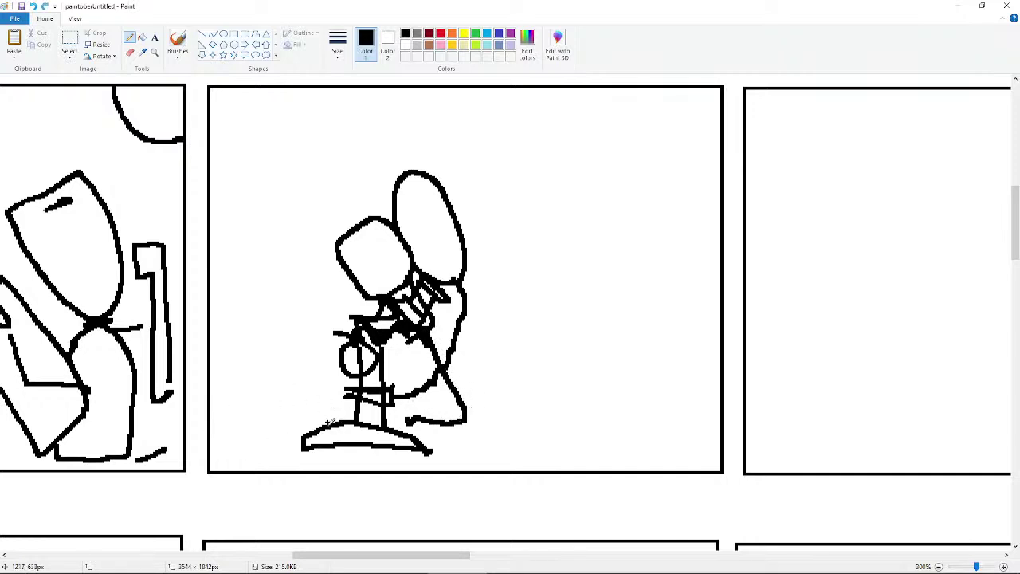
drag(328, 421, 212, 430)
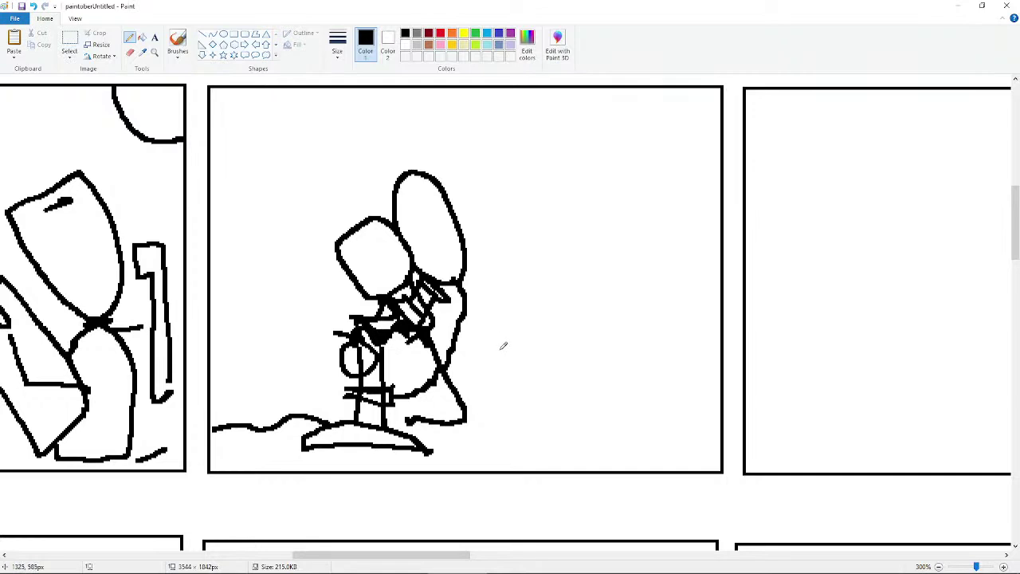
key(shift)
click(69, 44)
mouse_move(513, 150)
mouse_down()
mouse_move(366, 339)
mouse_move(240, 444)
mouse_move(211, 448)
mouse_up()
mouse_move(315, 333)
mouse_down()
mouse_move(316, 345)
mouse_move(321, 325)
mouse_up()
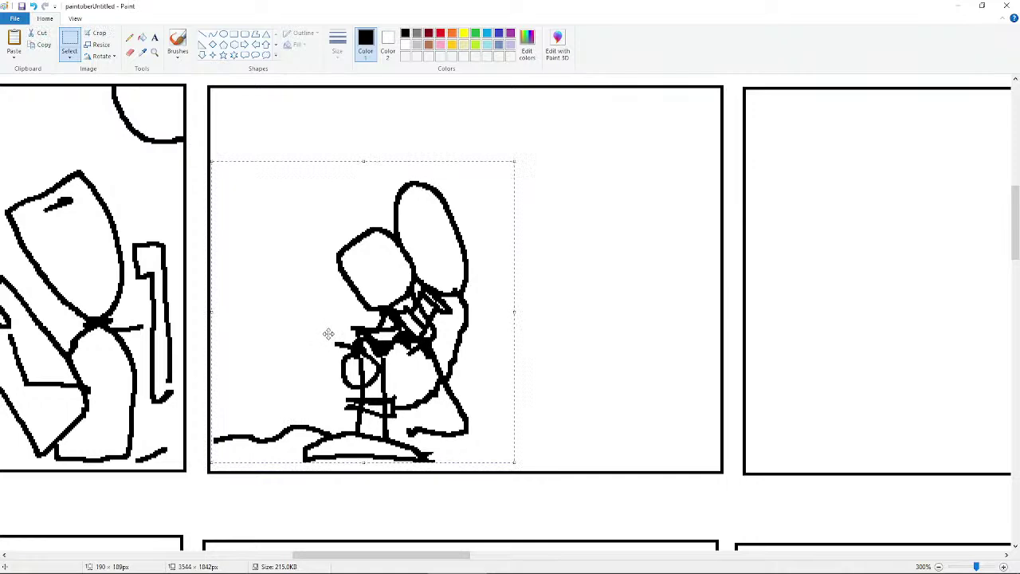
key(ctrl+z)
- Select the whole sketch with a region of about 200 × 213 px and move it down into the panel's lower-left corner
mouse_move(528, 119)
mouse_down()
mouse_move(530, 410)
mouse_move(211, 459)
mouse_up()
drag(312, 385, 314, 398)
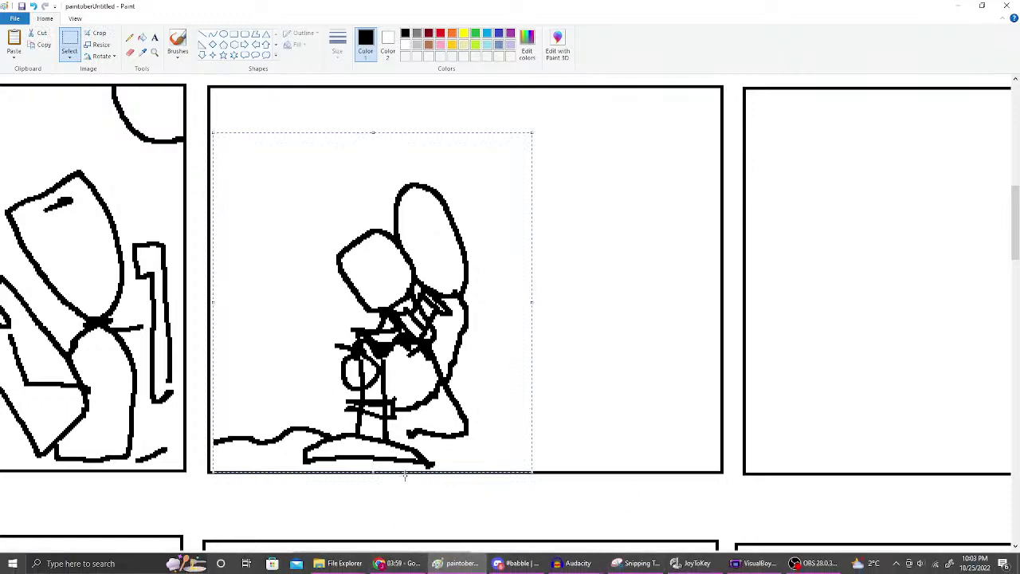
click(396, 407)
drag(396, 407, 393, 406)
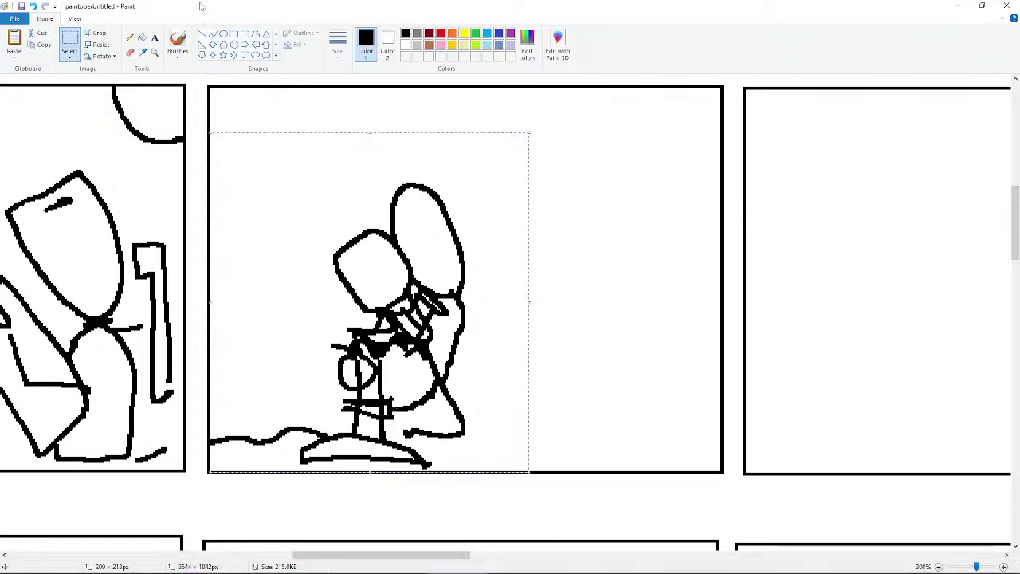
- Draw a wavy black pencil fringe in the empty upper-right area of the panel
click(130, 37)
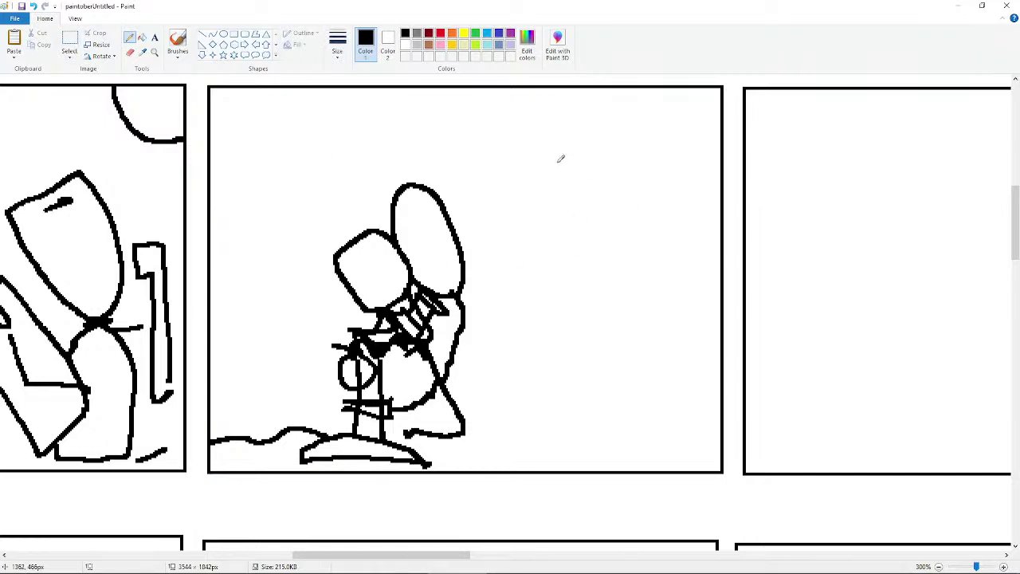
mouse_move(550, 149)
mouse_down()
mouse_move(574, 169)
mouse_move(643, 156)
mouse_move(642, 170)
mouse_move(664, 158)
mouse_move(644, 206)
mouse_move(678, 204)
mouse_up()
key(ctrl+z)
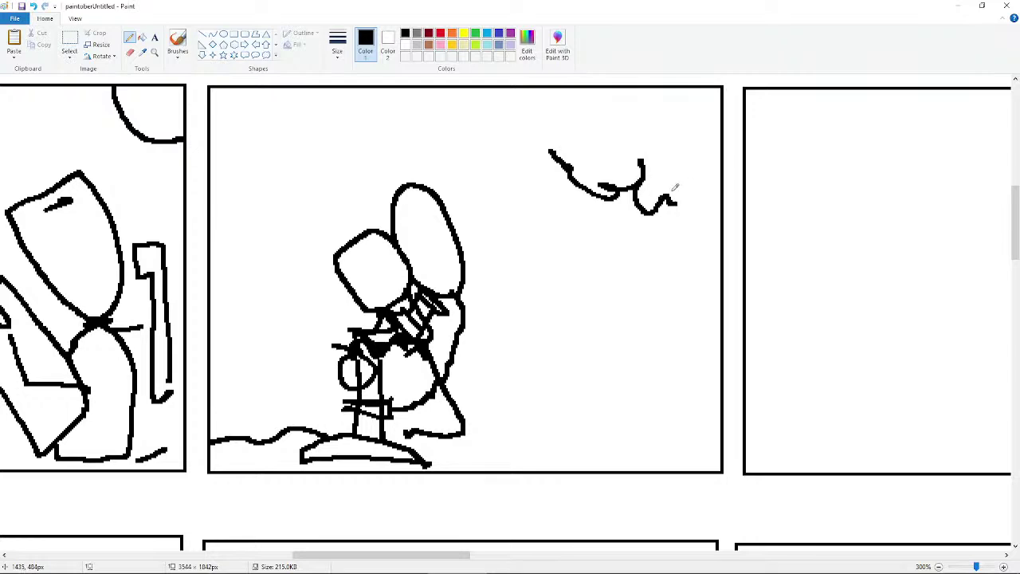
- Draw a hooked nose line below the wavy fringe, redoing it until it curls up at the tip
mouse_move(552, 182)
mouse_down()
mouse_move(569, 274)
mouse_move(566, 265)
mouse_up()
key(ctrl+z)
key(ctrl+z)
mouse_move(563, 227)
mouse_down()
mouse_move(570, 279)
mouse_move(589, 269)
mouse_up()
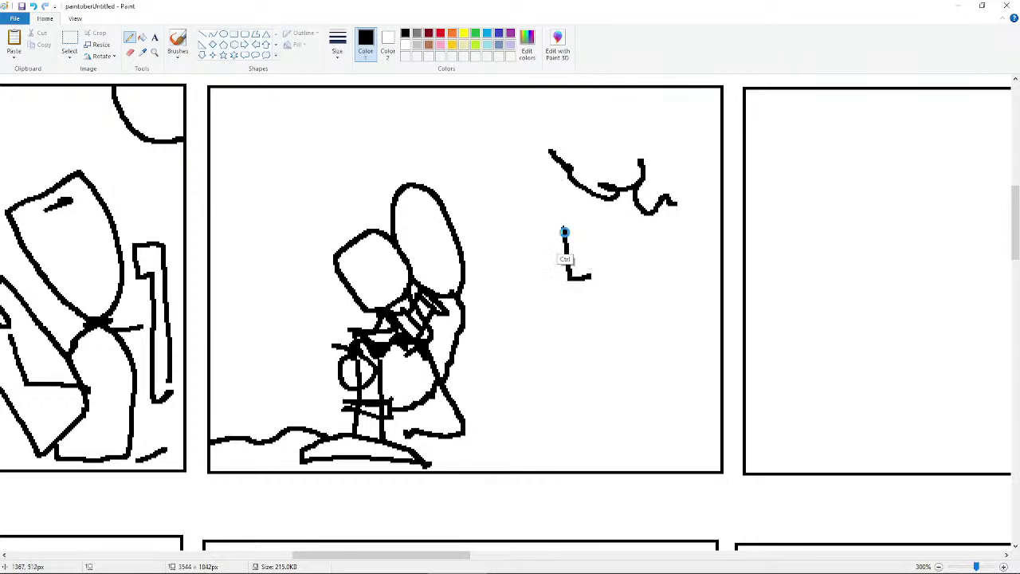
key(ctrl+z)
mouse_move(562, 225)
mouse_down()
mouse_move(562, 268)
mouse_move(591, 273)
mouse_up()
key(ctrl+z)
mouse_move(562, 227)
mouse_down()
mouse_move(570, 276)
mouse_move(600, 276)
mouse_up()
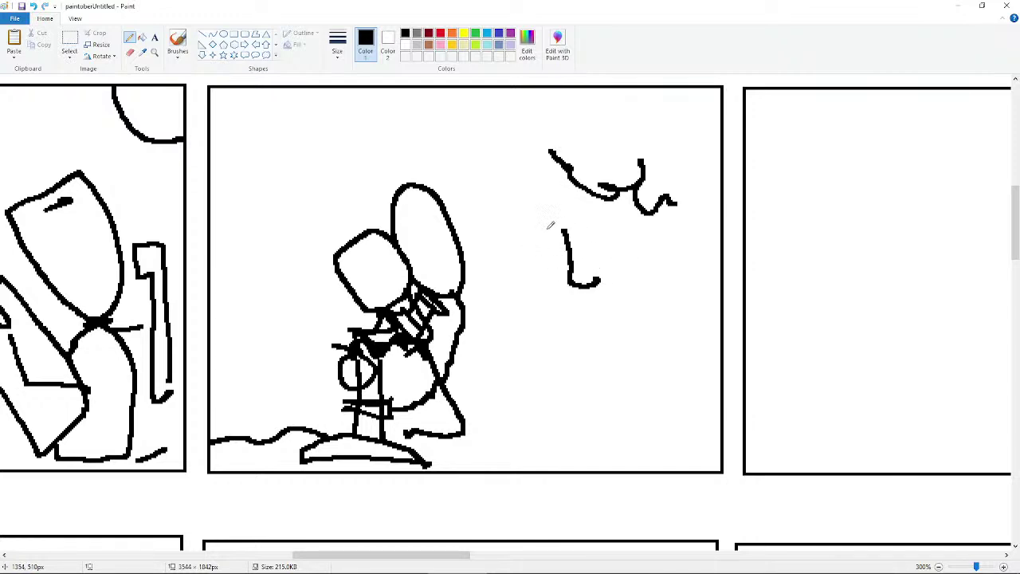
- Draw squinting eyes as slanted strokes on both sides of the nose, with a curved eyebrow above each
drag(554, 231, 523, 256)
drag(575, 228, 624, 233)
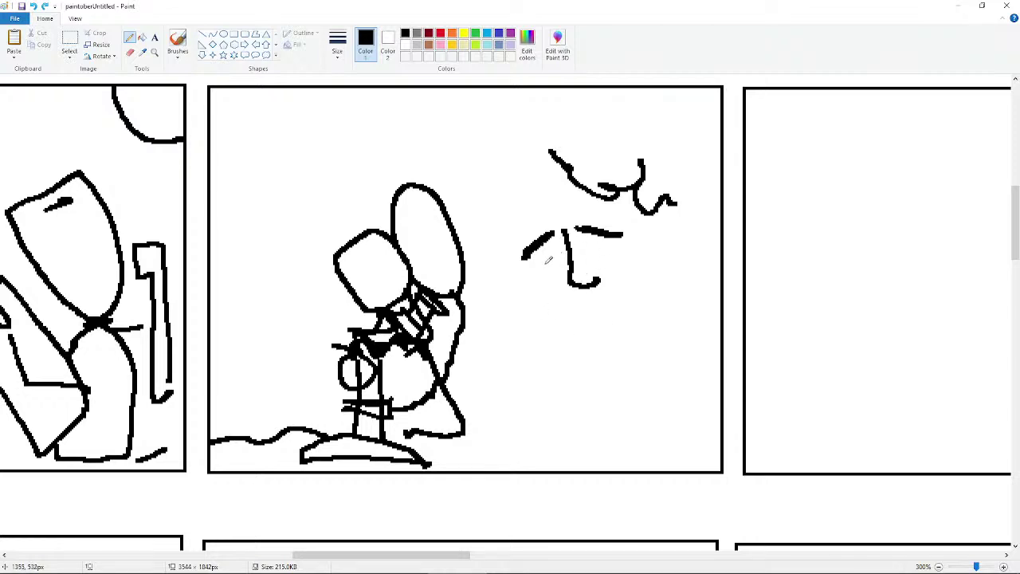
drag(553, 244, 543, 278)
key(ctrl+z)
key(ctrl+z)
mouse_move(582, 239)
mouse_down()
mouse_move(611, 263)
mouse_move(614, 255)
mouse_up()
key(ctrl+z)
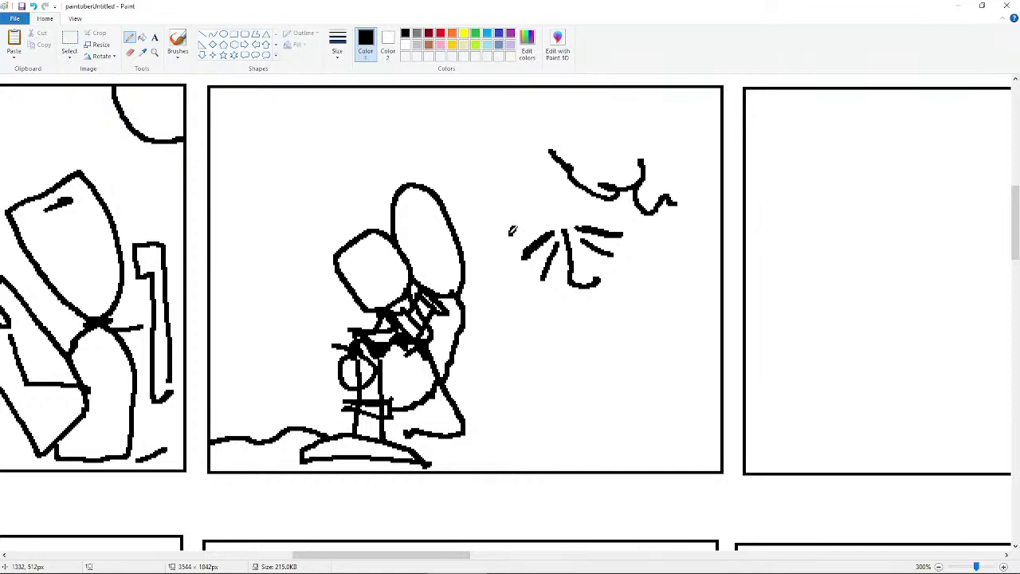
mouse_move(510, 234)
mouse_down()
mouse_move(530, 214)
mouse_move(561, 214)
mouse_up()
mouse_move(571, 216)
mouse_down()
mouse_move(601, 211)
mouse_move(635, 223)
mouse_up()
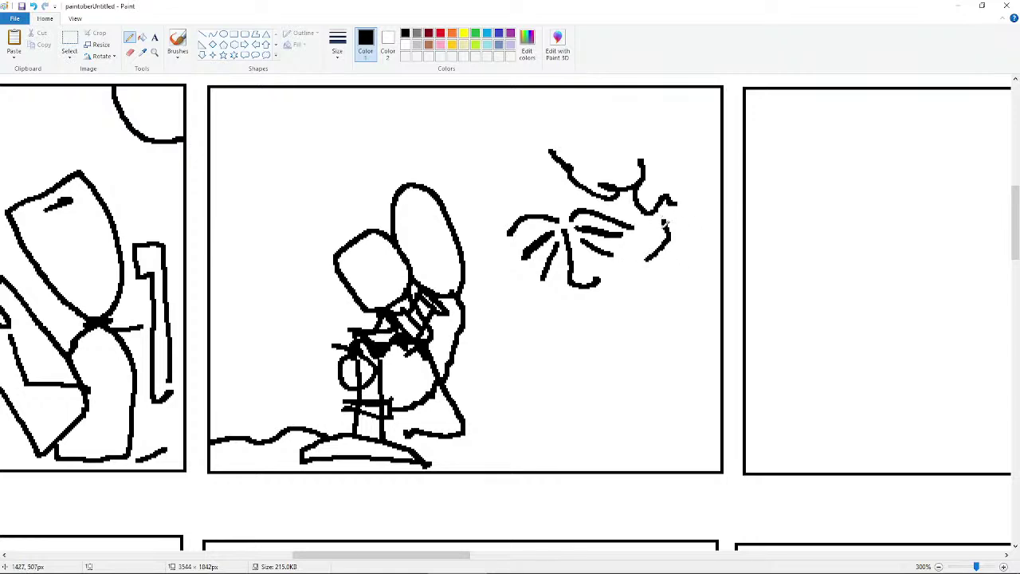
- Draw a curved ear below the fringe's right end
key(ctrl)
mouse_move(655, 271)
mouse_down()
mouse_move(674, 246)
mouse_move(676, 268)
mouse_move(673, 236)
mouse_move(654, 265)
mouse_move(666, 218)
mouse_up()
key(ctrl+z)
key(ctrl)
key(ctrl+z)
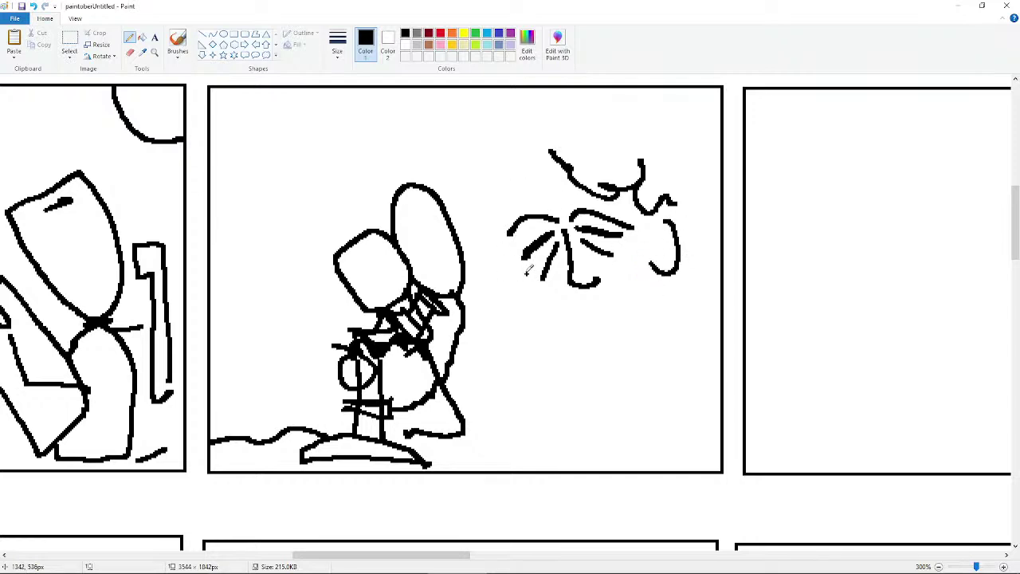
- Draw a rounded jaw curving up to the ear and add short stubble strokes along the chin
mouse_move(526, 271)
mouse_down()
mouse_move(549, 330)
mouse_move(580, 343)
mouse_move(547, 330)
mouse_move(649, 341)
mouse_move(672, 296)
mouse_up()
key(ctrl+z)
key(ctrl+z)
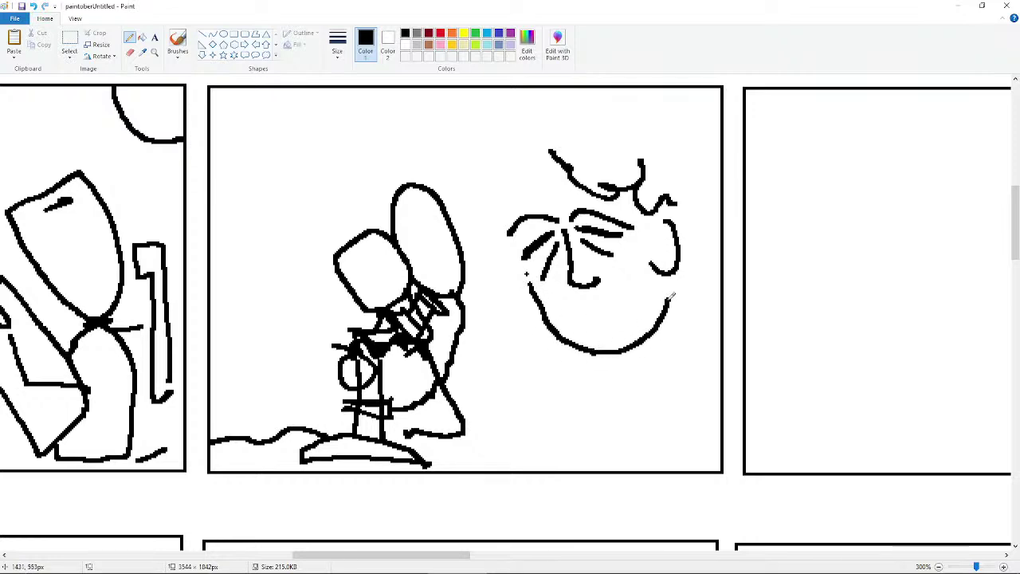
key(ctrl+z)
mouse_move(605, 353)
mouse_down()
mouse_move(639, 337)
mouse_move(665, 303)
mouse_move(666, 277)
mouse_up()
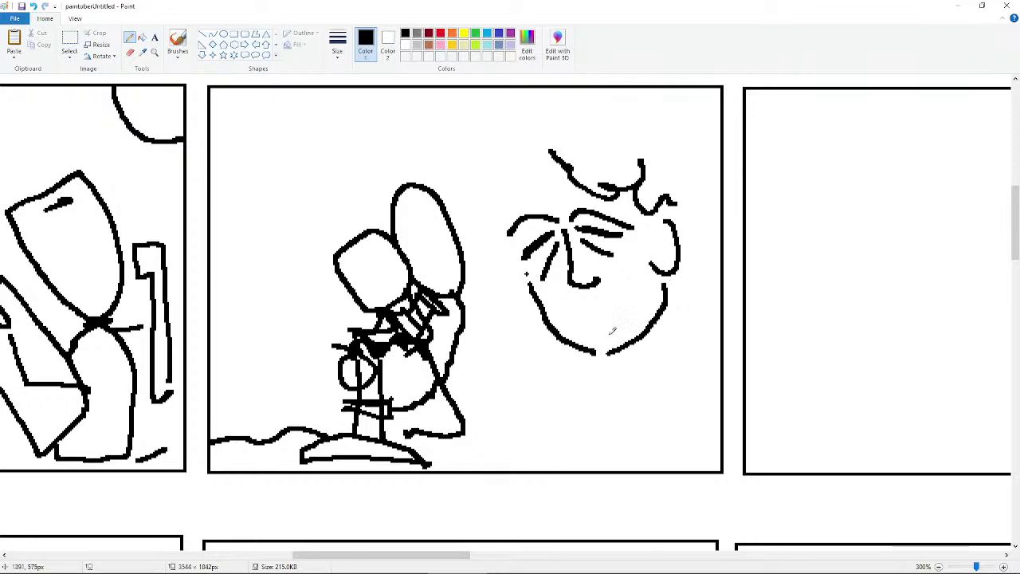
mouse_move(551, 320)
mouse_down()
mouse_move(601, 345)
mouse_move(621, 334)
mouse_move(598, 346)
mouse_move(610, 349)
mouse_move(659, 306)
mouse_up()
key(ctrl+z)
drag(571, 313, 567, 332)
key(ctrl+z)
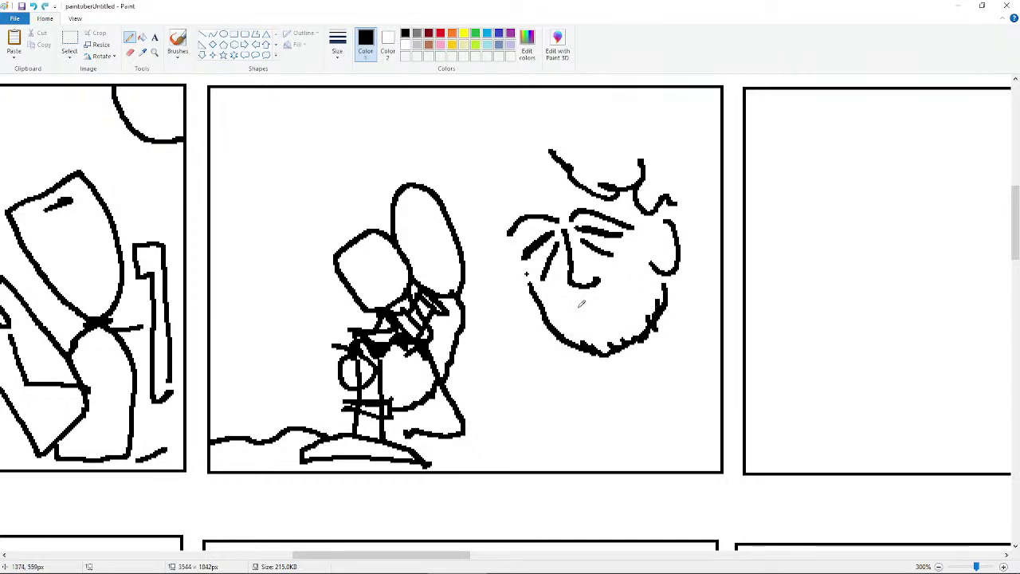
- Draw short moustache marks under the nose and a slanted open mouth reaching the jaw
mouse_move(579, 296)
mouse_down()
mouse_move(580, 311)
mouse_move(594, 310)
mouse_move(584, 297)
mouse_move(635, 282)
mouse_up()
key(ctrl+z)
drag(579, 333, 626, 293)
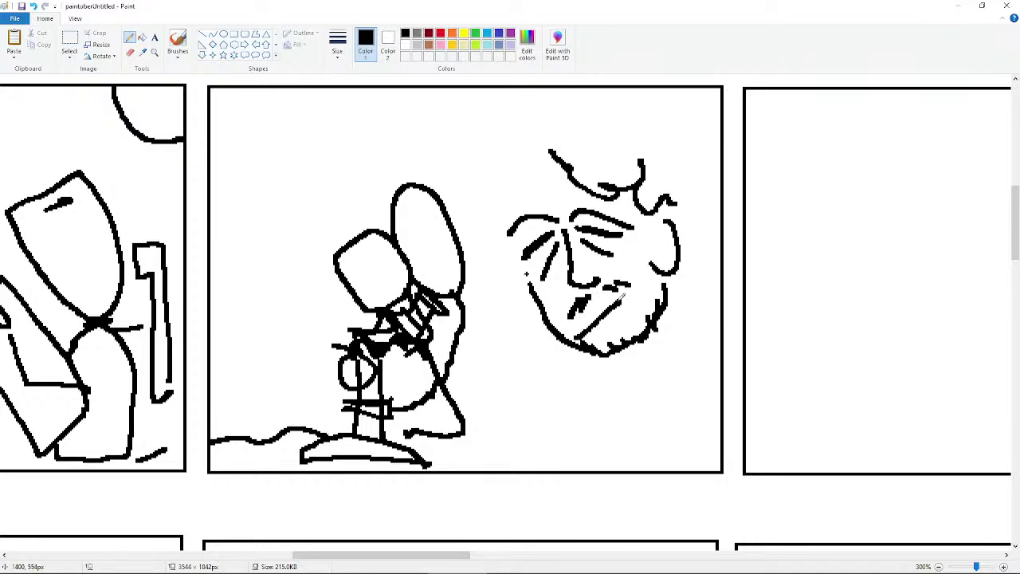
key(ctrl+z)
drag(580, 335, 638, 293)
key(ctrl+z)
mouse_move(580, 334)
mouse_down()
mouse_move(623, 302)
mouse_move(619, 320)
mouse_move(561, 334)
mouse_move(595, 329)
mouse_move(646, 290)
mouse_up()
key(ctrl+z)
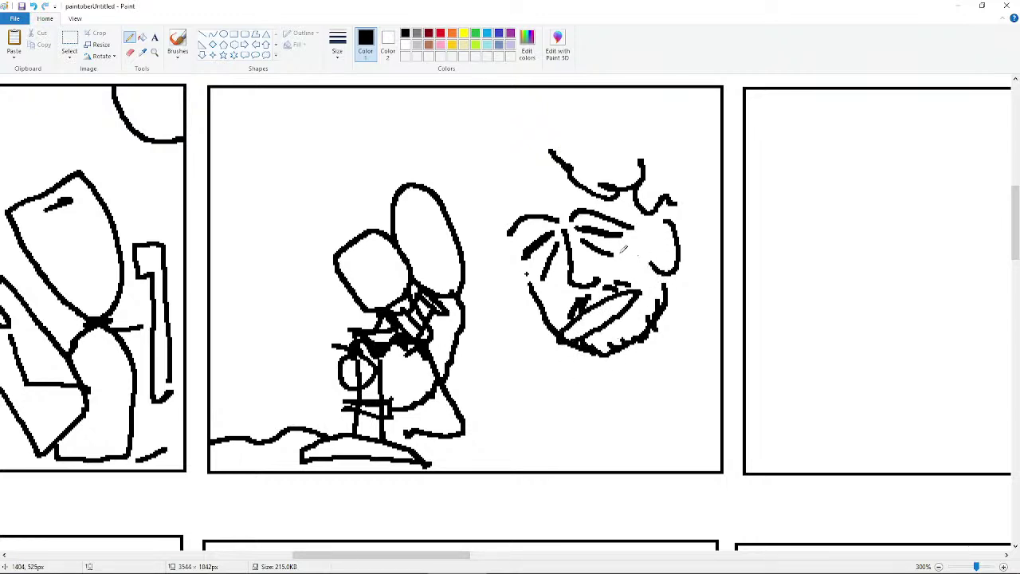
- Outline curly hair around the head and add collar strokes below the ear and under the chin
mouse_move(545, 152)
mouse_down()
mouse_move(503, 199)
mouse_move(510, 220)
mouse_up()
key(ctrl+z)
mouse_move(534, 148)
mouse_down()
mouse_move(501, 178)
mouse_move(498, 227)
mouse_up()
key(ctrl+z)
drag(532, 145, 517, 177)
drag(517, 177, 504, 222)
mouse_move(520, 131)
mouse_down()
mouse_move(485, 147)
mouse_move(474, 193)
mouse_move(500, 271)
mouse_up()
mouse_move(547, 120)
mouse_down()
mouse_move(639, 122)
mouse_move(690, 159)
mouse_move(696, 227)
mouse_move(682, 268)
mouse_move(698, 298)
mouse_move(679, 322)
mouse_up()
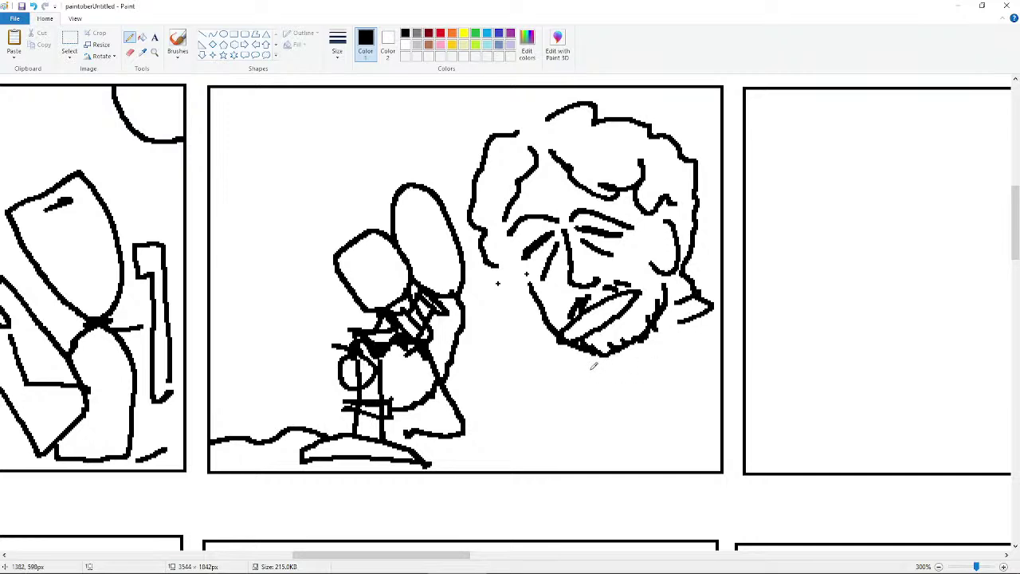
drag(617, 378, 675, 344)
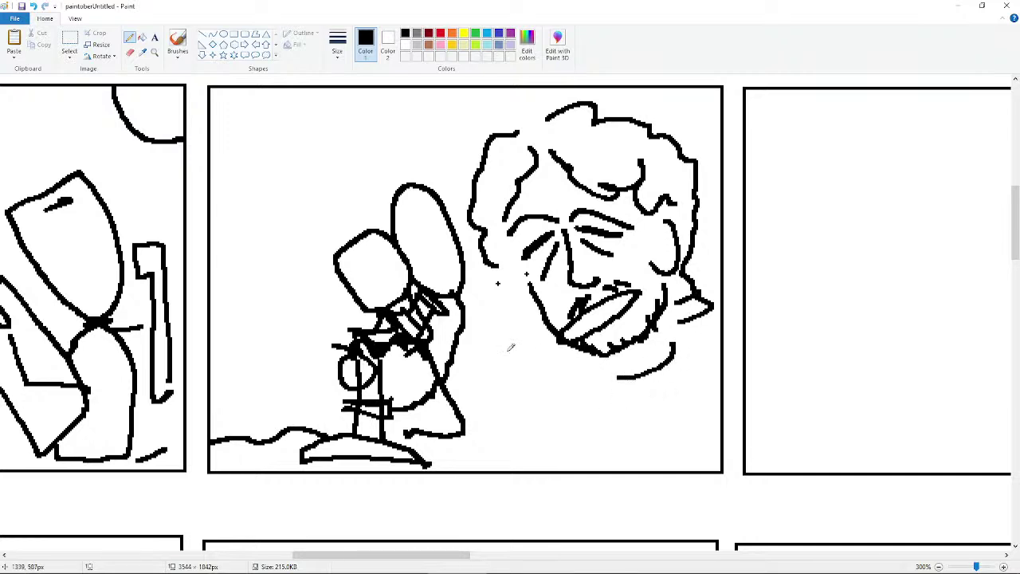
- Draw a rounded hand with fingers gripping the post, and an arm line running from the post toward the chin
mouse_move(336, 323)
mouse_down()
mouse_move(366, 328)
mouse_move(338, 303)
mouse_move(382, 297)
mouse_move(321, 292)
mouse_up()
drag(336, 342, 349, 365)
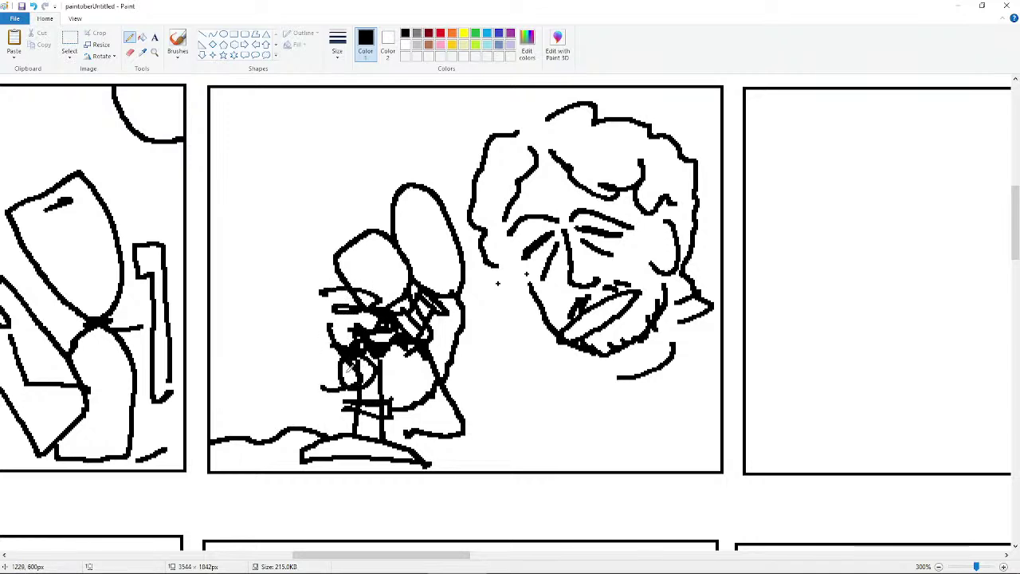
mouse_move(327, 280)
mouse_down()
mouse_move(297, 359)
mouse_move(317, 374)
mouse_up()
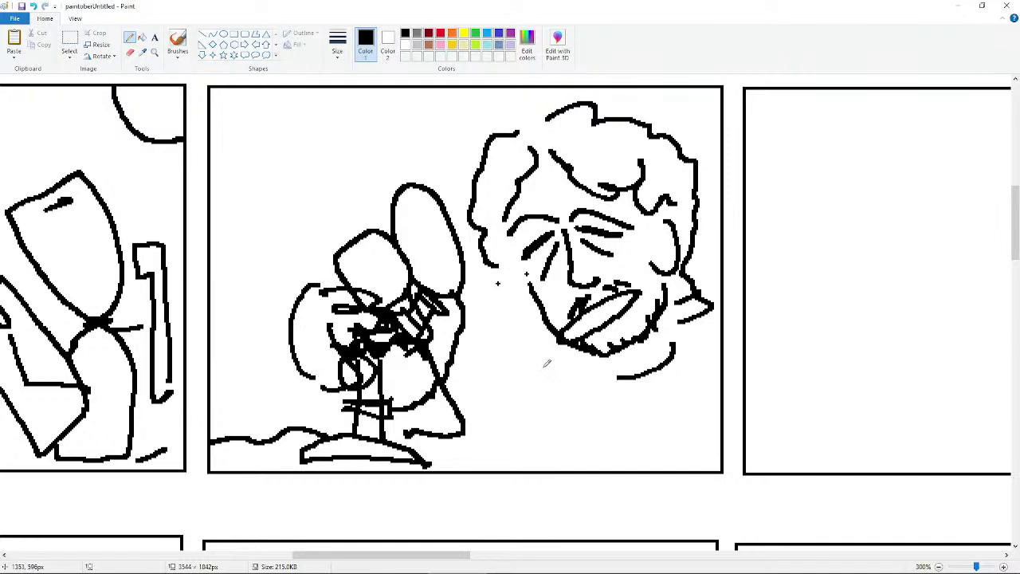
mouse_move(582, 381)
mouse_down()
mouse_move(496, 342)
mouse_move(448, 379)
mouse_up()
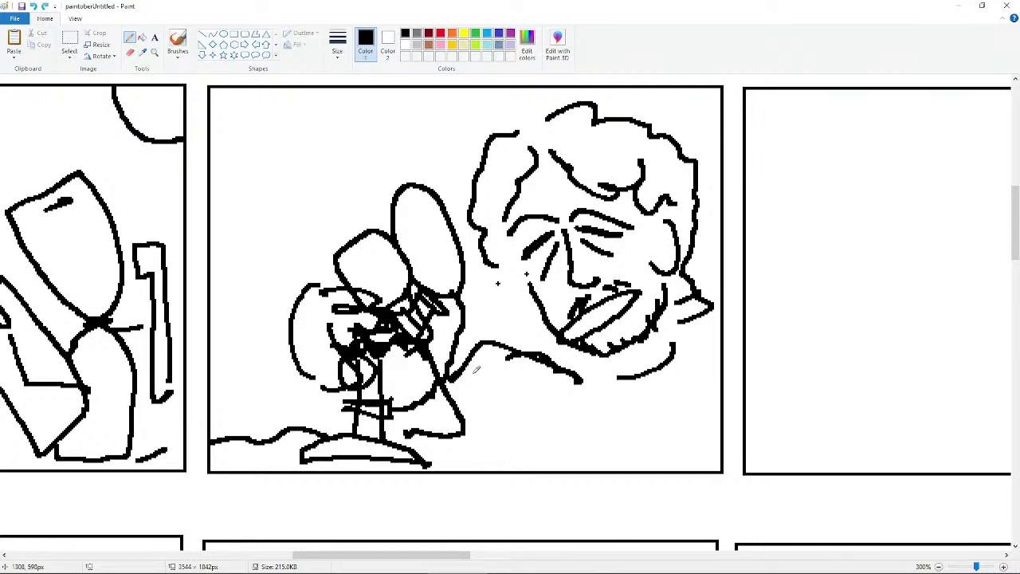
drag(505, 454, 511, 466)
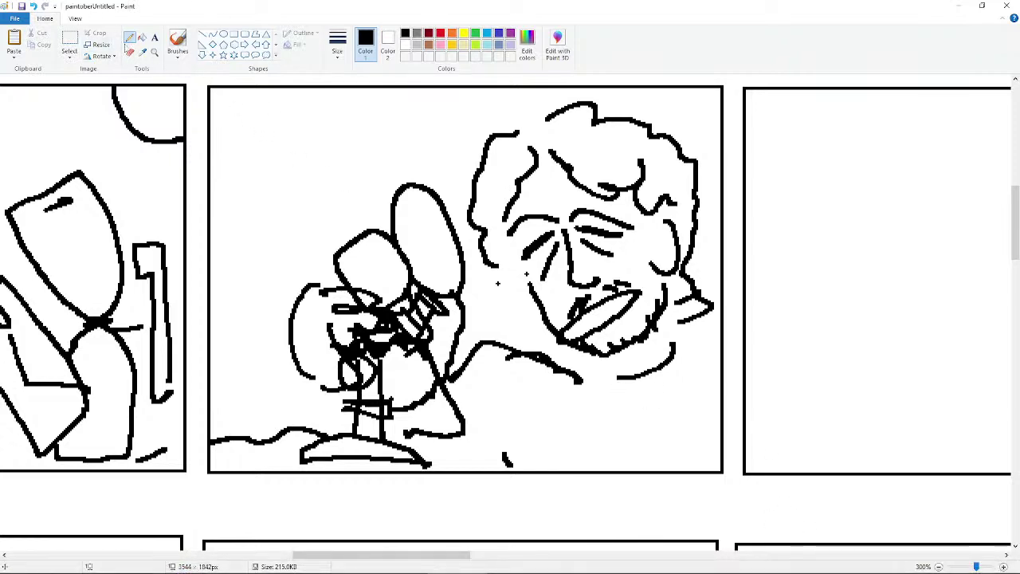
- Erase the eyes, eyebrows, nose and mouth inside the face outline
click(130, 52)
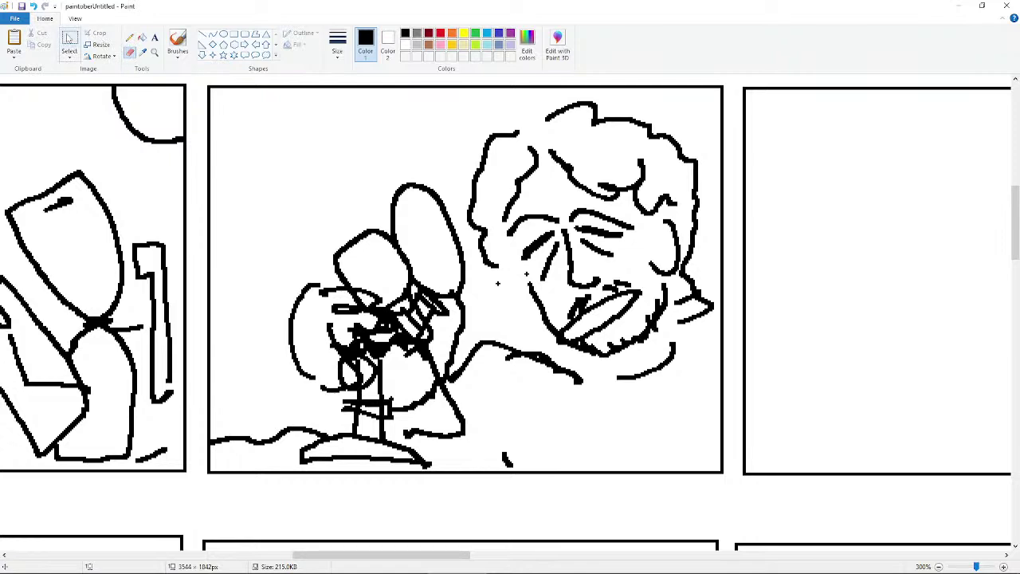
click(69, 42)
mouse_move(541, 227)
mouse_down()
mouse_move(501, 226)
mouse_move(548, 233)
mouse_move(517, 251)
mouse_move(528, 251)
mouse_move(542, 237)
mouse_move(526, 232)
mouse_move(545, 217)
mouse_move(605, 273)
mouse_move(577, 331)
mouse_move(610, 317)
mouse_move(598, 308)
mouse_move(619, 298)
mouse_move(617, 233)
mouse_move(633, 234)
mouse_move(622, 230)
mouse_move(555, 285)
mouse_up()
click(128, 53)
drag(580, 320, 589, 322)
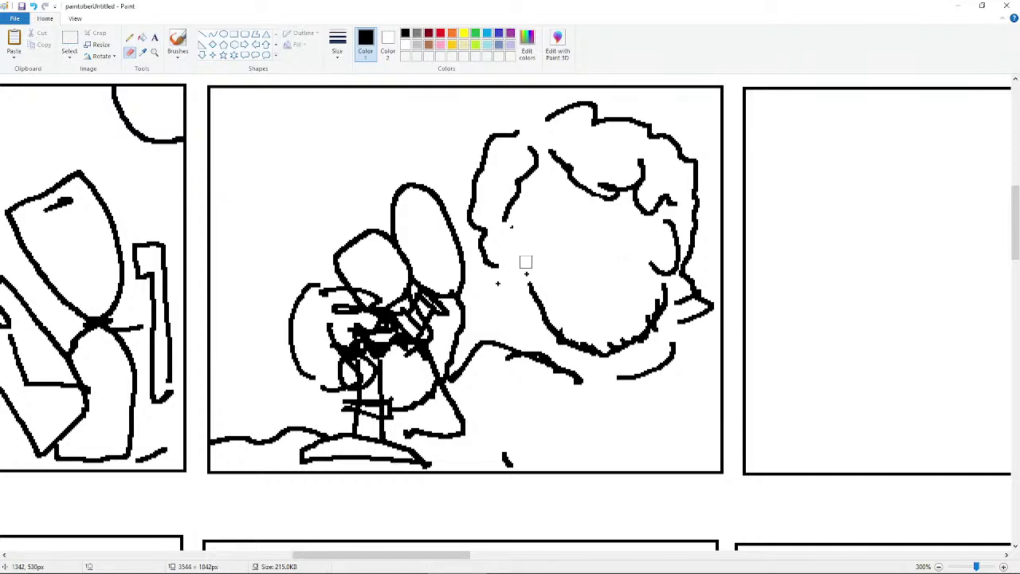
- Draw two large round eyes with pupils, raised eyebrows and an open mouth on the blank face
click(129, 38)
mouse_move(570, 223)
mouse_down()
mouse_move(560, 291)
mouse_move(564, 236)
mouse_move(623, 229)
mouse_up()
drag(528, 158, 516, 188)
drag(574, 169, 612, 196)
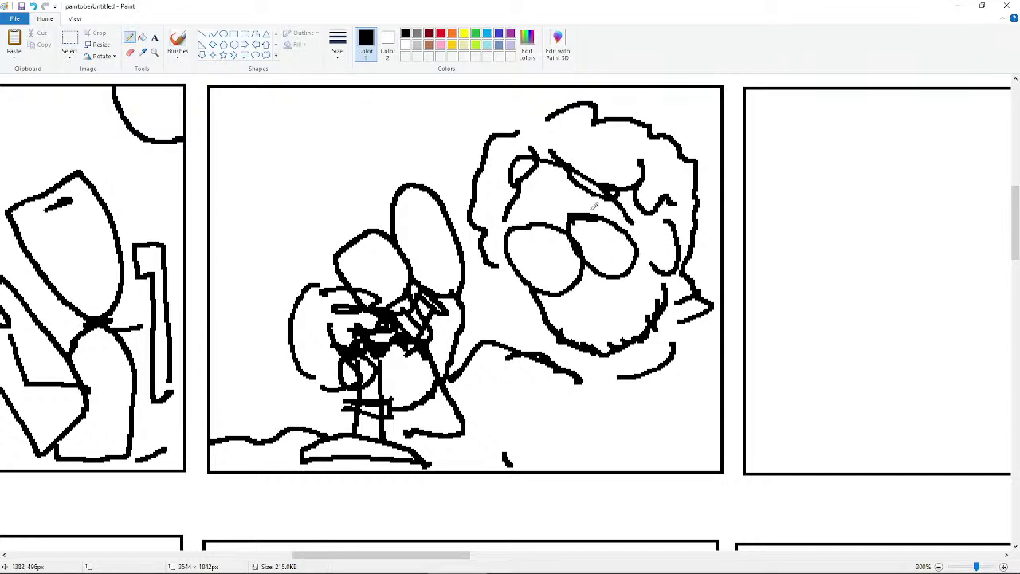
drag(542, 265, 529, 280)
drag(510, 247, 540, 276)
drag(575, 236, 604, 259)
mouse_move(577, 244)
mouse_down()
mouse_move(609, 271)
mouse_move(630, 310)
mouse_move(590, 354)
mouse_move(641, 288)
mouse_up()
- Undo the round eyes, eyebrows and mouth back to the empty face outline
key(ctrl+z)
key(ctrl+z)
key(ctrl+z)
key(ctrl+z)
key(ctrl+z)
key(ctrl+z)
key(ctrl+z)
key(ctrl+z)
key(ctrl+z)
key(ctrl+z)
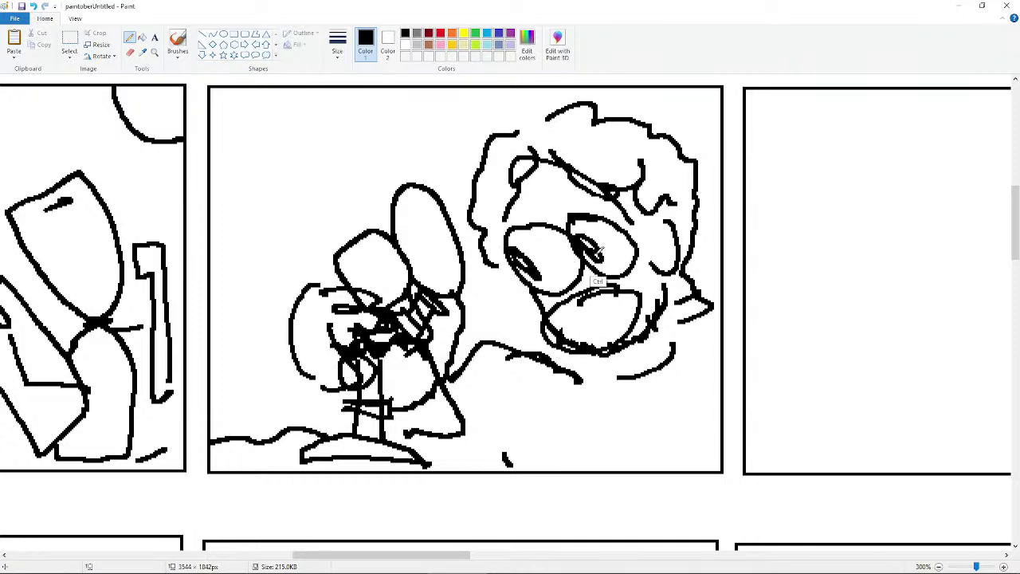
mouse_move(545, 239)
mouse_down()
mouse_move(554, 255)
mouse_move(582, 244)
mouse_move(593, 255)
mouse_up()
key(ctrl+z)
drag(533, 256, 620, 277)
key(ctrl+z)
key(ctrl+z)
key(ctrl+z)
key(ctrl+z)
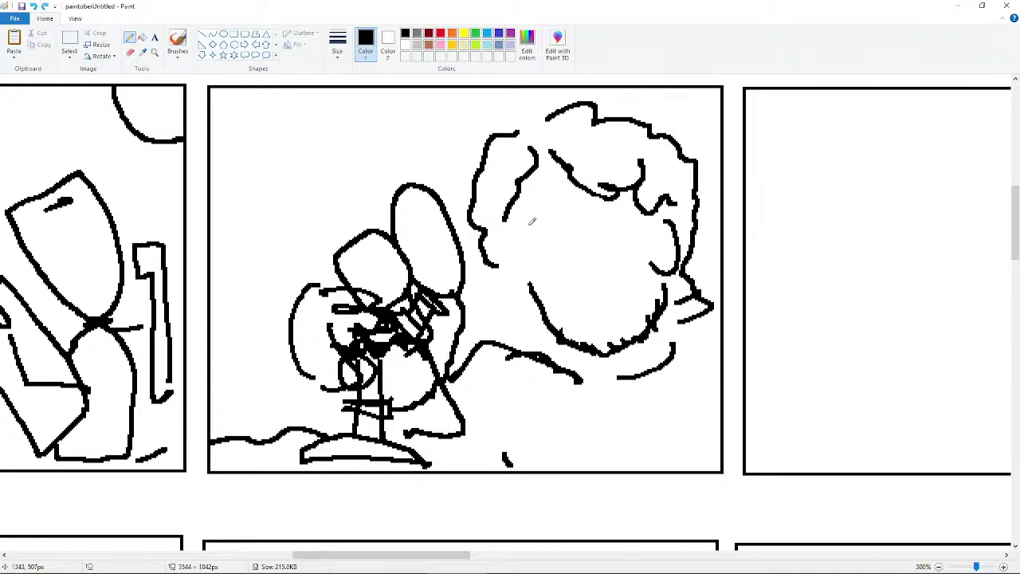
- Draw two small filled eyes close together and a large wide oval mouth filling the lower face
mouse_move(533, 226)
mouse_down()
mouse_move(548, 246)
mouse_move(591, 247)
mouse_up()
key(ctrl+z)
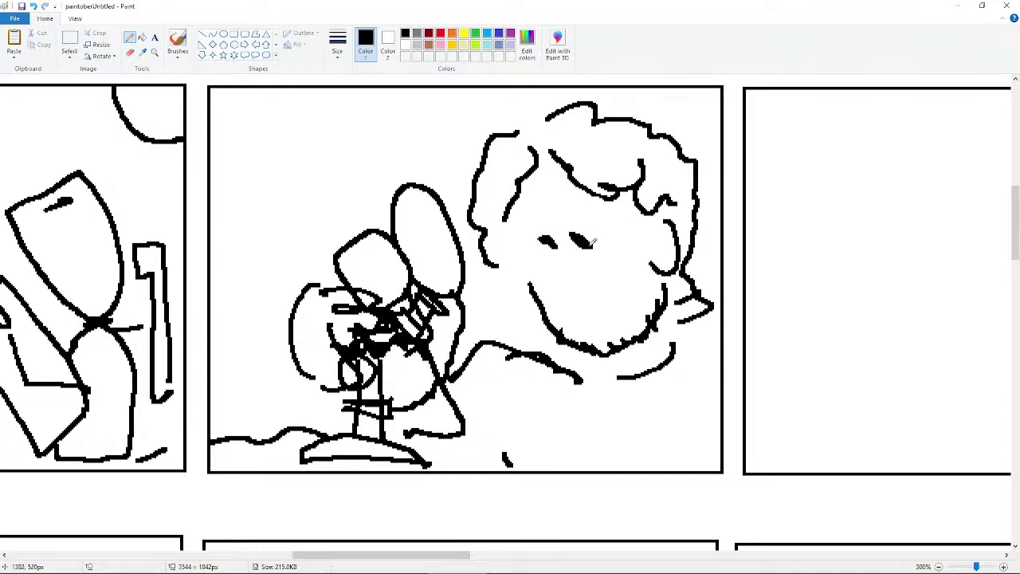
mouse_move(620, 281)
mouse_down()
mouse_move(550, 253)
mouse_move(543, 275)
mouse_move(567, 327)
mouse_move(590, 338)
mouse_move(627, 281)
mouse_move(547, 272)
mouse_move(551, 301)
mouse_move(578, 330)
mouse_move(643, 295)
mouse_move(649, 269)
mouse_move(585, 256)
mouse_move(646, 322)
mouse_move(615, 254)
mouse_up()
key(ctrl+z)
key(ctrl+z)
key(ctrl+z)
key(ctrl+z)
key(ctrl+z)
key(ctrl+z)
drag(596, 158, 547, 223)
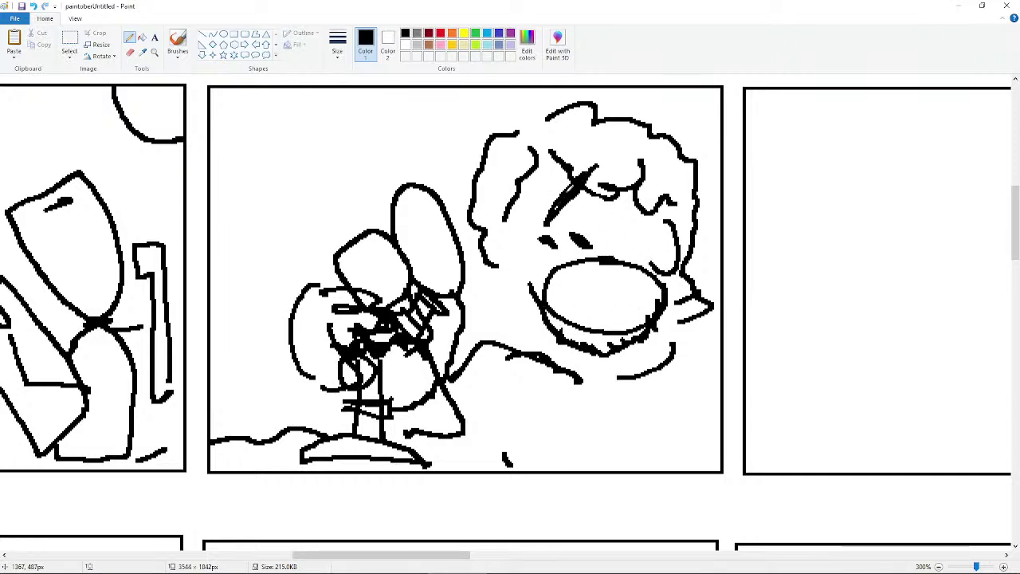
drag(478, 188, 558, 225)
key(ctrl+z)
key(ctrl+z)
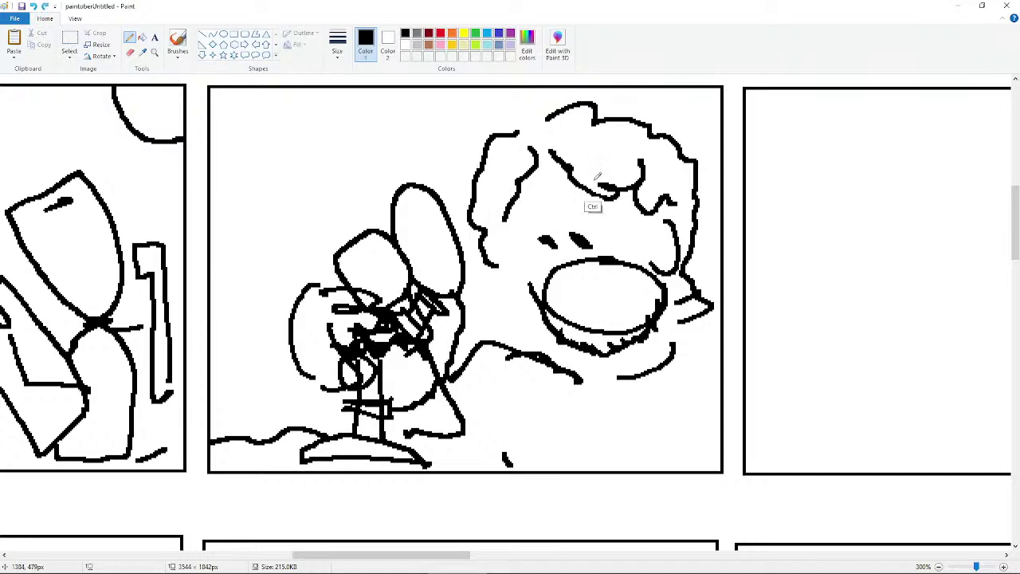
- Draw slanted eyebrows above the small eyes, and add short lines from the eyes and fringe down to the mouth
drag(596, 188, 563, 220)
mouse_move(491, 201)
mouse_down()
mouse_move(550, 215)
mouse_move(510, 209)
mouse_up()
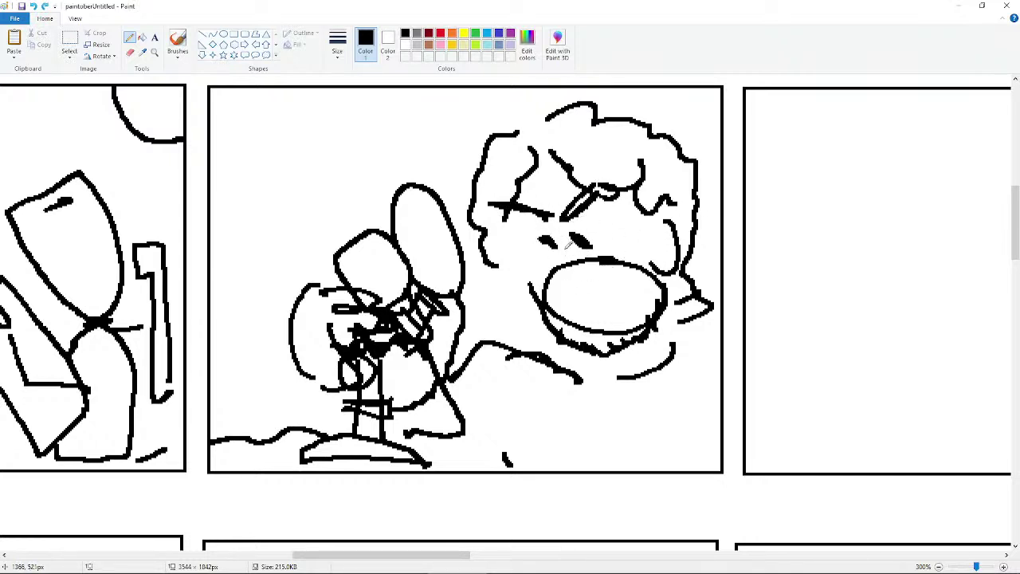
mouse_move(567, 249)
mouse_down()
mouse_move(582, 279)
mouse_move(553, 270)
mouse_up()
key(ctrl+z)
key(ctrl+z)
key(ctrl+z)
mouse_move(657, 261)
mouse_down()
mouse_move(647, 225)
mouse_move(653, 292)
mouse_move(630, 192)
mouse_up()
key(ctrl+z)
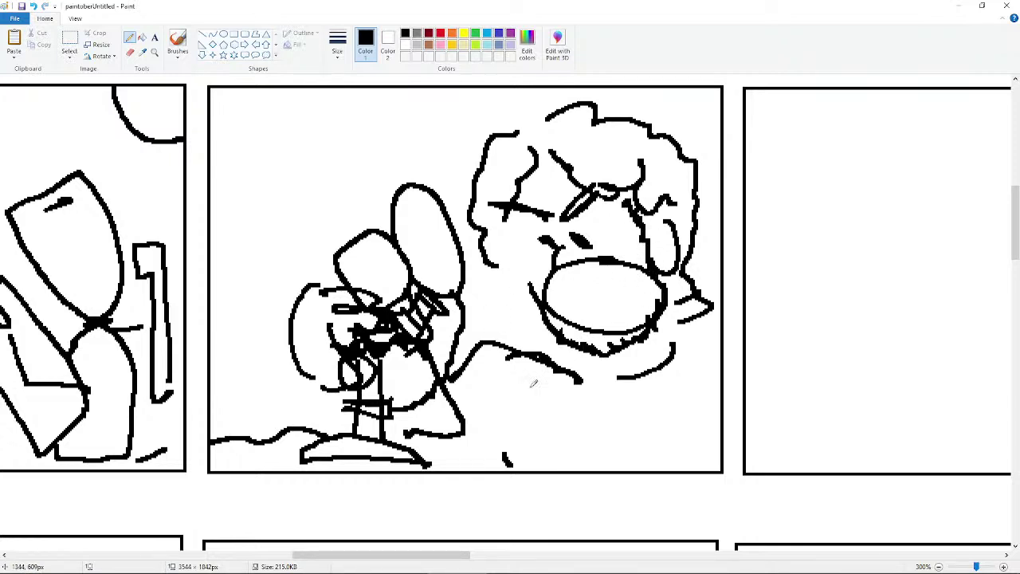
mouse_move(390, 571)
mouse_move(271, 97)
mouse_down()
mouse_move(266, 148)
mouse_move(229, 191)
mouse_up()
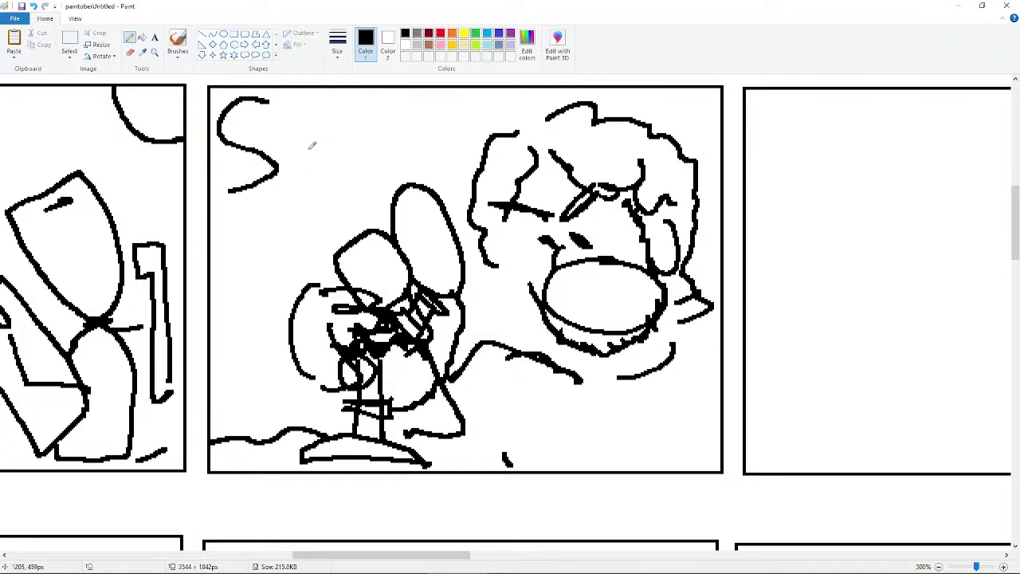
drag(279, 102, 389, 118)
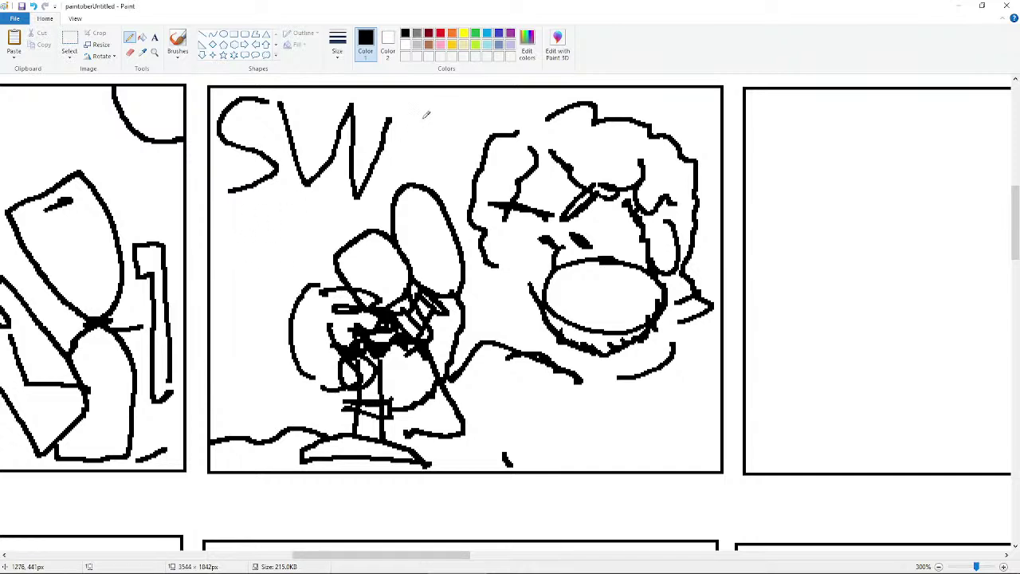
key(ctrl+z)
key(ctrl+z)
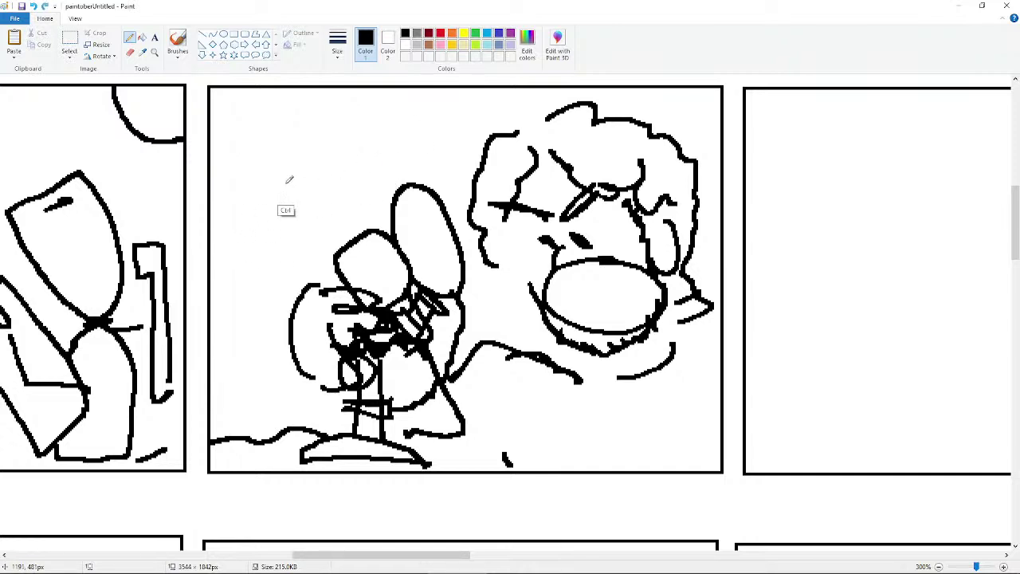
- Handwrite "SWAG!" in tall letters across the panel's empty upper-left area
mouse_move(238, 100)
mouse_down()
mouse_move(223, 148)
mouse_move(266, 231)
mouse_move(217, 288)
mouse_up()
mouse_move(263, 114)
mouse_down()
mouse_move(277, 177)
mouse_move(322, 150)
mouse_move(338, 216)
mouse_move(360, 116)
mouse_up()
mouse_move(373, 184)
mouse_down()
mouse_move(364, 205)
mouse_move(408, 180)
mouse_move(405, 135)
mouse_up()
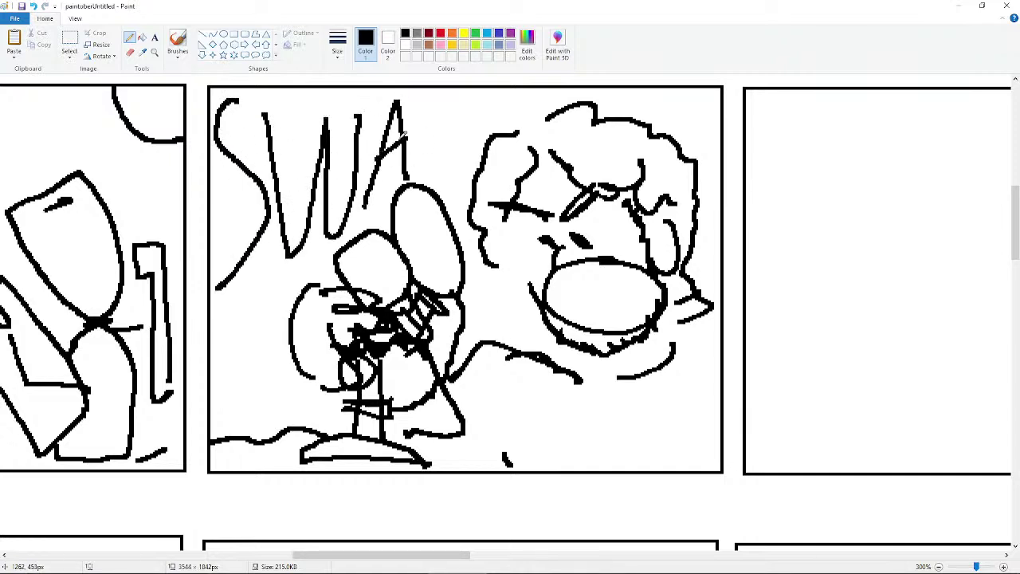
mouse_move(463, 98)
mouse_down()
mouse_move(419, 176)
mouse_move(453, 169)
mouse_move(464, 143)
mouse_move(437, 148)
mouse_move(492, 97)
mouse_up()
click(475, 152)
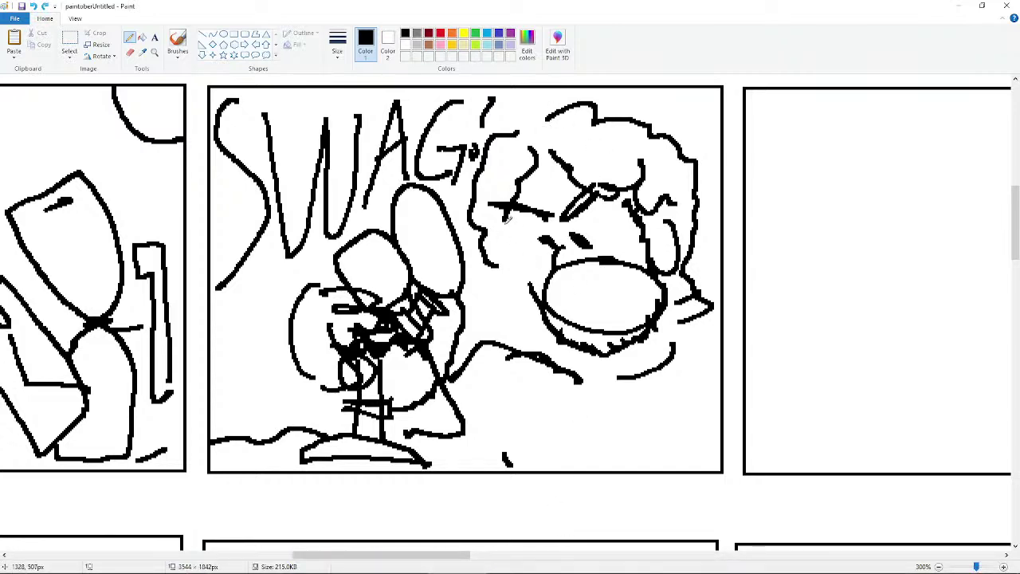
- Draw the cheek line from beside the small eyes down to the jaw's left end
mouse_move(510, 239)
mouse_down()
mouse_move(528, 278)
mouse_move(515, 235)
mouse_up()
key(ctrl+z)
key(ctrl+z)
key(ctrl+z)
key(ctrl+z)
drag(530, 284, 527, 233)
key(ctrl+z)
drag(530, 284, 524, 232)
- Add a shoulder line to the panel's right border, strokes joining the collar, and a second contour outside the left jaw
drag(676, 341, 721, 340)
key(ctrl+z)
mouse_move(612, 368)
mouse_down()
mouse_move(590, 365)
mouse_move(639, 359)
mouse_move(698, 318)
mouse_up()
key(ctrl+z)
key(ctrl+z)
mouse_move(522, 274)
mouse_down()
mouse_move(545, 320)
mouse_move(518, 307)
mouse_move(550, 337)
mouse_up()
key(ctrl+z)
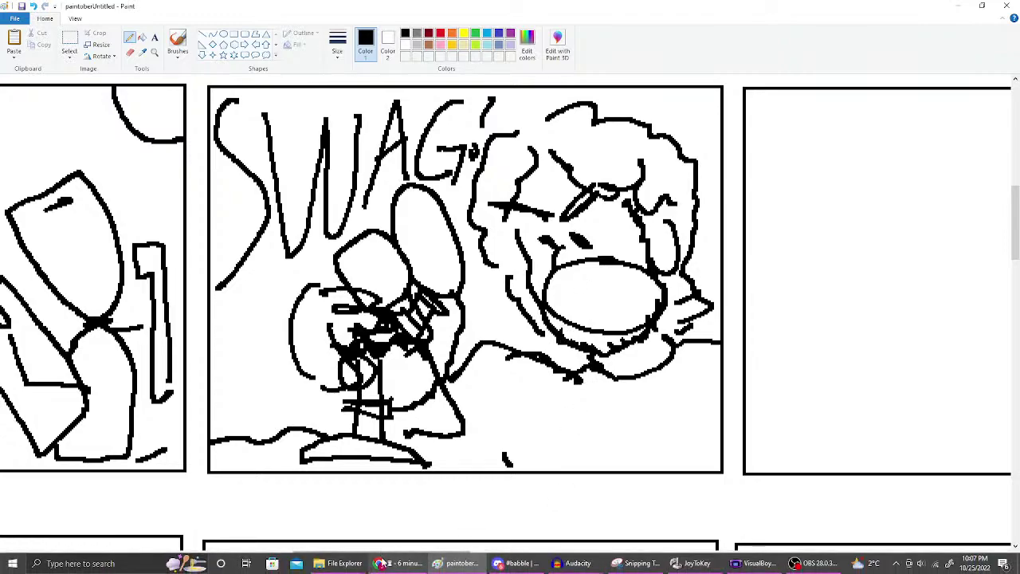
- Switch to Chrome, pause the Snoopy's Magic Show soundtrack video, and reset the finished timer to 6 minutes
click(390, 562)
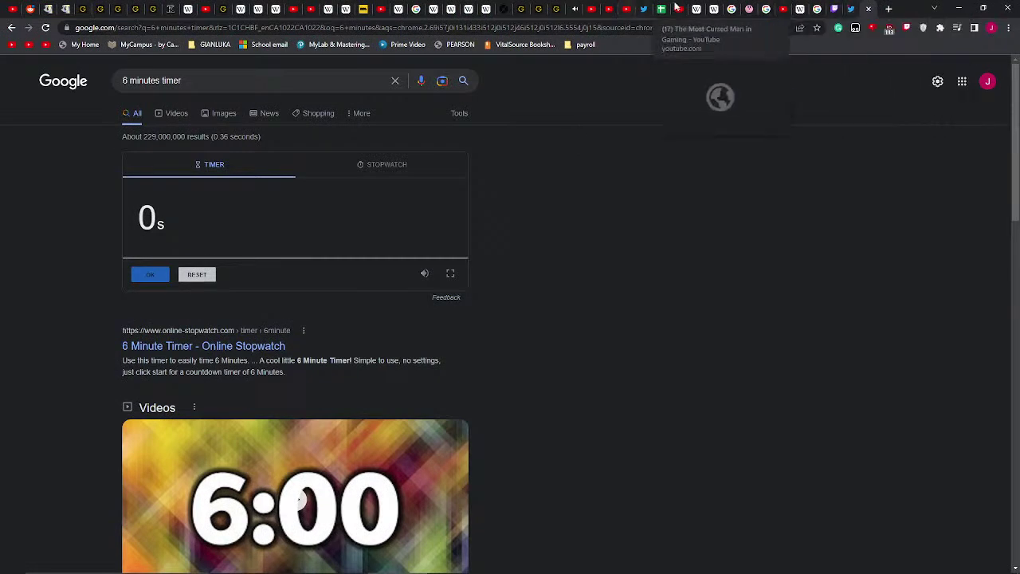
click(575, 9)
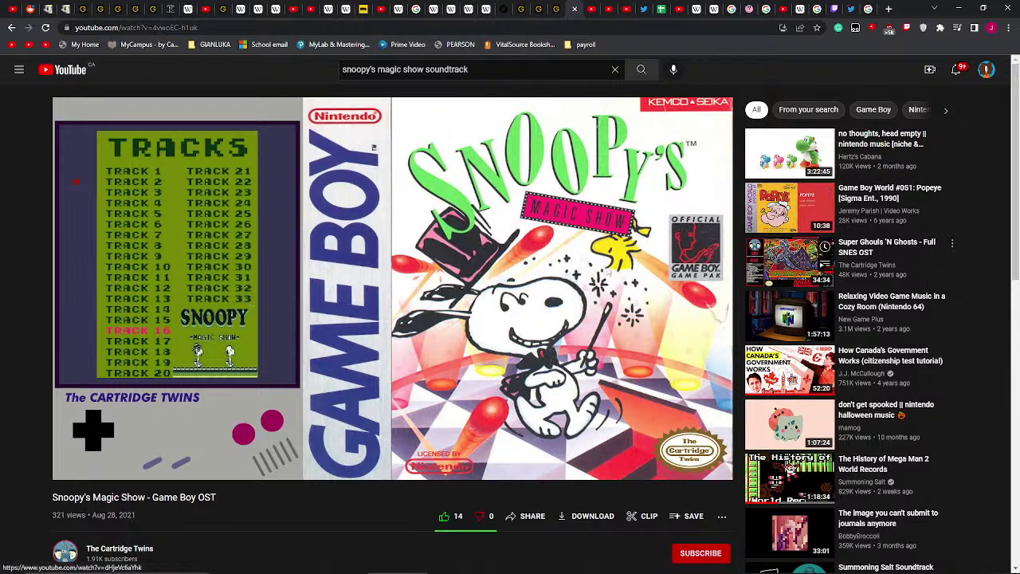
click(601, 275)
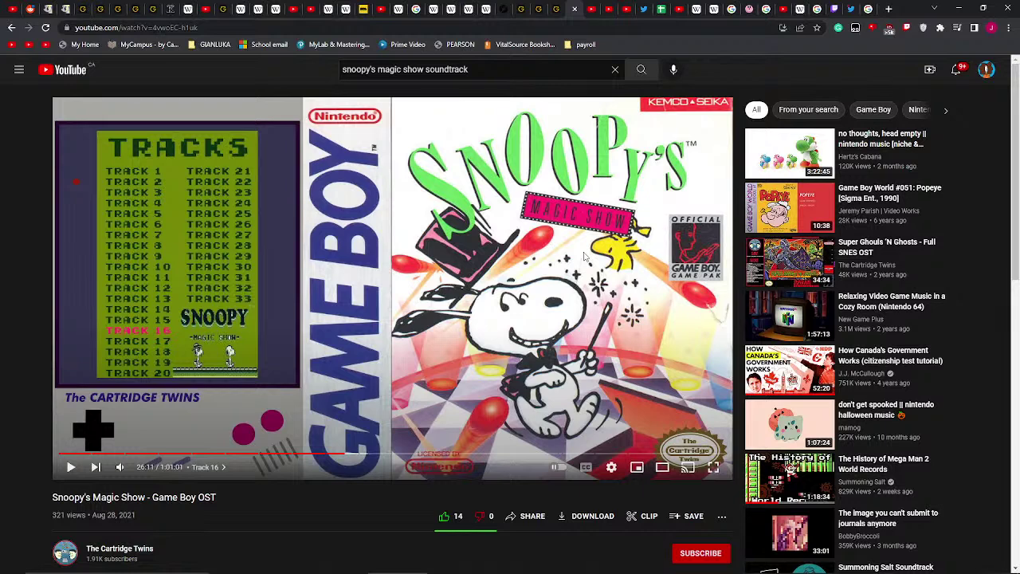
click(868, 8)
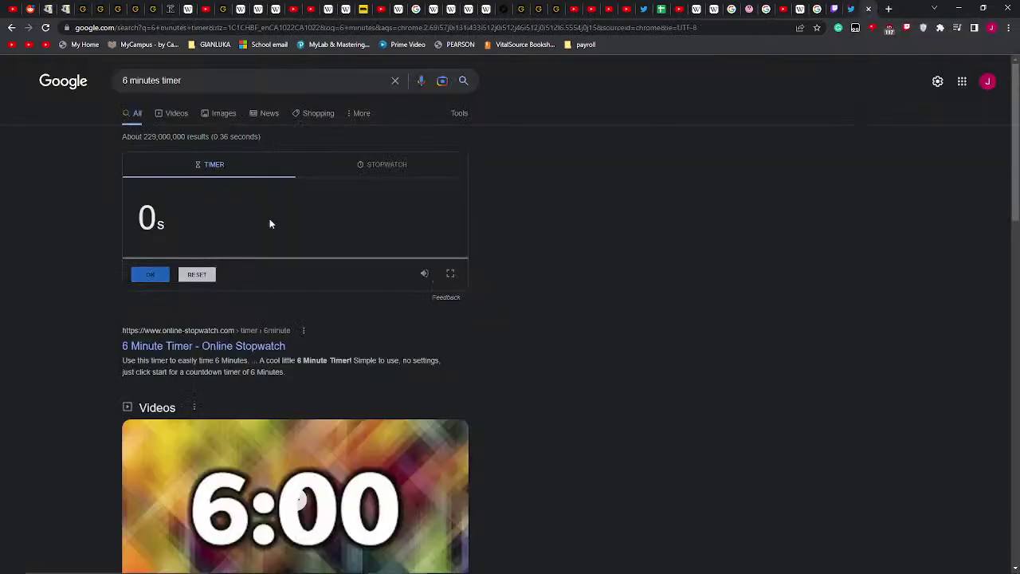
click(212, 276)
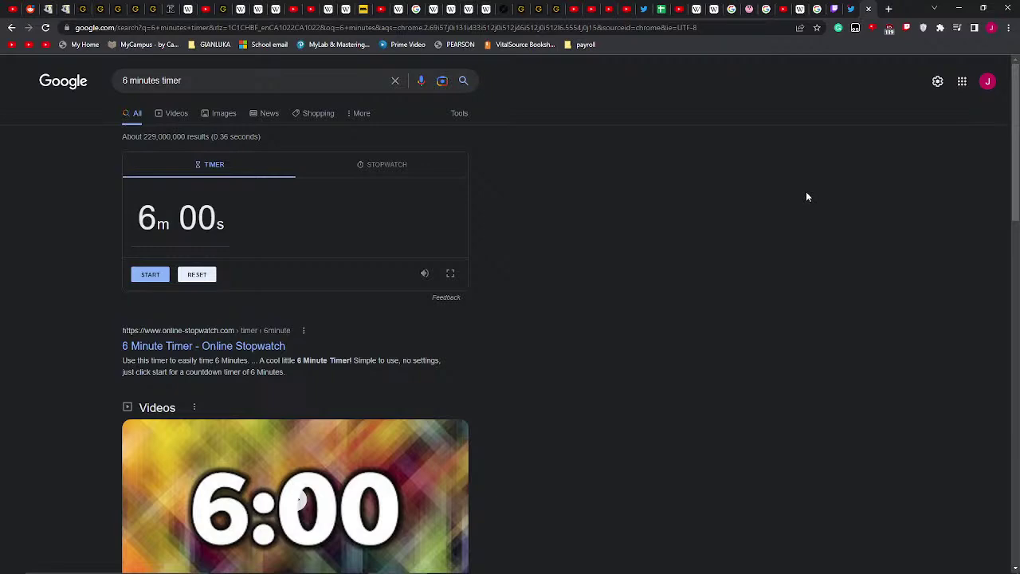
- Resume the Snoopy's Magic Show soundtrack and bring up the Ms Paintober 2022 prompt list
click(574, 9)
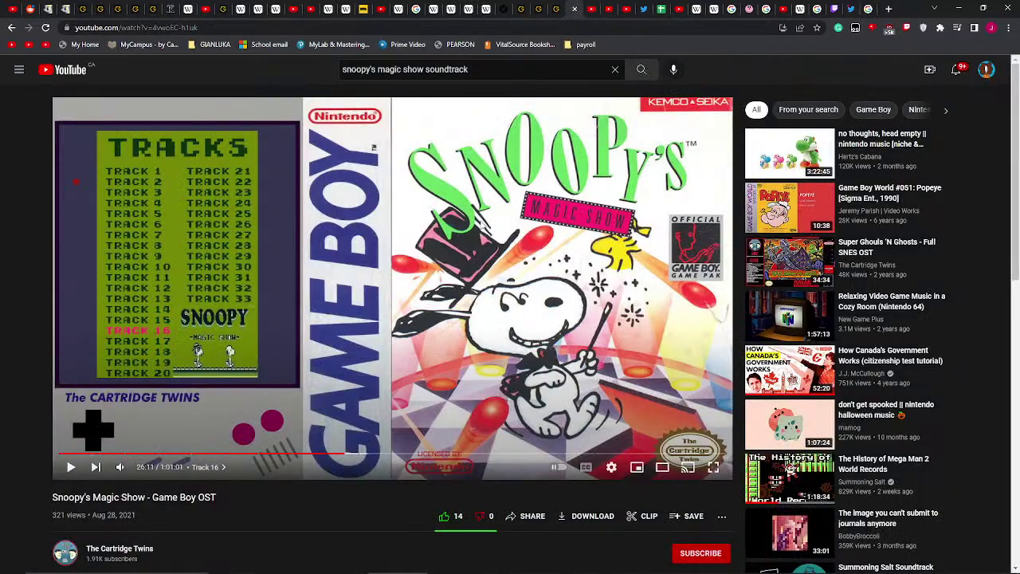
mouse_move(141, 470)
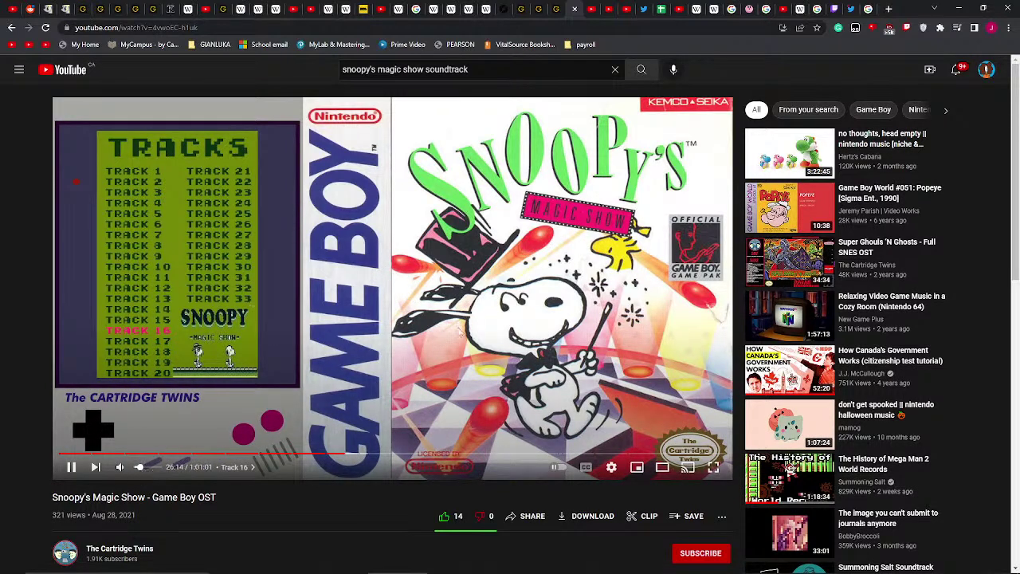
click(866, 8)
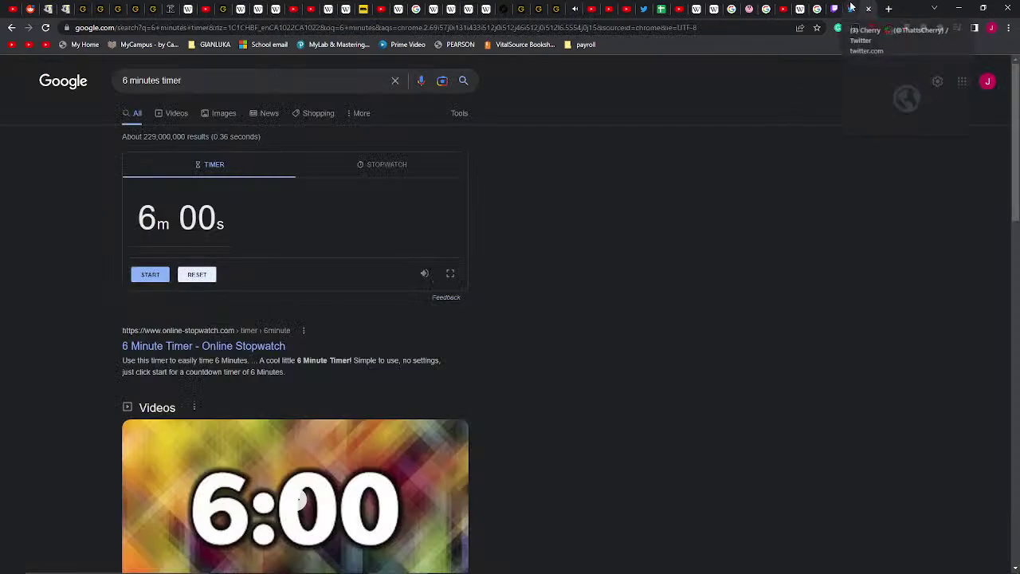
click(850, 8)
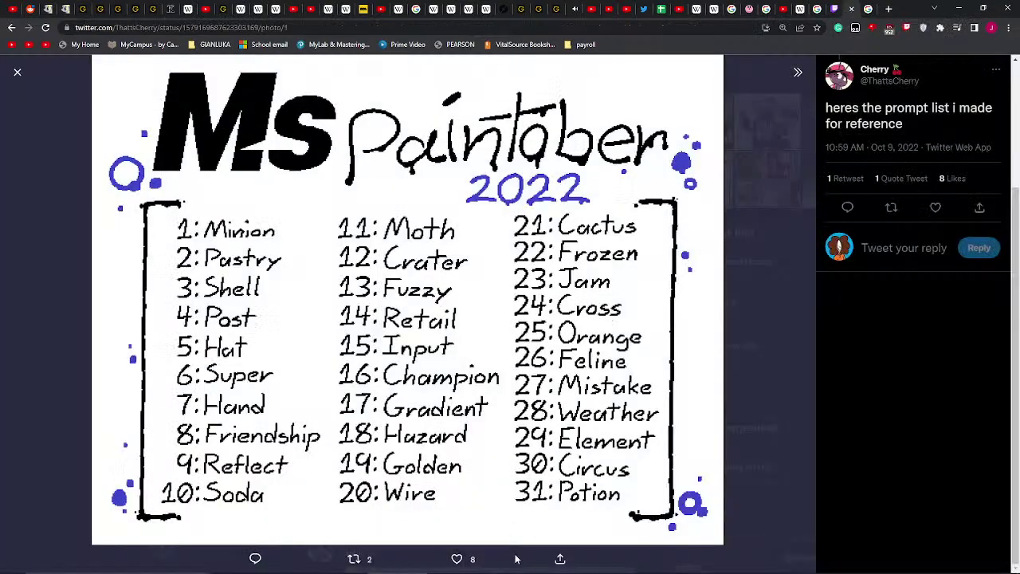
mouse_move(523, 566)
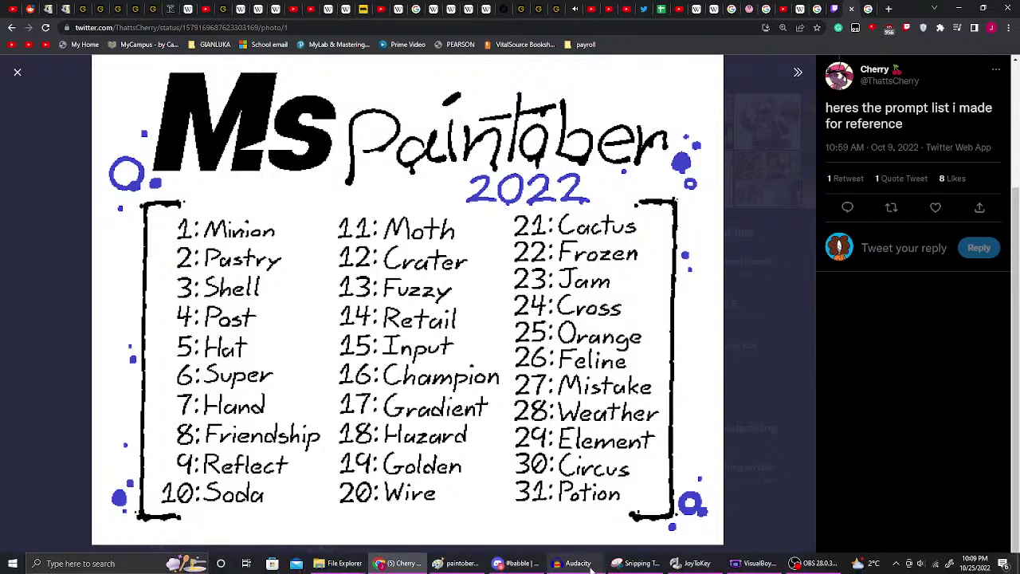
- Switch to Paint and draw a boomerang-shaped mouth with two short slanted eyes above it in the empty panel beside the singer
click(437, 567)
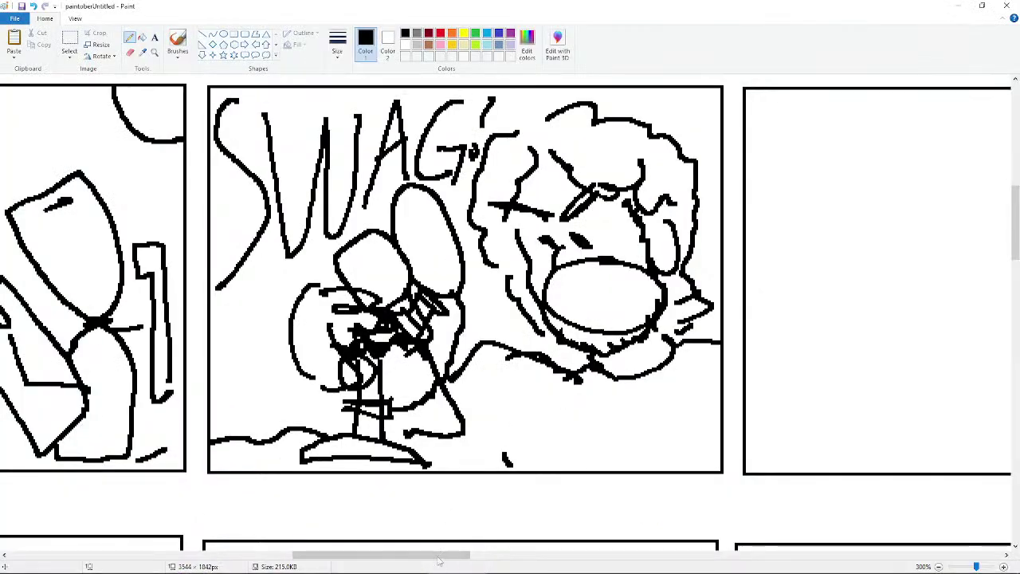
drag(442, 556, 534, 558)
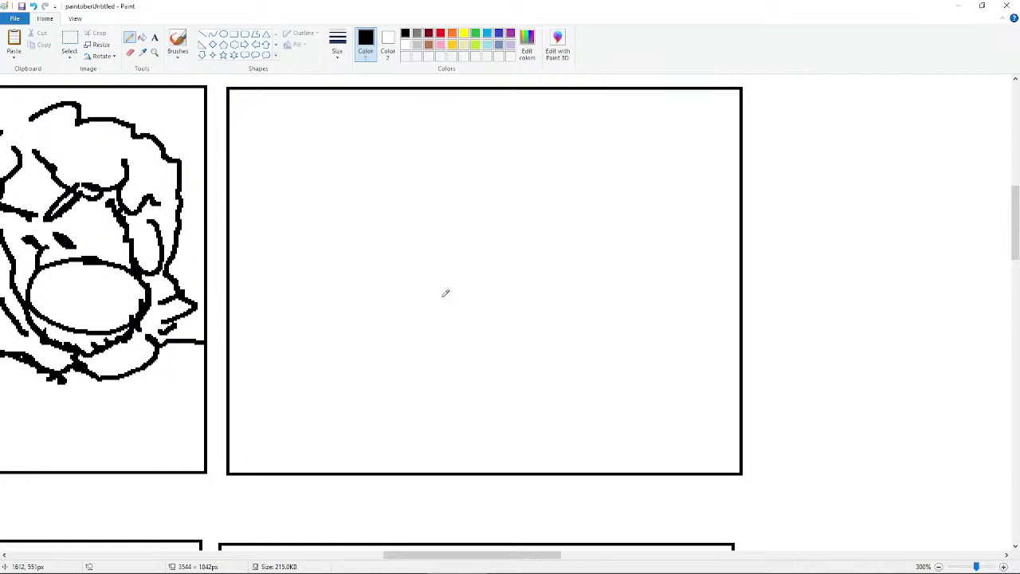
mouse_move(438, 290)
mouse_down()
mouse_move(401, 266)
mouse_move(395, 279)
mouse_move(429, 333)
mouse_move(400, 371)
mouse_move(405, 380)
mouse_move(447, 373)
mouse_move(481, 350)
mouse_move(481, 322)
mouse_move(447, 295)
mouse_up()
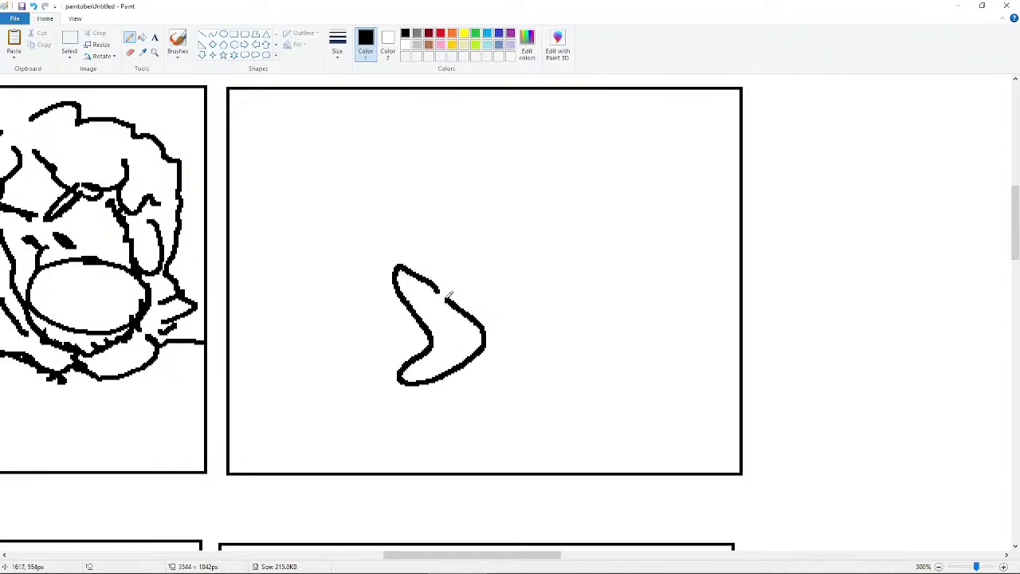
drag(442, 257, 482, 292)
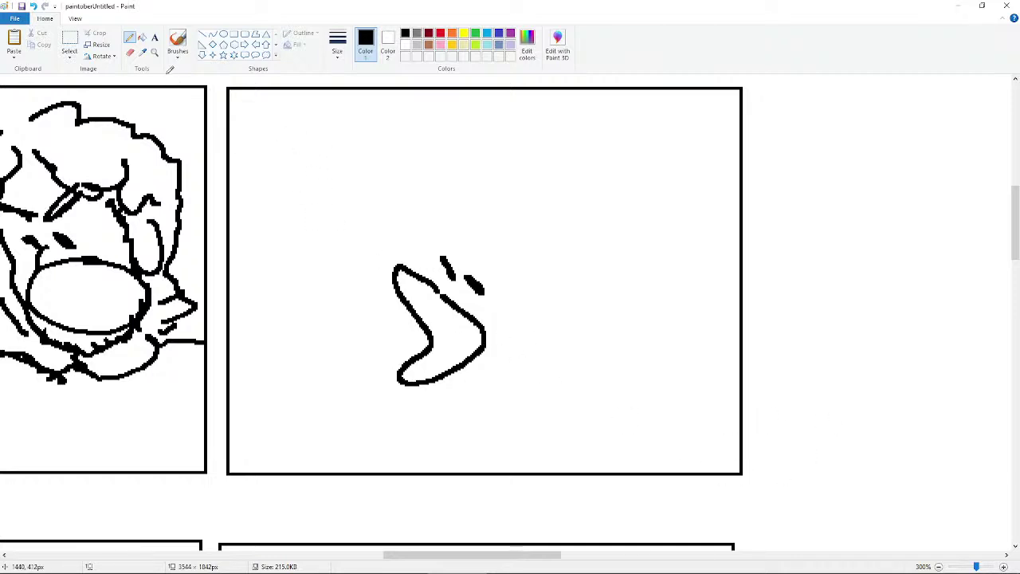
click(70, 41)
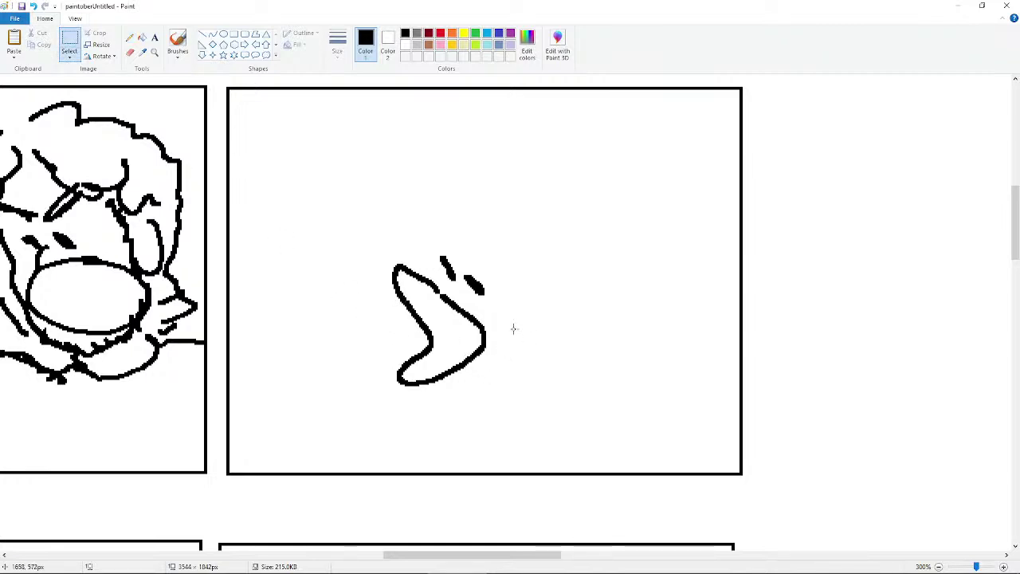
click(129, 37)
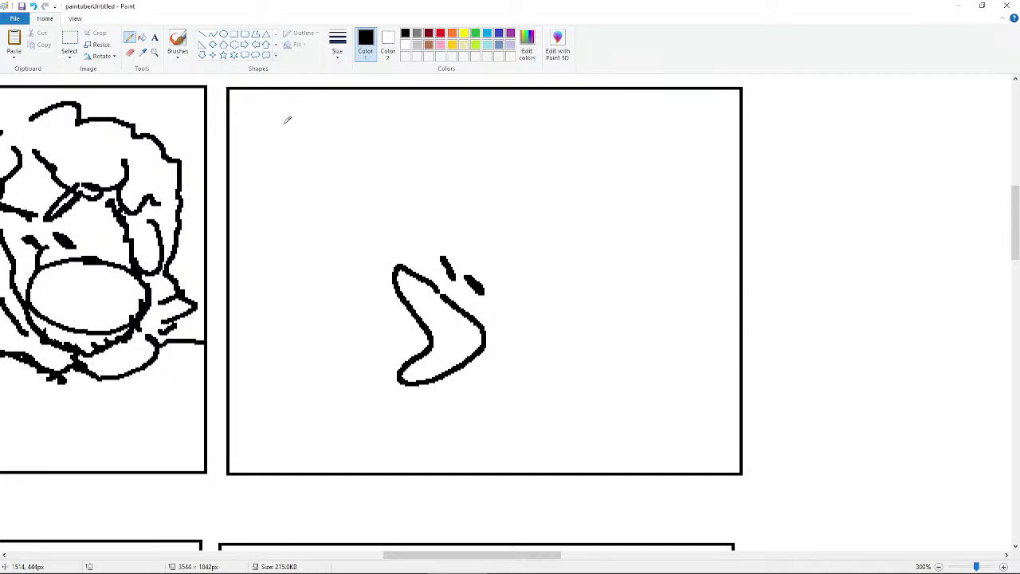
drag(284, 125, 305, 106)
mouse_move(278, 119)
mouse_down()
mouse_move(302, 114)
mouse_move(308, 127)
mouse_move(340, 114)
mouse_up()
key(ctrl+z)
key(ctrl+z)
key(ctrl+z)
key(ctrl+z)
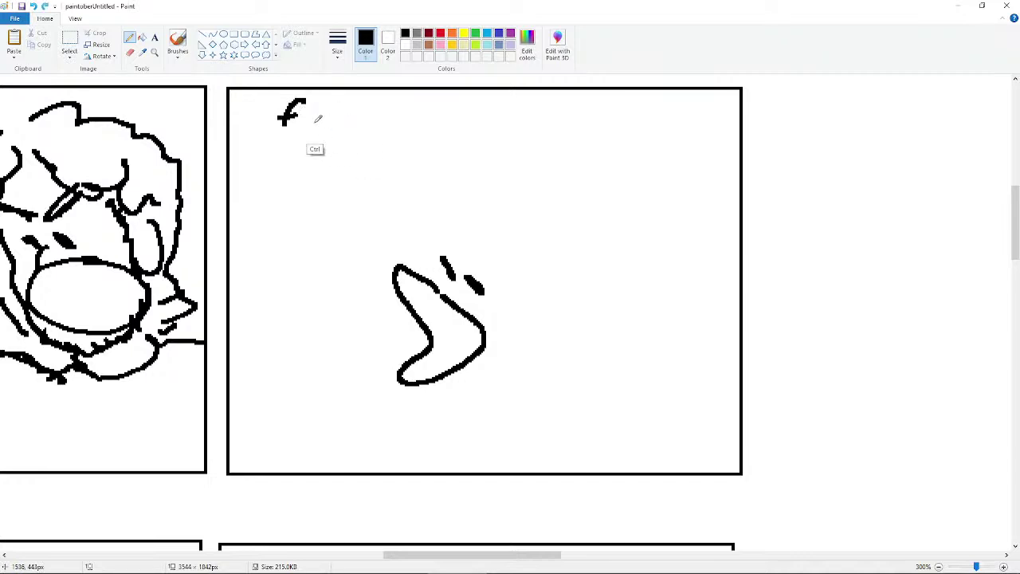
key(ctrl+z)
key(ctrl+z)
key(ctrl+z)
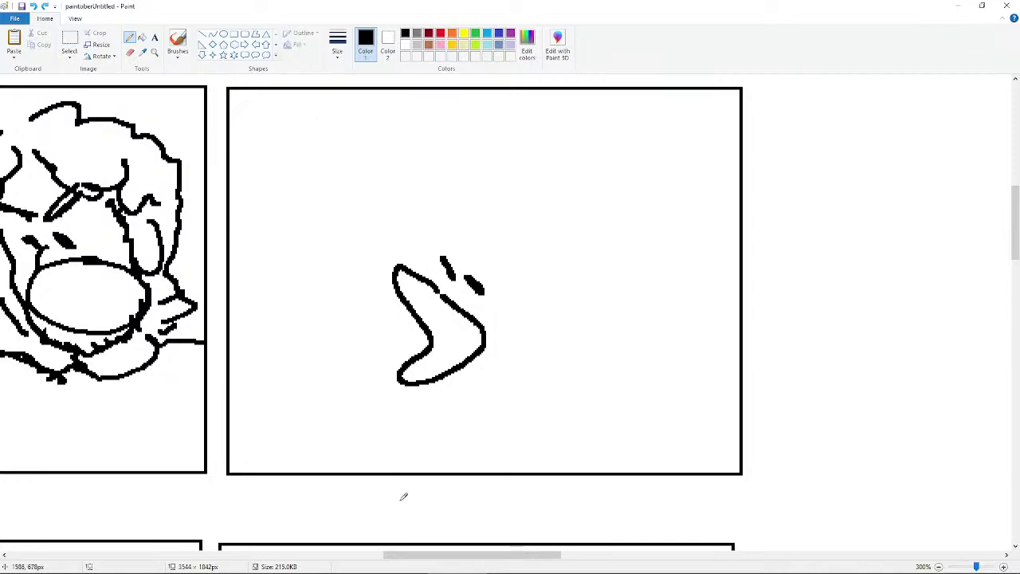
- Switch to Chrome, pause the Snoopy's Magic Show soundtrack, and start the 6-minute timer
click(411, 564)
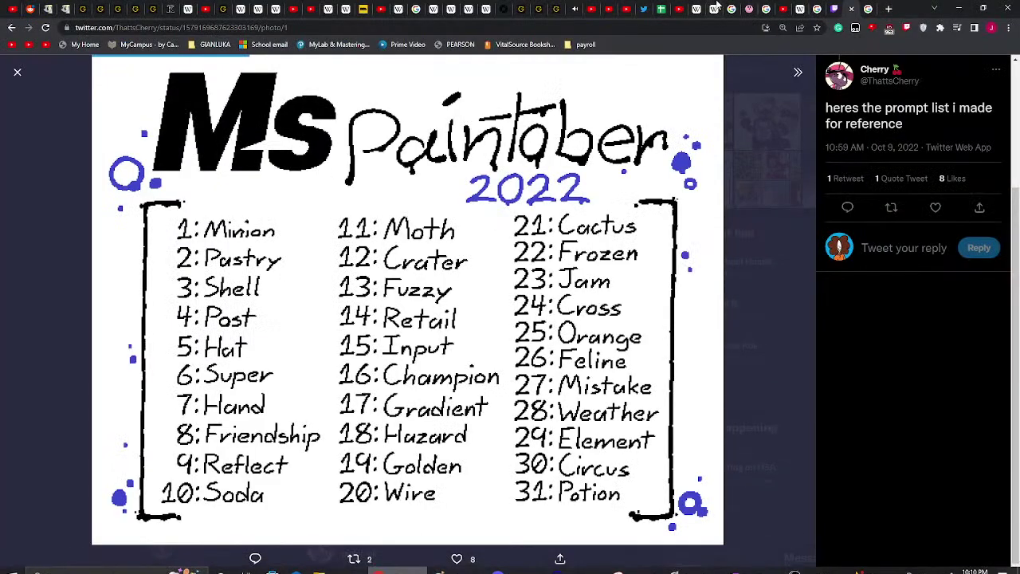
click(568, 9)
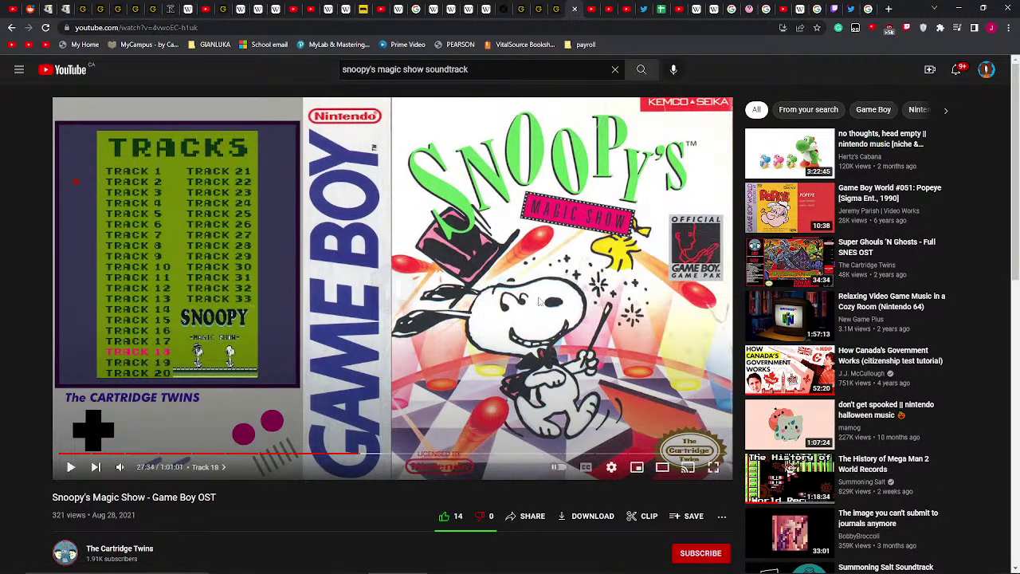
scroll(538, 311, down, 15)
scroll(545, 310, down, 4)
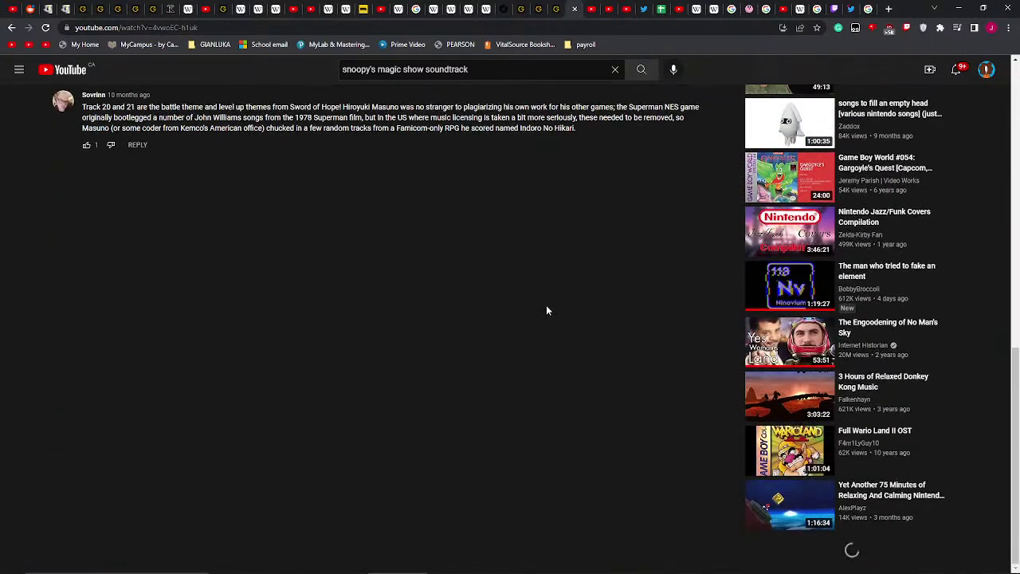
click(868, 9)
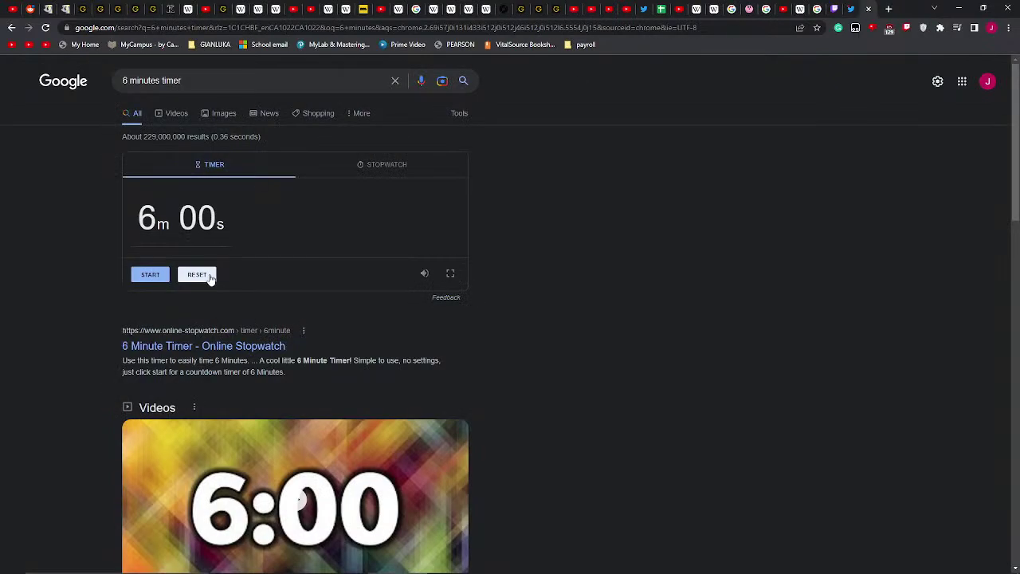
click(161, 279)
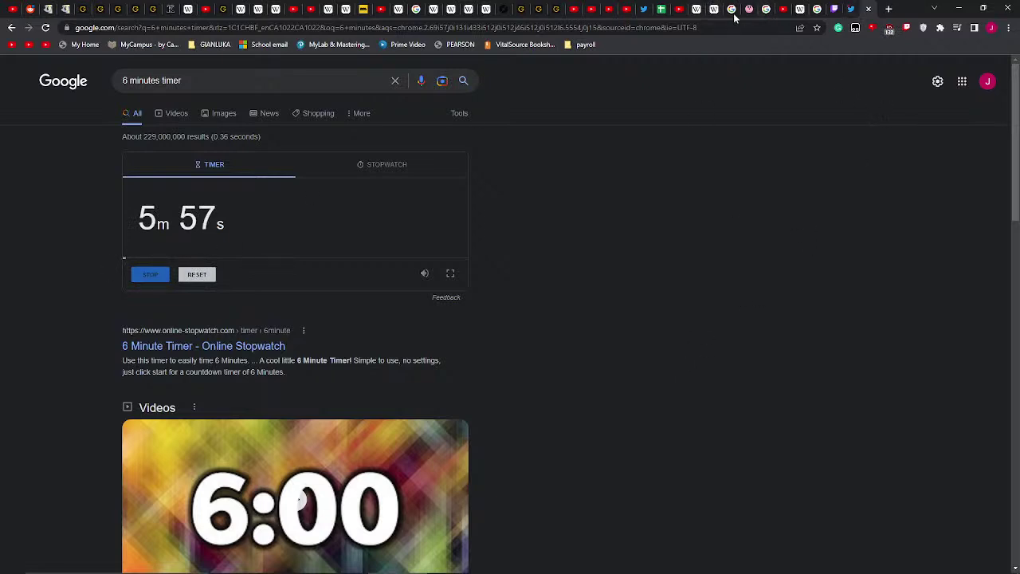
- Browse the videos suggested beside the Snoopy soundtrack and open "Relaxing Video Game Music in a Cozy Room (Nintendo 64)"
click(574, 8)
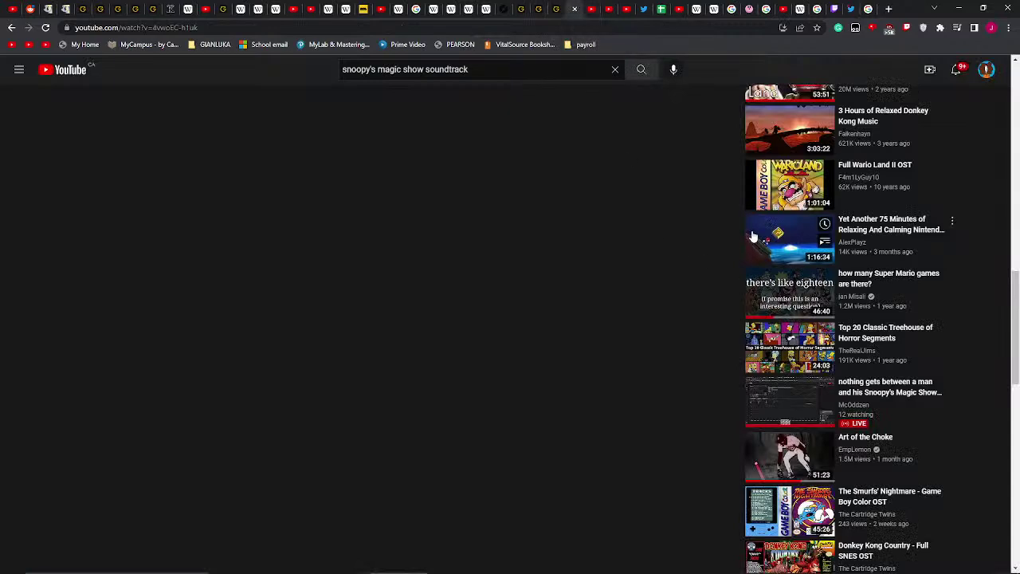
scroll(752, 235, down, 2)
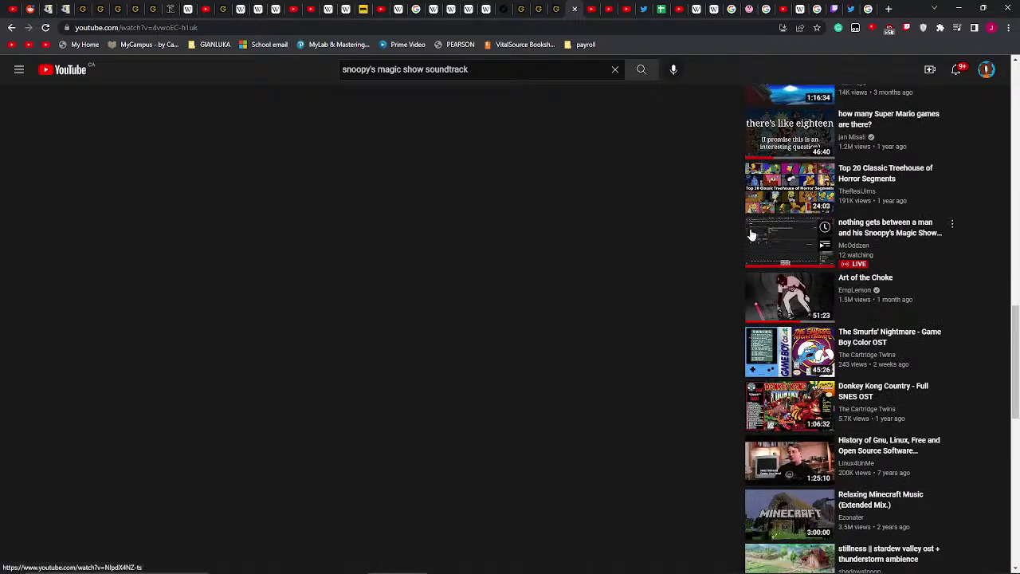
scroll(752, 235, down, 8)
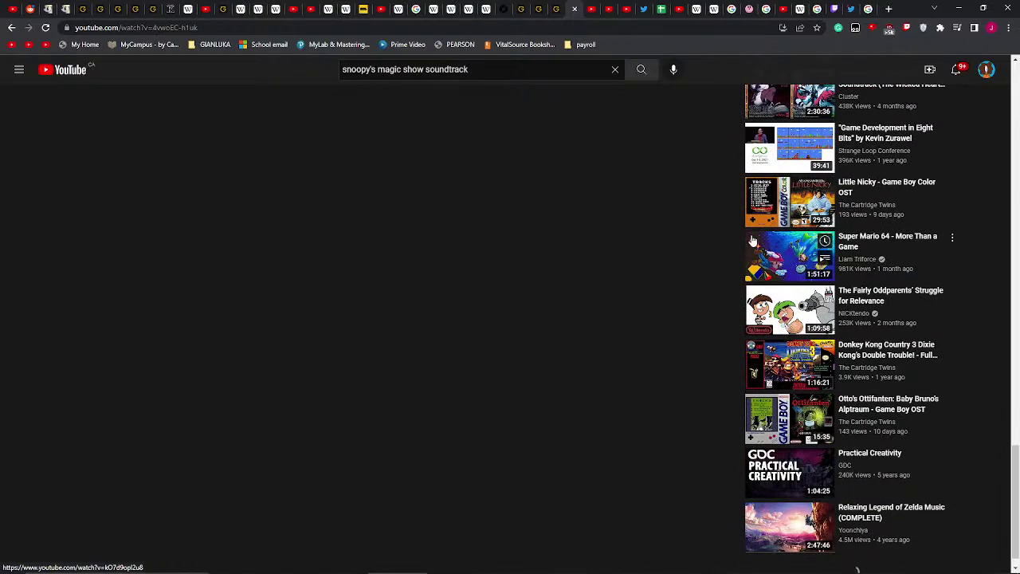
scroll(668, 301, down, 4)
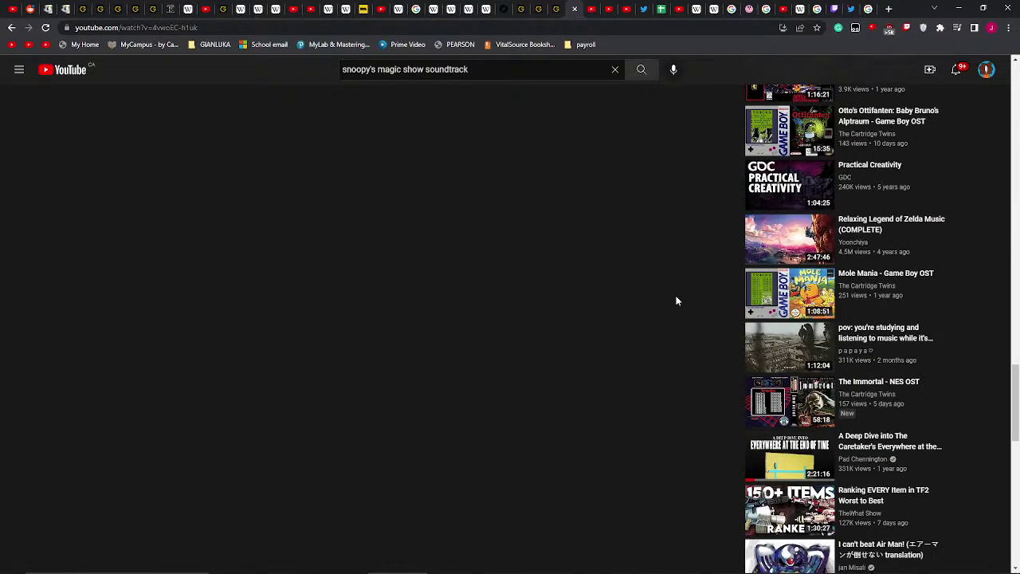
scroll(678, 294, down, 10)
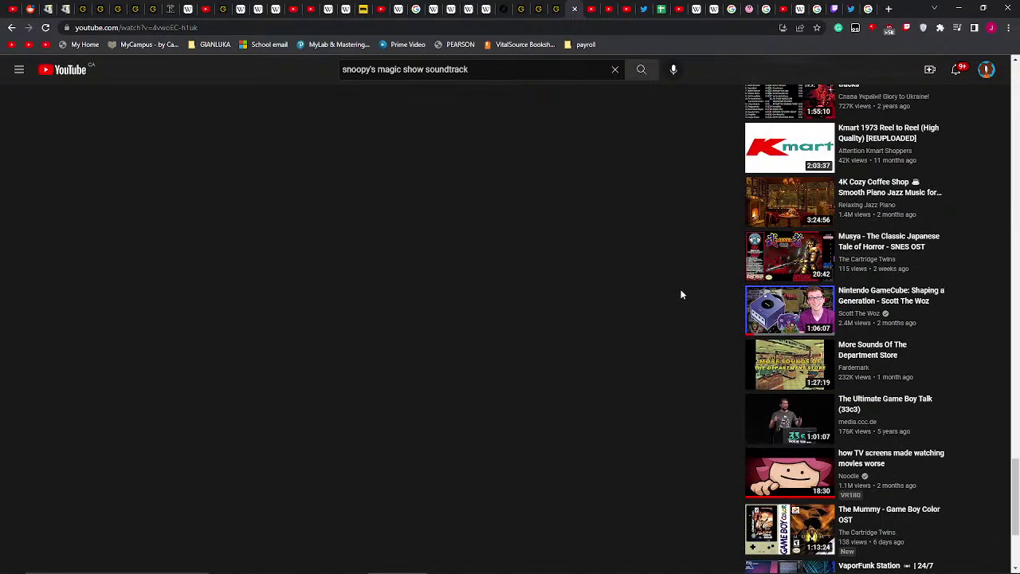
scroll(682, 293, down, 1)
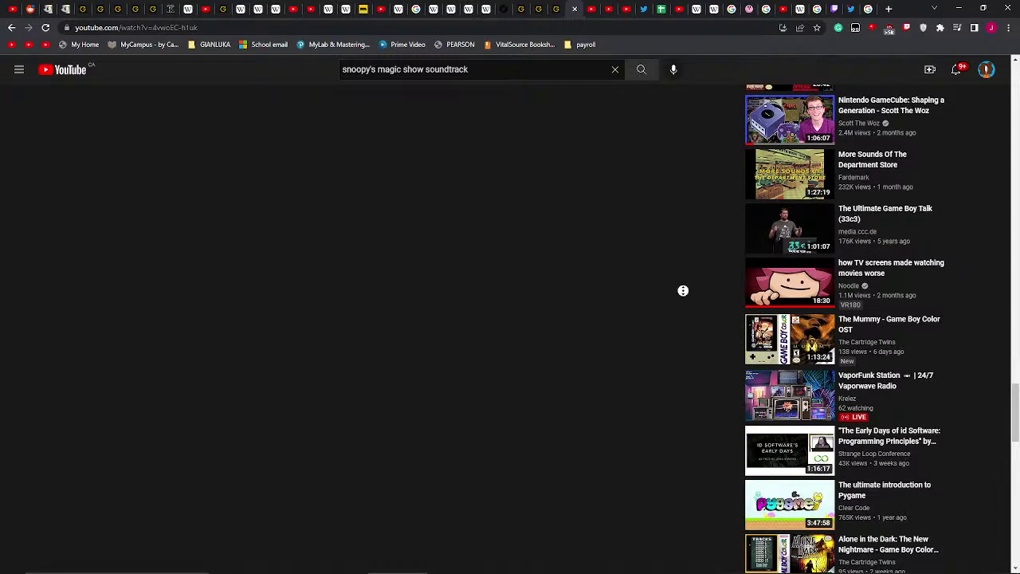
scroll(683, 295, up, 15)
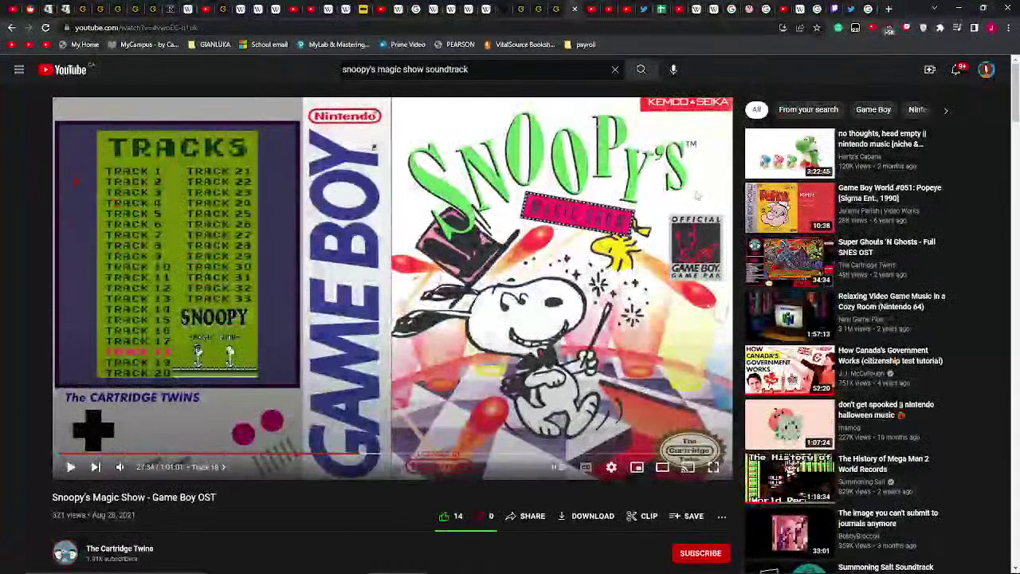
click(778, 315)
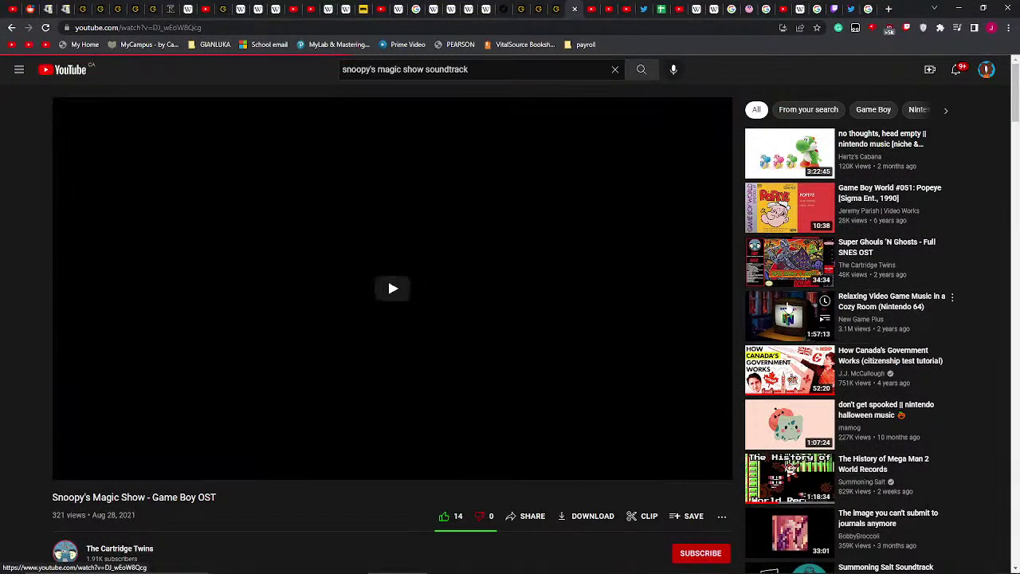
- Preview the cozy-room Nintendo 64 music video and pause it
scroll(765, 314, down, 1)
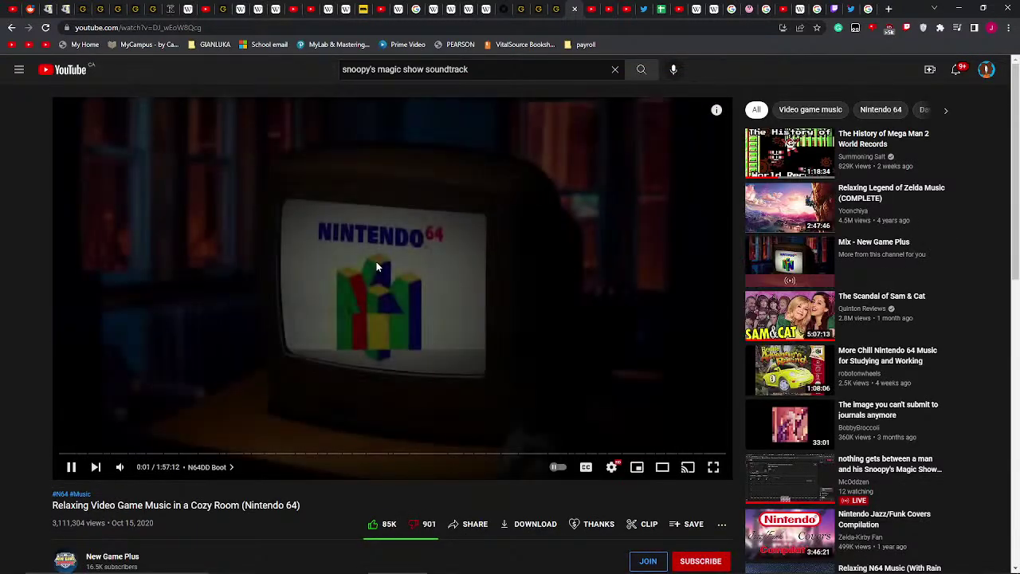
scroll(381, 267, down, 2)
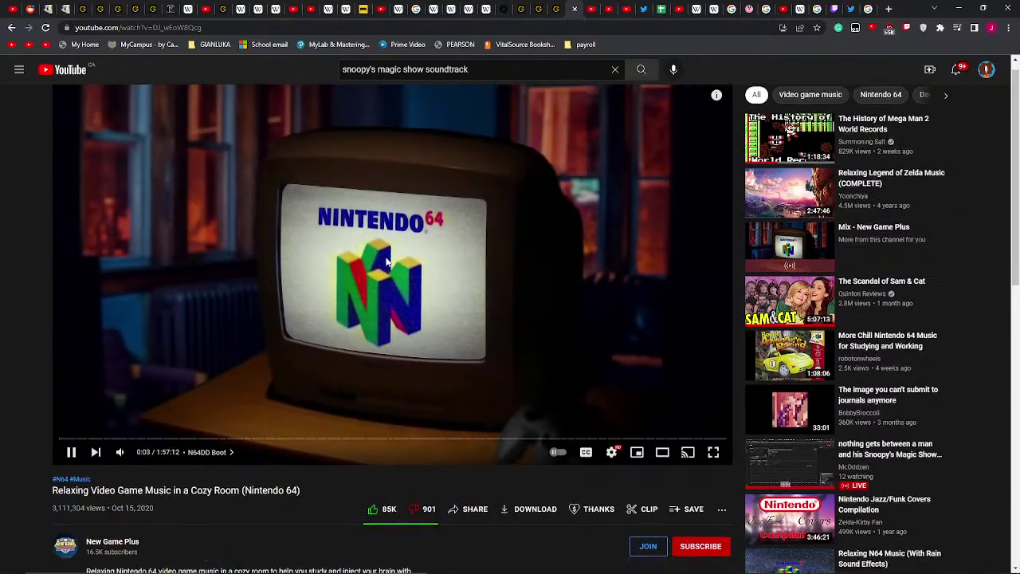
scroll(386, 260, up, 2)
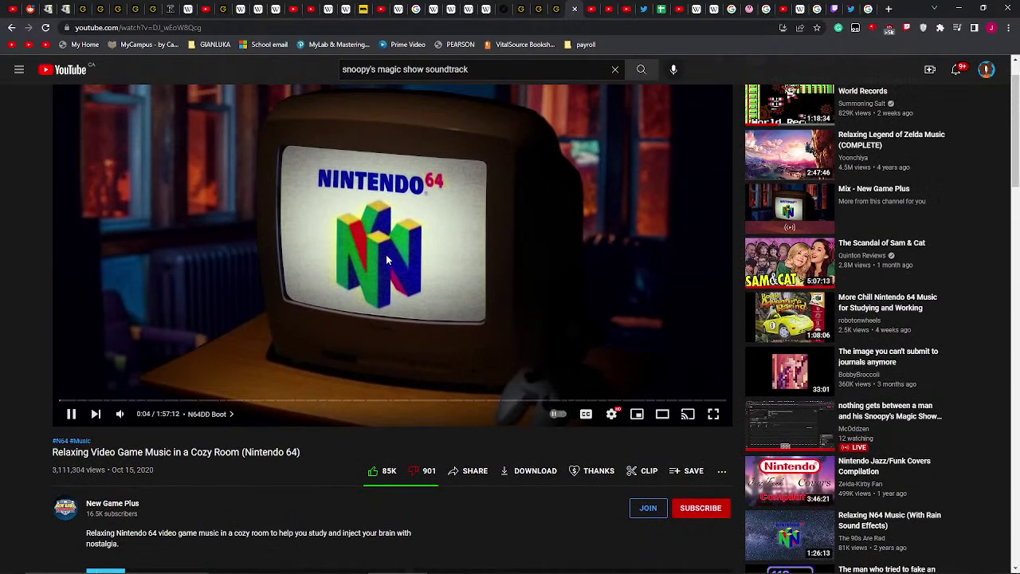
click(385, 252)
- Search YouTube for "mario galaxy soundtrack" and open "Super Mario Galaxy - Full OST w/ Timestamps"
drag(477, 70, 264, 103)
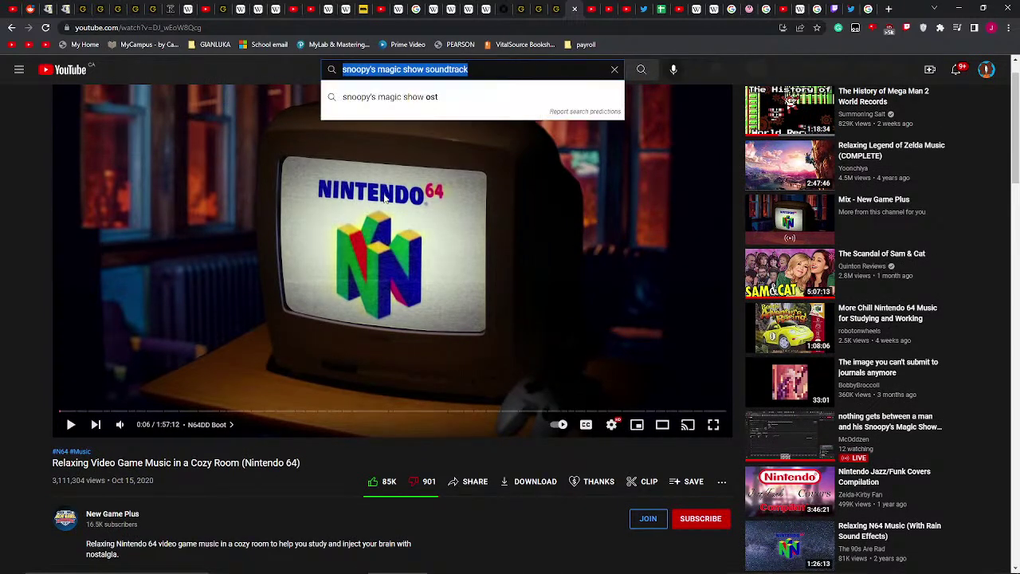
text(mari)
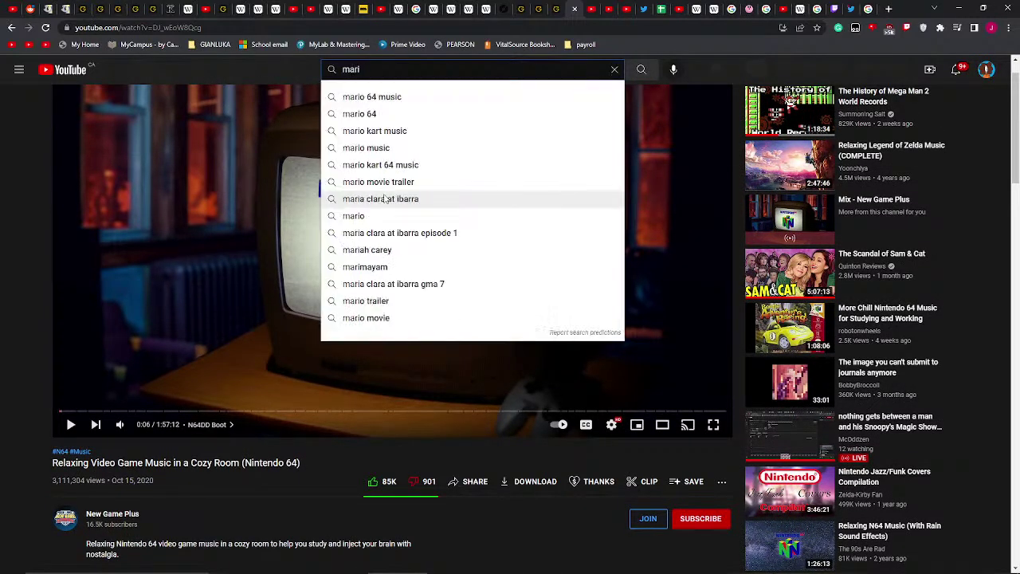
text(o ga)
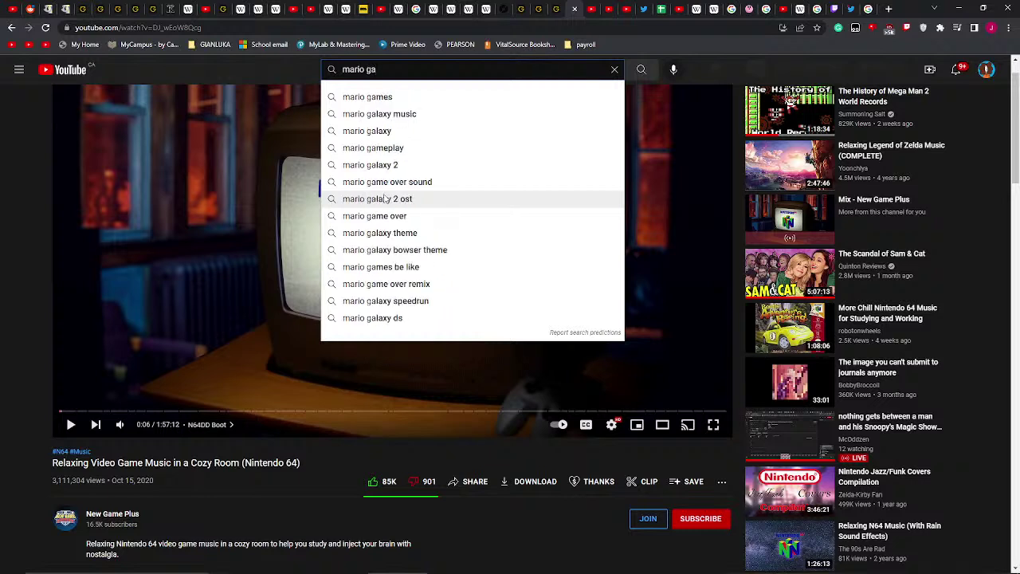
text(laxy s)
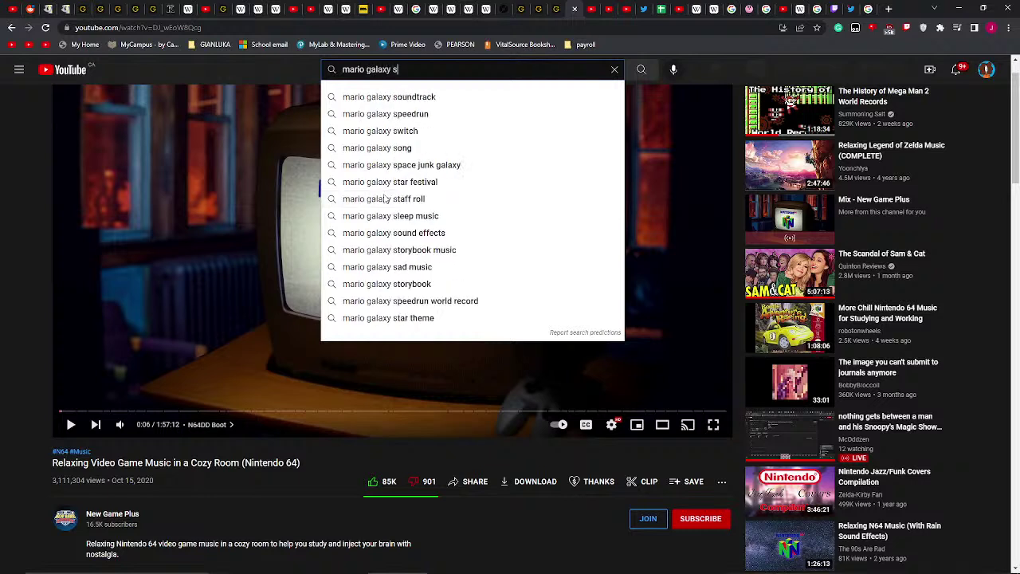
text(oundtr)
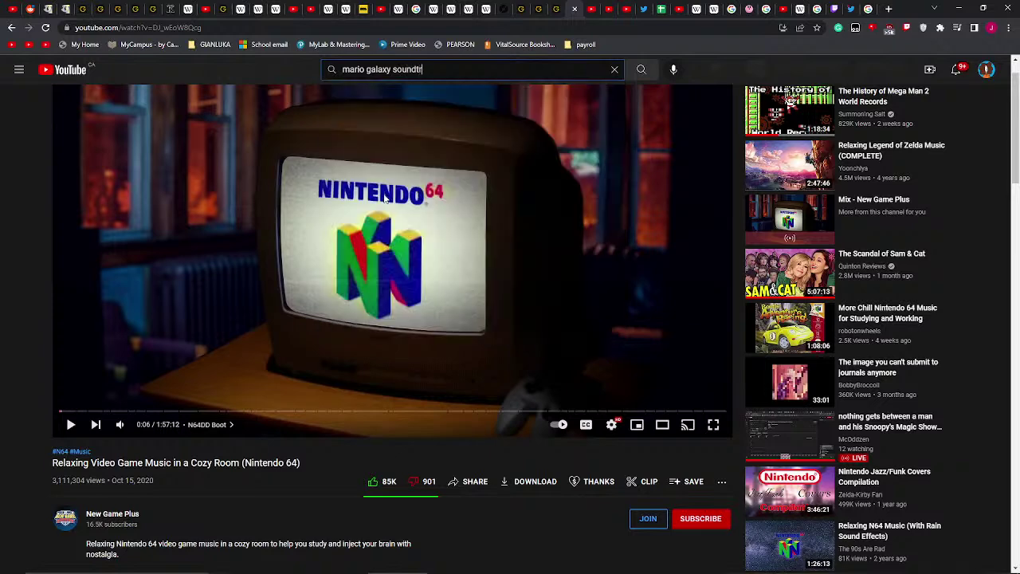
click(451, 96)
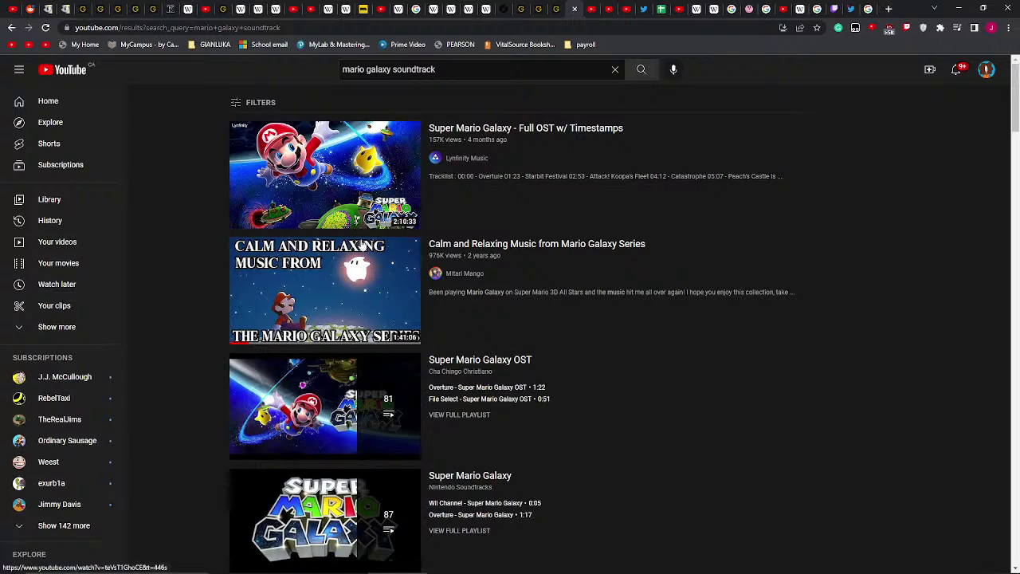
click(343, 199)
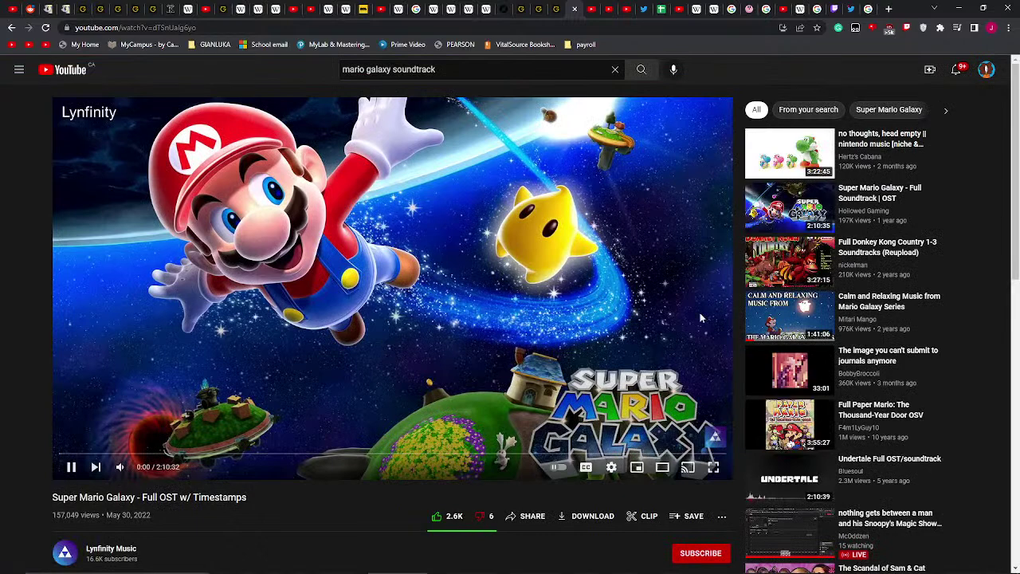
- Check the running 6-minute timer, Discord's babble channel and the Super Mario Galaxy video
click(862, 8)
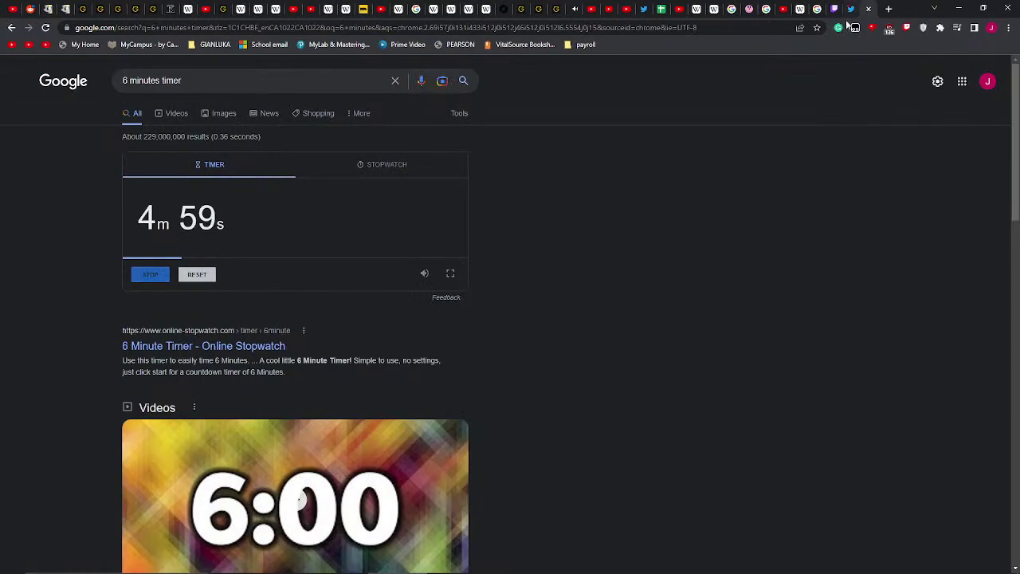
mouse_move(522, 564)
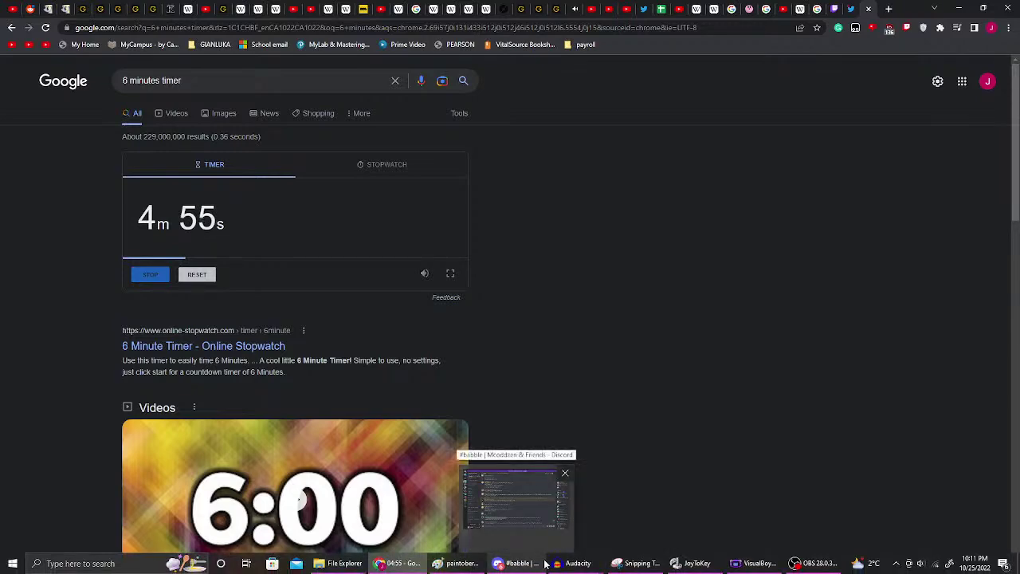
click(547, 560)
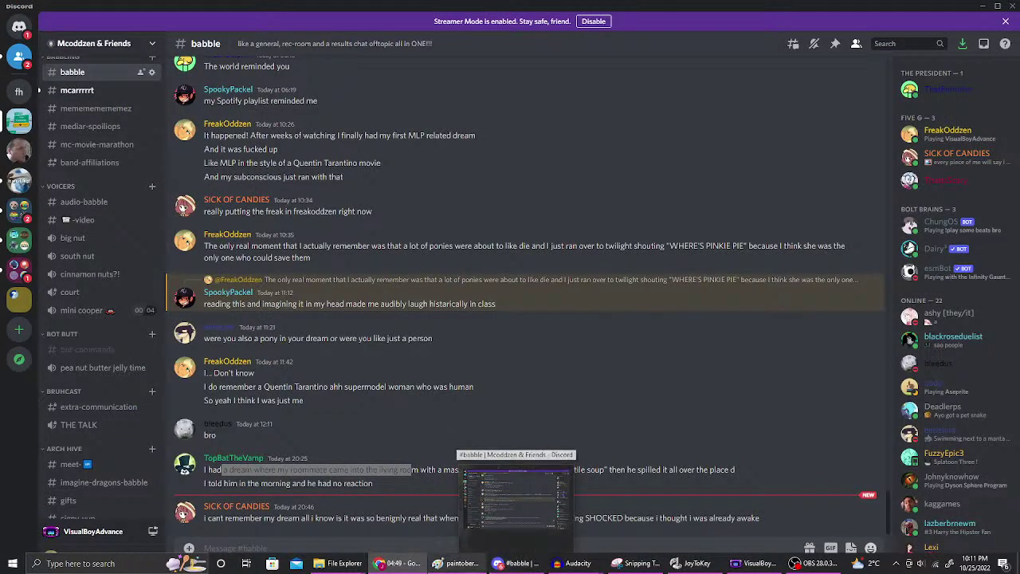
click(541, 558)
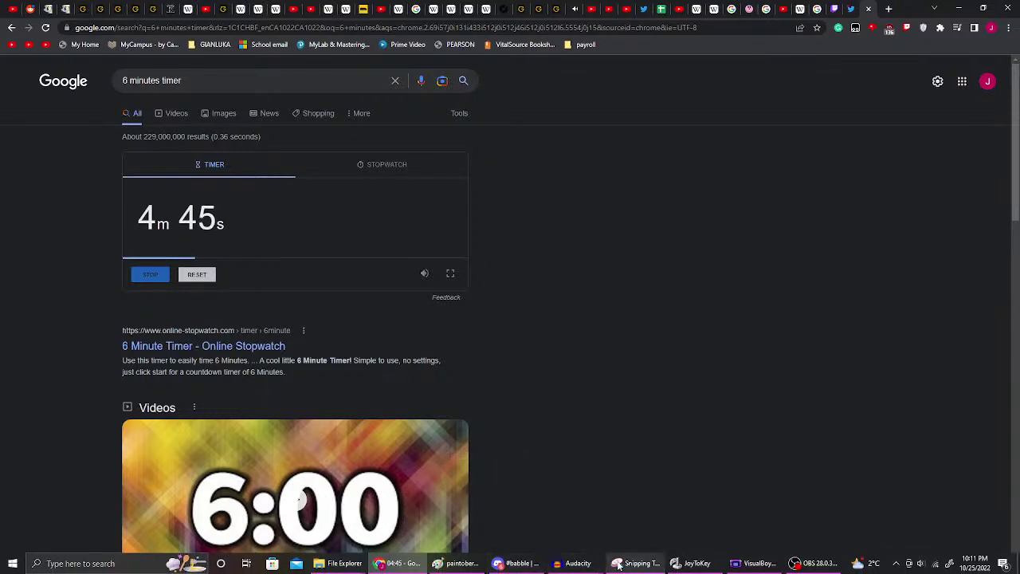
click(575, 9)
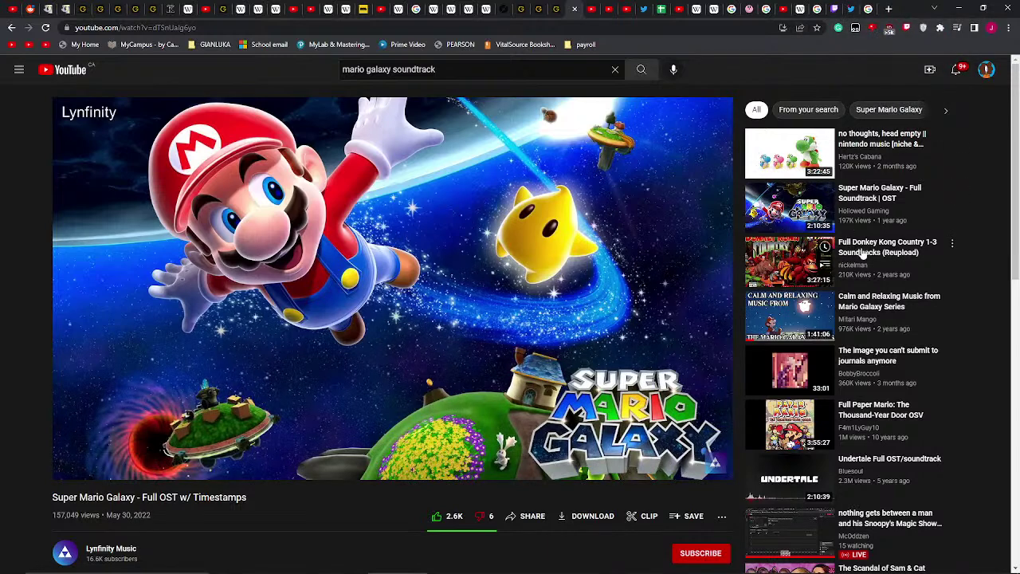
click(850, 9)
click(868, 9)
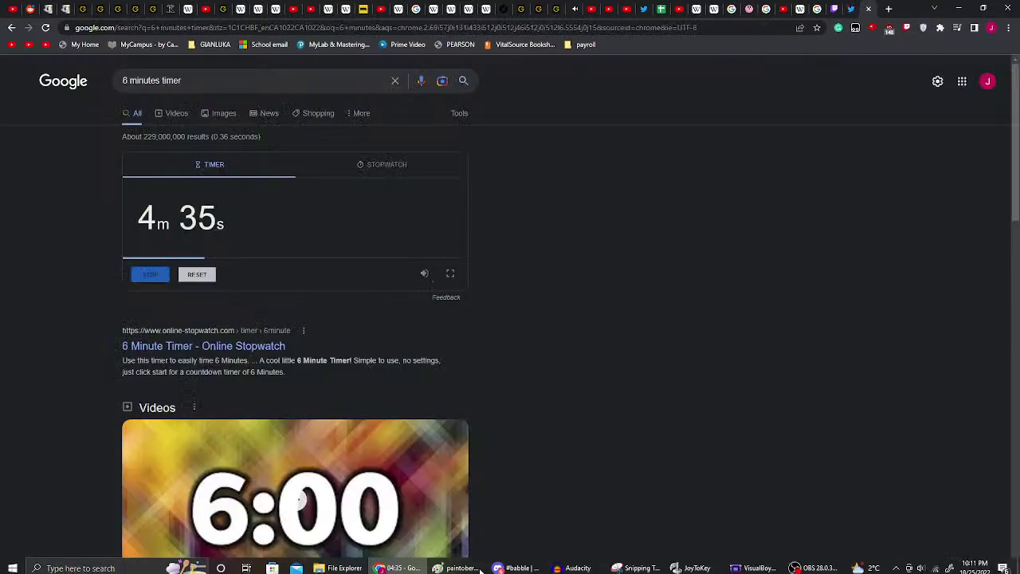
- Switch to Paint and hand-letter "full scientific name:" along the upper edge of the panel with the boomerang-shaped mouth
click(458, 563)
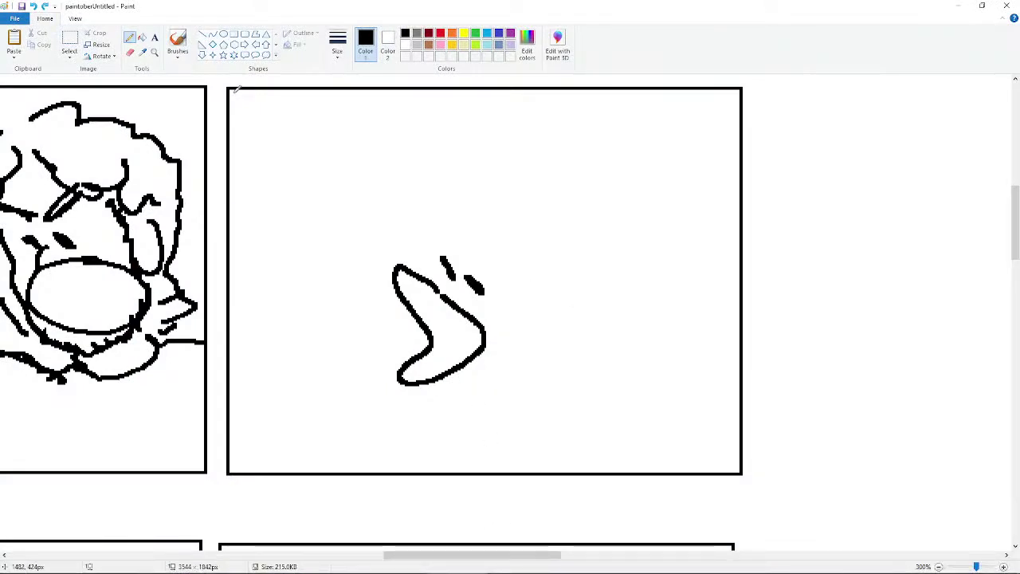
mouse_move(244, 127)
mouse_down()
mouse_move(249, 98)
mouse_move(286, 124)
mouse_move(267, 122)
mouse_move(295, 128)
mouse_move(303, 110)
mouse_move(306, 128)
mouse_move(346, 114)
mouse_move(422, 136)
mouse_up()
key(ctrl+z)
click(380, 101)
drag(438, 108, 440, 140)
mouse_move(425, 115)
mouse_down()
mouse_move(446, 110)
mouse_move(457, 135)
mouse_up()
drag(497, 100, 481, 136)
mouse_move(473, 116)
mouse_down()
mouse_move(491, 116)
mouse_move(502, 134)
mouse_move(585, 119)
mouse_move(588, 134)
mouse_move(607, 133)
mouse_move(632, 118)
mouse_move(652, 137)
mouse_move(684, 133)
mouse_move(671, 120)
mouse_move(704, 113)
mouse_up()
click(509, 104)
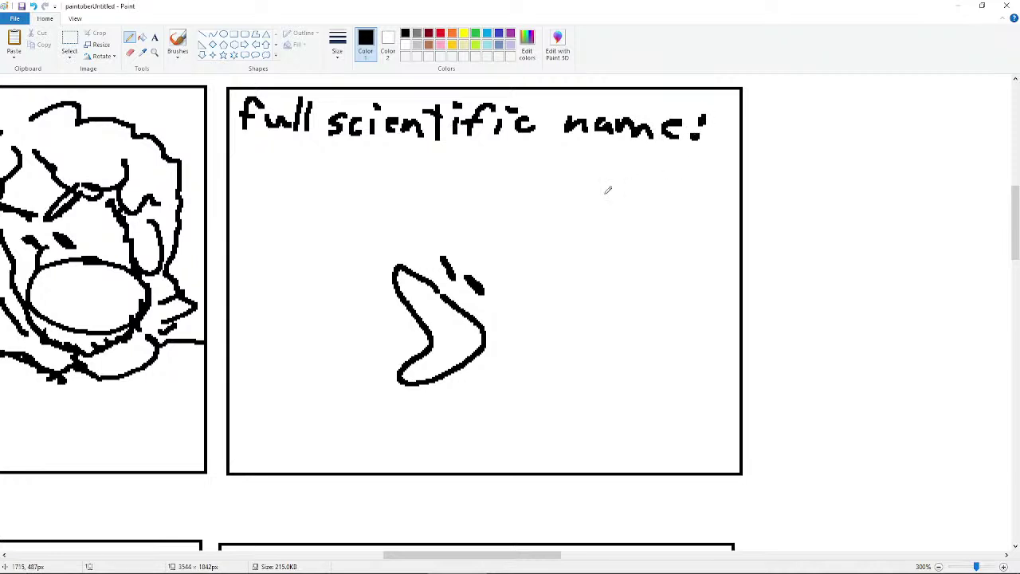
key(ctrl+z)
- Hand-letter "Poggers" on a second line beneath the "full scientific name:" heading
mouse_move(245, 184)
mouse_down()
mouse_move(244, 158)
mouse_move(268, 165)
mouse_move(249, 175)
mouse_move(289, 186)
mouse_move(295, 171)
mouse_move(270, 177)
mouse_move(314, 191)
mouse_move(317, 204)
mouse_move(302, 211)
mouse_up()
key(ctrl+z)
mouse_move(338, 174)
mouse_down()
mouse_move(339, 202)
mouse_move(356, 192)
mouse_move(357, 172)
mouse_move(378, 186)
mouse_move(394, 174)
mouse_move(376, 189)
mouse_move(375, 173)
mouse_move(407, 171)
mouse_move(395, 195)
mouse_up()
key(ctrl+z)
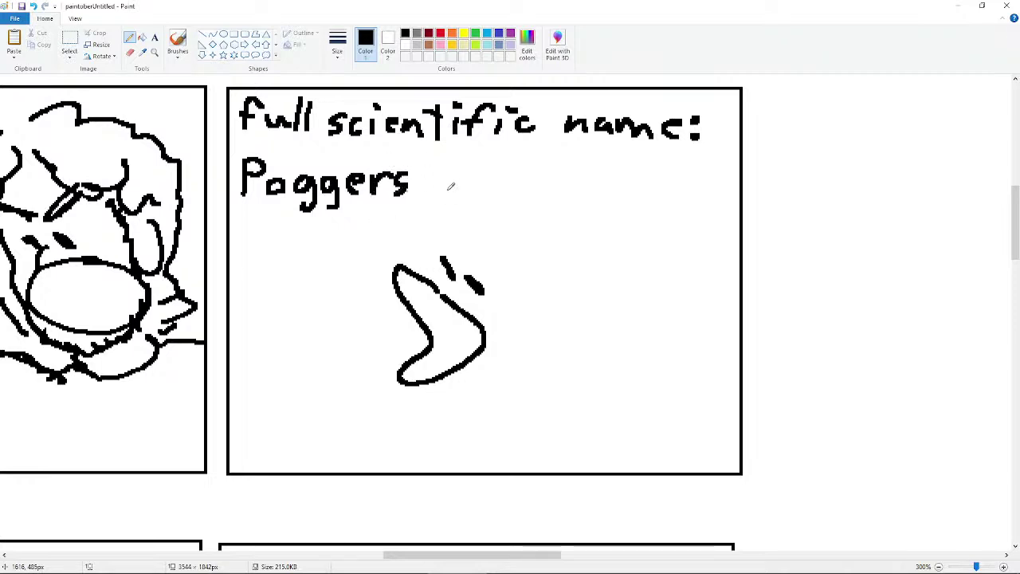
- Select the word "Poggers" and shift it slightly right and up beneath the heading
click(69, 42)
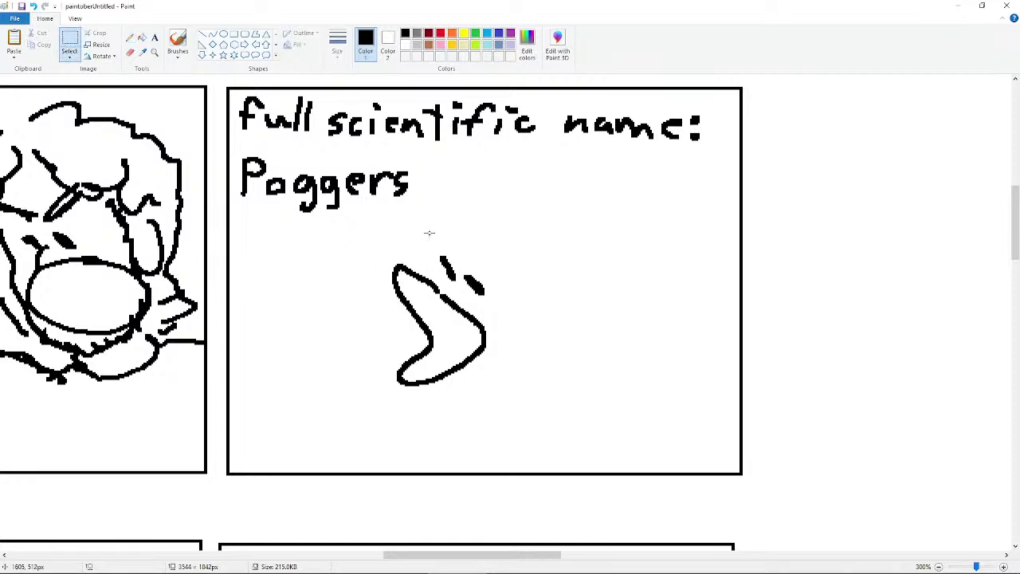
drag(428, 233, 232, 140)
drag(278, 175, 310, 172)
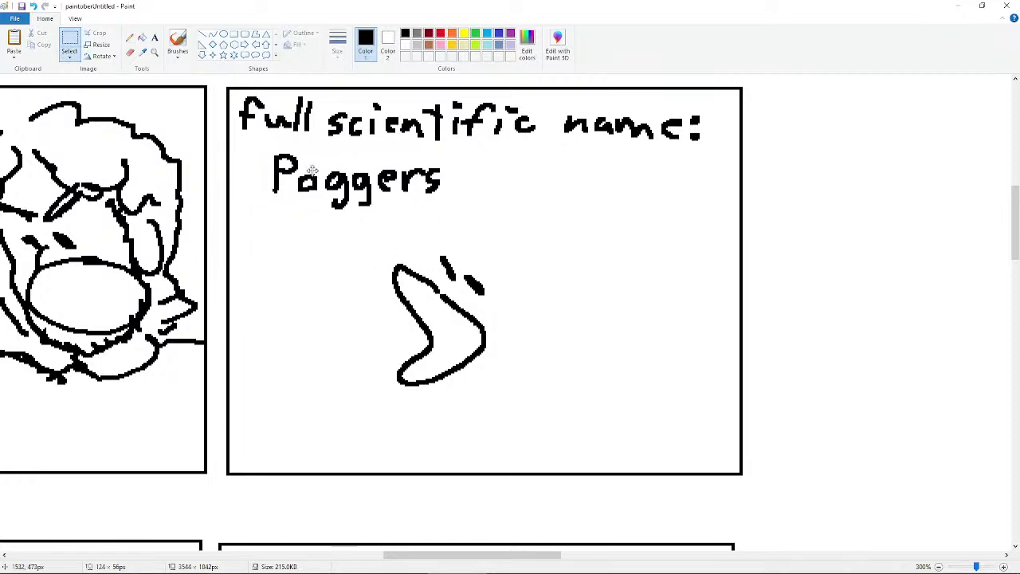
- Hand-letter "Champion" after "Poggers" with the Pencil and underline it with a long and a short stroke
click(129, 38)
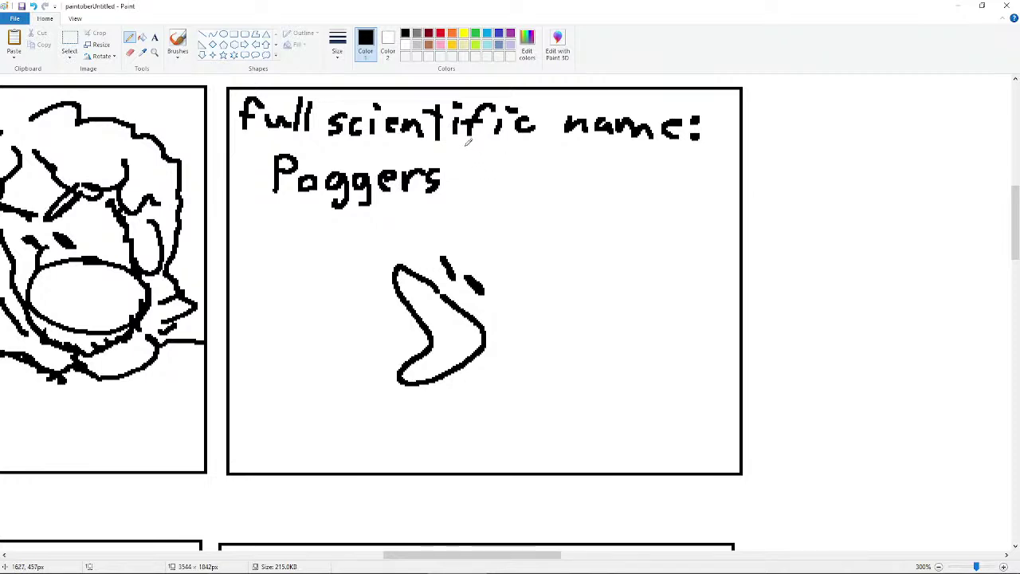
drag(489, 153, 490, 194)
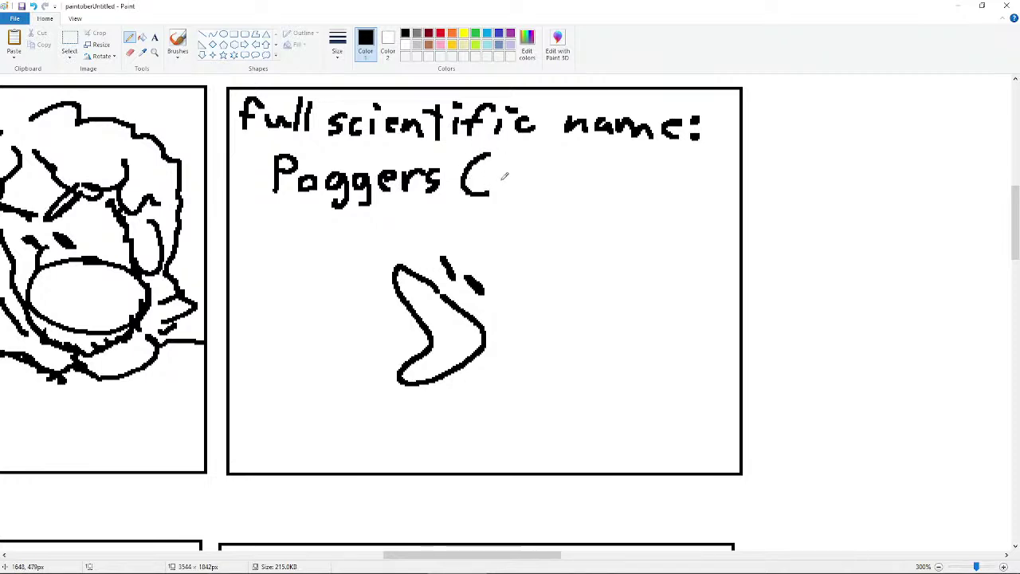
mouse_move(507, 152)
mouse_down()
mouse_move(506, 188)
mouse_move(537, 185)
mouse_move(539, 194)
mouse_move(542, 181)
mouse_move(570, 177)
mouse_move(594, 197)
mouse_move(616, 192)
mouse_move(648, 177)
mouse_up()
key(ctrl+z)
click(631, 166)
mouse_move(660, 188)
mouse_down()
mouse_move(684, 180)
mouse_move(683, 191)
mouse_up()
drag(494, 216, 632, 208)
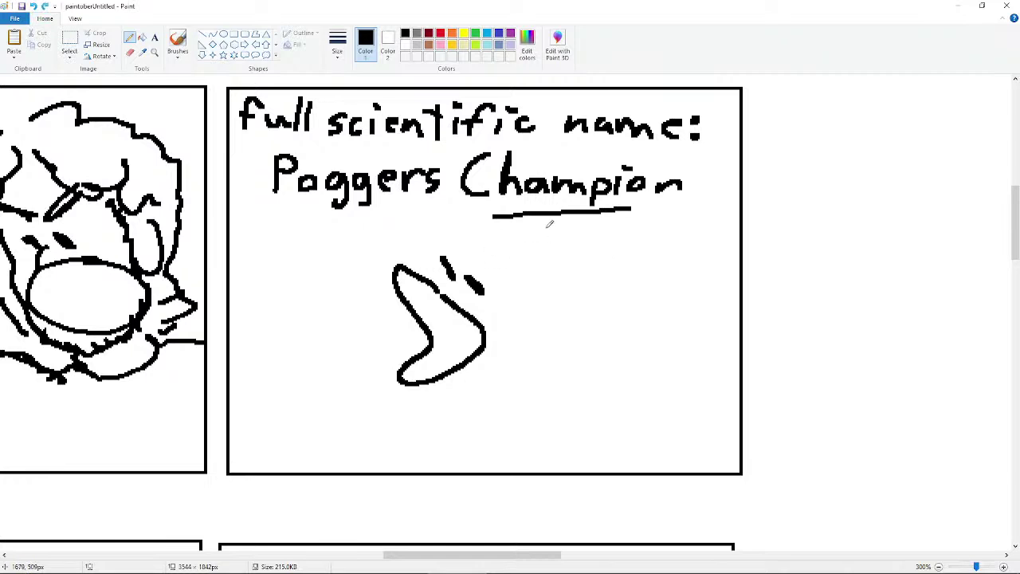
drag(539, 233, 594, 228)
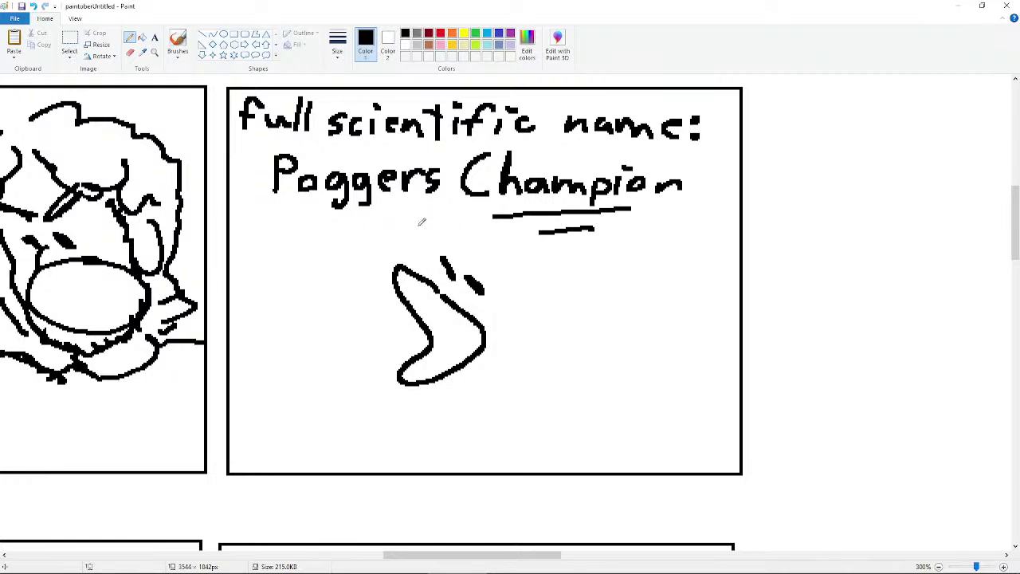
- Select the mouth and eyes together and move them slightly down and to the right in the panel
click(69, 43)
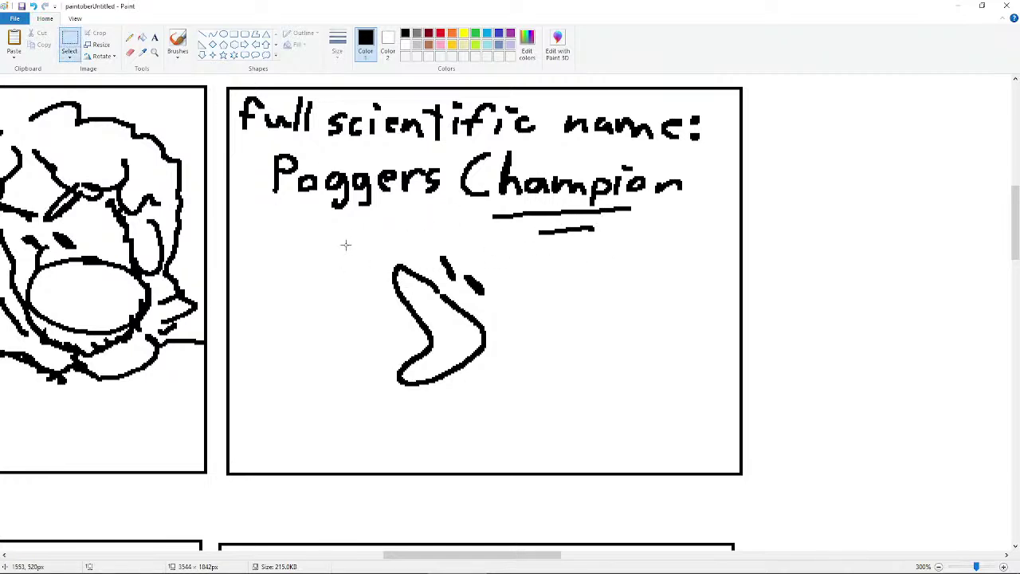
mouse_move(346, 245)
mouse_down()
mouse_move(462, 311)
mouse_move(519, 393)
mouse_up()
drag(477, 337, 492, 348)
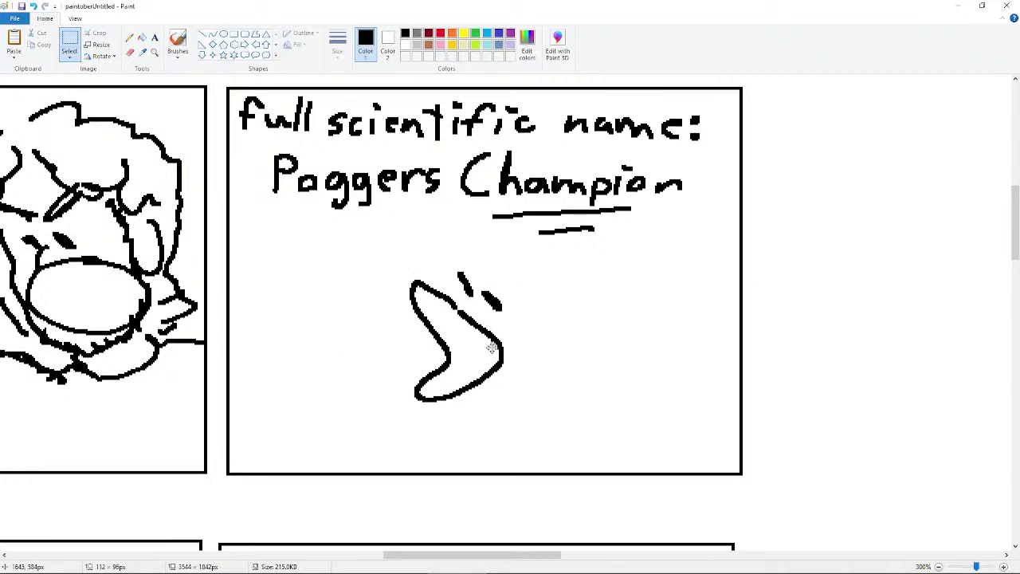
click(636, 351)
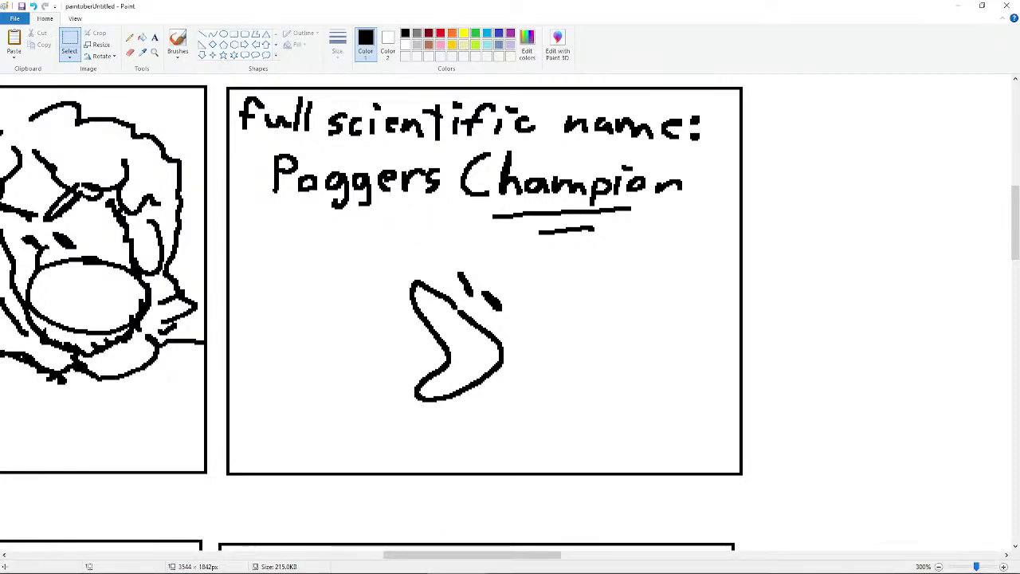
- Check the 6-minute timer in Chrome, then return to Paint and draw spiky hair around the eyes with the Pencil
click(423, 564)
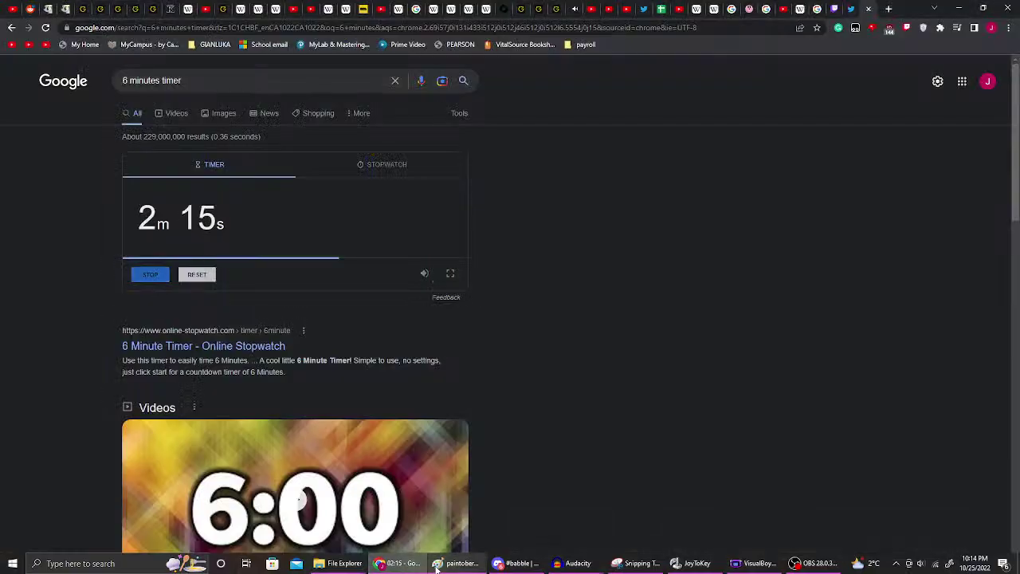
click(456, 564)
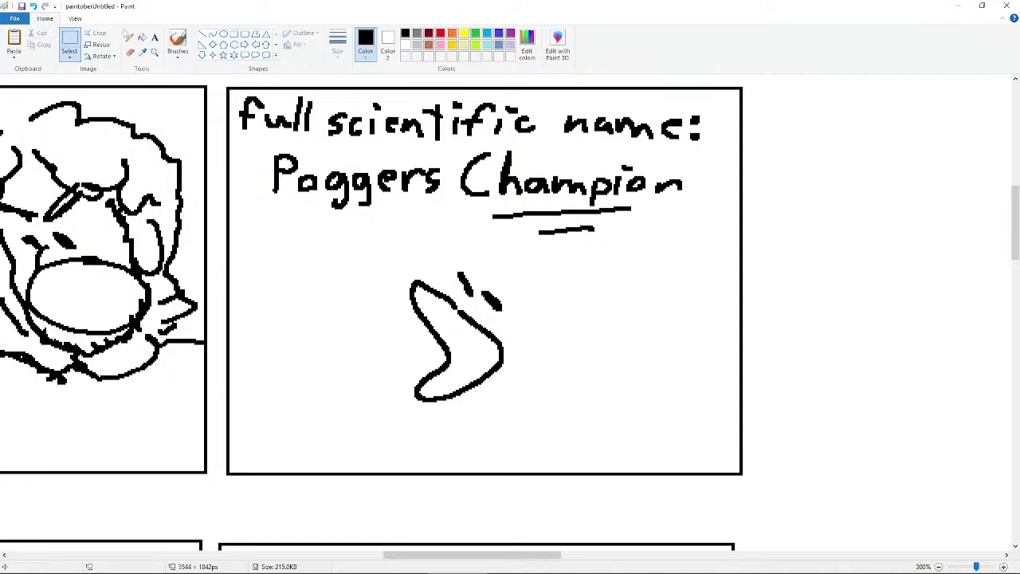
click(129, 38)
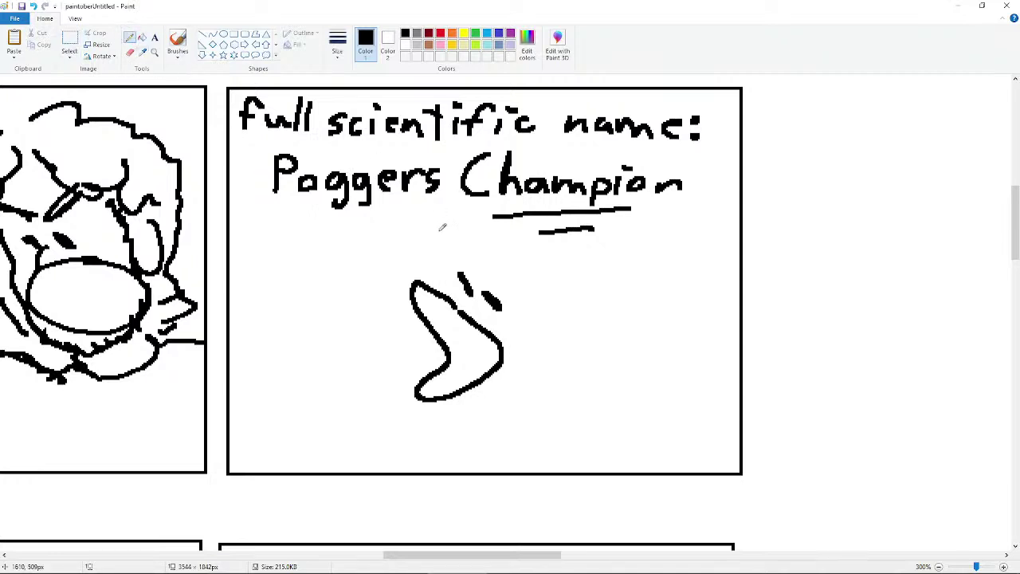
mouse_move(433, 253)
mouse_down()
mouse_move(434, 224)
mouse_move(498, 254)
mouse_move(544, 311)
mouse_move(535, 335)
mouse_up()
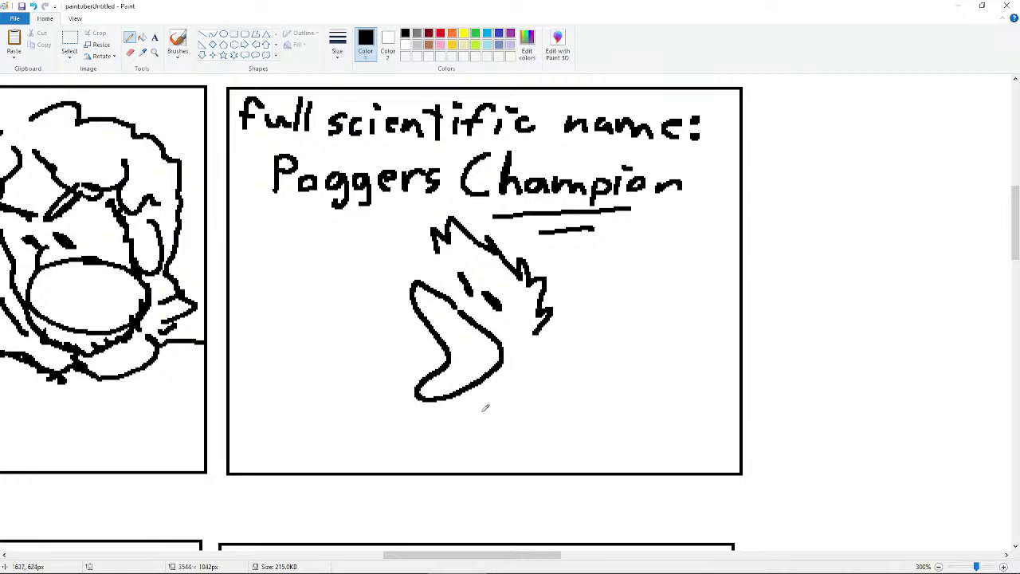
mouse_move(450, 260)
mouse_down()
mouse_move(413, 255)
mouse_move(419, 248)
mouse_move(408, 259)
mouse_up()
key(ctrl+z)
- Draw jaw and chin lines around the mouth, small marks above its upper tip, and a short stroke joining jaw and hair
drag(517, 356, 478, 403)
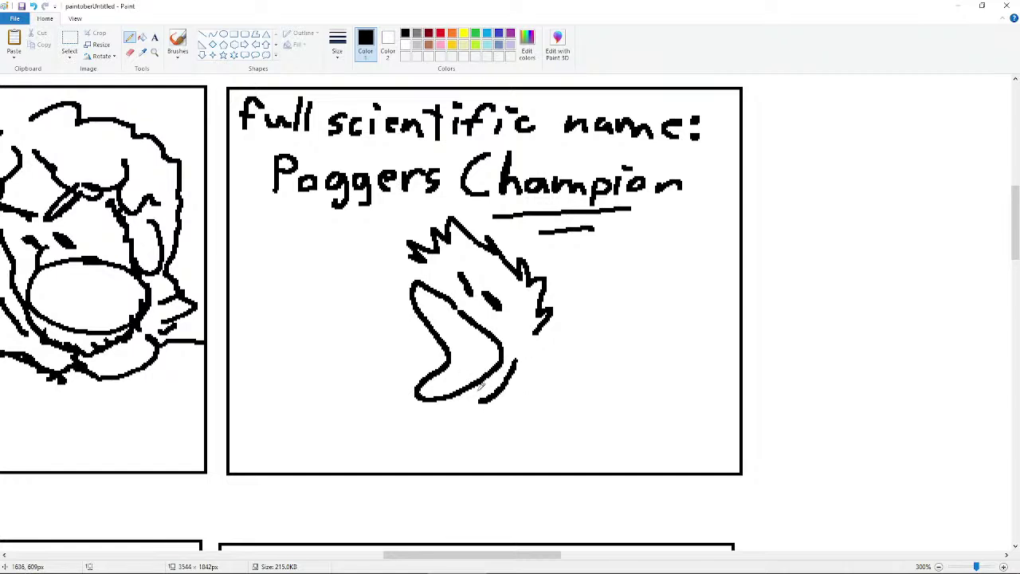
drag(478, 393, 440, 404)
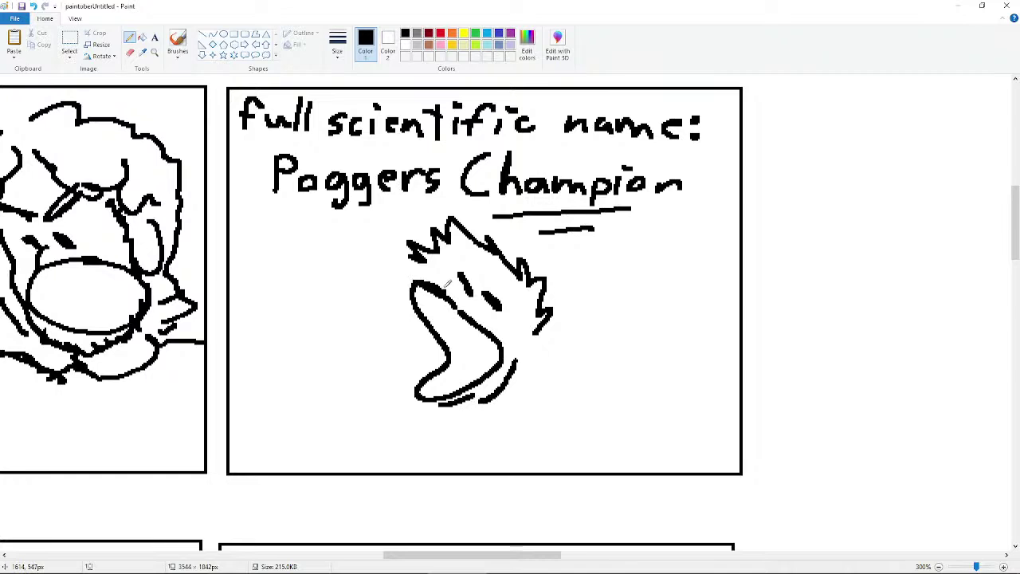
drag(434, 274, 446, 275)
drag(522, 351, 548, 341)
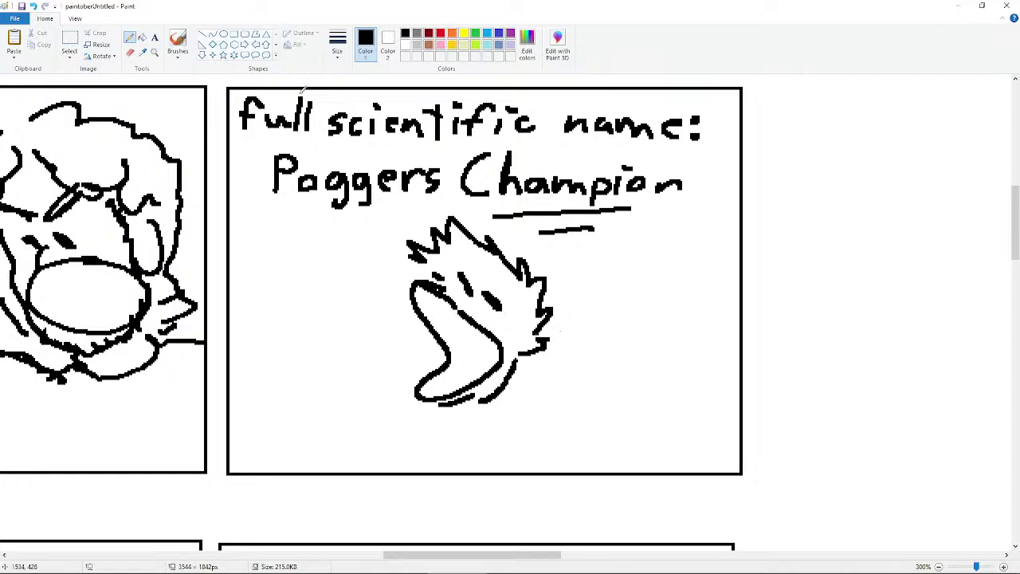
- Select only the character's right-hand eye and nudge it very slightly toward the other eye
click(69, 43)
drag(477, 283, 501, 304)
click(495, 301)
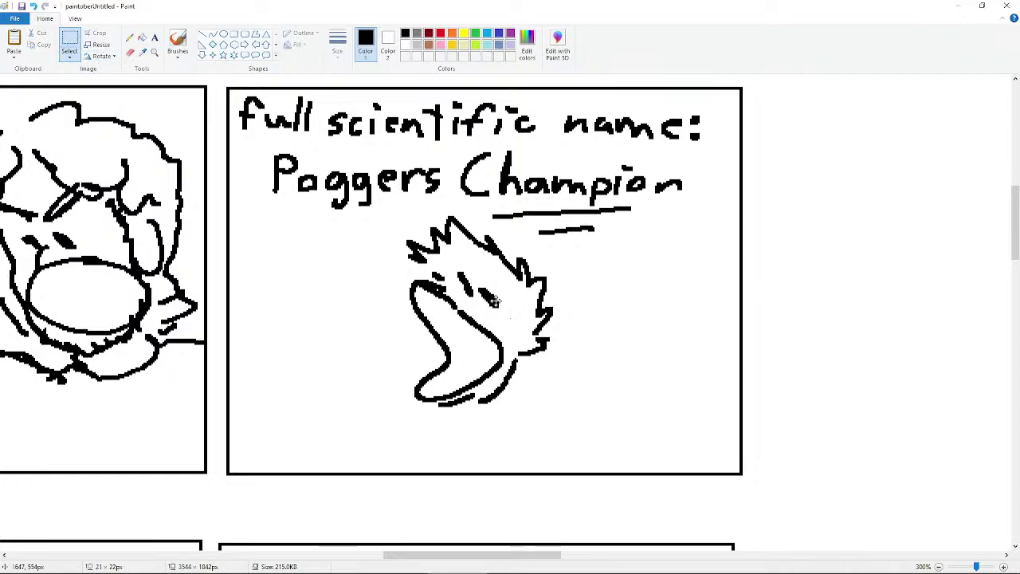
click(647, 405)
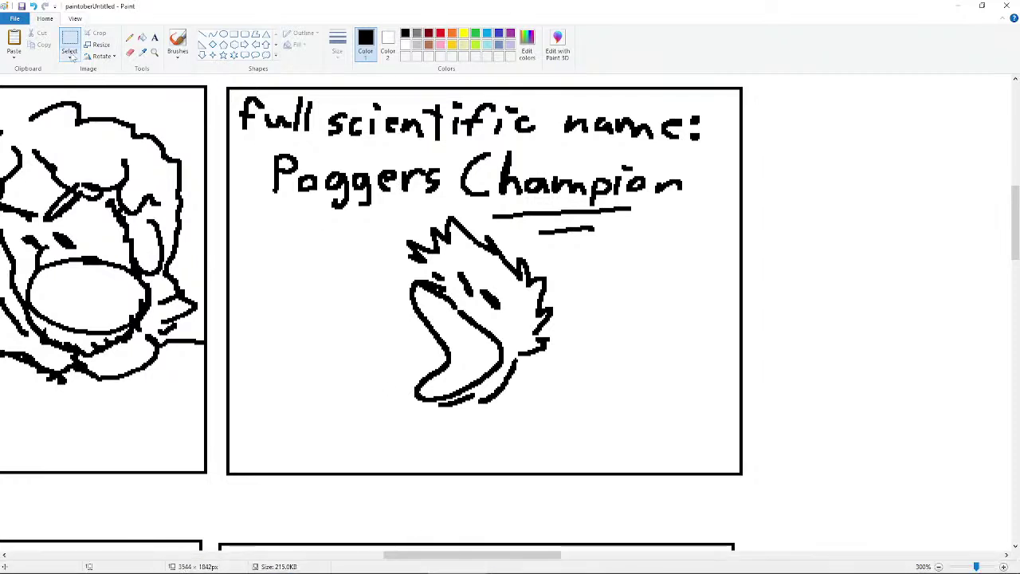
- Select the whole head with a free-form selection and move it slightly down and to the left below the lettering
click(69, 53)
click(48, 93)
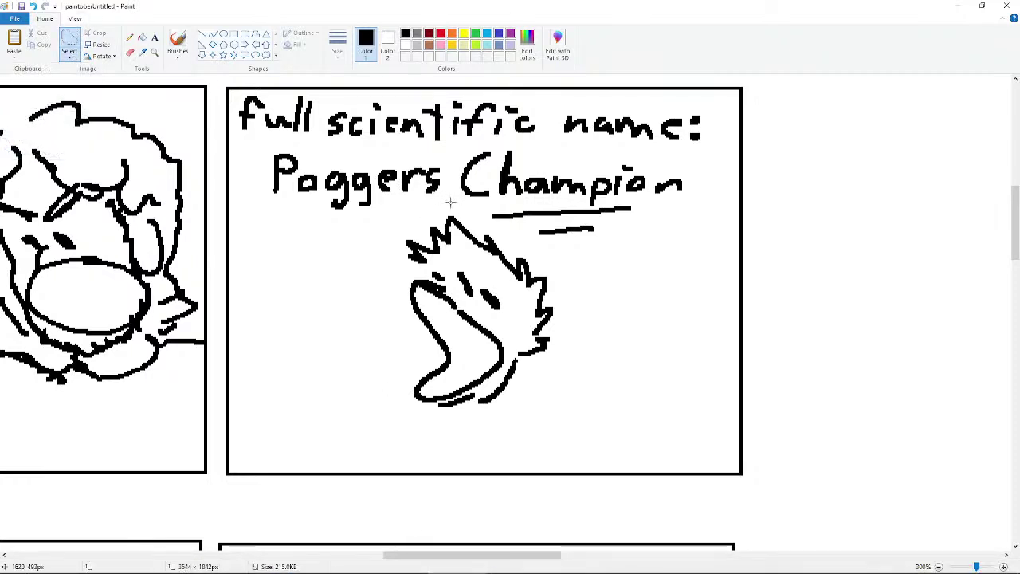
mouse_move(449, 201)
mouse_down()
mouse_move(385, 243)
mouse_move(396, 334)
mouse_move(418, 362)
mouse_move(390, 438)
mouse_move(460, 454)
mouse_move(549, 419)
mouse_move(614, 311)
mouse_move(447, 202)
mouse_up()
drag(478, 318, 461, 351)
click(674, 295)
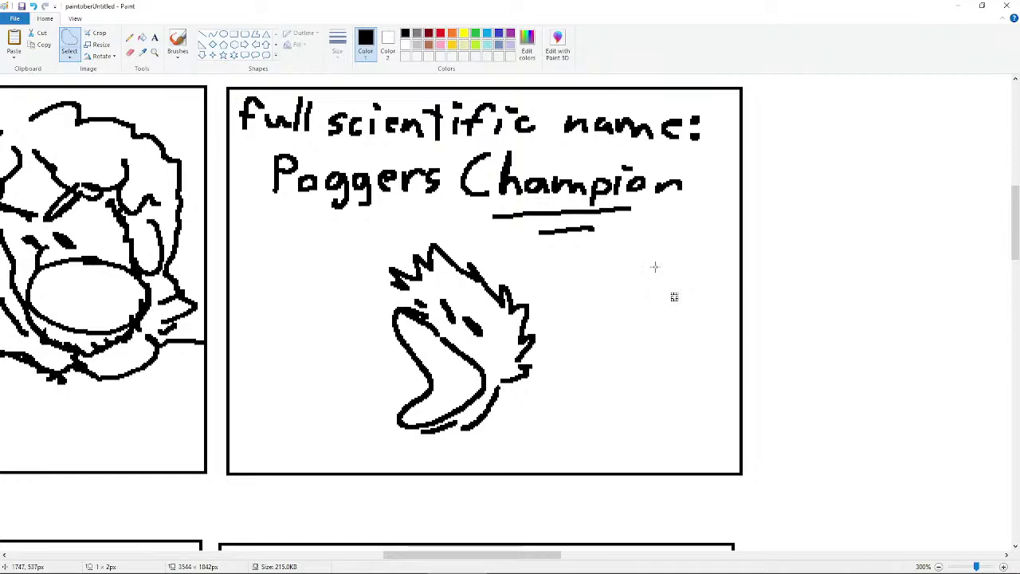
- Switch to Chrome, stop the running timer and reset it to 6 minutes
mouse_move(374, 571)
click(403, 563)
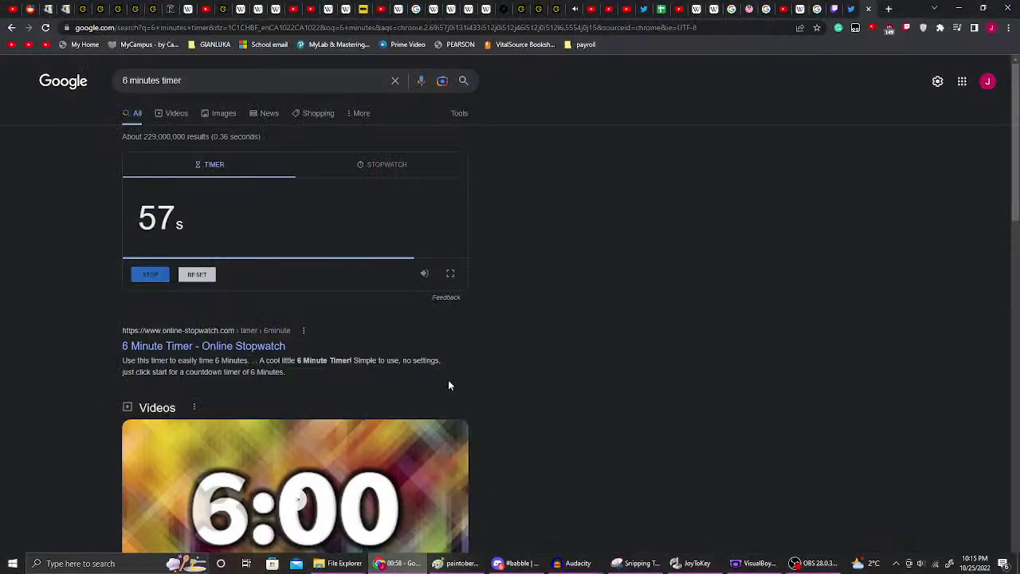
click(150, 274)
click(197, 274)
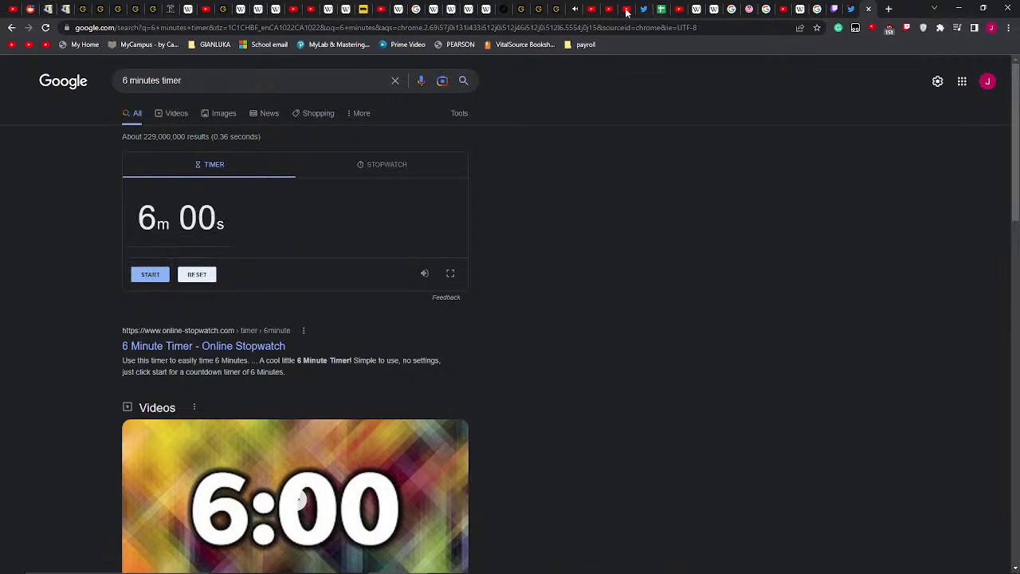
- Visit the Super Mario Galaxy soundtrack video, return to the timer page and start the 6-minute countdown
click(577, 9)
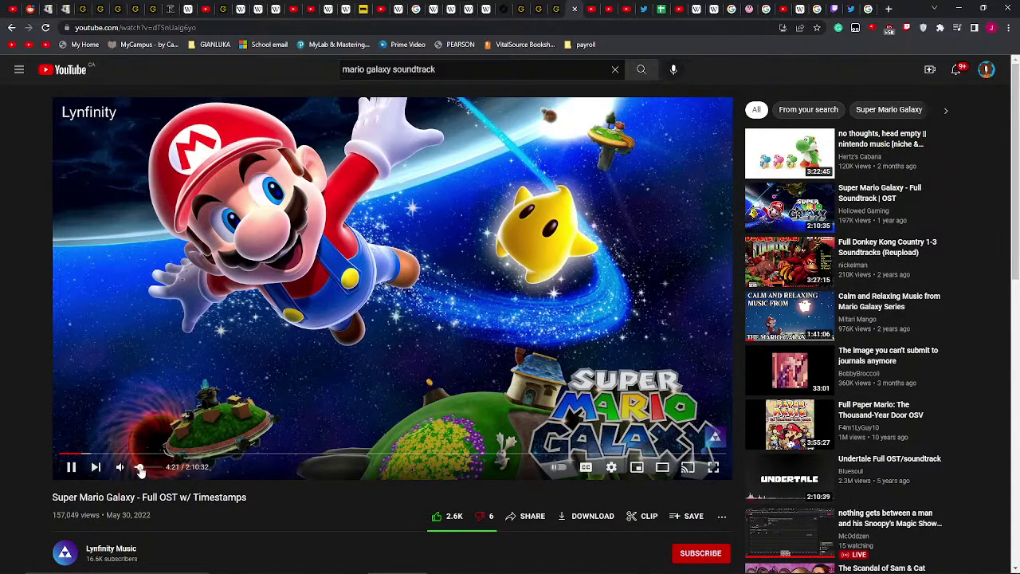
click(852, 8)
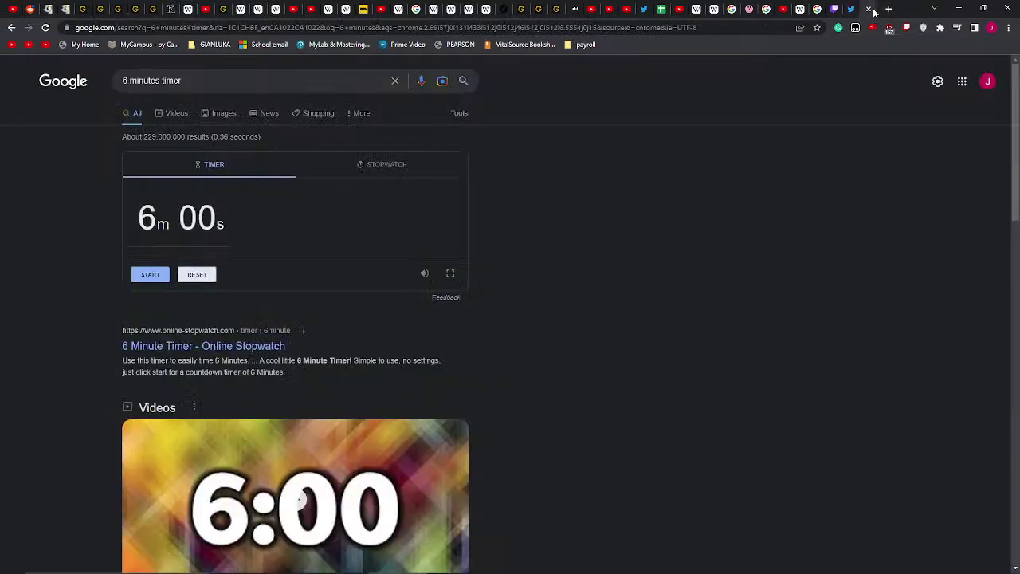
click(870, 9)
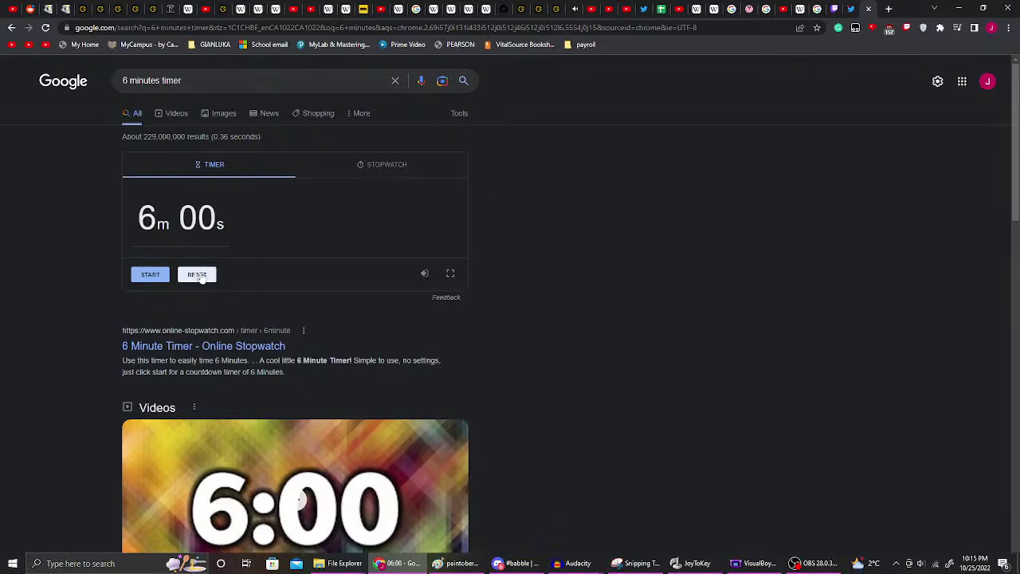
click(151, 275)
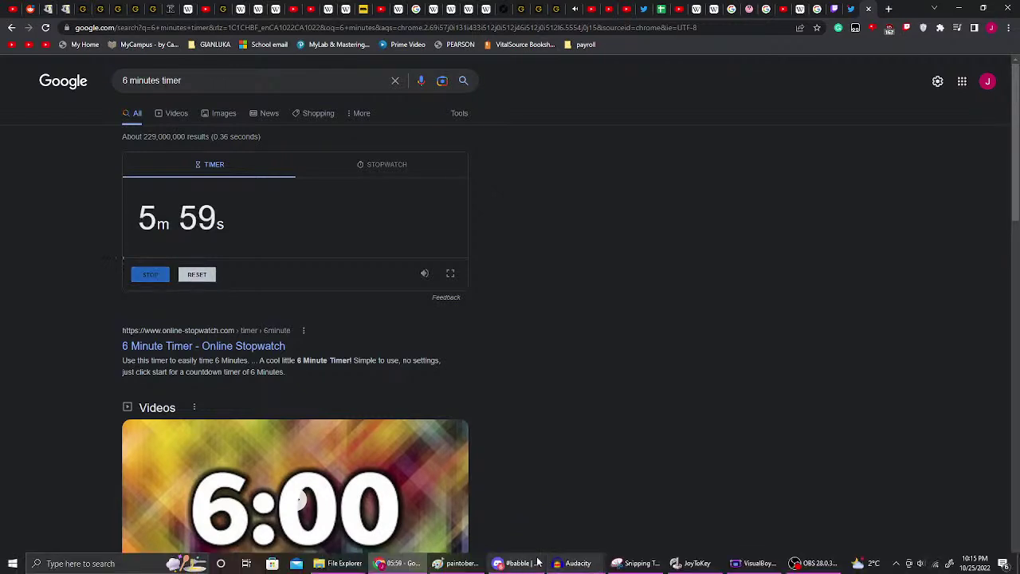
- Switch back to Paint with the Pencil active and look for the next empty panel, below the "SWAG" drawing
click(459, 563)
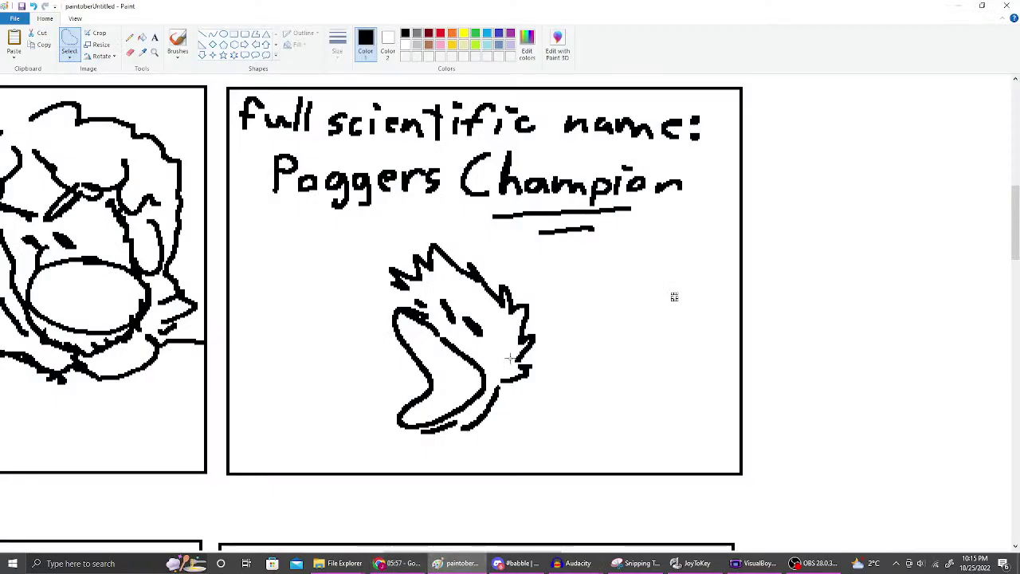
scroll(512, 365, left, 6)
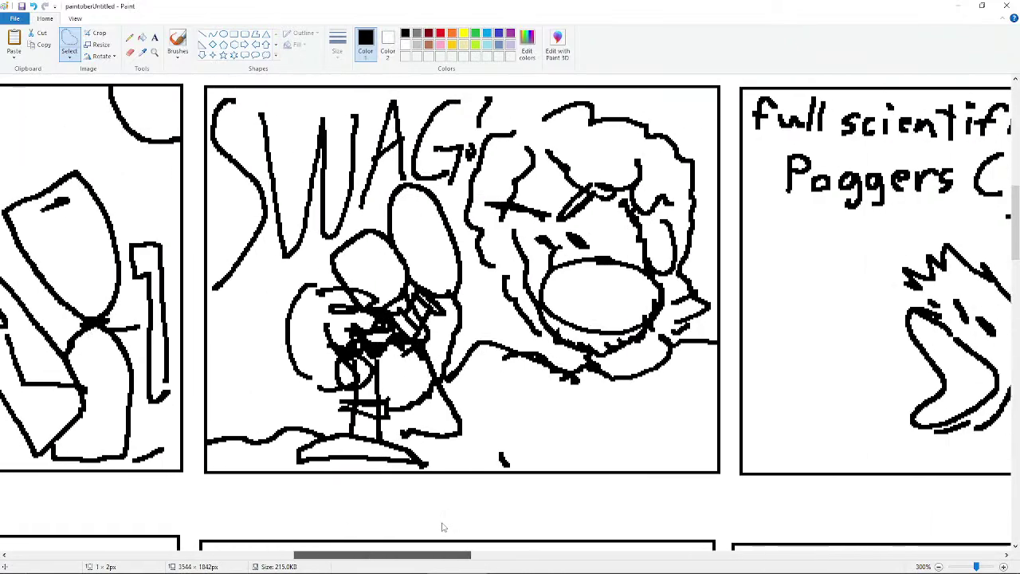
scroll(479, 444, down, 3)
scroll(479, 444, up, 5)
mouse_move(456, 554)
mouse_down()
mouse_move(494, 553)
mouse_move(457, 548)
mouse_up()
scroll(457, 549, down, 7)
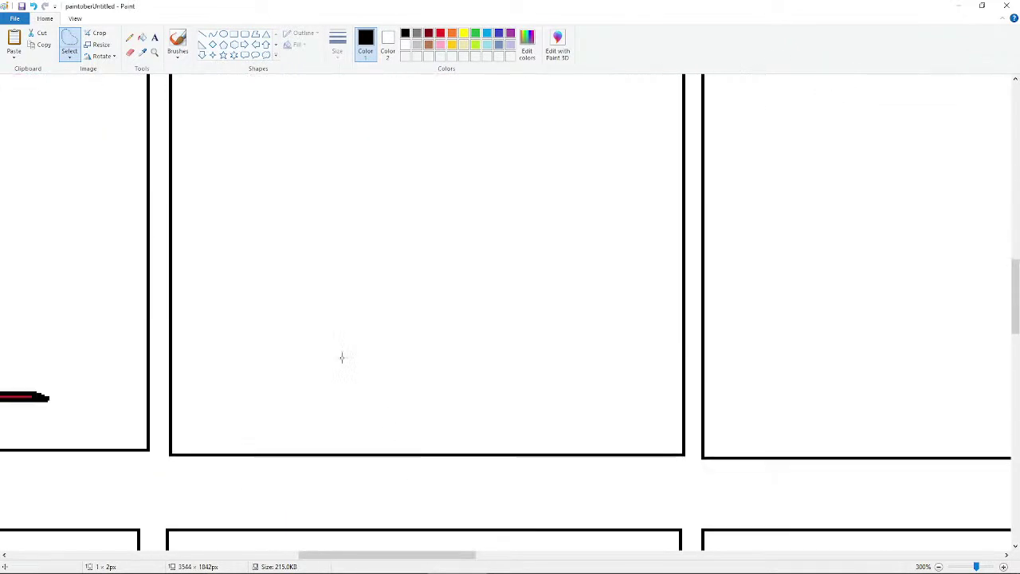
click(129, 38)
scroll(287, 230, up, 7)
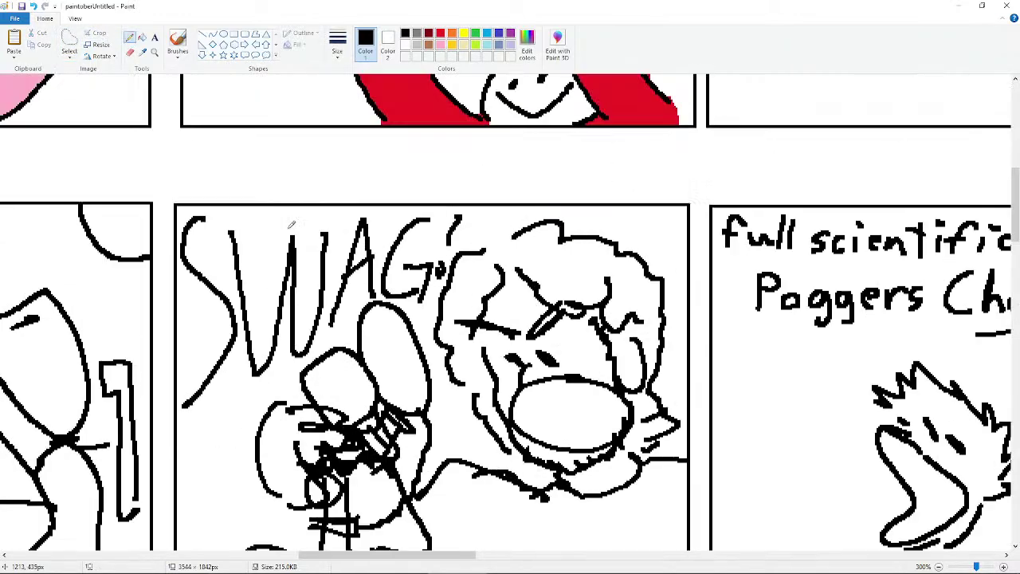
scroll(291, 225, down, 8)
scroll(291, 225, up, 3)
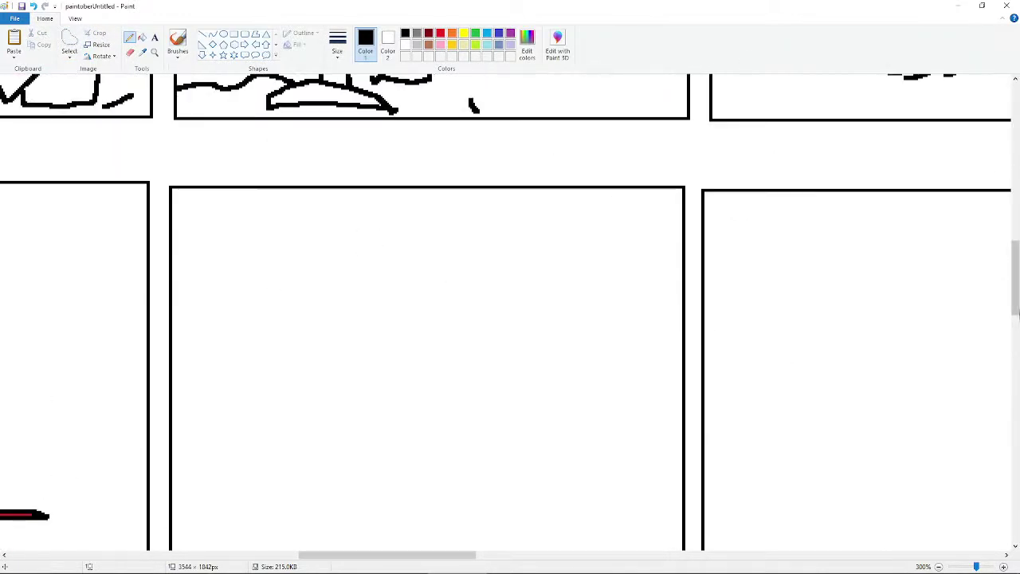
drag(1017, 299, 1014, 305)
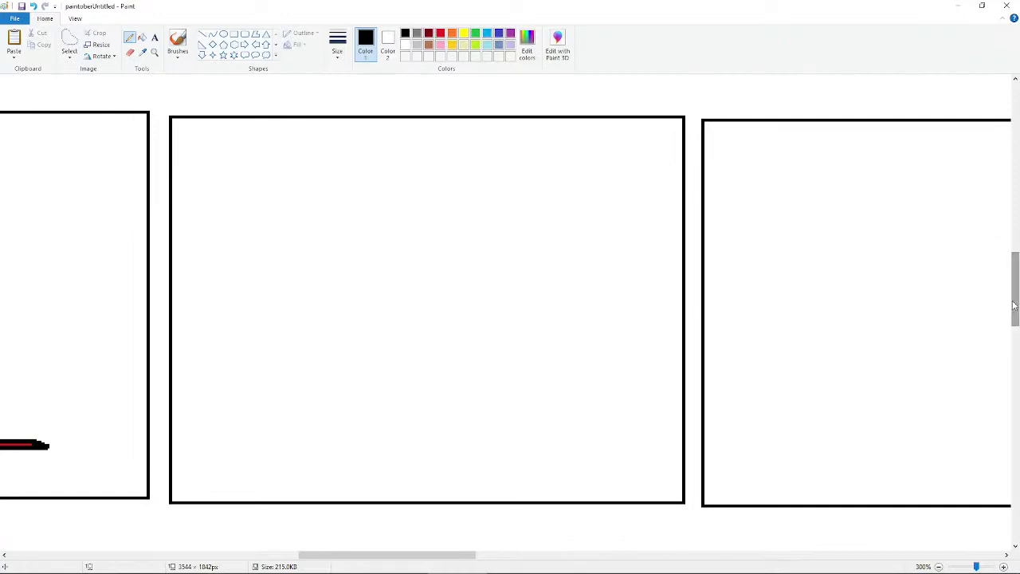
drag(1015, 305, 1014, 305)
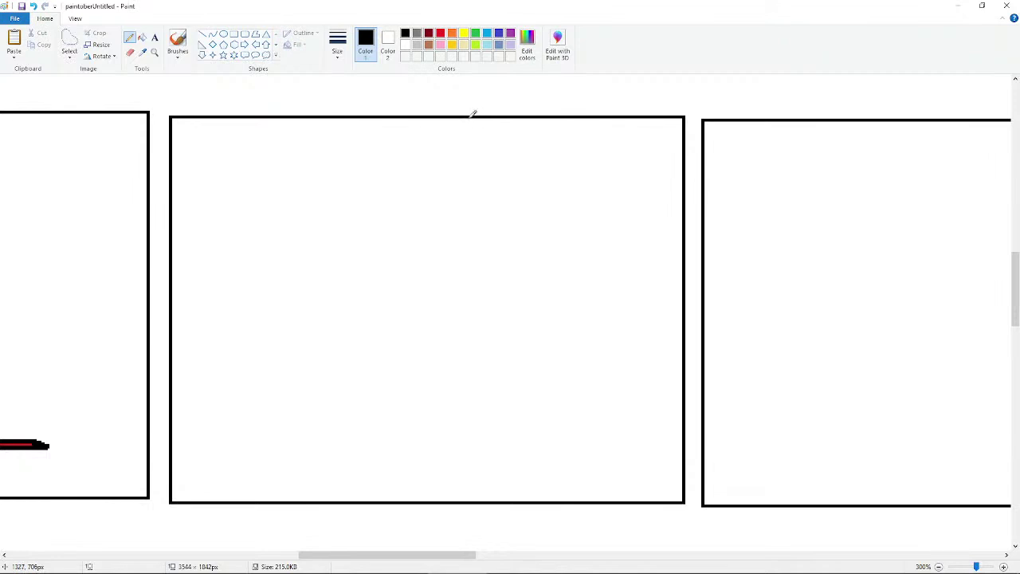
- Divide the empty panel with a straight black vertical line near its middle and fill the right part black
drag(468, 118, 444, 351)
key(ctrl+z)
click(203, 34)
drag(435, 118, 436, 499)
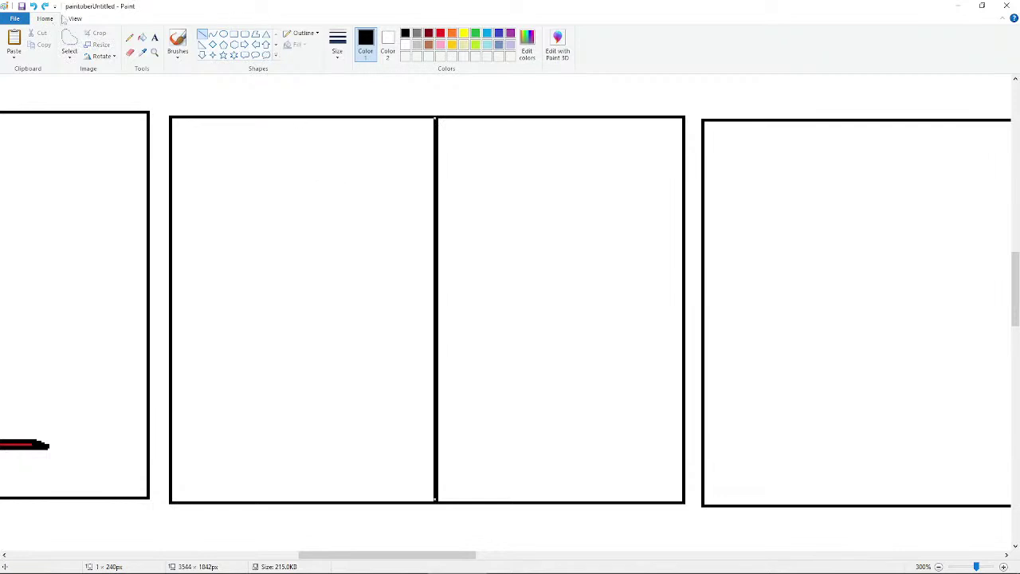
click(141, 38)
click(518, 270)
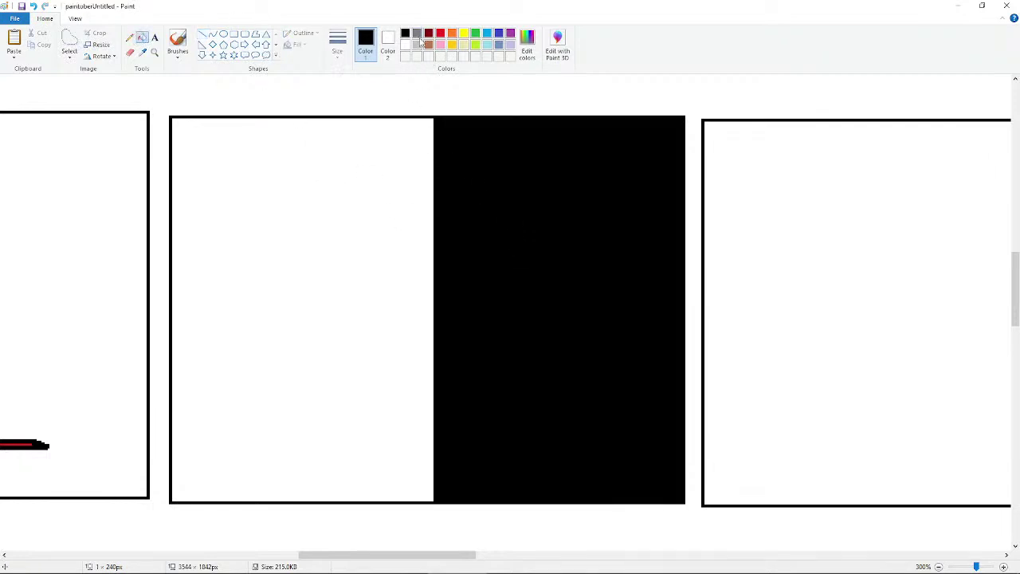
- Set the drawing color to dark grey and activate the Line tool
click(418, 34)
click(202, 33)
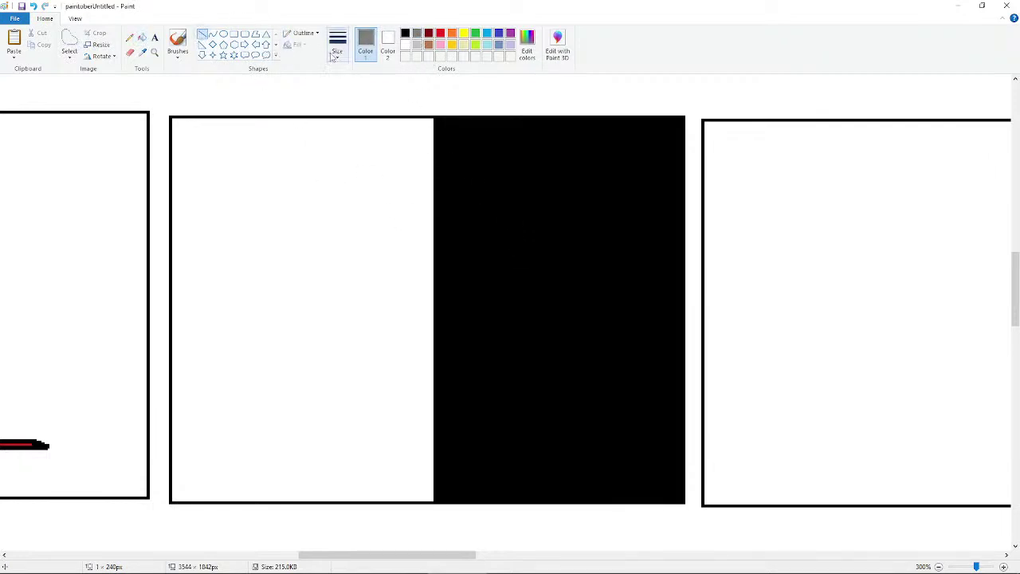
- Draw a thin dark gray vertical line about 240 px long where the middle panel's white and black halves meet
click(337, 44)
click(383, 146)
drag(432, 119, 432, 498)
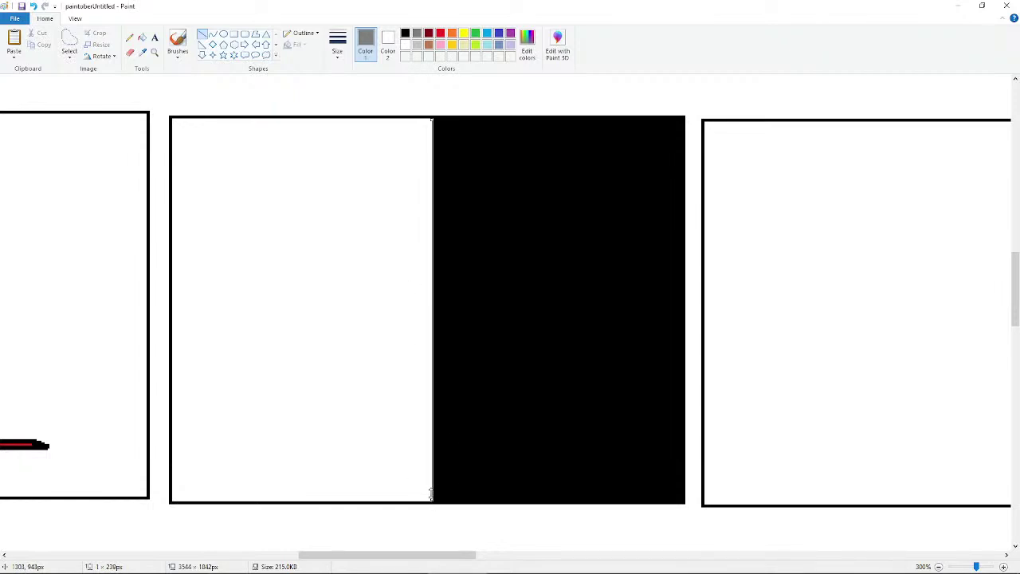
drag(431, 119, 431, 118)
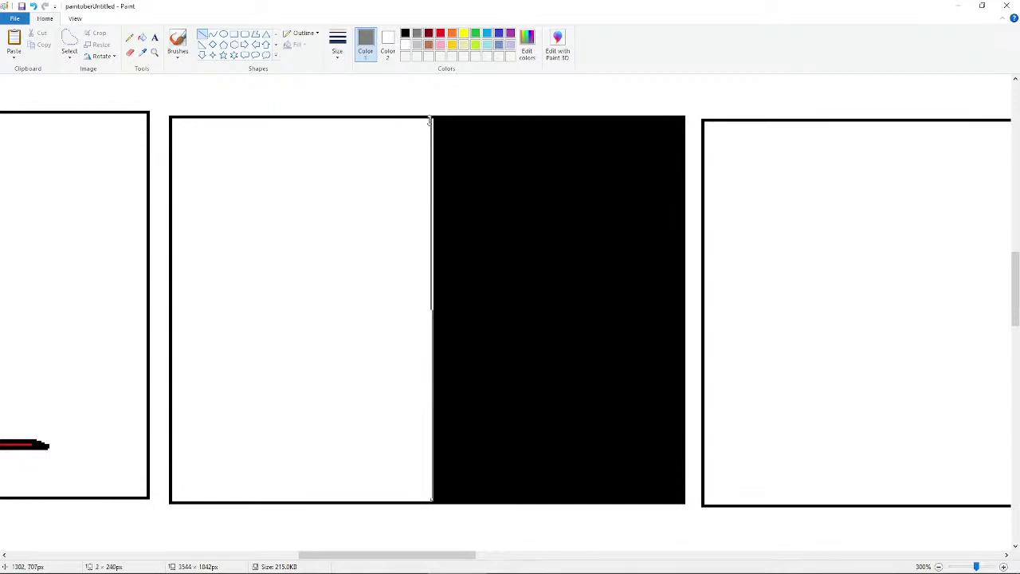
- Draw a light gray vertical line about 240 px long on the white side of the dark gray line
right_click(431, 118)
click(445, 94)
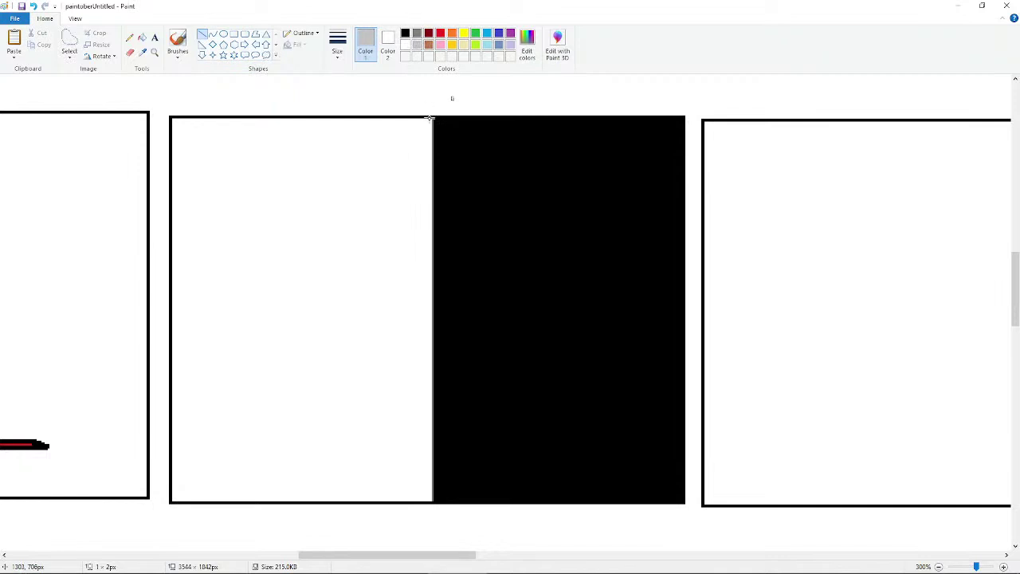
drag(432, 119, 431, 499)
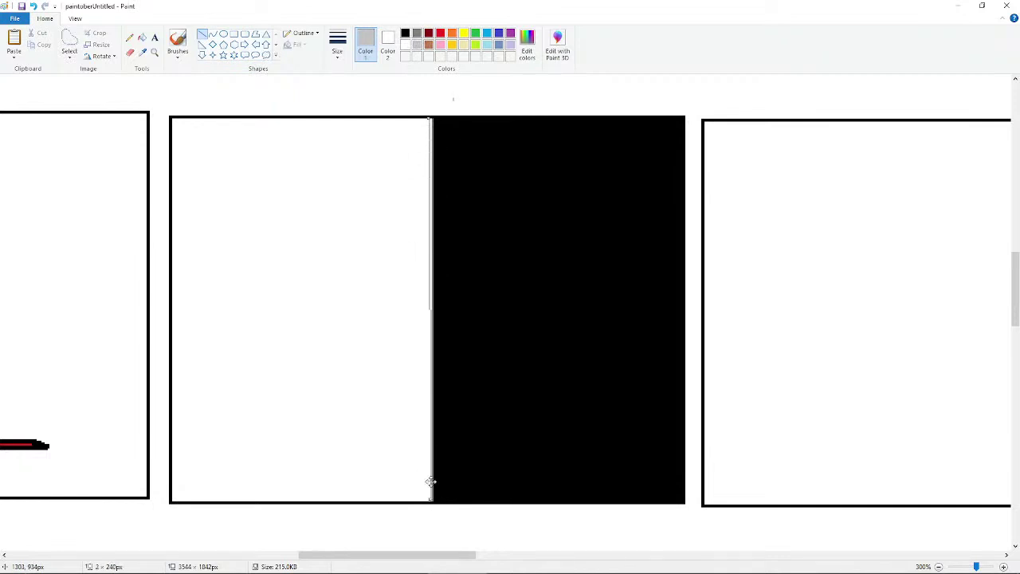
right_click(431, 119)
click(449, 89)
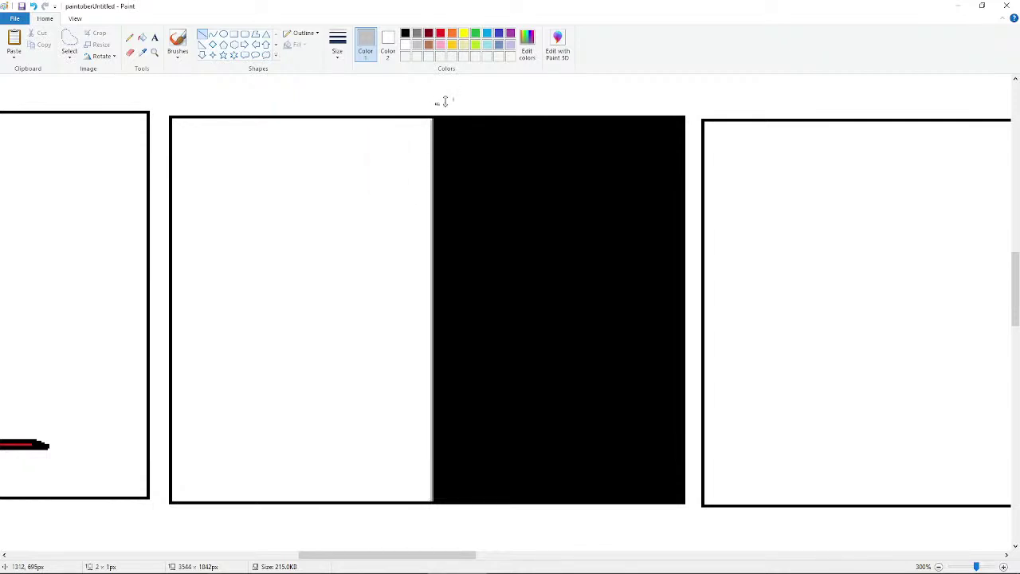
- Pencil three evenly spaced dark gray pixels beside the gray line at the top of the black half
click(129, 37)
scroll(512, 136, up, 1)
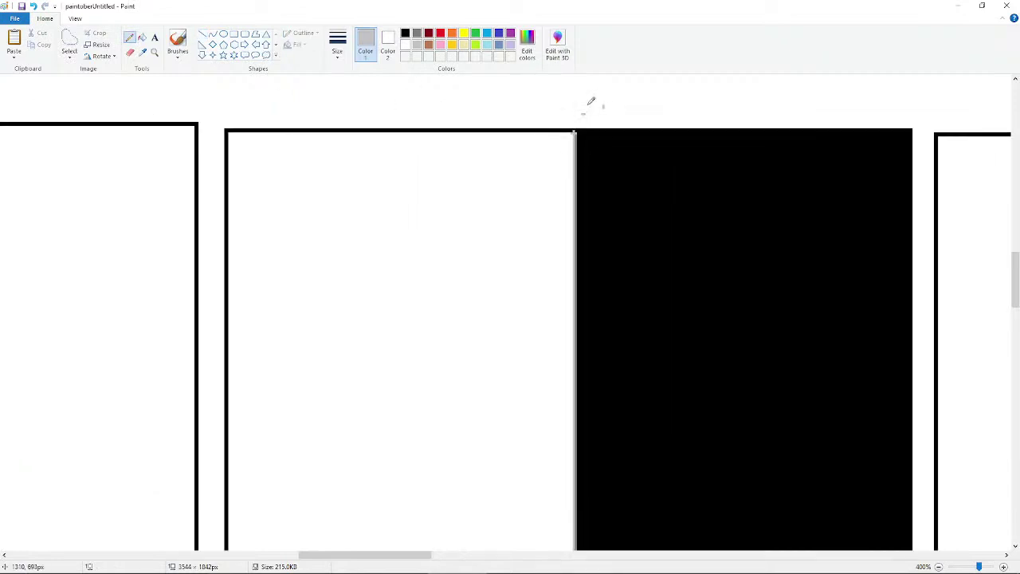
click(337, 44)
click(337, 118)
click(337, 44)
click(315, 130)
scroll(576, 100, down, 1)
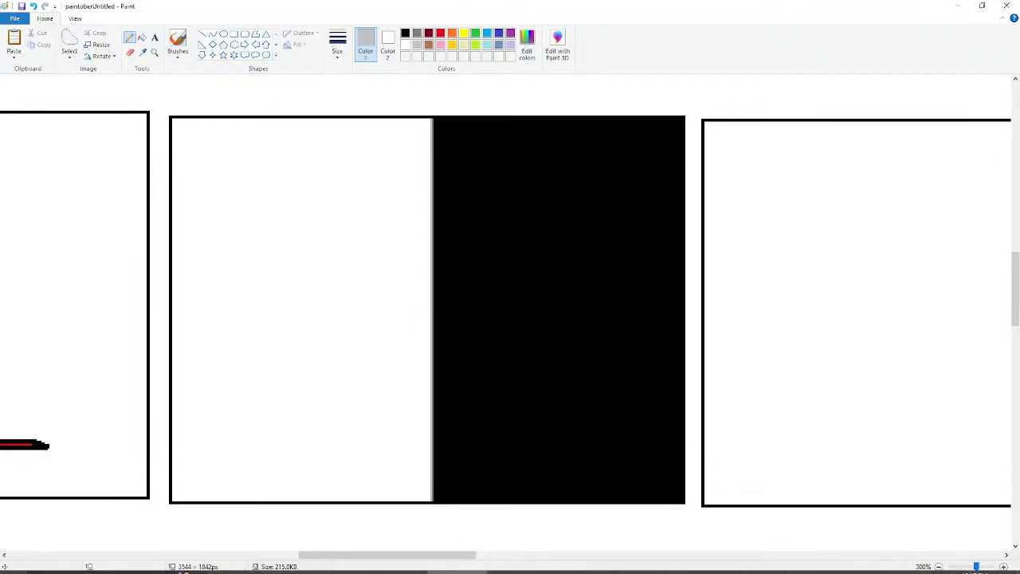
mouse_move(571, 571)
scroll(521, 415, up, 1)
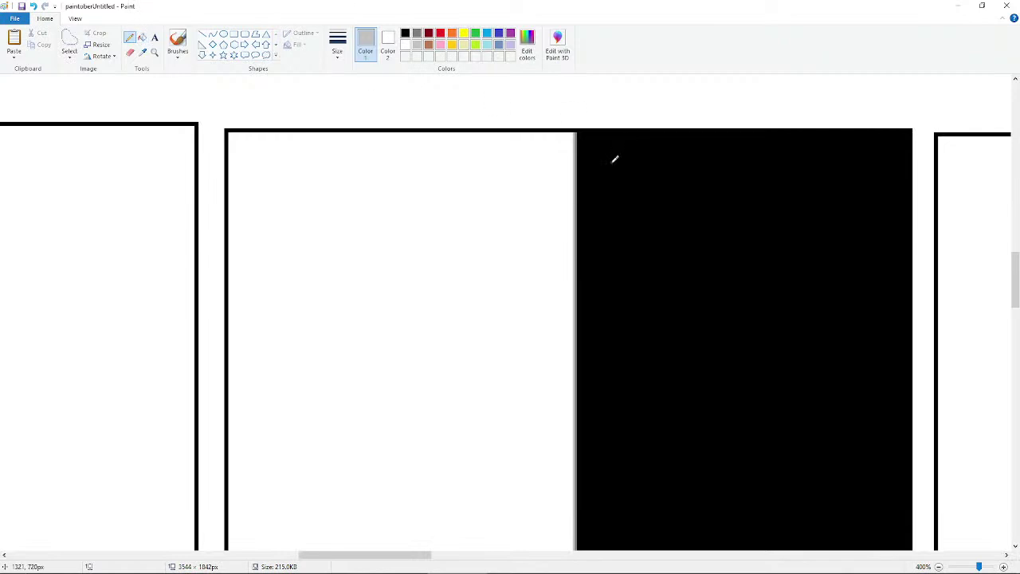
scroll(606, 182, up, 1)
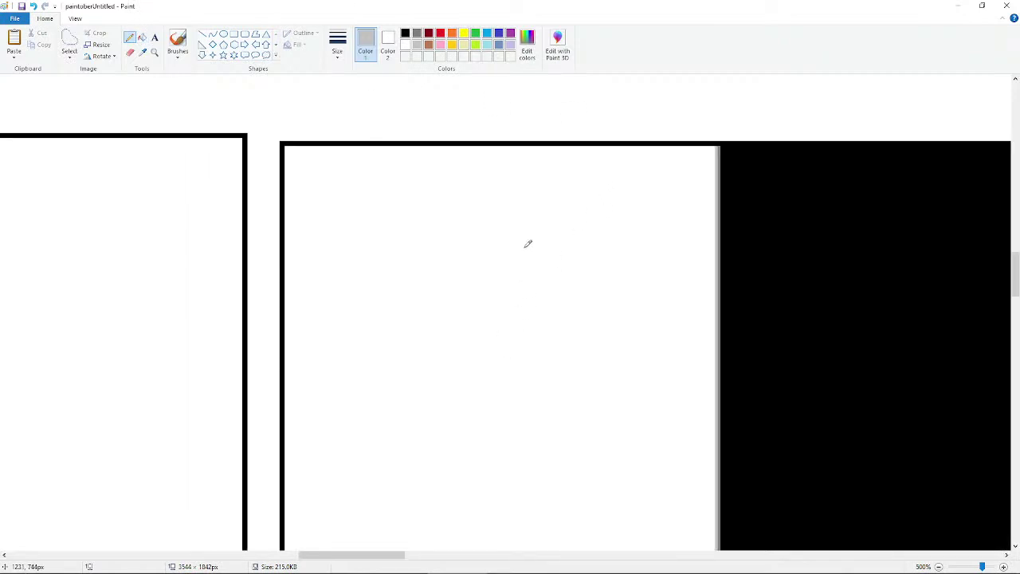
click(415, 35)
- Copy the three-dot strip with a 33 × 6 px rectangular selection and place the copy directly below it
click(70, 56)
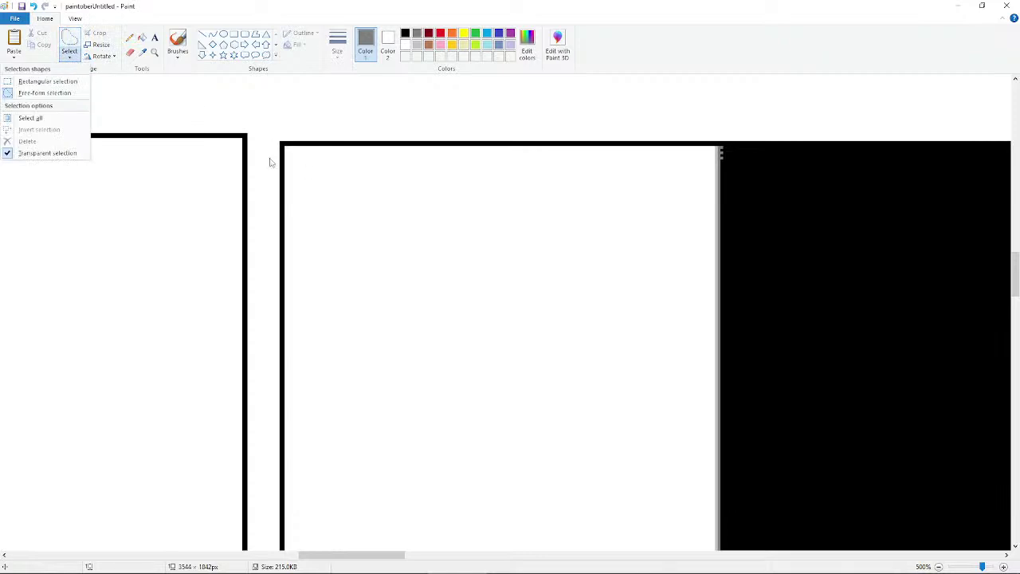
click(68, 81)
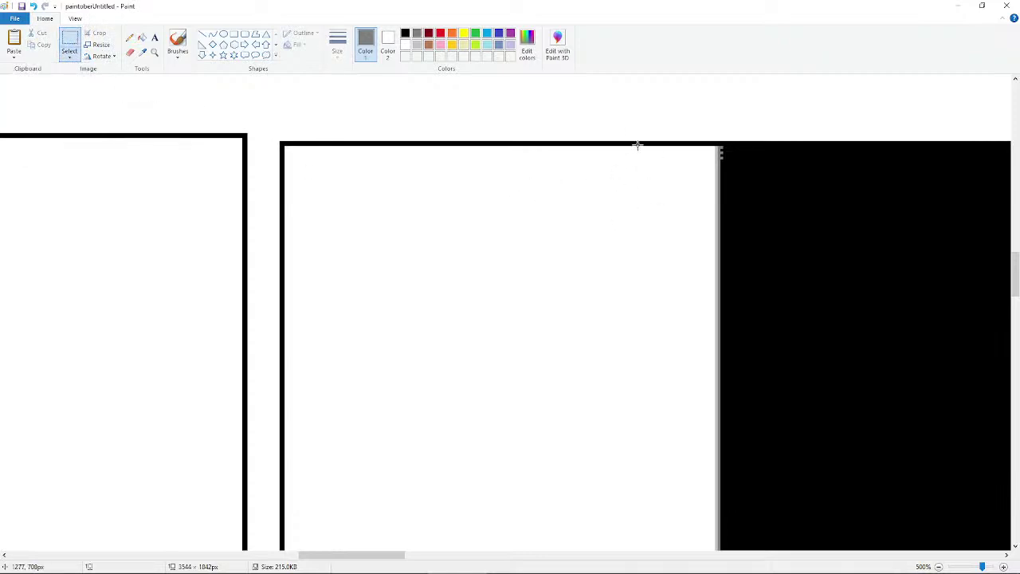
ctrl+scroll(637, 145, up, 1)
drag(375, 553, 418, 552)
drag(305, 161, 313, 171)
scroll(325, 191, up, 2)
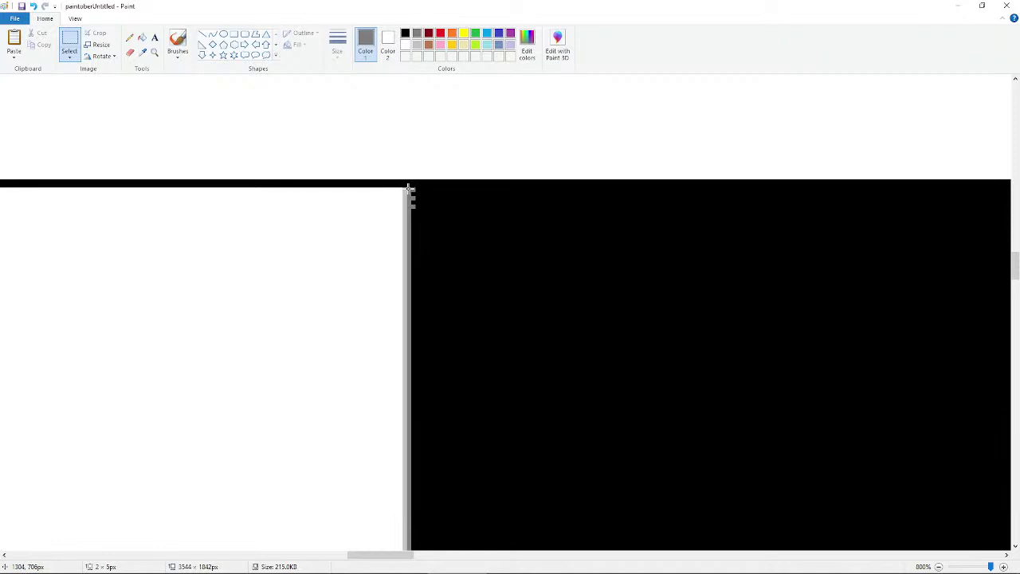
drag(411, 192, 545, 212)
right_click(414, 192)
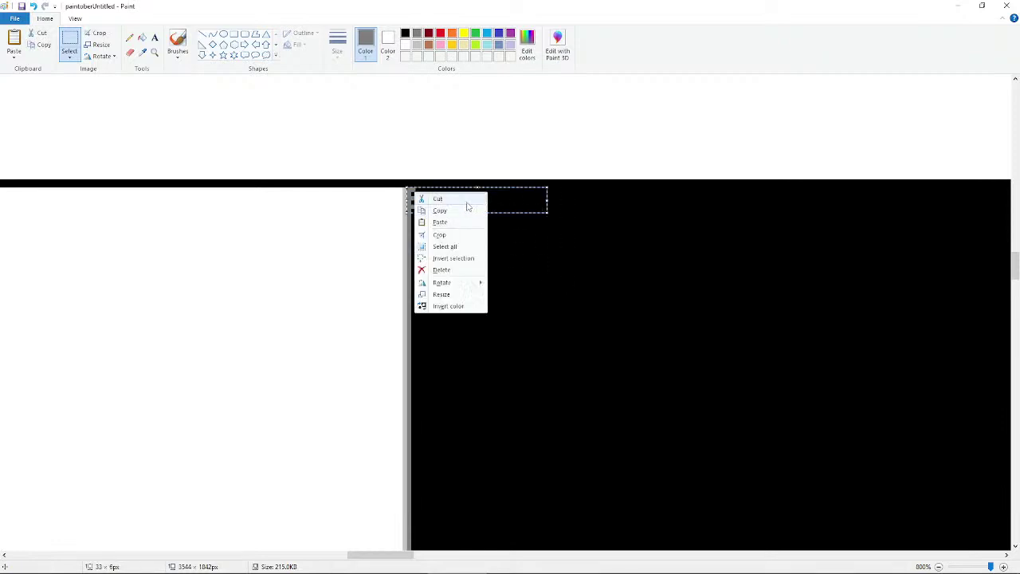
click(461, 209)
click(13, 42)
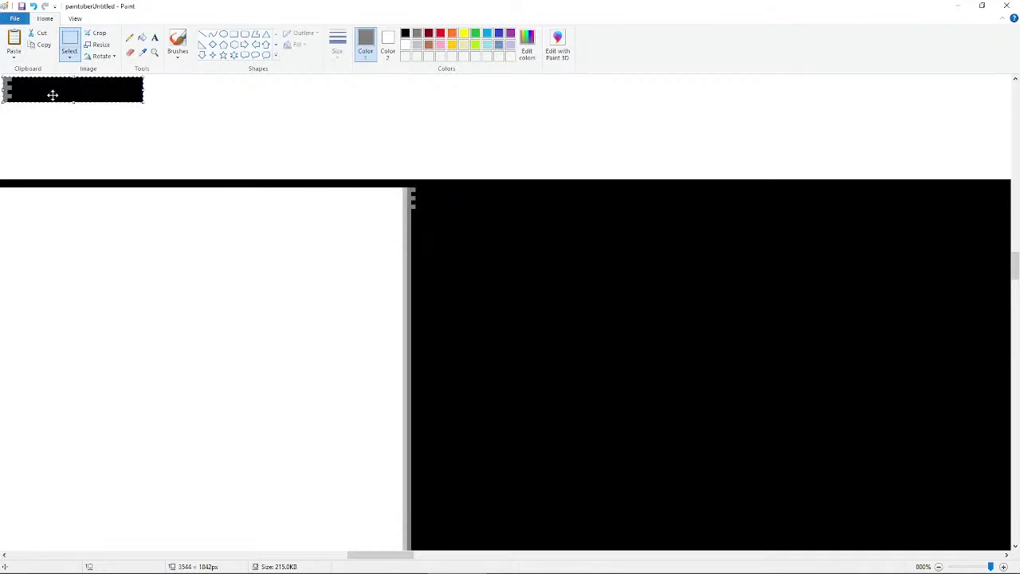
drag(53, 95, 408, 187)
click(493, 288)
- Copy the extended dot strip with a 22 × 12 px selection and place the copy directly beneath it
right_click(421, 200)
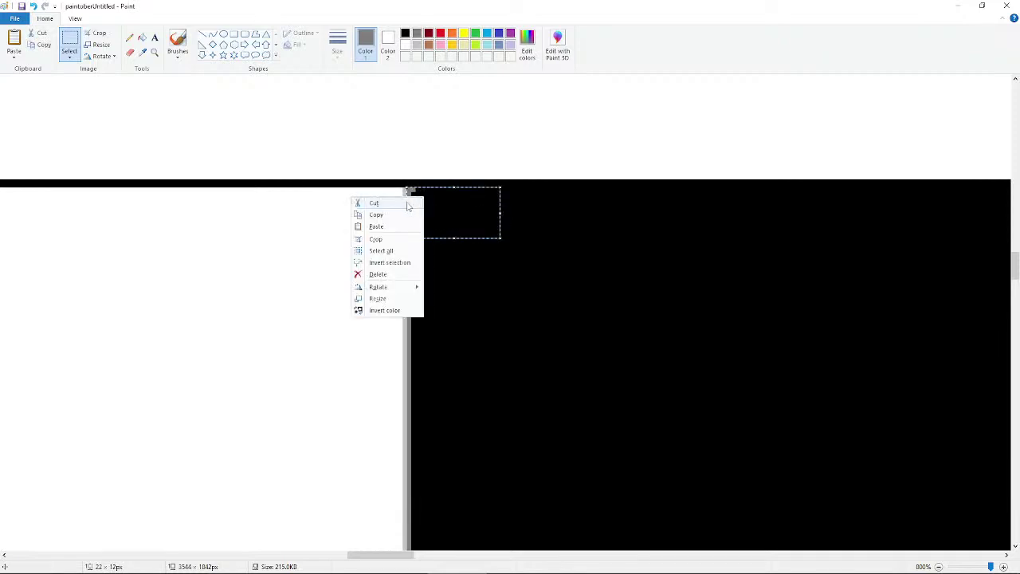
click(402, 214)
click(13, 44)
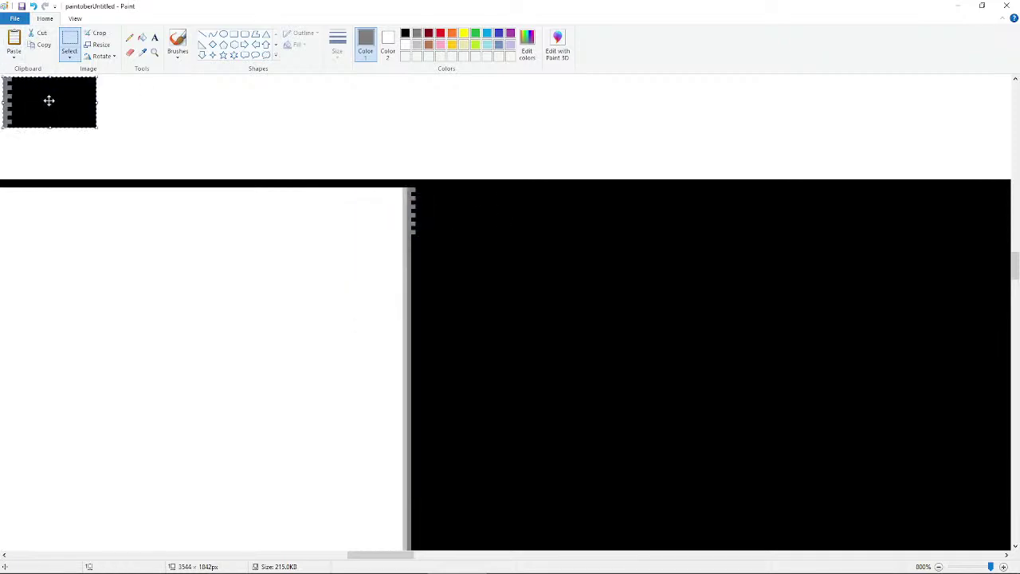
drag(48, 98, 451, 260)
click(567, 311)
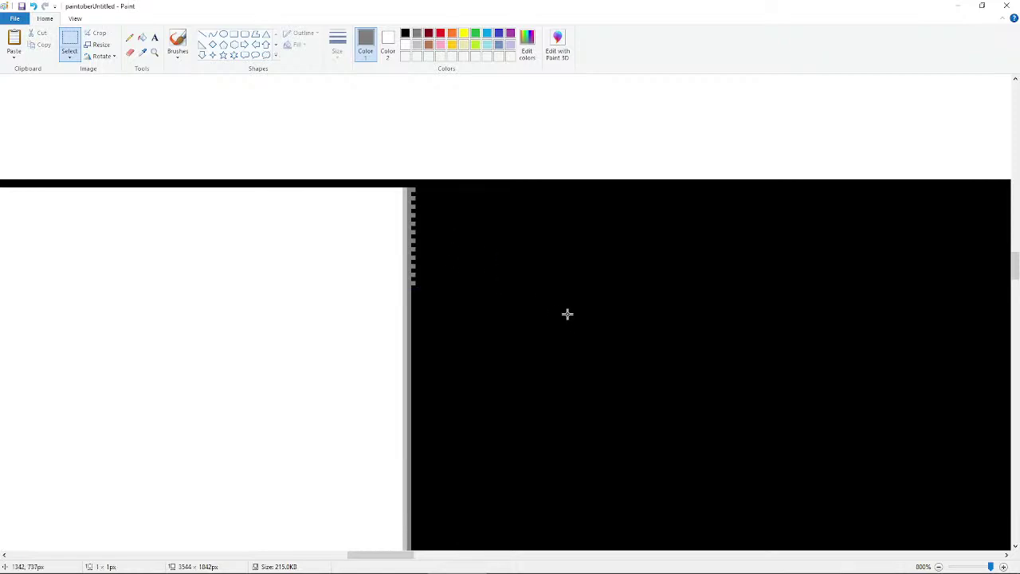
- Copy the dot column with a 39 × 24 px selection and place the copy flush under its lower end
drag(412, 189, 572, 289)
right_click(437, 240)
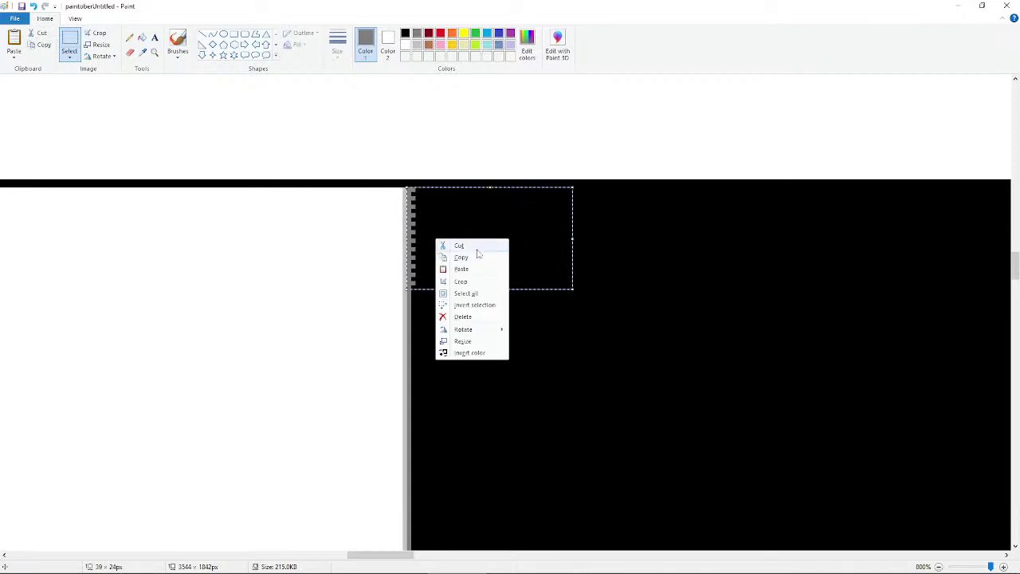
click(462, 256)
click(13, 44)
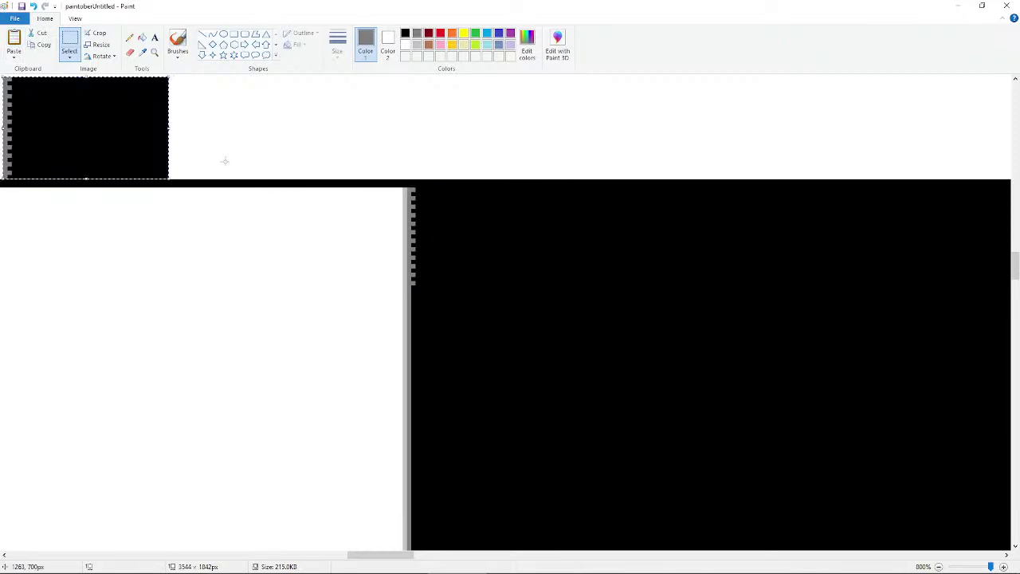
drag(138, 132, 524, 338)
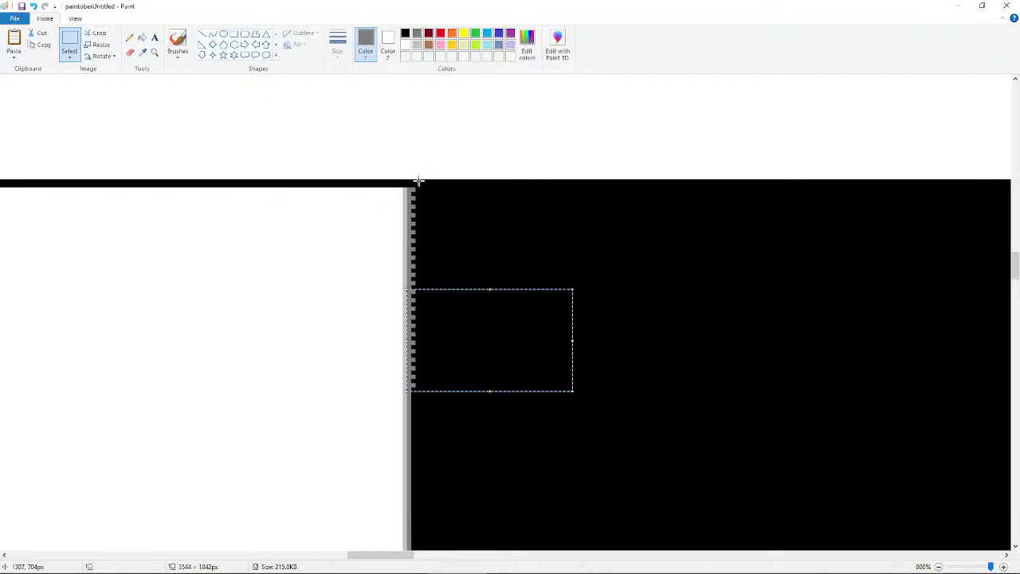
- Copy the dot column with a 51 × 48 px selection and align the copy directly below it, then deselect
drag(408, 186, 622, 390)
right_click(497, 278)
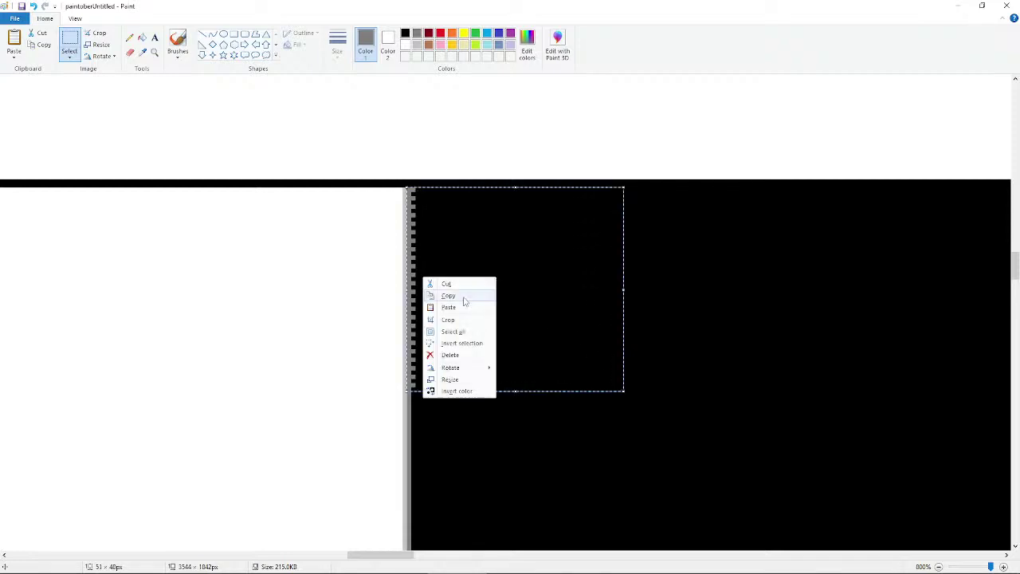
click(448, 296)
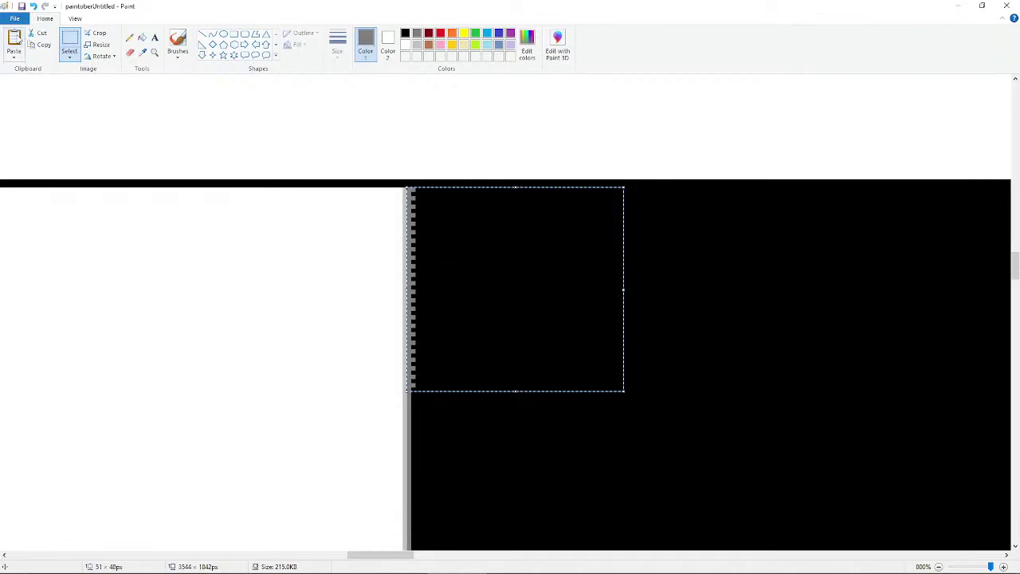
click(14, 44)
drag(71, 102, 530, 402)
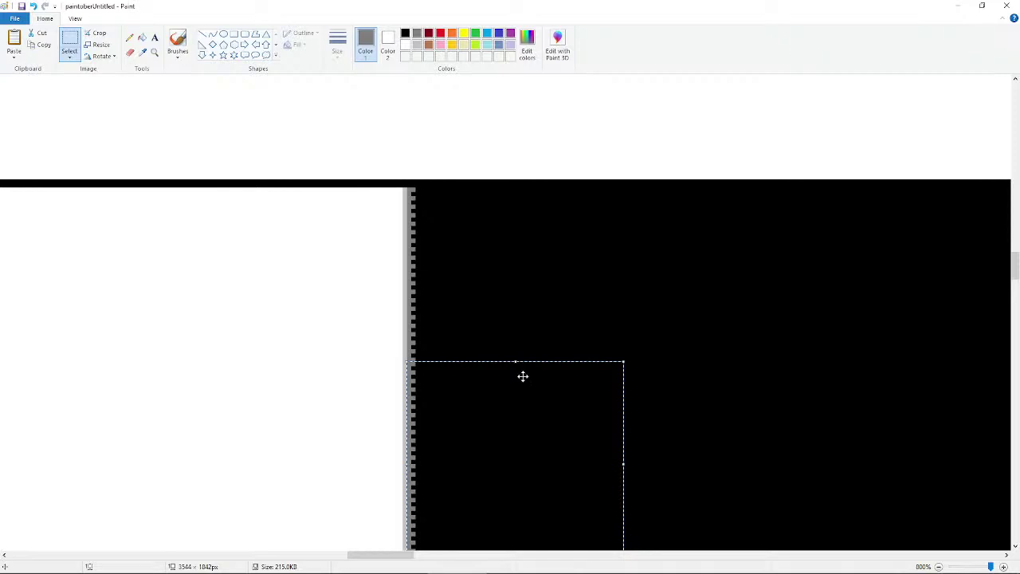
scroll(470, 369, down, 3)
drag(470, 369, 499, 383)
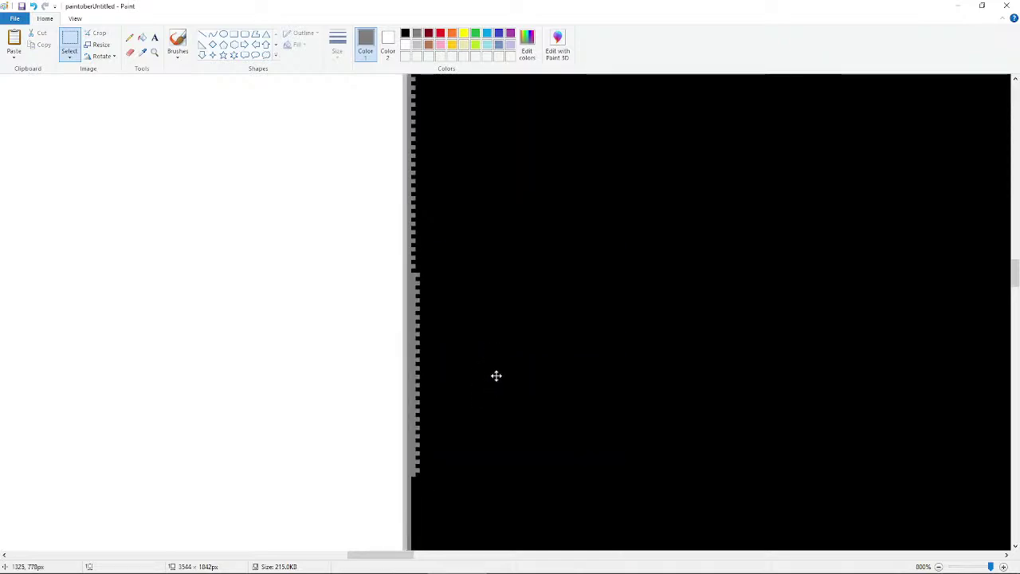
key(ctrl+z)
key(ctrl+z)
key(ctrl+z)
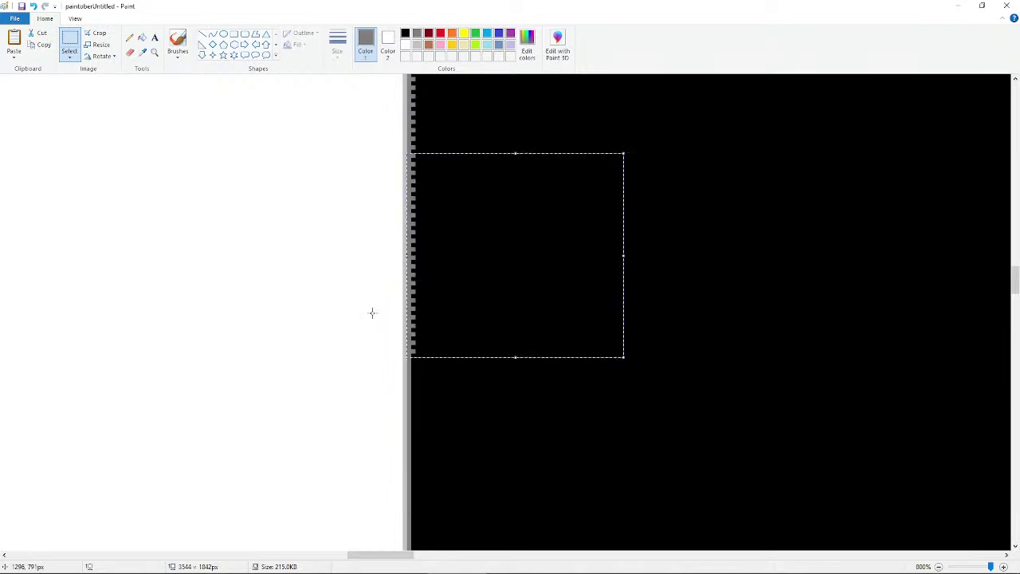
click(379, 275)
scroll(431, 243, up, 6)
scroll(425, 274, down, 3)
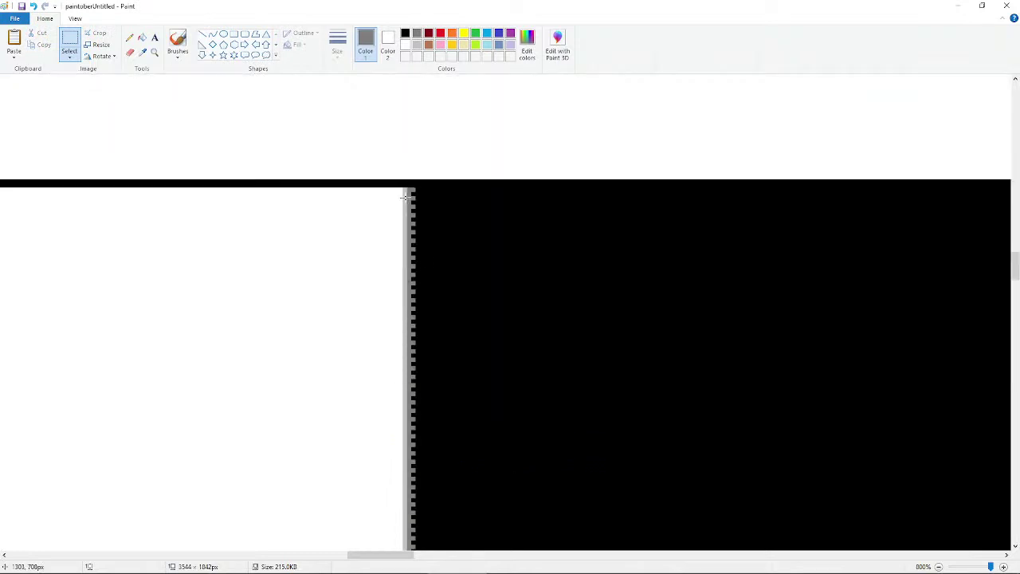
drag(407, 188, 633, 355)
scroll(540, 312, down, 3)
right_click(467, 237)
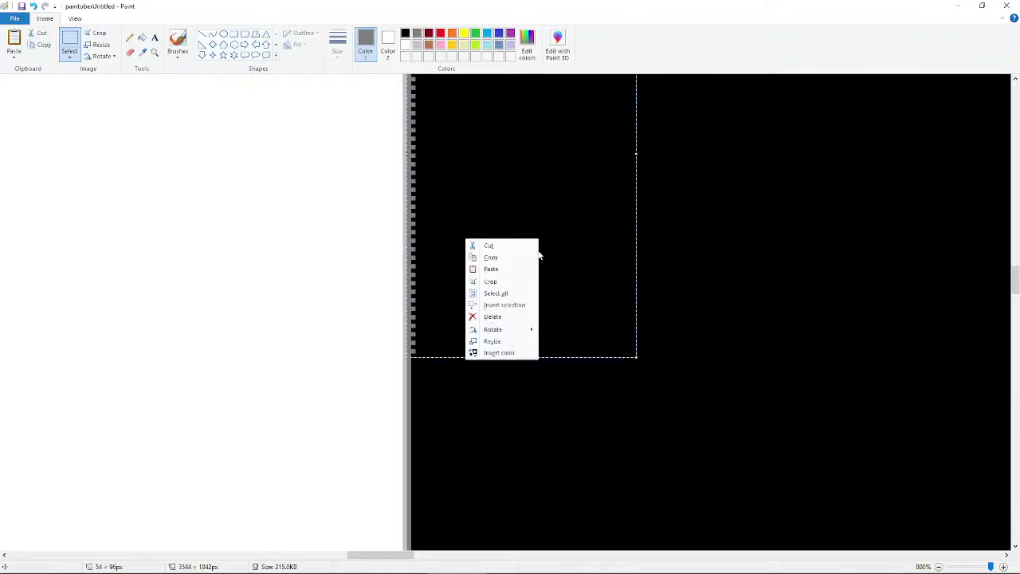
click(490, 243)
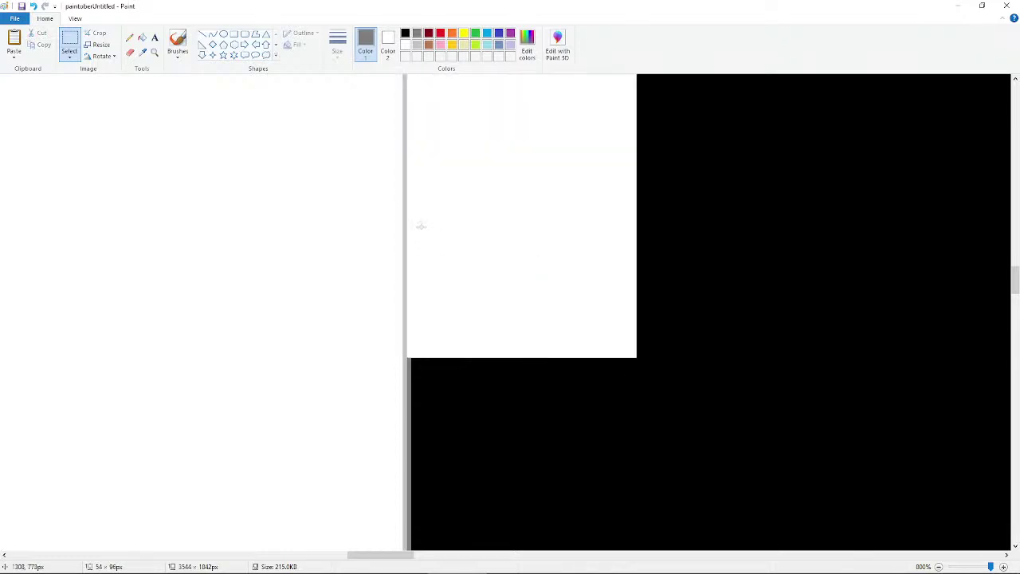
click(32, 7)
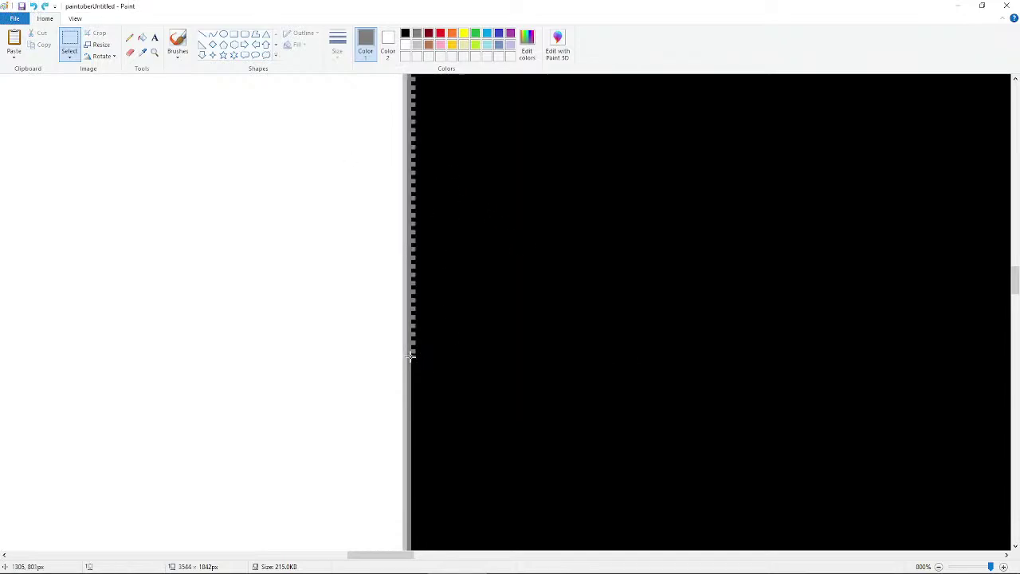
- Copy the dot column with a 42 × 96 px selection and place the copy directly below it
drag(409, 356, 585, 189)
scroll(568, 306, up, 3)
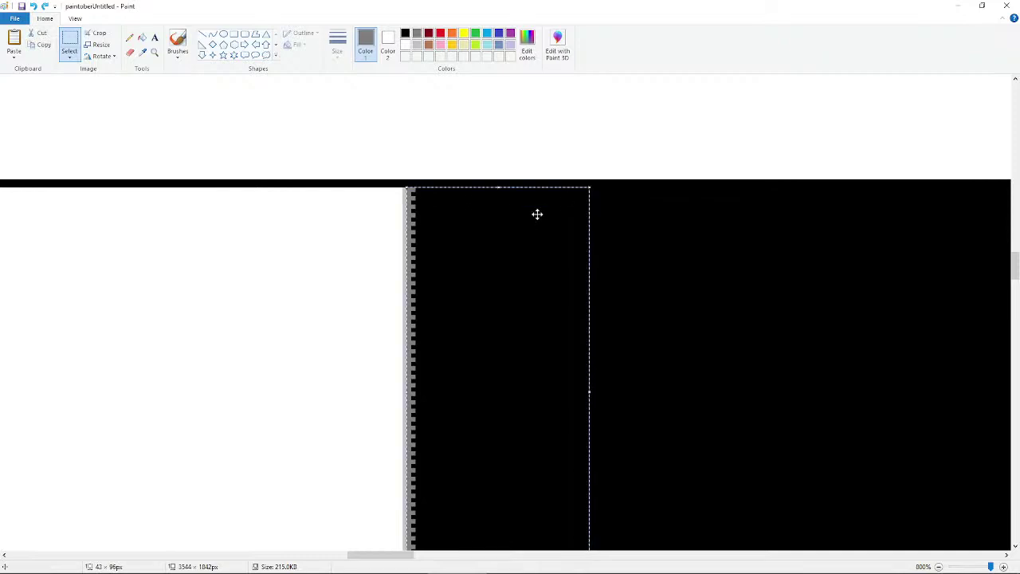
right_click(443, 219)
click(495, 251)
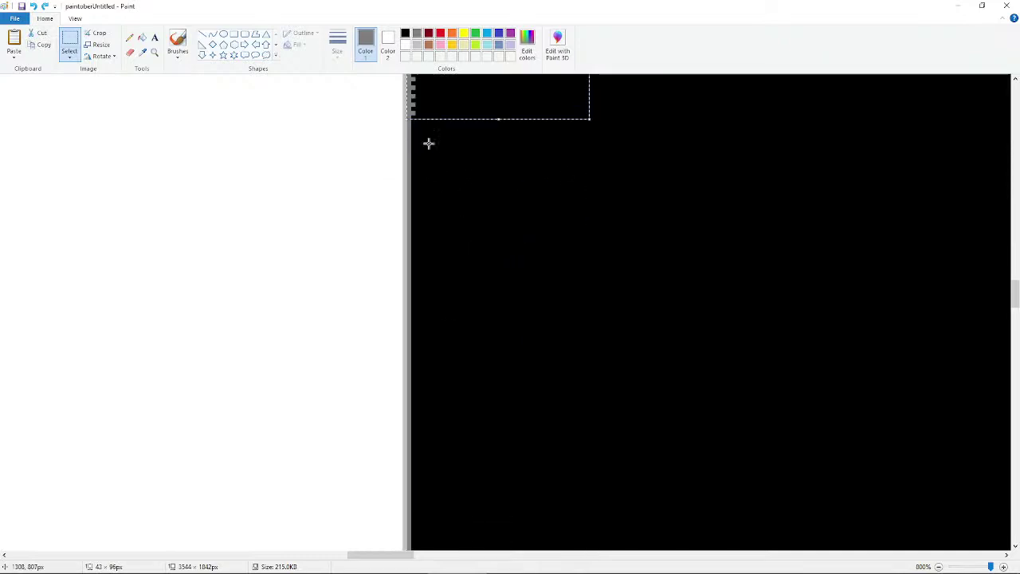
drag(422, 107, 456, 136)
key(ctrl+z)
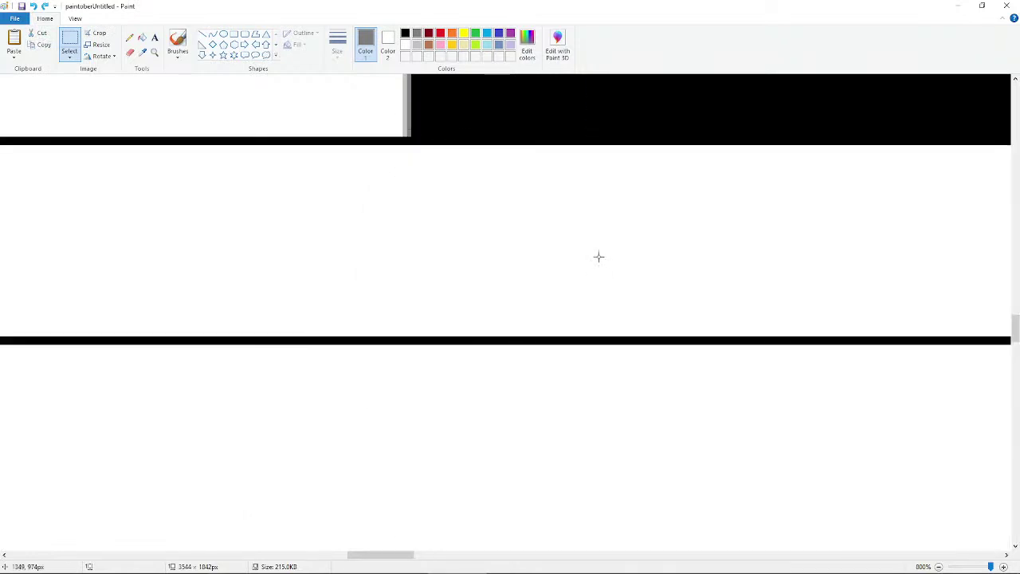
key(ctrl+z)
- Paste the copied dot strip again and align it with the column down to the panel's bottom border
click(13, 40)
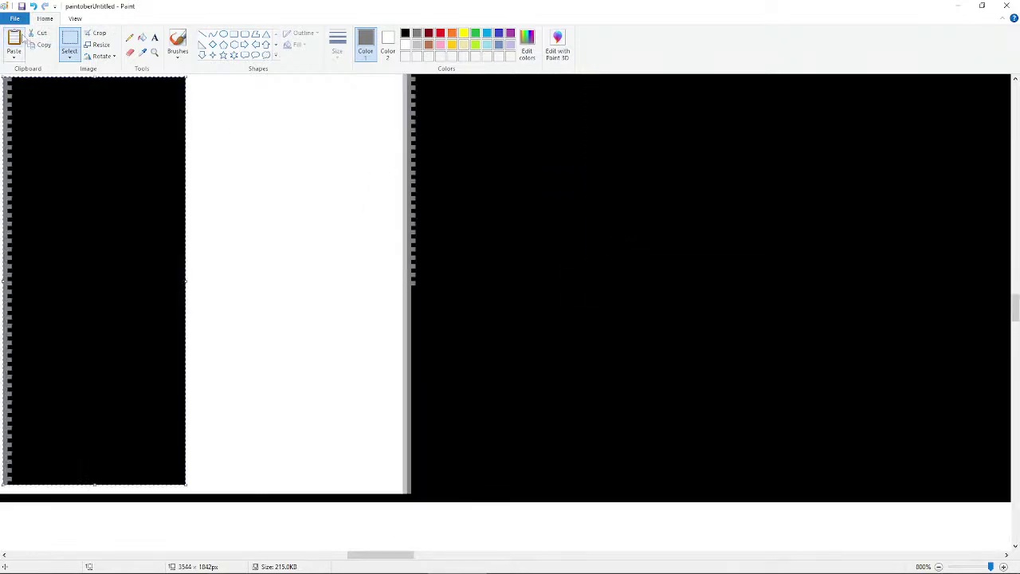
drag(83, 150, 507, 167)
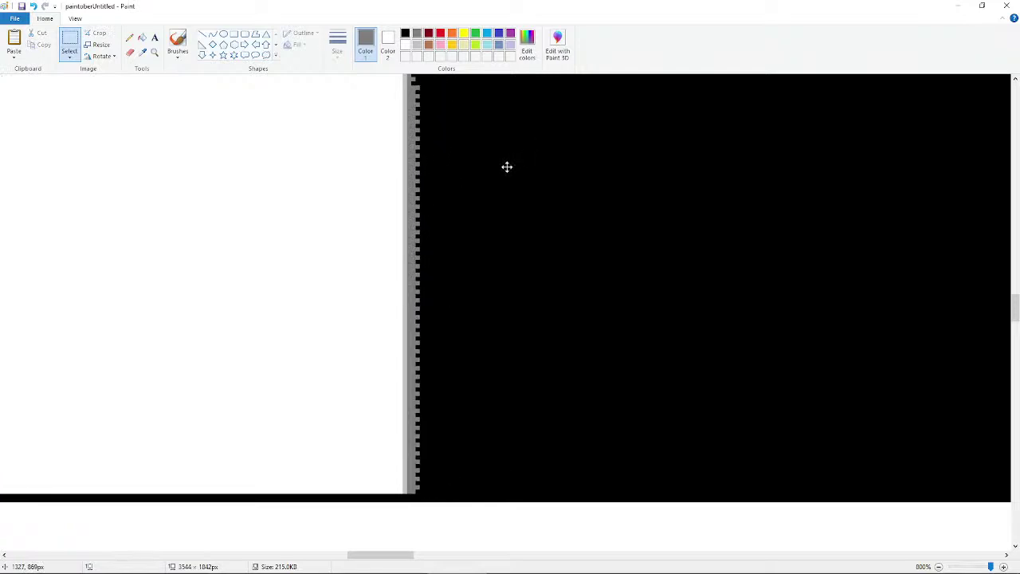
click(601, 214)
scroll(601, 214, up, 2)
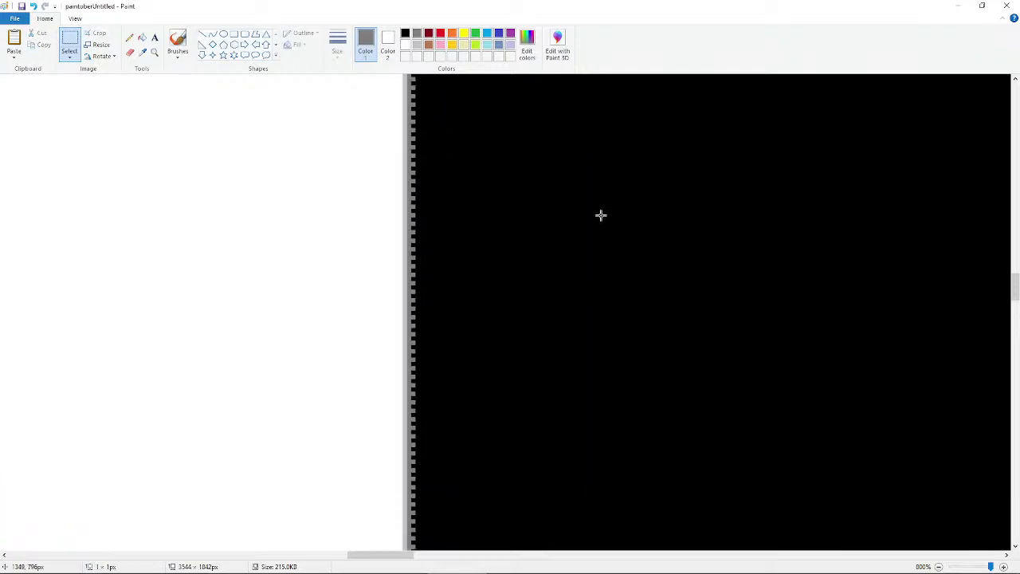
- Shift the light gray boundary line one pixel left over the panel's full height, leaving a white gap beside the dark gray line
scroll(601, 215, down, 2)
ctrl+scroll(273, 271, down, 1)
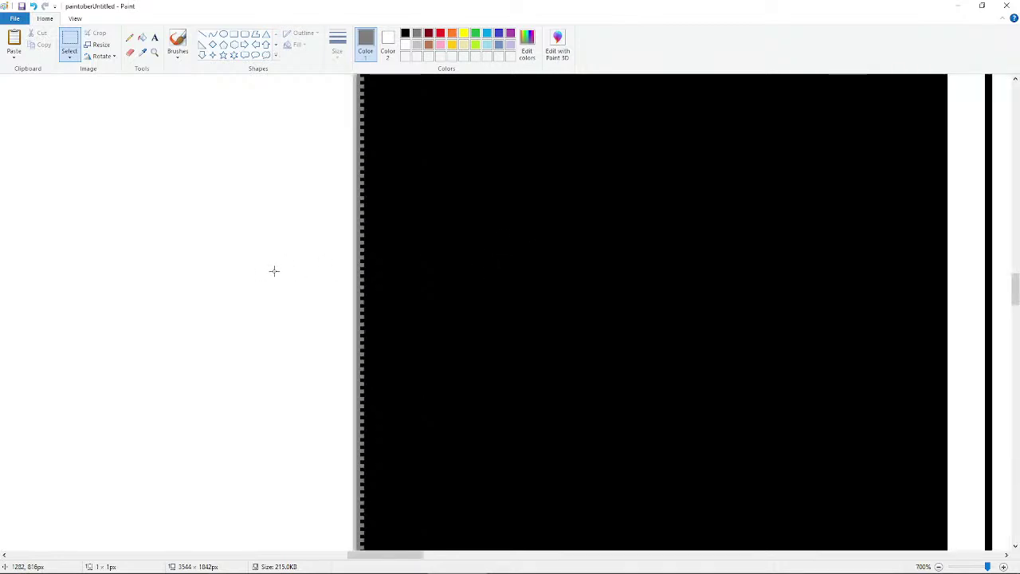
scroll(263, 273, up, 2)
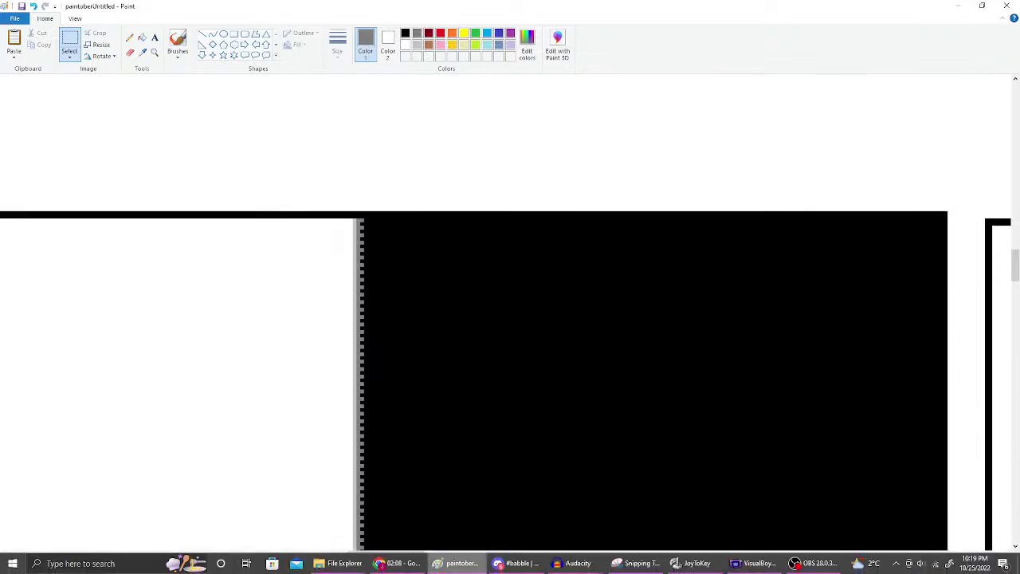
click(128, 41)
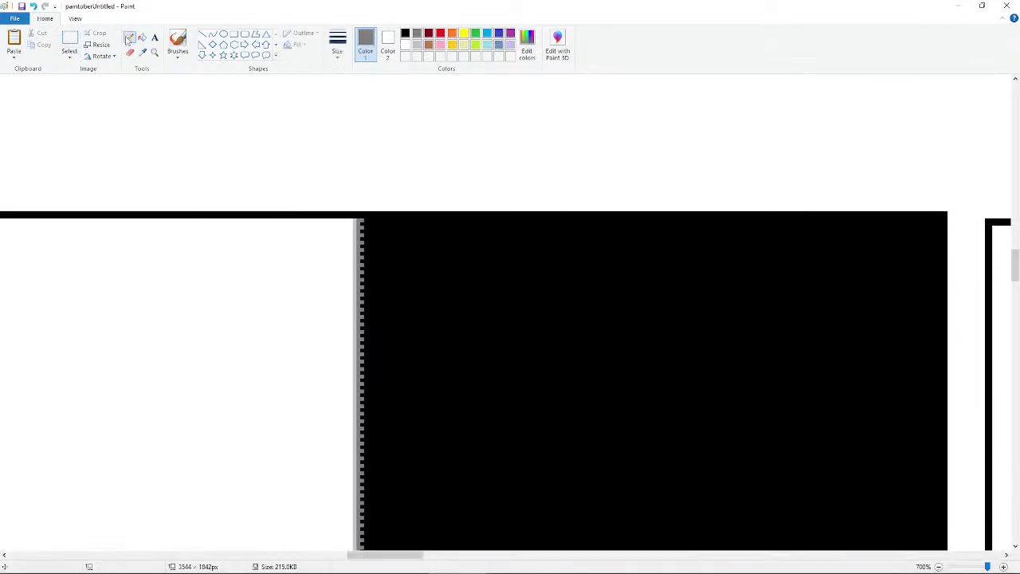
ctrl+scroll(372, 312, up, 1)
click(69, 42)
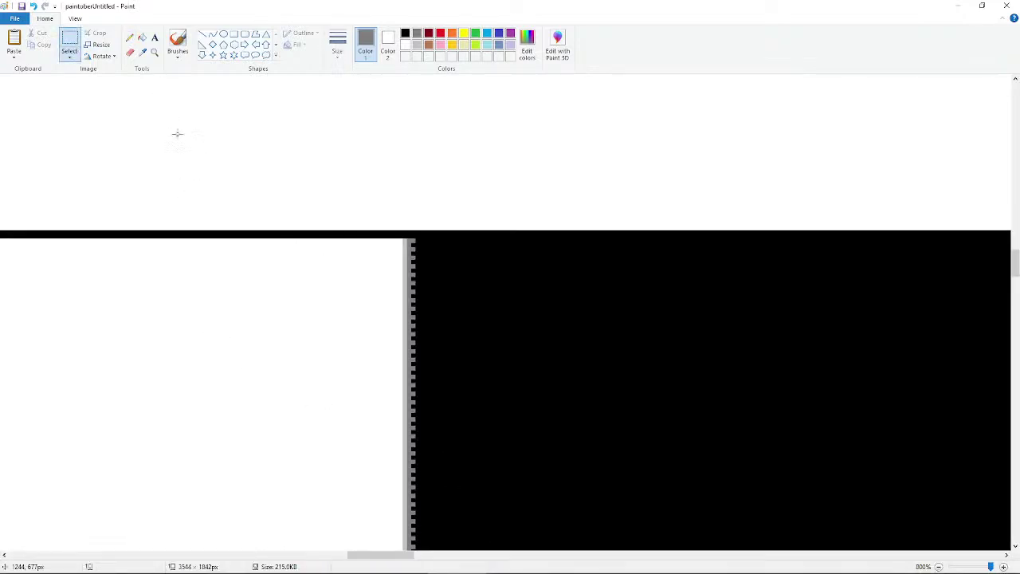
drag(407, 236, 335, 426)
scroll(351, 311, down, 5)
scroll(339, 390, down, 3)
click(502, 263)
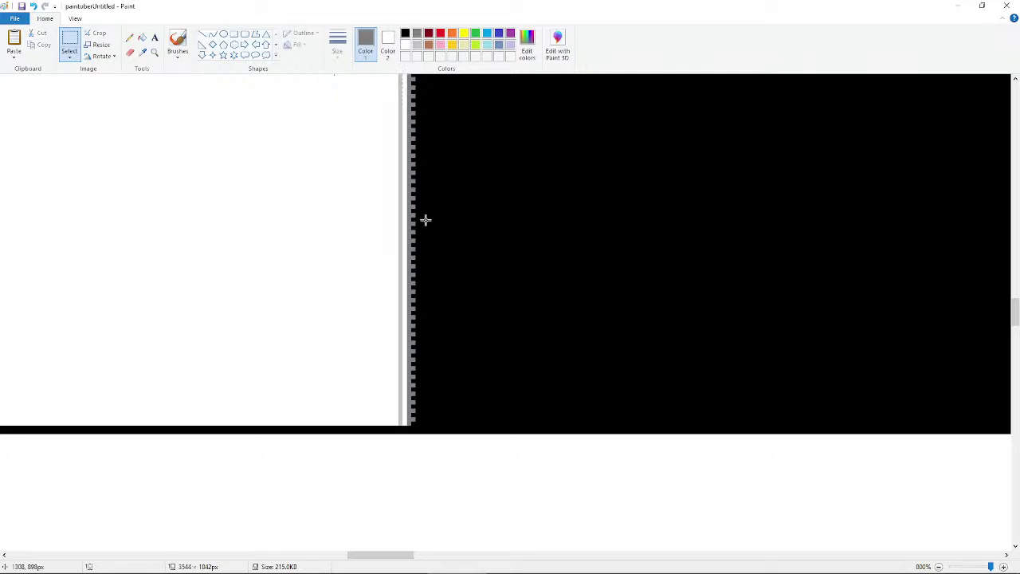
- Fill the white gap between the light and dark gray lines with dark gray
scroll(428, 187, up, 10)
scroll(428, 192, down, 10)
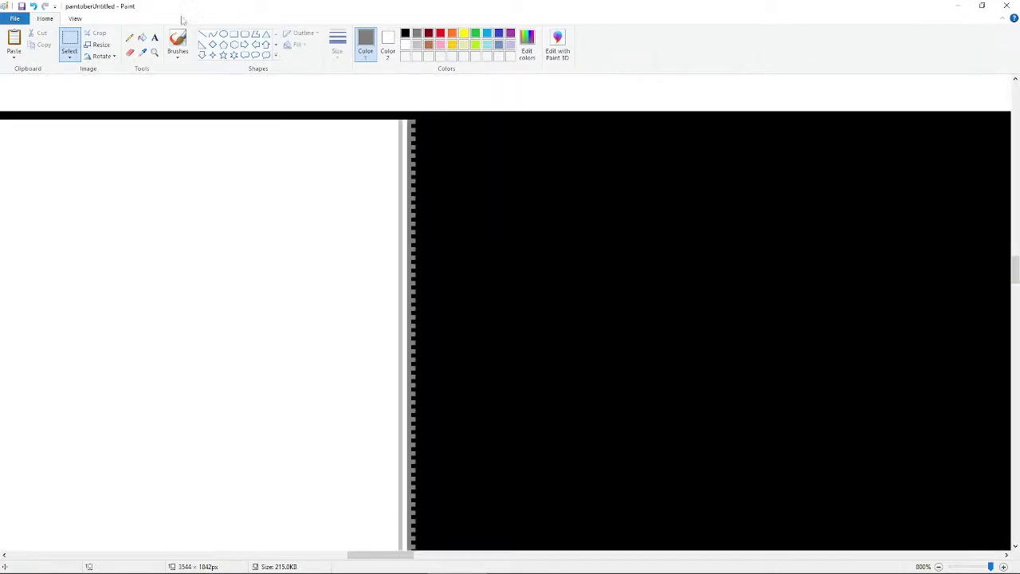
click(130, 37)
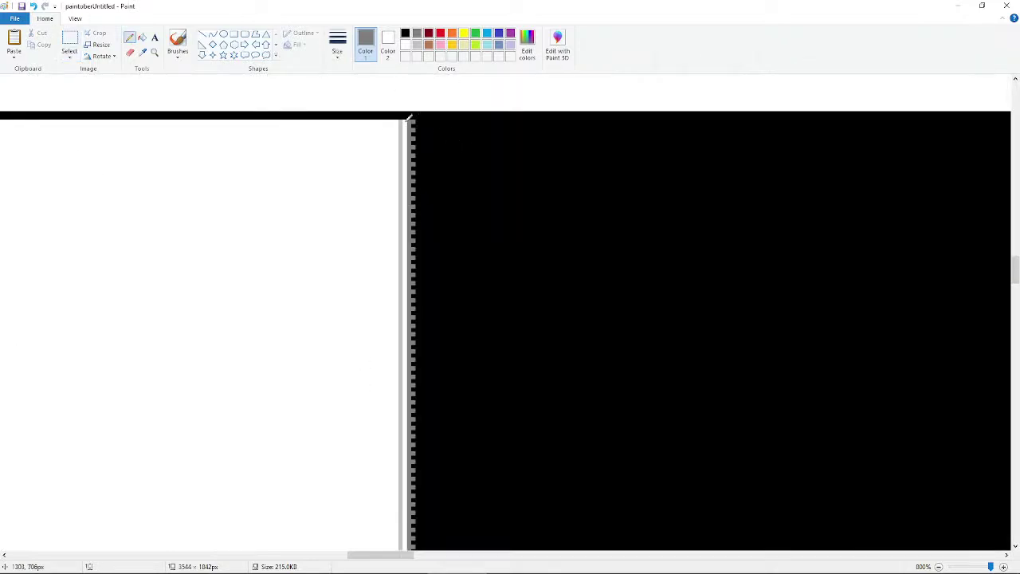
click(142, 37)
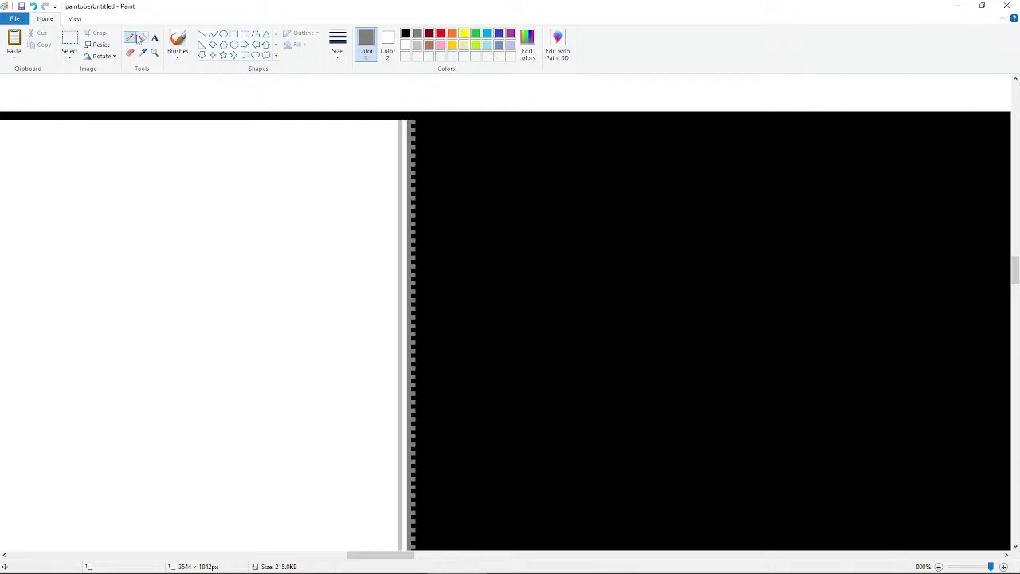
click(405, 136)
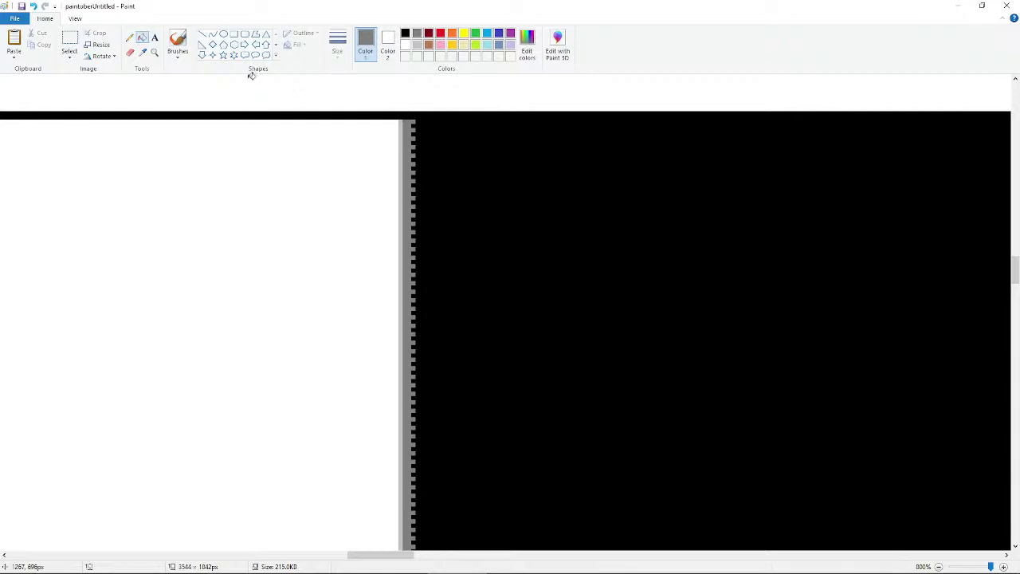
- Copy a 2 × 240 px strip of the dark gray dot column and its adjoining gray line over the full panel height
click(71, 38)
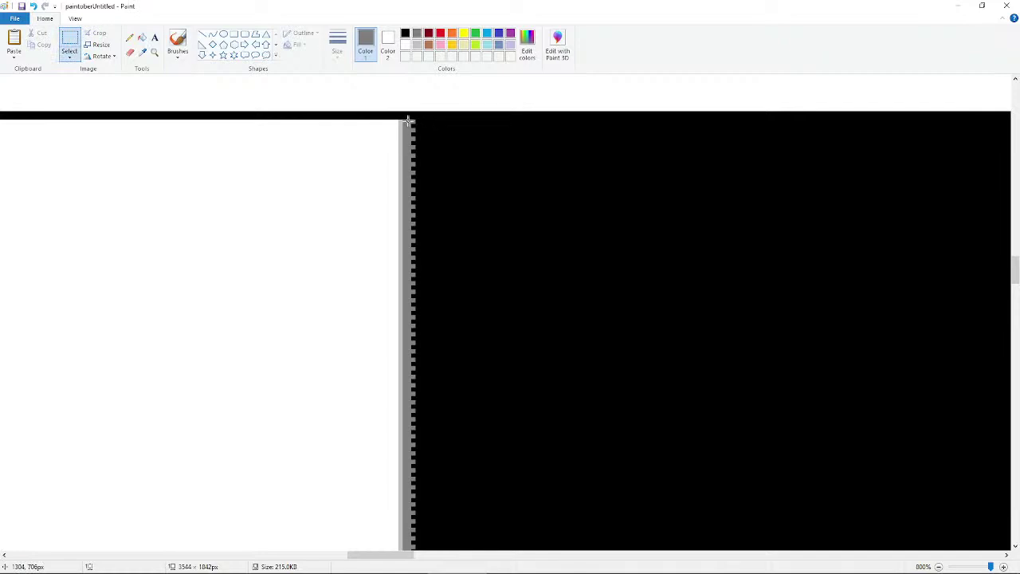
drag(408, 121, 413, 304)
right_click(412, 273)
click(363, 292)
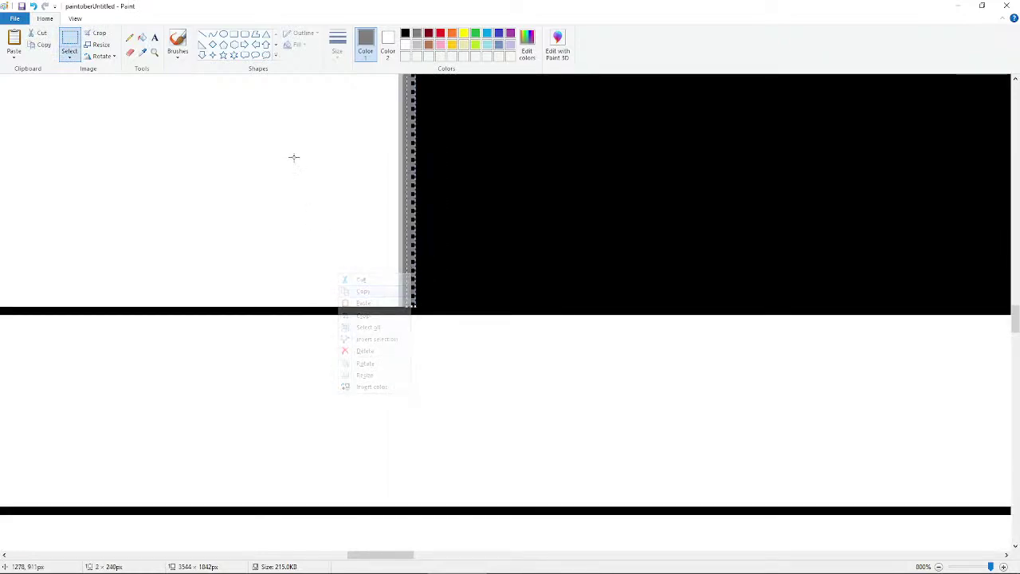
- Paste the dot strip, set the secondary color to black so black turns transparent, and move the strip onto the black half
right_click(293, 156)
click(257, 186)
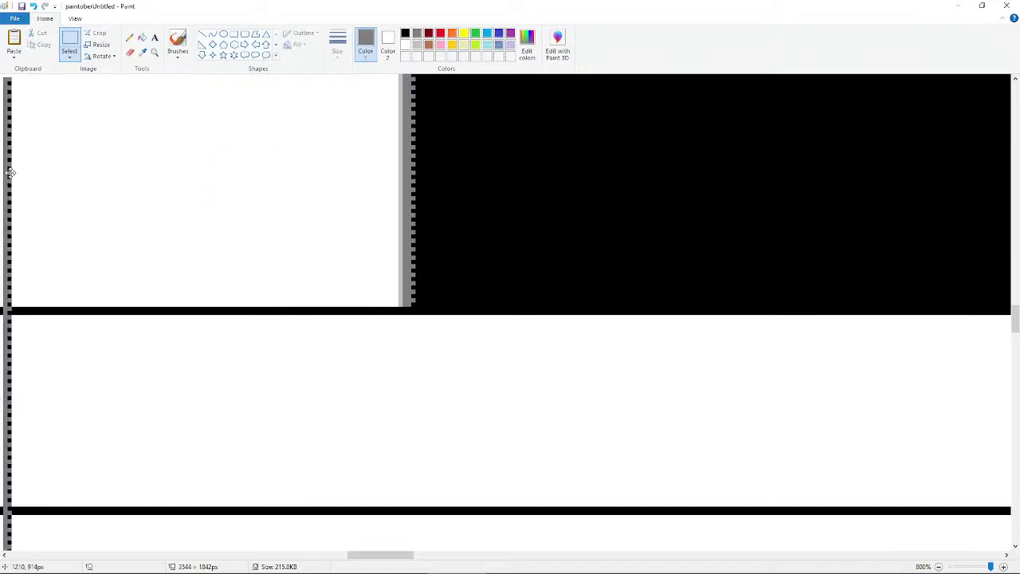
drag(11, 172, 245, 172)
click(69, 56)
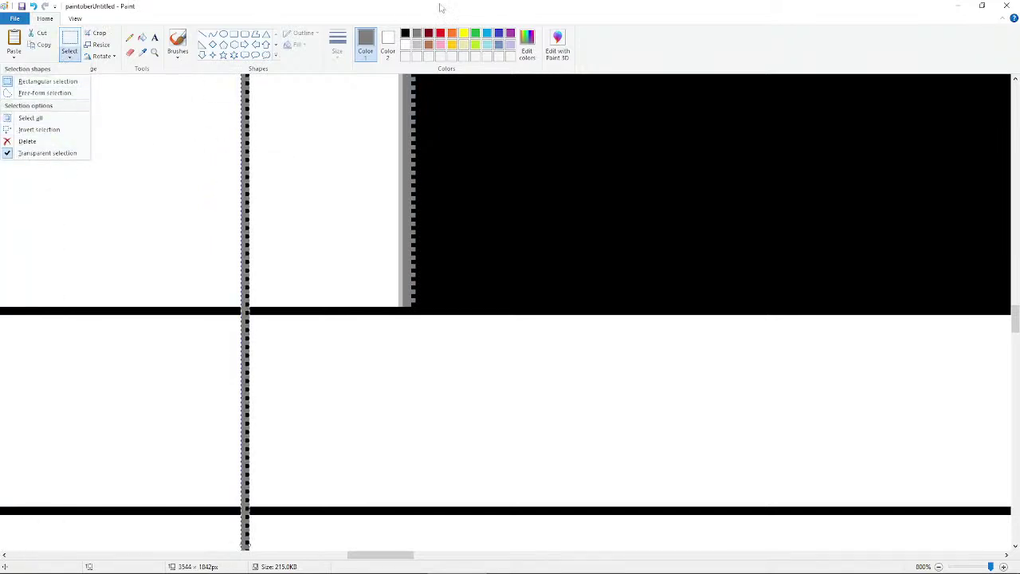
click(388, 43)
click(405, 33)
drag(253, 152, 434, 96)
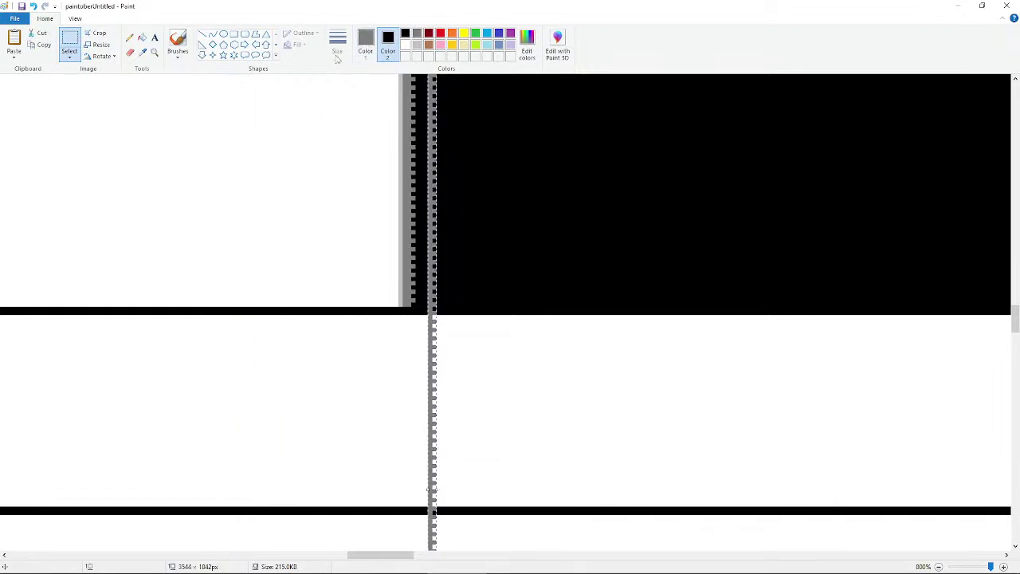
- Try to flip the pasted dot strip horizontally and place it over the gray lines at the boundary
right_click(433, 154)
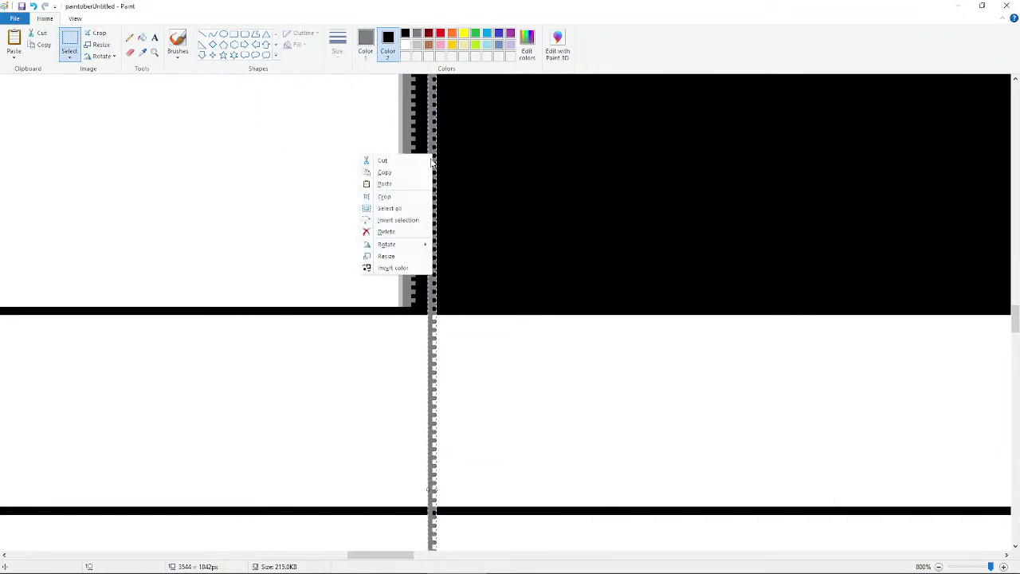
mouse_move(388, 244)
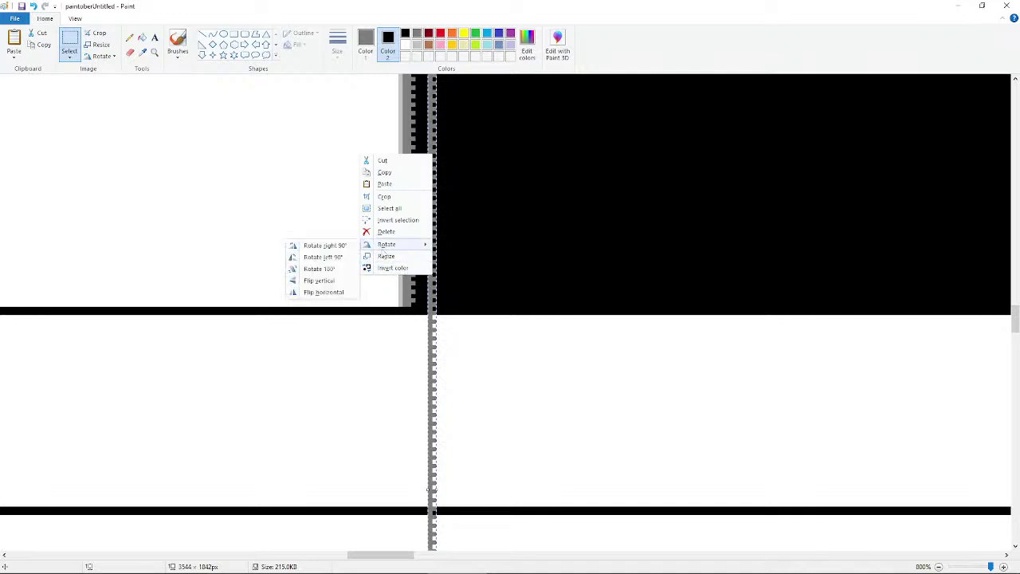
click(327, 291)
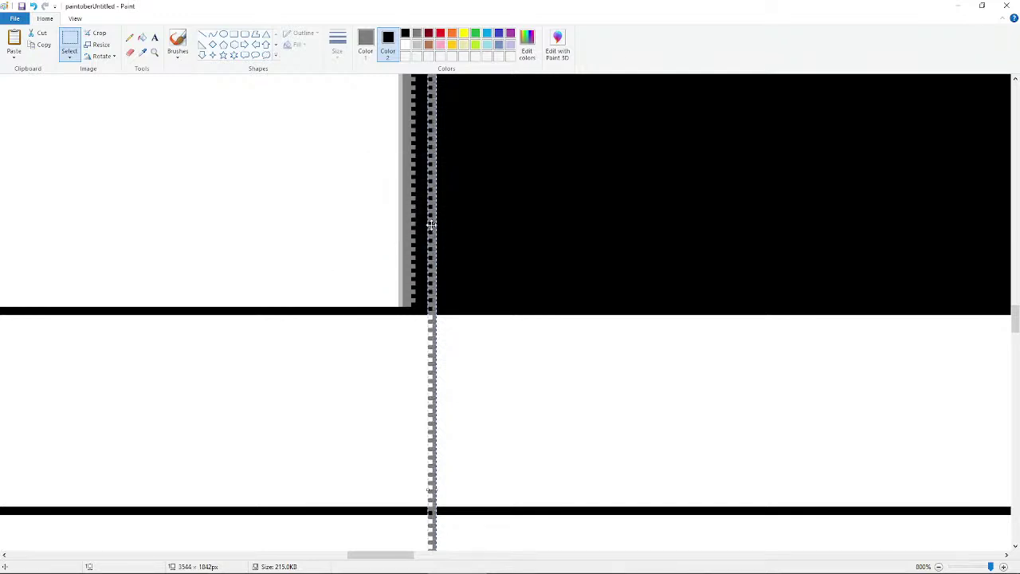
drag(428, 226, 409, 245)
scroll(410, 249, up, 3)
mouse_move(412, 252)
mouse_down()
mouse_move(423, 303)
mouse_move(410, 365)
mouse_up()
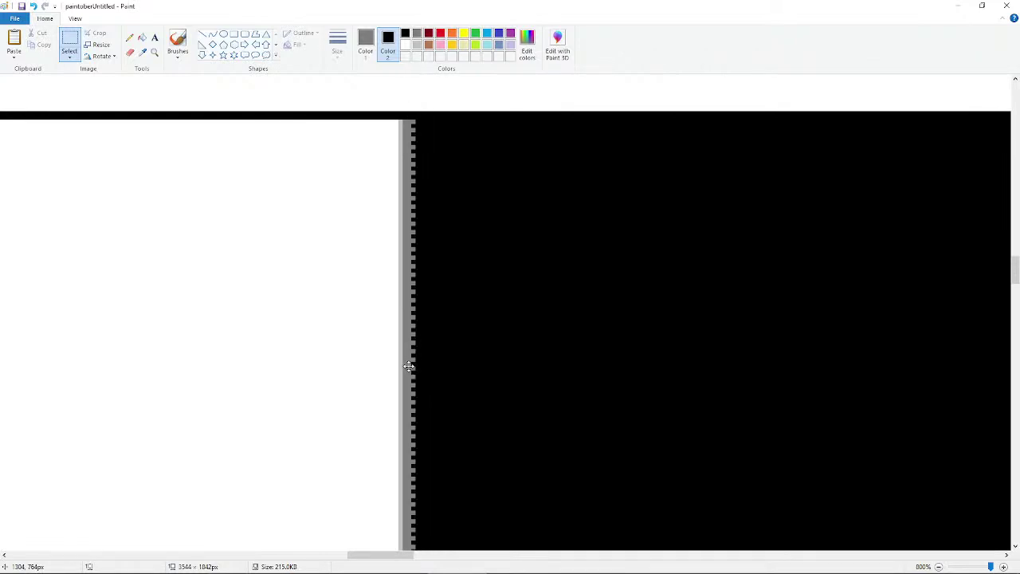
drag(404, 297, 365, 298)
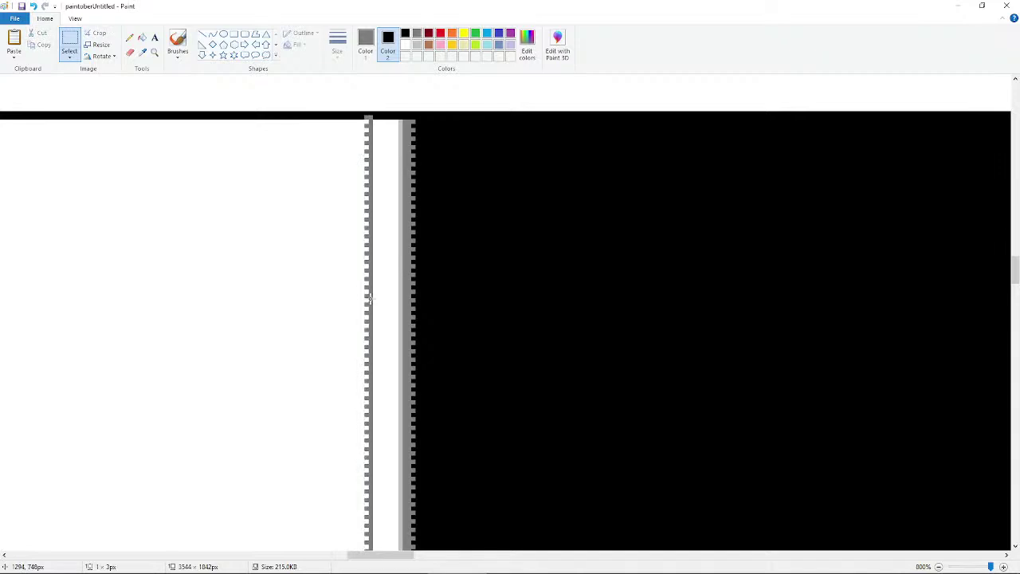
click(366, 218)
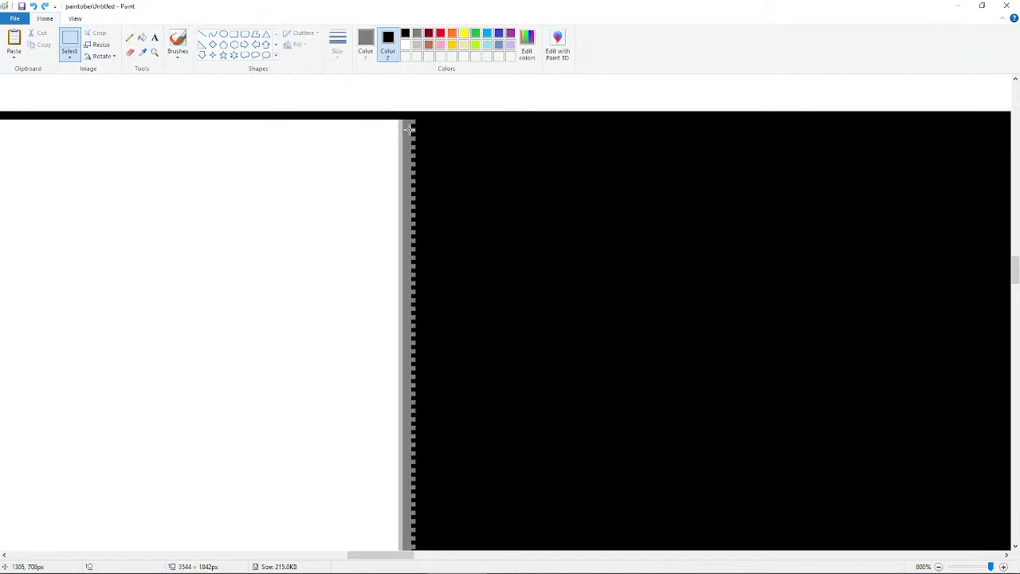
- Select the light gray line with a 2 × 240 px selection and stretch it to 3 × 240 px over the adjacent dark gray
drag(402, 121, 396, 185)
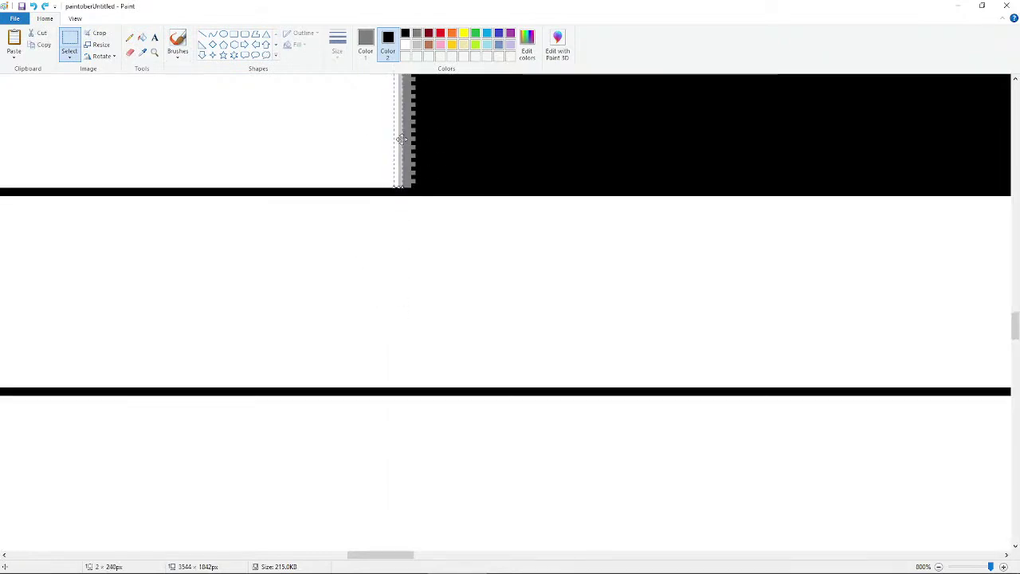
scroll(402, 183, up, 8)
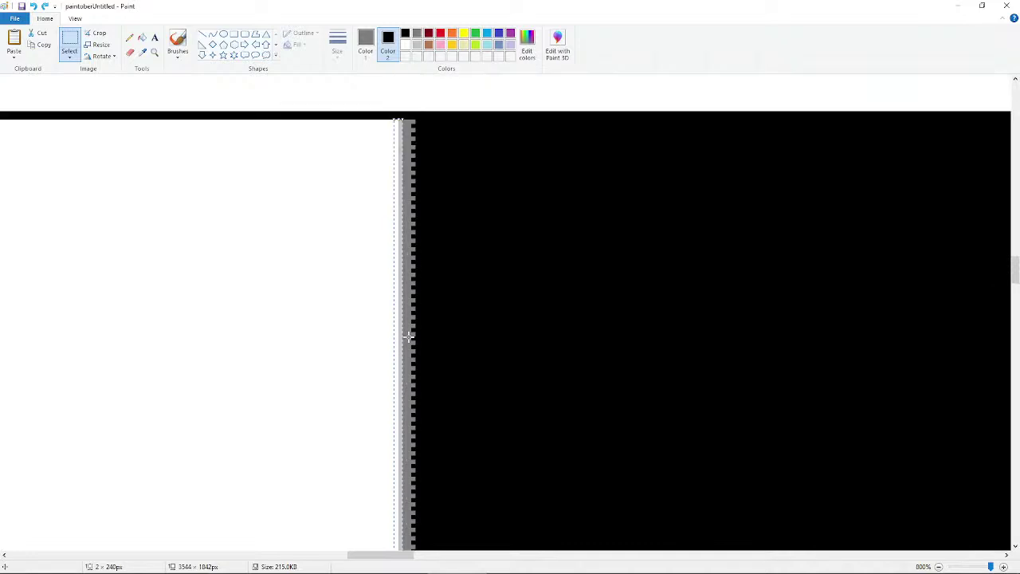
scroll(412, 333, down, 1)
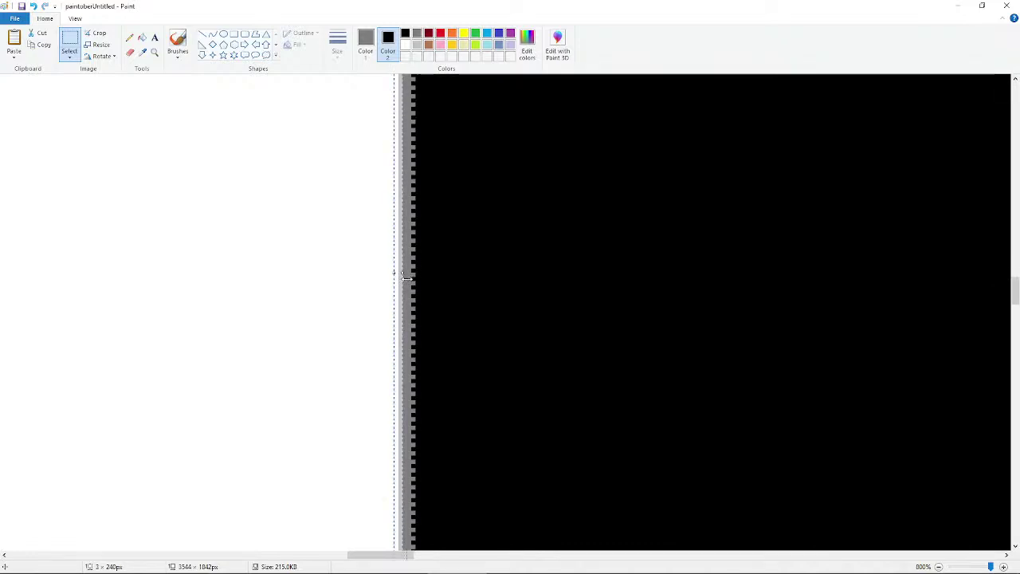
mouse_move(404, 277)
mouse_down()
mouse_move(376, 278)
mouse_move(430, 278)
mouse_move(405, 277)
mouse_up()
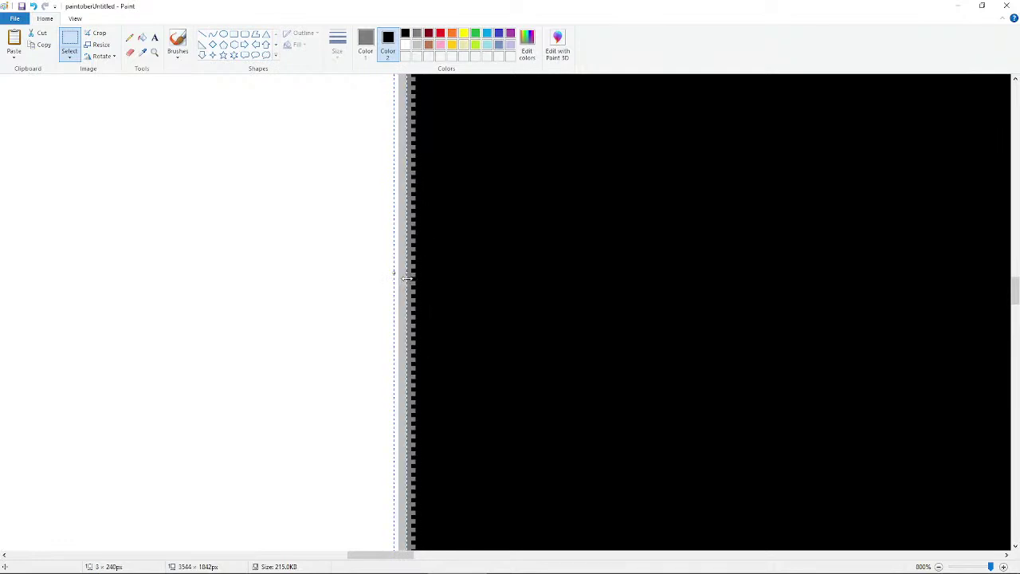
click(342, 223)
- Paste the dot strip, flip it horizontally, and place it over the boundary so its dark gray dots overlap the light gray line
scroll(121, 156, up, 1)
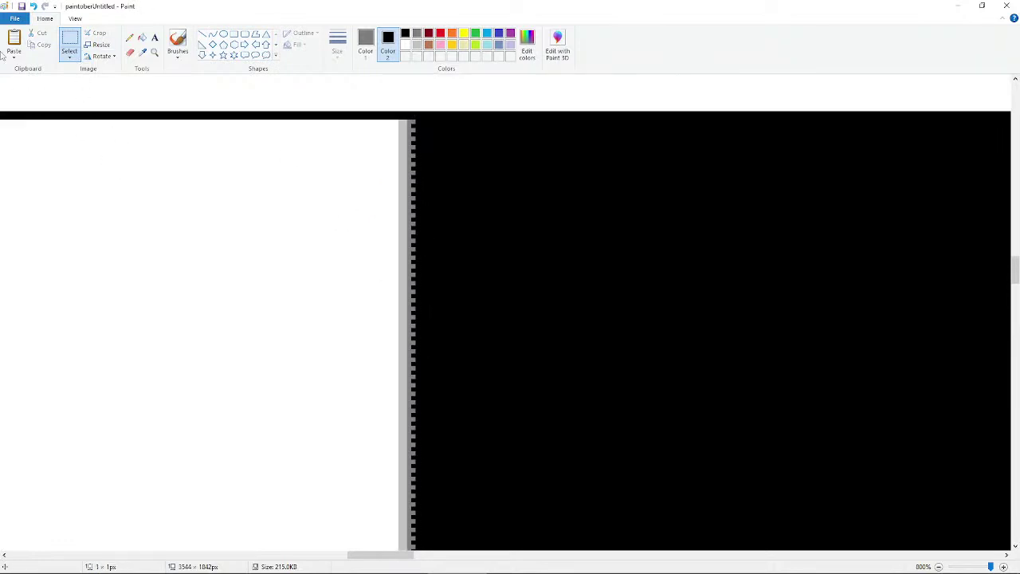
click(14, 40)
drag(6, 110, 33, 110)
right_click(33, 110)
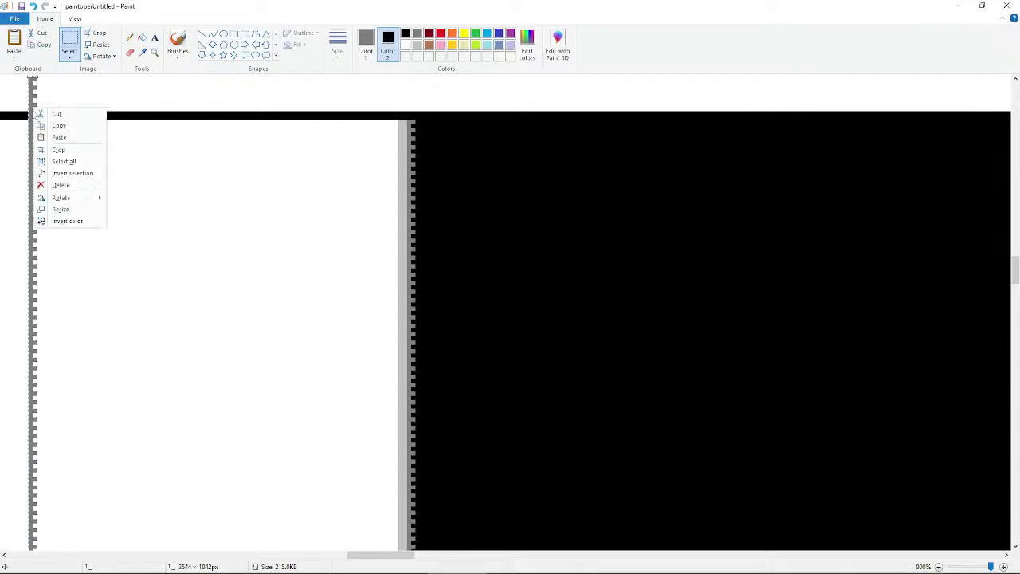
mouse_move(85, 204)
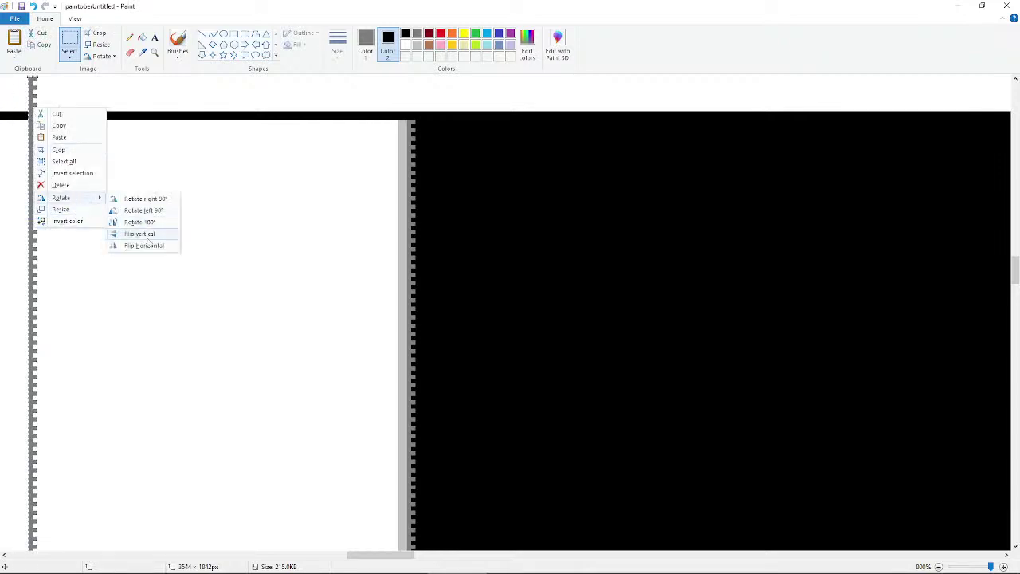
click(144, 246)
drag(34, 137, 407, 239)
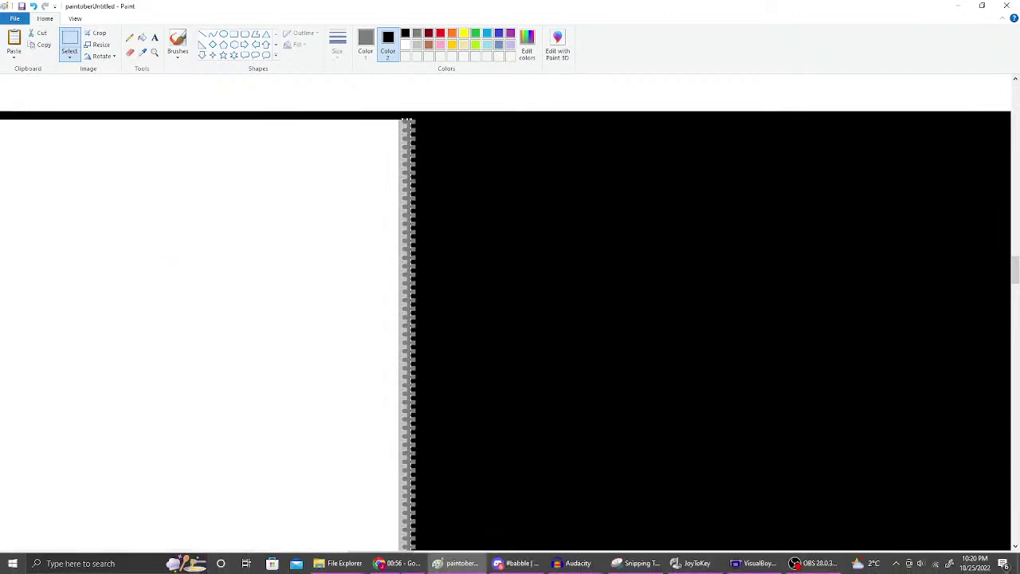
click(335, 110)
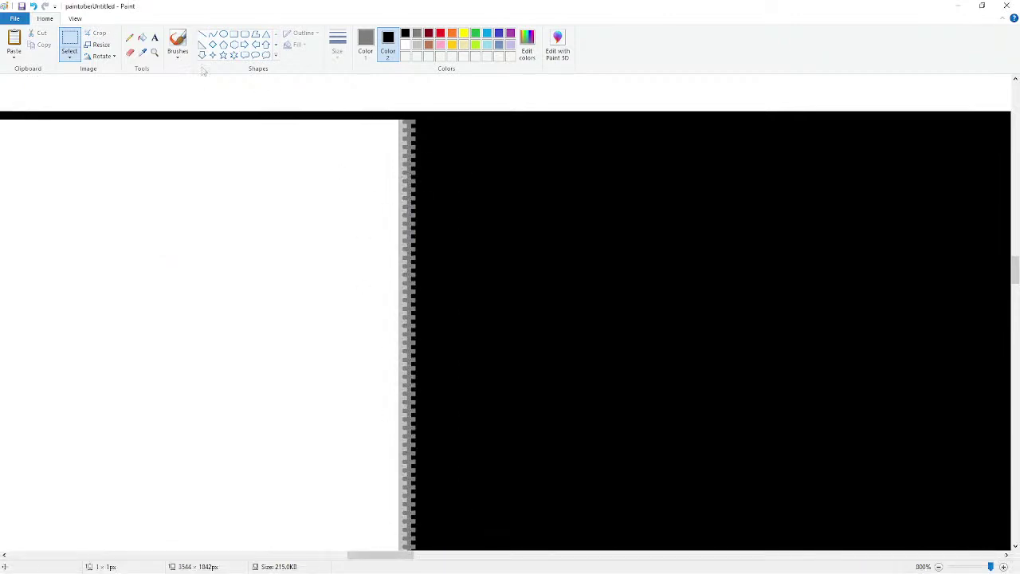
- With the Pencil in light gray and white as secondary color, draw evenly spaced dots down the light gray line's white-side edge from the panel top
click(129, 38)
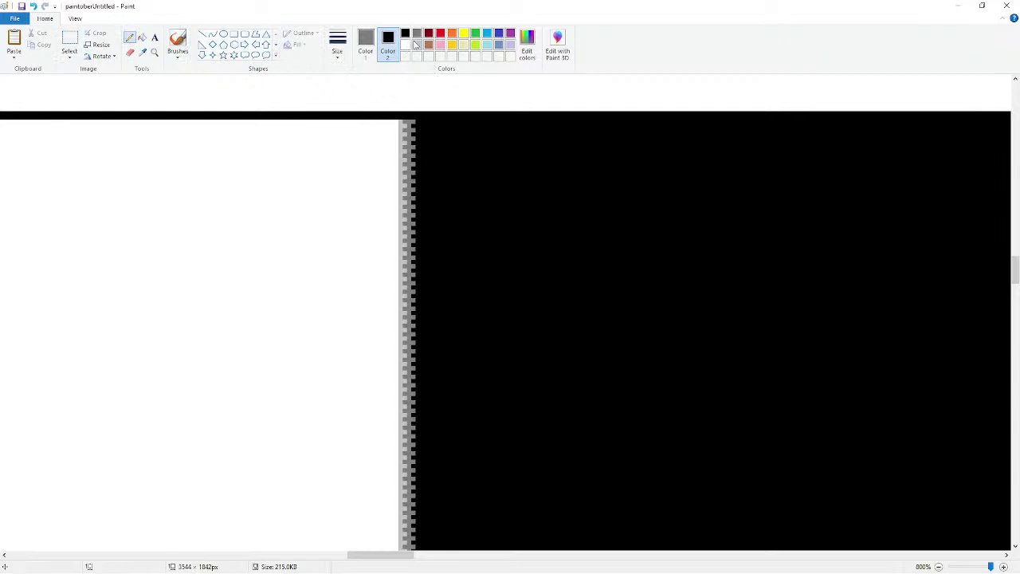
click(417, 47)
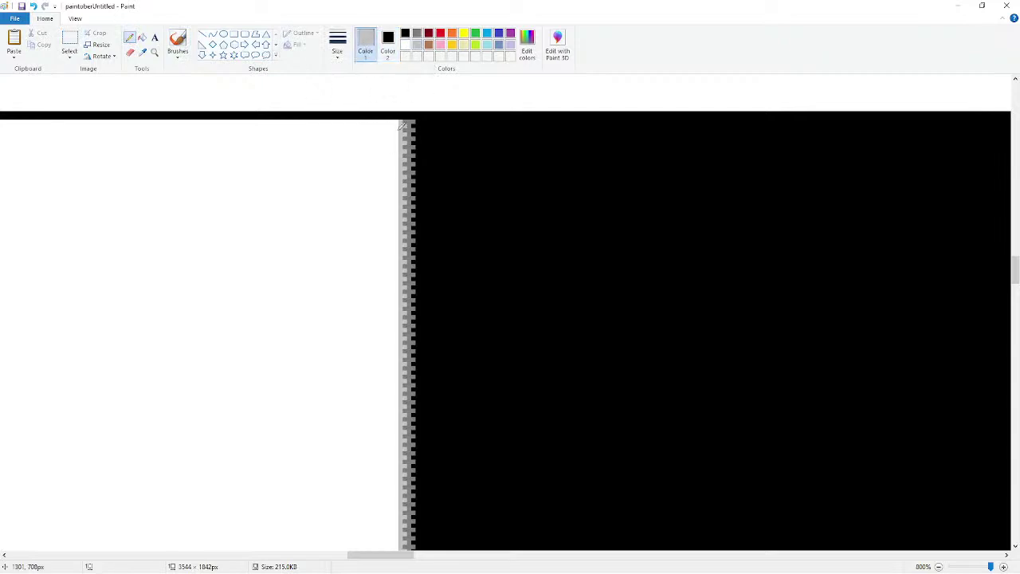
click(388, 44)
click(406, 45)
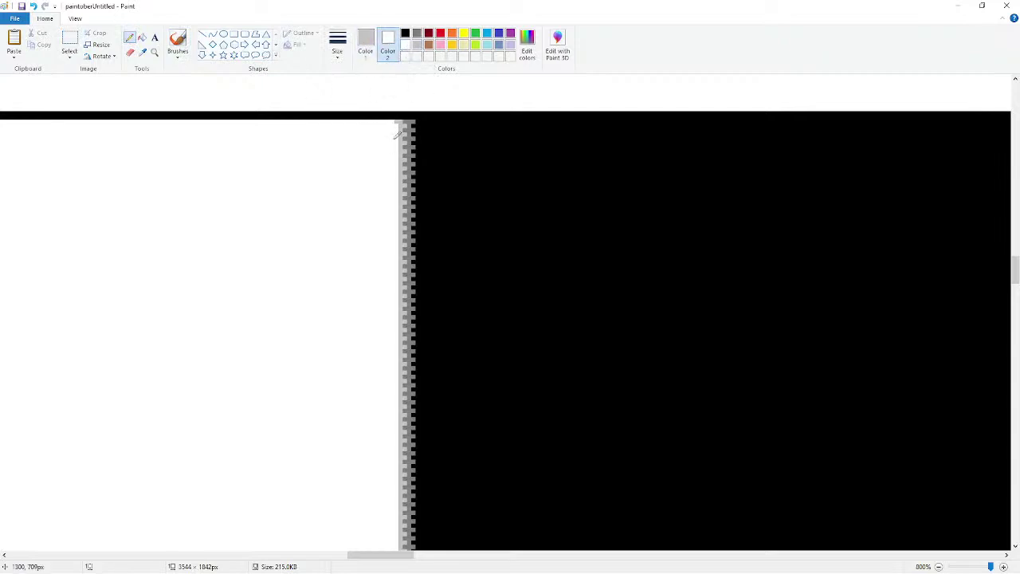
drag(399, 134, 397, 194)
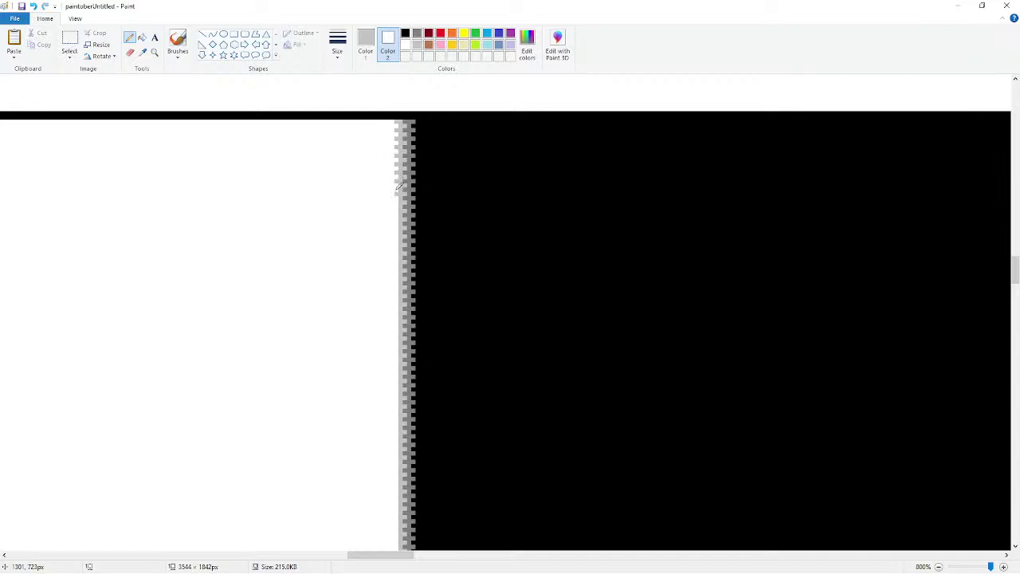
- Try to extend the light gray dot column by pasting a copied 39 × 41 px block of the boundary beneath it
click(70, 42)
drag(394, 122, 392, 215)
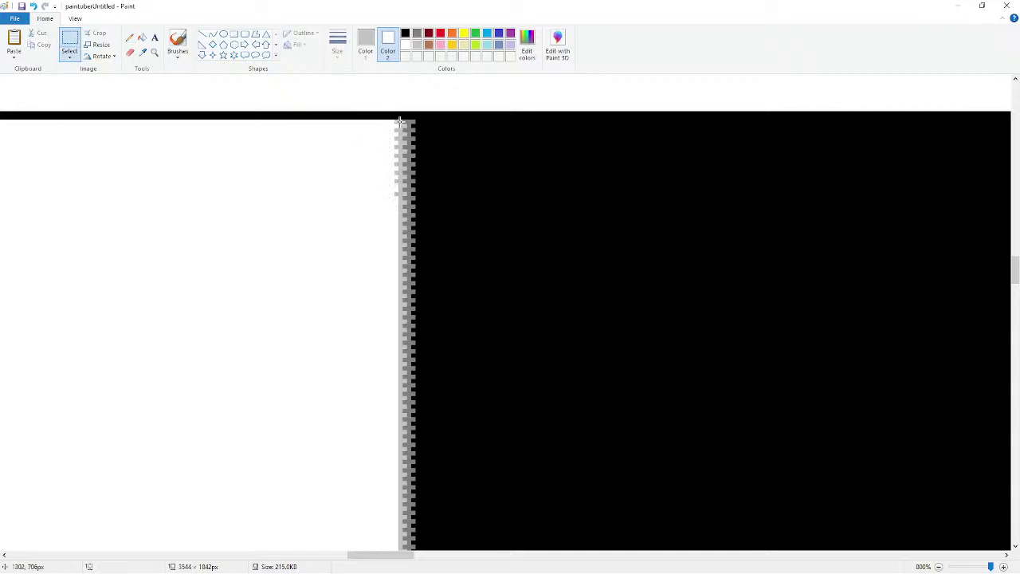
drag(403, 119, 236, 293)
right_click(266, 183)
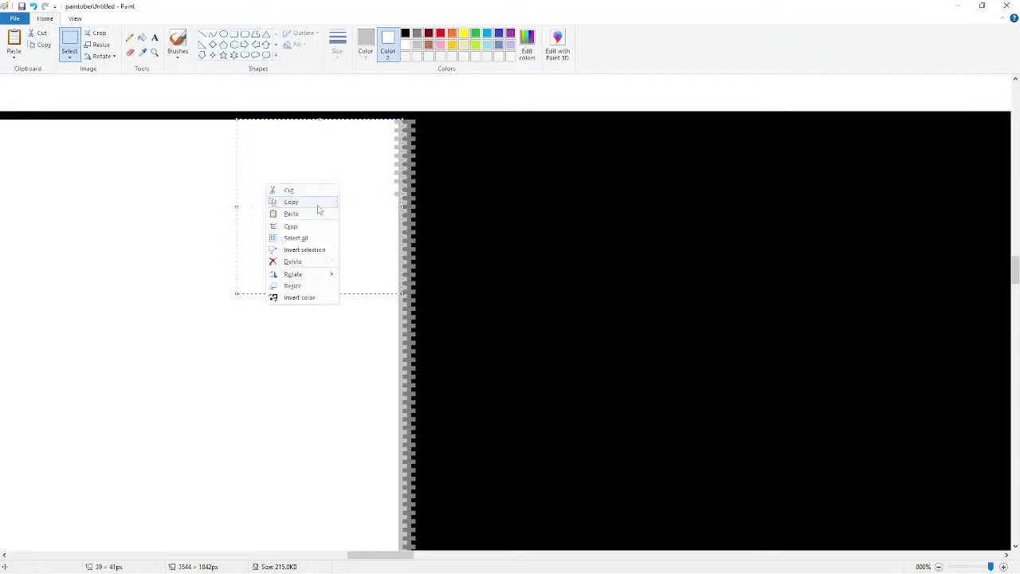
click(291, 204)
click(13, 41)
drag(91, 131, 284, 244)
key(Delete)
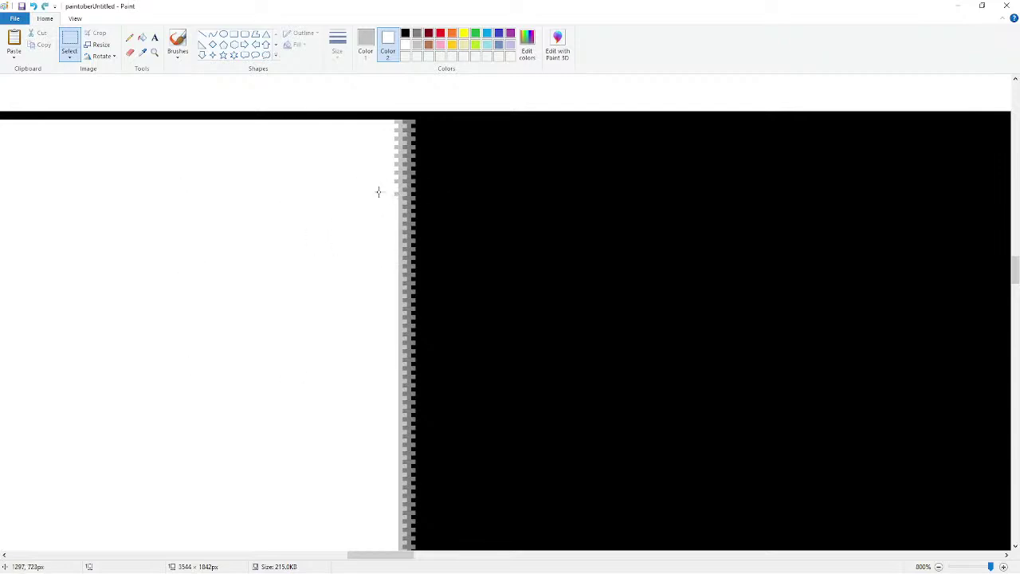
- Erase the misspaced lowest light gray dot and extend the column by pasting a copied 29 × 23 px block of its dots directly below
drag(387, 187, 399, 206)
click(392, 198)
drag(396, 120, 280, 214)
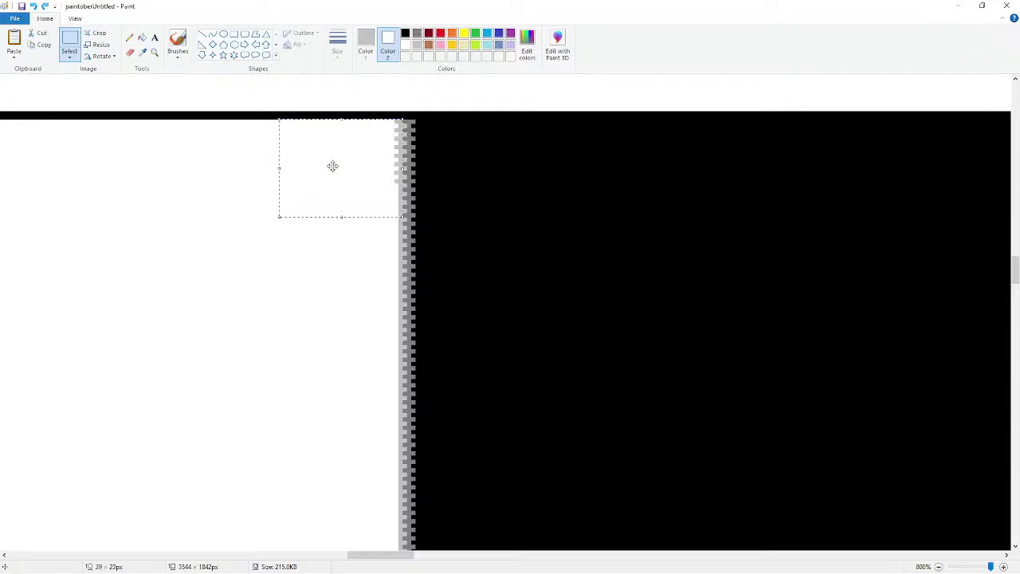
right_click(332, 167)
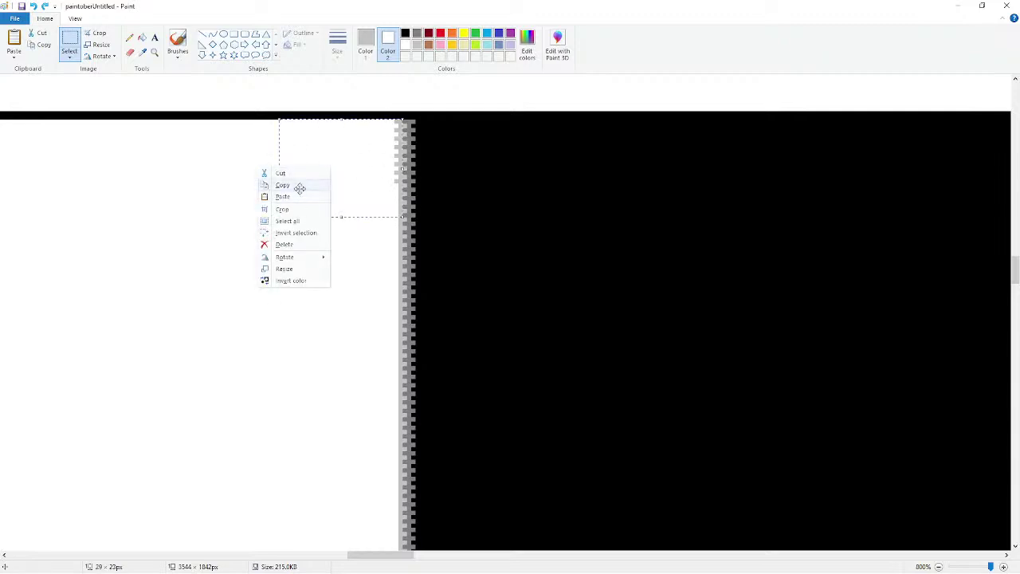
click(298, 186)
click(14, 40)
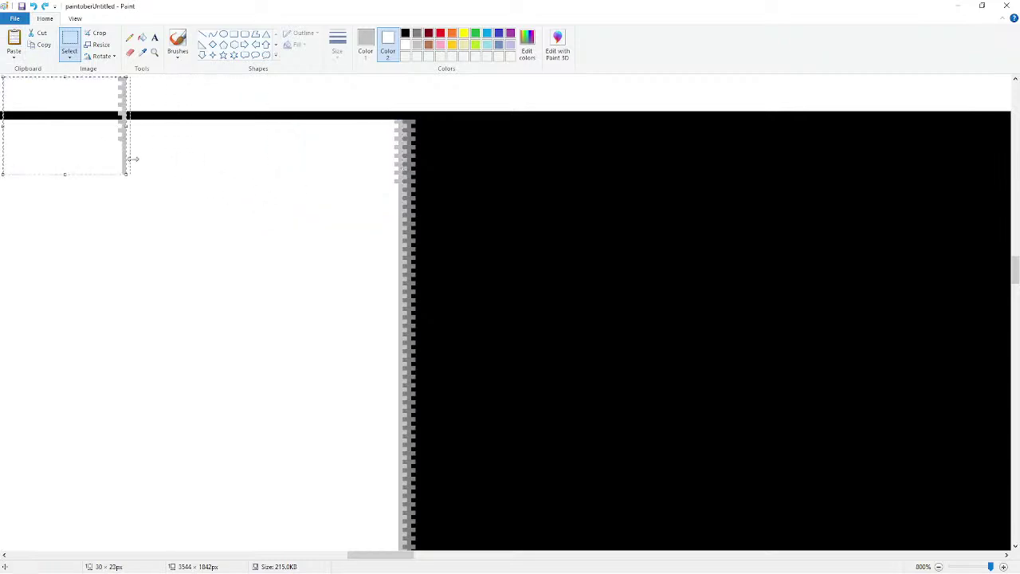
drag(77, 138, 351, 243)
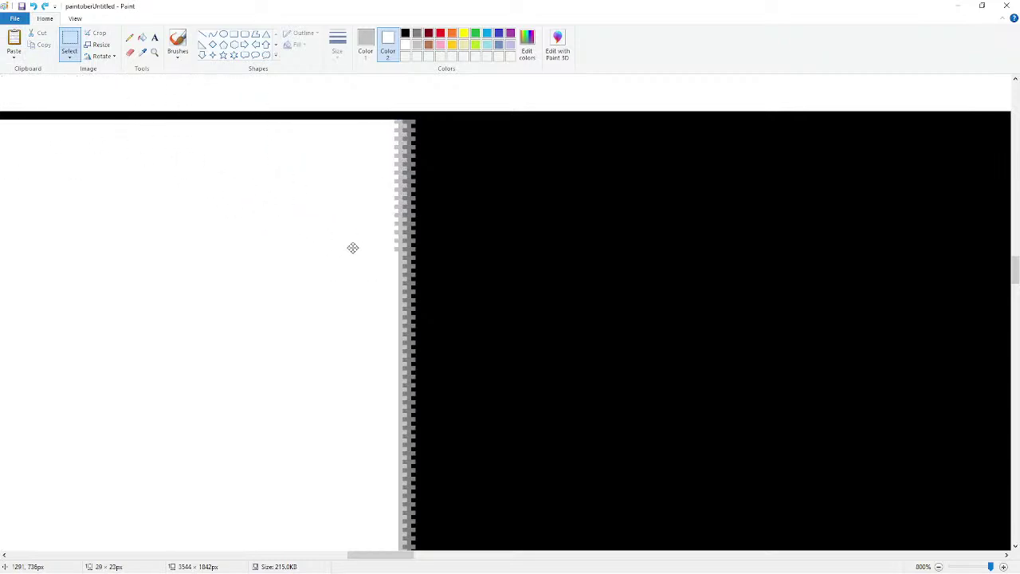
- Copy a 30 × 31 px block of the light gray dots from the panel top and paste it at the column's lower end
click(356, 146)
drag(396, 124, 274, 251)
right_click(276, 182)
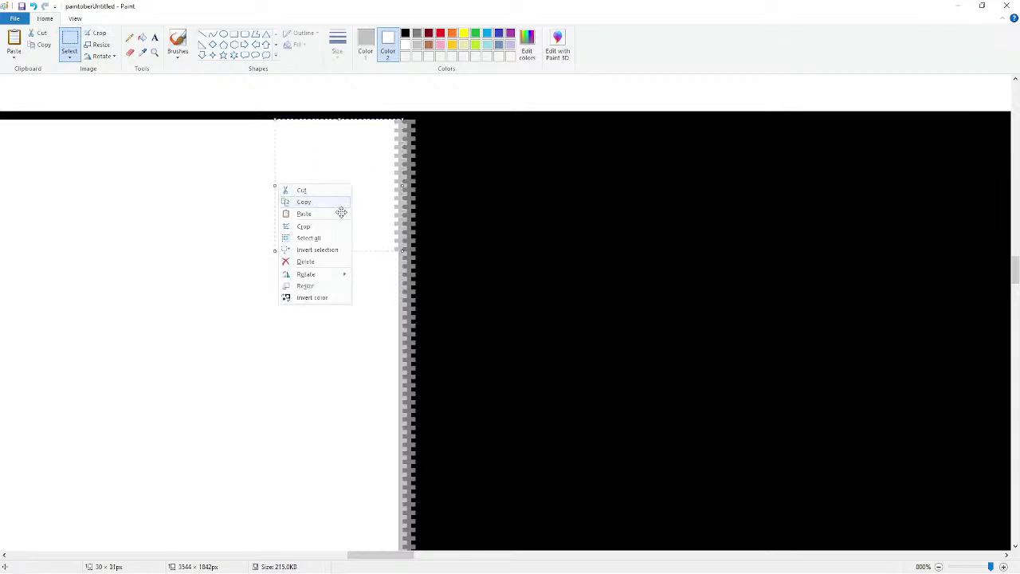
click(340, 205)
scroll(410, 237, down, 1)
click(13, 44)
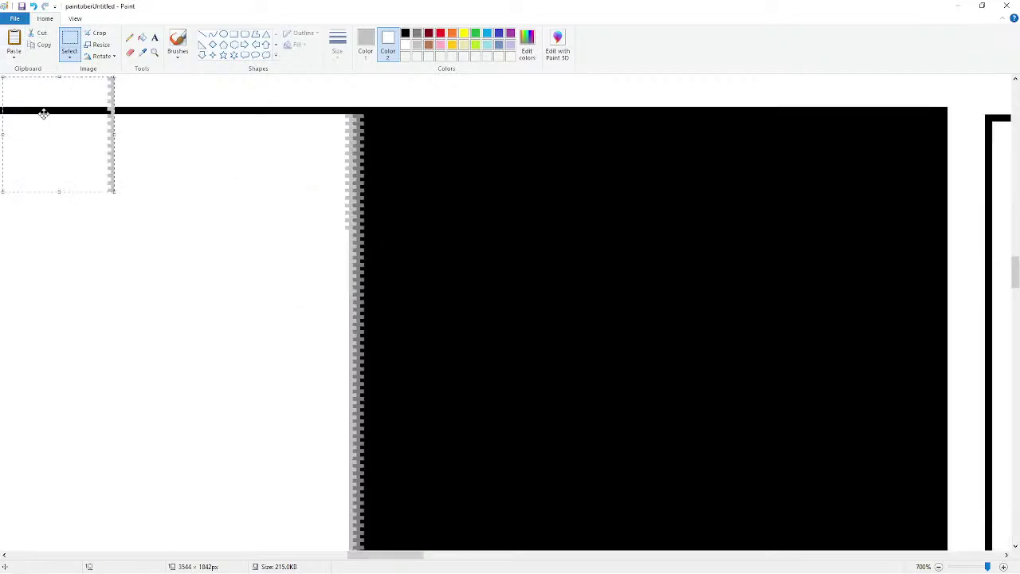
drag(43, 112, 282, 273)
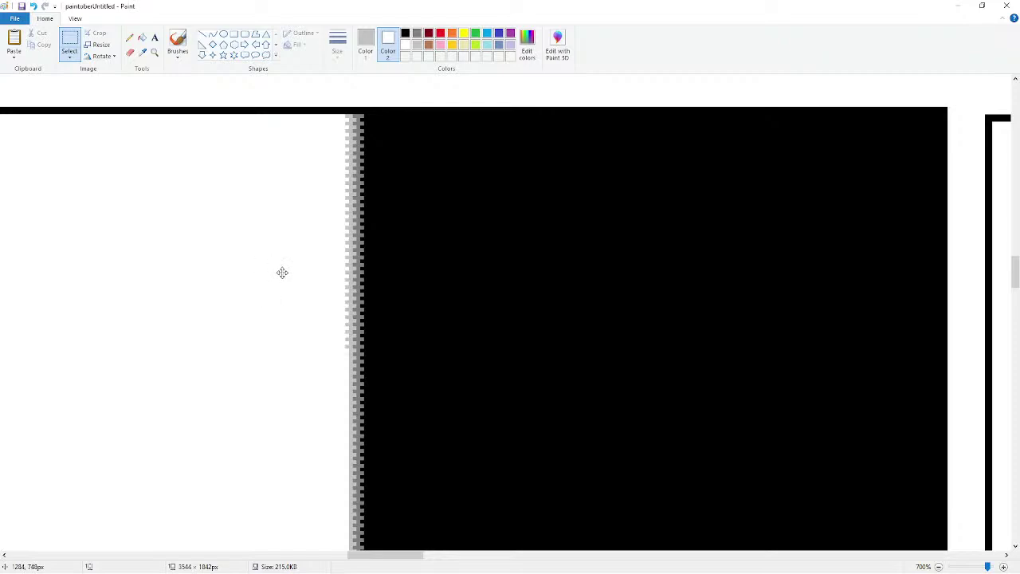
- Paste the copied dot block once more so it continues the light gray column further down the boundary
click(13, 44)
drag(49, 114, 295, 151)
scroll(250, 271, down, 1)
click(448, 339)
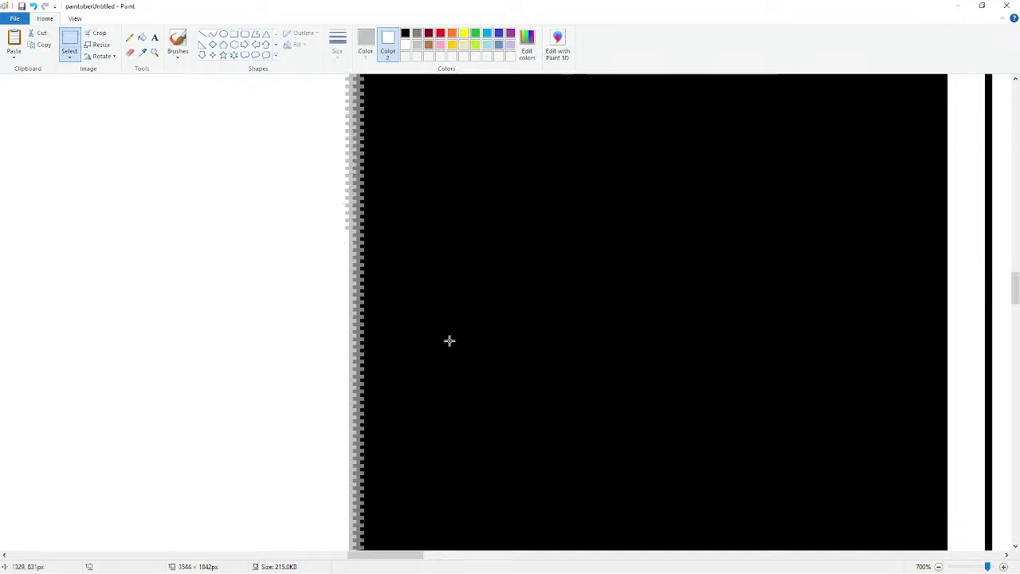
scroll(430, 317, down, 2)
scroll(360, 320, down, 3)
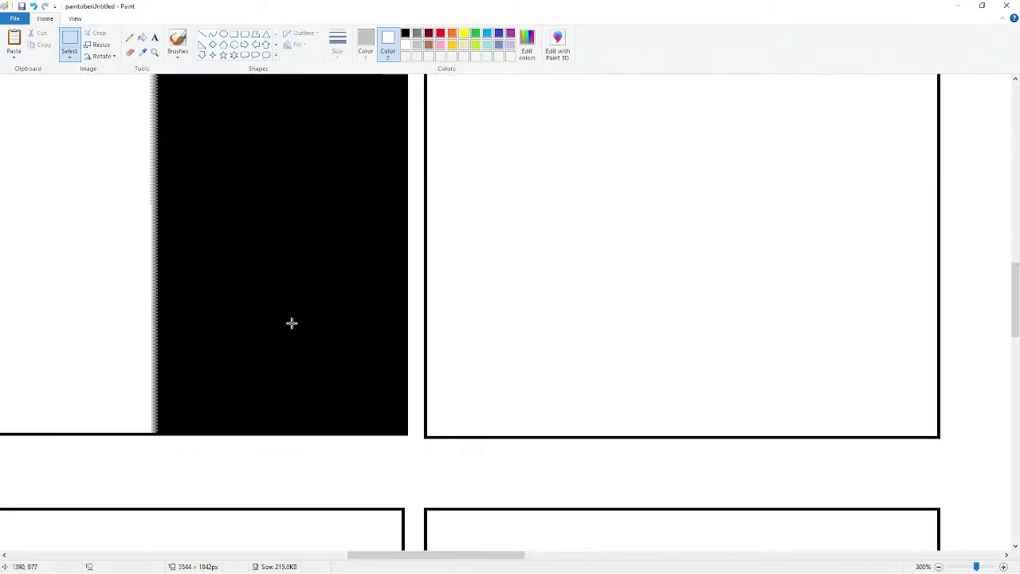
scroll(196, 362, up, 2)
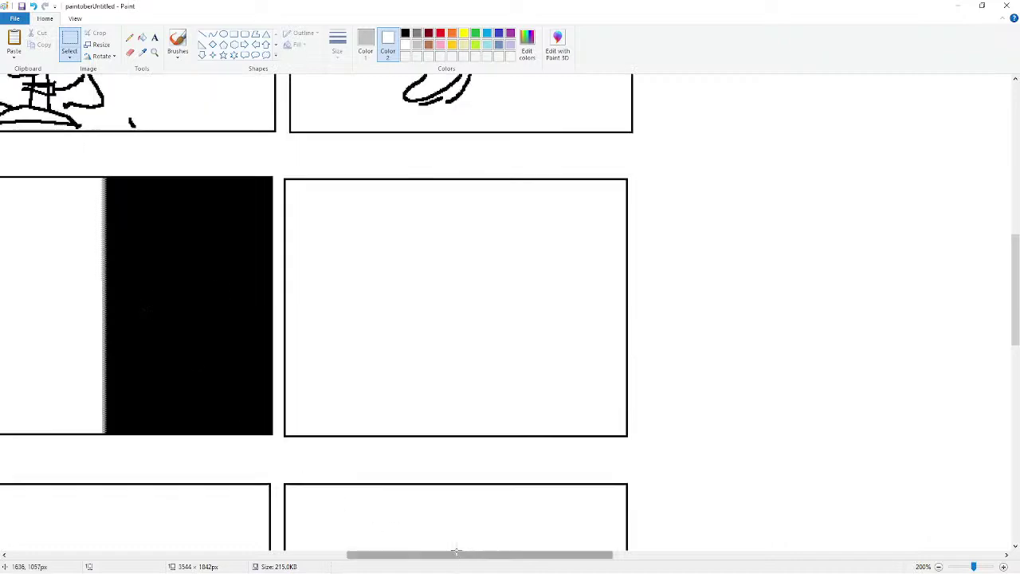
drag(457, 554, 390, 550)
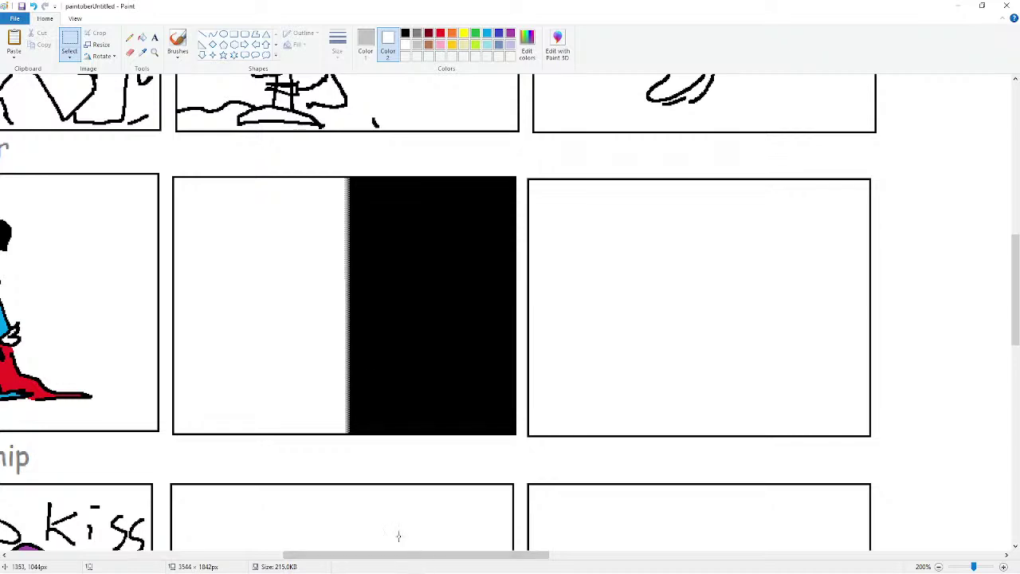
right_click(398, 536)
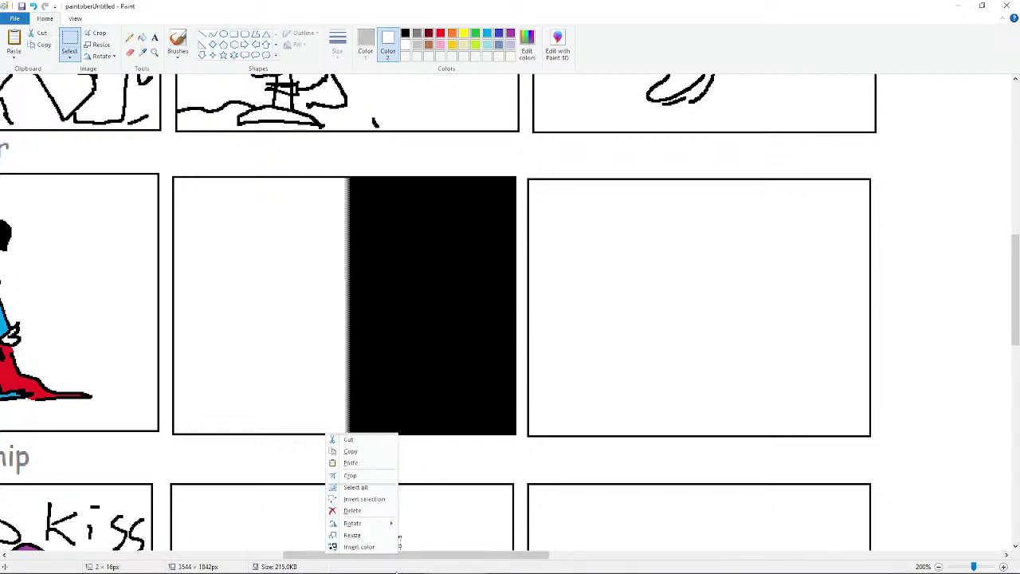
click(572, 318)
- Switch to the browser to check the Super Mario Galaxy soundtrack video and the Ms Paintober 2022 prompt list on Twitter
click(957, 5)
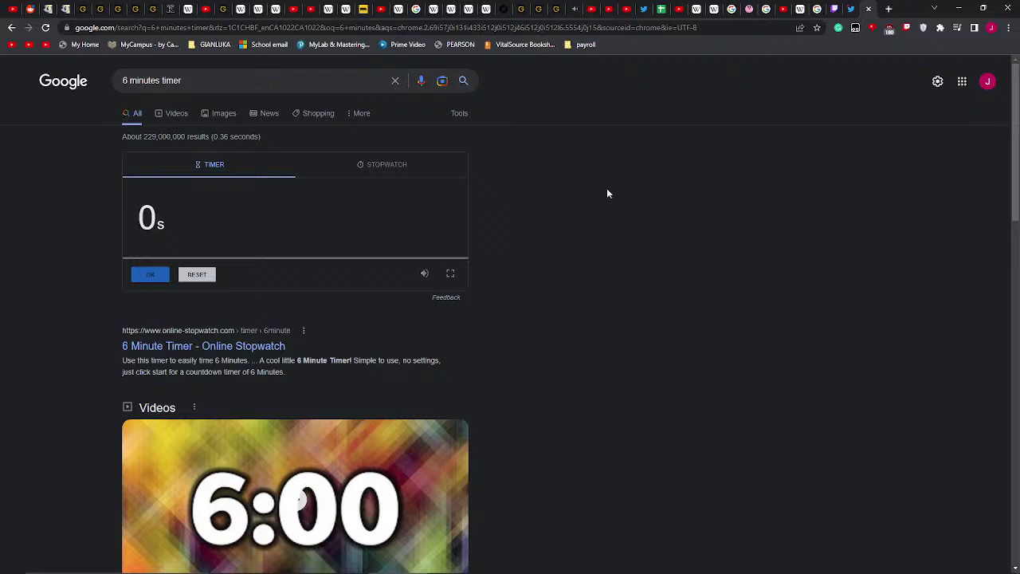
click(572, 10)
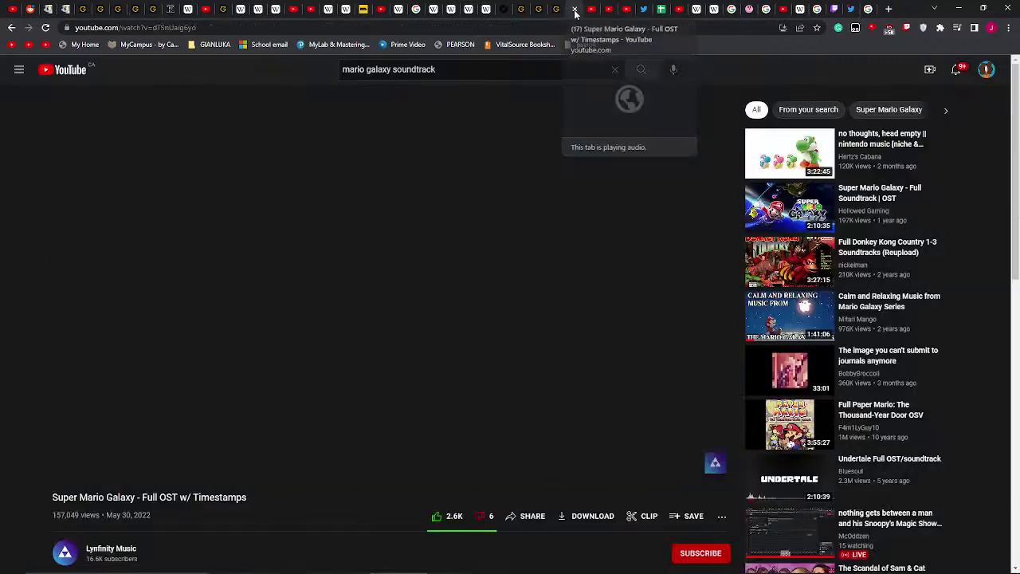
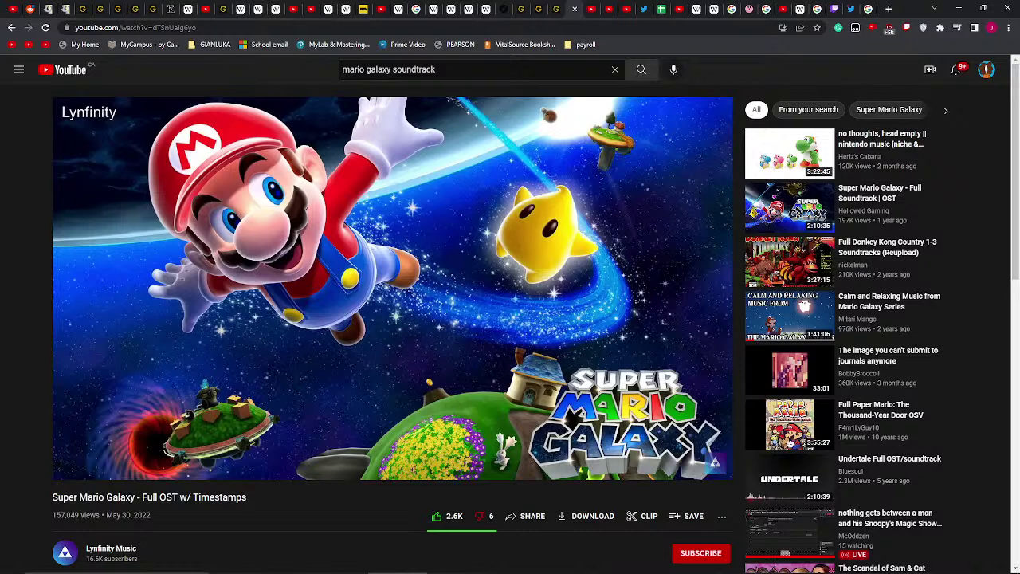
mouse_move(558, 296)
mouse_move(510, 567)
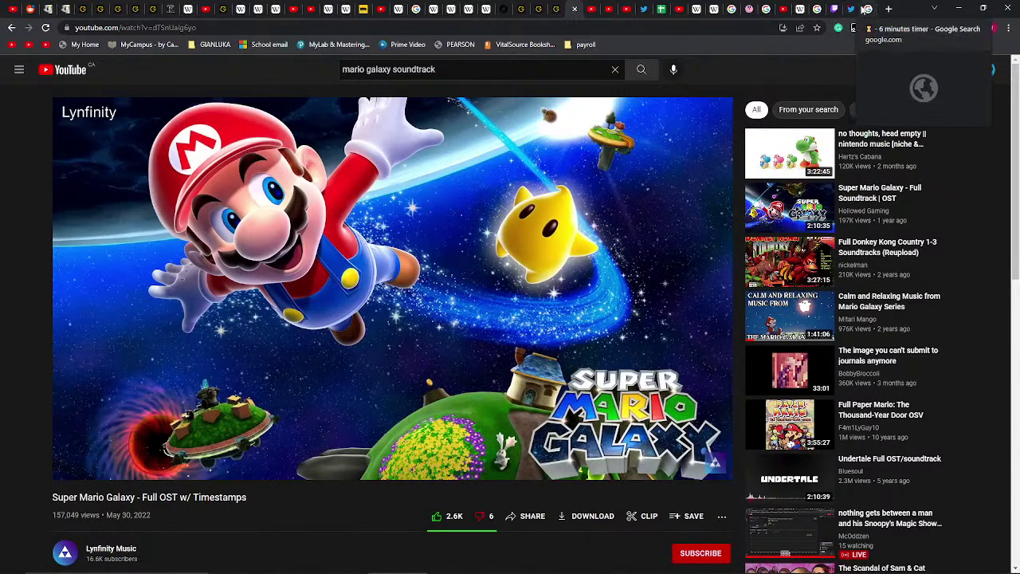
click(853, 10)
click(16, 70)
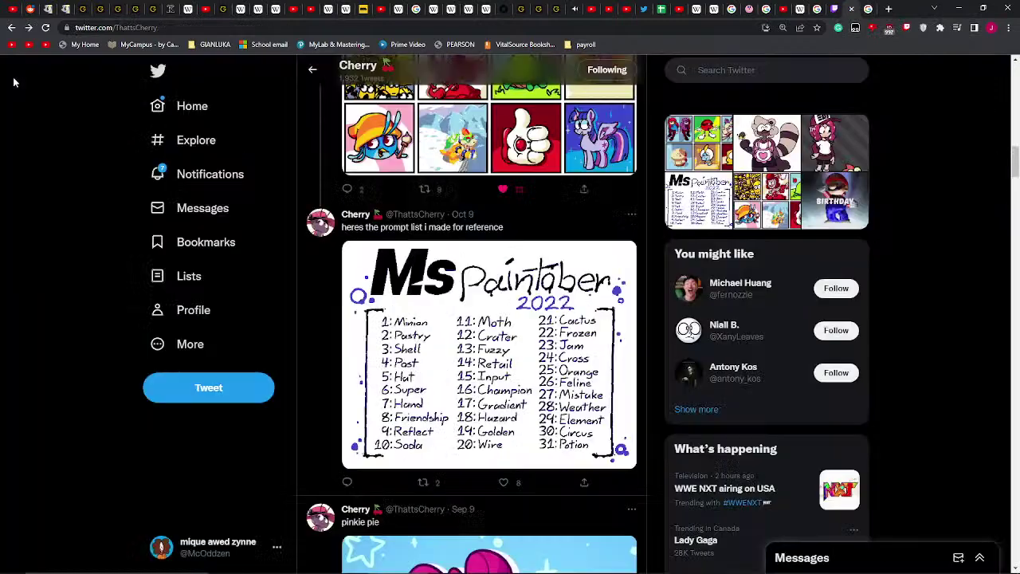
- Open the Twitter notifications, examine the liked two-picture tweet and its replies, and return to the notifications
click(627, 12)
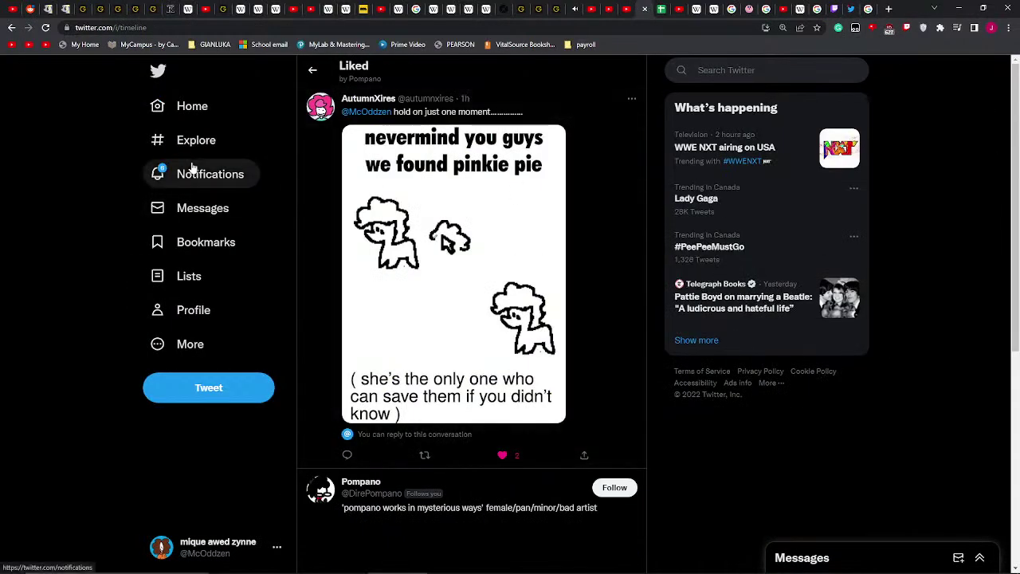
click(199, 172)
click(442, 182)
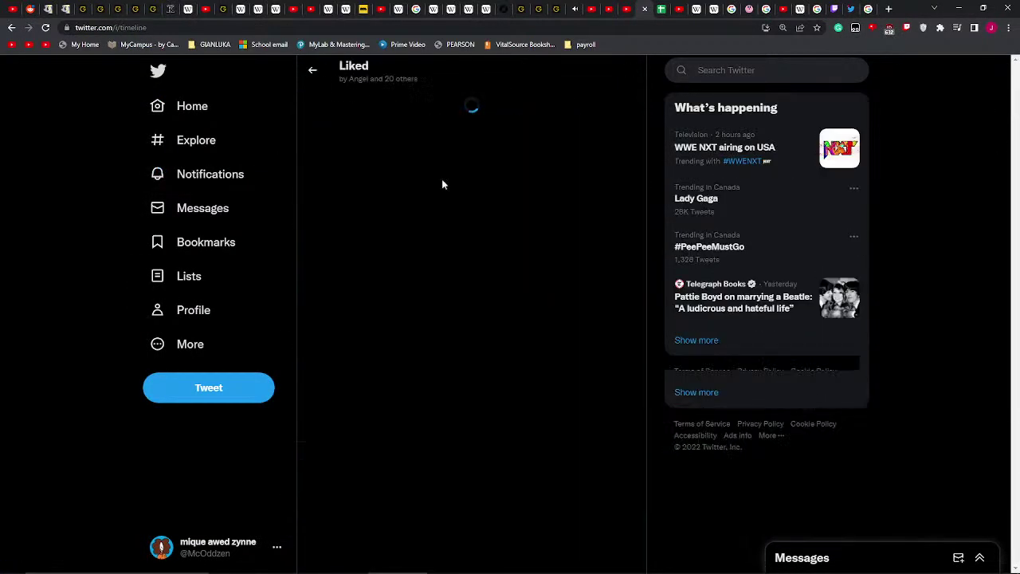
click(325, 211)
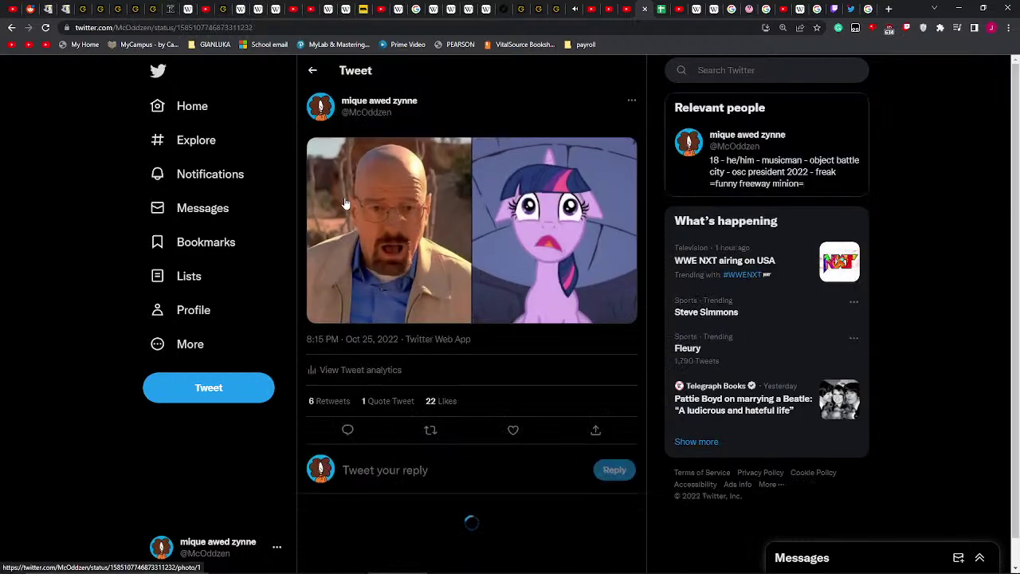
scroll(379, 208, down, 4)
scroll(367, 223, up, 1)
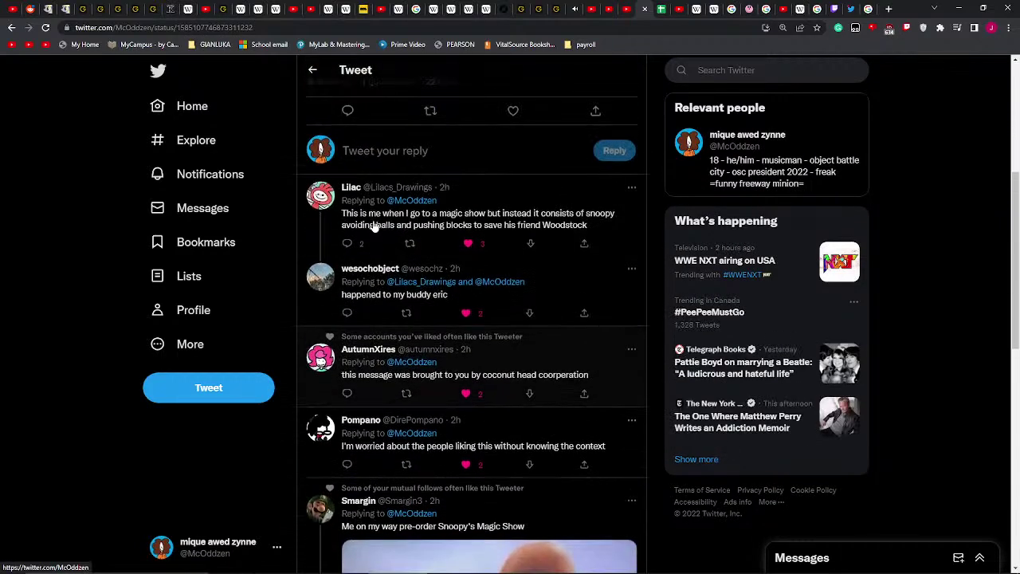
scroll(375, 227, down, 6)
scroll(377, 226, up, 10)
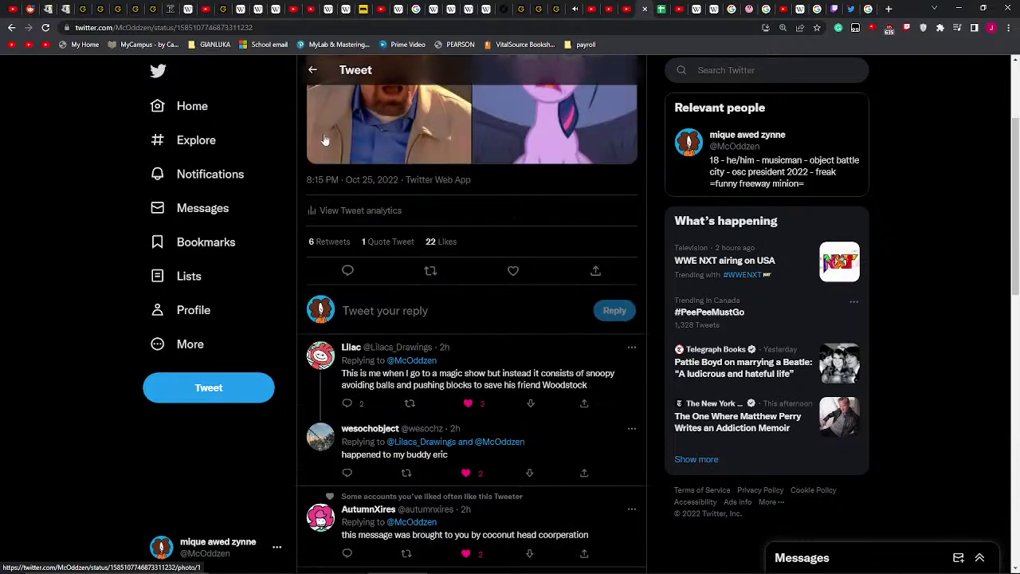
click(313, 71)
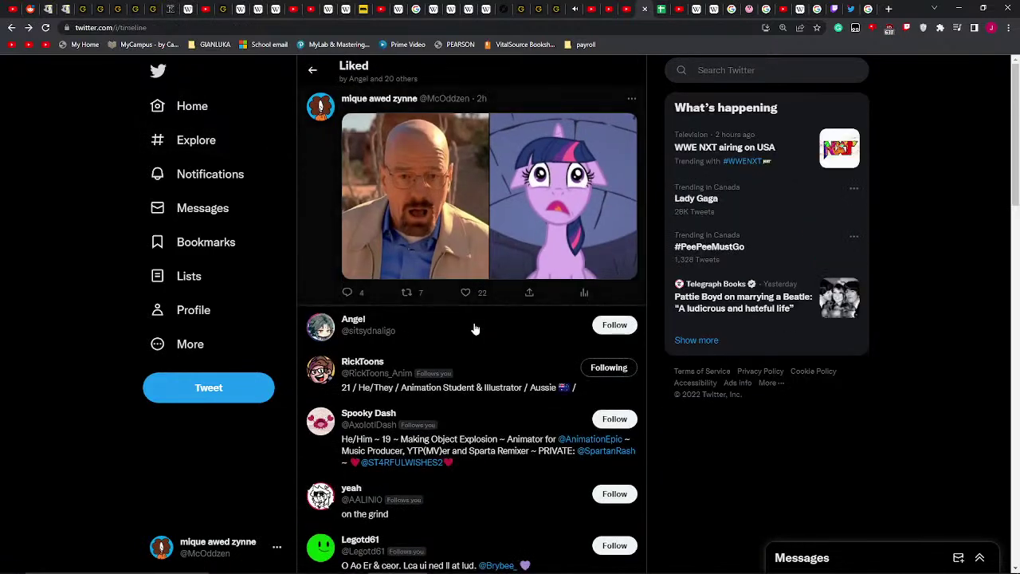
click(312, 70)
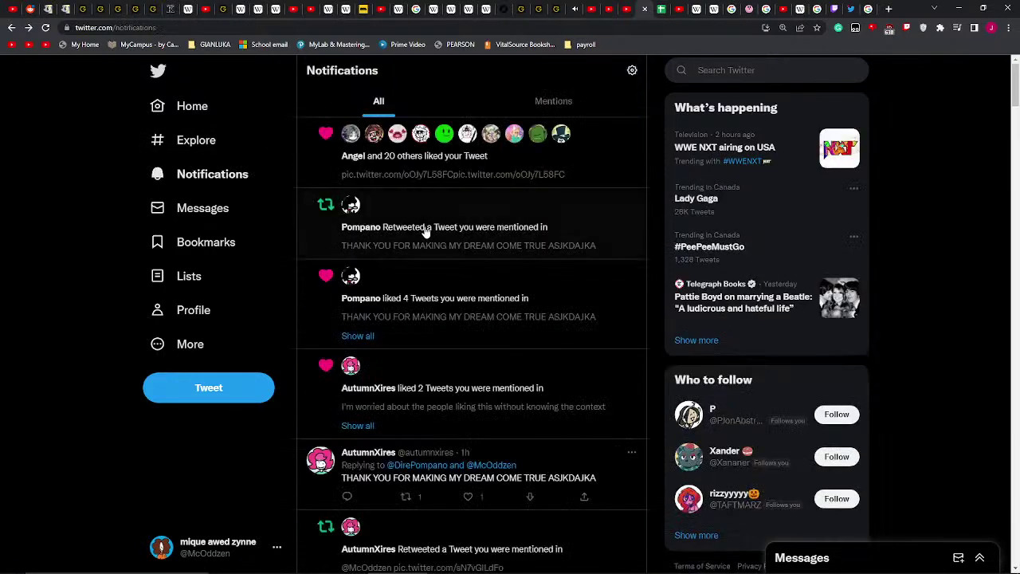
- View the retweeted "THANK YOU FOR MAKING MY DREAM COME TRUE" reply and return to the notifications
click(597, 243)
click(534, 118)
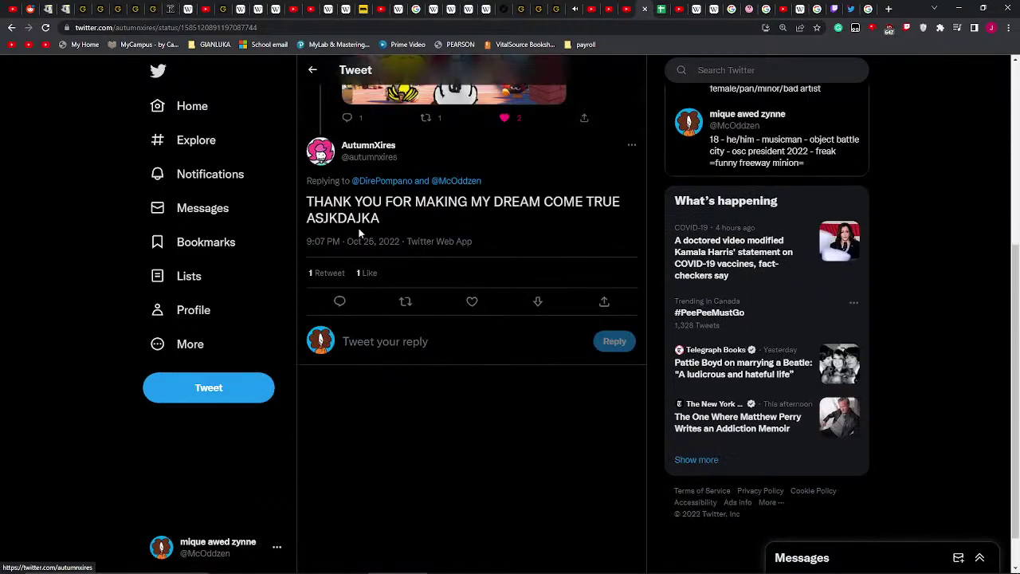
click(313, 71)
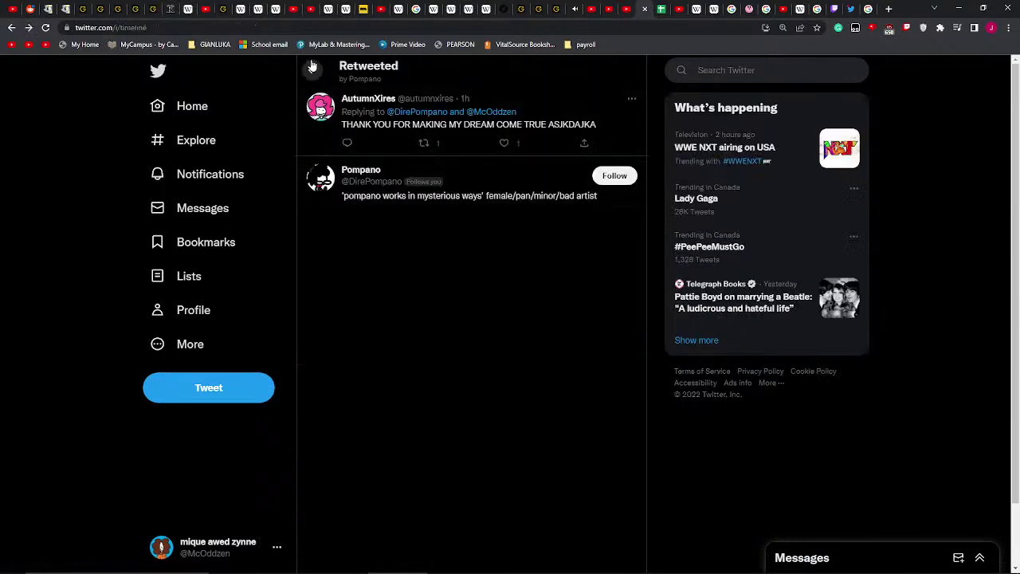
click(312, 70)
- View the retweeted Snoopy's magic show picture, return to the notifications, and read through the older entries
scroll(412, 213, down, 2)
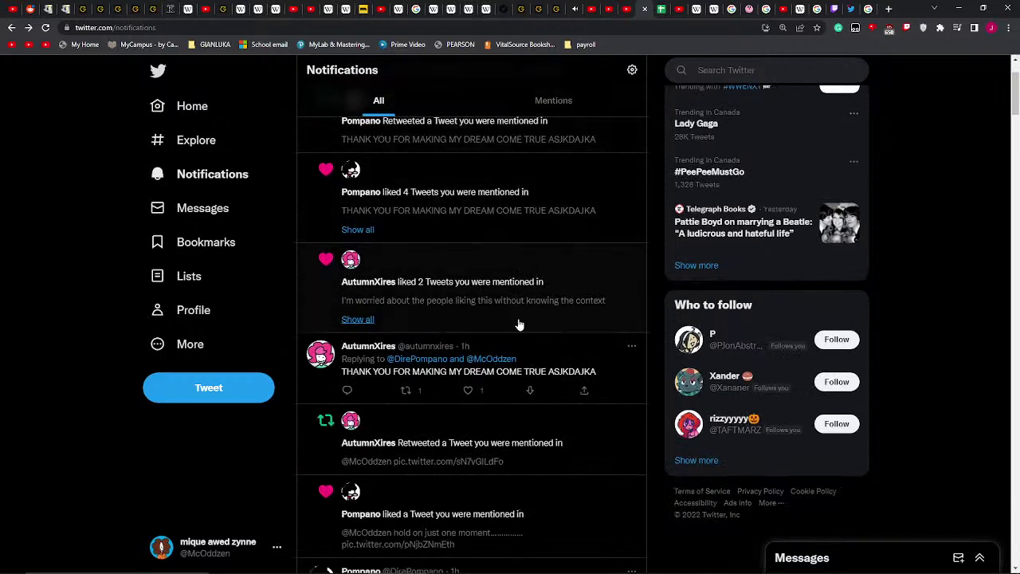
scroll(521, 316, down, 3)
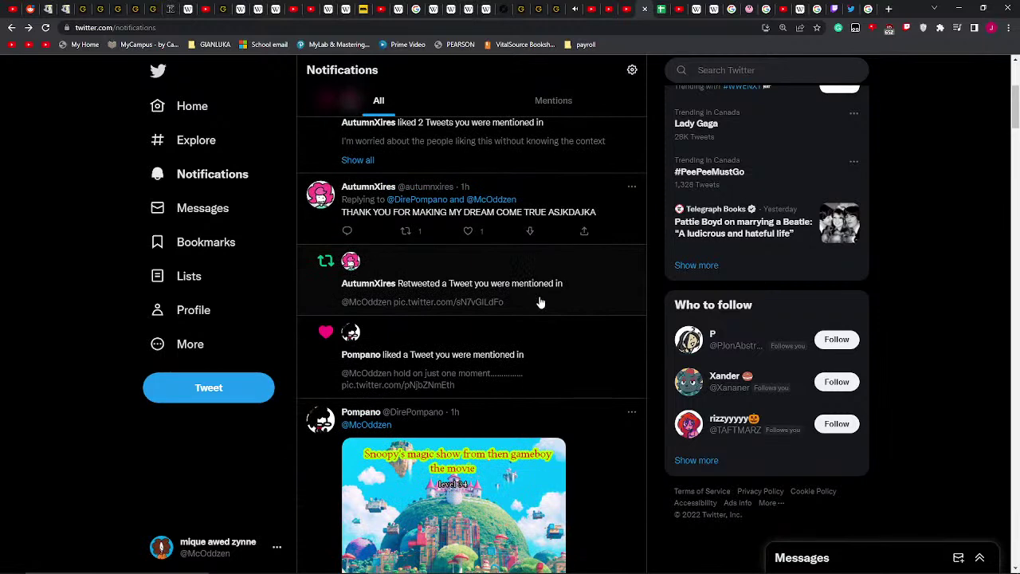
click(540, 303)
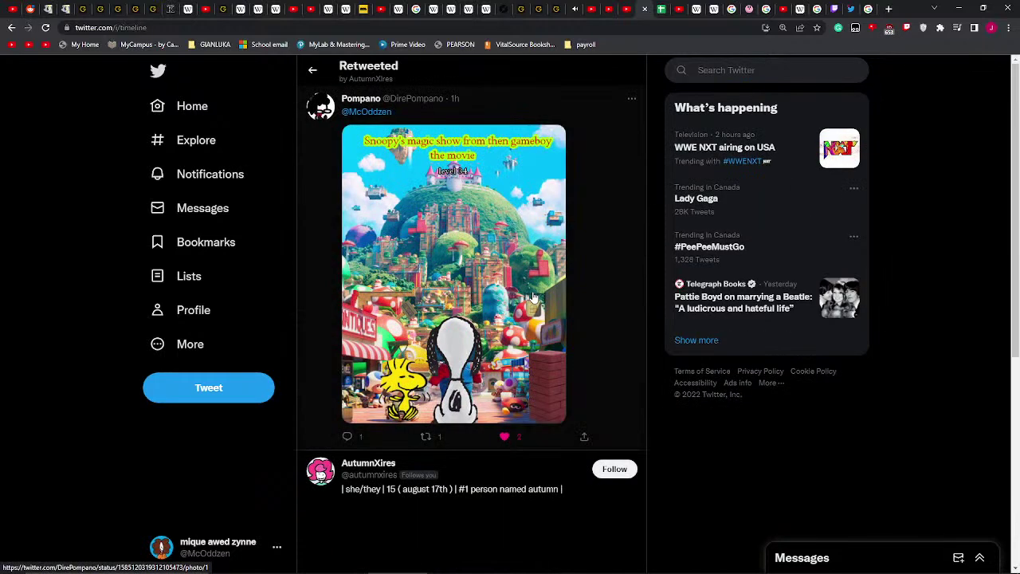
click(313, 70)
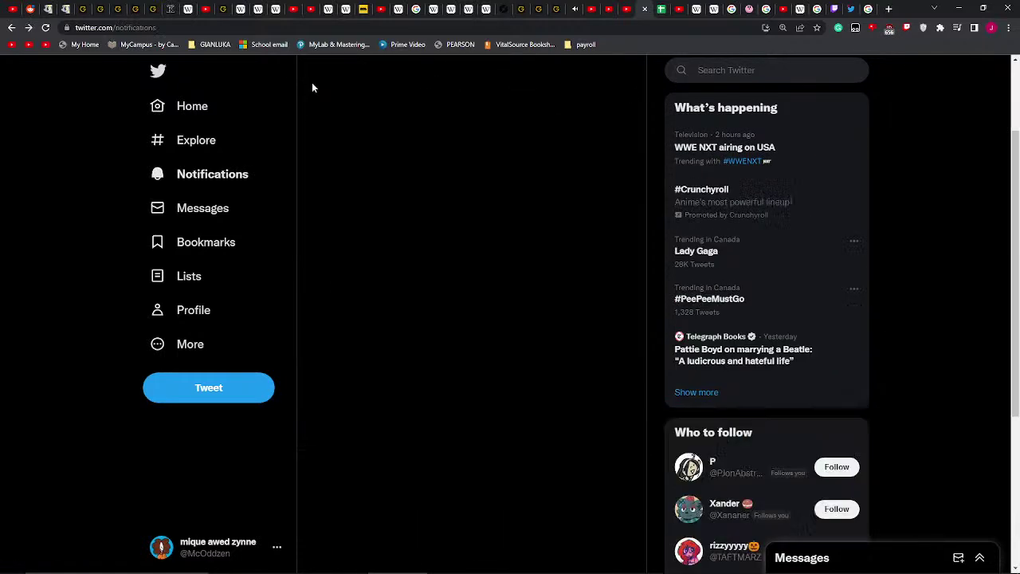
scroll(426, 248, down, 8)
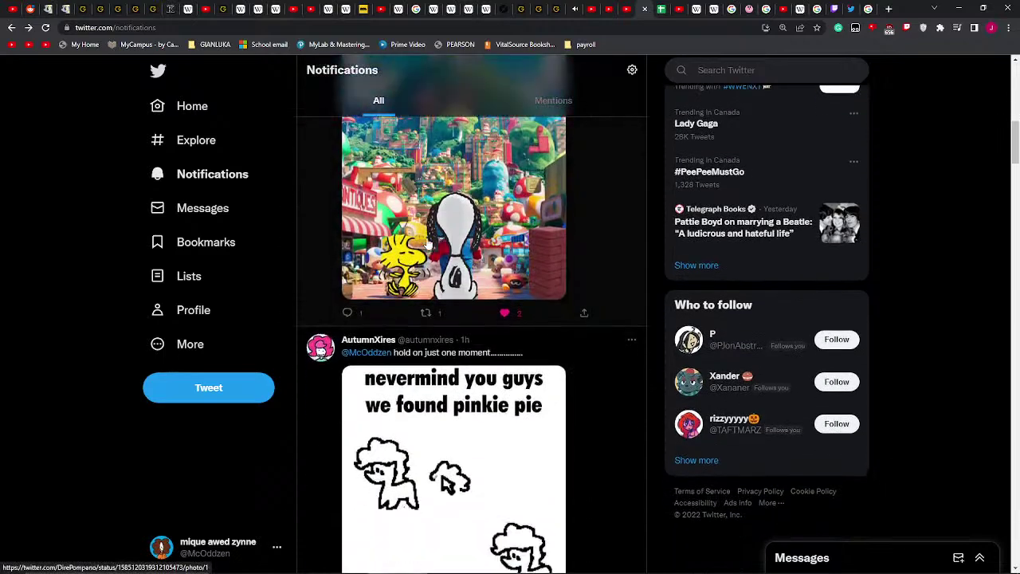
scroll(426, 243, down, 10)
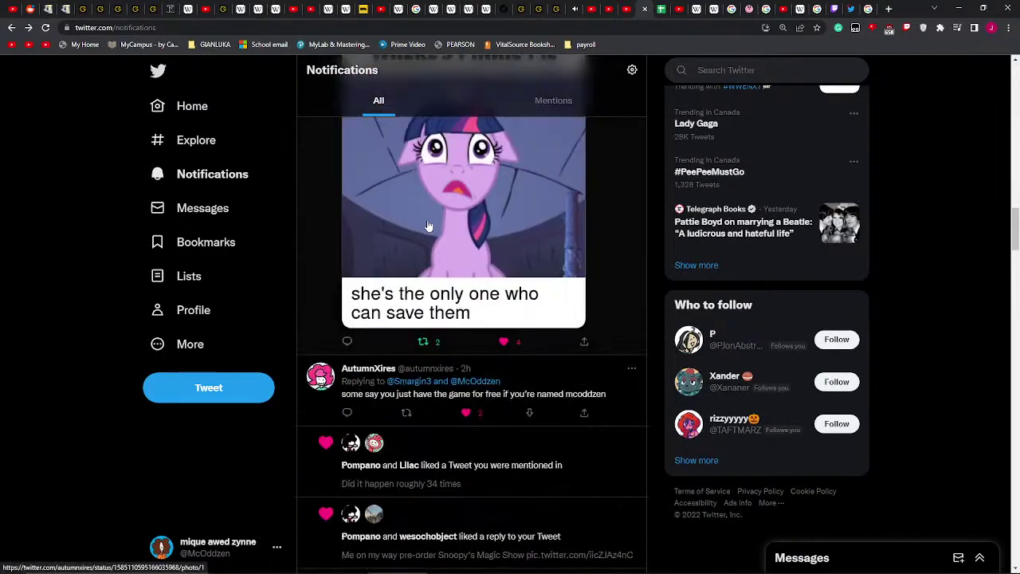
- Open the "WHERE'S PINKIE PIE" tweet, examine its picture, and look through the tweets on the mentioned profile
click(335, 221)
scroll(351, 231, down, 3)
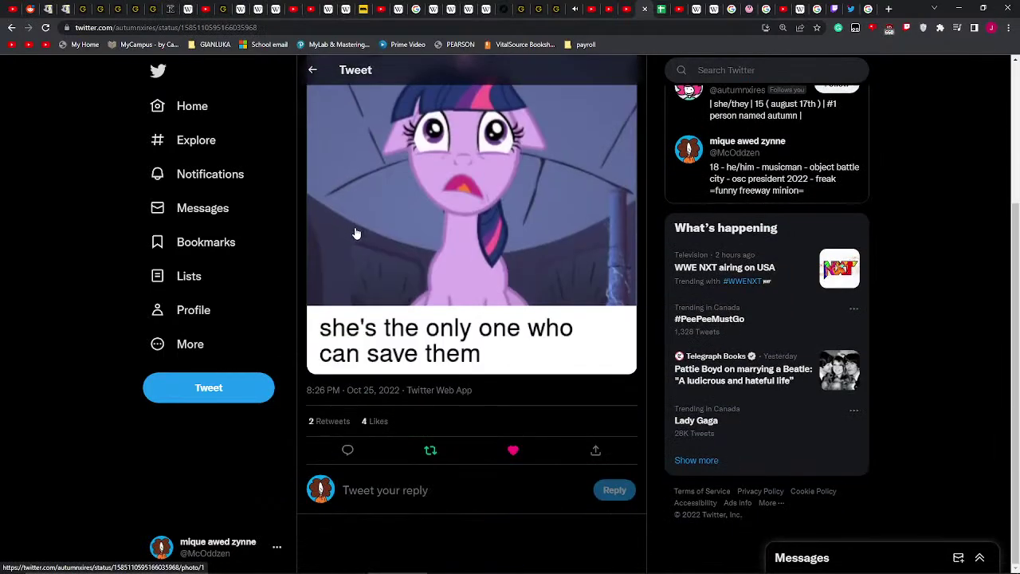
scroll(362, 225, up, 3)
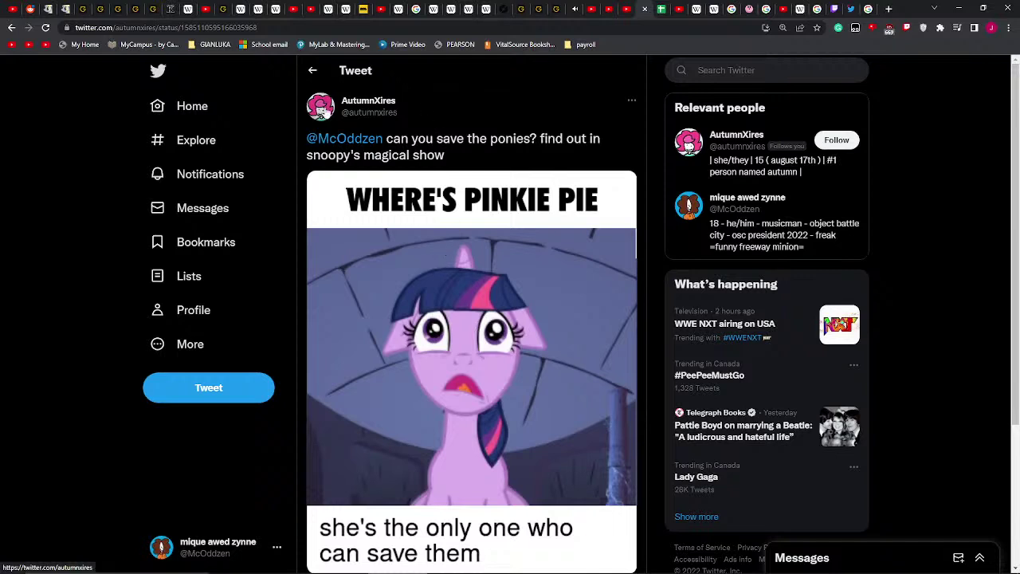
mouse_move(338, 137)
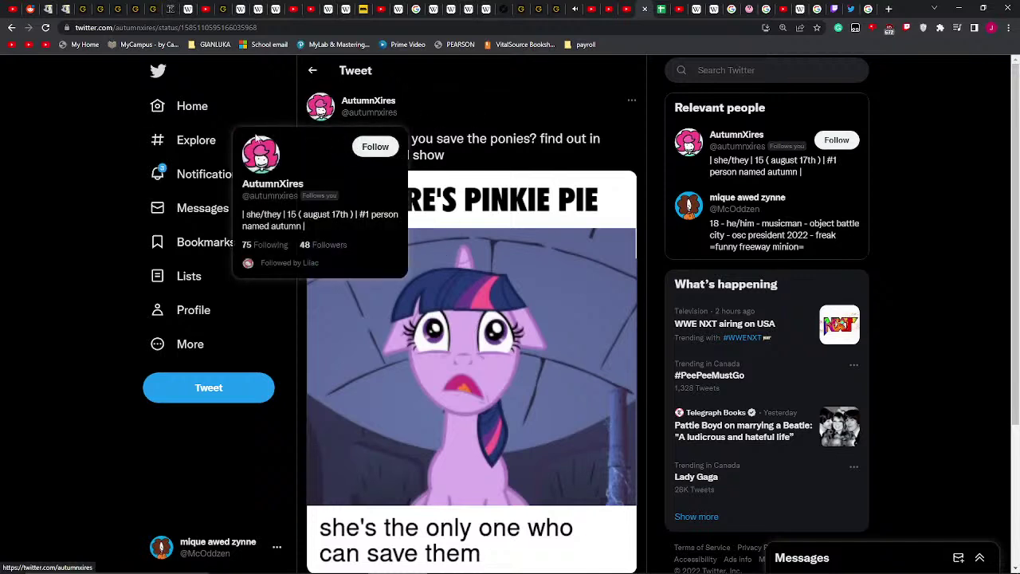
click(340, 142)
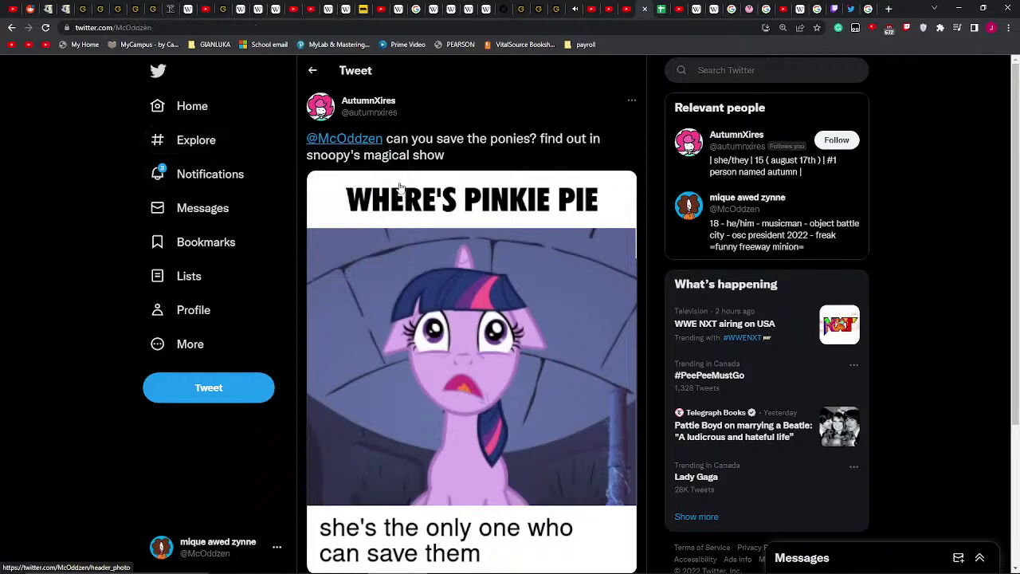
scroll(398, 312, down, 3)
scroll(399, 312, down, 3)
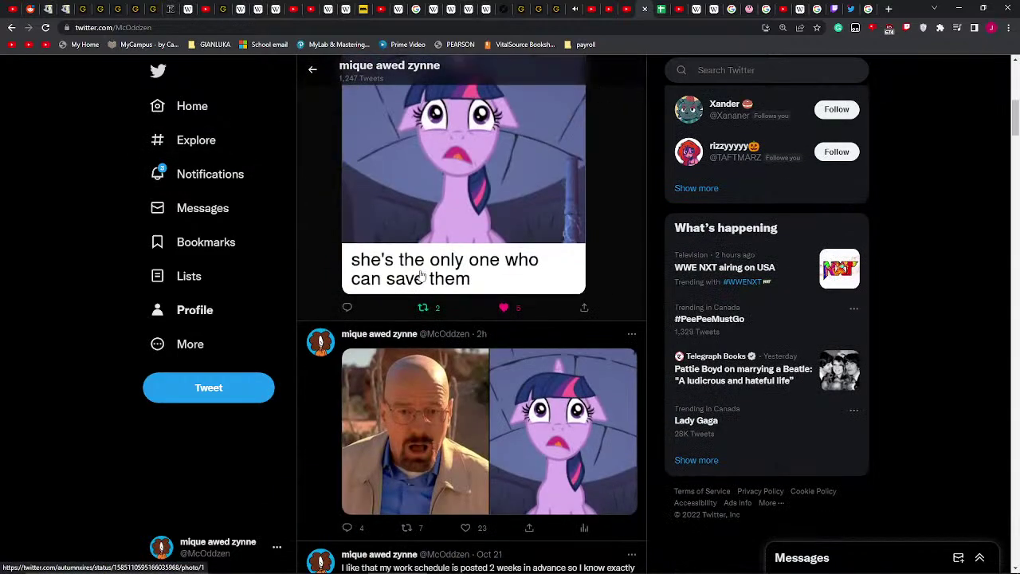
- Return to the notifications, check the newest entries, and view the list of people who liked the two-picture tweet
click(194, 177)
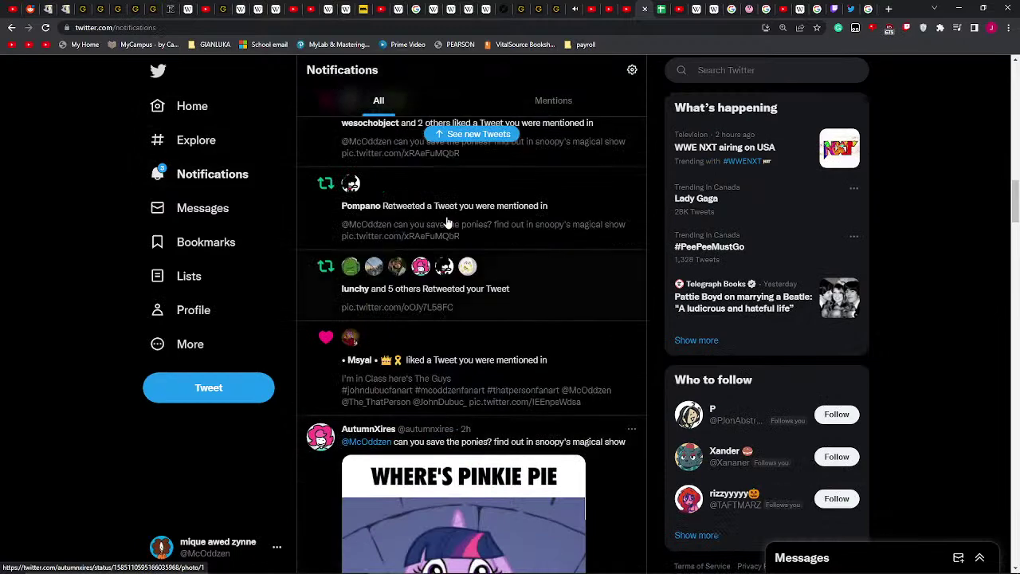
scroll(447, 203, up, 10)
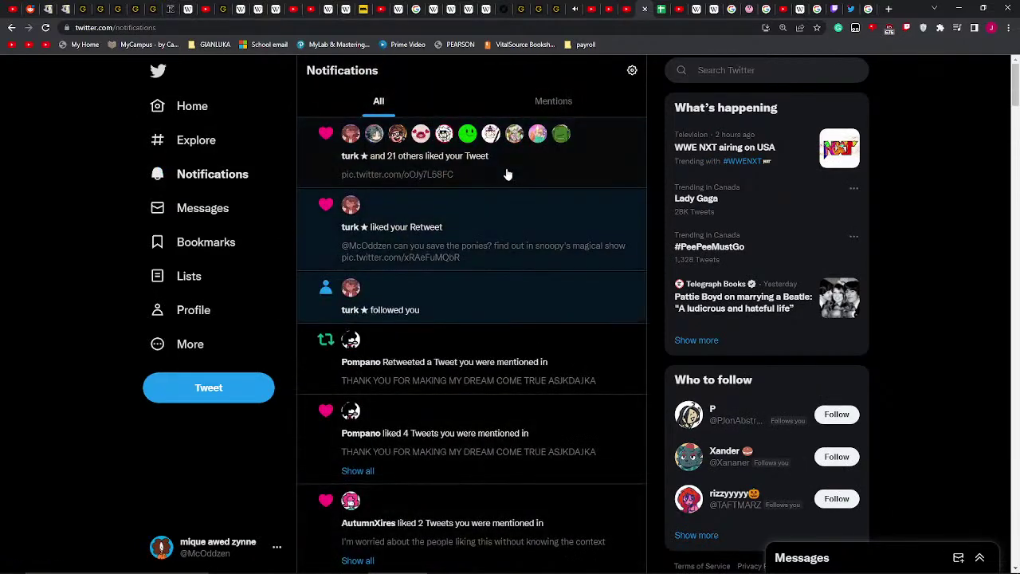
mouse_move(347, 317)
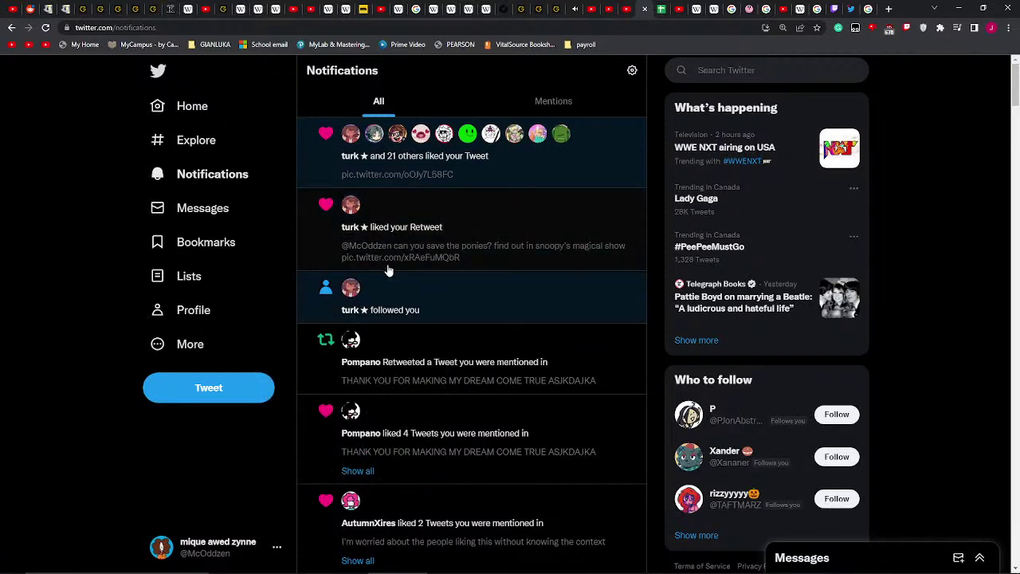
click(500, 186)
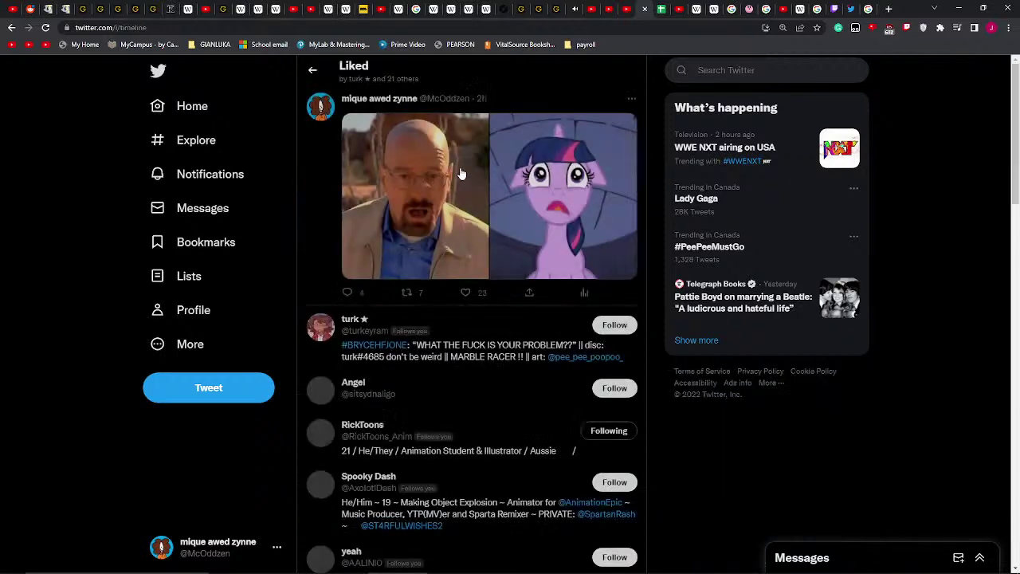
click(312, 73)
- Reset the 6-minute timer in the browser and enlarge the Ms Paintober 2022 prompt list picture
mouse_move(671, 562)
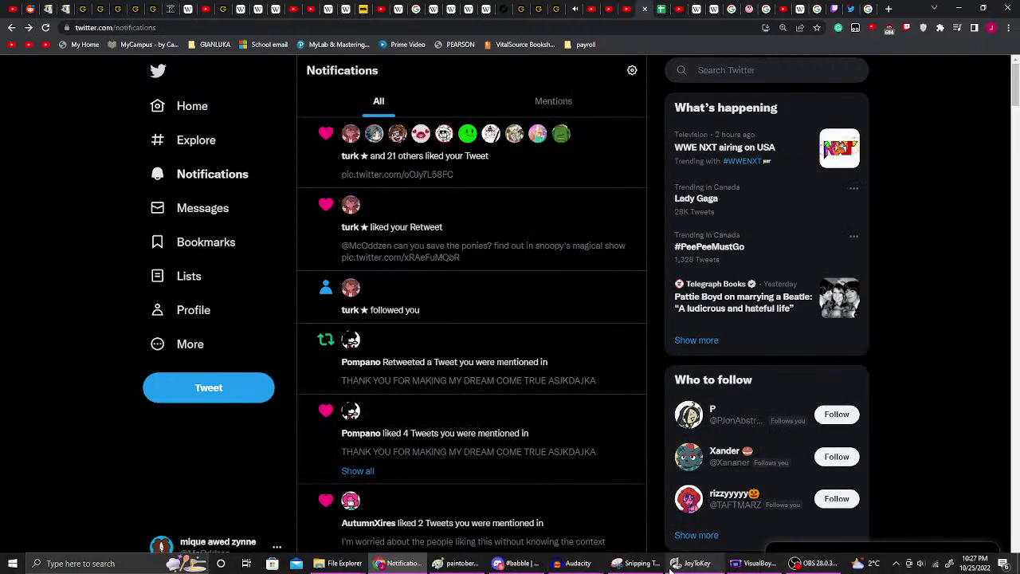
click(835, 9)
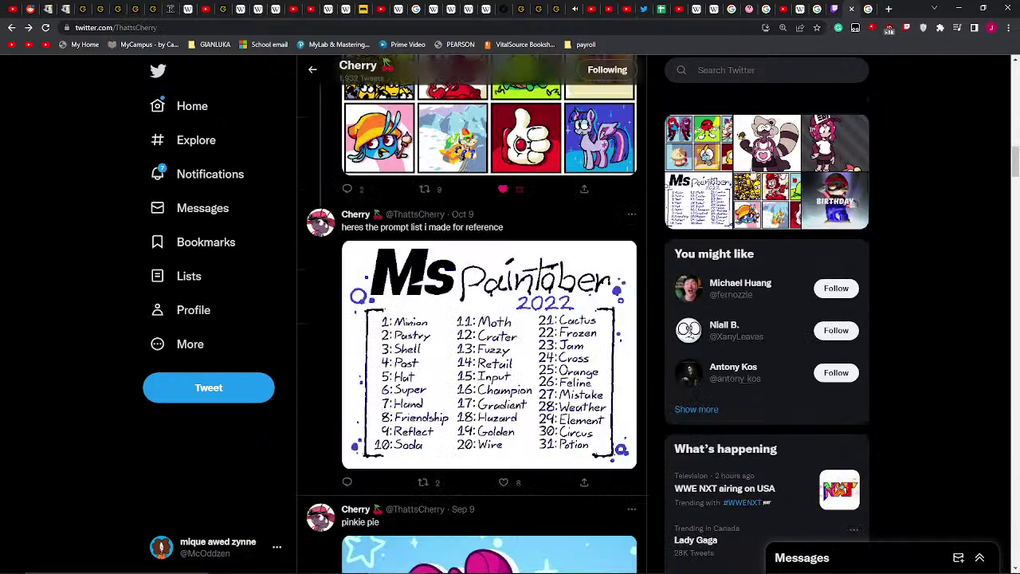
click(869, 9)
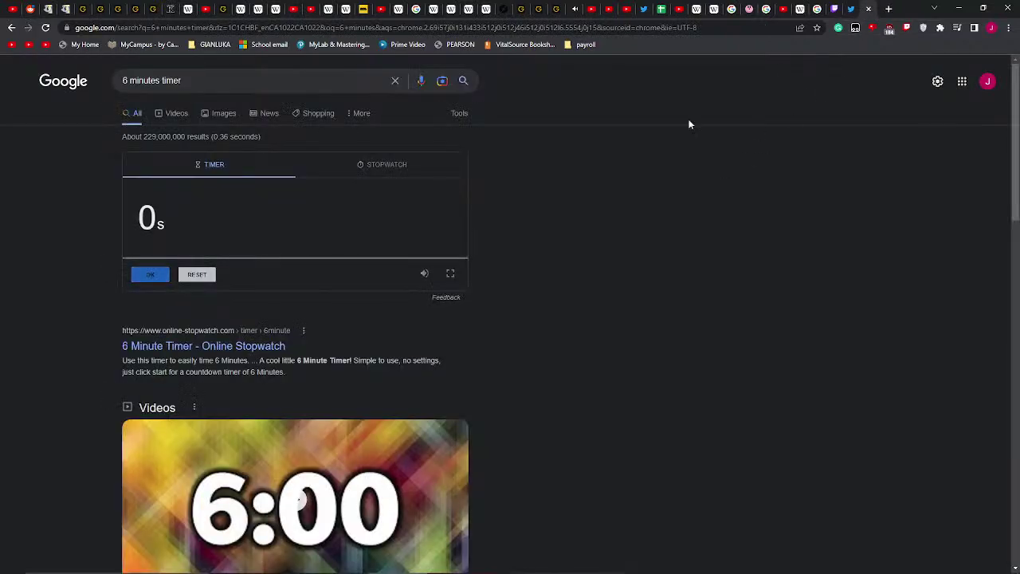
click(211, 275)
click(851, 8)
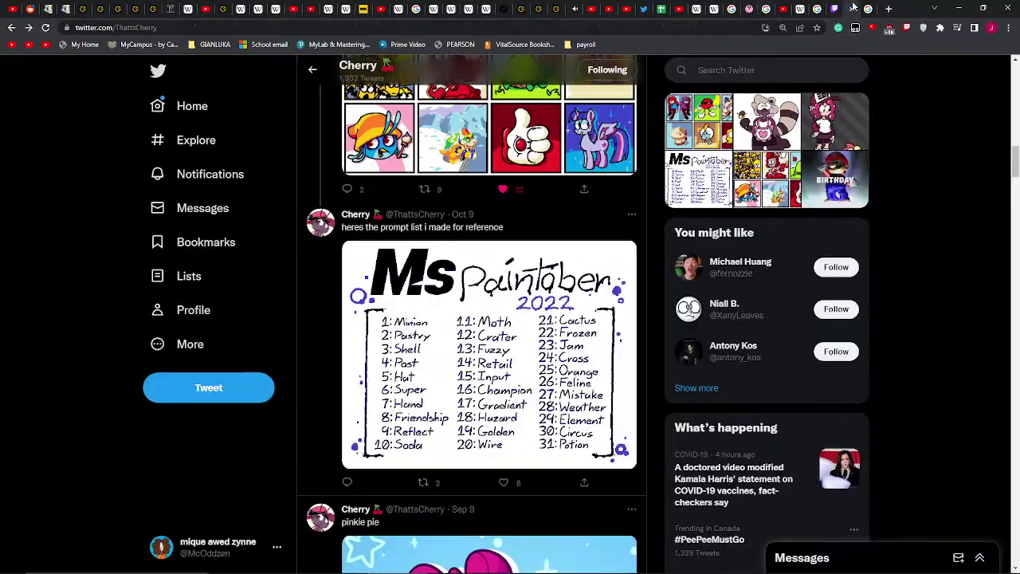
click(501, 365)
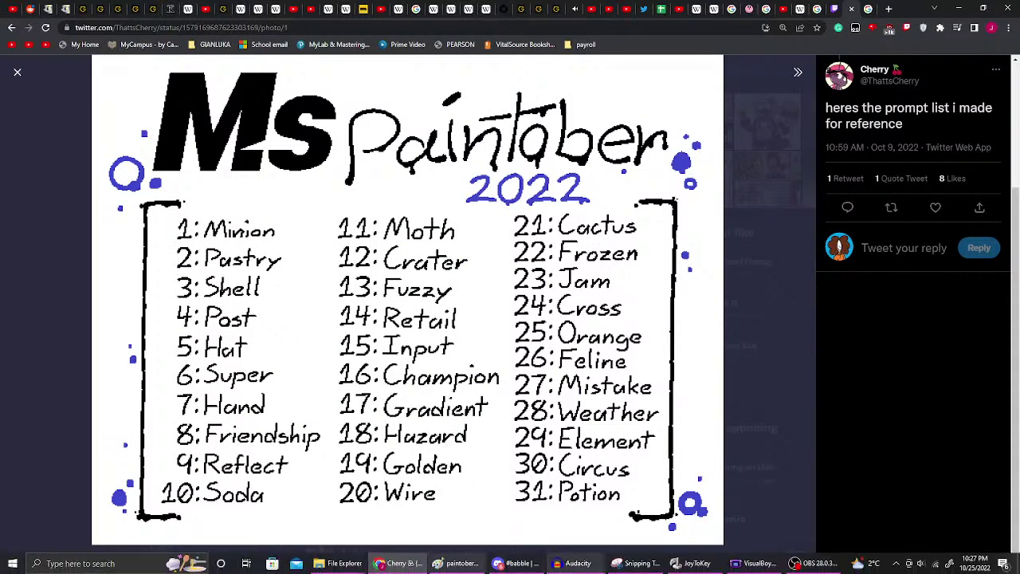
- Switch to Paint and draw a thick black pencil ground line dropping off a cliff in the empty panel beside the black-and-white one
click(450, 563)
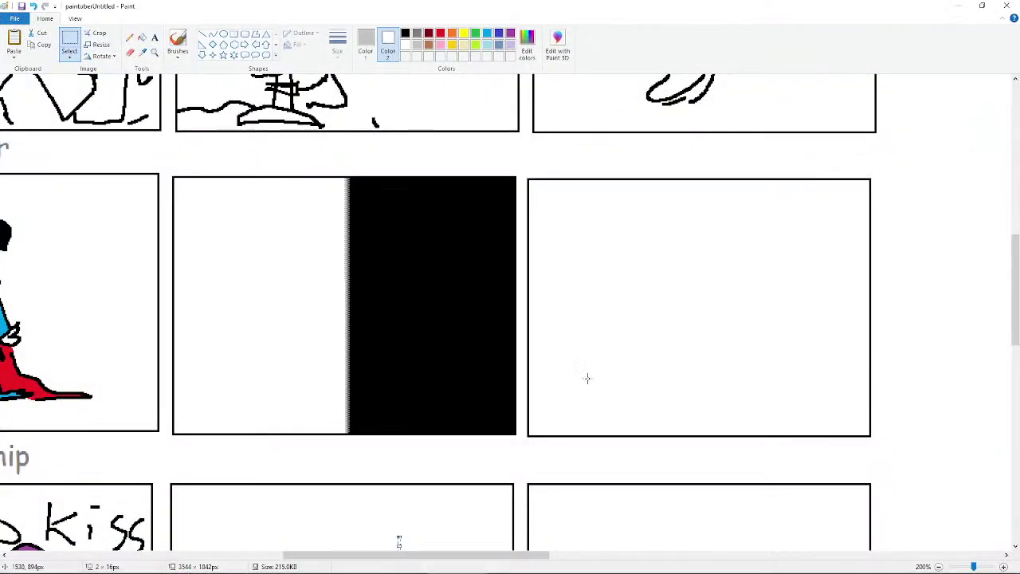
ctrl+scroll(586, 396, up, 1)
scroll(542, 458, down, 3)
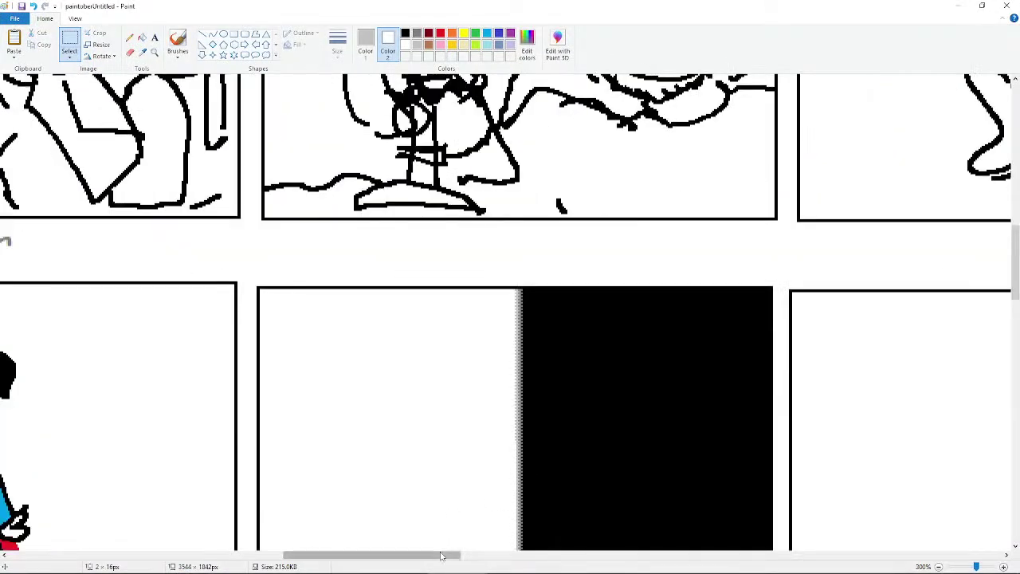
mouse_move(440, 555)
mouse_down()
mouse_move(588, 542)
mouse_move(502, 553)
mouse_up()
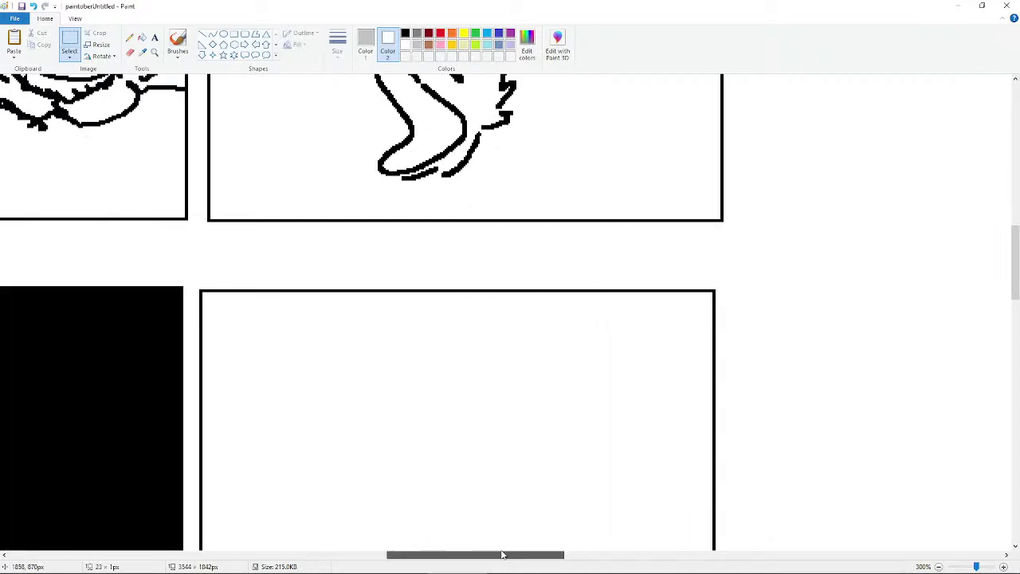
scroll(517, 458, down, 5)
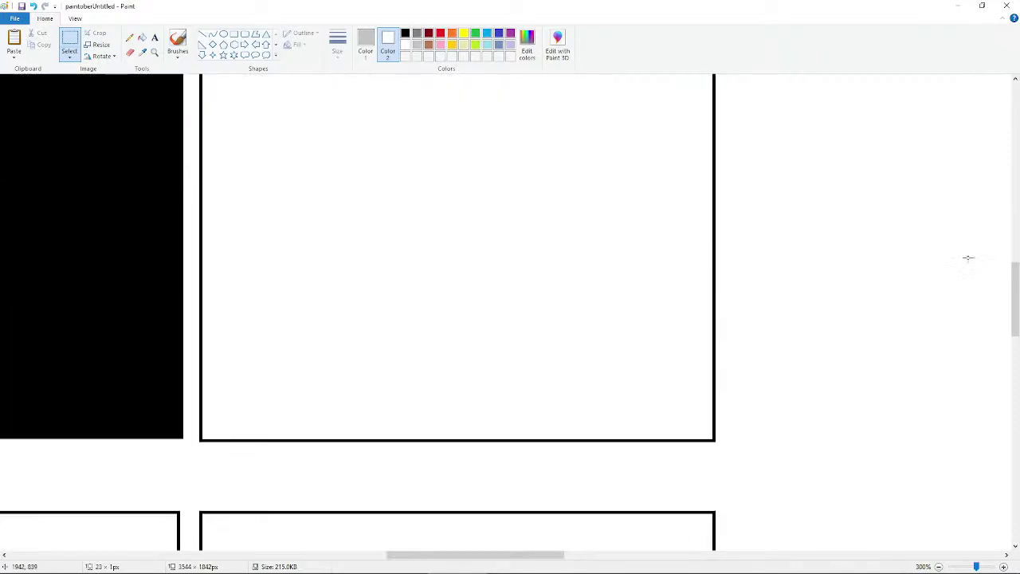
drag(1017, 291, 1017, 279)
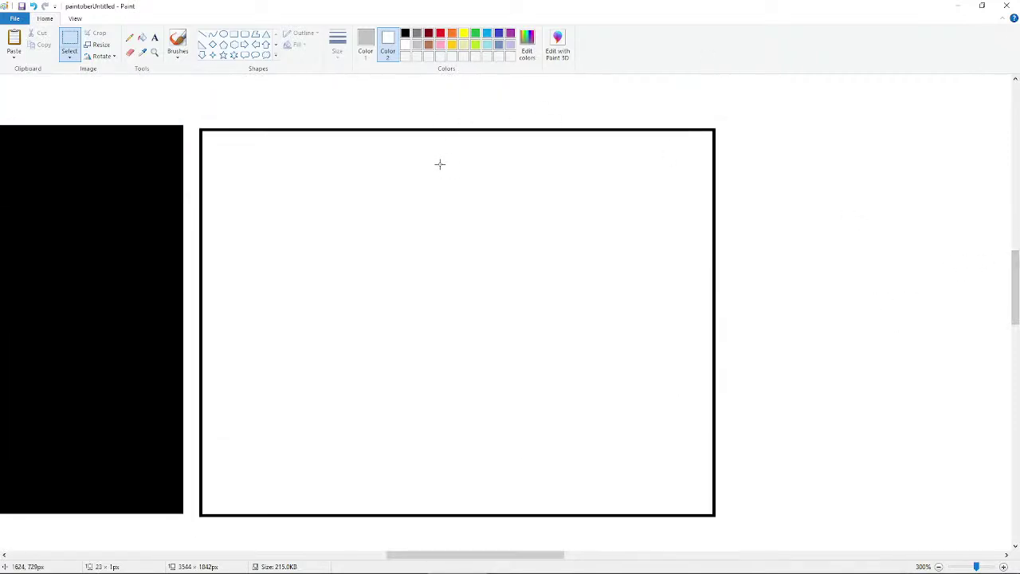
click(129, 37)
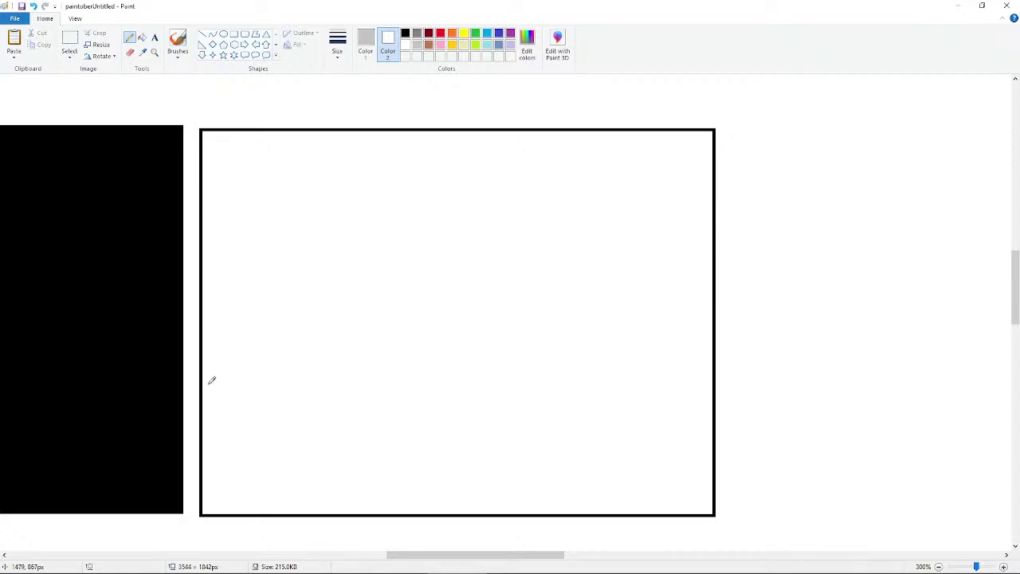
drag(207, 374, 304, 375)
key(ctrl+z)
click(339, 46)
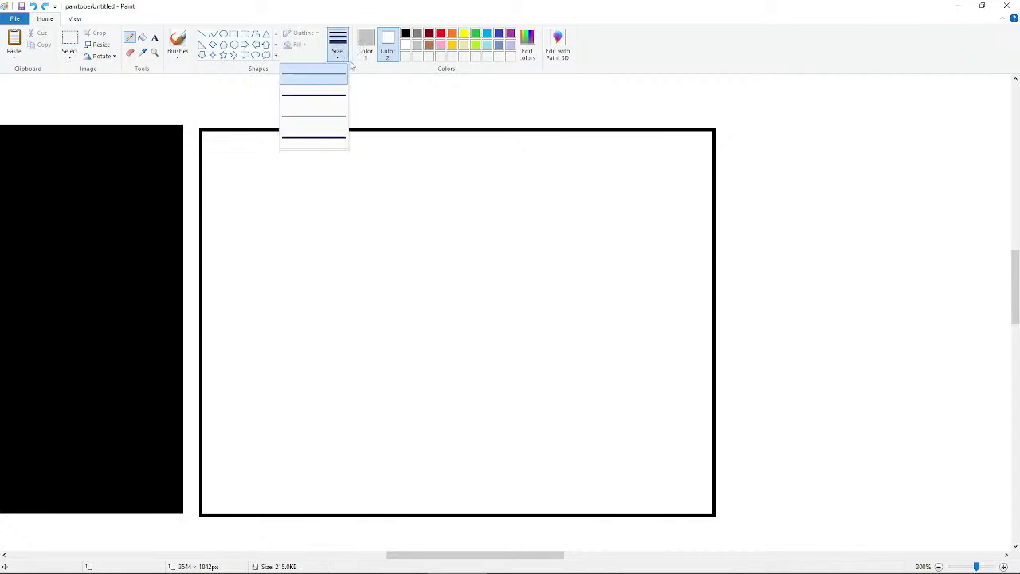
click(325, 117)
click(365, 44)
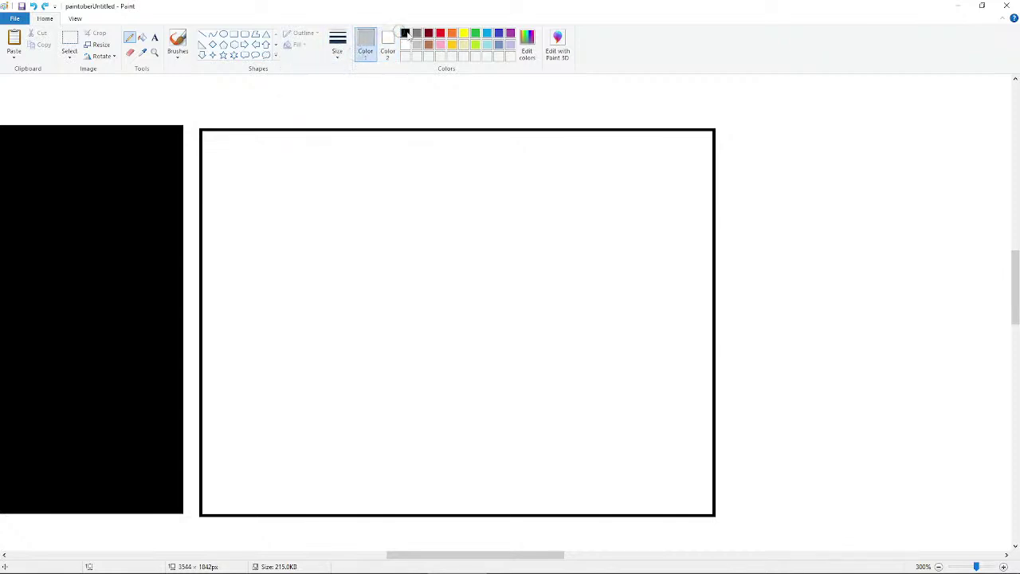
click(405, 32)
mouse_move(203, 379)
mouse_down()
mouse_move(547, 379)
mouse_move(542, 464)
mouse_move(558, 495)
mouse_move(708, 499)
mouse_up()
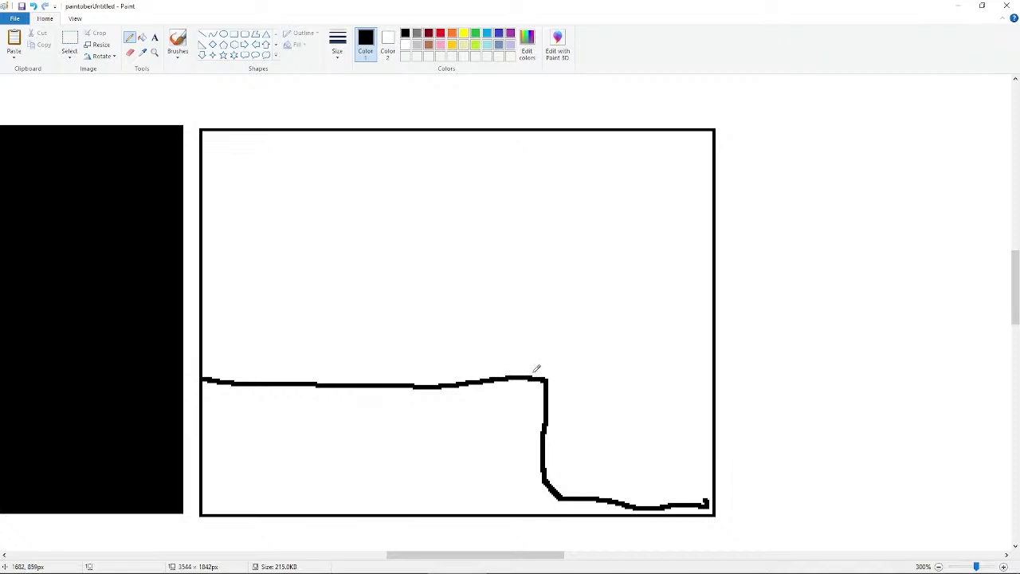
- Draw a small triangular cone, a narrow upright box shape and a vertical post near the edge of the cliff
drag(514, 374, 516, 352)
drag(529, 373, 533, 342)
key(ctrl+z)
mouse_move(482, 376)
mouse_down()
mouse_move(495, 350)
mouse_move(516, 369)
mouse_move(471, 371)
mouse_move(543, 374)
mouse_up()
mouse_move(518, 331)
mouse_down()
mouse_move(526, 364)
mouse_move(518, 344)
mouse_move(531, 347)
mouse_move(520, 366)
mouse_move(527, 324)
mouse_up()
key(ctrl+z)
key(ctrl+z)
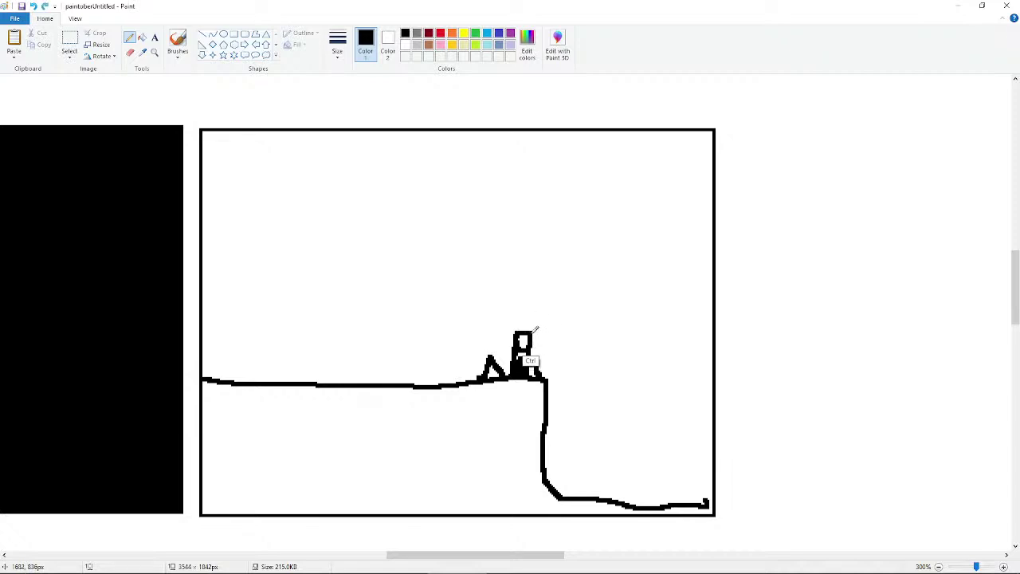
drag(541, 371, 544, 330)
key(ctrl+z)
drag(541, 371, 544, 329)
drag(543, 372, 542, 338)
- Fill the small triangular cone near the cliff edge with orange
click(452, 34)
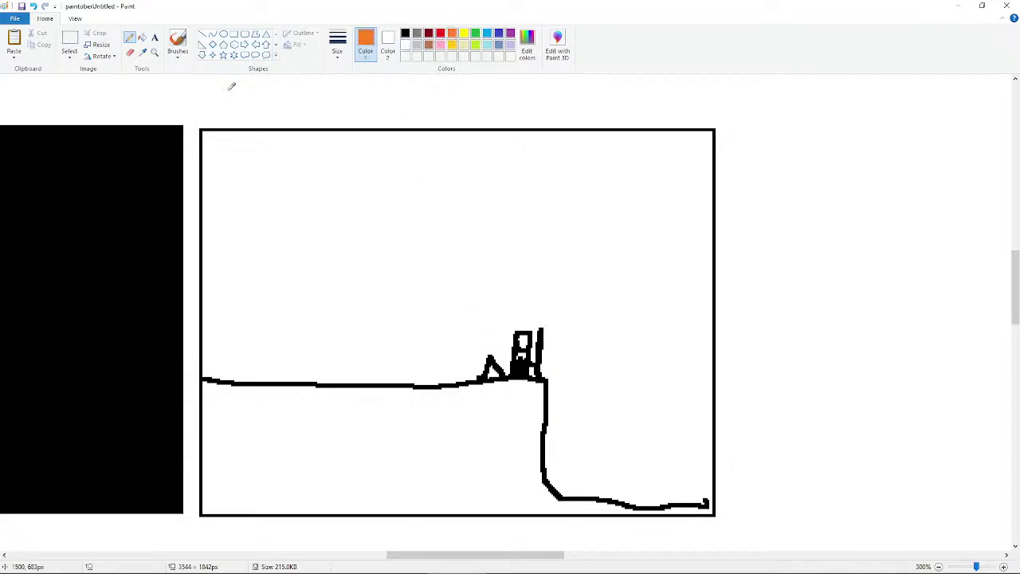
click(142, 40)
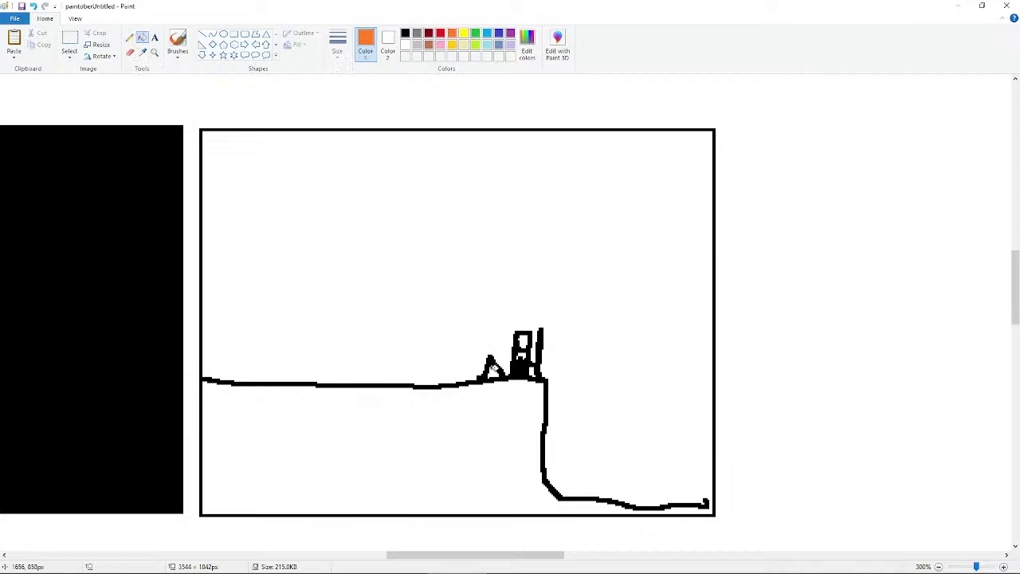
click(491, 368)
key(ctrl+z)
click(493, 370)
- Outline rocks in black pencil along the floor below the cliff and add a second line beneath the upper ground line
click(129, 39)
click(428, 45)
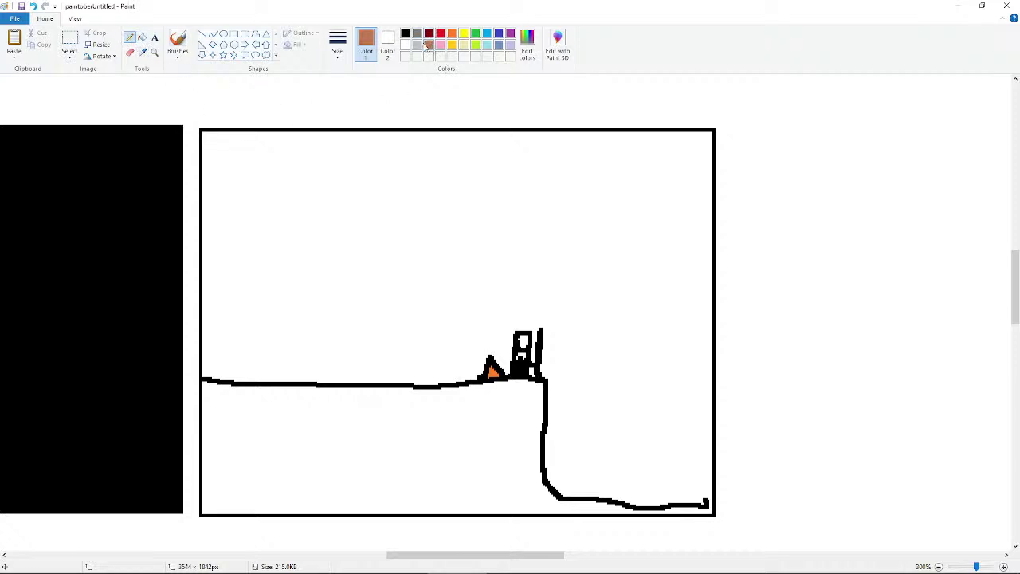
click(404, 33)
drag(550, 469, 596, 492)
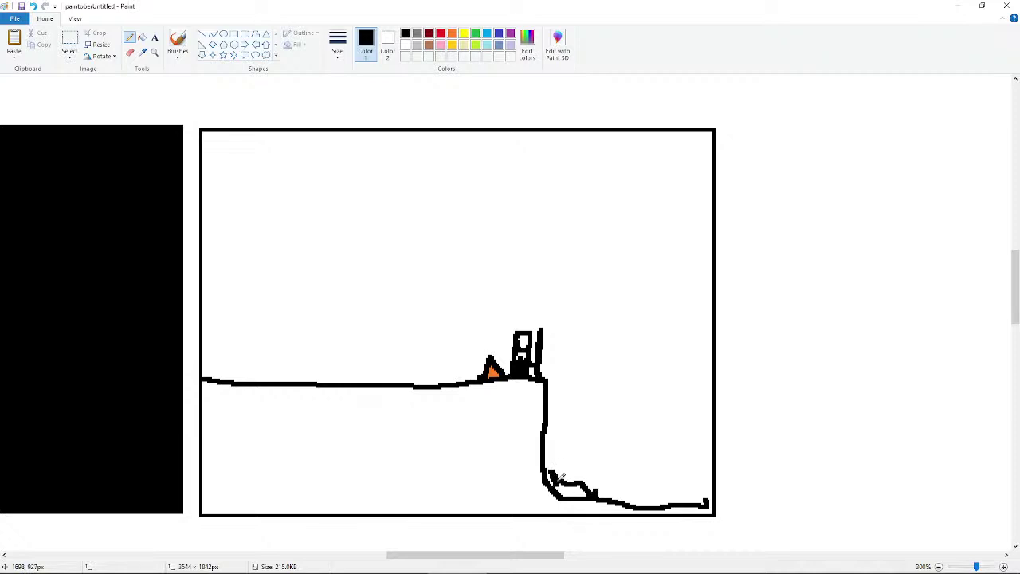
mouse_move(685, 497)
mouse_down()
mouse_move(662, 434)
mouse_move(700, 405)
mouse_move(715, 475)
mouse_move(701, 468)
mouse_move(678, 482)
mouse_move(665, 459)
mouse_move(711, 452)
mouse_up()
key(ctrl+z)
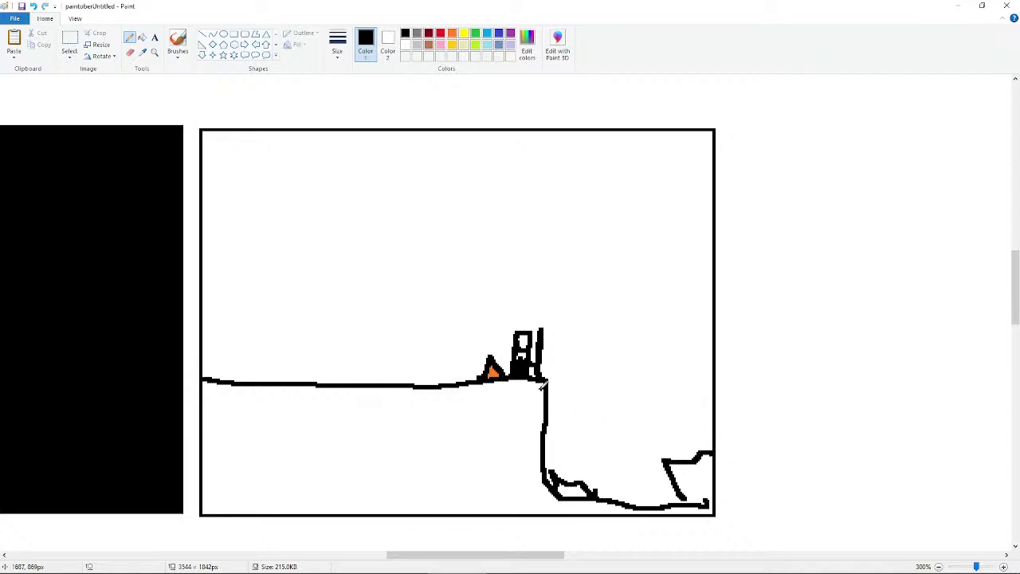
key(ctrl+z)
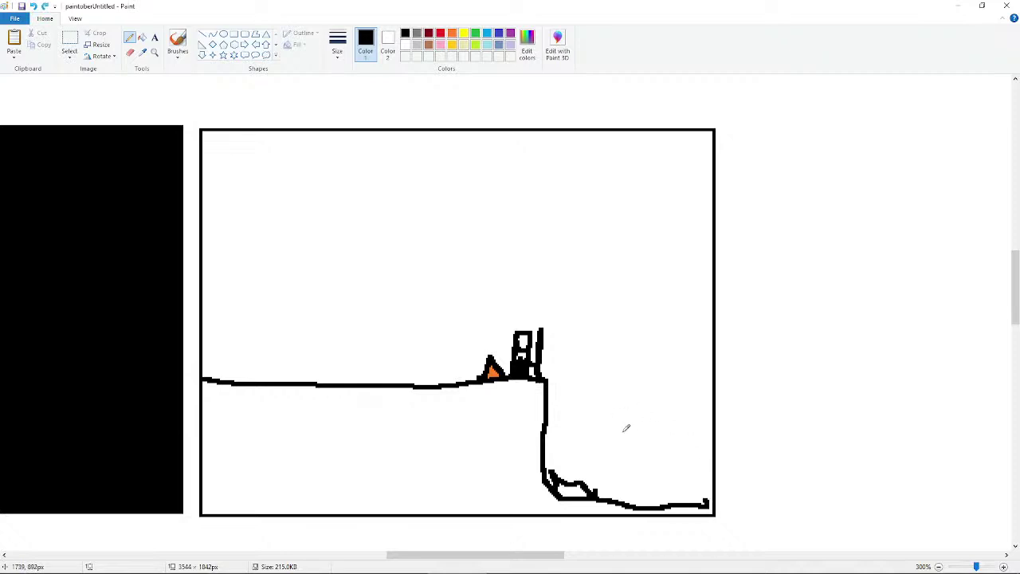
mouse_move(651, 500)
mouse_down()
mouse_move(690, 483)
mouse_move(708, 502)
mouse_up()
drag(610, 492, 647, 501)
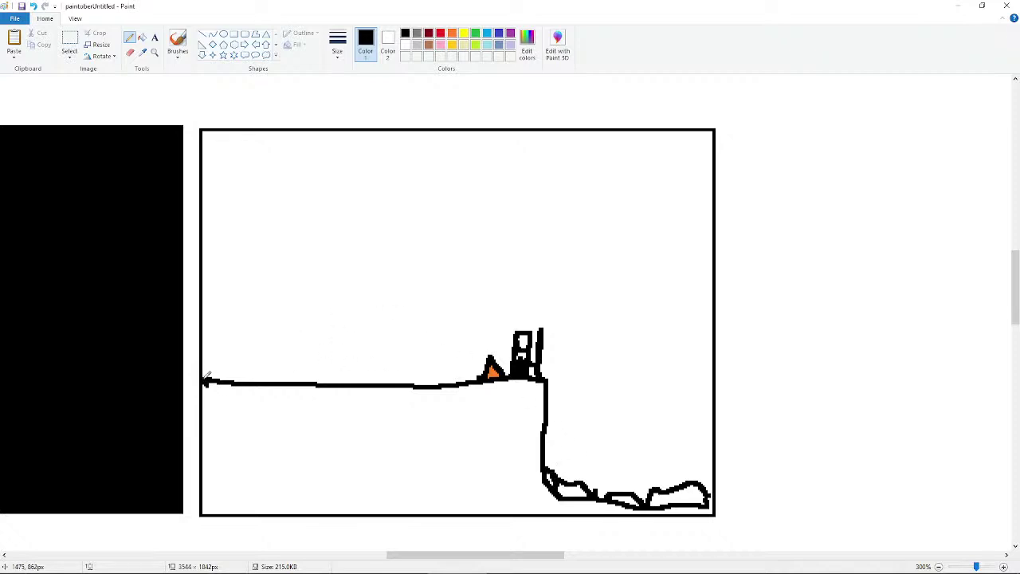
mouse_move(204, 391)
mouse_down()
mouse_move(545, 386)
mouse_move(206, 386)
mouse_up()
key(ctrl+z)
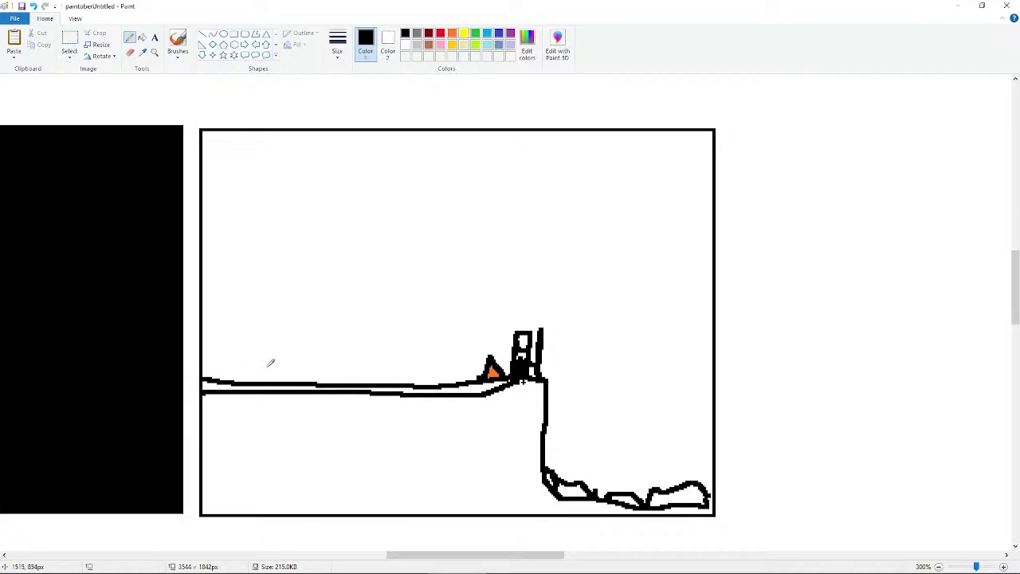
- Draw a small bicycle on the upper ground near the panel's left side, with two wheels, frame, seat and handlebar
mouse_move(274, 380)
mouse_down()
mouse_move(258, 349)
mouse_move(278, 341)
mouse_move(294, 369)
mouse_move(254, 378)
mouse_move(258, 353)
mouse_move(280, 355)
mouse_move(275, 381)
mouse_move(261, 368)
mouse_move(278, 360)
mouse_move(279, 375)
mouse_move(313, 356)
mouse_up()
key(ctrl+z)
key(ctrl+z)
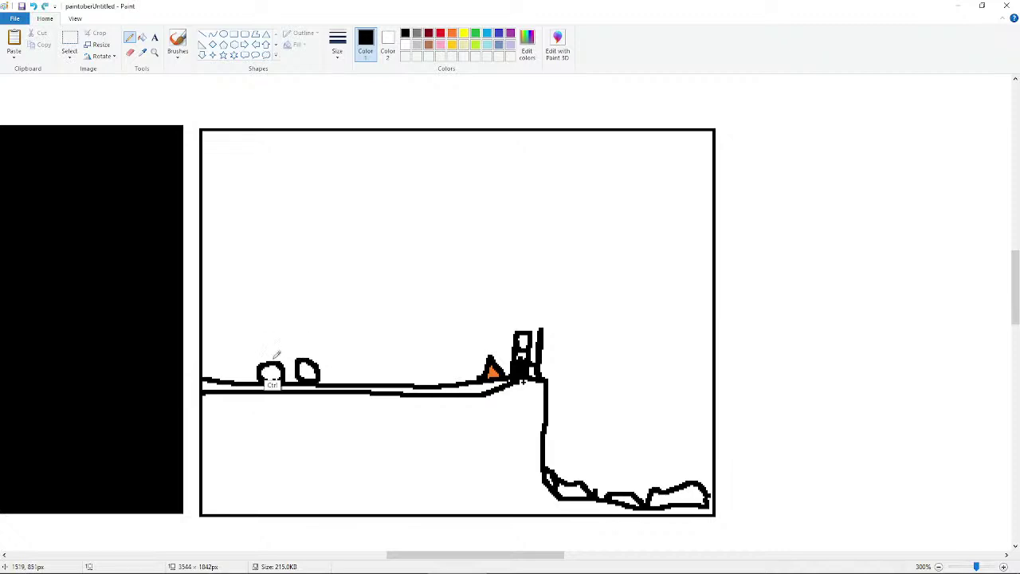
drag(262, 353, 307, 356)
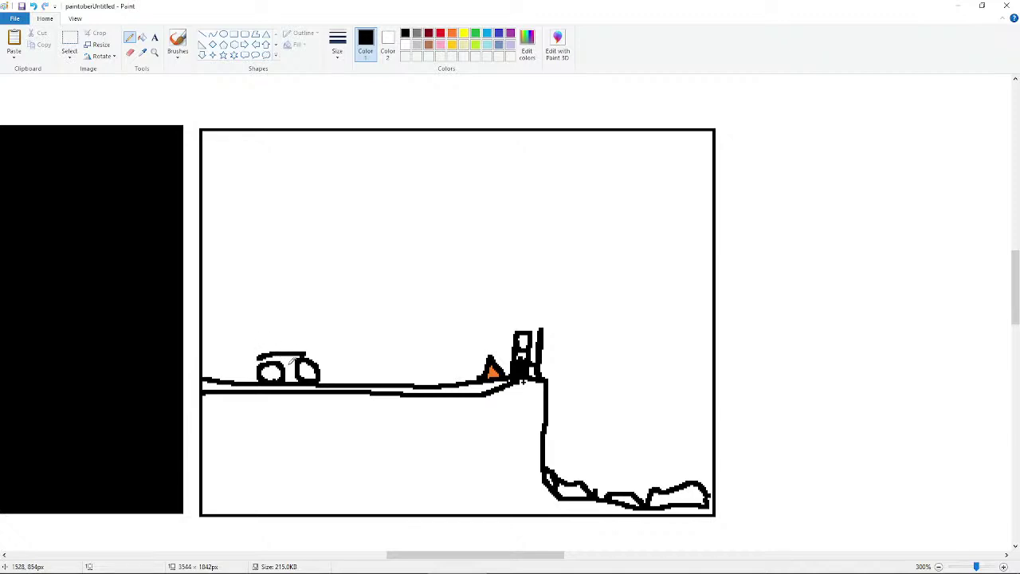
mouse_move(280, 360)
mouse_down()
mouse_move(292, 357)
mouse_move(278, 372)
mouse_move(290, 351)
mouse_move(281, 341)
mouse_up()
drag(307, 355, 310, 338)
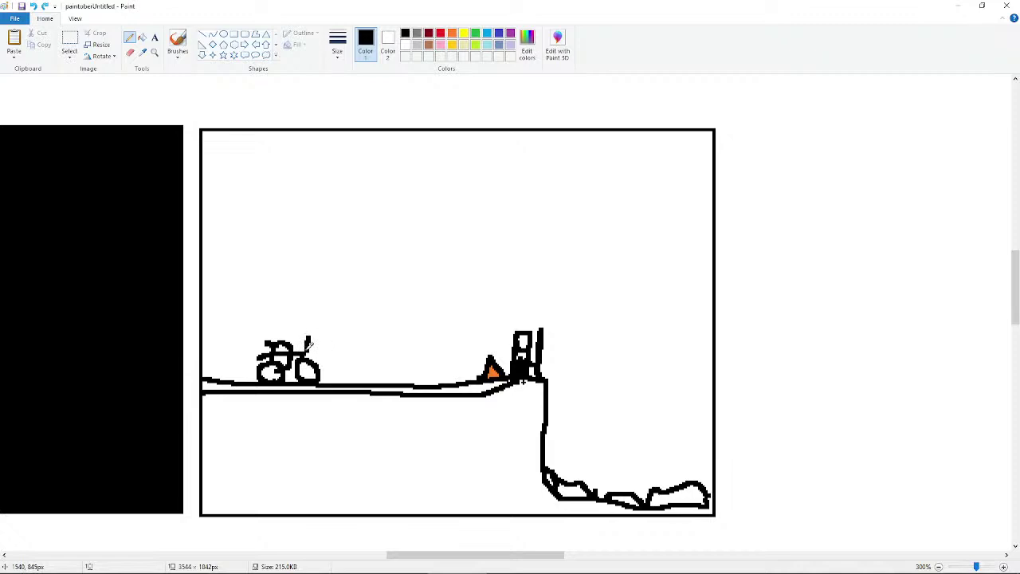
- Draw a small rider on the bicycle in black pencil, with pointed hair, a face, a curved back and legs, undoing stray strokes
mouse_move(308, 372)
mouse_down()
mouse_move(314, 333)
mouse_move(288, 315)
mouse_move(312, 306)
mouse_move(308, 327)
mouse_move(293, 329)
mouse_up()
key(ctrl+z)
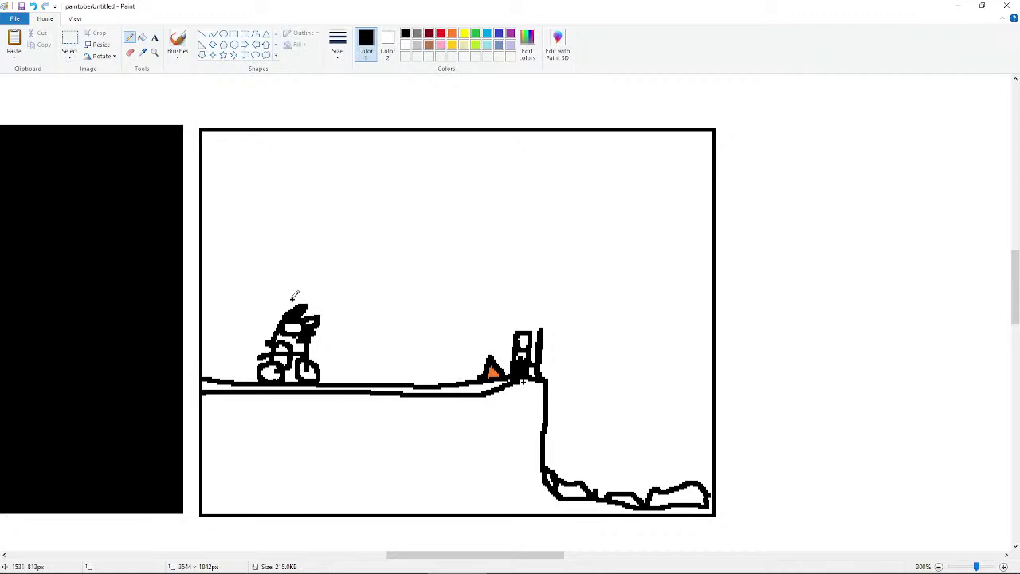
drag(304, 296, 299, 274)
key(ctrl+z)
key(ctrl+z)
key(ctrl+z)
key(ctrl+z)
key(ctrl+z)
key(ctrl+z)
- Handwrite "oh shit it's the spike" in black pencil as the first caption line across the panel's top
mouse_move(251, 166)
mouse_down()
mouse_move(270, 182)
mouse_move(275, 171)
mouse_move(288, 181)
mouse_move(327, 188)
mouse_up()
mouse_move(361, 146)
mouse_down()
mouse_move(354, 189)
mouse_move(372, 189)
mouse_up()
click(378, 157)
mouse_move(395, 153)
mouse_down()
mouse_move(392, 191)
mouse_move(406, 168)
mouse_move(424, 187)
mouse_up()
click(429, 159)
mouse_move(453, 151)
mouse_down()
mouse_move(450, 188)
mouse_move(467, 165)
mouse_move(488, 174)
mouse_move(481, 184)
mouse_up()
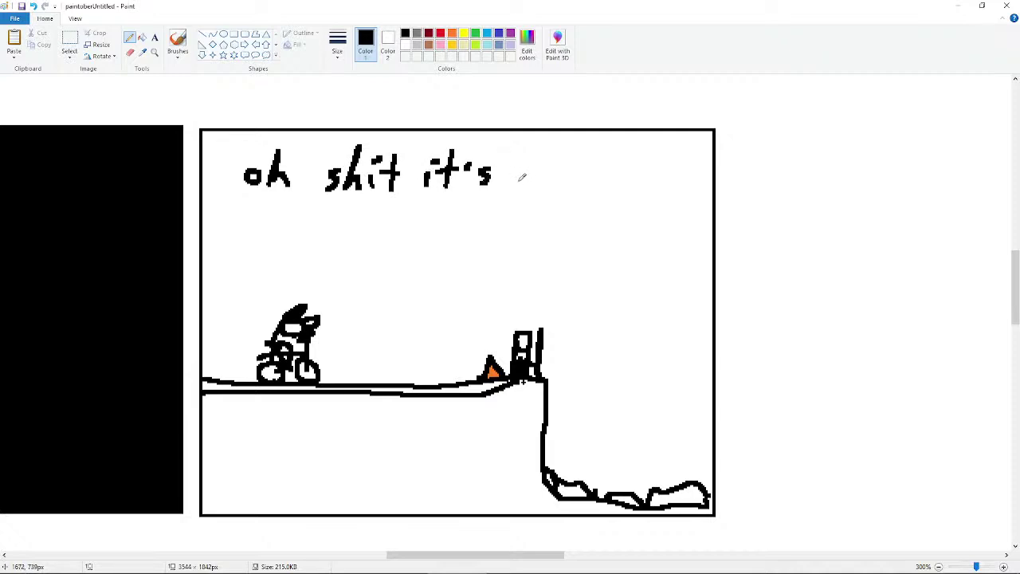
mouse_move(521, 149)
mouse_down()
mouse_move(547, 149)
mouse_move(545, 171)
mouse_move(568, 182)
mouse_move(569, 171)
mouse_move(592, 190)
mouse_up()
drag(619, 161, 599, 201)
drag(614, 169, 636, 182)
mouse_move(655, 146)
mouse_down()
mouse_move(648, 185)
mouse_move(684, 188)
mouse_up()
- Handwrite "song gotta skip it and" as the second caption line below the first
mouse_move(263, 194)
mouse_down()
mouse_move(281, 217)
mouse_move(293, 209)
mouse_move(323, 223)
mouse_move(319, 236)
mouse_up()
mouse_move(370, 201)
mouse_down()
mouse_move(358, 209)
mouse_move(360, 233)
mouse_up()
mouse_move(394, 207)
mouse_down()
mouse_move(386, 221)
mouse_move(397, 209)
mouse_move(410, 226)
mouse_up()
mouse_move(402, 208)
mouse_down()
mouse_move(424, 204)
mouse_move(435, 225)
mouse_move(453, 204)
mouse_move(462, 220)
mouse_move(494, 209)
mouse_move(489, 221)
mouse_move(516, 225)
mouse_move(518, 213)
mouse_up()
mouse_move(518, 214)
mouse_down()
mouse_move(551, 222)
mouse_move(556, 241)
mouse_up()
mouse_move(562, 221)
mouse_down()
mouse_move(566, 201)
mouse_move(604, 226)
mouse_move(612, 201)
mouse_up()
mouse_move(630, 191)
mouse_down()
mouse_move(627, 227)
mouse_move(643, 206)
mouse_move(675, 228)
mouse_move(706, 209)
mouse_move(709, 184)
mouse_move(706, 228)
mouse_up()
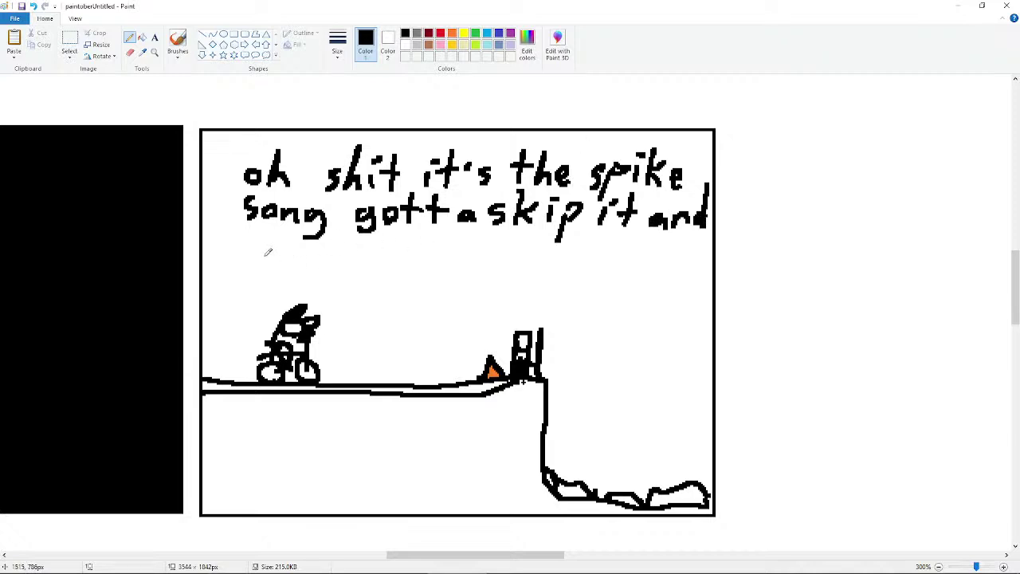
- Handwrite "not look wher i'm going" as the third caption line above the rider
mouse_move(240, 264)
mouse_down()
mouse_move(255, 264)
mouse_move(252, 243)
mouse_move(256, 263)
mouse_move(271, 245)
mouse_move(292, 265)
mouse_move(304, 247)
mouse_move(338, 264)
mouse_move(363, 254)
mouse_up()
key(ctrl+z)
mouse_move(386, 254)
mouse_down()
mouse_move(379, 262)
mouse_move(387, 252)
mouse_move(395, 267)
mouse_move(409, 252)
mouse_move(465, 249)
mouse_move(472, 235)
mouse_move(486, 269)
mouse_move(552, 250)
mouse_move(582, 268)
mouse_move(630, 266)
mouse_move(603, 294)
mouse_up()
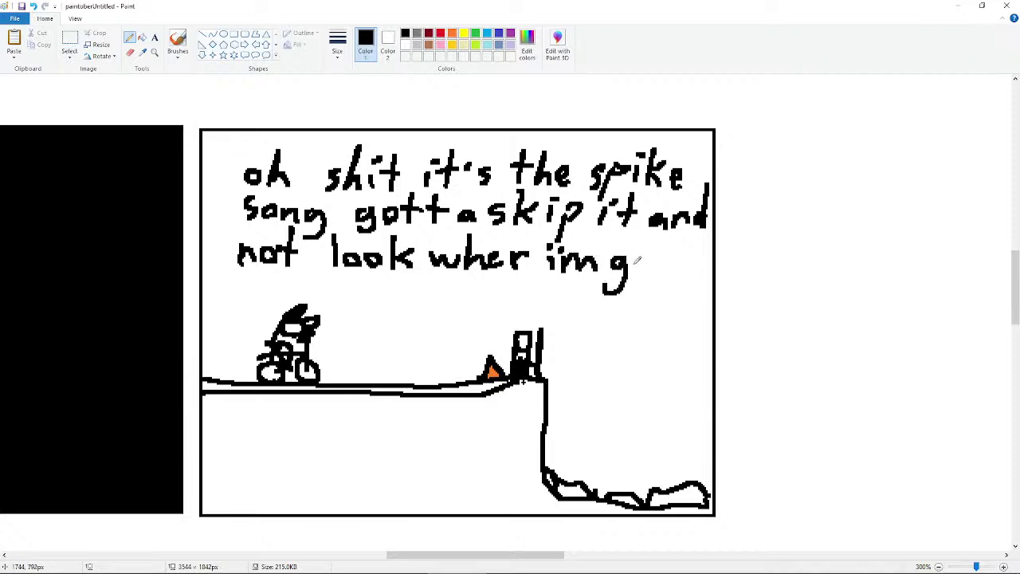
mouse_move(642, 256)
mouse_down()
mouse_move(654, 269)
mouse_move(690, 257)
mouse_move(664, 292)
mouse_up()
- Move the whole caption slightly up and left, and draw a line beneath it with a curved speech tail toward the rider
click(69, 42)
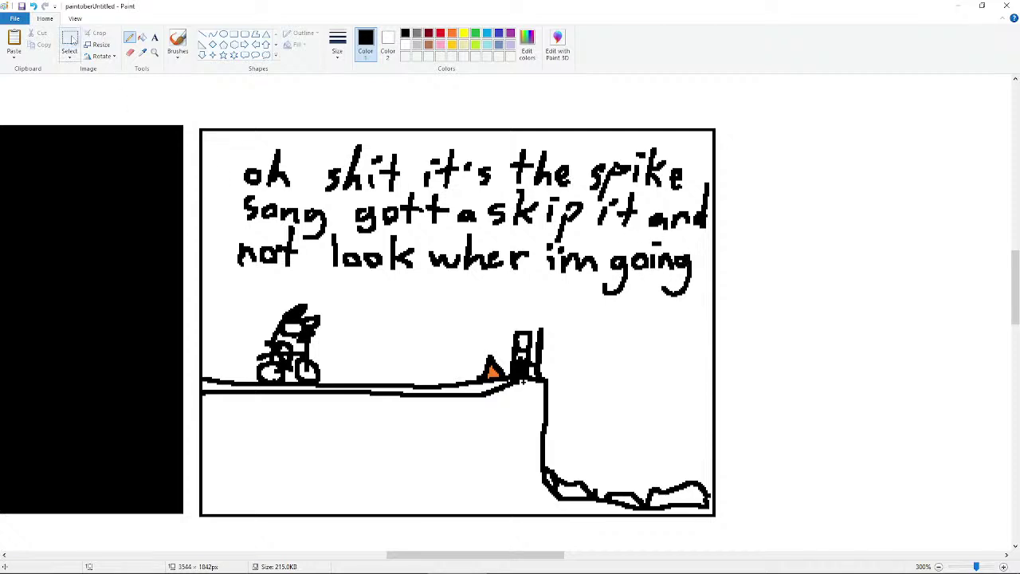
drag(227, 138, 710, 296)
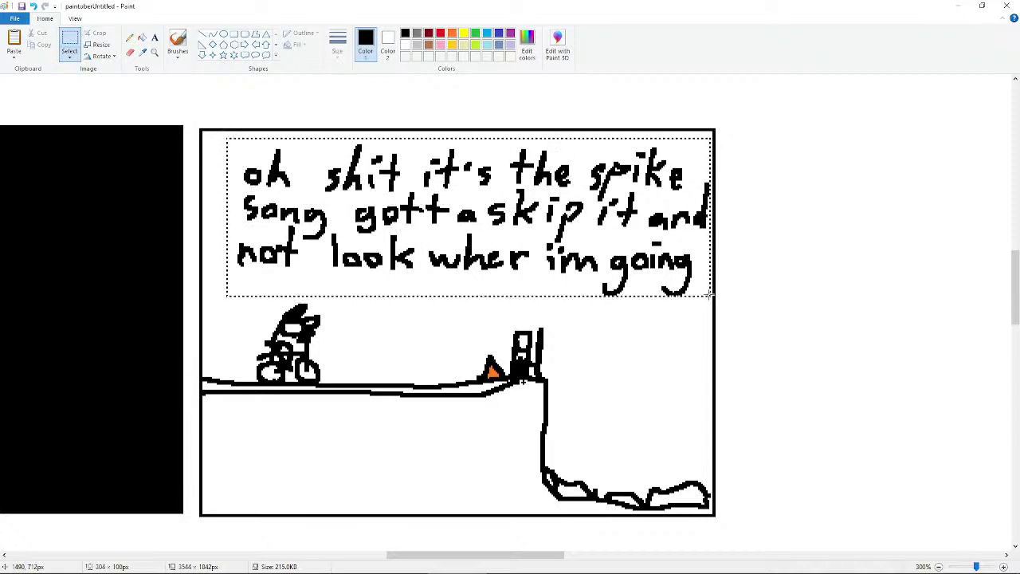
right_click(653, 297)
click(627, 230)
drag(627, 230, 601, 221)
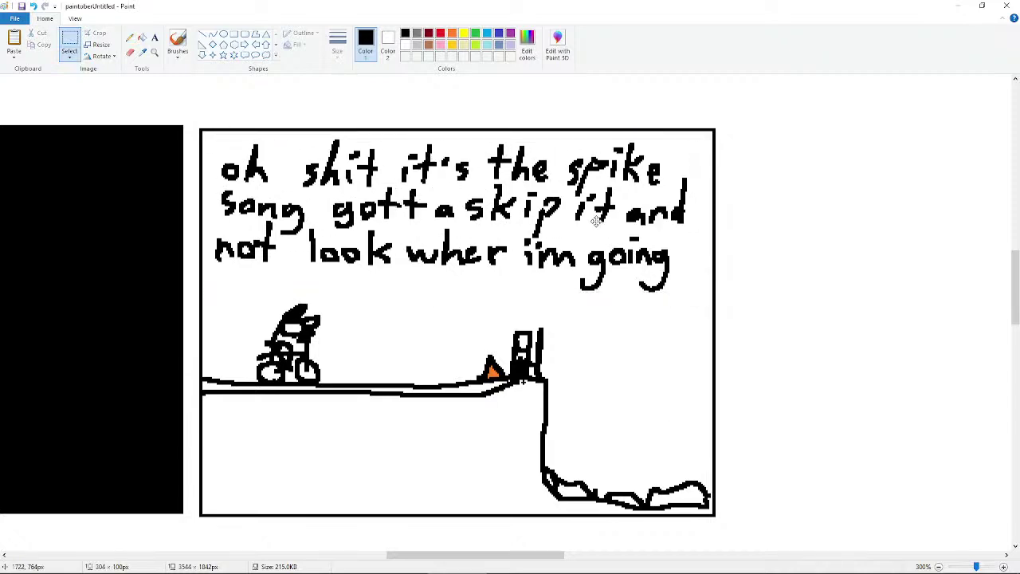
click(130, 37)
mouse_move(235, 271)
mouse_down()
mouse_move(446, 277)
mouse_move(386, 289)
mouse_move(376, 320)
mouse_move(347, 333)
mouse_up()
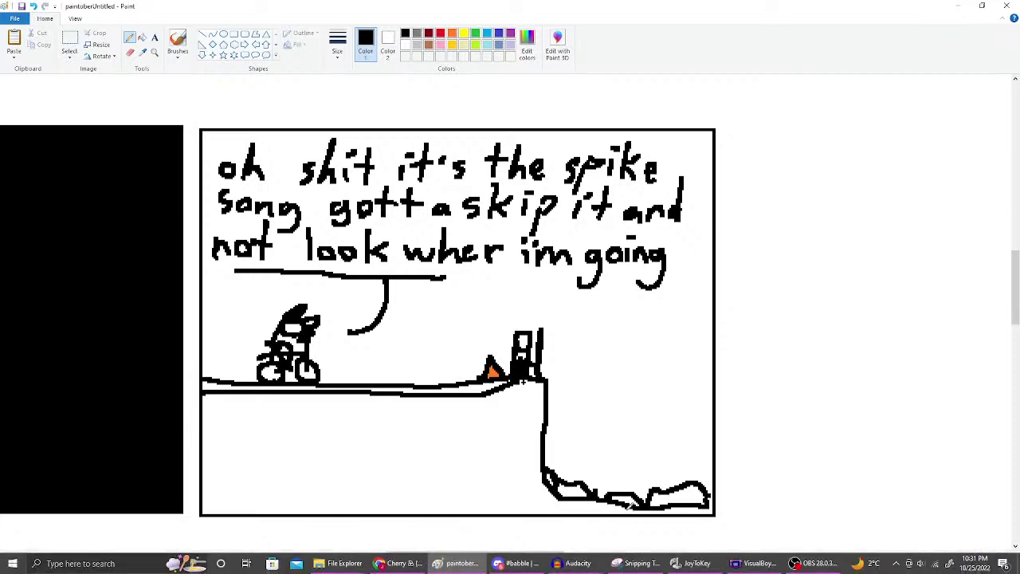
- Switch to Chrome and check the Paintober prompt list, the YouTube channel's subscriber count and the live stream with its chat
mouse_move(629, 569)
click(401, 563)
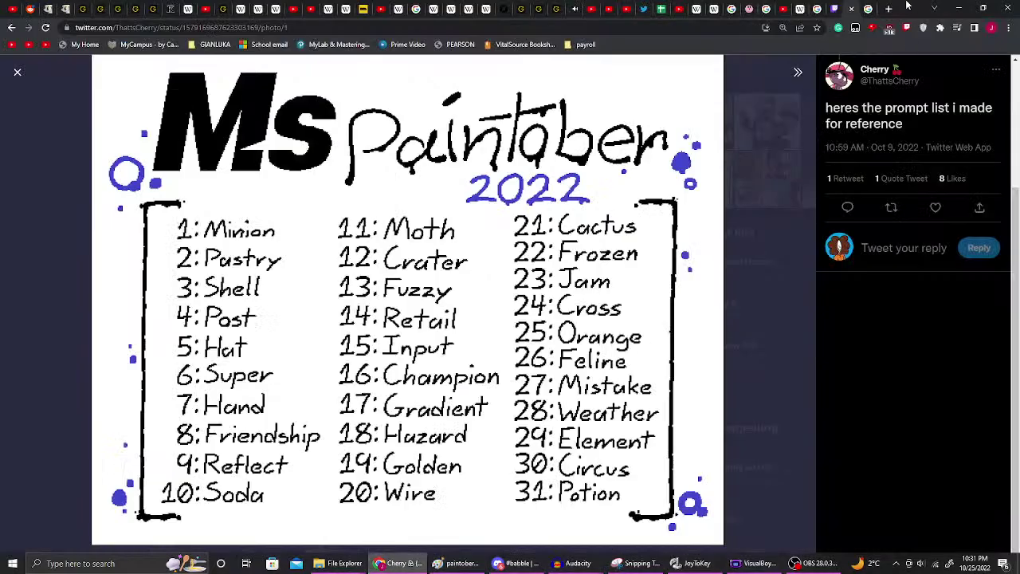
key(ctrl+Tab)
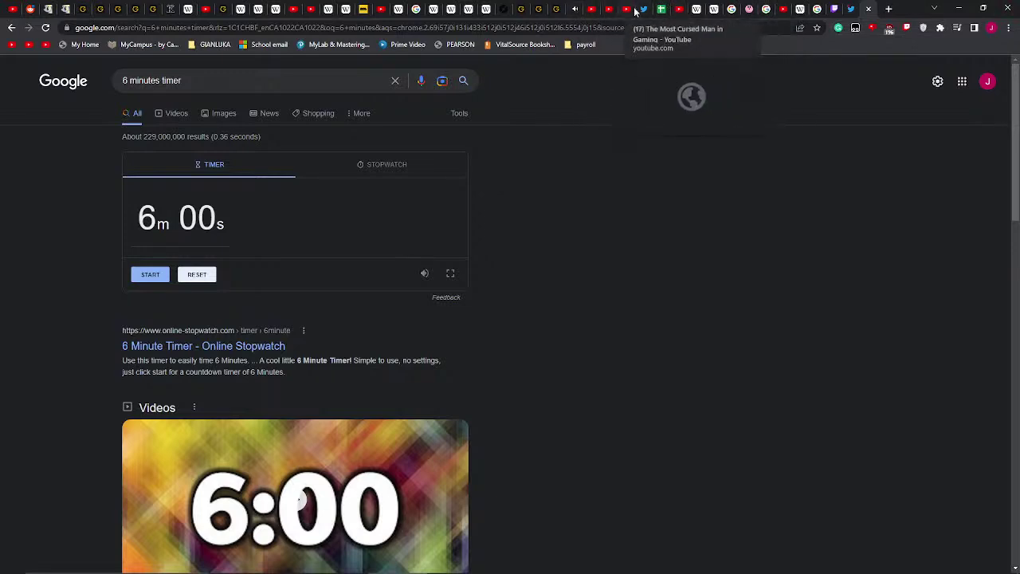
click(605, 10)
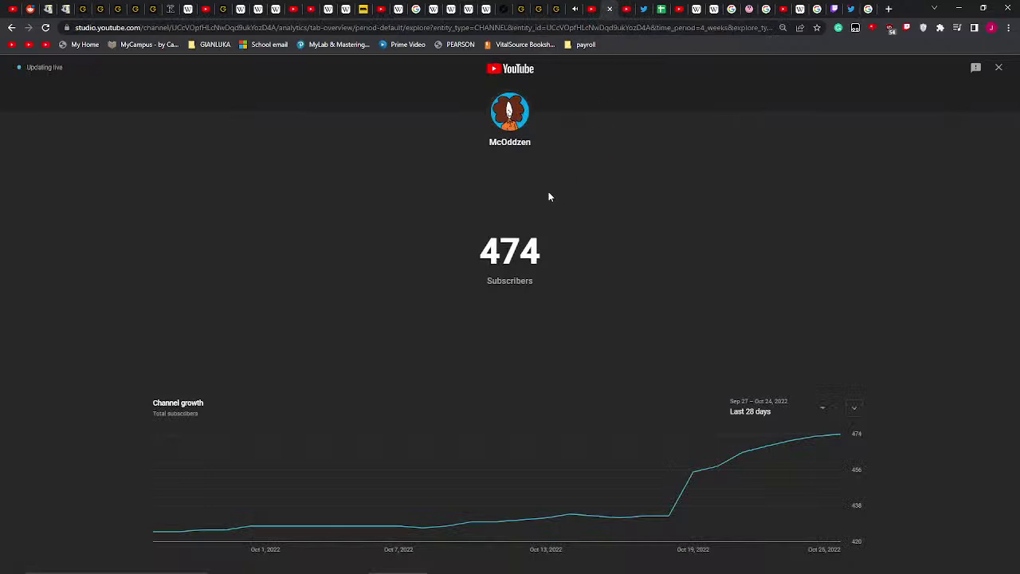
click(580, 11)
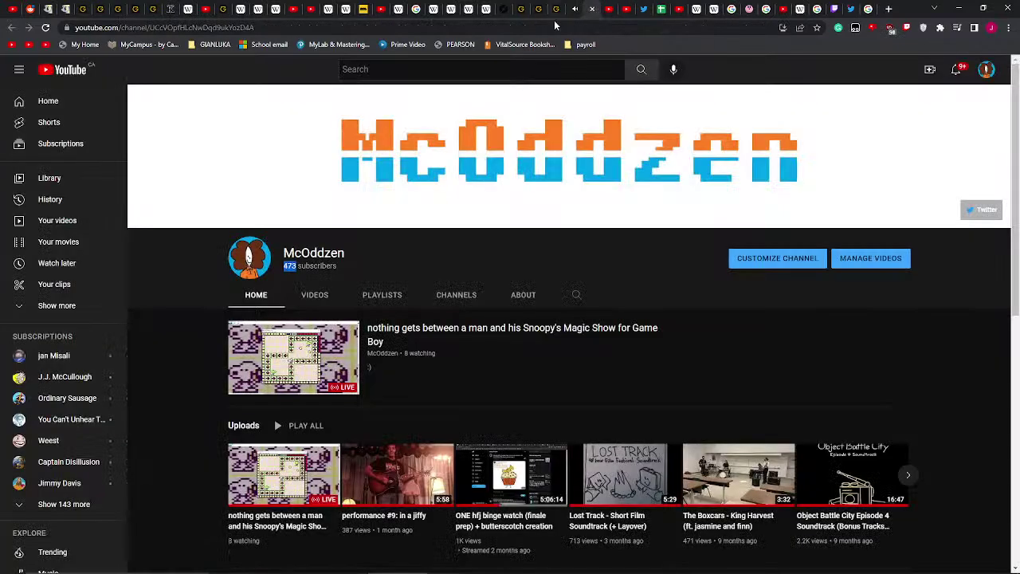
click(303, 368)
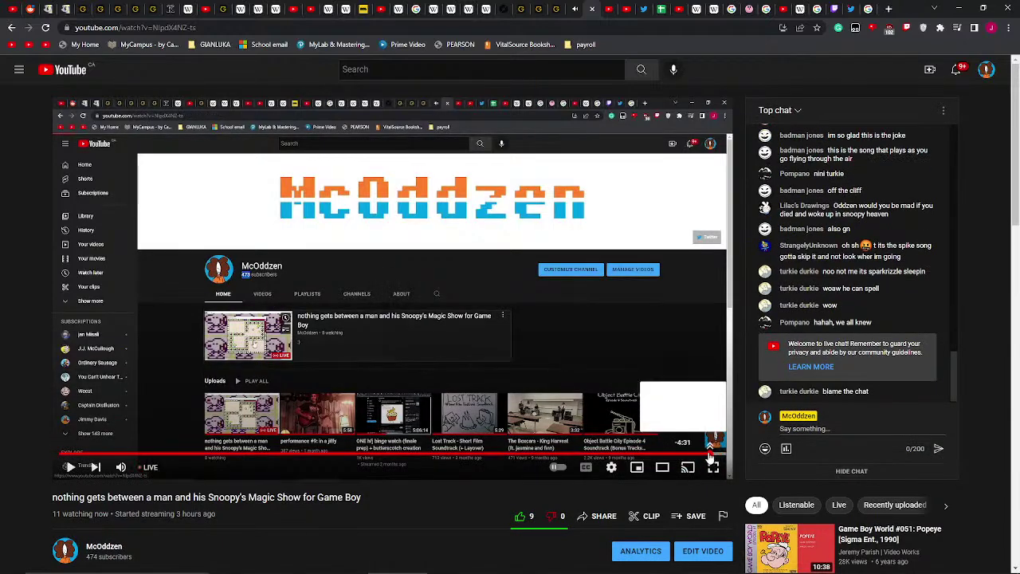
click(711, 455)
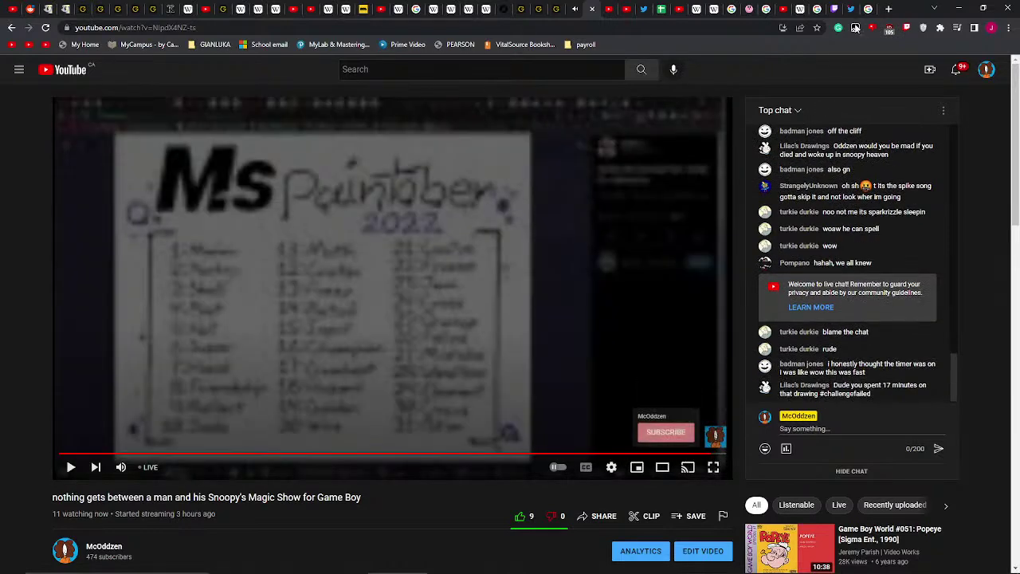
- Close the live stream tab, start the 6-minute Google timer and switch back to Paint
click(868, 9)
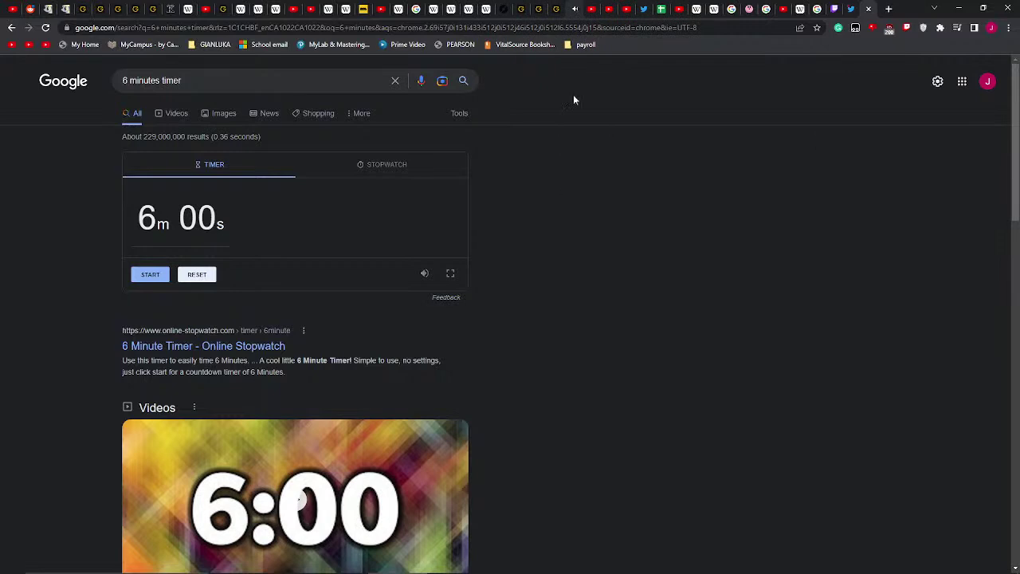
middle_click(584, 8)
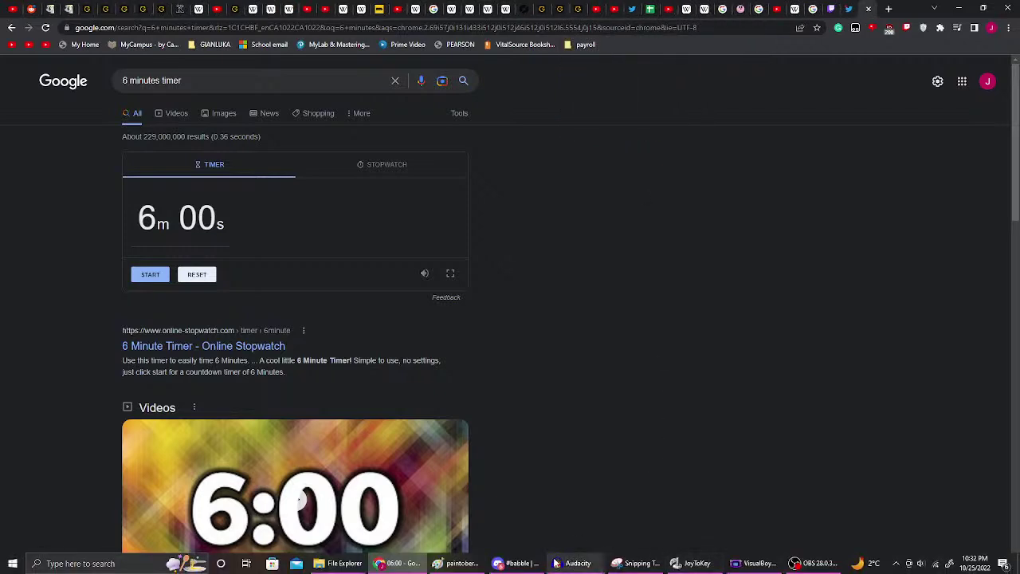
click(459, 563)
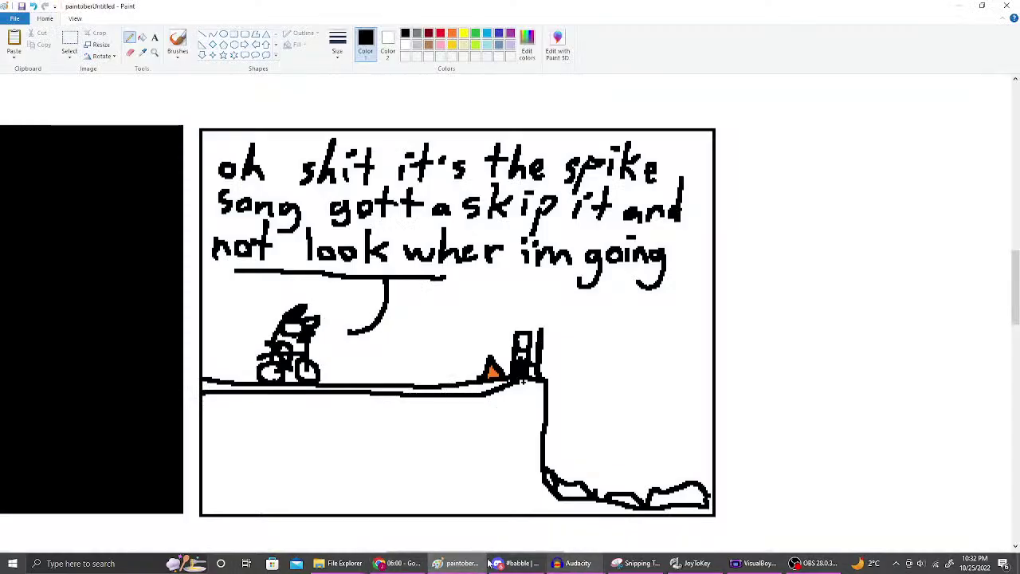
click(533, 565)
click(462, 570)
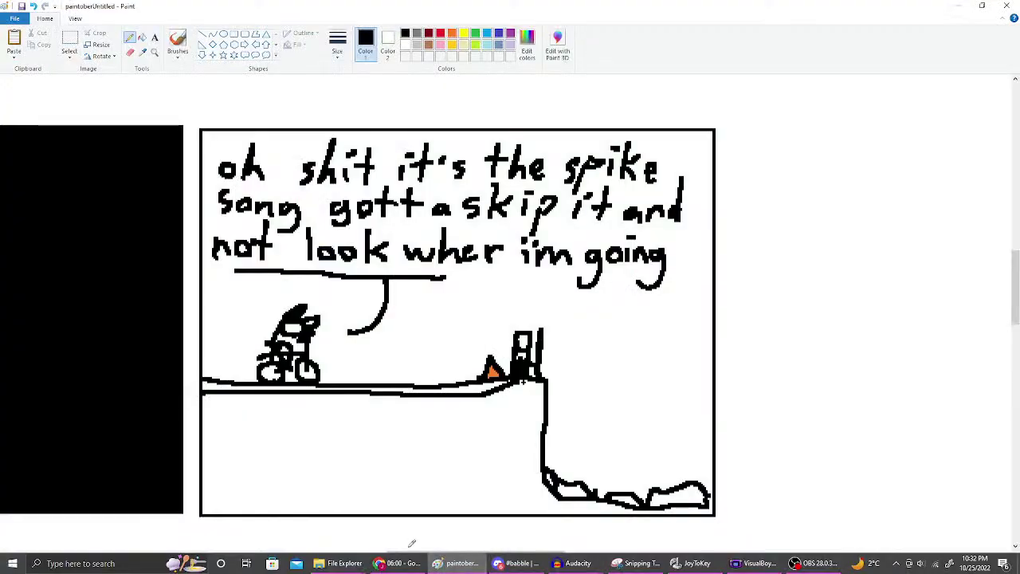
click(399, 570)
click(159, 274)
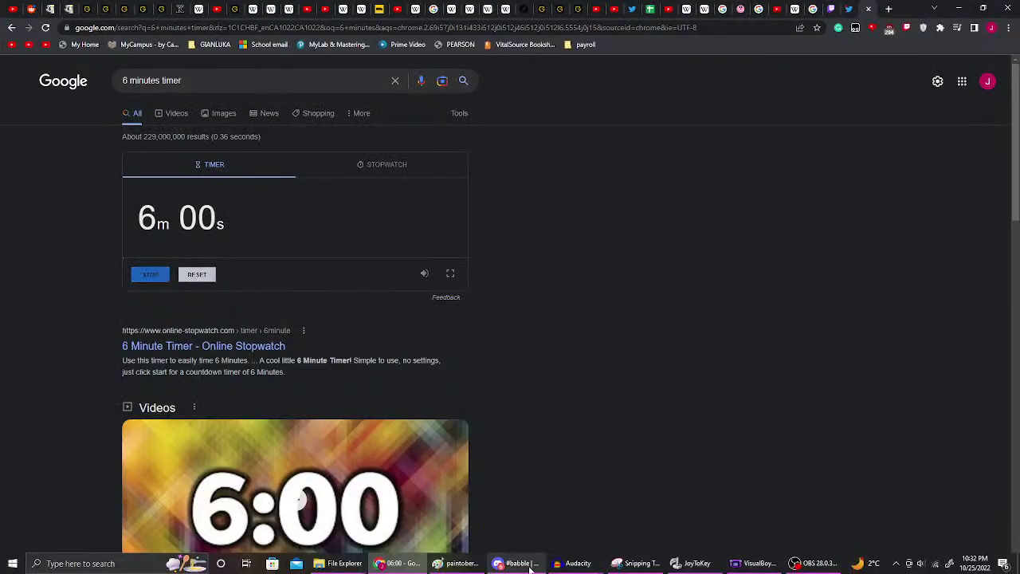
click(452, 568)
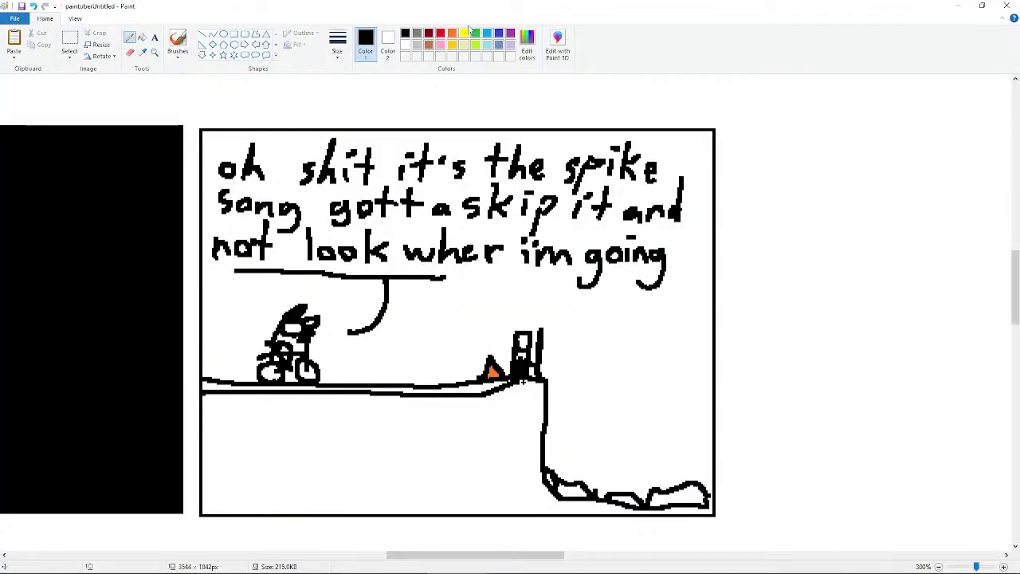
- Fill the cliff ground with brown and the thin road strip on top of it with light gray
click(429, 44)
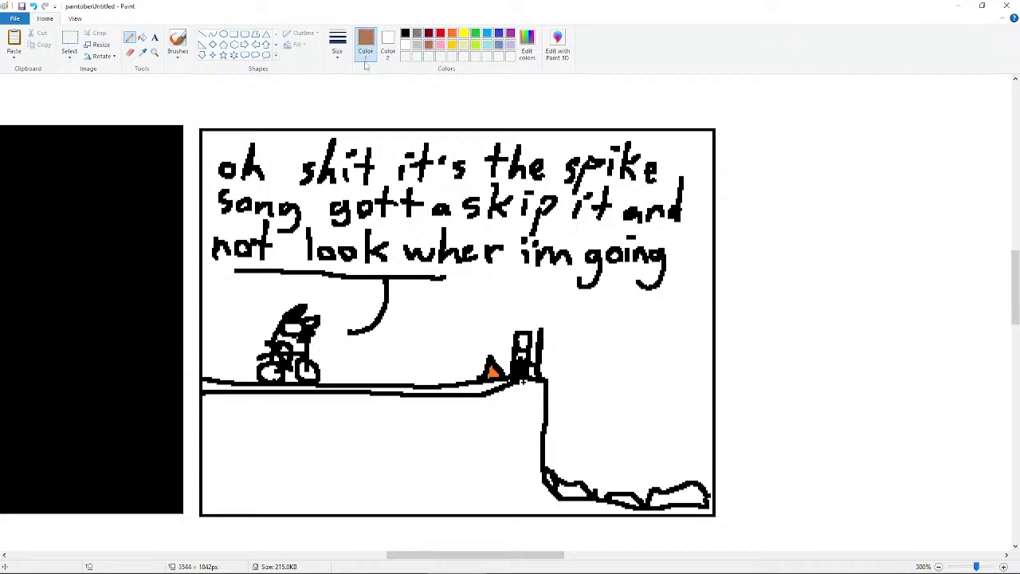
click(142, 37)
click(373, 423)
key(ctrl+z)
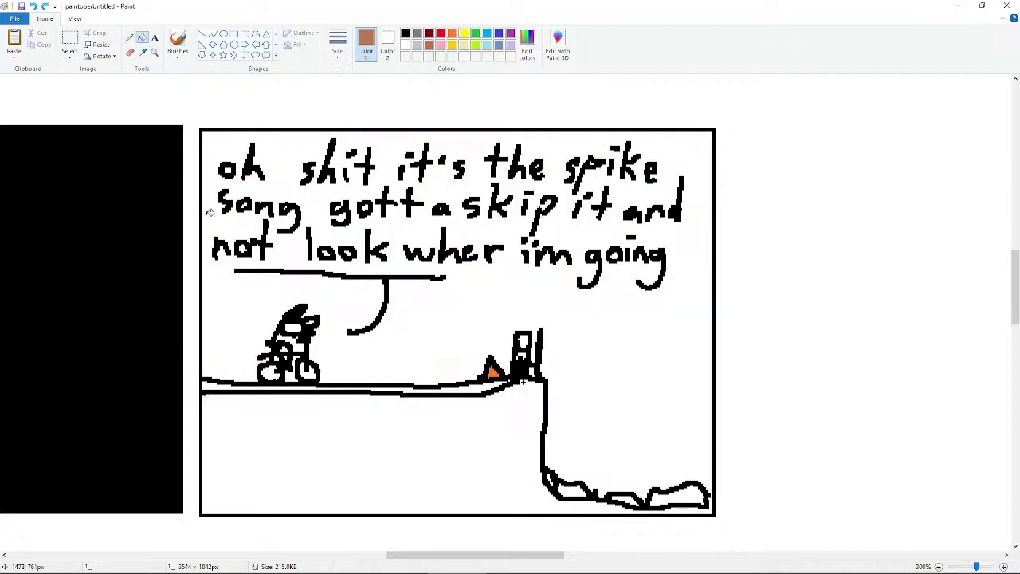
click(129, 37)
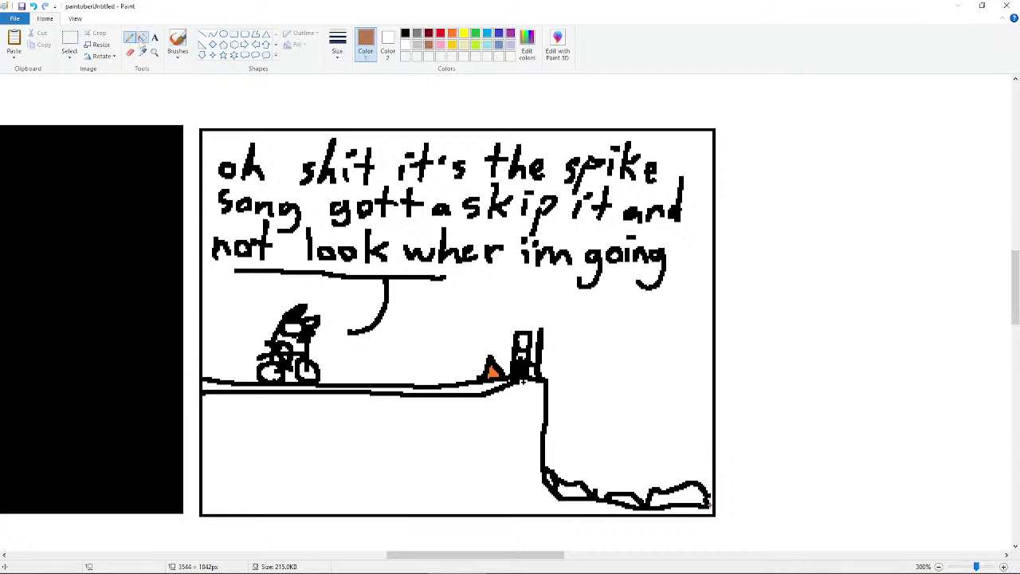
click(142, 37)
click(358, 423)
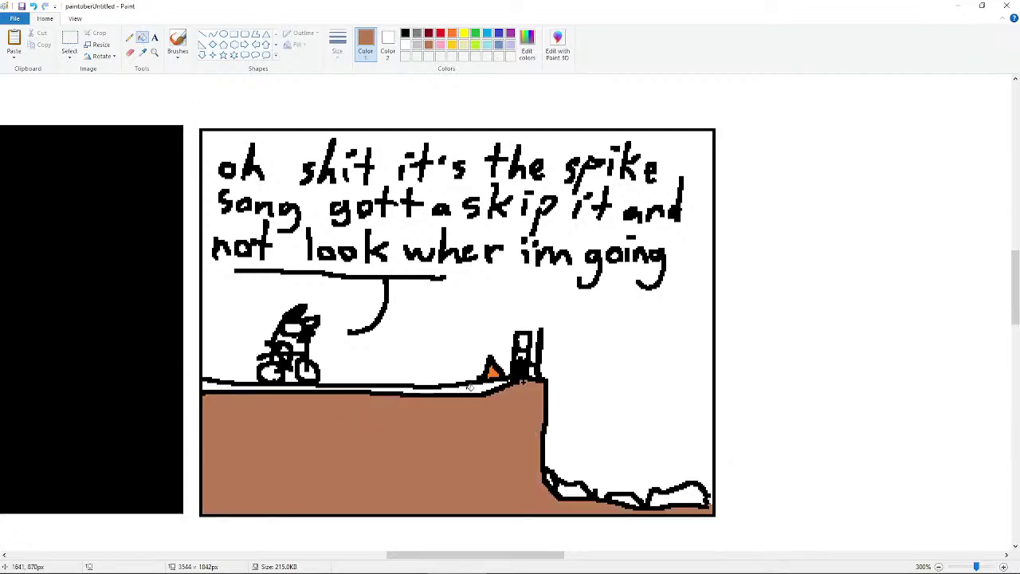
click(416, 45)
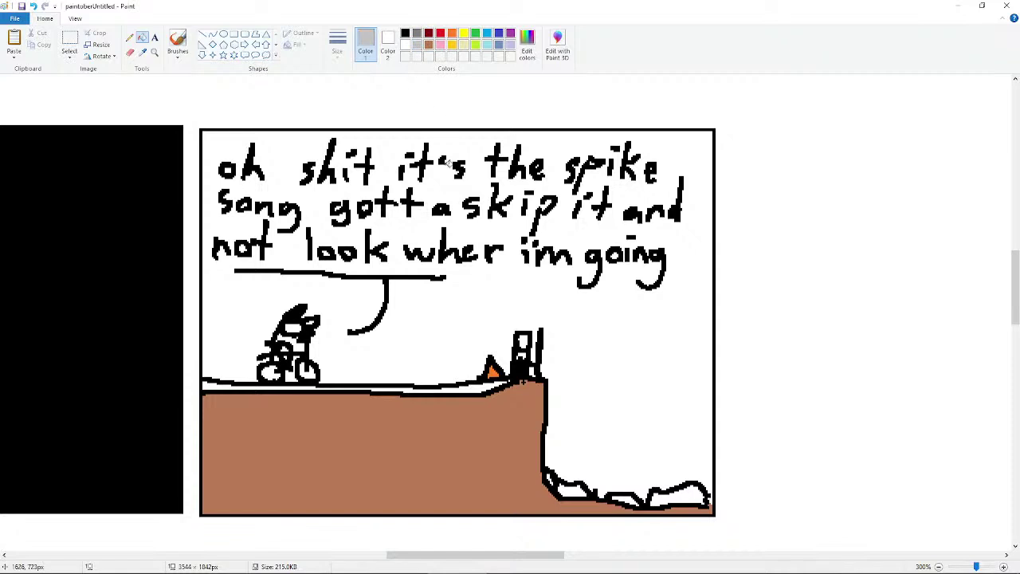
click(488, 385)
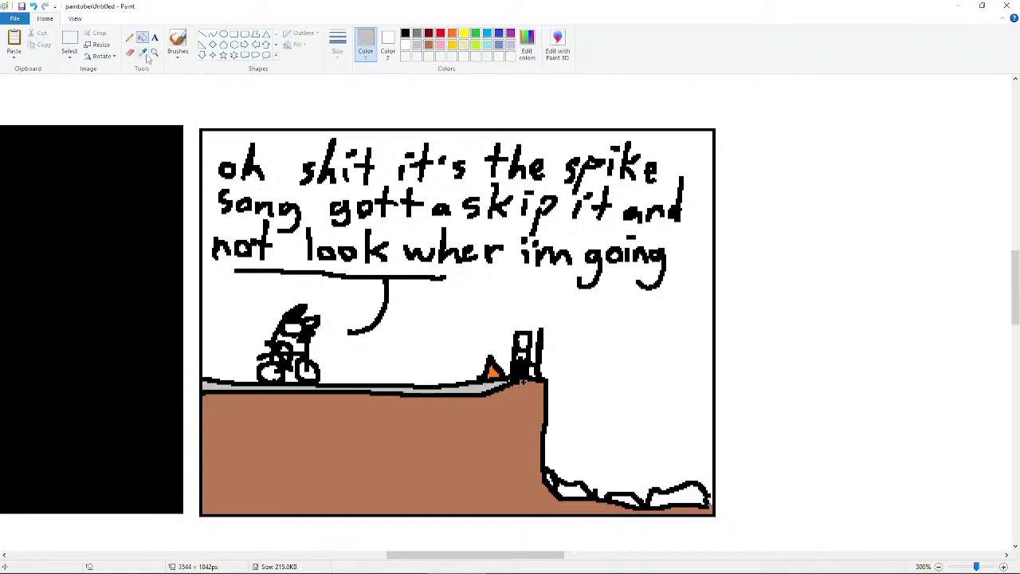
- Fill the rocks at the foot of the cliff with brown
click(428, 44)
click(564, 481)
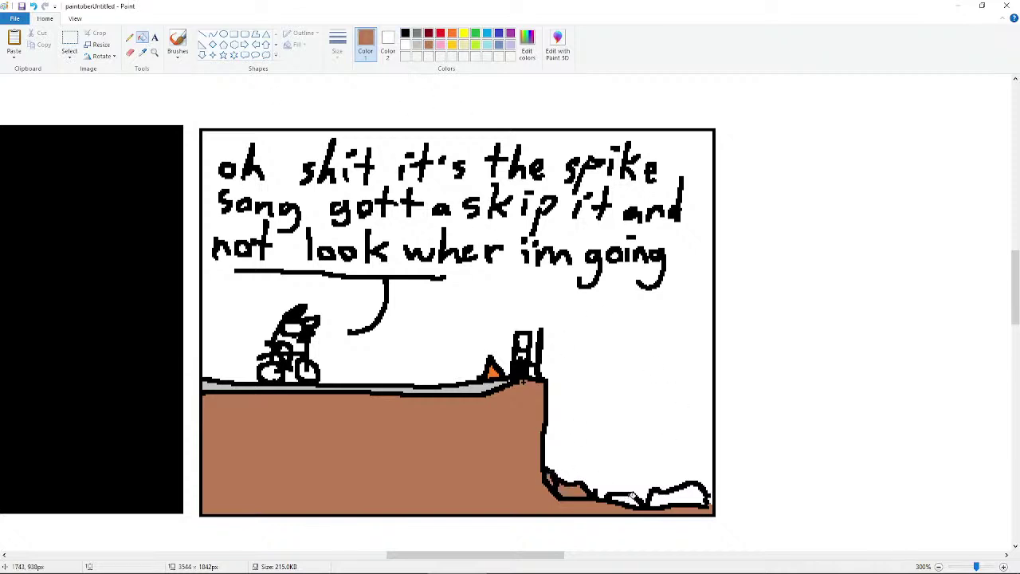
click(634, 493)
click(679, 494)
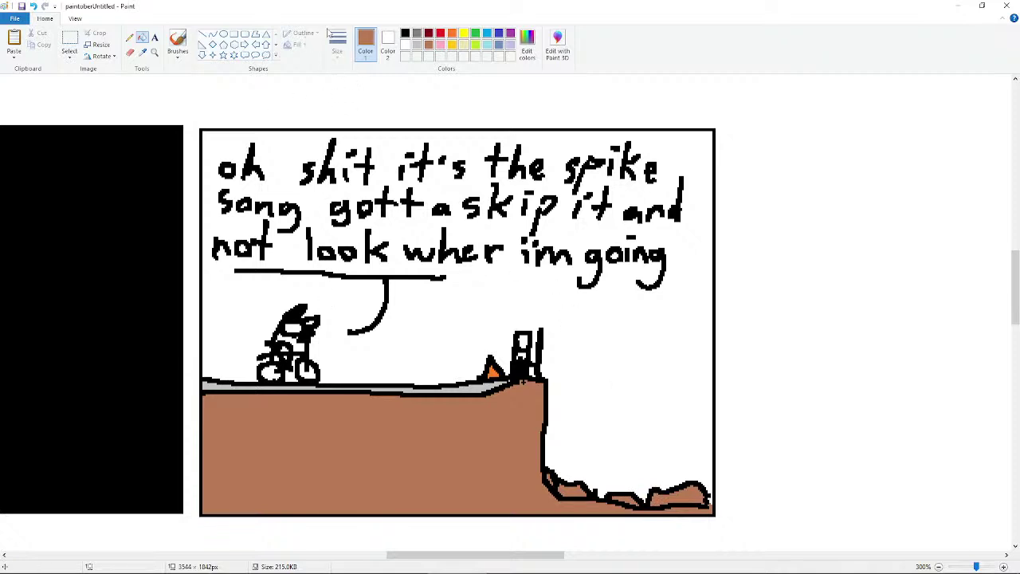
- Touch up the tip of the rider's hair with the black pencil
click(405, 35)
click(129, 37)
mouse_move(307, 305)
mouse_down()
mouse_move(296, 299)
mouse_move(310, 302)
mouse_up()
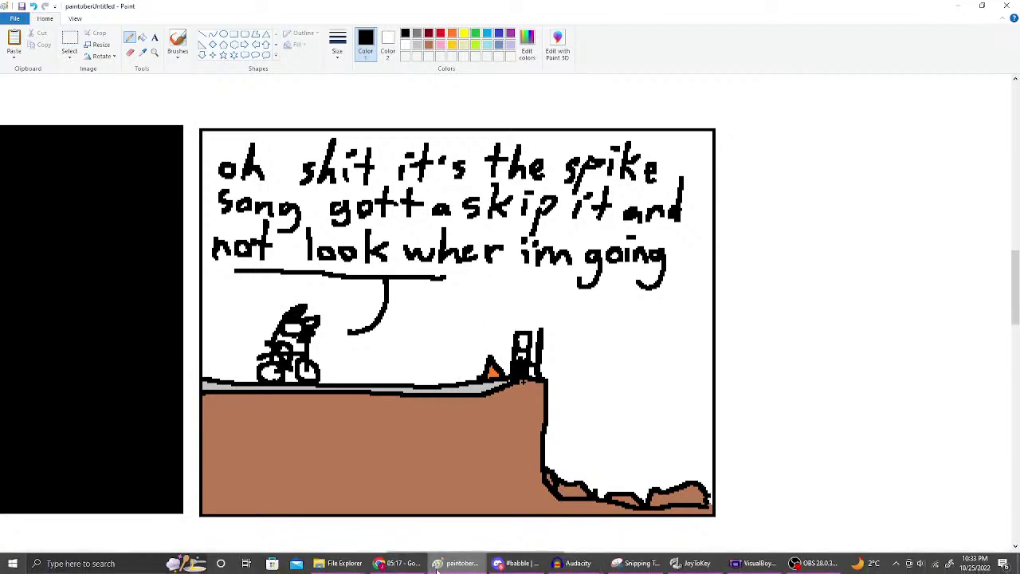
- Switch to Chrome, stop the countdown timer and reopen the recently closed "Super Mario Galaxy - Full OST w/ Timestamps" video
click(394, 566)
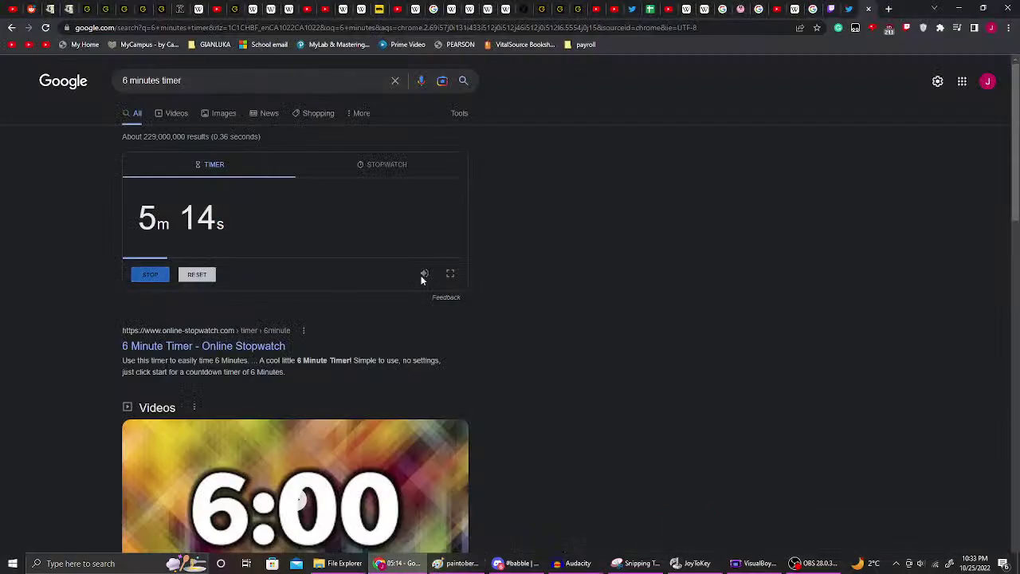
click(159, 280)
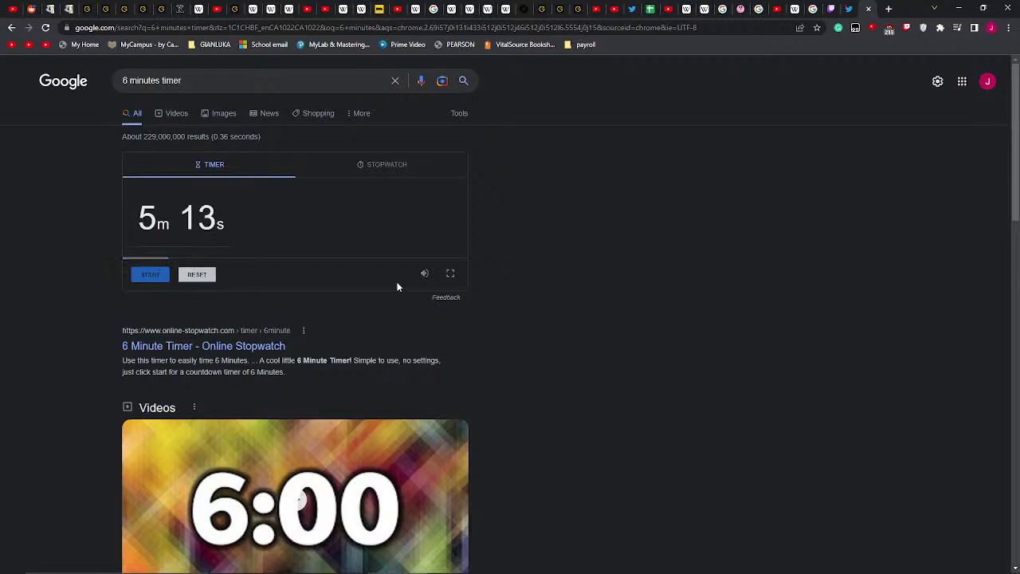
click(1009, 28)
mouse_move(905, 89)
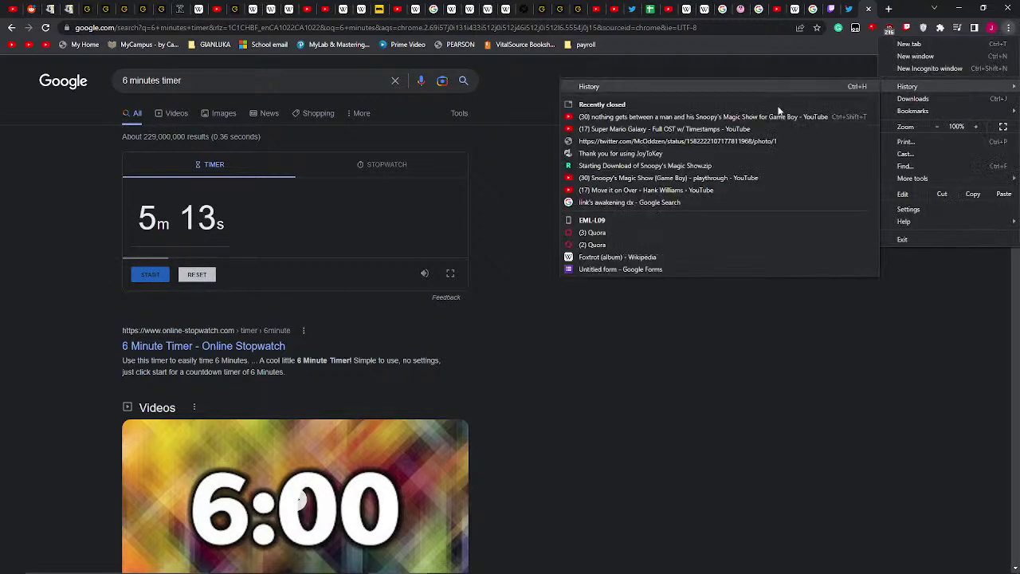
click(633, 131)
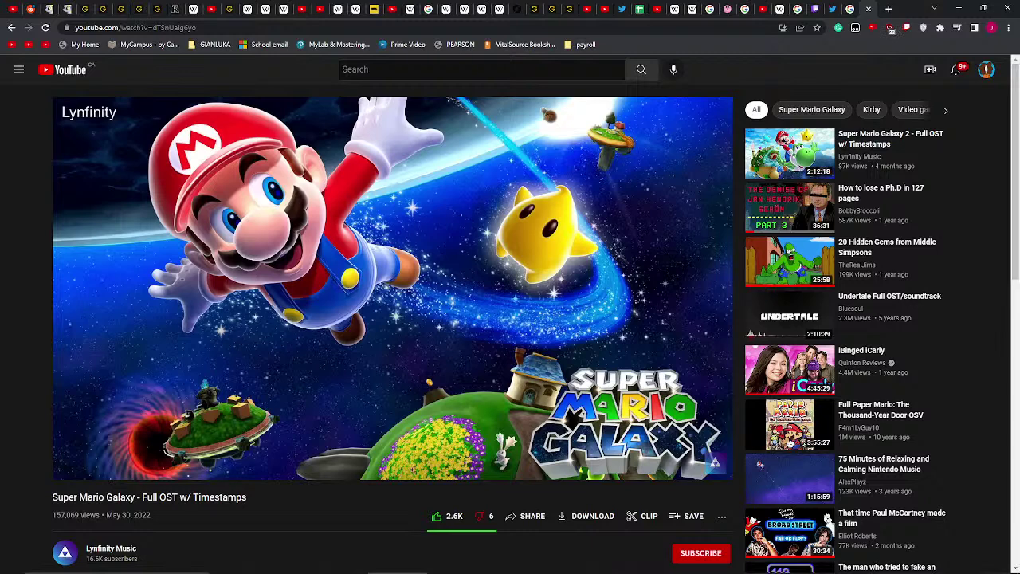
right_click(865, 8)
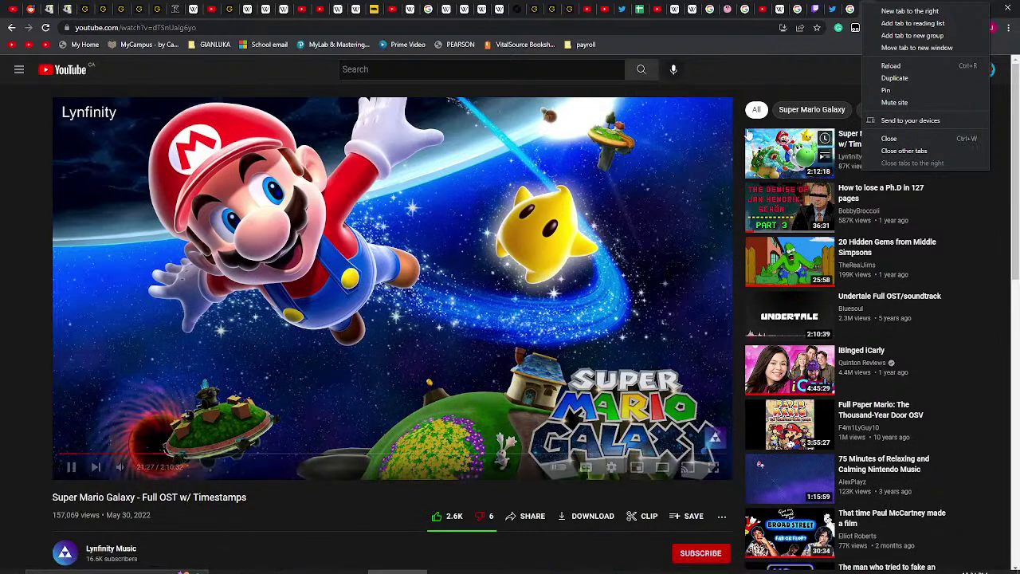
click(780, 72)
right_click(894, 11)
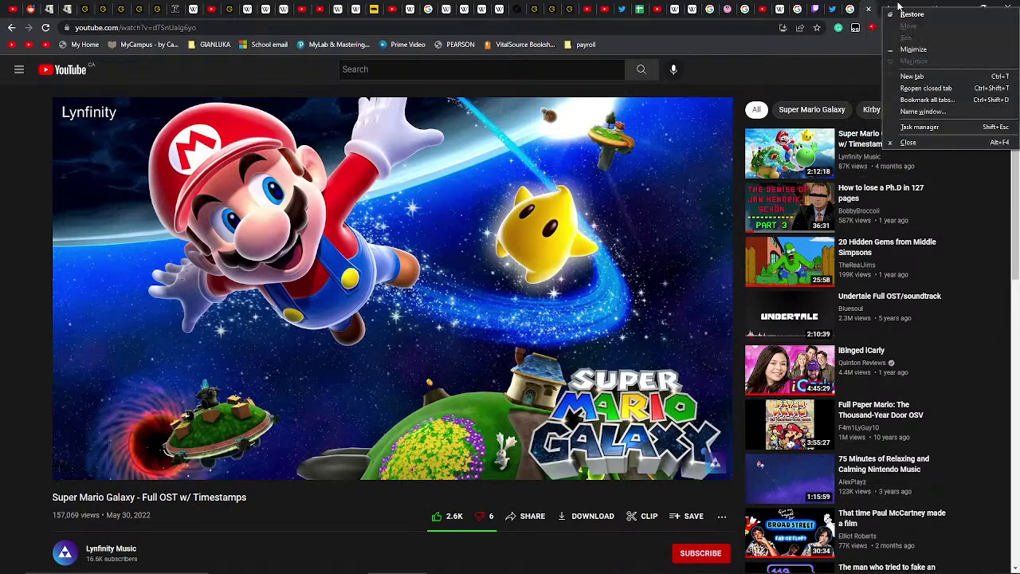
click(908, 11)
right_click(909, 11)
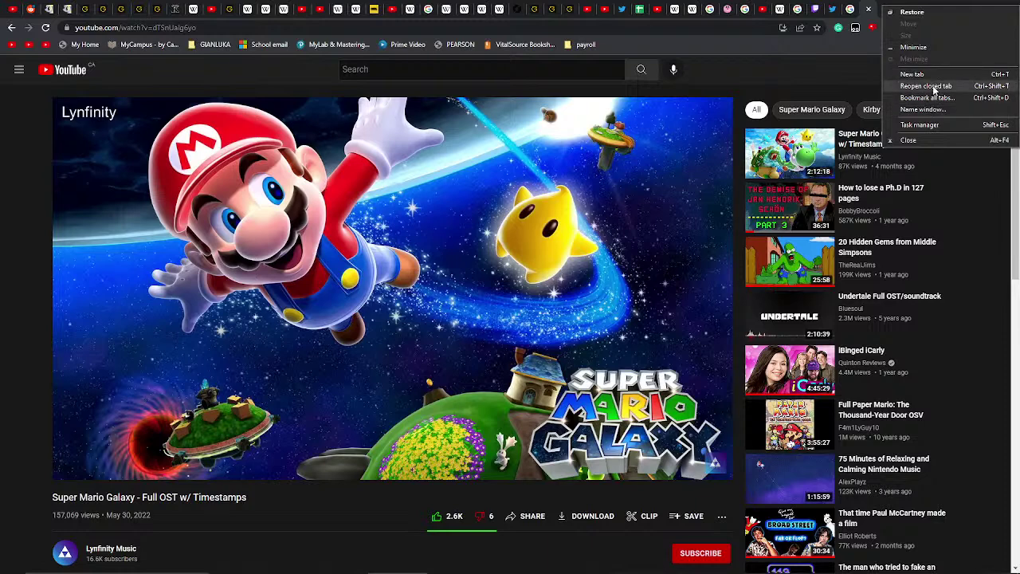
click(847, 75)
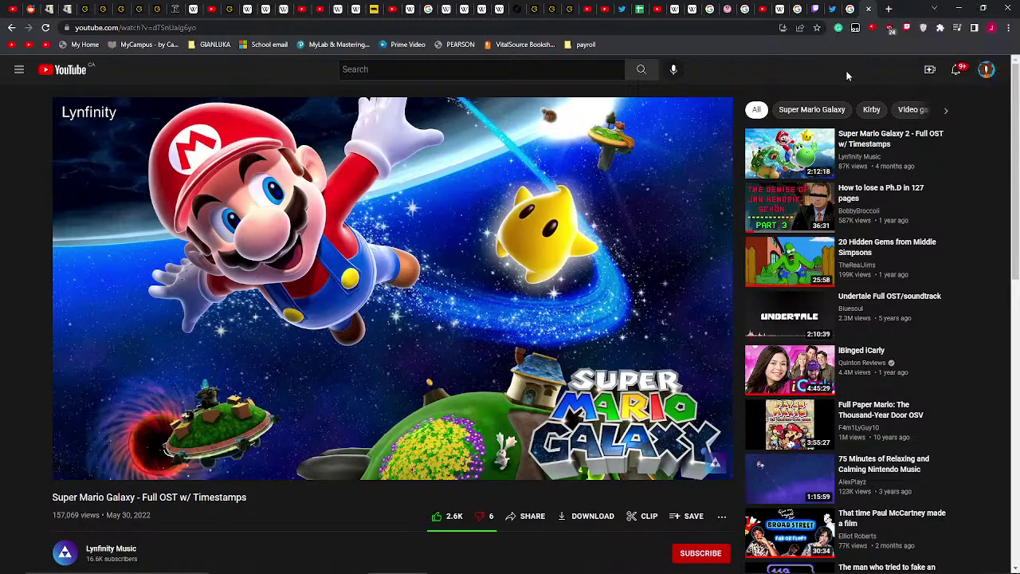
- Reset the 6-minute countdown timer and bring up the Ms Paintober 2022 prompt list
click(833, 9)
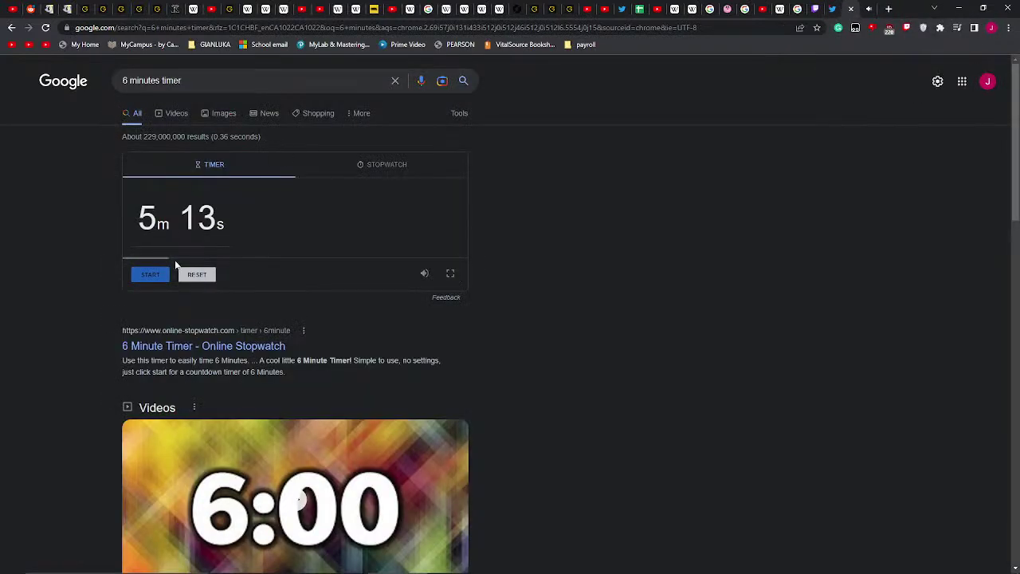
click(191, 275)
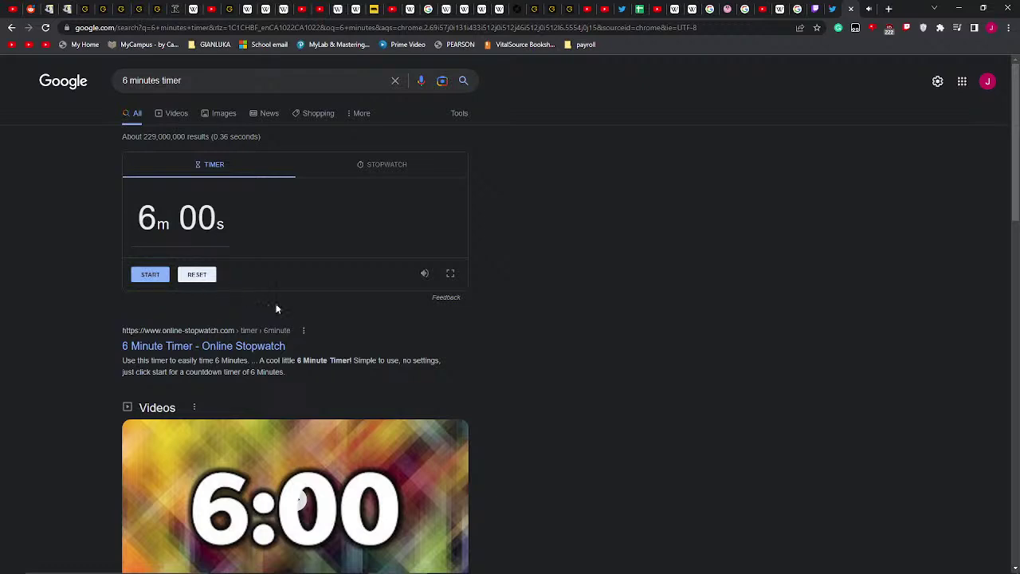
mouse_move(795, 566)
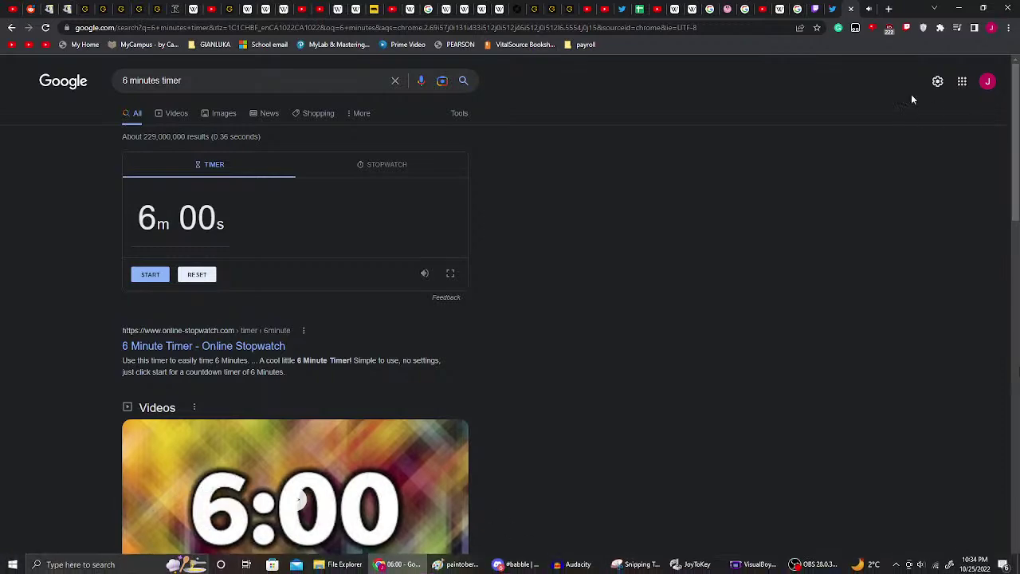
click(832, 9)
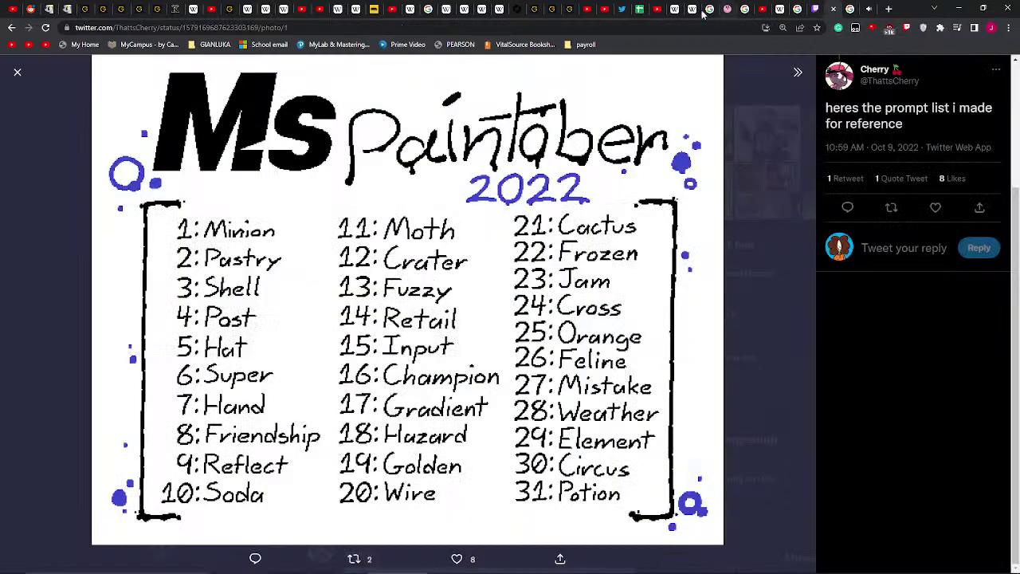
- Open the most-liked tweet from the Twitter notifications and read through its replies
click(621, 9)
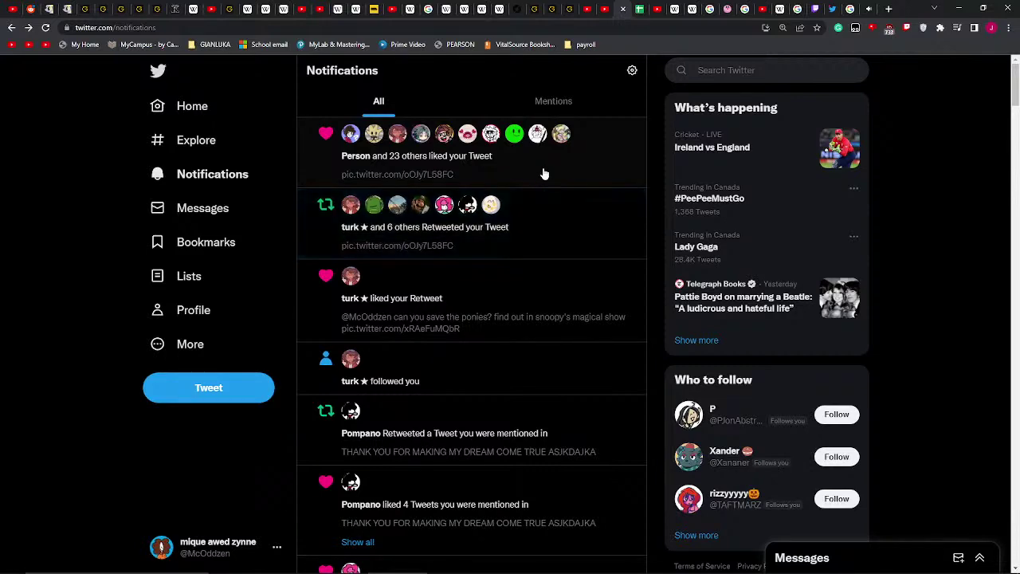
click(544, 173)
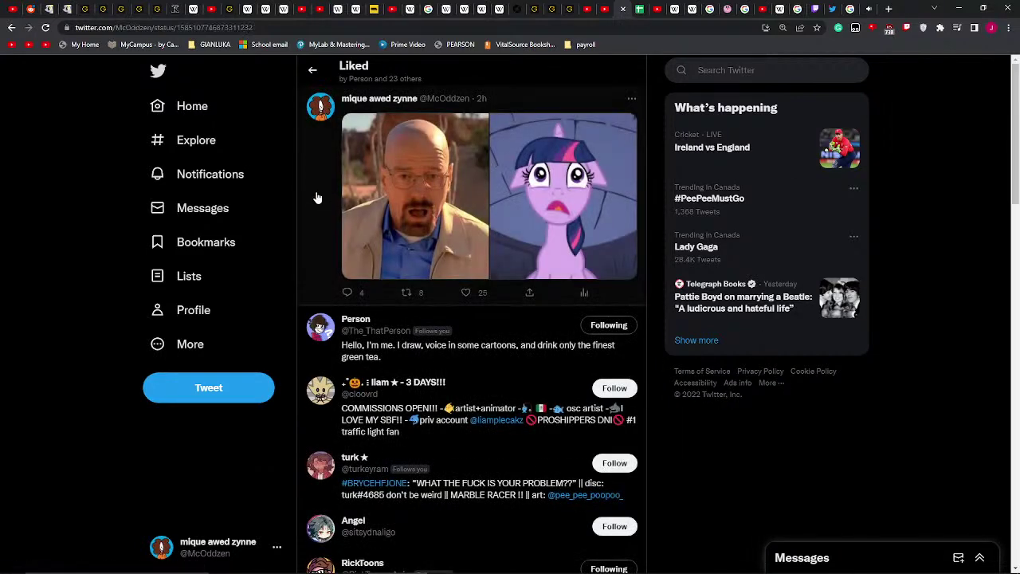
click(316, 197)
scroll(418, 398, down, 8)
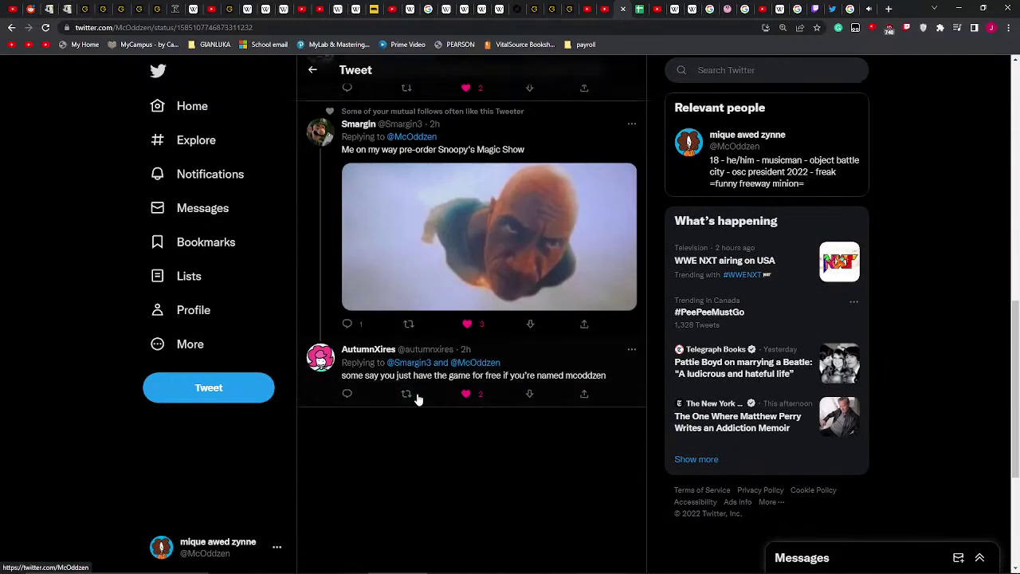
scroll(419, 394, down, 2)
scroll(418, 394, up, 7)
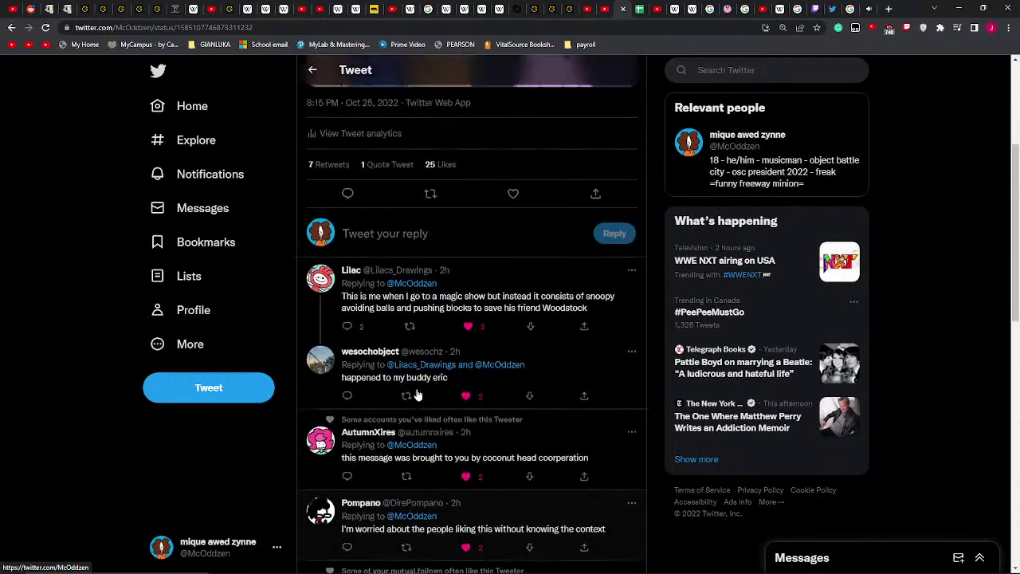
scroll(417, 392, up, 3)
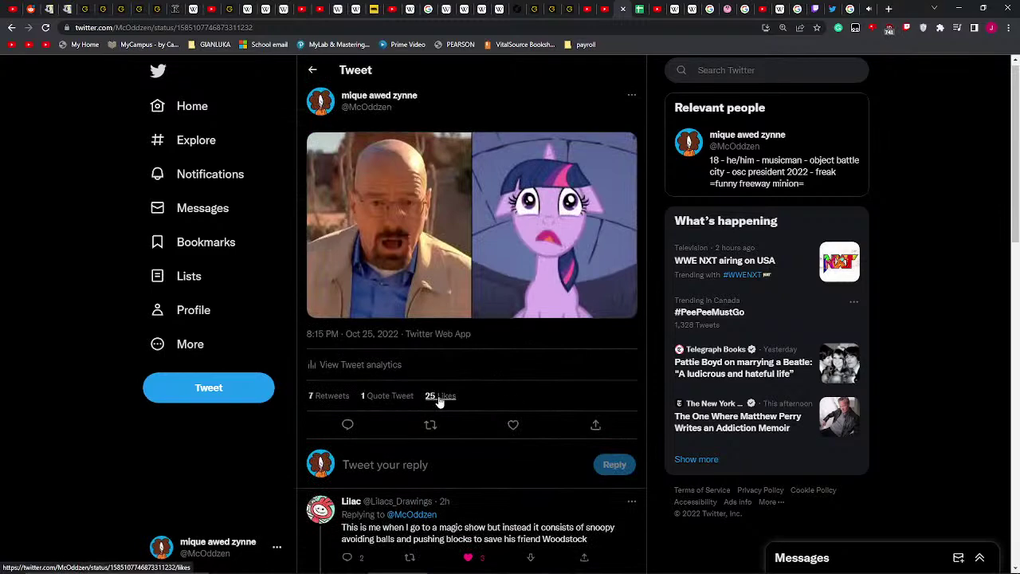
scroll(475, 335, down, 3)
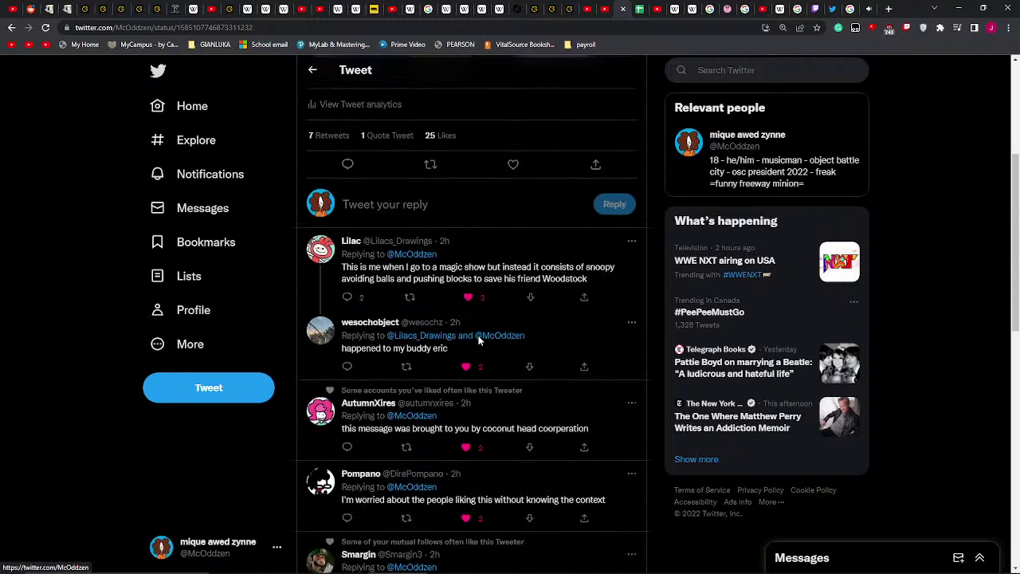
scroll(478, 340, down, 3)
scroll(471, 337, up, 3)
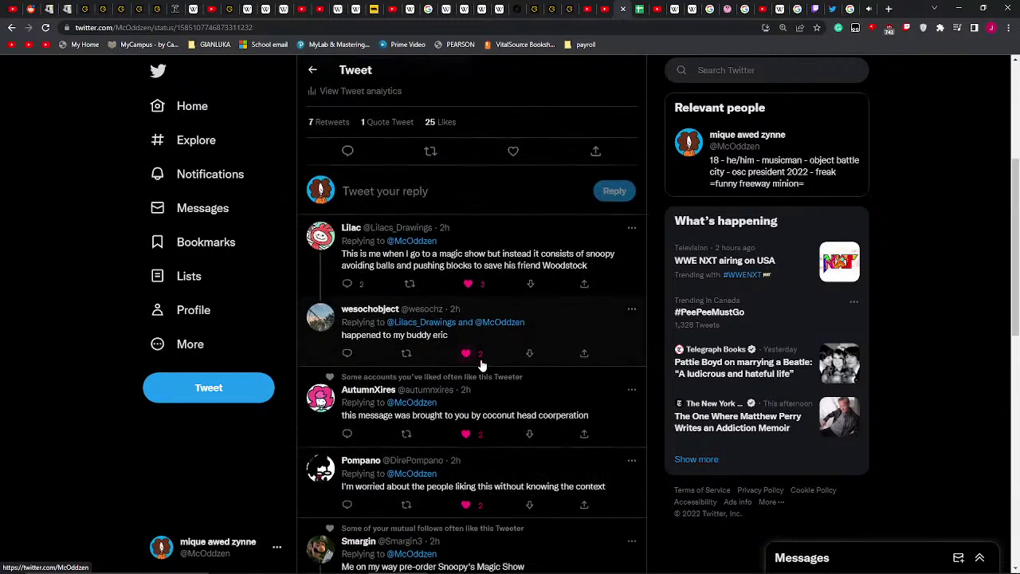
scroll(482, 360, down, 3)
scroll(459, 334, up, 2)
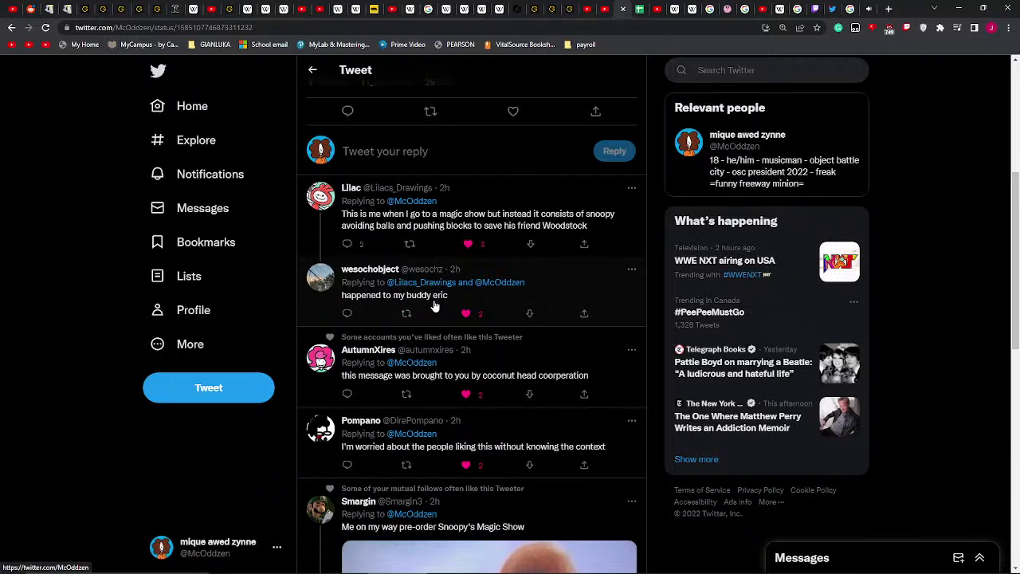
scroll(423, 356, up, 4)
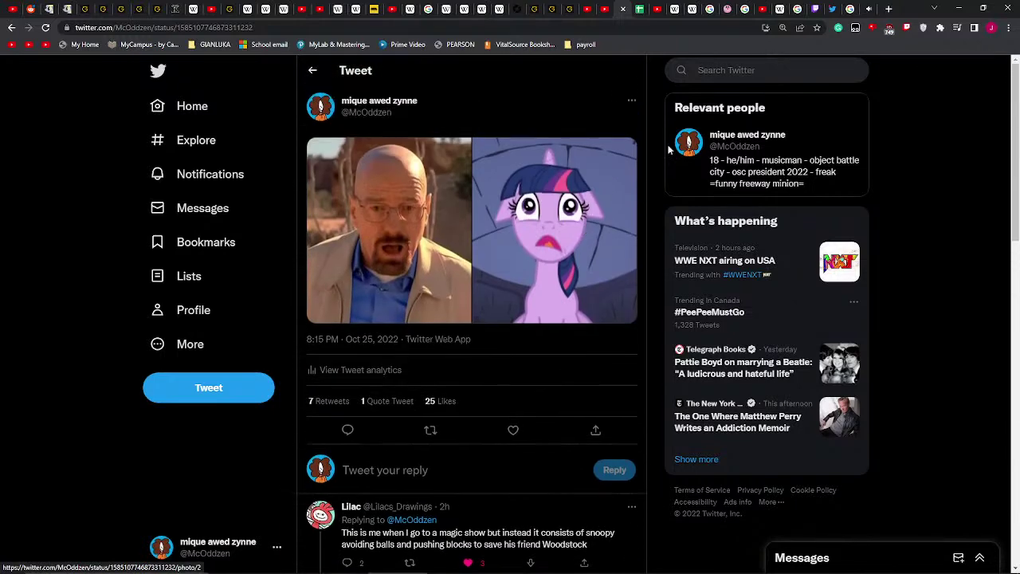
- Move the music video's browser tab ahead of the prompt list's tab and return to the timer page
click(833, 8)
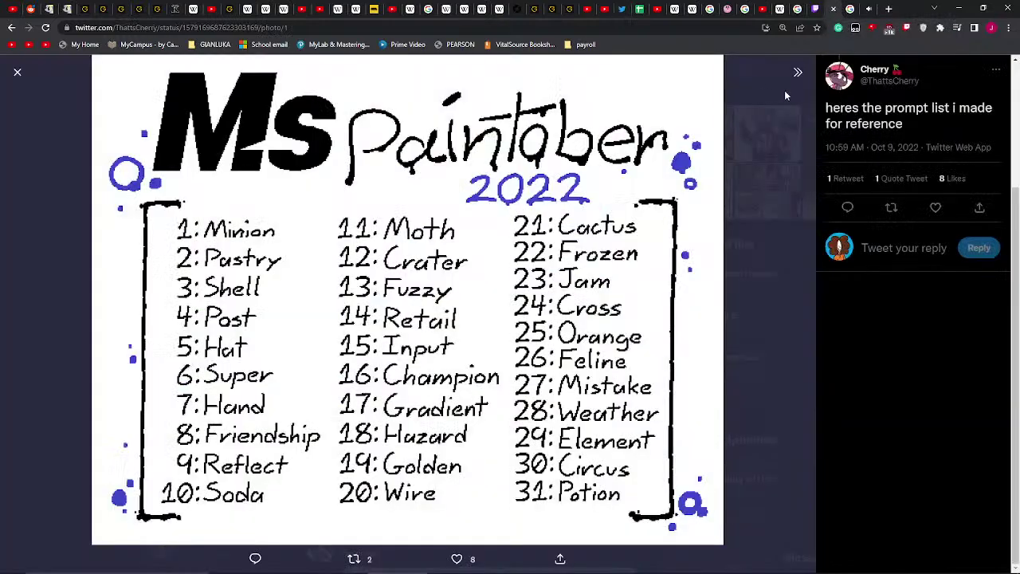
click(869, 9)
click(850, 9)
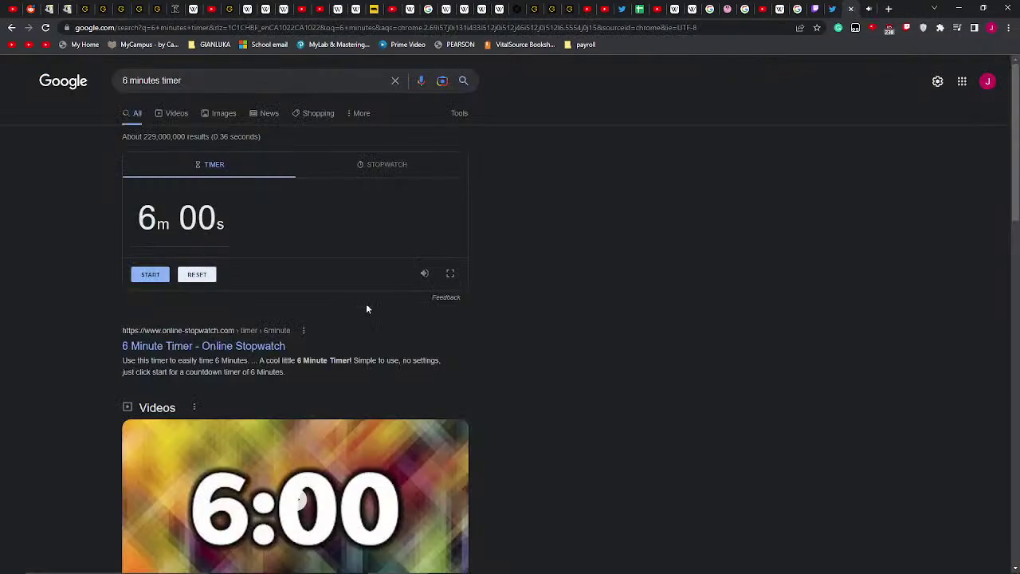
drag(868, 9, 834, 9)
click(869, 8)
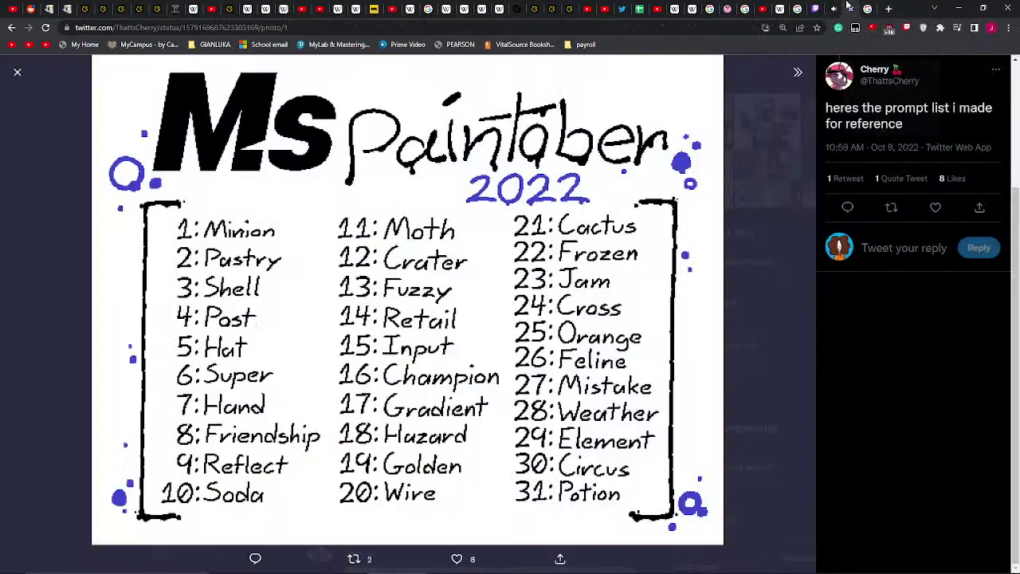
click(846, 9)
click(874, 13)
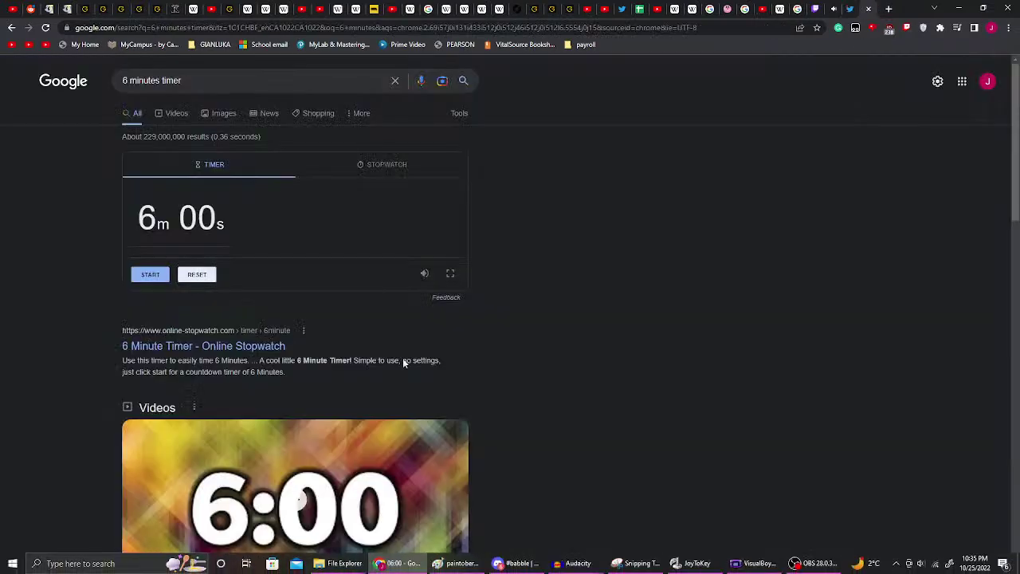
- Start the 6-minute countdown, switch to Paint and go to the empty panel beside the "kiss" panel
click(154, 277)
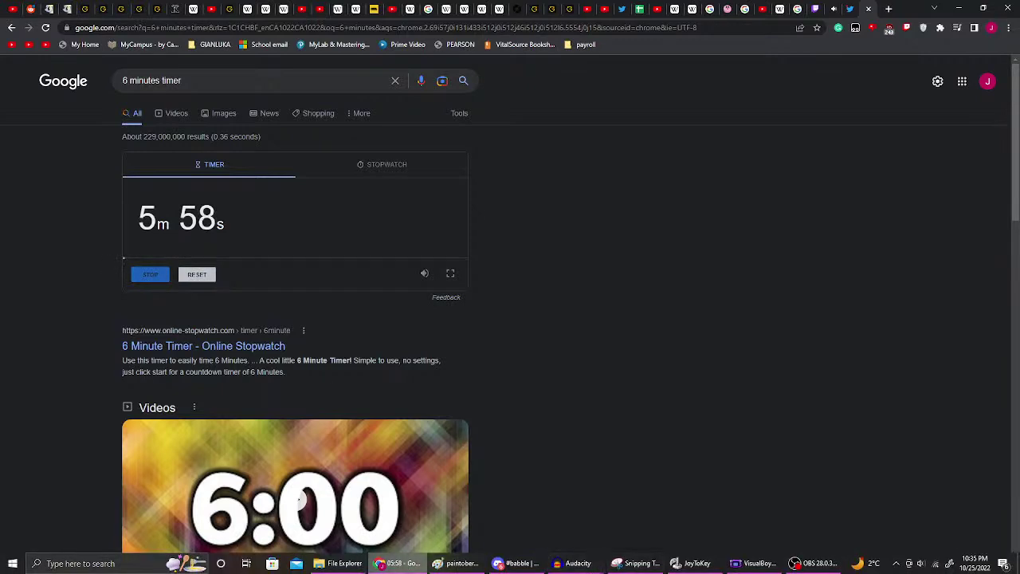
click(424, 570)
click(461, 563)
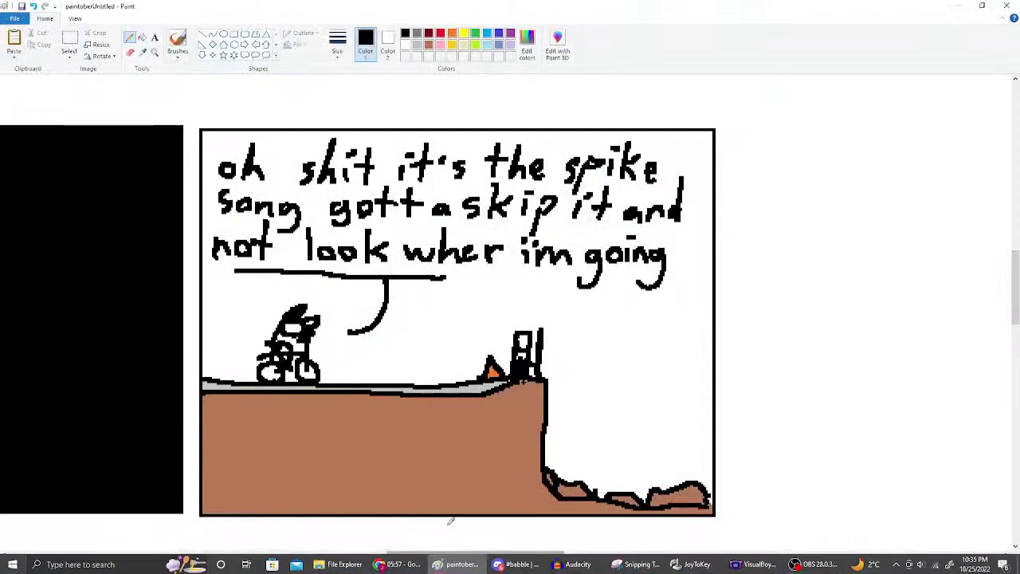
scroll(449, 531, down, 2)
scroll(448, 531, down, 4)
drag(472, 555, 384, 554)
scroll(407, 483, down, 2)
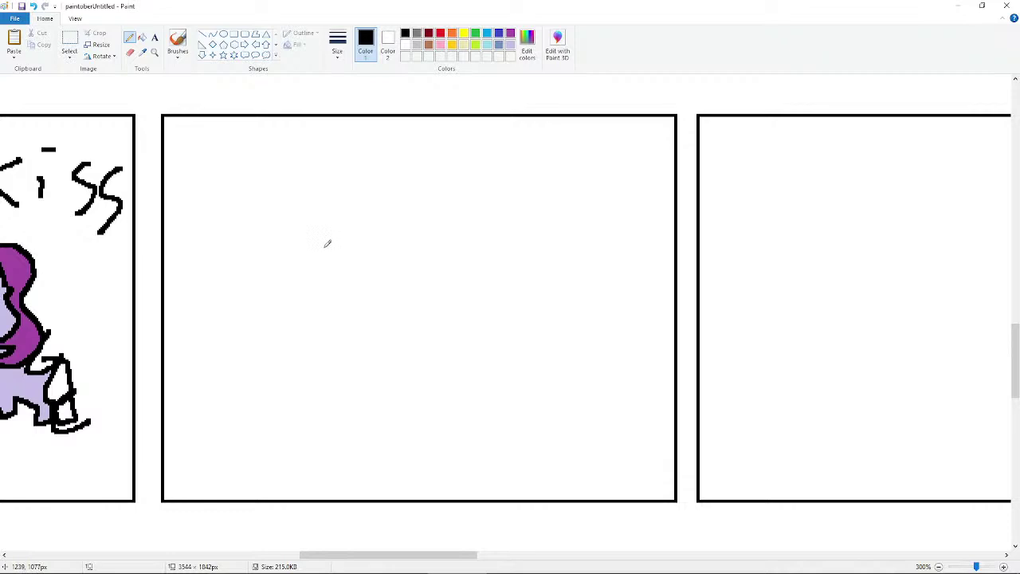
mouse_move(323, 255)
mouse_down()
mouse_move(321, 231)
mouse_move(347, 217)
mouse_move(367, 243)
mouse_up()
mouse_move(427, 232)
mouse_down()
mouse_move(450, 216)
mouse_move(484, 217)
mouse_move(481, 255)
mouse_up()
key(ctrl+z)
key(ctrl+z)
mouse_move(342, 244)
mouse_down()
mouse_move(325, 226)
mouse_move(349, 204)
mouse_move(371, 229)
mouse_up()
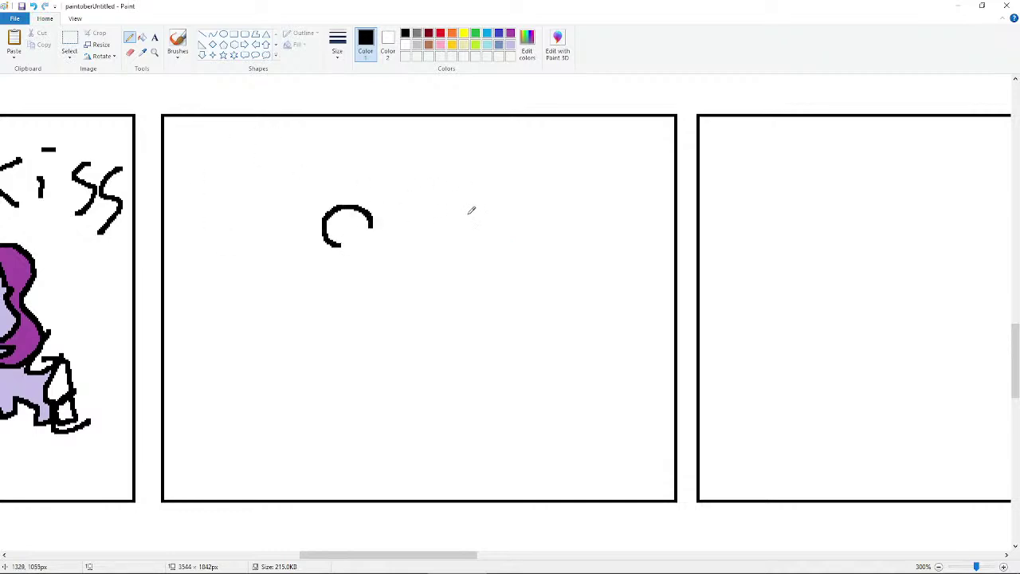
mouse_move(472, 217)
mouse_down()
mouse_move(508, 191)
mouse_move(510, 247)
mouse_up()
key(ctrl+z)
key(ctrl+z)
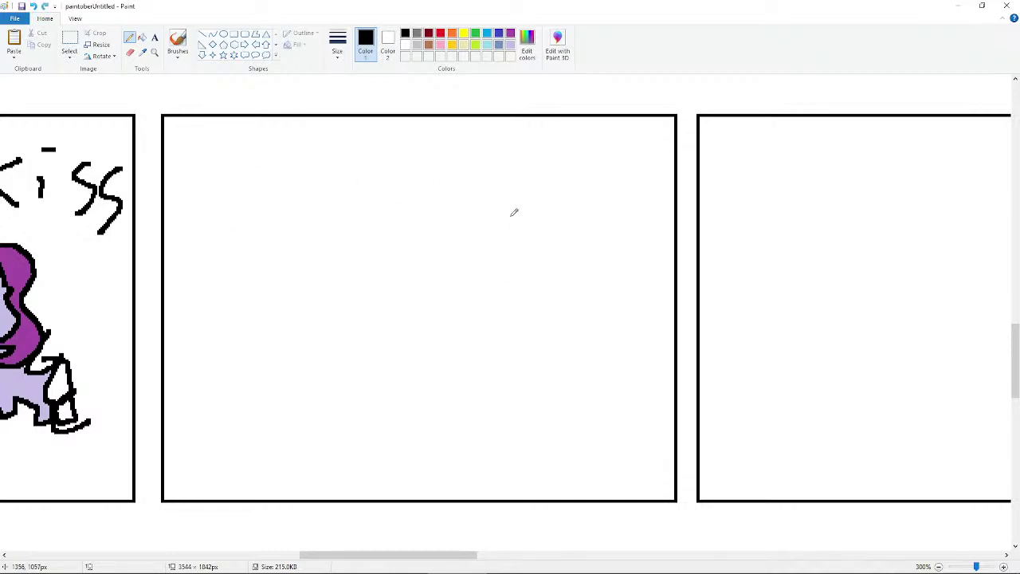
- Copy the brown teddy bear and the red-sleeved arms holding it from the earlier comic panel
scroll(510, 213, up, 5)
scroll(511, 213, up, 10)
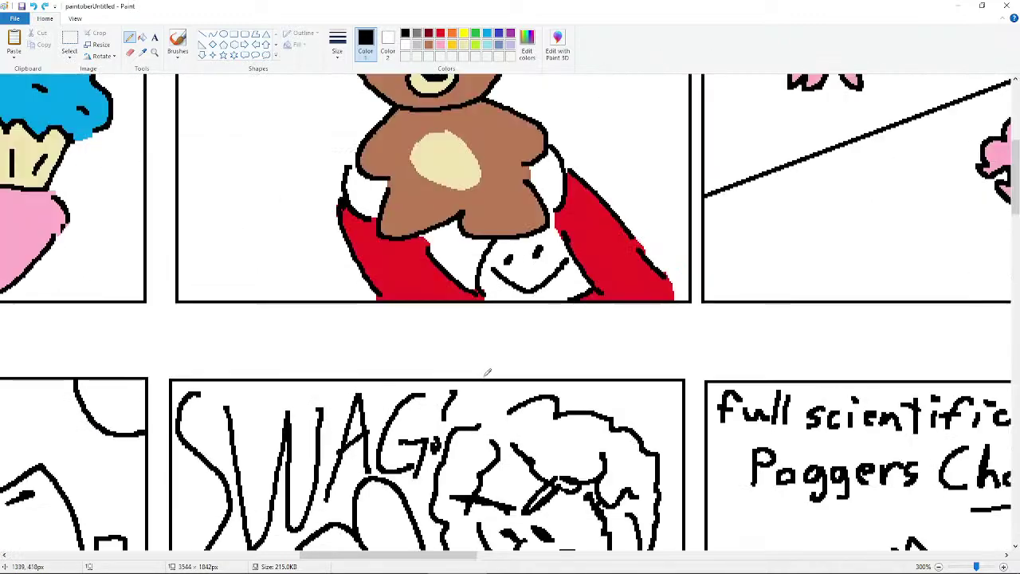
scroll(486, 289, up, 3)
click(70, 42)
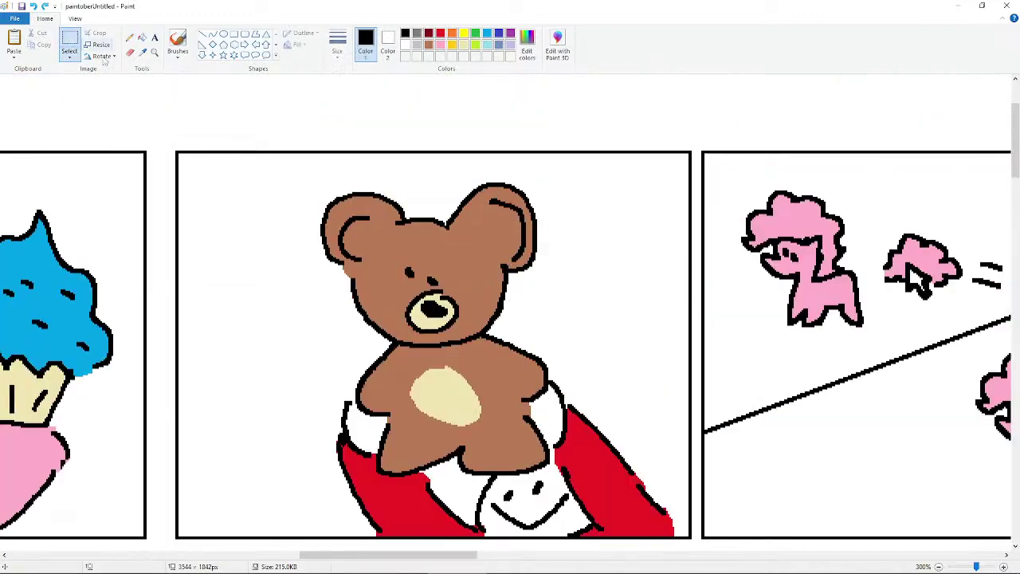
drag(238, 173, 685, 537)
right_click(558, 369)
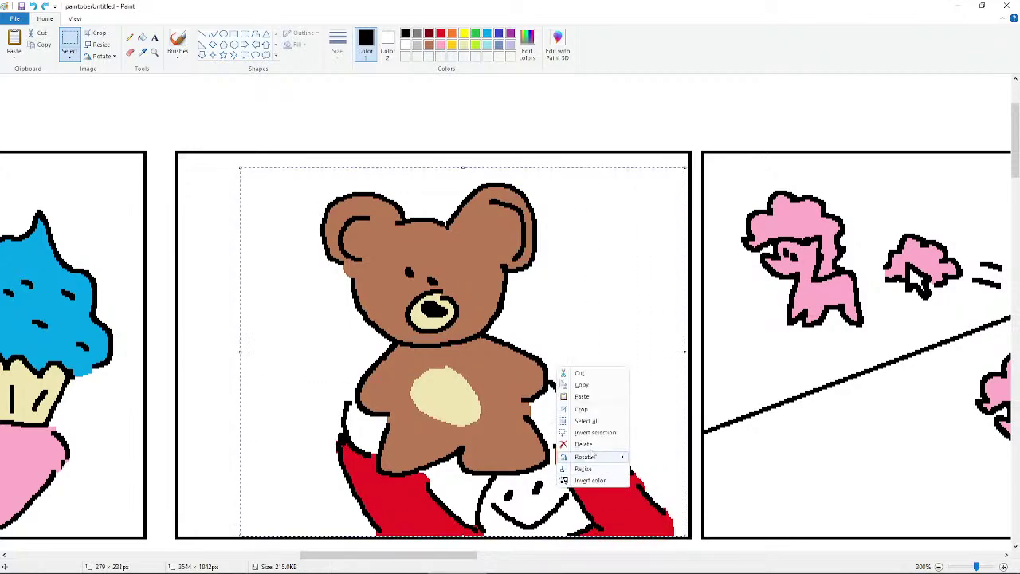
click(602, 387)
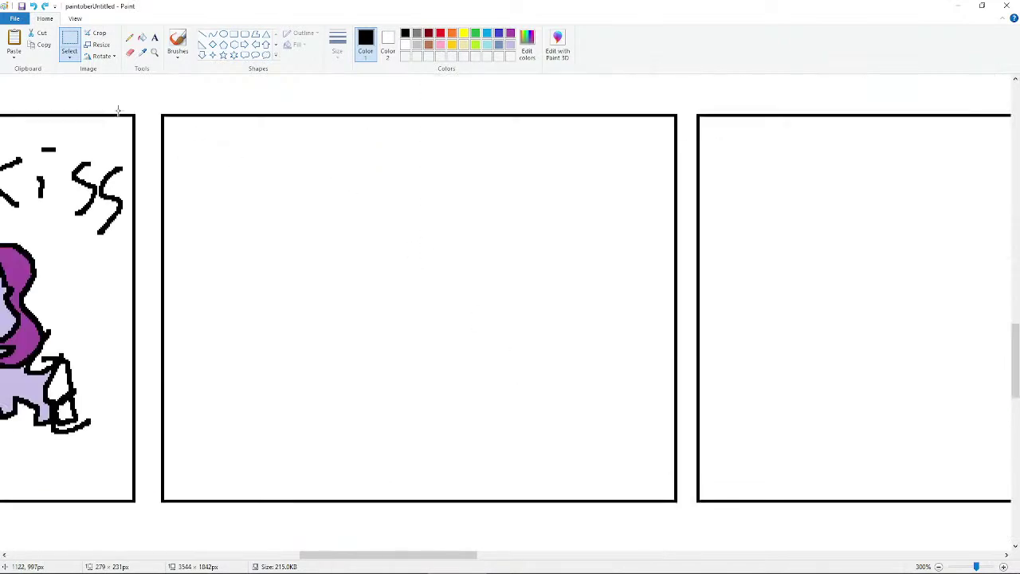
- Paste the teddy bear drawing into the empty panel beside the "kiss" panel, aligned with the panel's lower border
click(14, 44)
drag(255, 229, 510, 286)
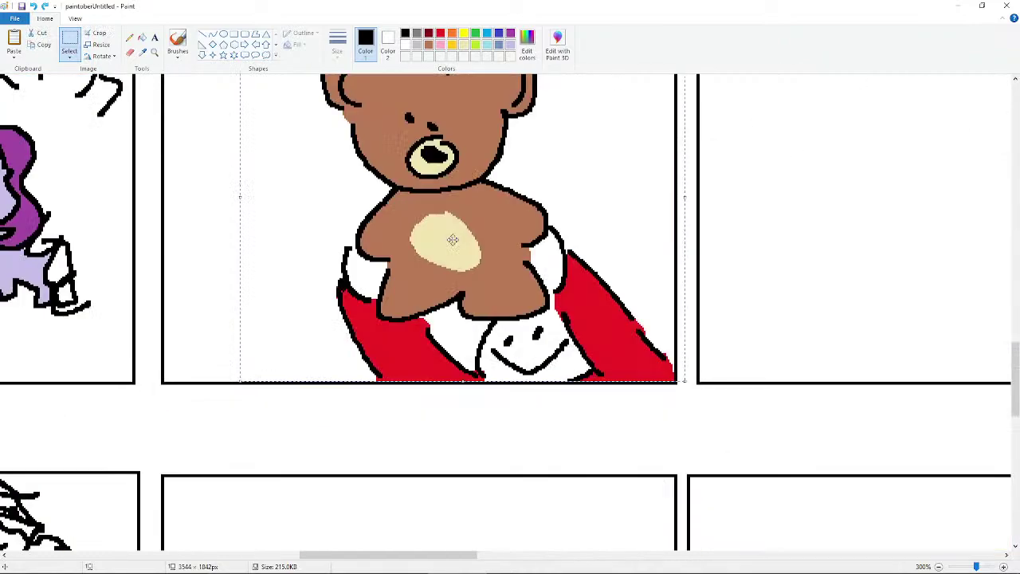
drag(452, 239, 435, 240)
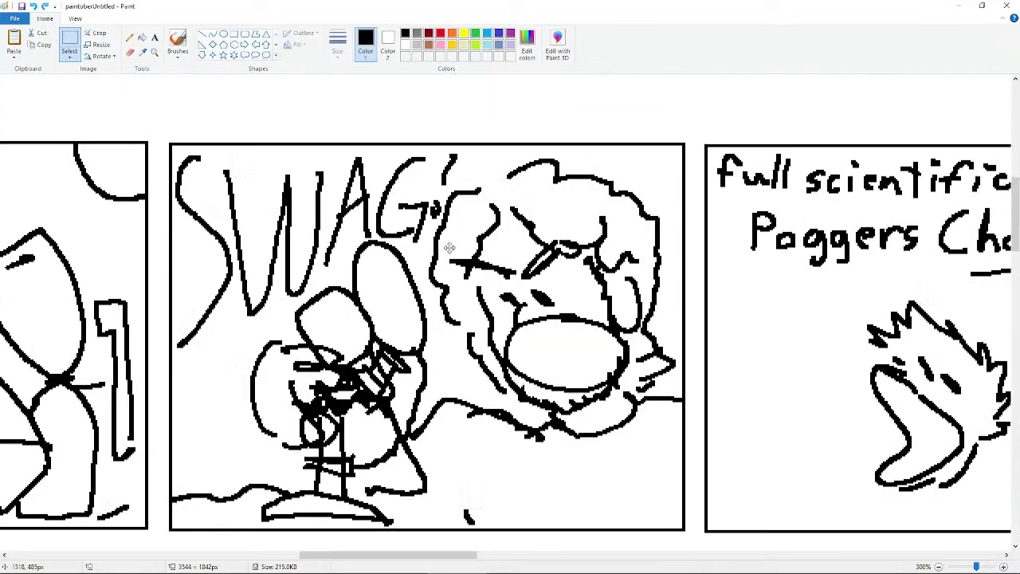
scroll(449, 248, up, 3)
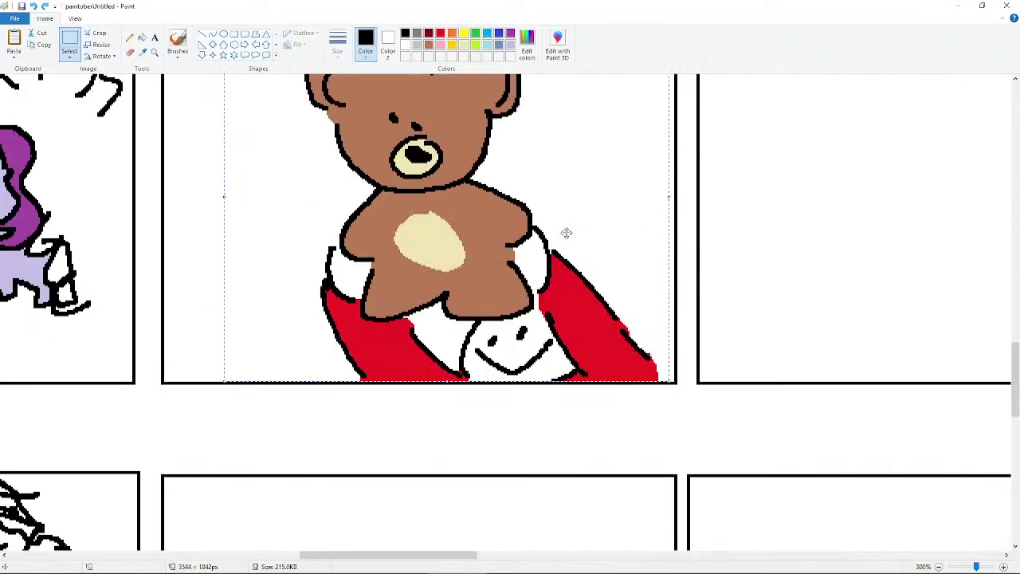
click(785, 312)
scroll(665, 262, up, 3)
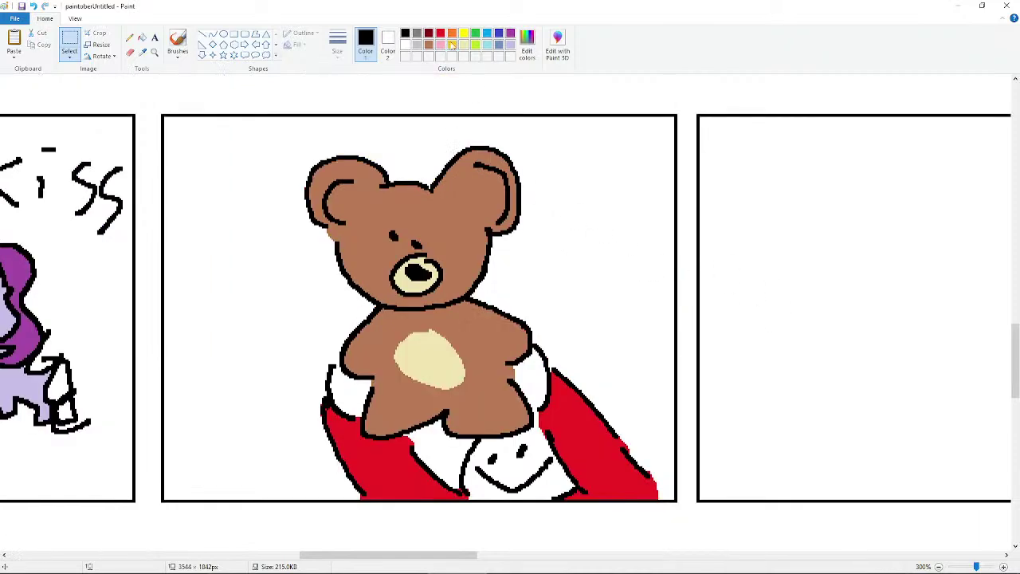
- Fill the bear's brown head and body with gold, and its belly patch and muzzle with bright yellow
click(452, 44)
click(142, 37)
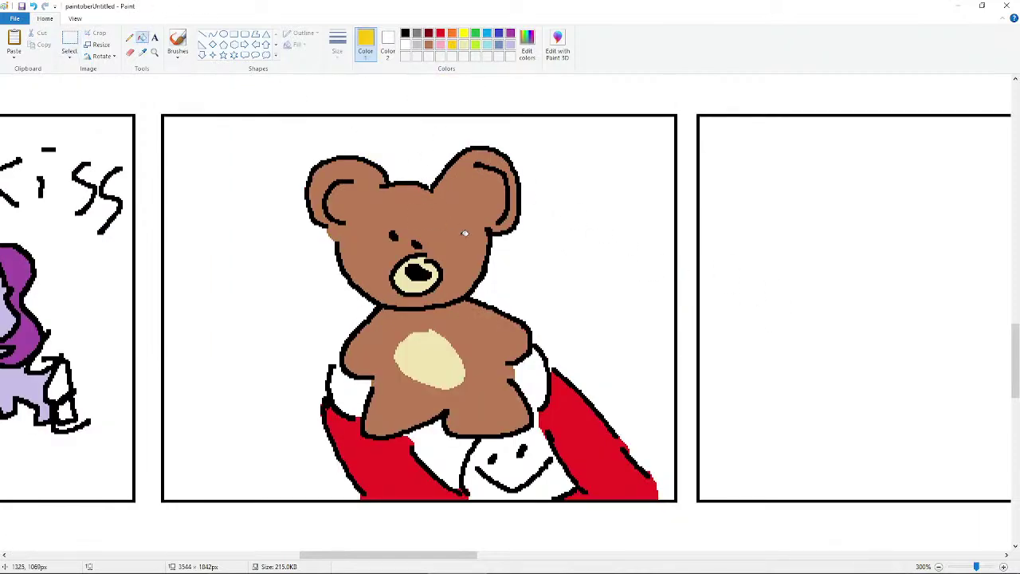
click(450, 221)
click(469, 319)
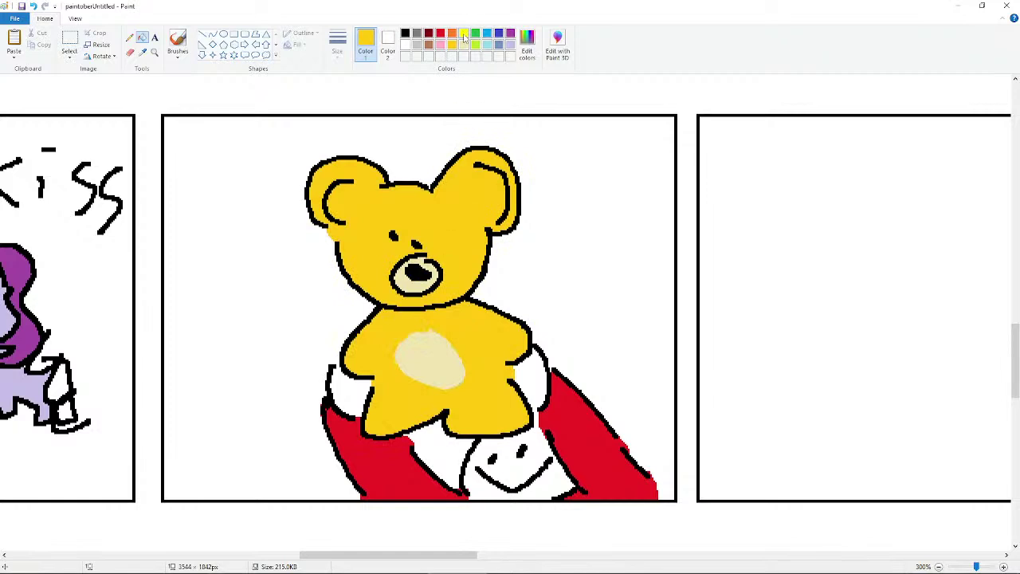
click(464, 34)
click(439, 335)
click(430, 265)
- Draw a black pencil line across the smile of the face below the bear to make an open mouth
click(129, 38)
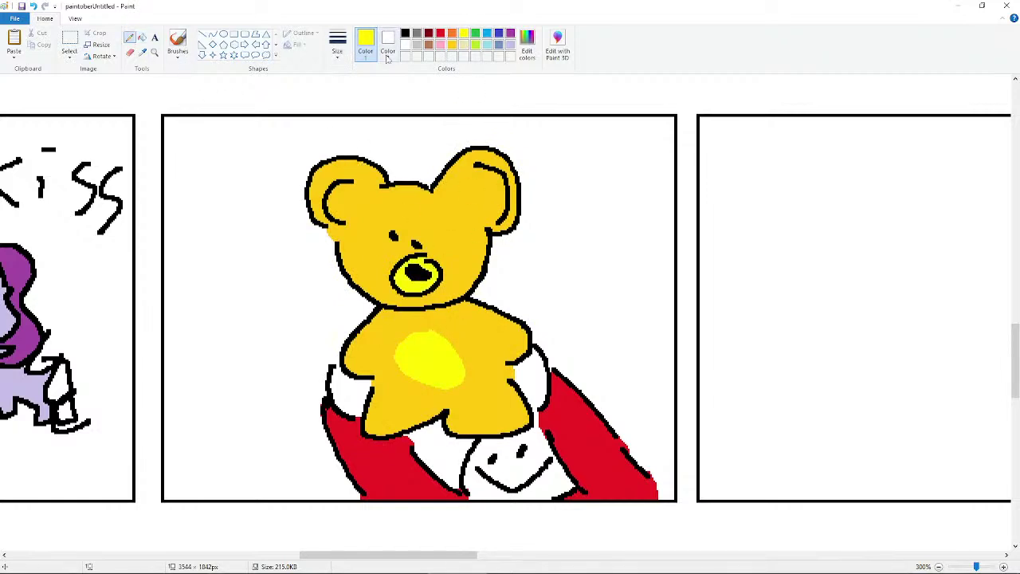
click(404, 32)
mouse_move(481, 462)
mouse_down()
mouse_move(510, 482)
mouse_move(547, 464)
mouse_up()
key(ctrl+z)
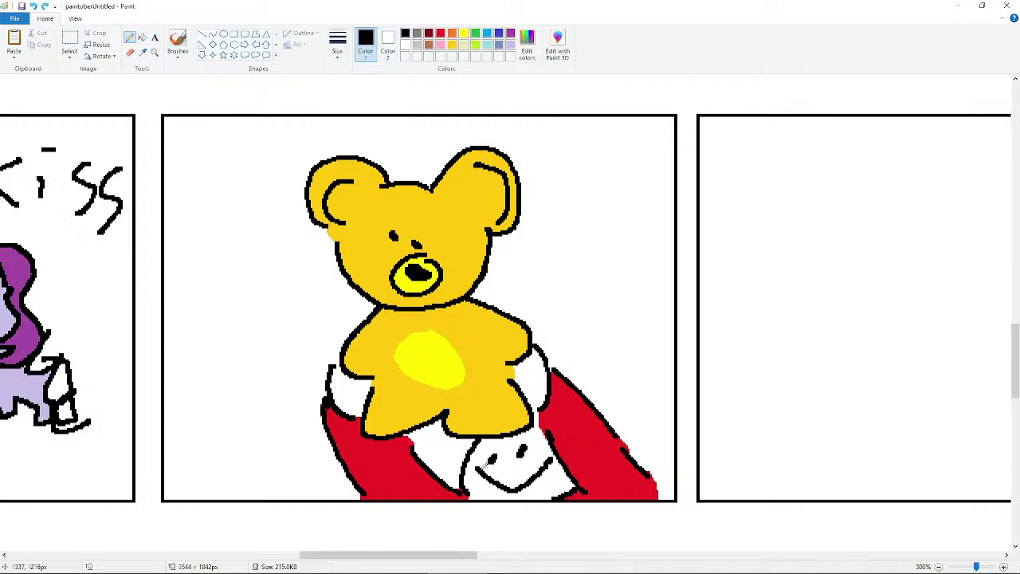
mouse_move(479, 465)
mouse_down()
mouse_move(541, 464)
mouse_move(502, 467)
mouse_move(545, 462)
mouse_up()
key(ctrl+z)
mouse_move(332, 468)
mouse_down()
mouse_move(293, 440)
mouse_move(279, 470)
mouse_move(271, 414)
mouse_move(231, 381)
mouse_up()
key(ctrl+z)
key(ctrl+z)
key(ctrl+z)
- Handwrite the caption "look! Golden Freddy" in black on three lines beside the bear's head
mouse_move(192, 141)
mouse_down()
mouse_move(186, 172)
mouse_move(227, 160)
mouse_move(218, 177)
mouse_move(253, 177)
mouse_up()
key(ctrl+z)
drag(249, 142, 246, 177)
mouse_move(267, 157)
mouse_down()
mouse_move(270, 173)
mouse_move(267, 151)
mouse_move(281, 165)
mouse_up()
click(281, 173)
mouse_move(191, 191)
mouse_down()
mouse_move(219, 217)
mouse_move(231, 194)
mouse_move(249, 225)
mouse_up()
drag(254, 185, 255, 225)
mouse_move(263, 214)
mouse_down()
mouse_move(293, 209)
mouse_move(300, 226)
mouse_up()
mouse_move(183, 269)
mouse_down()
mouse_move(203, 238)
mouse_move(199, 254)
mouse_up()
mouse_move(209, 255)
mouse_down()
mouse_move(209, 269)
mouse_move(223, 247)
mouse_move(242, 260)
mouse_move(263, 247)
mouse_move(266, 267)
mouse_up()
mouse_move(280, 252)
mouse_down()
mouse_move(282, 269)
mouse_move(281, 260)
mouse_up()
mouse_move(292, 236)
mouse_down()
mouse_move(293, 270)
mouse_move(302, 250)
mouse_move(273, 290)
mouse_up()
- Draw angry V-shaped eyebrows on the bear, and a line under the caption with a tail curving towards the arm
mouse_move(386, 207)
mouse_down()
mouse_move(404, 218)
mouse_move(432, 193)
mouse_move(408, 227)
mouse_move(431, 212)
mouse_up()
key(ctrl+z)
click(393, 236)
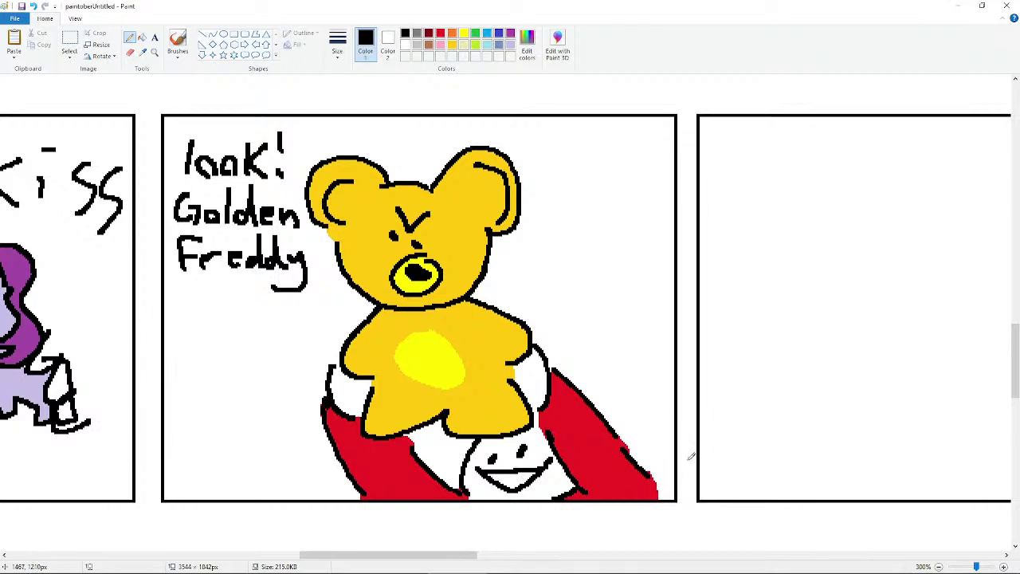
mouse_move(315, 300)
mouse_down()
mouse_move(189, 305)
mouse_move(247, 344)
mouse_move(292, 388)
mouse_up()
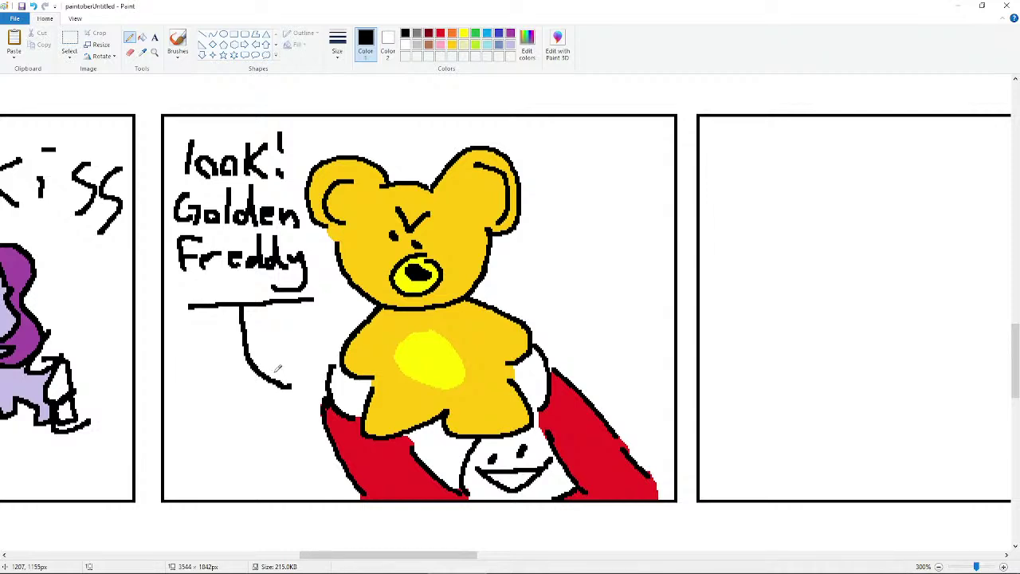
- Switch to Chrome and check the time remaining on the 6-minute timer
mouse_move(458, 567)
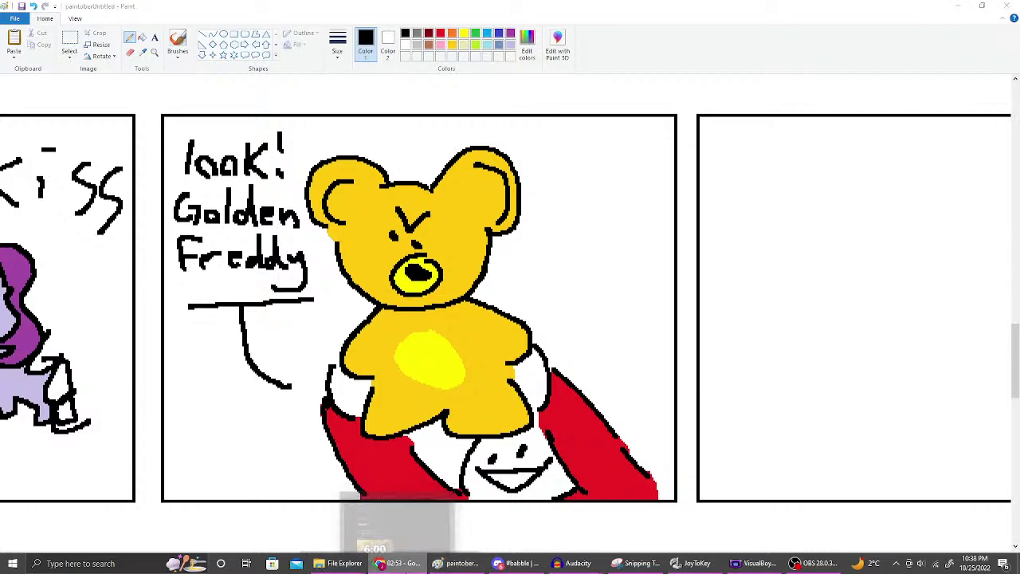
click(399, 563)
right_click(399, 563)
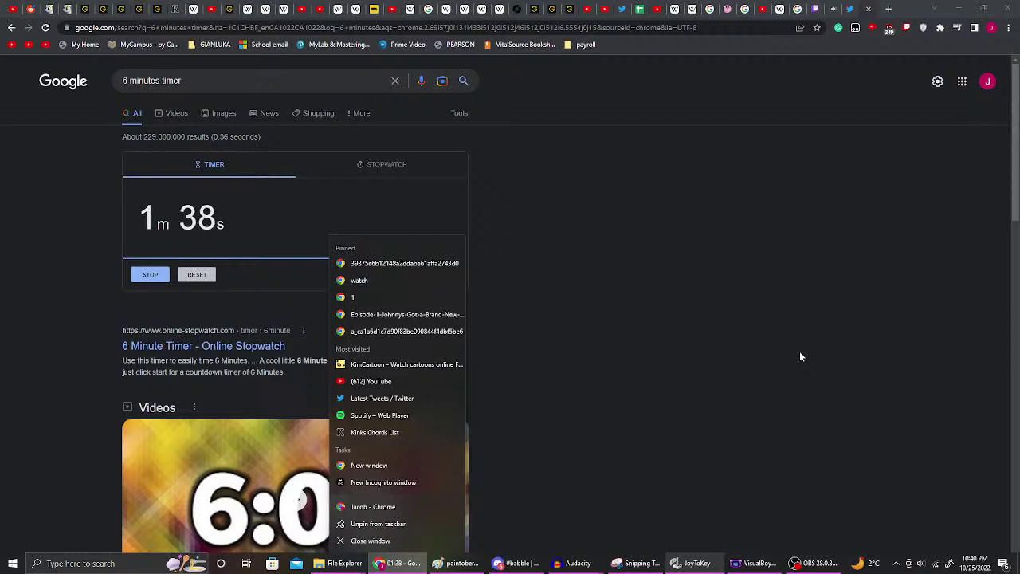
click(656, 274)
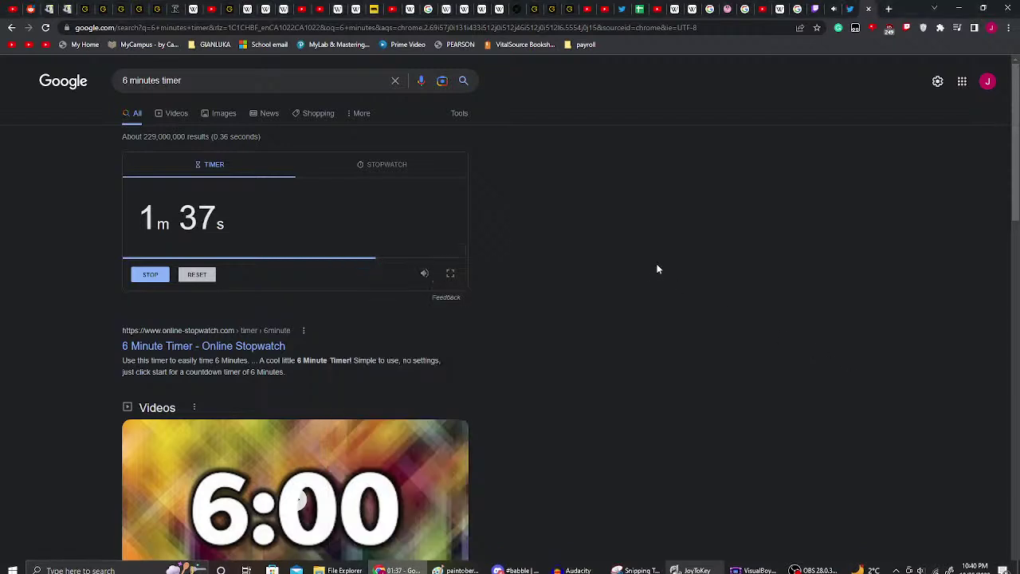
- Check the Super Mario Galaxy music video's tab and go to the Ms Paintober 2022 prompt list
click(836, 9)
key(ctrl+shift+Tab)
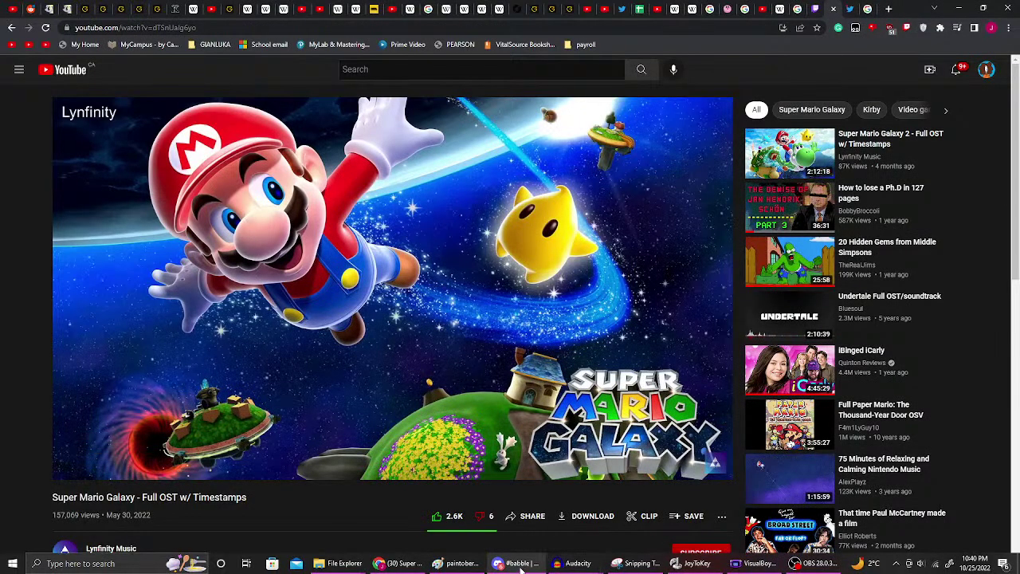
mouse_move(521, 567)
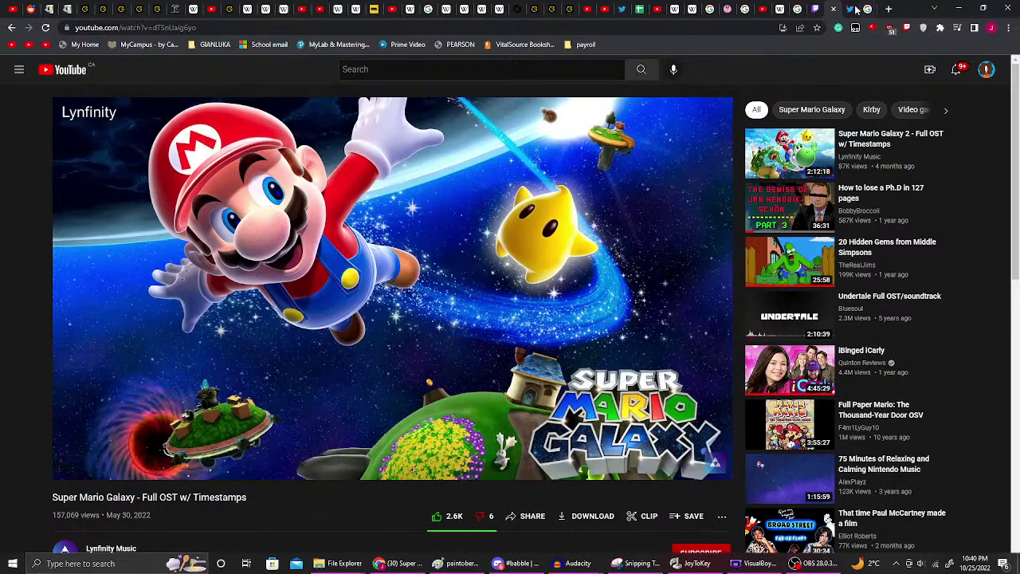
key(ctrl+Tab)
click(765, 136)
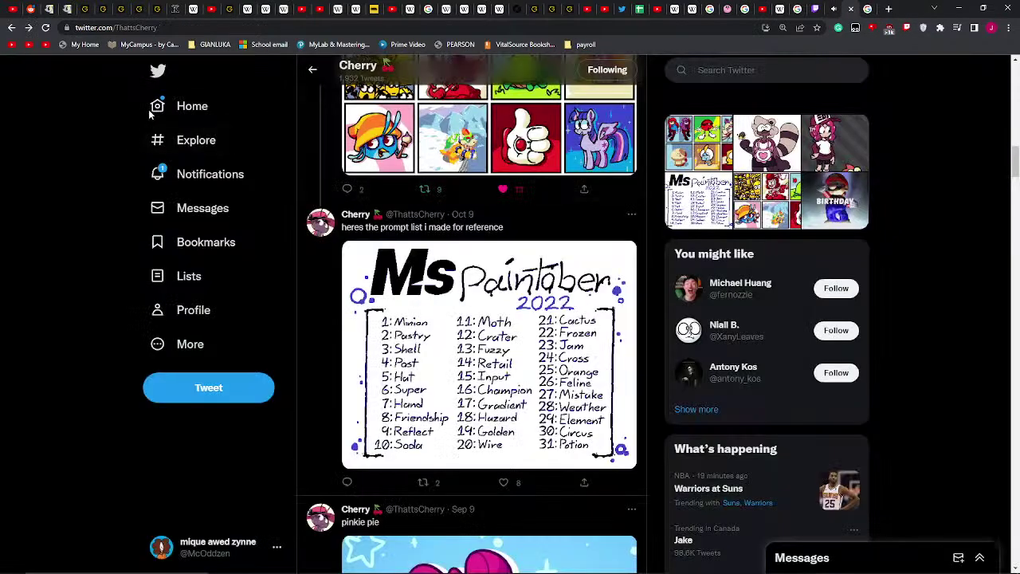
- Check the Twitter notifications and read the replies to the two-picture tweet from Oct 25
click(612, 8)
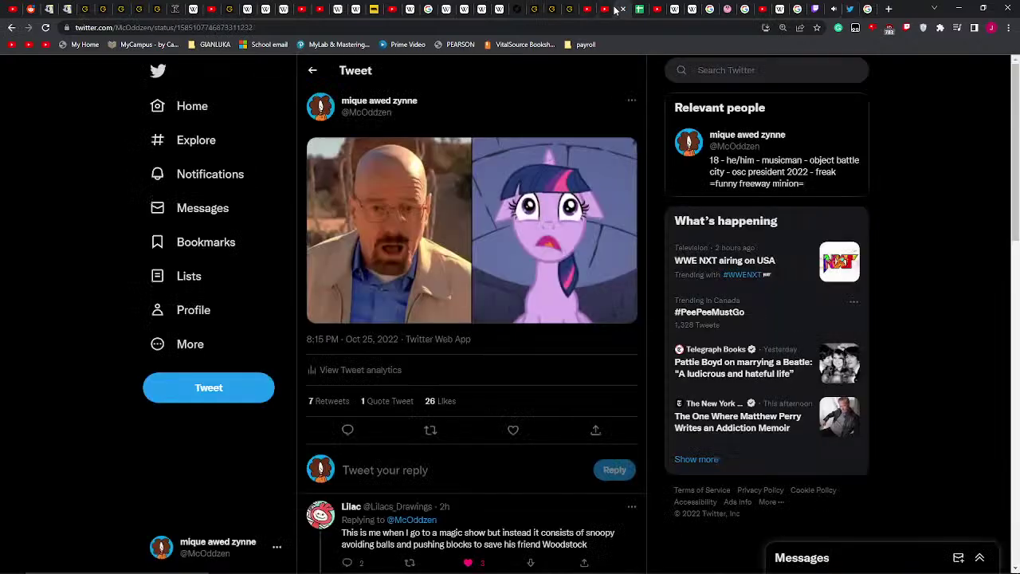
click(154, 174)
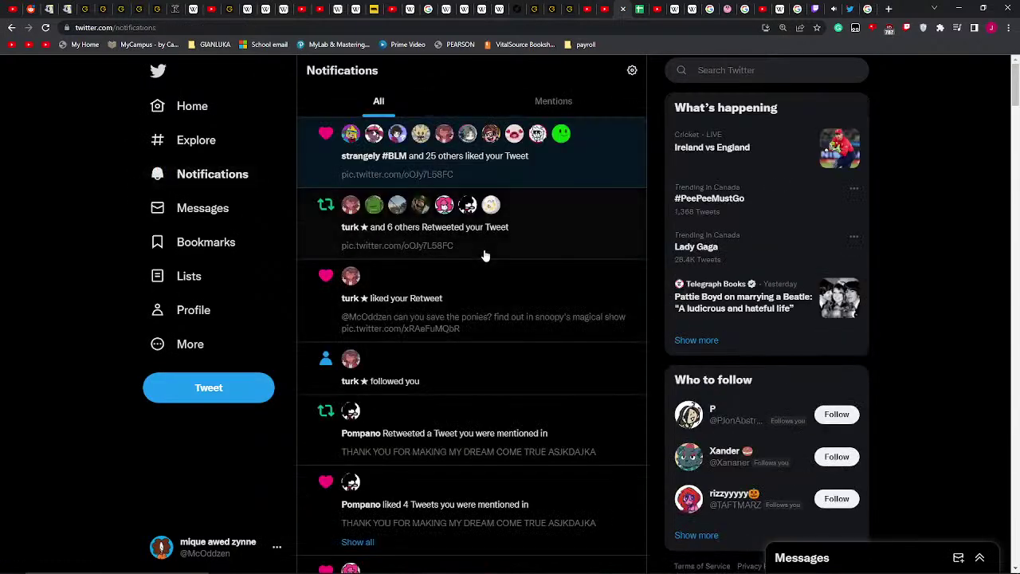
click(569, 174)
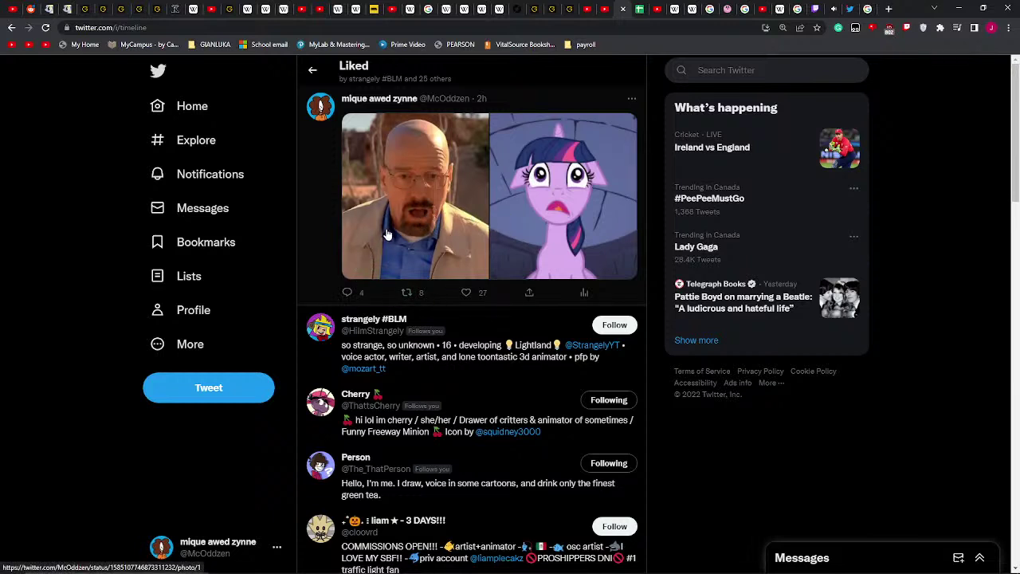
click(322, 277)
scroll(343, 275, down, 7)
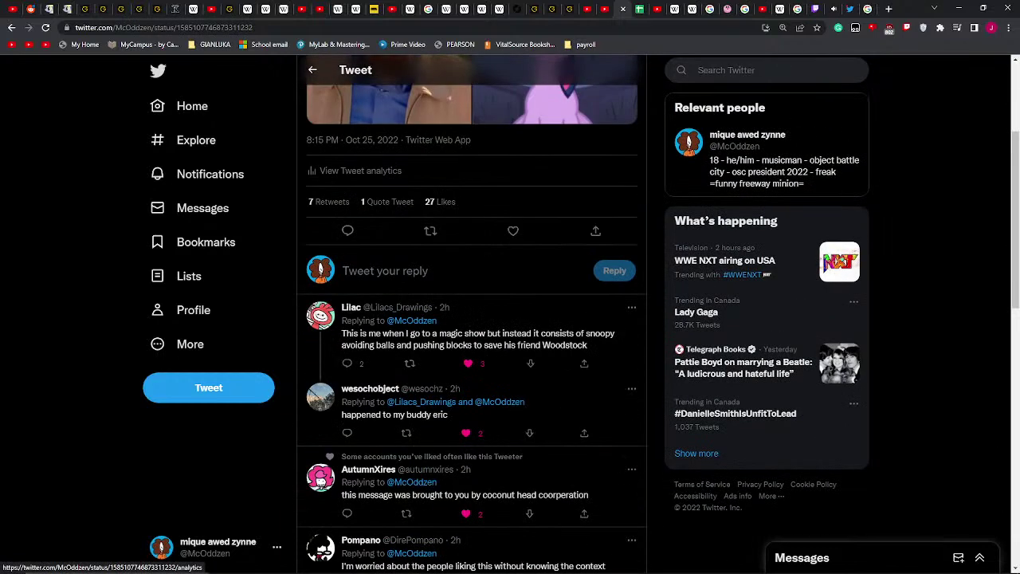
scroll(364, 274, up, 7)
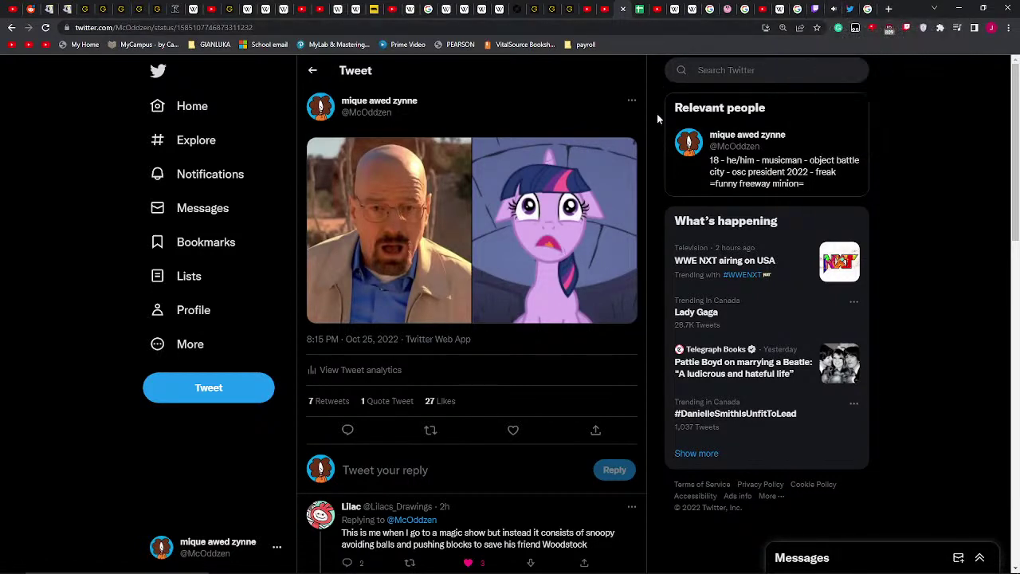
mouse_move(687, 142)
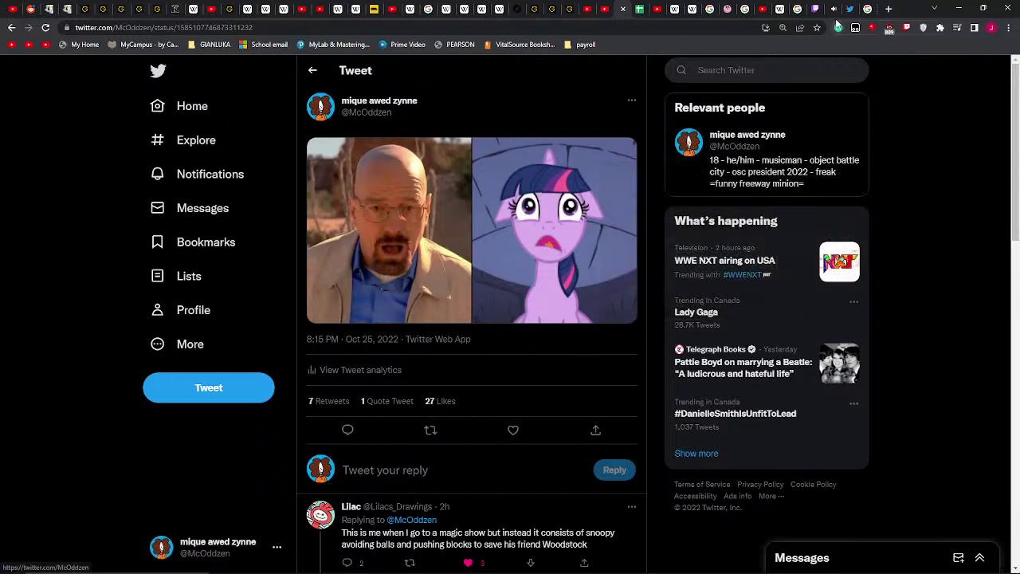
- Return to the timer page, stop the running countdown and reset it to 6 minutes
click(867, 9)
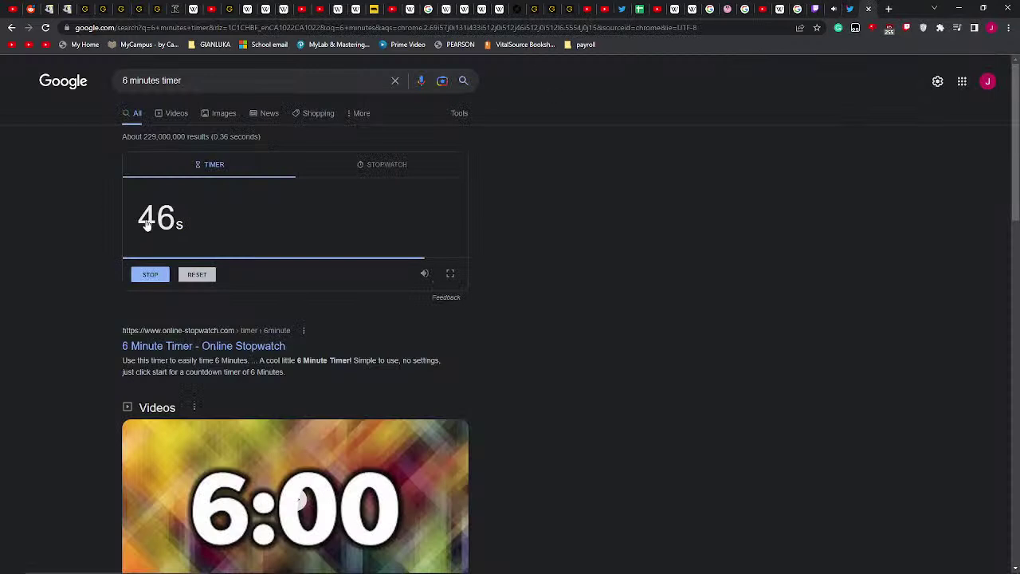
click(146, 276)
click(193, 279)
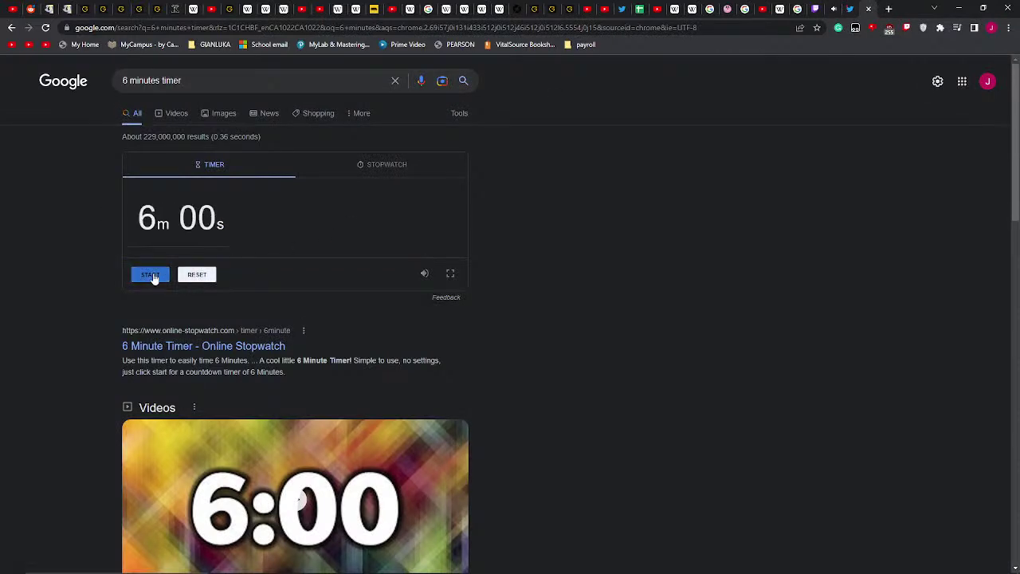
click(151, 275)
click(197, 274)
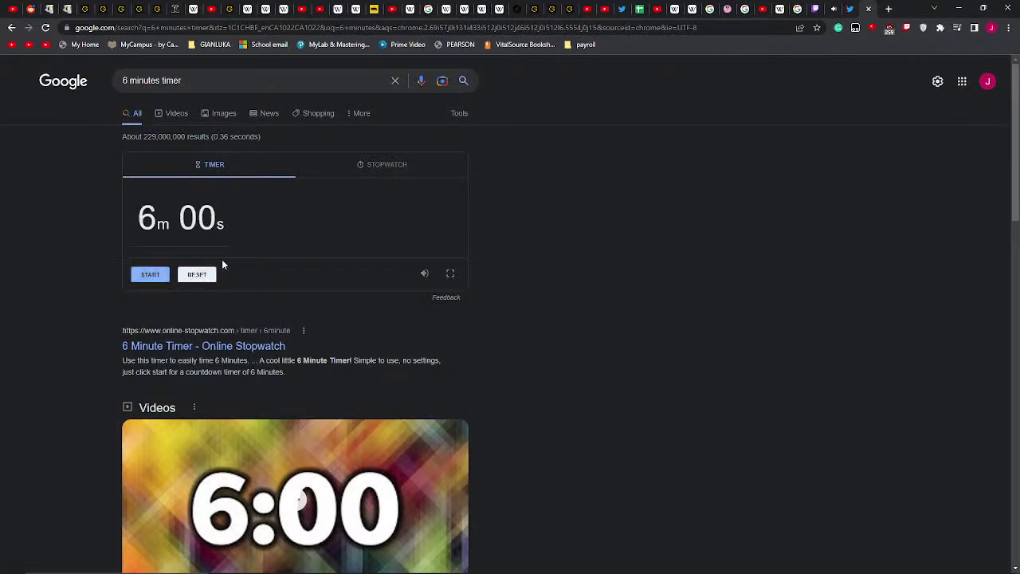
- Look up the next prompt in the Ms Paintober 2022 list and return to the timer page
click(850, 9)
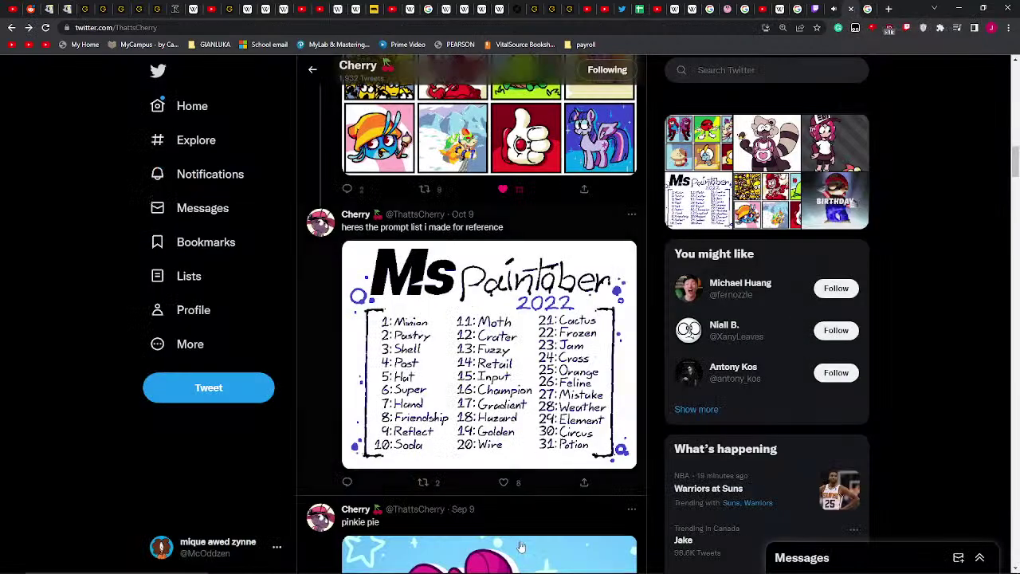
click(528, 327)
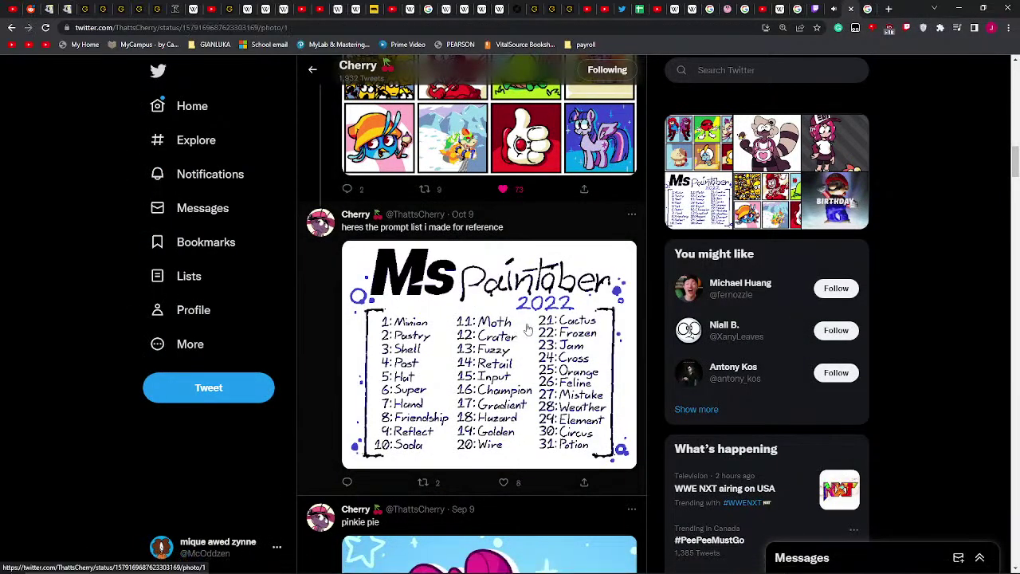
click(867, 9)
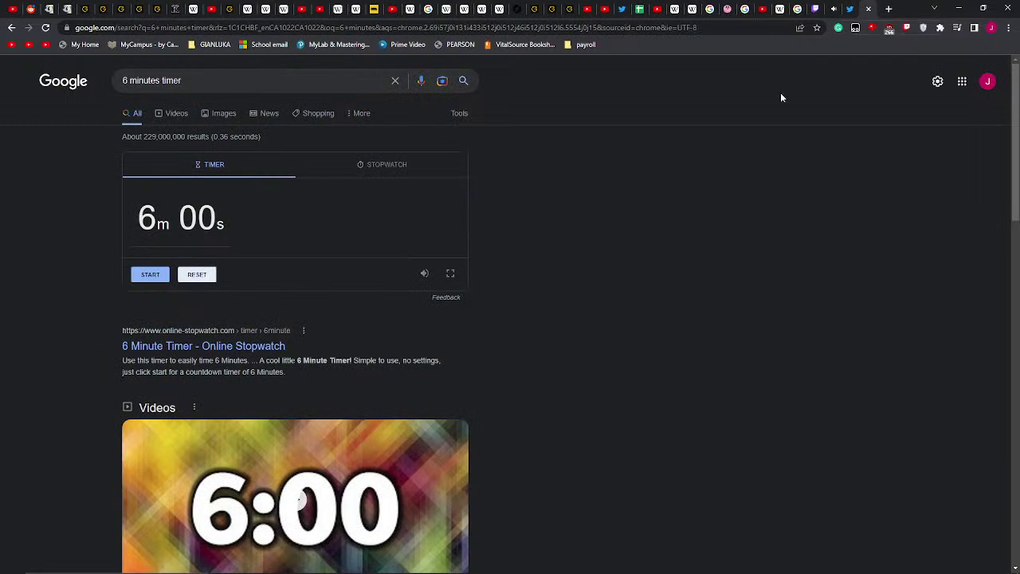
- Start the 6-minute countdown, switch to Paint and go to the empty panel beside the golden bear
click(158, 279)
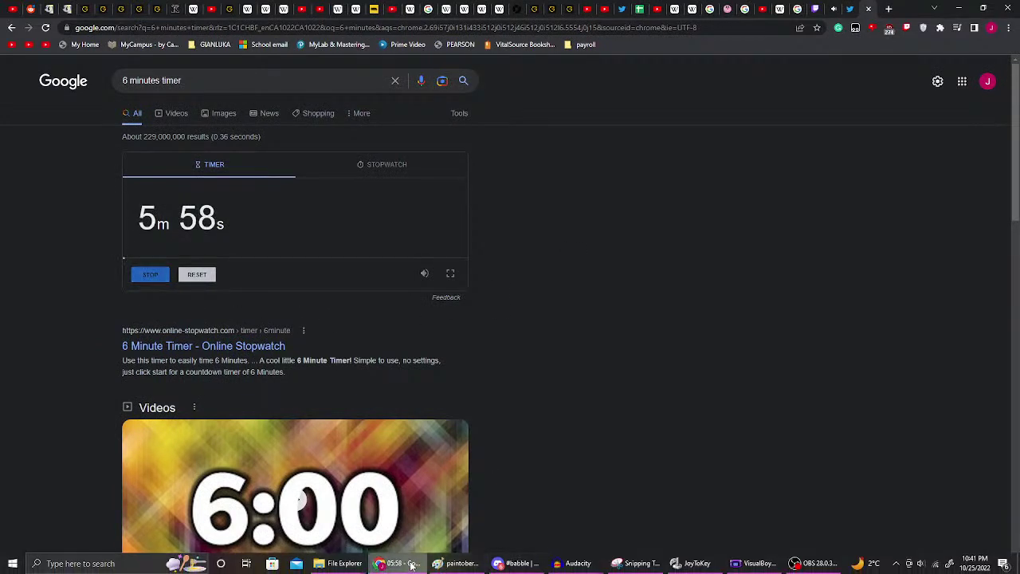
click(411, 564)
drag(479, 557, 544, 557)
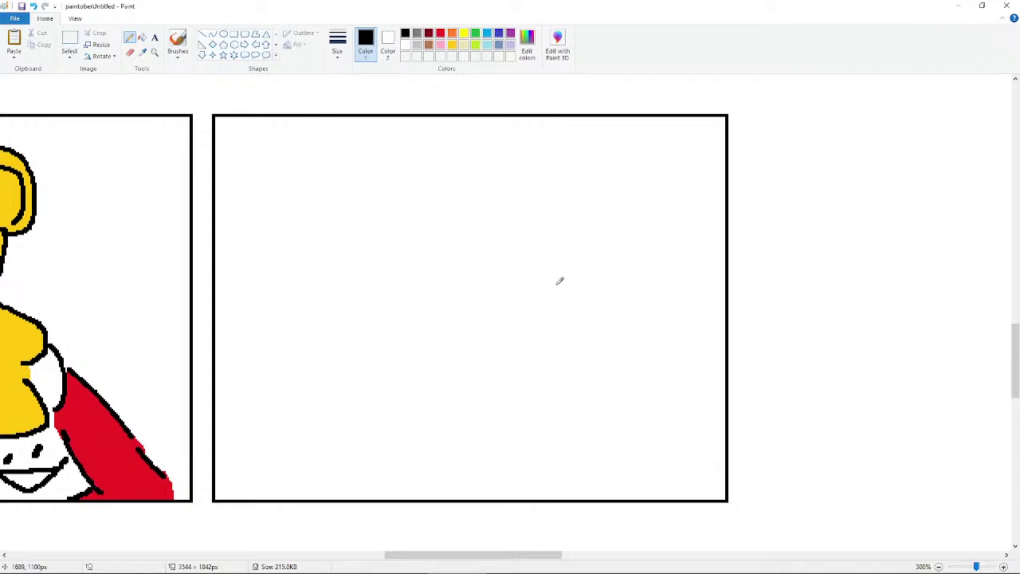
- Draw a small frowning face on the panel's right side, and two eyes above a large curved mouth on its left
mouse_move(543, 298)
mouse_down()
mouse_move(558, 285)
mouse_move(571, 298)
mouse_up()
mouse_move(545, 240)
mouse_down()
mouse_move(545, 258)
mouse_move(563, 267)
mouse_up()
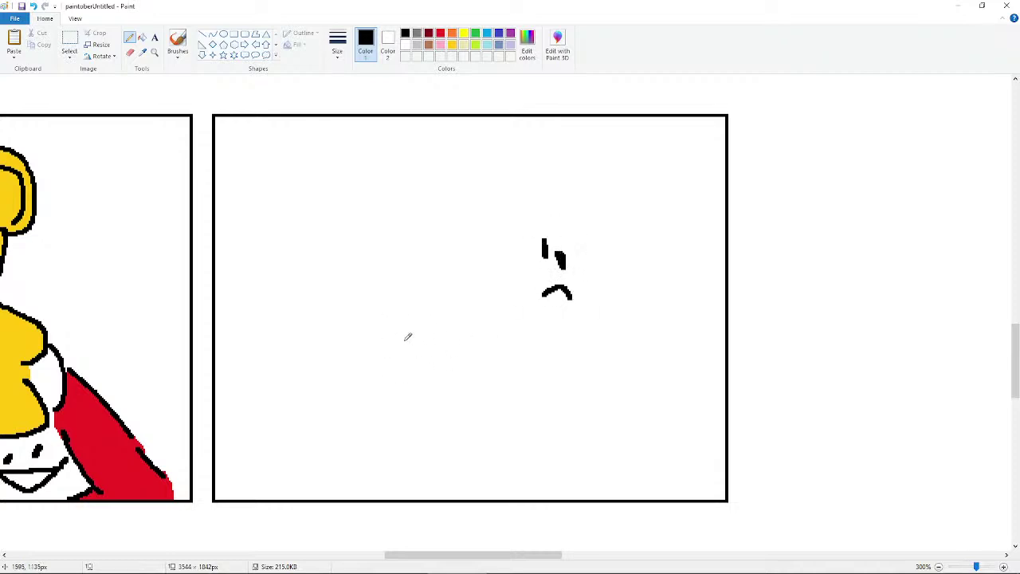
mouse_move(336, 281)
mouse_down()
mouse_move(285, 337)
mouse_move(281, 370)
mouse_move(369, 353)
mouse_up()
mouse_move(290, 259)
mouse_down()
mouse_move(284, 279)
mouse_move(308, 262)
mouse_move(301, 237)
mouse_up()
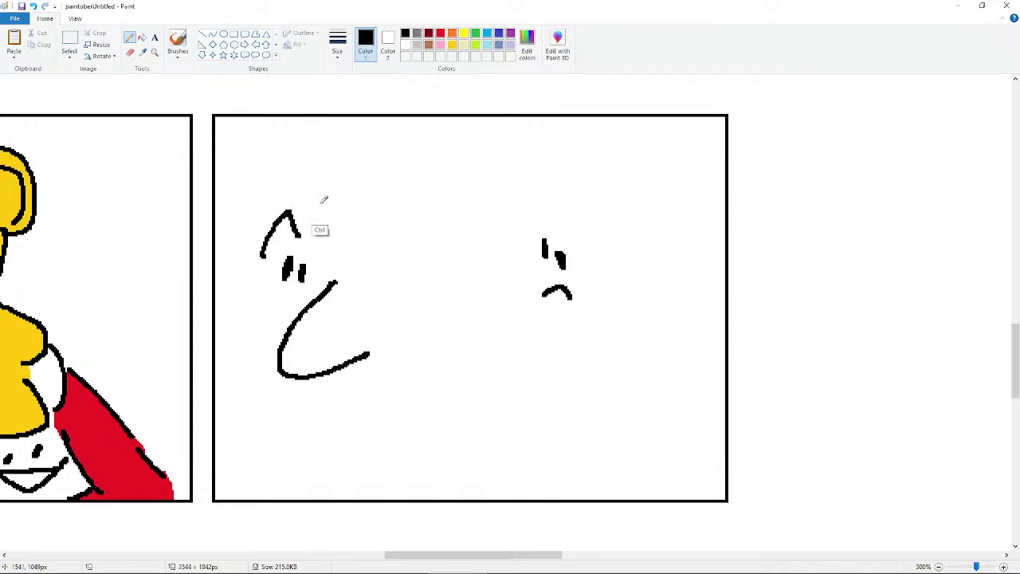
drag(336, 280, 317, 338)
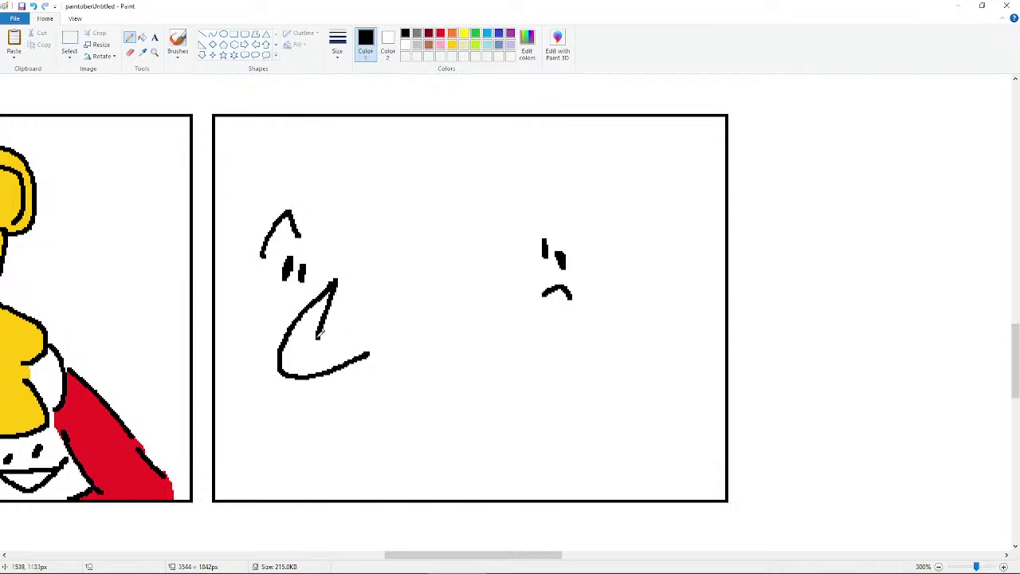
key(ctrl+z)
key(ctrl+z)
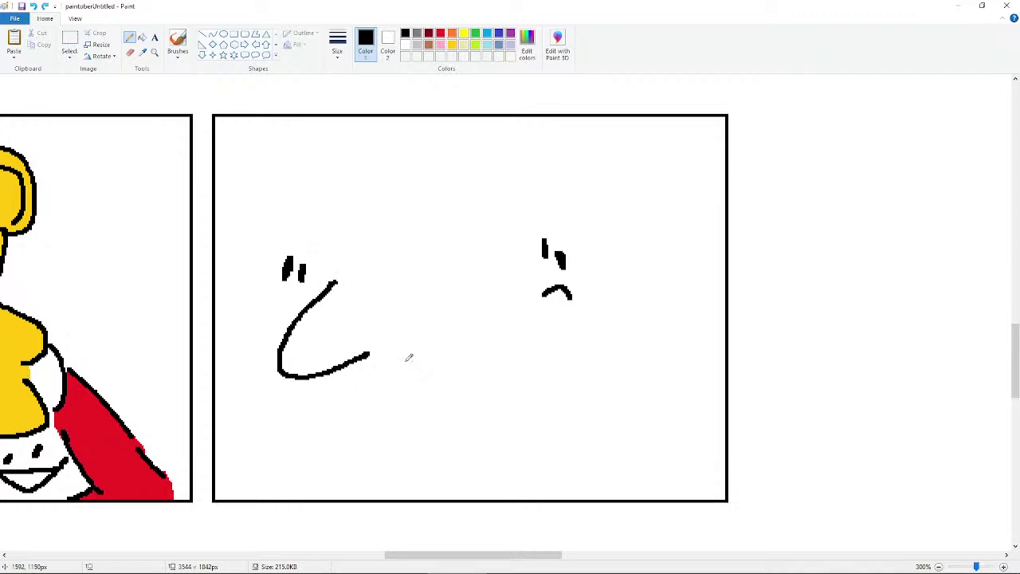
mouse_move(429, 344)
mouse_down()
mouse_move(458, 316)
mouse_move(451, 351)
mouse_move(482, 357)
mouse_move(470, 400)
mouse_up()
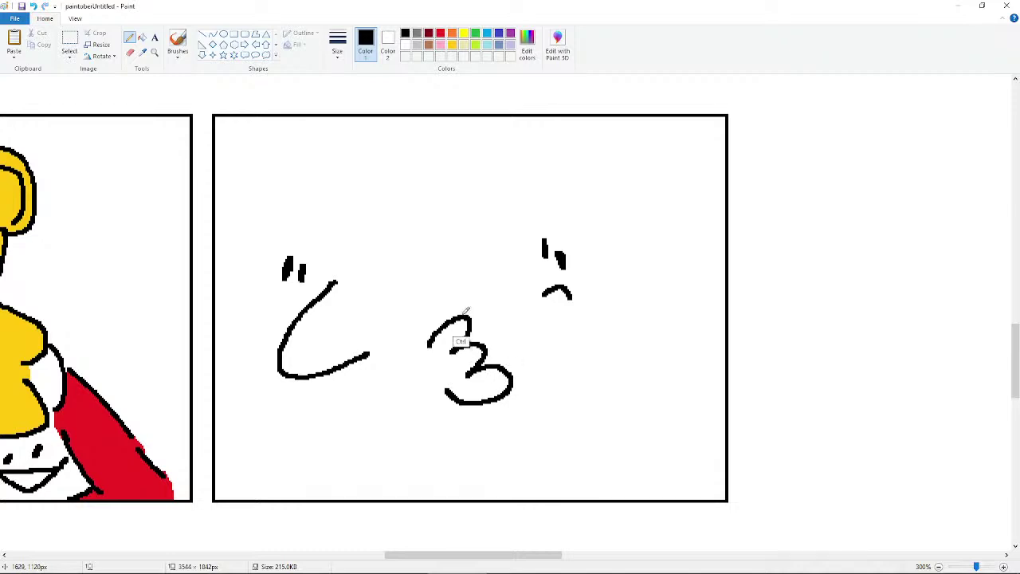
key(ctrl+z)
mouse_move(475, 316)
mouse_down()
mouse_move(437, 359)
mouse_move(494, 363)
mouse_up()
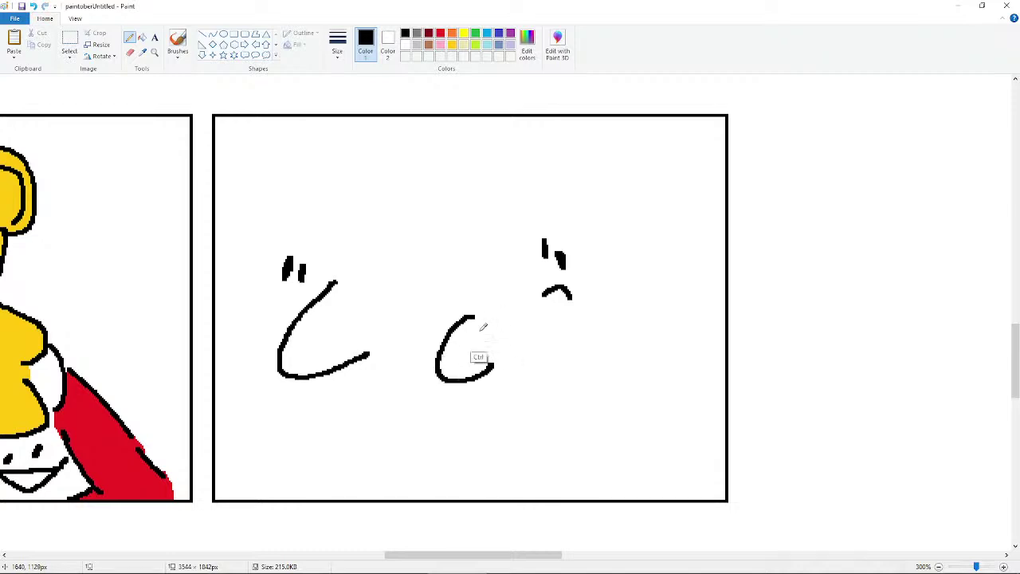
key(ctrl+z)
- Draw a hand gripping a cone-shaped flower bouquet with a ruffled top between the two faces
mouse_move(494, 318)
mouse_down()
mouse_move(447, 325)
mouse_move(441, 370)
mouse_move(455, 393)
mouse_move(486, 388)
mouse_up()
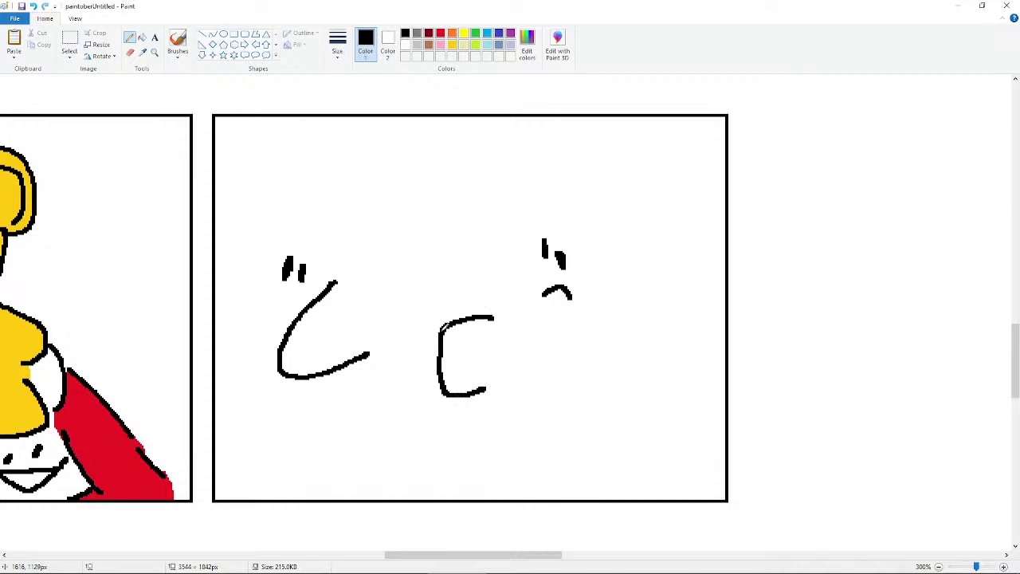
mouse_move(408, 356)
mouse_down()
mouse_move(430, 314)
mouse_move(470, 319)
mouse_move(447, 314)
mouse_move(443, 324)
mouse_move(465, 231)
mouse_up()
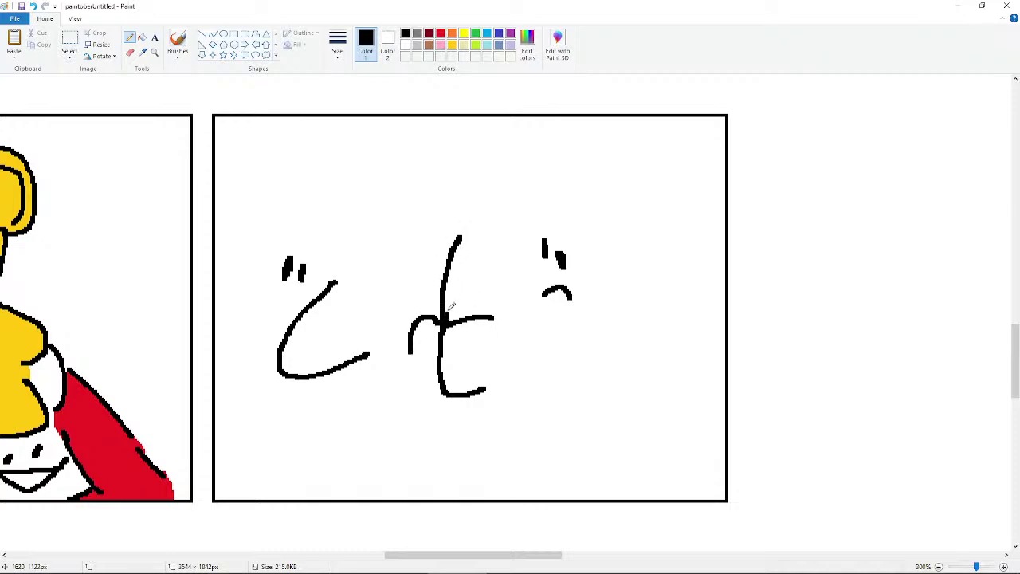
drag(449, 313, 470, 253)
key(ctrl+z)
drag(451, 327, 488, 240)
key(ctrl+z)
key(ctrl+z)
drag(436, 318, 410, 211)
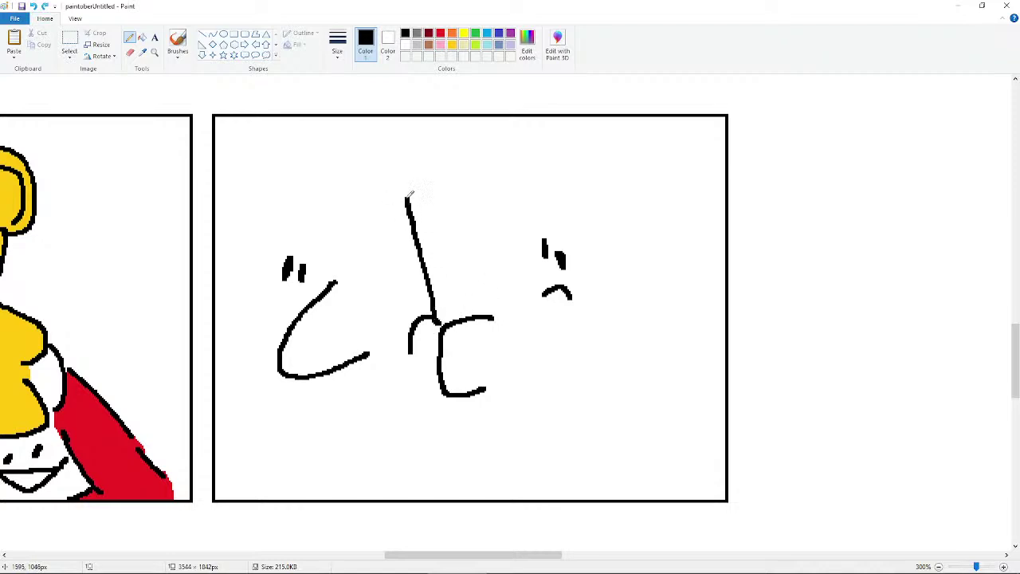
mouse_move(478, 315)
mouse_down()
mouse_move(526, 204)
mouse_move(473, 196)
mouse_move(463, 164)
mouse_move(417, 175)
mouse_move(392, 165)
mouse_move(407, 134)
mouse_move(497, 138)
mouse_move(505, 153)
mouse_move(568, 165)
mouse_move(537, 212)
mouse_up()
- Select the bouquet and hand with a free-form selection and move them down towards the large curved mouth
click(70, 44)
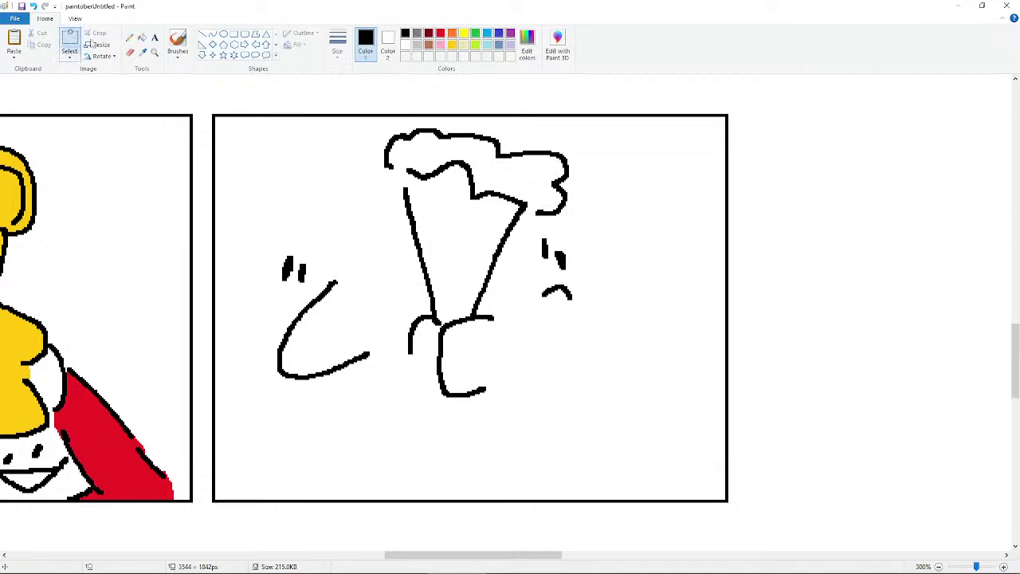
click(69, 58)
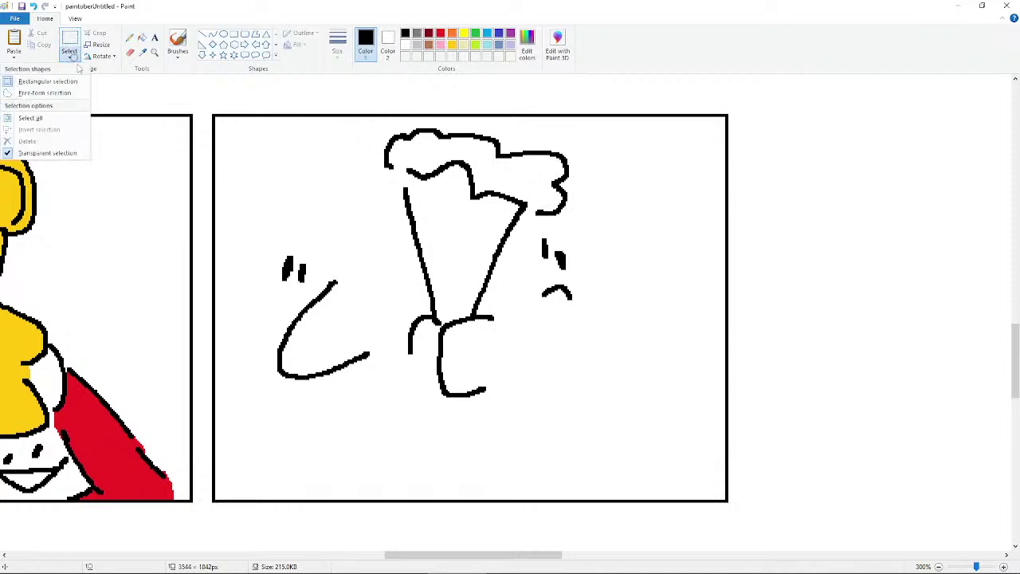
click(55, 95)
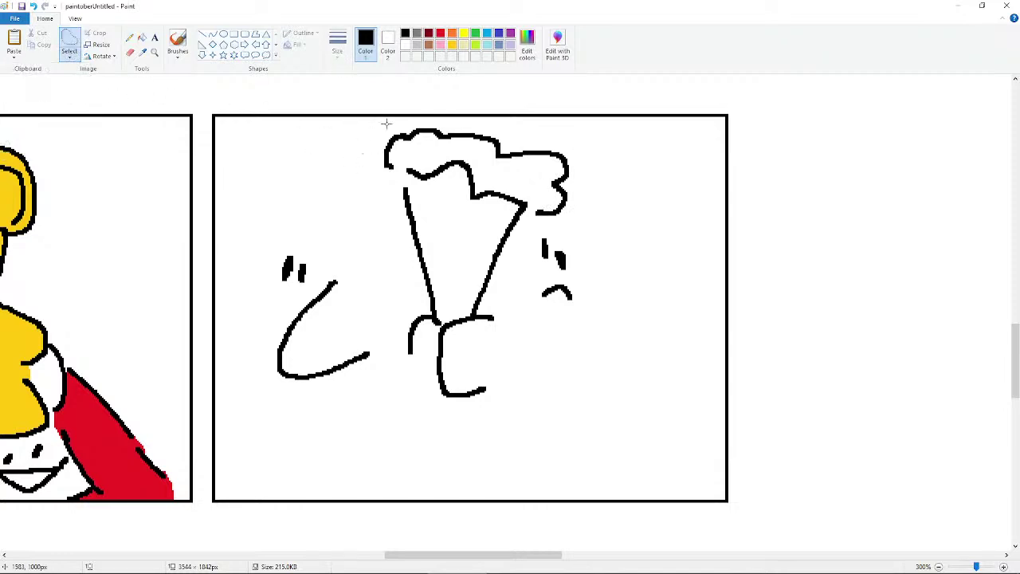
mouse_move(387, 125)
mouse_down()
mouse_move(399, 397)
mouse_move(488, 439)
mouse_move(519, 349)
mouse_move(518, 279)
mouse_move(539, 229)
mouse_move(604, 189)
mouse_move(592, 157)
mouse_move(526, 129)
mouse_move(469, 116)
mouse_move(438, 118)
mouse_move(424, 133)
mouse_move(435, 117)
mouse_move(518, 129)
mouse_move(578, 159)
mouse_move(584, 205)
mouse_move(548, 231)
mouse_move(533, 230)
mouse_move(515, 271)
mouse_move(492, 429)
mouse_move(402, 419)
mouse_move(380, 346)
mouse_move(390, 285)
mouse_move(366, 186)
mouse_move(369, 144)
mouse_move(388, 123)
mouse_up()
click(342, 127)
mouse_move(414, 172)
mouse_down()
mouse_move(395, 247)
mouse_move(383, 255)
mouse_move(379, 238)
mouse_move(371, 250)
mouse_up()
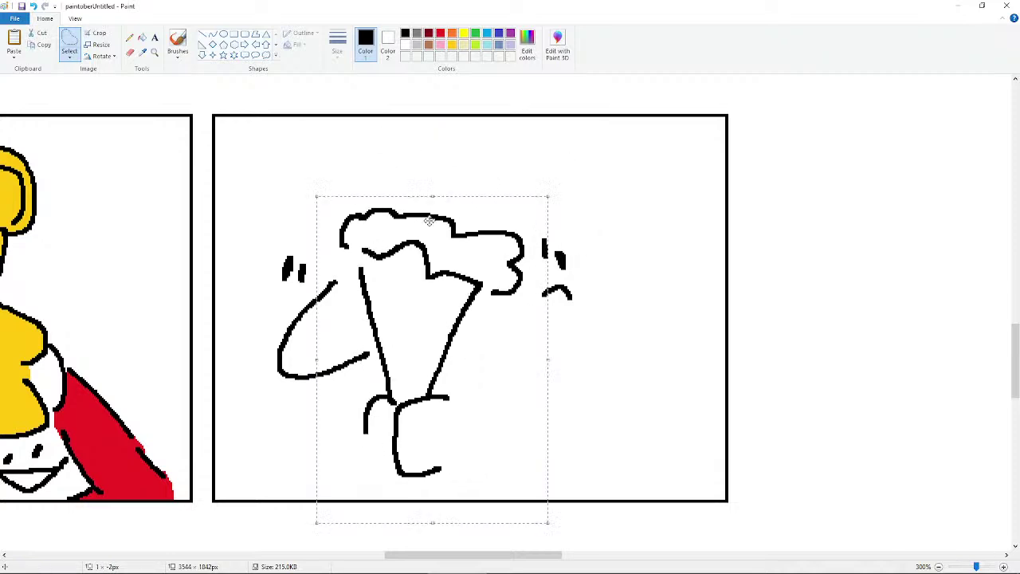
- Move the small frowning face to the panel's upper right corner and shift the bouquet back towards the panel's centre
click(601, 219)
mouse_move(581, 194)
mouse_down()
mouse_move(545, 216)
mouse_move(530, 244)
mouse_move(540, 306)
mouse_move(610, 219)
mouse_up()
drag(568, 252, 639, 173)
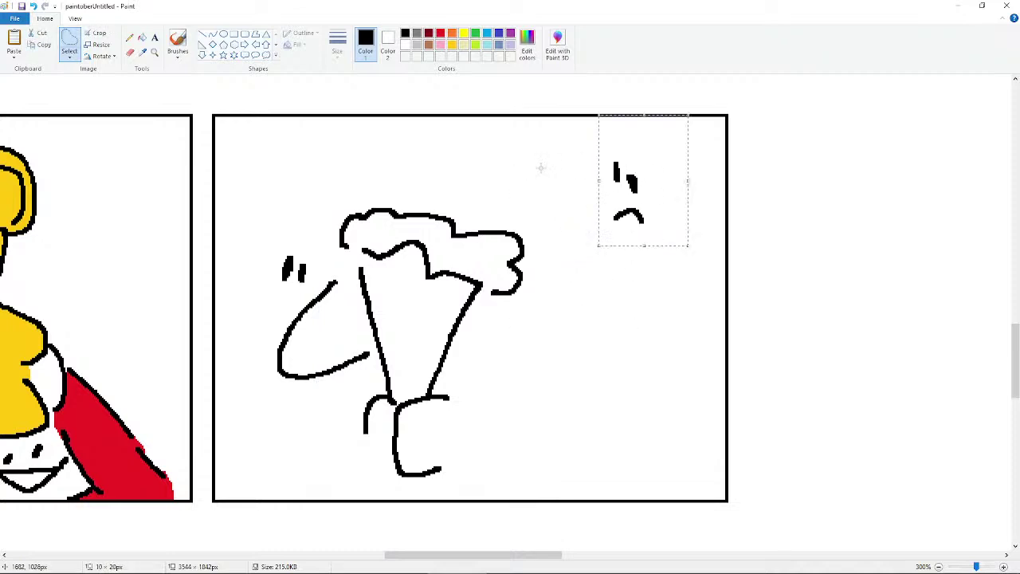
mouse_move(510, 159)
mouse_down()
mouse_move(424, 150)
mouse_move(306, 232)
mouse_move(347, 283)
mouse_move(367, 335)
mouse_move(341, 414)
mouse_move(374, 482)
mouse_move(528, 419)
mouse_move(498, 170)
mouse_move(510, 159)
mouse_up()
mouse_move(433, 238)
mouse_down()
mouse_move(476, 262)
mouse_move(485, 255)
mouse_up()
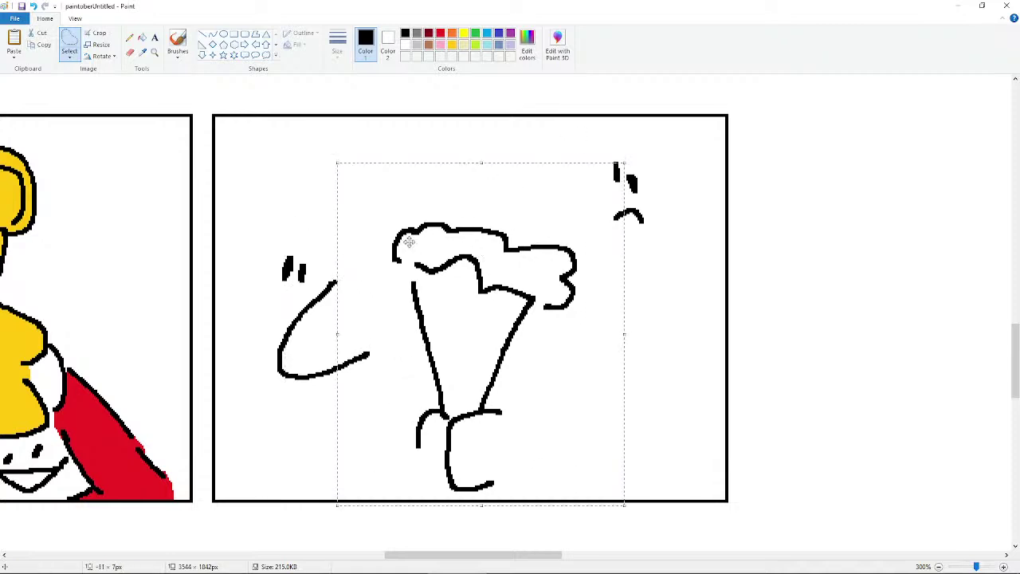
- Outline the small frowning face with a U-shaped jaw using the Pencil tool
click(129, 37)
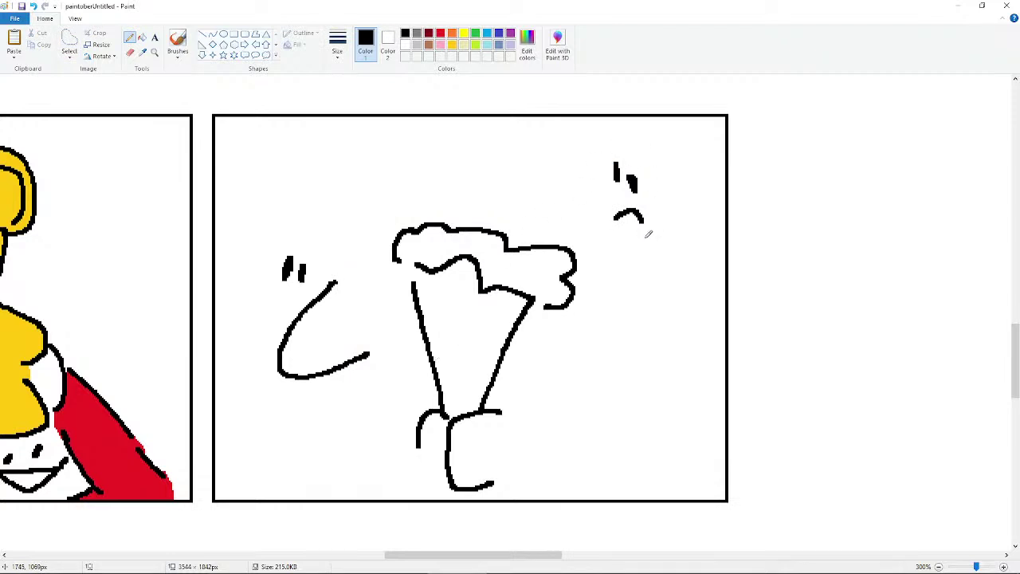
mouse_move(604, 166)
mouse_down()
mouse_move(597, 247)
mouse_move(606, 249)
mouse_move(629, 249)
mouse_move(598, 191)
mouse_move(604, 236)
mouse_move(620, 246)
mouse_move(661, 217)
mouse_move(662, 159)
mouse_up()
key(ctrl+z)
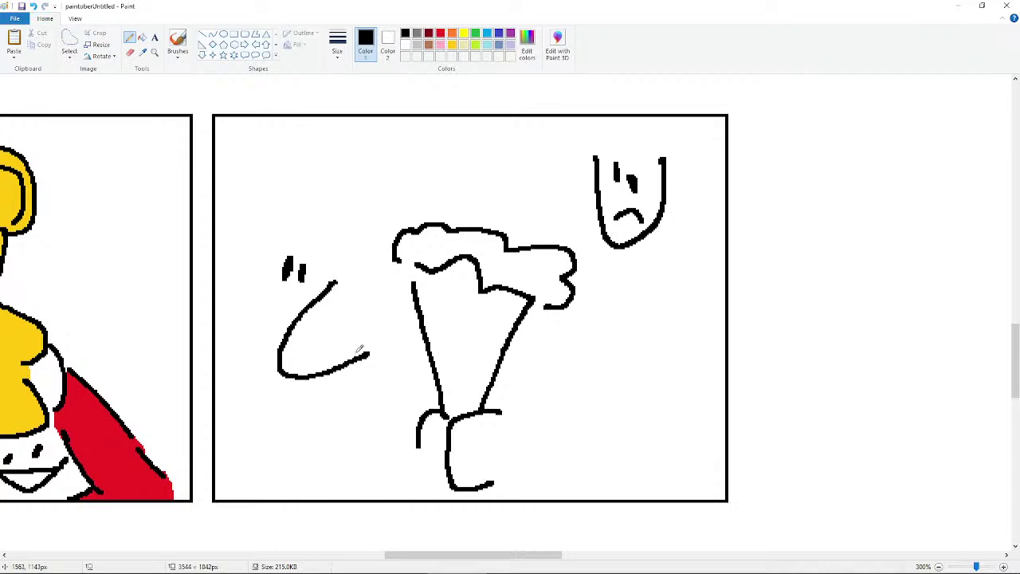
- Draw the lower jaw, spiky hair and round ear of the open-mouthed figure
mouse_move(372, 351)
mouse_down()
mouse_move(362, 386)
mouse_move(335, 405)
mouse_move(273, 410)
mouse_move(252, 370)
mouse_move(257, 323)
mouse_up()
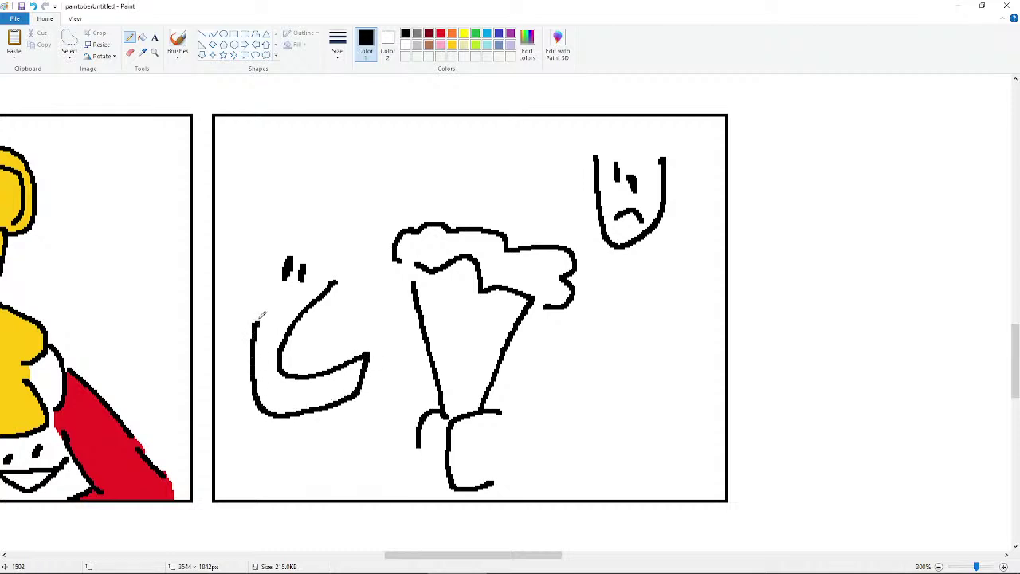
mouse_move(254, 255)
mouse_down()
mouse_move(311, 186)
mouse_move(360, 226)
mouse_move(343, 278)
mouse_up()
mouse_move(257, 270)
mouse_down()
mouse_move(230, 267)
mouse_move(224, 299)
mouse_move(253, 321)
mouse_up()
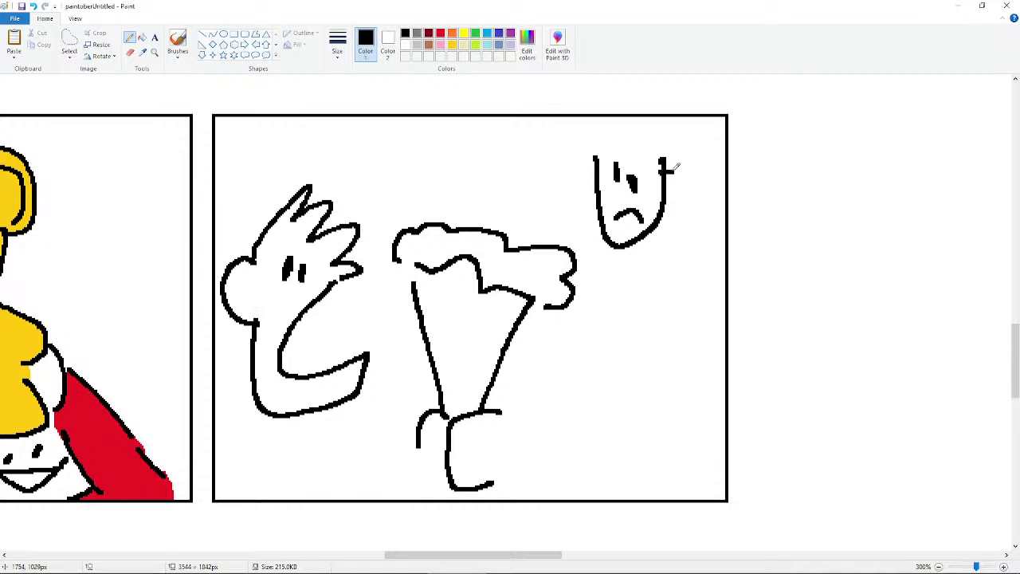
- Add two ears, a jagged fringe and a rounded hair outline to the frowning man
drag(674, 168, 671, 199)
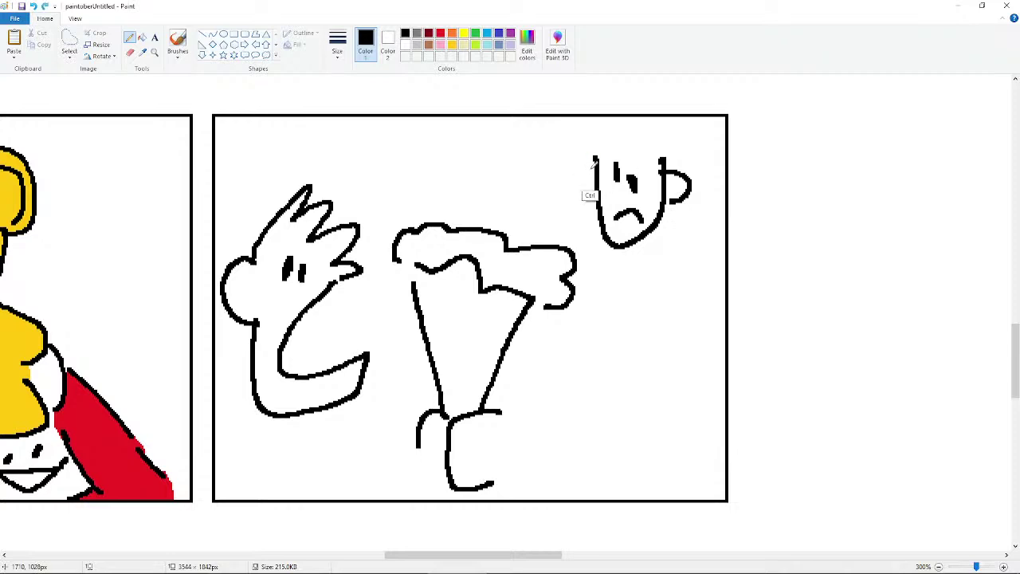
mouse_move(594, 166)
mouse_down()
mouse_move(575, 183)
mouse_move(596, 212)
mouse_up()
mouse_move(596, 150)
mouse_down()
mouse_move(624, 135)
mouse_move(602, 160)
mouse_move(628, 143)
mouse_move(628, 158)
mouse_move(669, 147)
mouse_up()
key(ctrl+z)
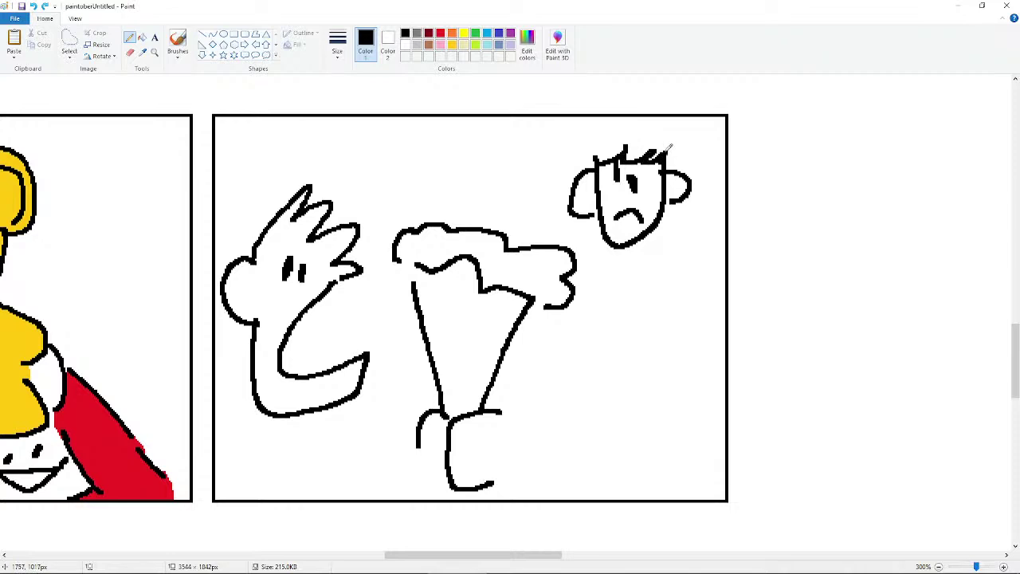
mouse_move(582, 151)
mouse_down()
mouse_move(608, 122)
mouse_move(676, 132)
mouse_move(680, 163)
mouse_up()
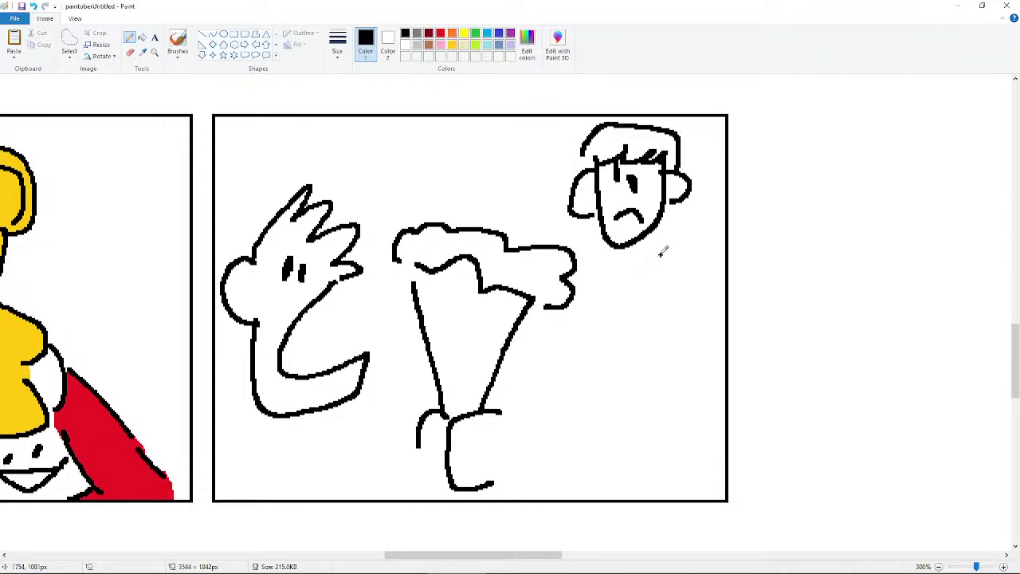
- Draw the frowning man's shoulders and the two long sides of his body down to the panel's lower edge
mouse_move(660, 254)
mouse_down()
mouse_move(701, 256)
mouse_move(699, 247)
mouse_up()
key(ctrl+z)
mouse_move(602, 255)
mouse_down()
mouse_move(575, 266)
mouse_move(556, 493)
mouse_up()
key(ctrl+z)
drag(581, 265, 562, 492)
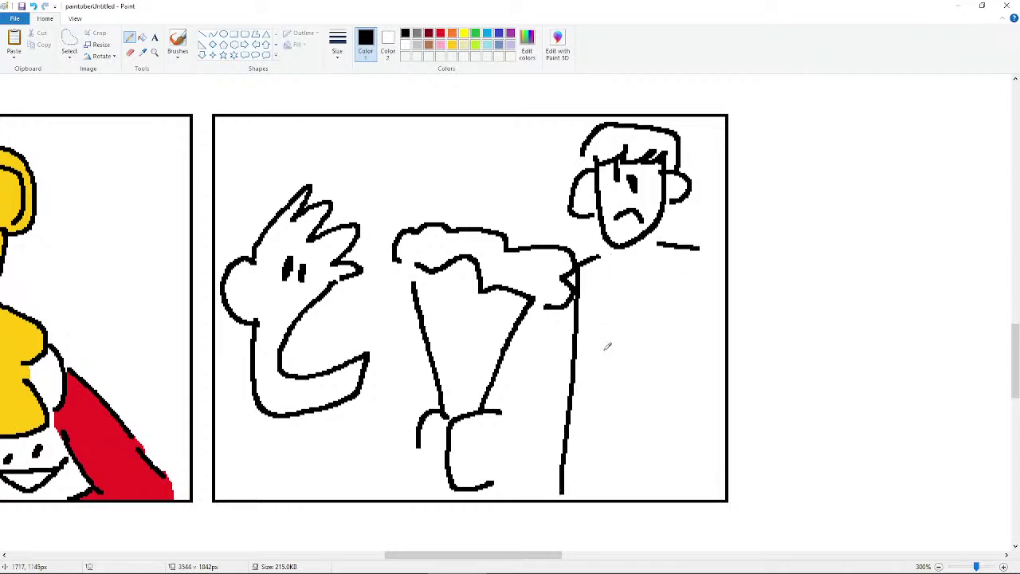
drag(701, 248, 692, 489)
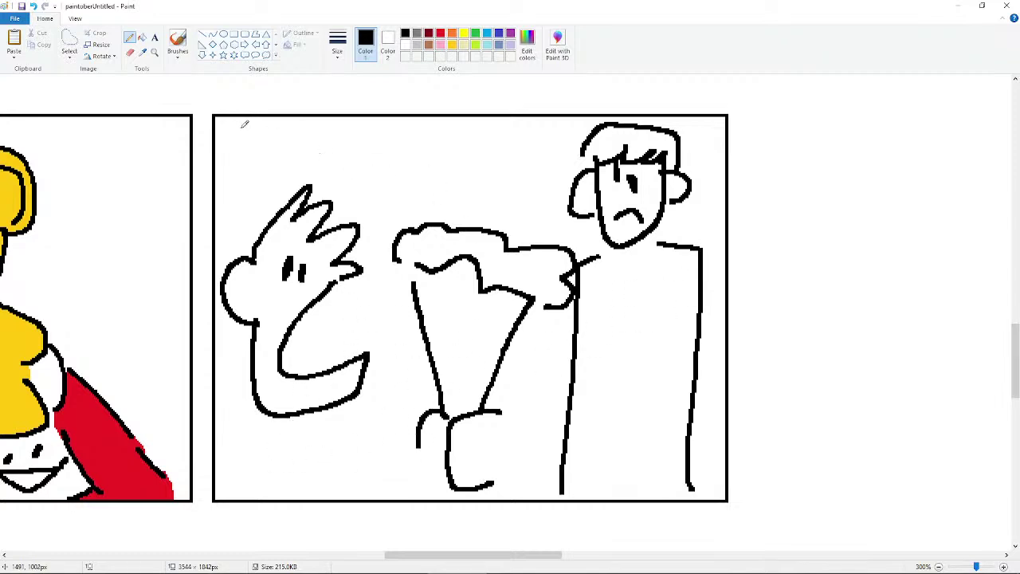
- Handwrite "Say that agian" along the upper edge of the panel
drag(245, 123, 231, 145)
drag(271, 130, 287, 147)
drag(295, 130, 274, 161)
mouse_move(319, 121)
mouse_down()
mouse_move(315, 145)
mouse_move(327, 132)
mouse_move(347, 146)
mouse_up()
mouse_move(364, 129)
mouse_down()
mouse_move(356, 135)
mouse_move(383, 150)
mouse_move(398, 130)
mouse_move(440, 153)
mouse_move(512, 145)
mouse_up()
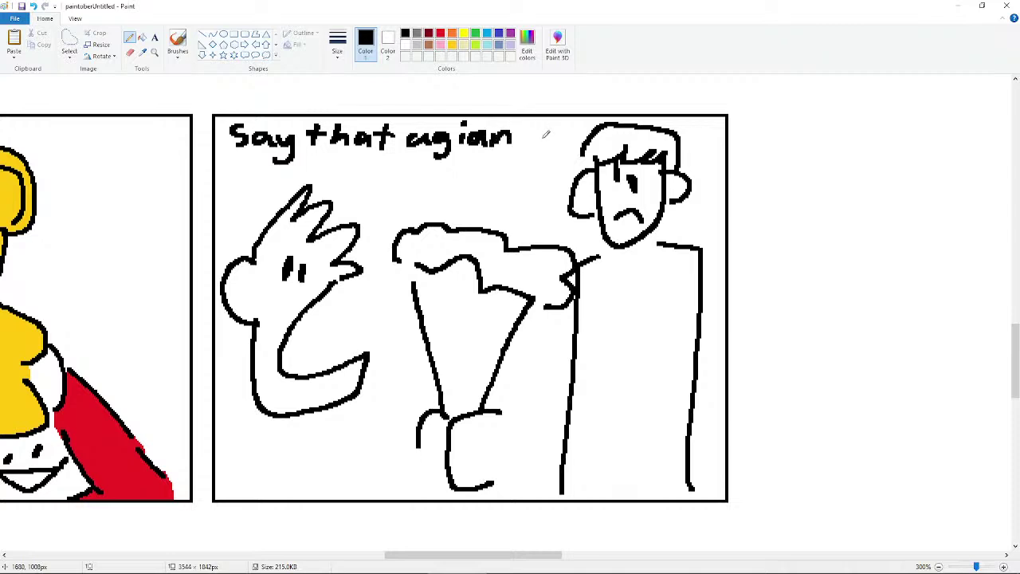
- Undo the misspelled ending of the last word and rewrite the line as "Say that again but"
key(ctrl+z)
key(ctrl+z)
key(ctrl+z)
key(ctrl+z)
key(ctrl+z)
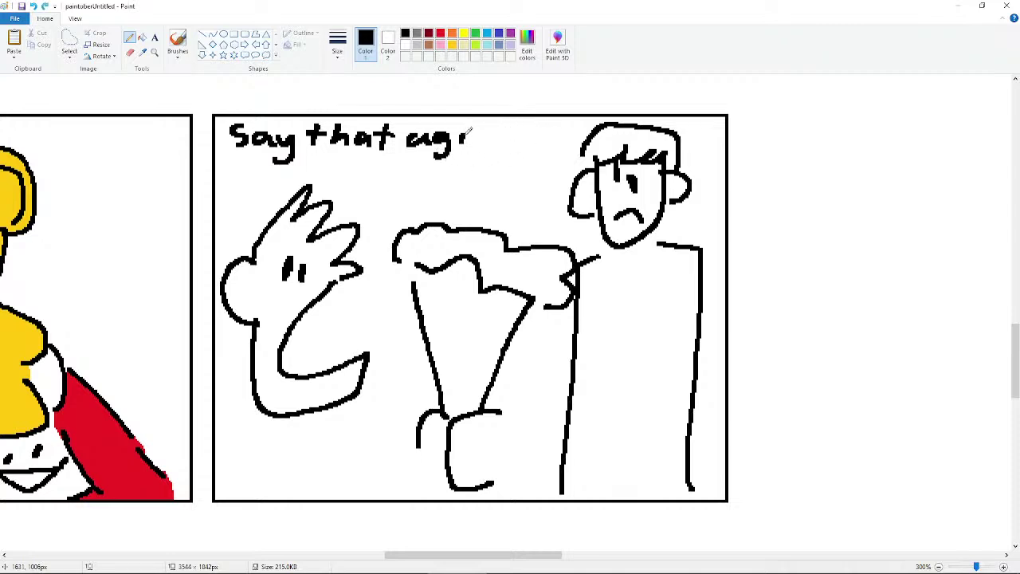
mouse_move(468, 132)
mouse_down()
mouse_move(476, 146)
mouse_move(527, 152)
mouse_move(562, 137)
mouse_move(569, 153)
mouse_up()
key(ctrl+z)
drag(561, 136, 590, 126)
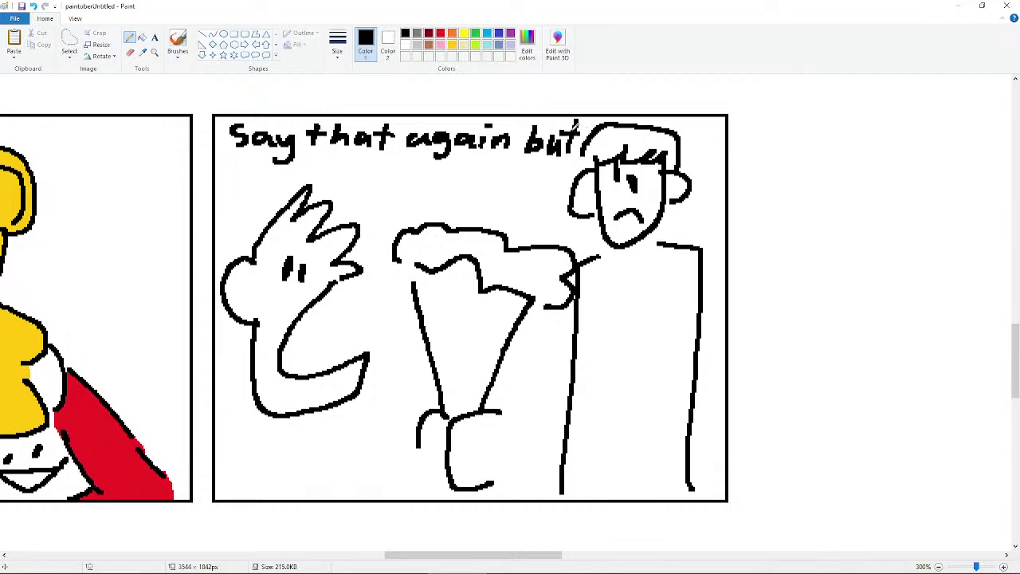
- Handwrite "into this" as a second line of dialogue below the first
mouse_move(323, 160)
mouse_down()
mouse_move(322, 171)
mouse_move(360, 173)
mouse_up()
drag(360, 166, 369, 163)
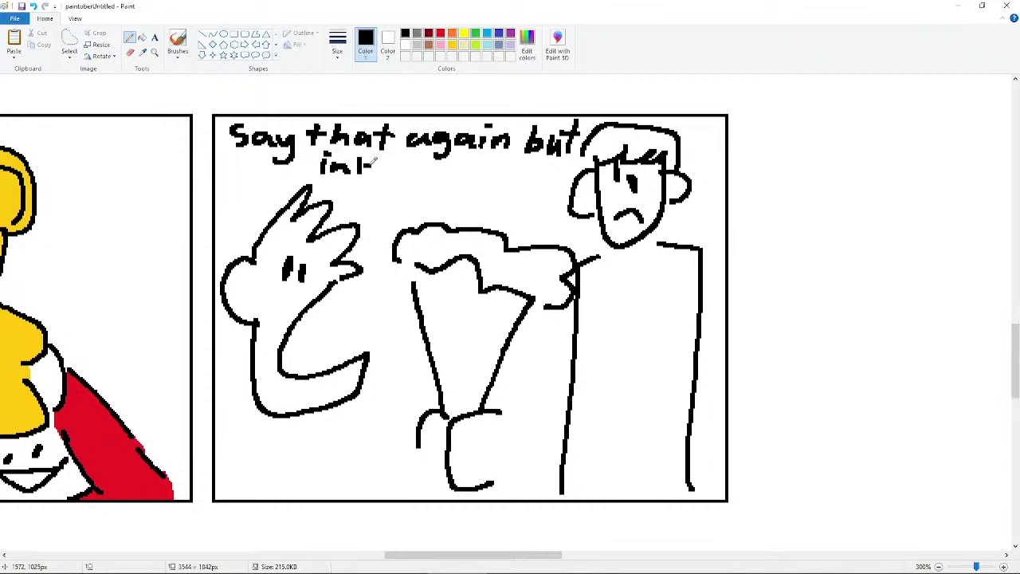
key(ctrl+z)
mouse_move(389, 162)
mouse_down()
mouse_move(383, 168)
mouse_move(412, 177)
mouse_move(420, 164)
mouse_move(423, 177)
mouse_move(459, 179)
mouse_up()
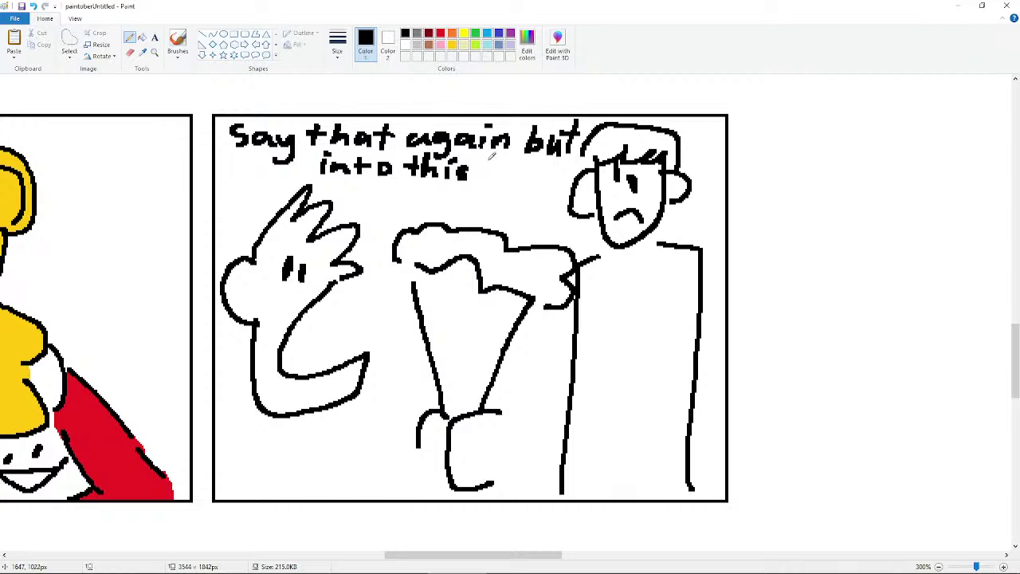
- Undo the ending of the second dialogue line and rewrite "this" as "these"
mouse_move(485, 163)
mouse_down()
mouse_move(485, 183)
mouse_move(519, 169)
mouse_move(542, 183)
mouse_up()
key(ctrl+z)
key(ctrl+z)
key(ctrl+z)
key(ctrl+z)
key(ctrl+z)
key(ctrl+z)
key(ctrl+z)
key(ctrl+z)
drag(443, 169, 492, 177)
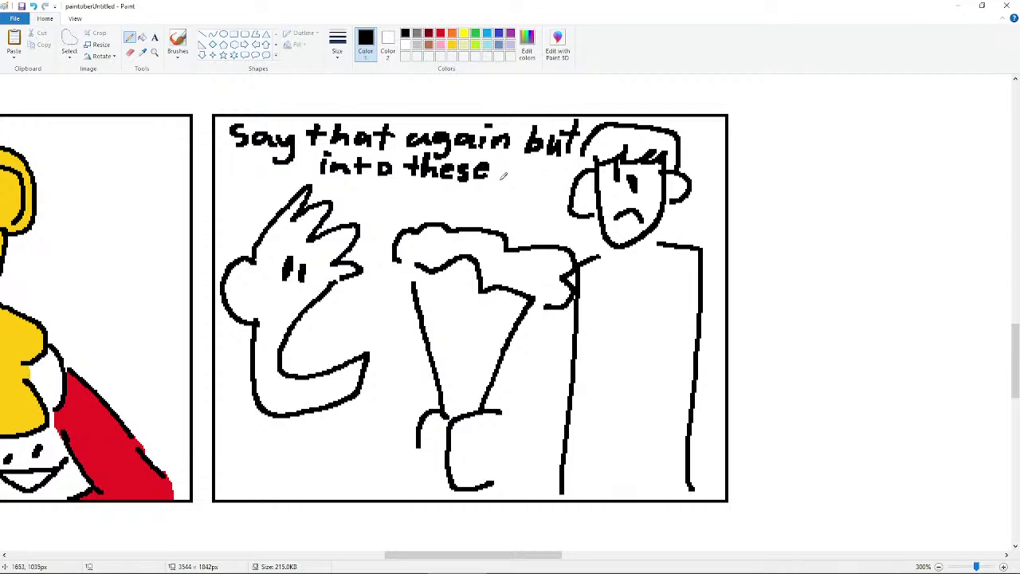
- Move the open-mouthed head lower in the panel and place the words "into these" beneath "Say that"
click(69, 40)
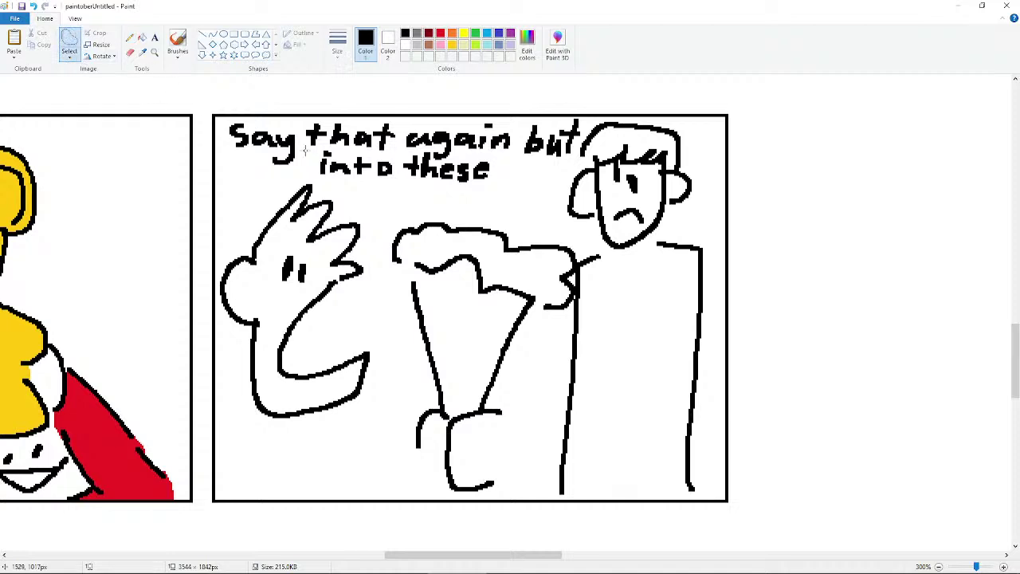
mouse_move(303, 169)
mouse_down()
mouse_move(219, 267)
mouse_move(260, 451)
mouse_move(312, 449)
mouse_move(389, 359)
mouse_move(375, 237)
mouse_move(319, 181)
mouse_up()
drag(328, 223, 327, 272)
click(507, 195)
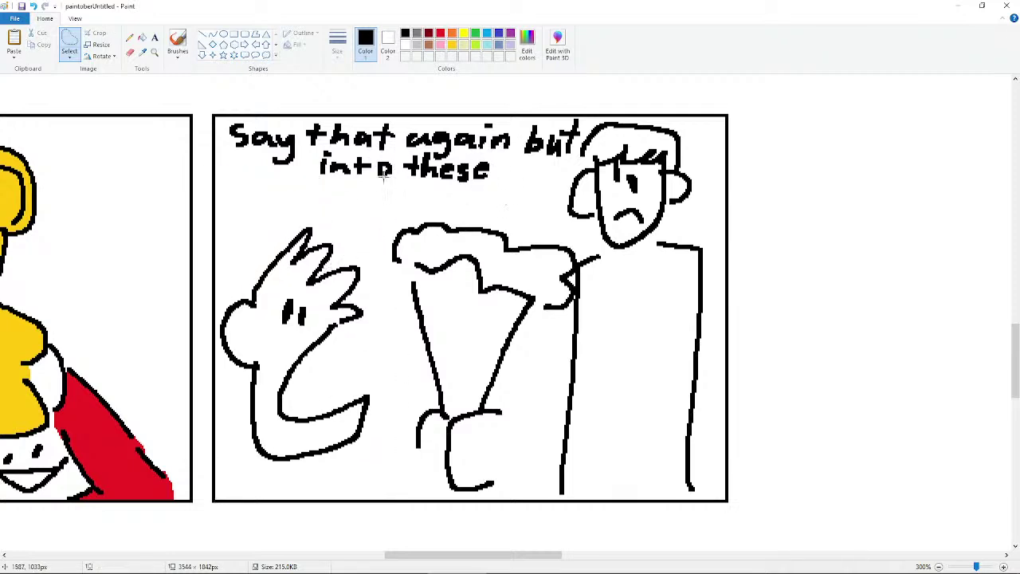
mouse_move(326, 147)
mouse_down()
mouse_move(316, 196)
mouse_move(418, 200)
mouse_move(494, 199)
mouse_move(505, 170)
mouse_move(487, 150)
mouse_move(441, 159)
mouse_move(424, 148)
mouse_move(326, 149)
mouse_up()
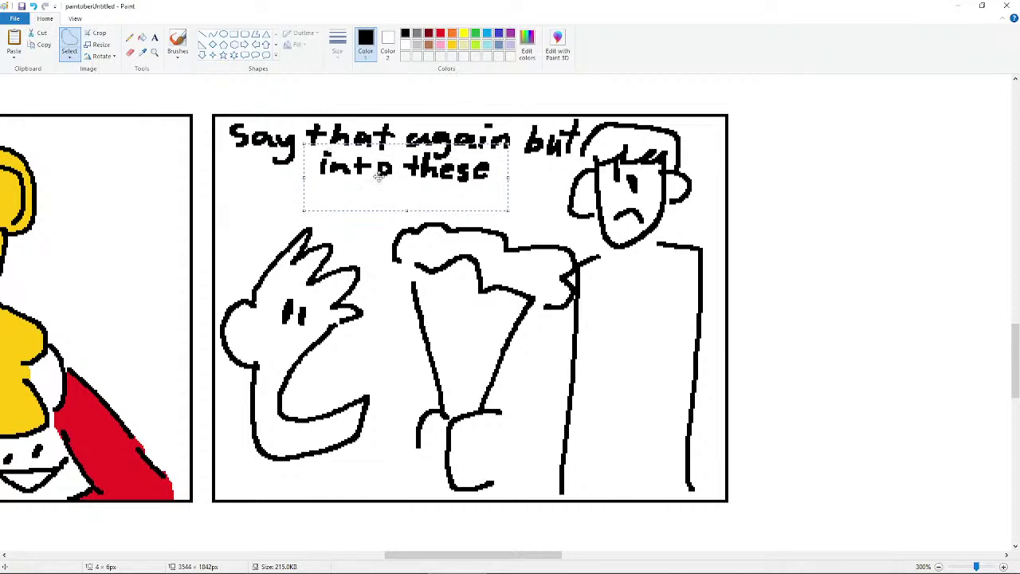
drag(389, 172, 302, 184)
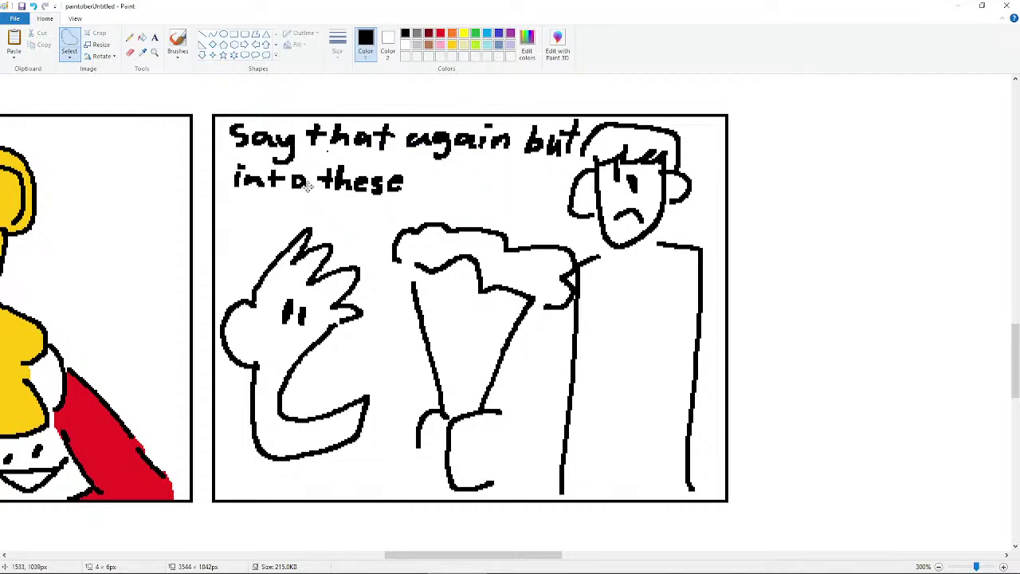
- Handwrite "flowers!" after "into these" with the Pencil tool and underline the second dialogue line
click(142, 38)
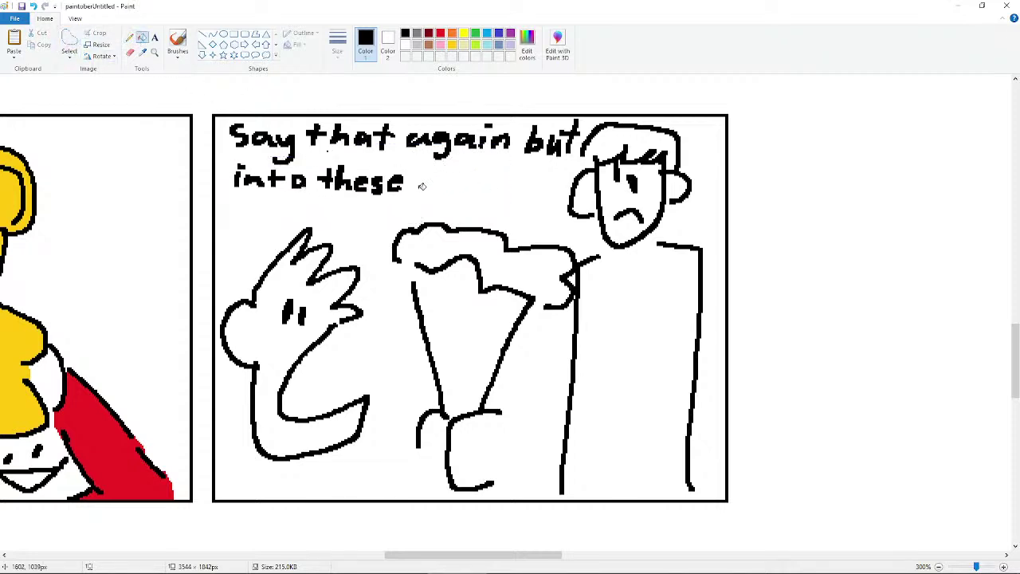
click(129, 38)
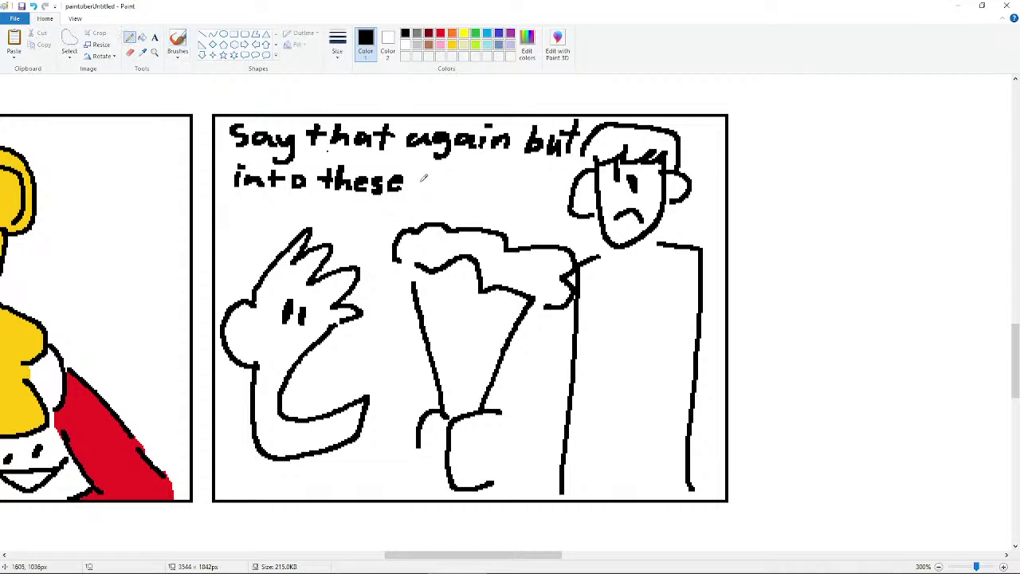
mouse_move(426, 186)
mouse_down()
mouse_move(448, 185)
mouse_move(454, 168)
mouse_move(464, 187)
mouse_move(534, 175)
mouse_move(554, 188)
mouse_move(562, 161)
mouse_move(504, 191)
mouse_move(418, 204)
mouse_move(261, 202)
mouse_up()
click(553, 190)
key(ctrl+z)
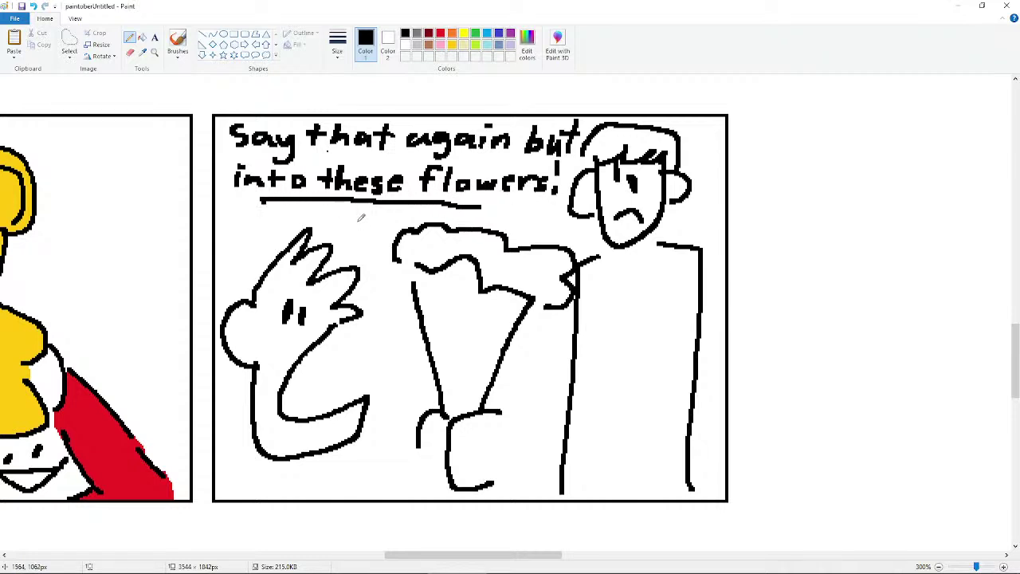
- Draw a curved speech line above the open-mouthed figure, add his shoulders and extend the hand holding the bouquet
drag(367, 212, 361, 249)
drag(263, 464, 232, 479)
drag(355, 450, 430, 468)
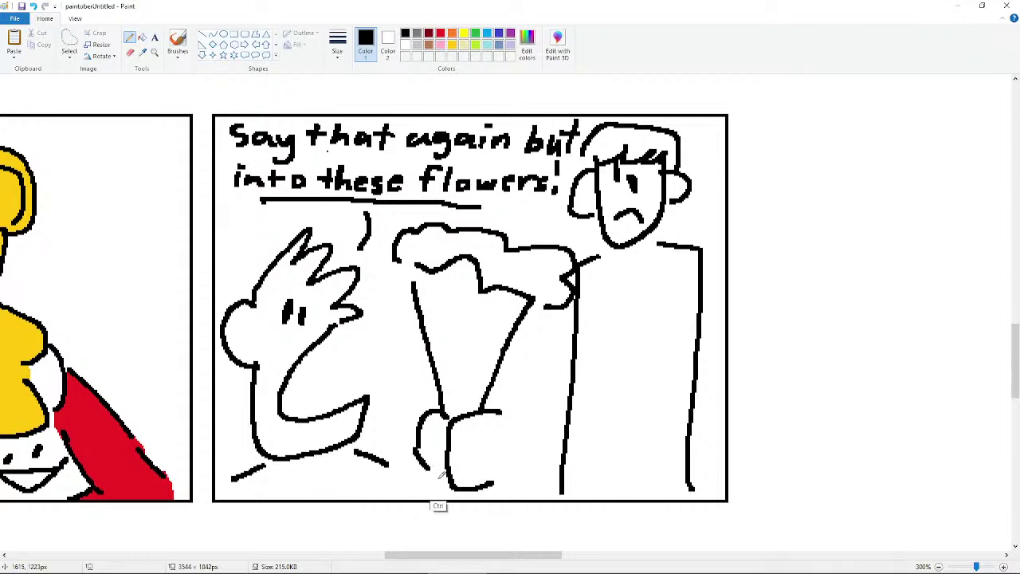
- Draw the frowning man's jacket with a V-shaped collar, centre seam, hem and a long arm line
mouse_move(619, 252)
mouse_down()
mouse_move(624, 325)
mouse_move(650, 260)
mouse_up()
drag(625, 339, 618, 433)
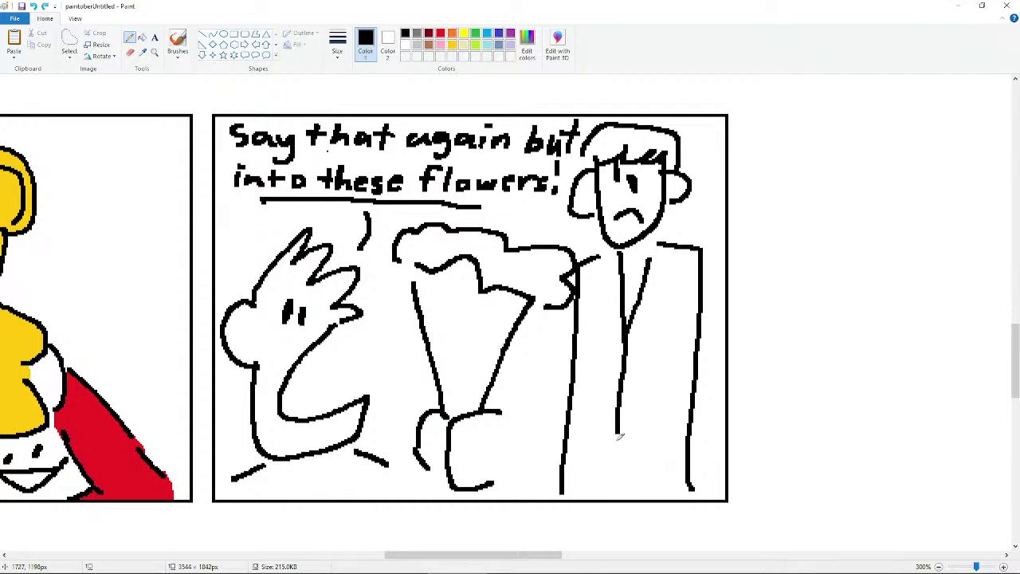
drag(581, 434, 670, 451)
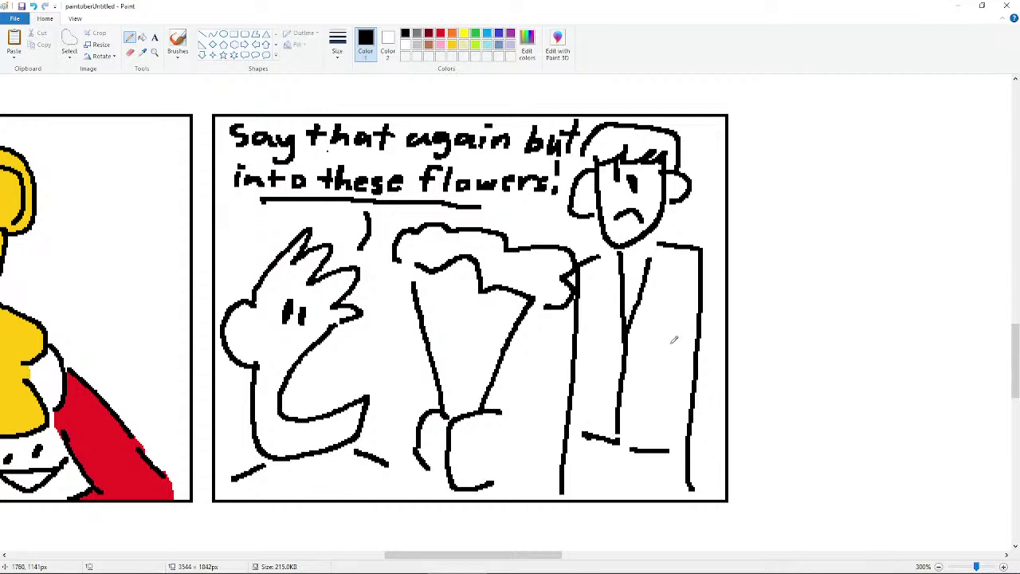
mouse_move(683, 313)
mouse_down()
mouse_move(667, 445)
mouse_move(661, 377)
mouse_move(650, 474)
mouse_up()
key(ctrl+z)
key(ctrl+z)
drag(667, 281, 647, 478)
key(ctrl+z)
drag(667, 295, 664, 470)
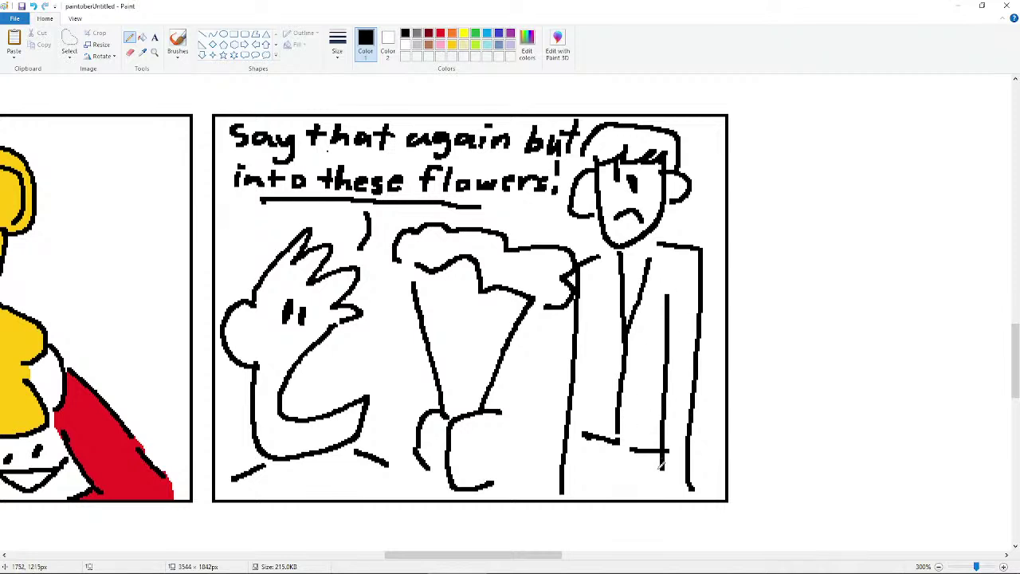
- Undo the frowning man's jacket details: the arm line, hem, centre seam and V-shaped collar
key(ctrl+z)
key(ctrl+z)
key(ctrl+z)
key(ctrl+z)
key(ctrl+z)
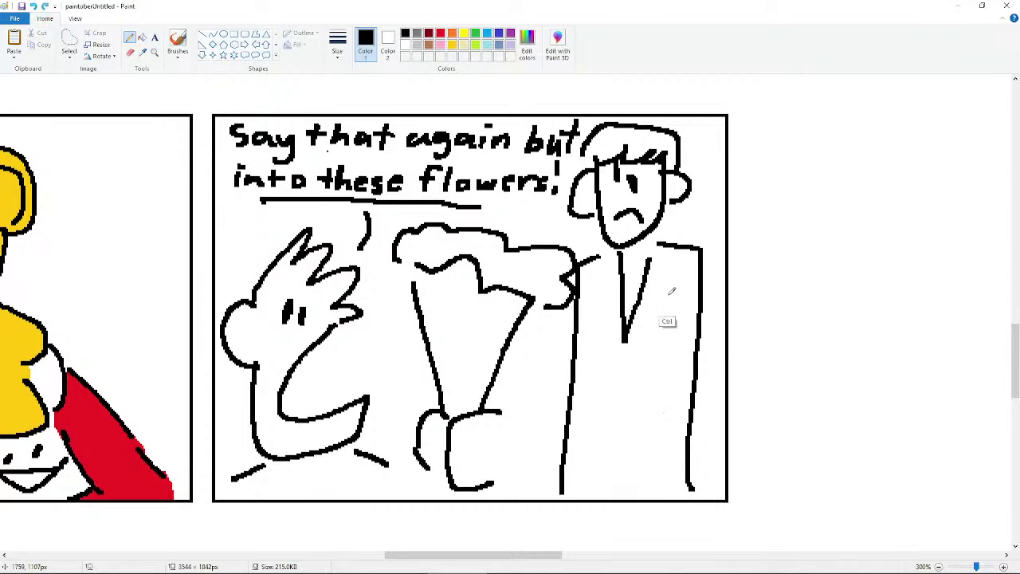
drag(668, 312, 650, 510)
key(ctrl+z)
- Redraw the frowning man's arms as long lines inside each side of his torso, with short slanted cuff lines and a hem stroke
mouse_move(675, 285)
mouse_down()
mouse_move(661, 431)
mouse_move(689, 451)
mouse_up()
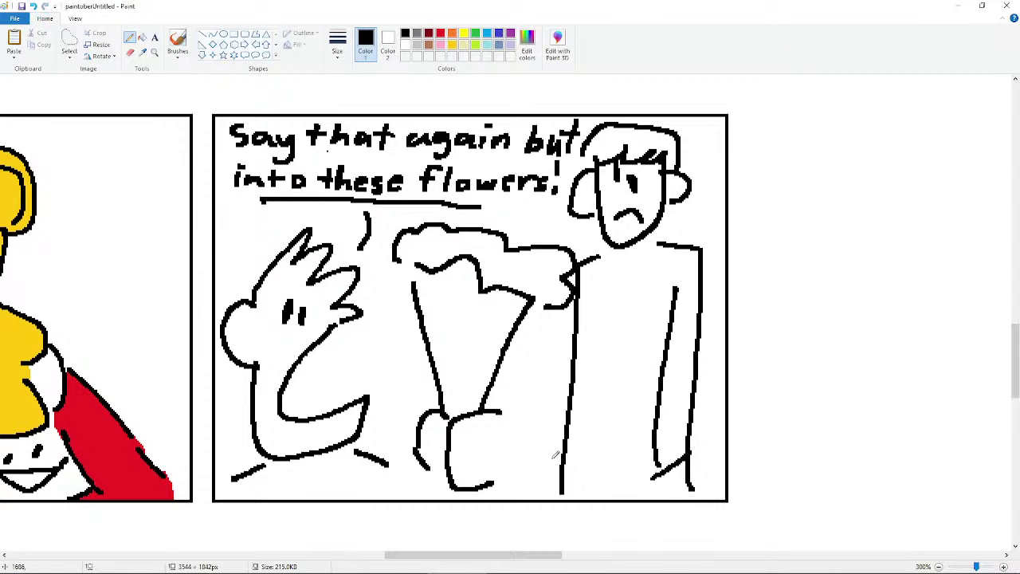
drag(553, 461, 591, 450)
key(ctrl+z)
mouse_move(604, 282)
mouse_down()
mouse_move(585, 468)
mouse_move(596, 504)
mouse_up()
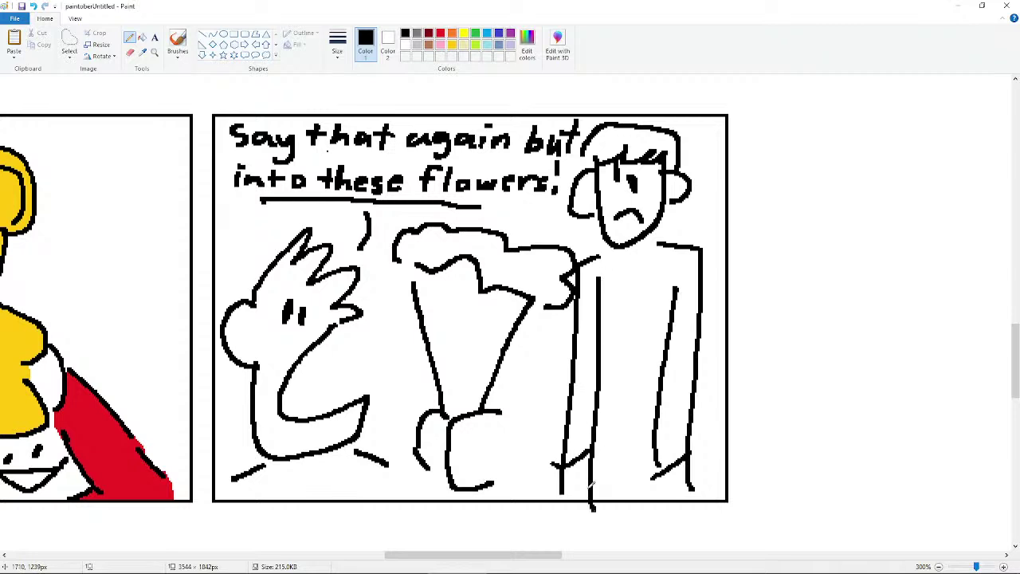
key(ctrl+z)
drag(606, 274, 596, 502)
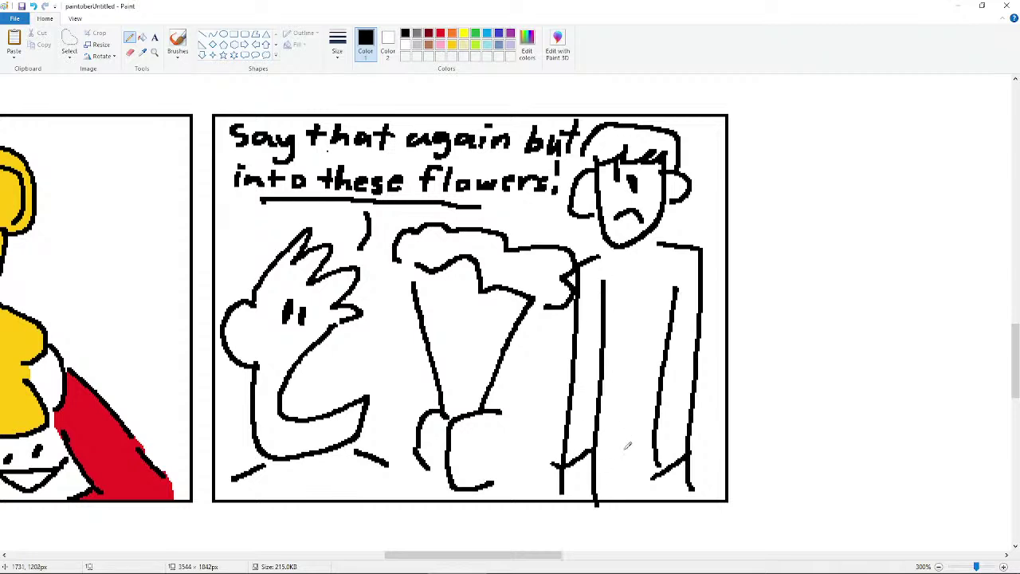
mouse_move(599, 465)
mouse_down()
mouse_move(637, 441)
mouse_move(699, 488)
mouse_up()
key(ctrl+z)
- Draw two fold lines inside the bouquet's cone-shaped wrapper
mouse_move(465, 567)
drag(465, 389, 438, 302)
drag(471, 338, 475, 364)
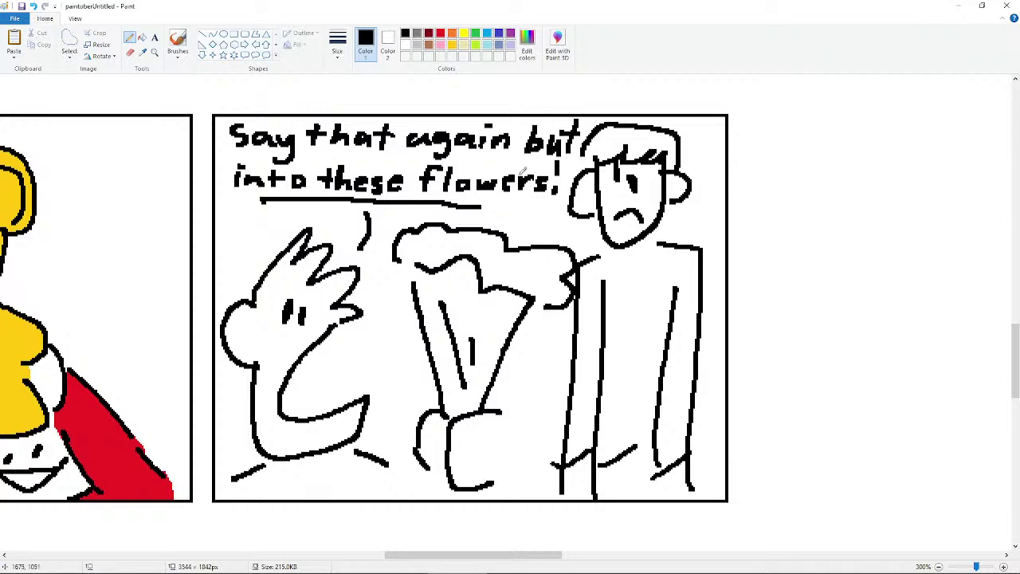
- Set a large Eraser with pink as Color 2 and paint pink patches across the bouquet's flowers
click(132, 51)
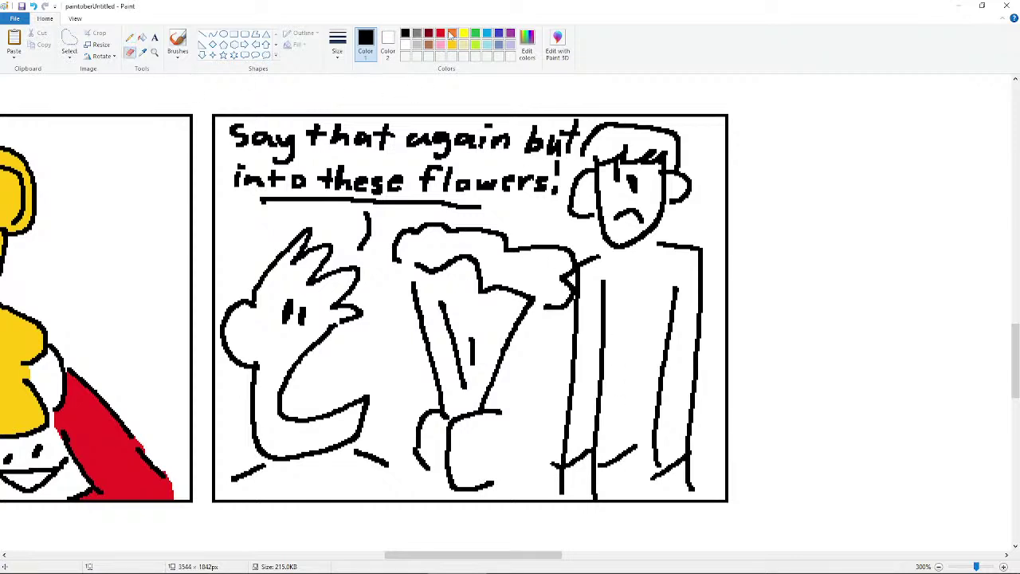
click(405, 45)
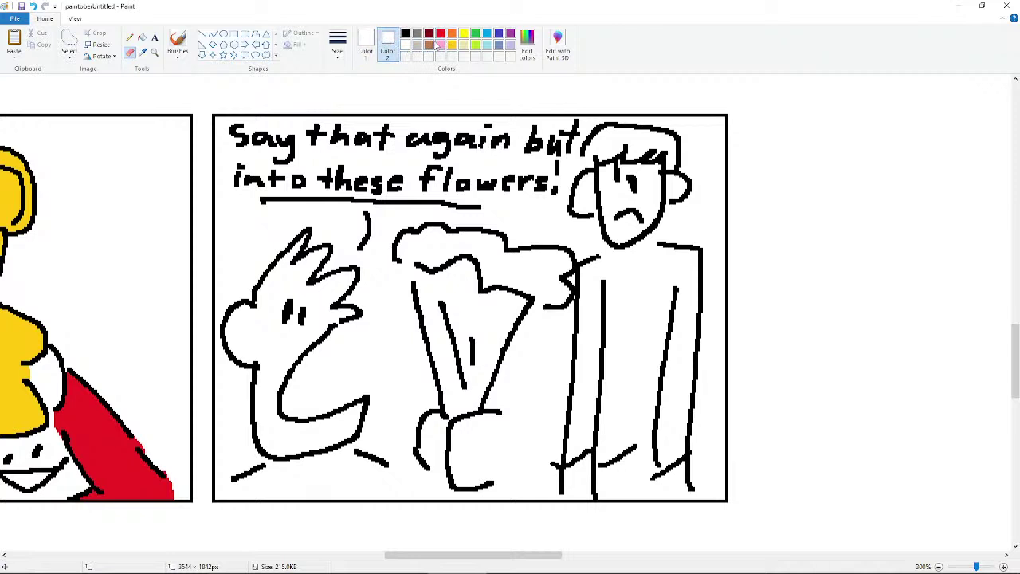
click(438, 46)
click(337, 44)
click(311, 137)
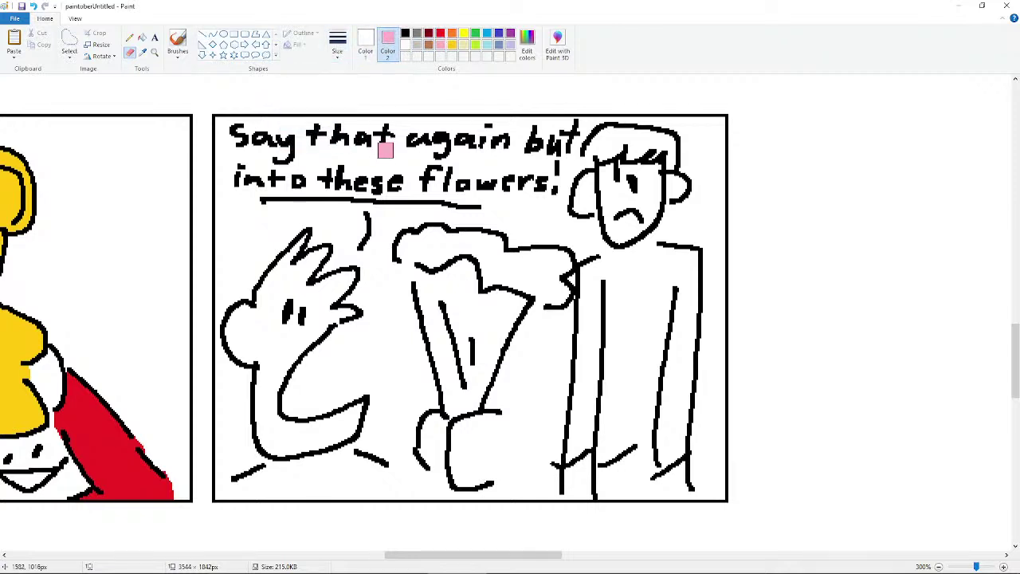
mouse_move(415, 235)
mouse_down()
mouse_move(419, 250)
mouse_move(405, 245)
mouse_move(430, 229)
mouse_move(463, 253)
mouse_move(437, 249)
mouse_move(434, 263)
mouse_move(485, 241)
mouse_move(476, 228)
mouse_move(484, 220)
mouse_move(493, 247)
mouse_move(482, 261)
mouse_move(522, 244)
mouse_move(516, 254)
mouse_move(525, 255)
mouse_move(502, 239)
mouse_move(518, 231)
mouse_move(500, 239)
mouse_move(487, 279)
mouse_move(544, 270)
mouse_move(554, 244)
mouse_move(538, 249)
mouse_up()
- Paint gold, red, light blue and more pink patches over the bouquet's flowers with the coloured Eraser
click(450, 45)
click(440, 45)
click(440, 33)
click(487, 45)
click(452, 44)
click(440, 44)
click(439, 34)
click(526, 273)
click(451, 44)
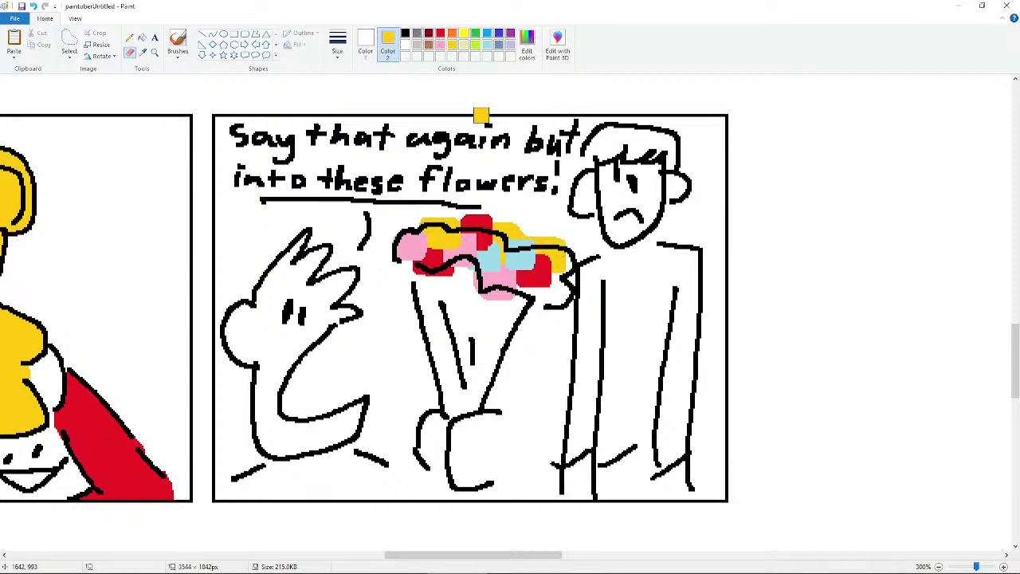
- Finish the bouquet's far edge with light blue, pink and red patches, and colour its wrapper lime green
click(487, 46)
mouse_move(516, 289)
mouse_down()
mouse_move(537, 299)
mouse_move(549, 291)
mouse_up()
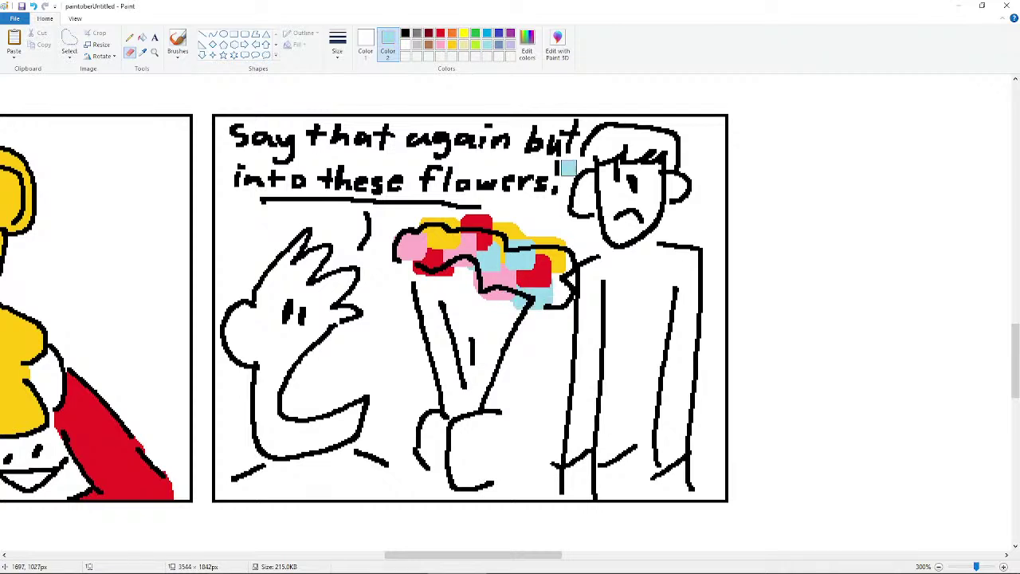
click(440, 45)
drag(555, 292, 564, 291)
click(440, 32)
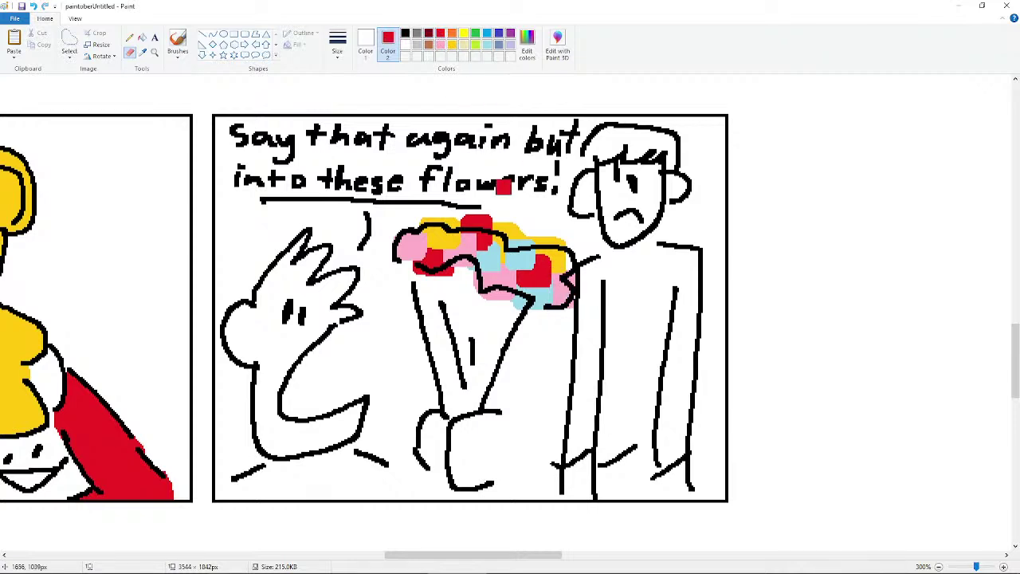
drag(570, 265, 570, 261)
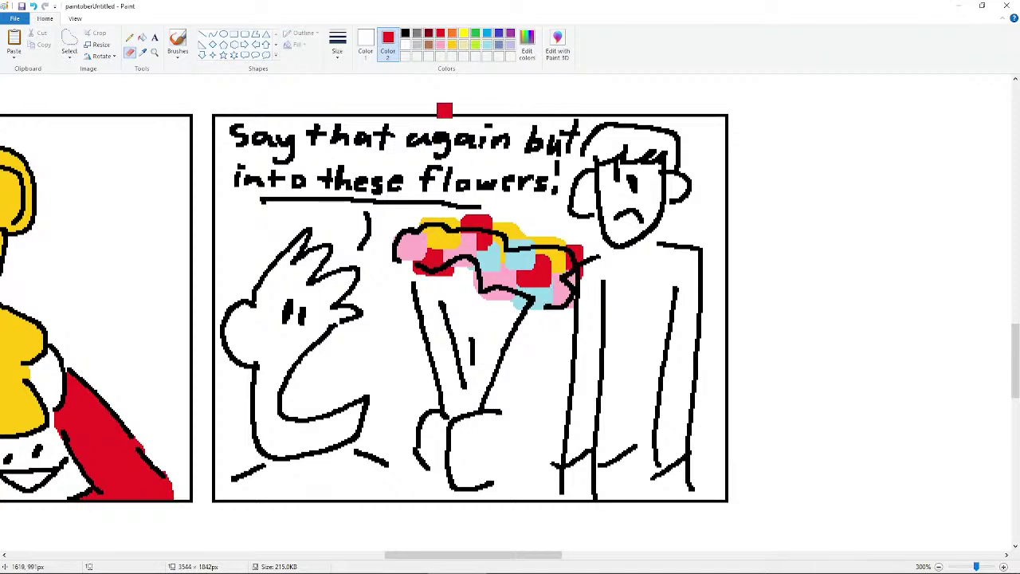
click(475, 44)
mouse_move(420, 289)
mouse_down()
mouse_move(442, 359)
mouse_move(463, 269)
mouse_move(467, 353)
mouse_move(454, 346)
mouse_move(446, 294)
mouse_move(458, 285)
mouse_move(467, 379)
mouse_move(492, 313)
mouse_move(487, 363)
mouse_move(515, 293)
mouse_move(455, 407)
mouse_up()
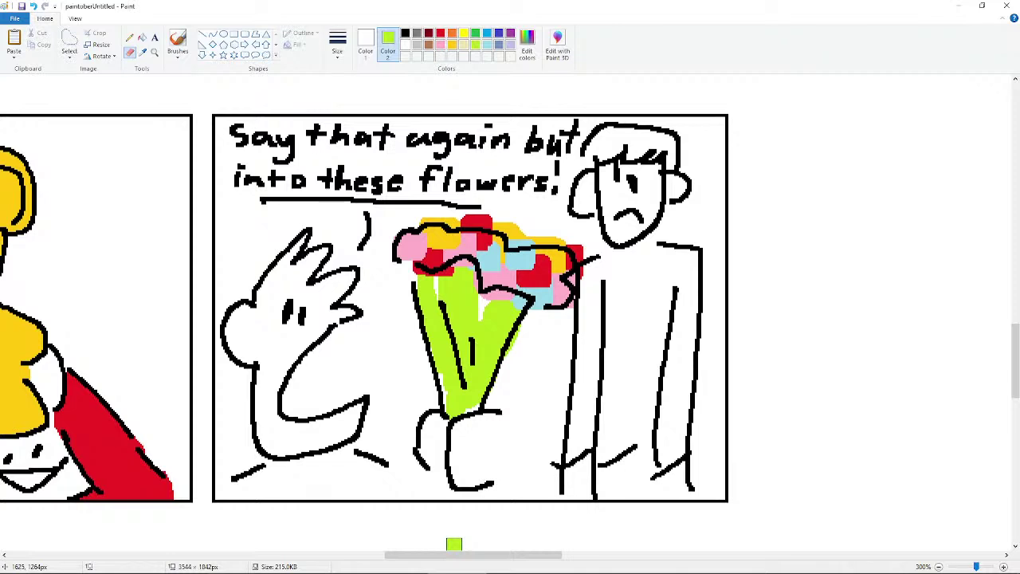
- Switch to Chrome to check the 6-minute timer and return to Paint
click(454, 568)
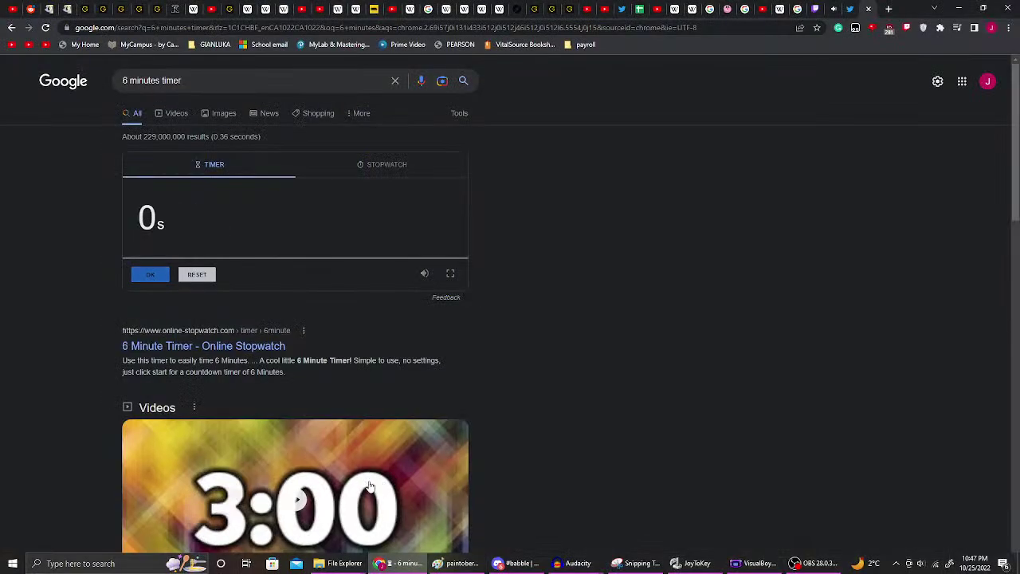
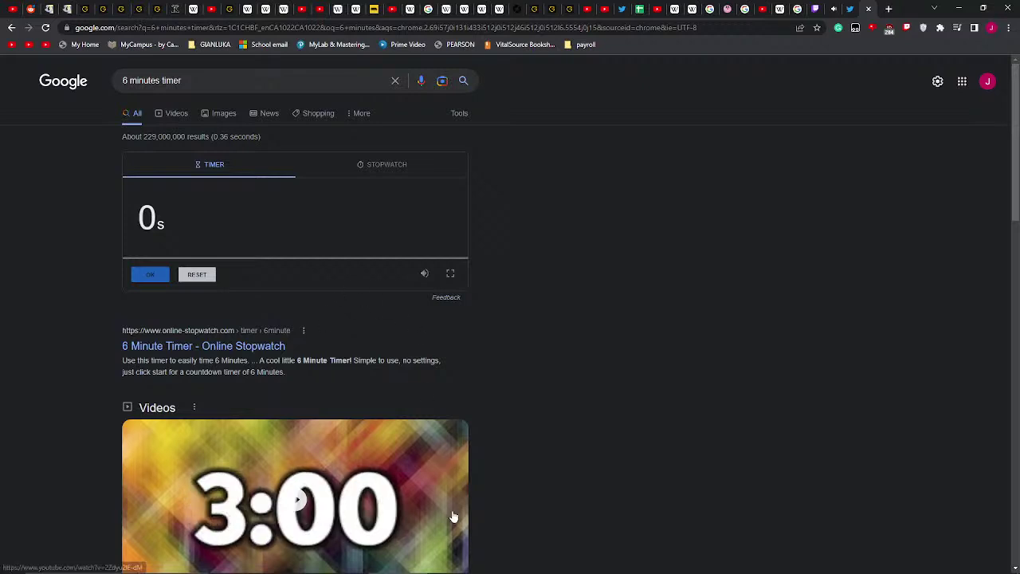
mouse_move(712, 571)
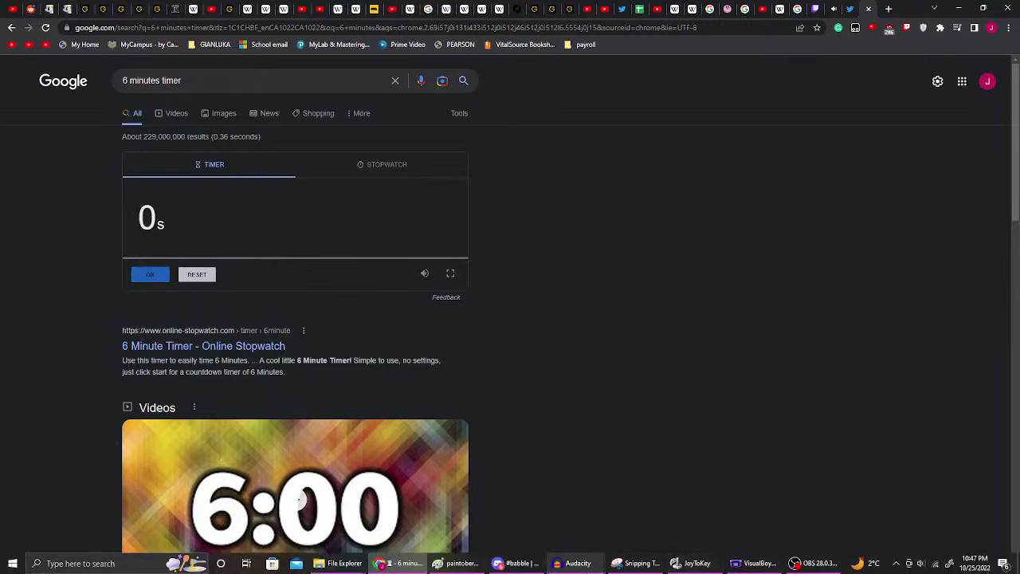
click(458, 563)
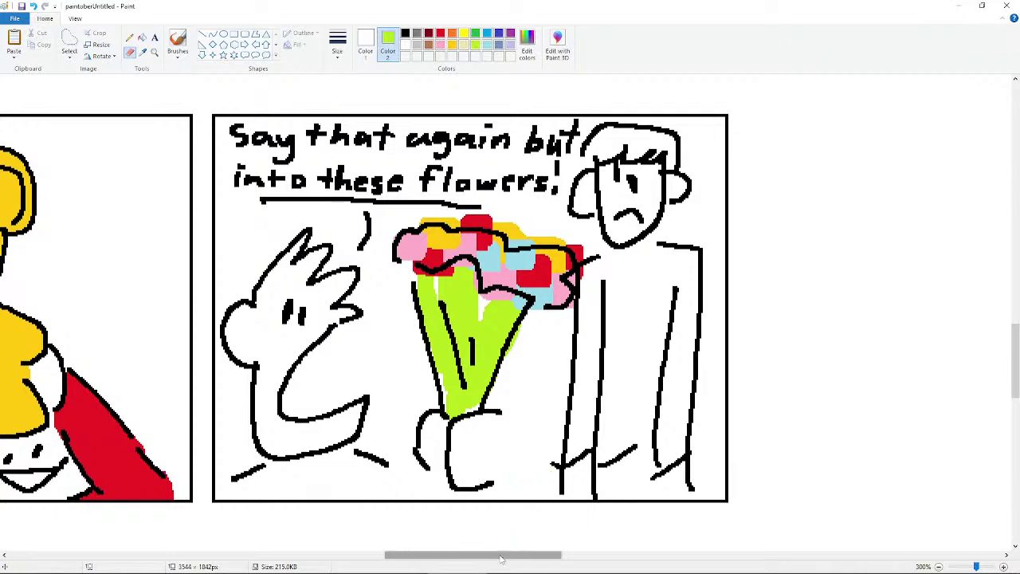
- Look over the comic grid and locate the next empty panel, below the gold star panel
mouse_move(500, 553)
mouse_down()
mouse_move(516, 552)
mouse_move(486, 553)
mouse_up()
scroll(433, 483, down, 4)
scroll(441, 488, up, 2)
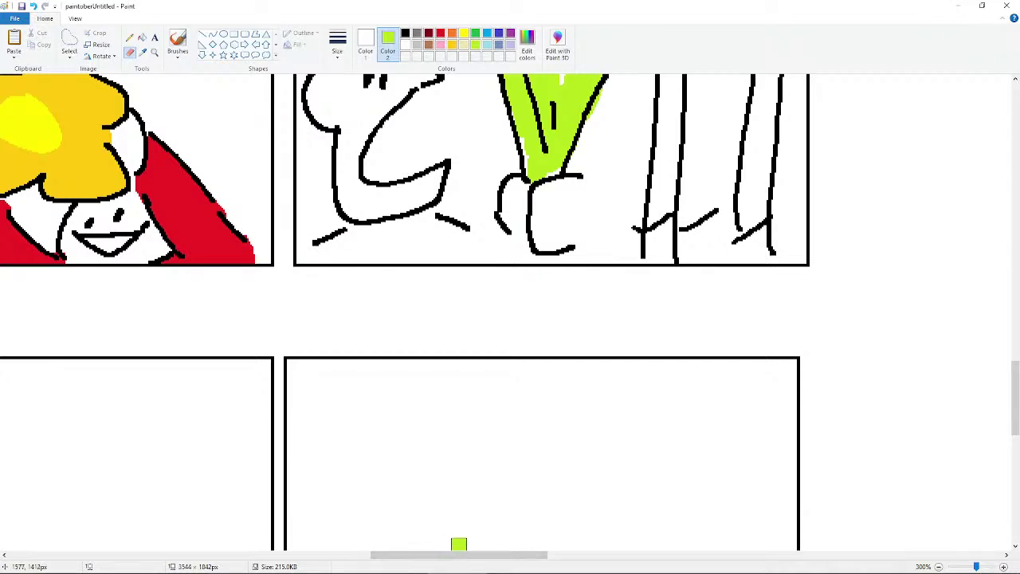
drag(467, 556, 397, 556)
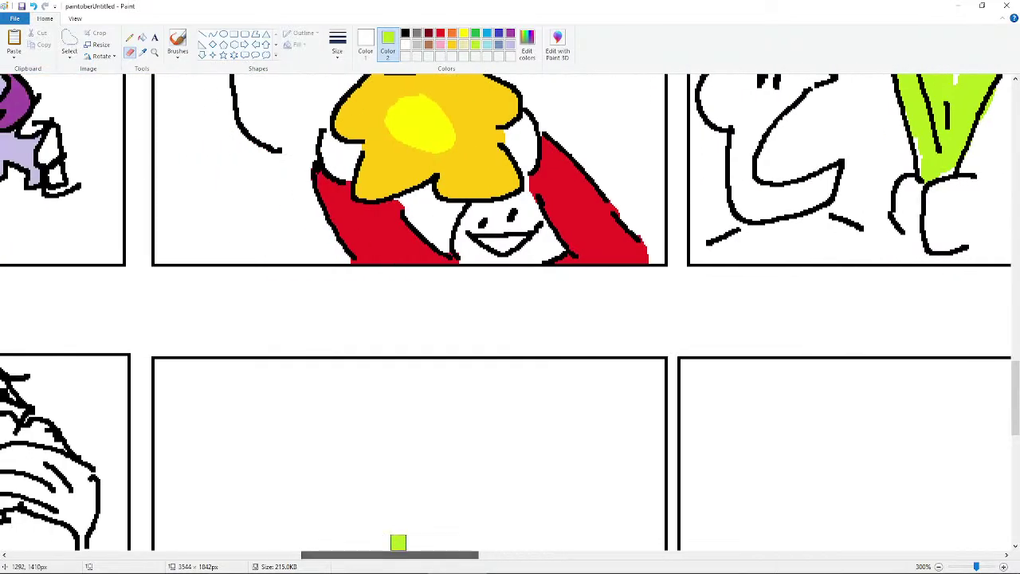
scroll(403, 518, down, 3)
scroll(442, 511, up, 3)
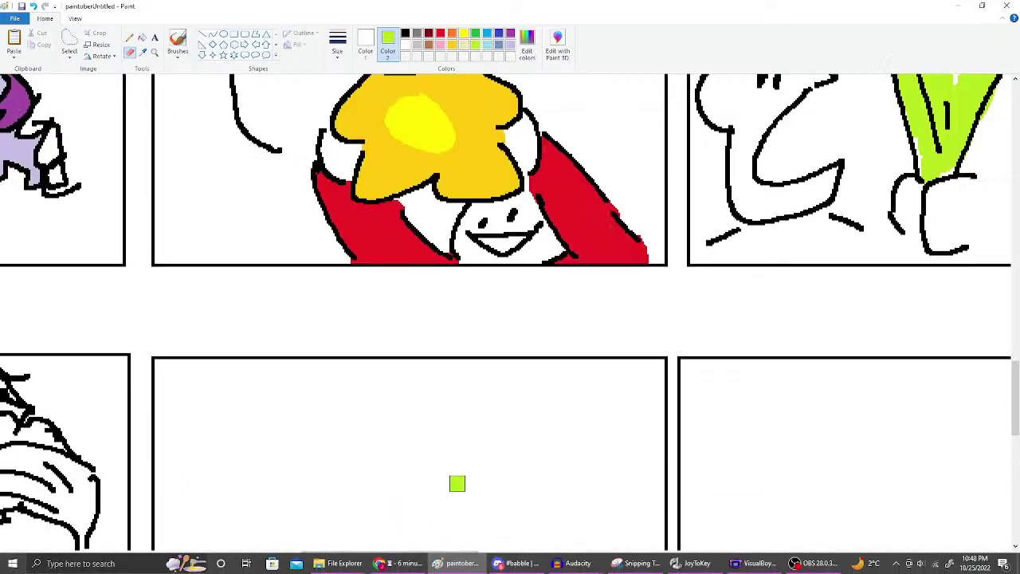
scroll(457, 483, up, 5)
scroll(457, 483, down, 9)
scroll(488, 536, up, 2)
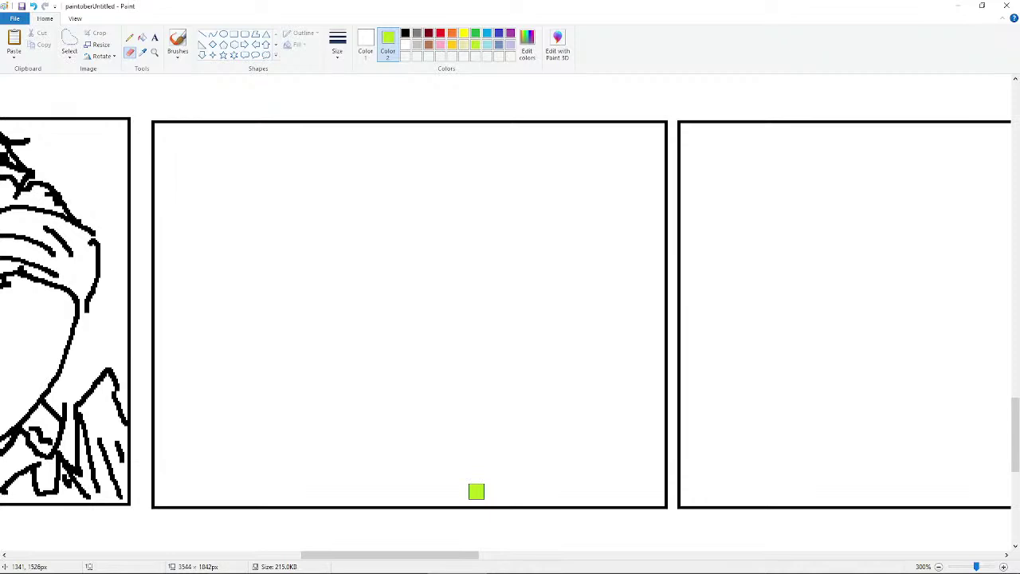
- Switch to Chrome, check the Ms Paintober 2022 prompt list, and restart the 6-minute timer
click(398, 563)
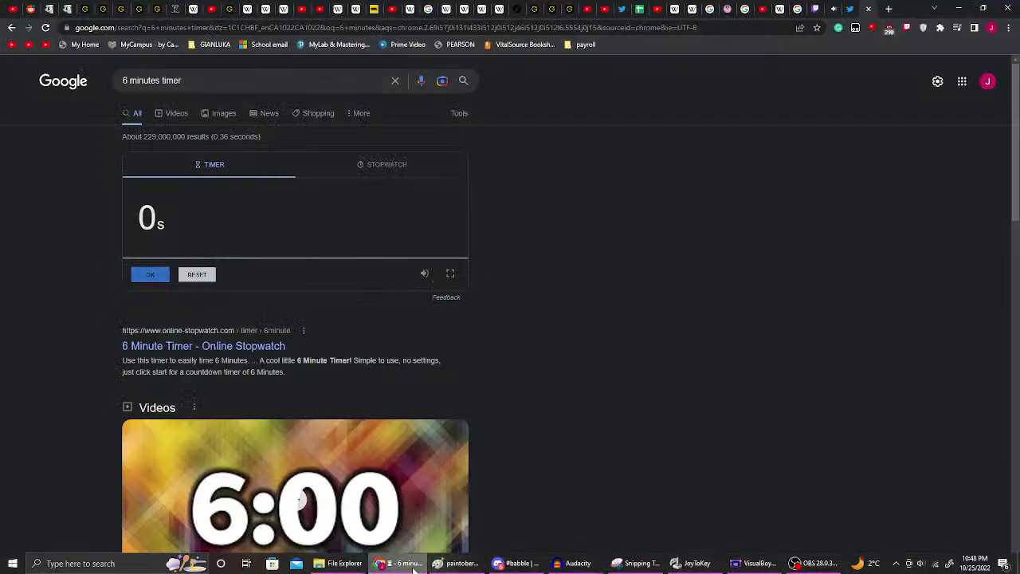
click(843, 9)
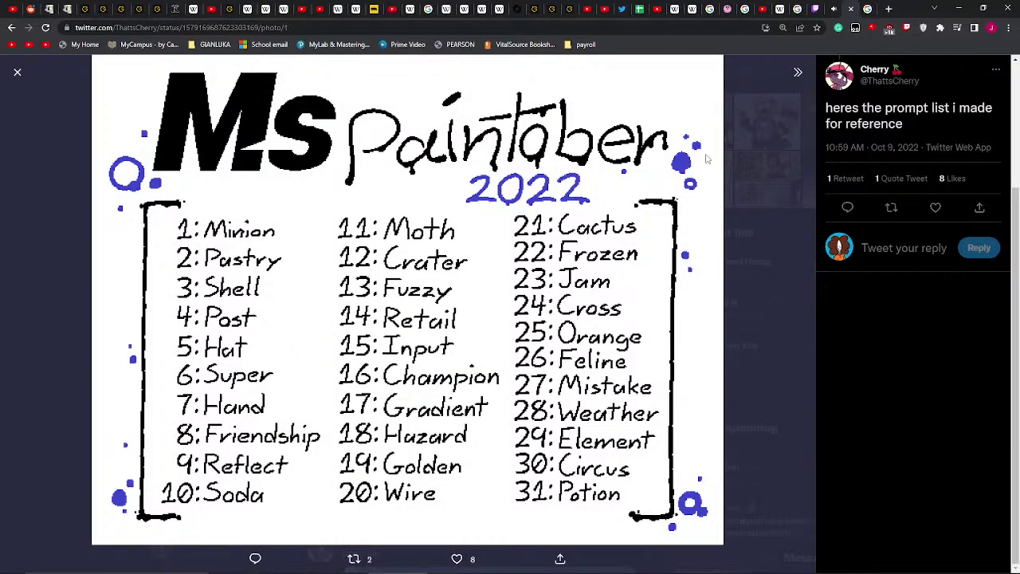
click(866, 9)
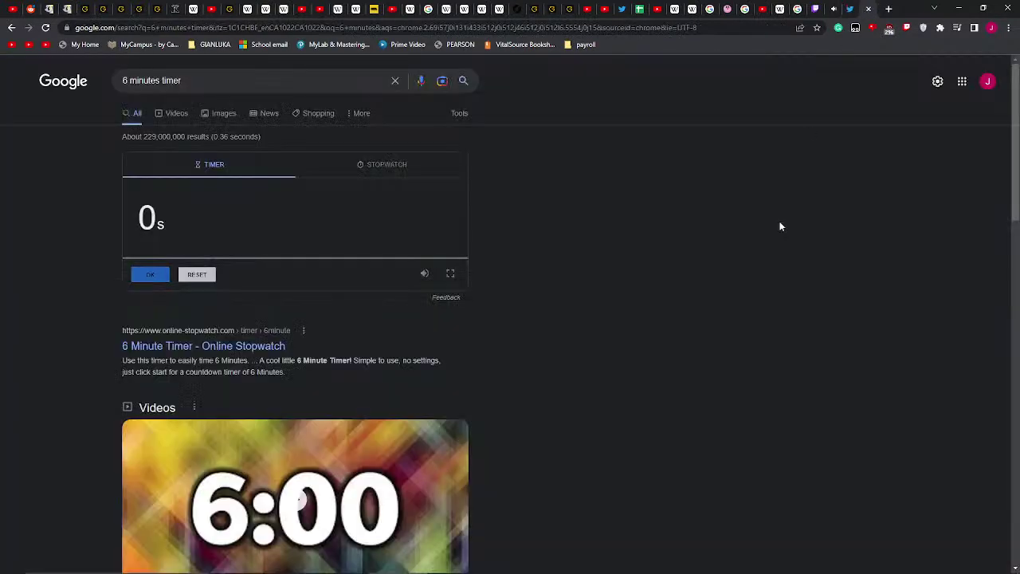
click(186, 278)
click(151, 277)
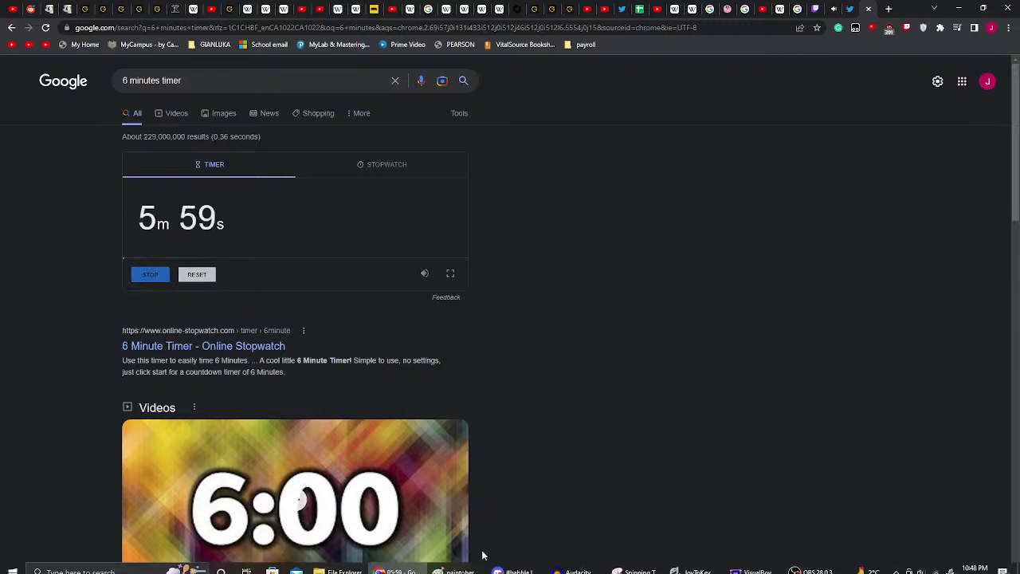
- Return to Paint and set up the Pencil with black as Color 1 and white as Color 2
click(468, 565)
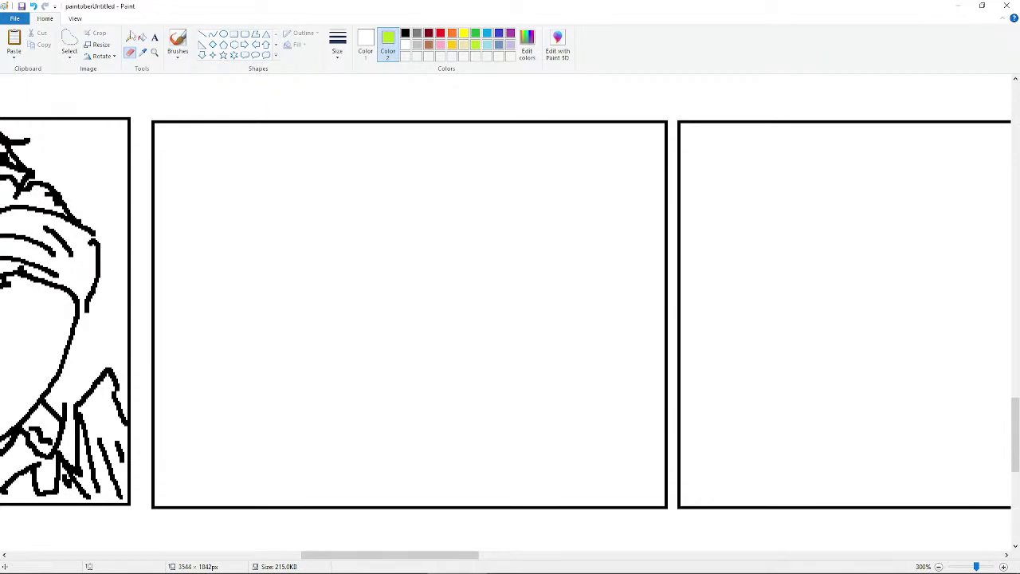
click(130, 37)
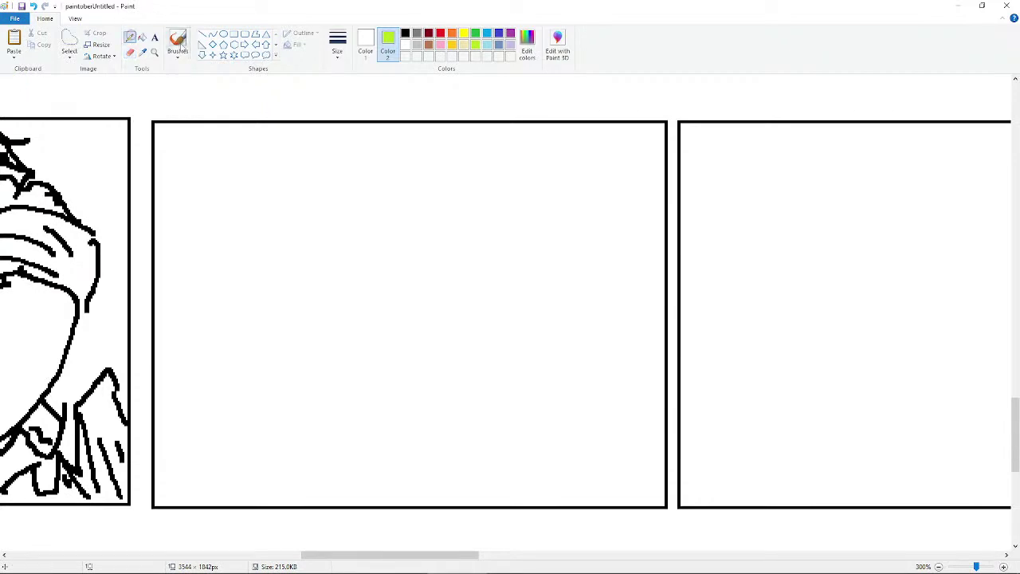
click(405, 33)
click(367, 44)
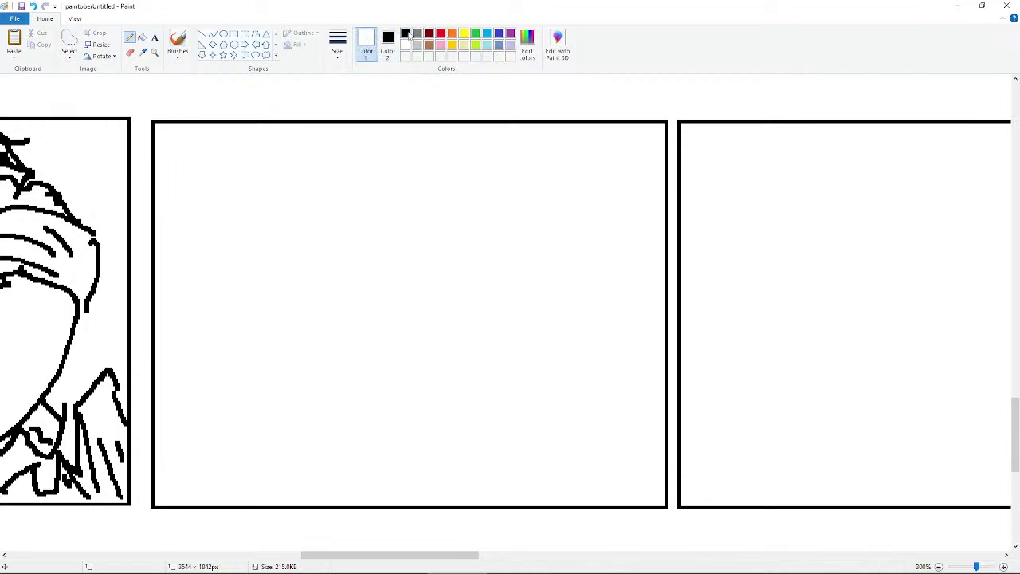
click(405, 32)
click(388, 43)
click(405, 45)
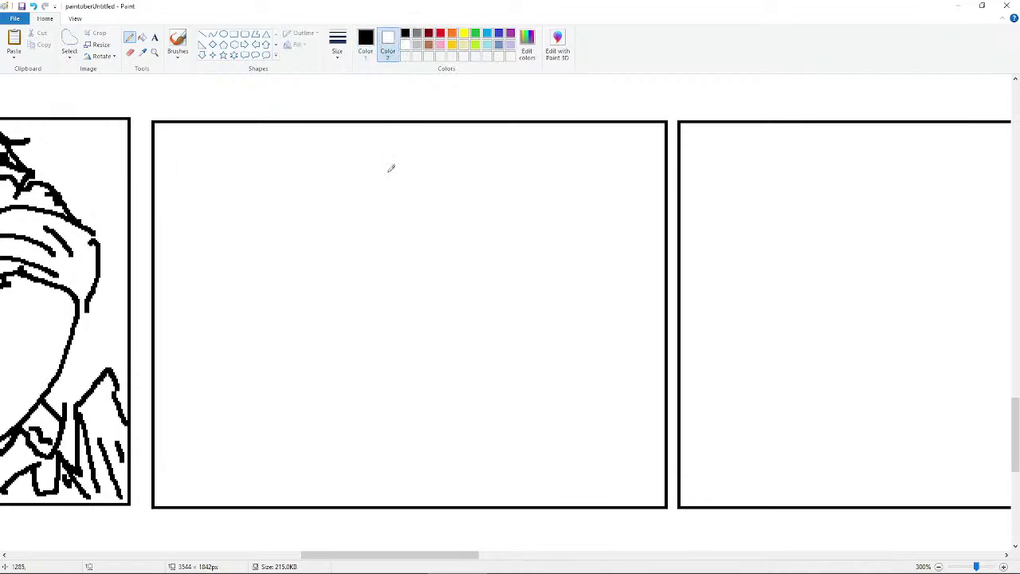
click(375, 46)
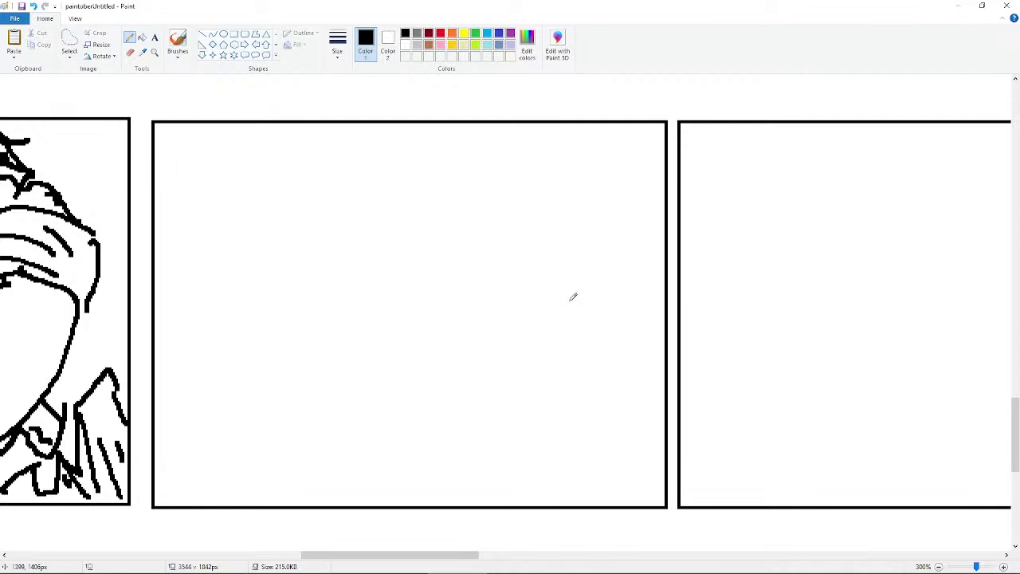
- Sketch a small head with a brimmed, round-topped hat near the centre of the empty panel
mouse_move(406, 300)
mouse_down()
mouse_move(396, 302)
mouse_move(370, 301)
mouse_move(374, 330)
mouse_move(395, 329)
mouse_move(403, 310)
mouse_move(400, 299)
mouse_move(379, 297)
mouse_move(378, 284)
mouse_move(394, 278)
mouse_move(380, 298)
mouse_up()
key(ctrl+z)
click(394, 302)
key(ctrl+z)
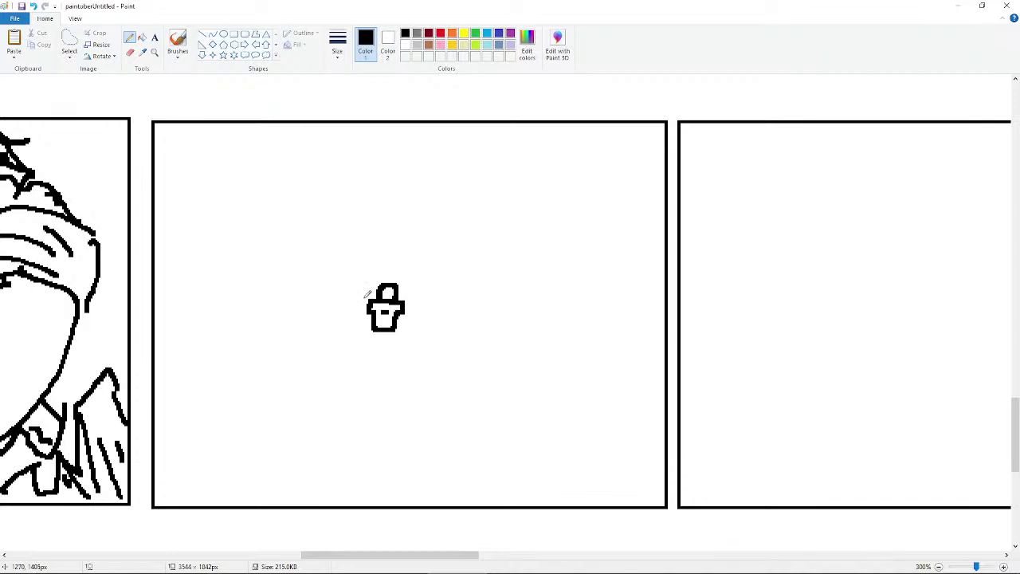
mouse_move(368, 296)
mouse_down()
mouse_move(345, 293)
mouse_move(330, 316)
mouse_move(342, 322)
mouse_move(338, 343)
mouse_move(359, 293)
mouse_move(330, 309)
mouse_move(340, 349)
mouse_move(365, 351)
mouse_up()
key(ctrl+z)
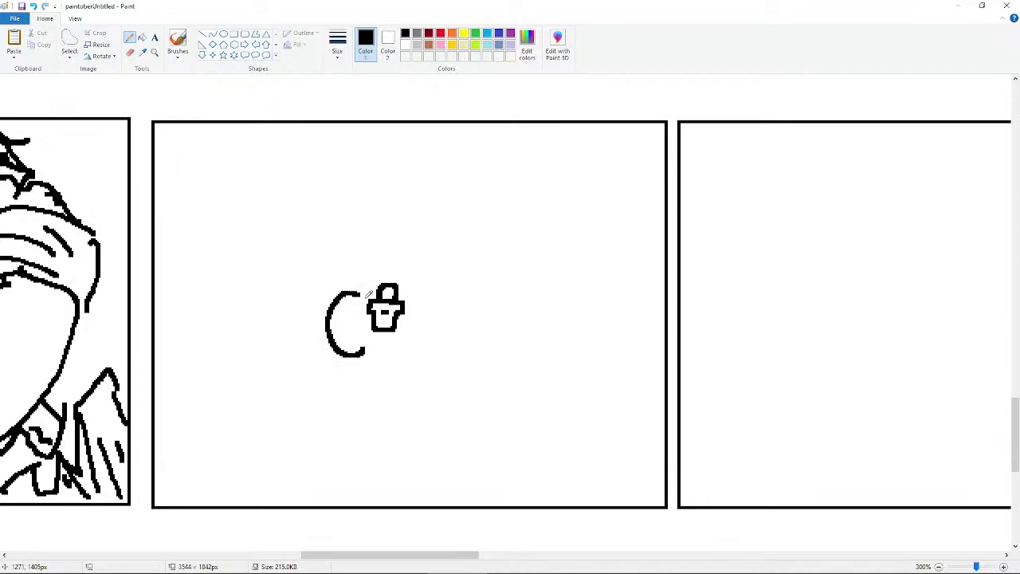
drag(363, 295, 371, 350)
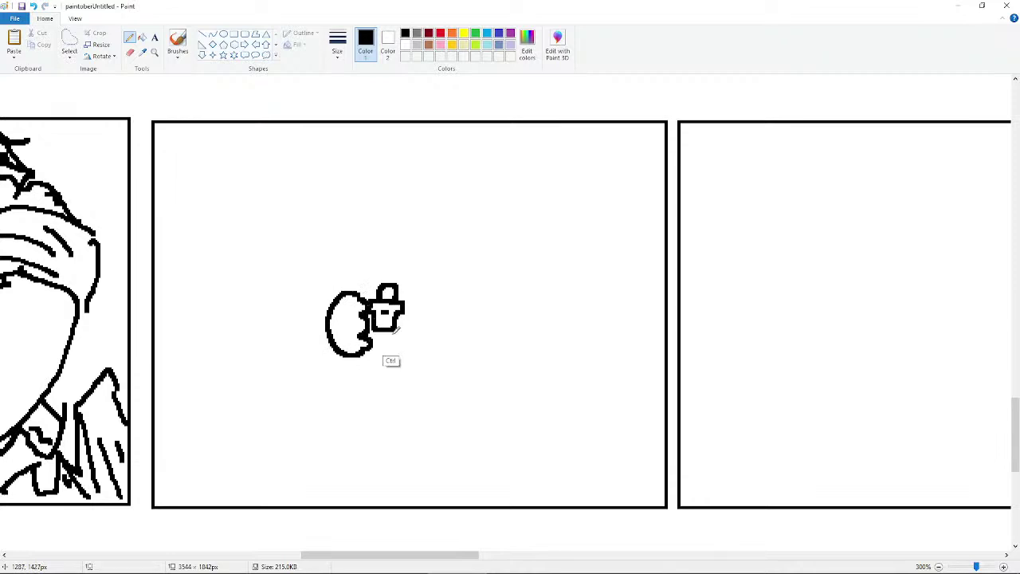
key(ctrl+z)
key(ctrl+z)
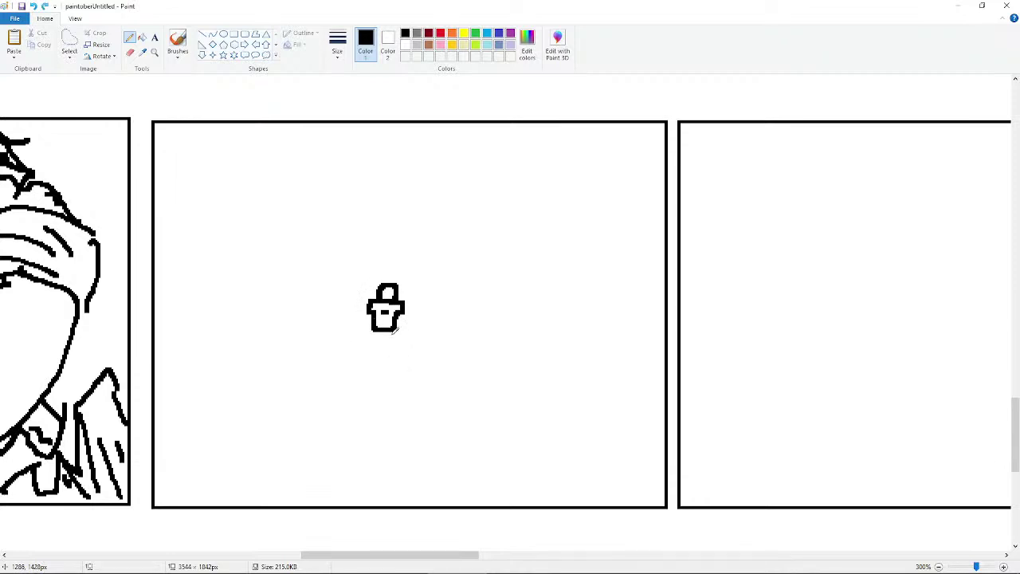
mouse_move(372, 327)
mouse_down()
mouse_move(349, 342)
mouse_move(351, 355)
mouse_move(356, 340)
mouse_move(356, 365)
mouse_move(396, 373)
mouse_move(415, 361)
mouse_move(415, 322)
mouse_move(371, 351)
mouse_move(391, 371)
mouse_move(403, 326)
mouse_move(416, 341)
mouse_move(399, 368)
mouse_up()
key(ctrl+z)
key(ctrl+z)
key(ctrl+z)
key(ctrl+z)
key(ctrl+z)
- Draw a hand with curled fingers gripping the small hatted head from below
mouse_move(370, 325)
mouse_down()
mouse_move(355, 347)
mouse_move(365, 364)
mouse_move(335, 355)
mouse_move(344, 369)
mouse_move(336, 394)
mouse_move(365, 385)
mouse_up()
mouse_move(379, 324)
mouse_down()
mouse_move(385, 368)
mouse_move(370, 351)
mouse_up()
key(ctrl+z)
mouse_move(381, 333)
mouse_down()
mouse_move(382, 350)
mouse_move(401, 348)
mouse_up()
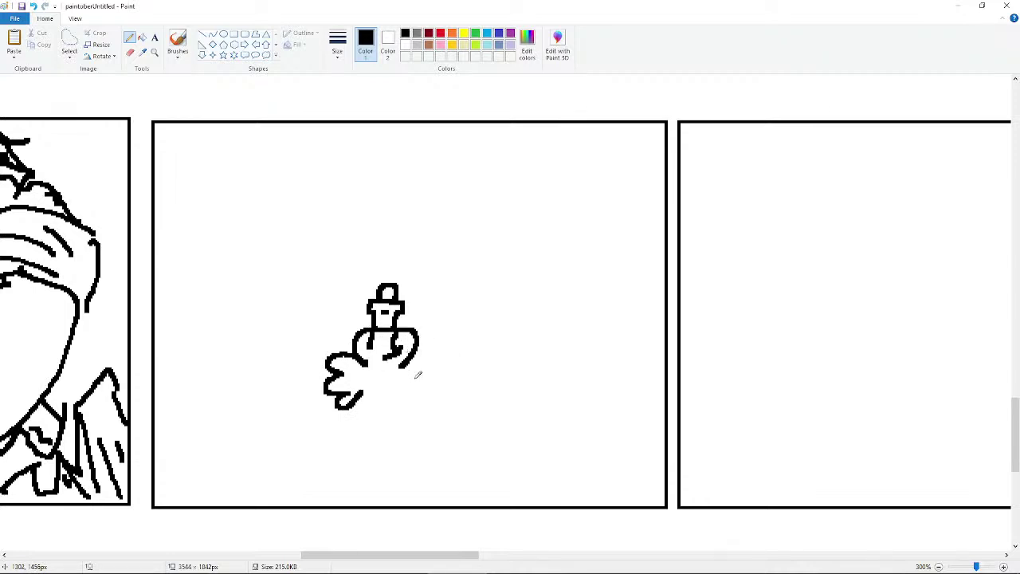
drag(373, 398, 414, 352)
- Draw a larger smiling face with two filled oval eyes and a pointed chin, up and to the right of the hand
mouse_move(478, 274)
mouse_down()
mouse_move(527, 277)
mouse_move(539, 239)
mouse_up()
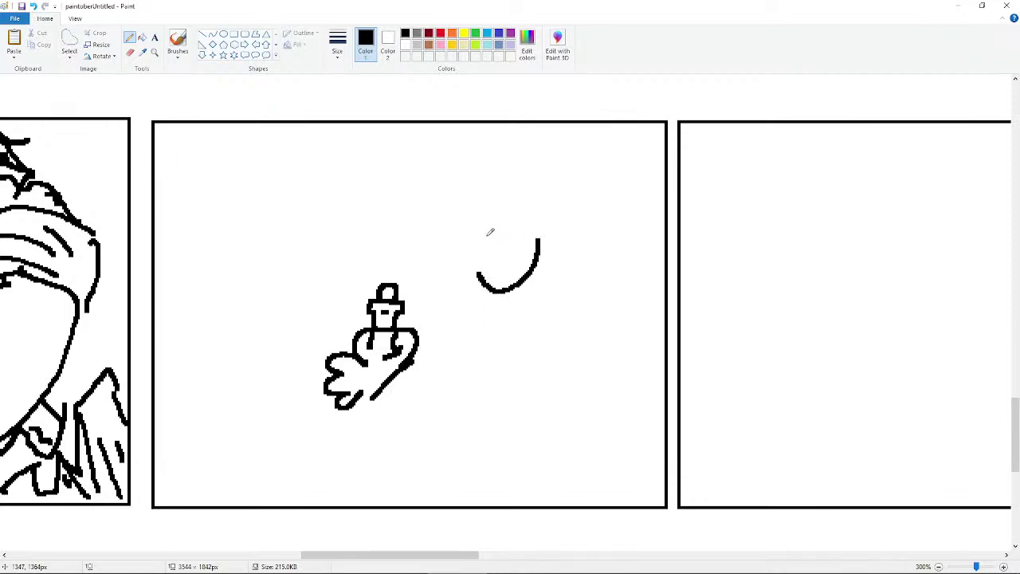
drag(474, 227, 511, 242)
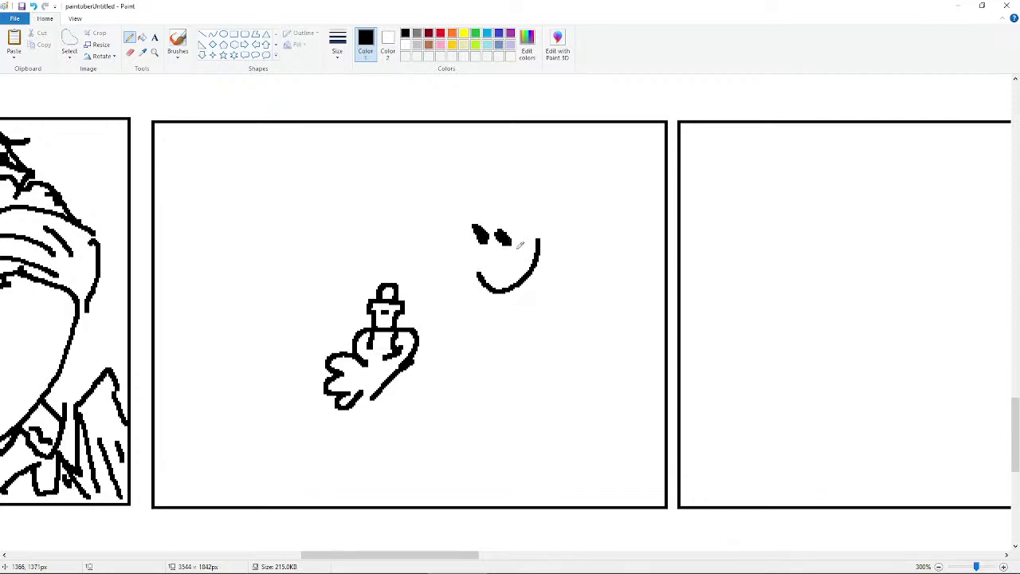
drag(460, 187, 466, 297)
key(ctrl+z)
drag(462, 225, 486, 326)
key(ctrl+z)
mouse_move(461, 224)
mouse_down()
mouse_move(483, 316)
mouse_move(527, 290)
mouse_move(460, 212)
mouse_move(467, 270)
mouse_move(502, 312)
mouse_move(516, 318)
mouse_move(566, 260)
mouse_up()
key(ctrl+z)
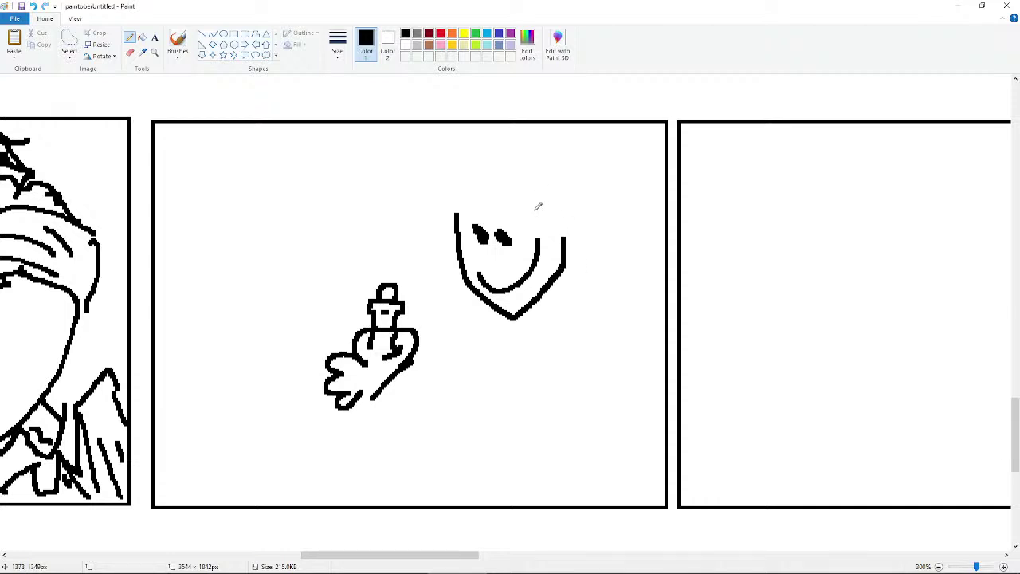
- Draw a centre-parted fringe over the forehead with two hair strands swept back on the right
drag(457, 208, 486, 162)
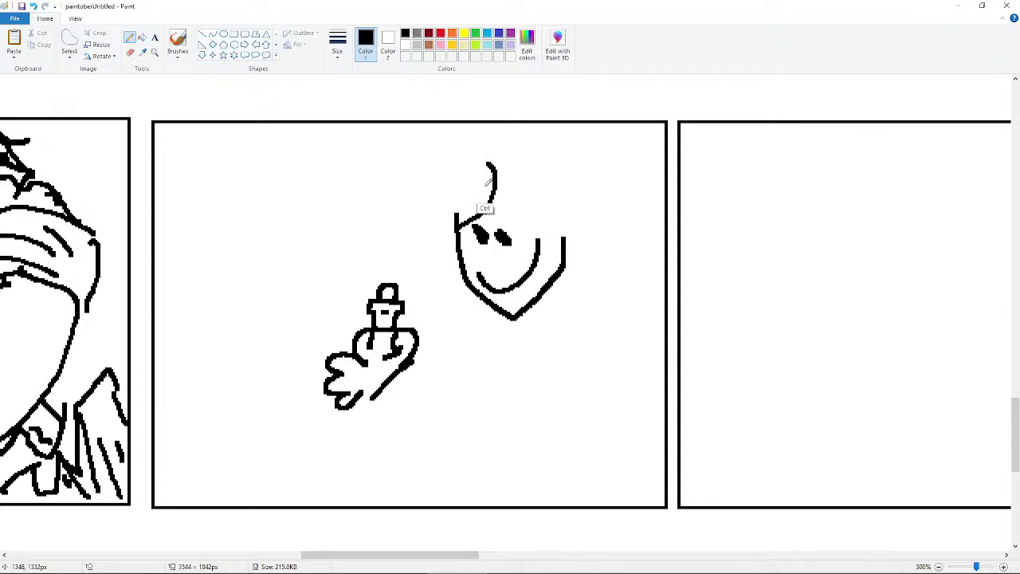
key(ctrl+z)
mouse_move(437, 236)
mouse_down()
mouse_move(487, 187)
mouse_move(483, 162)
mouse_up()
mouse_move(498, 165)
mouse_down()
mouse_move(566, 211)
mouse_move(562, 224)
mouse_up()
key(ctrl+z)
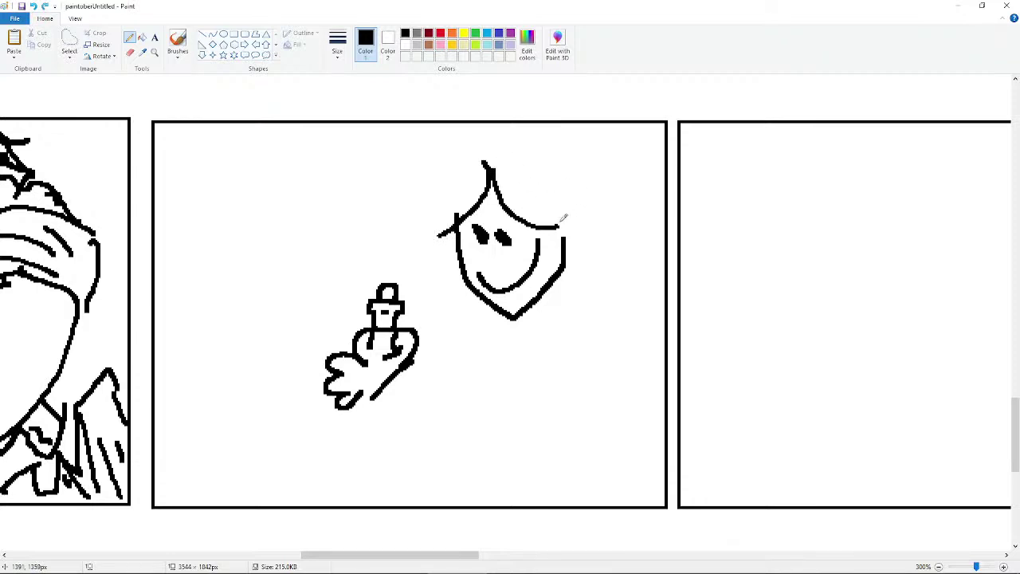
mouse_move(514, 160)
mouse_down()
mouse_move(563, 229)
mouse_move(561, 202)
mouse_up()
key(ctrl+z)
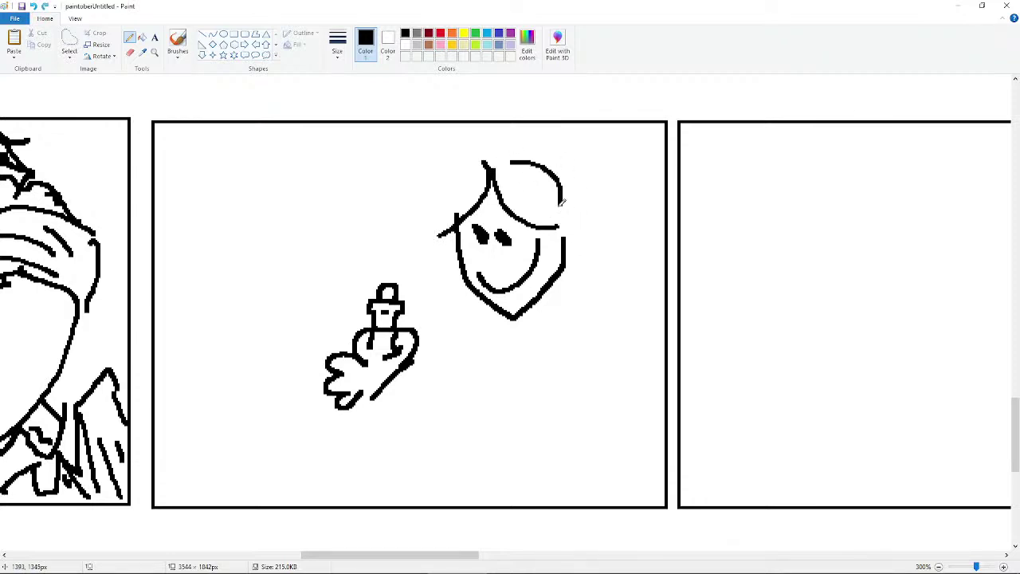
key(ctrl+z)
drag(514, 176, 577, 210)
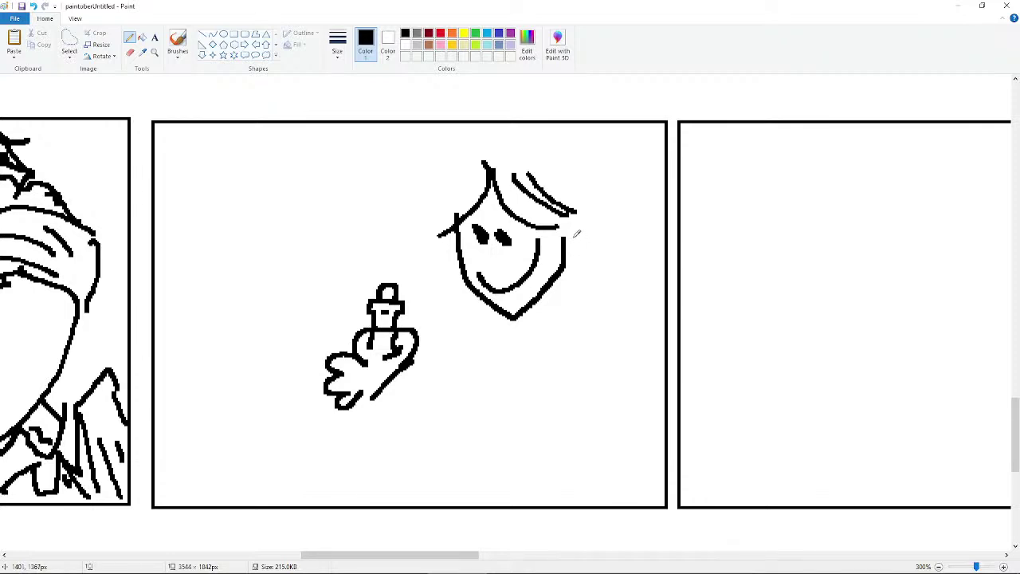
- Draw a wavy ponytail beside the face, with a hair tie and the hair outline over the top of the head
mouse_move(588, 232)
mouse_down()
mouse_move(605, 289)
mouse_move(597, 265)
mouse_move(589, 280)
mouse_move(618, 276)
mouse_move(577, 310)
mouse_move(594, 311)
mouse_up()
key(ctrl+z)
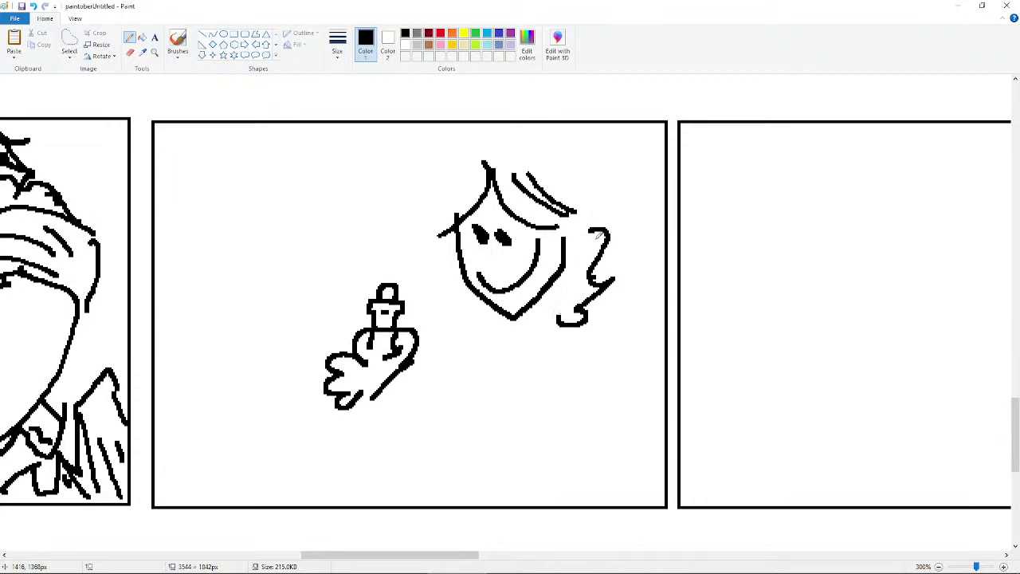
key(ctrl+z)
key(ctrl+z)
key(ctrl+z)
key(ctrl+z)
key(ctrl+z)
mouse_move(587, 227)
mouse_down()
mouse_move(625, 233)
mouse_move(609, 270)
mouse_move(634, 260)
mouse_move(623, 299)
mouse_move(585, 303)
mouse_move(561, 282)
mouse_up()
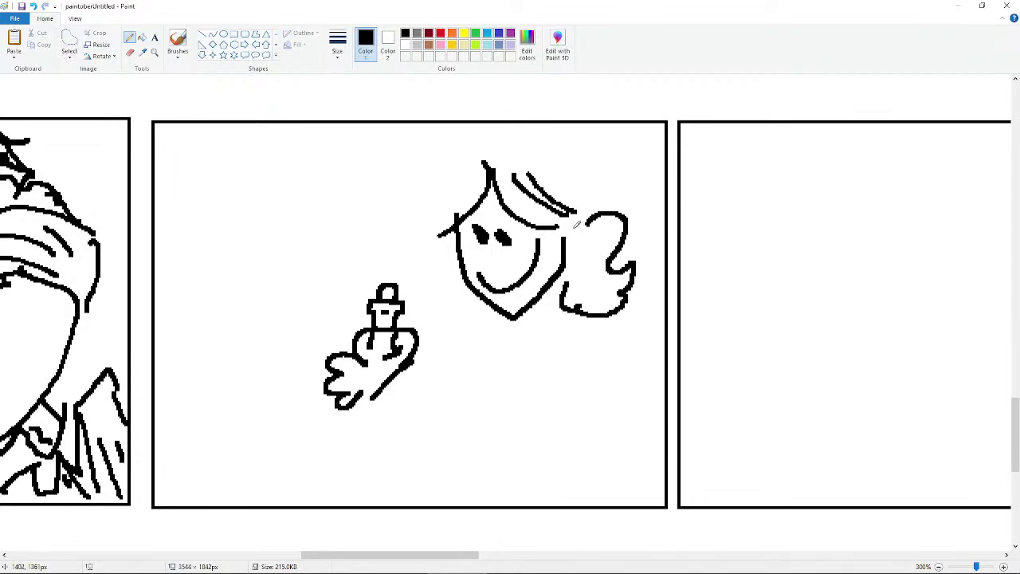
mouse_move(576, 224)
mouse_down()
mouse_move(596, 198)
mouse_move(522, 149)
mouse_up()
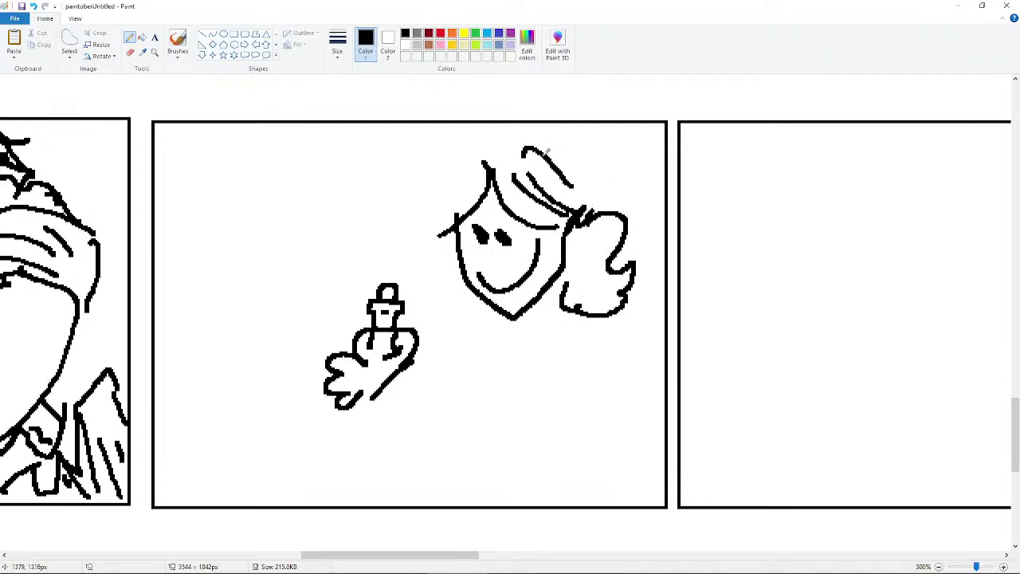
key(ctrl+z)
mouse_move(571, 192)
mouse_down()
mouse_move(521, 149)
mouse_move(440, 193)
mouse_move(445, 215)
mouse_move(432, 226)
mouse_up()
- Draw a V-shaped neckline below the chin and a sloping shoulder line on the side facing the hand
drag(510, 347, 549, 312)
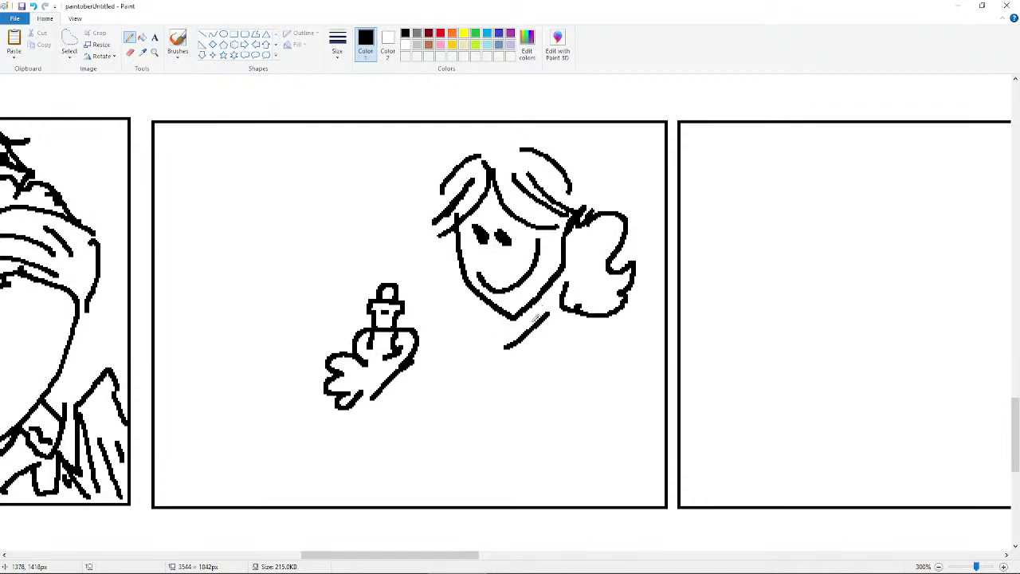
key(ctrl+z)
drag(521, 358, 548, 321)
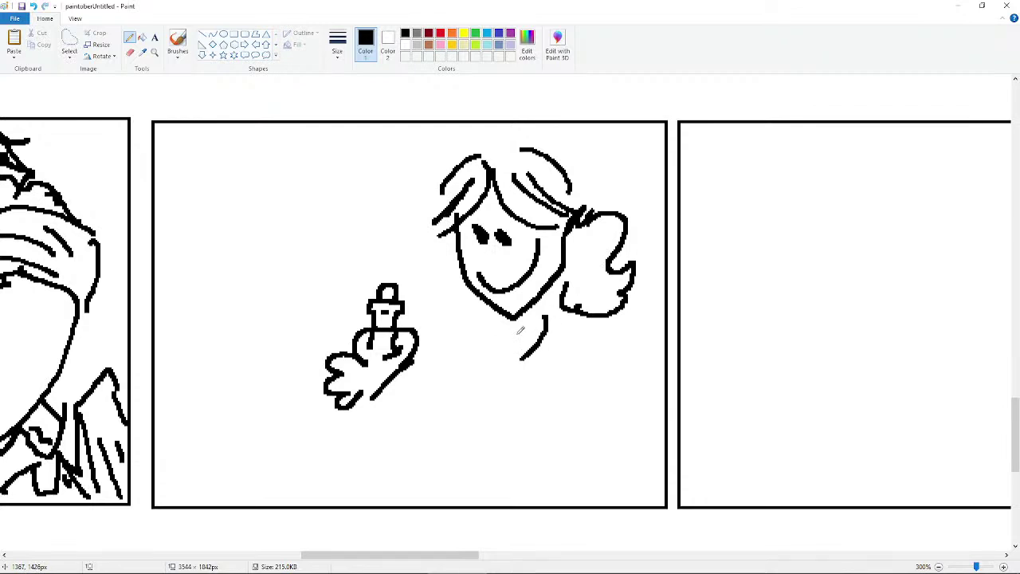
mouse_move(511, 352)
mouse_down()
mouse_move(521, 361)
mouse_move(505, 341)
mouse_move(465, 378)
mouse_up()
key(ctrl+z)
key(ctrl+z)
drag(497, 344, 451, 391)
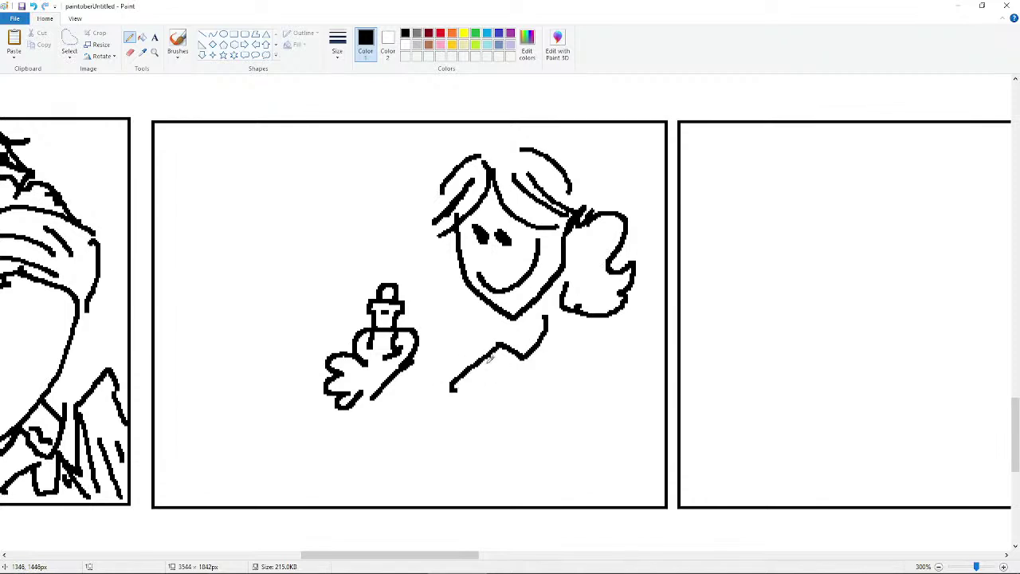
key(ctrl+z)
drag(497, 345, 485, 380)
key(ctrl+z)
drag(497, 344, 474, 376)
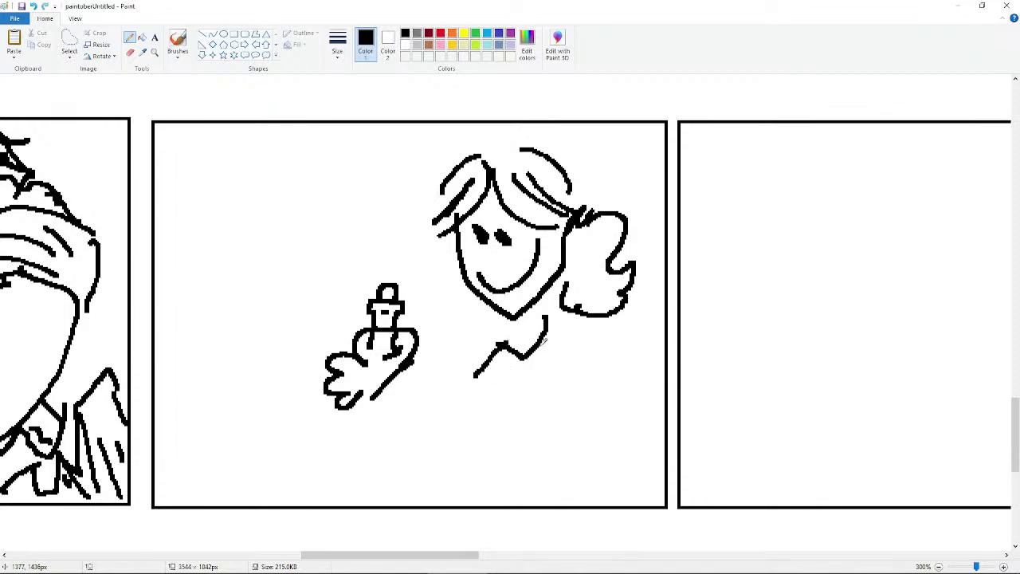
- Draw the shoulder below the ponytail and the outer lines of both upper arms
mouse_move(560, 319)
mouse_down()
mouse_move(607, 362)
mouse_move(622, 449)
mouse_up()
key(ctrl+z)
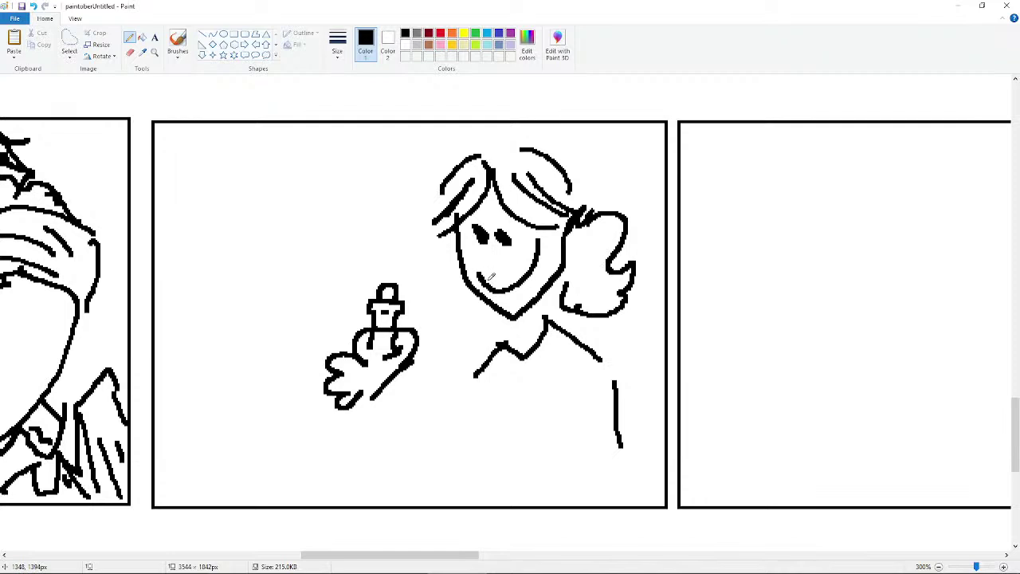
drag(481, 378, 456, 437)
drag(507, 348, 505, 419)
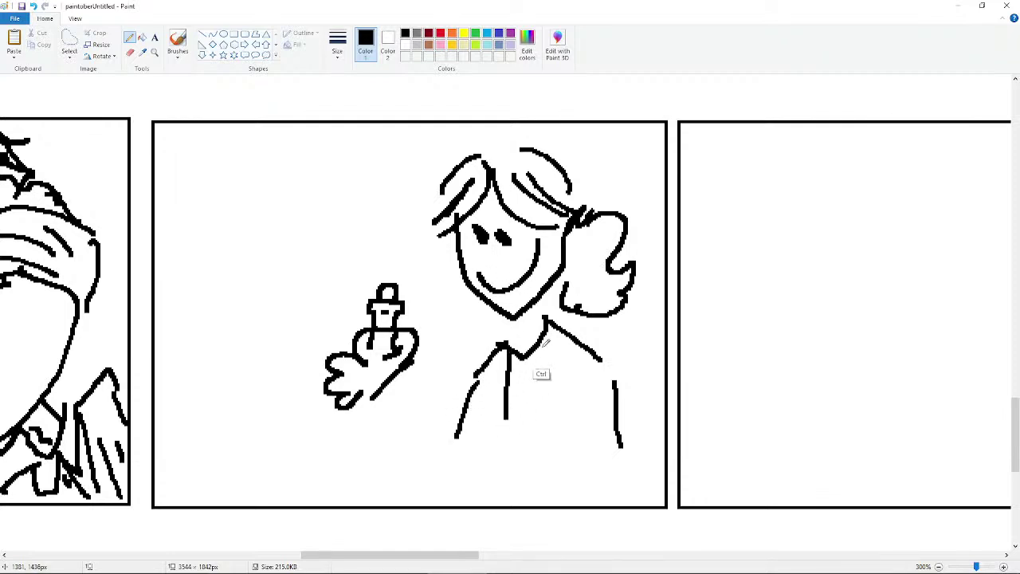
drag(545, 333, 551, 398)
key(ctrl+z)
drag(545, 334, 550, 391)
key(ctrl+z)
key(ctrl+z)
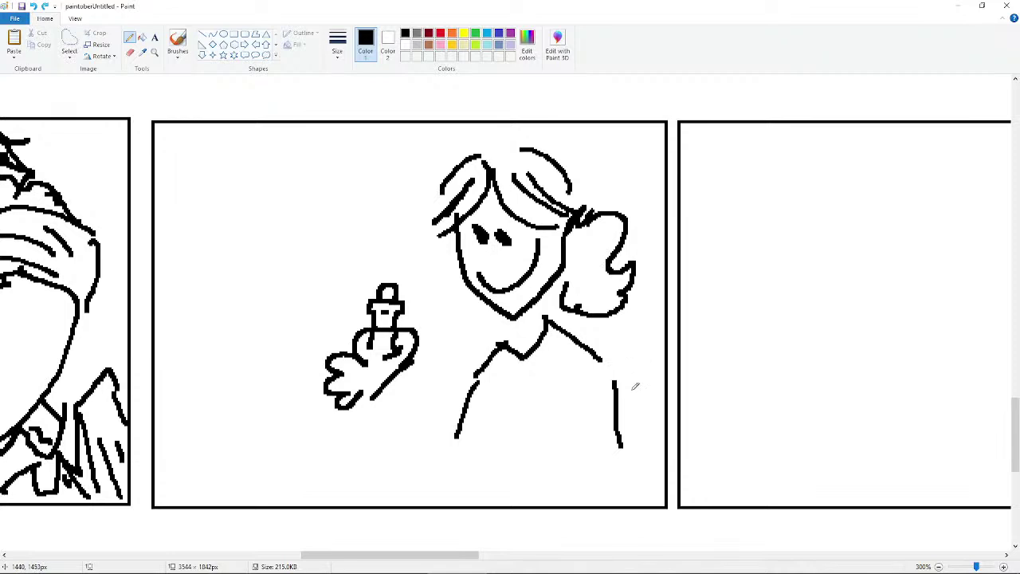
key(ctrl+z)
- Draw the torso's side line below the ponytail and extend the outer arm line to the panel's lower border
mouse_move(588, 404)
mouse_down()
mouse_move(586, 501)
mouse_move(574, 478)
mouse_up()
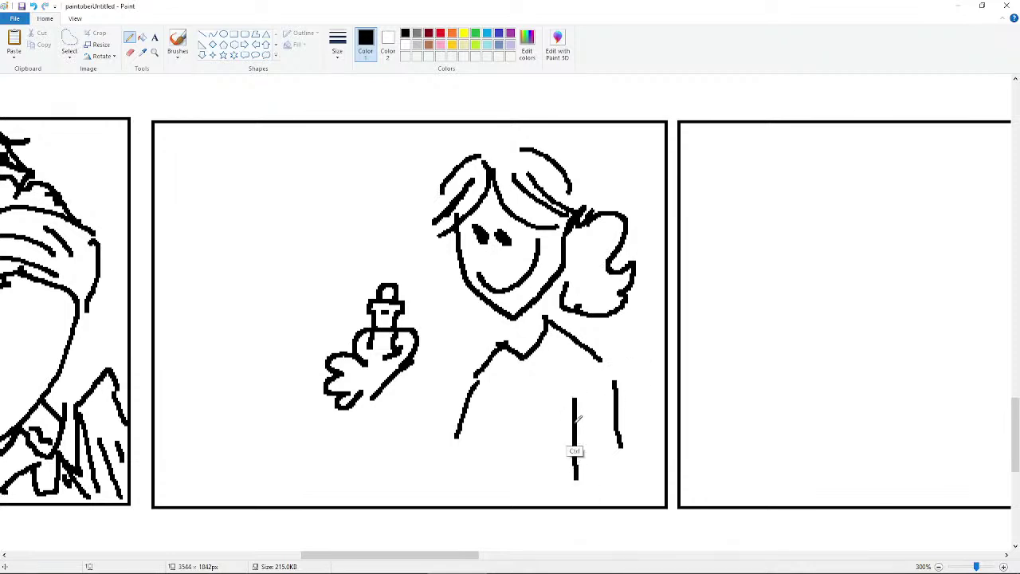
key(ctrl+z)
drag(571, 399, 566, 496)
drag(623, 435, 636, 538)
key(ctrl+z)
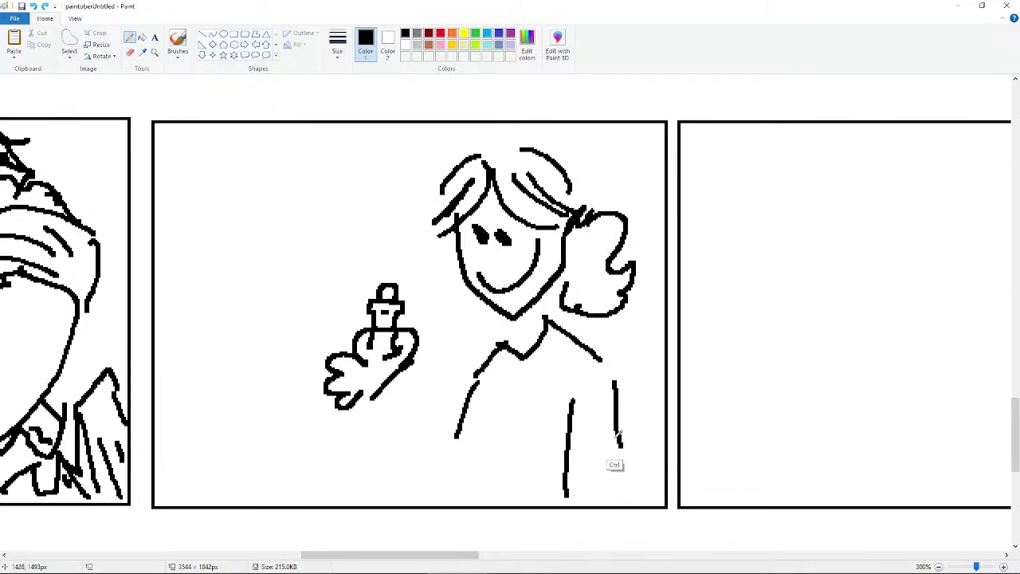
mouse_move(615, 440)
mouse_down()
mouse_move(637, 526)
mouse_move(631, 502)
mouse_up()
key(ctrl+z)
key(ctrl+z)
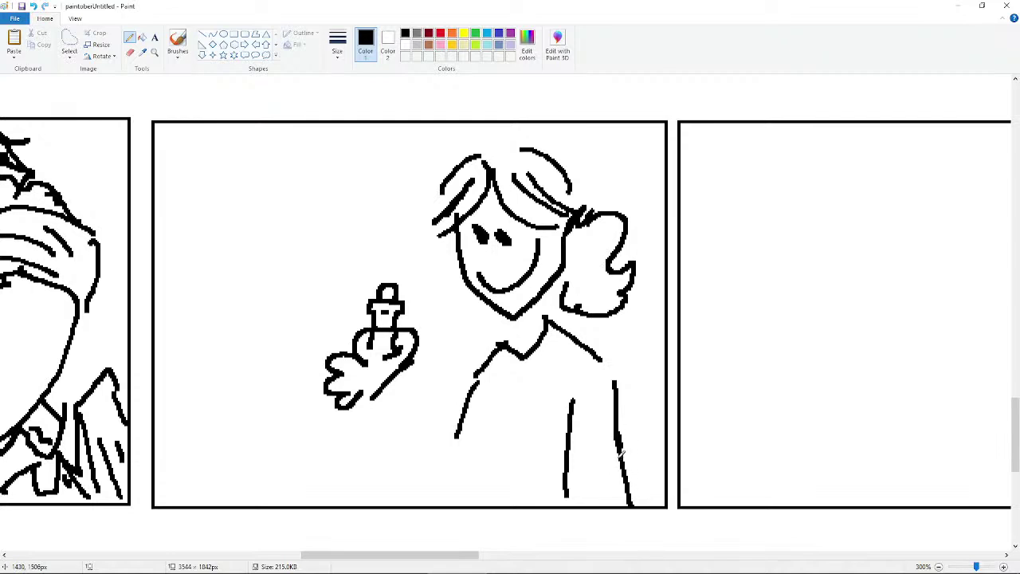
- Draw the torso's other side as a broken curved line running down towards the panel's lower border
drag(495, 395, 482, 446)
key(ctrl+z)
mouse_move(498, 390)
mouse_down()
mouse_move(482, 444)
mouse_move(485, 498)
mouse_up()
key(ctrl+z)
mouse_move(483, 440)
mouse_down()
mouse_move(485, 496)
mouse_move(481, 461)
mouse_up()
key(ctrl+z)
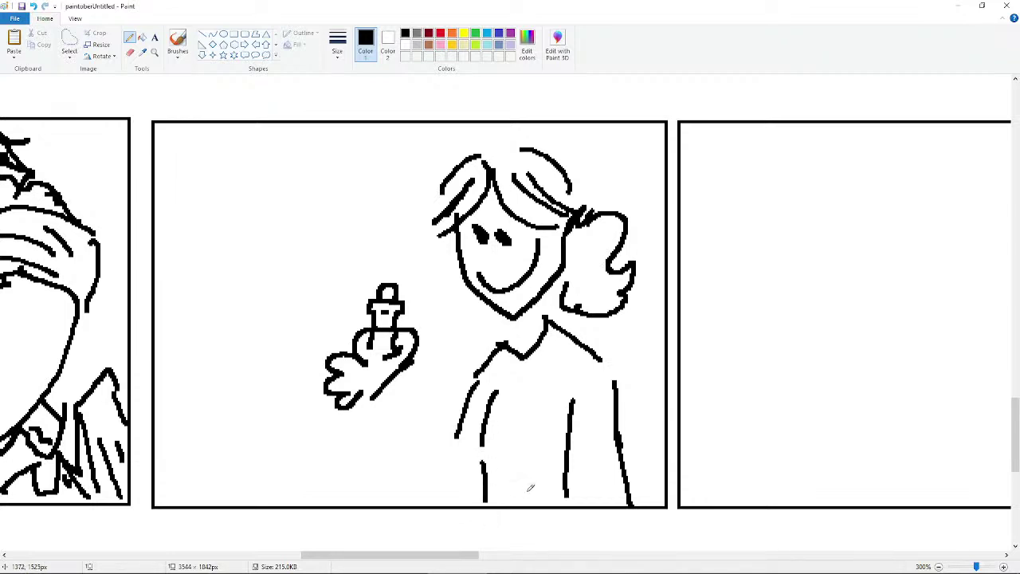
mouse_move(531, 501)
mouse_down()
mouse_move(526, 462)
mouse_move(485, 501)
mouse_up()
key(ctrl+z)
key(ctrl+z)
drag(458, 427, 444, 465)
drag(415, 365, 428, 441)
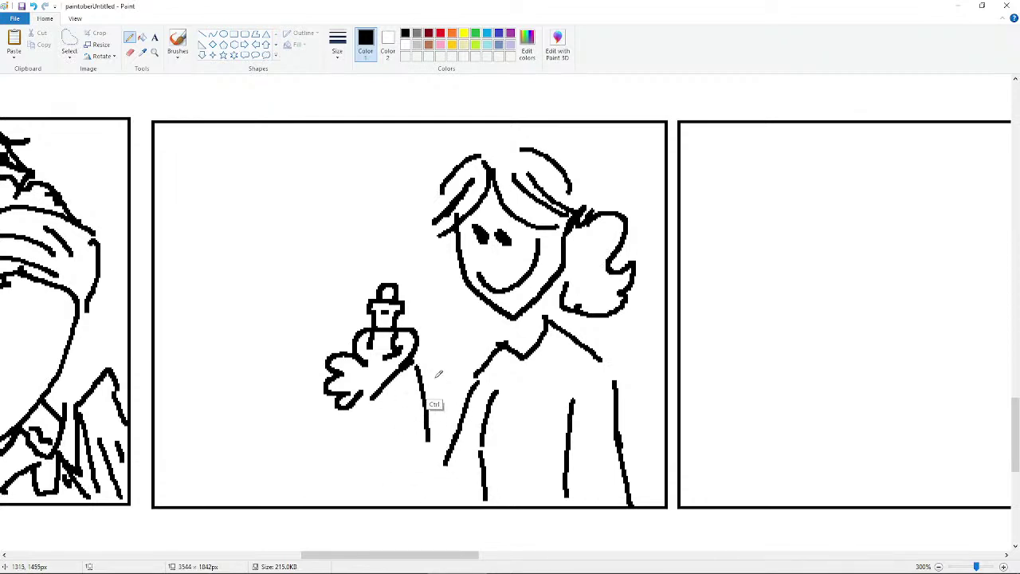
key(ctrl+z)
key(ctrl+z)
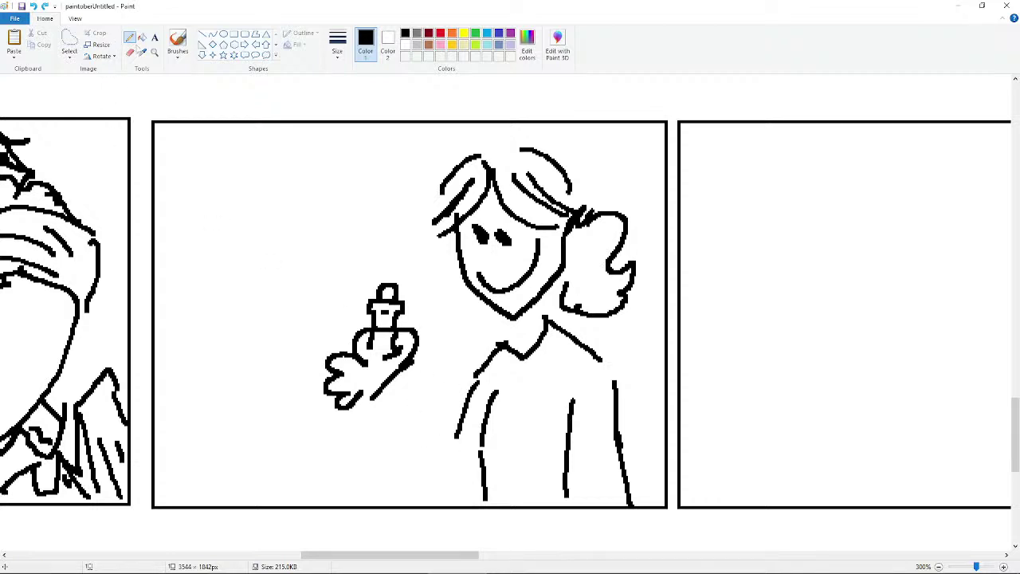
- Erase the shoulder and upper arm lines on the side facing the hand, and return to the Pencil
click(130, 51)
mouse_move(463, 387)
mouse_down()
mouse_move(462, 423)
mouse_move(455, 417)
mouse_up()
click(129, 37)
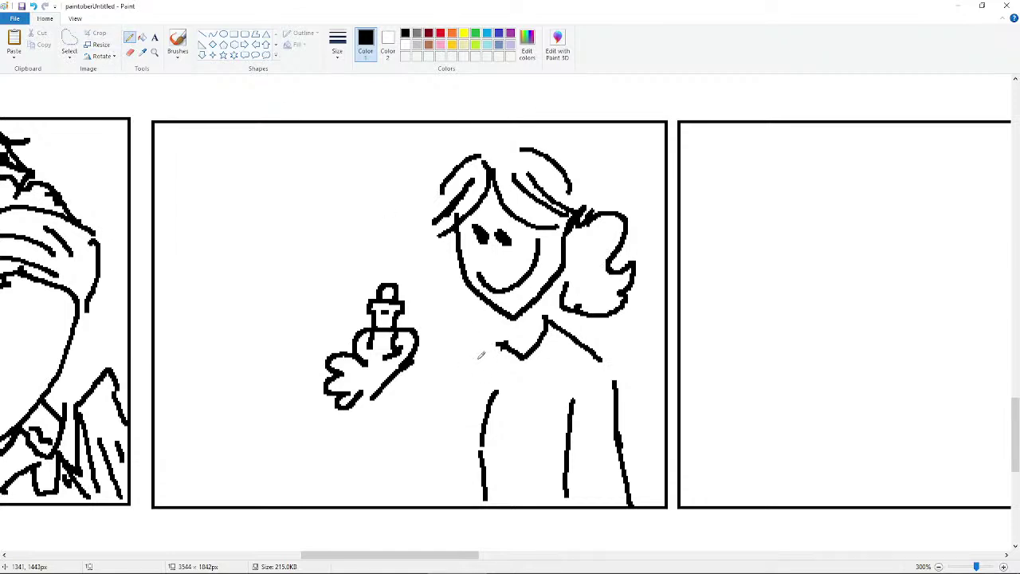
- Draw a V-shaped wrist below the hand and a new upper arm line from the collar down to the elbow
mouse_move(364, 403)
mouse_down()
mouse_move(393, 449)
mouse_move(390, 433)
mouse_move(381, 441)
mouse_move(424, 379)
mouse_up()
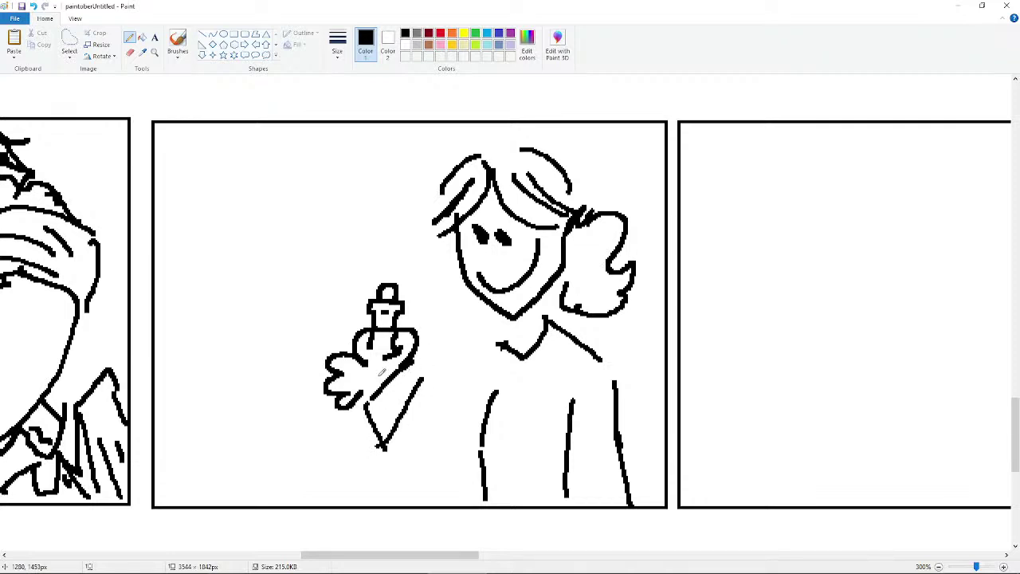
mouse_move(472, 343)
mouse_down()
mouse_move(517, 349)
mouse_move(502, 344)
mouse_move(447, 406)
mouse_move(452, 435)
mouse_move(416, 389)
mouse_move(446, 439)
mouse_move(435, 385)
mouse_move(456, 316)
mouse_up()
key(ctrl+z)
key(ctrl+z)
key(ctrl+z)
key(ctrl+z)
key(ctrl+z)
key(ctrl+z)
key(ctrl+z)
key(ctrl+z)
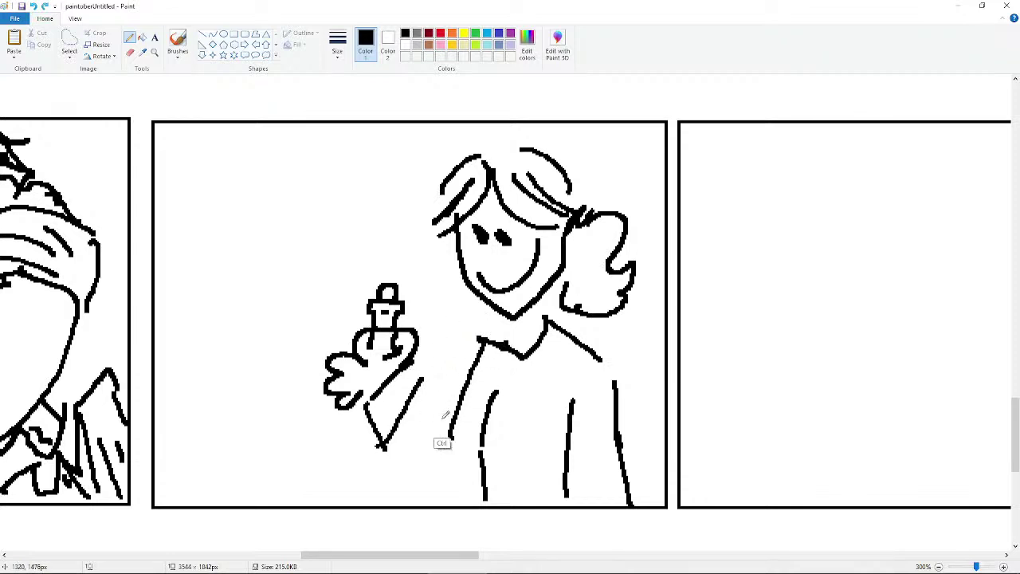
- Connect the elbow to the wrist with the forearm's upper and lower lines, and close the held figure's base
drag(448, 444, 410, 371)
drag(381, 462, 414, 505)
key(ctrl+z)
mouse_move(374, 443)
mouse_down()
mouse_move(422, 500)
mouse_move(468, 478)
mouse_up()
key(ctrl+z)
key(ctrl+z)
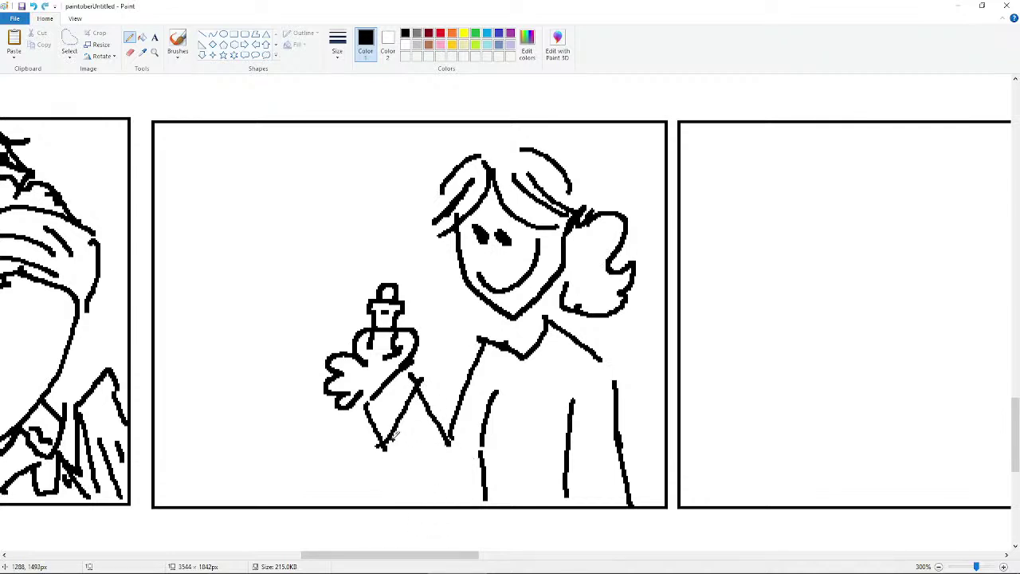
mouse_move(380, 443)
mouse_down()
mouse_move(430, 495)
mouse_move(469, 462)
mouse_move(462, 509)
mouse_up()
key(ctrl+z)
key(ctrl+z)
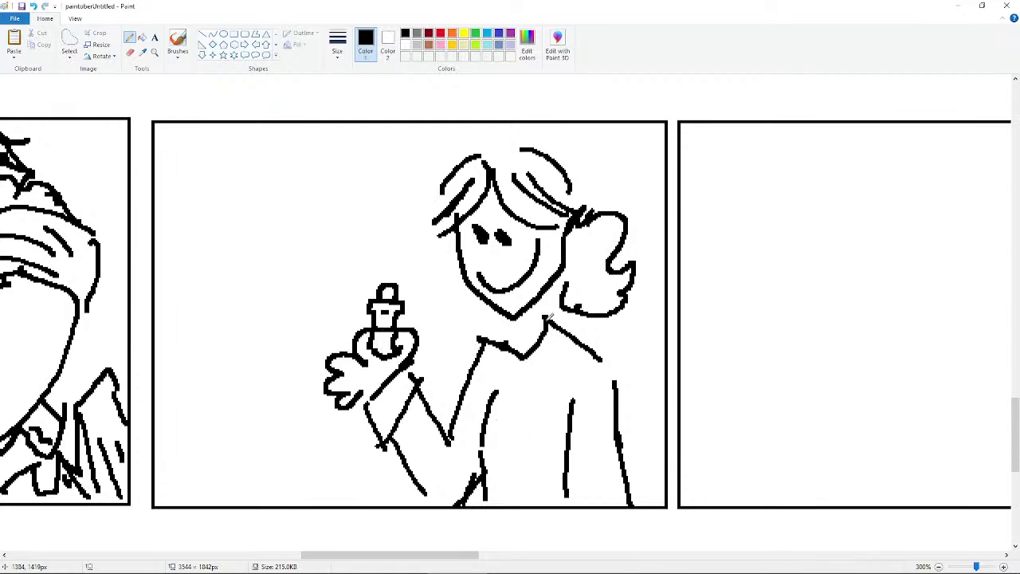
- Add neck strokes under the chin and move the head with its hair slightly down towards the collar
mouse_move(535, 301)
mouse_down()
mouse_move(534, 337)
mouse_move(510, 329)
mouse_move(525, 361)
mouse_move(513, 314)
mouse_up()
drag(539, 330, 553, 344)
click(69, 40)
mouse_move(477, 137)
mouse_down()
mouse_move(416, 252)
mouse_move(454, 307)
mouse_move(516, 326)
mouse_move(541, 305)
mouse_move(620, 336)
mouse_move(647, 292)
mouse_move(638, 213)
mouse_move(563, 144)
mouse_move(521, 140)
mouse_move(537, 190)
mouse_up()
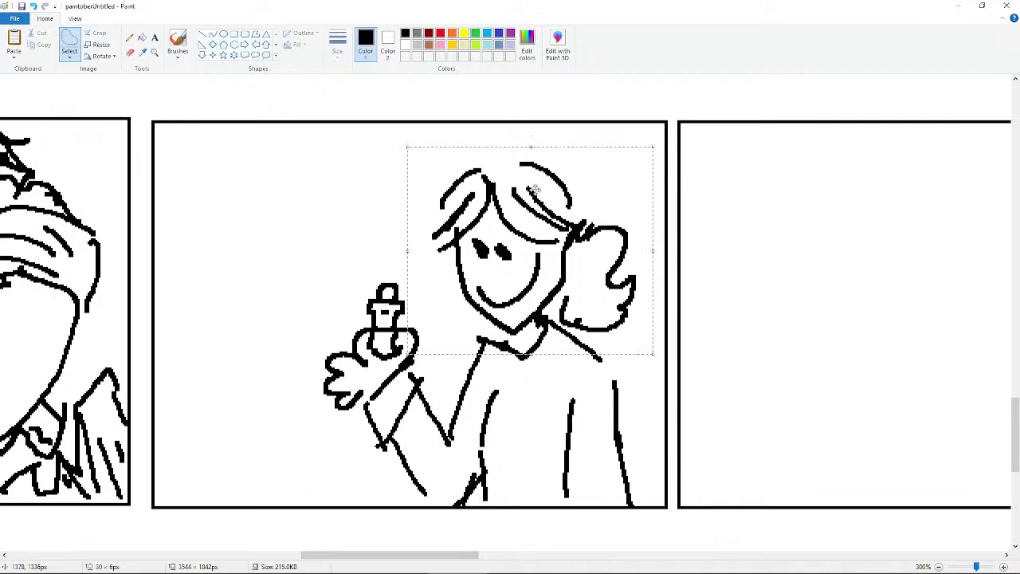
click(287, 199)
- Select the head, collar and shoulder with a free-form outline, move them slightly lower, and choose the Fill tool
click(129, 37)
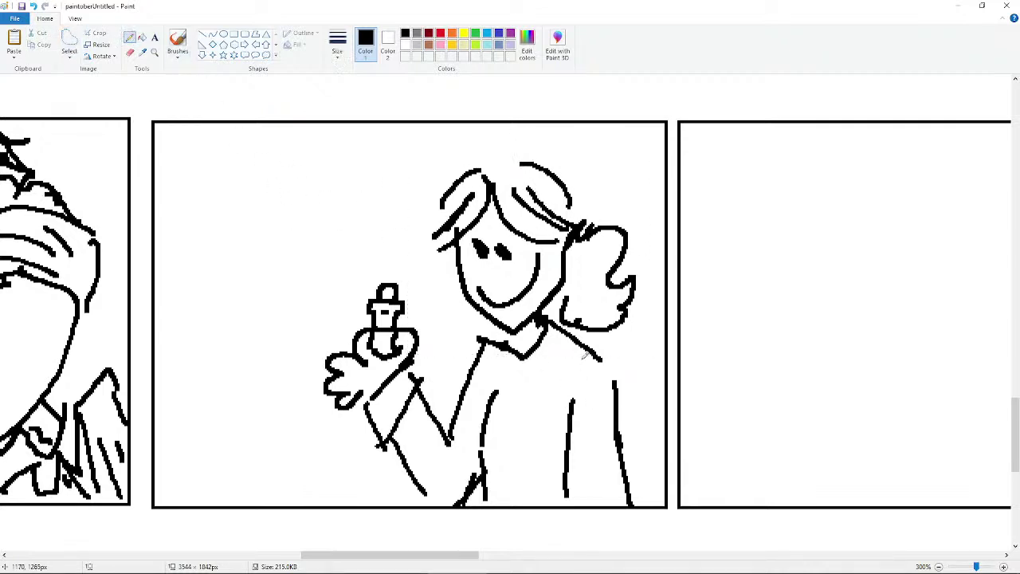
click(69, 38)
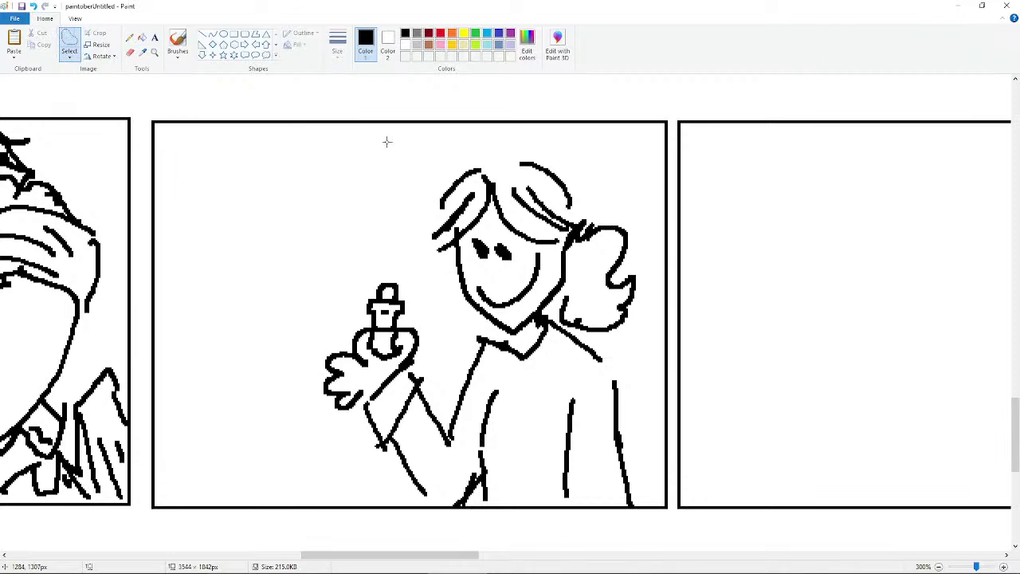
mouse_move(431, 156)
mouse_down()
mouse_move(400, 228)
mouse_move(445, 343)
mouse_move(526, 379)
mouse_move(606, 375)
mouse_move(645, 320)
mouse_move(650, 250)
mouse_move(622, 184)
mouse_move(488, 151)
mouse_up()
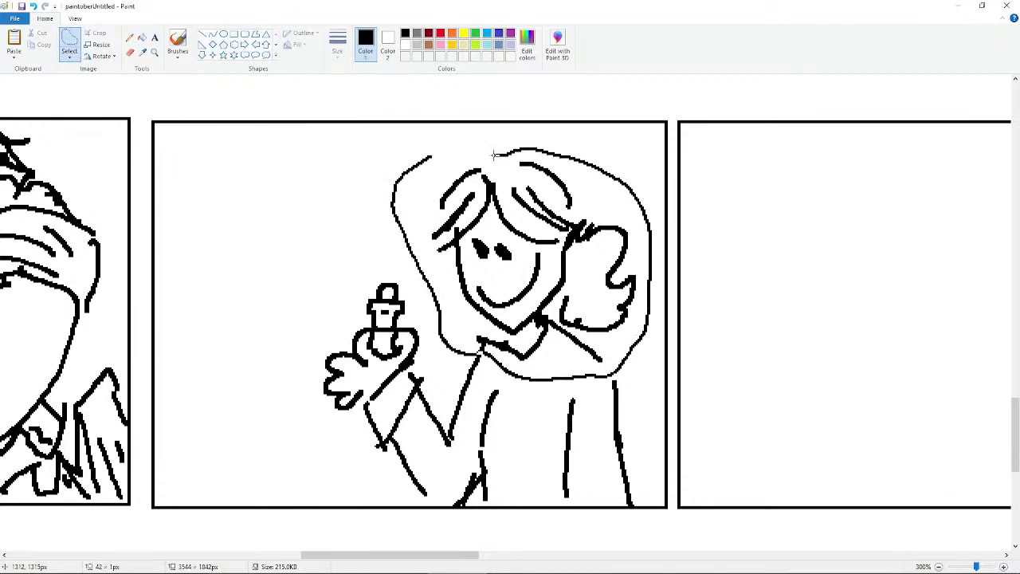
mouse_move(521, 193)
mouse_down()
mouse_move(527, 205)
mouse_move(521, 191)
mouse_up()
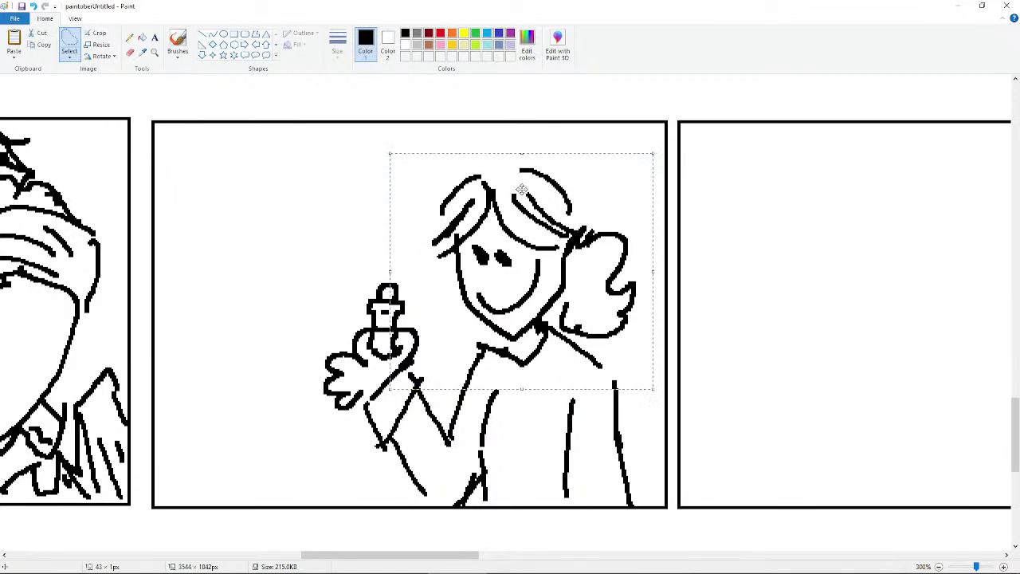
click(256, 227)
click(142, 38)
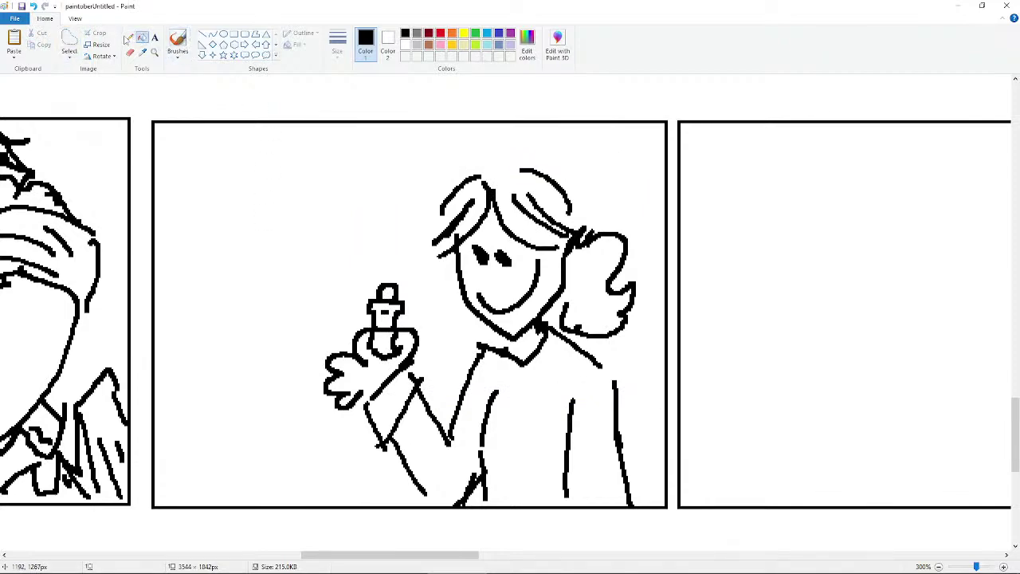
- Erase the character's curved smile and draw a small open triangular mouth in its place
click(129, 38)
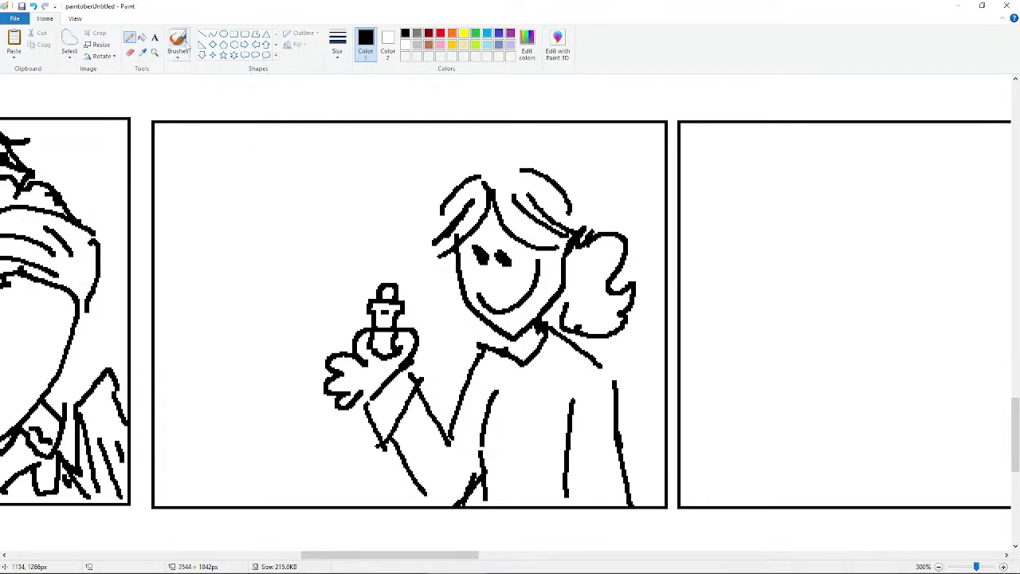
click(130, 52)
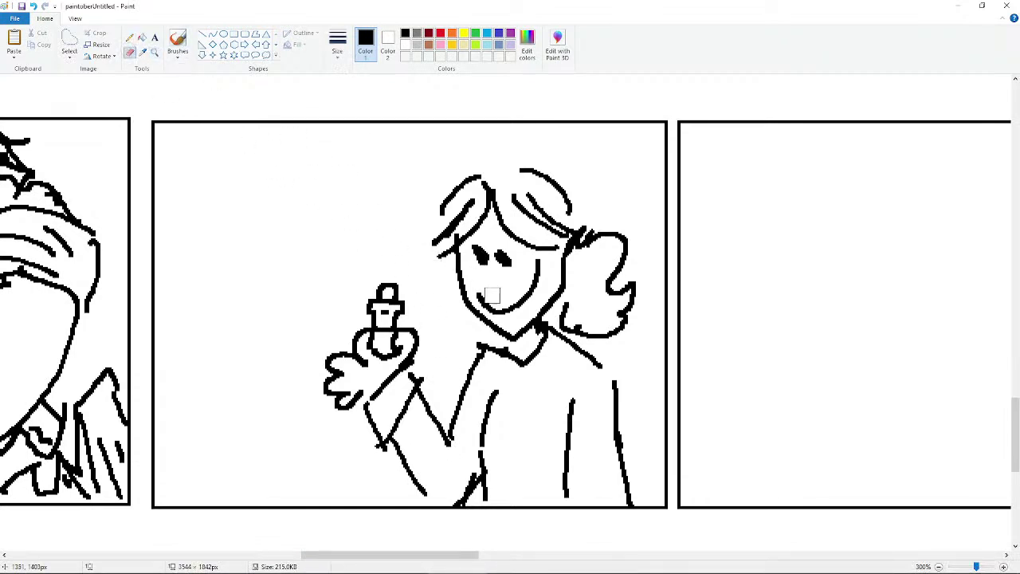
mouse_move(488, 289)
mouse_down()
mouse_move(510, 307)
mouse_move(533, 271)
mouse_move(516, 304)
mouse_up()
click(128, 38)
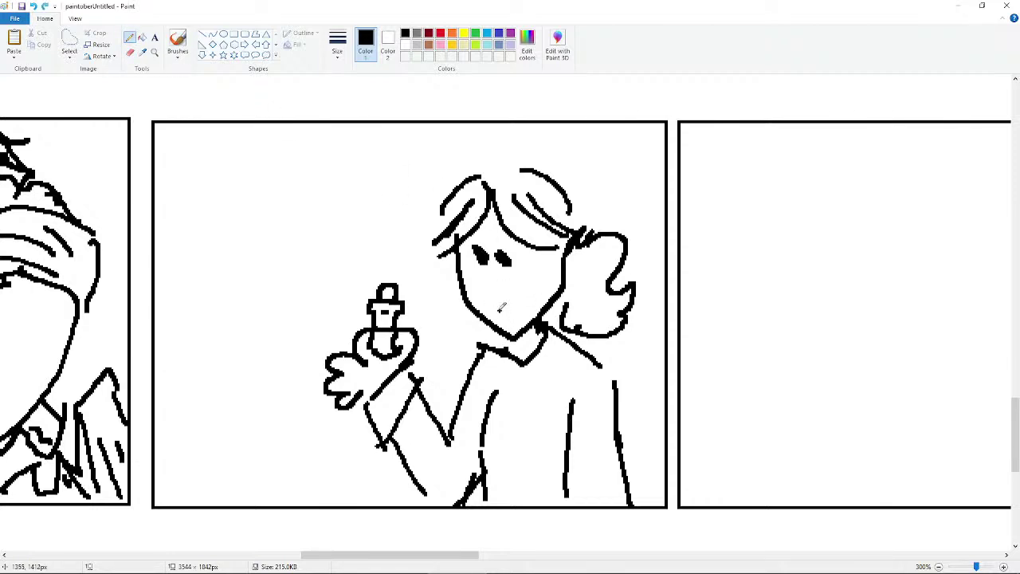
mouse_move(498, 308)
mouse_down()
mouse_move(527, 299)
mouse_move(497, 307)
mouse_up()
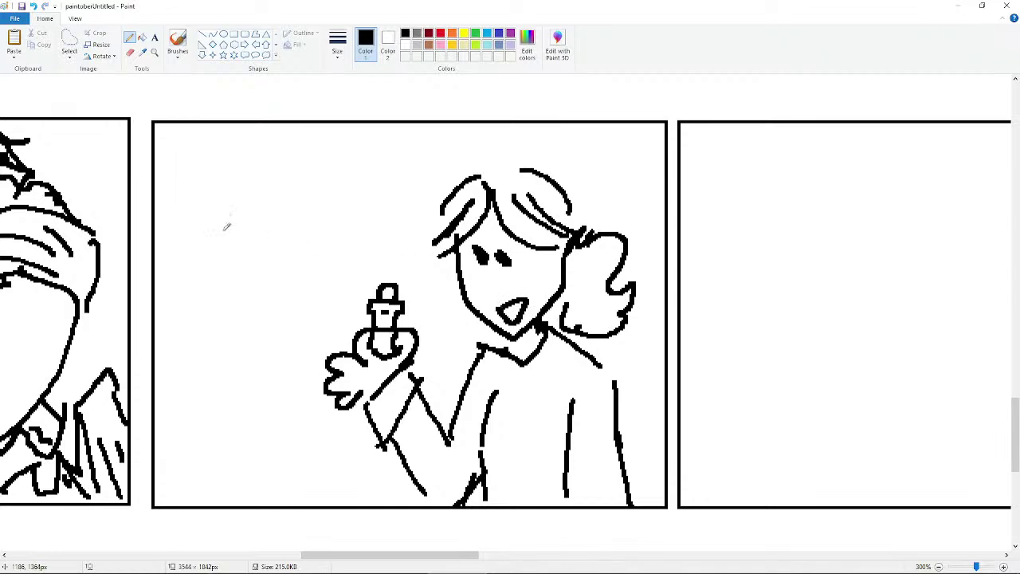
- Undo the last stroke, handwrite "you rule." on two lines beside the character, and underline "rule."
key(ctrl+z)
mouse_move(205, 209)
mouse_down()
mouse_move(232, 210)
mouse_move(191, 259)
mouse_up()
mouse_move(249, 214)
mouse_down()
mouse_move(238, 231)
mouse_move(249, 209)
mouse_move(280, 210)
mouse_move(279, 239)
mouse_up()
mouse_move(197, 275)
mouse_down()
mouse_move(196, 303)
mouse_move(231, 269)
mouse_move(249, 277)
mouse_move(253, 300)
mouse_up()
mouse_move(264, 256)
mouse_down()
mouse_move(262, 299)
mouse_move(288, 299)
mouse_up()
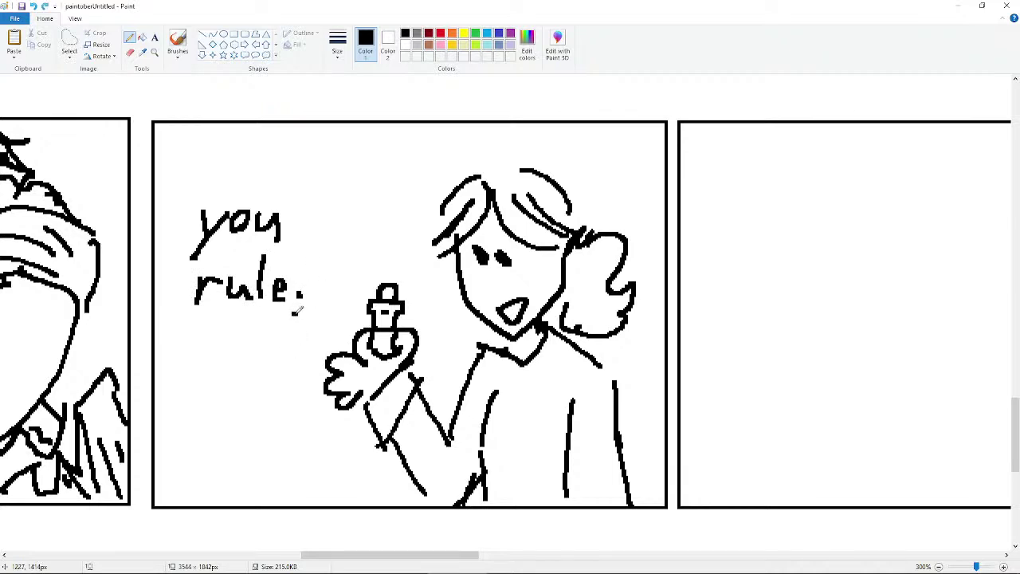
drag(196, 315, 298, 314)
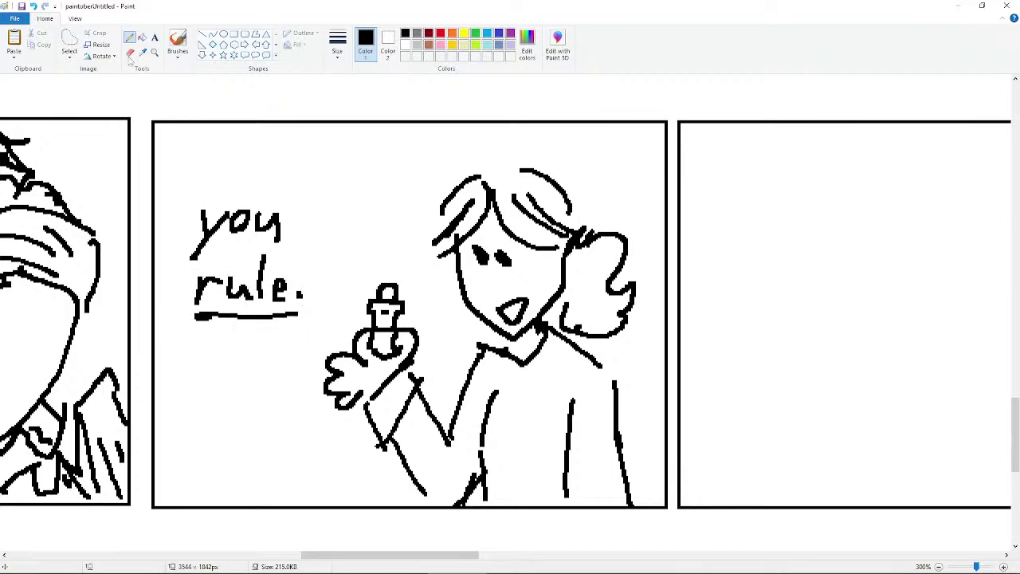
- Move the underlined "rule." up beside "you", and shift the whole caption higher in the panel
click(69, 38)
mouse_move(282, 168)
mouse_down()
mouse_move(176, 217)
mouse_move(208, 270)
mouse_up()
mouse_move(247, 149)
mouse_down()
mouse_move(177, 231)
mouse_move(199, 266)
mouse_move(254, 243)
mouse_move(295, 253)
mouse_move(216, 253)
mouse_move(176, 327)
mouse_move(304, 268)
mouse_move(302, 279)
mouse_move(338, 224)
mouse_move(363, 237)
mouse_up()
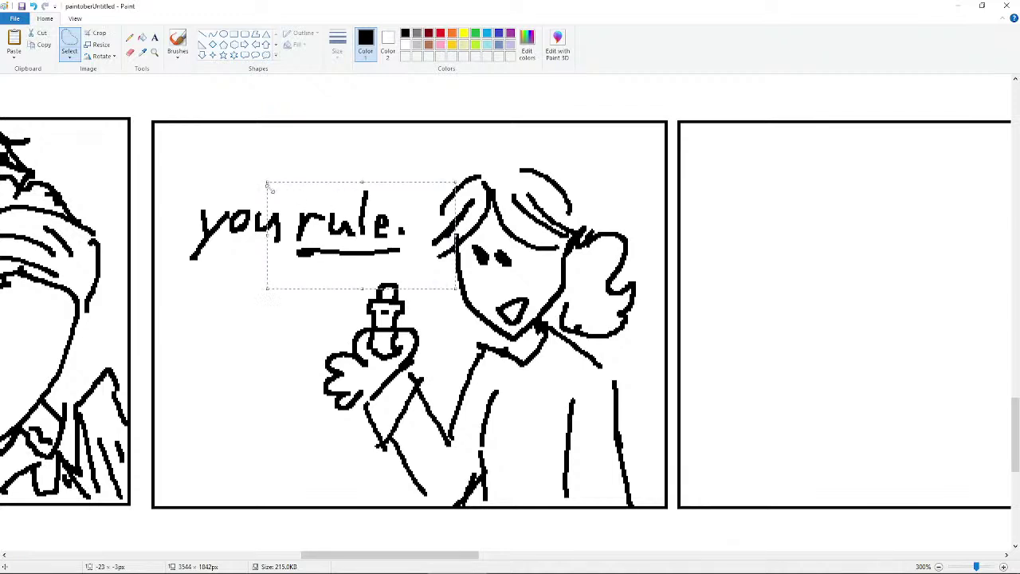
click(258, 173)
mouse_move(397, 173)
mouse_down()
mouse_move(178, 203)
mouse_move(225, 302)
mouse_move(422, 245)
mouse_move(415, 168)
mouse_up()
drag(375, 212, 379, 179)
- Extend the underline beneath "you" and draw a curved speech tail from it towards the character
click(129, 38)
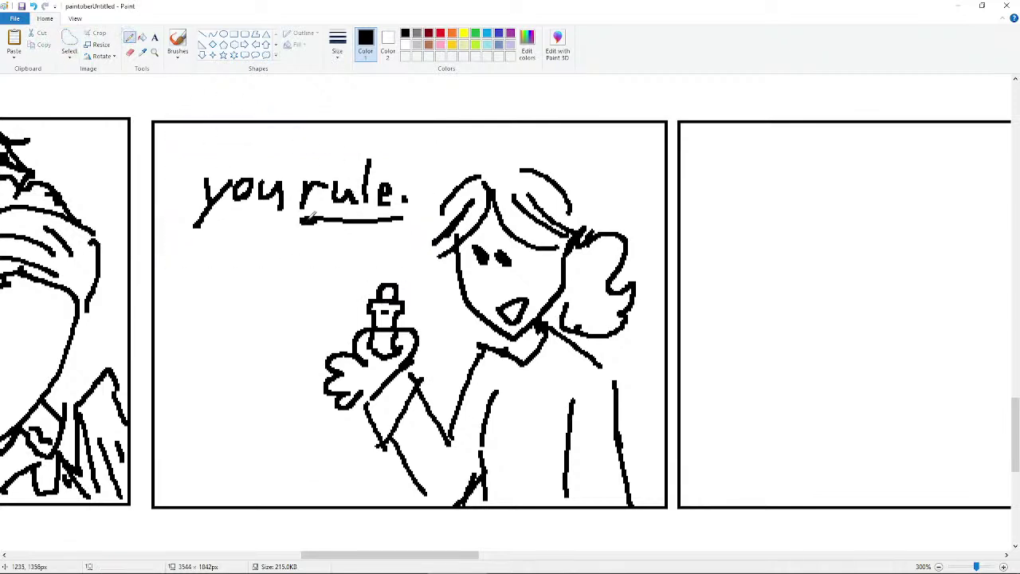
drag(294, 218, 230, 226)
drag(307, 220, 391, 250)
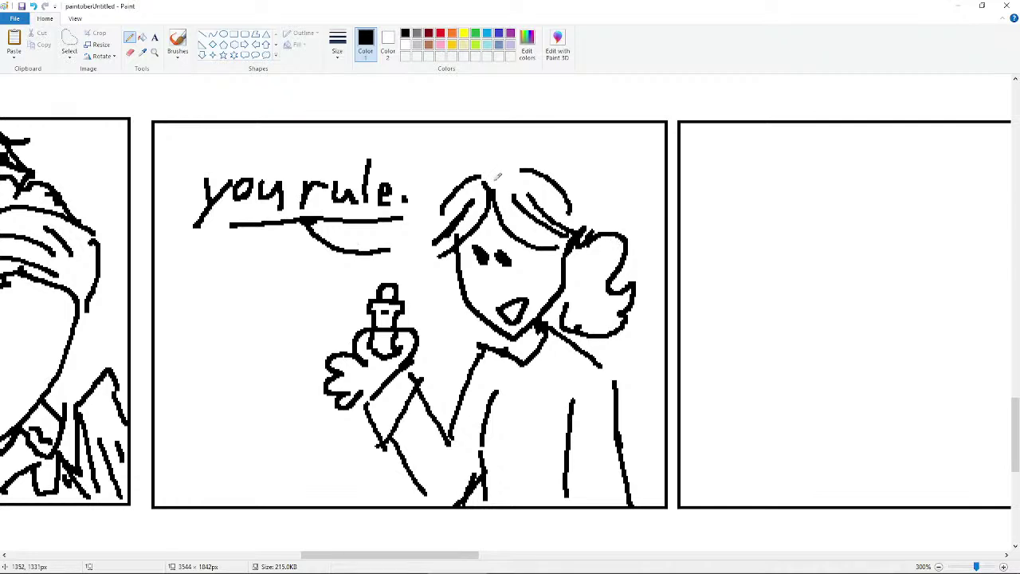
- Move the word "rule." slightly away from "you" and erase the thick blob where the speech tail meets the underline
click(130, 53)
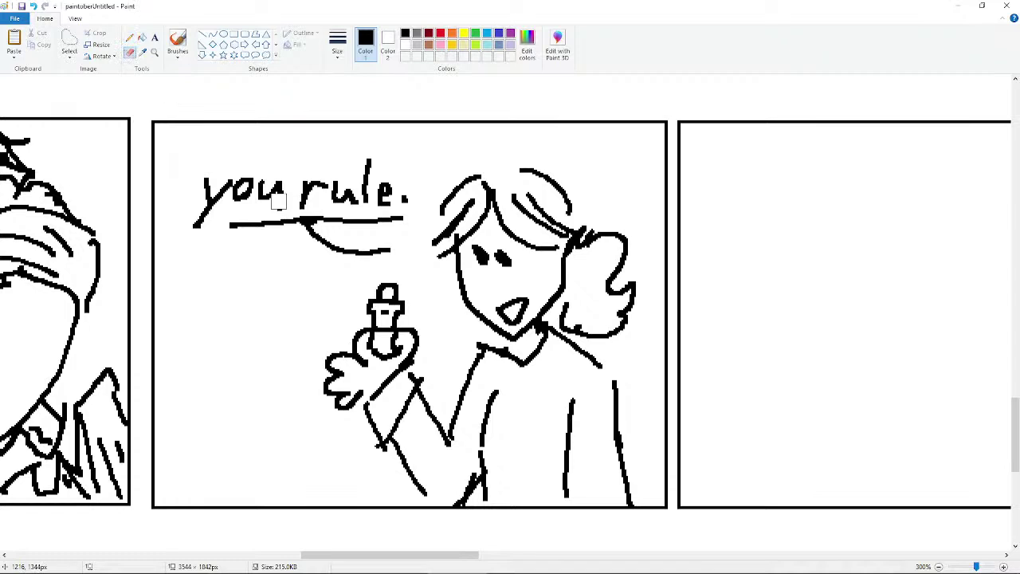
click(69, 41)
mouse_move(296, 157)
mouse_down()
mouse_move(295, 208)
mouse_move(401, 215)
mouse_move(373, 143)
mouse_move(384, 143)
mouse_up()
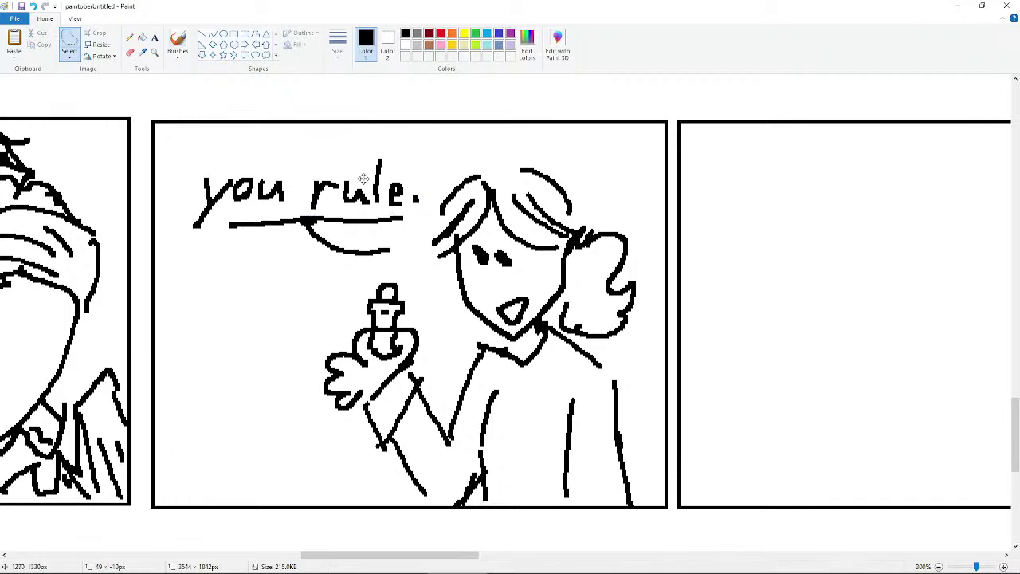
click(278, 142)
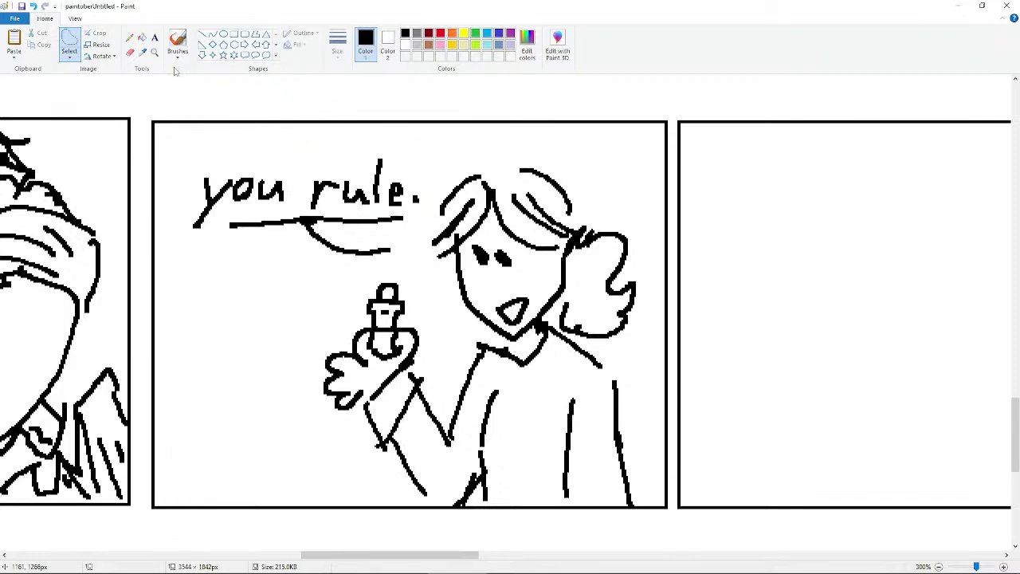
click(130, 52)
mouse_move(306, 221)
mouse_down()
mouse_move(287, 225)
mouse_move(323, 223)
mouse_move(302, 225)
mouse_up()
click(129, 38)
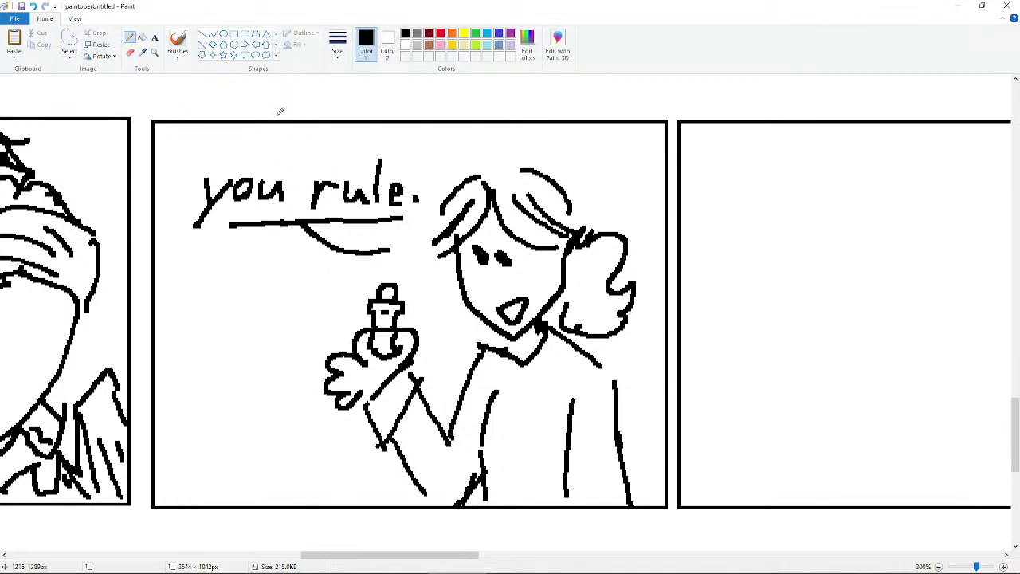
- Colour the character's hair and ponytail gold by using the Eraser with gold as Color 2
click(130, 51)
click(405, 44)
click(388, 44)
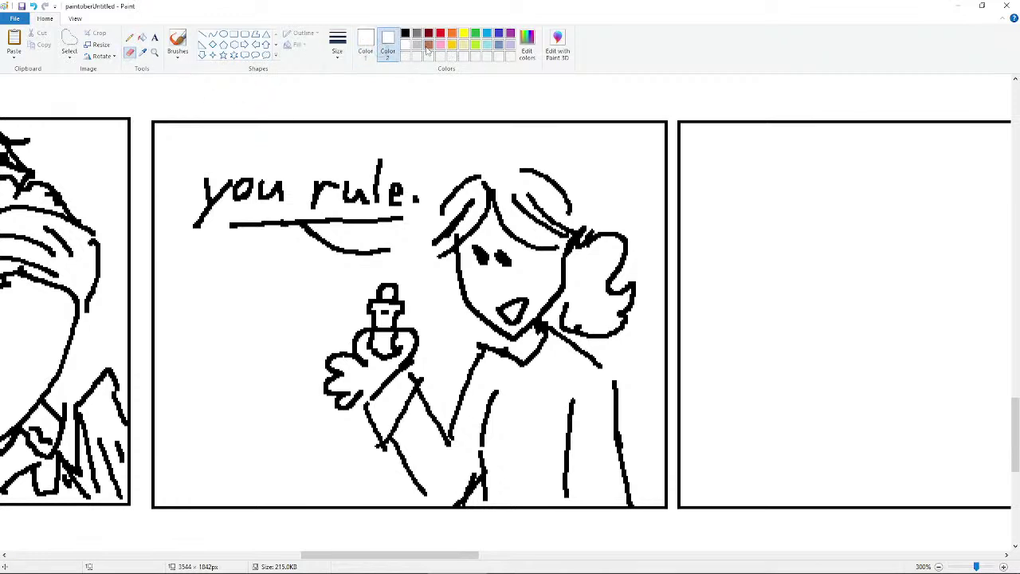
click(429, 45)
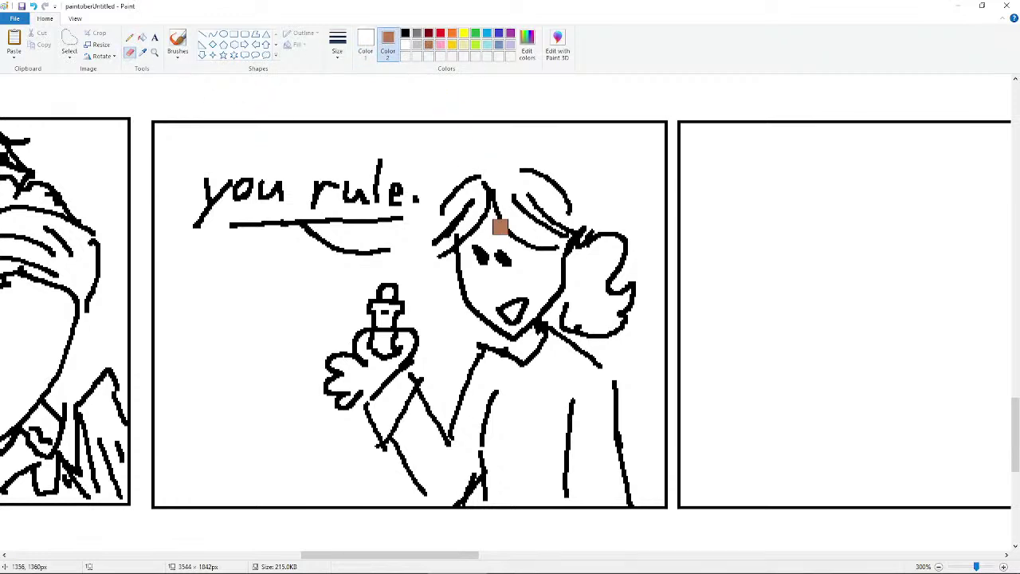
click(453, 46)
mouse_move(438, 207)
mouse_down()
mouse_move(440, 239)
mouse_move(474, 214)
mouse_move(477, 193)
mouse_move(523, 236)
mouse_move(513, 195)
mouse_move(523, 221)
mouse_move(537, 185)
mouse_move(529, 182)
mouse_move(556, 205)
mouse_move(578, 252)
mouse_move(579, 292)
mouse_move(573, 241)
mouse_move(568, 298)
mouse_move(587, 312)
mouse_move(604, 298)
mouse_move(630, 299)
mouse_move(587, 275)
mouse_move(607, 254)
mouse_up()
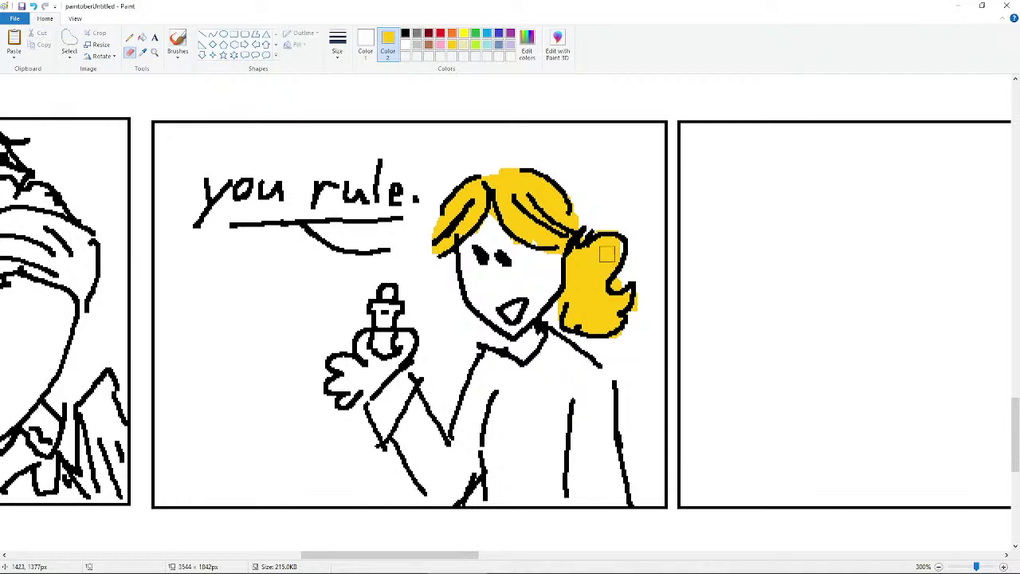
- Colour the small held object with a green top and a dark red pot
click(475, 34)
drag(396, 285, 389, 292)
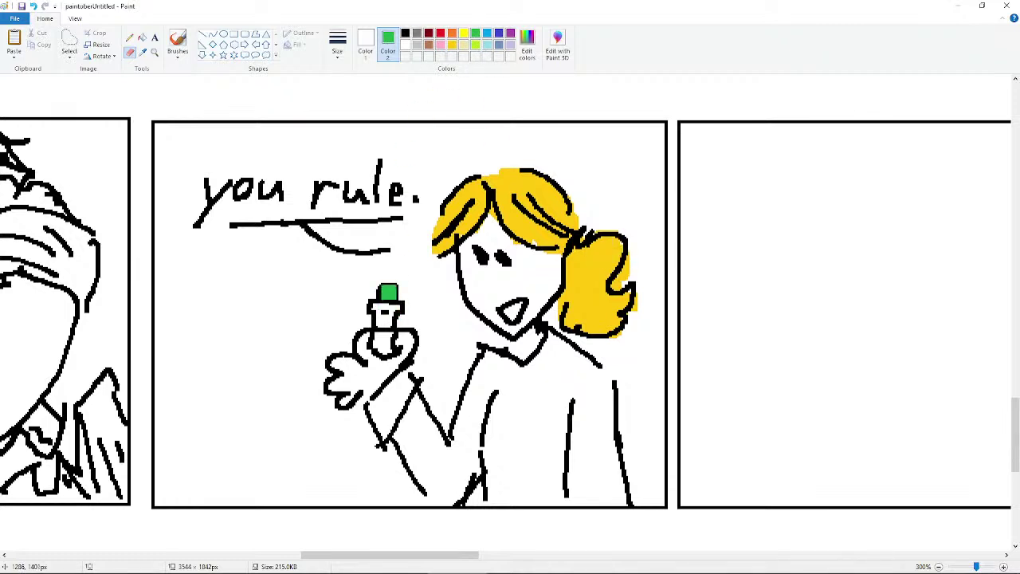
click(428, 34)
drag(373, 307, 393, 307)
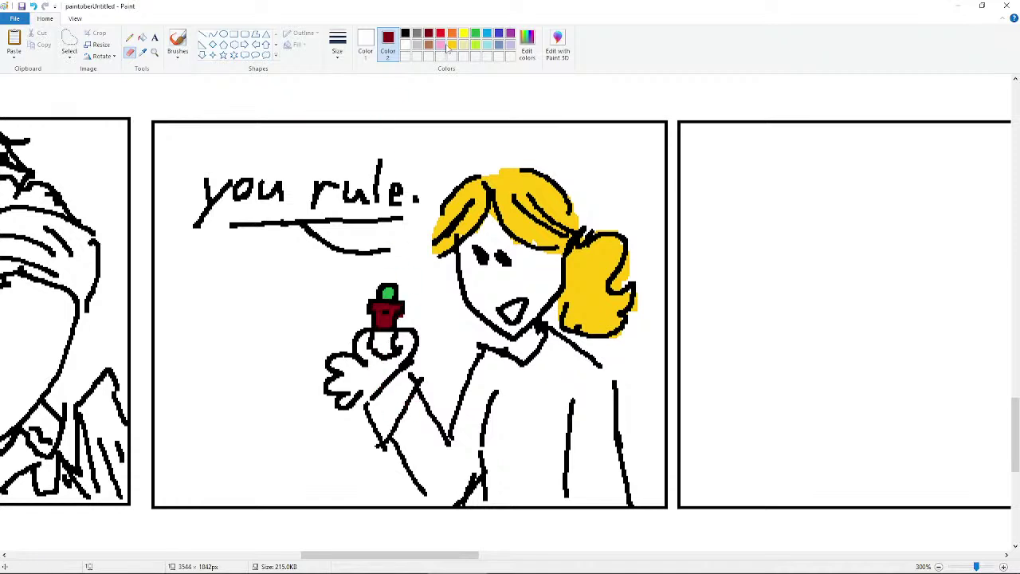
- Try to colour the cuff of the raised sleeve blue-grey, and undo the colouring
click(499, 44)
mouse_move(389, 391)
mouse_down()
mouse_move(379, 422)
mouse_move(383, 430)
mouse_move(405, 406)
mouse_move(394, 403)
mouse_move(407, 454)
mouse_move(431, 462)
mouse_move(431, 498)
mouse_up()
key(ctrl+z)
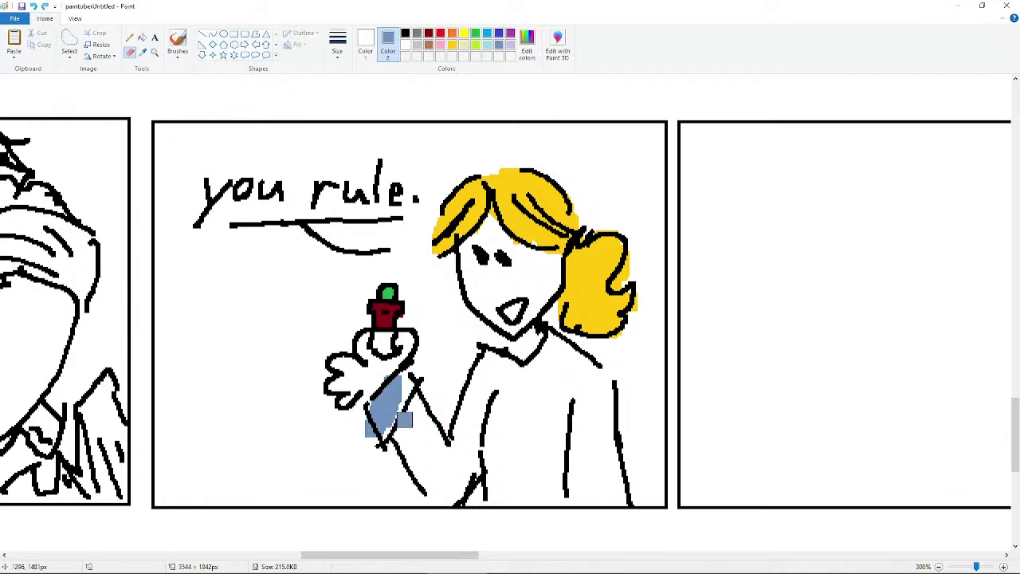
mouse_move(450, 568)
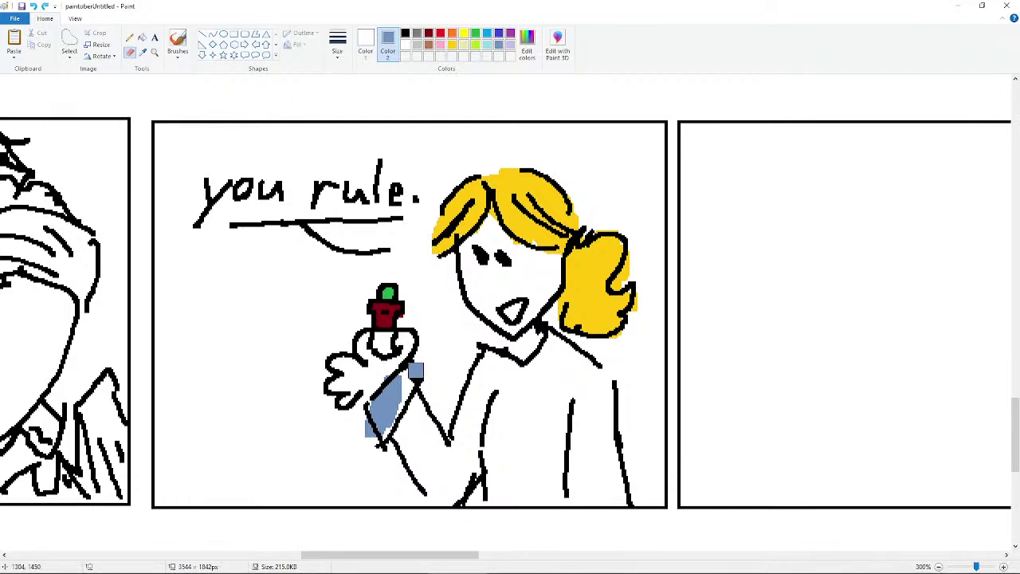
- Check the 6-minute timer in Chrome and return to the Paint drawing
mouse_move(501, 568)
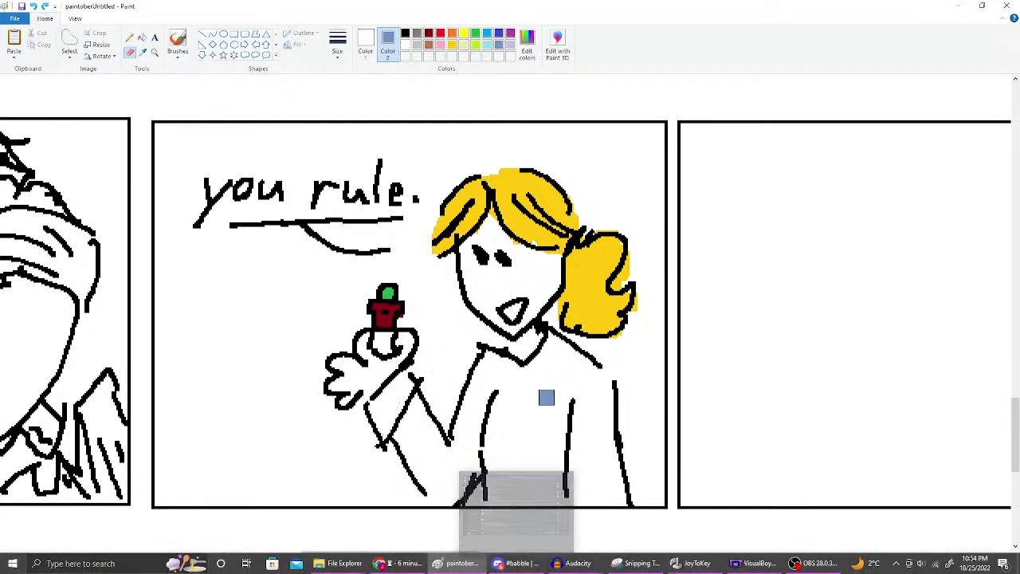
click(401, 563)
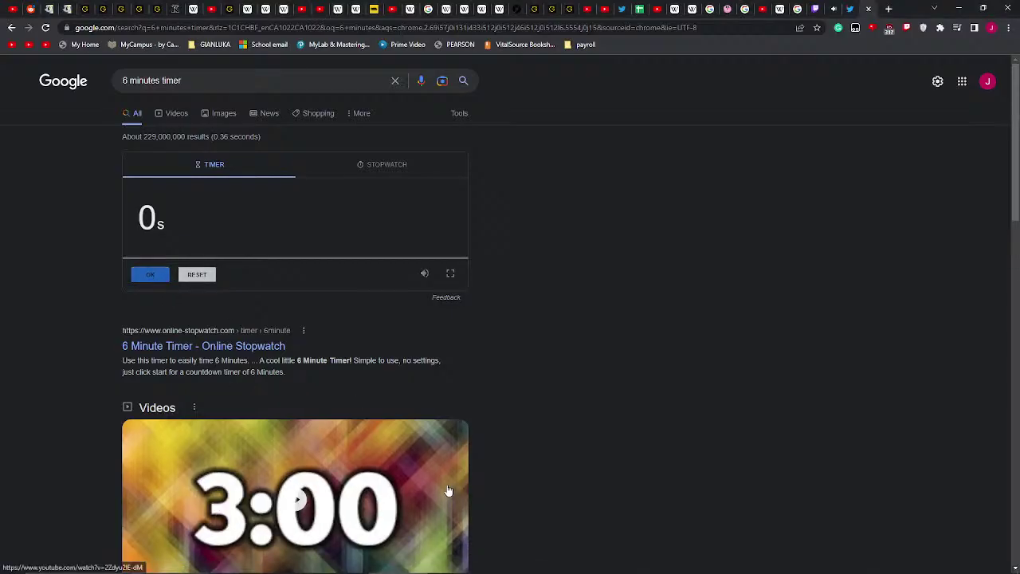
mouse_move(600, 571)
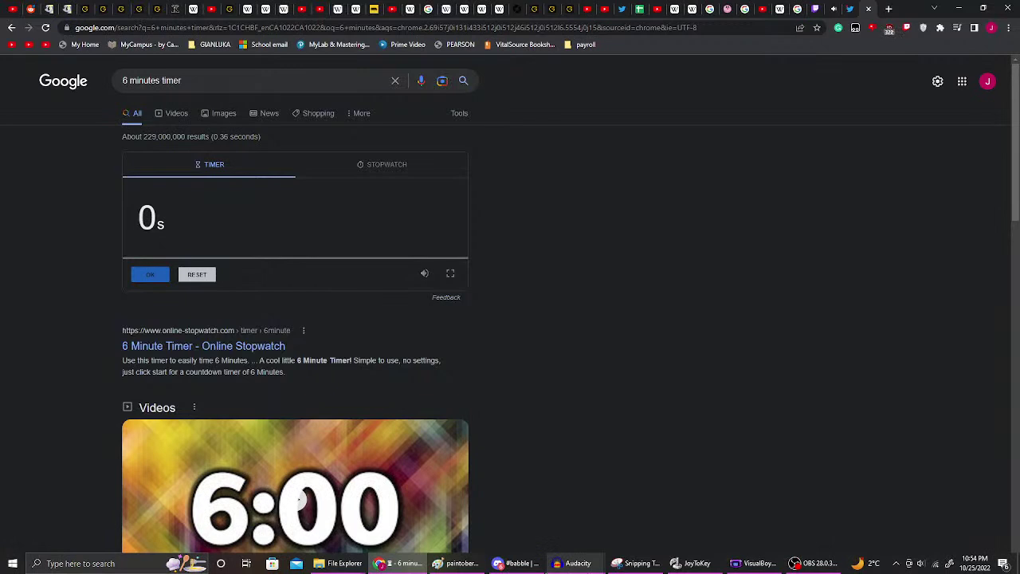
mouse_move(507, 571)
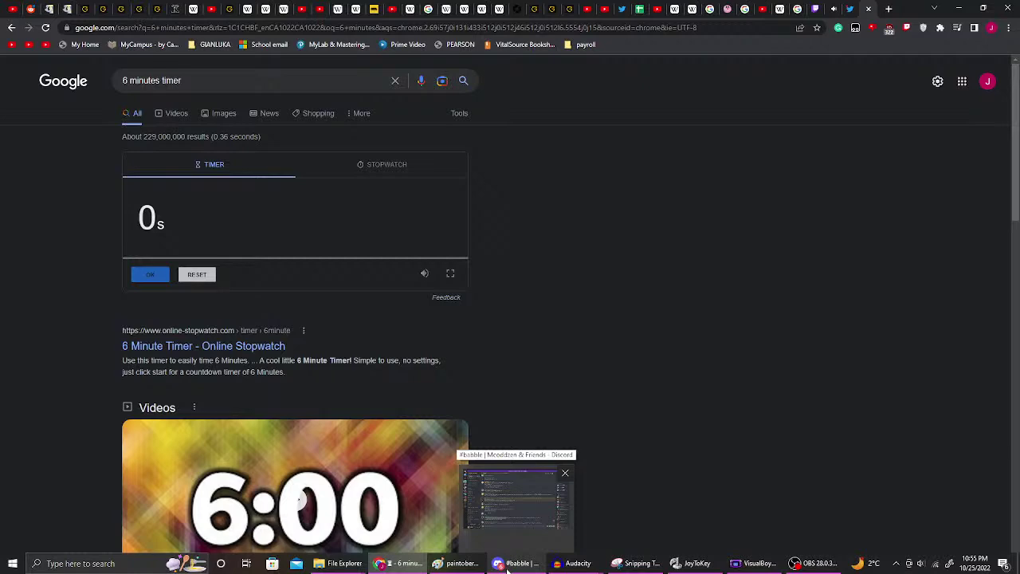
click(461, 563)
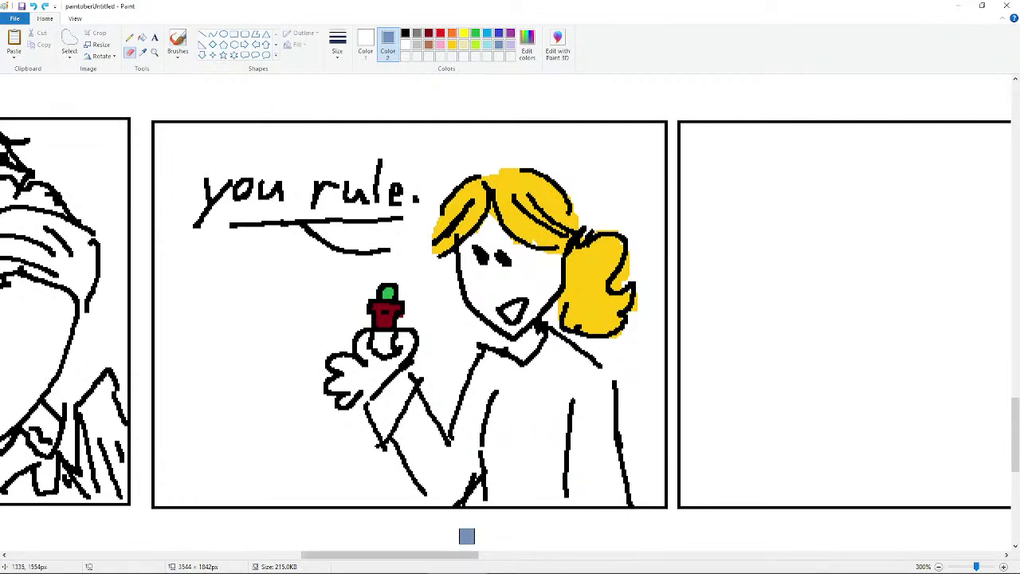
- Review the flowers panel in the row above and show the next empty panel
drag(415, 555, 471, 553)
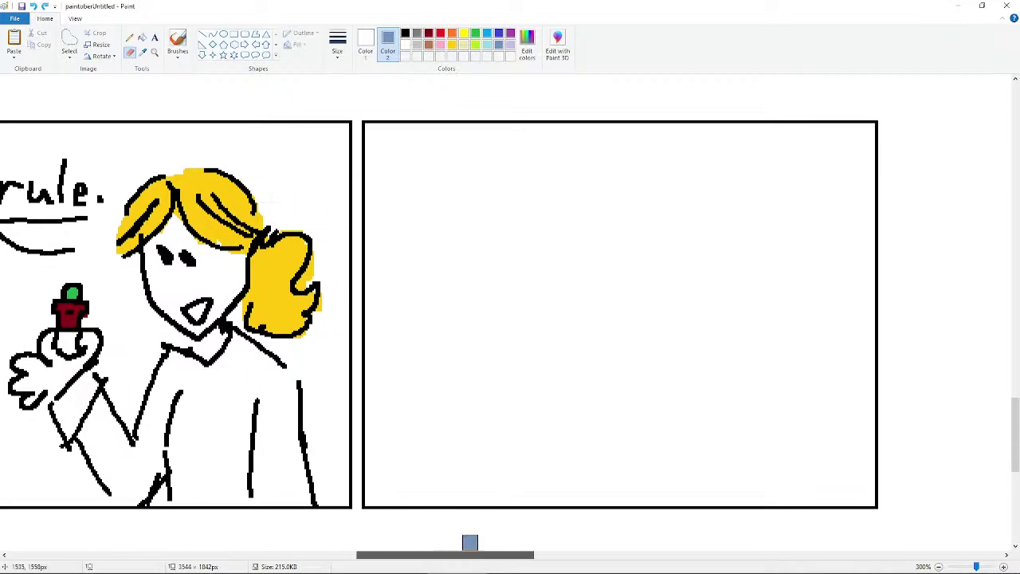
scroll(374, 474, up, 2)
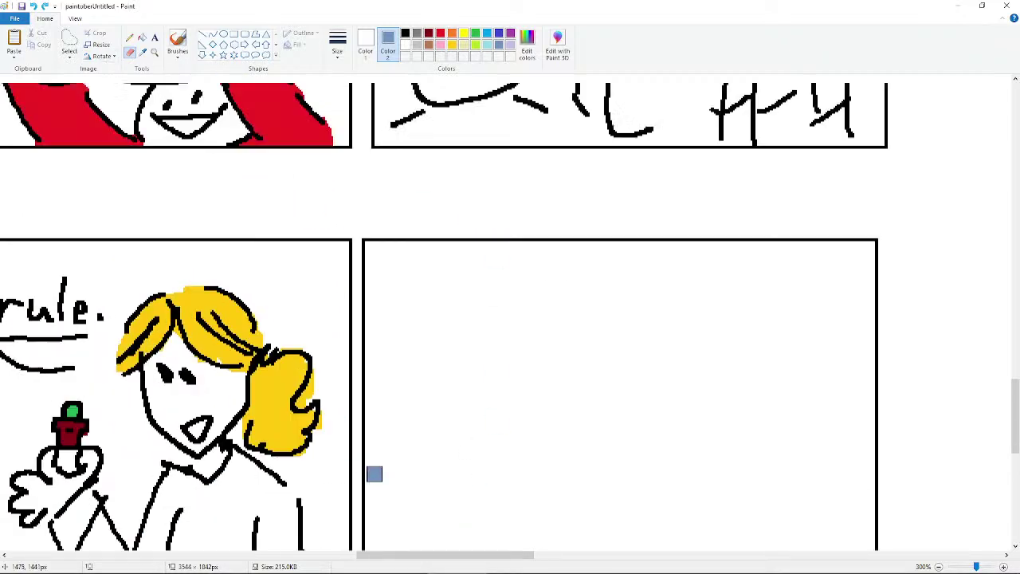
scroll(382, 444, down, 2)
scroll(383, 444, up, 8)
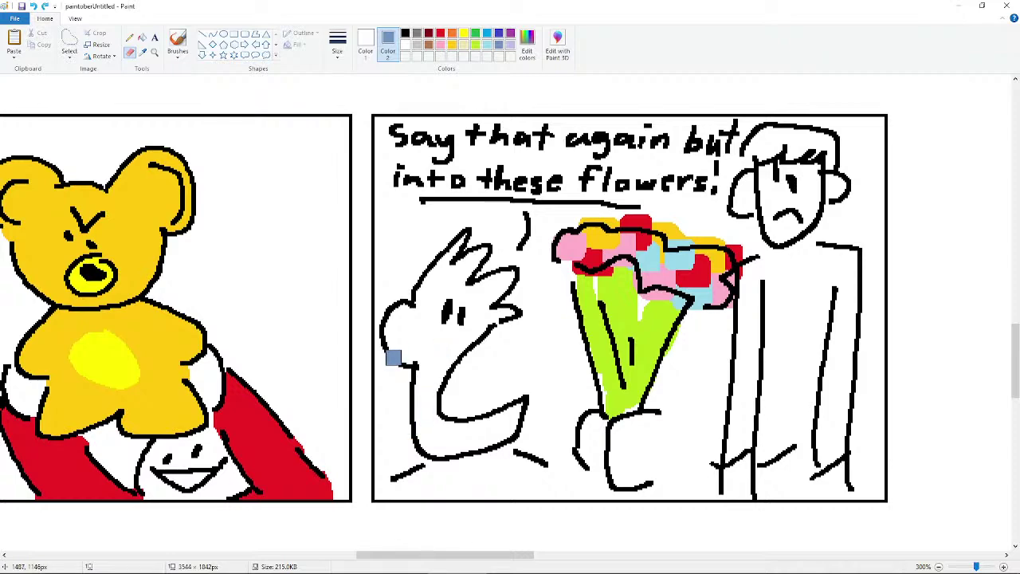
scroll(395, 356, down, 8)
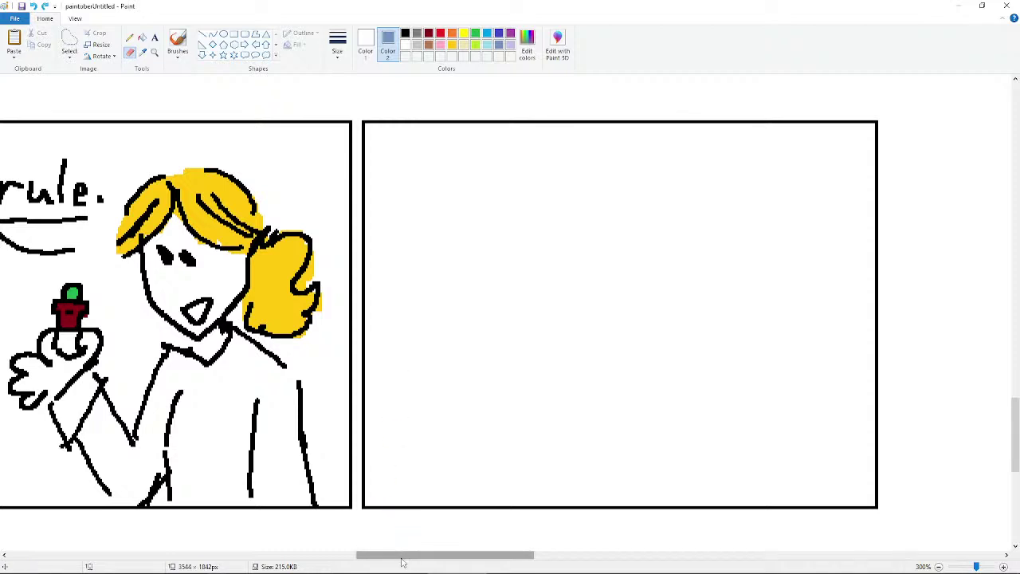
drag(402, 558, 428, 550)
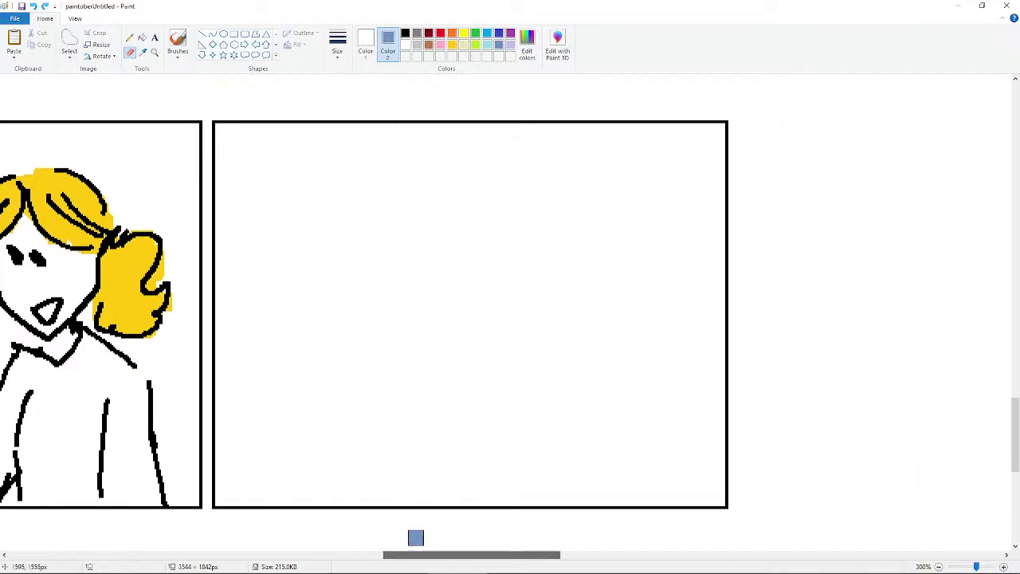
- Switch to Twitter in Chrome, open the notifications, and like and open the tweet showing the cactus version of the flowers panel
click(398, 564)
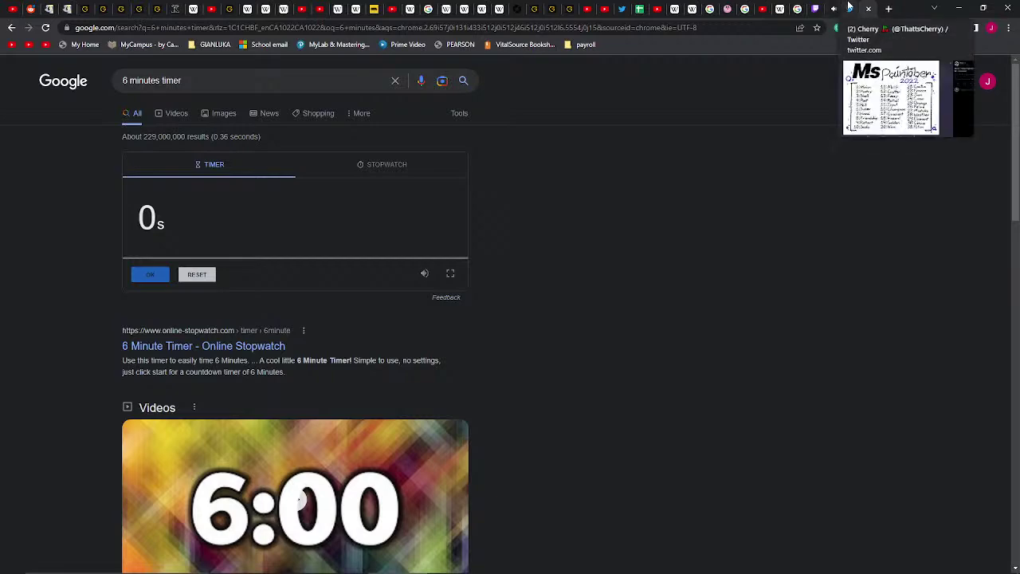
click(621, 8)
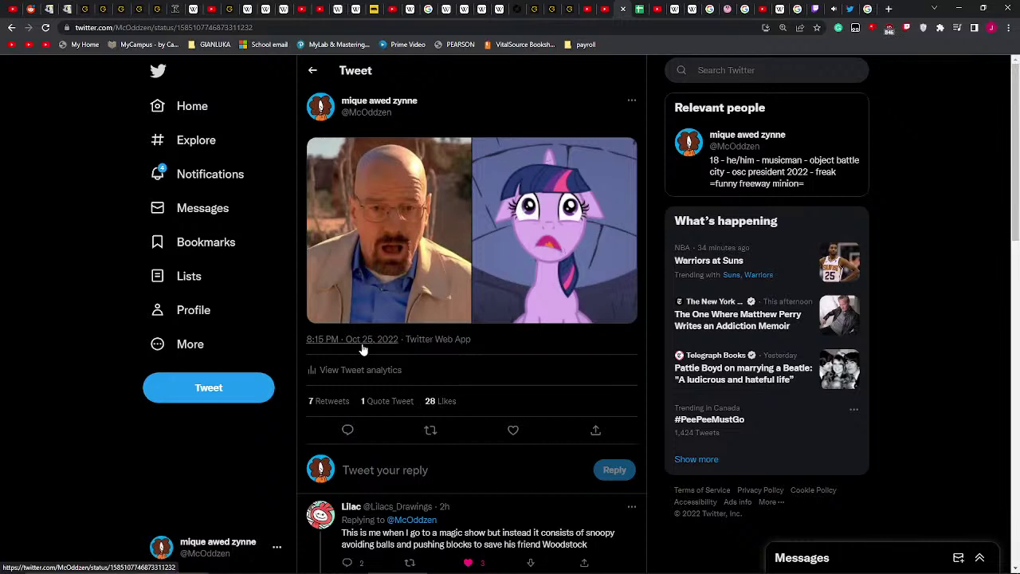
click(239, 174)
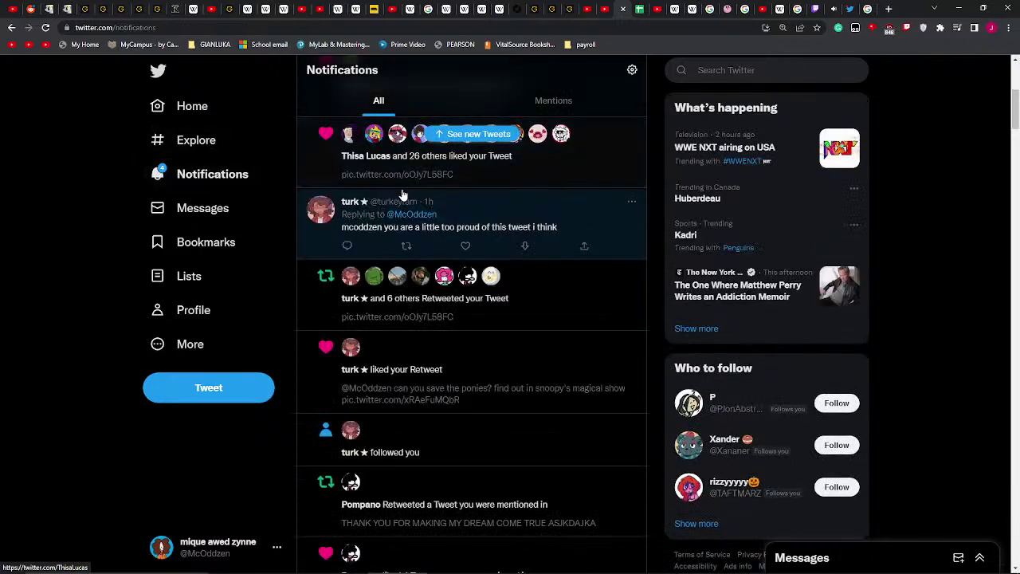
scroll(518, 319, up, 4)
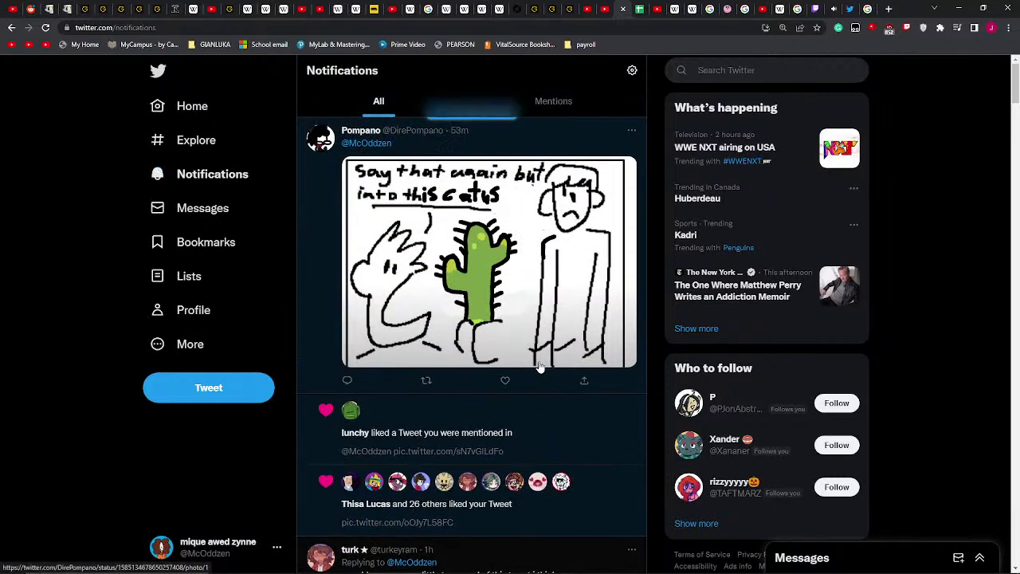
click(493, 383)
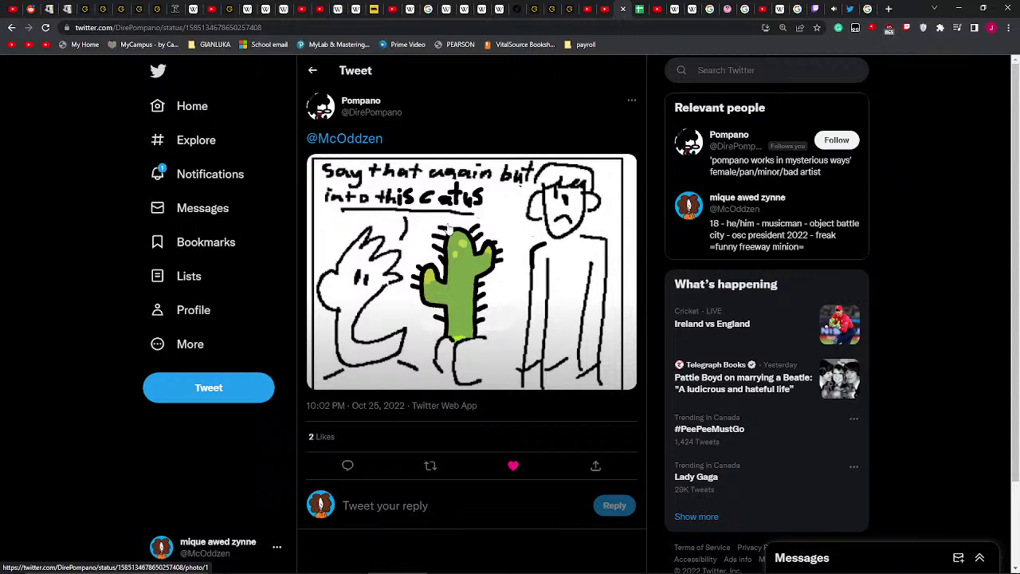
- Open the "incredible" reply to the cactus tweet from the Twitter notifications, return to the notifications and skim them
click(211, 173)
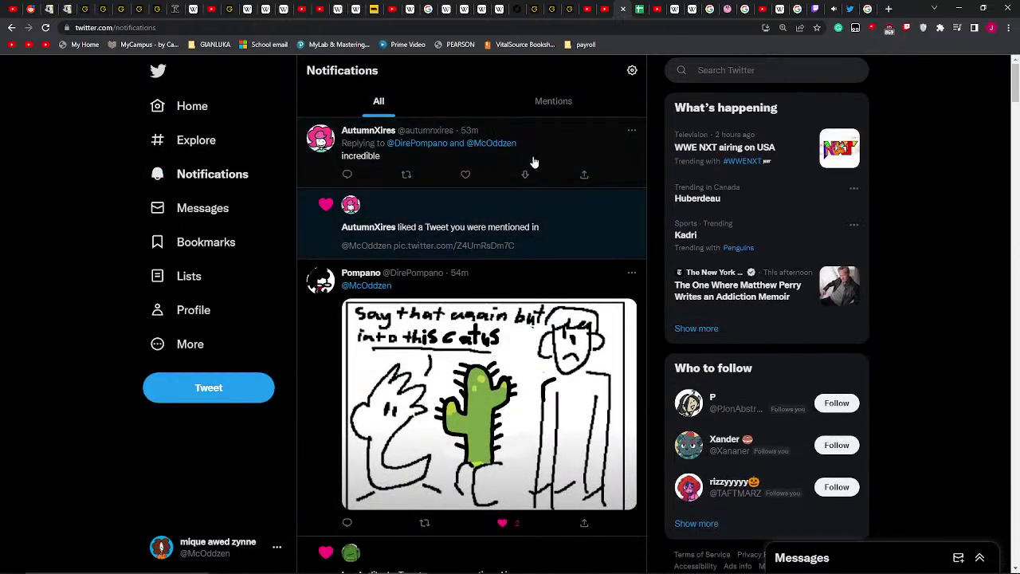
click(549, 153)
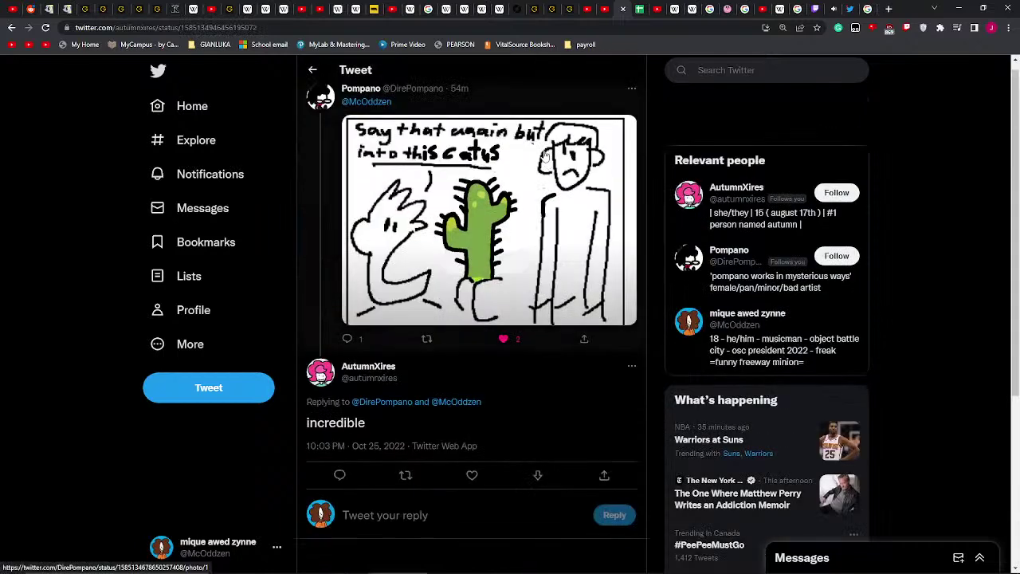
click(314, 70)
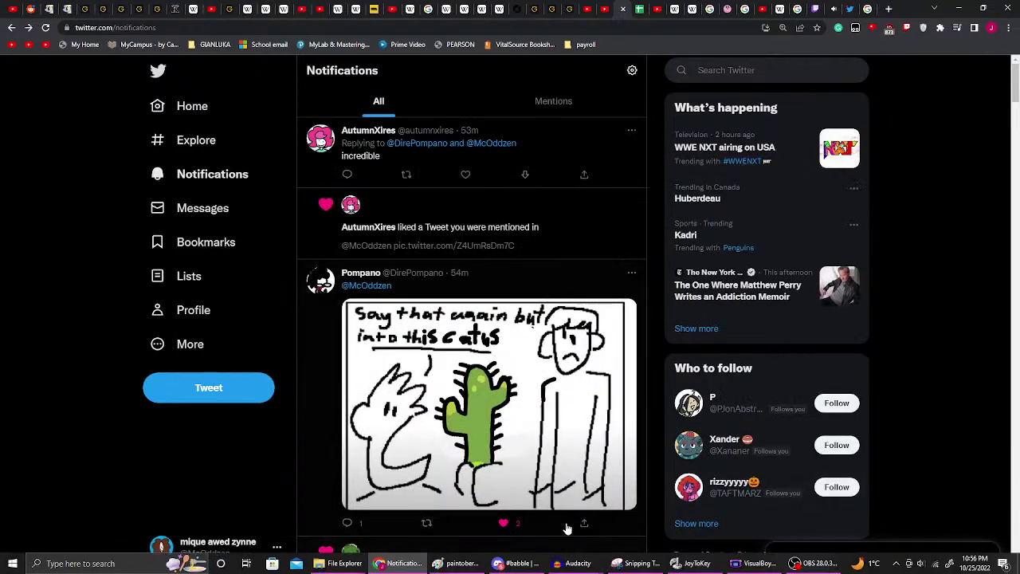
scroll(587, 453, down, 6)
scroll(589, 451, up, 6)
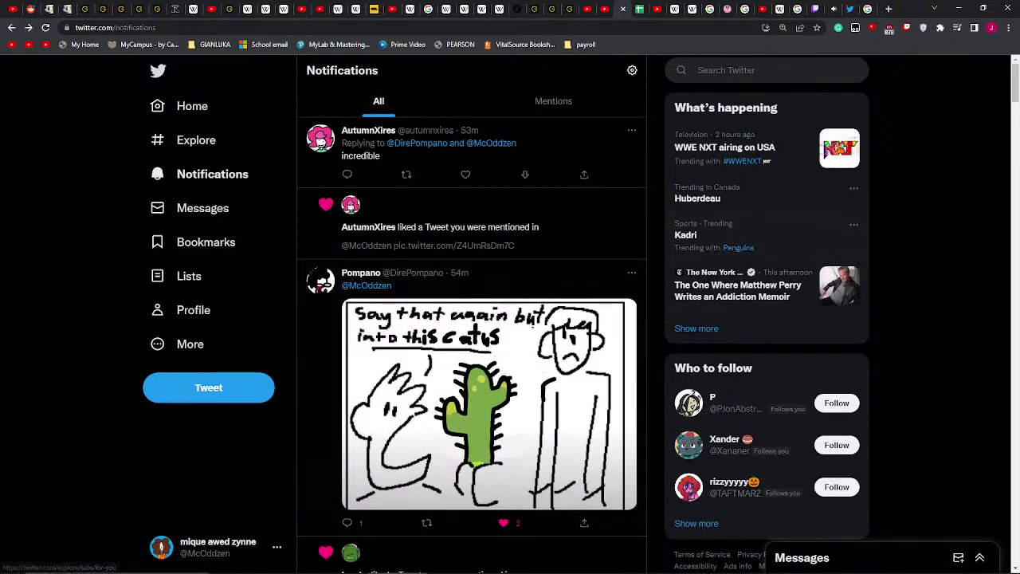
- Skip the Super Mario Galaxy soundtrack video on YouTube to Galaxy Plant at 49:00 and look through the rest of its tracklist
click(834, 9)
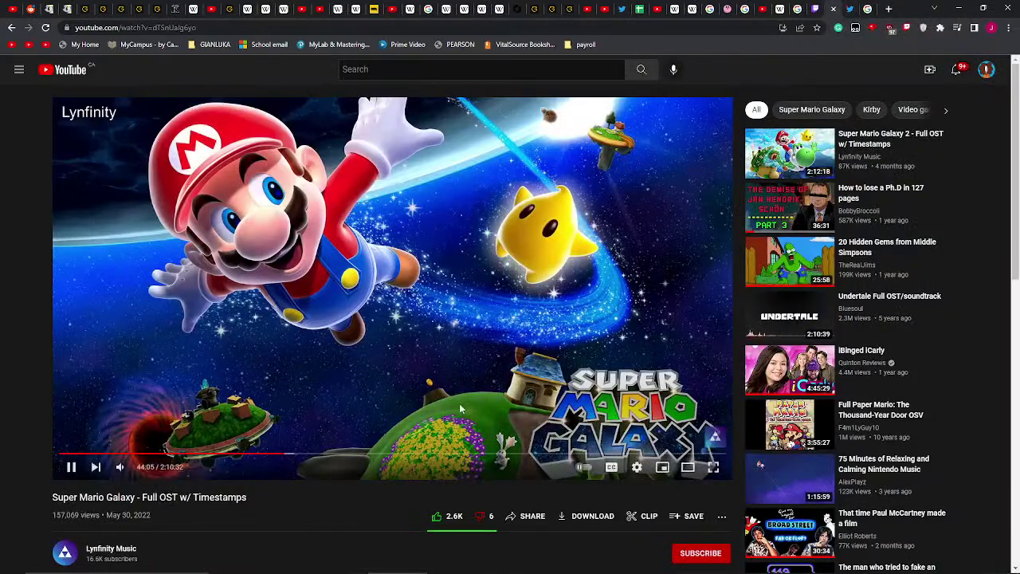
scroll(297, 451, down, 3)
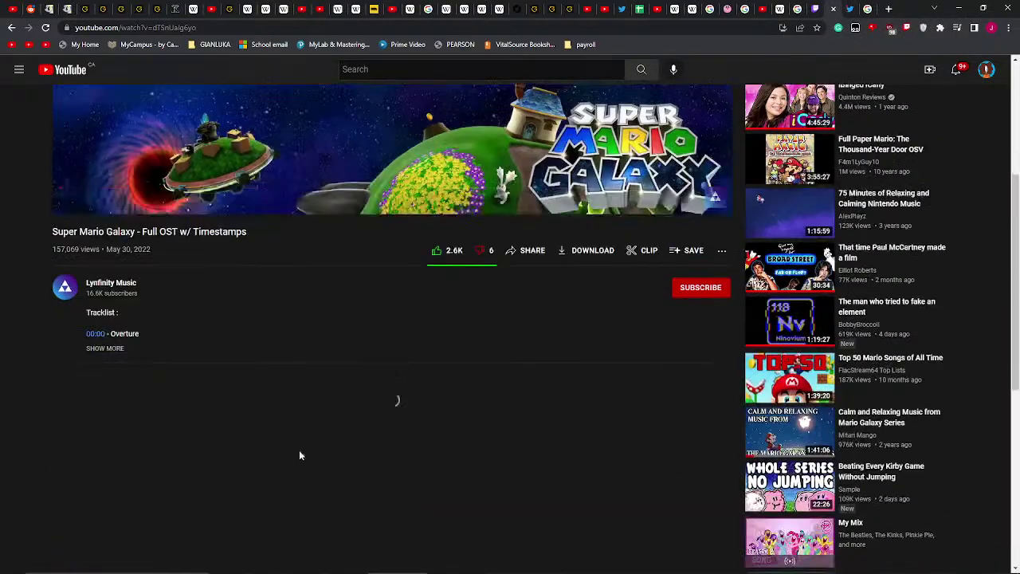
click(110, 349)
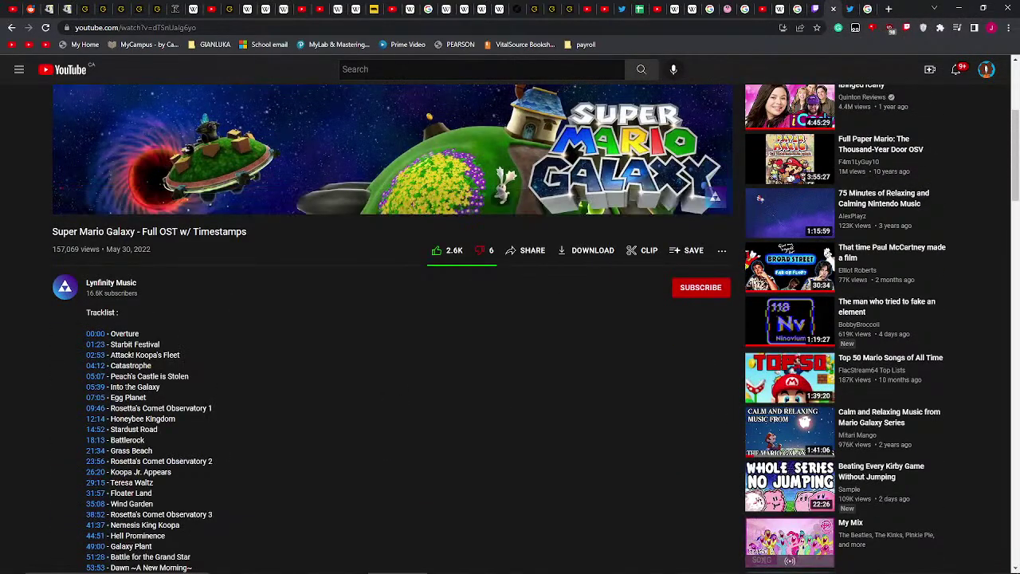
scroll(135, 464, down, 1)
click(96, 493)
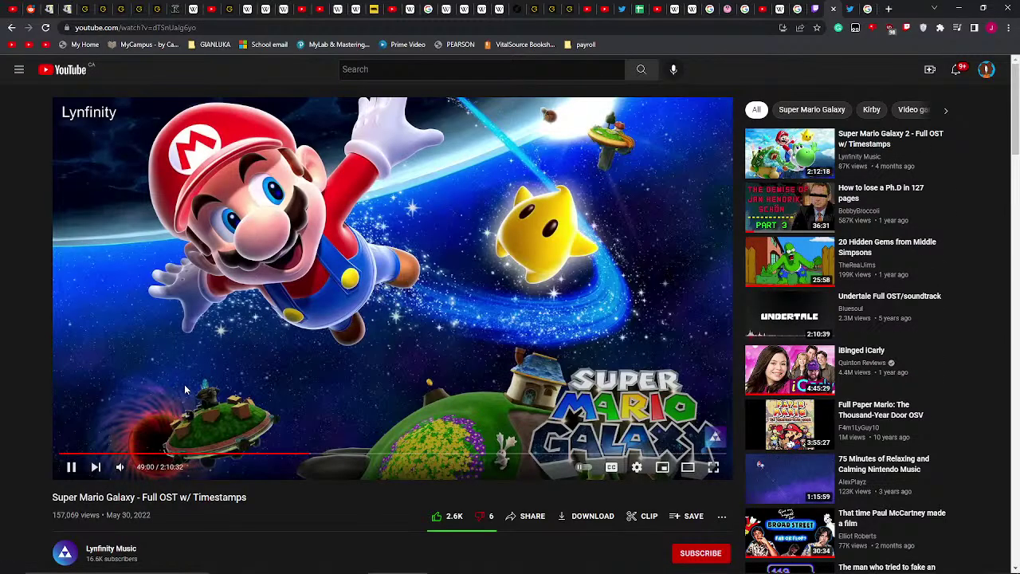
scroll(191, 382, down, 4)
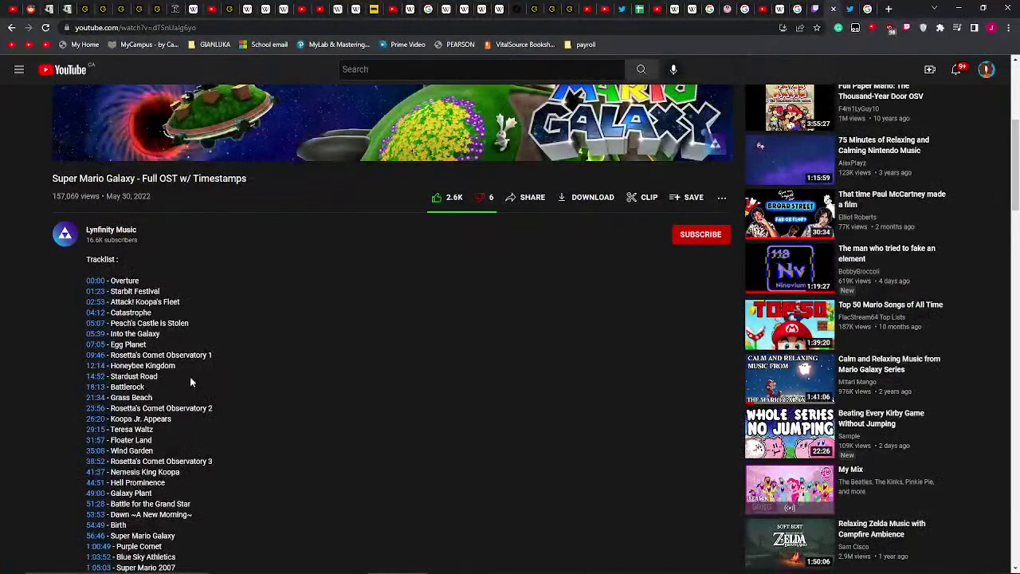
scroll(192, 382, down, 4)
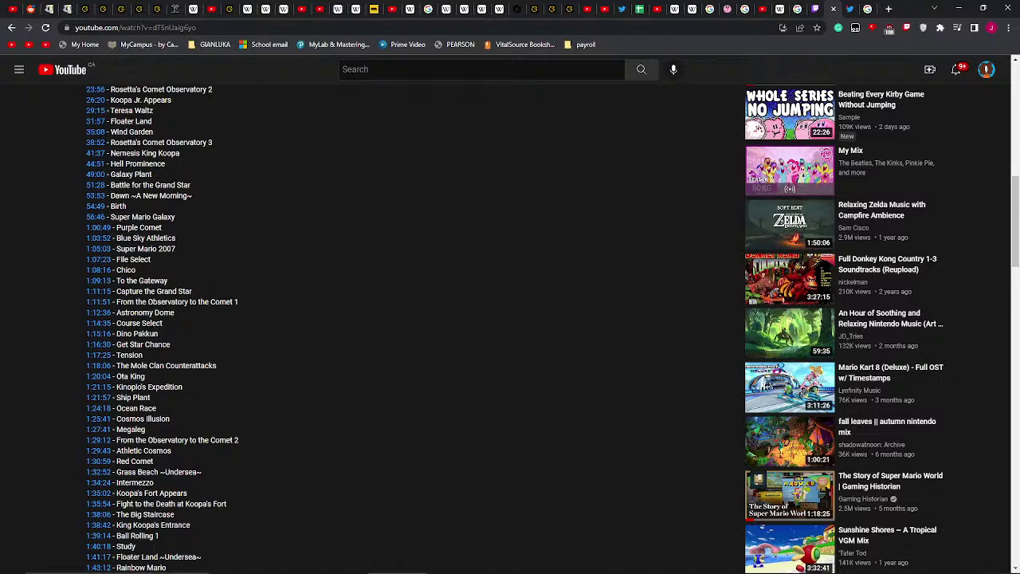
scroll(402, 347, up, 15)
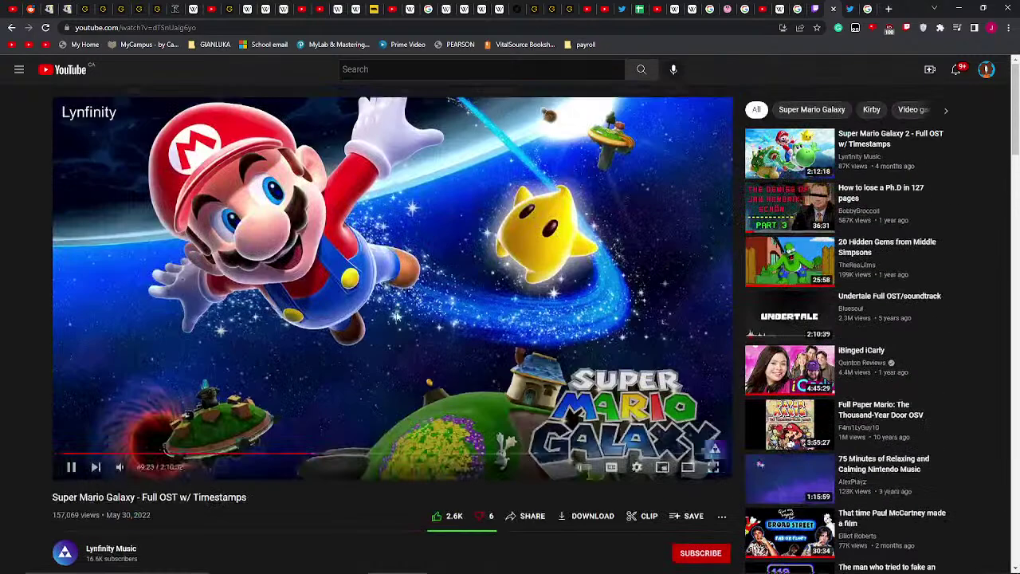
- Reset the Google timer to 6 minutes
click(850, 8)
click(869, 8)
click(198, 274)
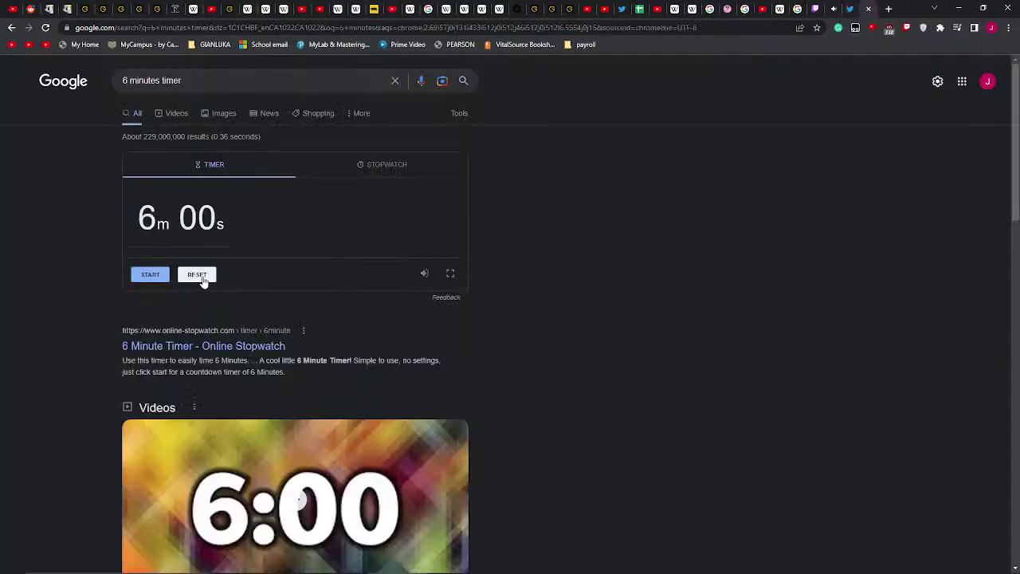
- Check the Ms Paintober 2022 prompt list on Twitter, look at the empty panel in Paint, and return to the list
click(848, 9)
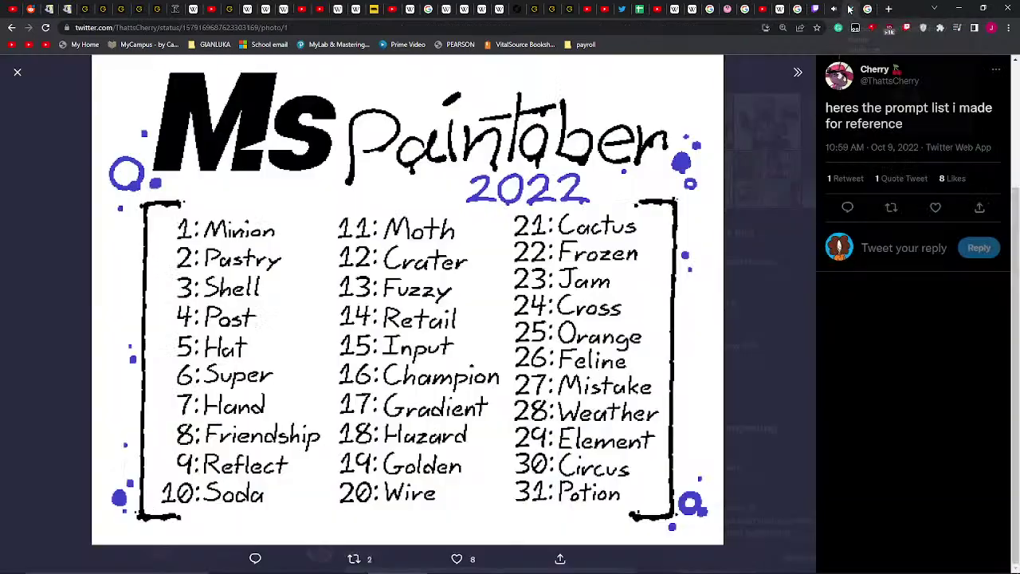
mouse_move(609, 544)
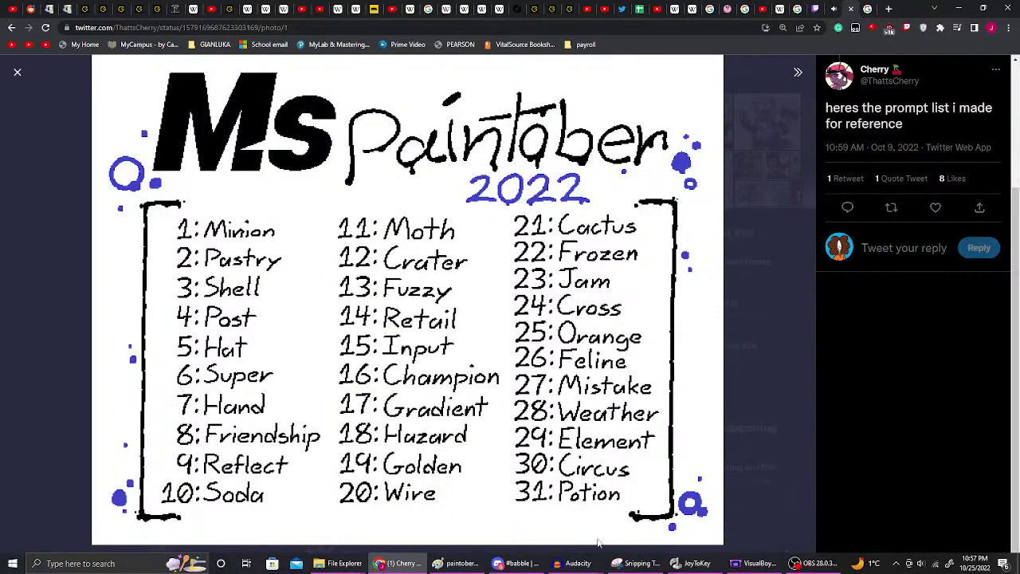
click(468, 566)
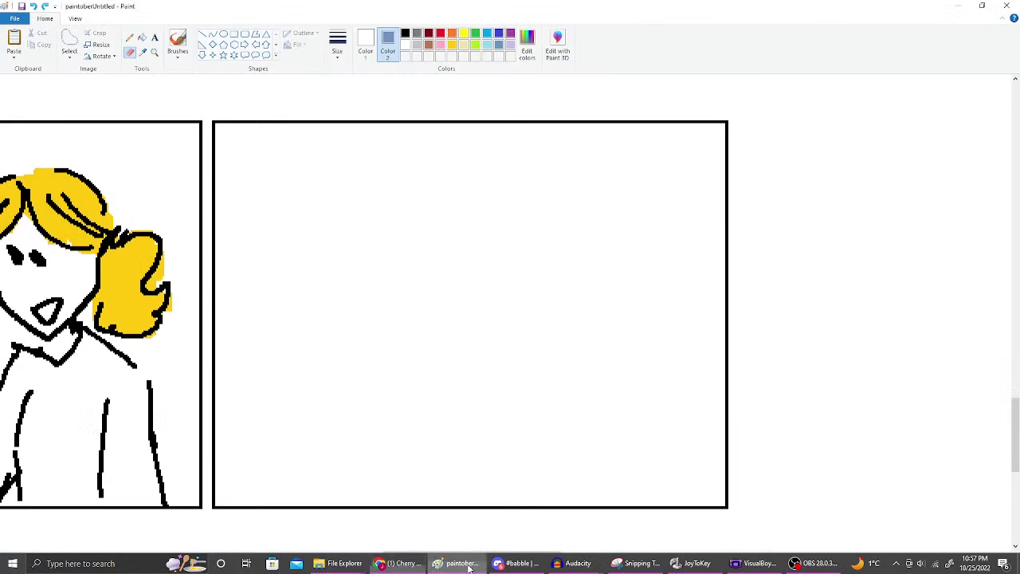
click(400, 564)
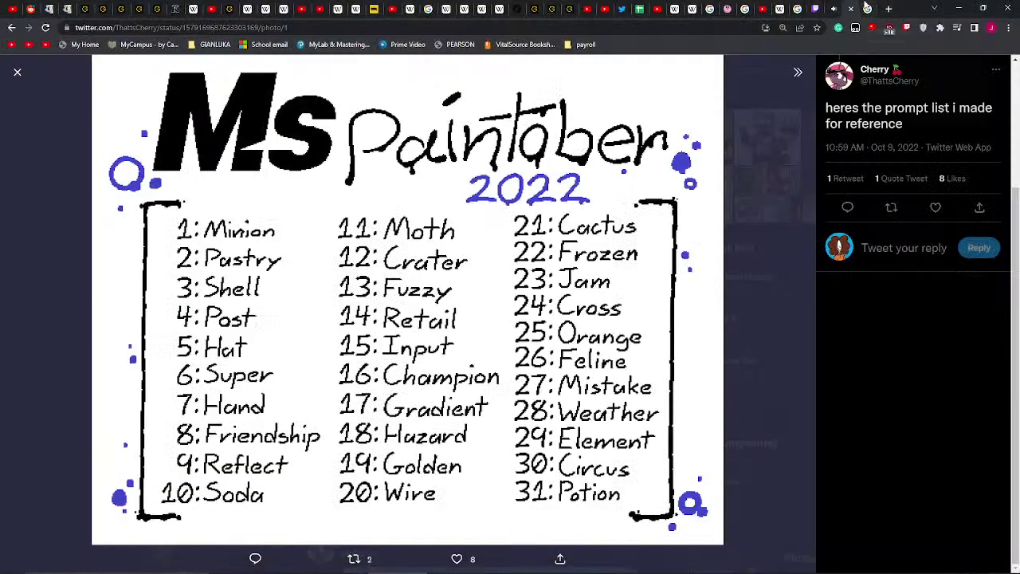
- Start the 6-minute timer in the browser and switch to the paintober drawing in Paint
click(867, 8)
click(156, 279)
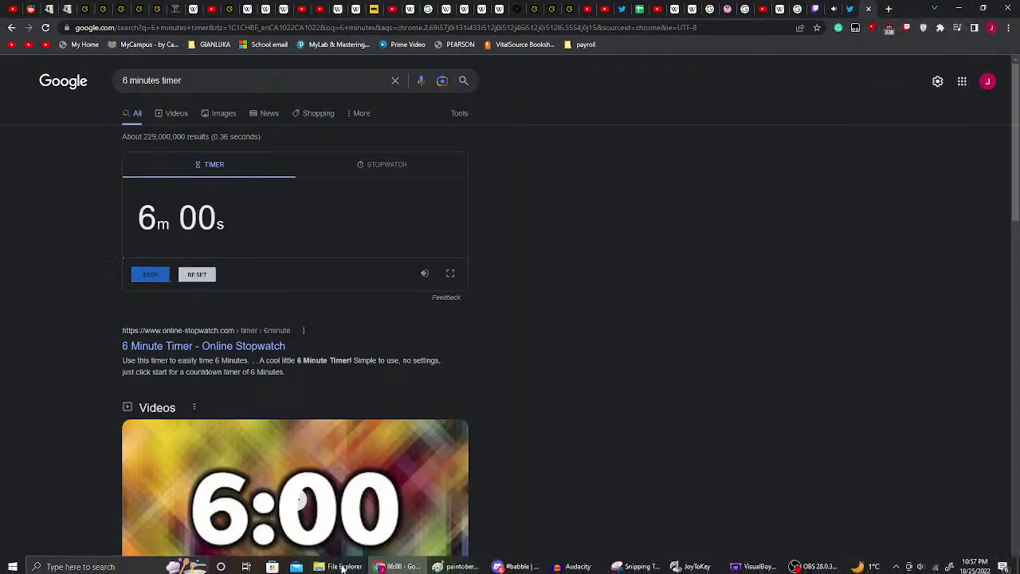
click(460, 564)
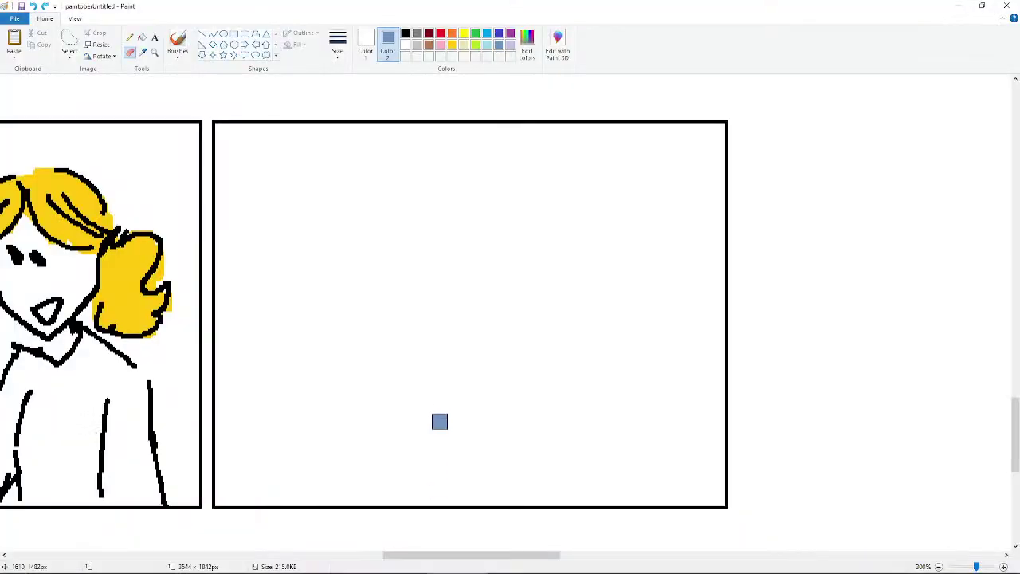
- Choose the Pencil with black as Color 1 and white as Color 2
click(129, 37)
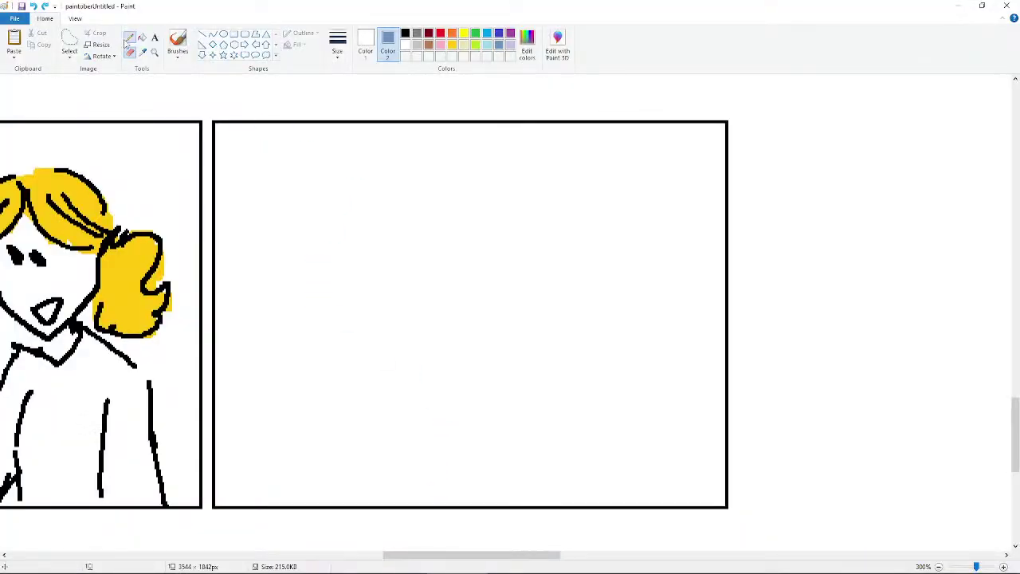
click(369, 39)
click(404, 33)
click(387, 44)
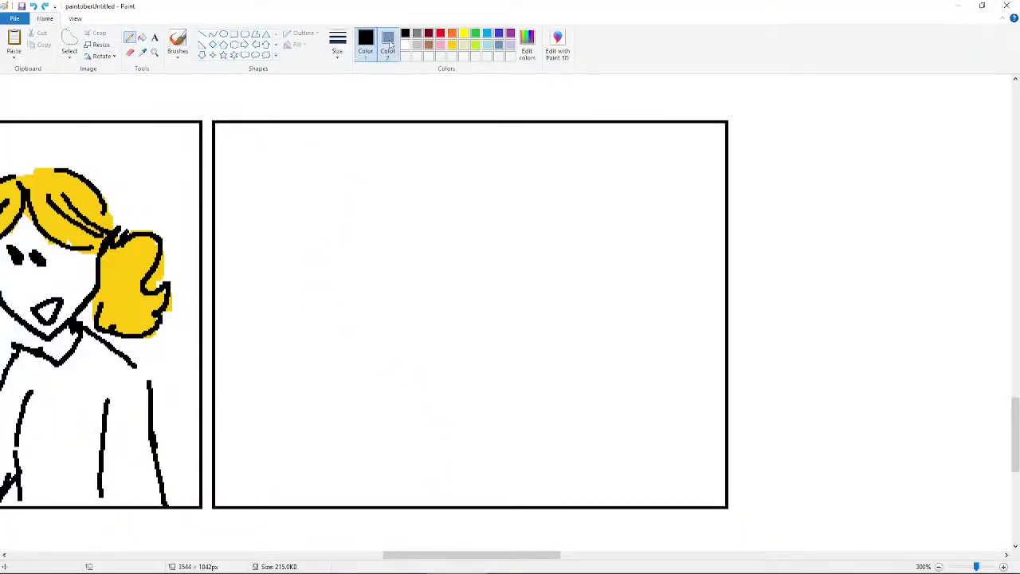
click(405, 45)
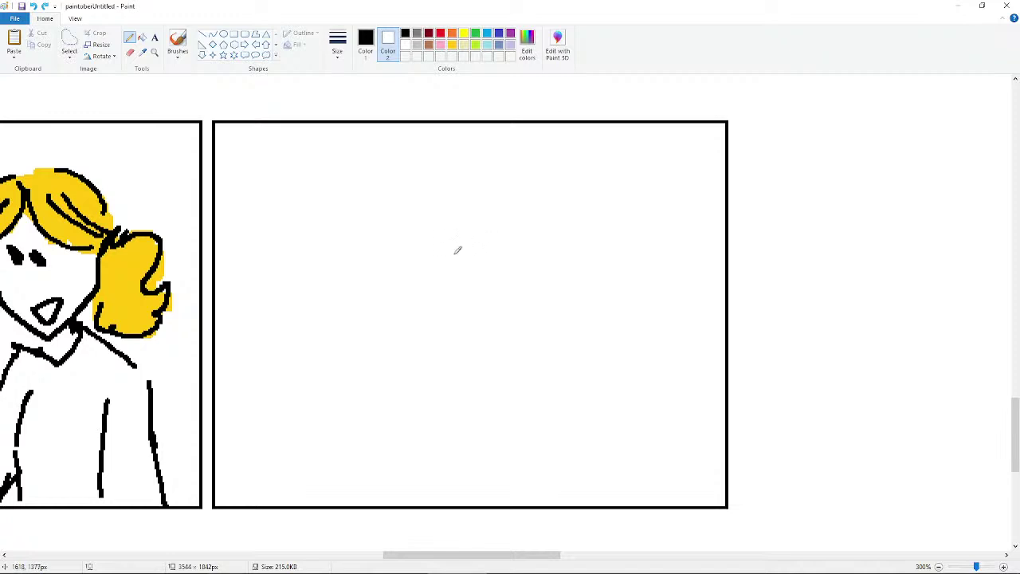
- Draw a rounded-square ice cube outline in black near the middle of the empty comic panel
mouse_move(471, 243)
mouse_down()
mouse_move(420, 251)
mouse_move(410, 314)
mouse_move(473, 328)
mouse_move(488, 314)
mouse_move(496, 265)
mouse_move(489, 245)
mouse_move(468, 239)
mouse_move(481, 239)
mouse_move(428, 247)
mouse_move(416, 314)
mouse_move(493, 336)
mouse_move(509, 327)
mouse_move(516, 283)
mouse_move(518, 252)
mouse_move(488, 236)
mouse_up()
key(ctrl+z)
scroll(533, 351, up, 1)
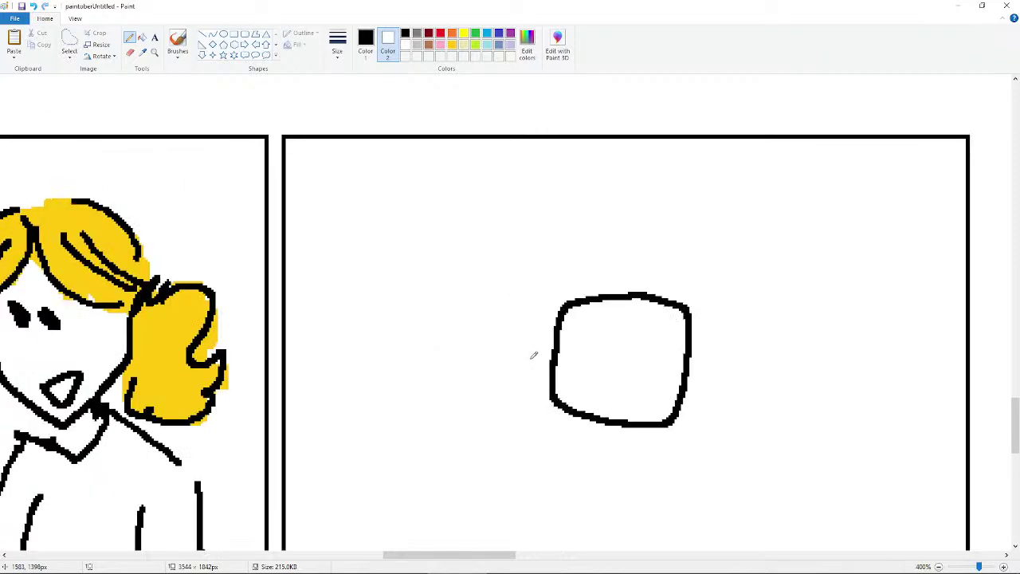
- Fill the inside of the ice cube outline with light turquoise, keeping its black border
drag(501, 557, 546, 558)
scroll(541, 487, up, 1)
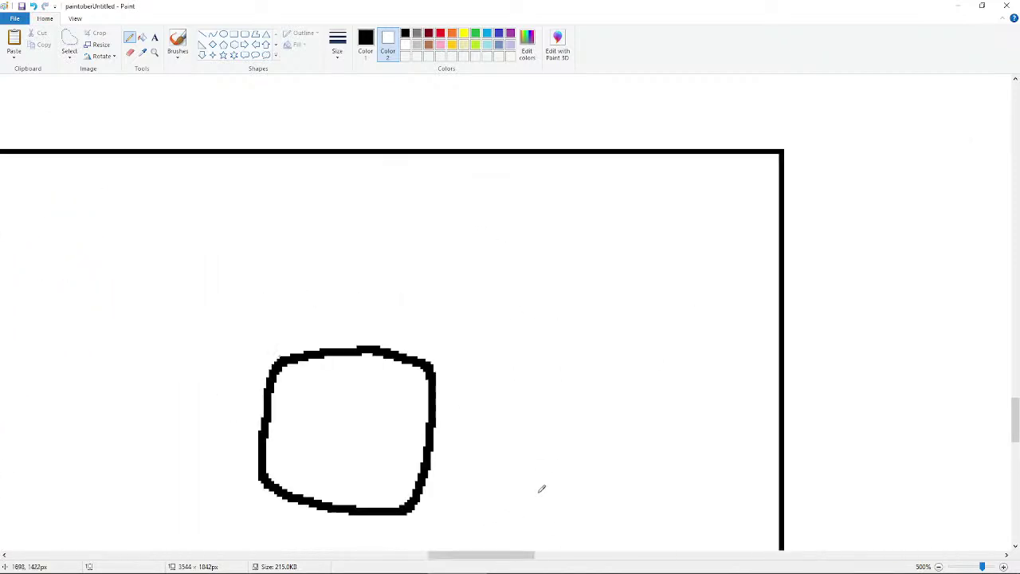
scroll(540, 478, down, 3)
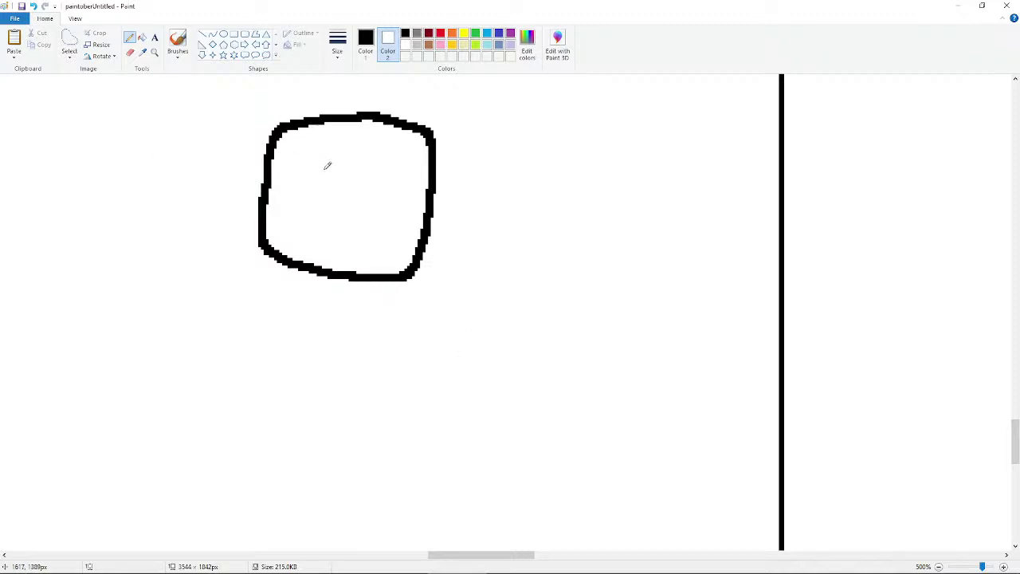
click(487, 45)
click(142, 37)
click(349, 166)
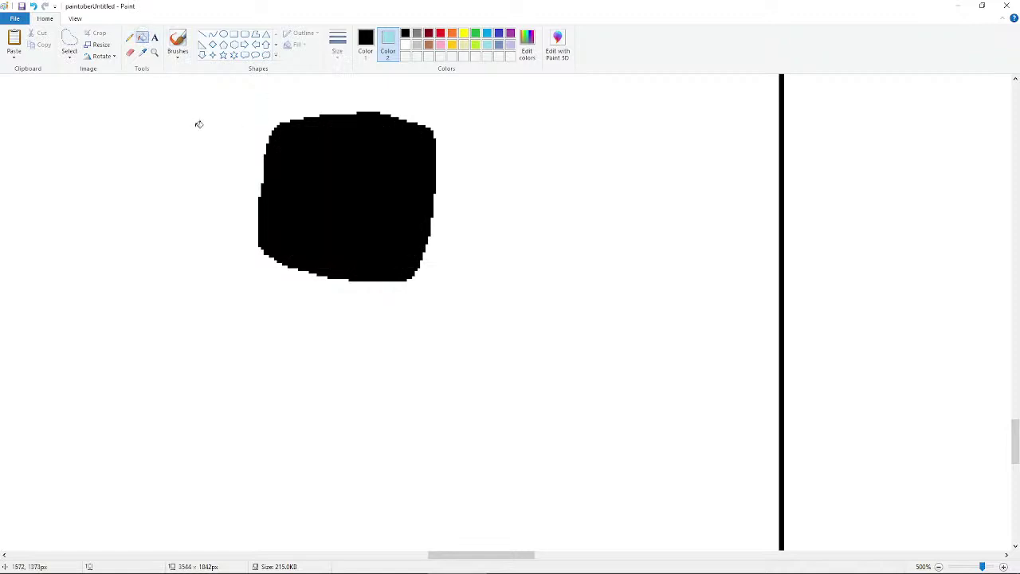
key(ctrl+z)
right_click(370, 153)
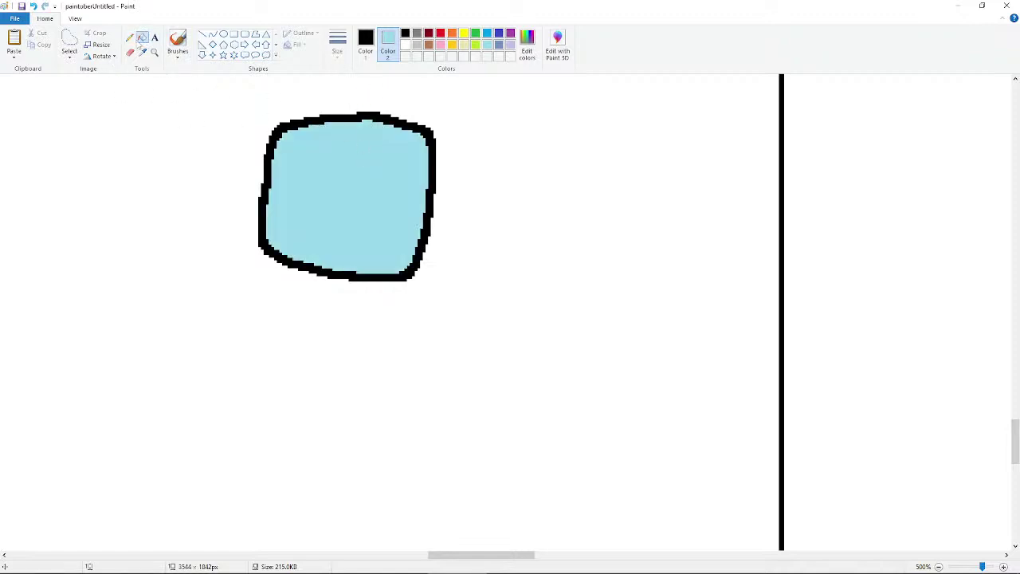
- Draw a curved white highlight with the Pencil along the ice cube's upper-left corner and top edge
click(130, 38)
click(406, 45)
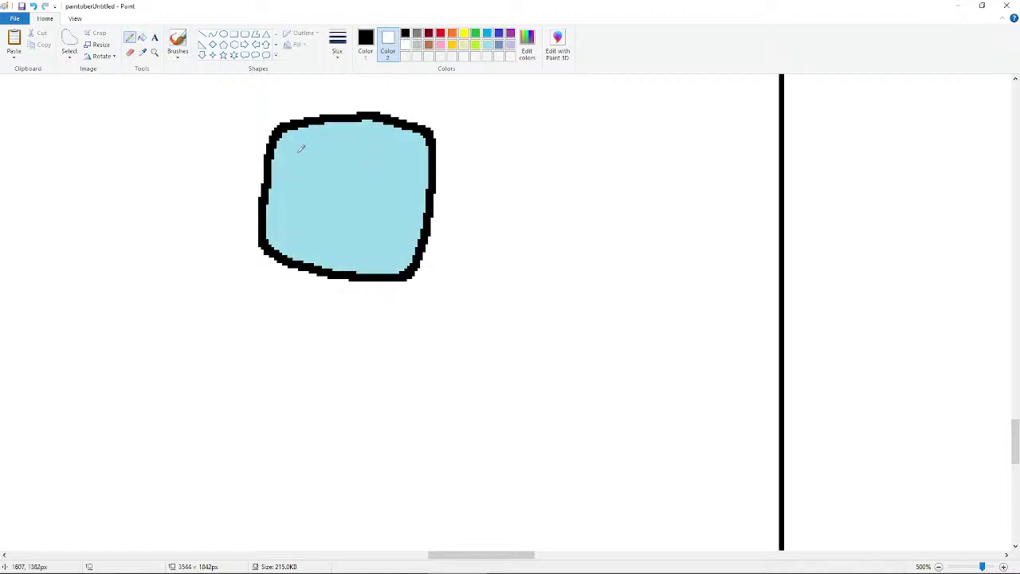
mouse_move(290, 159)
mouse_down()
mouse_move(323, 141)
mouse_move(293, 151)
mouse_move(365, 129)
mouse_up()
key(ctrl+z)
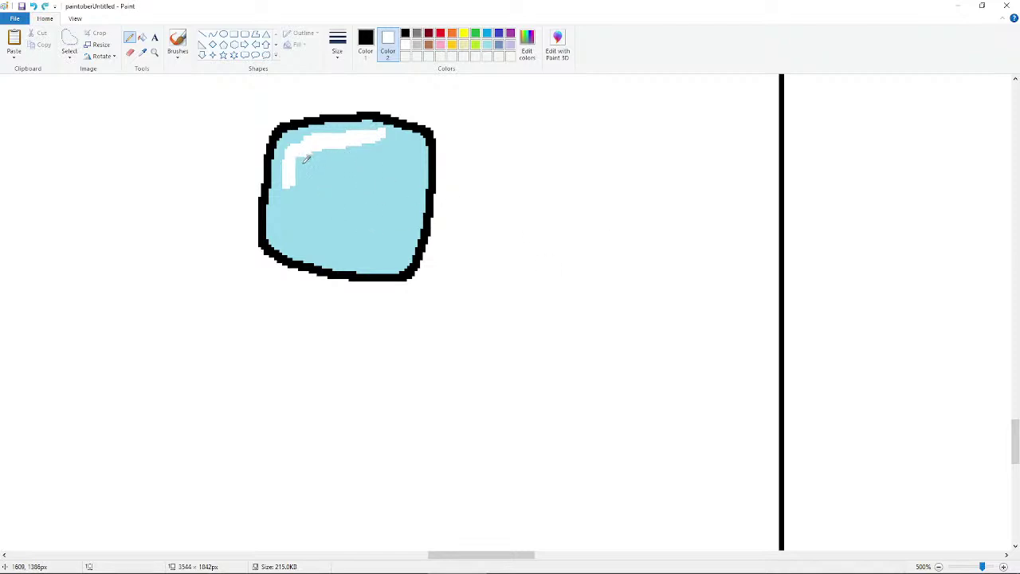
drag(362, 255, 391, 255)
key(ctrl+z)
drag(318, 253, 344, 253)
key(ctrl+z)
- Draw a tiny blue-gray creature with short legs and a raised end in the centre of the ice cube
click(365, 41)
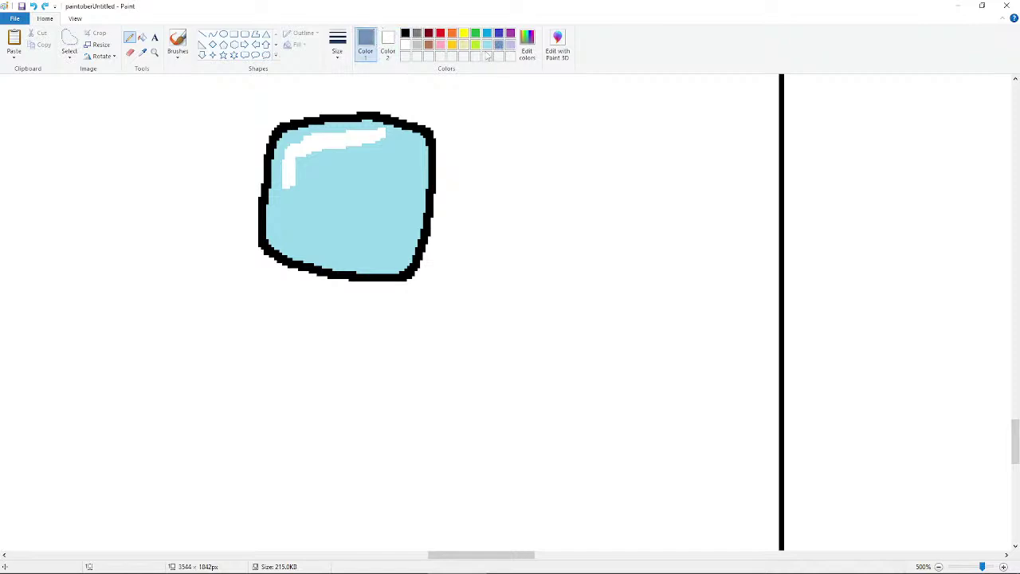
scroll(424, 217, up, 2)
scroll(425, 217, up, 1)
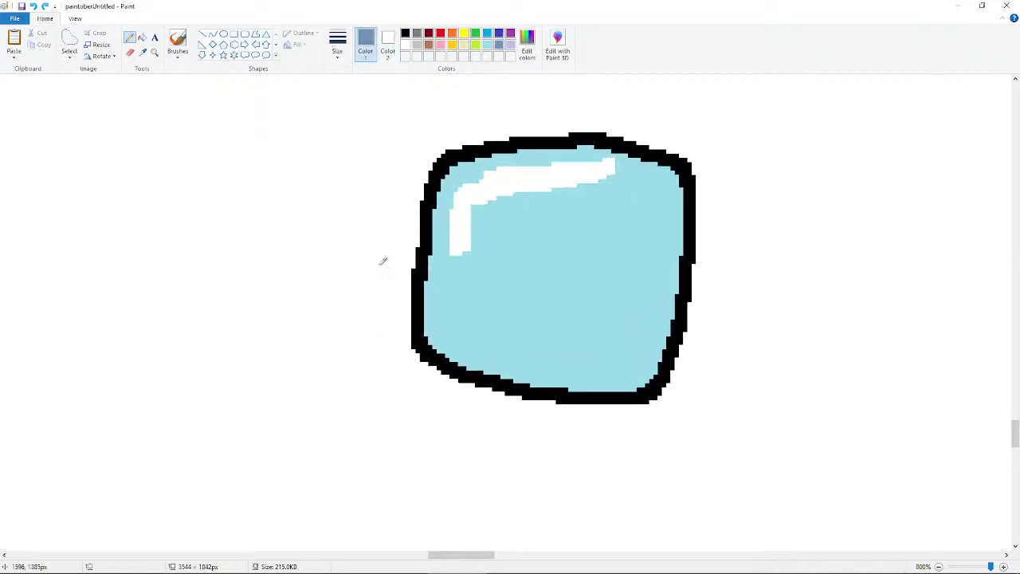
mouse_move(520, 303)
mouse_down()
mouse_move(543, 315)
mouse_move(543, 300)
mouse_move(565, 304)
mouse_move(529, 290)
mouse_move(561, 294)
mouse_move(582, 265)
mouse_move(597, 270)
mouse_move(553, 277)
mouse_move(583, 273)
mouse_up()
key(ctrl+z)
key(ctrl+z)
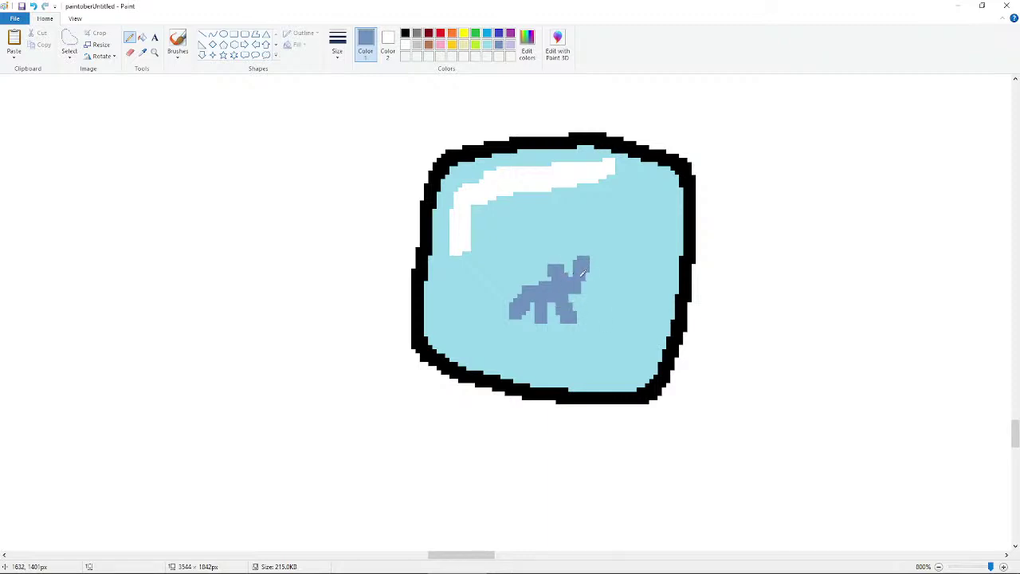
key(ctrl+z)
drag(520, 291, 526, 293)
- Rework the creature's raised end, painting it and the white strokes beside it over with light turquoise
scroll(555, 311, down, 5)
scroll(435, 258, up, 3)
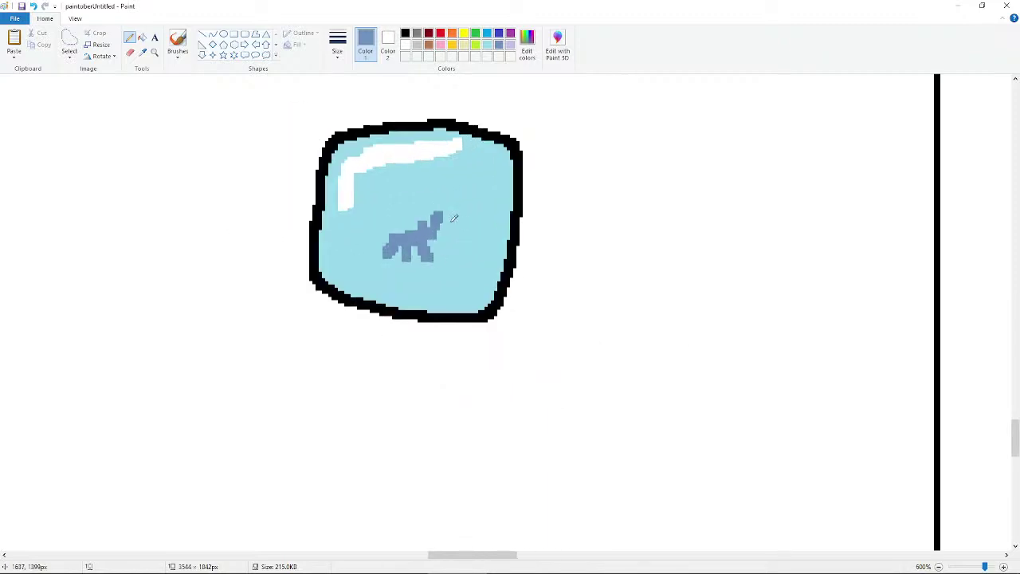
click(487, 46)
drag(446, 215, 447, 221)
click(498, 45)
drag(429, 218, 435, 212)
key(ctrl+z)
key(ctrl+y)
click(487, 44)
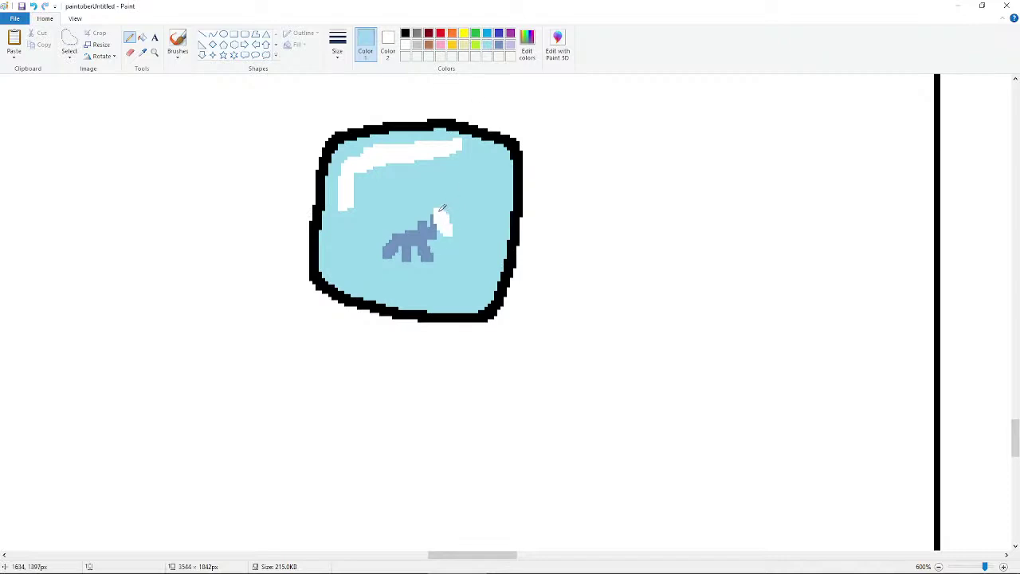
drag(440, 212, 425, 218)
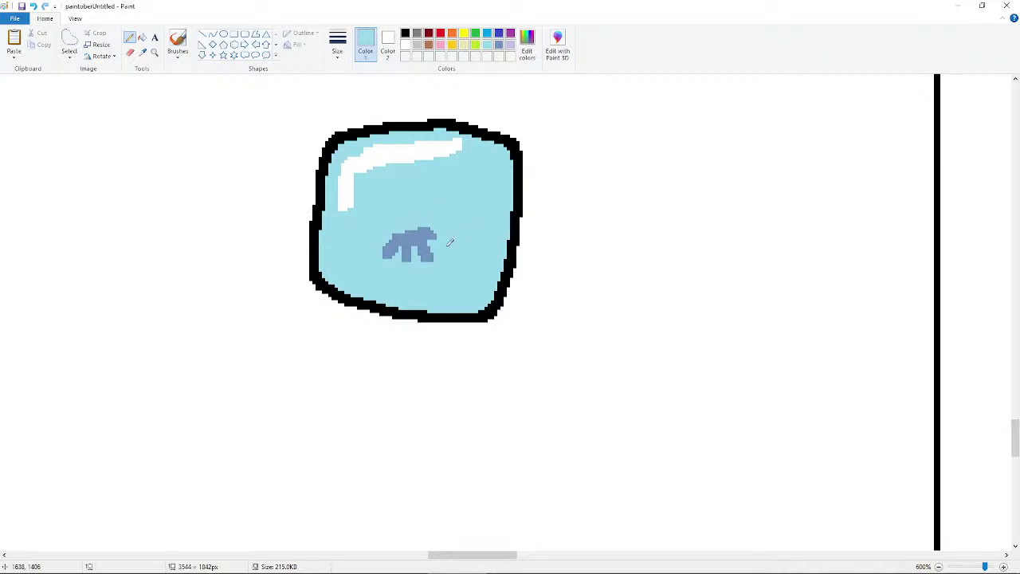
- Select the ice cube with a free-form selection and move it lower in the panel
ctrl+scroll(378, 226, down, 3)
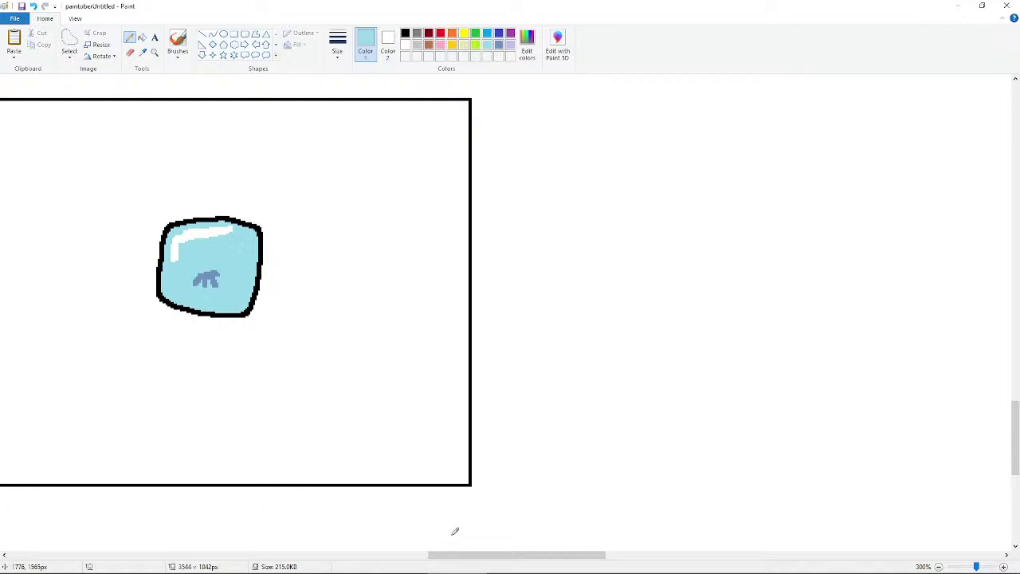
drag(457, 555, 389, 495)
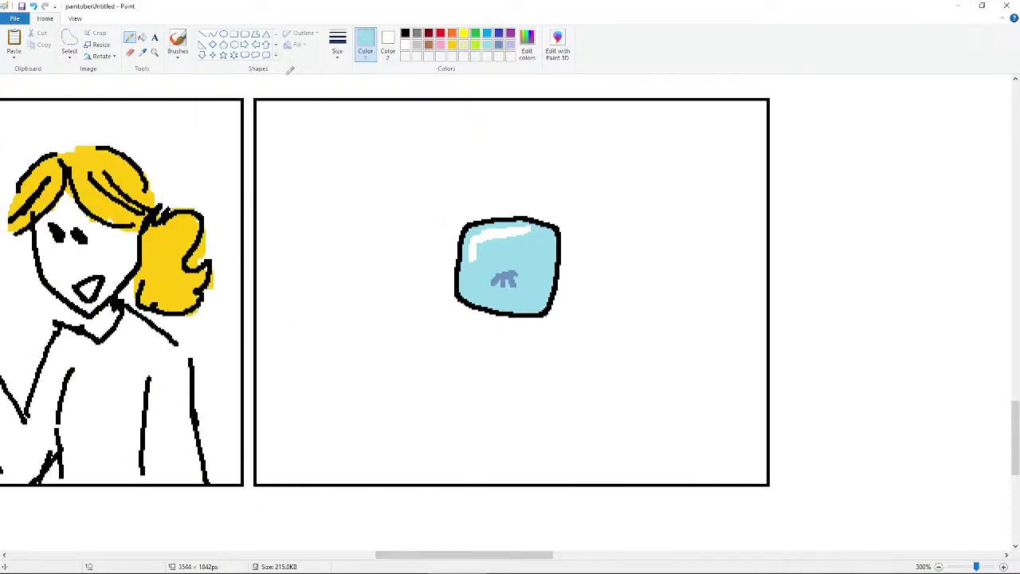
click(70, 42)
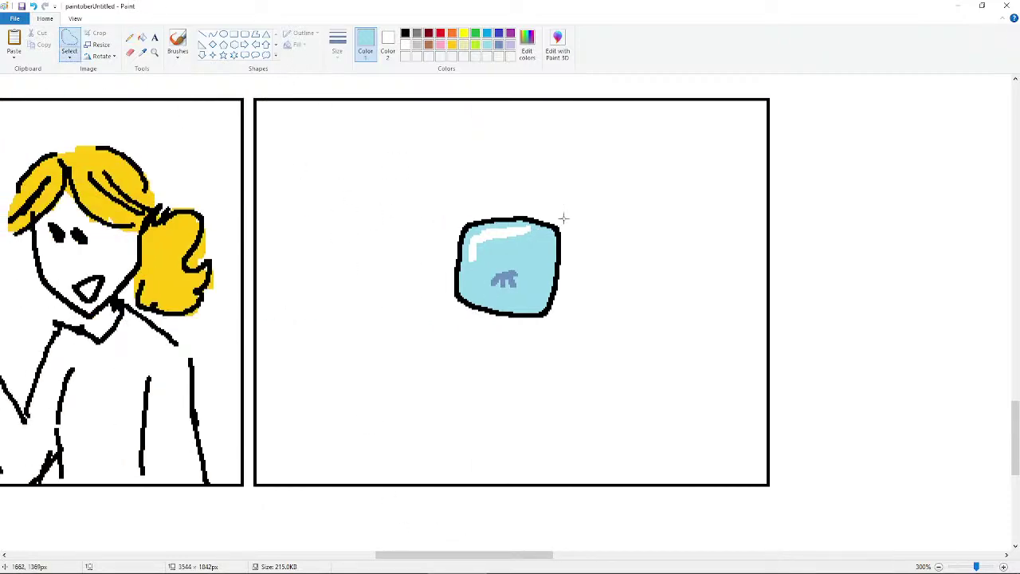
mouse_move(563, 218)
mouse_down()
mouse_move(522, 202)
mouse_move(456, 234)
mouse_move(443, 325)
mouse_up()
click(130, 39)
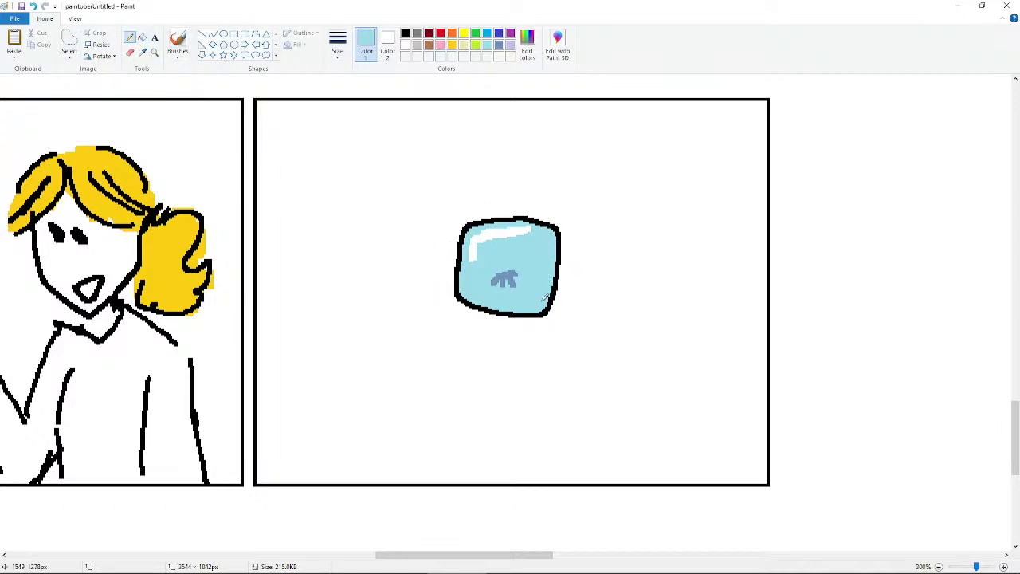
click(69, 39)
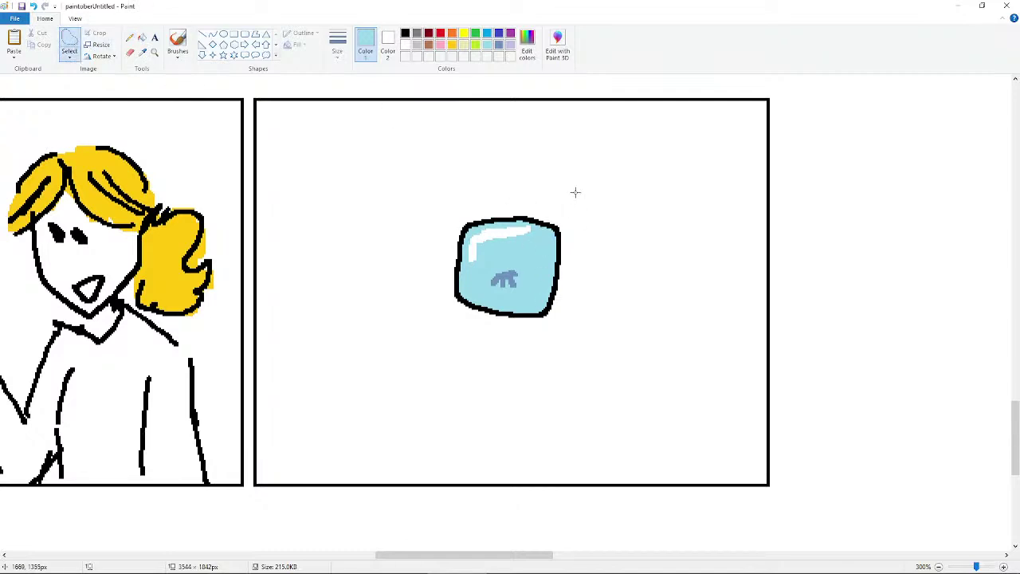
mouse_move(574, 188)
mouse_down()
mouse_move(417, 361)
mouse_move(671, 306)
mouse_move(579, 185)
mouse_up()
mouse_move(553, 305)
mouse_down()
mouse_move(529, 336)
mouse_move(527, 277)
mouse_move(523, 295)
mouse_up()
drag(366, 479, 661, 259)
click(679, 255)
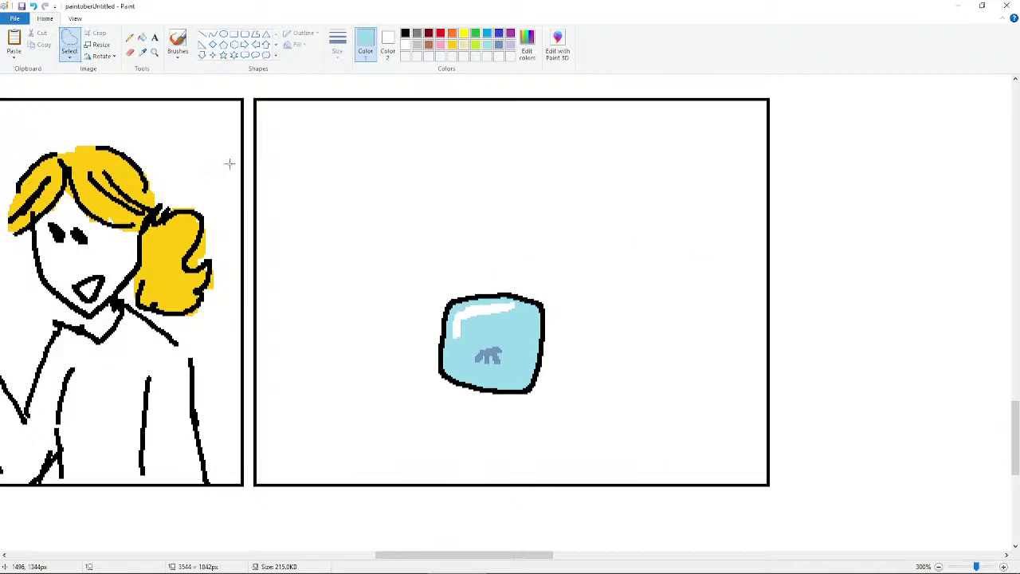
- Set the drawing colour to black and move the ice cube further down and left within the panel
click(129, 38)
click(405, 32)
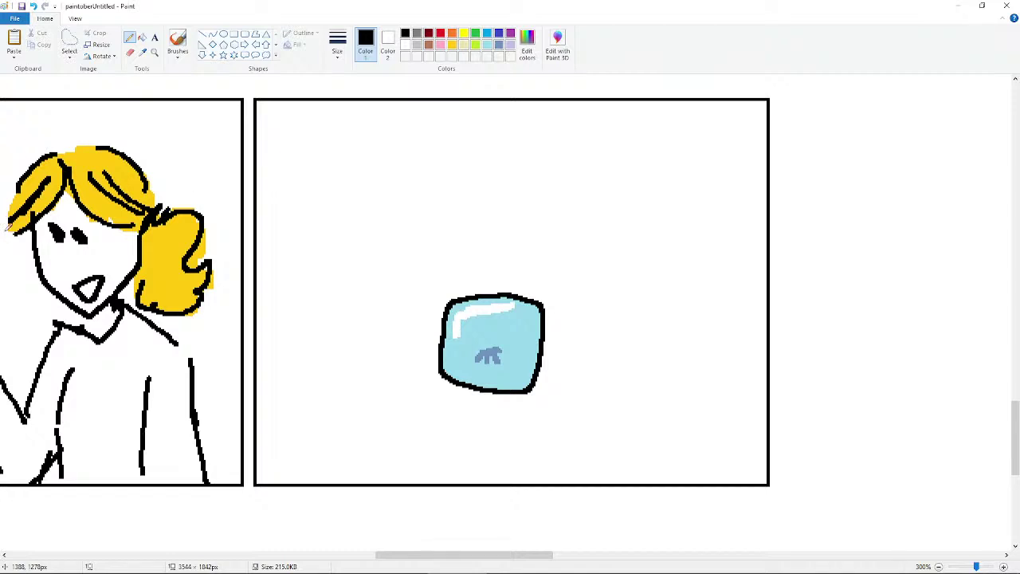
click(69, 43)
mouse_move(473, 230)
mouse_down()
mouse_move(574, 439)
mouse_move(650, 261)
mouse_up()
drag(498, 270, 444, 333)
- Draw the large arched outline above the ice cube with the Pencil, adding an inner curve and a short diagonal line
click(129, 37)
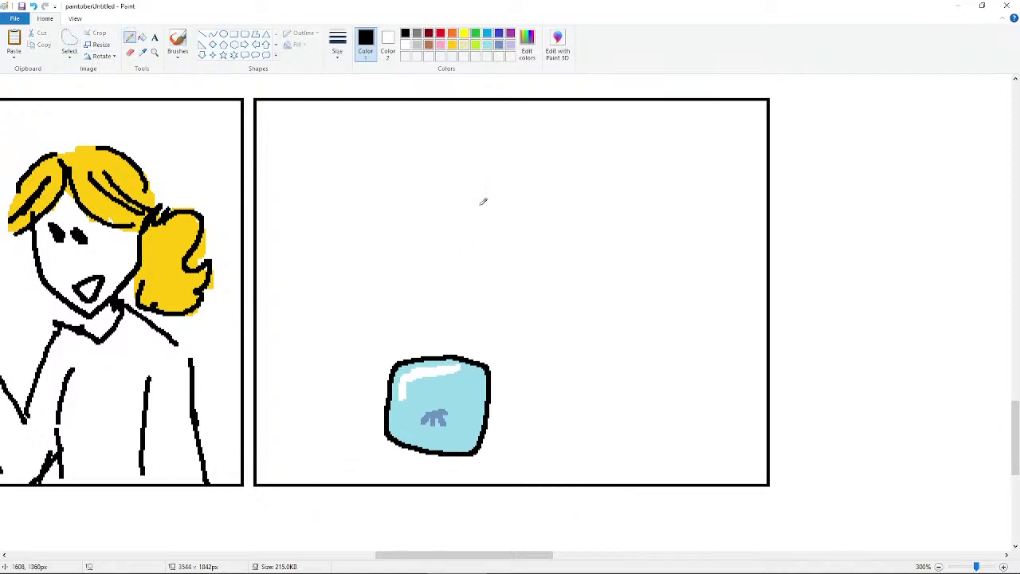
mouse_move(560, 248)
mouse_down()
mouse_move(490, 167)
mouse_move(342, 178)
mouse_move(345, 312)
mouse_move(382, 281)
mouse_move(433, 179)
mouse_up()
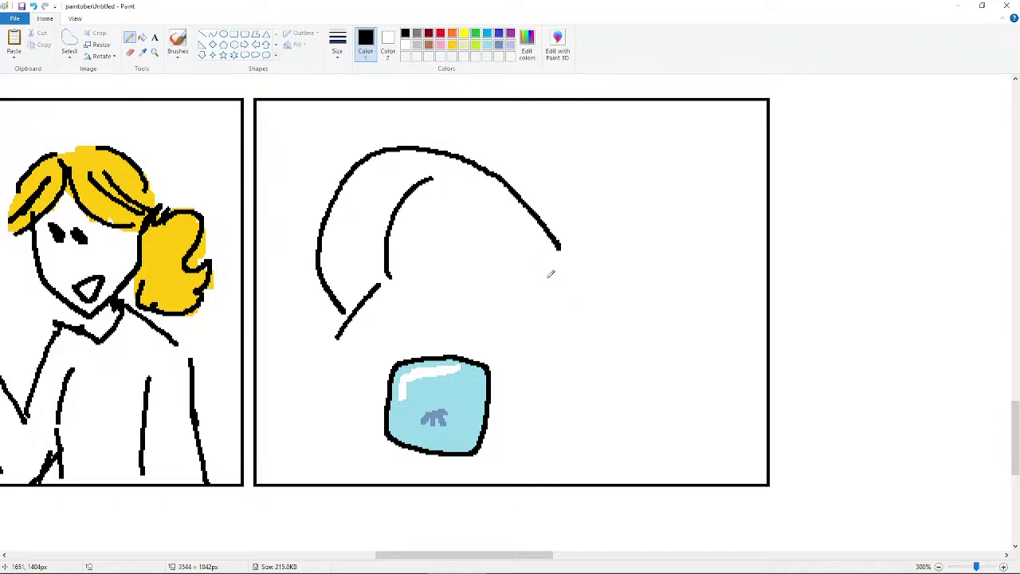
mouse_move(544, 296)
mouse_down()
mouse_move(516, 329)
mouse_move(548, 333)
mouse_up()
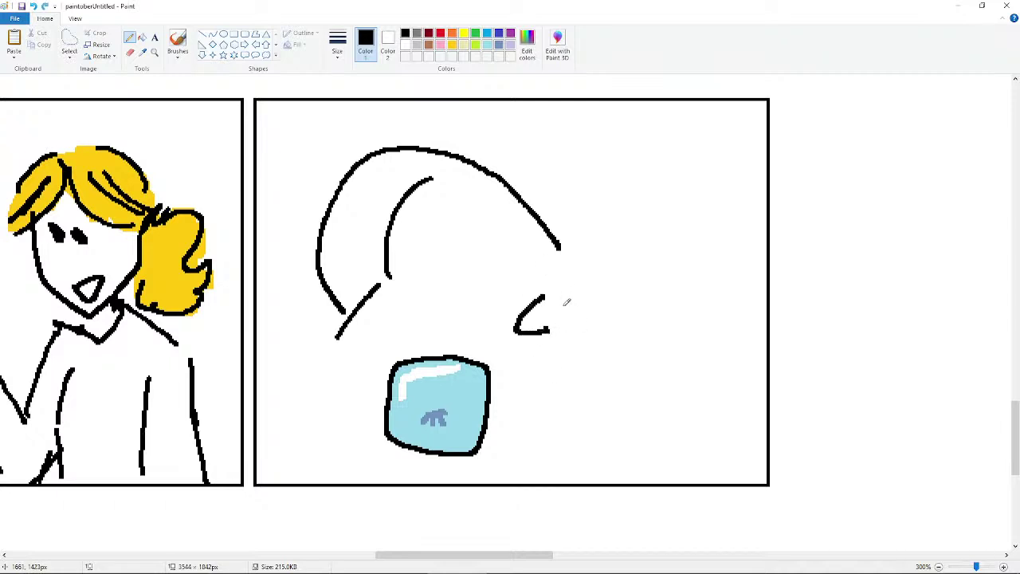
key(ctrl+z)
drag(540, 287, 547, 285)
key(ctrl+z)
drag(509, 256, 569, 327)
drag(555, 272, 568, 324)
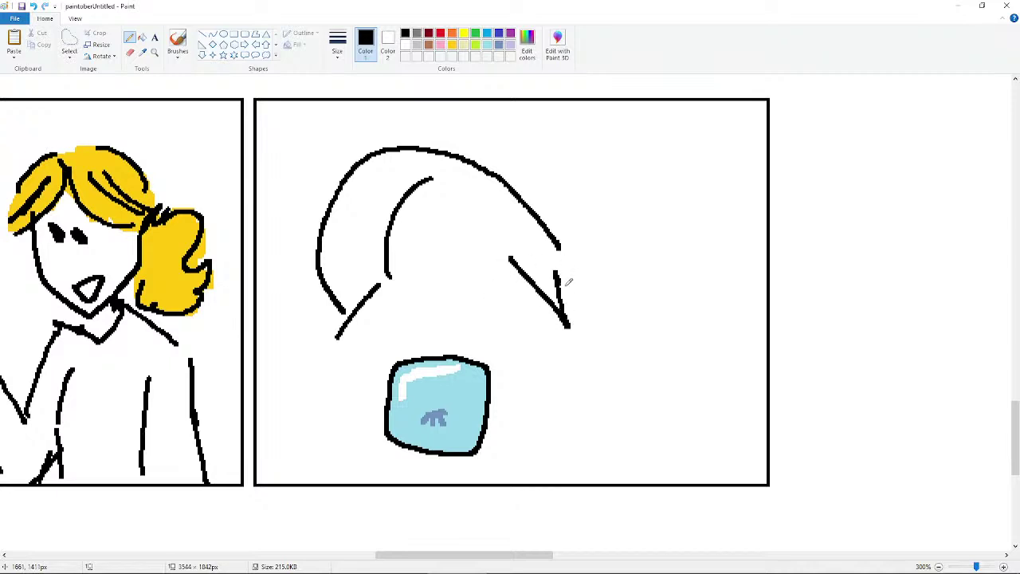
key(ctrl+z)
key(ctrl+z)
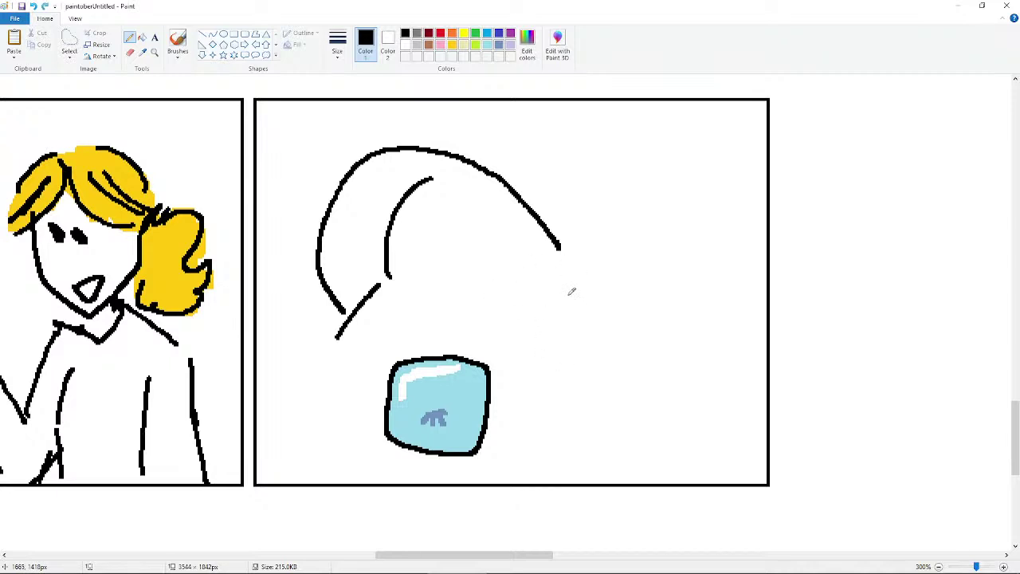
- Draw a scalloped ponytail shape with V-shaped inner lines at the arch's right end, plus two dark marks and an elongated oval
mouse_move(565, 270)
mouse_down()
mouse_move(544, 324)
mouse_move(606, 291)
mouse_up()
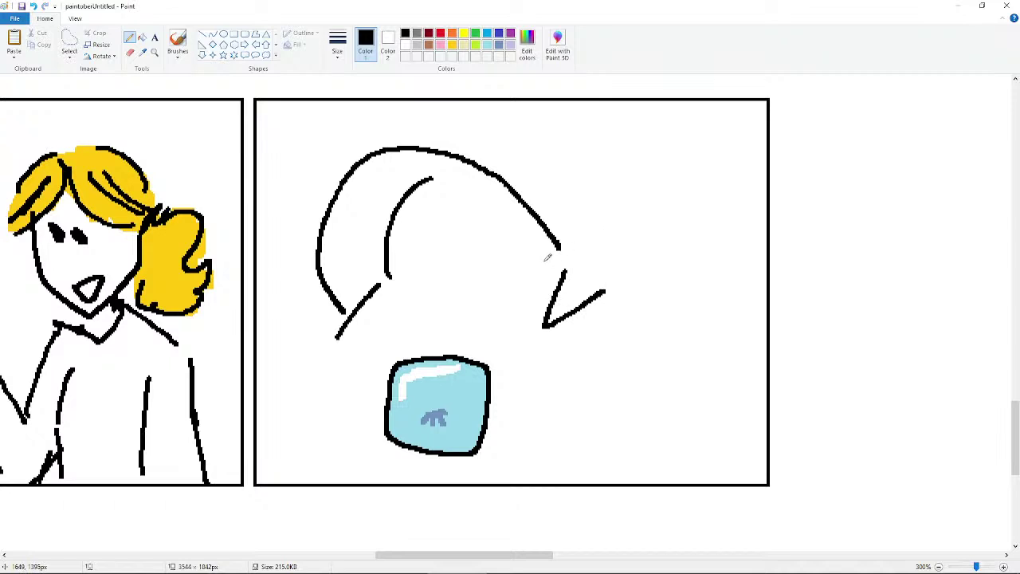
mouse_move(547, 262)
mouse_down()
mouse_move(587, 228)
mouse_move(610, 235)
mouse_move(661, 303)
mouse_move(616, 340)
mouse_up()
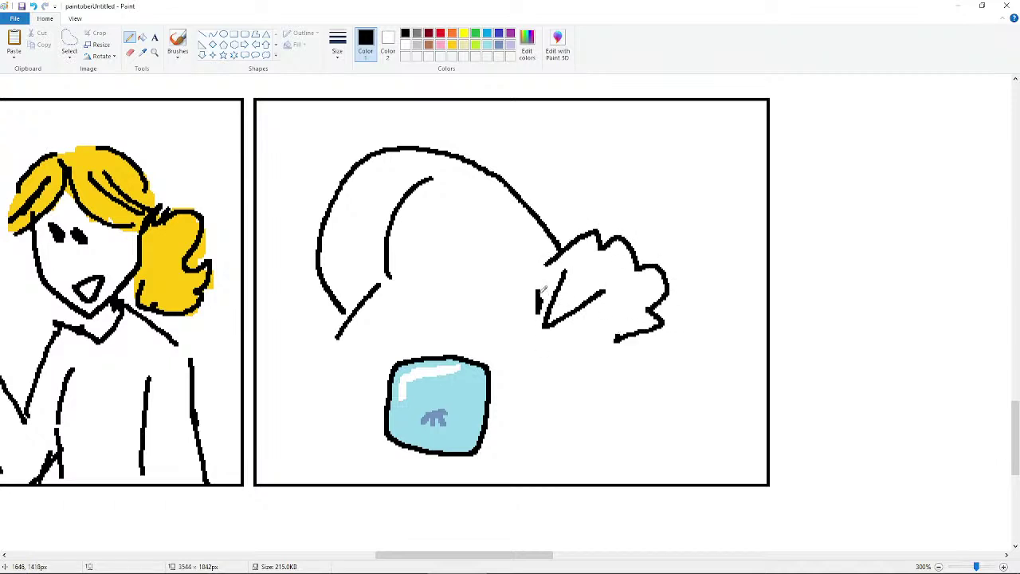
mouse_move(527, 309)
mouse_down()
mouse_move(536, 325)
mouse_move(529, 308)
mouse_move(568, 334)
mouse_move(476, 325)
mouse_move(555, 373)
mouse_up()
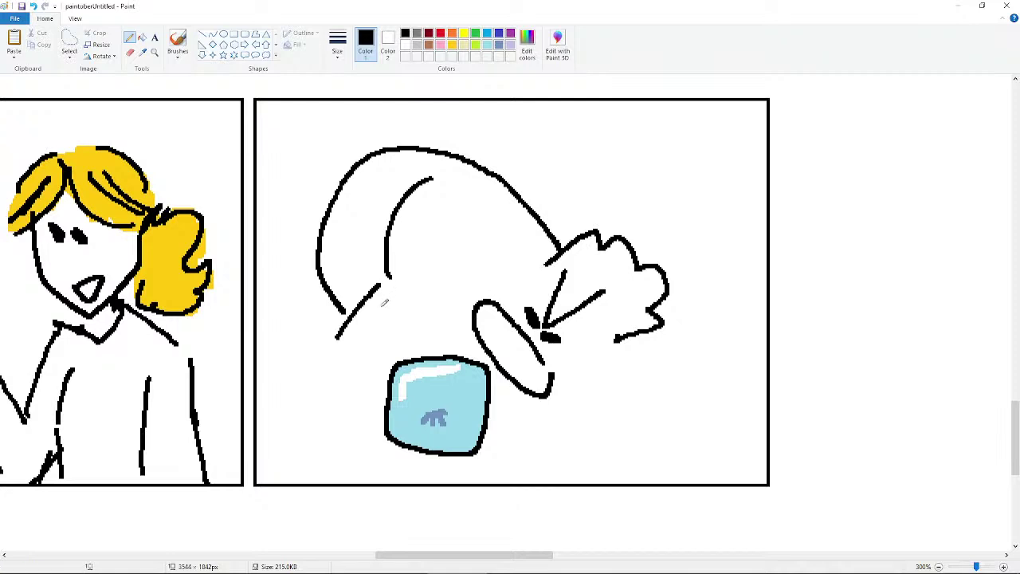
- Draw the curled fingers of the hand reaching over the ice cube, just past the short diagonal cuff line
mouse_move(380, 310)
mouse_down()
mouse_move(416, 341)
mouse_move(419, 327)
mouse_move(400, 312)
mouse_move(378, 349)
mouse_move(404, 341)
mouse_up()
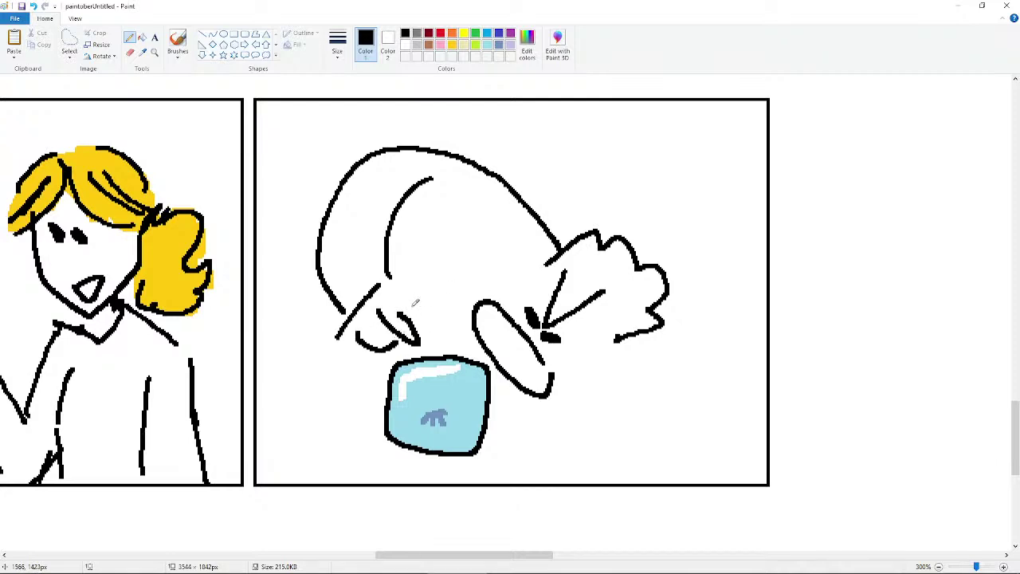
drag(401, 294, 415, 315)
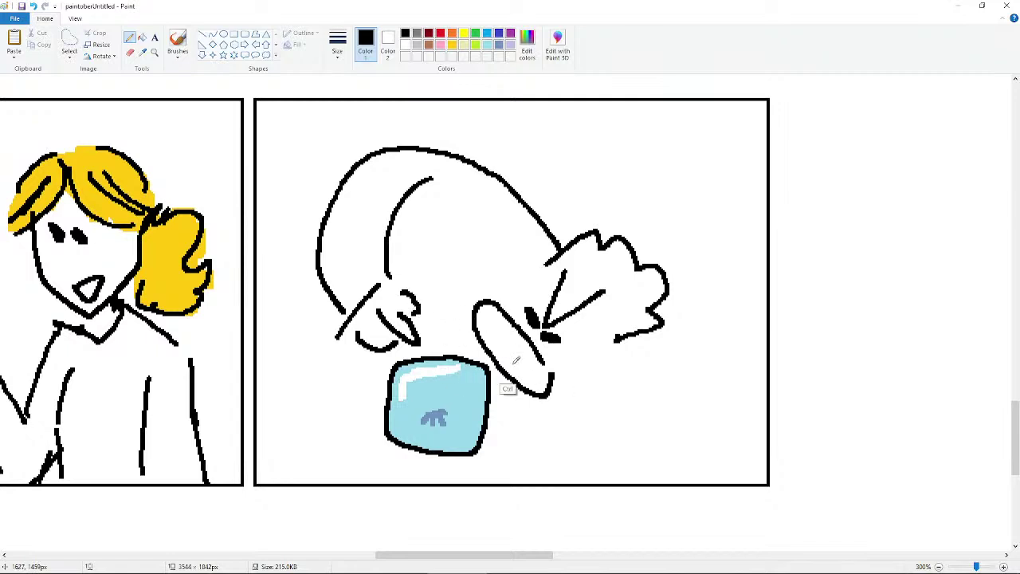
mouse_move(643, 353)
mouse_down()
mouse_move(707, 321)
mouse_move(733, 329)
mouse_up()
key(ctrl+z)
key(ctrl+z)
mouse_move(656, 355)
mouse_down()
mouse_move(737, 375)
mouse_move(745, 392)
mouse_up()
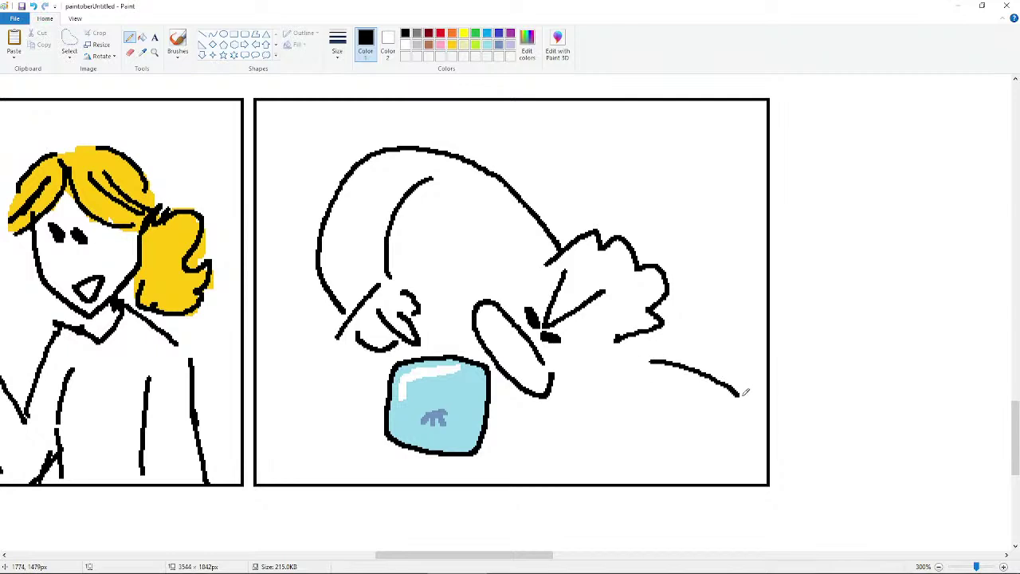
key(ctrl+z)
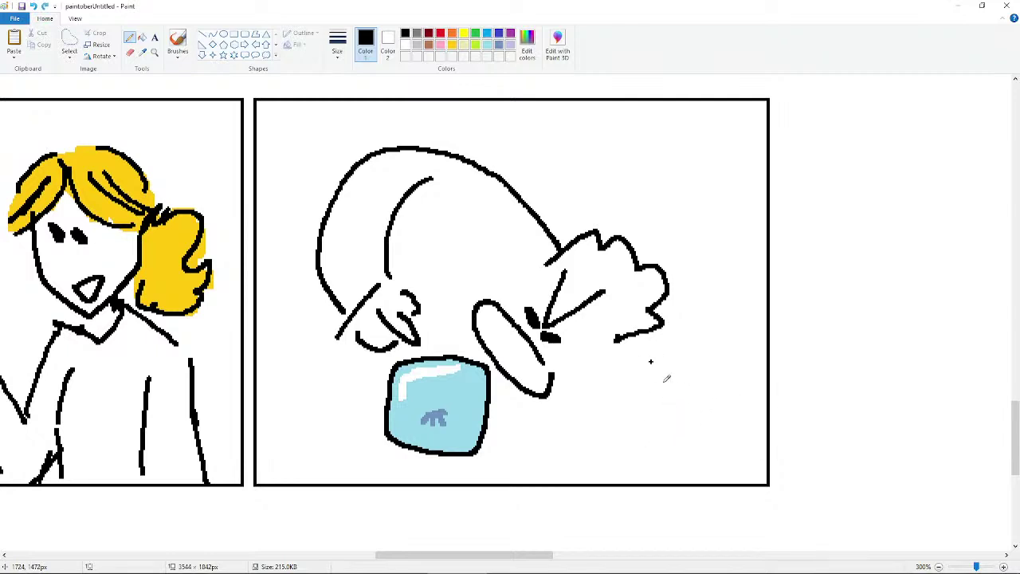
drag(652, 363, 700, 361)
key(ctrl+z)
- Draw a stepped neck and shoulder line beneath the ponytail shape and a flat resting hand with a cuff below it
mouse_move(599, 354)
mouse_down()
mouse_move(686, 362)
mouse_move(684, 373)
mouse_move(749, 387)
mouse_up()
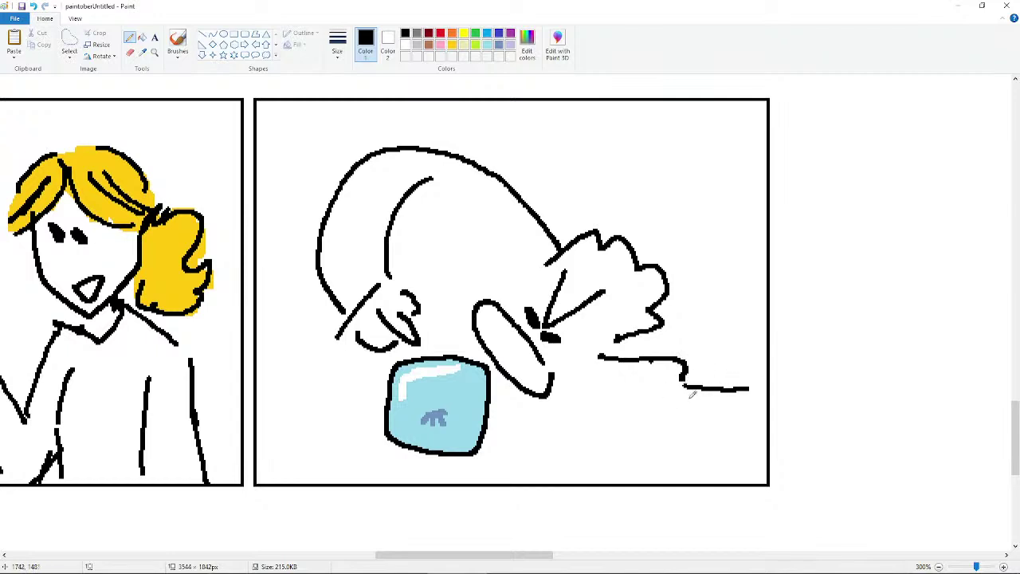
mouse_move(672, 412)
mouse_down()
mouse_move(557, 442)
mouse_move(600, 463)
mouse_move(683, 437)
mouse_up()
drag(616, 417, 687, 442)
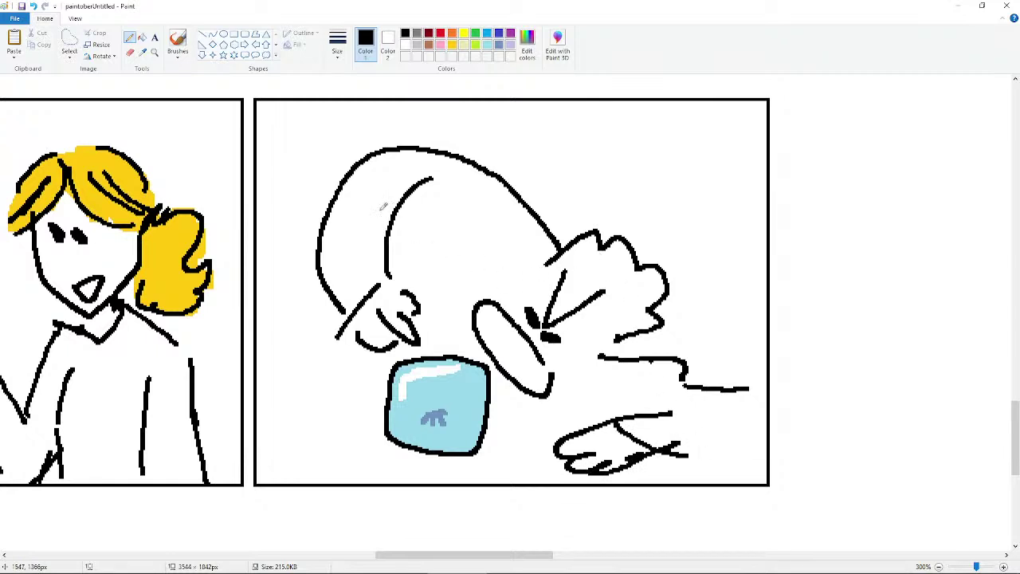
- Select the whole figure with the ice cube using a free-form selection and move it left against the panel border
click(70, 44)
mouse_move(347, 128)
mouse_down()
mouse_move(287, 208)
mouse_move(305, 362)
mouse_move(355, 440)
mouse_move(410, 471)
mouse_move(651, 479)
mouse_move(707, 452)
mouse_move(761, 386)
mouse_move(728, 302)
mouse_move(608, 180)
mouse_move(524, 252)
mouse_up()
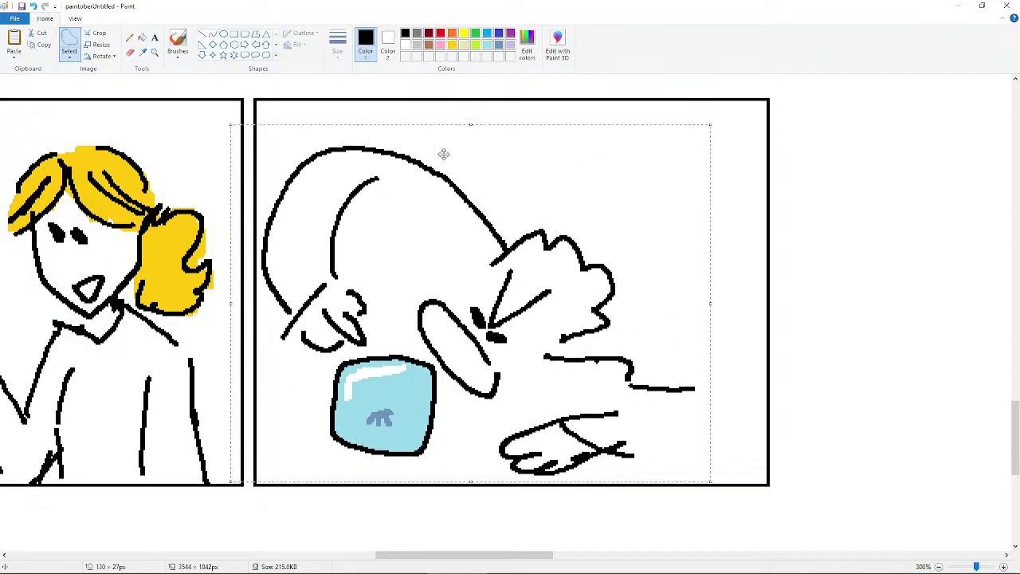
- Handwrite "You're not goin'" in black with the Pencil in the empty space above the figure
click(130, 38)
drag(469, 166, 435, 118)
mouse_move(467, 151)
mouse_down()
mouse_move(479, 124)
mouse_move(492, 145)
mouse_move(536, 152)
mouse_move(558, 124)
mouse_up()
key(ctrl+z)
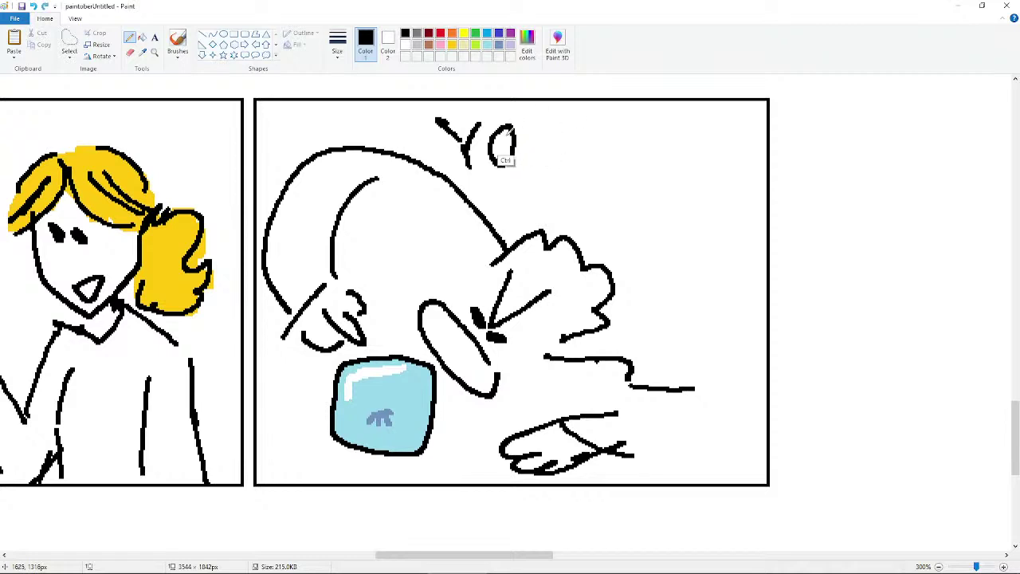
key(ctrl+z)
drag(497, 133, 528, 156)
mouse_move(534, 123)
mouse_down()
mouse_move(549, 146)
mouse_move(616, 150)
mouse_move(639, 136)
mouse_move(642, 152)
mouse_up()
mouse_move(633, 130)
mouse_down()
mouse_move(660, 126)
mouse_move(689, 138)
mouse_move(664, 169)
mouse_up()
mouse_move(704, 139)
mouse_down()
mouse_move(698, 147)
mouse_move(708, 134)
mouse_up()
mouse_move(722, 129)
mouse_down()
mouse_move(719, 147)
mouse_move(751, 146)
mouse_up()
click(722, 115)
- Handwrite "anywhere no" as a second line under the first line of lettering
mouse_move(518, 179)
mouse_down()
mouse_move(507, 195)
mouse_move(541, 181)
mouse_move(548, 196)
mouse_move(565, 196)
mouse_up()
mouse_move(577, 180)
mouse_down()
mouse_move(566, 217)
mouse_move(611, 178)
mouse_move(632, 198)
mouse_move(660, 198)
mouse_move(677, 177)
mouse_move(735, 198)
mouse_move(755, 177)
mouse_move(763, 188)
mouse_up()
key(ctrl+z)
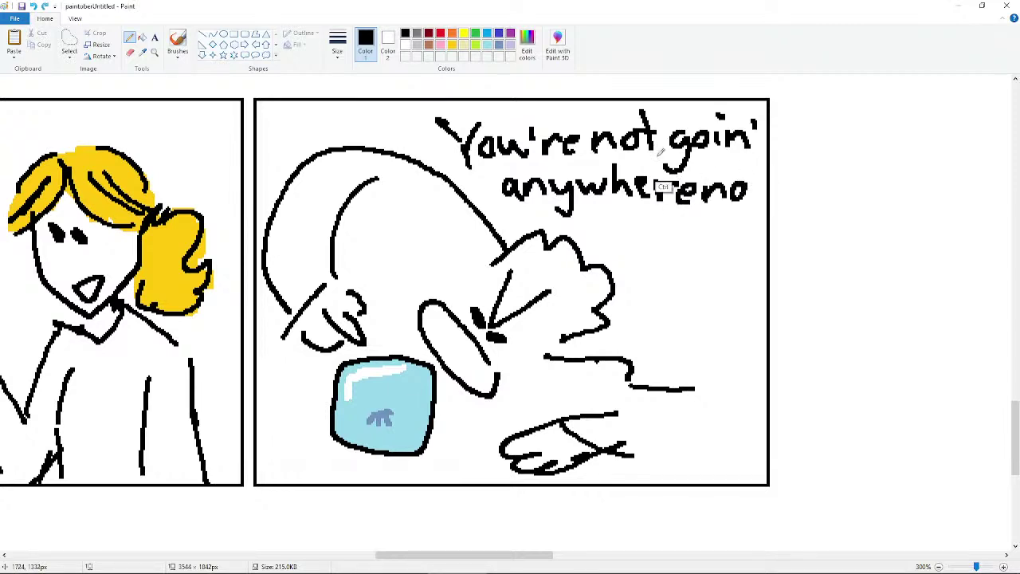
- Select the second line of lettering with free-form selections and shift it left beneath the start of the first line
click(69, 40)
mouse_move(522, 165)
mouse_down()
mouse_move(496, 206)
mouse_move(572, 228)
mouse_move(710, 224)
mouse_move(744, 216)
mouse_move(759, 184)
mouse_move(735, 163)
mouse_move(668, 172)
mouse_move(618, 154)
mouse_move(546, 187)
mouse_up()
click(129, 38)
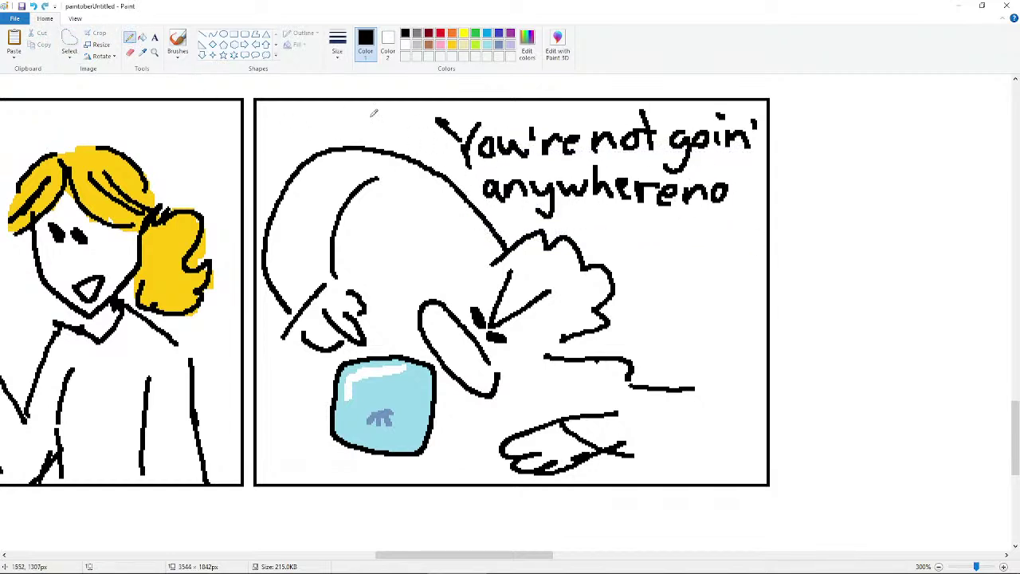
click(70, 39)
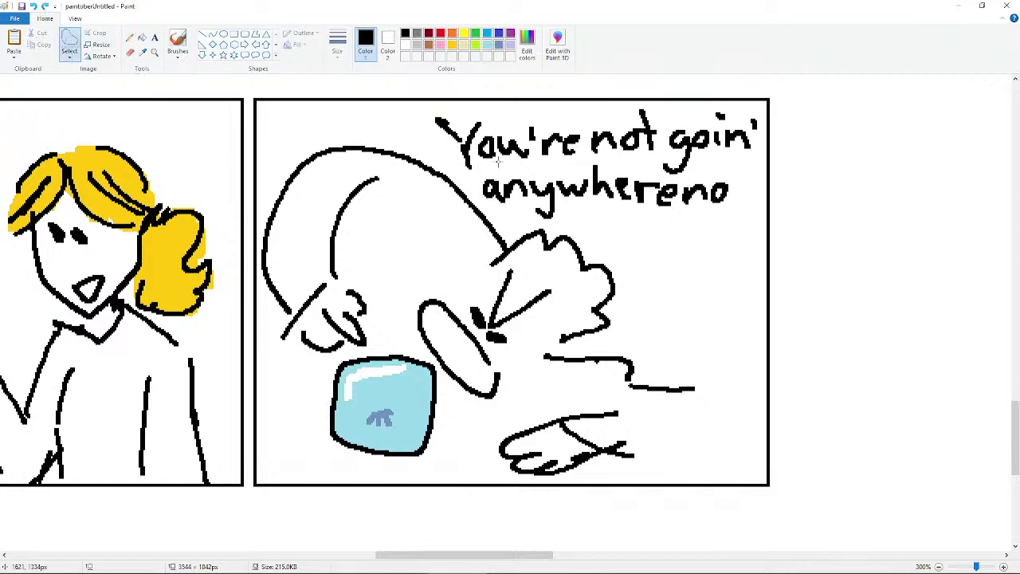
mouse_move(498, 162)
mouse_down()
mouse_move(471, 182)
mouse_move(501, 209)
mouse_move(540, 220)
mouse_move(683, 232)
mouse_move(745, 194)
mouse_move(642, 164)
mouse_move(526, 163)
mouse_move(528, 181)
mouse_move(539, 167)
mouse_up()
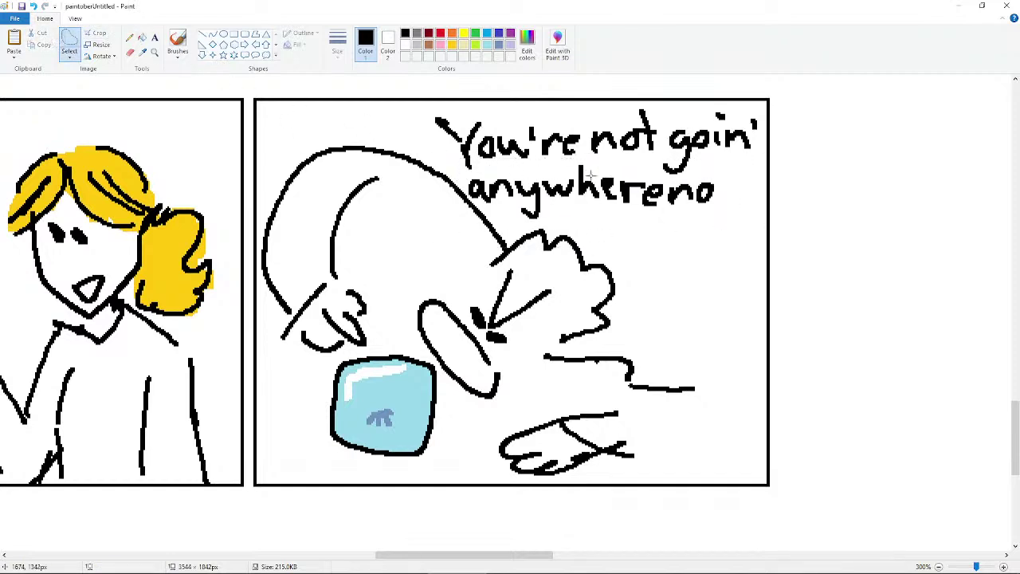
- Move "no" to the right away from "anywhere" and complete it as "now" with the Pencil
mouse_move(674, 182)
mouse_down()
mouse_move(665, 206)
mouse_move(704, 213)
mouse_move(727, 181)
mouse_move(706, 196)
mouse_move(758, 180)
mouse_up()
click(129, 38)
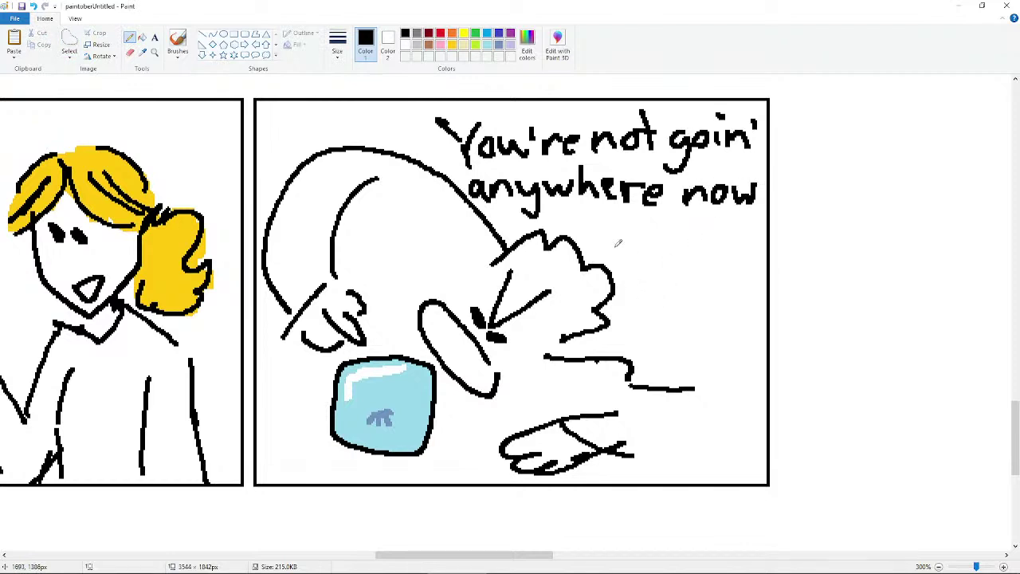
- Handwrite "PUNK" in large capitals below the lettering, with a horizontal underline and a curved speech tail
mouse_move(630, 226)
mouse_down()
mouse_move(620, 284)
mouse_move(633, 225)
mouse_move(652, 259)
mouse_move(687, 223)
mouse_up()
mouse_move(695, 274)
mouse_down()
mouse_move(707, 229)
mouse_move(720, 277)
mouse_move(728, 233)
mouse_move(729, 275)
mouse_move(740, 246)
mouse_move(749, 273)
mouse_move(741, 253)
mouse_move(761, 224)
mouse_up()
mouse_move(640, 299)
mouse_down()
mouse_move(718, 299)
mouse_move(650, 344)
mouse_up()
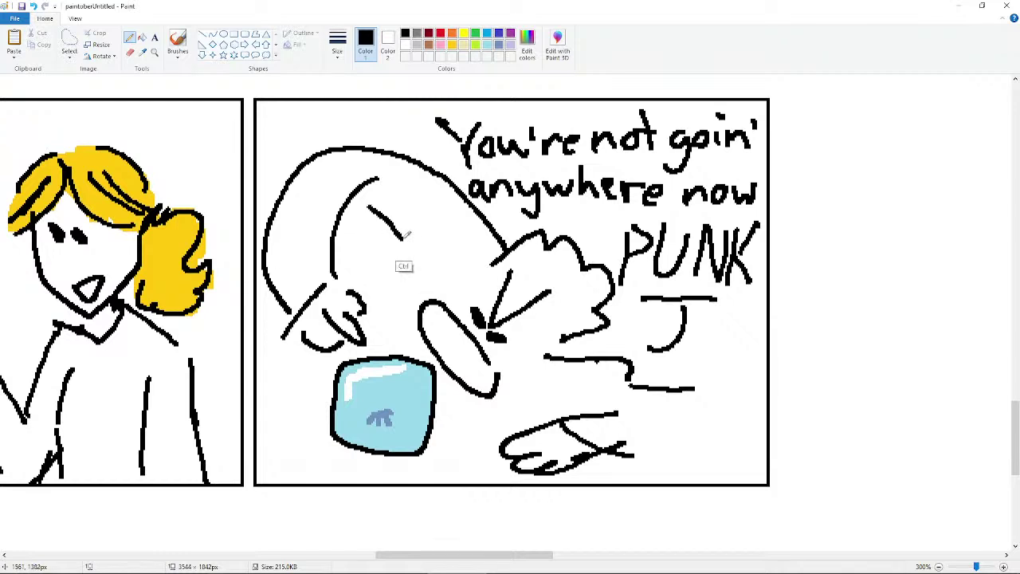
- Draw a diagonal line inside the arch and a horizontal table line on both sides of the ice cube
drag(387, 217, 444, 283)
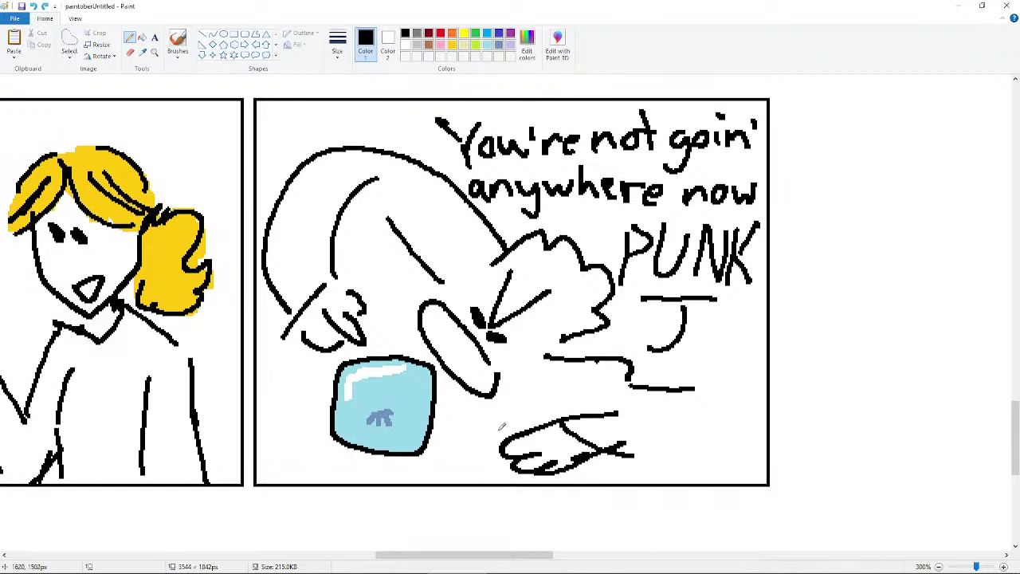
drag(517, 429, 435, 432)
key(ctrl+z)
drag(530, 419, 434, 419)
key(ctrl+z)
key(ctrl+z)
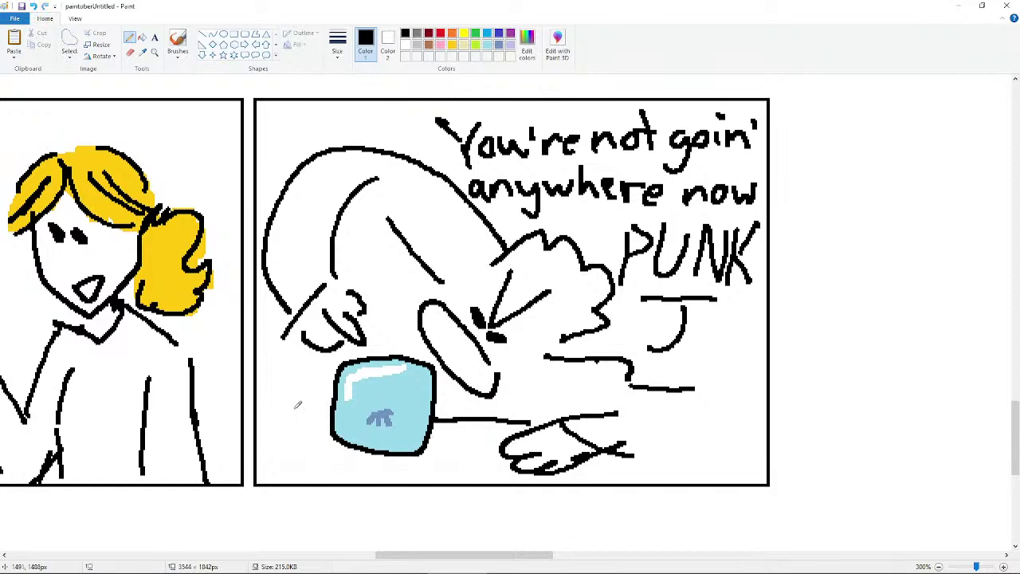
mouse_move(328, 410)
mouse_down()
mouse_move(253, 411)
mouse_move(311, 420)
mouse_move(267, 423)
mouse_up()
key(ctrl+z)
key(ctrl+z)
drag(330, 410, 269, 412)
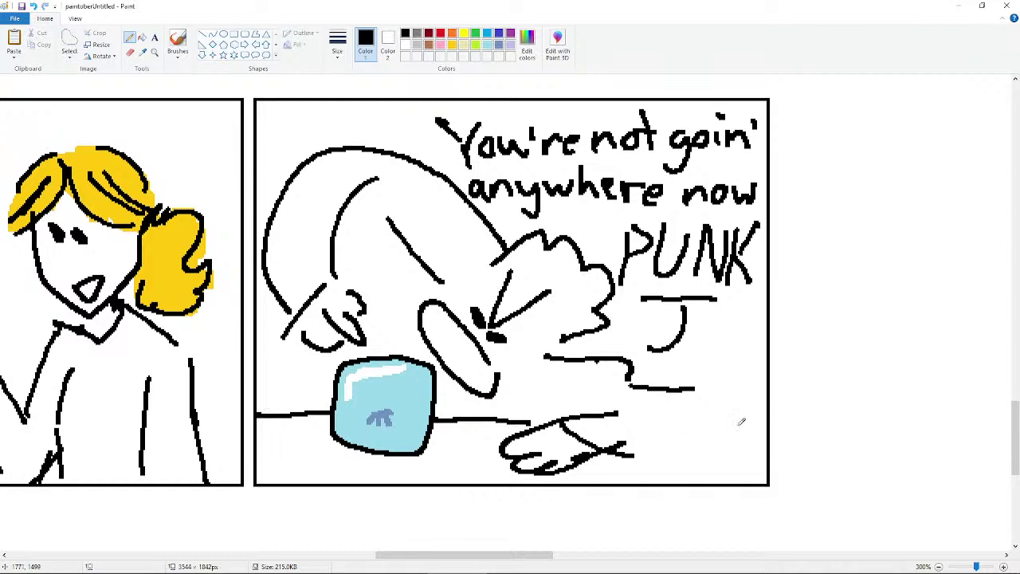
mouse_move(708, 400)
mouse_down()
mouse_move(761, 440)
mouse_move(701, 392)
mouse_move(749, 411)
mouse_up()
key(ctrl+z)
drag(664, 456, 729, 448)
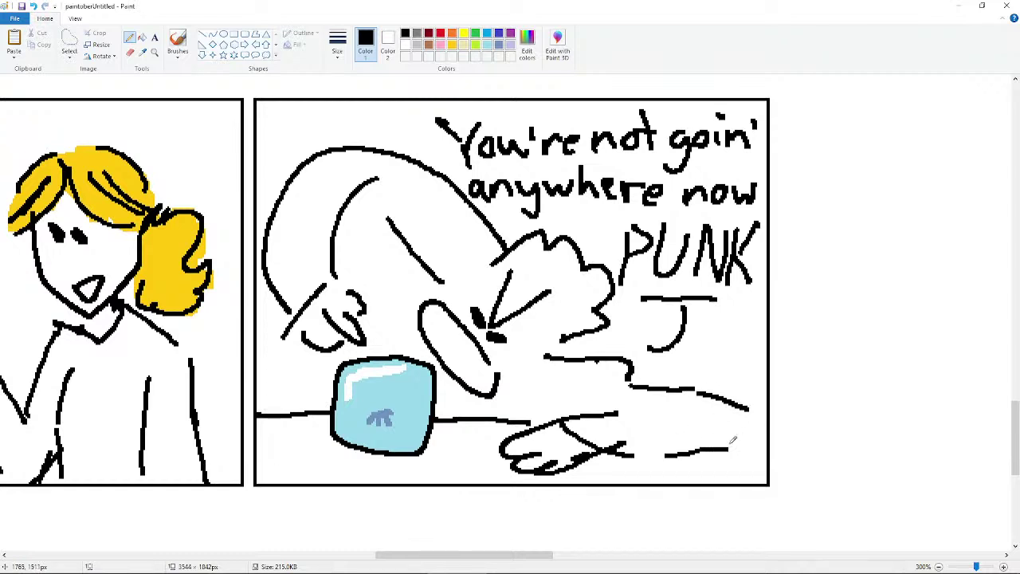
key(ctrl+z)
drag(649, 456, 757, 437)
drag(625, 413, 728, 419)
key(ctrl+z)
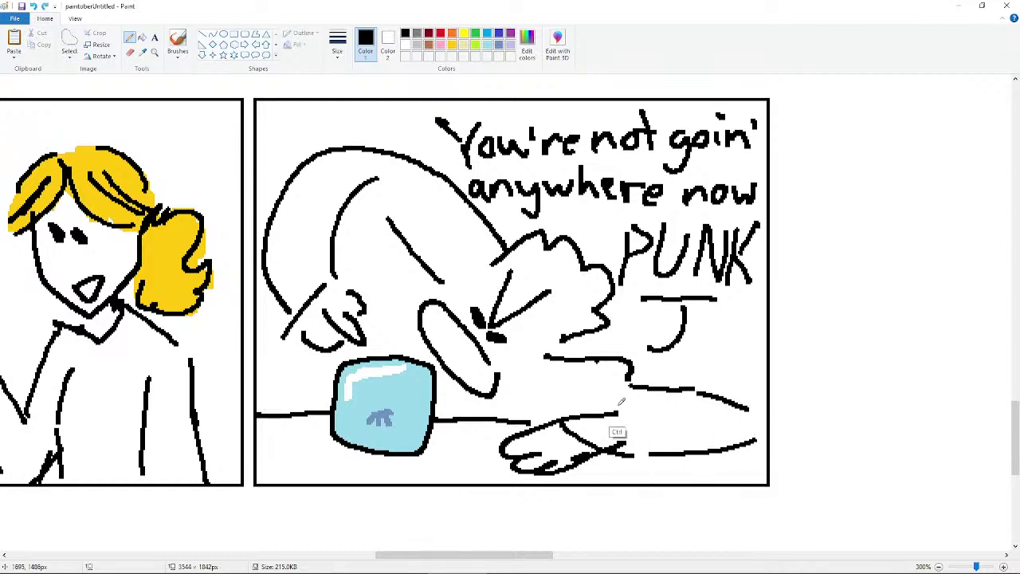
key(ctrl+z)
key(ctrl+z)
- Draw the upper and lower forearm lines from the resting hand towards the right panel border, with a curved elbow
mouse_move(618, 412)
mouse_down()
mouse_move(722, 403)
mouse_move(737, 389)
mouse_up()
key(ctrl+z)
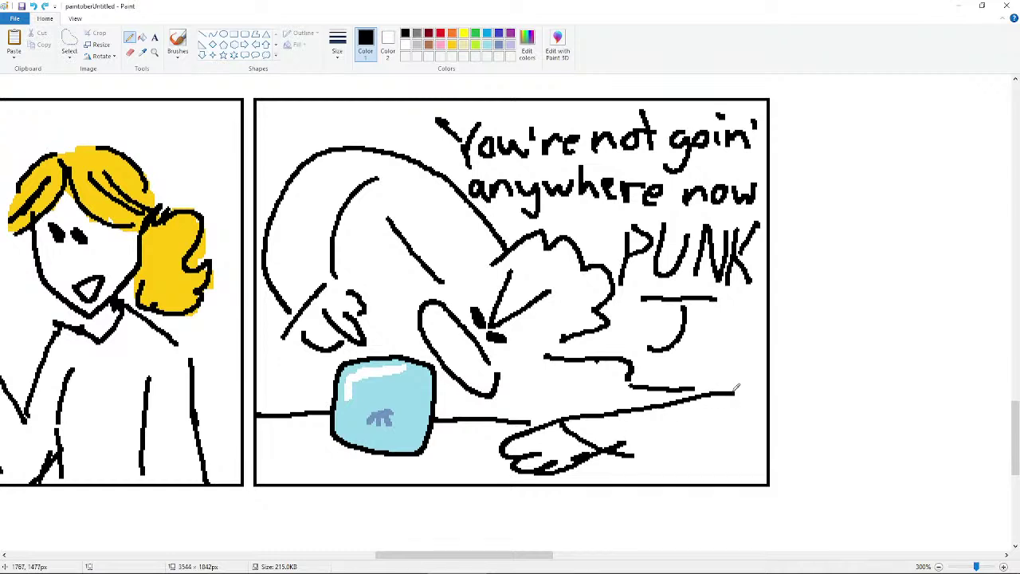
drag(635, 456, 761, 432)
key(ctrl+z)
drag(643, 462, 756, 448)
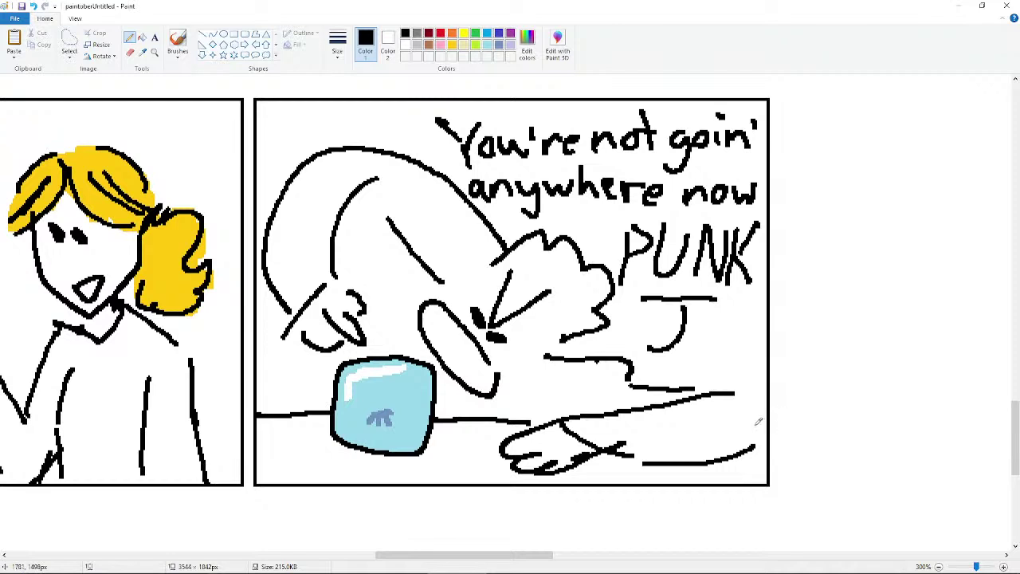
drag(752, 440, 770, 419)
drag(762, 448, 770, 438)
- Finish "PUNK" with an exclamation mark and a longer underline, and close the gaps in the hair outline with scalloped strokes
mouse_move(722, 296)
mouse_down()
mouse_move(755, 301)
mouse_move(764, 242)
mouse_up()
click(759, 284)
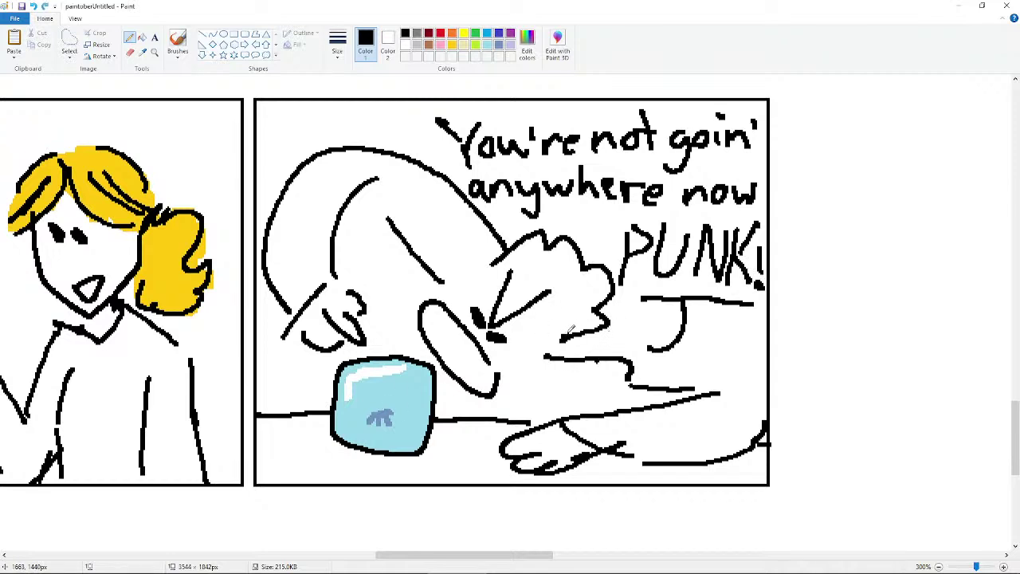
drag(567, 336, 572, 358)
drag(495, 258, 444, 287)
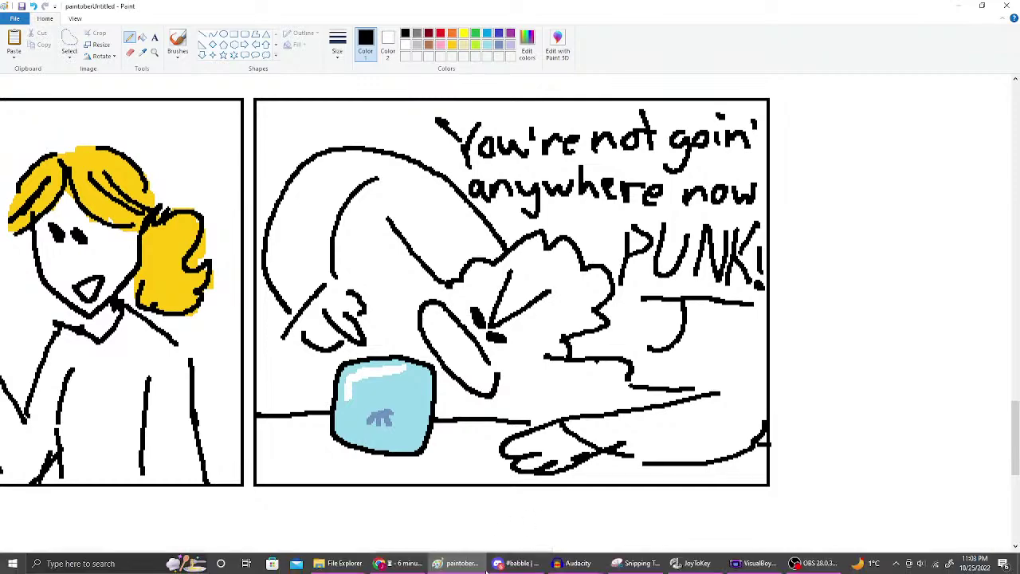
- Check the 6-minute timer in the browser and review the finished panel beside the previous one in Paint
click(454, 568)
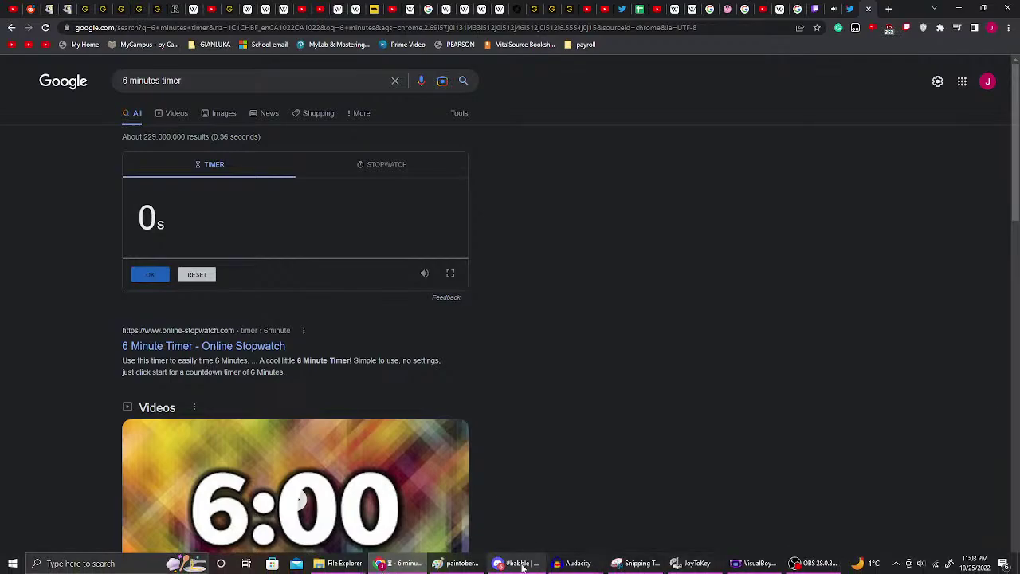
click(455, 563)
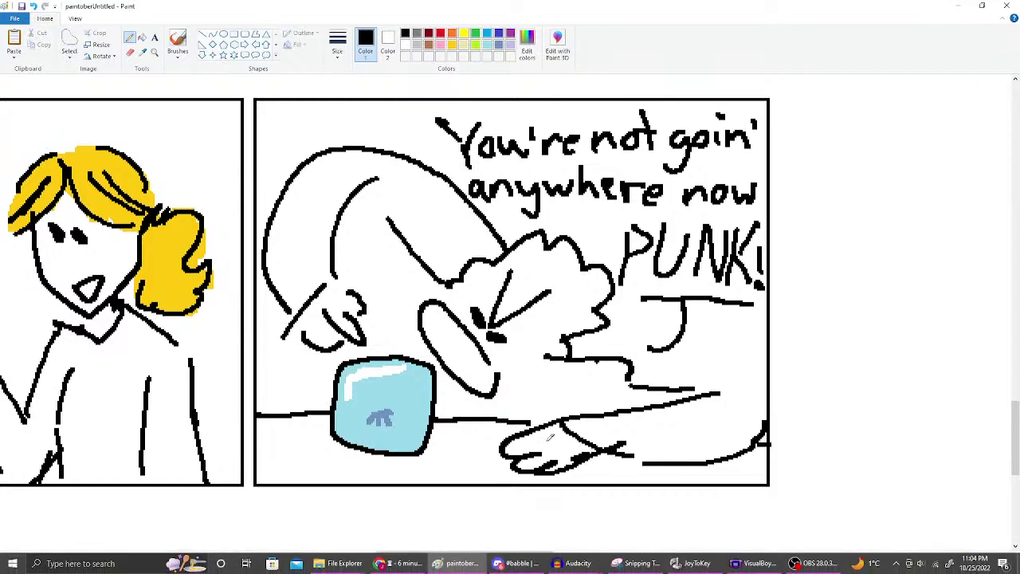
drag(542, 555, 511, 555)
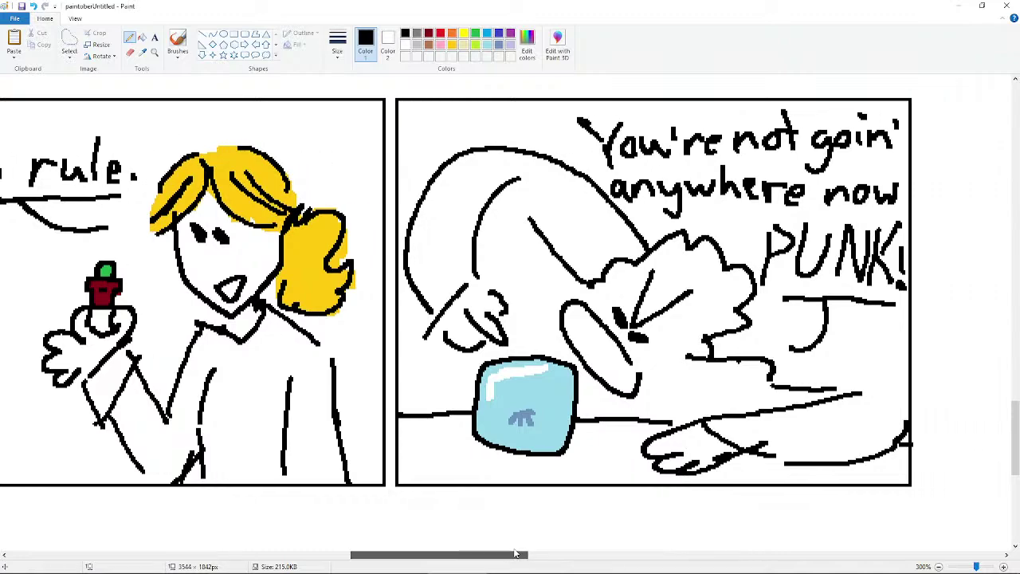
- Switch to the browser and reset the 6-minute timer
mouse_move(435, 555)
click(401, 563)
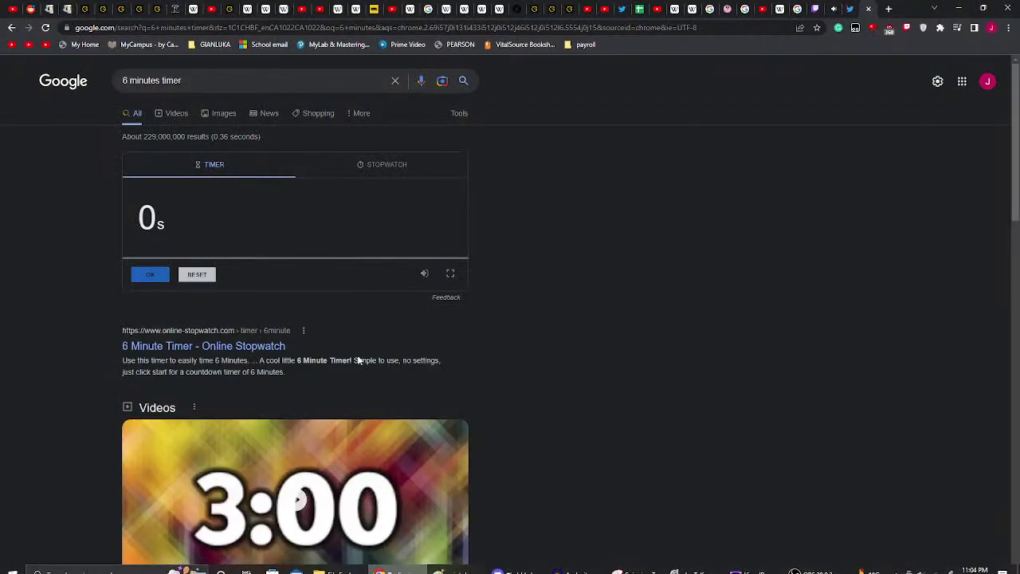
click(203, 275)
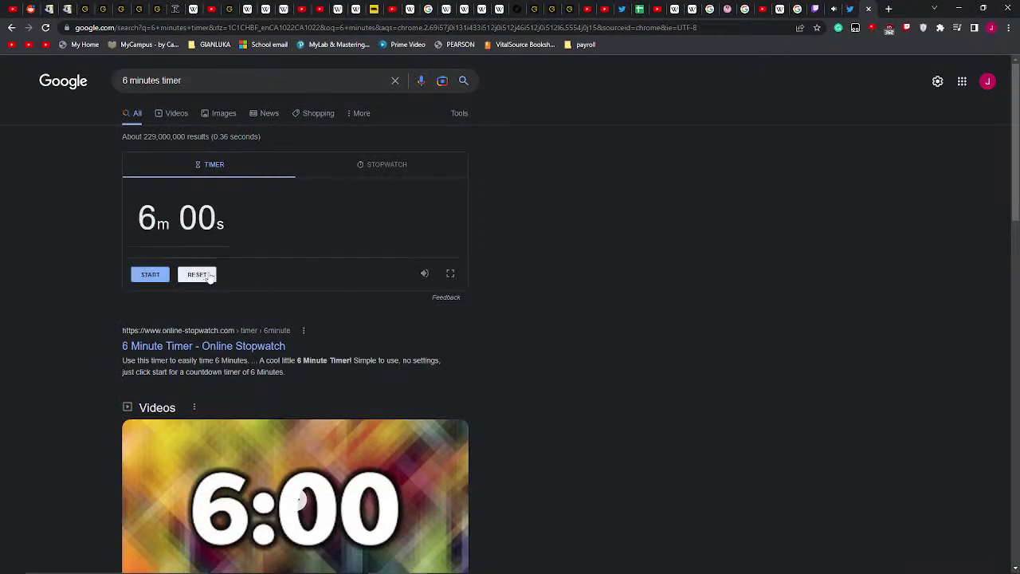
- Examine the drawings posted in the Twitter notifications, opening the tweet thread with the reply image
click(622, 9)
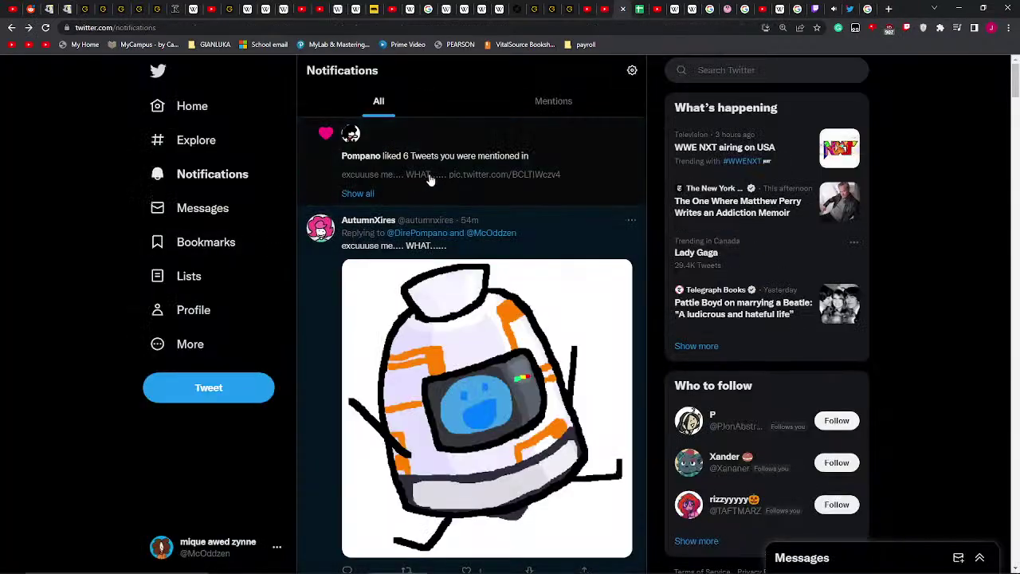
scroll(552, 212, down, 2)
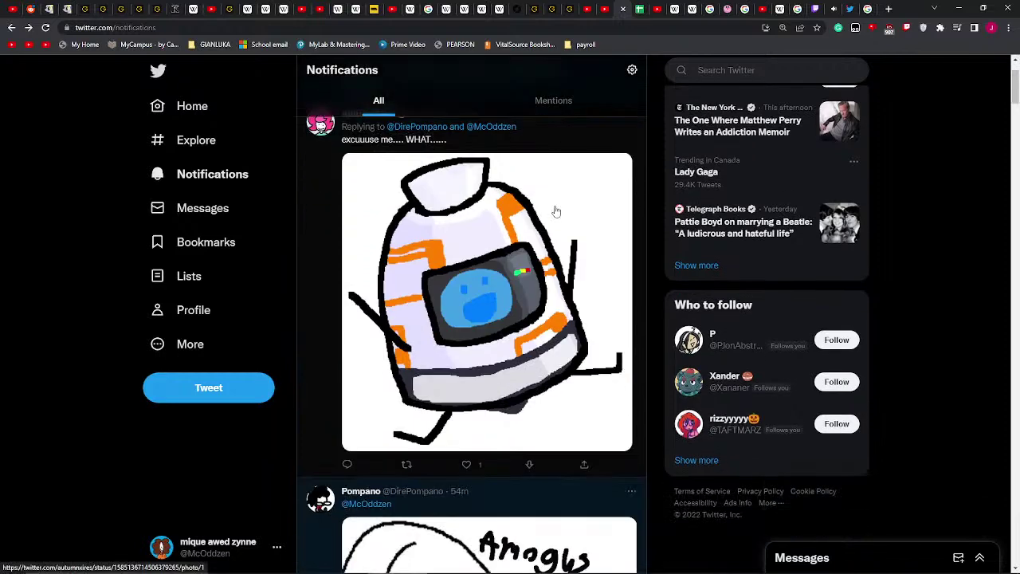
click(553, 231)
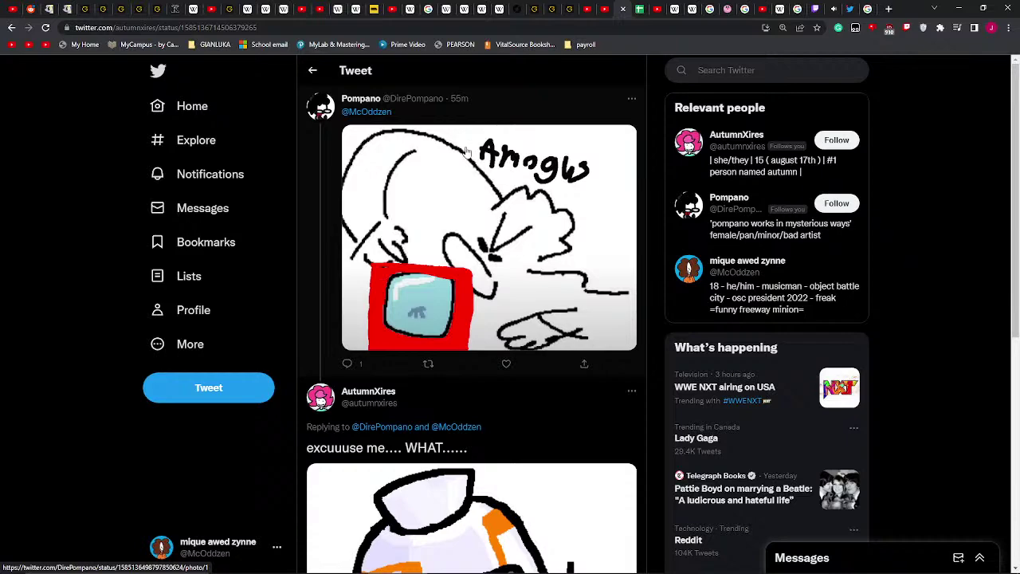
click(313, 71)
scroll(402, 295, up, 3)
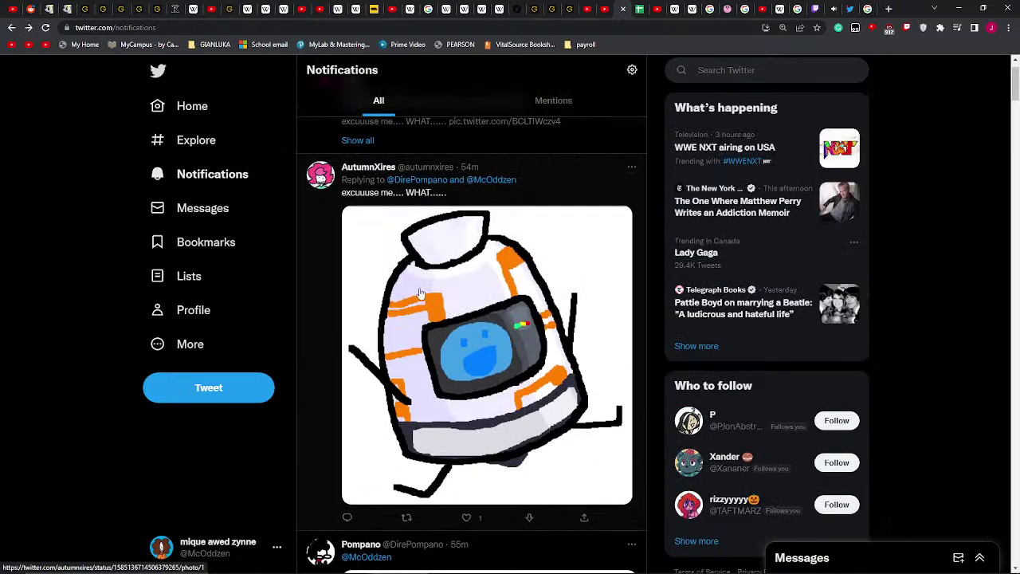
click(326, 230)
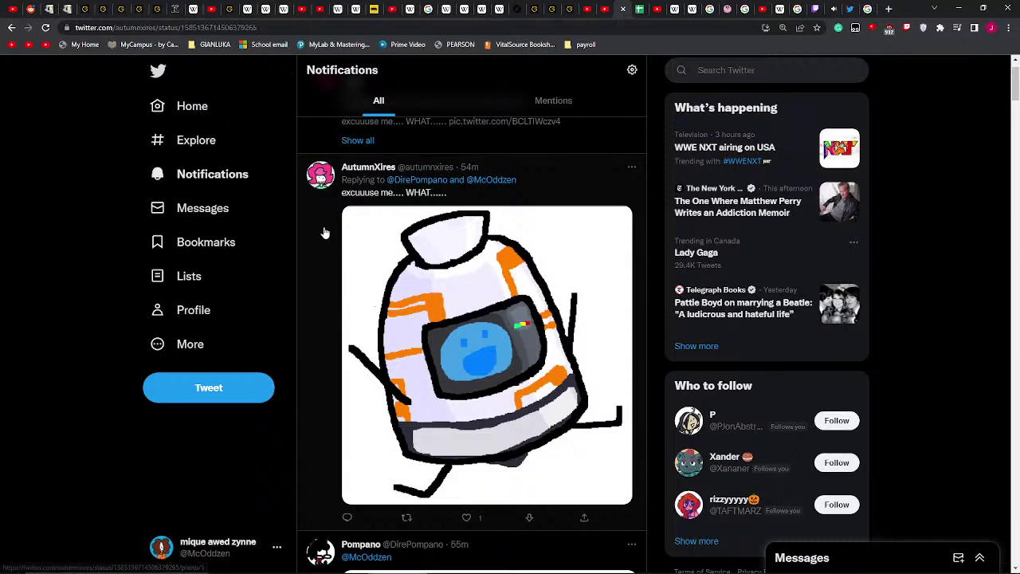
scroll(458, 331, down, 2)
scroll(461, 329, up, 5)
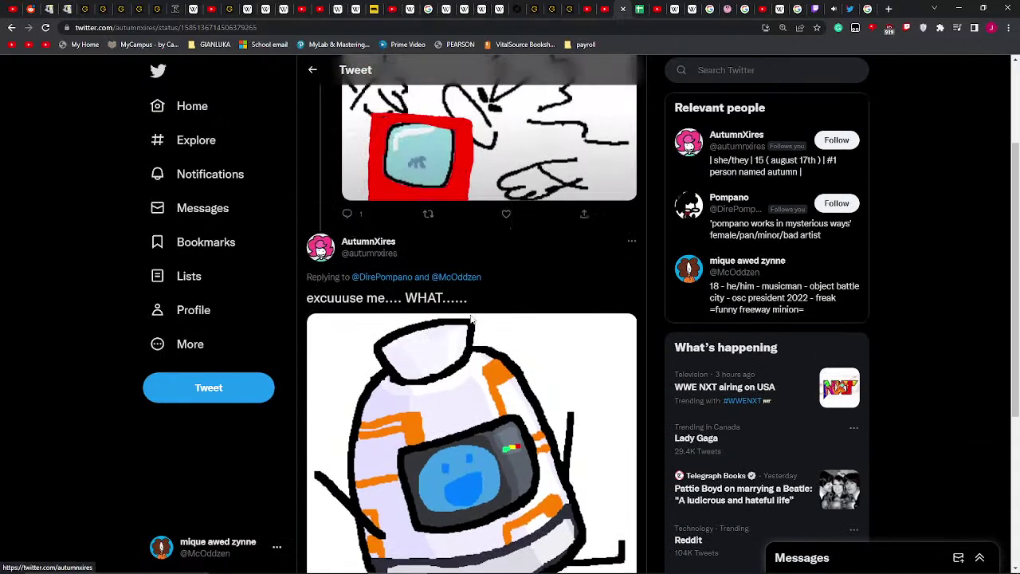
scroll(479, 235, down, 4)
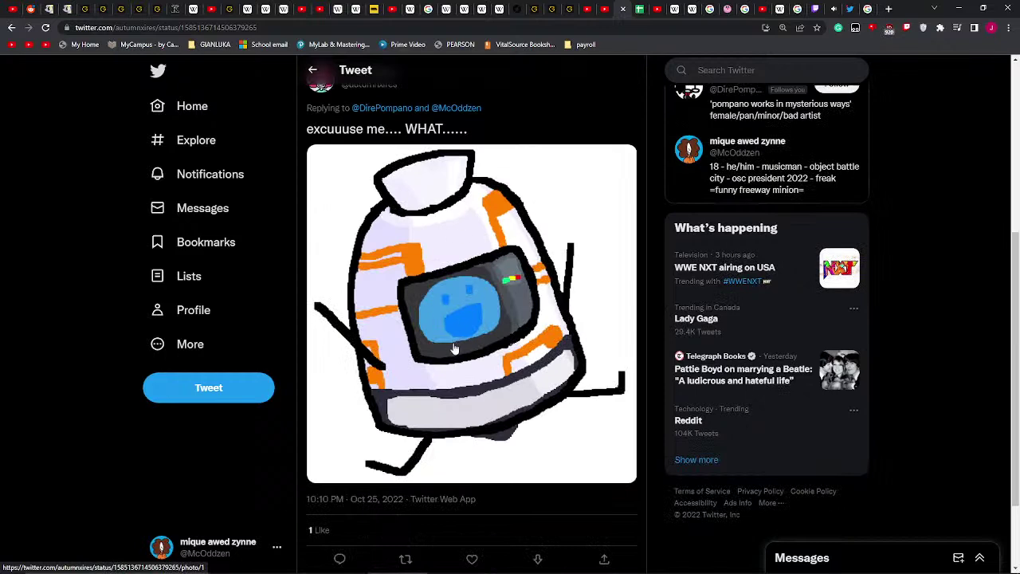
- Examine the reply drawing, then return to the notifications and look through the "Say that again but into this" comic drawings
scroll(462, 318, up, 3)
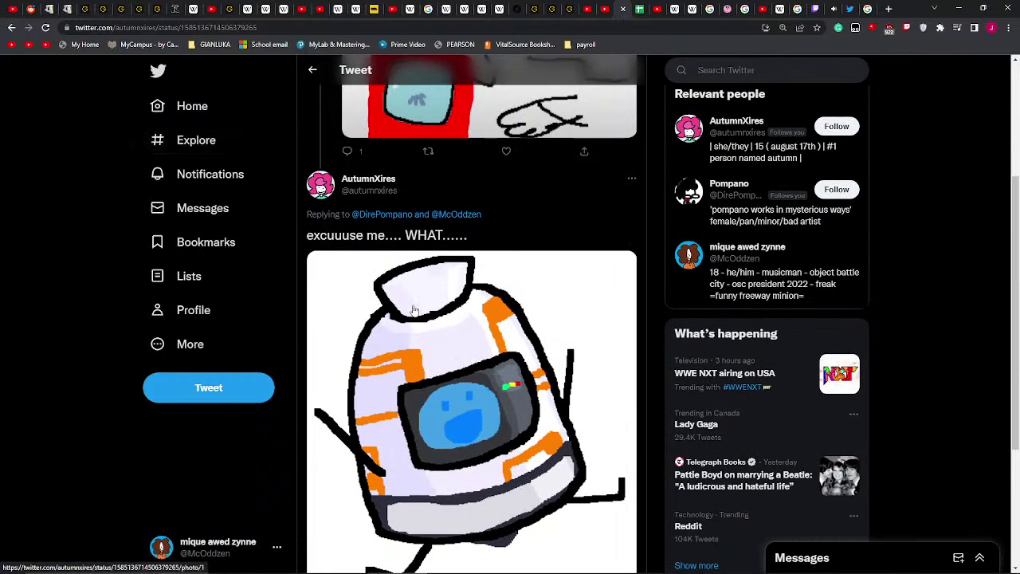
scroll(307, 80, down, 3)
click(311, 72)
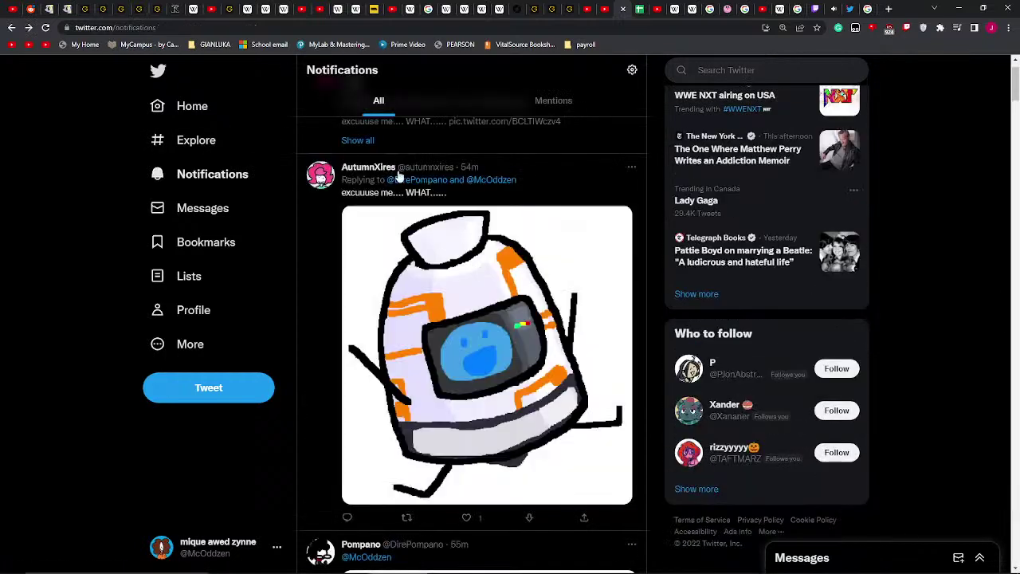
scroll(535, 297, down, 5)
scroll(536, 297, down, 3)
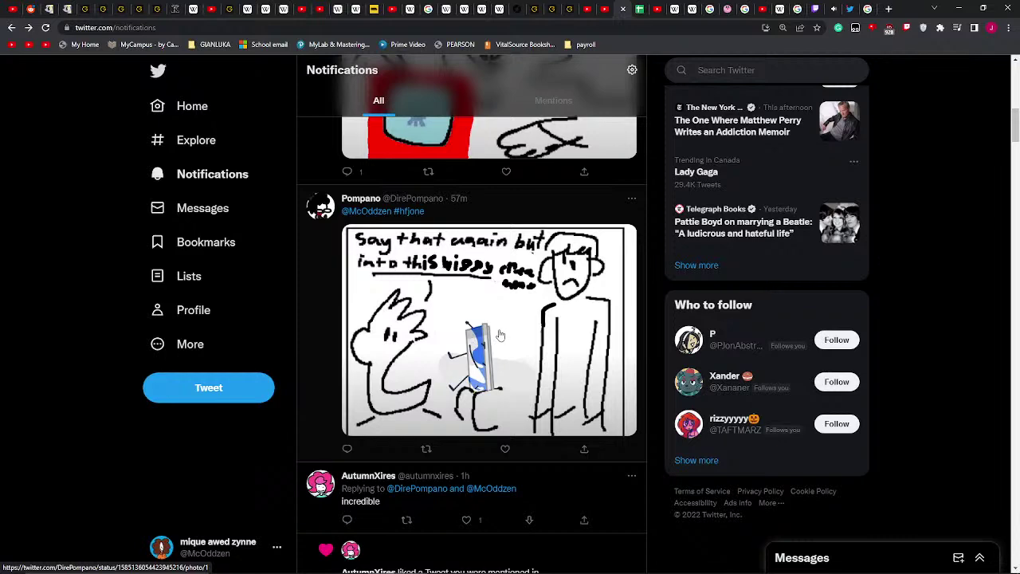
scroll(507, 336, down, 3)
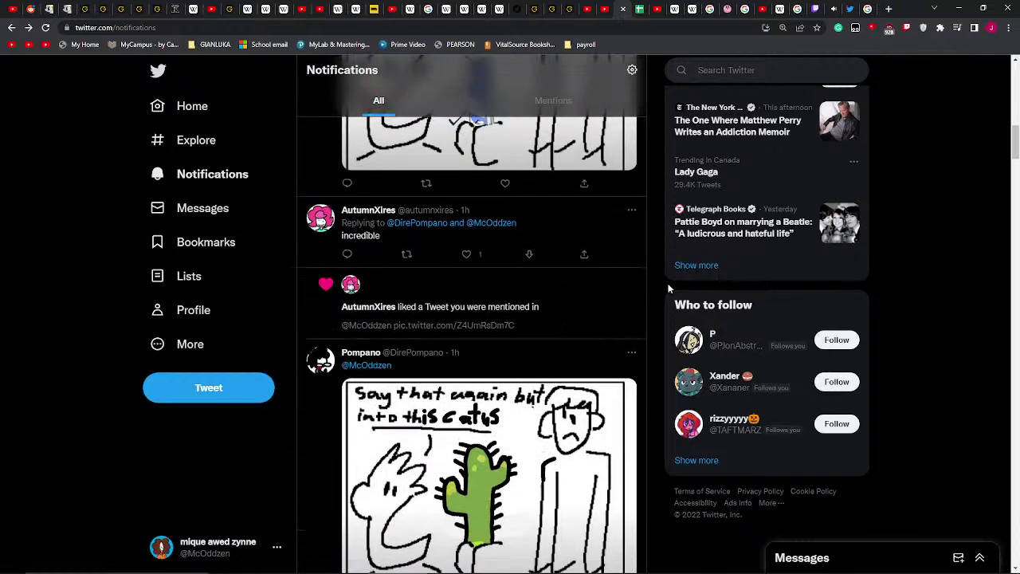
scroll(661, 291, up, 2)
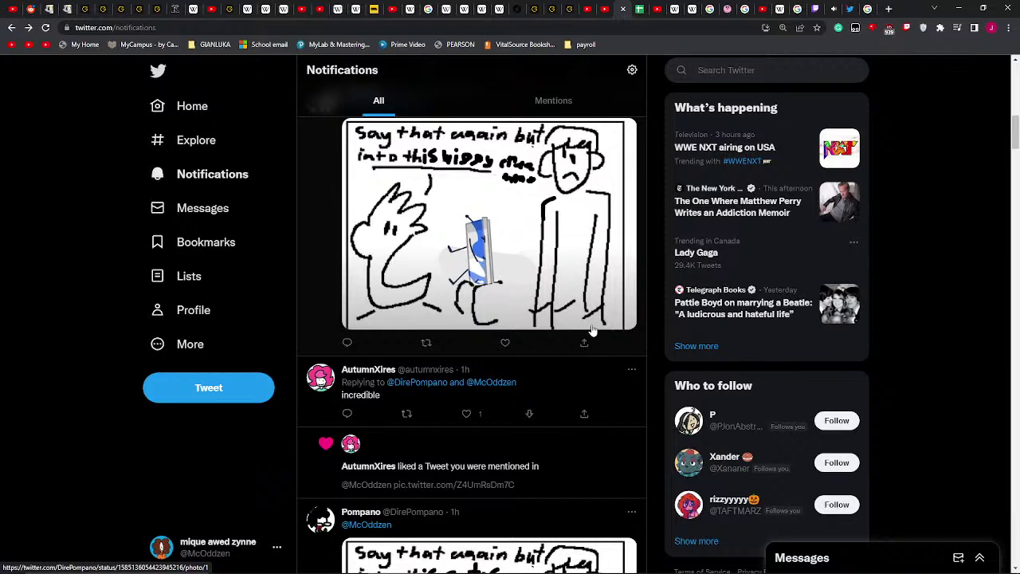
scroll(592, 330, up, 10)
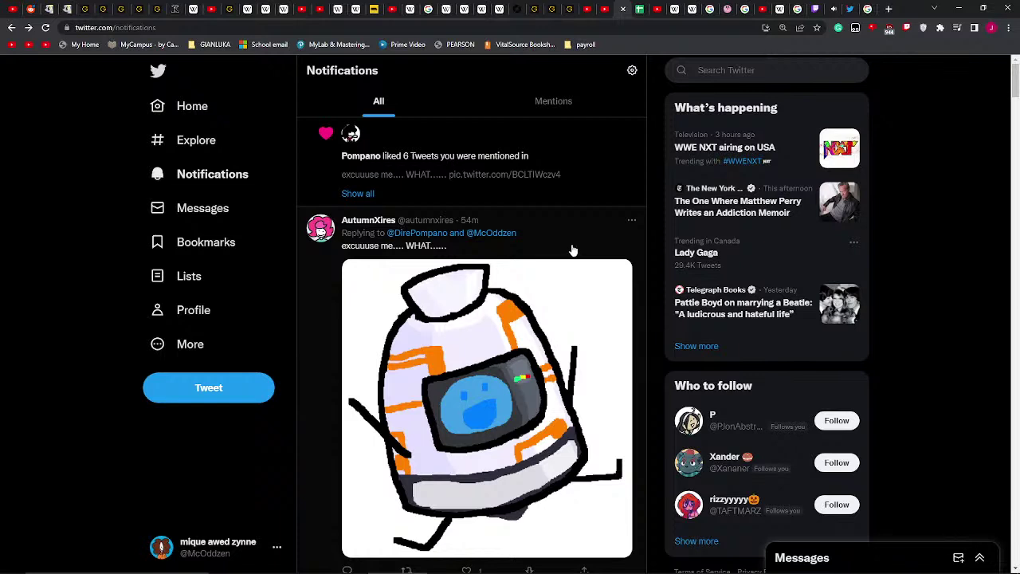
- Open the robot reply from the liked tweets list, like the "Amogus" drawing above it, and return to the notifications
click(562, 192)
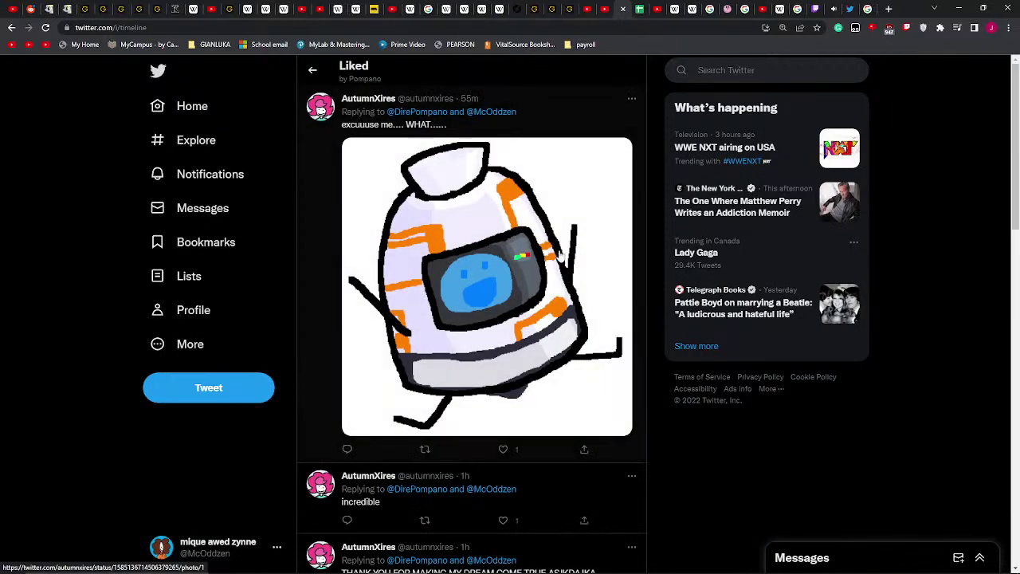
click(560, 128)
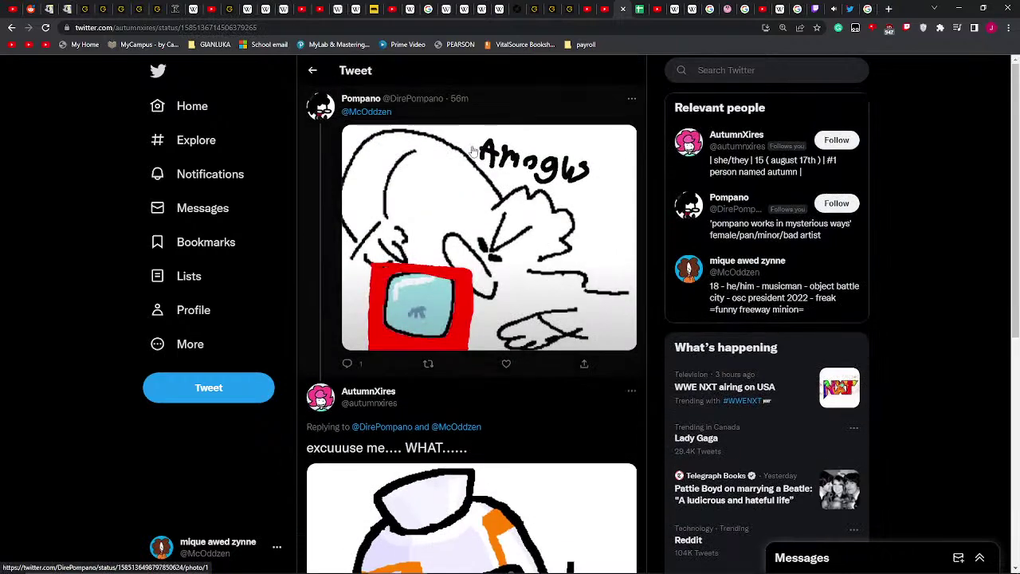
click(504, 362)
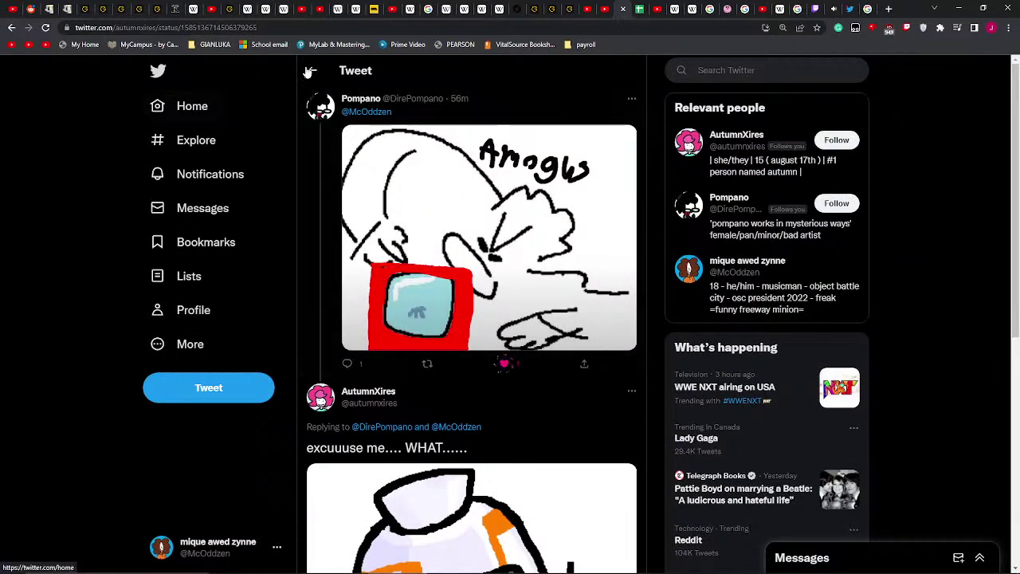
click(310, 71)
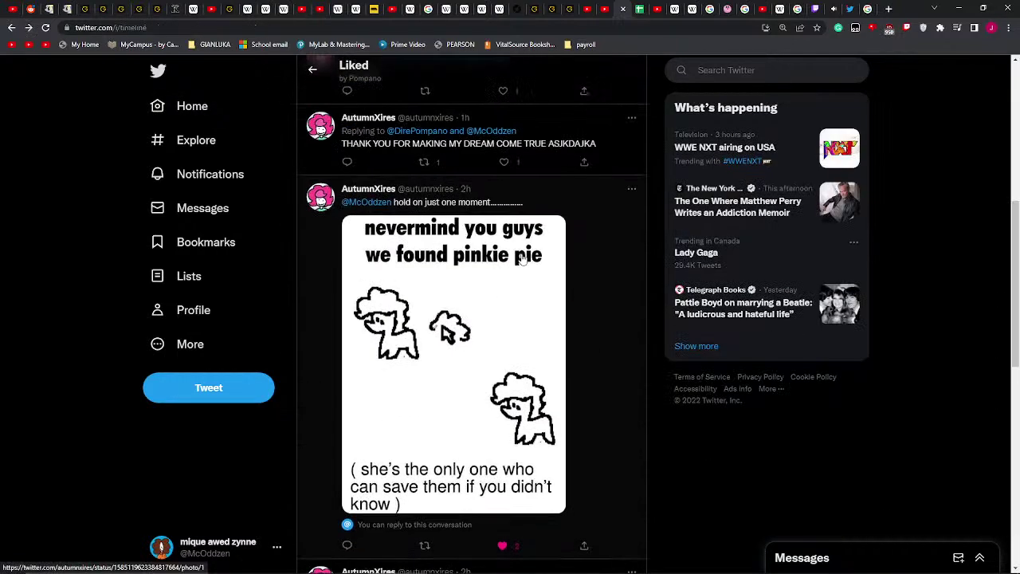
scroll(522, 259, up, 5)
click(312, 71)
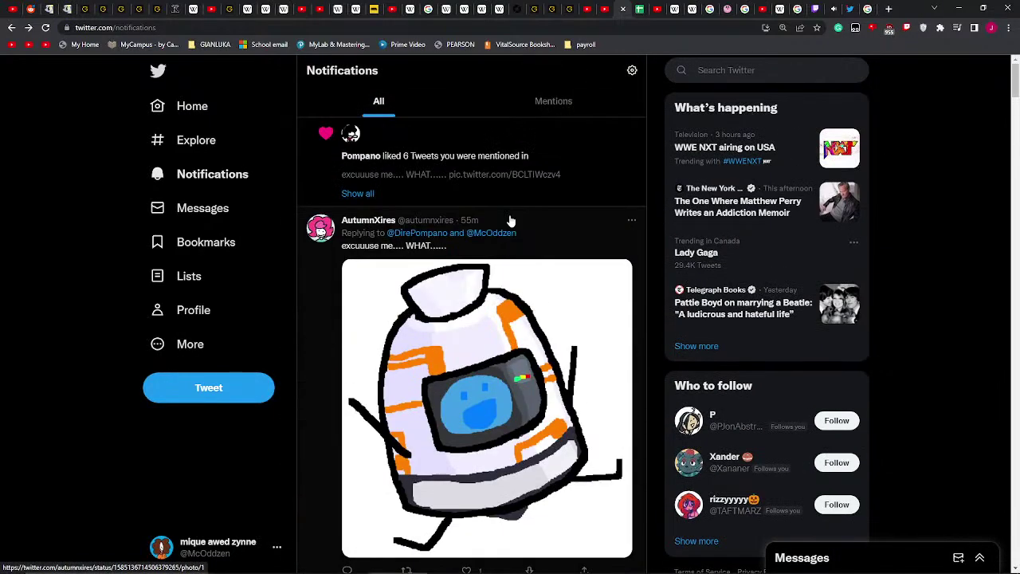
- Find the #hfjone "Say that again but into this" drawing among the notifications and like it
scroll(480, 209, down, 7)
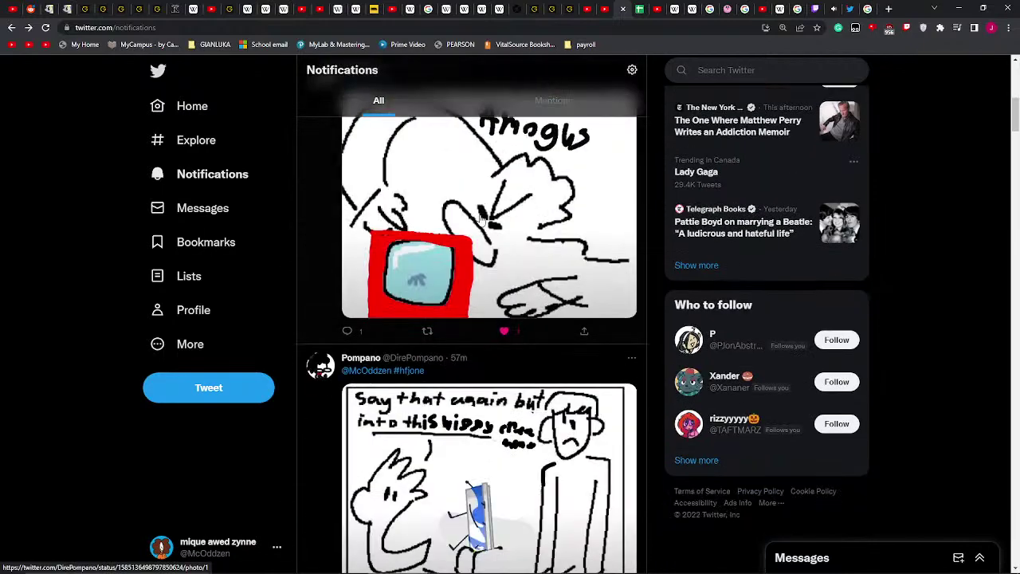
scroll(482, 219, down, 9)
scroll(480, 271, up, 3)
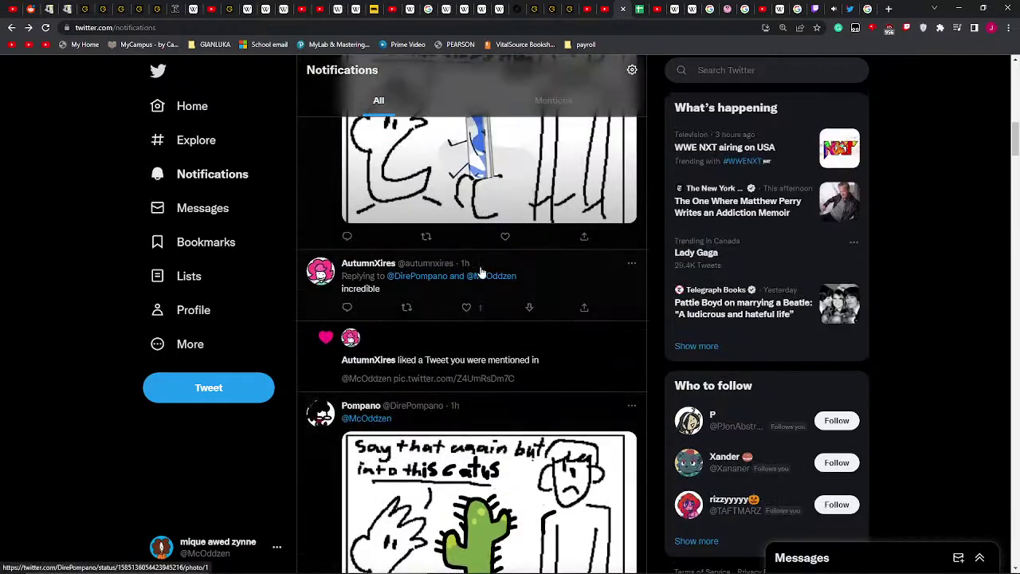
click(583, 292)
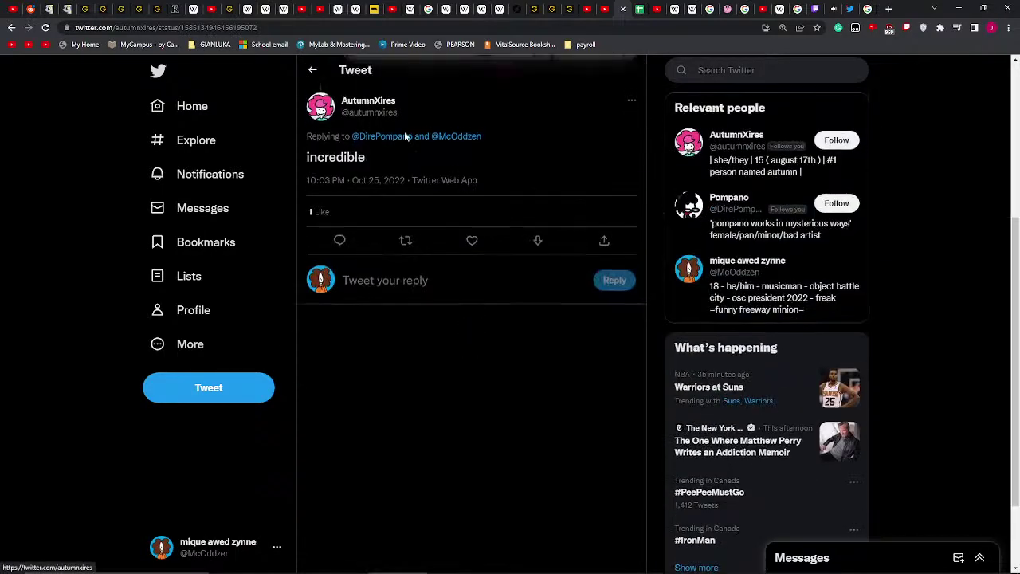
click(312, 71)
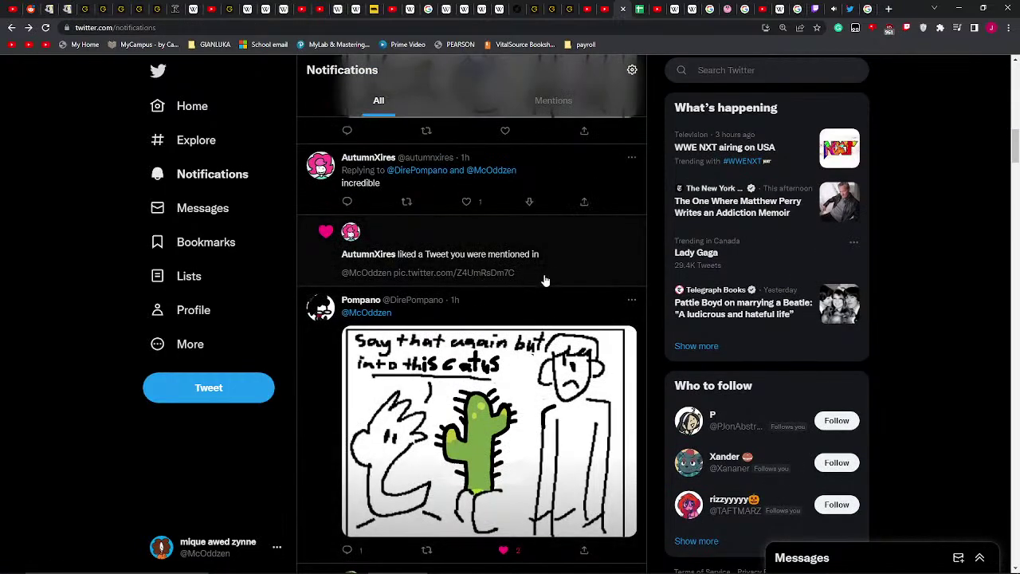
scroll(547, 282, down, 3)
scroll(455, 273, up, 6)
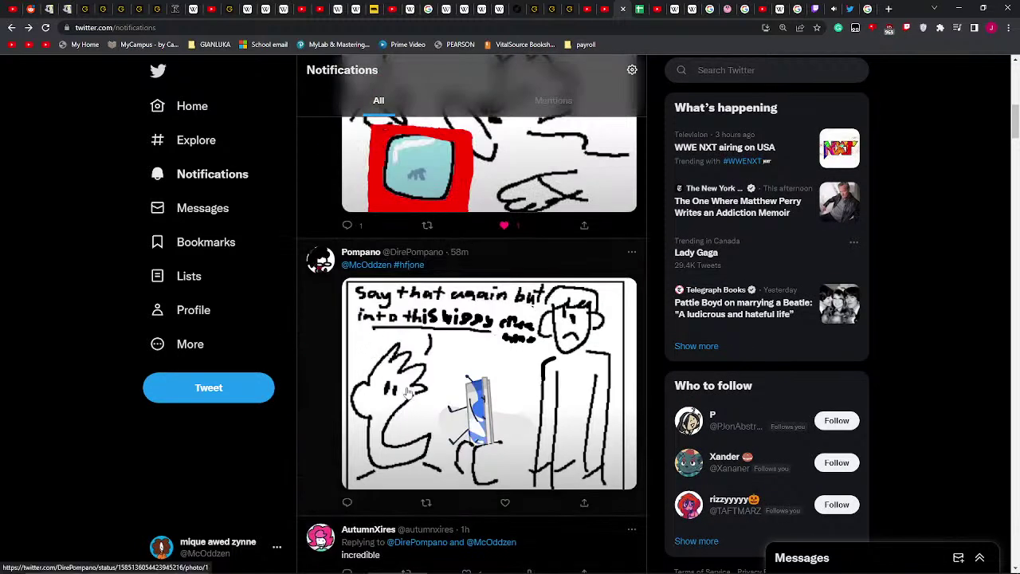
click(505, 502)
- Switch to Paint and bring the empty panel beside the "crater" panel into view
mouse_move(598, 568)
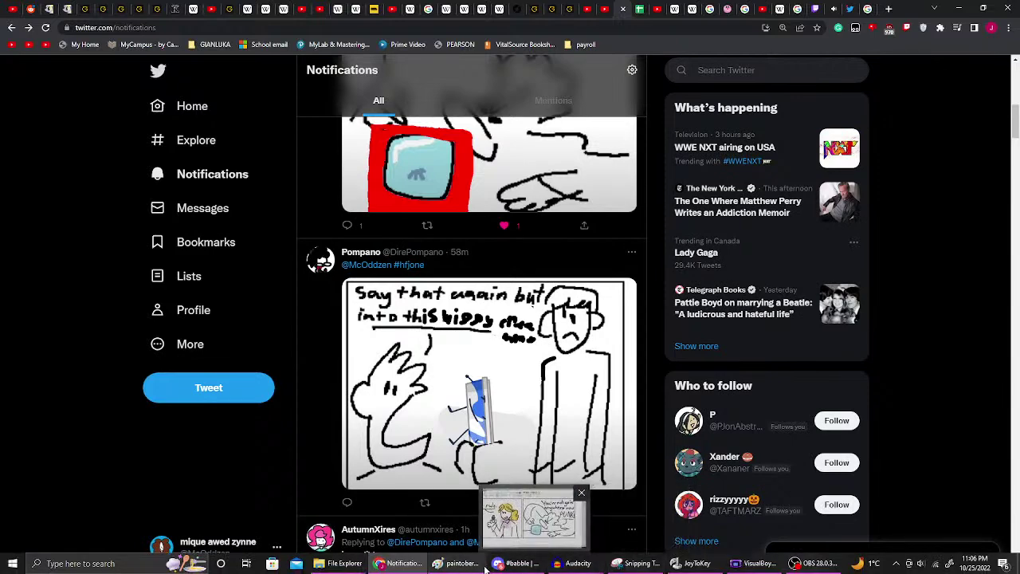
click(458, 563)
scroll(610, 488, down, 5)
scroll(610, 488, down, 2)
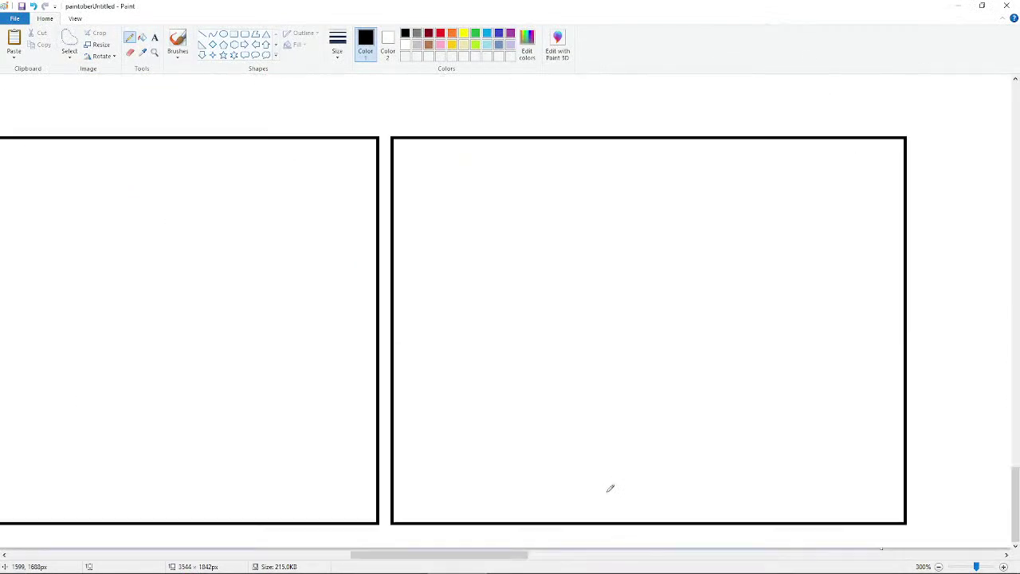
drag(522, 562, 462, 563)
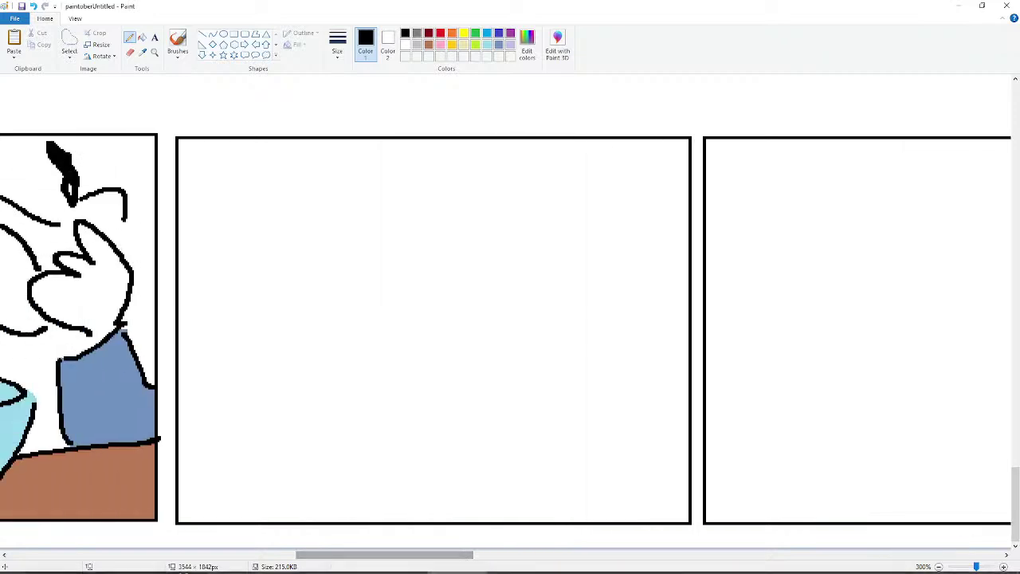
scroll(462, 534, left, 6)
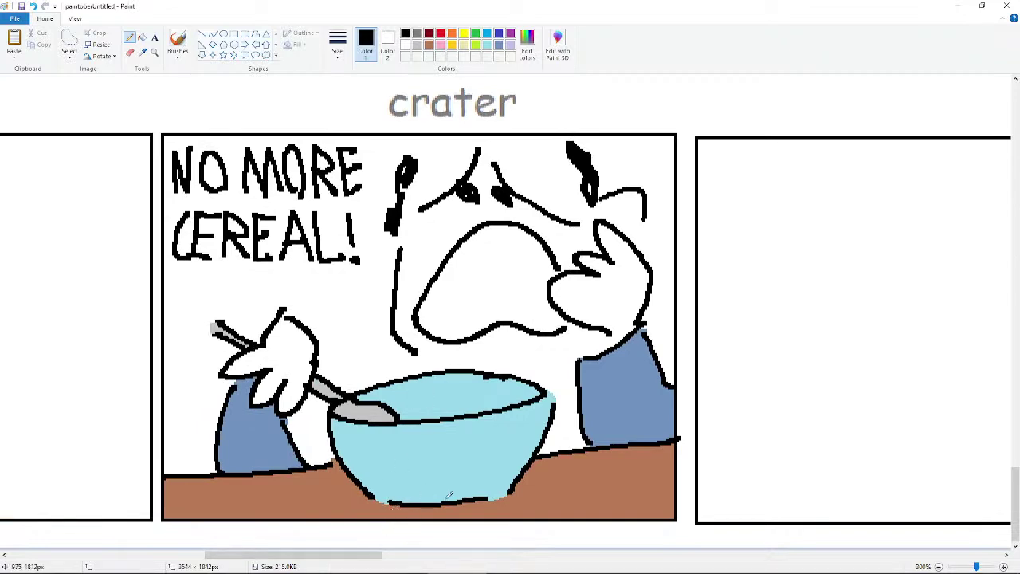
drag(369, 558, 448, 565)
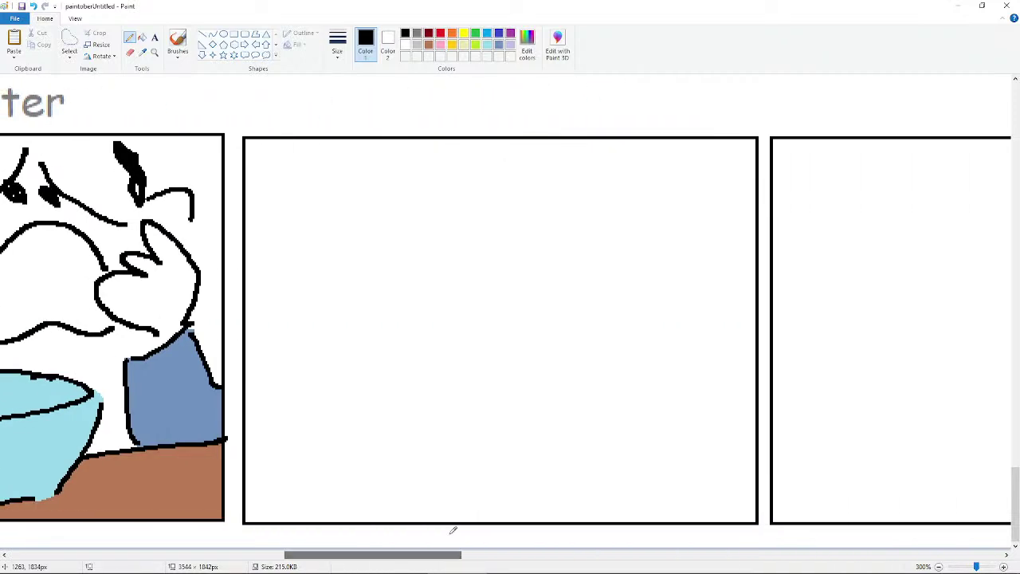
- Switch to the browser and read the MS Paintober 2022 prompt list for the next drawing's prompt
mouse_move(446, 570)
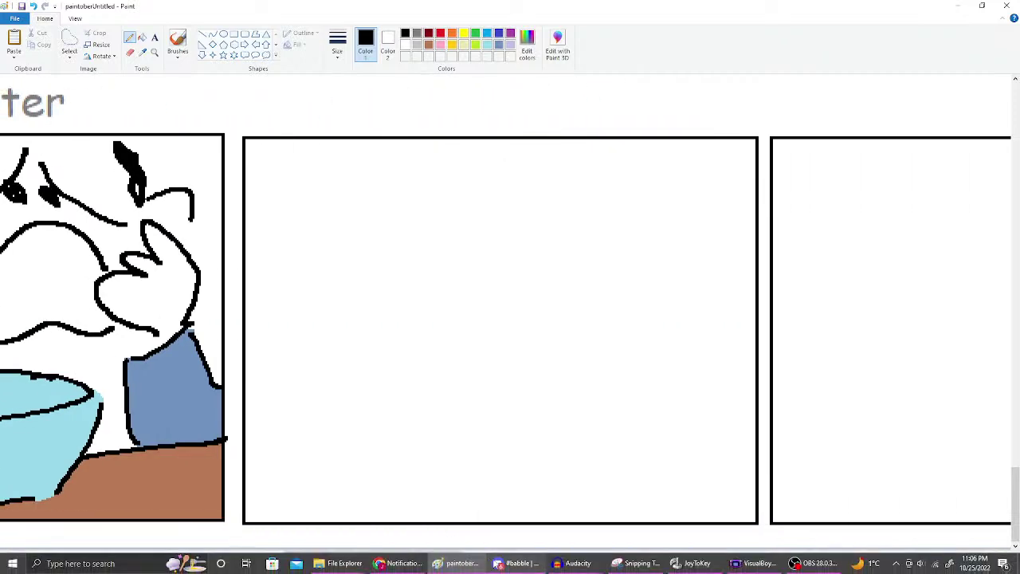
click(401, 567)
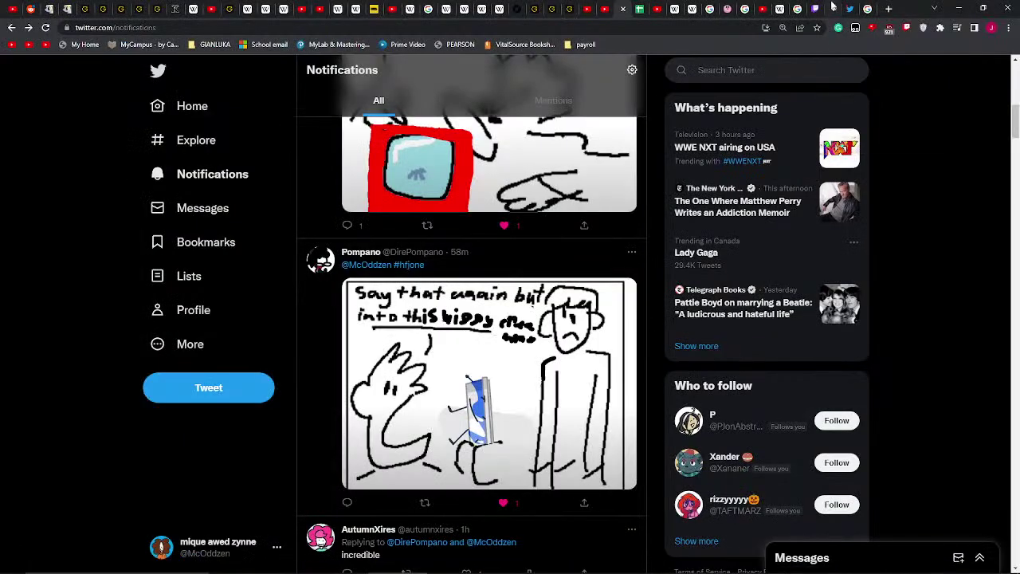
click(833, 8)
click(867, 8)
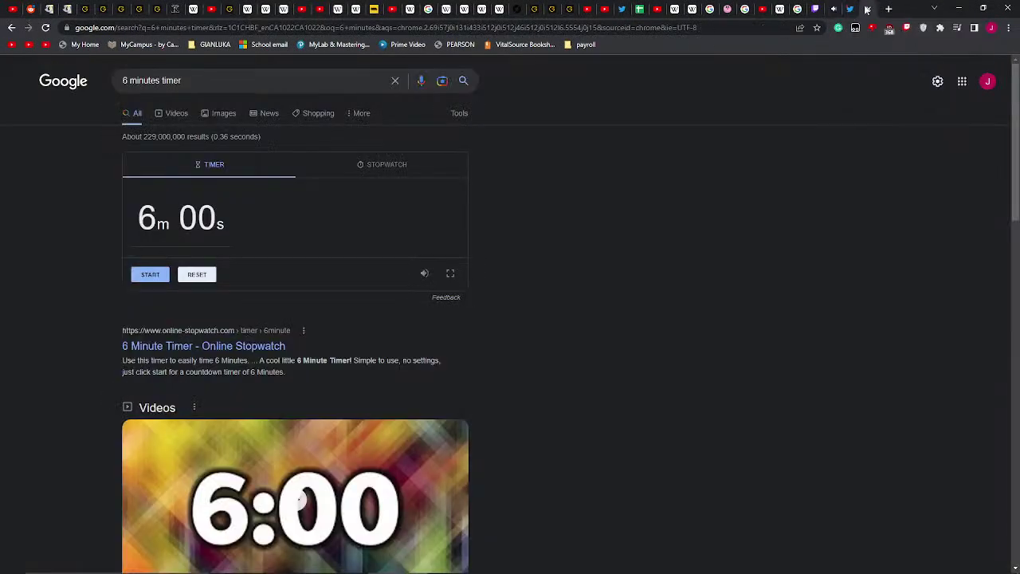
click(851, 8)
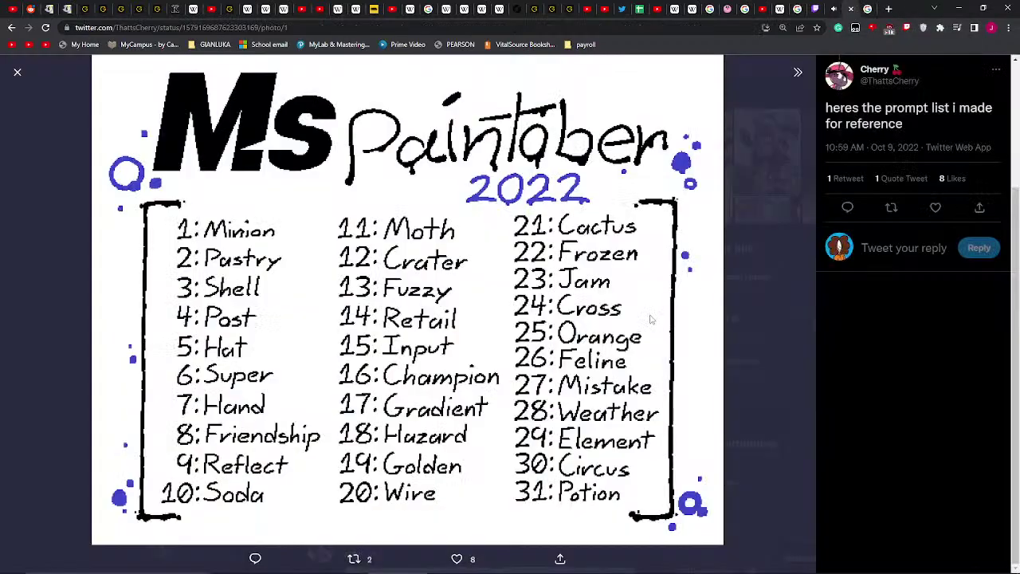
click(872, 10)
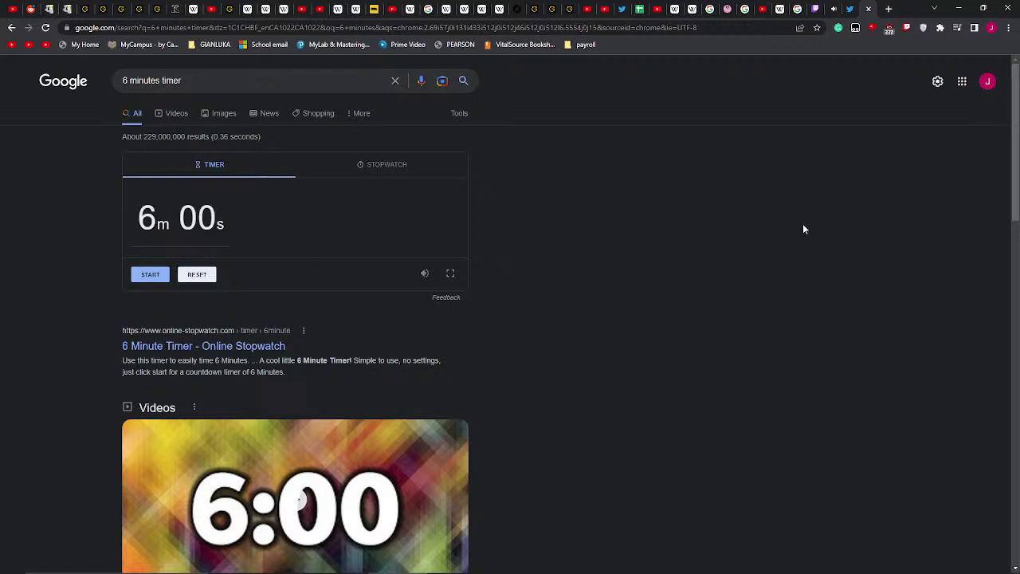
click(850, 10)
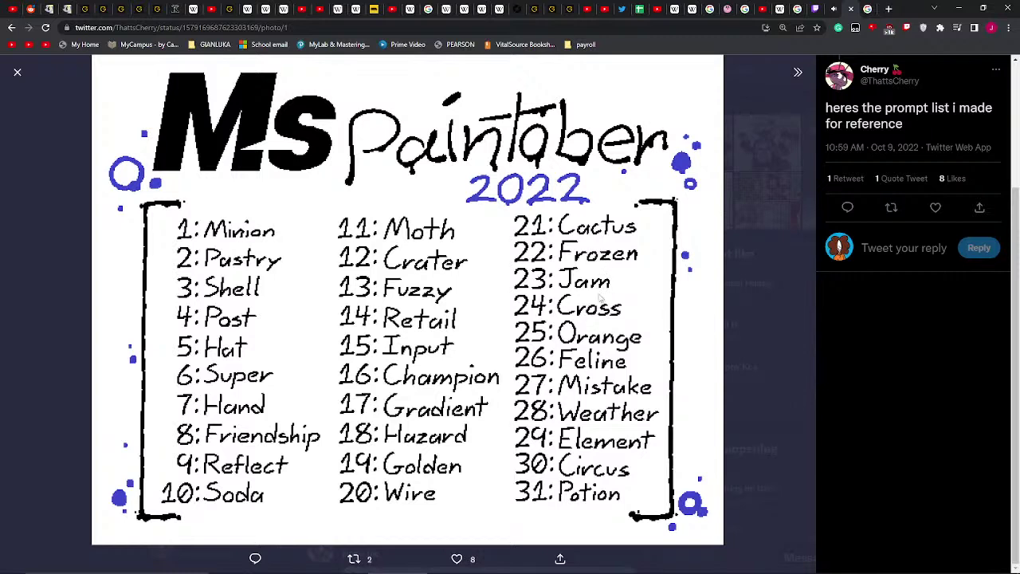
- Start the 6-minute timer and switch back to the empty panel in Paint
click(872, 9)
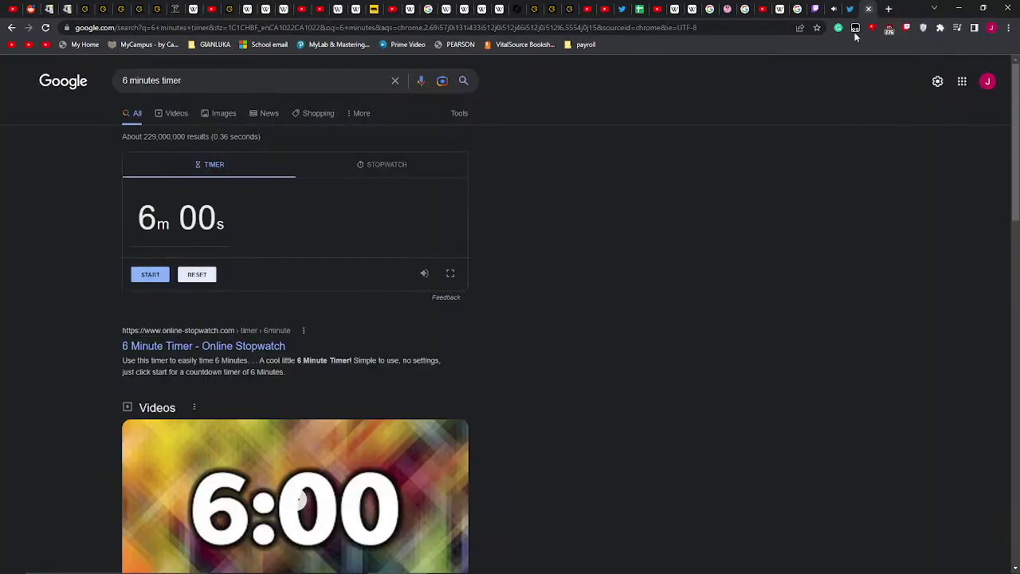
click(150, 274)
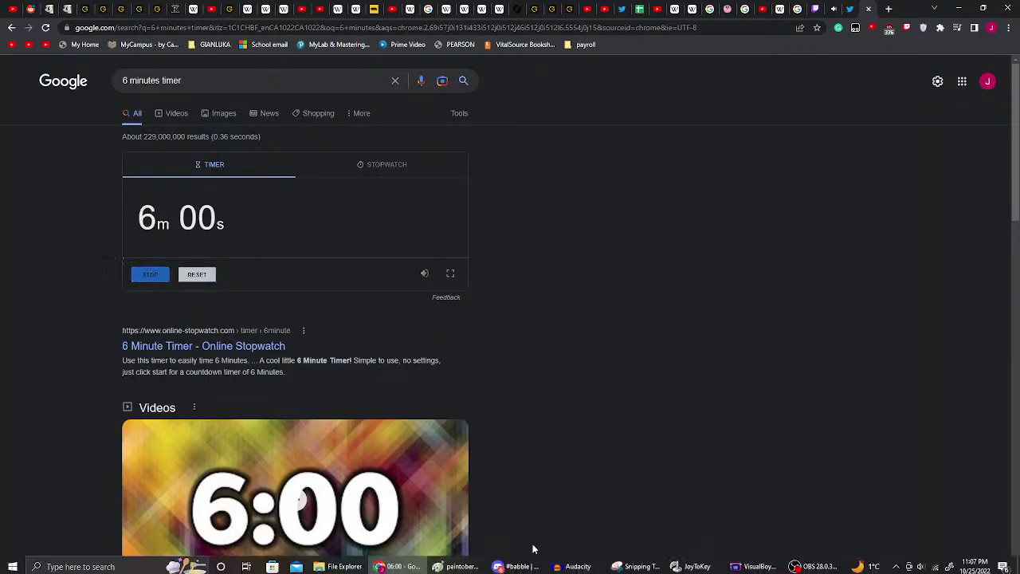
click(470, 564)
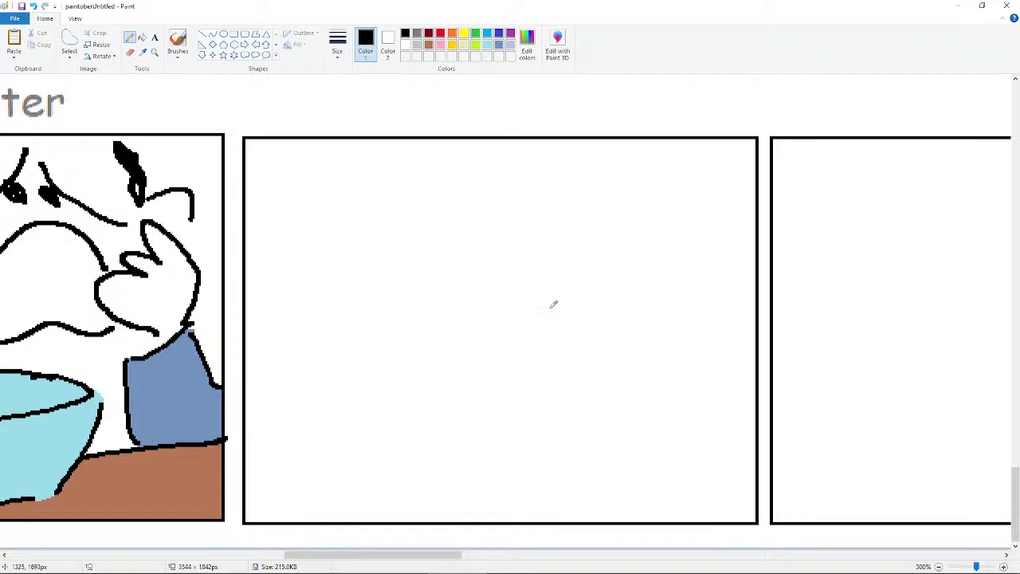
- Draw a small, slightly open circle in black just below the middle of the empty panel beside "crater"
mouse_move(510, 341)
mouse_down()
mouse_move(503, 378)
mouse_move(522, 346)
mouse_move(489, 371)
mouse_move(544, 356)
mouse_up()
key(ctrl+z)
key(ctrl+z)
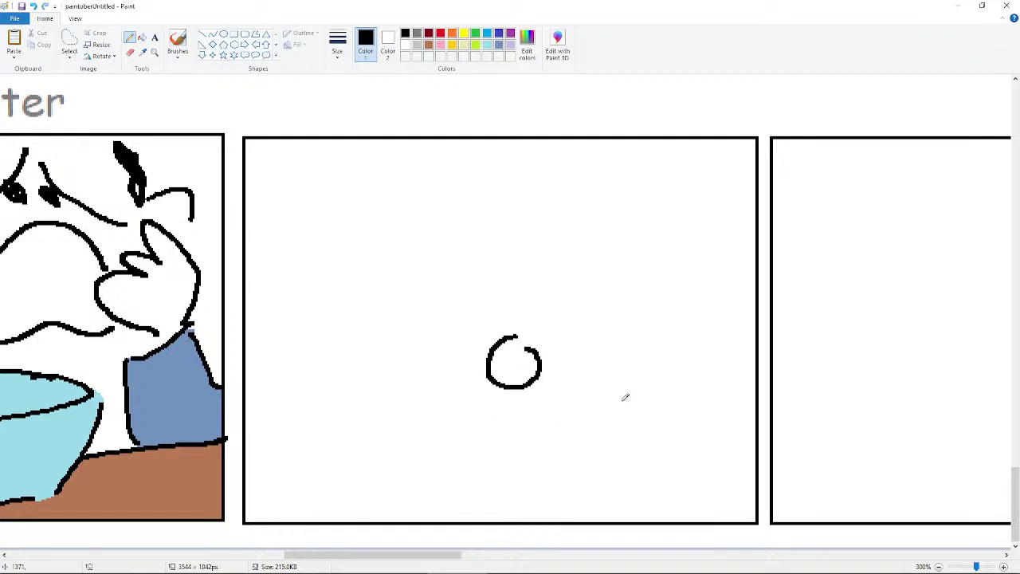
mouse_move(621, 354)
mouse_down()
mouse_move(598, 389)
mouse_move(629, 404)
mouse_move(614, 391)
mouse_up()
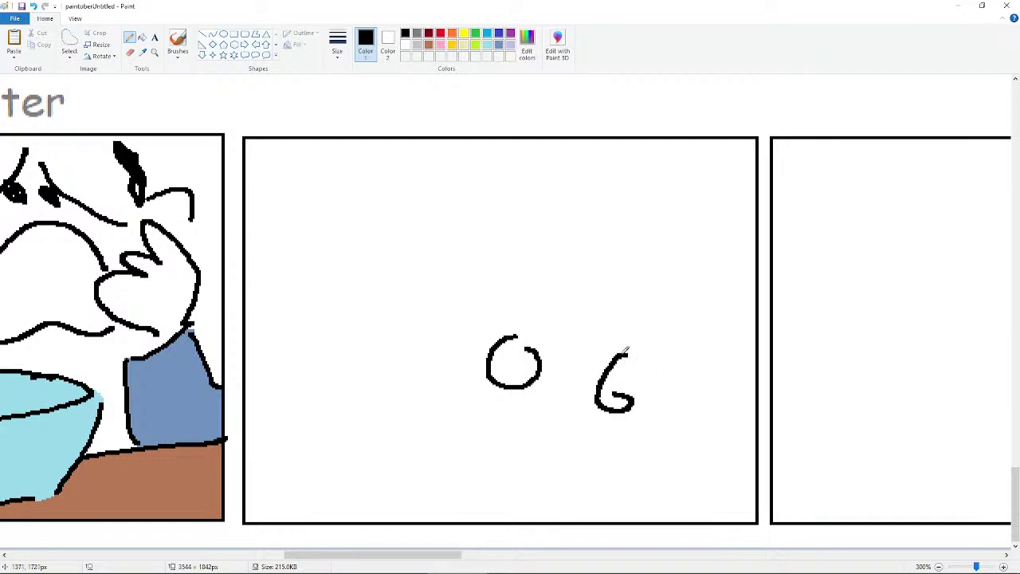
key(ctrl+z)
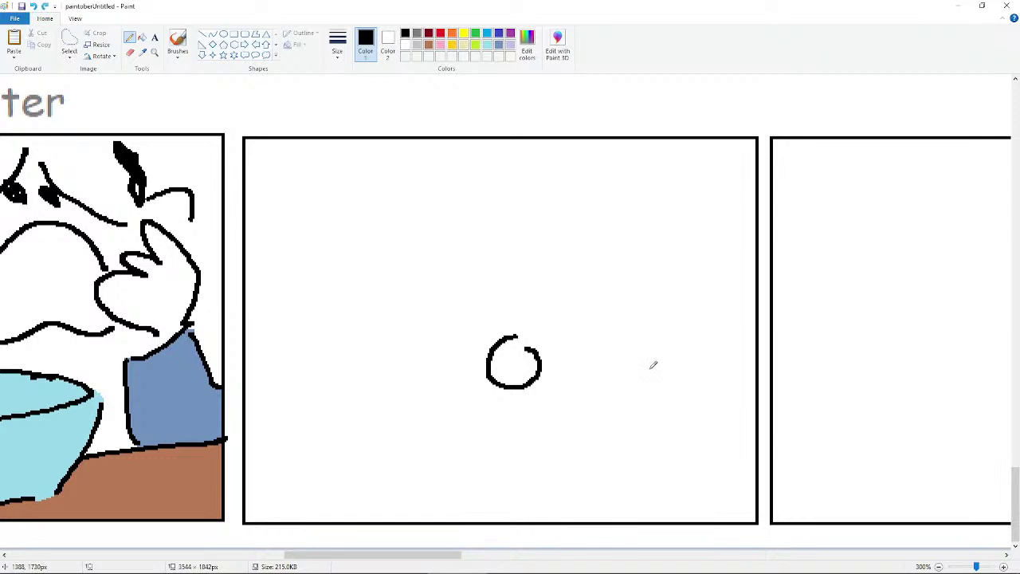
drag(659, 360, 601, 363)
key(ctrl+z)
- Draw a small guitar neck in black beside the circle, with tuning pegs at one end and a sound hole at the other
drag(698, 373, 601, 388)
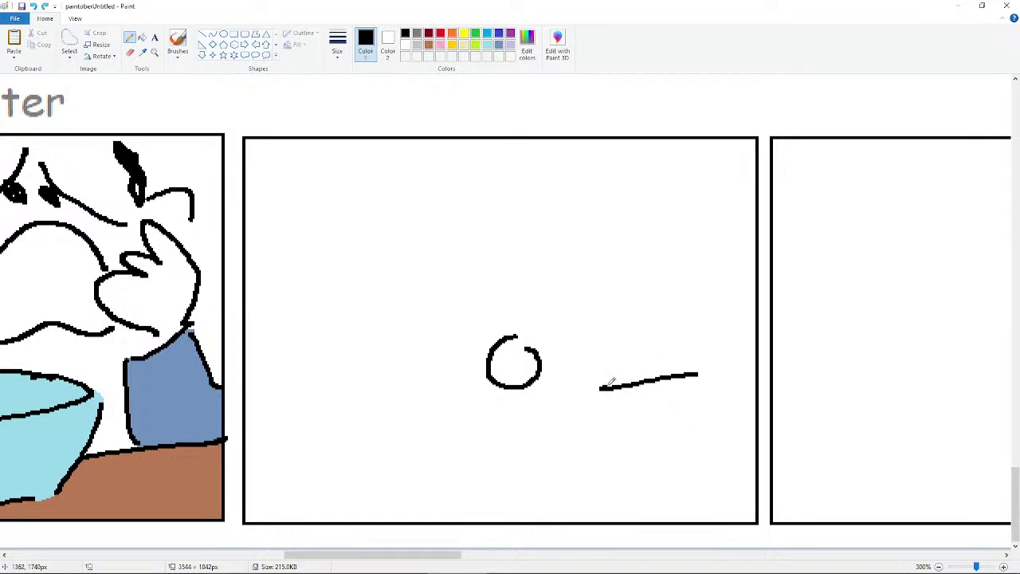
drag(709, 378, 604, 392)
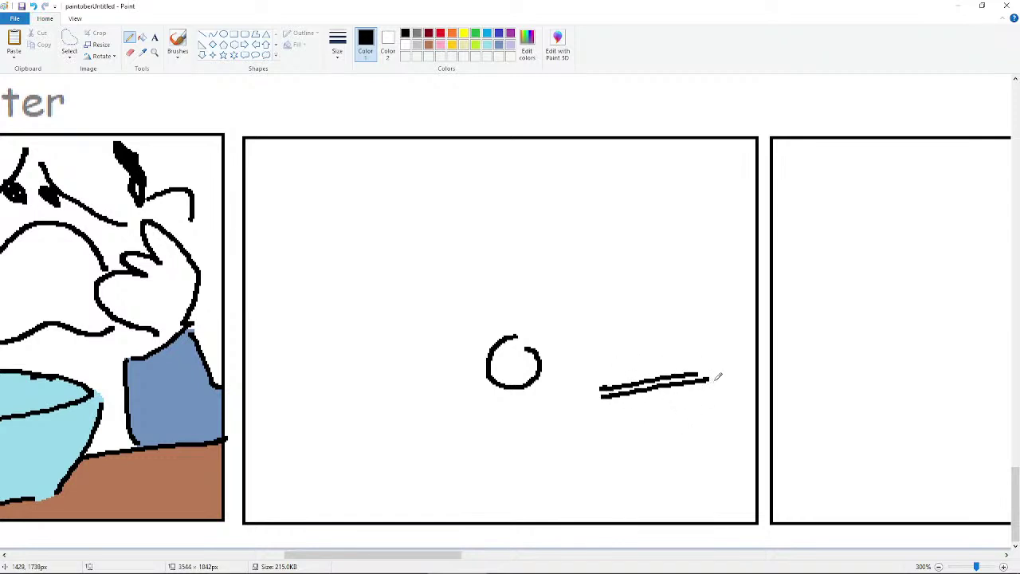
mouse_move(709, 369)
mouse_down()
mouse_move(706, 358)
mouse_move(724, 360)
mouse_move(728, 403)
mouse_move(731, 366)
mouse_move(720, 367)
mouse_move(729, 372)
mouse_move(724, 391)
mouse_move(716, 379)
mouse_up()
key(ctrl+z)
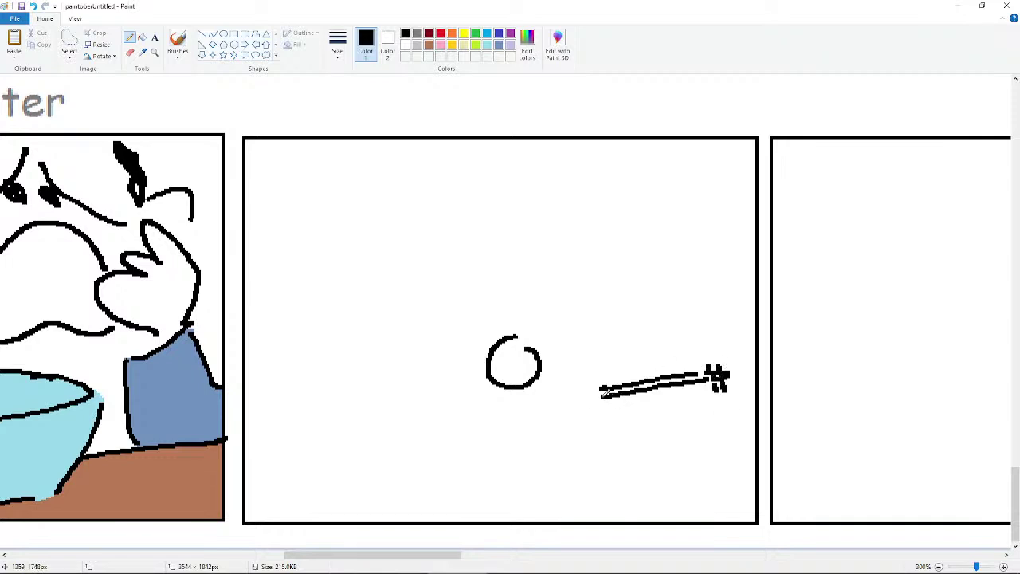
mouse_move(592, 384)
mouse_down()
mouse_move(587, 400)
mouse_move(607, 396)
mouse_move(613, 376)
mouse_move(596, 372)
mouse_move(577, 394)
mouse_move(604, 387)
mouse_up()
key(ctrl+z)
key(ctrl+z)
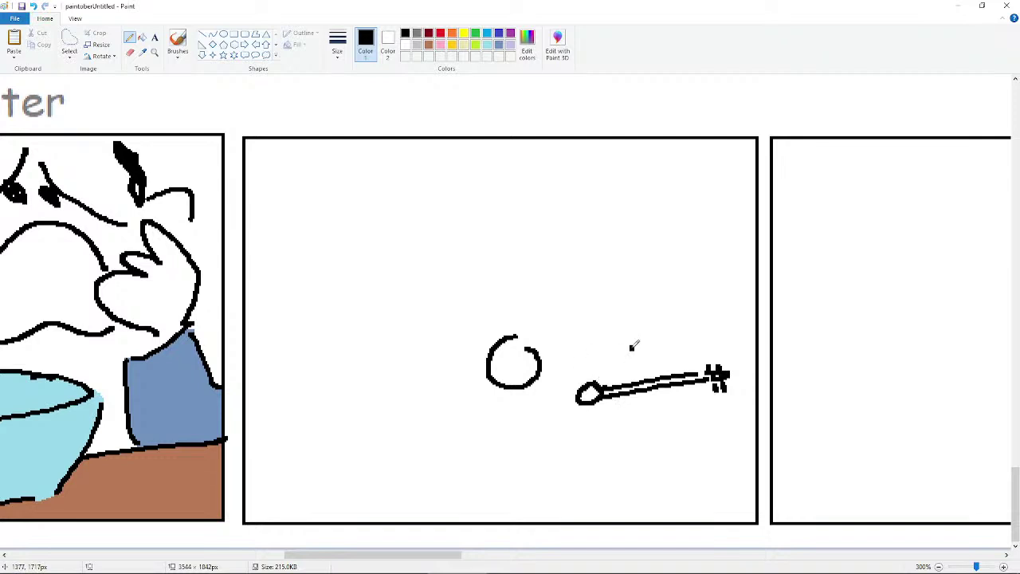
- Draw the guitar's body around the sound hole and add the guitarist's hand, arm and small round head
mouse_move(601, 383)
mouse_down()
mouse_move(631, 368)
mouse_move(646, 389)
mouse_move(634, 409)
mouse_move(621, 397)
mouse_move(591, 417)
mouse_move(566, 388)
mouse_move(597, 372)
mouse_up()
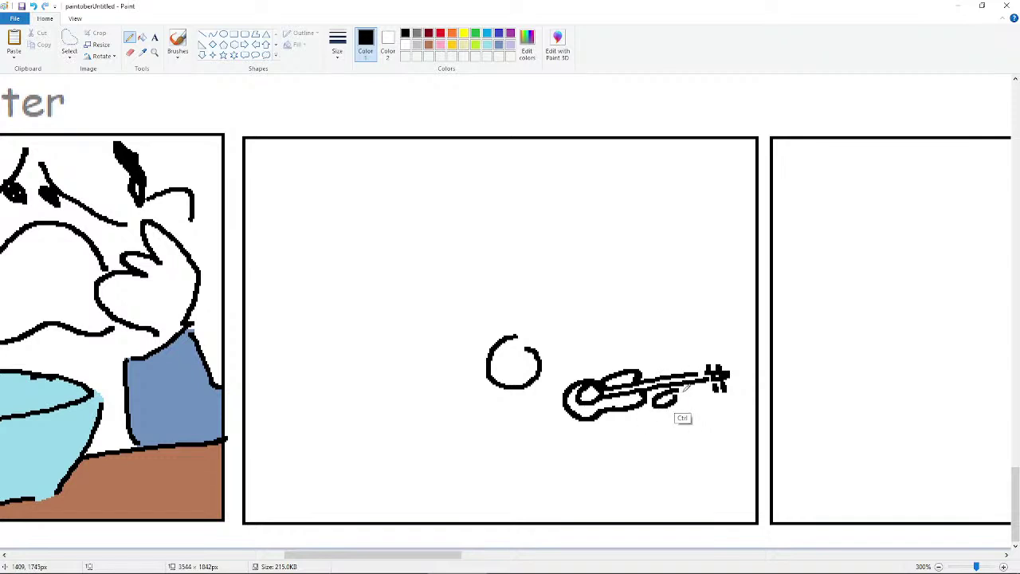
drag(677, 372, 688, 369)
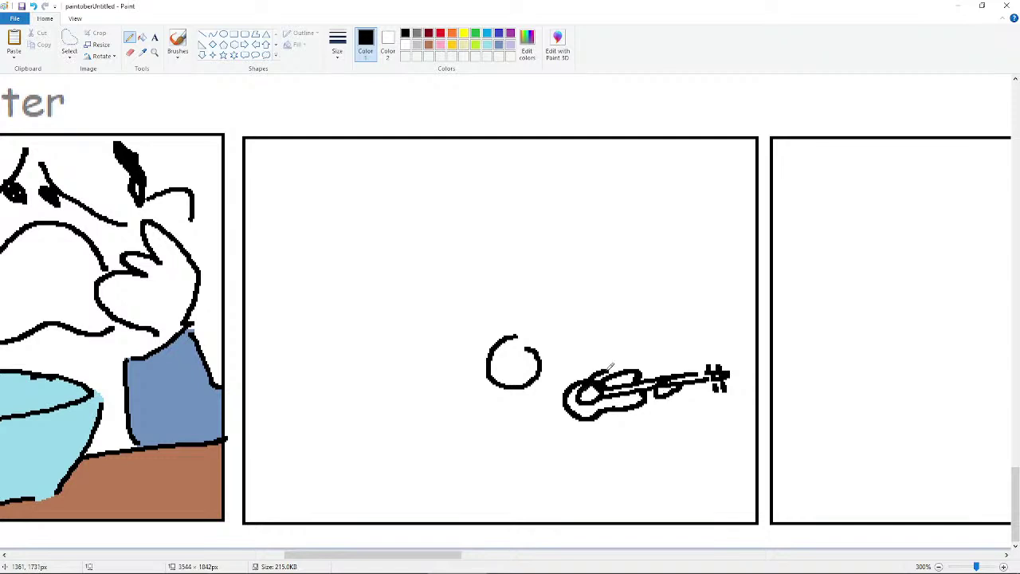
drag(596, 379, 639, 343)
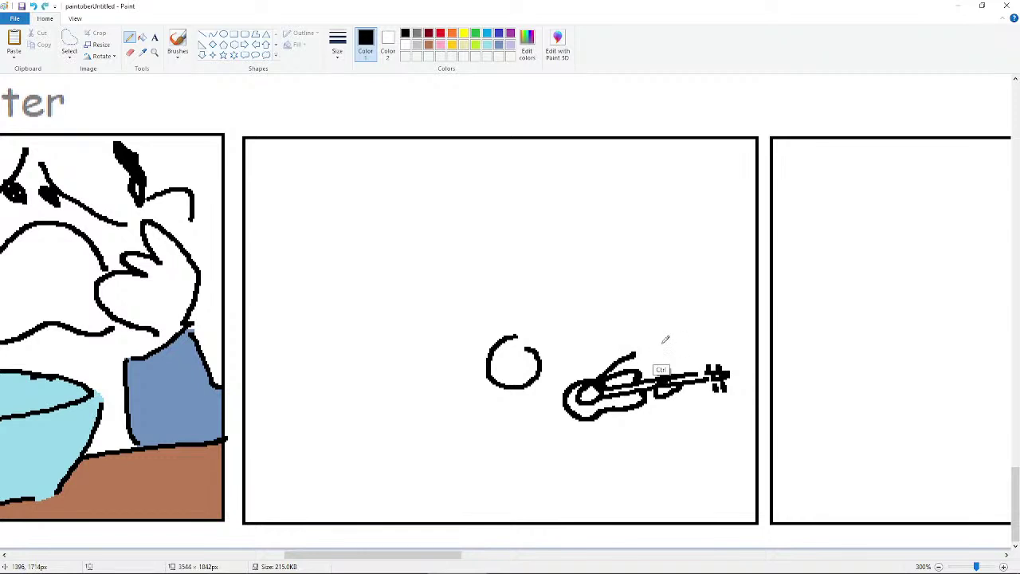
mouse_move(657, 342)
mouse_down()
mouse_move(670, 348)
mouse_move(645, 349)
mouse_move(674, 334)
mouse_up()
key(ctrl+z)
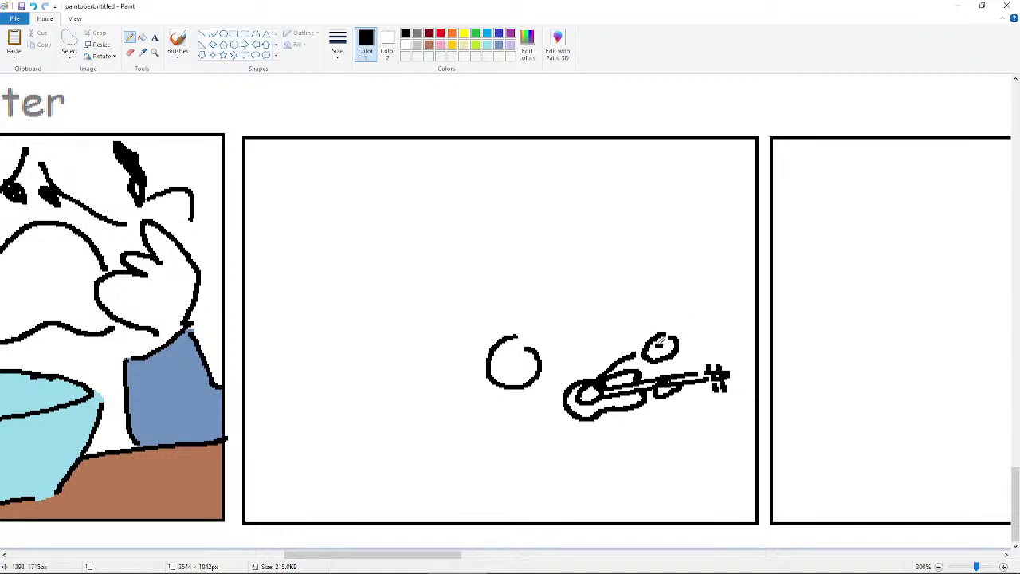
- Add simple facial features and short hair strokes to the guitarist's round head, with a short neck line below
key(ctrl+z)
key(ctrl+y)
key(ctrl+z)
key(ctrl+y)
key(ctrl+z)
key(ctrl+y)
key(ctrl+z)
key(ctrl+y)
key(ctrl+z)
key(ctrl+y)
key(ctrl+z)
key(ctrl+y)
key(ctrl+z)
key(ctrl+y)
drag(650, 336, 668, 328)
key(ctrl+z)
key(ctrl+z)
key(ctrl+y)
key(ctrl+z)
key(ctrl+y)
mouse_move(642, 358)
mouse_down()
mouse_move(678, 341)
mouse_move(668, 363)
mouse_up()
- Draw a drummer behind the large circle with arms, a round head, a small circle on each side and slanted lines above
mouse_move(508, 324)
mouse_down()
mouse_move(477, 341)
mouse_move(498, 349)
mouse_move(486, 328)
mouse_move(476, 356)
mouse_move(516, 335)
mouse_move(499, 316)
mouse_move(549, 336)
mouse_move(528, 333)
mouse_move(549, 332)
mouse_move(537, 322)
mouse_move(541, 355)
mouse_up()
key(ctrl+z)
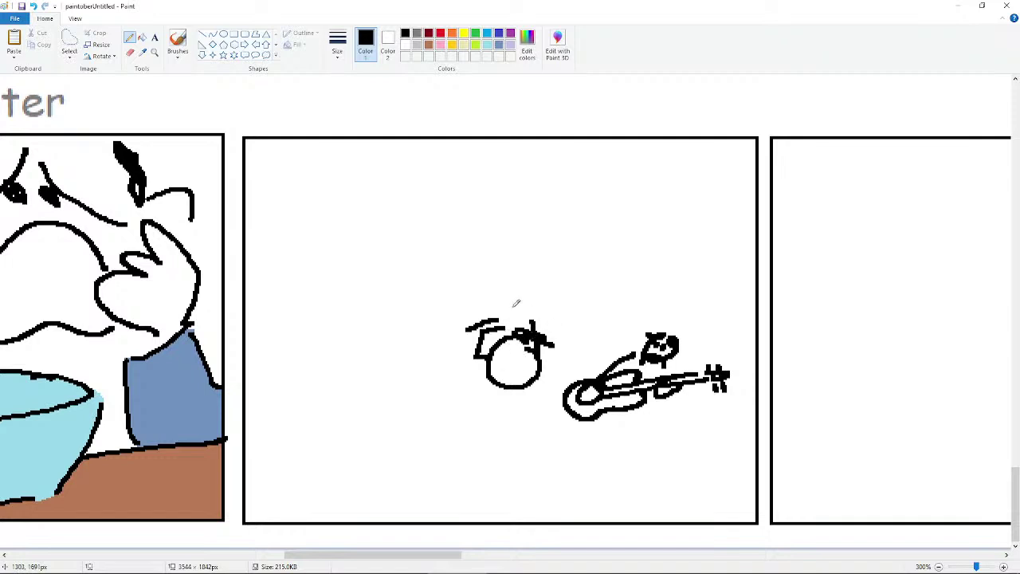
mouse_move(522, 298)
mouse_down()
mouse_move(504, 318)
mouse_move(527, 299)
mouse_move(473, 311)
mouse_move(535, 308)
mouse_move(547, 297)
mouse_up()
key(ctrl+z)
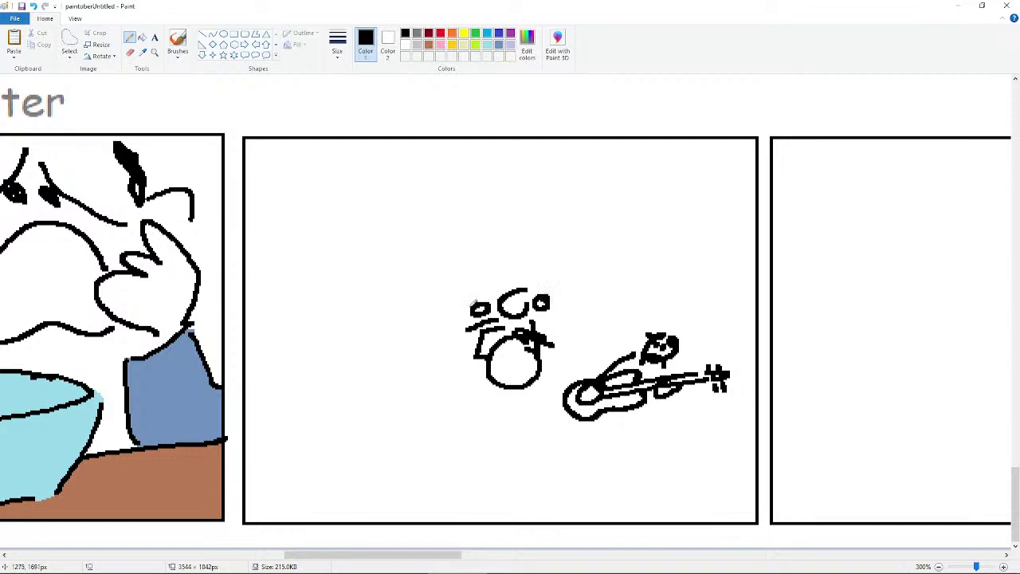
drag(467, 312, 502, 280)
drag(563, 304, 520, 280)
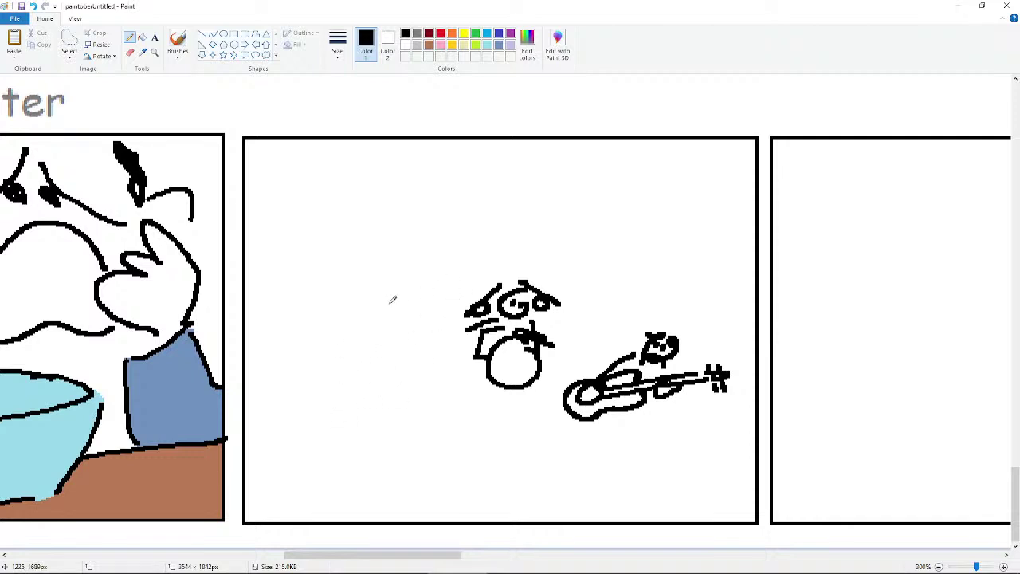
- Undo the large arc and hand drawn over the band, and move the drummer and guitarist down near the panel's lower edge
mouse_move(320, 325)
mouse_down()
mouse_move(426, 217)
mouse_move(566, 192)
mouse_move(633, 219)
mouse_move(664, 283)
mouse_move(641, 256)
mouse_move(613, 267)
mouse_move(604, 236)
mouse_up()
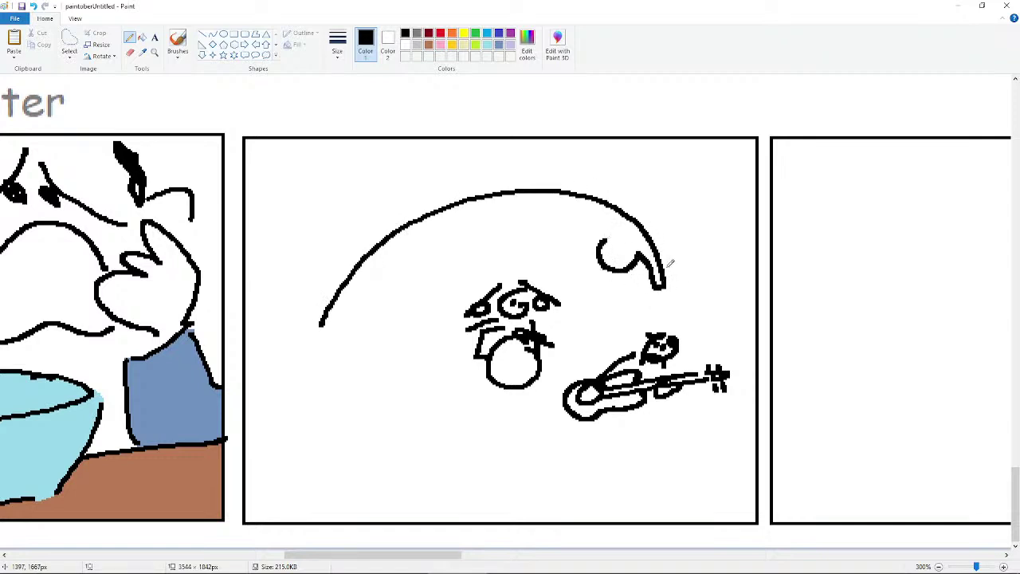
key(ctrl+z)
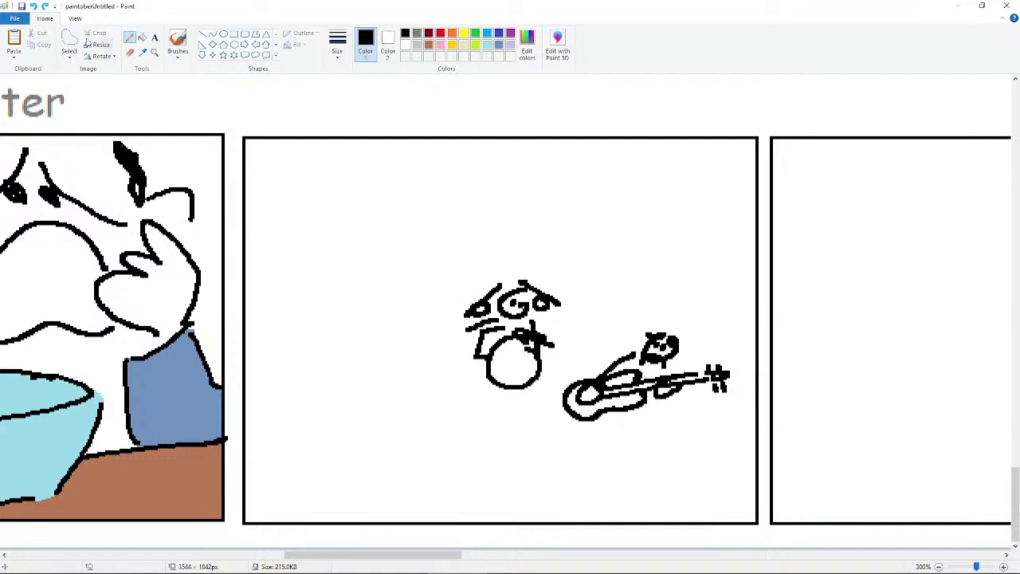
click(70, 40)
mouse_move(542, 203)
mouse_down()
mouse_move(467, 405)
mouse_move(570, 308)
mouse_move(557, 223)
mouse_up()
drag(504, 274, 504, 325)
click(129, 37)
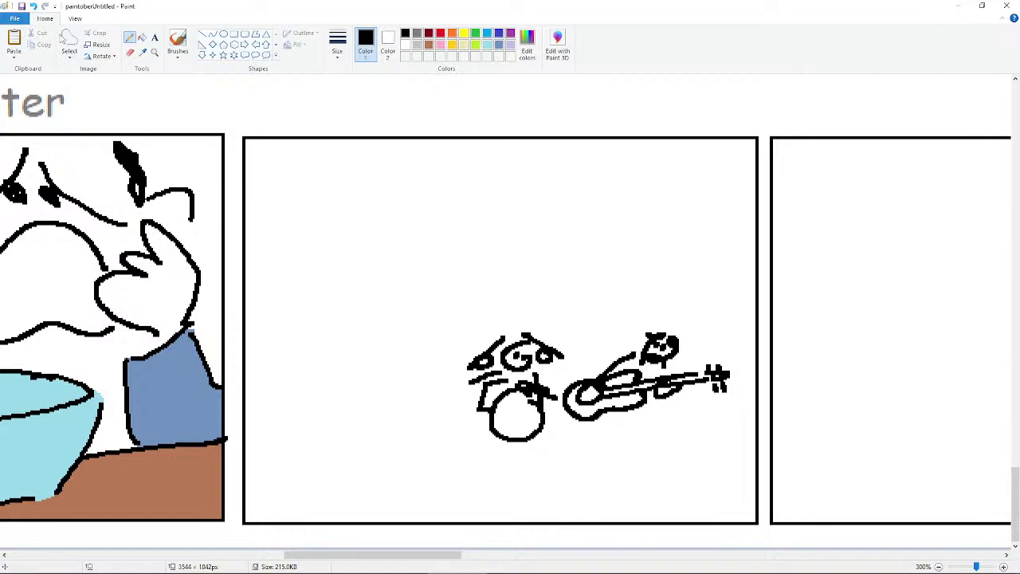
click(69, 44)
mouse_move(596, 263)
mouse_down()
mouse_move(423, 359)
mouse_move(637, 485)
mouse_move(732, 387)
mouse_move(571, 284)
mouse_move(590, 266)
mouse_up()
drag(585, 344, 589, 402)
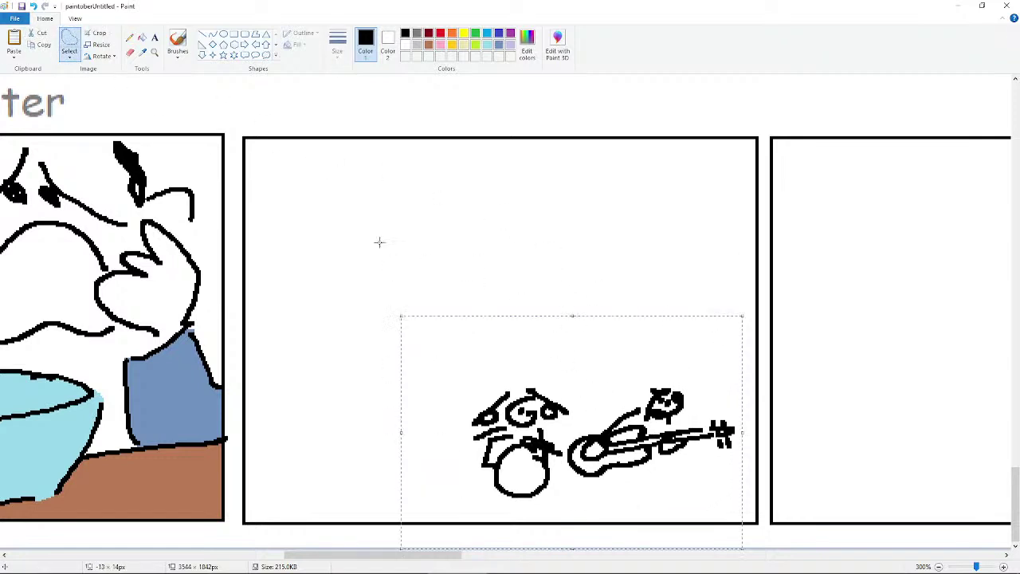
click(129, 37)
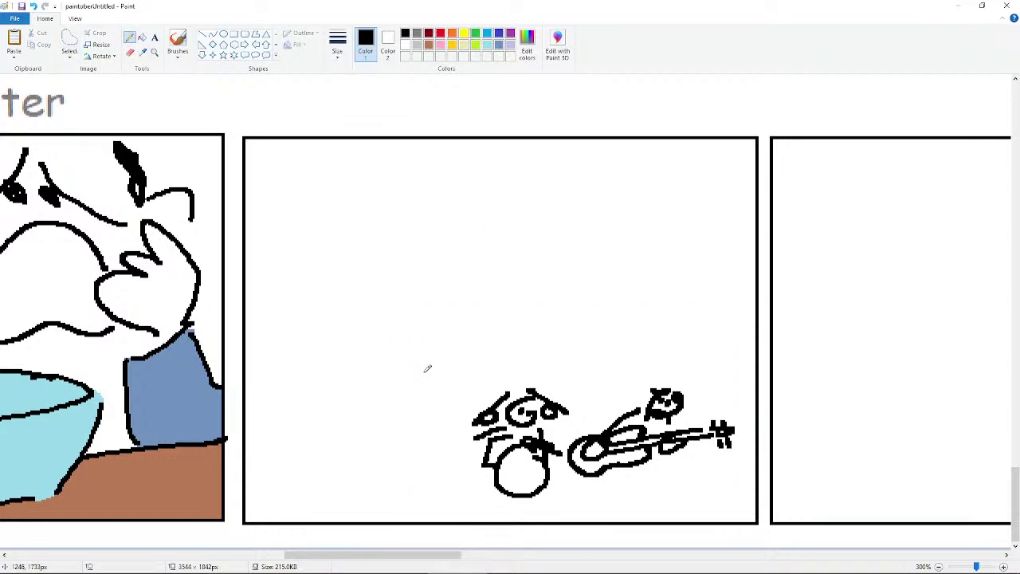
- Draw a large pointed mouth shape above the band, with two small oval eyes and a V-shaped brow
mouse_move(489, 330)
mouse_down()
mouse_move(410, 307)
mouse_move(324, 311)
mouse_move(363, 278)
mouse_move(470, 245)
mouse_move(522, 318)
mouse_up()
mouse_move(524, 220)
mouse_down()
mouse_move(501, 233)
mouse_move(523, 230)
mouse_move(518, 267)
mouse_move(549, 253)
mouse_up()
mouse_move(523, 179)
mouse_down()
mouse_move(581, 213)
mouse_move(619, 196)
mouse_up()
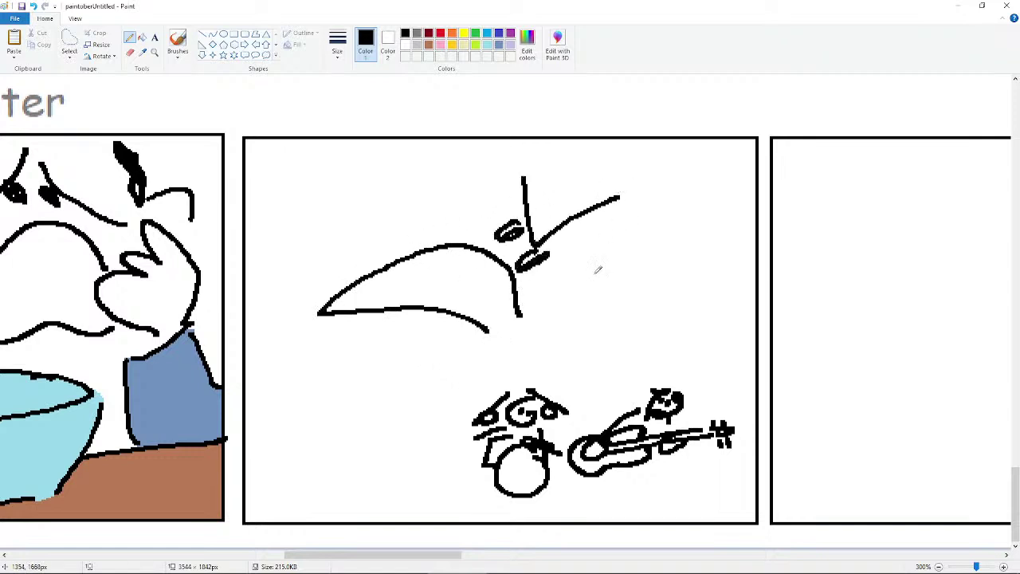
- Draw a large hand with one finger pointing down at the guitarist, plus a slanted line beside it
mouse_move(618, 309)
mouse_down()
mouse_move(610, 316)
mouse_move(663, 385)
mouse_up()
key(ctrl+z)
mouse_move(619, 303)
mouse_down()
mouse_move(675, 364)
mouse_move(624, 335)
mouse_move(582, 355)
mouse_move(568, 328)
mouse_up()
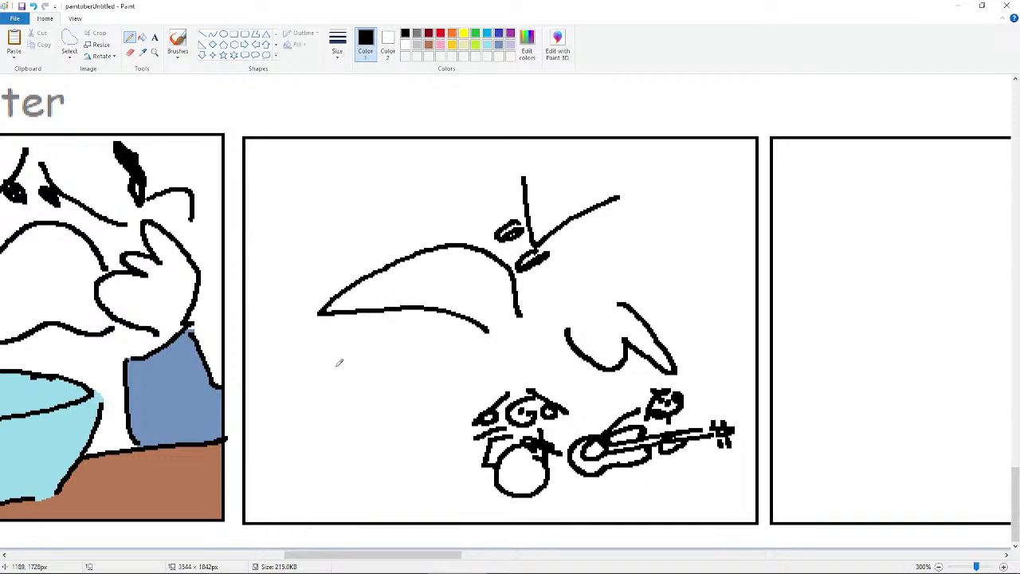
drag(606, 288, 542, 336)
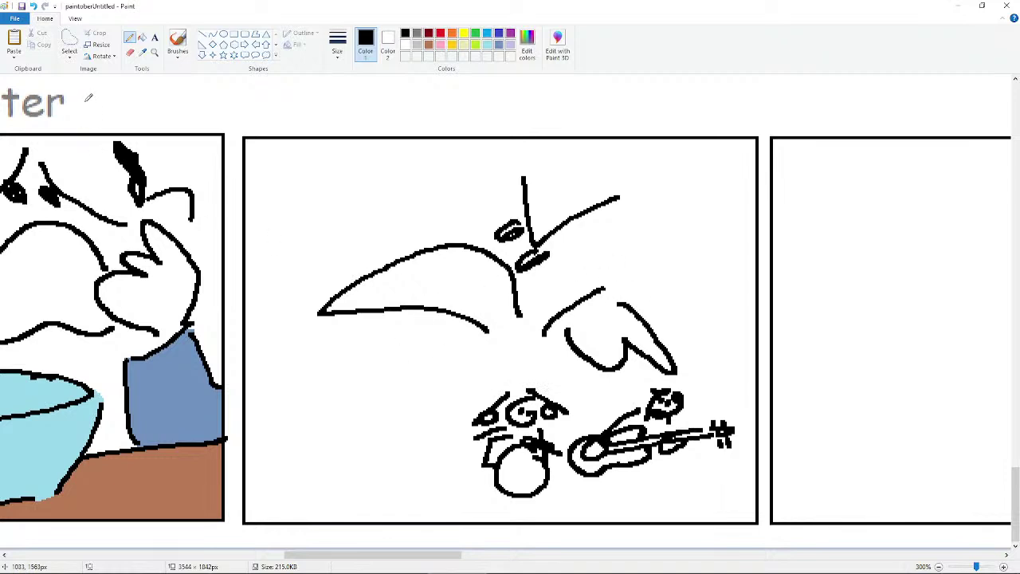
- Move the large hand slightly down and closer to the mouth shape, and extend both ends of its slanted line
click(69, 40)
mouse_move(604, 263)
mouse_down()
mouse_move(526, 323)
mouse_move(556, 370)
mouse_move(713, 385)
mouse_move(644, 287)
mouse_move(628, 327)
mouse_move(604, 338)
mouse_up()
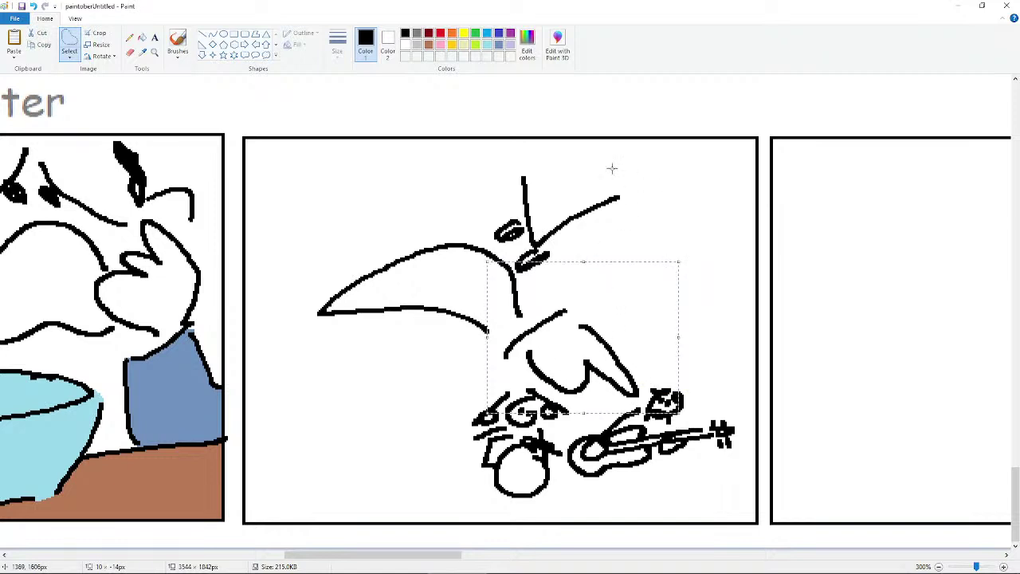
click(129, 37)
drag(506, 356, 475, 365)
drag(545, 317, 566, 310)
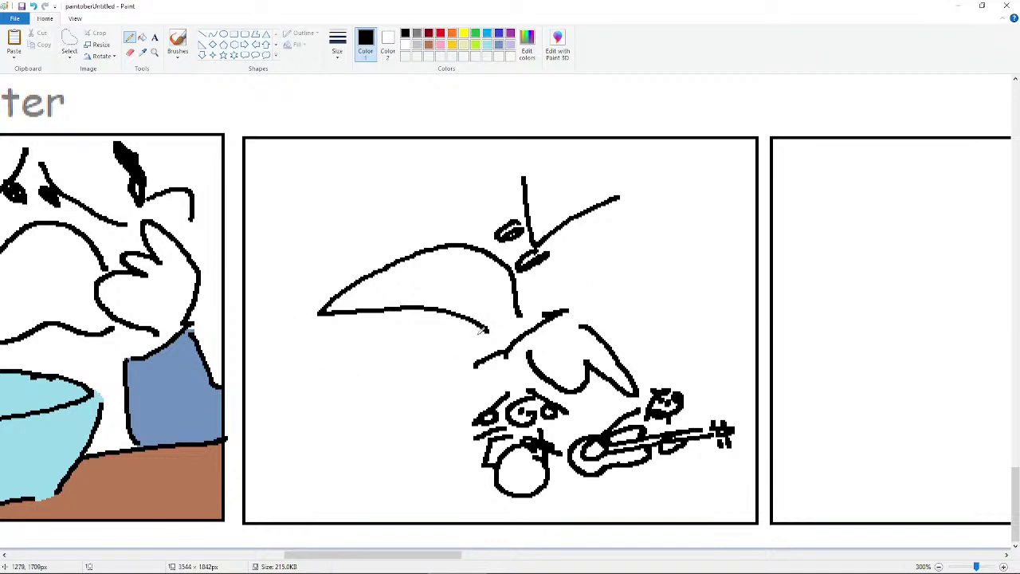
- Draw a curved line beneath the large mouth shape and a long outer contour line above it
drag(486, 329, 367, 338)
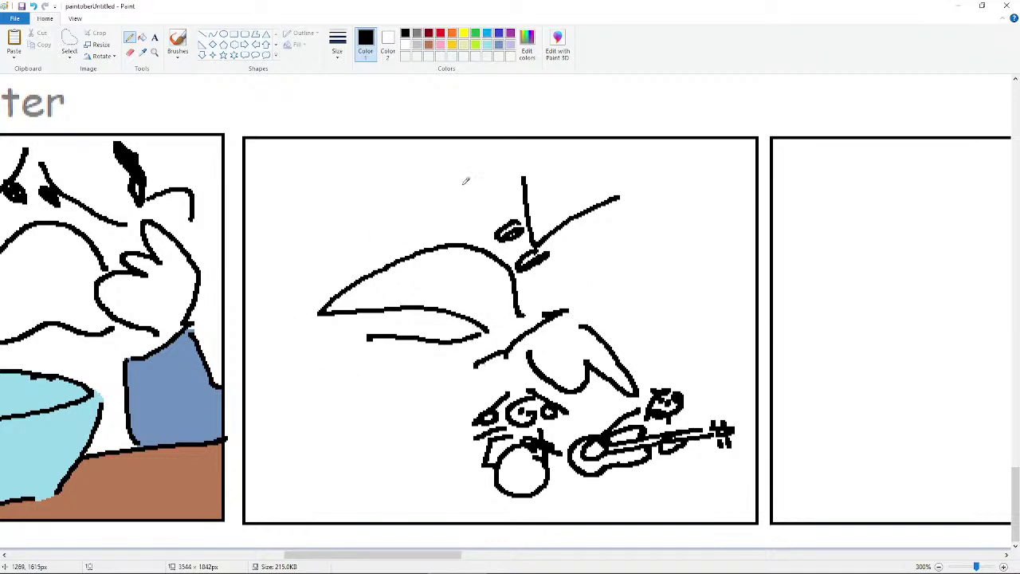
mouse_move(446, 182)
mouse_down()
mouse_move(314, 273)
mouse_move(296, 301)
mouse_move(333, 307)
mouse_up()
key(ctrl+z)
click(462, 197)
key(ctrl+z)
mouse_move(467, 195)
mouse_down()
mouse_move(304, 321)
mouse_move(295, 340)
mouse_up()
drag(367, 336, 320, 360)
key(ctrl+z)
drag(367, 335, 316, 350)
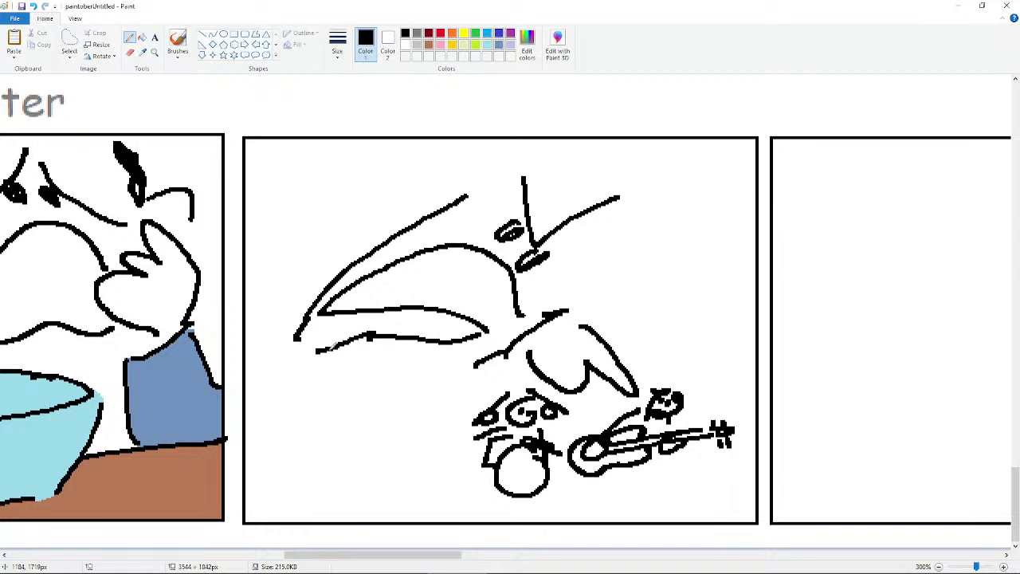
key(ctrl+z)
drag(371, 334, 312, 346)
key(ctrl+z)
drag(371, 335, 319, 343)
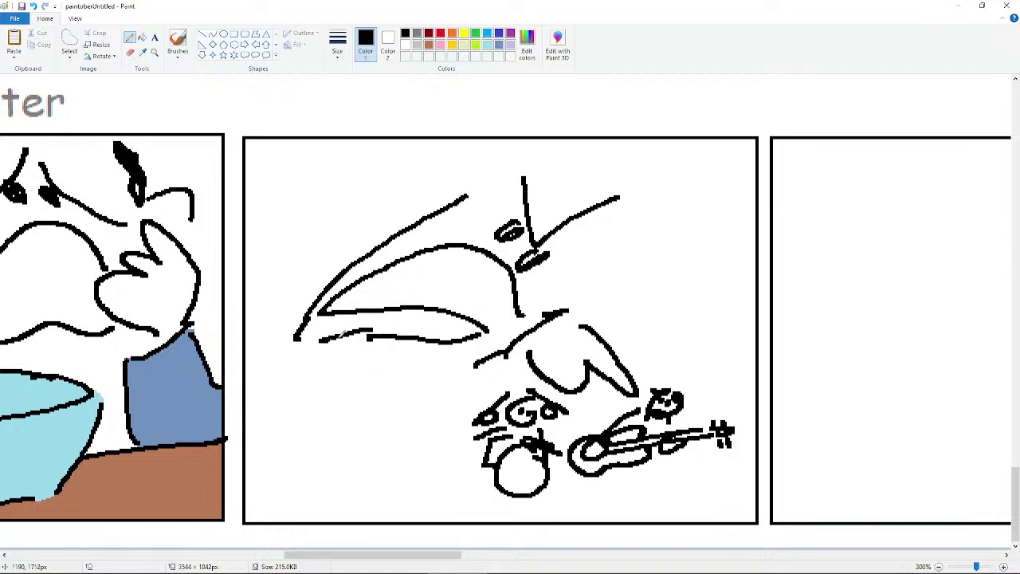
key(ctrl+z)
drag(301, 321, 376, 363)
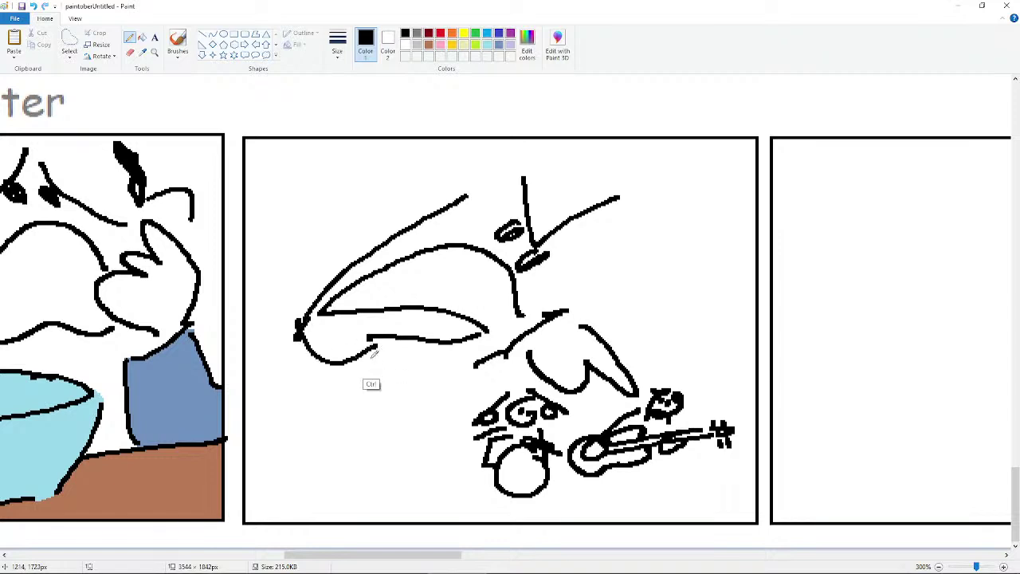
key(ctrl+z)
- Draw a line down from the outer contour and a second small guitar below the mouth's pointed end, with tuning pegs on its neck
mouse_move(302, 325)
mouse_down()
mouse_move(321, 352)
mouse_move(308, 359)
mouse_move(325, 392)
mouse_move(366, 382)
mouse_move(385, 398)
mouse_move(426, 382)
mouse_up()
key(ctrl+z)
key(ctrl+z)
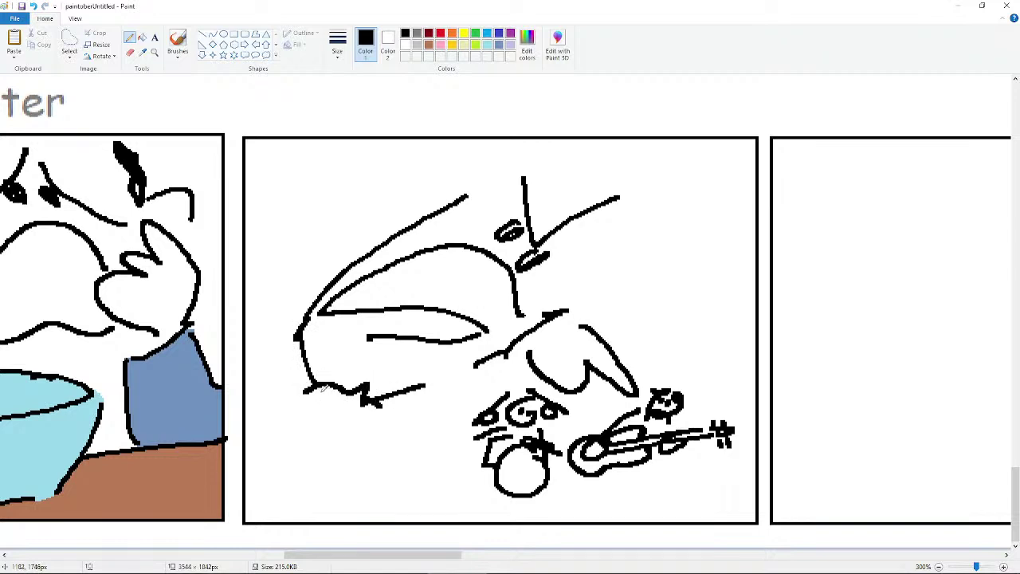
mouse_move(322, 389)
mouse_down()
mouse_move(300, 405)
mouse_move(372, 419)
mouse_move(382, 402)
mouse_move(443, 390)
mouse_move(436, 379)
mouse_move(448, 382)
mouse_move(430, 390)
mouse_move(445, 380)
mouse_up()
mouse_move(345, 366)
mouse_down()
mouse_move(323, 407)
mouse_move(358, 345)
mouse_move(325, 380)
mouse_up()
key(ctrl+z)
key(ctrl+z)
- Draw a short vertical line down to the second guitar and add a dark sound hole to its body
drag(369, 338, 369, 408)
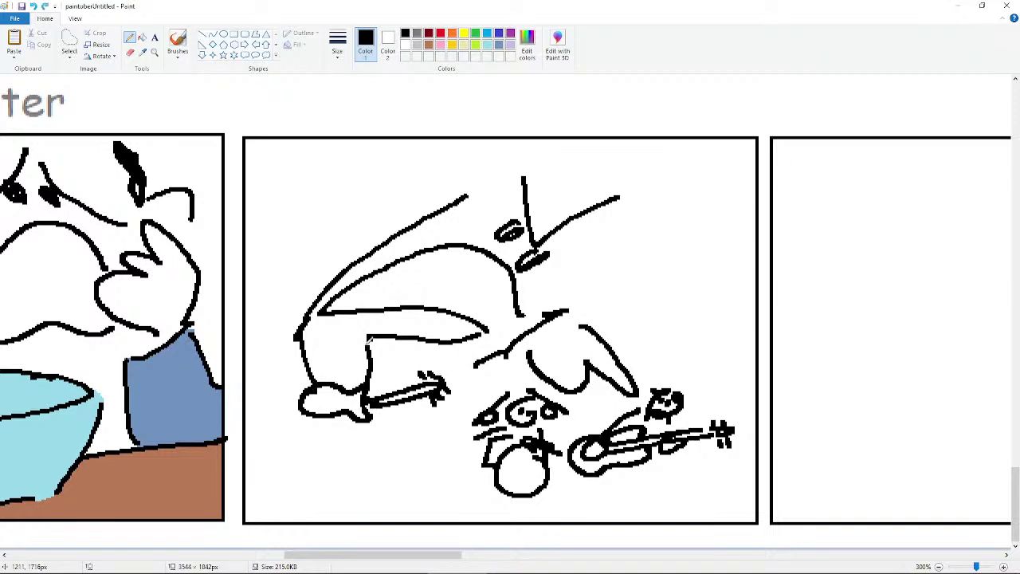
key(ctrl+z)
drag(368, 351, 369, 411)
mouse_move(295, 341)
mouse_down()
mouse_move(273, 378)
mouse_move(296, 345)
mouse_up()
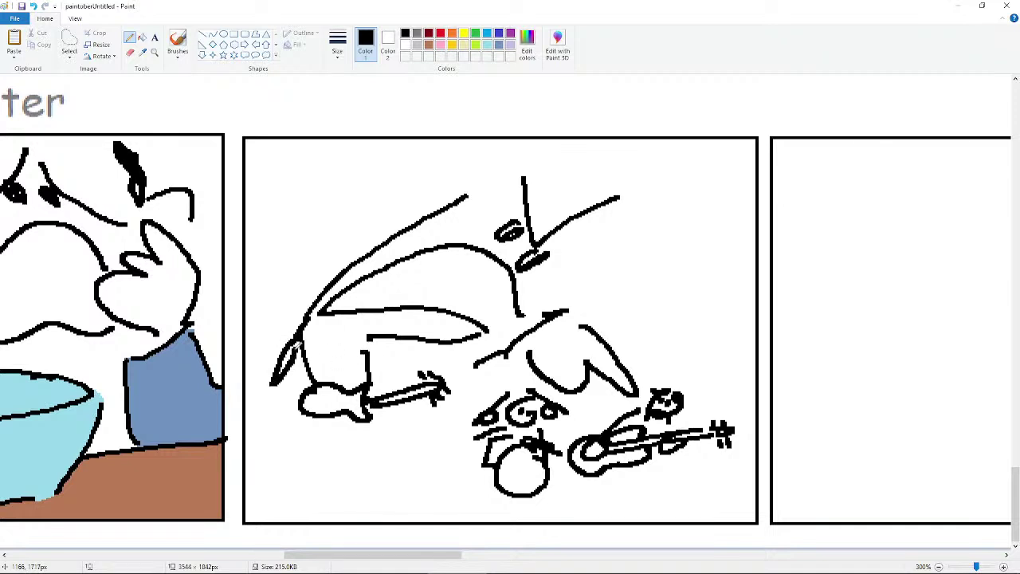
key(ctrl+z)
mouse_move(322, 393)
mouse_down()
mouse_move(328, 405)
mouse_move(332, 396)
mouse_up()
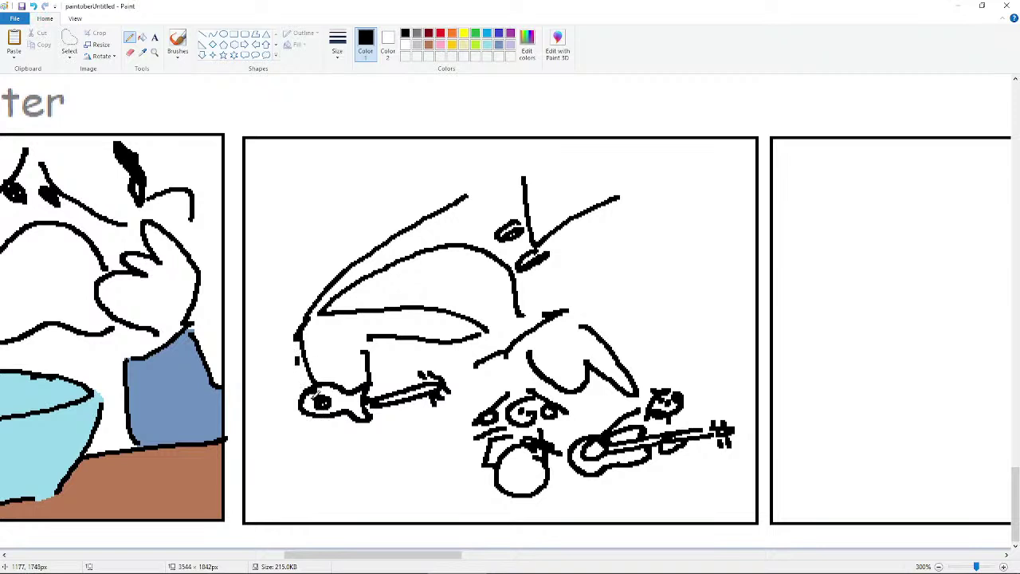
- Join the lower mouth line to the outer contour with a pointed curve, and draw a short line down from the contour's end
drag(291, 363, 308, 386)
key(ctrl+z)
drag(375, 332, 305, 365)
key(ctrl+z)
drag(303, 319, 357, 361)
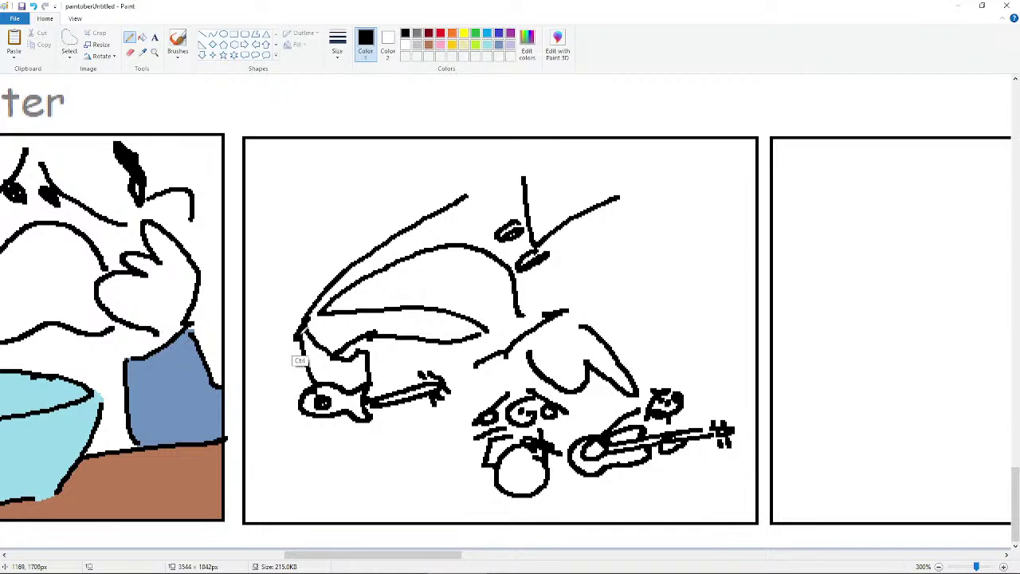
drag(303, 339, 289, 368)
- Extend the lines between the large hand and the second guitar, and draw a line from the mouth's corner up toward the eye
drag(482, 356, 371, 386)
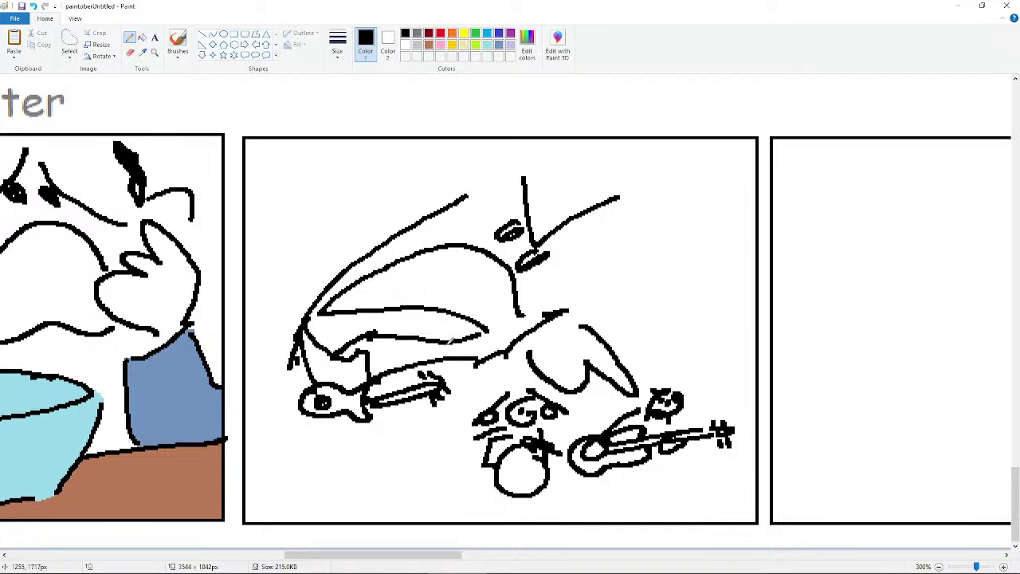
key(ctrl+z)
drag(483, 357, 448, 381)
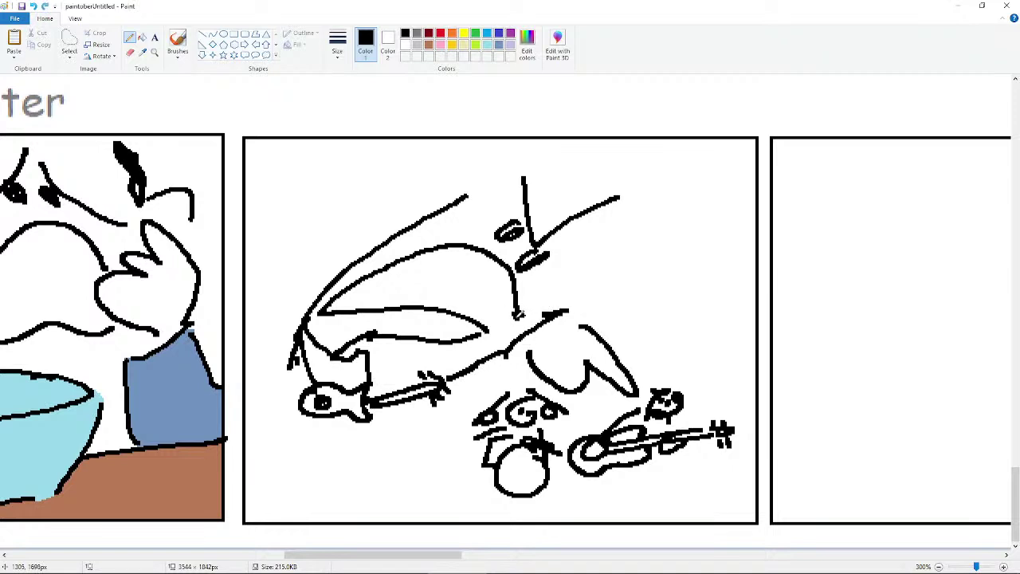
drag(518, 318, 557, 257)
mouse_move(553, 308)
mouse_down()
mouse_move(461, 345)
mouse_move(371, 365)
mouse_up()
mouse_move(431, 376)
mouse_down()
mouse_move(380, 376)
mouse_move(438, 372)
mouse_up()
- Add the second guitarist's arm strokes around the guitar body and draw two legs beneath it
mouse_move(361, 371)
mouse_down()
mouse_move(335, 366)
mouse_move(357, 351)
mouse_up()
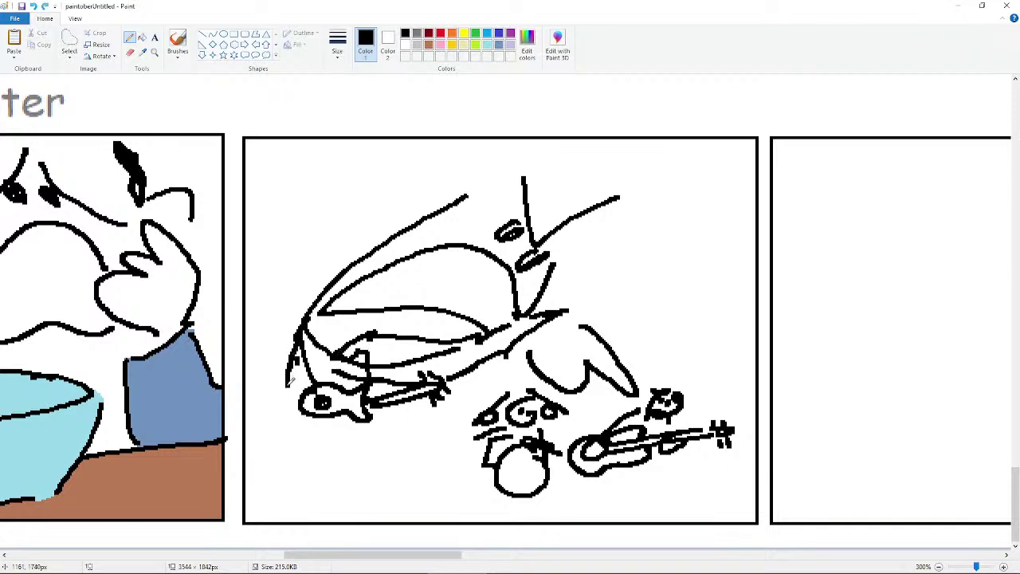
mouse_move(292, 381)
mouse_down()
mouse_move(326, 398)
mouse_move(303, 351)
mouse_up()
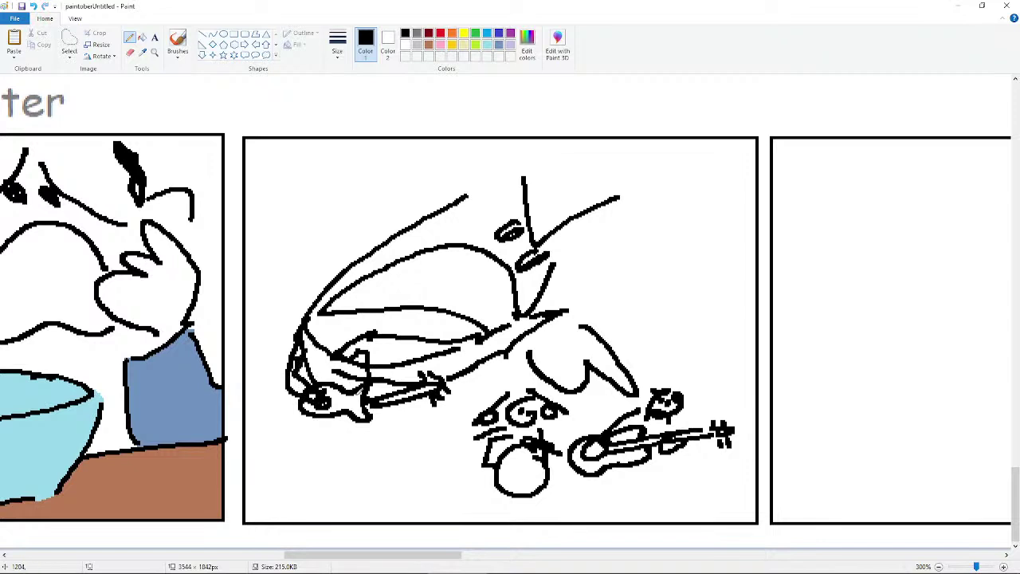
mouse_move(303, 404)
mouse_down()
mouse_move(328, 428)
mouse_move(320, 415)
mouse_move(327, 435)
mouse_move(320, 412)
mouse_move(337, 418)
mouse_move(283, 440)
mouse_move(320, 423)
mouse_move(346, 455)
mouse_up()
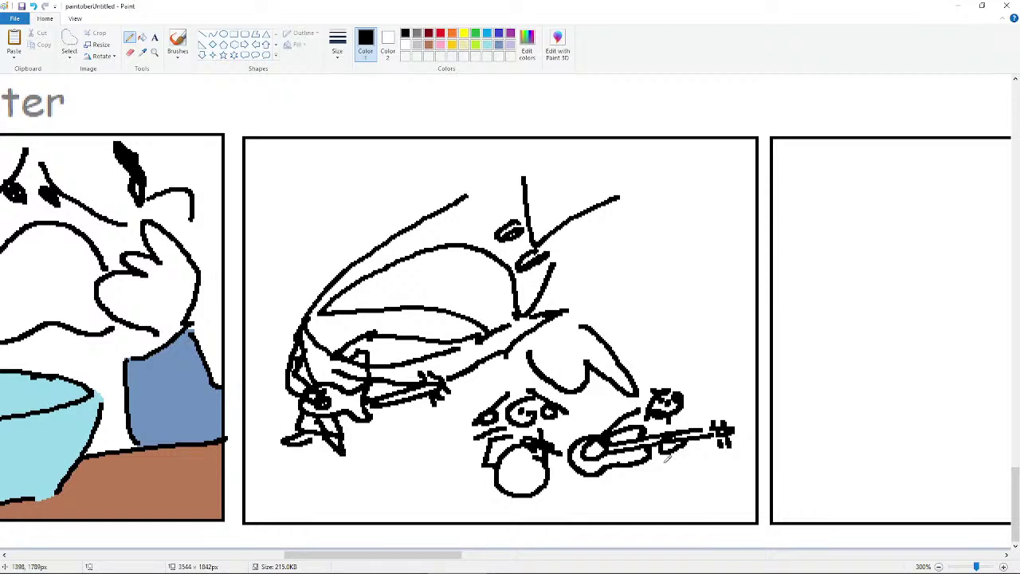
- Undo the last leg strokes, and select and delete the area containing the first guitarist beneath the big mouth
key(ctrl+z)
key(ctrl+z)
key(ctrl+z)
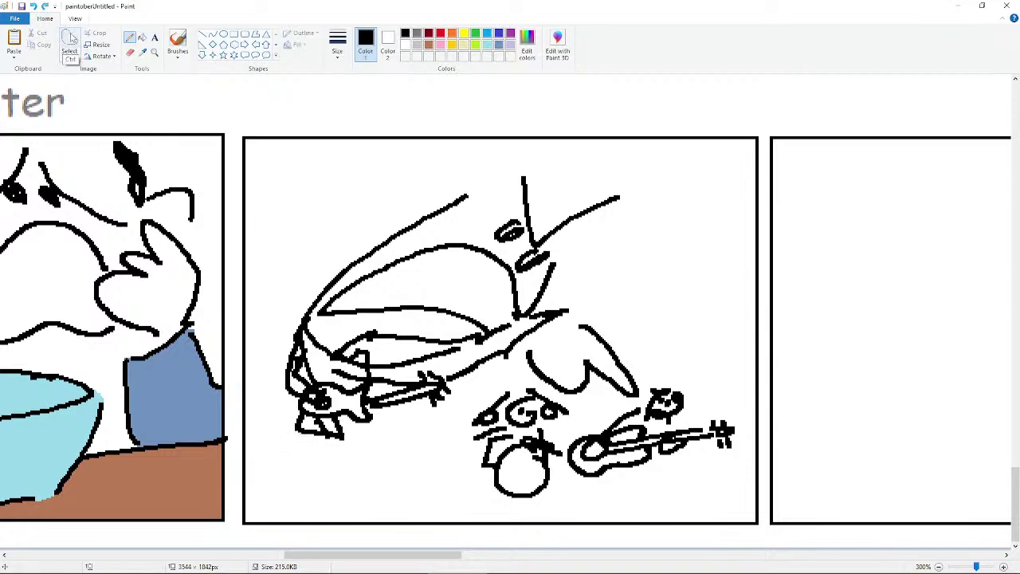
click(70, 36)
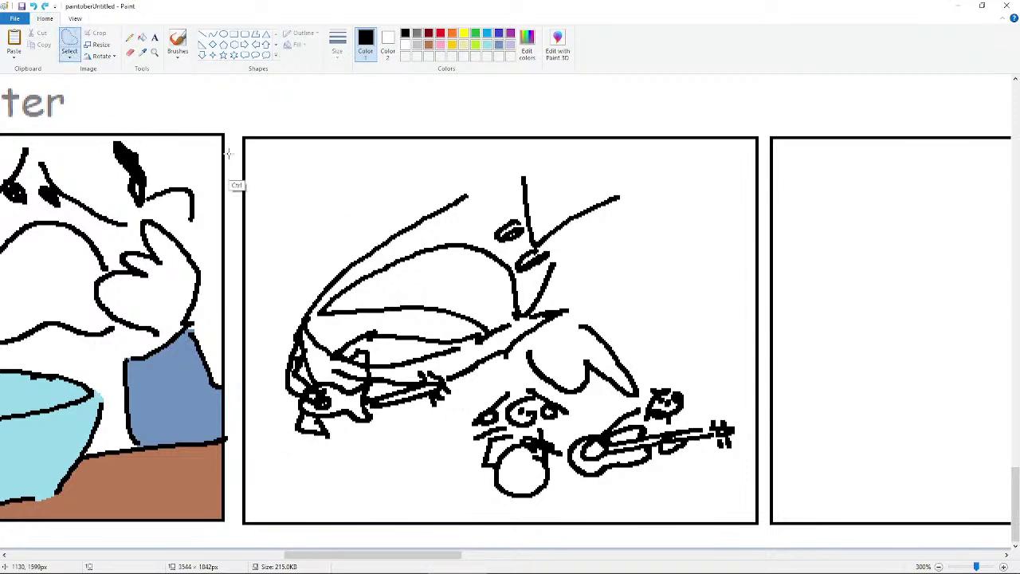
click(69, 56)
click(417, 384)
mouse_move(468, 385)
mouse_down()
mouse_move(323, 368)
mouse_move(256, 339)
mouse_move(315, 464)
mouse_move(451, 389)
mouse_up()
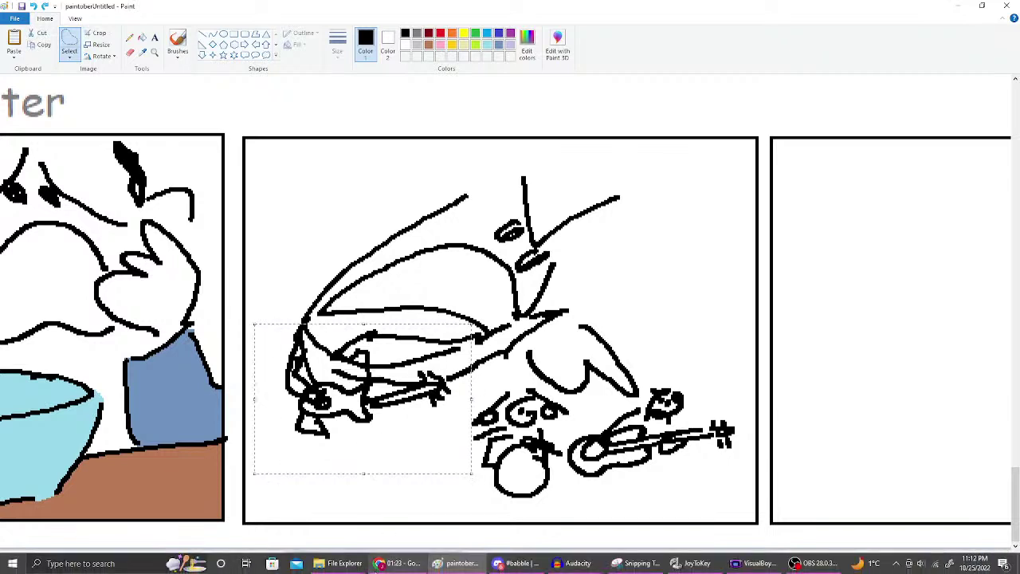
right_click(410, 433)
click(363, 441)
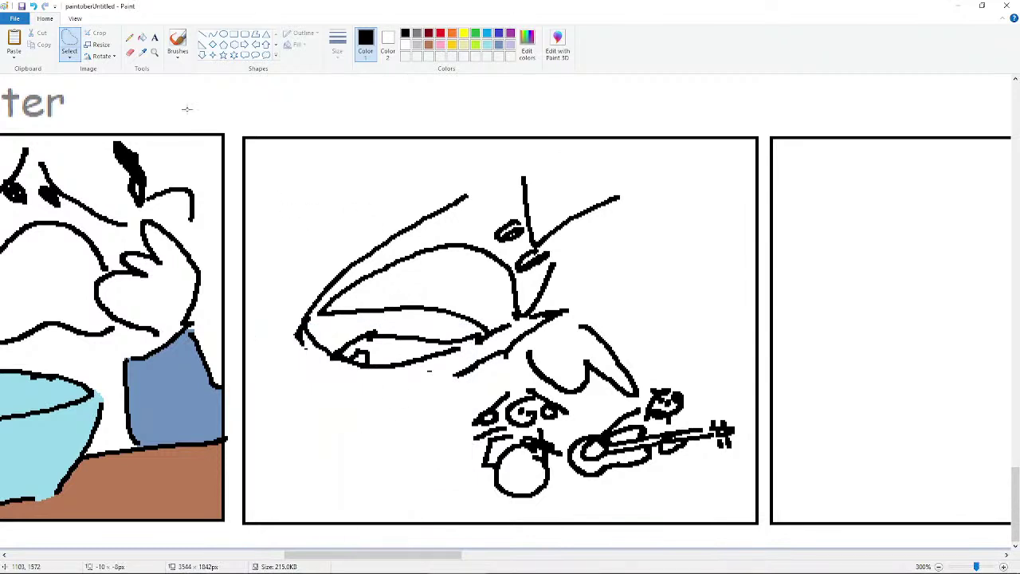
- Erase the leftover lower lip line and stray strokes beneath the big mouth
click(129, 38)
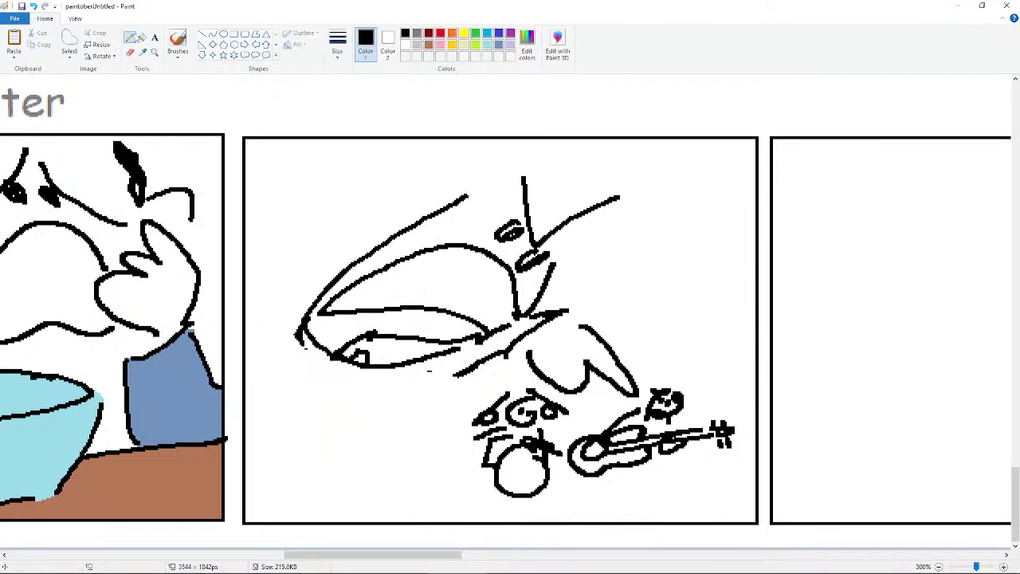
click(129, 52)
mouse_move(343, 350)
mouse_down()
mouse_move(303, 353)
mouse_move(424, 368)
mouse_move(380, 377)
mouse_move(455, 351)
mouse_move(404, 367)
mouse_move(380, 363)
mouse_up()
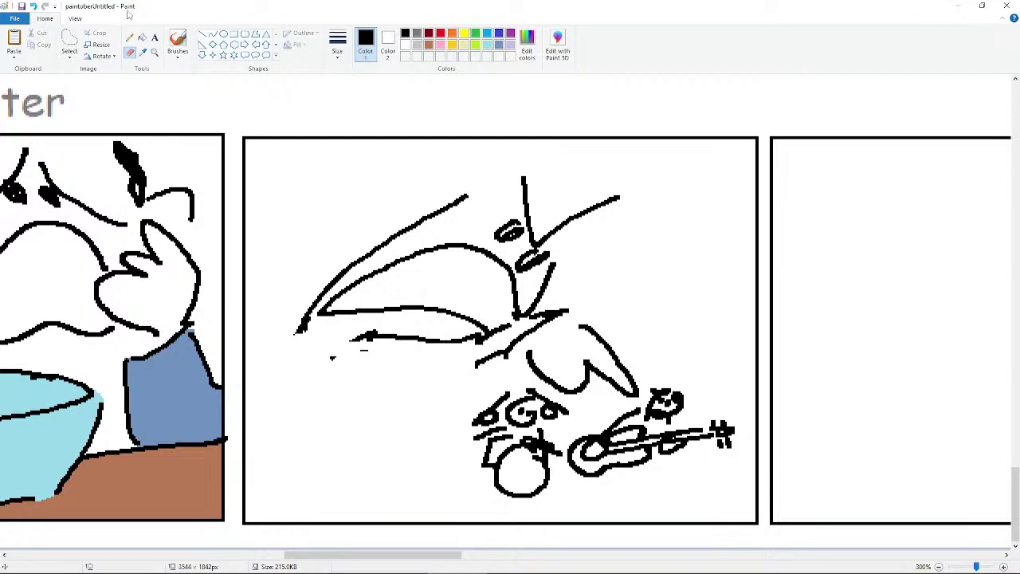
- Draw wavy black hair outlines on both sides of the big face
click(130, 37)
mouse_move(458, 164)
mouse_down()
mouse_move(322, 210)
mouse_move(296, 283)
mouse_up()
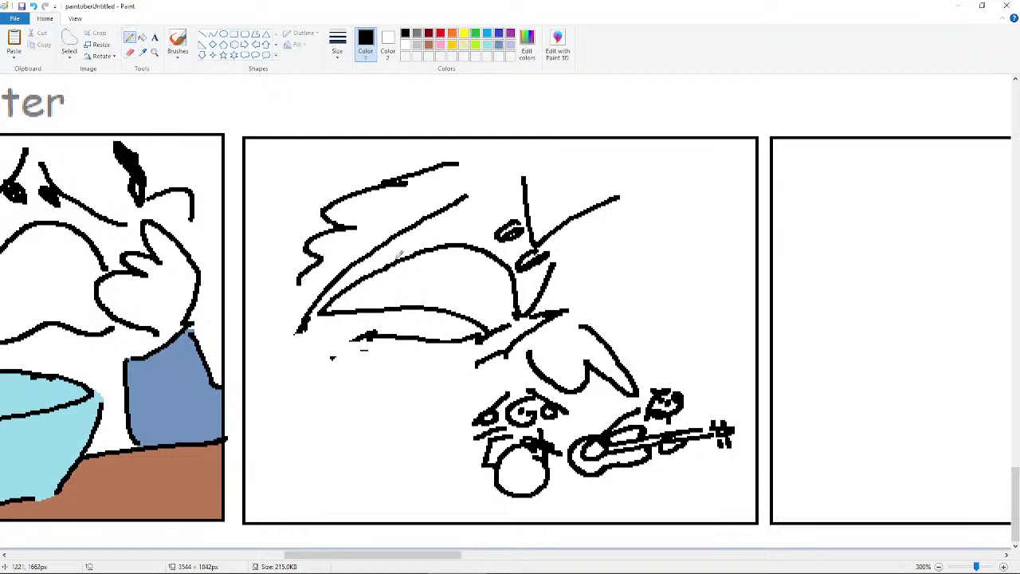
drag(628, 196, 577, 290)
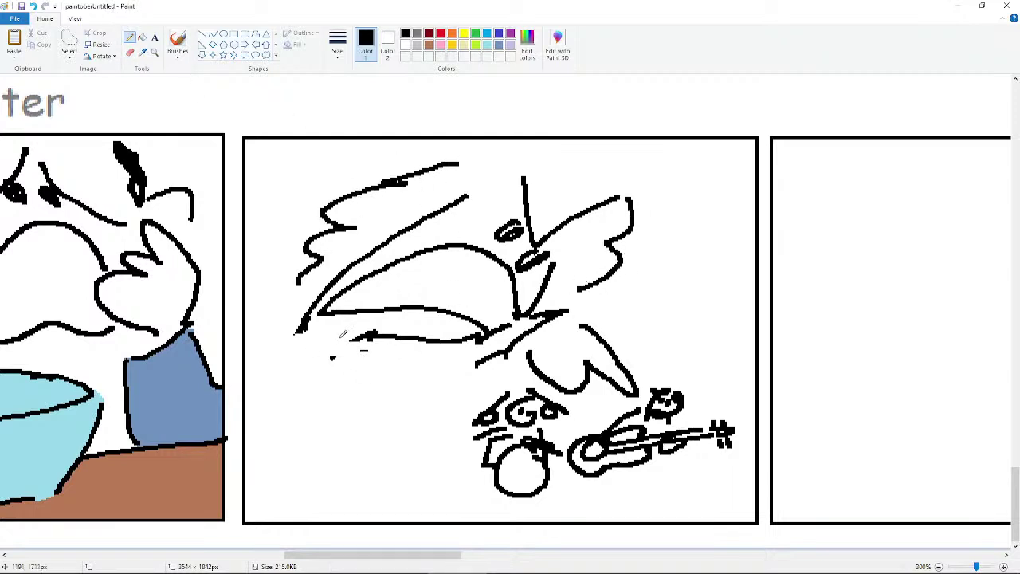
- Extend the face contour and lip lines toward the panel's lower-left corner, and draw a new guitar with neck and tuning pegs there
mouse_move(371, 334)
mouse_down()
mouse_move(325, 350)
mouse_move(282, 397)
mouse_up()
mouse_move(311, 319)
mouse_down()
mouse_move(268, 404)
mouse_move(305, 399)
mouse_move(271, 397)
mouse_move(272, 434)
mouse_move(254, 446)
mouse_move(311, 445)
mouse_move(301, 432)
mouse_move(312, 424)
mouse_move(285, 427)
mouse_move(289, 419)
mouse_move(310, 429)
mouse_move(365, 415)
mouse_up()
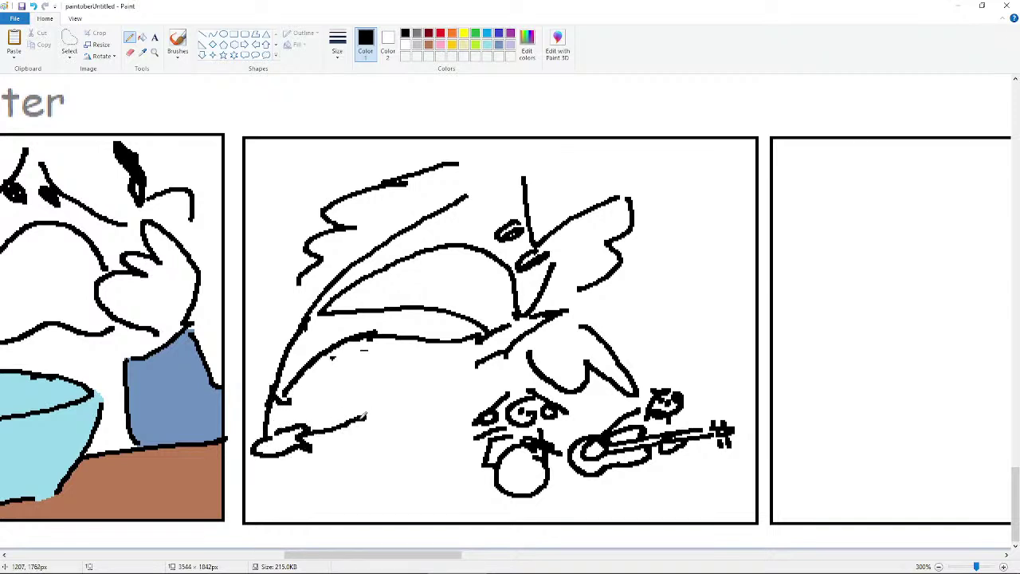
mouse_move(303, 440)
mouse_down()
mouse_move(370, 420)
mouse_move(365, 411)
mouse_move(398, 420)
mouse_move(376, 423)
mouse_up()
drag(388, 406, 391, 421)
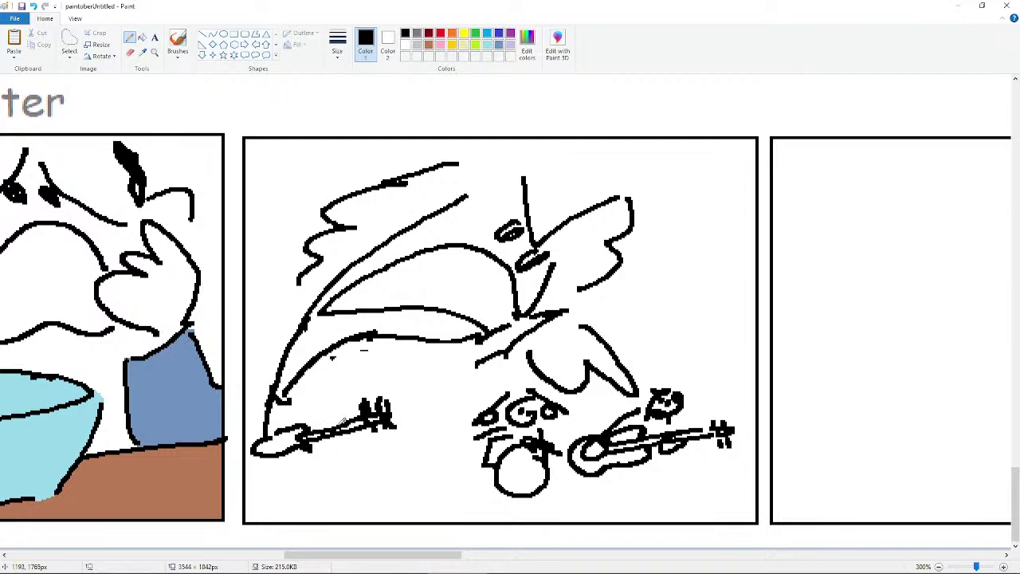
drag(479, 360, 312, 413)
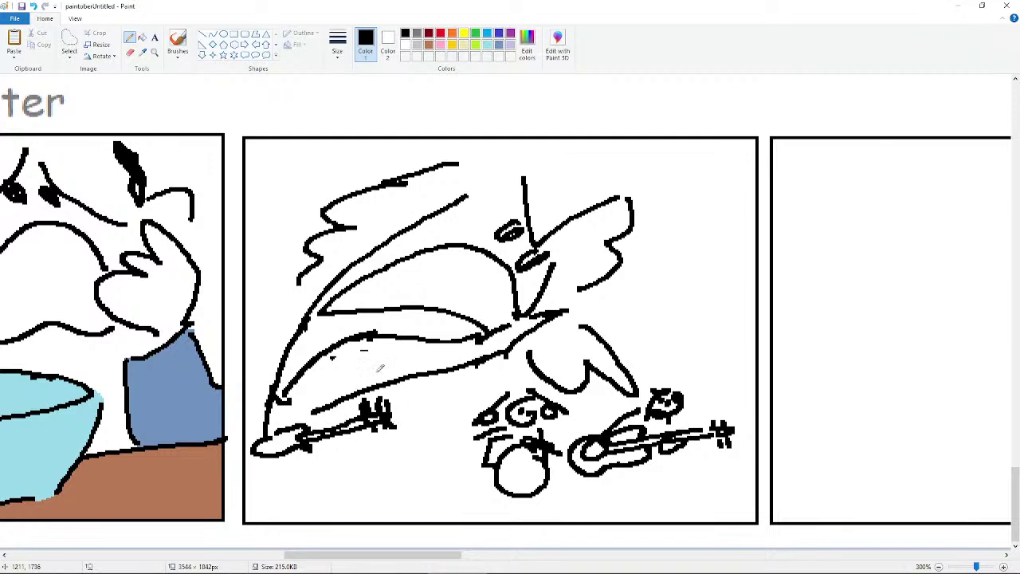
mouse_move(489, 334)
mouse_down()
mouse_move(372, 358)
mouse_move(296, 406)
mouse_up()
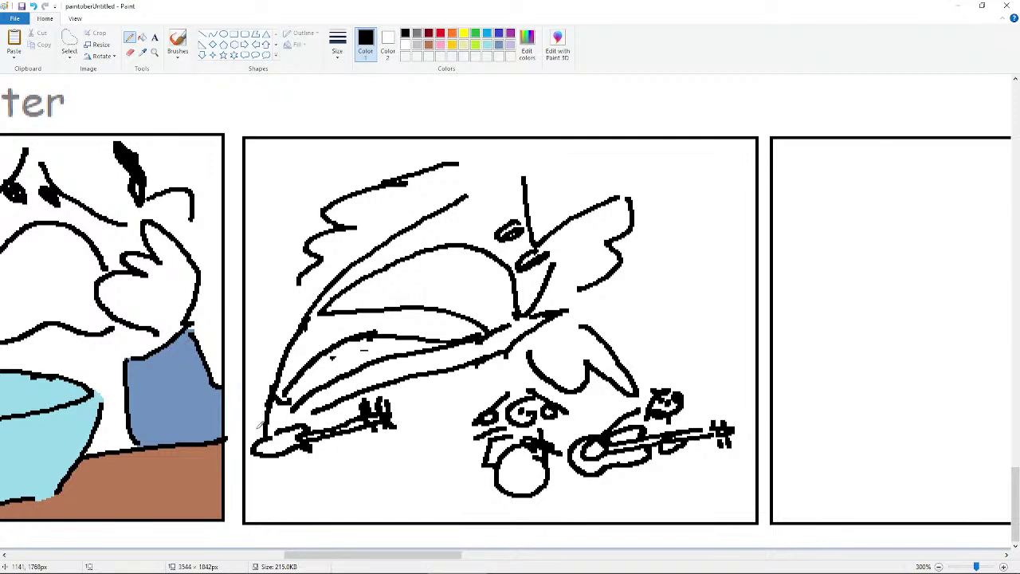
- Draw legs beneath both guitars, and add the arms and round body strokes around the new guitar
mouse_move(269, 464)
mouse_down()
mouse_move(290, 481)
mouse_move(296, 462)
mouse_move(279, 469)
mouse_up()
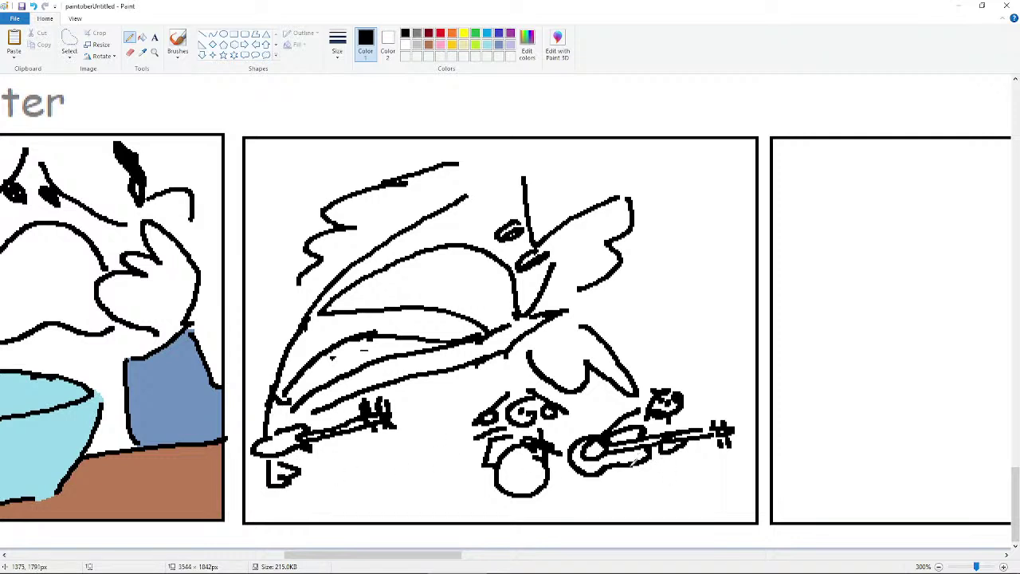
mouse_move(633, 463)
mouse_down()
mouse_move(615, 488)
mouse_move(634, 499)
mouse_move(669, 481)
mouse_move(635, 495)
mouse_move(639, 483)
mouse_up()
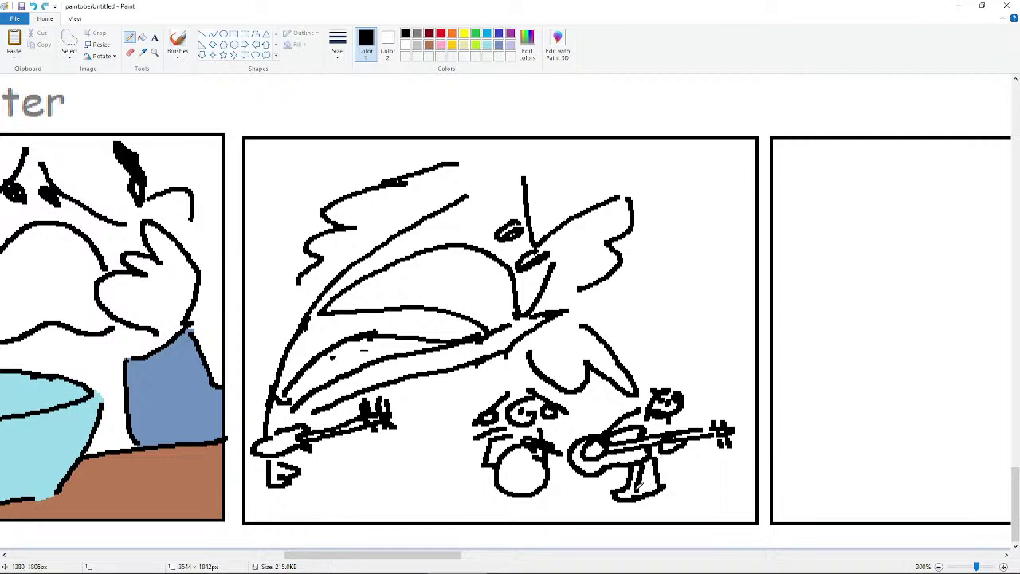
drag(283, 470, 280, 467)
mouse_move(284, 431)
mouse_down()
mouse_move(276, 440)
mouse_move(269, 397)
mouse_move(289, 403)
mouse_up()
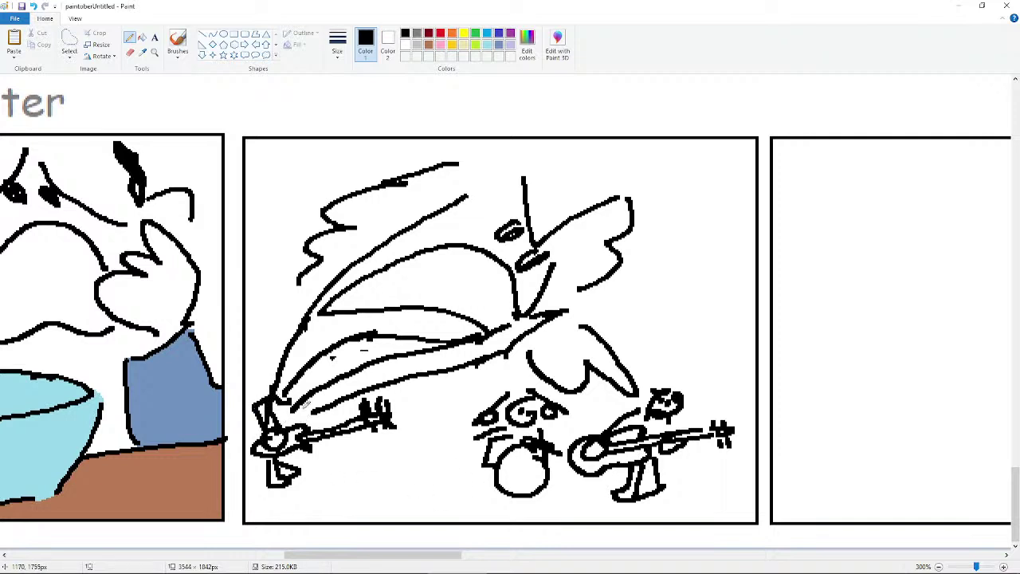
- Close the hair outline with a wavy line over the head and handwrite 'We're in "E"' beside the hair
mouse_move(616, 200)
mouse_down()
mouse_move(558, 157)
mouse_move(473, 153)
mouse_up()
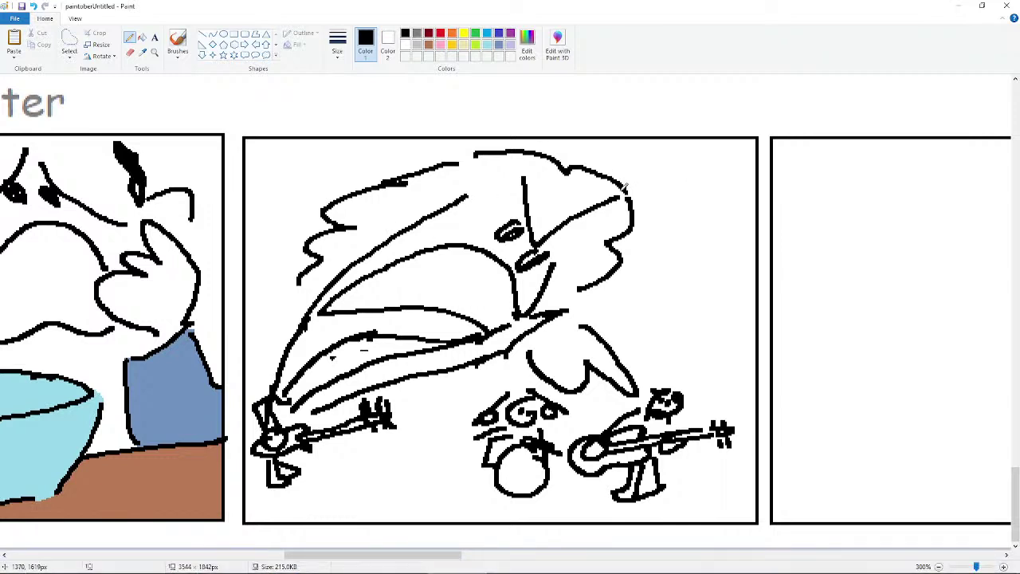
mouse_move(628, 179)
mouse_down()
mouse_move(646, 204)
mouse_move(672, 177)
mouse_up()
mouse_move(690, 212)
mouse_down()
mouse_move(694, 183)
mouse_move(708, 171)
mouse_move(717, 209)
mouse_move(746, 173)
mouse_move(747, 188)
mouse_up()
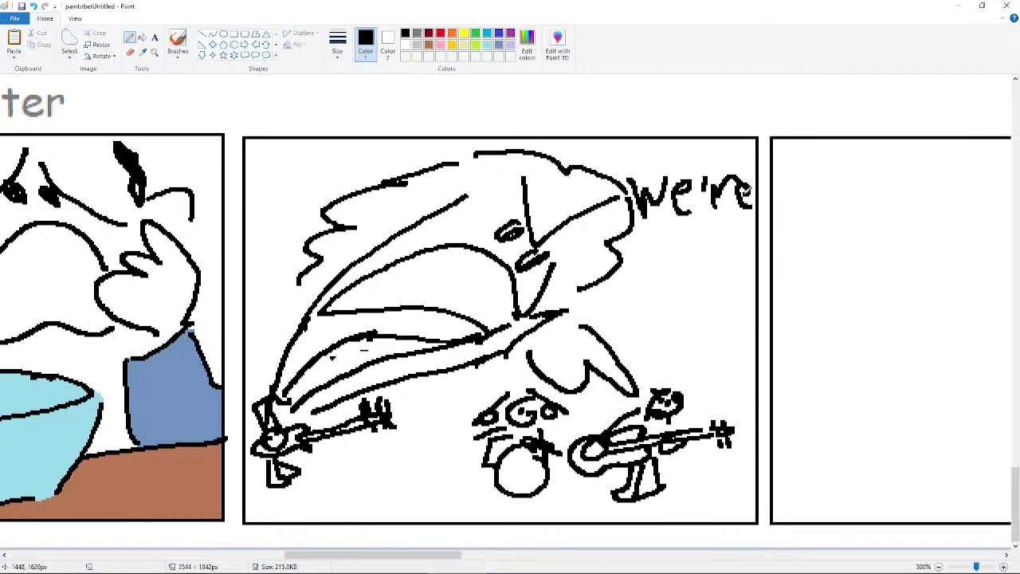
mouse_move(652, 252)
mouse_down()
mouse_move(652, 277)
mouse_move(684, 275)
mouse_up()
click(653, 236)
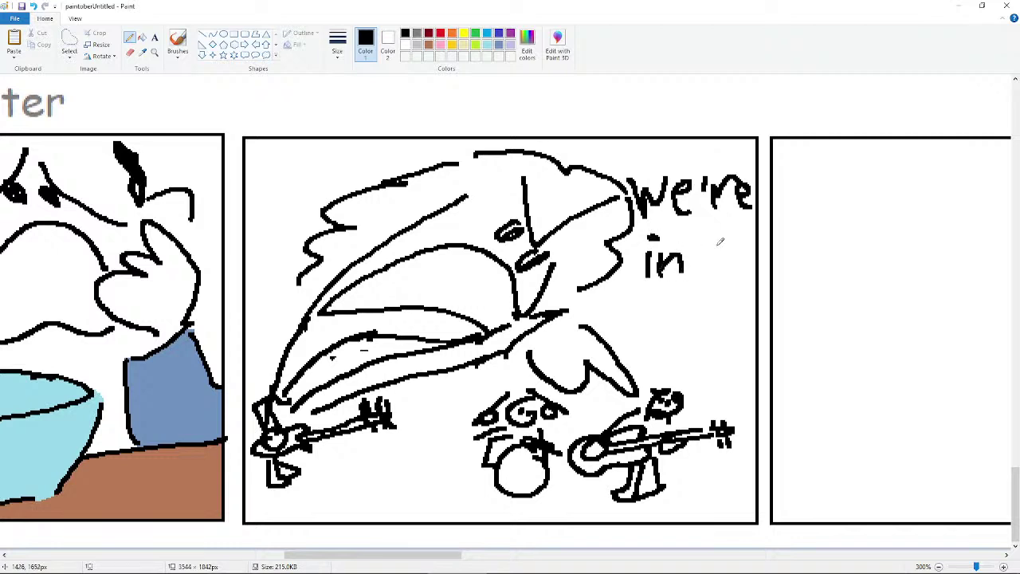
mouse_move(698, 238)
mouse_down()
mouse_move(735, 280)
mouse_move(732, 248)
mouse_up()
mouse_move(713, 218)
mouse_down()
mouse_move(738, 217)
mouse_move(749, 254)
mouse_up()
- Handwrite 'Jack Ass!' beneath the first two lines of lettering
mouse_move(614, 299)
mouse_down()
mouse_move(642, 299)
mouse_move(615, 324)
mouse_move(701, 327)
mouse_up()
mouse_move(635, 361)
mouse_down()
mouse_move(658, 330)
mouse_move(671, 361)
mouse_up()
mouse_move(634, 349)
mouse_down()
mouse_move(669, 333)
mouse_move(676, 355)
mouse_move(696, 359)
mouse_up()
click(727, 356)
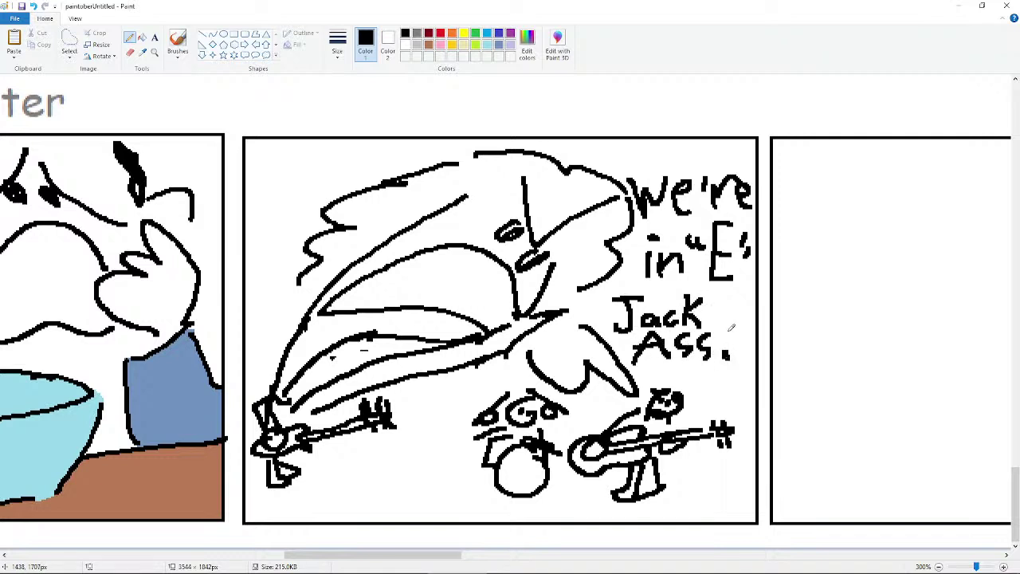
drag(725, 300, 724, 330)
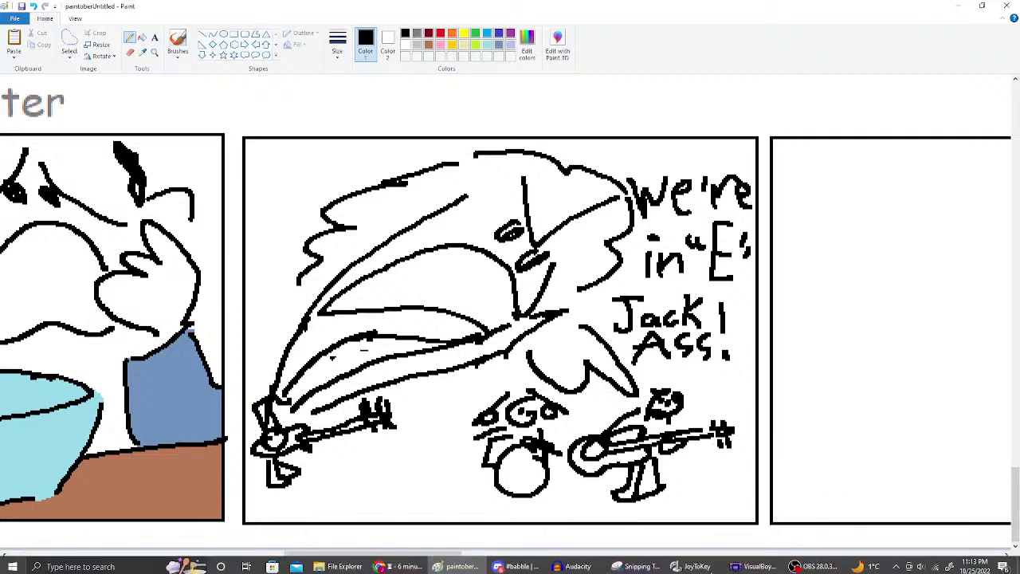
- Switch to Chrome and check the 6-minute timer and the Super Mario Galaxy soundtrack video
click(399, 566)
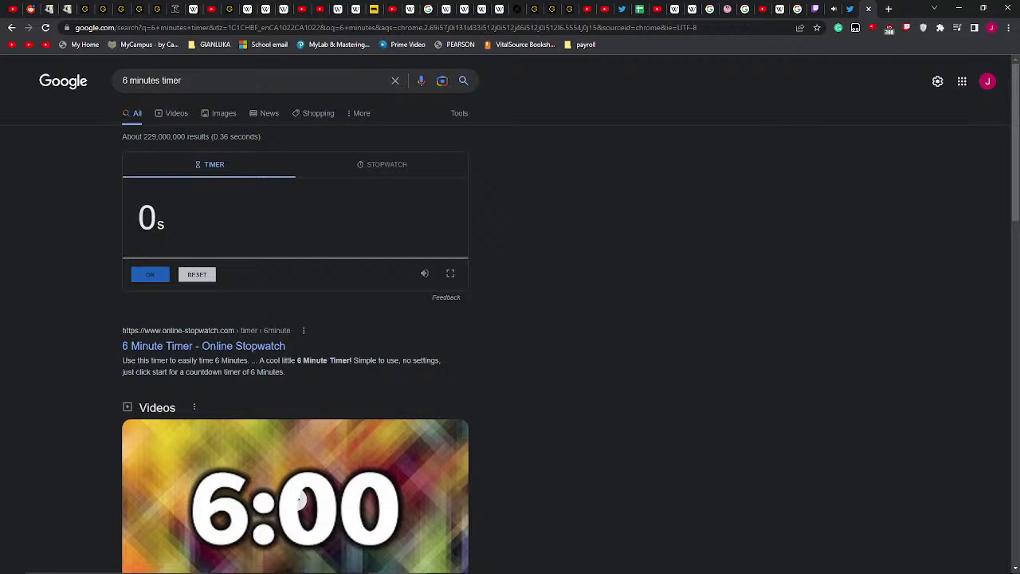
click(470, 563)
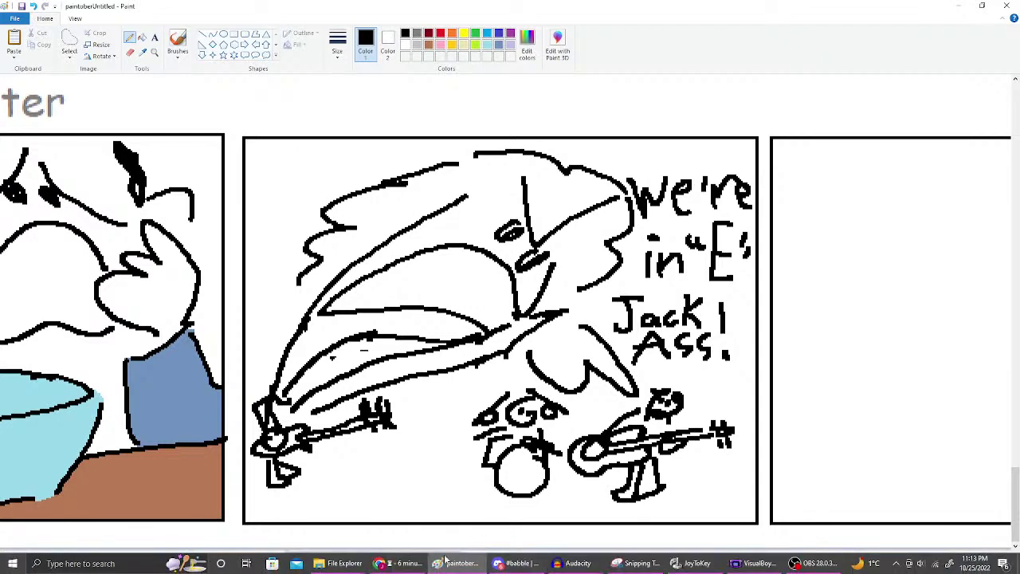
click(400, 564)
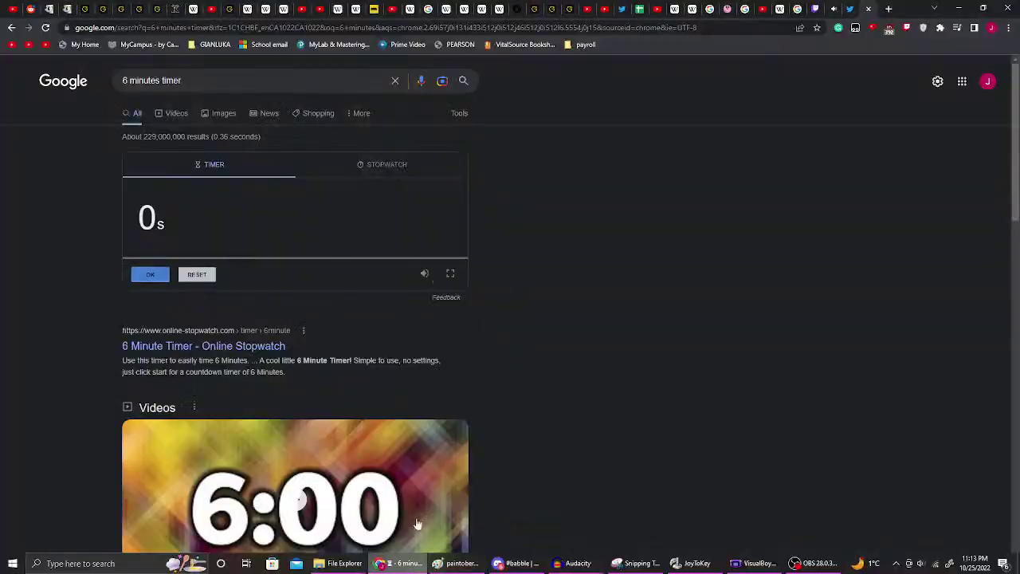
click(835, 8)
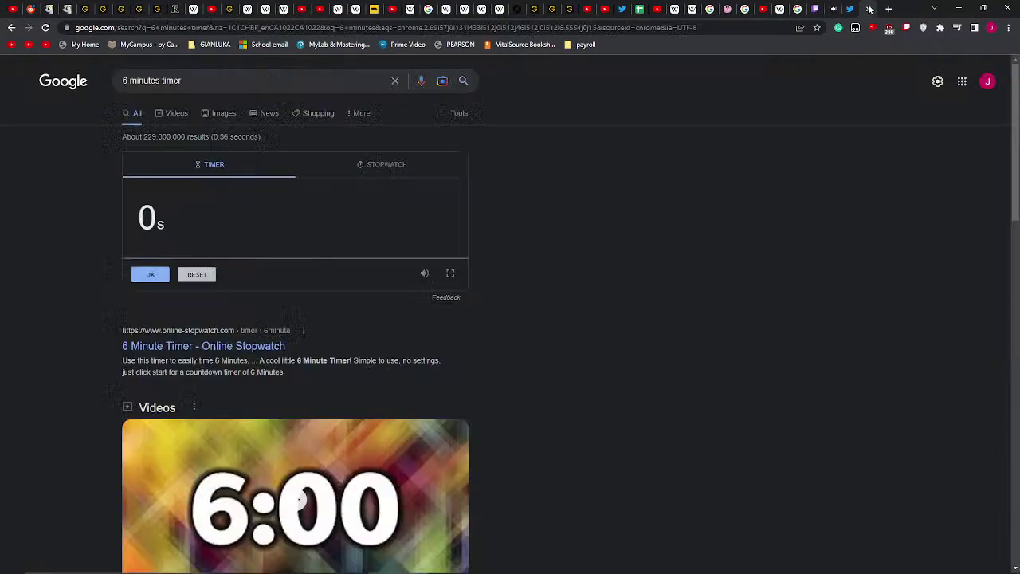
click(868, 9)
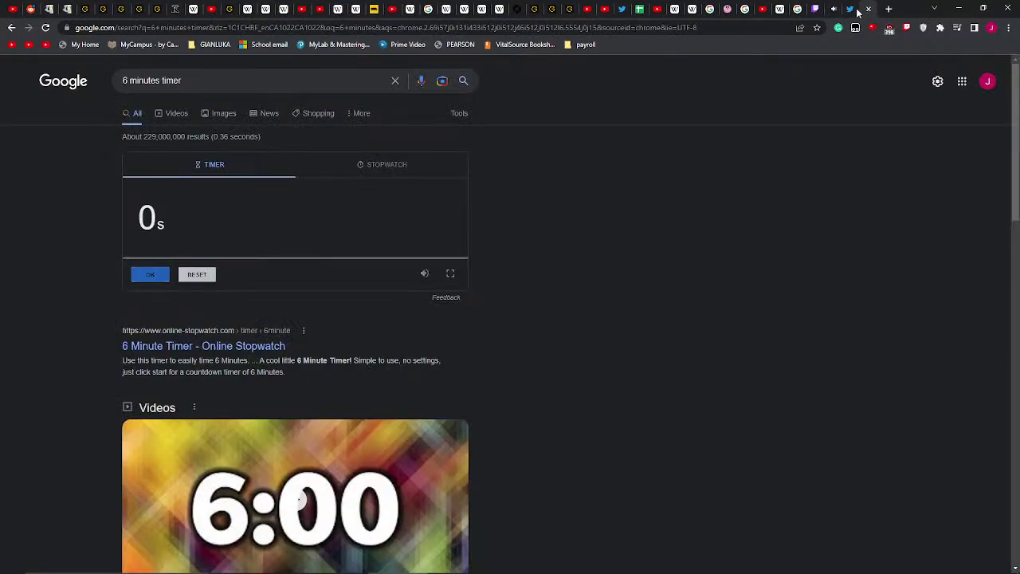
click(813, 8)
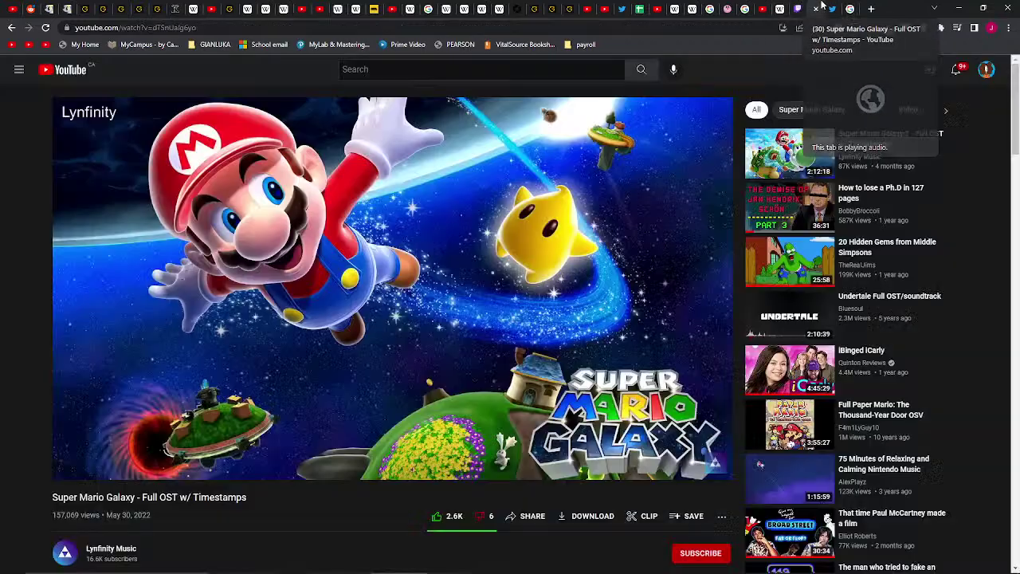
mouse_move(559, 570)
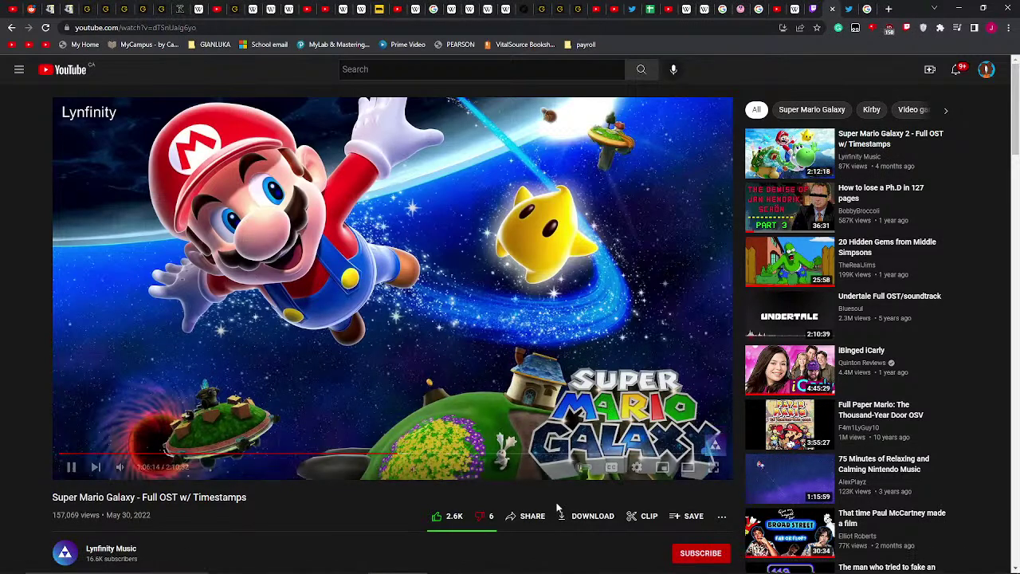
- Reset the 6-minute timer and consult the MS Paintober 2022 prompt list
click(867, 7)
click(849, 8)
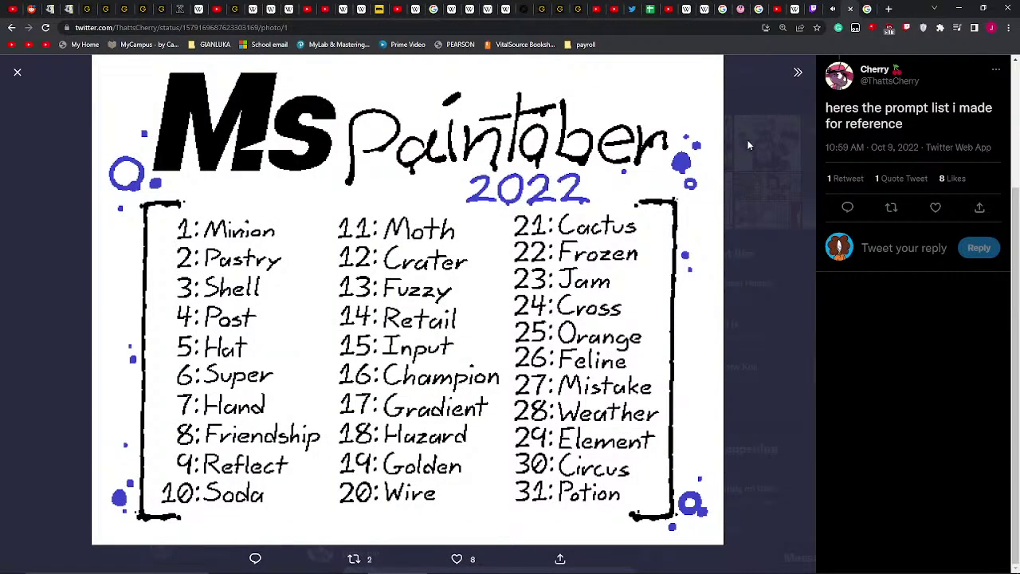
click(864, 8)
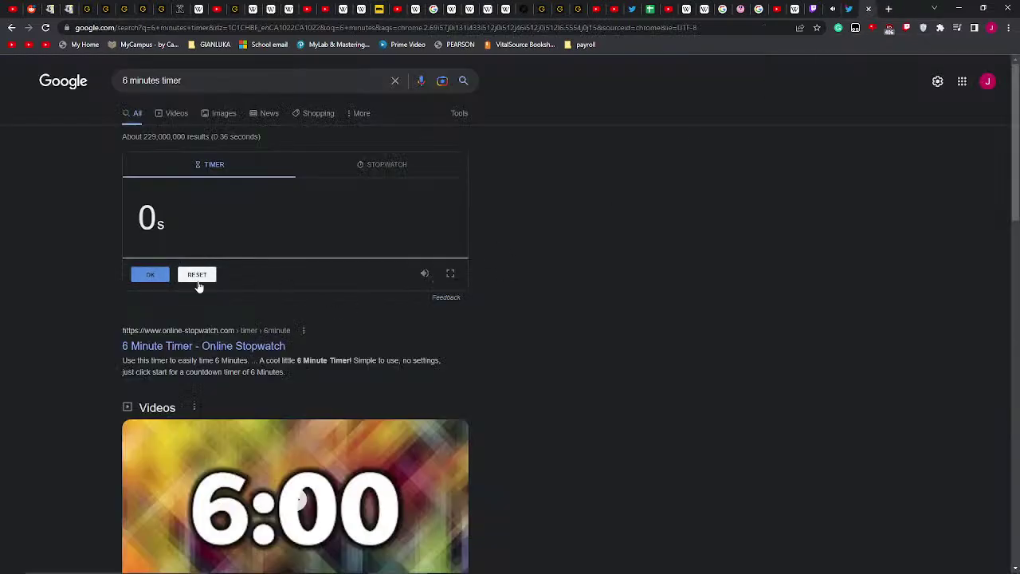
click(848, 8)
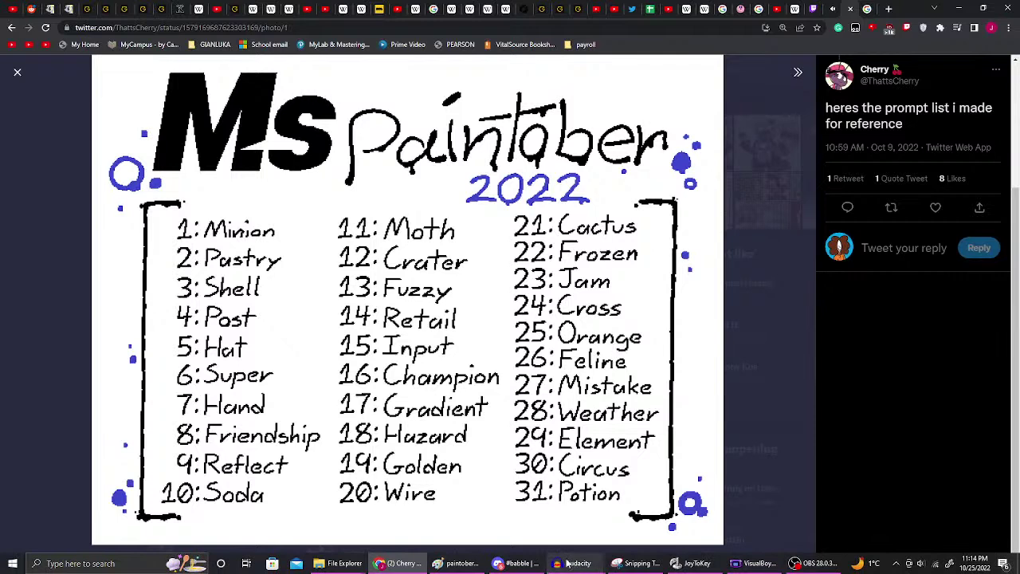
- Switch to Paint, undo the stray mark above the empty panel after the band scene, and place a text box across that panel
click(457, 563)
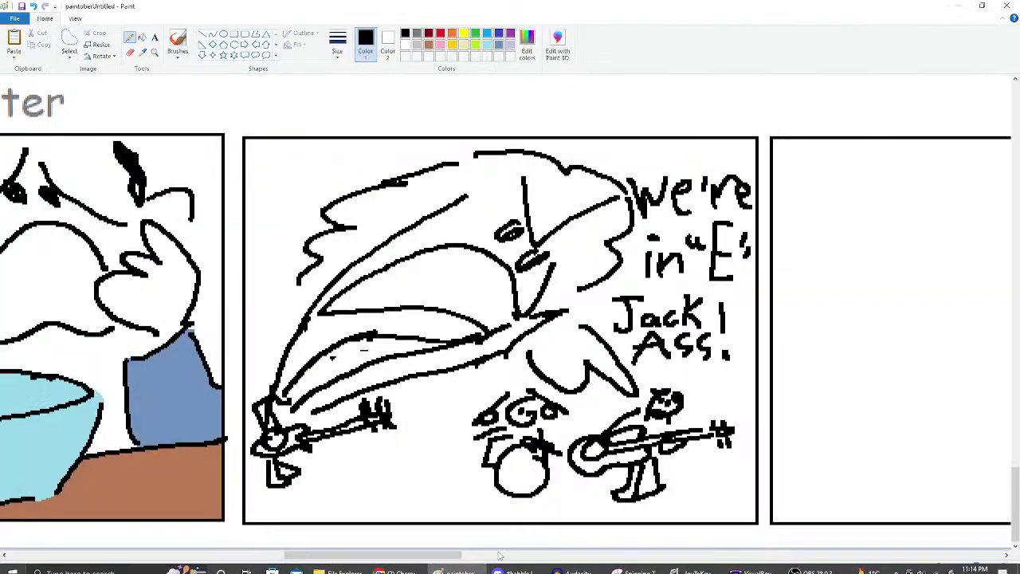
drag(451, 557, 543, 557)
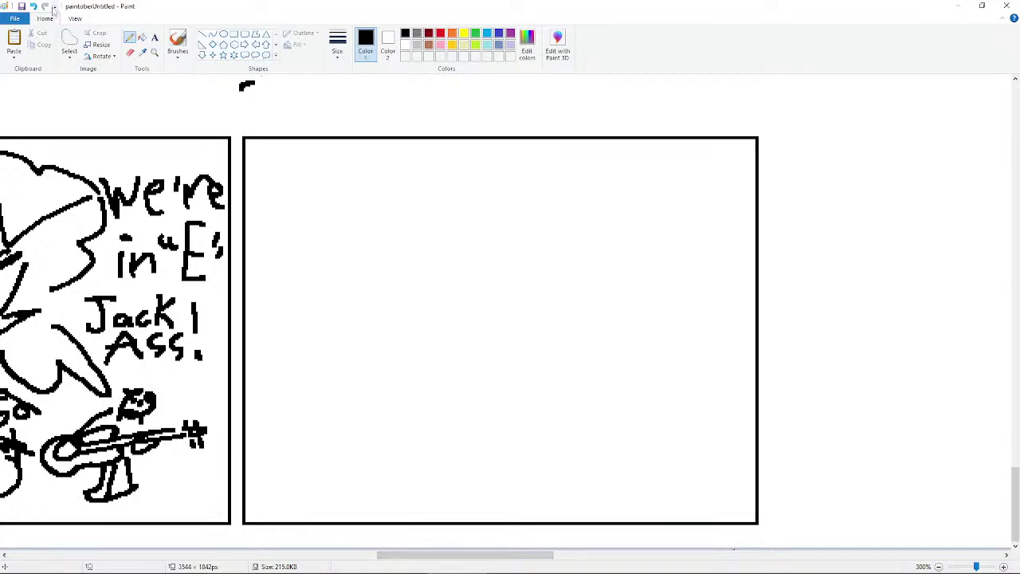
click(32, 5)
click(154, 38)
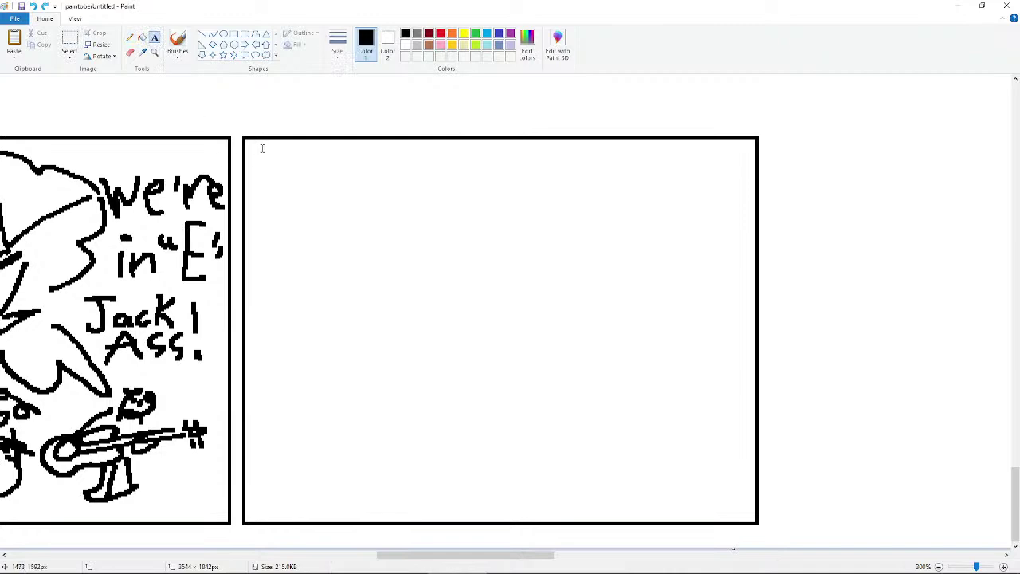
drag(255, 149, 726, 508)
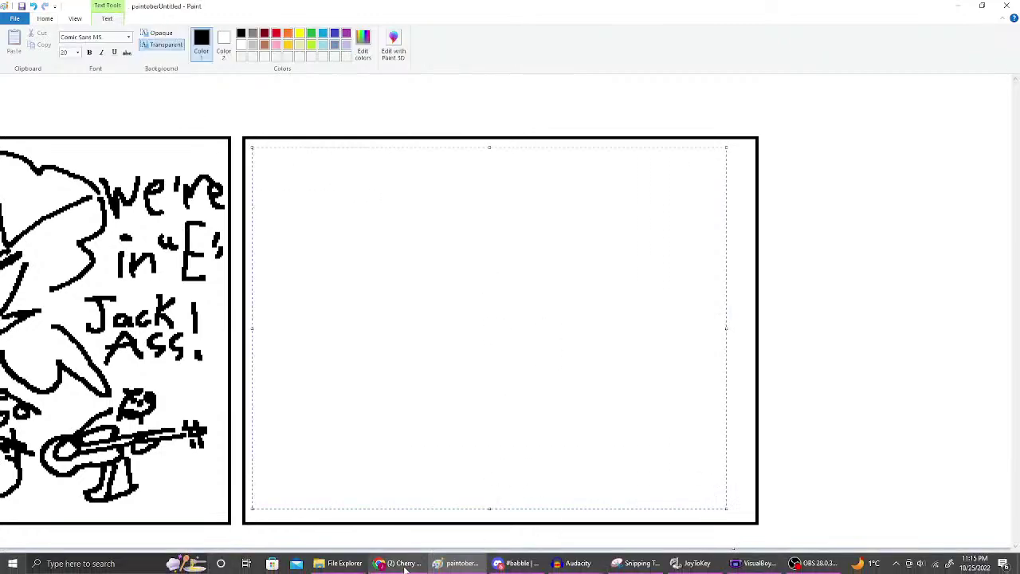
- Switch to Chrome and replace the 6-minute timer search with a Google search for "alphabet"
click(401, 563)
click(866, 9)
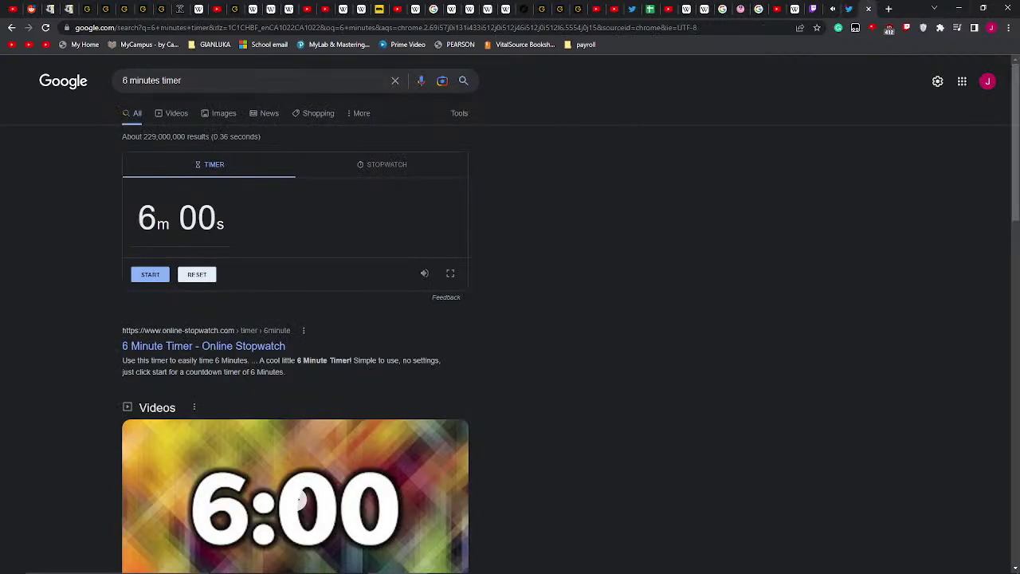
drag(184, 81, 110, 143)
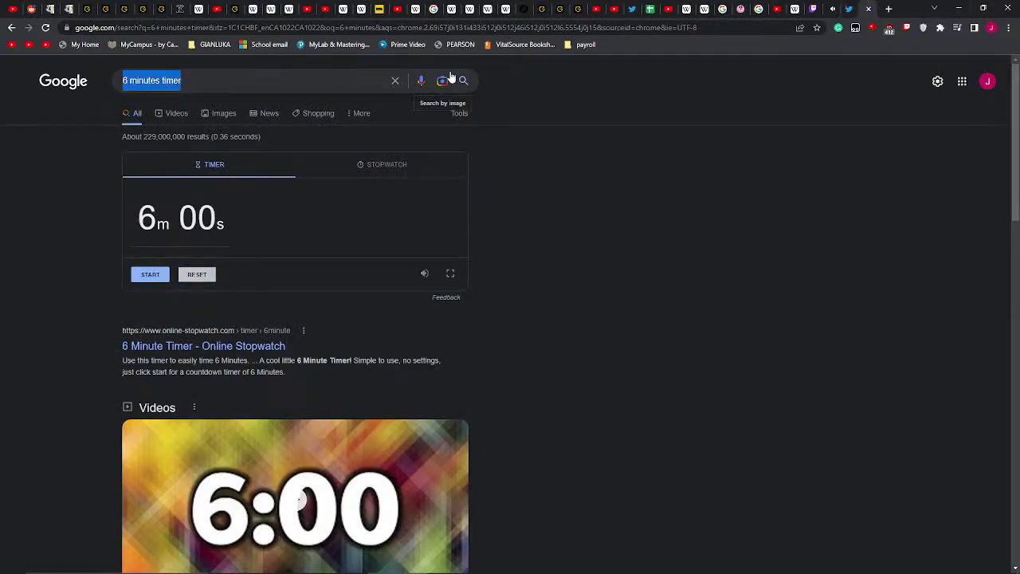
key(BackSpace)
text(alpah)
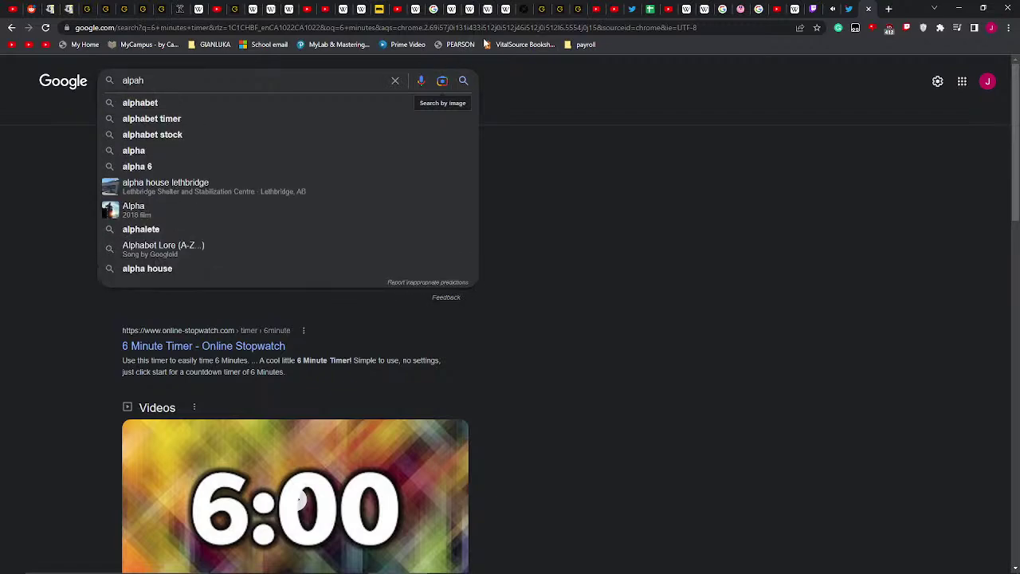
click(231, 105)
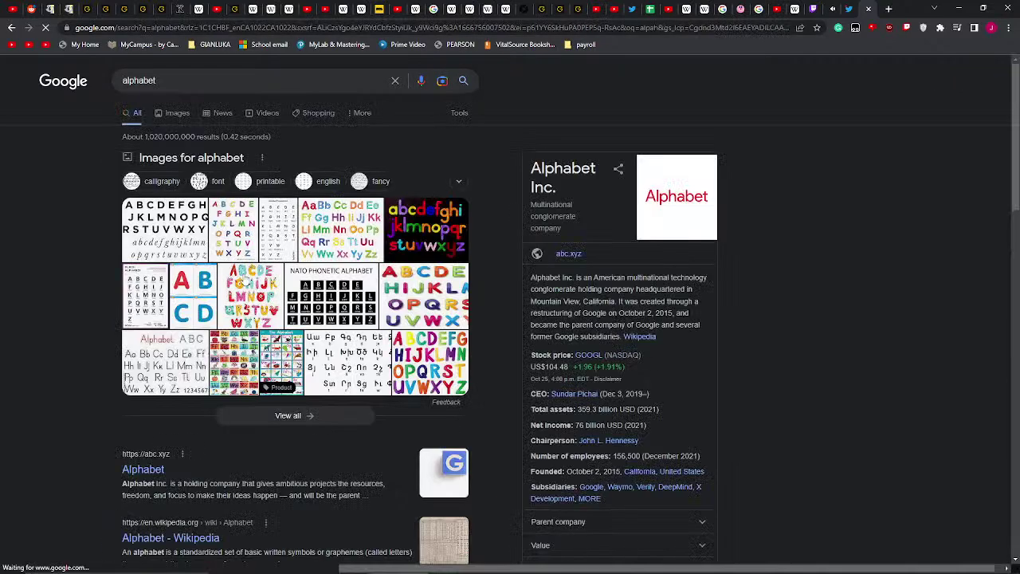
click(650, 342)
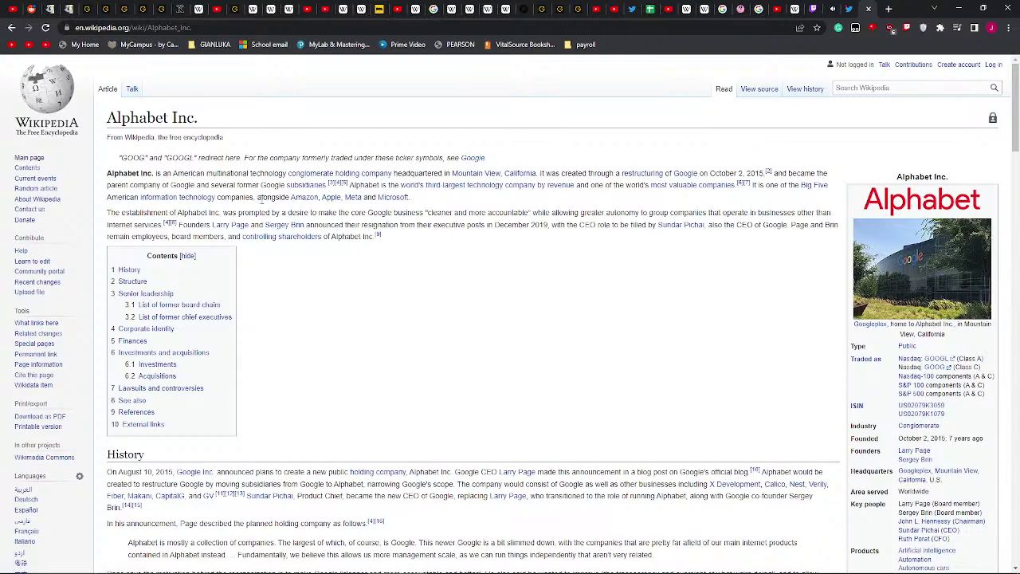
scroll(261, 204, down, 1)
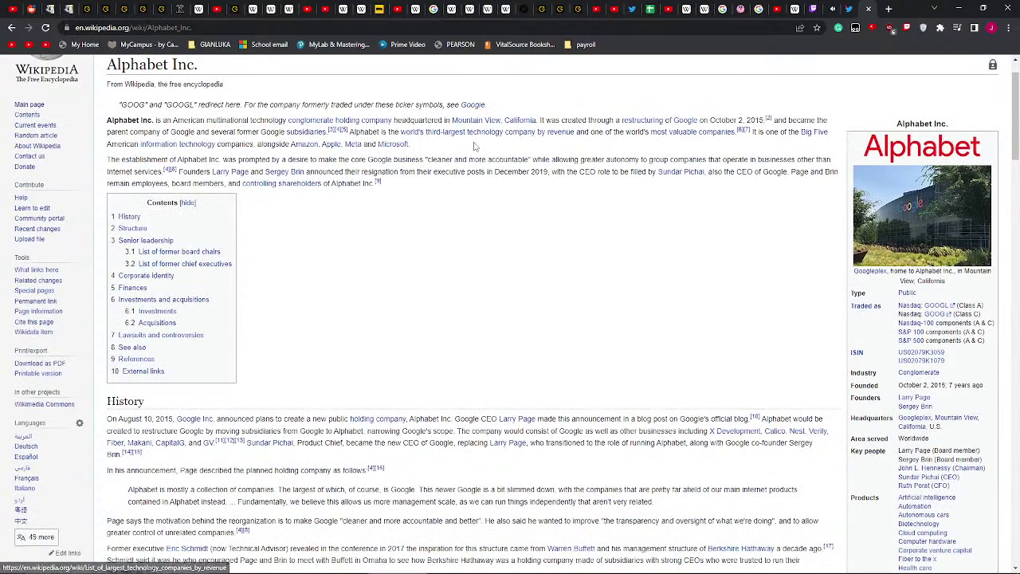
scroll(269, 103, up, 1)
click(11, 27)
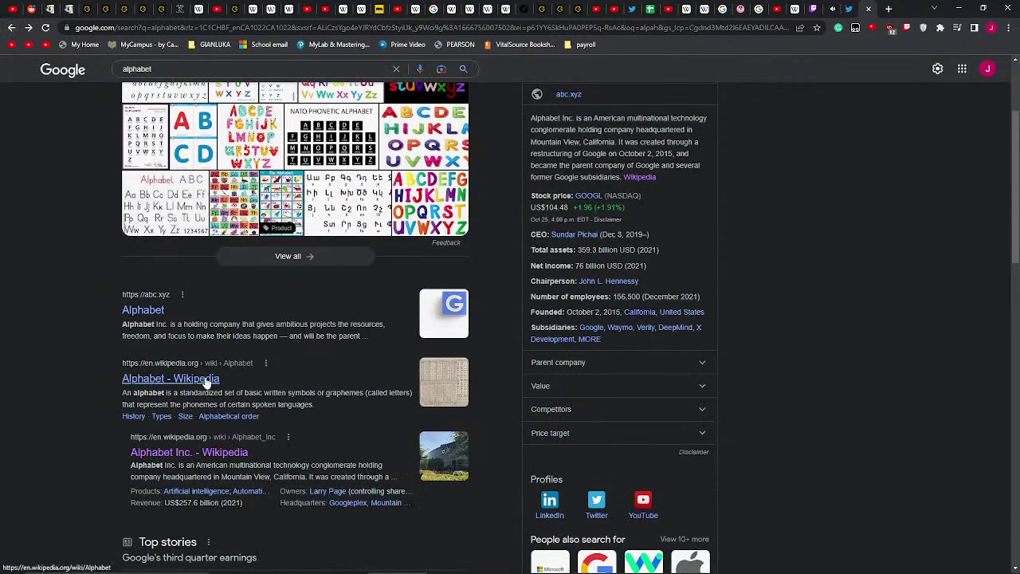
- Open Wikipedia's Alphabet article and copy the Latin letters A to Z from its Alphabetical order section
click(205, 378)
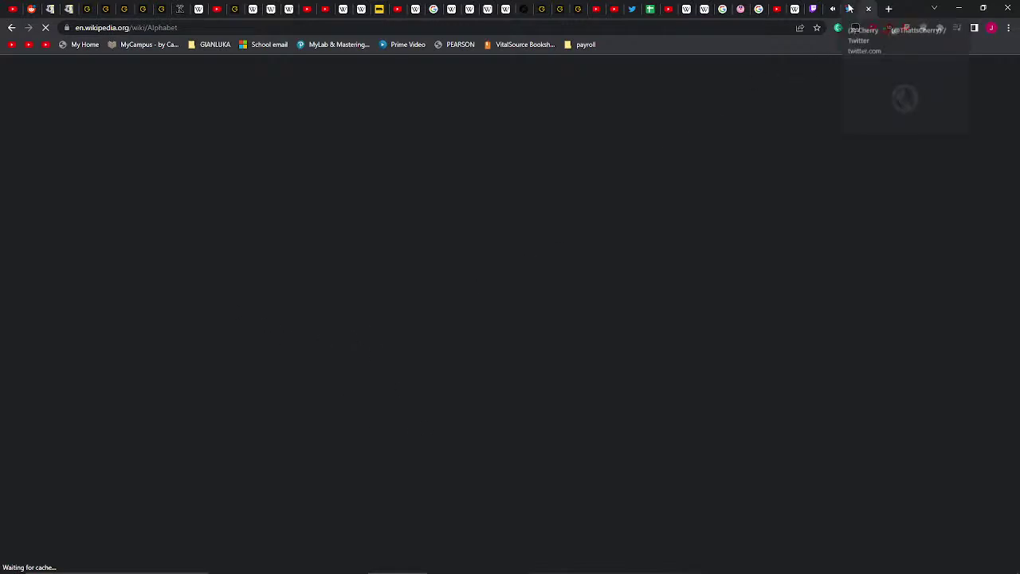
scroll(646, 458, down, 10)
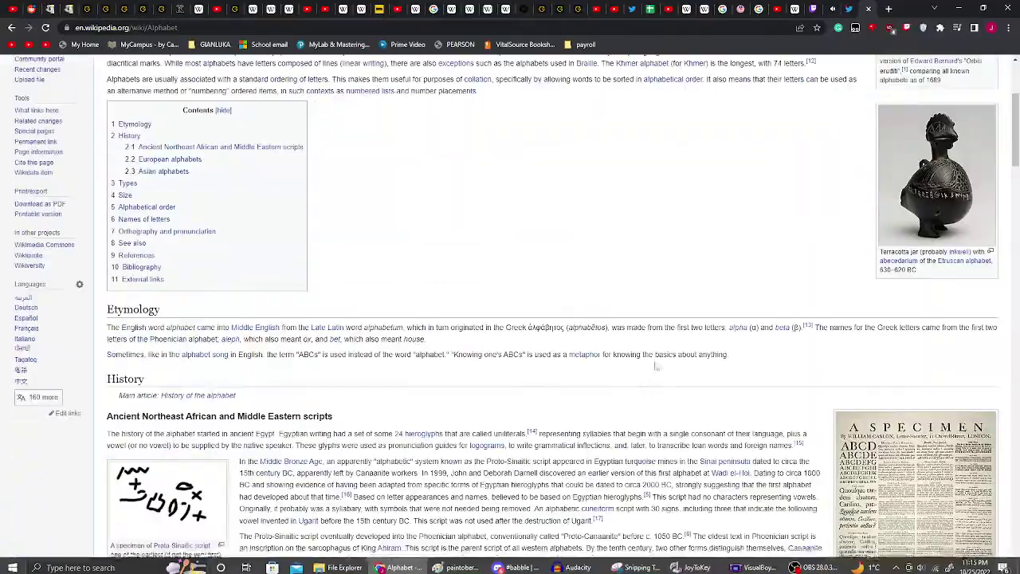
scroll(655, 363, down, 15)
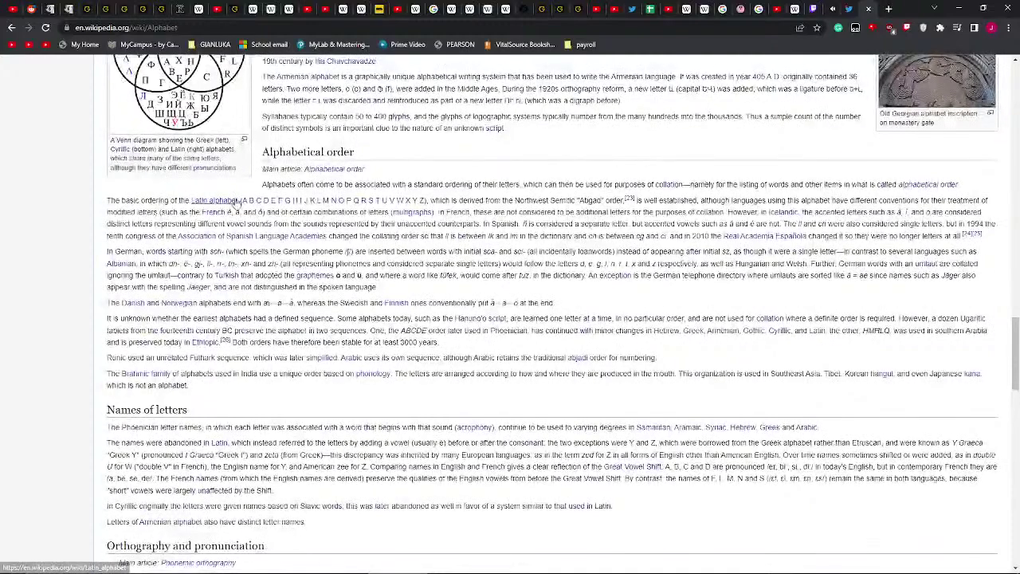
mouse_move(233, 204)
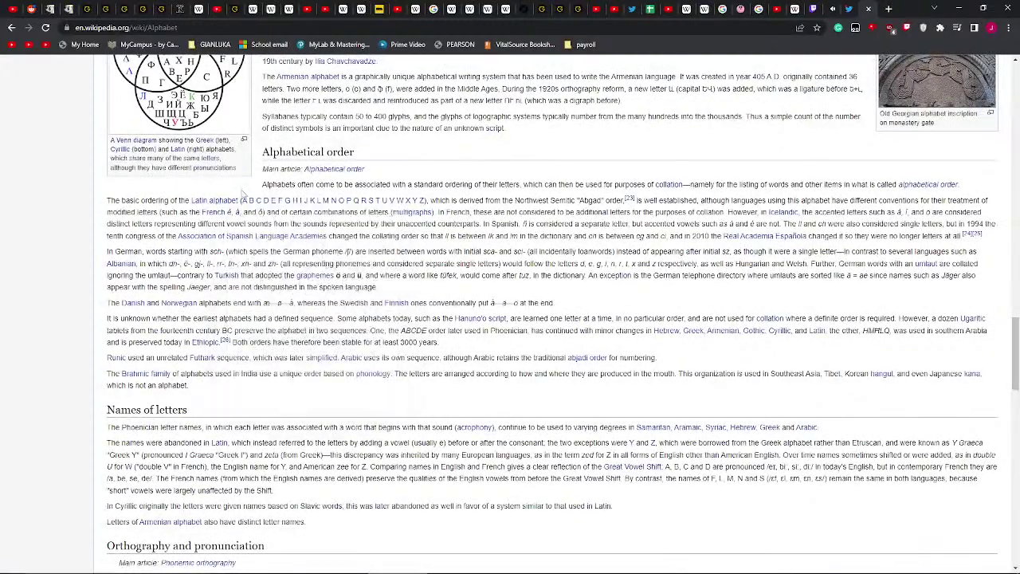
drag(243, 200, 429, 201)
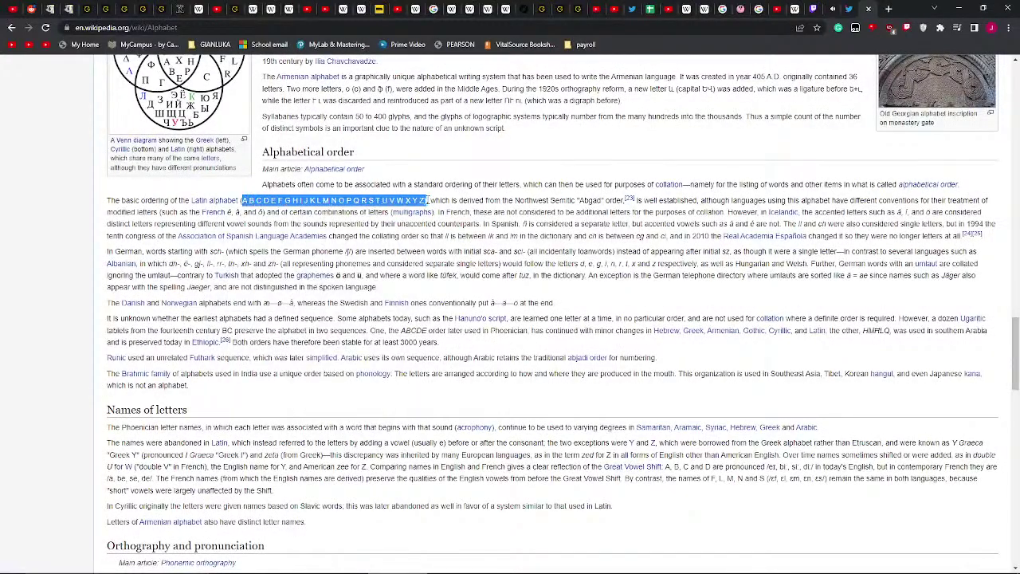
right_click(410, 201)
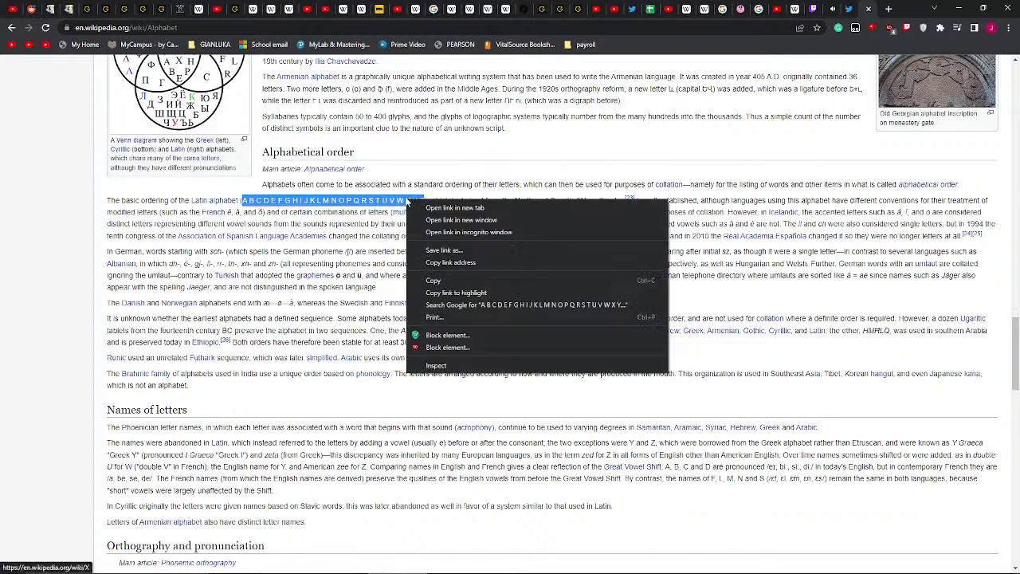
key(Escape)
right_click(406, 205)
click(427, 204)
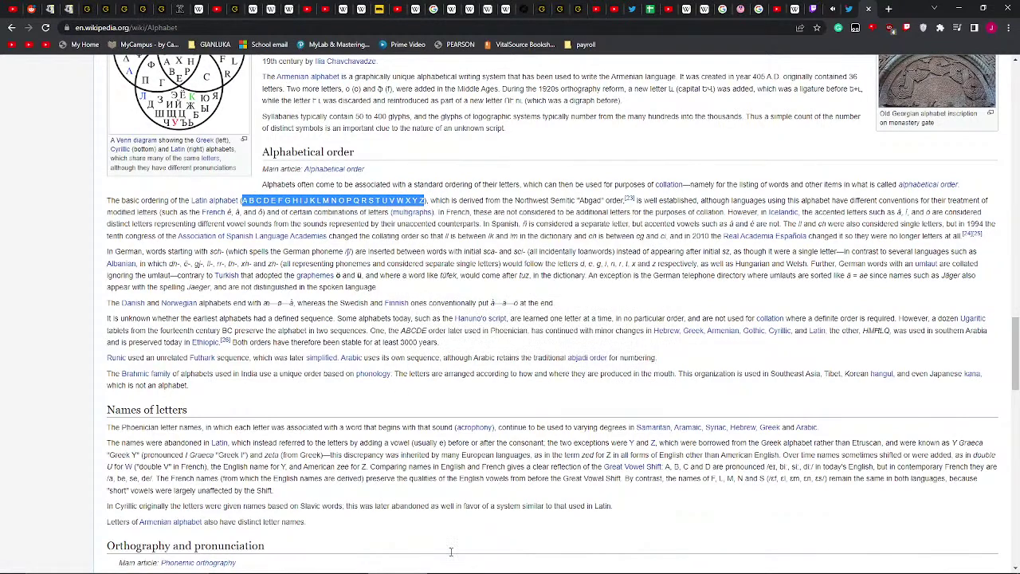
mouse_move(461, 563)
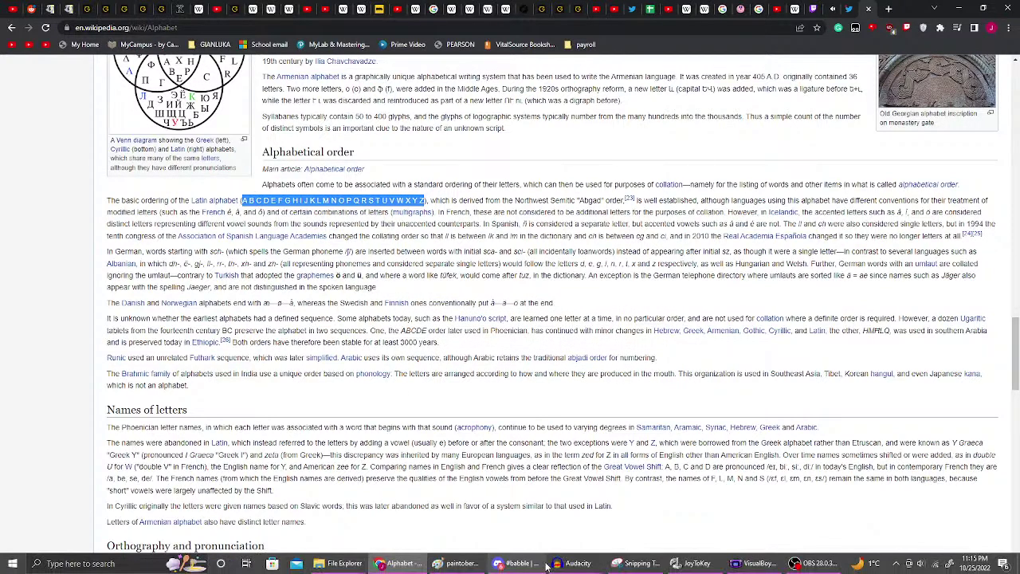
- Switch to Paint and paste the copied alphabet into the text box in the empty panel
click(461, 562)
right_click(460, 240)
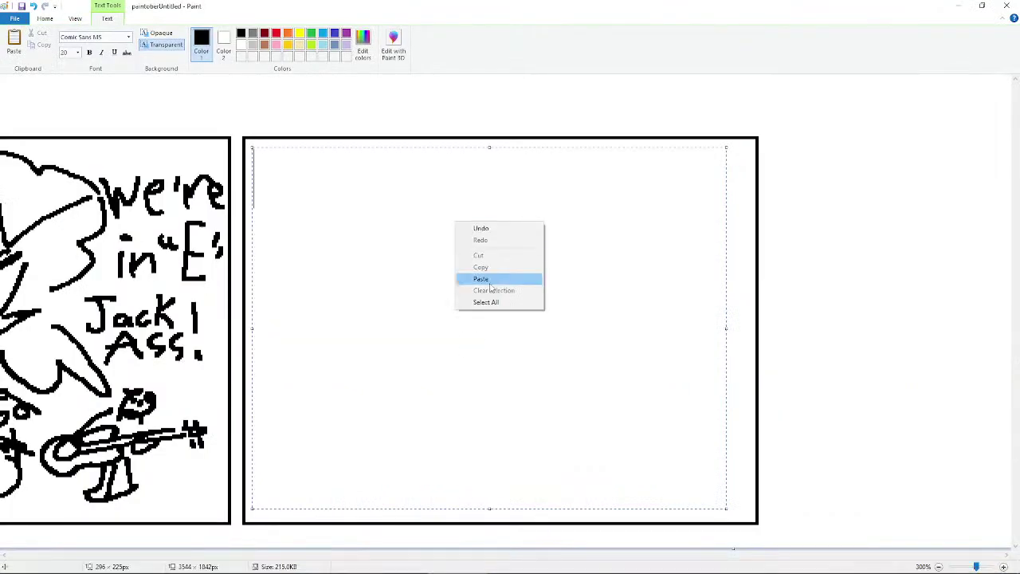
click(470, 278)
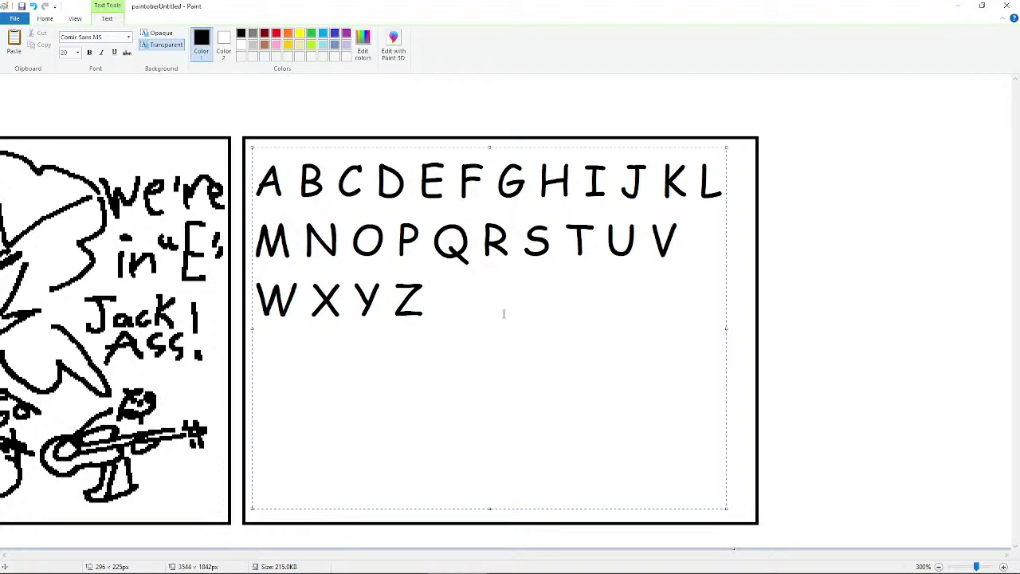
- Select all the pasted letters and set their font size to 36
click(77, 53)
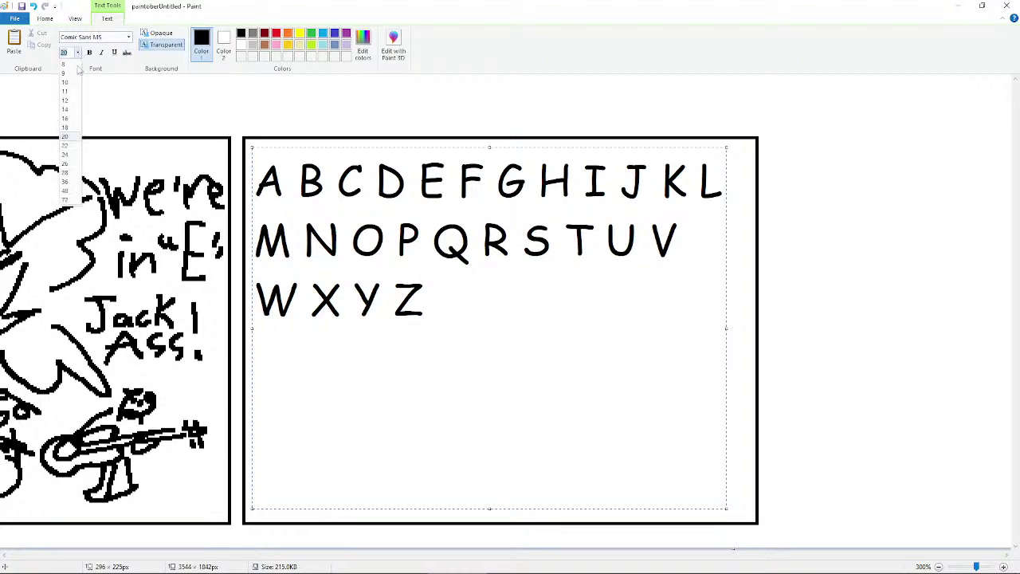
click(74, 166)
drag(423, 306, 222, 144)
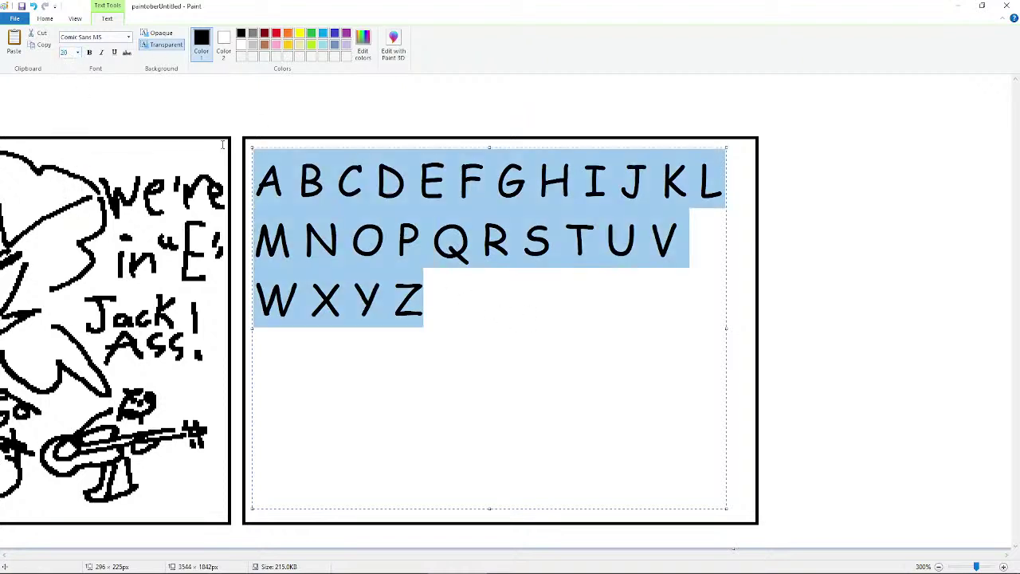
click(77, 52)
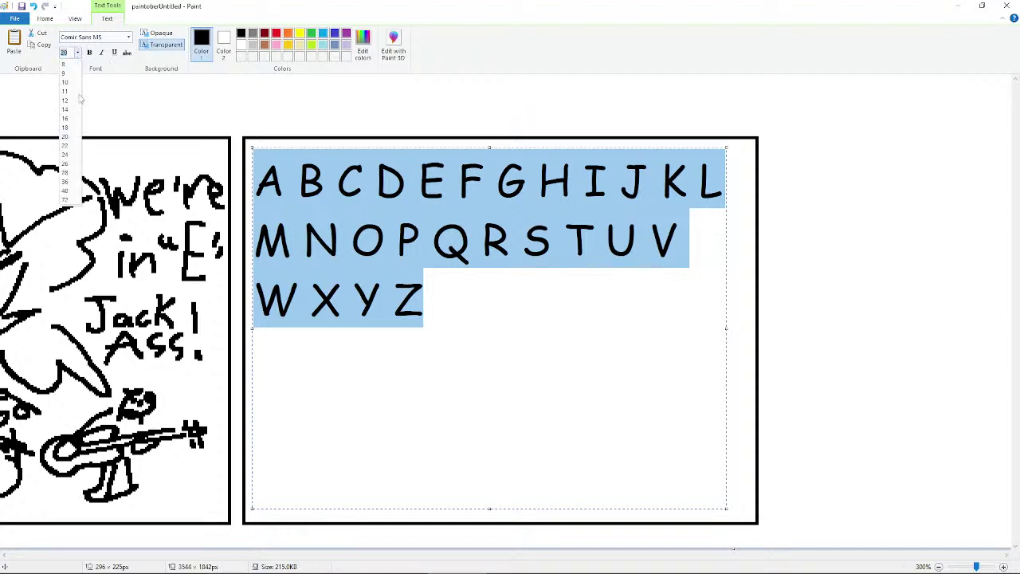
click(71, 184)
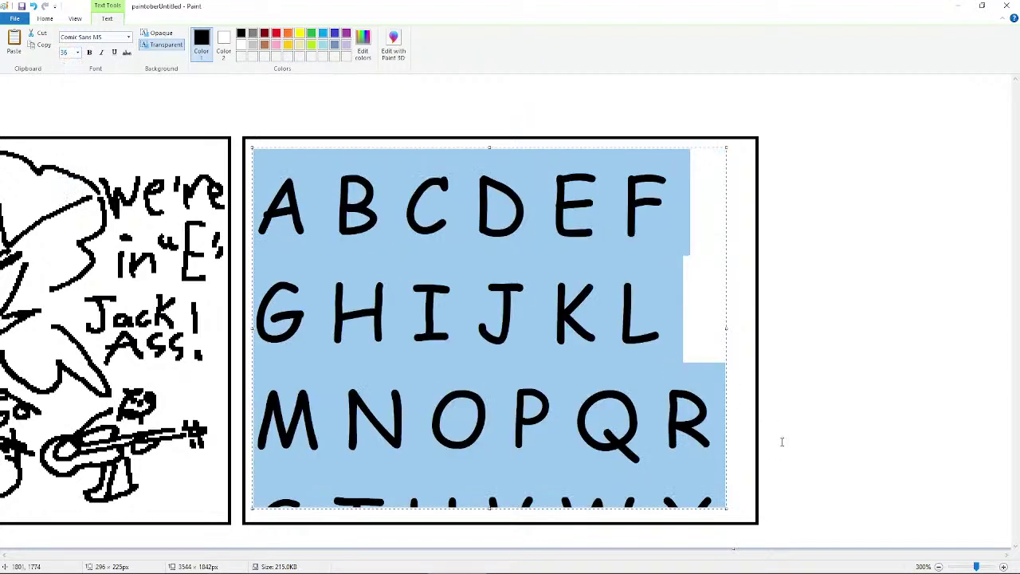
- Widen the text box to the panel's right border, set the letters to size 28, and place the block slightly lower
drag(726, 329, 755, 328)
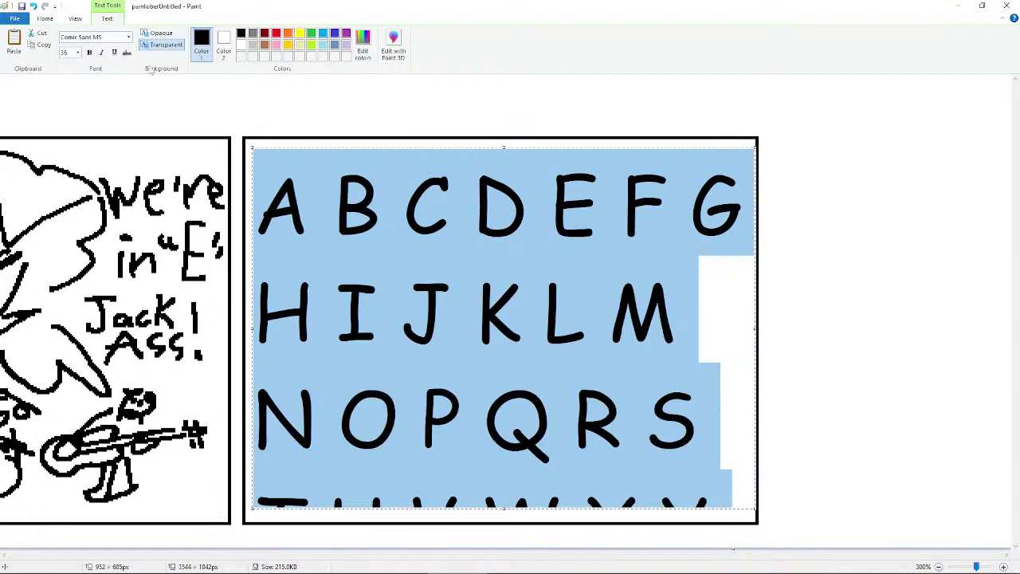
click(77, 53)
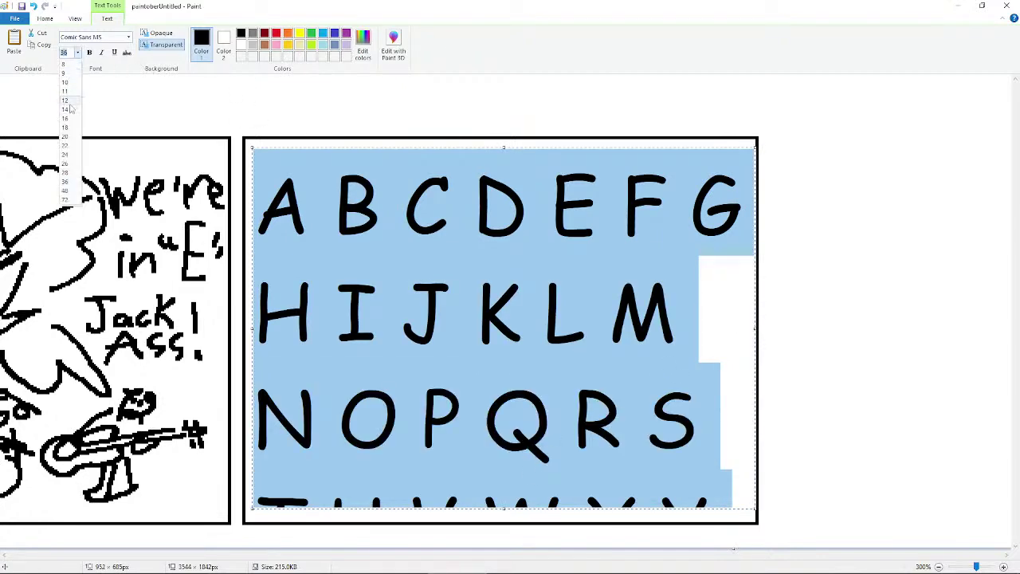
click(70, 172)
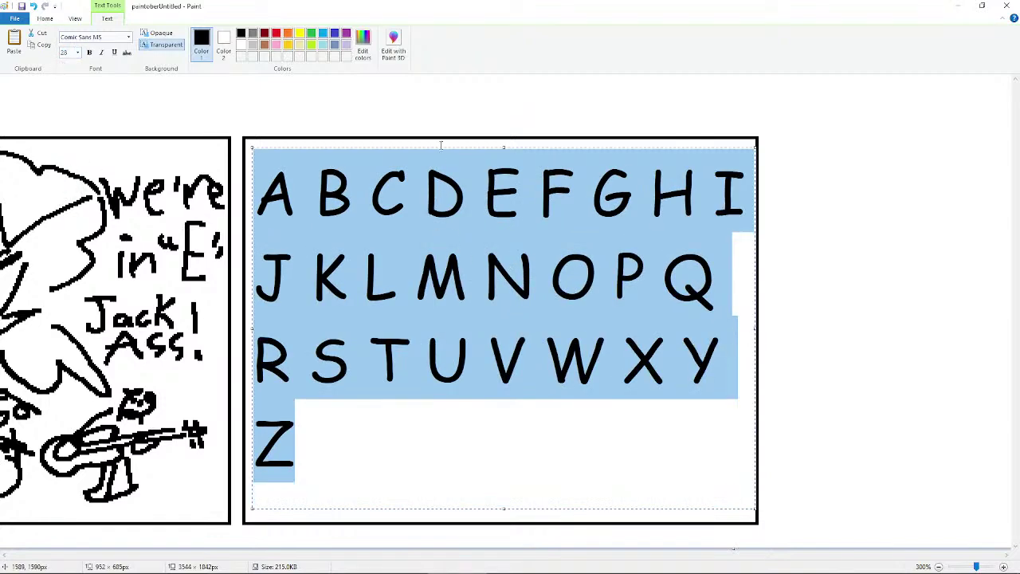
drag(440, 145, 437, 169)
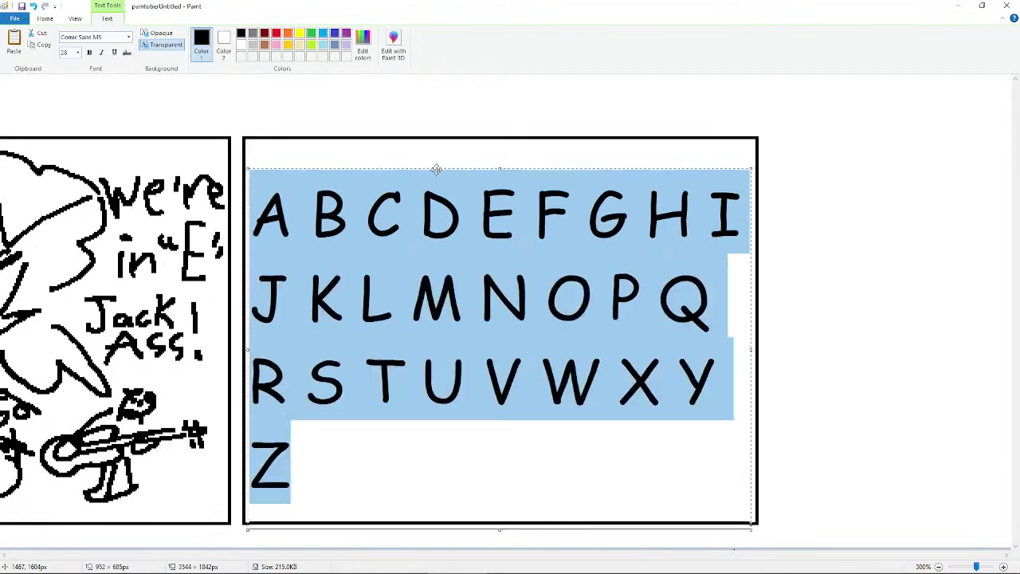
click(503, 142)
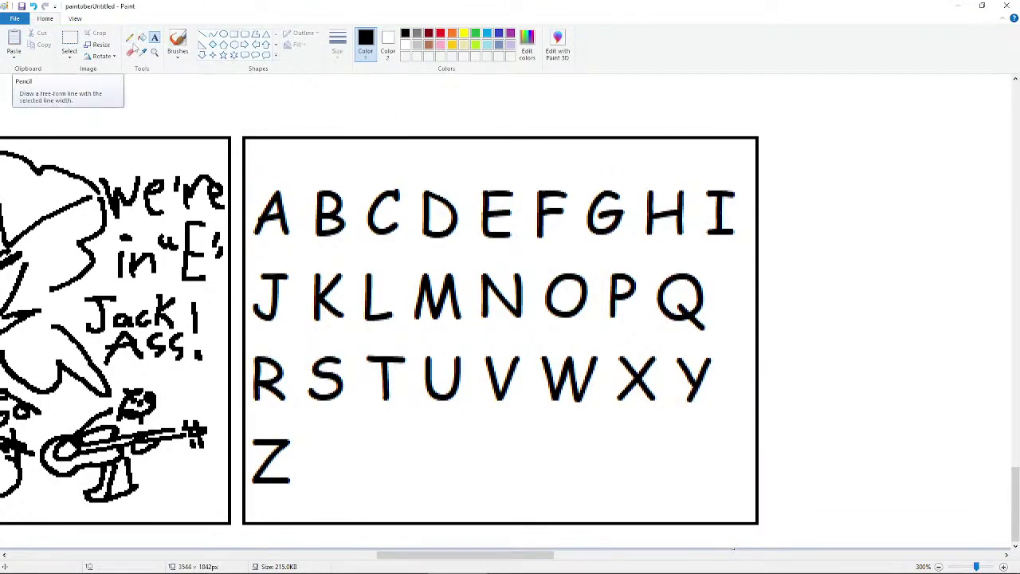
- Circle the letter T in red with the Pencil and draw a diagonal line from the circle up to F
click(132, 41)
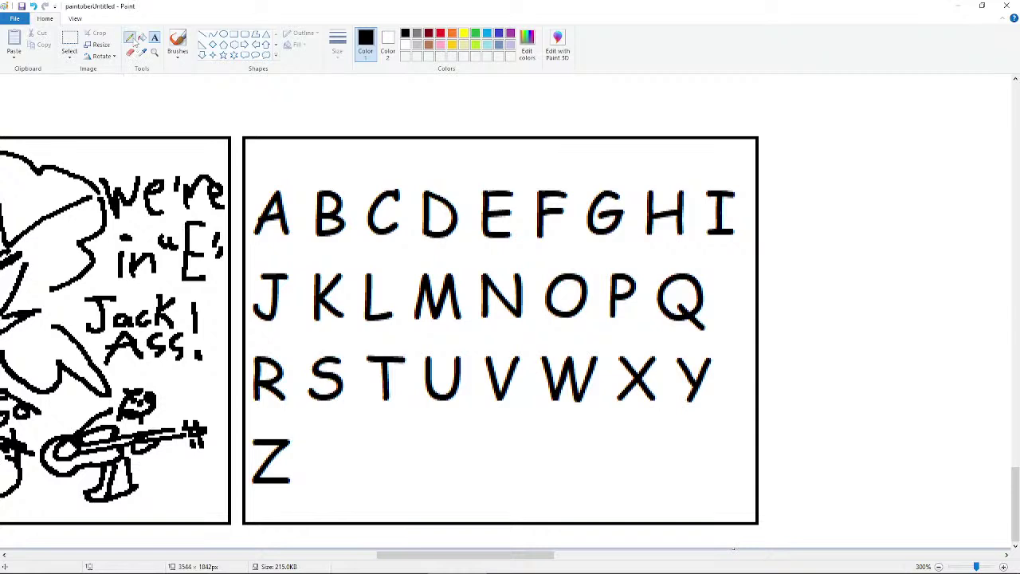
click(440, 32)
mouse_move(410, 353)
mouse_down()
mouse_move(363, 355)
mouse_move(418, 356)
mouse_move(383, 392)
mouse_up()
key(ctrl+z)
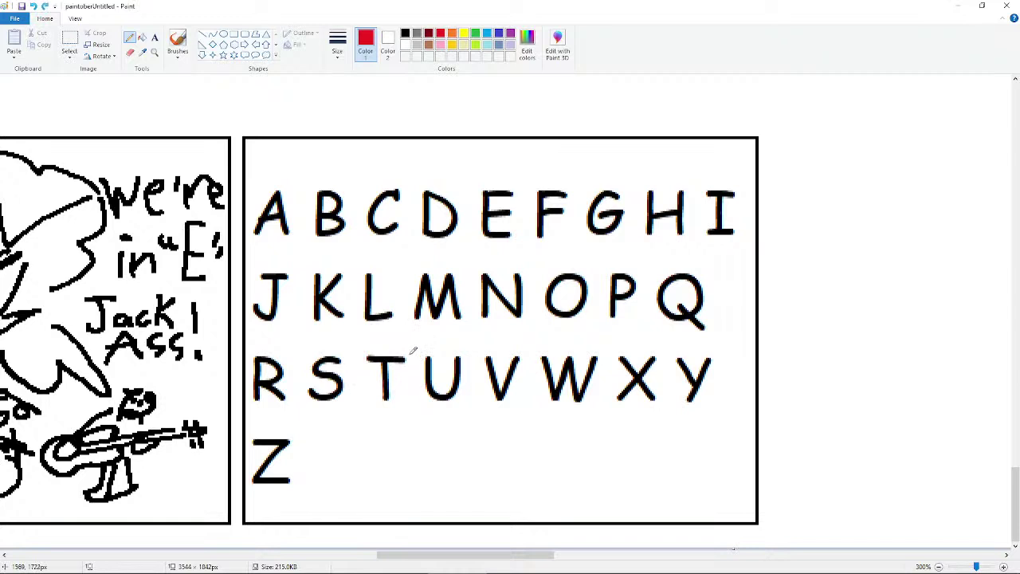
mouse_move(397, 343)
mouse_down()
mouse_move(349, 357)
mouse_move(364, 415)
mouse_move(422, 399)
mouse_move(419, 349)
mouse_move(392, 346)
mouse_up()
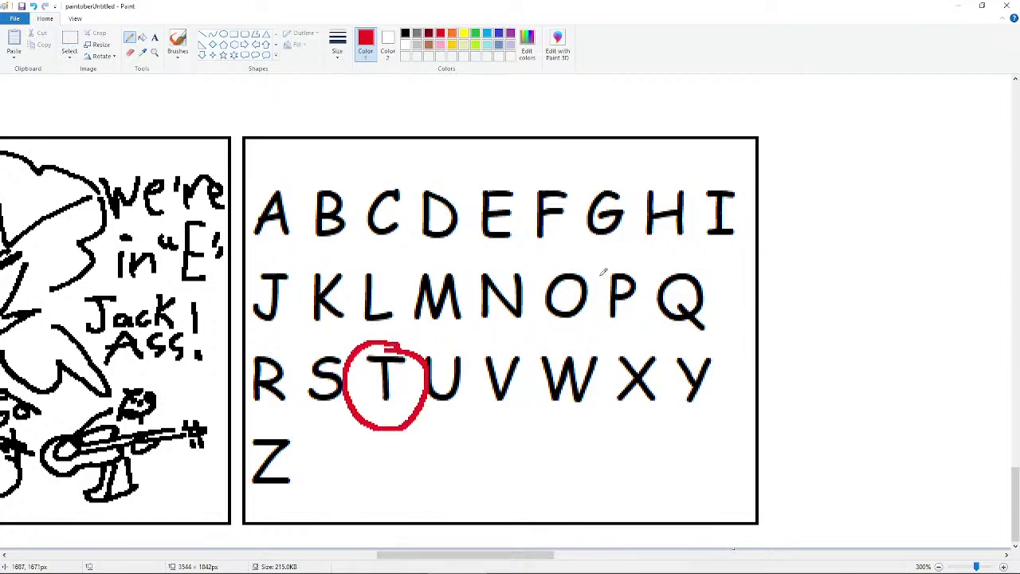
drag(429, 356, 558, 238)
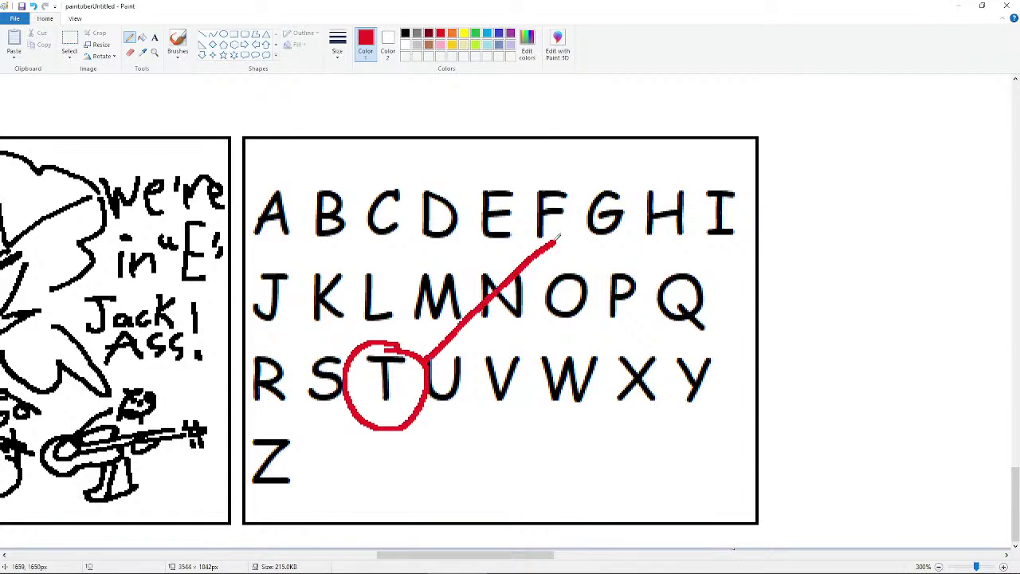
- Draw a red rectangle outline about 68 × 69 px with a thicker line around the letter G, meeting the diagonal line
click(234, 35)
drag(538, 180, 633, 260)
key(ctrl+z)
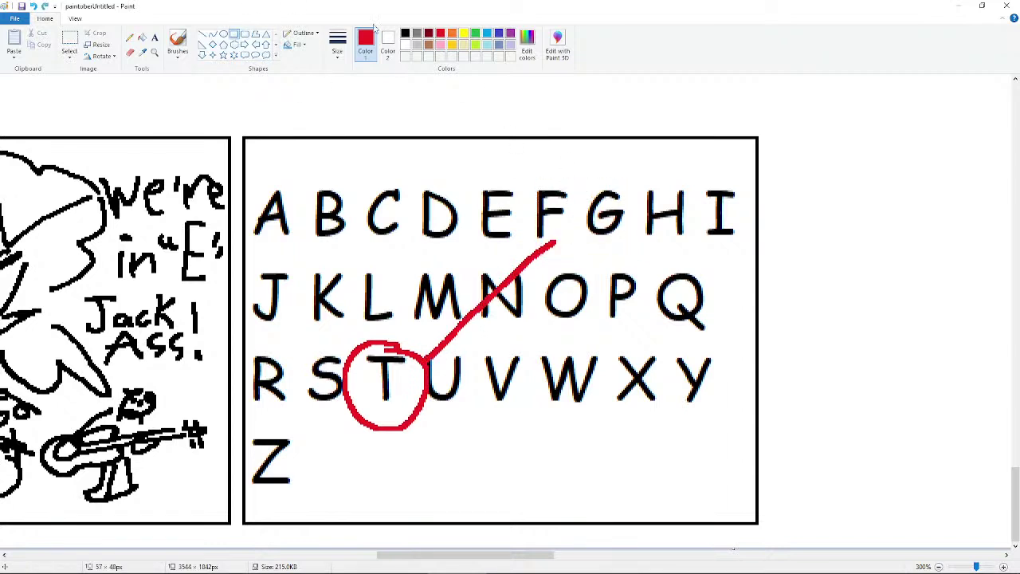
click(337, 48)
click(314, 116)
drag(543, 162, 655, 273)
drag(615, 223, 621, 229)
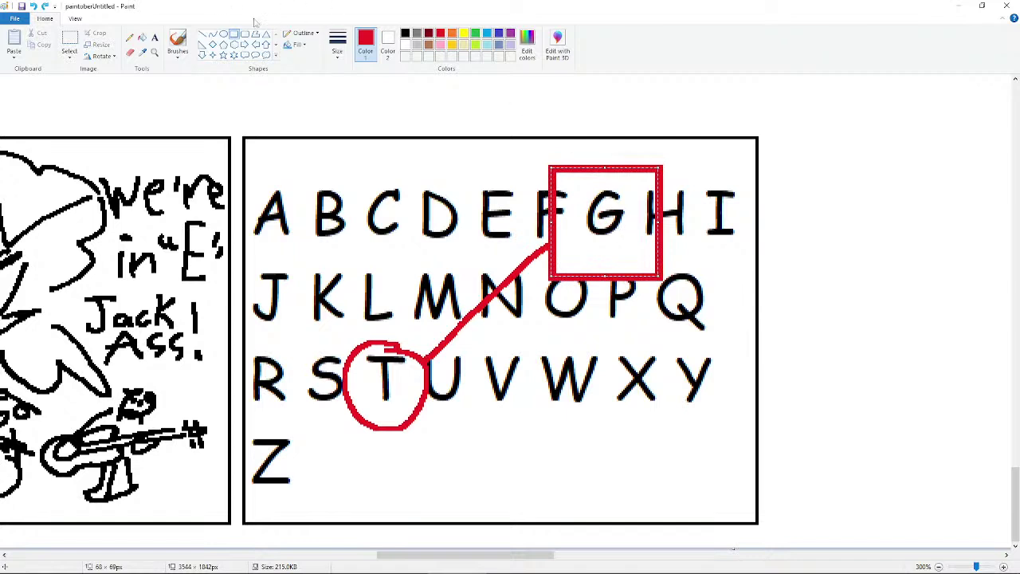
click(405, 44)
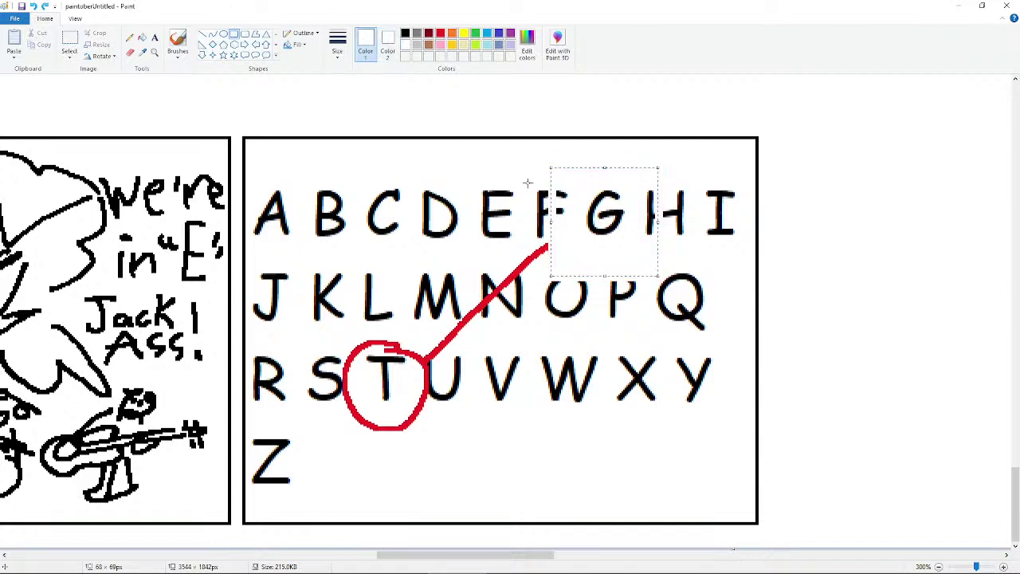
click(440, 32)
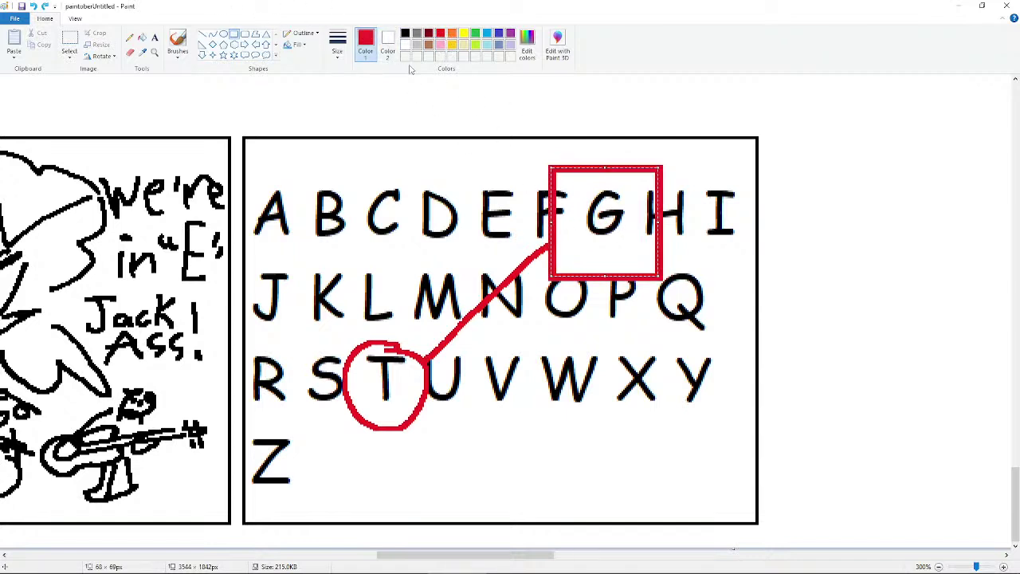
click(130, 37)
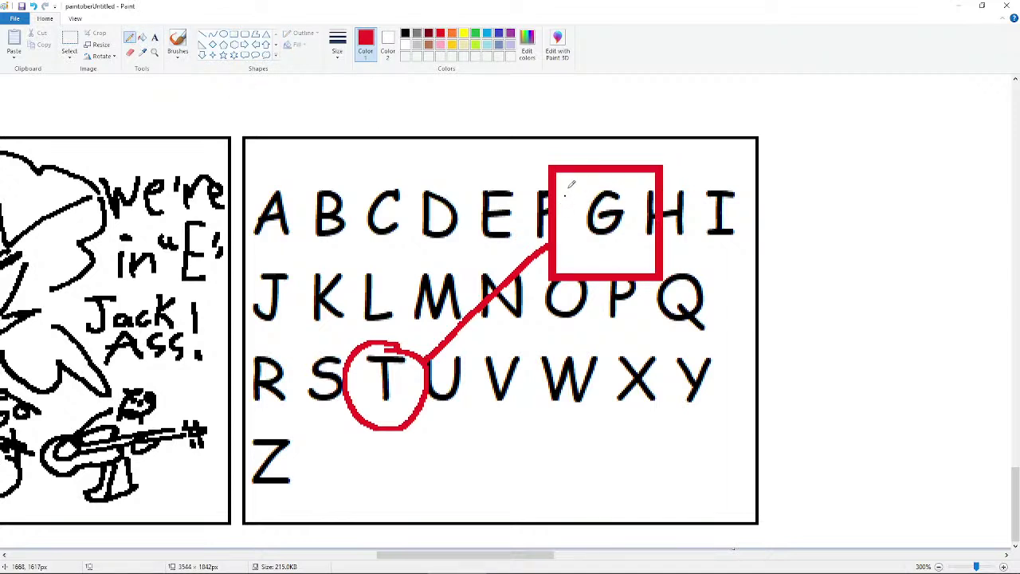
- Erase the letter G inside the red box and draw a small black lowercase t in its place with the Pencil
click(130, 51)
mouse_move(638, 231)
mouse_down()
mouse_move(601, 242)
mouse_move(604, 188)
mouse_move(629, 212)
mouse_move(640, 213)
mouse_move(643, 196)
mouse_move(643, 232)
mouse_up()
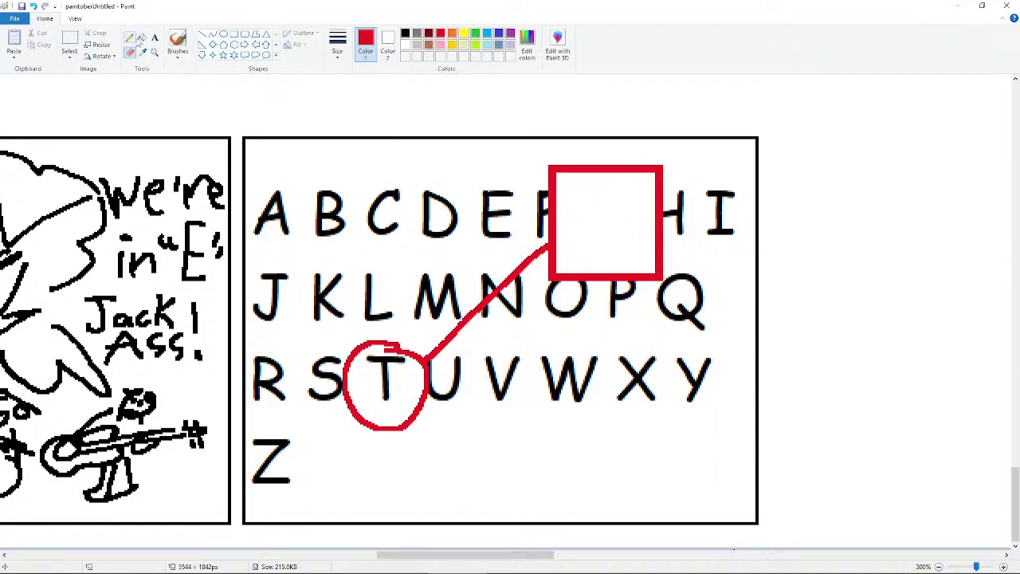
click(130, 37)
click(405, 33)
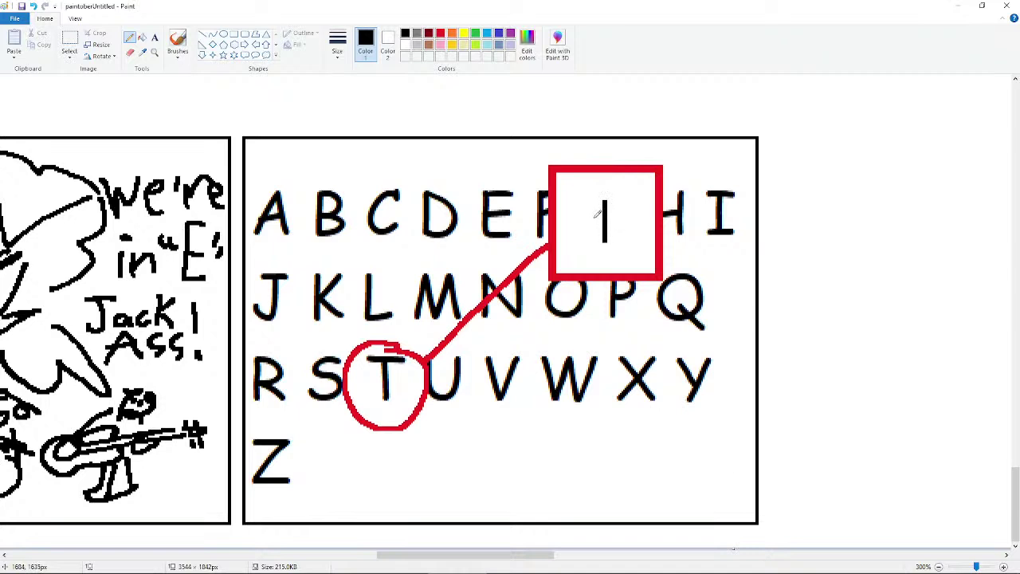
drag(594, 213, 615, 212)
key(ctrl+z)
key(ctrl+z)
key(ctrl+z)
key(ctrl+y)
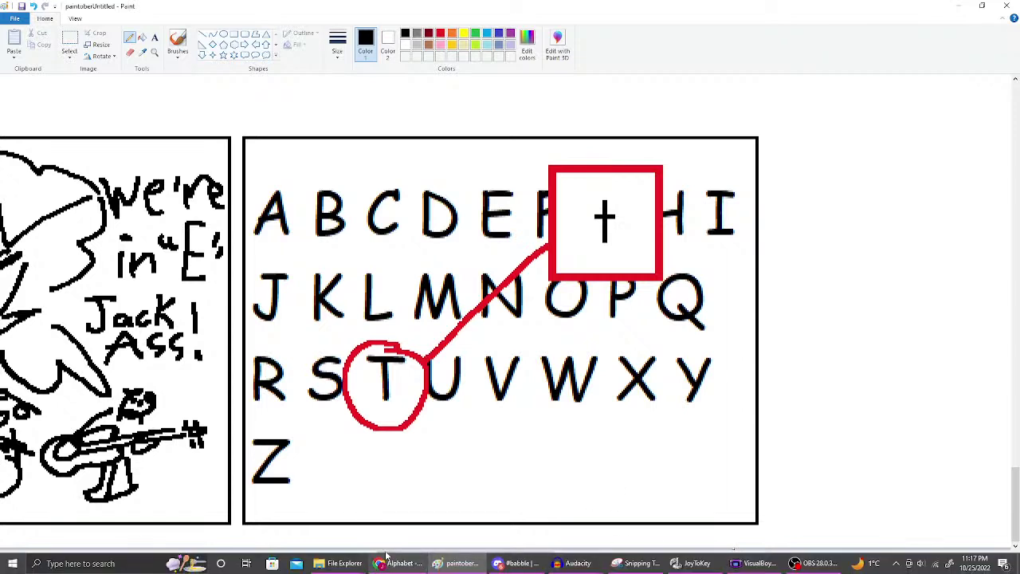
- Switch to Chrome and check the live stream dashboard's chat and the Twitter notifications, including the liked tweet
click(381, 563)
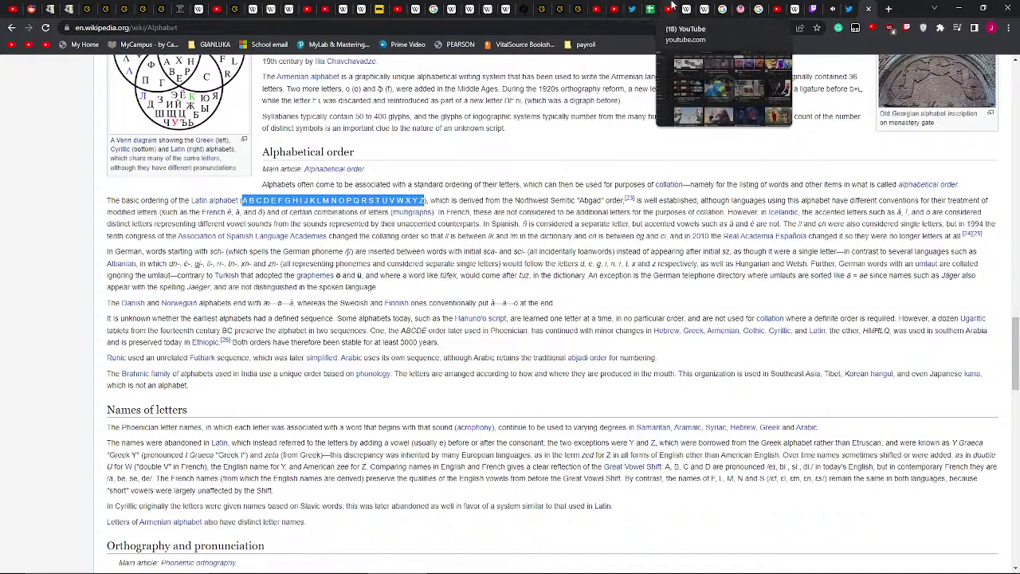
click(773, 8)
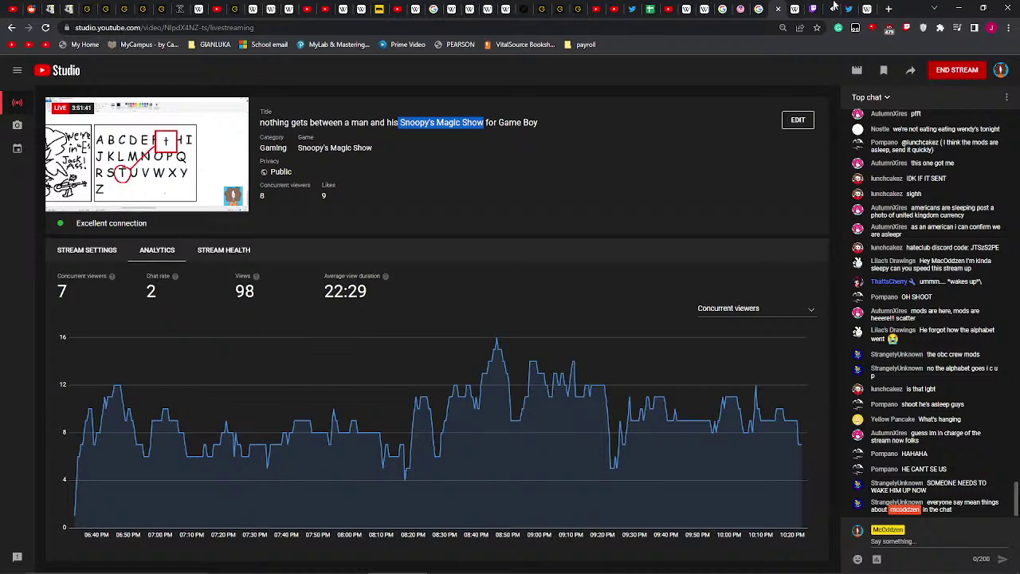
click(632, 9)
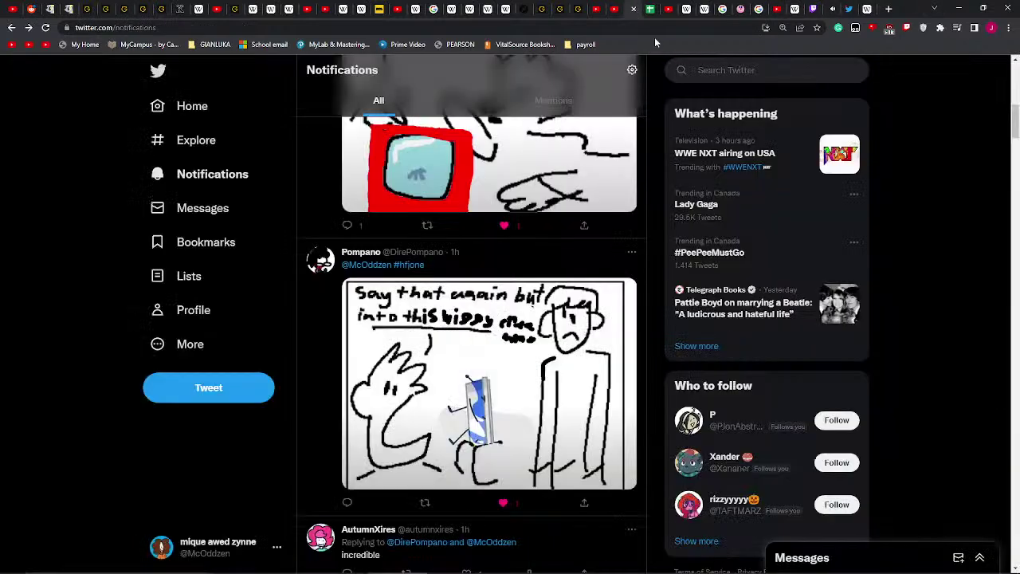
click(231, 172)
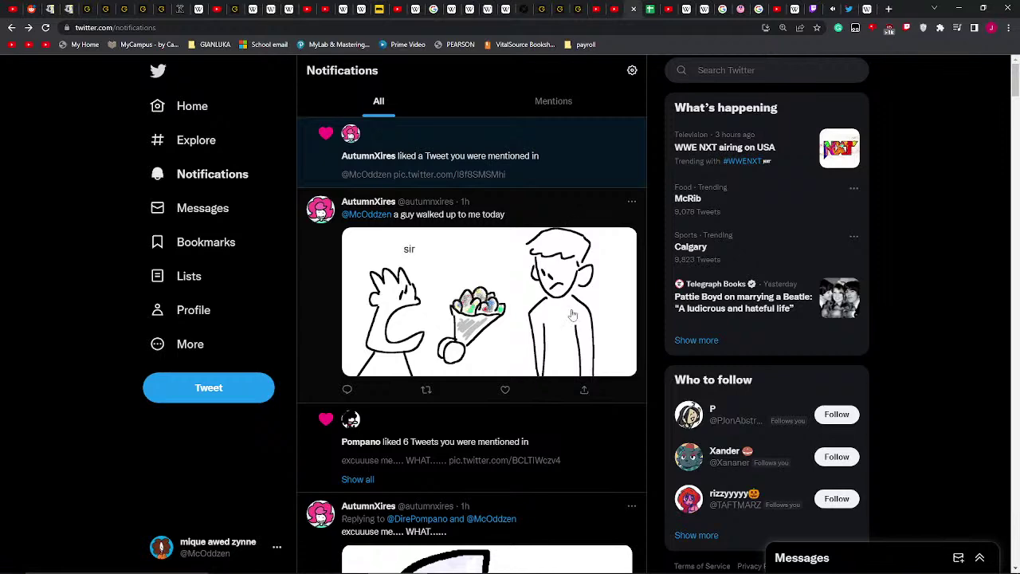
scroll(572, 307, down, 5)
scroll(579, 283, up, 5)
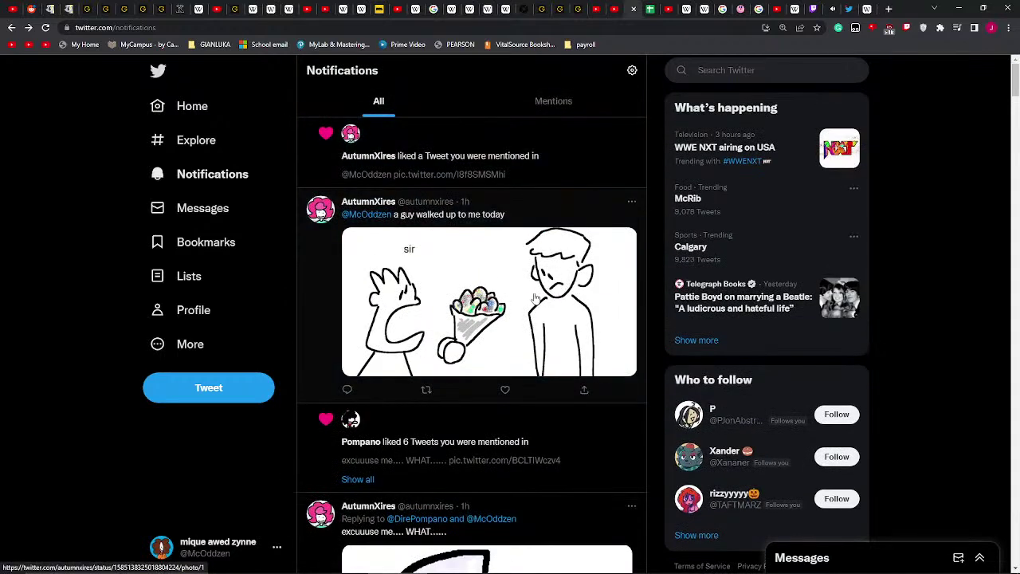
click(542, 157)
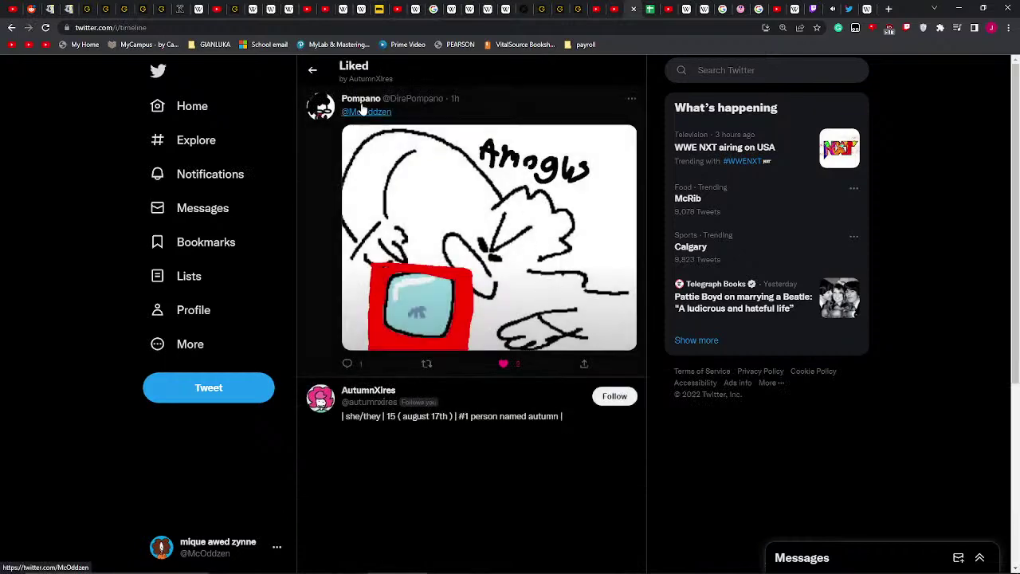
click(312, 70)
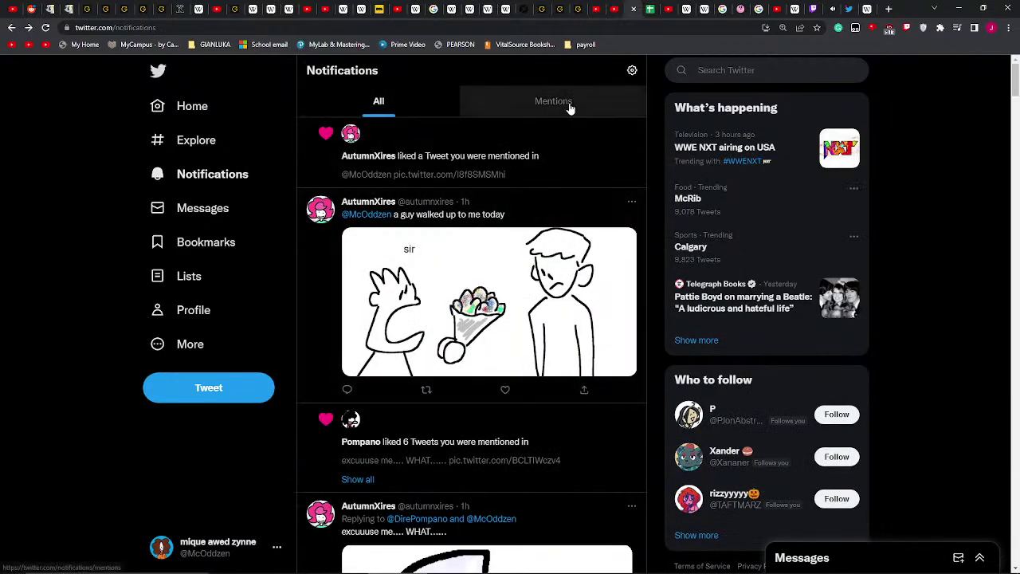
- Check the stream chat again and consult the MS Paintober 2022 prompt list
click(832, 9)
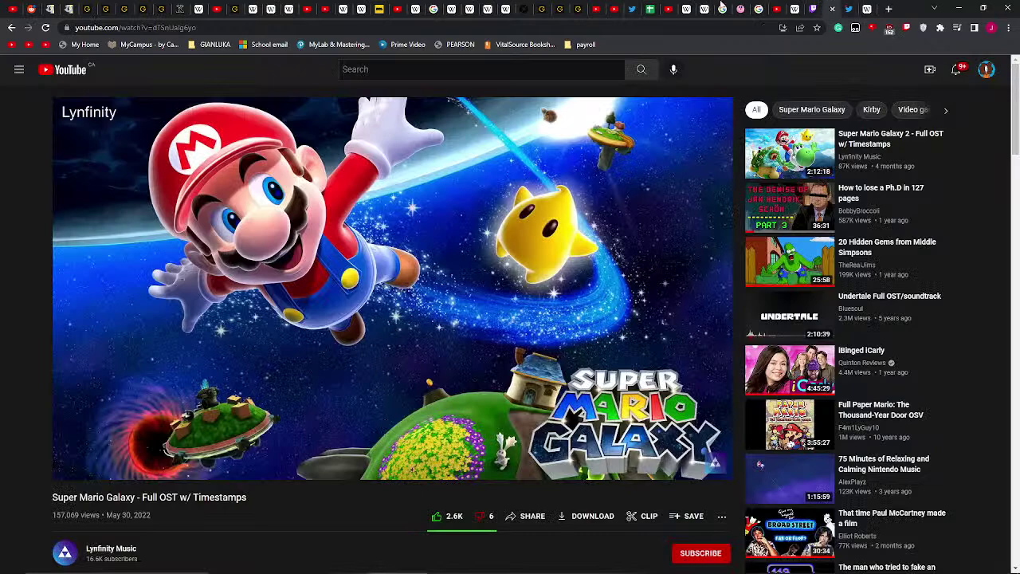
click(780, 6)
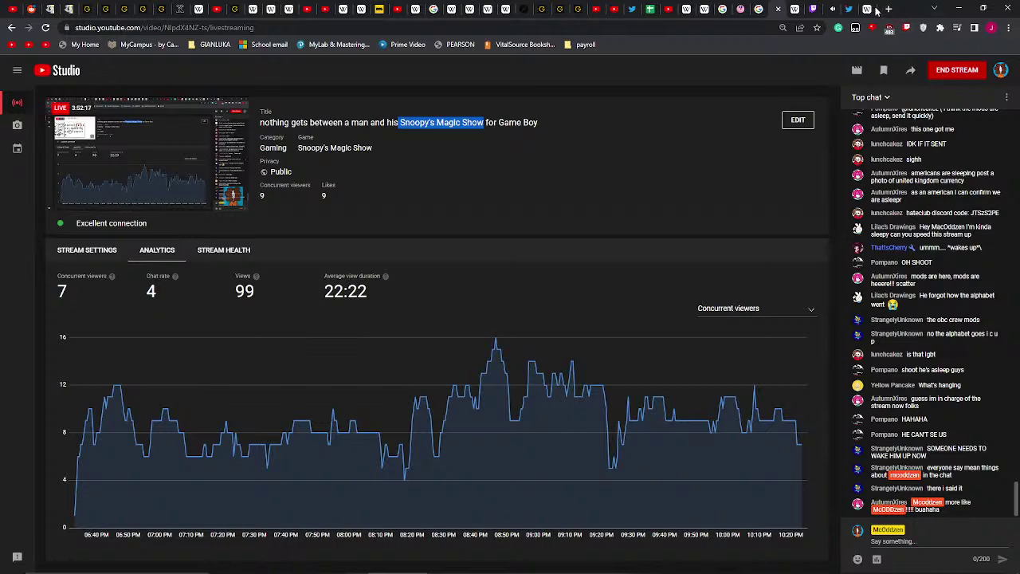
click(848, 8)
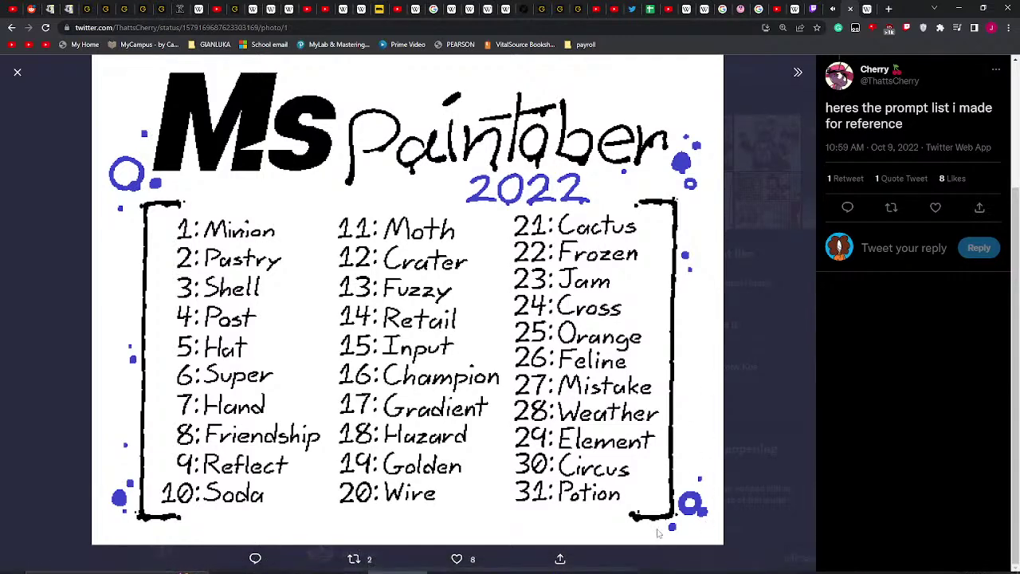
click(836, 8)
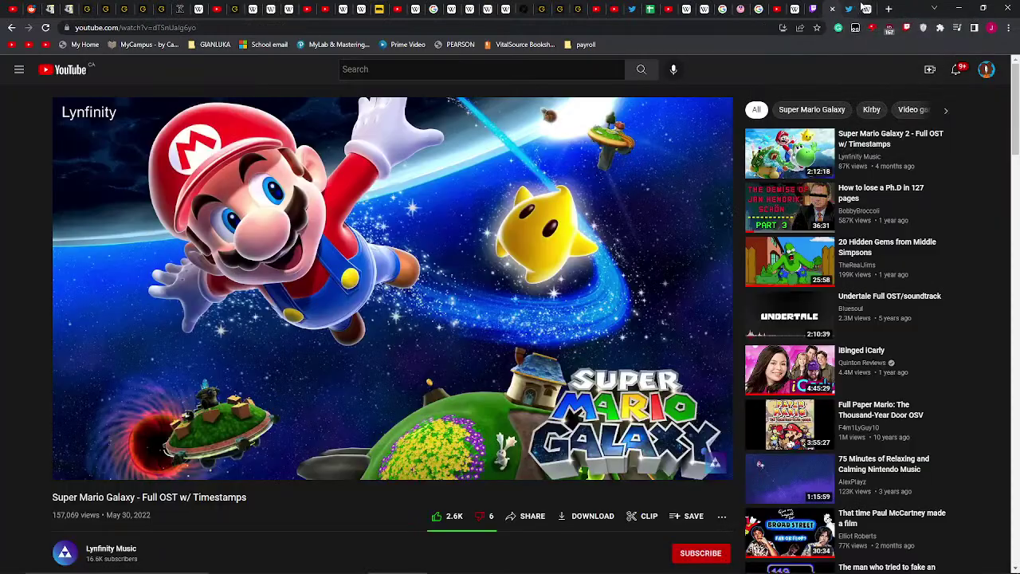
- Return from the alphabet article to the Google 6 minutes timer, reset it to 6 minutes and start it
click(863, 8)
click(12, 28)
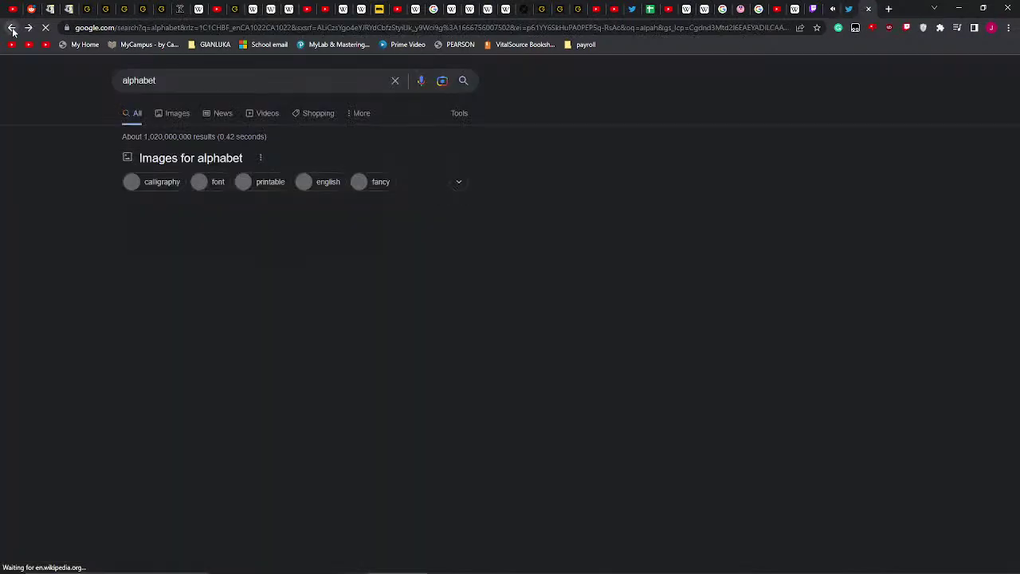
click(12, 28)
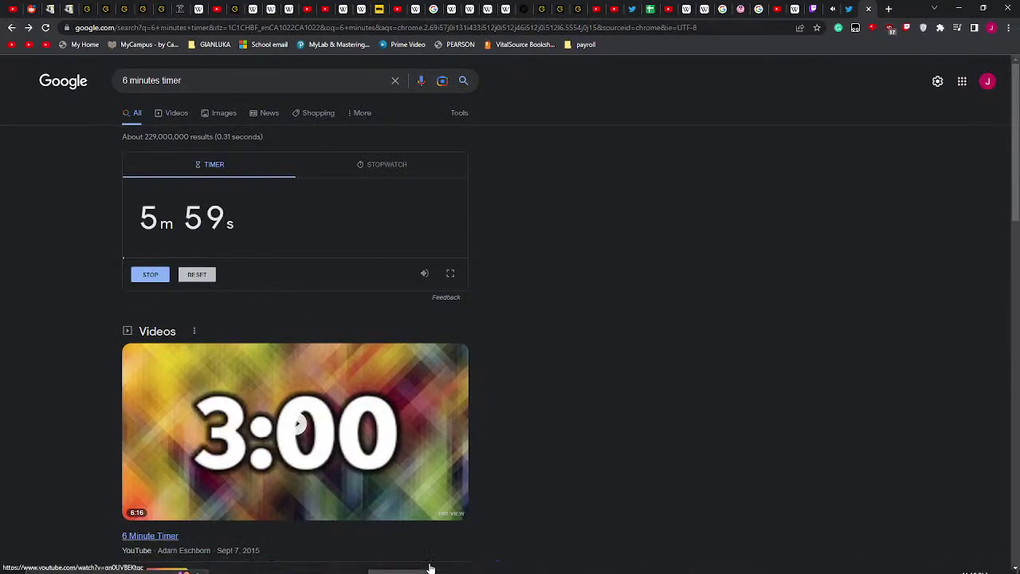
click(150, 275)
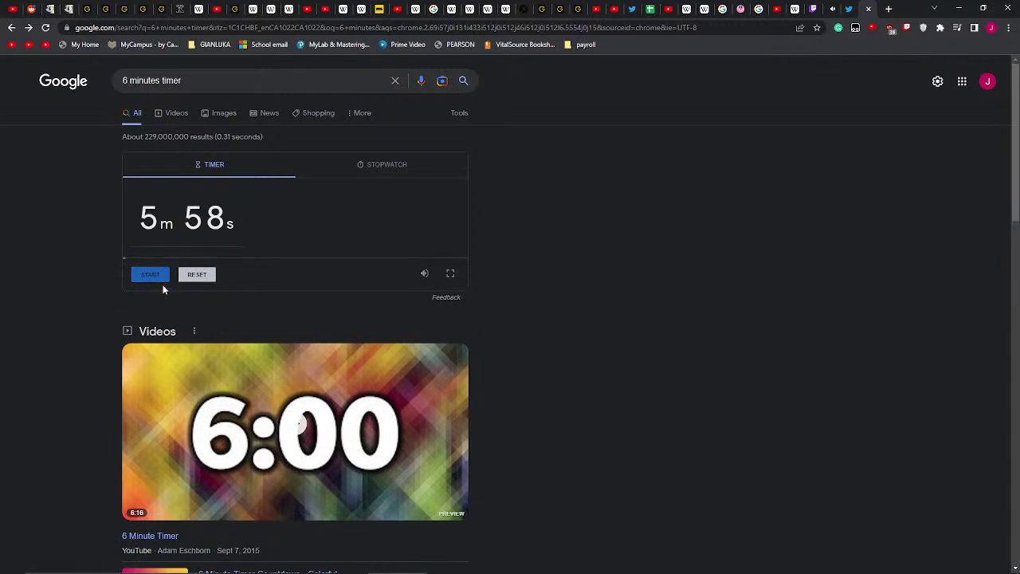
click(211, 275)
mouse_move(427, 573)
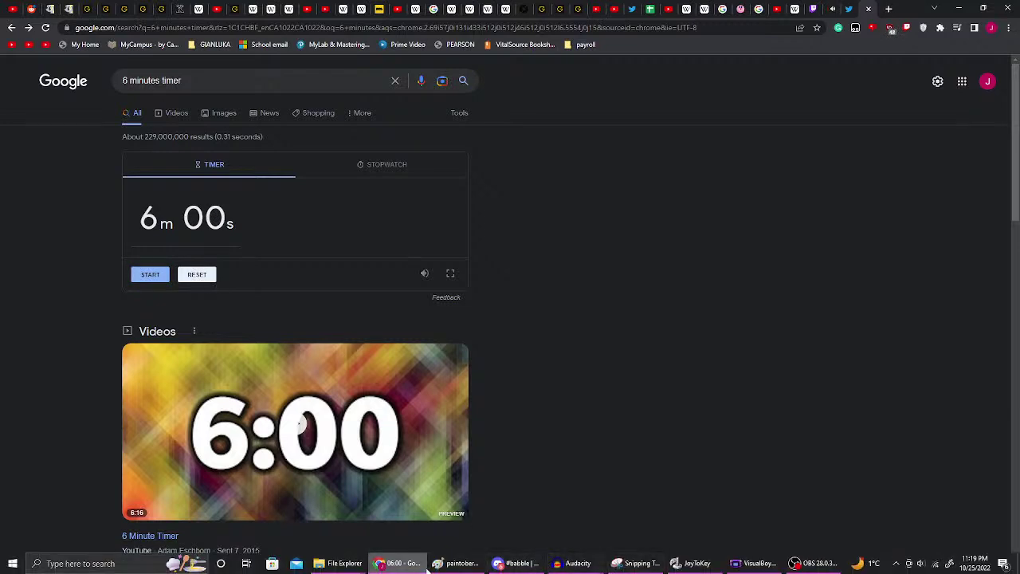
mouse_move(541, 566)
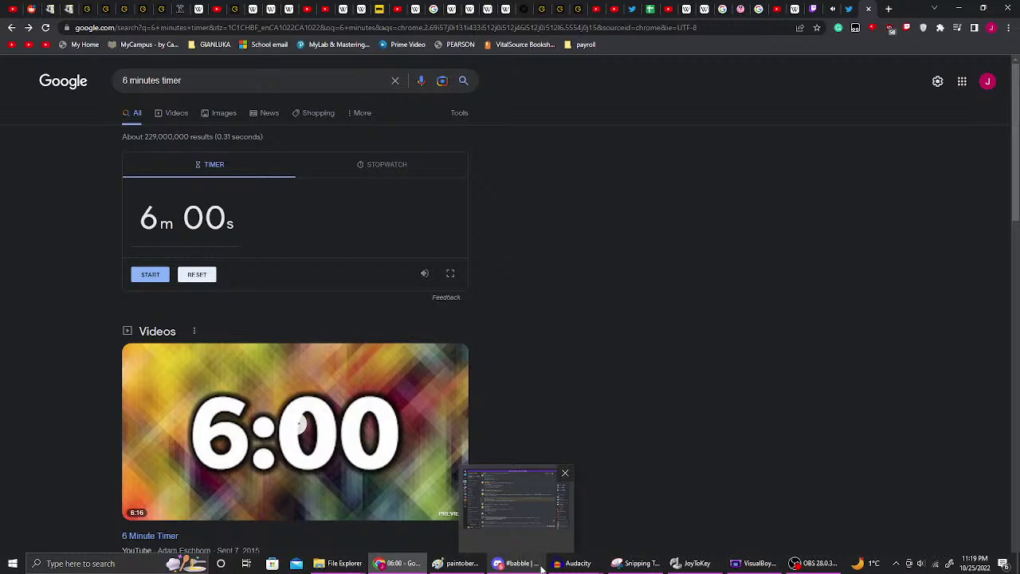
click(151, 275)
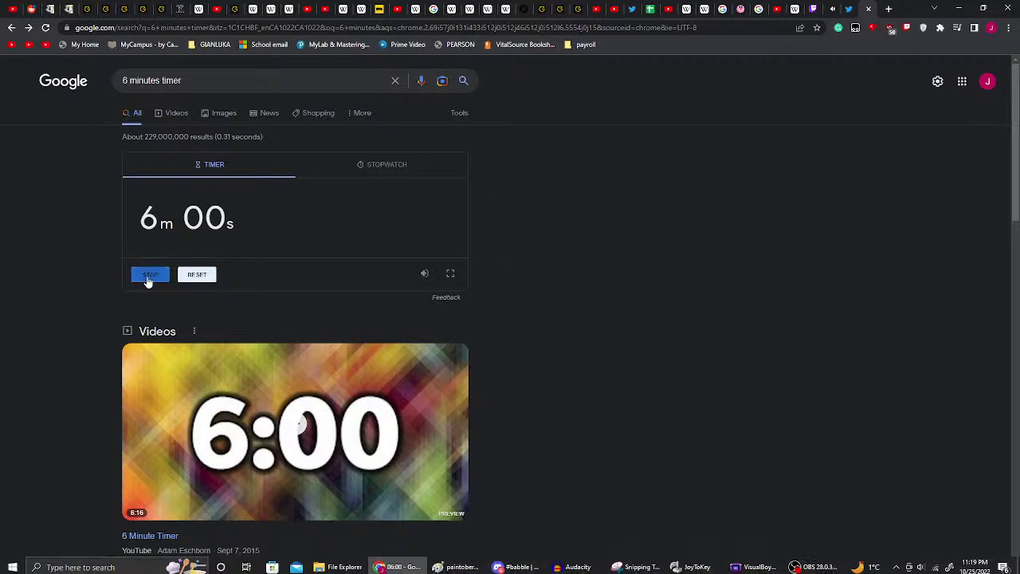
- Switch to Paint and bring the whole empty panel beside the pink pony panel into view
click(472, 564)
scroll(614, 384, up, 10)
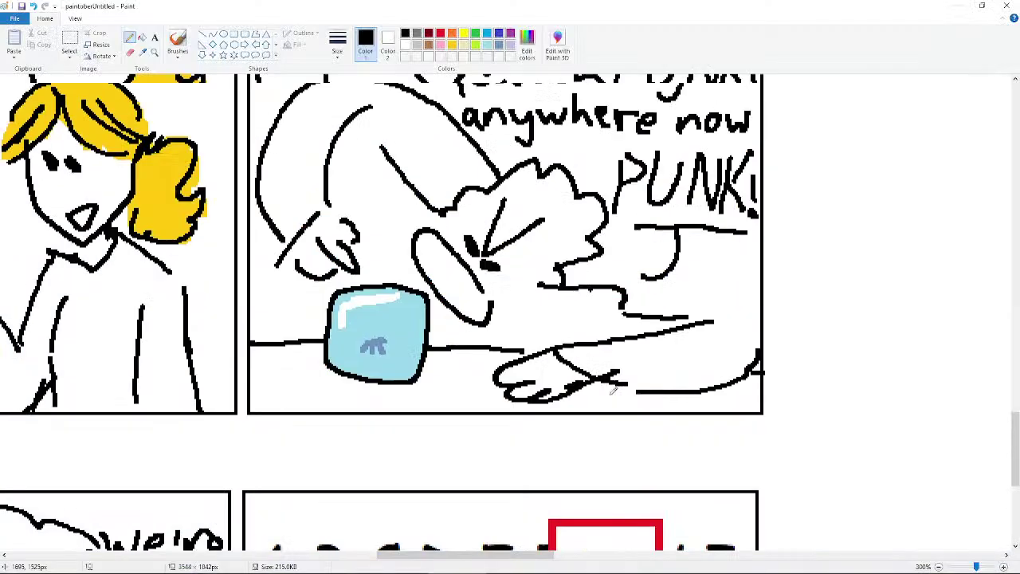
scroll(614, 384, up, 10)
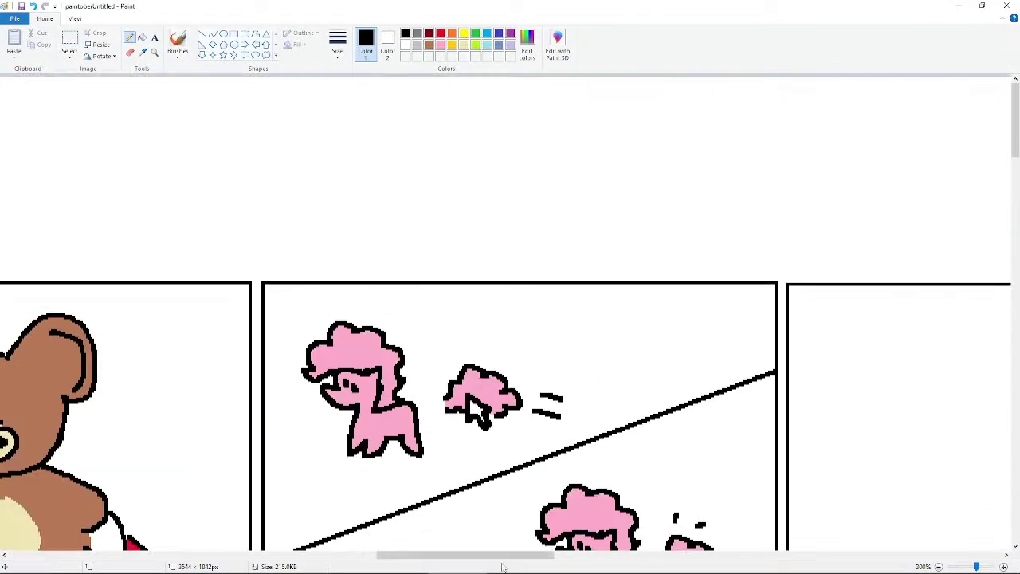
drag(513, 558, 626, 499)
scroll(625, 482, down, 5)
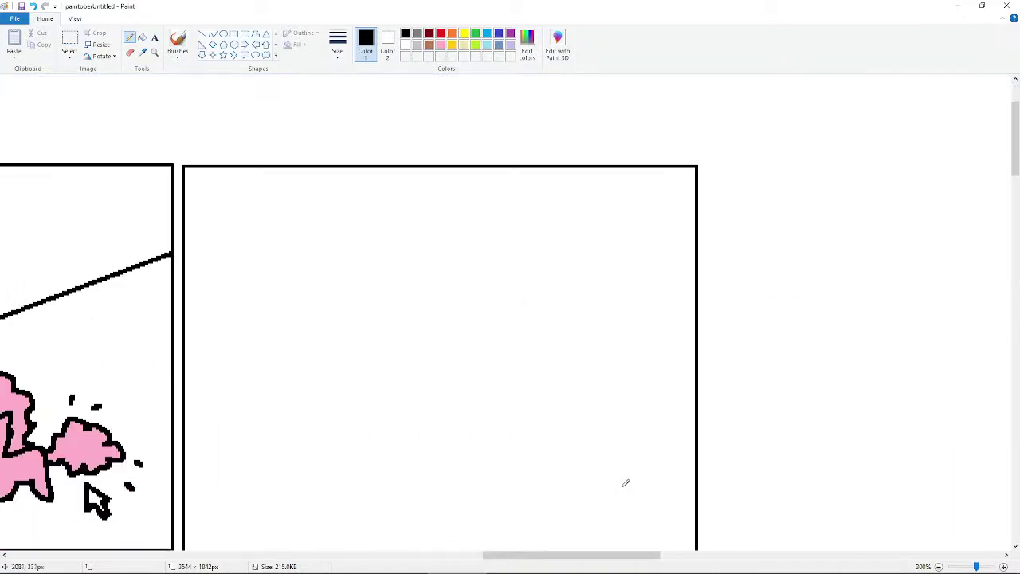
scroll(625, 482, up, 3)
drag(1015, 150, 1015, 164)
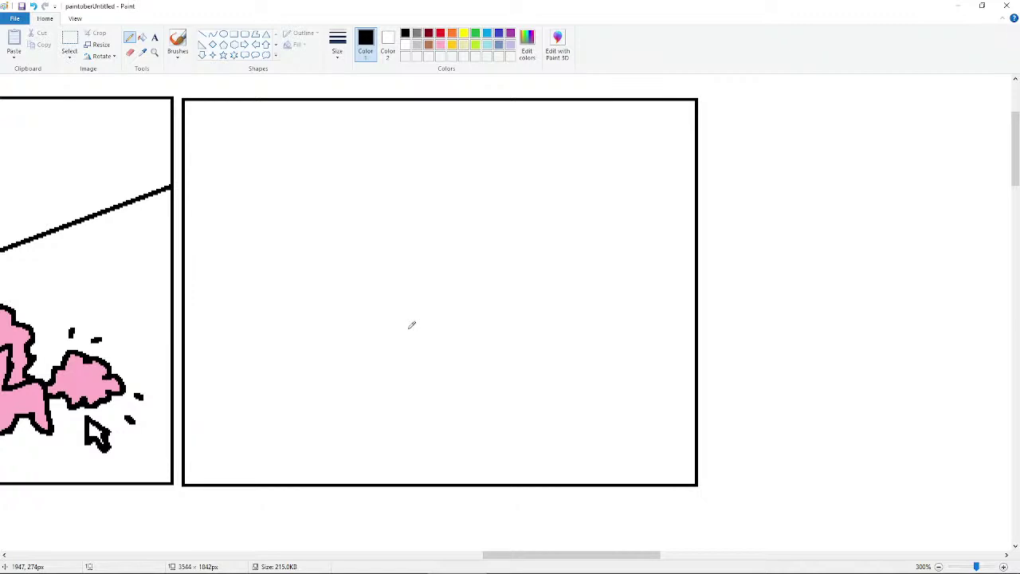
- Switch to Chrome and search Google in a new tab for "orange cookies", then correct the query to "orange cookie"
click(400, 568)
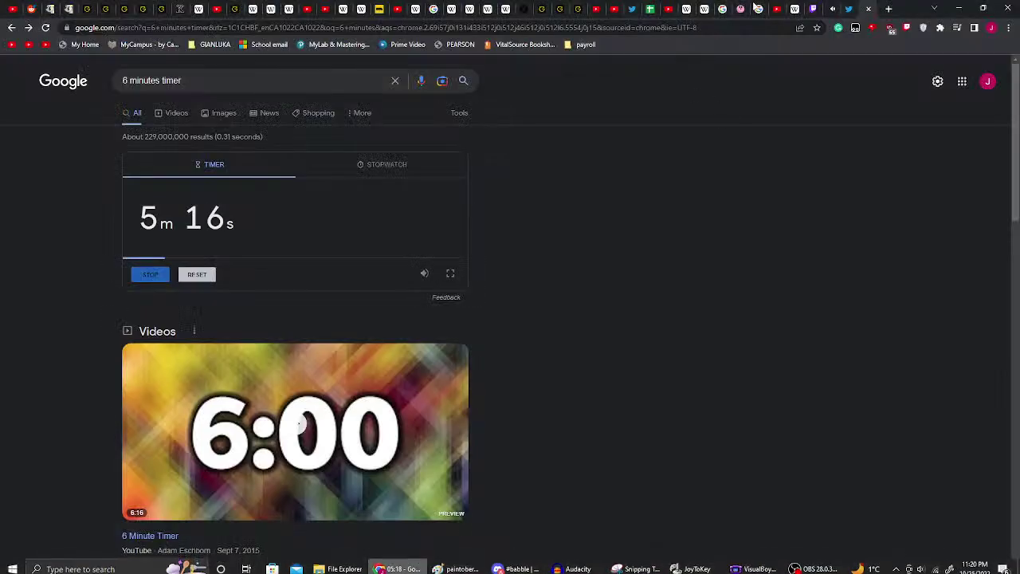
click(889, 9)
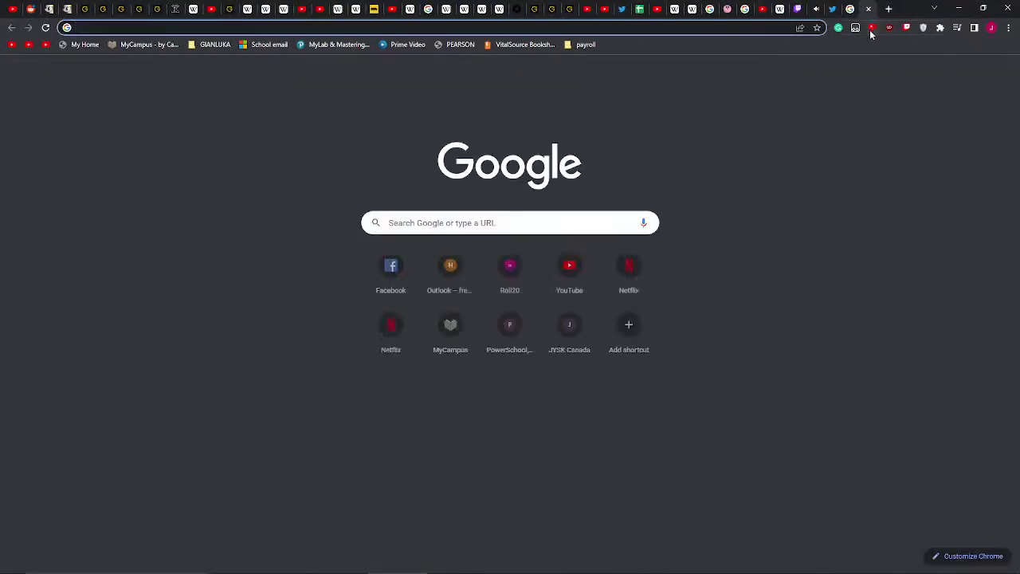
text(orang)
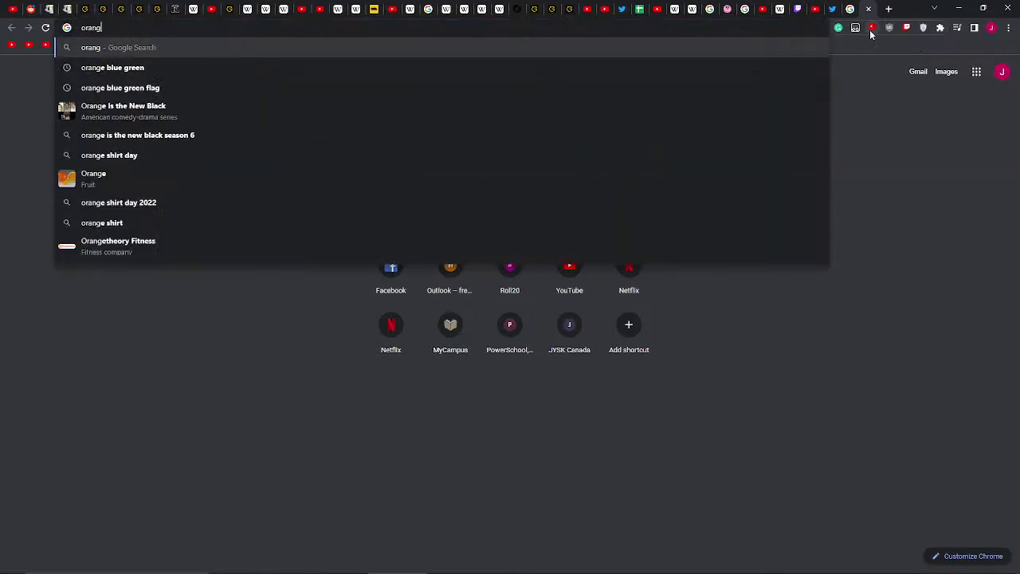
text(e cookie)
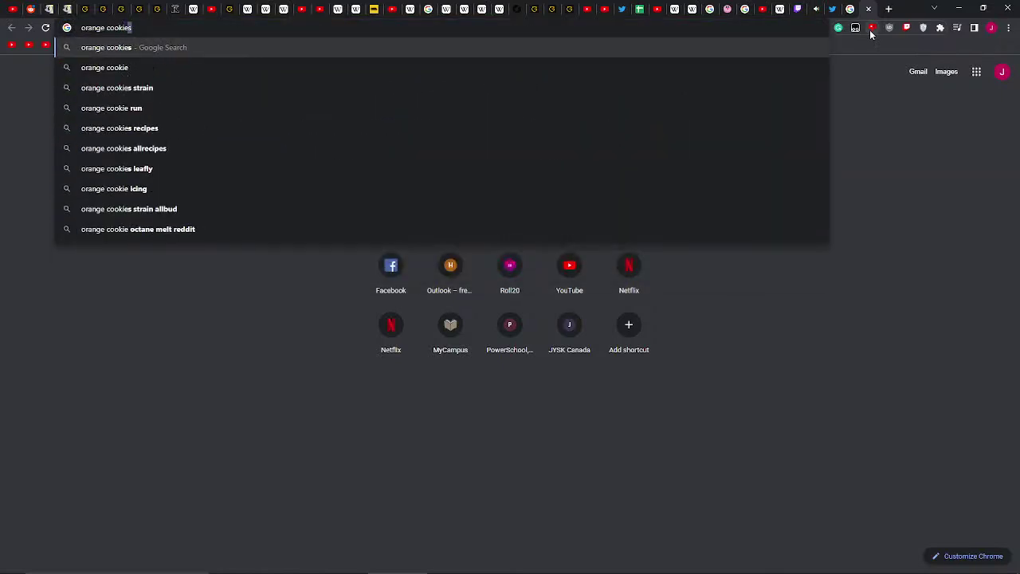
key(Return)
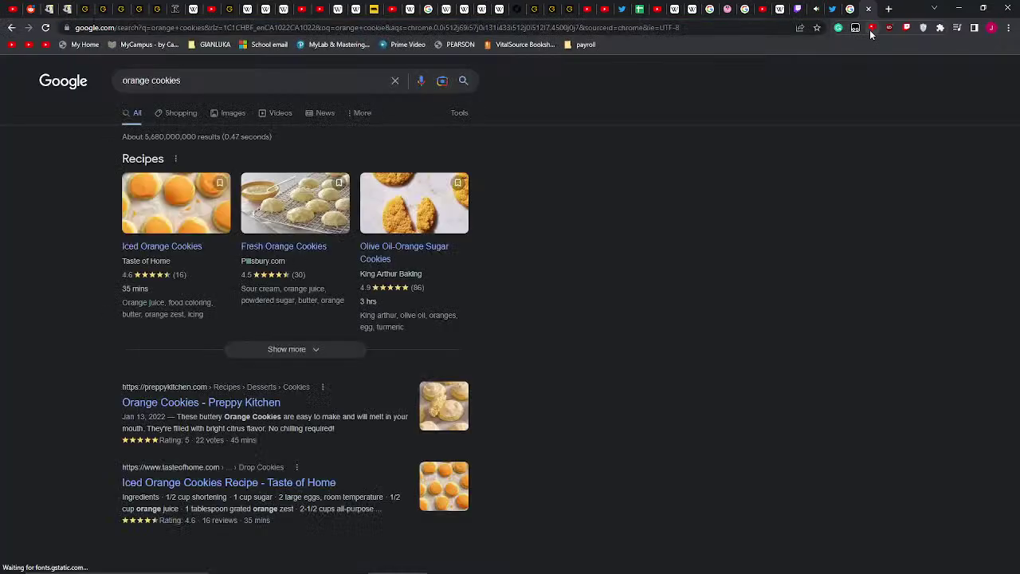
click(275, 80)
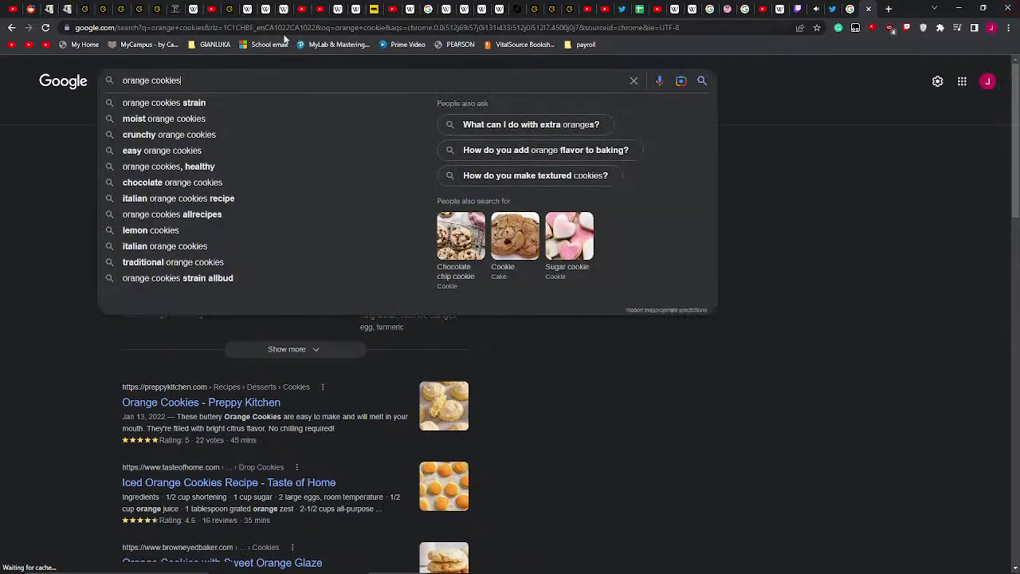
key(Escape)
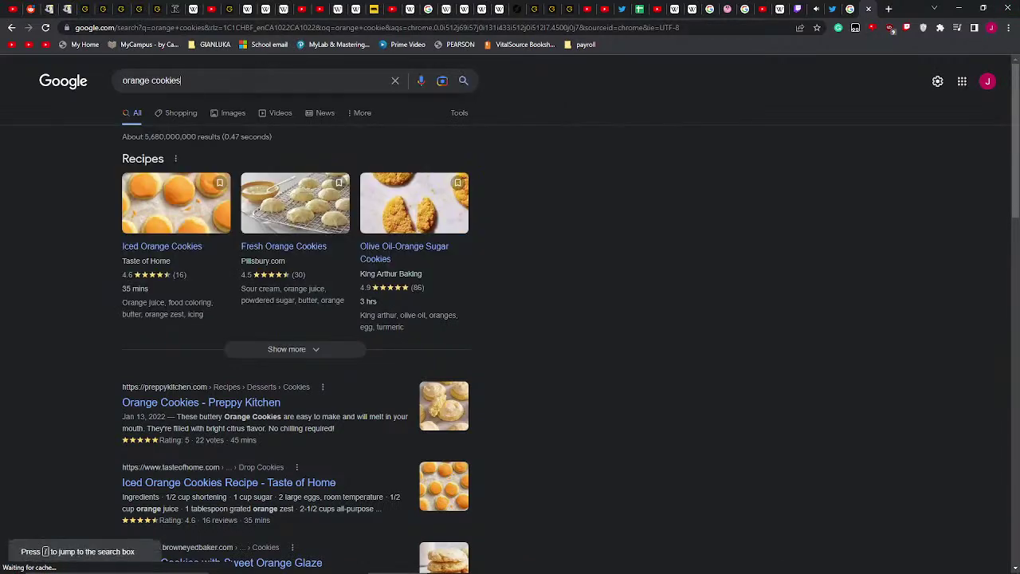
key(BackSpace)
key(Return)
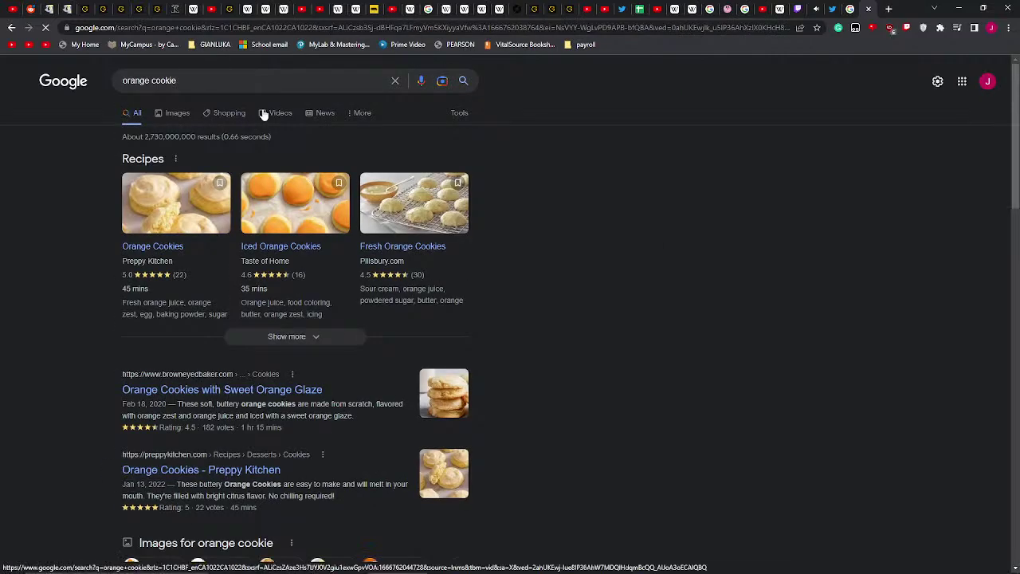
- Refine the search to "orange cookie cookie run" and open the preview of the first Orange Cookie image
click(215, 81)
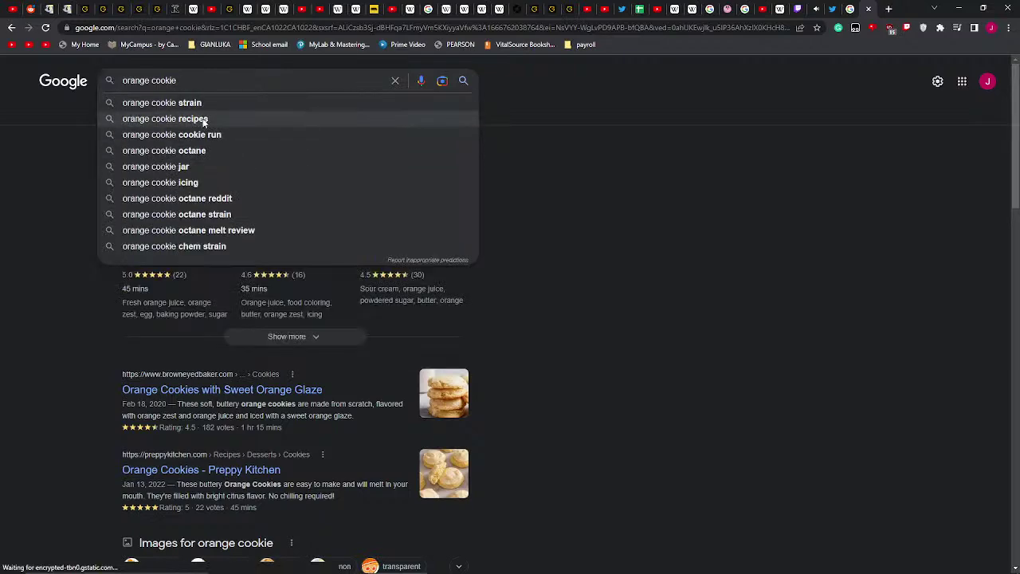
click(217, 134)
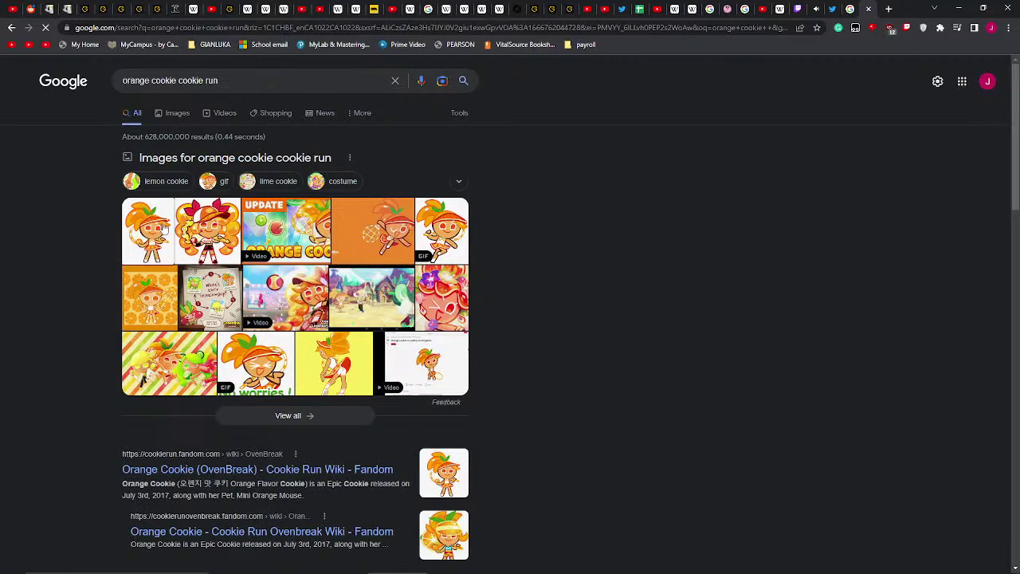
mouse_move(678, 571)
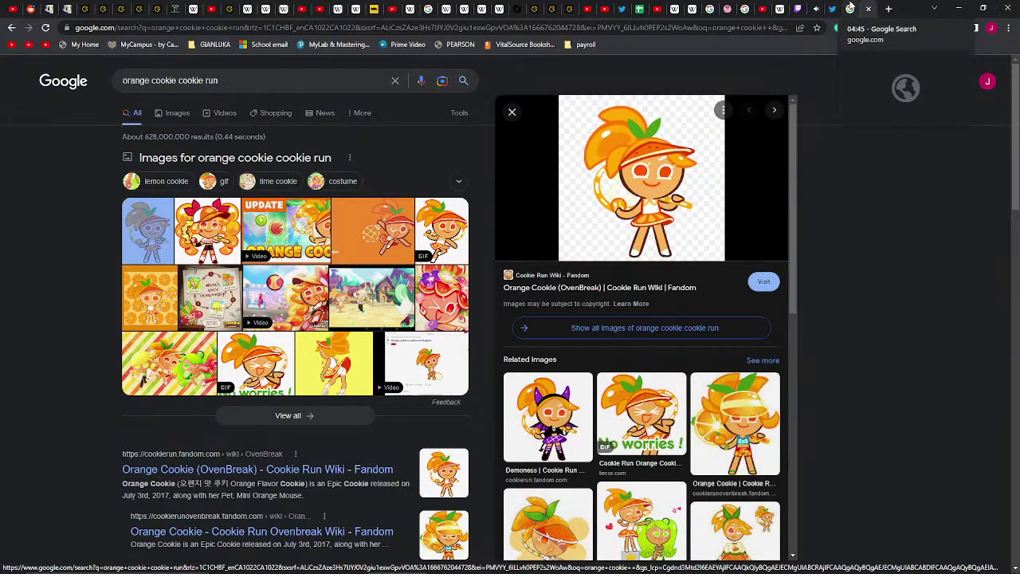
- Look over the Orange Cookie preview and its related images as a drawing reference, and switch back to Paint
click(851, 8)
click(860, 8)
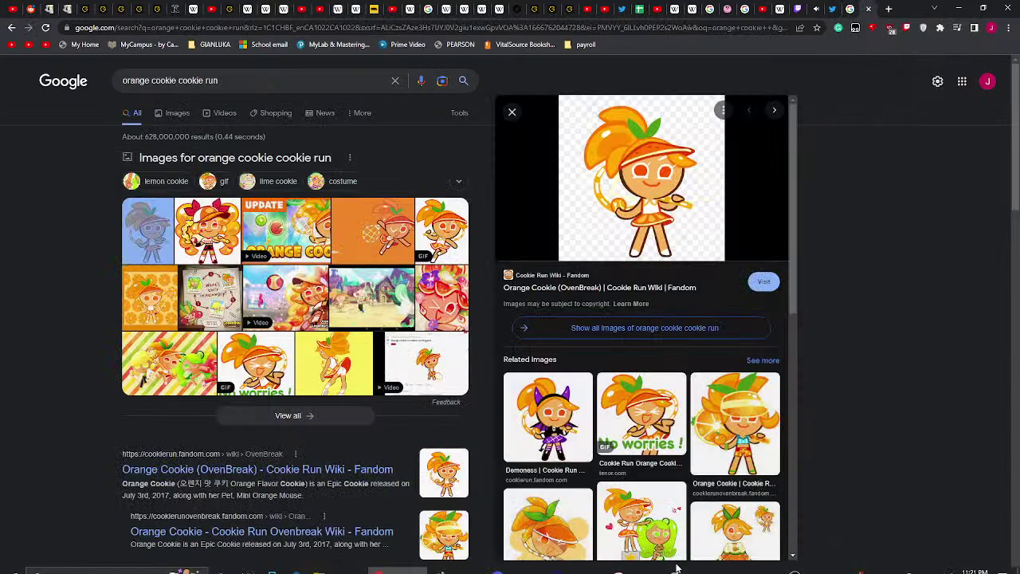
scroll(777, 319, down, 2)
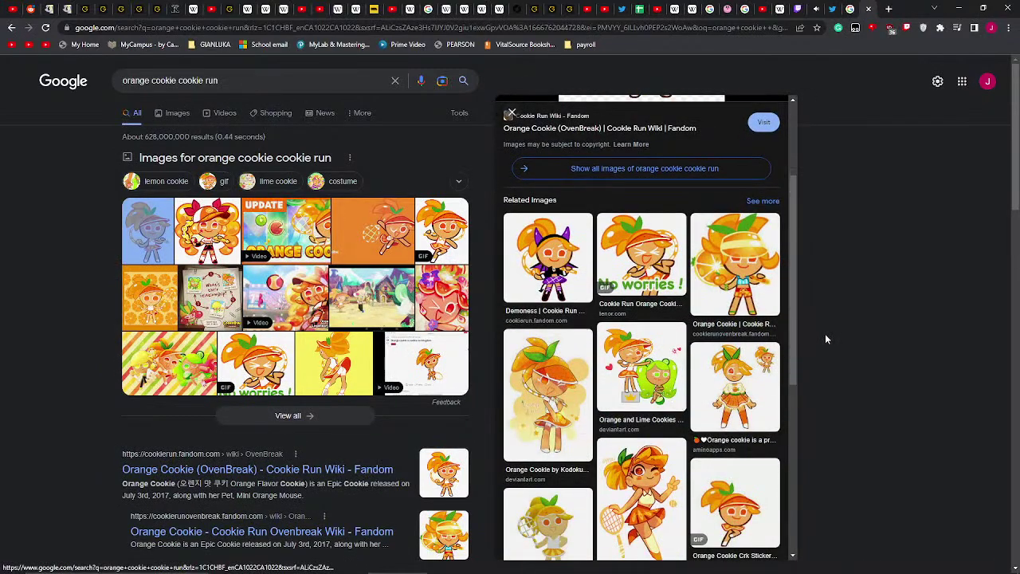
scroll(774, 309, up, 2)
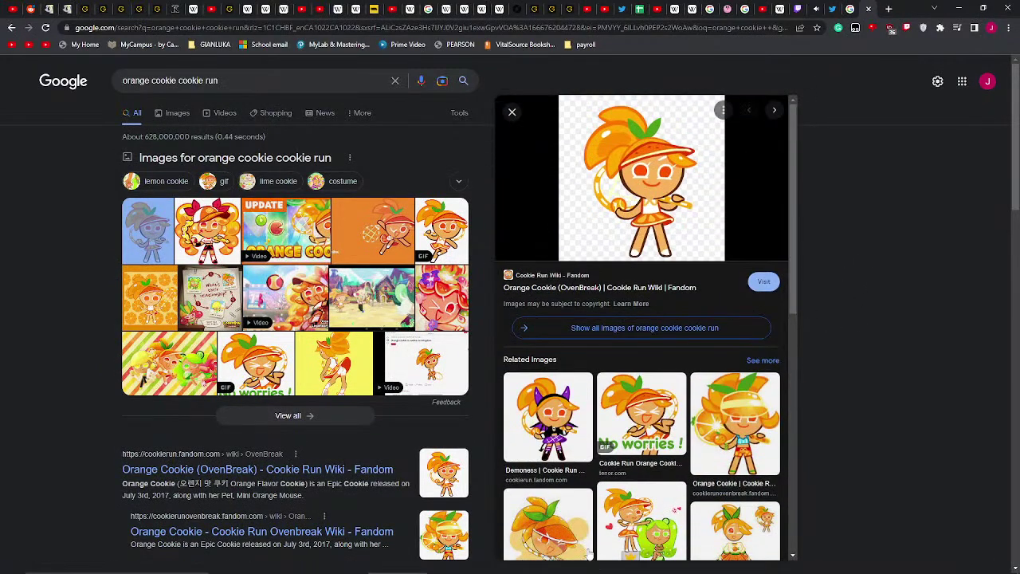
mouse_move(540, 571)
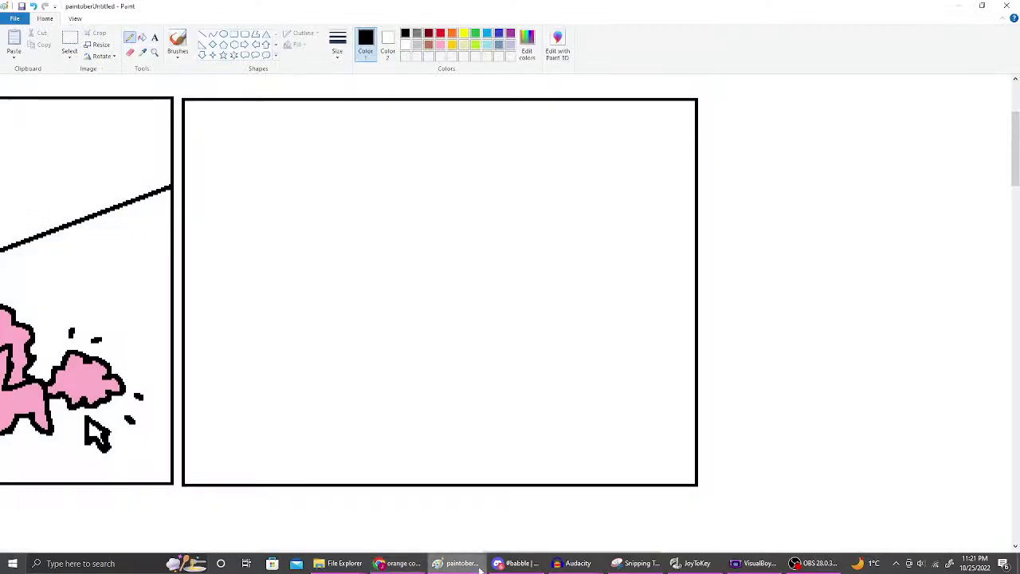
click(481, 566)
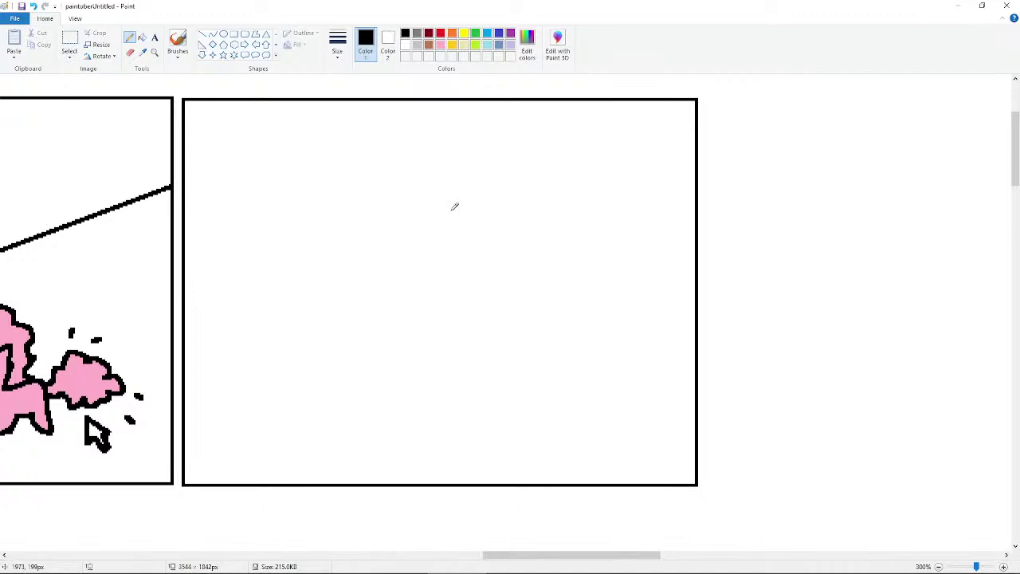
- Draw the Orange Cookie's round head in the empty panel with a pointed visor, two leaves and a three-lobed ponytail in black
mouse_move(446, 199)
mouse_down()
mouse_move(397, 271)
mouse_move(437, 195)
mouse_move(408, 300)
mouse_move(454, 193)
mouse_move(501, 255)
mouse_up()
key(ctrl+z)
key(ctrl+z)
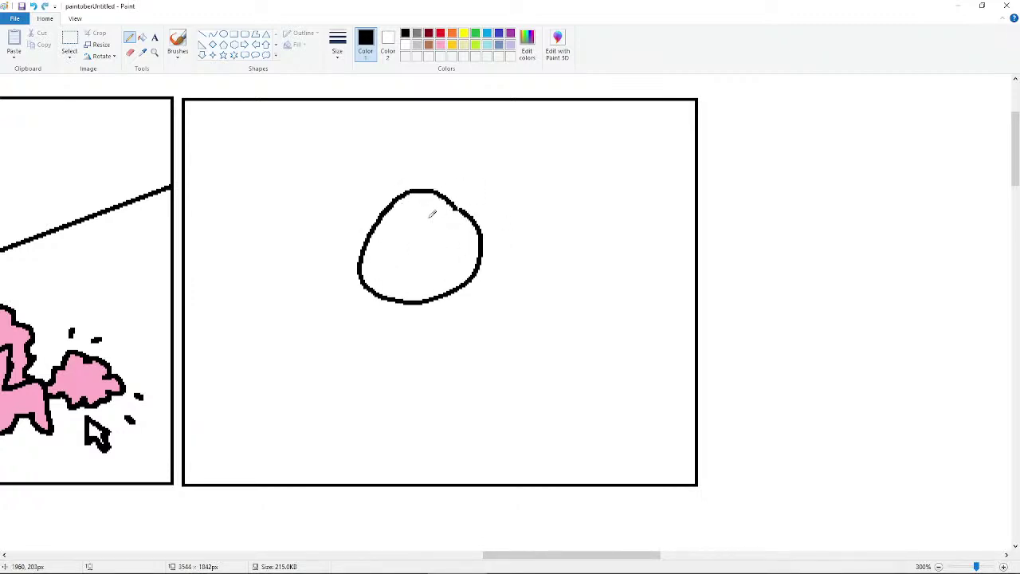
drag(380, 220, 480, 227)
drag(481, 226, 519, 237)
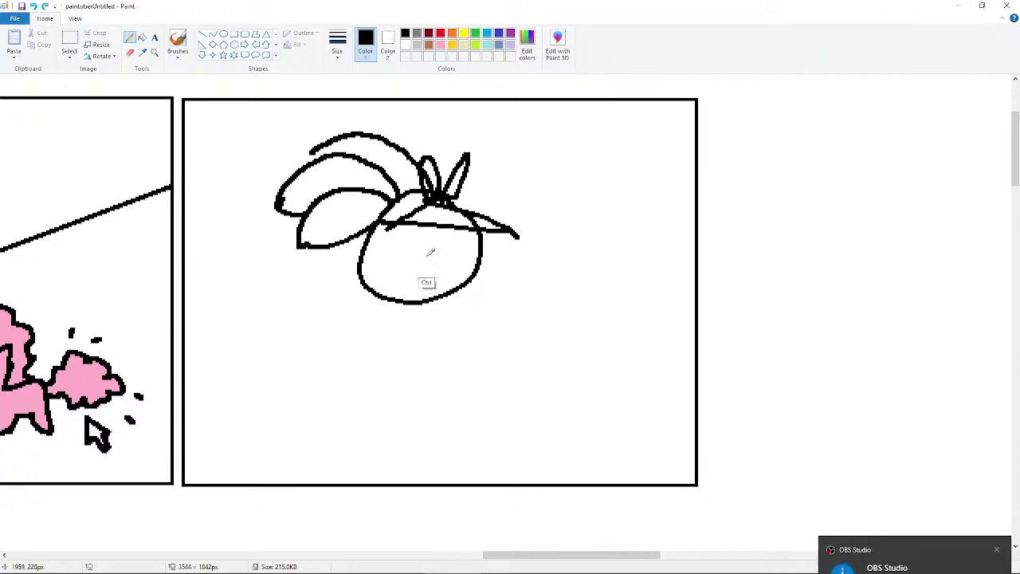
mouse_move(417, 249)
mouse_down()
mouse_move(439, 261)
mouse_move(438, 275)
mouse_up()
key(ctrl+z)
key(ctrl+z)
key(ctrl+z)
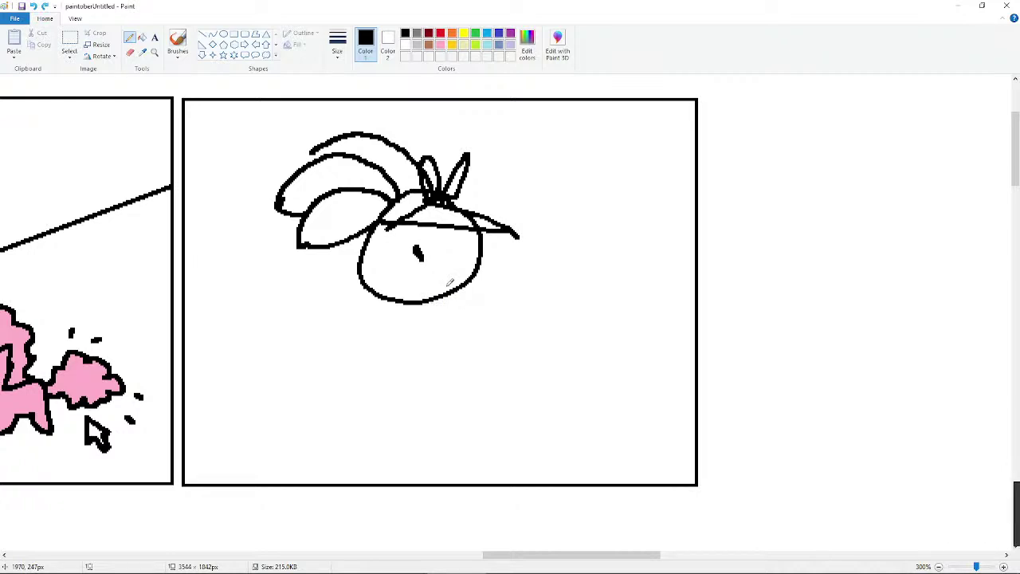
key(ctrl+z)
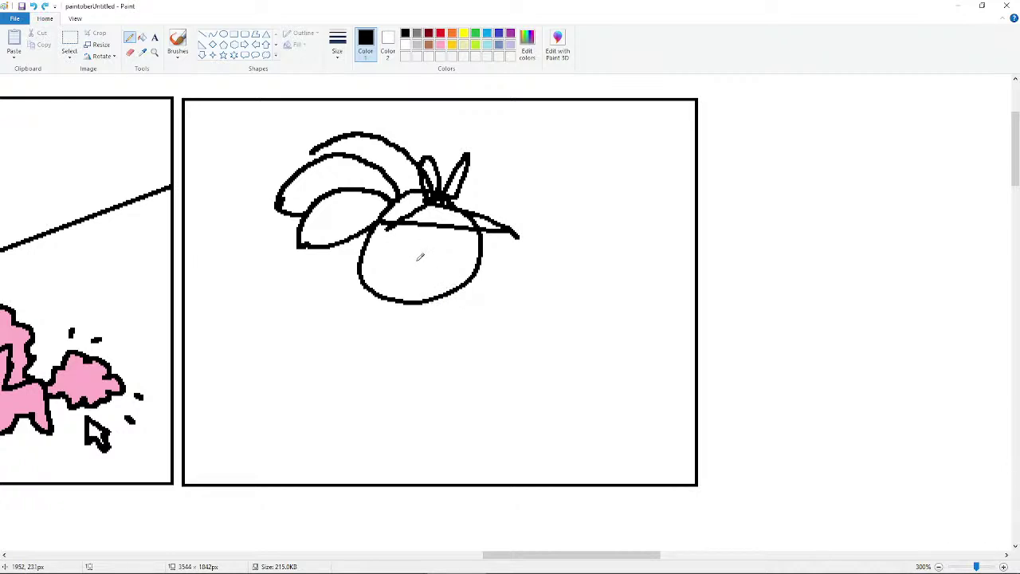
click(426, 267)
key(ctrl+z)
key(ctrl+z)
key(ctrl+z)
- Draw the character's small torso with a collar and a flared skirt below the head
mouse_move(401, 301)
mouse_down()
mouse_move(401, 351)
mouse_move(404, 337)
mouse_up()
key(ctrl+z)
mouse_move(403, 301)
mouse_down()
mouse_move(382, 358)
mouse_move(447, 358)
mouse_move(426, 330)
mouse_move(423, 303)
mouse_move(420, 313)
mouse_move(405, 308)
mouse_move(403, 317)
mouse_move(425, 308)
mouse_move(405, 328)
mouse_up()
key(ctrl+z)
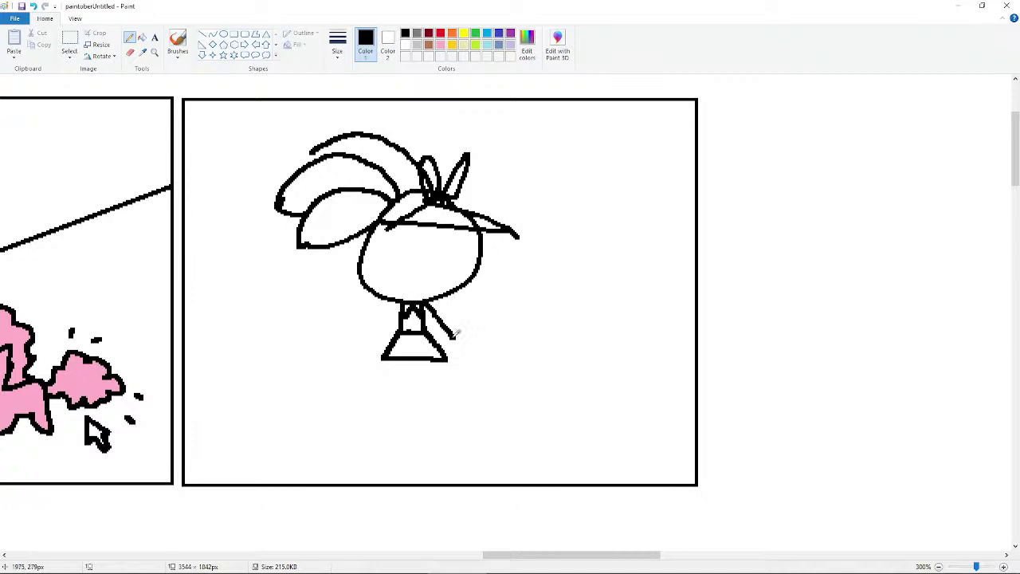
- Draw both arms from the shoulders down alongside the skirt, redoing the strokes that miss
drag(423, 302, 444, 343)
drag(400, 307, 387, 345)
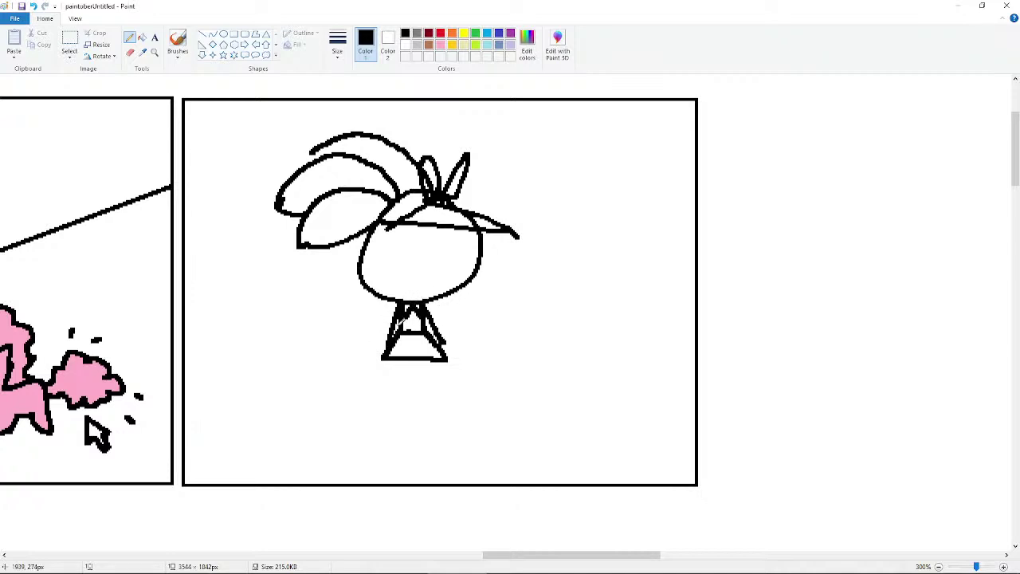
key(ctrl+z)
drag(397, 302, 380, 343)
mouse_move(381, 344)
mouse_down()
mouse_move(345, 298)
mouse_move(328, 304)
mouse_move(327, 340)
mouse_move(366, 352)
mouse_move(363, 327)
mouse_move(376, 309)
mouse_move(334, 311)
mouse_move(336, 331)
mouse_move(381, 358)
mouse_up()
key(ctrl+z)
key(ctrl+z)
key(ctrl+z)
- Draw a round tennis racket with crossed strings in the character's hand beside the skirt
mouse_move(352, 327)
mouse_down()
mouse_move(341, 315)
mouse_move(360, 322)
mouse_move(338, 312)
mouse_move(357, 322)
mouse_move(349, 343)
mouse_move(360, 304)
mouse_move(370, 335)
mouse_up()
key(ctrl+z)
key(ctrl+z)
key(ctrl+z)
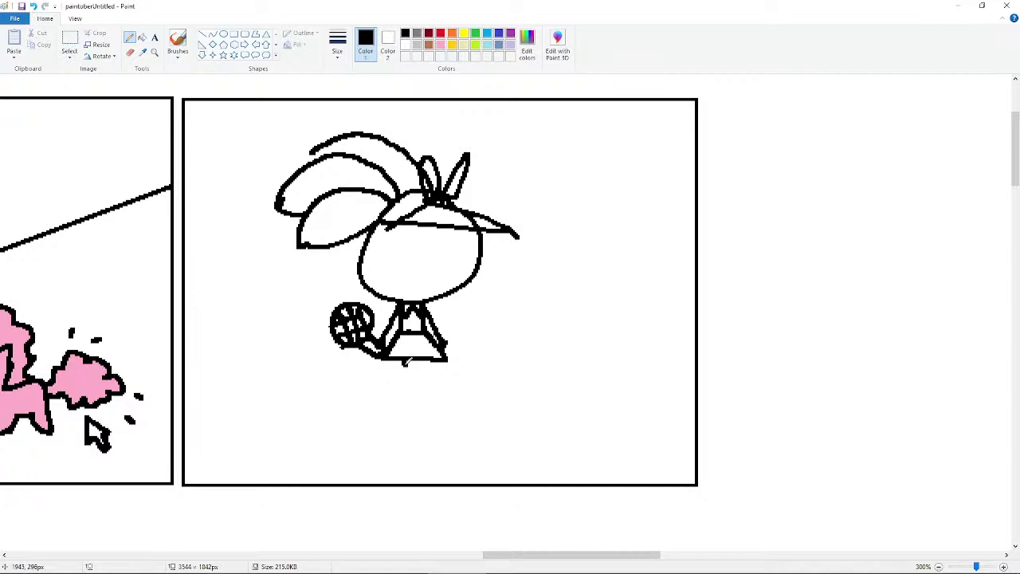
- Draw two legs with shoes beneath the skirt, and undo the two small dots on the face
key(ctrl+z)
mouse_move(405, 360)
mouse_down()
mouse_move(402, 391)
mouse_move(385, 401)
mouse_move(406, 401)
mouse_move(409, 353)
mouse_move(432, 354)
mouse_move(442, 405)
mouse_move(413, 408)
mouse_up()
key(ctrl+z)
key(ctrl+z)
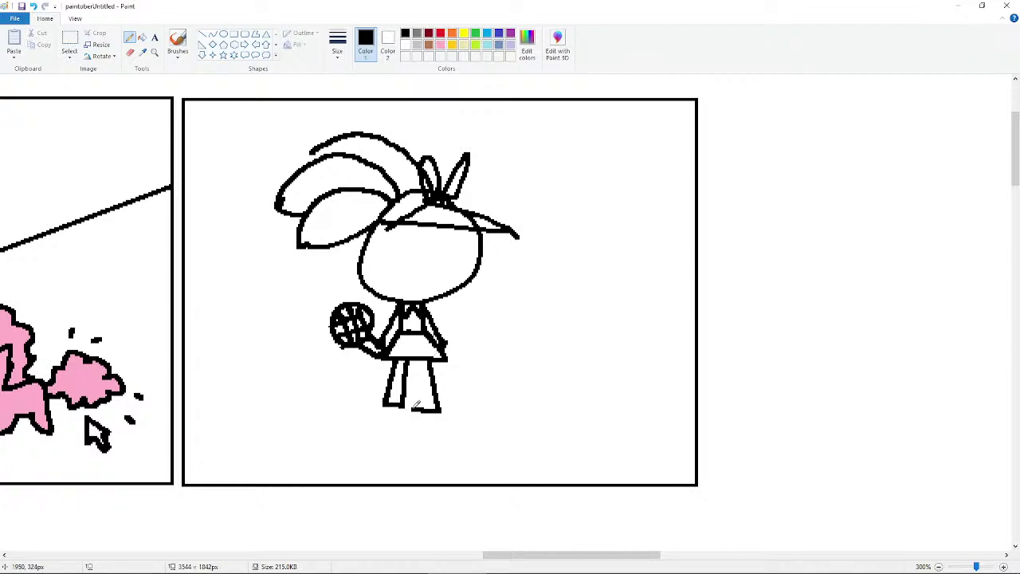
key(ctrl+z)
mouse_move(430, 357)
mouse_down()
mouse_move(439, 400)
mouse_move(425, 405)
mouse_move(418, 360)
mouse_up()
mouse_move(427, 394)
mouse_down()
mouse_move(440, 383)
mouse_move(392, 396)
mouse_up()
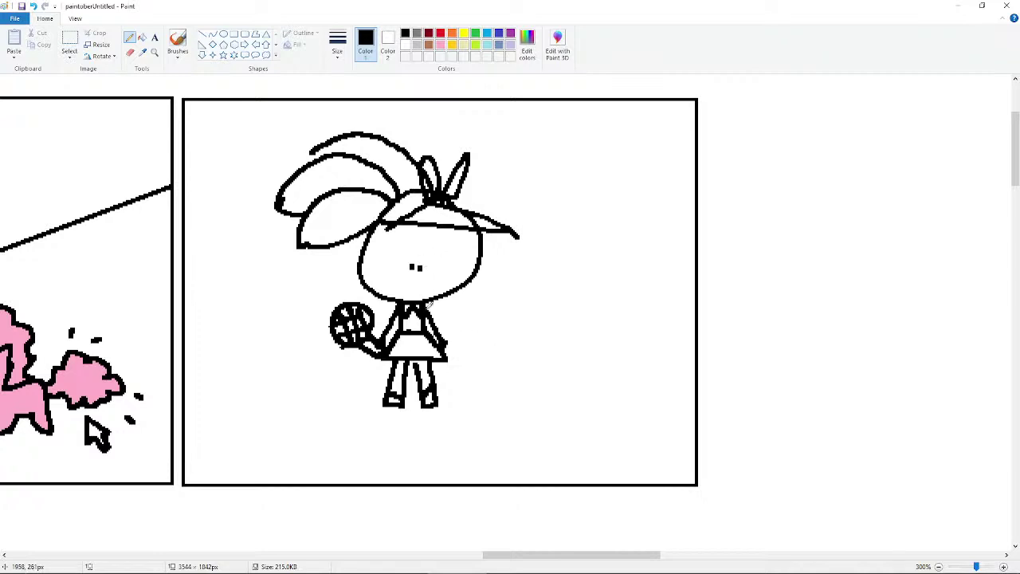
key(ctrl+z)
key(ctrl+z)
- Switch to Chrome, check the time remaining on the 6 minutes timer and return to the Orange Cookie results
click(405, 563)
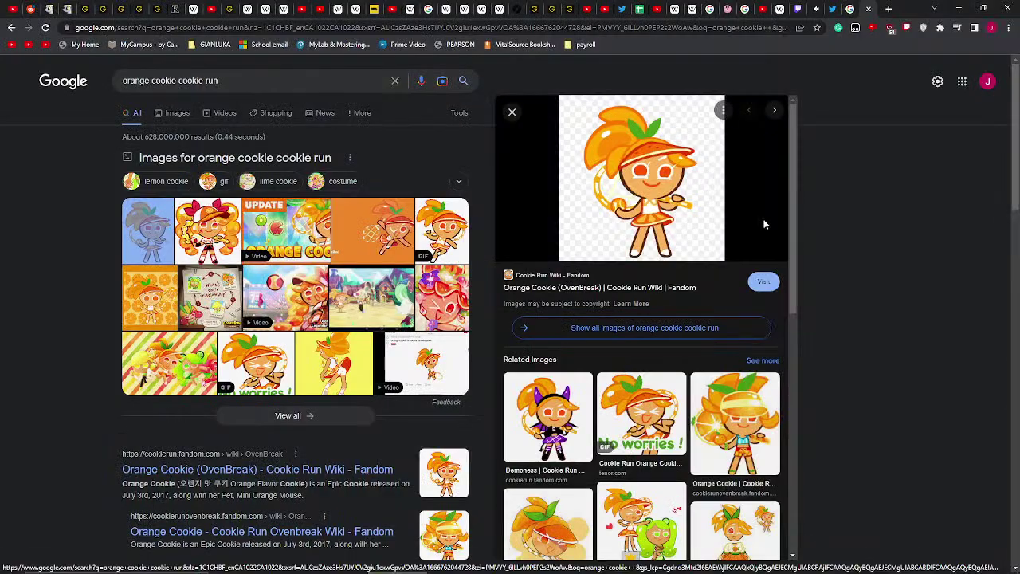
click(821, 8)
click(850, 8)
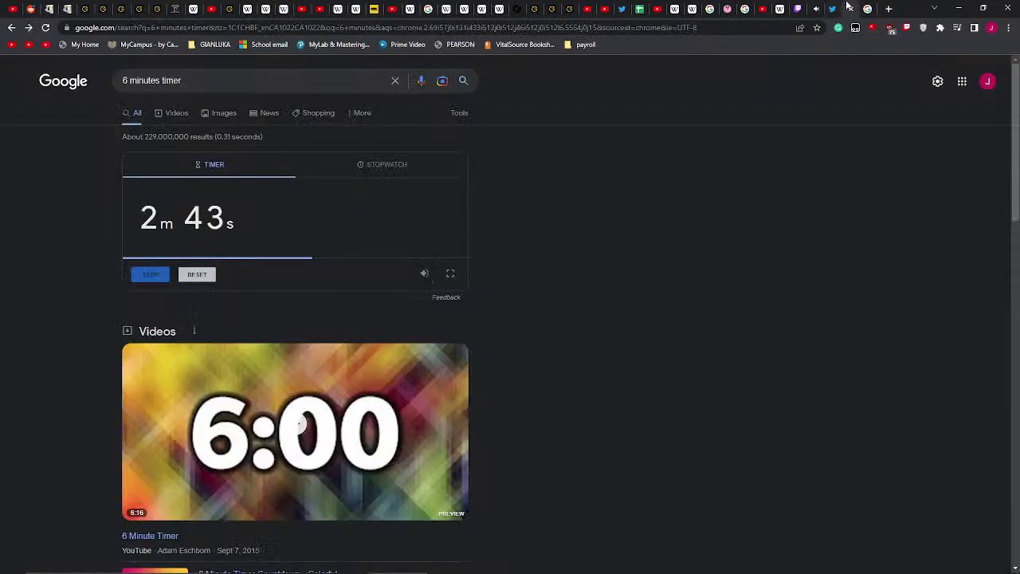
click(867, 9)
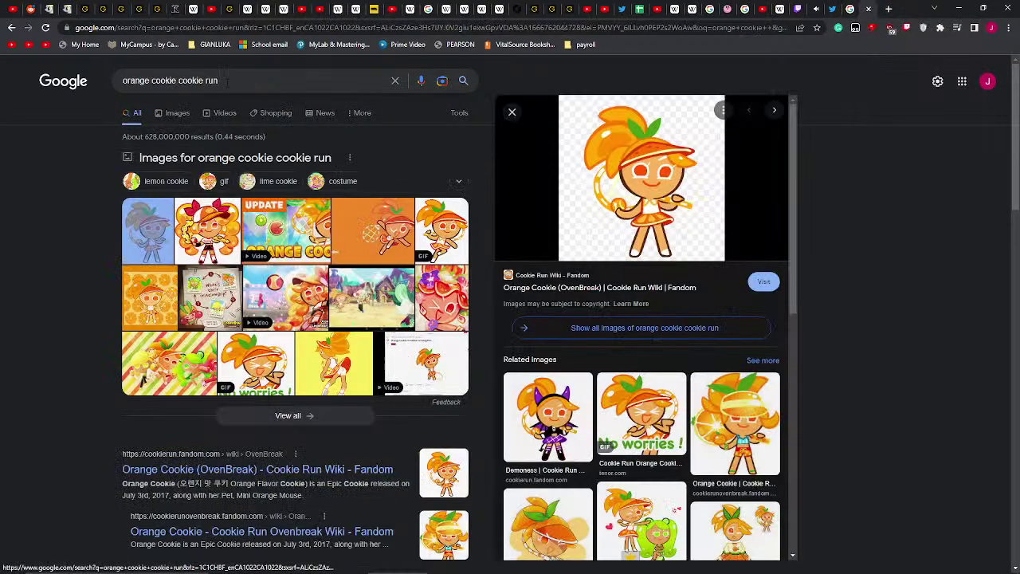
- Search Google for "troll face" and draw that grinning face on the character's head in Paint
drag(219, 80, 98, 88)
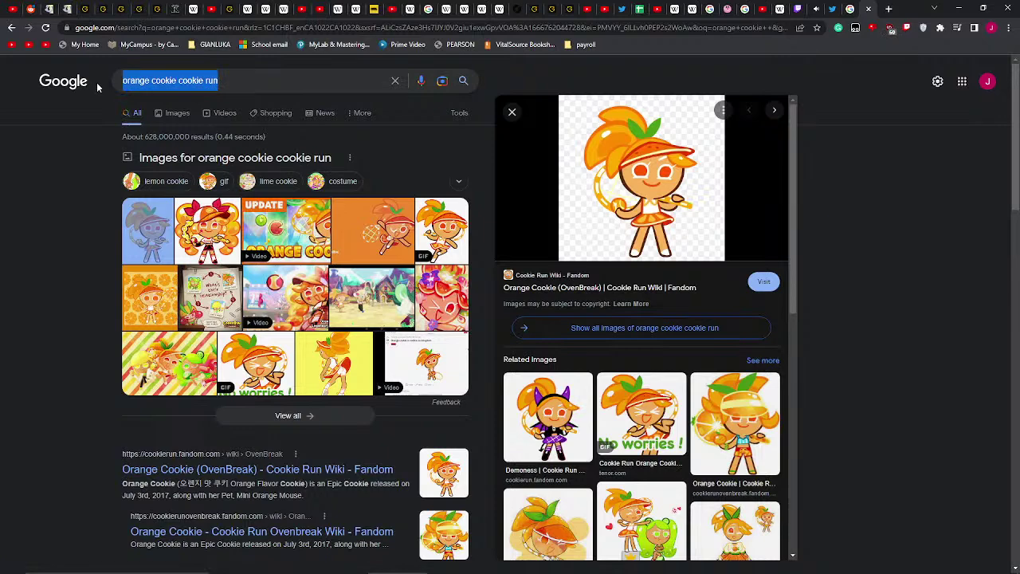
key(BackSpace)
text(t)
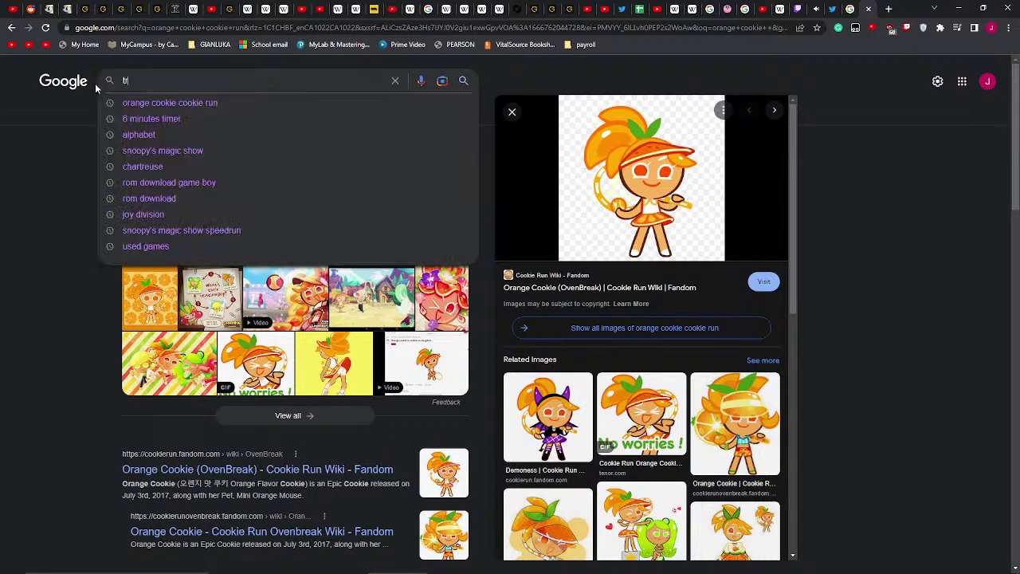
text(roll ()
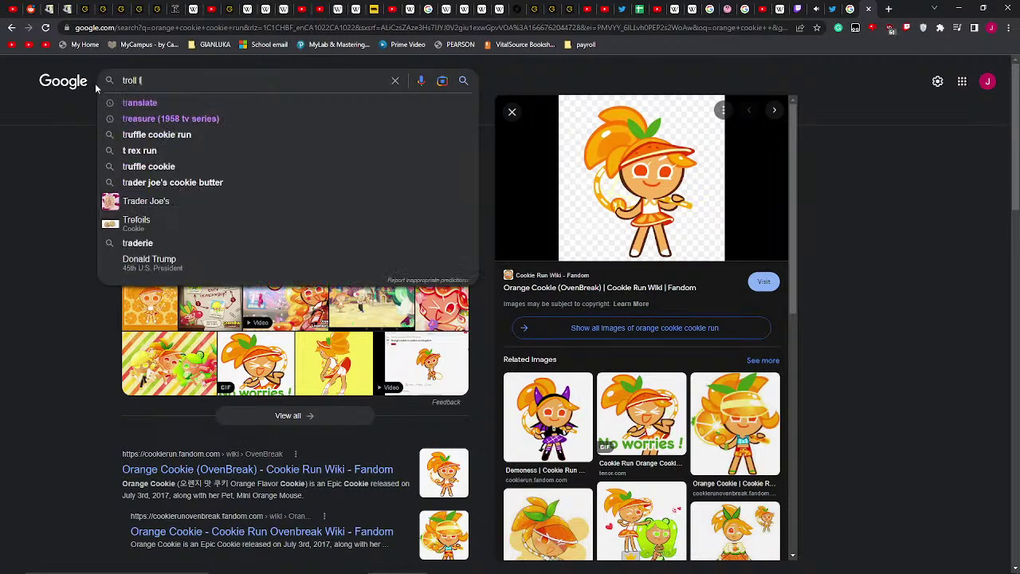
text(ace)
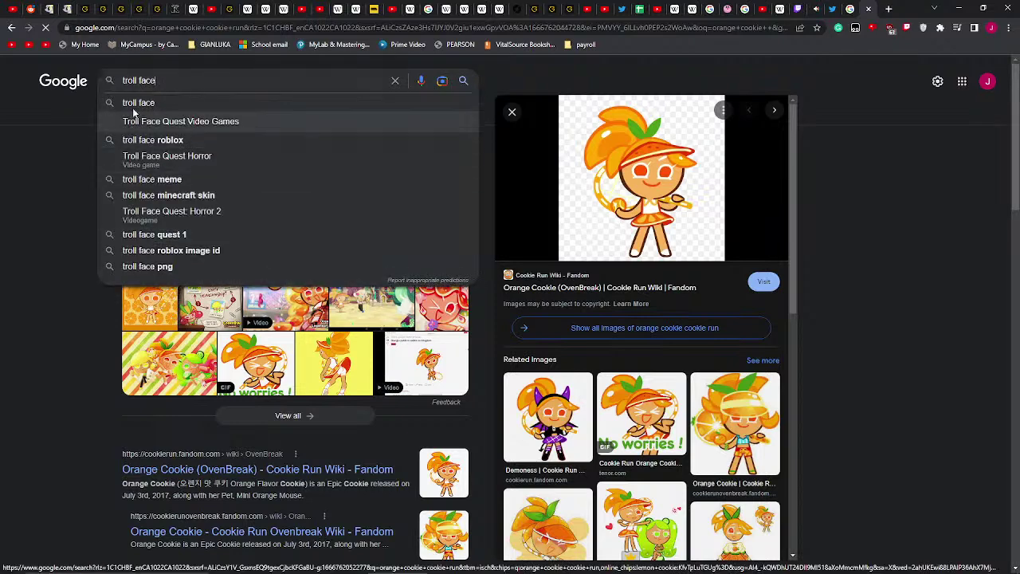
key(Return)
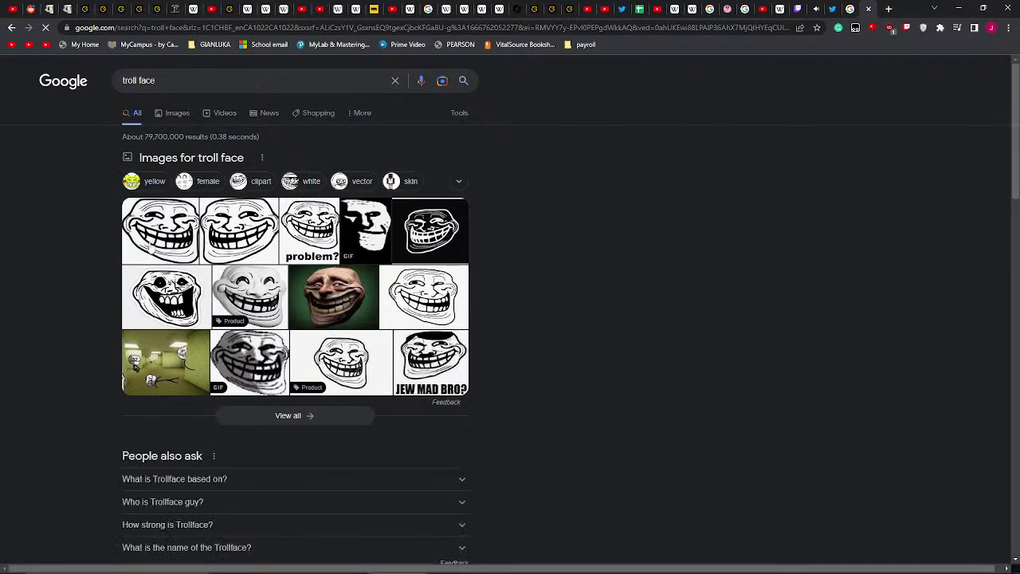
key(alt+Tab)
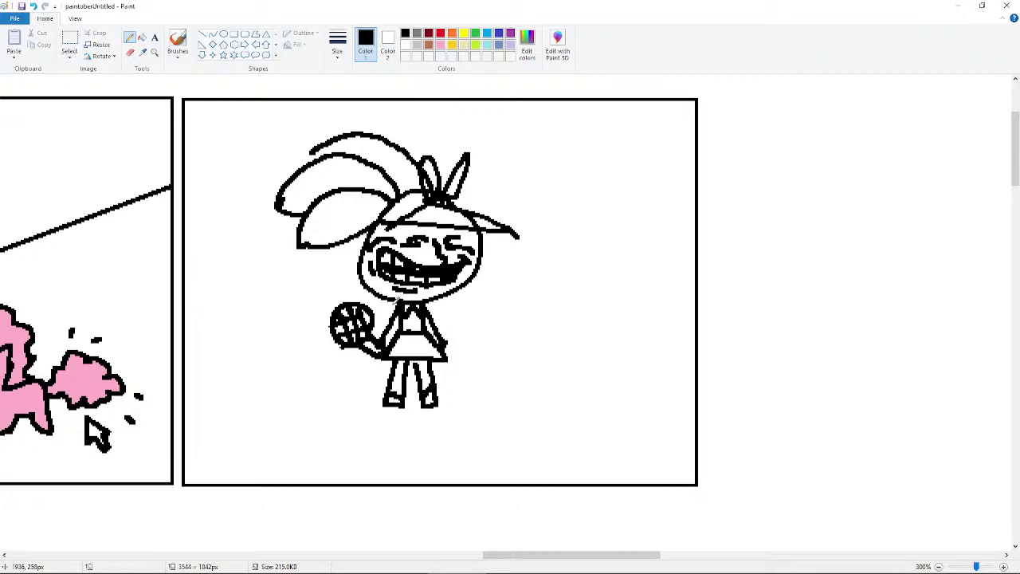
- Switch to Chrome and open the YouTube Studio live stream dashboard to check its analytics and chat
key(alt+Tab)
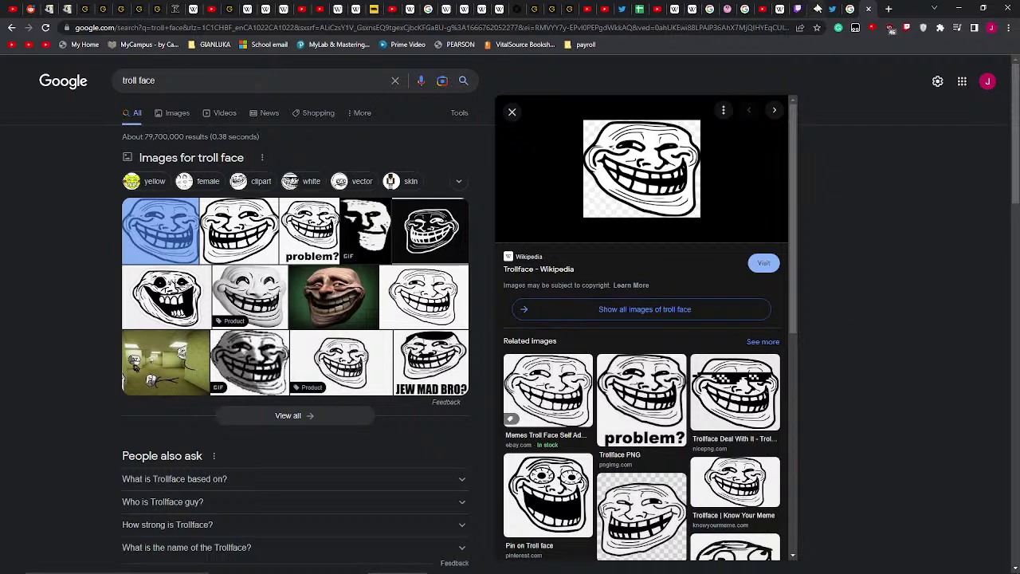
click(656, 8)
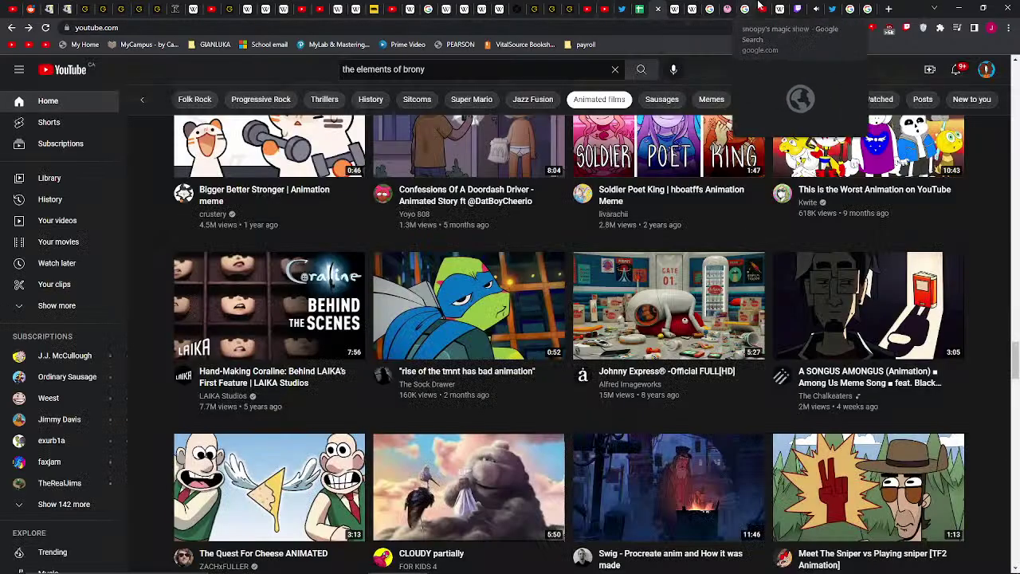
click(745, 9)
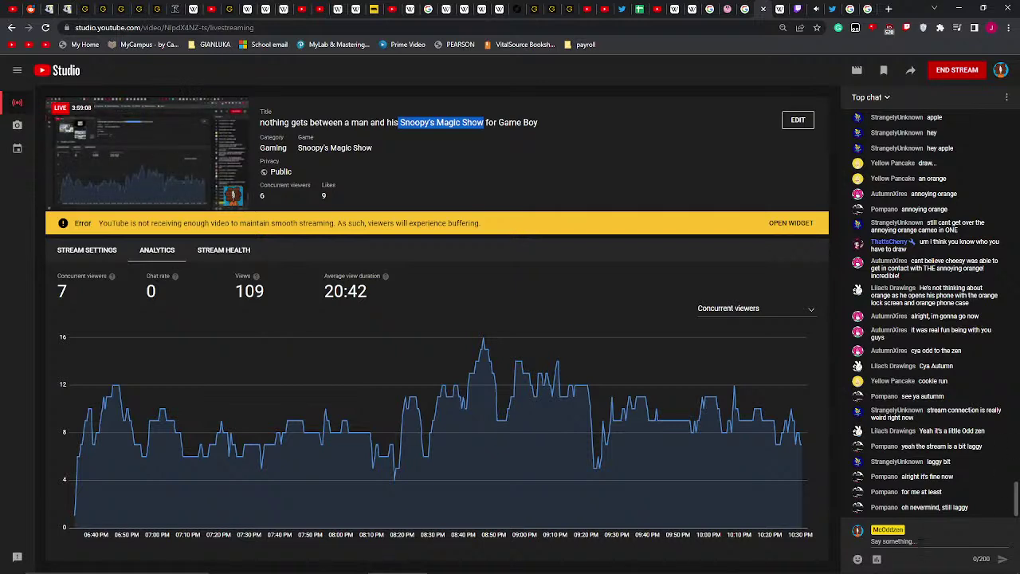
mouse_move(803, 567)
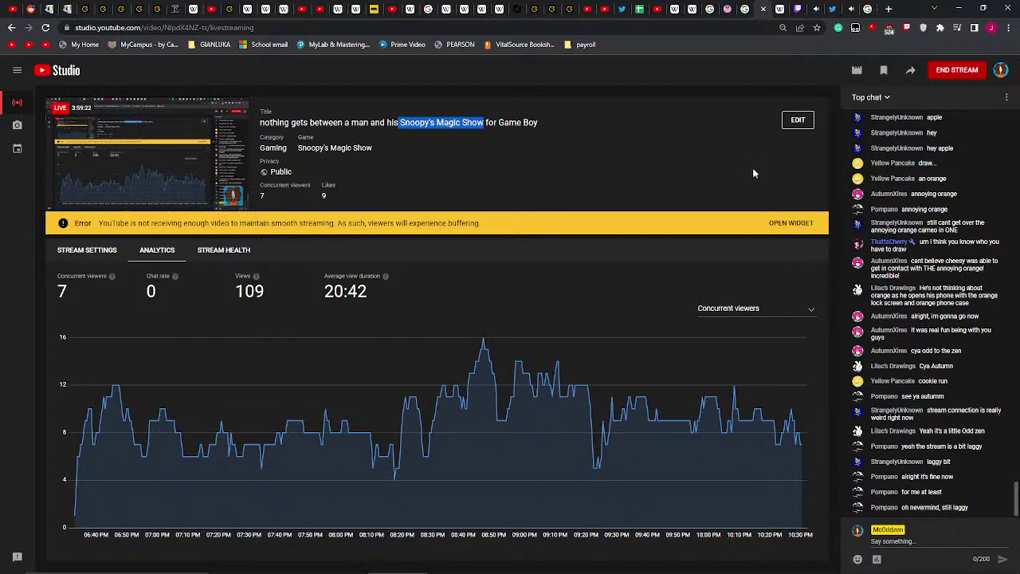
- Return to the expired 6 minutes timer, and pause the Super Mario Galaxy soundtrack video on YouTube
click(852, 14)
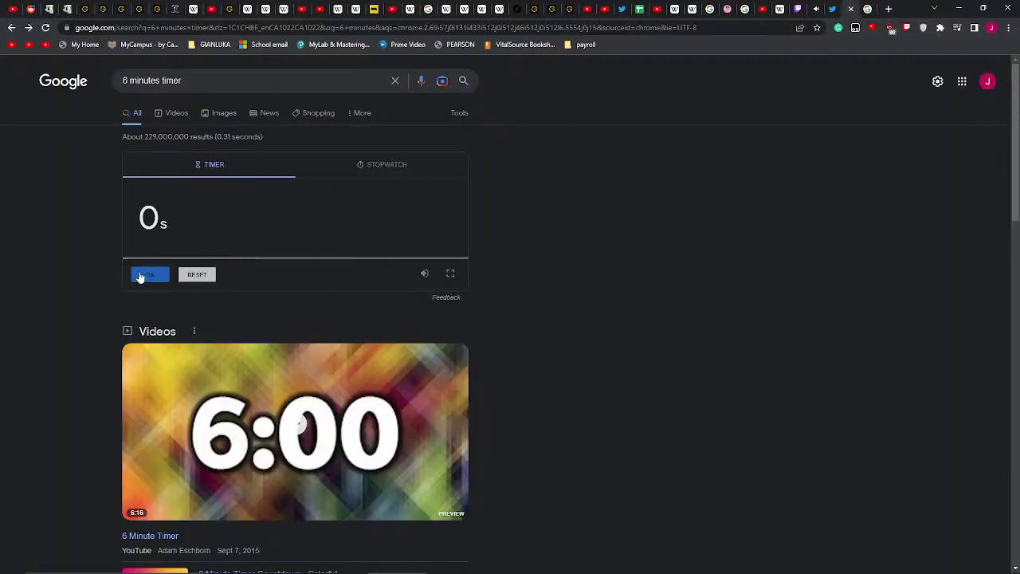
click(819, 9)
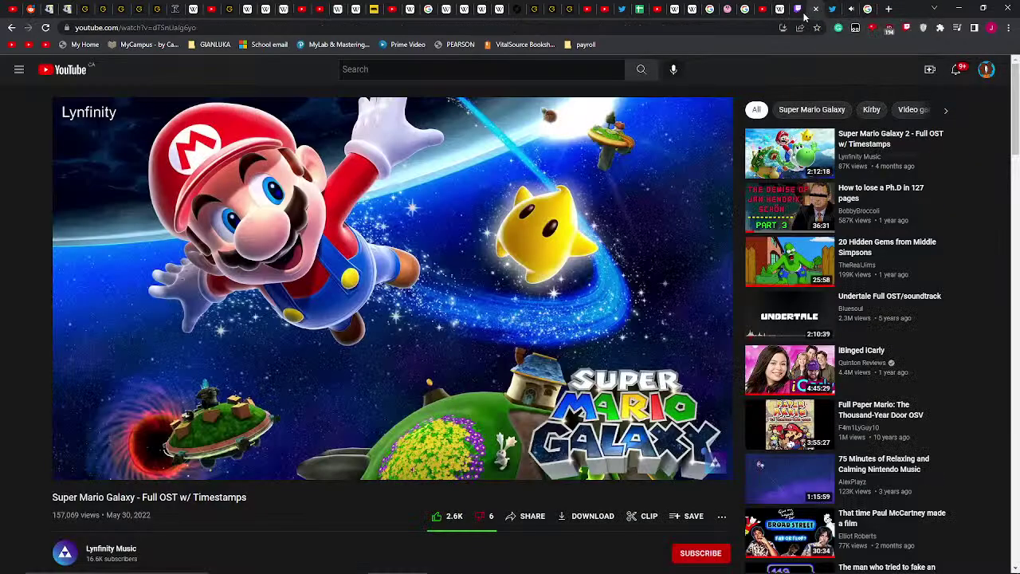
click(631, 211)
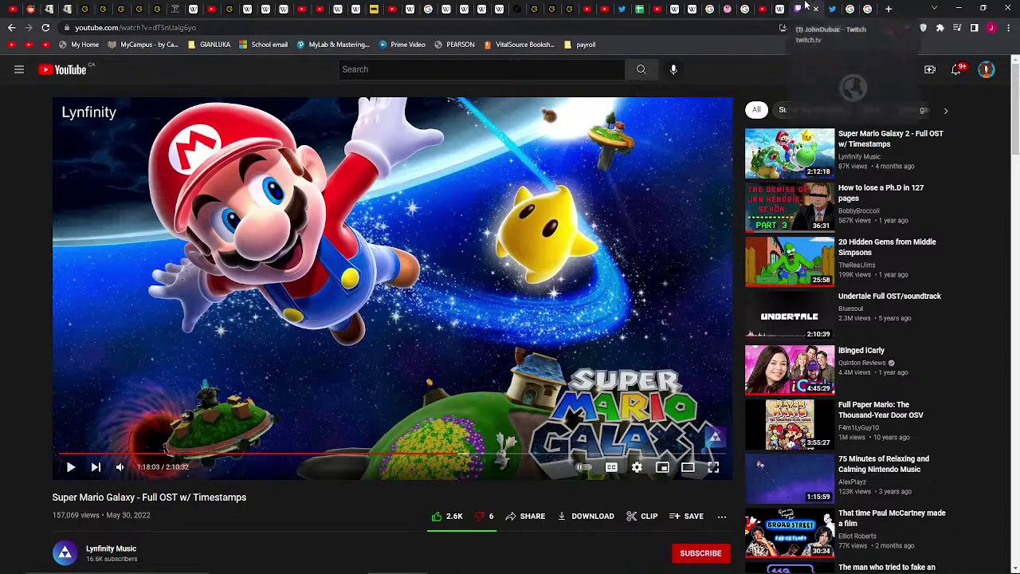
- Go back to the YouTube Studio dashboard and check the stream preview and the latest chat messages
click(749, 10)
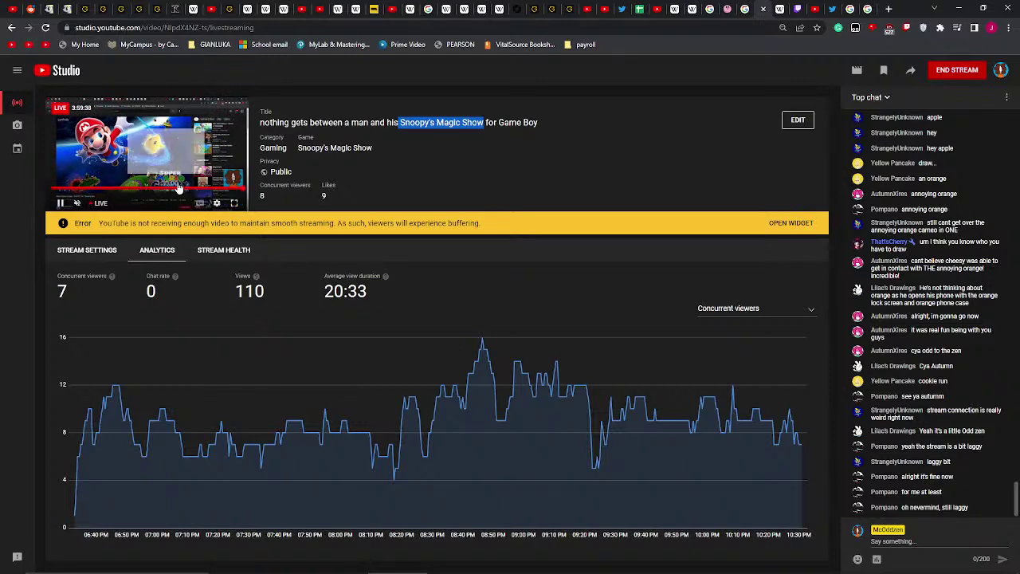
mouse_move(693, 569)
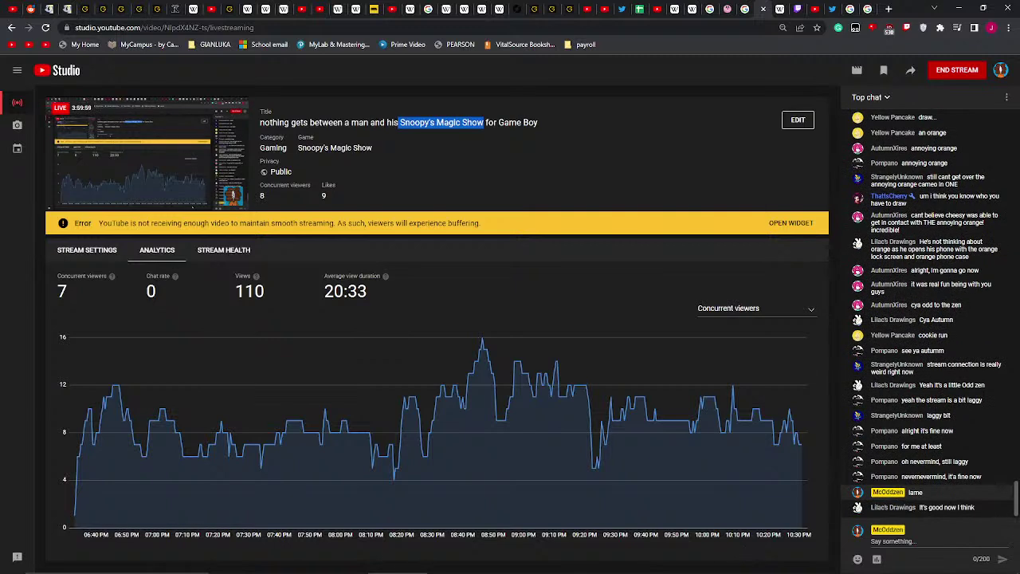
mouse_move(755, 563)
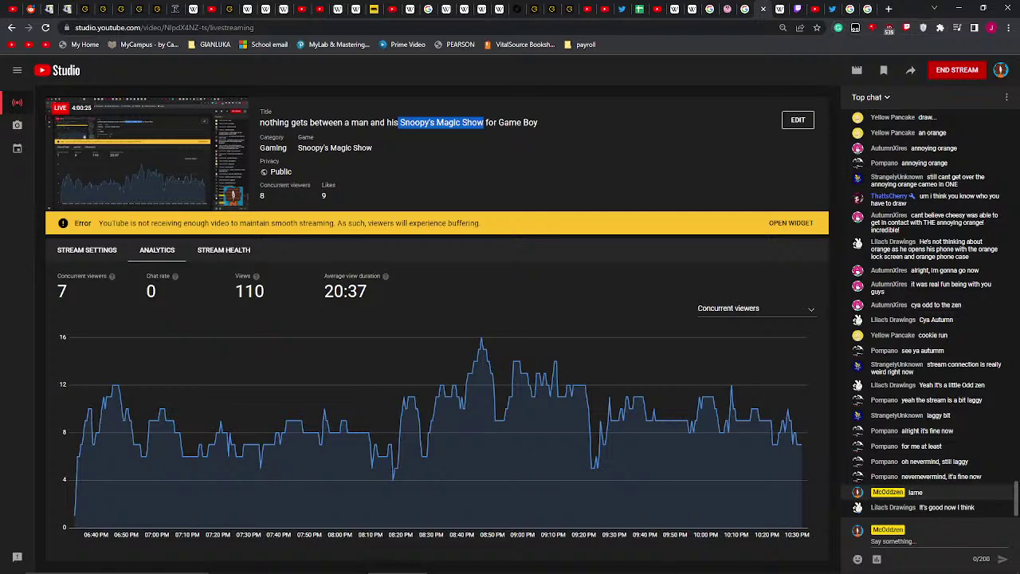
- Switch to Paint and bring the earlier teddy bear panel into view
click(461, 564)
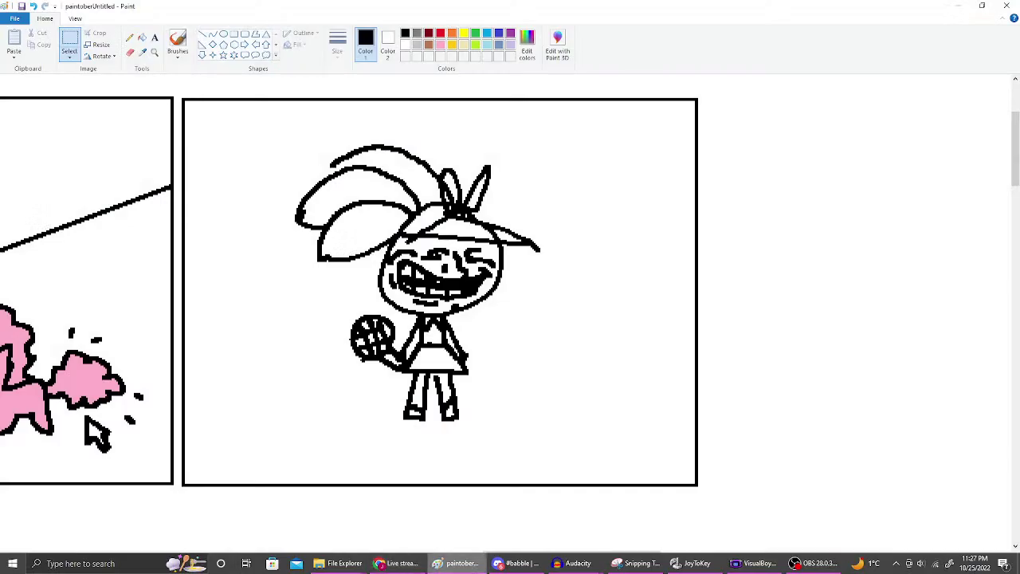
drag(604, 554, 443, 532)
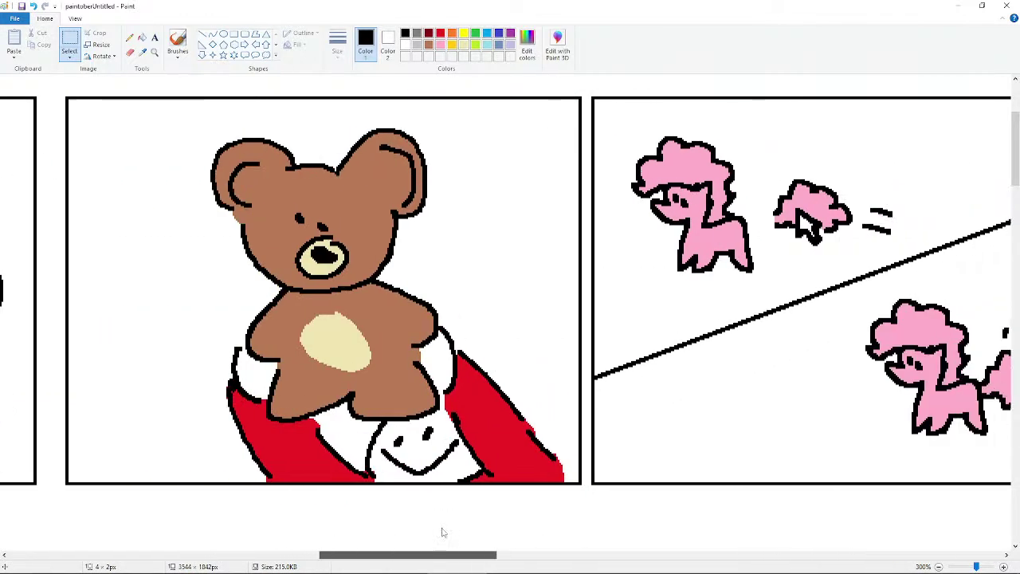
- Look over the brown teddy bear panel and the neighbouring pink pony panel
scroll(443, 533, up, 3)
scroll(478, 494, down, 3)
scroll(478, 494, up, 2)
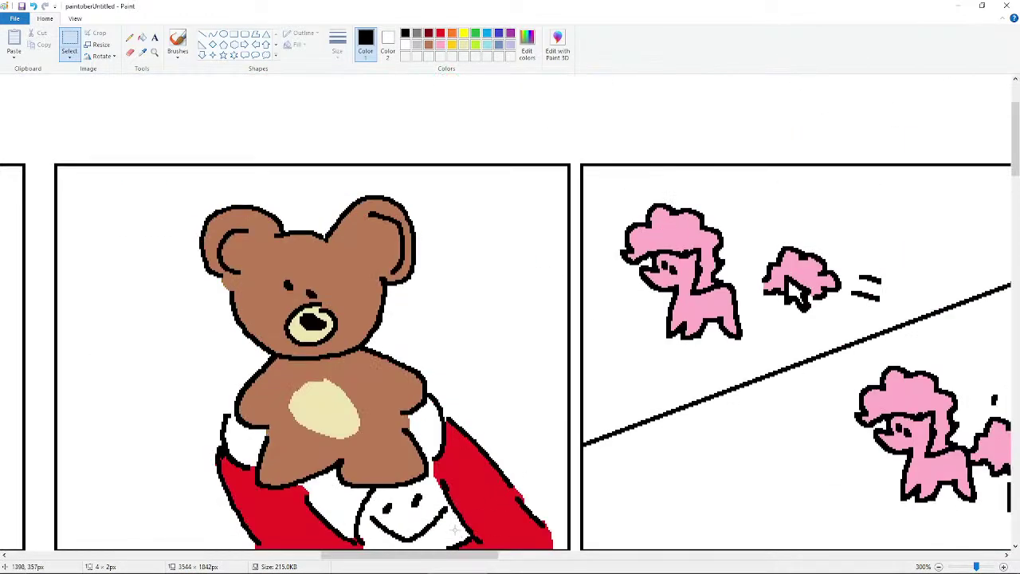
scroll(453, 532, down, 3)
mouse_move(451, 547)
mouse_down()
mouse_move(461, 547)
mouse_move(444, 547)
mouse_up()
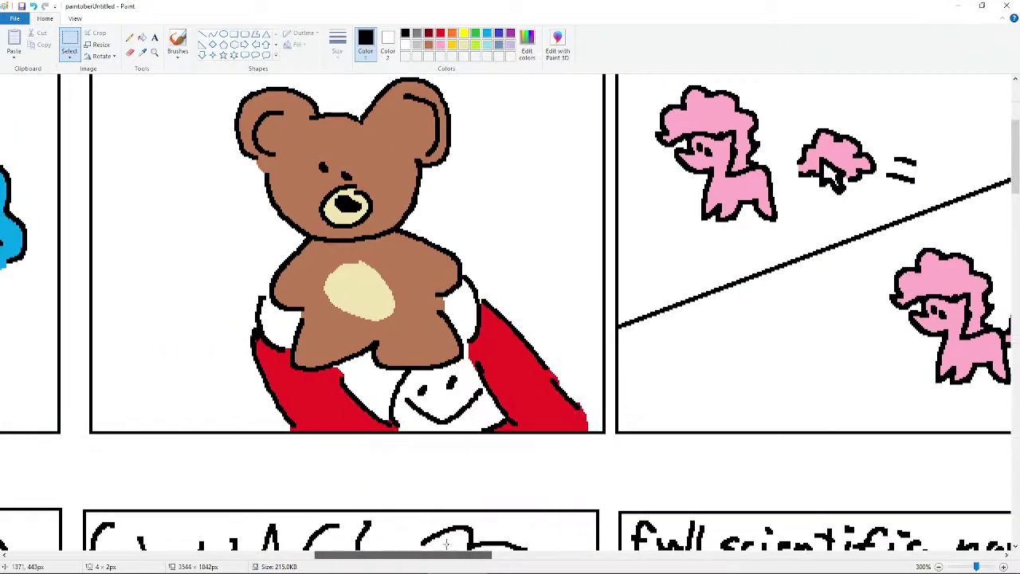
scroll(490, 458, up, 2)
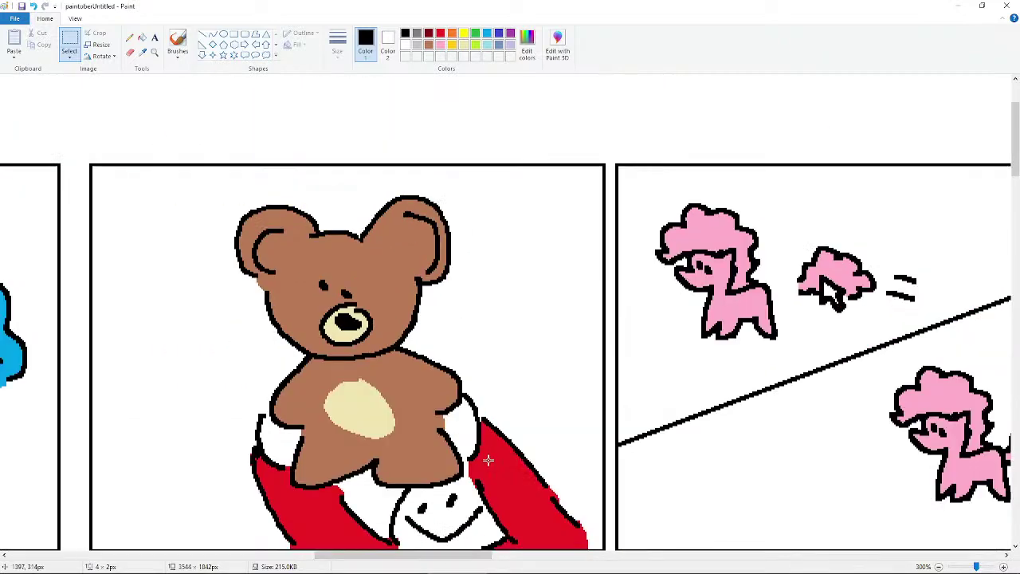
- Review the SWAG panel, the half-white, half-black gradient panel and the bicycle panel about the spike song
mouse_move(472, 556)
mouse_down()
mouse_move(563, 555)
mouse_move(459, 555)
mouse_up()
scroll(536, 532, down, 3)
scroll(441, 503, down, 9)
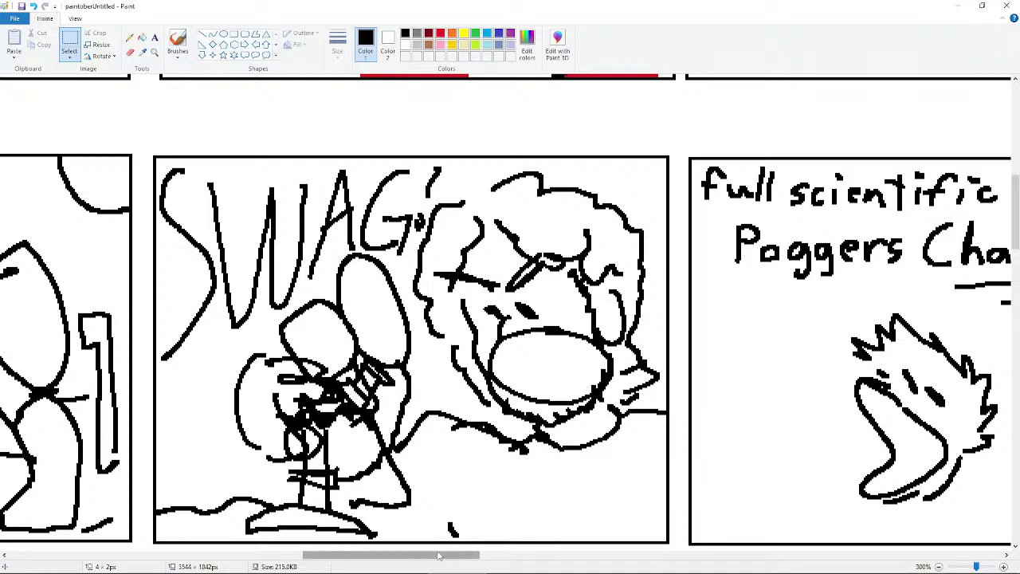
drag(437, 554, 514, 551)
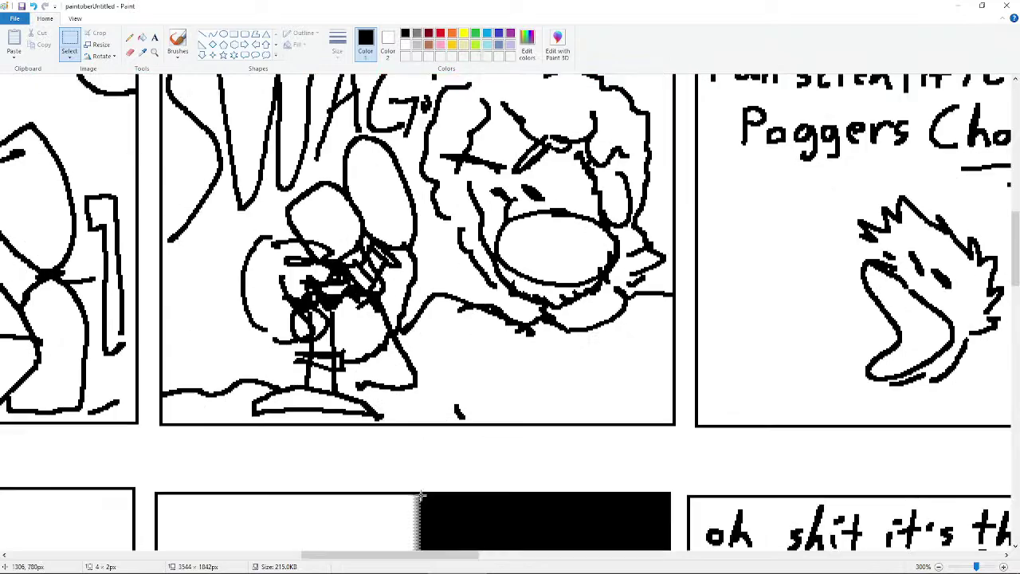
scroll(423, 495, up, 3)
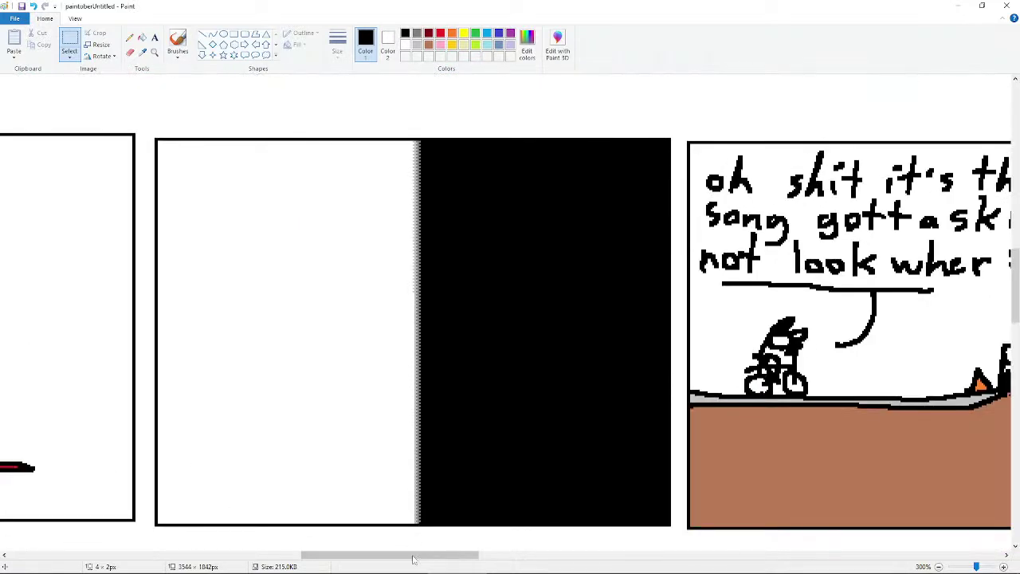
drag(448, 562, 516, 558)
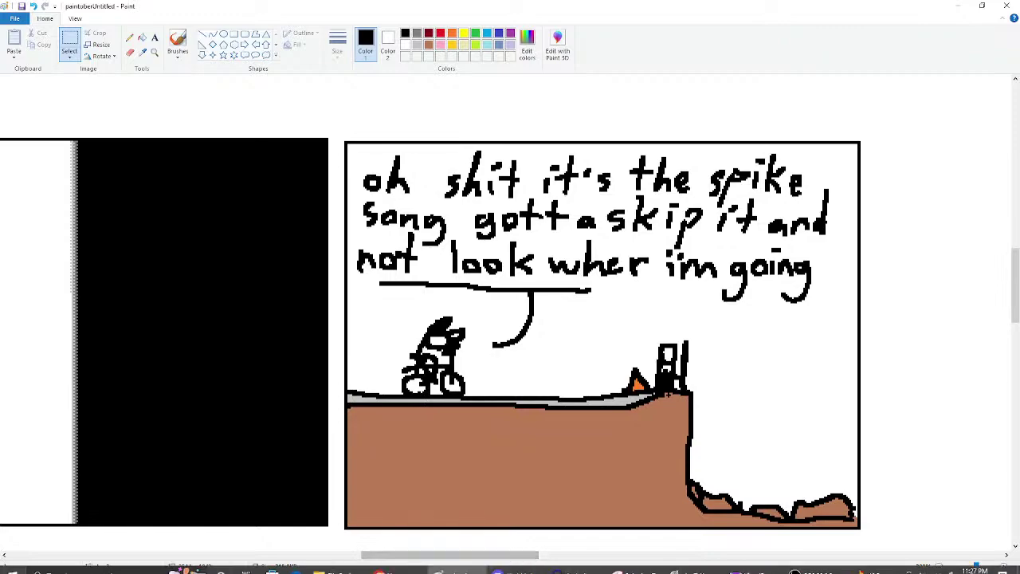
- Check the MS Paintober 2022 prompt list on Twitter in Chrome and return to Paint
click(397, 563)
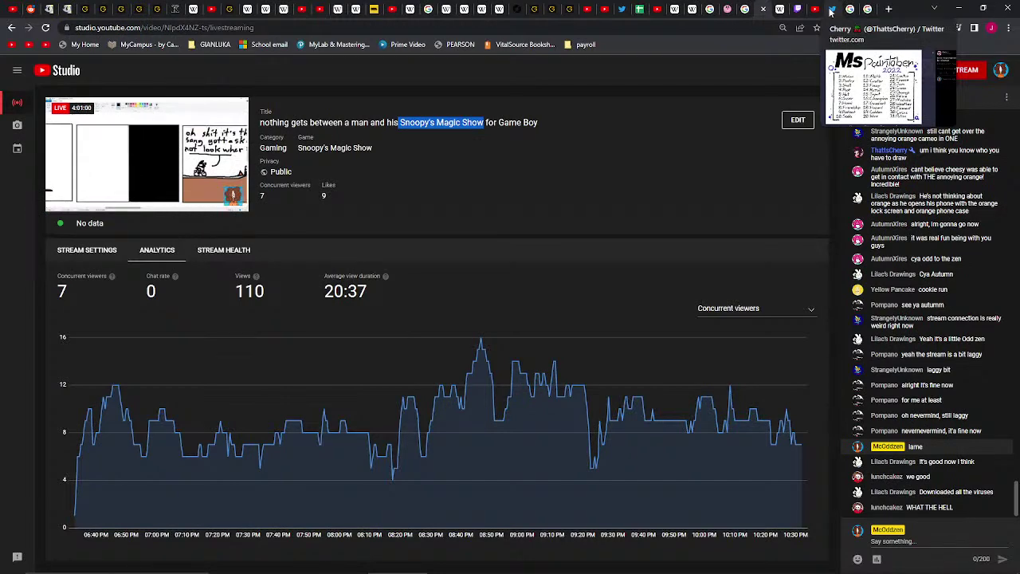
click(831, 10)
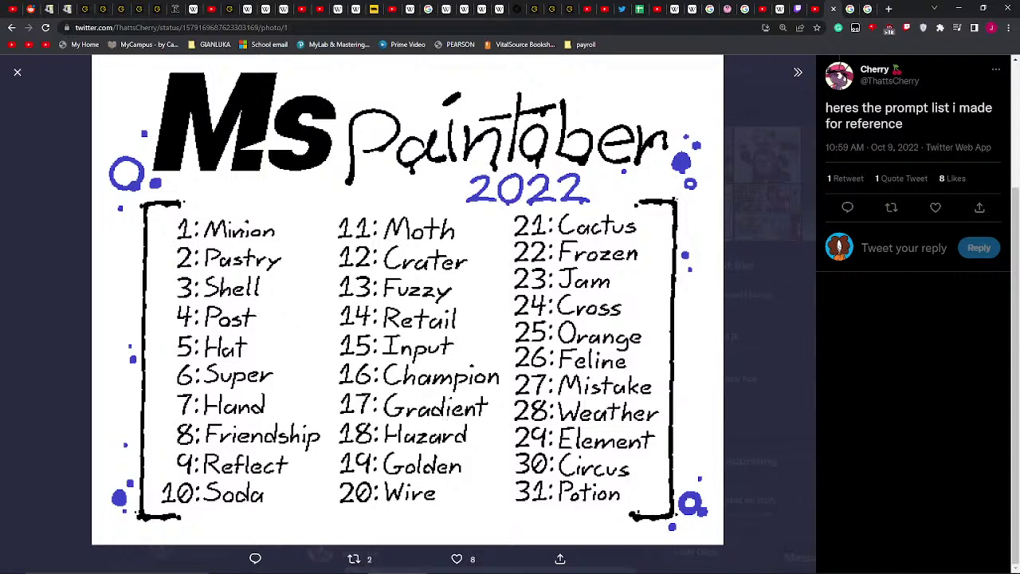
mouse_move(515, 554)
click(451, 567)
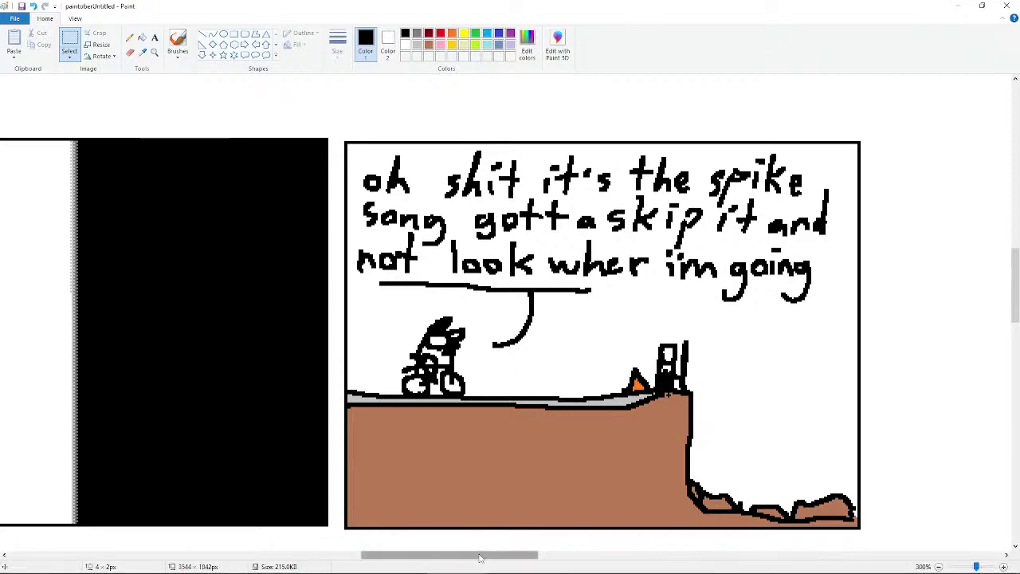
- Review the Golden Freddy panel and the "you rule." panel with the potted cactus in the lower rows
drag(484, 554, 396, 554)
scroll(490, 446, down, 3)
scroll(489, 446, down, 12)
scroll(490, 446, up, 3)
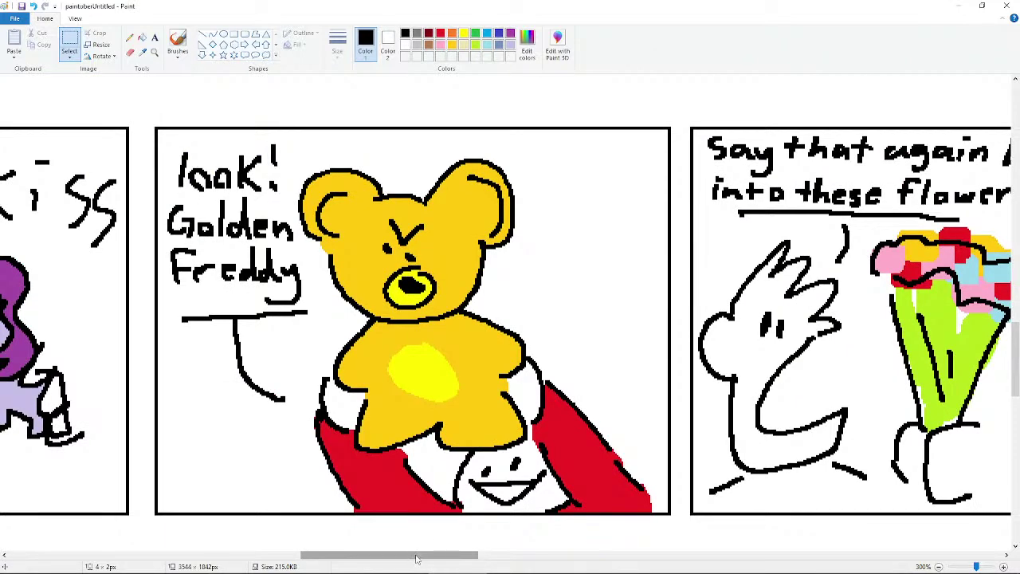
mouse_move(416, 556)
mouse_down()
mouse_move(484, 556)
mouse_move(401, 556)
mouse_up()
scroll(403, 501, down, 6)
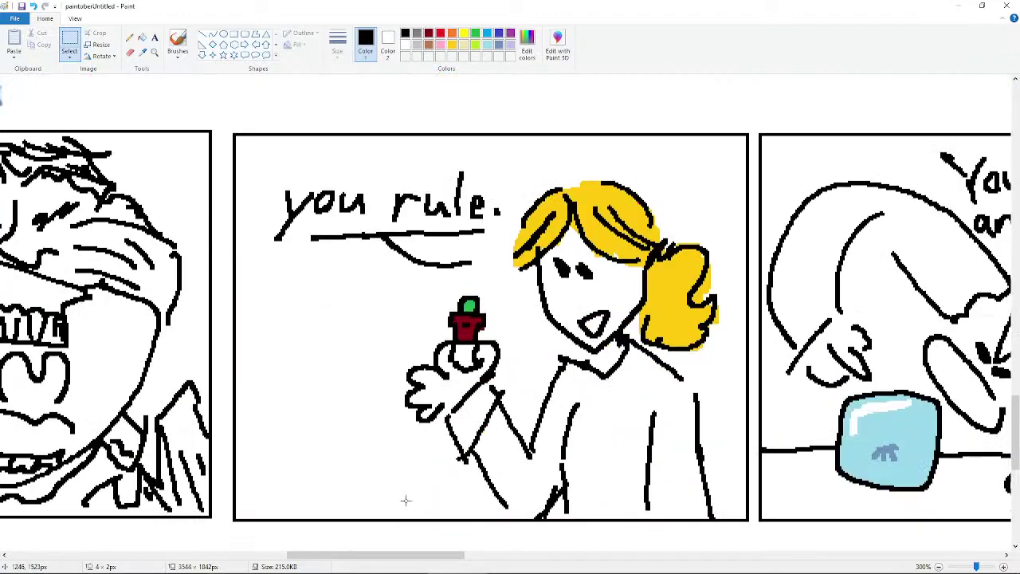
- Review the bottom row's "We're in E" band panel and the alphabet panel with the circled T
scroll(406, 501, down, 3)
scroll(407, 528, up, 3)
mouse_move(404, 556)
mouse_down()
mouse_move(490, 551)
mouse_move(417, 550)
mouse_up()
scroll(429, 485, down, 9)
scroll(429, 485, down, 3)
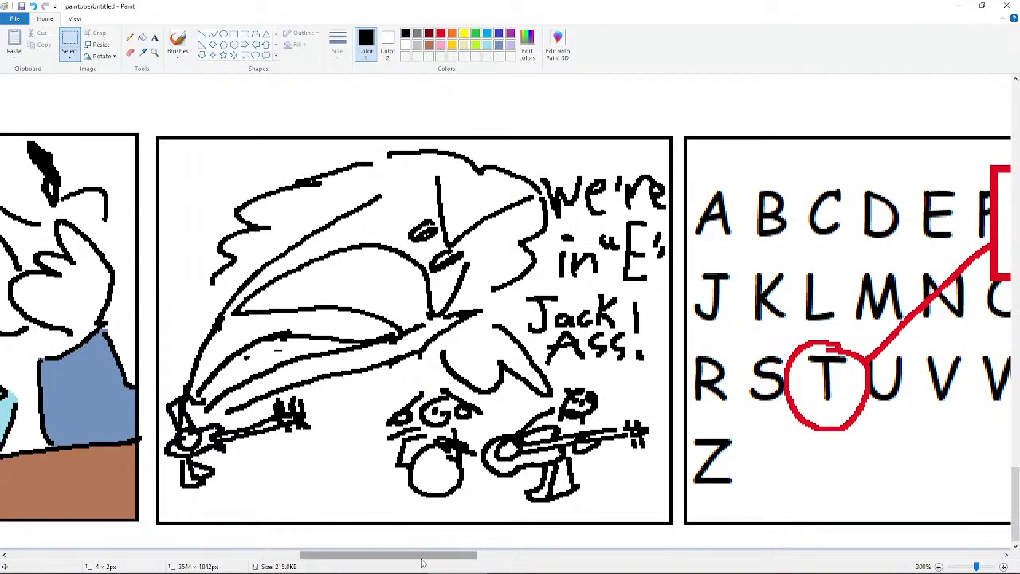
drag(422, 563, 503, 561)
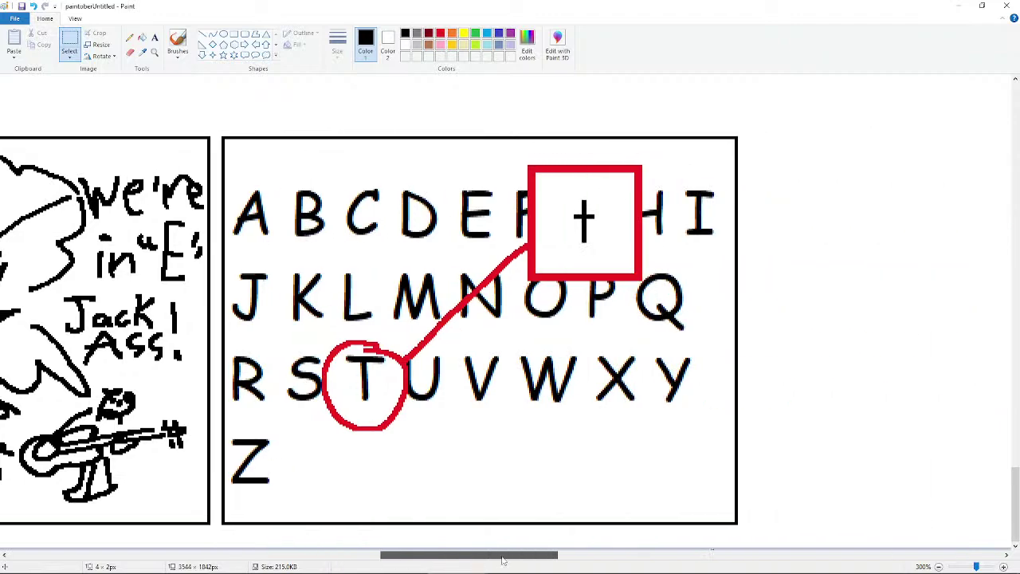
- Go back to the upper row and view the troll-faced Orange Cookie panel
scroll(479, 536, up, 15)
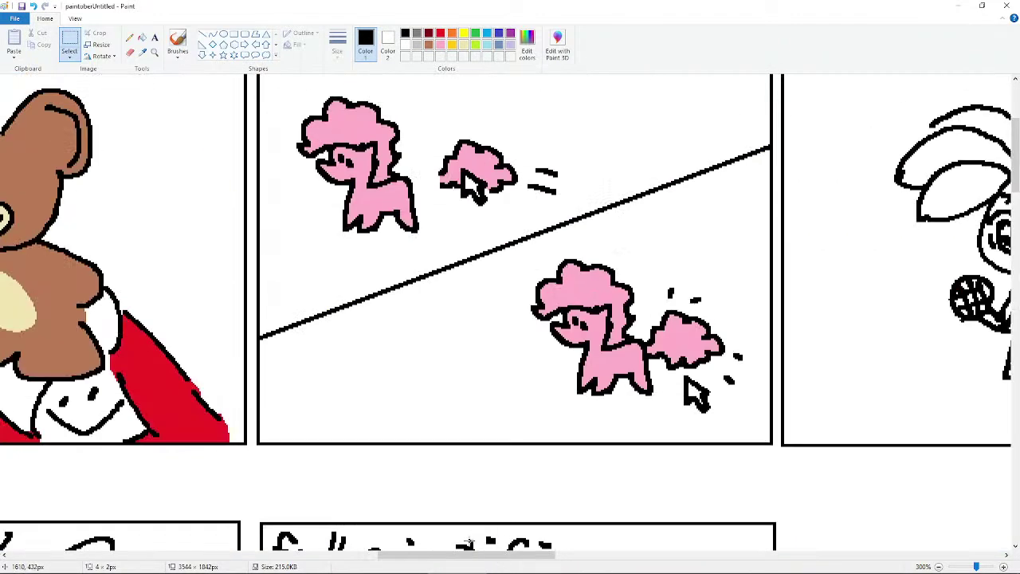
scroll(494, 538, right, 10)
scroll(542, 534, up, 3)
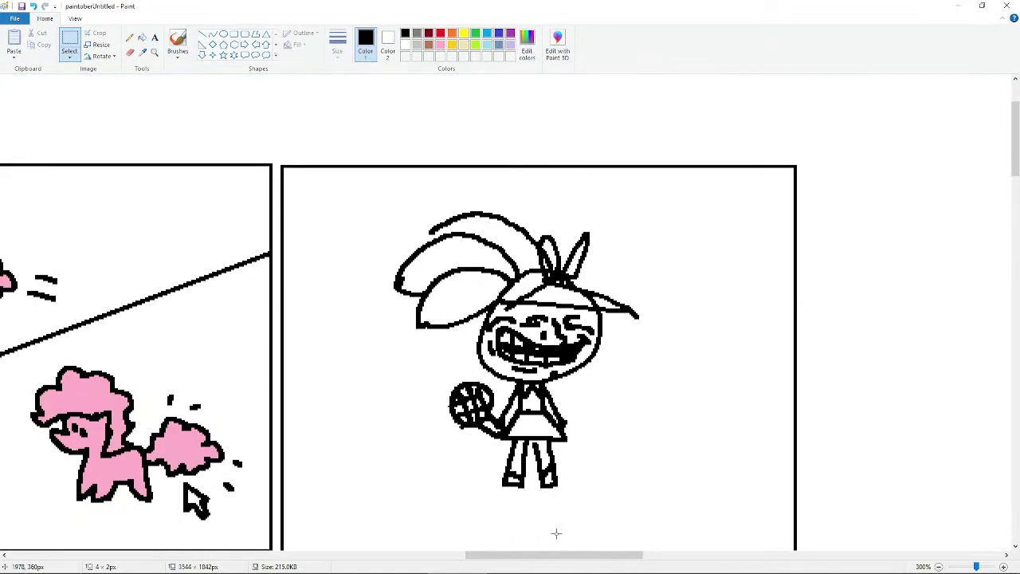
scroll(566, 480, down, 1)
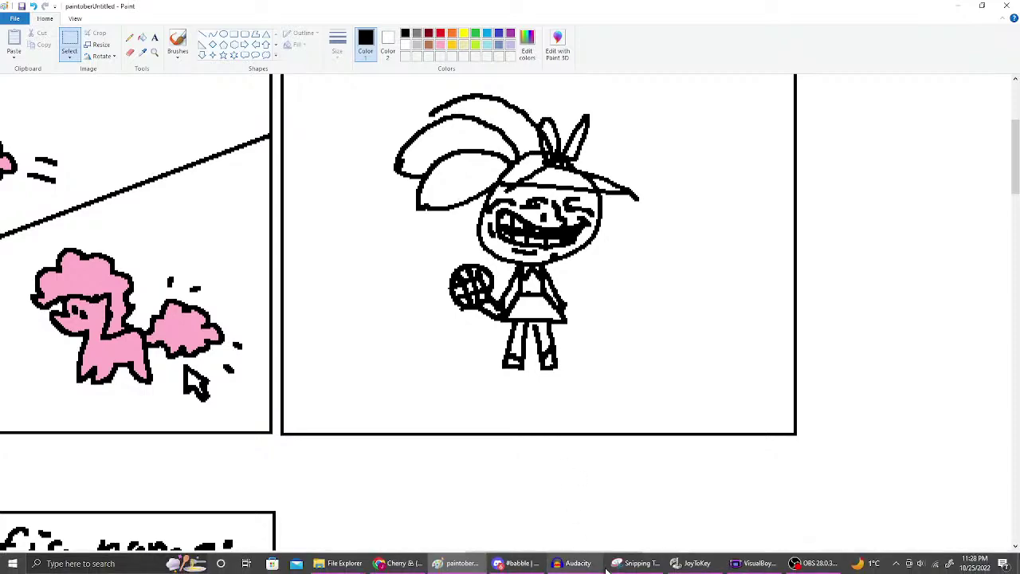
- Switch to Chrome, replace the troll face search with "rom download game boy", and open the romsgames.net Gameboy games result
click(408, 563)
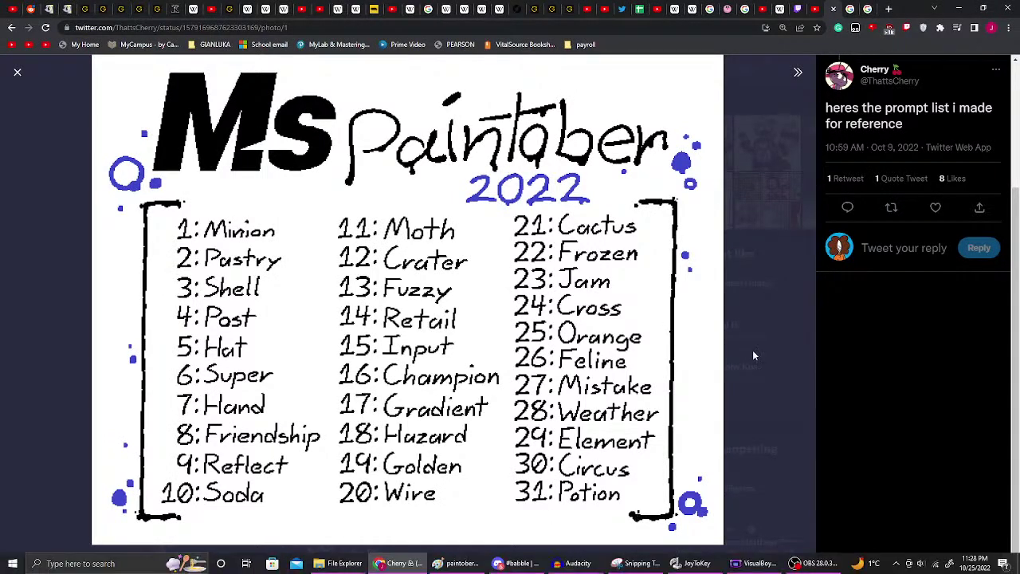
click(851, 8)
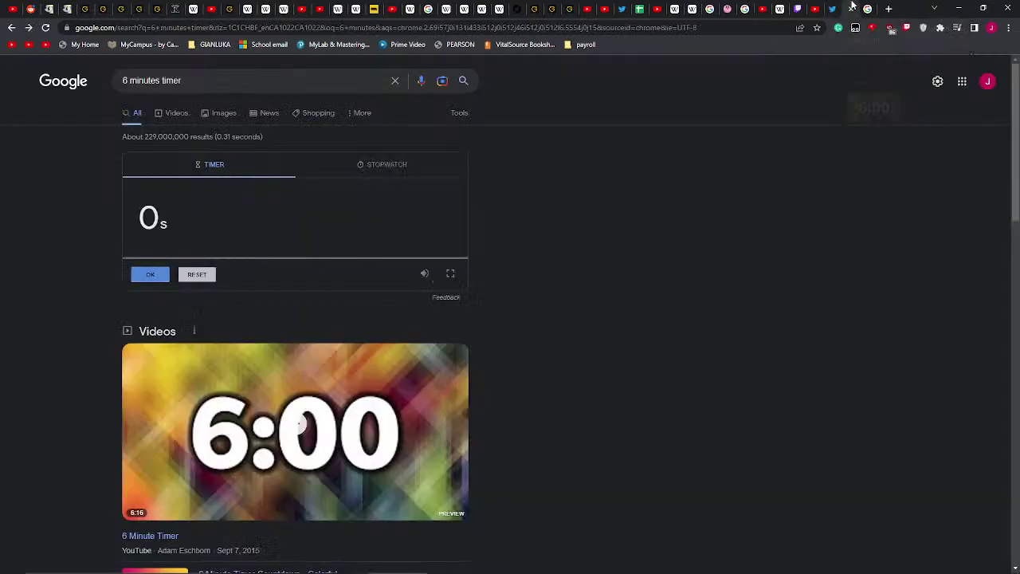
click(867, 8)
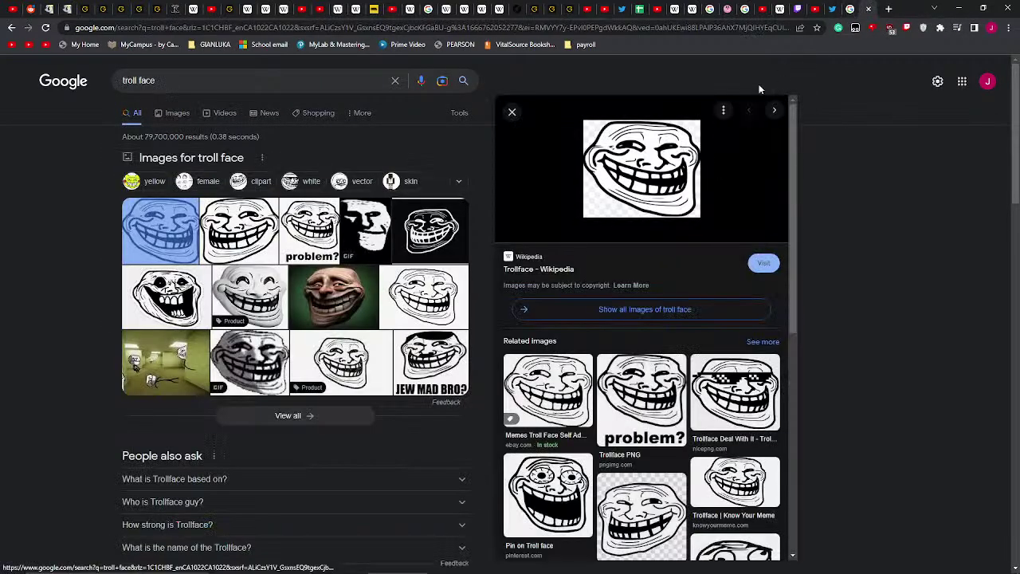
click(395, 81)
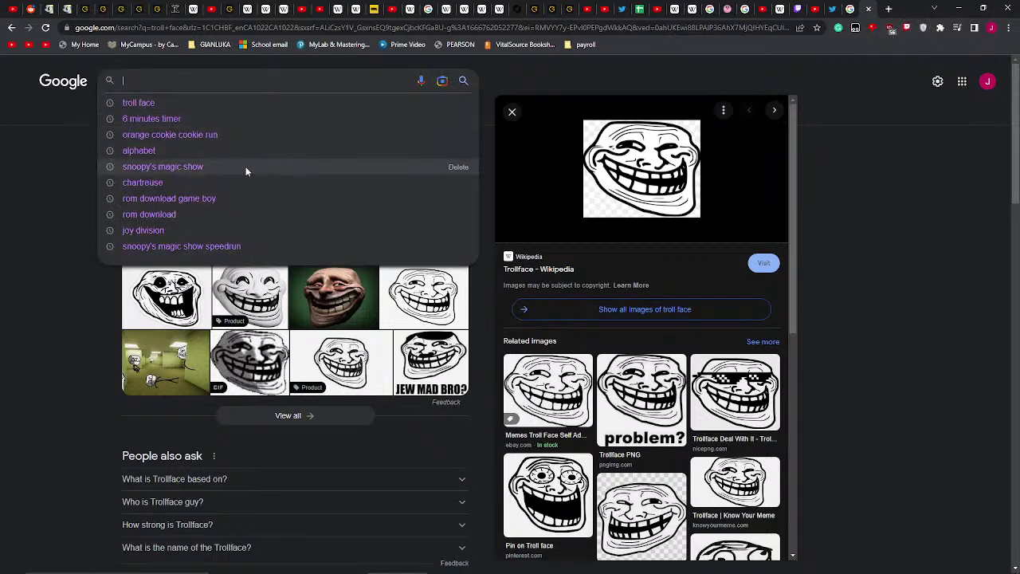
click(212, 200)
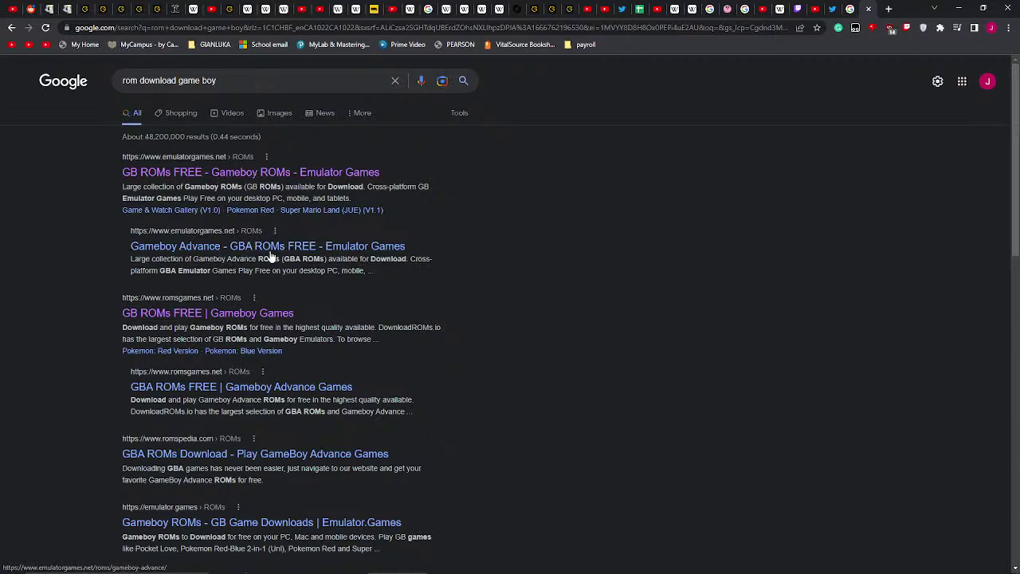
click(241, 315)
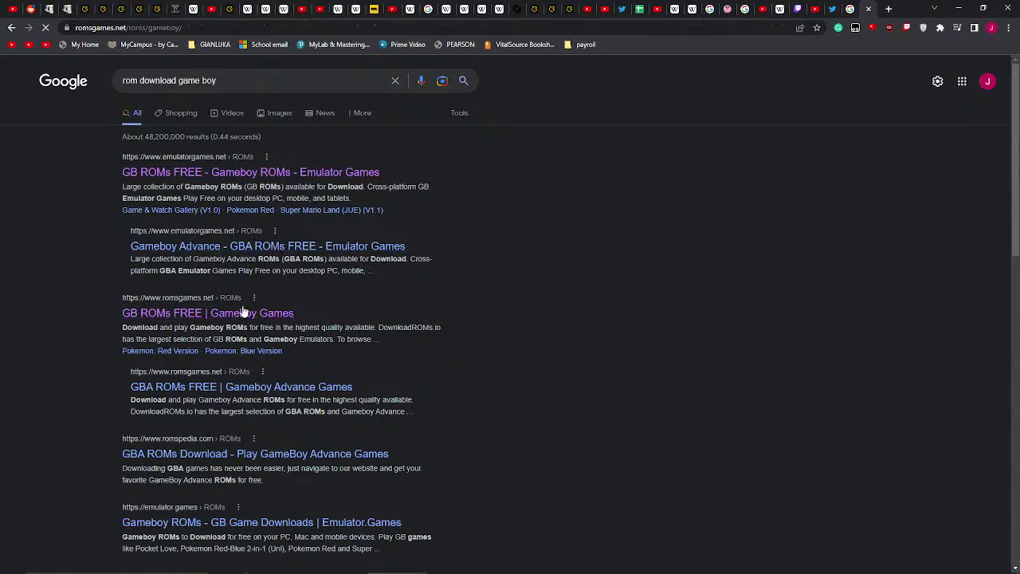
- Browse the Gameboy ROM covers and open the page for The Legend of Zelda: Link's Awakening
scroll(266, 253, down, 3)
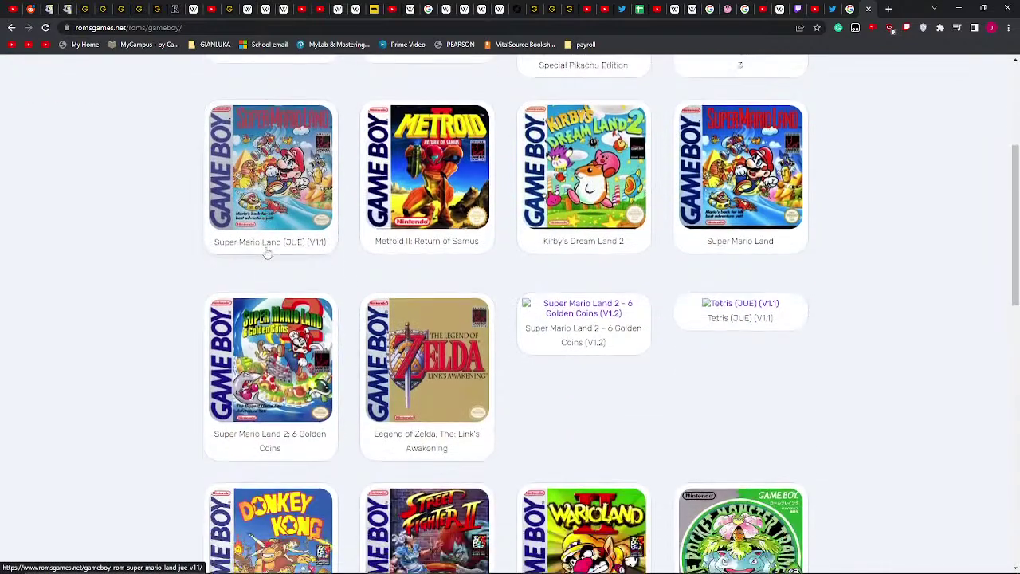
scroll(269, 247, down, 1)
scroll(269, 247, down, 2)
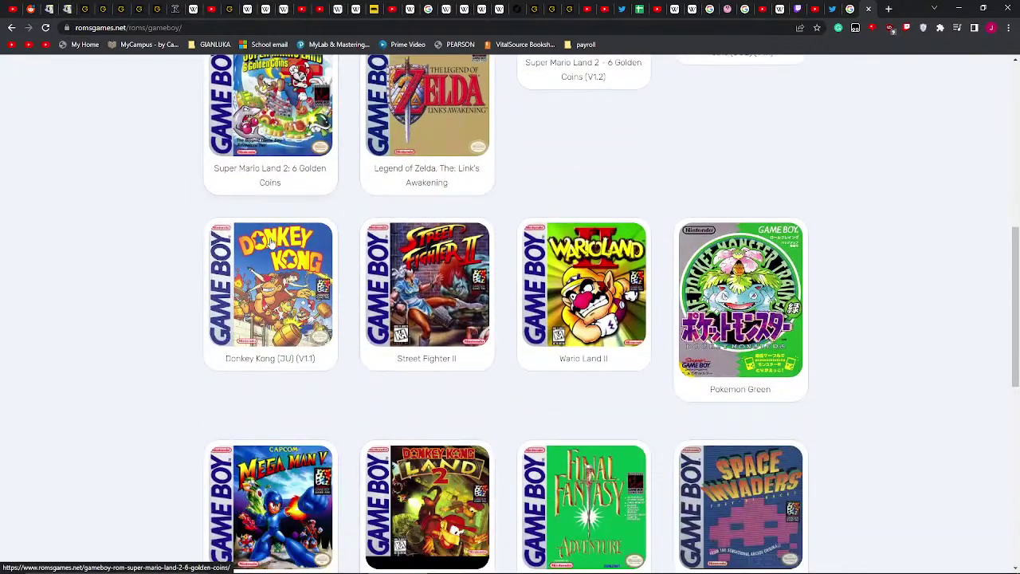
scroll(271, 244, up, 1)
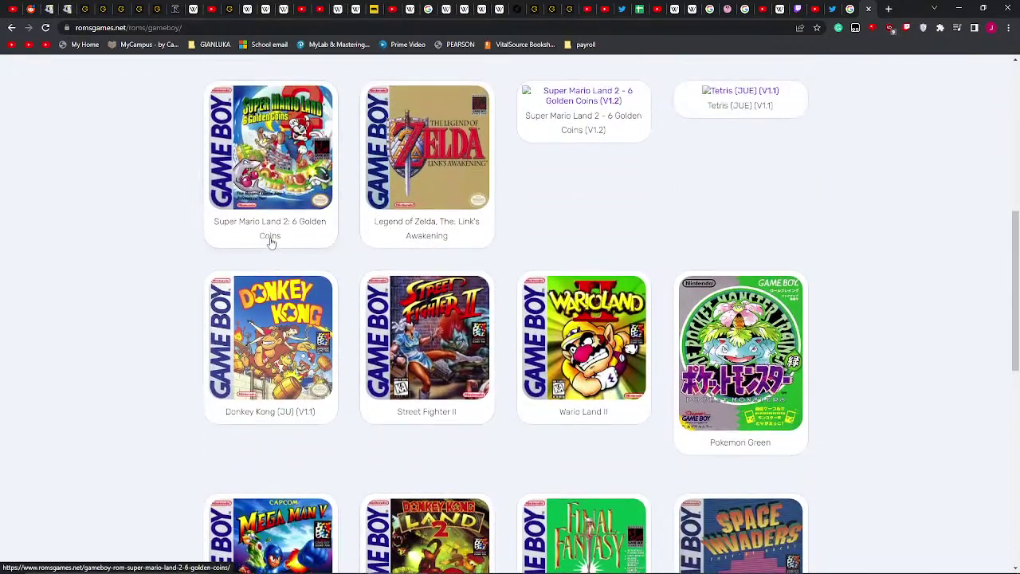
click(427, 223)
scroll(426, 220, down, 1)
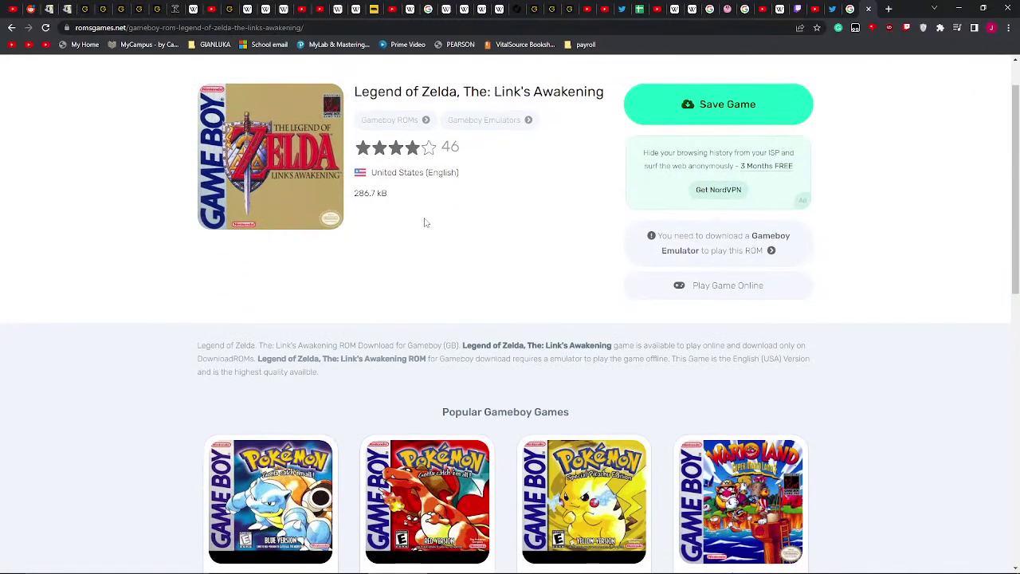
- Look through the Link's Awakening page, including its popular and similar games
scroll(425, 223, down, 7)
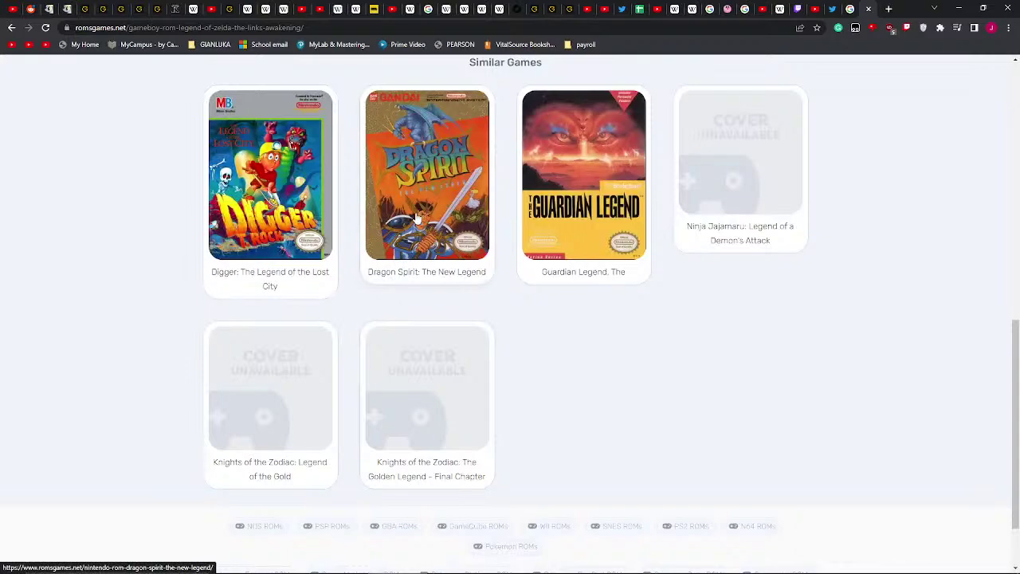
scroll(415, 215, down, 1)
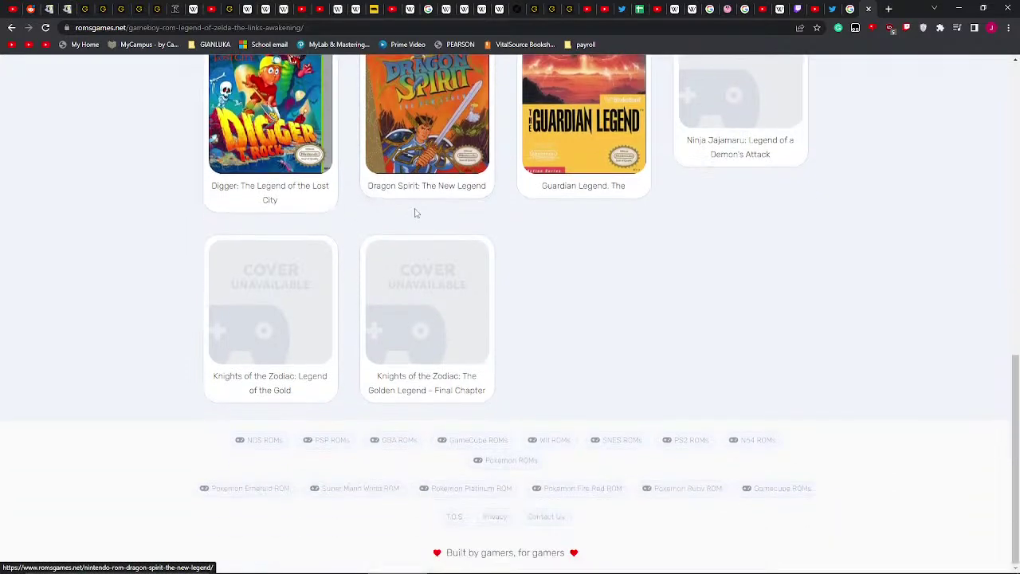
scroll(415, 214, up, 8)
scroll(415, 213, up, 1)
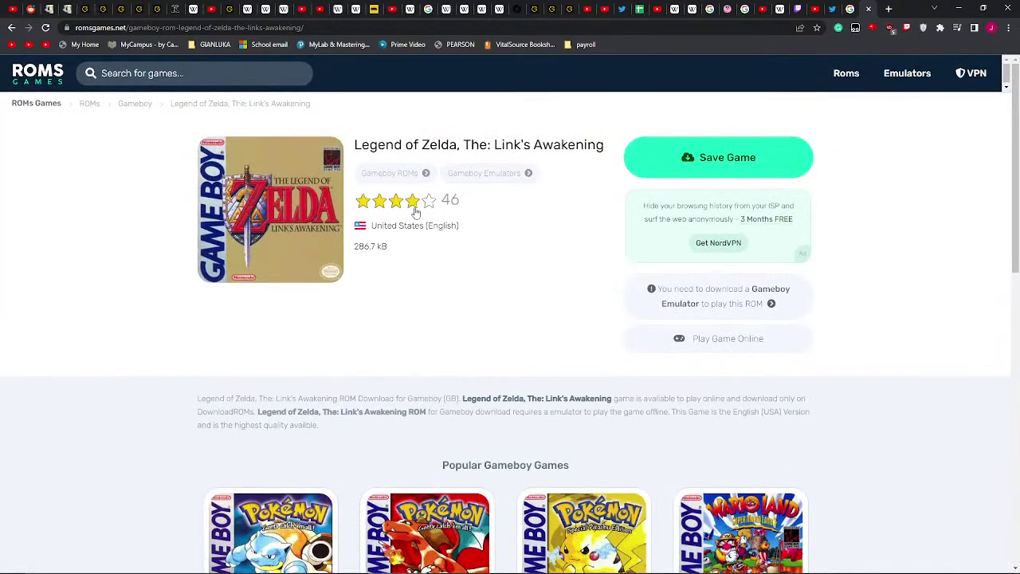
scroll(414, 210, down, 4)
scroll(414, 210, up, 4)
- Return to the YouTube Studio dashboard and read the new live chat messages and viewer analytics
click(765, 9)
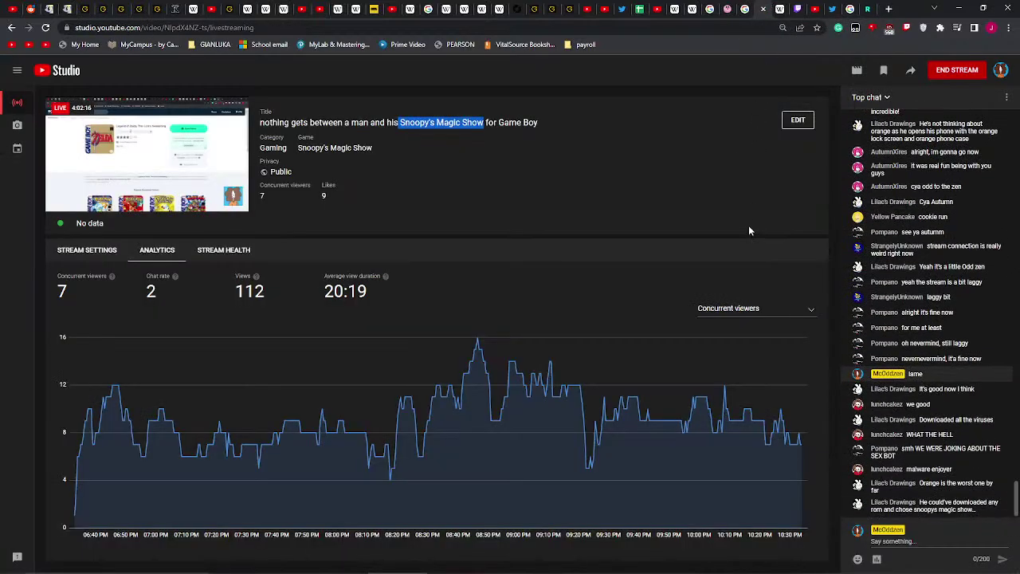
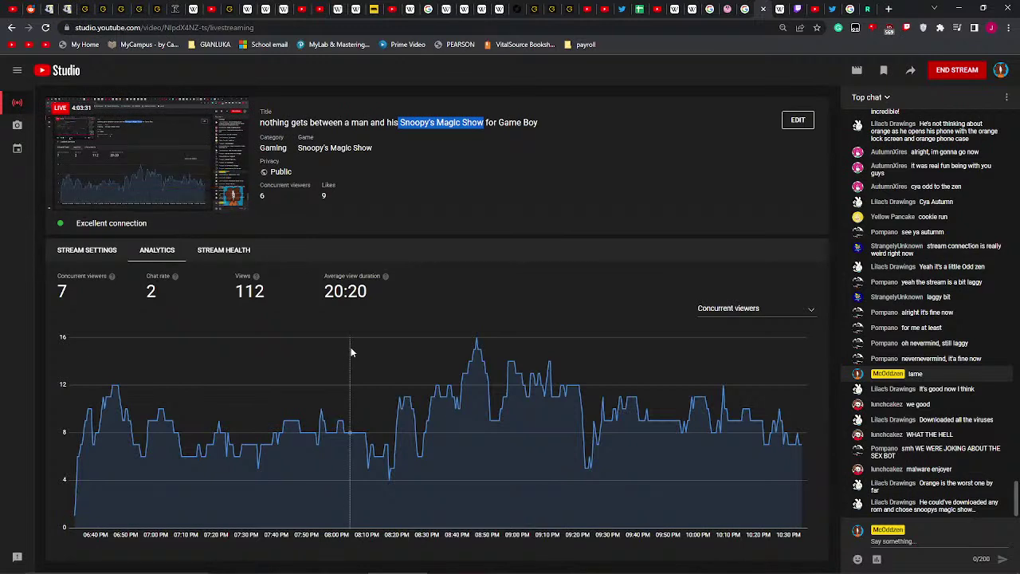
mouse_move(351, 349)
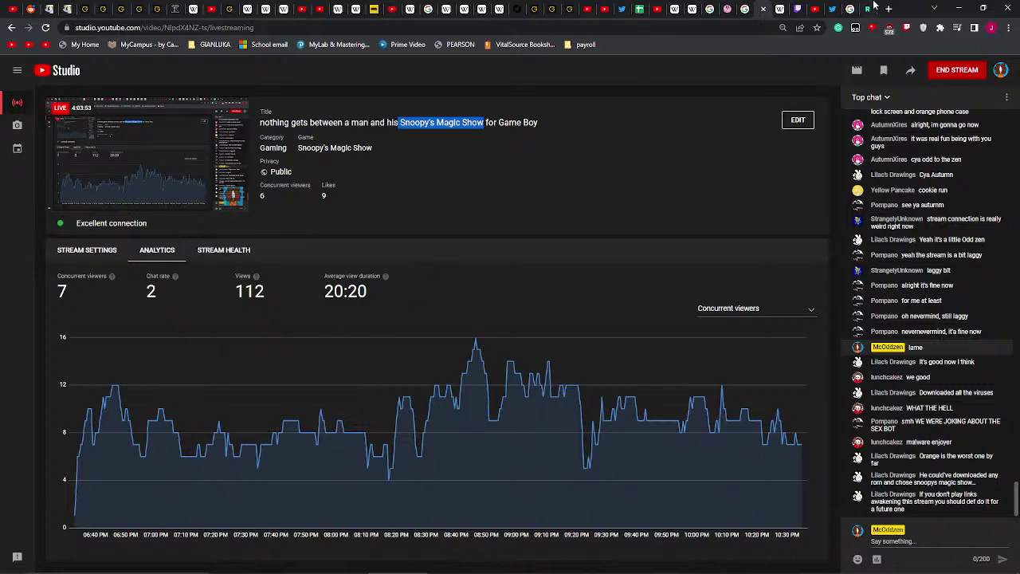
- Go to the prompt list on Twitter, close the enlarged image and look at the author's recent Paintober posts
click(831, 9)
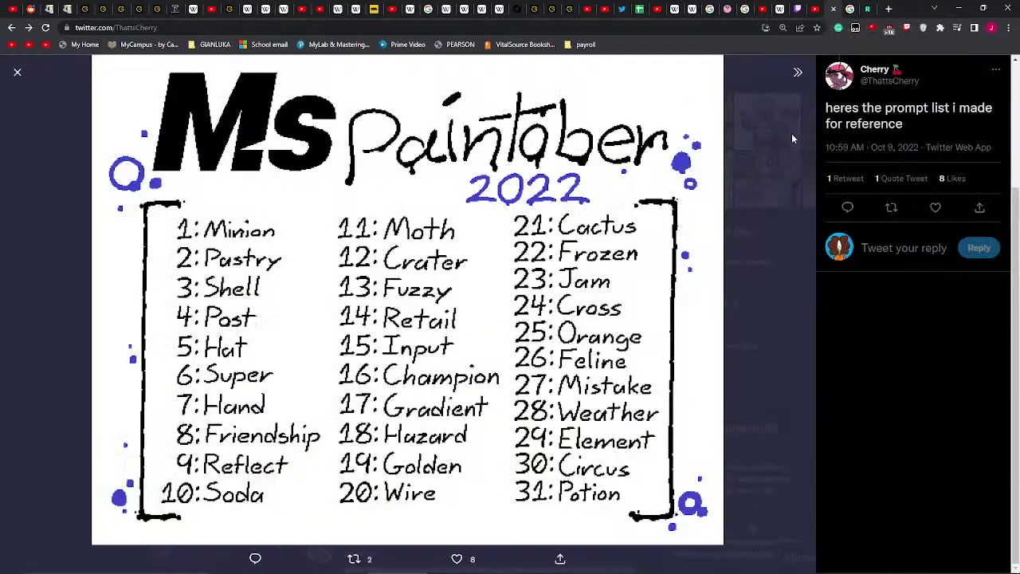
click(791, 133)
scroll(482, 183, up, 20)
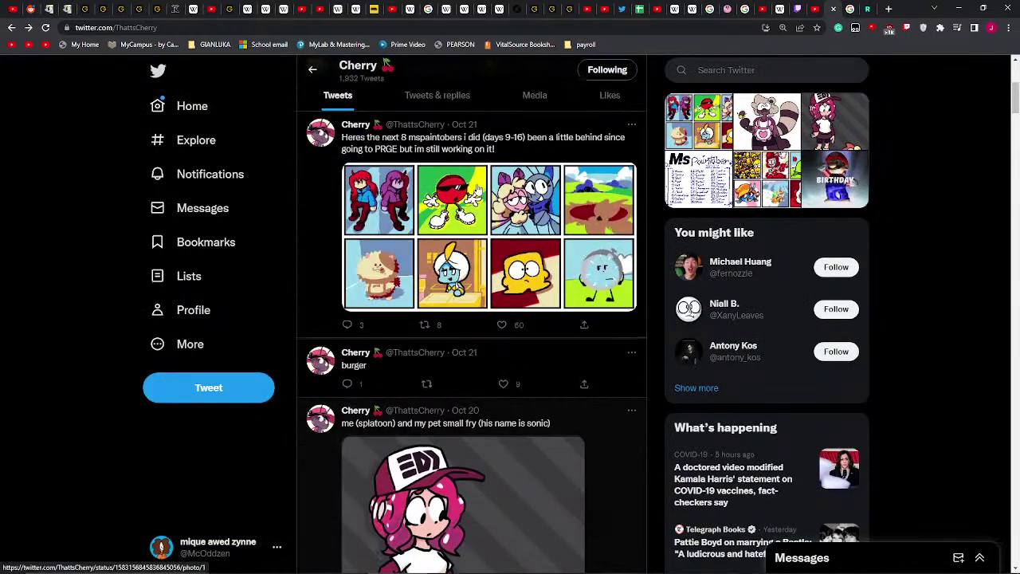
- Go to the home timeline, open the "ancient my little pony memes" profile and view its newest Rainbow Dash meme enlarged, closing it again
click(198, 111)
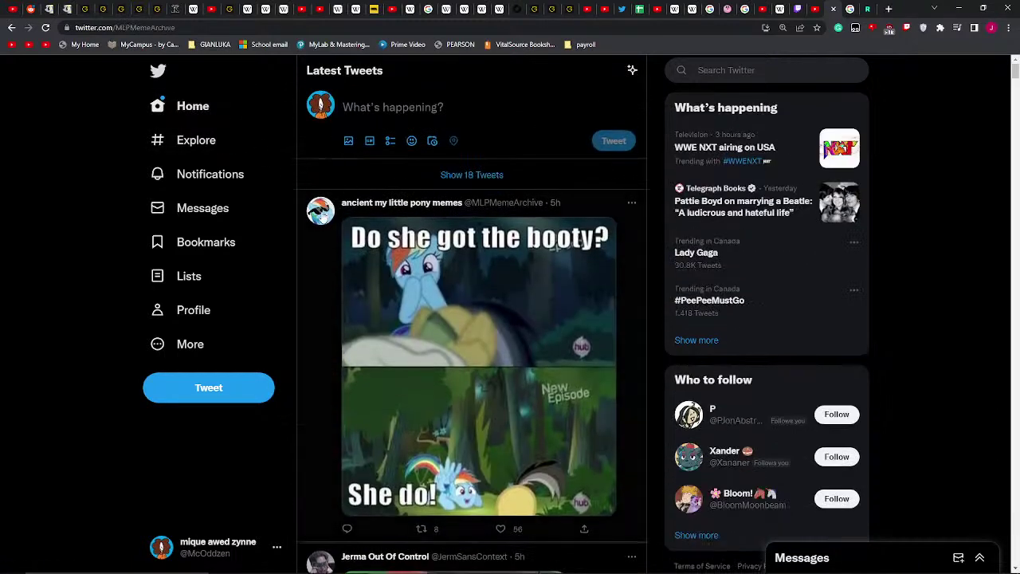
click(322, 215)
scroll(469, 219, down, 2)
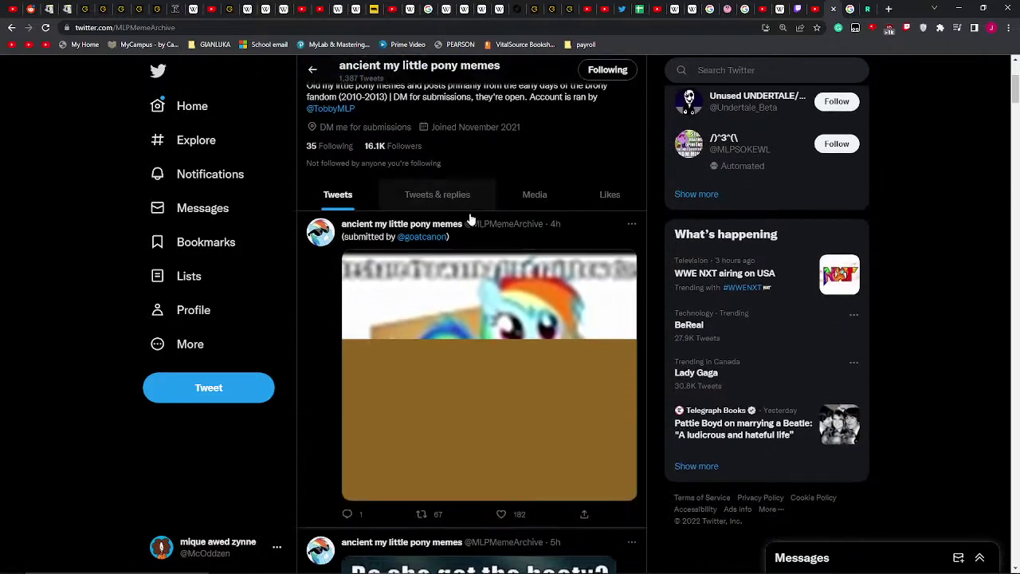
scroll(470, 218, down, 8)
scroll(473, 202, up, 8)
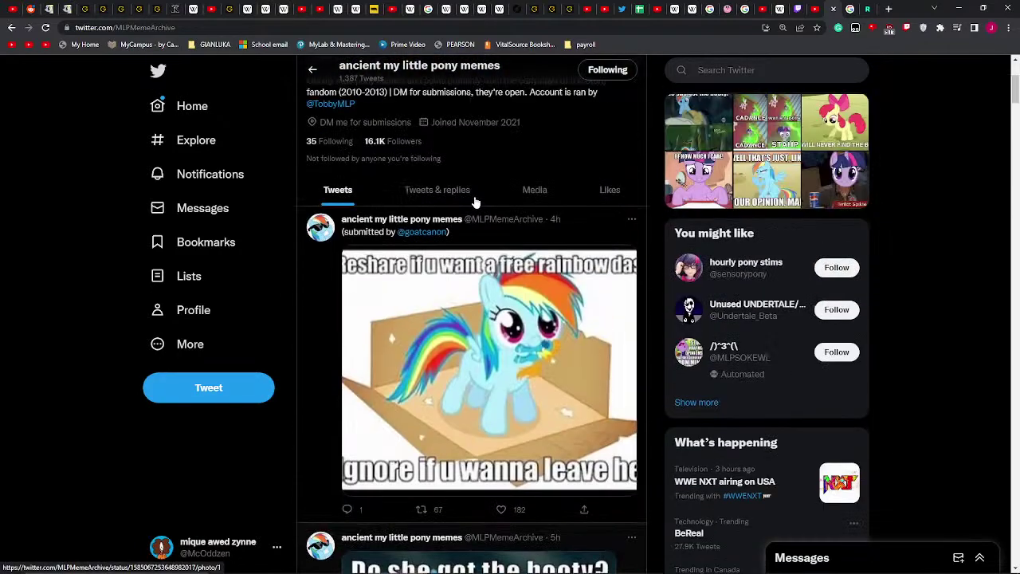
click(430, 329)
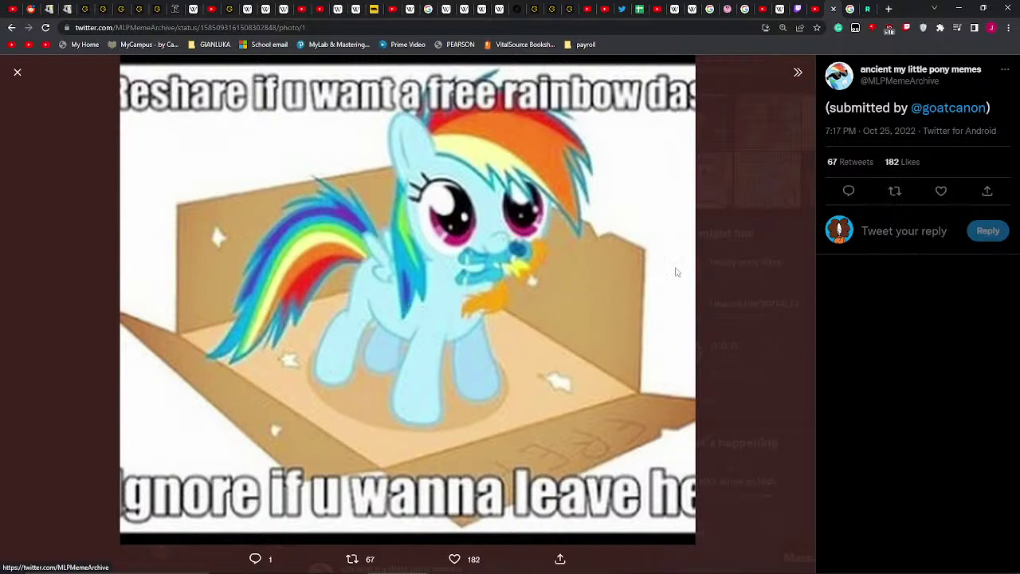
click(754, 285)
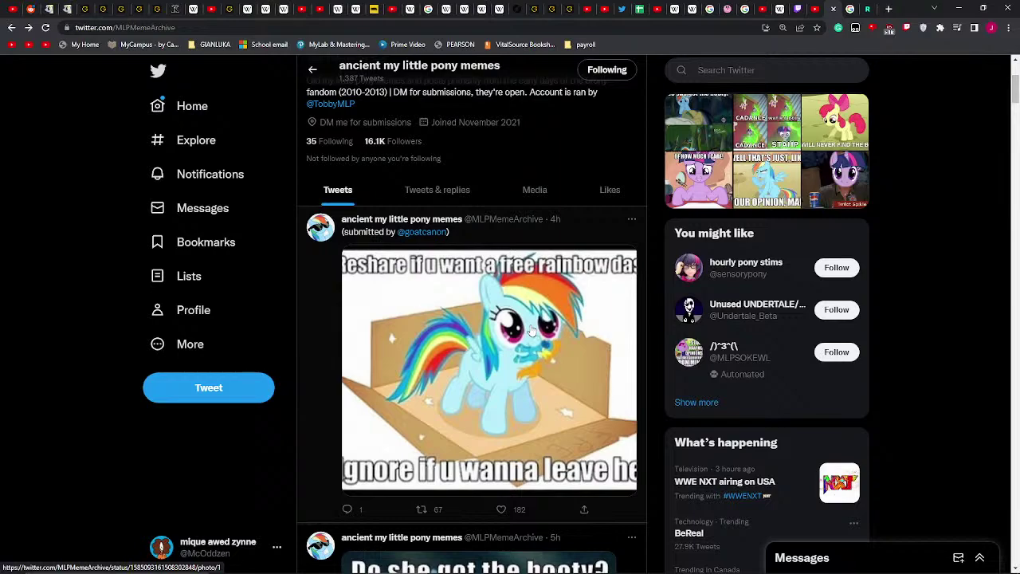
- Look through the newest memes on the profile, including the Cadance and "They will never find the body" posts
scroll(533, 319, down, 4)
scroll(542, 295, up, 5)
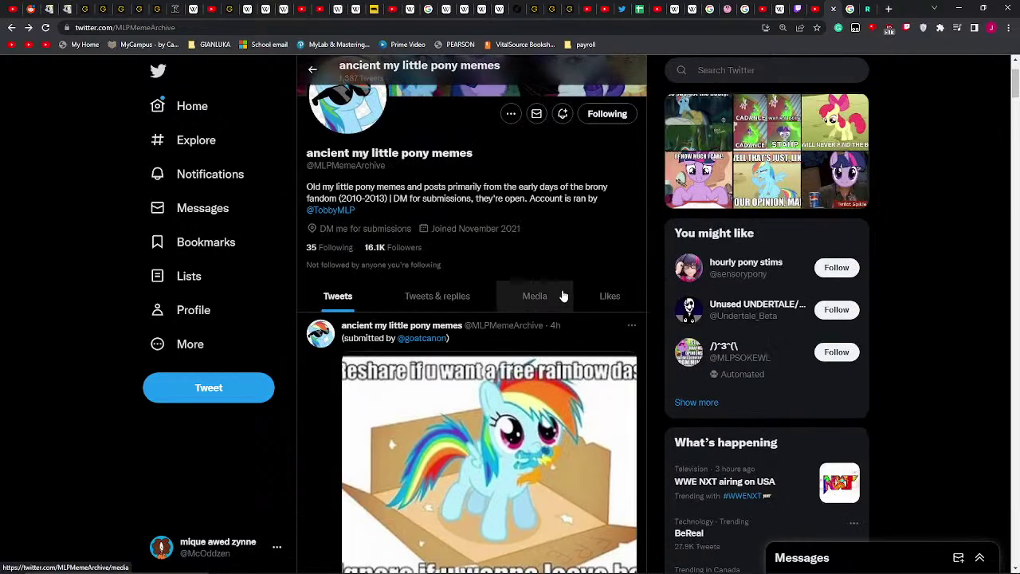
scroll(562, 296, down, 15)
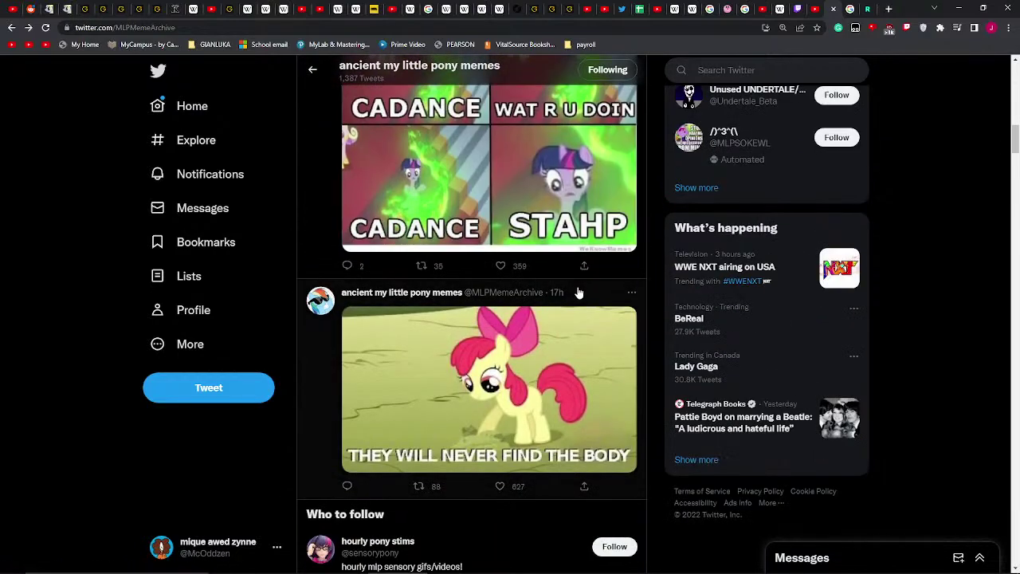
scroll(577, 291, down, 3)
scroll(577, 286, up, 5)
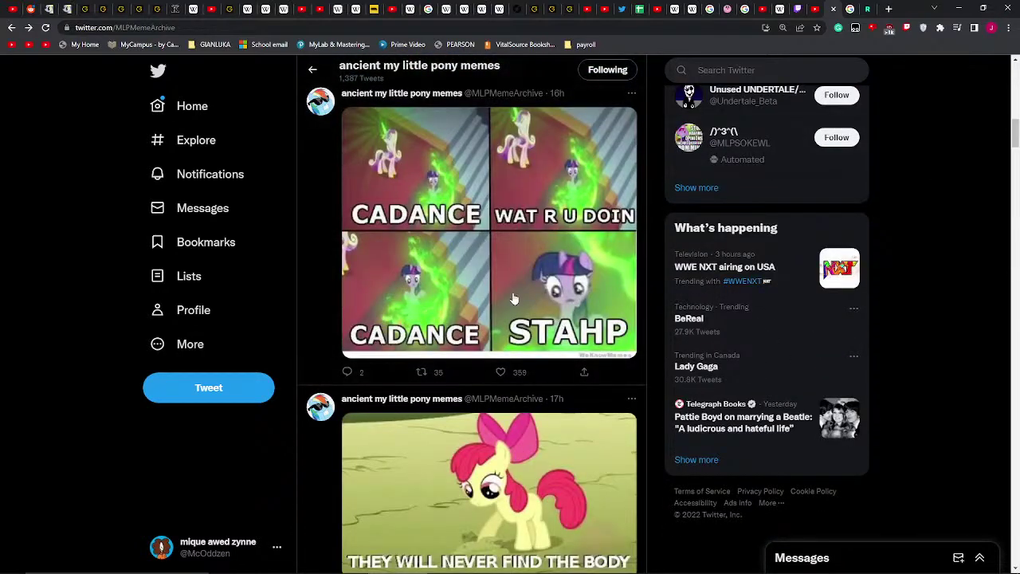
scroll(514, 298, down, 3)
scroll(514, 299, up, 15)
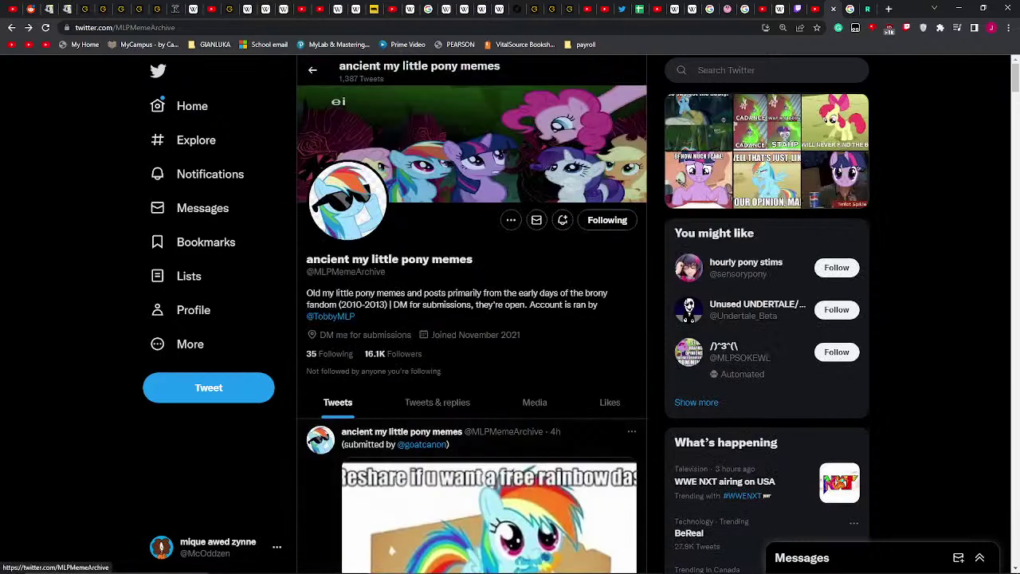
scroll(542, 317, down, 4)
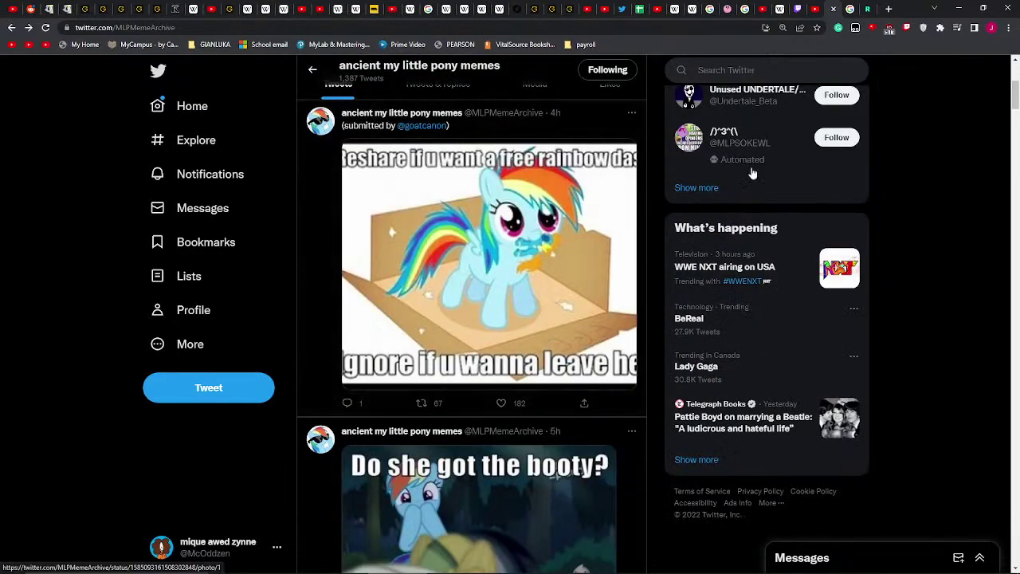
- Browse the account's older memes back through October and into mid-September
drag(1012, 118, 980, 533)
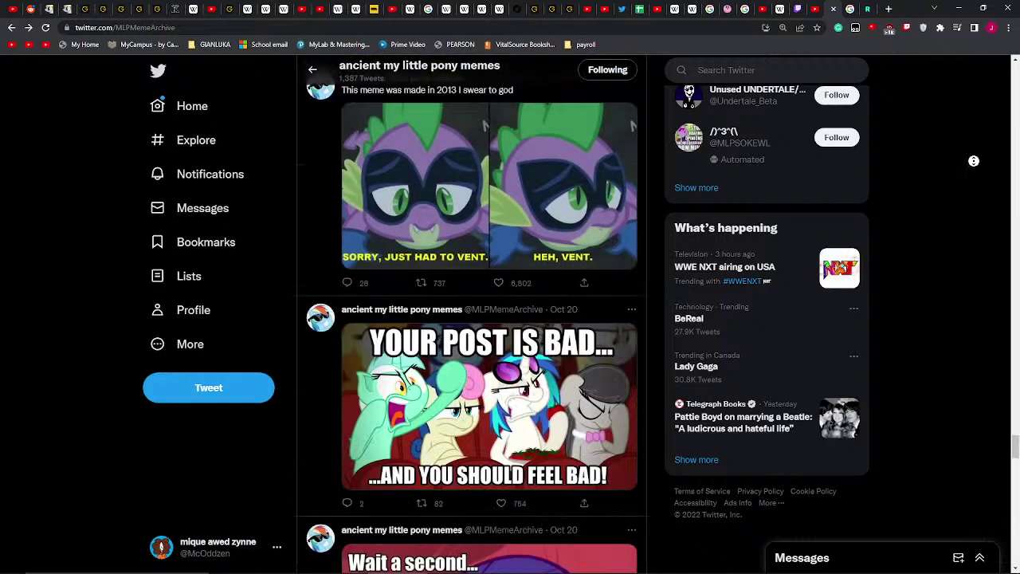
middle_click(961, 364)
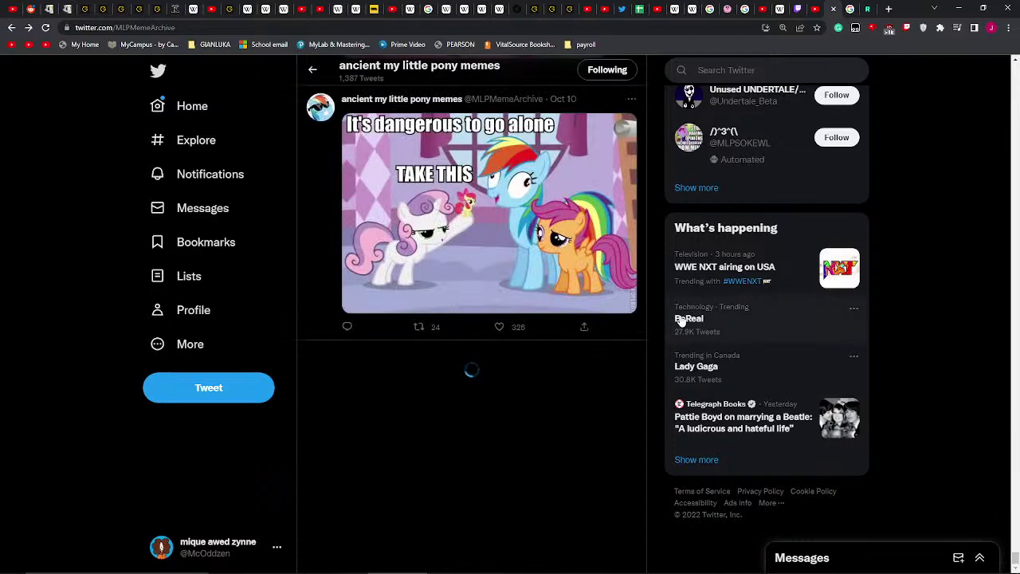
scroll(809, 258, down, 4)
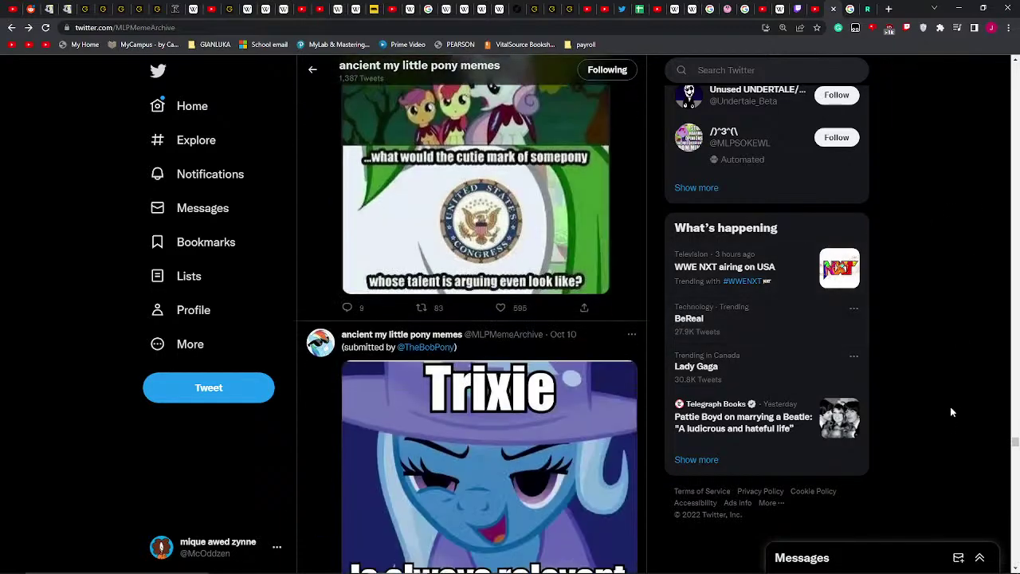
scroll(950, 411, down, 10)
middle_click(936, 471)
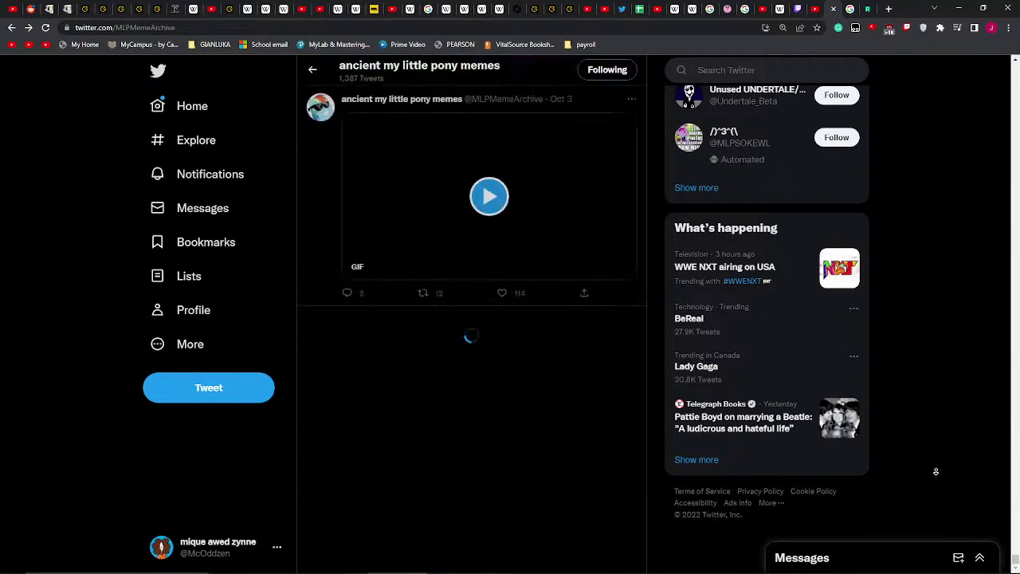
scroll(930, 454, down, 10)
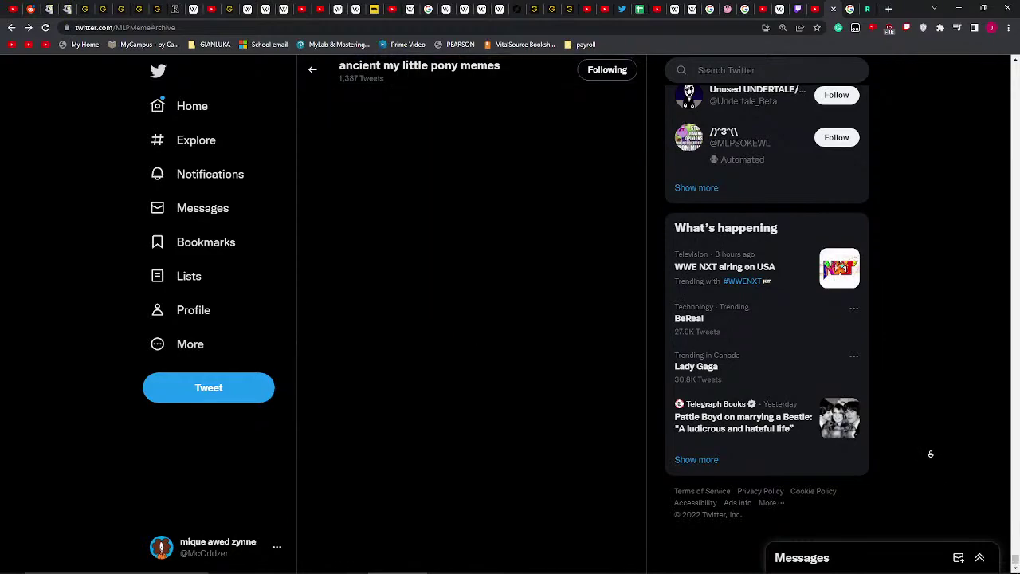
middle_click(934, 455)
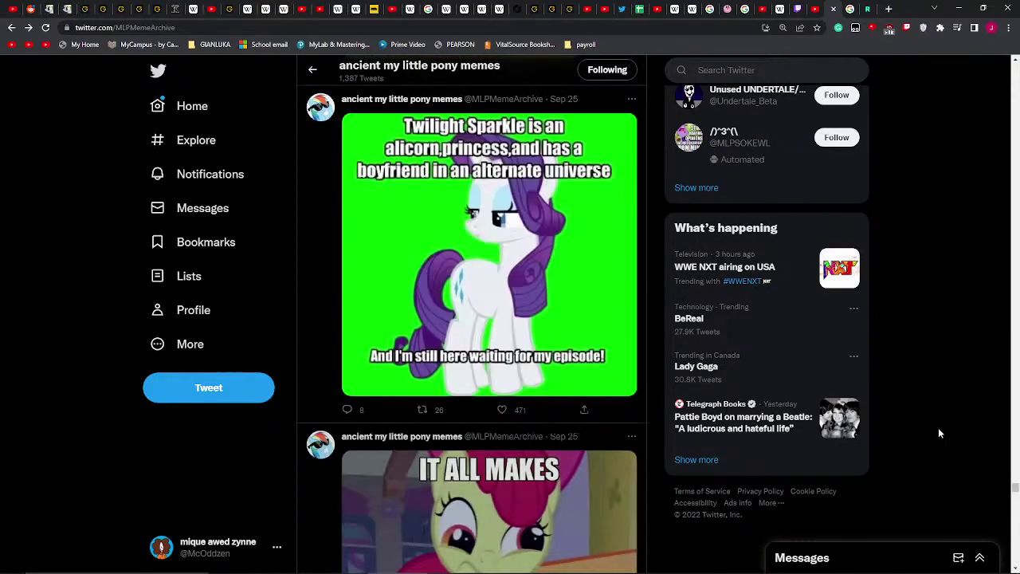
middle_click(938, 237)
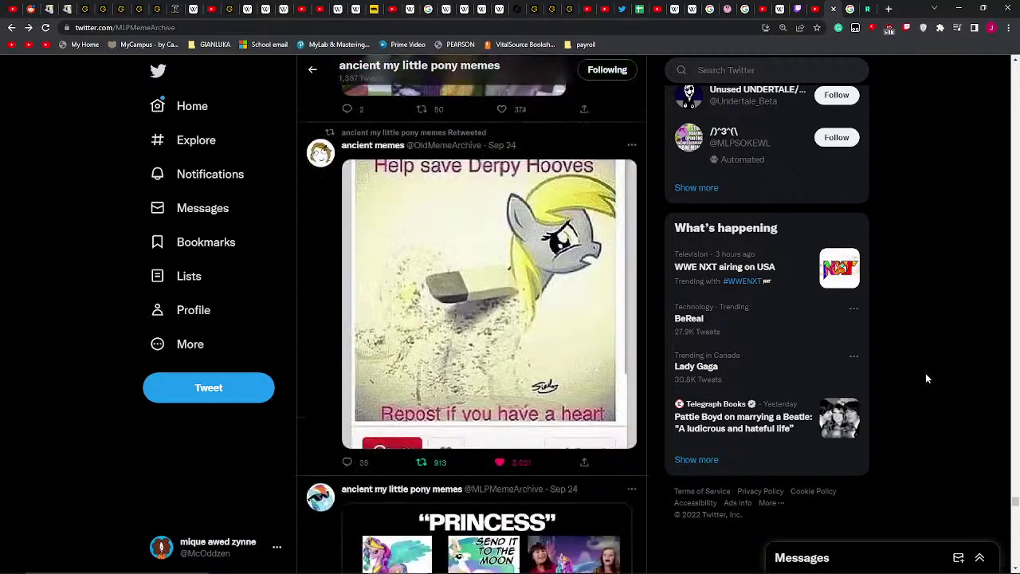
middle_click(935, 334)
middle_click(947, 284)
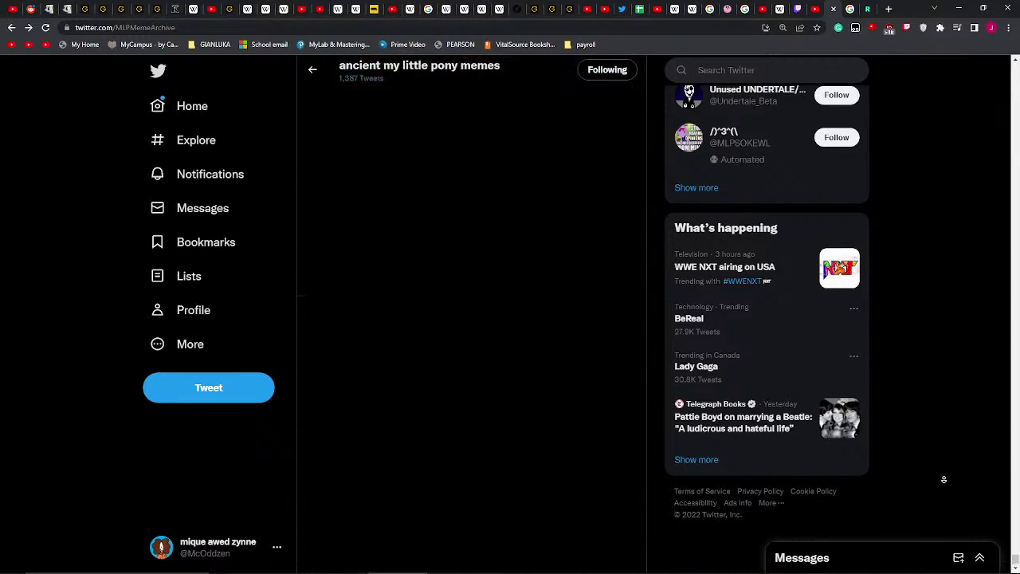
middle_click(944, 479)
middle_click(944, 421)
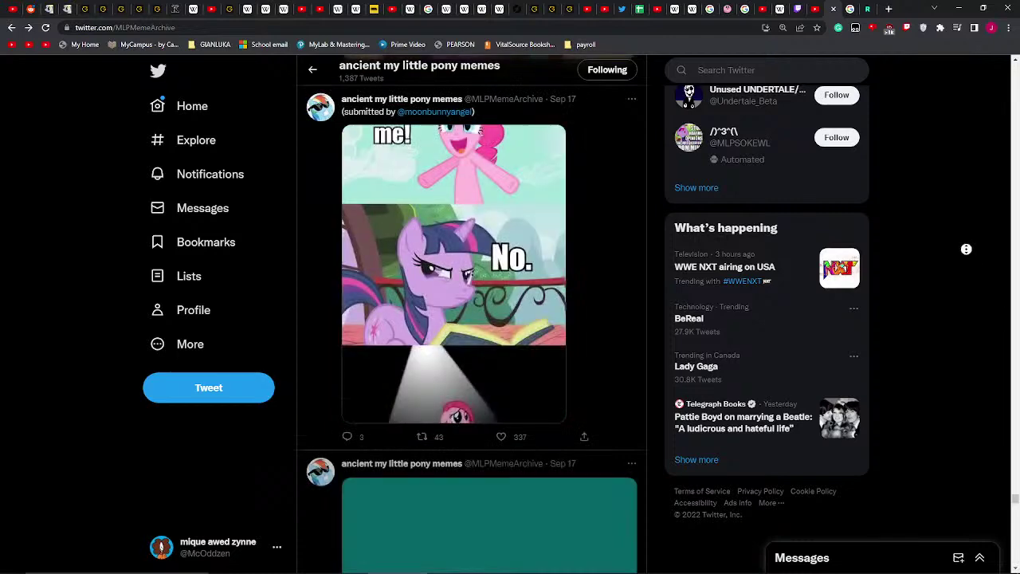
middle_click(934, 372)
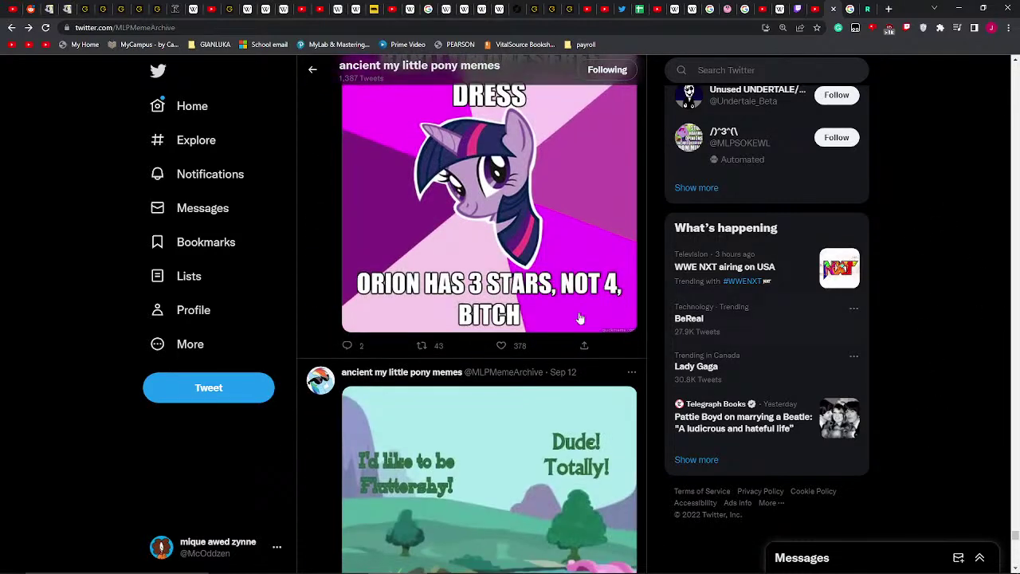
- Examine the account's memes from September back to July 31, and return to the start of the profile
scroll(504, 273, up, 1)
middle_click(902, 453)
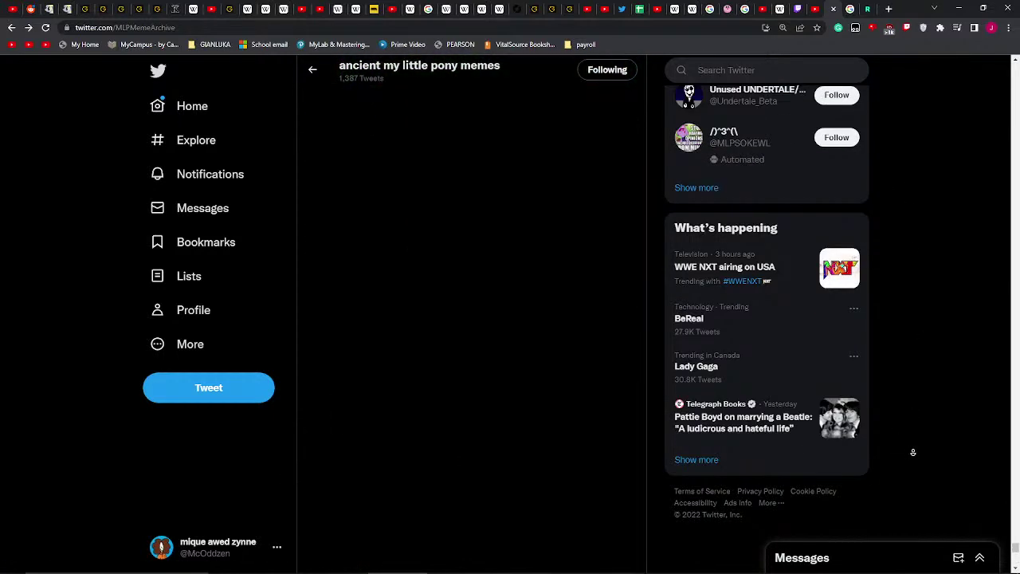
middle_click(905, 455)
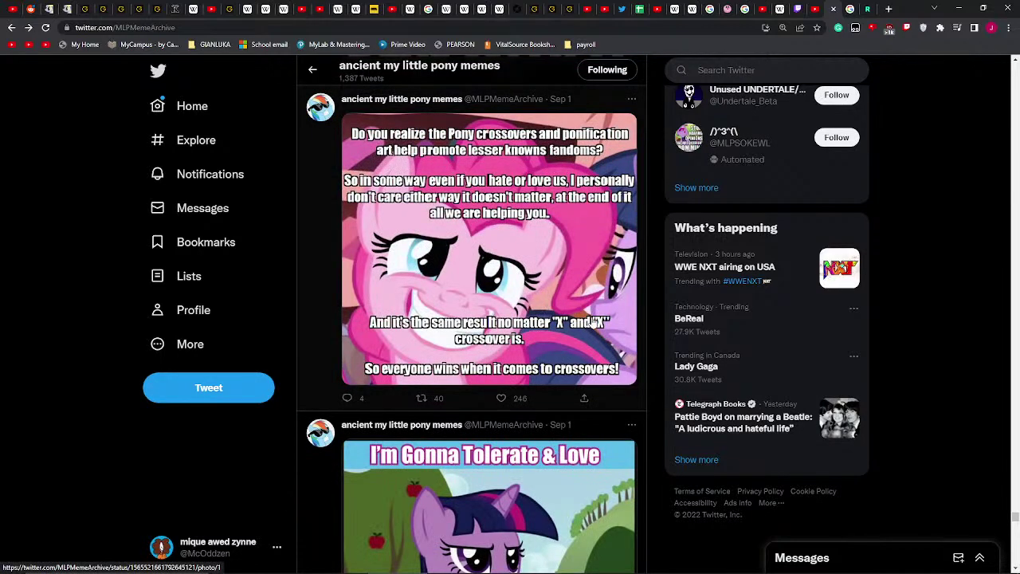
scroll(593, 323, down, 3)
middle_click(900, 469)
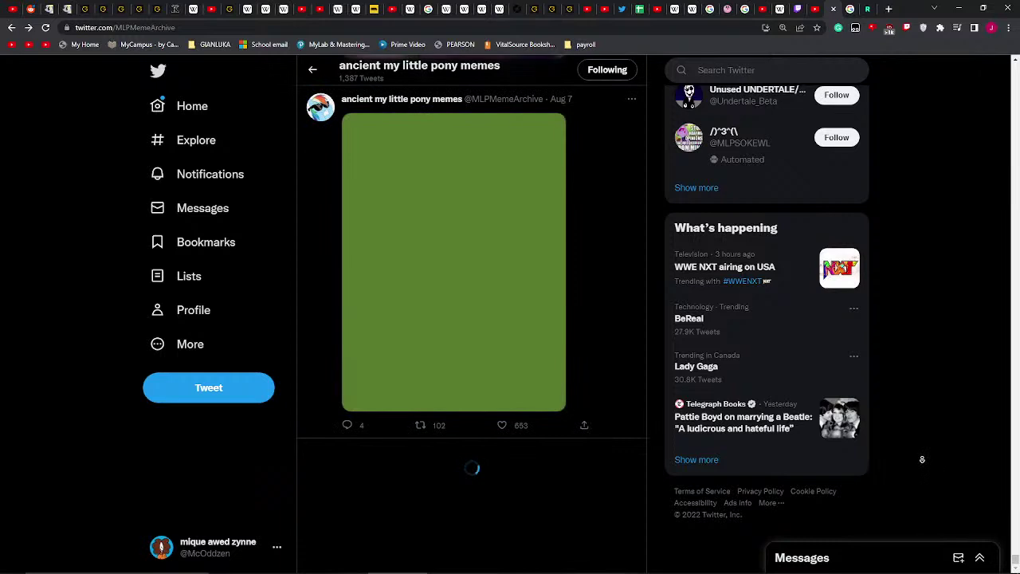
click(922, 459)
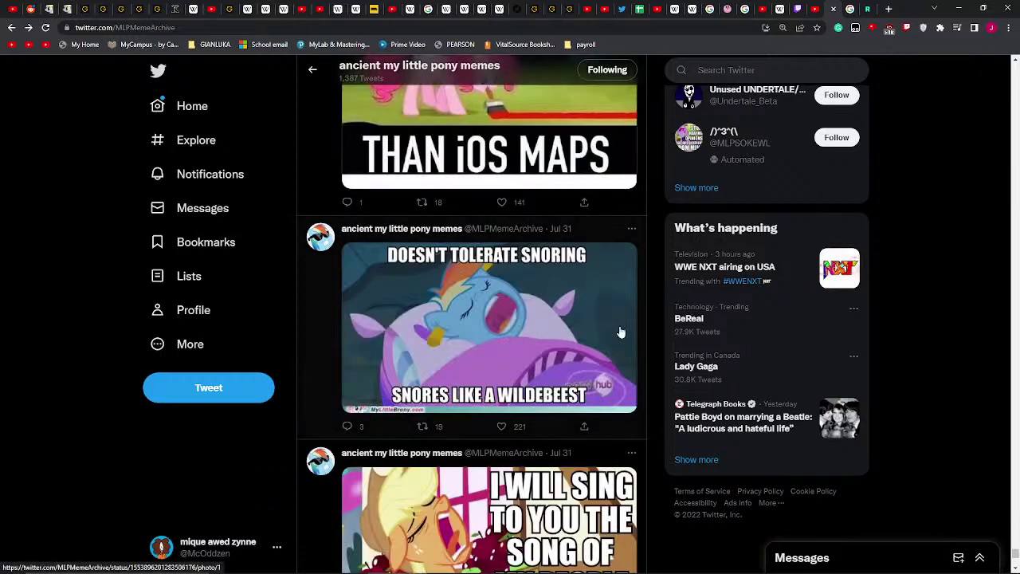
scroll(911, 238, down, 8)
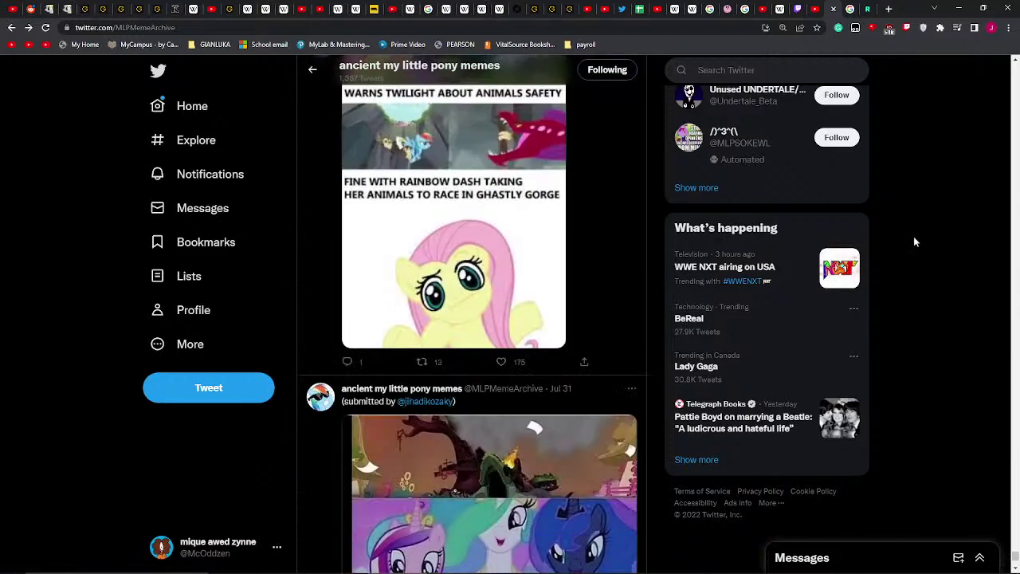
scroll(915, 242, down, 3)
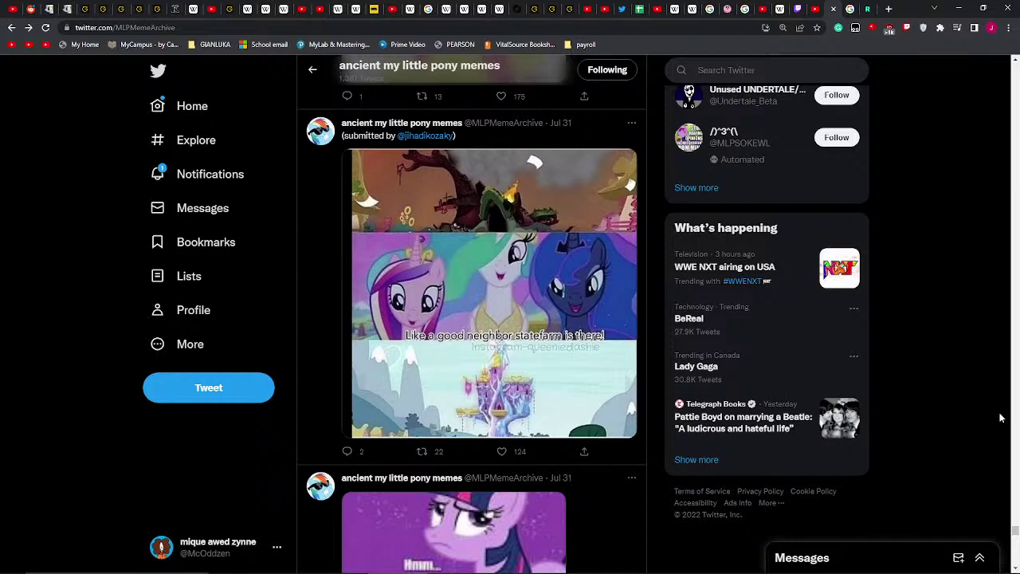
scroll(1012, 526, up, 15)
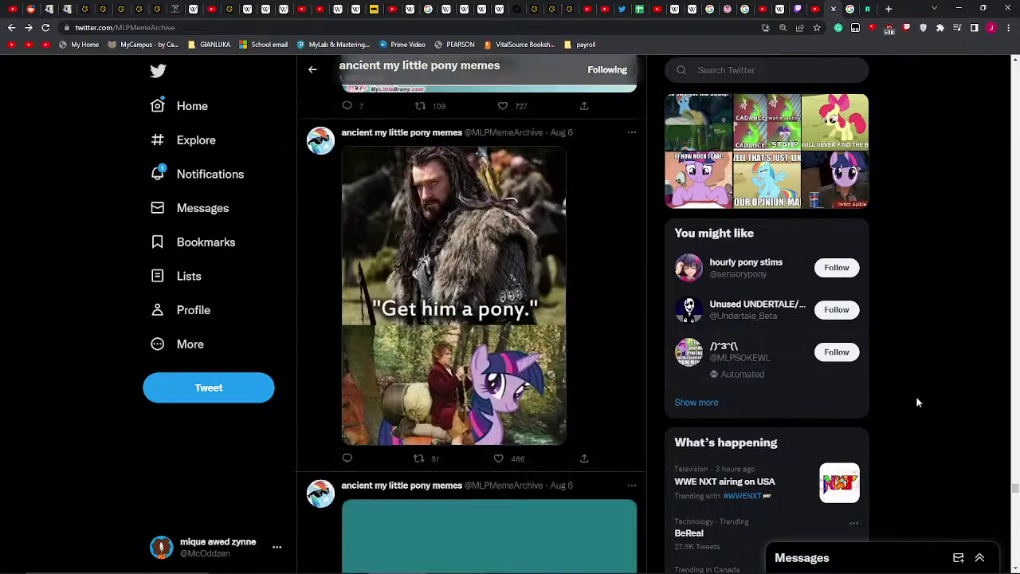
scroll(941, 439, up, 10)
scroll(1001, 155, up, 10)
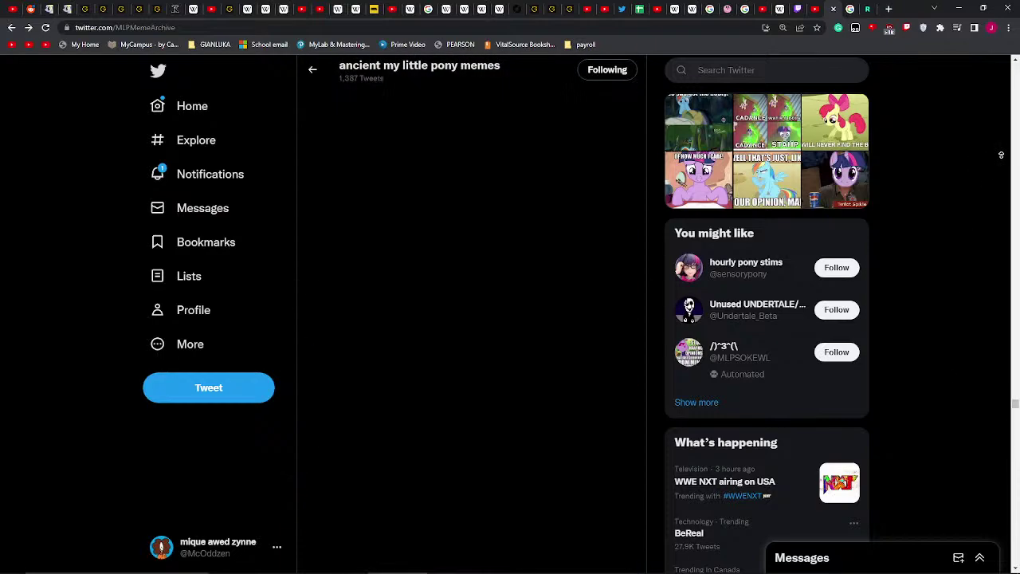
scroll(1016, 238, up, 5)
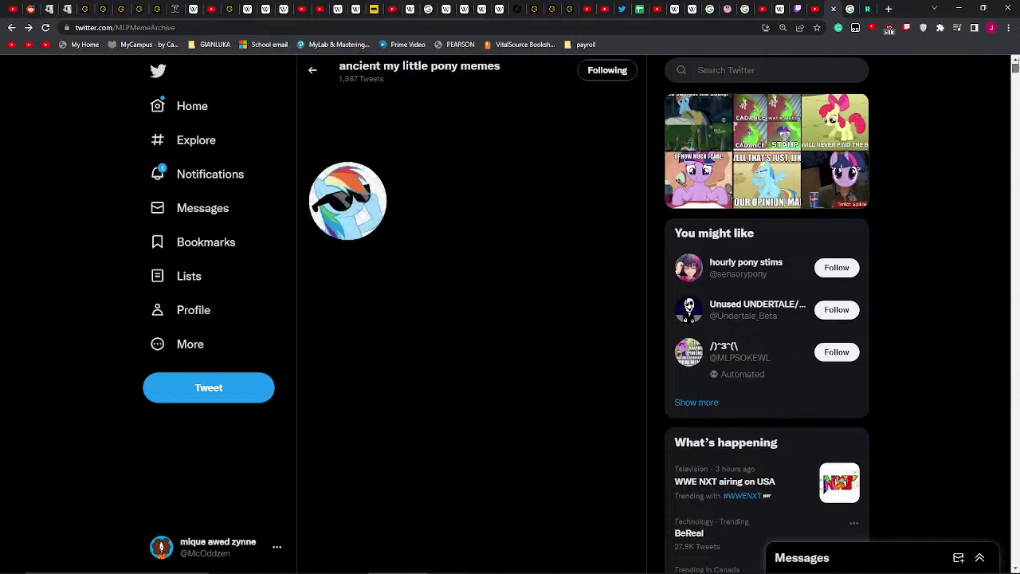
- Check the newest liked mention and replies in the Twitter notifications, and return to the YouTube Studio livestream dashboard
click(182, 174)
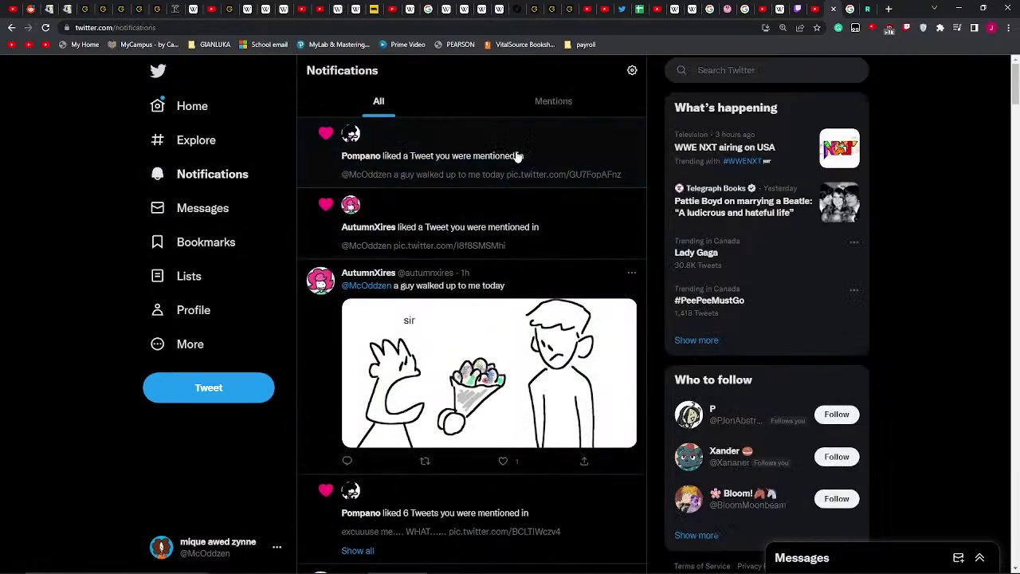
click(539, 134)
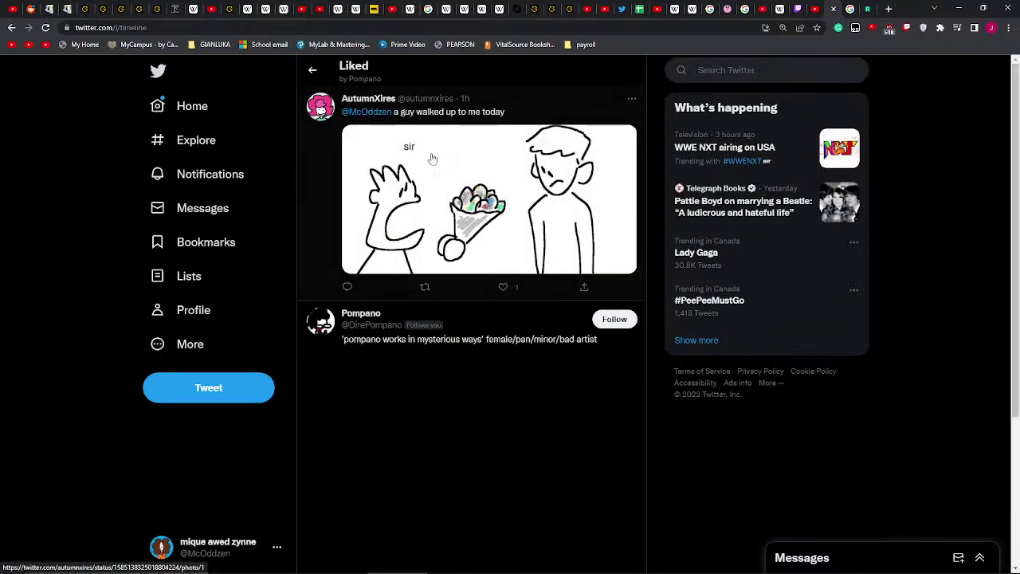
click(313, 70)
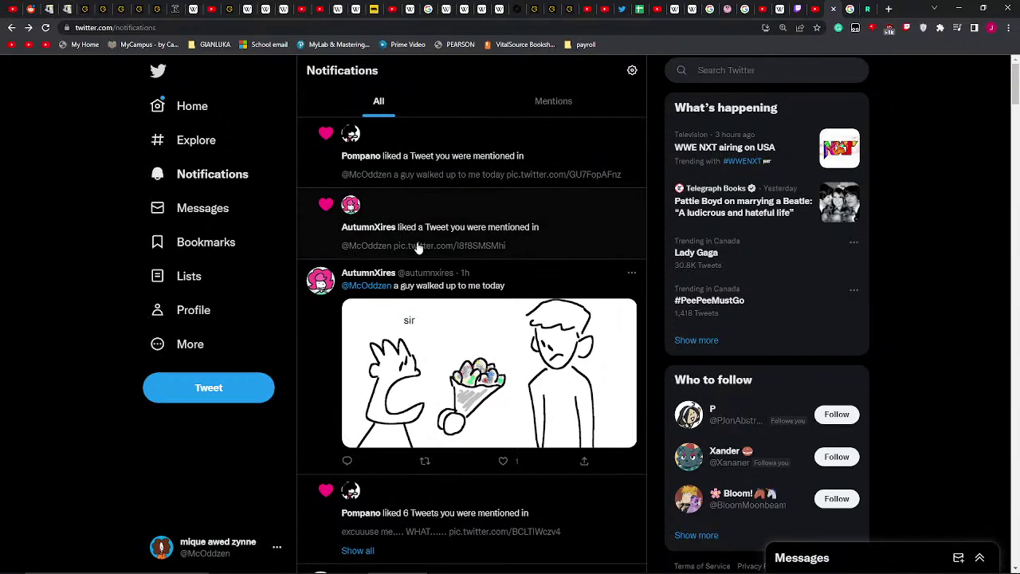
scroll(550, 443, down, 3)
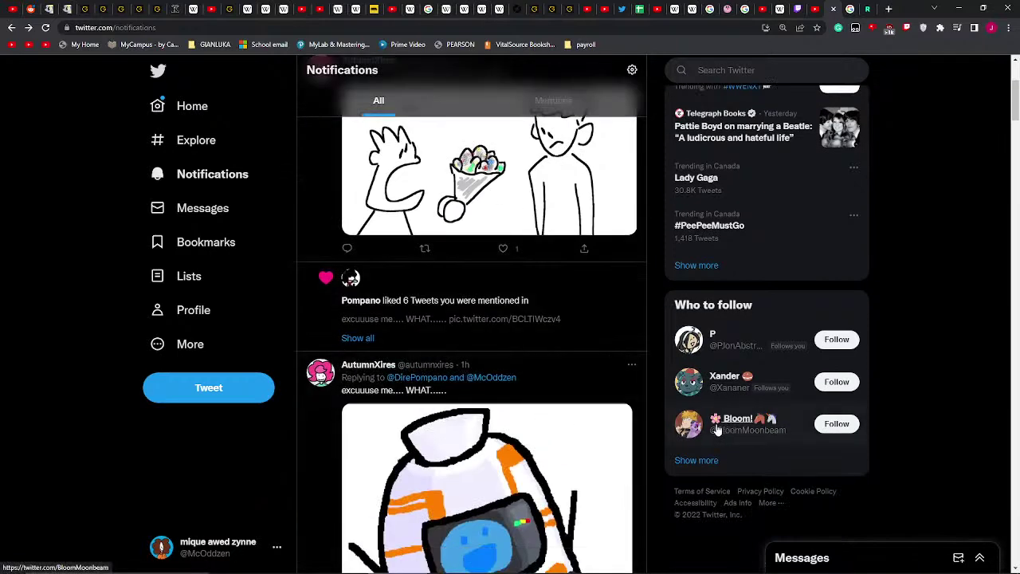
scroll(565, 402, up, 3)
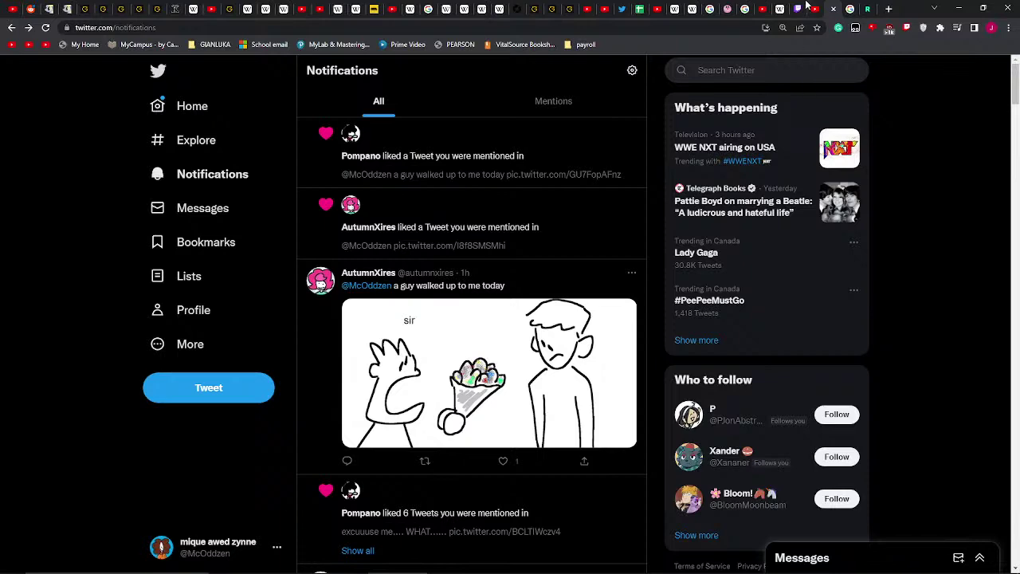
click(764, 8)
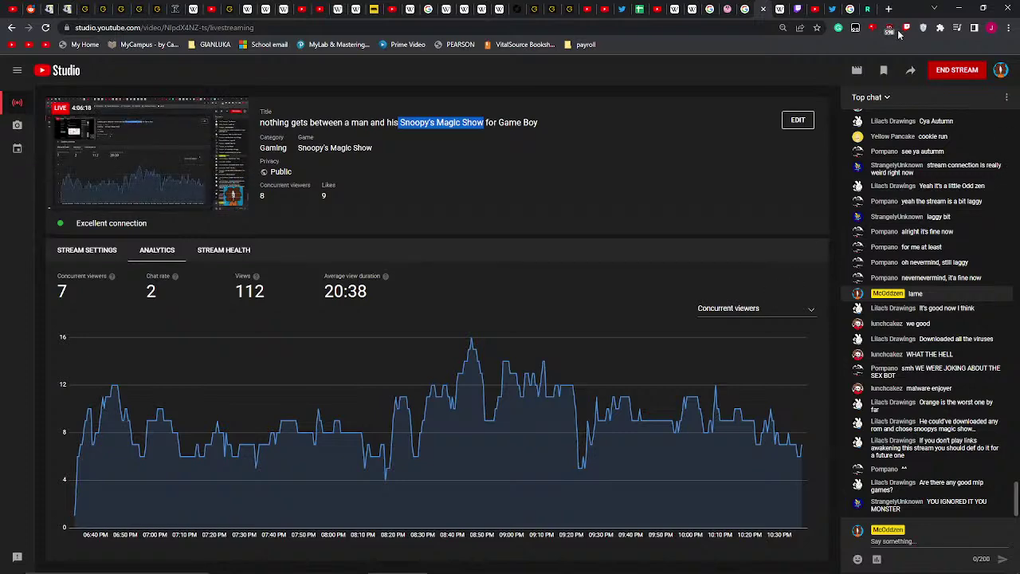
- Open the newest "hi :]" mention in the Twitter notifications, start a reply, discard it and return to the notifications
click(835, 8)
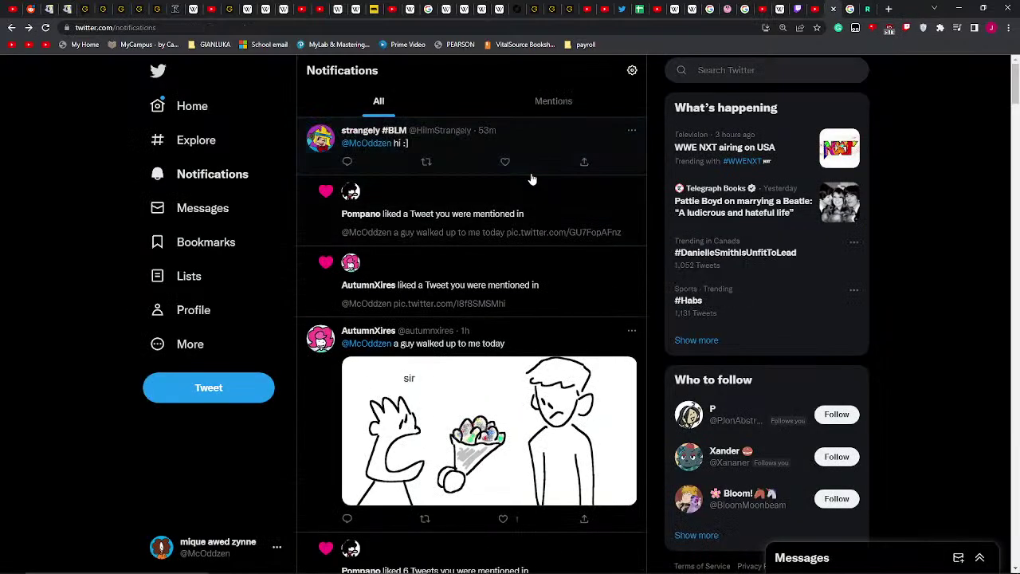
click(528, 139)
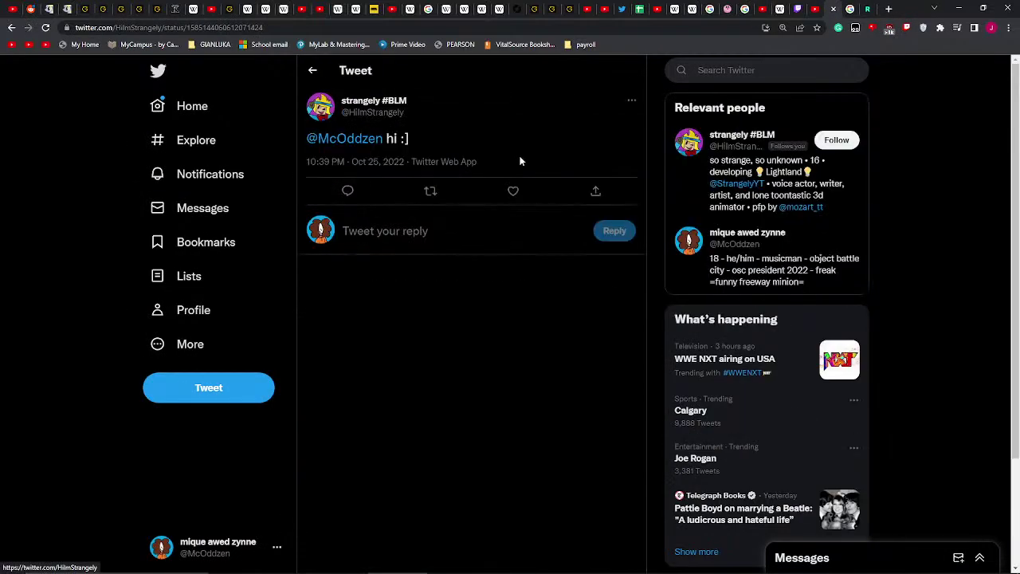
click(347, 190)
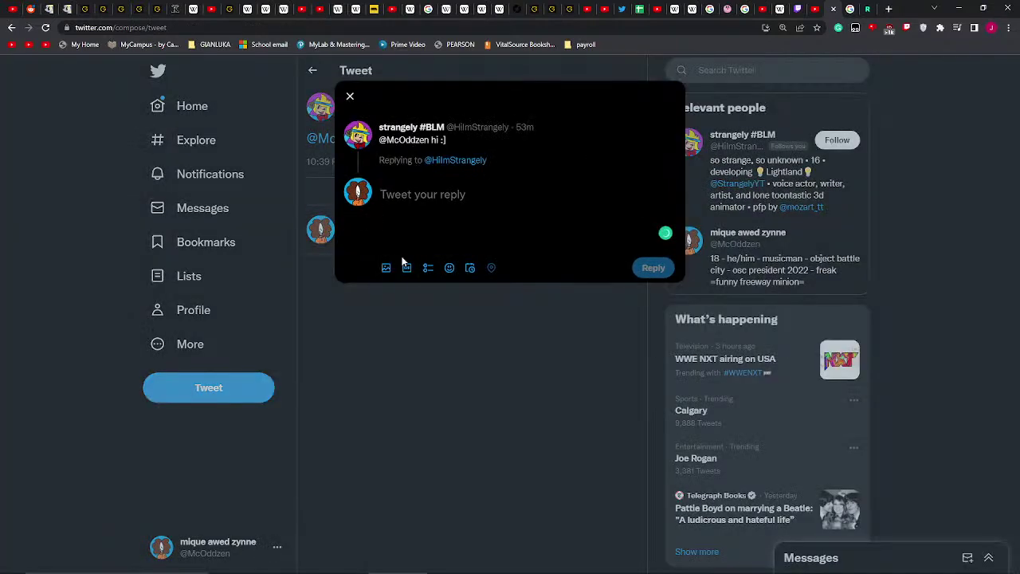
click(327, 92)
click(309, 70)
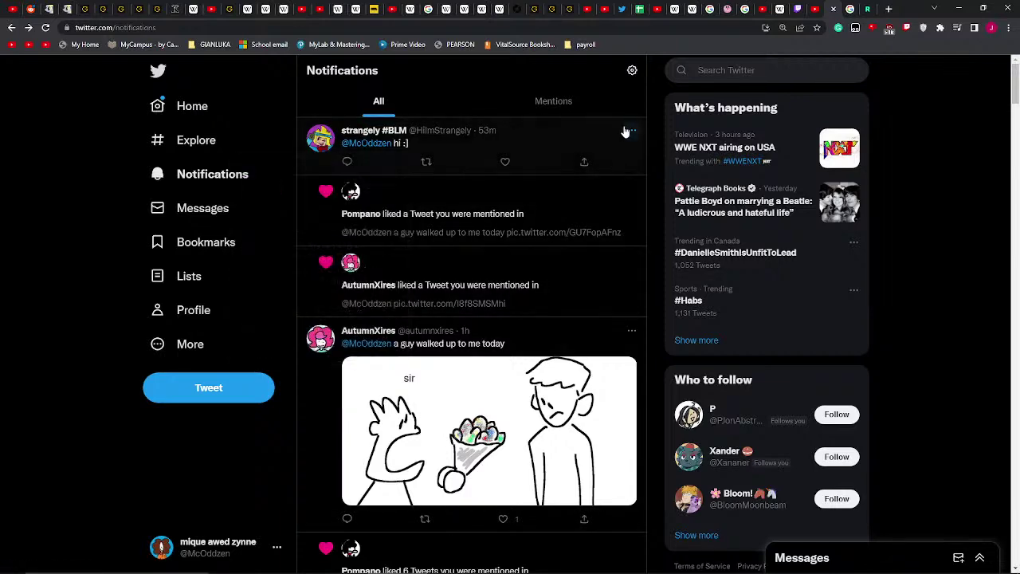
mouse_move(316, 143)
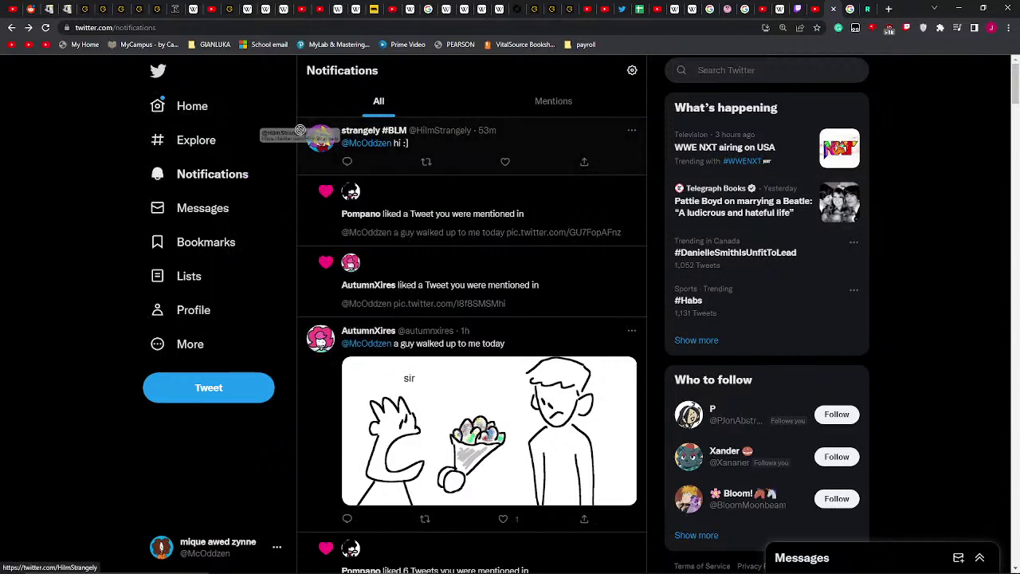
mouse_move(438, 141)
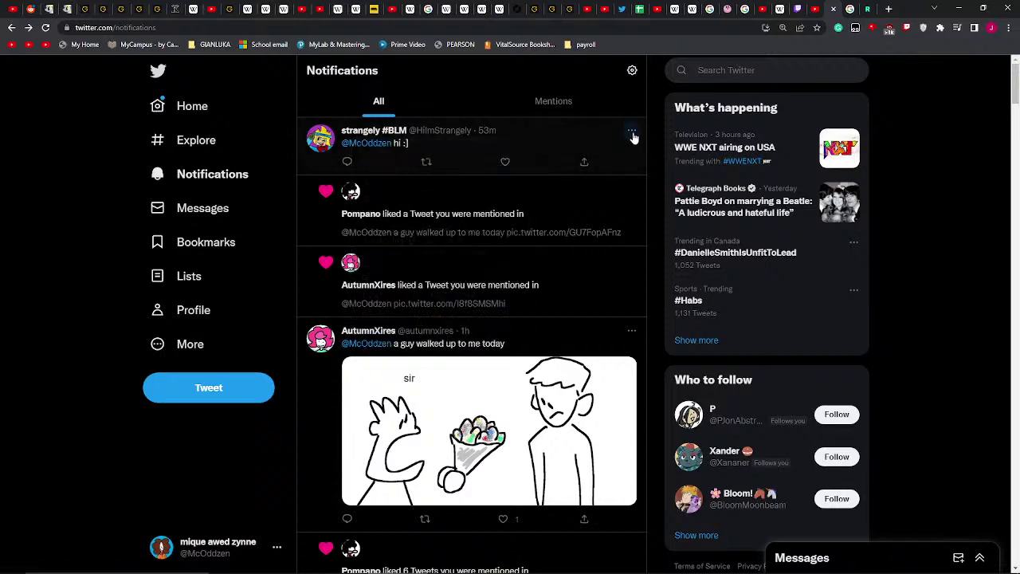
- Look over the Game Boy Link's Awakening page on the ROM site, including its popular and similar games
click(861, 9)
scroll(557, 231, down, 9)
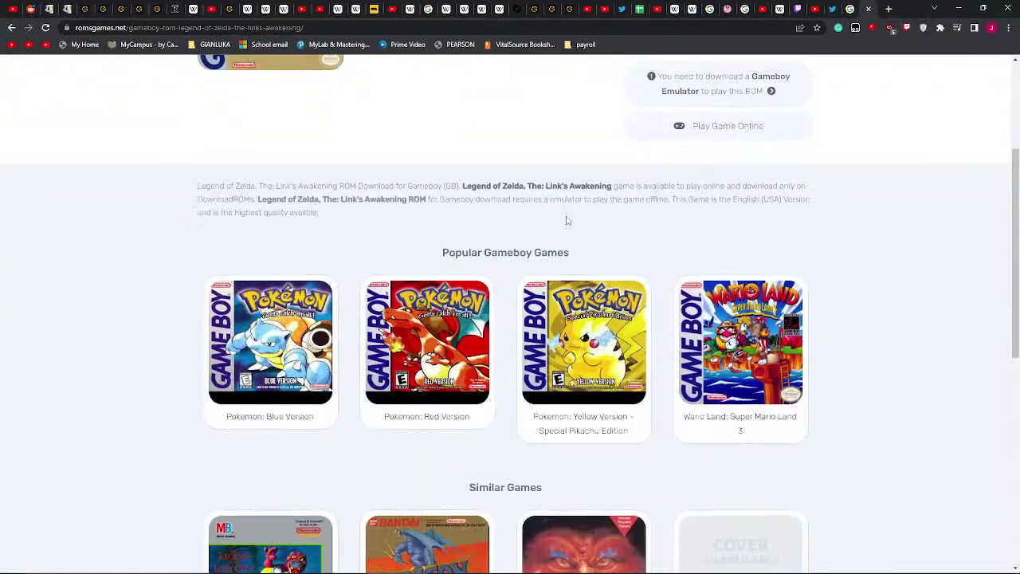
scroll(569, 224, down, 1)
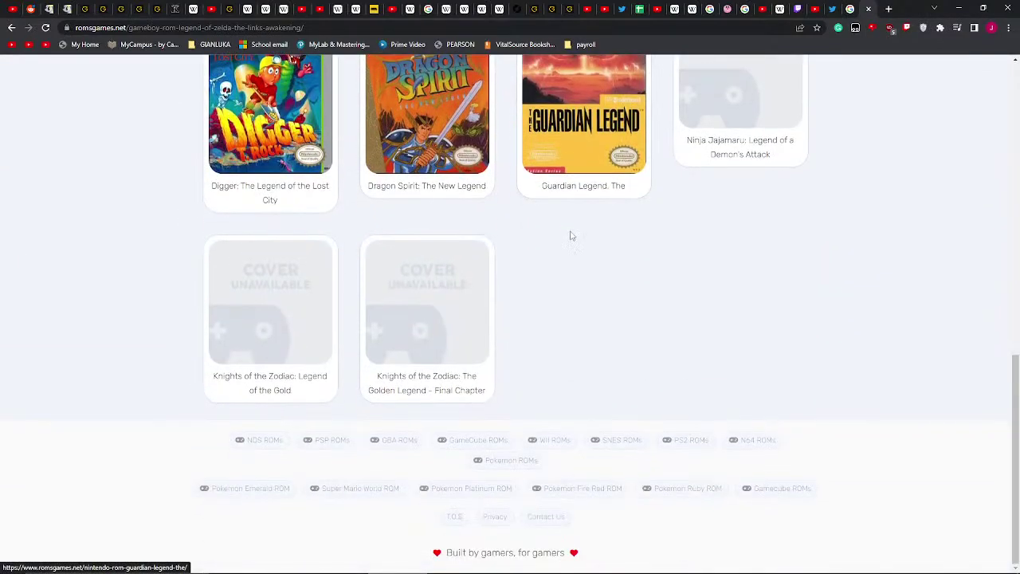
scroll(569, 232, up, 6)
scroll(569, 245, up, 3)
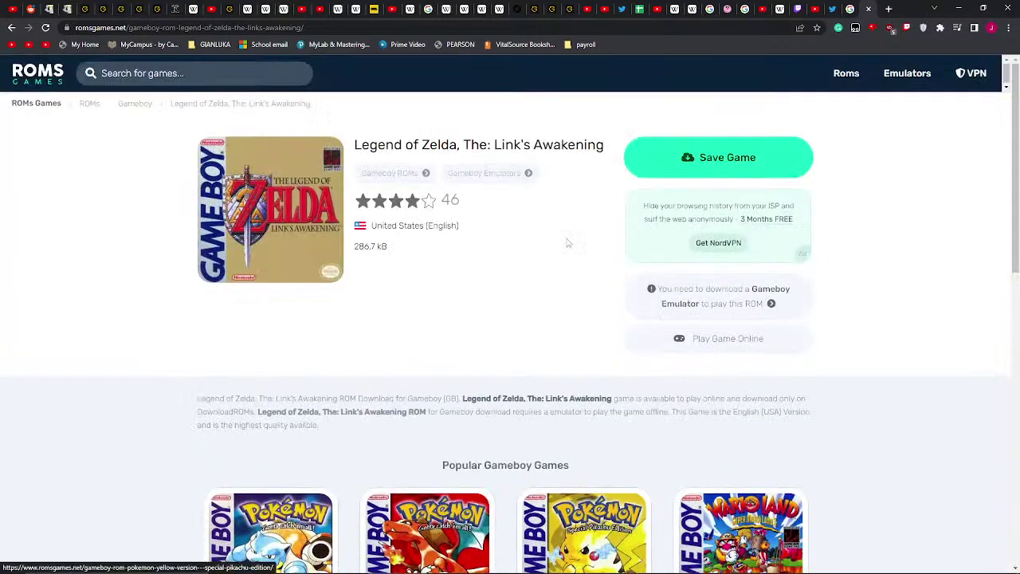
- Try to find the game on the ROM site by searching for "link's awa", and empty the search
click(235, 79)
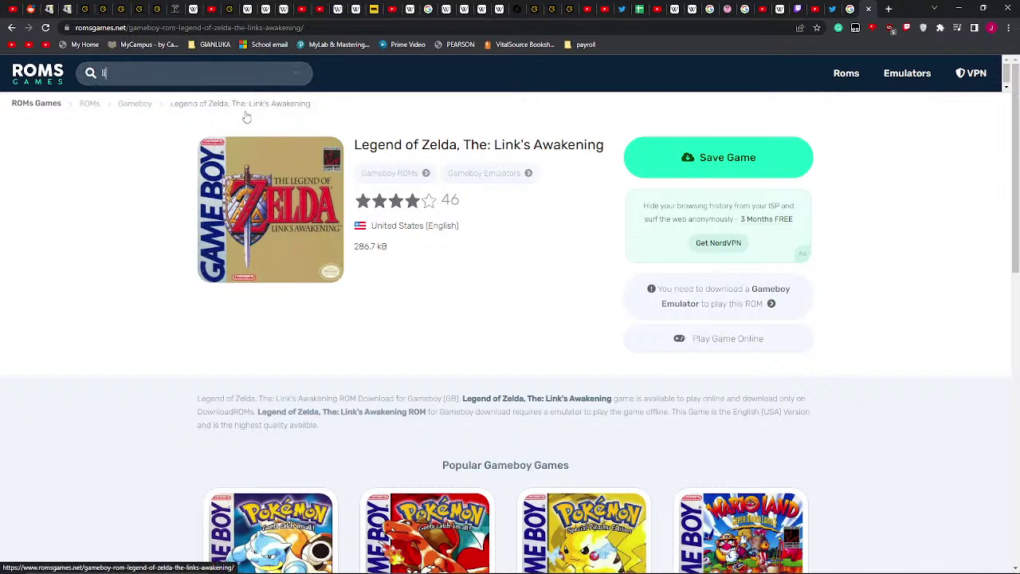
text(ink)
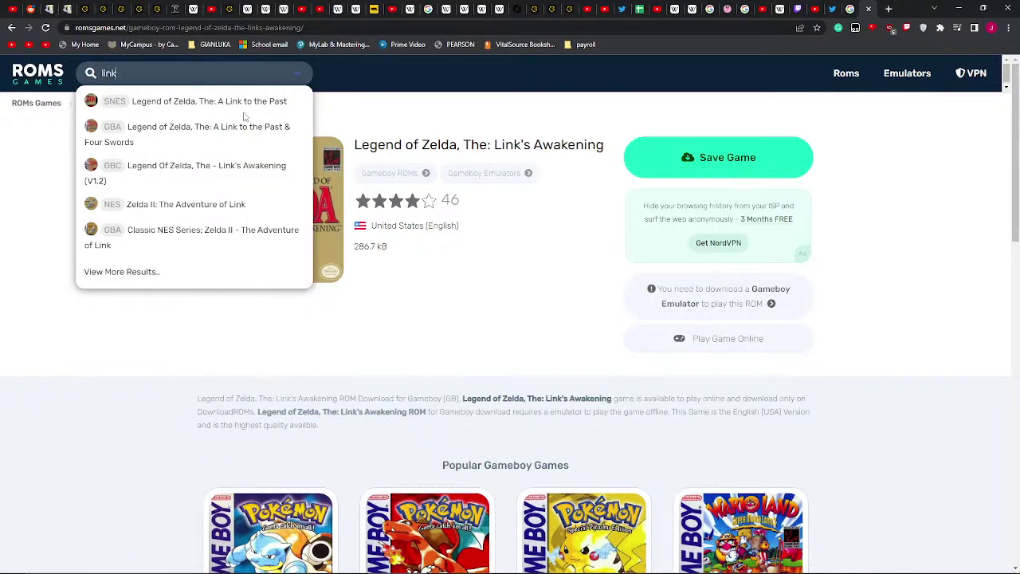
text(s a)
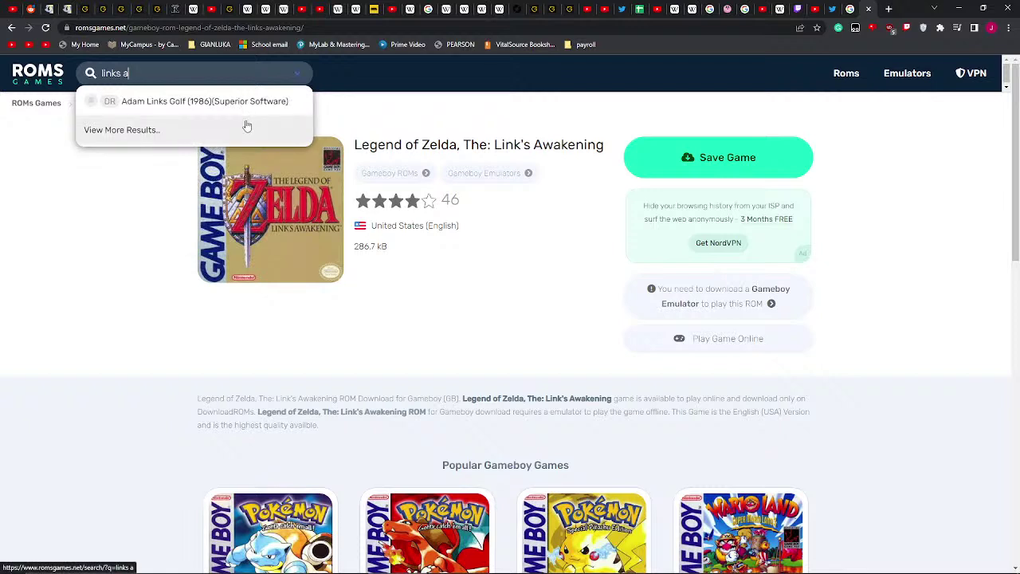
key(BackSpace)
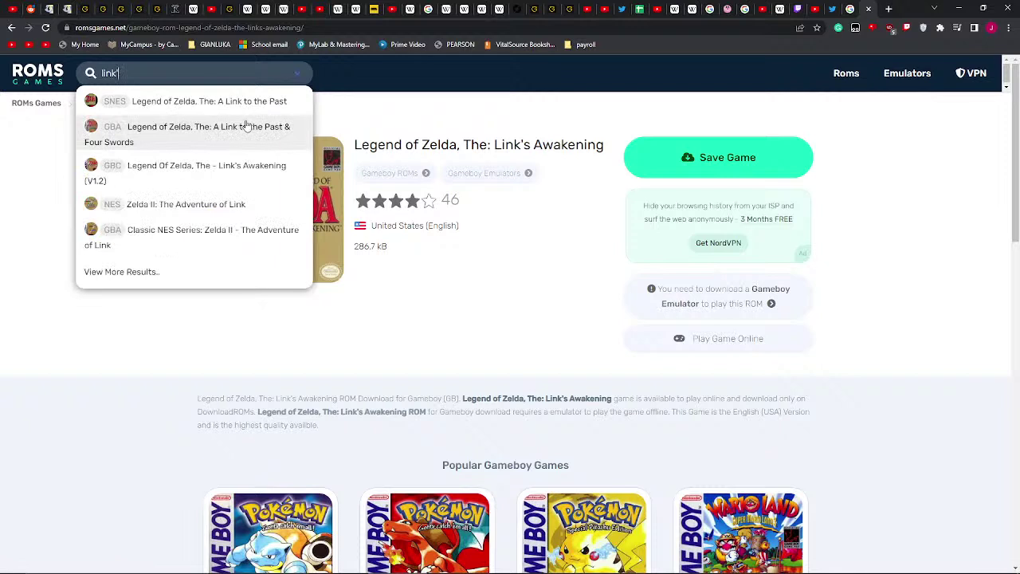
text('s a)
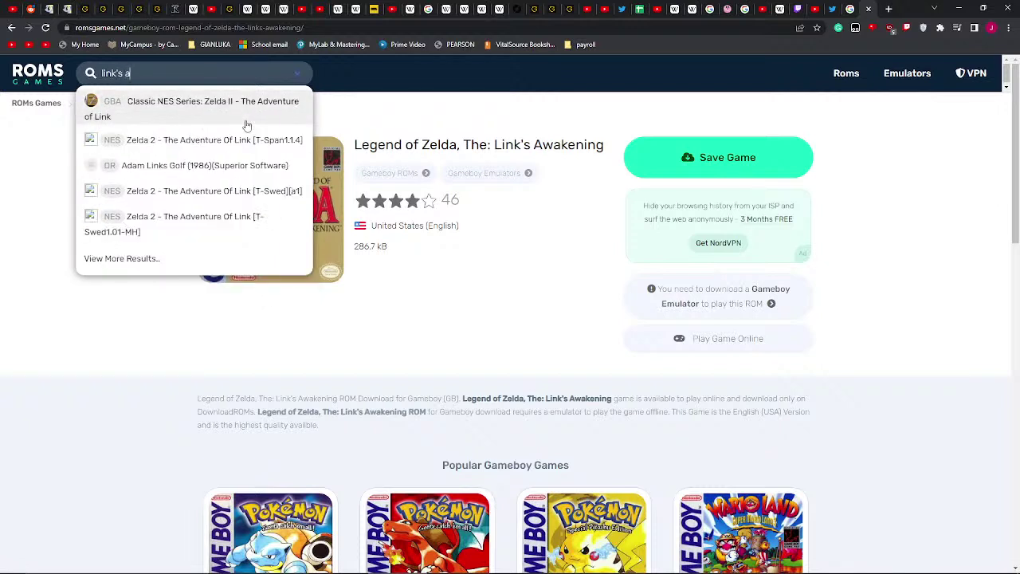
text(wa)
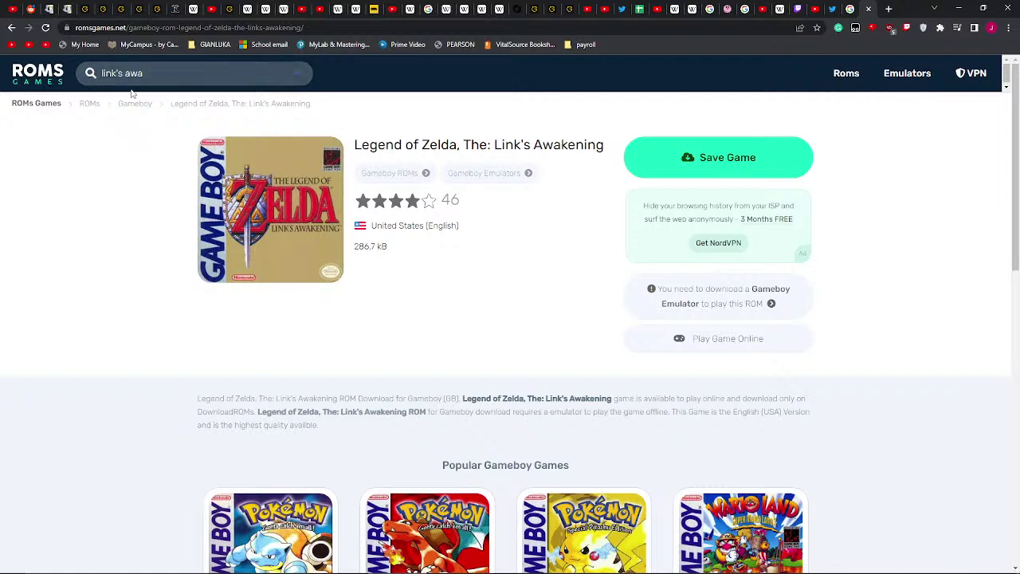
key(Home)
key(Delete)
text(L)
key(BackSpace)
key(BackSpace)
key(BackSpace)
key(BackSpace)
key(BackSpace)
key(BackSpace)
key(BackSpace)
key(BackSpace)
key(BackSpace)
- Browse the ROM site's list of consoles and open the Gameboy Color games
click(90, 104)
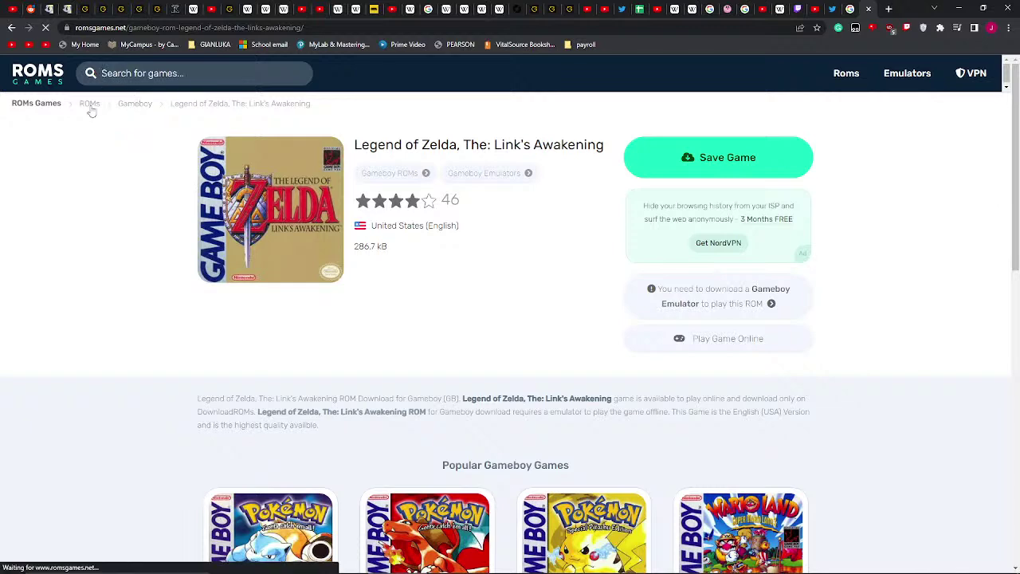
scroll(447, 237, down, 3)
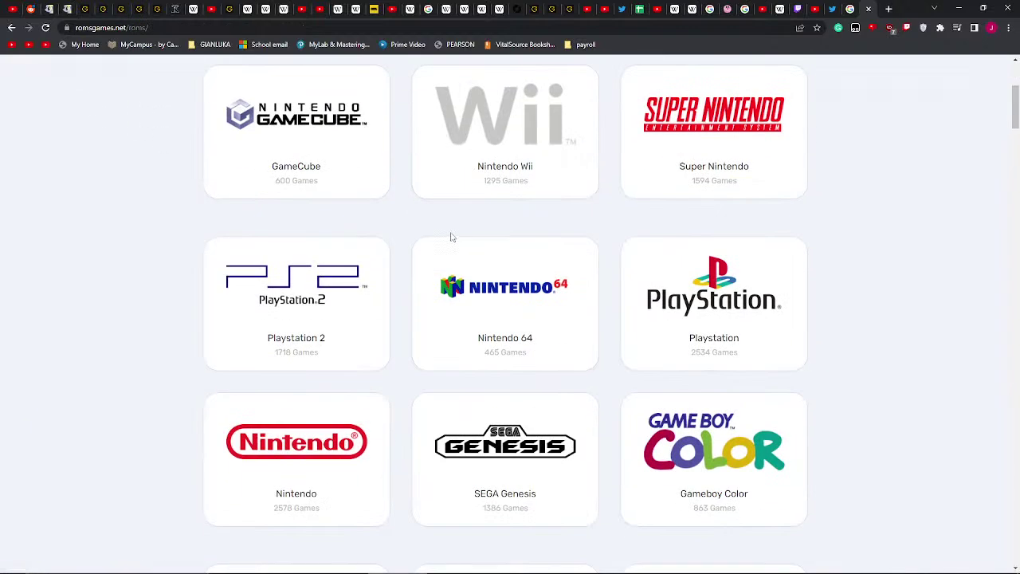
scroll(450, 239, up, 2)
scroll(455, 253, down, 3)
scroll(458, 253, down, 3)
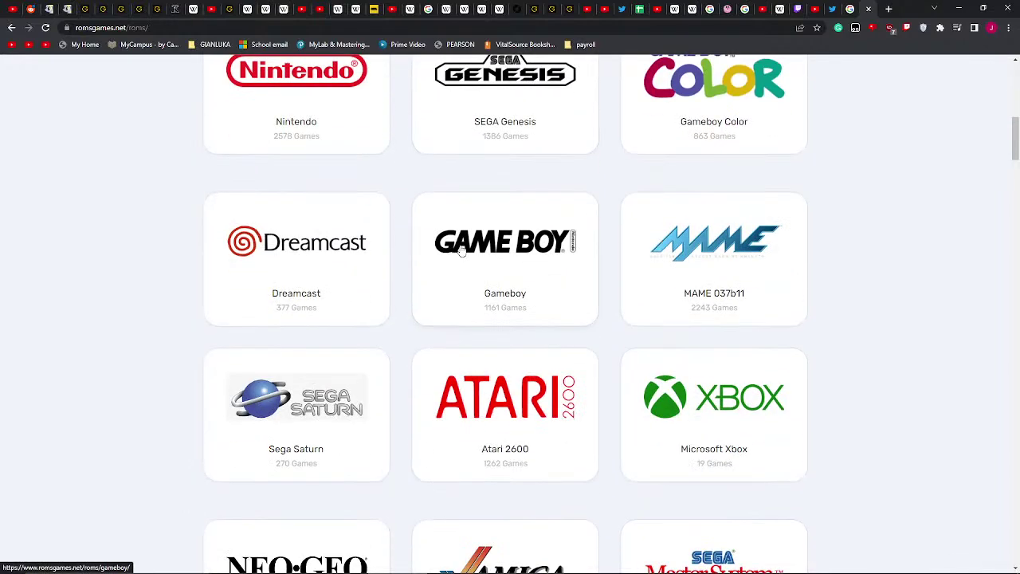
scroll(678, 298, up, 2)
click(723, 295)
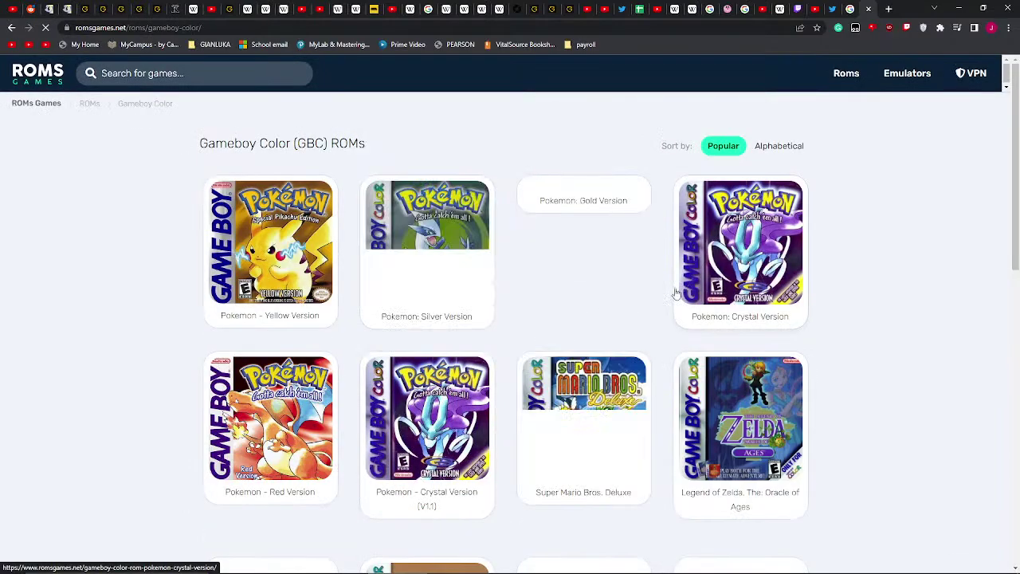
- Find Legend Of Zelda, The - Link's Awakening (V1.2) among the Gameboy Color games and download it
scroll(539, 287, down, 3)
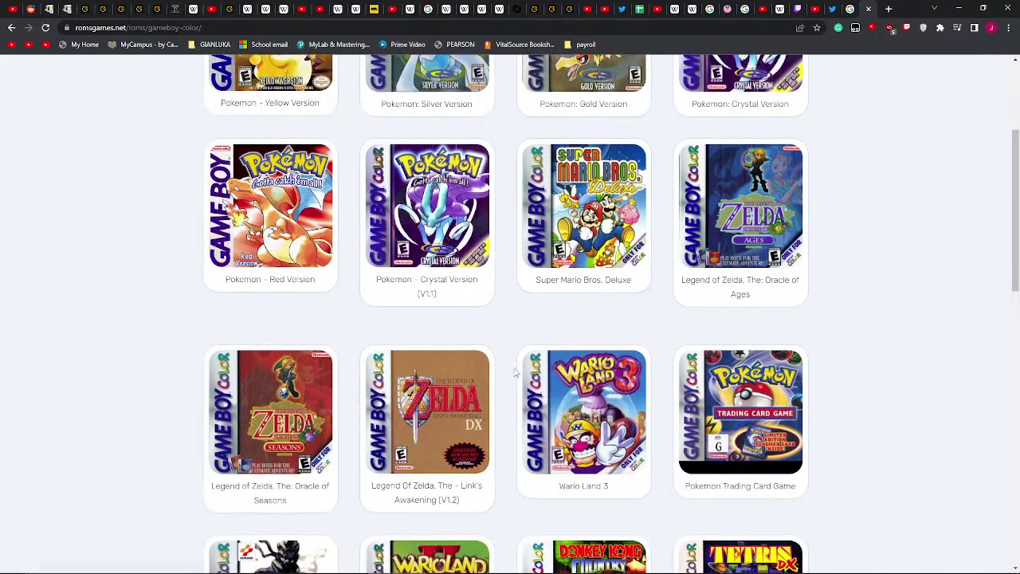
click(437, 503)
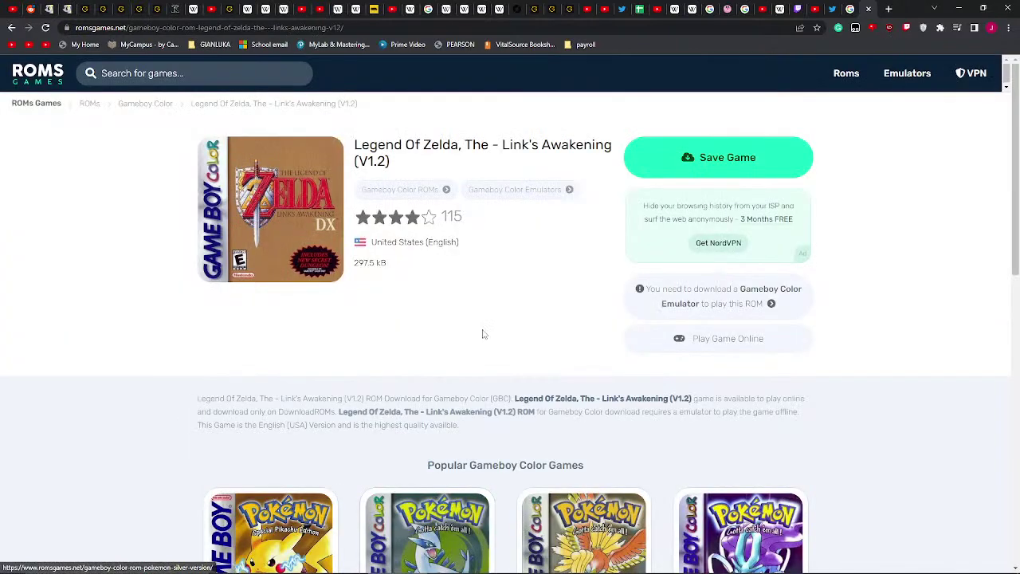
click(745, 164)
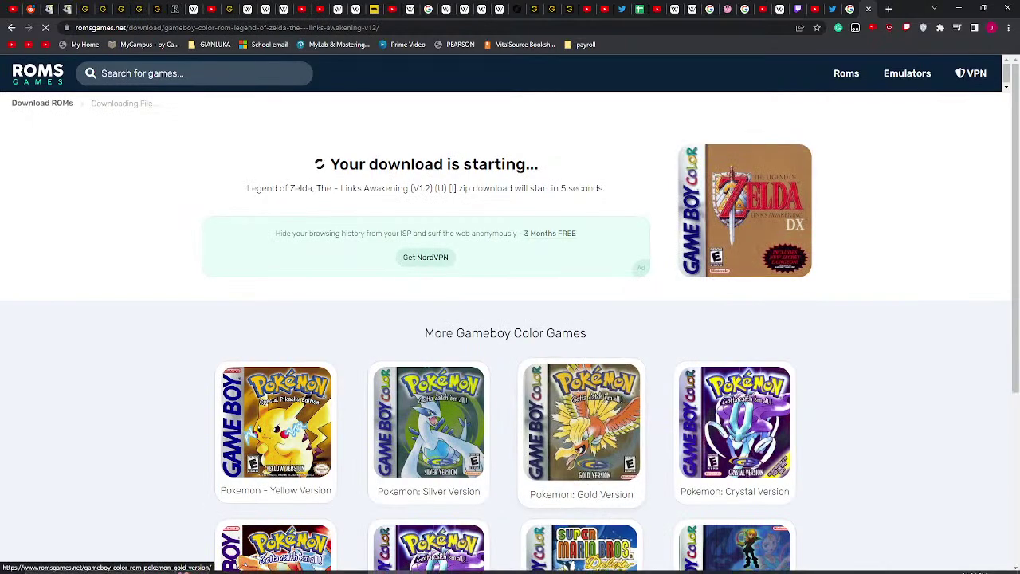
- Switch to VisualBoyAdvance and start opening a Gameboy Advance ROM, browsing to Quick access in the file selection
mouse_move(576, 562)
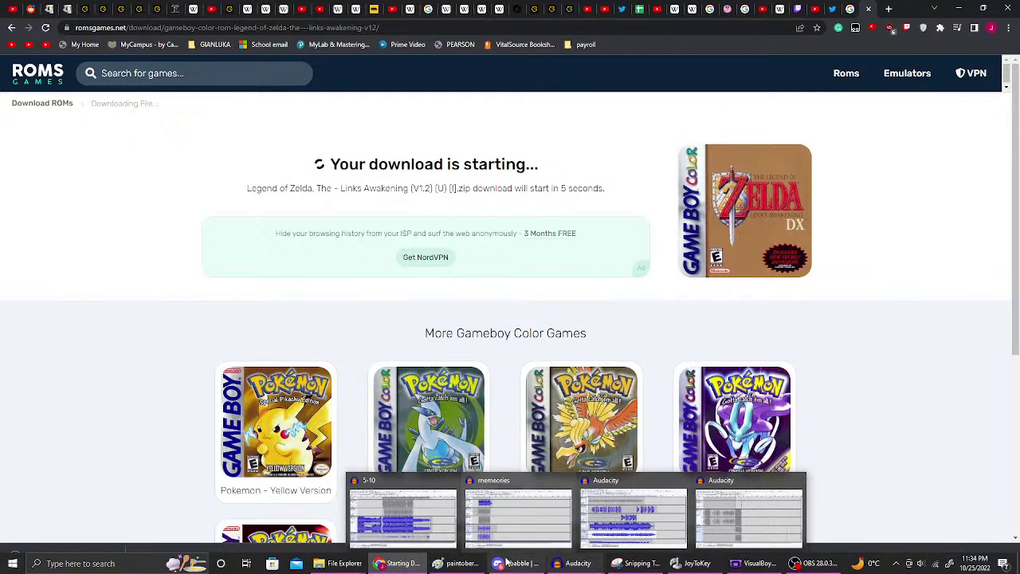
click(753, 563)
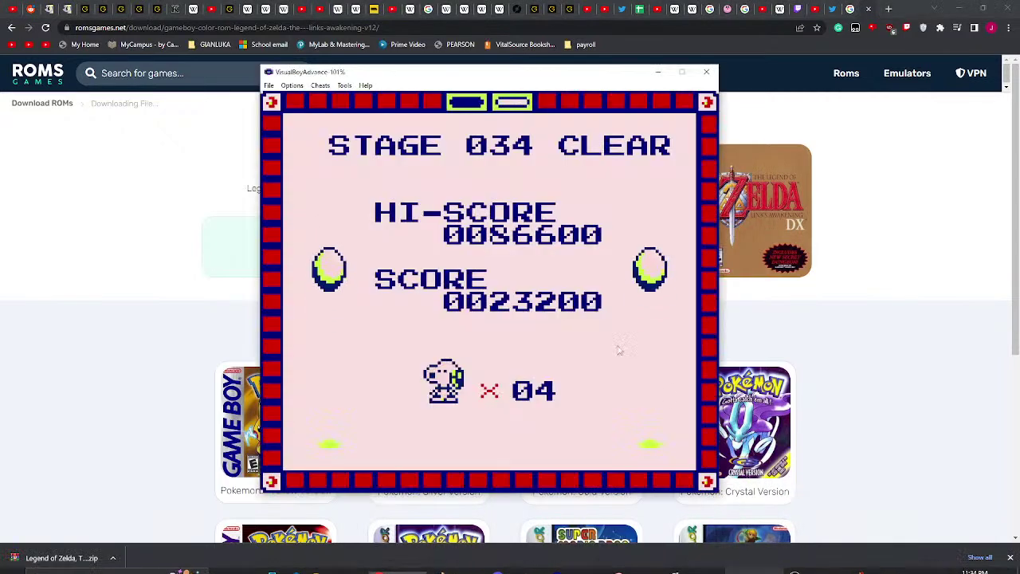
click(268, 85)
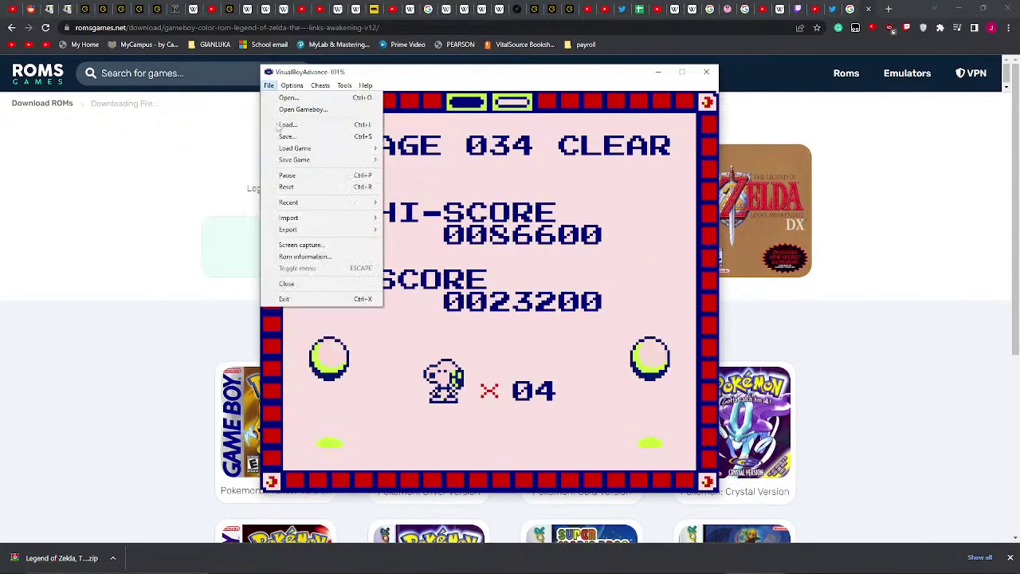
click(311, 102)
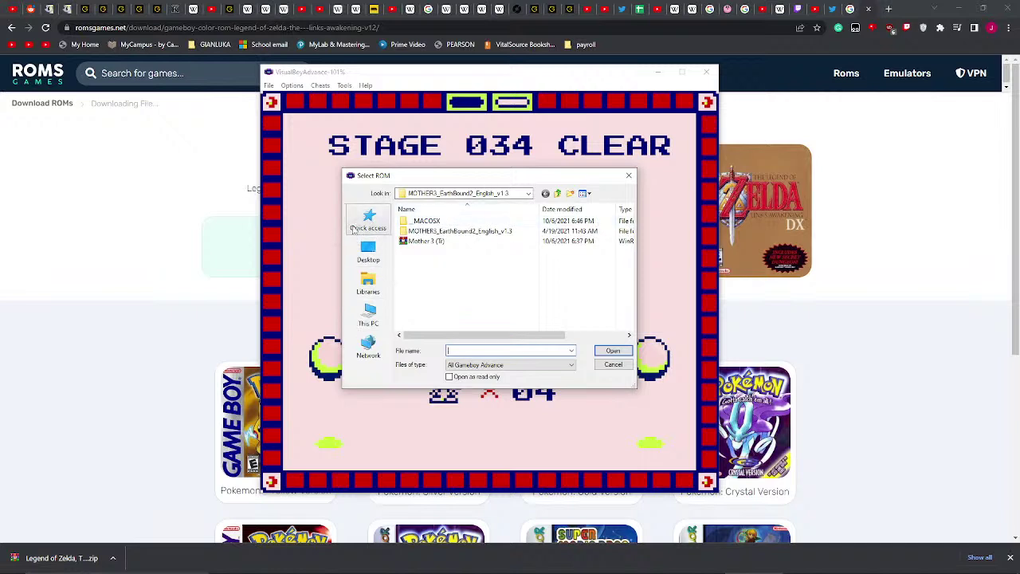
click(368, 221)
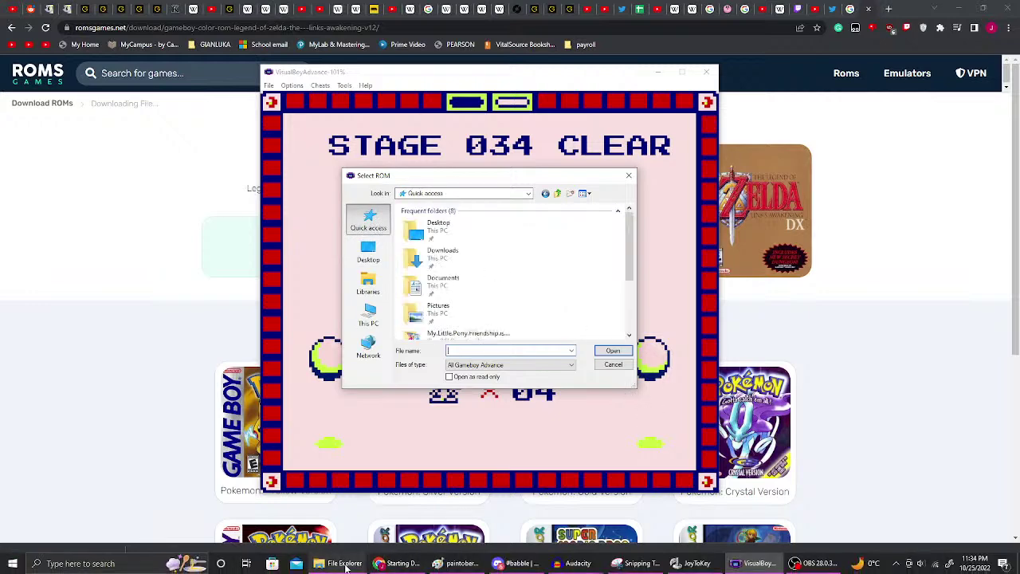
- Switch to the Downloads folder in File Explorer and look through its list of game files
click(356, 564)
click(385, 518)
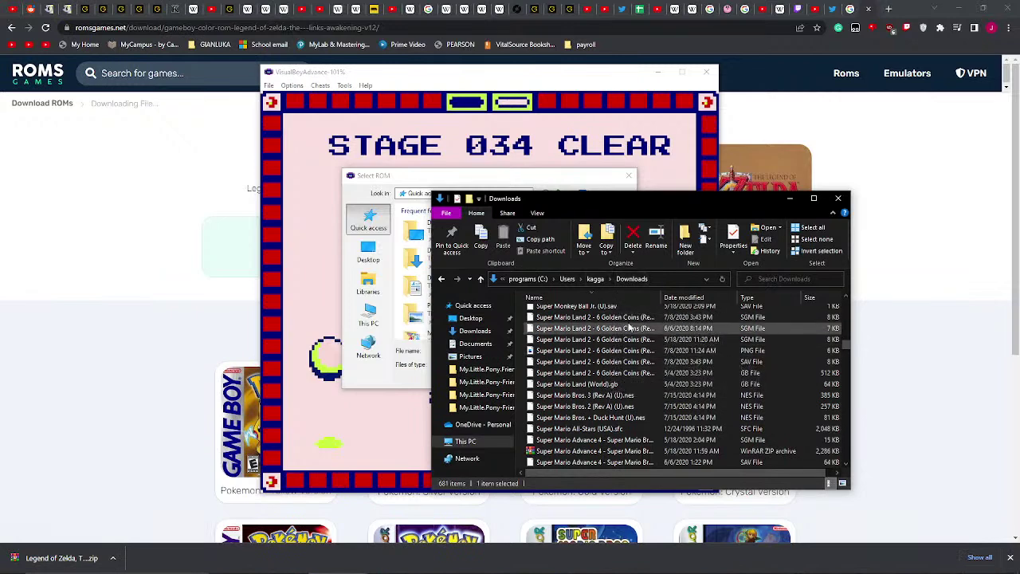
scroll(627, 383, down, 3)
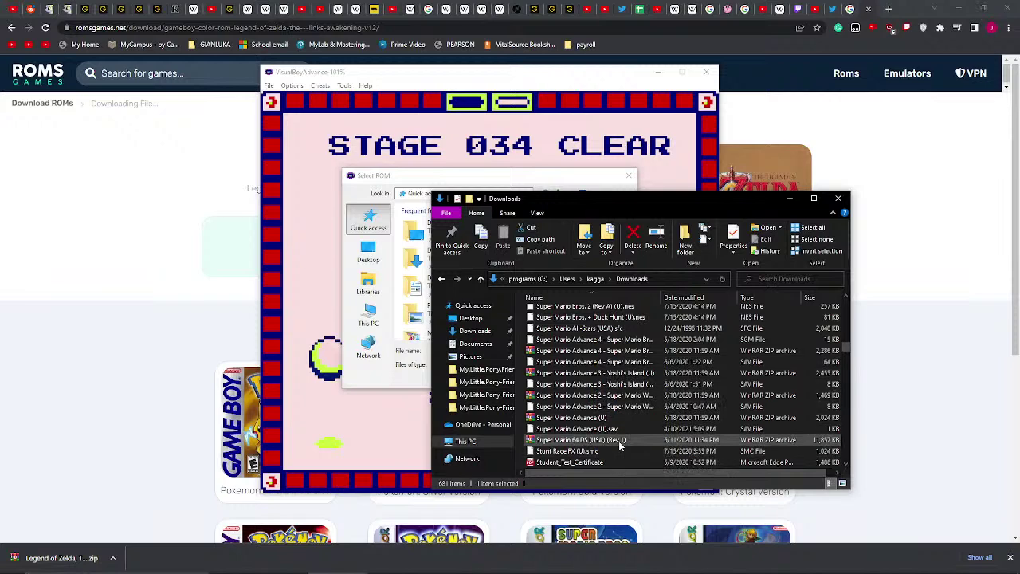
scroll(621, 450, down, 1)
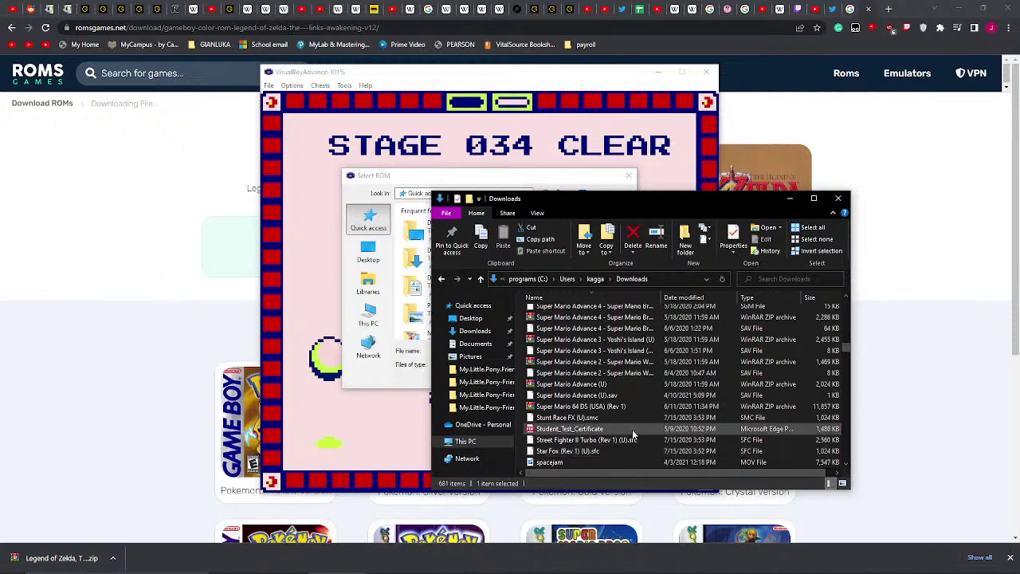
scroll(633, 437, up, 4)
scroll(632, 431, up, 2)
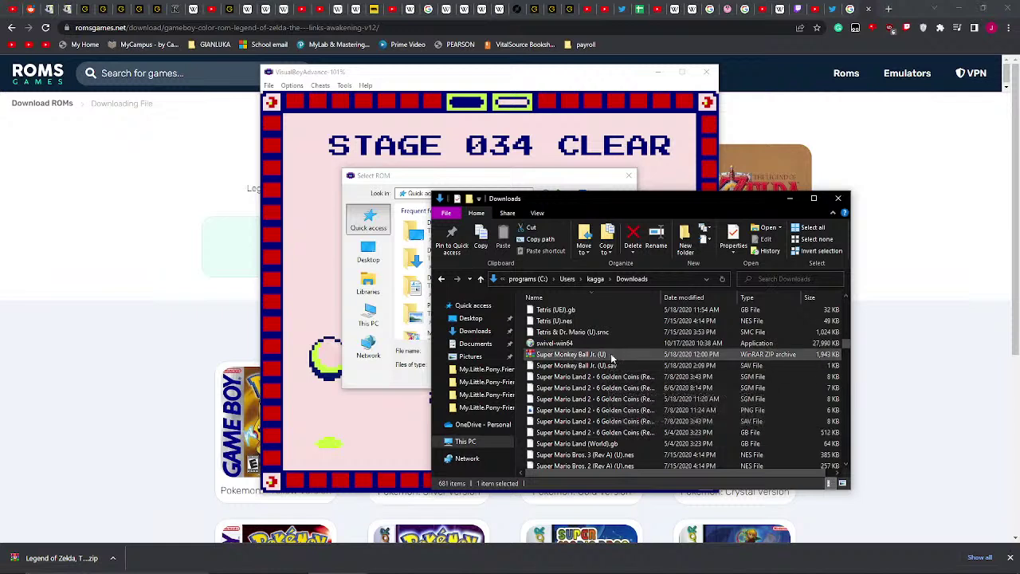
scroll(610, 367, up, 2)
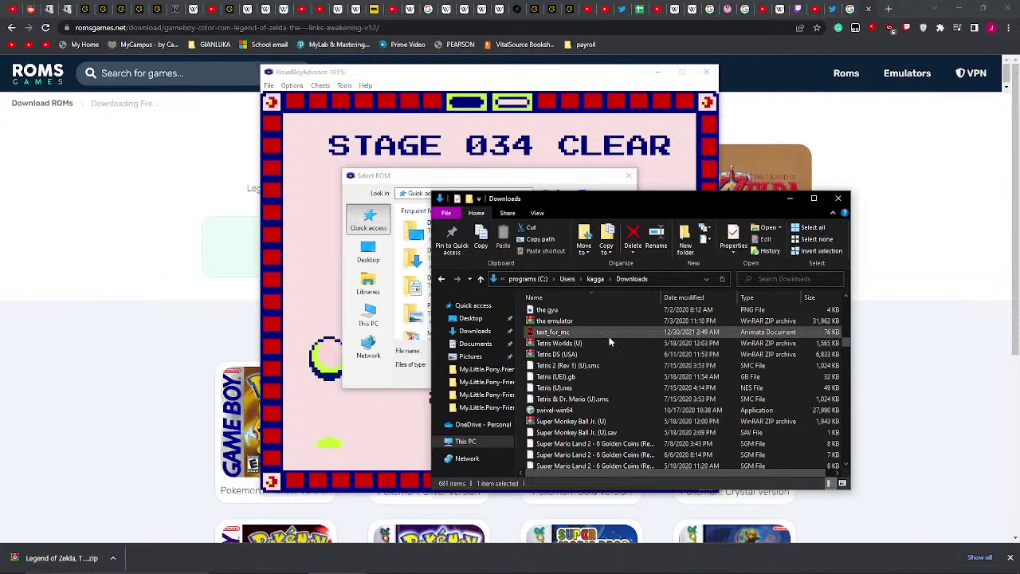
scroll(611, 350, down, 2)
scroll(603, 362, down, 1)
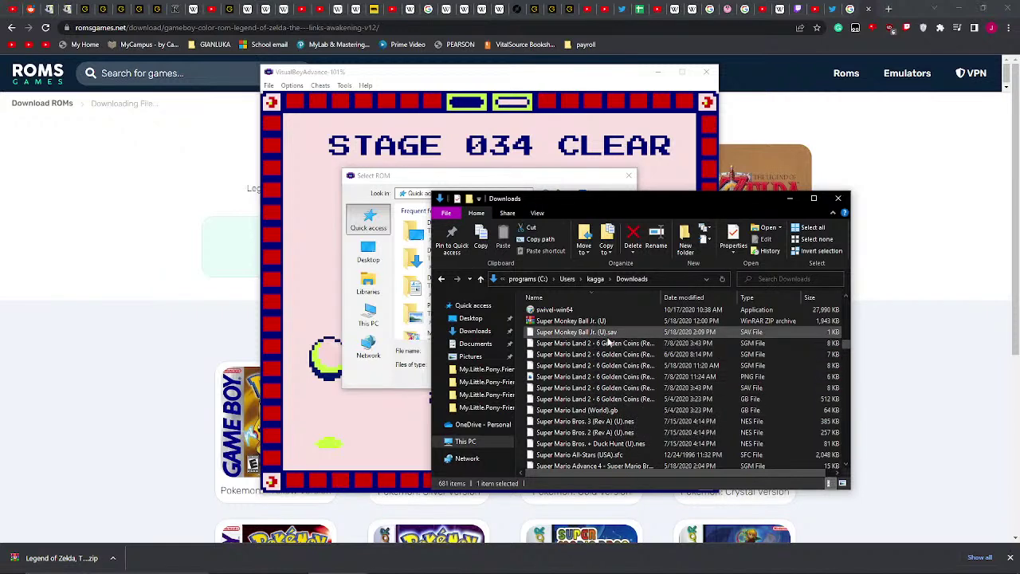
- Try to load Super Mario Land (World).gb from the Downloads folder into VisualBoyAdvance, and return to its ROM selection
click(616, 411)
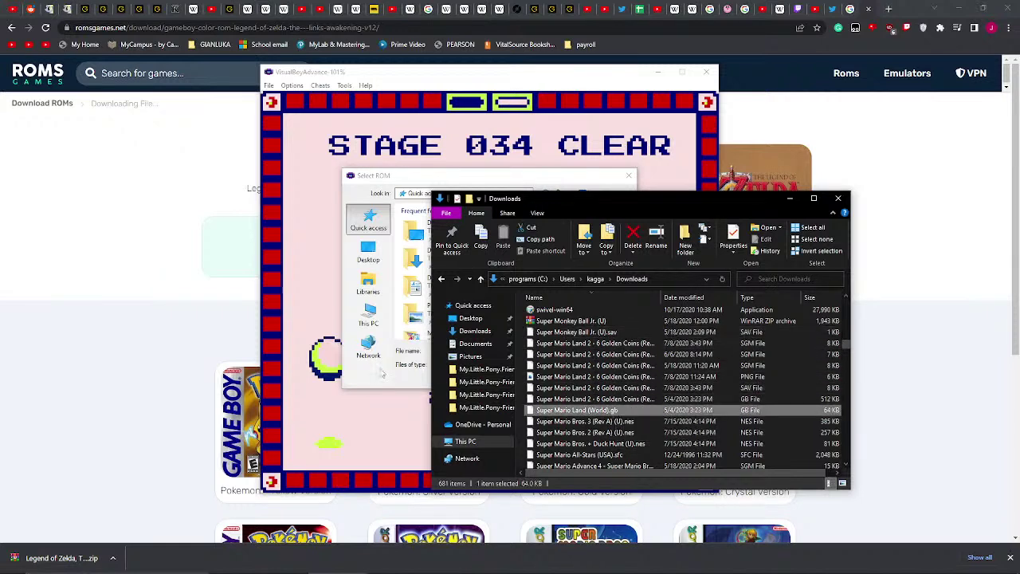
drag(606, 410, 310, 321)
click(428, 165)
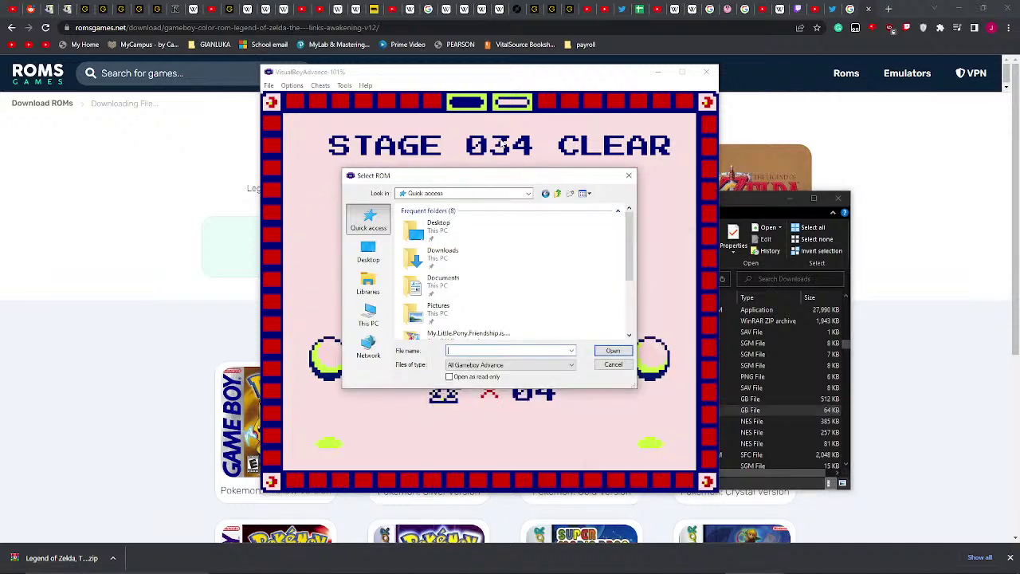
- Cancel the ROM selection, bring the Downloads folder forward beside the emulator, and load Super Mario Land (World).gb into VisualBoyAdvance
click(629, 175)
drag(771, 200, 850, 187)
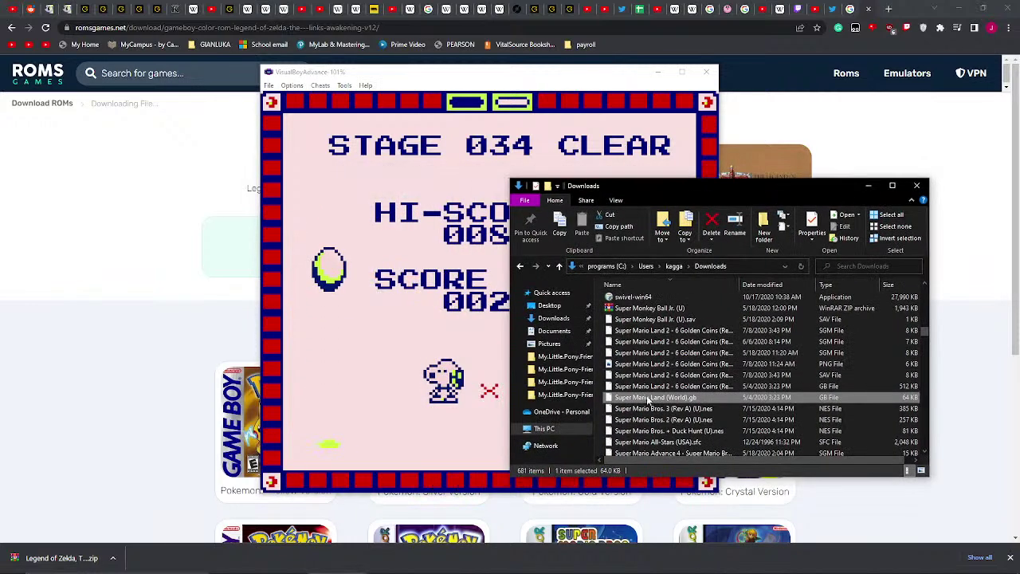
drag(378, 302, 378, 302)
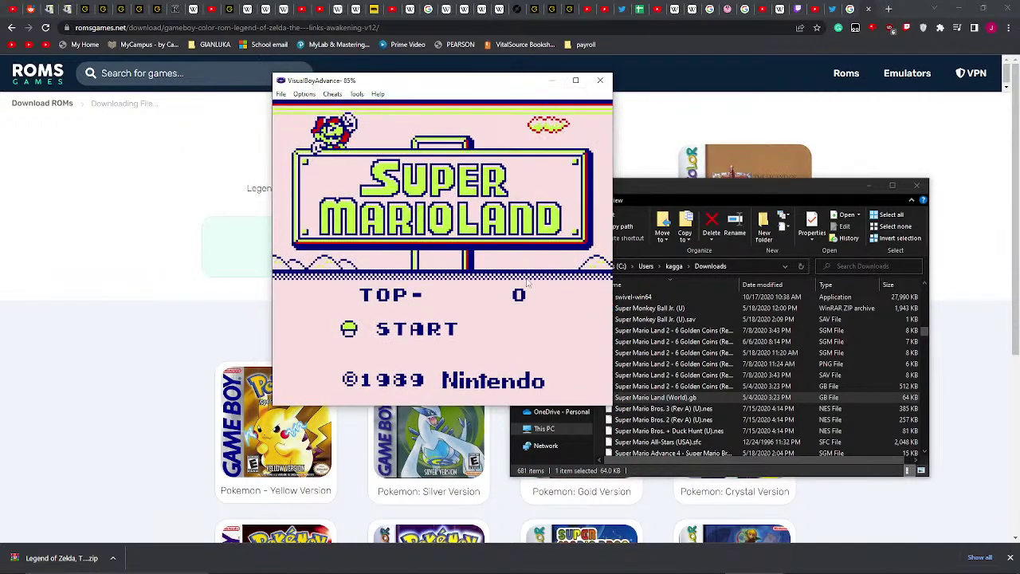
- Switch to the paintober drawing in Paint and bring an empty area of the canvas into view
click(459, 564)
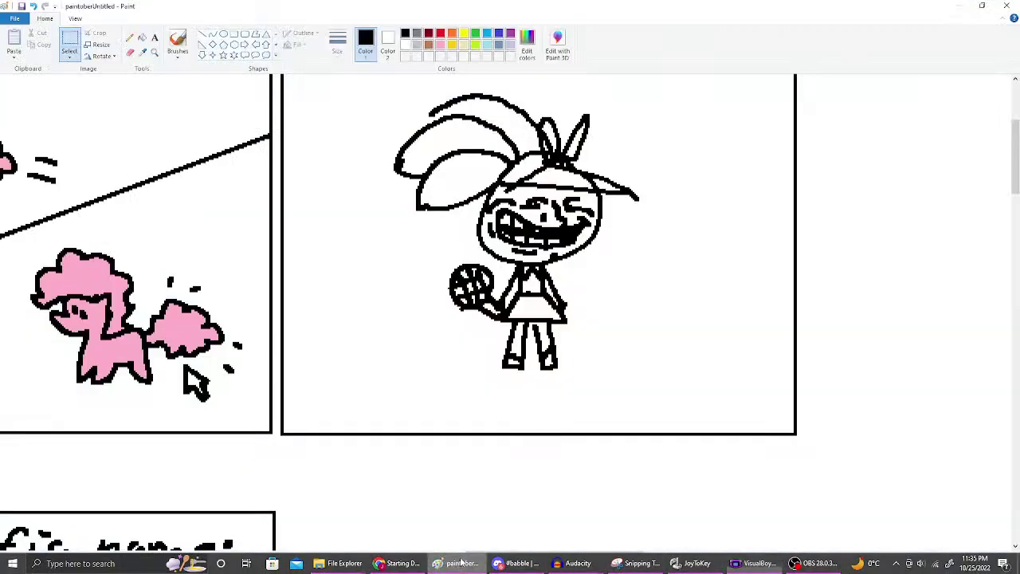
drag(489, 553, 710, 533)
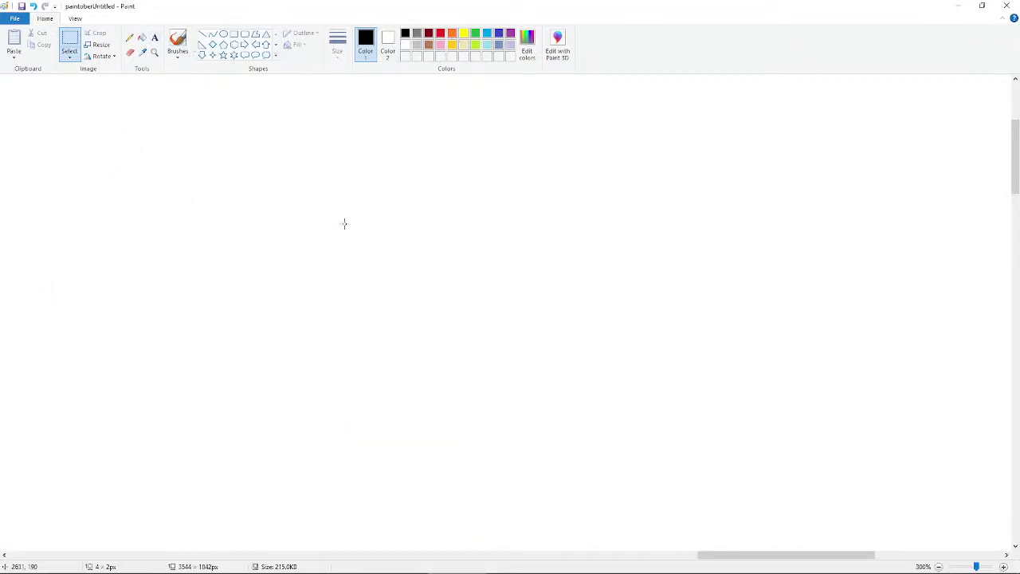
mouse_move(516, 563)
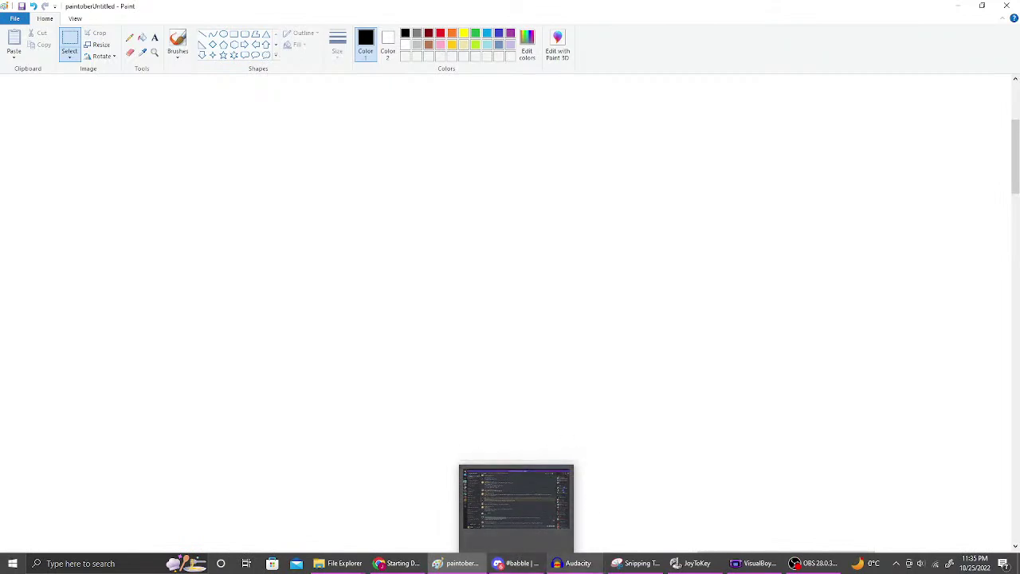
- Switch to the YouTube Studio livestream page in Chrome and read the most recent live chat messages
click(399, 563)
click(777, 7)
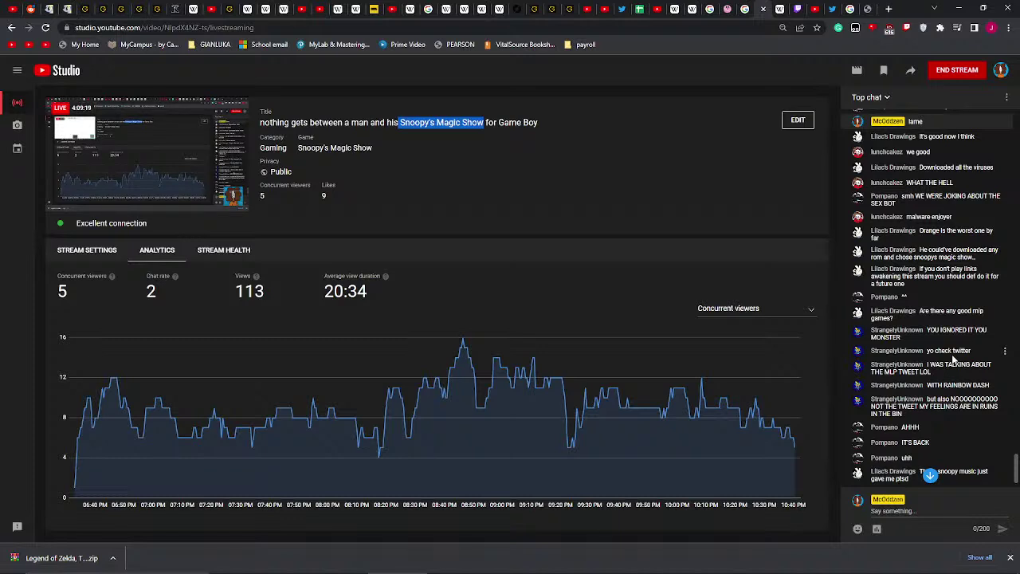
scroll(953, 361, down, 2)
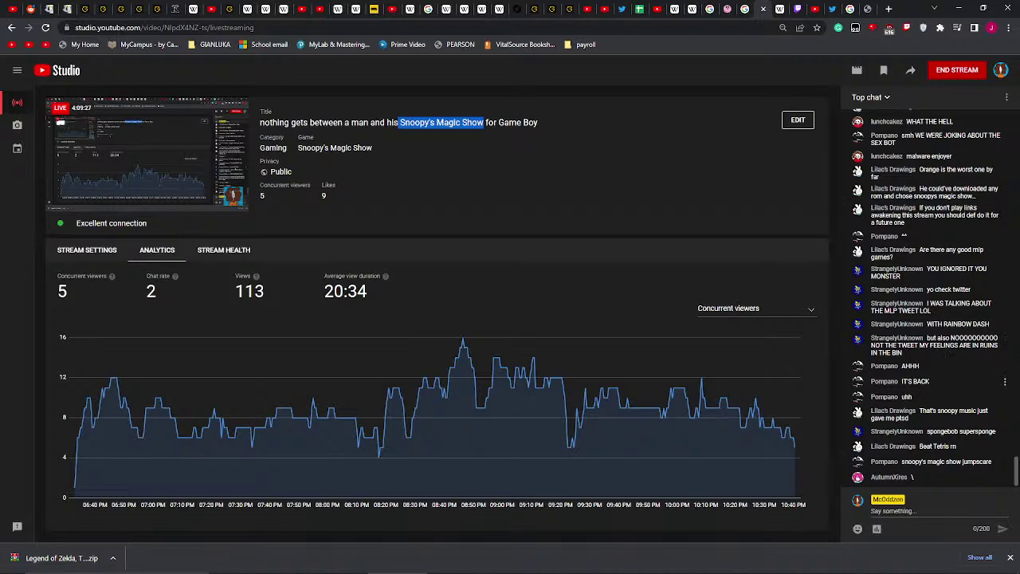
- Bring up OBS, and place the VisualBoyAdvance window in front of the empty Paint canvas
mouse_move(956, 569)
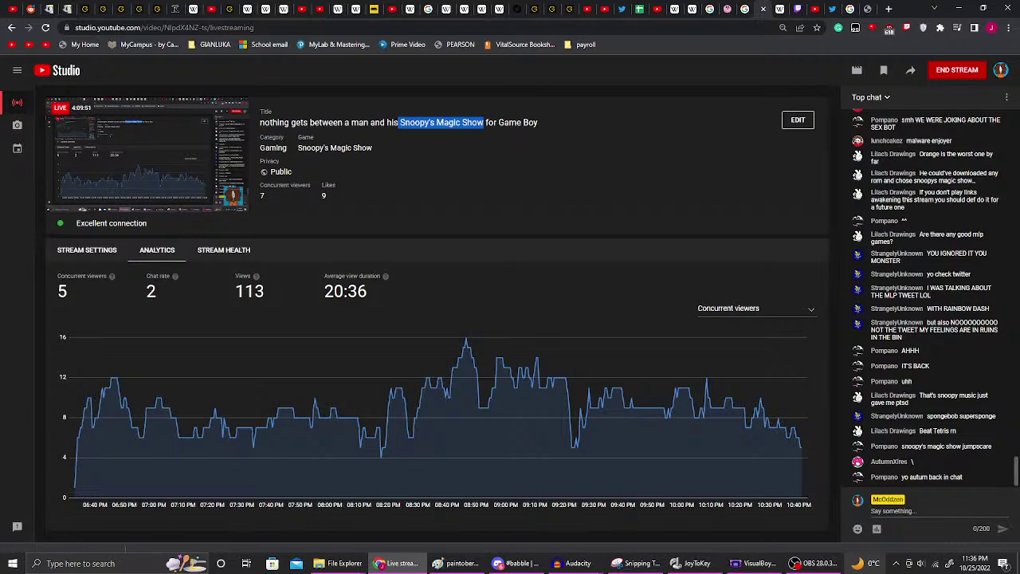
click(813, 564)
click(749, 563)
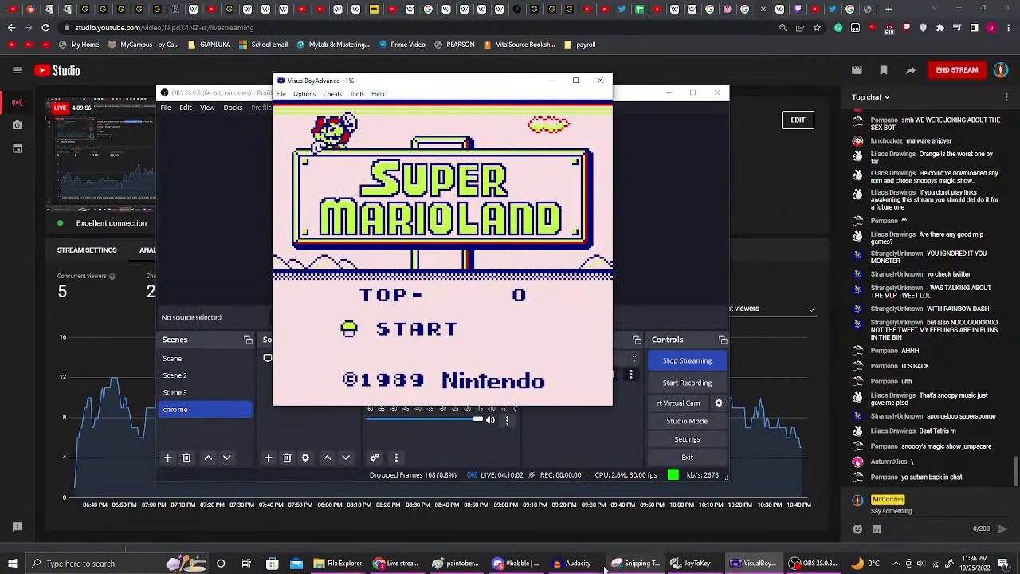
click(457, 563)
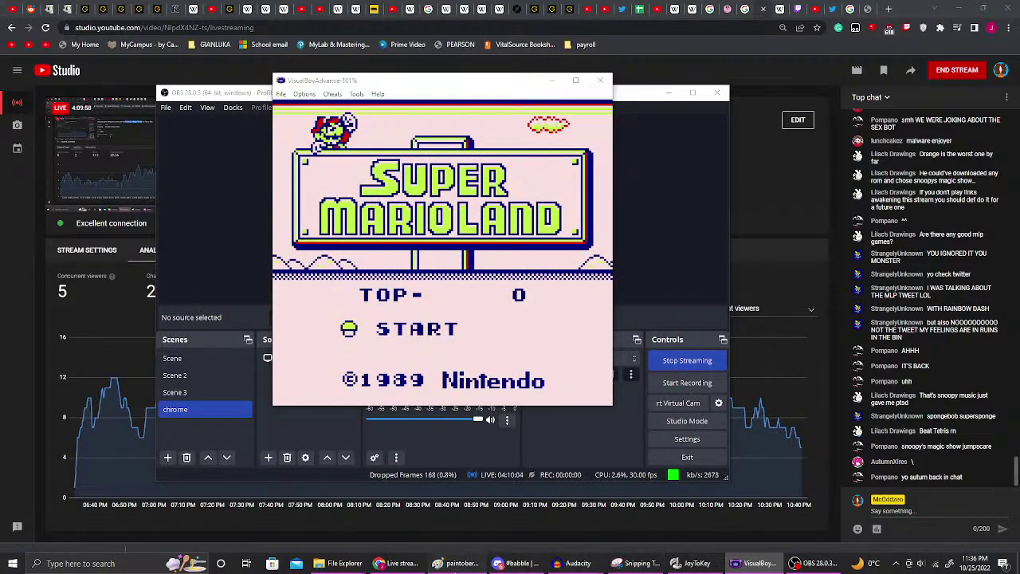
click(734, 564)
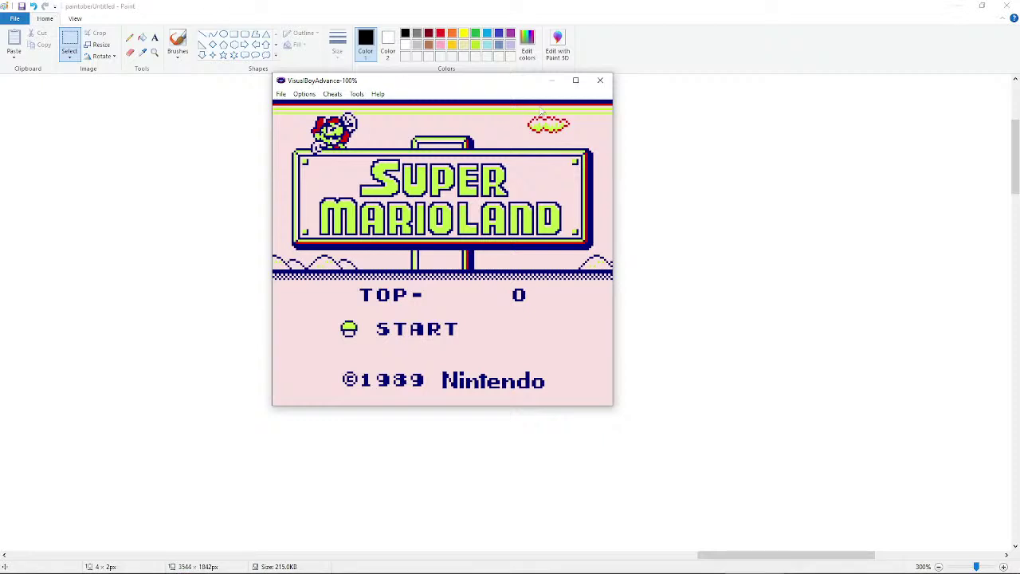
- Start Super Mario Land, run and jump through the opening of World 1-1, and reposition and enlarge the emulator window
key(Return)
drag(499, 87, 547, 119)
key(z)
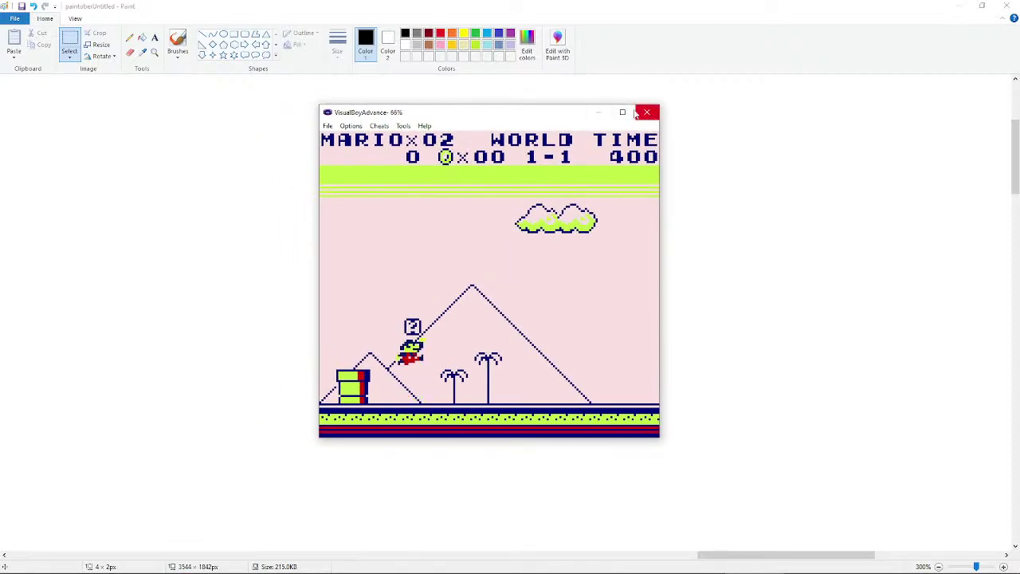
key(Right)
drag(318, 437, 209, 542)
key(z)
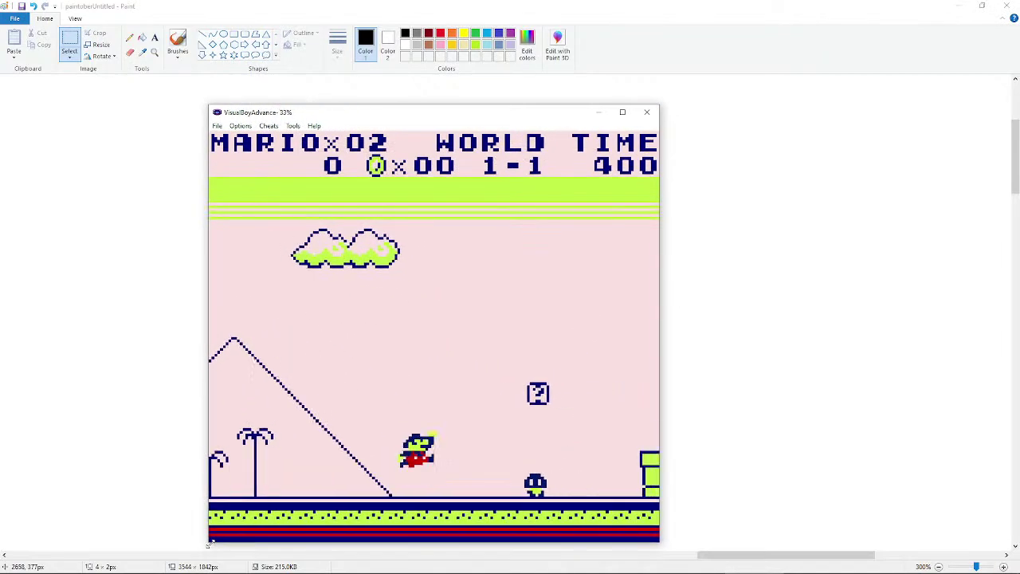